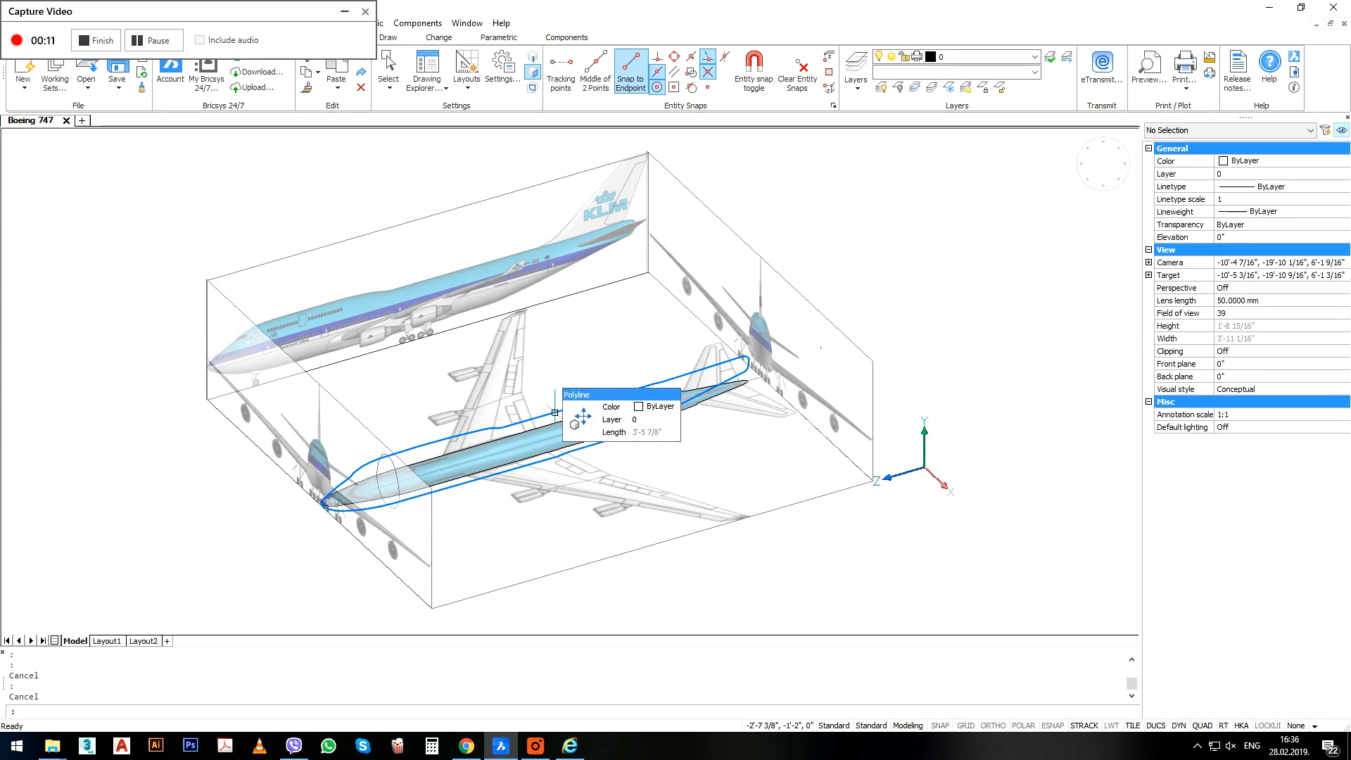
Move the three fuselage outline polylines straight up in the side view so they line up with the fuselage in the side image.
left_click(555, 412)
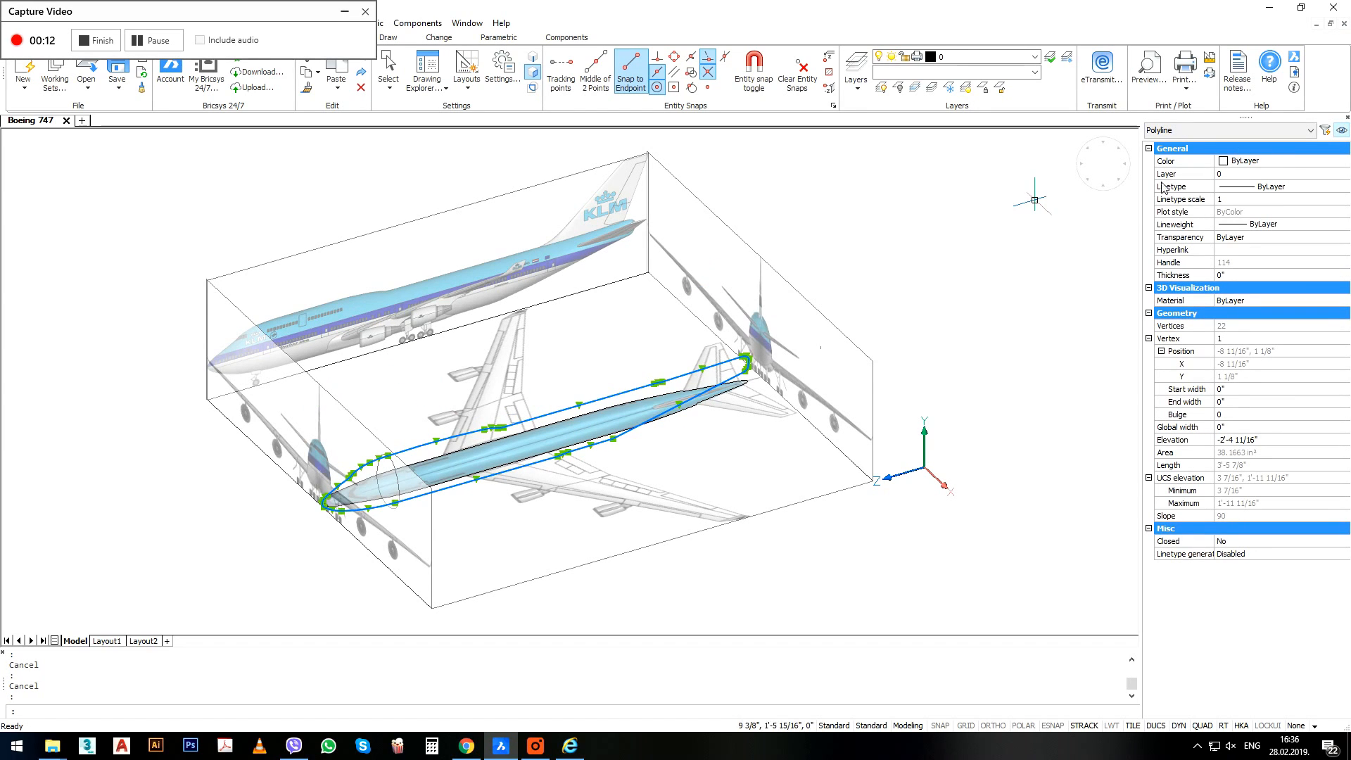
left_click(1113, 191)
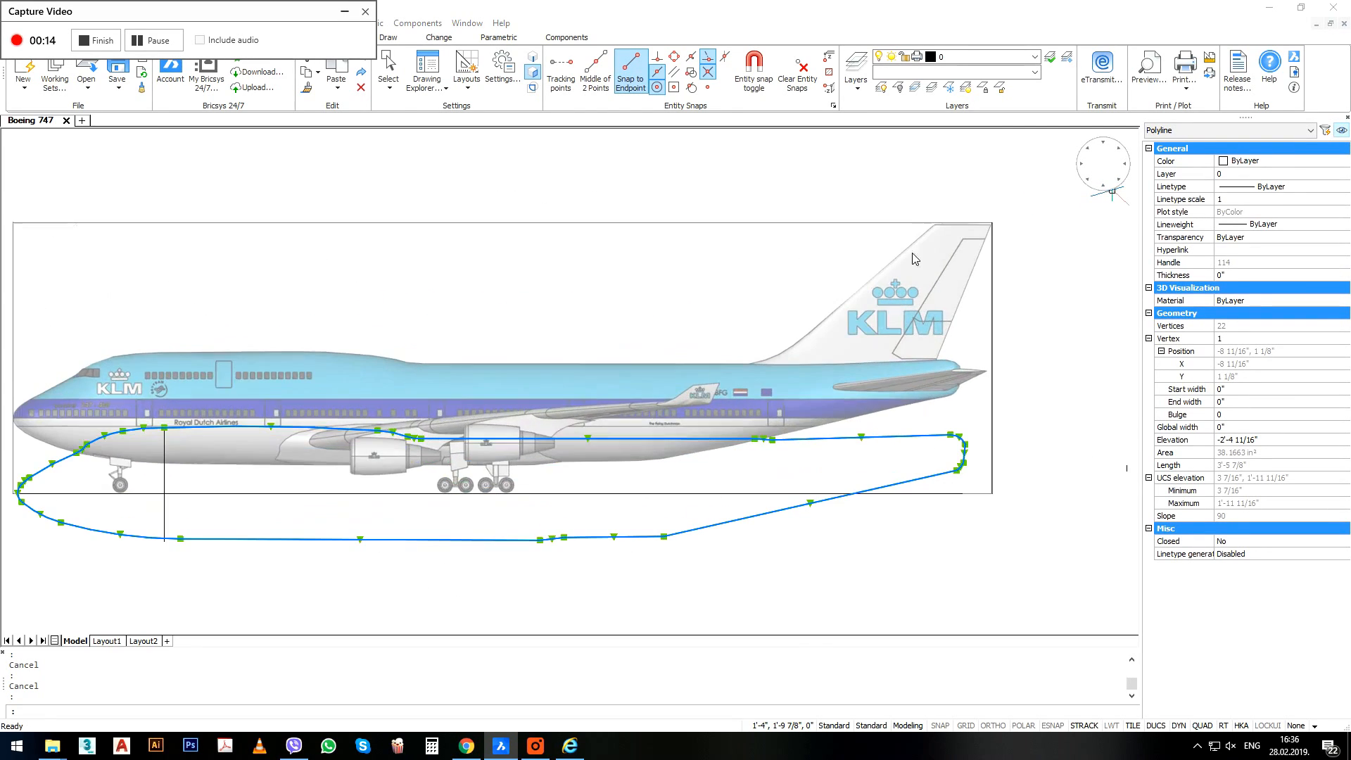
scroll(683, 404, "down", 3)
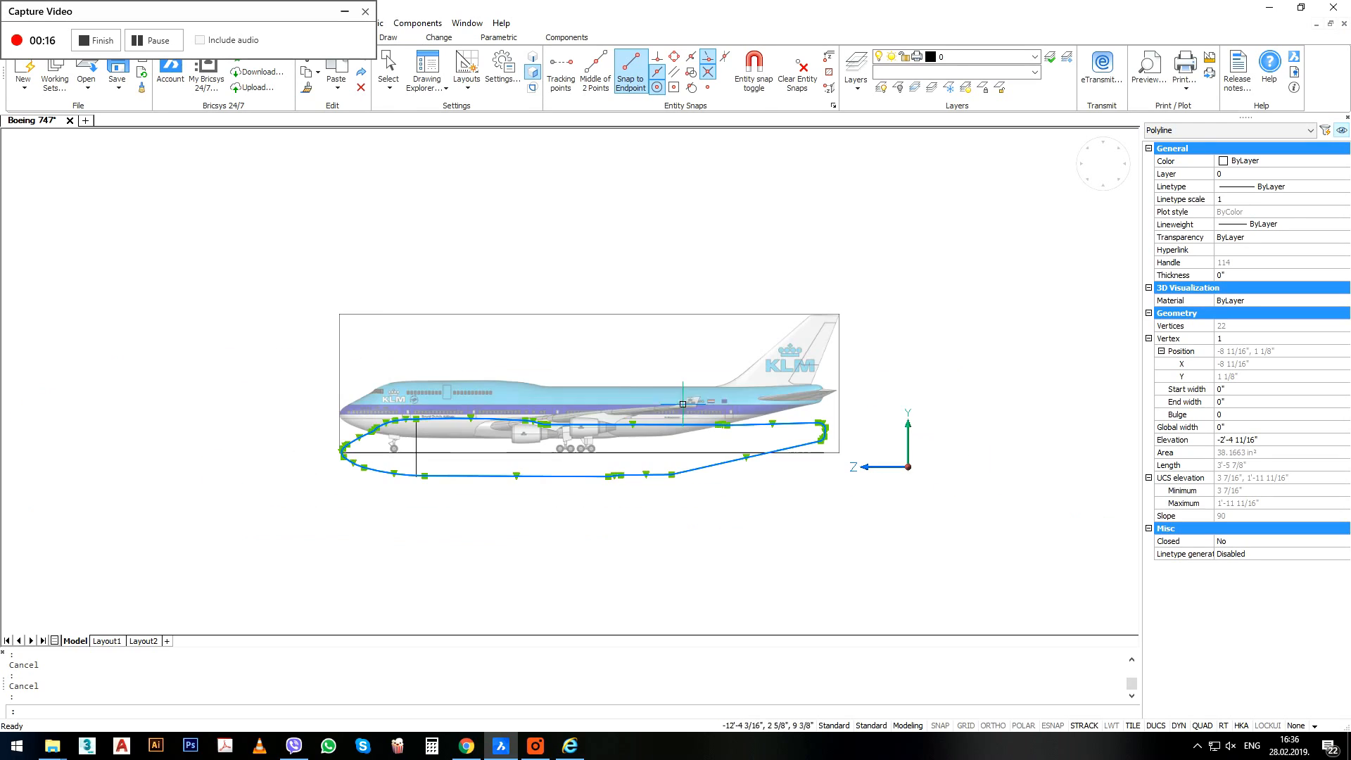
left_click(774, 515)
left_click(419, 379)
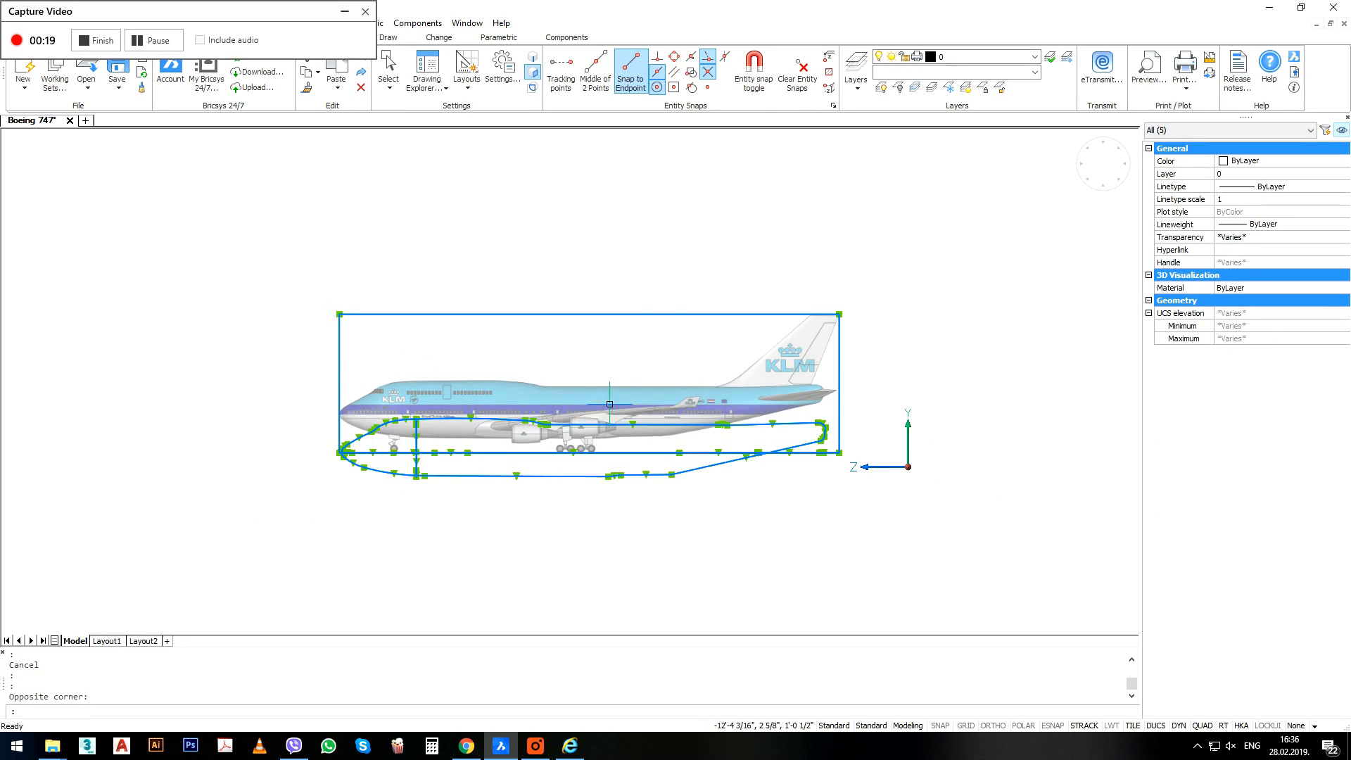
middle_click_drag(609, 404, 661, 446, "shift")
left_click(781, 438, "shift")
left_click(728, 346, "shift")
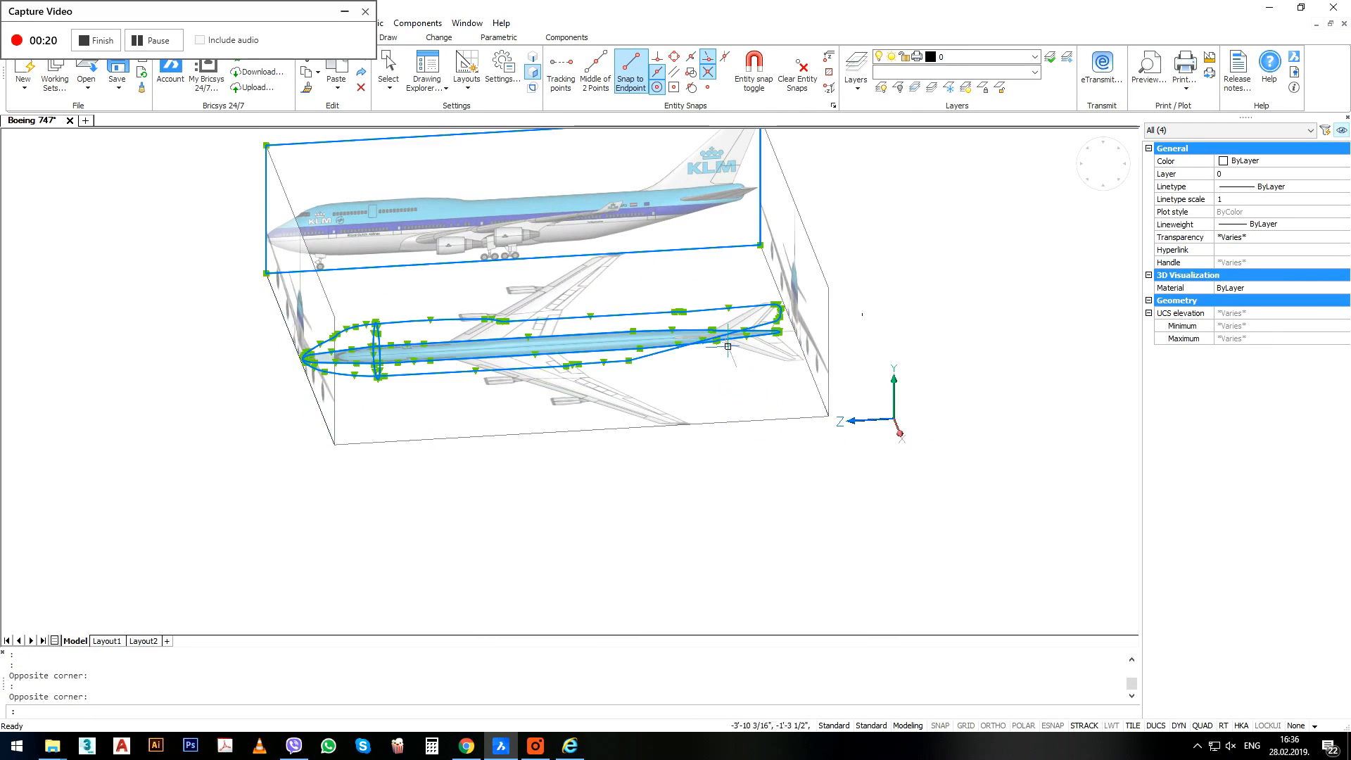
left_click(884, 184, "shift")
left_click(703, 271, "shift")
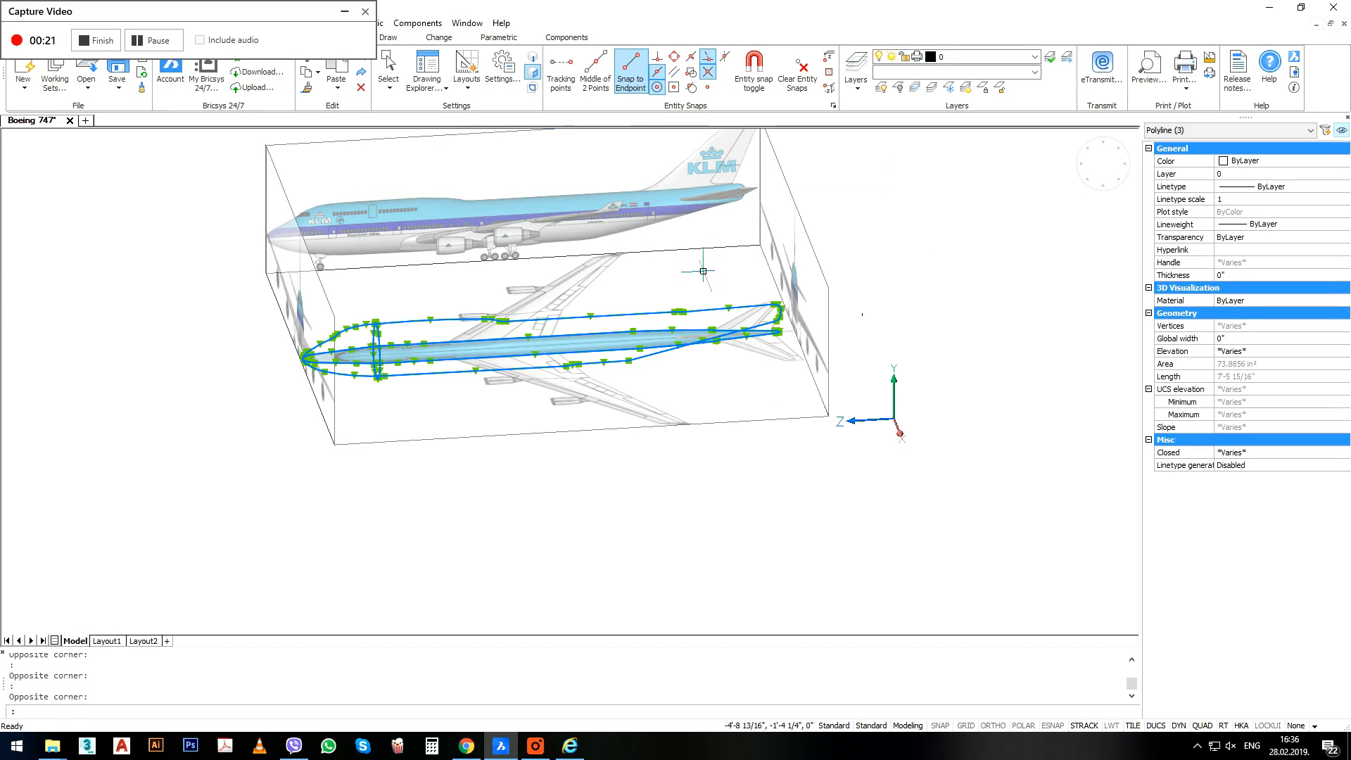
left_click(1132, 159)
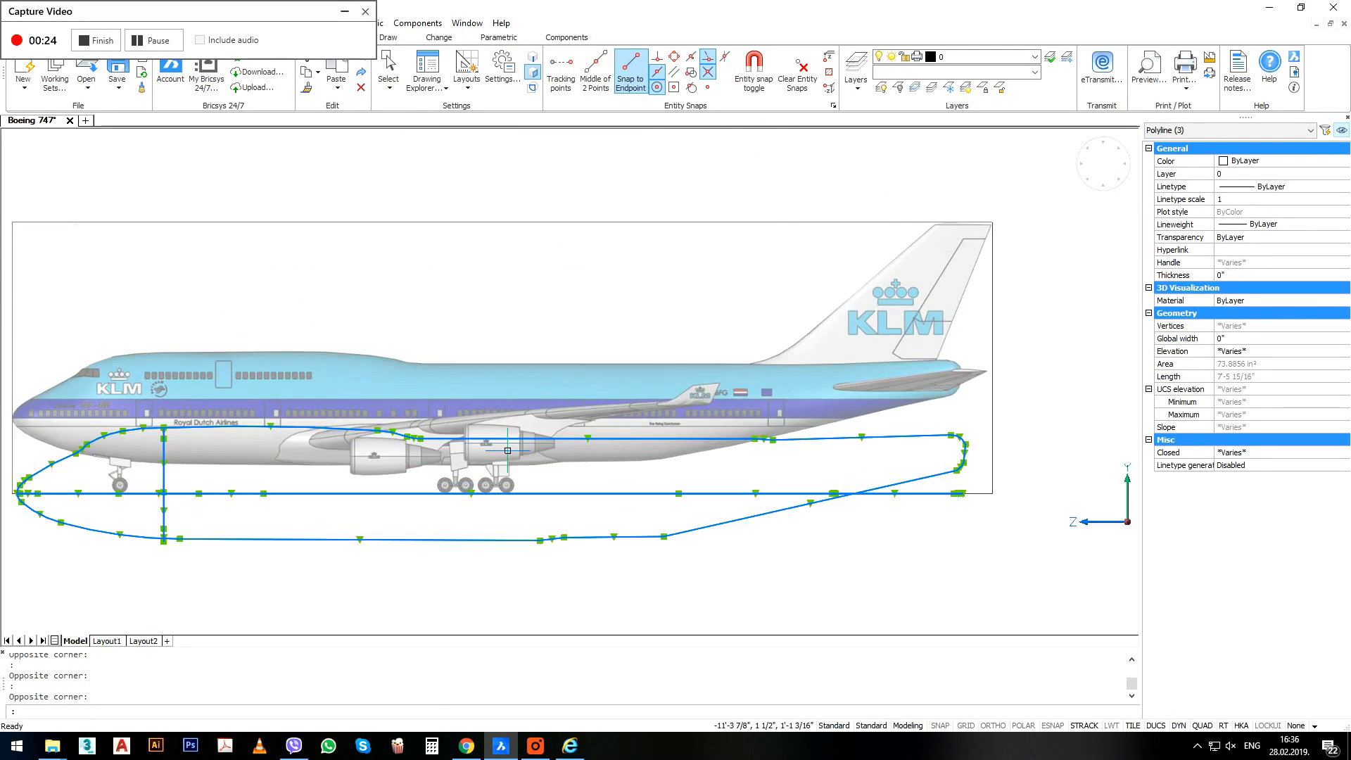
type("m")
key("Return")
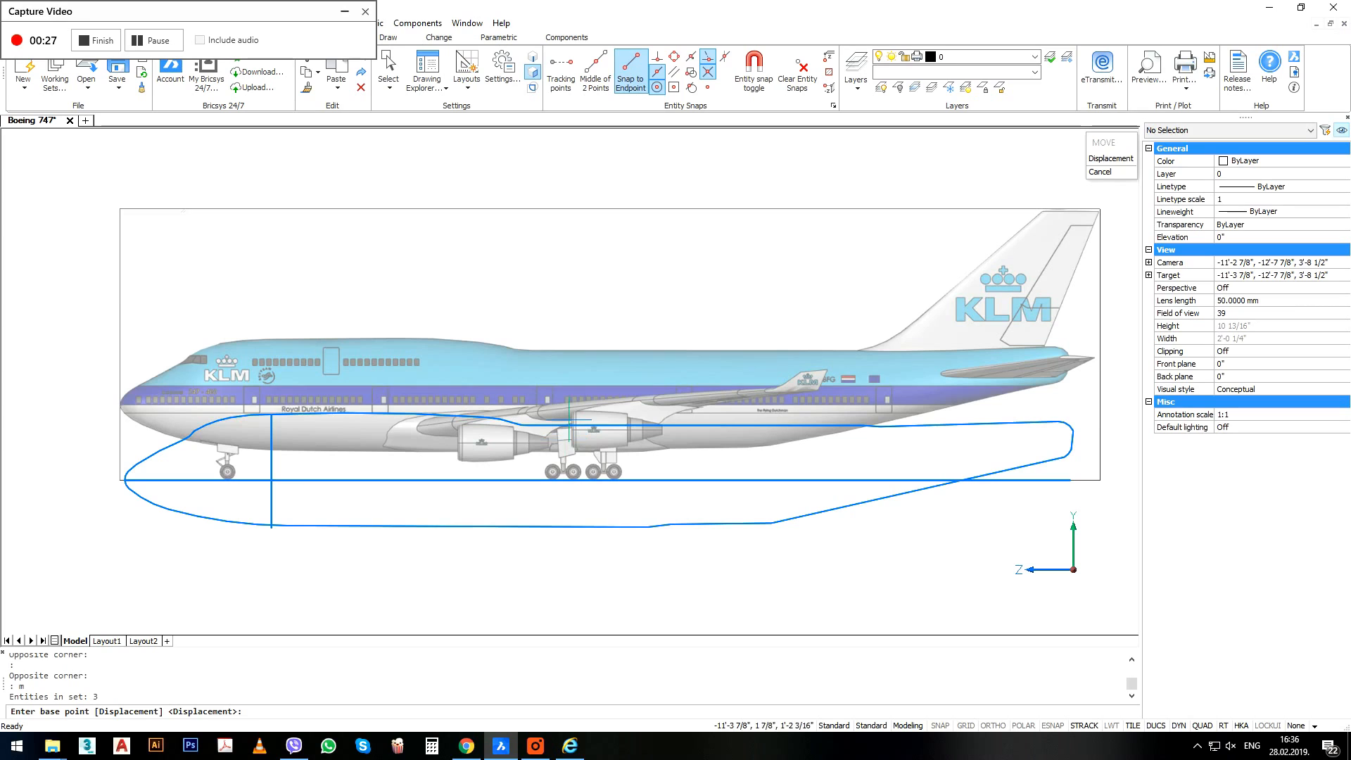
left_click(658, 386)
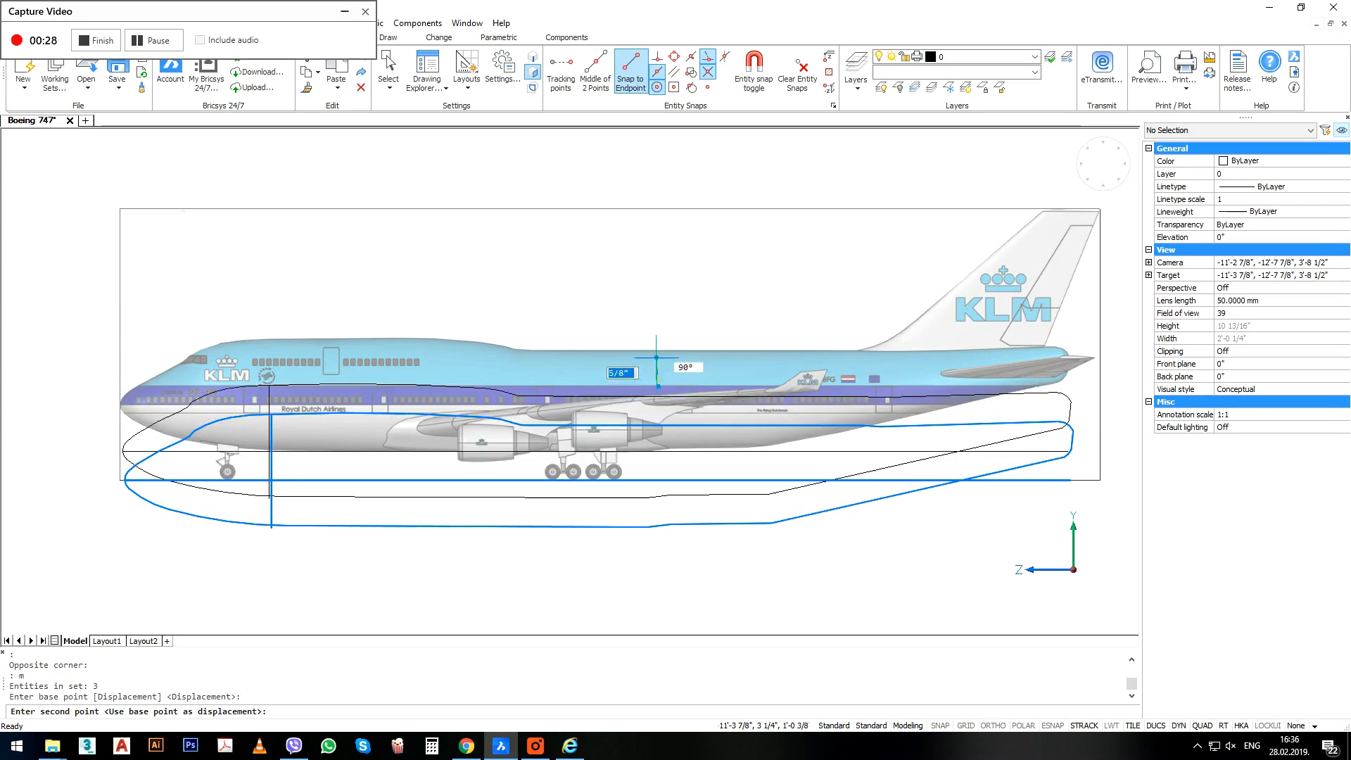
left_click(658, 310)
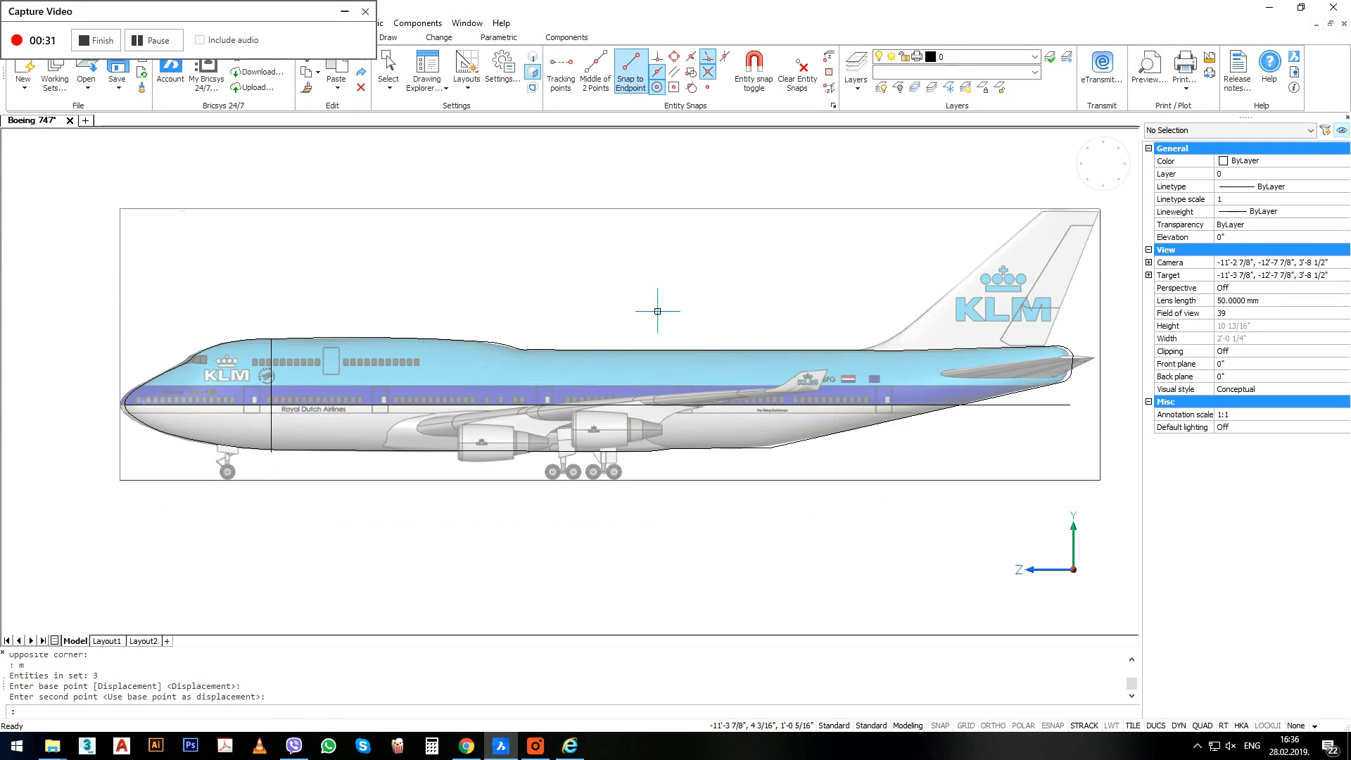
Move the same fuselage polylines about 1/16" toward the nose to fit the side image.
type("m")
key("Return")
type("pr")
key("Return")
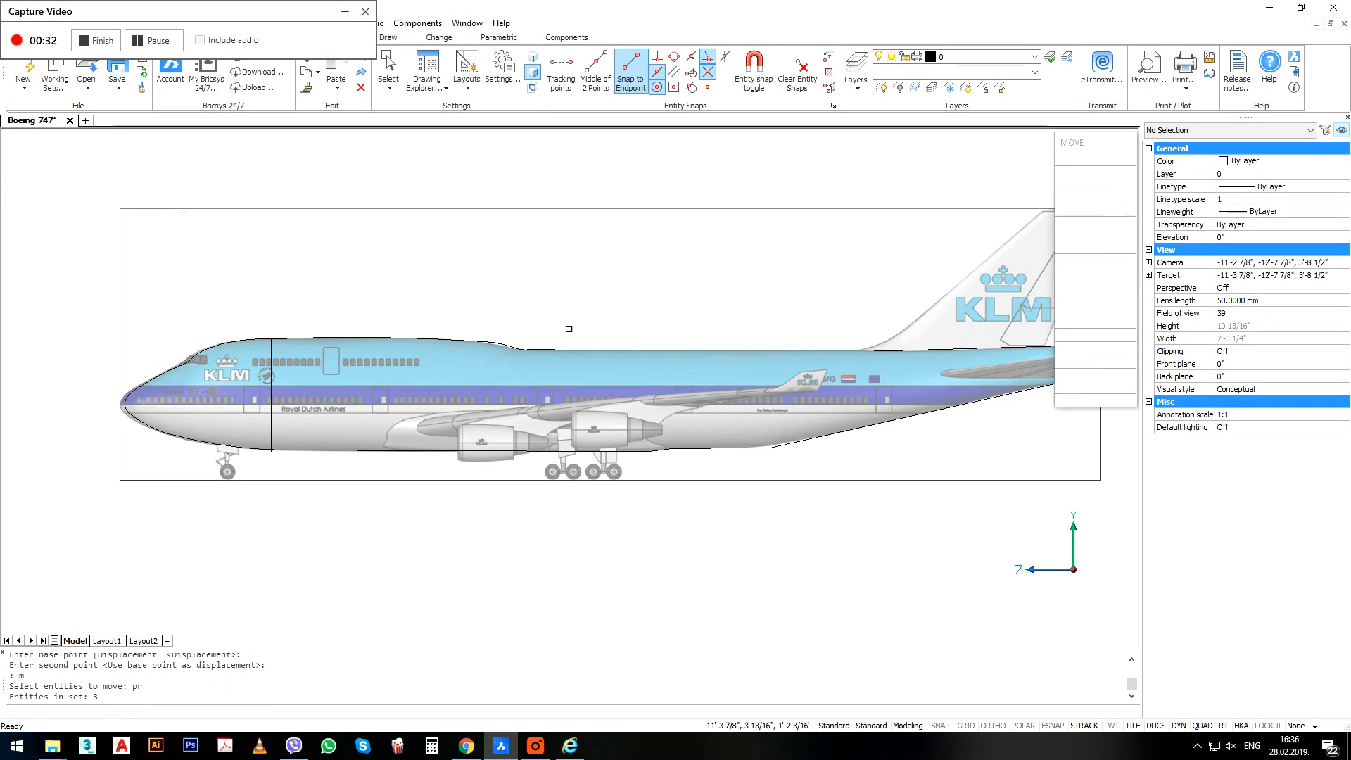
scroll(520, 327, "up", 2)
key("Return")
left_click(596, 330)
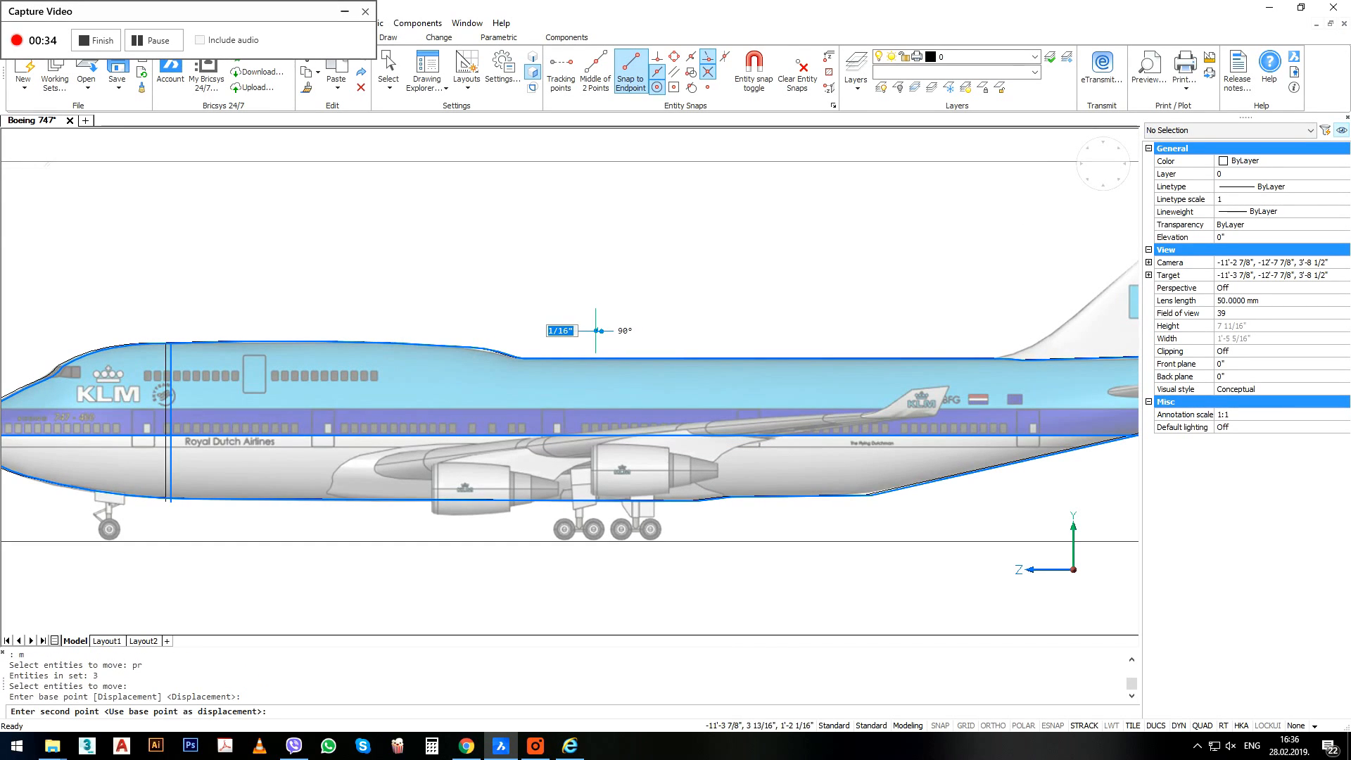
left_click(596, 330)
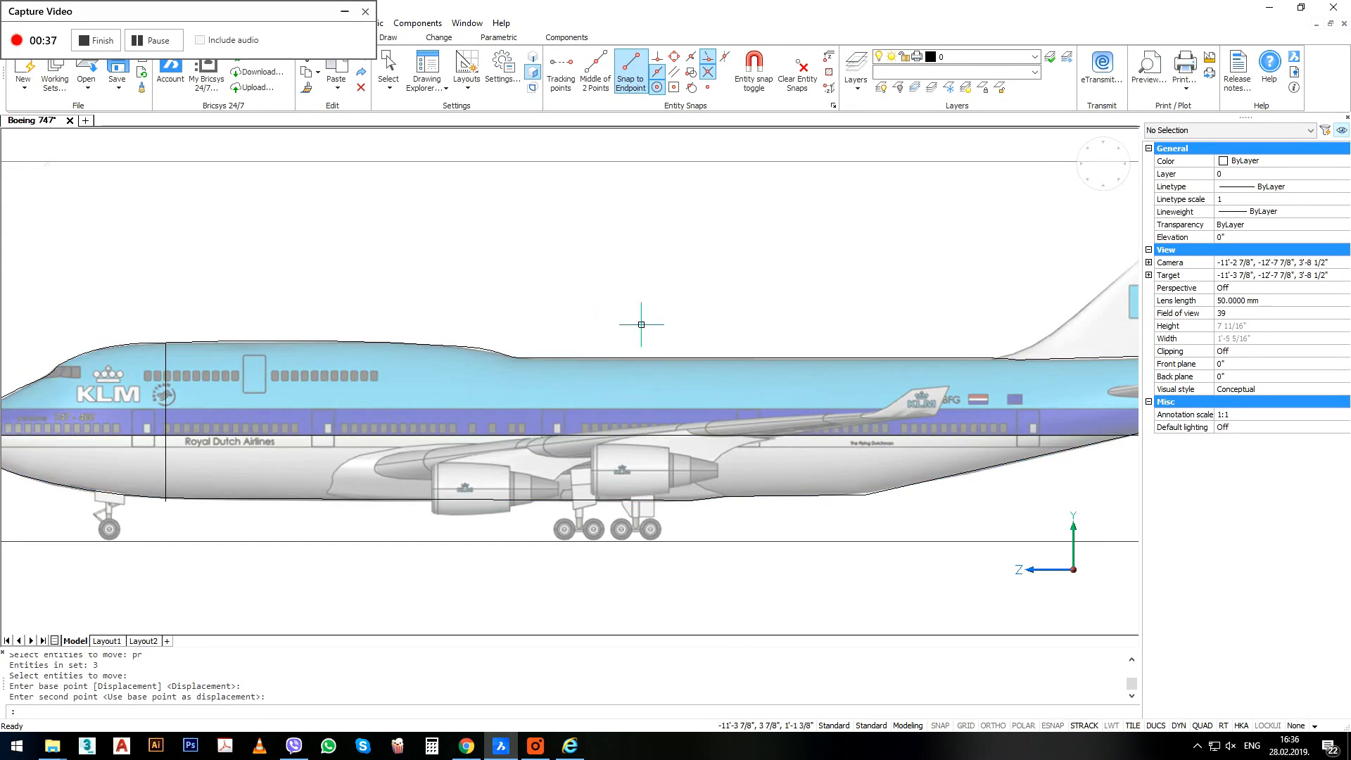
Select the fuselage curves in the nose-on view and move them about 1/16" toward negative X to center them on the fuselage image.
scroll(641, 325, "down", 4)
middle_click_drag(624, 465, 665, 502, "shift")
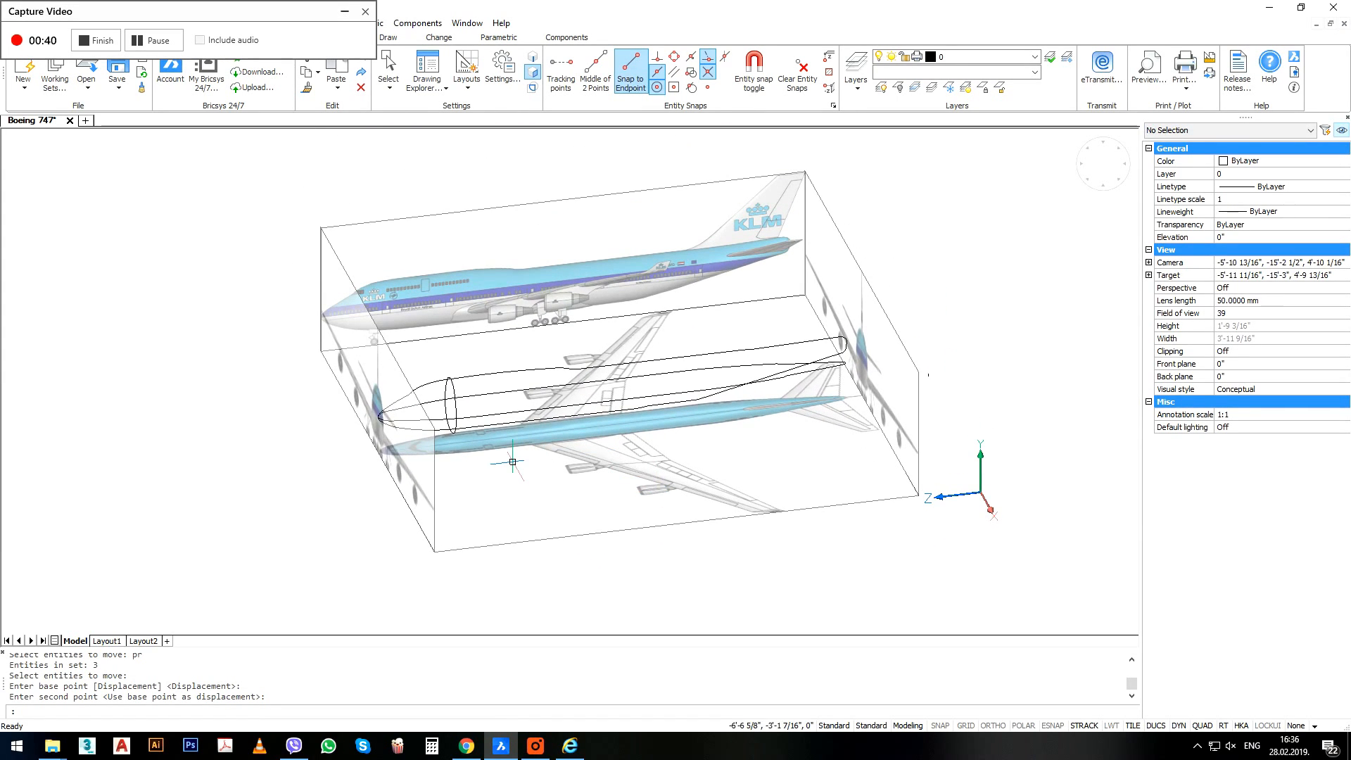
scroll(512, 461, "up", 2)
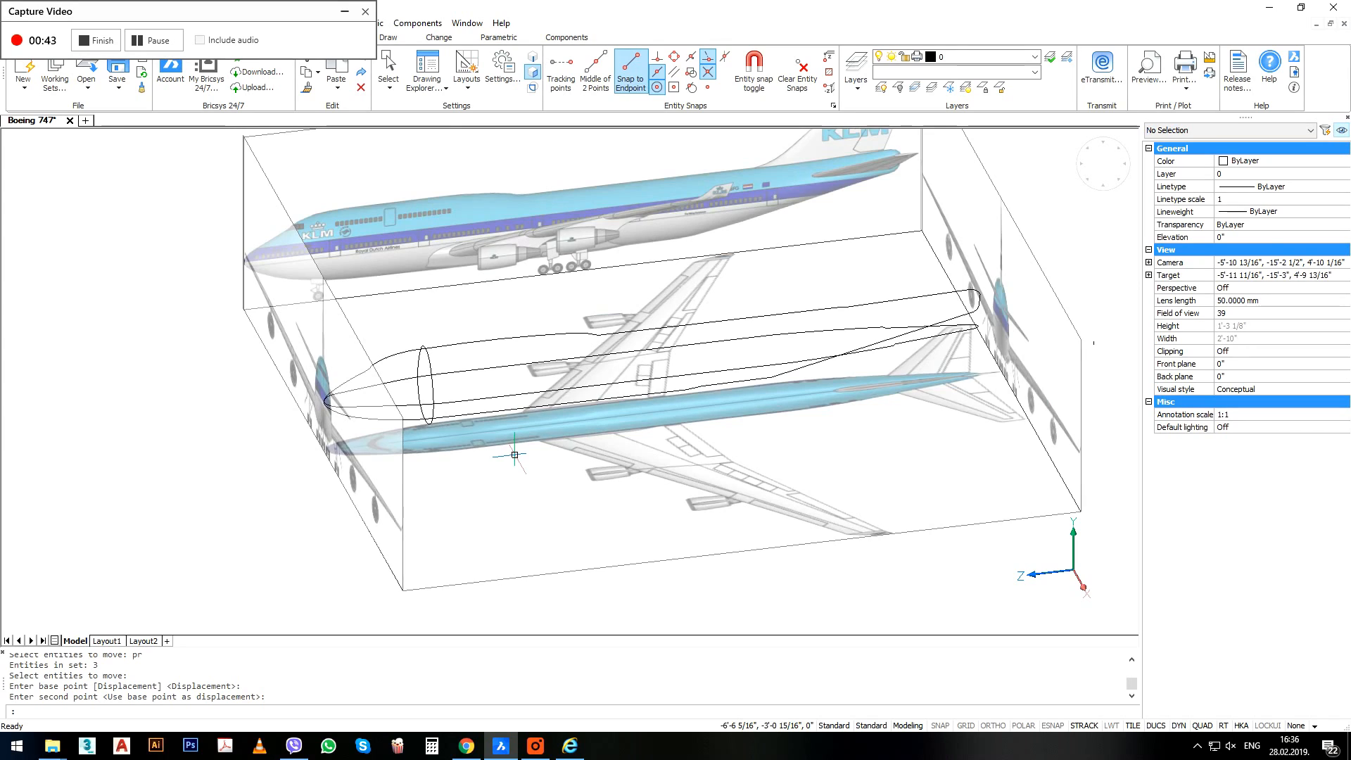
middle_click_drag(515, 455, 541, 500)
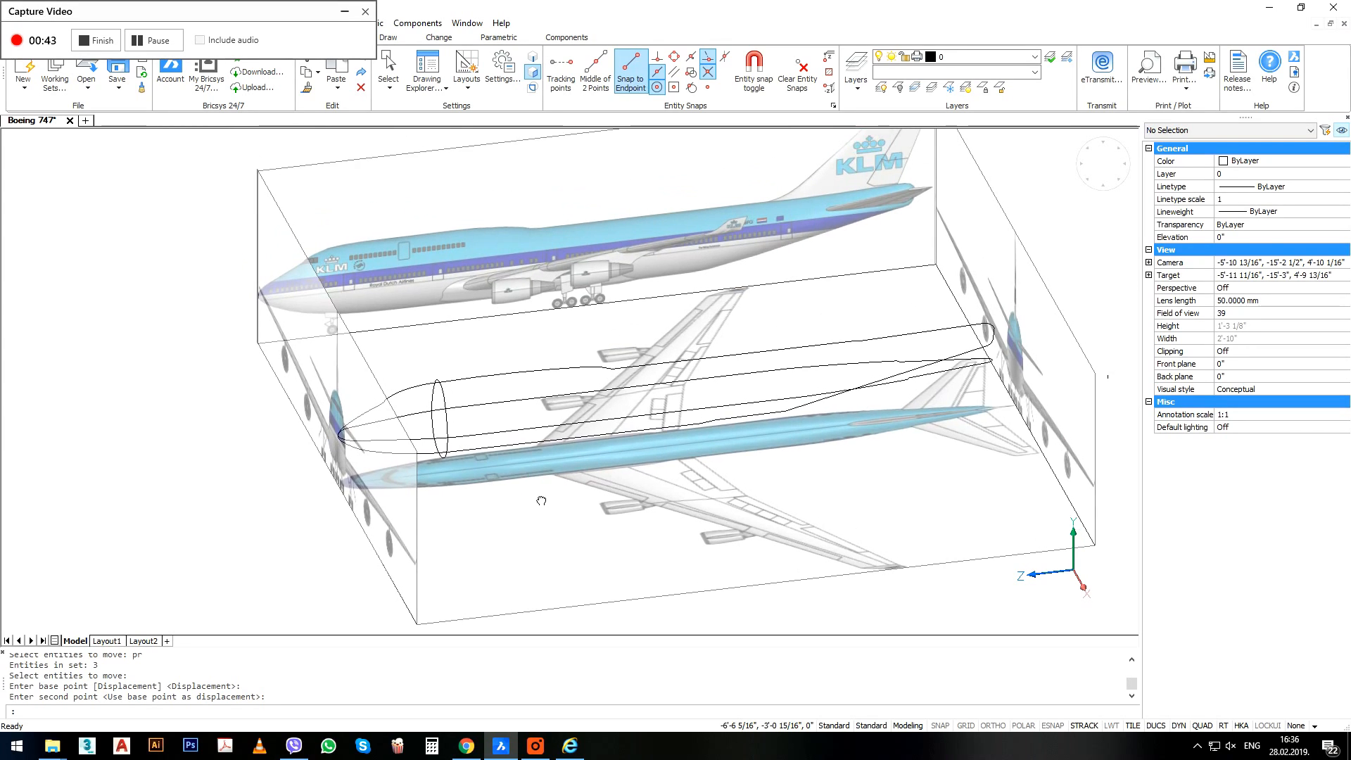
left_click(447, 421)
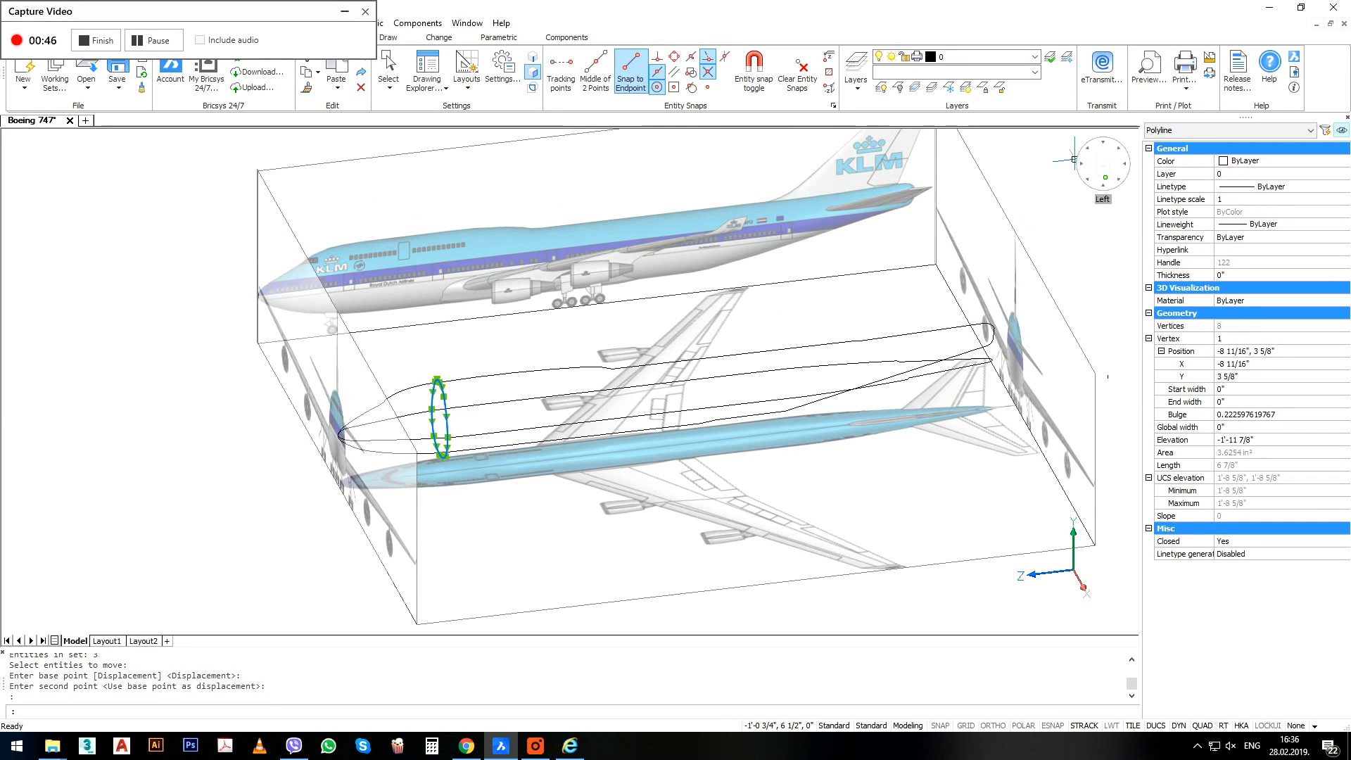
left_click(1106, 177)
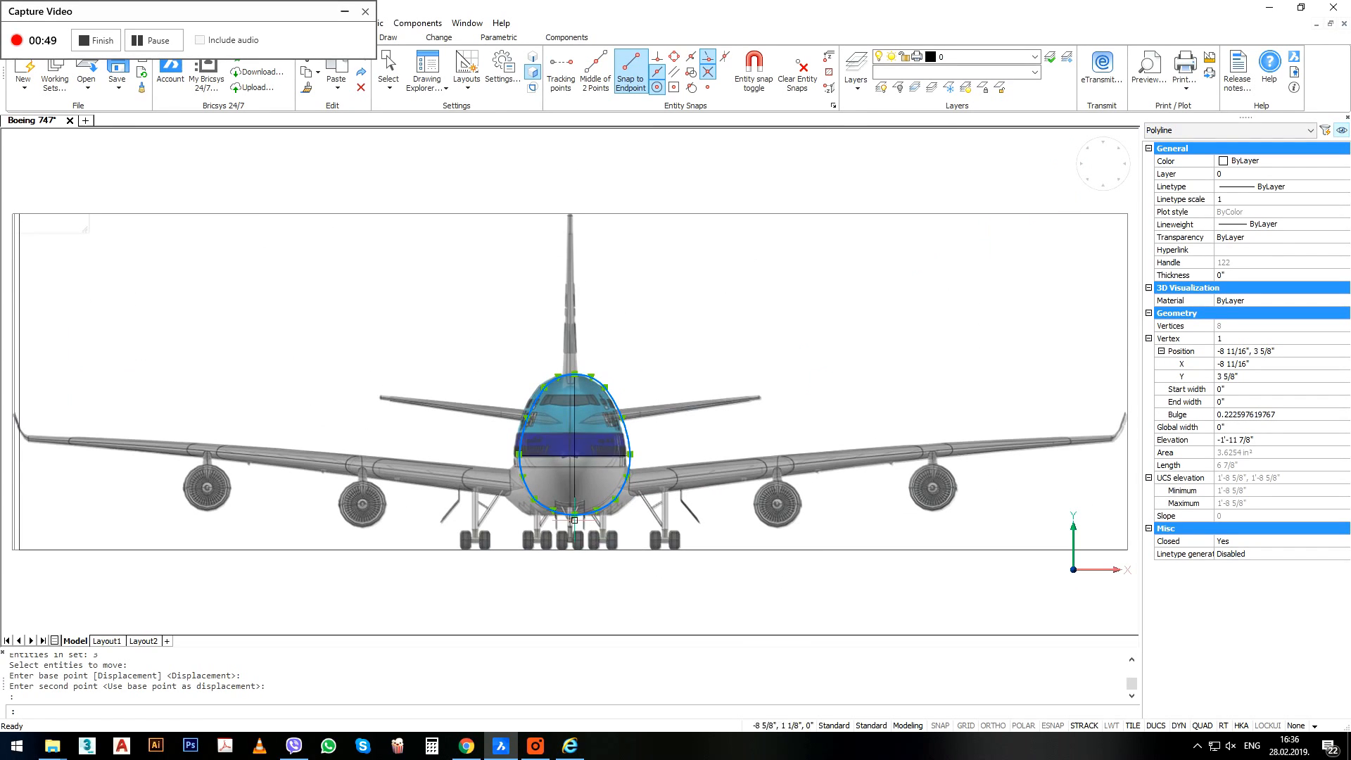
left_click(696, 361)
left_click(490, 560)
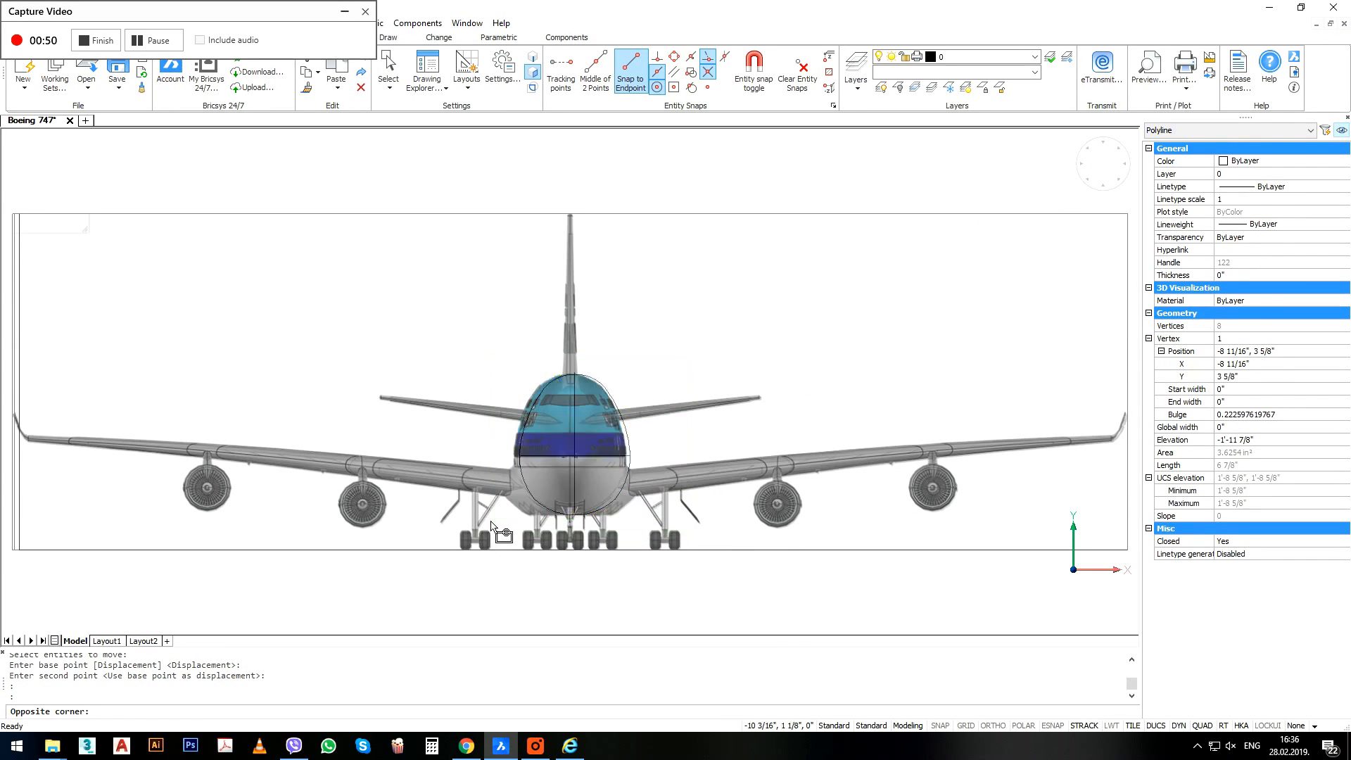
scroll(619, 407, "down", 2)
scroll(573, 442, "up", 4)
type("m")
key("Return")
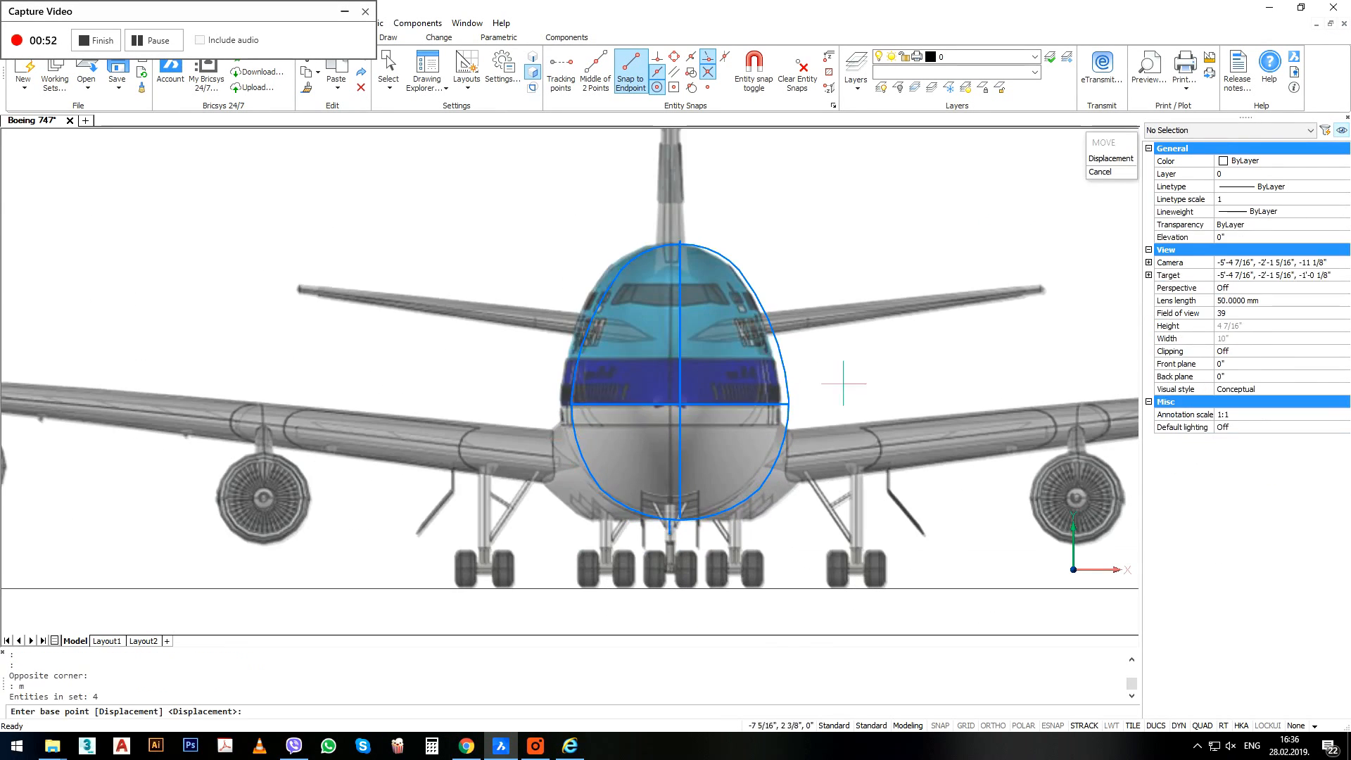
left_click(884, 389)
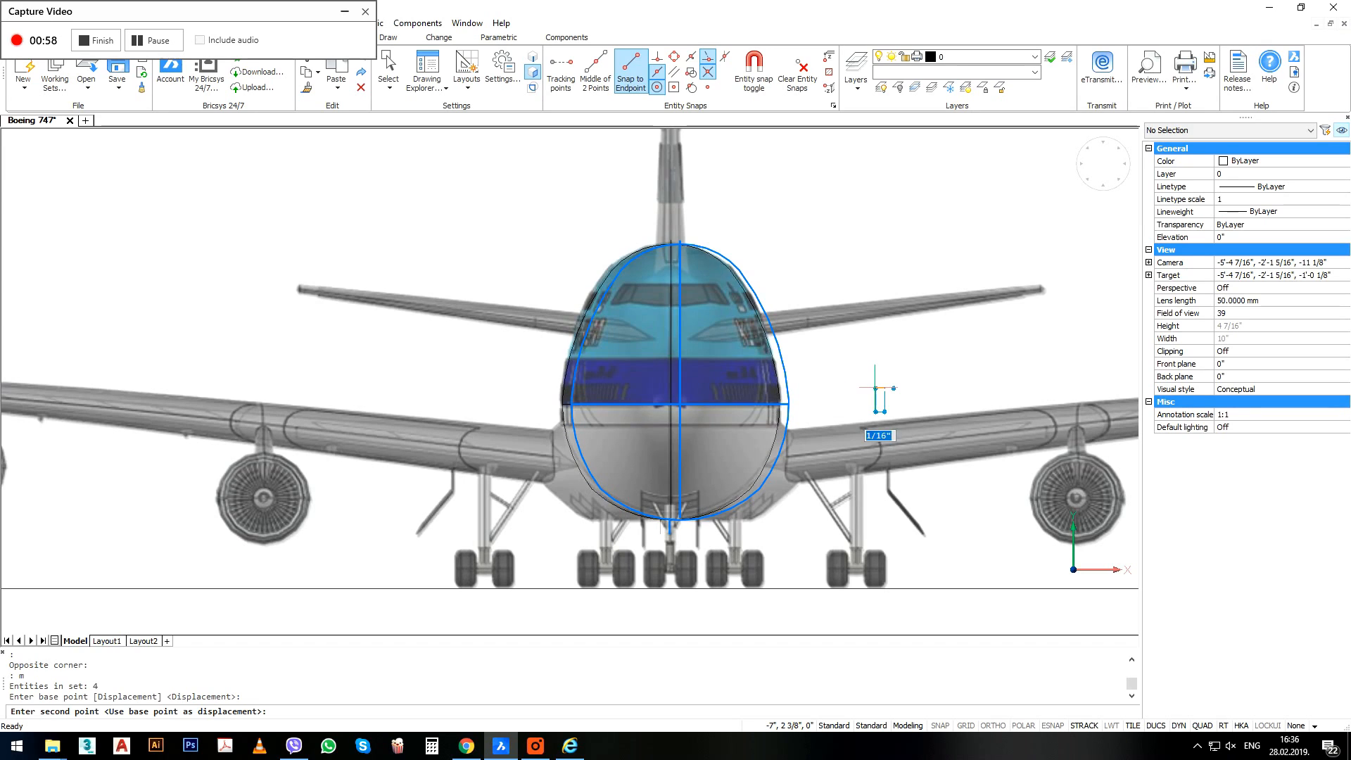
left_click(875, 388)
Examine in 3D how the long fuselage outlines meet at the nose and cross the oval section.
scroll(664, 407, "down", 3)
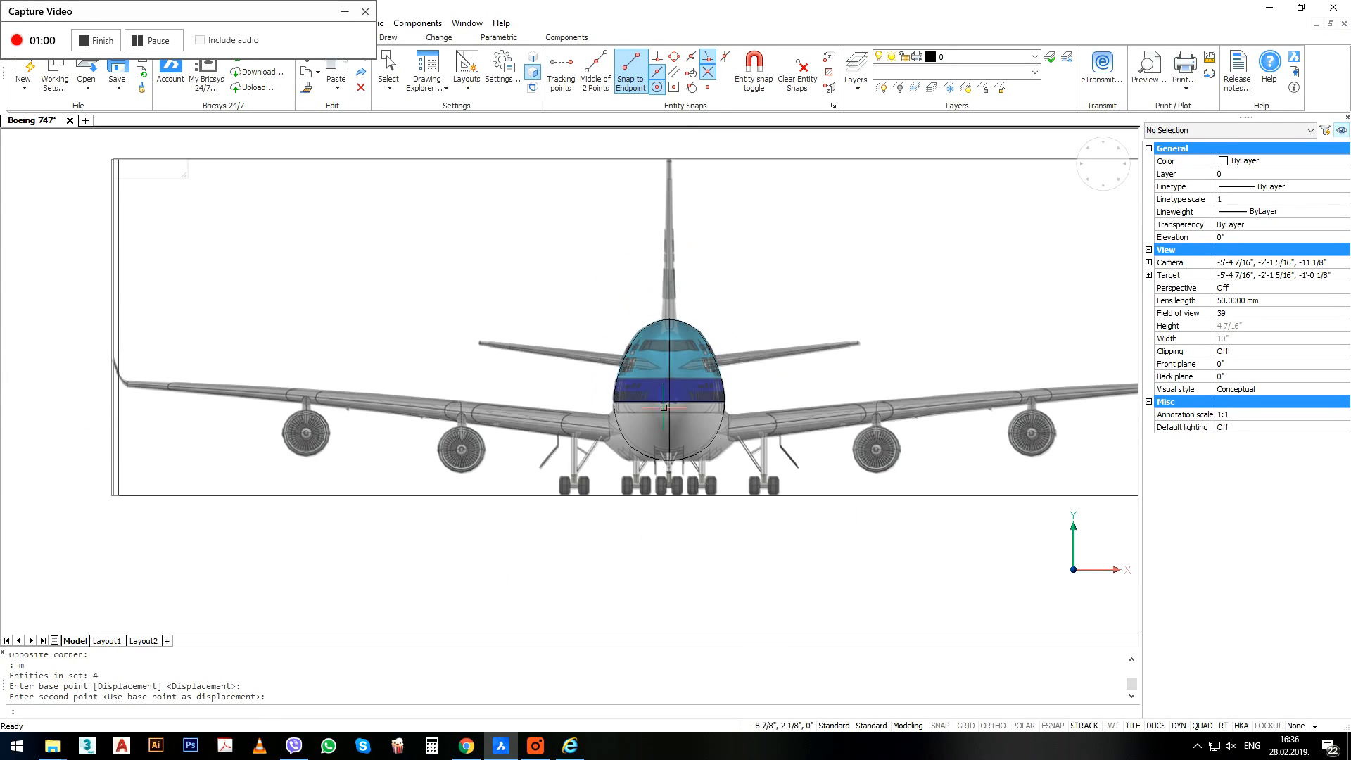
middle_click_drag(659, 386, 483, 448, "shift")
scroll(471, 432, "down", 3)
scroll(729, 353, "up", 3)
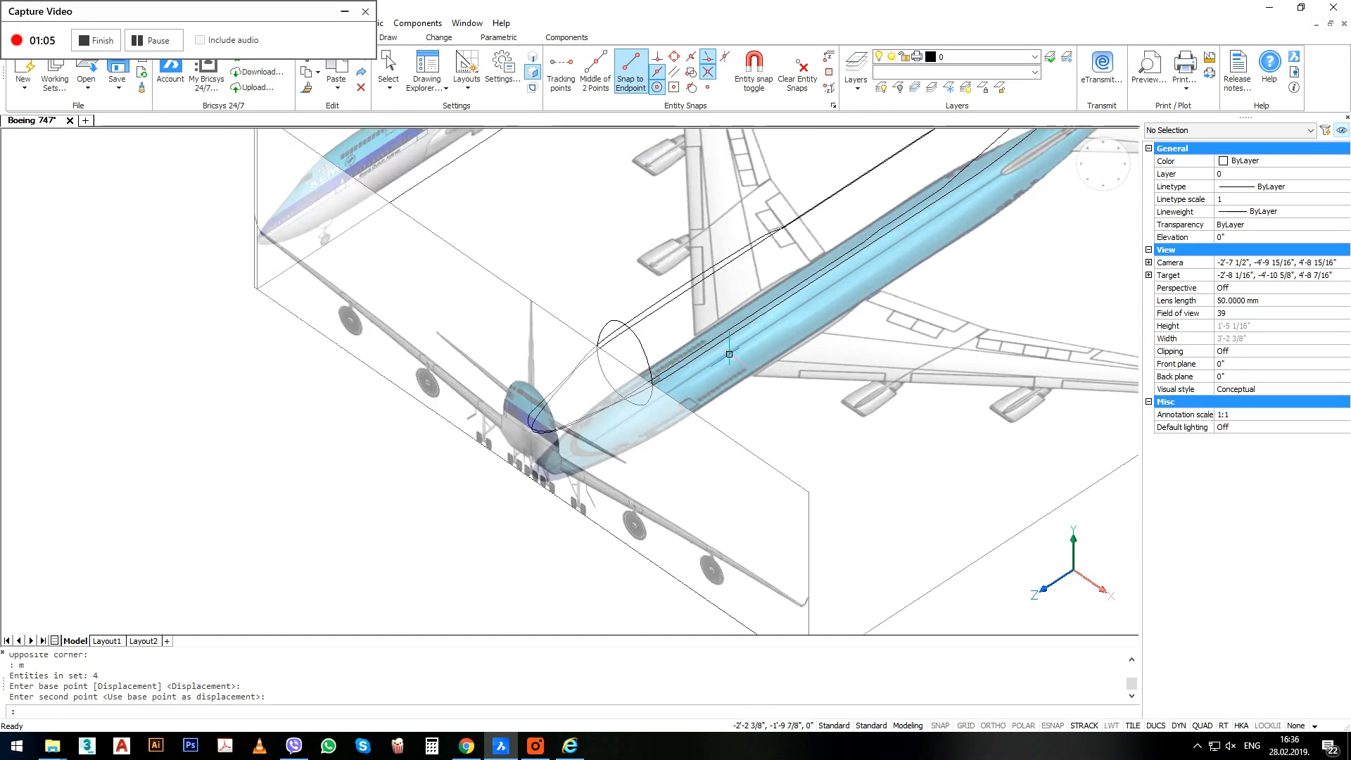
left_click(635, 287)
scroll(563, 380, "down", 3)
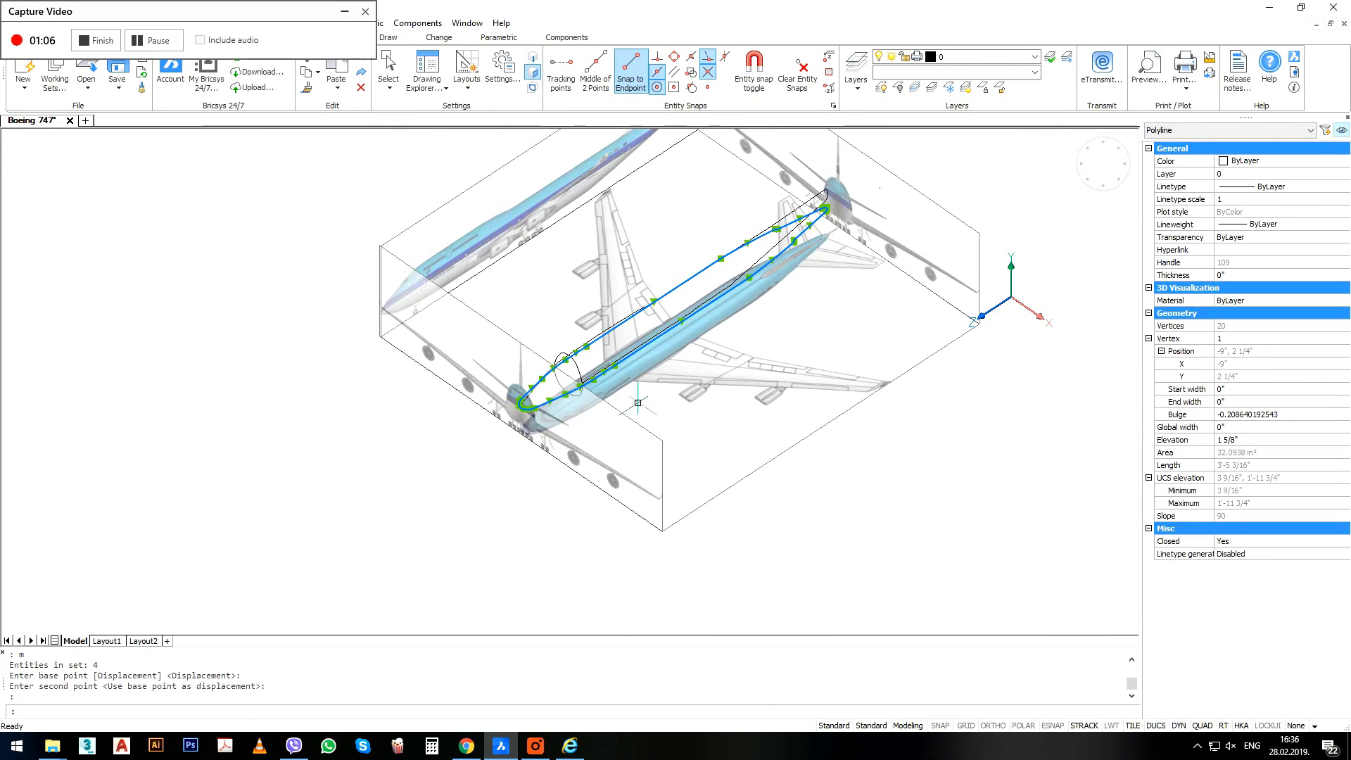
middle_click_drag(599, 357, 621, 331, "shift")
scroll(614, 317, "up", 4)
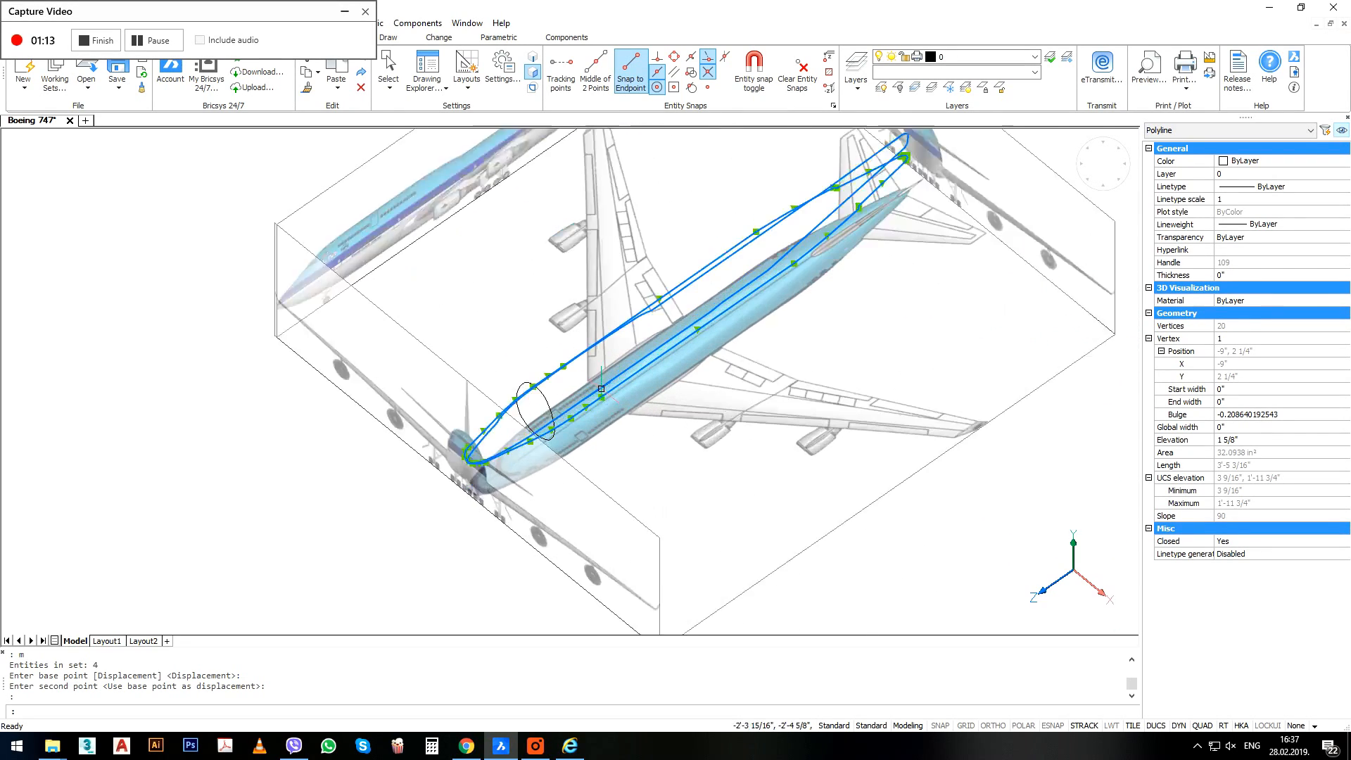
key("Escape")
key("Escape")
mouse_move(471, 413)
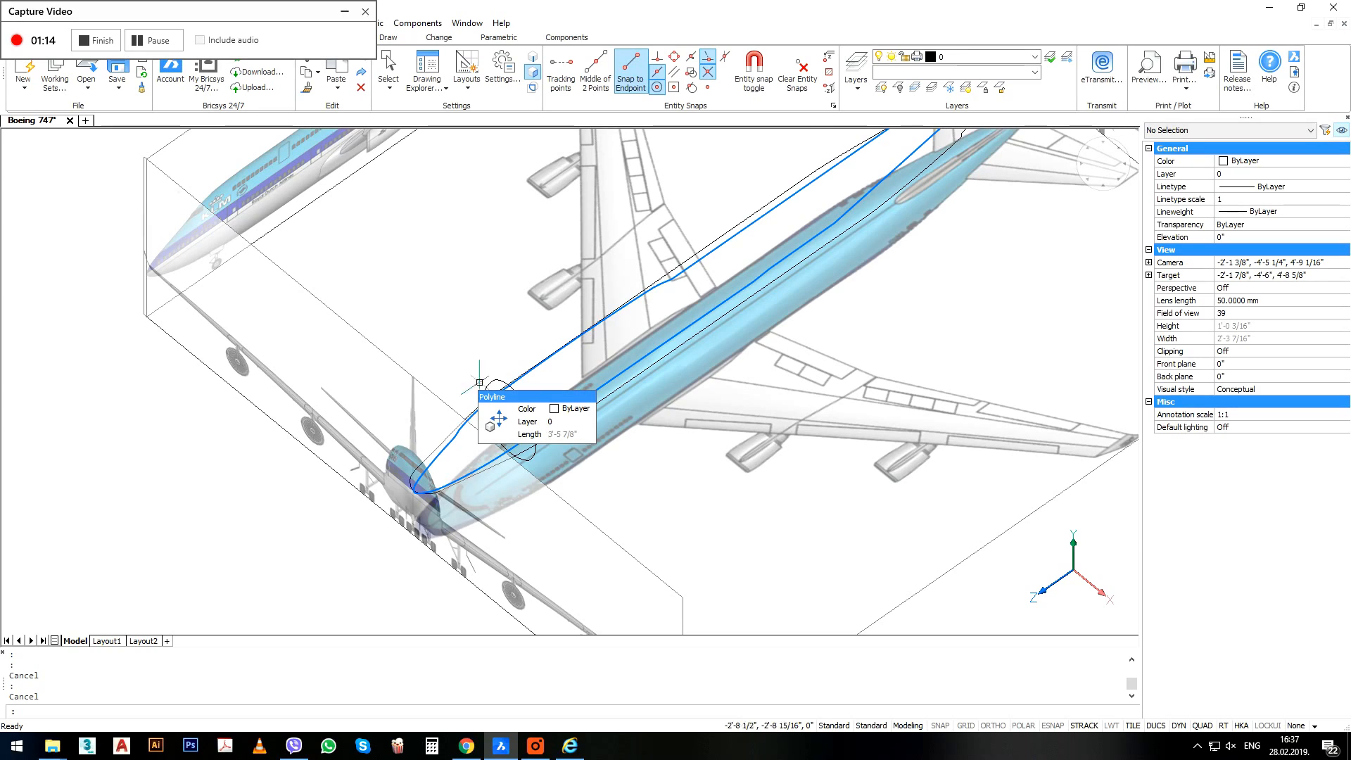
scroll(484, 452, "up", 1)
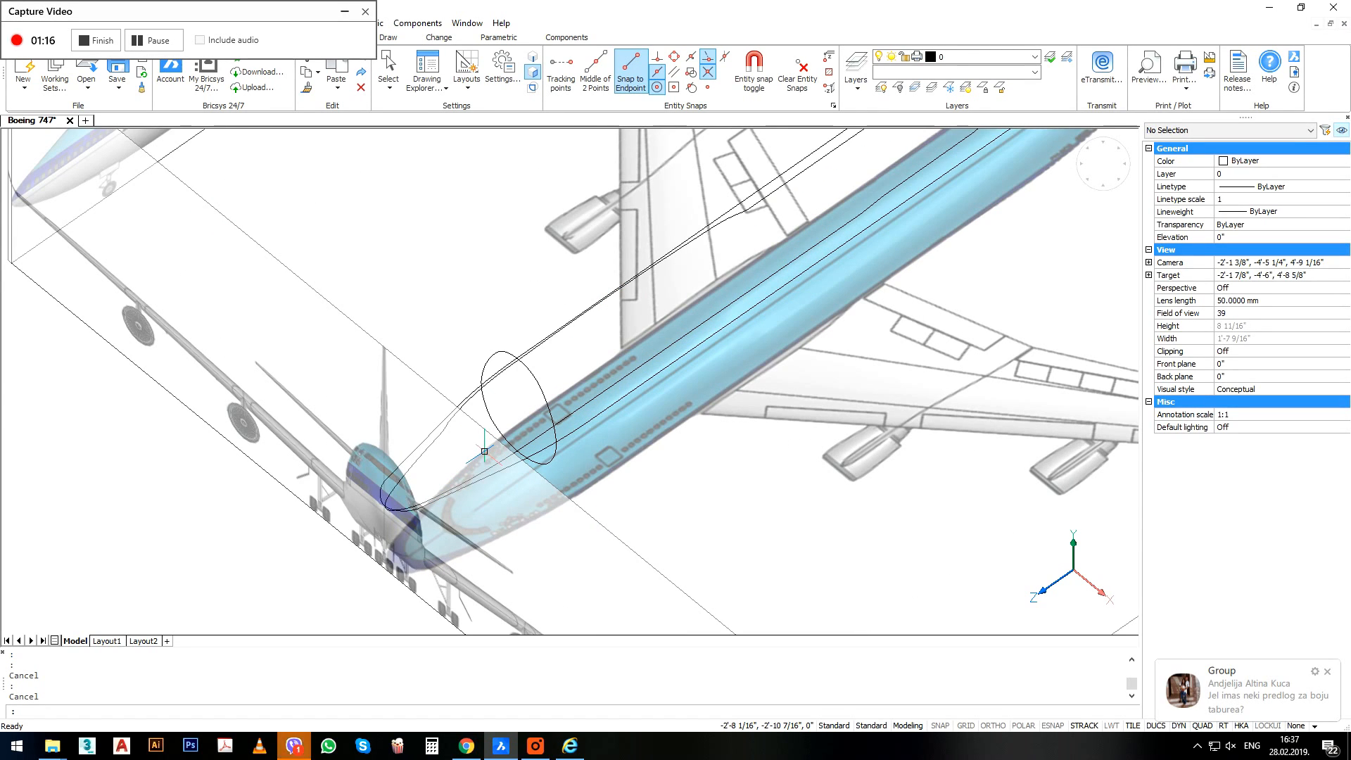
mouse_move(532, 345)
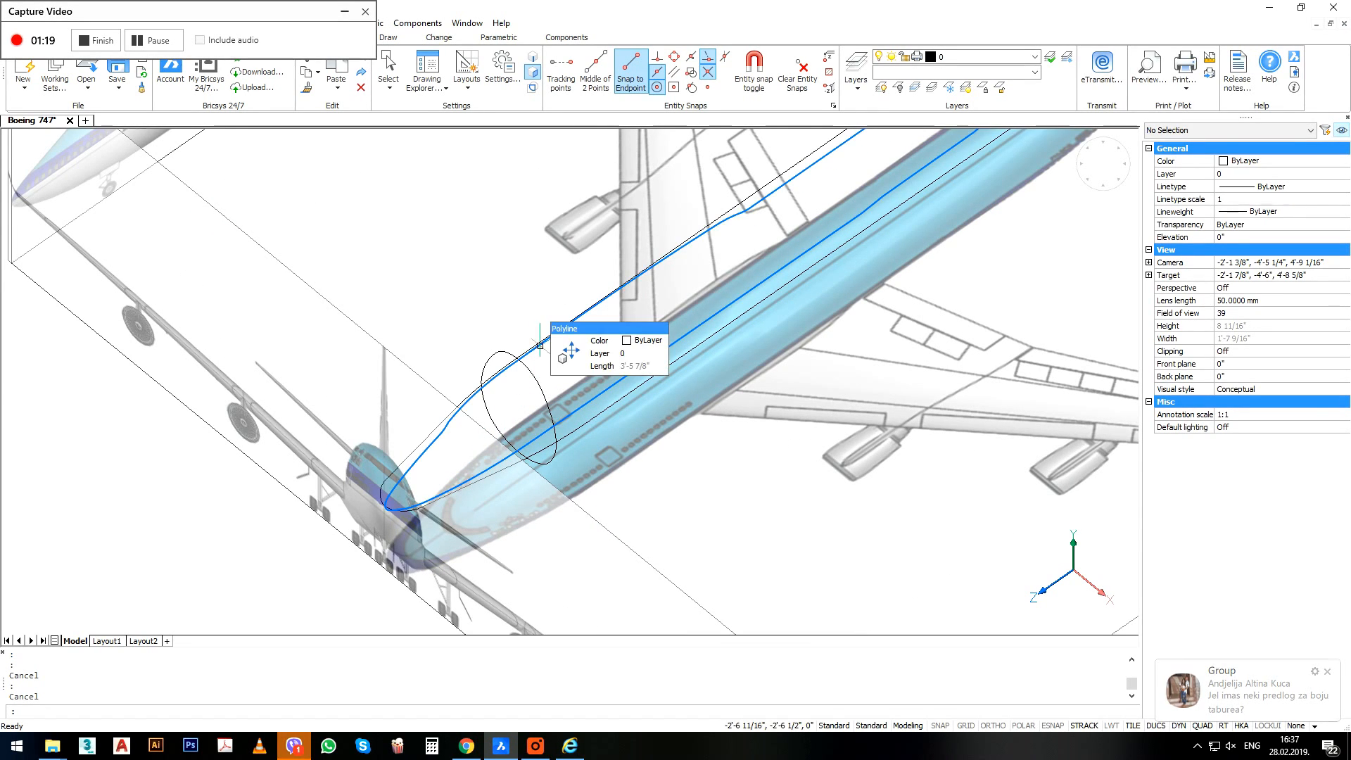
scroll(388, 500, "up", 1)
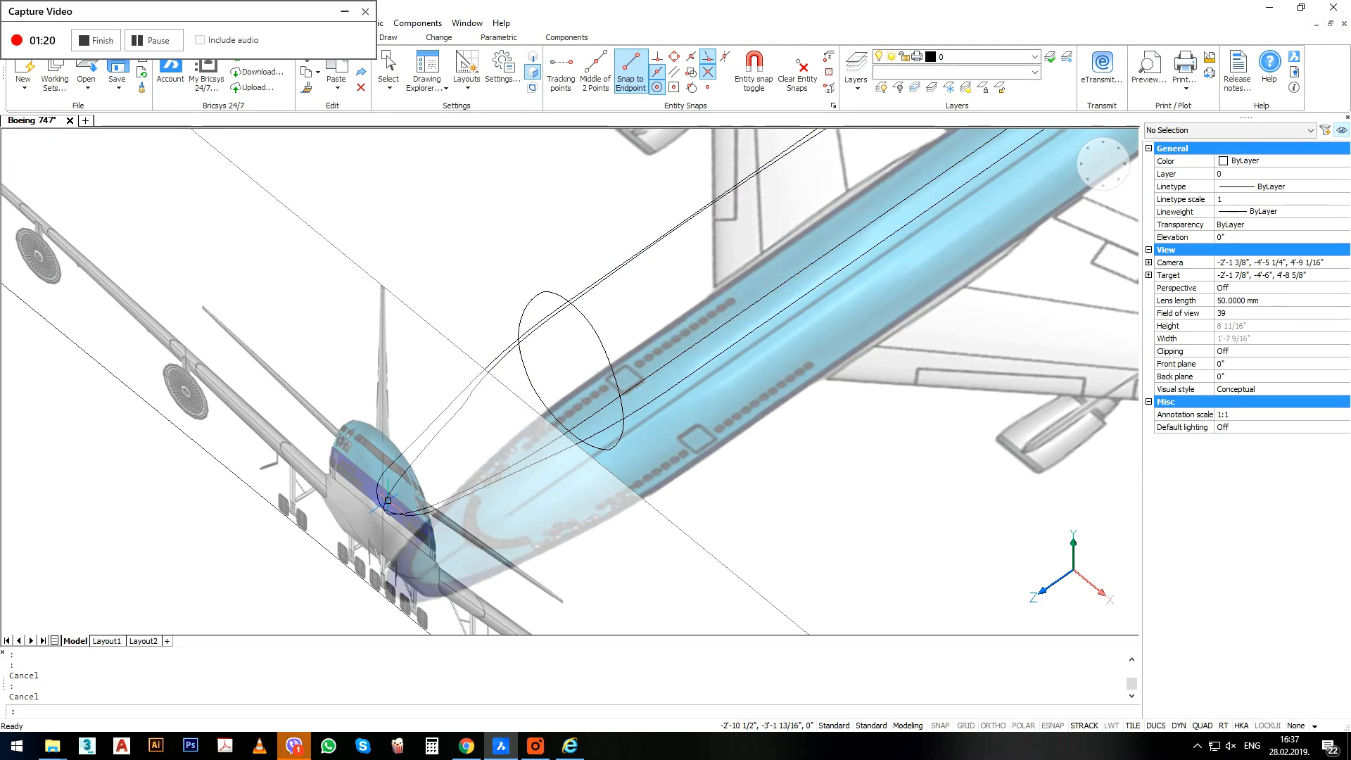
Define a three-point UCS with X along the fuselage length and Y upward, and show the nose area in a side-on view.
left_click(587, 329)
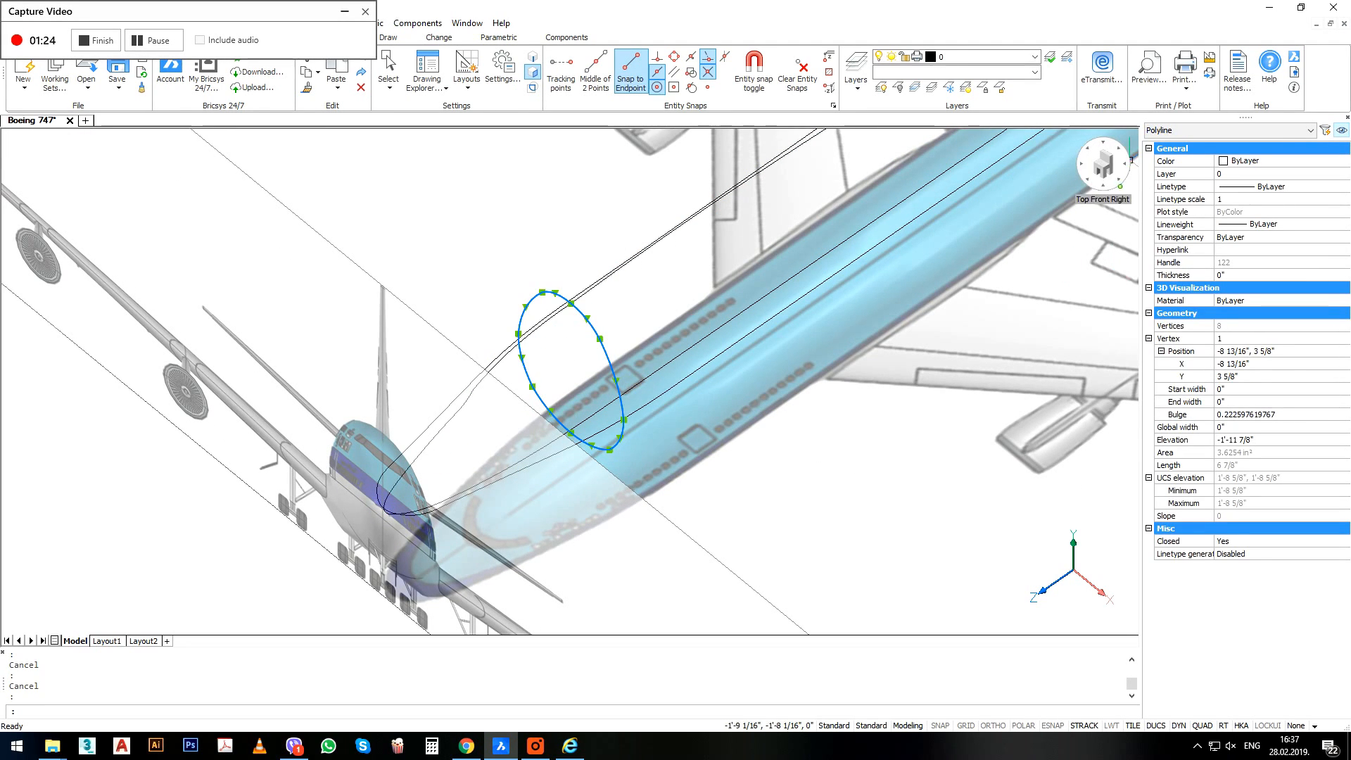
left_click(1119, 185)
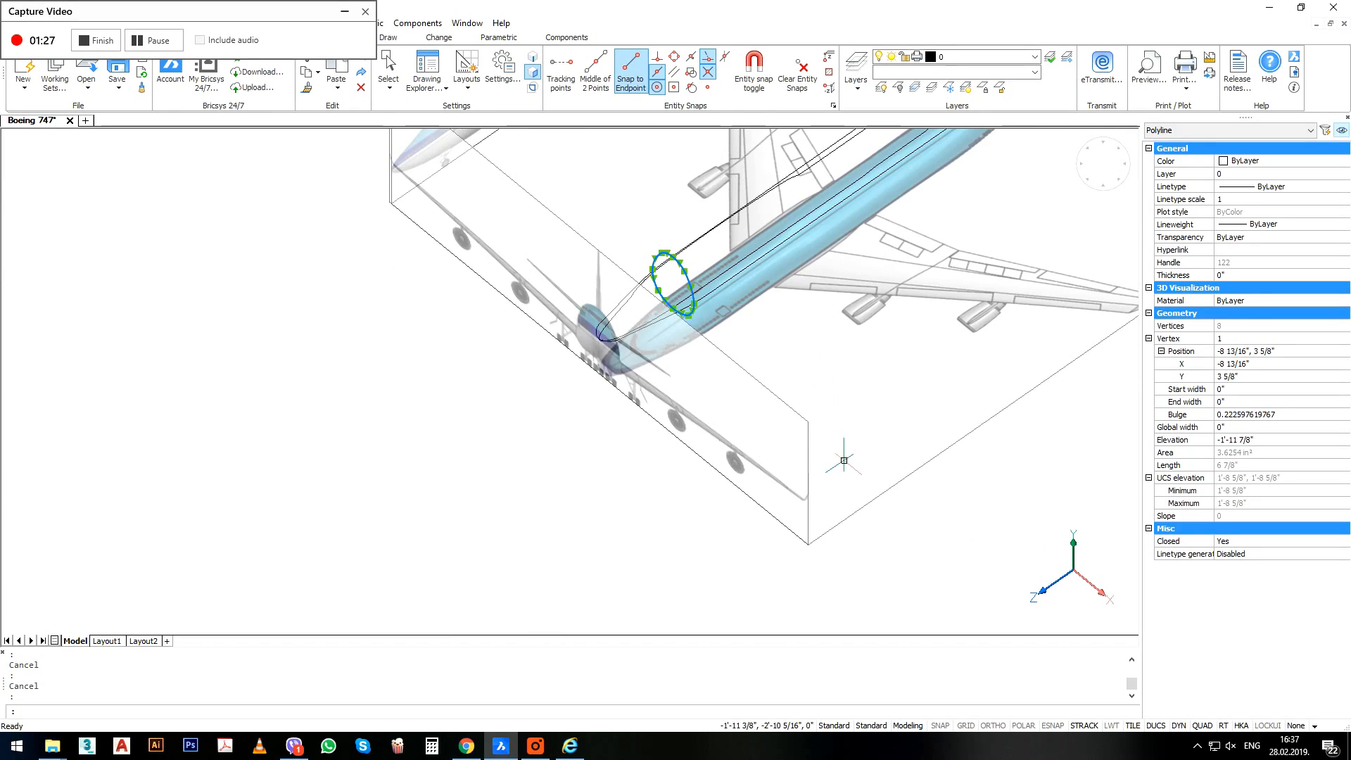
type("s")
key("Return")
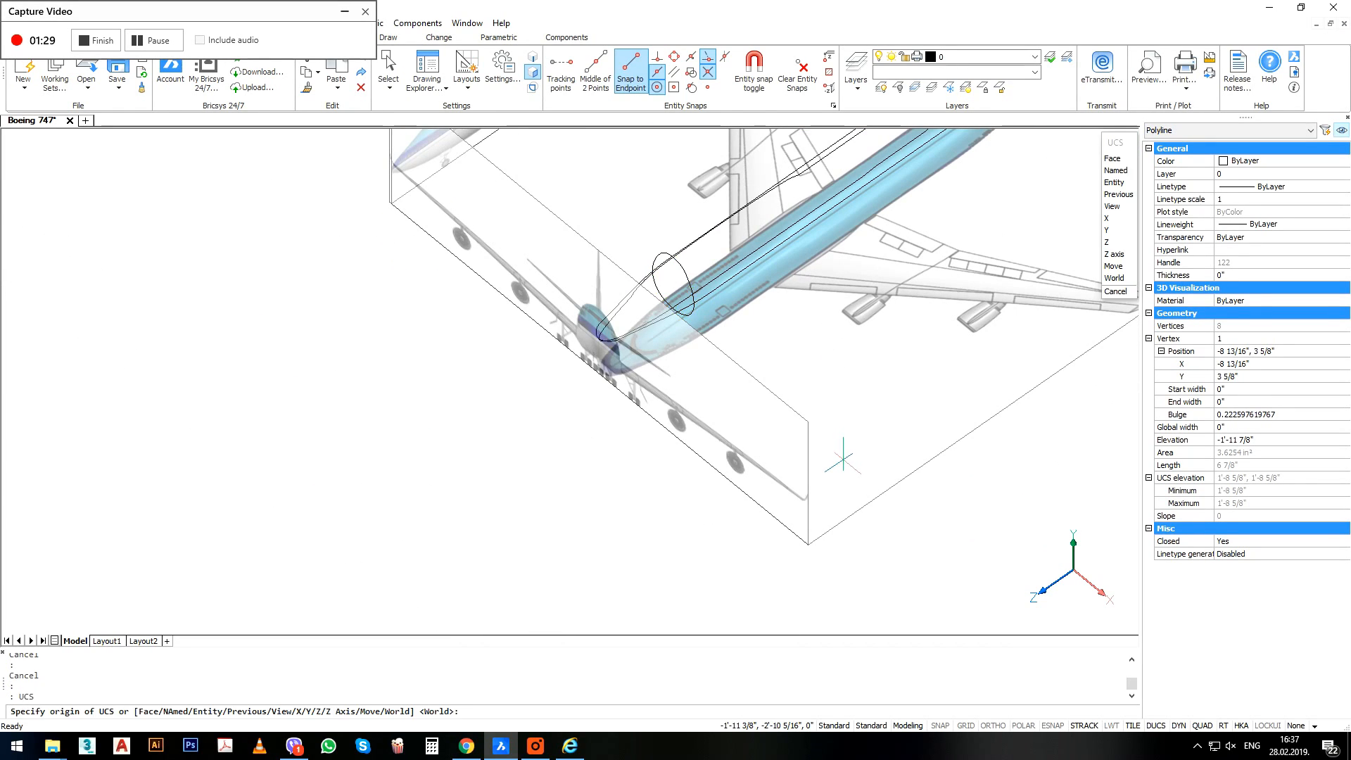
left_click(894, 527)
left_click(976, 454)
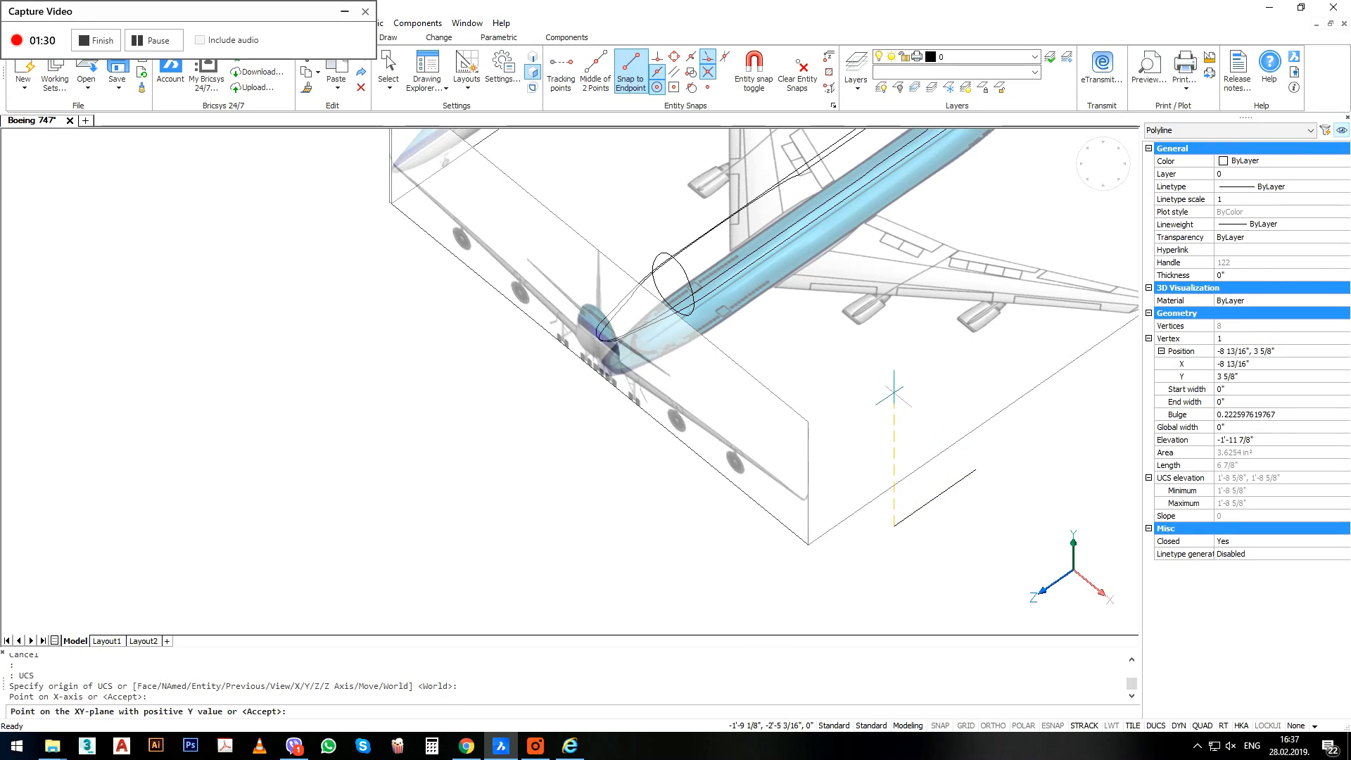
left_click(895, 392)
left_click(1124, 186)
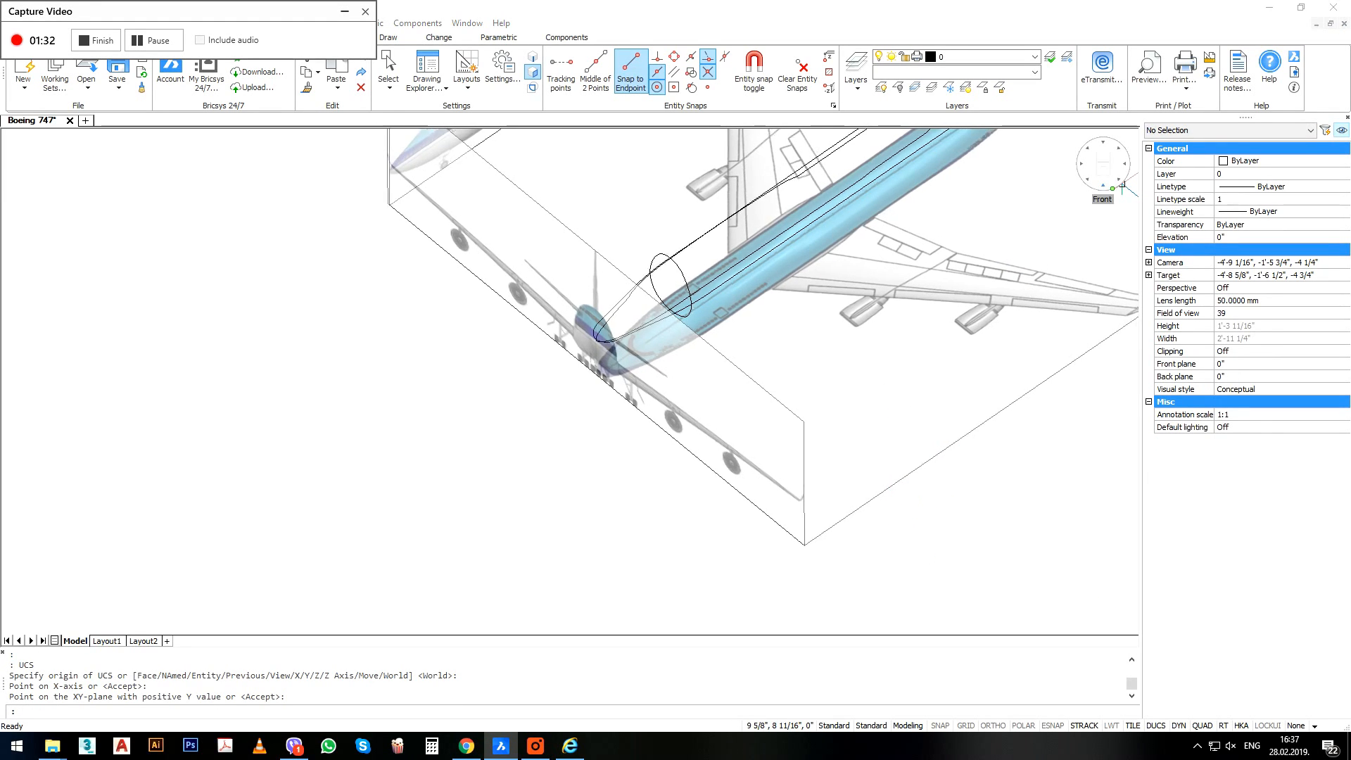
scroll(575, 369, "up", 3)
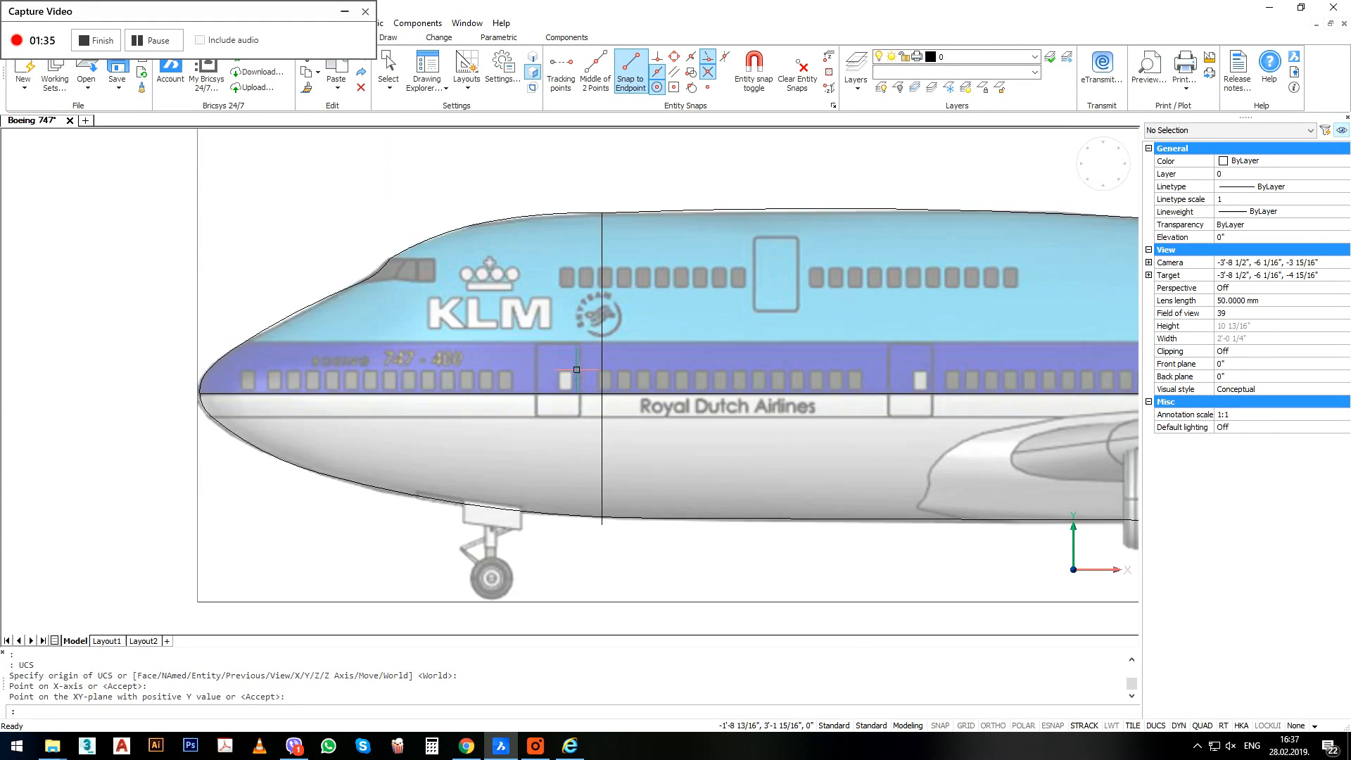
Scale the oval cross-section by reference from its top endpoint so its height fits between the upper and lower fuselage outlines.
left_click(637, 290)
left_click(544, 309)
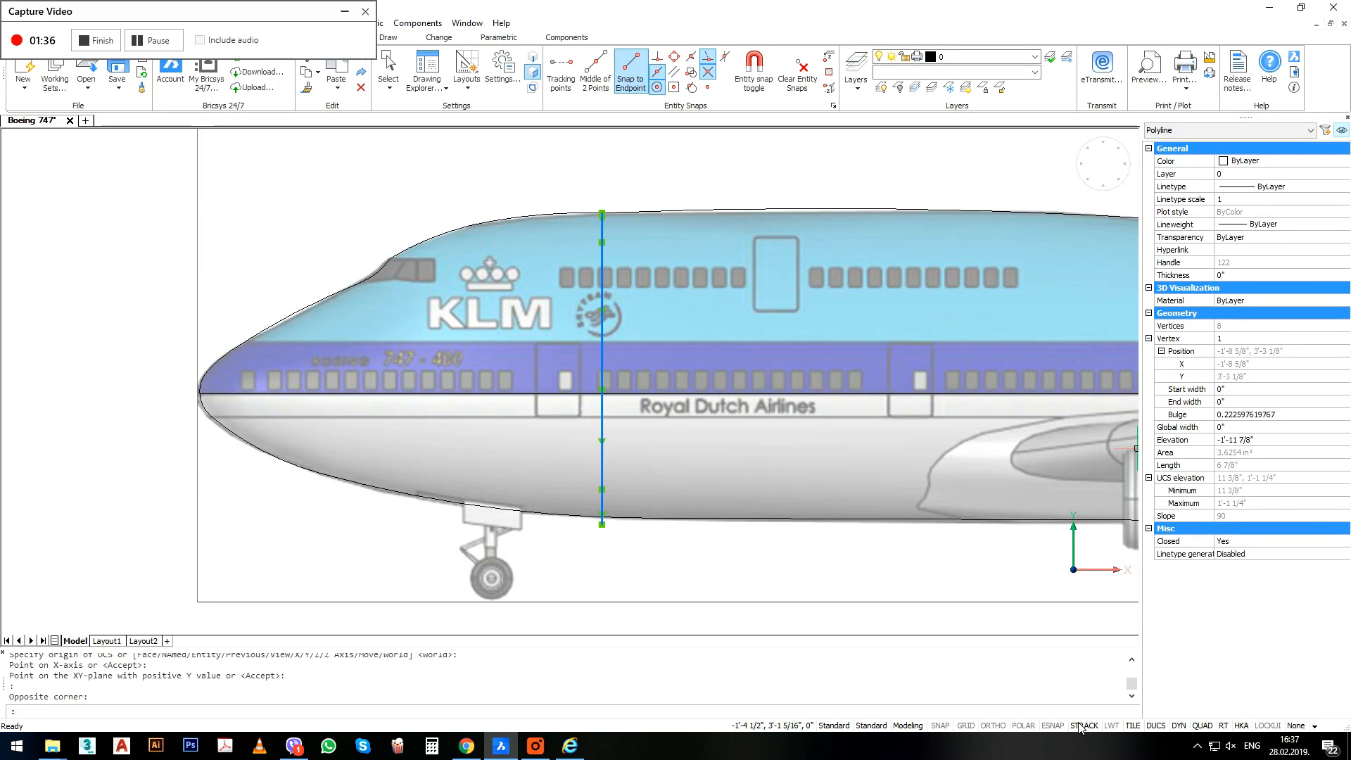
middle_click_drag(786, 560, 872, 568)
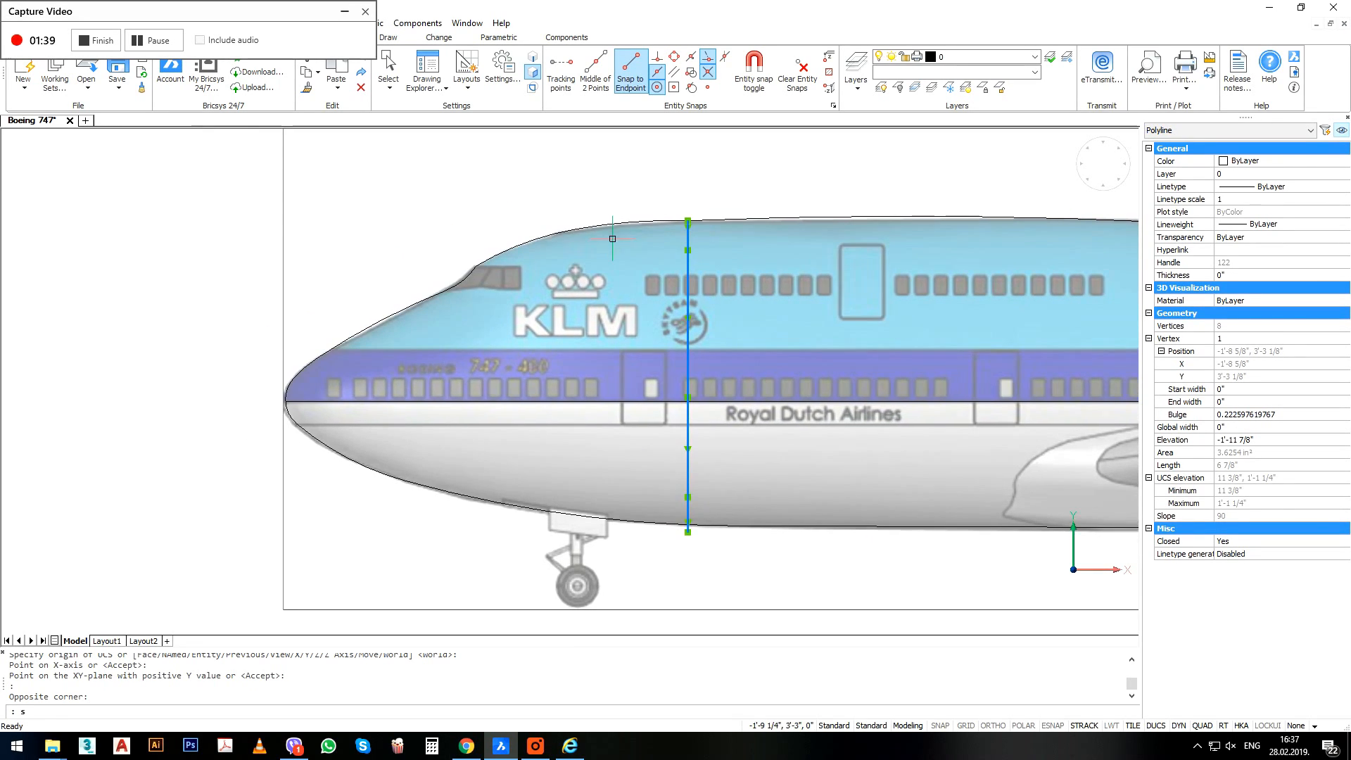
type("sc")
key("Return")
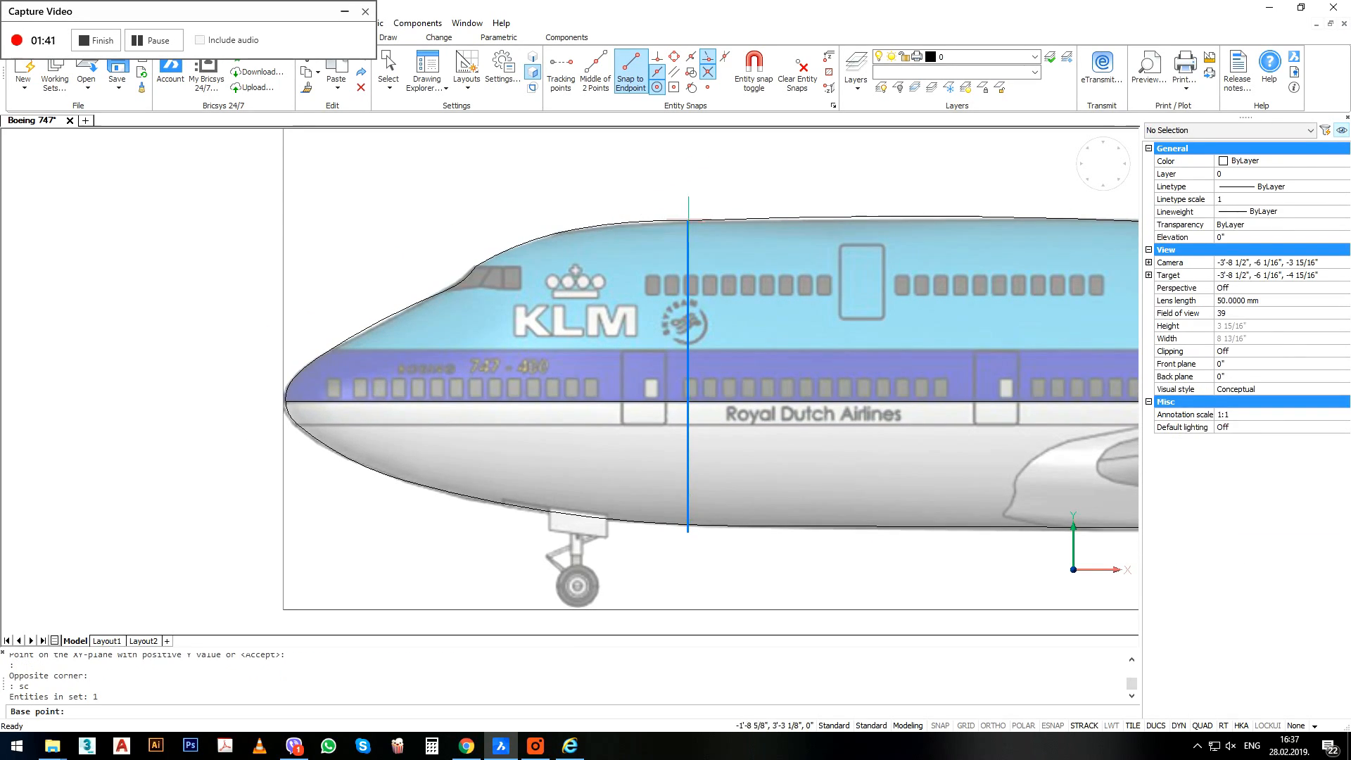
left_click(689, 220)
type("r")
key("Return")
left_click(665, 220)
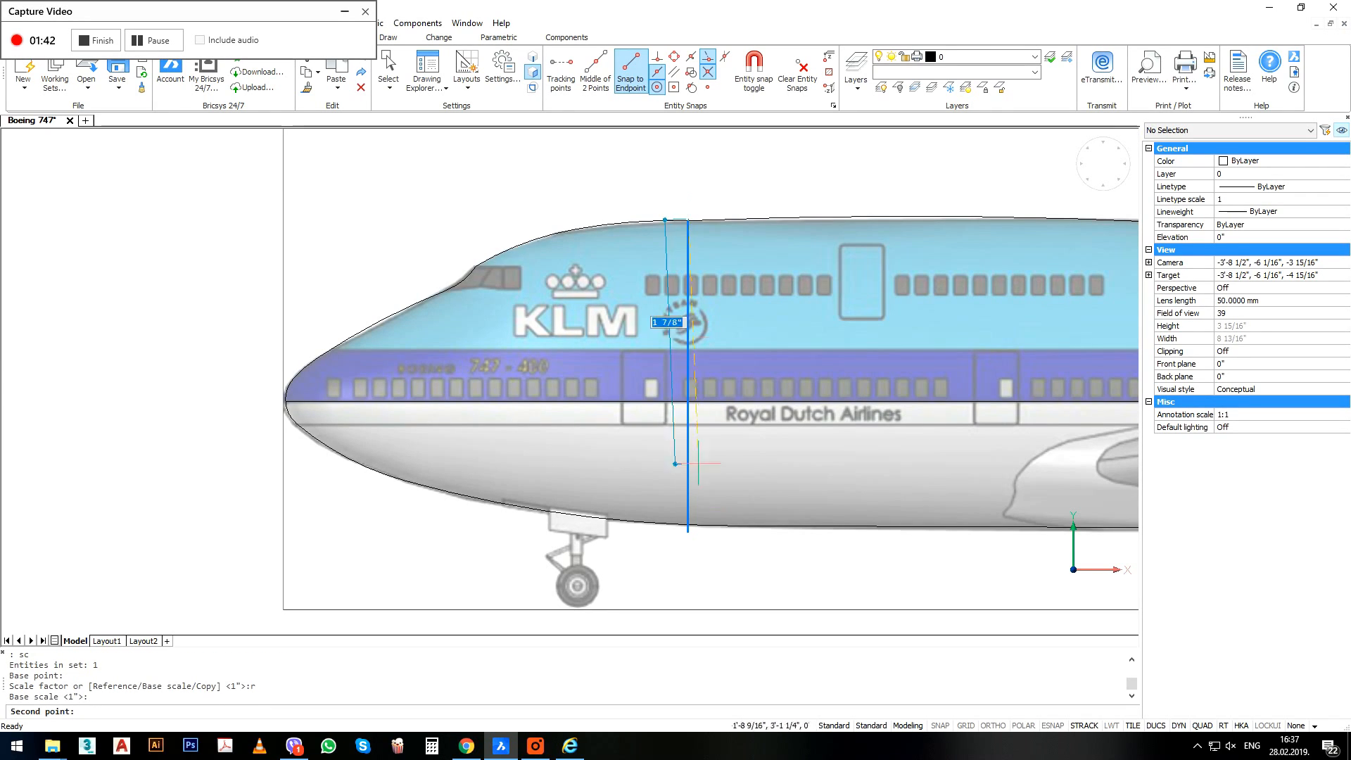
left_click(688, 528)
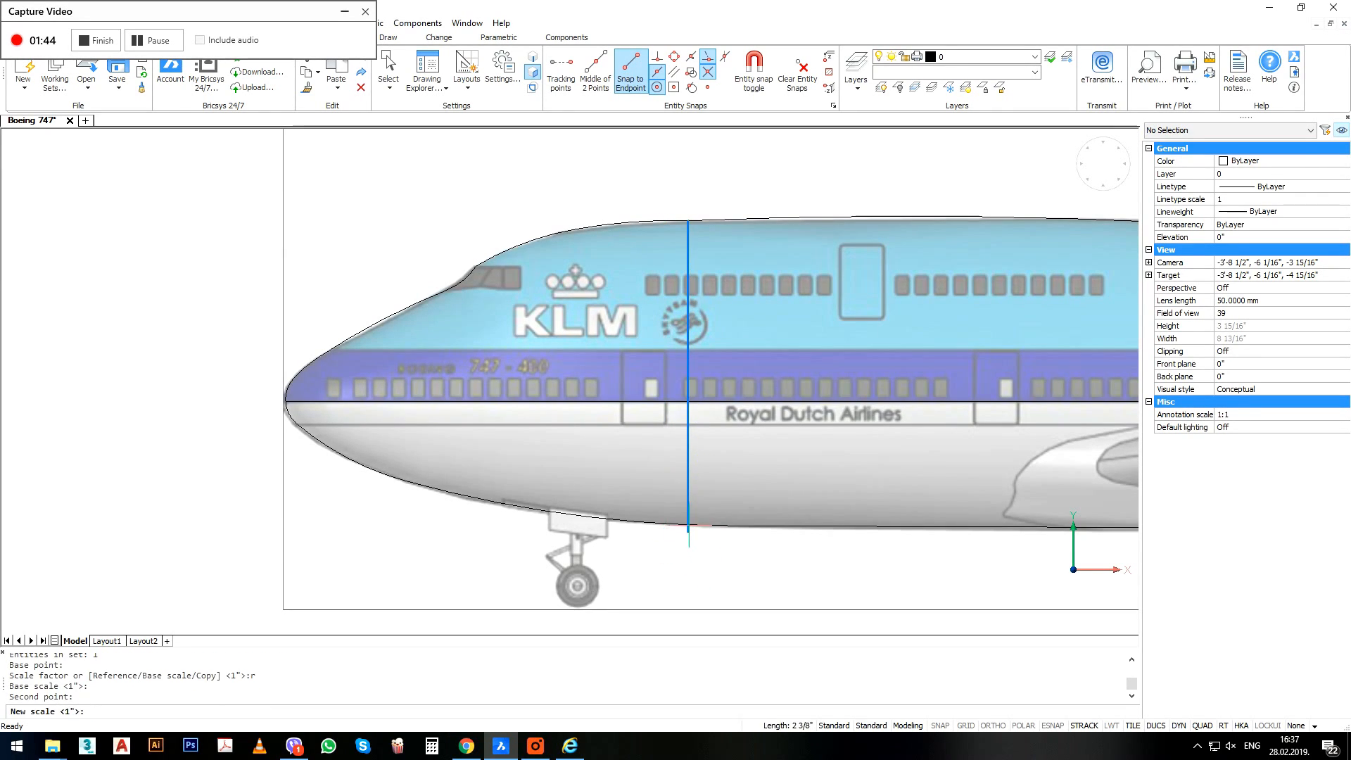
left_click(688, 527)
Copy the cross-section horizontally aft to three spaced stations along the upper-deck hump, placing the last near the hump's rear slope.
left_click(688, 440)
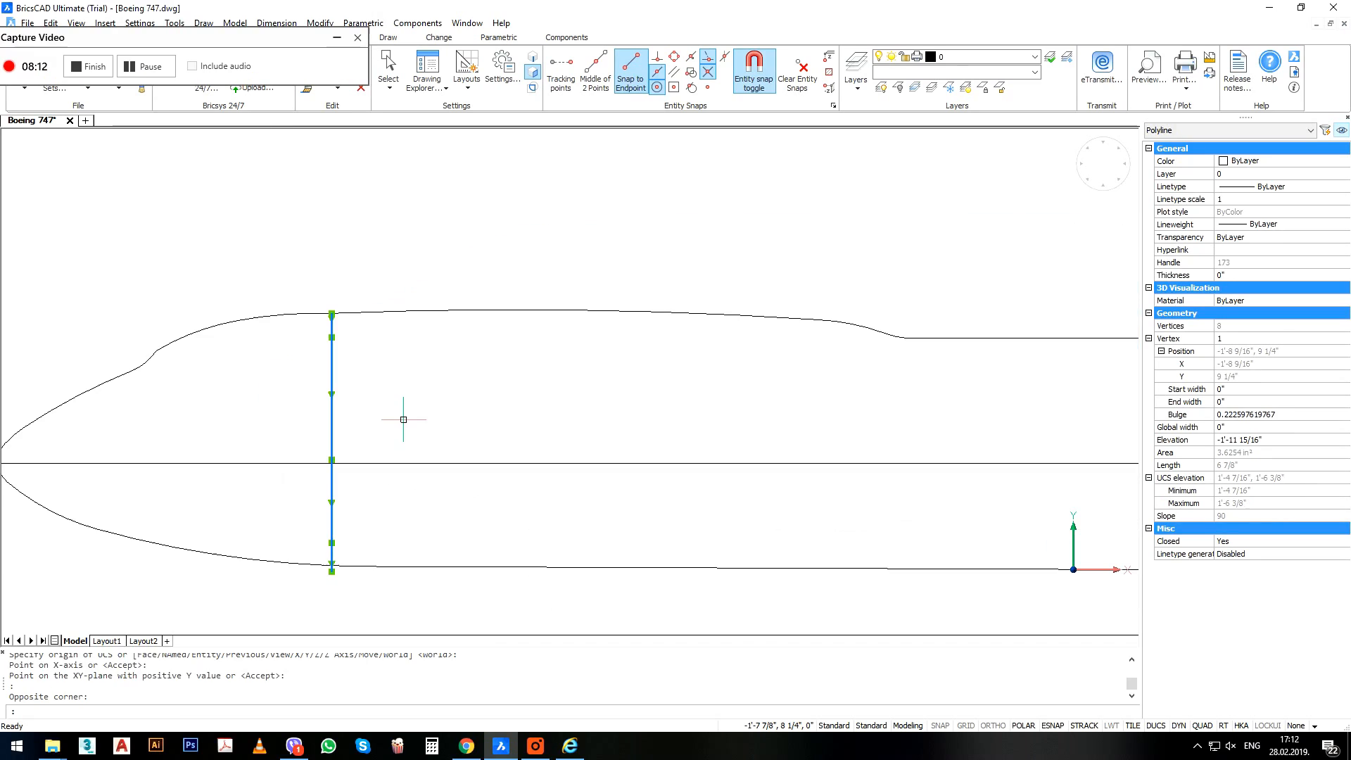
type("co")
key("Return")
left_click(400, 415)
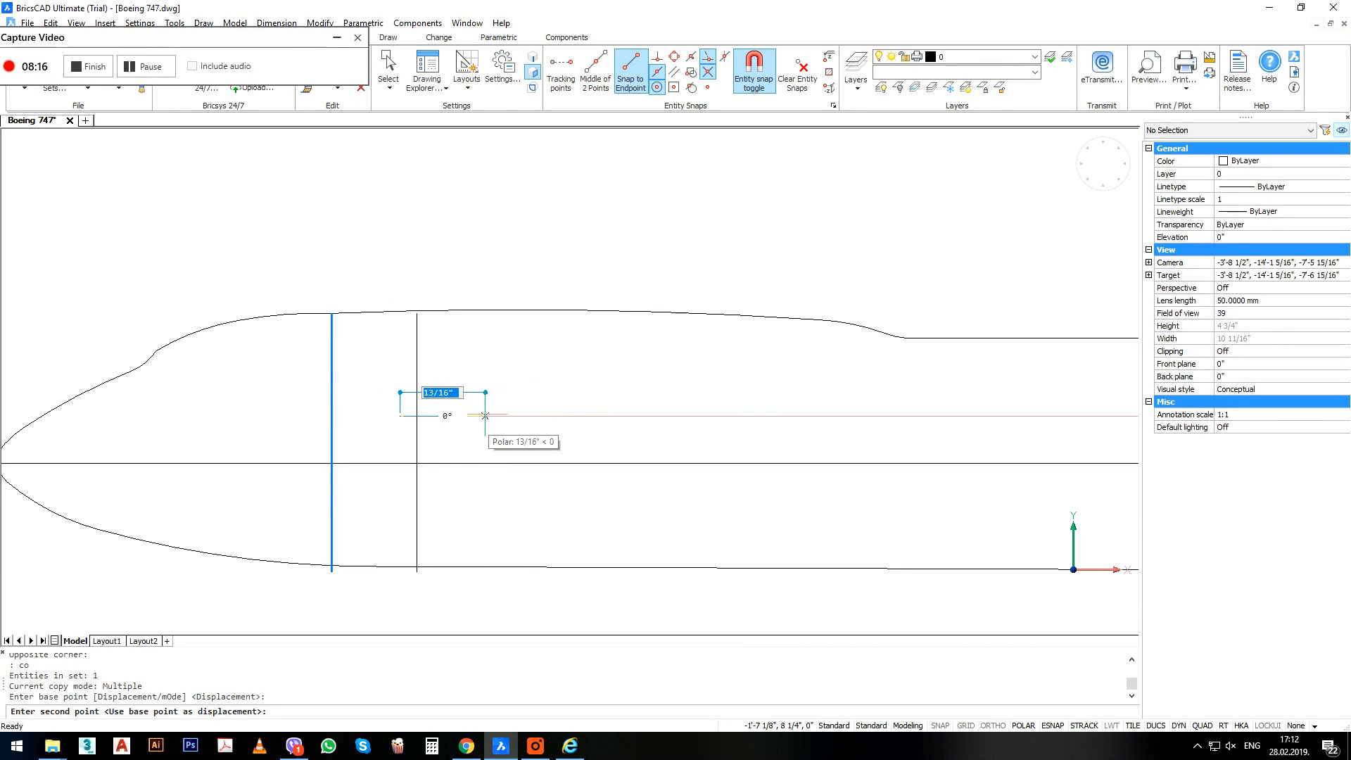
left_click(886, 416)
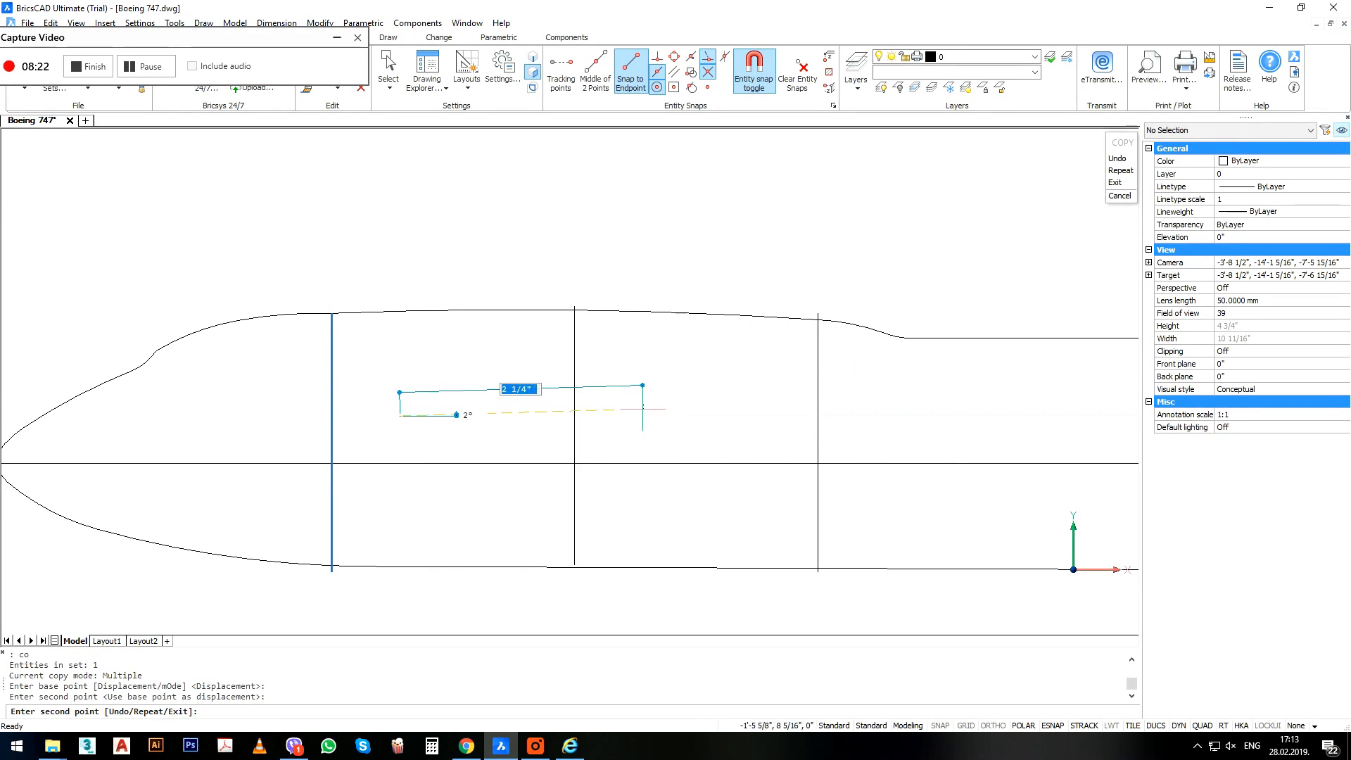
left_click(564, 416)
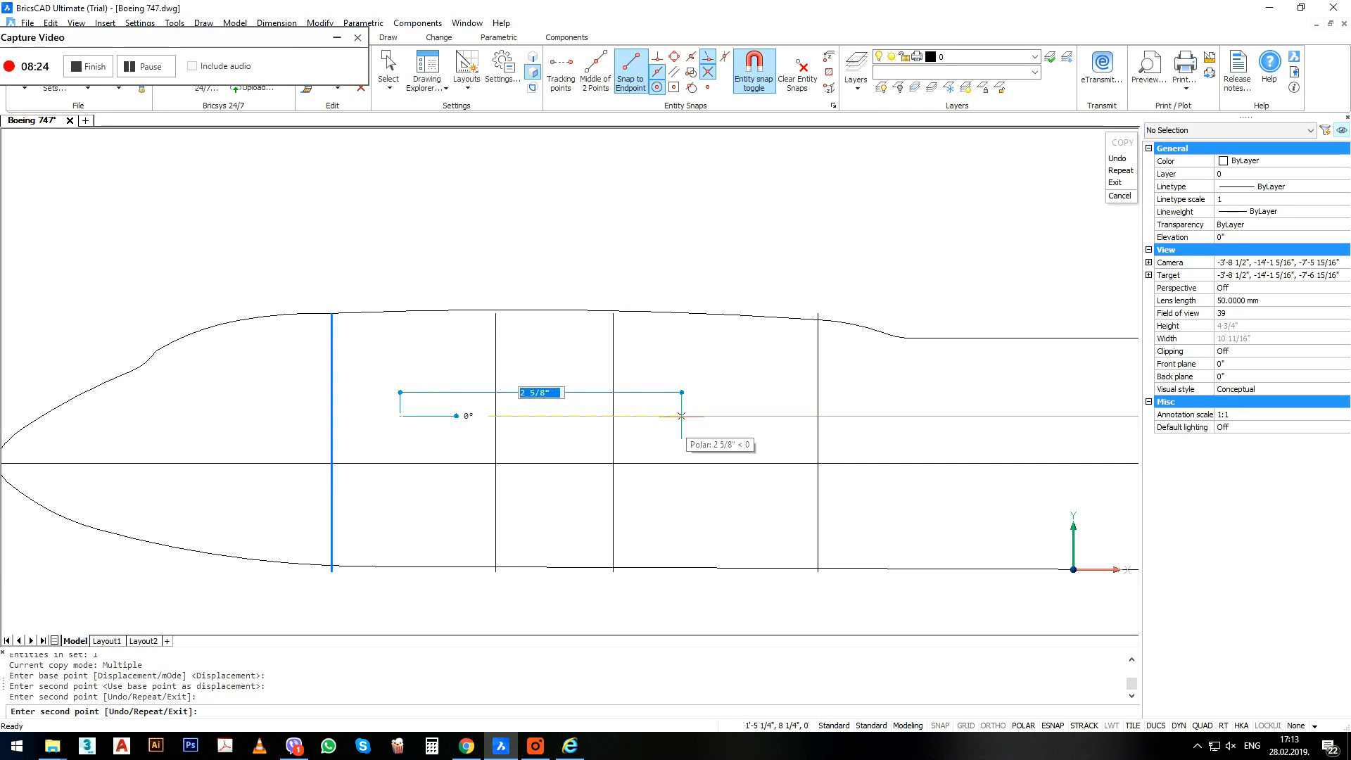
left_click(716, 416)
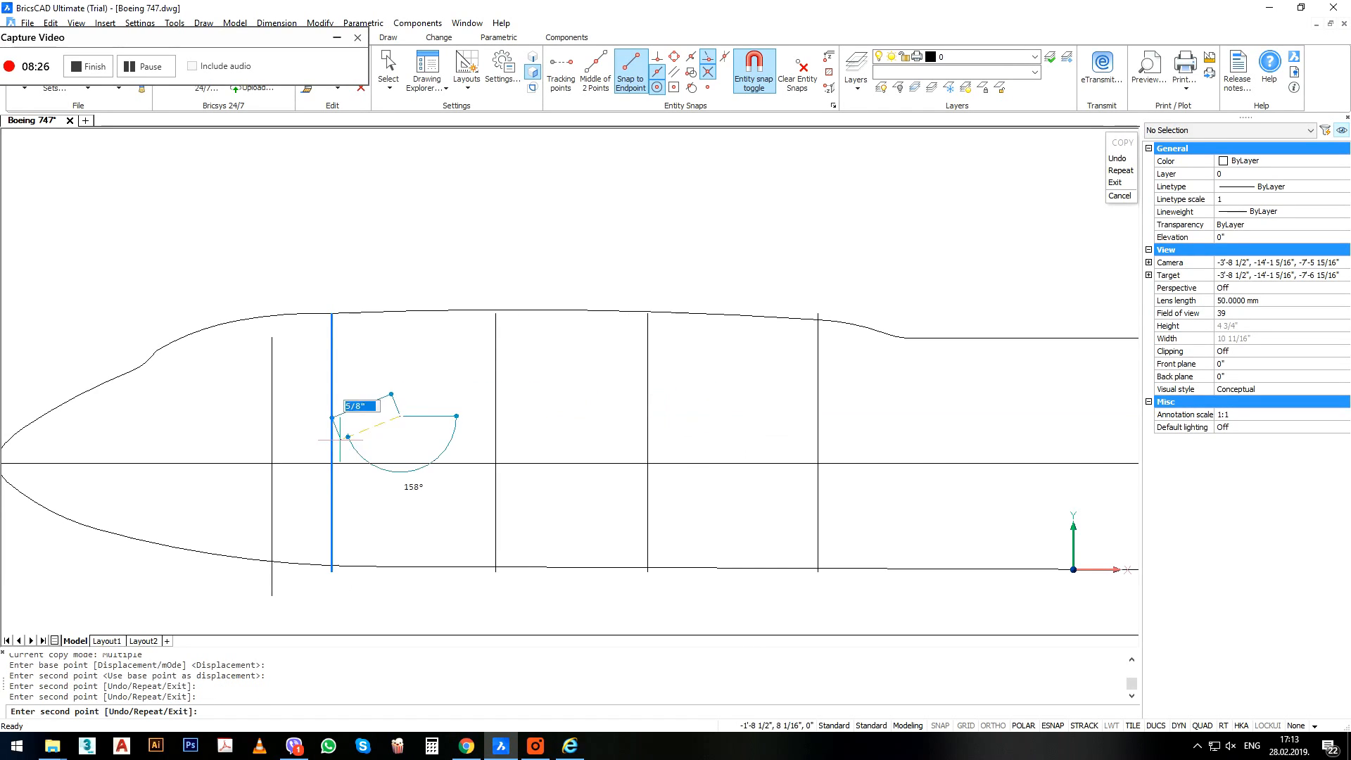
Place five more copies of the cross-section ahead of it, from the cockpit kink to the nose tip, with tops on the upper outline.
middle_click_drag(353, 451, 833, 408)
scroll(736, 393, "up", 1)
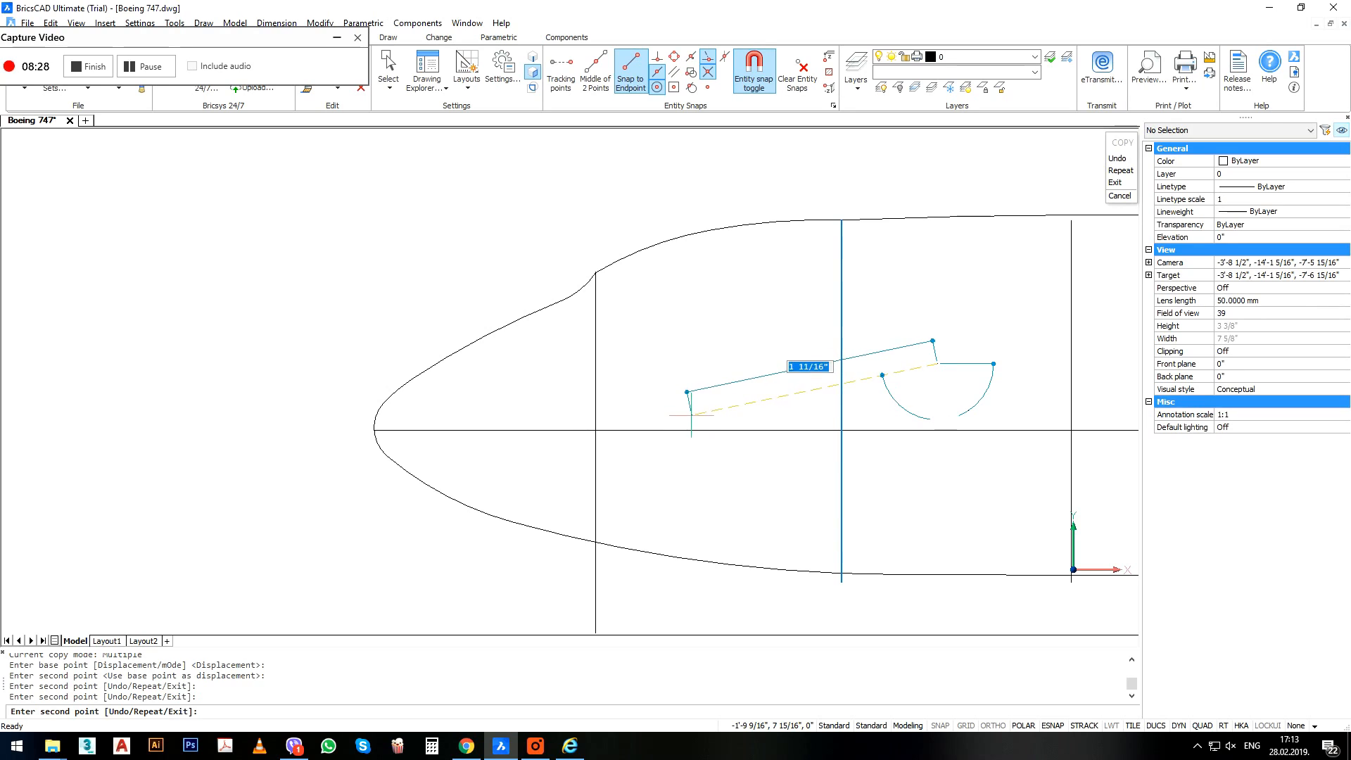
left_click(688, 416)
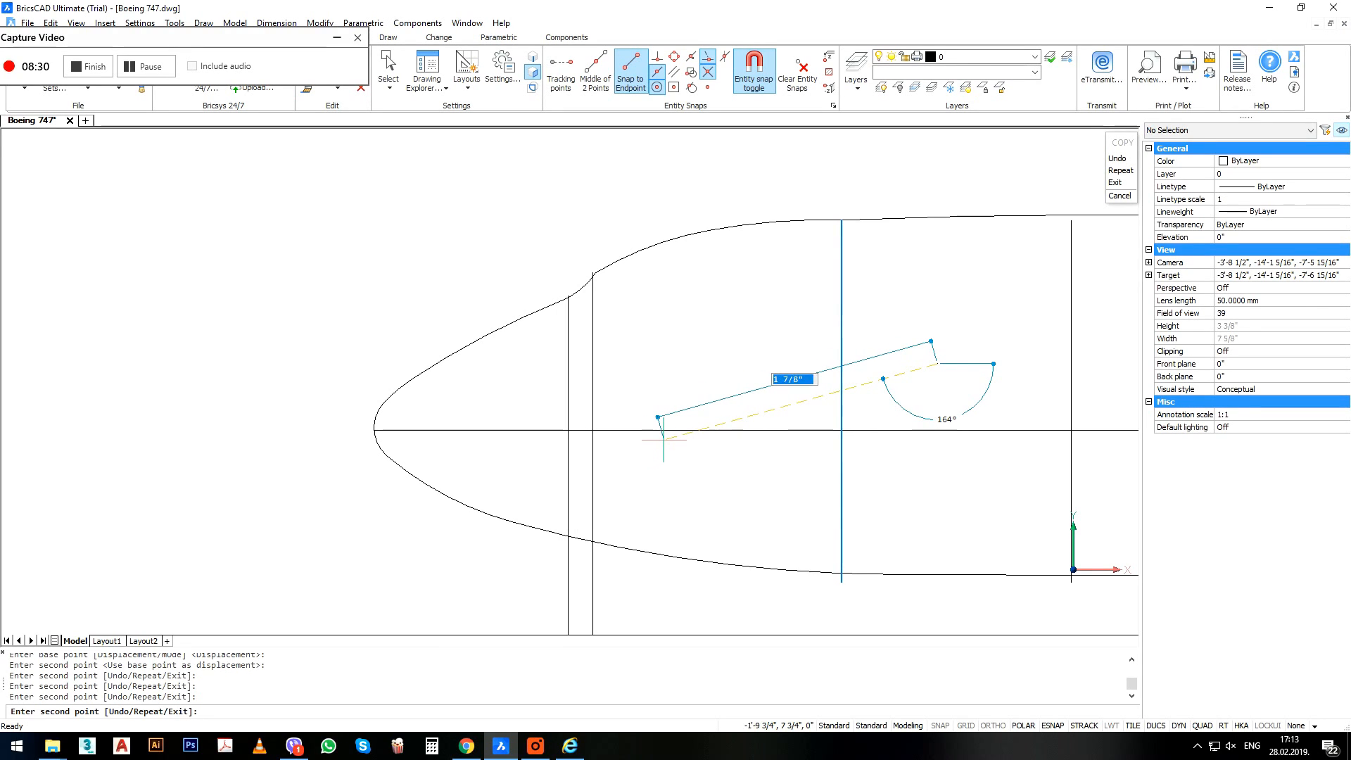
left_click(664, 439)
left_click(571, 487)
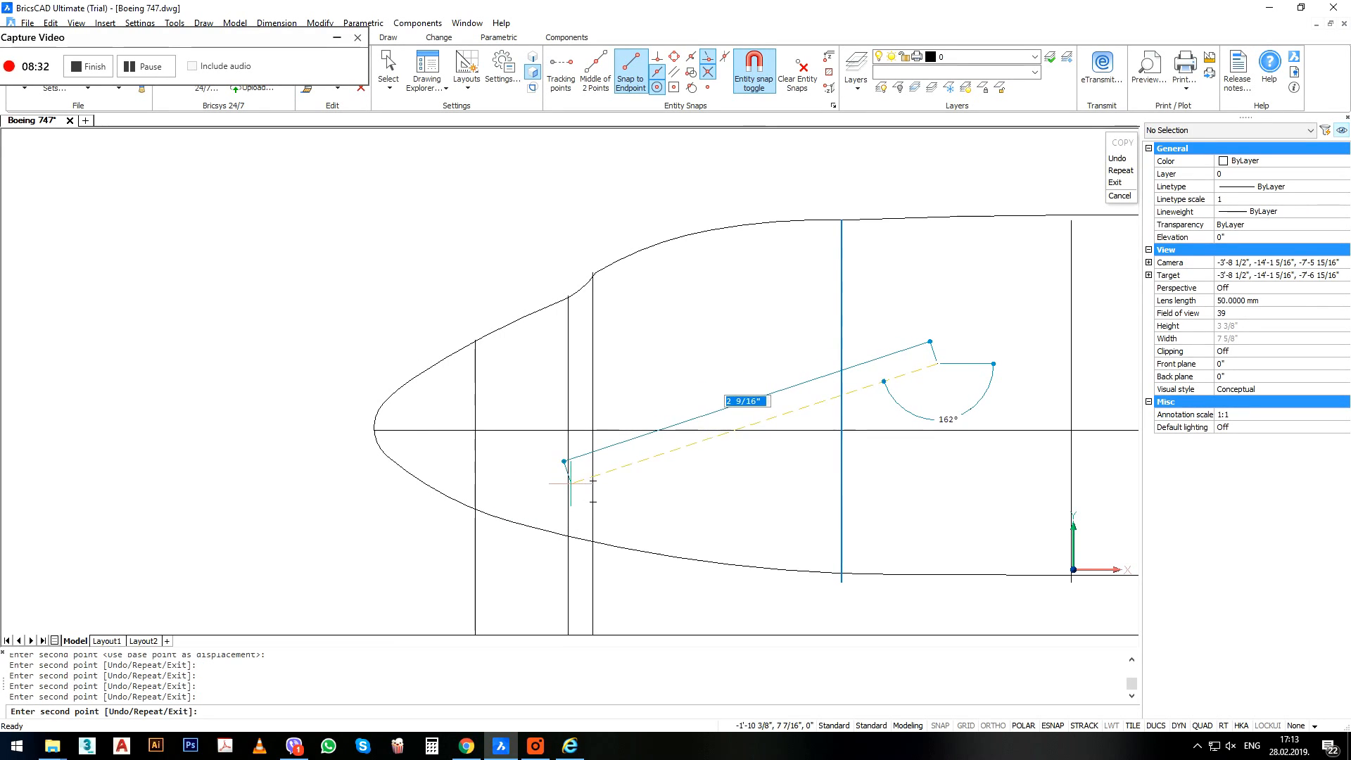
scroll(513, 503, "up", 2)
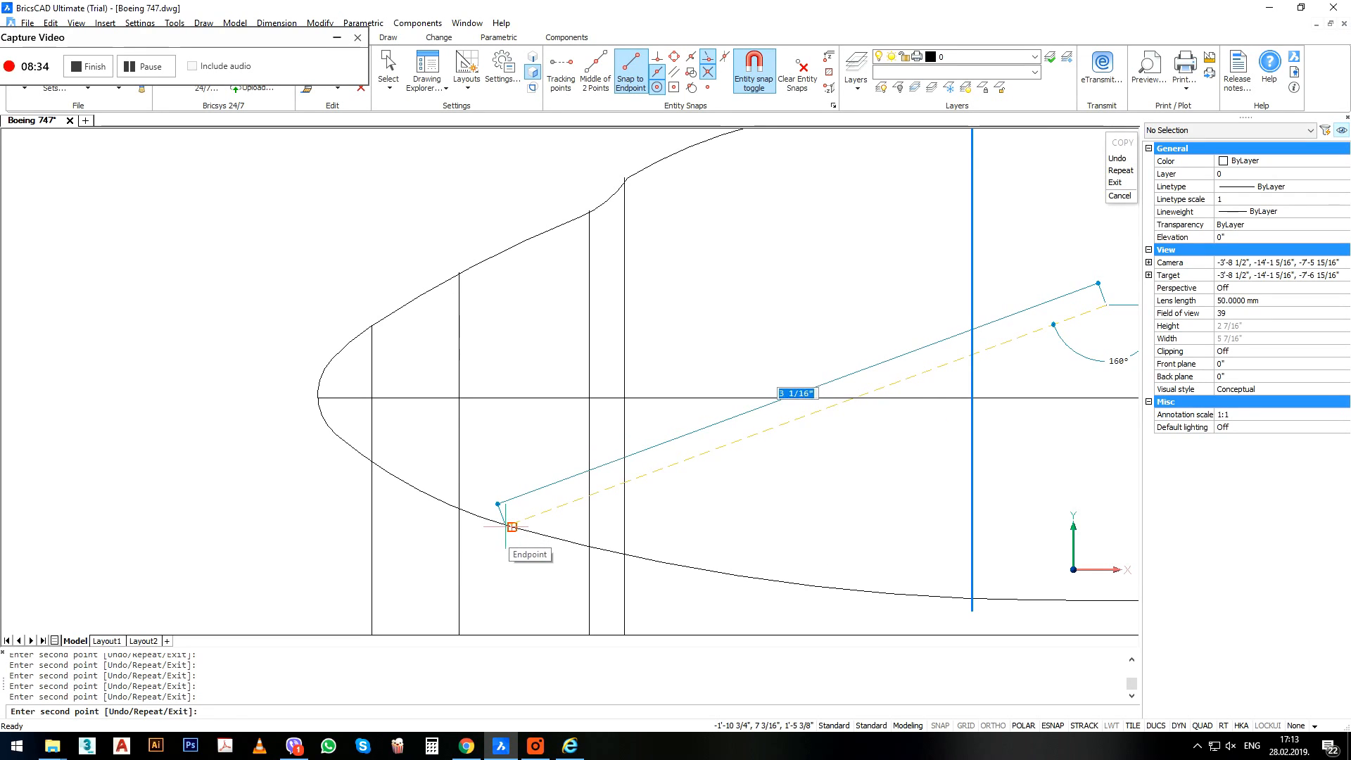
scroll(458, 575, "up", 2)
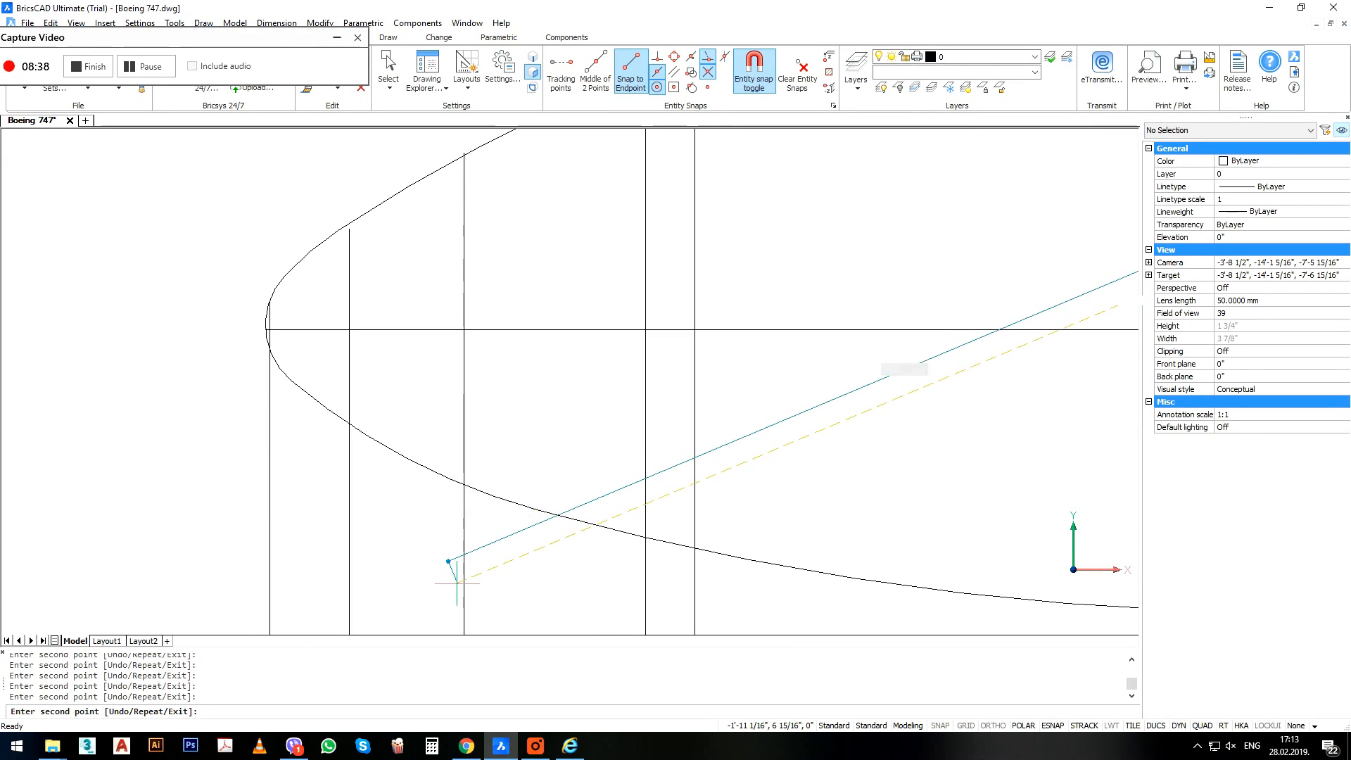
scroll(373, 509, "down", 3)
key("Escape")
Copy the rearmost hump section to the end of the hump, the step in the belly outline, and the start of the tail taper.
middle_click_drag(853, 452, 399, 443)
scroll(415, 444, "down", 2)
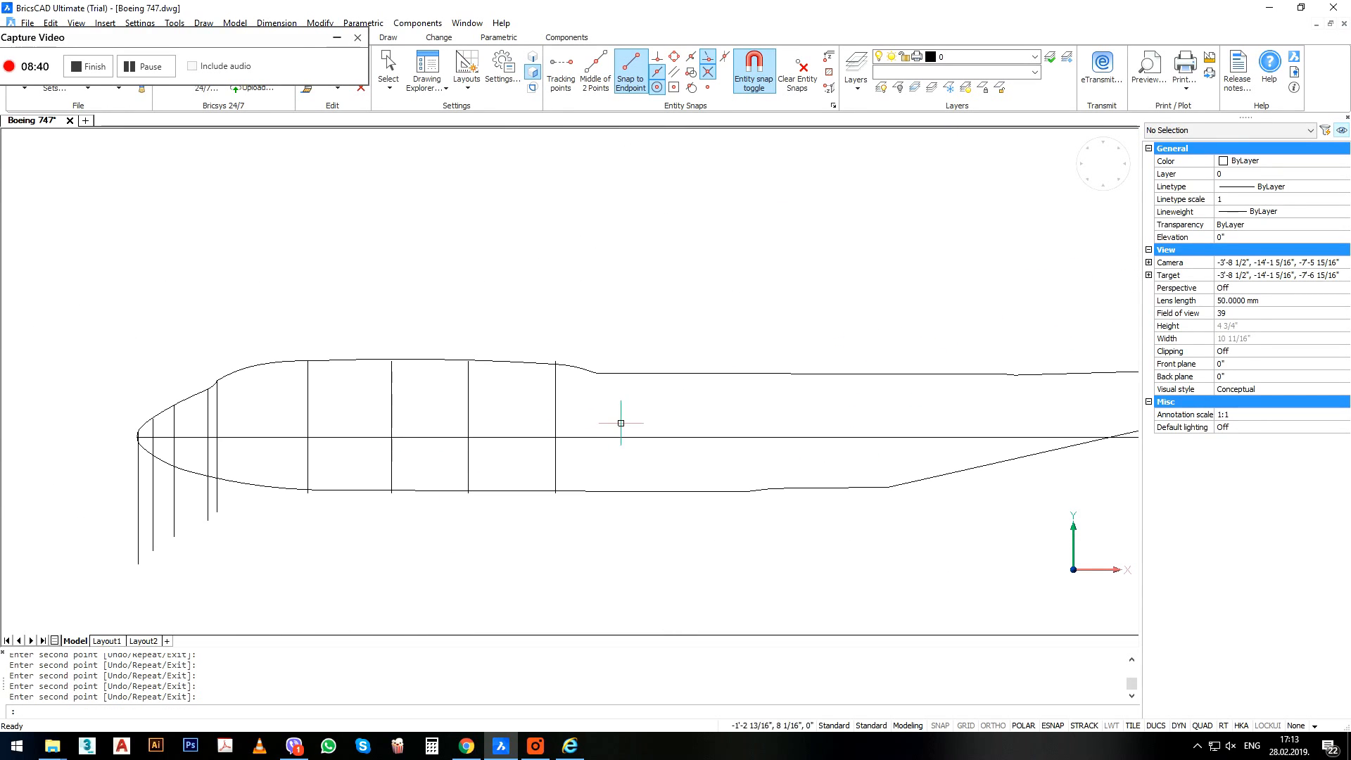
left_click_drag(618, 423, 539, 413)
scroll(685, 407, "up", 2)
key("Return")
left_click(520, 404)
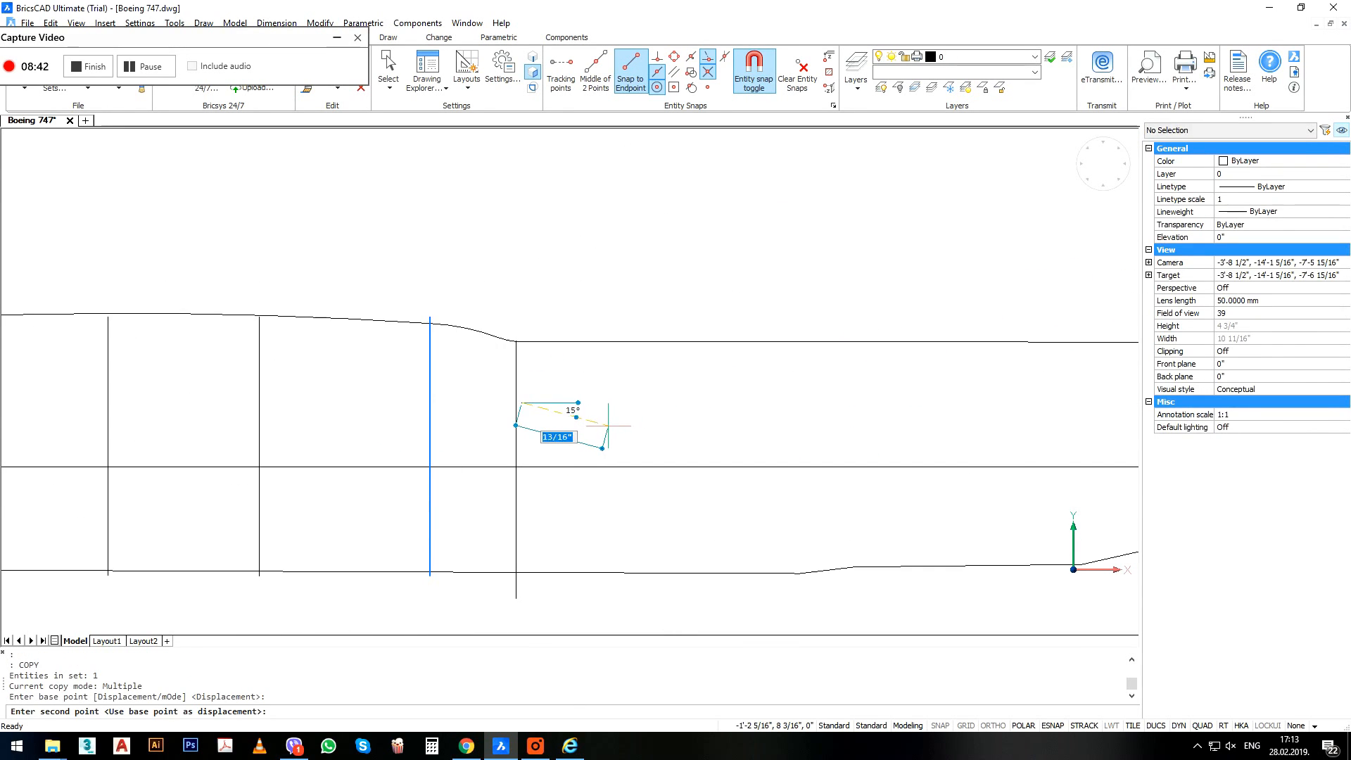
left_click(606, 426)
scroll(517, 424, "down", 2)
scroll(717, 424, "up", 1)
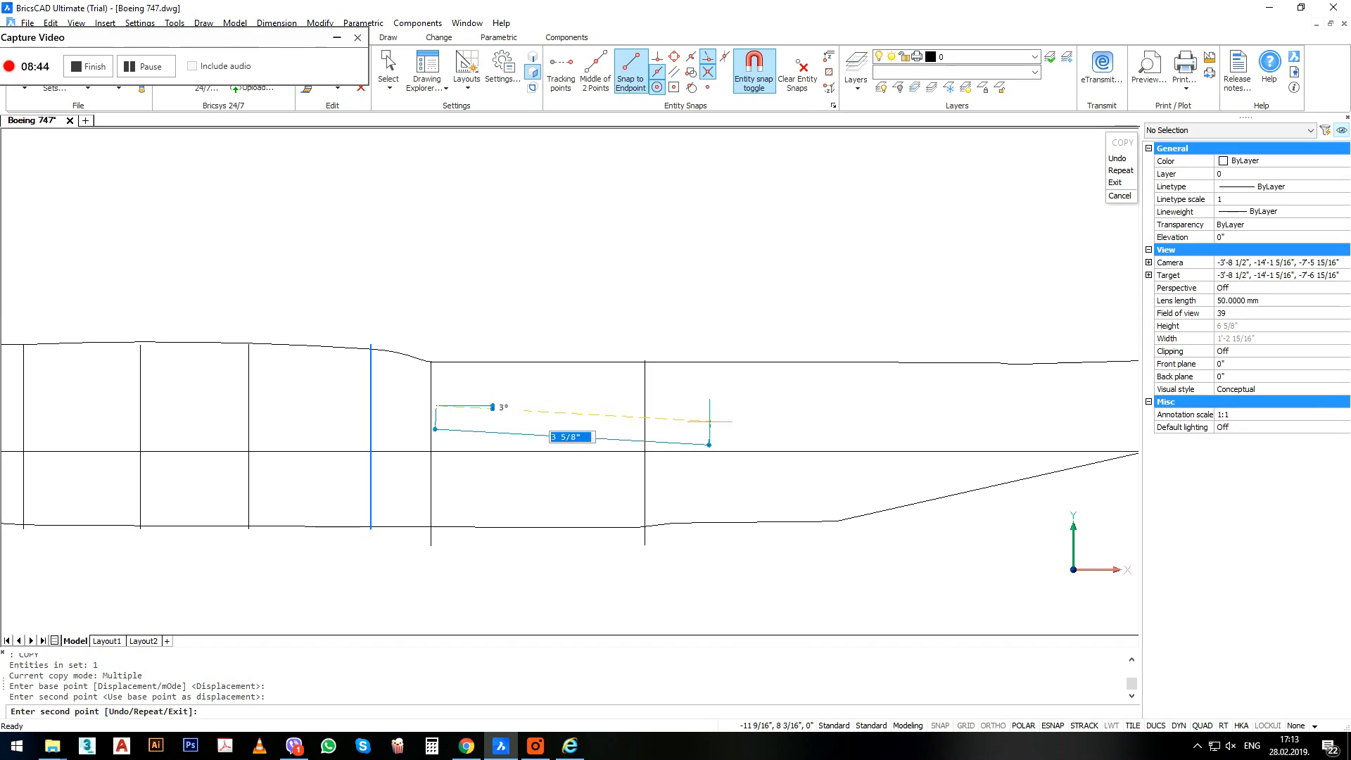
middle_click_drag(907, 427, 746, 416)
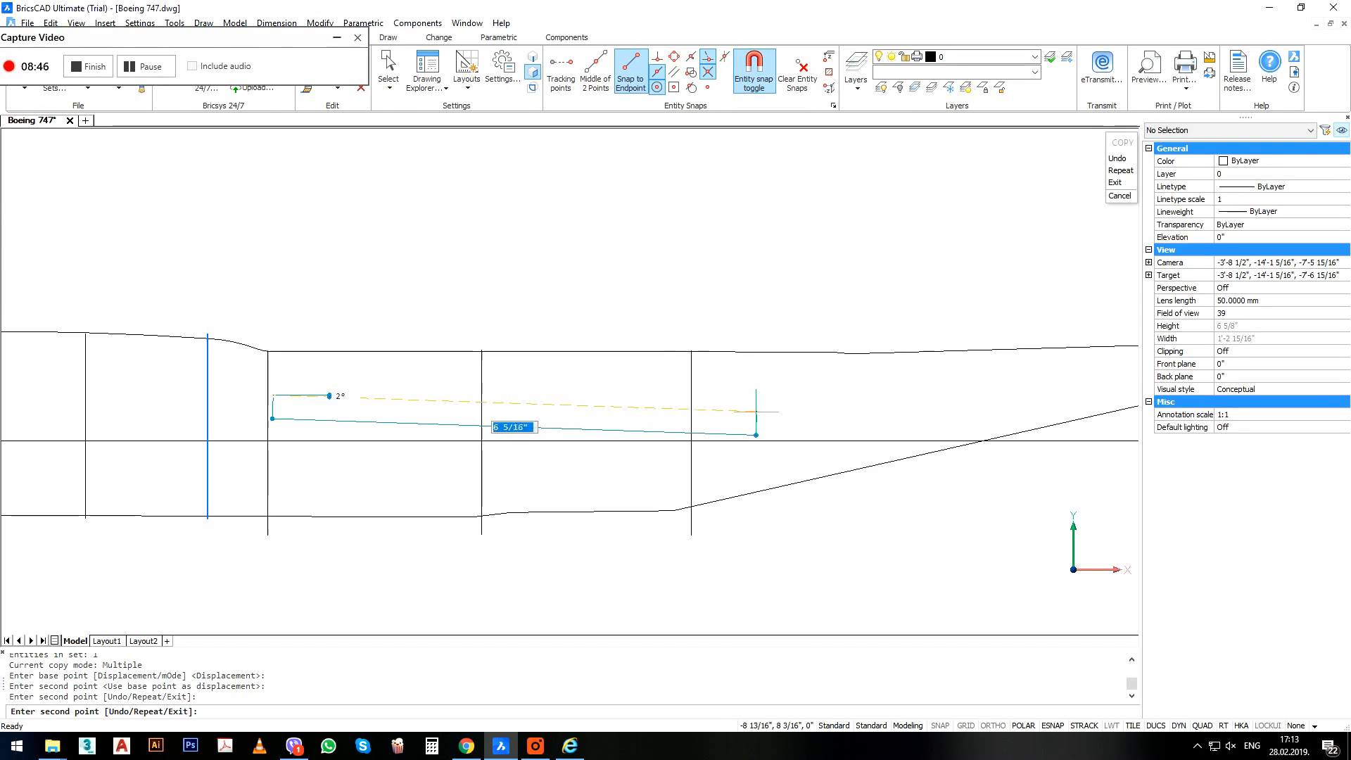
left_click(745, 410)
Place two more section copies at the upper outline's kink above the tail taper and one where the rounded tail end begins.
middle_click_drag(939, 412, 658, 412)
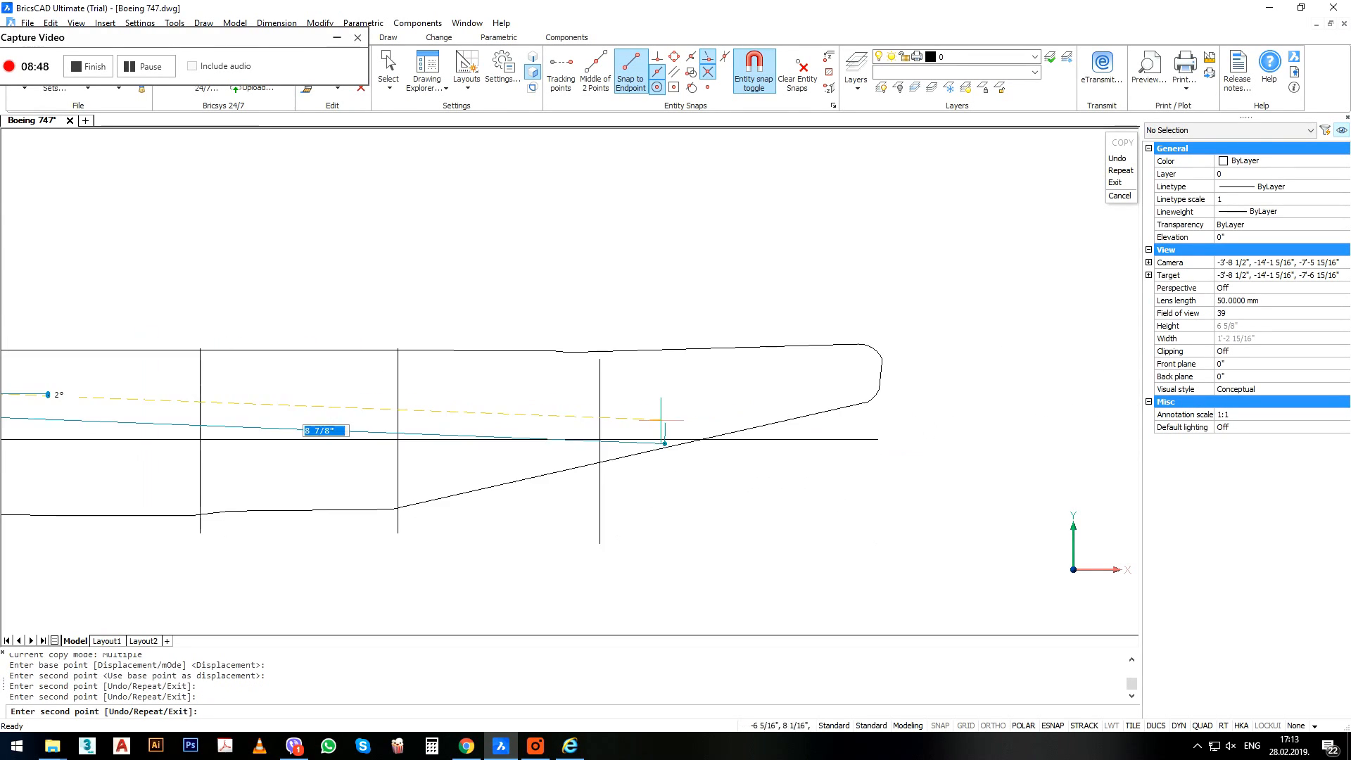
left_click(620, 411)
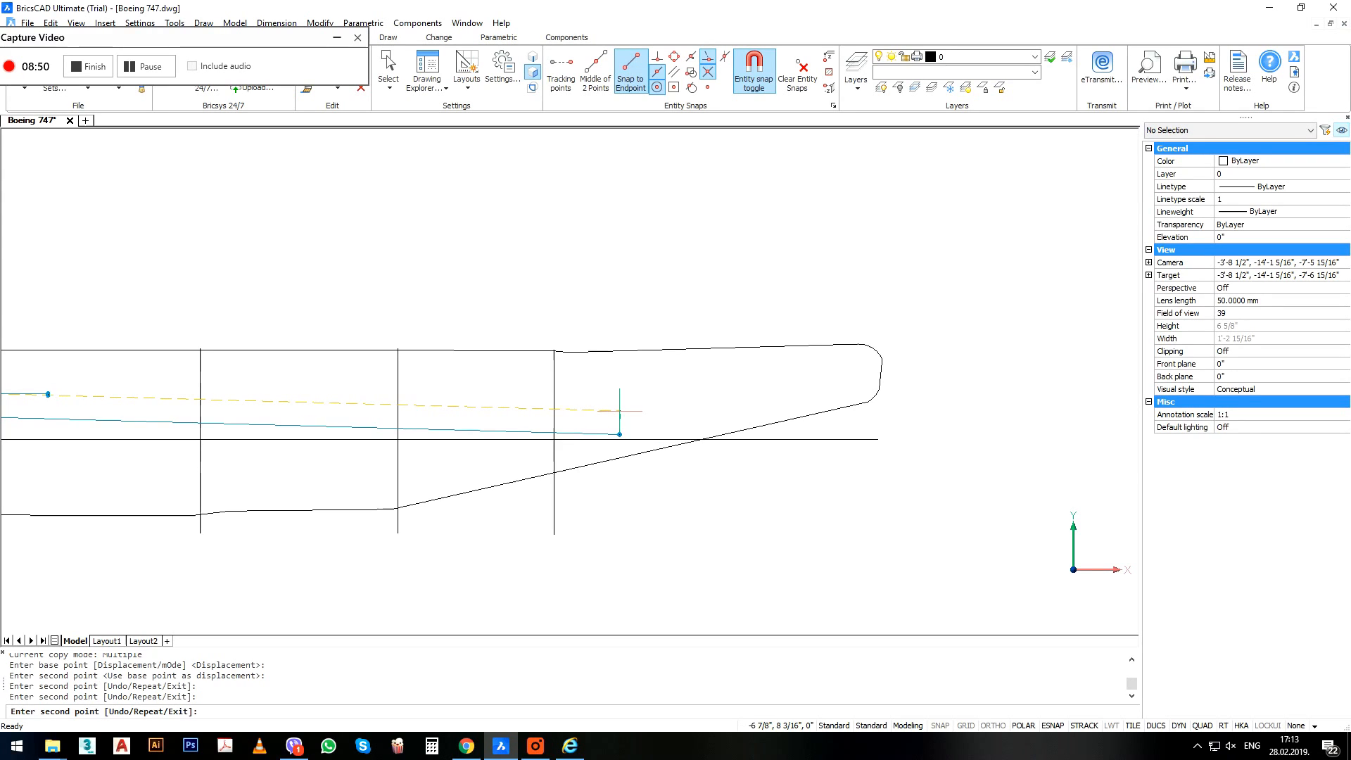
left_click(631, 422)
scroll(934, 426, "up", 3)
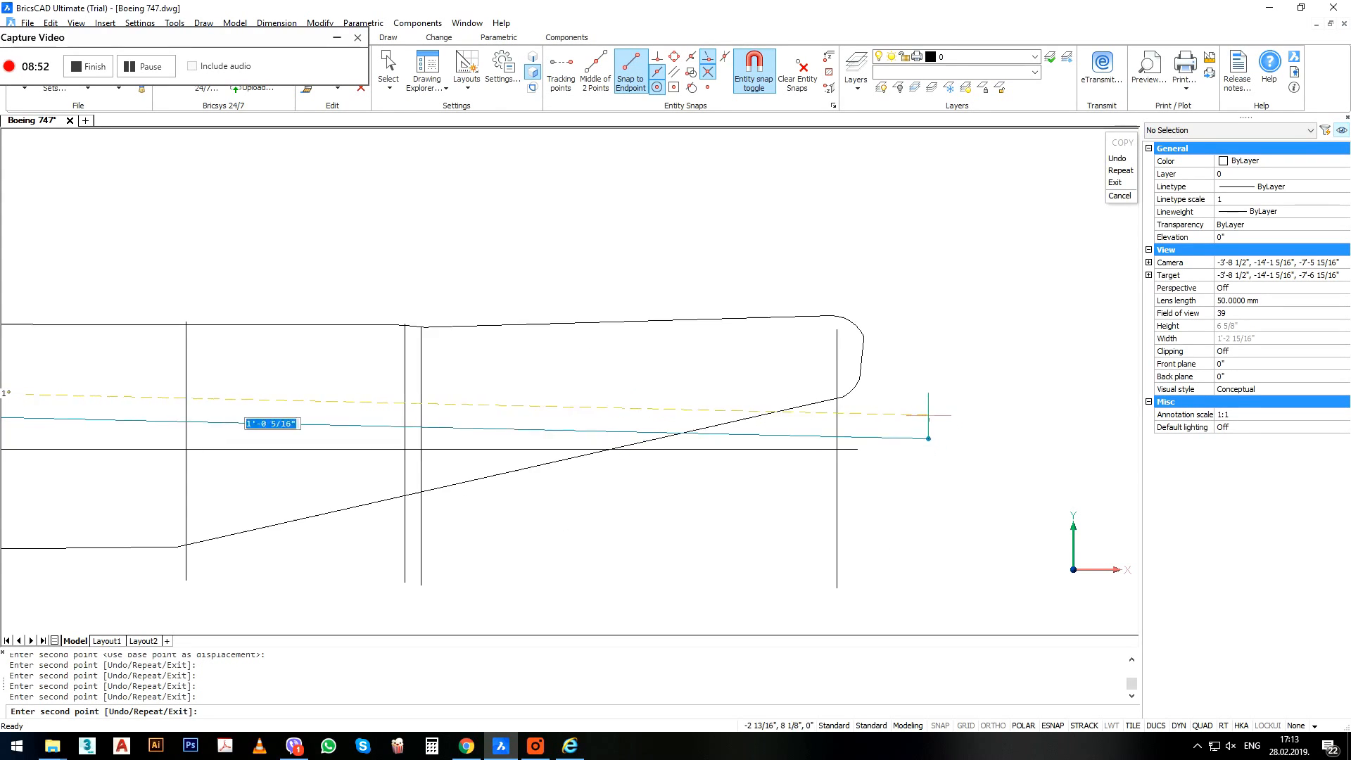
left_click(926, 396)
scroll(866, 394, "down", 2)
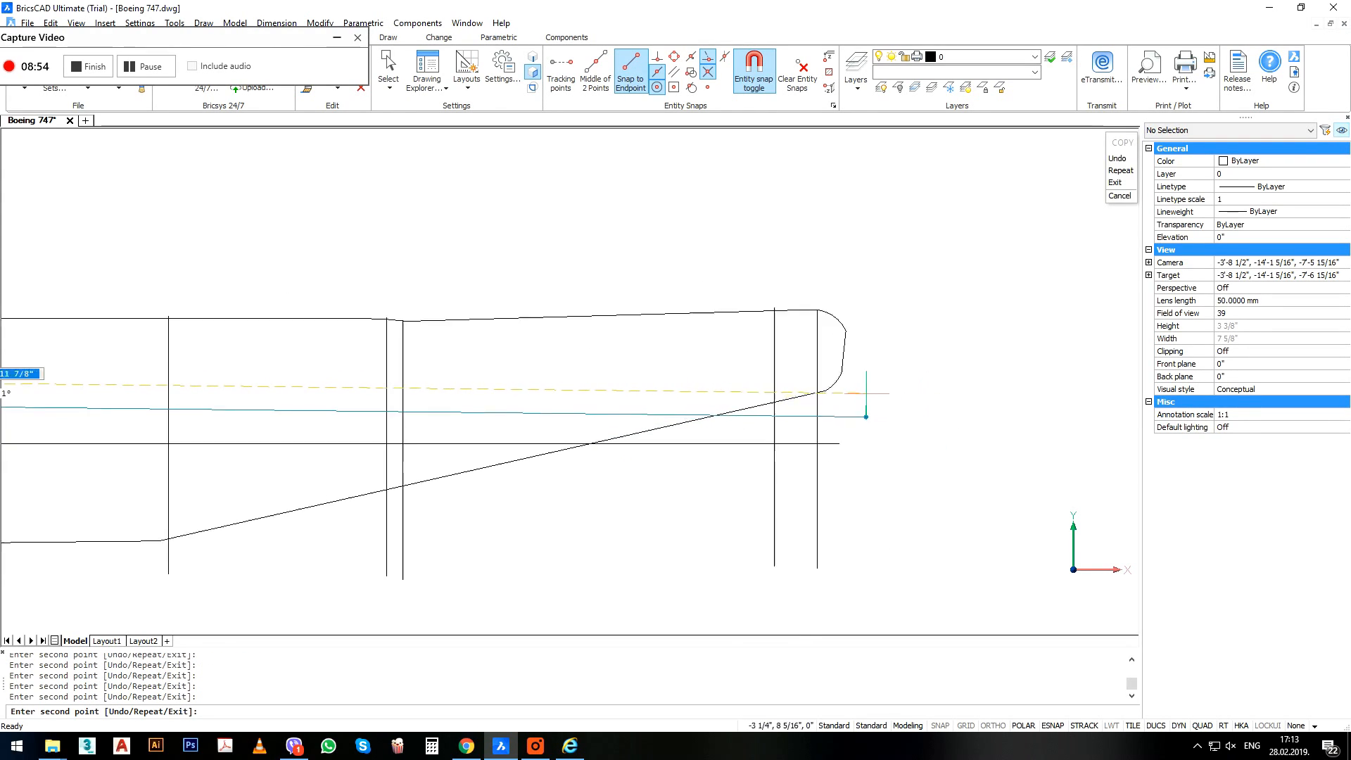
scroll(833, 438, "up", 2)
key("Escape")
Scale the tail-end section by reference from its top endpoint, reducing its full height to end at the lower outline.
left_click(794, 465)
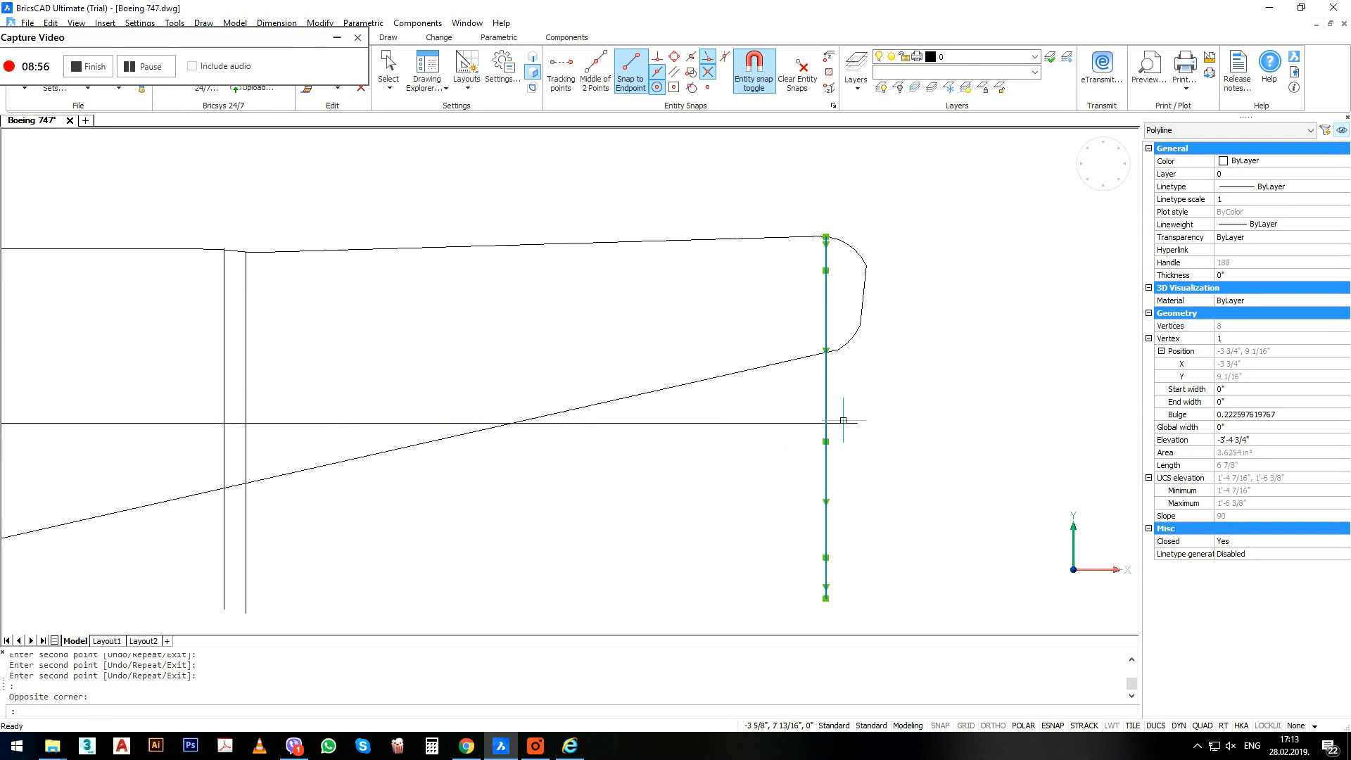
middle_click_drag(845, 436, 1075, 391)
scroll(840, 420, "down", 2)
middle_click_drag(888, 418, 583, 426)
type("s")
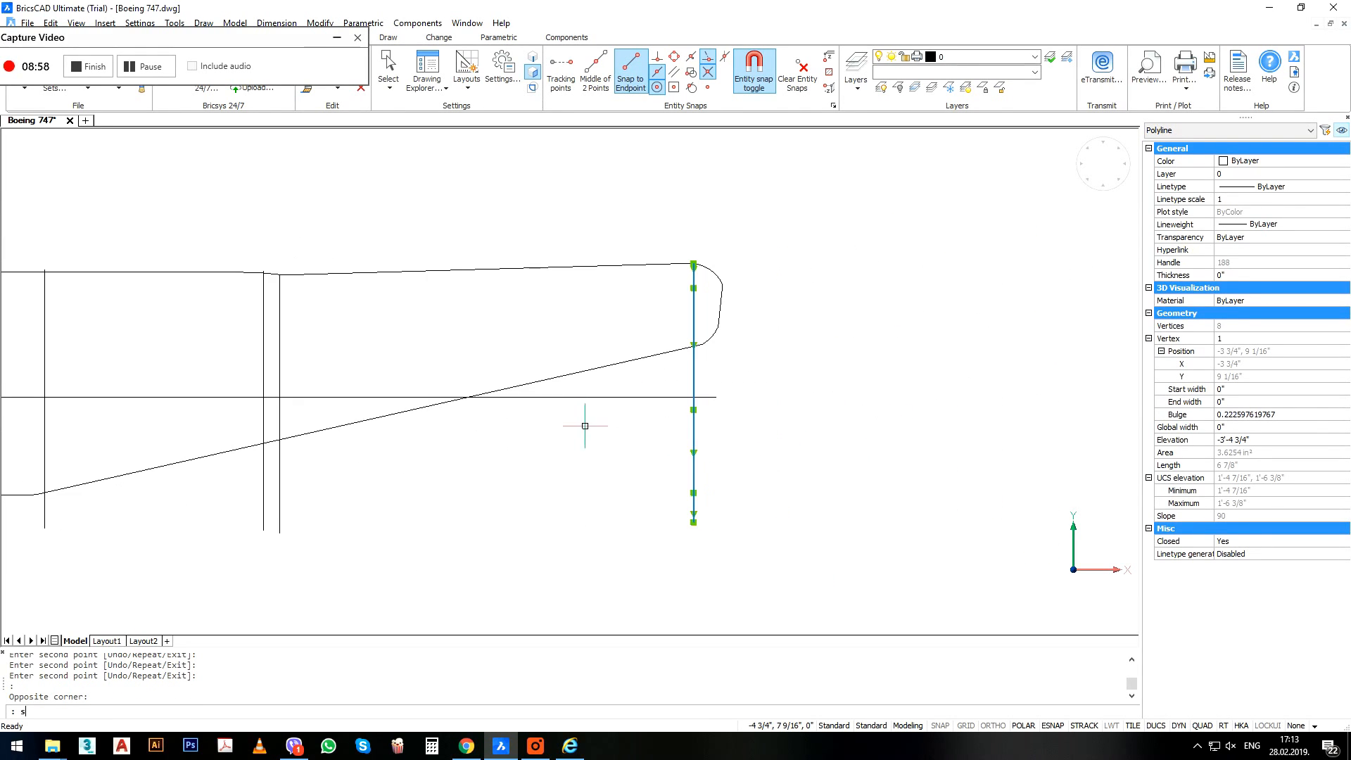
type("c")
key("Return")
scroll(707, 271, "up", 2)
left_click(668, 268)
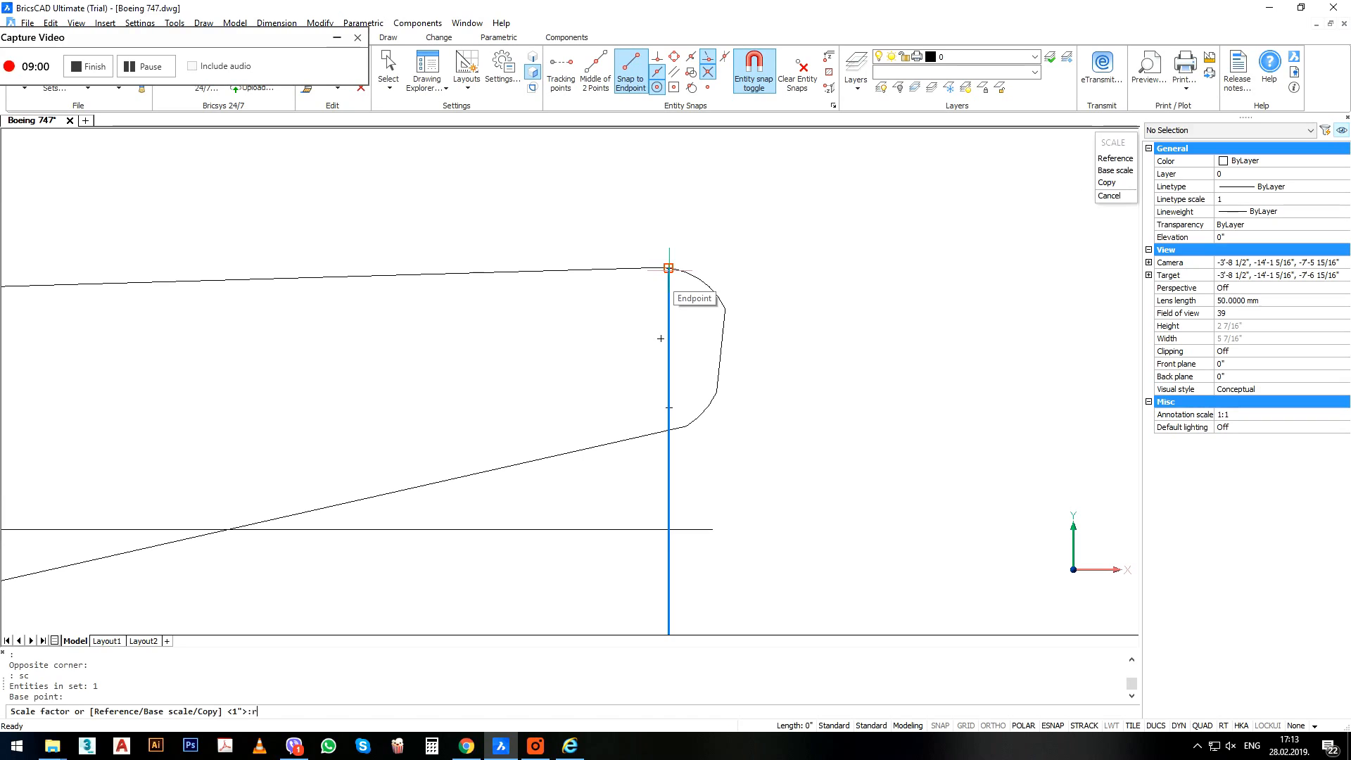
type("r")
key("Return")
left_click(668, 268)
scroll(663, 395, "down", 2)
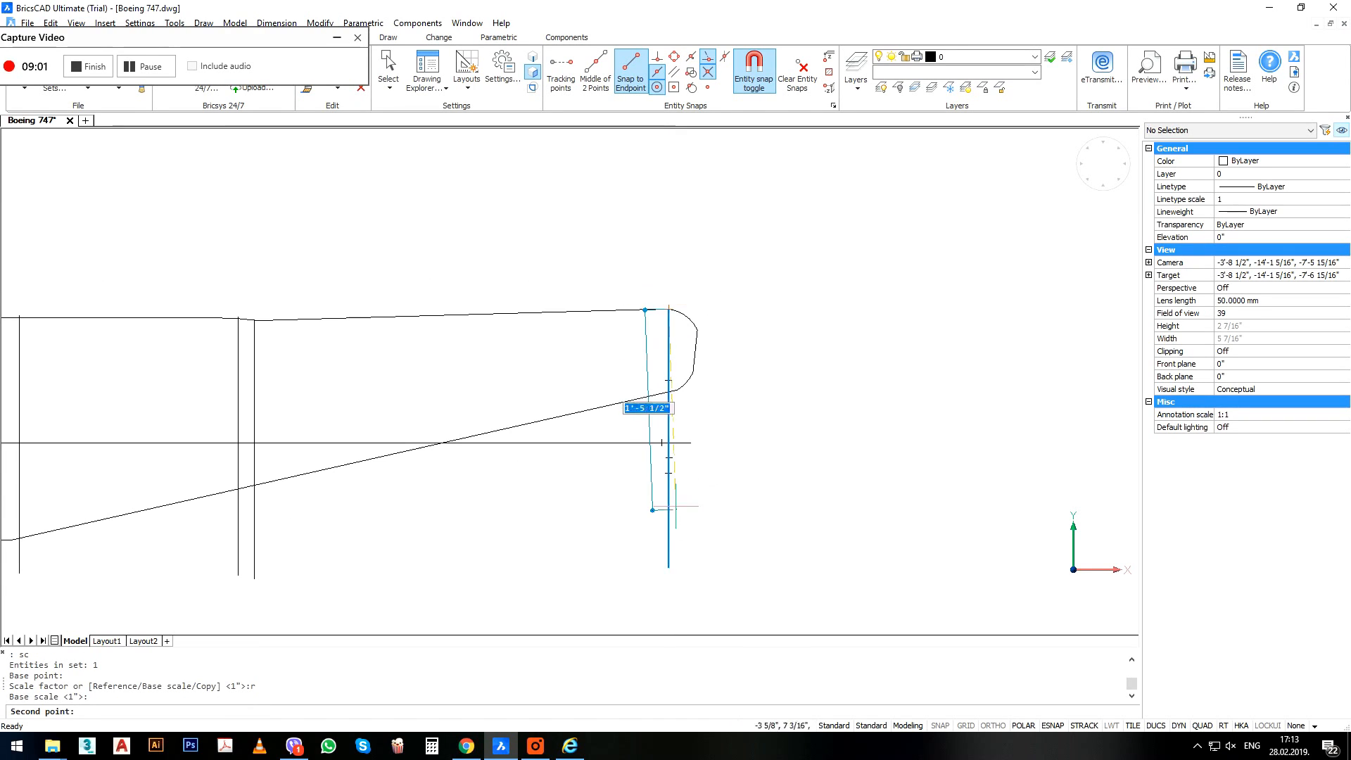
left_click(671, 569)
scroll(662, 385, "up", 2)
left_click(673, 367)
scroll(811, 378, "down", 2)
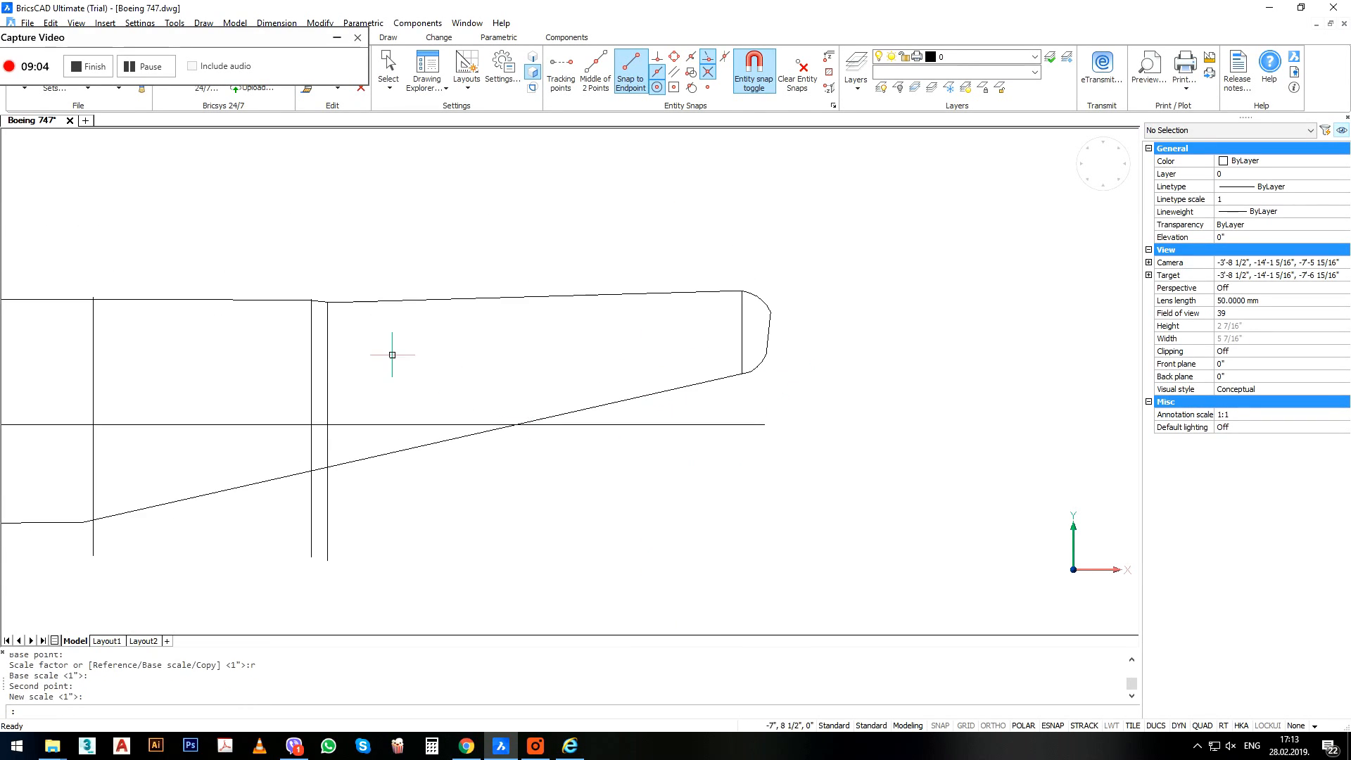
Scale the rear one of the two sections at the upper outline's kink by reference from its top endpoint to the tapering lower outline.
left_click(392, 353)
left_click(326, 368)
key("Return")
left_click(328, 302)
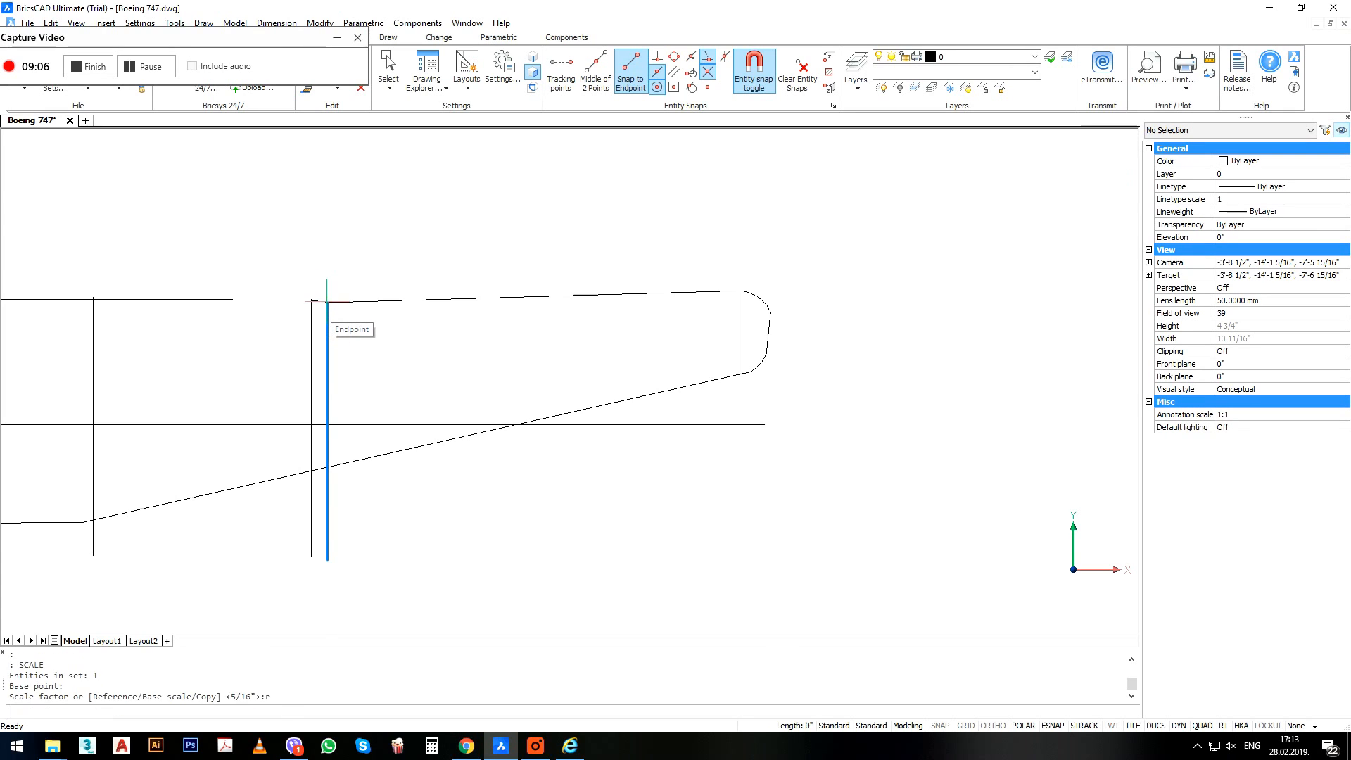
type("r")
key("Return")
left_click(327, 302)
left_click(327, 559)
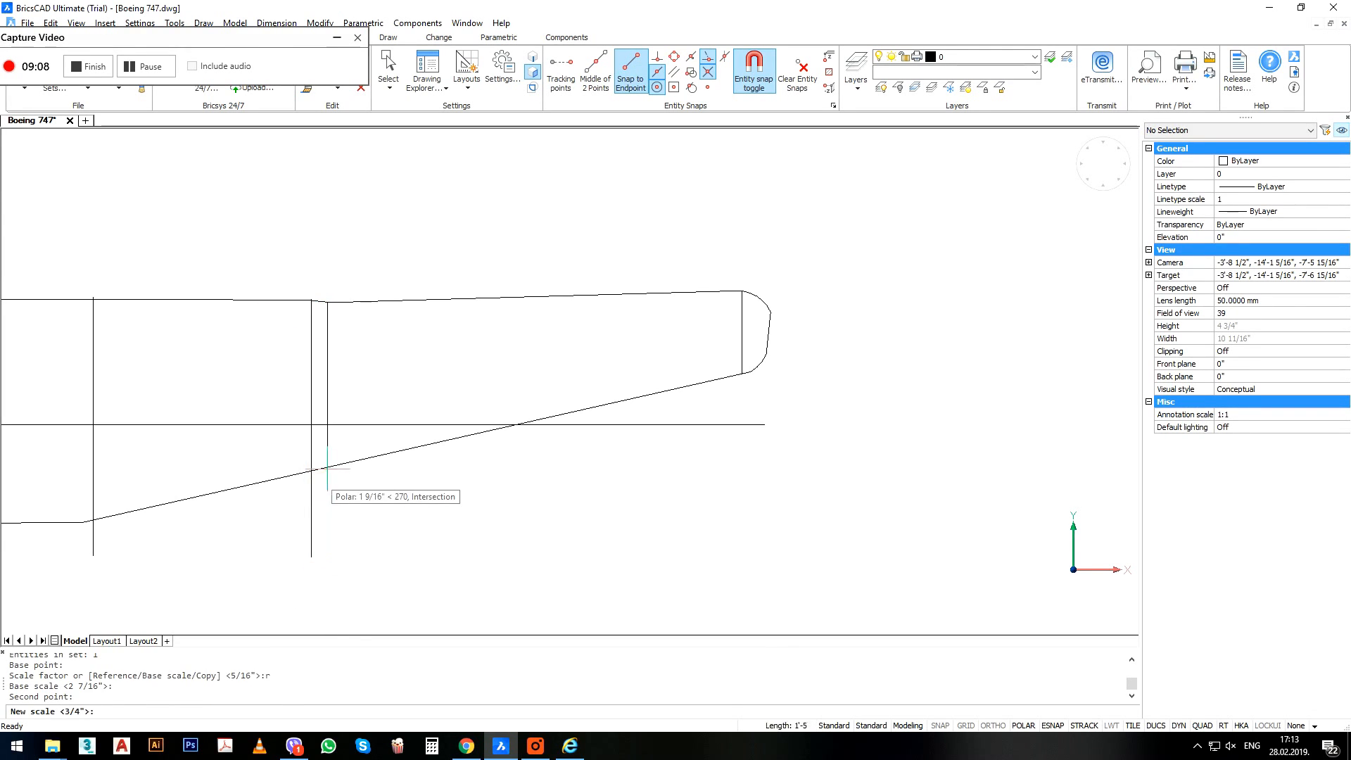
left_click(328, 467)
Scale the front one of the two kink sections by reference from its top endpoint to its intersection with the lower outline.
middle_click_drag(337, 470, 717, 455)
left_click(710, 513)
left_click(662, 466)
key("Return")
left_click(691, 285)
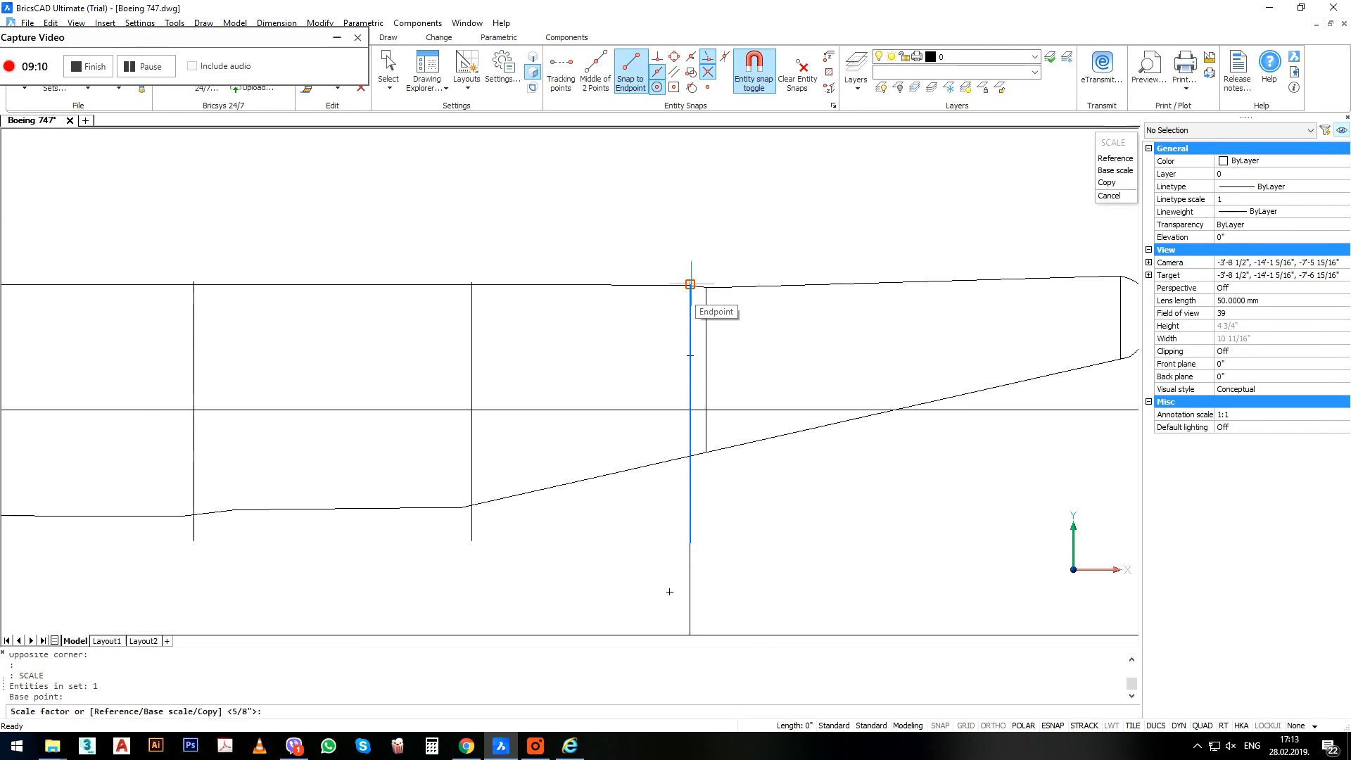
type("r")
key("Return")
left_click(690, 285)
left_click(691, 543)
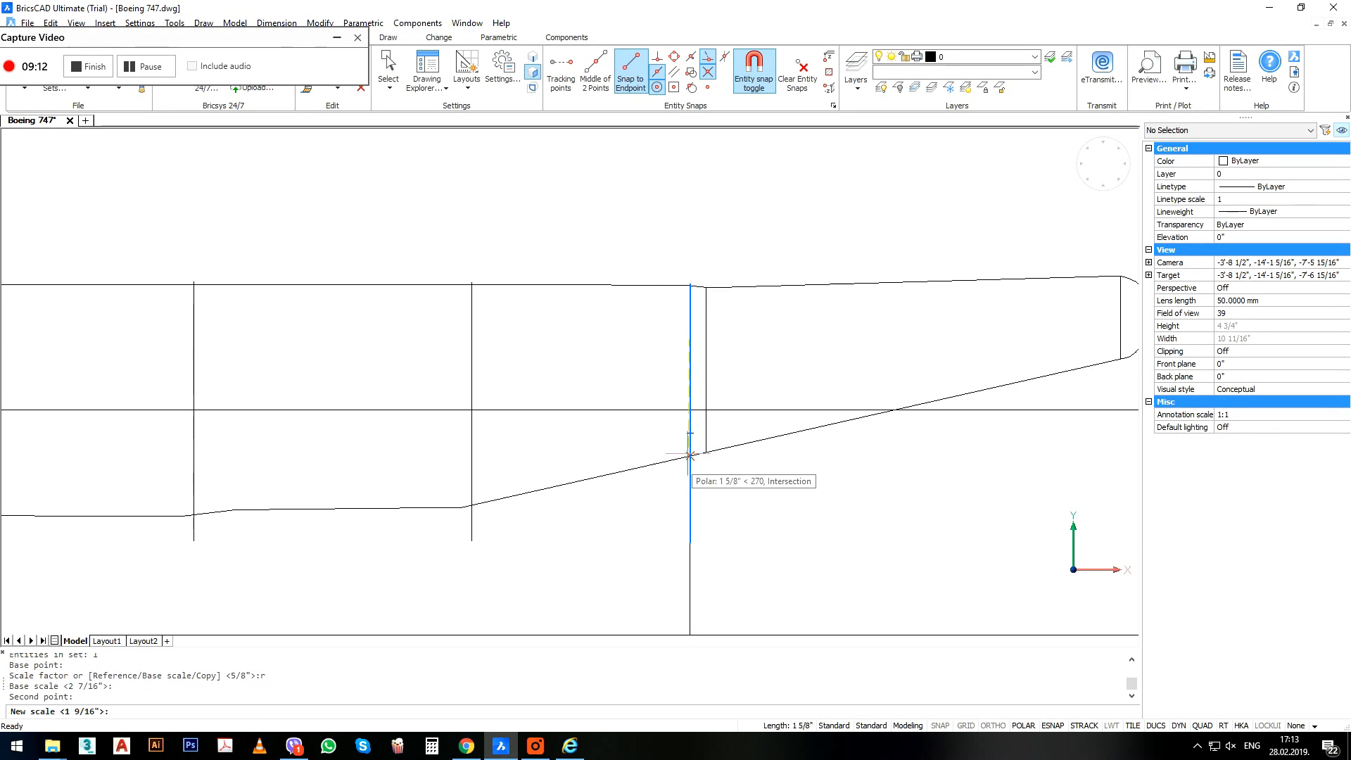
left_click(691, 454)
Scale the section at the start of the tail taper by reference from its top endpoint to fit the lower outline.
left_click(526, 345)
left_click(412, 363)
key("Return")
left_click(471, 282)
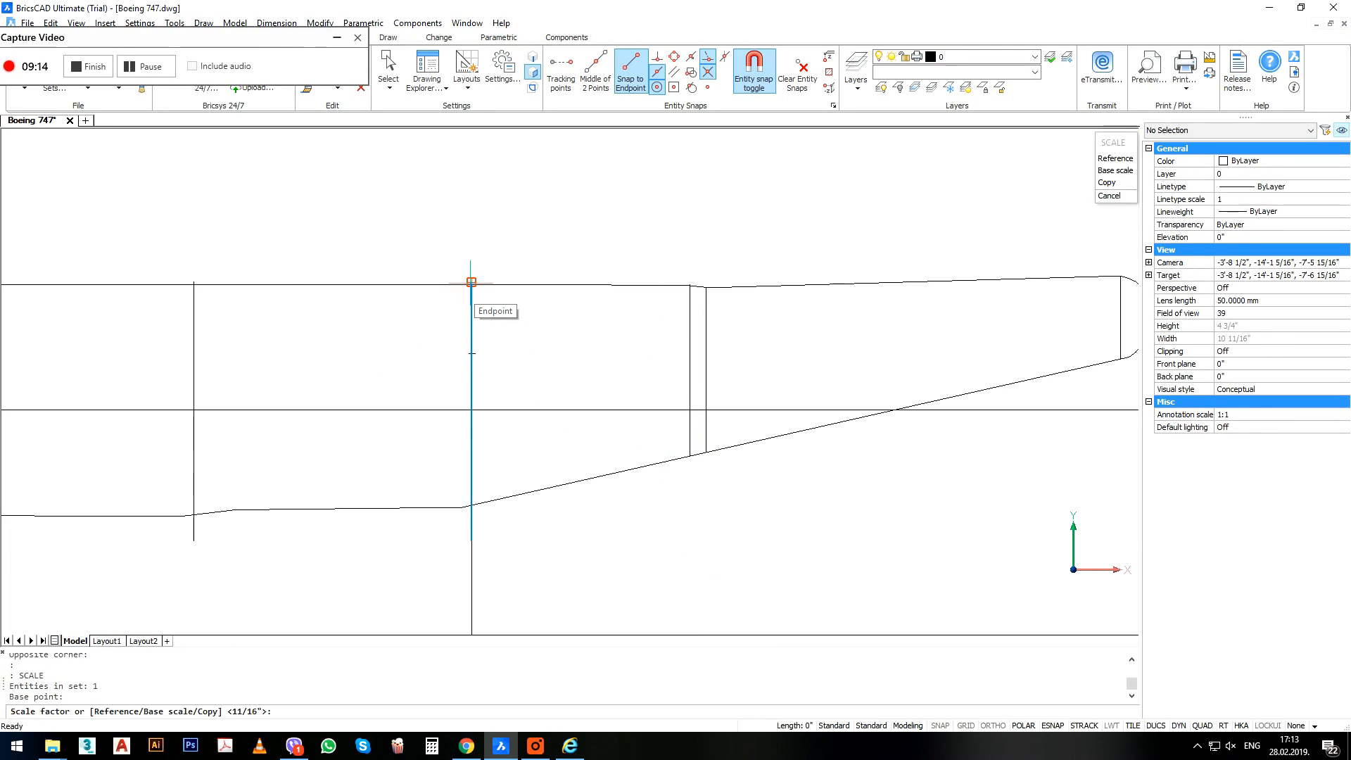
type("r")
key("Return")
left_click(471, 282)
left_click(472, 533)
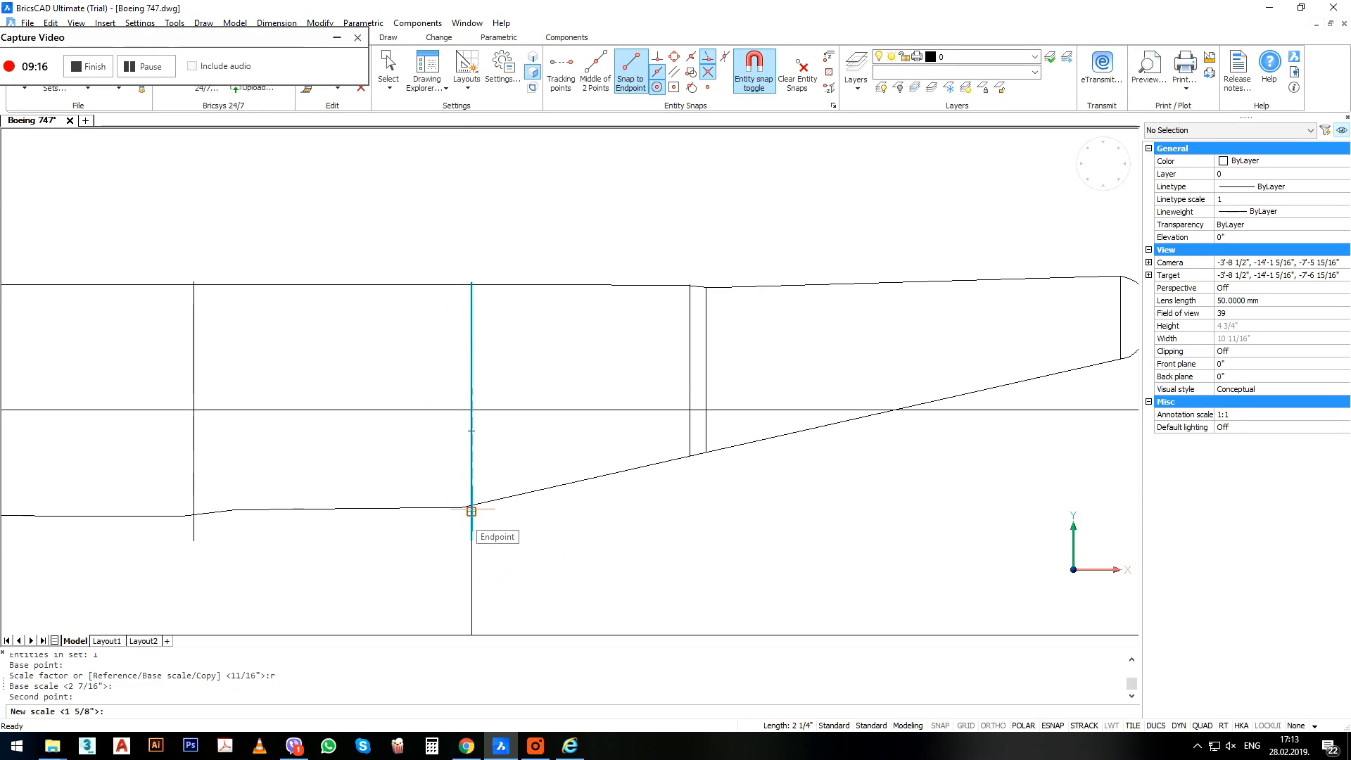
left_click(470, 503)
Scale the section at the step in the lower outline by reference from its top endpoint to the lower outline.
middle_click_drag(264, 533, 781, 518)
left_click(720, 365)
left_click(692, 346)
key("Return")
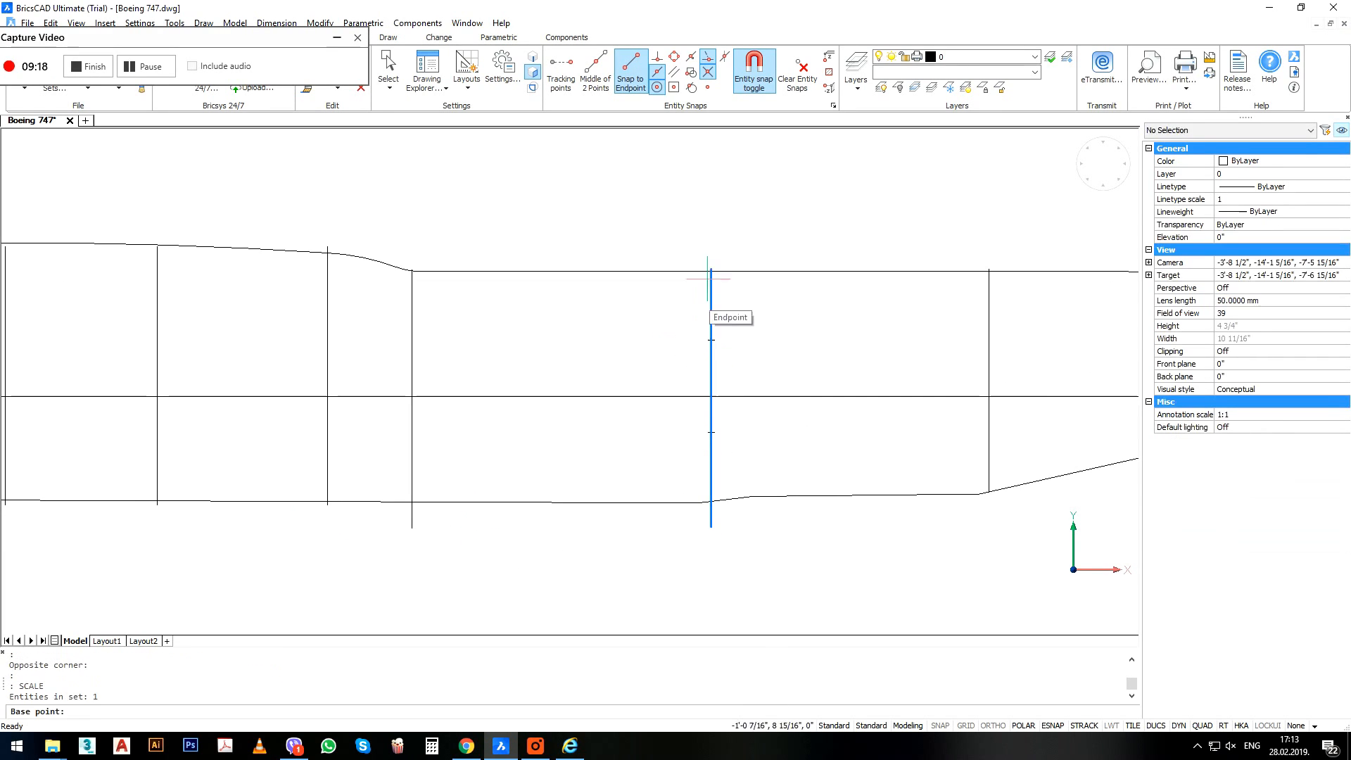
left_click(710, 269)
type("r")
key("Return")
left_click(710, 269)
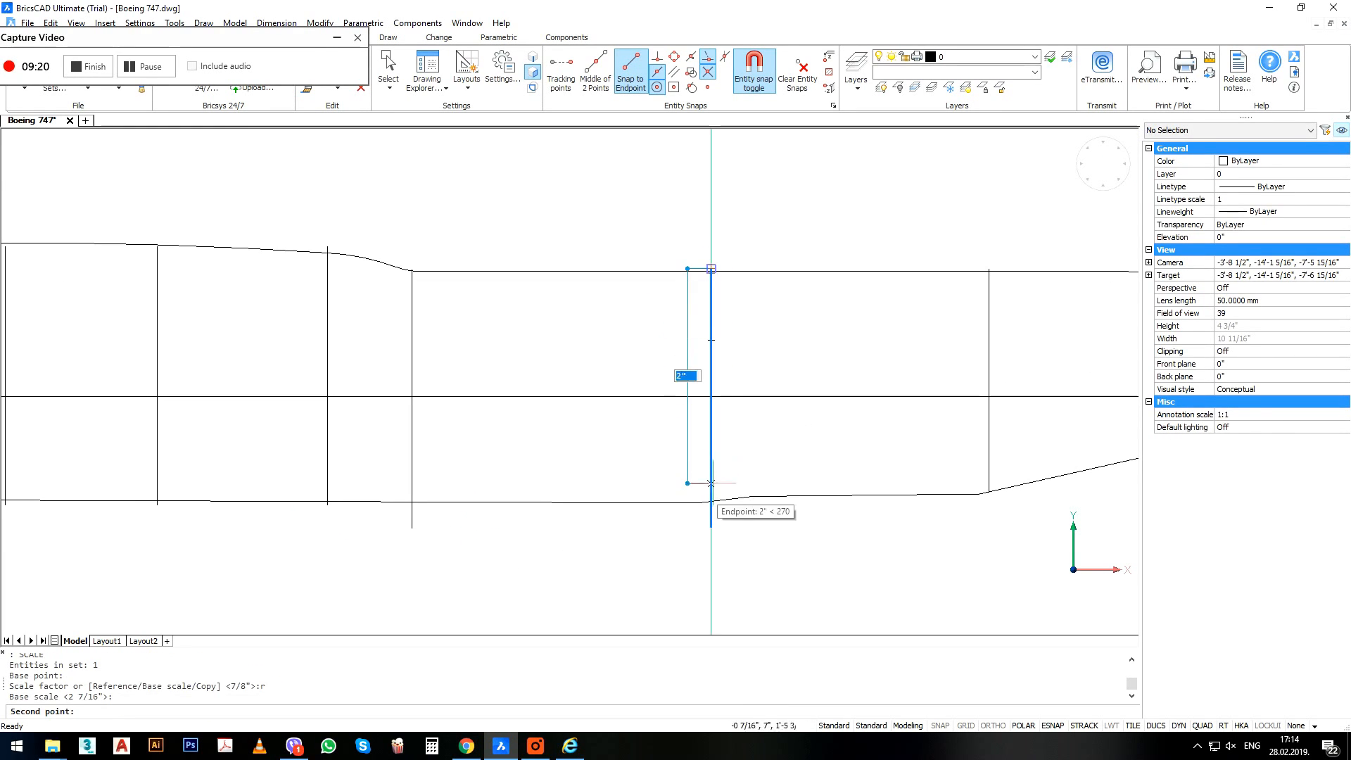
left_click(711, 526)
left_click(711, 500)
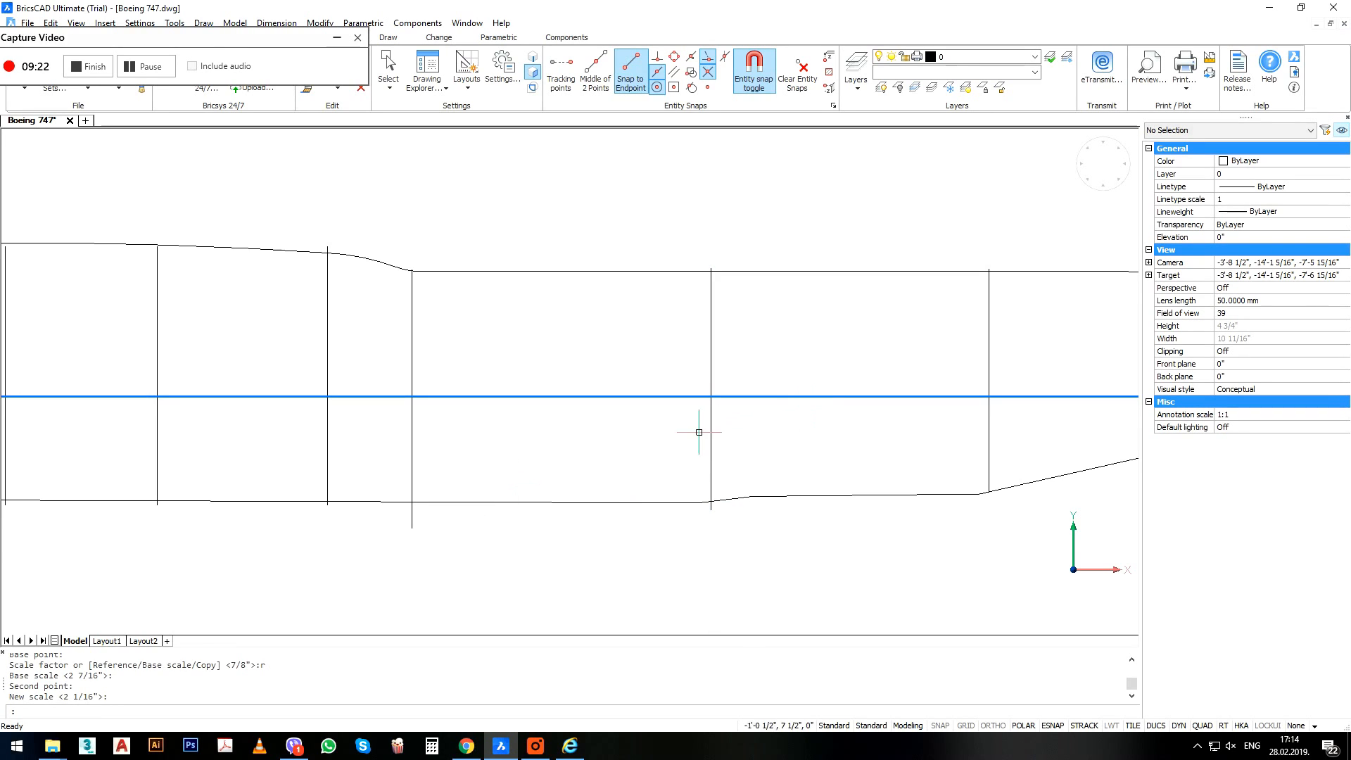
Move the section about 1/8" forward so it stands at the front corner of the lower outline's step.
middle_click_drag(707, 431, 584, 453)
scroll(638, 455, "up", 2)
left_click(582, 462)
left_click(510, 439)
scroll(604, 458, "down", 1)
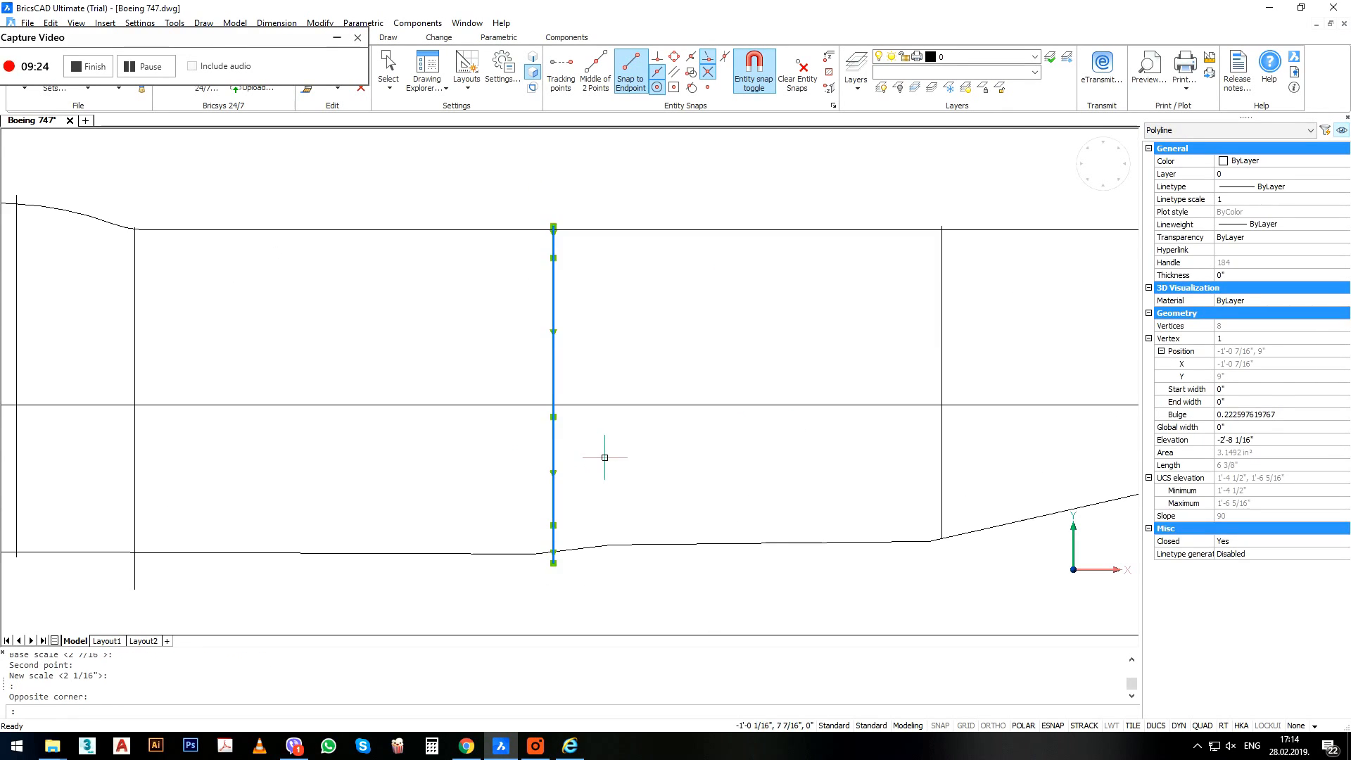
type("m")
key("Return")
left_click(626, 449)
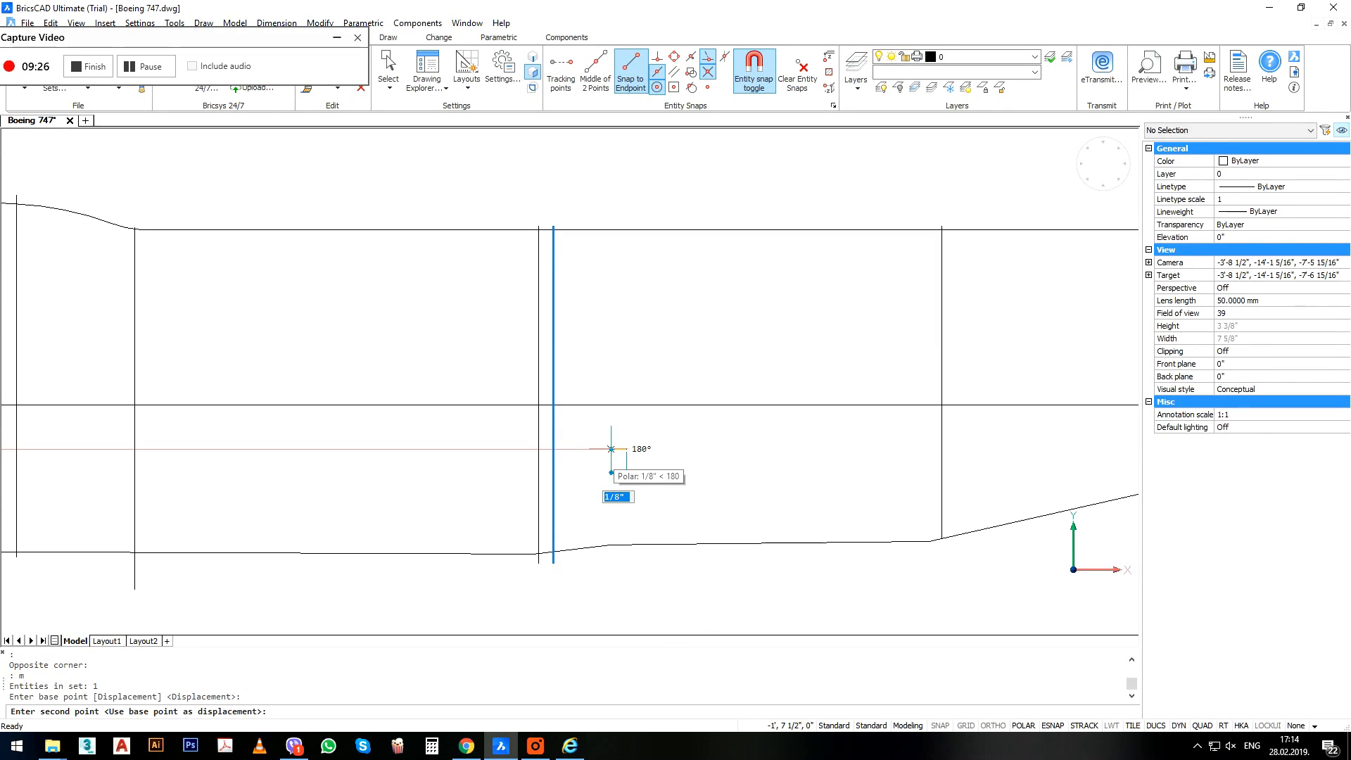
left_click(609, 450)
Copy the section horizontally rearward to the rear corner of the lower outline's step.
left_click(589, 451)
left_click(501, 457)
middle_click_drag(605, 473, 552, 471)
type("co")
key("Return")
left_click(555, 450)
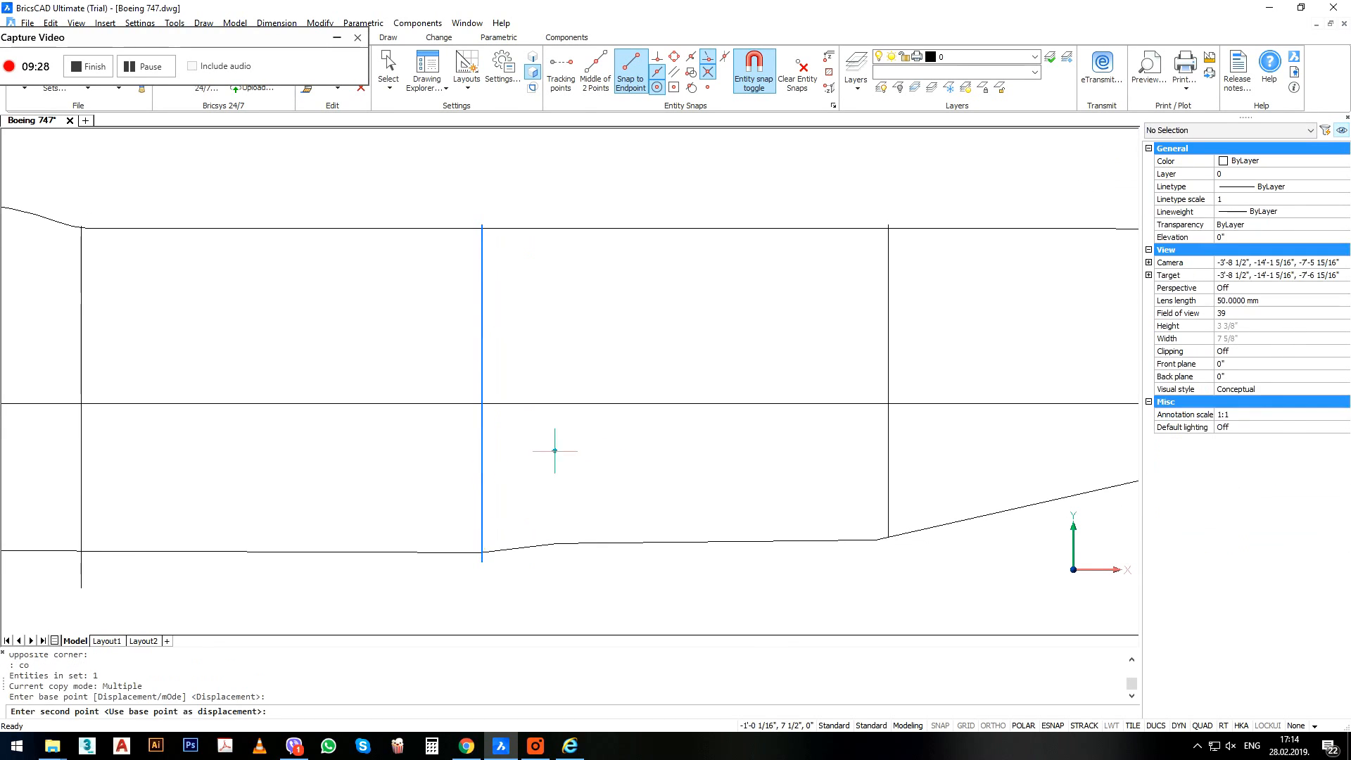
left_click(626, 454)
key("Return")
Move both sections at the lower step down together so their top endpoints lie on the upper outline.
left_click(597, 326)
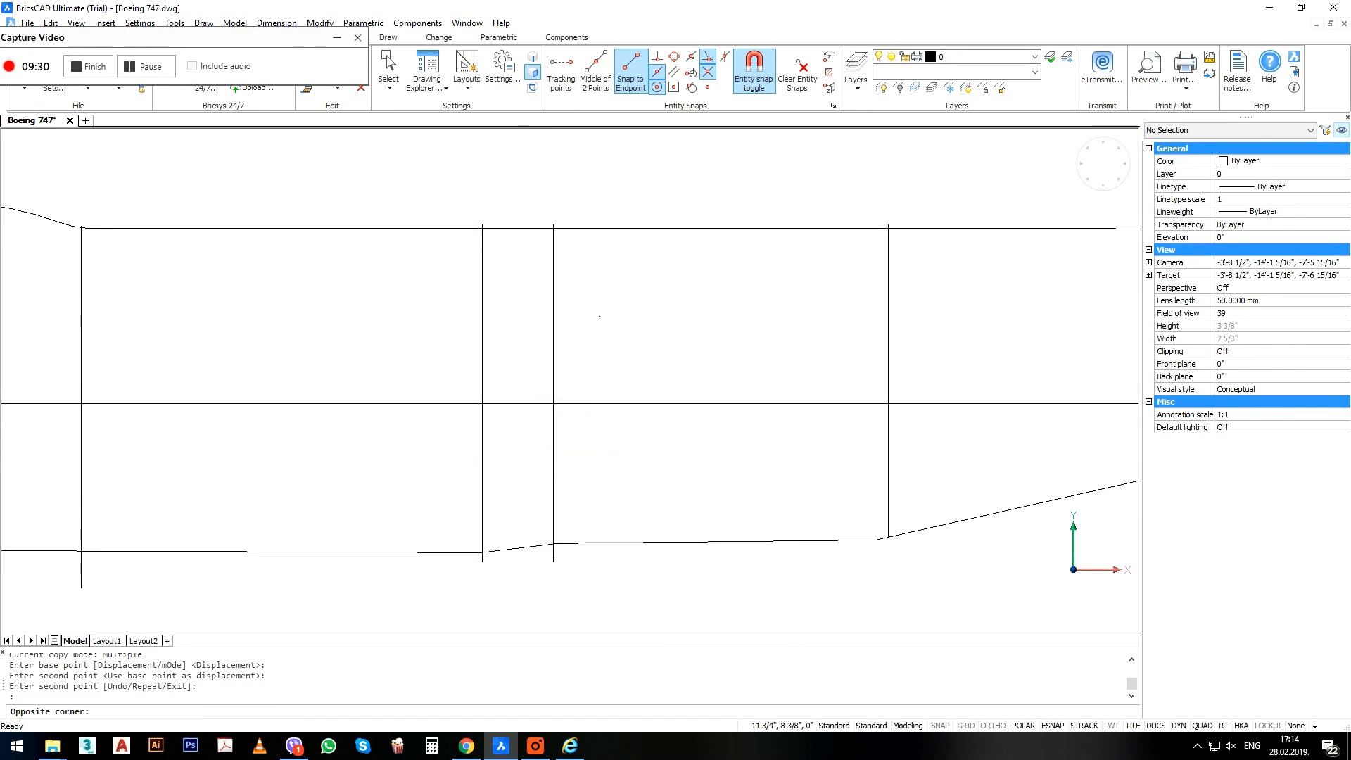
left_click(461, 307)
scroll(526, 209, "up", 2)
scroll(562, 242, "up", 2)
type("m")
key("Return")
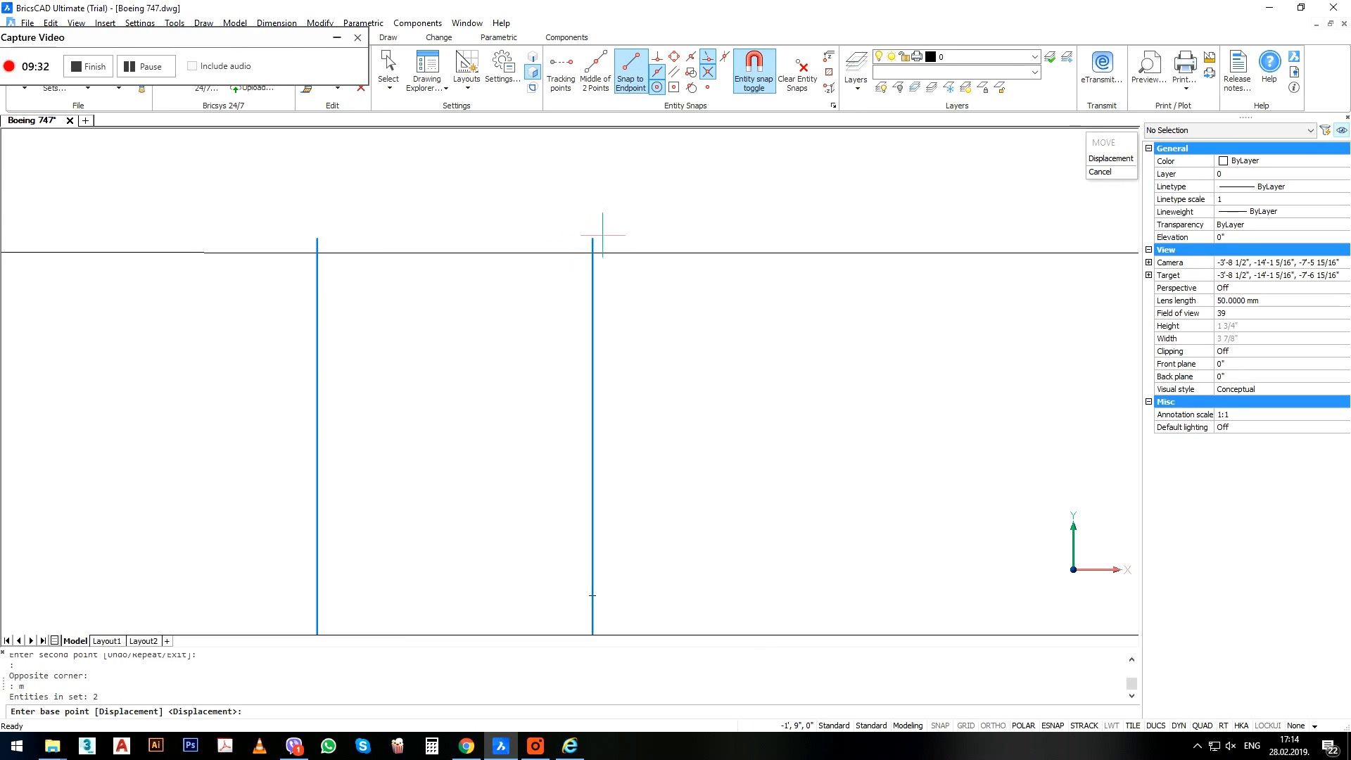
left_click(593, 240)
scroll(590, 217, "down", 4)
left_click(623, 299)
left_click(408, 325)
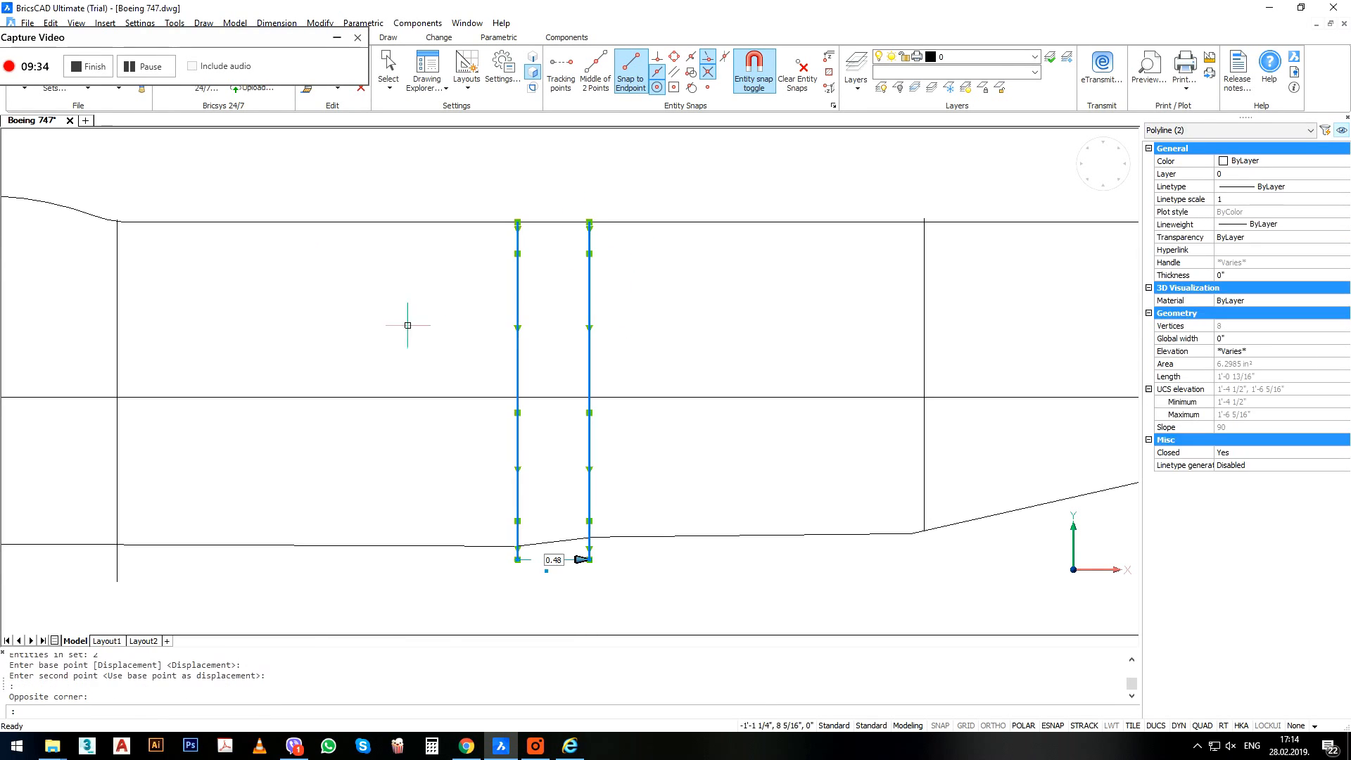
key("Return")
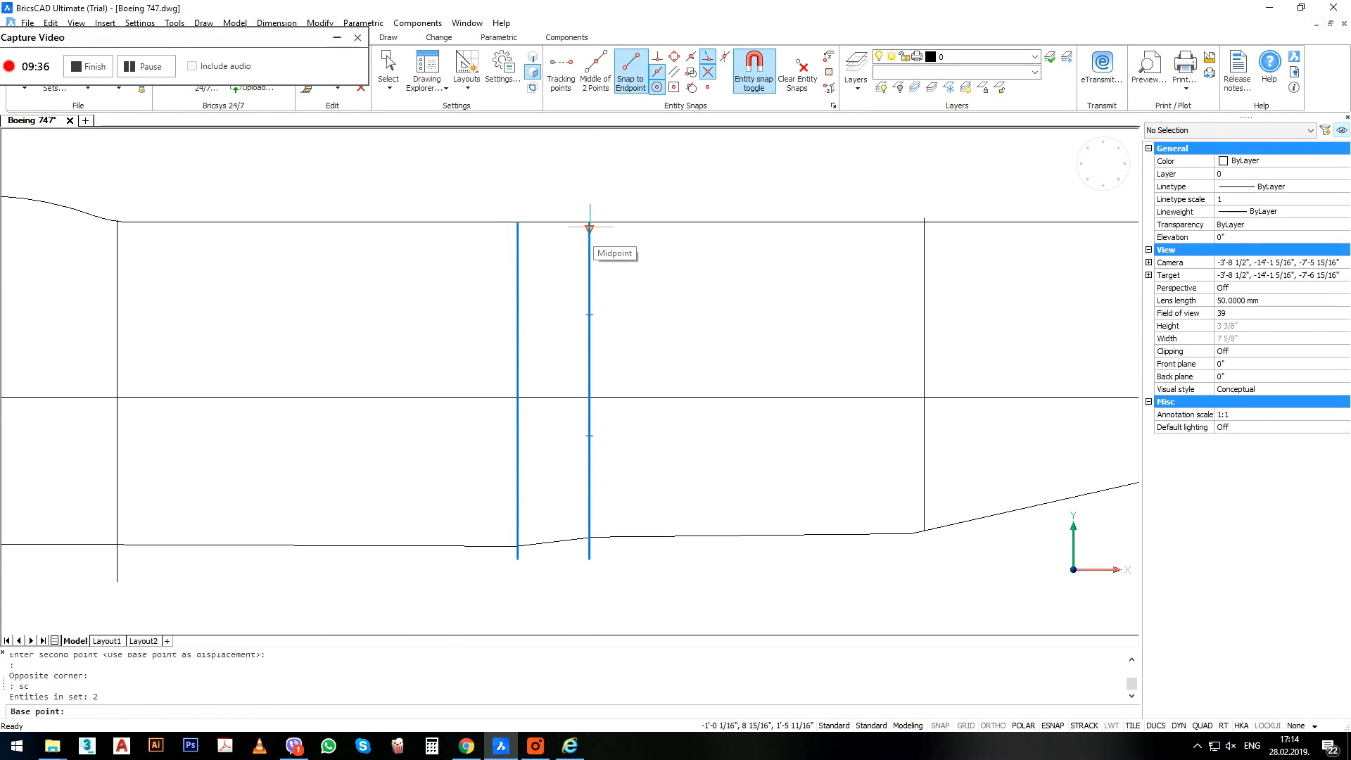
left_click(590, 222)
key("Escape")
Scale the front one of the two step sections by reference from its top endpoint to the lower outline.
left_click(542, 258)
left_click(511, 229)
key("Return")
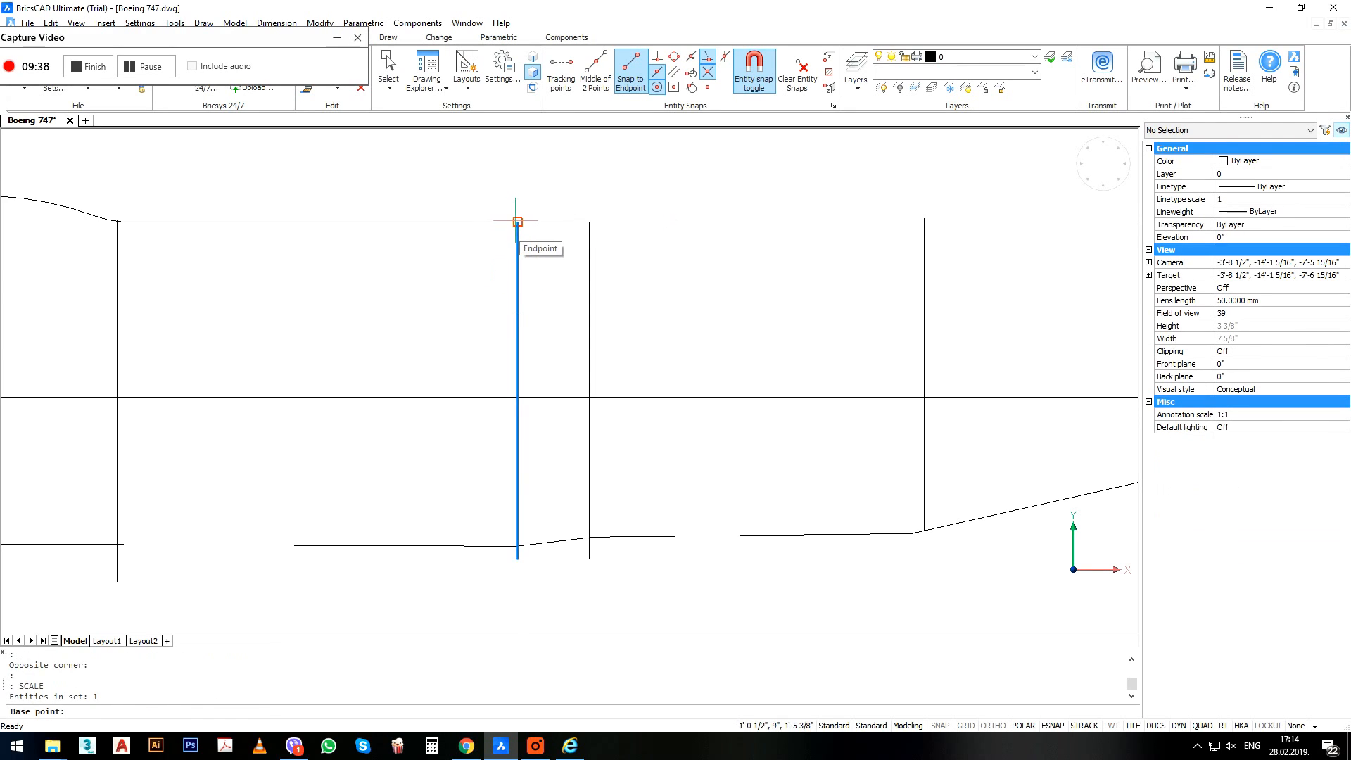
left_click(518, 221)
type("r")
key("Return")
left_click(517, 222)
scroll(518, 543, "up", 3)
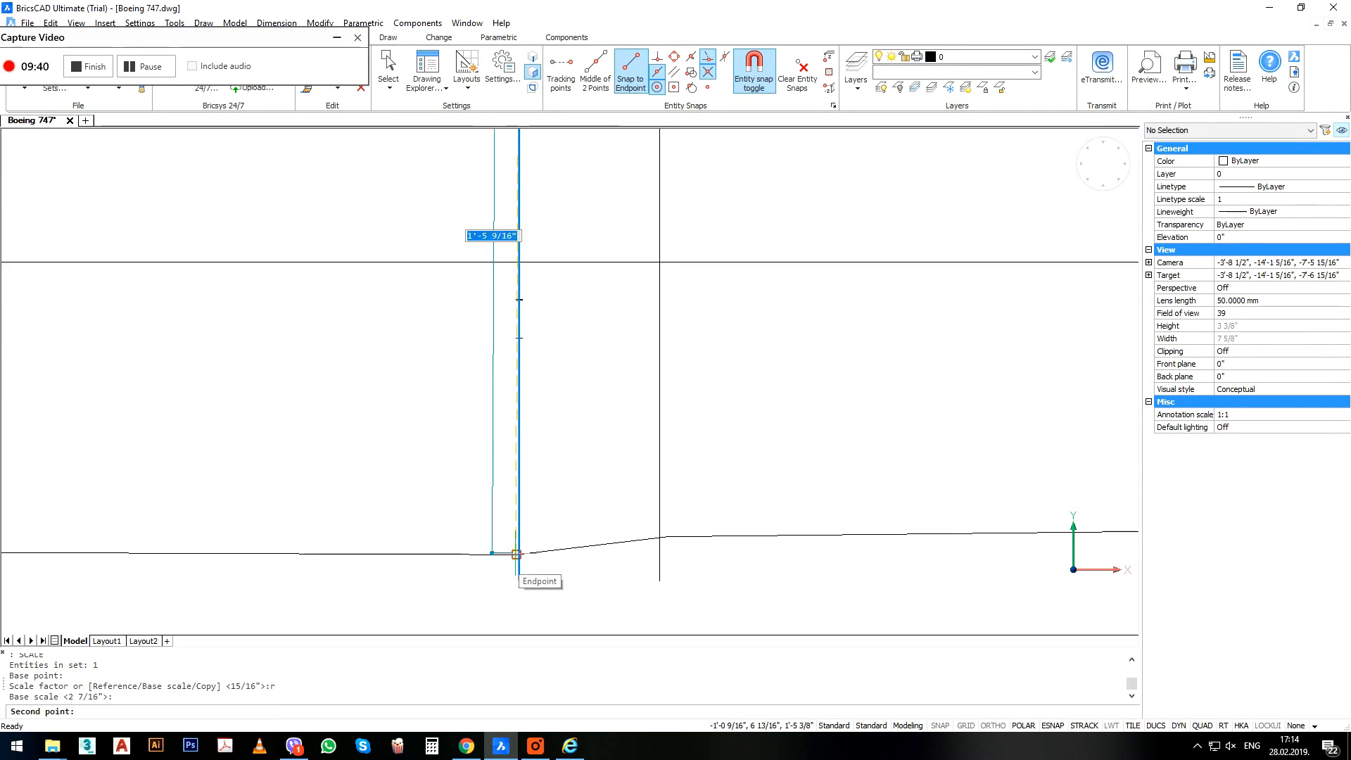
left_click(519, 579)
left_click(517, 554)
scroll(559, 513, "down", 3)
Scale the rear one of the two step sections by reference from its top endpoint to the rear corner of the lower step.
left_click(626, 478)
left_click(552, 430)
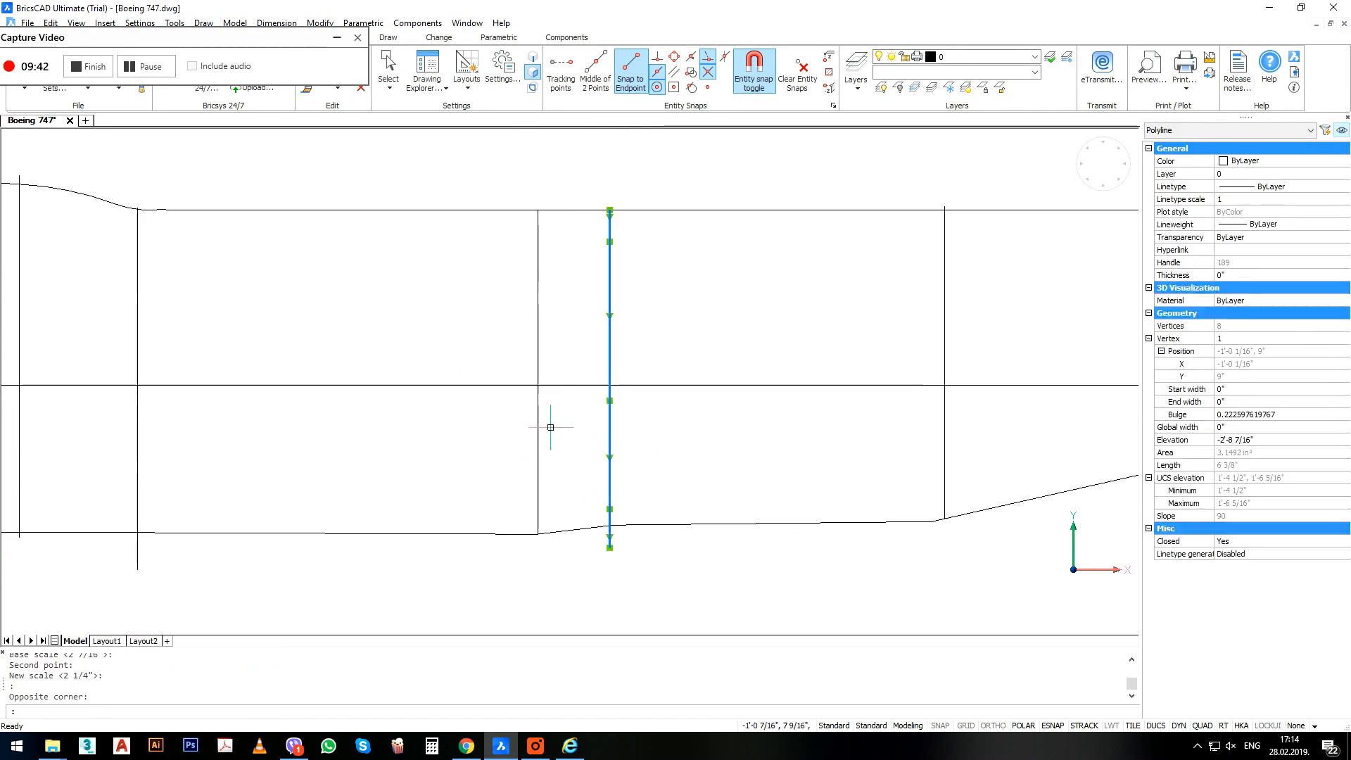
key("Return")
left_click(610, 209)
type("r")
key("Return")
left_click(609, 210)
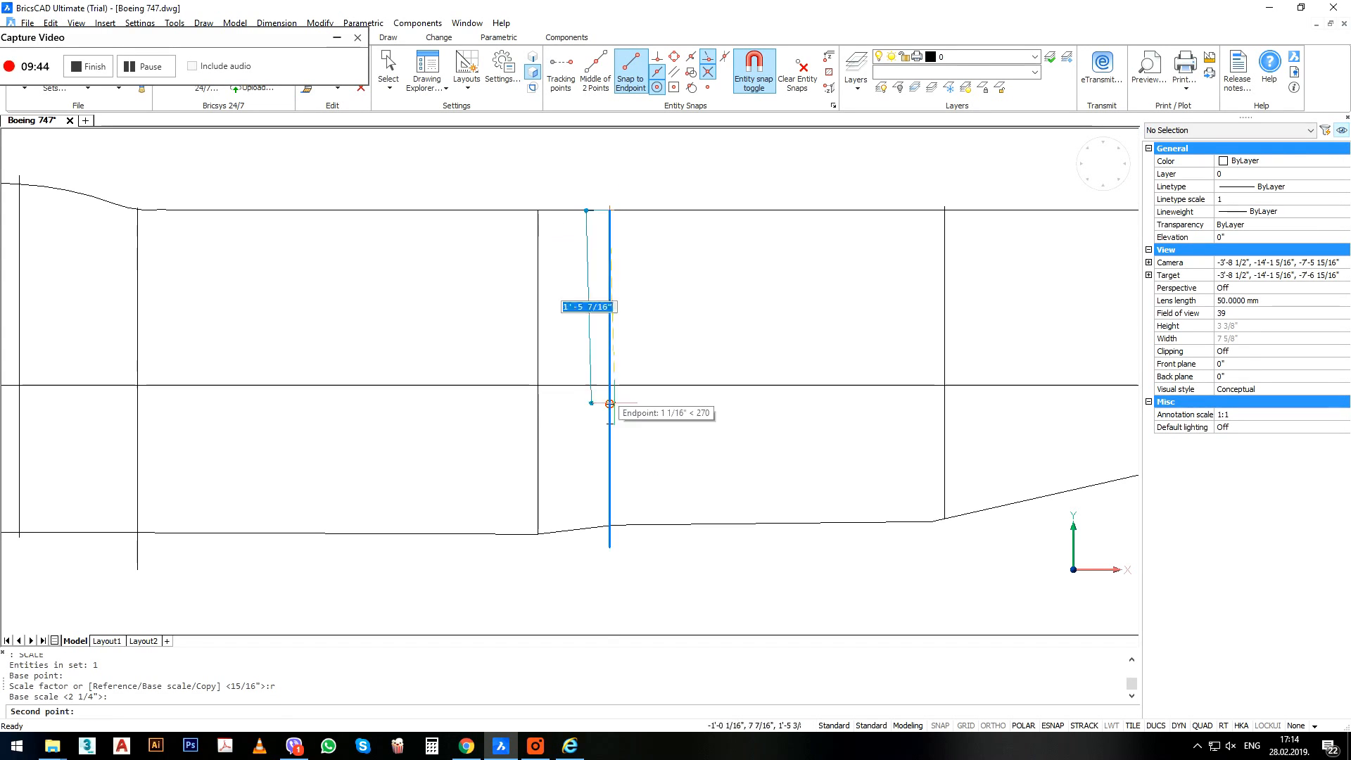
left_click(610, 525)
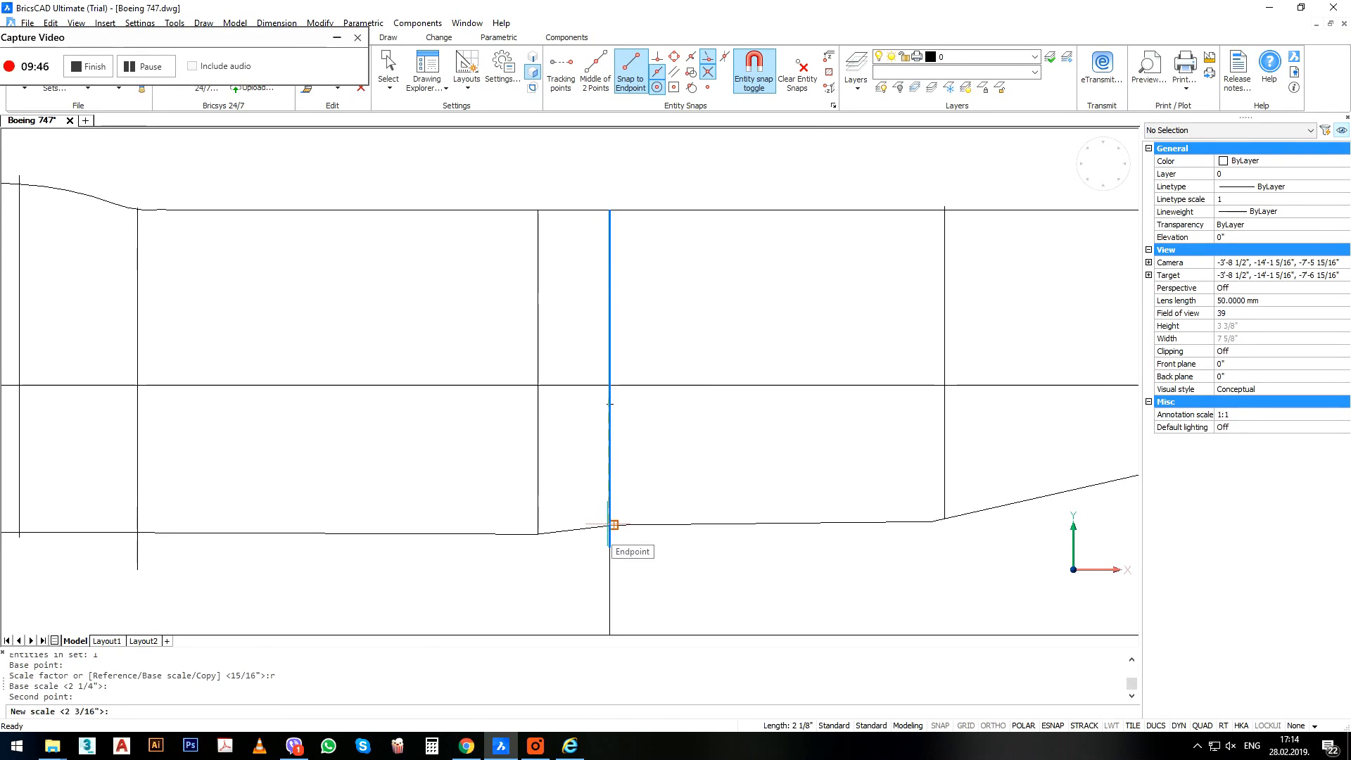
left_click(608, 523)
scroll(677, 389, "down", 3)
scroll(537, 368, "up", 3)
Scale the section at the rear end of the upper-deck hump by reference from its top endpoint toward the lower outline.
left_click(568, 401)
left_click(523, 357)
scroll(554, 299, "down", 2)
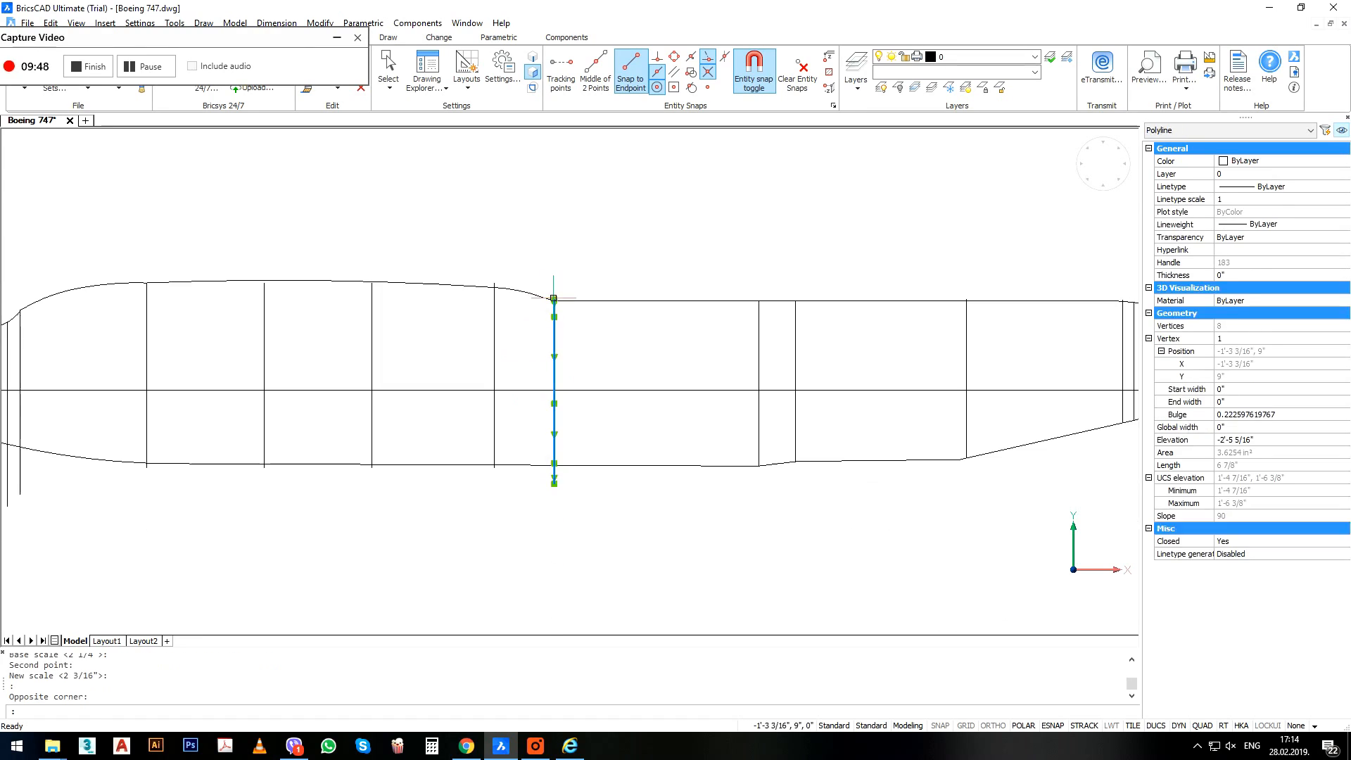
key("Return")
left_click(553, 299)
type("r")
key("Return")
left_click(553, 299)
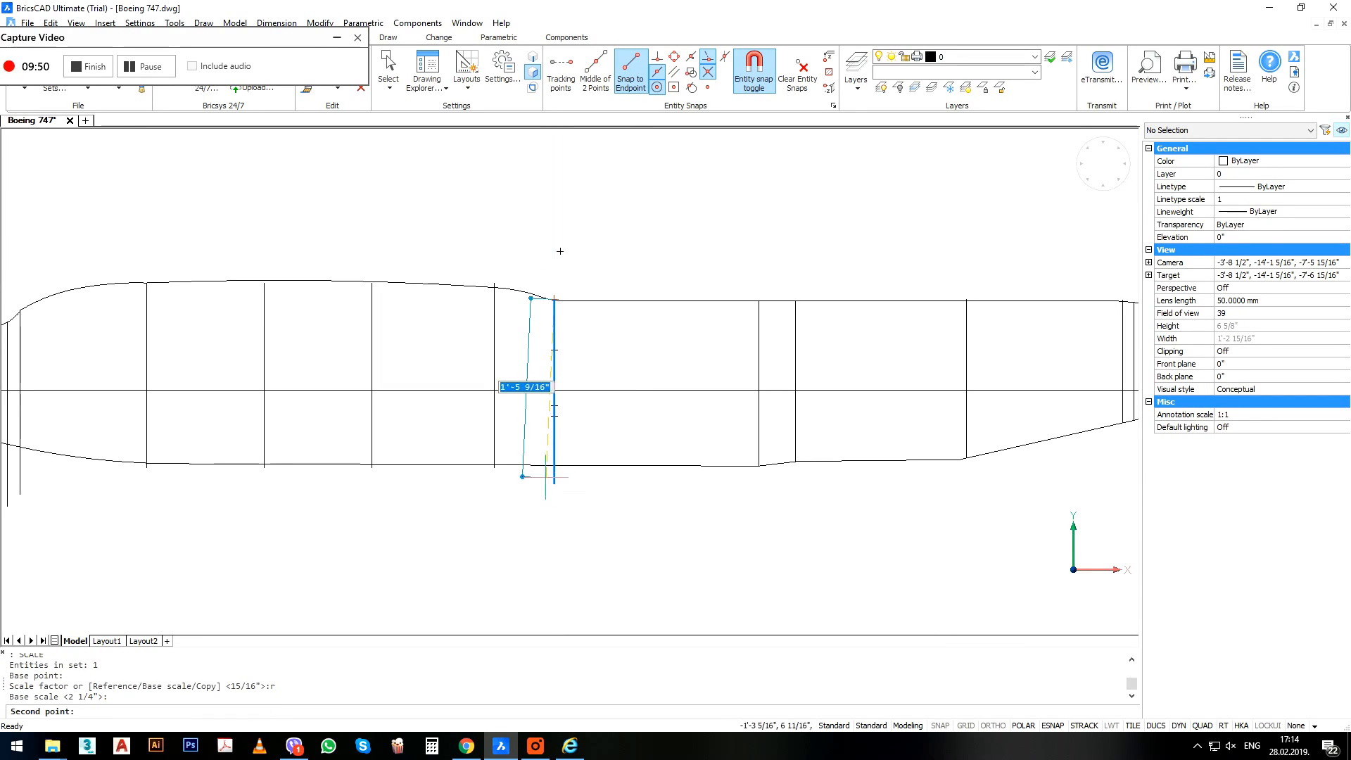
left_click(554, 483)
left_click(554, 482)
Move the section at the start of the hump's rear slope down so its top endpoint lies on the upper outline.
left_click(479, 318)
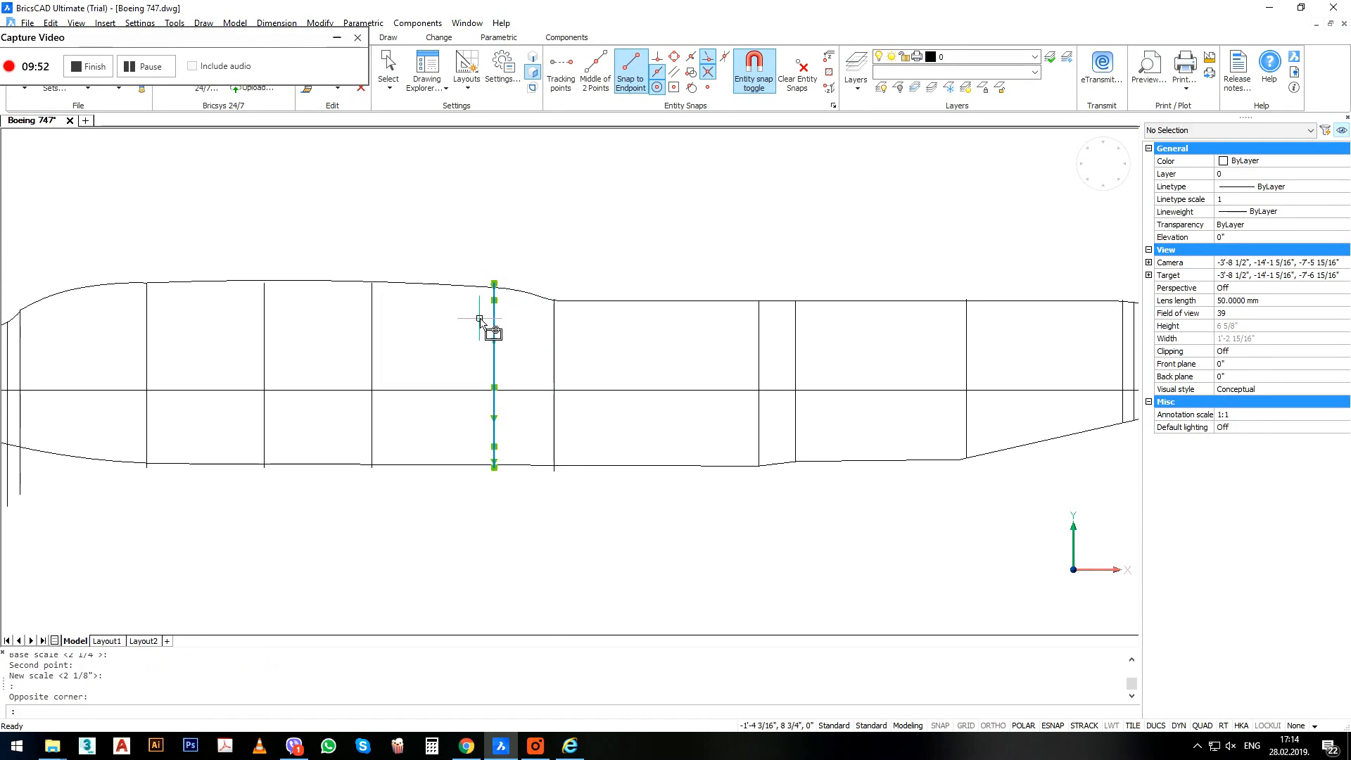
left_click(501, 302)
scroll(496, 286, "up", 2)
type("m")
key("Return")
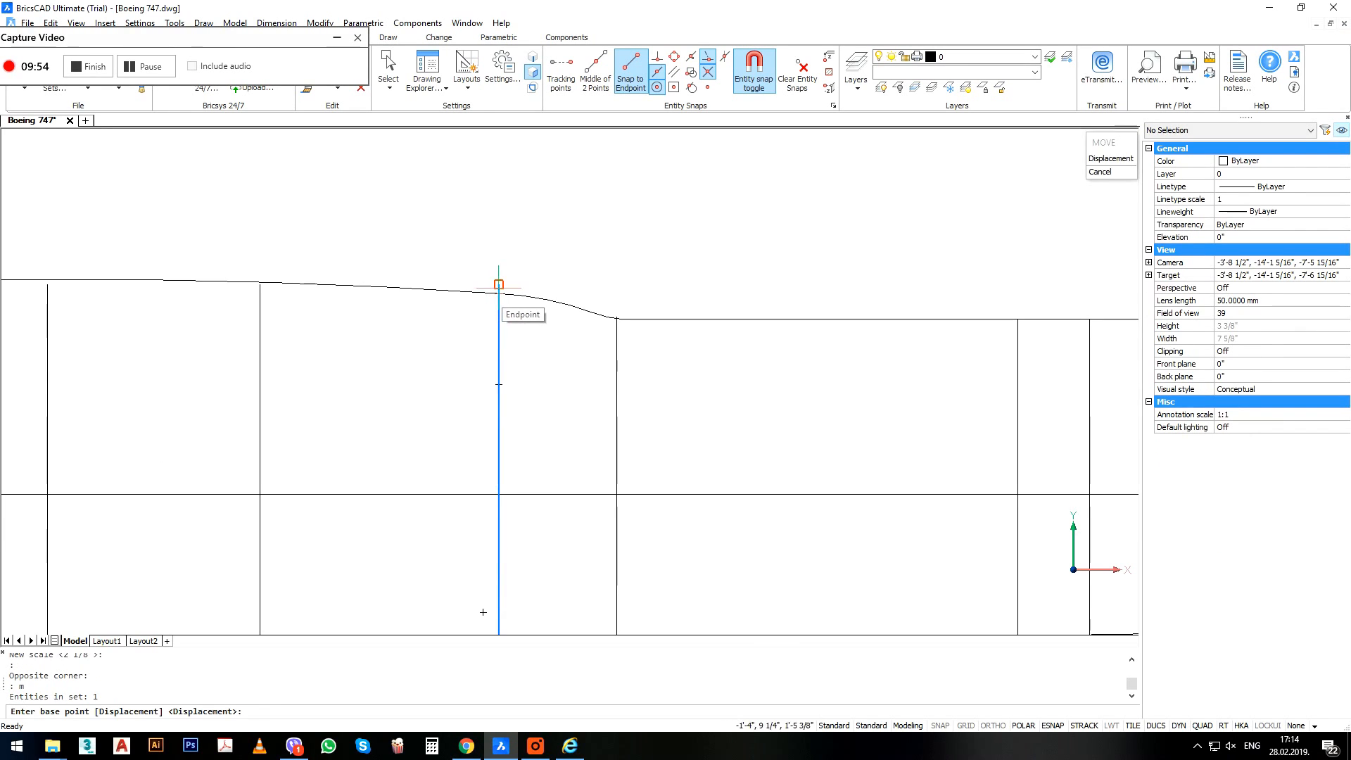
left_click(499, 284)
Scale the section at the start of the hump's rear slope by reference from its top endpoint to its lower outline intersection.
left_click(510, 319)
left_click(486, 336)
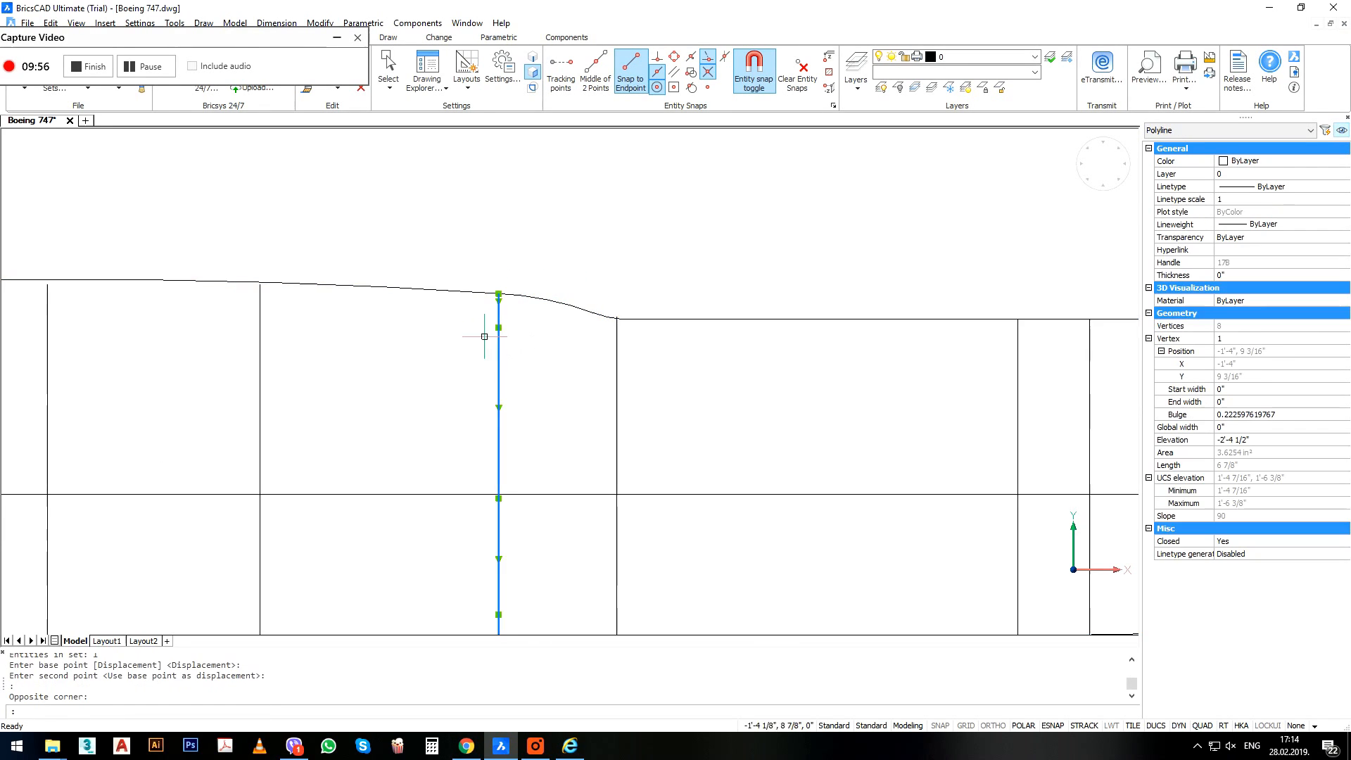
middle_click_drag(497, 322, 597, 235)
type("sc")
key("Return")
left_click(598, 205)
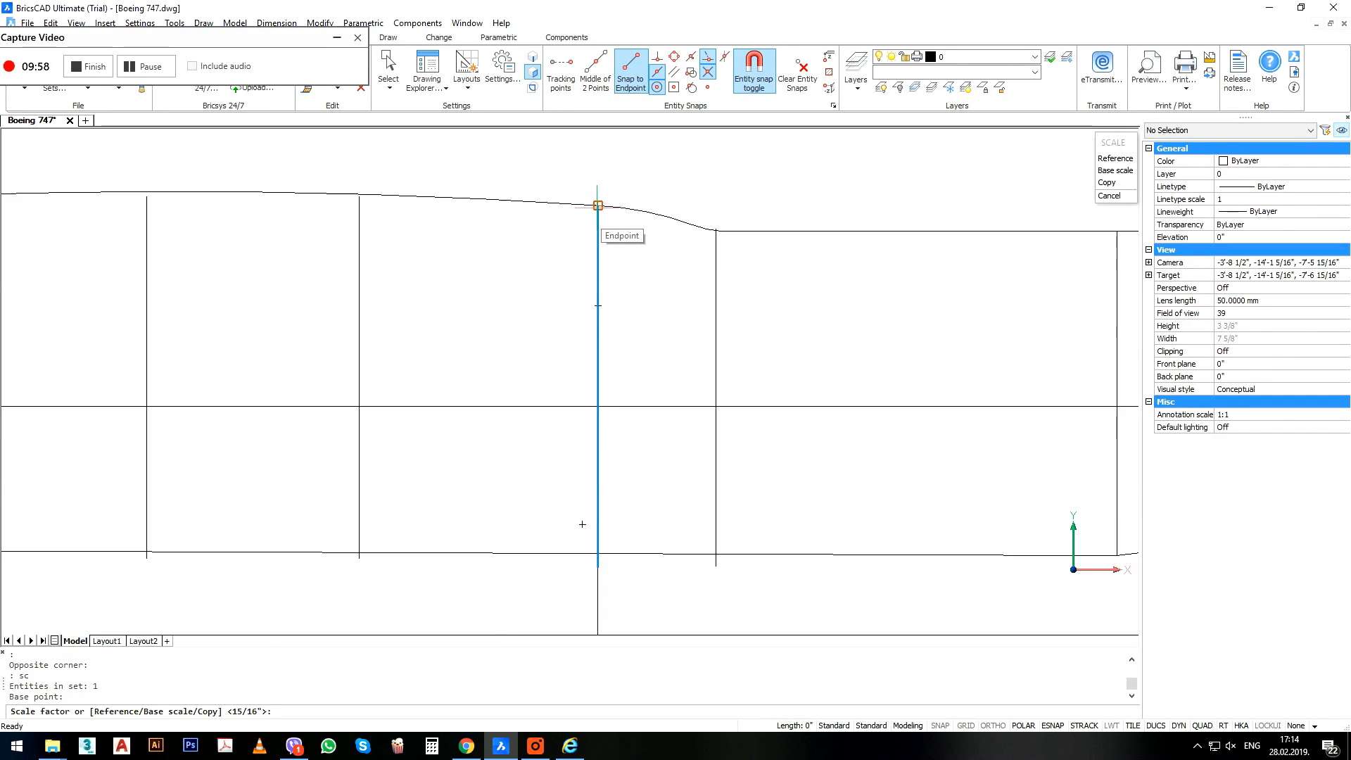
type("r")
key("Return")
left_click(598, 206)
left_click(599, 564)
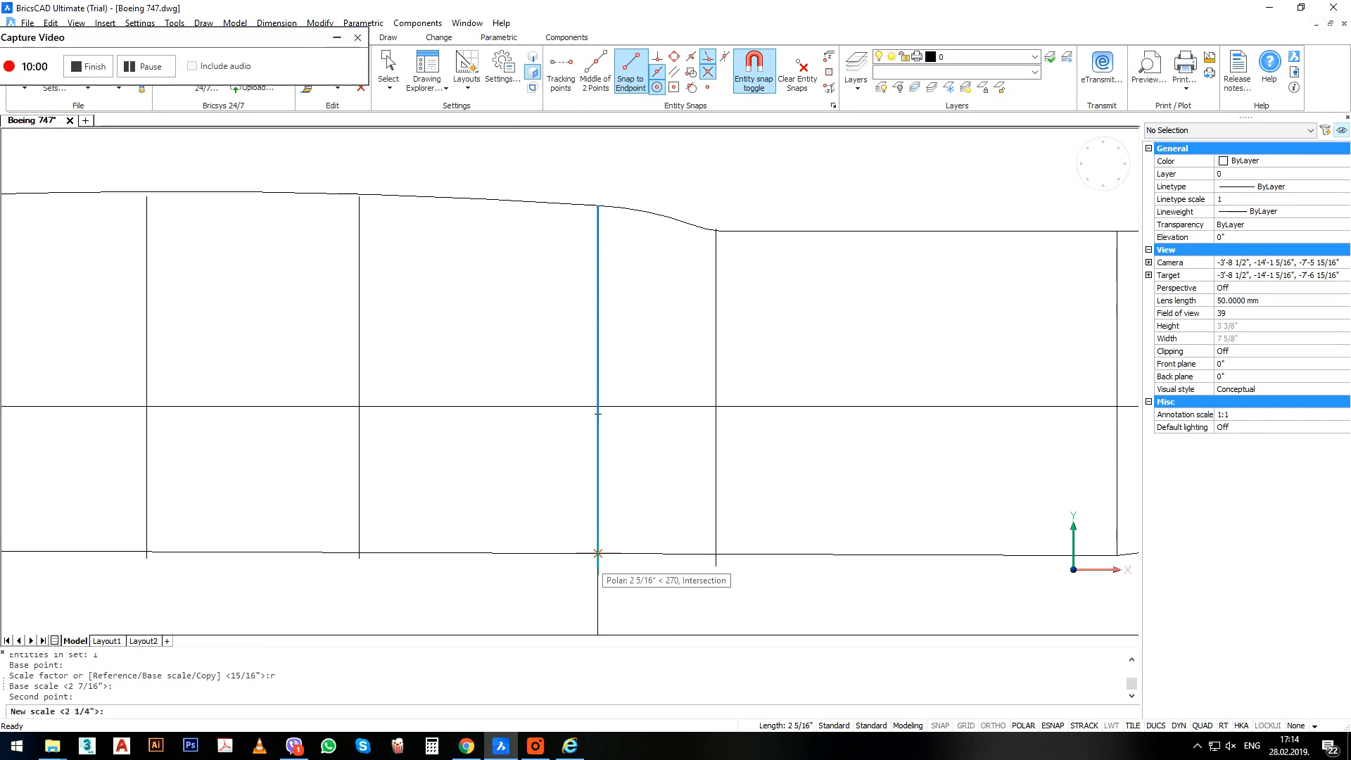
left_click(598, 554)
Move the hump-end section by its top endpoint onto the straight upper outline just behind the hump.
left_click(801, 474)
left_click(655, 468)
scroll(724, 247, "up", 3)
type("m")
key("Return")
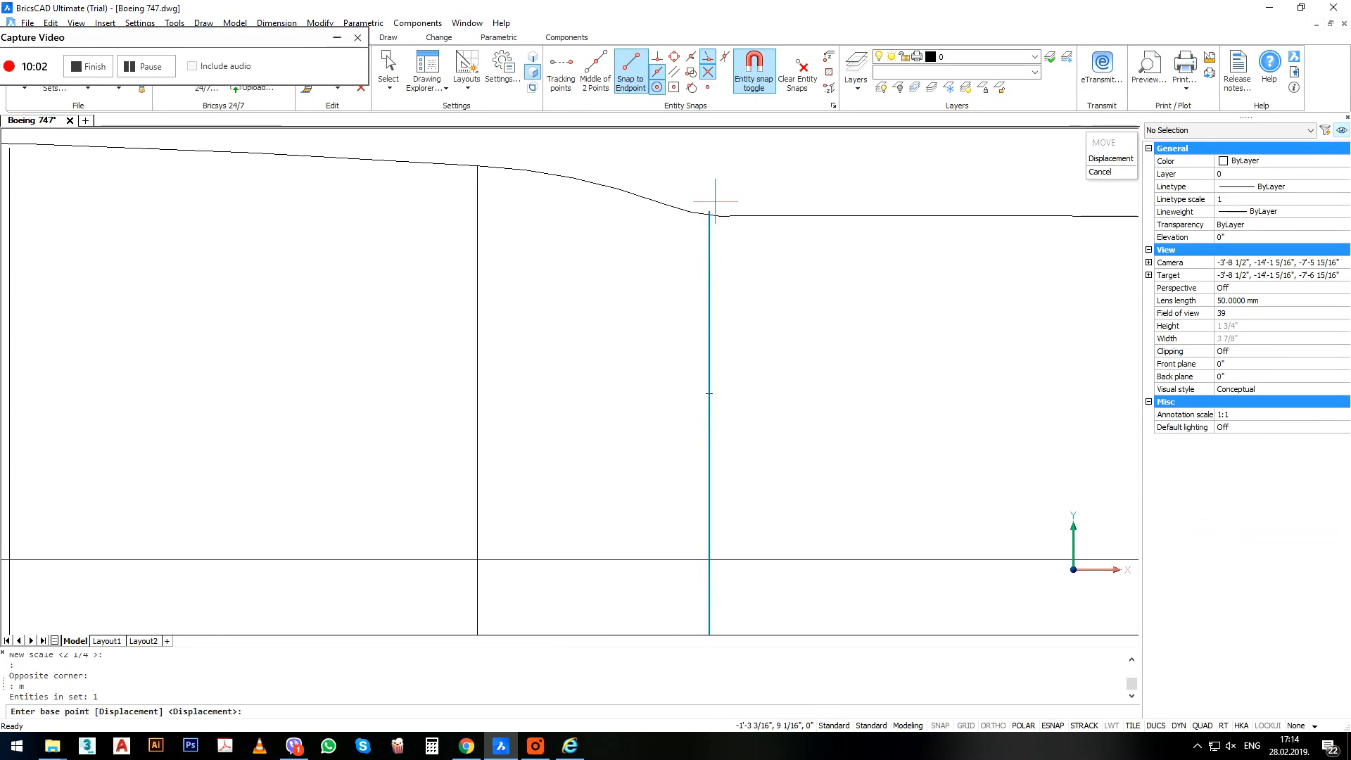
scroll(716, 206, "up", 2)
left_click(705, 220)
left_click(754, 229)
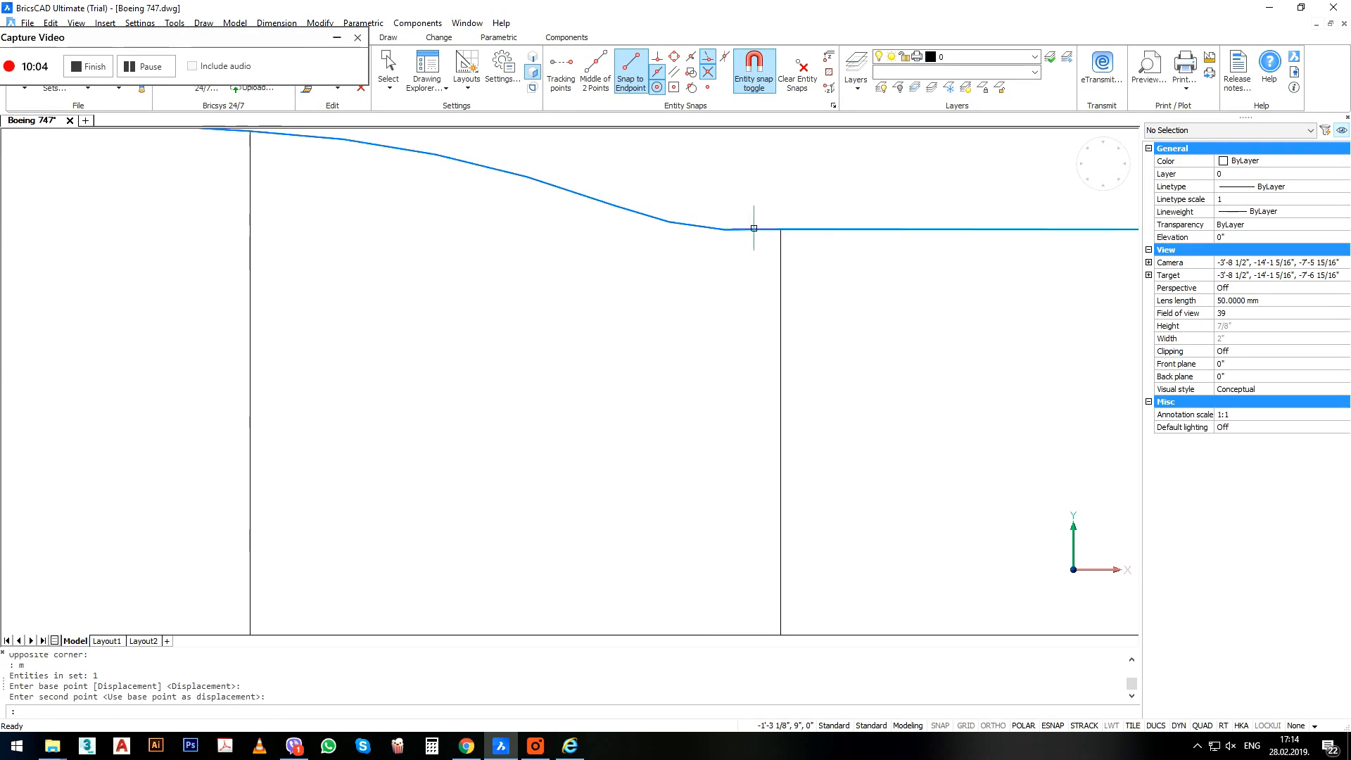
Scale the moved section just behind the hump by reference from its top endpoint to the lower outline.
scroll(741, 229, "down", 2)
left_click(798, 330)
left_click(697, 351)
middle_click_drag(736, 426, 612, 382)
type("s")
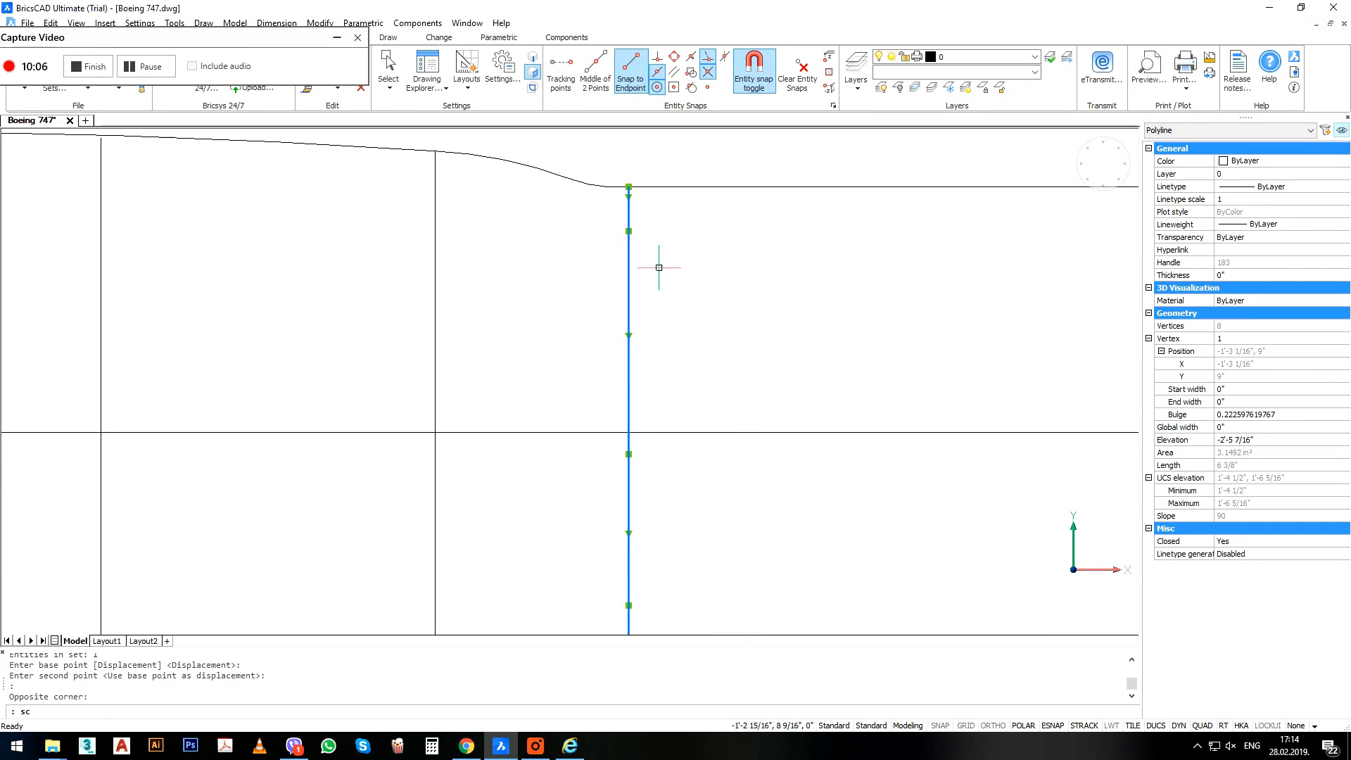
type("c")
key("Return")
left_click(632, 187)
left_click(634, 187)
scroll(630, 271, "down", 2)
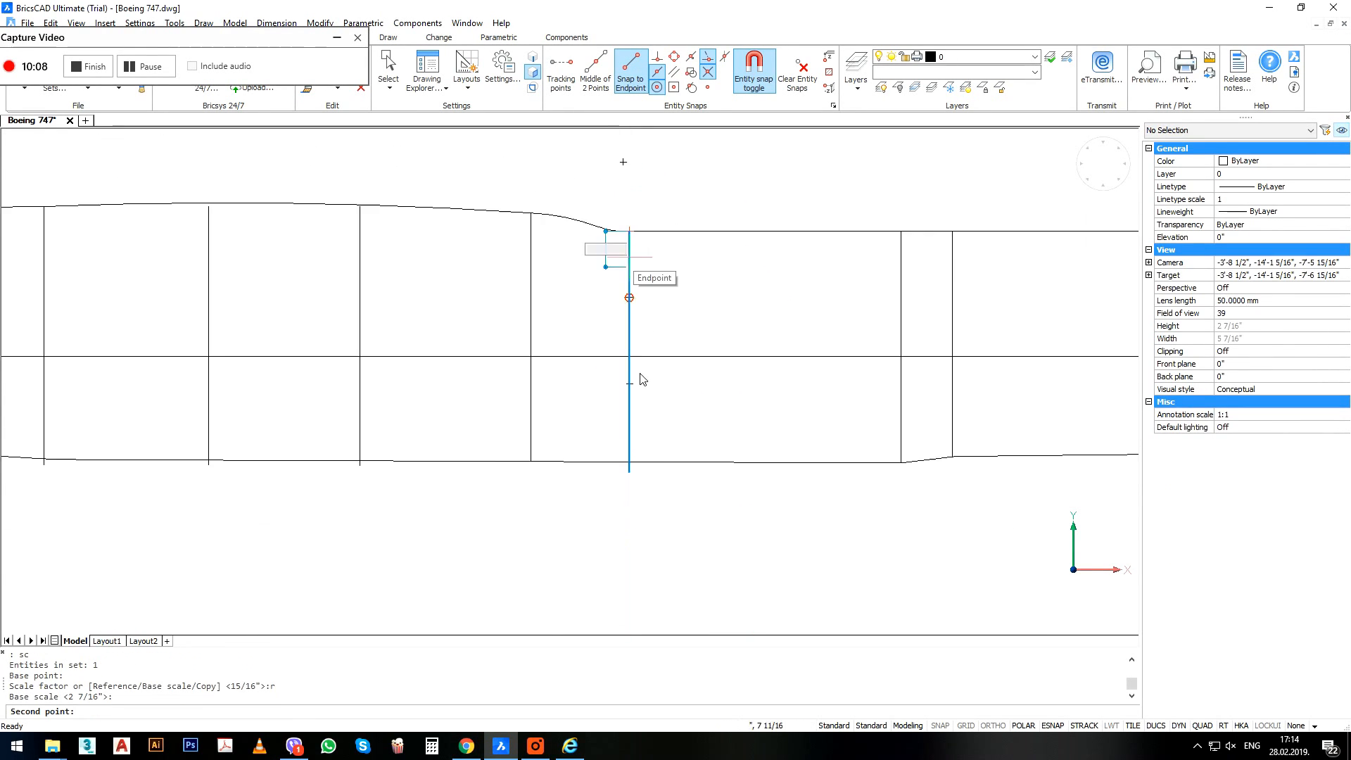
scroll(629, 484, "up", 1)
left_click(628, 469)
left_click(628, 453)
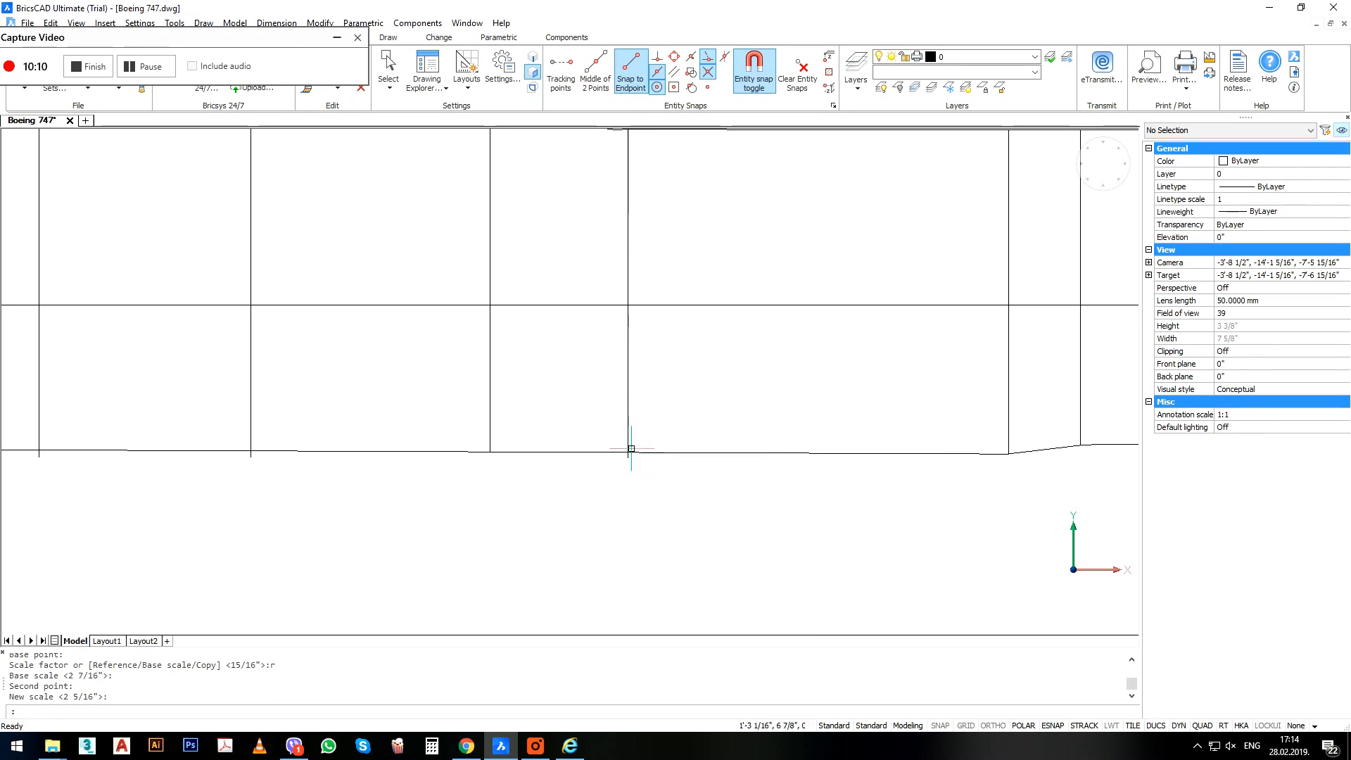
Rescale the section just behind the hump by reference to remove its remaining overshoot below the lower outline.
left_click(632, 409)
left_click(618, 391)
middle_click_drag(631, 276, 629, 380)
key("Return")
left_click(625, 244)
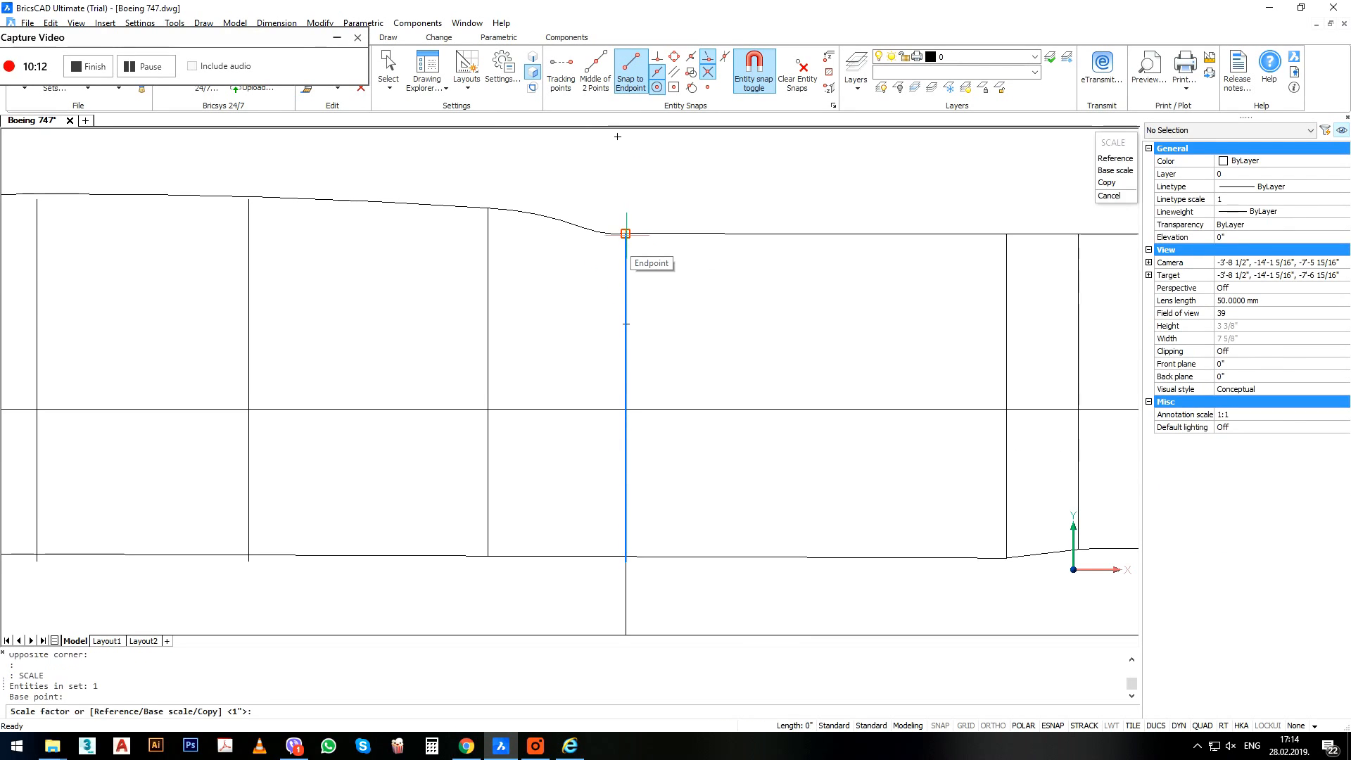
type("r")
key("Return")
left_click(603, 236)
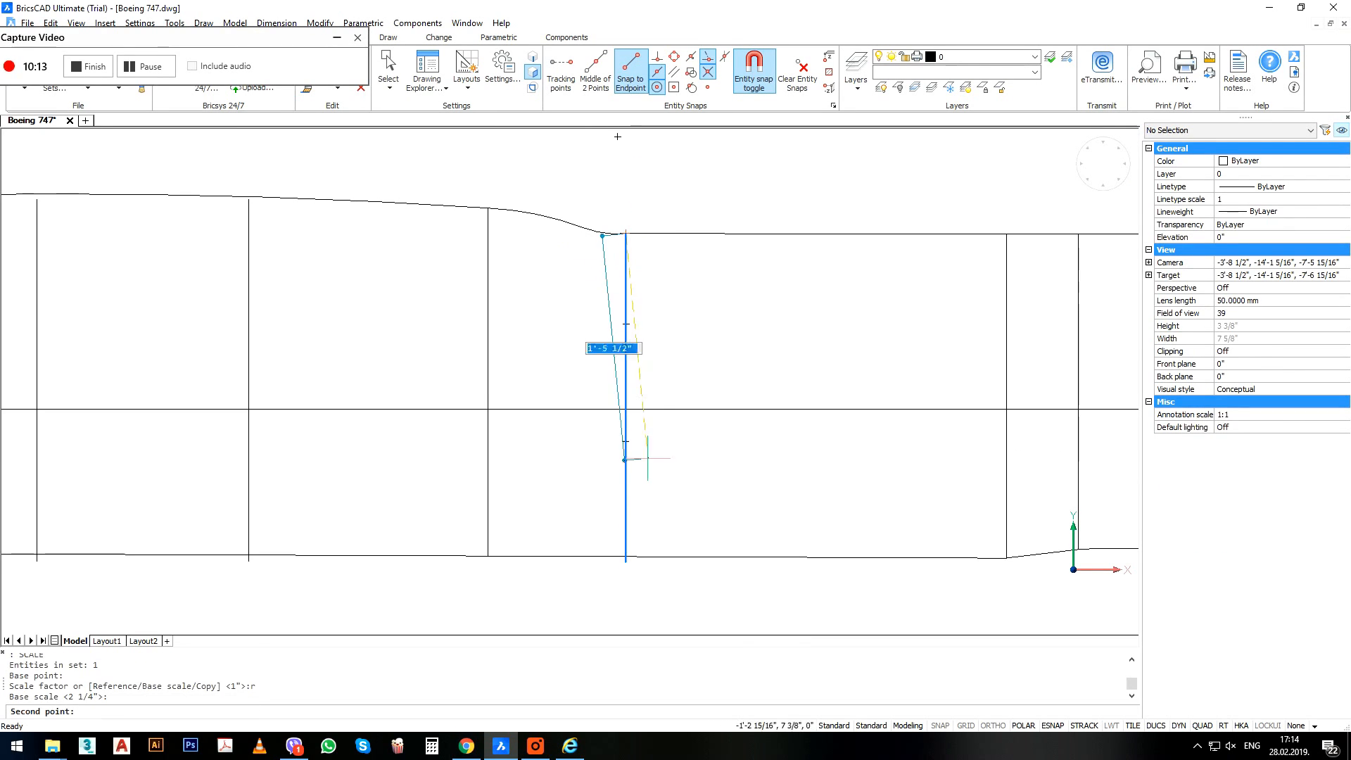
left_click(627, 560)
scroll(626, 558, "up", 3)
left_click(625, 553)
Move the next section forward of the hump's rear slope up so its top endpoint lies on the upper outline.
scroll(714, 508, "down", 5)
scroll(533, 359, "up", 1)
left_click(516, 369)
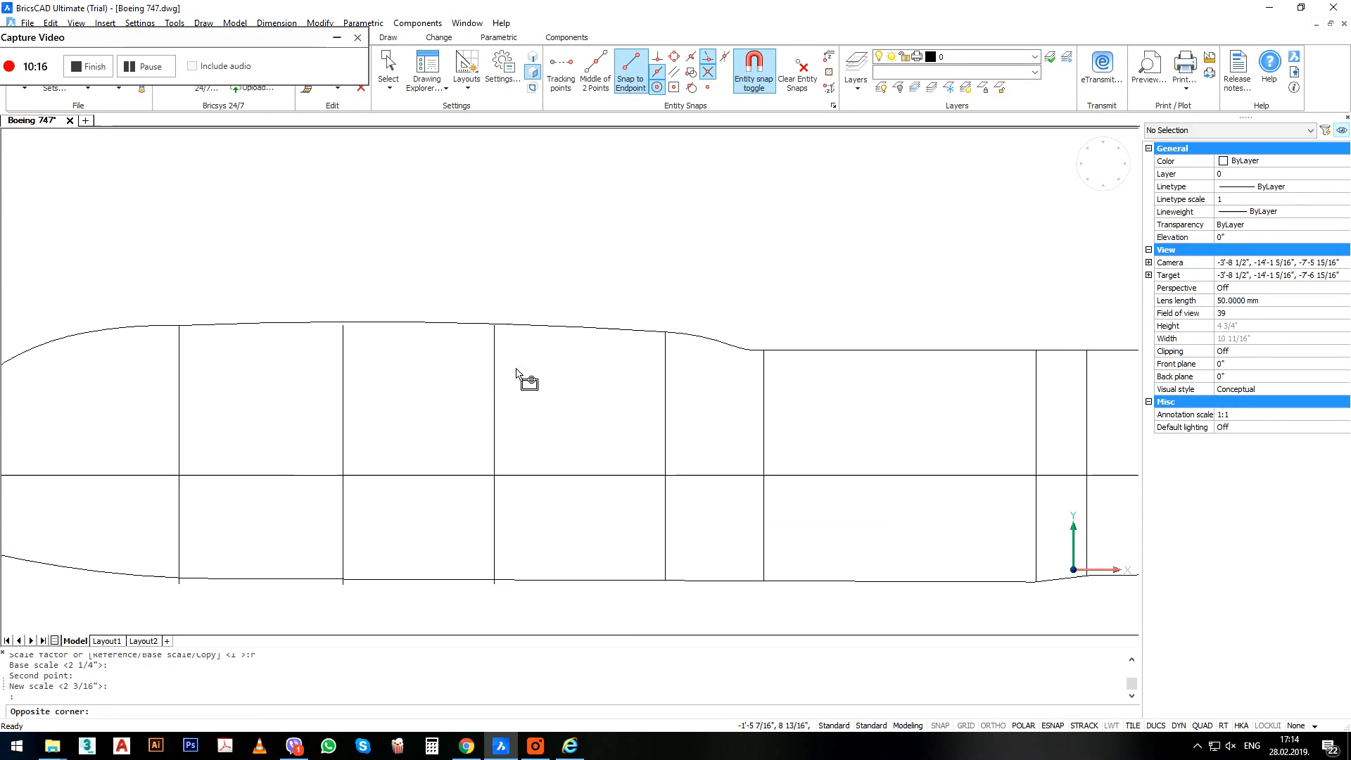
left_click(491, 384)
type("m")
key("Return")
scroll(601, 317, "down", 3)
scroll(691, 338, "up", 6)
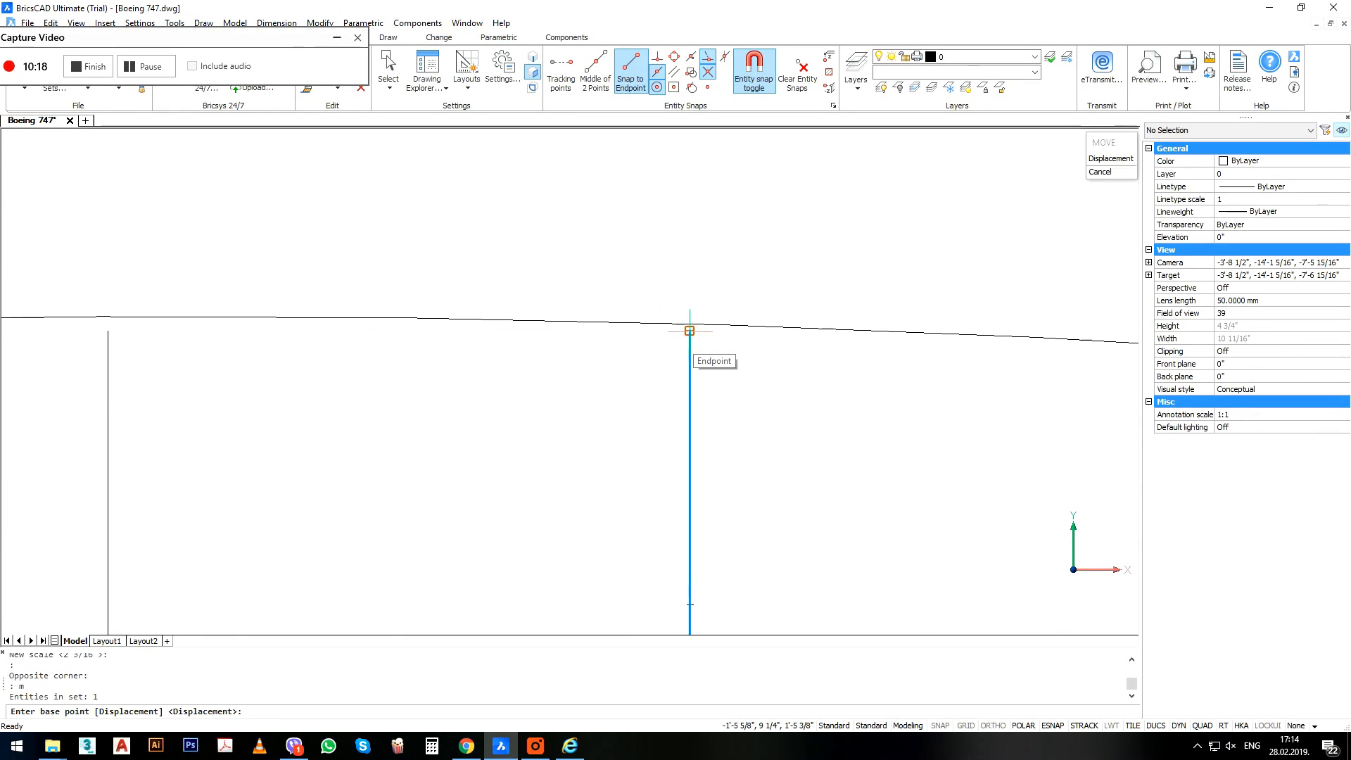
left_click(689, 331)
left_click(690, 323)
Scale that raised hump section by reference from its top endpoint, reducing its full height to the lower outline.
scroll(688, 321, "down", 3)
left_click(706, 416)
left_click(644, 451)
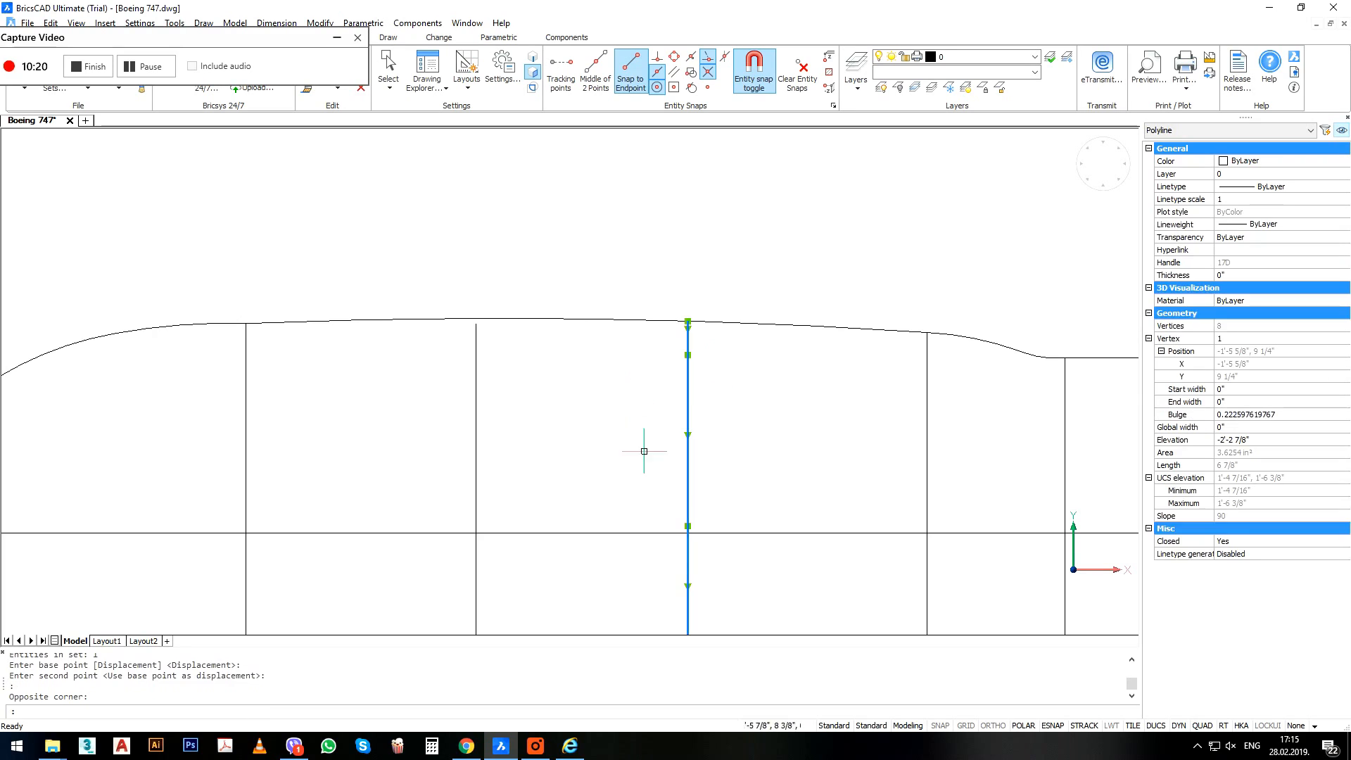
middle_click_drag(644, 451, 602, 372)
type("sc")
key("Return")
left_click(633, 222)
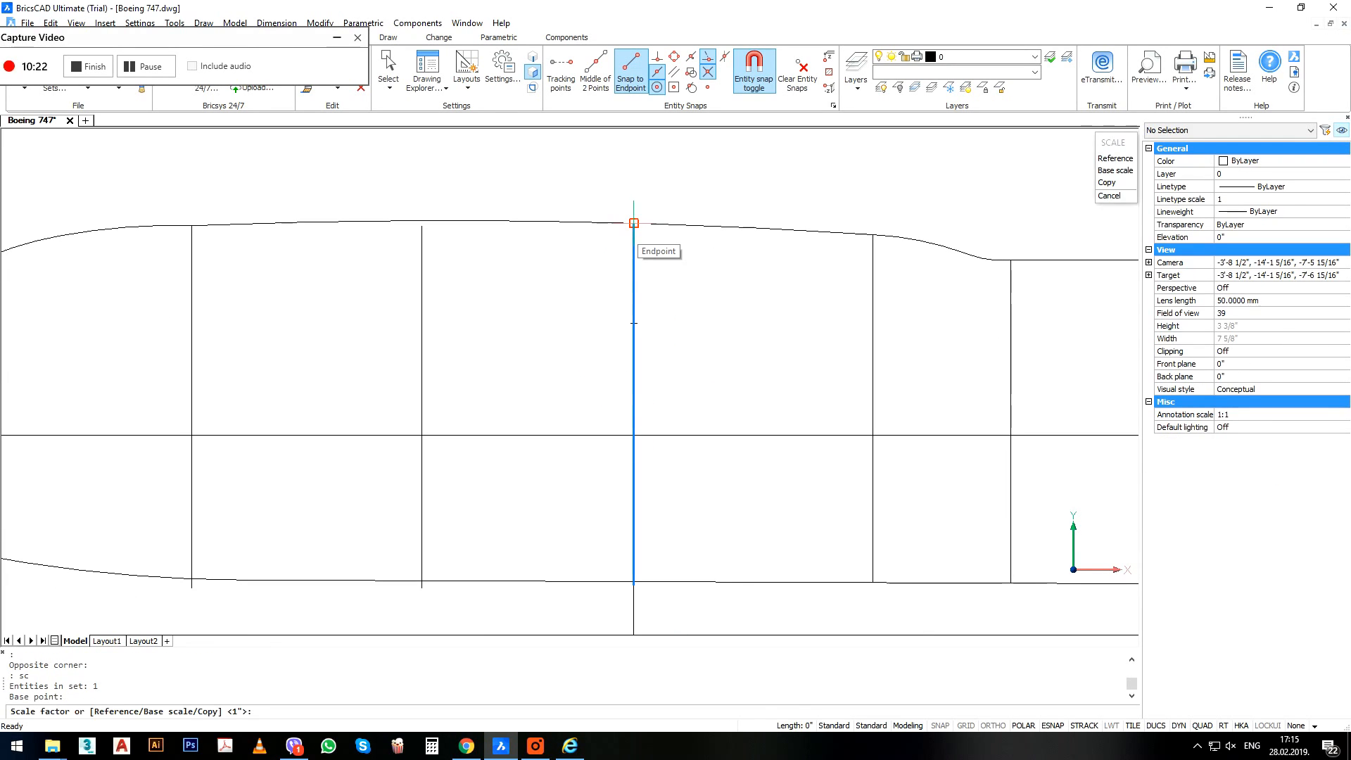
type("r")
key("Return")
left_click(633, 222)
scroll(635, 584, "up", 3)
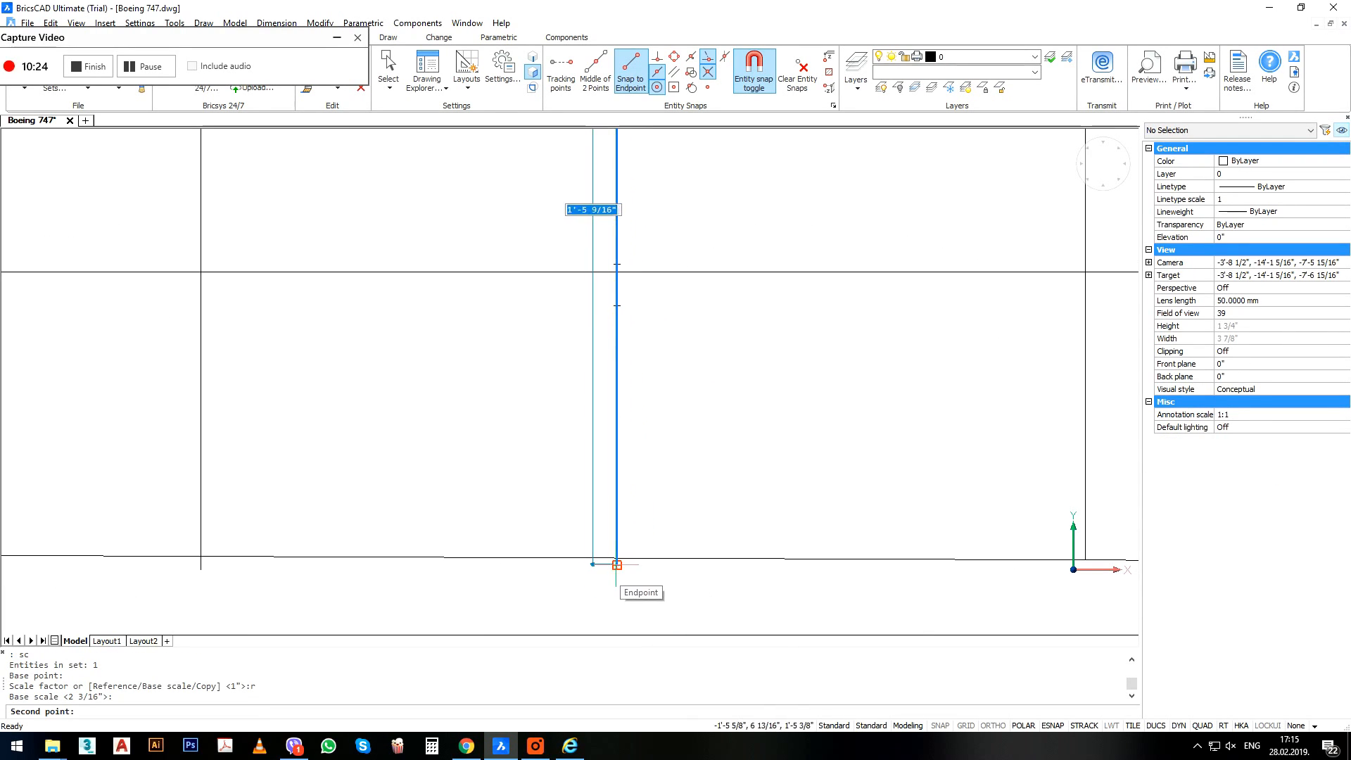
left_click(617, 565)
left_click(618, 558)
scroll(847, 525, "down", 3)
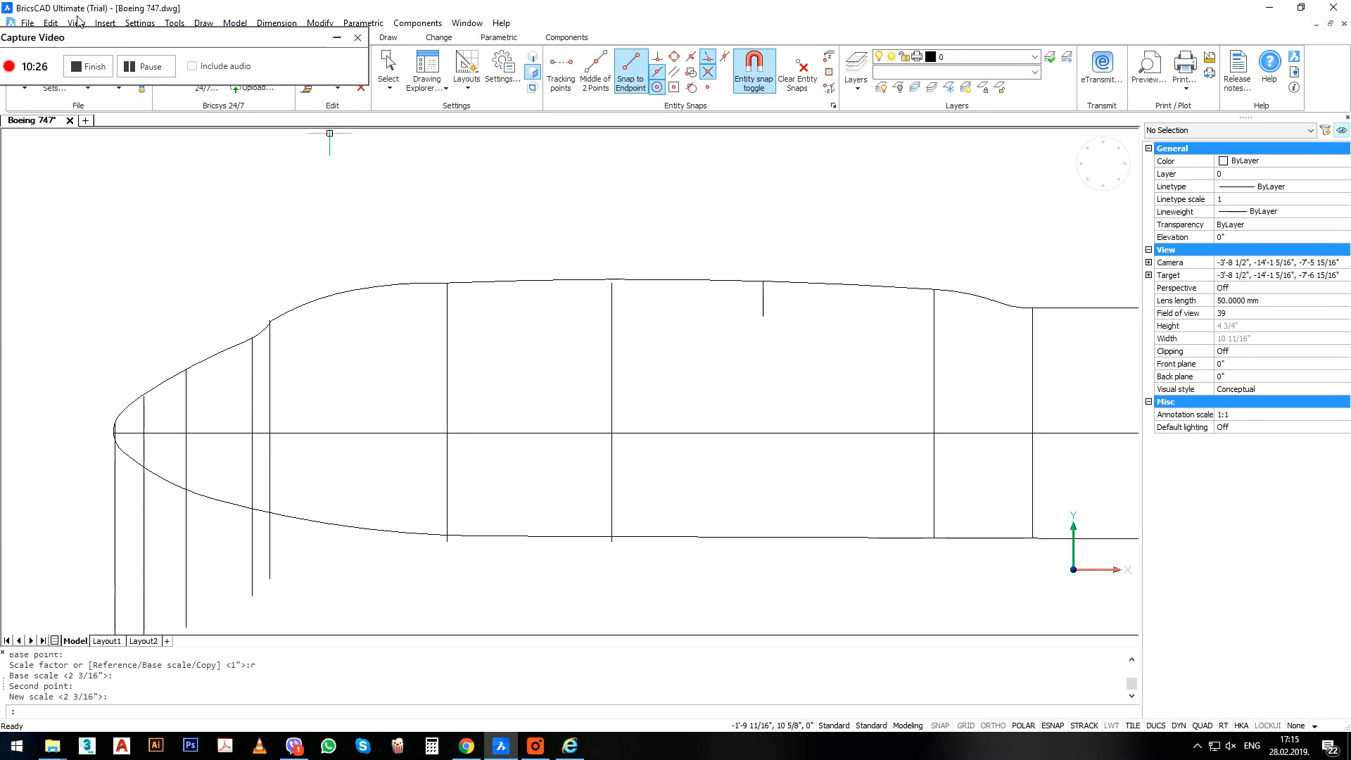
Undo the last scale, then rescale the section forward of the hump's rear slope by reference from its top endpoint to the lower outline.
key("ctrl+z")
key("ctrl+z")
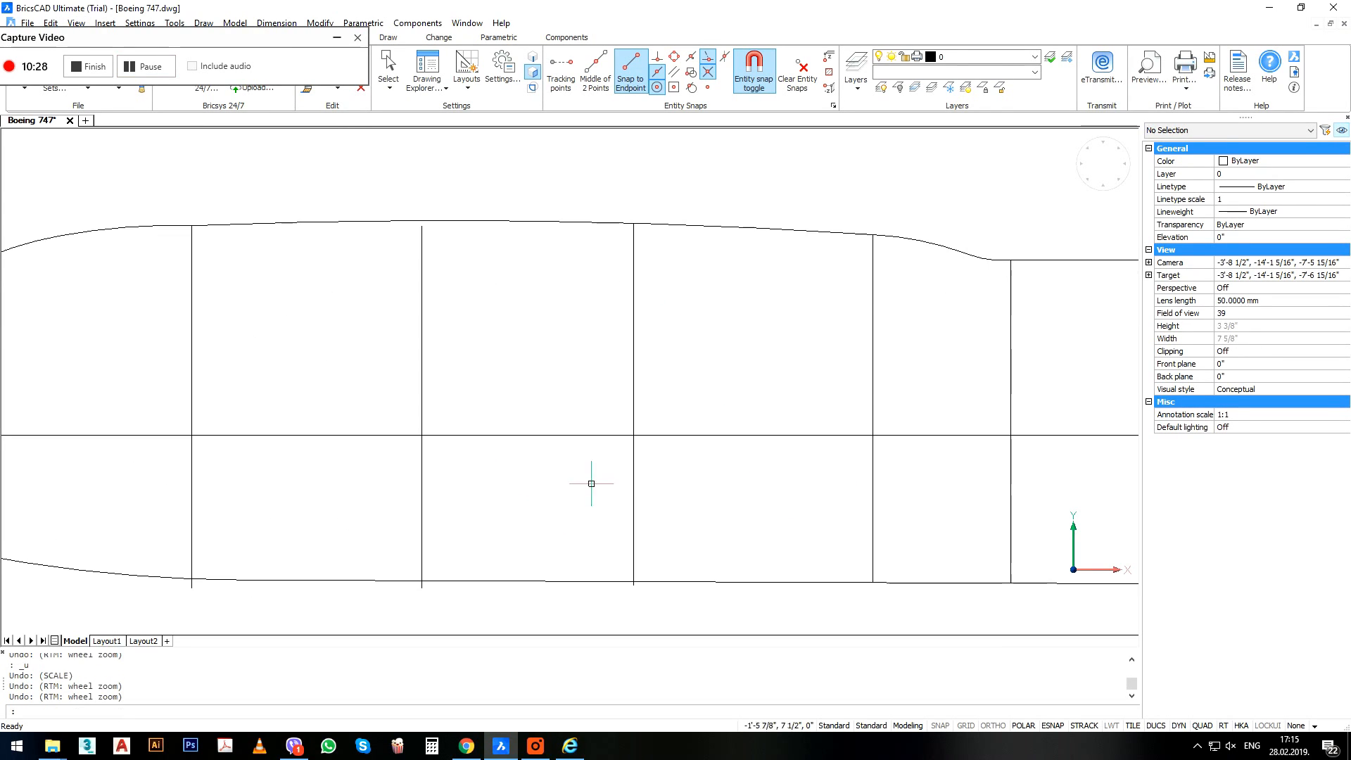
left_click(645, 392)
key("Return")
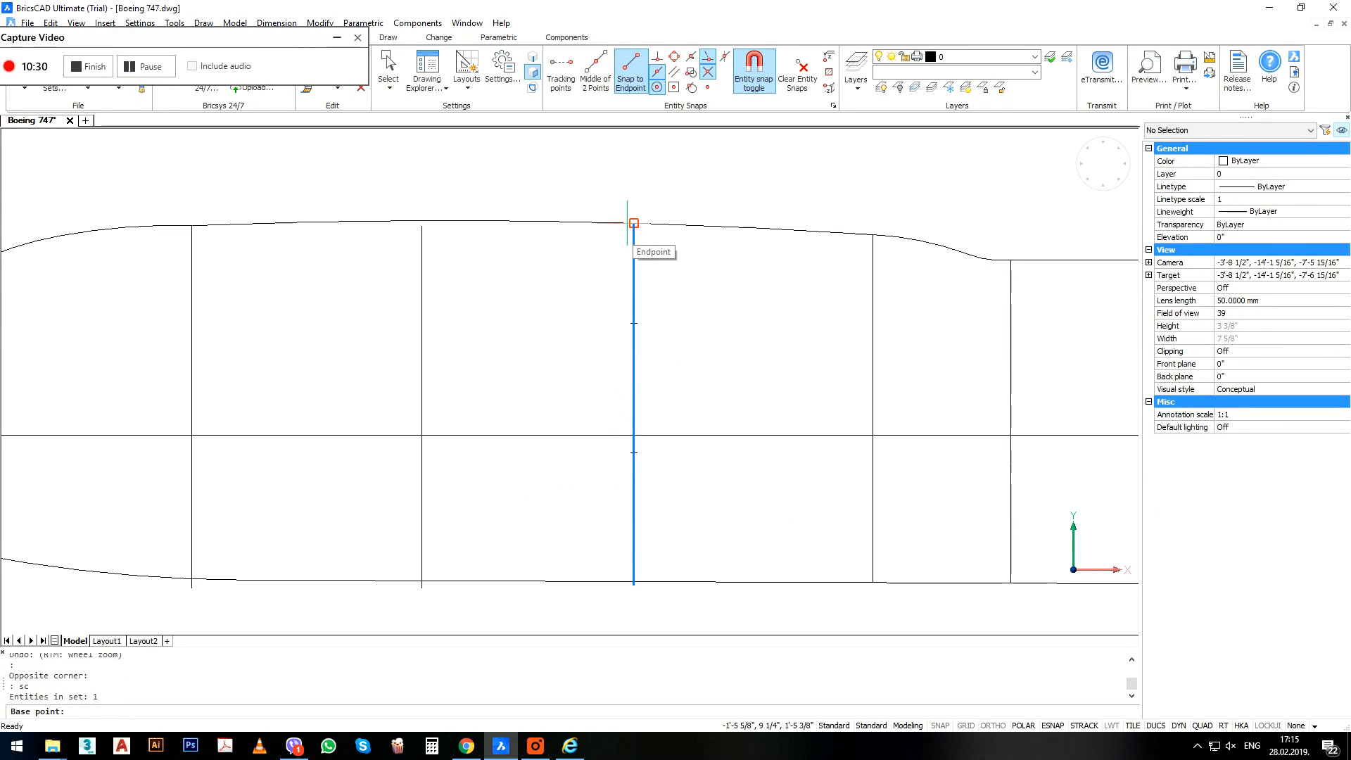
left_click(632, 223)
type("r")
key("Return")
scroll(643, 588, "up", 4)
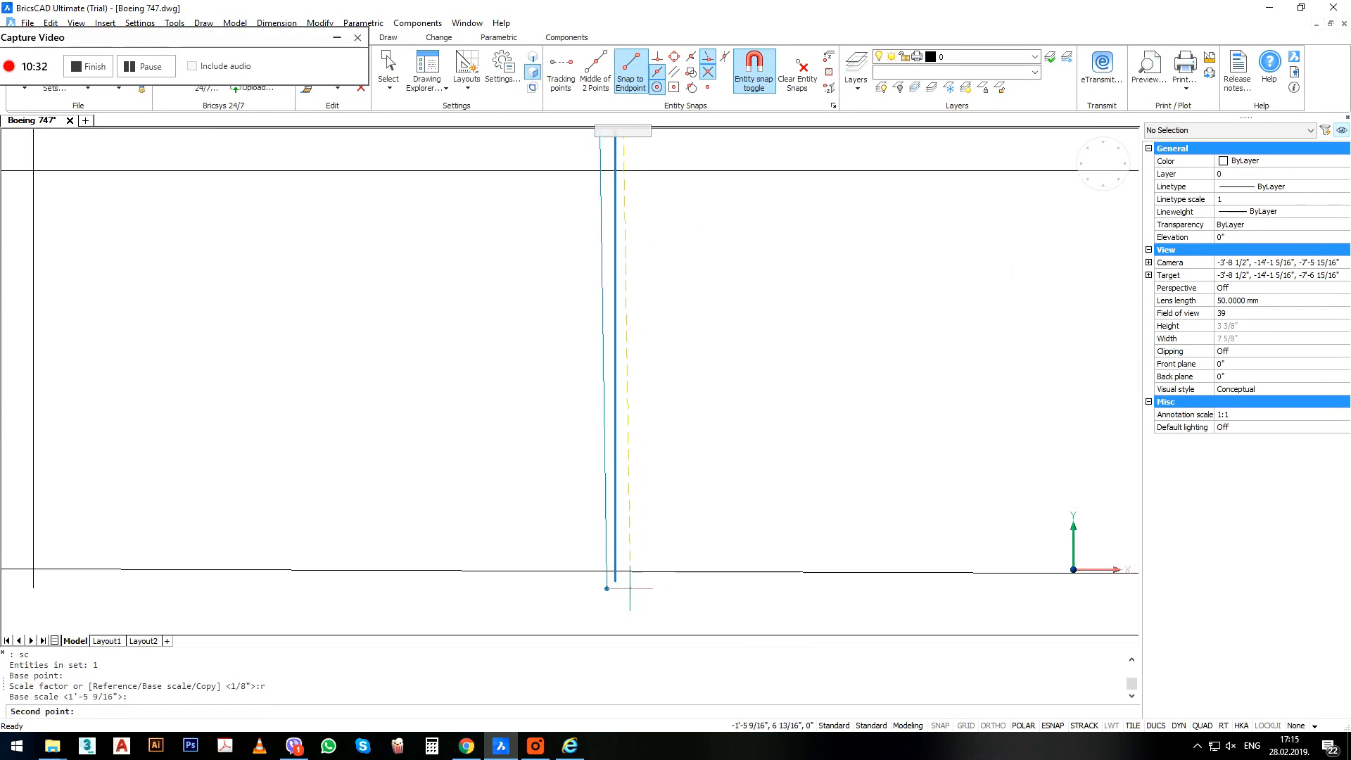
left_click(612, 577)
left_click(612, 566)
scroll(613, 572, "down", 9)
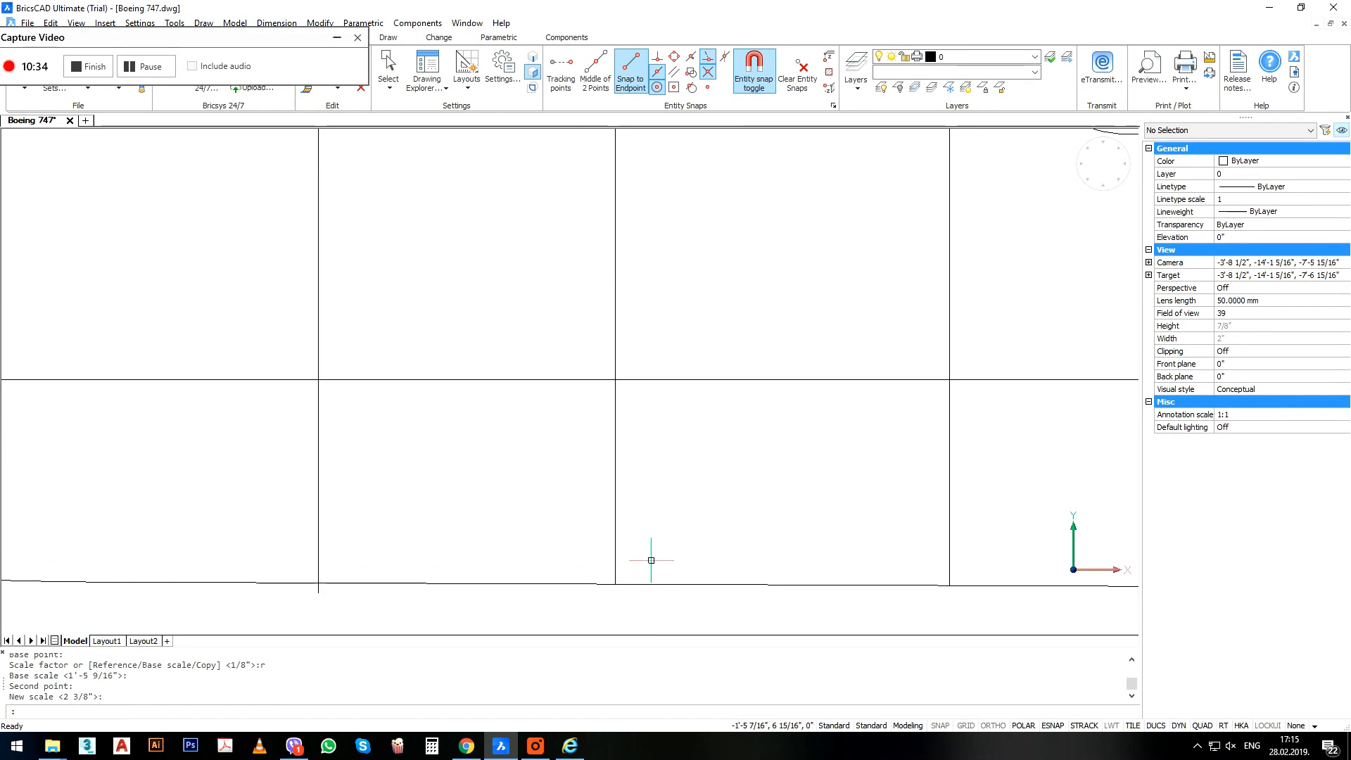
Move the next section forward, near the hump's highest point, up so its top endpoint lies on the upper outline.
left_click(561, 408)
left_click(505, 416)
scroll(505, 416, "up", 3)
type("m")
key("Return")
scroll(549, 340, "up", 3)
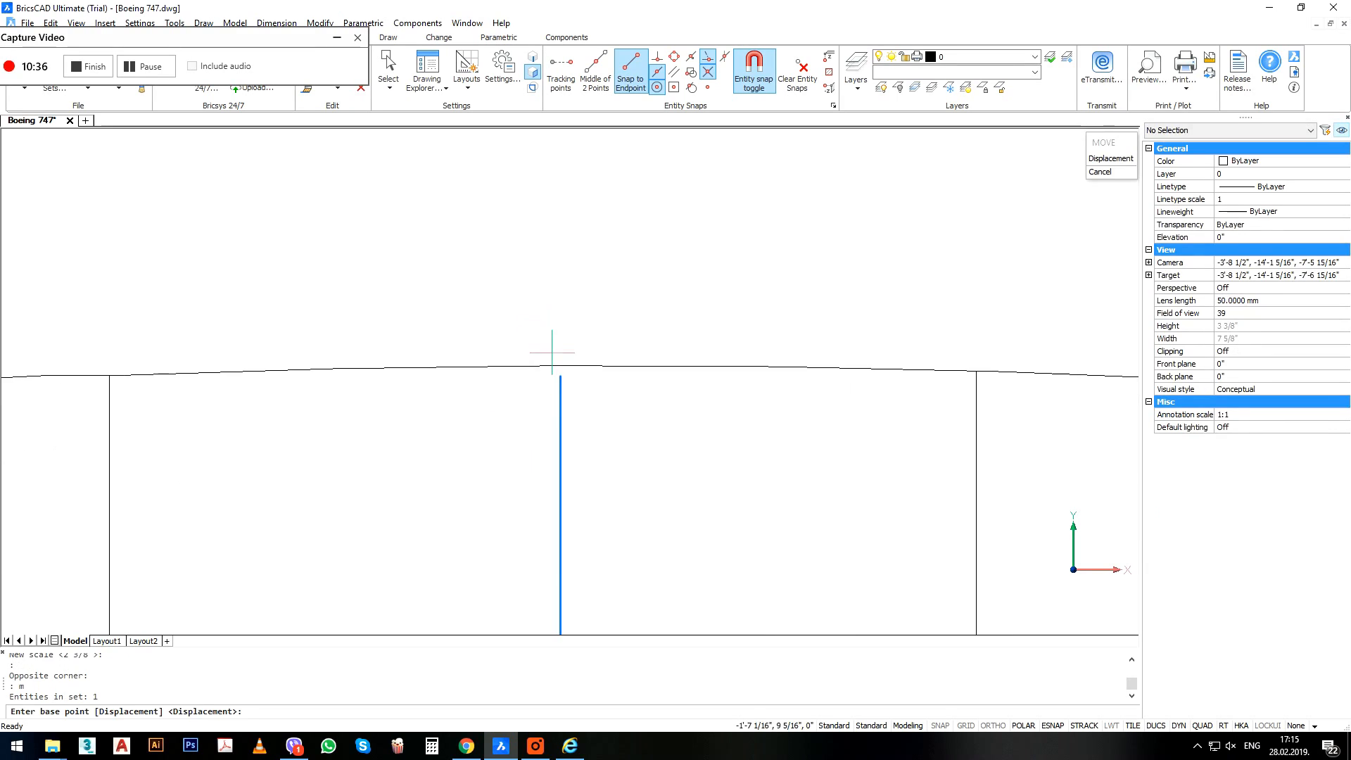
left_click(560, 378)
left_click(561, 366)
scroll(569, 360, "down", 3)
Scale the section at the hump's highest point by reference from its top endpoint, reducing its full height to the lower outline.
left_click(588, 441)
left_click(537, 451)
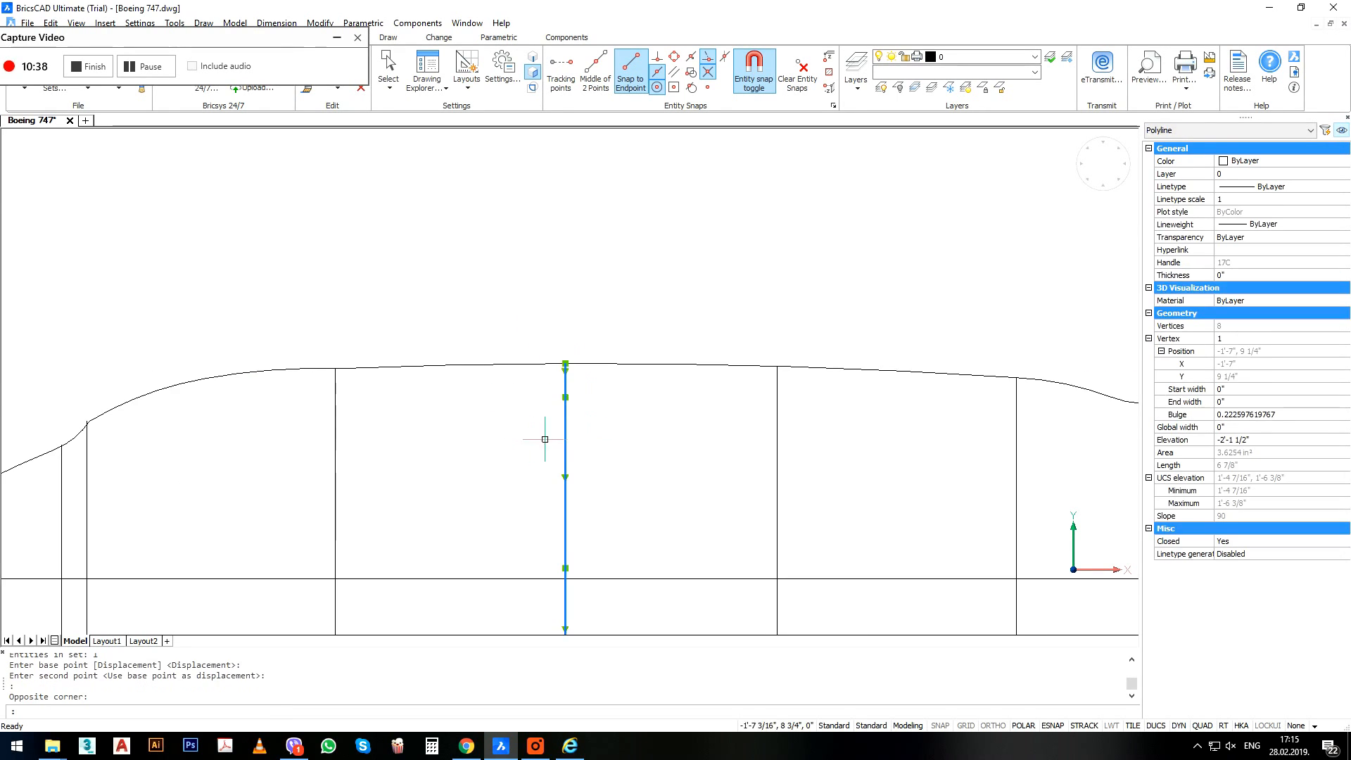
middle_click_drag(583, 380, 624, 287)
type("sc")
key("Return")
left_click(609, 269)
type("r")
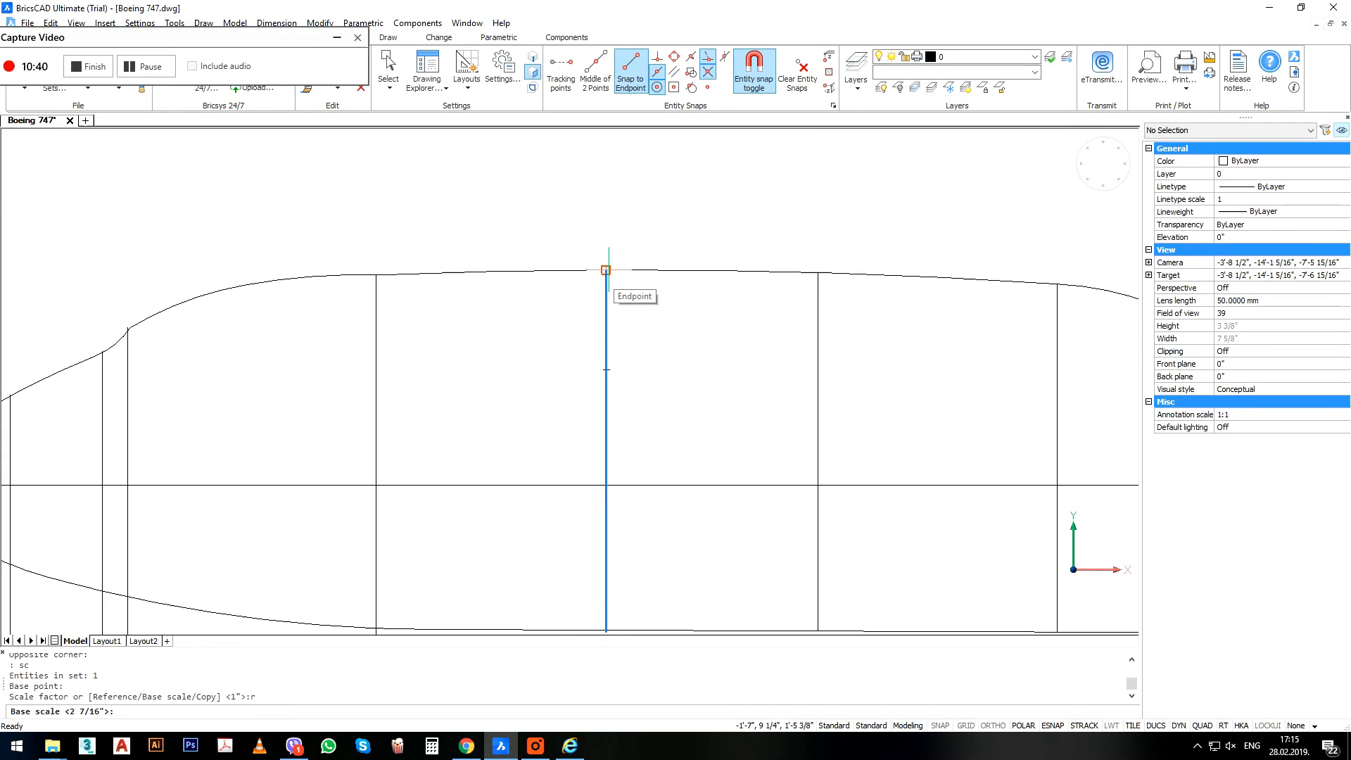
key("Return")
scroll(606, 274, "down", 3)
left_click(592, 290)
scroll(590, 435, "up", 5)
scroll(589, 434, "up", 1)
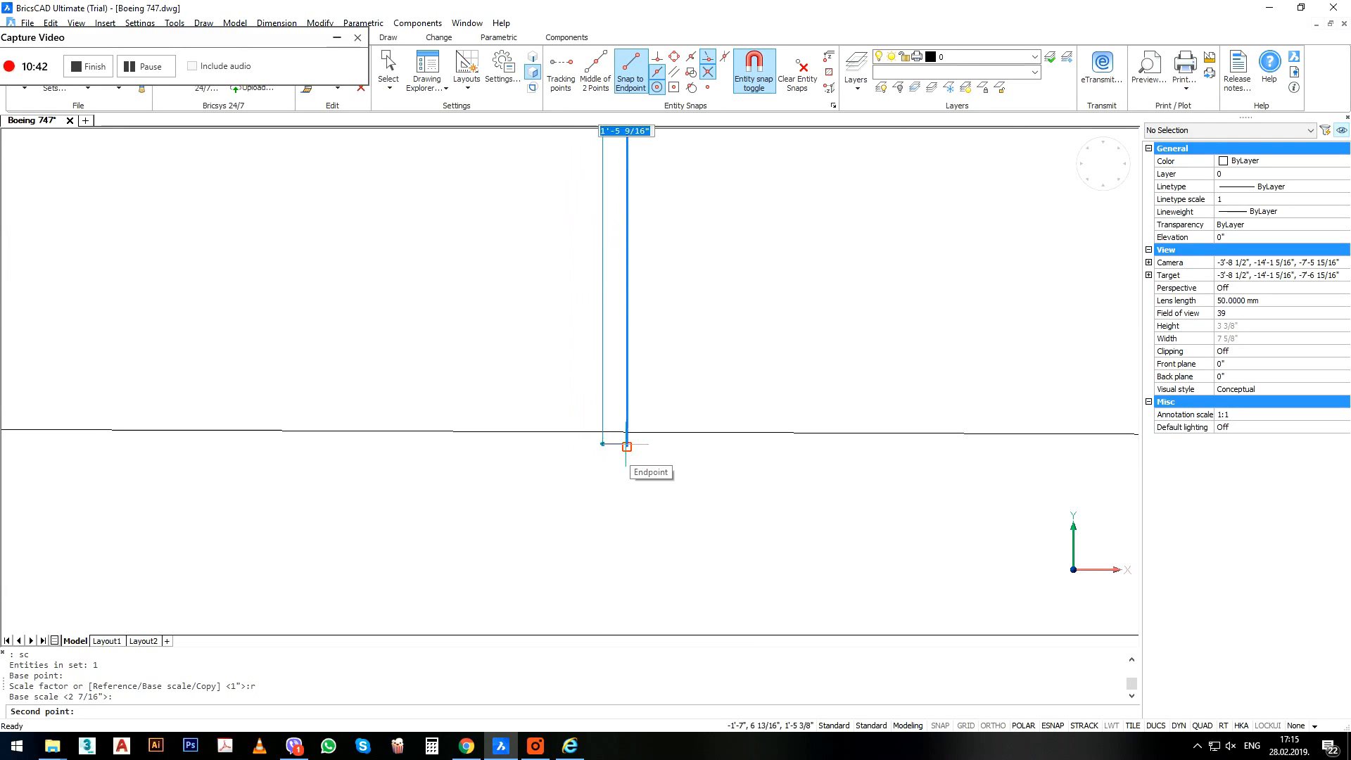
left_click(627, 446)
left_click(628, 435)
scroll(704, 485, "down", 3)
scroll(703, 486, "down", 3)
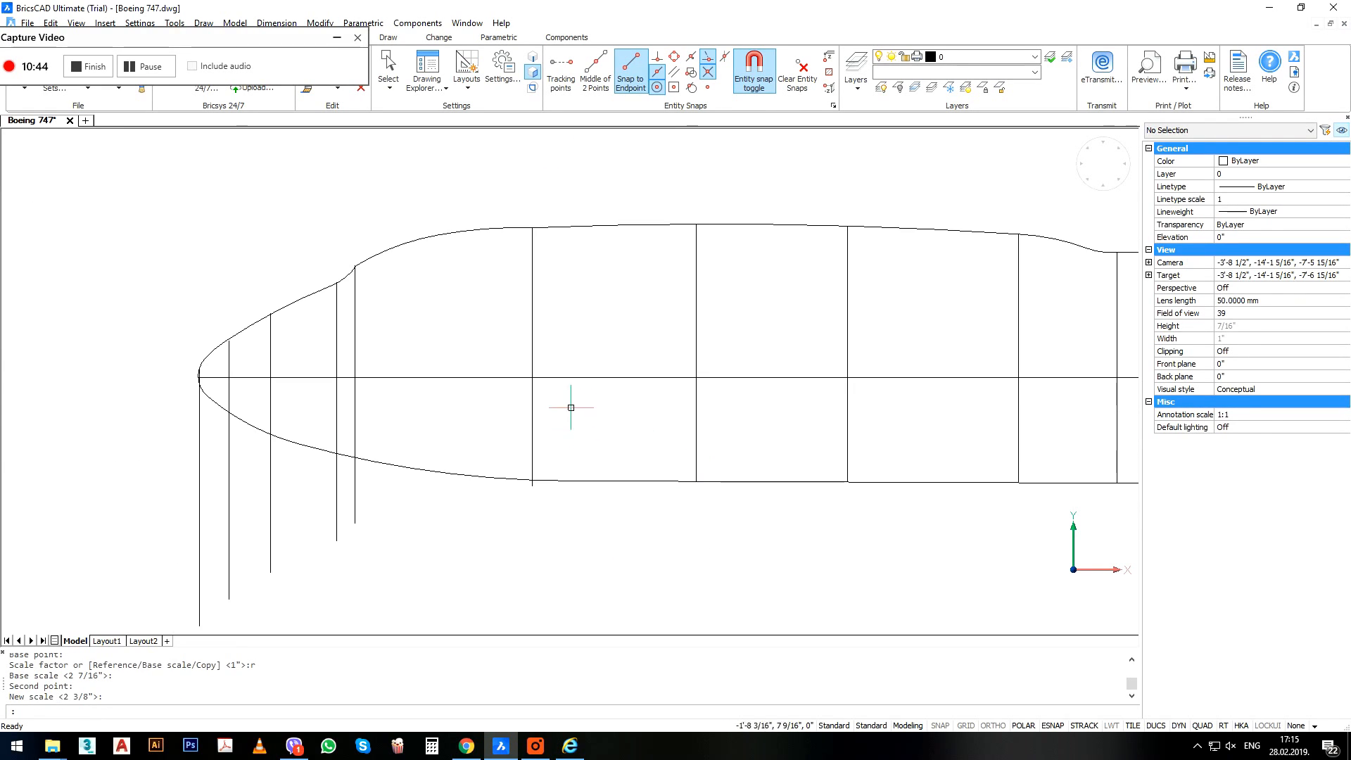
Scale the section at the forward end of the hump's flat top by reference from its top endpoint to the lower outline.
left_click(555, 352)
left_click(481, 302)
type("sc")
key("Return")
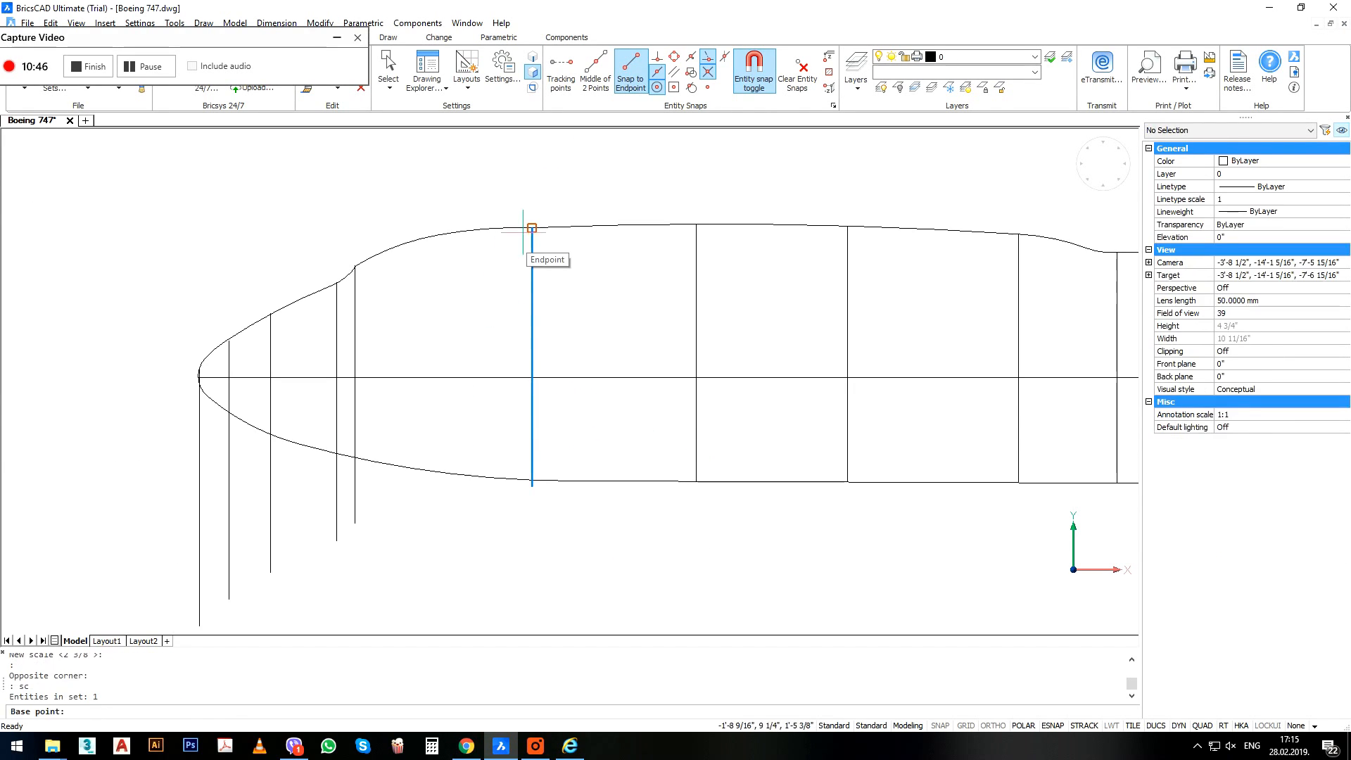
left_click(532, 228)
type("r")
key("Return")
left_click(532, 228)
scroll(556, 464, "up", 3)
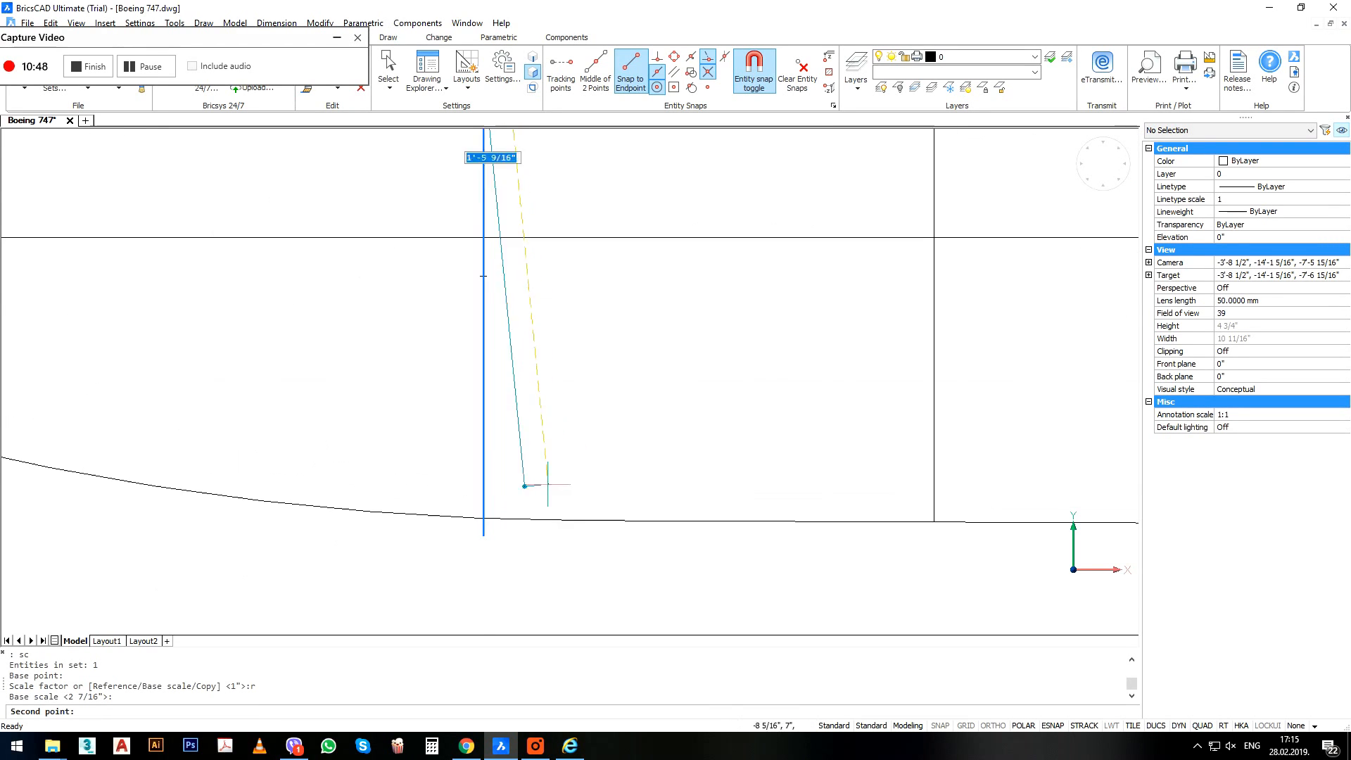
left_click(483, 558)
left_click(485, 520)
scroll(516, 501, "down", 3)
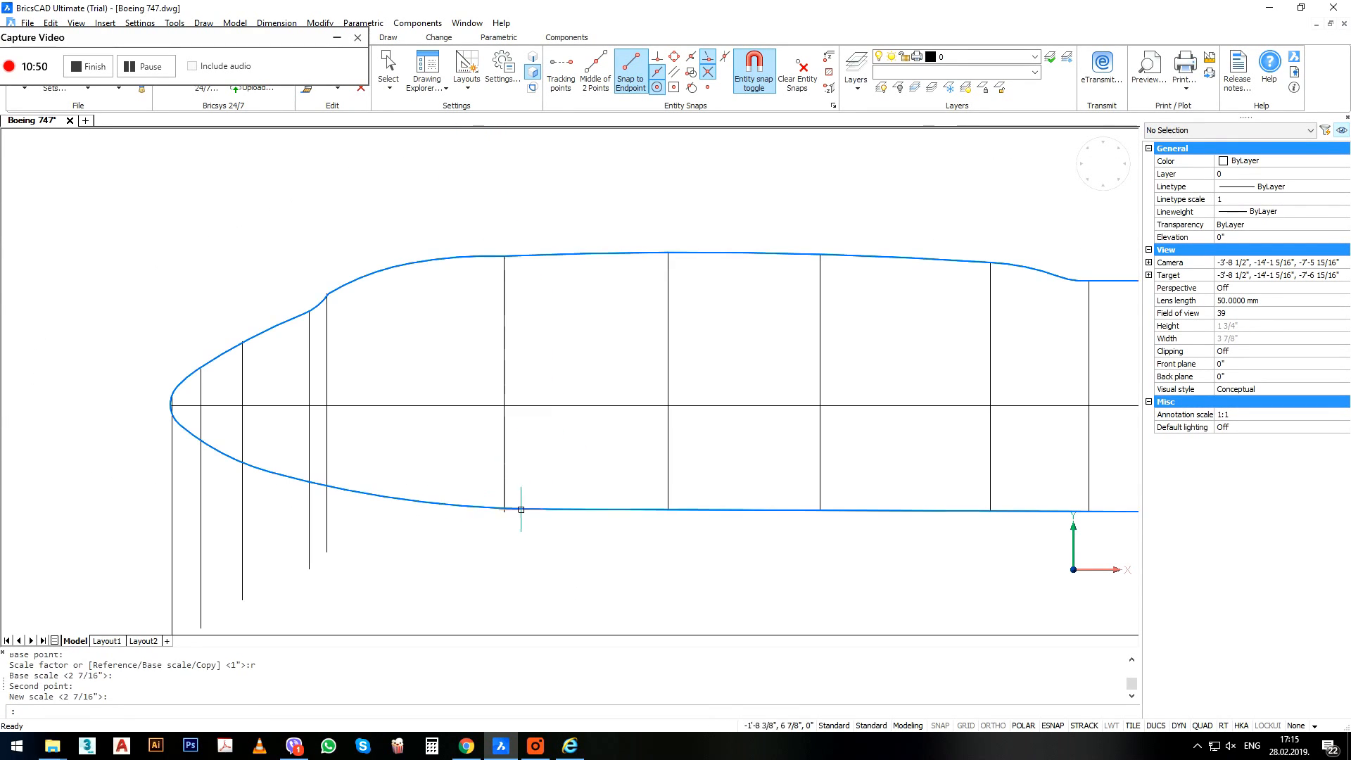
Rescale the previously selected forward hump section by reference to remove its remaining overshoot below the lower outline.
type("sc")
key("Return")
type("pr")
key("Return")
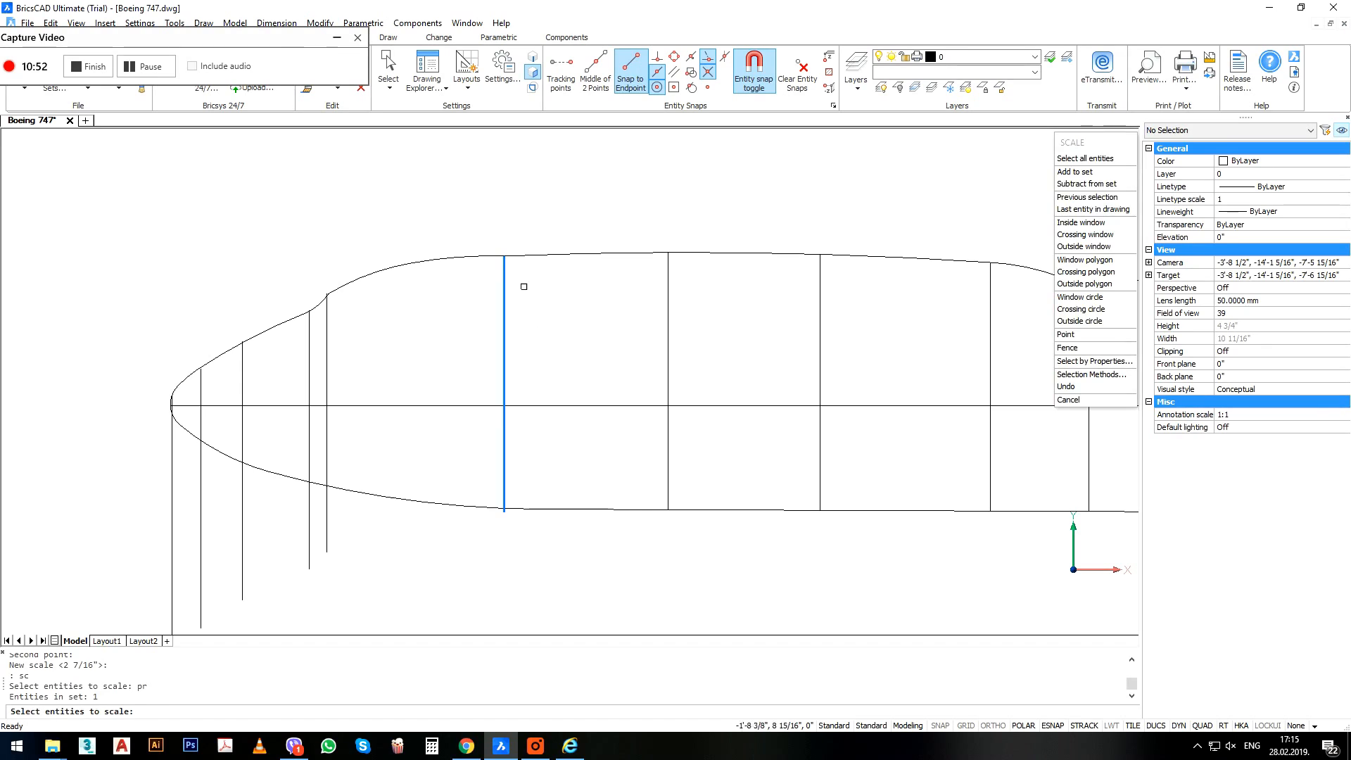
key("Return")
left_click(504, 256)
type("r")
key("Return")
left_click(504, 256)
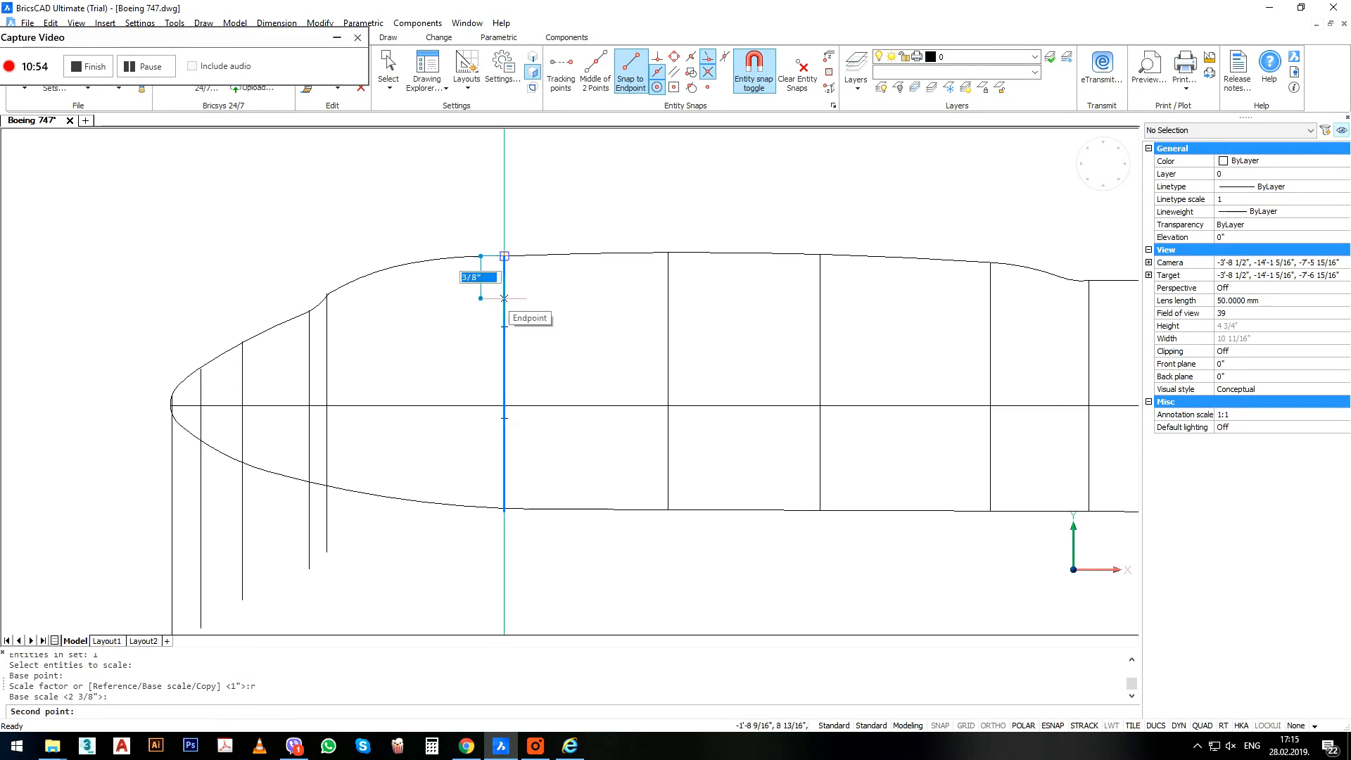
scroll(504, 507, "up", 5)
left_click(547, 516)
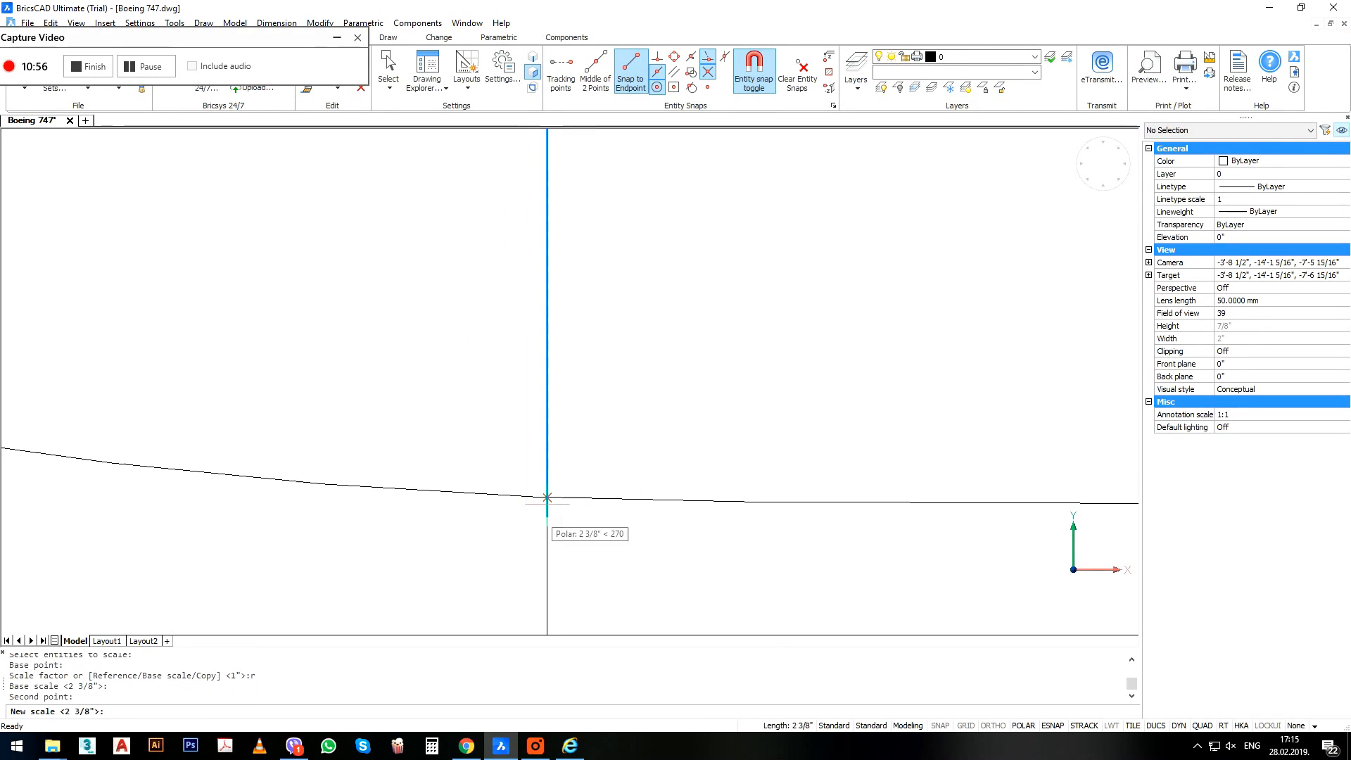
left_click(547, 499)
scroll(770, 433, "down", 5)
Move the section at the hump's front crease so its top endpoint sits on the upper outline's crease vertex.
middle_click_drag(522, 357, 579, 449)
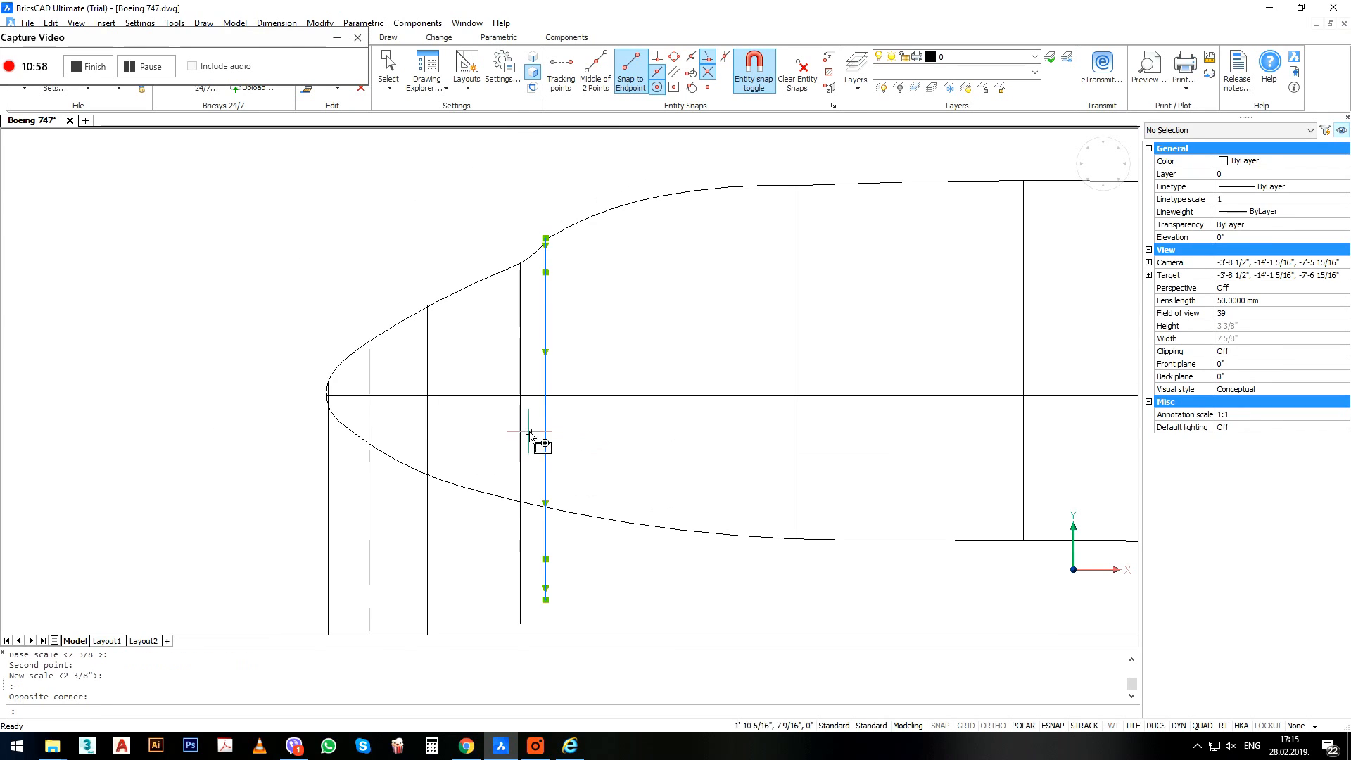
scroll(551, 270, "up", 2)
middle_click_drag(552, 272, 579, 383)
type("m")
key("Return")
scroll(564, 323, "up", 4)
left_click(587, 366)
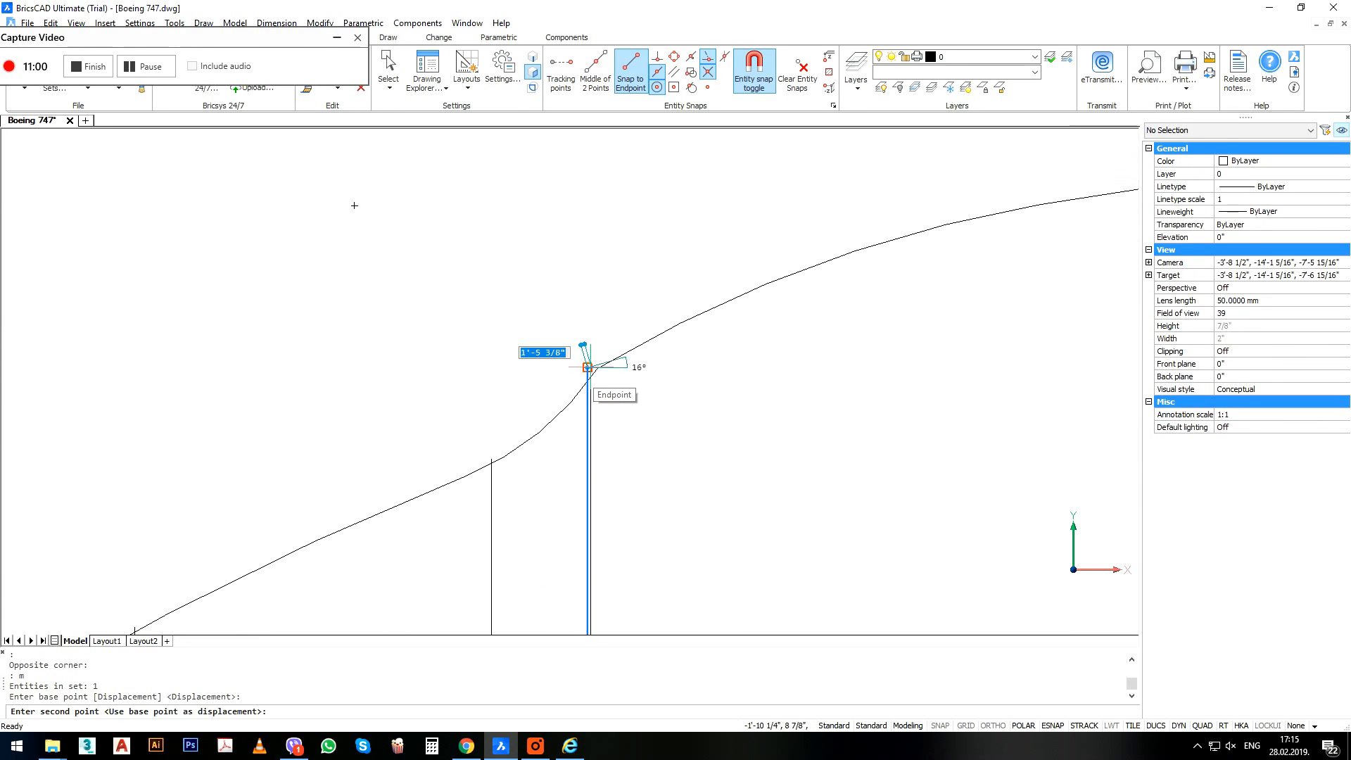
left_click(597, 367)
scroll(600, 355, "down", 3)
Move the section just ahead of the crease so its top endpoint lies on the adjacent upper outline vertex.
left_click(567, 450)
left_click(537, 434)
scroll(554, 405, "up", 3)
key("Return")
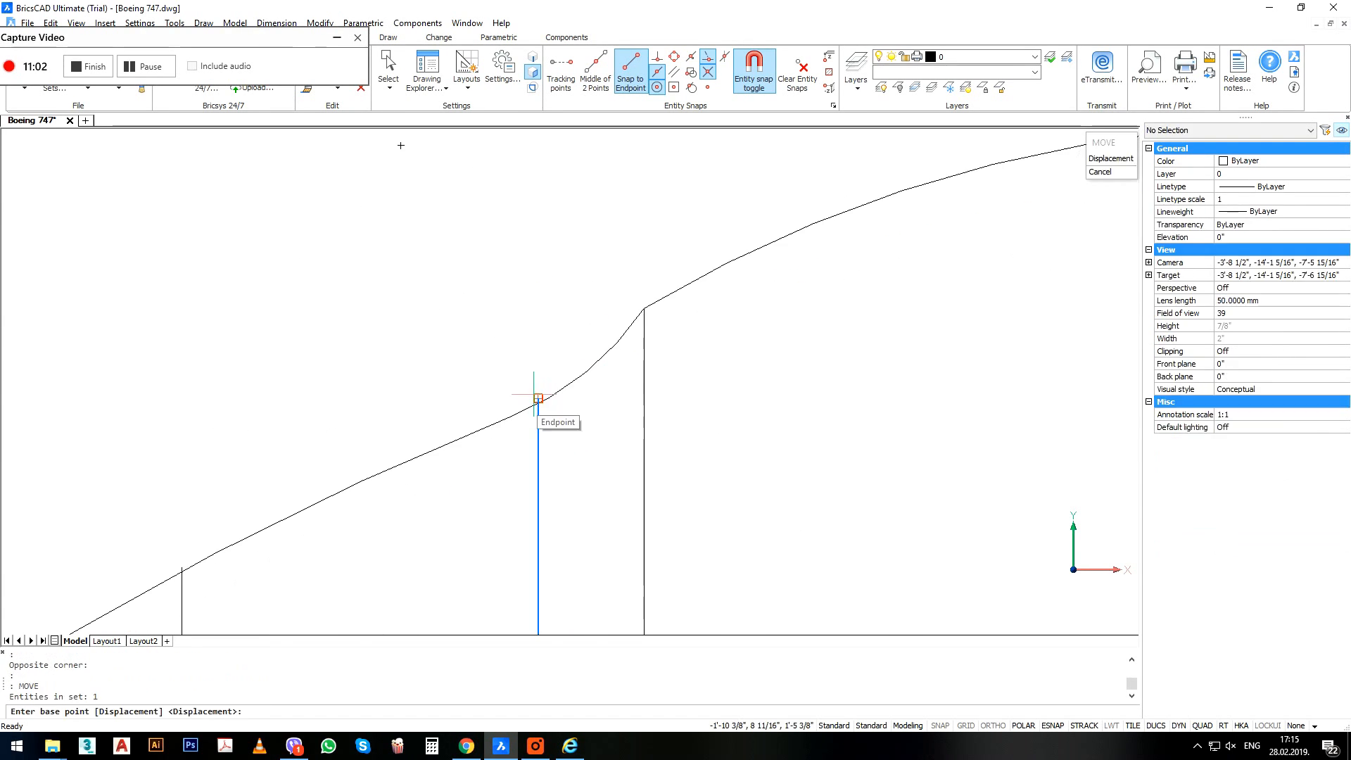
left_click(536, 395)
left_click(549, 399)
scroll(599, 365, "down", 3)
Move the third section from the nose so its top endpoint lies on the nearby vertex of the upper outline.
scroll(493, 446, "up", 2)
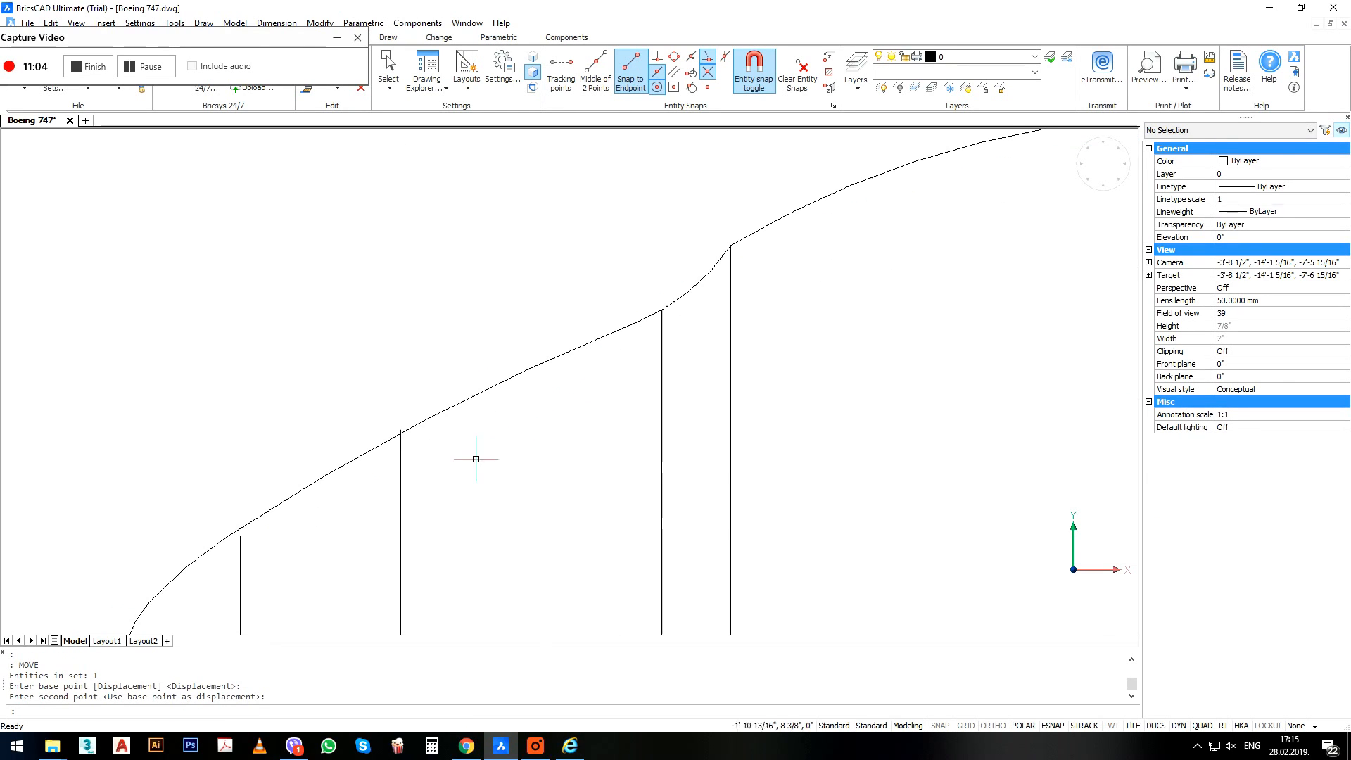
left_click(459, 464)
left_click(381, 471)
key("Return")
left_click(399, 430)
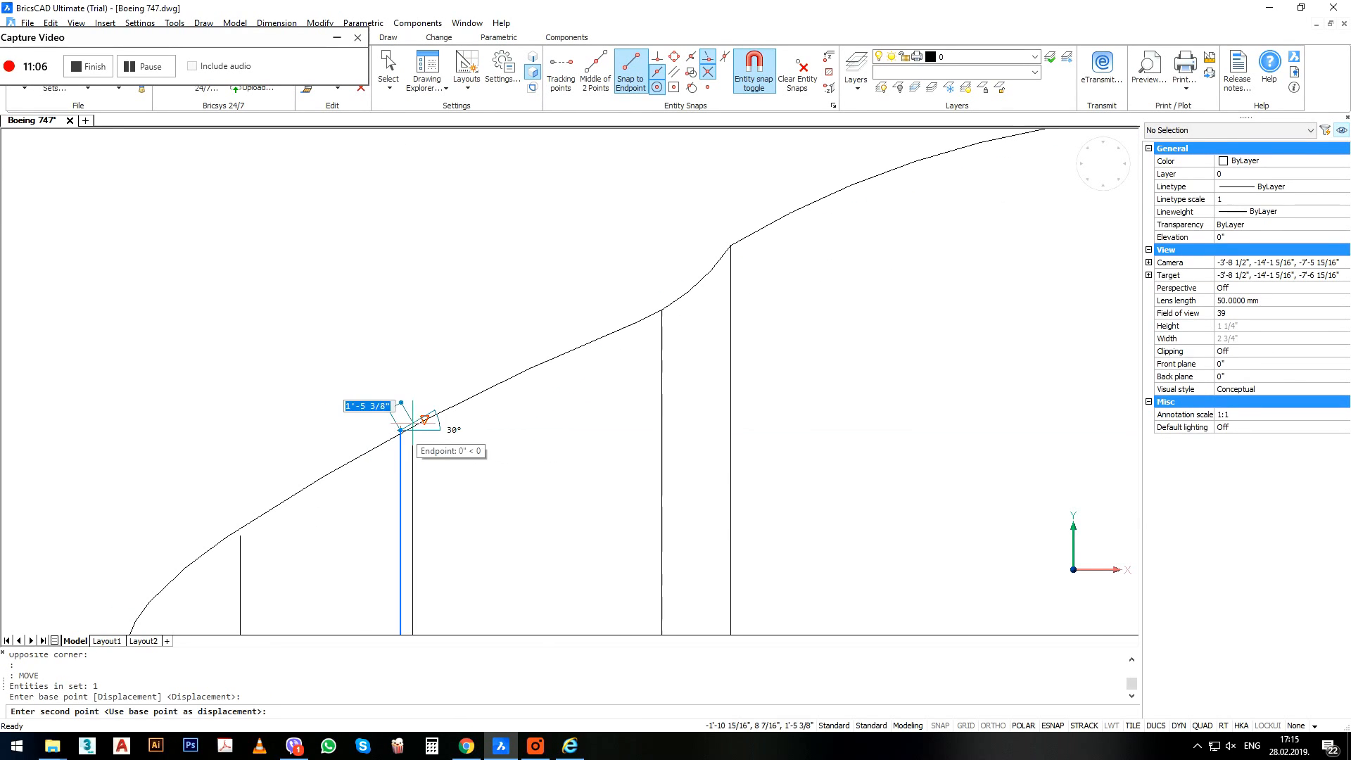
left_click(411, 427)
scroll(632, 341, "down", 3)
Move the second section from the nose up so its top endpoint touches the upper outline.
scroll(406, 461, "up", 3)
left_click(512, 407)
left_click(444, 437)
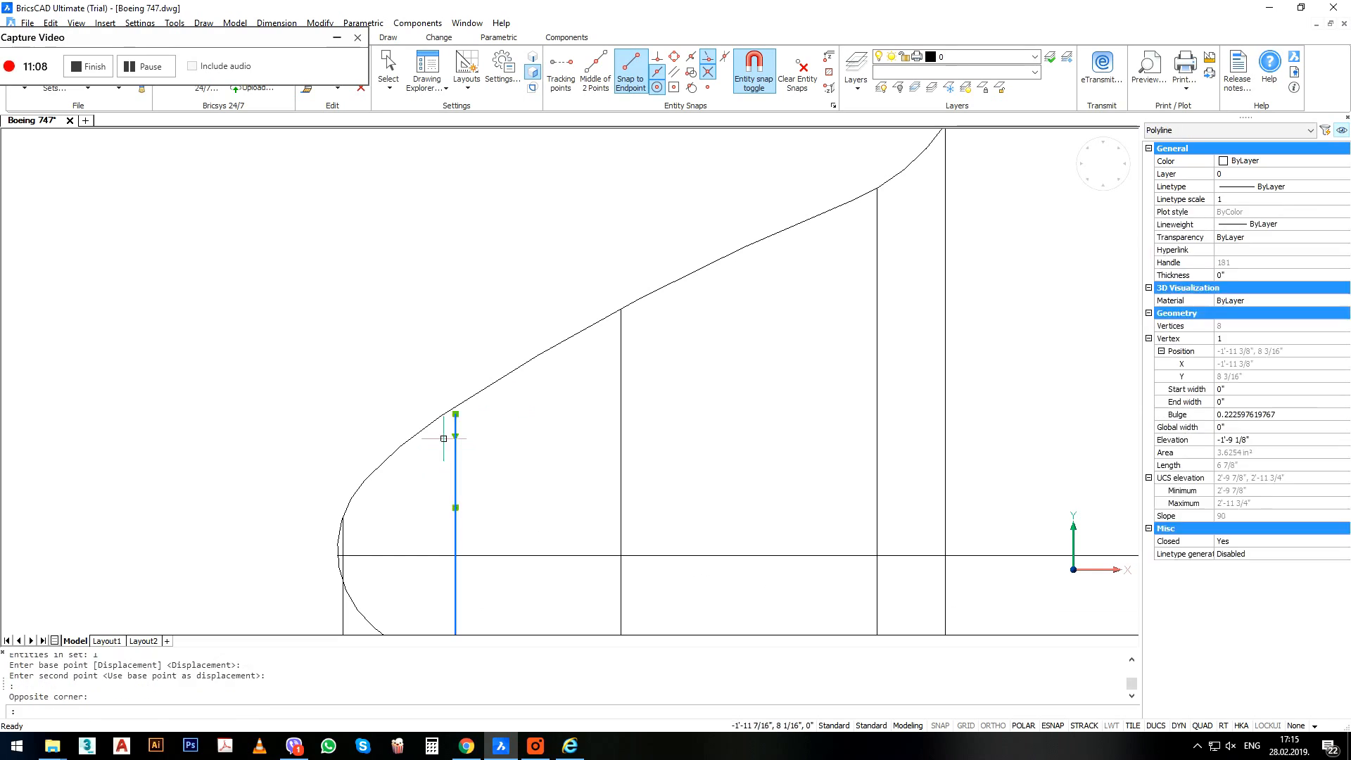
key("Return")
left_click(457, 412)
left_click(456, 406)
scroll(455, 406, "up", 3)
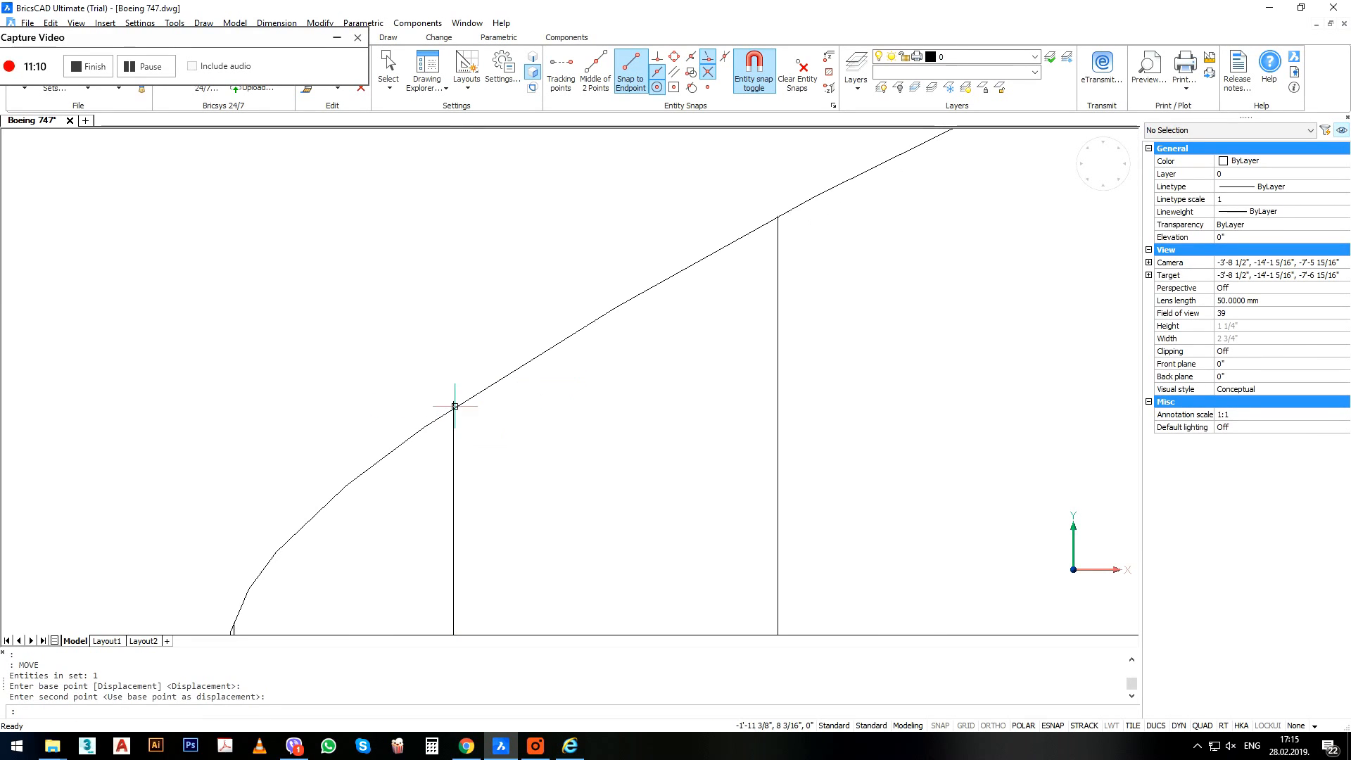
Shift the second section from the nose forward so its top endpoint snaps to the nearest upper outline vertex.
left_click(477, 428)
left_click(432, 451)
key("Return")
left_click(454, 402)
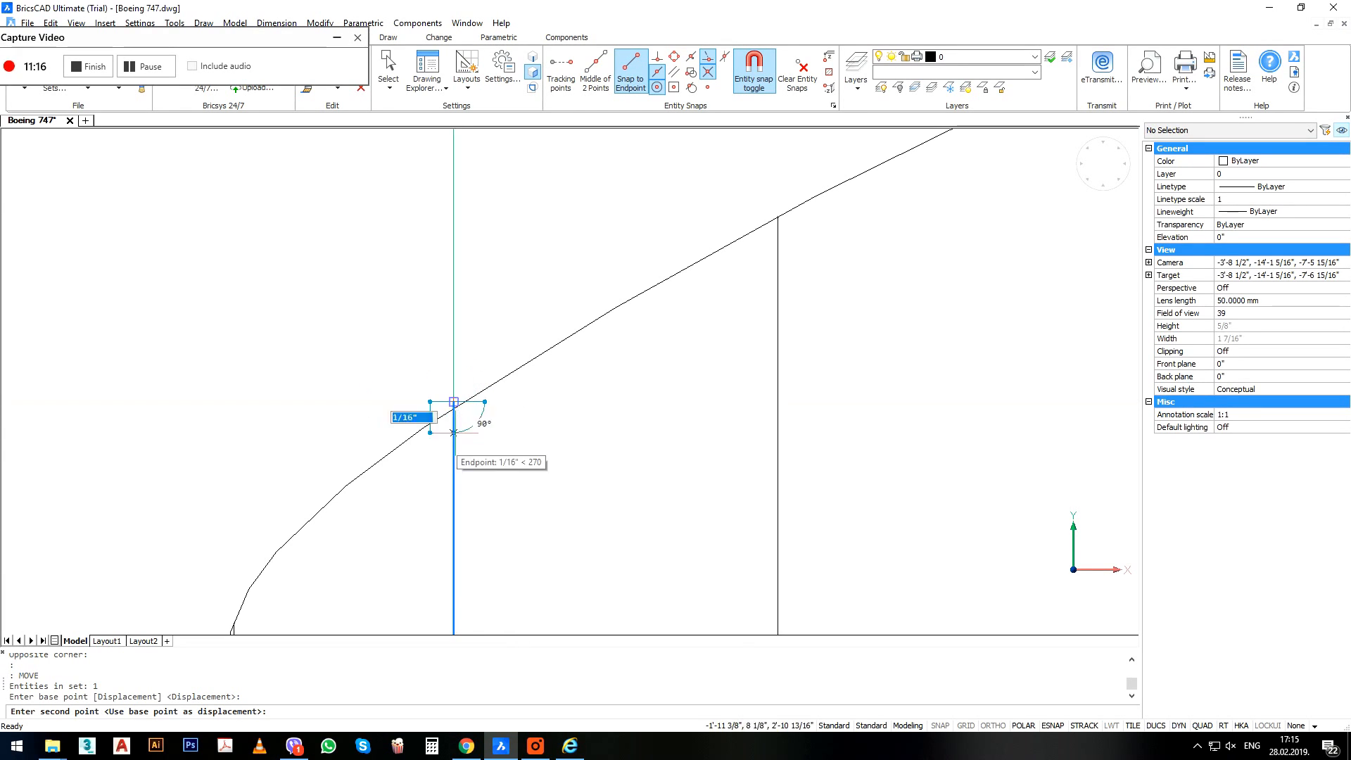
left_click(424, 428)
scroll(483, 462, "down", 2)
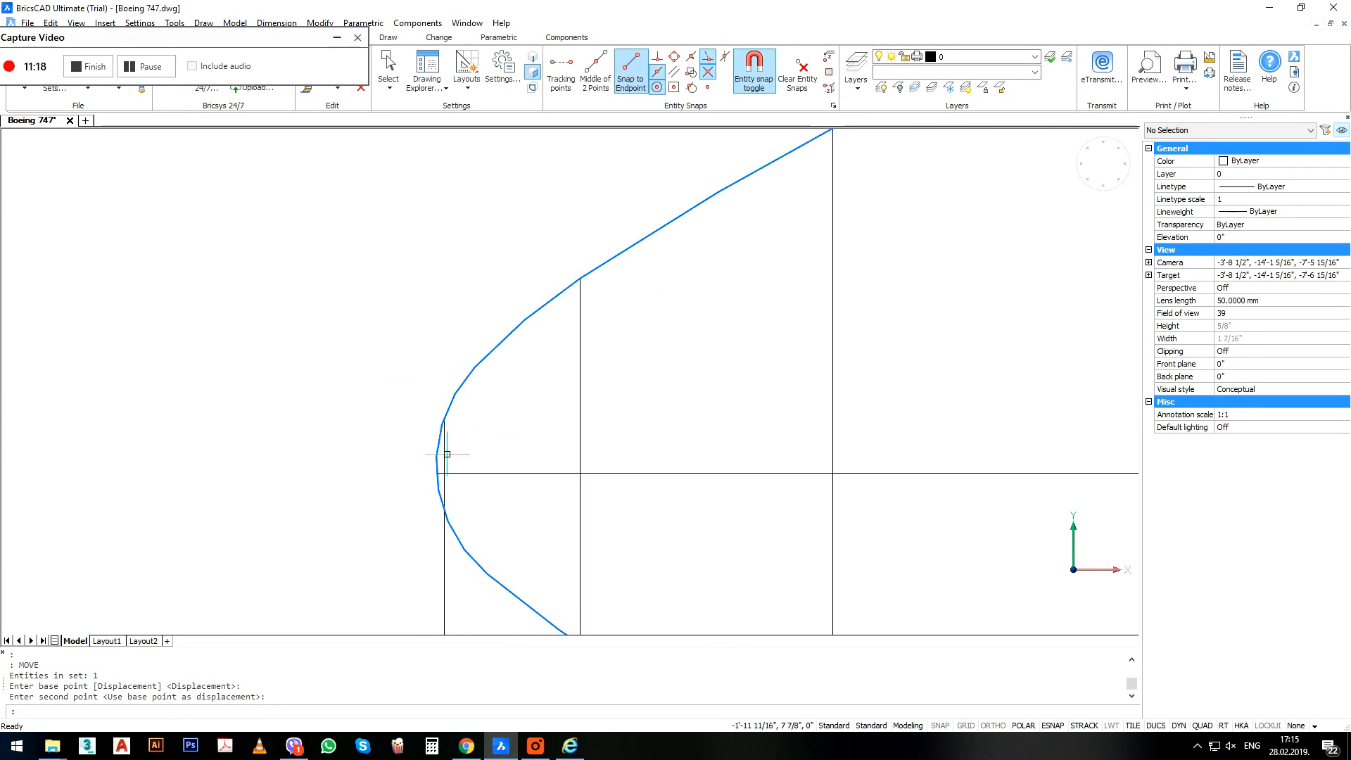
Move the foremost nose section back so its top endpoint lies on an upper vertex of the nose outline.
left_click(444, 454)
key("Return")
left_click(444, 419)
left_click(474, 368)
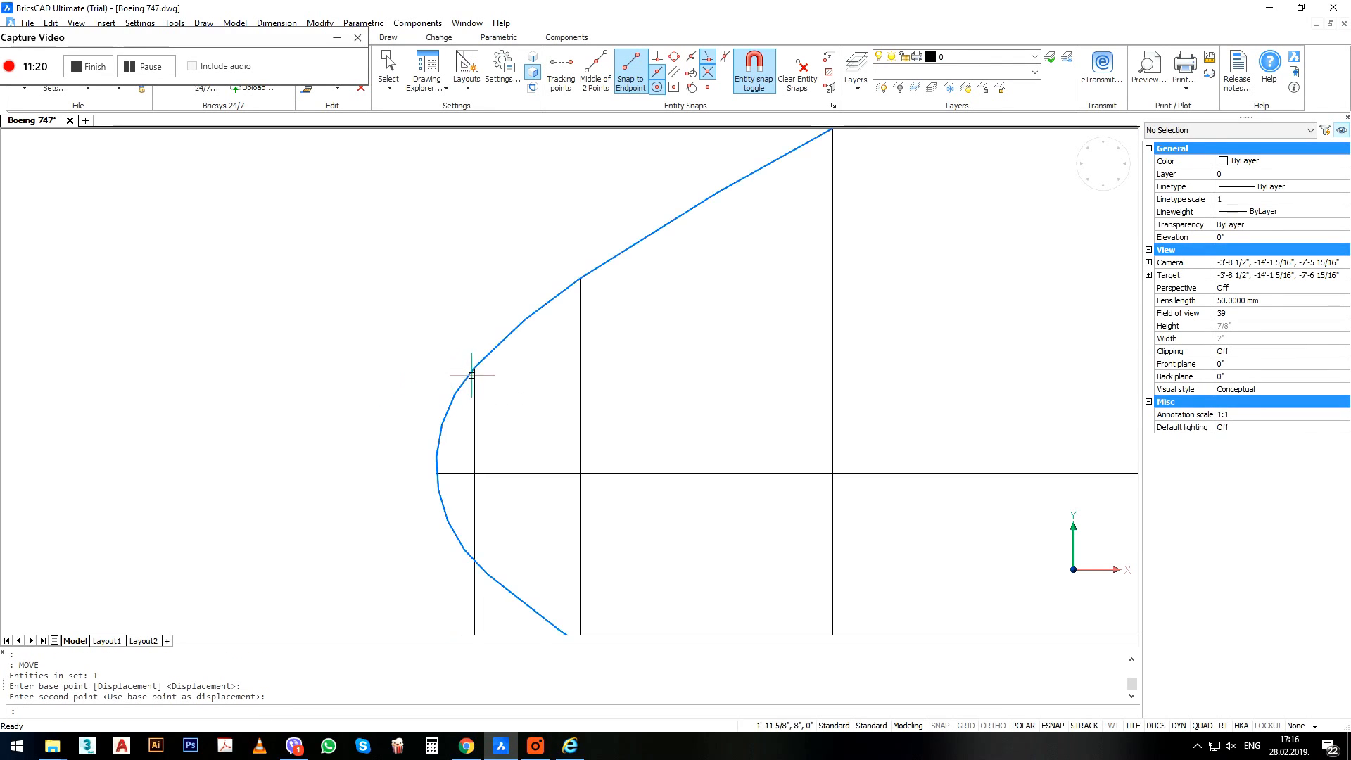
scroll(462, 400, "down", 3)
Scale the foremost nose section by reference from its top endpoint, reducing its full height to the lower outline.
left_click(464, 424)
scroll(465, 407, "up", 3)
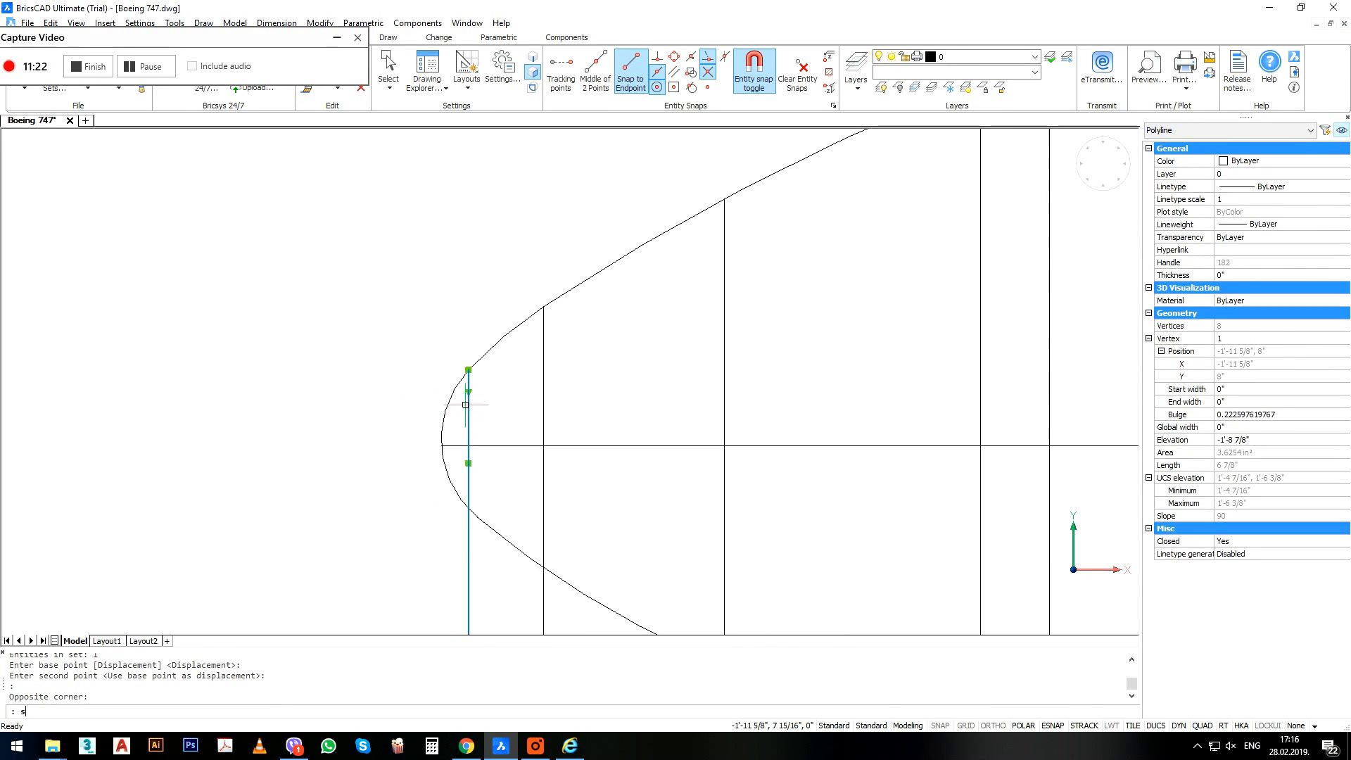
type("sc")
key("Return")
left_click(468, 370)
type("r")
key("Return")
left_click(469, 370)
scroll(524, 317, "down", 2)
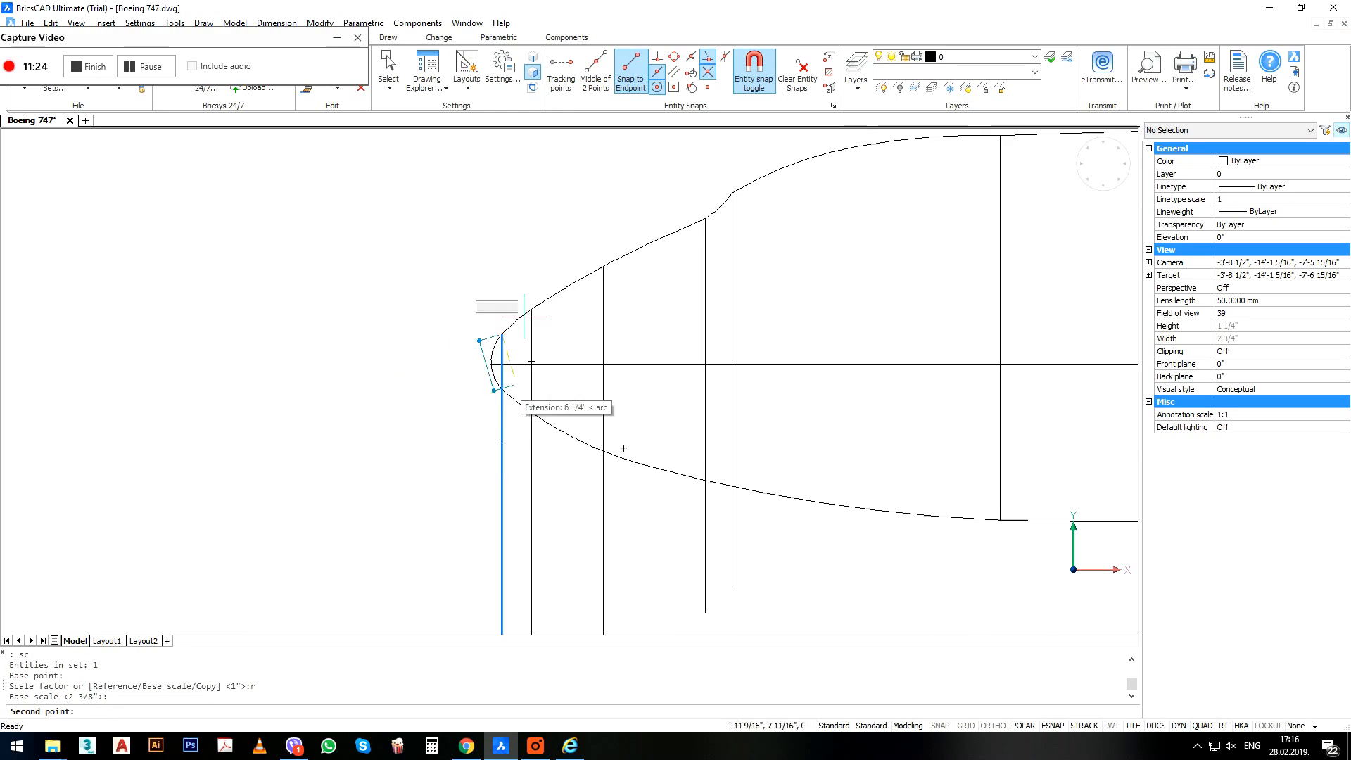
middle_click_drag(488, 593, 514, 326)
left_click(528, 459)
middle_click_drag(574, 231, 553, 463)
scroll(507, 348, "up", 3)
left_click(504, 353)
scroll(509, 343, "down", 2)
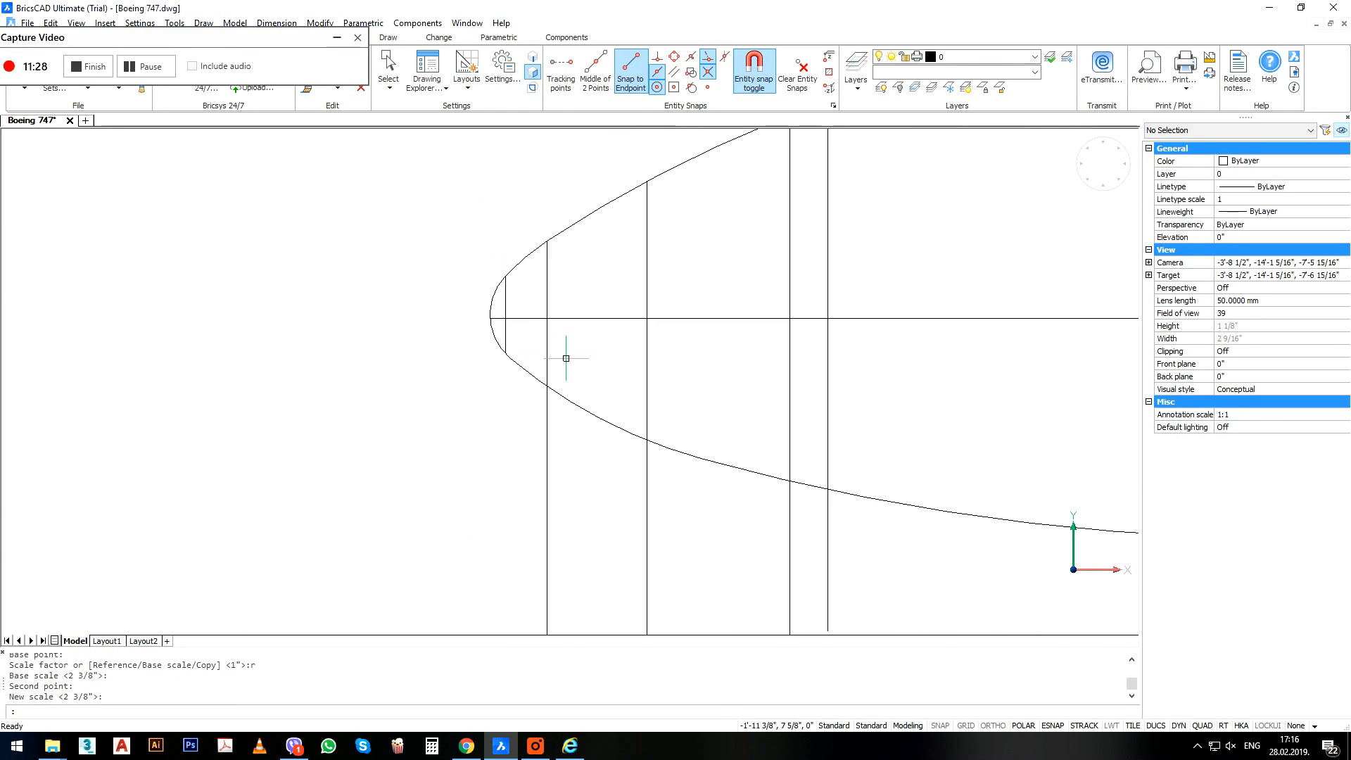
Scale the second section from the nose by reference from its top endpoint to its intersection with the lower outline.
left_click(546, 241)
type("r")
key("Return")
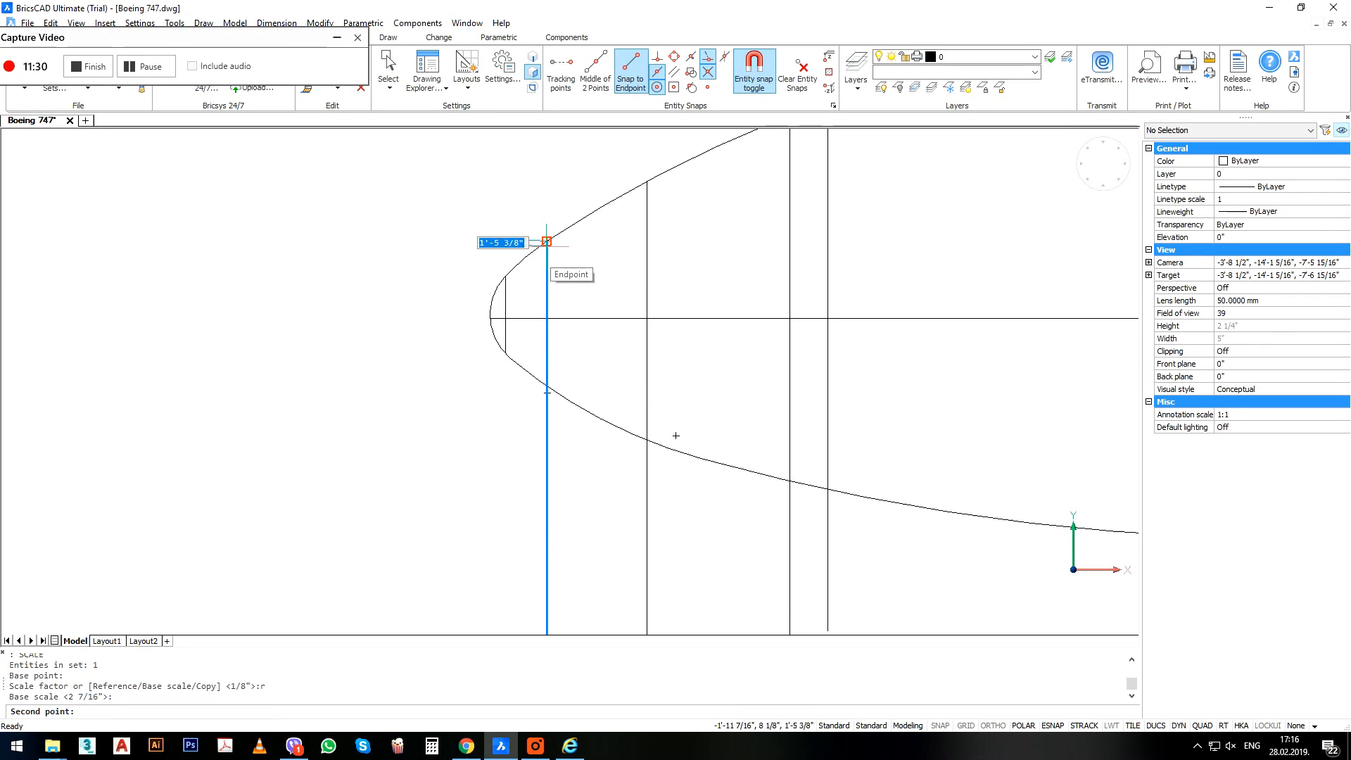
left_click(546, 242)
scroll(546, 270, "down", 2)
left_click(546, 531)
scroll(548, 325, "up", 3)
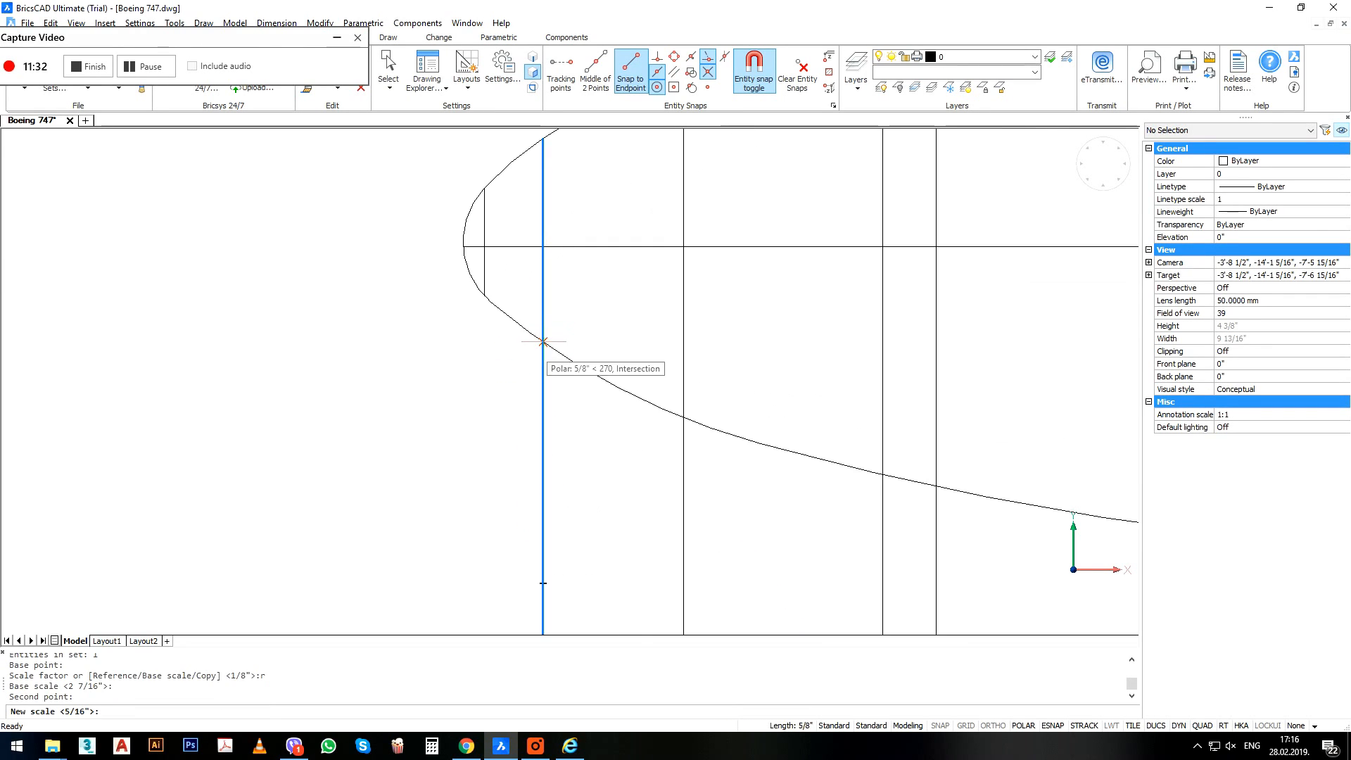
left_click(544, 340)
scroll(536, 377, "down", 2)
Scale the third section from the nose by reference from its top endpoint, reducing its full height to the lower outline.
left_click(630, 343)
left_click(588, 340)
key("Return")
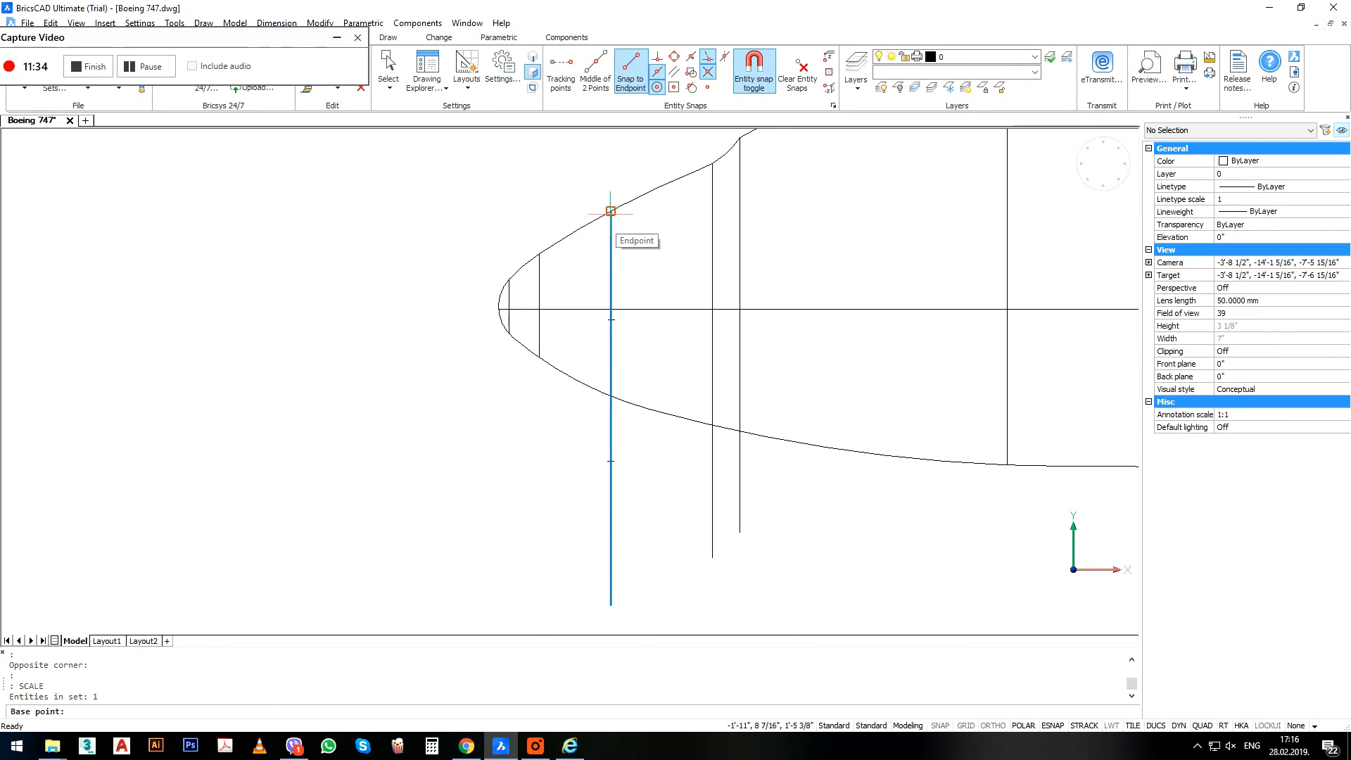
key("Return")
left_click(610, 211)
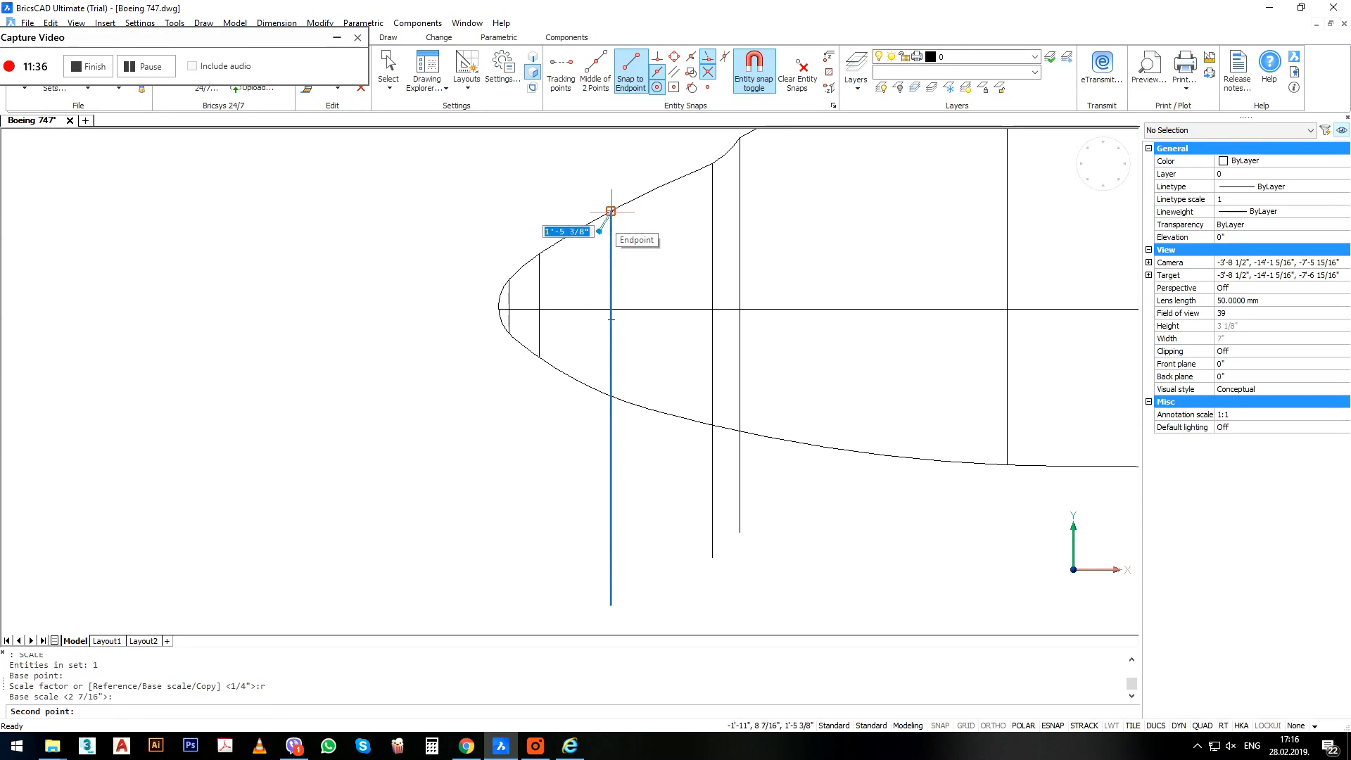
left_click(611, 604)
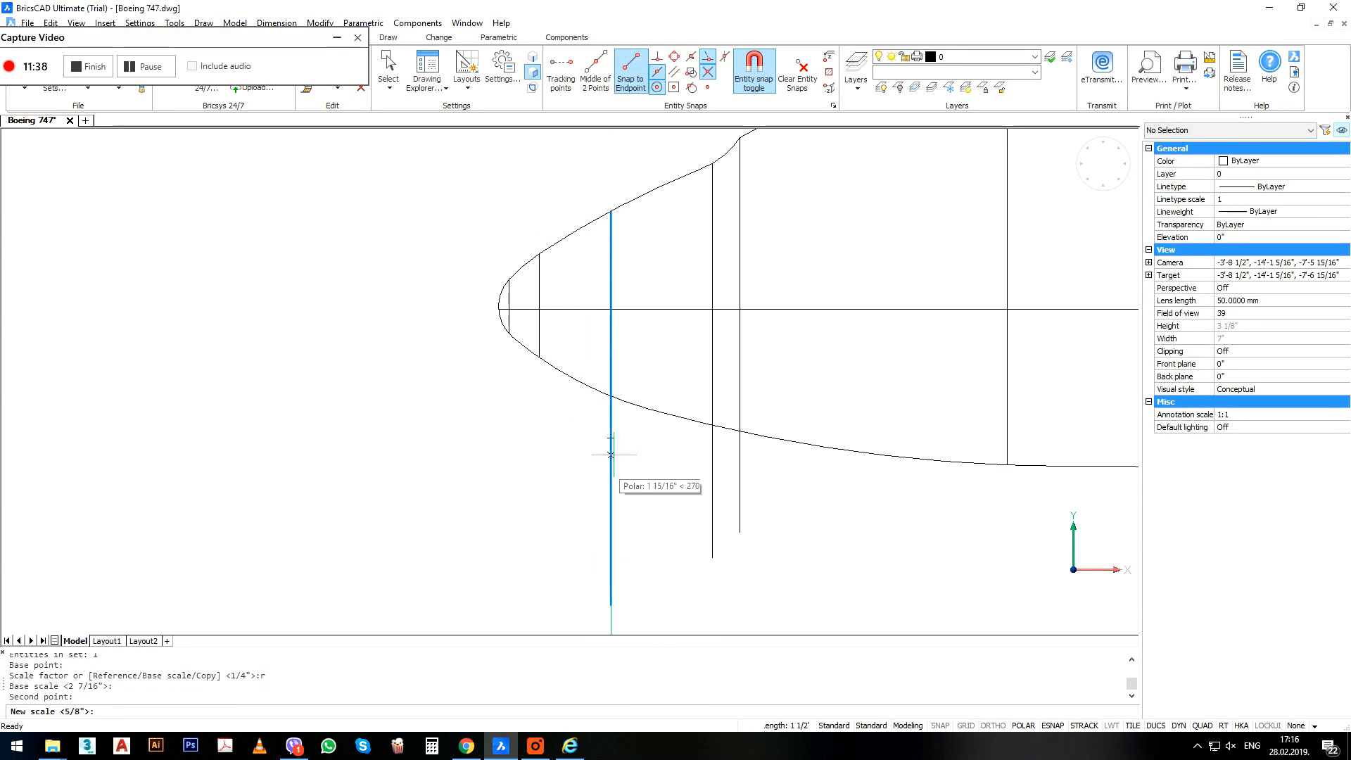
left_click(611, 395)
Scale the fourth section from the nose by reference from its top endpoint, reducing its full height to the lower outline.
middle_click_drag(708, 356, 612, 456)
left_click(626, 458)
left_click(596, 447)
key("Return")
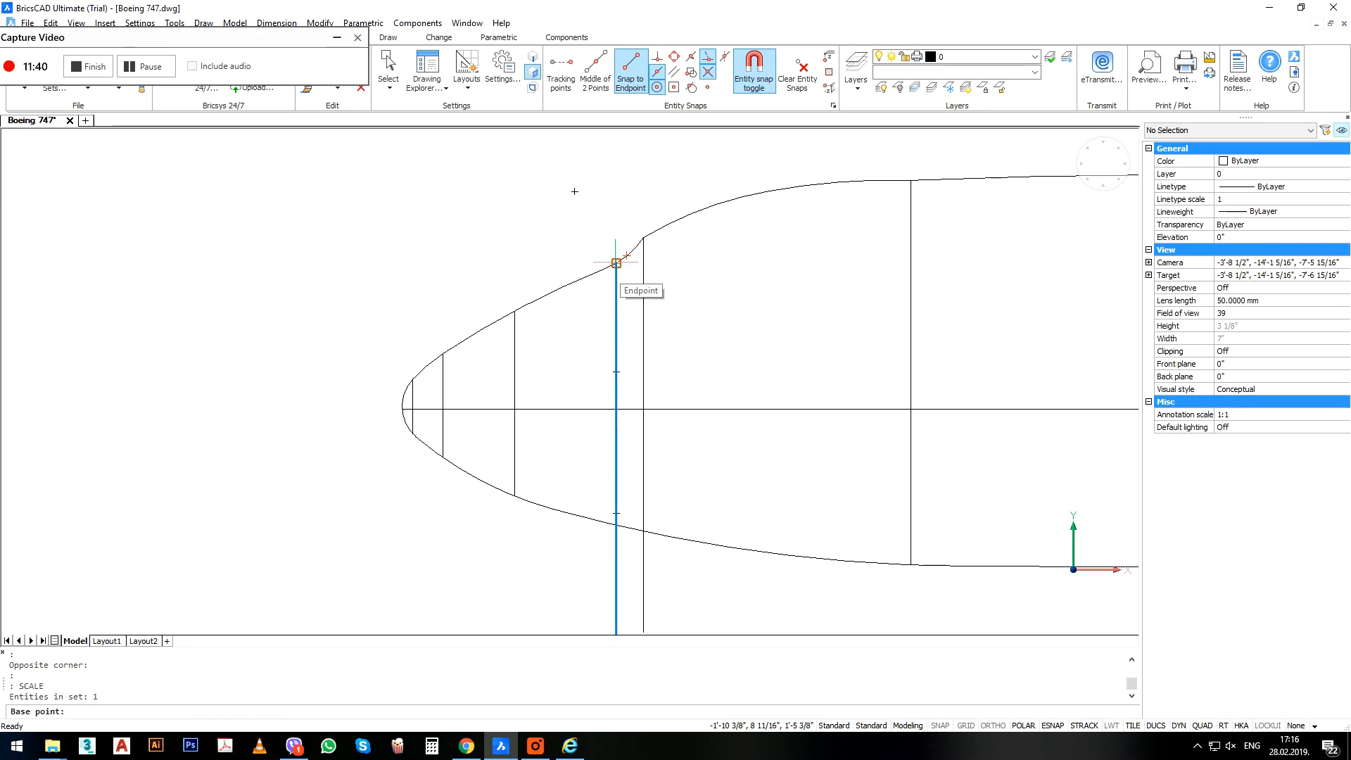
key("Return")
left_click(617, 263)
scroll(616, 266, "down", 3)
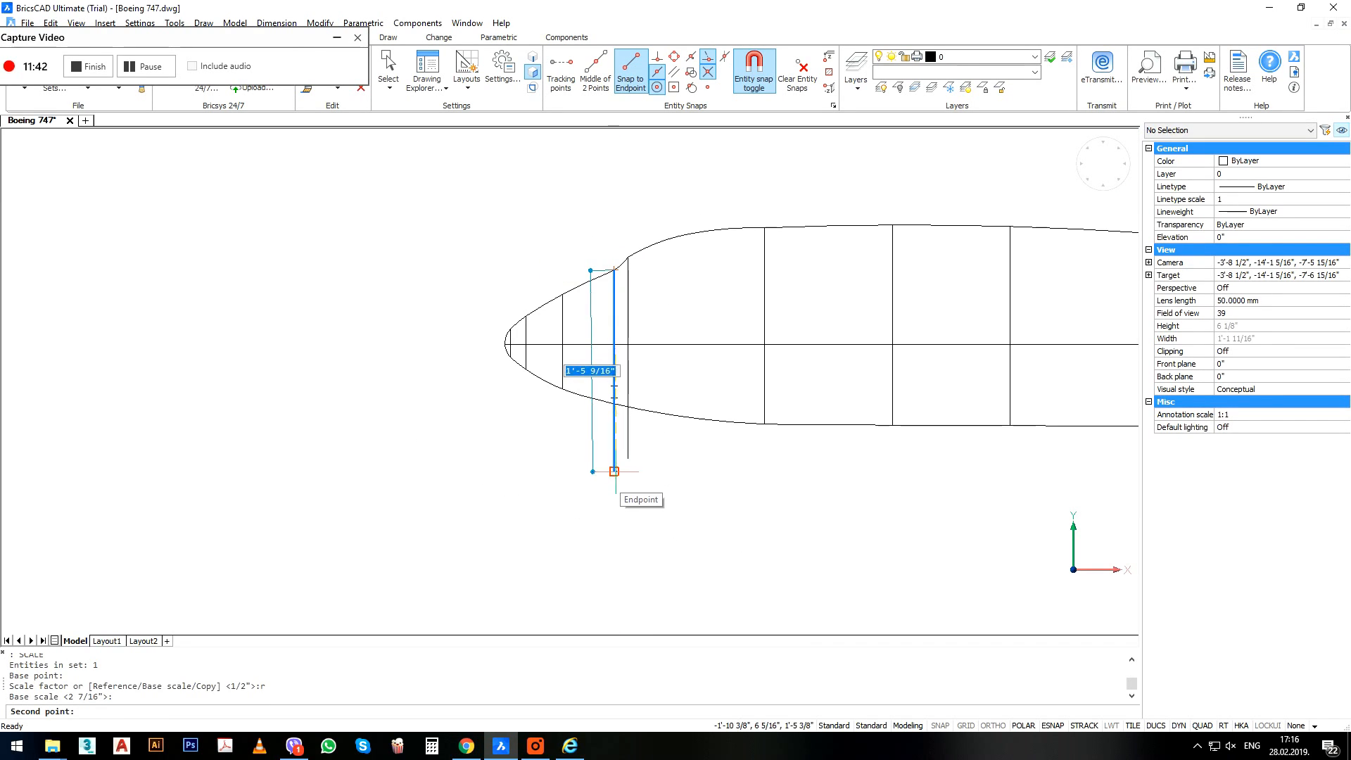
left_click(614, 472)
scroll(618, 405, "up", 3)
left_click(609, 402)
Scale the fifth section from the nose by reference from its top endpoint, reducing its full height to the lower outline.
left_click(650, 385)
left_click(623, 370)
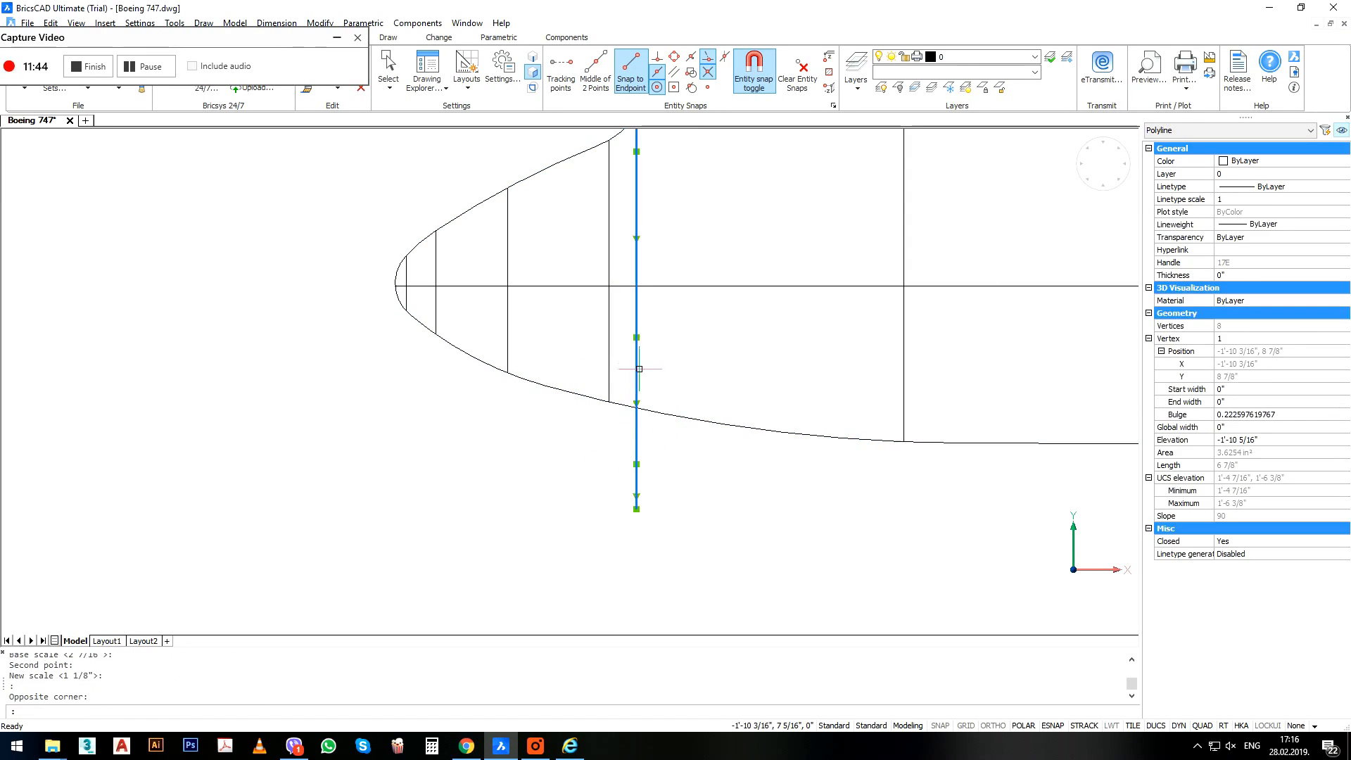
middle_click_drag(639, 368, 588, 479)
key("Return")
left_click(584, 226)
type("r")
key("Return")
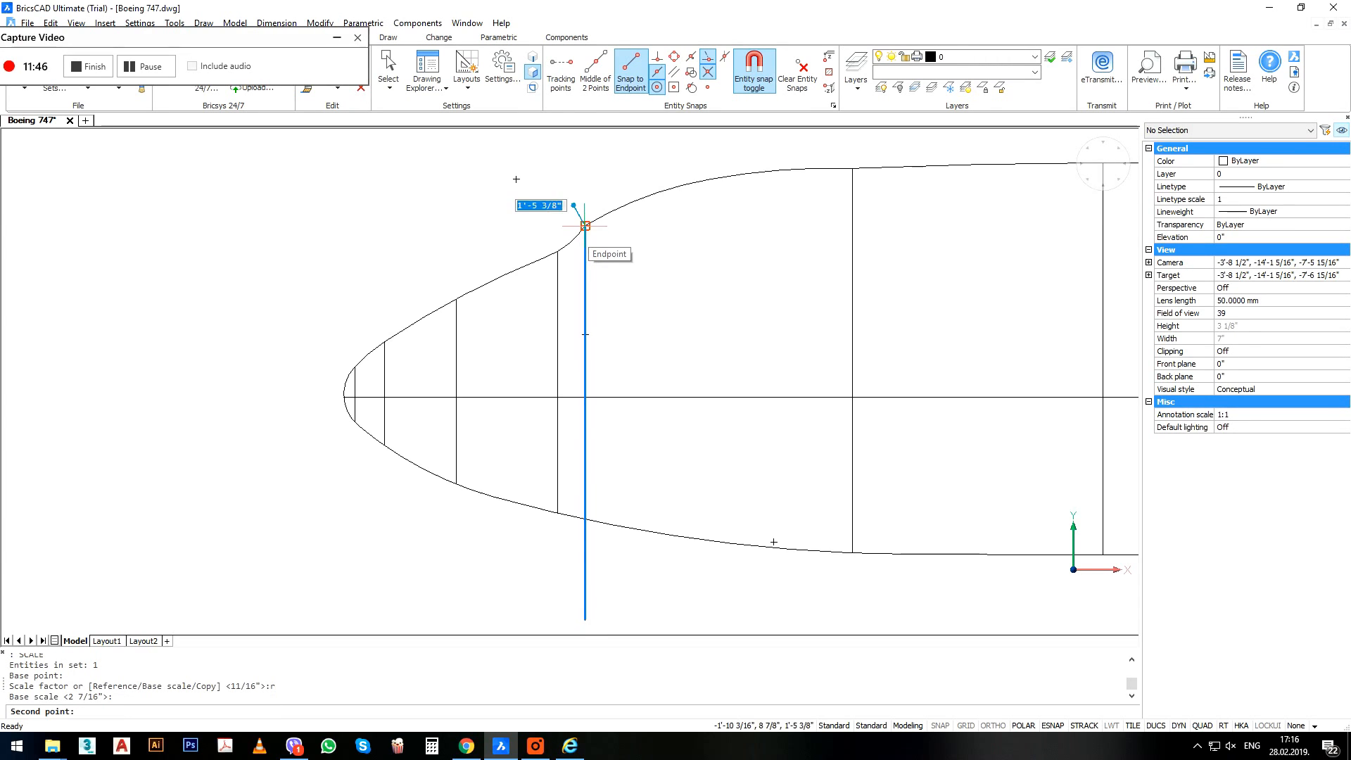
left_click(583, 226)
scroll(583, 232, "down", 3)
left_click(585, 442)
scroll(584, 397, "up", 2)
left_click(584, 398)
Examine in 3D how the oval sections fit the fuselage outlines from the nose to the tail.
scroll(466, 422, "down", 4)
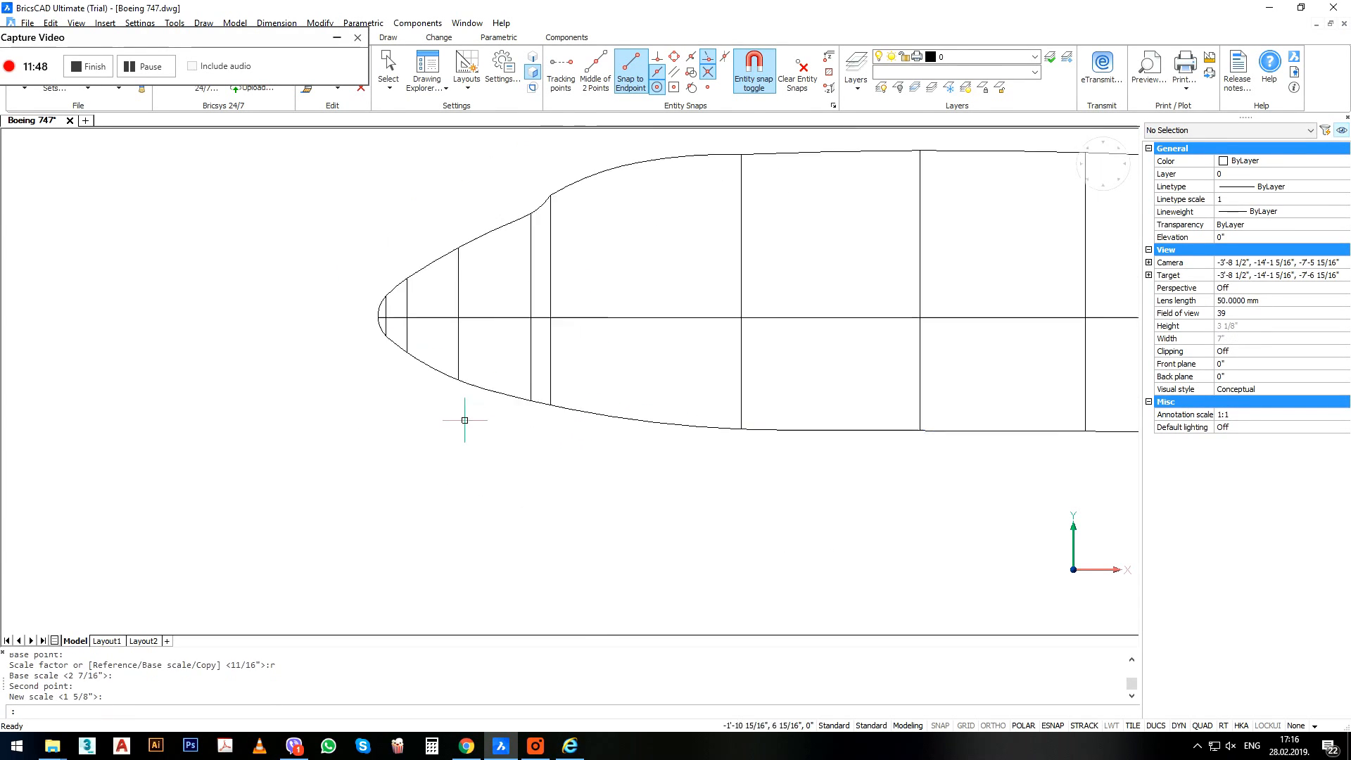
middle_click_drag(588, 432, 636, 453, "shift")
scroll(352, 254, "up", 6)
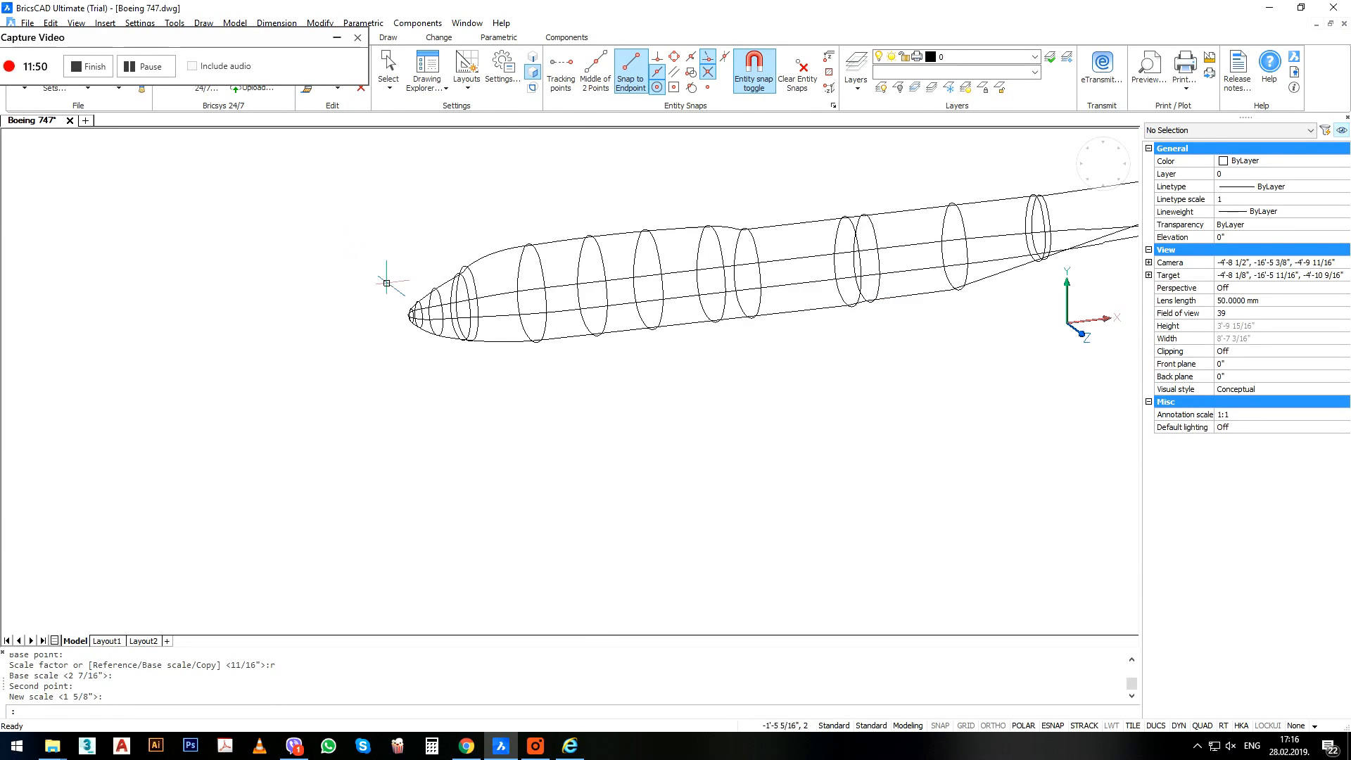
scroll(397, 300, "down", 3)
middle_click_drag(540, 293, 549, 383)
scroll(977, 320, "up", 5)
scroll(974, 309, "down", 6)
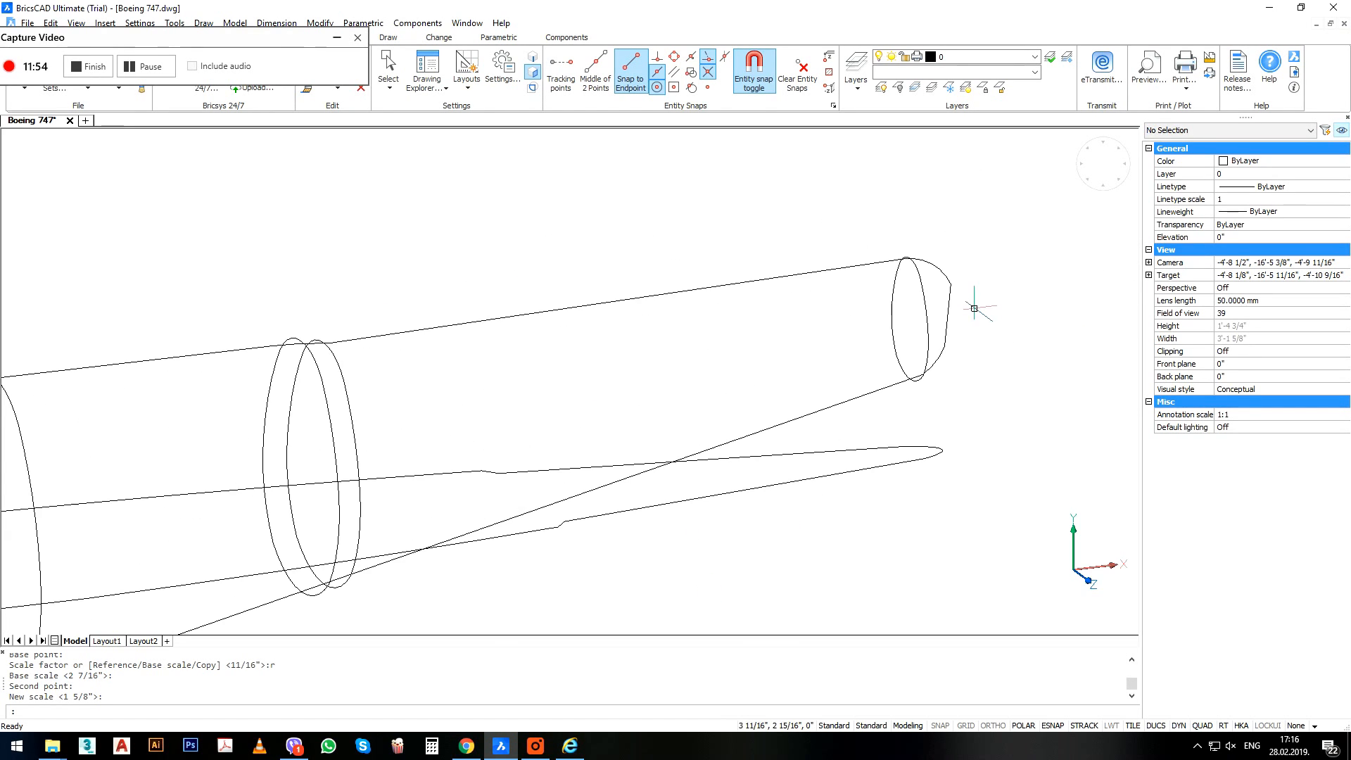
middle_click_drag(56, 497, 272, 498)
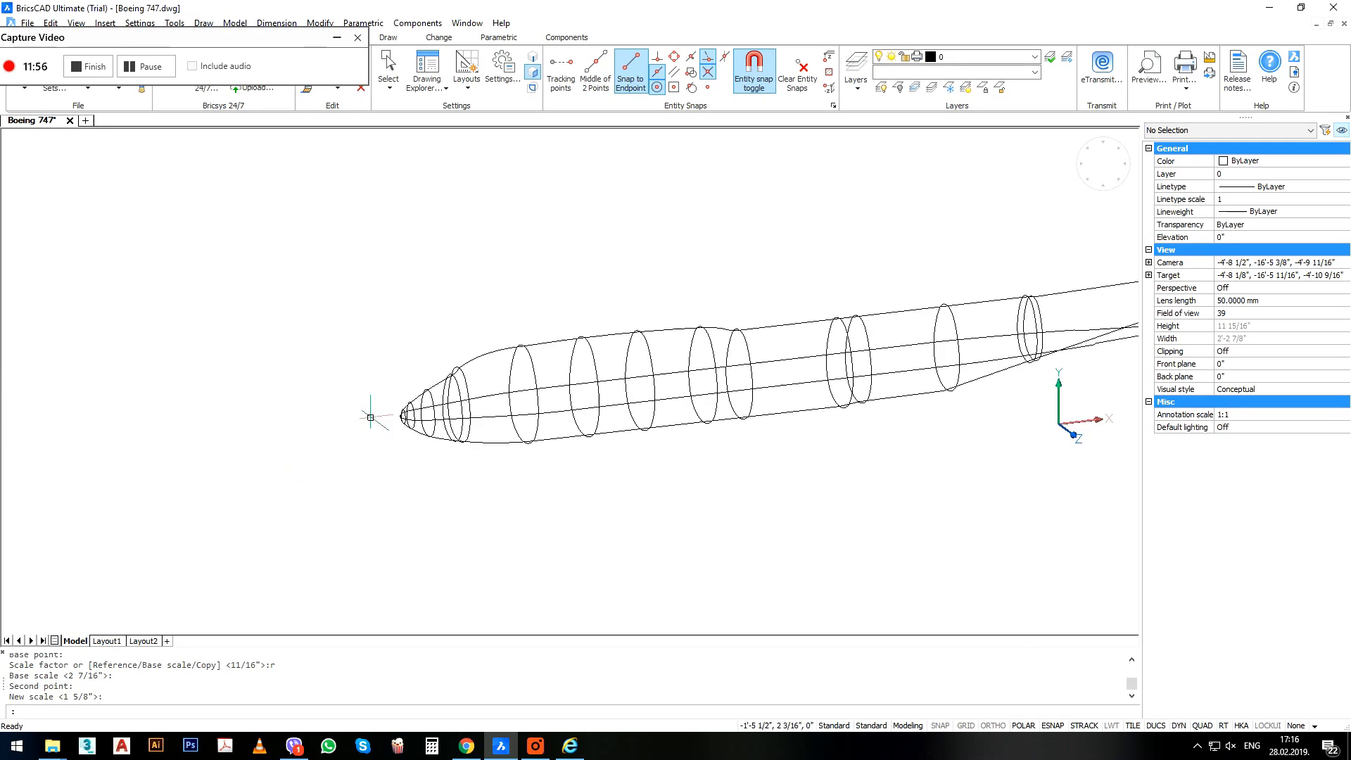
scroll(384, 405, "up", 7)
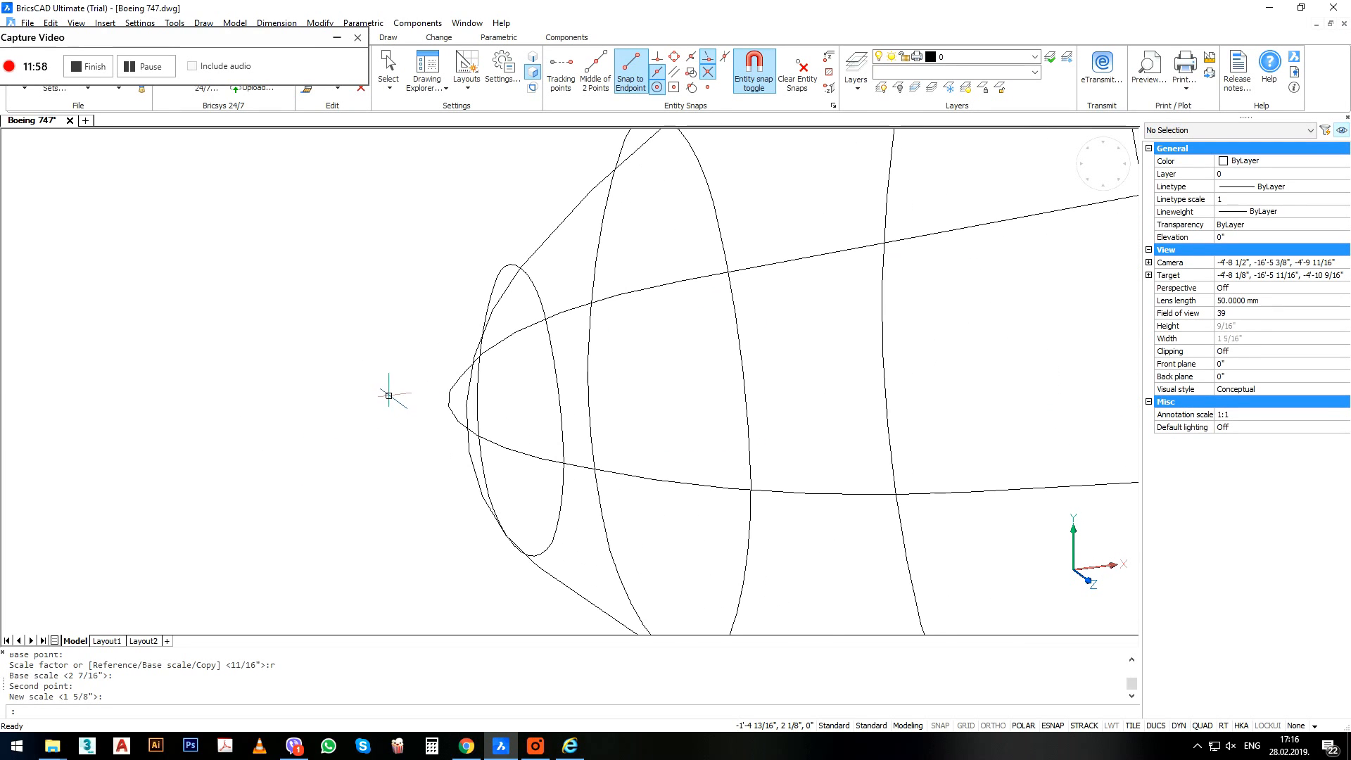
scroll(389, 396, "down", 6)
scroll(395, 392, "up", 2)
scroll(397, 394, "down", 3)
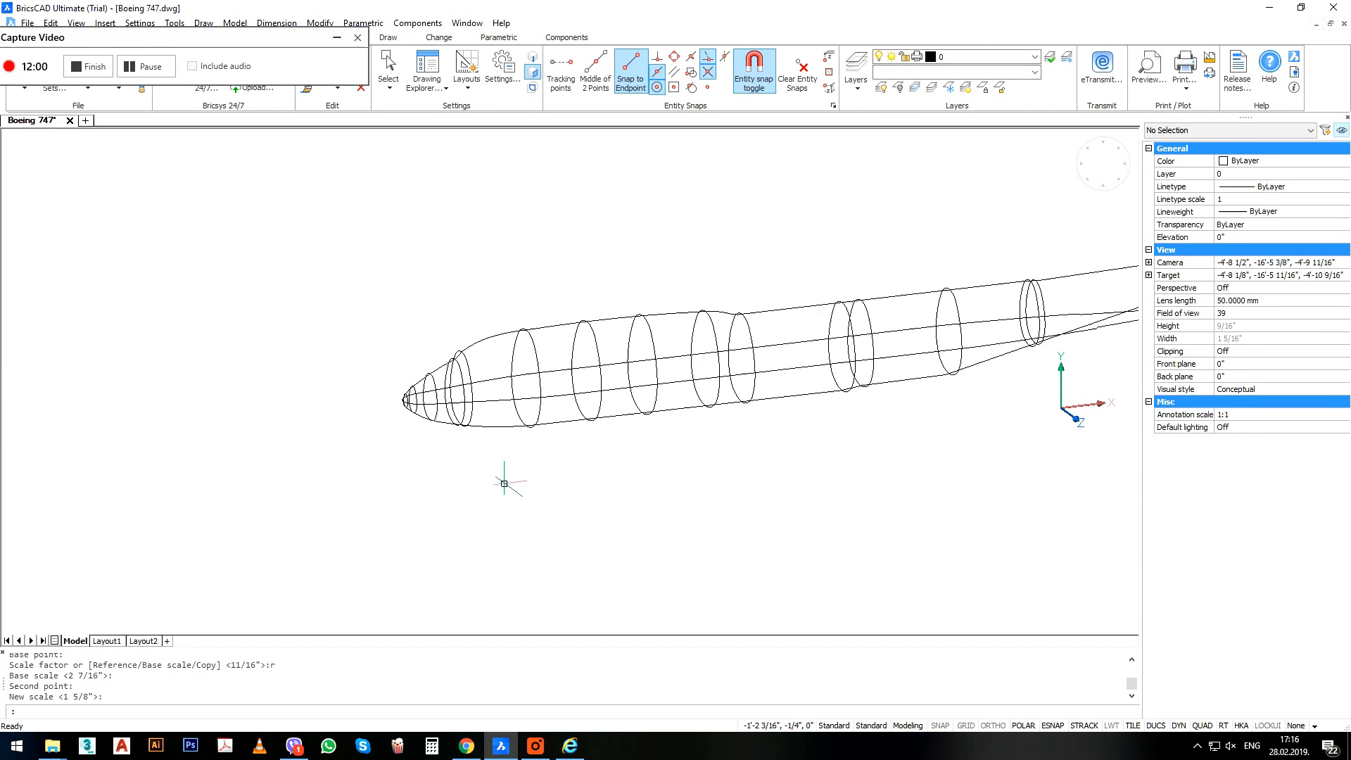
scroll(521, 484, "down", 10)
middle_click_drag(371, 508, 742, 394)
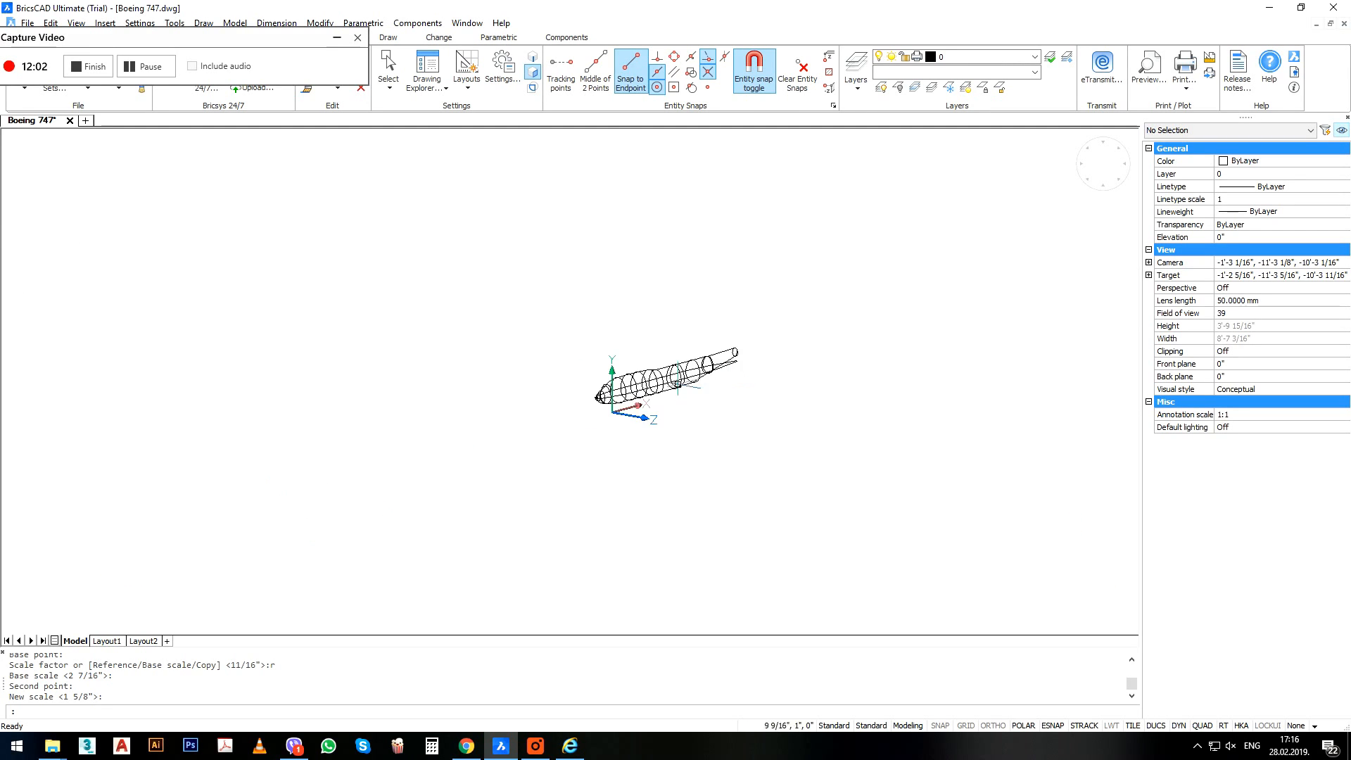
scroll(668, 415, "up", 4)
scroll(475, 422, "up", 4)
scroll(468, 425, "down", 5)
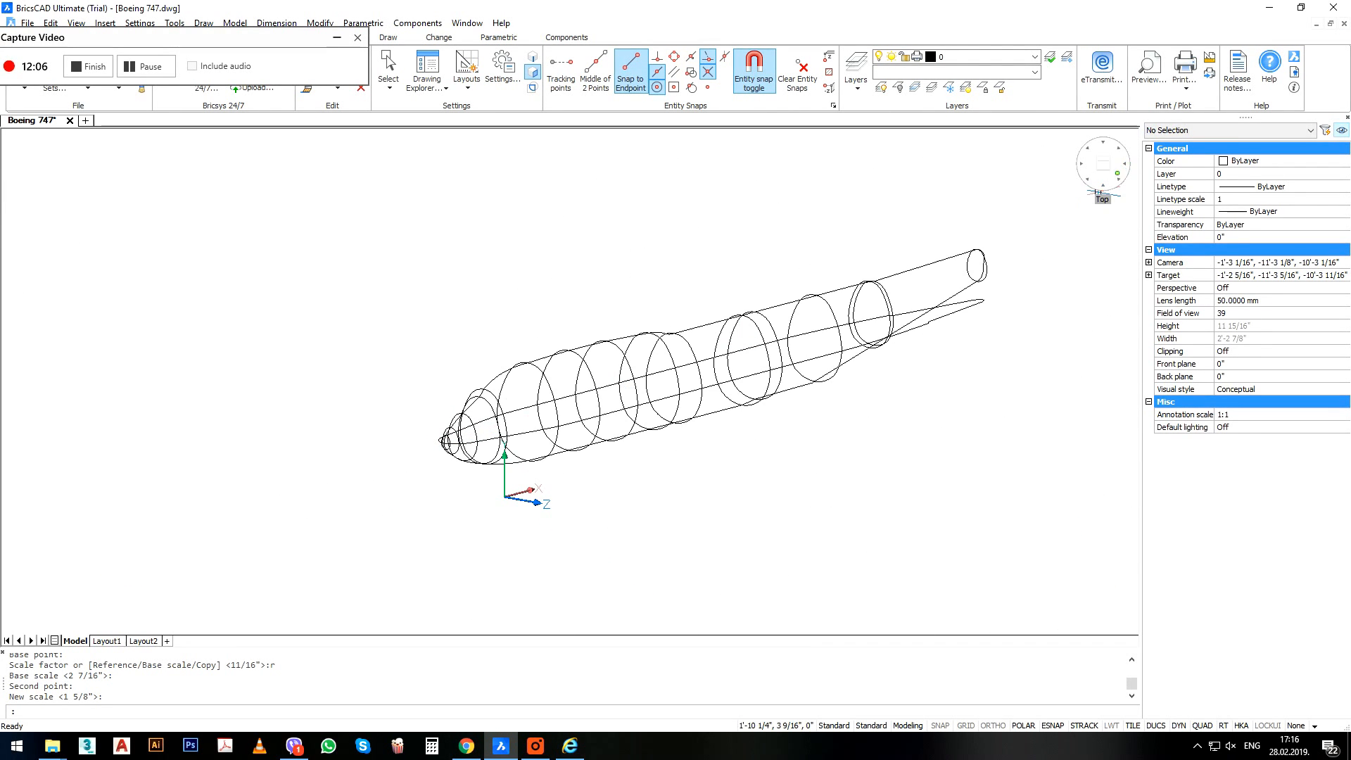
Switch to the top view and compare the widths of the mid-fuselage sections with the plan outlines.
left_click(1102, 164)
scroll(519, 143, "up", 5)
middle_click_drag(525, 144, 563, 331)
scroll(569, 319, "up", 3)
scroll(781, 316, "up", 2)
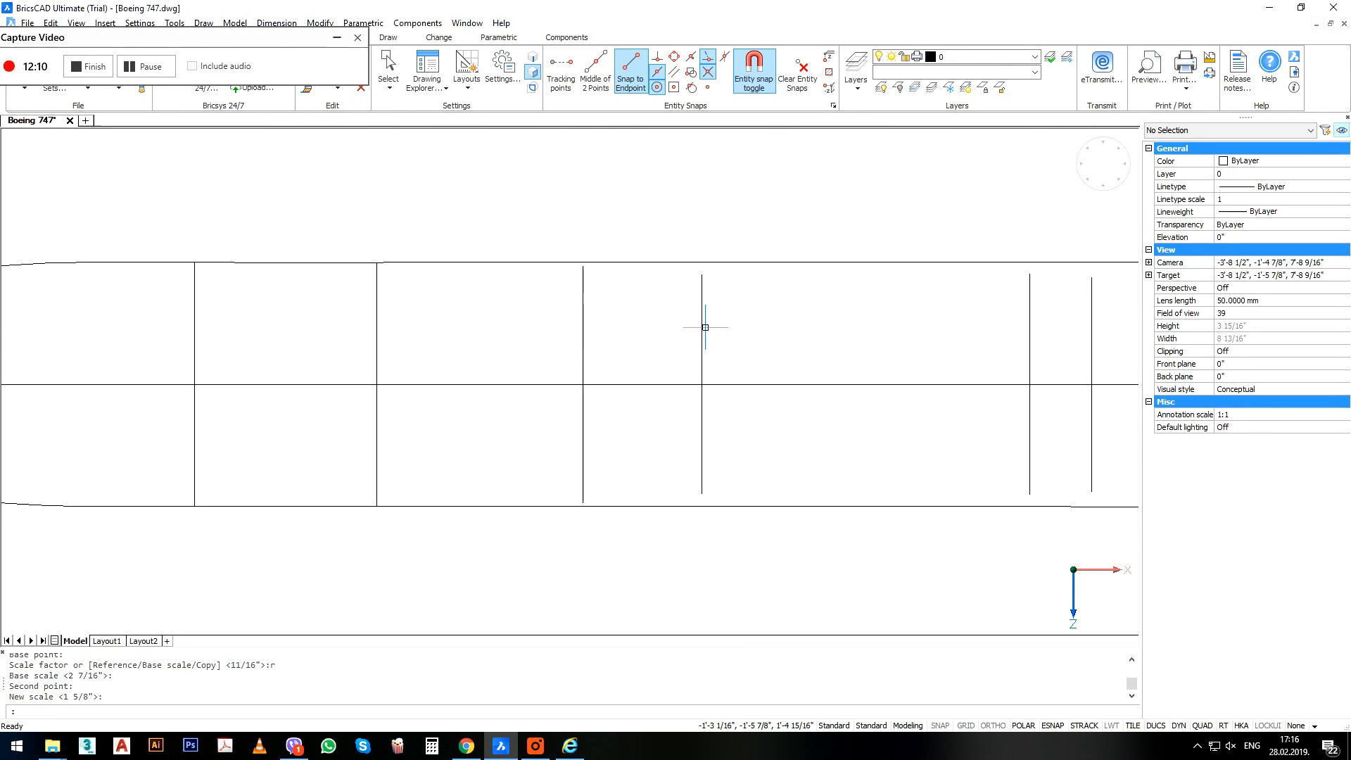
left_click(686, 340)
scroll(728, 283, "up", 3)
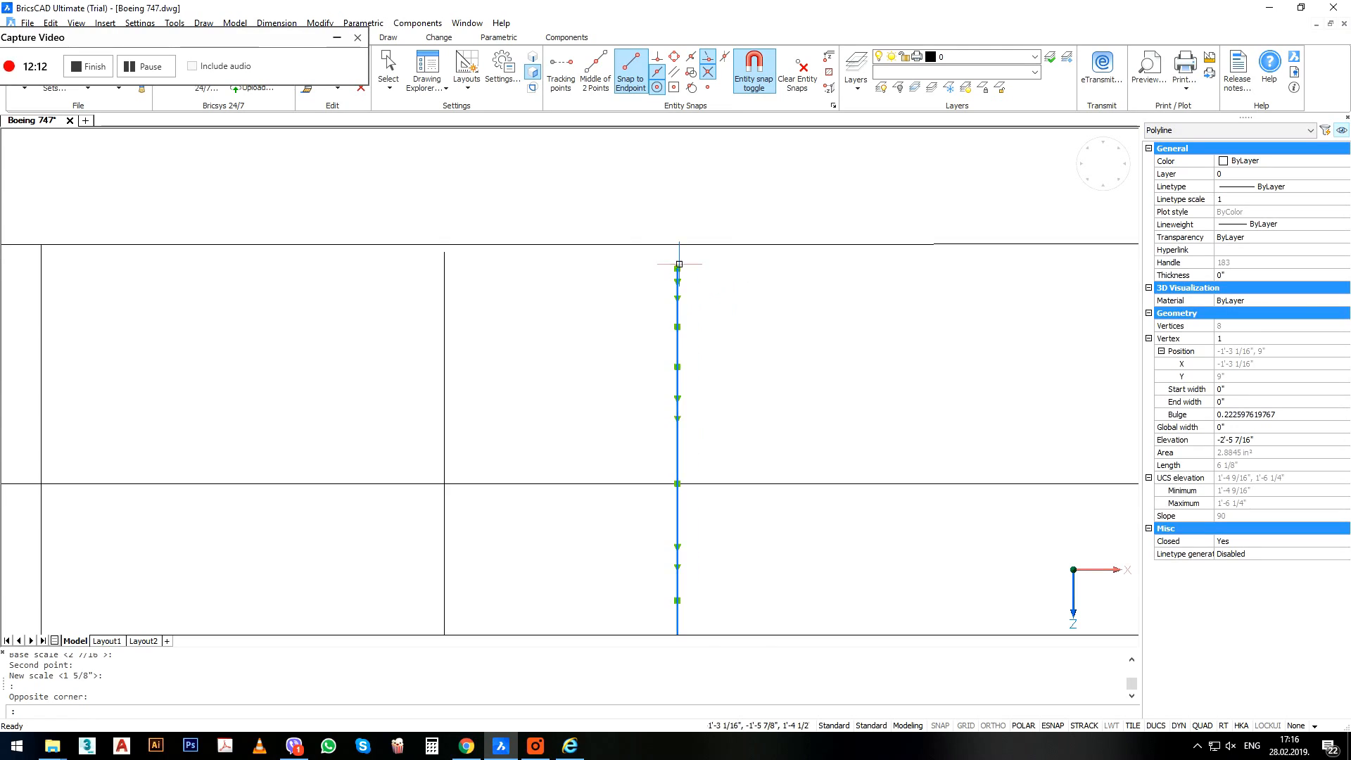
scroll(665, 282, "down", 3)
key("Escape")
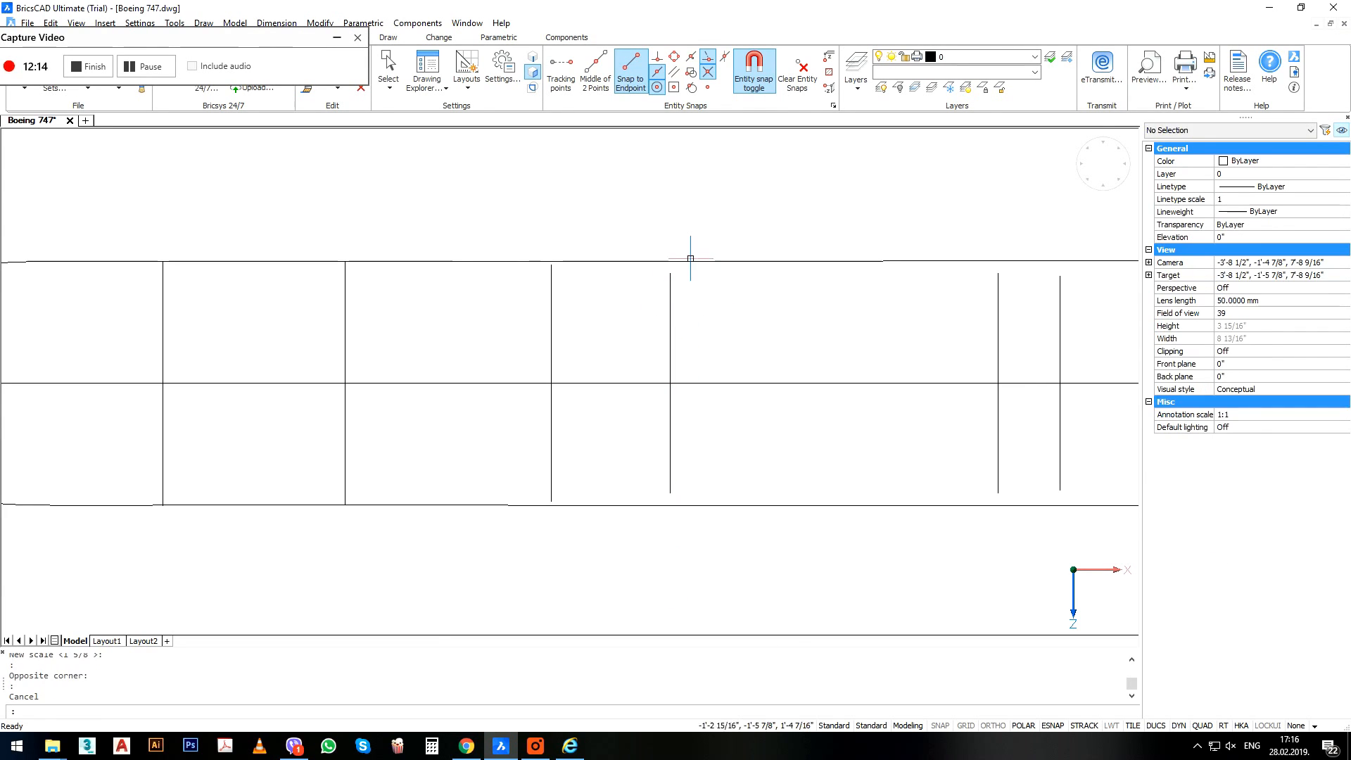
Stretch the upper end of the section just ahead of the wide mid-fuselage gap outward to the upper plan outline, excluding the outlines.
left_click(709, 218)
left_click(610, 363)
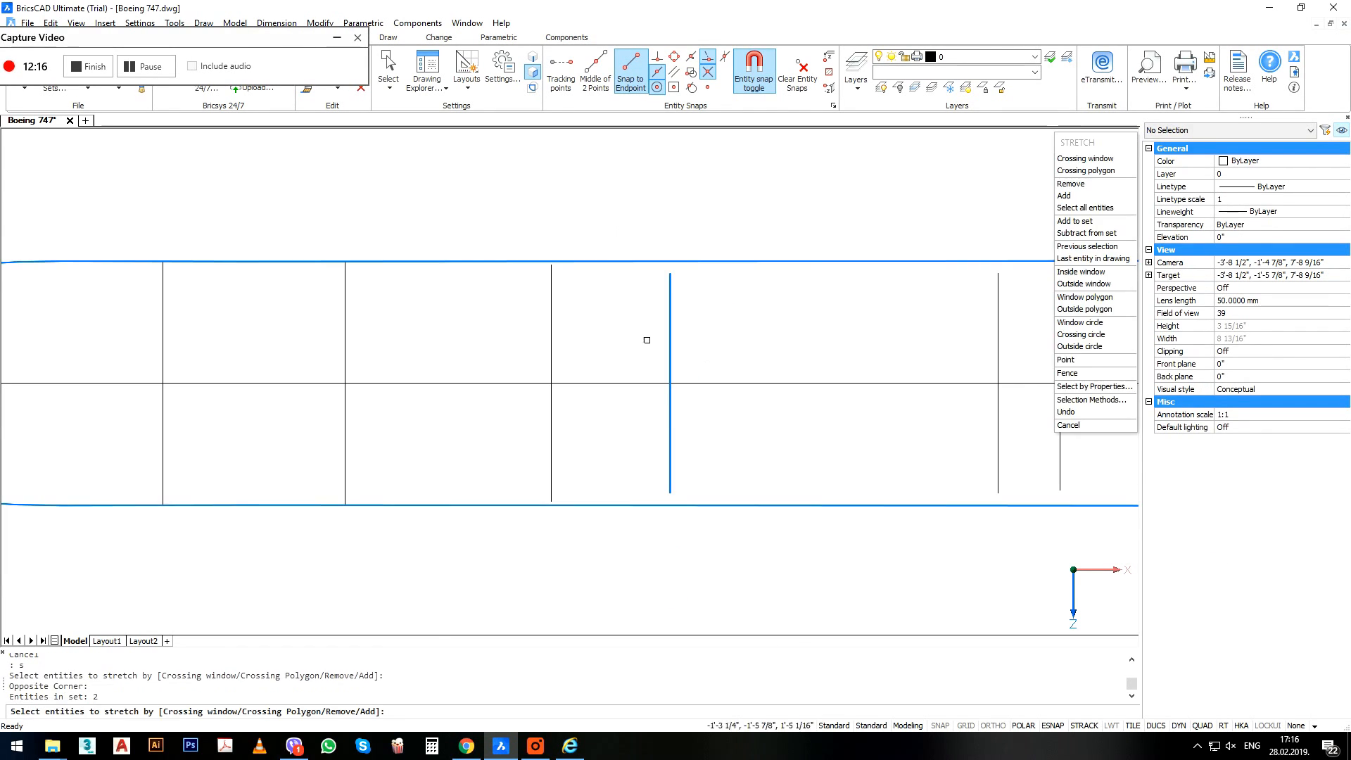
left_click(769, 218, "shift")
left_click(716, 542, "shift")
key("Return")
scroll(672, 281, "up", 4)
left_click(663, 259)
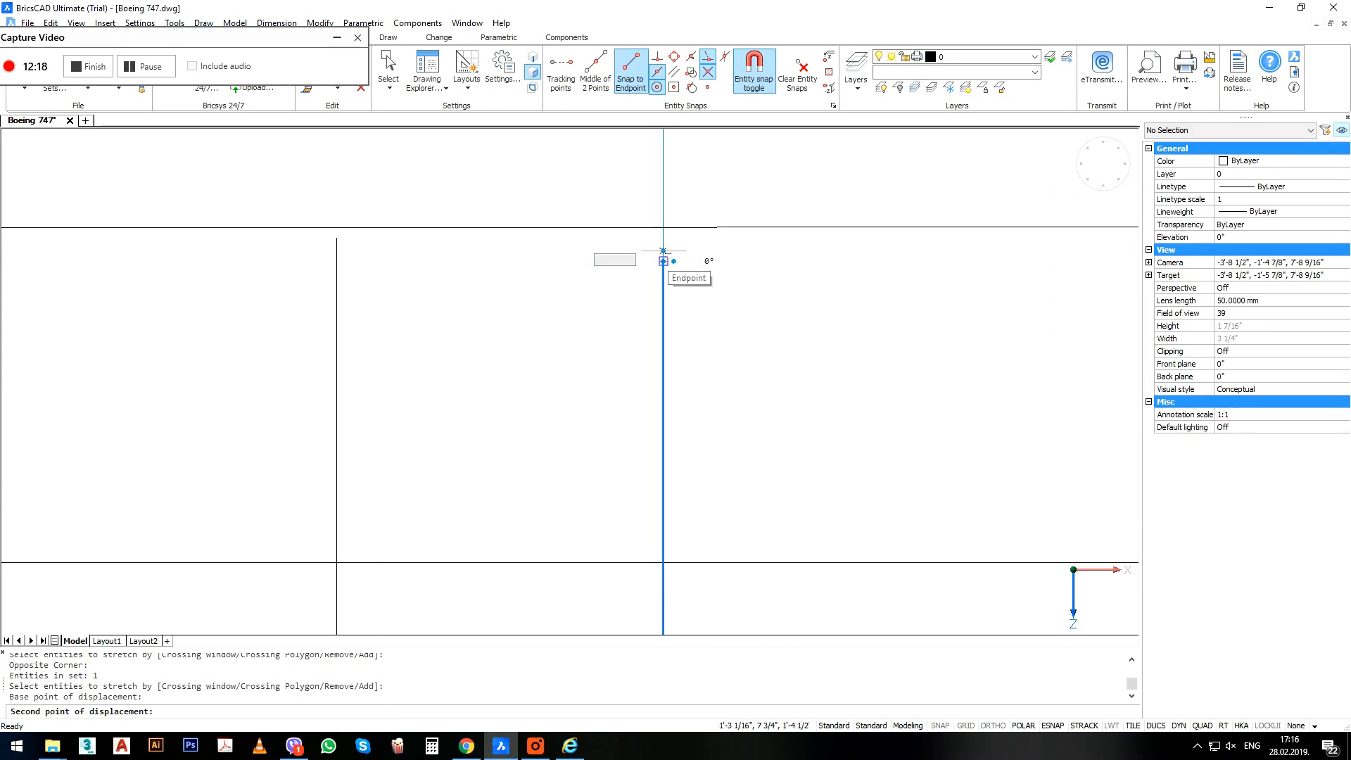
scroll(667, 214, "up", 1)
scroll(667, 233, "down", 2)
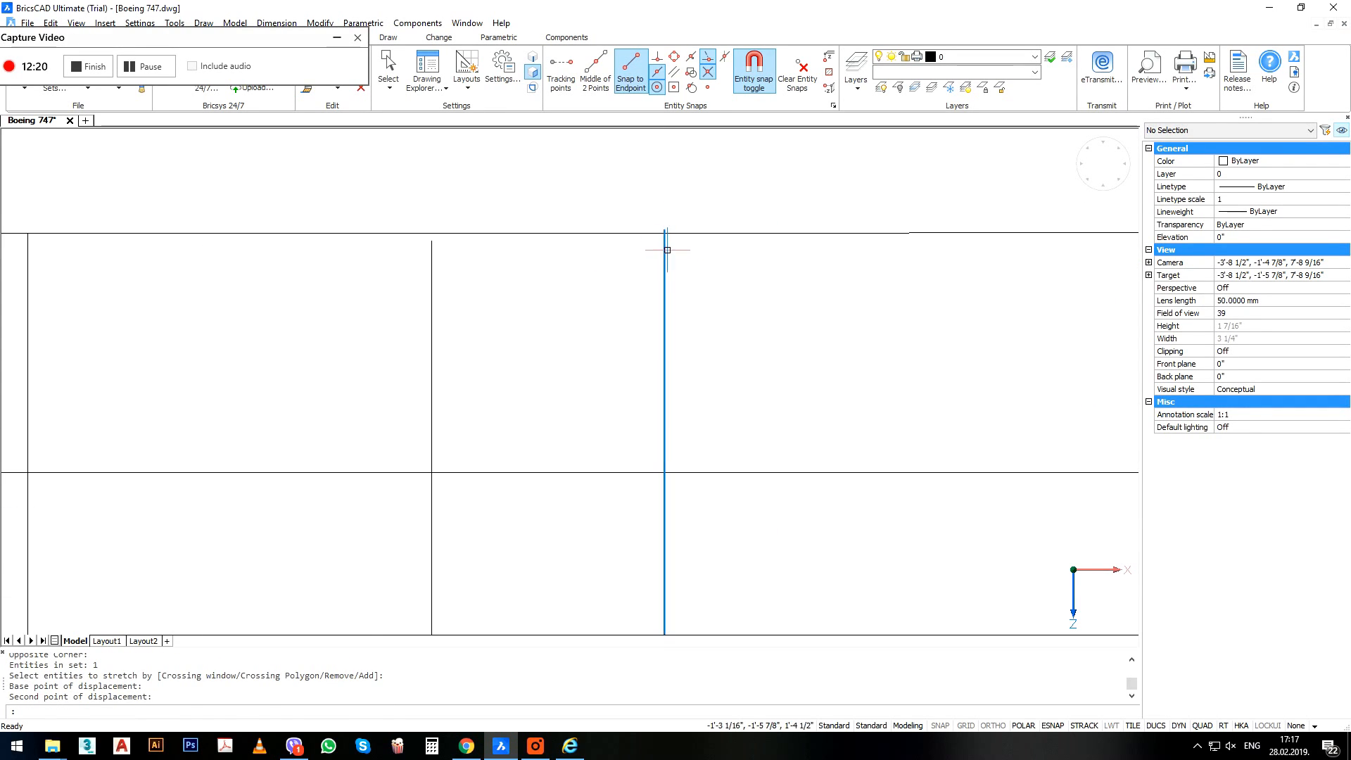
Stretch the same section's upper end again so its endpoint lies exactly on the upper plan outline.
type("s")
key("Return")
left_click(776, 192)
left_click(572, 459)
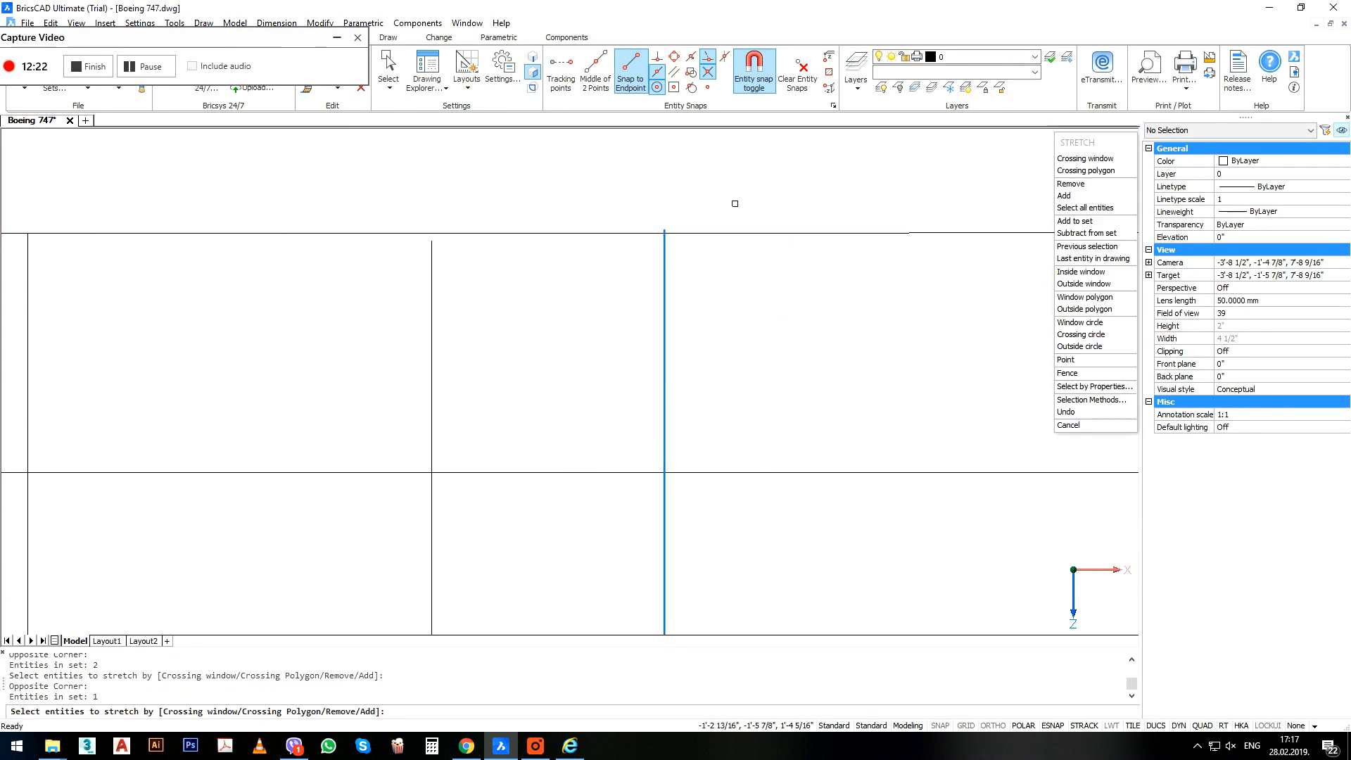
scroll(654, 236, "up", 2)
key("Return")
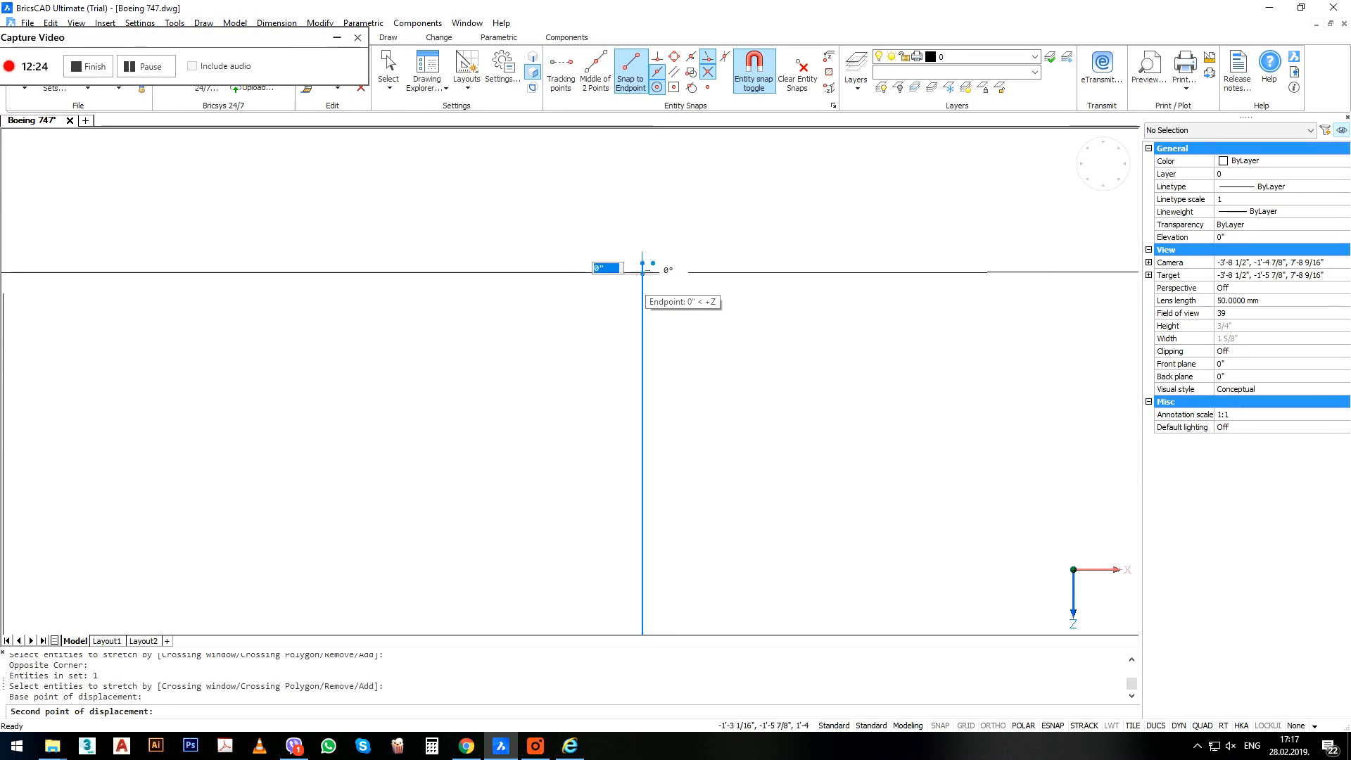
left_click(642, 272)
Stretch the lower end of the same section outward to the lower plan outline.
scroll(632, 251, "down", 2)
key("Return")
left_click(660, 423)
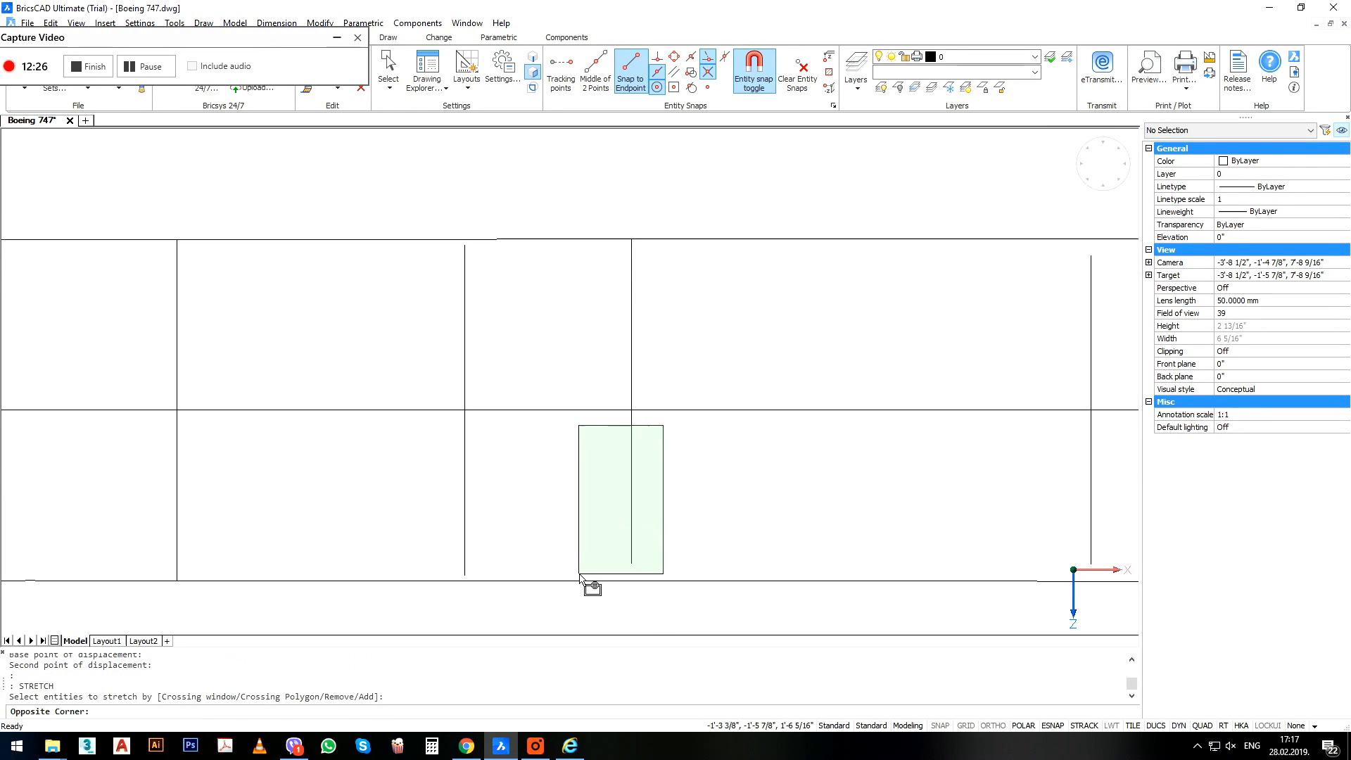
left_click(582, 577)
key("Return")
left_click(632, 578)
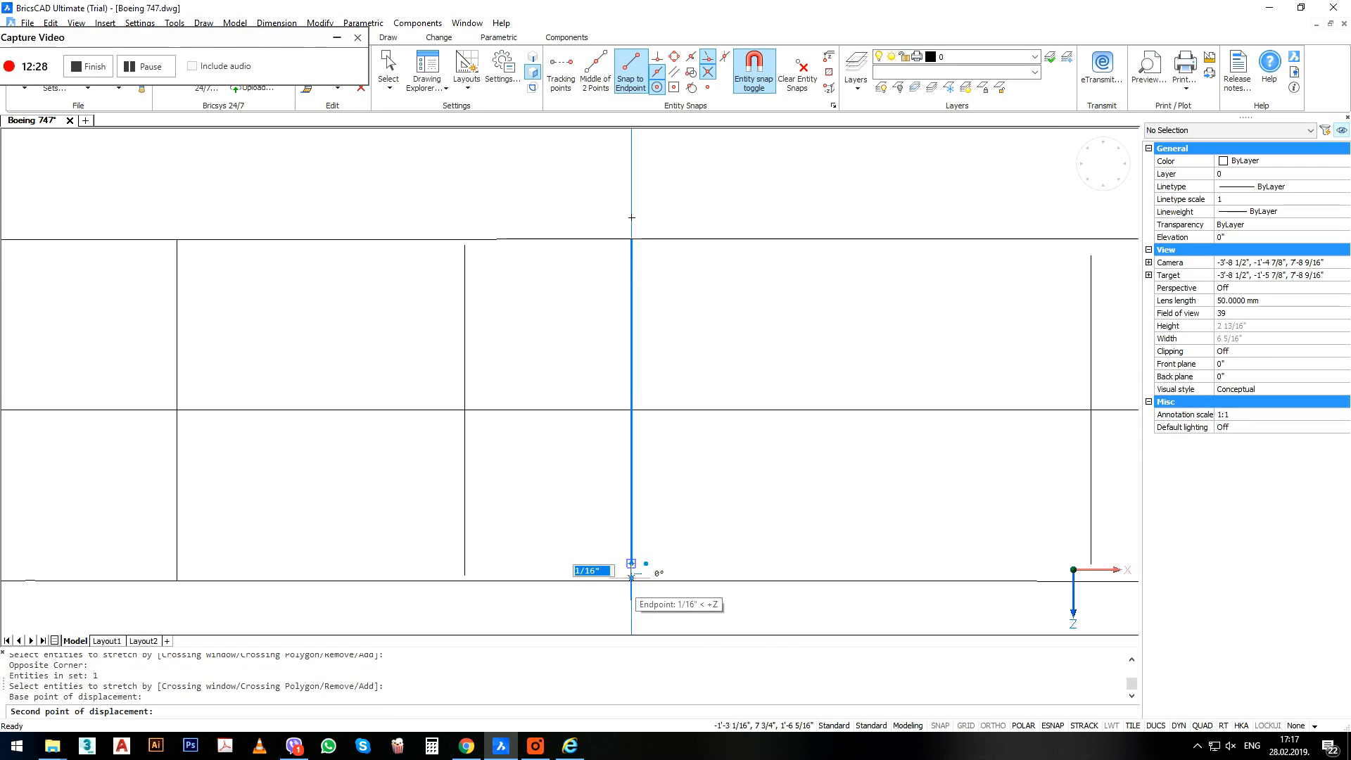
left_click(631, 582)
Examine the stretched section and the tail sections against the fuselage outlines in 3D.
middle_click_drag(634, 471, 656, 491, "shift")
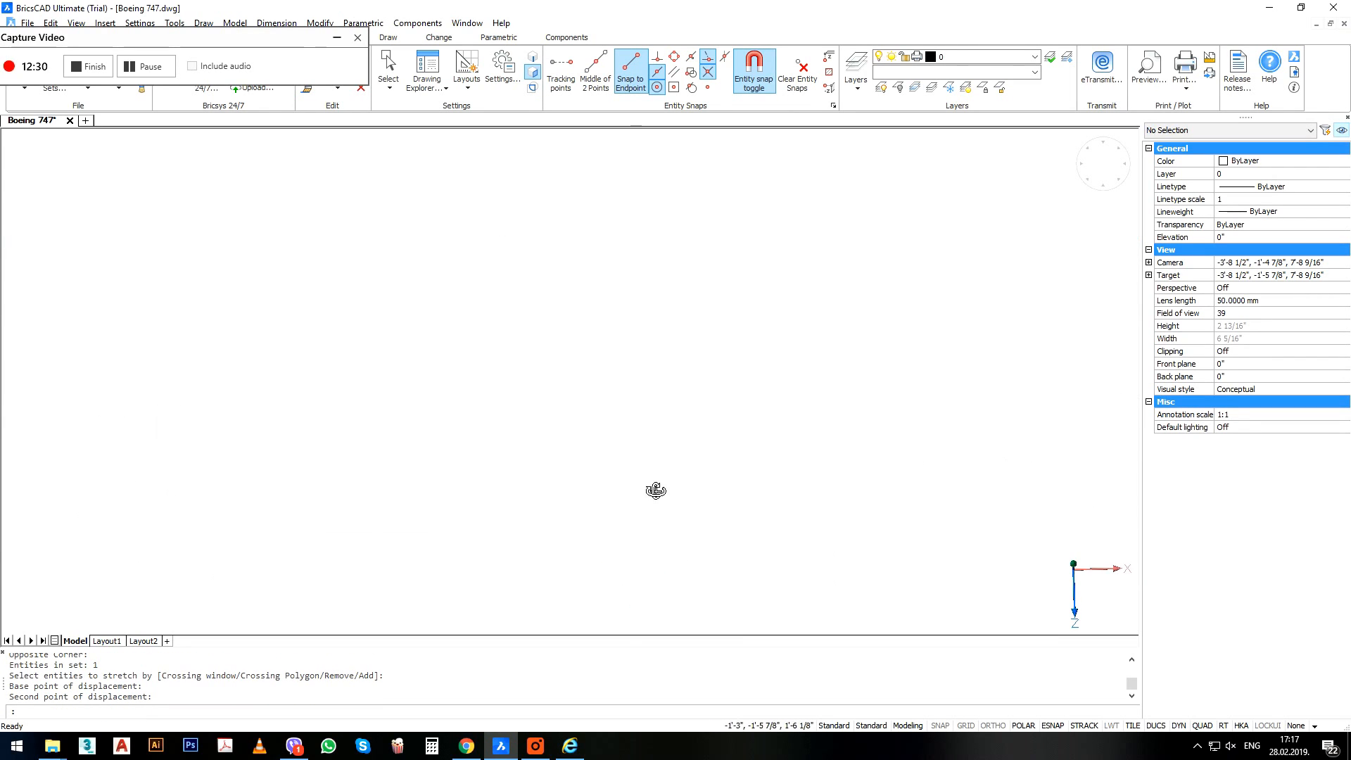
scroll(675, 497, "up", 5)
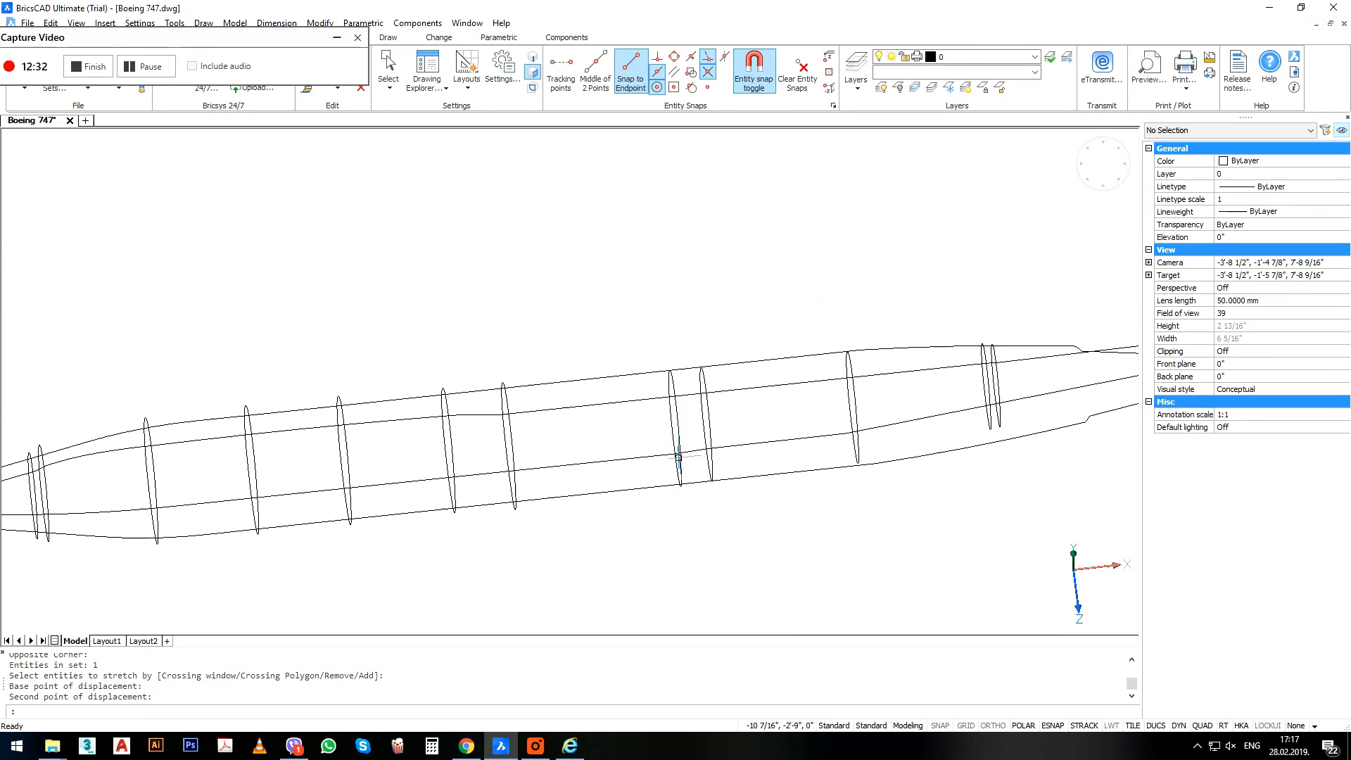
key("Escape")
key("Escape")
scroll(787, 426, "up", 3)
middle_click_drag(790, 426, 489, 449)
scroll(489, 449, "down", 4)
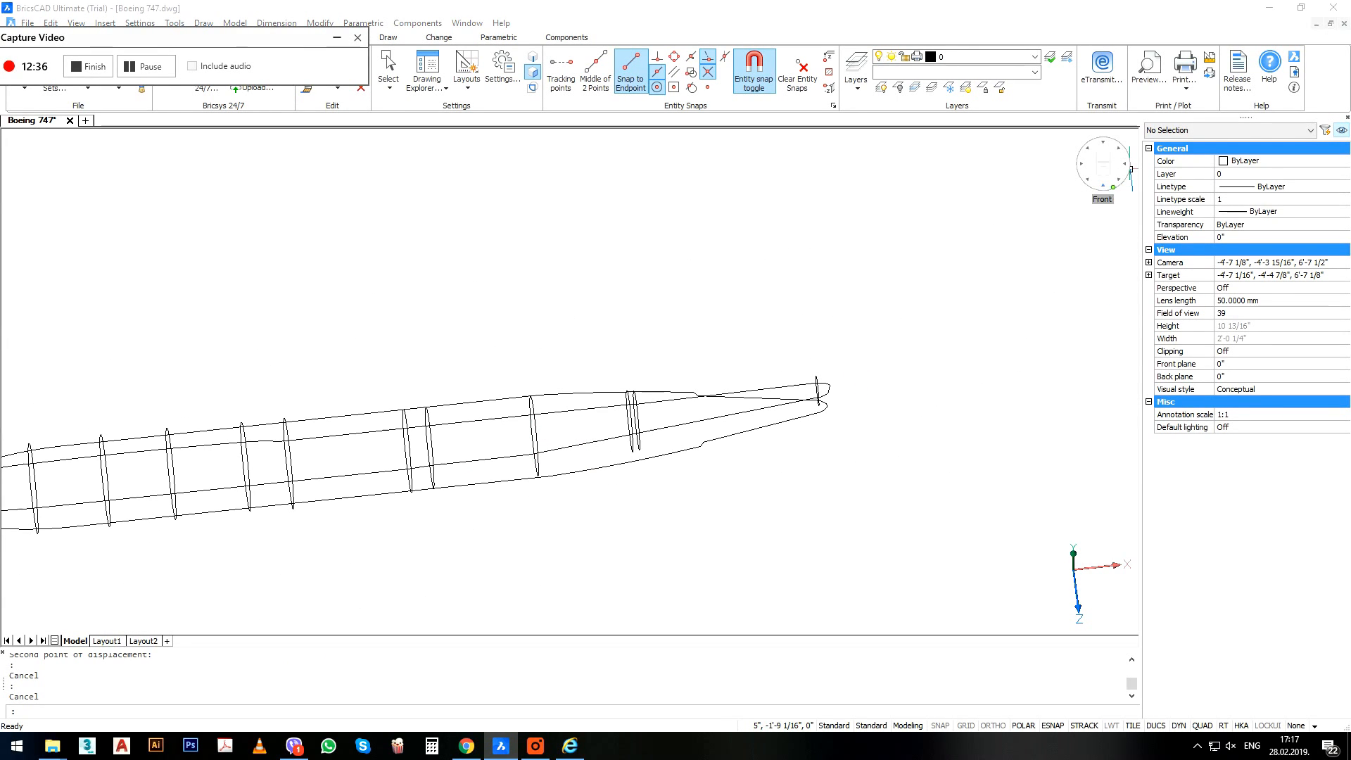
In the front view, move the forward section of the close pair near the tail down so its top endpoint lies on the upper outline.
left_click(1103, 185)
middle_click_drag(672, 561, 555, 420)
scroll(563, 418, "up", 3)
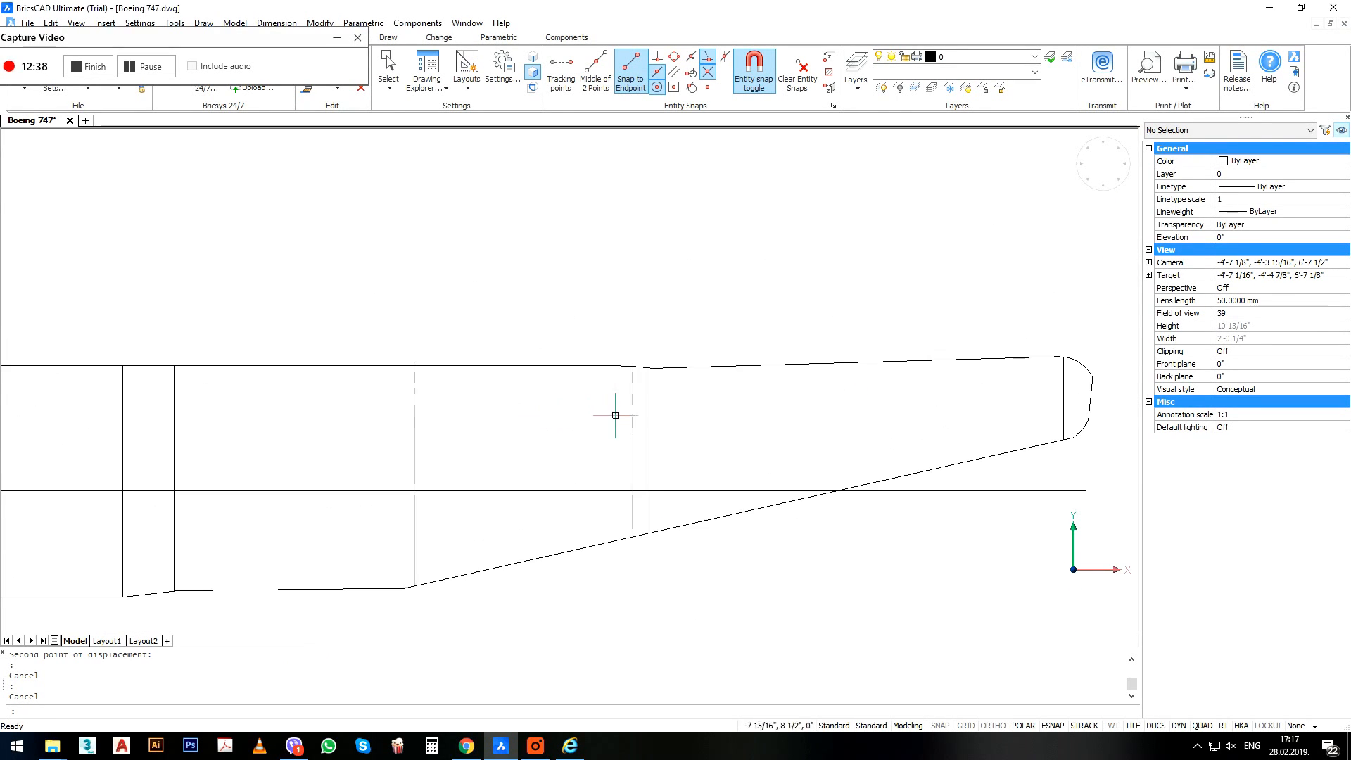
scroll(615, 415, "up", 2)
left_click_drag(646, 507, 634, 357)
scroll(637, 316, "up", 4)
type("m")
key("Return")
scroll(651, 275, "up", 3)
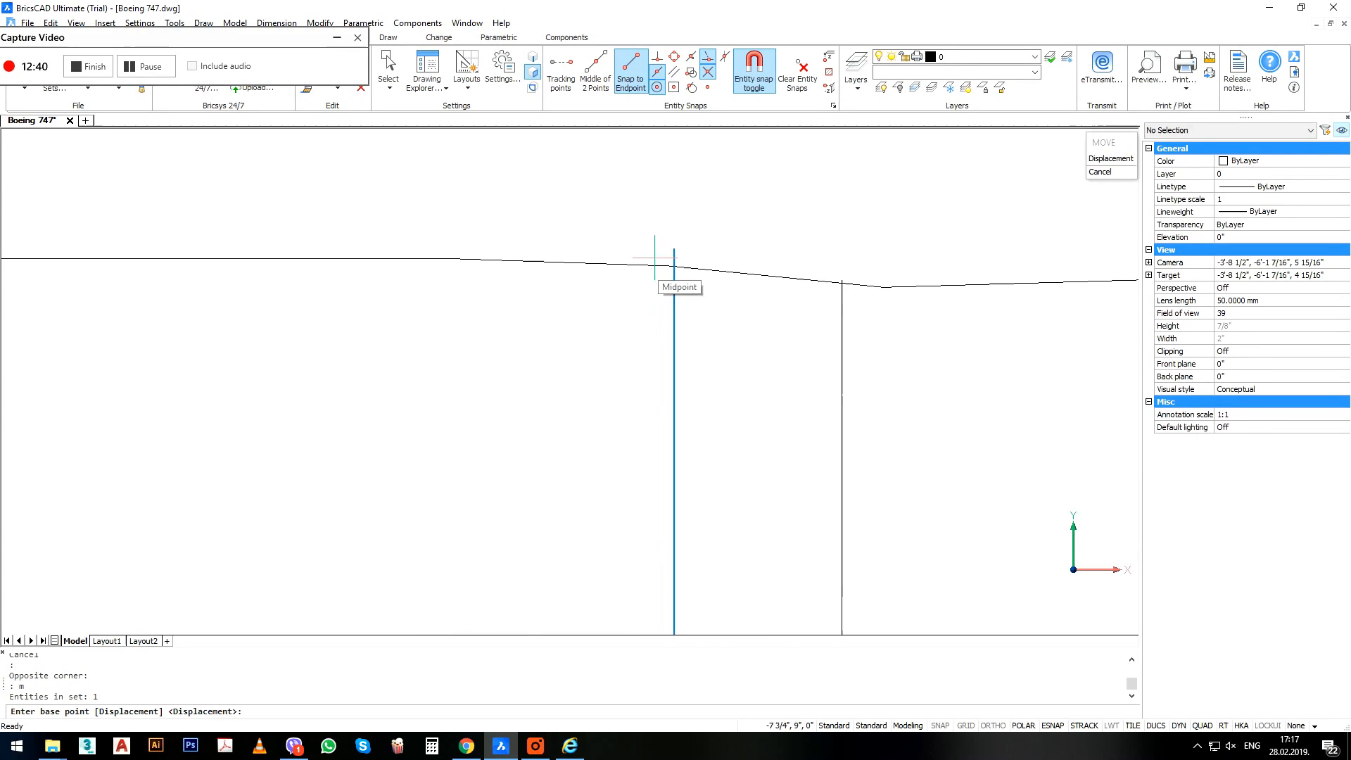
left_click(674, 249)
left_click(675, 266)
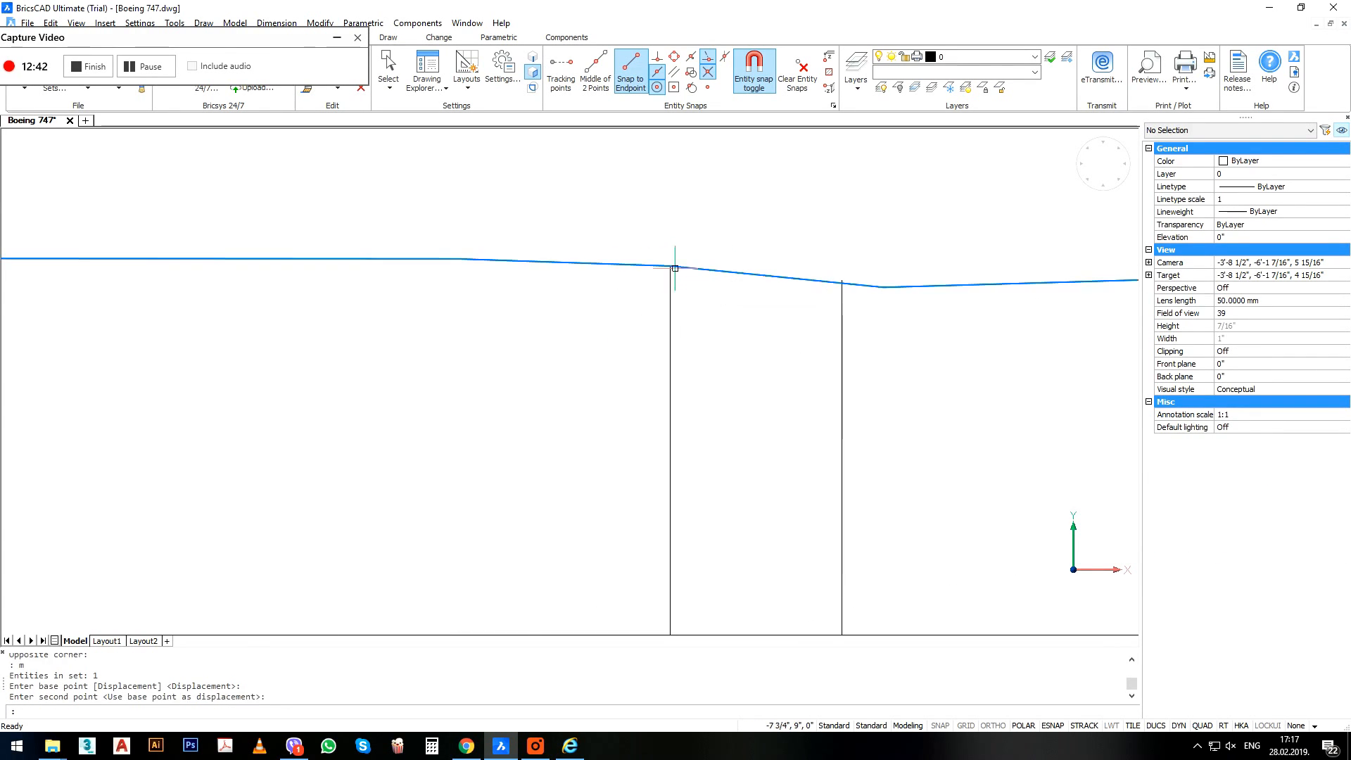
Copy the moved section from its top endpoint to the outline vertex just ahead and to the upper outline about midway to the tail end.
left_click_drag(691, 309, 613, 327)
middle_click_drag(624, 338, 722, 333)
type("co")
key("Return")
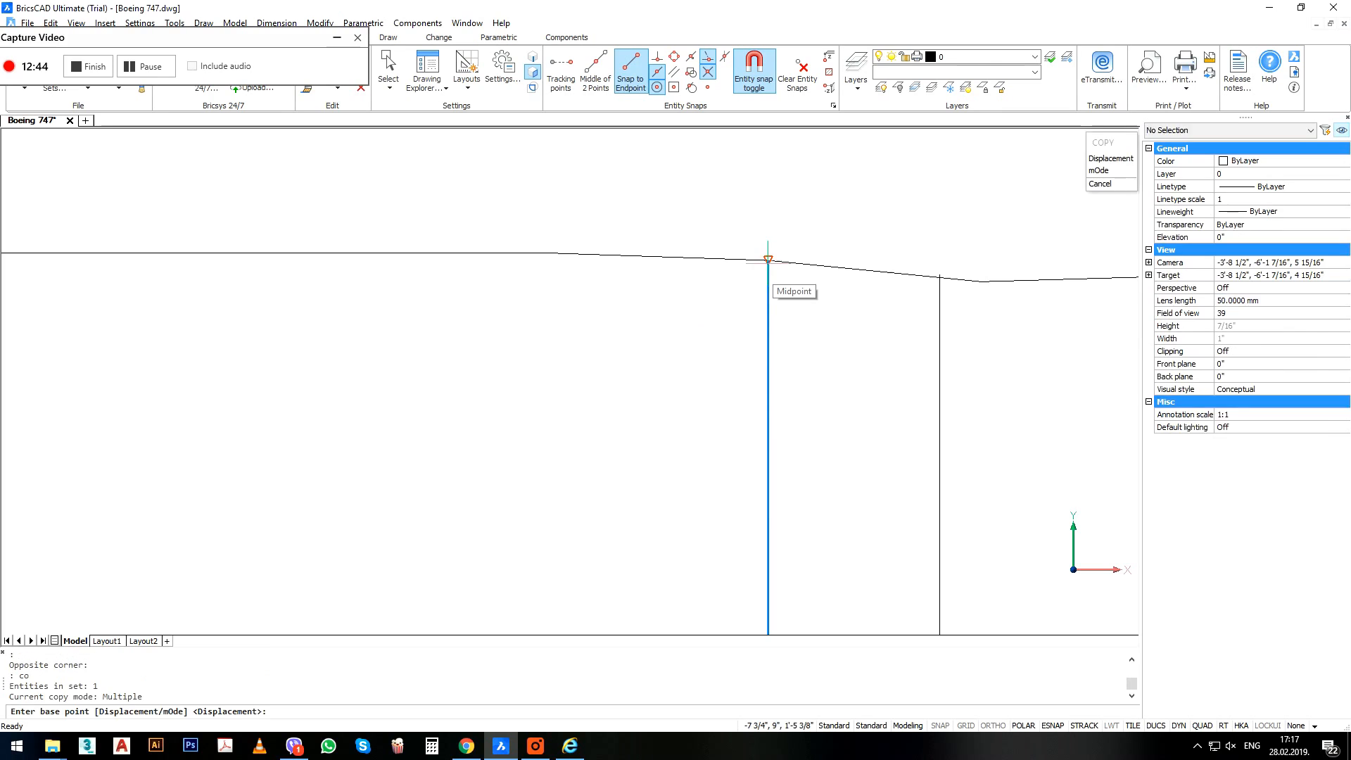
left_click(767, 260)
scroll(560, 238, "down", 3)
scroll(599, 275, "down", 5)
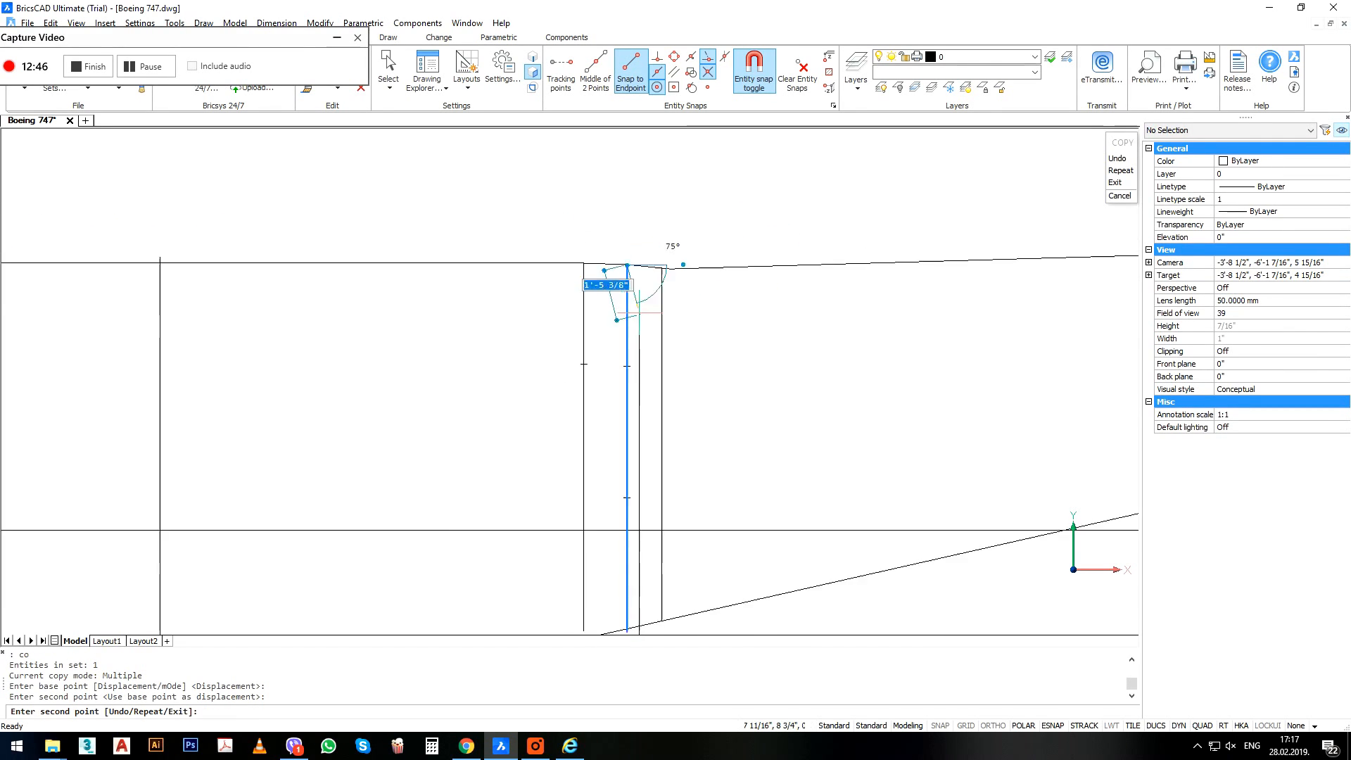
middle_click_drag(801, 342, 688, 342)
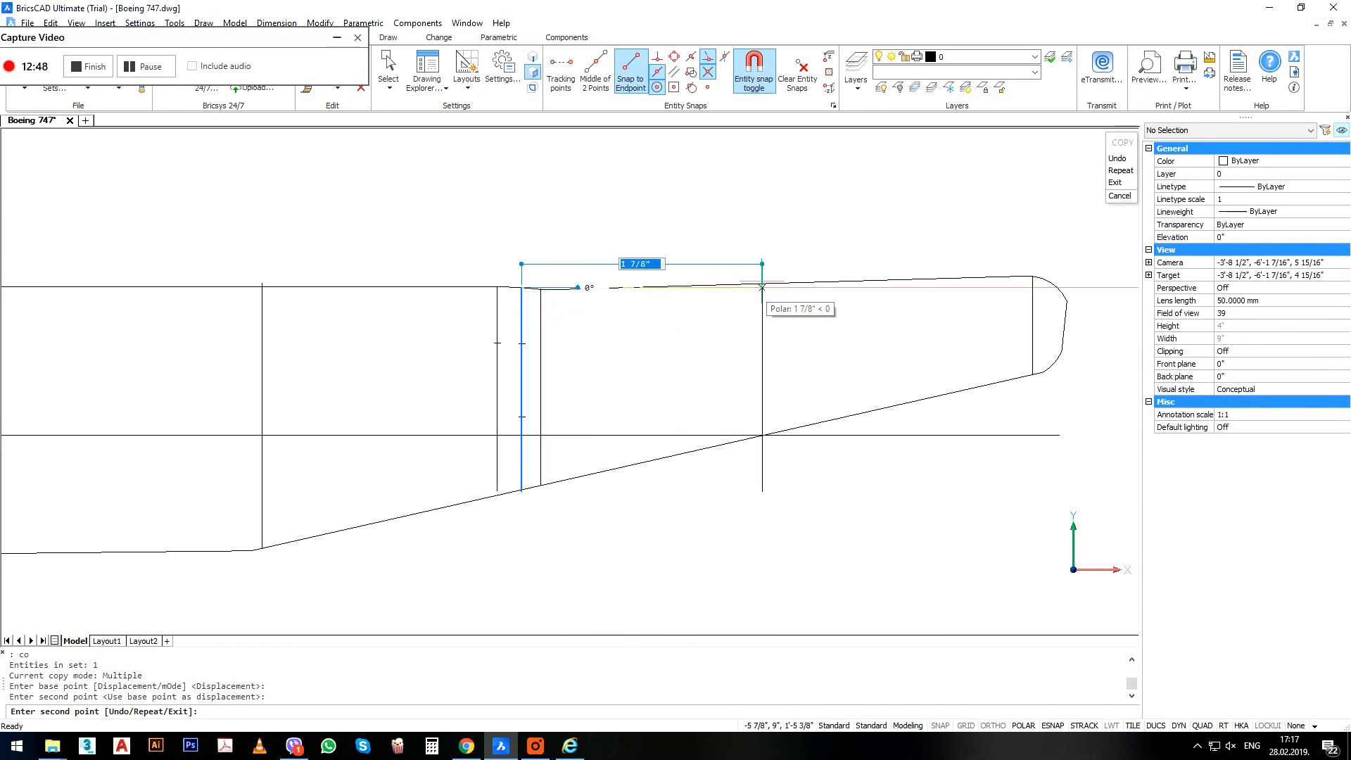
left_click(786, 283)
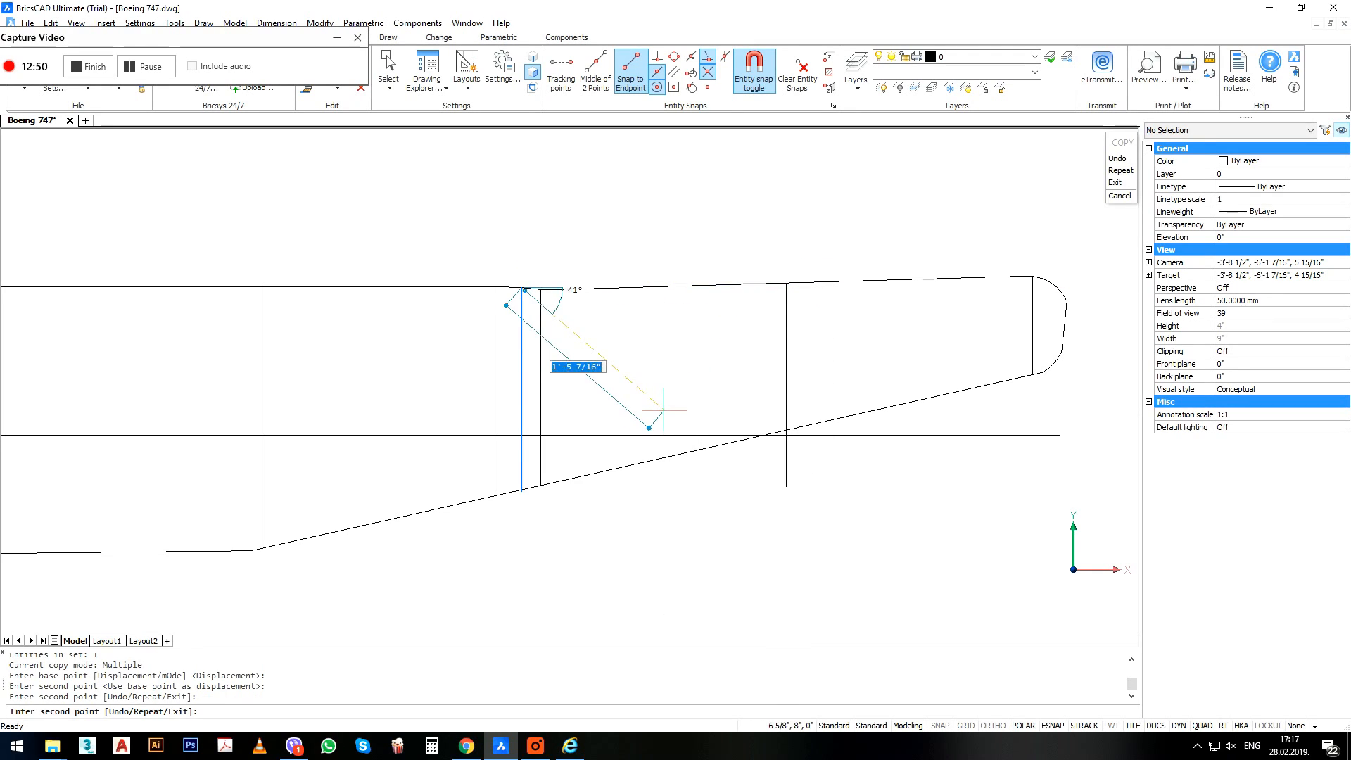
key("Escape")
Scale the aft copy by reference from its top endpoint, reducing its full height to the sloping lower outline.
left_click(828, 350)
left_click(770, 342)
middle_click_drag(810, 335, 708, 346)
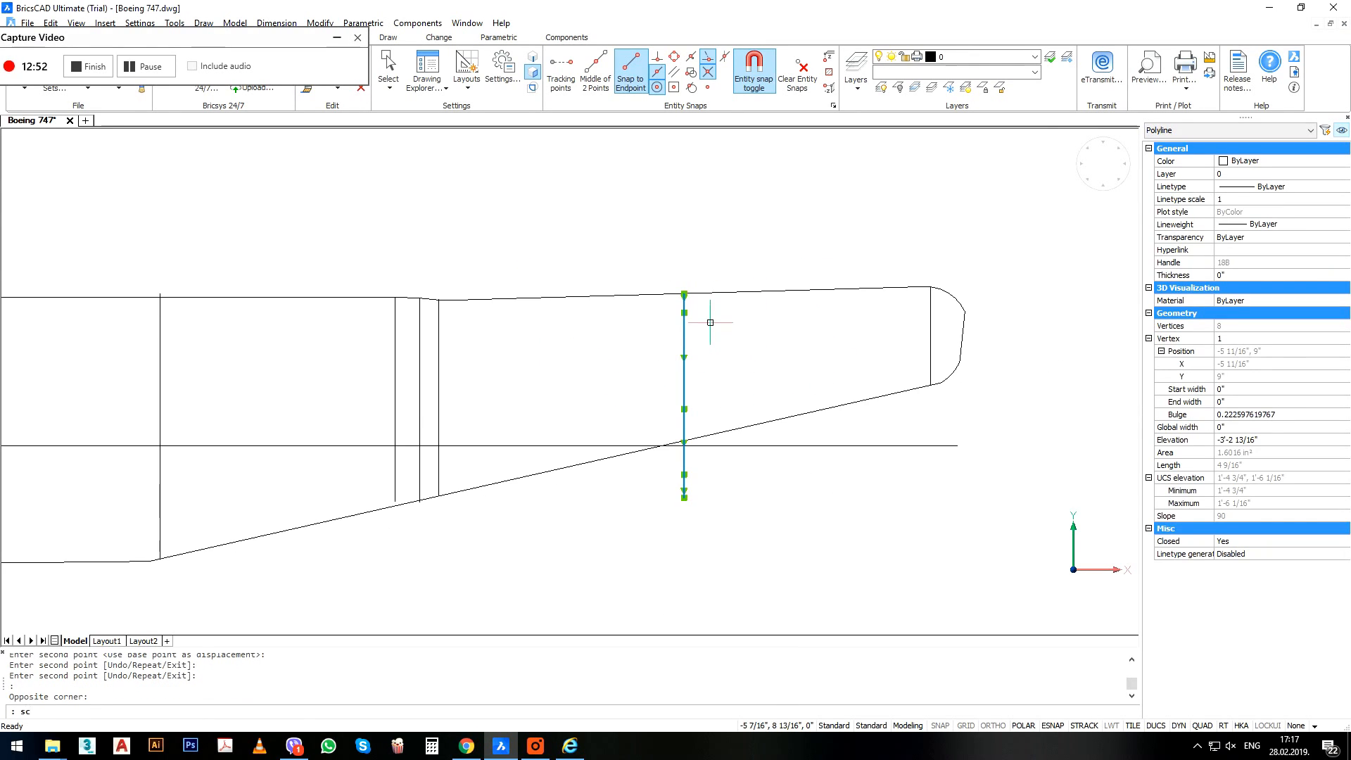
type("sc")
key("Return")
left_click(683, 291)
type("r")
key("Return")
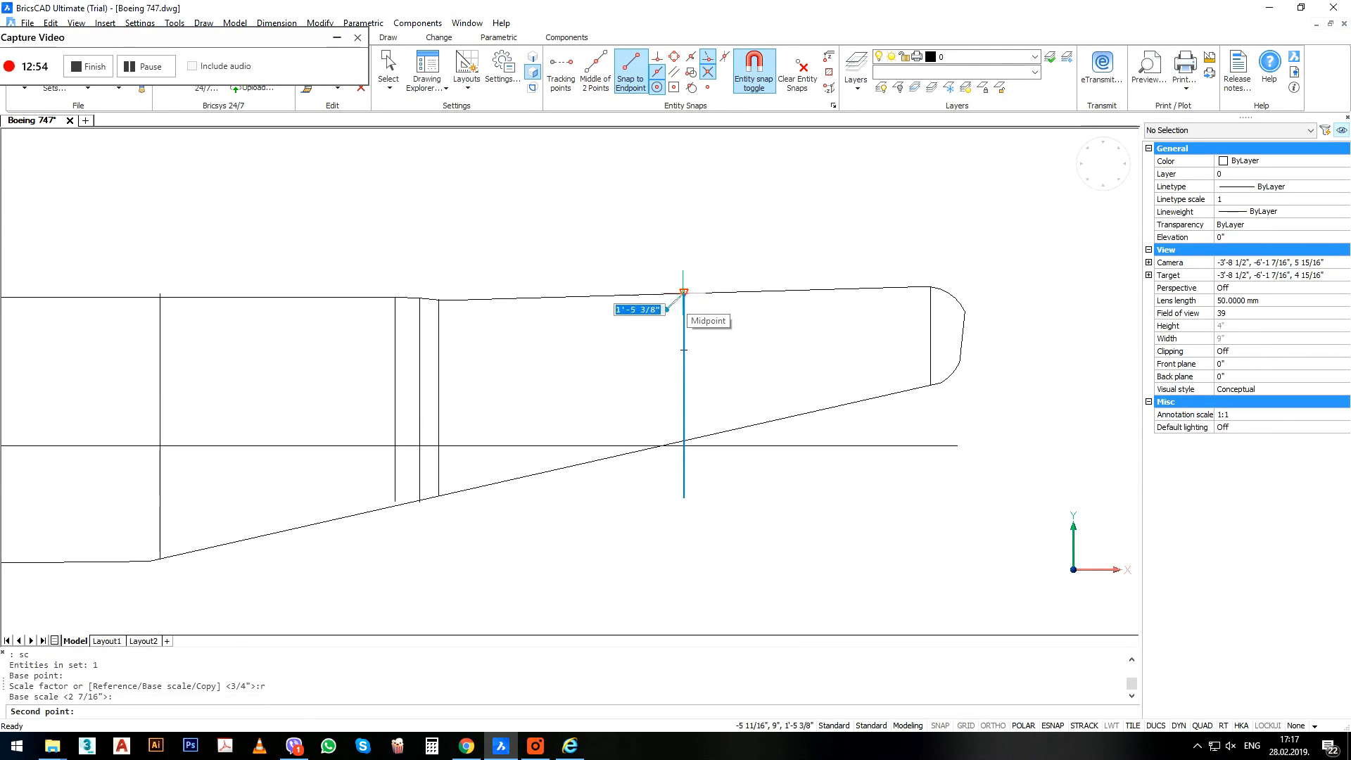
left_click(684, 294)
left_click(684, 497)
left_click(684, 446)
scroll(634, 492, "up", 5)
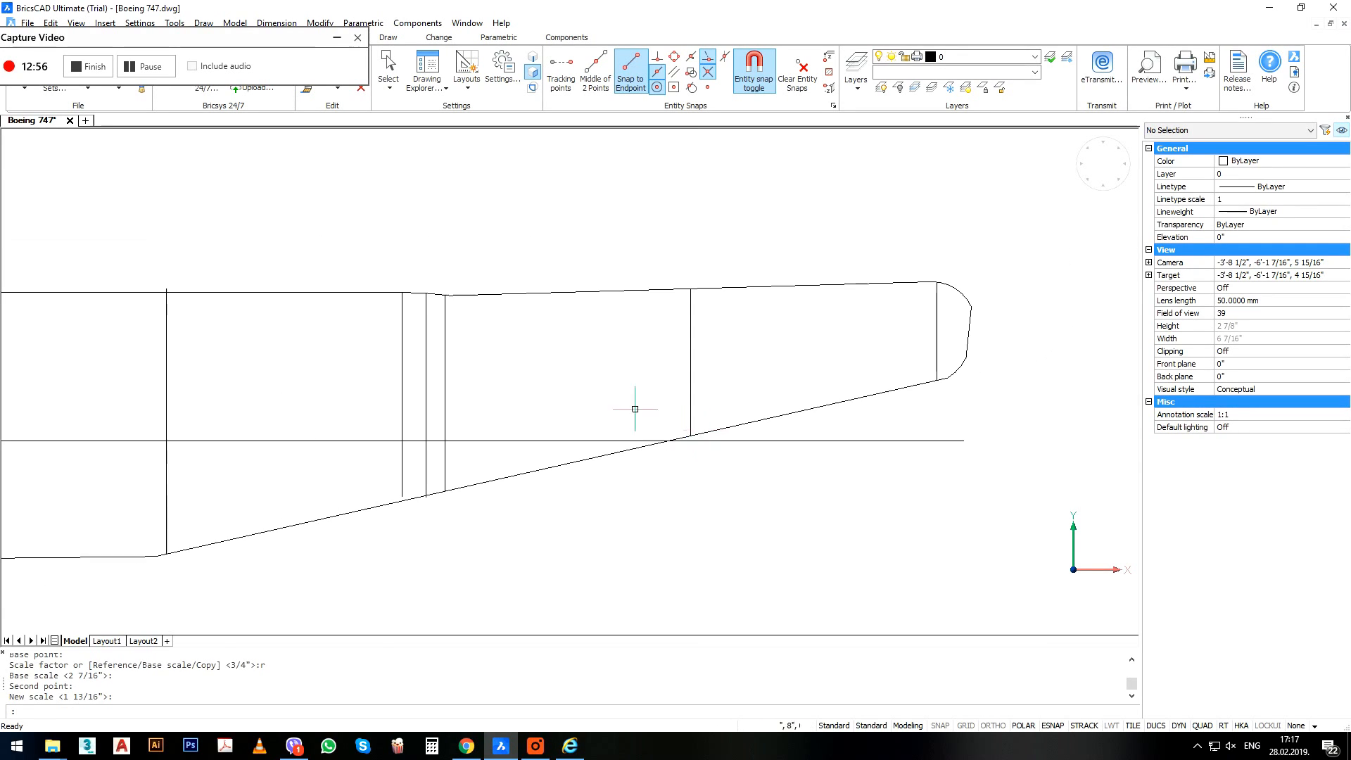
Scale the forward section of the close trio near the tail by reference from its top endpoint, fitting its full height to the lower outline.
left_click_drag(672, 245, 645, 266)
key("Return")
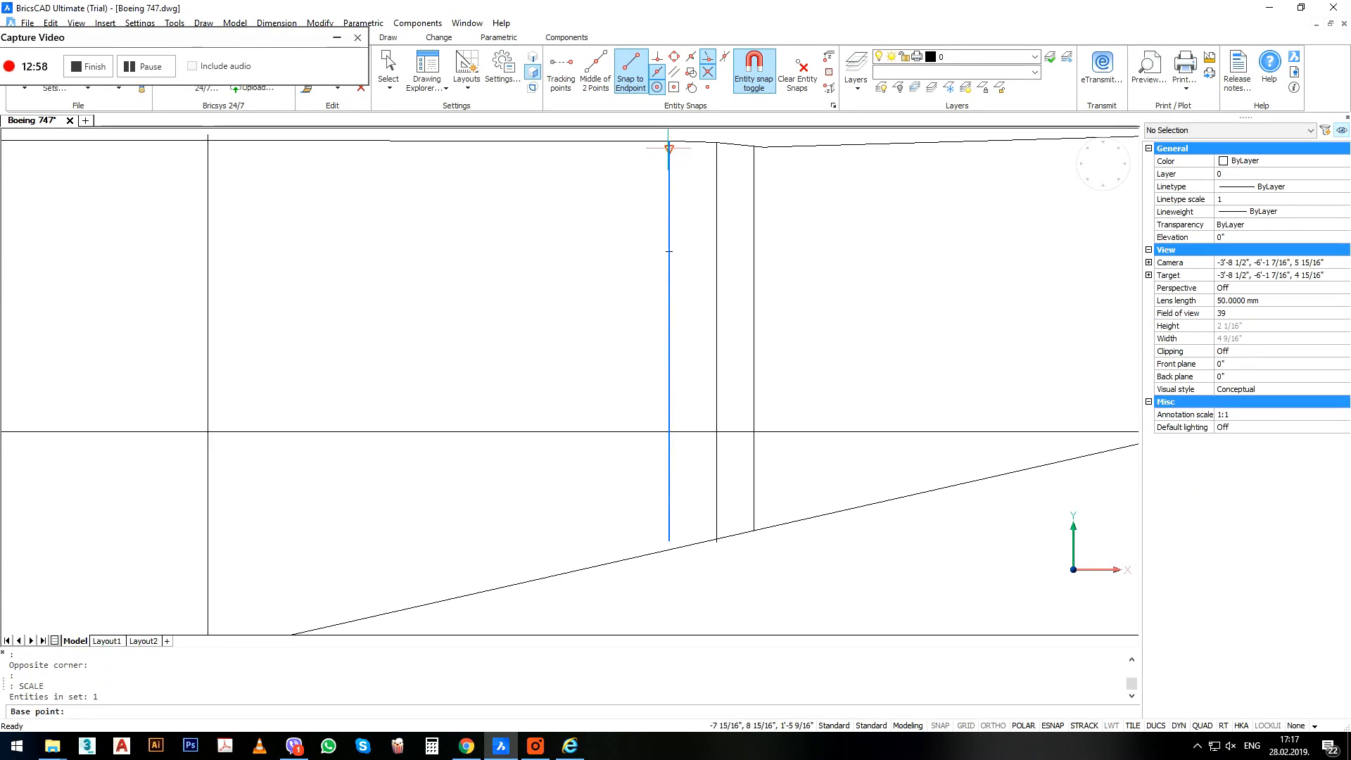
left_click(670, 142)
type("r")
key("Return")
left_click(669, 141)
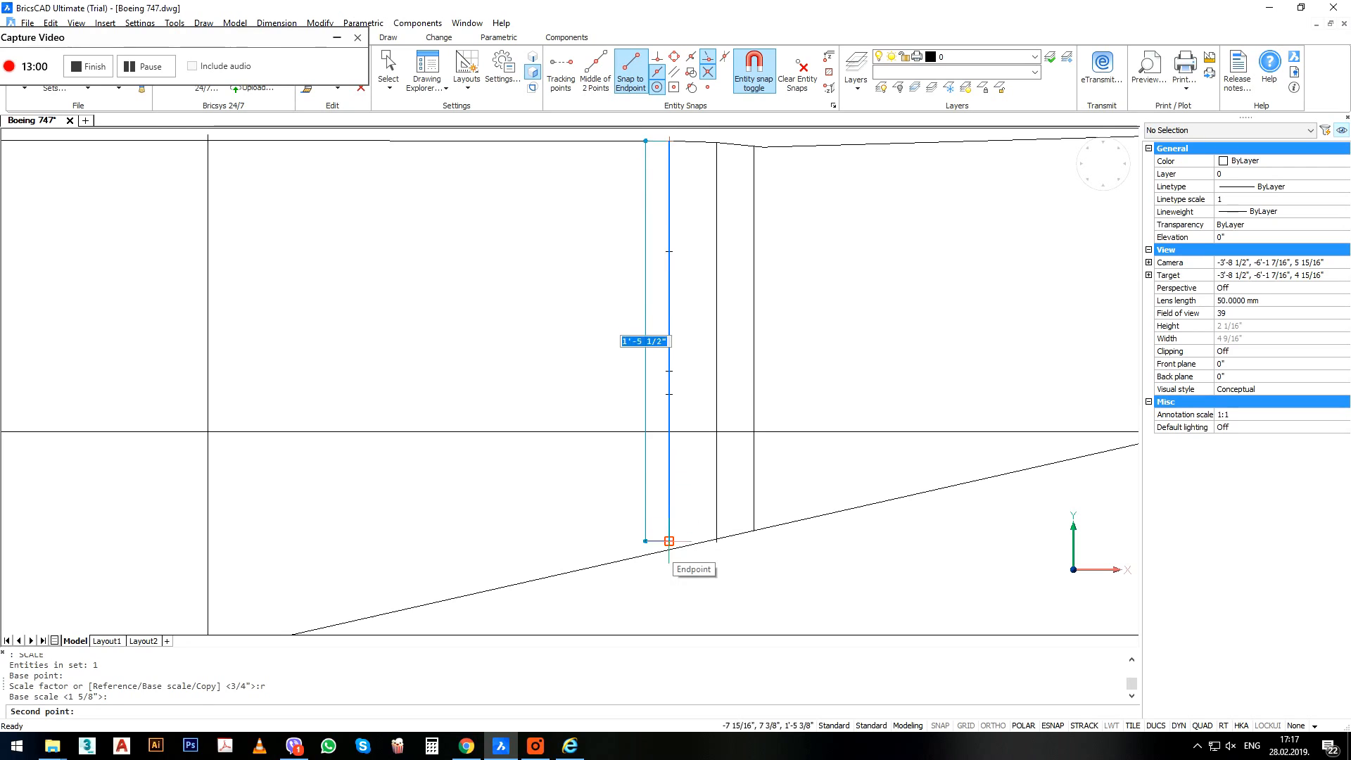
left_click(669, 550)
left_click(669, 549)
Scale the middle section of the close trio by reference from its top endpoint so its bottom meets the sloping lower outline.
left_click_drag(728, 487, 704, 502)
key("Return")
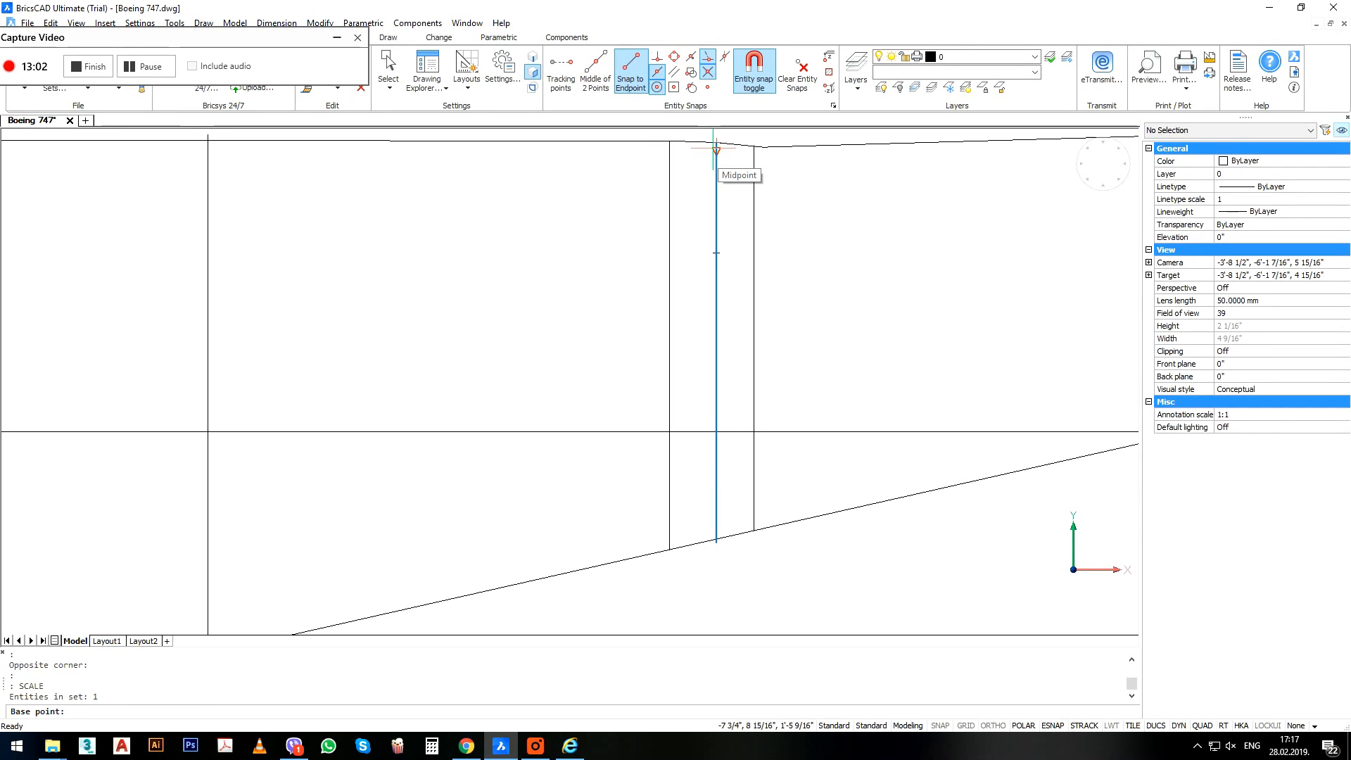
type("r")
key("Return")
left_click(717, 141)
scroll(716, 500, "up", 3)
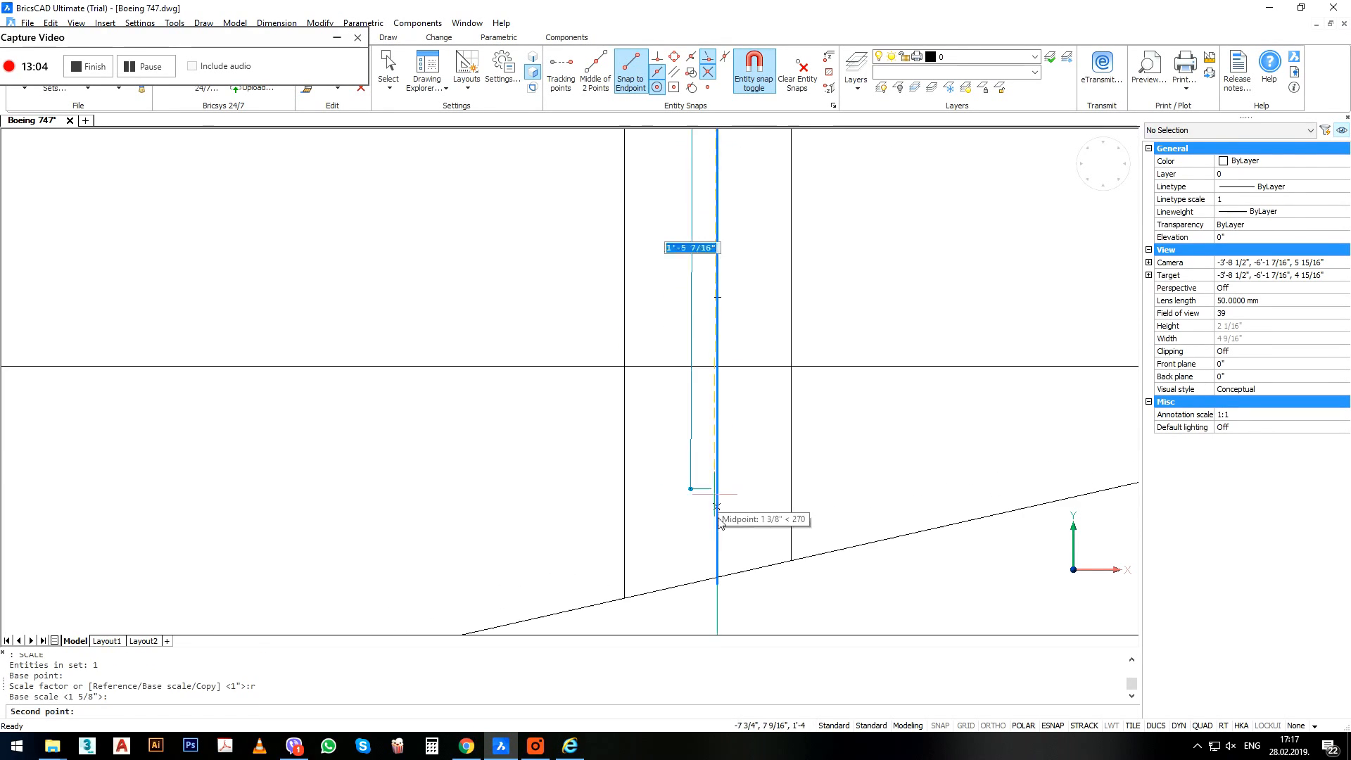
left_click(717, 541)
left_click(716, 583)
scroll(718, 440, "down", 4)
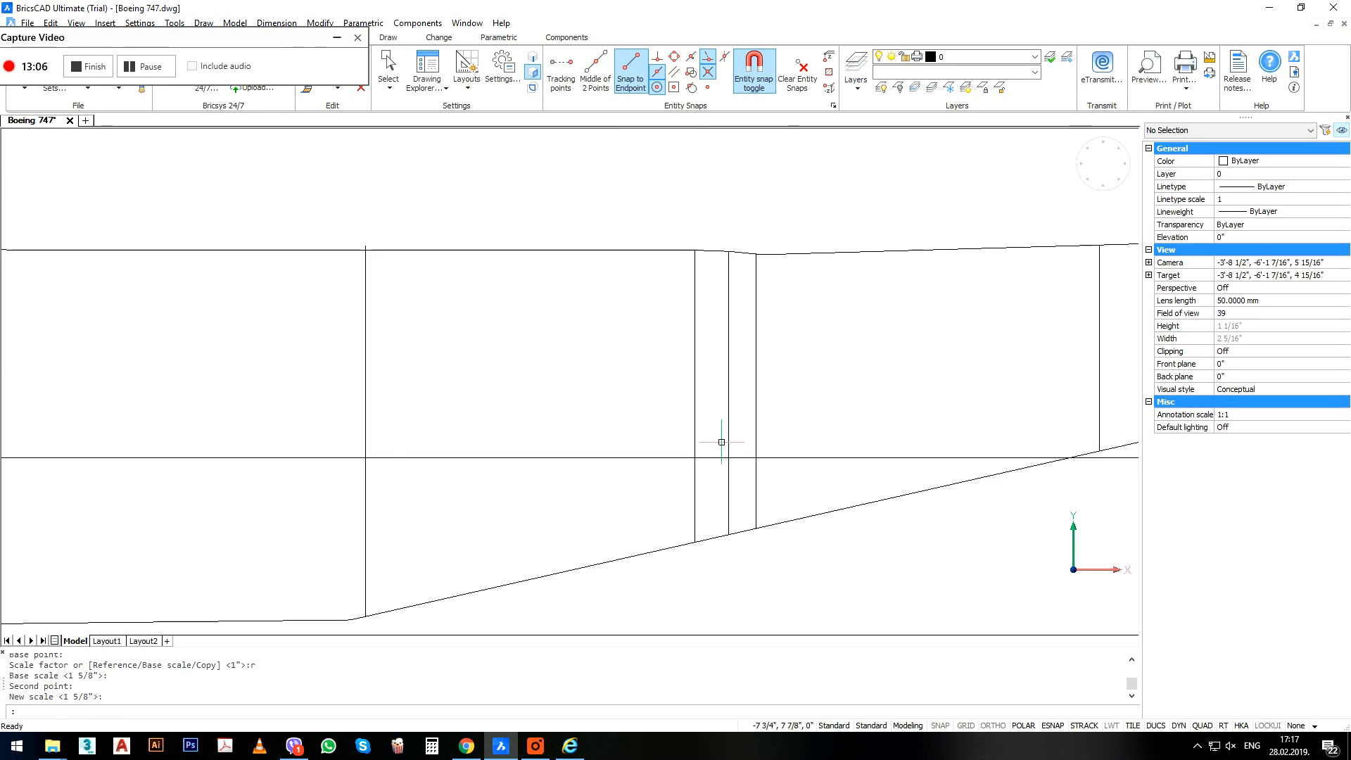
Move the section at the start of the tail slope so its bottom endpoint sits on the lower outline's vertex.
left_click_drag(700, 459, 616, 354)
type("m")
key("Return")
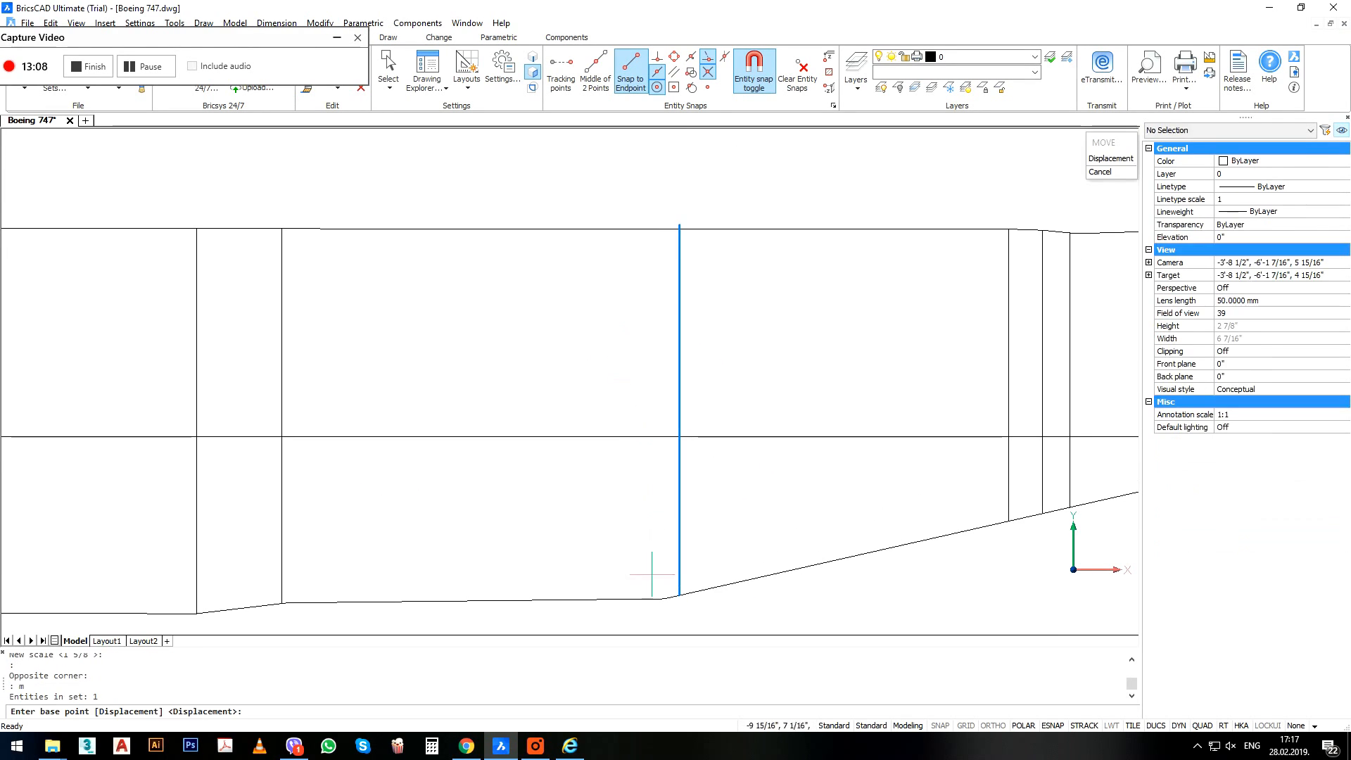
scroll(675, 614, "up", 3)
left_click(698, 565)
left_click(669, 572)
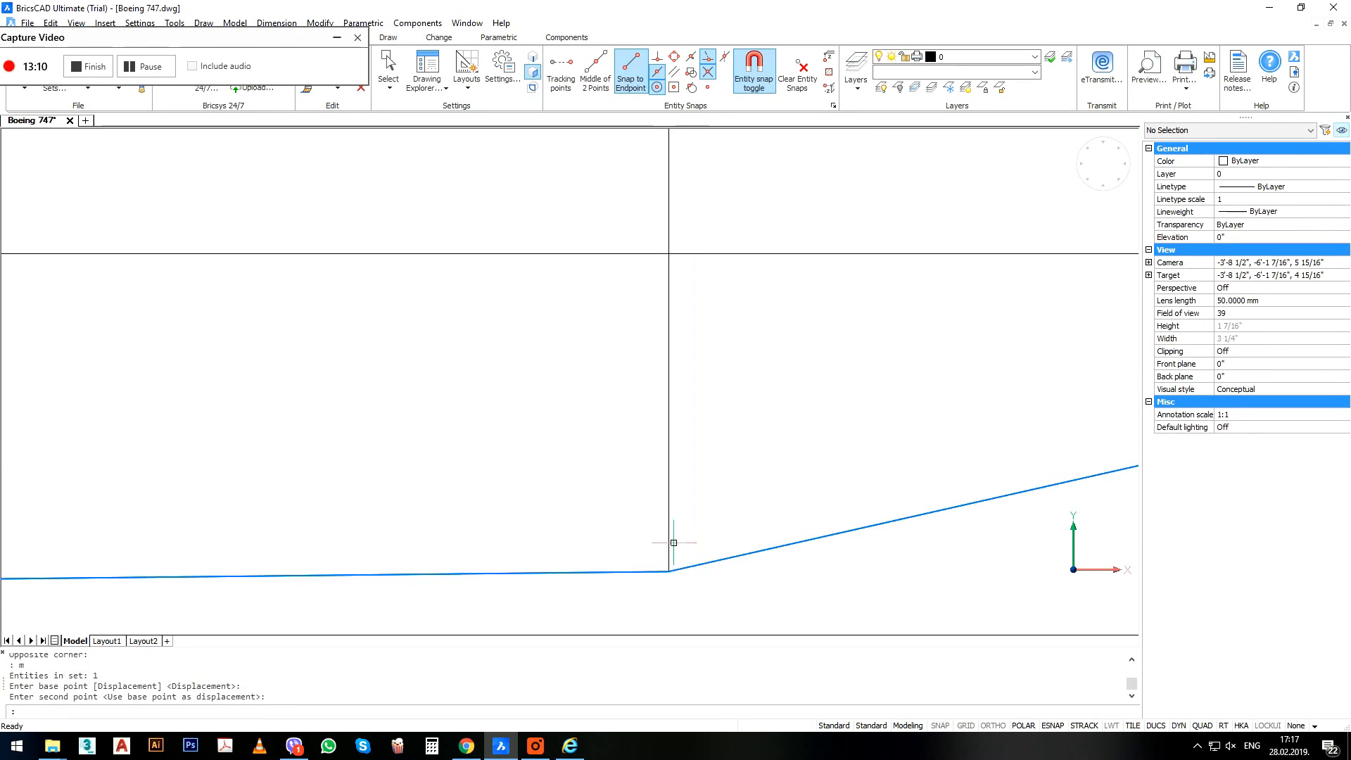
Scale the moved section by reference from its bottom endpoint, fitting its full height to the upper outline.
scroll(610, 492, "down", 3)
left_click_drag(665, 458, 610, 492)
type("sc")
key("Return")
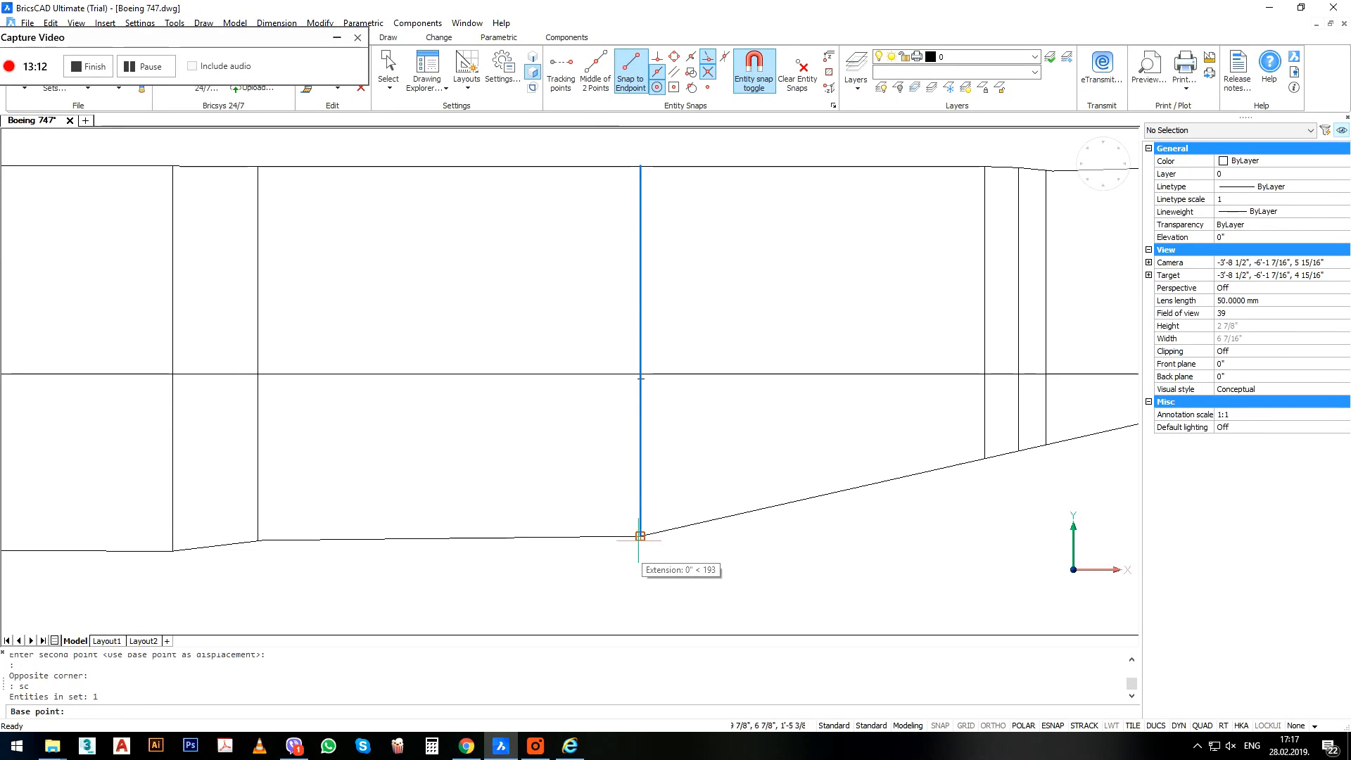
left_click(640, 537)
type("r")
key("Return")
left_click(641, 536)
scroll(644, 189, "up", 3)
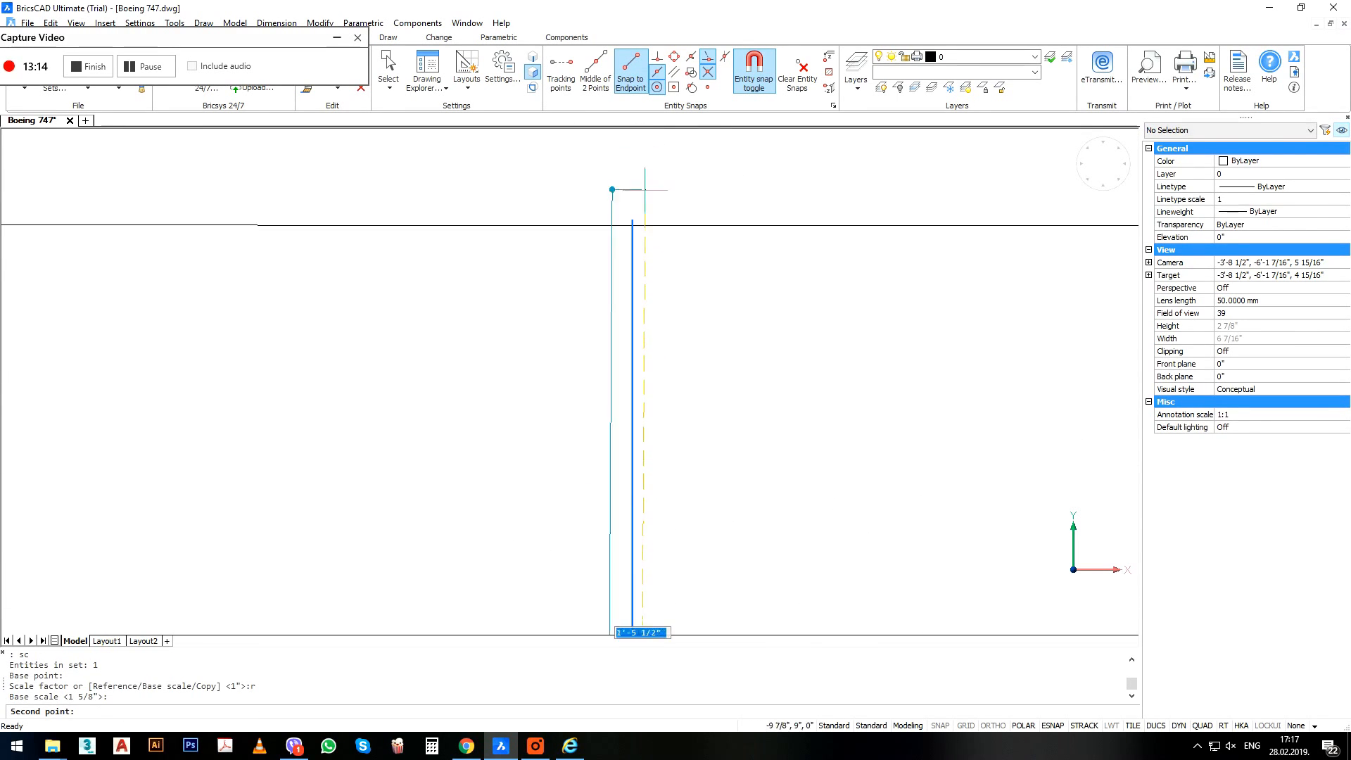
left_click(631, 228)
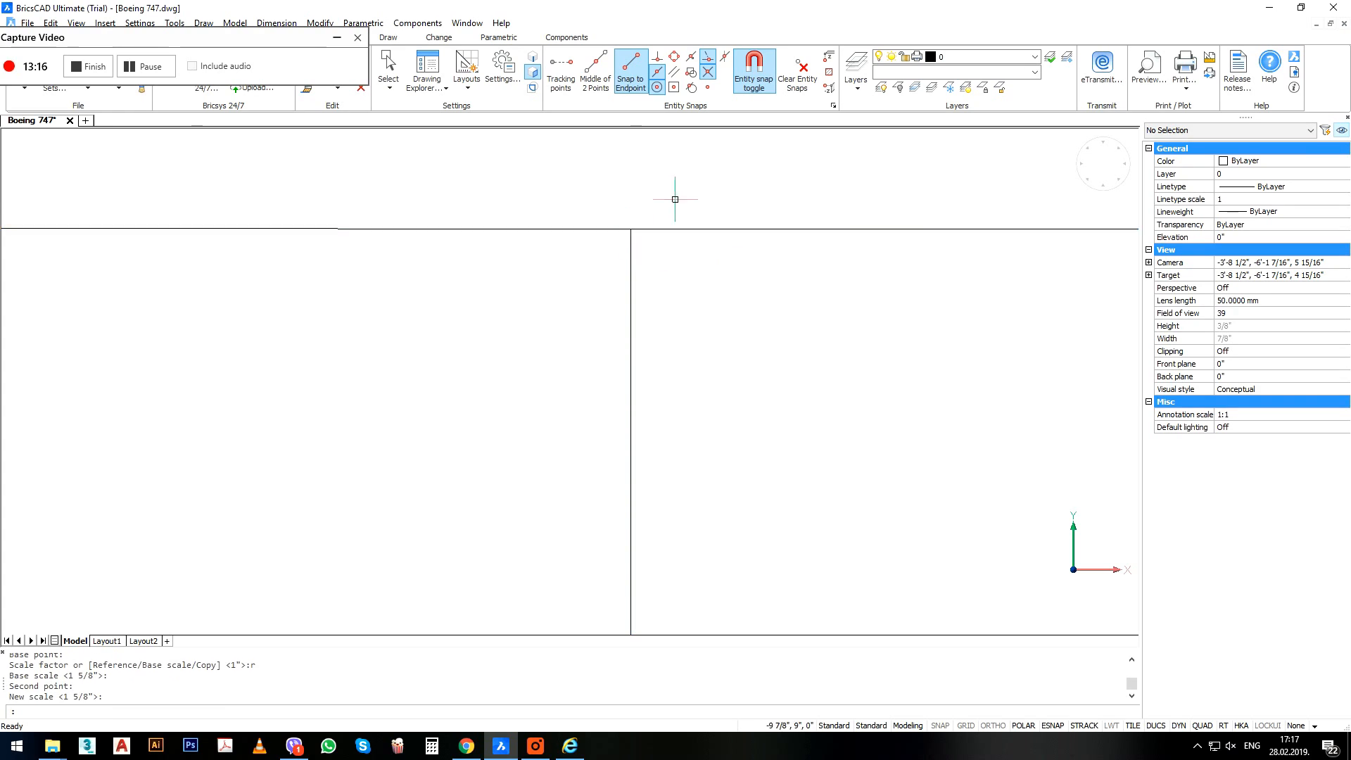
Examine the fitted sections along the fuselage in 3D, from the tail to the nose outlines.
scroll(691, 273, "down", 8)
scroll(527, 353, "up", 3)
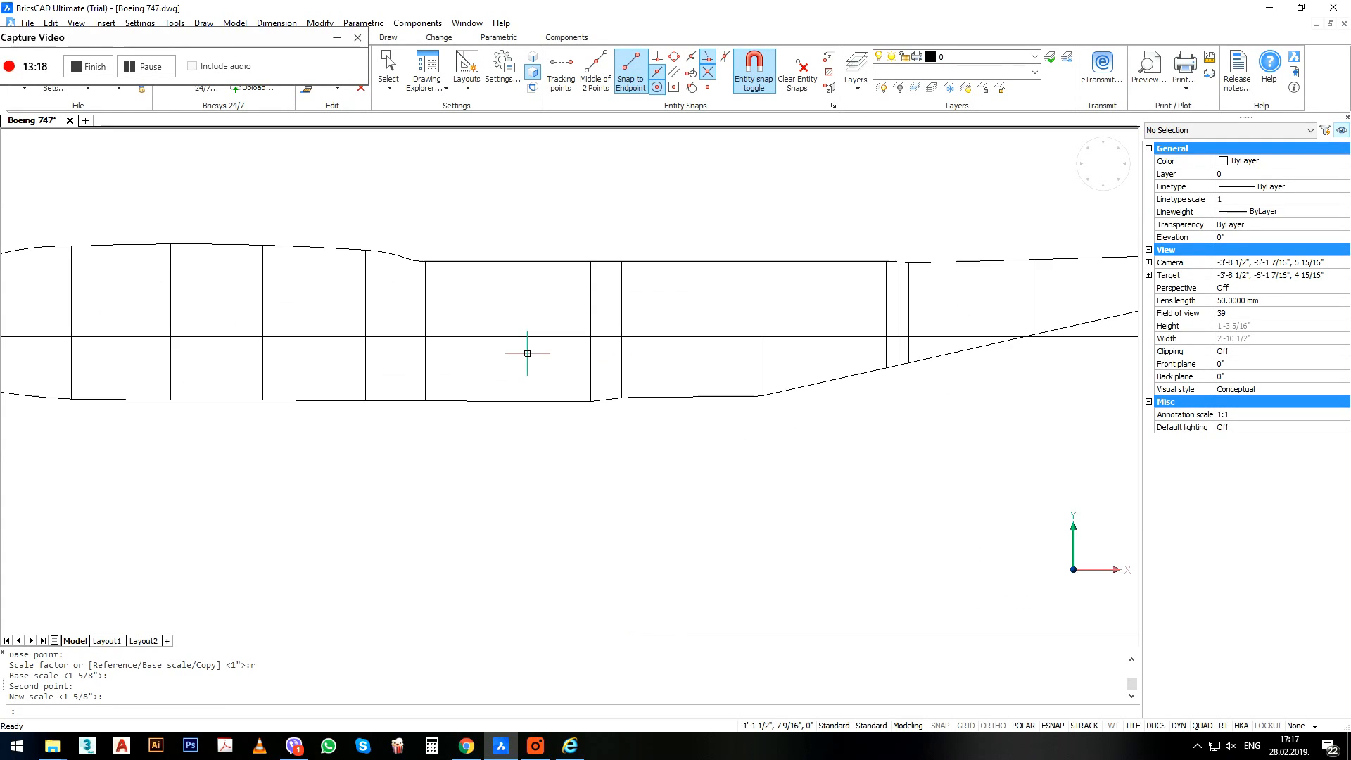
scroll(528, 353, "down", 4)
middle_click_drag(528, 353, 597, 392, "shift")
scroll(561, 331, "down", 5)
scroll(561, 330, "up", 8)
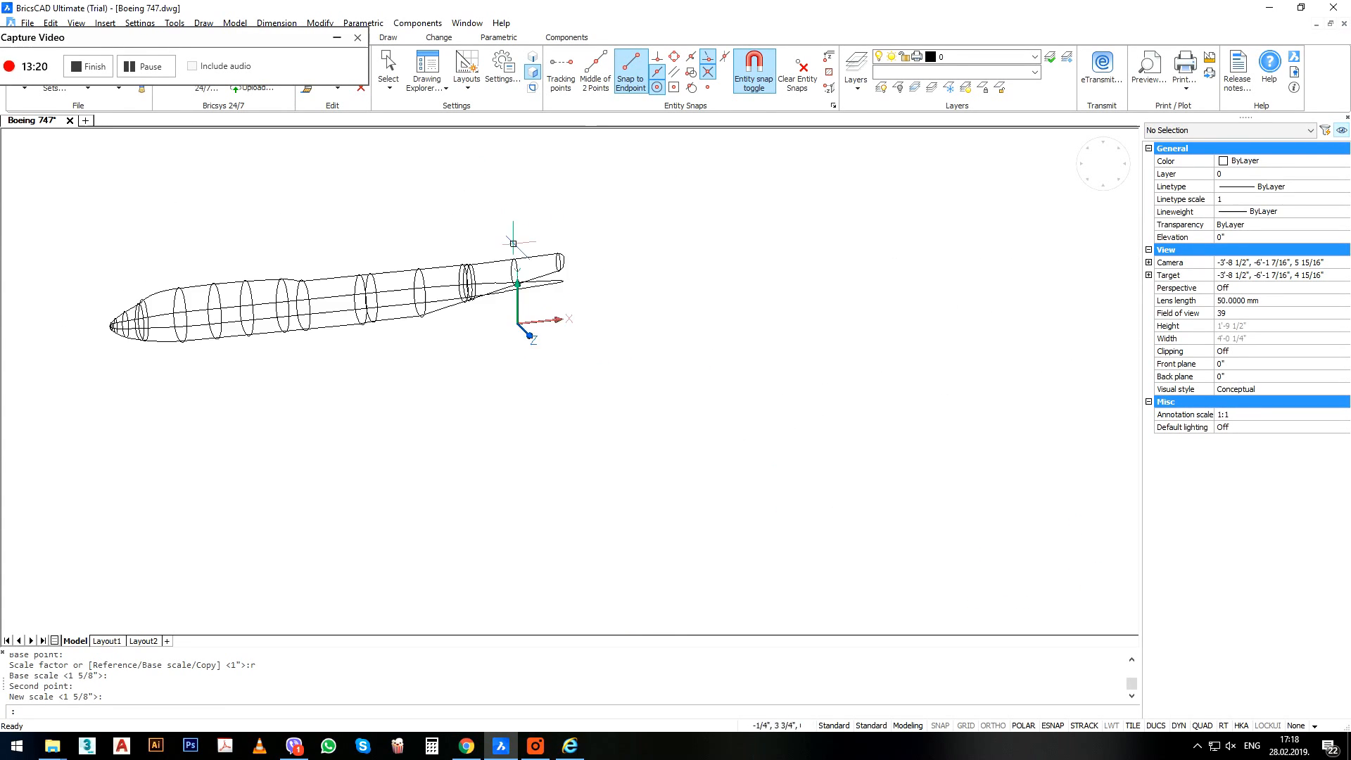
scroll(589, 281, "down", 2)
middle_click_drag(391, 372, 730, 356)
scroll(732, 354, "down", 3)
scroll(394, 383, "up", 6)
scroll(395, 373, "up", 5)
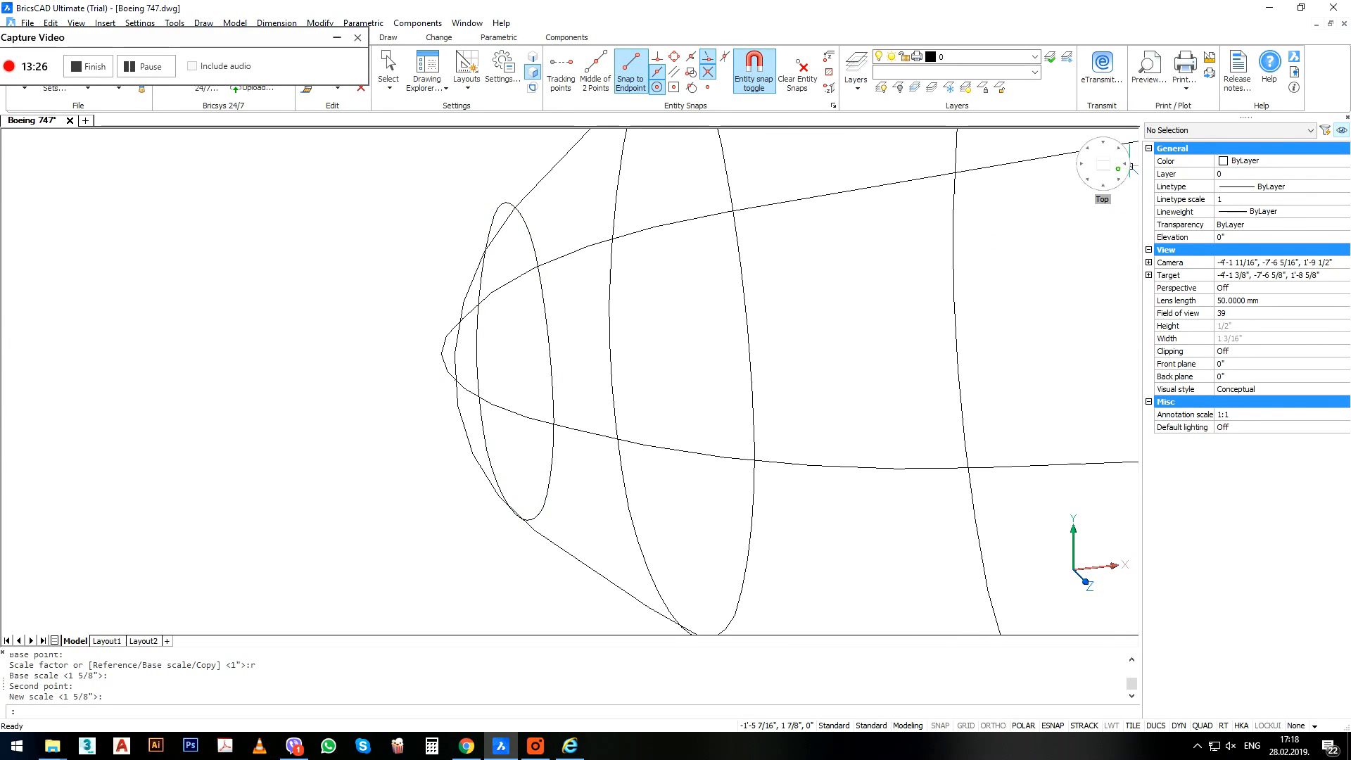
In the top view, stretch the upper ends of the close mid-fuselage pair of sections, snapping the forward one to the upper plan outline.
left_click(1104, 164)
scroll(491, 176, "up", 3)
scroll(567, 422, "down", 3)
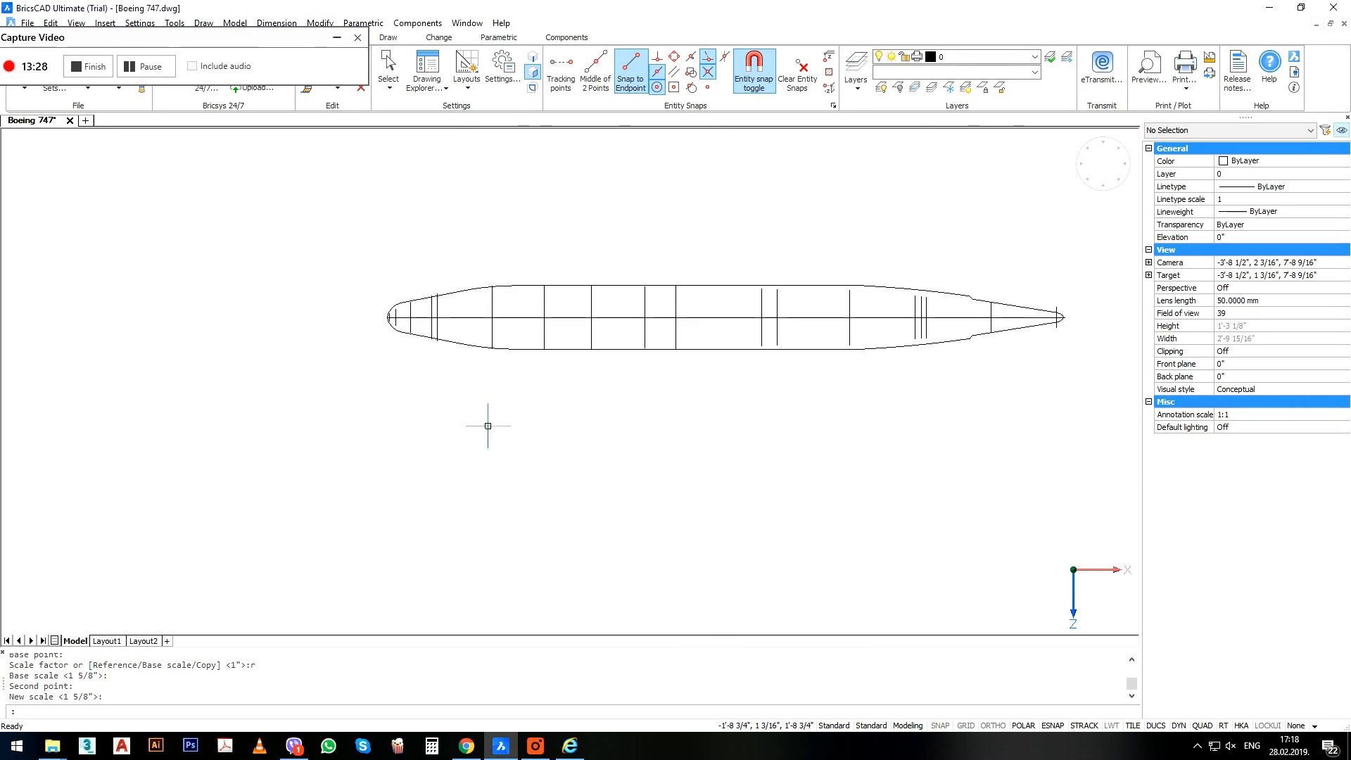
scroll(786, 297, "up", 2)
scroll(733, 301, "up", 2)
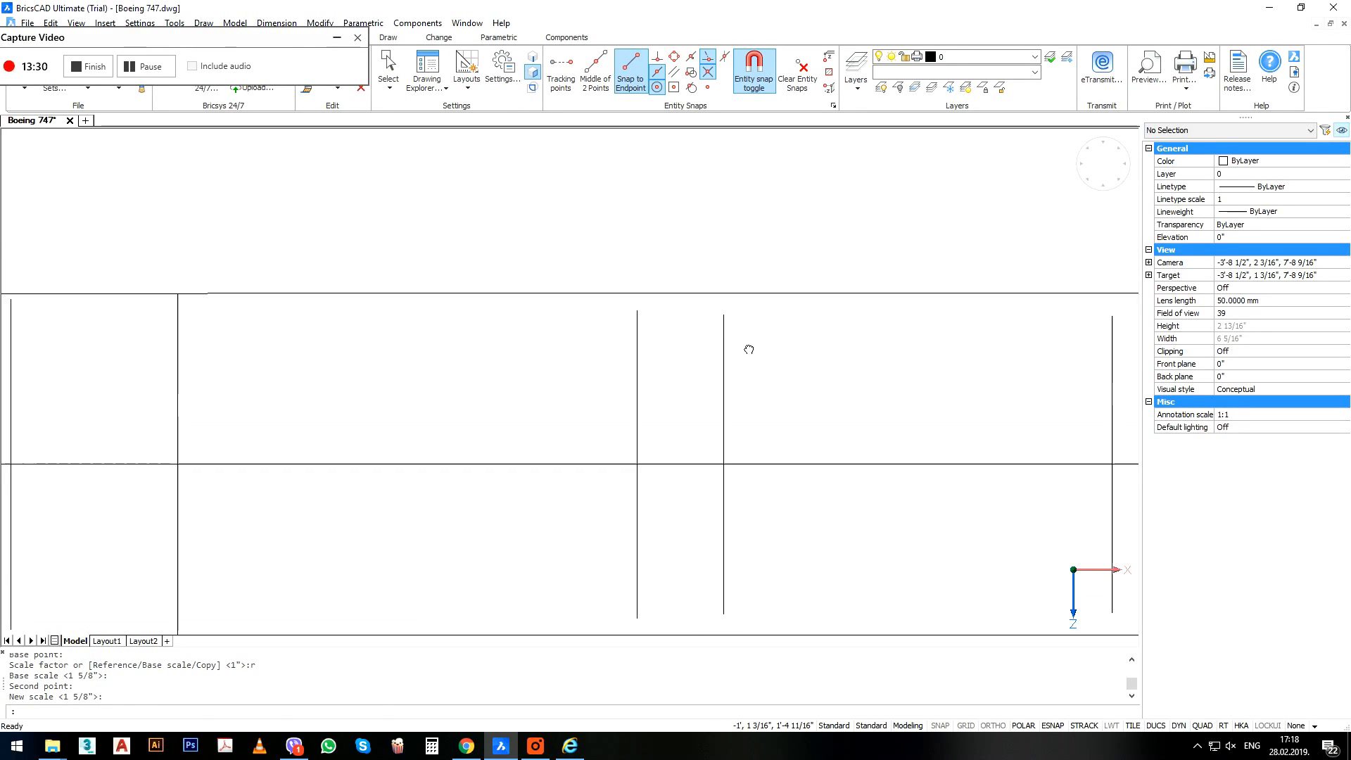
type("s")
key("Return")
left_click(760, 303)
left_click(610, 363)
key("Return")
left_click(637, 311)
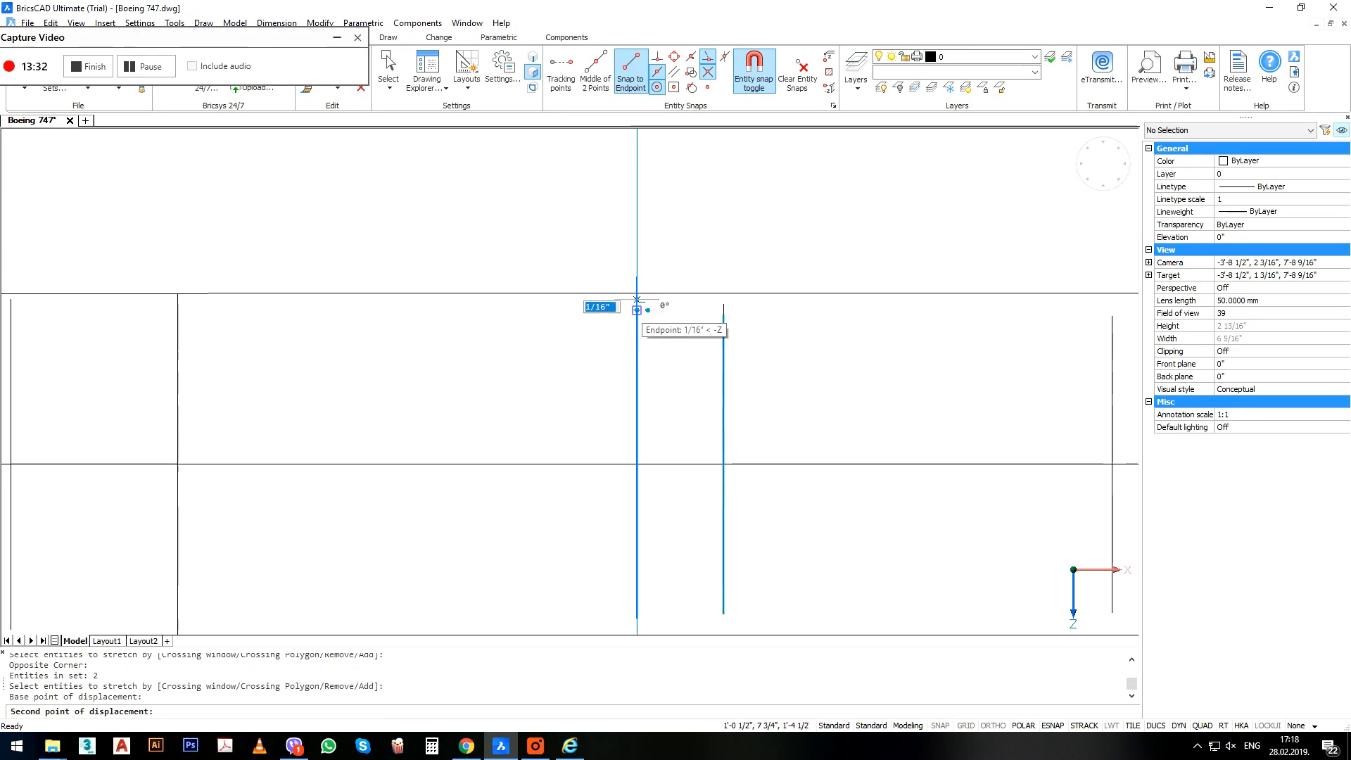
left_click(637, 293)
Stretch the upper end of the aft section of the mid-fuselage pair onto the upper plan outline.
left_click(696, 305)
left_click(805, 323)
key("Return")
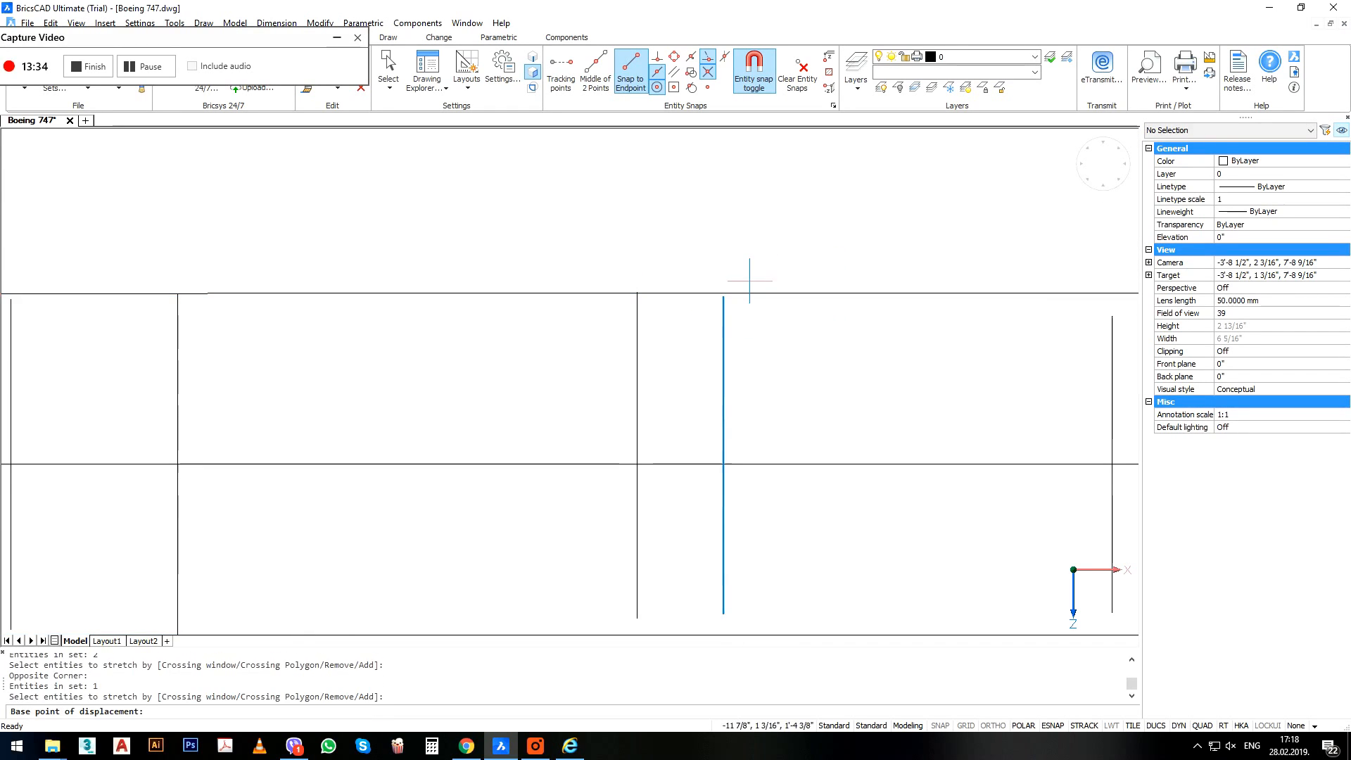
scroll(737, 288, "up", 2)
left_click(710, 305)
left_click(710, 299)
scroll(694, 271, "down", 2)
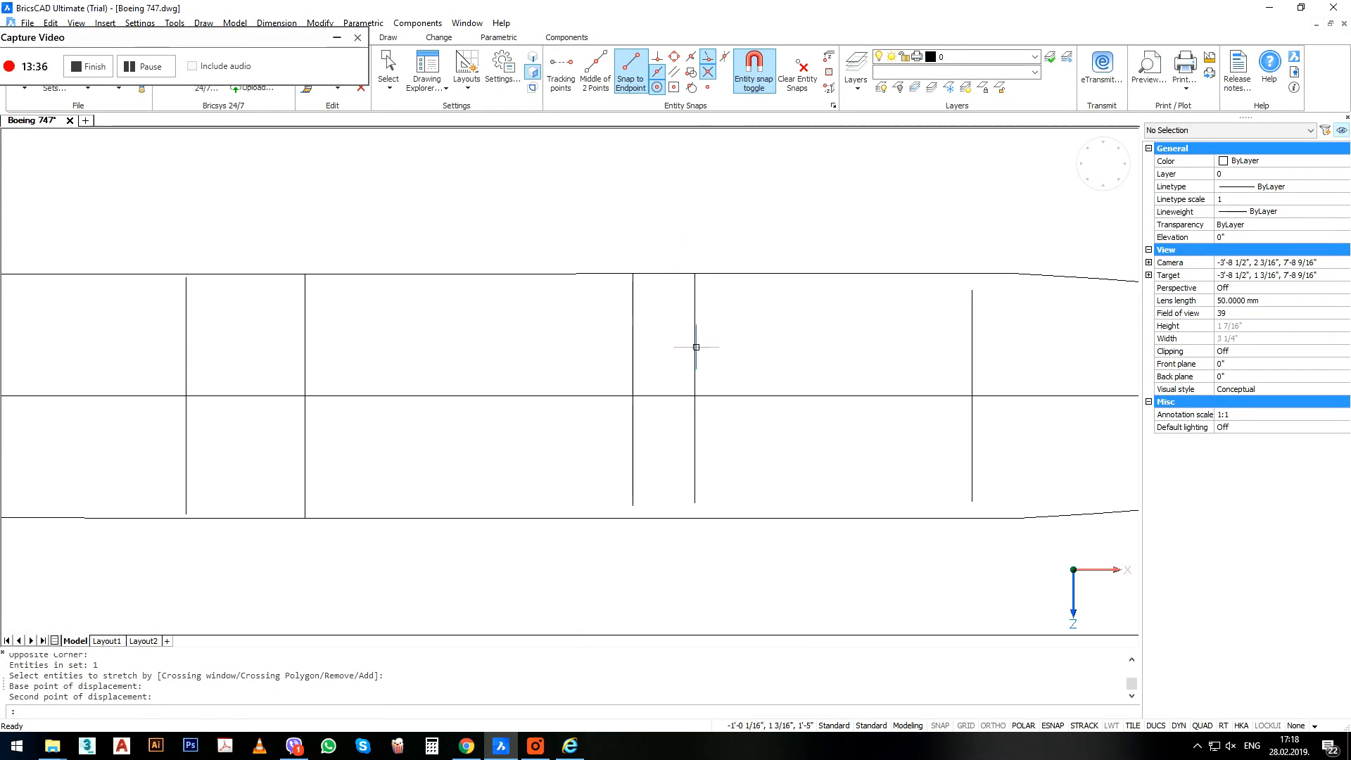
Stretch the lower ends of the mid-fuselage pair together, snapping the forward section's endpoint to the lower plan outline.
key("Return")
left_click(728, 471)
left_click(493, 591)
left_click(645, 568)
left_click(642, 512)
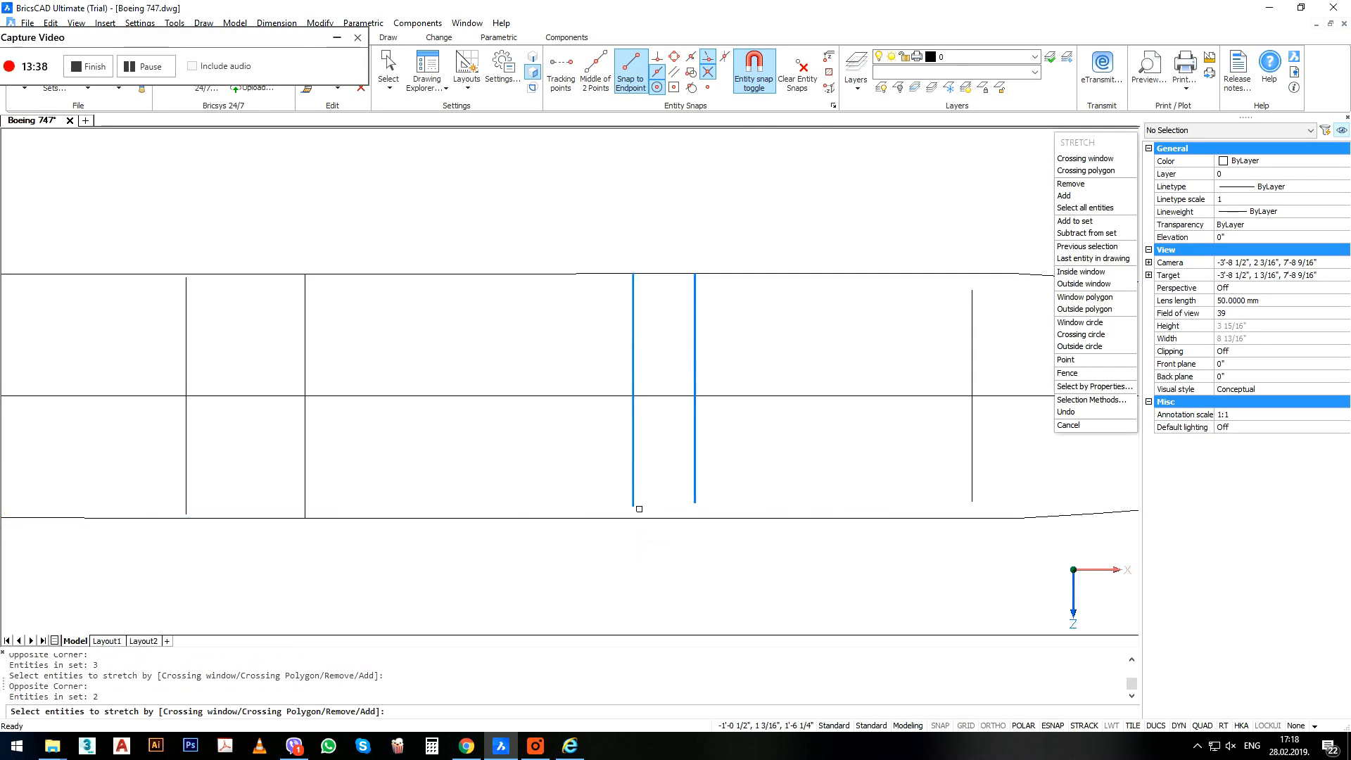
key("Return")
scroll(639, 509, "up", 2)
left_click(634, 511)
left_click(628, 527)
Stretch only the aft section of the mid-fuselage pair at its lower end onto the lower plan outline.
key("Return")
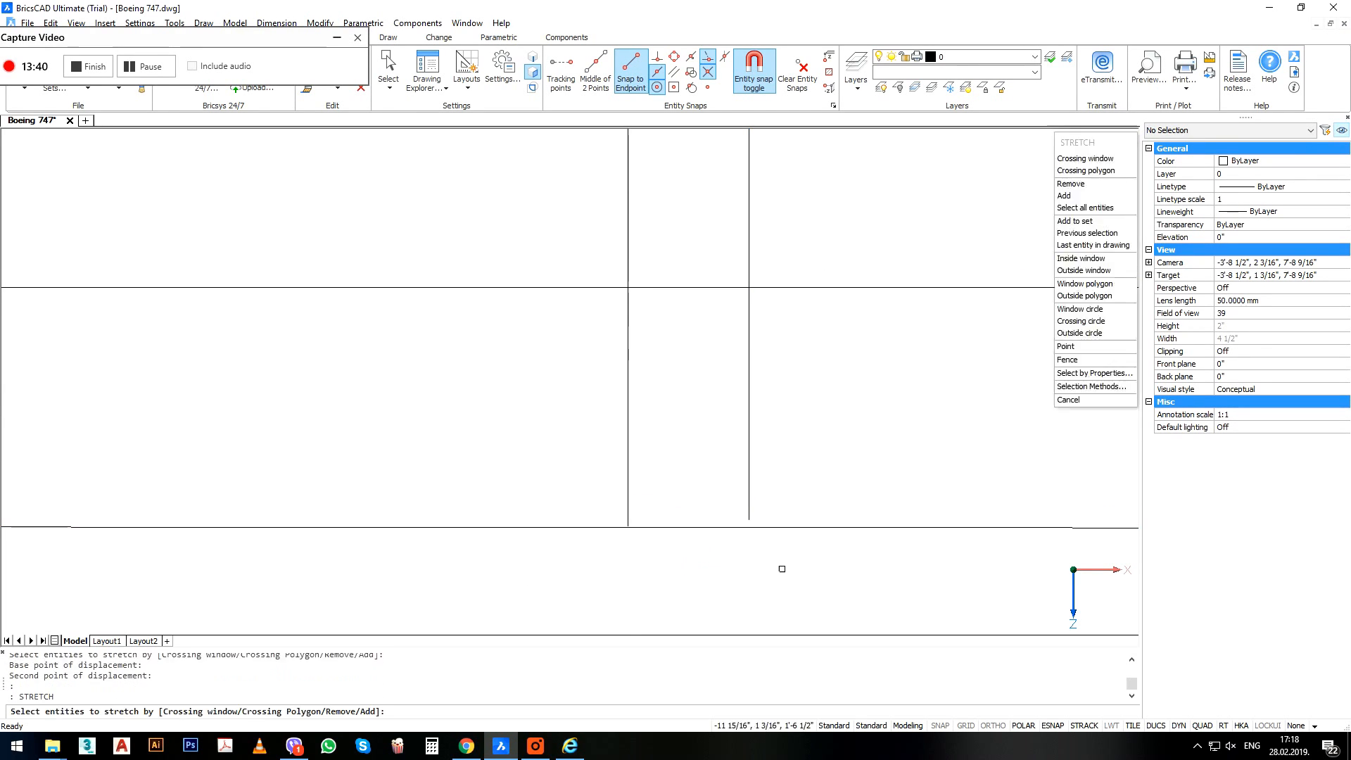
left_click(781, 567)
left_click(724, 474)
left_click(723, 478, "shift")
left_click(700, 579, "shift")
key("Return")
scroll(729, 531, "up", 2)
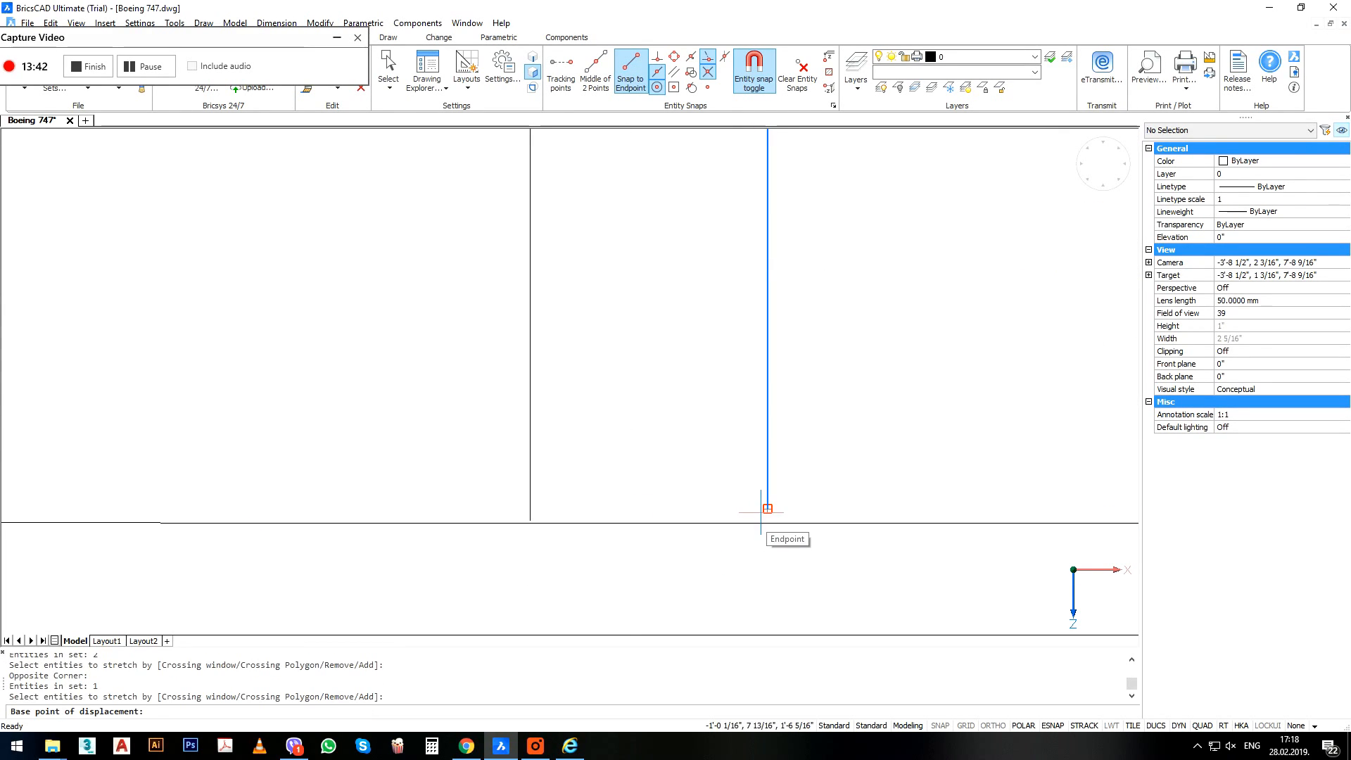
left_click(768, 508)
left_click(762, 523)
scroll(404, 472, "down", 5)
Stretch the lower end of the next section aft, just ahead of the tail taper, to the lower plan outline.
scroll(691, 452, "up", 3)
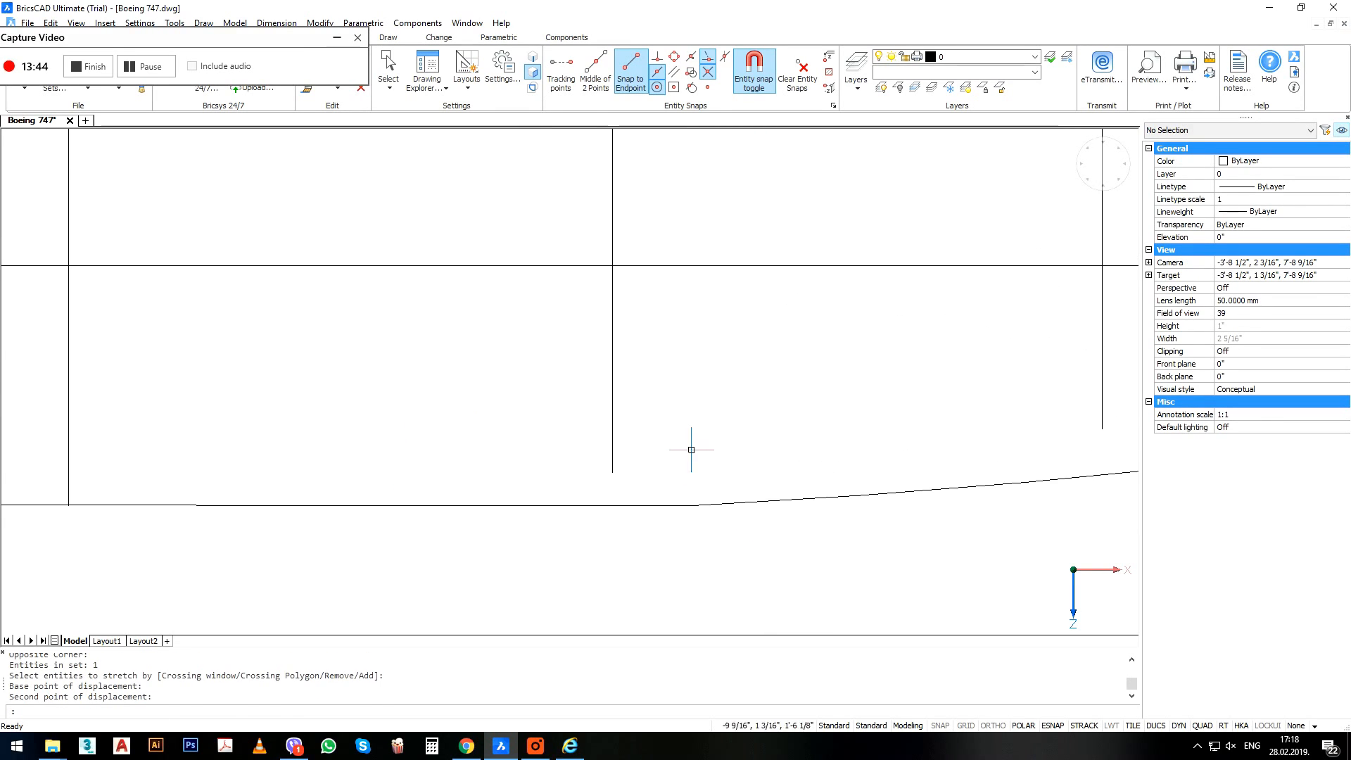
key("Return")
left_click(653, 429)
left_click(547, 487)
key("Return")
left_click(612, 472)
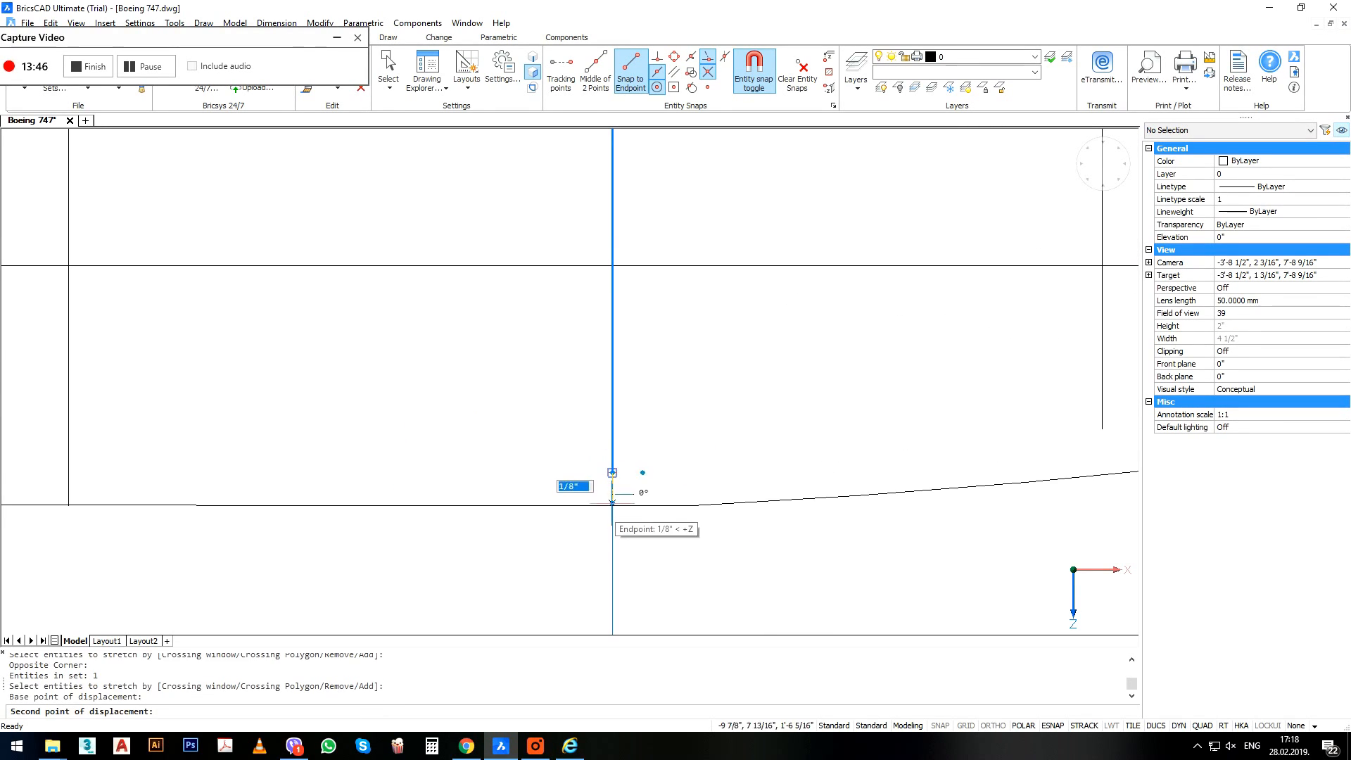
left_click(613, 502)
scroll(640, 331, "down", 5)
Stretch the upper end of the section just ahead of the tail taper to the upper plan outline.
key("Return")
left_click(639, 332)
left_click(606, 377)
key("Return")
scroll(645, 341, "up", 3)
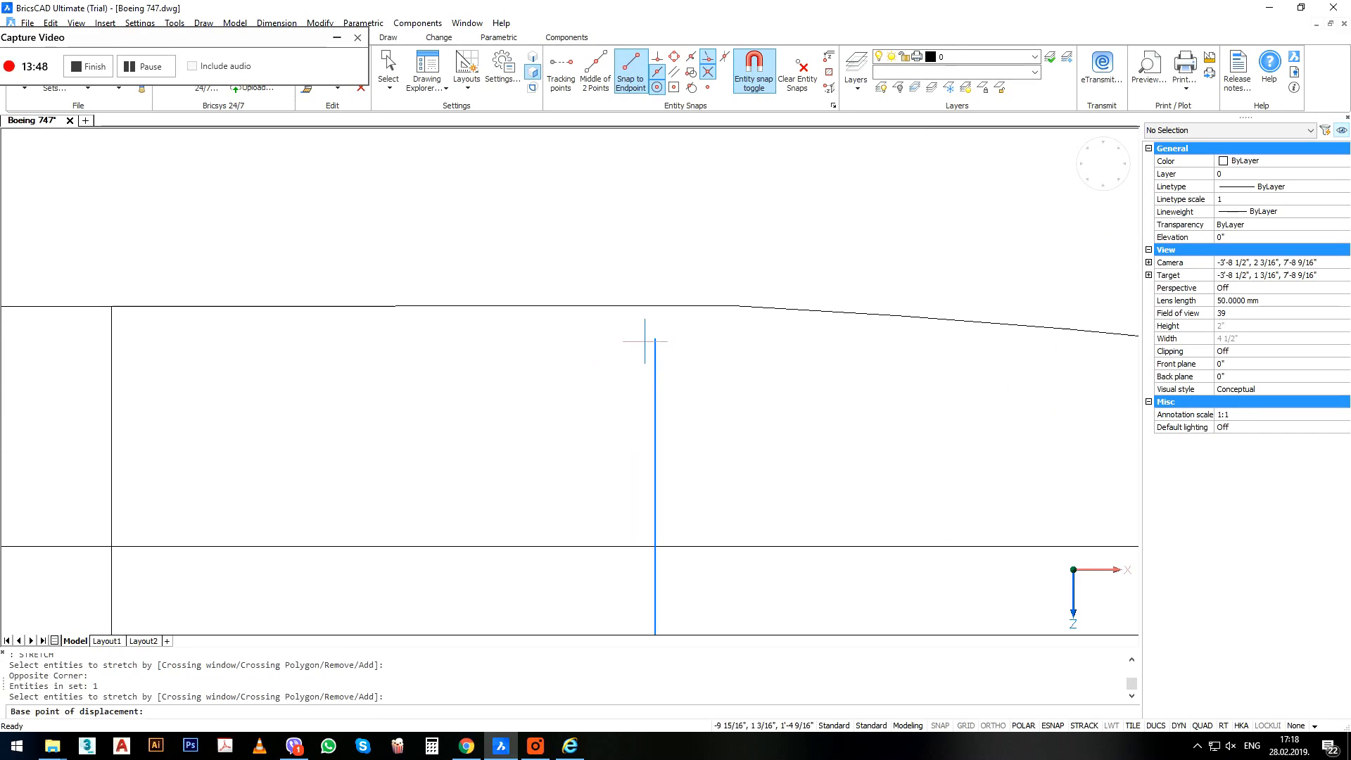
left_click(655, 339)
left_click(655, 306)
scroll(585, 362, "down", 6)
Examine the section ahead of the tail taper and the close trio in 3D, highlighting them by selection.
left_click(621, 381)
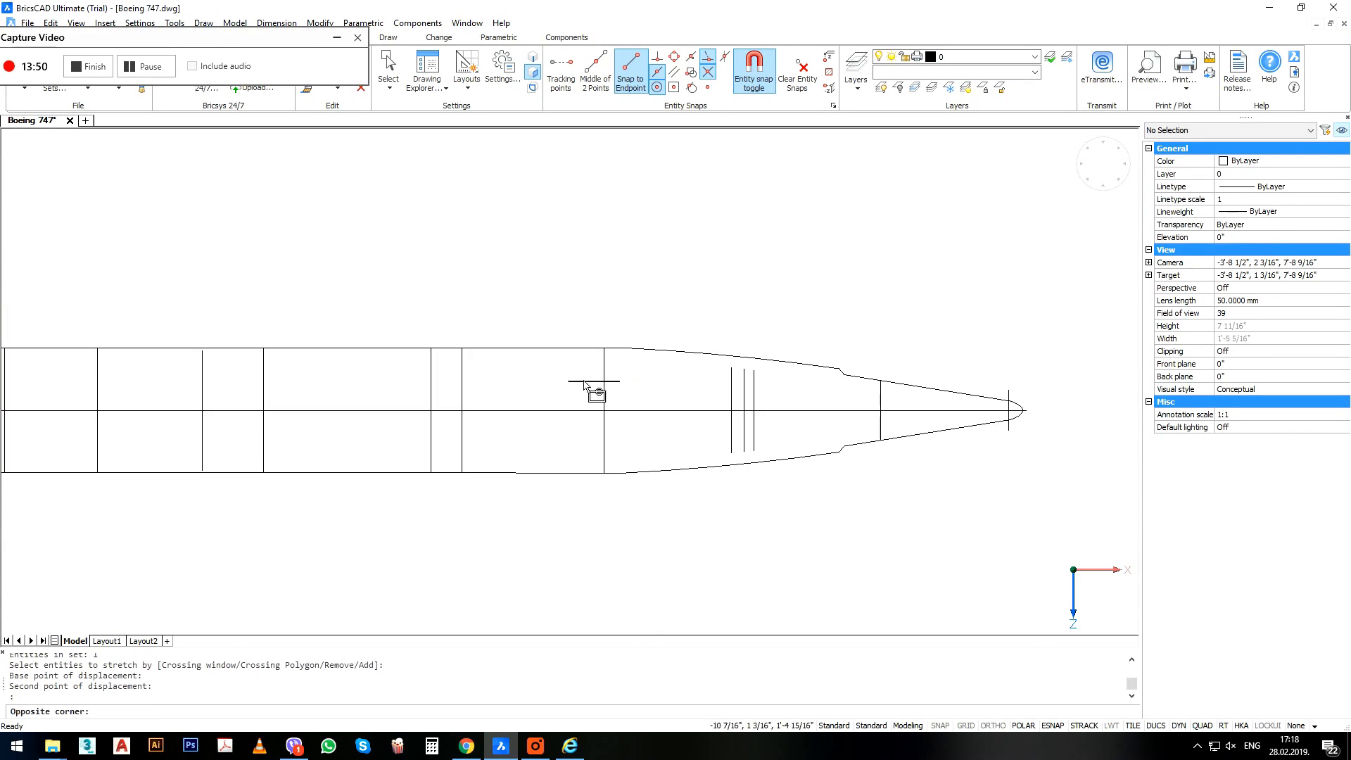
left_click(583, 385)
middle_click_drag(603, 467, 643, 362, "shift")
scroll(643, 361, "down", 5)
scroll(637, 580, "up", 6)
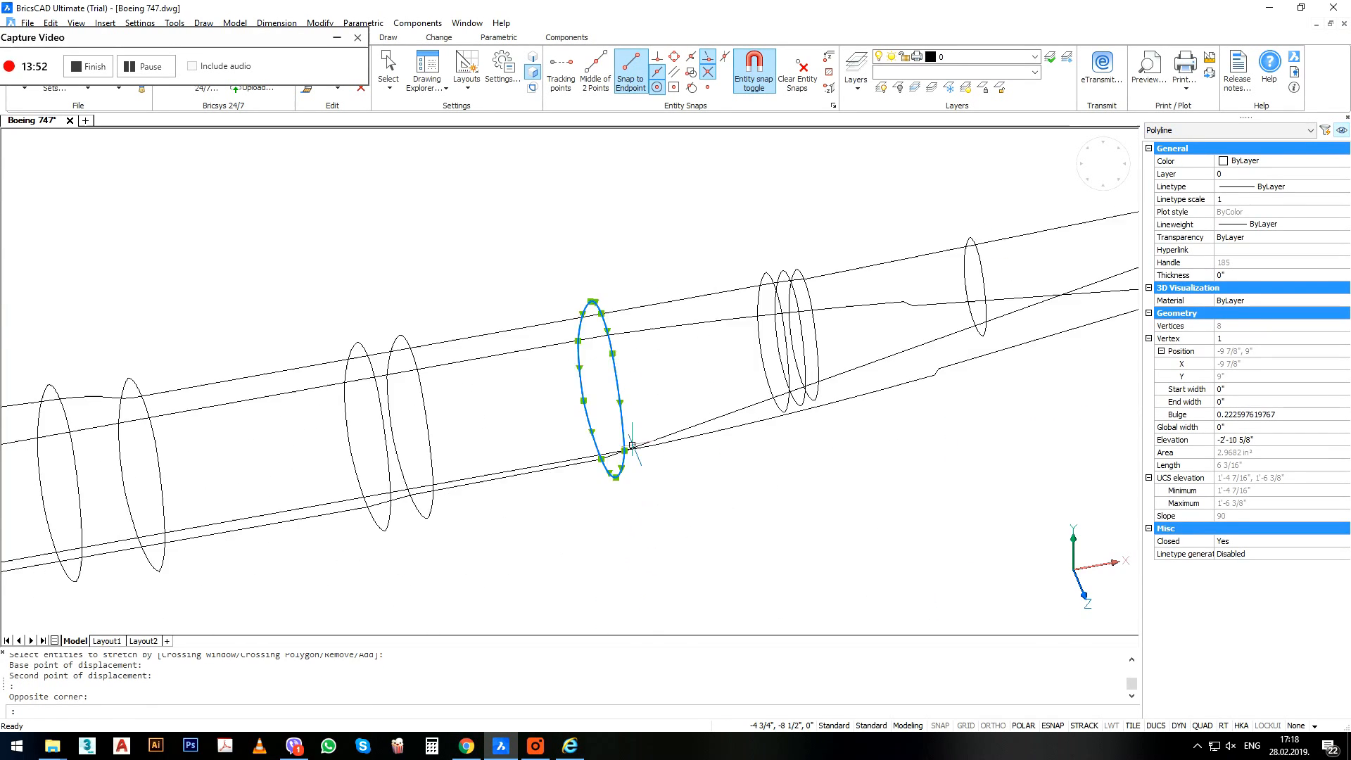
scroll(632, 446, "down", 2)
middle_click_drag(790, 396, 763, 436)
scroll(727, 421, "up", 6)
left_click(759, 386)
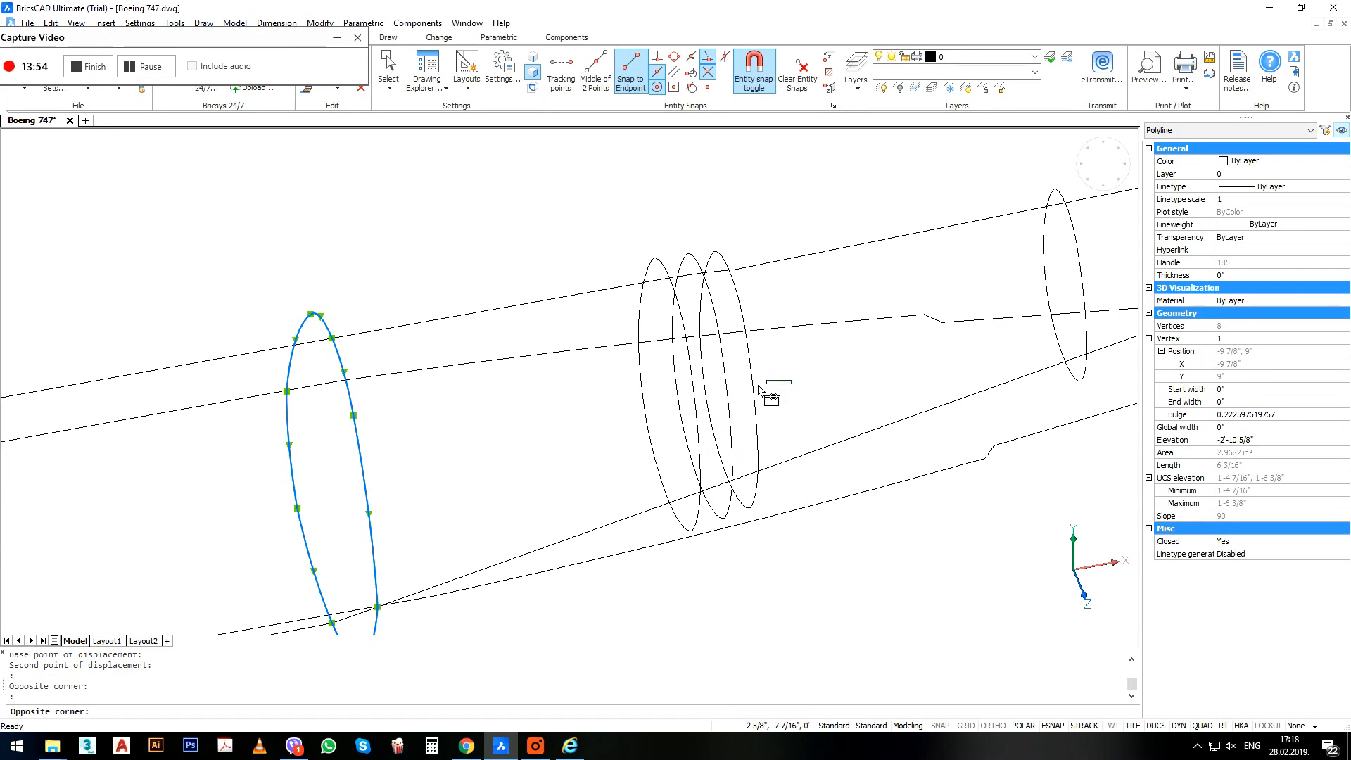
left_click(687, 390)
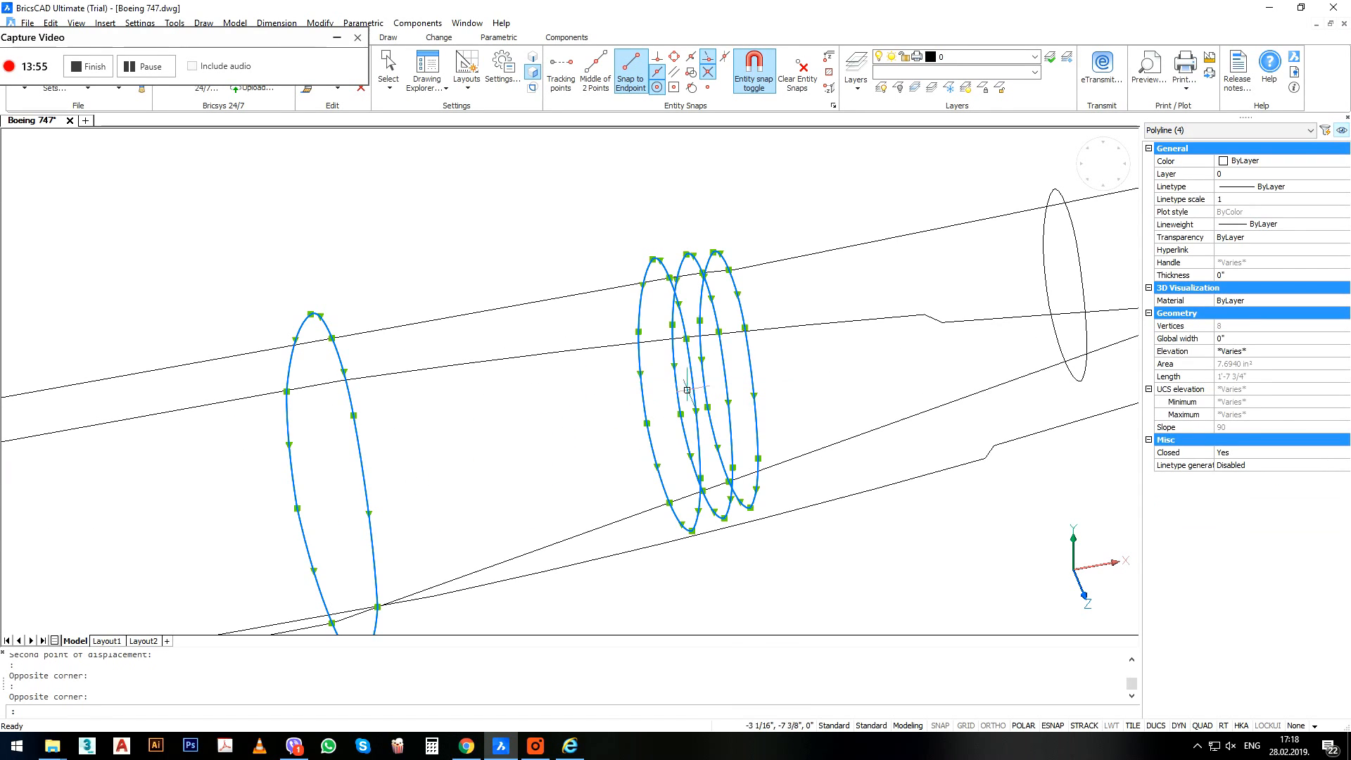
Clear the selection and, in the top view, stretch the trio's upper ends together, snapping the forward section to the upper plan outline.
left_click(1074, 160)
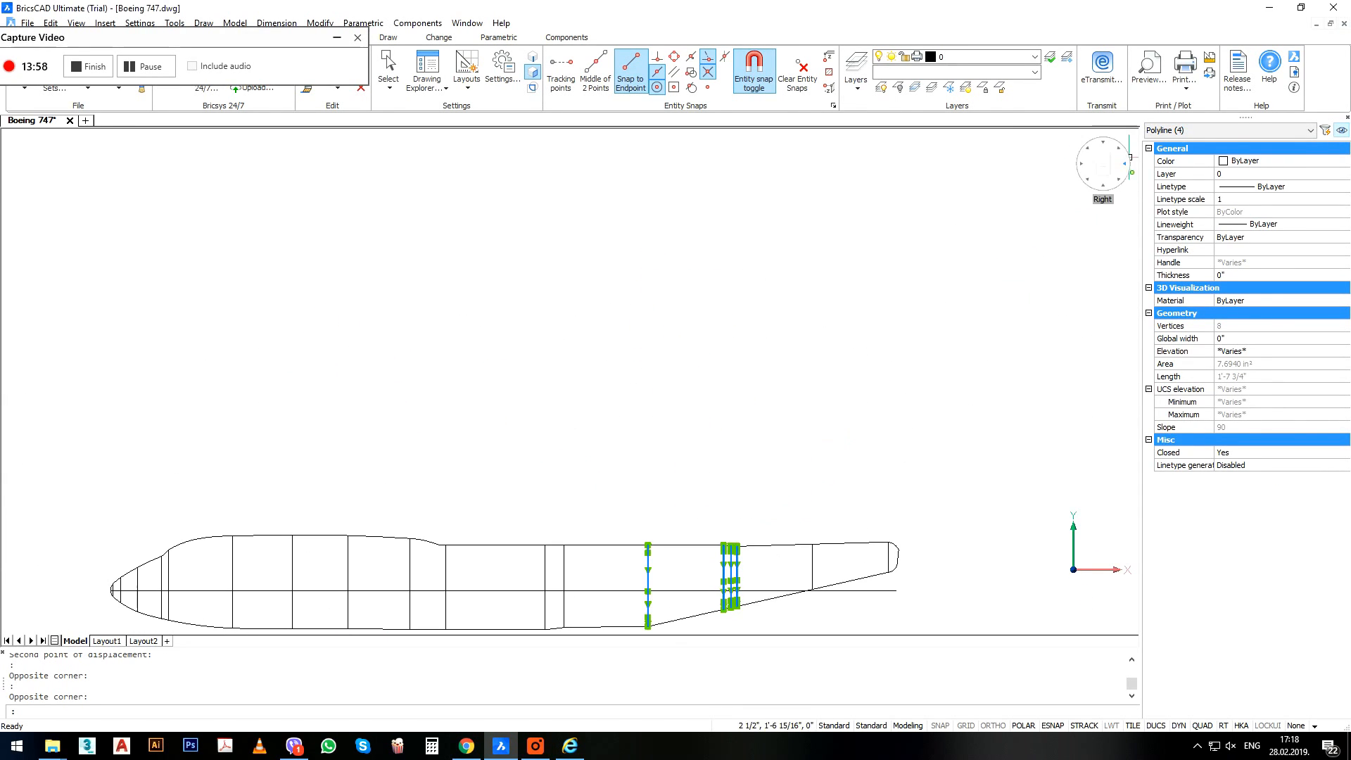
left_click(1105, 143)
scroll(654, 134, "up", 4)
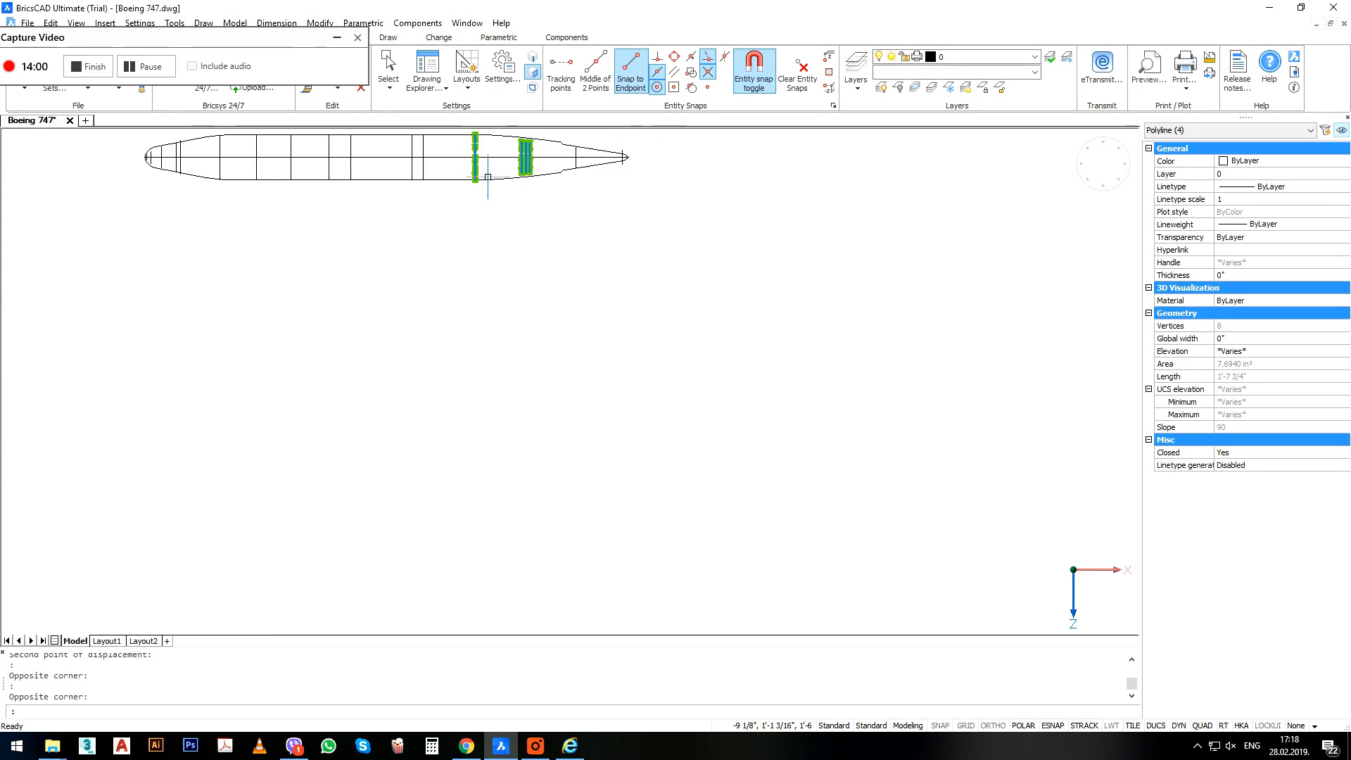
middle_click_drag(465, 177, 542, 363)
scroll(543, 363, "up", 5)
key("Escape")
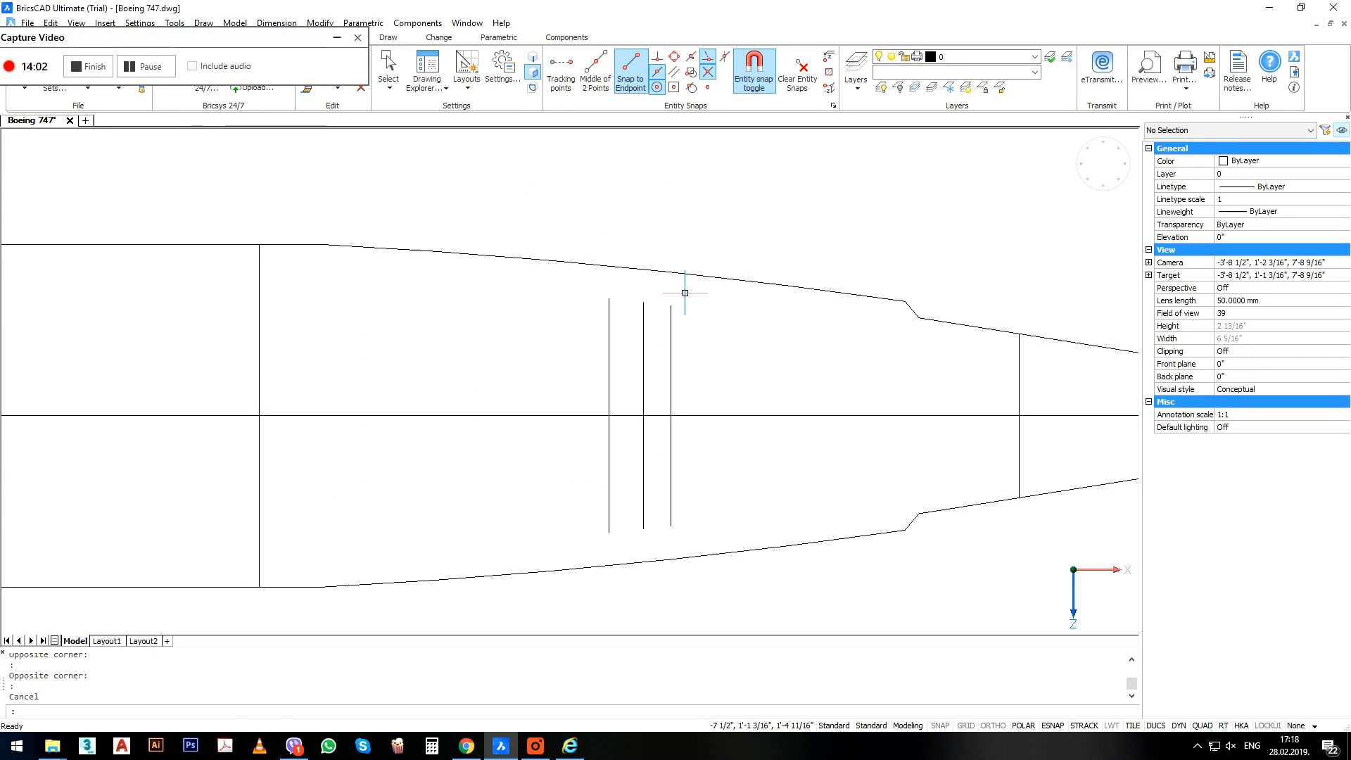
type("s")
key("Return")
left_click(692, 289)
left_click(563, 383)
key("Return")
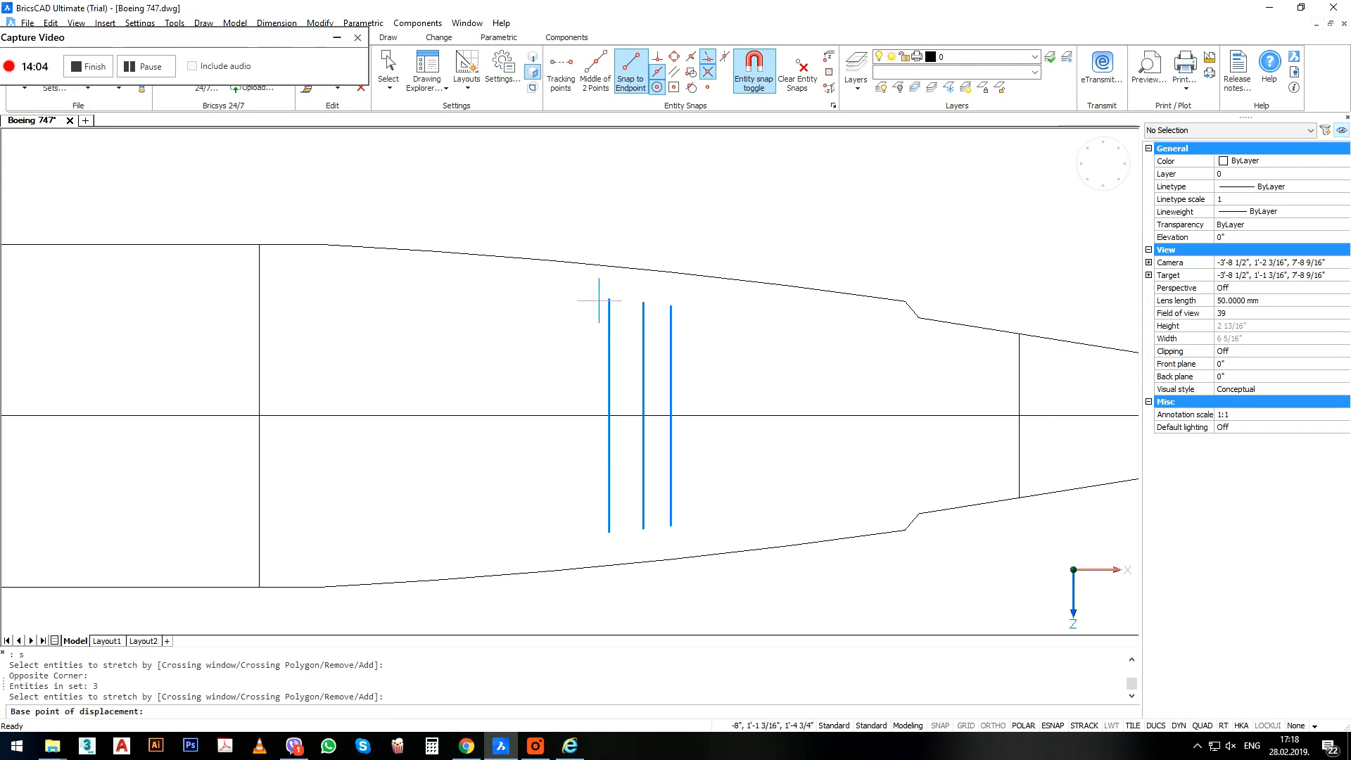
left_click(609, 299)
scroll(606, 265, "up", 3)
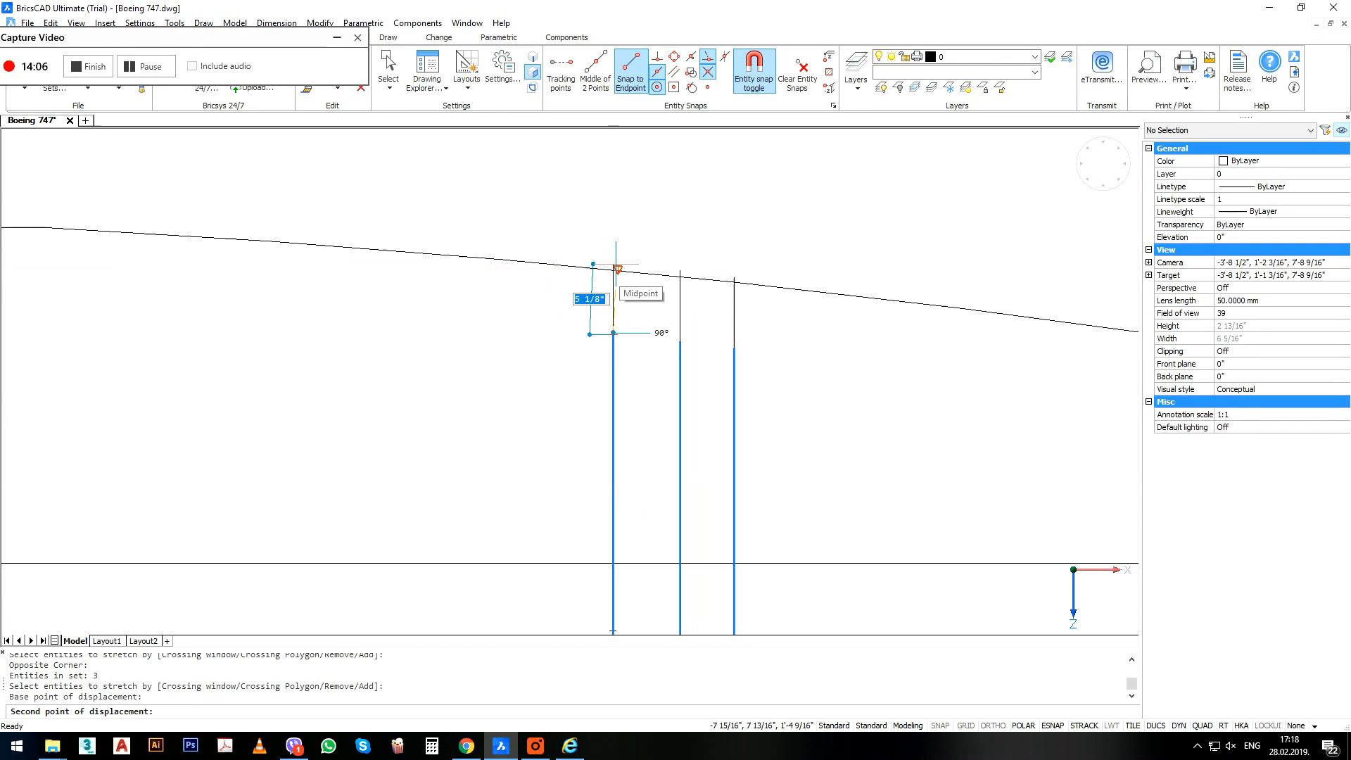
scroll(614, 269, "up", 4)
left_click(611, 268)
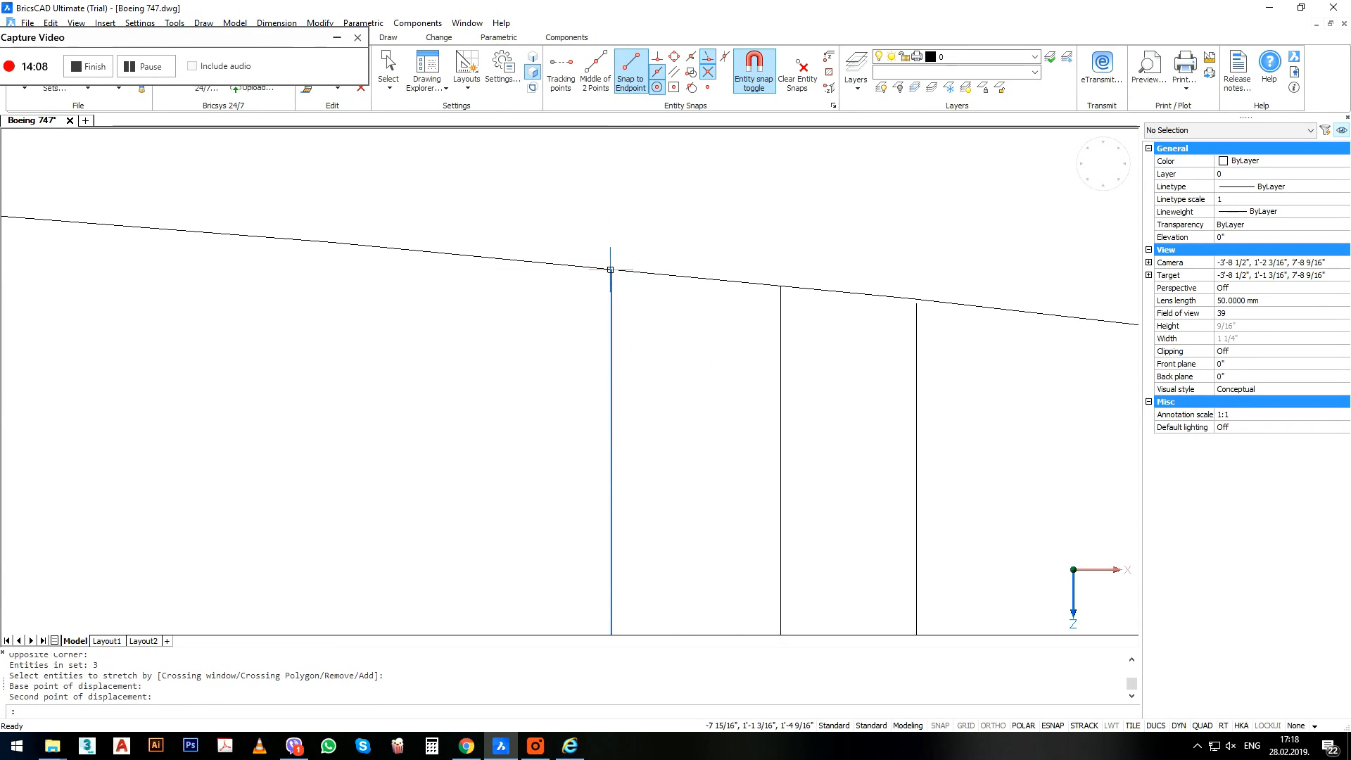
Stretch the trio's lower ends together, snapping the forward section to the lower plan outline.
scroll(611, 269, "down", 7)
key("Return")
left_click(691, 445)
left_click(591, 524)
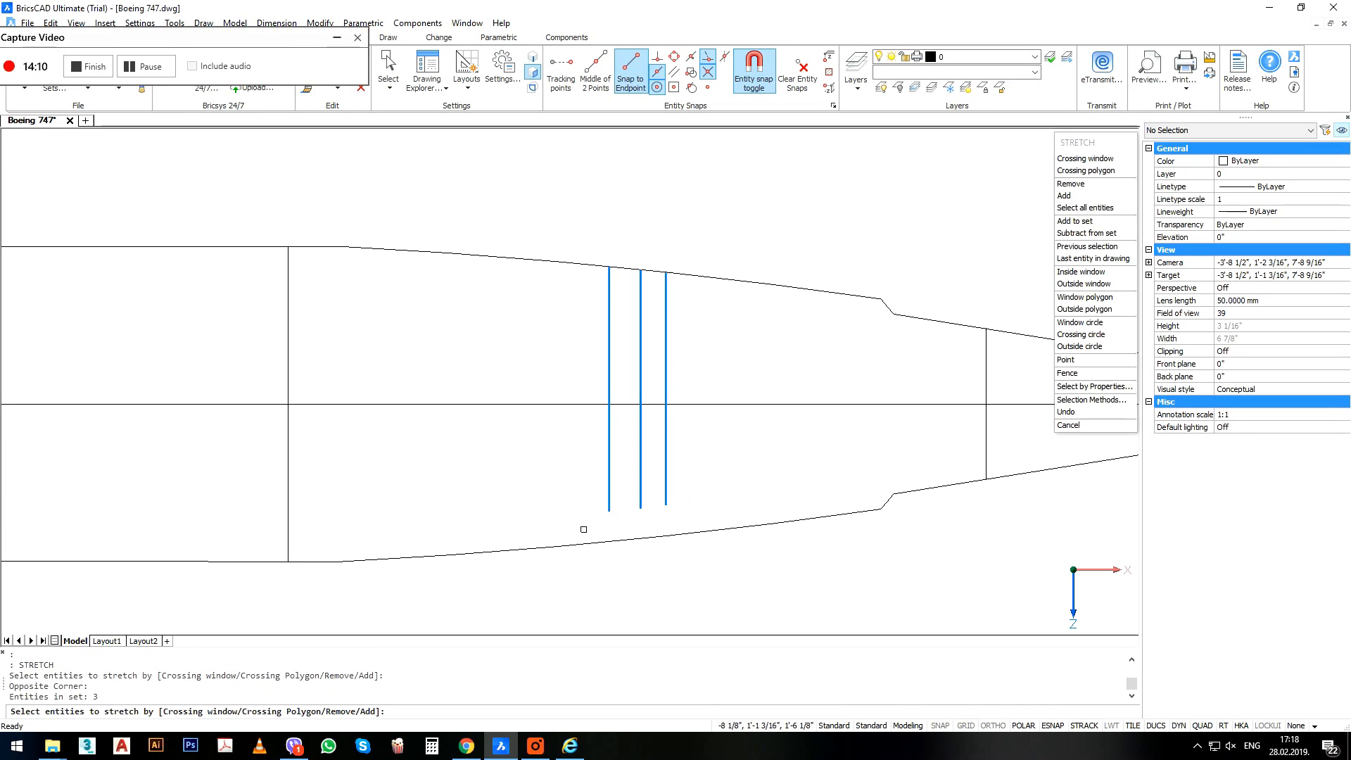
key("Return")
left_click(610, 512)
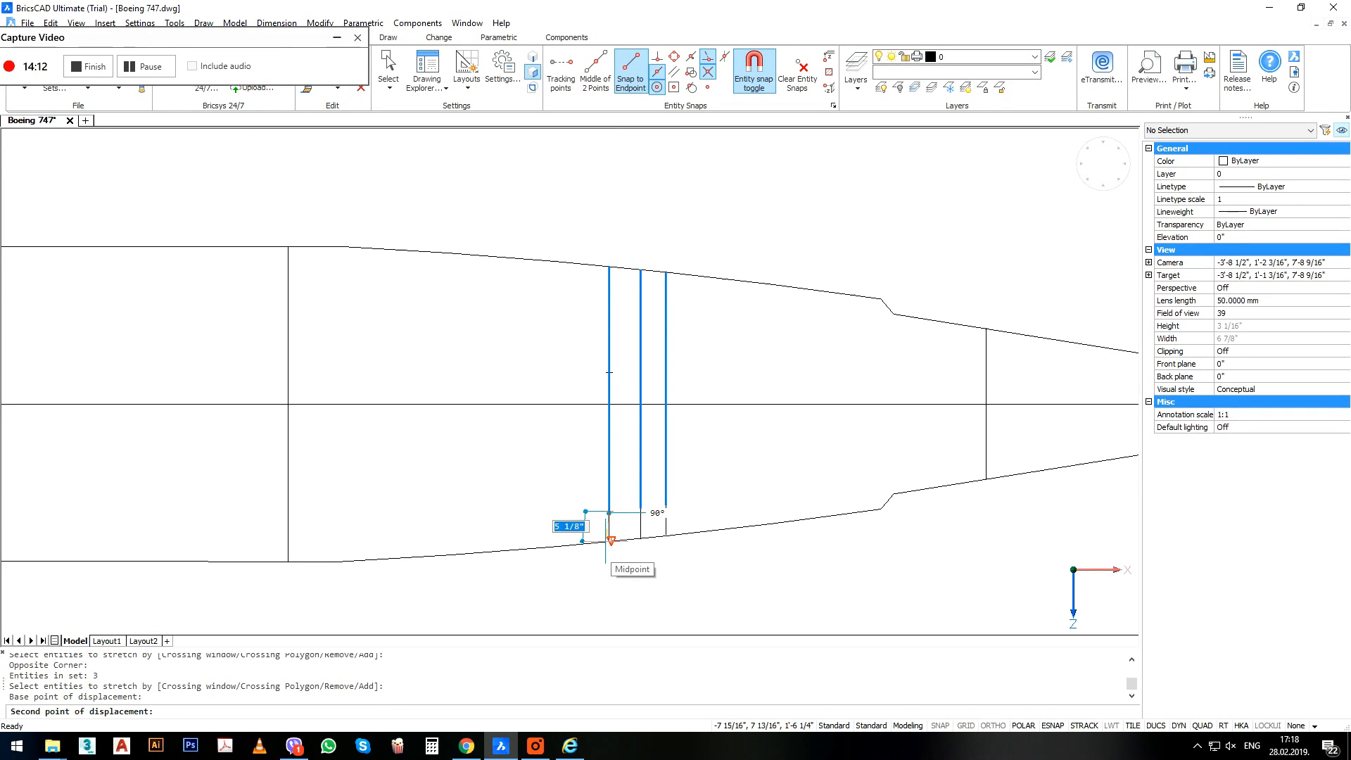
scroll(611, 540, "up", 4)
key("Escape")
Copy the tail-cone section from its center forward along the centerline, aligned with the forward corners of the plan outline's notch.
scroll(556, 486, "down", 5)
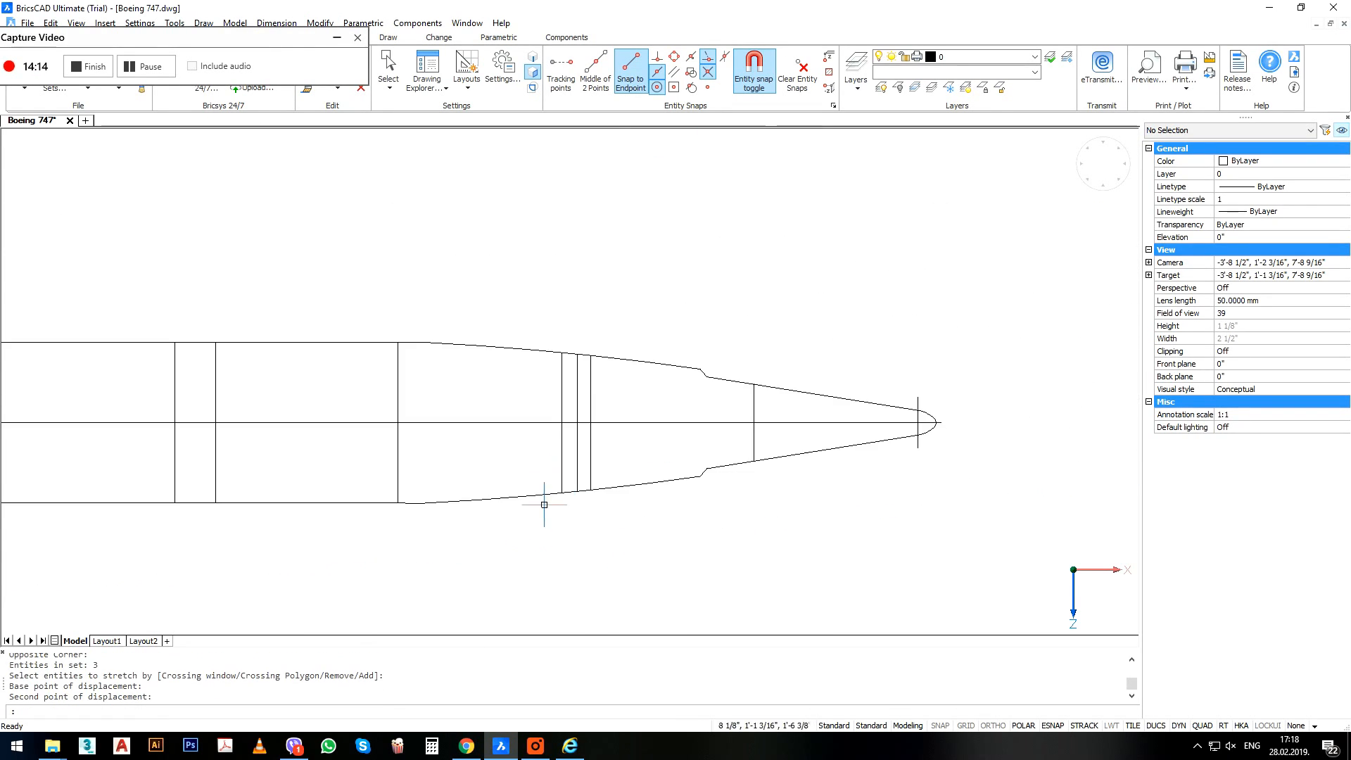
scroll(762, 426, "up", 3)
left_click(748, 395)
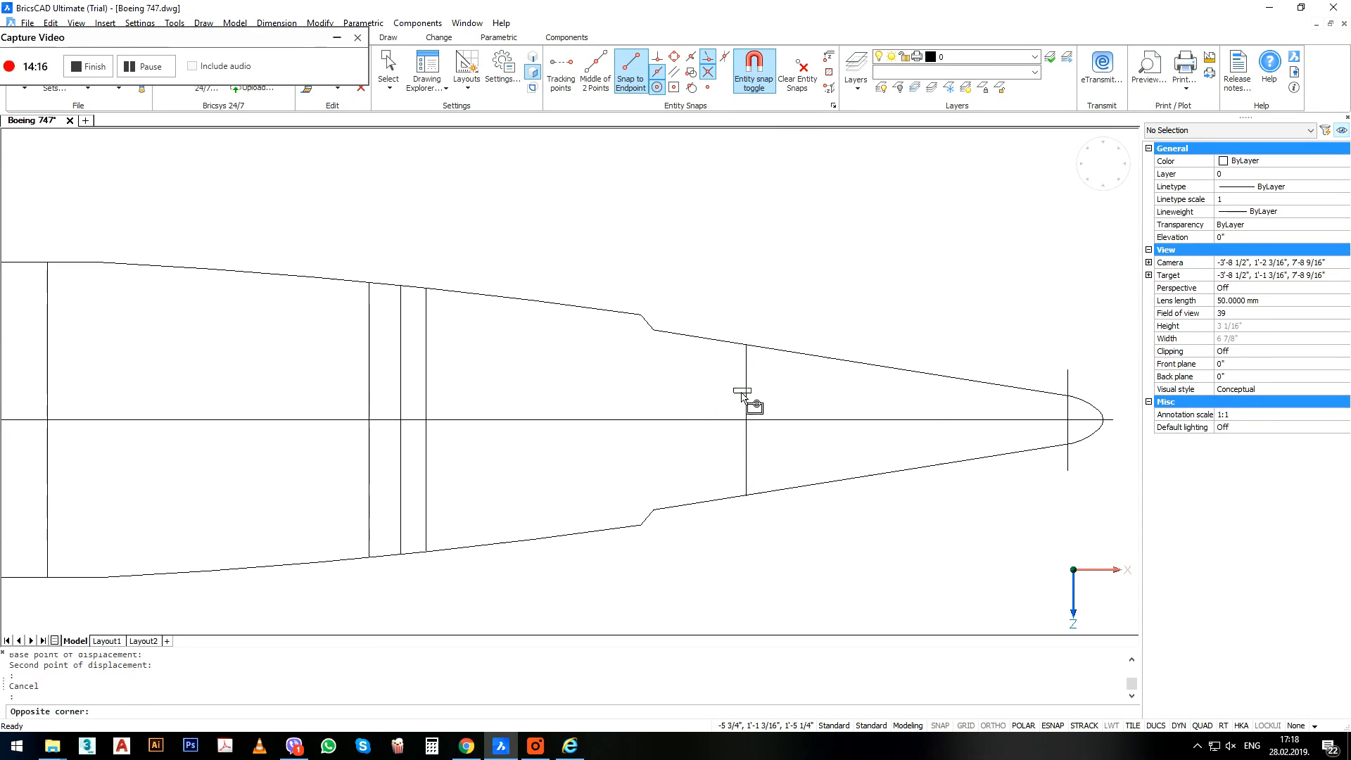
left_click(725, 370)
type("co")
key("Return")
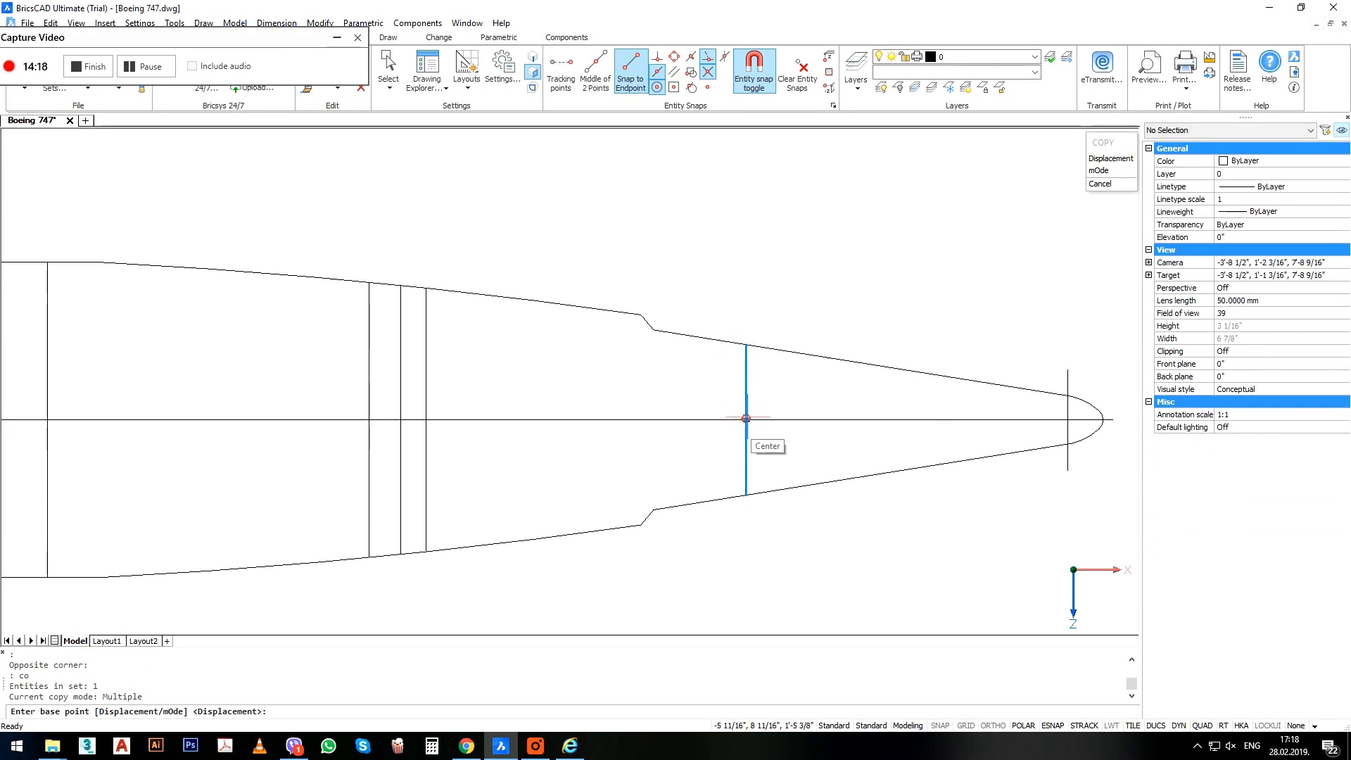
left_click(746, 418)
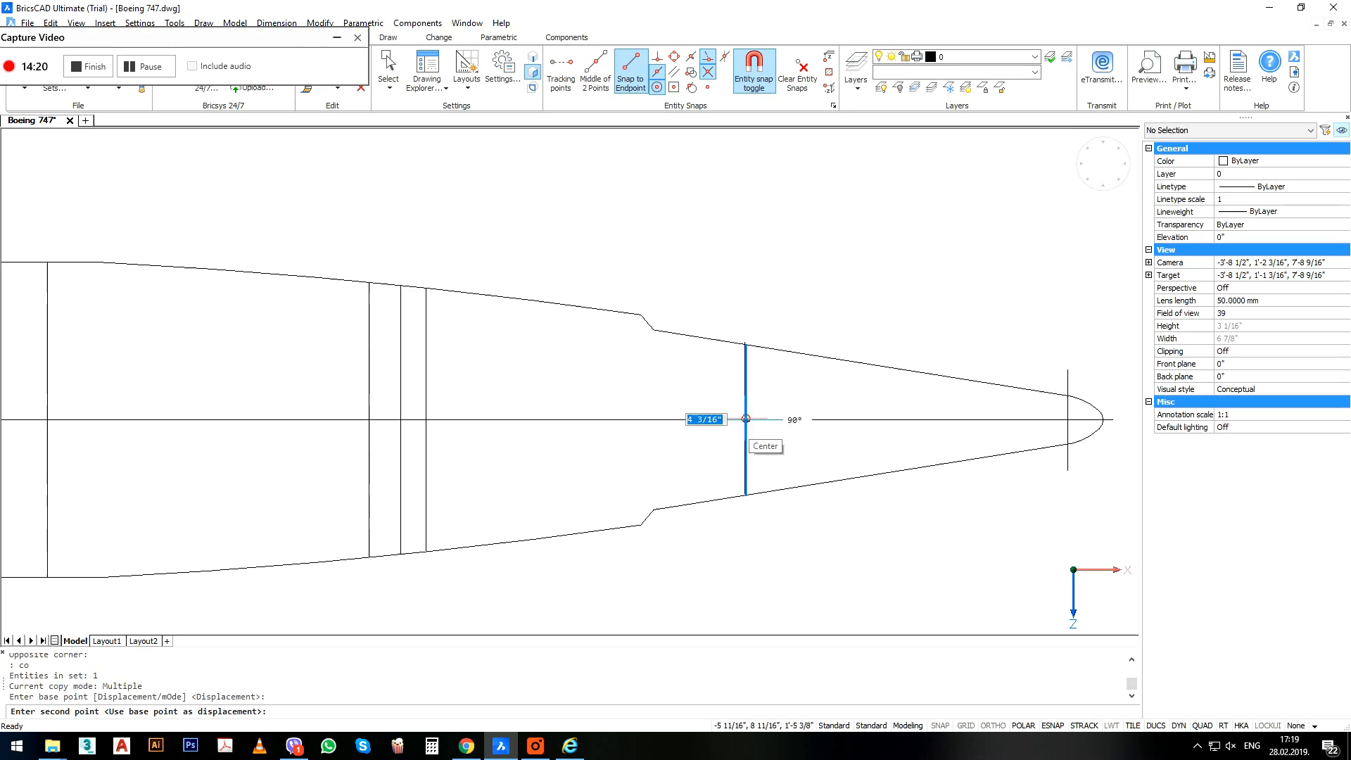
left_click(640, 419)
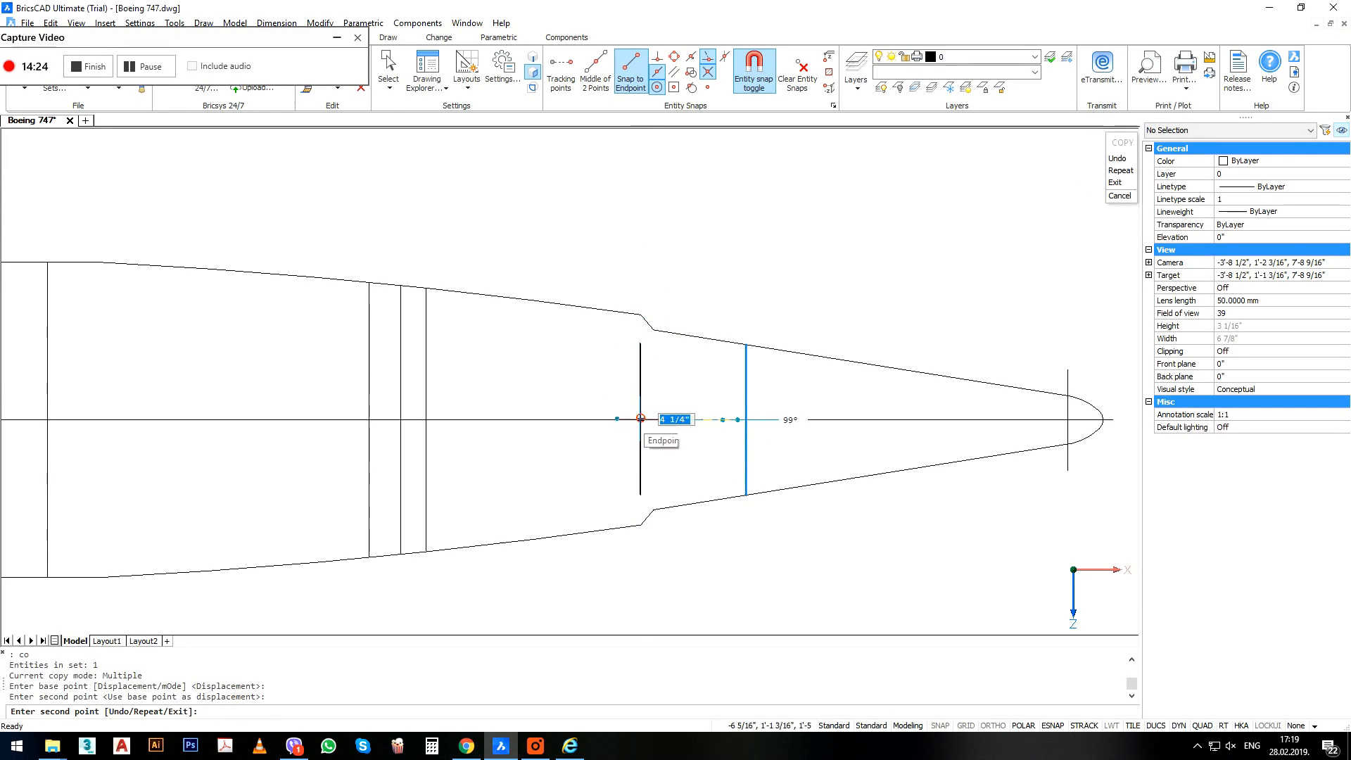
key("Return")
Stretch the new copy's upper end to the forward notch corner on the upper plan outline.
scroll(643, 345, "up", 3)
type("s")
key("Return")
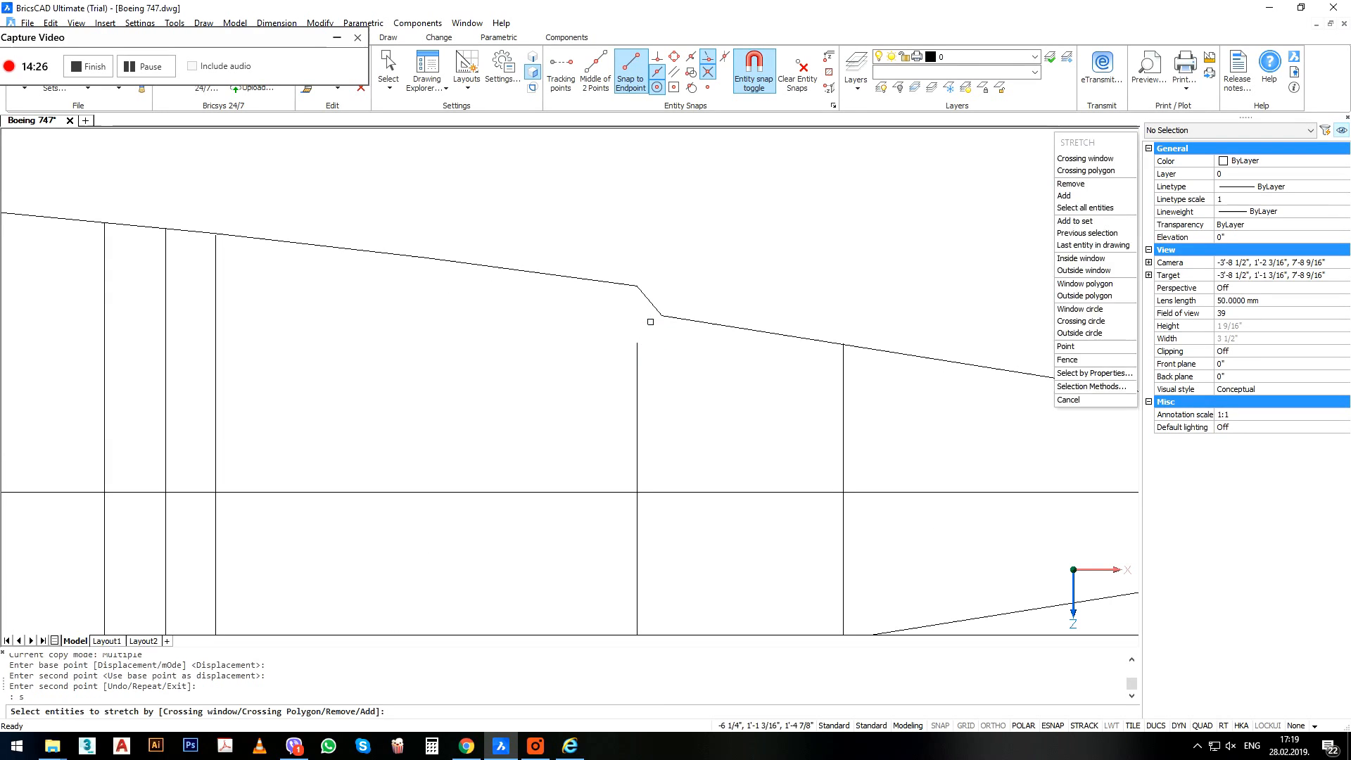
left_click(652, 322)
left_click(609, 412)
key("Return")
left_click(637, 342)
left_click(636, 286)
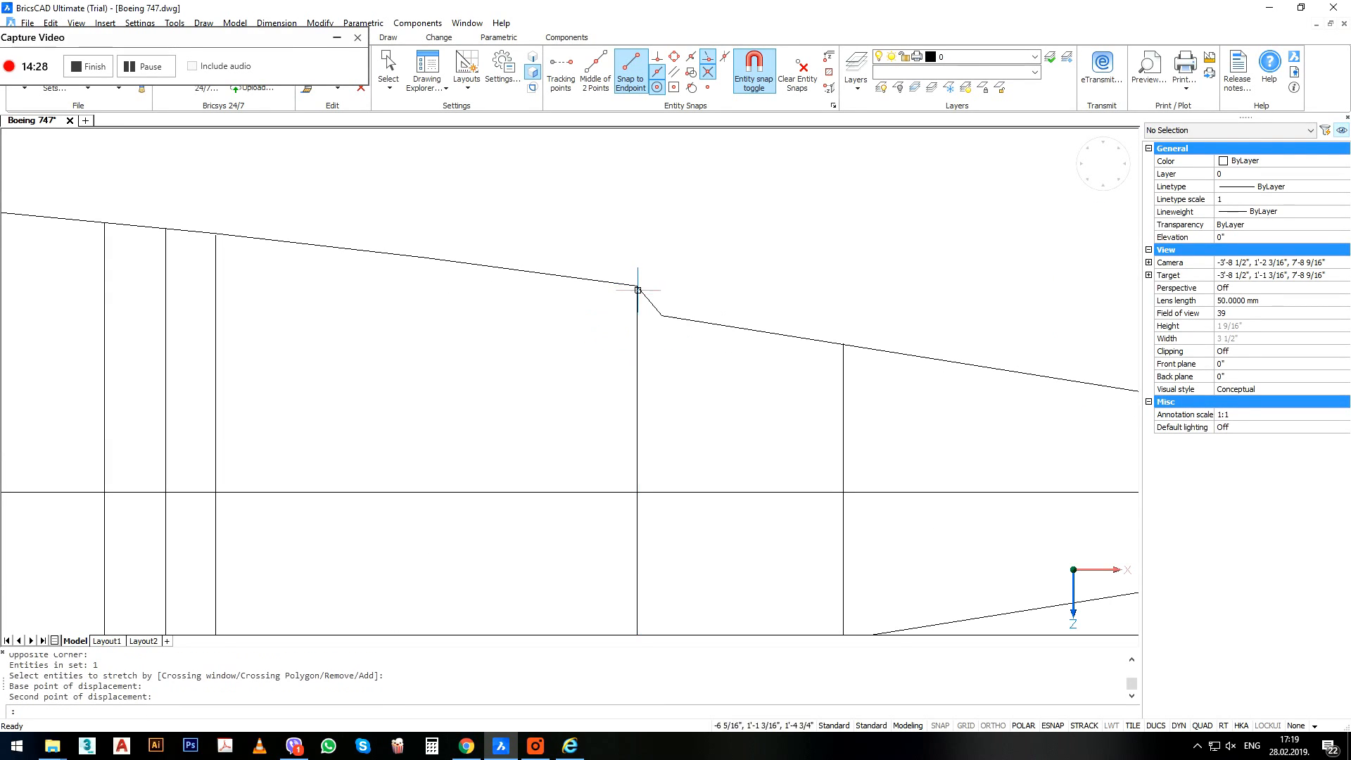
Stretch the new copy's lower end to the forward notch corner on the lower plan outline.
scroll(638, 355, "down", 3)
key("Return")
left_click(649, 454)
left_click(625, 504)
key("Return")
scroll(630, 506, "up", 3)
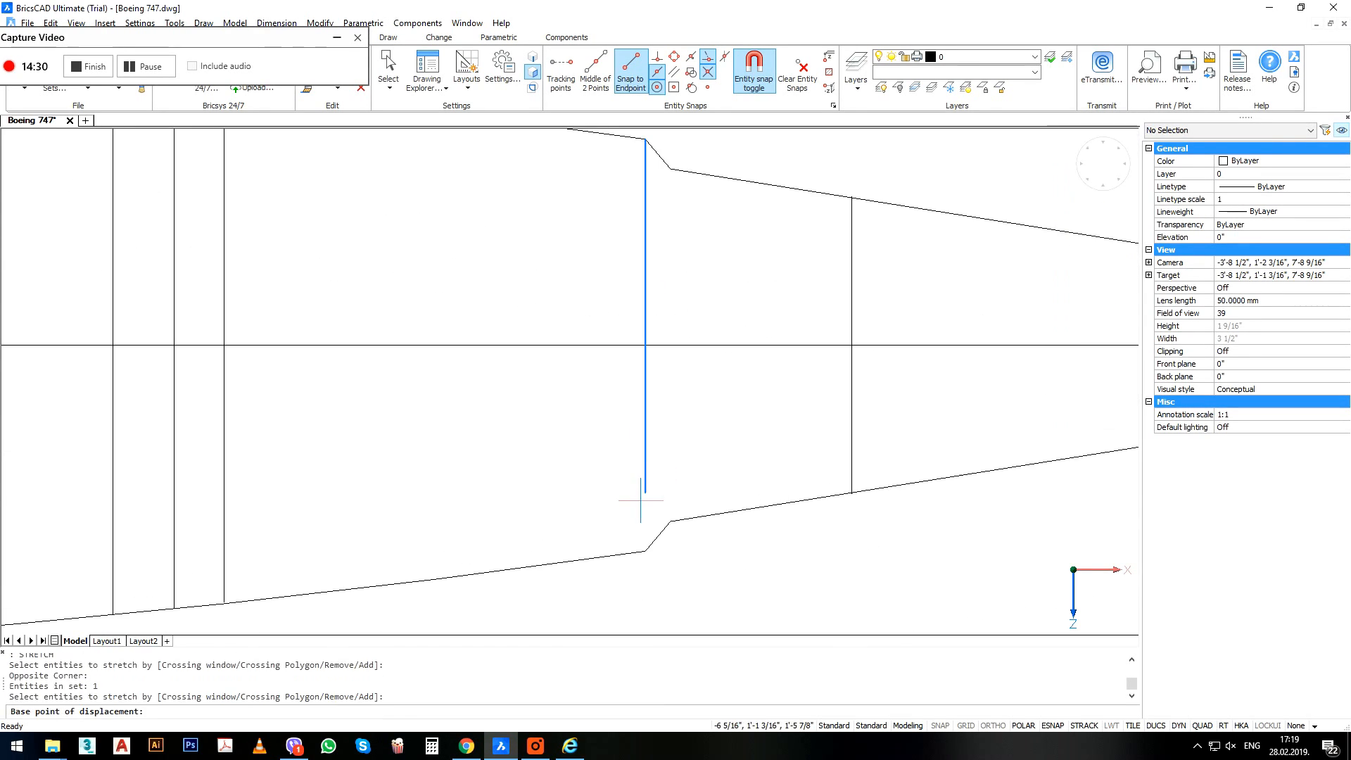
left_click(637, 500)
left_click(646, 551)
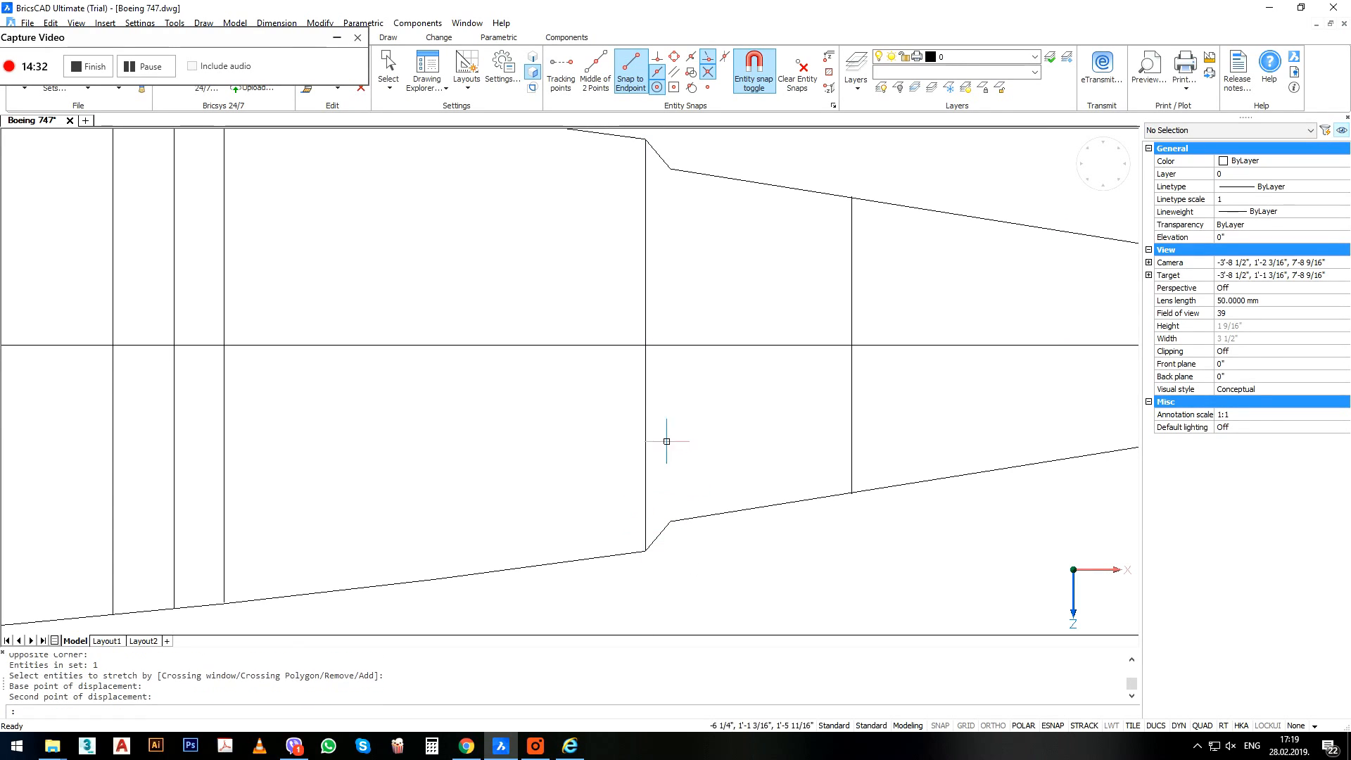
left_click(663, 443)
left_click(600, 482)
type("co")
key("Return")
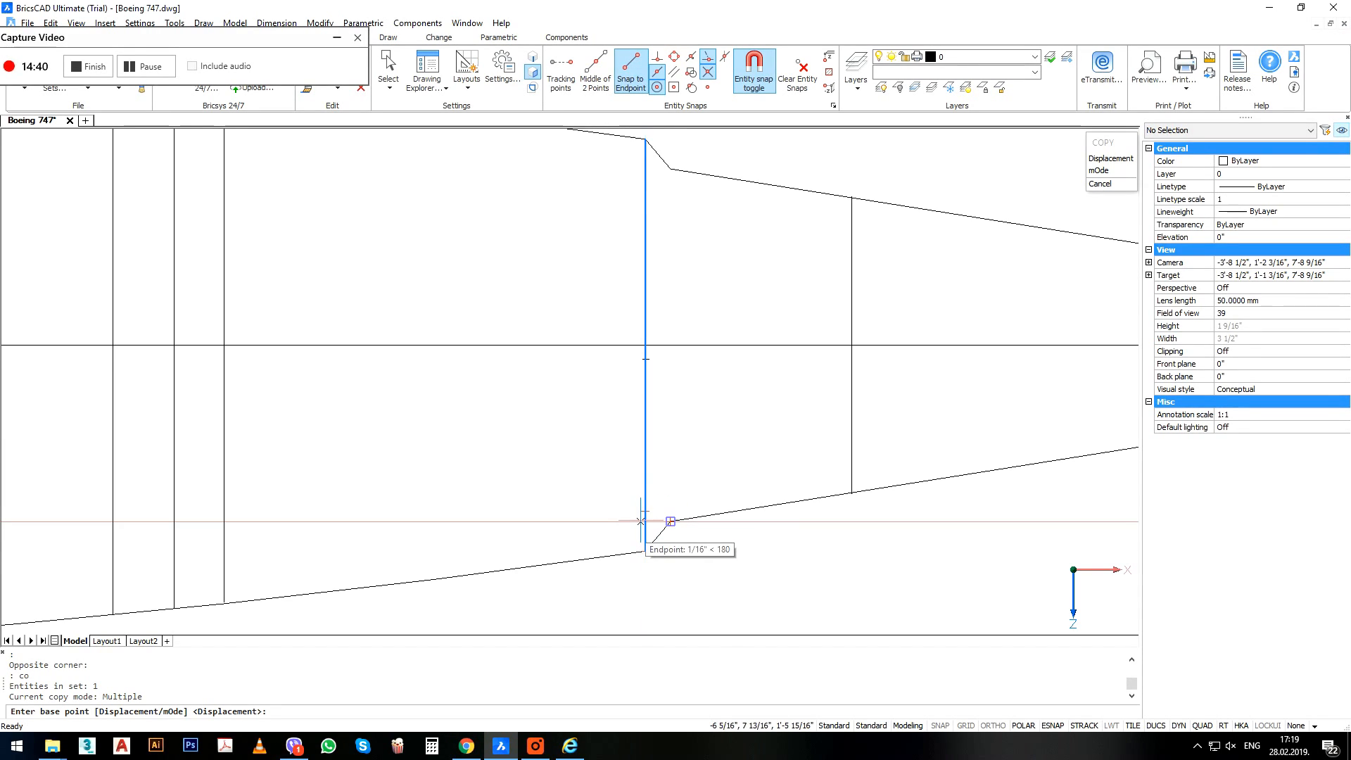
key("Escape")
Inspect the stretched section at the notch in 3D and delete it.
scroll(637, 516, "down", 3)
middle_click_drag(637, 514, 663, 498, "shift")
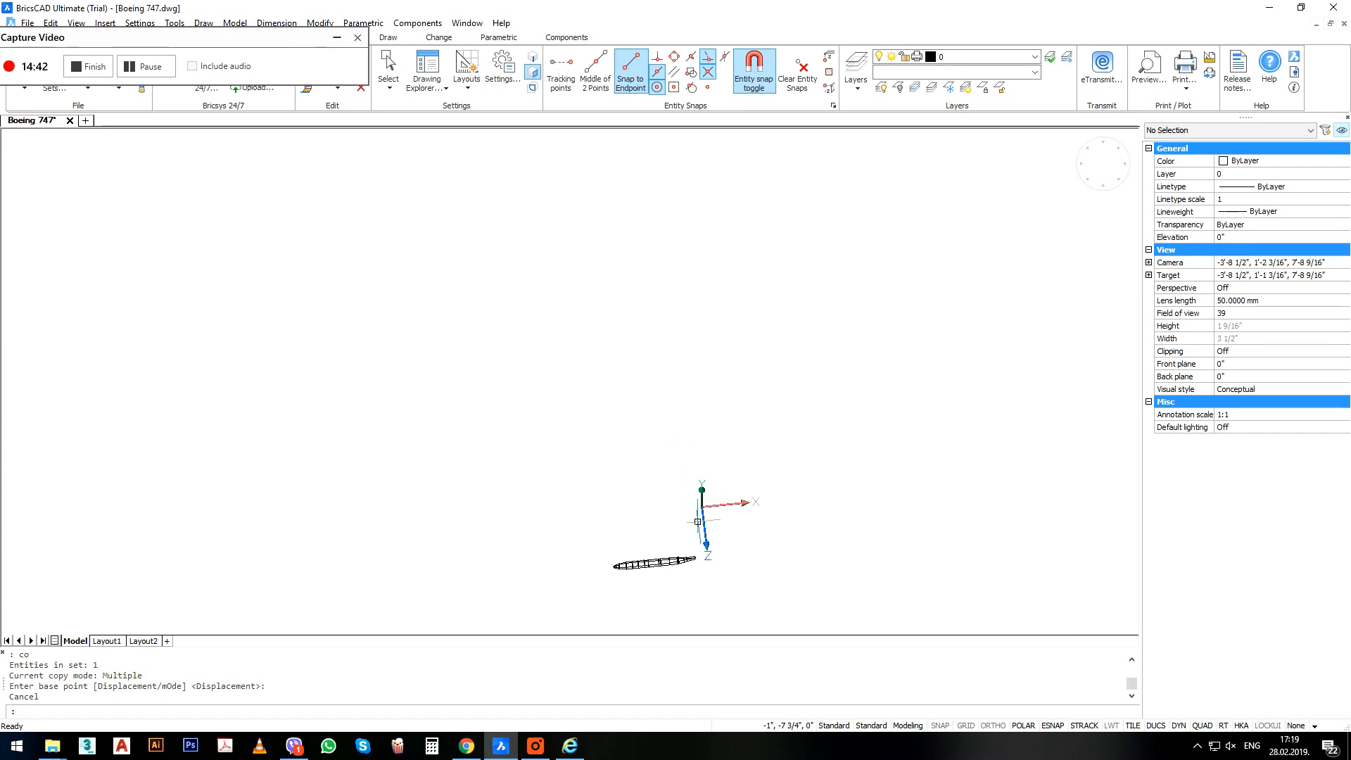
scroll(698, 522, "up", 10)
left_click(685, 493)
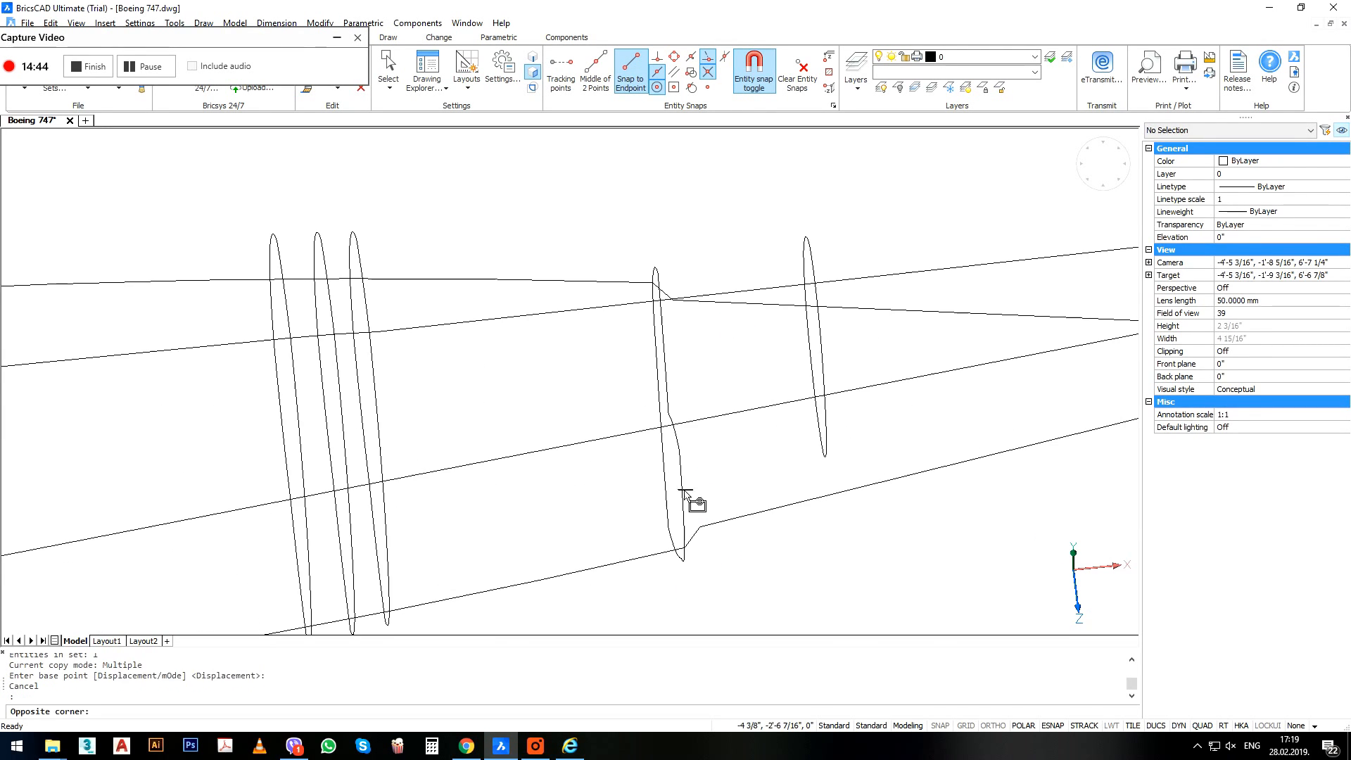
left_click(681, 491)
middle_click_drag(680, 499, 734, 437, "shift")
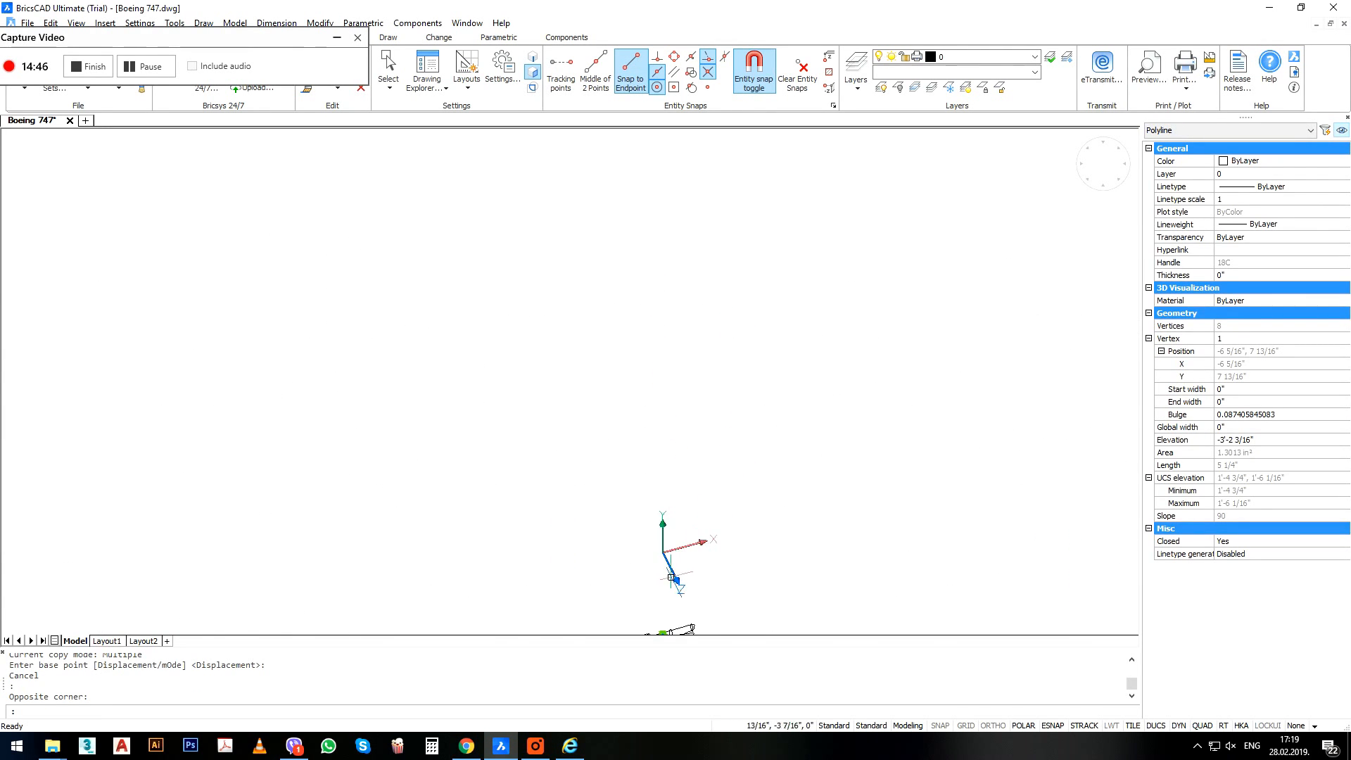
middle_click_drag(671, 577, 701, 309)
scroll(697, 368, "up", 9)
middle_click_drag(769, 377, 709, 416)
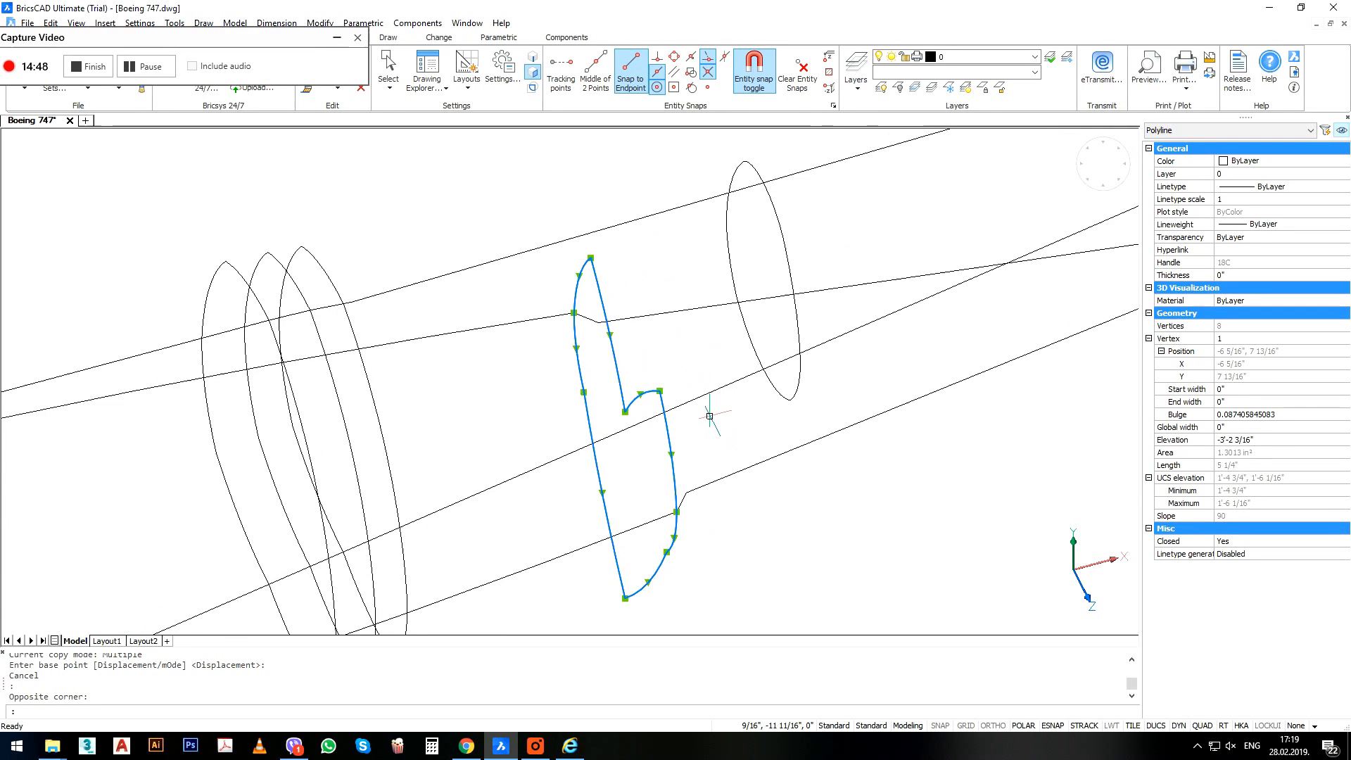
scroll(709, 416, "down", 5)
key("Delete")
In the 3D view, copy the tail-cone section to the midpoint between the forward notch corners of the two plan outlines.
left_click(742, 322)
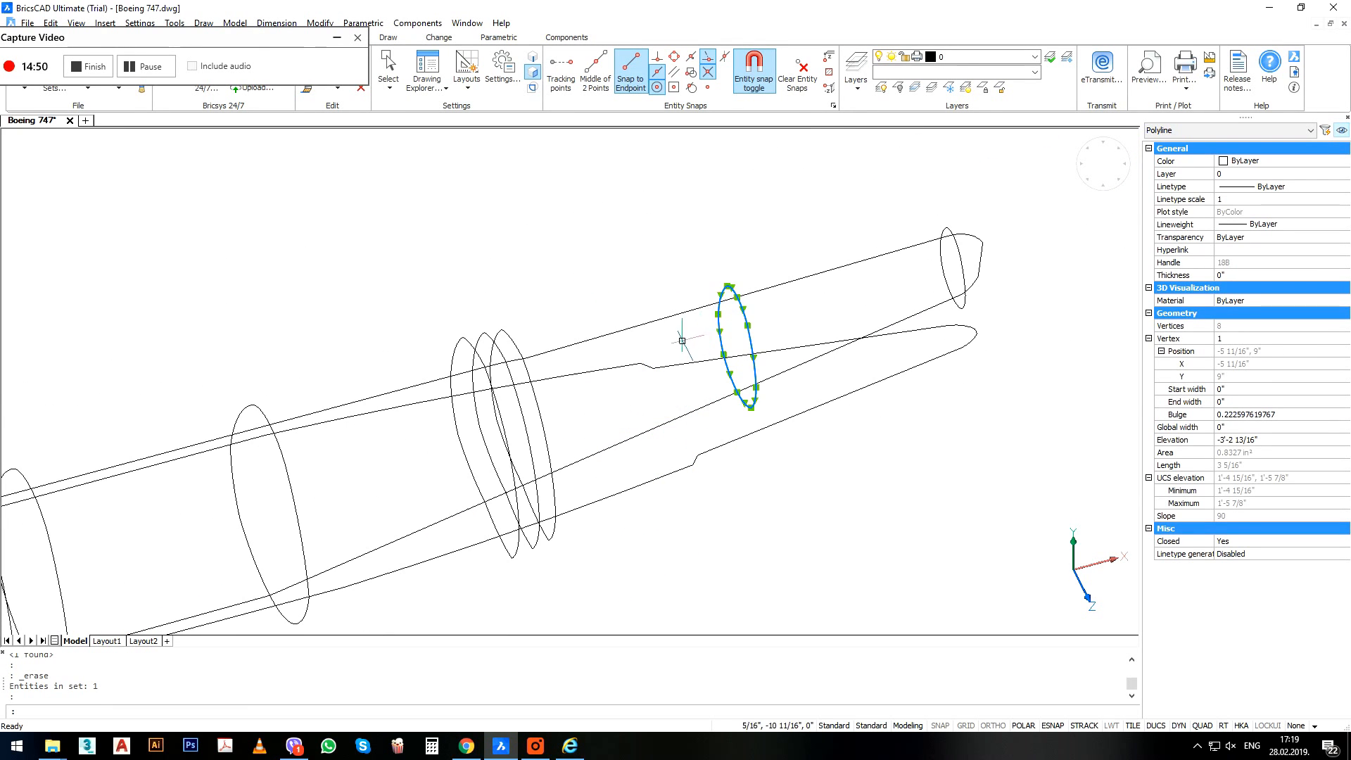
scroll(682, 341, "up", 2)
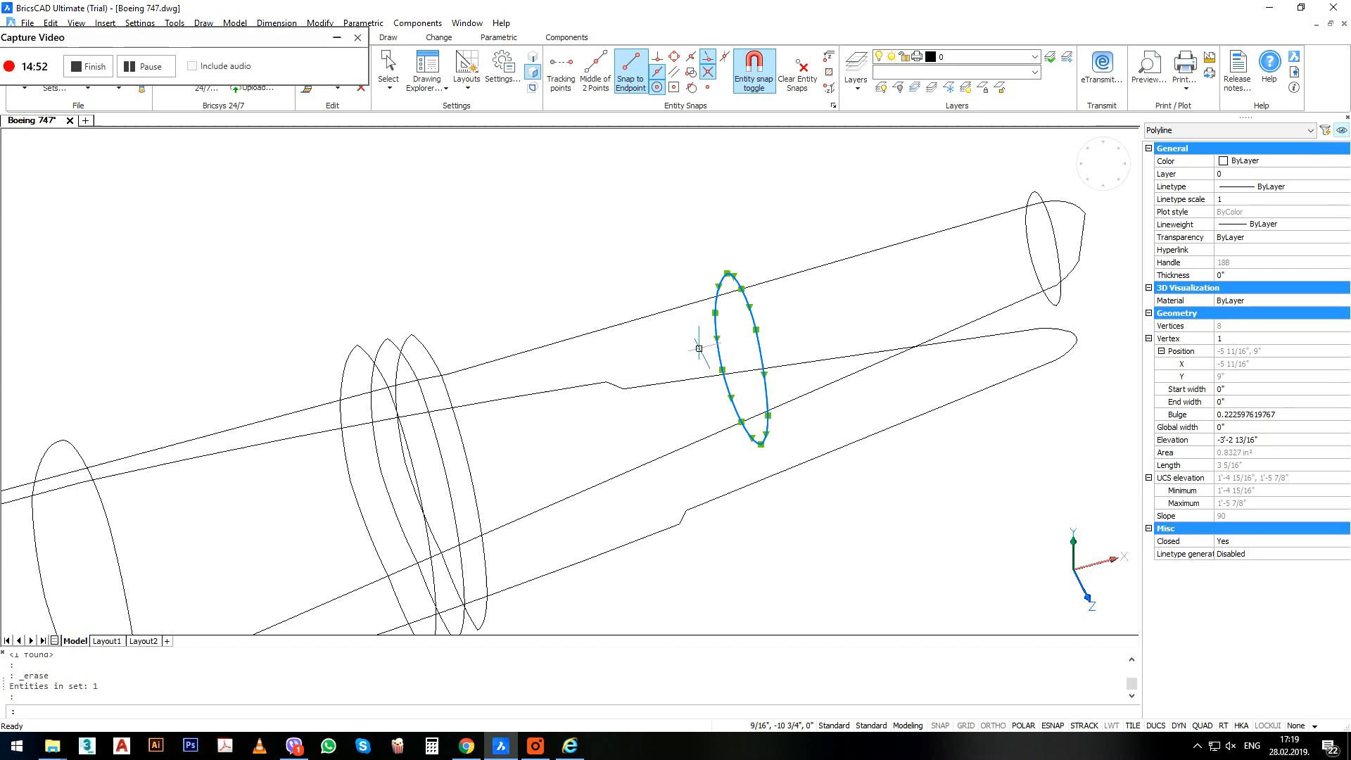
key("Return")
left_click(741, 422)
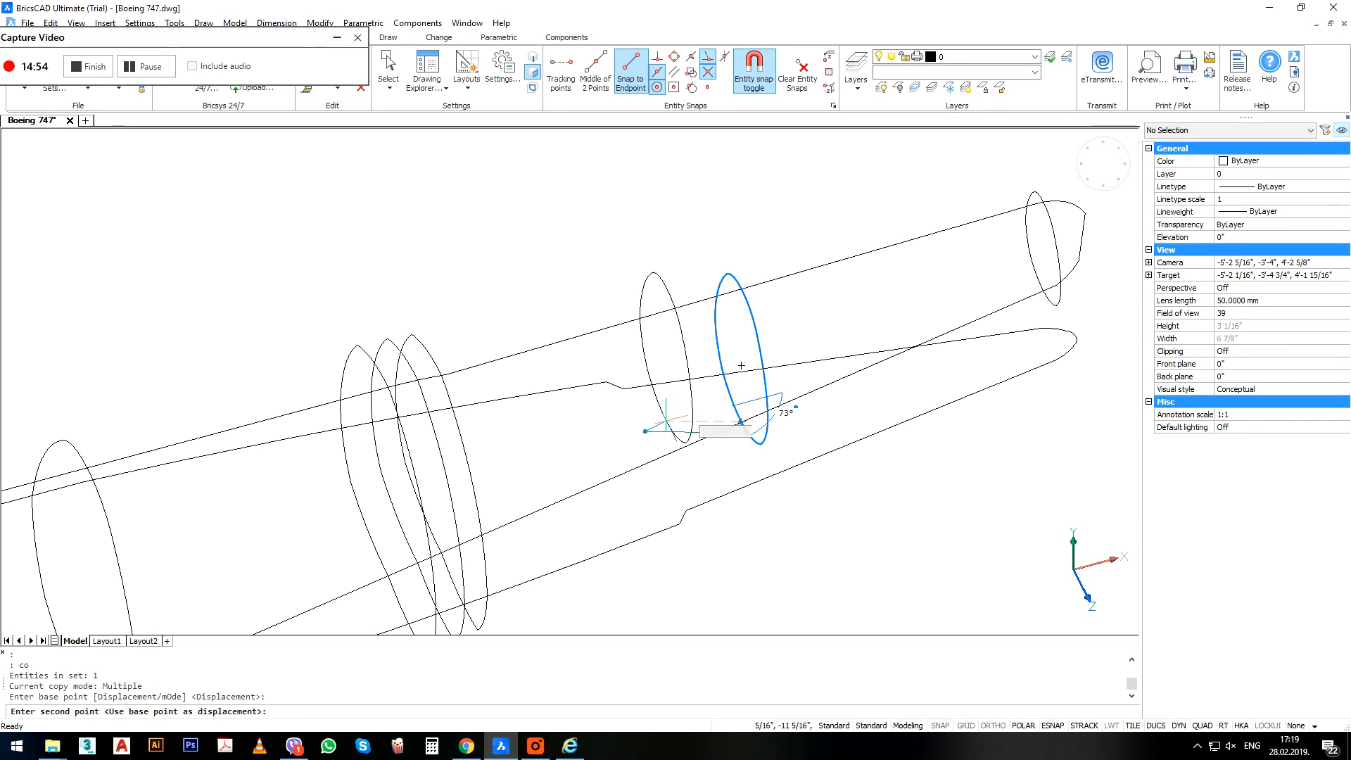
right_click(609, 381, "shift")
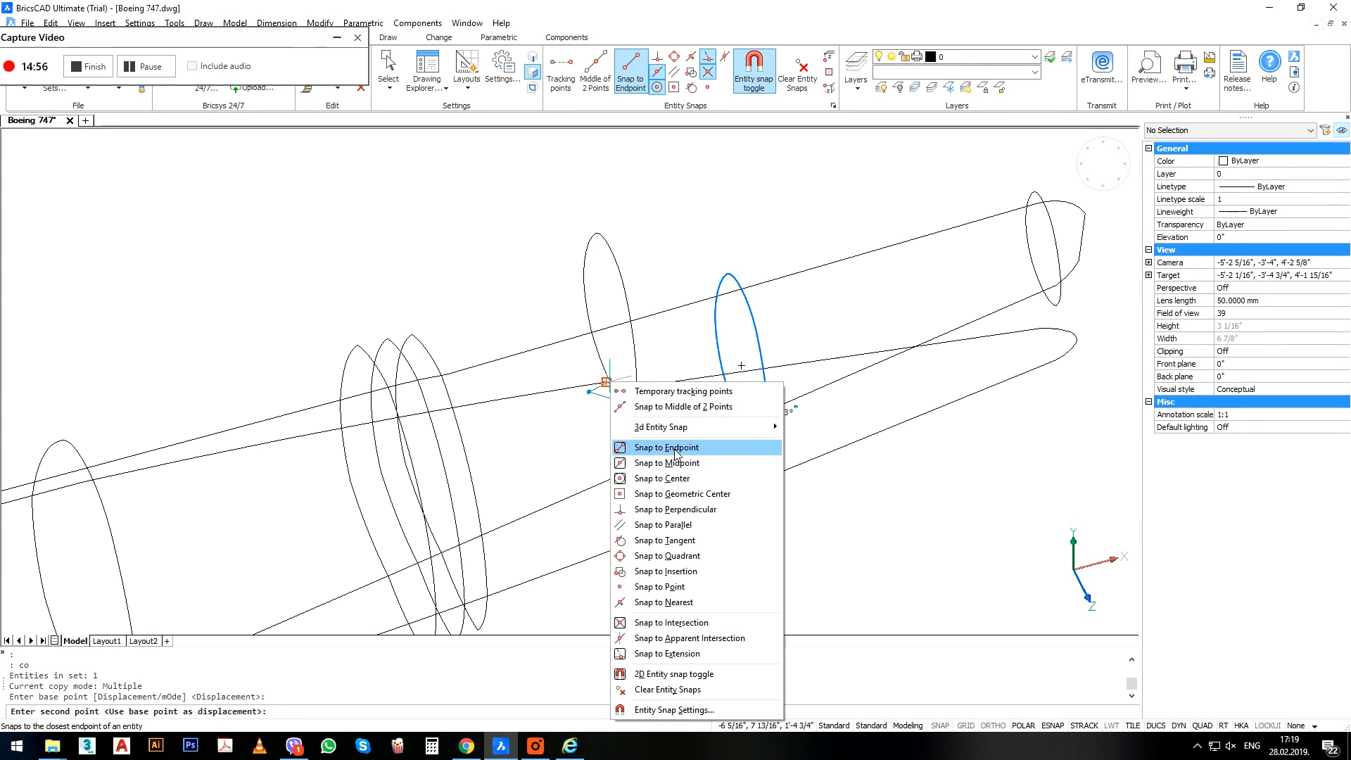
left_click(680, 406)
left_click(608, 382)
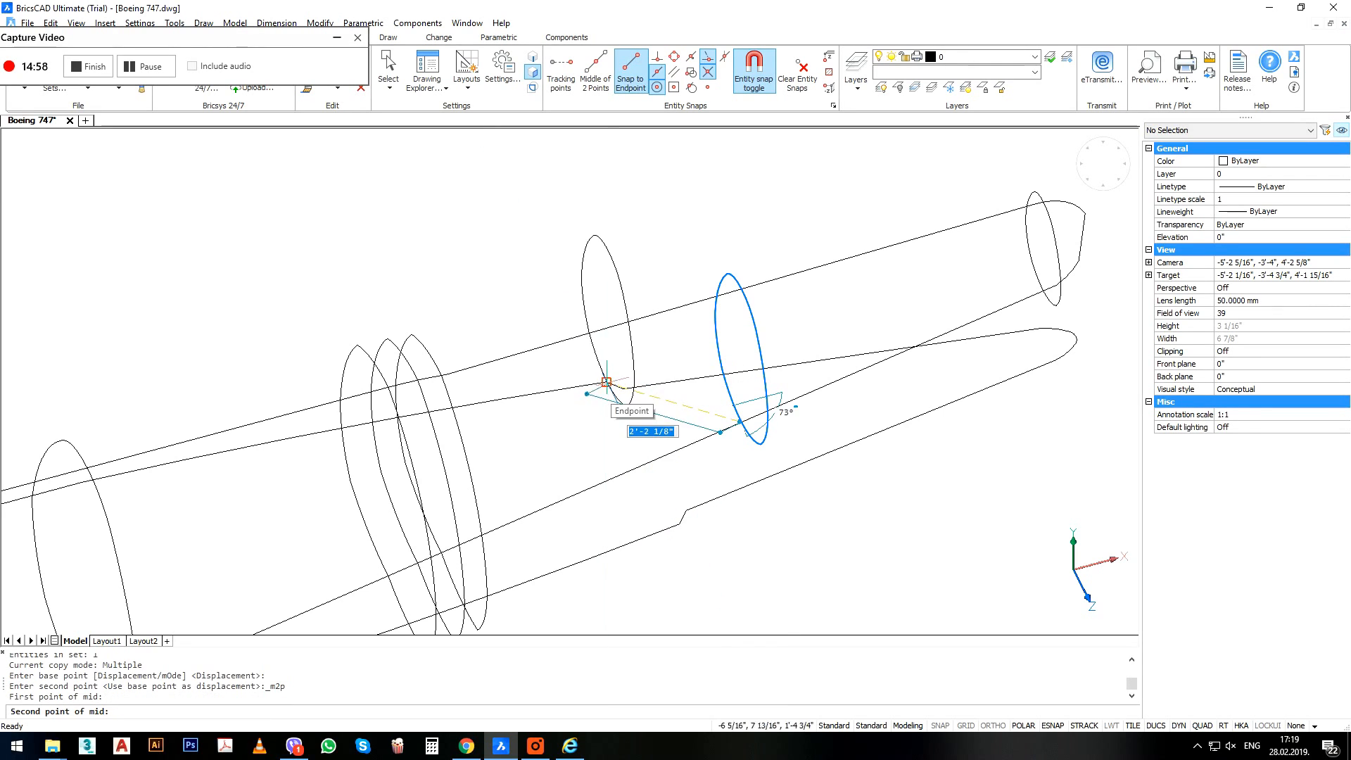
left_click(678, 525)
Place a second copy just aft of the first, at the midpoint between notch corners on the opposite plan outlines, and finish copying.
right_click(665, 441, "shift")
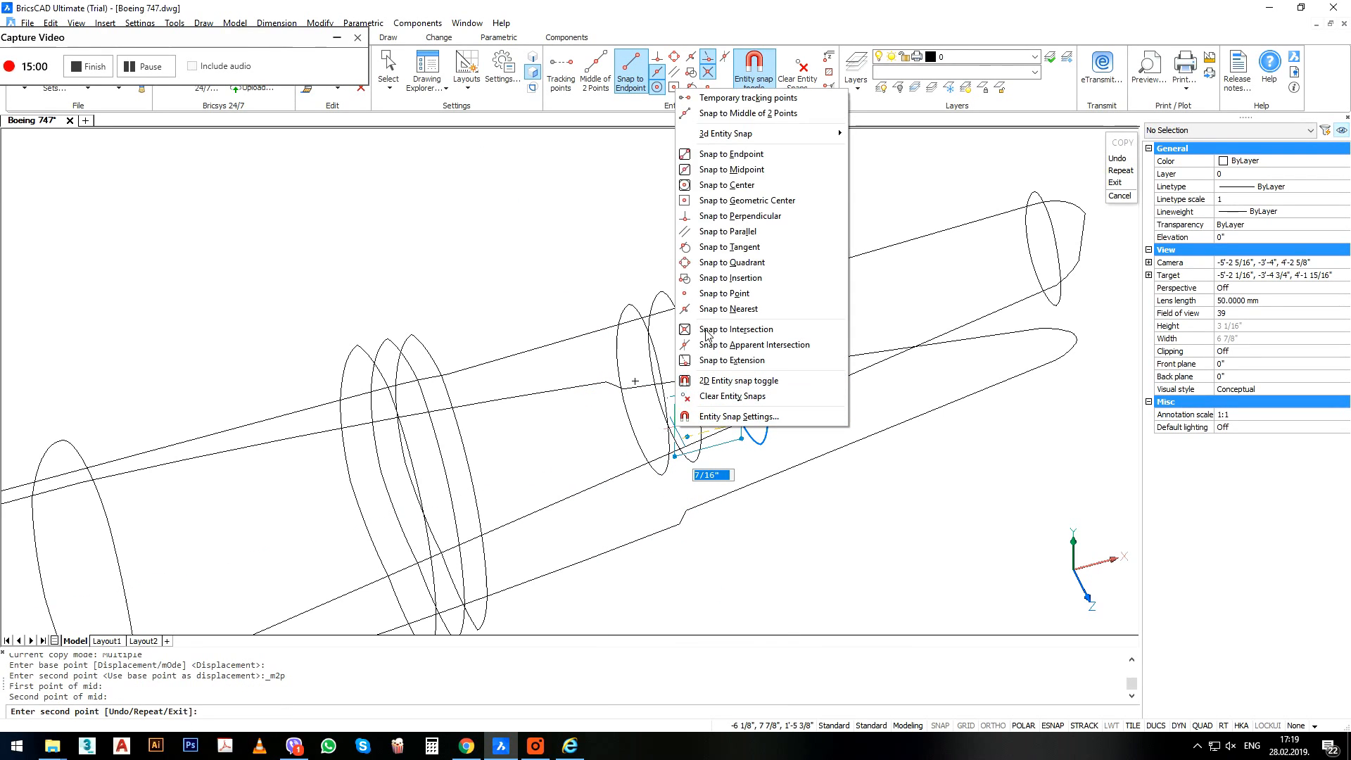
left_click(746, 113)
scroll(635, 380, "up", 2)
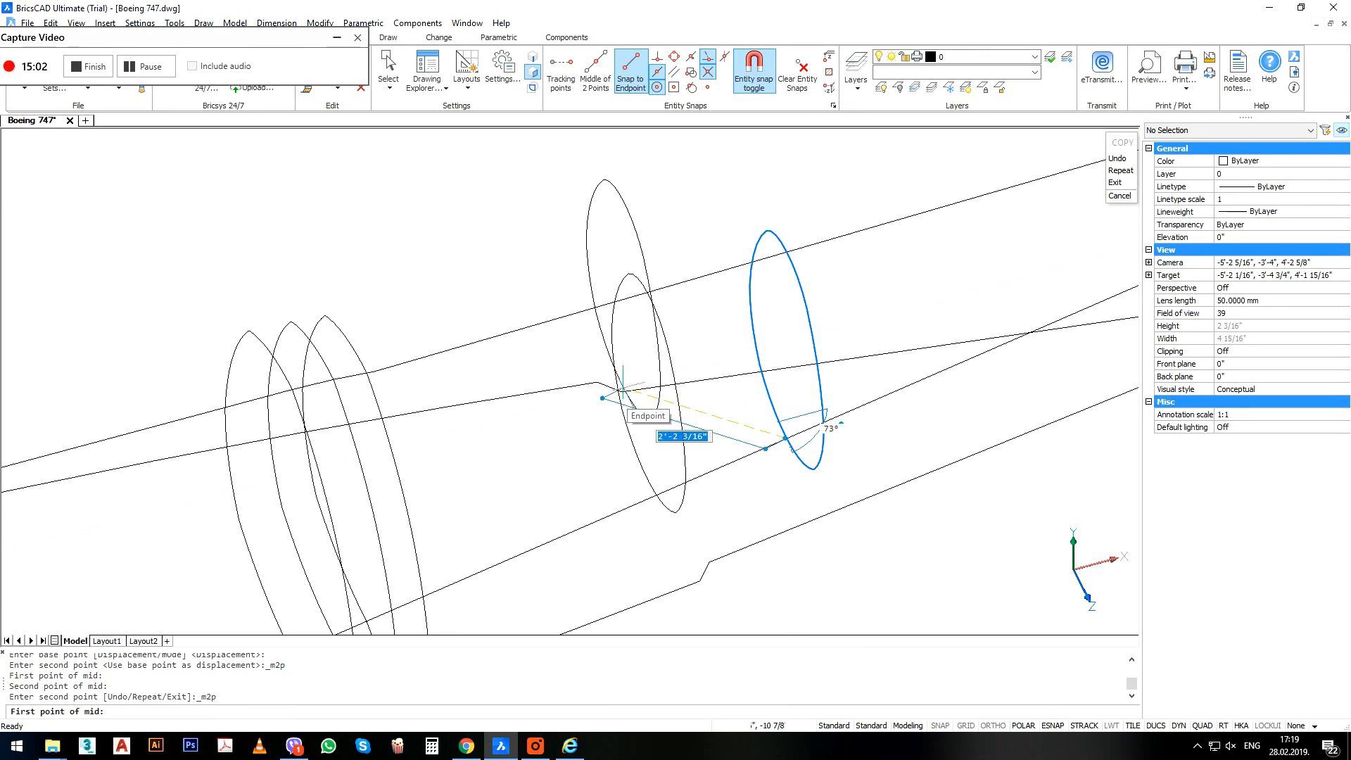
left_click(620, 387)
left_click(702, 579)
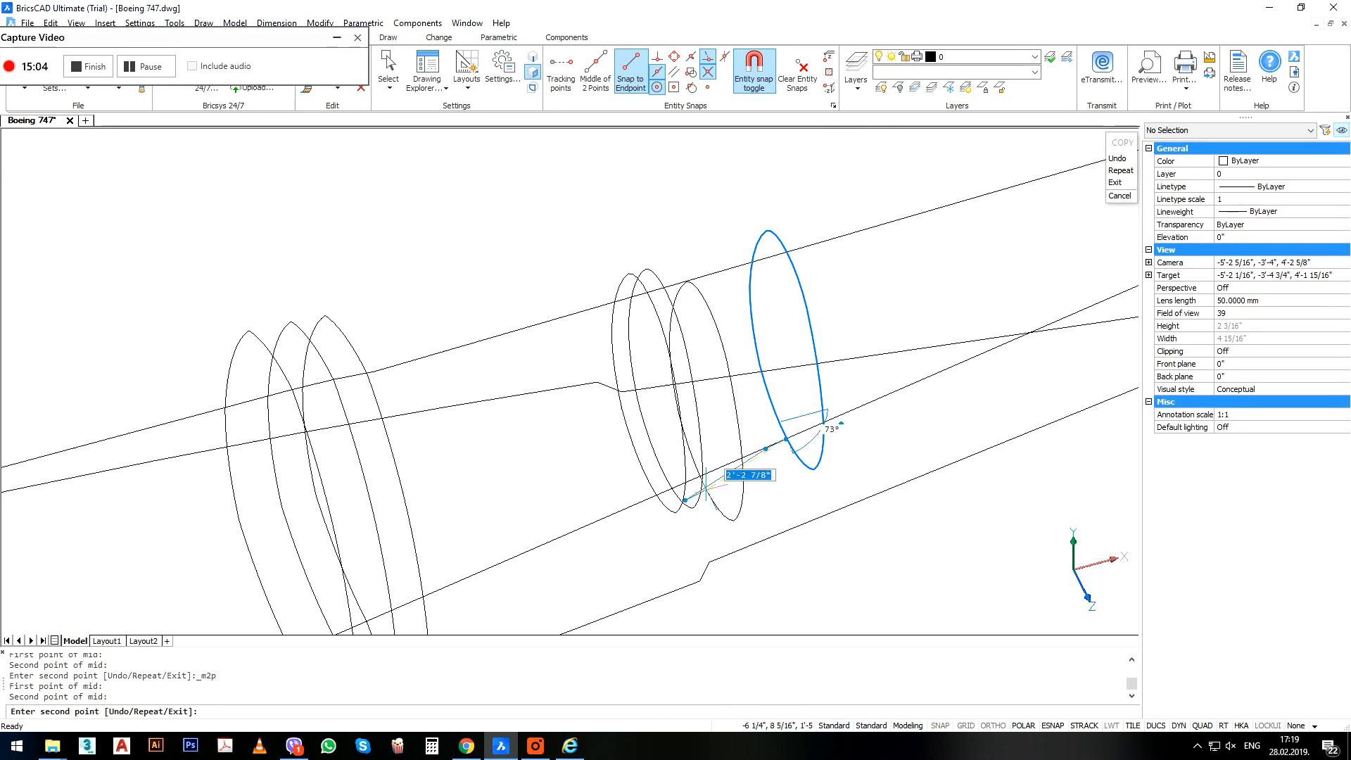
key("Return")
In the side view, move the two new copies up together, snapping the aft copy's top to the upper side outline.
left_click(1116, 192)
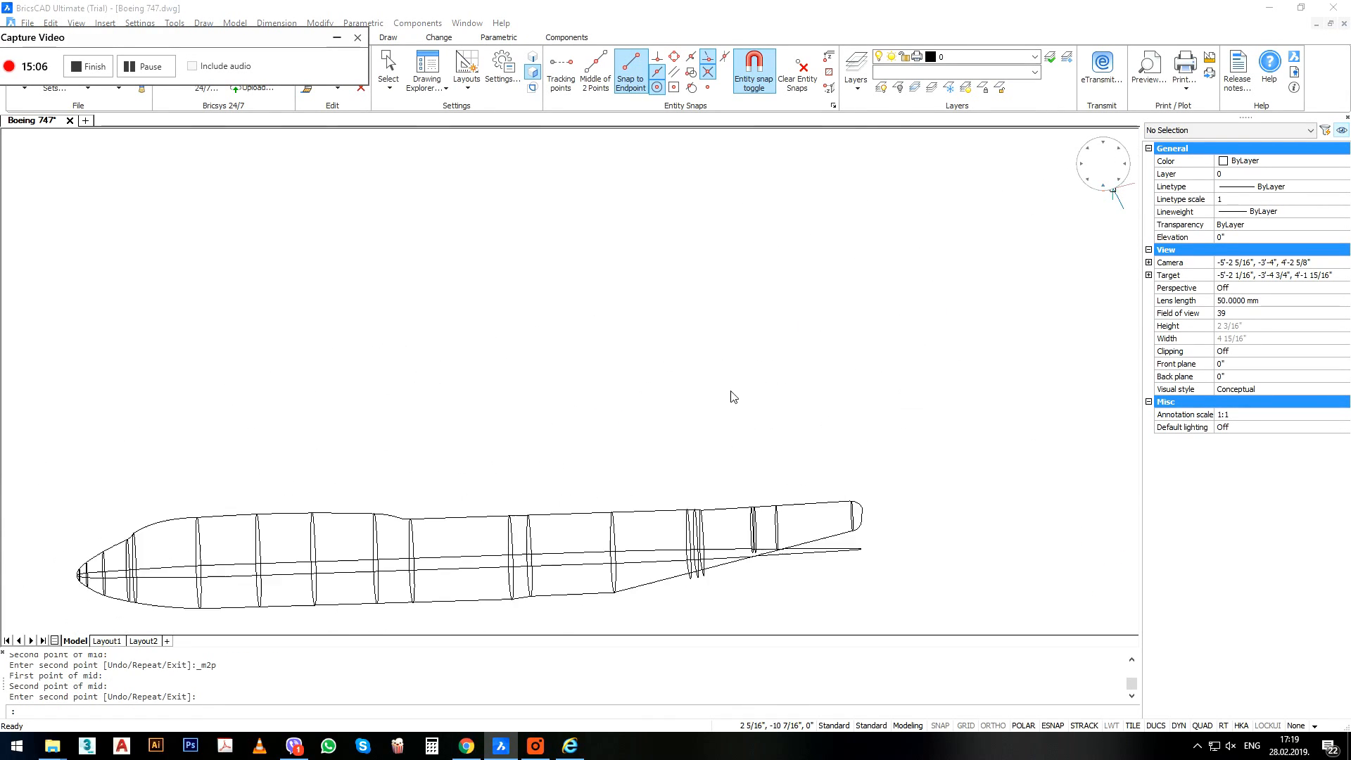
scroll(801, 606, "up", 5)
left_click(799, 467)
left_click(739, 445)
scroll(756, 380, "up", 3)
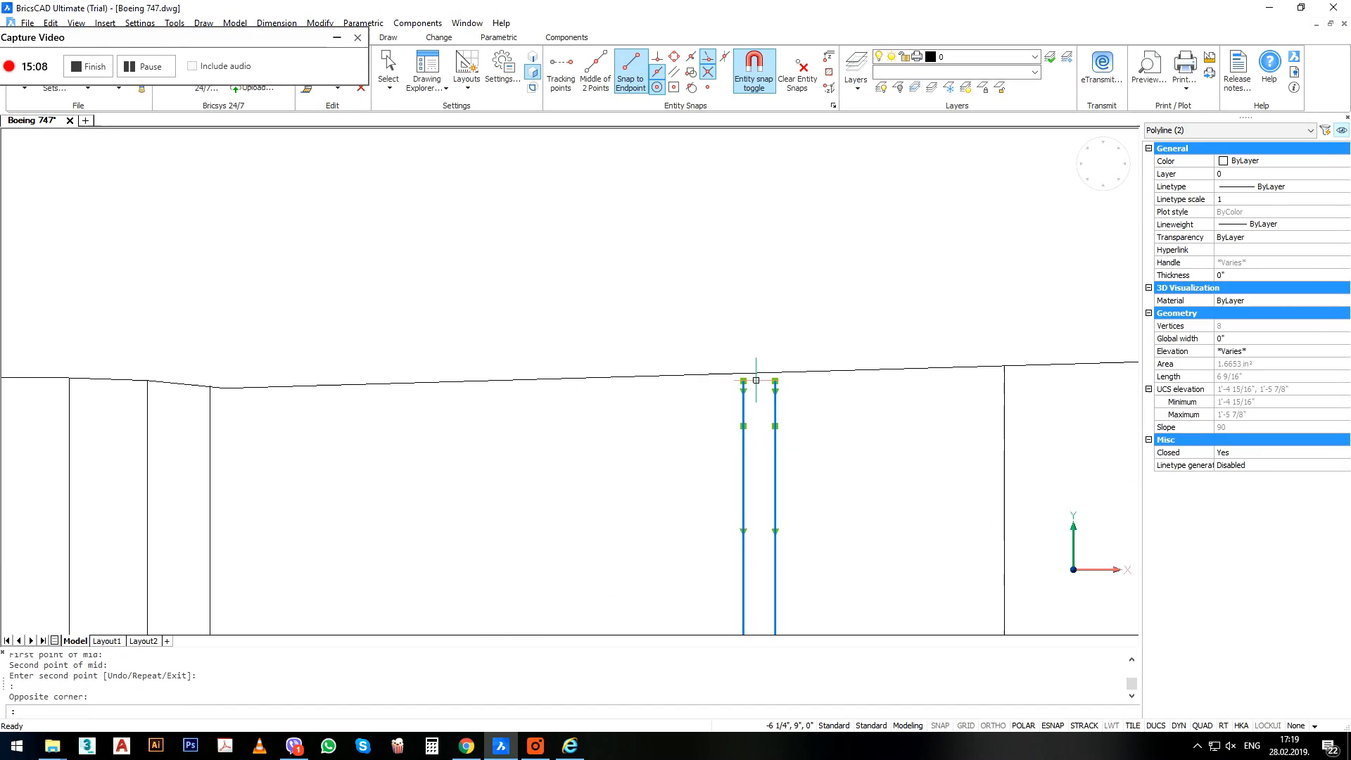
key("Return")
scroll(763, 381, "up", 2)
left_click(785, 380)
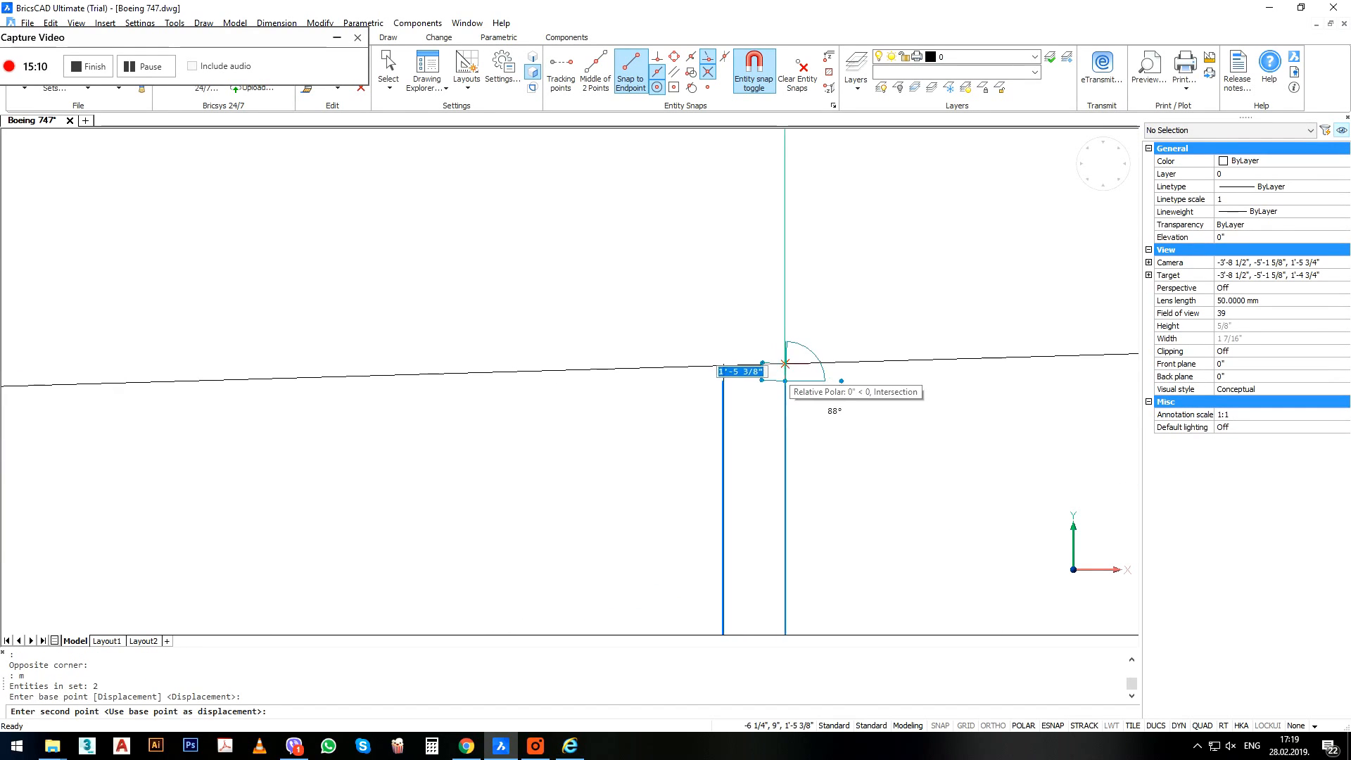
scroll(748, 362, "down", 5)
Stretch both copies' lower ends down together, snapping the aft copy to the lower side outline.
scroll(707, 412, "up", 3)
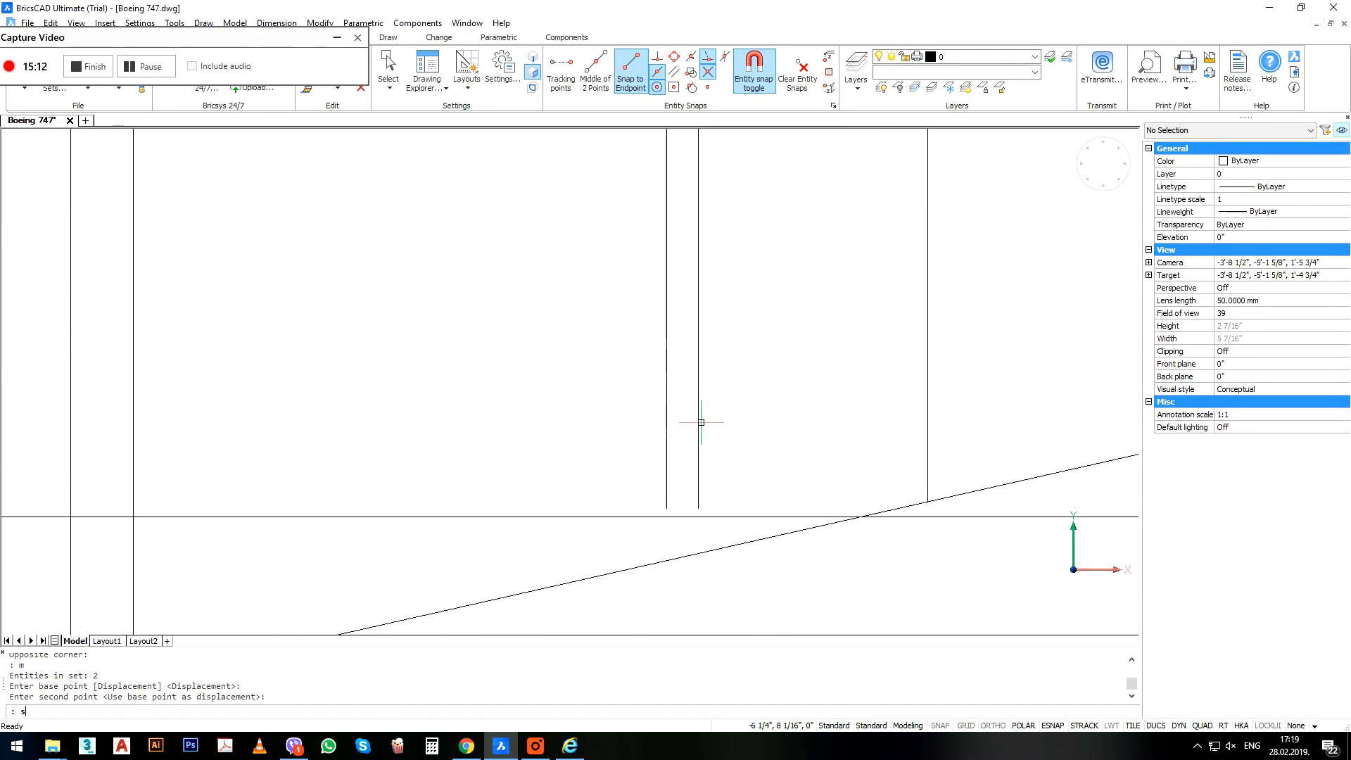
type("s")
key("Return")
left_click(634, 520)
key("Return")
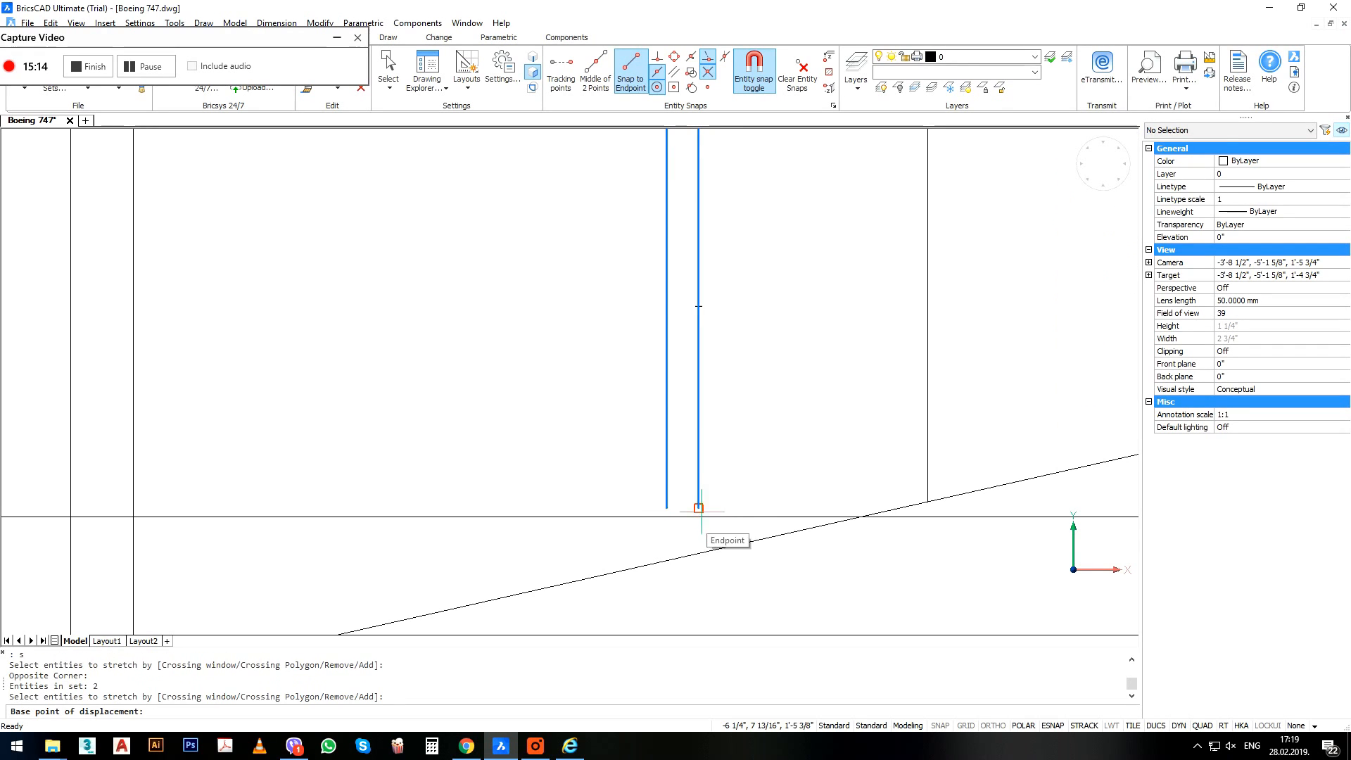
left_click(698, 509)
left_click(698, 554)
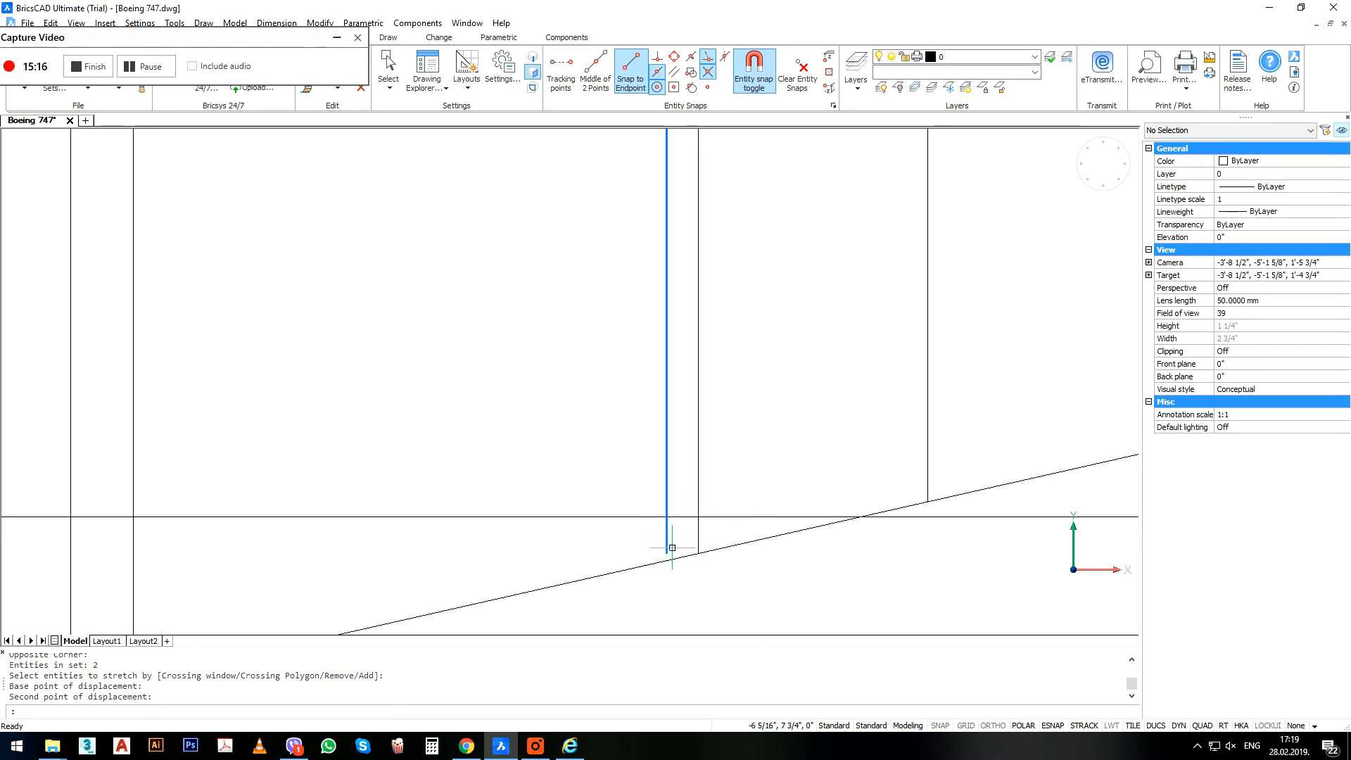
Stretch only the forward copy's lower end to meet the lower side outline.
key("Return")
left_click(677, 480)
left_click(658, 587)
left_click(657, 586, "shift")
left_click(617, 478, "shift")
key("Return")
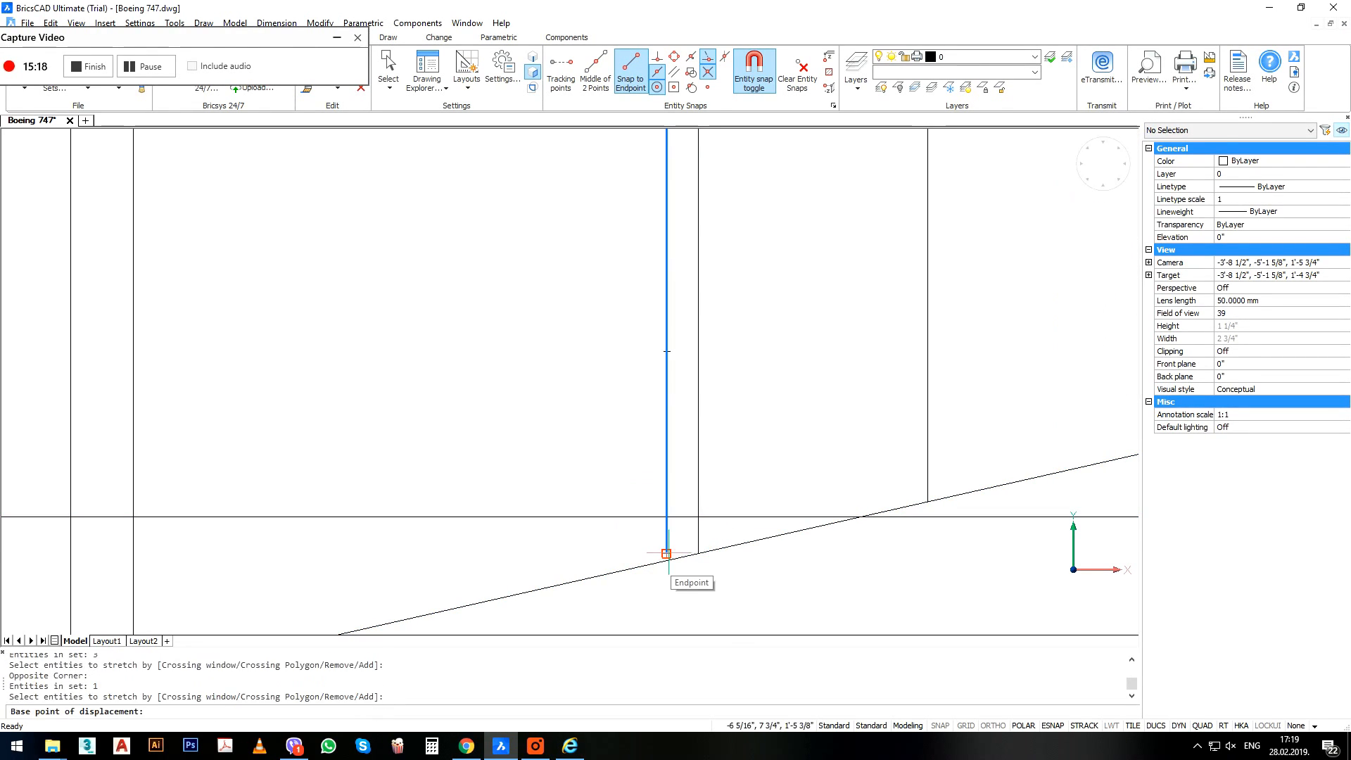
left_click(667, 554)
left_click(667, 352)
scroll(688, 498, "down", 6)
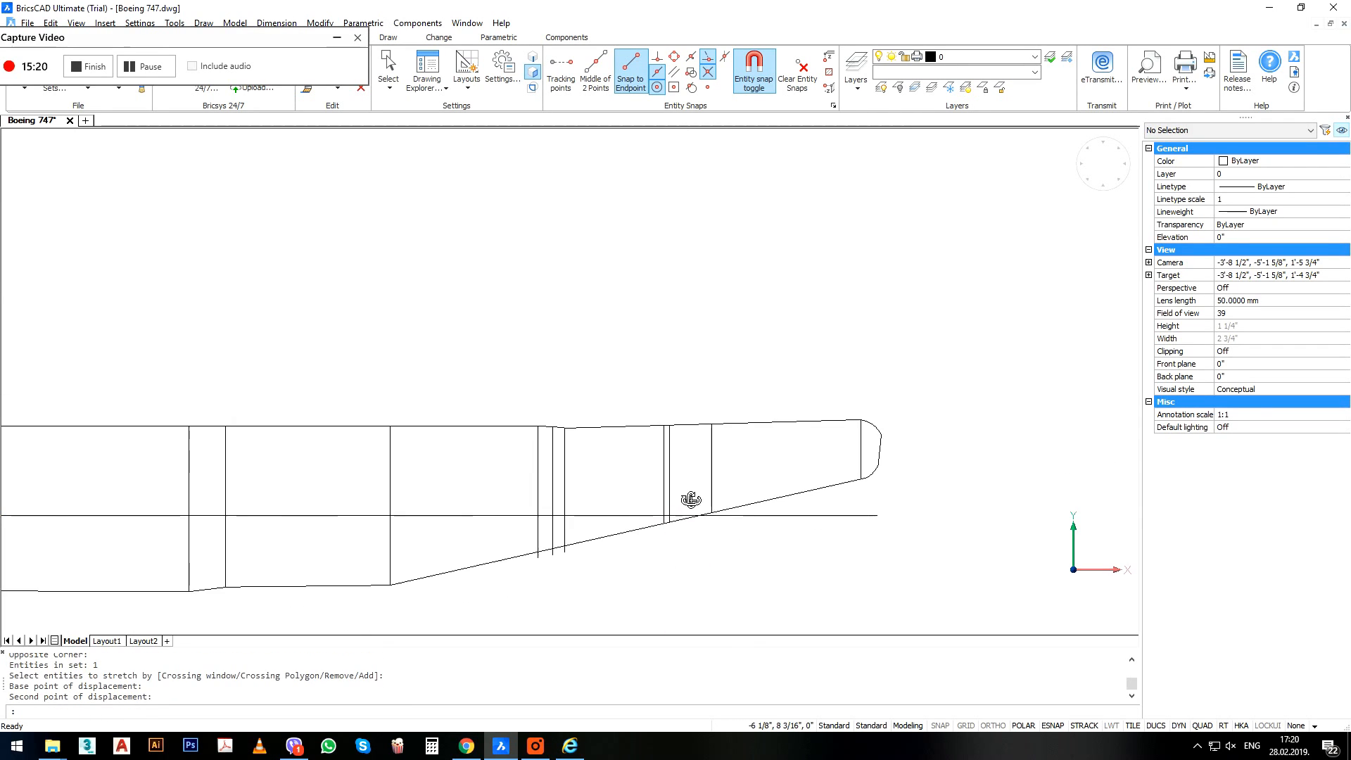
Examine the two new notch sections and the whole fuselage frame in 3D, and clear the selection.
scroll(589, 359, "up", 5)
left_click(632, 365)
left_click(575, 381)
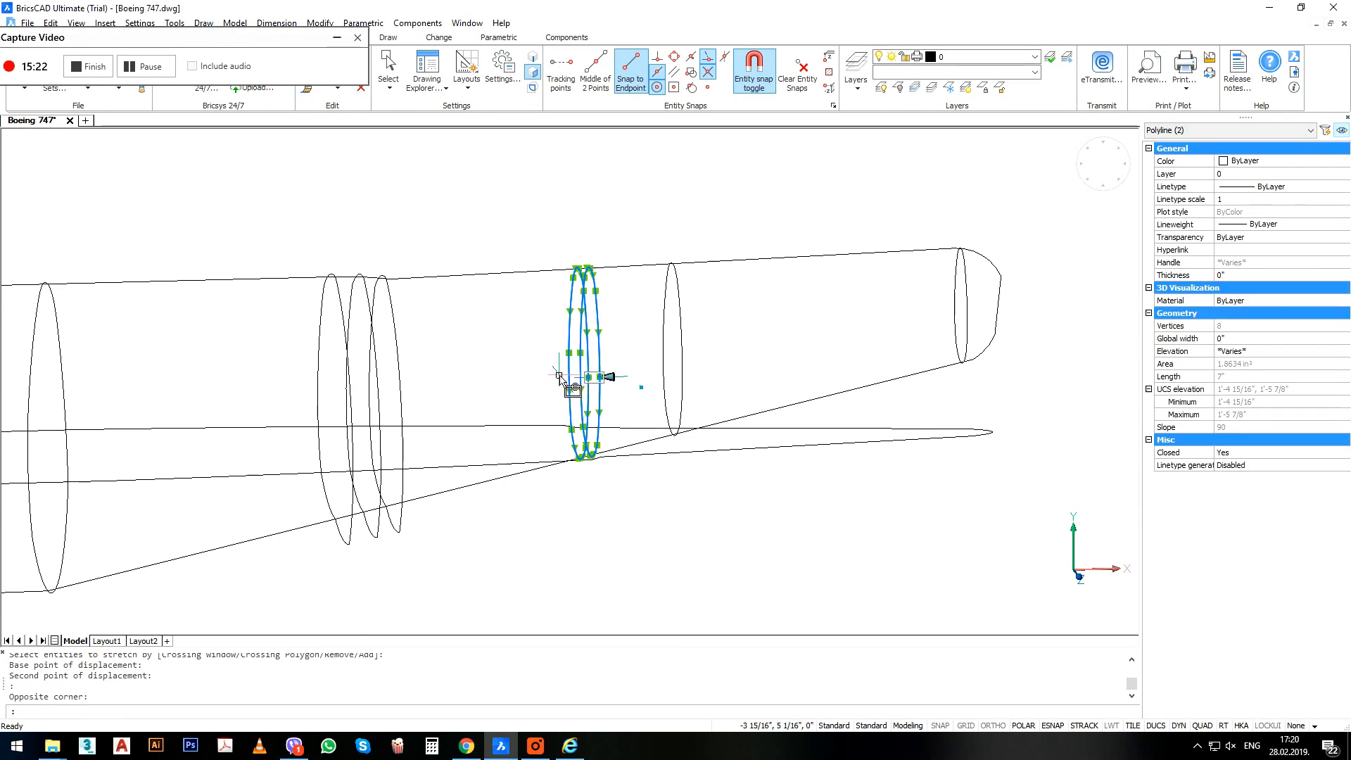
scroll(665, 462, "down", 3)
middle_click_drag(672, 465, 709, 491, "shift")
scroll(710, 482, "down", 4)
scroll(413, 390, "up", 3)
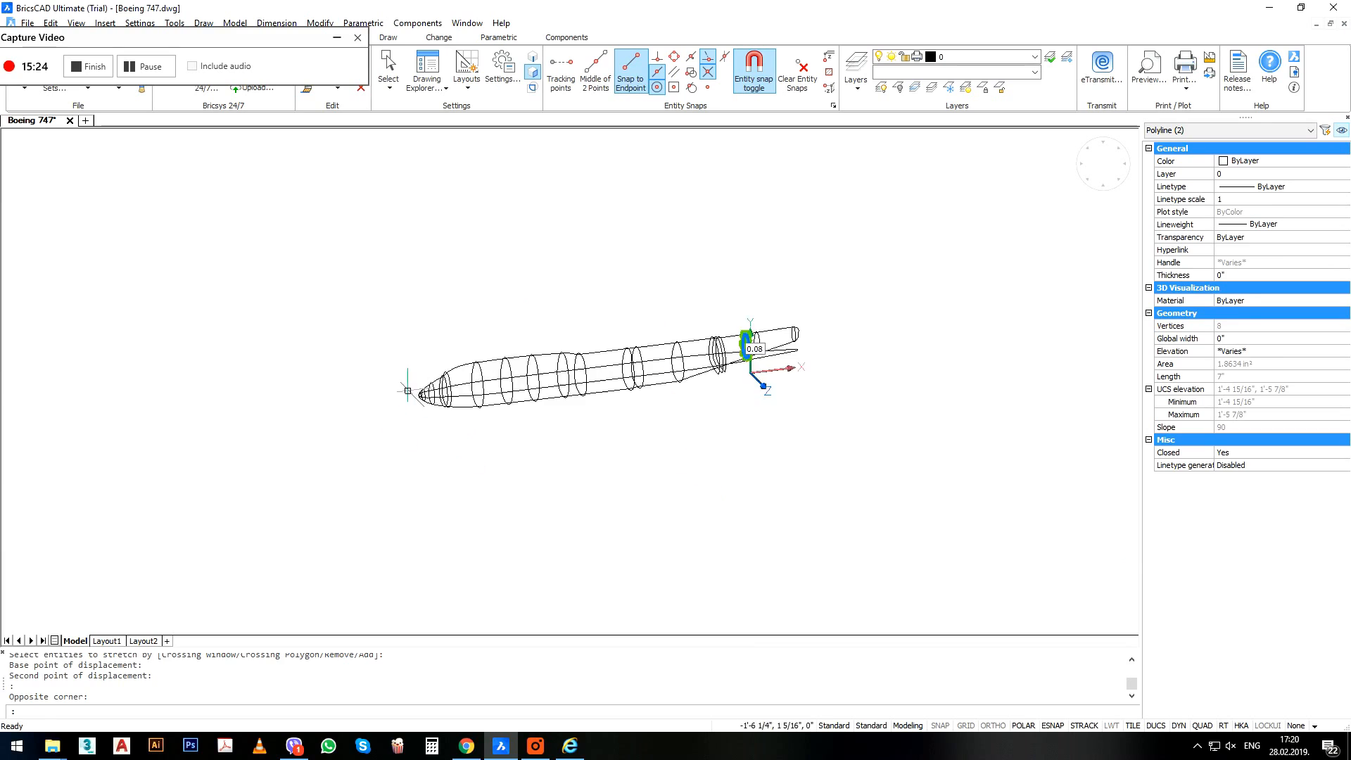
key("Escape")
key("Escape")
scroll(982, 328, "up", 3)
scroll(804, 363, "down", 4)
middle_click_drag(609, 442, 690, 461, "shift")
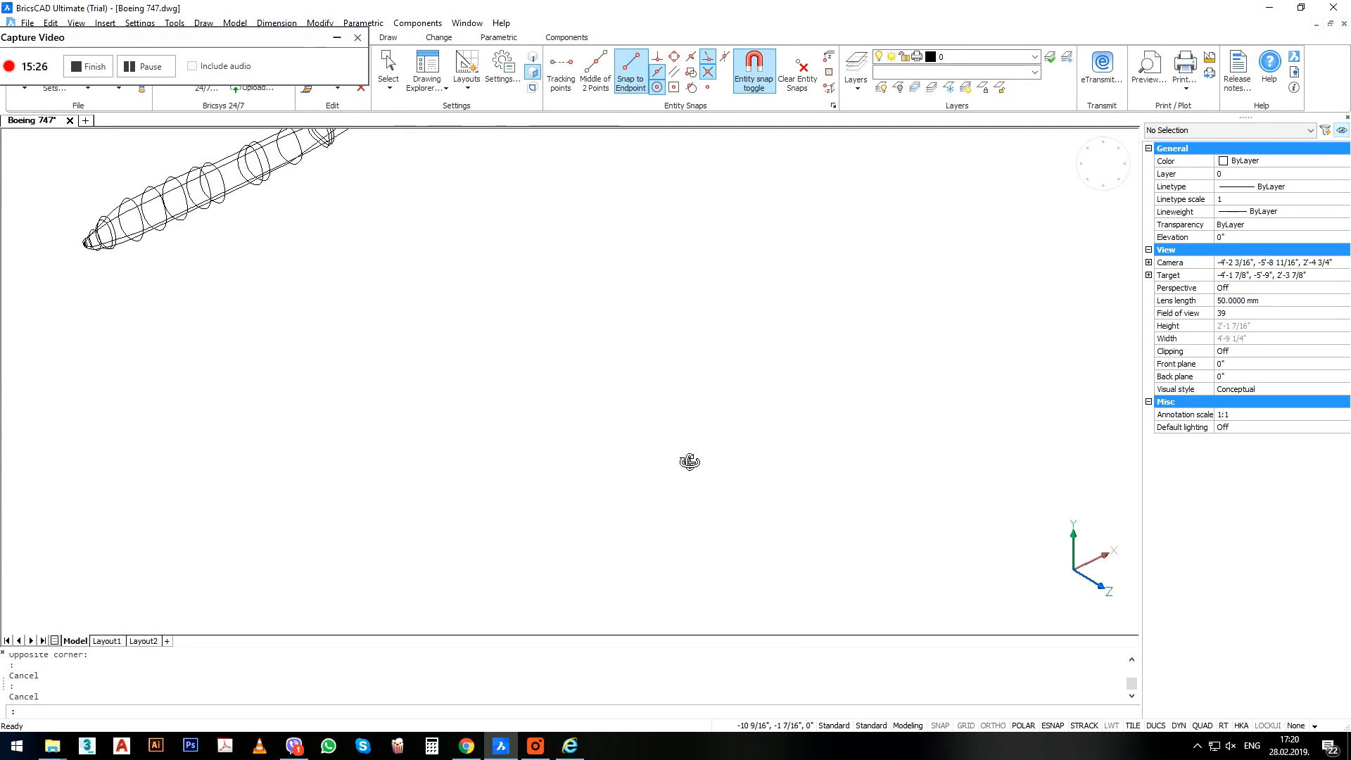
Offset the foremost small nose oval inward by a short distance picked between two points.
middle_click_drag(442, 356, 867, 564)
scroll(521, 451, "up", 6)
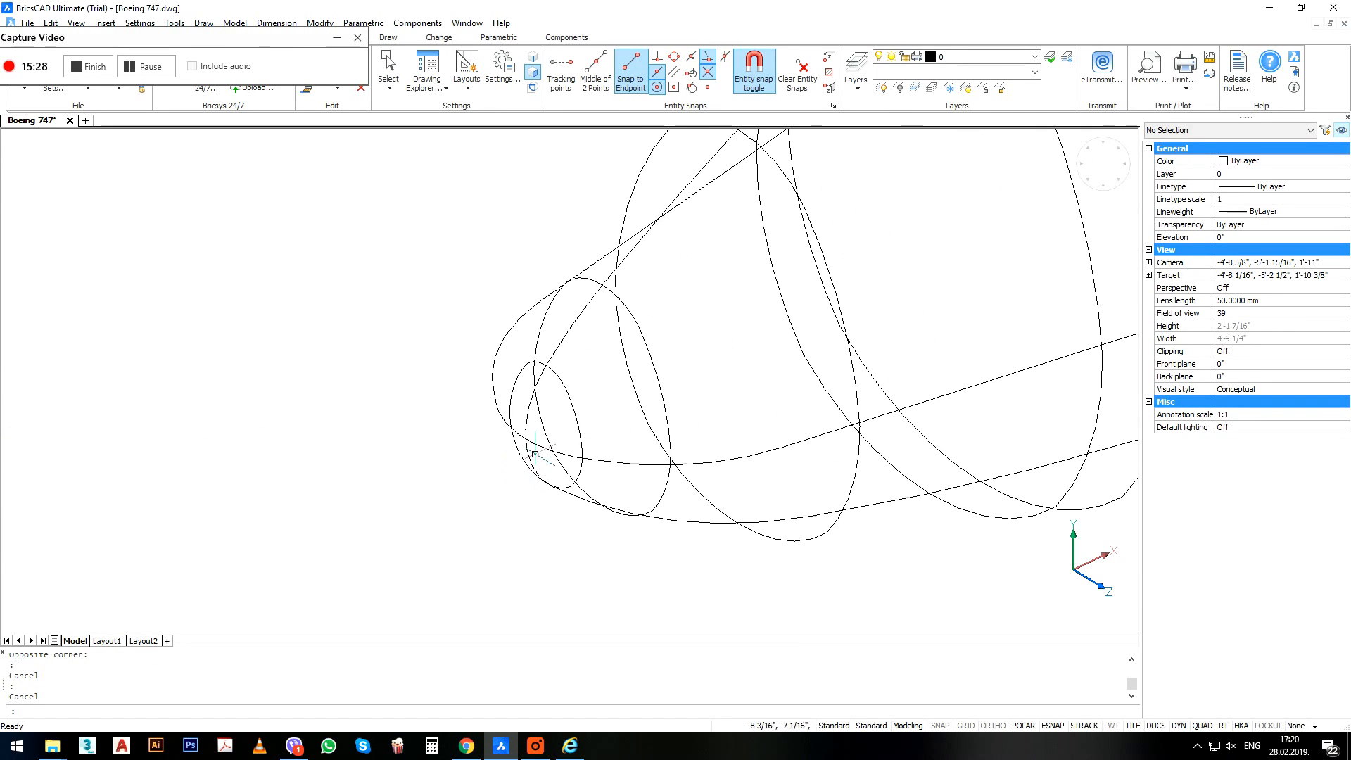
left_click(508, 427)
scroll(508, 427, "down", 2)
middle_click_drag(521, 457, 523, 491, "shift")
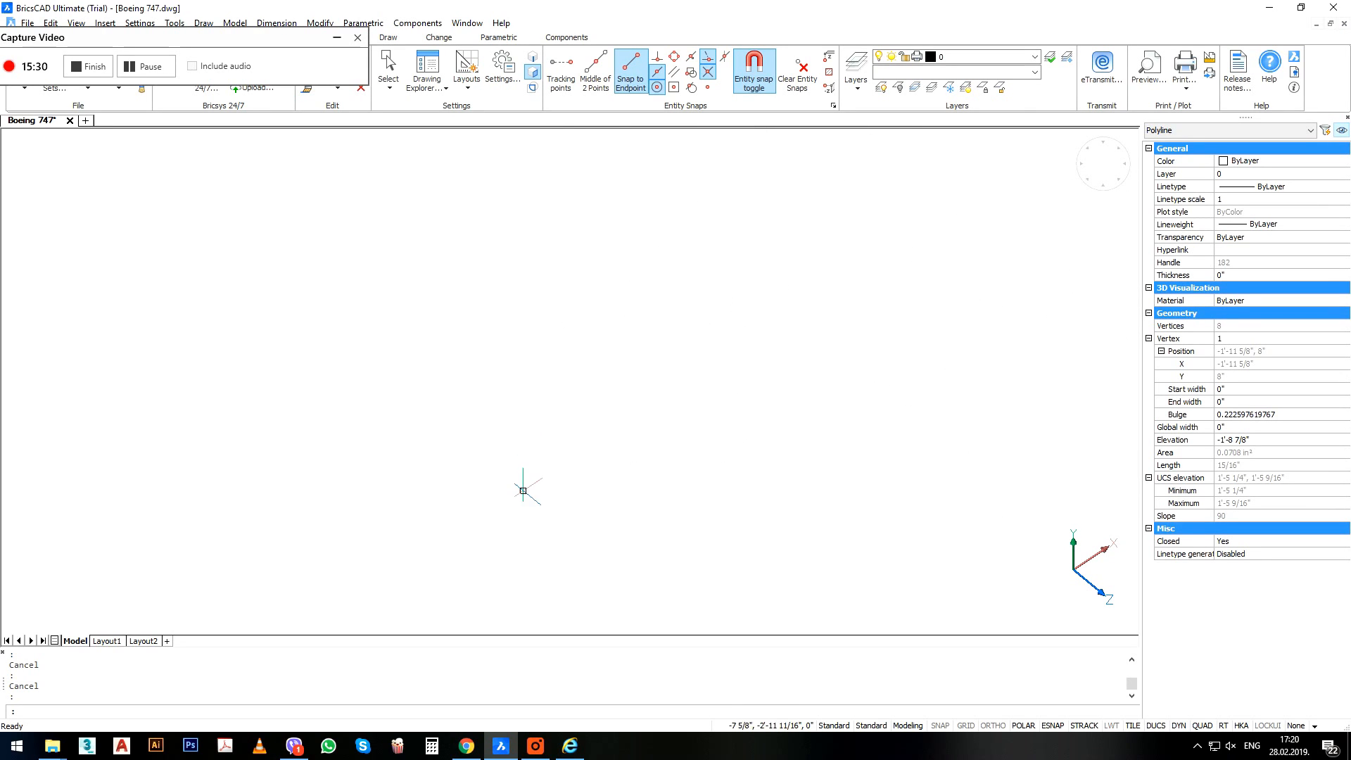
scroll(503, 239, "up", 3)
middle_click_drag(519, 160, 582, 483)
scroll(582, 440, "up", 6)
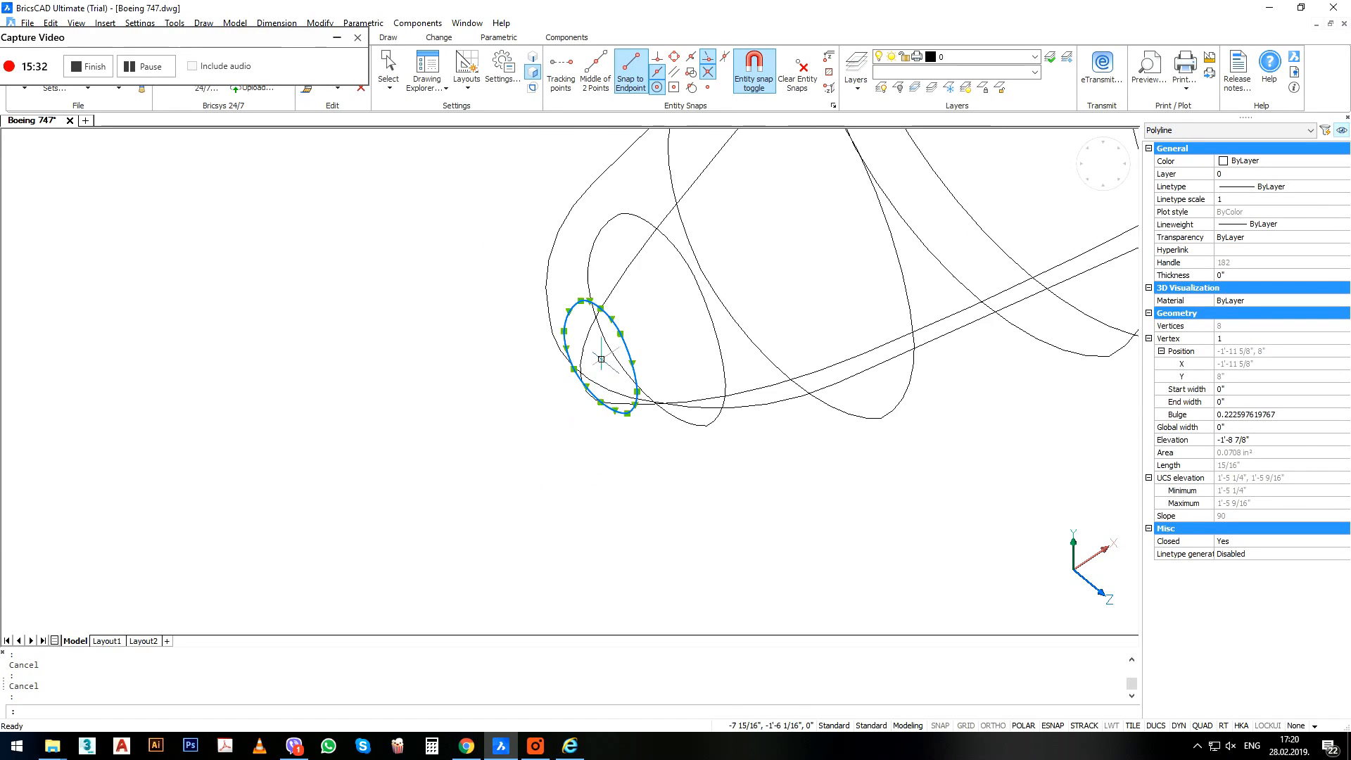
middle_click_drag(611, 360, 617, 416)
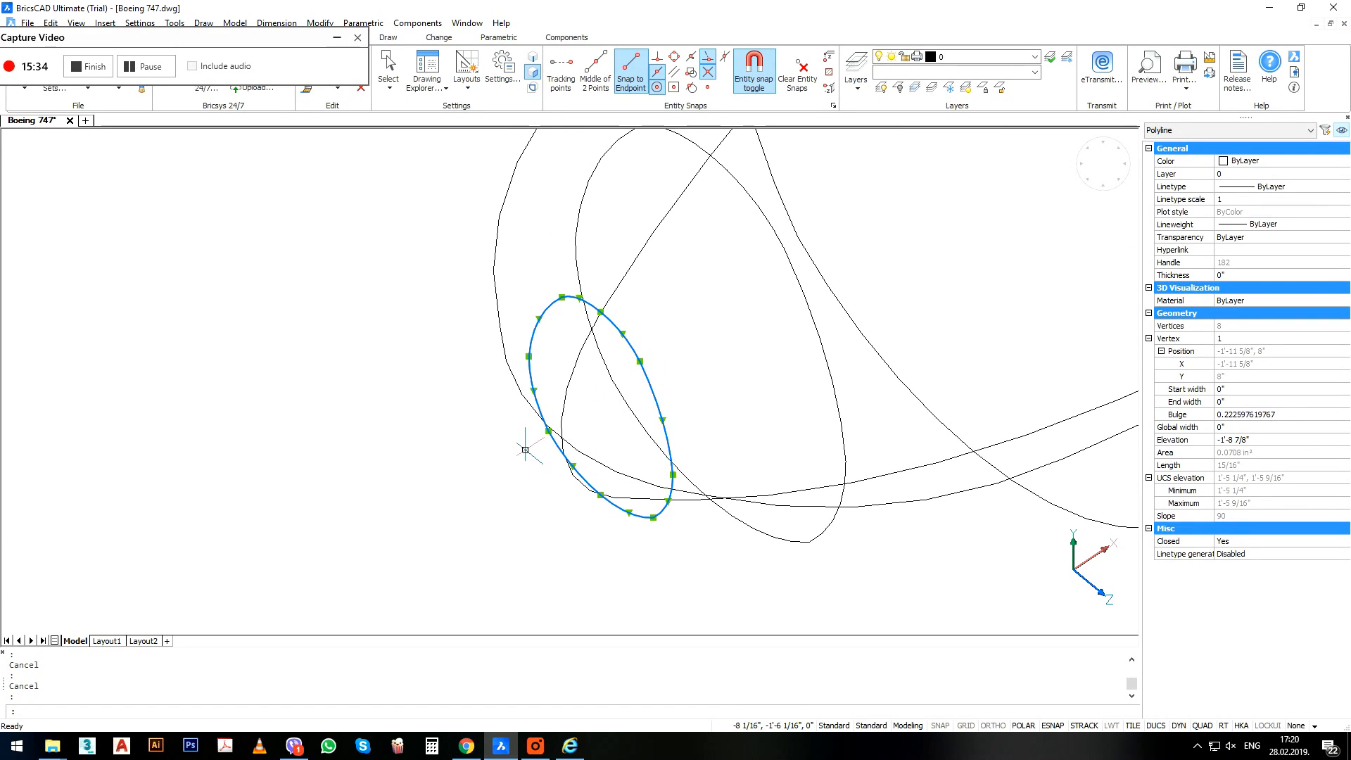
key("Return")
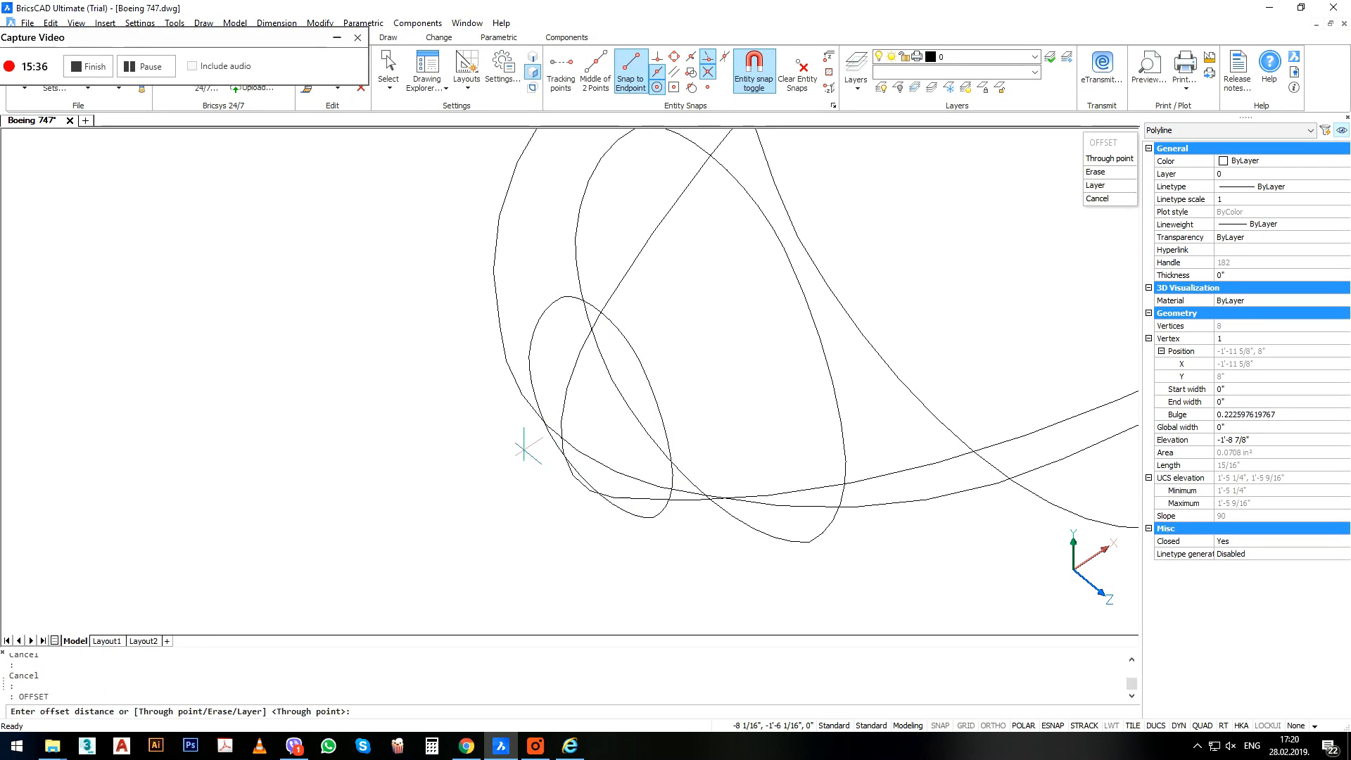
left_click(524, 450)
left_click(524, 465)
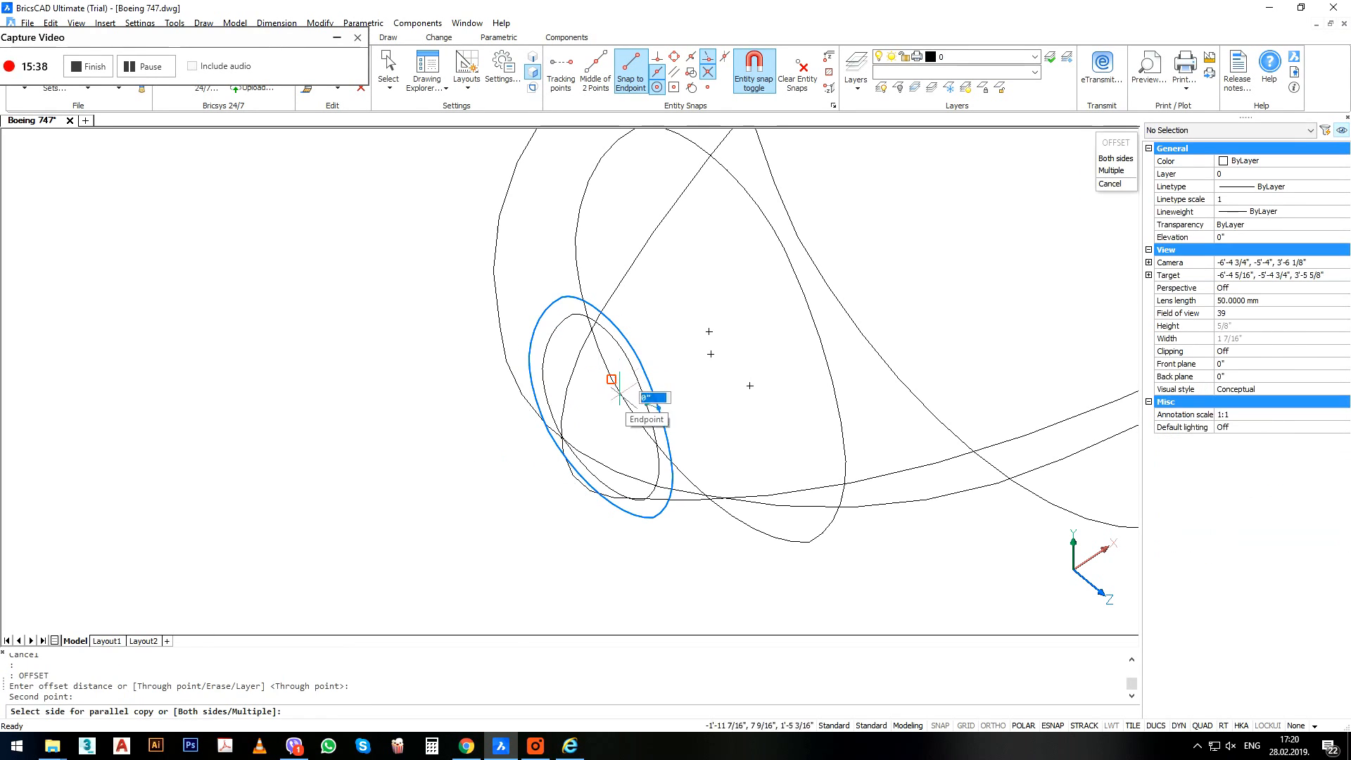
mouse_move(575, 366)
middle_mouse_down()
mouse_move(625, 417)
mouse_move(637, 462)
middle_mouse_up()
scroll(632, 599, "up", 8)
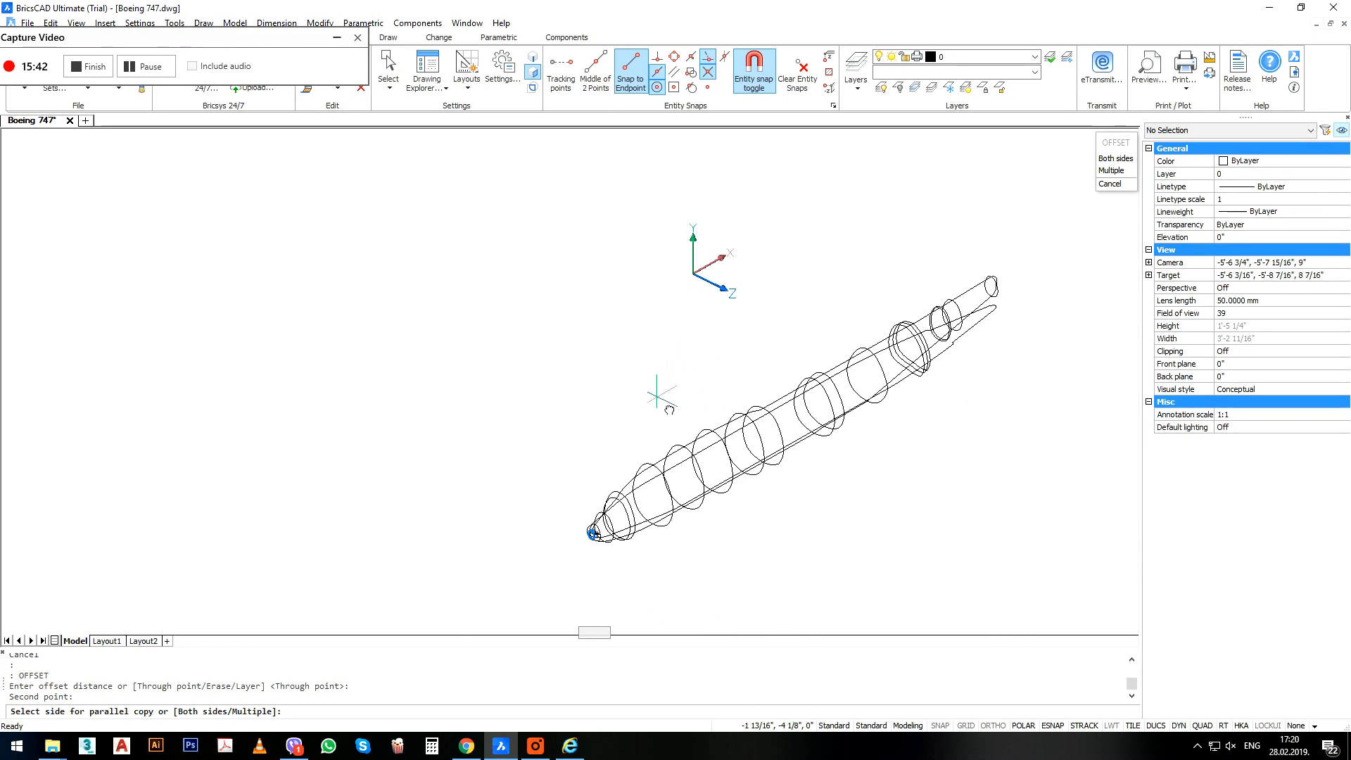
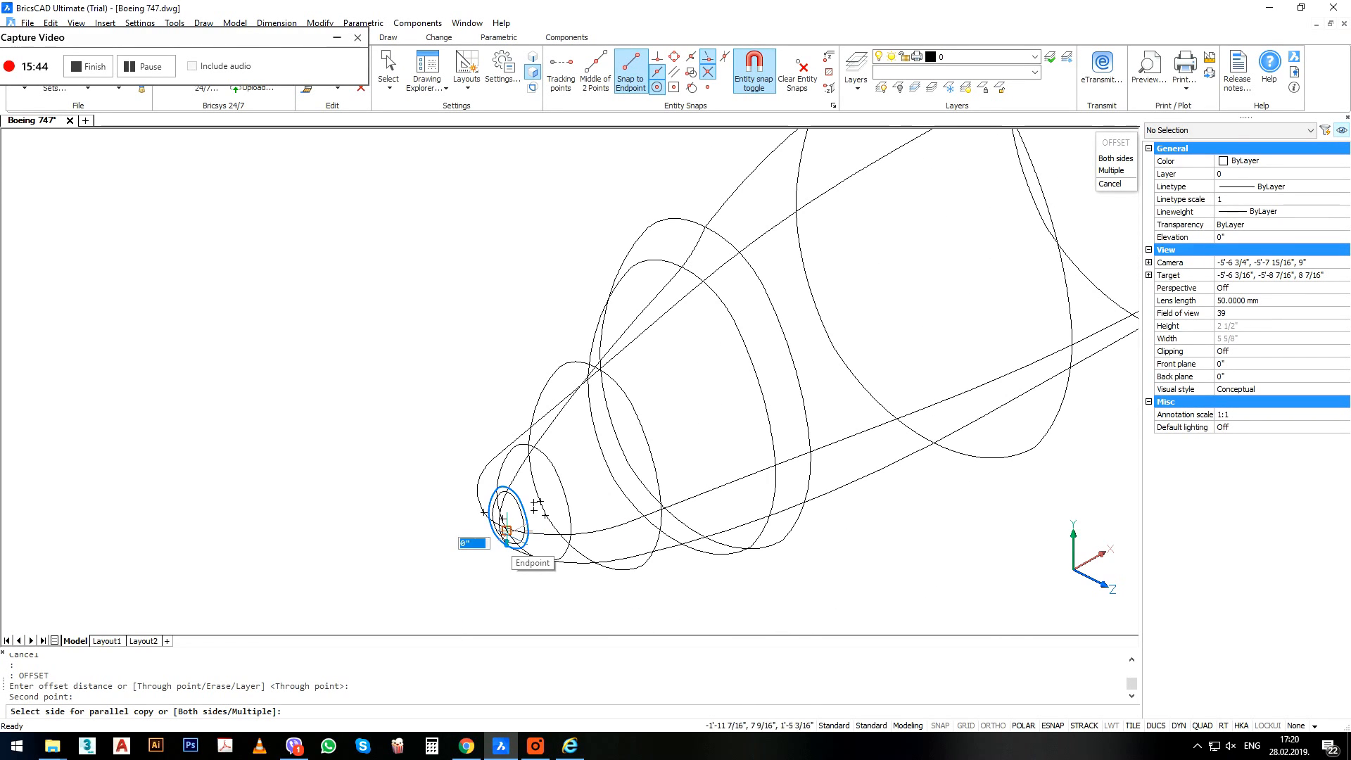
left_click(507, 531)
Offset each new oval inward in turn at the same spacing to add four more nested nose ovals, and end the command.
scroll(506, 537, "up", 3)
left_click(540, 492)
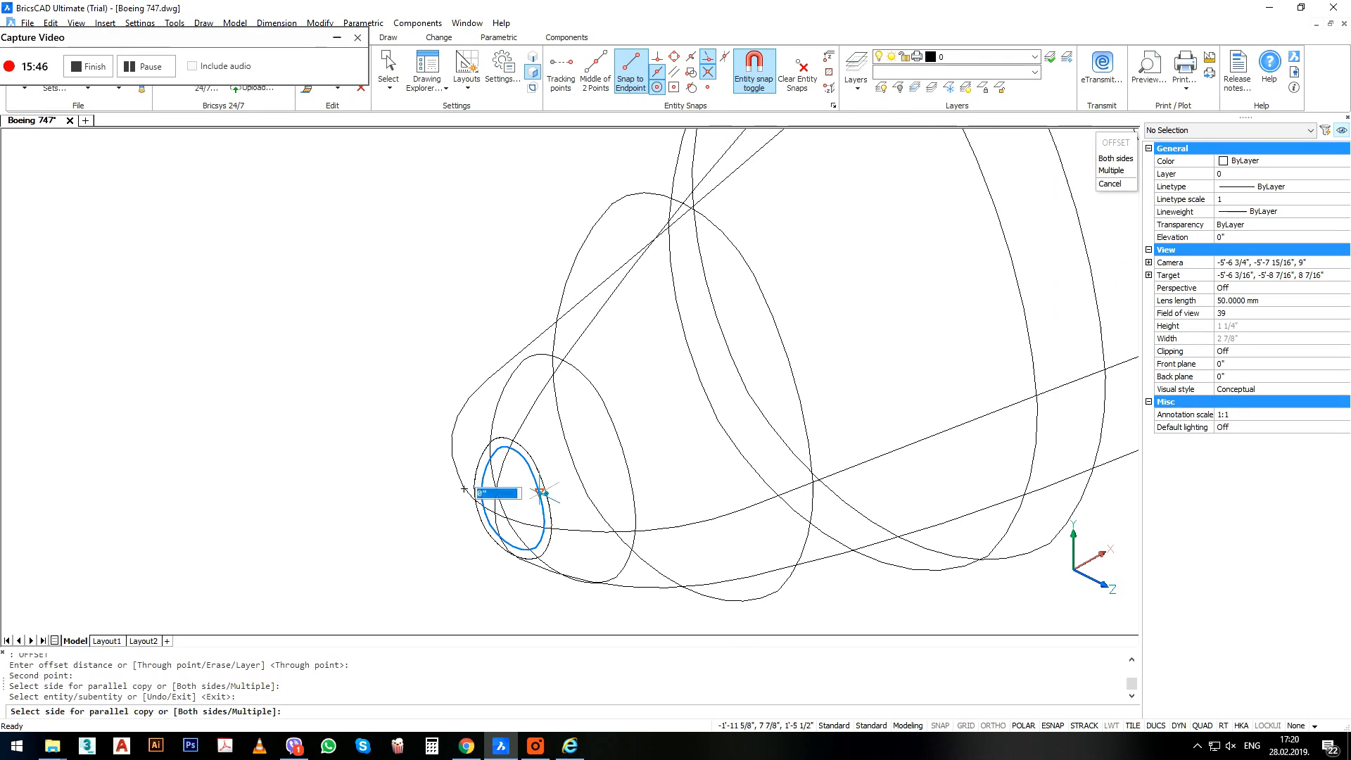
left_click(509, 514)
left_click(531, 492)
left_click(516, 510)
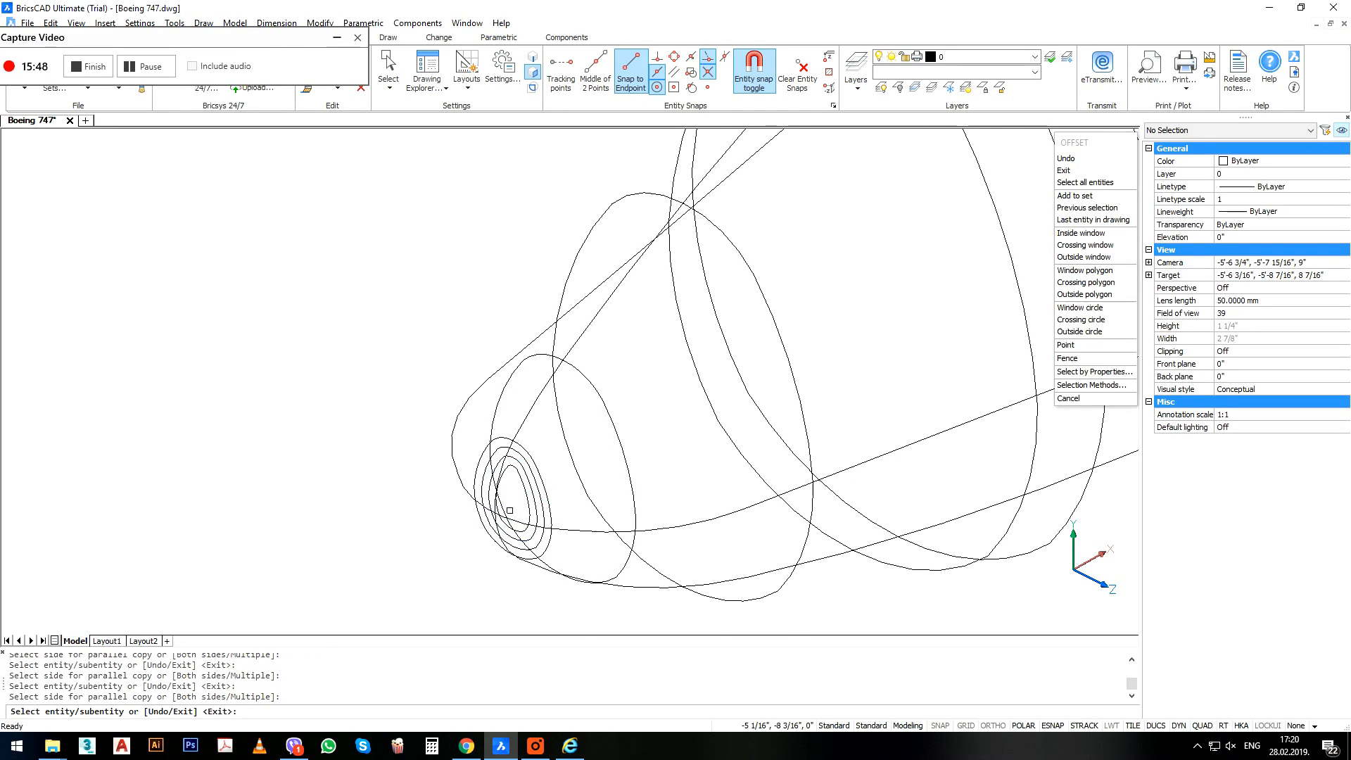
scroll(519, 509, "up", 3)
left_click(536, 499)
left_click(519, 507)
left_click(522, 500)
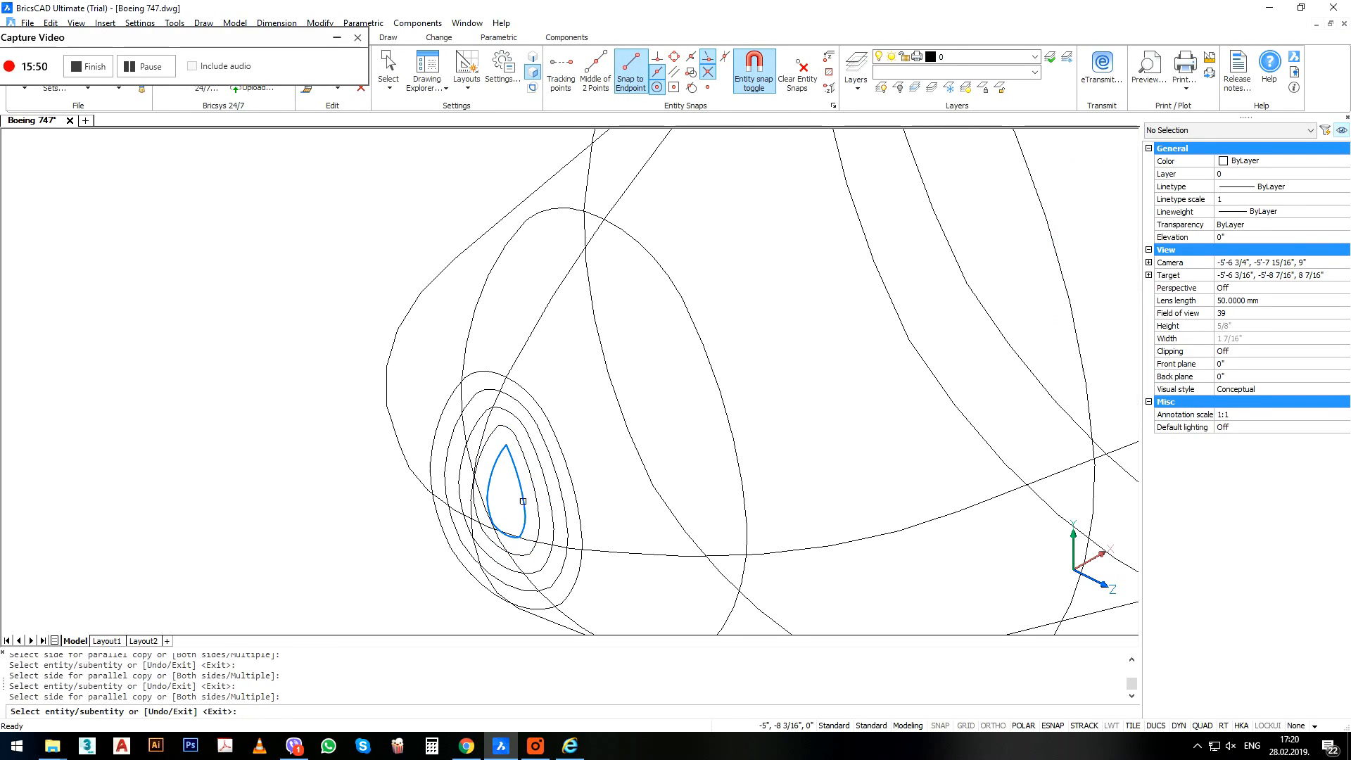
left_click(510, 501)
scroll(513, 494, "down", 3)
key("Return")
Move the five inner nose ovals together horizontally toward the nose in the side view until the largest meets the upper outline.
scroll(512, 495, "up", 5)
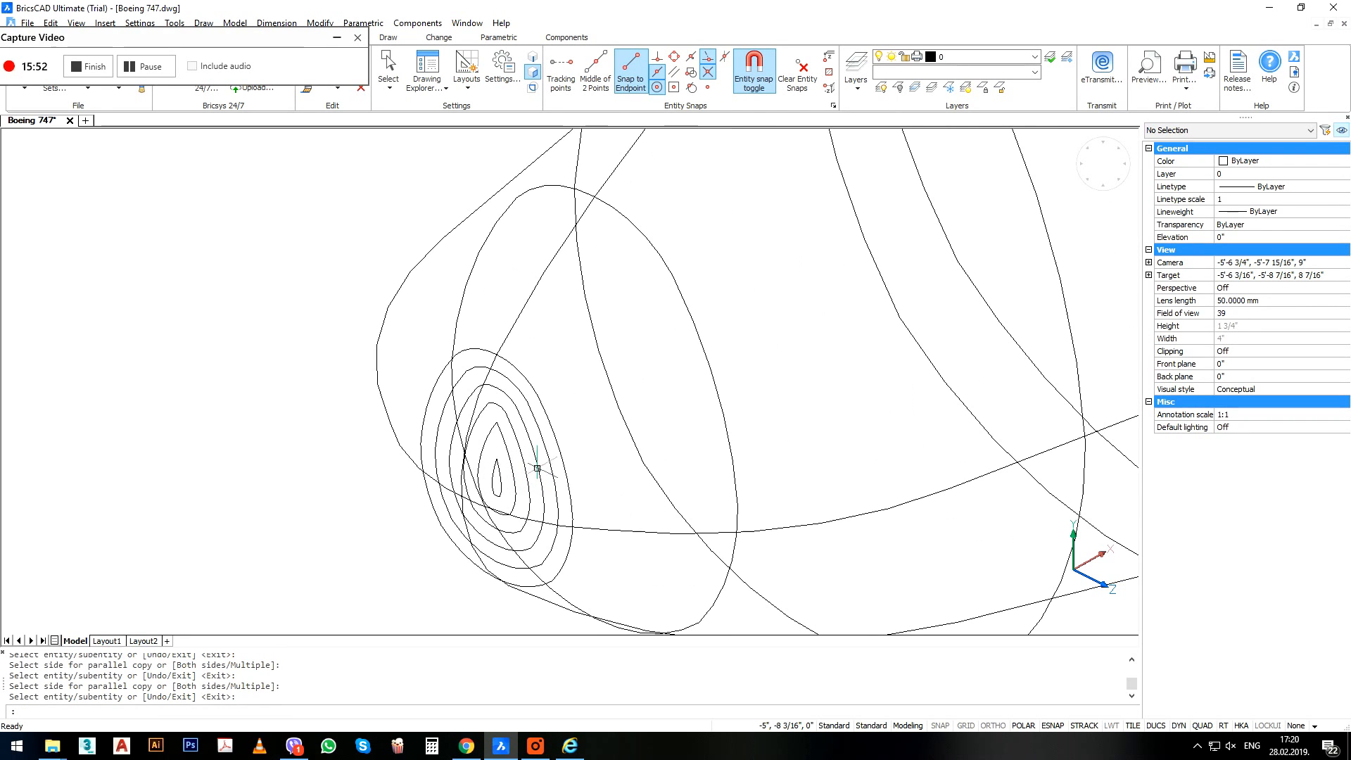
left_click(543, 456)
left_click(502, 476)
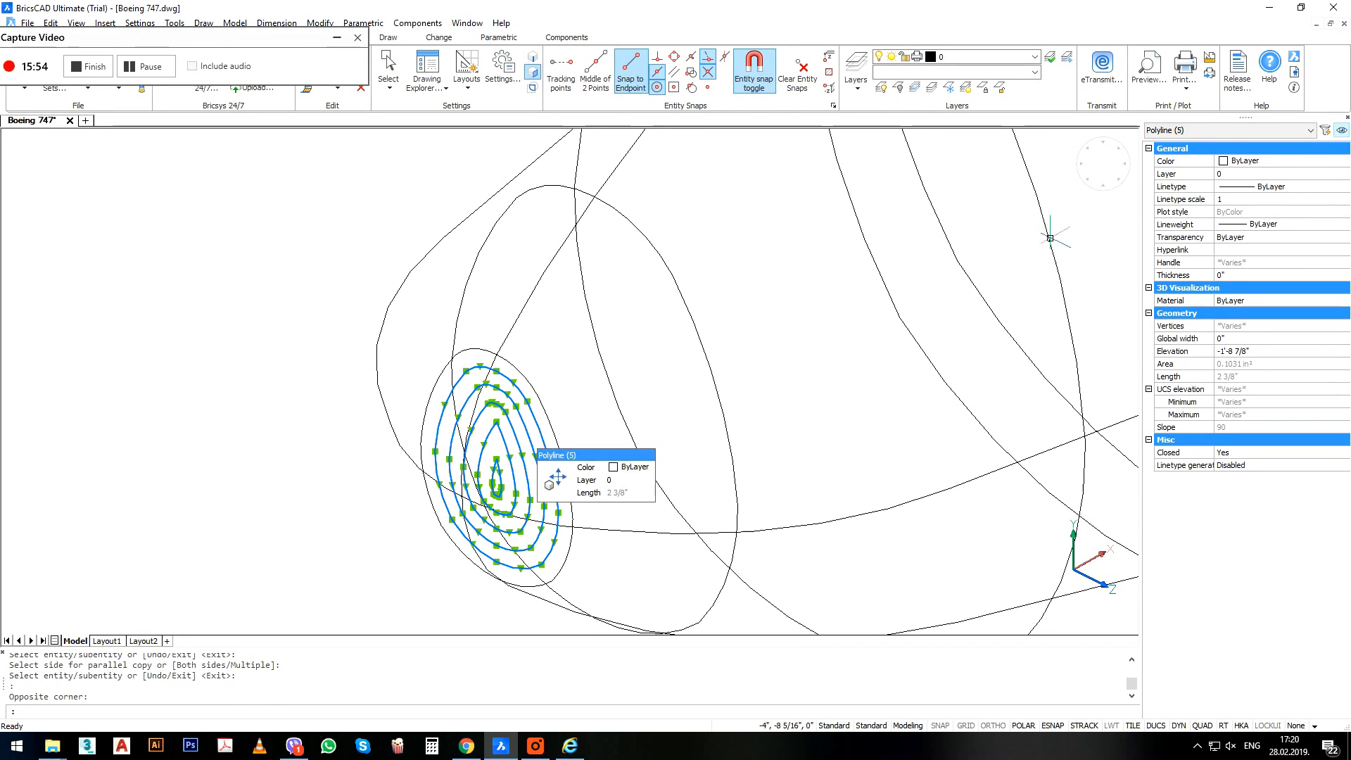
left_click(1098, 189)
scroll(122, 567, "up", 6)
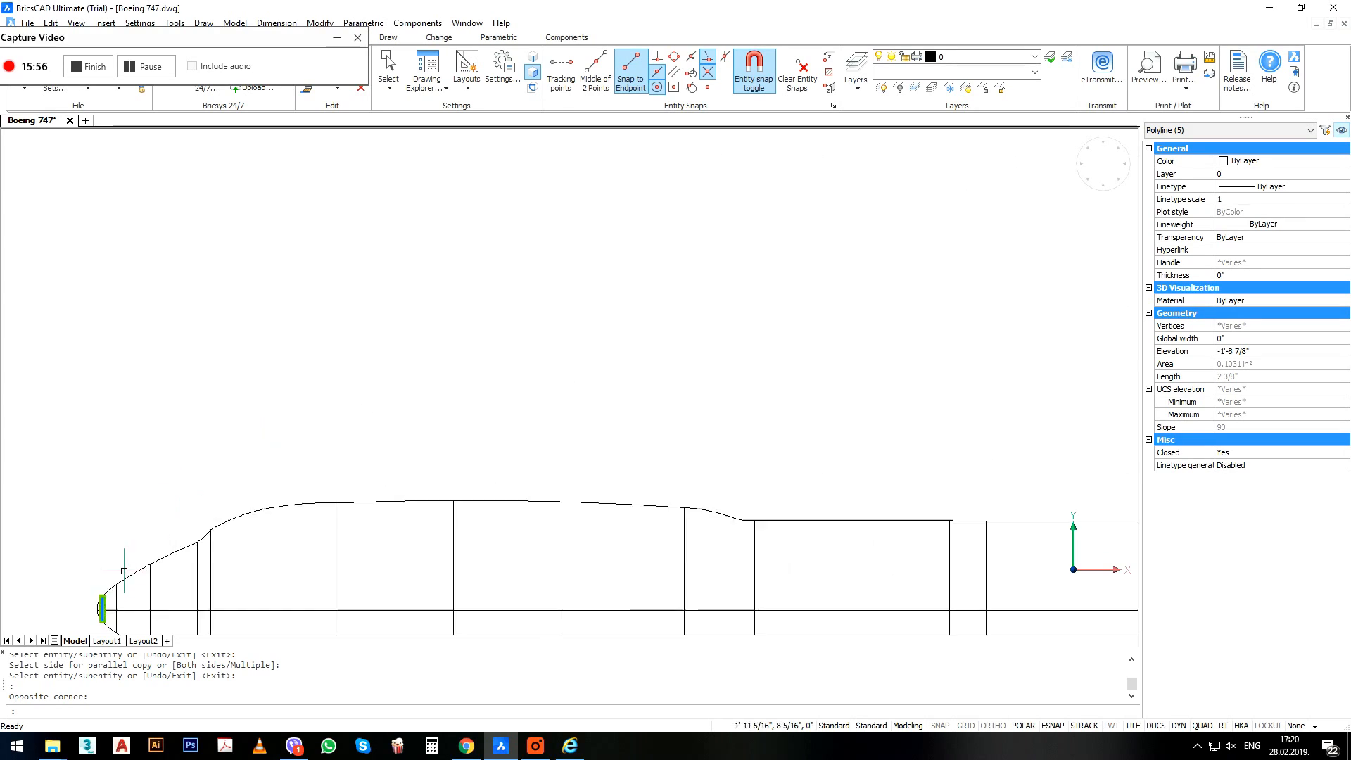
middle_click_drag(81, 621, 607, 415)
scroll(626, 411, "up", 5)
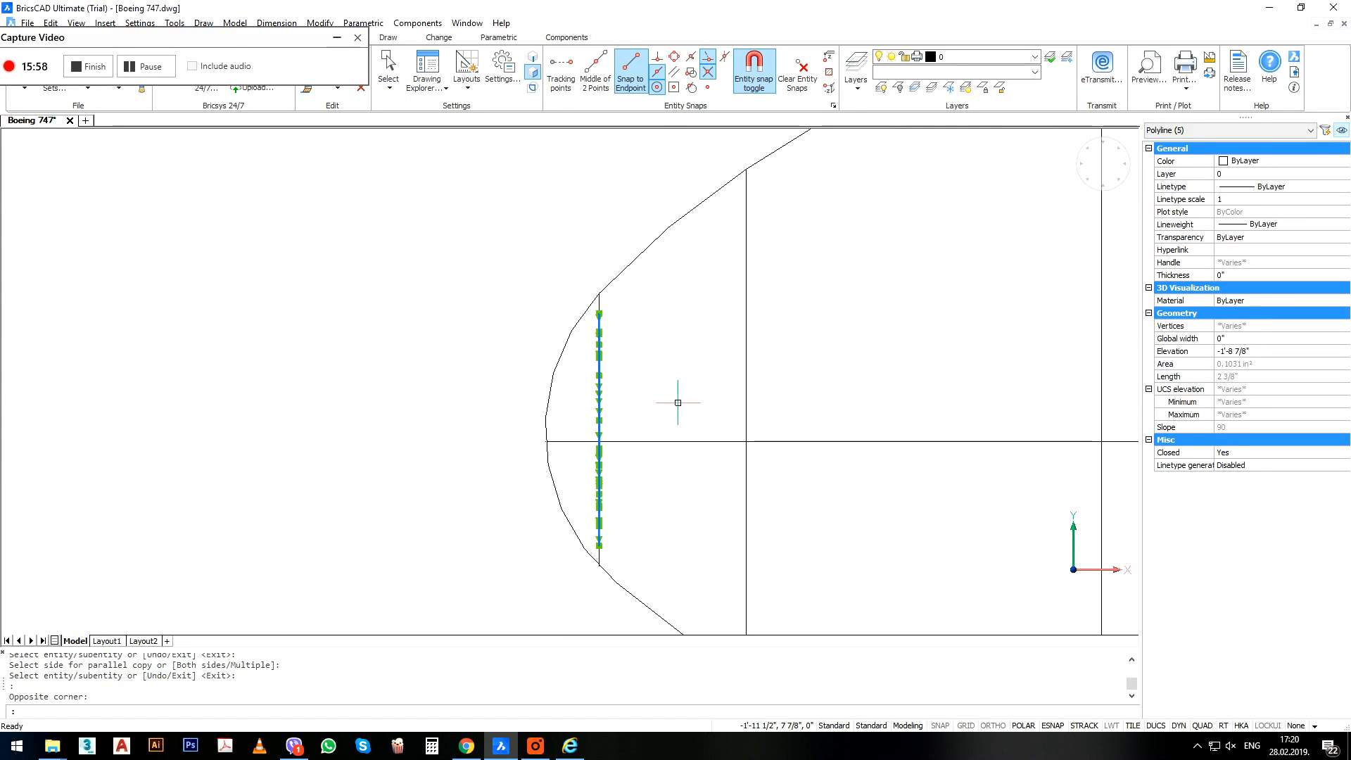
scroll(678, 402, "up", 1)
type("m")
key("Return")
left_click(700, 387)
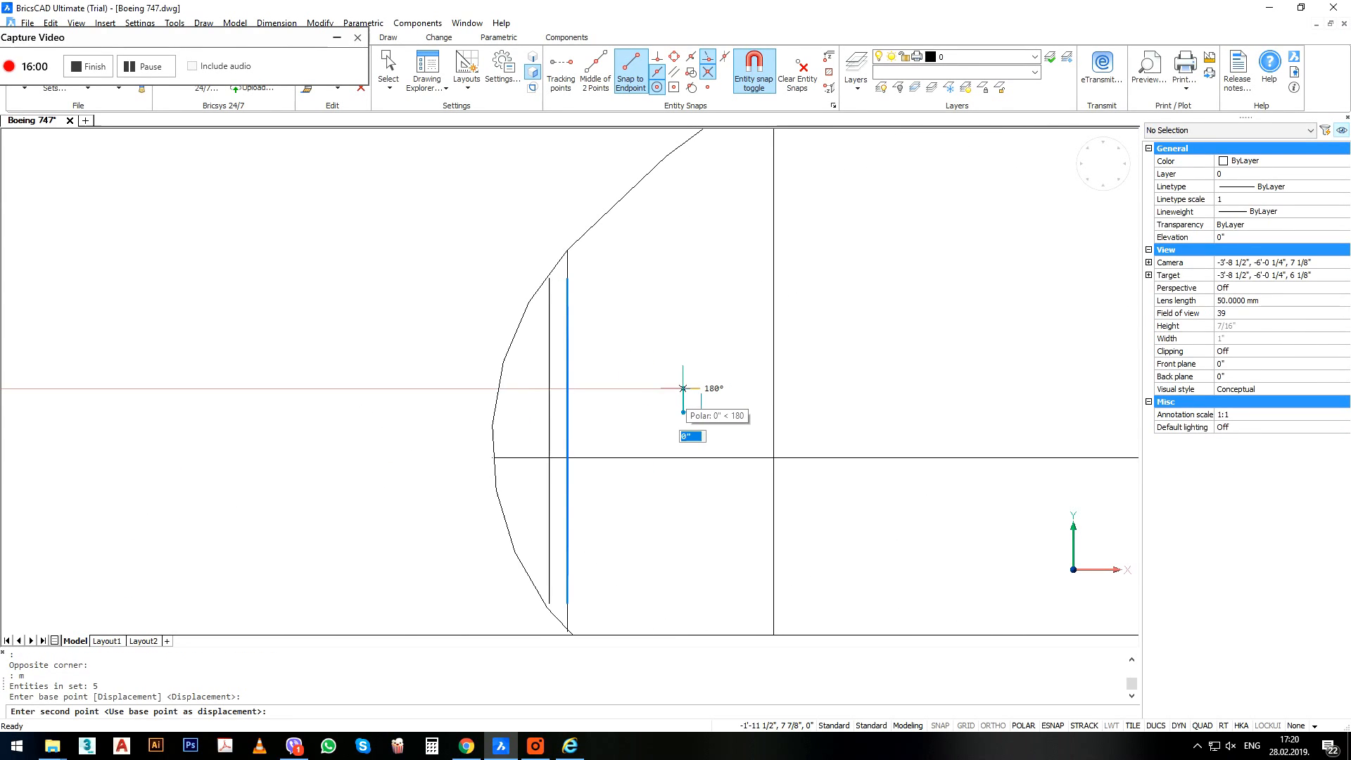
left_click(681, 388)
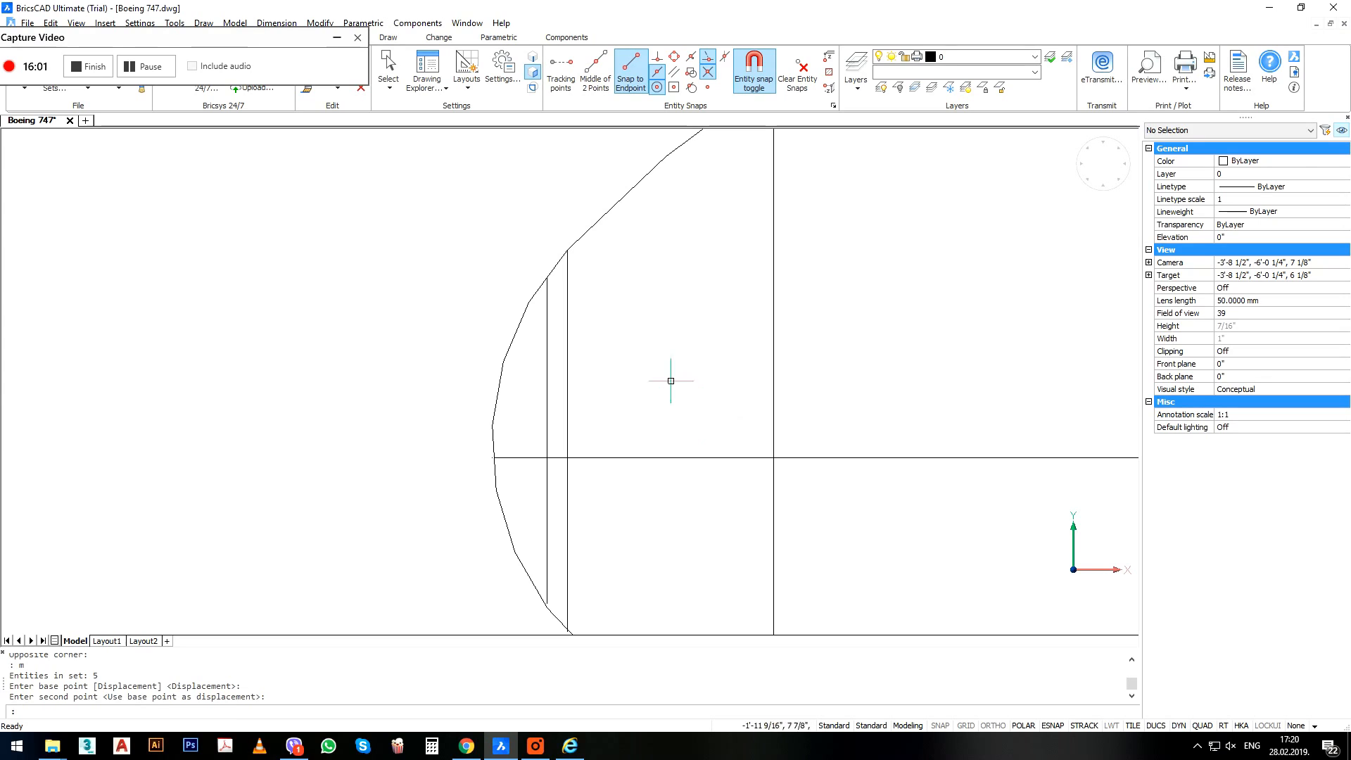
Leave the largest of the five ovals in place and move the four smaller ones forward to meet the upper nose outline.
left_click(553, 374)
left_click(531, 457)
scroll(542, 276, "up", 3)
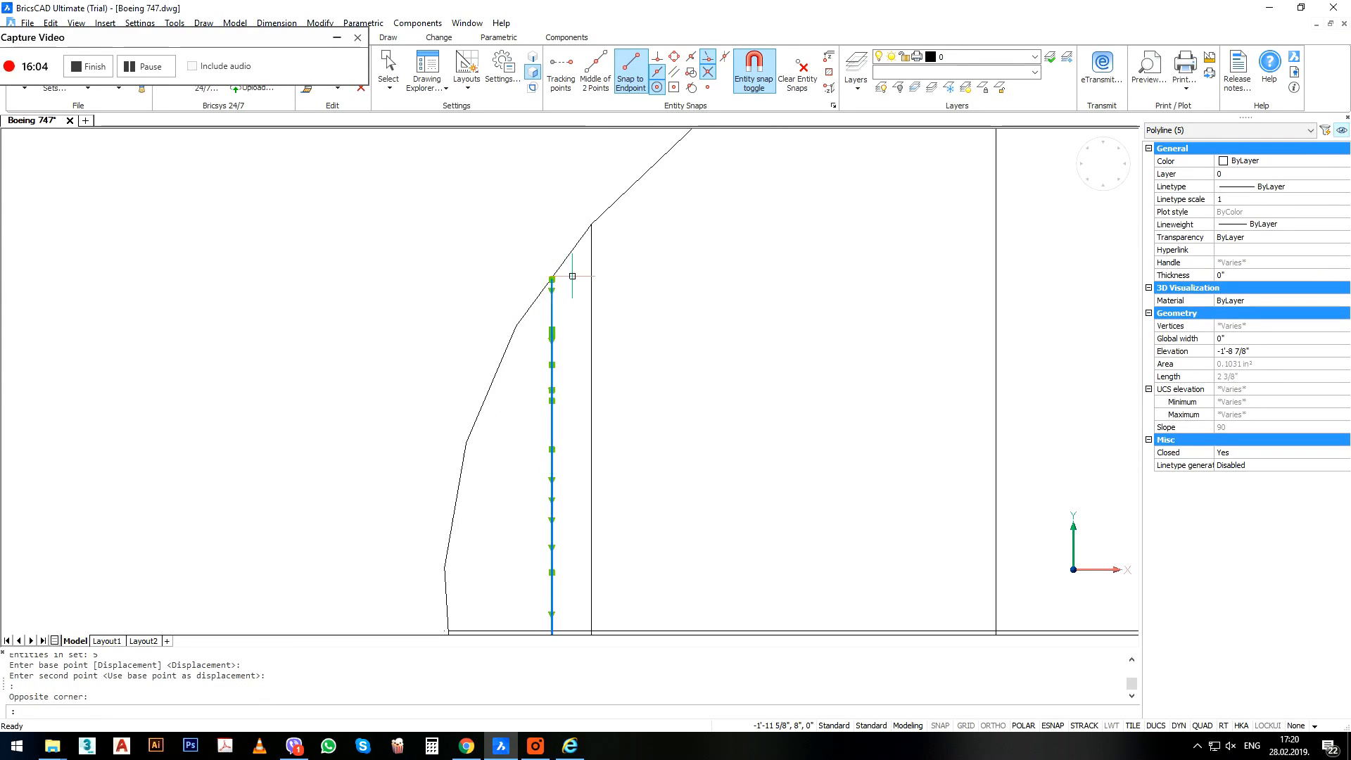
left_click(572, 276)
left_click(545, 285)
left_click(565, 278, "shift")
left_click(547, 284, "shift")
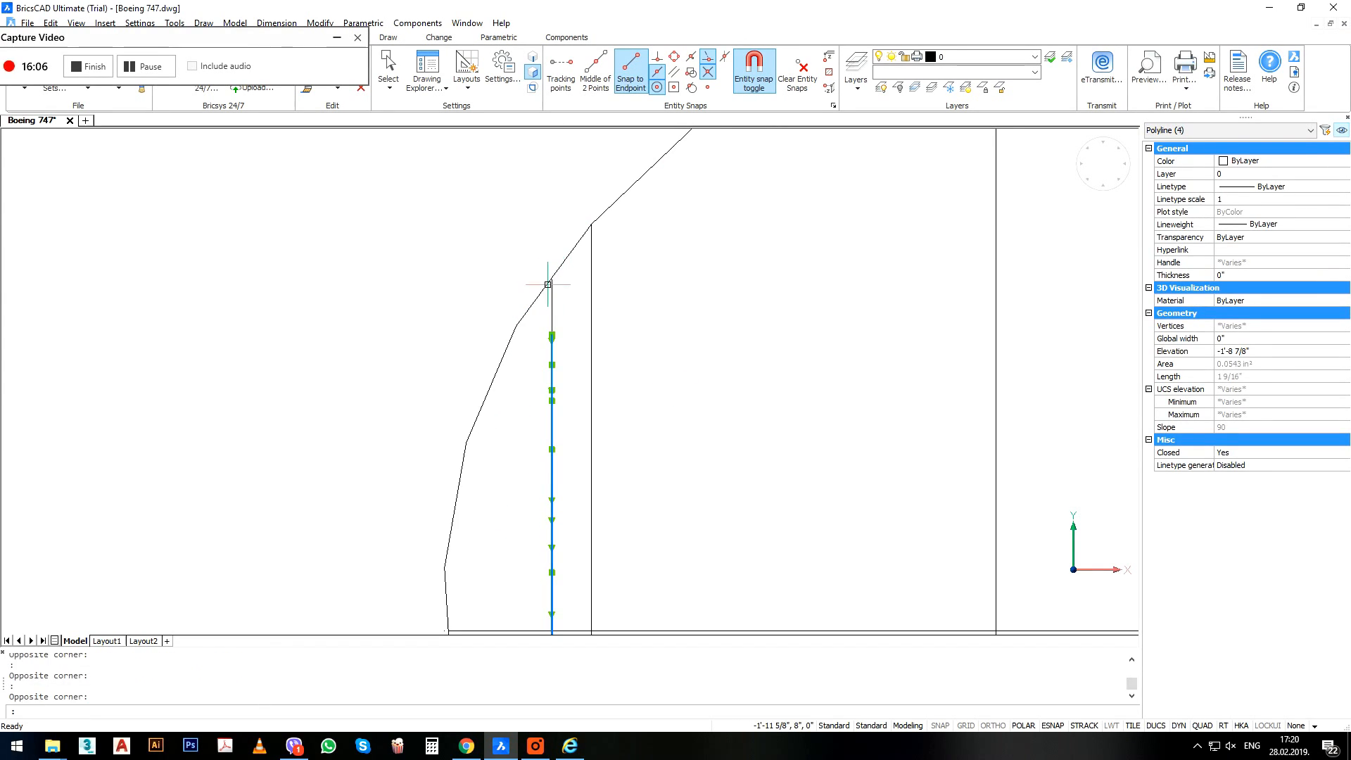
type("m")
key("Return")
left_click(708, 436)
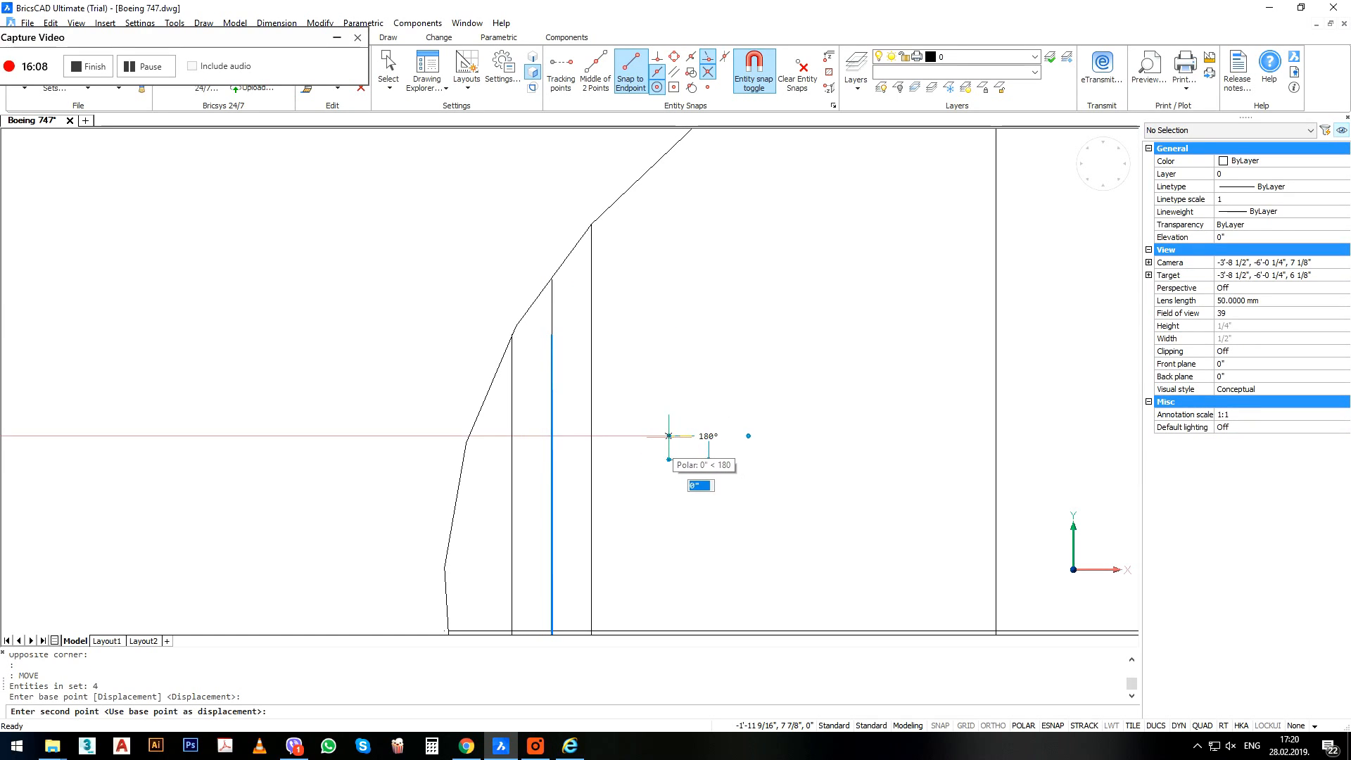
left_click(668, 435)
Move only the three smallest nose ovals farther forward until the largest of them touches the upper outline.
scroll(525, 468, "up", 2)
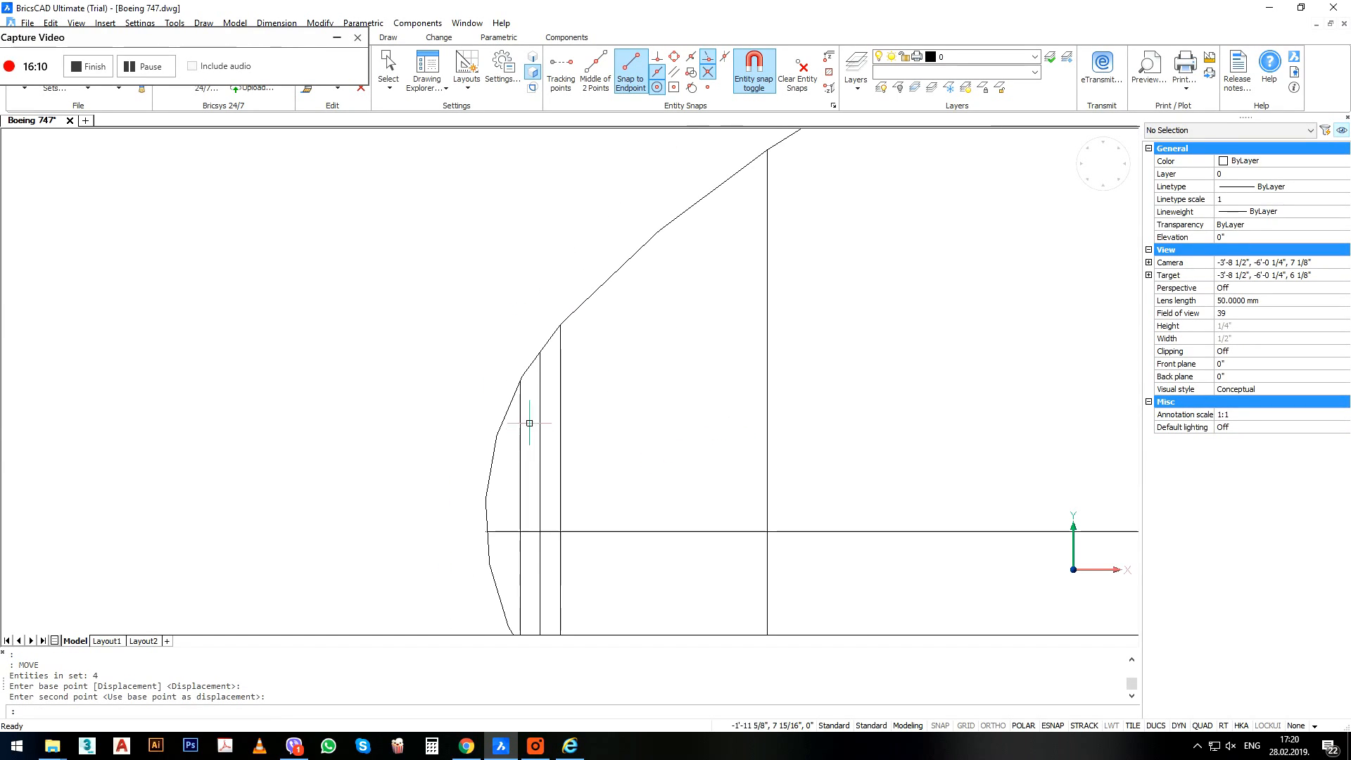
left_click(541, 424)
left_click(511, 549)
scroll(541, 351, "up", 3)
left_click(561, 348, "shift")
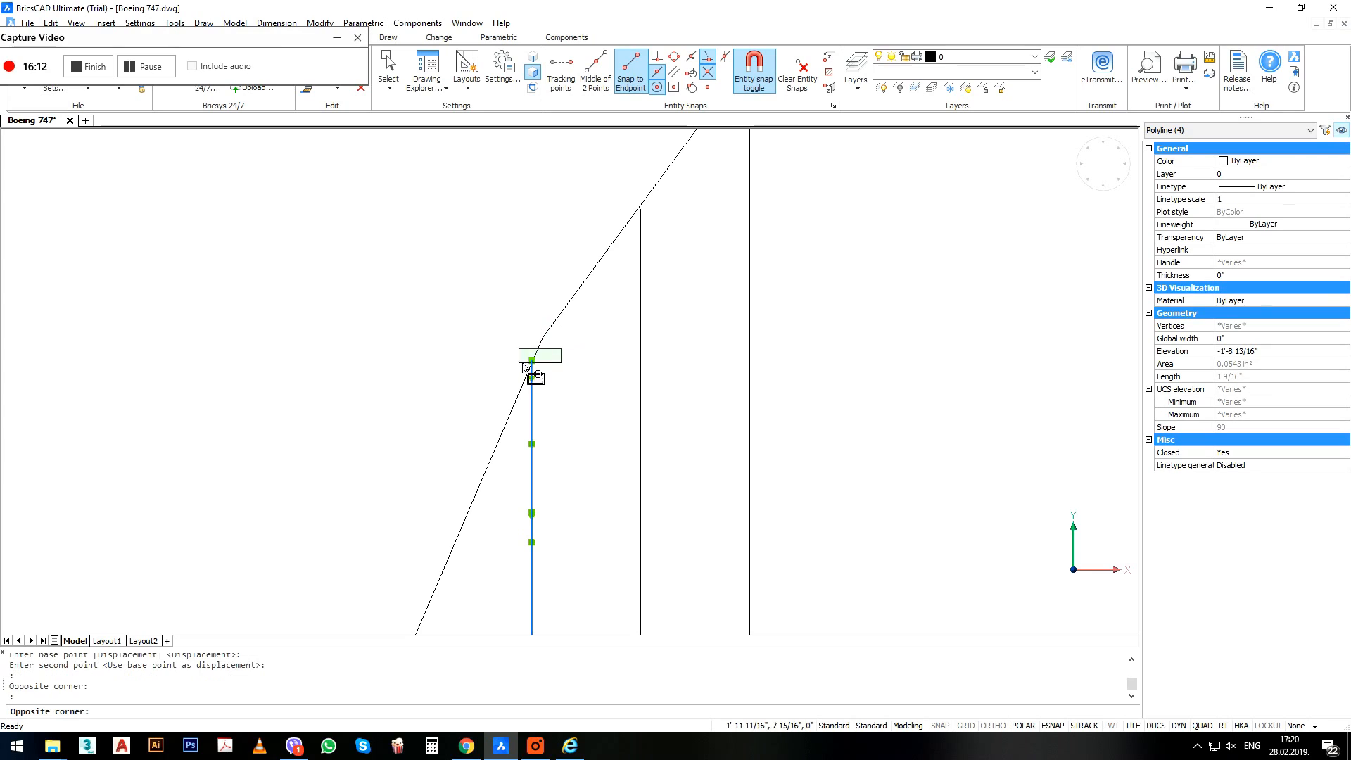
left_click(520, 365, "shift")
scroll(589, 326, "down", 2)
key("Return")
left_click(717, 492)
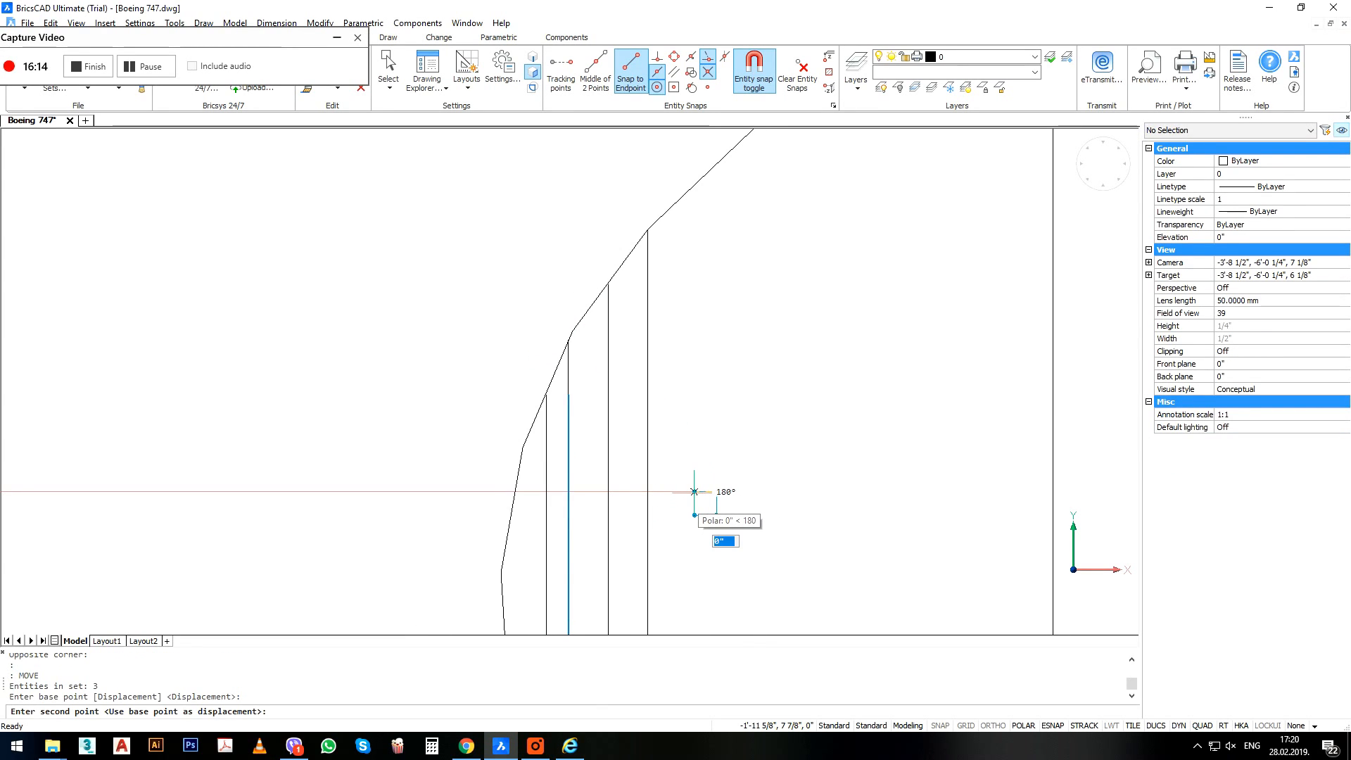
left_click(694, 491)
Move the two innermost nose ovals forward, aligning the larger one's upper end with the nose outline.
scroll(557, 380, "up", 3)
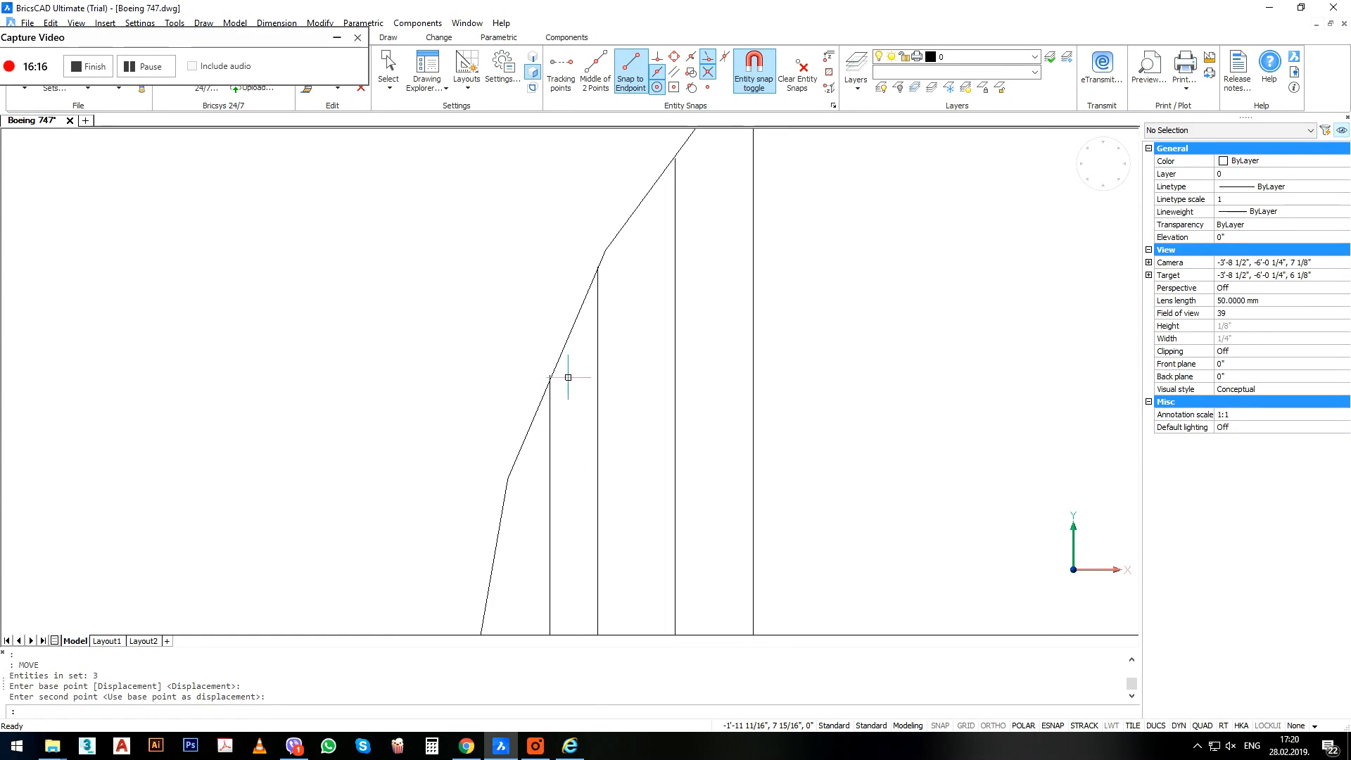
left_click(563, 415)
scroll(556, 579, "down", 2)
left_click(551, 627)
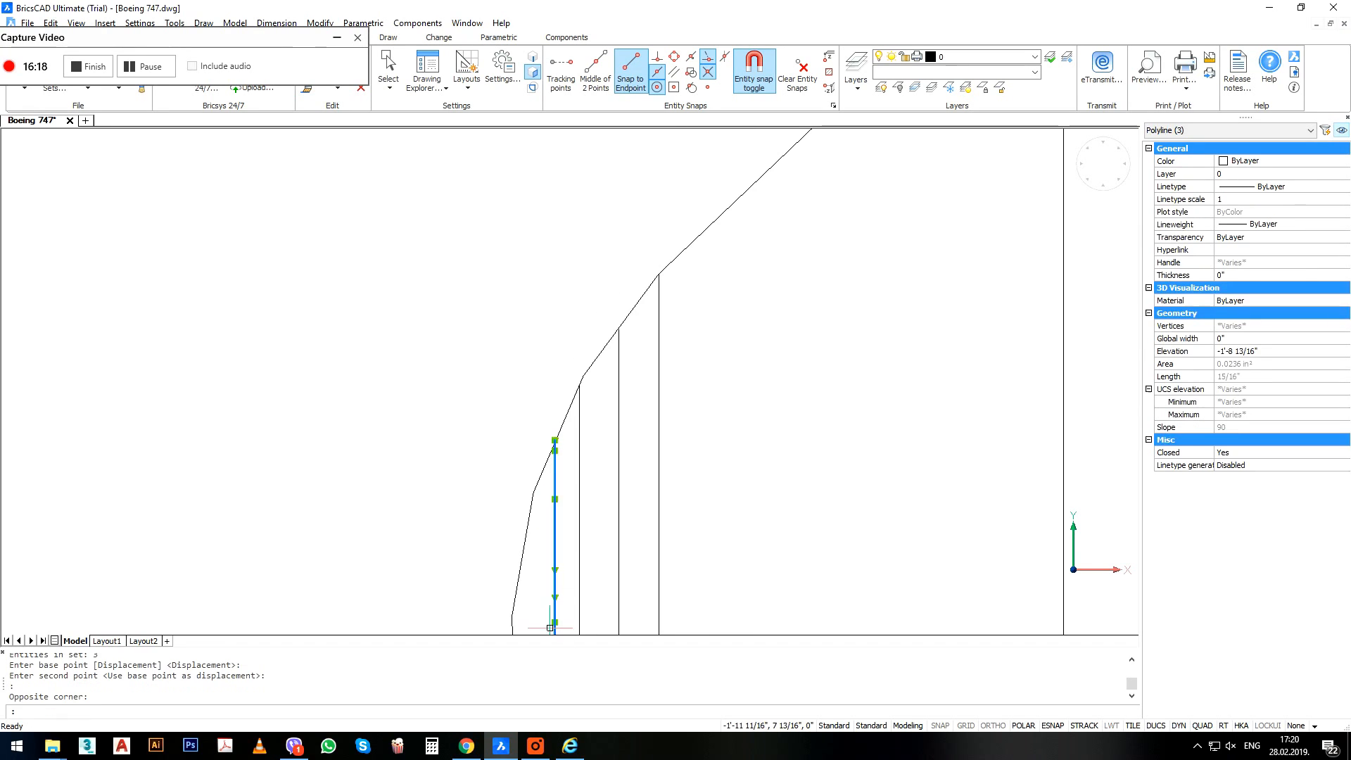
scroll(561, 452, "up", 3)
left_click(575, 394, "shift")
left_click(534, 427, "shift")
middle_click_drag(638, 561, 672, 340)
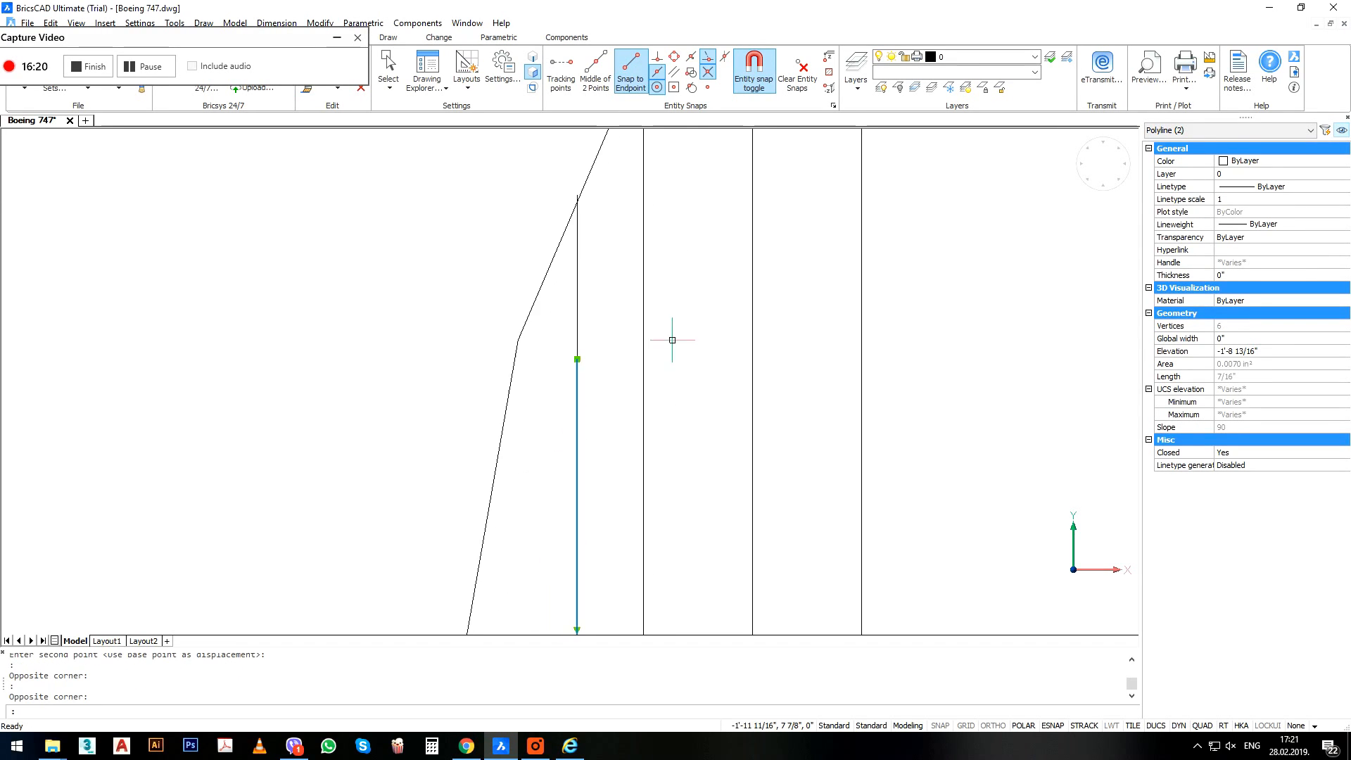
key("Return")
left_click(1039, 464)
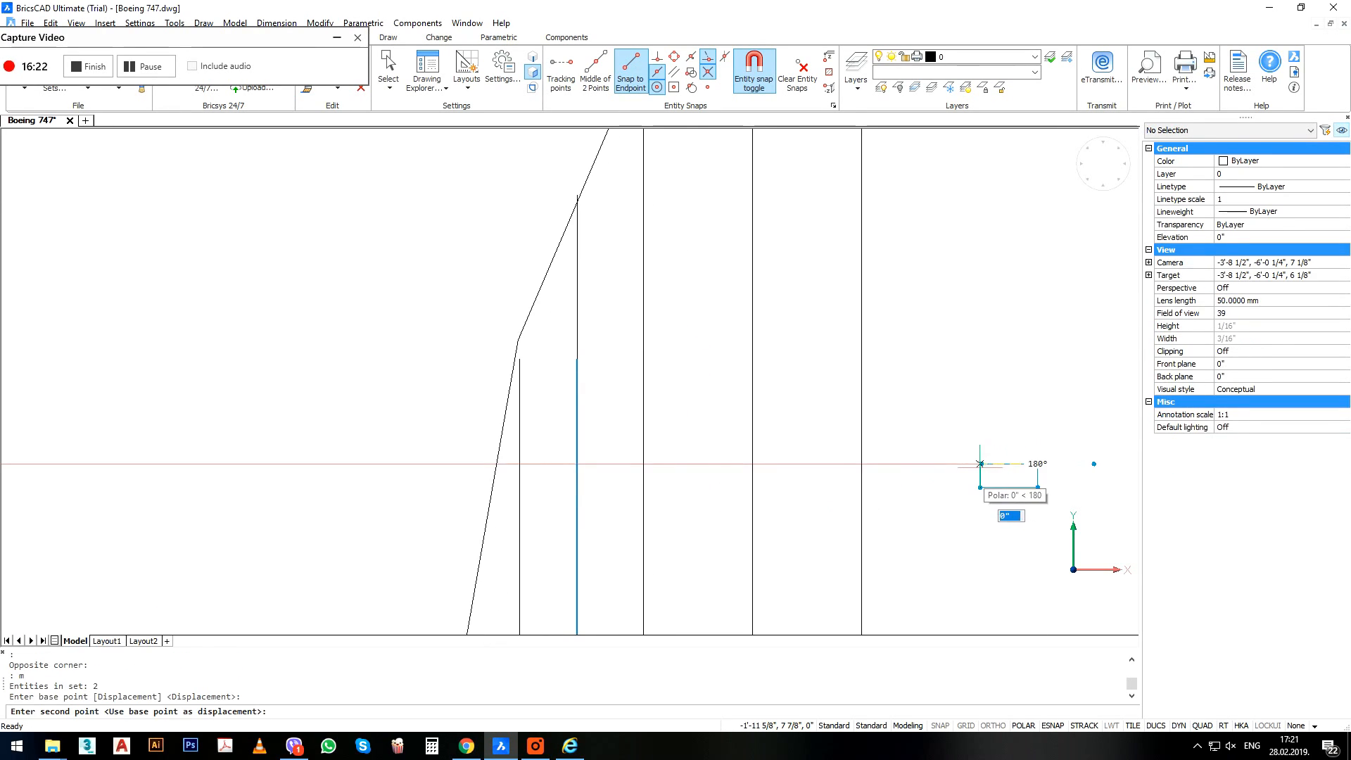
left_click(974, 464)
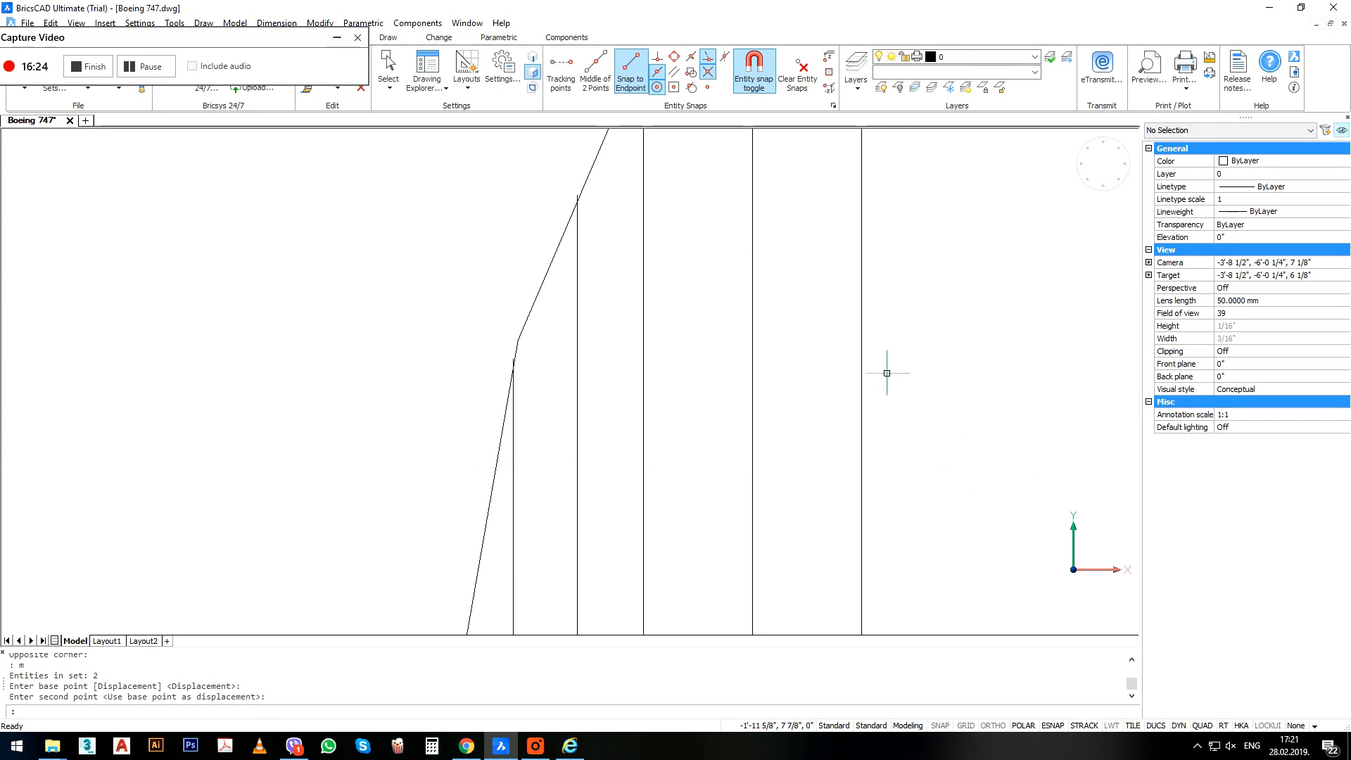
Move the single innermost oval forward to the very tip of the nose outline.
scroll(733, 467, "down", 2)
scroll(657, 398, "up", 3)
left_click(656, 388)
left_click(641, 373)
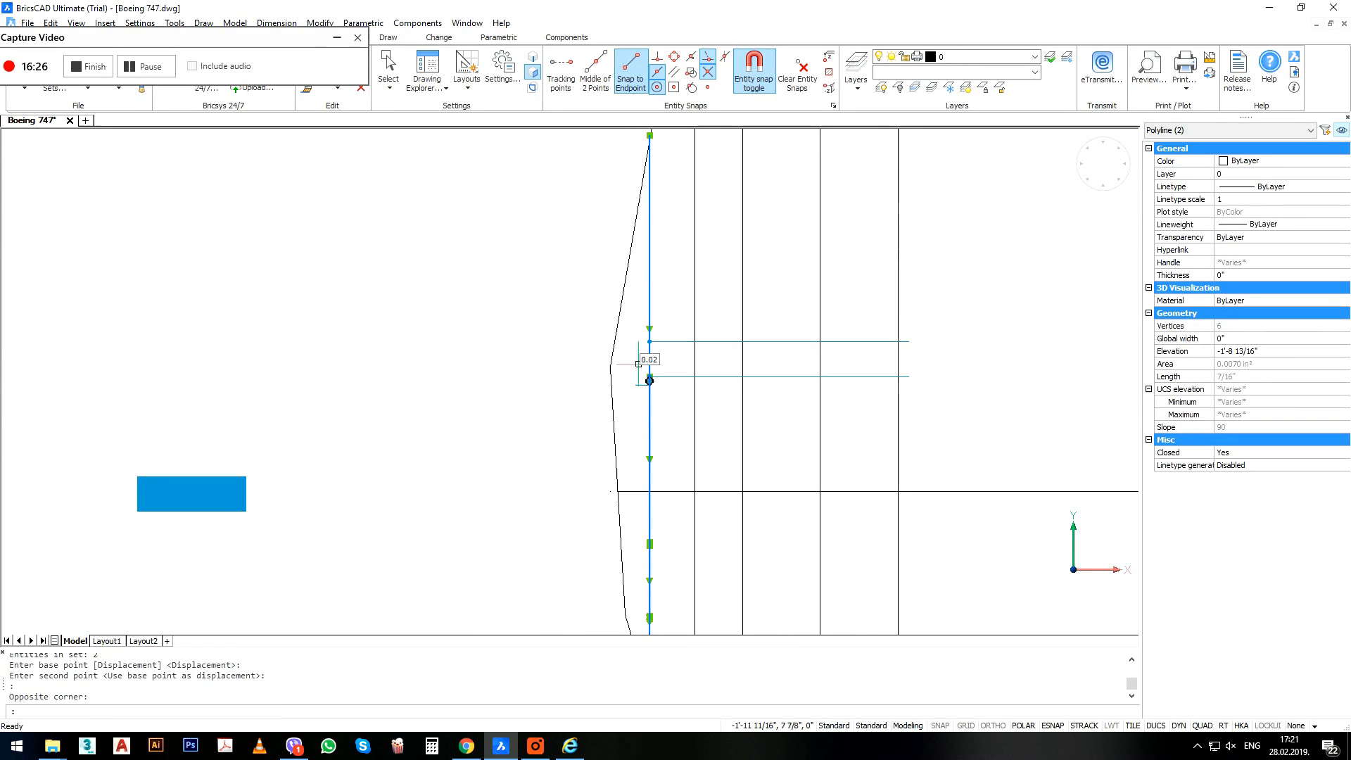
left_click(661, 191, "shift")
left_click(646, 176, "shift")
type("m")
key("Return")
left_click(972, 408)
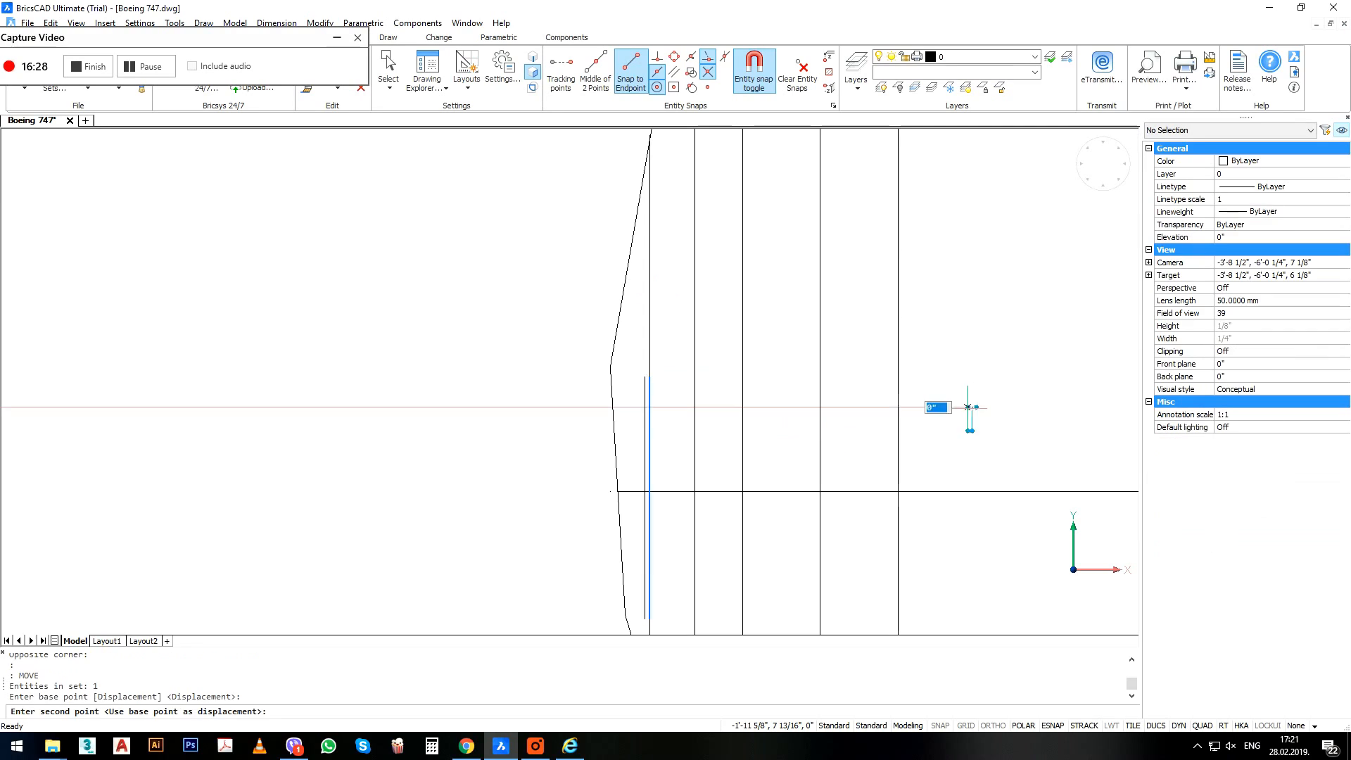
left_click(937, 407)
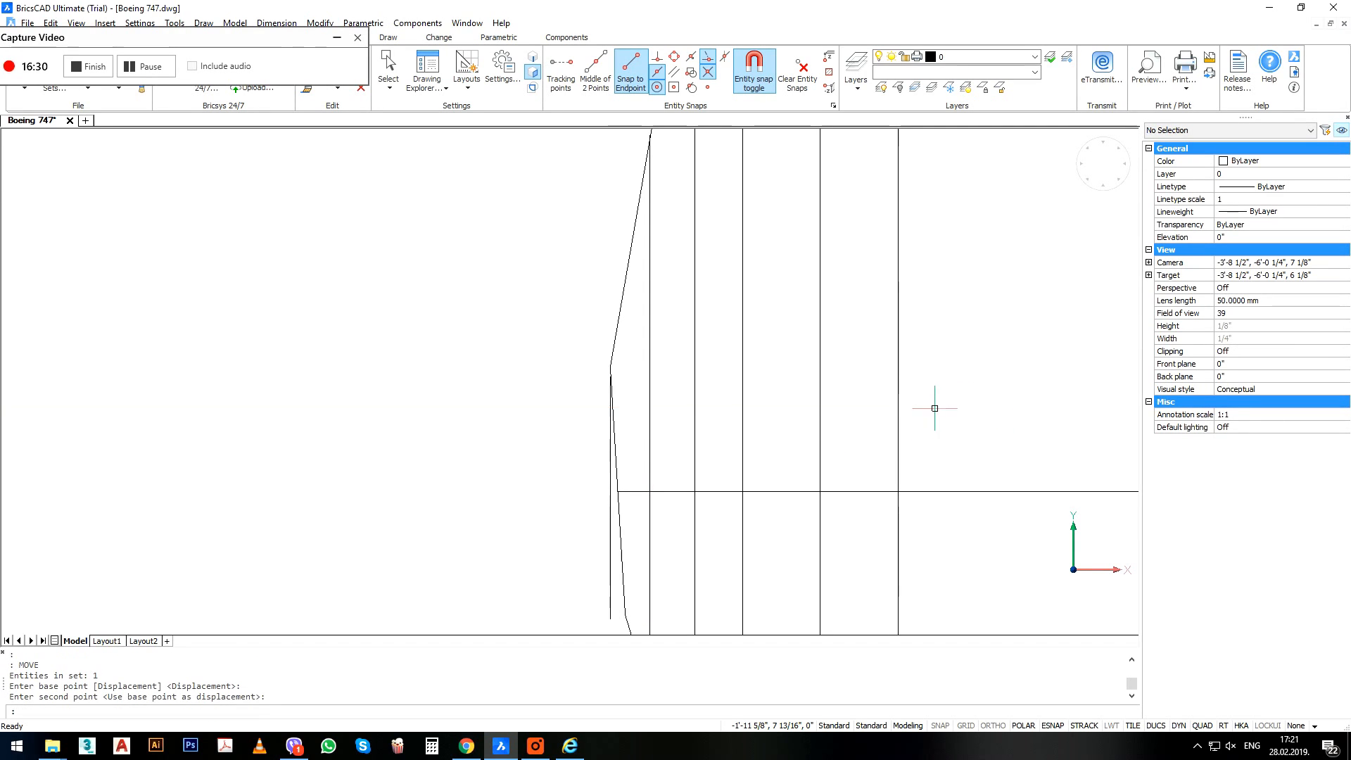
Select the oval at the nose tip, examine the stepped nose sections in 3D, and clear the selection.
scroll(513, 468, "down", 3)
scroll(522, 468, "up", 2)
left_click(524, 470)
left_click(536, 482)
scroll(528, 472, "down", 2)
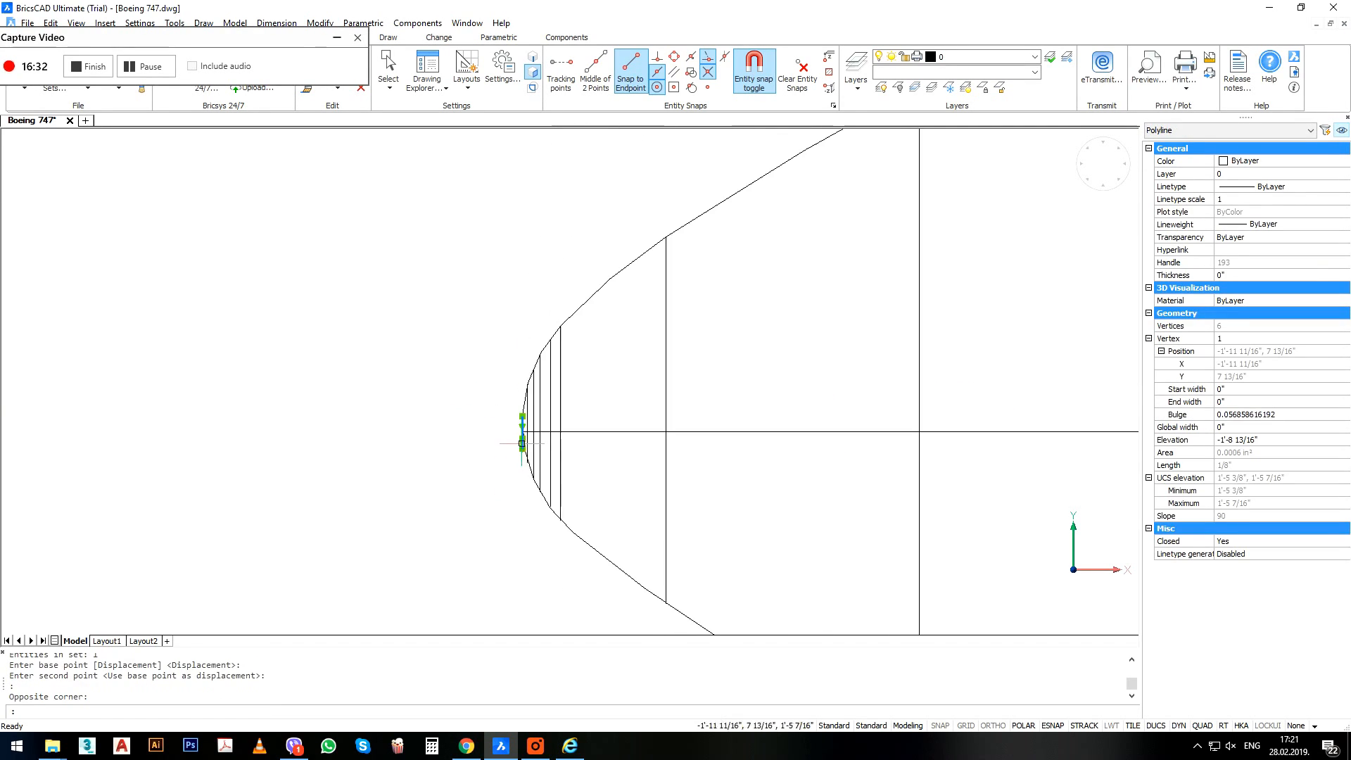
scroll(577, 483, "up", 5)
scroll(654, 492, "down", 3)
scroll(644, 436, "up", 6)
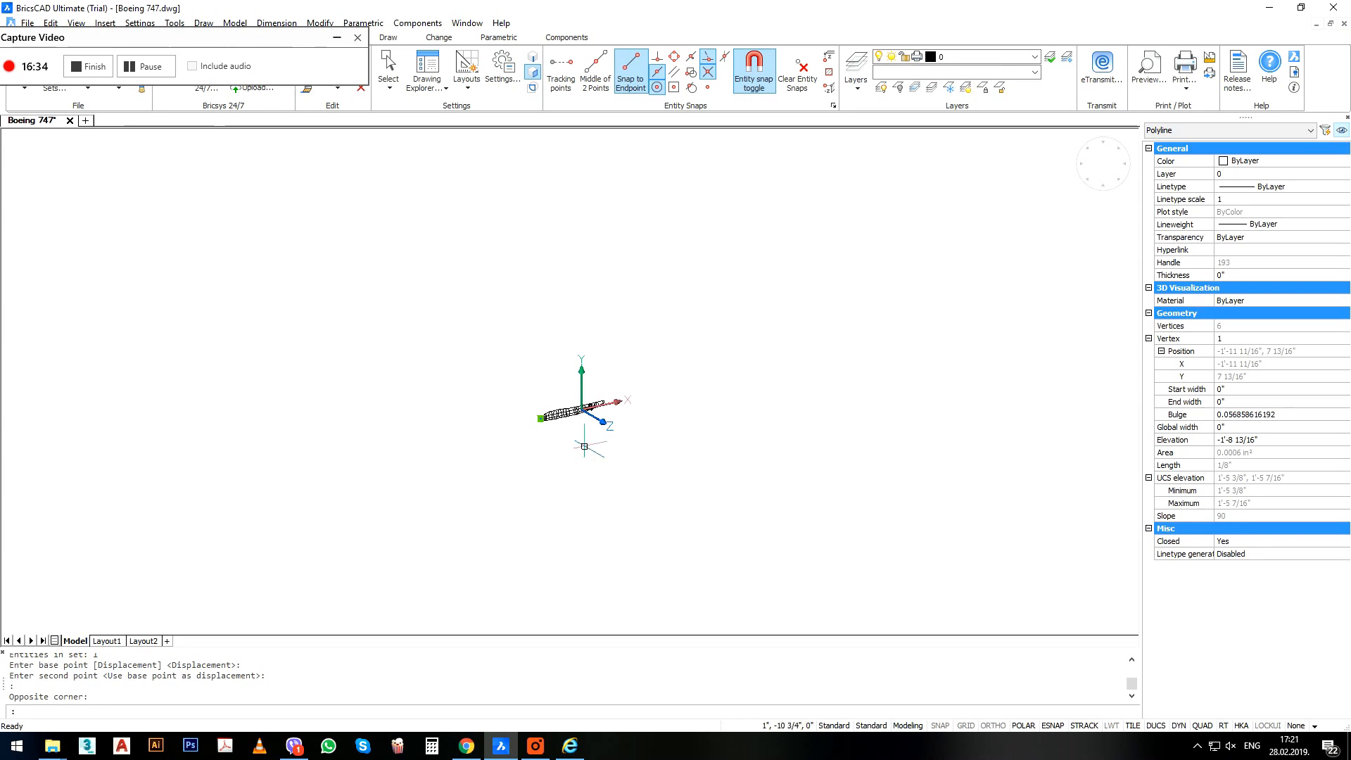
scroll(491, 394, "down", 6)
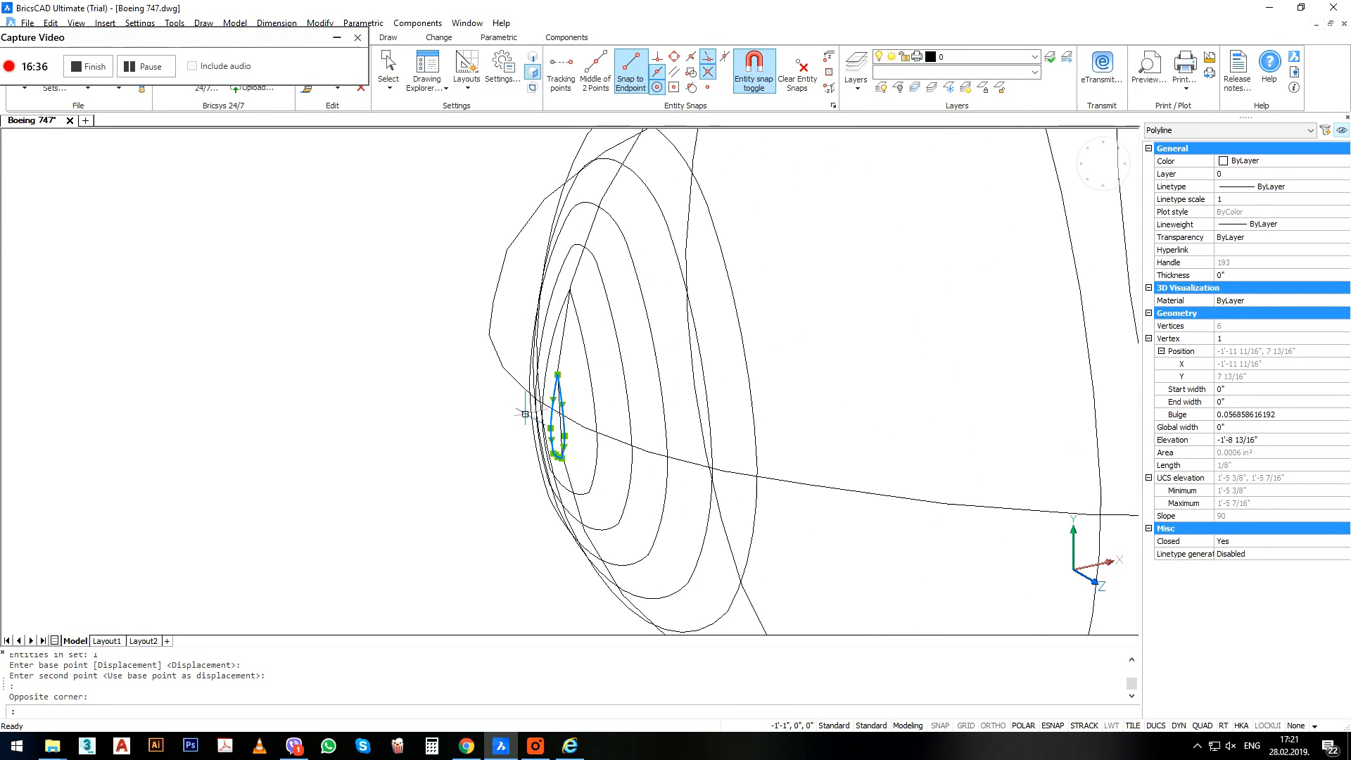
key("Escape")
scroll(360, 495, "down", 5)
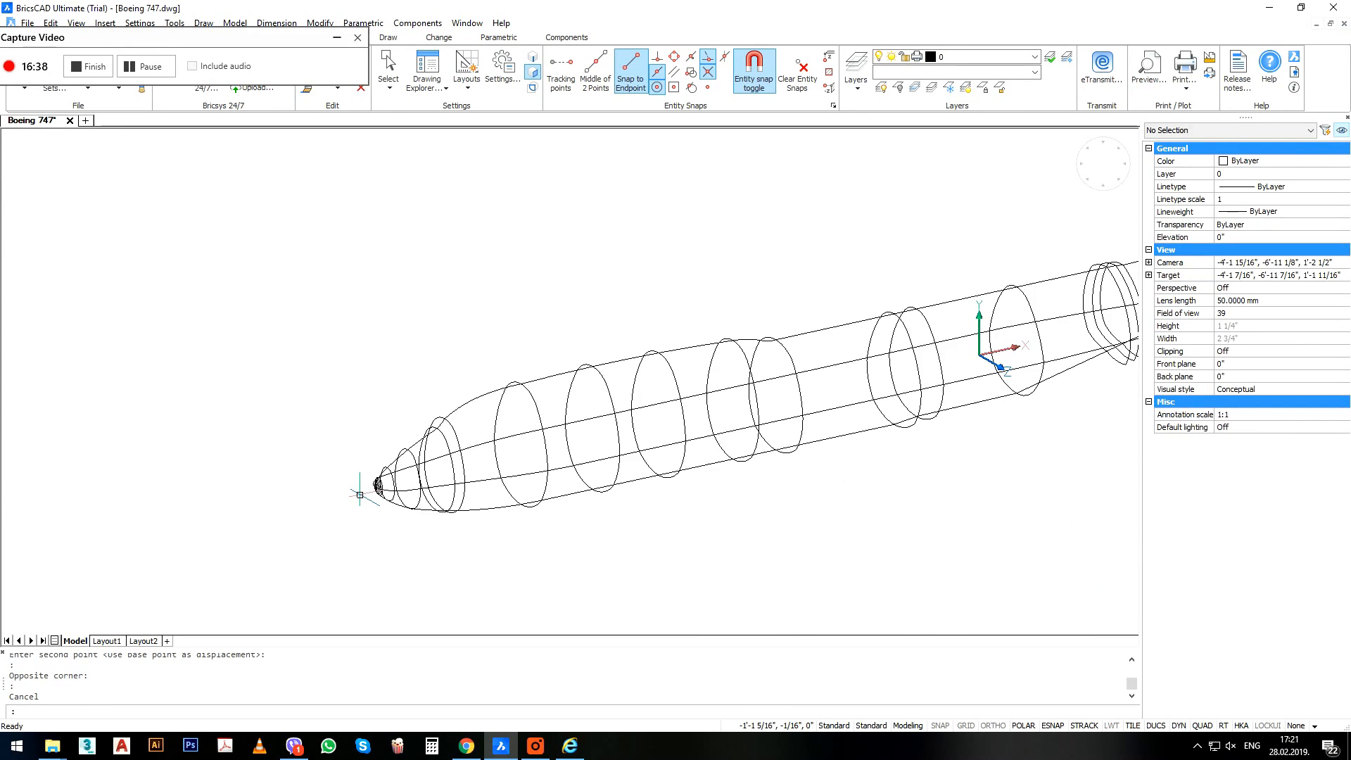
Copy the rearmost tail oval from its upper end to the upper corner of the side outline's closing edge.
scroll(724, 392, "up", 3)
scroll(626, 387, "up", 5)
scroll(626, 387, "up", 2)
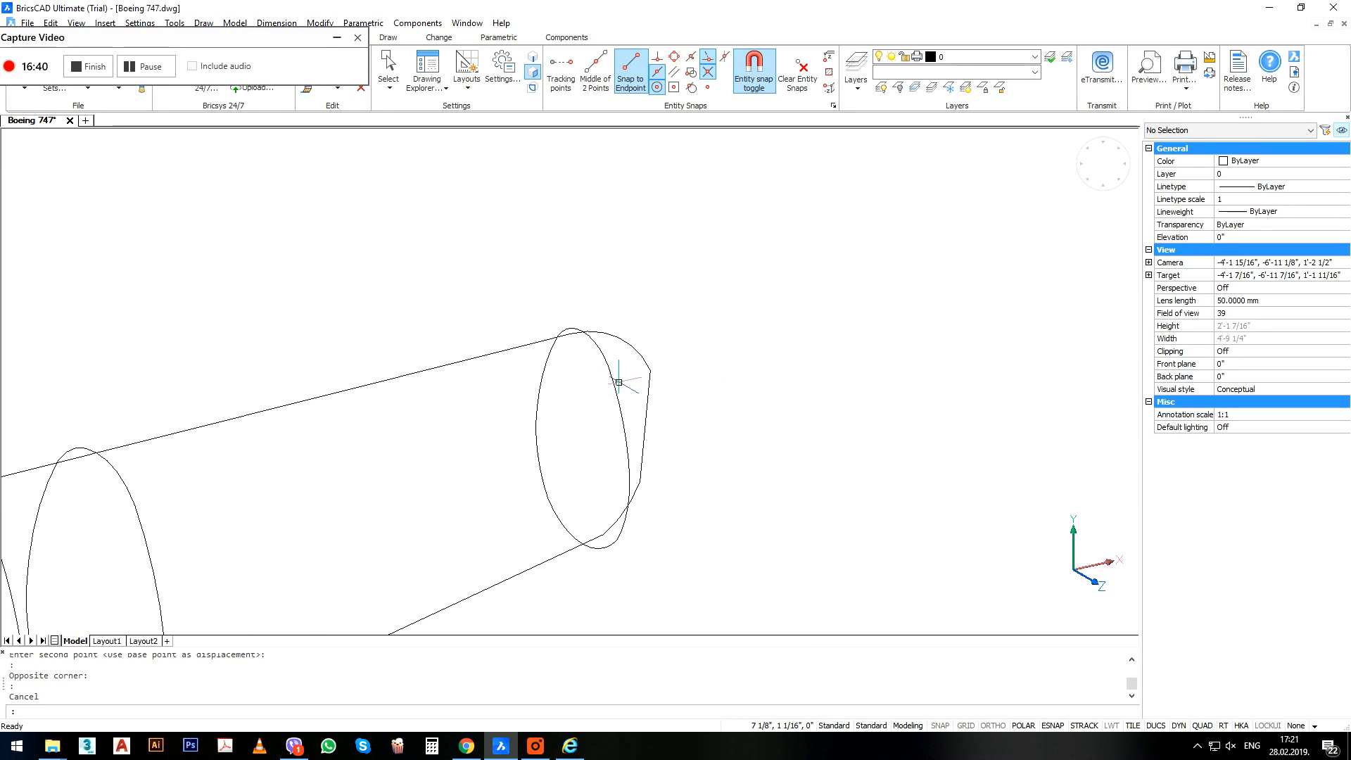
left_click(614, 371)
scroll(576, 348, "up", 1)
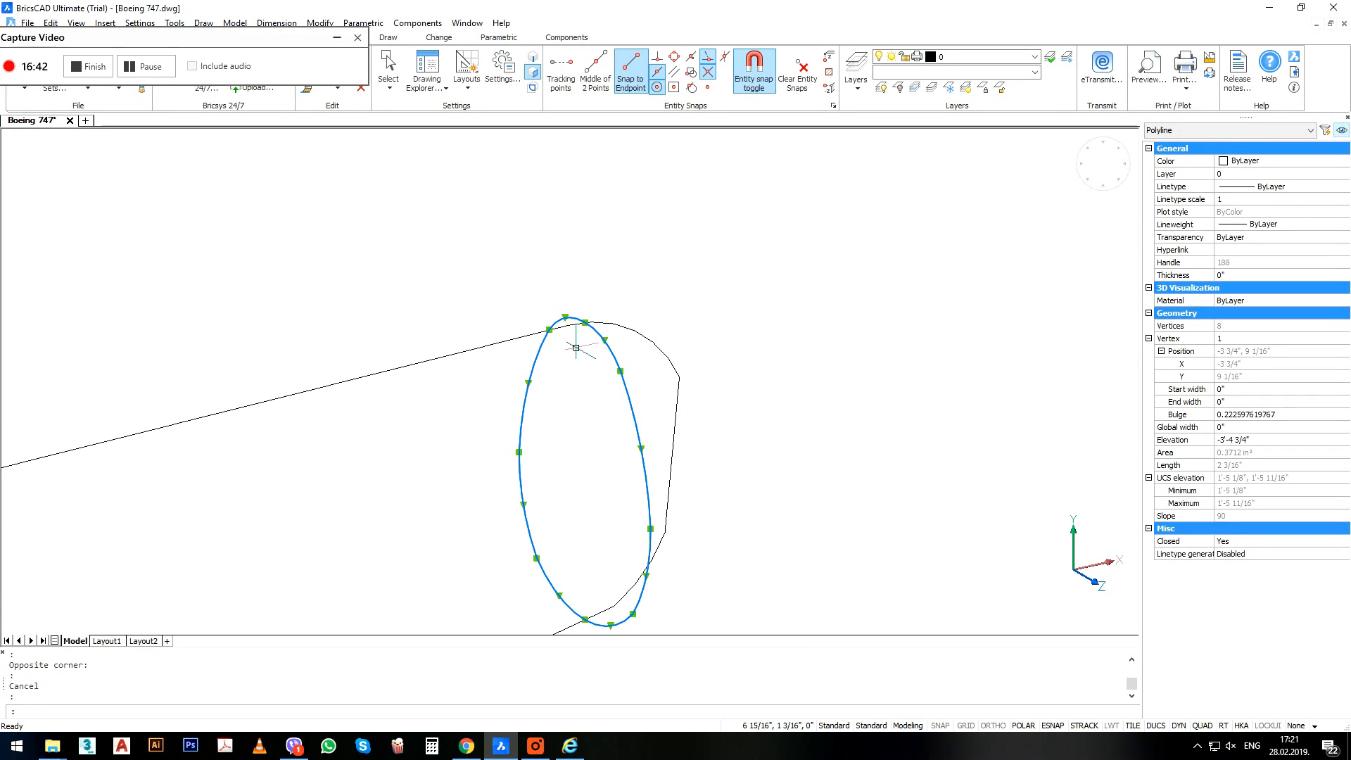
type("co")
key("Return")
left_click(585, 323)
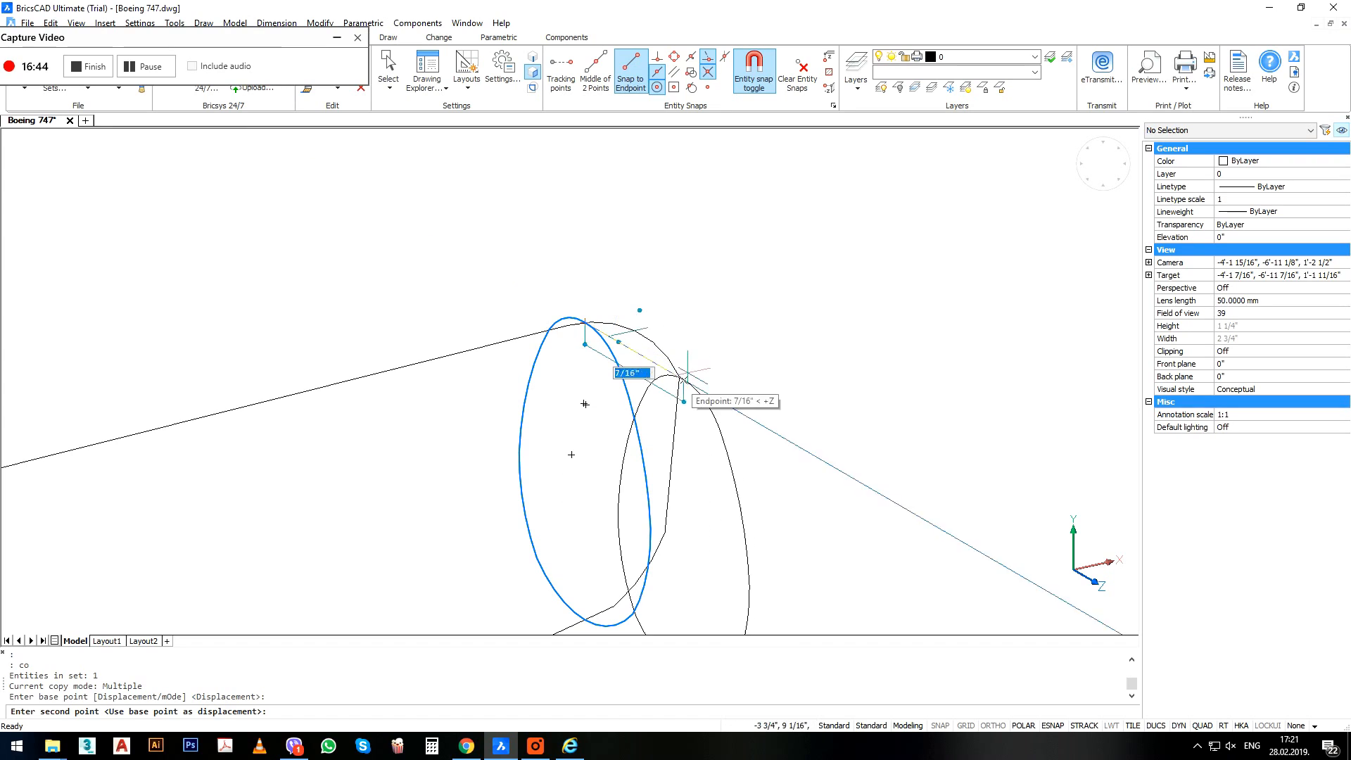
left_click(680, 377)
key("Return")
Scale the copied tail-end oval by reference so its height matches the length of the outline's closing edge.
left_click_drag(715, 401, 681, 467)
middle_click_drag(681, 467, 681, 364)
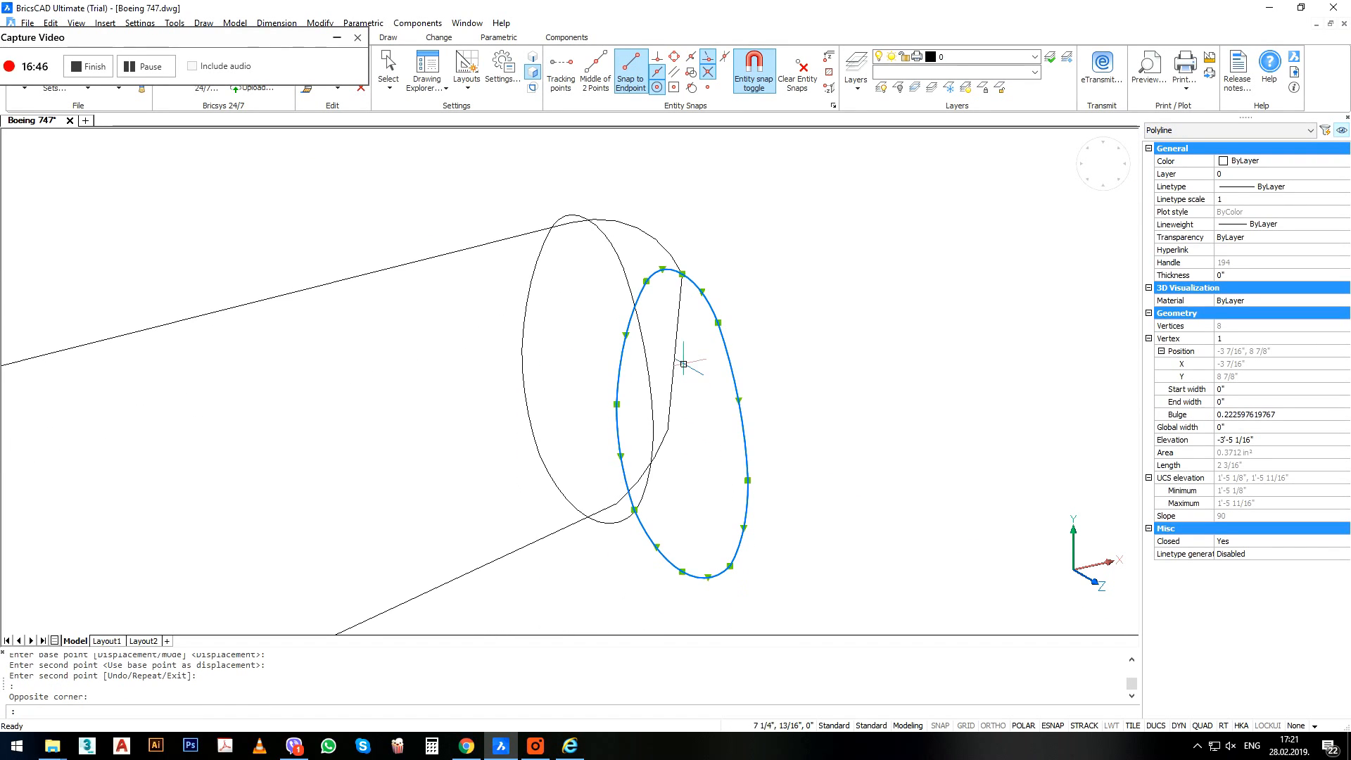
type("scc")
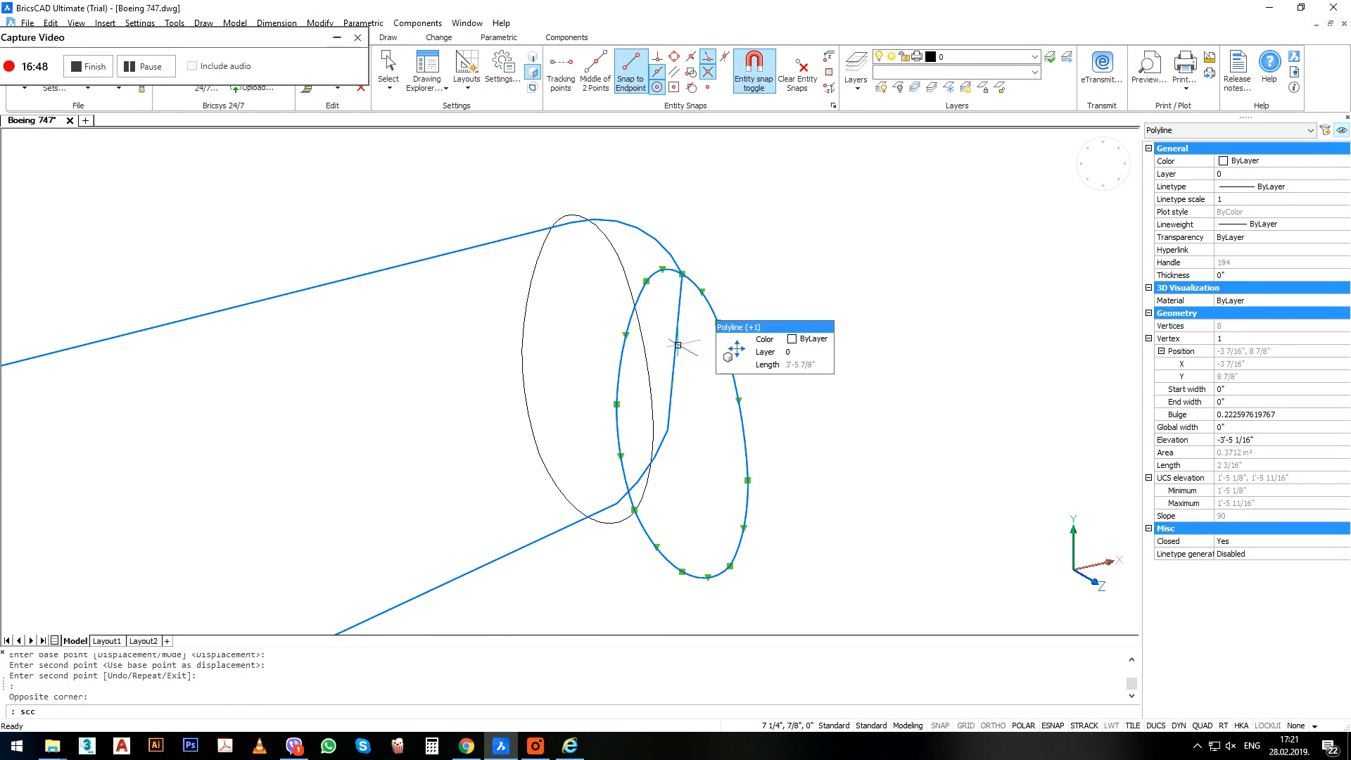
key("BackSpace")
key("Return")
left_click(682, 275)
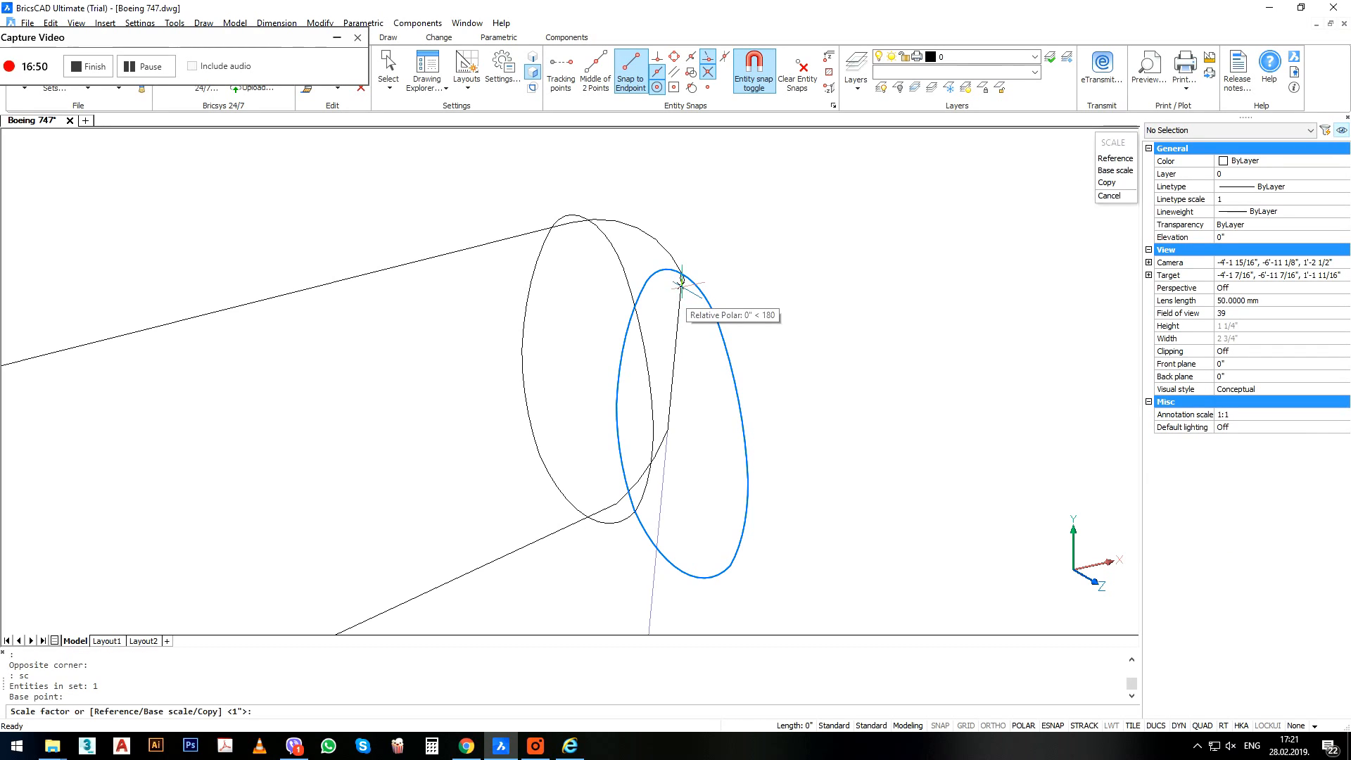
type("r")
key("Return")
left_click(682, 275)
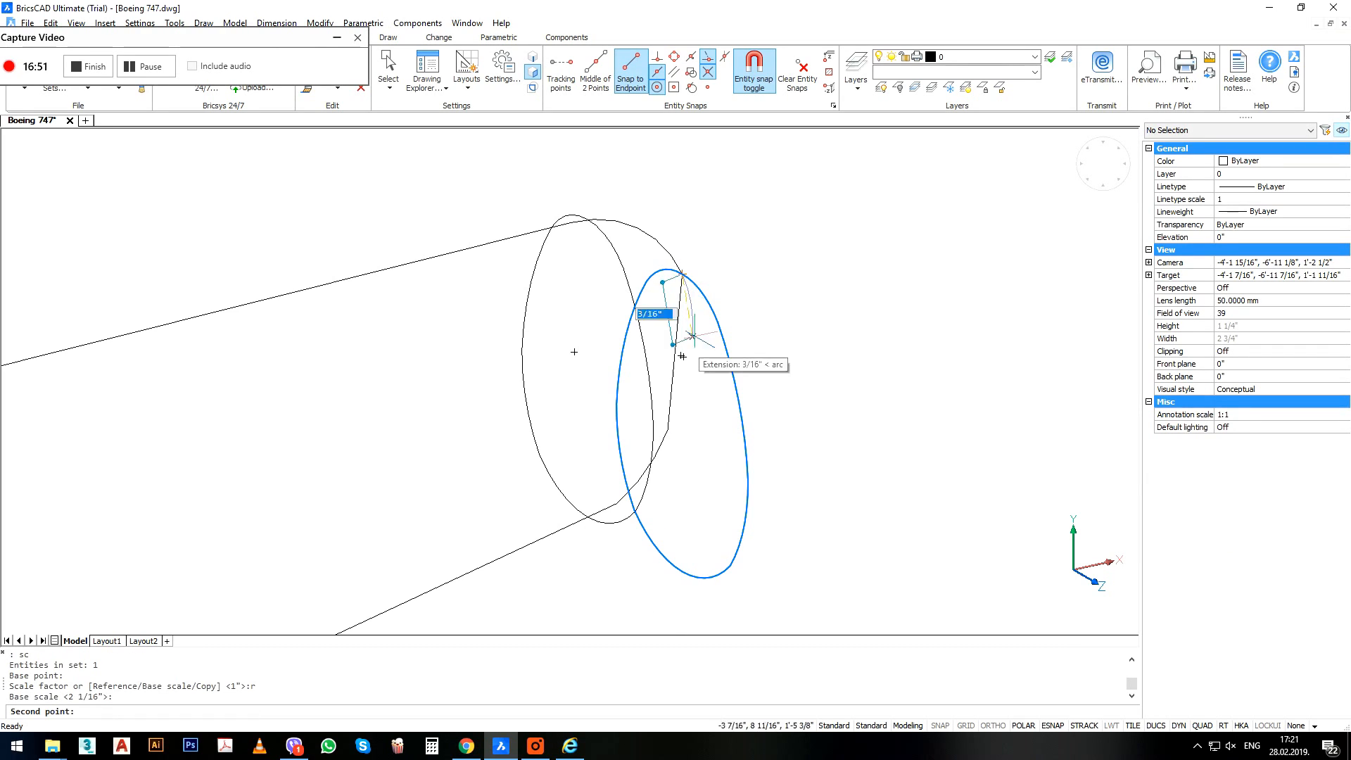
left_click(690, 588)
left_click(668, 430)
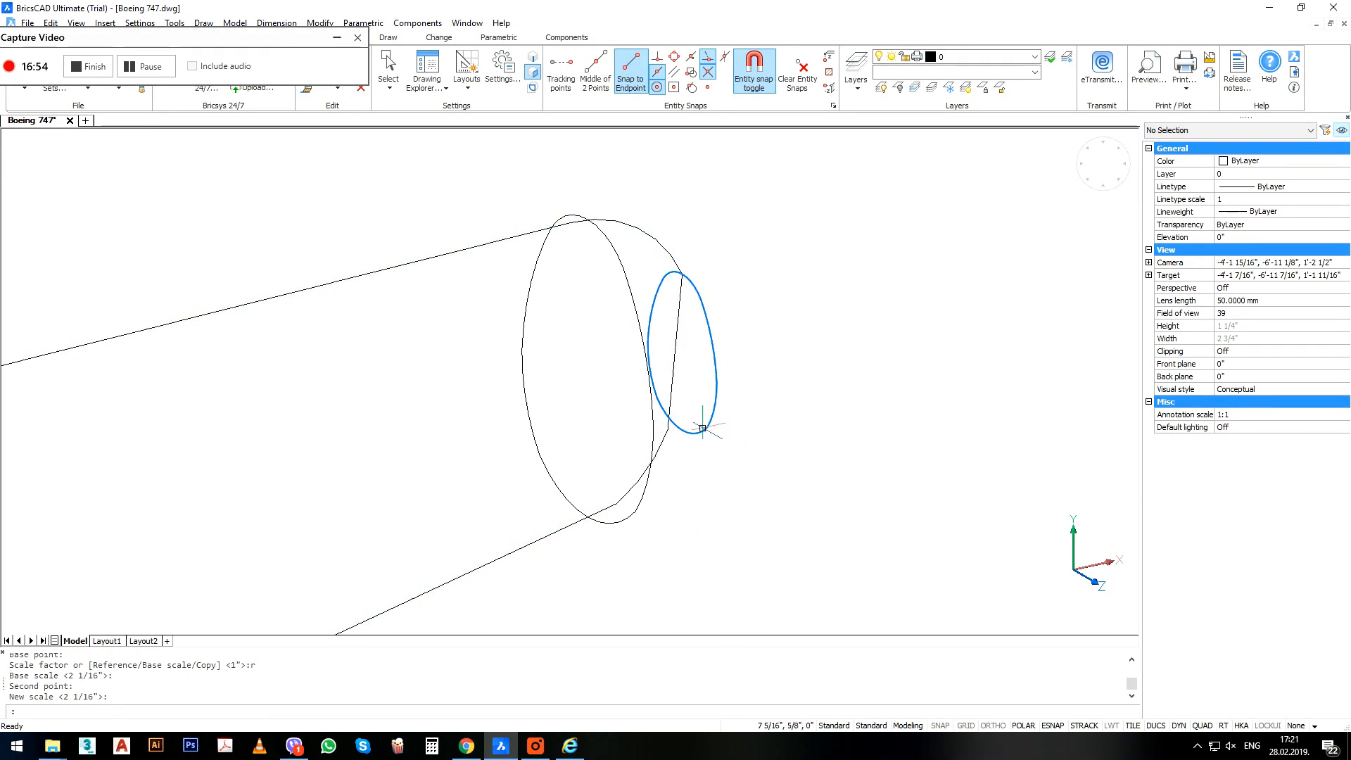
key("Escape")
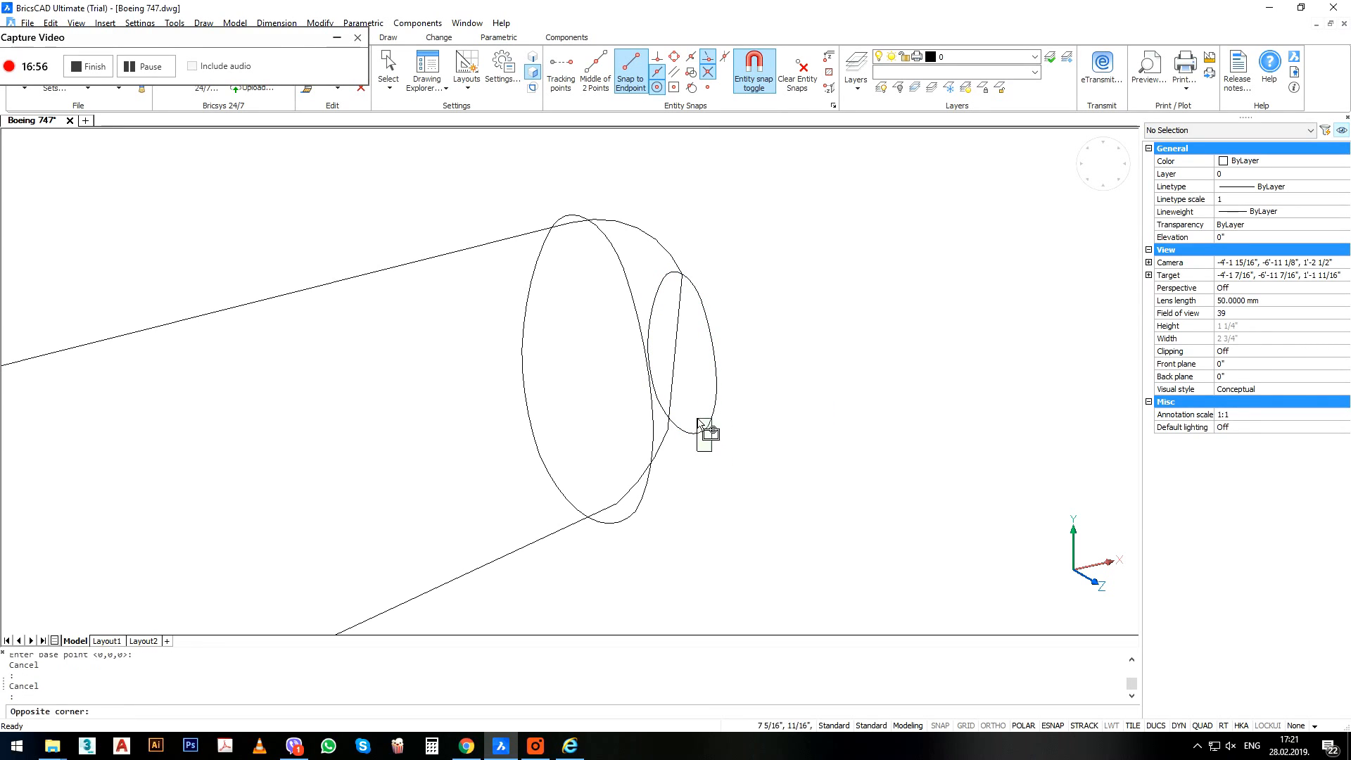
Rotate the tail-end oval by reference about its upper end so it aligns with the outline's slanted closing edge.
left_click(706, 432)
left_click(678, 392)
type("ro")
key("Return")
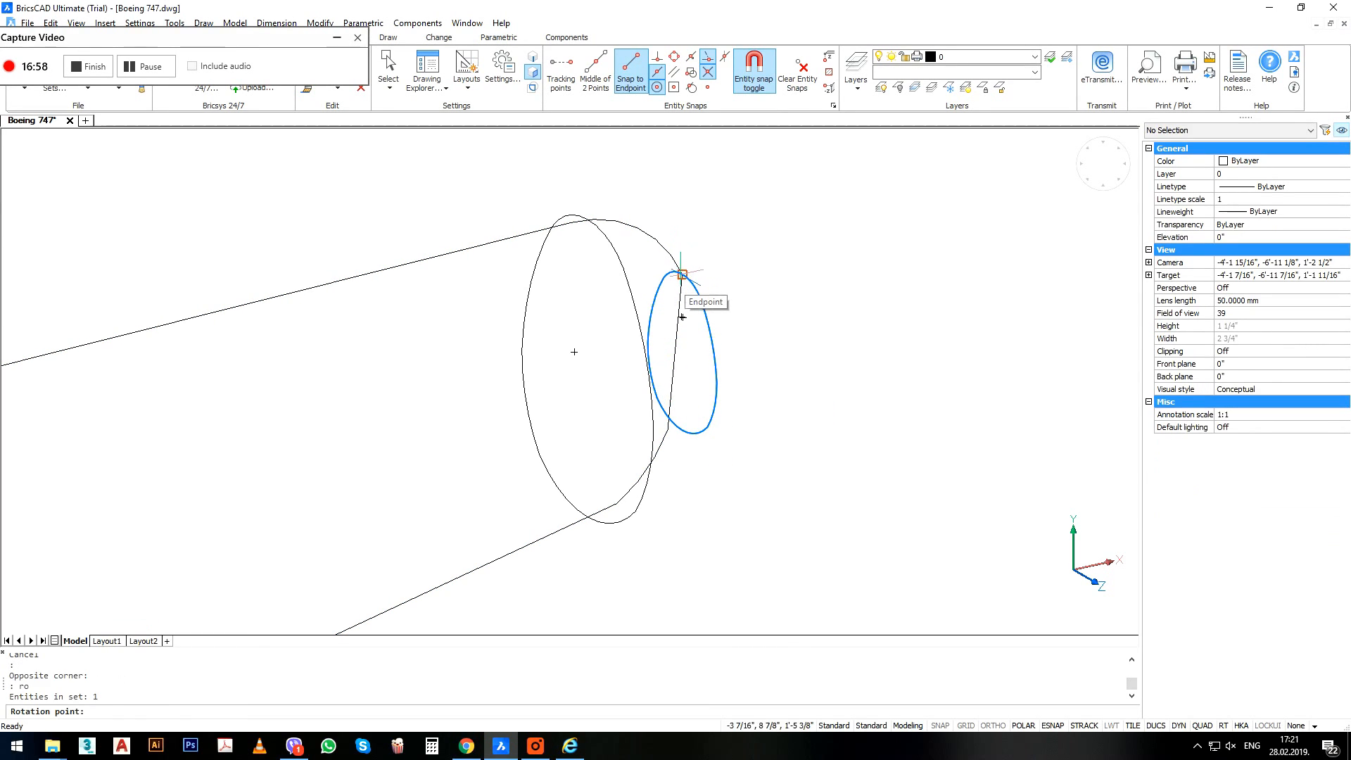
left_click(682, 317)
type("r")
key("Return")
left_click(682, 316)
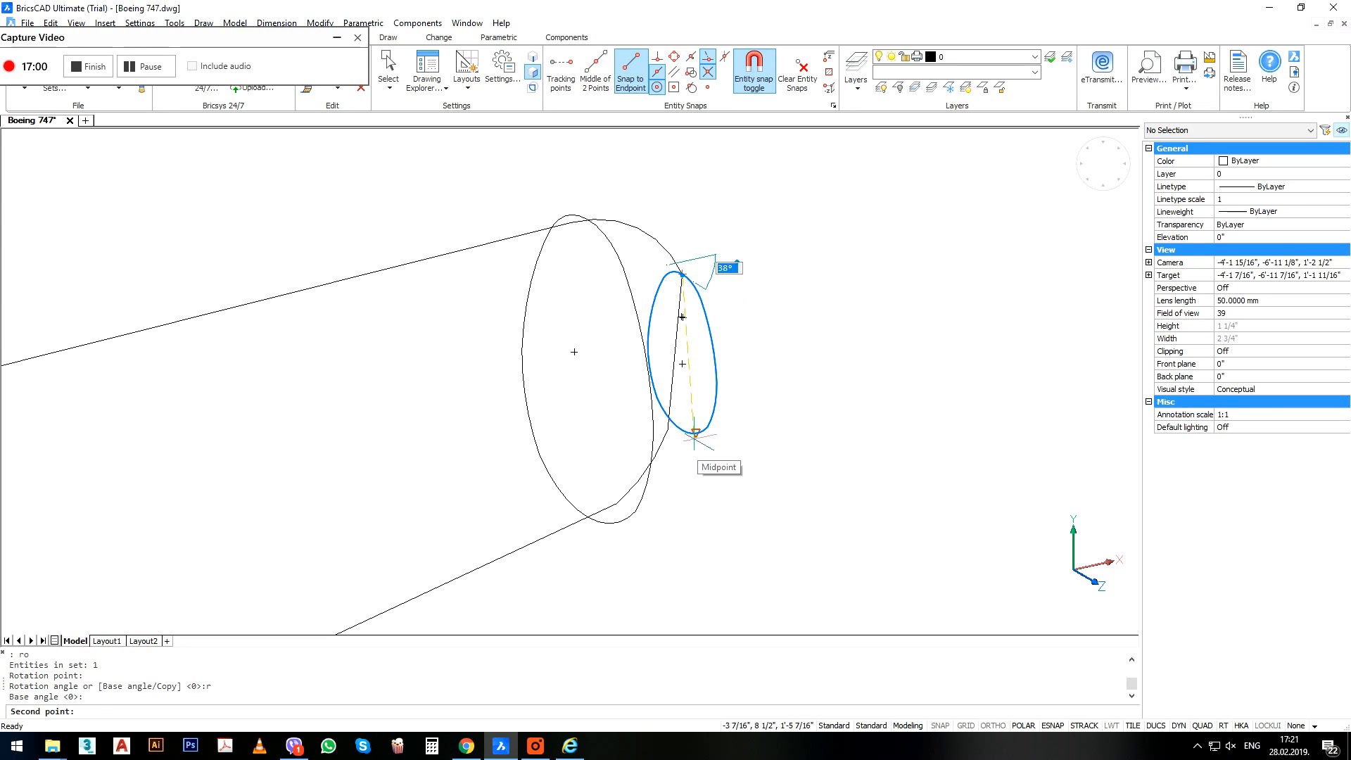
left_click(695, 430)
left_click(668, 430)
scroll(706, 352, "down", 3)
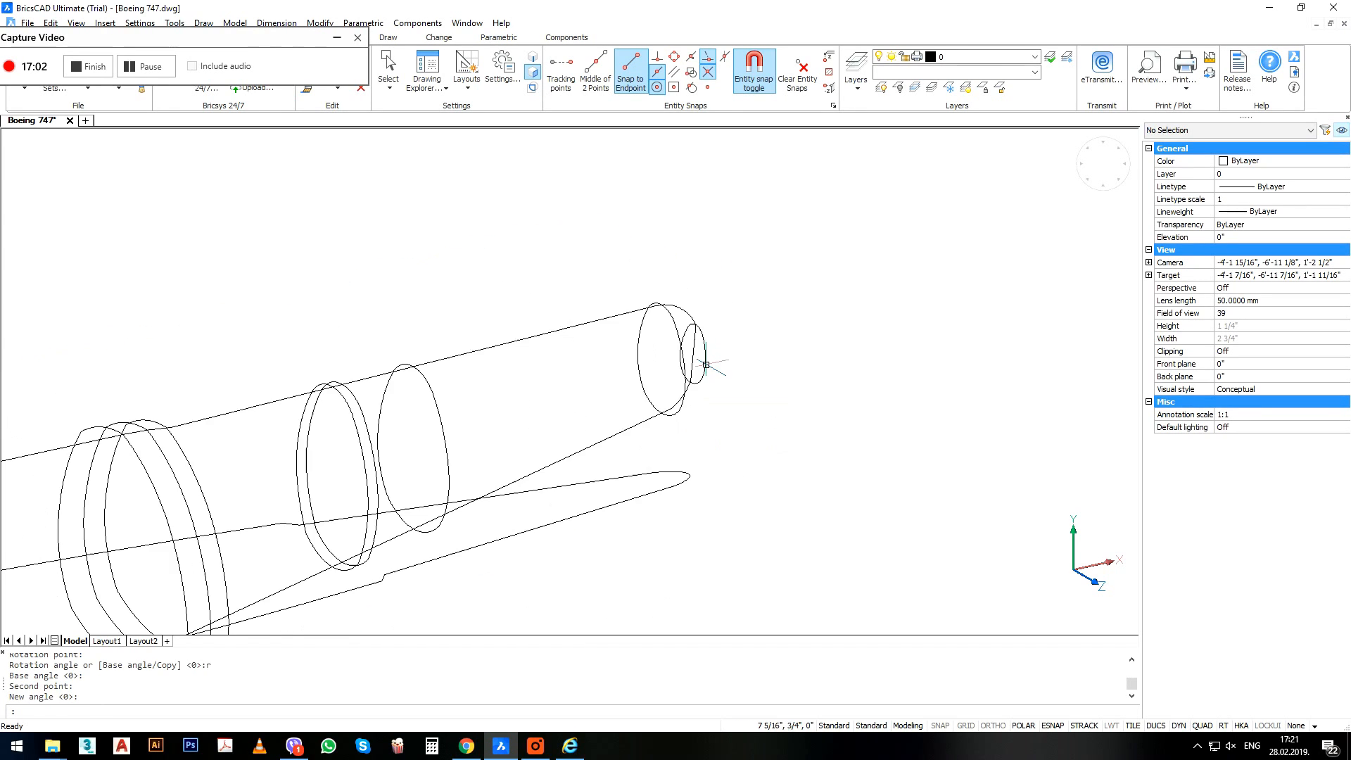
scroll(710, 361, "up", 3)
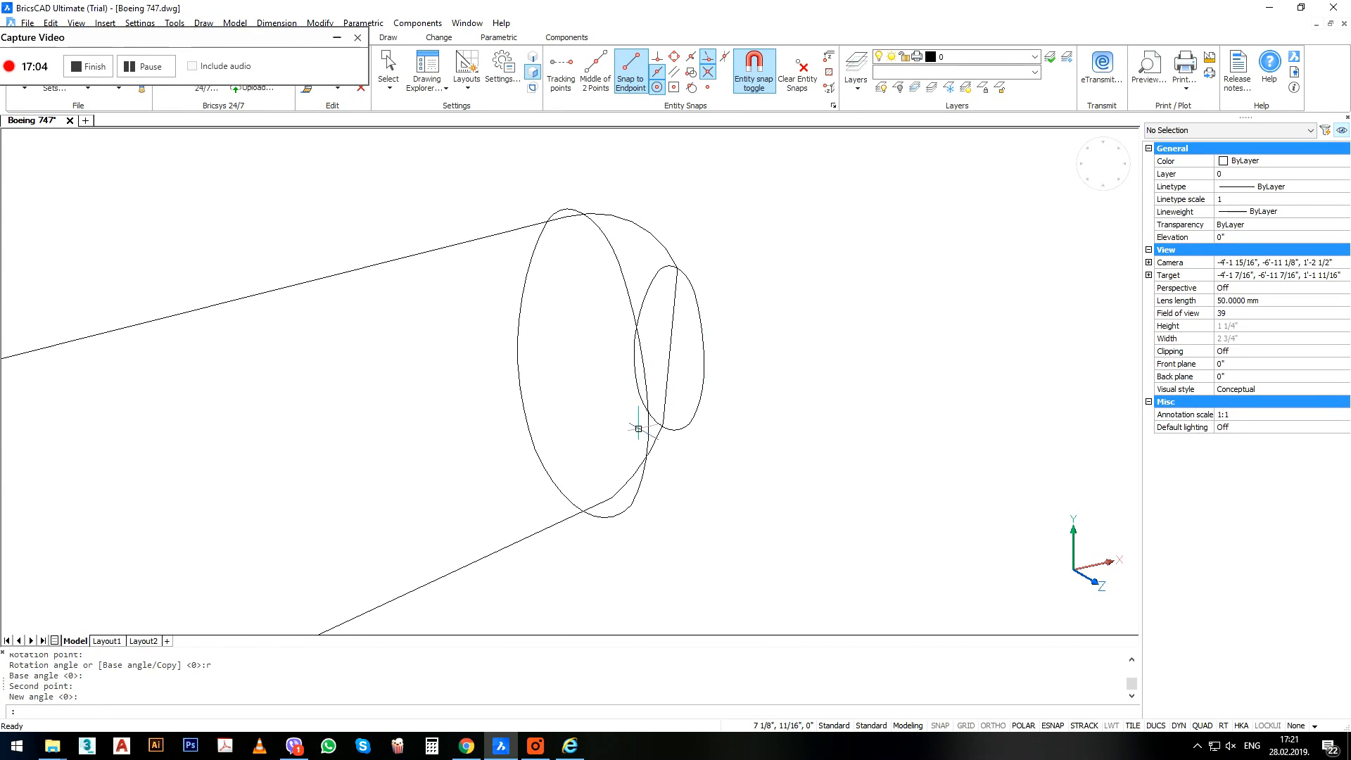
Copy the tail-end oval forward from its upper end to the midpoint of the curved upper tail outline.
left_click(702, 391)
scroll(685, 293, "up", 2)
type("co")
key("Return")
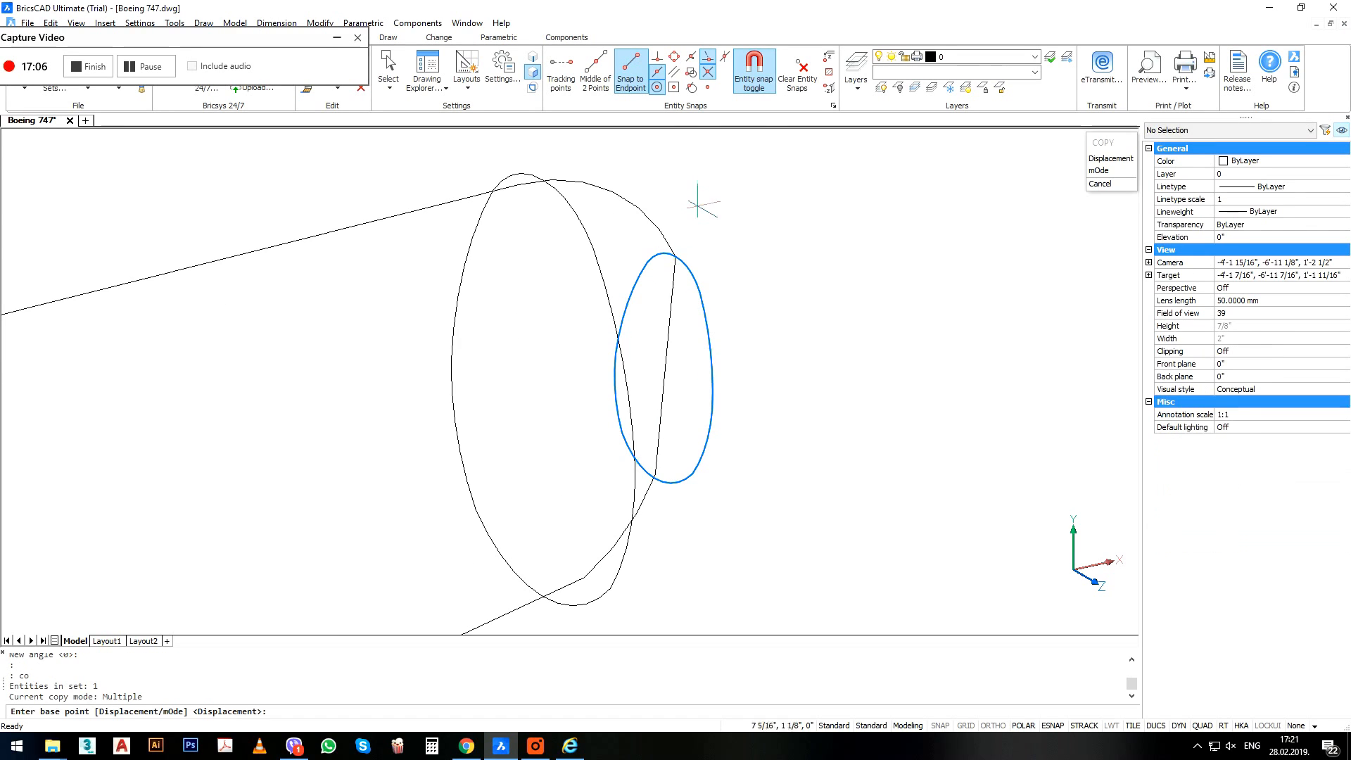
left_click(675, 256)
left_click(636, 223)
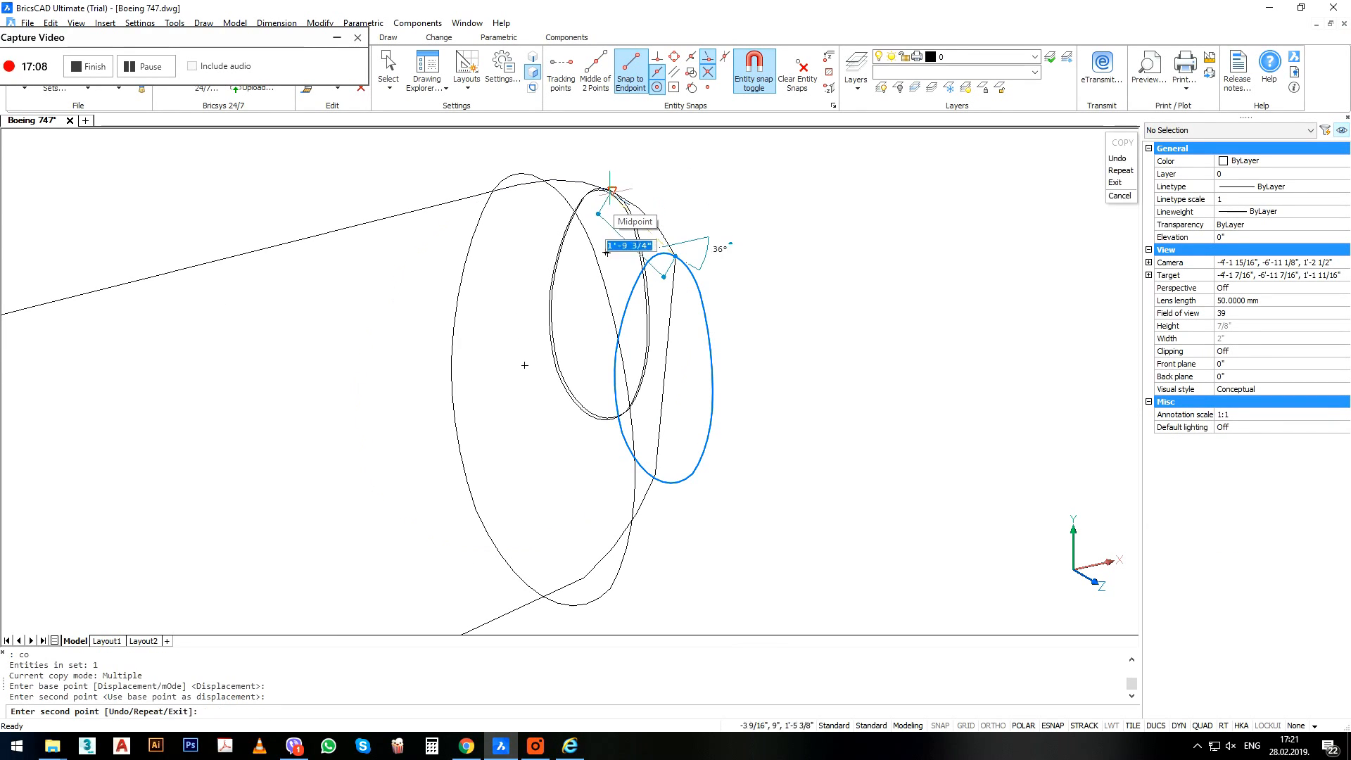
Scale the new intermediate tail oval by reference from its upper end until it reaches the lower tail outline.
left_click(636, 224)
left_click(622, 233)
left_click(620, 241)
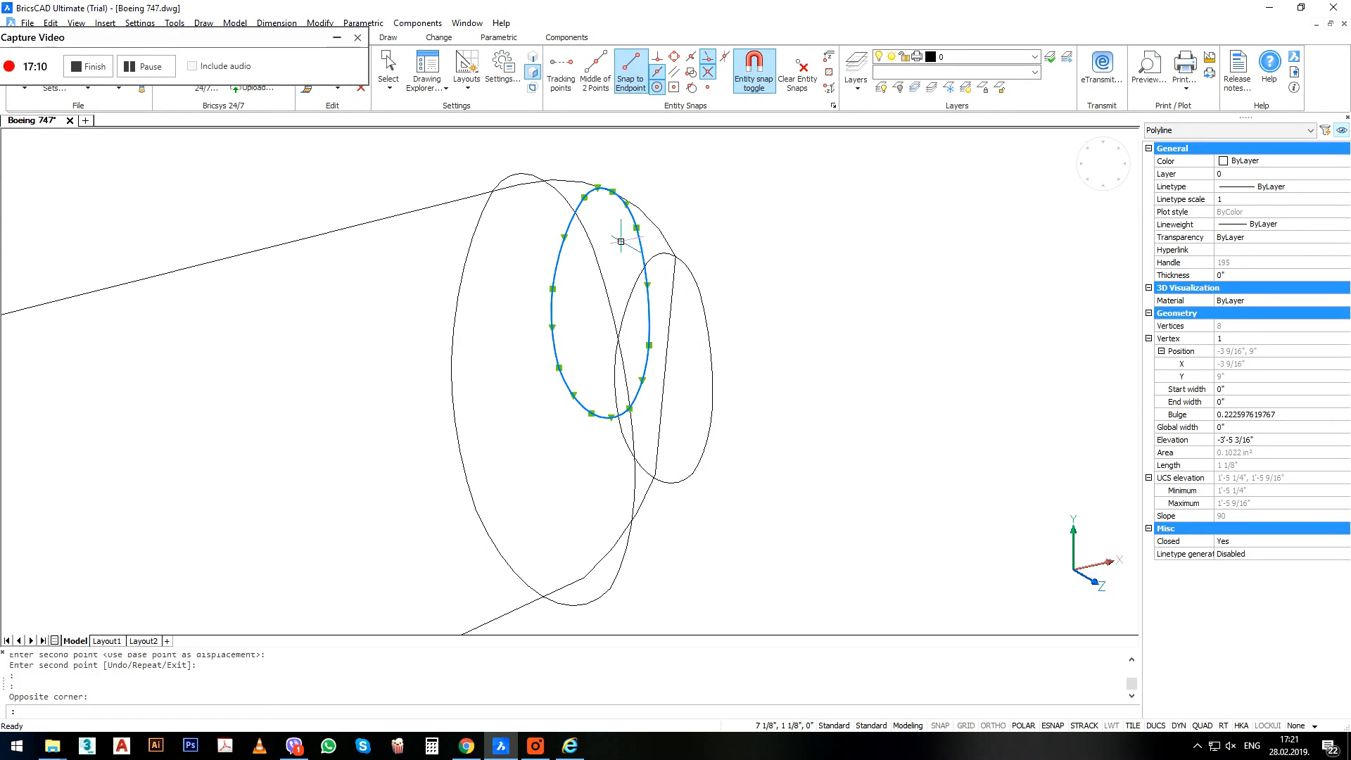
type("sc")
key("Return")
left_click(610, 189)
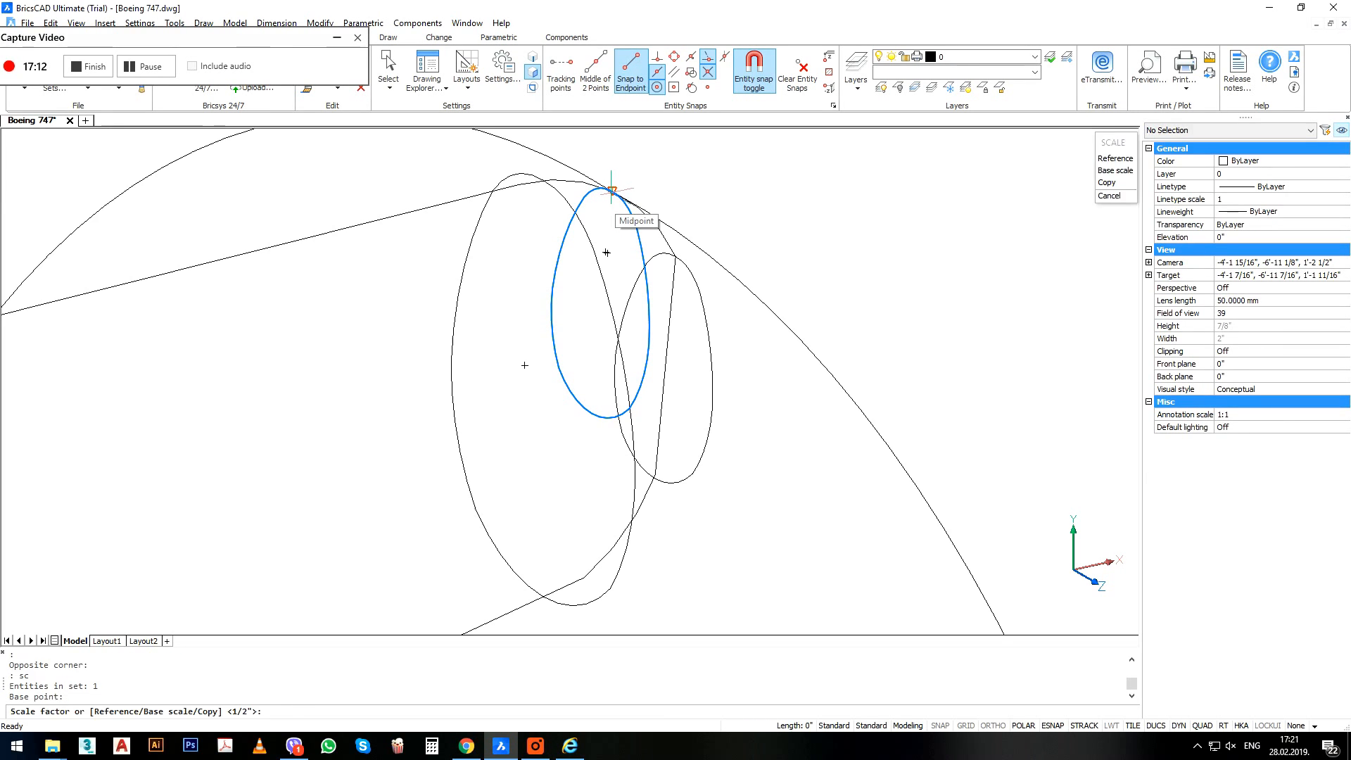
type("r")
key("Return")
left_click(610, 190)
left_click(611, 417)
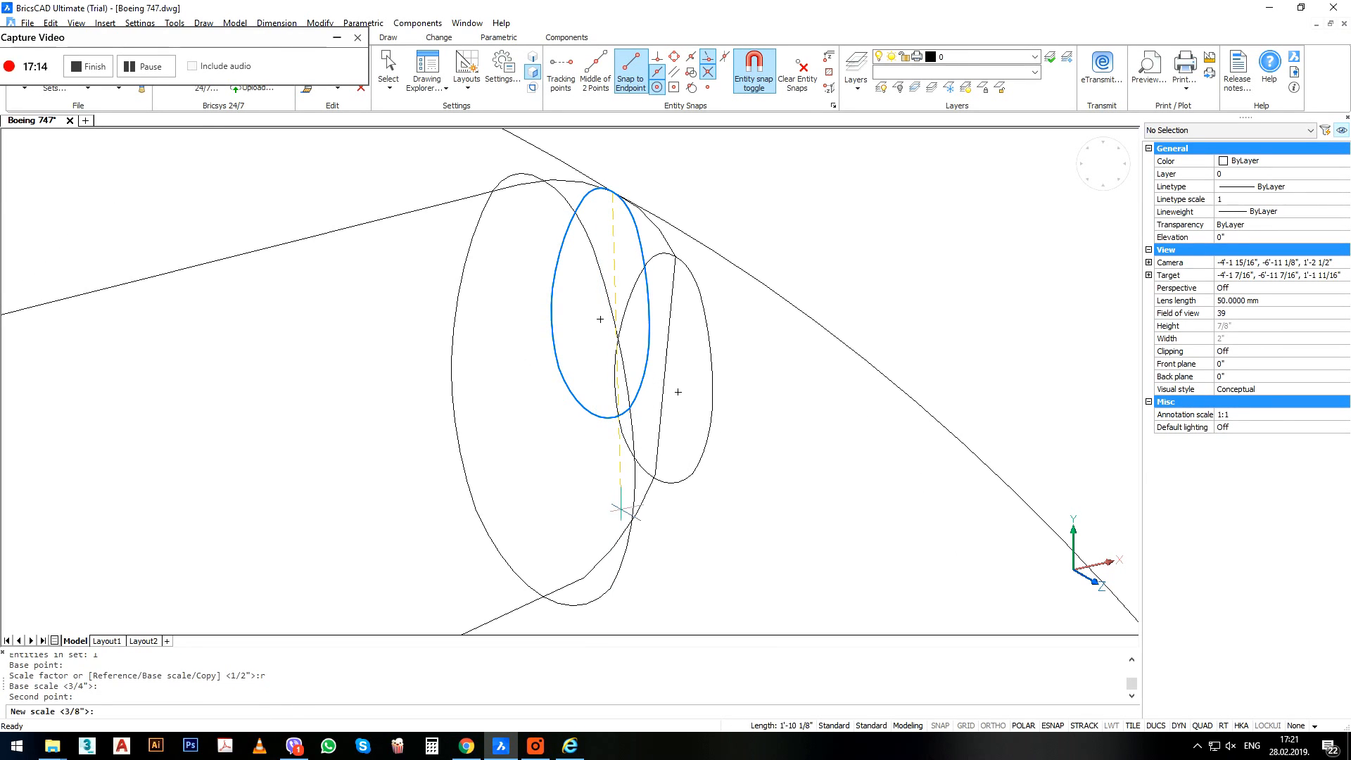
scroll(619, 538, "down", 2)
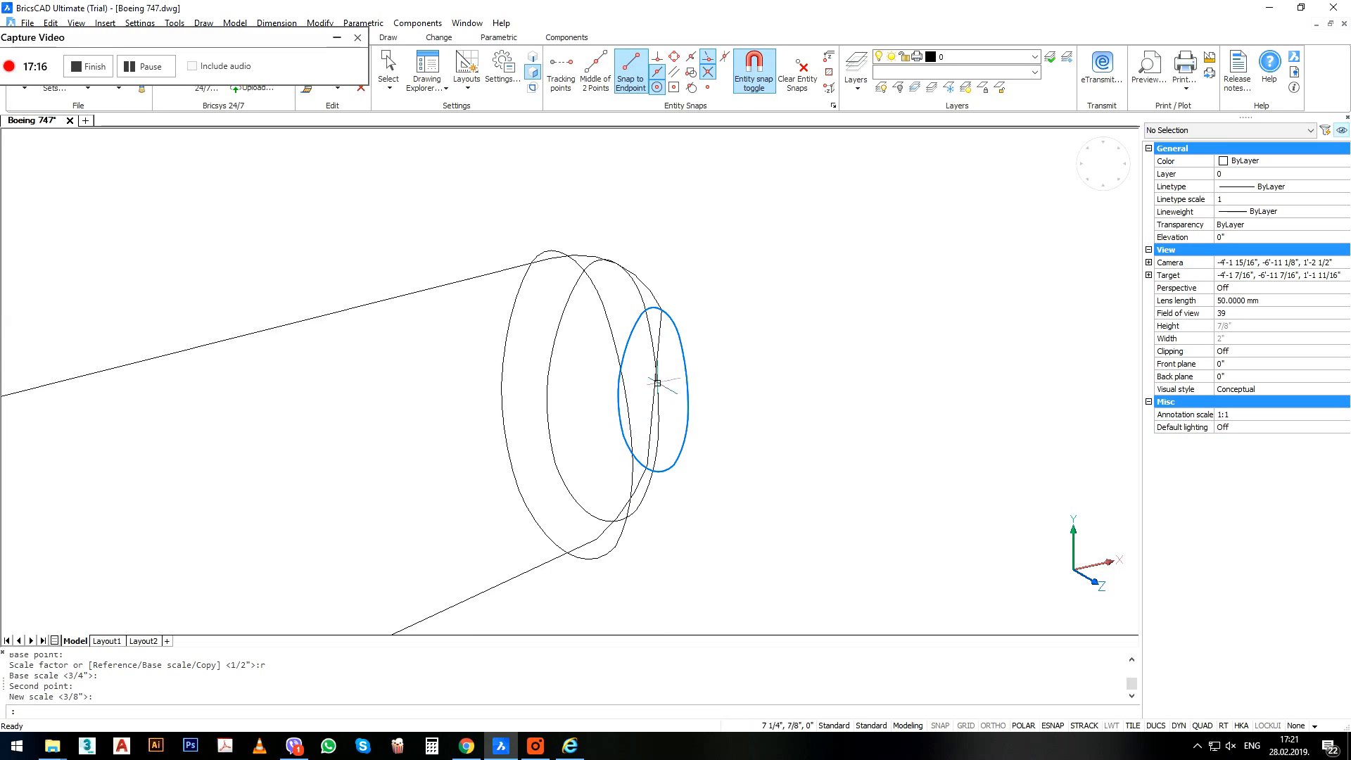
Clear the outline selection and examine the complete fuselage frame from tail to nose.
left_click(663, 337)
left_click(665, 339)
scroll(651, 394, "down", 5)
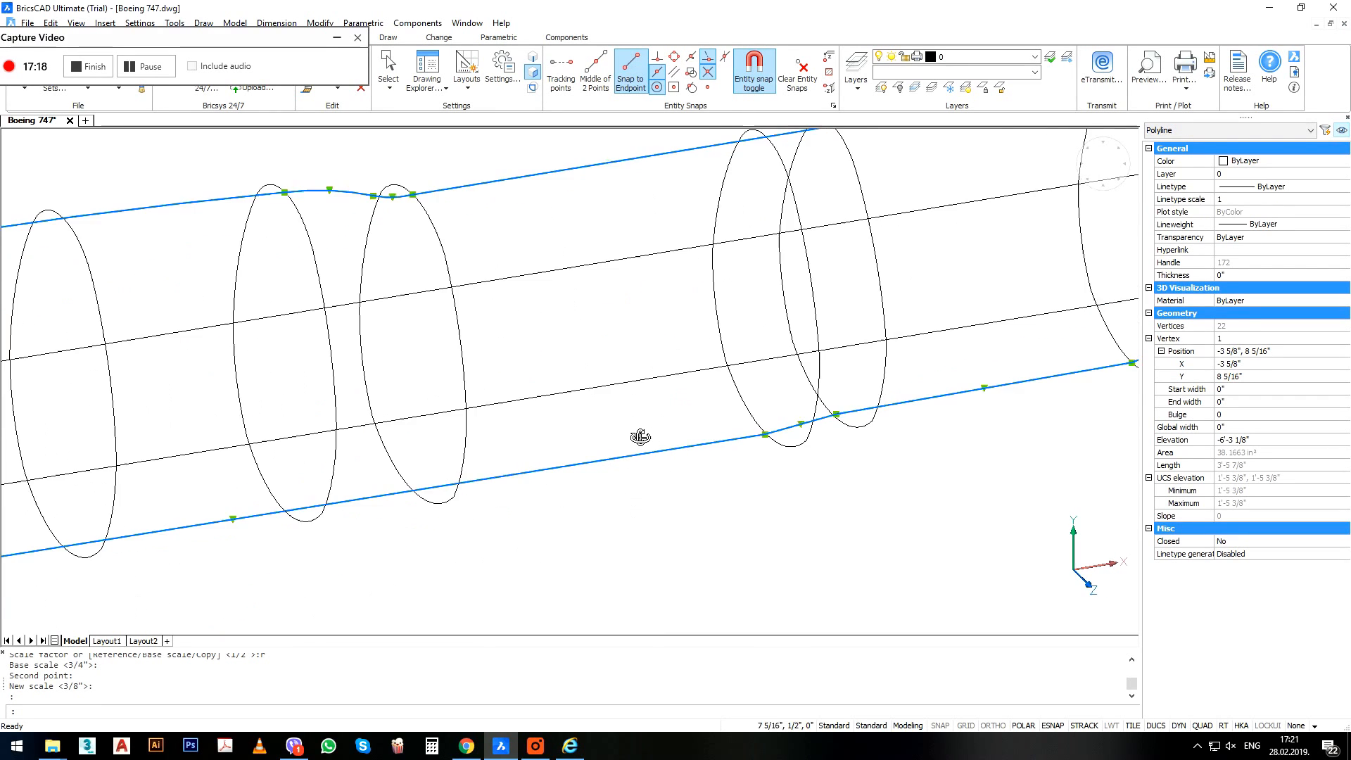
key("Escape")
key("Escape")
scroll(647, 412, "down", 3)
scroll(642, 404, "up", 4)
scroll(635, 404, "down", 1)
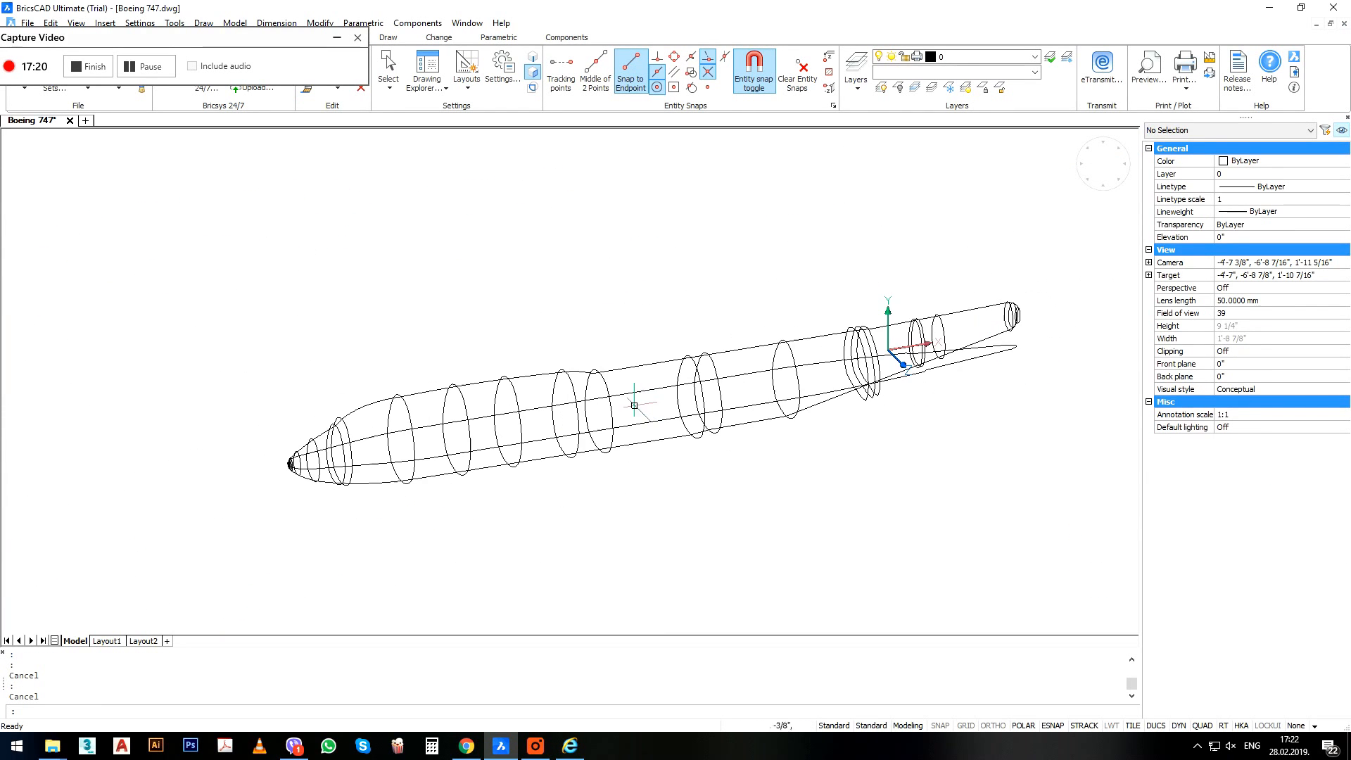
Start a Loft and pick the closely spaced small ovals at the nose tip as cross sections, from front to back.
scroll(273, 476, "up", 2)
type("LOFT")
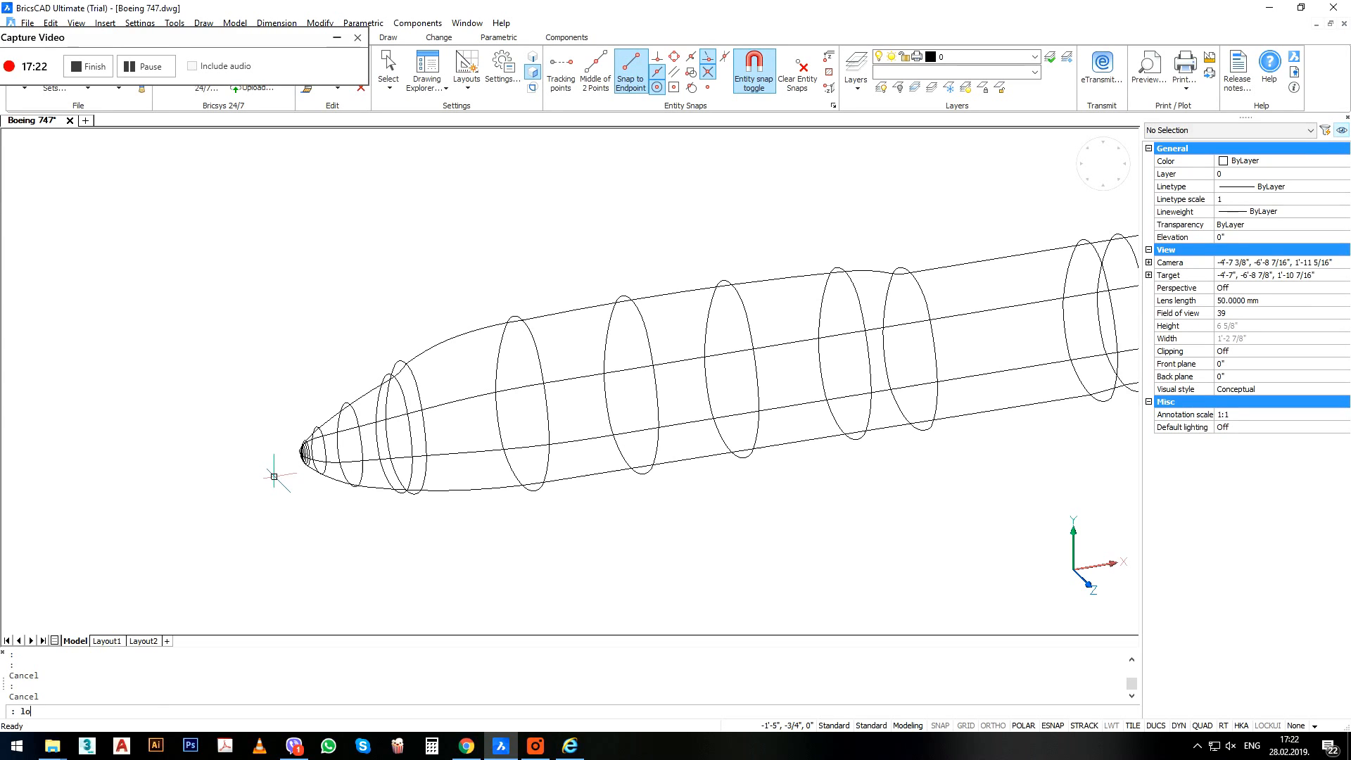
key("Return")
scroll(274, 477, "up", 6)
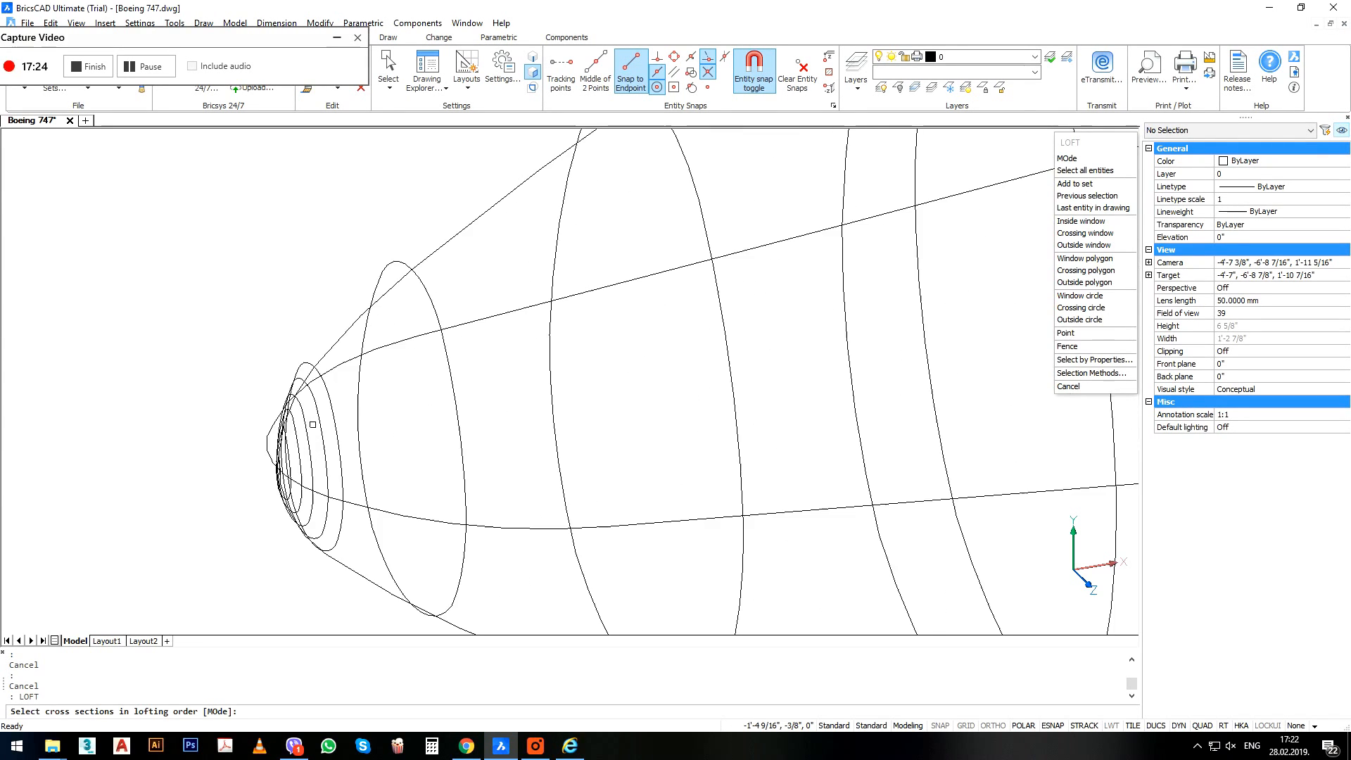
scroll(280, 519, "up", 2)
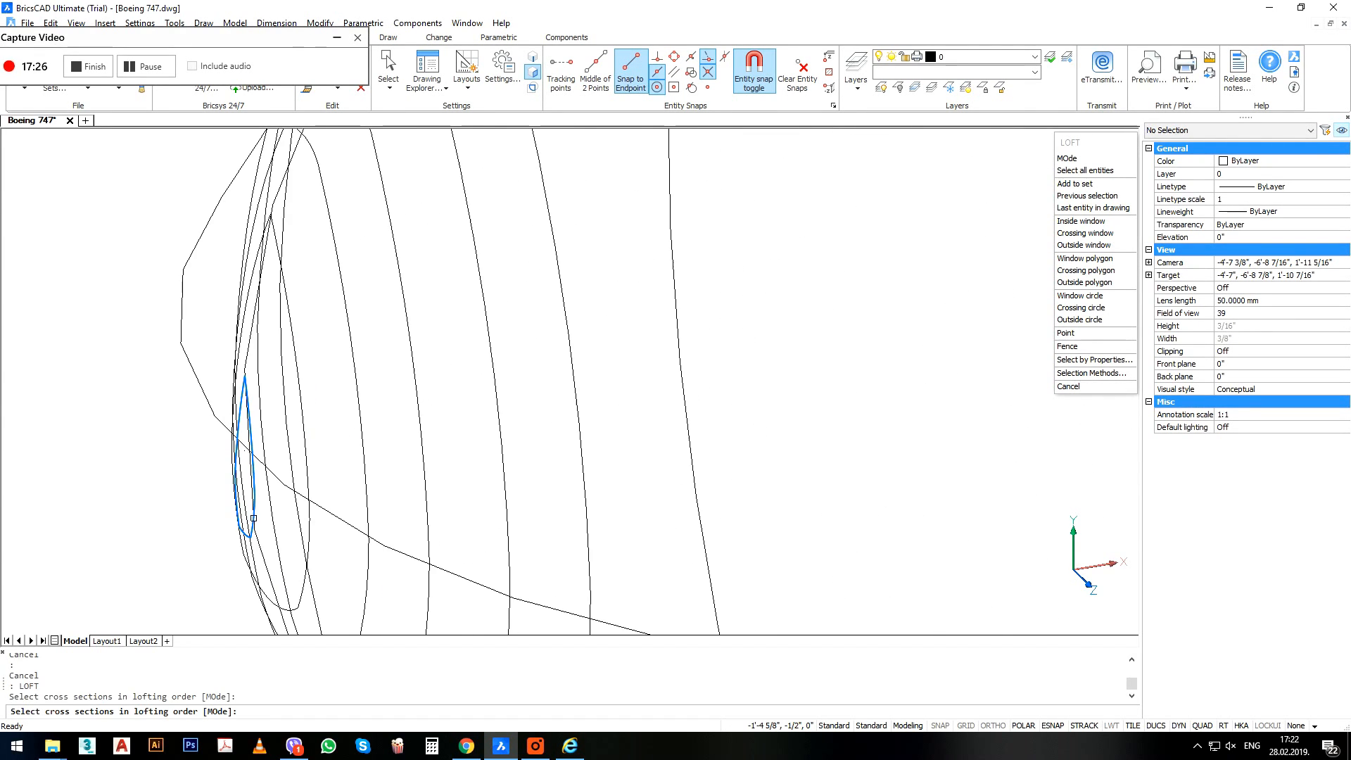
left_click(308, 514)
scroll(291, 448, "down", 2)
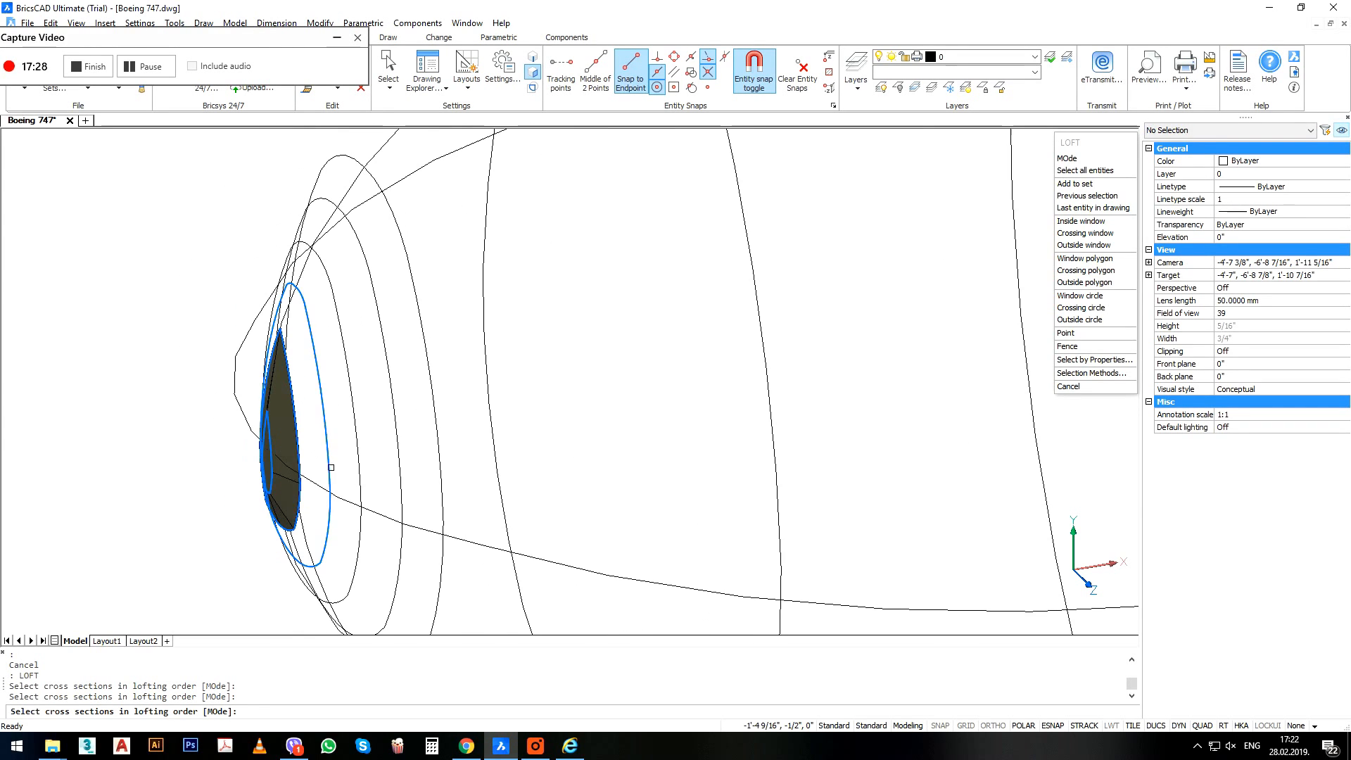
left_click(331, 467)
left_click(361, 469)
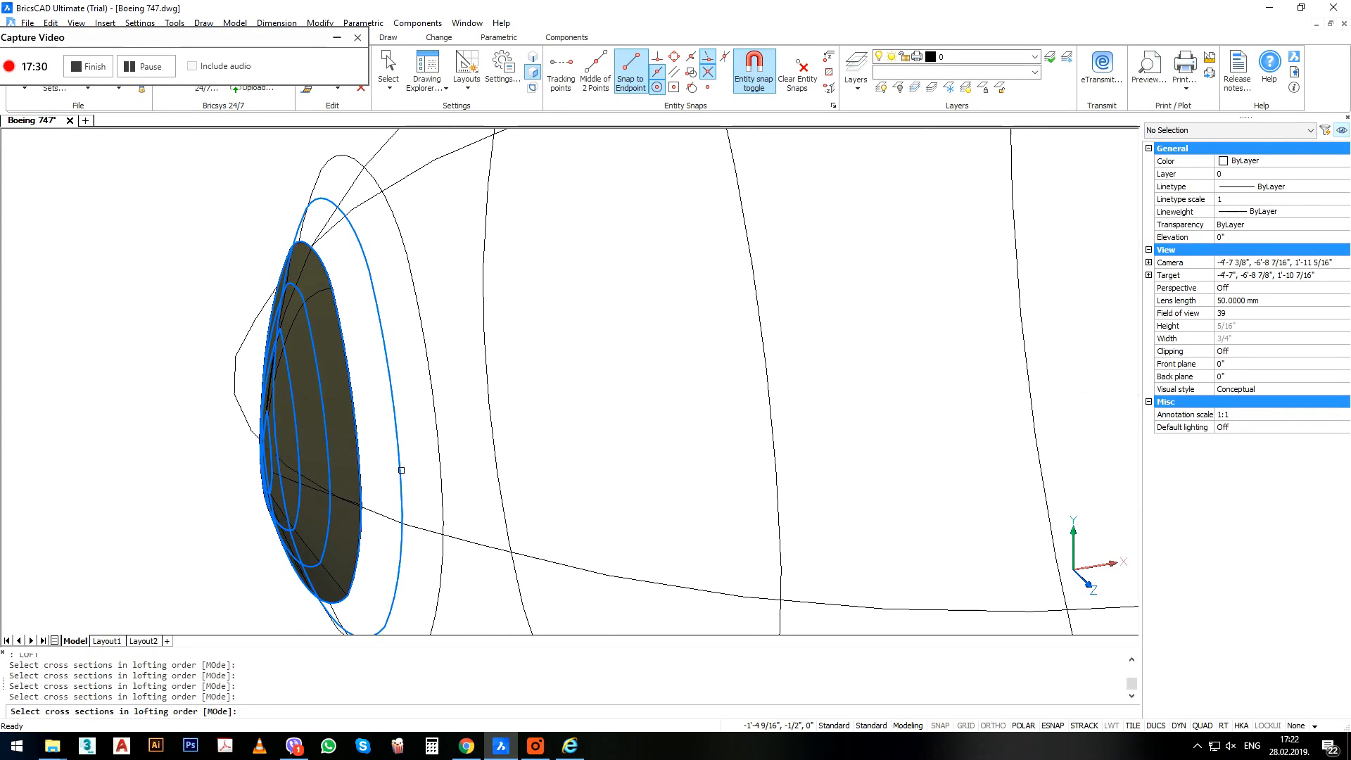
left_click(401, 471)
left_click(442, 466)
Add the next four nose ovals to the loft in order, up to the second of the close pair below the cockpit rise.
scroll(592, 441, "down", 2)
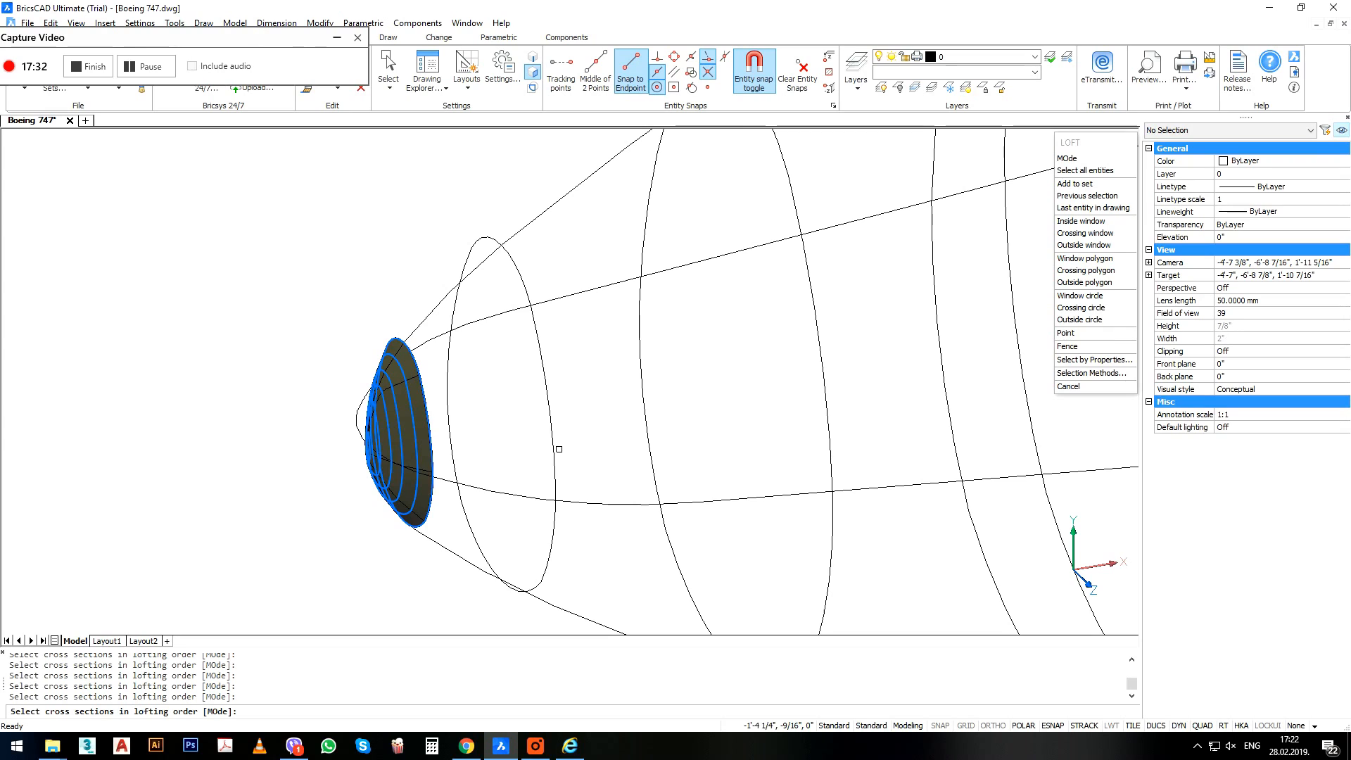
left_click(555, 450)
scroll(563, 447, "down", 2)
middle_click_drag(622, 426, 423, 433)
scroll(432, 434, "down", 1)
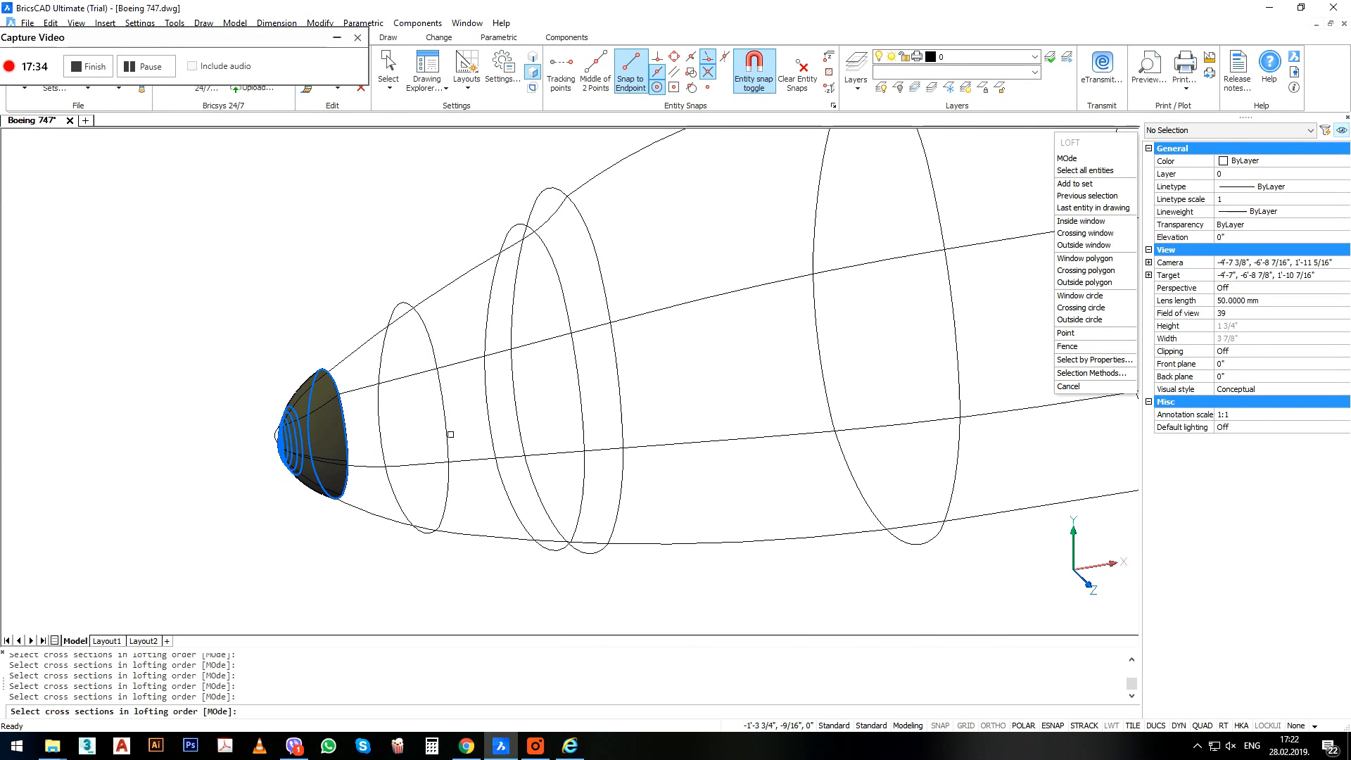
left_click(450, 434)
left_click(491, 436)
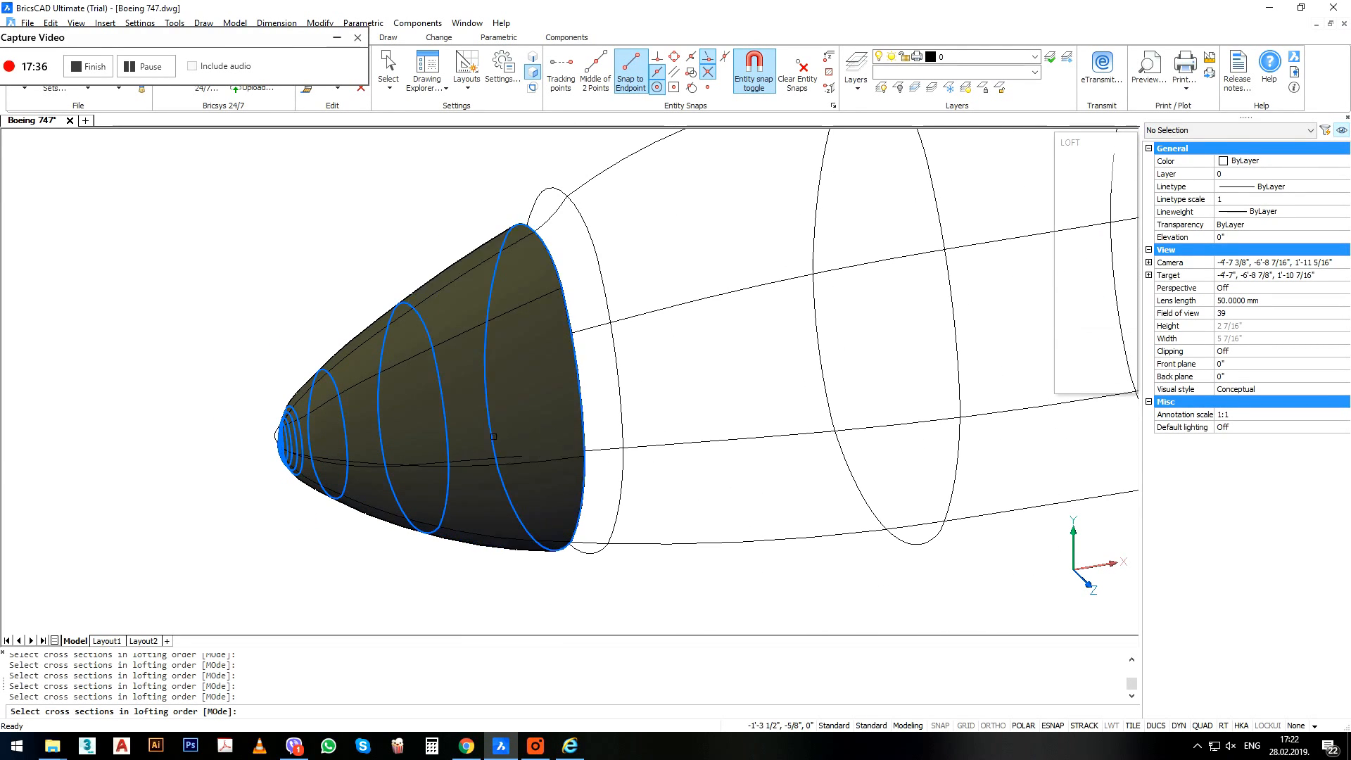
left_click(610, 413)
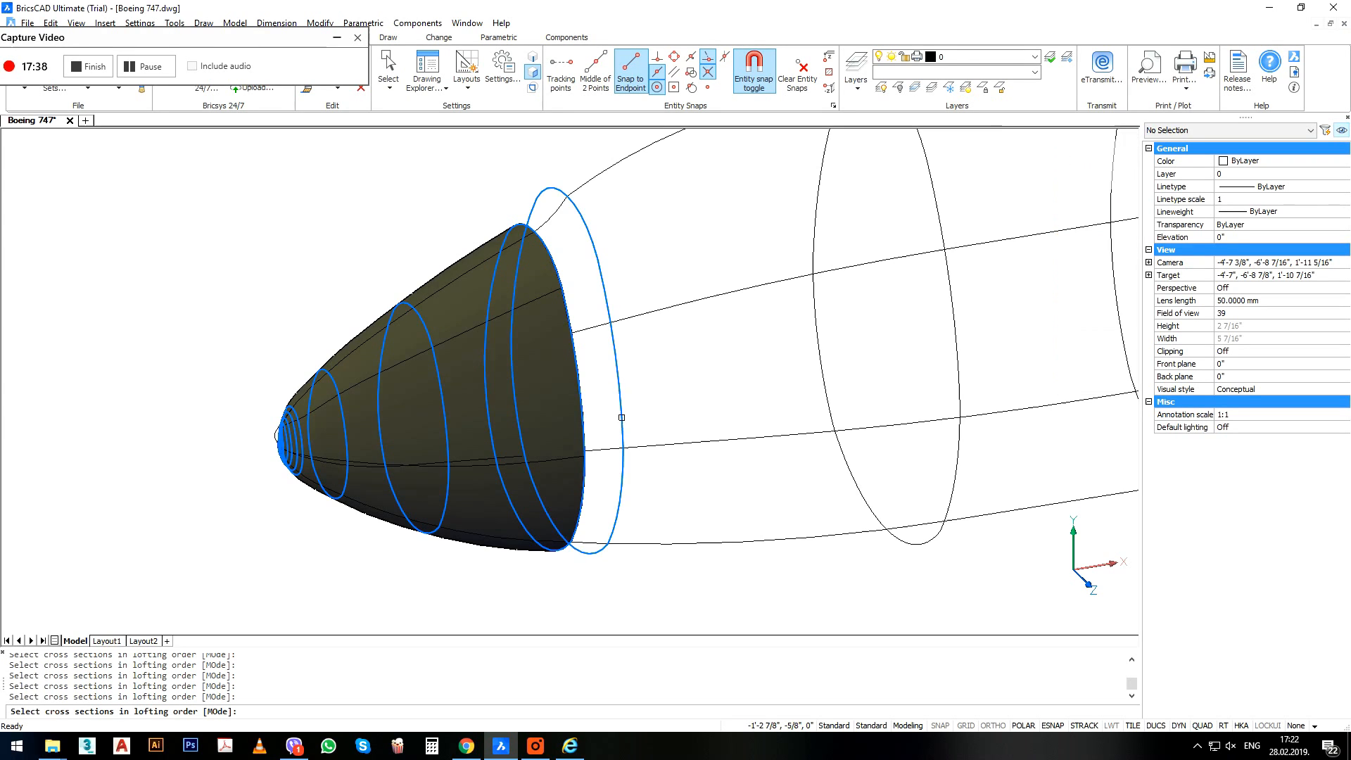
Add the next five fuselage ovals to the loft in order, from behind the cockpit to the end of the upper-deck hump.
scroll(512, 425, "down", 2)
middle_click_drag(512, 425, 567, 431, "shift")
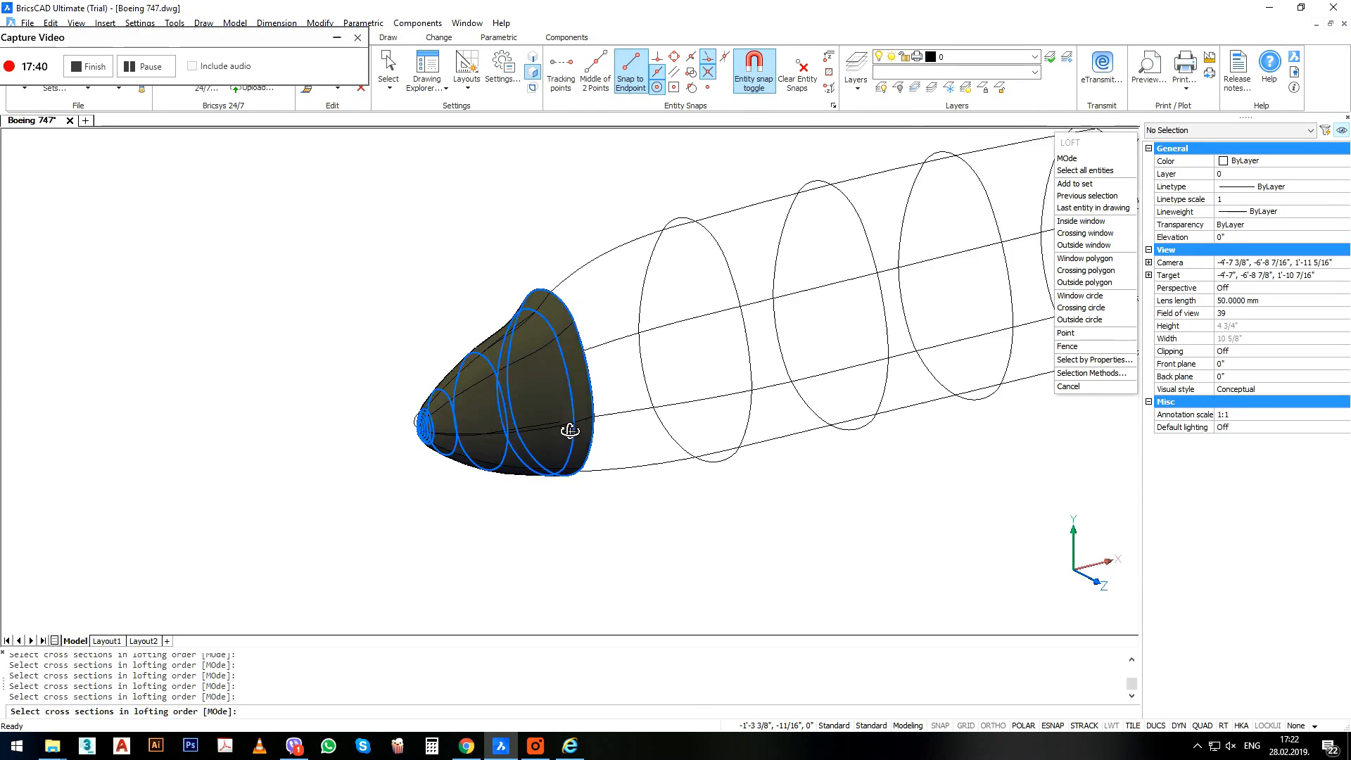
middle_click_drag(812, 404, 637, 438)
left_click(572, 317)
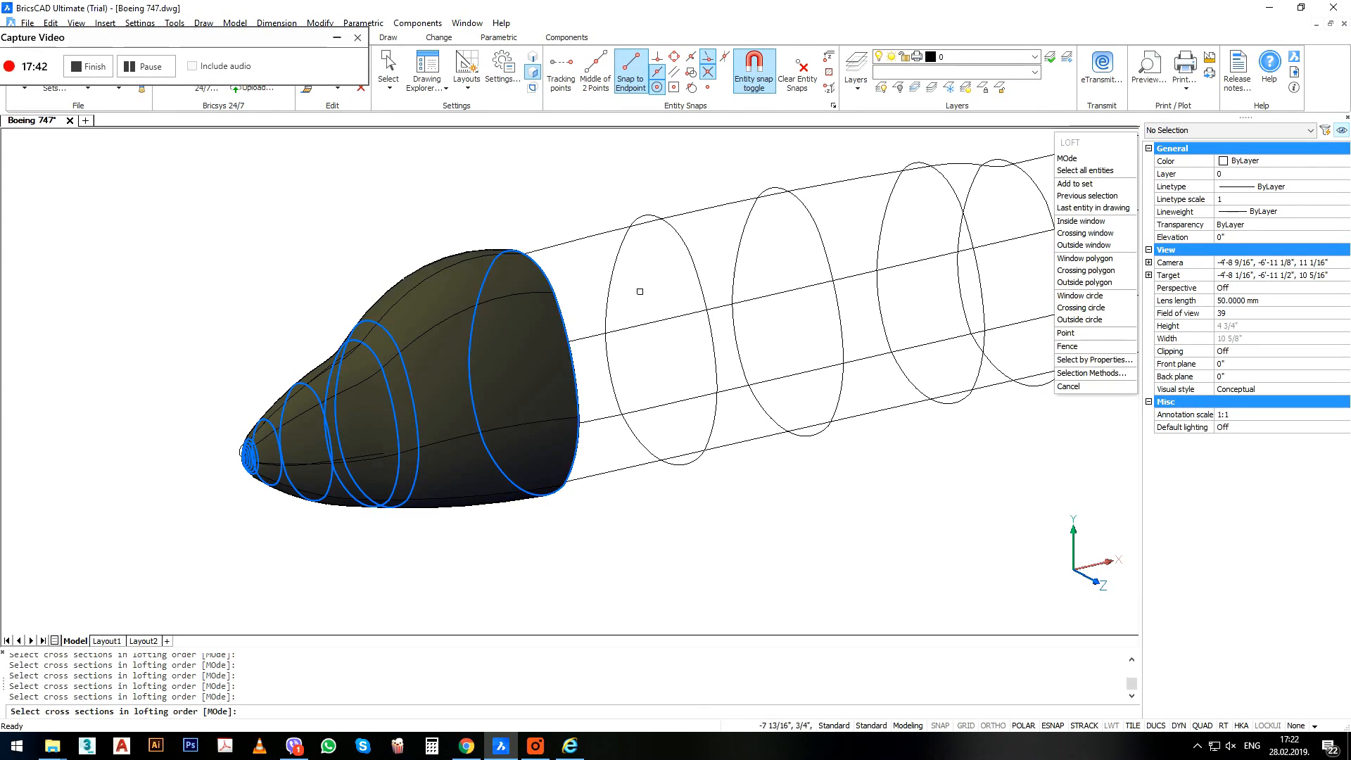
left_click(697, 267)
middle_click_drag(770, 347, 517, 391)
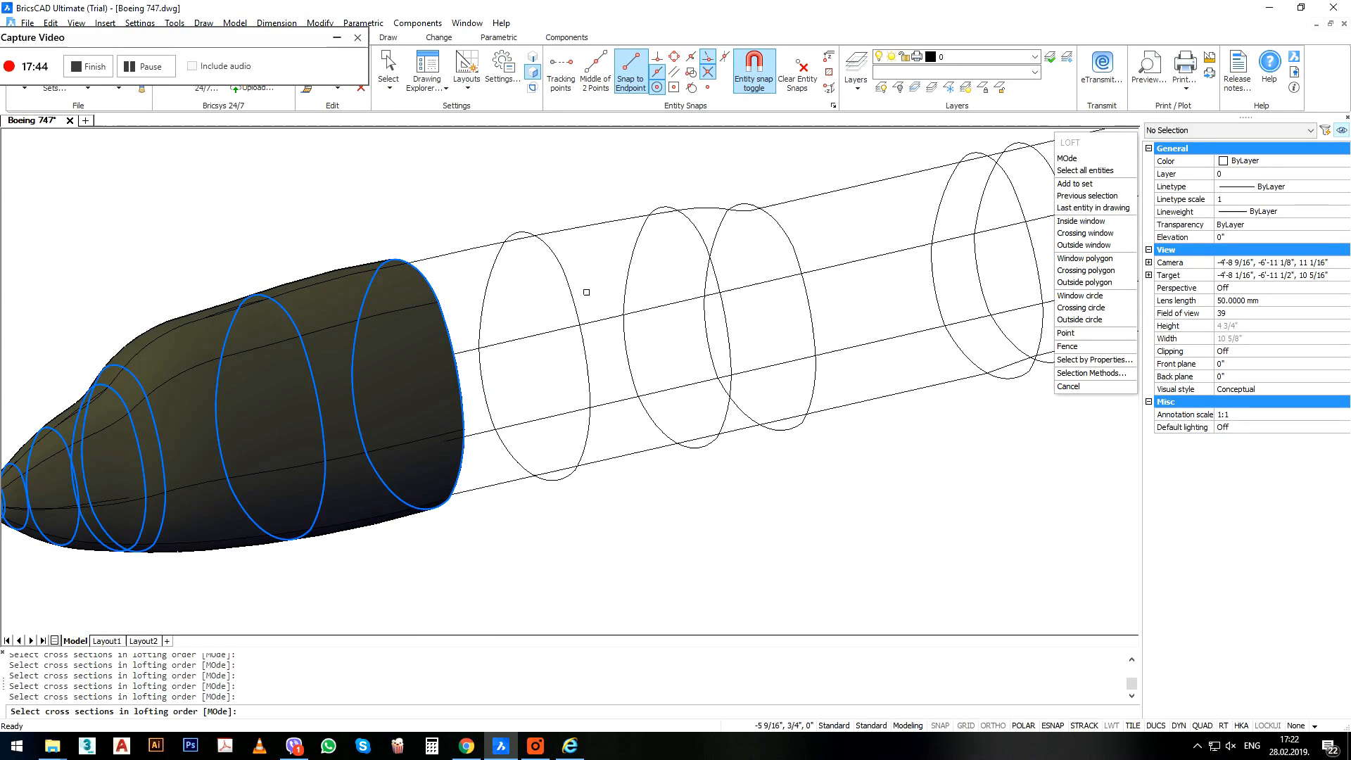
left_click(573, 298)
left_click(718, 269)
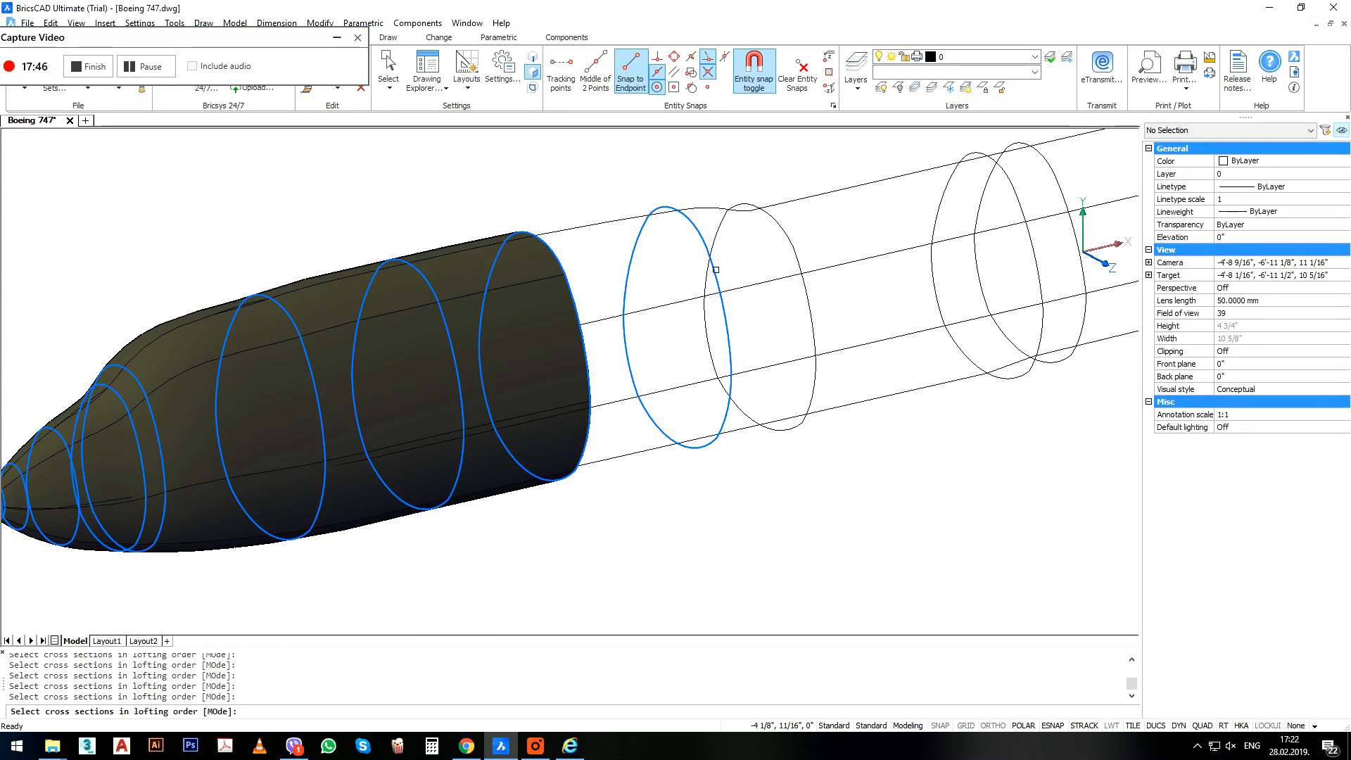
left_click(775, 271)
Add the rear midsection ovals to the loft in order, through the three closely spaced ones where the tail taper begins.
middle_click_drag(856, 315, 413, 393)
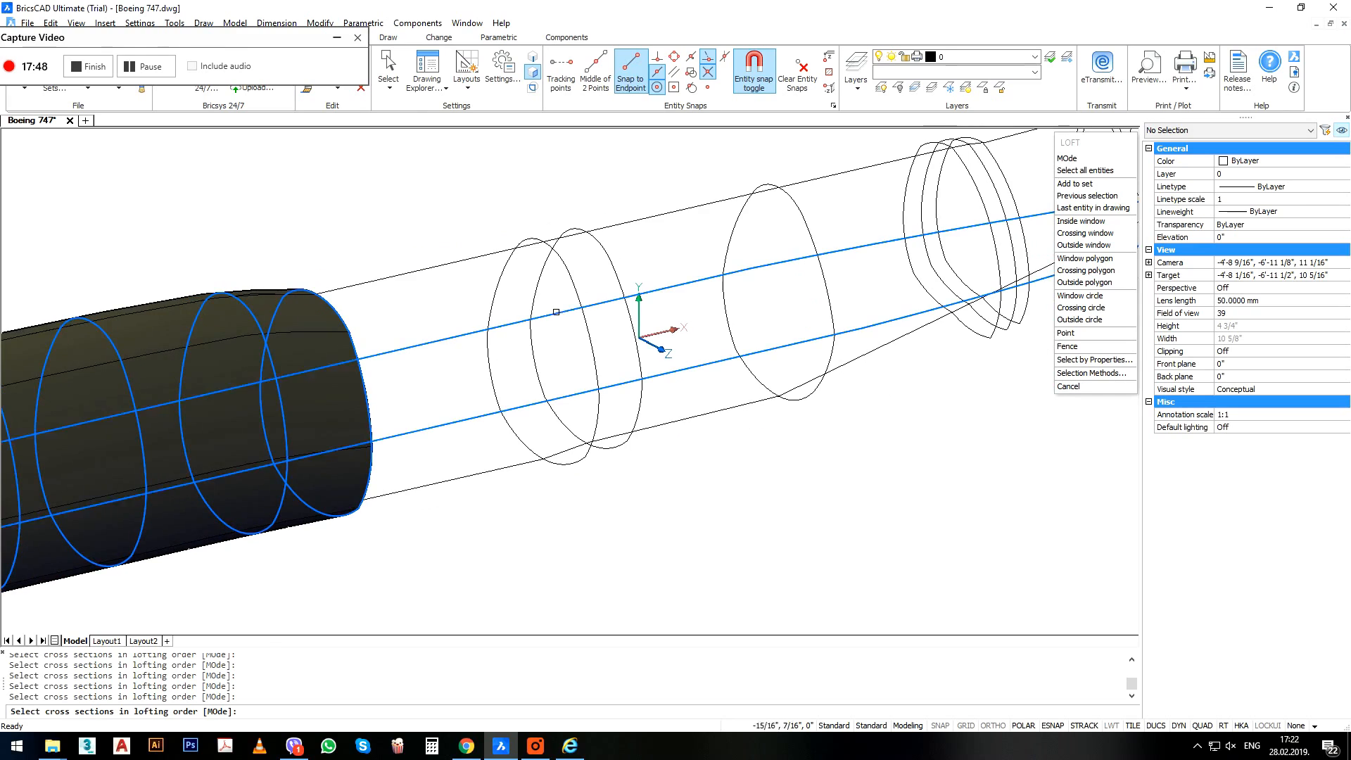
left_click(592, 324)
left_click(634, 324)
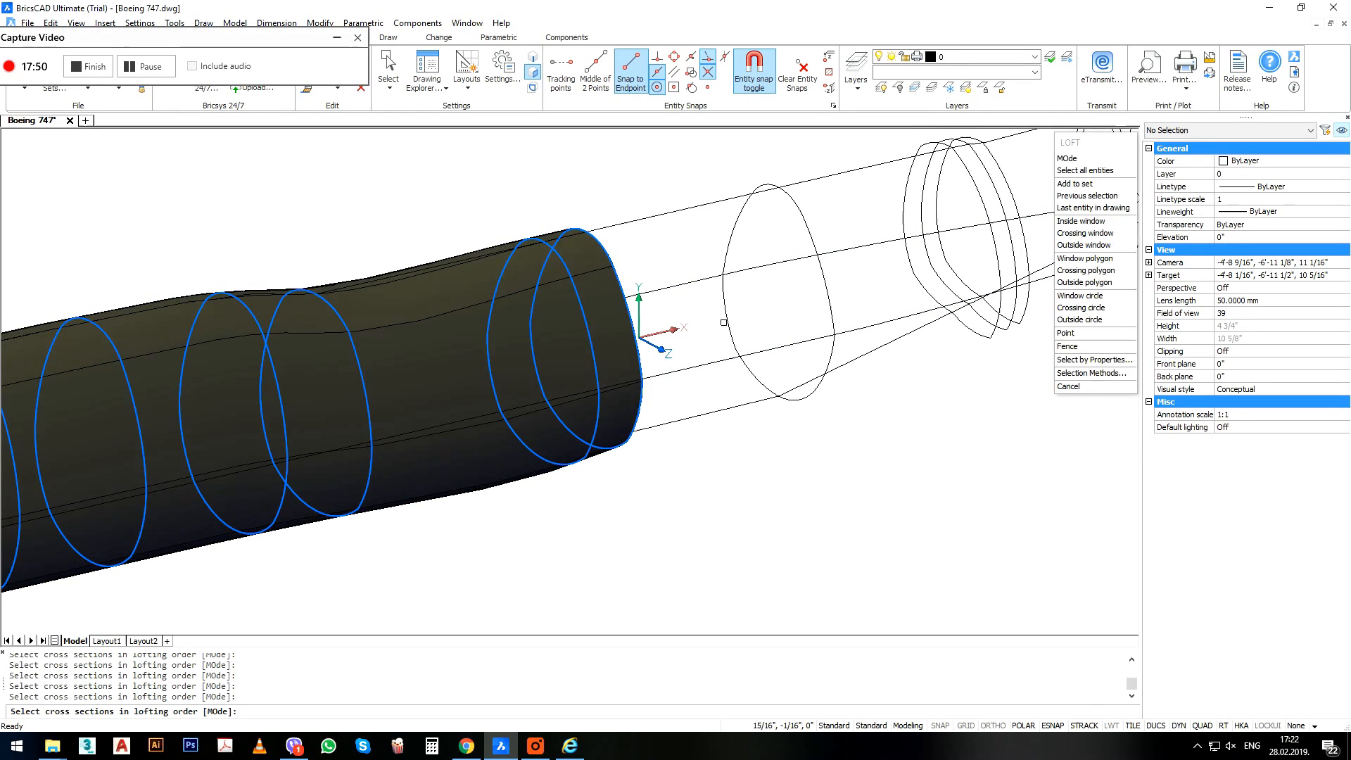
middle_click_drag(802, 277, 477, 347)
left_click(671, 309)
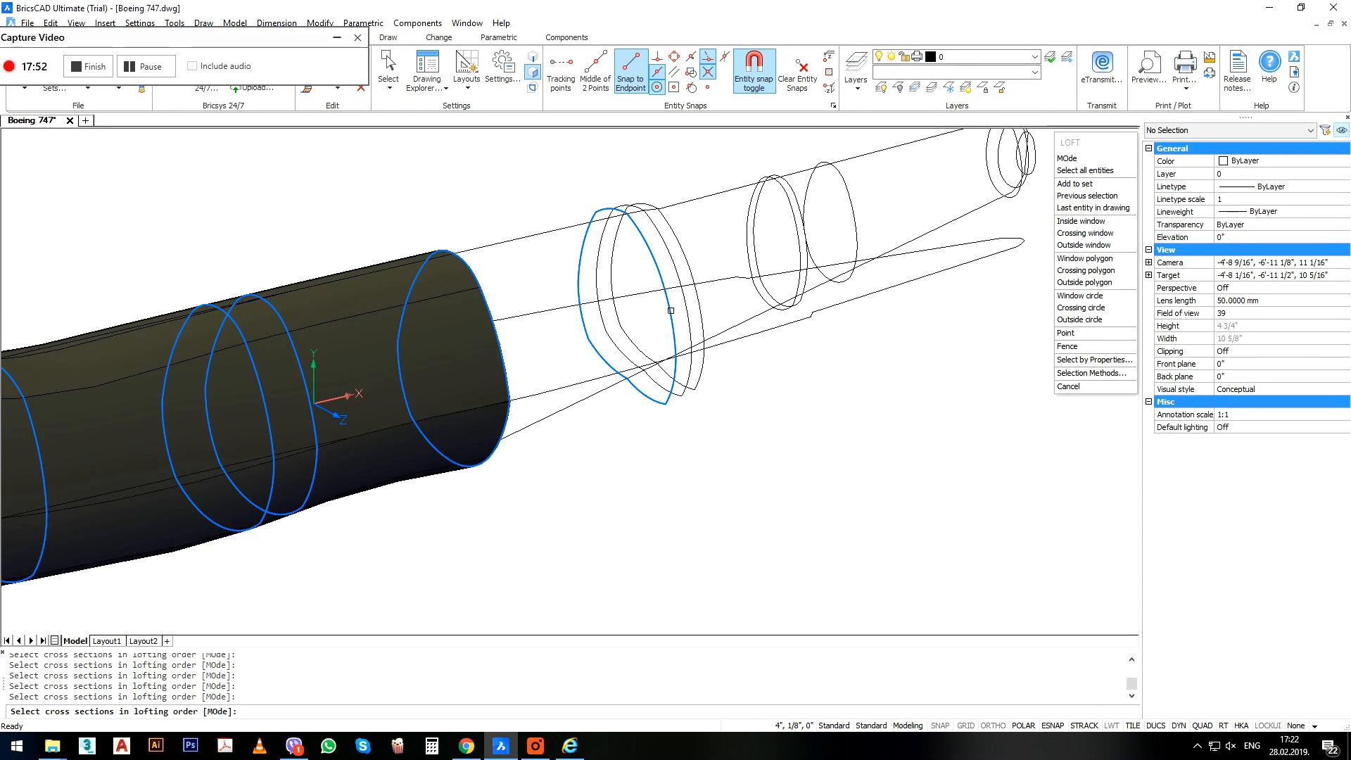
scroll(680, 299, "up", 2)
left_click(675, 300)
left_click(695, 299)
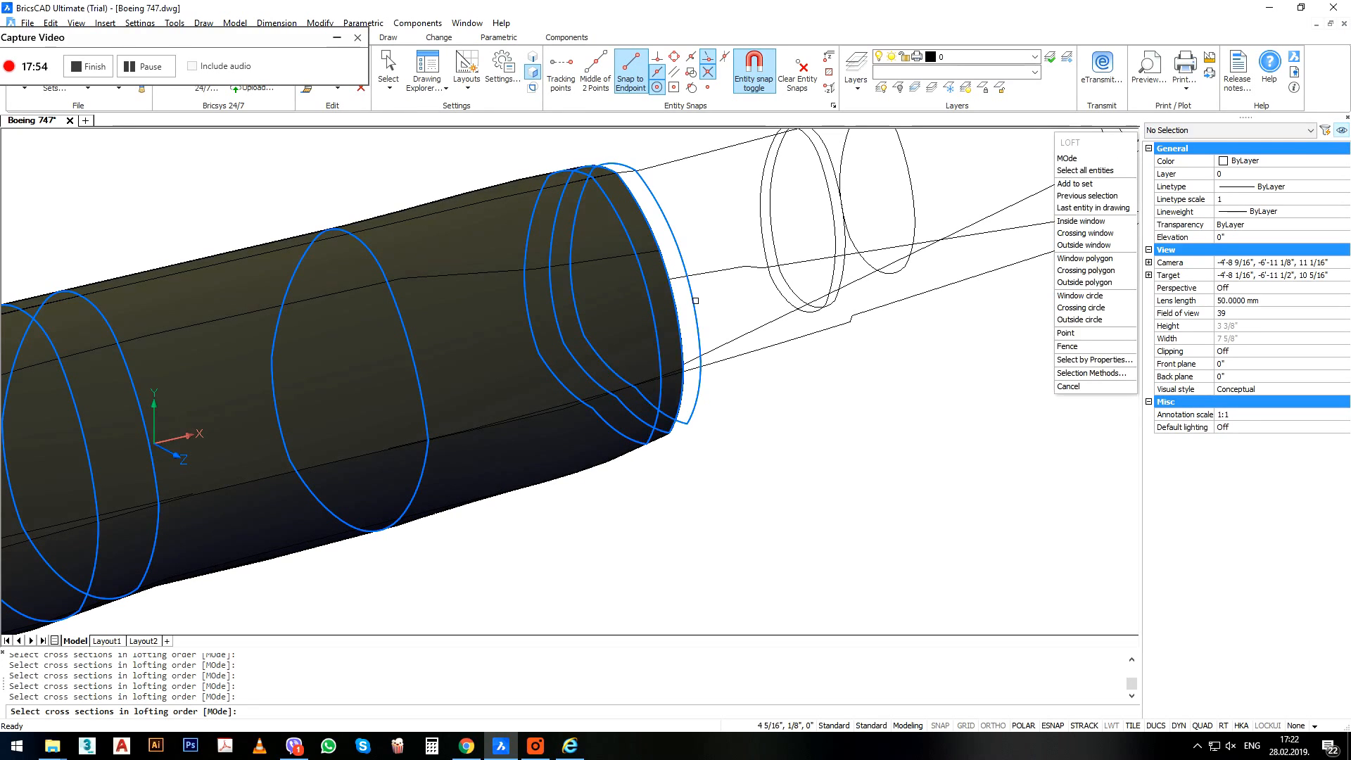
Add the close pair of tail ovals and the single oval behind them to the loft cross sections.
scroll(692, 332, "down", 3)
middle_click_drag(688, 374, 675, 371, "shift")
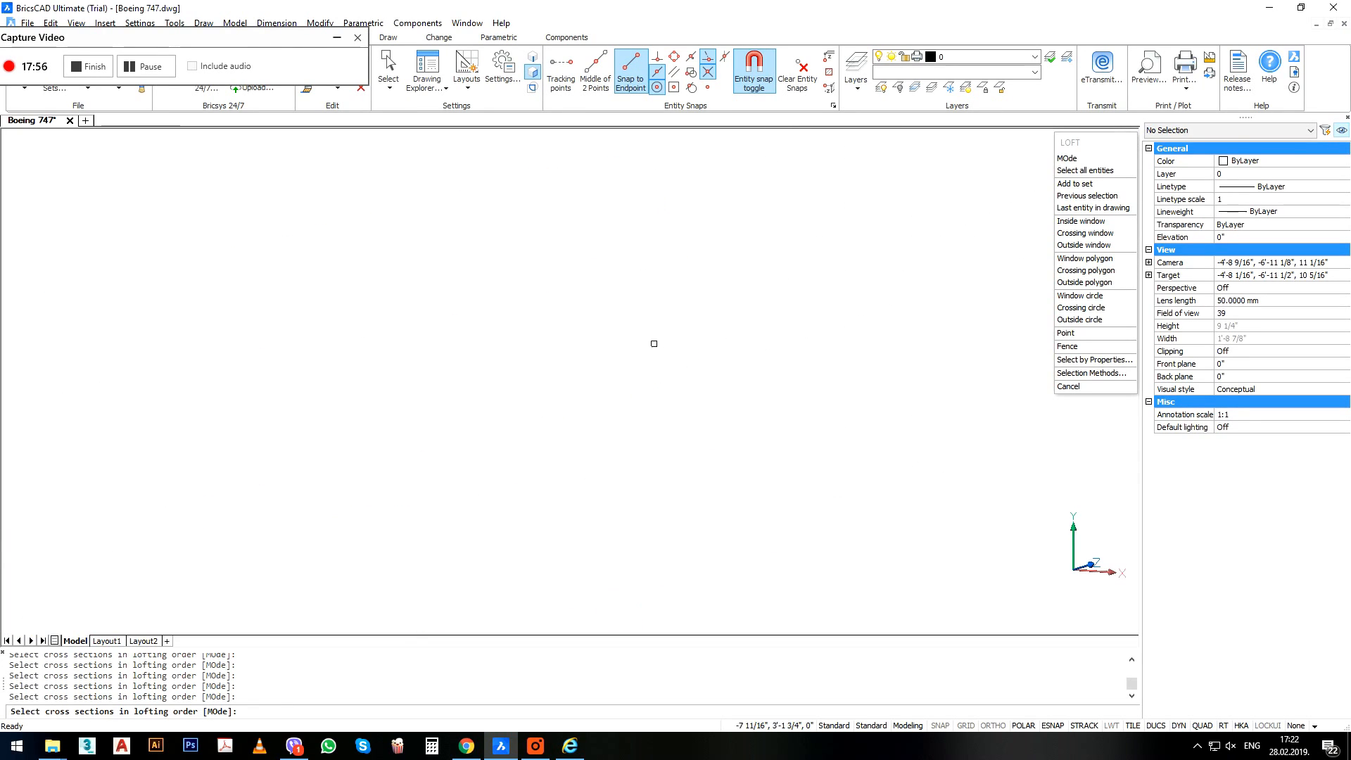
scroll(675, 342, "up", 10)
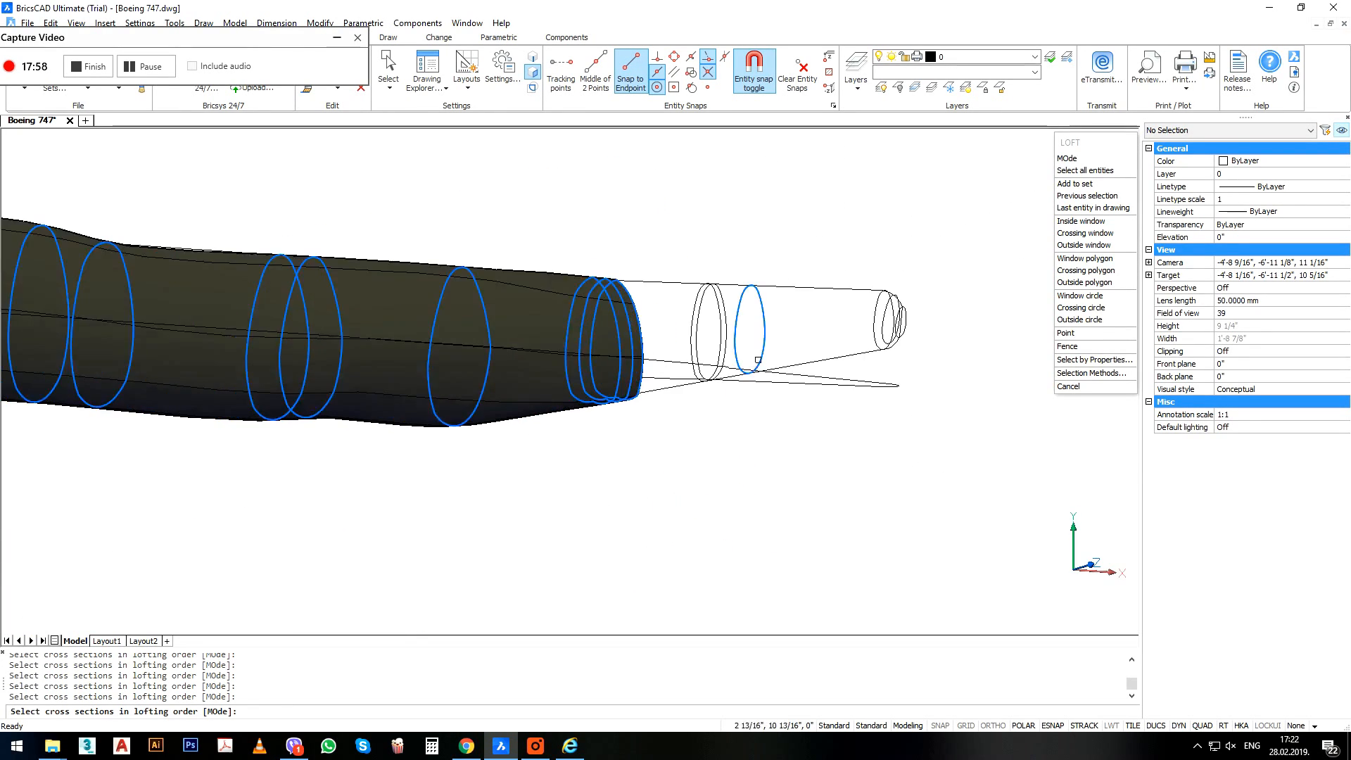
left_click(673, 331)
left_click(682, 342)
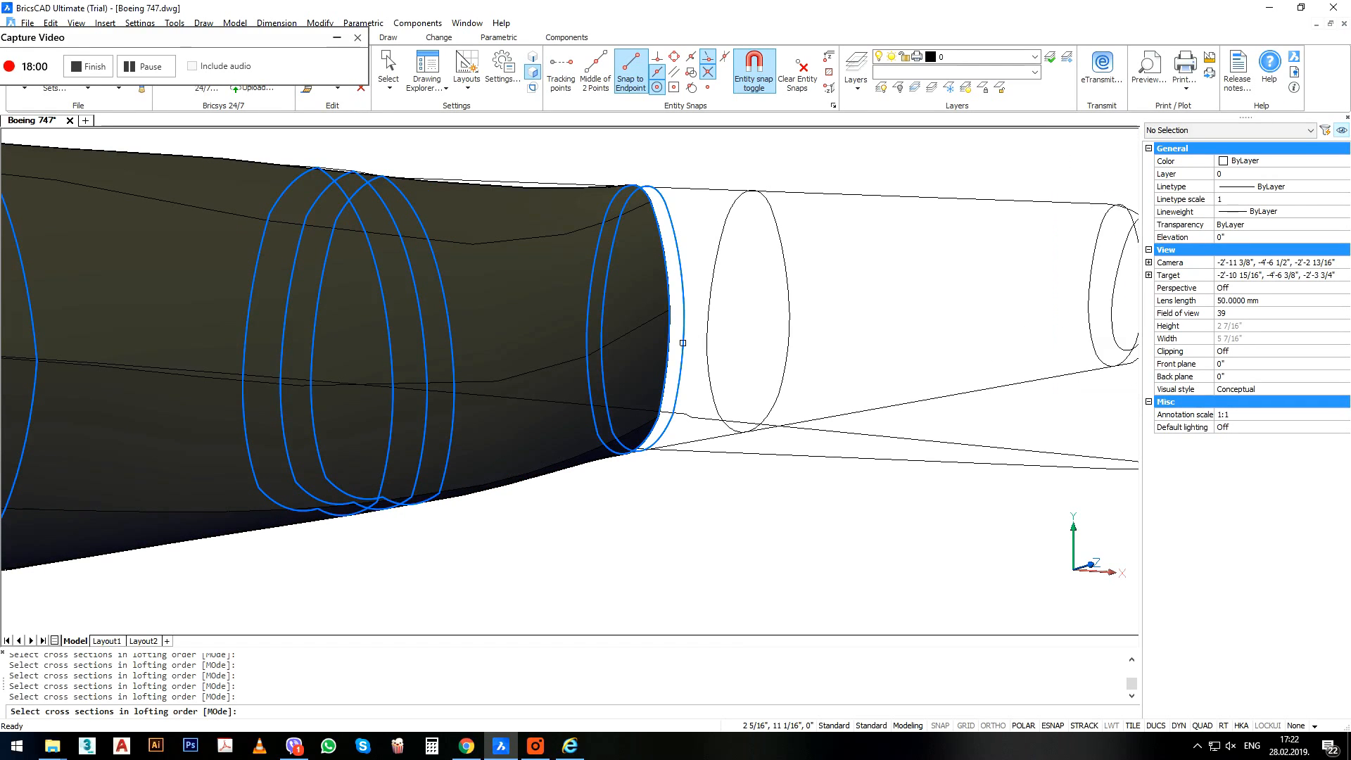
left_click(788, 345)
Add the three small ovals at the tail tip to the loft, ending with the rearmost one.
scroll(673, 366, "down", 3)
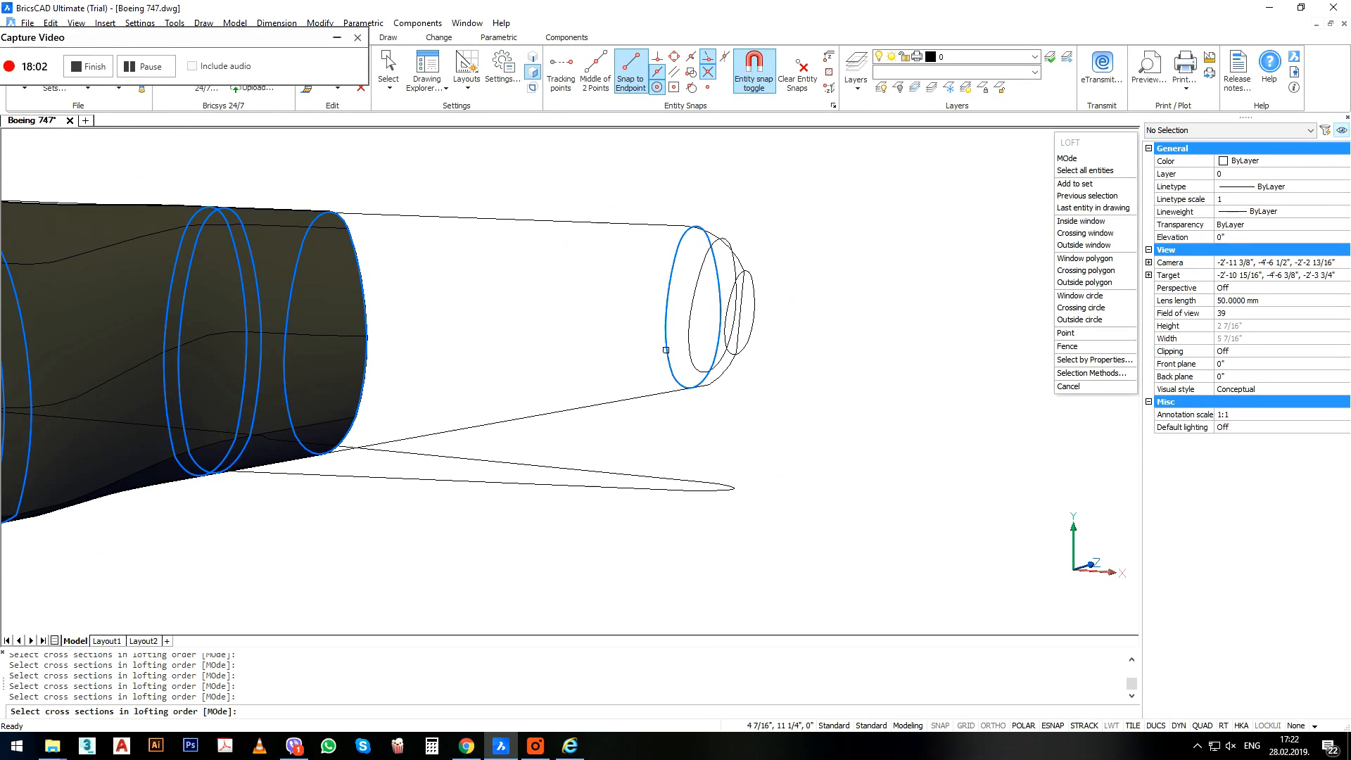
left_click(668, 351)
scroll(713, 356, "up", 5)
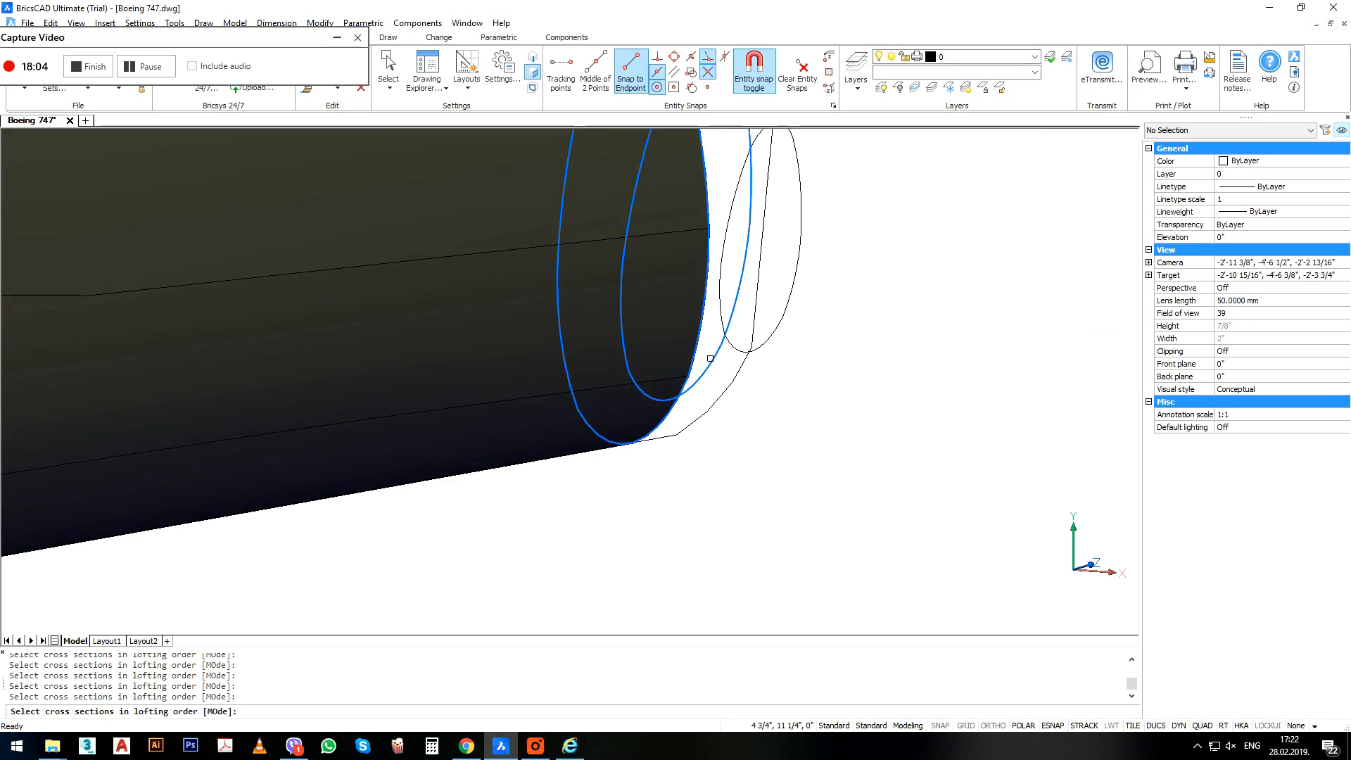
left_click(756, 351)
scroll(662, 366, "down", 5)
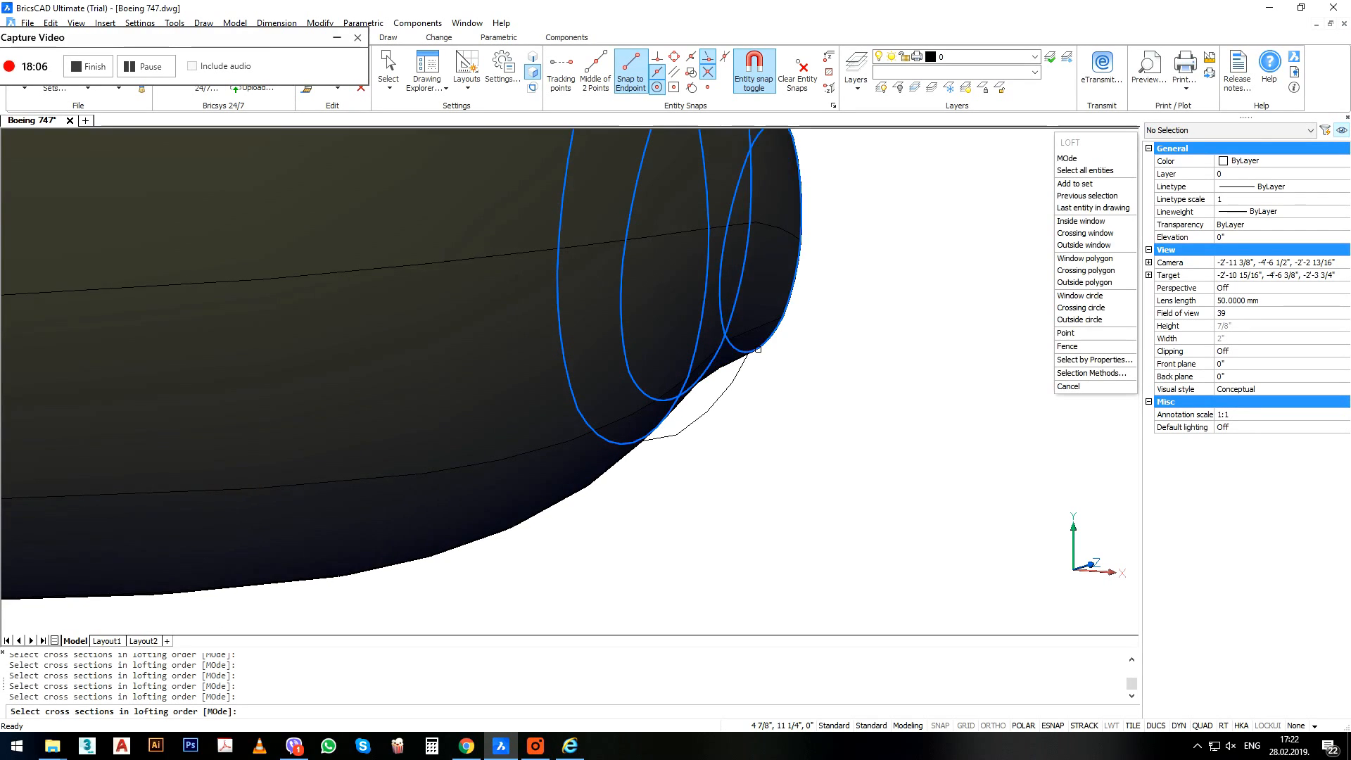
Set the loft mode to Solid and accept the cross-section selection for the whole fuselage.
scroll(663, 367, "down", 4)
middle_click_drag(564, 373, 426, 432, "shift")
scroll(416, 435, "down", 5)
scroll(643, 181, "up", 5)
middle_click_drag(643, 181, 540, 405)
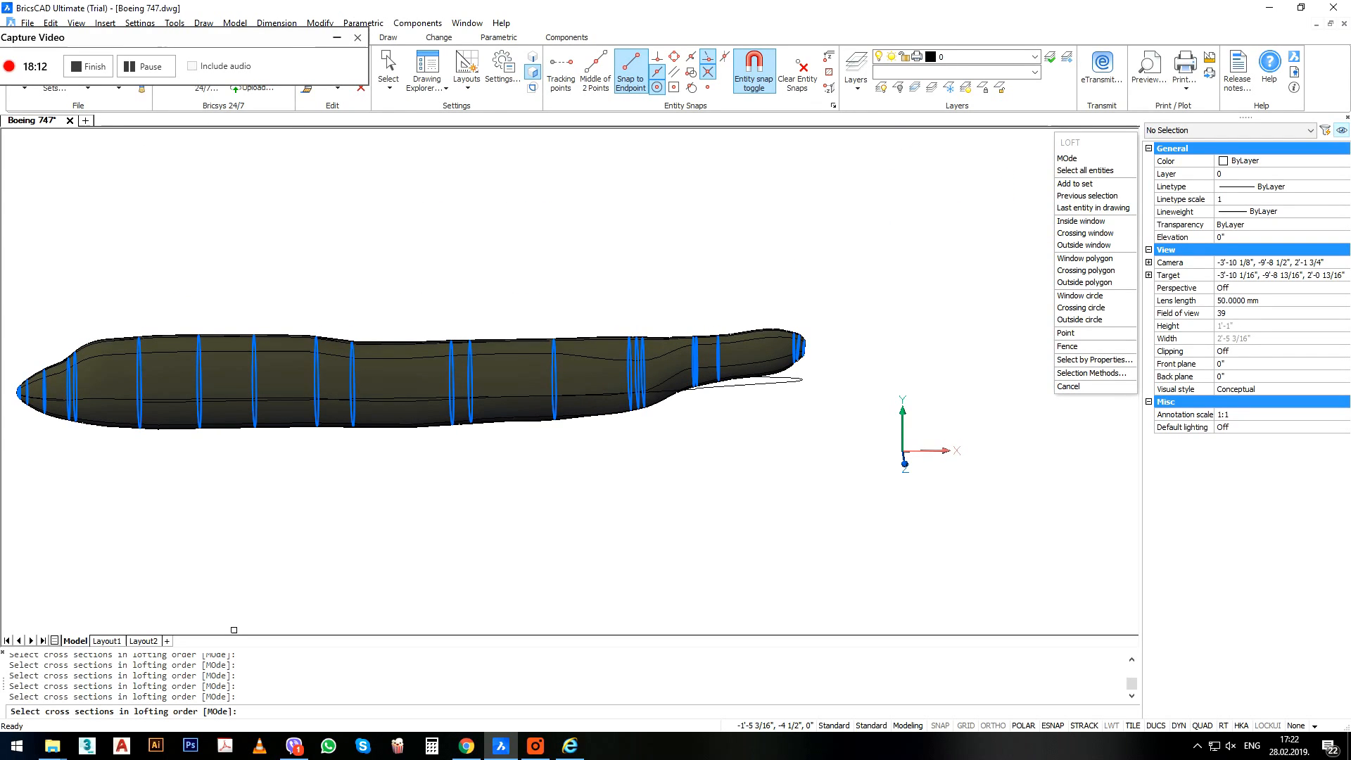
type("o")
key("Return")
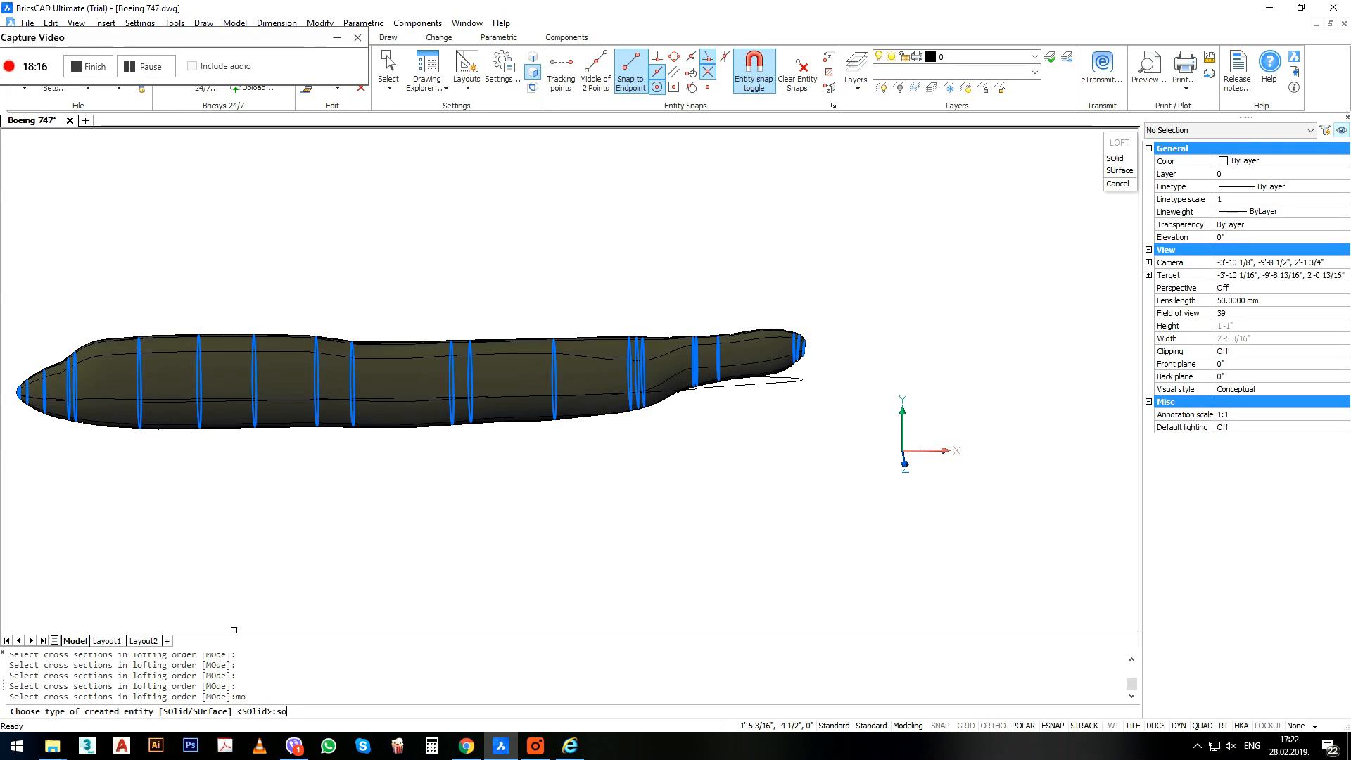
key("Return")
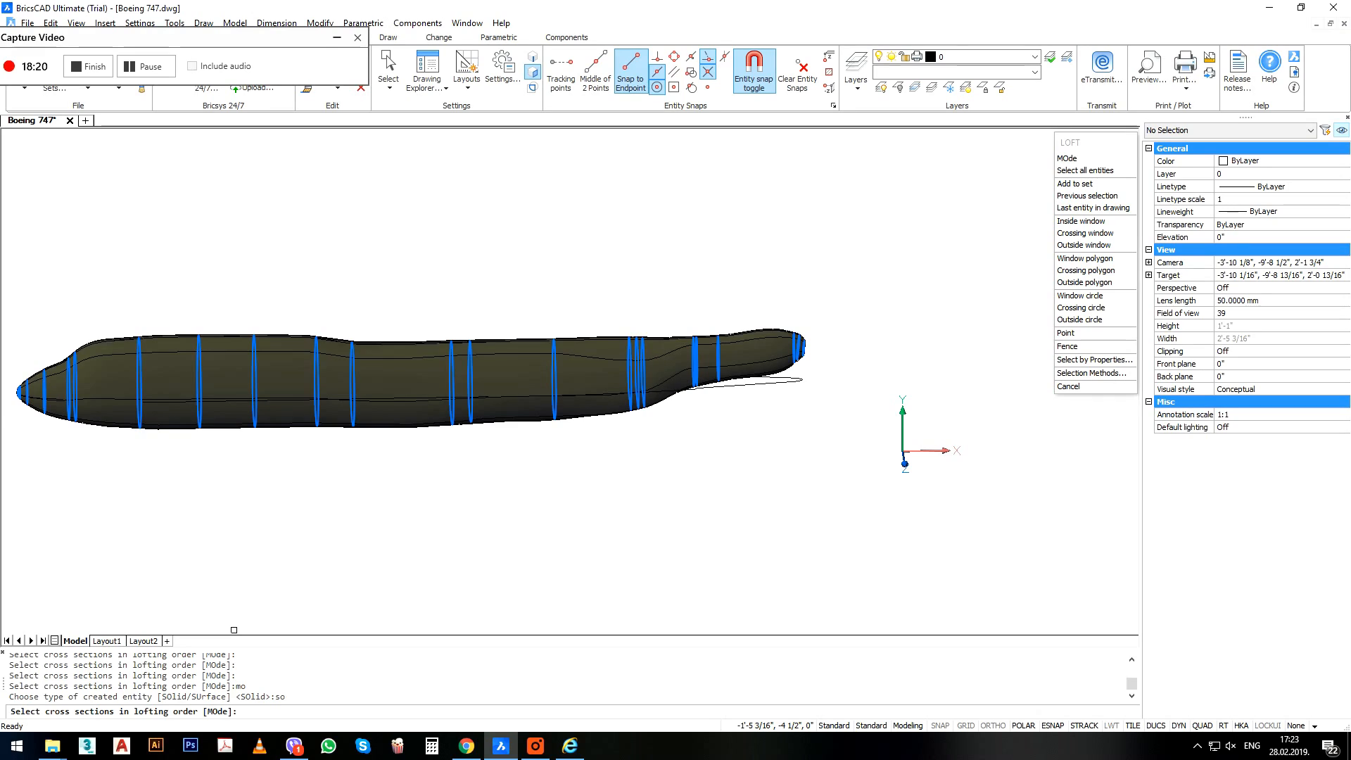
type("mo")
key("Return")
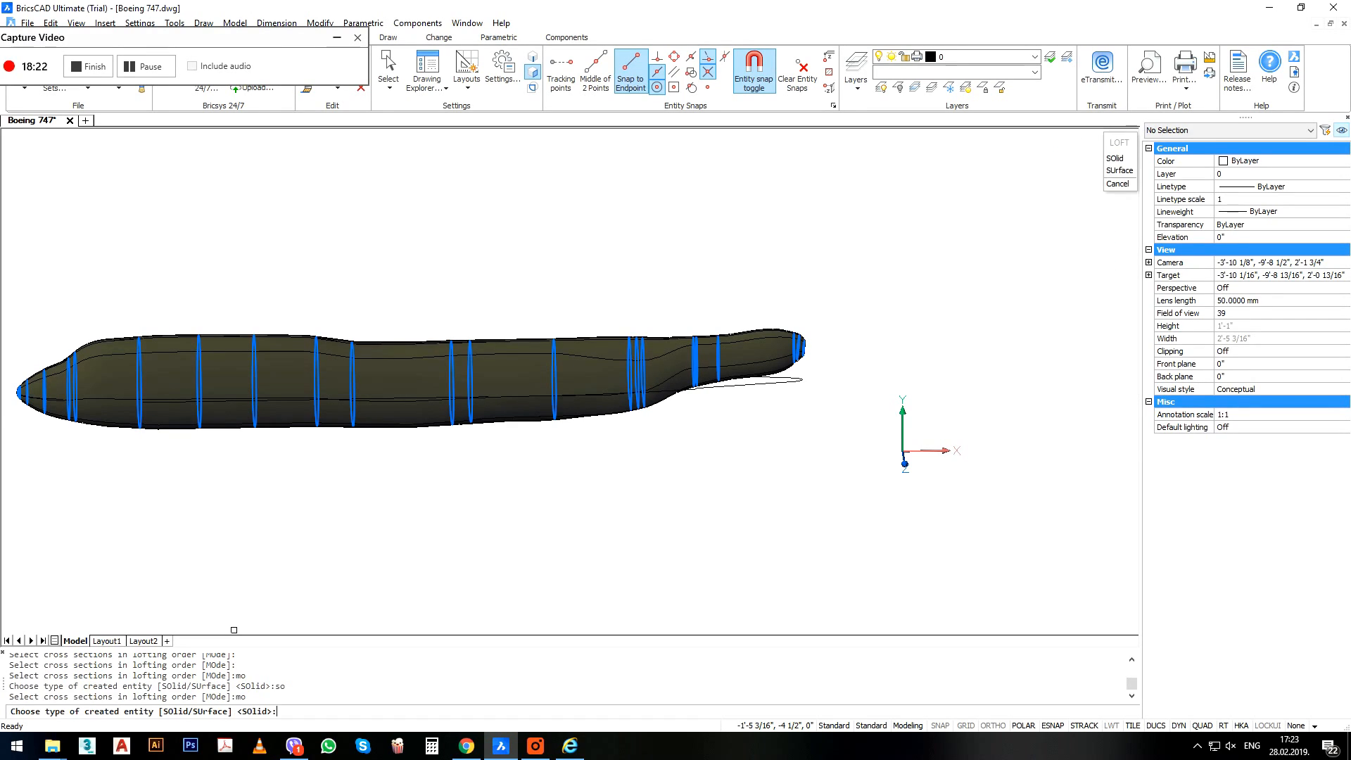
key("Return")
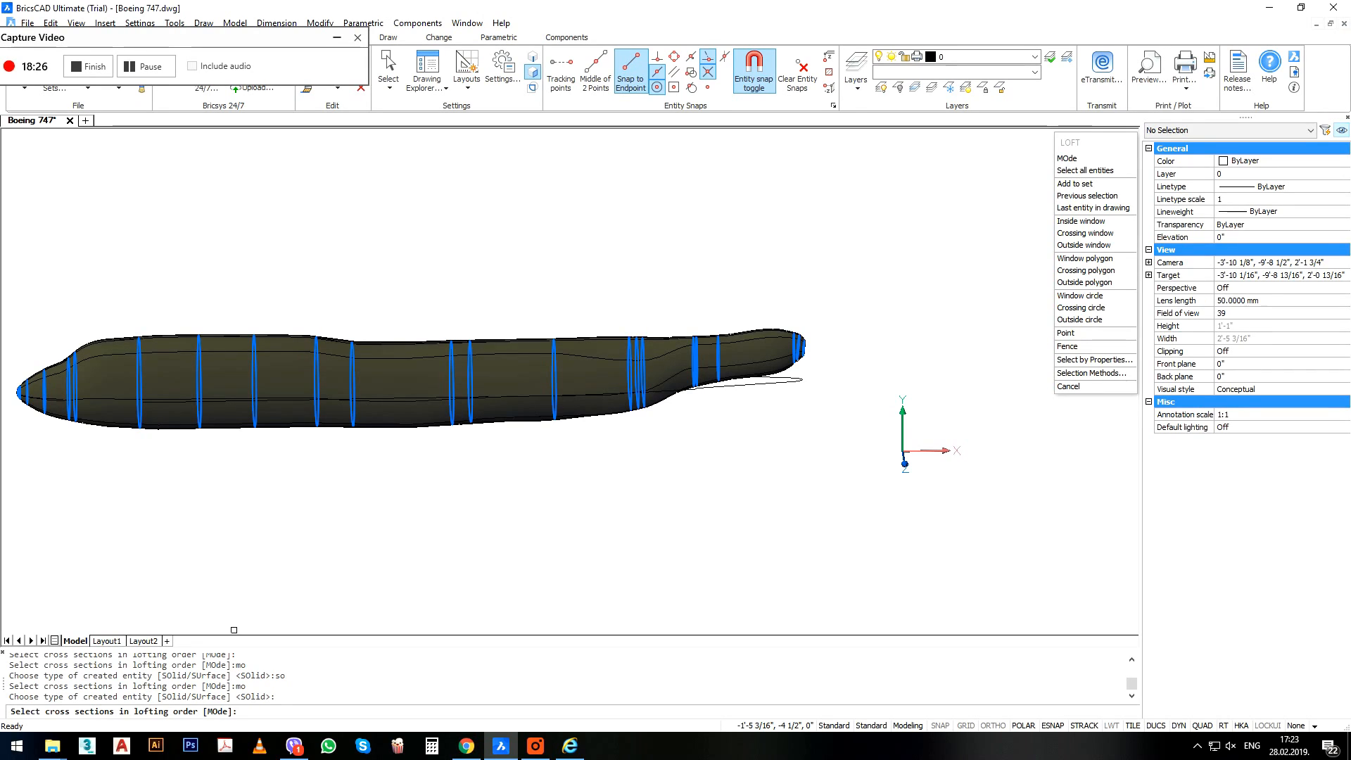
key("Return")
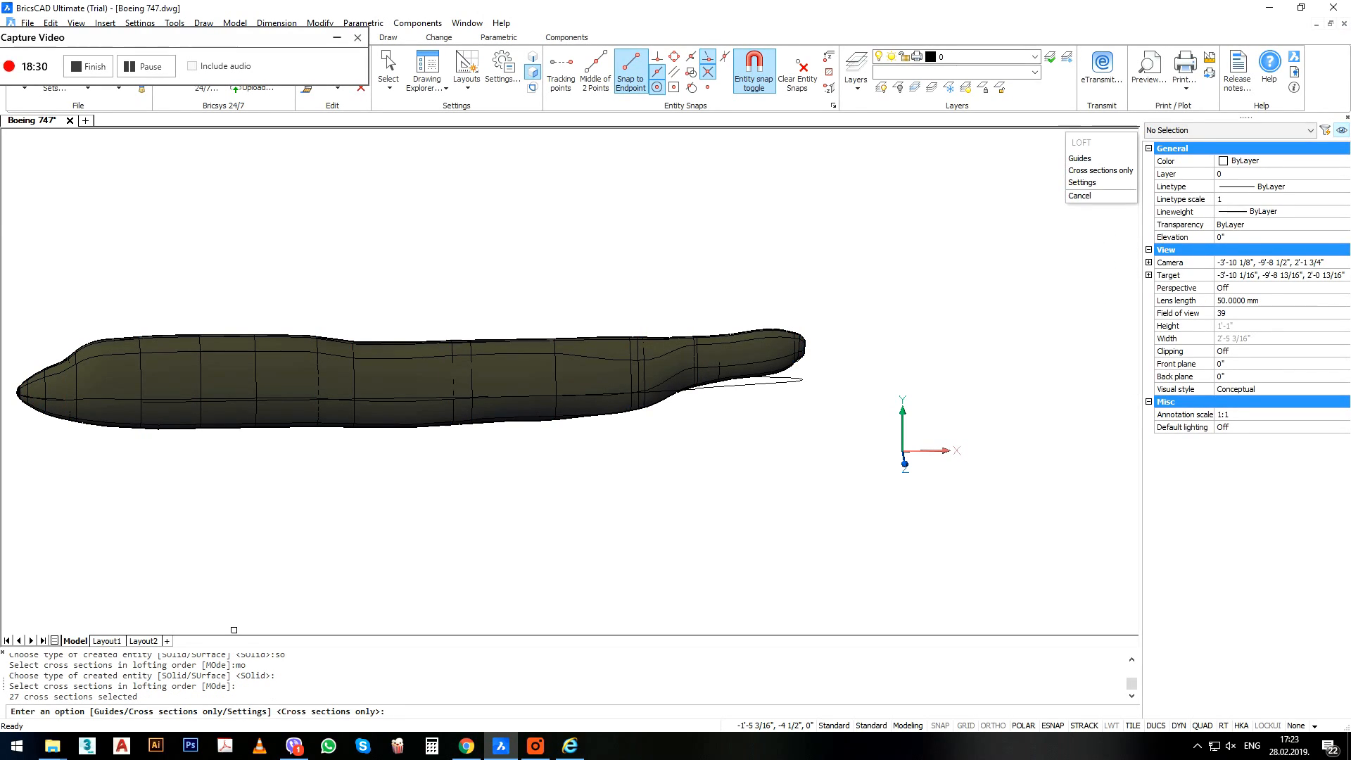
Change the loft setting to Ruled and complete the fuselage loft.
type("s")
key("Return")
type("r")
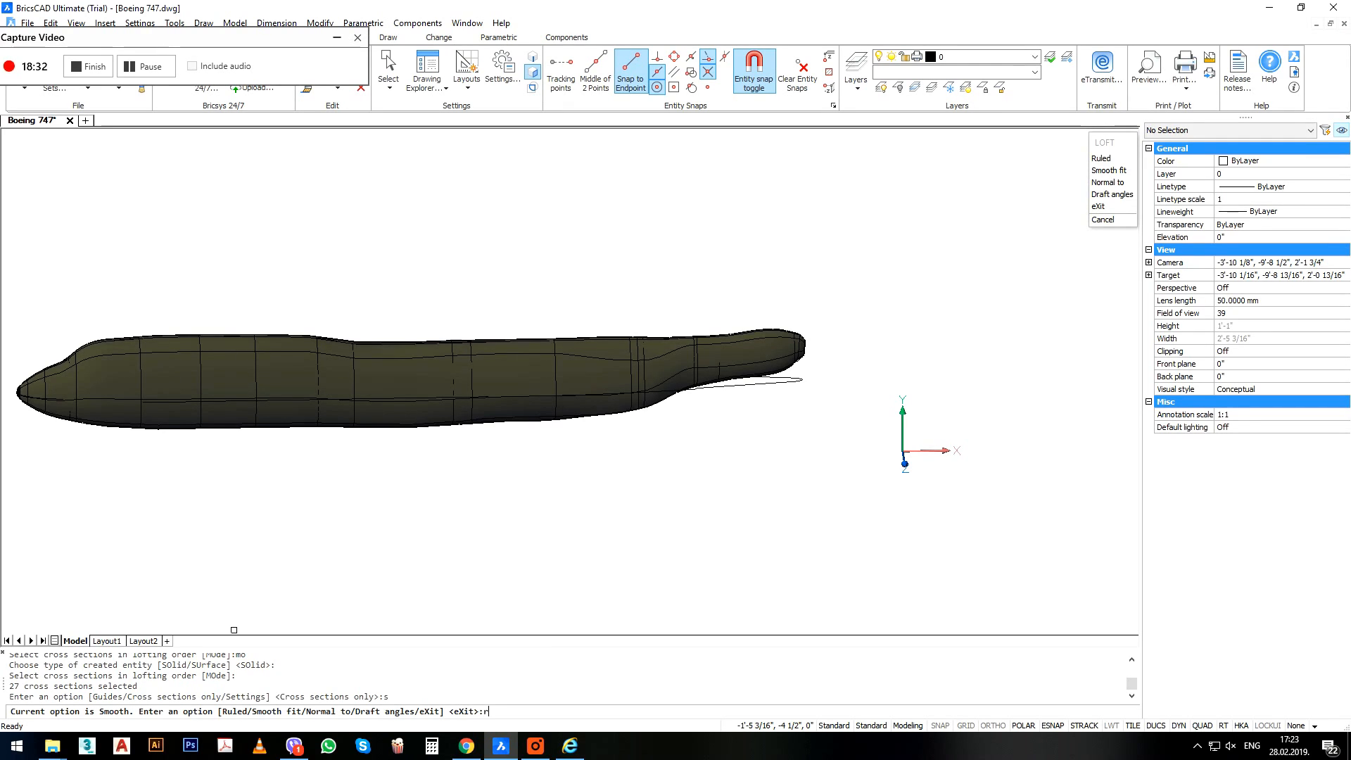
key("Return")
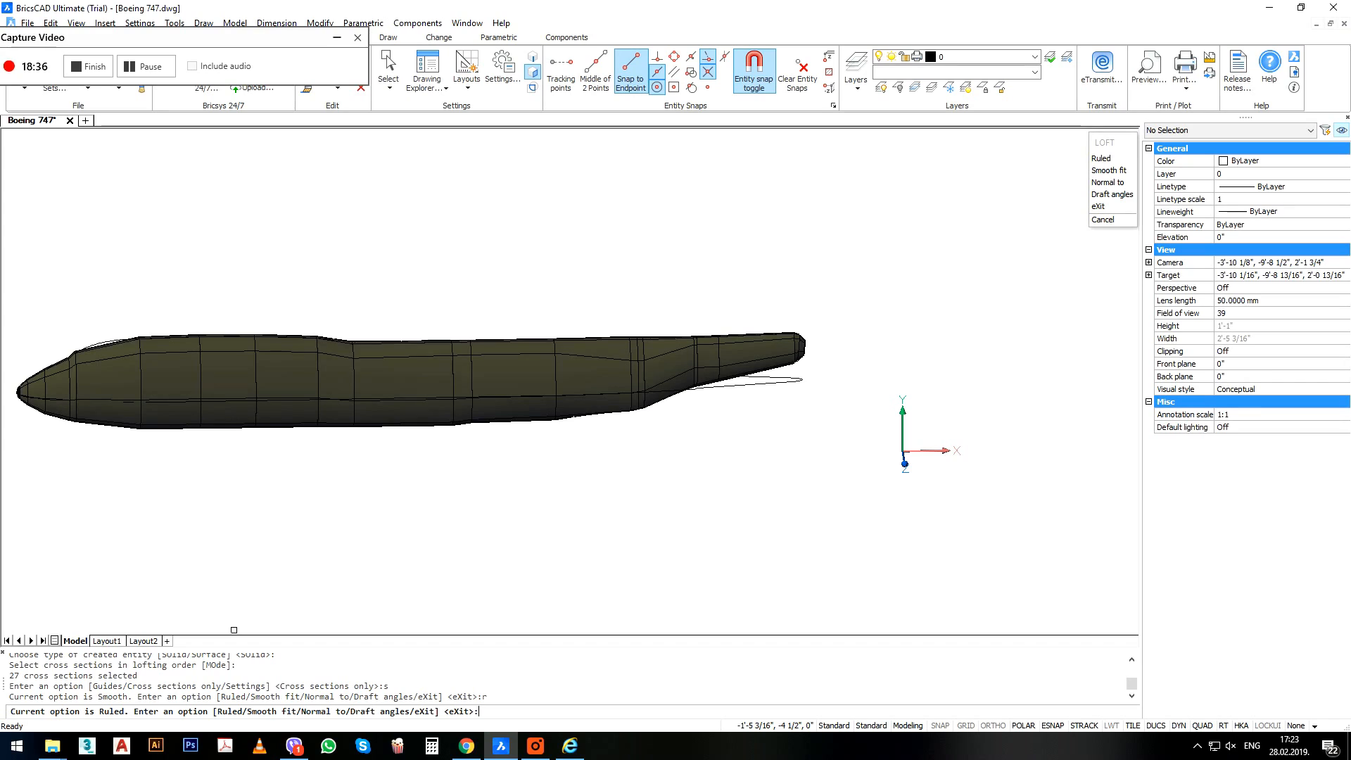
key("Return")
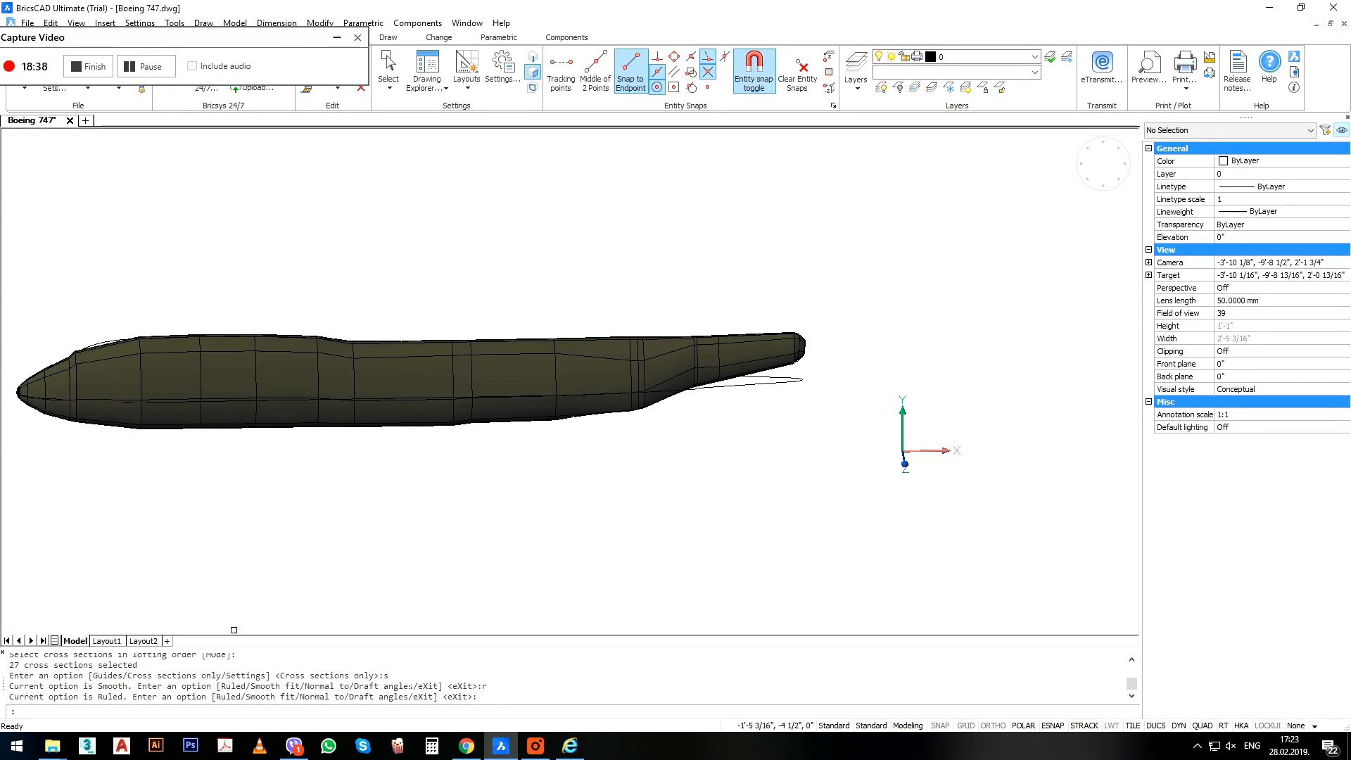
key("Return")
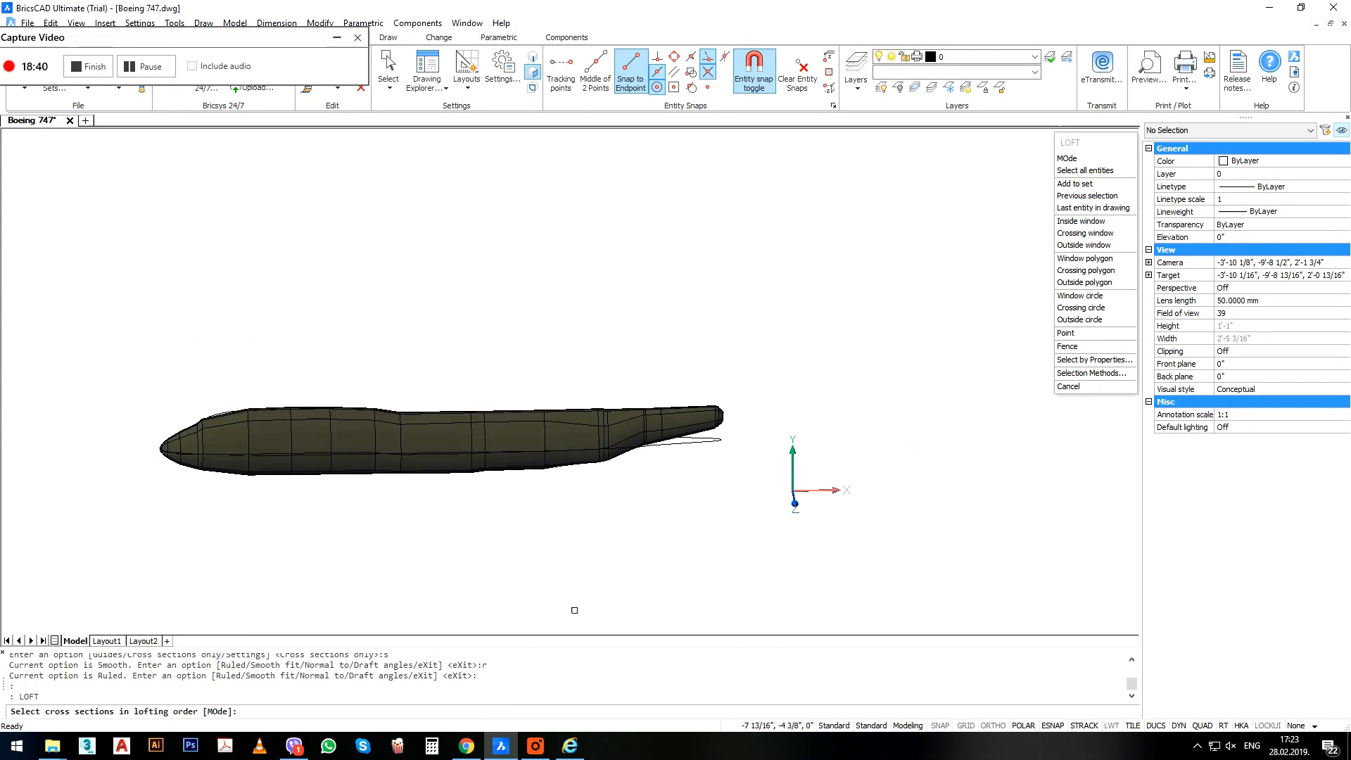
scroll(546, 347, "down", 2)
key("Return")
Examine the lofted fuselage from the side and at an angle, looking closely at the nose.
scroll(506, 383, "up", 3)
left_click(506, 384)
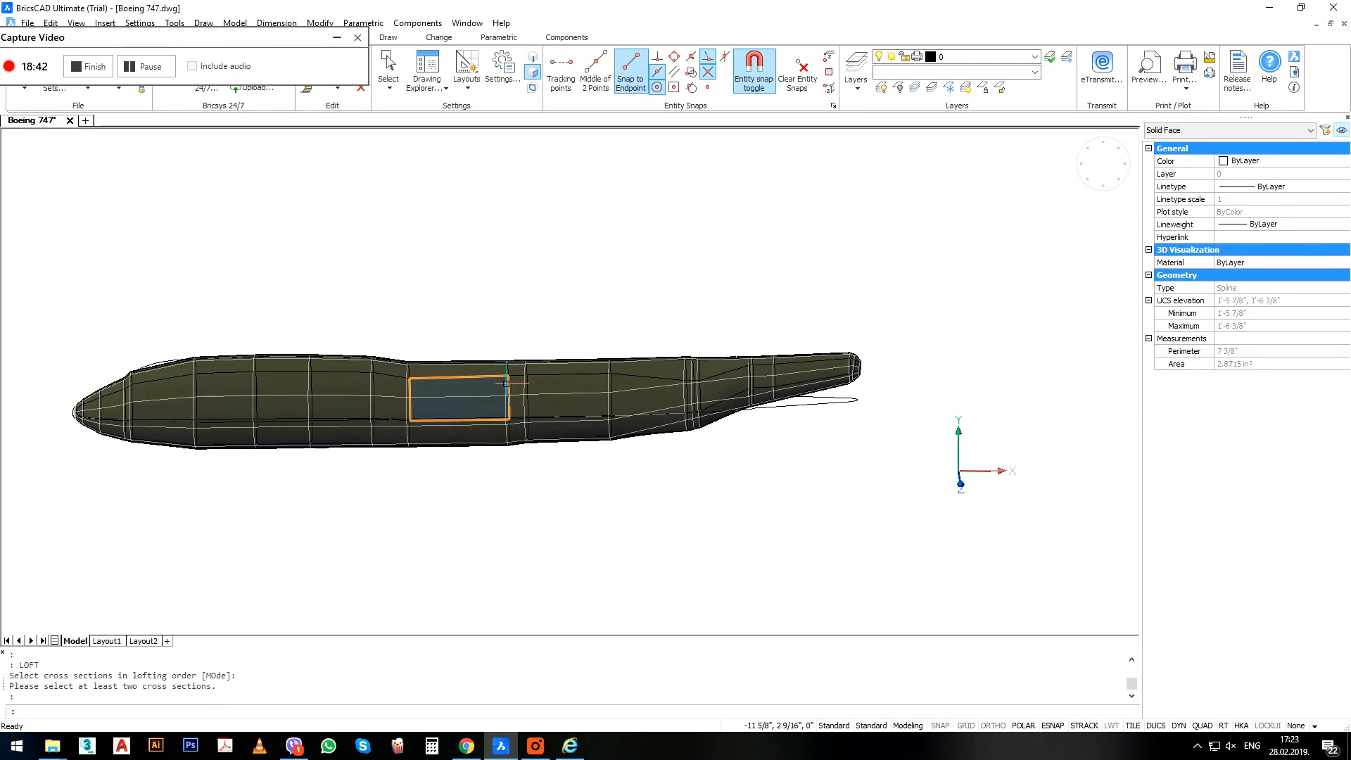
middle_click_drag(506, 383, 426, 449, "shift")
scroll(111, 474, "up", 5)
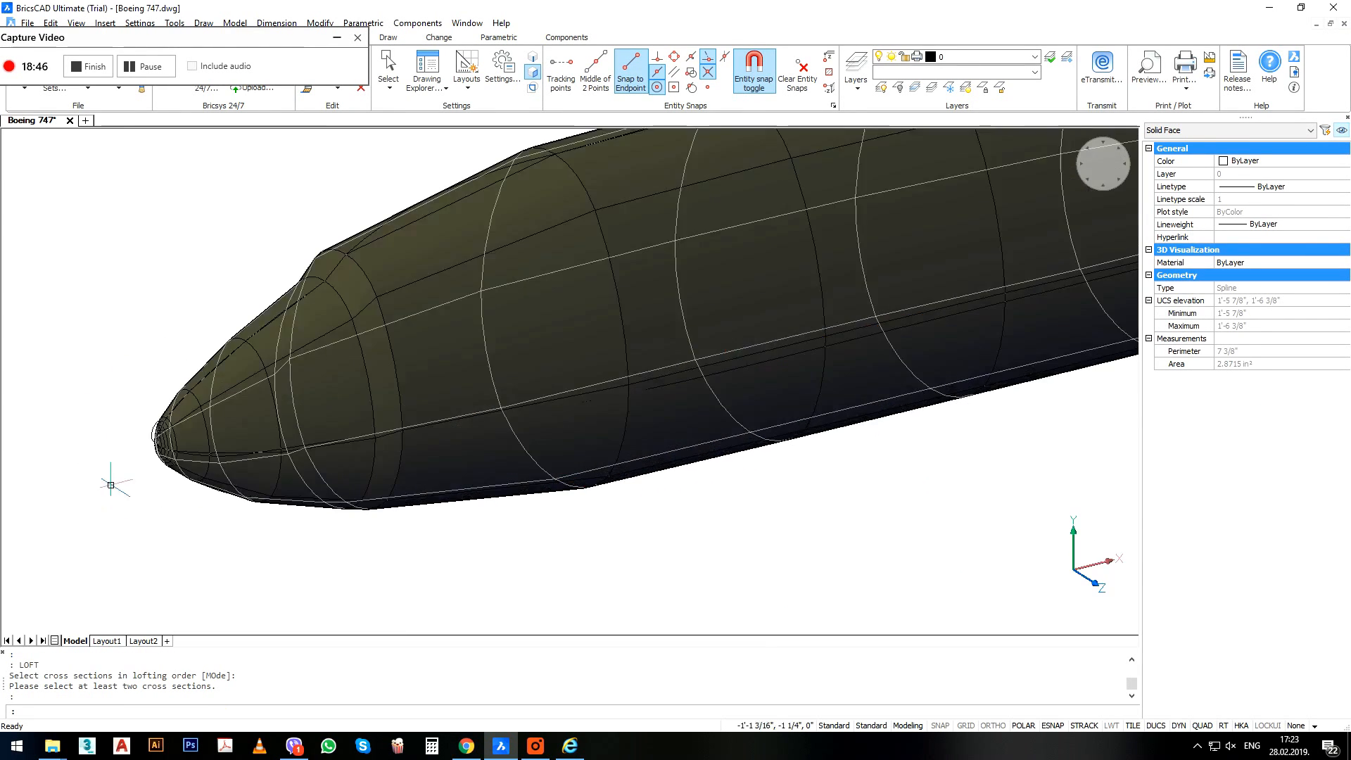
scroll(151, 467, "down", 6)
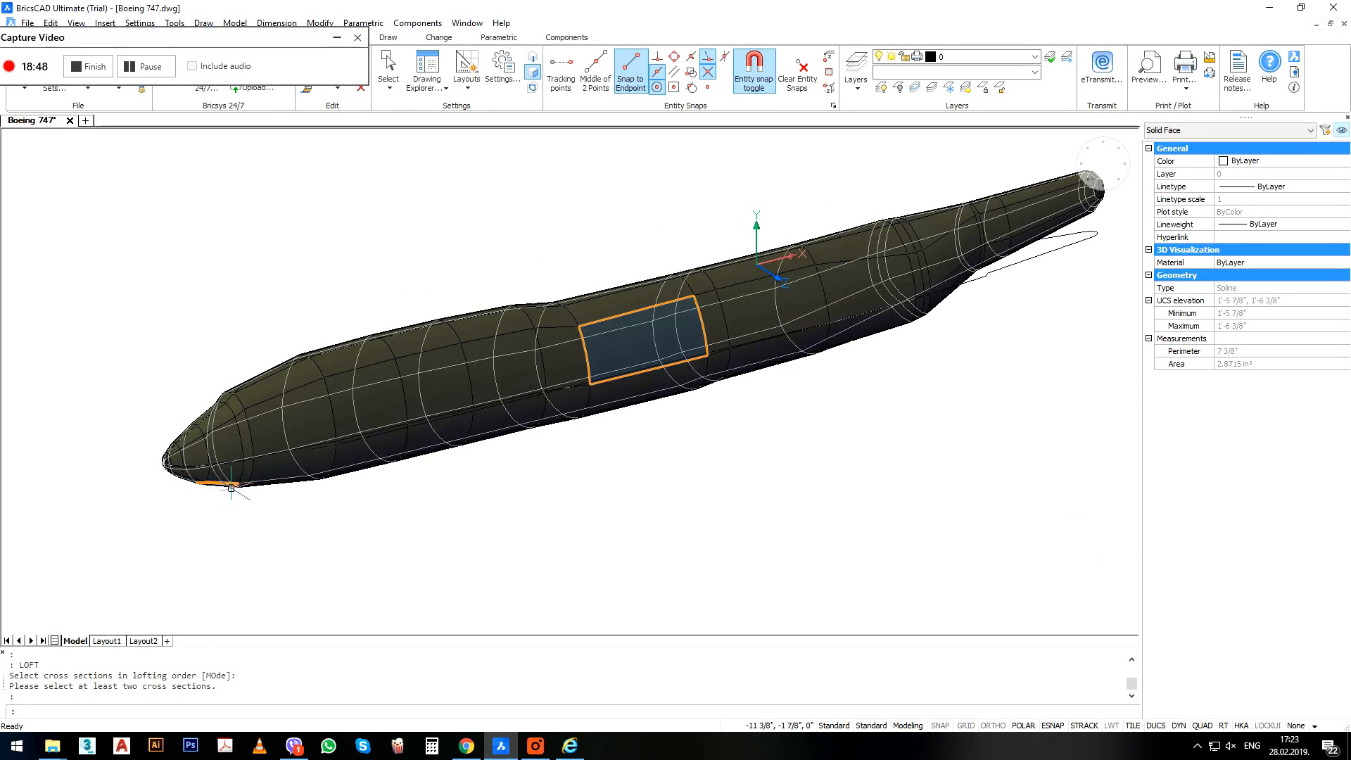
middle_click_drag(238, 487, 309, 559)
scroll(285, 501, "up", 3)
scroll(285, 501, "down", 5)
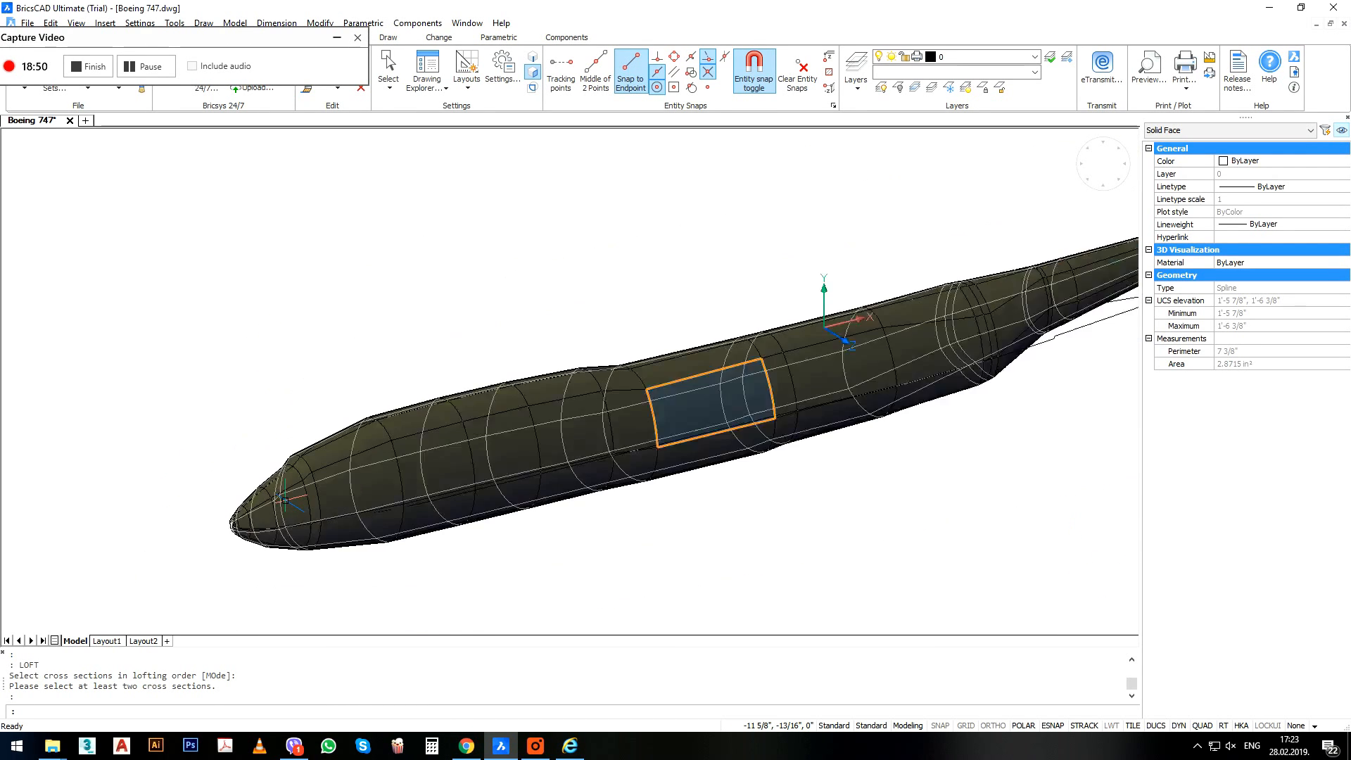
scroll(288, 502, "up", 3)
scroll(287, 503, "down", 3)
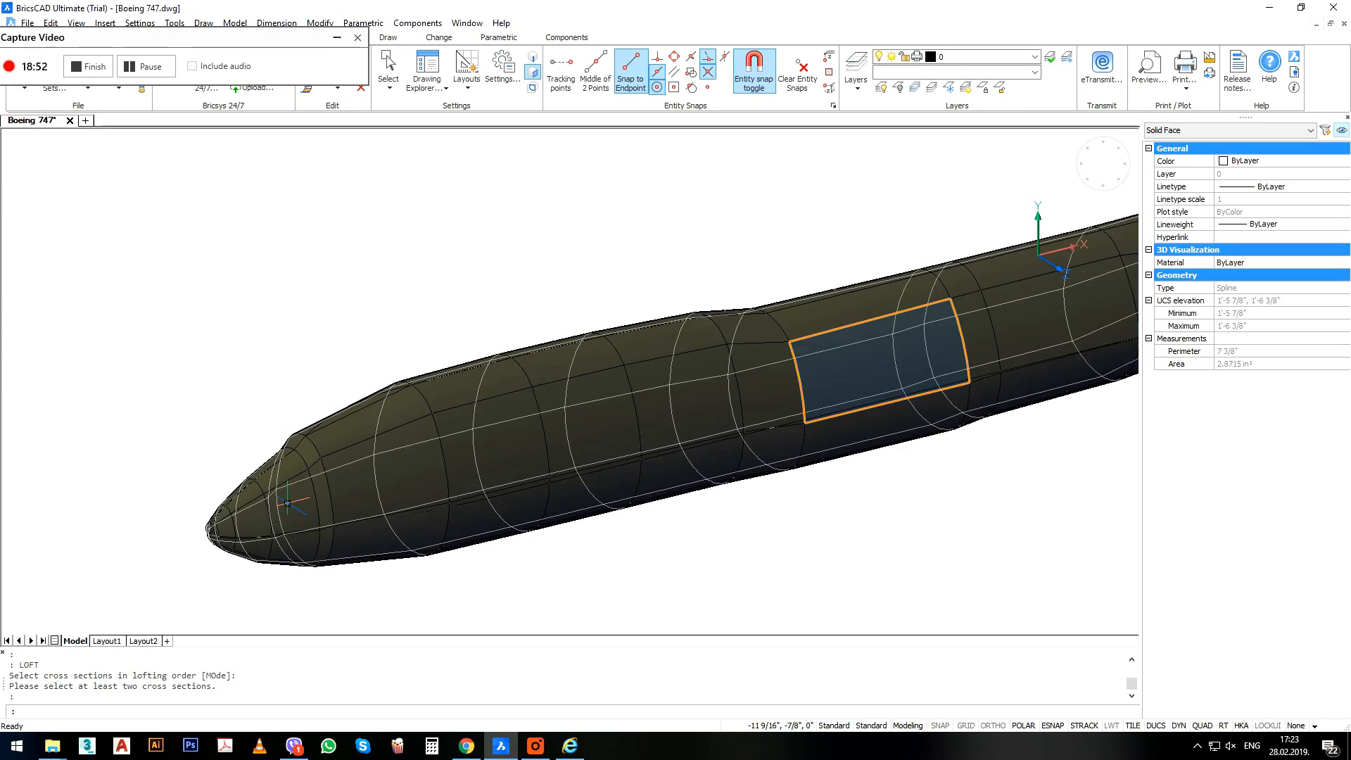
Undo the recent view zooms and rotation and bring the fuselage back into a side view.
key("ctrl+z")
key("ctrl+z")
key("ctrl+z")
key("ctrl+z")
key("ctrl+z")
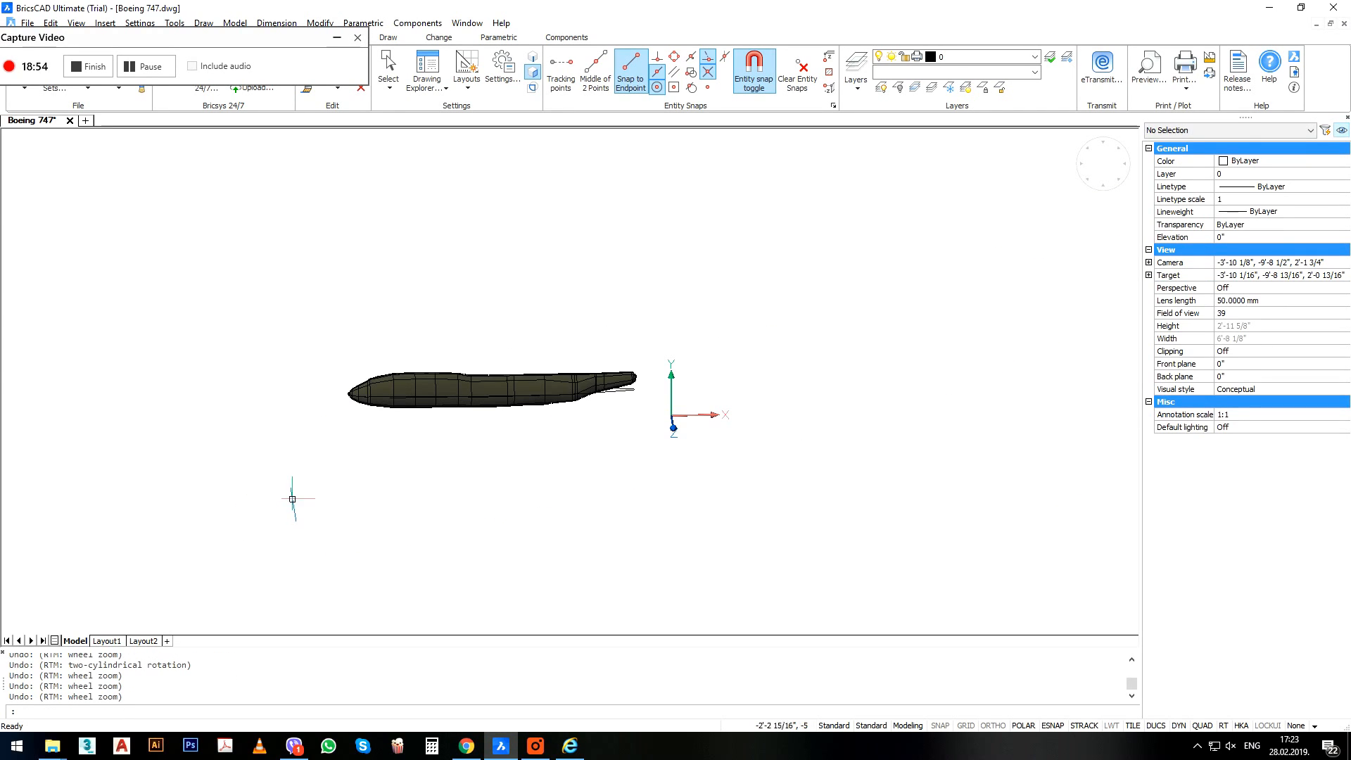
scroll(491, 380, "up", 5)
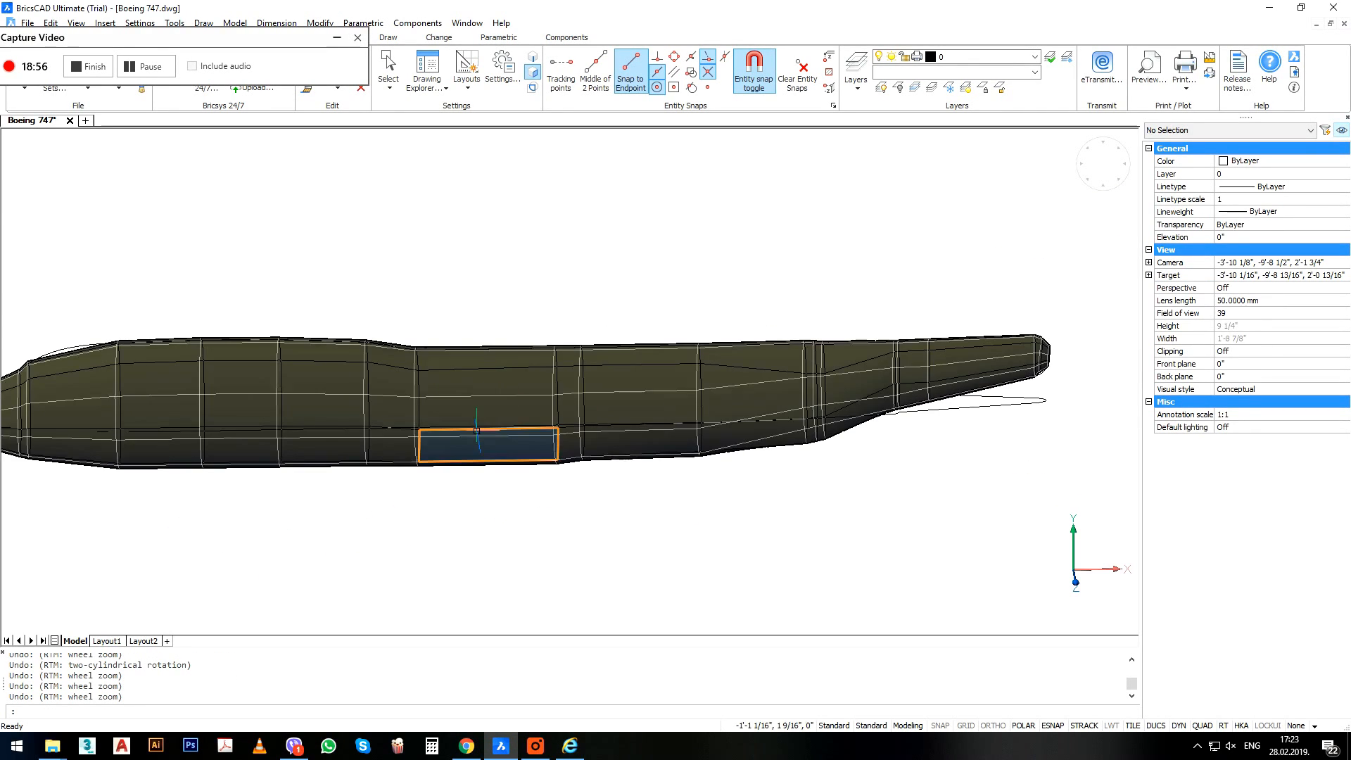
middle_click_drag(378, 515, 498, 548)
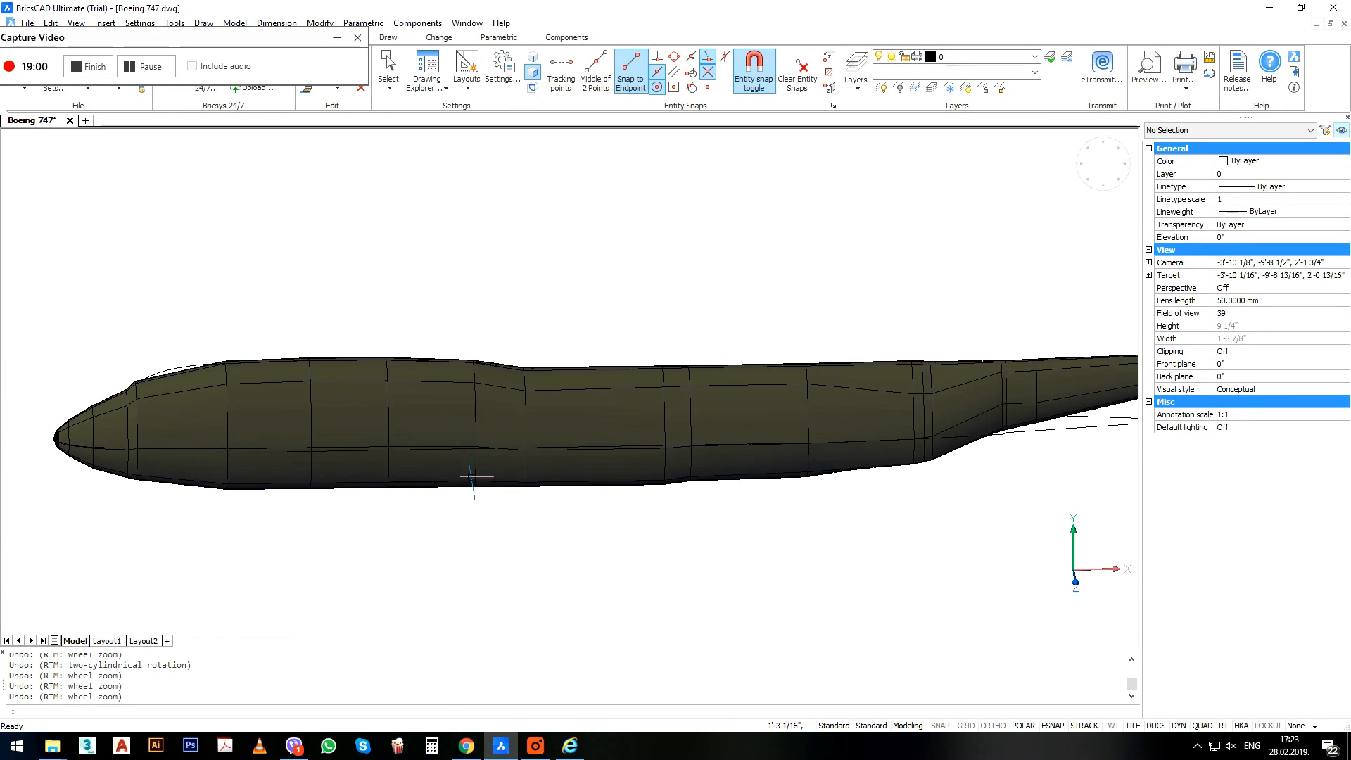
View the complete fuselage solid at an angle from the nose and clear any selection.
left_click(415, 412)
scroll(413, 416, "down", 3)
middle_click_drag(412, 417, 552, 458, "shift")
left_click(453, 462)
key("Escape")
key("Escape")
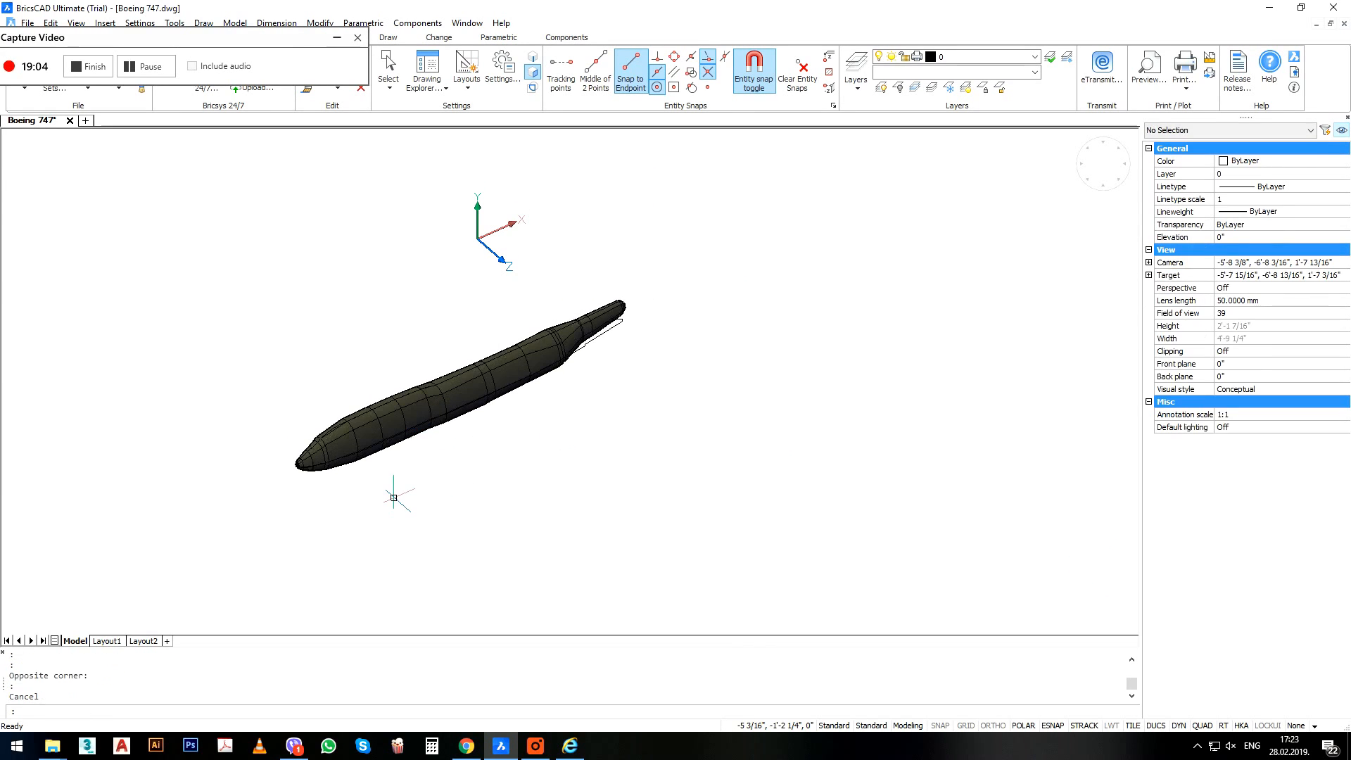
Move the recording window off the ribbon and save the Boeing 747 drawing.
left_click(130, 71)
left_click_drag(116, 37, 121, 106)
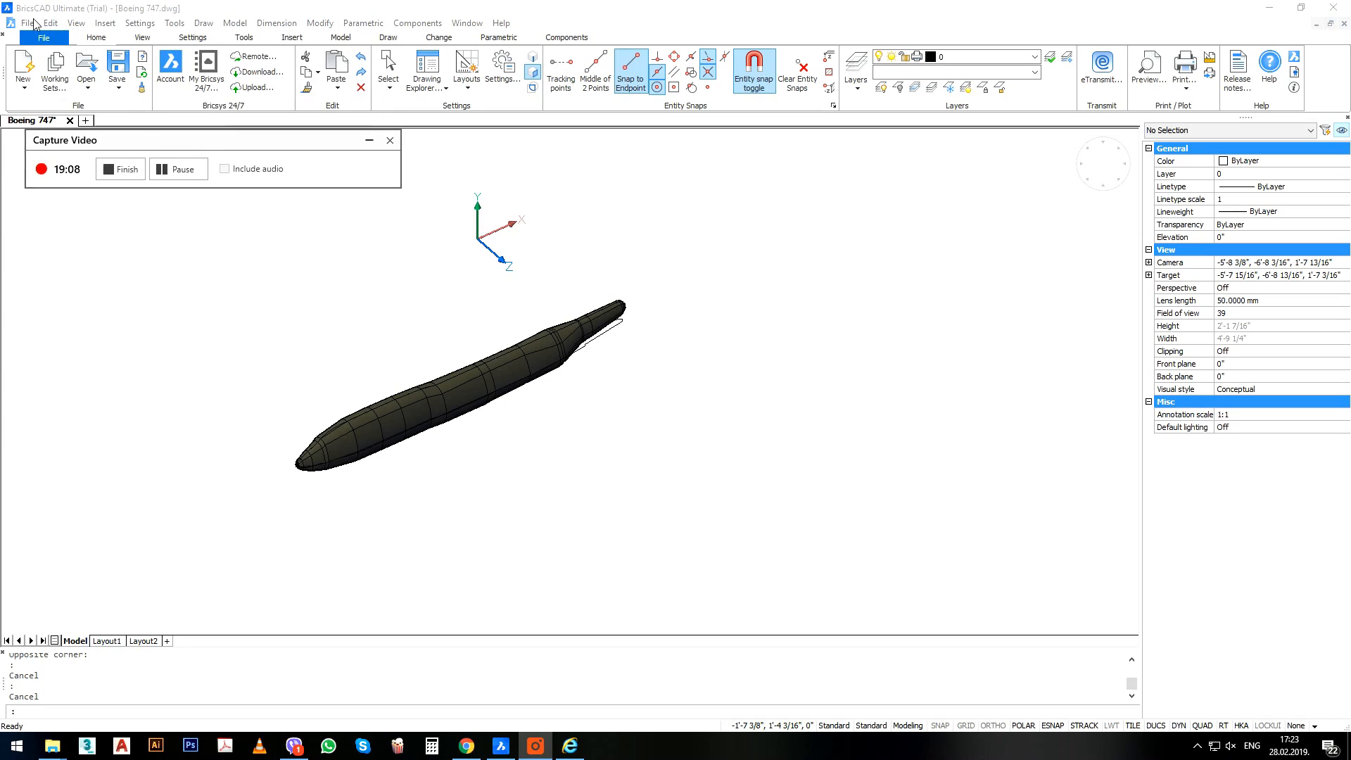
left_click(28, 23)
left_click(85, 205)
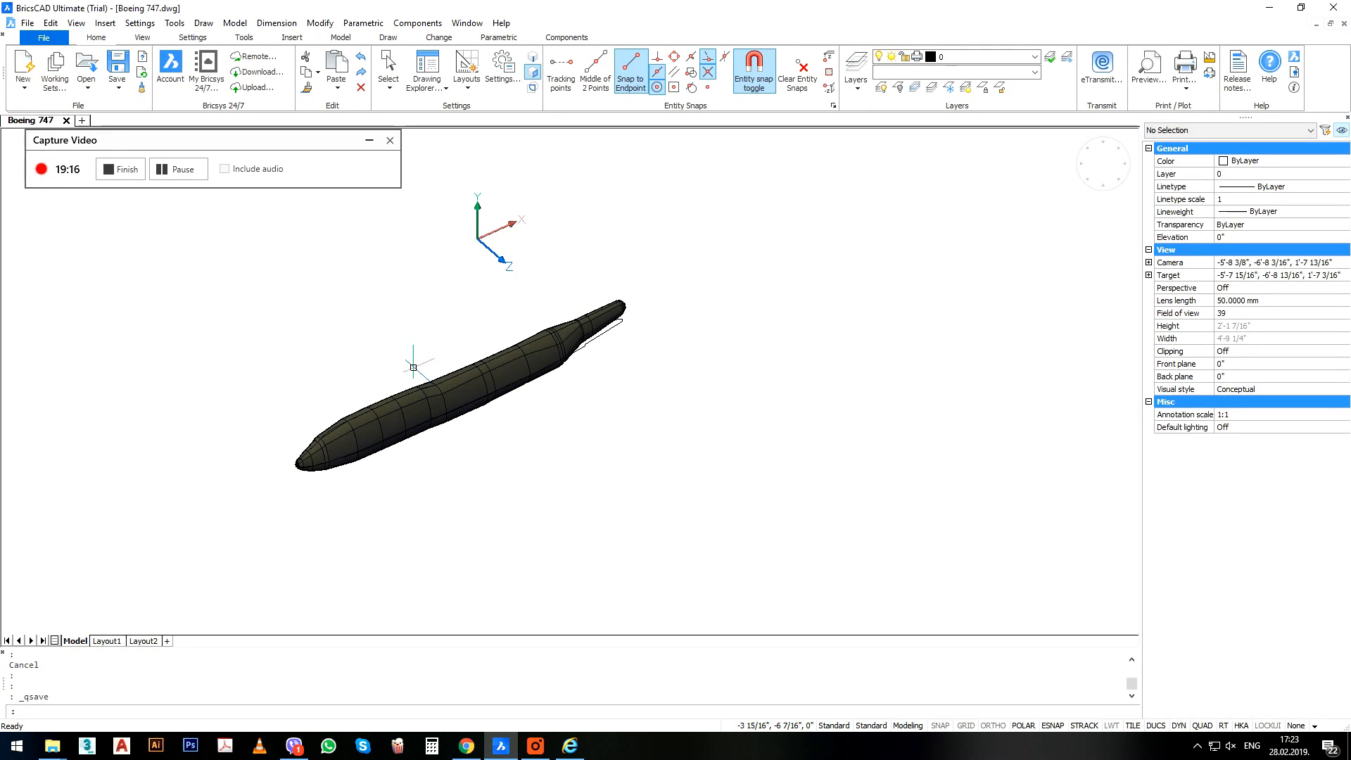
Turn on all layers so the Boeing 747 reference images show together with the fuselage solid.
type("yon")
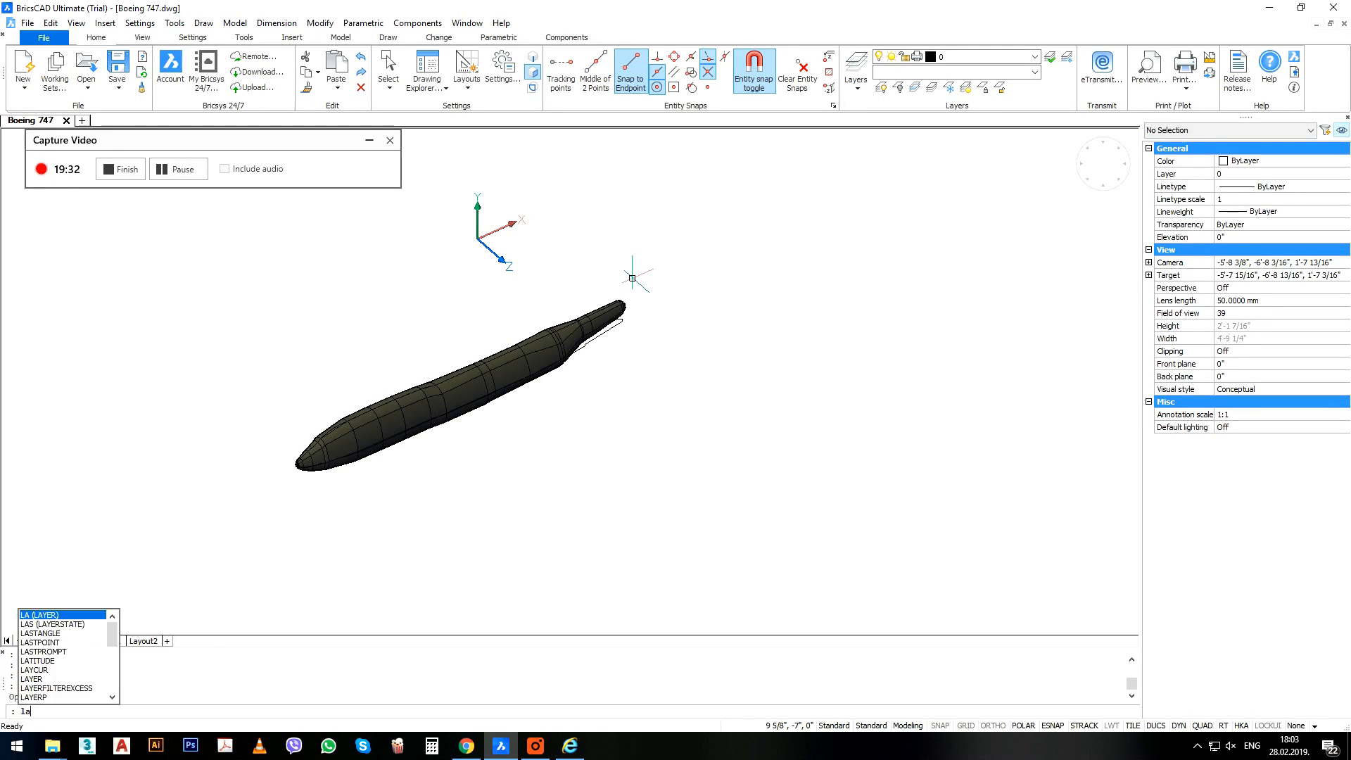
key("Return")
scroll(676, 375, "down", 3)
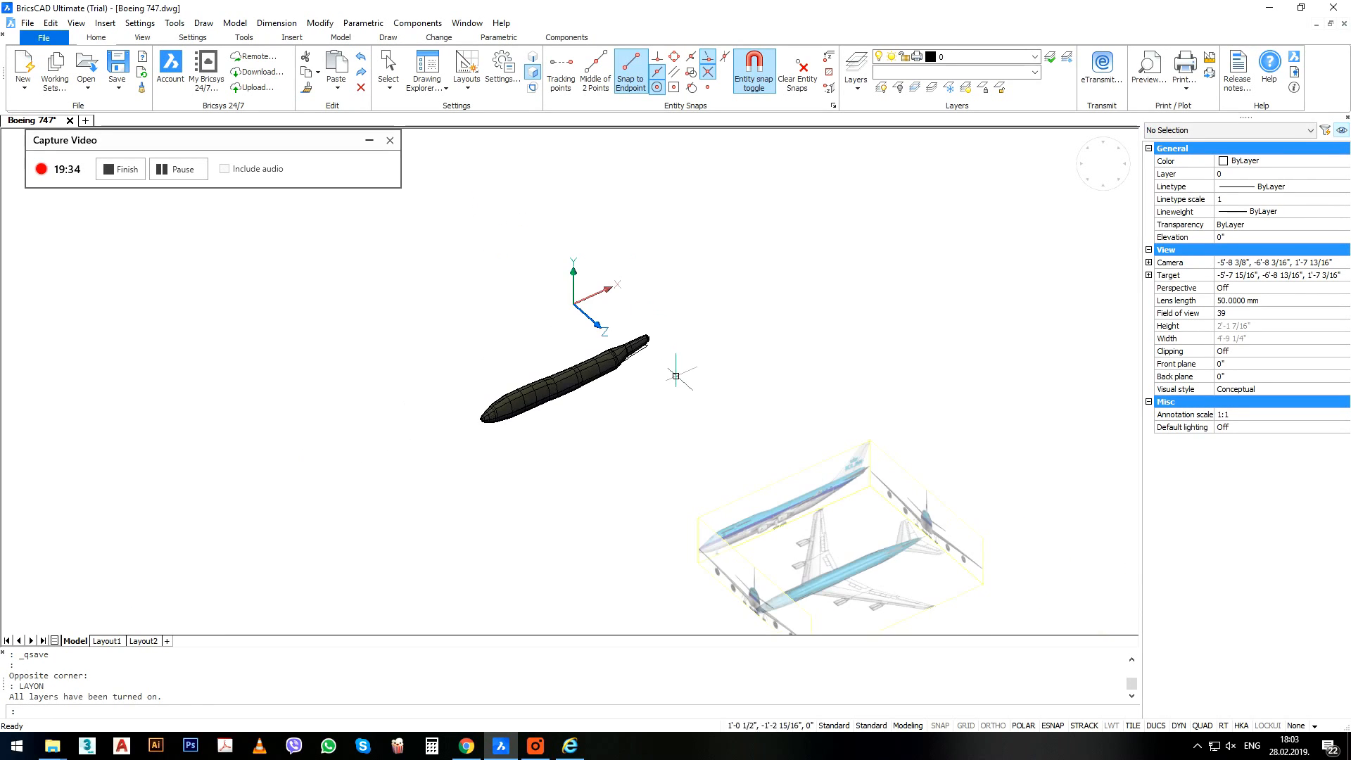
middle_click_drag(777, 493, 683, 421)
scroll(684, 422, "down", 2)
scroll(684, 422, "up", 1)
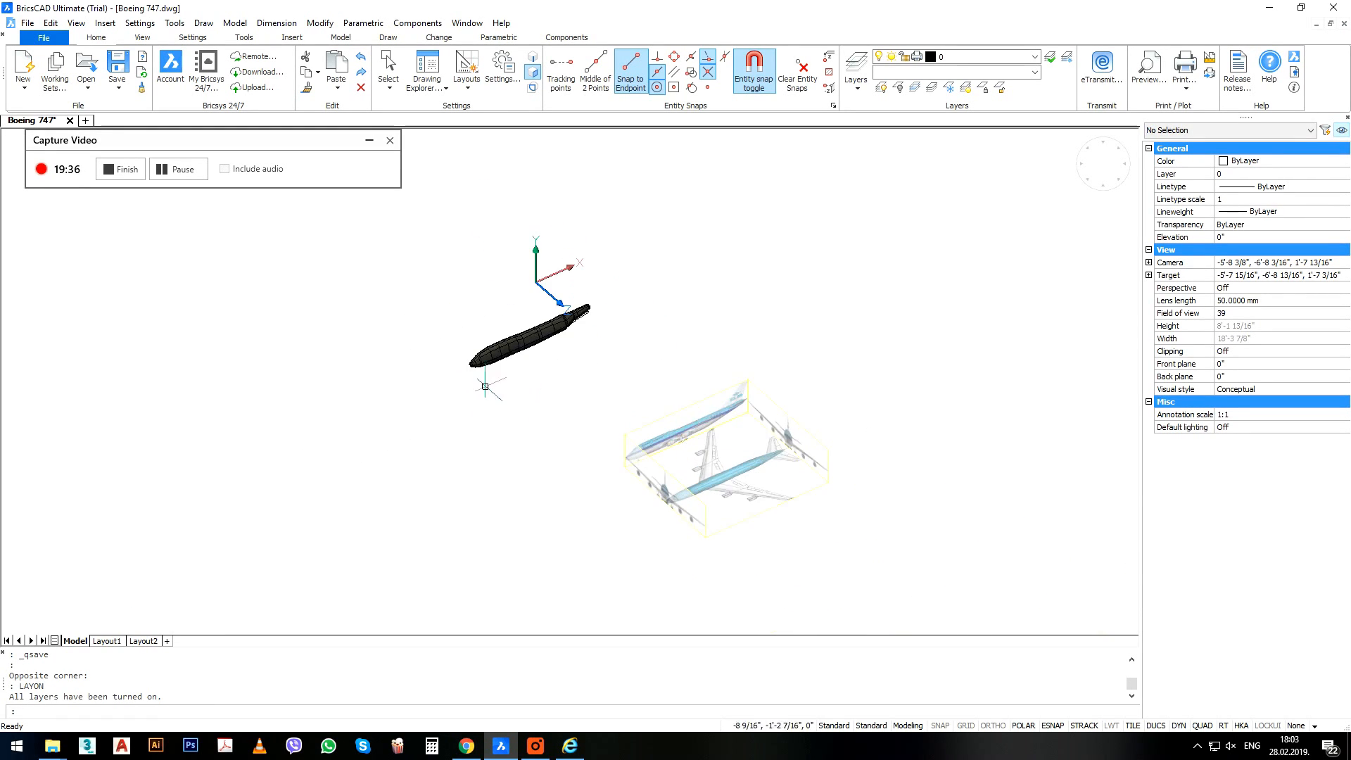
In top view, move the fuselage solid about 3'-10 3/8" along +Z onto the fuselage of the plan-view reference image.
scroll(486, 383, "up", 2)
left_click(506, 324)
scroll(468, 388, "down", 3)
middle_click_drag(487, 406, 425, 411)
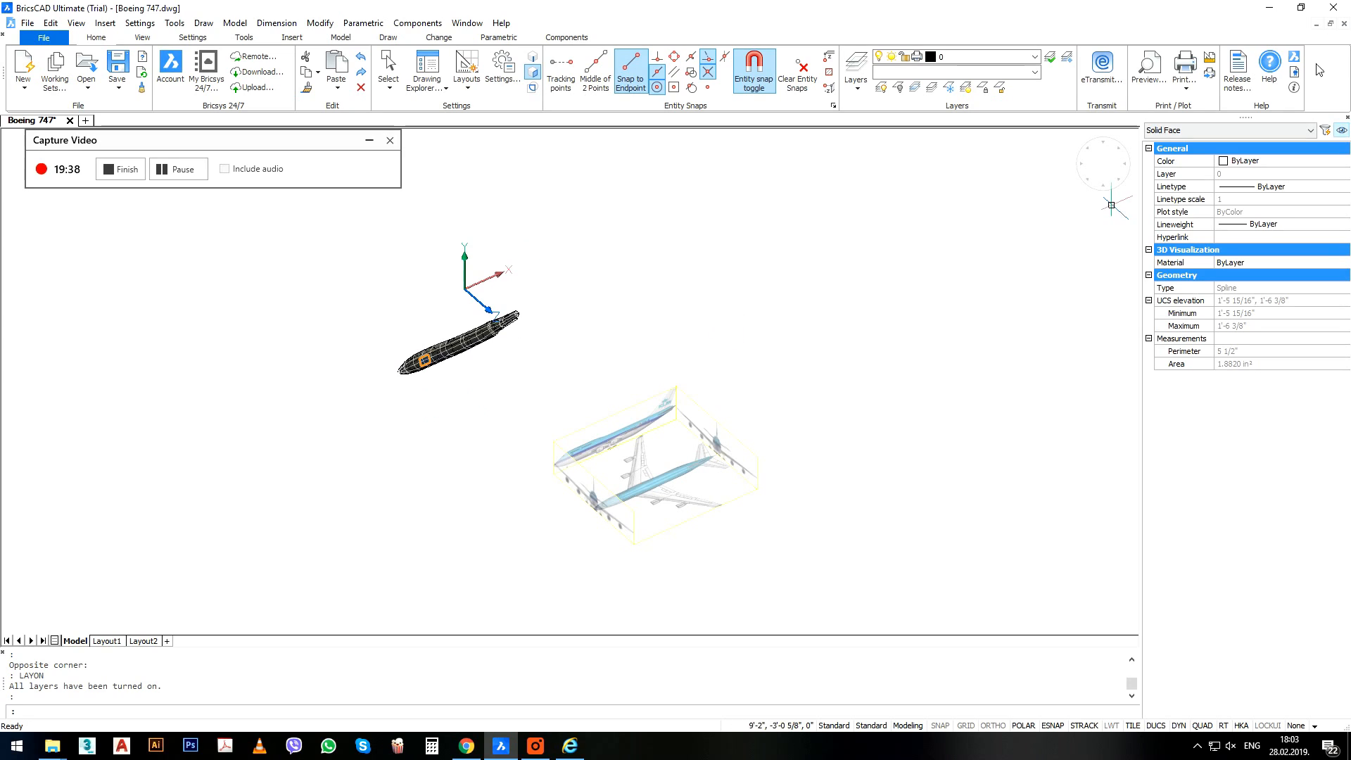
left_click(1103, 164)
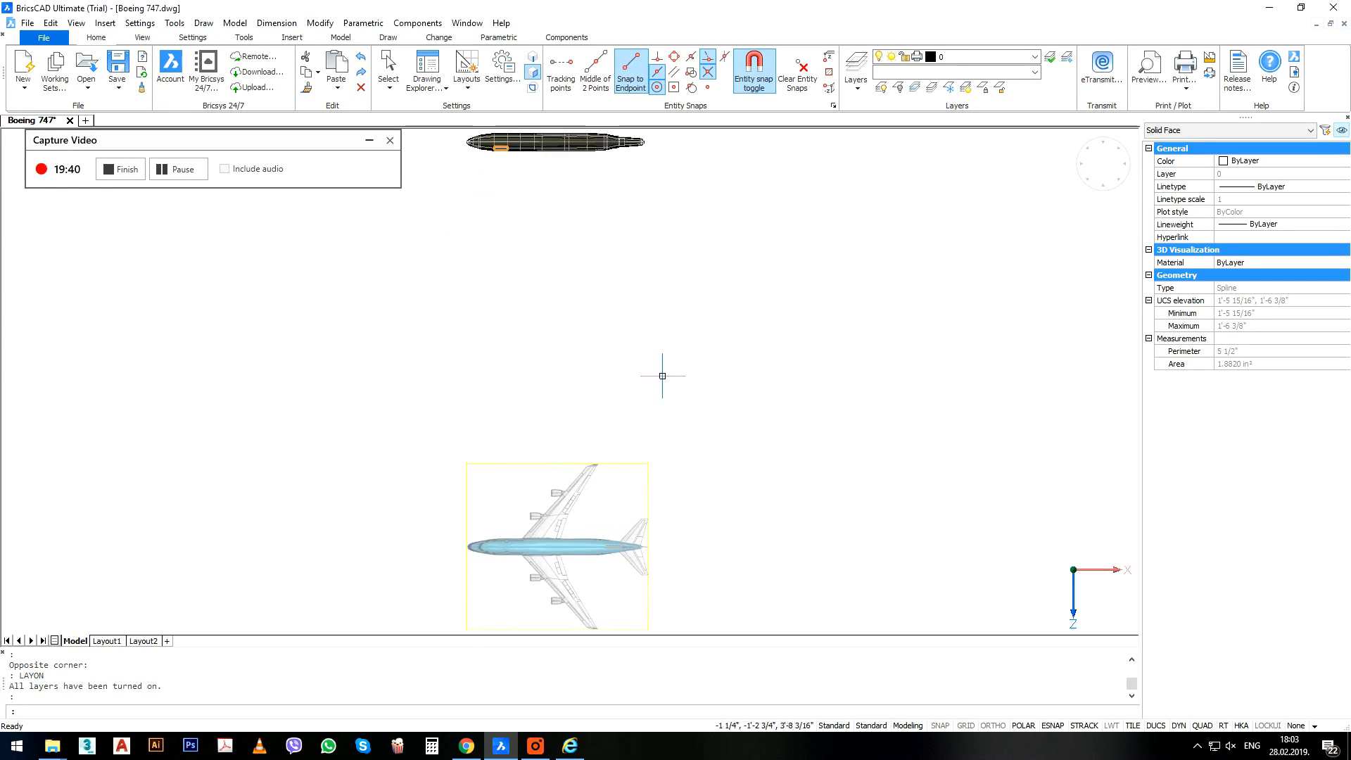
scroll(691, 335, "down", 2)
type("m")
key("Return")
left_click(730, 180)
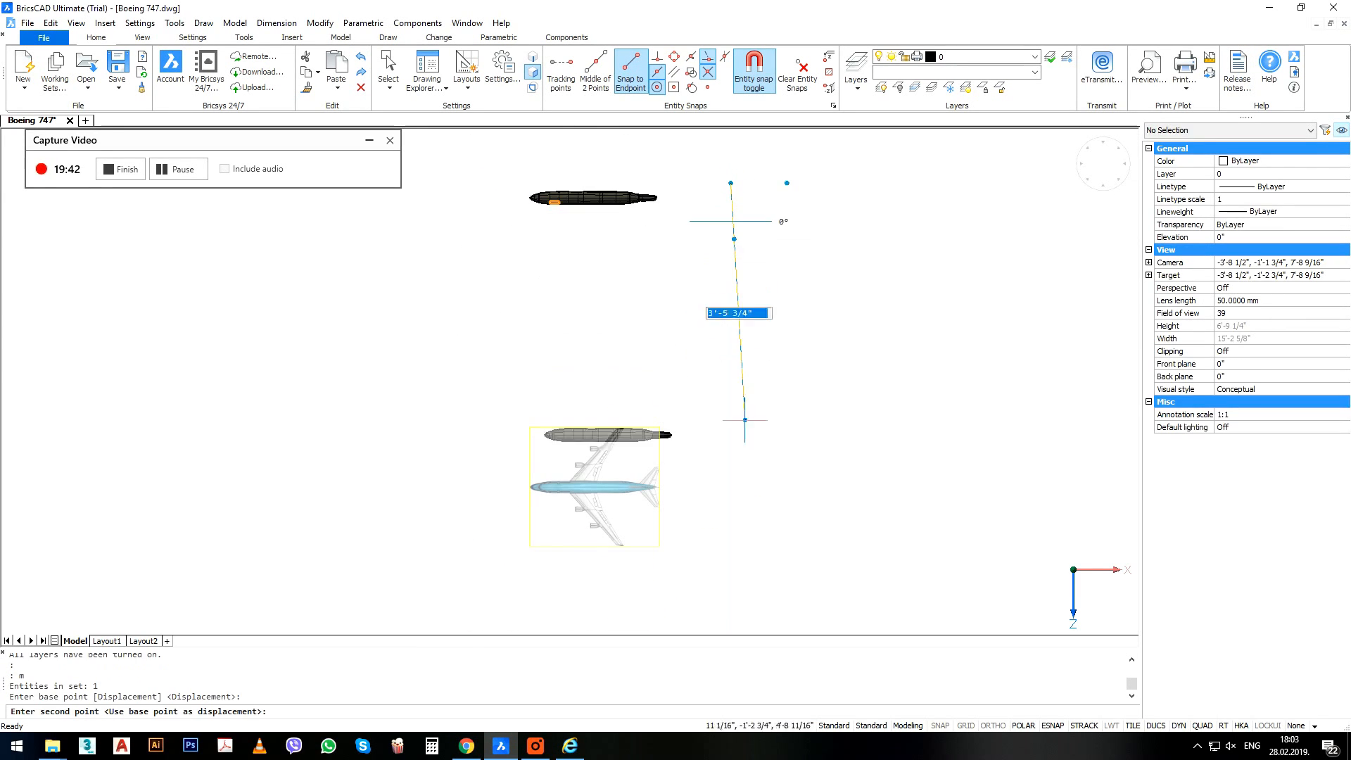
scroll(707, 460, "up", 2)
scroll(708, 460, "up", 3)
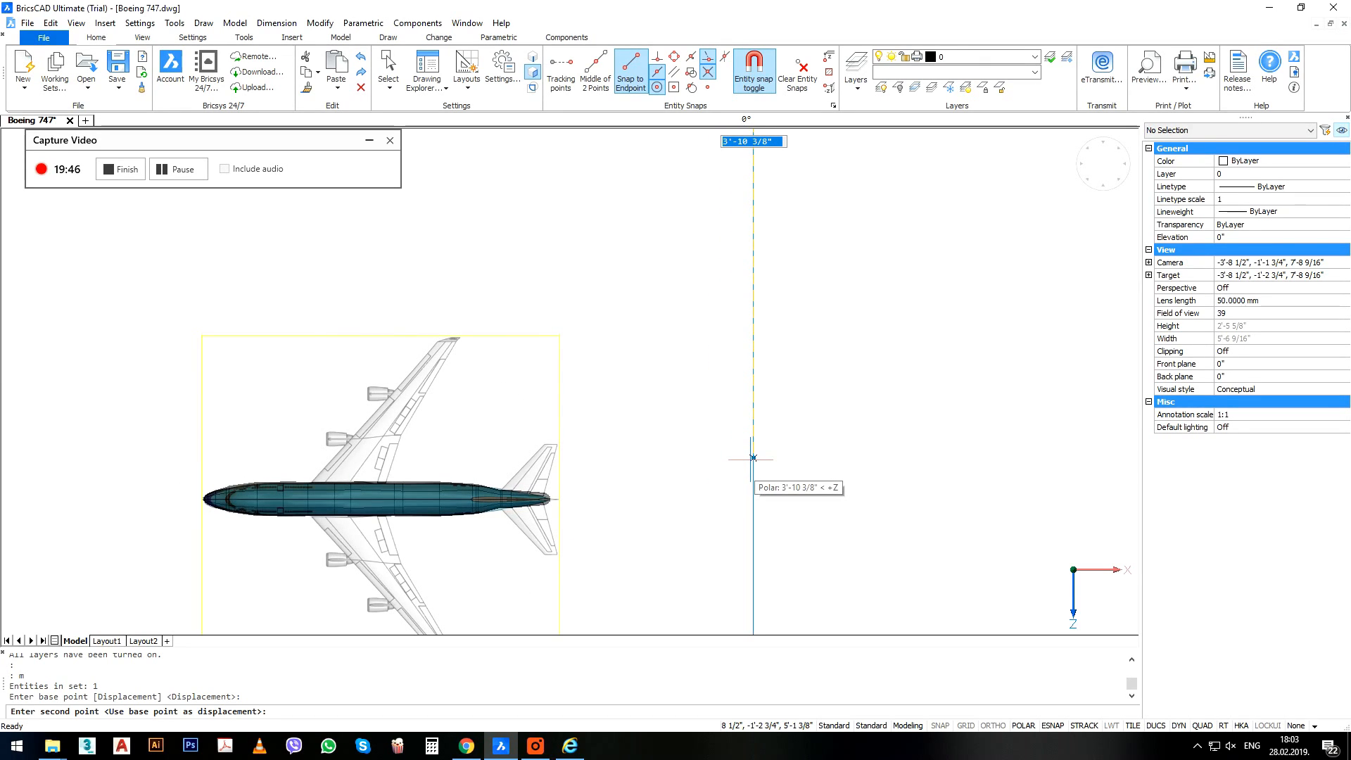
left_click(753, 458)
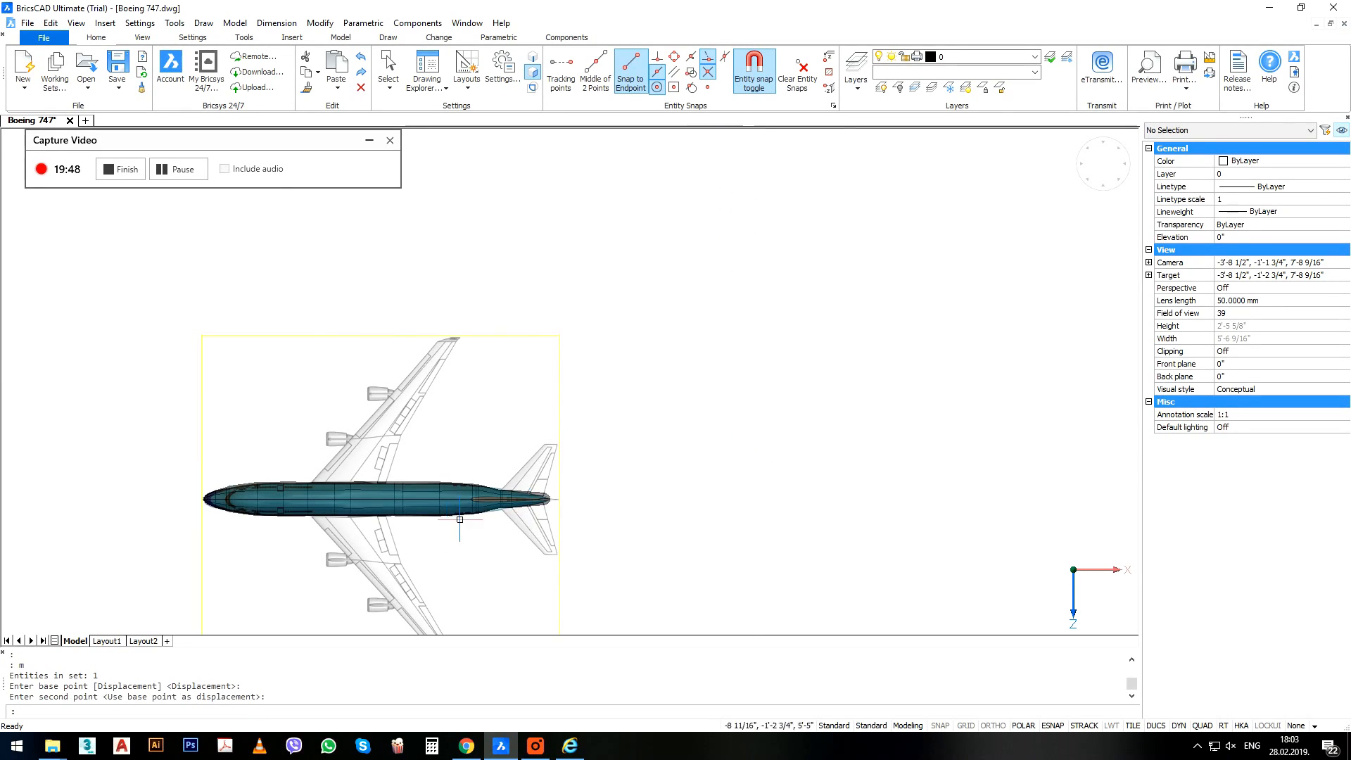
In front view, move the fuselage solid straight up about 7 5/8" onto the fuselage of the KLM side-view image.
middle_click_drag(474, 532, 654, 481)
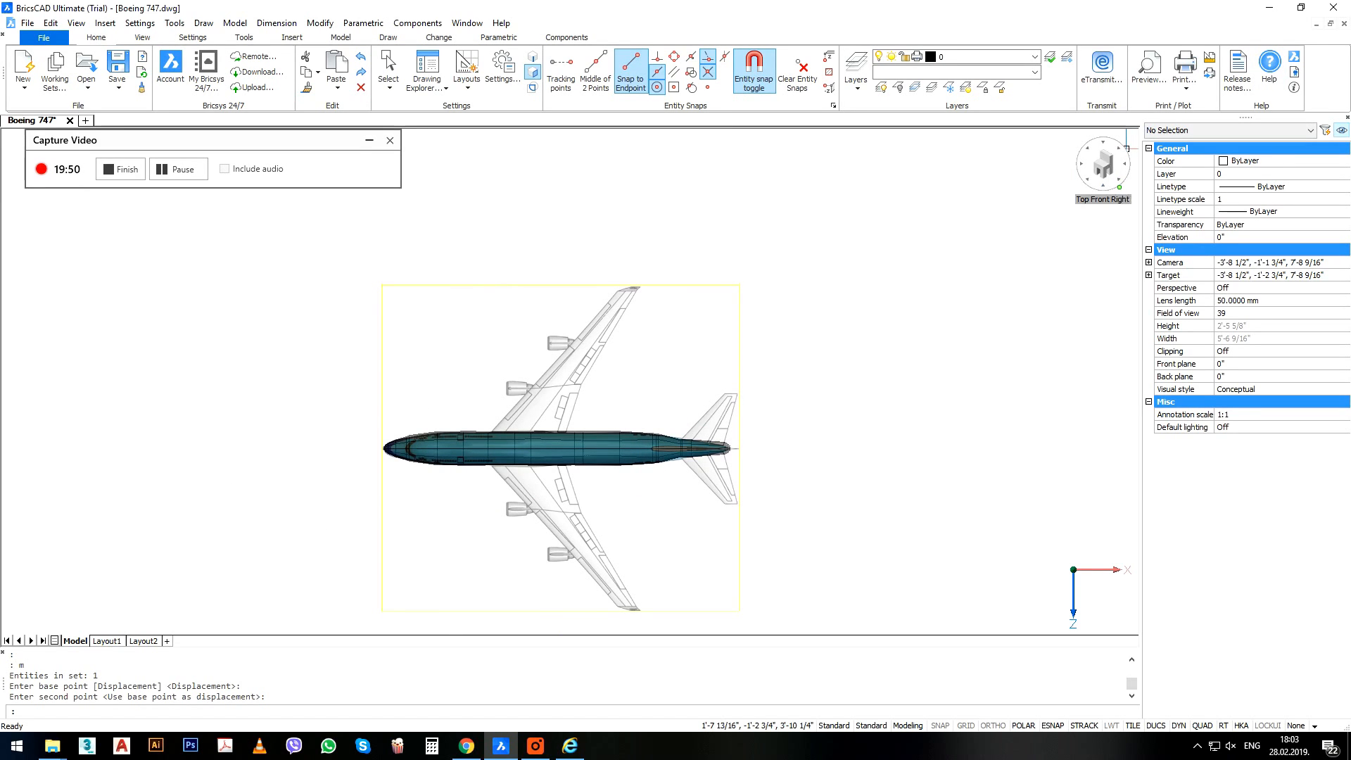
left_click(1102, 185)
scroll(810, 304, "down", 1)
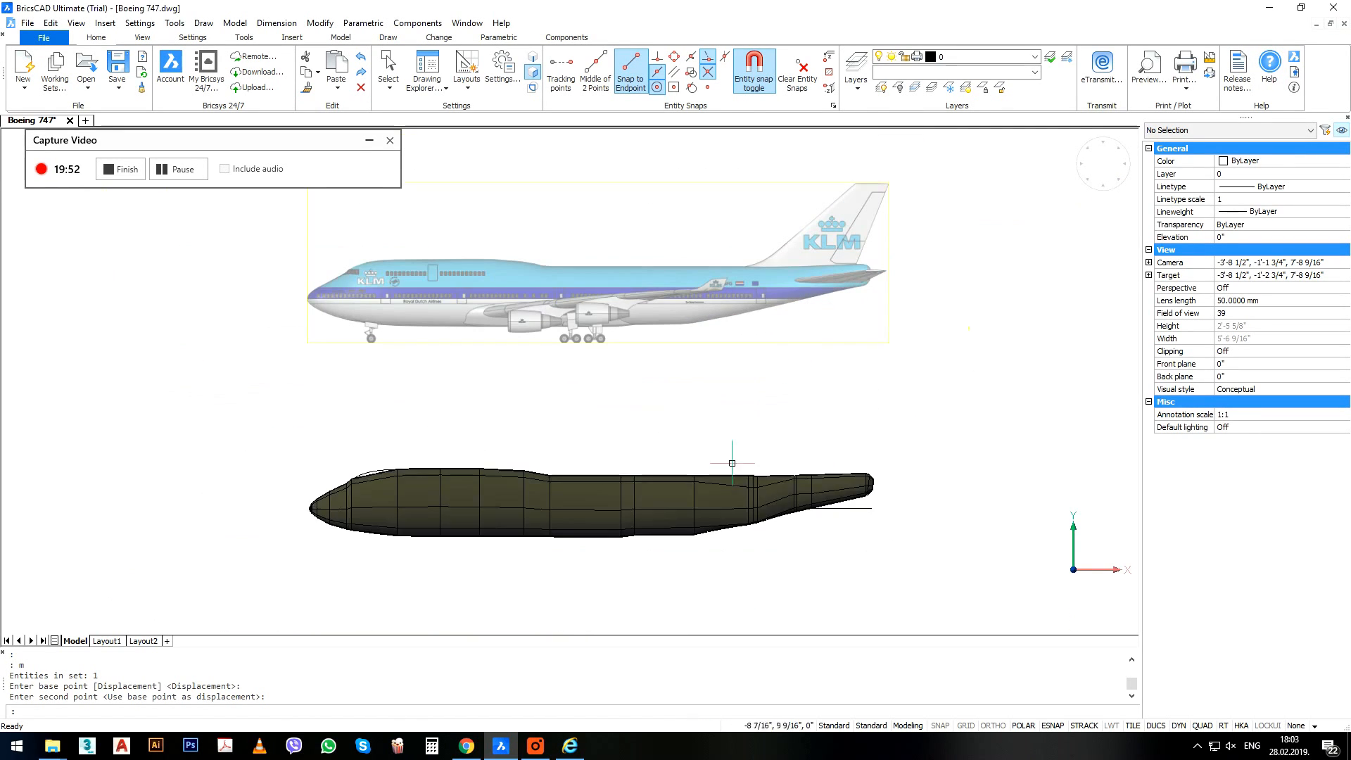
left_click(721, 496)
type("m")
key("Return")
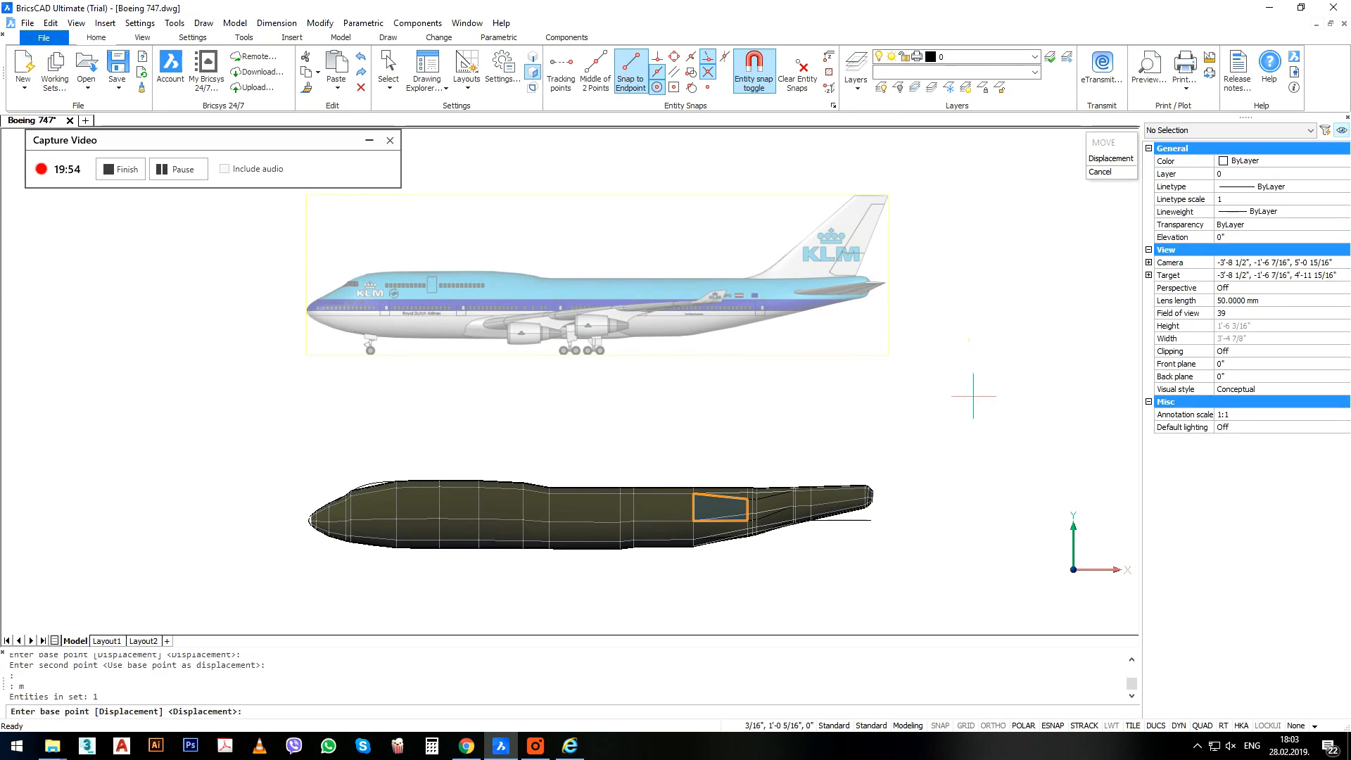
left_click(973, 395)
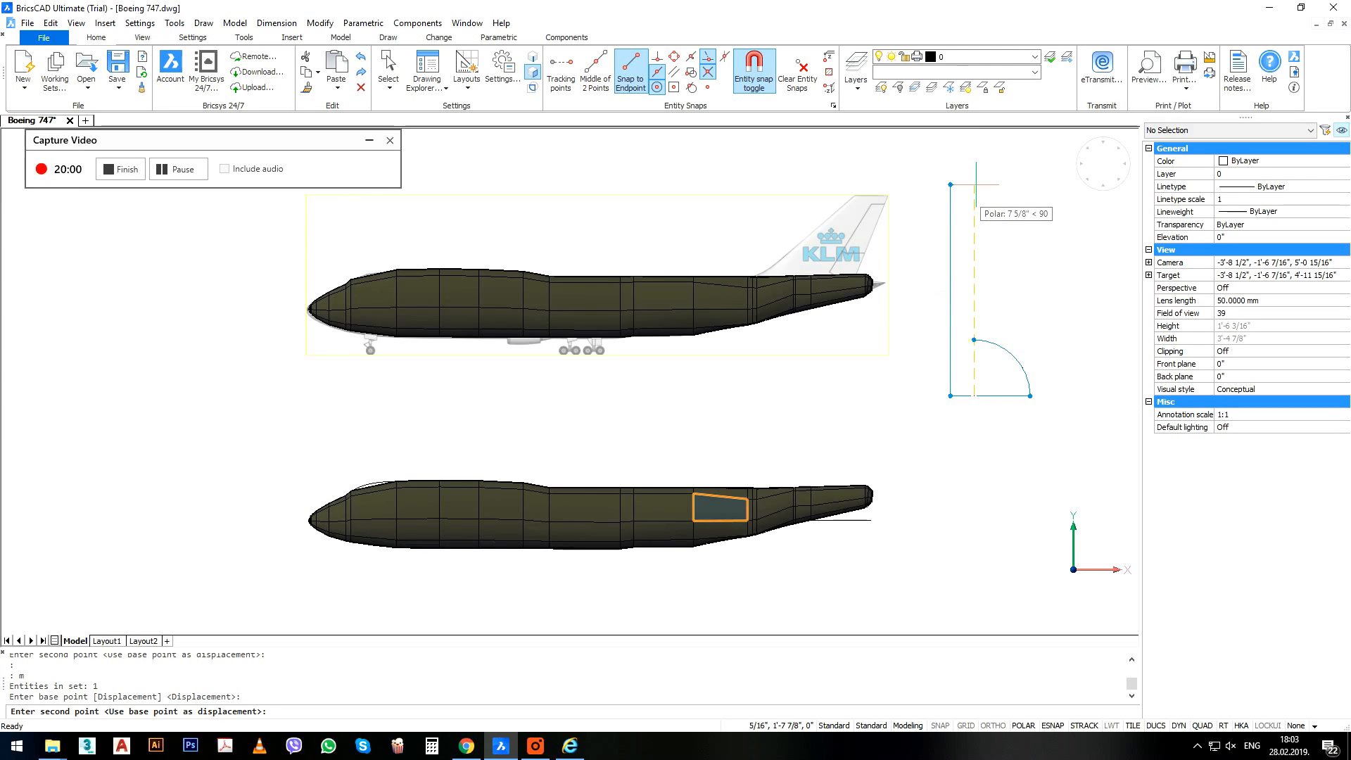
left_click(977, 184)
scroll(780, 266, "up", 3)
scroll(831, 244, "down", 4)
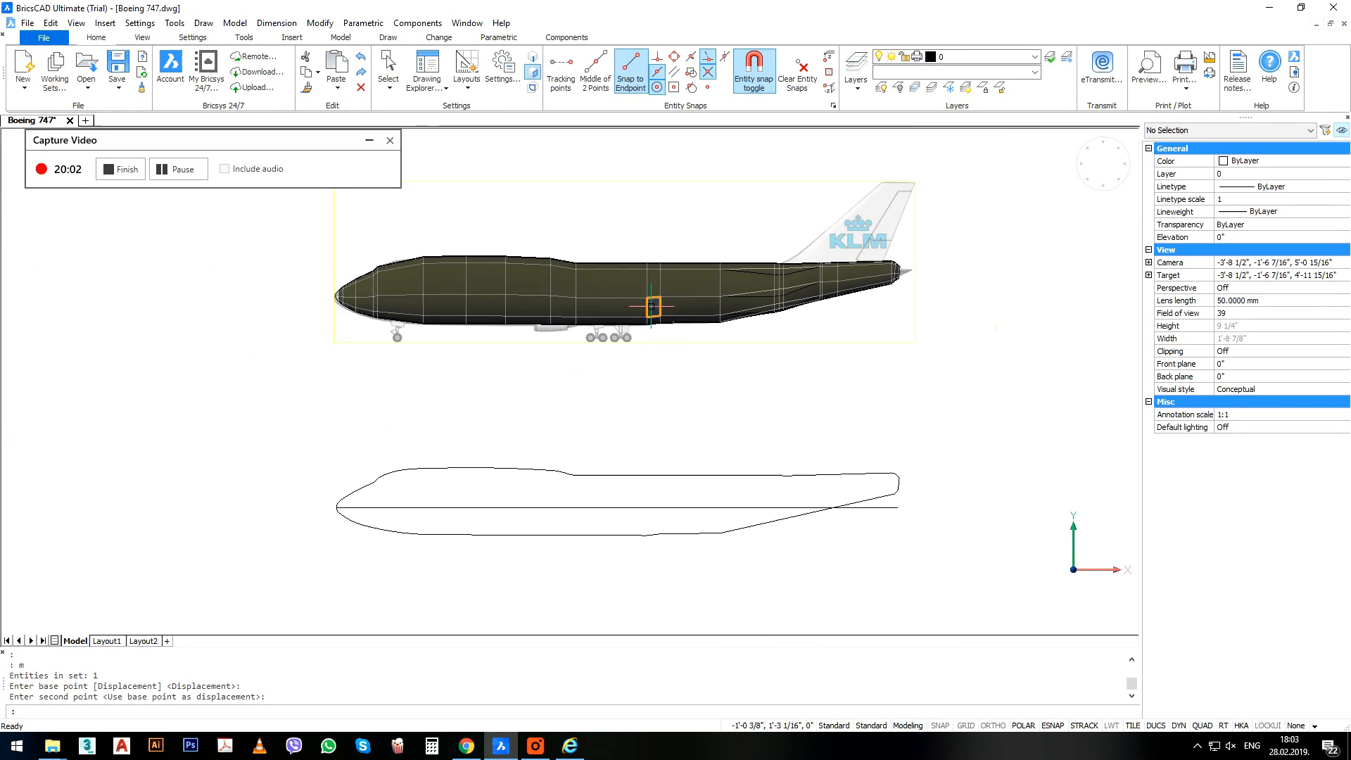
Create a new layer named body in the drawing's layer list.
middle_click_drag(655, 303, 737, 392, "shift")
scroll(724, 352, "down", 3)
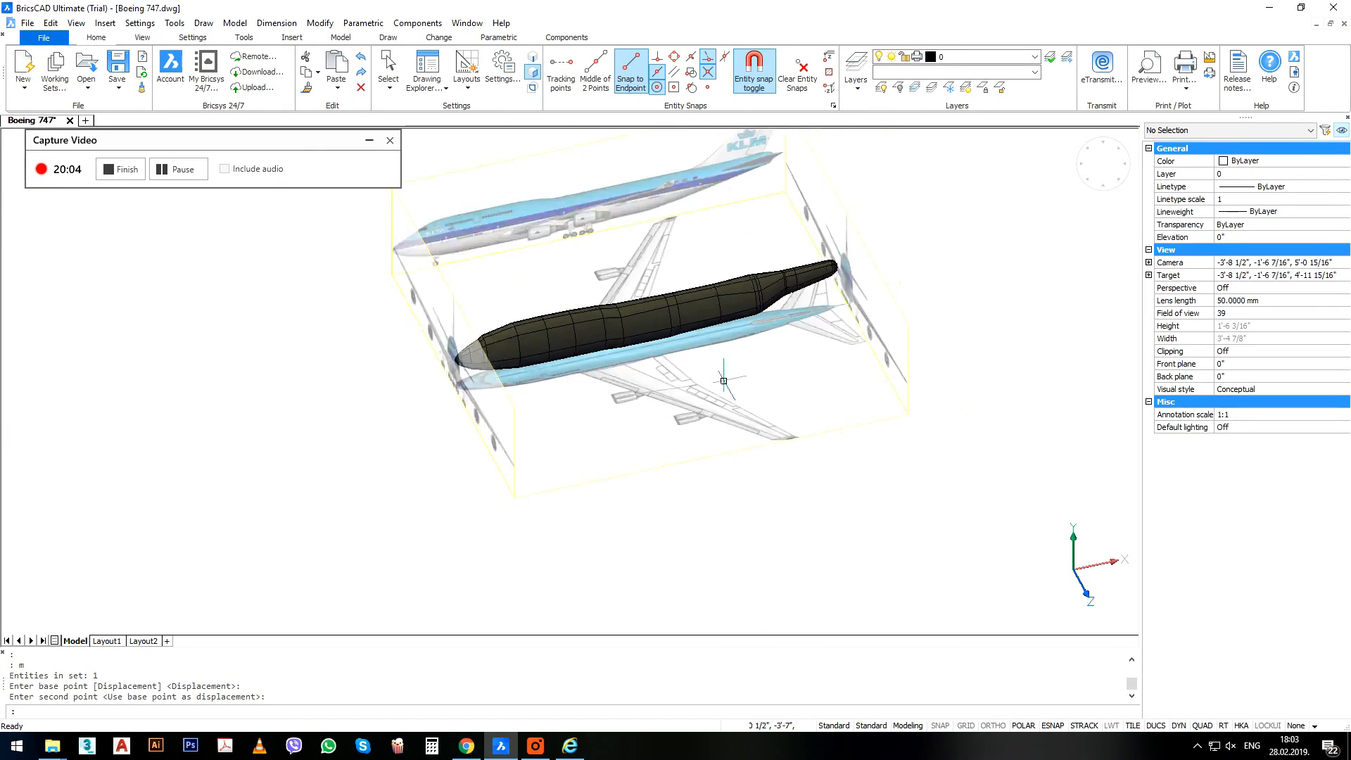
scroll(705, 262, "up", 4)
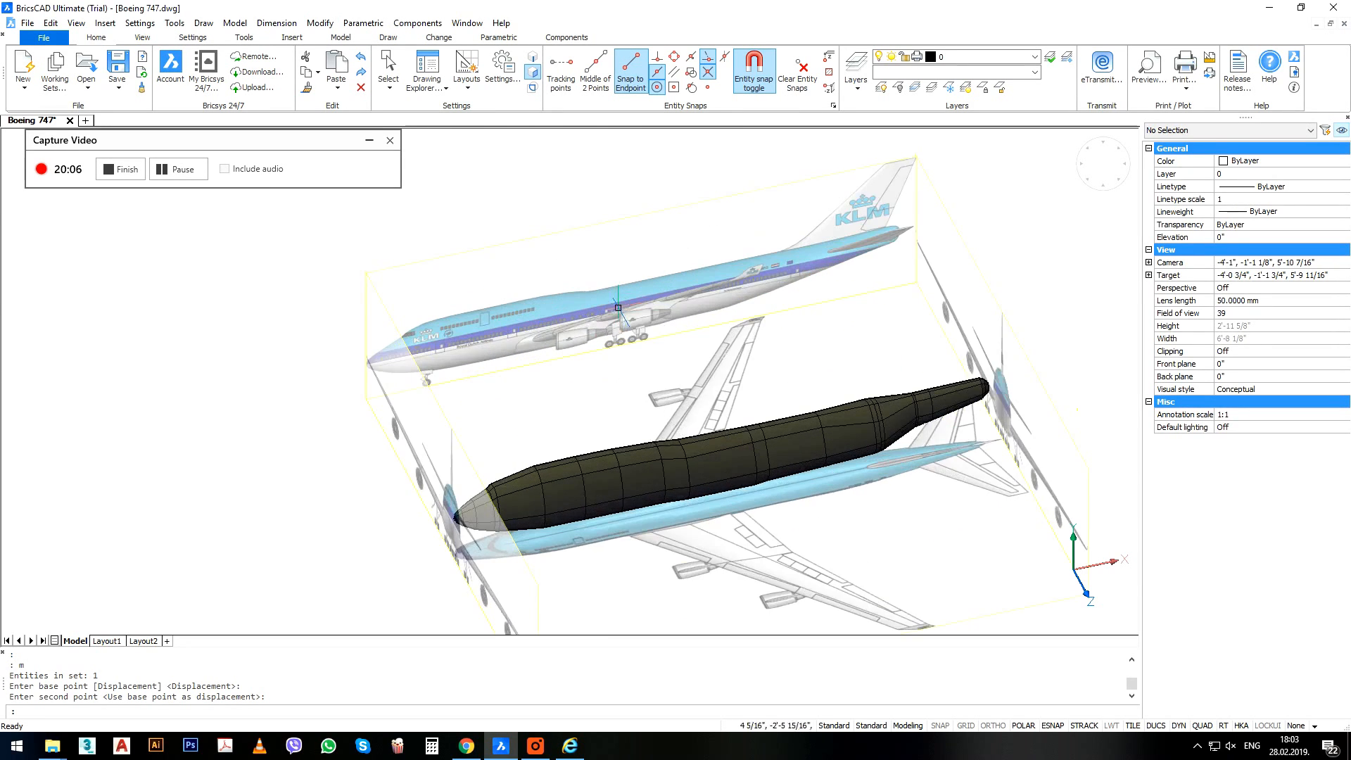
middle_click_drag(724, 428, 581, 356)
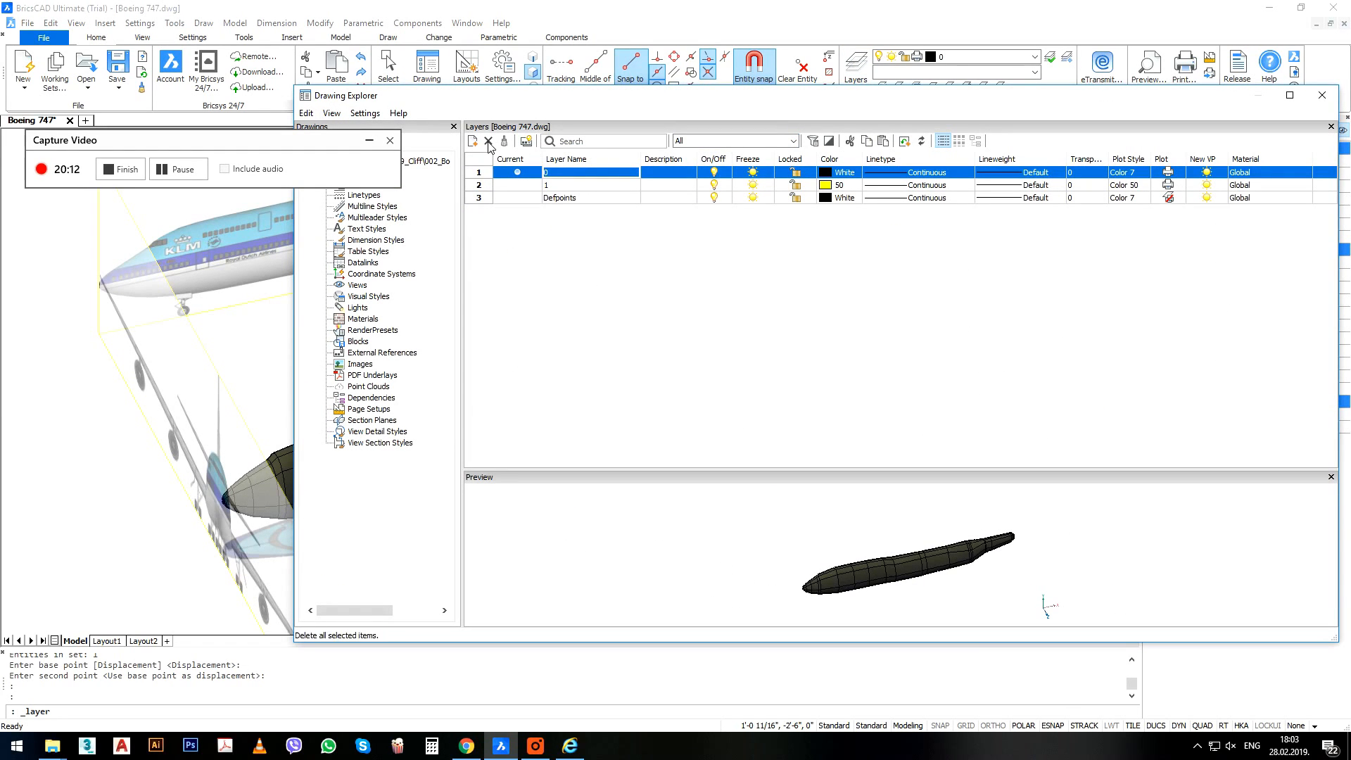
left_click(476, 143)
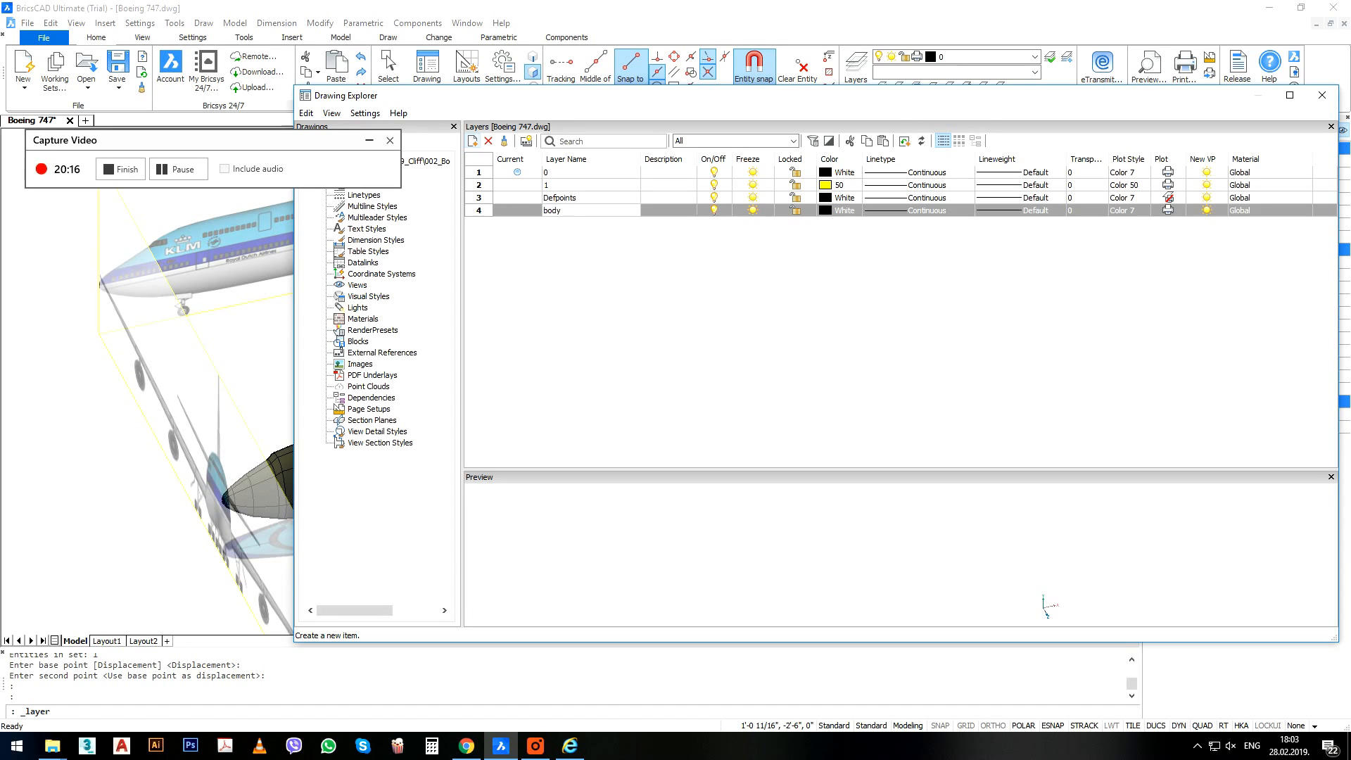
Set the colour of the body layer to index 254 and close the layer settings.
key("Return")
left_click(827, 212)
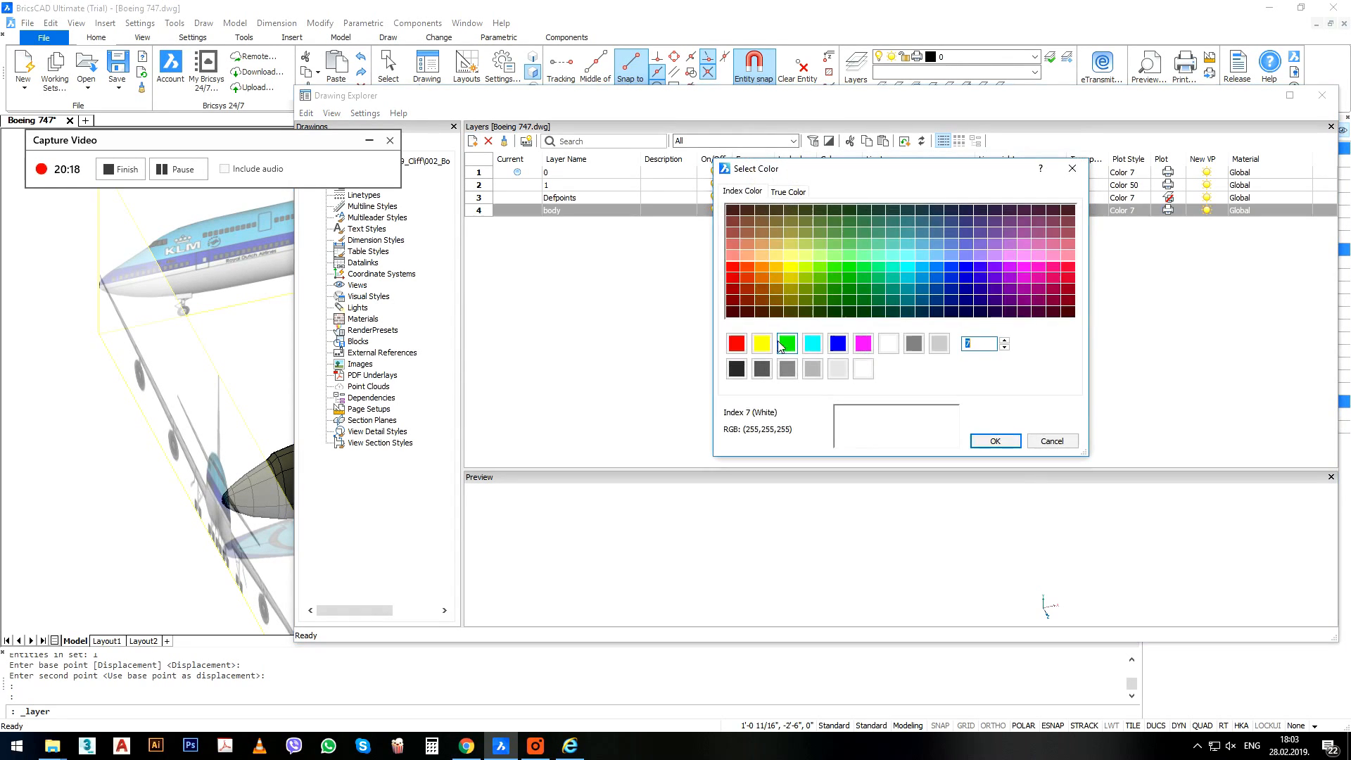
left_click(813, 343)
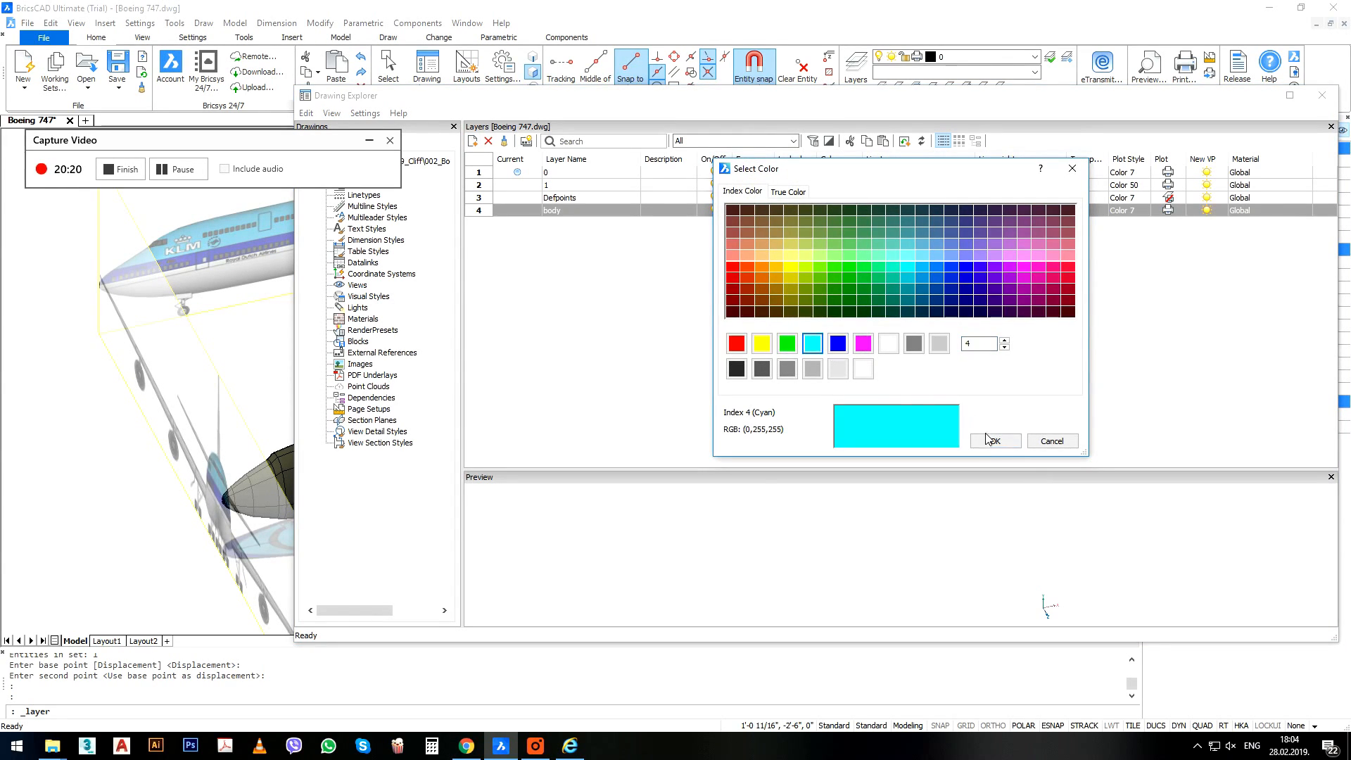
left_click(838, 369)
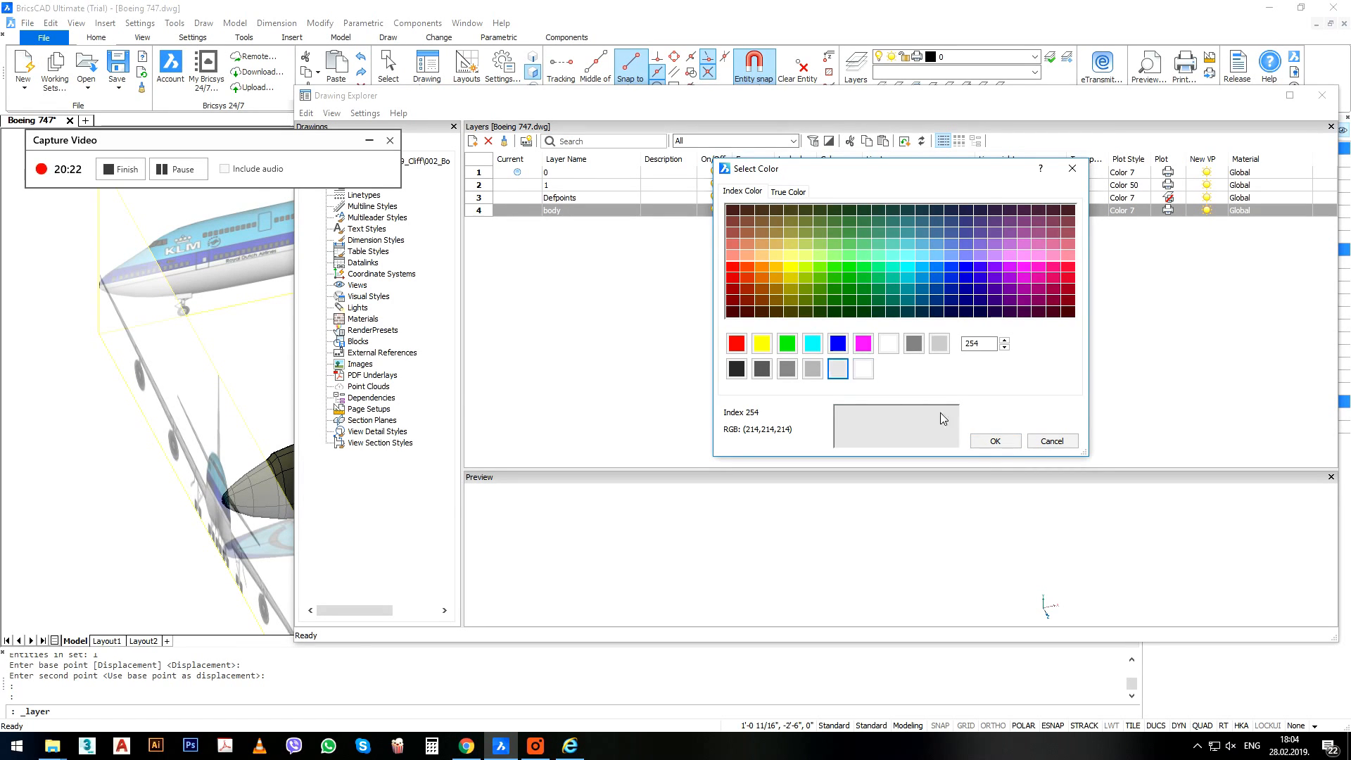
left_click(990, 441)
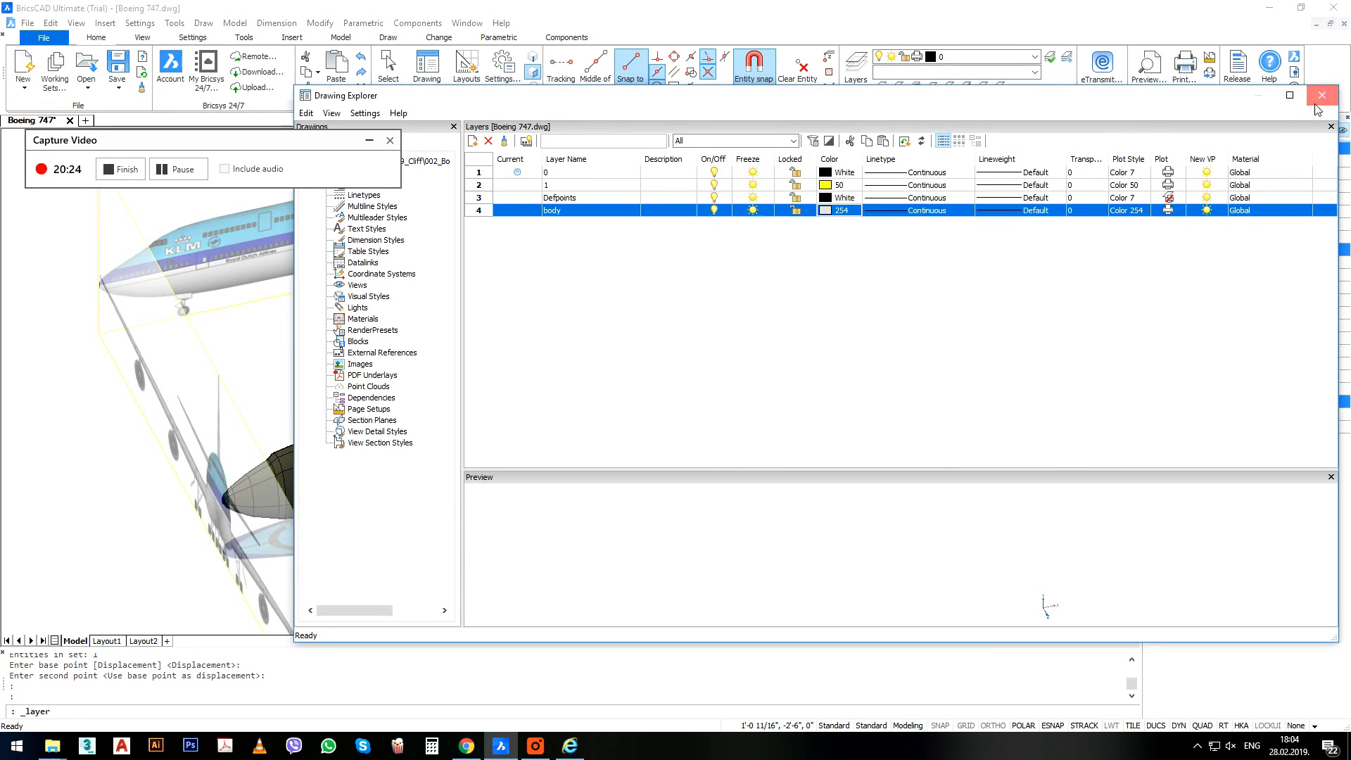
left_click(1321, 96)
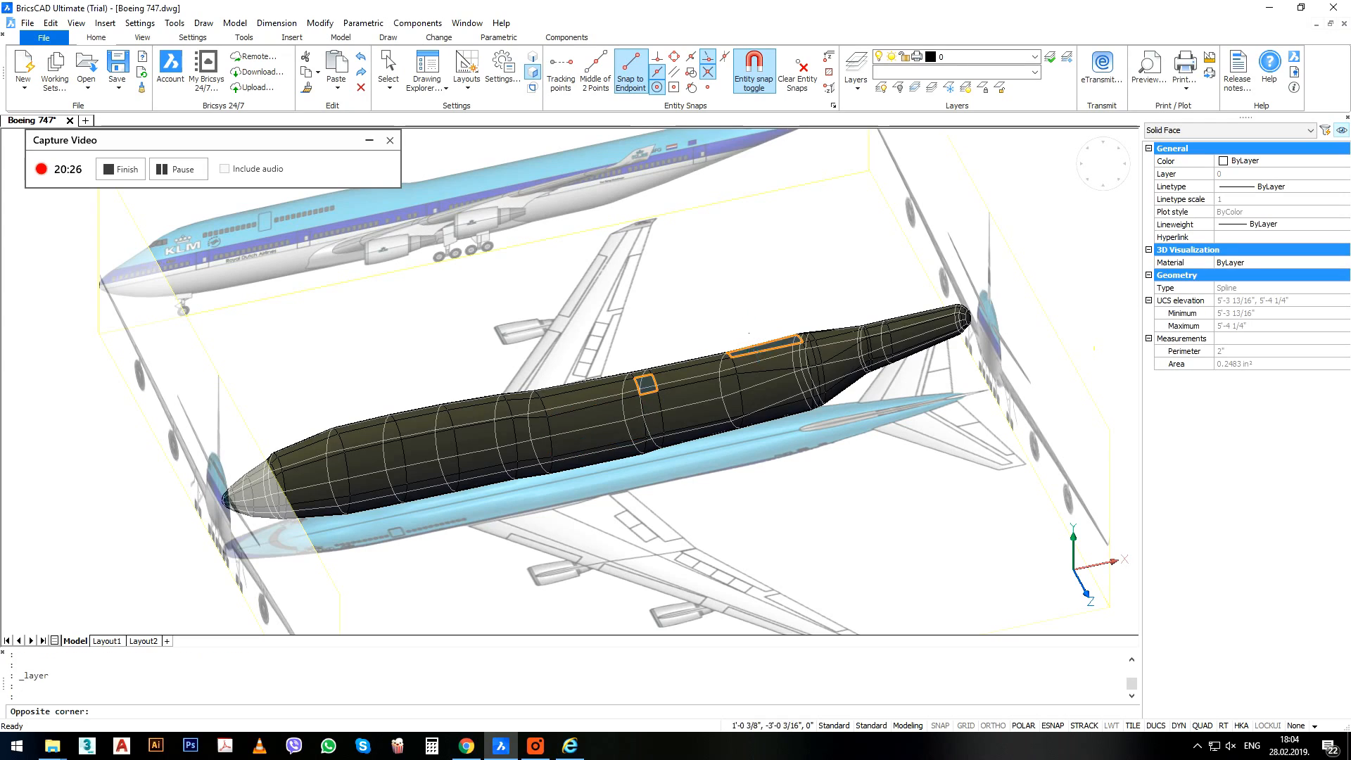
left_click(704, 380)
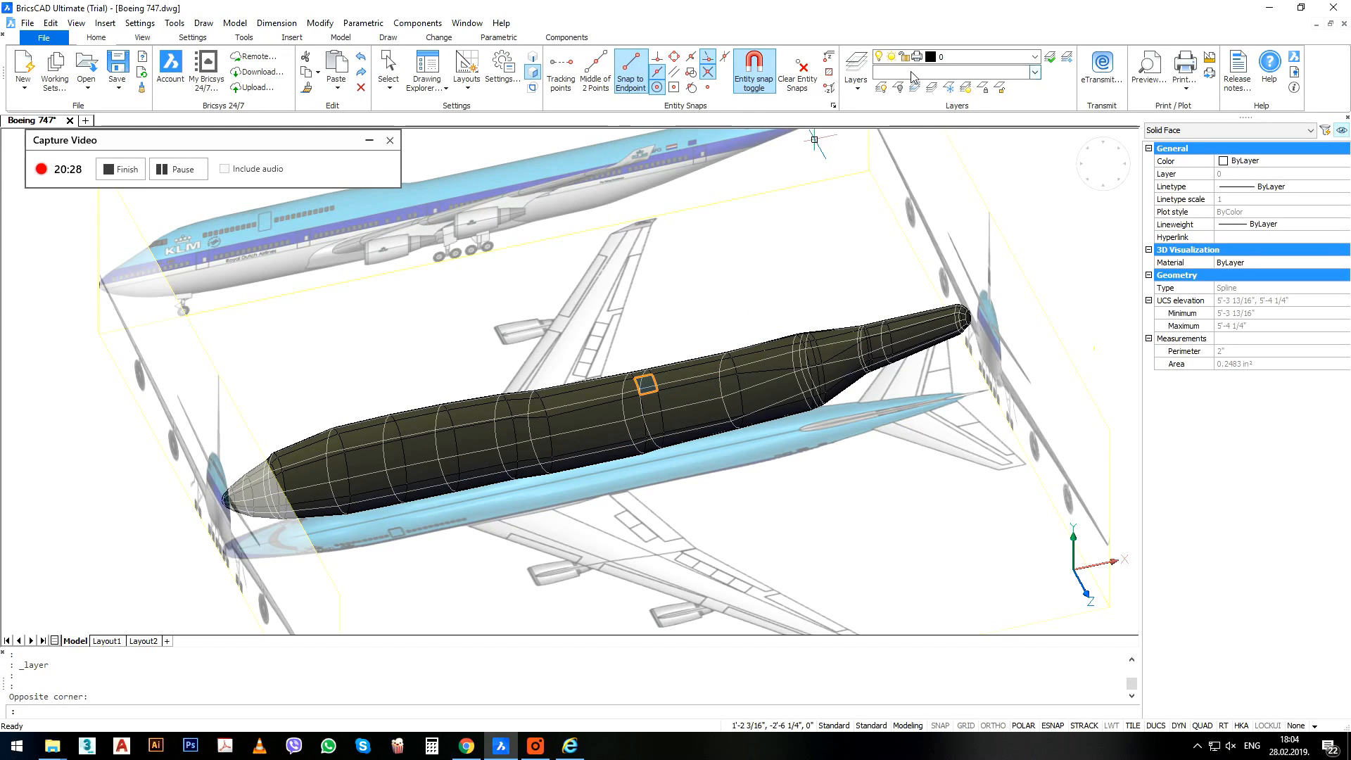
left_click(944, 59)
left_click(947, 112)
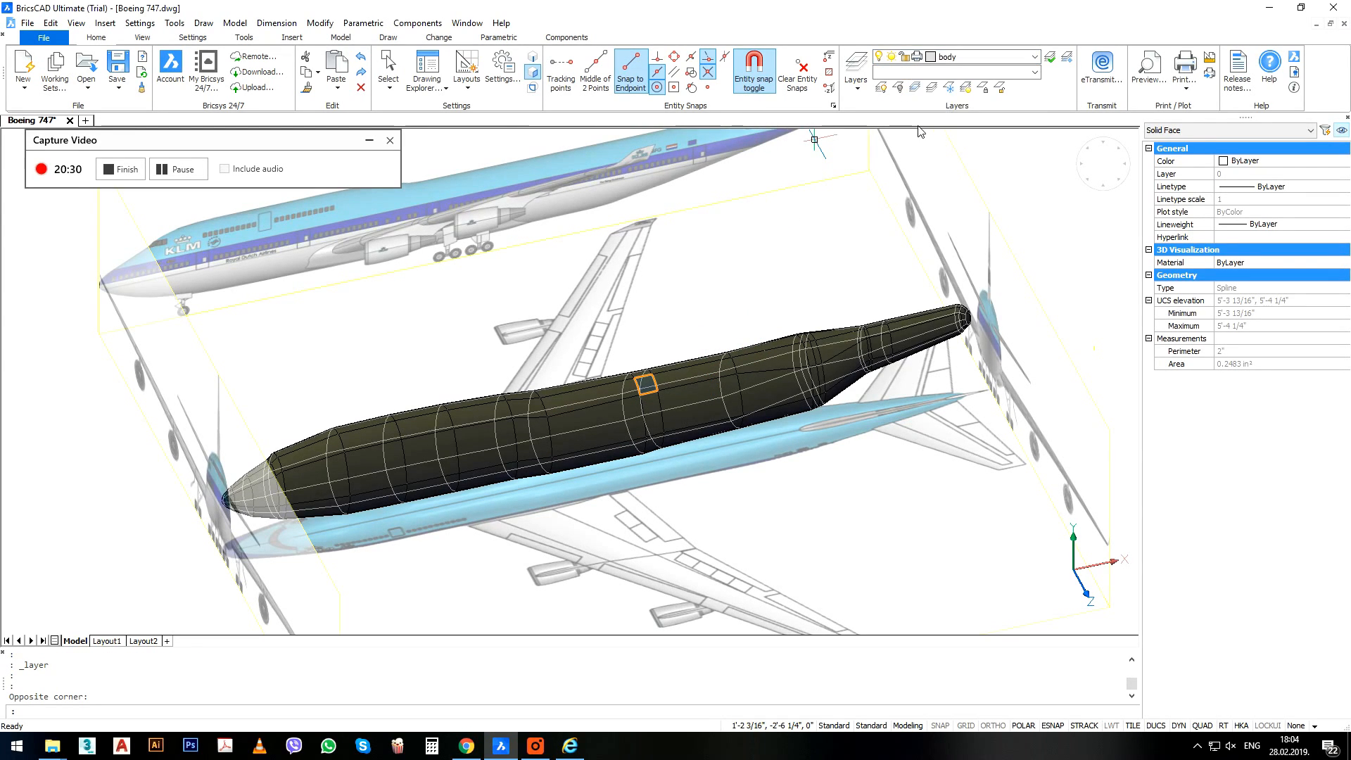
left_click_drag(795, 281, 431, 497)
scroll(500, 425, "down", 5)
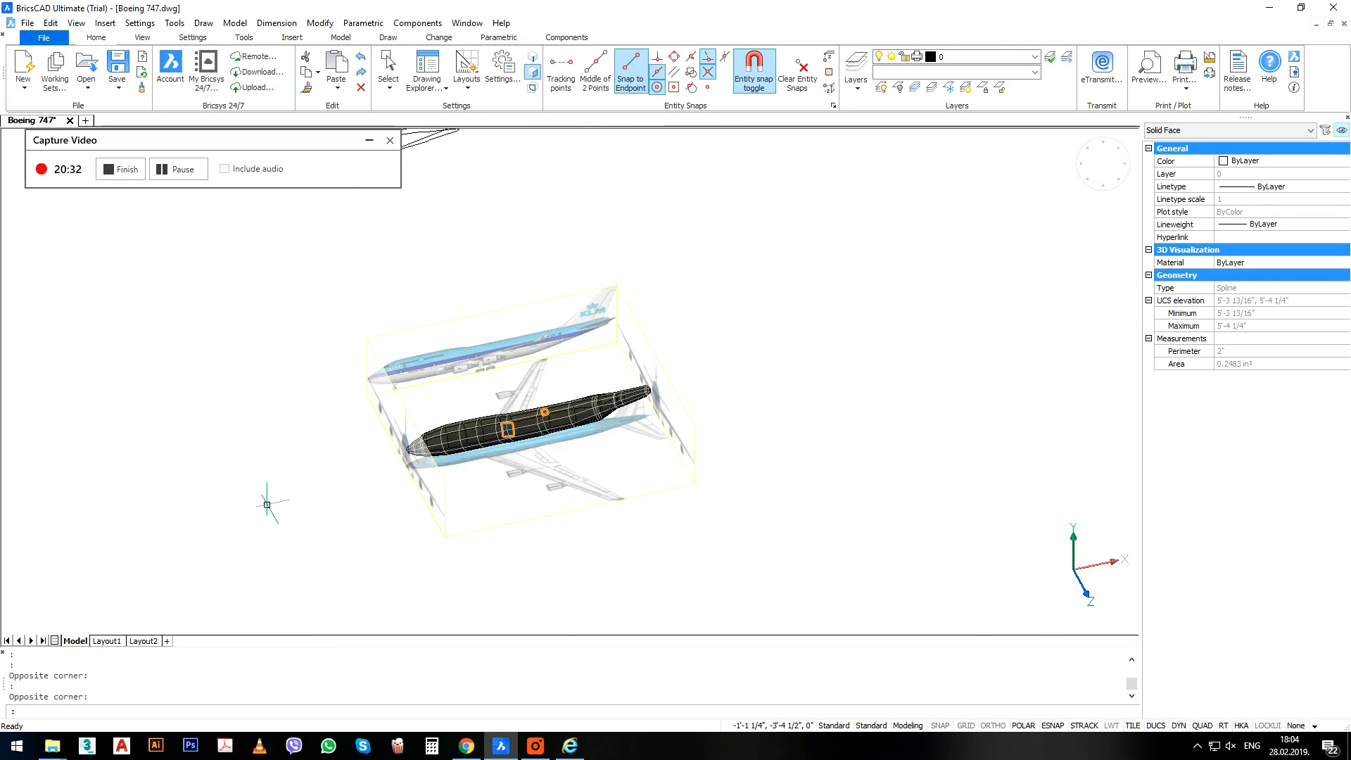
left_click(265, 504)
left_click(729, 352)
scroll(529, 422, "up", 5)
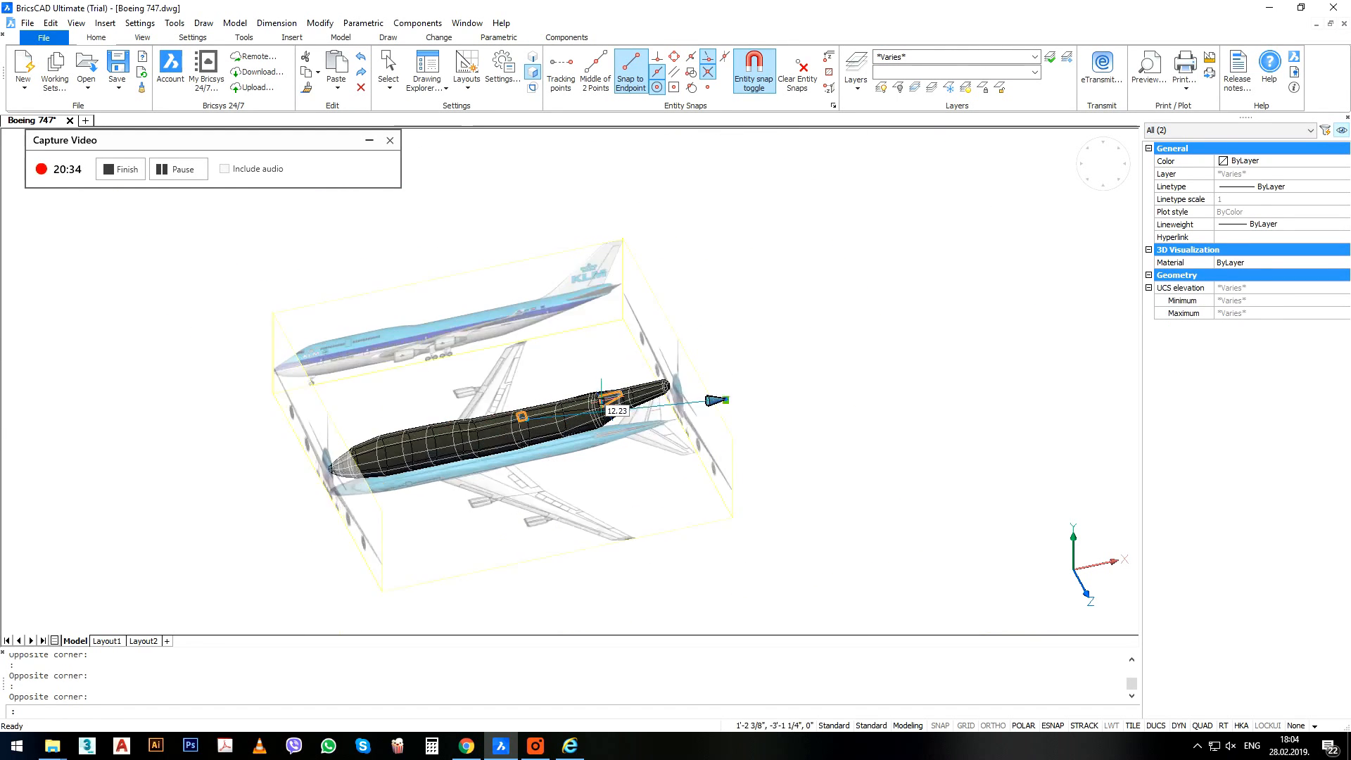
key("Escape")
key("Escape")
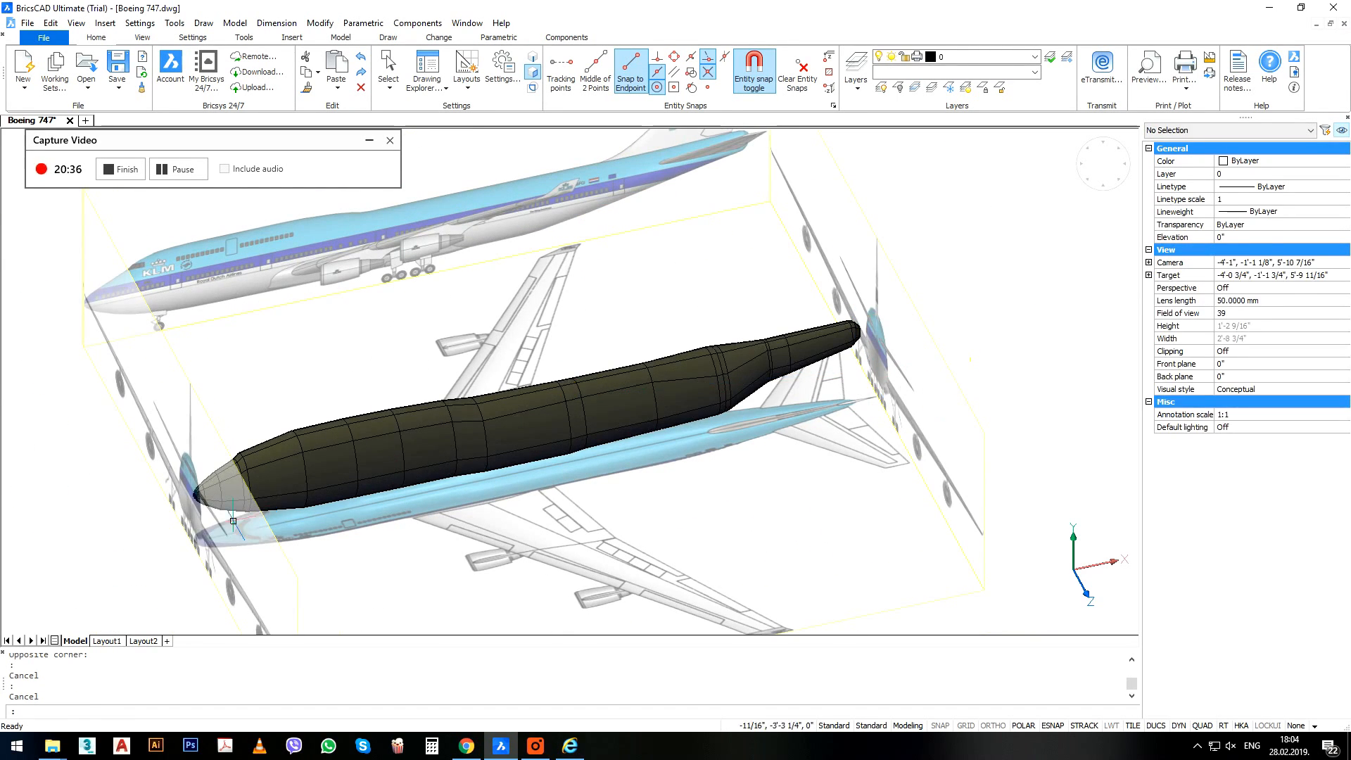
Move the whole fuselage solid to the body layer and clear the selection.
left_click(113, 549)
left_click(905, 224)
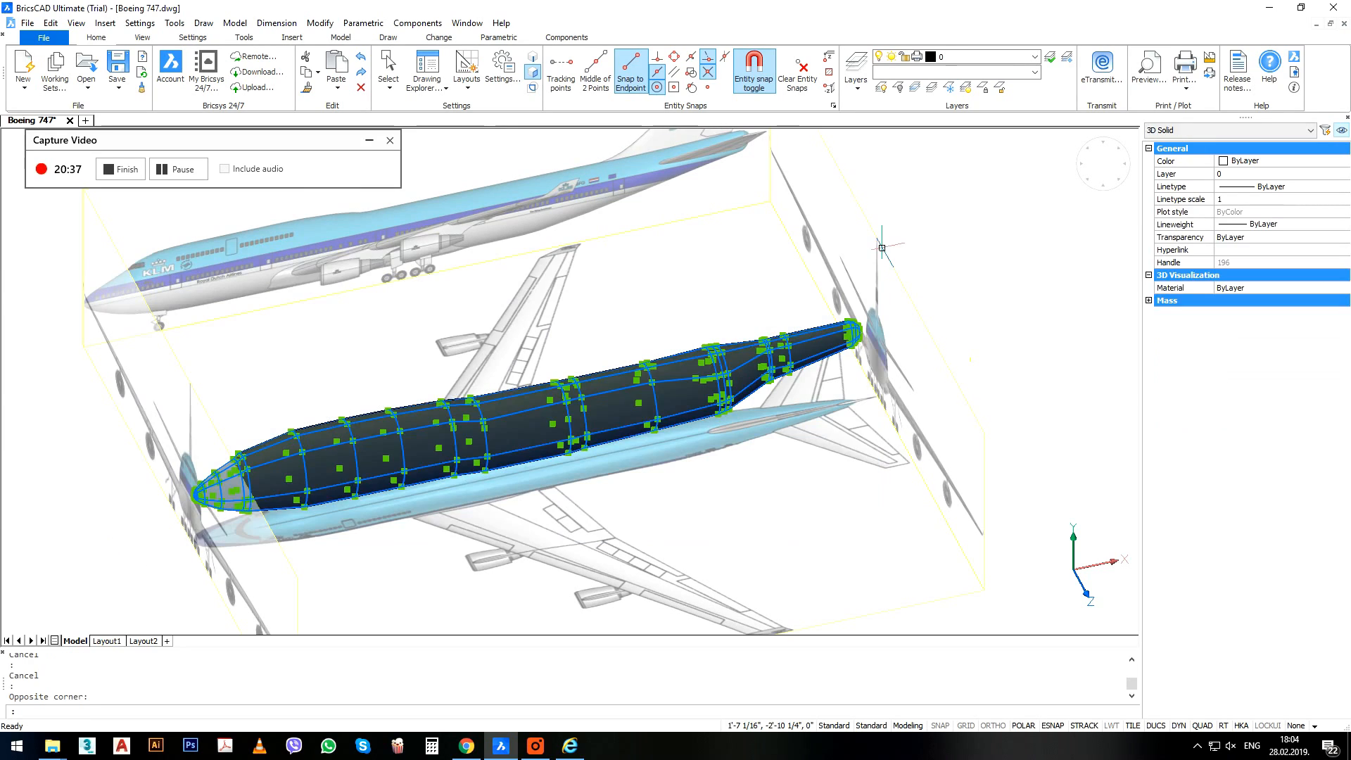
left_click(944, 59)
left_click(955, 111)
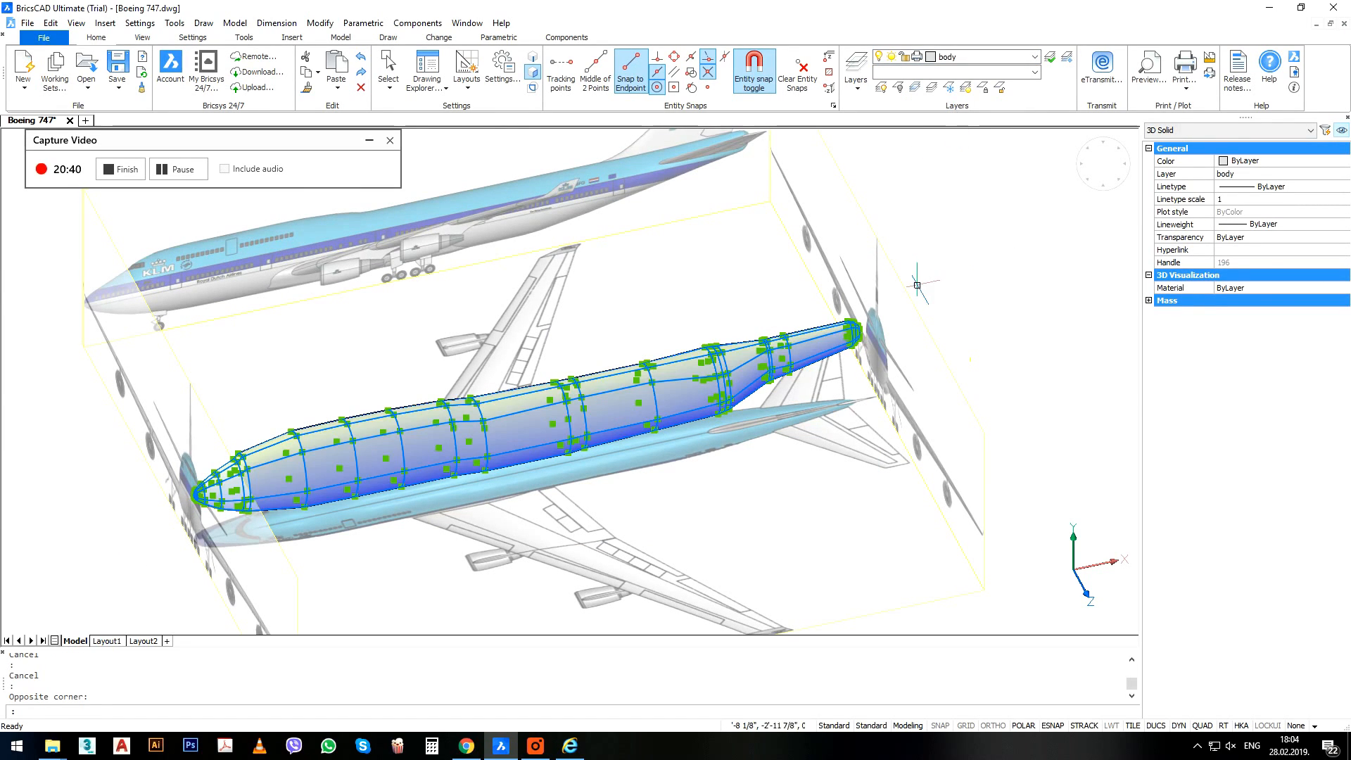
key("Escape")
Turn off the body layer by picking the fuselage solid.
scroll(909, 271, "down", 2)
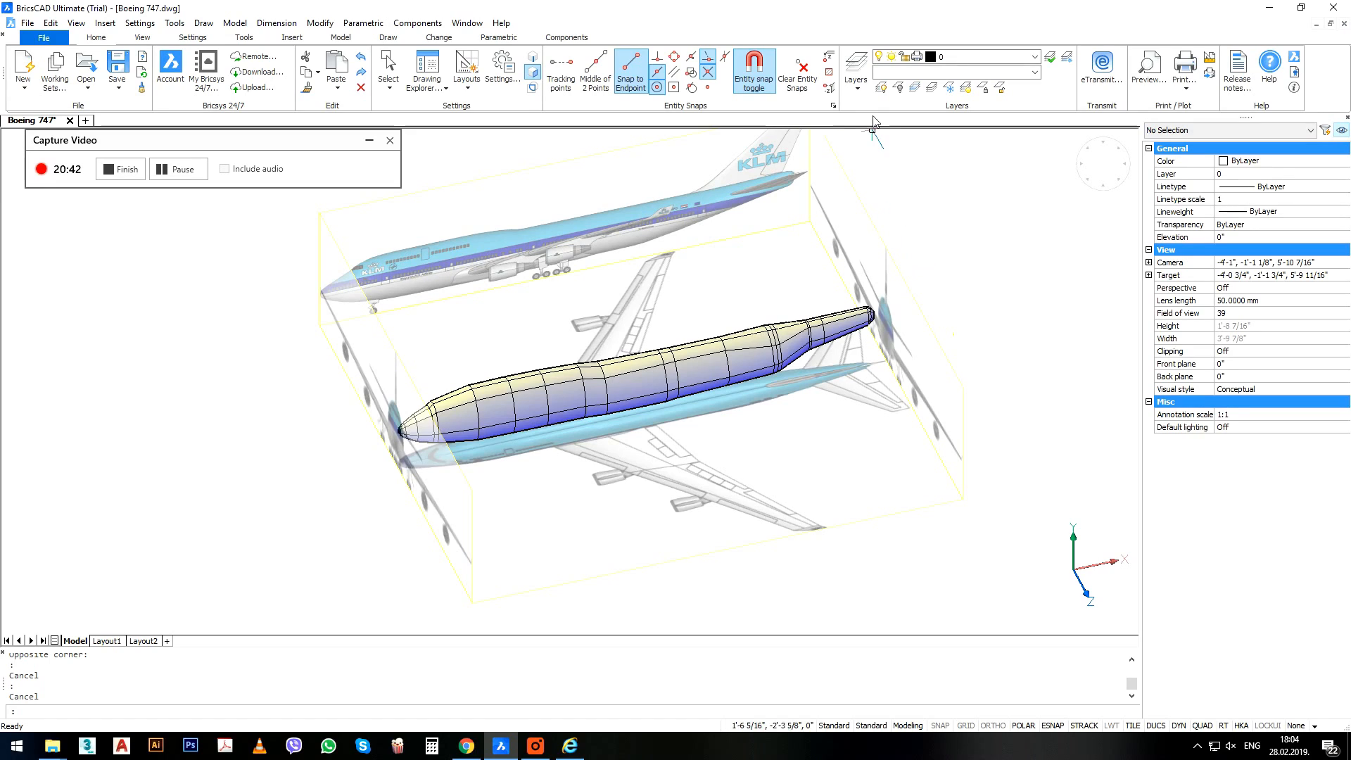
left_click(900, 89)
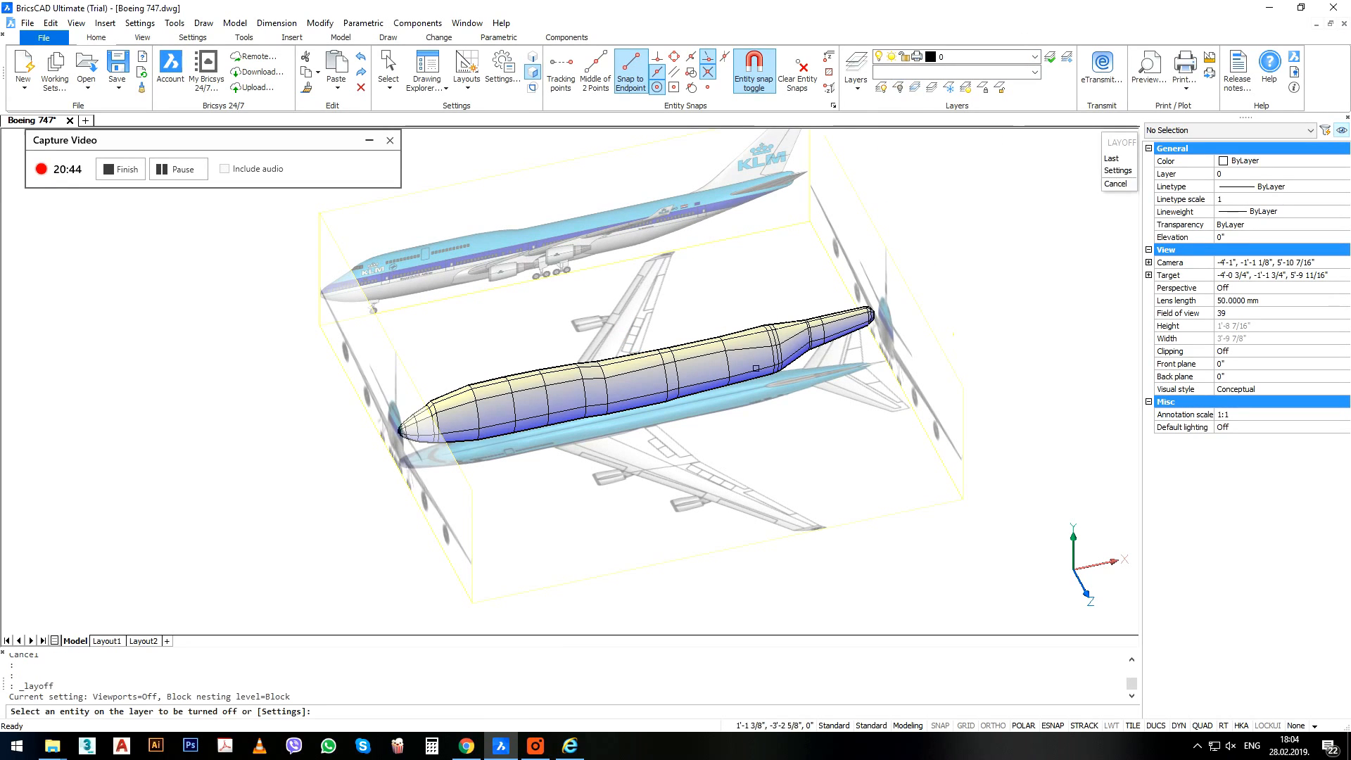
left_click(754, 355)
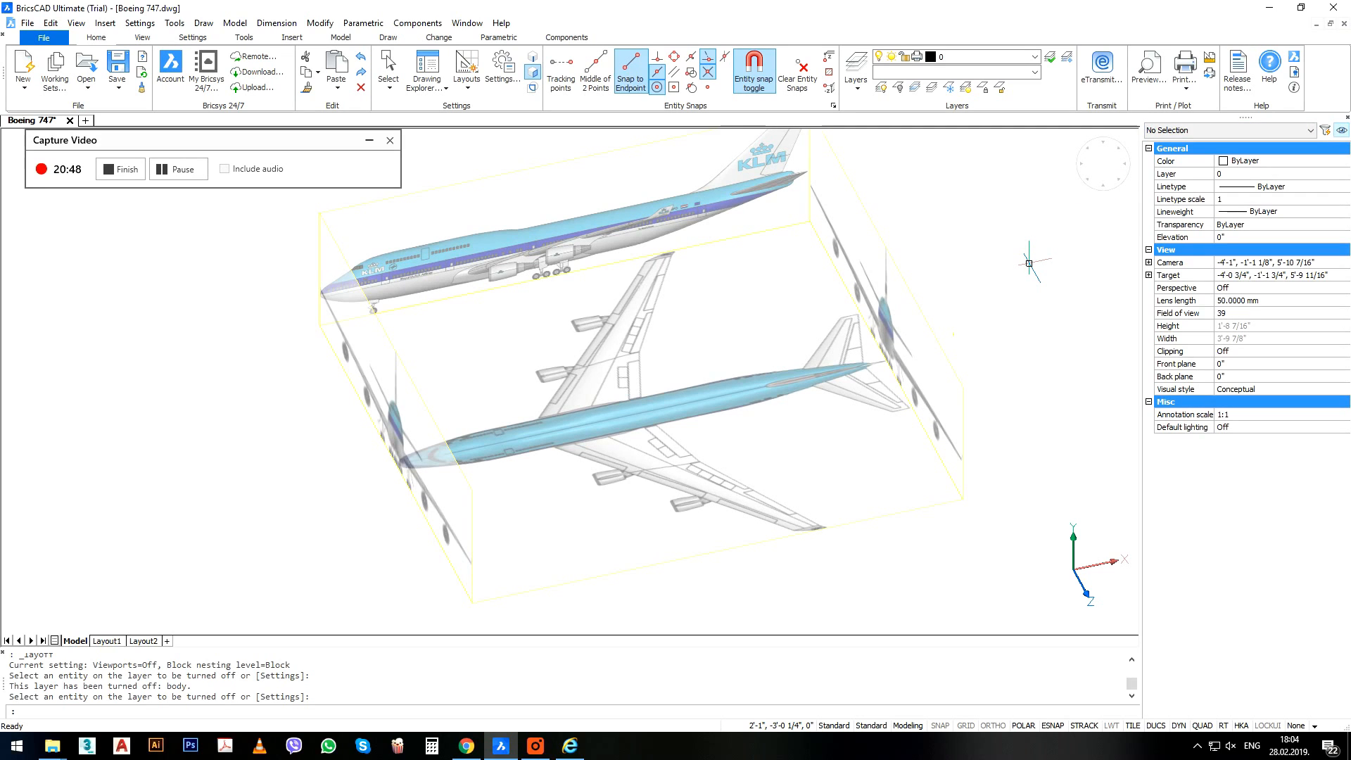
Reset the UCS to World and switch to the top view of the aircraft.
type("UCS")
key("Return")
type("w")
key("Return")
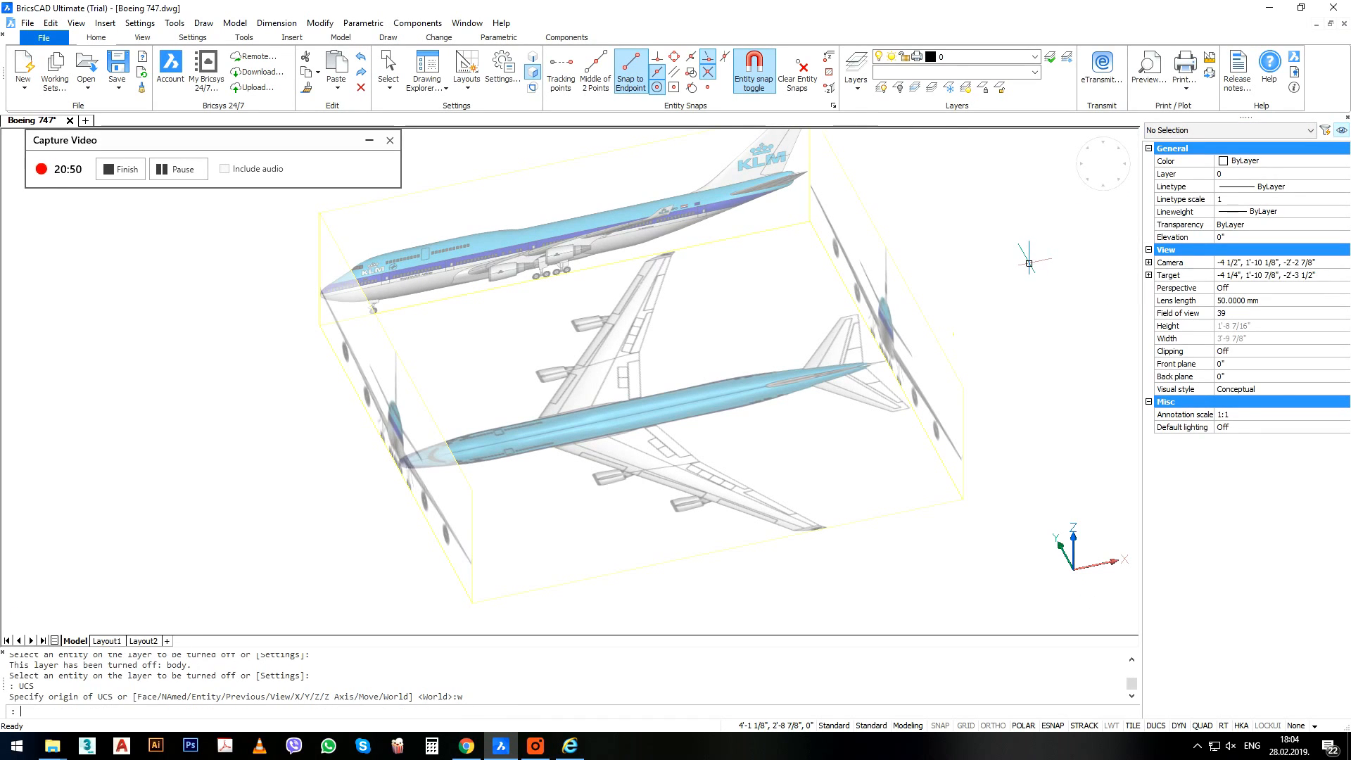
left_click(1076, 174)
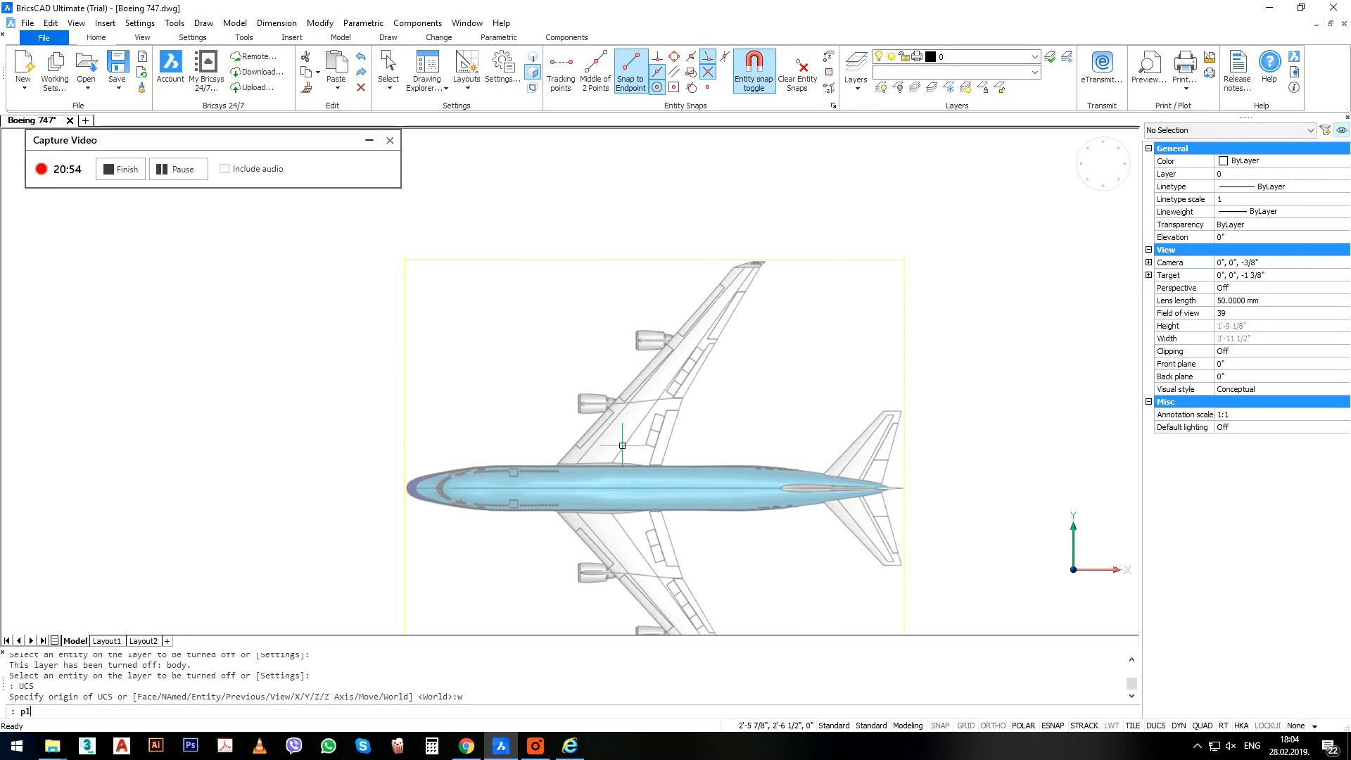
Start a polyline at the upper wing's trailing-edge root and trace the trailing edge and across the wing tip.
type("pl")
key("Return")
scroll(632, 486, "up", 4)
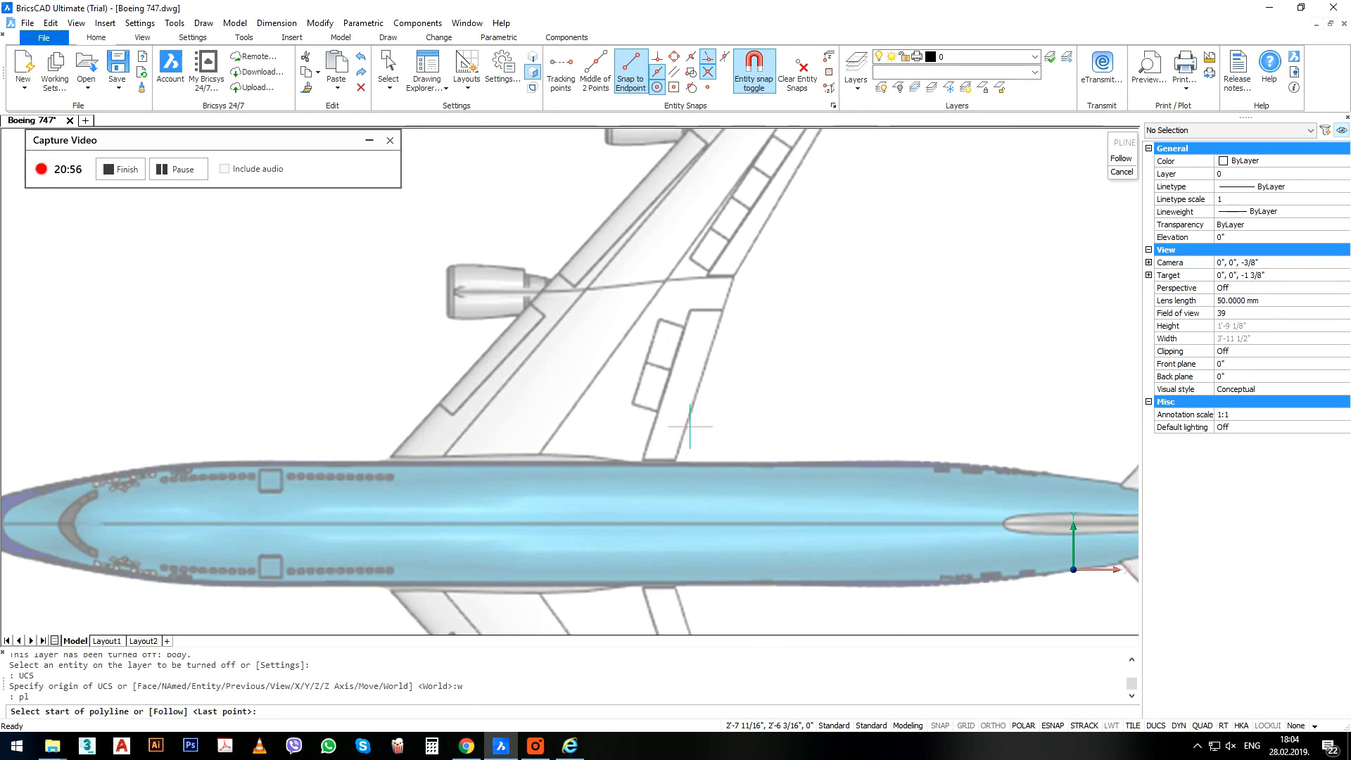
left_click(675, 463)
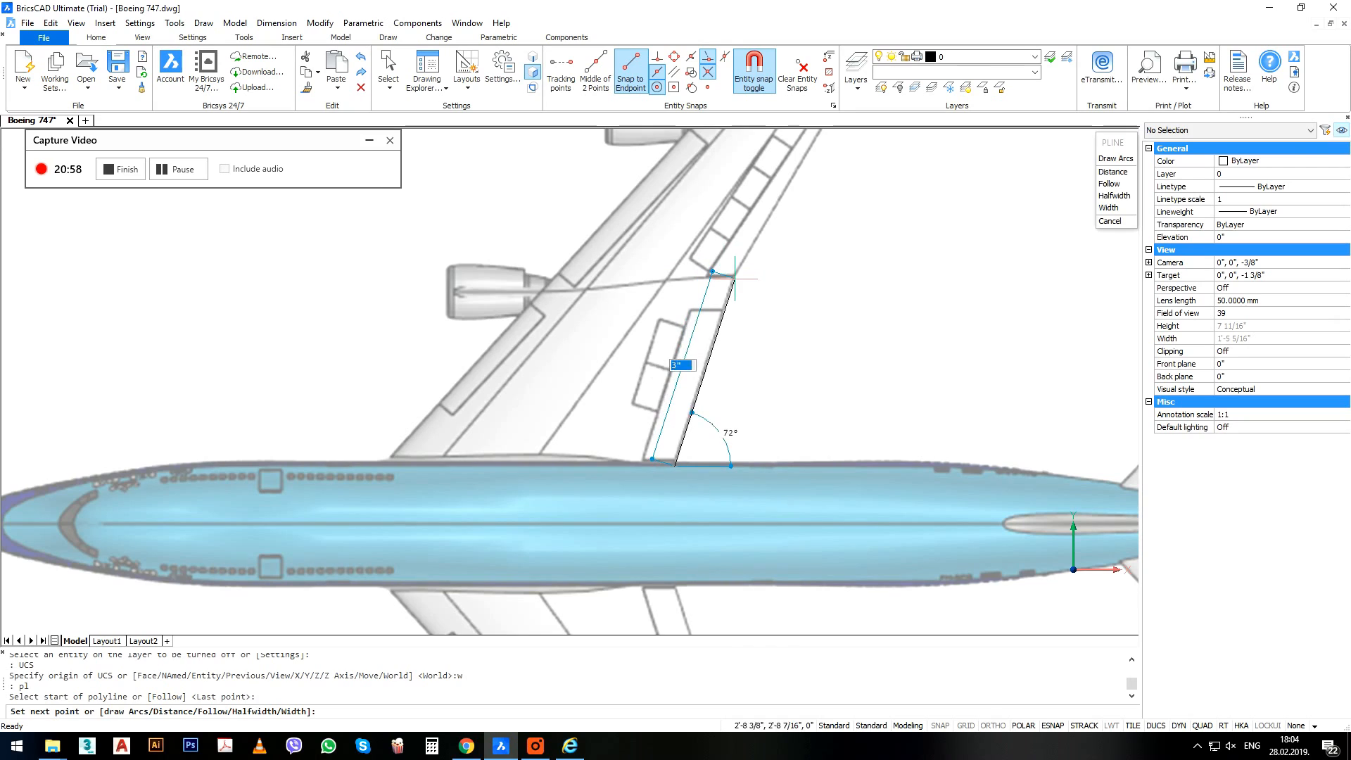
left_click(734, 277)
mouse_move(808, 215)
middle_mouse_down()
mouse_move(717, 420)
mouse_move(718, 404)
middle_mouse_up()
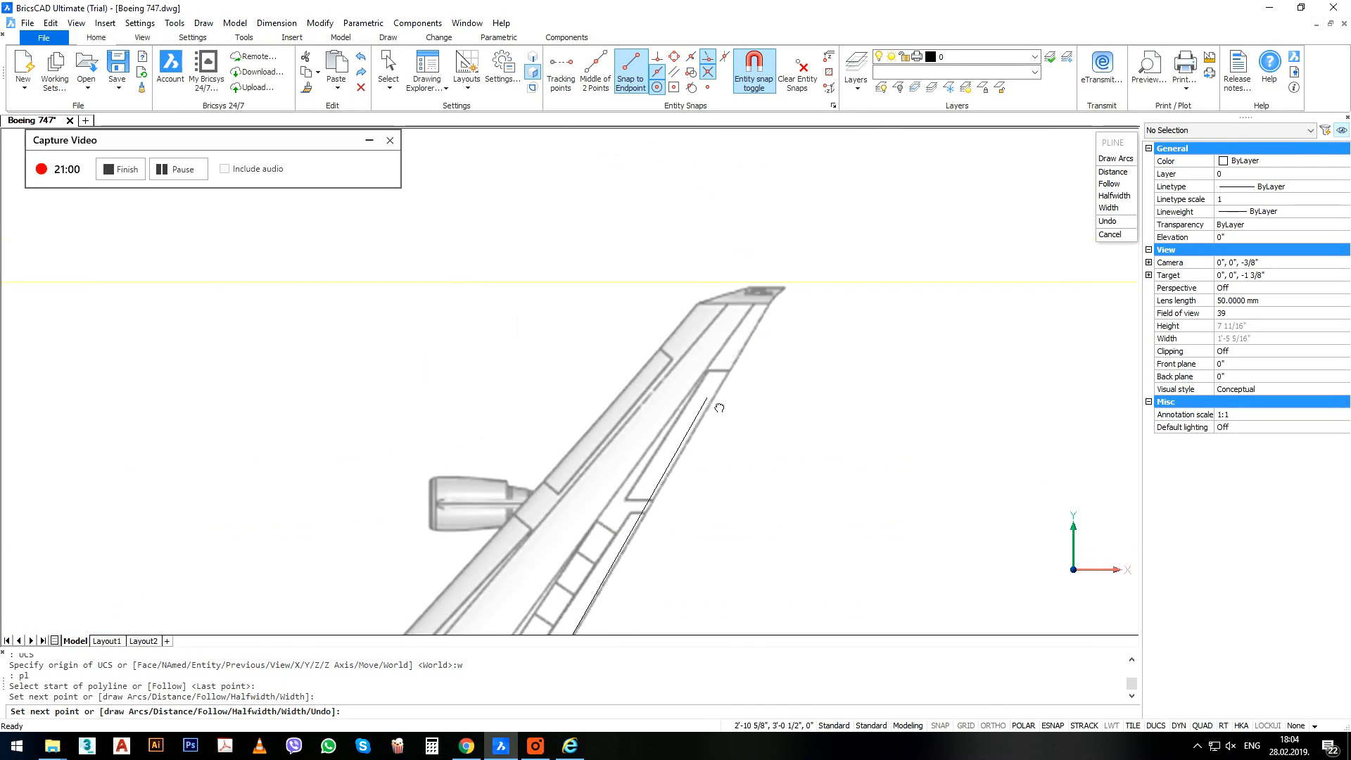
scroll(765, 300, "up", 3)
left_click(775, 308)
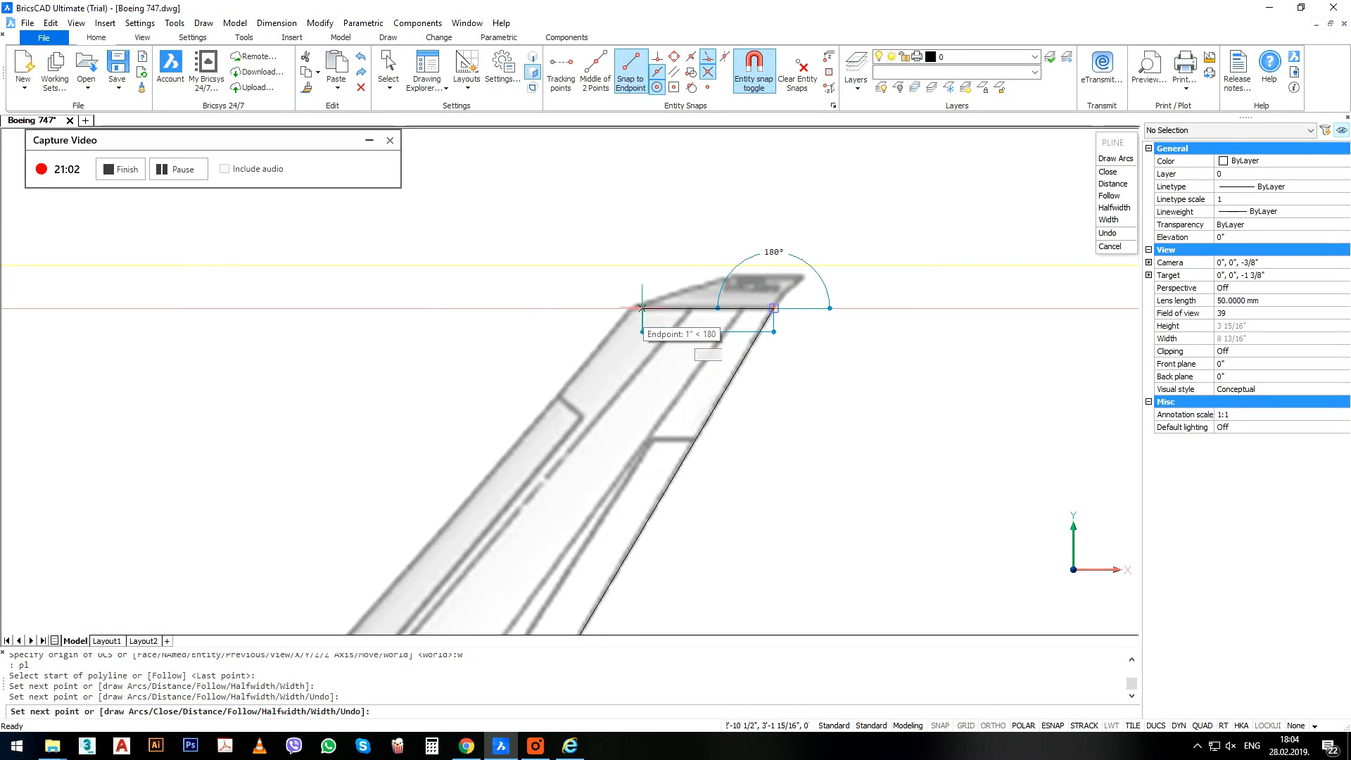
left_click(630, 308)
Trace the wing's leading edge back to the fuselage and finish the outline along the root at its start point.
scroll(809, 267, "down", 5)
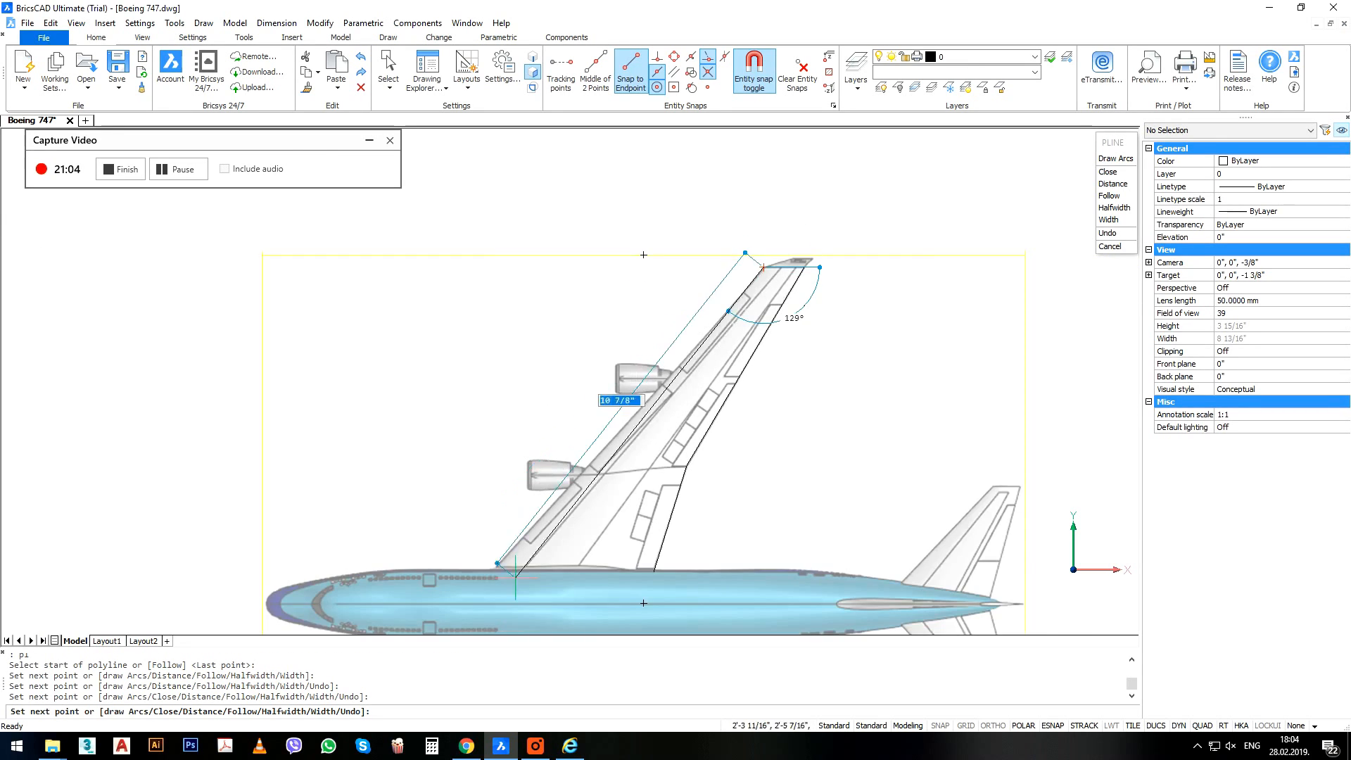
scroll(501, 576, "up", 3)
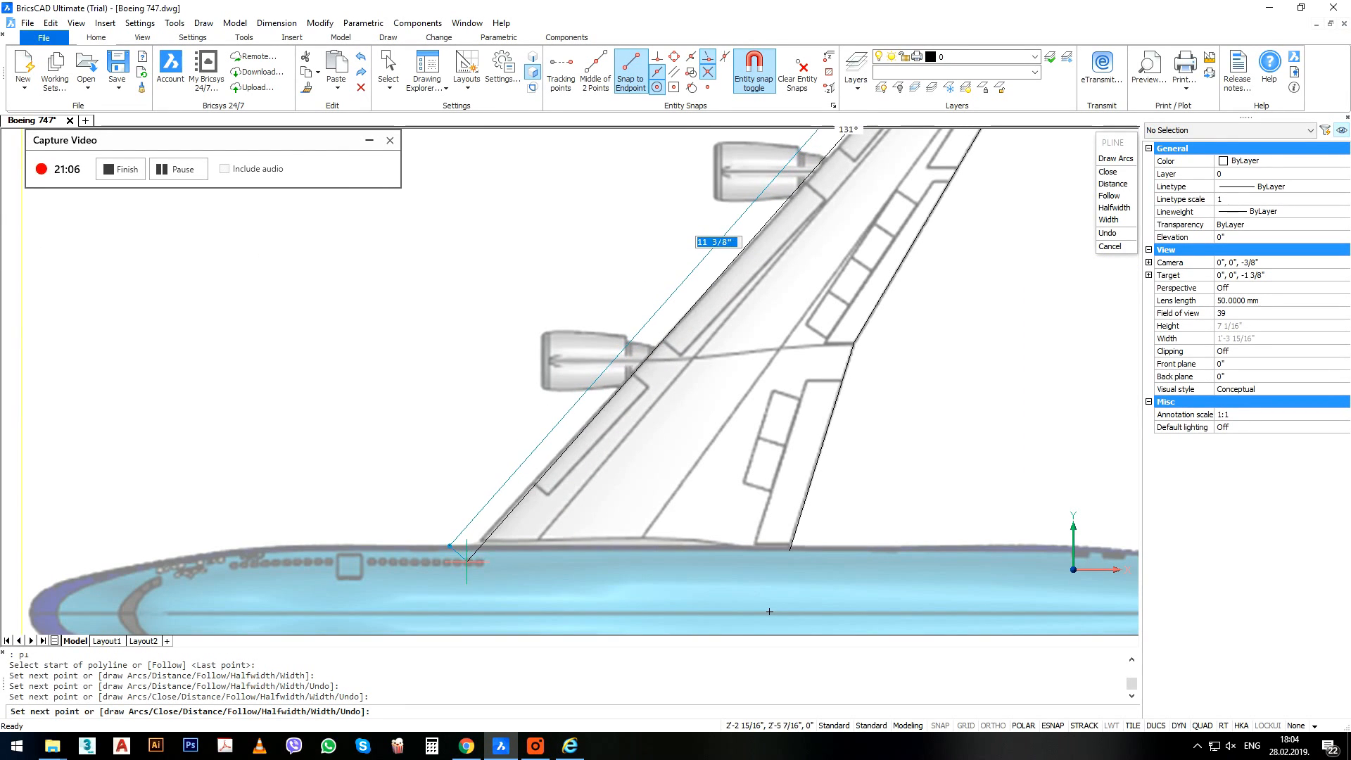
scroll(468, 554, "up", 3)
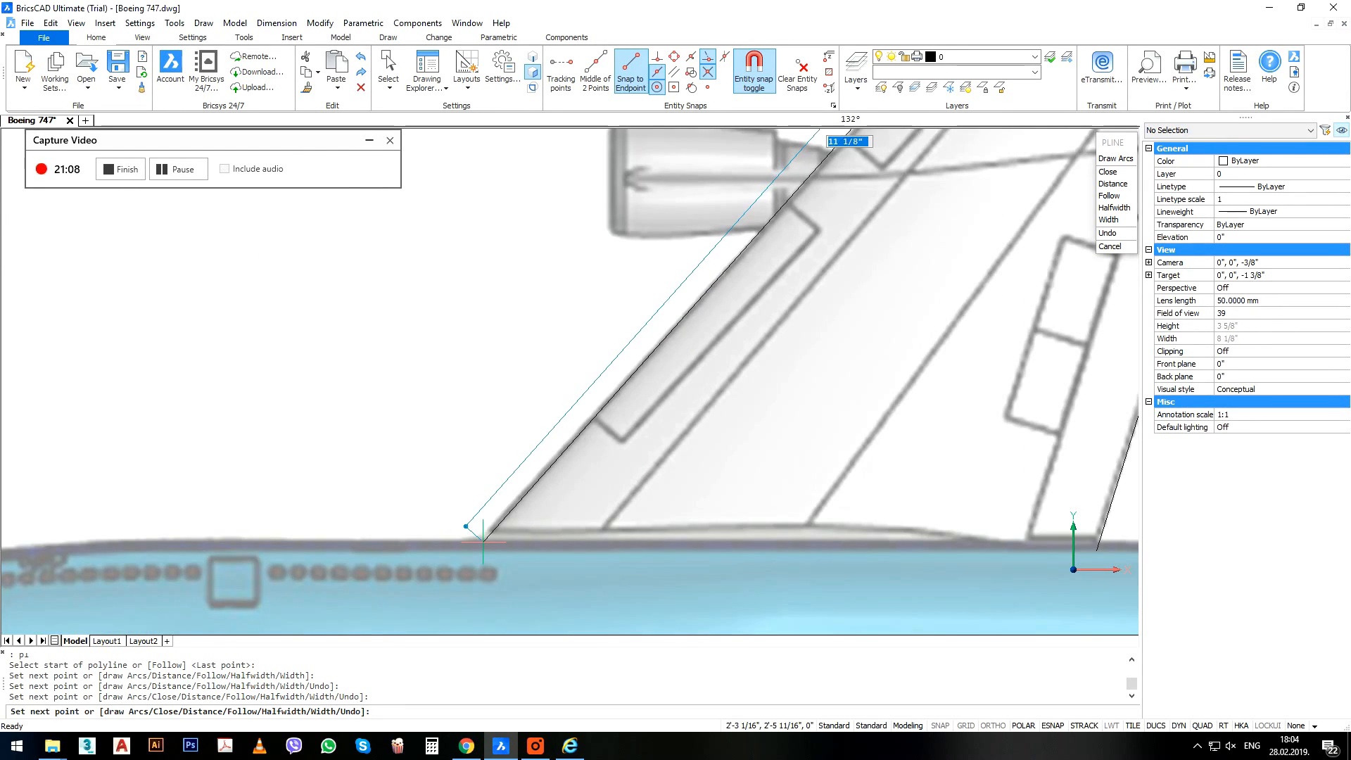
left_click(483, 541)
scroll(483, 541, "down", 3)
scroll(777, 543, "up", 3)
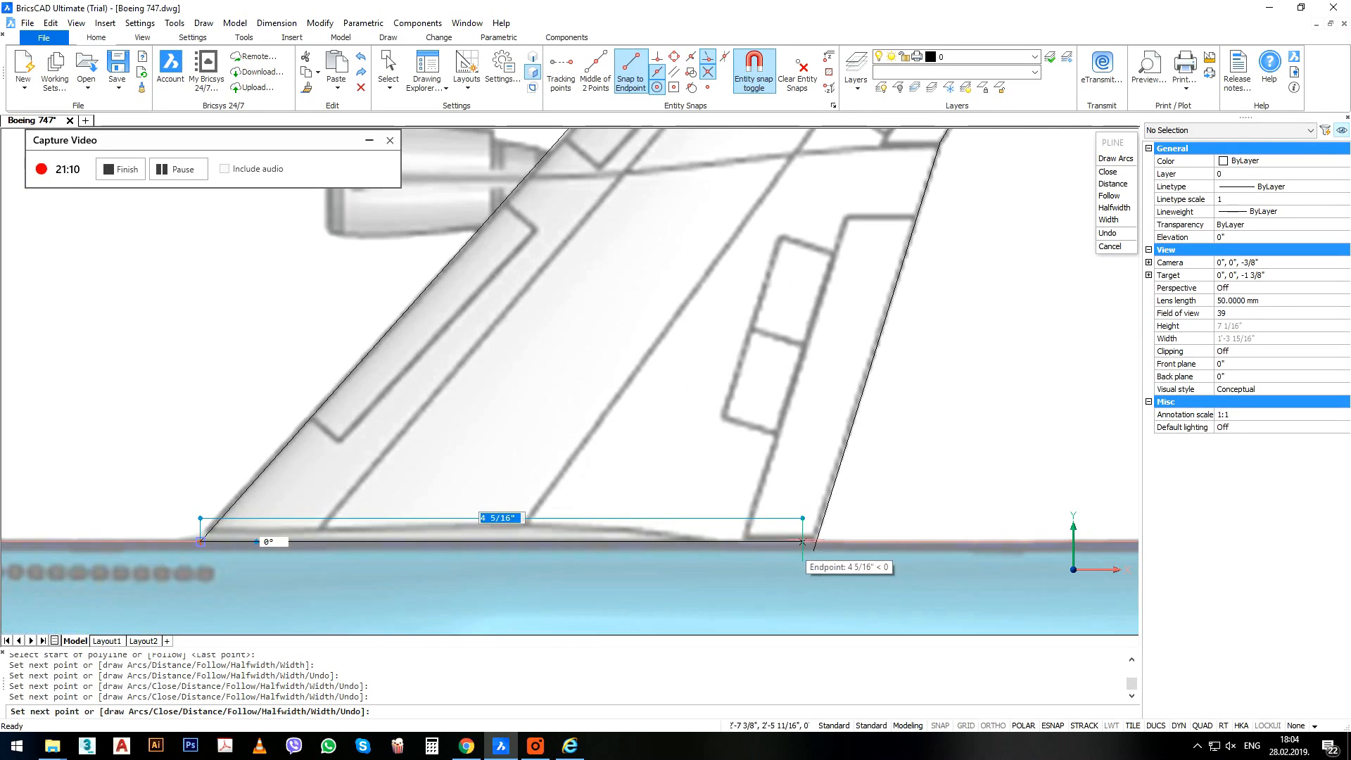
left_click(813, 549)
scroll(813, 549, "down", 3)
key("Return")
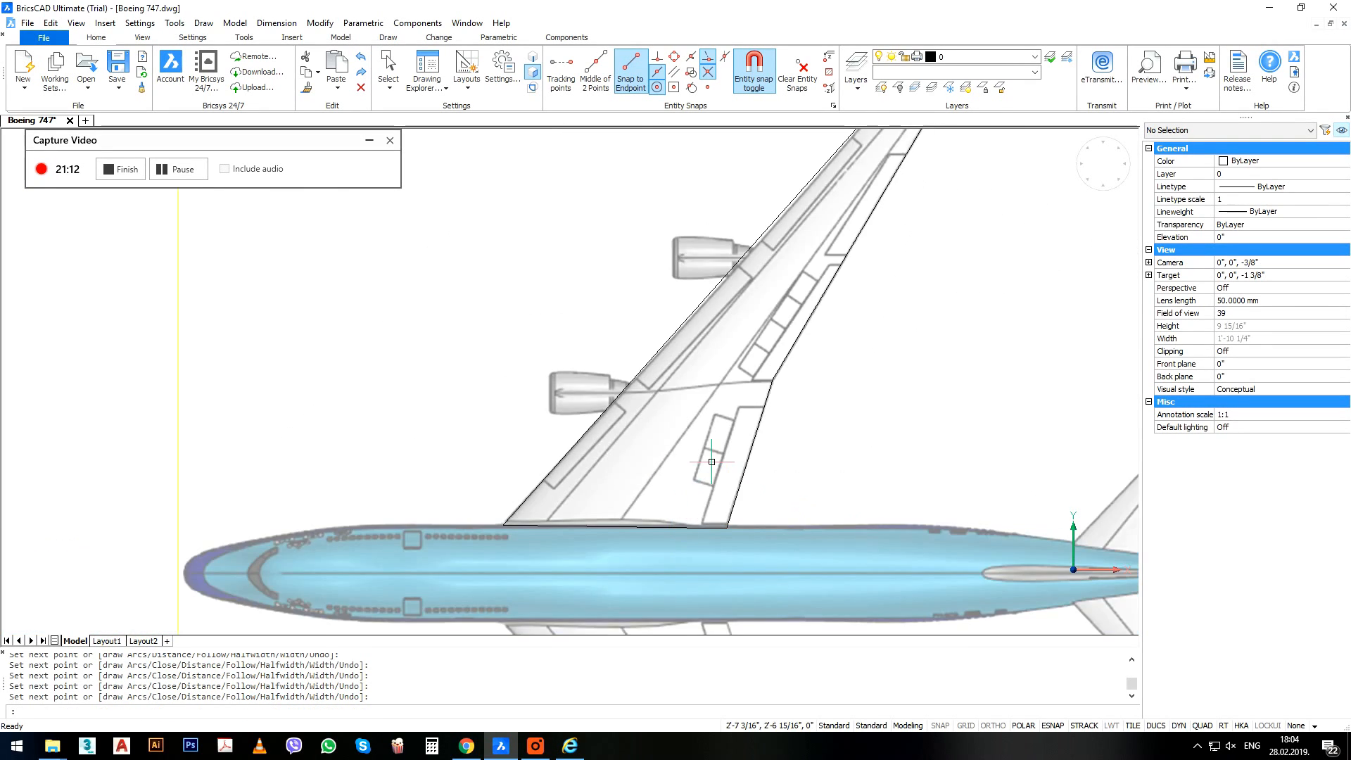
Trace the upper horizontal stabilizer with a polyline, following its trailing edge, tip, leading edge and root back to the start.
scroll(703, 522, "down", 2)
middle_click_drag(703, 527, 640, 420)
scroll(827, 367, "up", 5)
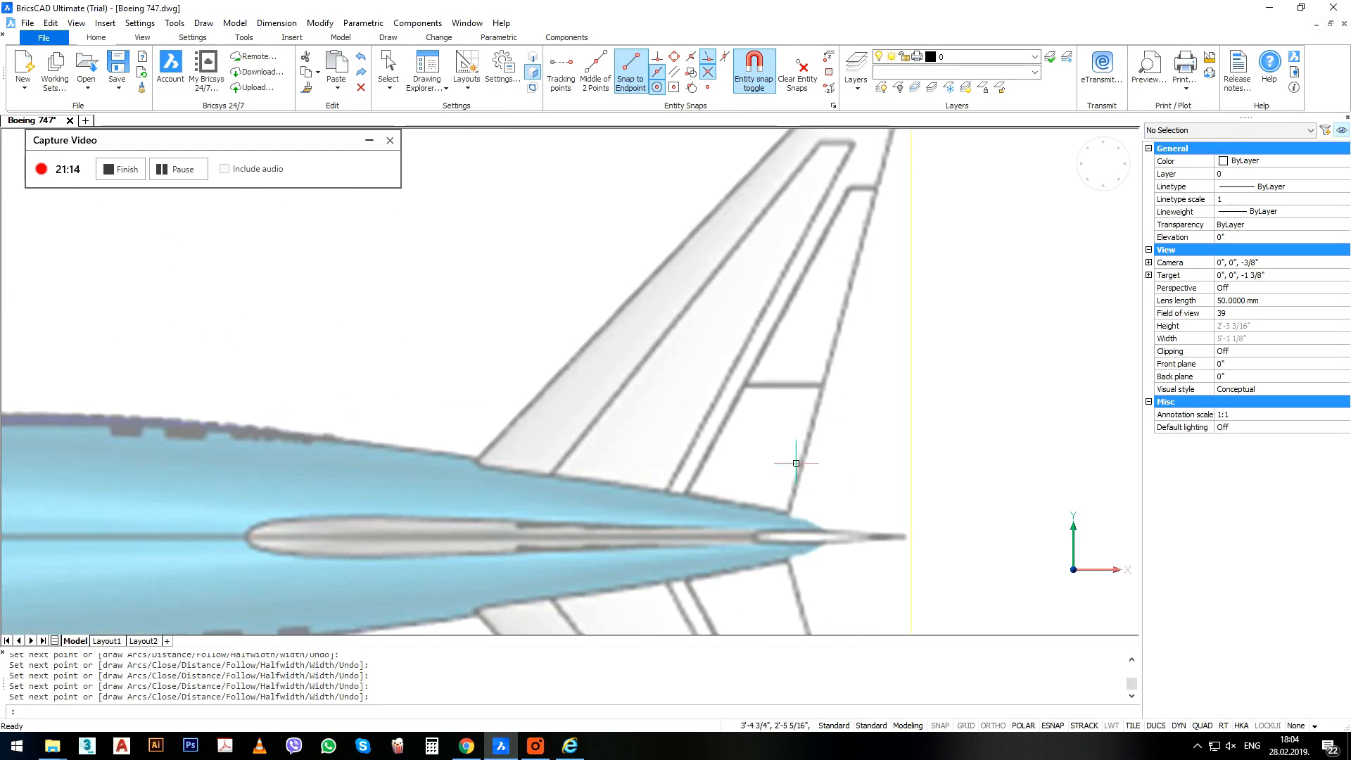
key("Return")
left_click(790, 514)
scroll(790, 513, "down", 3)
scroll(785, 486, "up", 2)
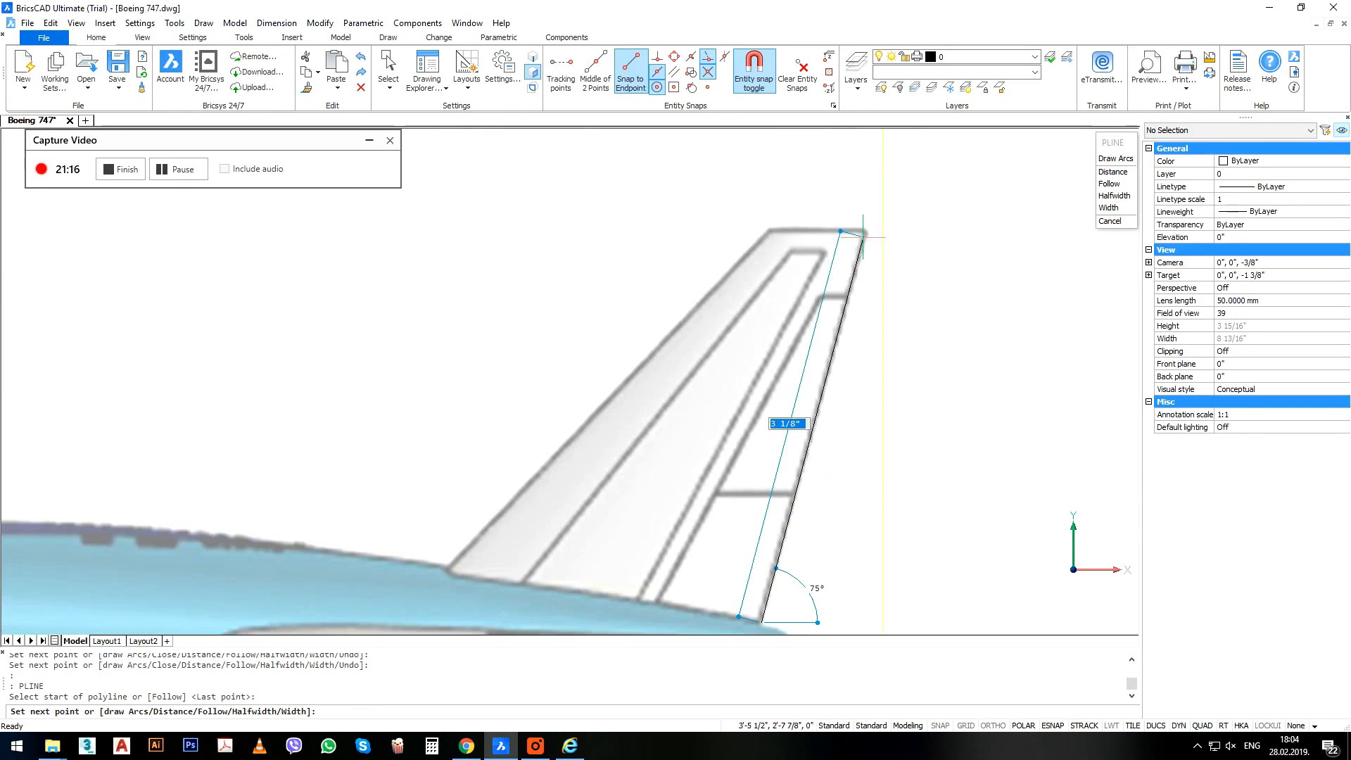
left_click(767, 228)
left_click(451, 567)
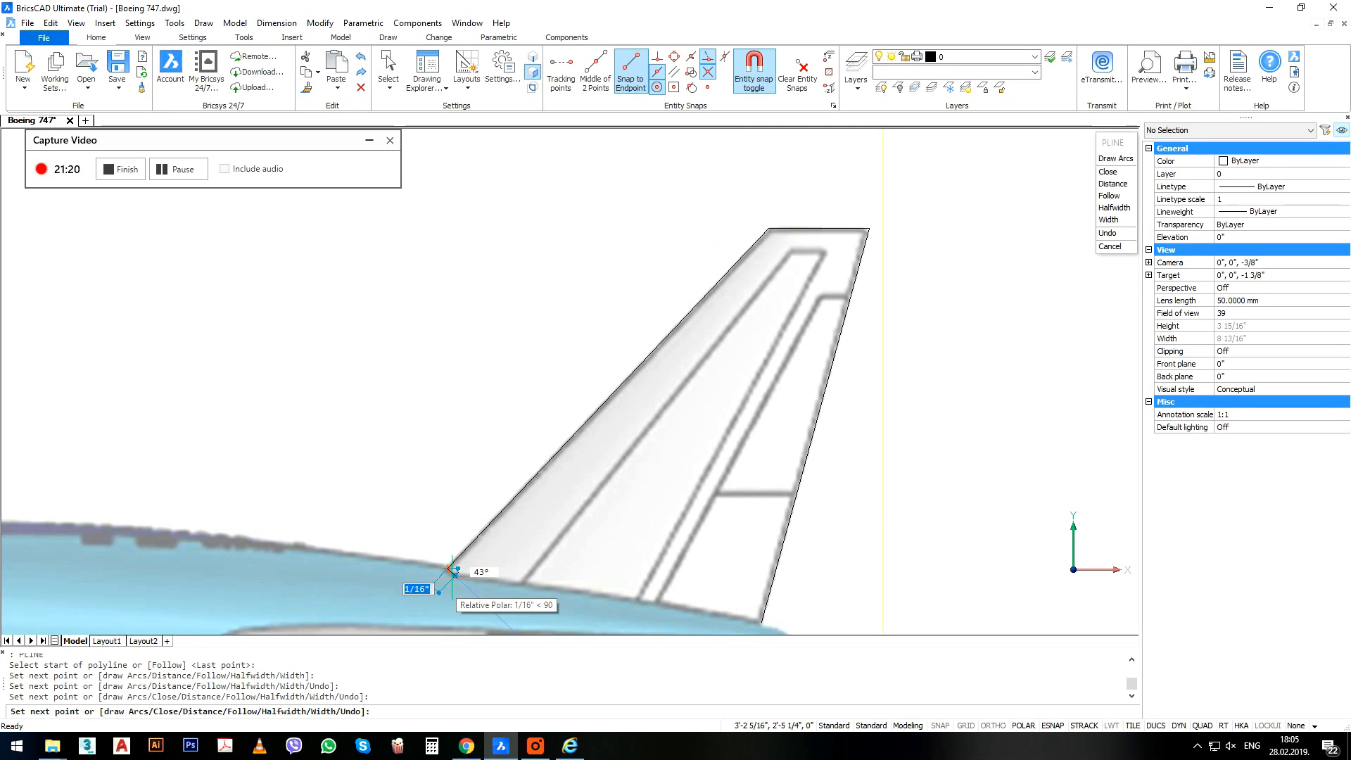
left_click(454, 575)
middle_click_drag(672, 608, 647, 466)
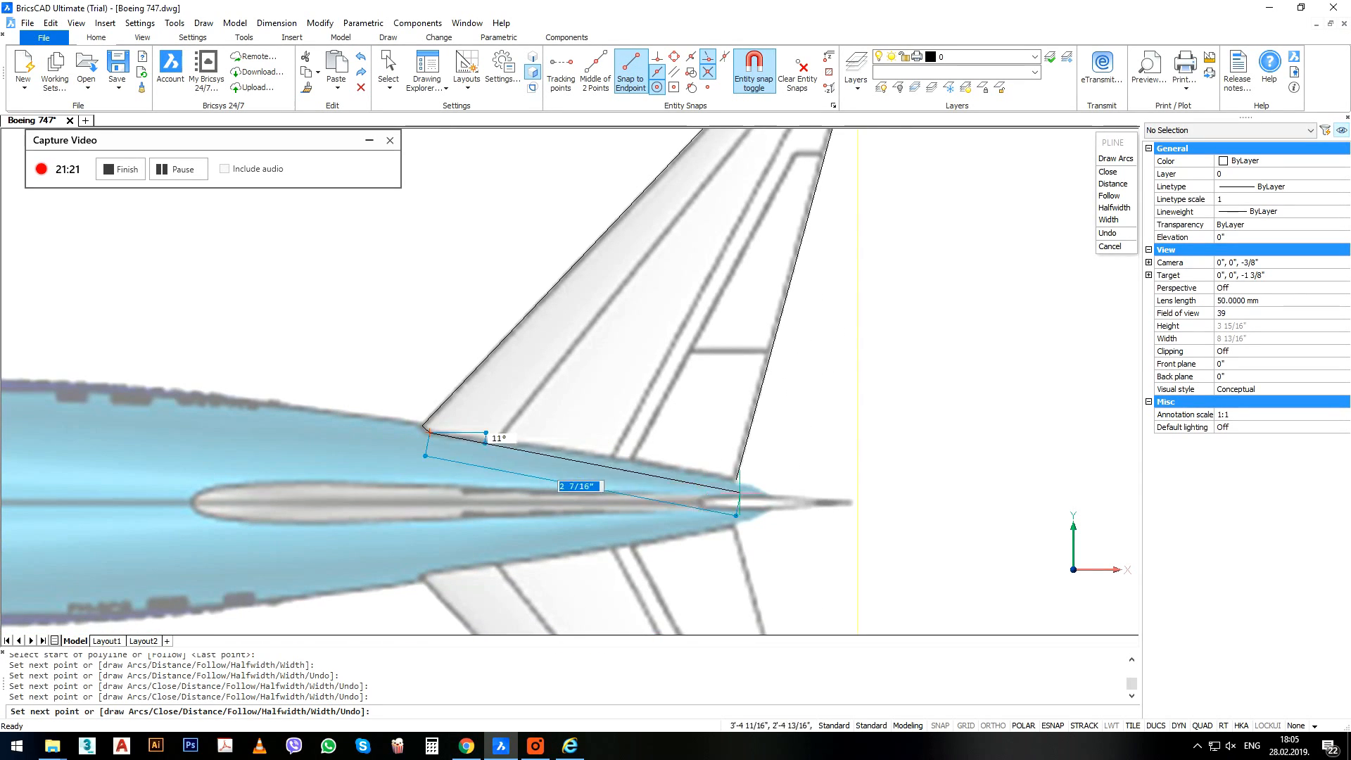
left_click(736, 479)
key("Return")
Start a polyline at the rear of the vertical fin's top-view shape and trace its upper edge forward with straight segments.
scroll(728, 367, "down", 4)
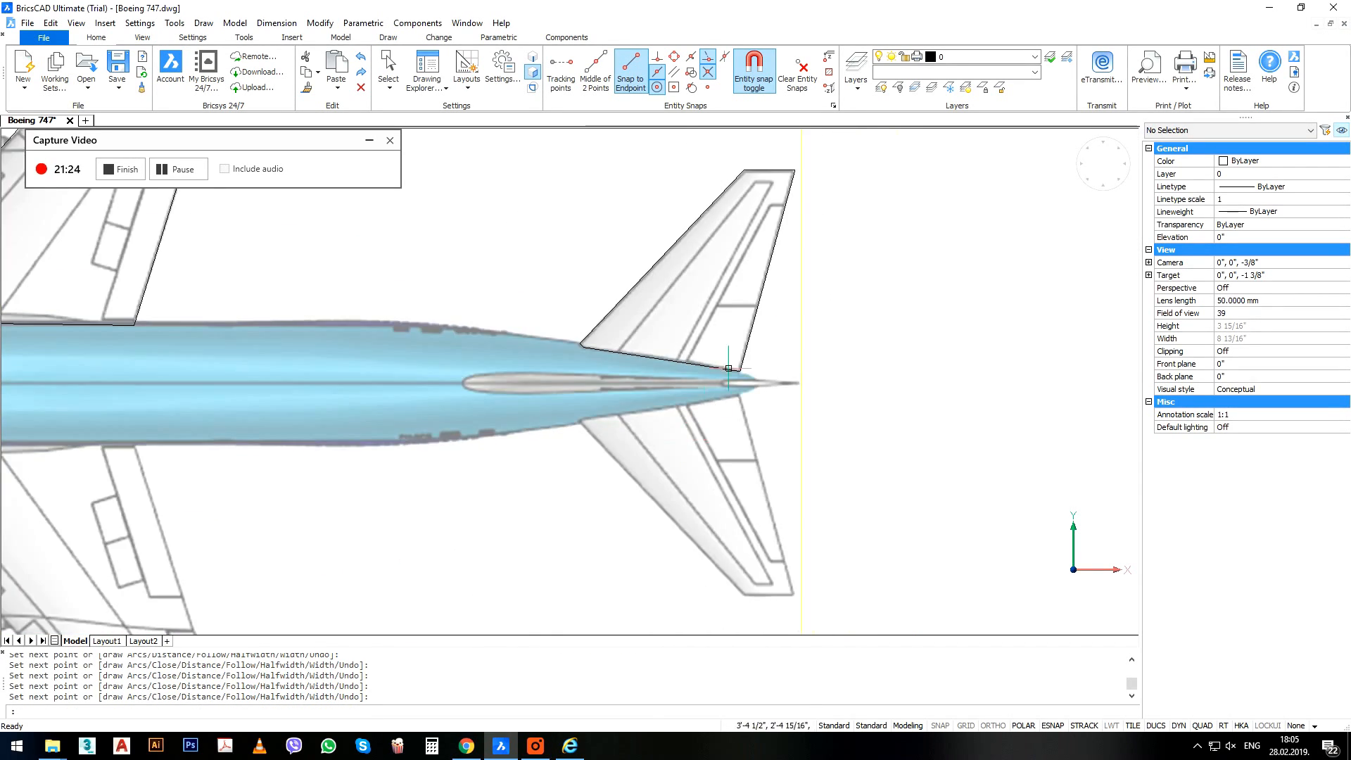
scroll(521, 401, "up", 4)
scroll(862, 369, "up", 2)
key("Return")
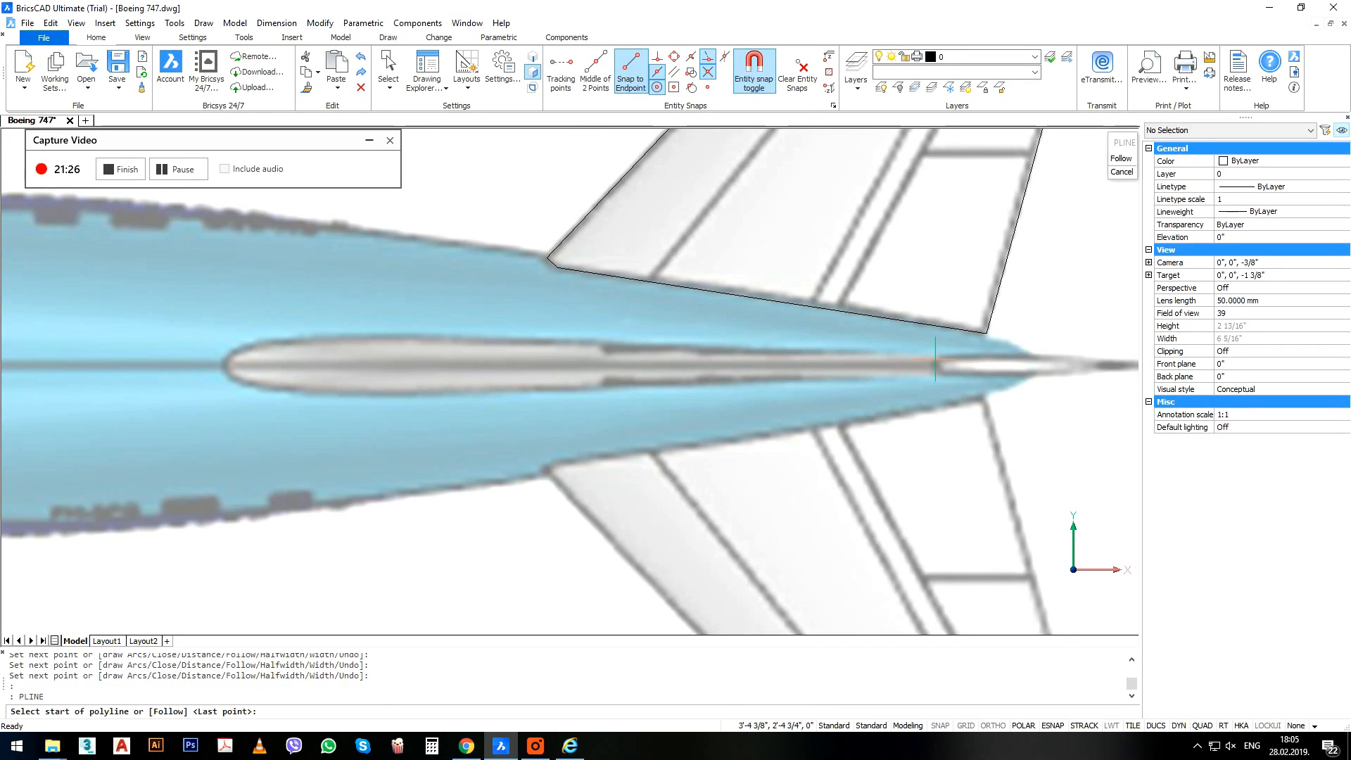
left_click(599, 364)
left_click(541, 339)
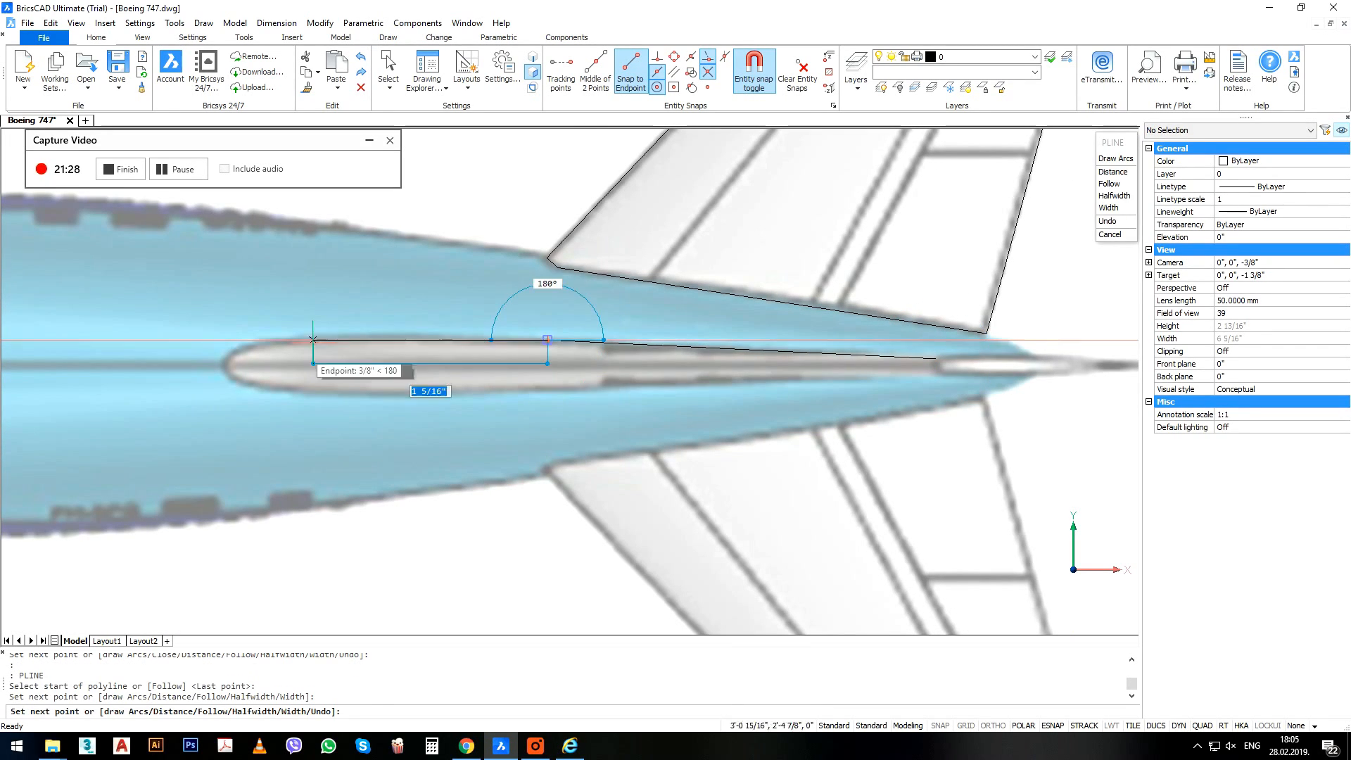
left_click(340, 337)
scroll(253, 339, "up", 3)
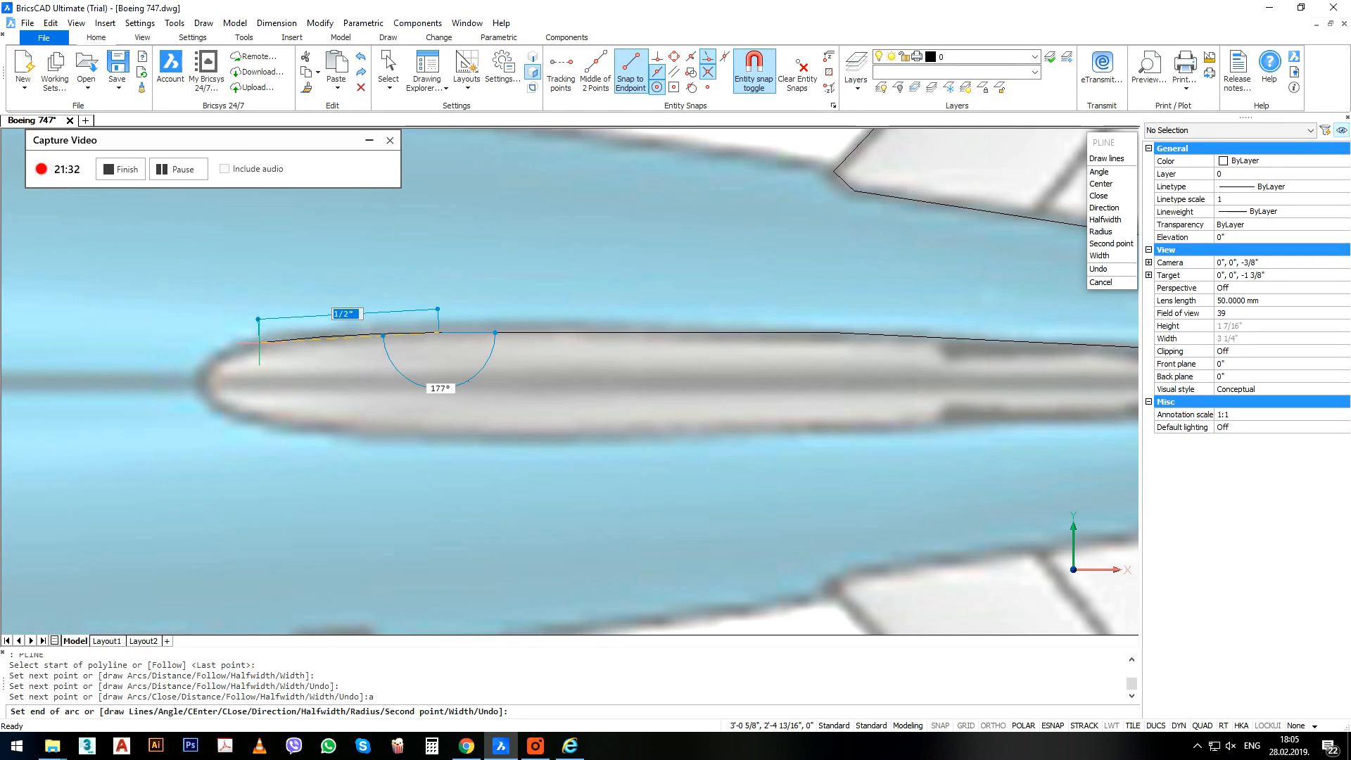
Switch the polyline to arcs and trace the fin's rounded front end around to its lower edge.
type("a")
key("Return")
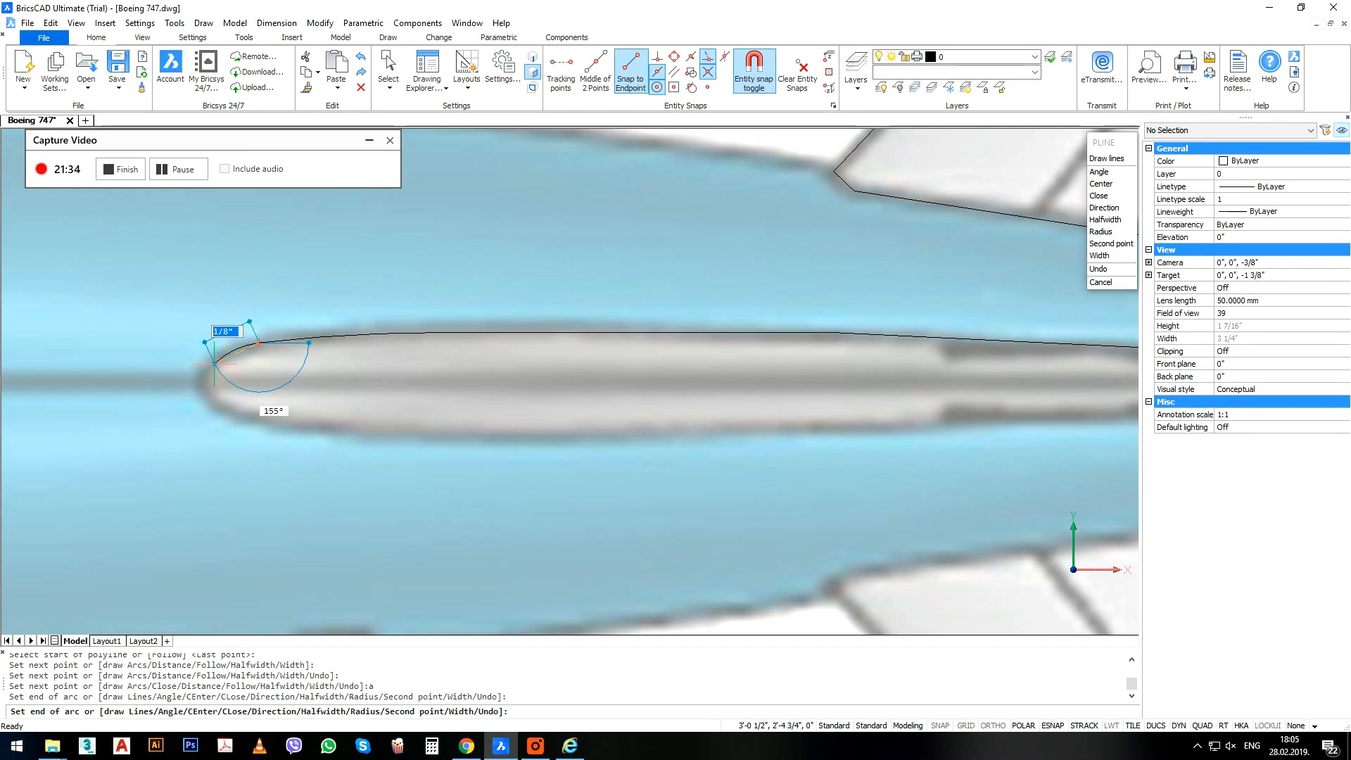
left_click(213, 365)
left_click(215, 402)
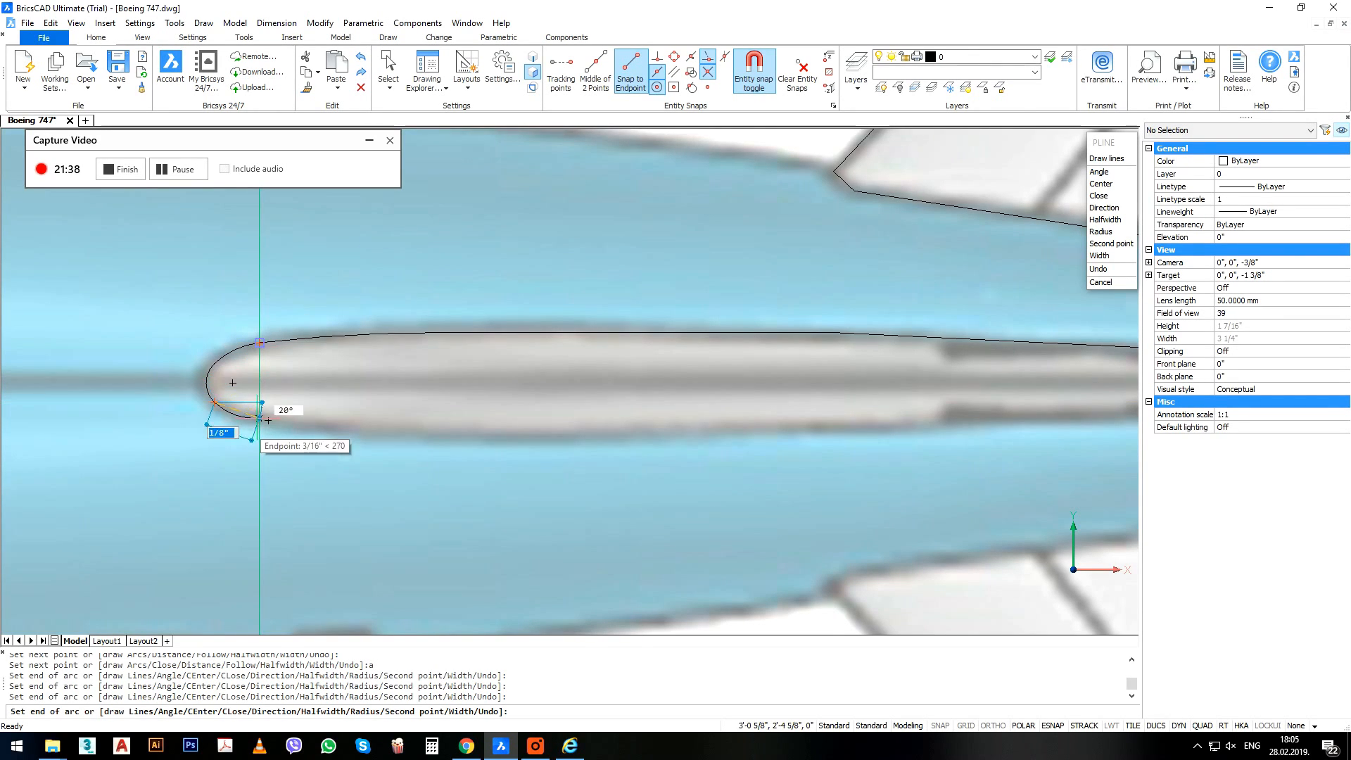
left_click(269, 420)
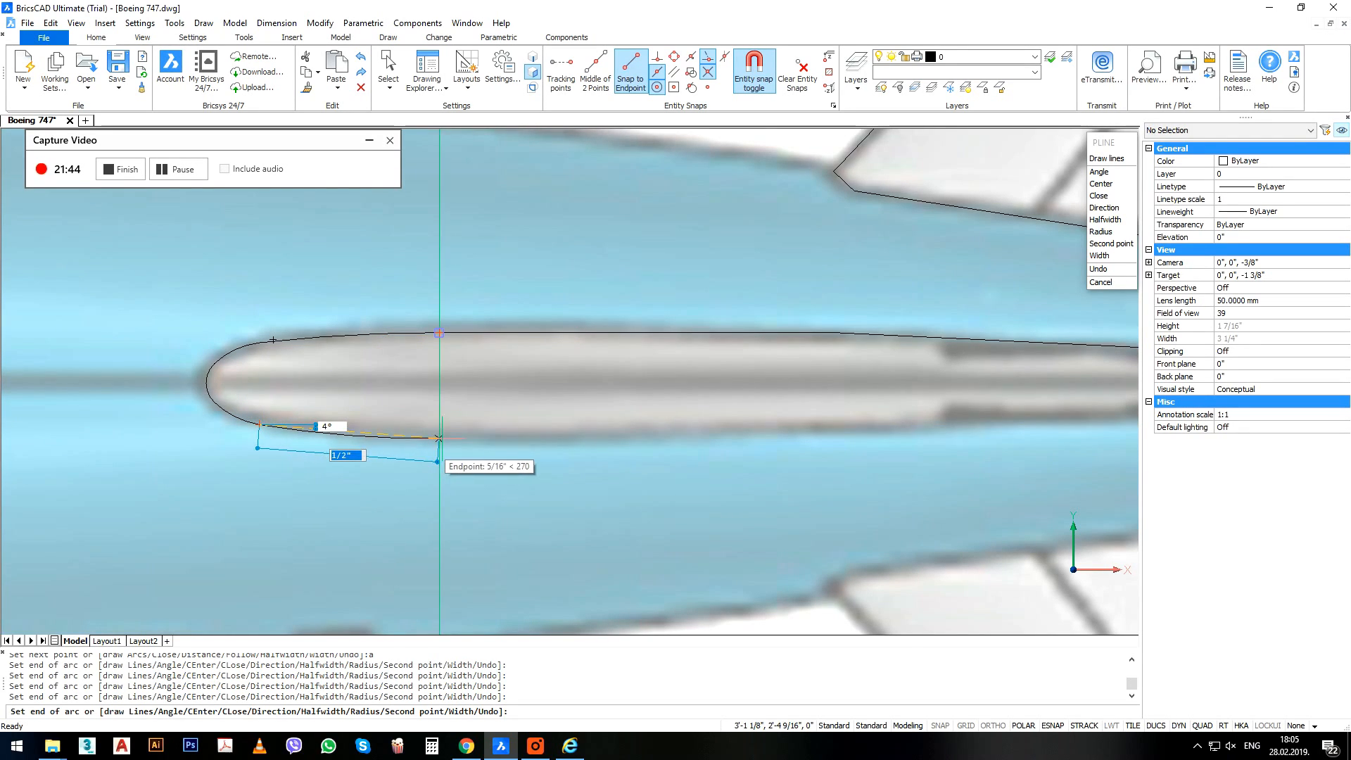
left_click(439, 439)
Trace the fin's lower edge rearward with straight segments, then join its rear end to the start point with an arc.
type("l")
key("Return")
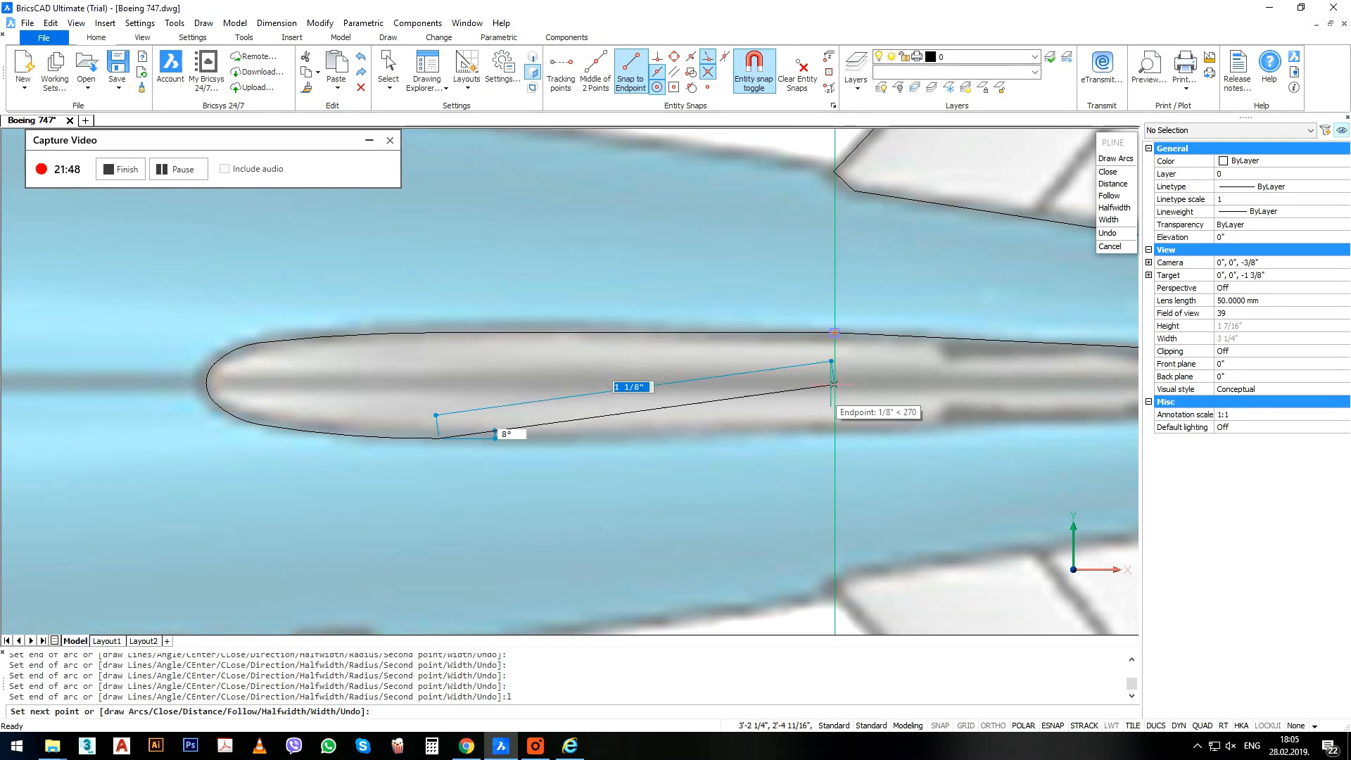
left_click(834, 435)
scroll(834, 435, "down", 3)
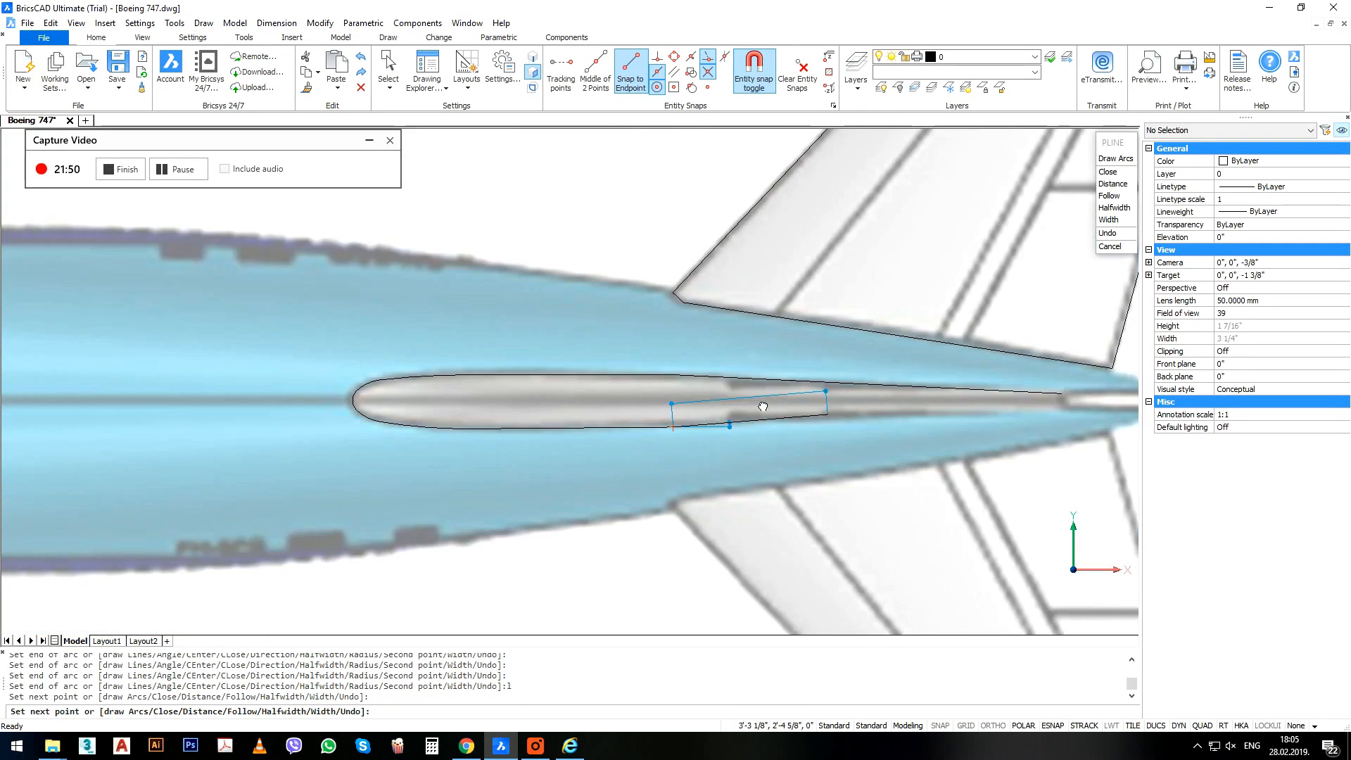
scroll(638, 369, "up", 5)
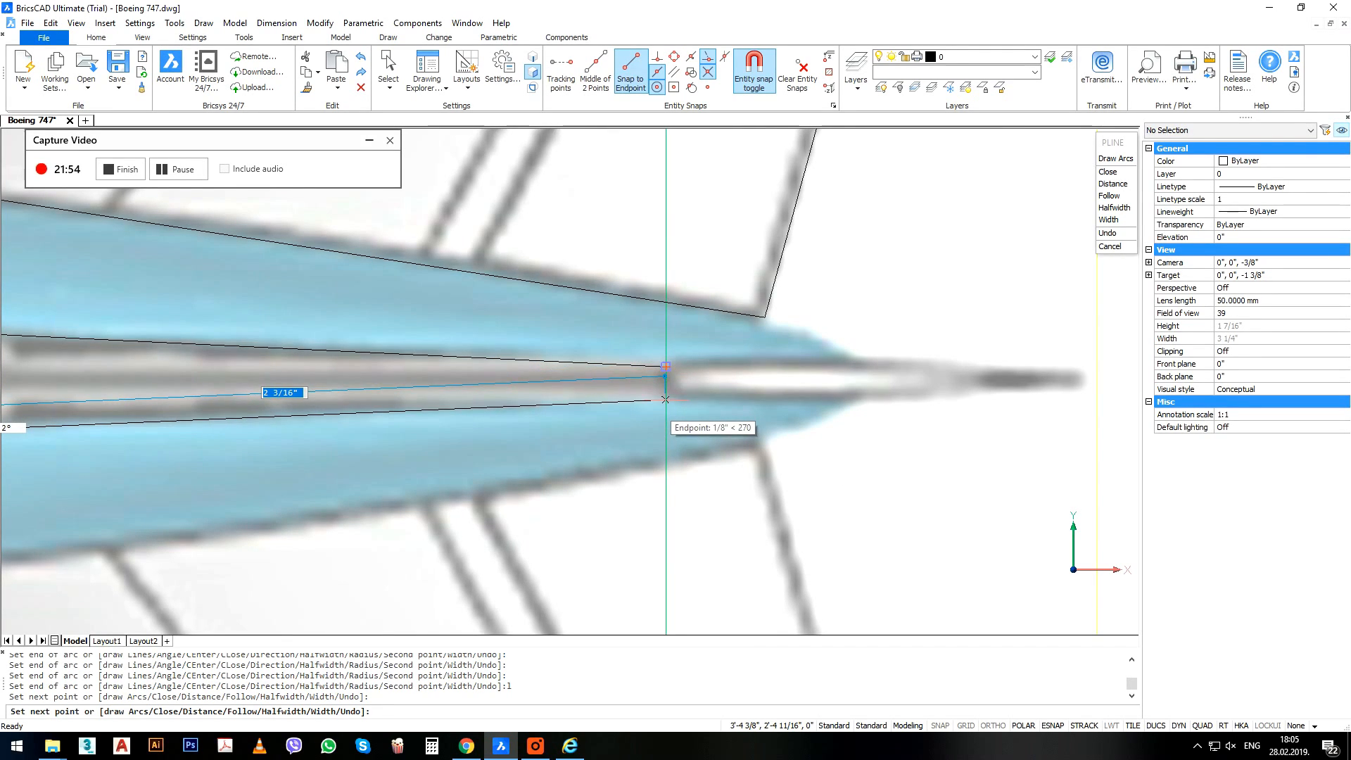
left_click(666, 399)
type("a")
key("Return")
left_click(666, 367)
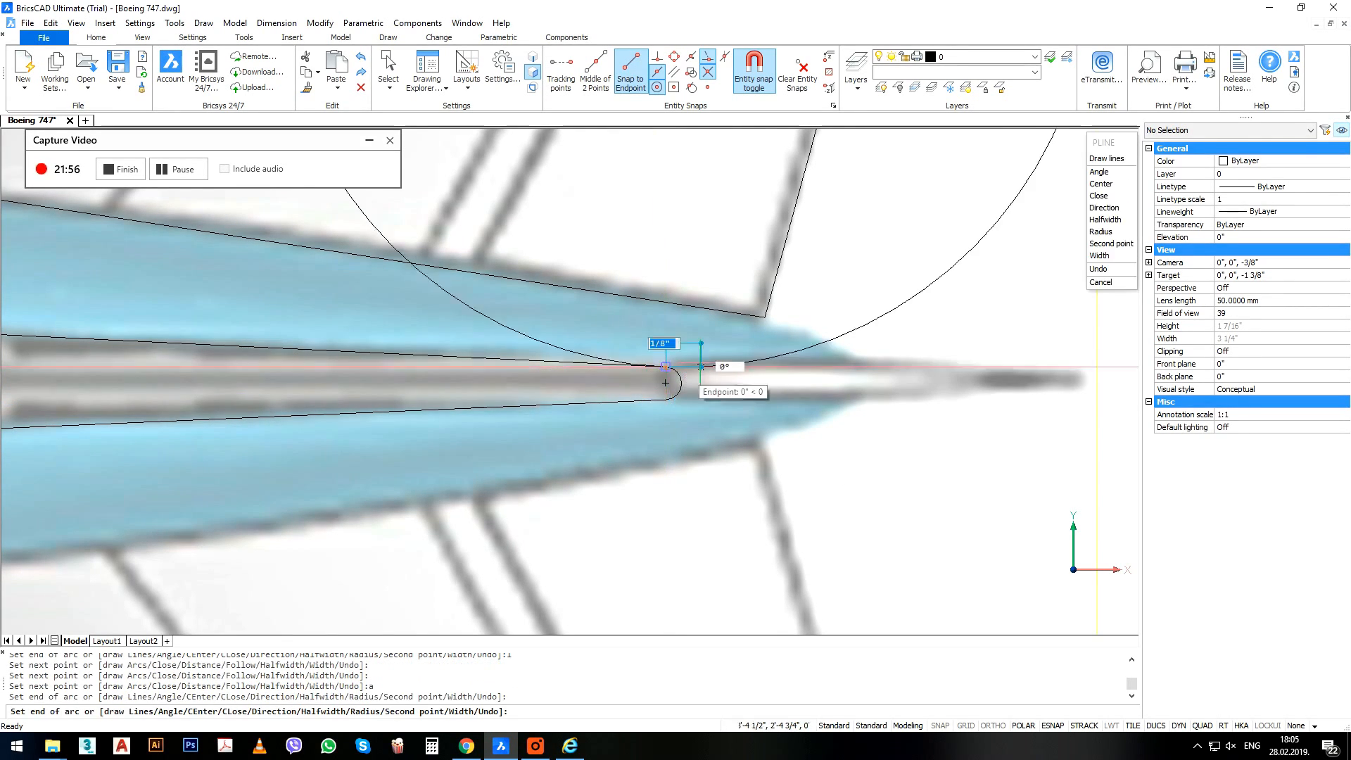
key("Return")
scroll(709, 370, "down", 6)
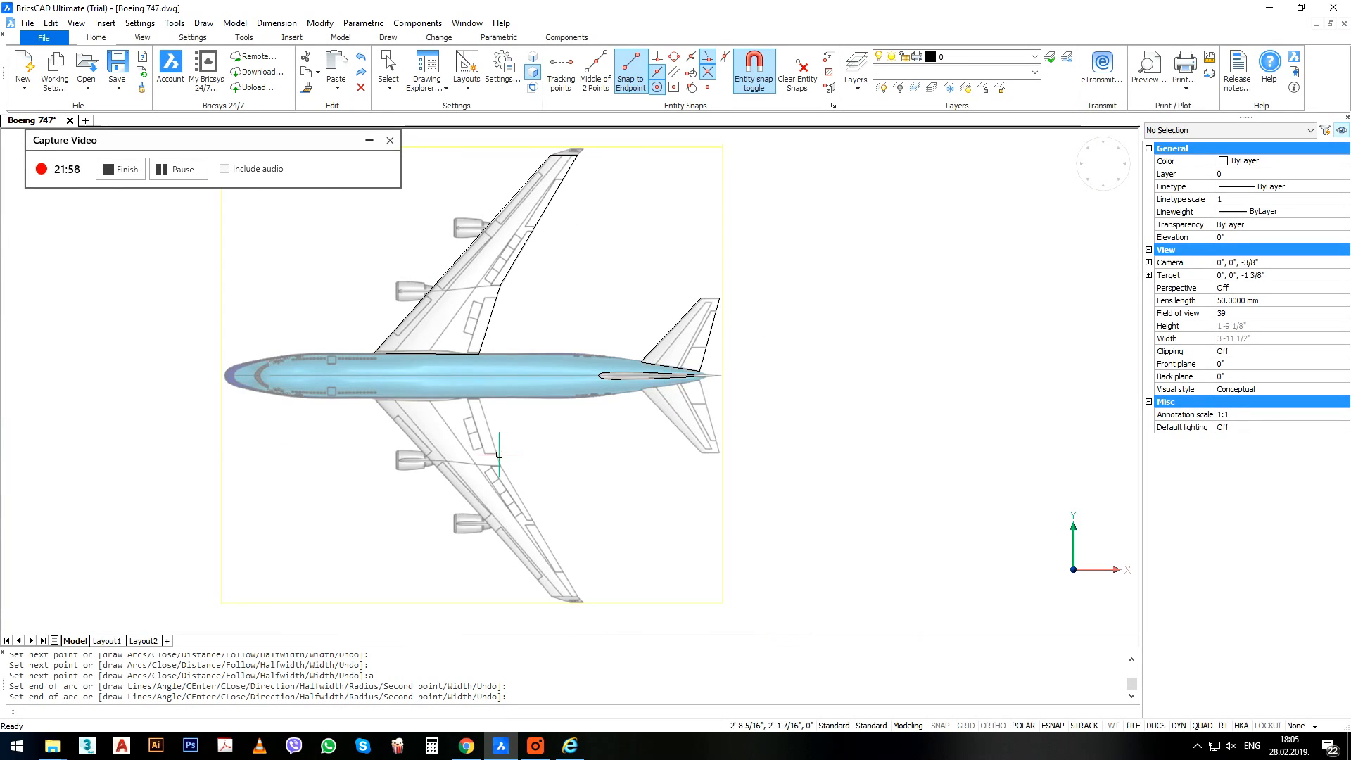
middle_click_drag(499, 455, 578, 489)
middle_click_drag(557, 340, 598, 421)
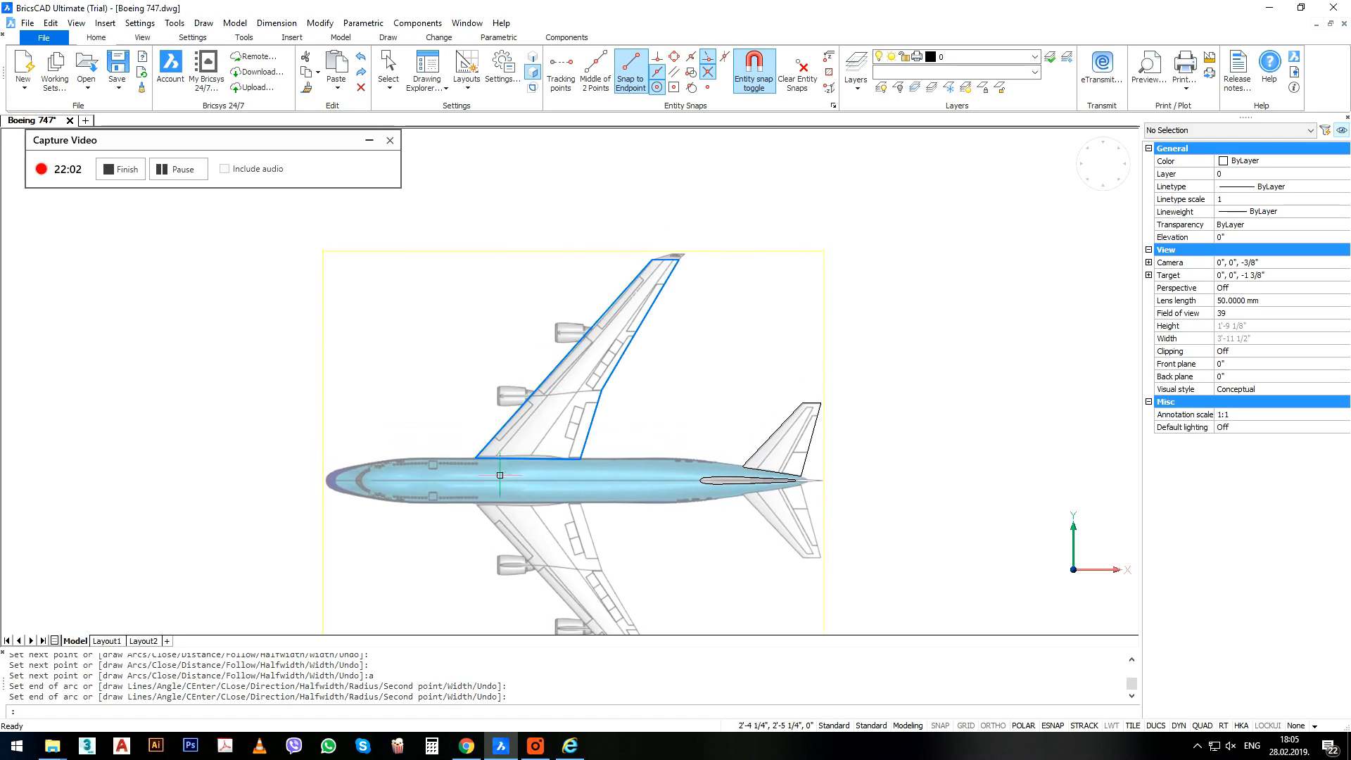
scroll(386, 471, "up", 6)
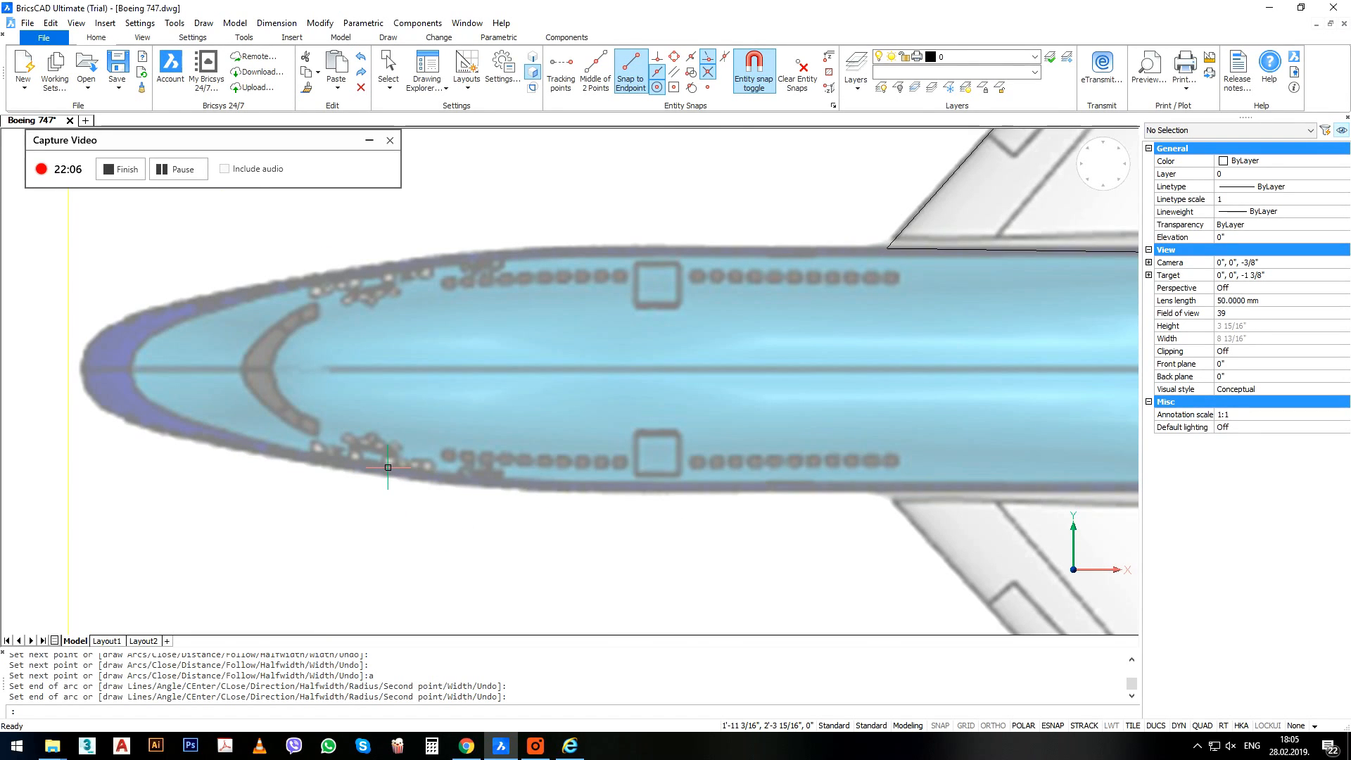
scroll(382, 464, "down", 3)
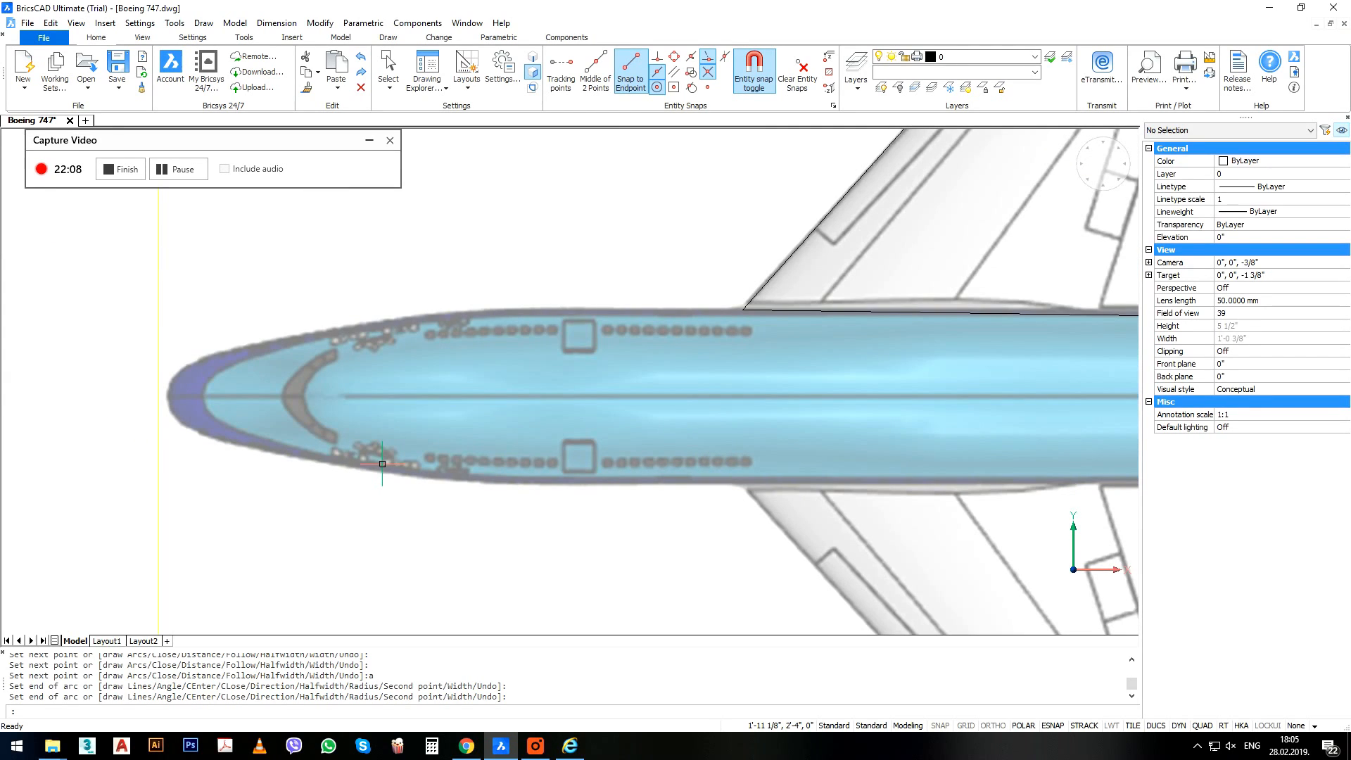
scroll(383, 450, "down", 12)
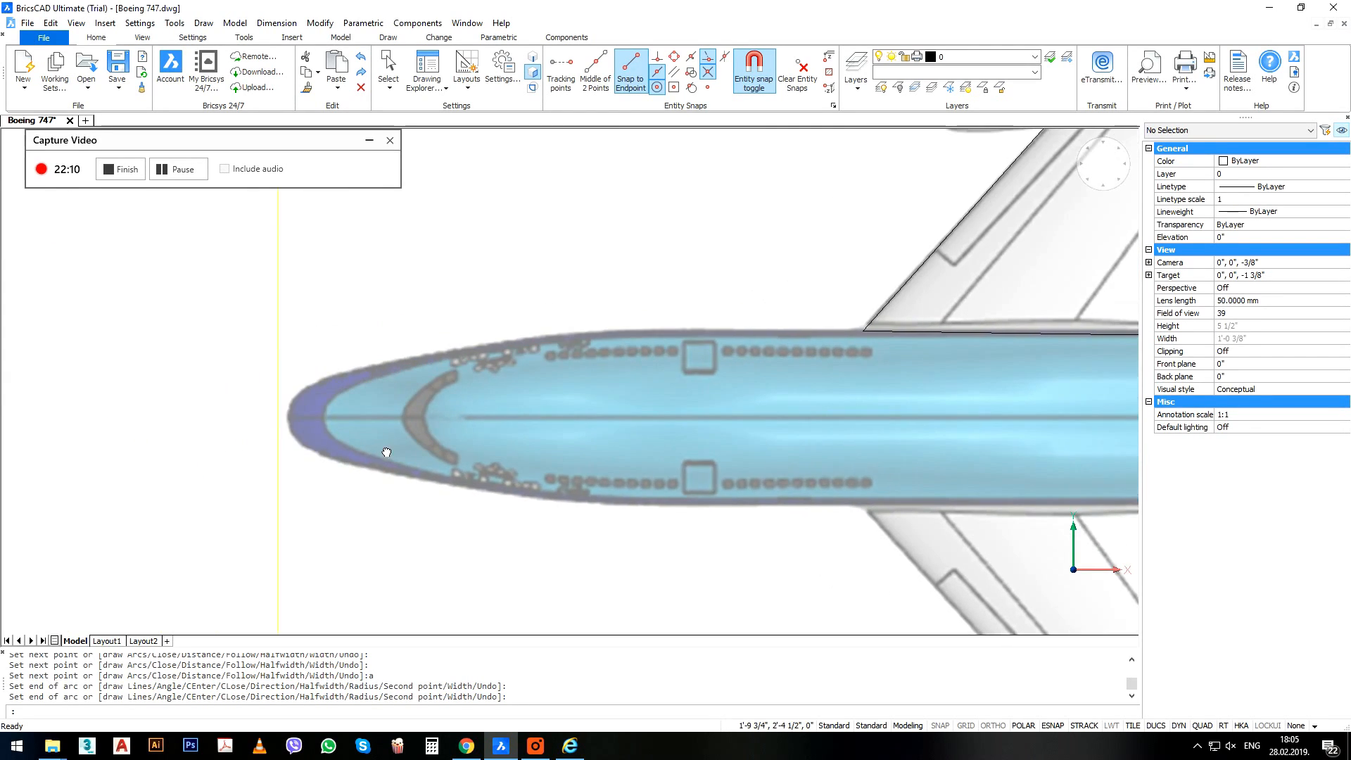
middle_click_drag(602, 299, 586, 423)
middle_click_drag(496, 480, 498, 544)
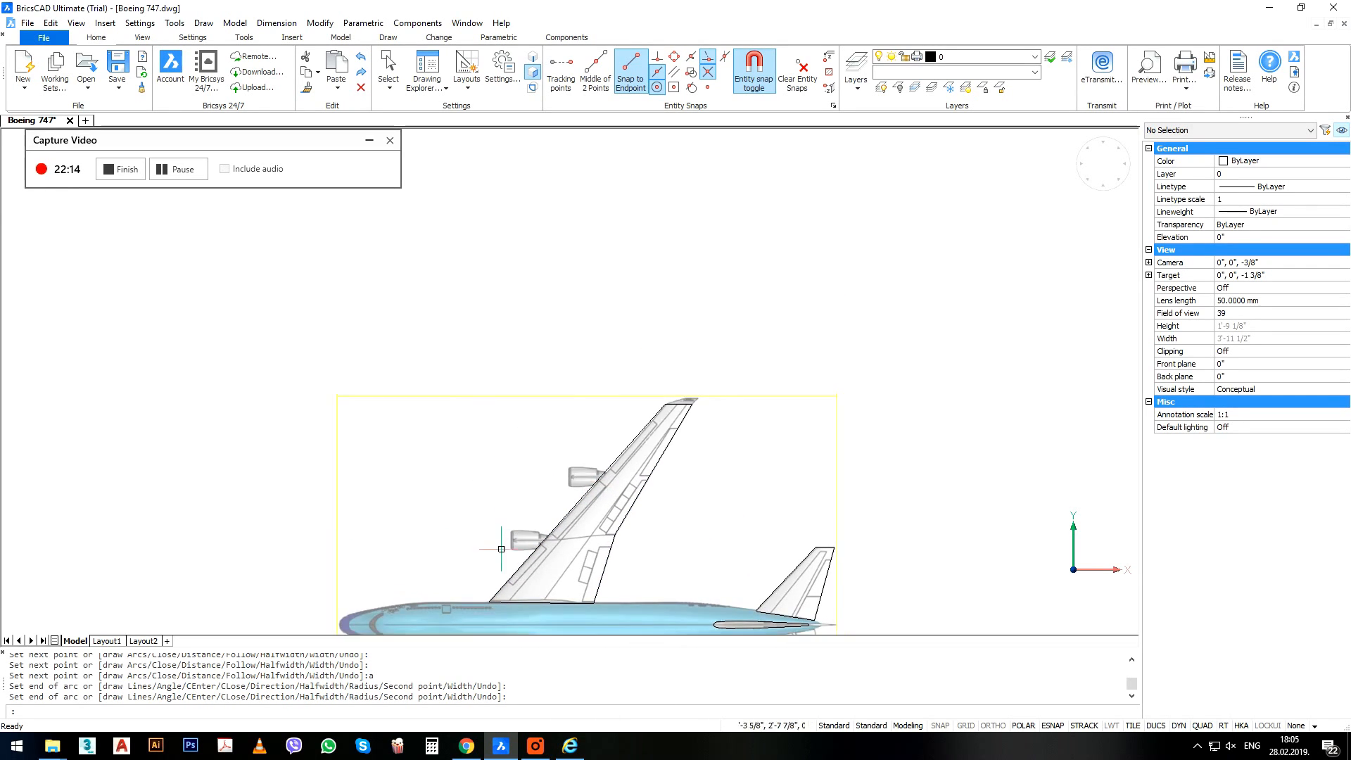
scroll(499, 538, "down", 6)
left_click(1116, 170)
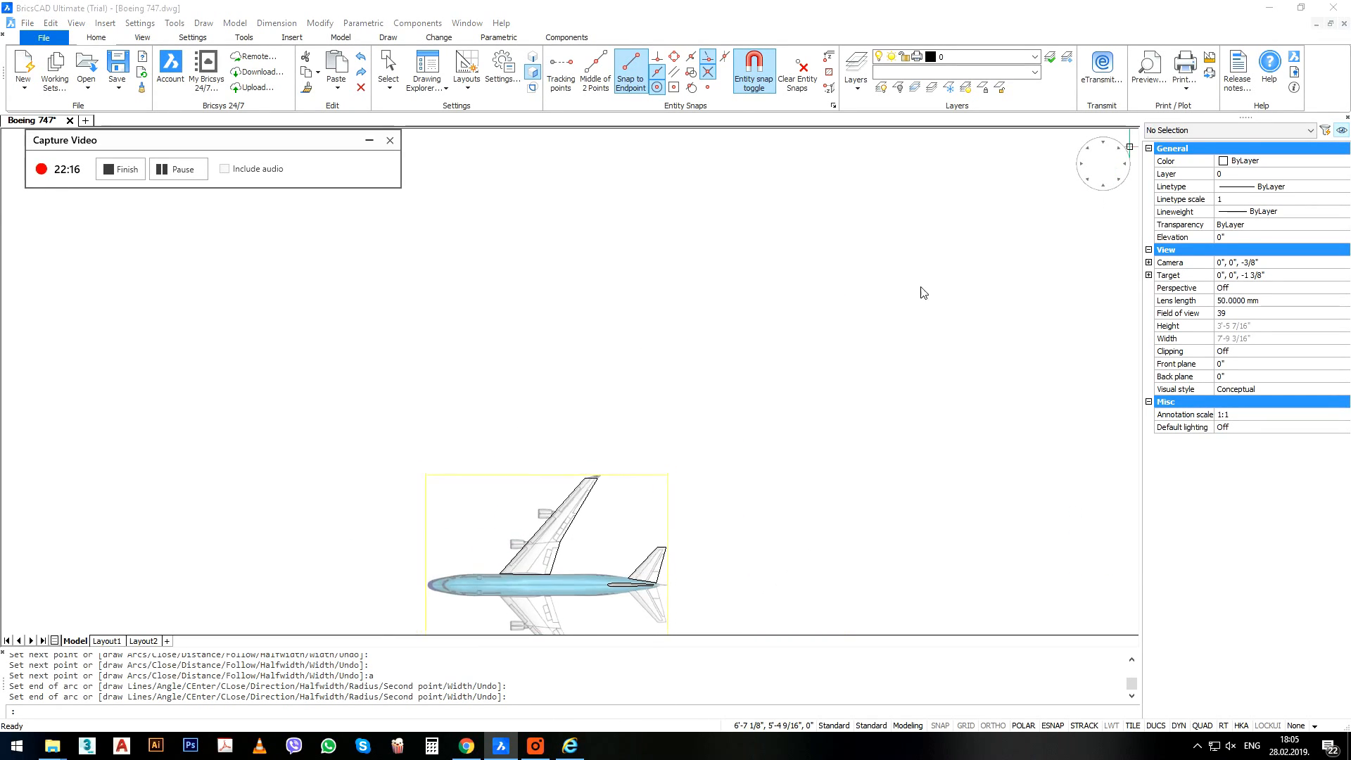
left_click(1088, 187)
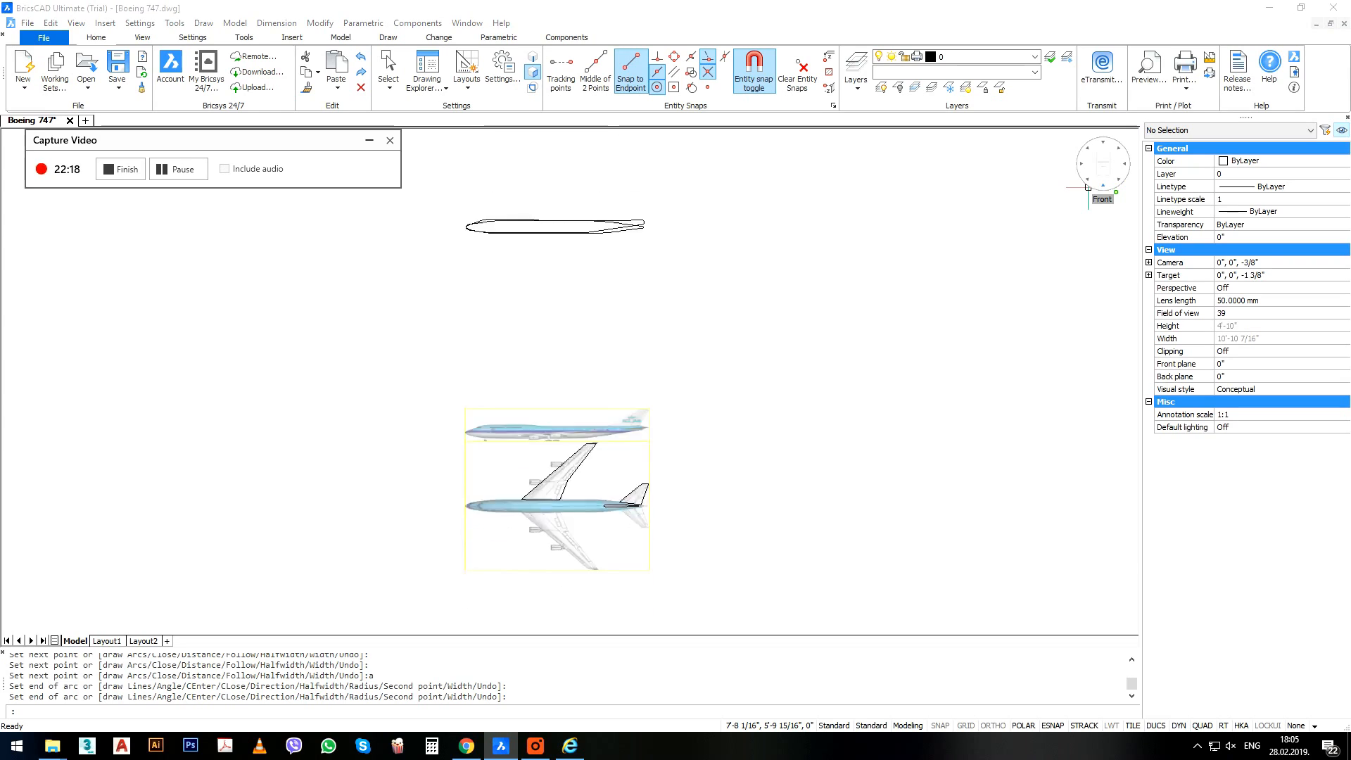
middle_click_drag(523, 305, 626, 407)
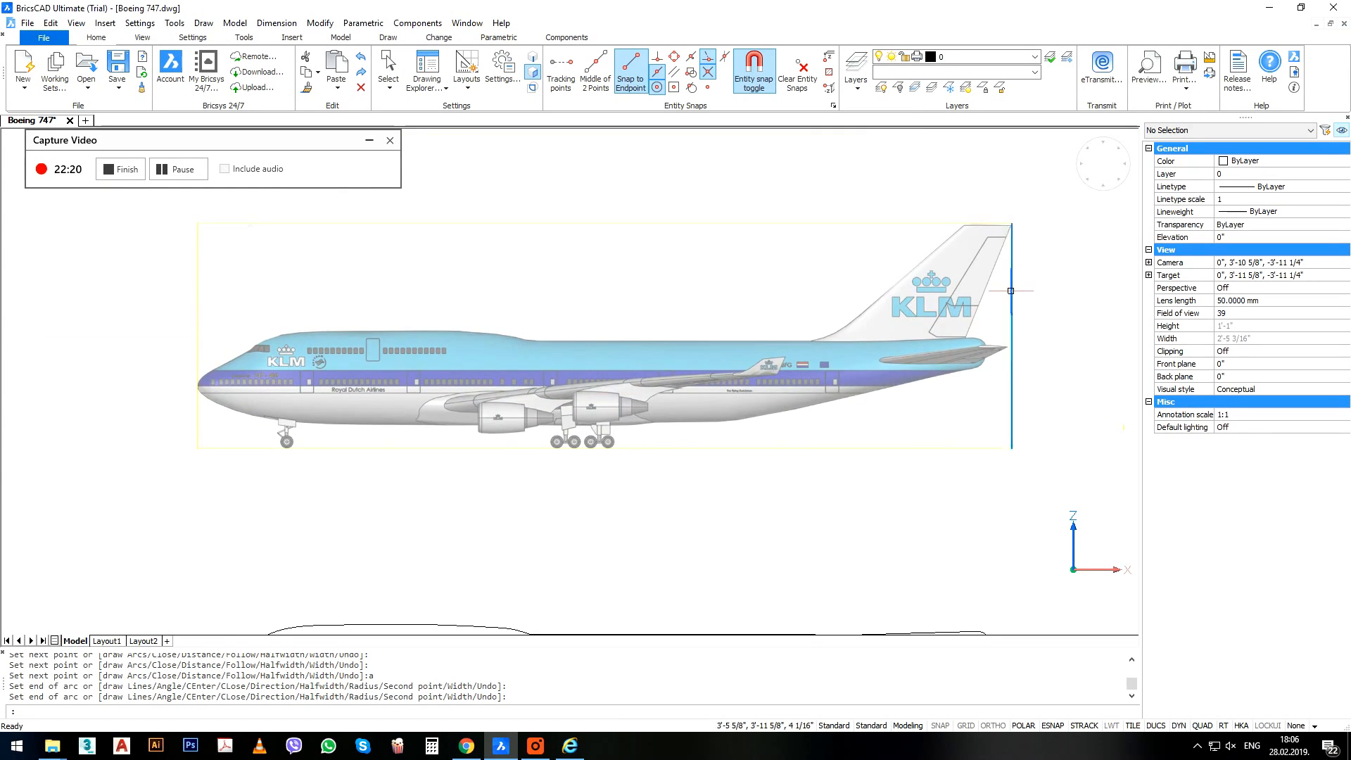
scroll(1010, 291, "up", 3)
type("pl")
key("Return")
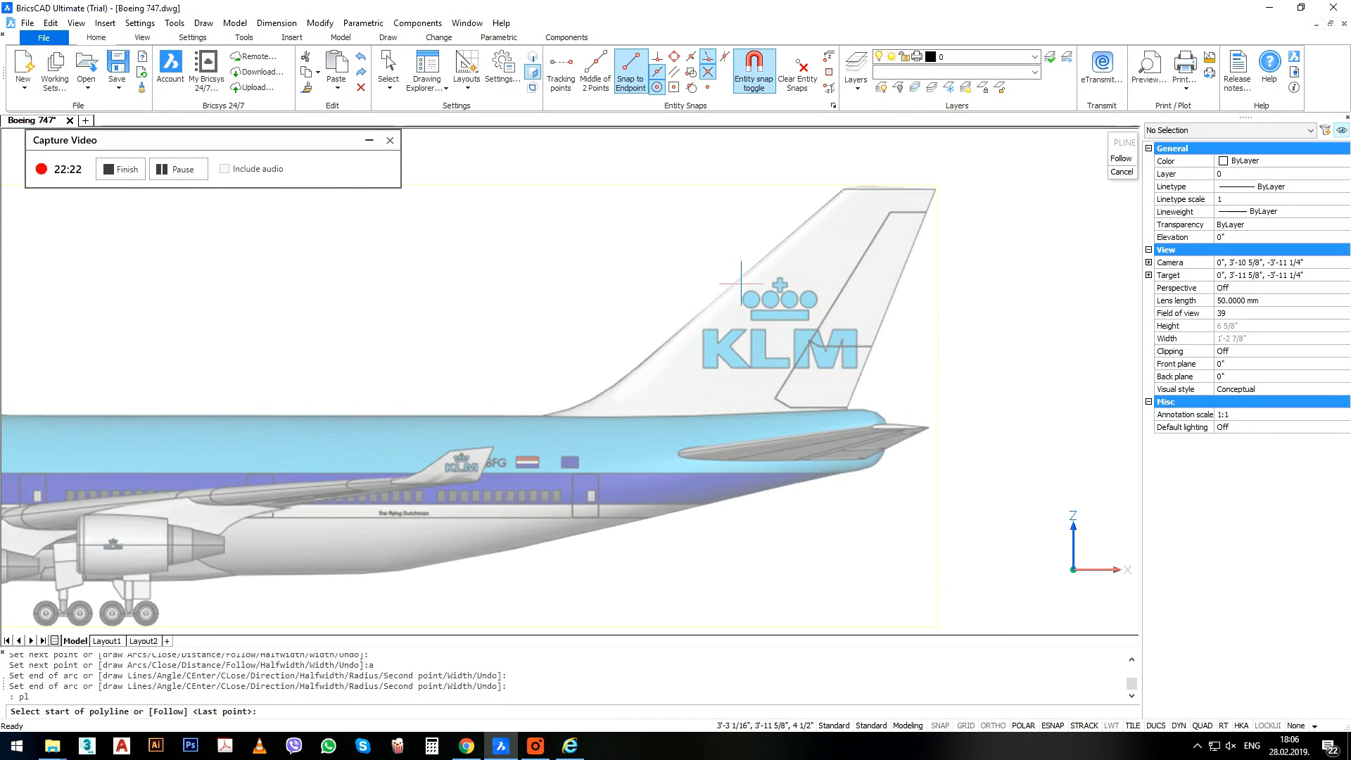
scroll(585, 397, "up", 3)
left_click(497, 430)
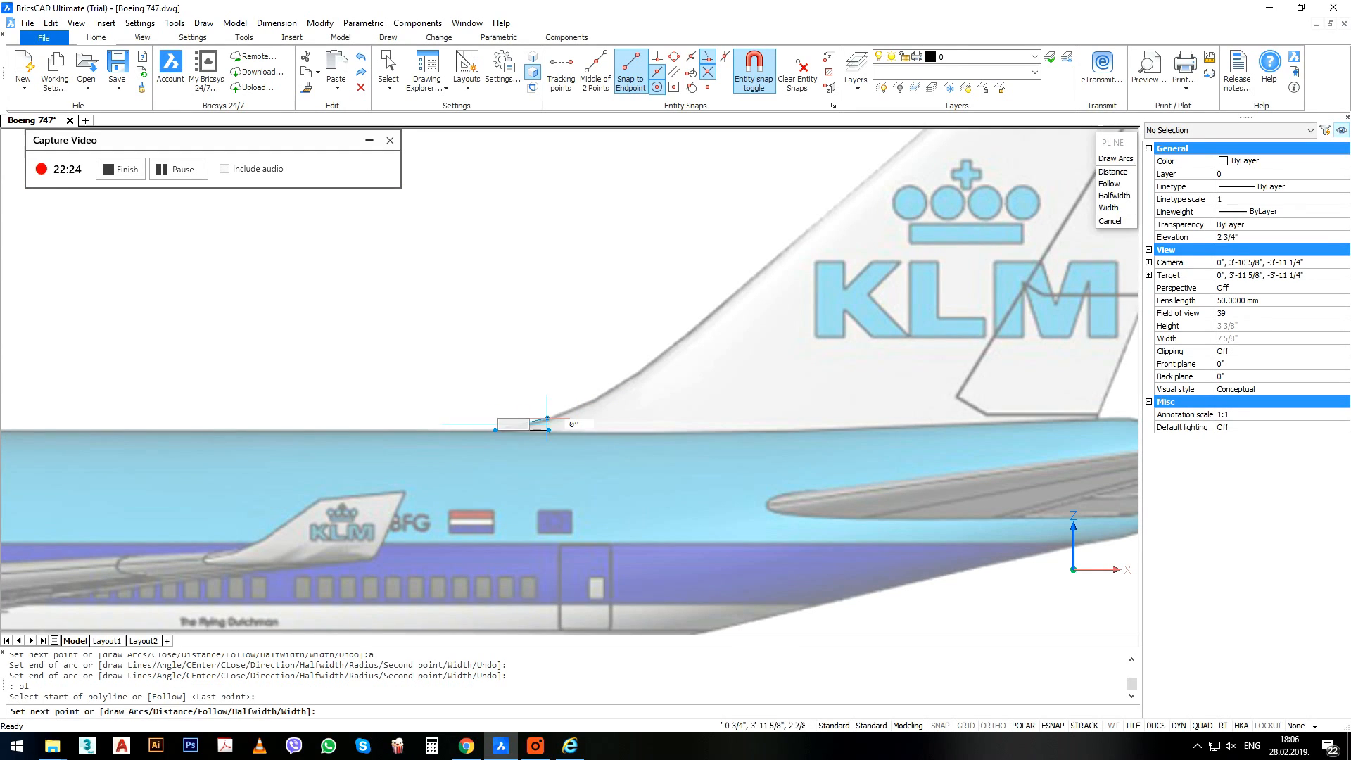
type("a")
key("Return")
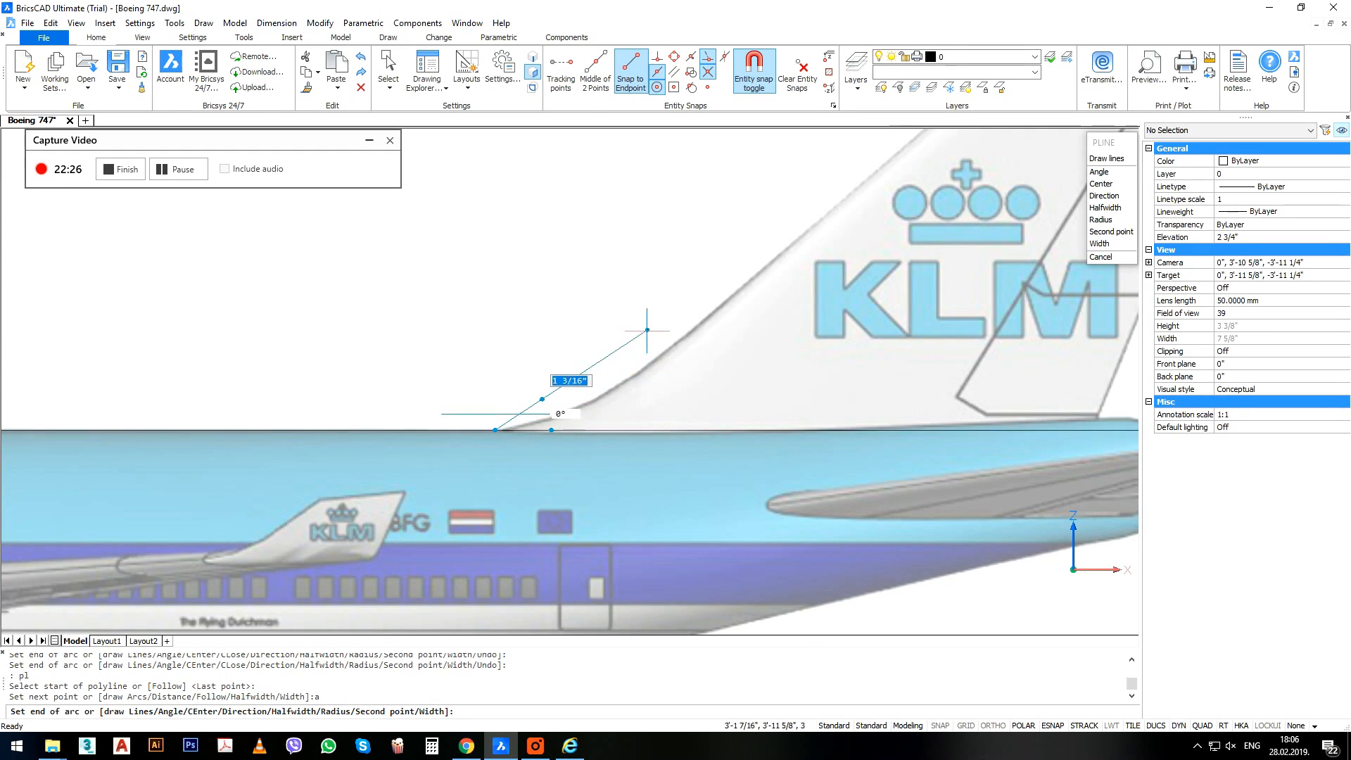
key("Escape")
scroll(659, 367, "down", 8)
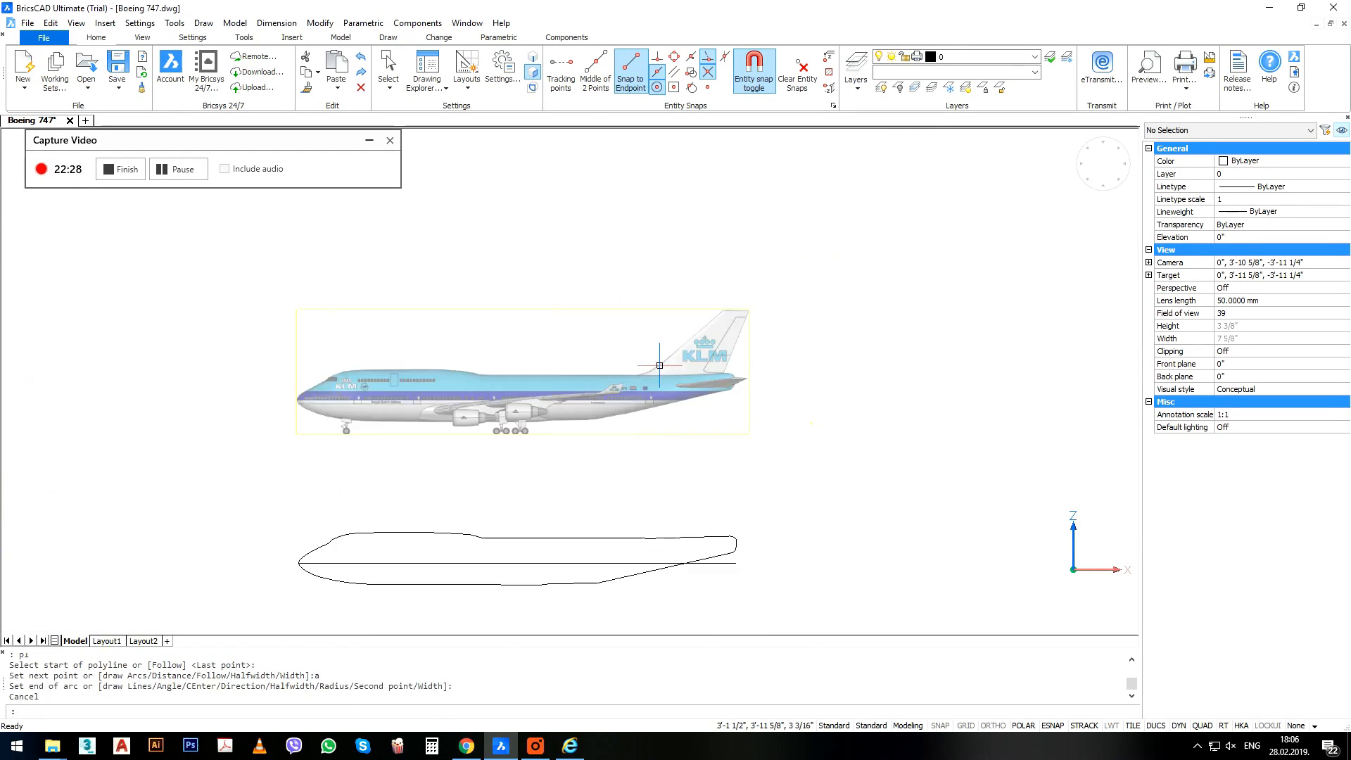
Define a vertical three-point UCS parallel to the aircraft's side-view image and switch to the front view.
middle_click_drag(659, 367, 707, 394, "shift")
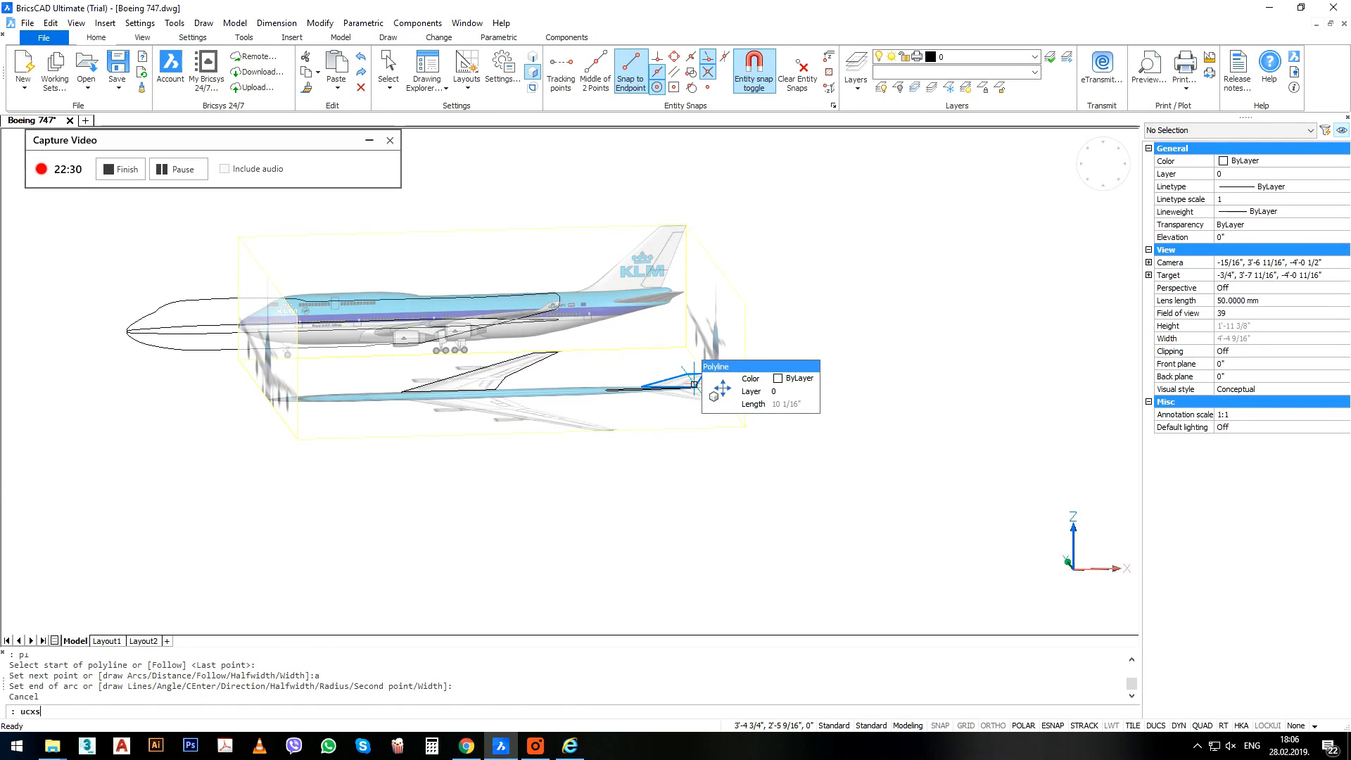
key("Return")
left_click(604, 502)
type("u")
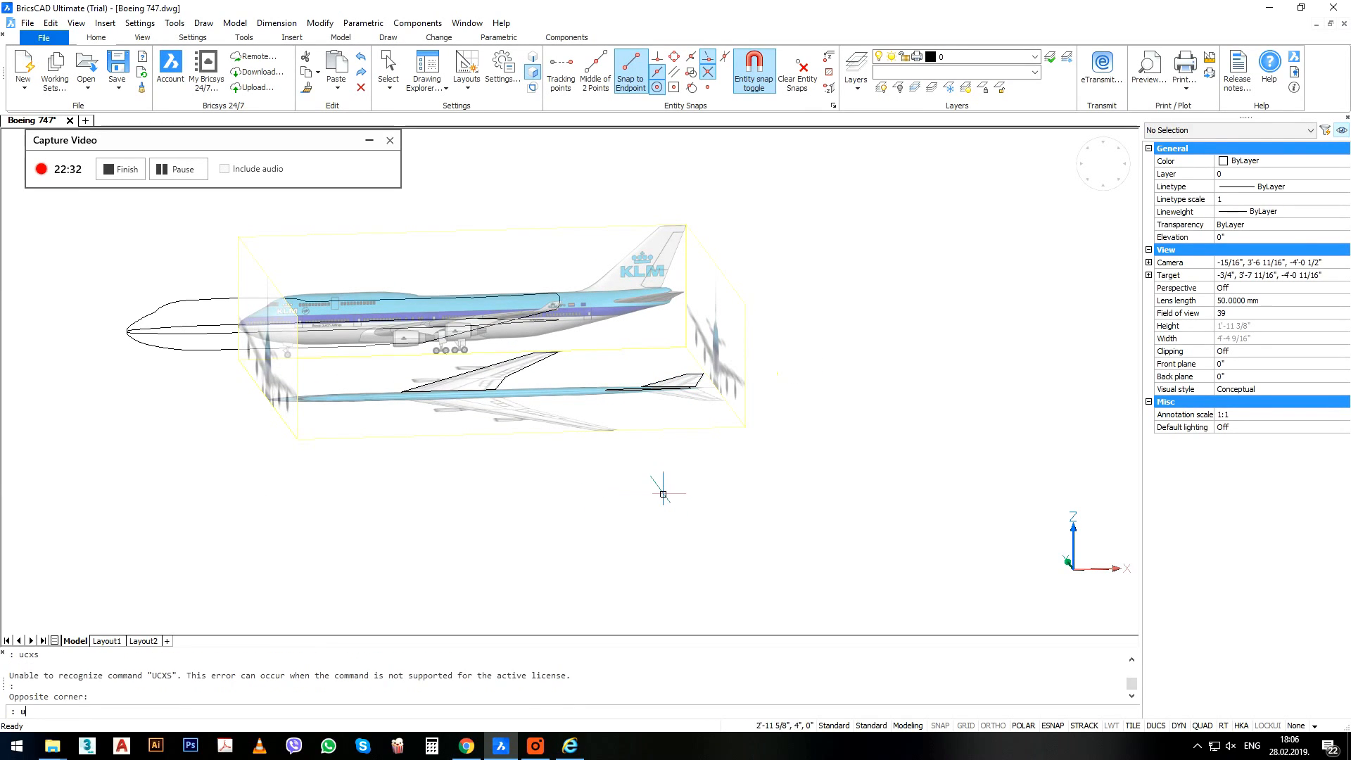
type("cs")
key("Return")
left_click(605, 484)
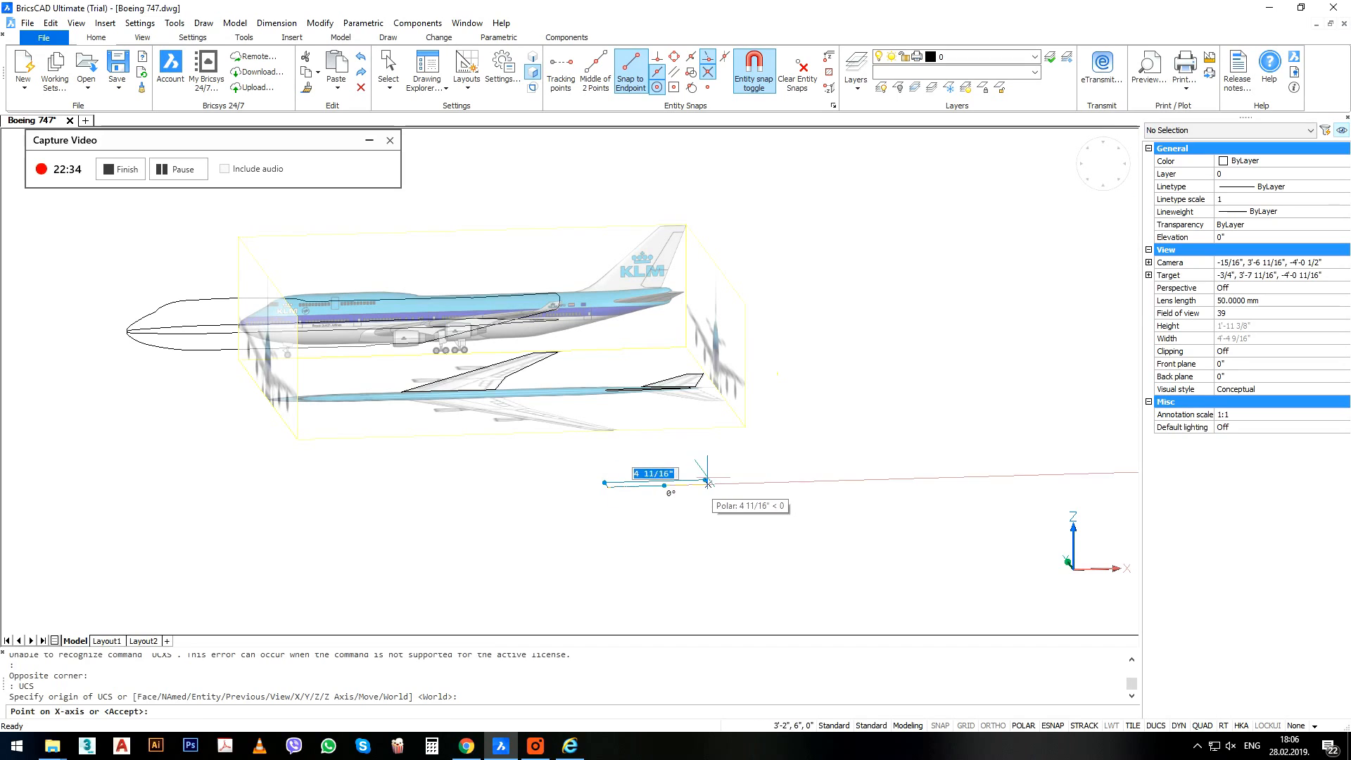
left_click(708, 483)
left_click(607, 232)
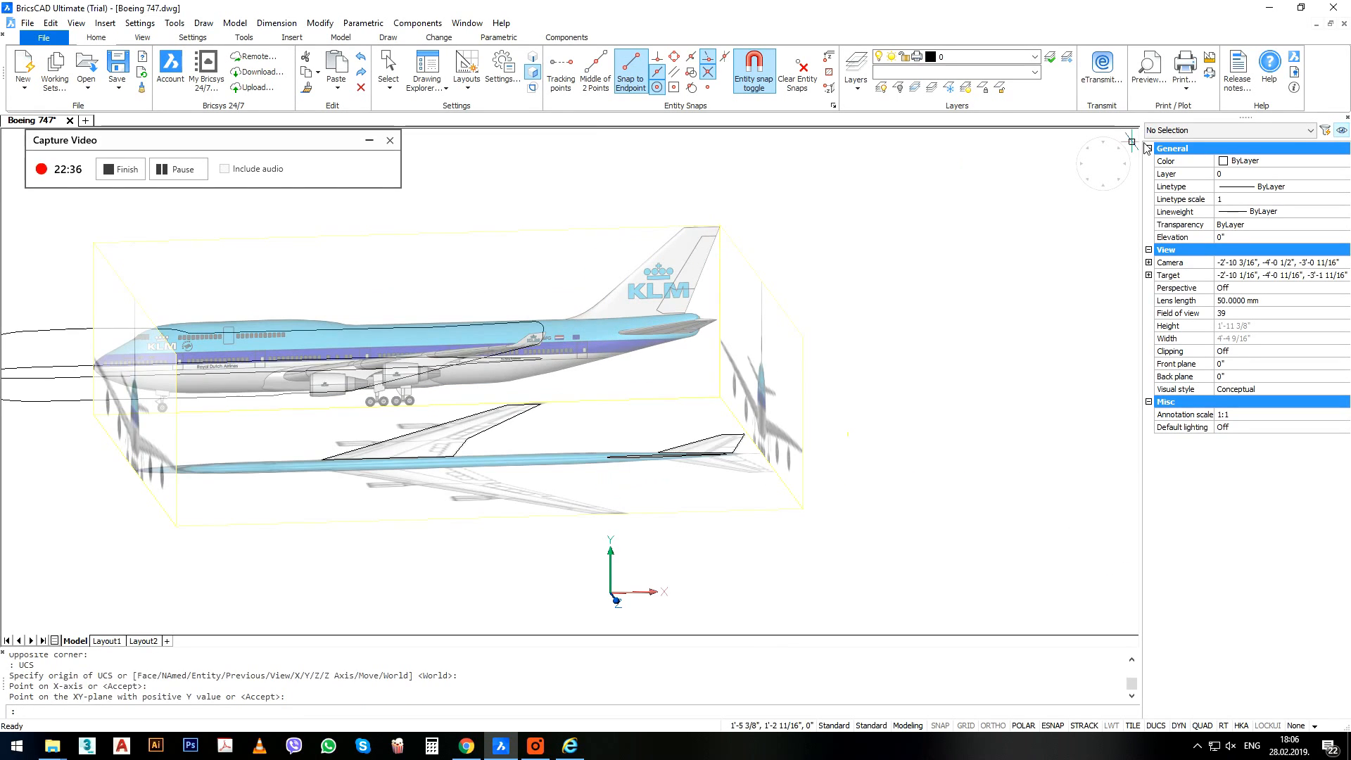
left_click(1103, 185)
Start a polyline at the fin's forward root and draw an arc about 1 1/4" long along the leading edge's curved base.
scroll(768, 224, "up", 3)
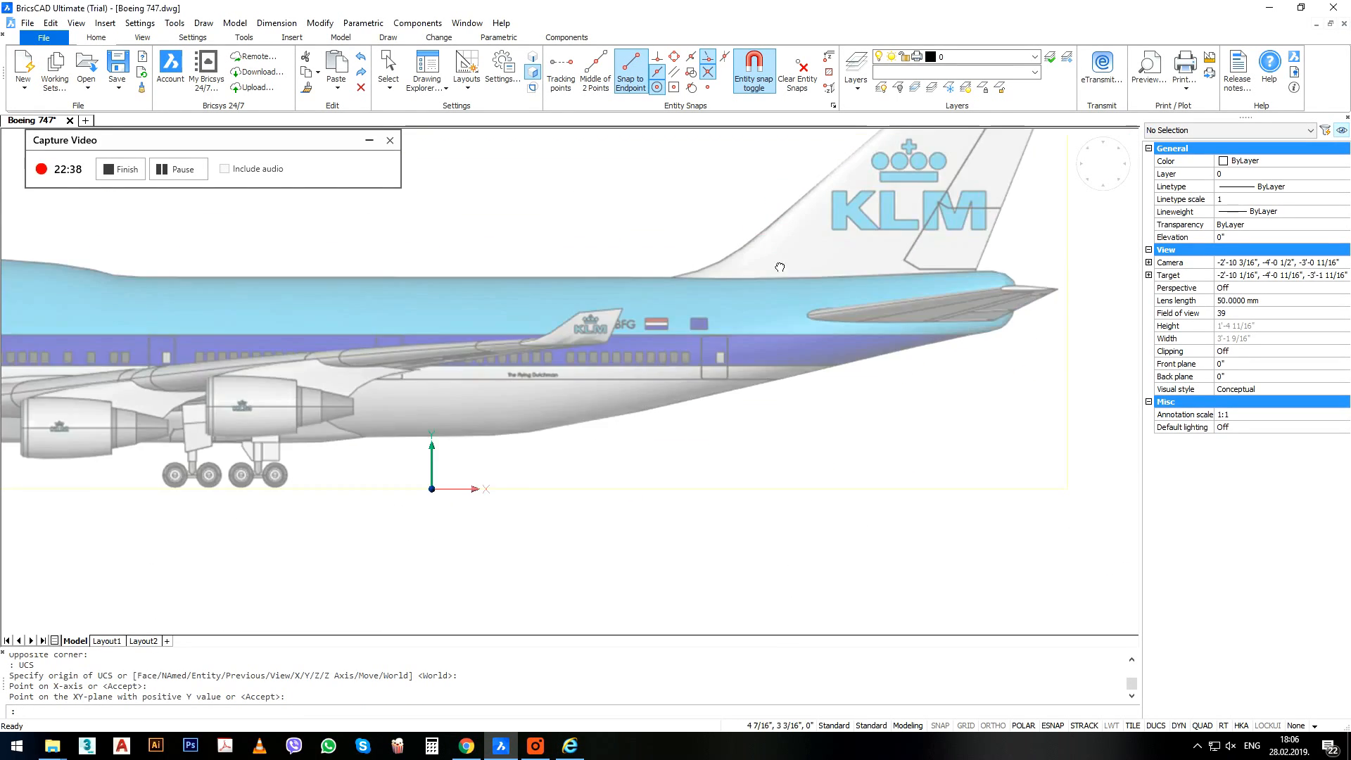
middle_click_drag(780, 263, 645, 401)
key("Return")
scroll(553, 422, "up", 2)
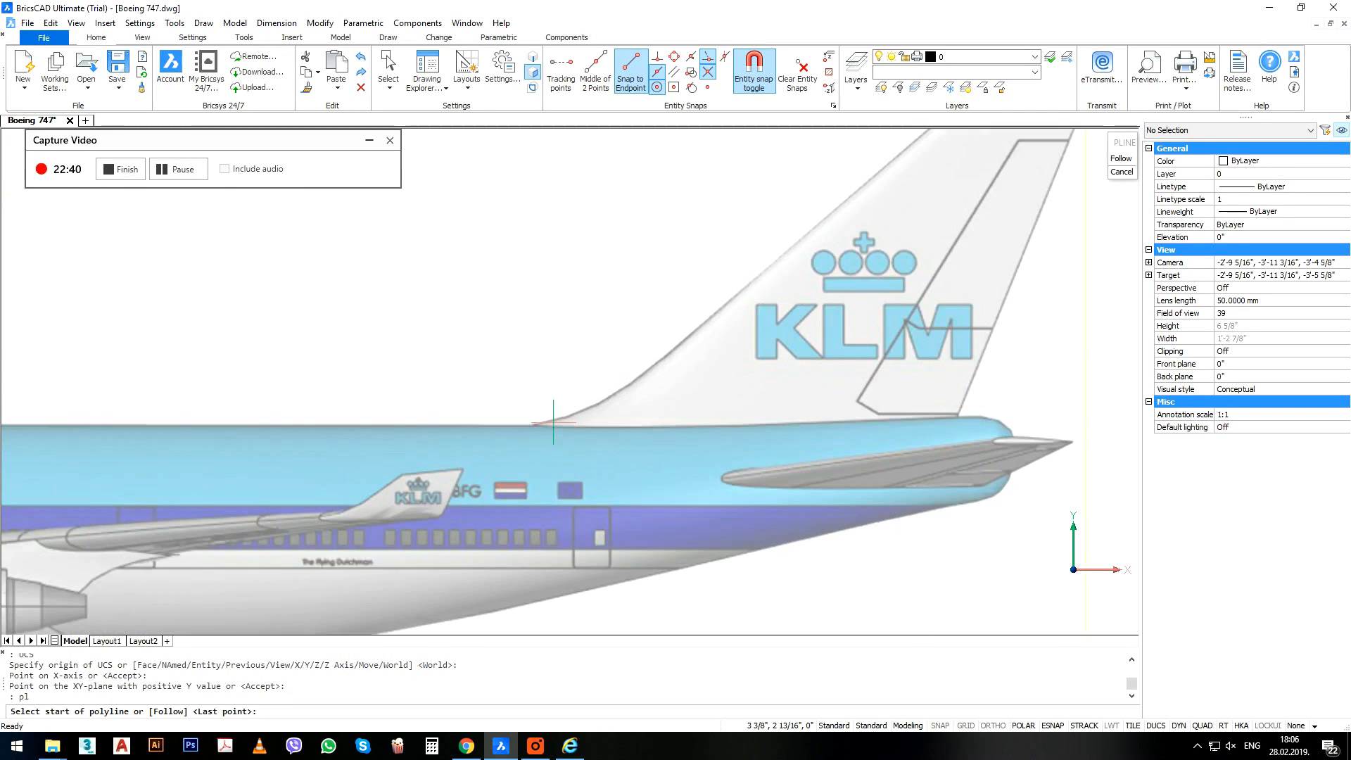
left_click(534, 426)
type("a")
key("Return")
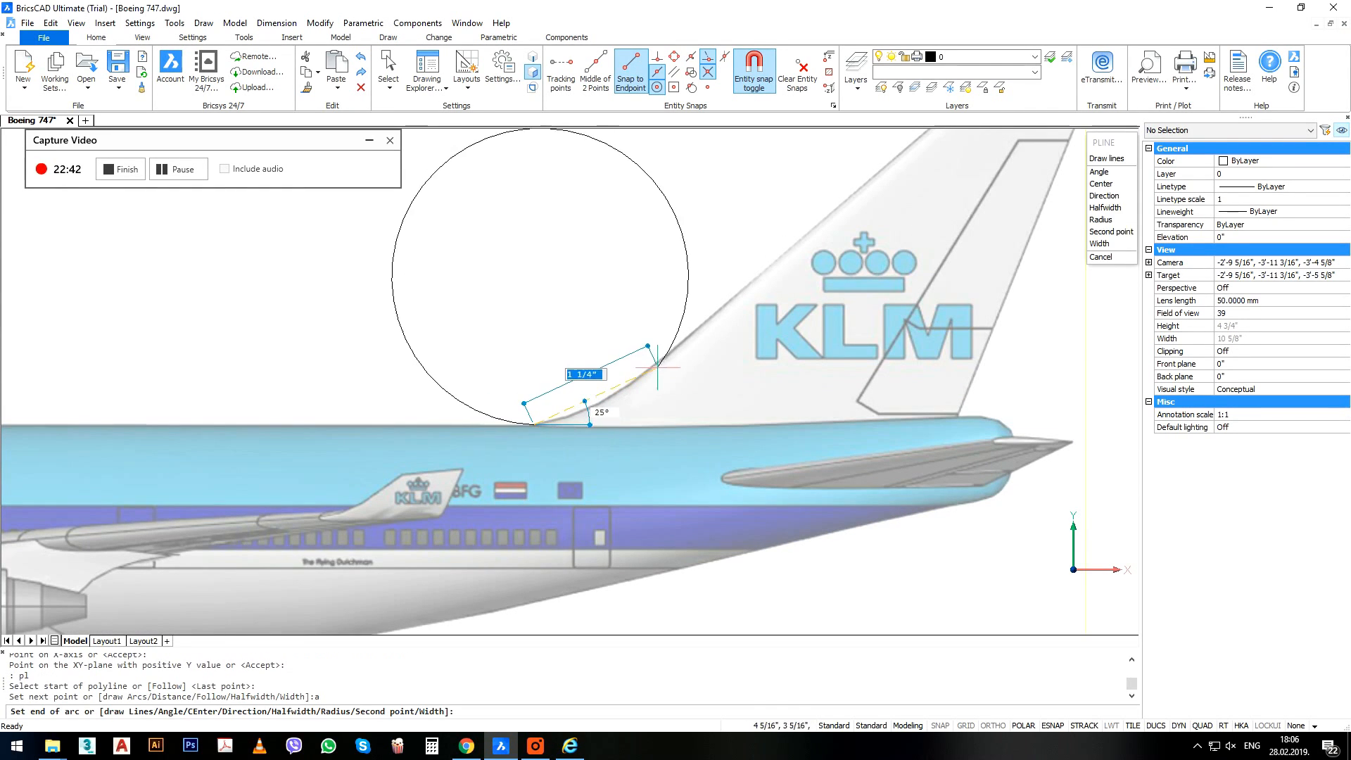
left_click(654, 363)
scroll(619, 394, "down", 2)
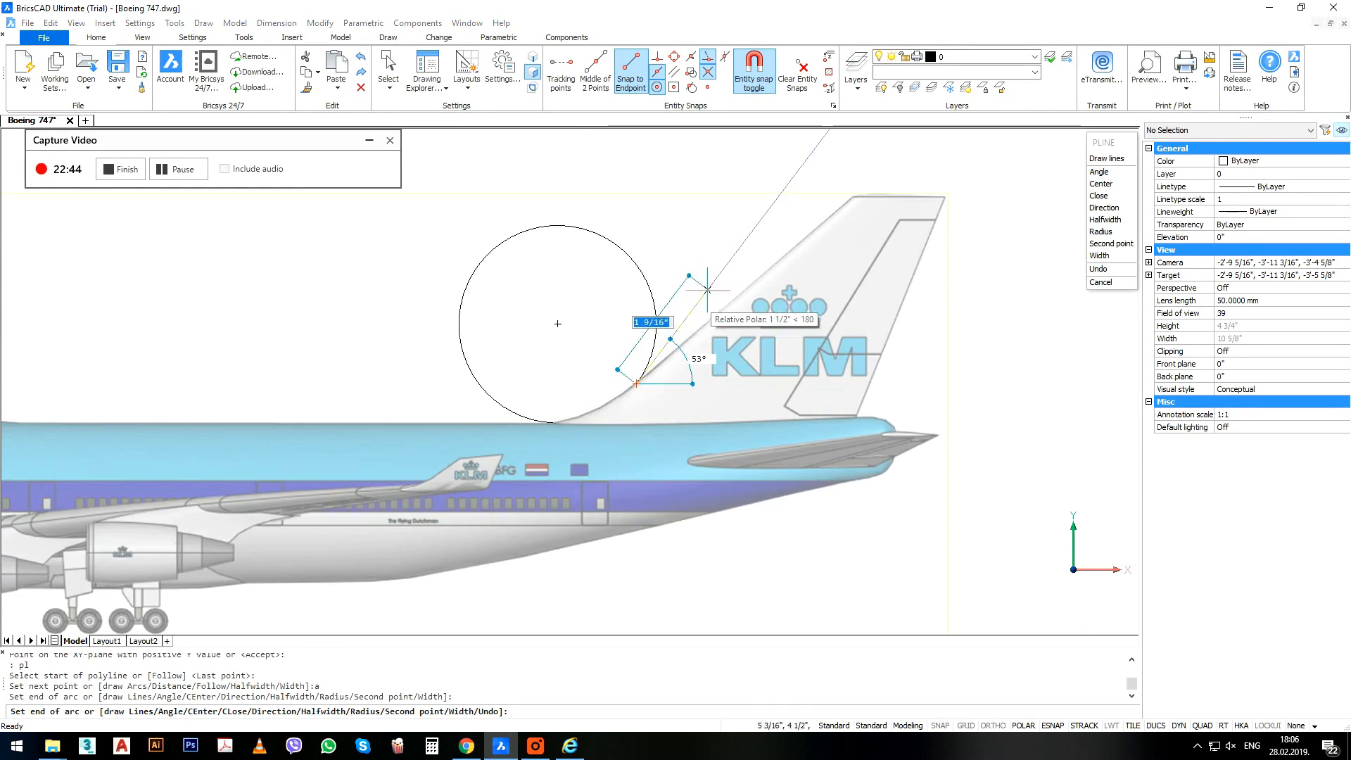
Continue the fin polyline with straight segments, about 3 3/4" up the leading edge and about 1 3/16" along the tip.
type("l")
key("Return")
scroll(848, 210, "up", 2)
scroll(825, 191, "up", 2)
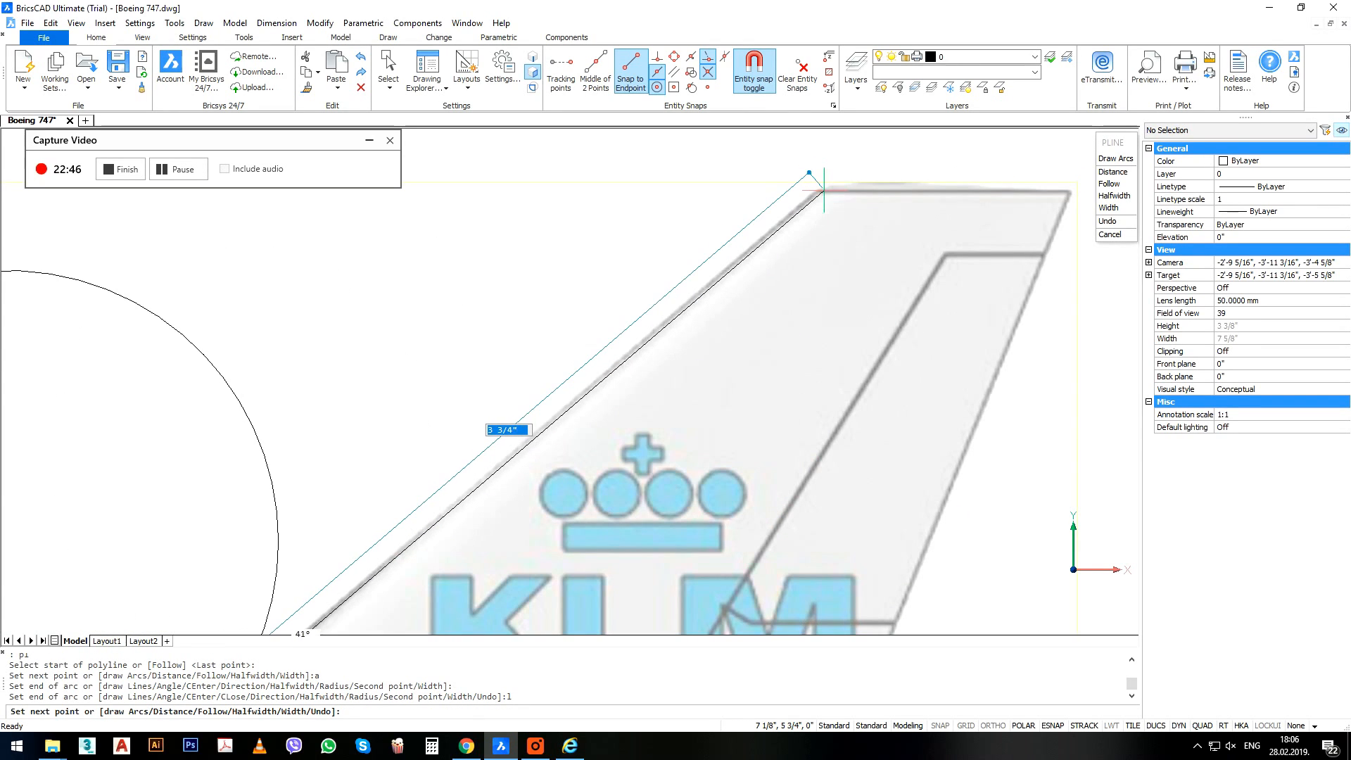
left_click(822, 192)
scroll(1069, 191, "up", 2)
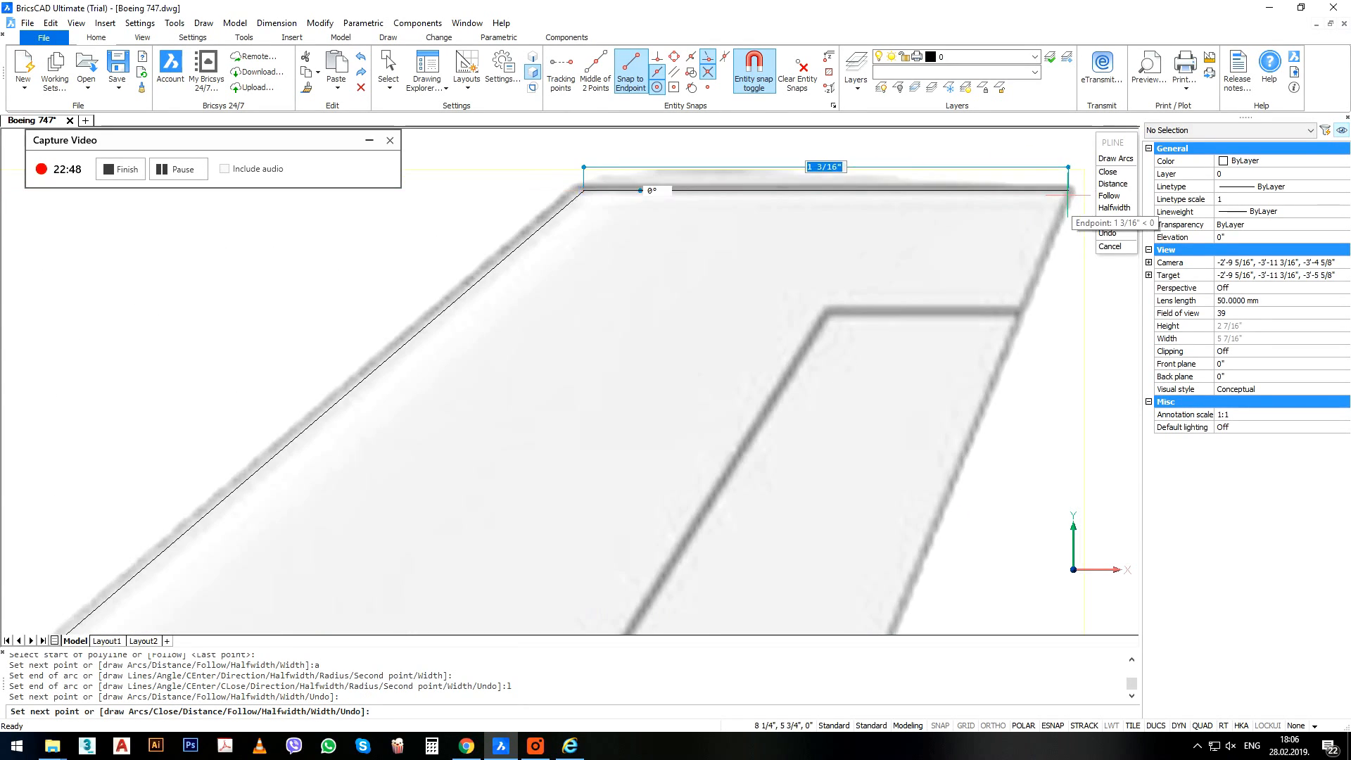
left_click(1069, 191)
Trace the fin's trailing edge about 3 1/8" down to the fuselage and close the polyline along the root.
scroll(884, 208, "down", 4)
scroll(848, 322, "down", 2)
scroll(811, 445, "up", 3)
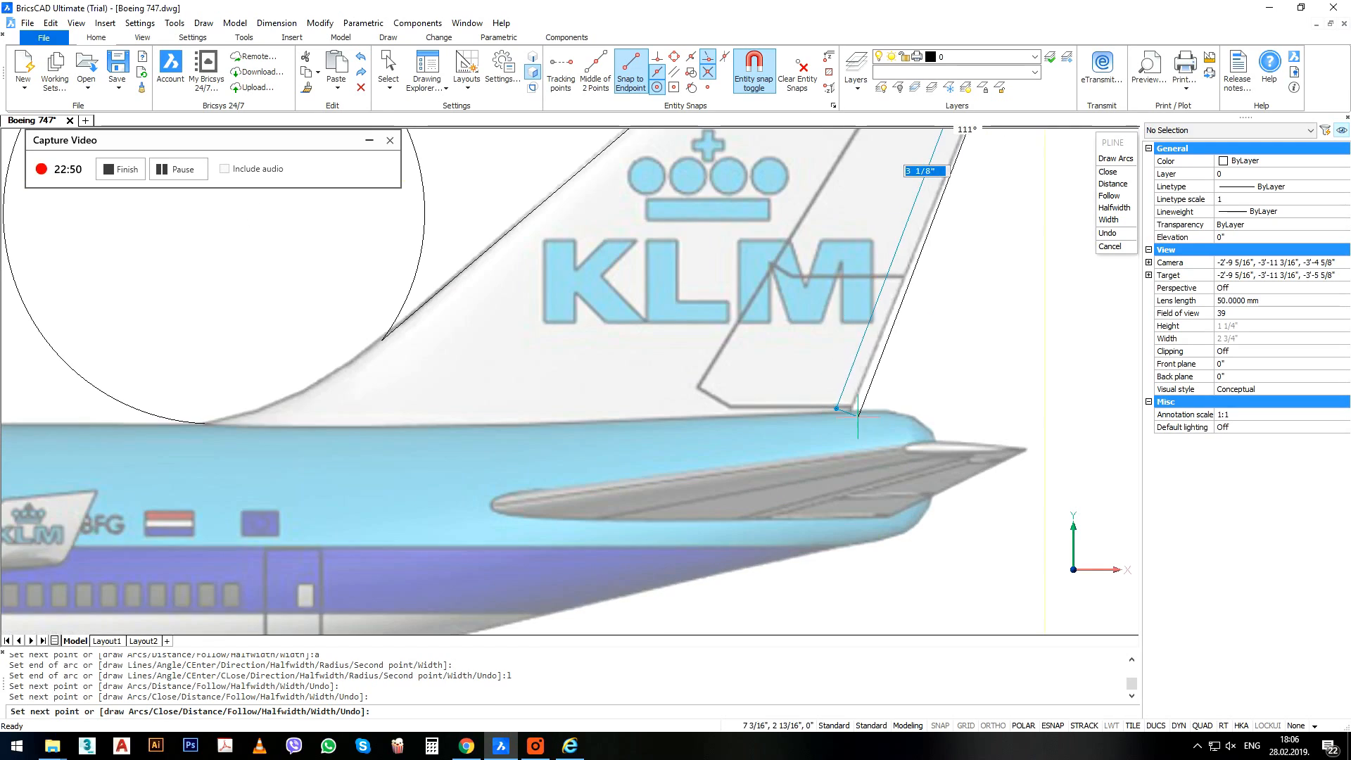
left_click(851, 410)
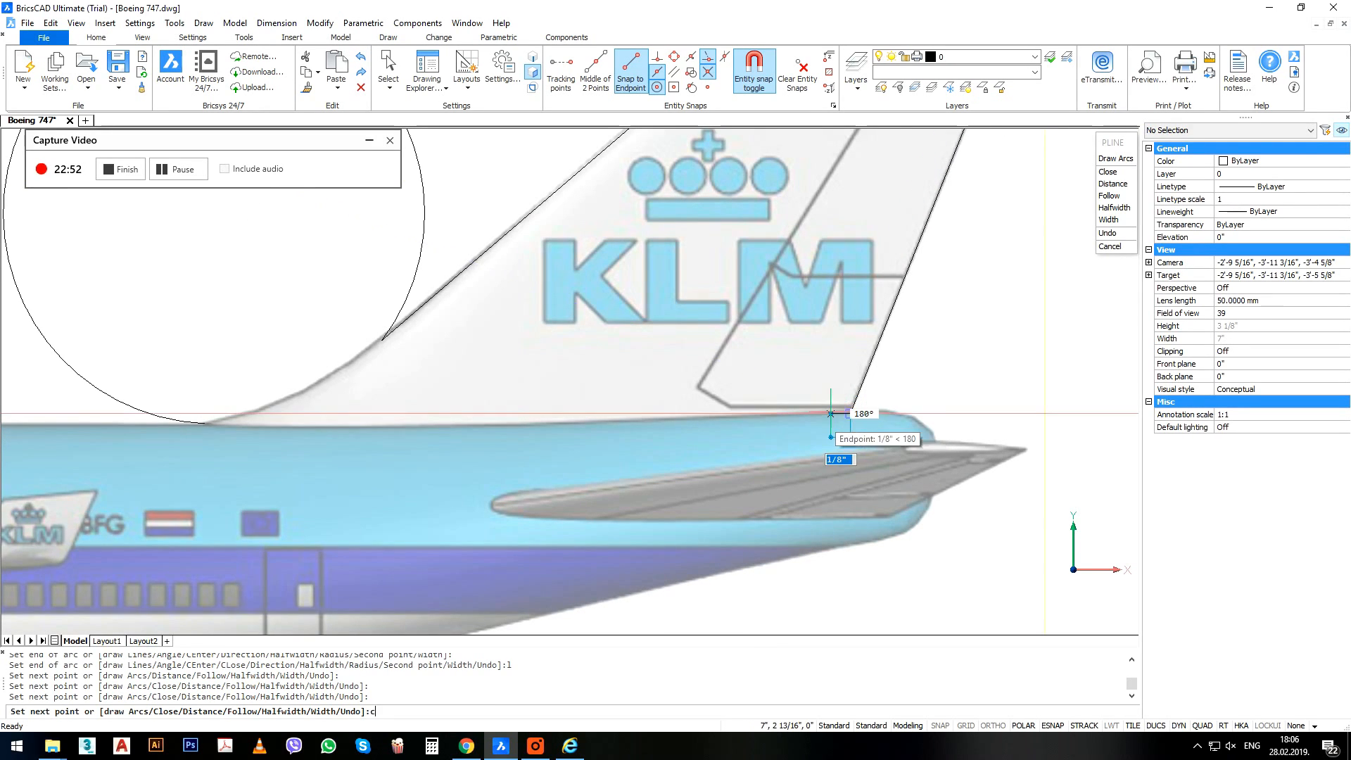
type("cl")
key("Return")
Reshape the oversized arc by moving its midpoint onto the leading edge's curved base, and adjust the outline's forward root vertex.
scroll(834, 422, "down", 3)
left_click(460, 231)
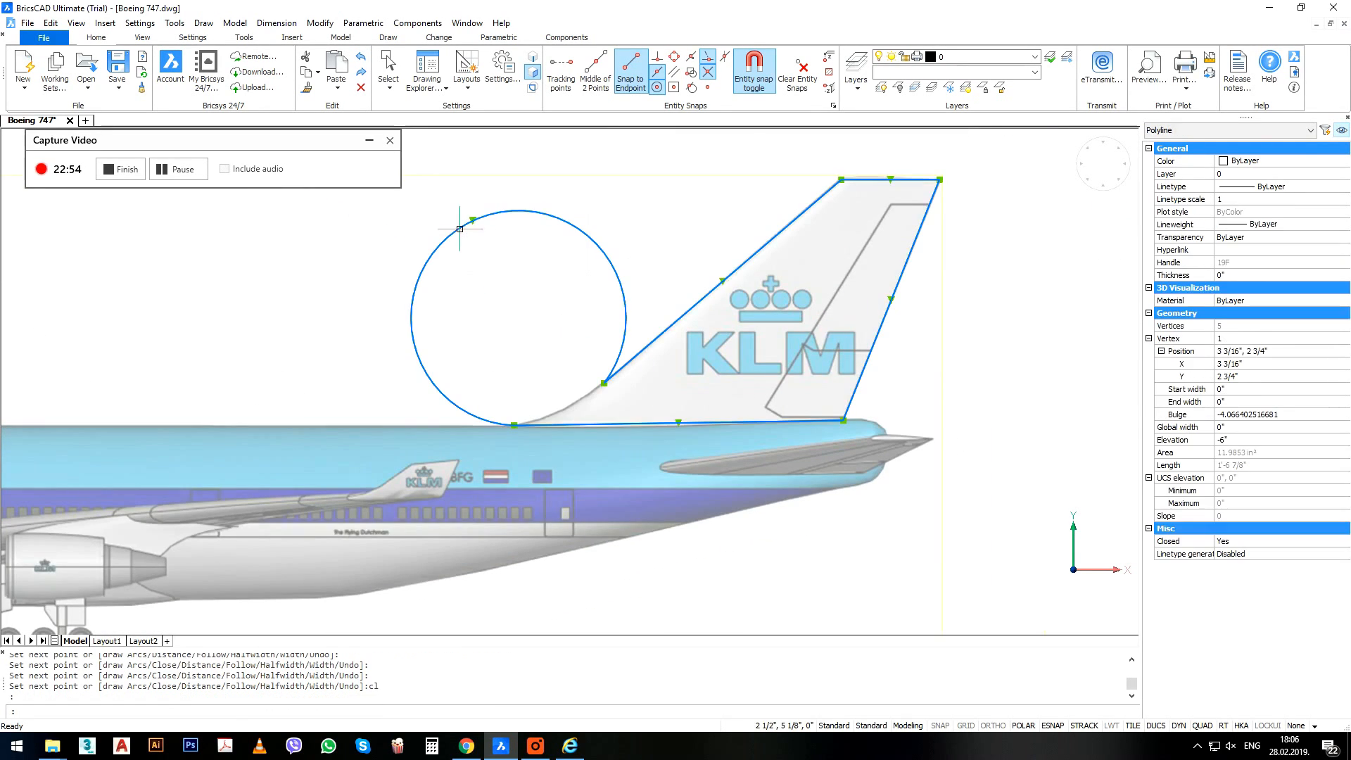
left_click(471, 220)
scroll(563, 408, "up", 5)
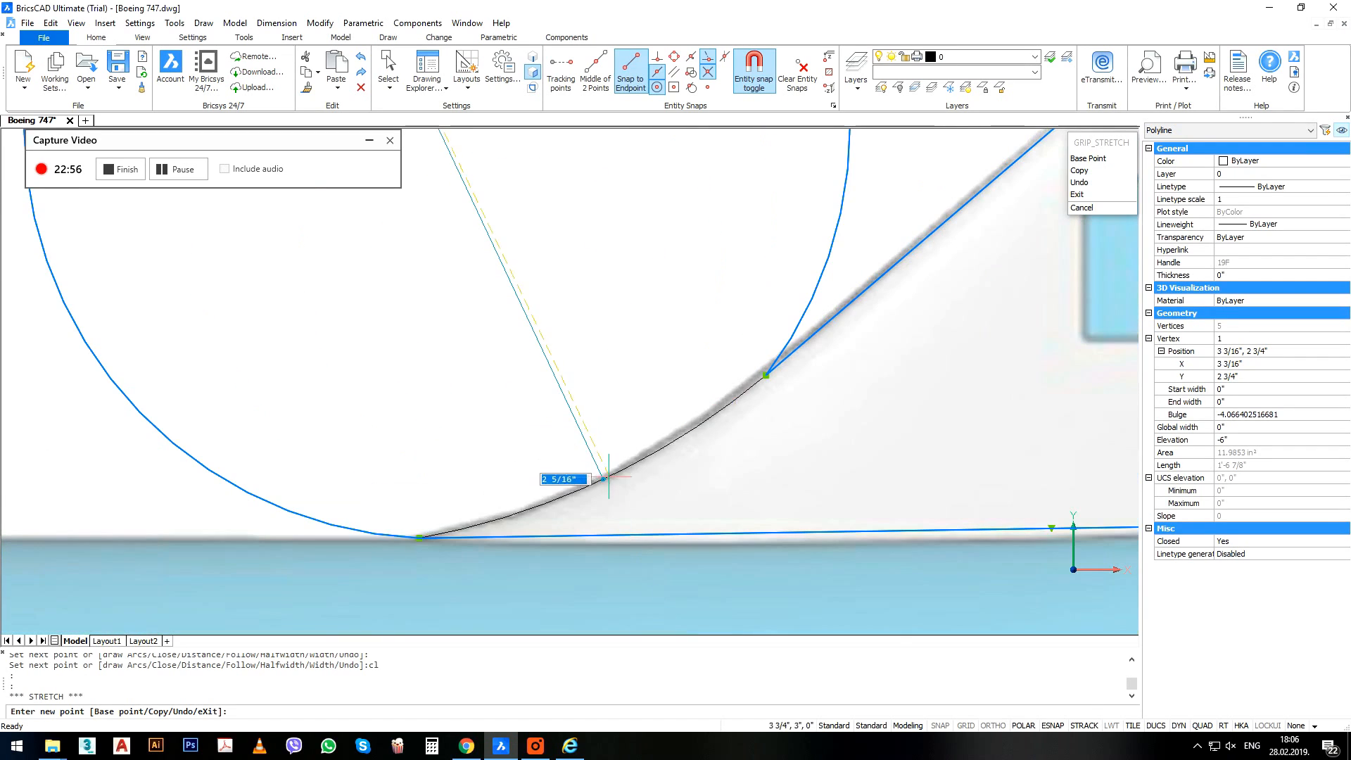
left_click(612, 473)
scroll(415, 542, "up", 3)
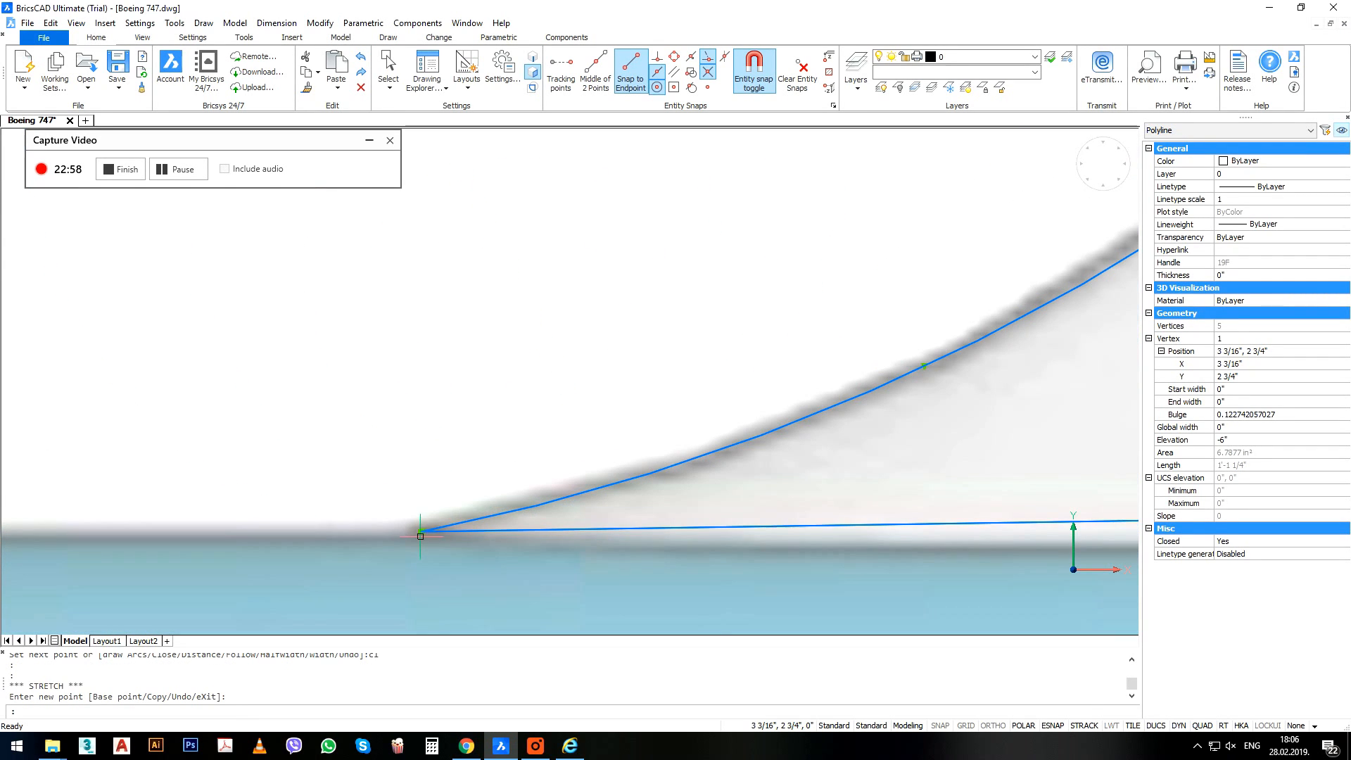
left_click(423, 533)
left_click(421, 540)
scroll(310, 432, "down", 4)
scroll(309, 432, "down", 6)
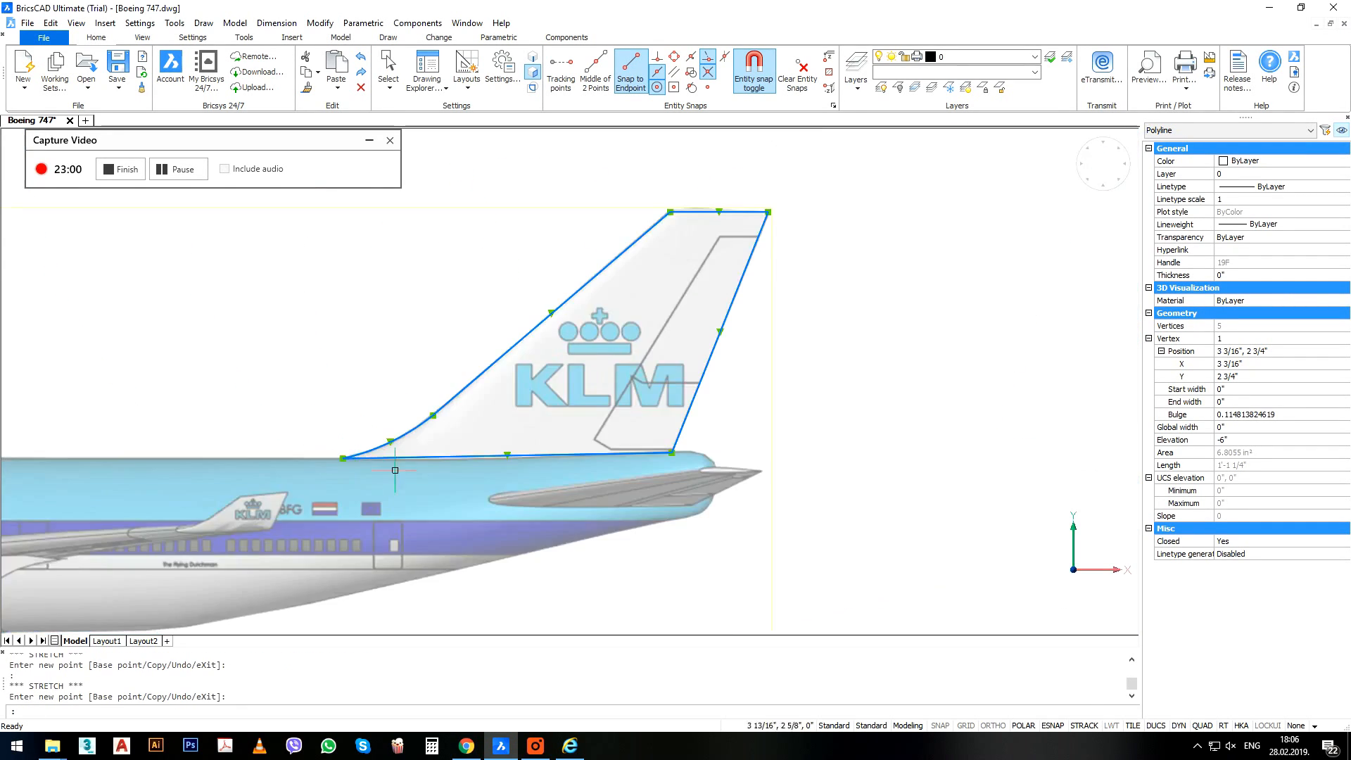
Extrude the side-view fin outline about 3'-0 1/4" perpendicular to its plane.
middle_click_drag(407, 424, 709, 472, "shift")
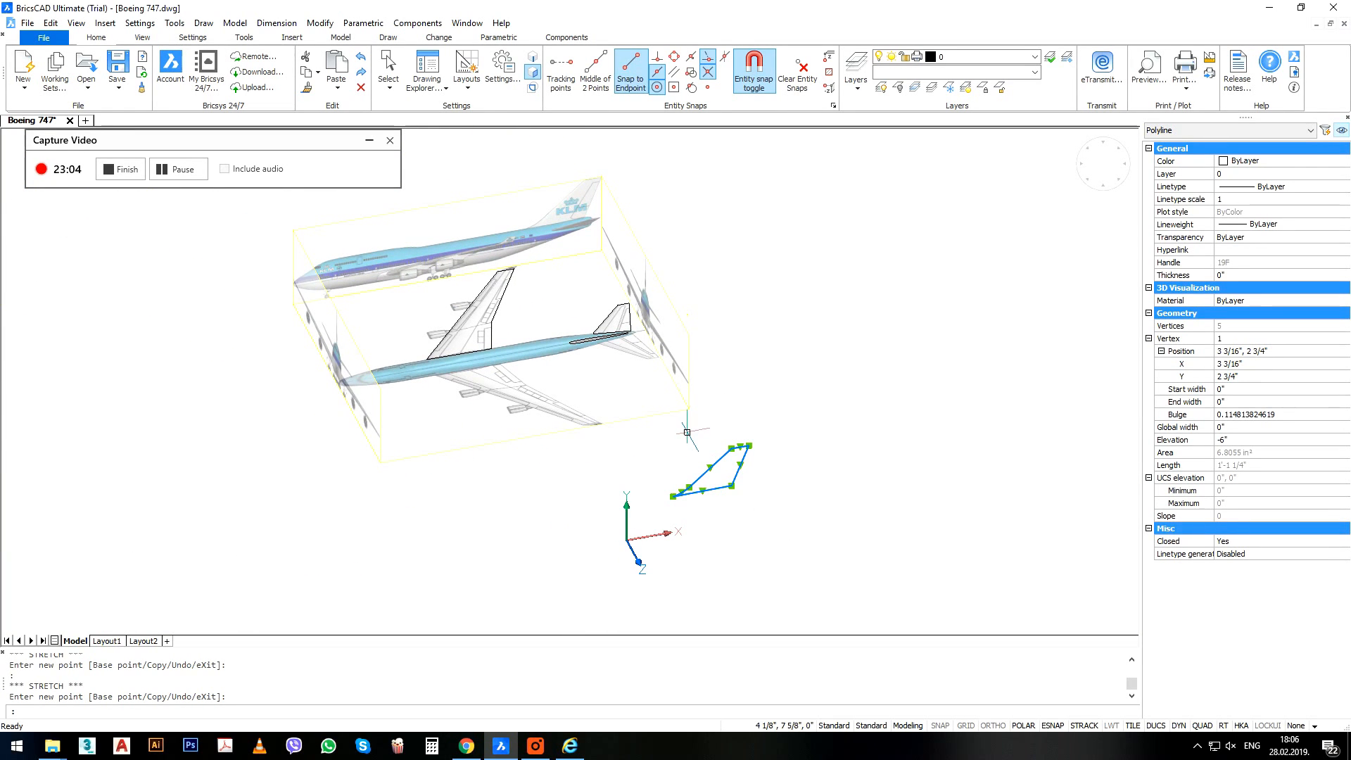
type("extr")
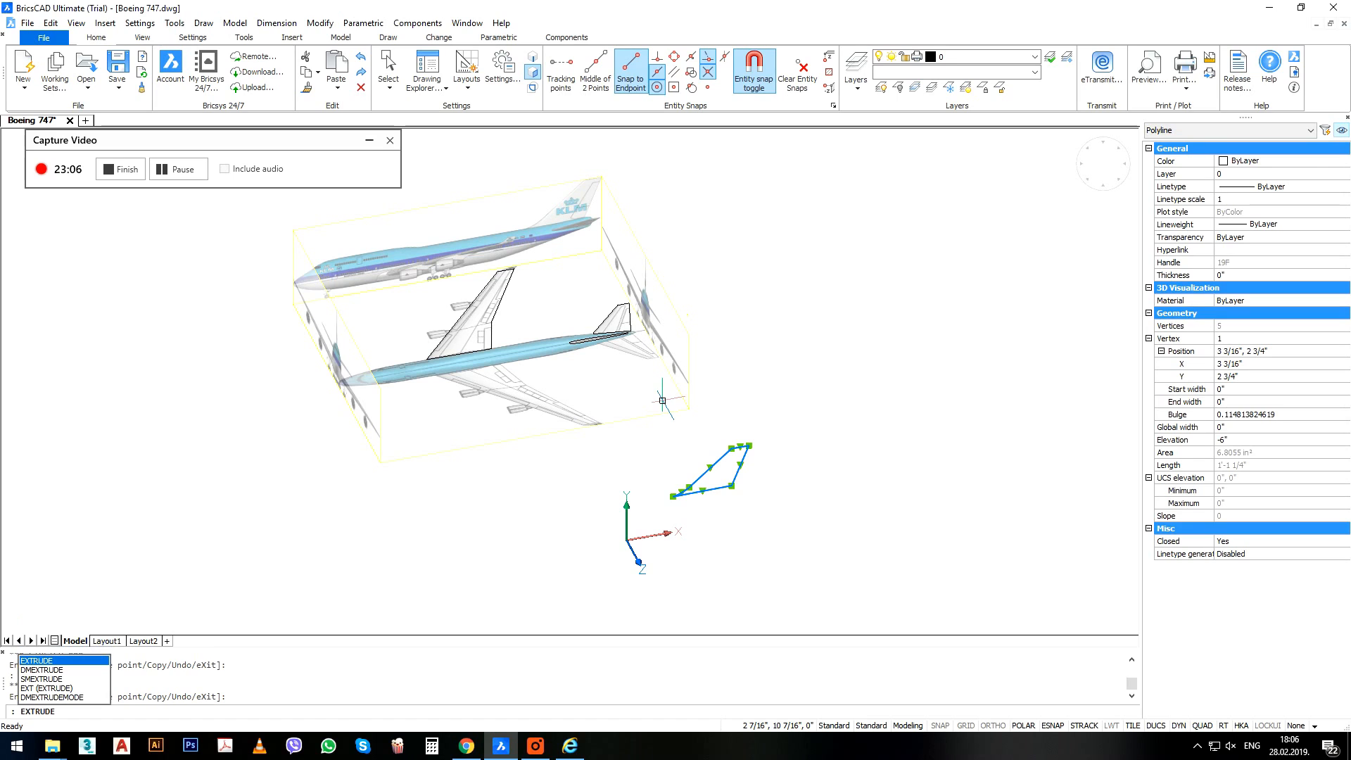
key("Return")
left_click(748, 445)
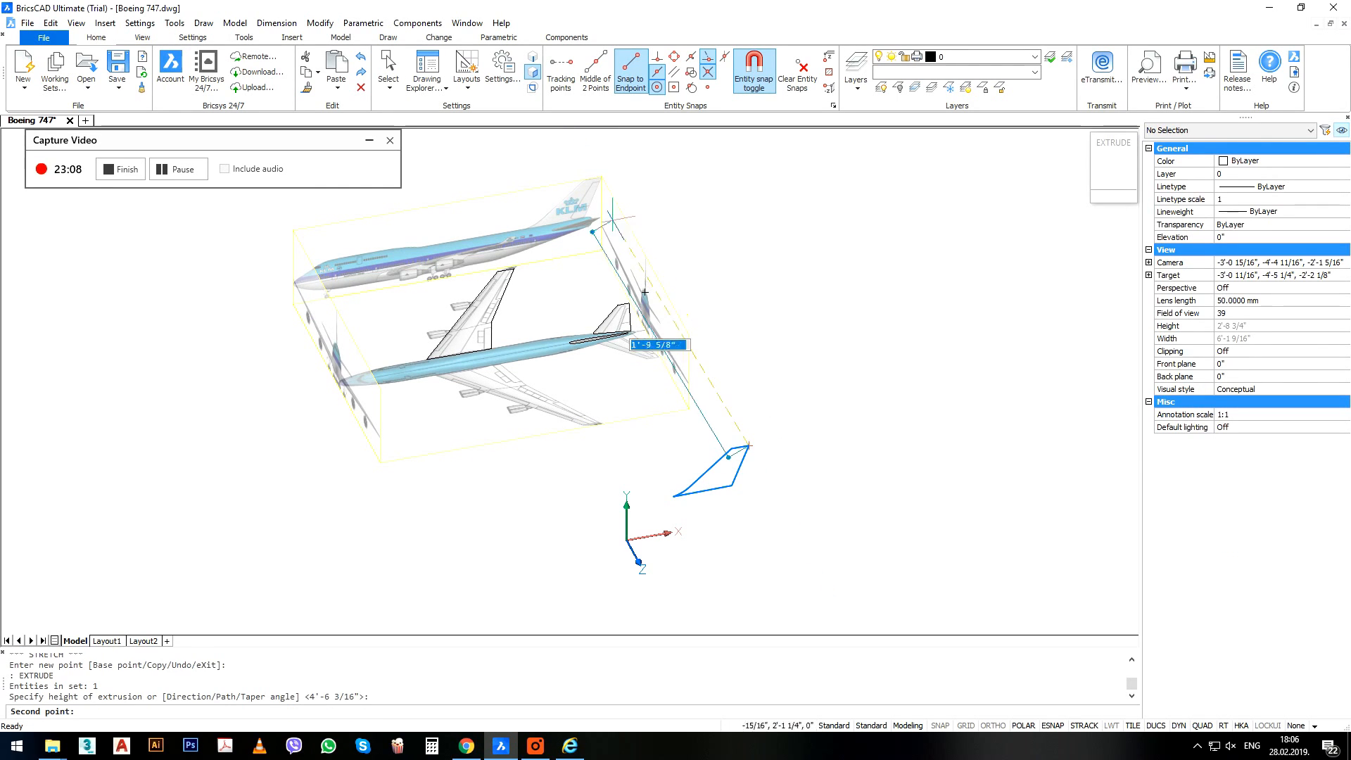
left_click(585, 143)
key("Return")
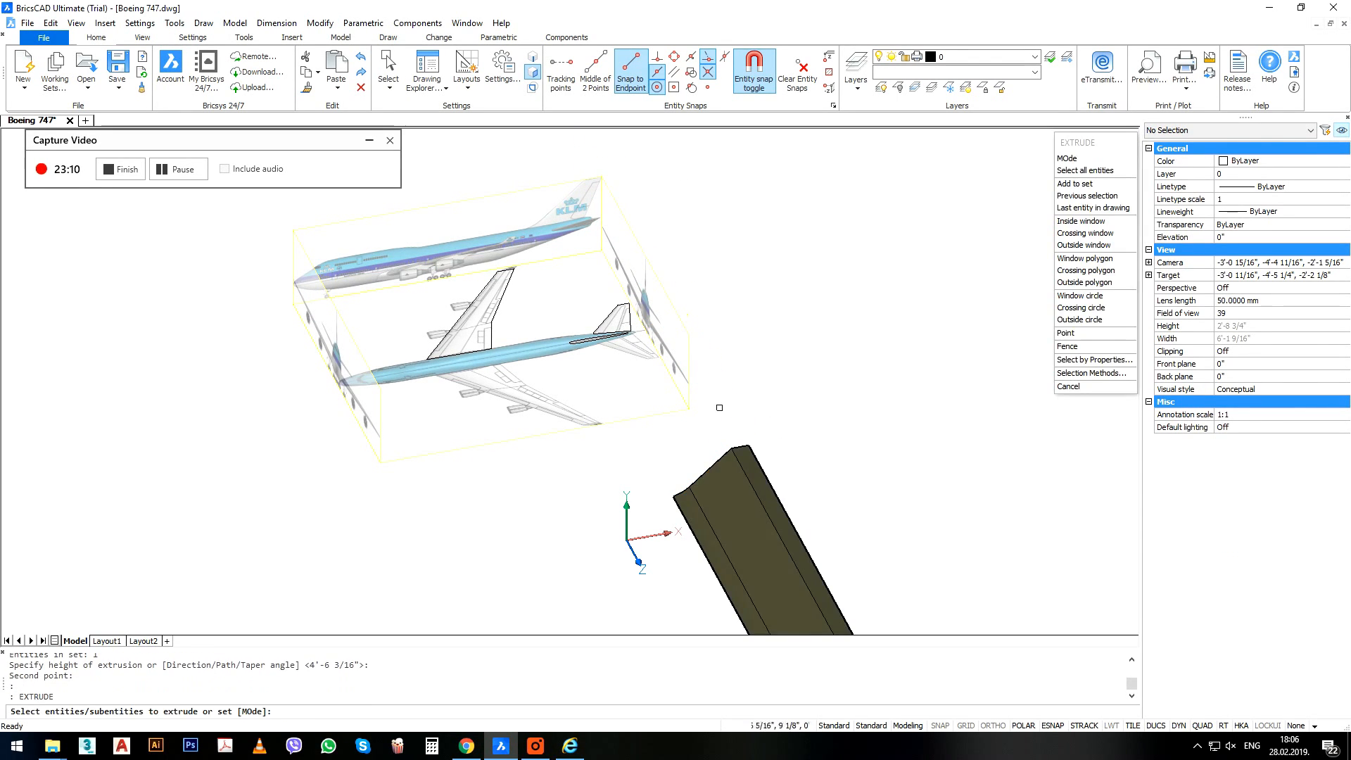
key("Escape")
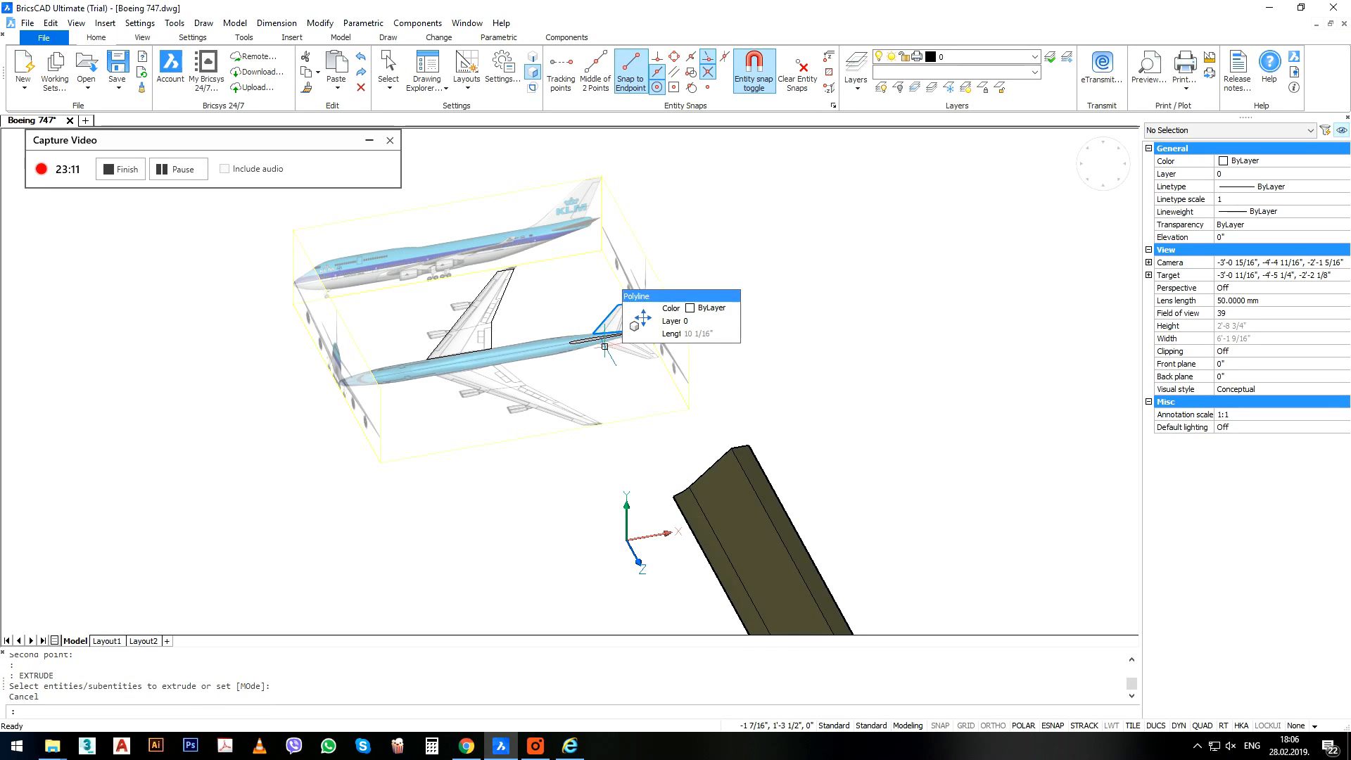
Extrude the top-view fin outline about 1'-5" upward.
left_click(599, 338)
key("Return")
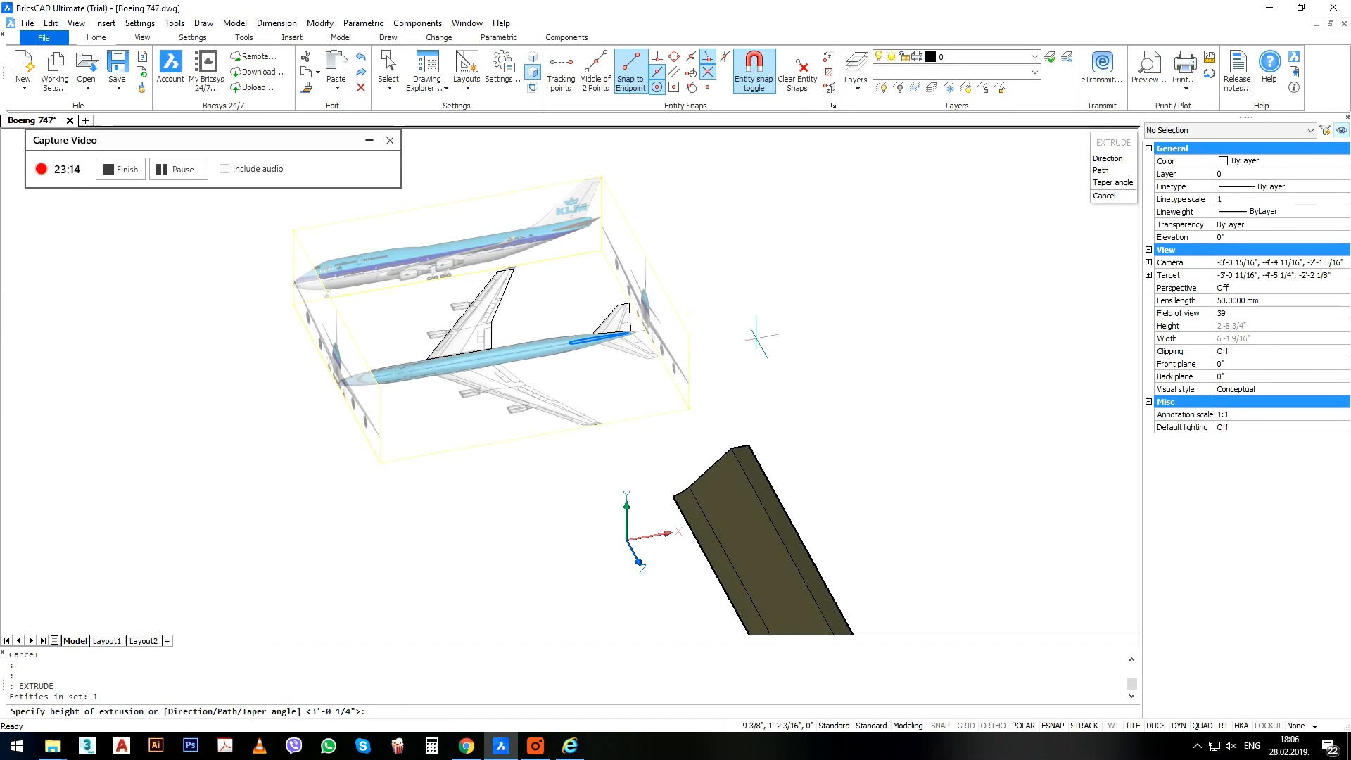
left_click(691, 414)
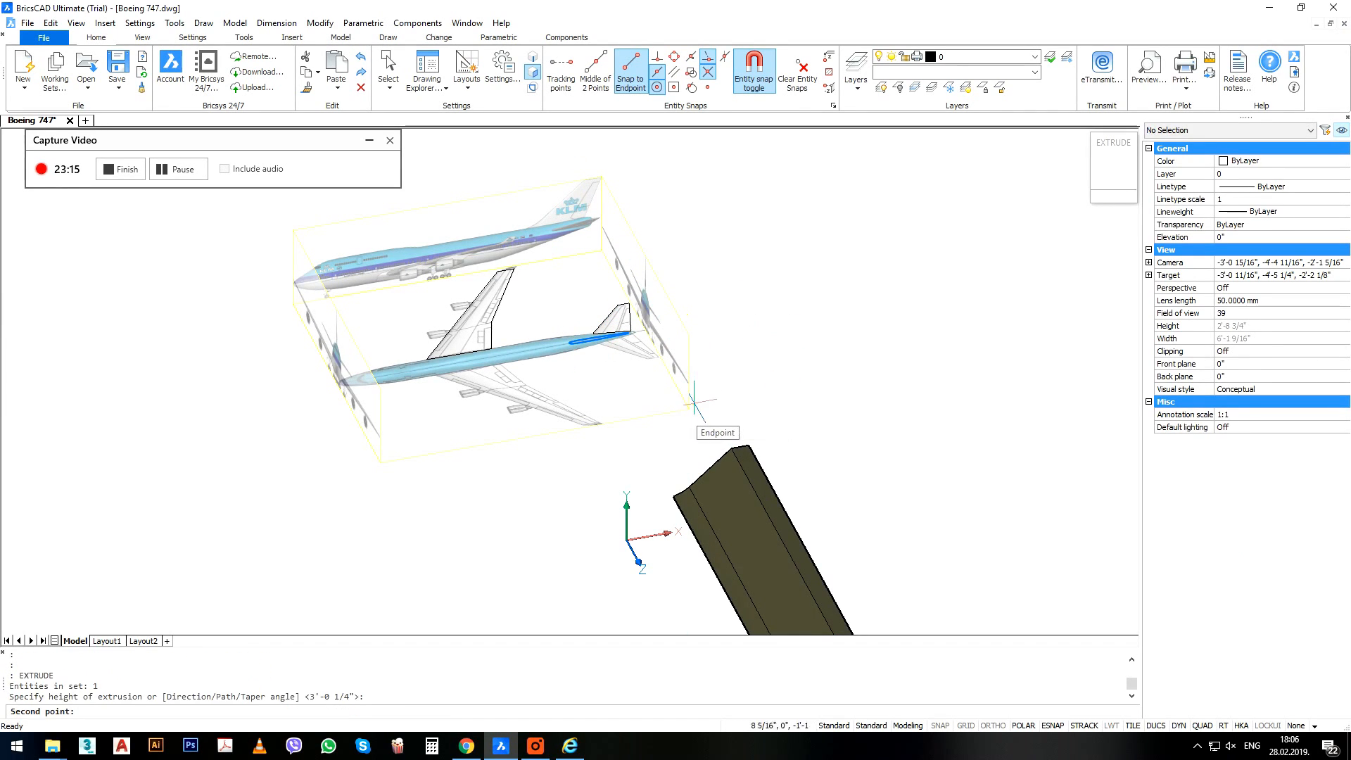
left_click(686, 197)
key("Return")
key("Escape")
Move the extruded side-view fin solid along its length so that it crosses the vertical top-view extrusion.
left_click(760, 561)
scroll(711, 407, "down", 2)
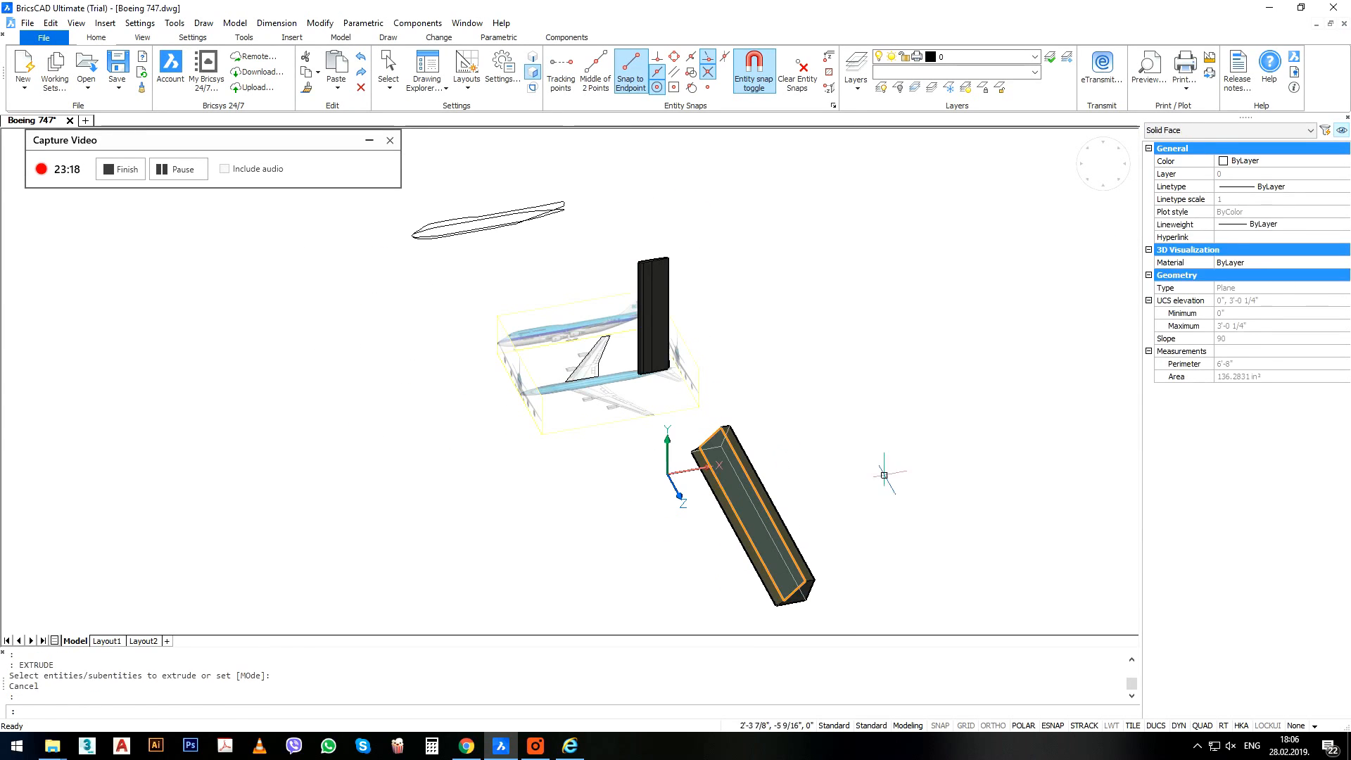
type("m")
key("Return")
left_click(900, 538)
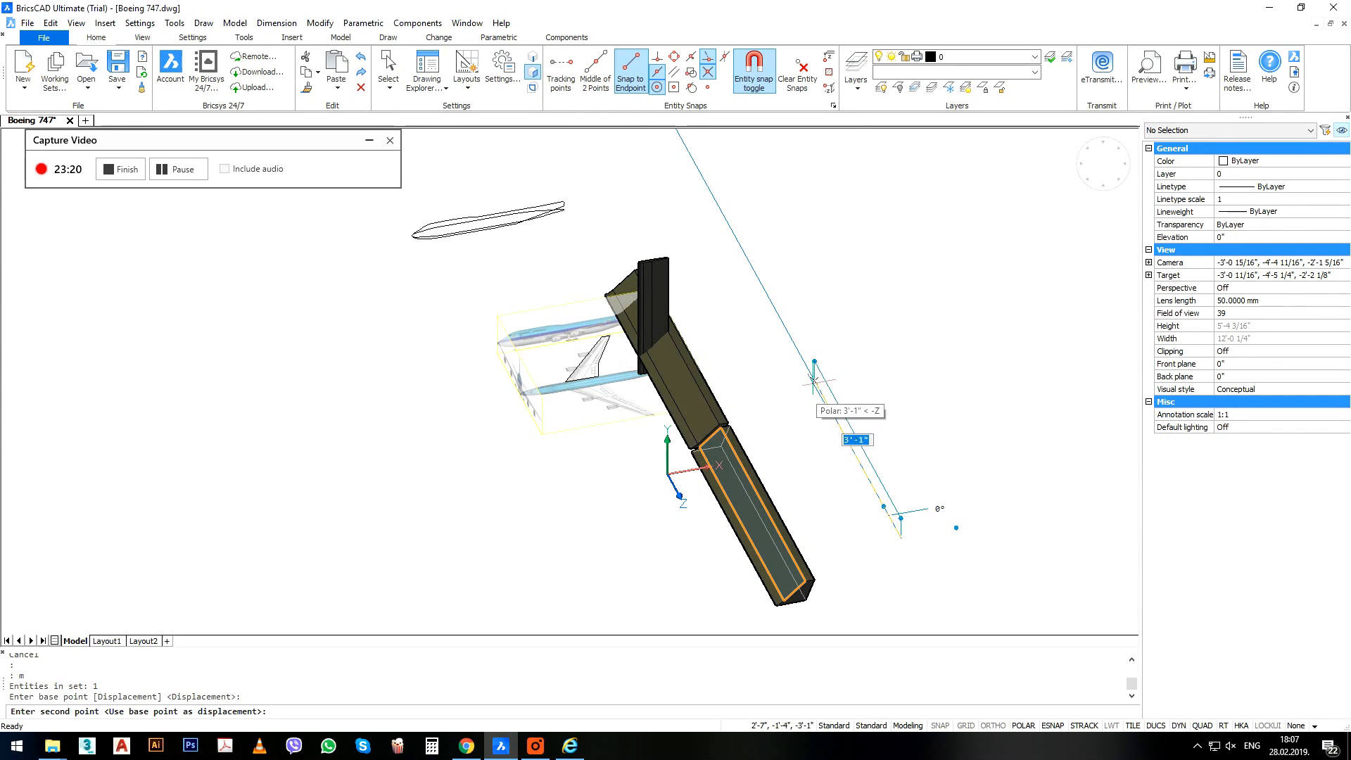
left_click(896, 458)
scroll(654, 314, "up", 2)
scroll(653, 313, "up", 1)
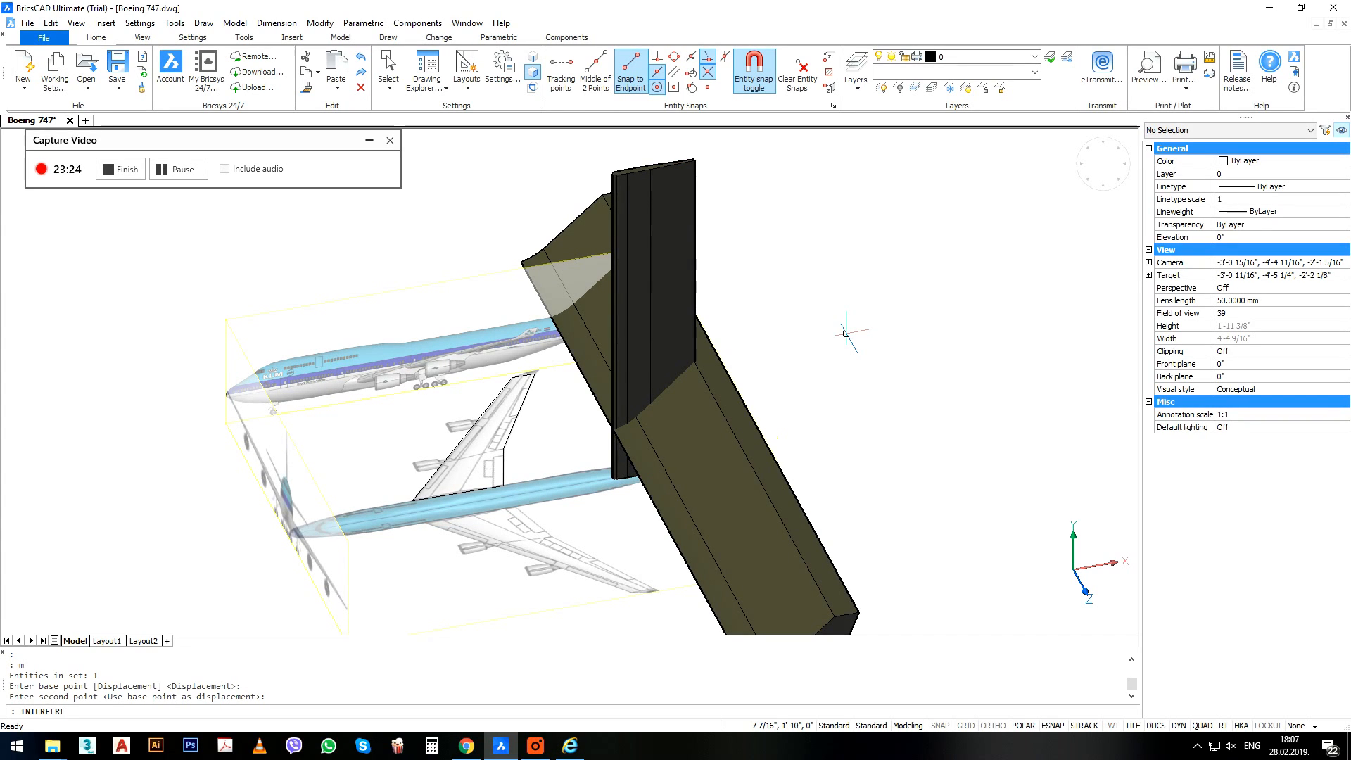
Intersect the side-view fin extrusion with the top-view fin extrusion.
key("Return")
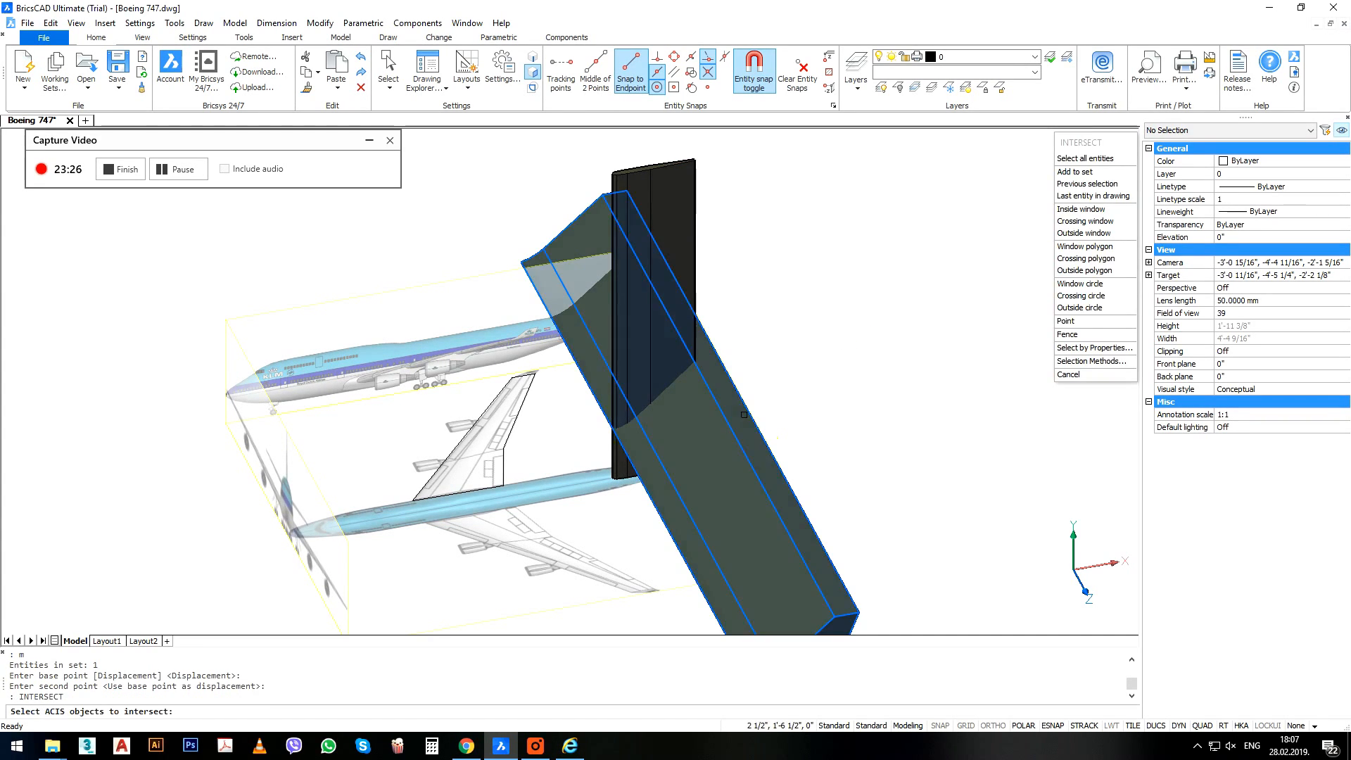
left_click(716, 363)
left_click(689, 271)
key("Return")
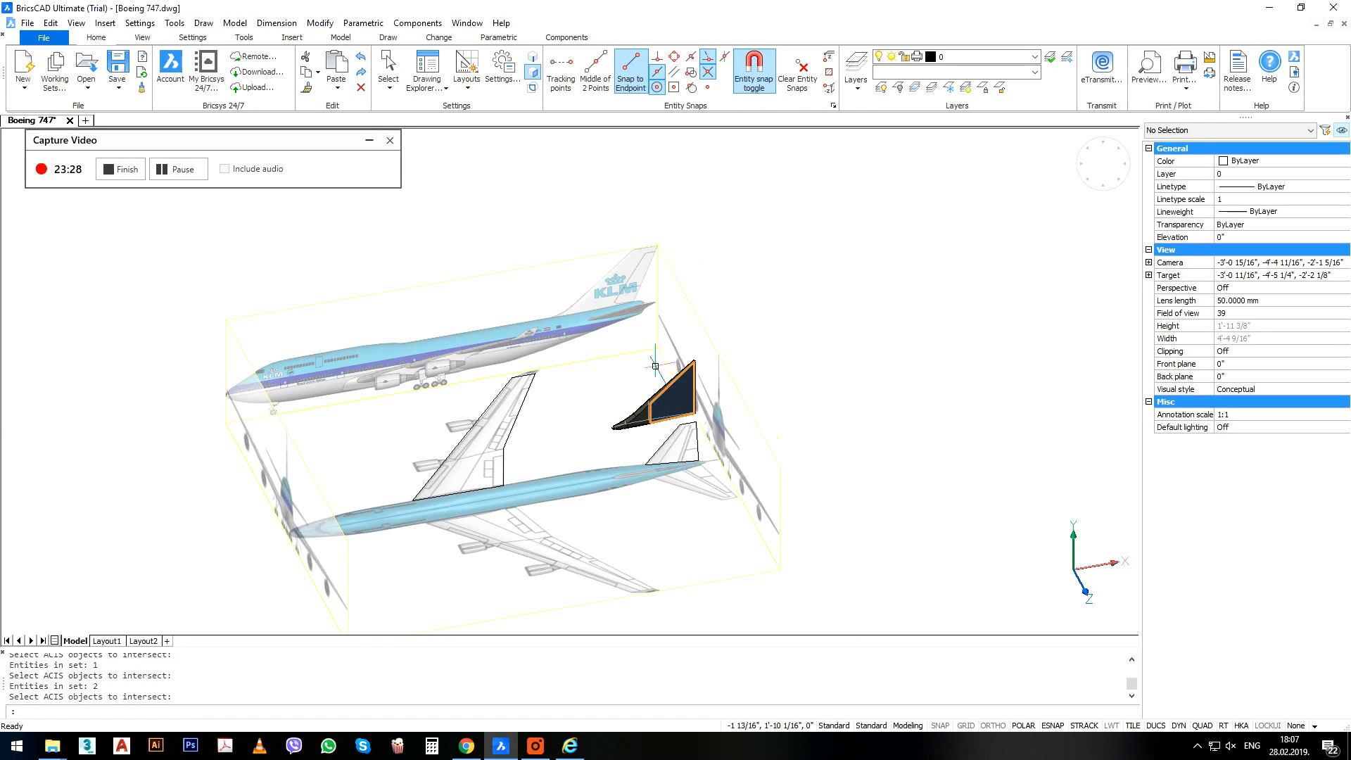
scroll(655, 366, "up", 3)
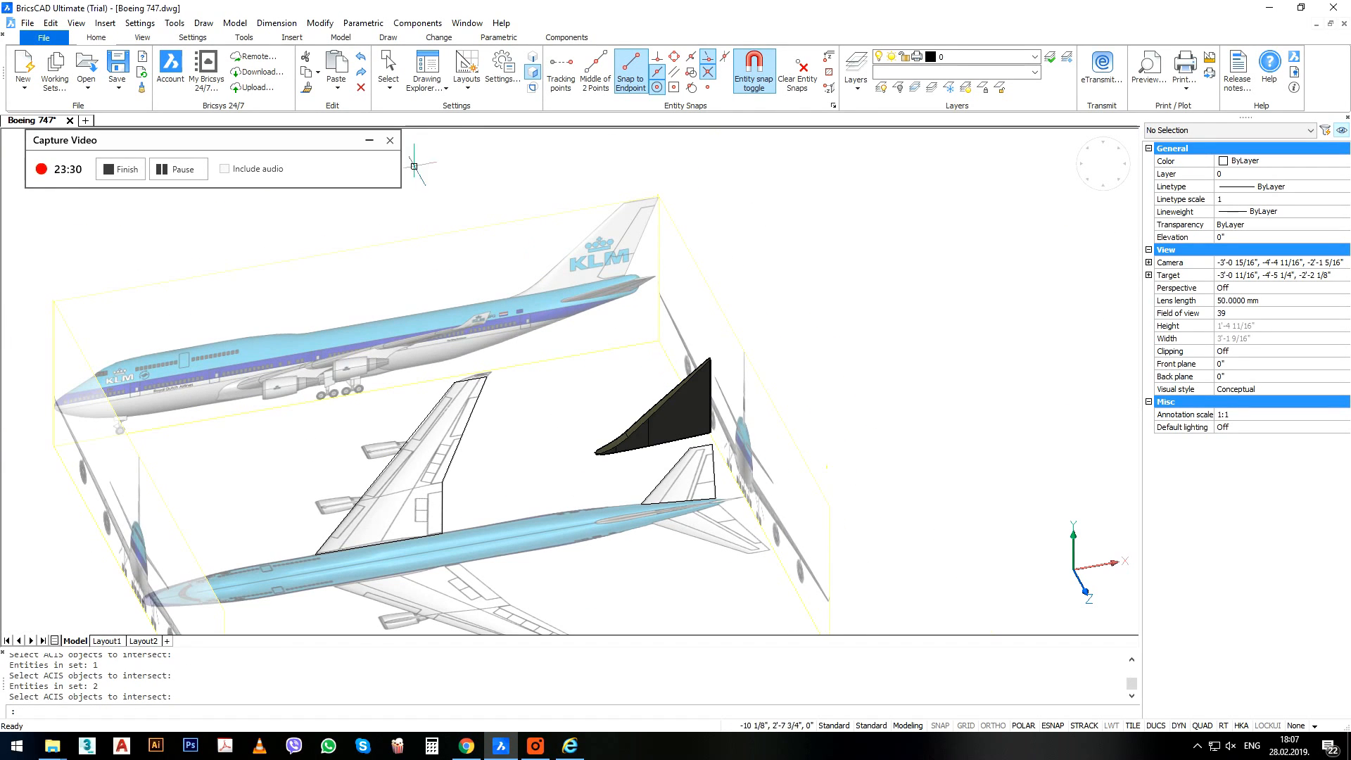
Undo the intersection, the move of the side-view solid and the extrusion of the top-view fin outline.
left_click(51, 22)
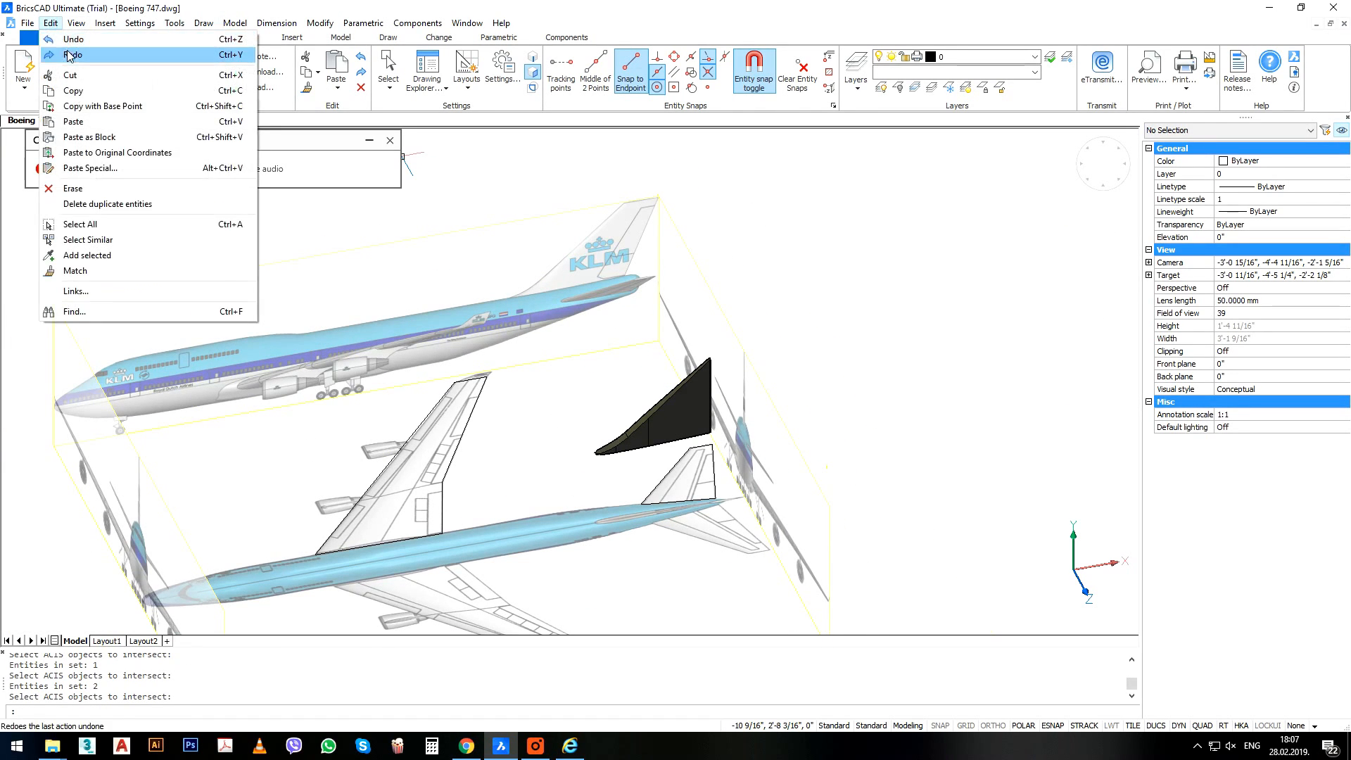
left_click(69, 56)
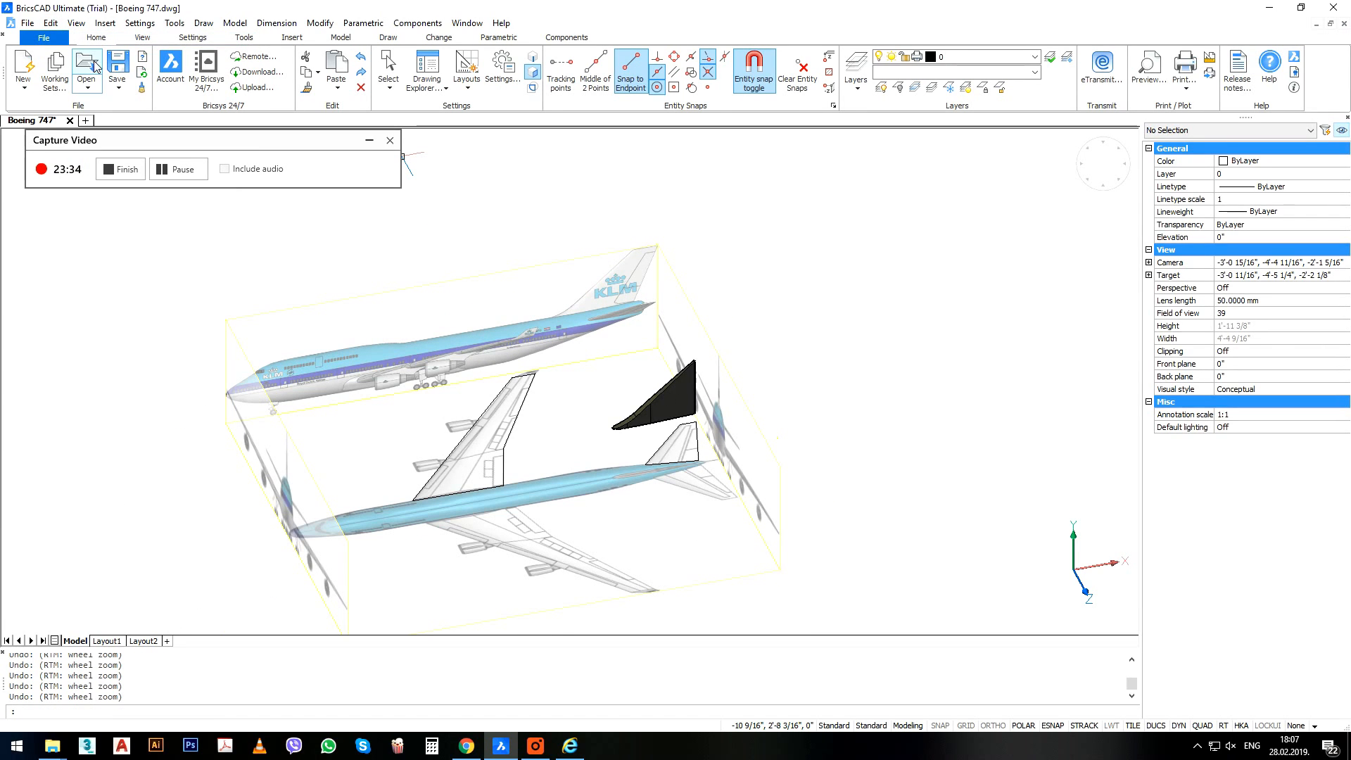
key("ctrl+z")
key("ctrl+z")
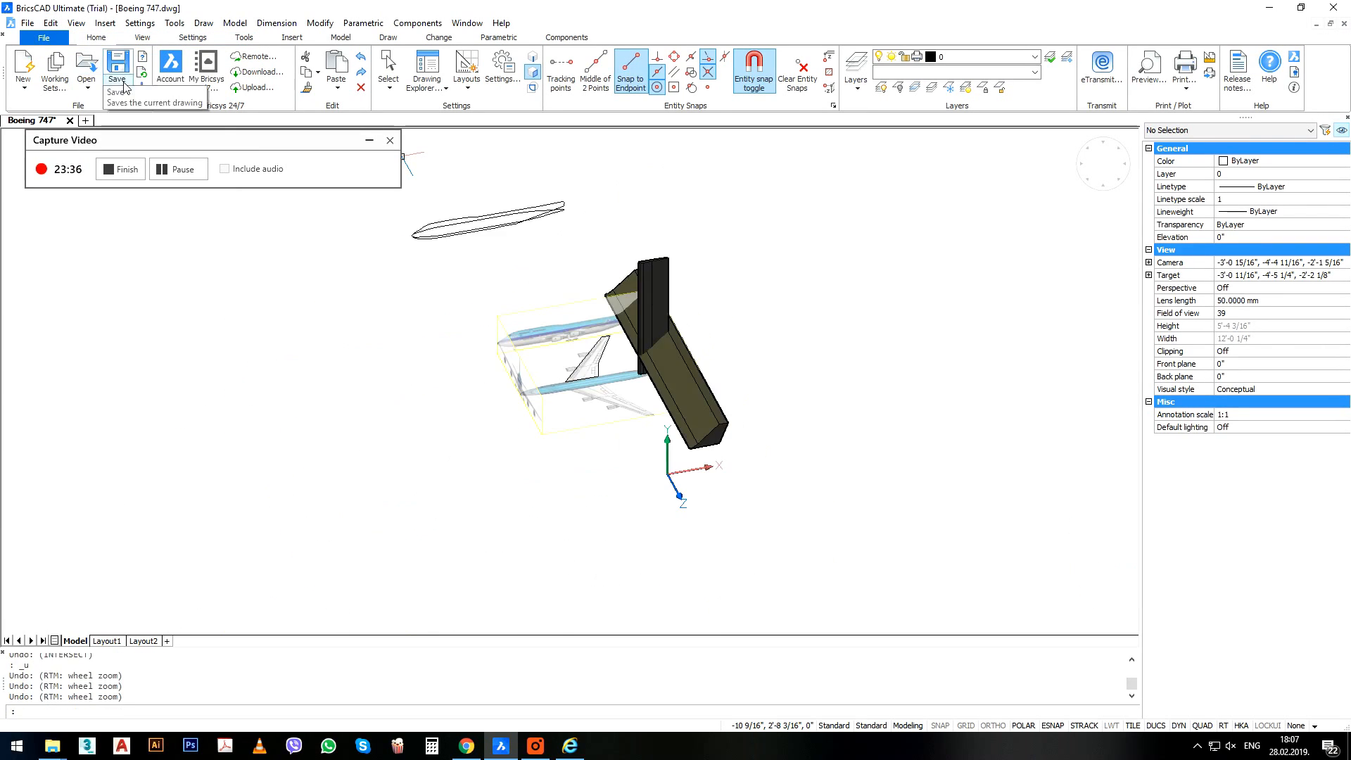
key("ctrl+z")
key("ctrl+z")
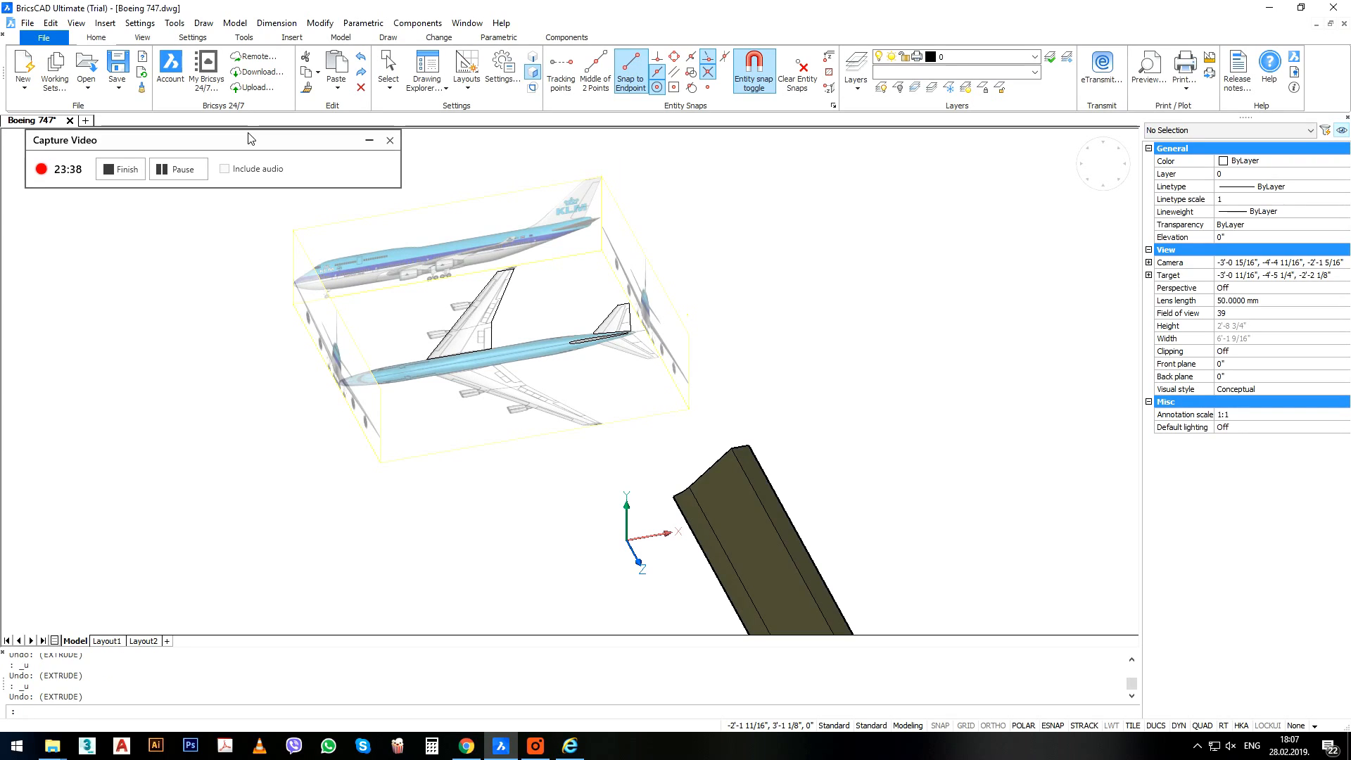
scroll(597, 326, "up", 5)
Restore the World UCS and switch to the top view at the aircraft's tail.
left_click(596, 365)
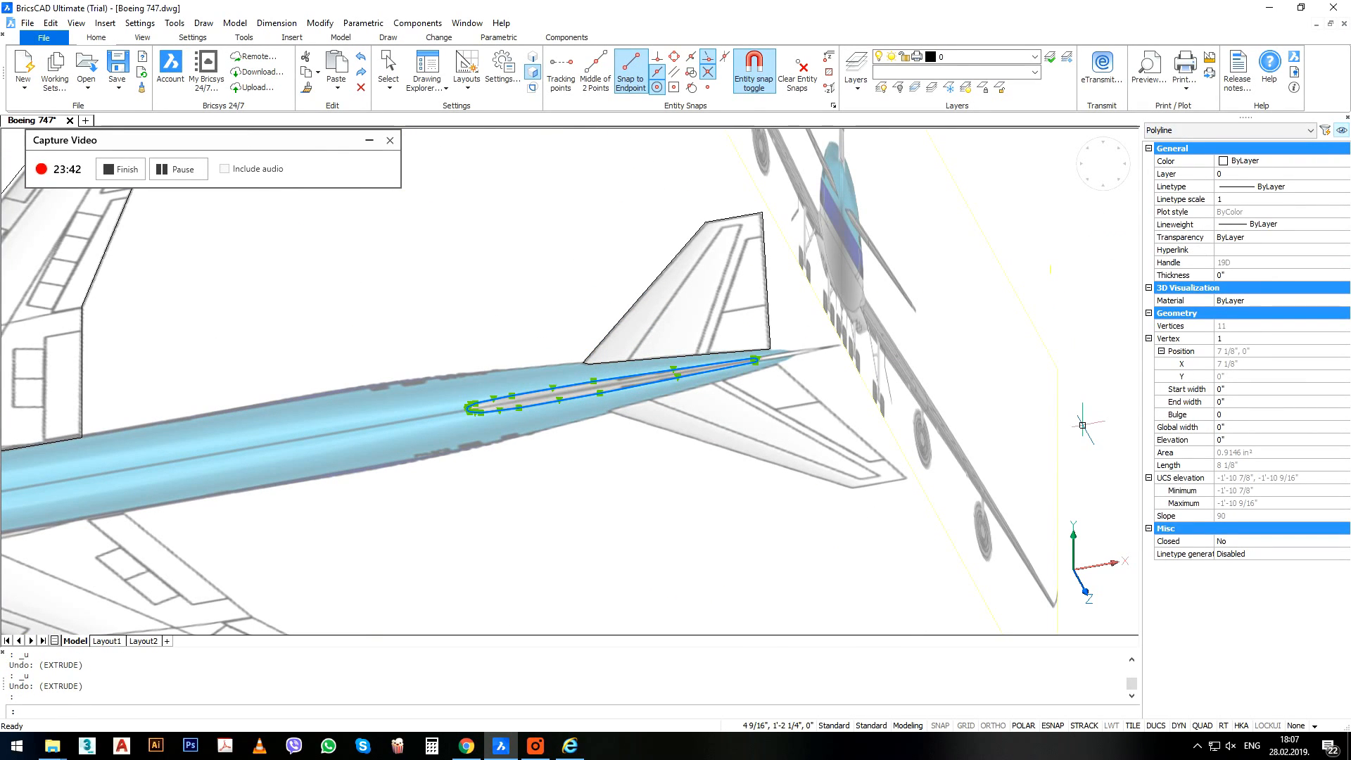
type("ucs")
key("Return")
type("w")
key("Return")
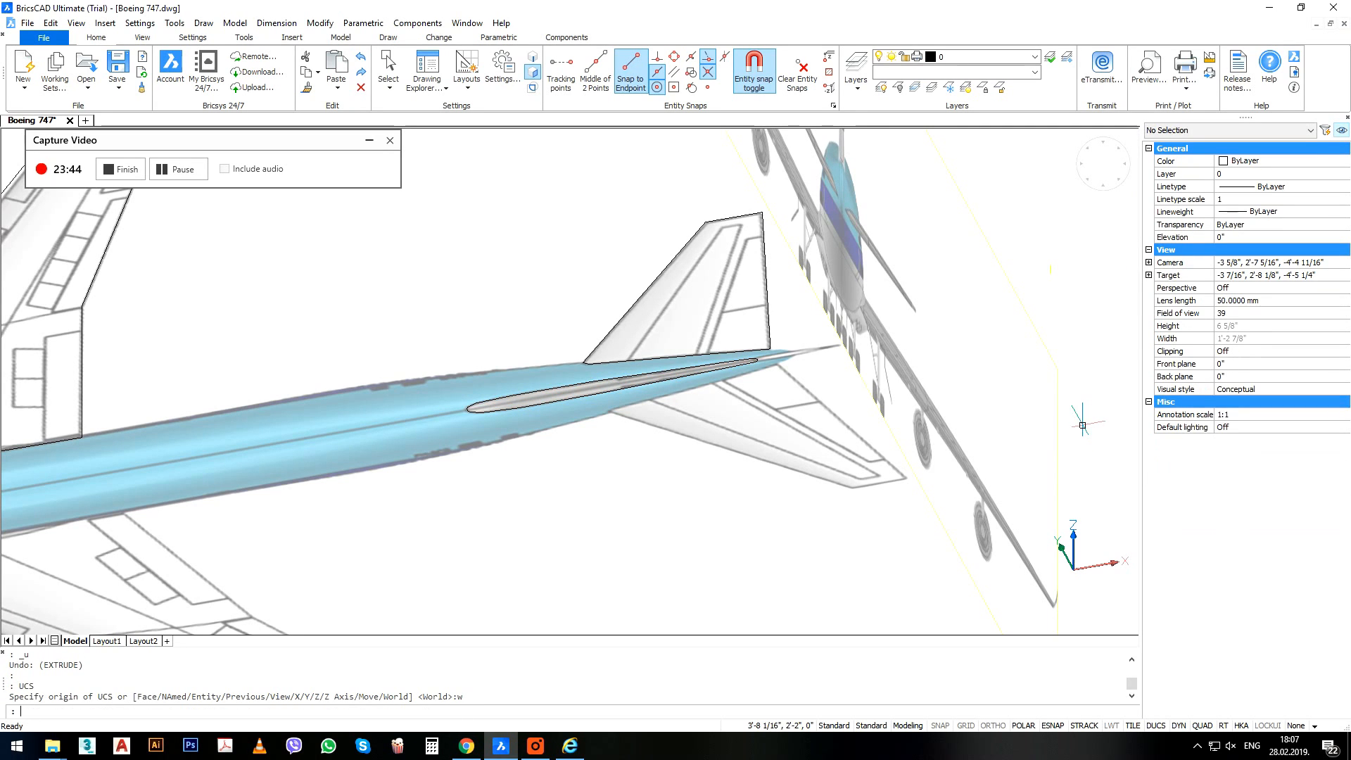
left_click(1117, 188)
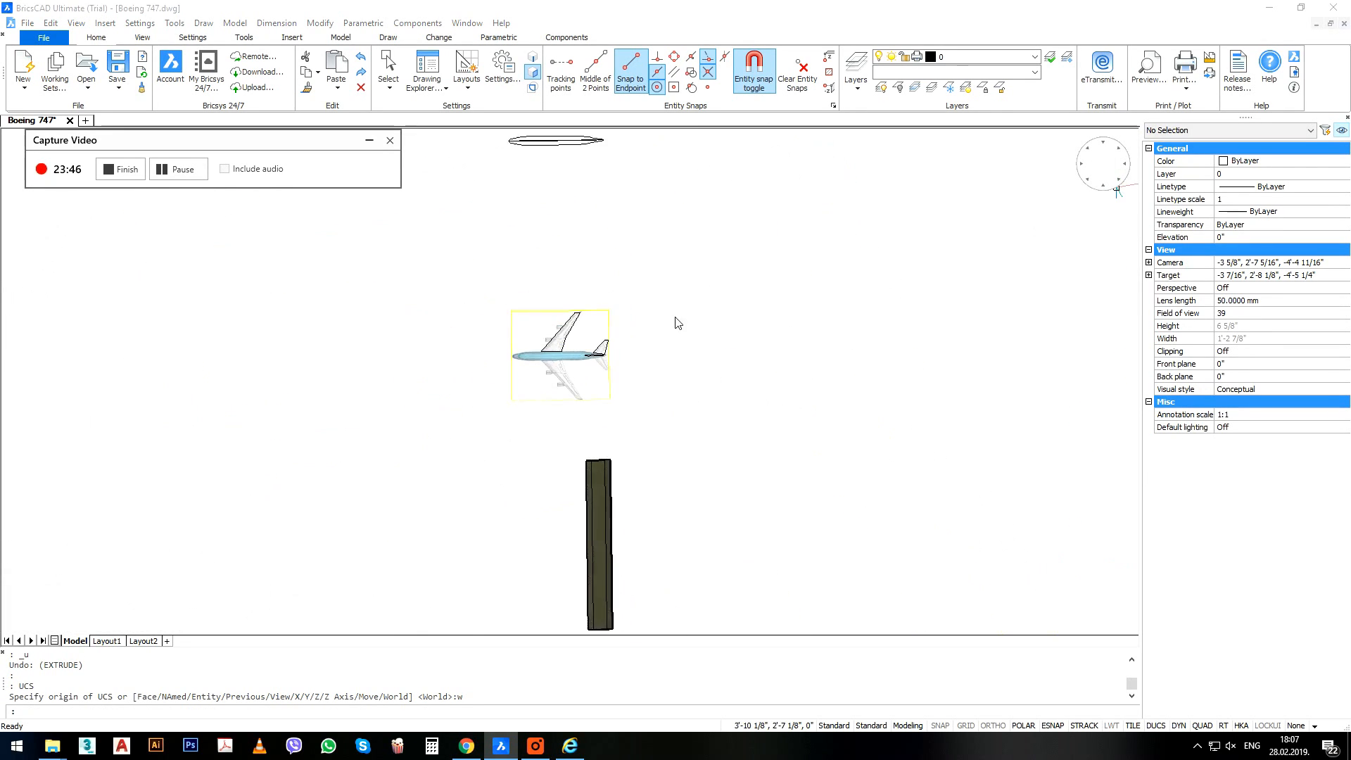
scroll(634, 338, "up", 4)
scroll(623, 346, "up", 3)
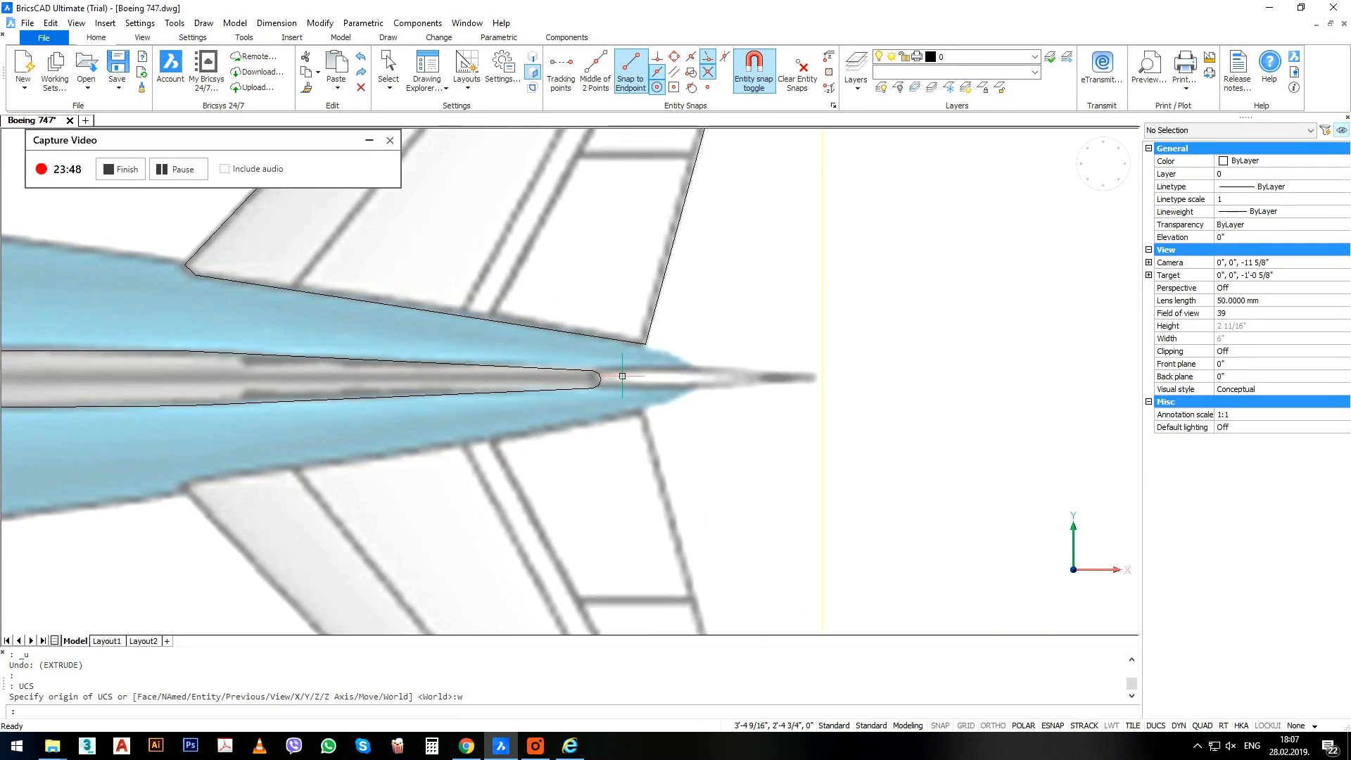
Stretch the rounded rear end of the top-view fin outline about 1 3/16" rearward to the edge of the reference image.
type("s")
key("Return")
left_click(651, 358)
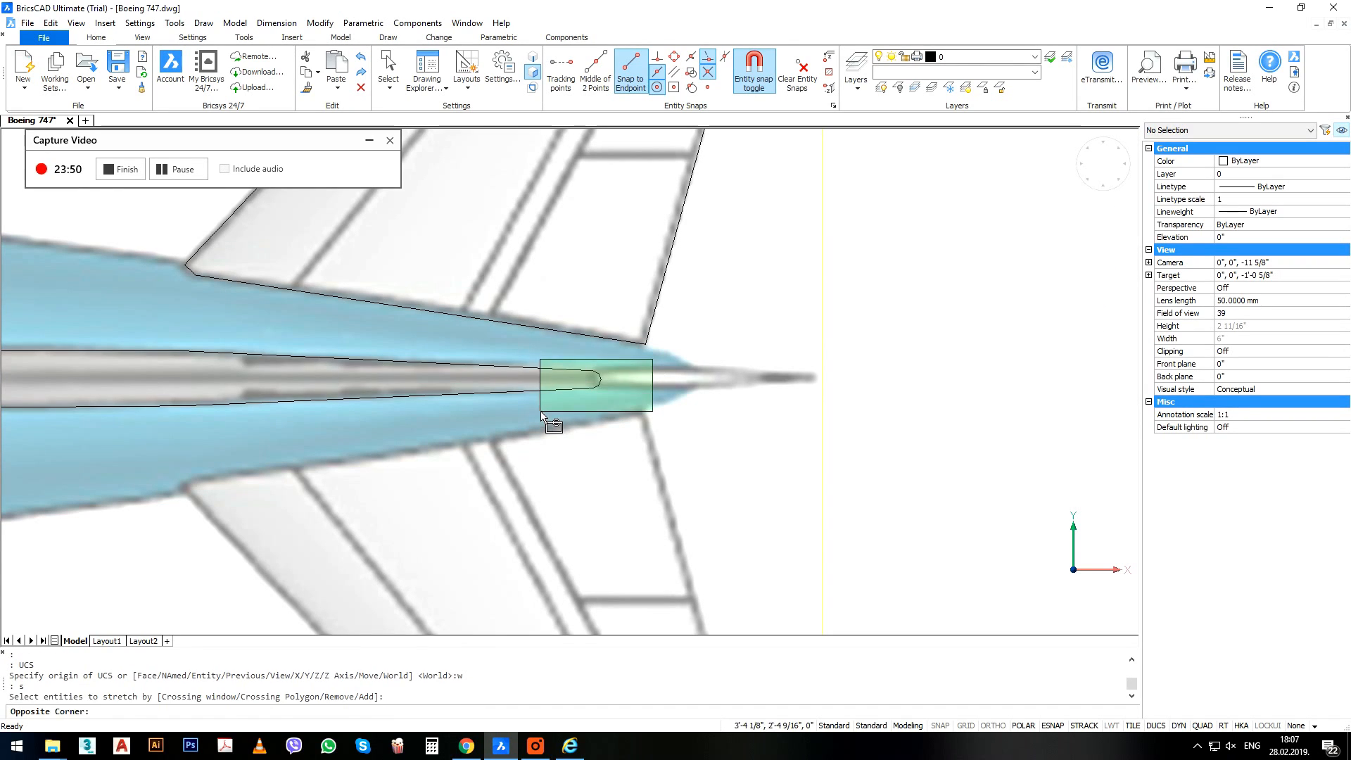
left_click(540, 411)
key("Return")
left_click(593, 379)
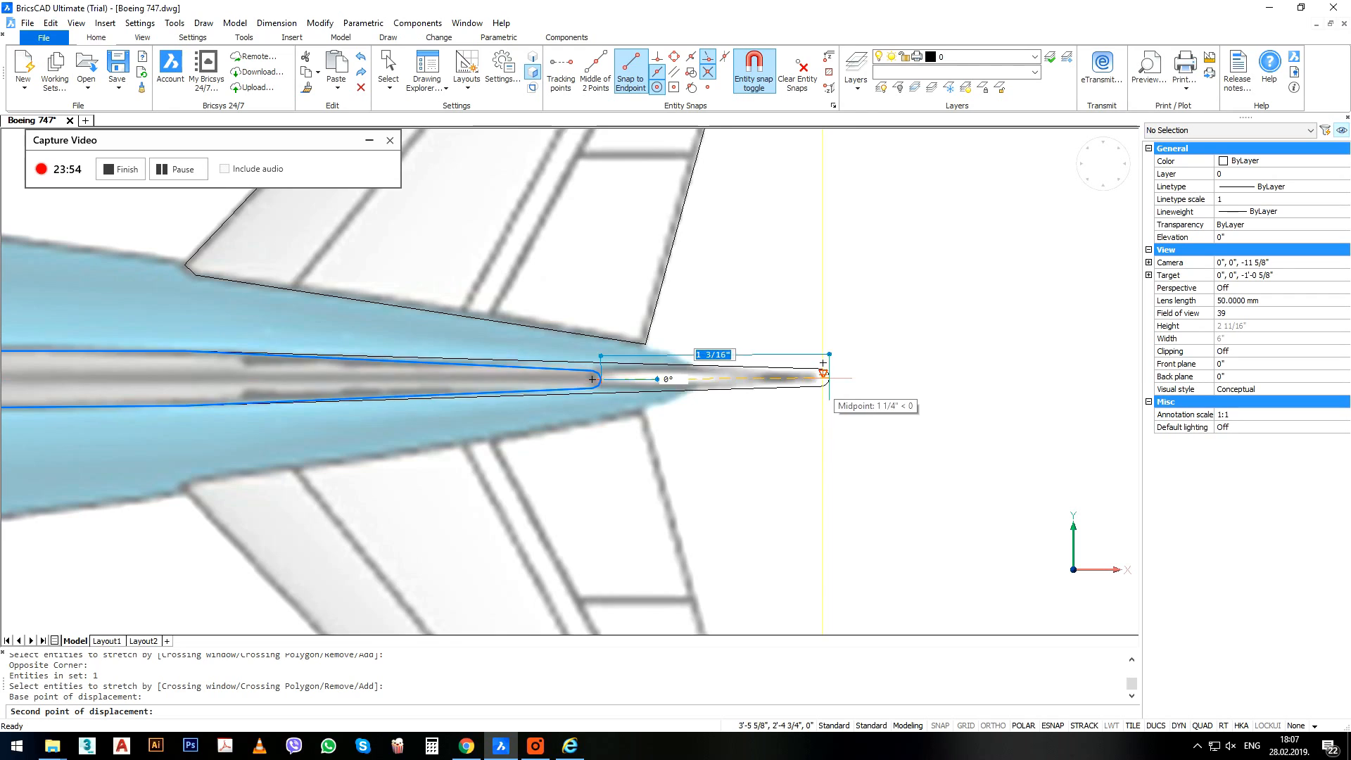
scroll(823, 362, "up", 3)
left_click(813, 380)
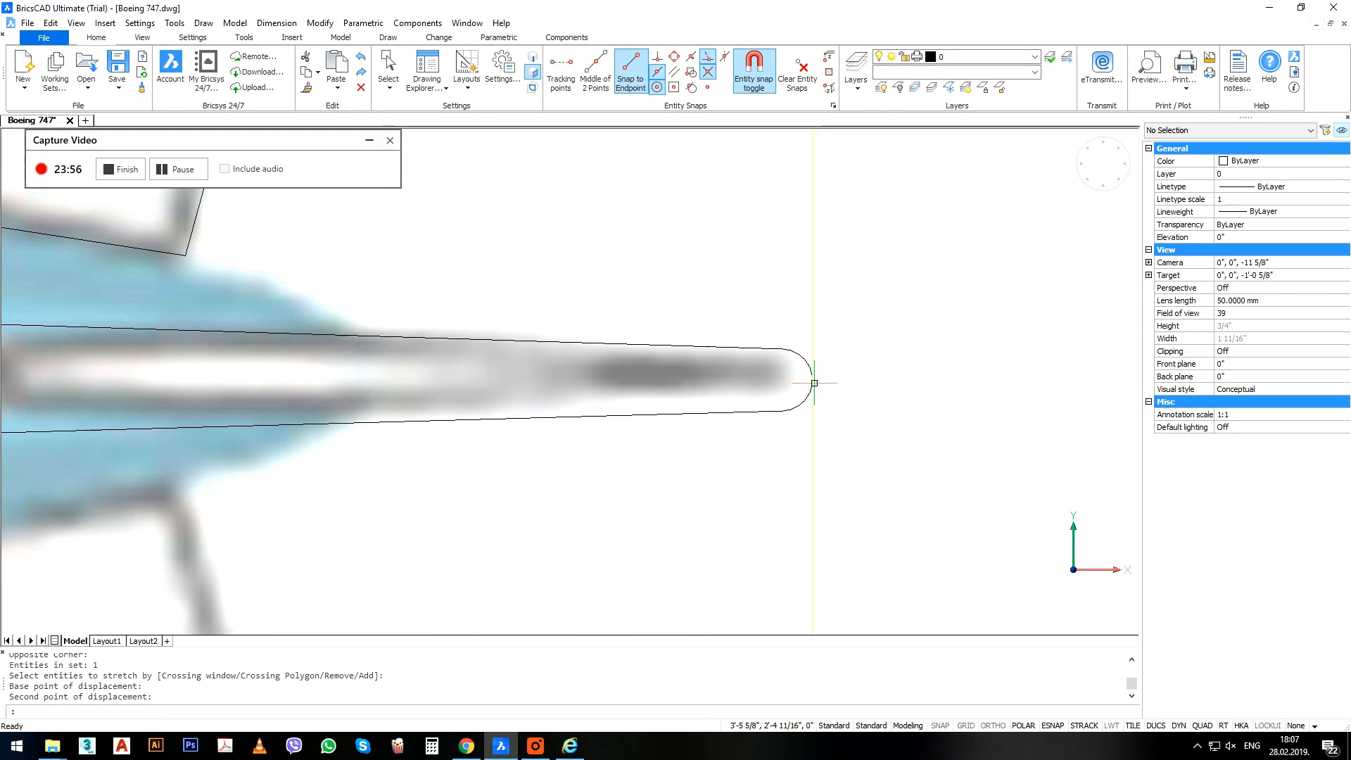
Extrude the top-view fin outline about 1'-5 3/8" upward.
scroll(813, 380, "down", 6)
middle_click_drag(752, 458, 811, 460, "shift")
left_click(691, 426)
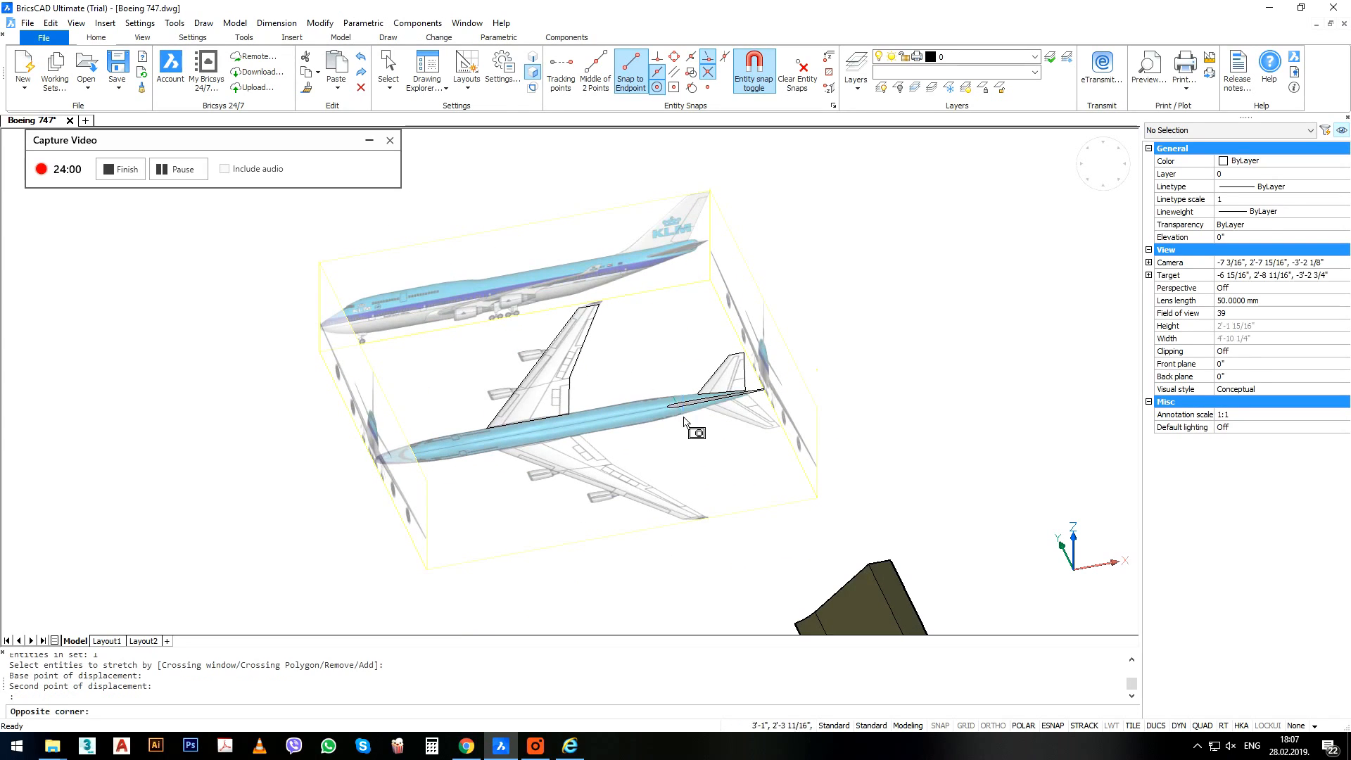
left_click(669, 405)
type("extrude")
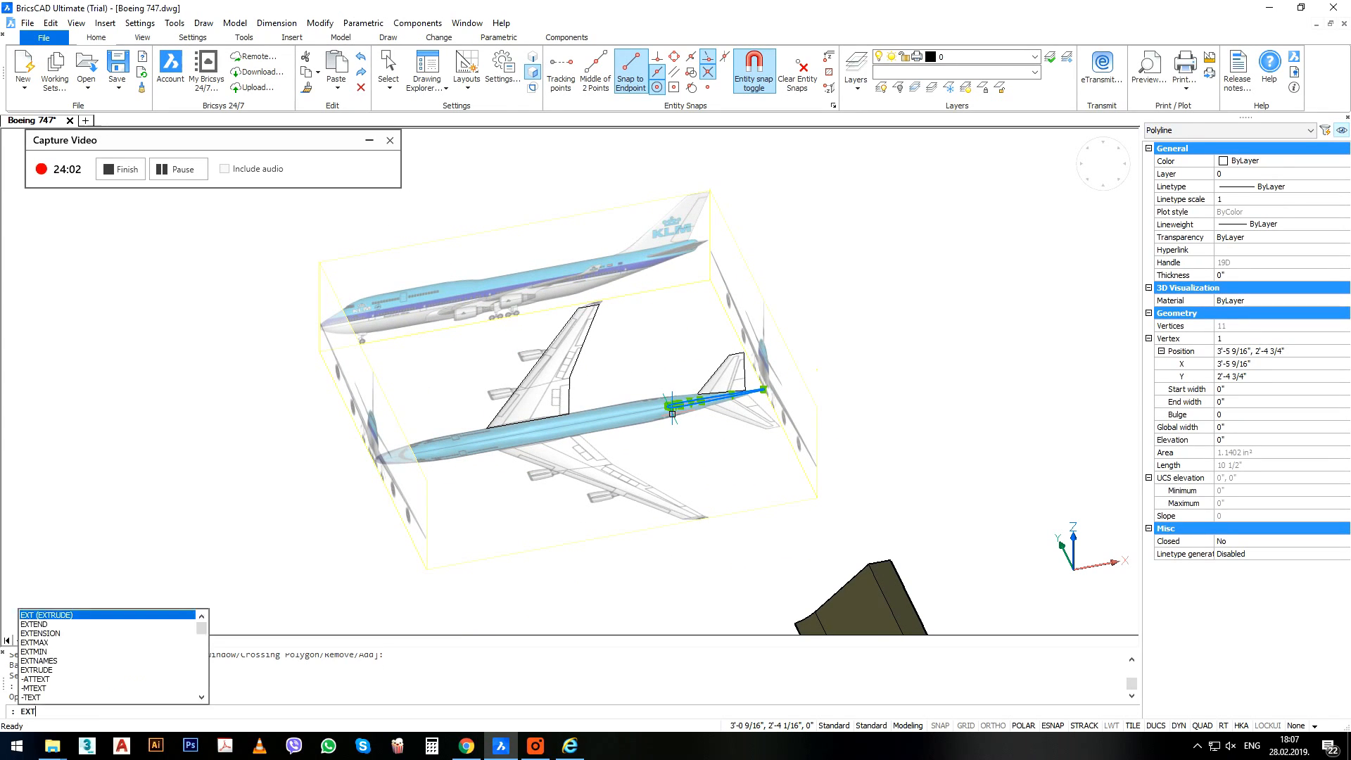
key("Return")
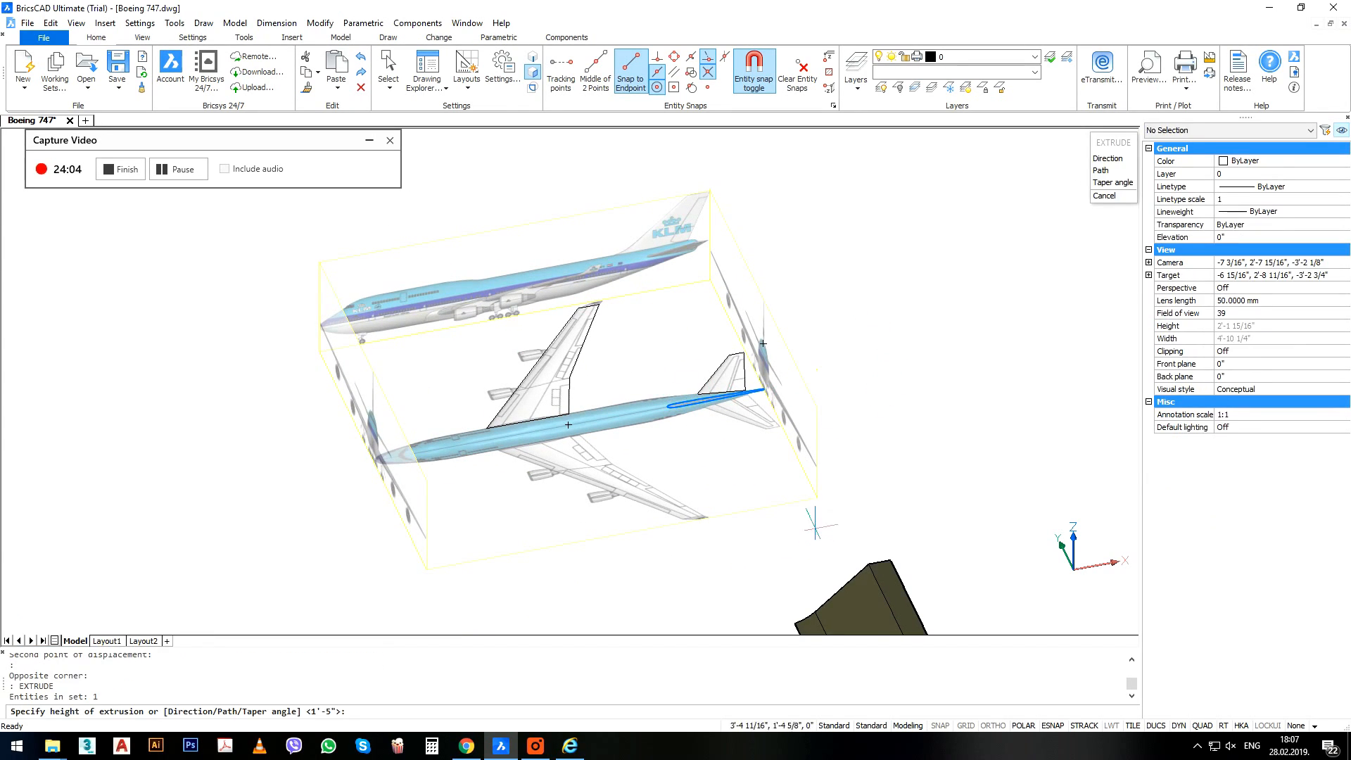
left_click(817, 498)
left_click(803, 274)
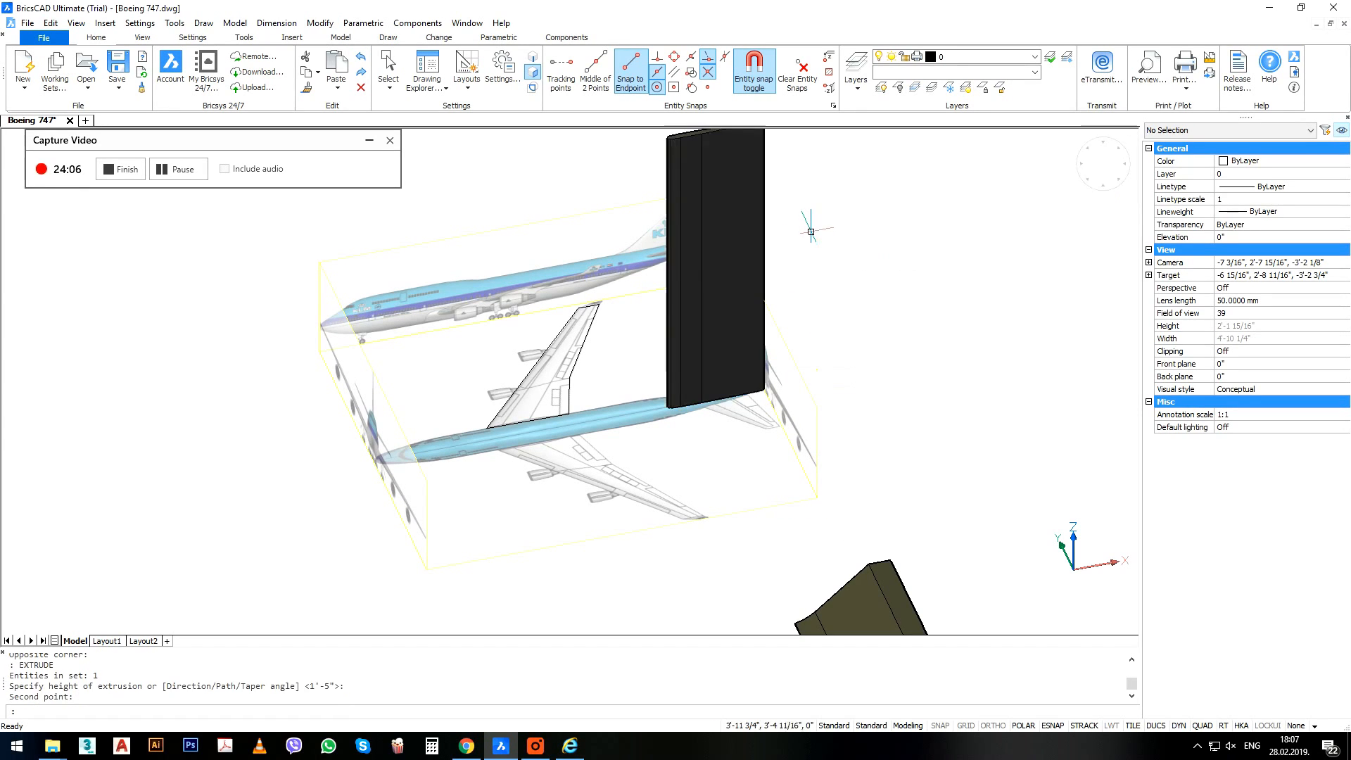
key("Return")
scroll(743, 405, "down", 2)
key("Escape")
Move the side-view fin solid by its rear corner point onto the rear edge of the upright extrusion, snapping to the midpoint.
left_click(806, 539)
middle_click_drag(811, 537, 763, 428)
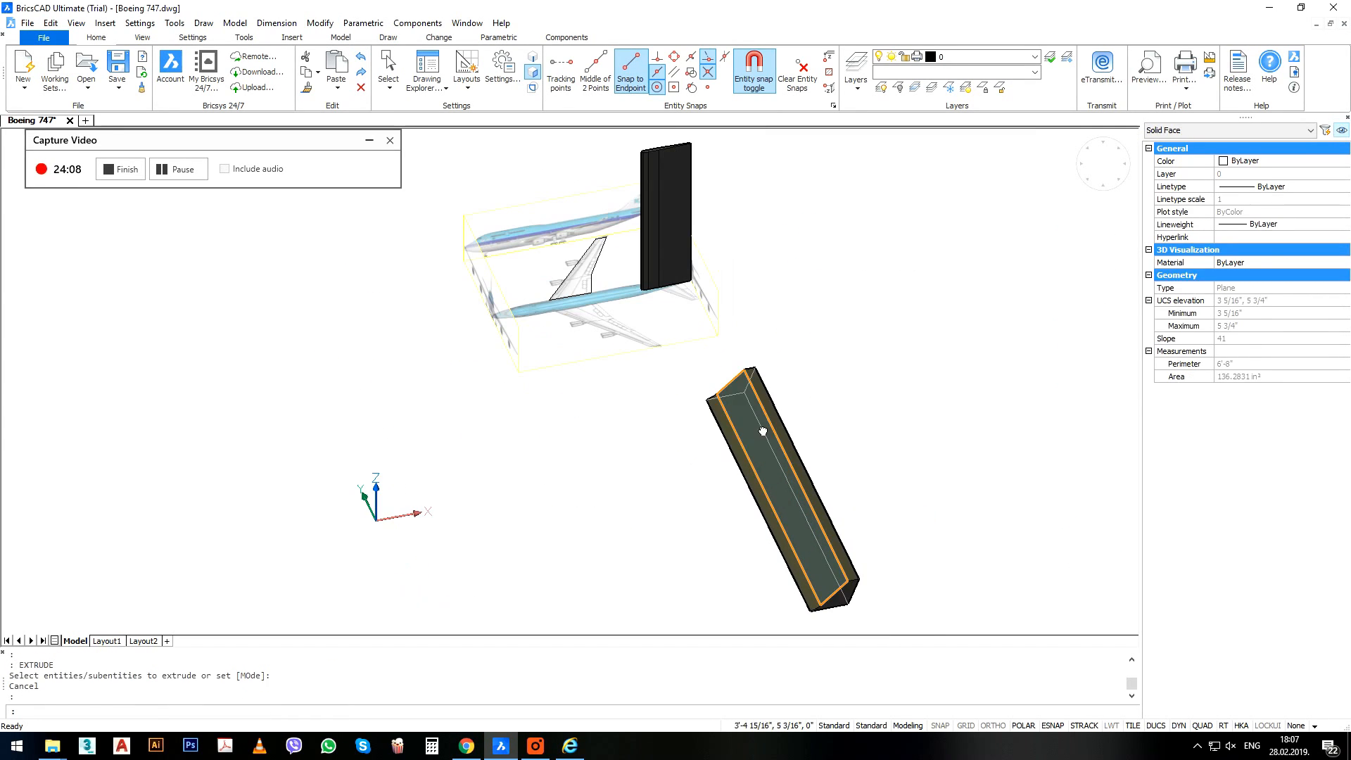
type("m")
key("Return")
left_click(808, 472)
scroll(693, 232, "up", 7)
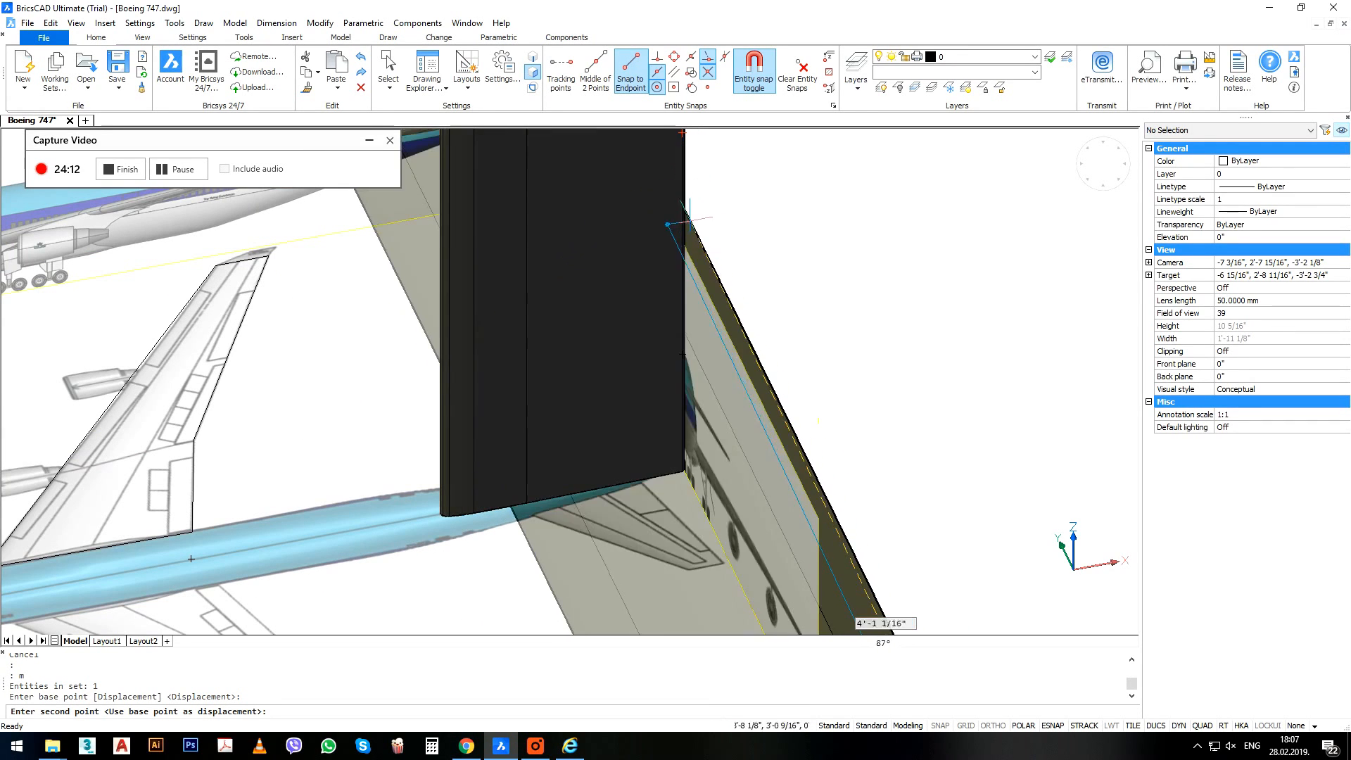
middle_click_drag(697, 166, 719, 306)
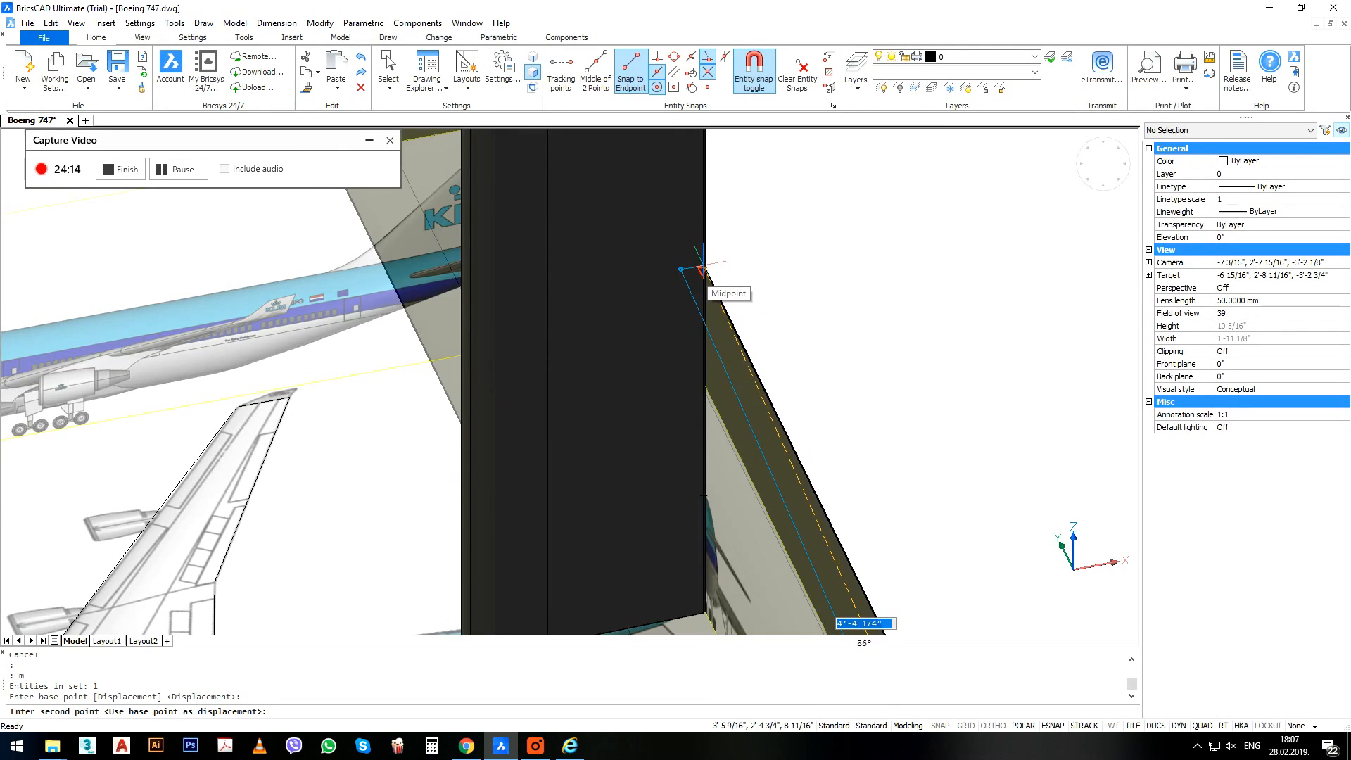
left_click(660, 292)
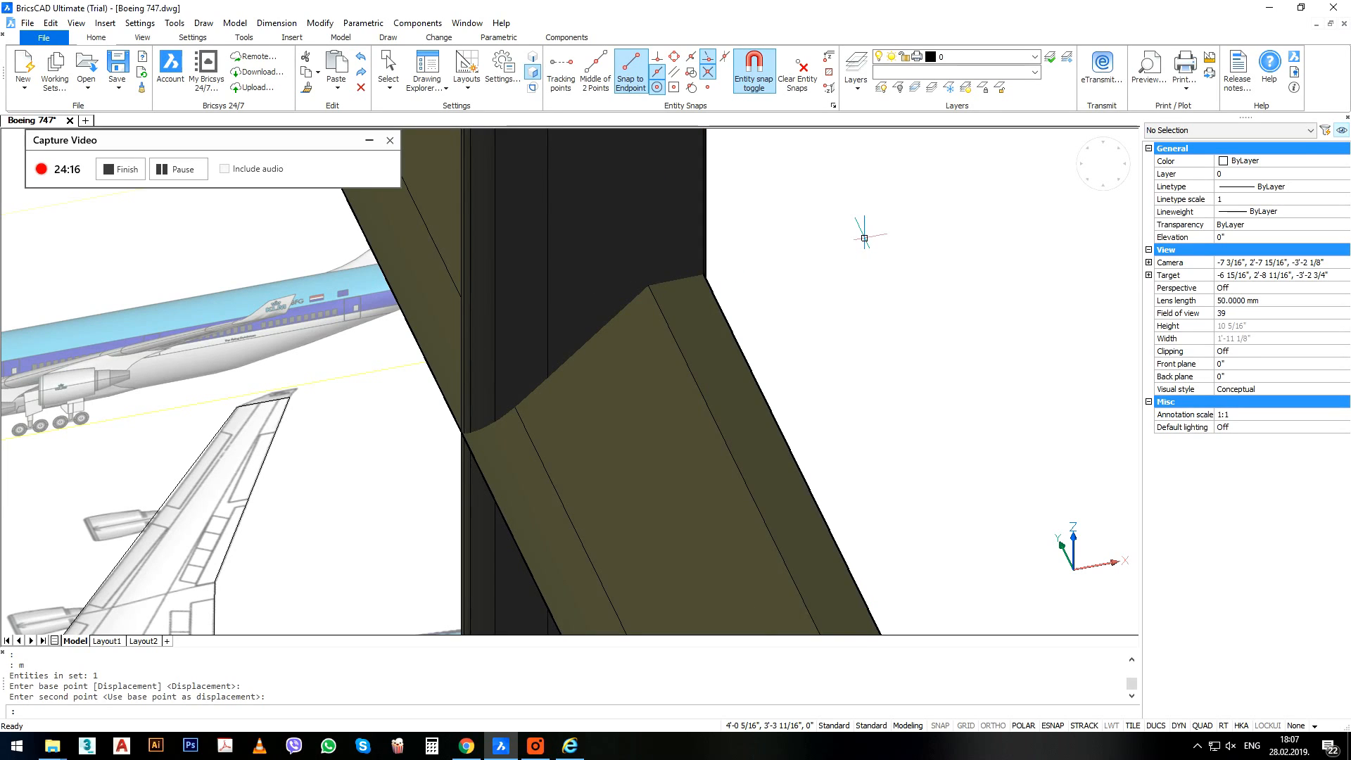
Intersect the side-view fin solid with the upright top-view extrusion.
type("INTERSECT")
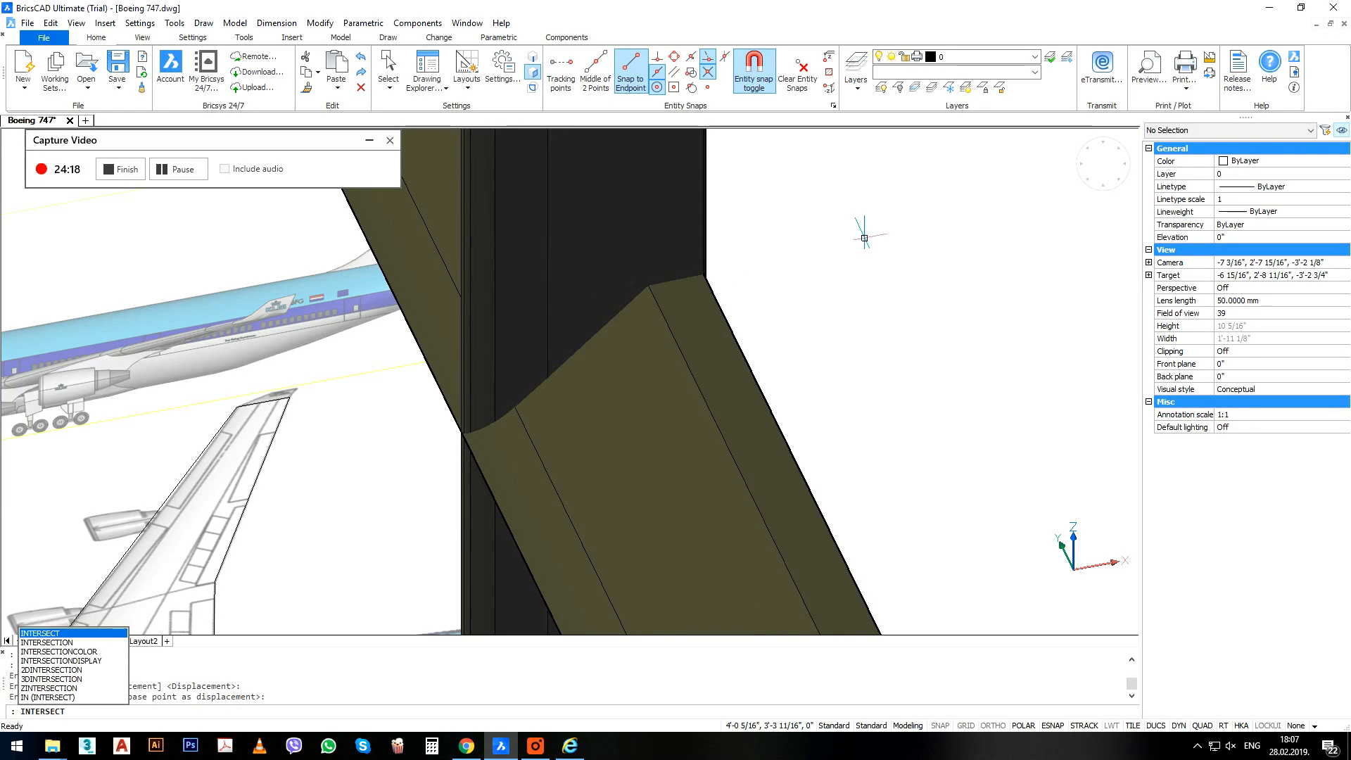
key("Return")
left_click(725, 254)
left_click(687, 297)
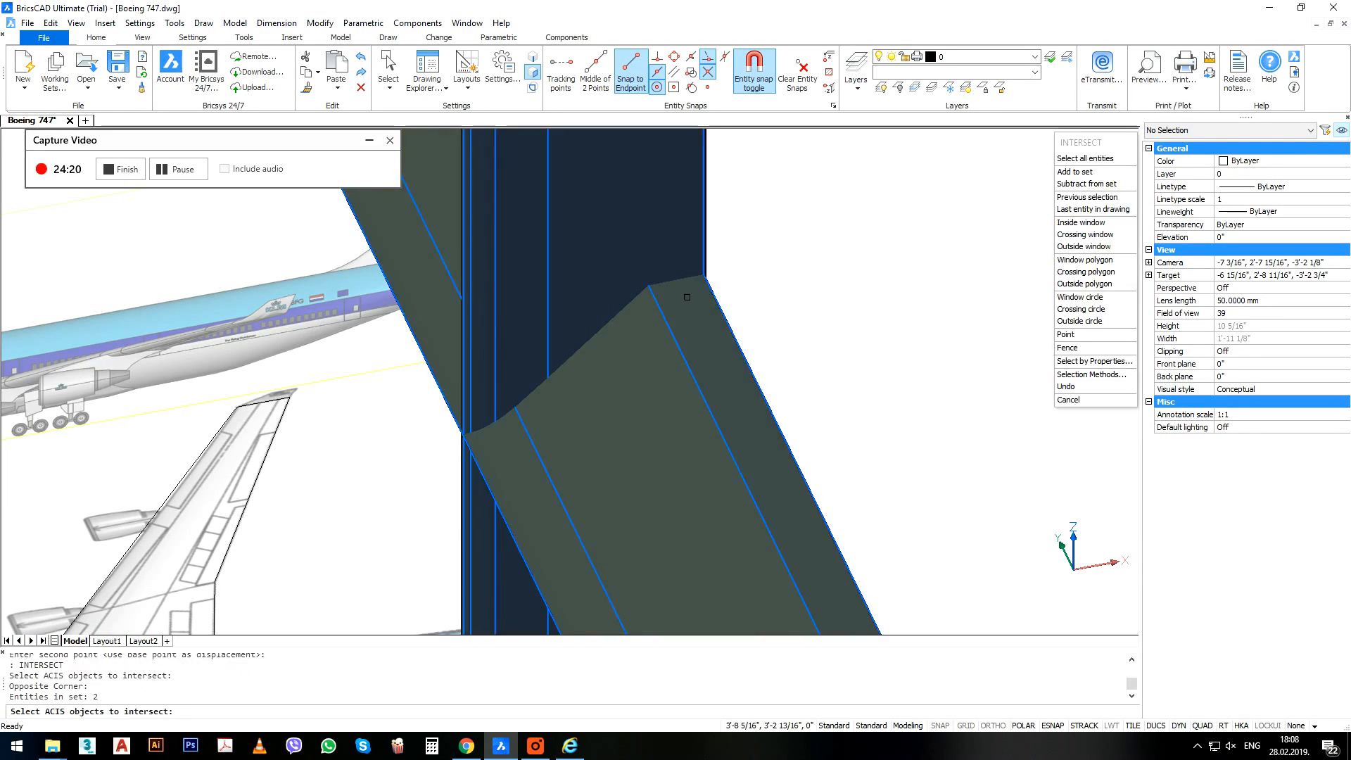
key("Return")
scroll(636, 356, "down", 8)
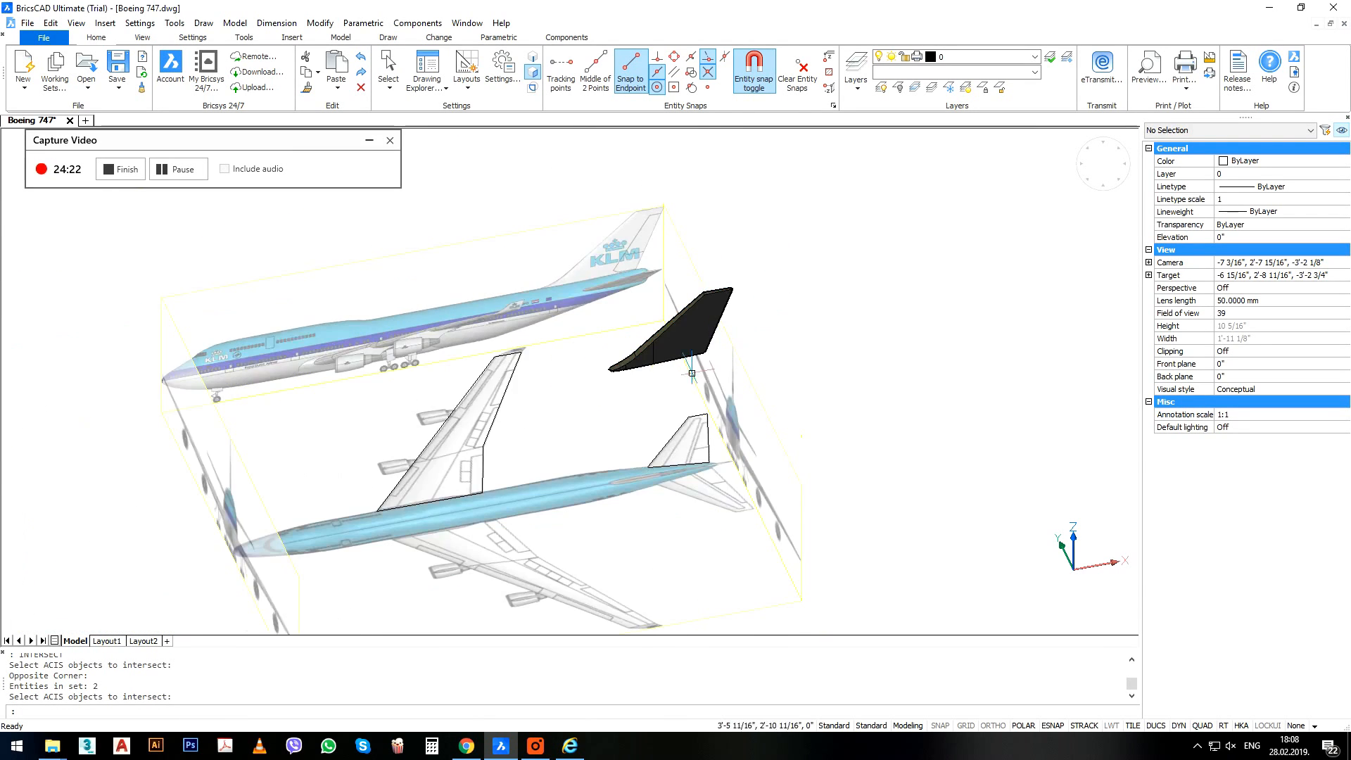
scroll(636, 356, "up", 5)
scroll(637, 360, "down", 5)
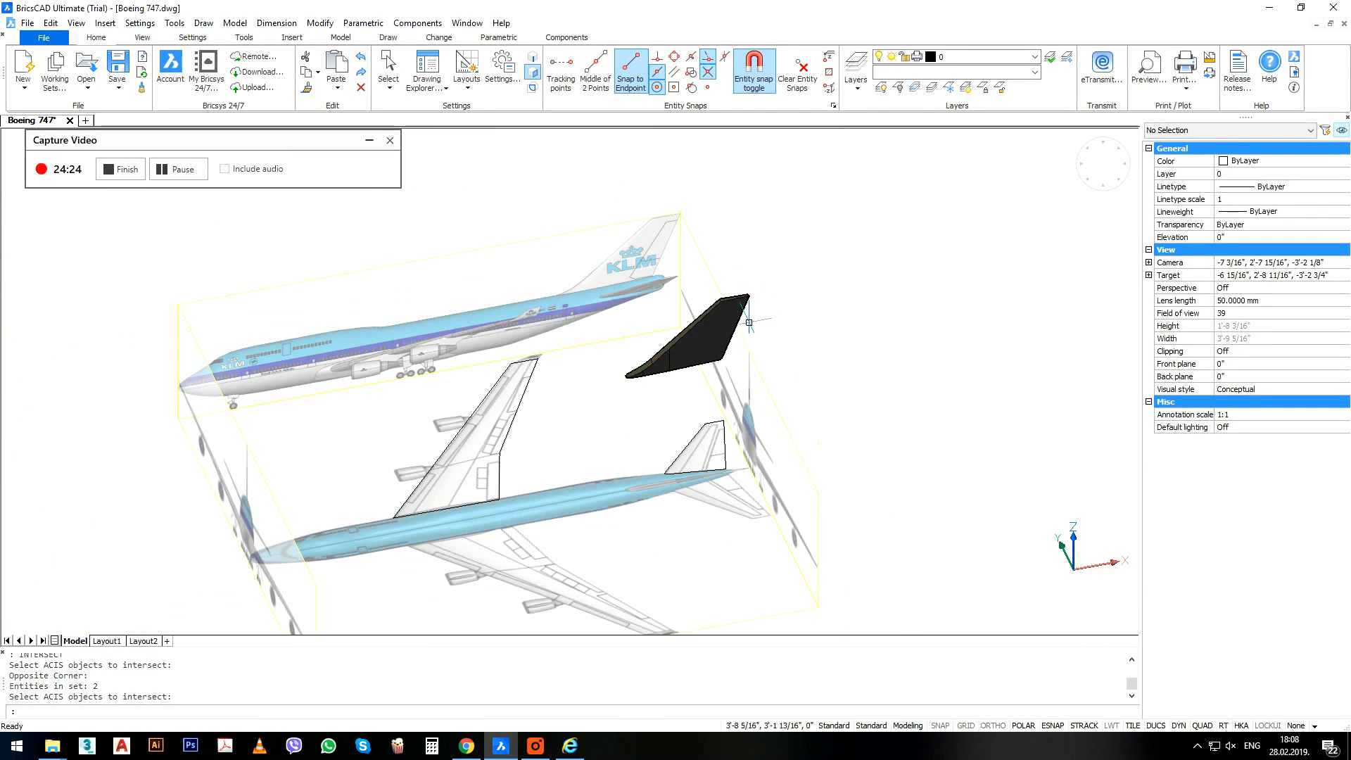
Try to assign the fin to the body layer with only its rear face selected.
left_click(749, 301)
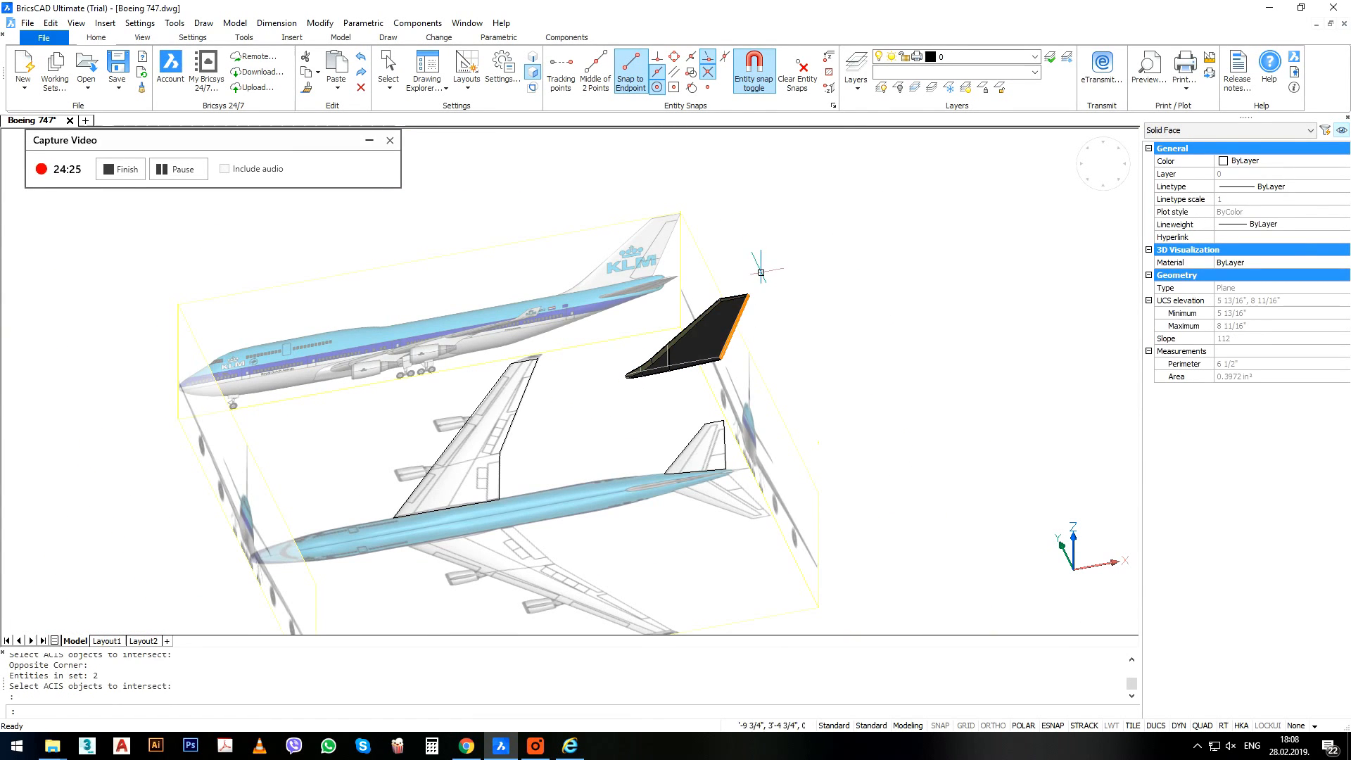
left_click(944, 59)
left_click(837, 244)
left_click(776, 281)
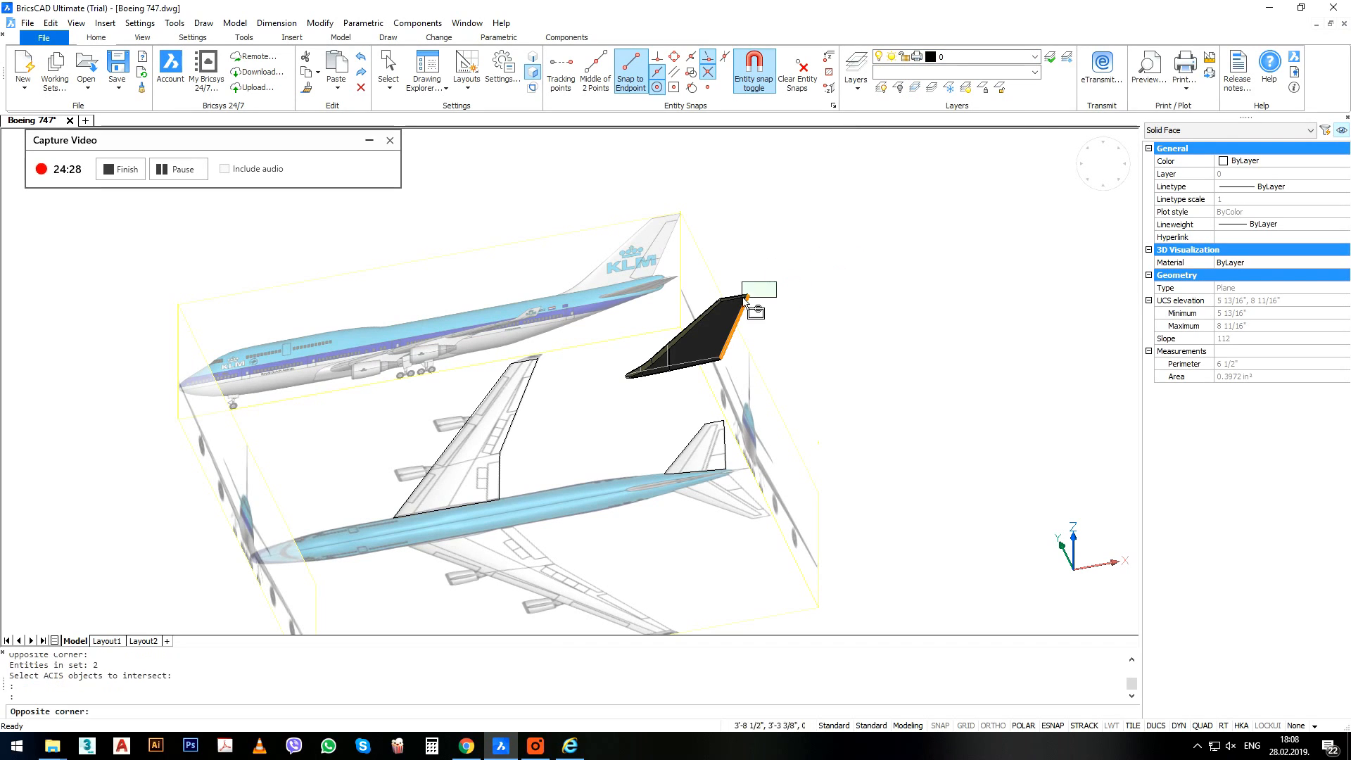
left_click(742, 300)
left_click(795, 257)
left_click(610, 410)
left_click(795, 258)
left_click(841, 325)
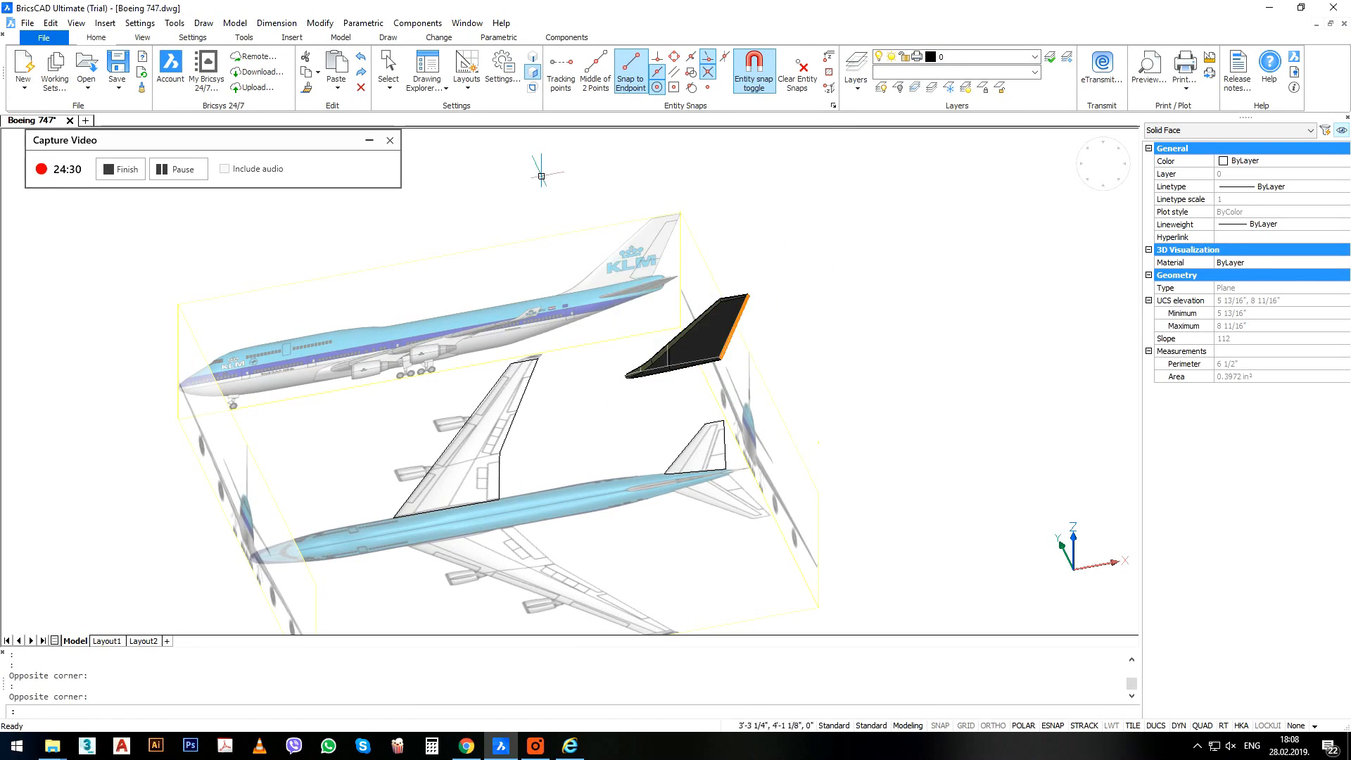
left_click(853, 241)
left_click(623, 414)
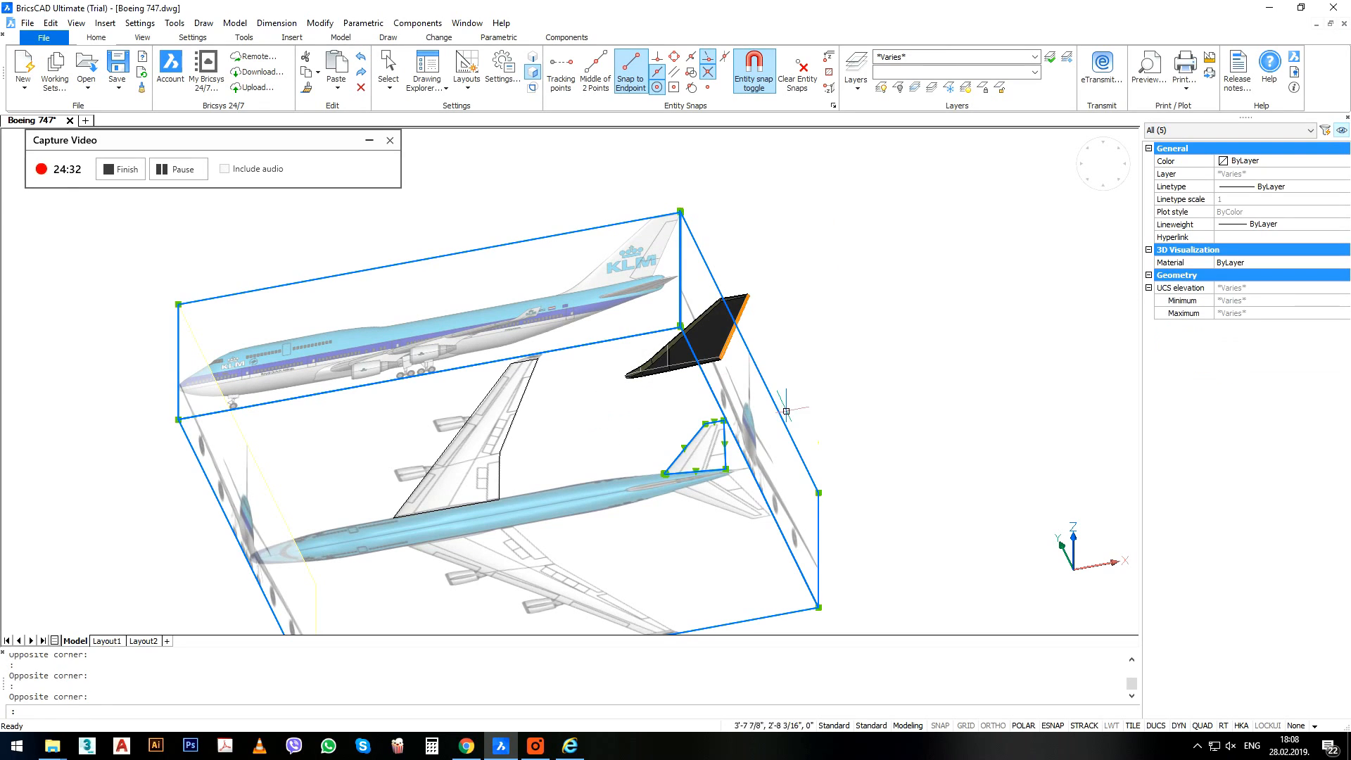
key("Escape")
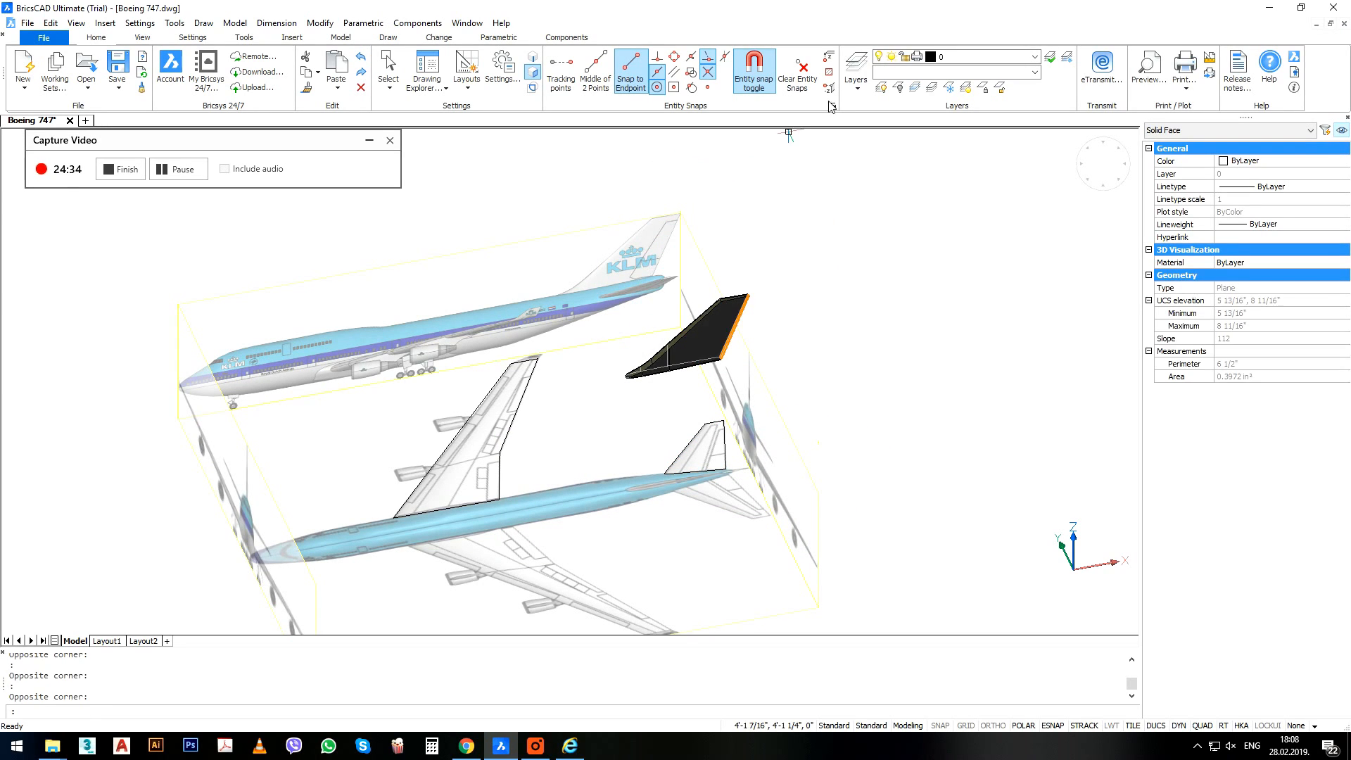
left_click(1035, 57)
left_click(940, 106)
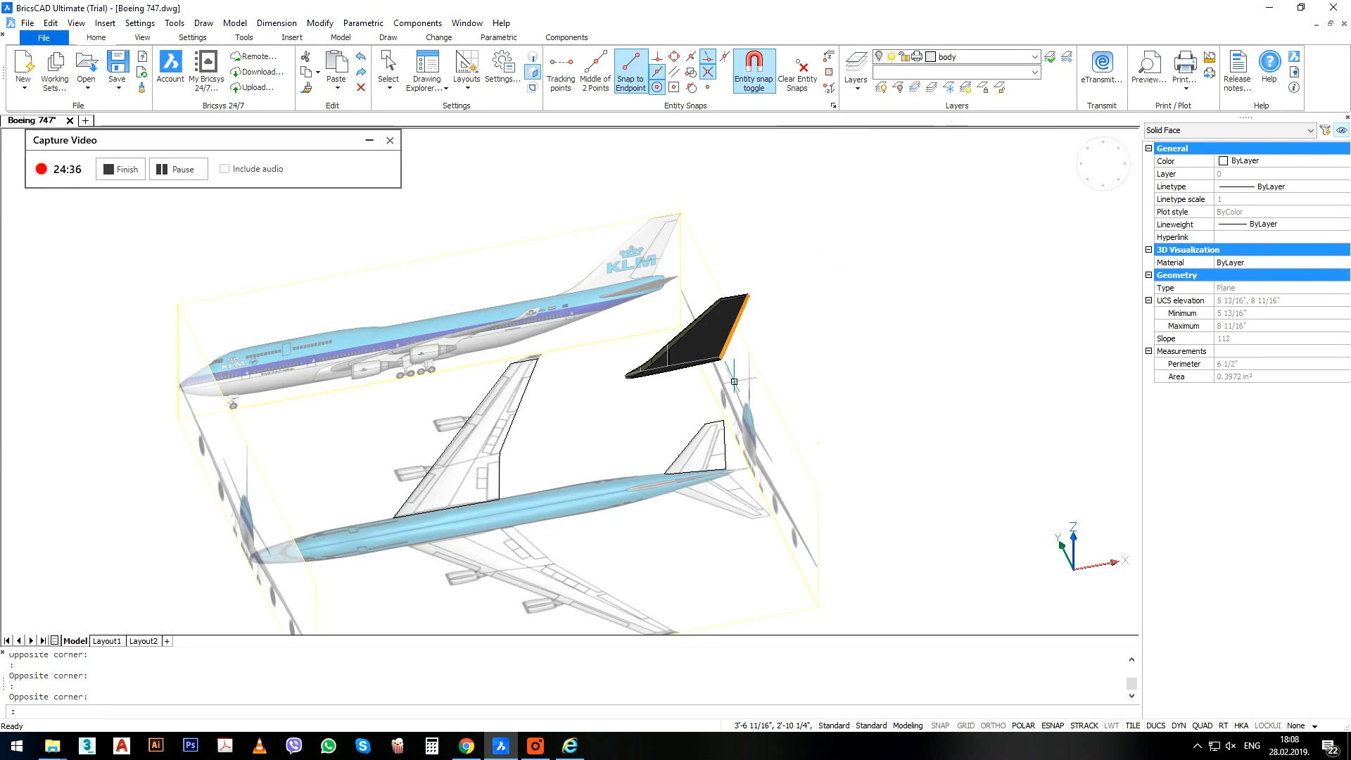
scroll(763, 304, "up", 3)
key("Escape")
key("Escape")
Select only the fin solid, excluding the surrounding images and tailplane outline, and reassign it to a hidden layer.
left_click(798, 249)
left_click(369, 575)
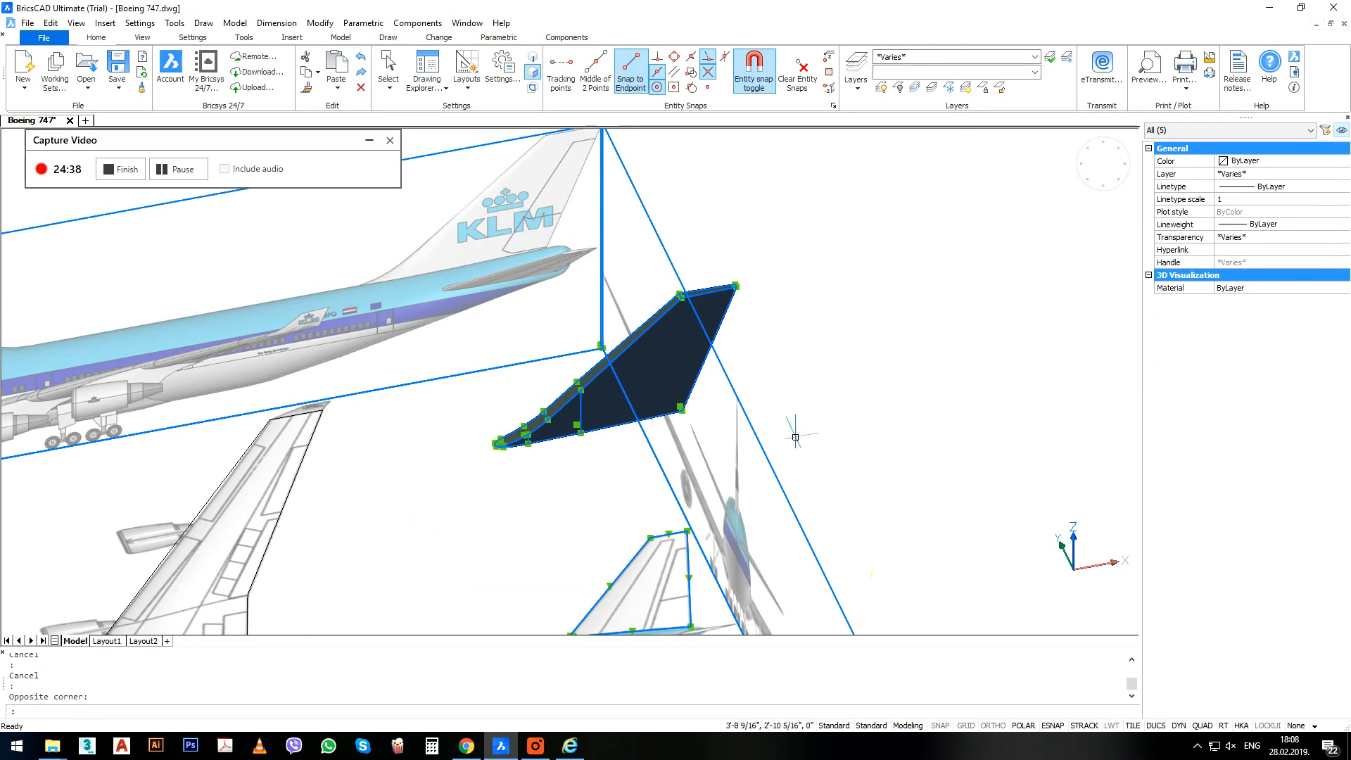
left_click(787, 468, "shift")
left_click(548, 564, "shift")
scroll(644, 486, "down", 2)
left_click(650, 167, "shift")
left_click(543, 270, "shift")
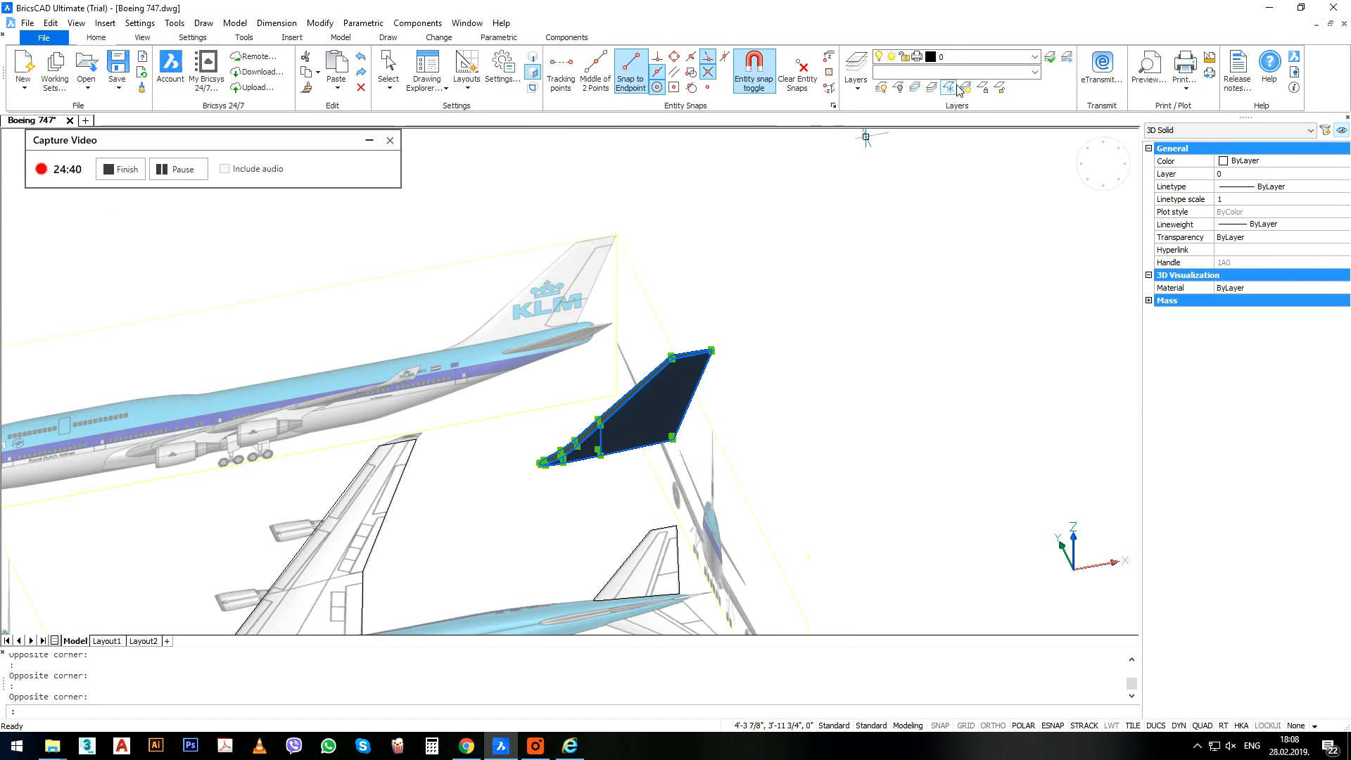
left_click(938, 64)
left_click(887, 121)
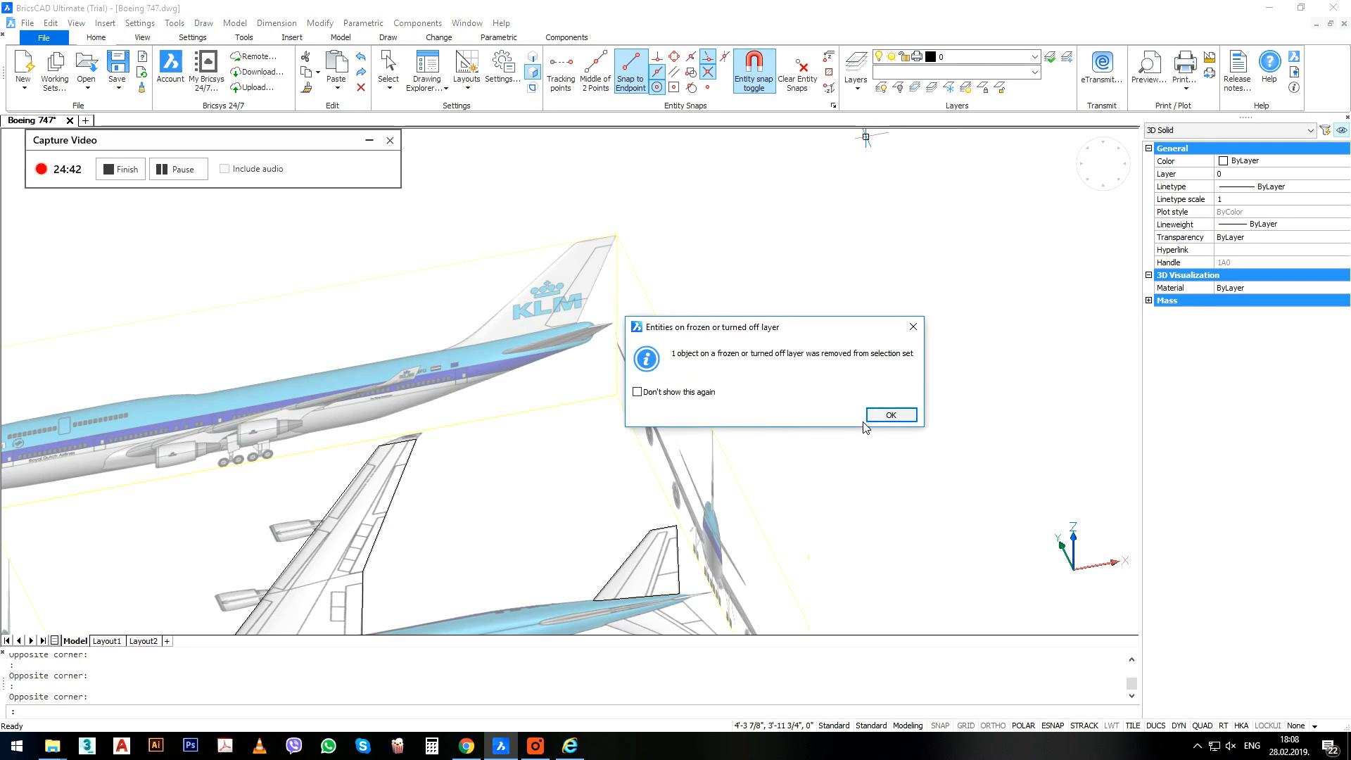
left_click(890, 416)
Extrude the horizontal stabilizer outline about 1/16" upward, picking the thickness on the stabilizer in the side-view image.
scroll(696, 451, "down", 5)
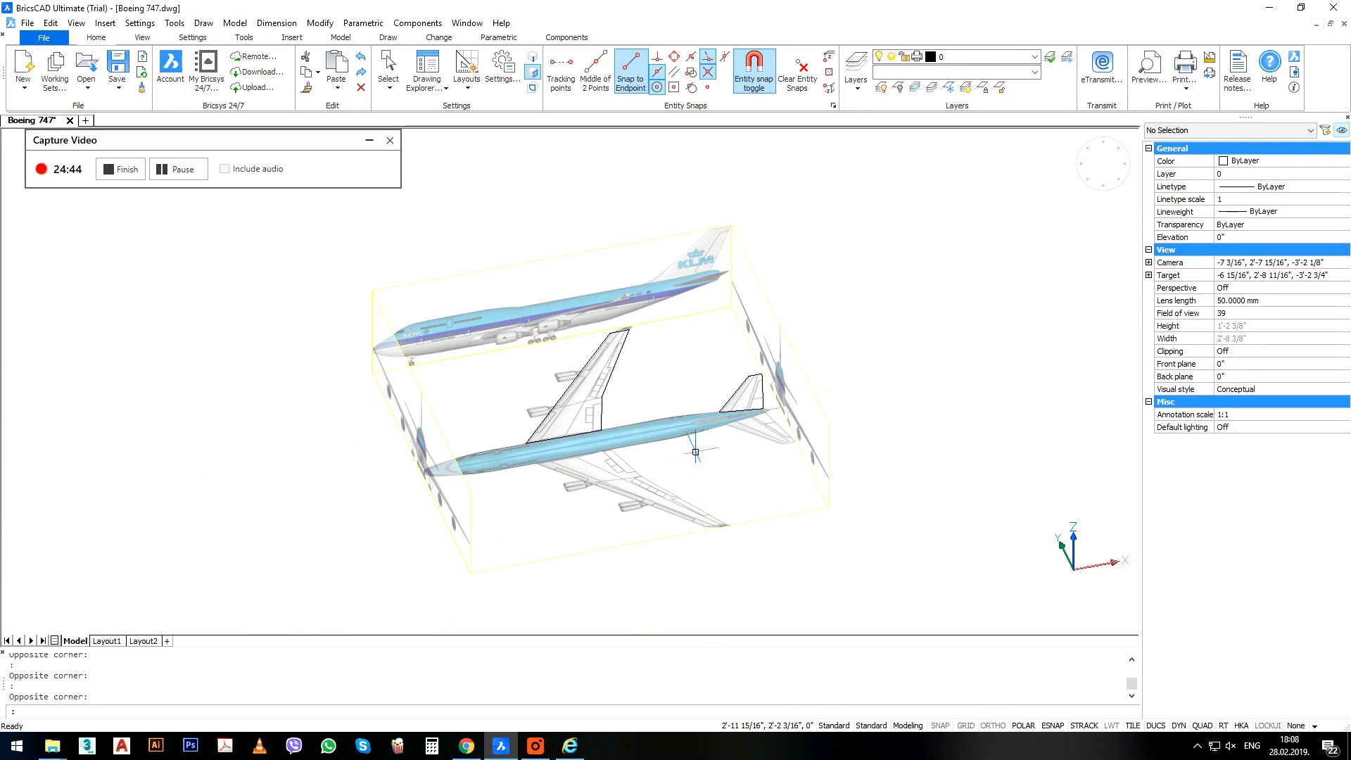
scroll(692, 418, "up", 3)
scroll(696, 390, "down", 2)
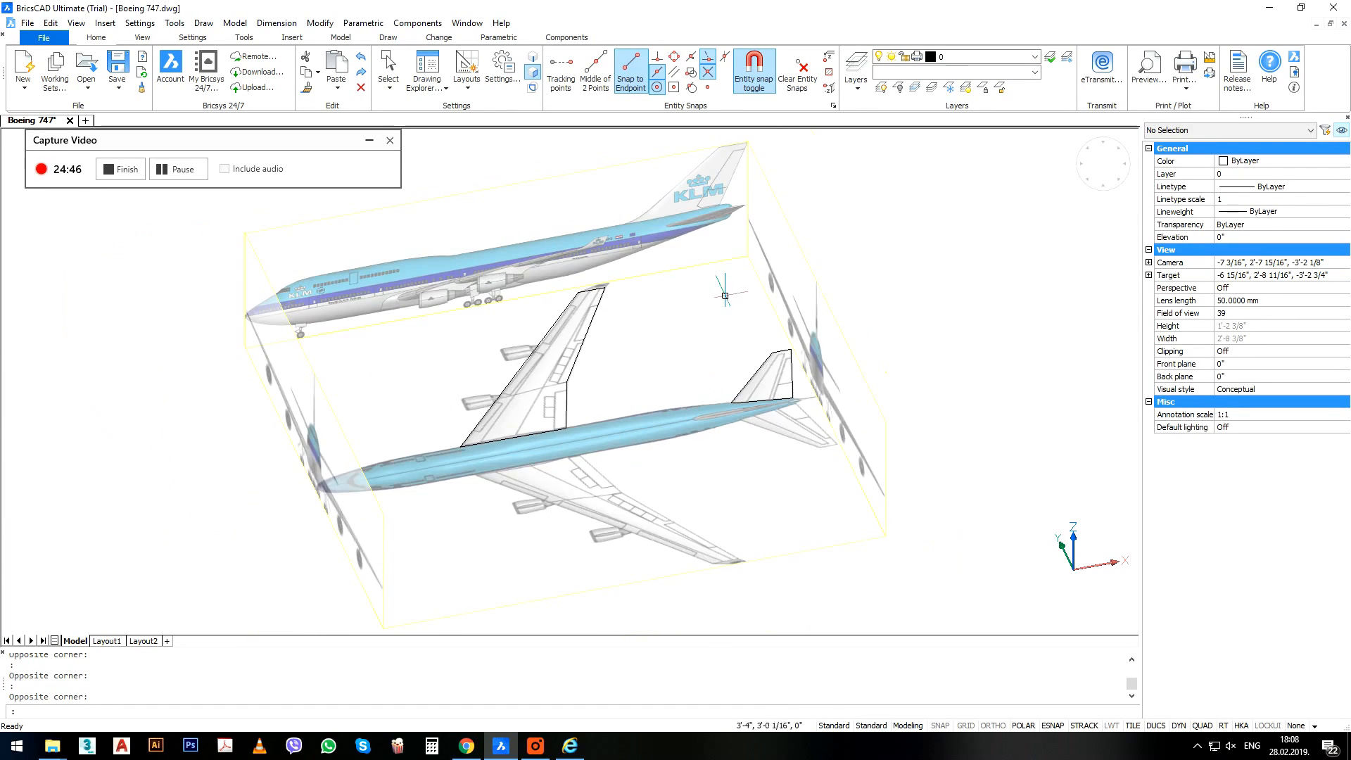
middle_click_drag(750, 292, 751, 315)
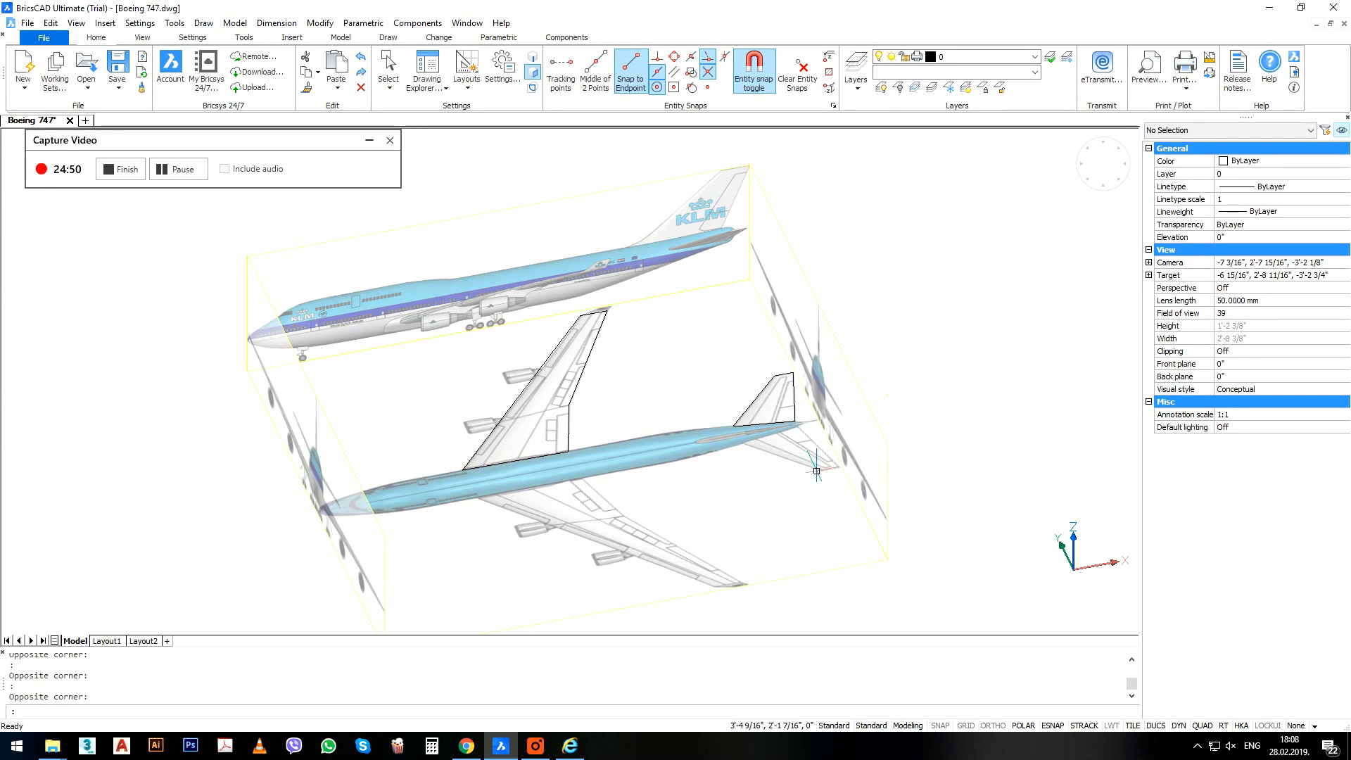
scroll(771, 412, "up", 3)
left_click(746, 375)
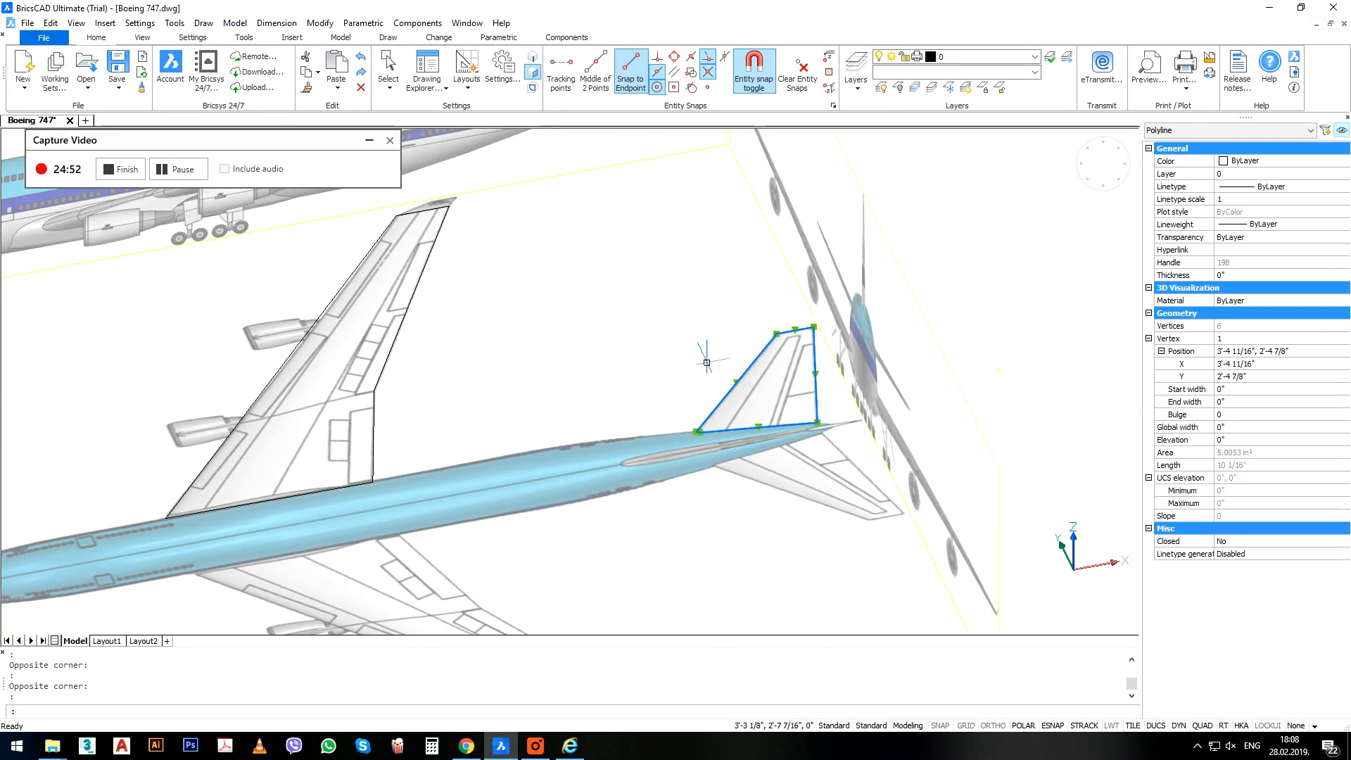
scroll(676, 390, "down", 4)
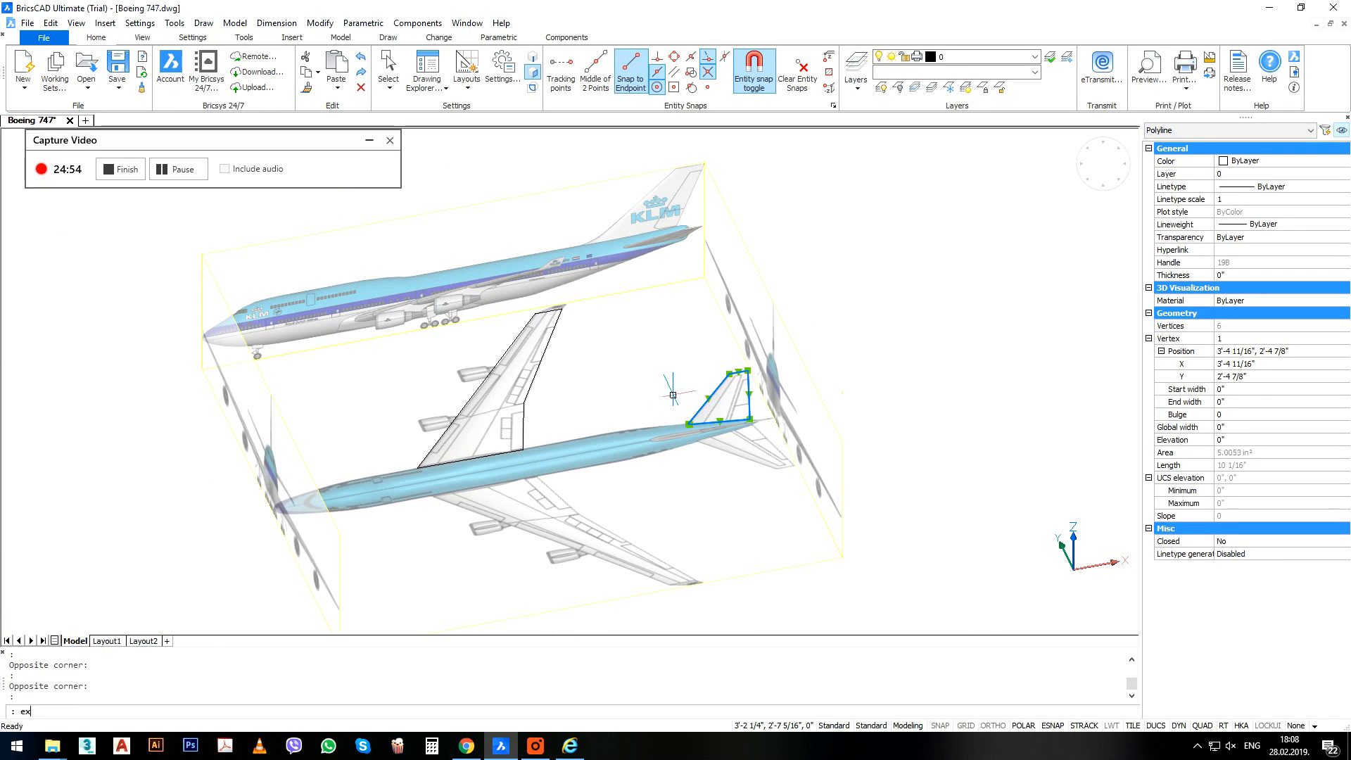
type("t")
key("Return")
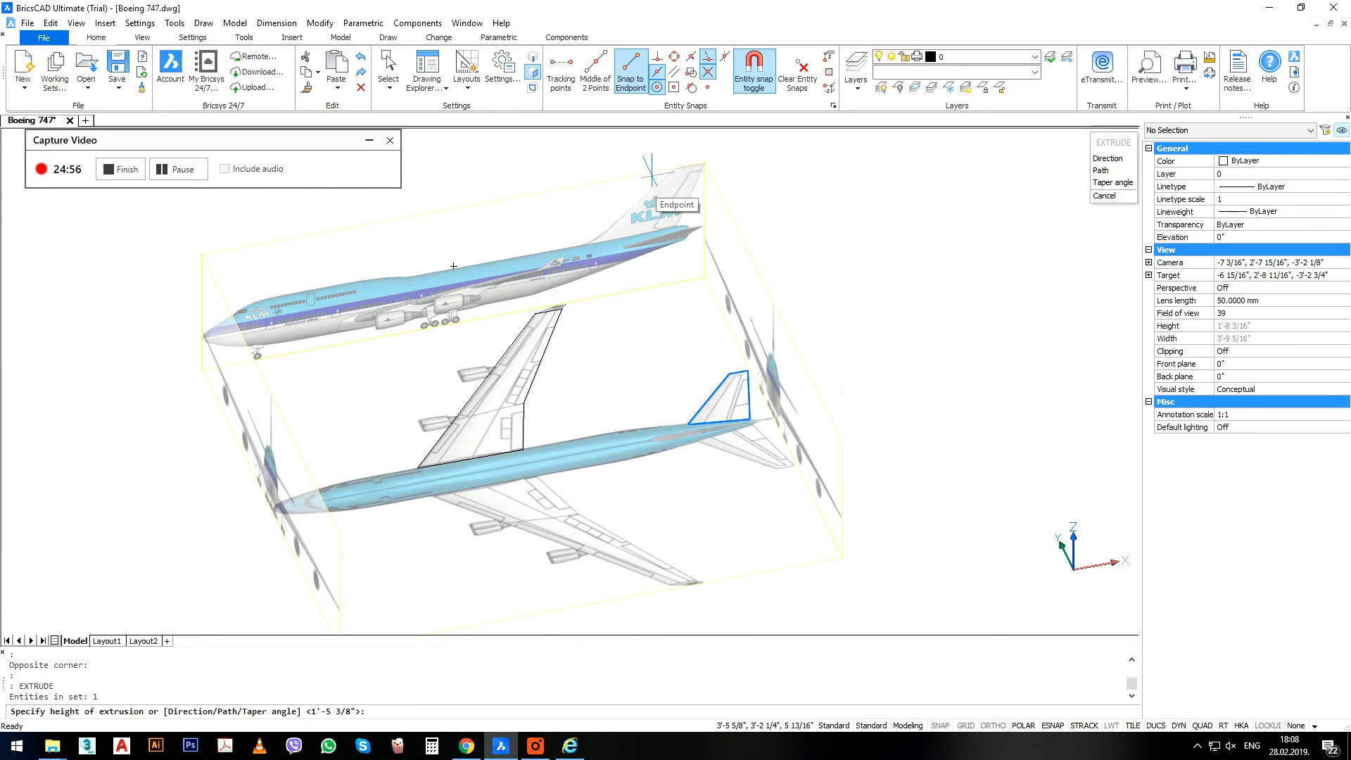
scroll(725, 417, "up", 6)
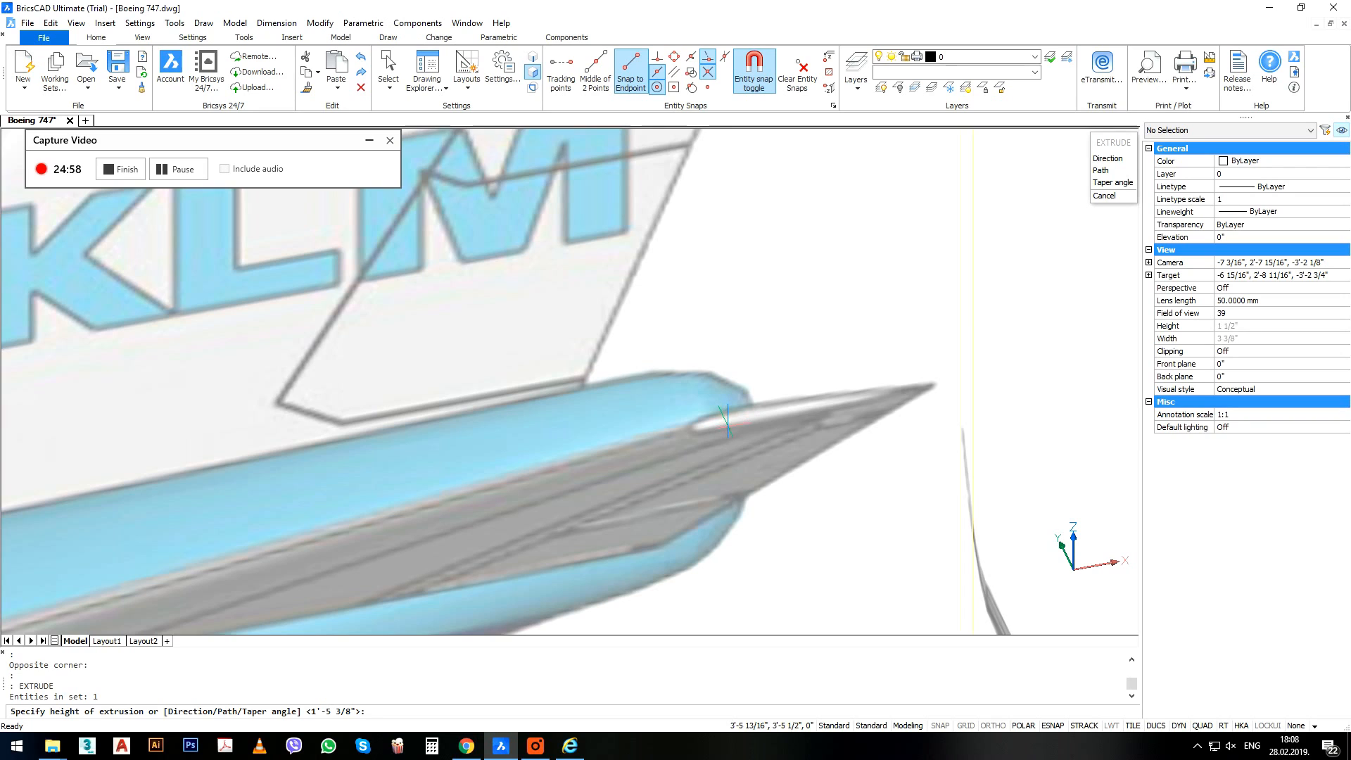
left_click(729, 424)
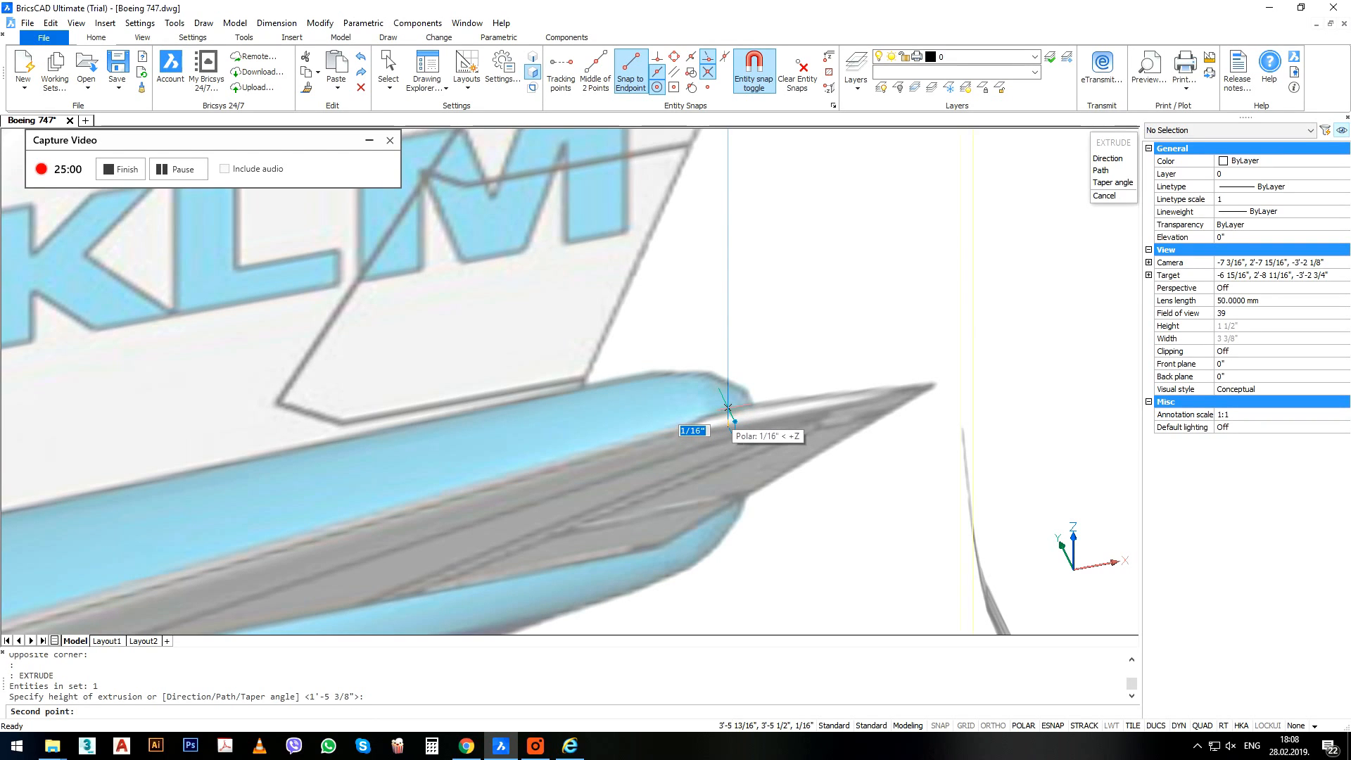
left_click(728, 408)
scroll(729, 408, "down", 6)
key("Return")
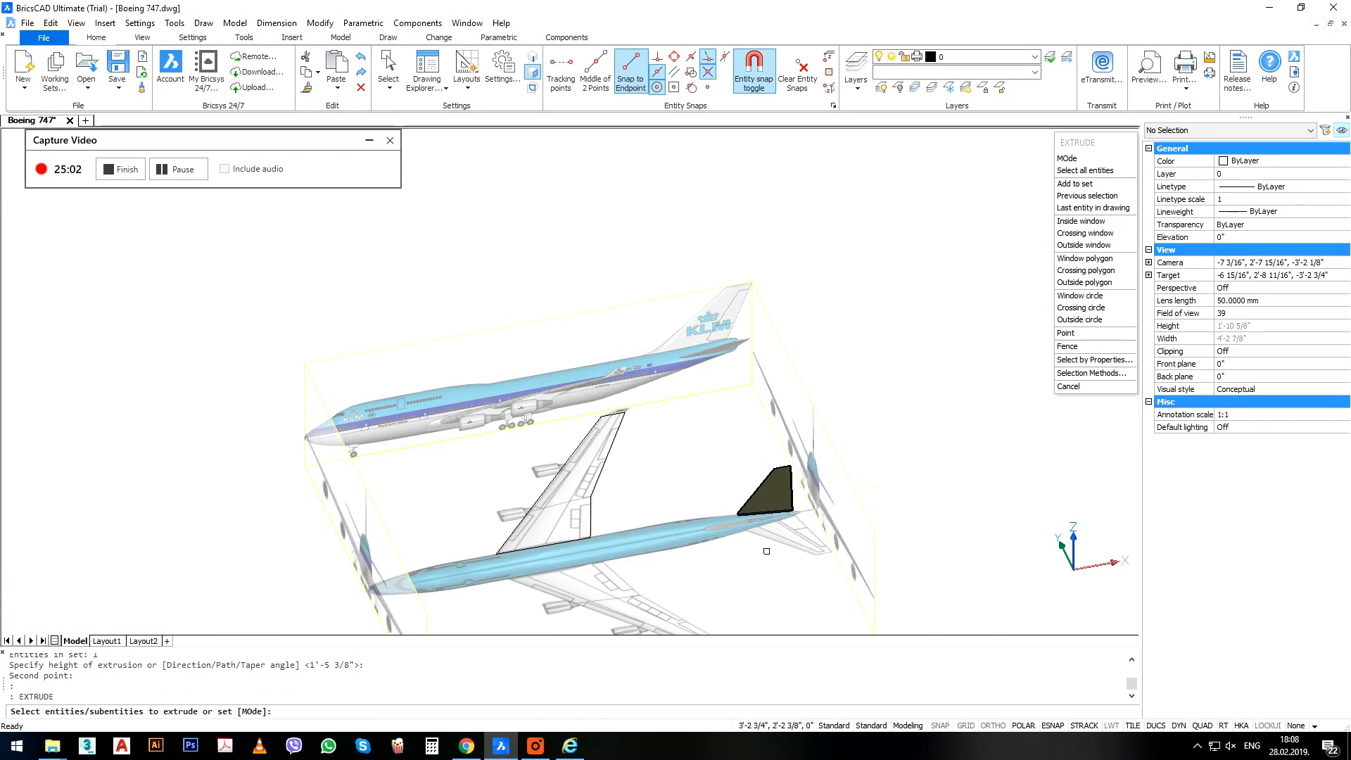
scroll(766, 551, "up", 3)
key("Escape")
key("Escape")
Define a UCS beside the aircraft with X along the former Y axis and Y pointing up, and switch to the aircraft's side view.
left_click(804, 473)
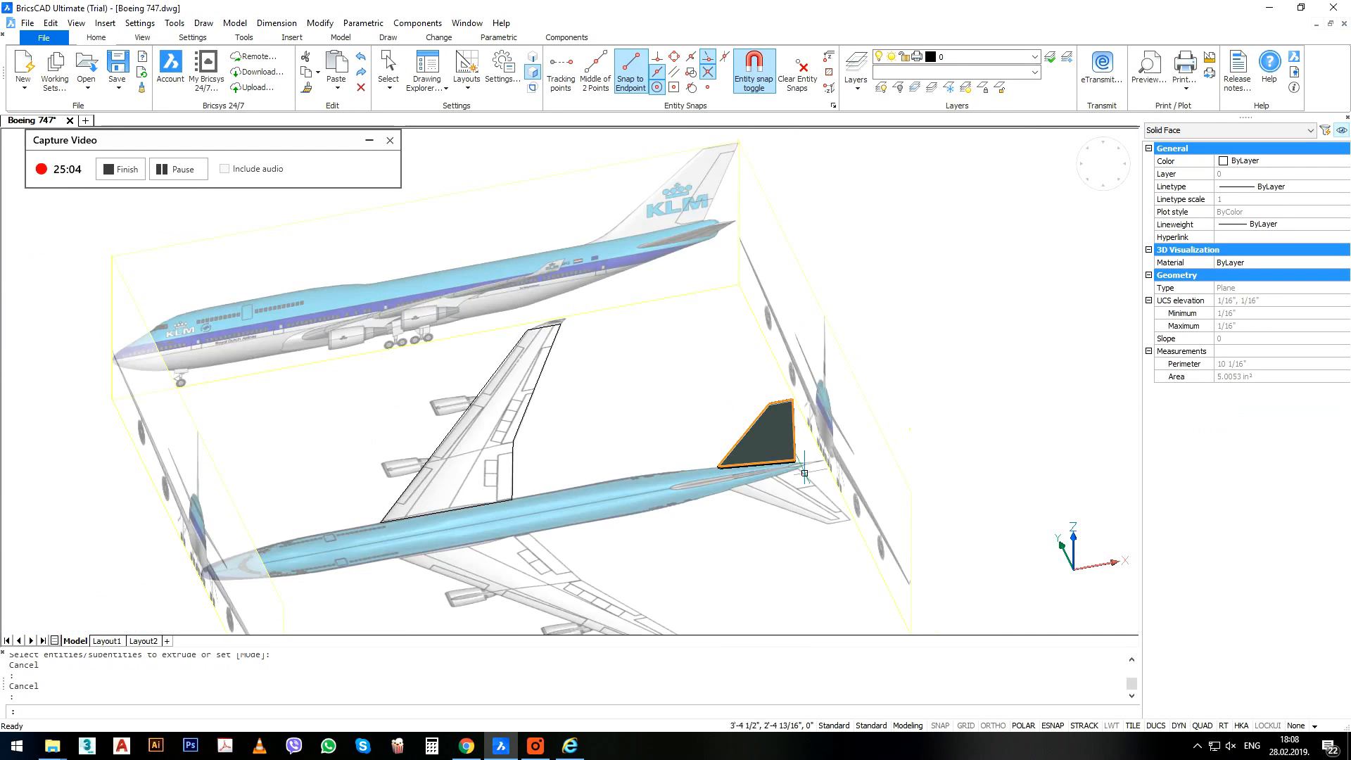
scroll(813, 480, "up", 3)
scroll(813, 480, "down", 6)
middle_click_drag(813, 480, 622, 480, "shift")
scroll(882, 377, "down", 4)
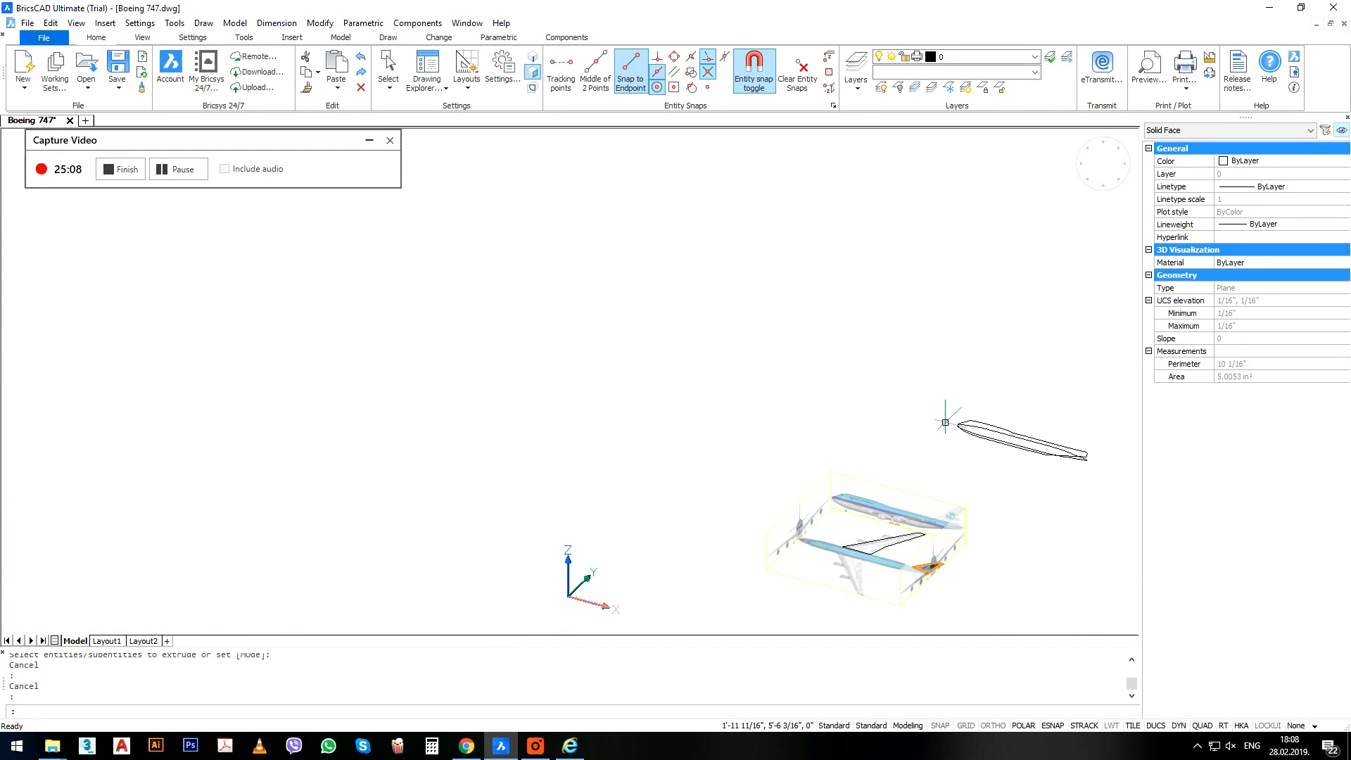
type("UCS")
key("Return")
left_click(706, 524)
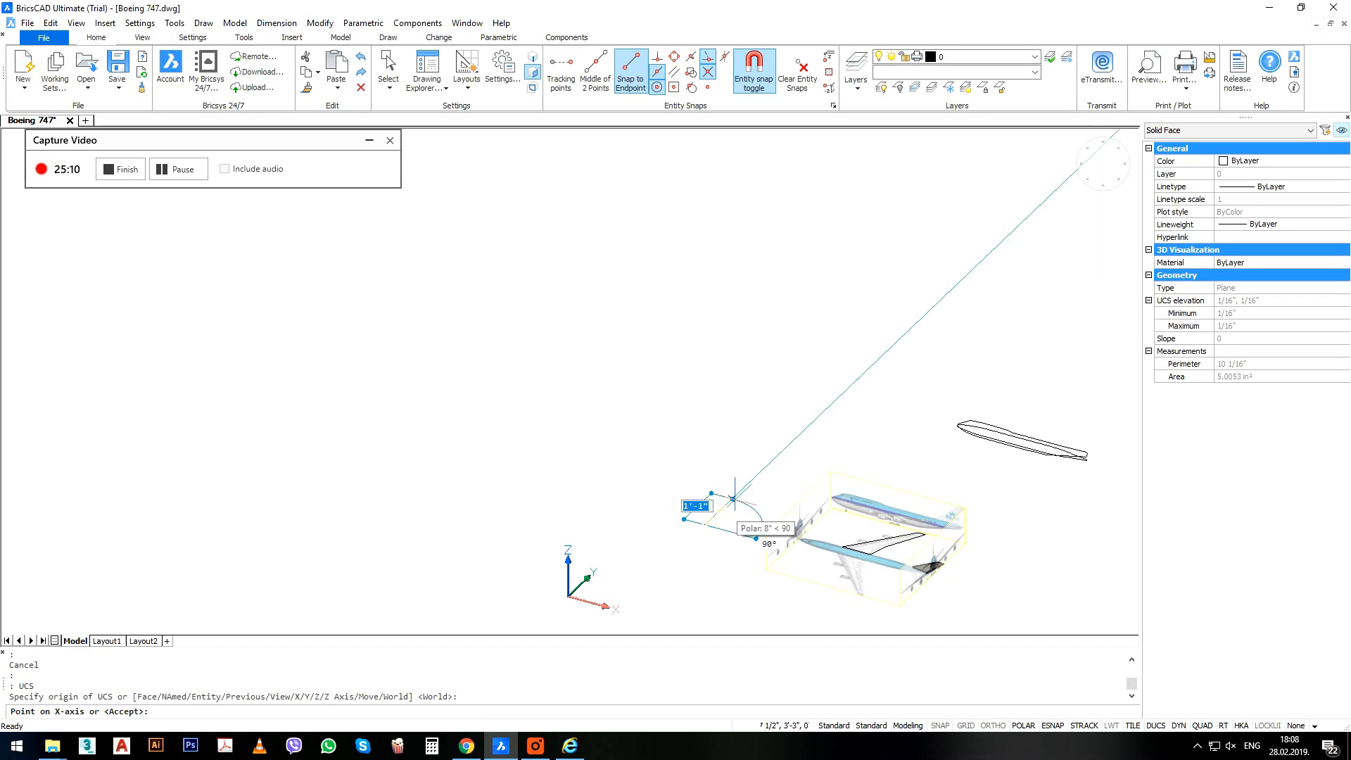
left_click(779, 454)
left_click(705, 394)
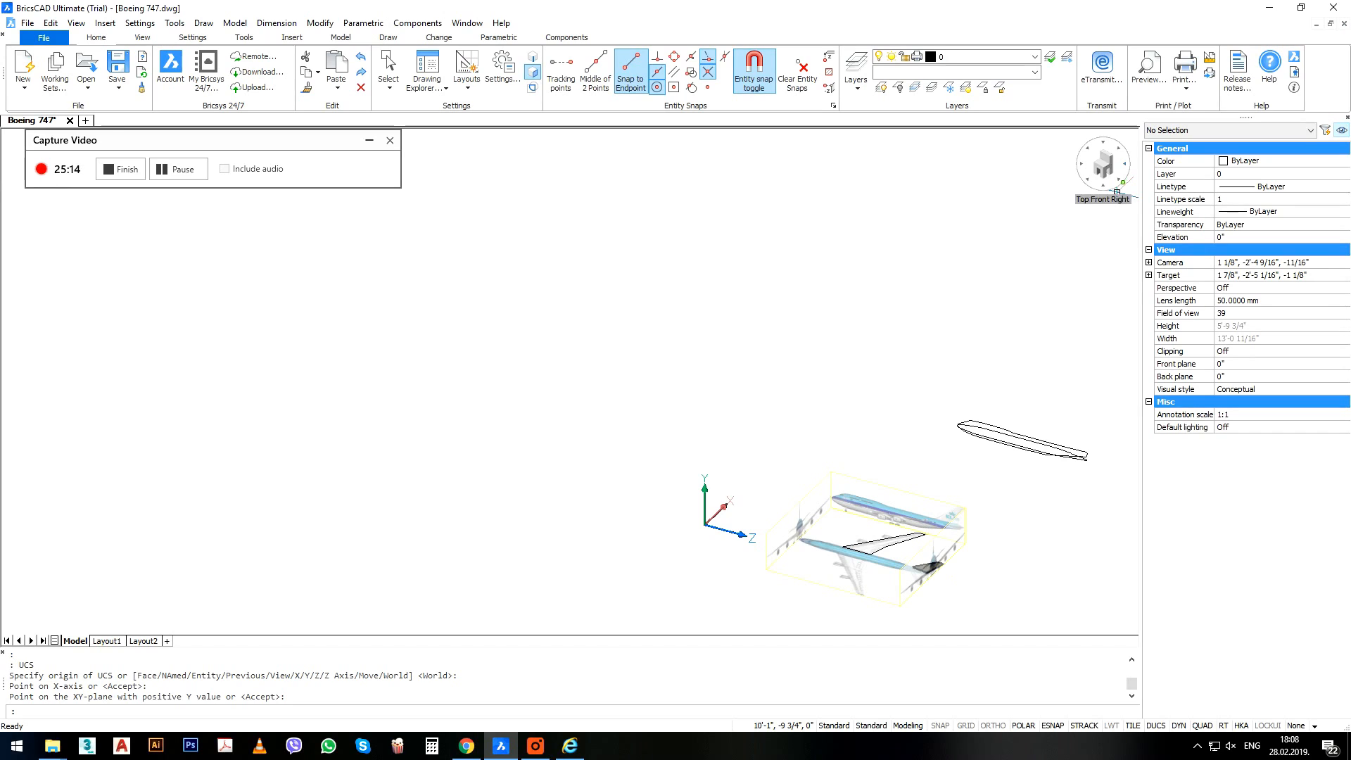
left_click(1117, 193)
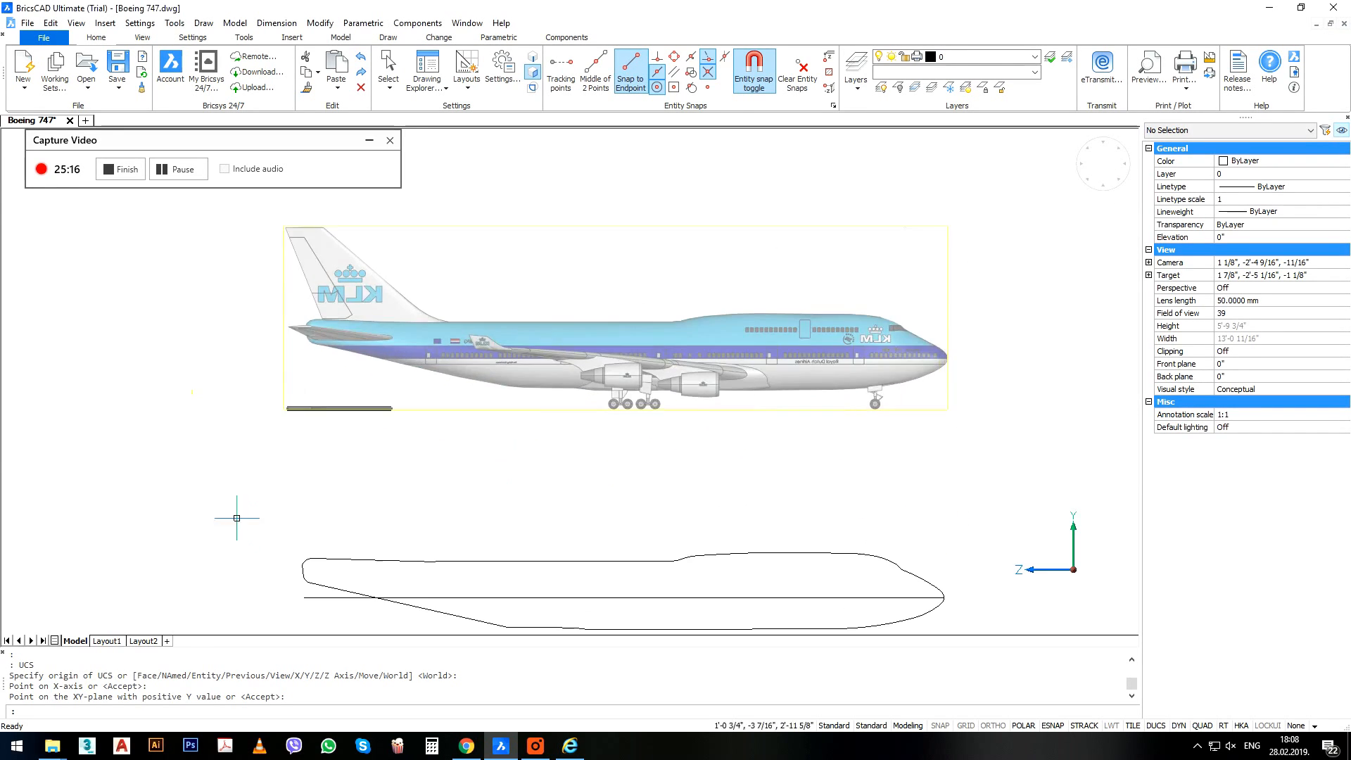
Move the extruded horizontal stabilizer straight up from its front end onto the stabilizer in the side-view image.
scroll(352, 417, "up", 3)
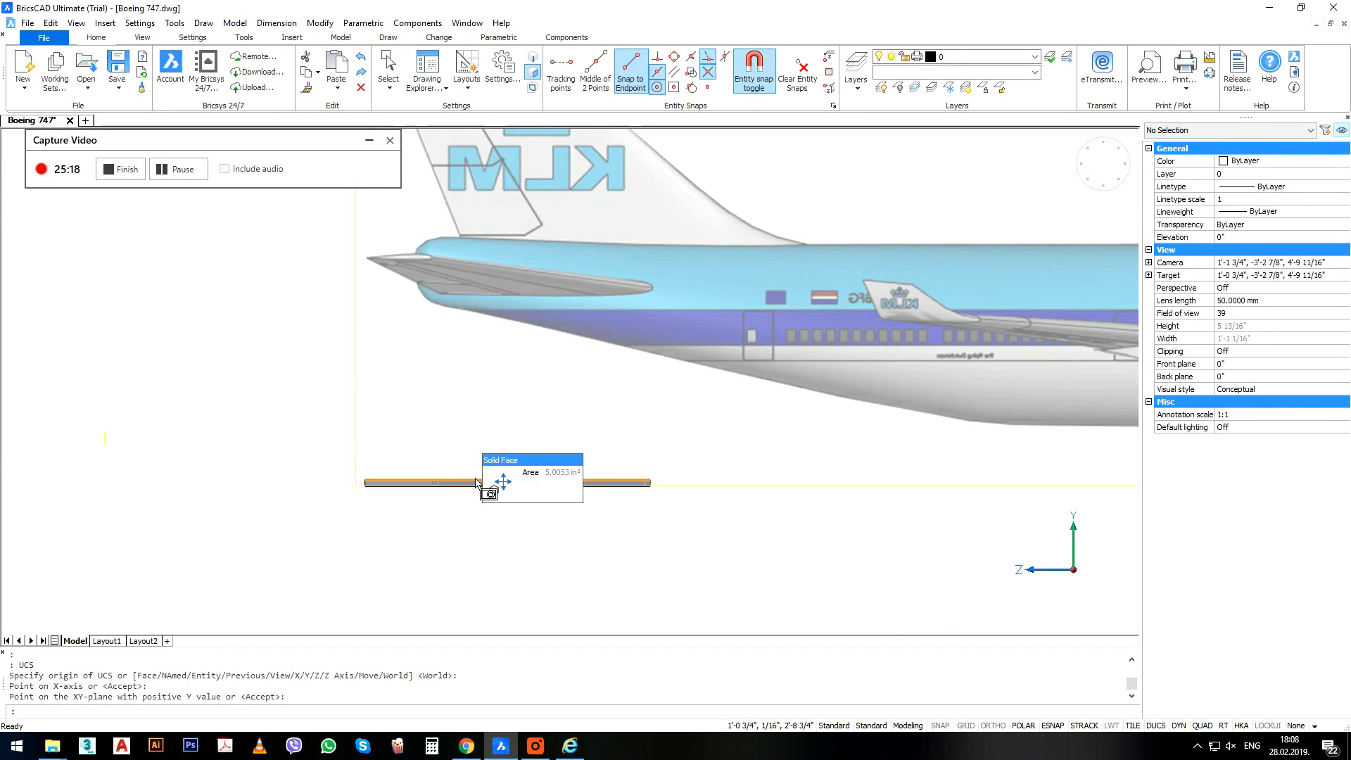
left_click(475, 481)
middle_click_drag(457, 493, 486, 535)
type("m")
key("Return")
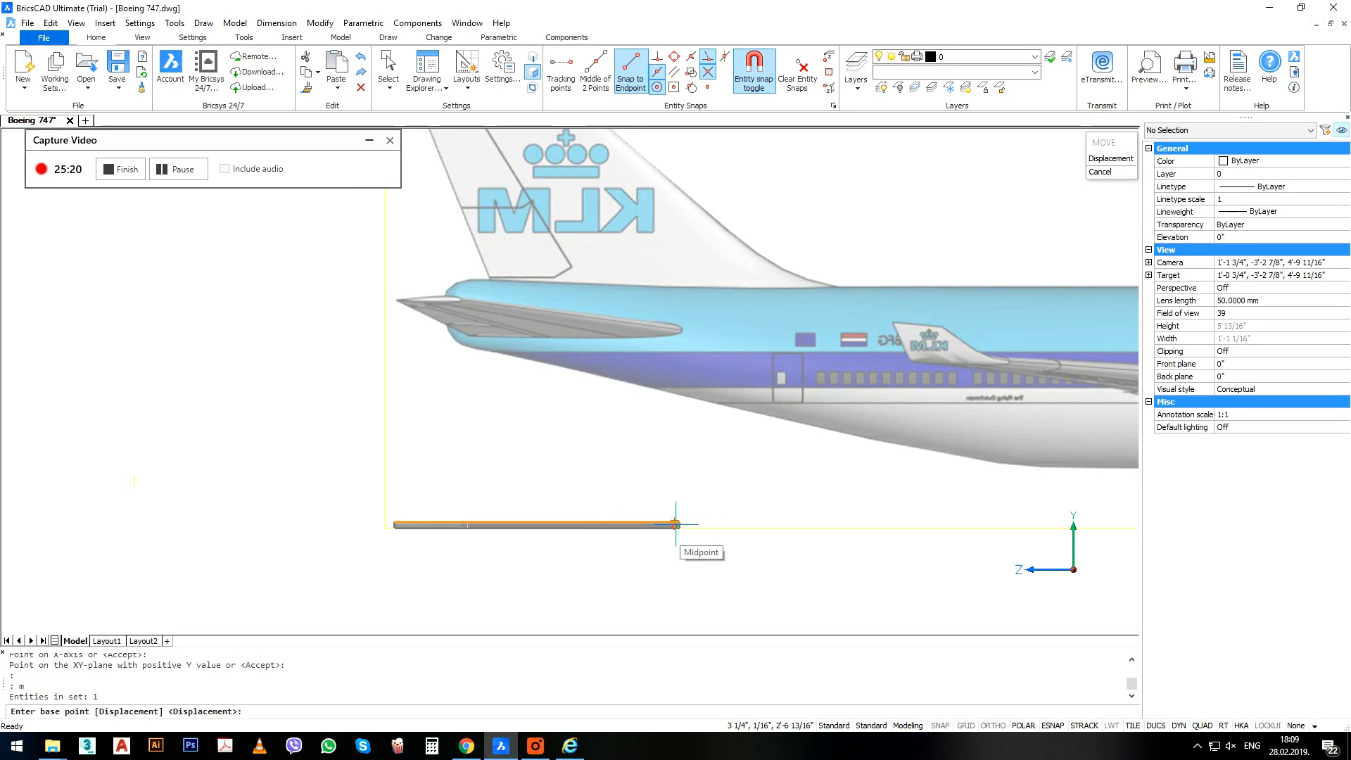
left_click(681, 524)
scroll(682, 317, "up", 2)
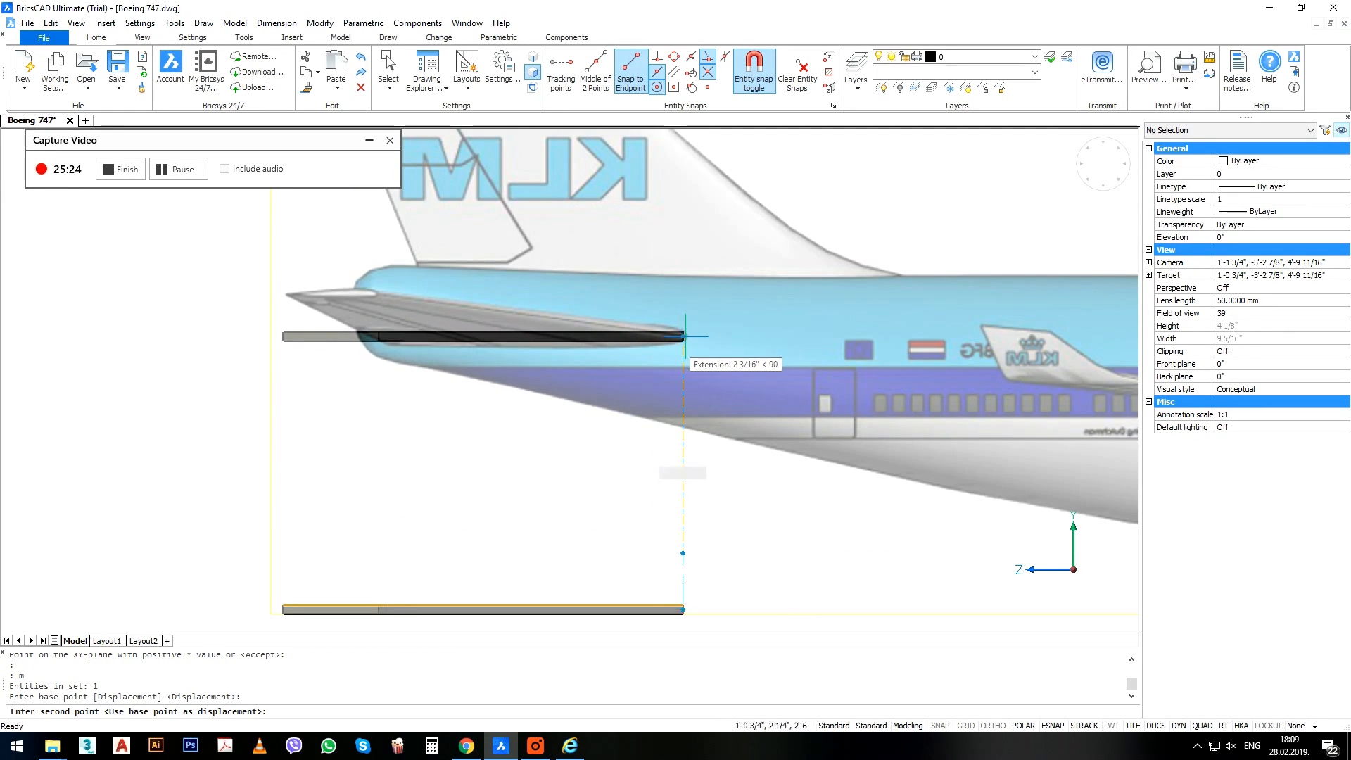
left_click(684, 336)
Rotate the stabilizer about its front end, with its root face as reference, to match the tailplane's slope in the side-view image.
left_click(683, 331)
scroll(683, 324, "up", 1)
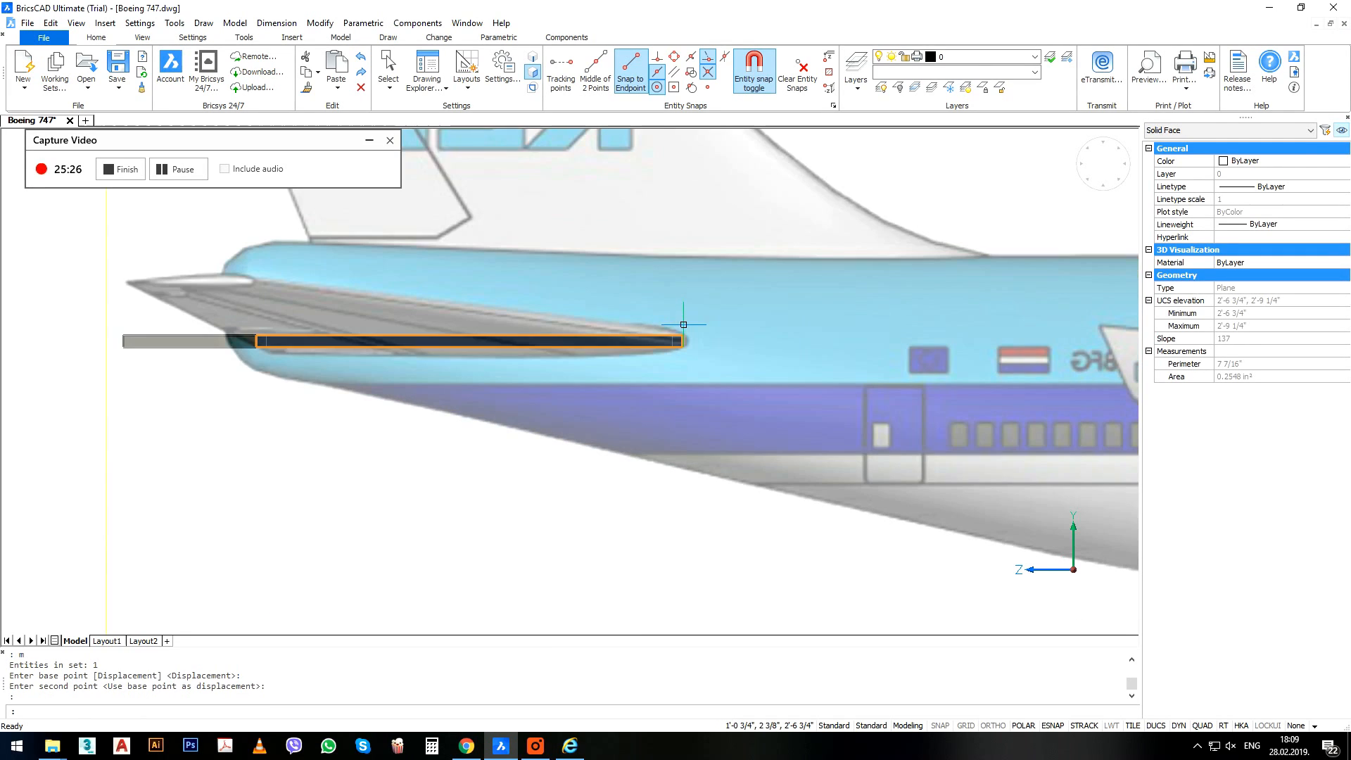
middle_click_drag(683, 325, 690, 347)
type("ro")
key("Return")
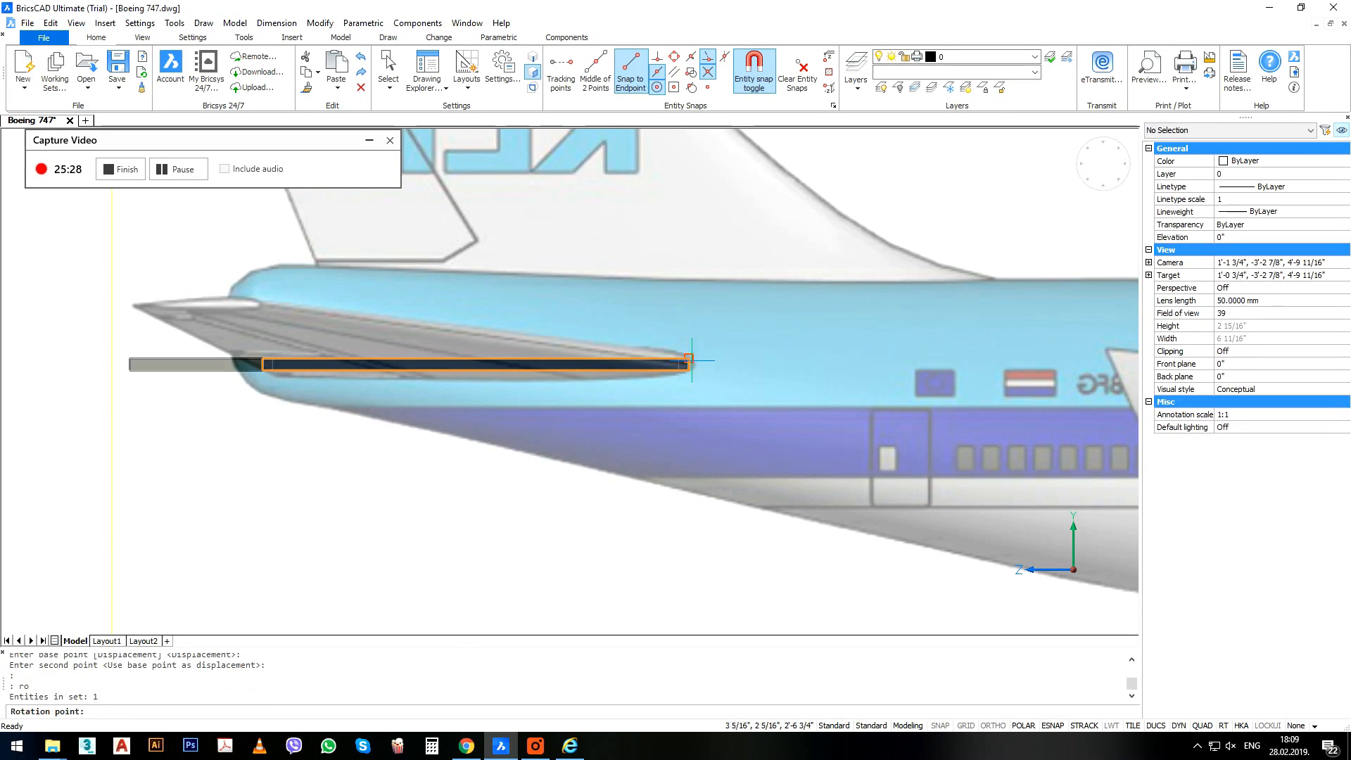
left_click(690, 366)
type("r")
key("Return")
left_click(692, 368)
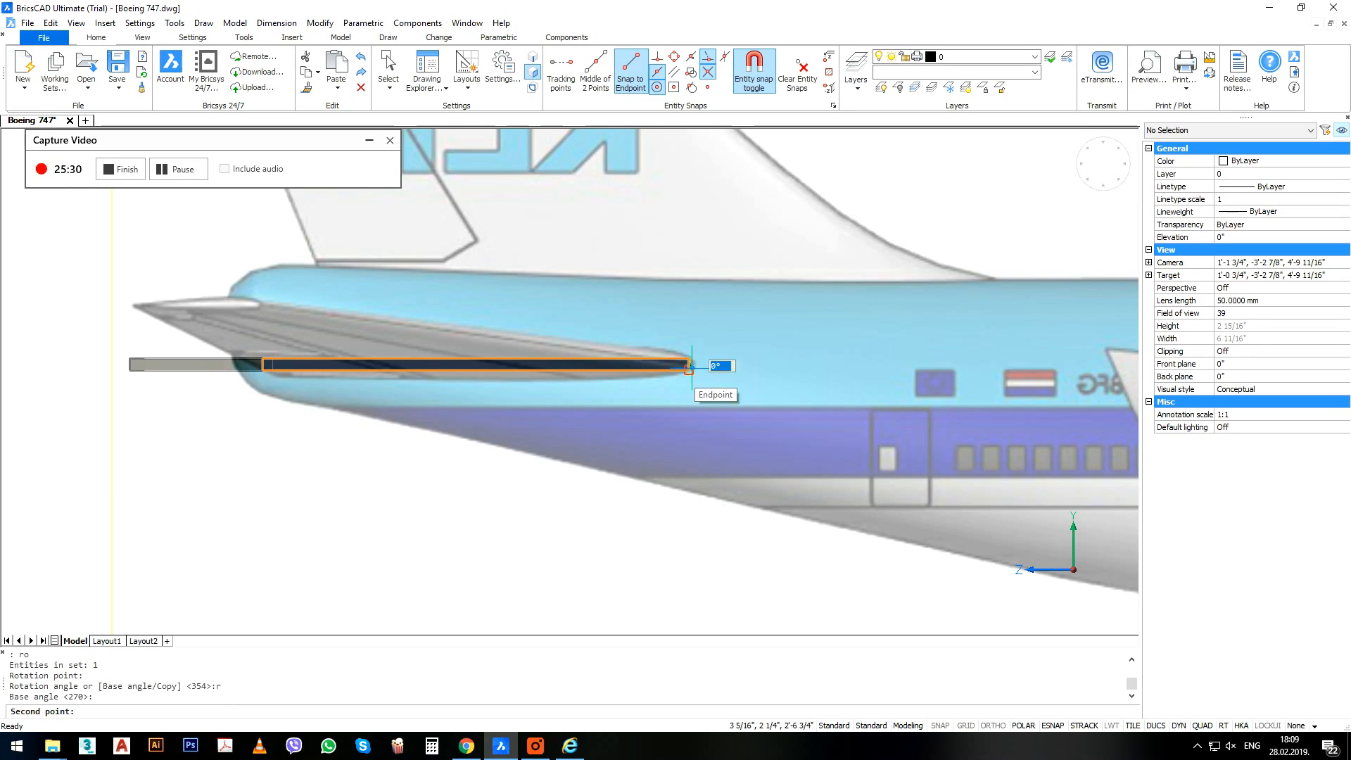
left_click(263, 366)
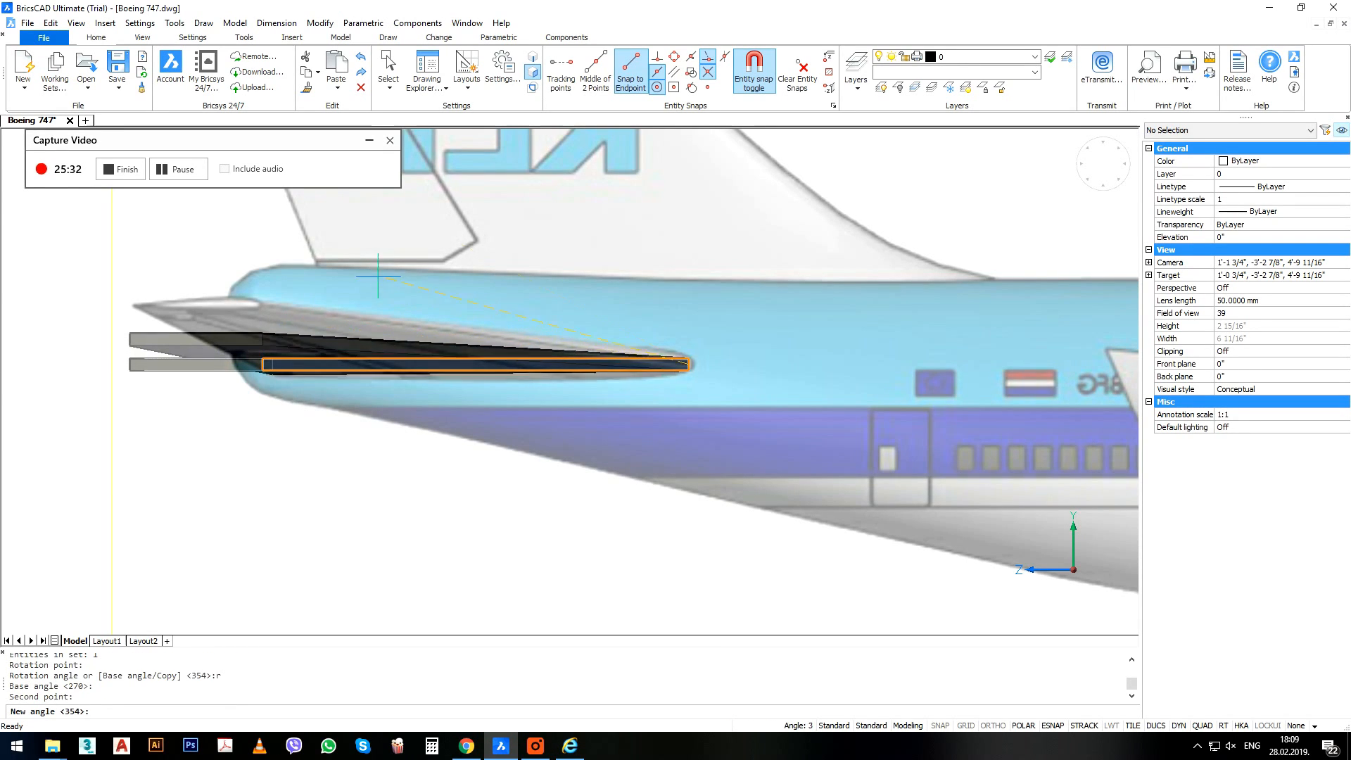
left_click(457, 152)
scroll(512, 376, "down", 4)
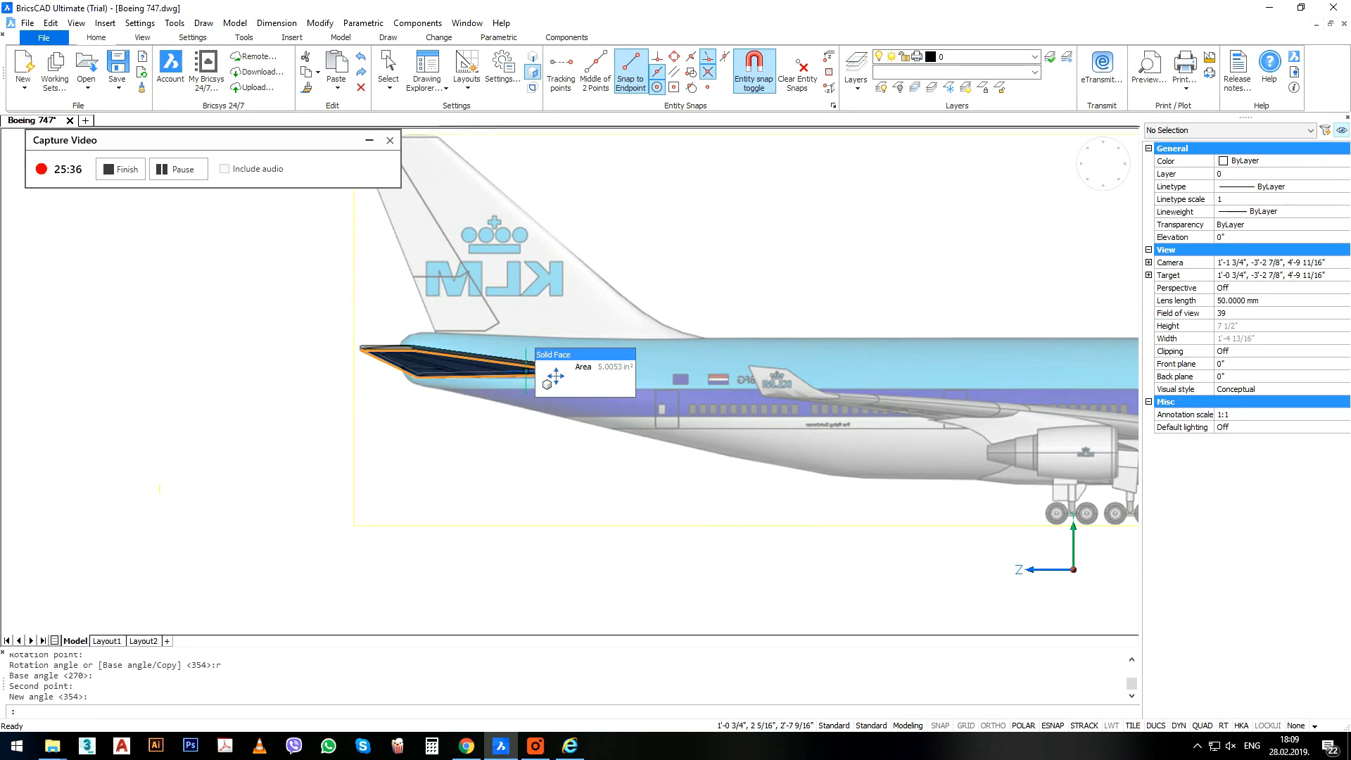
Switch to the aircraft's top view and restore the World UCS.
left_click(1116, 173)
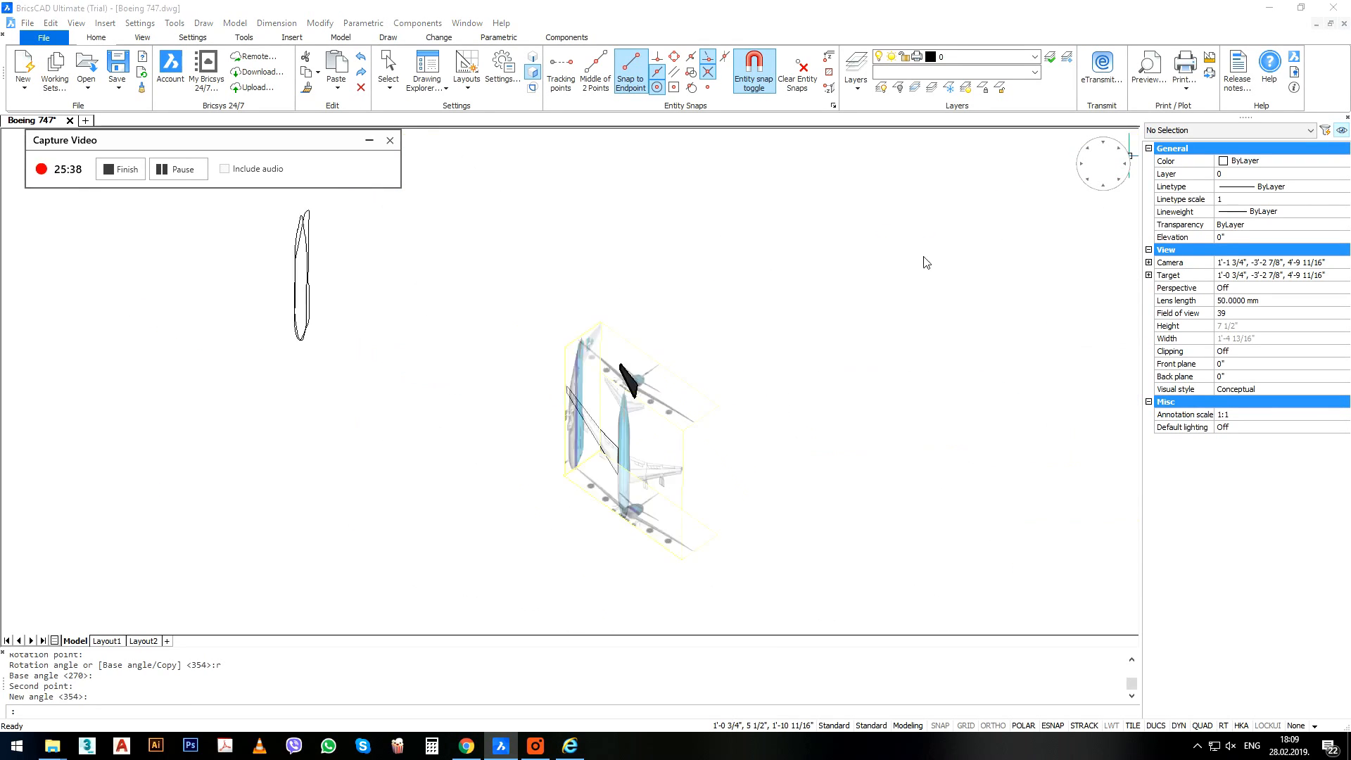
scroll(593, 590, "up", 7)
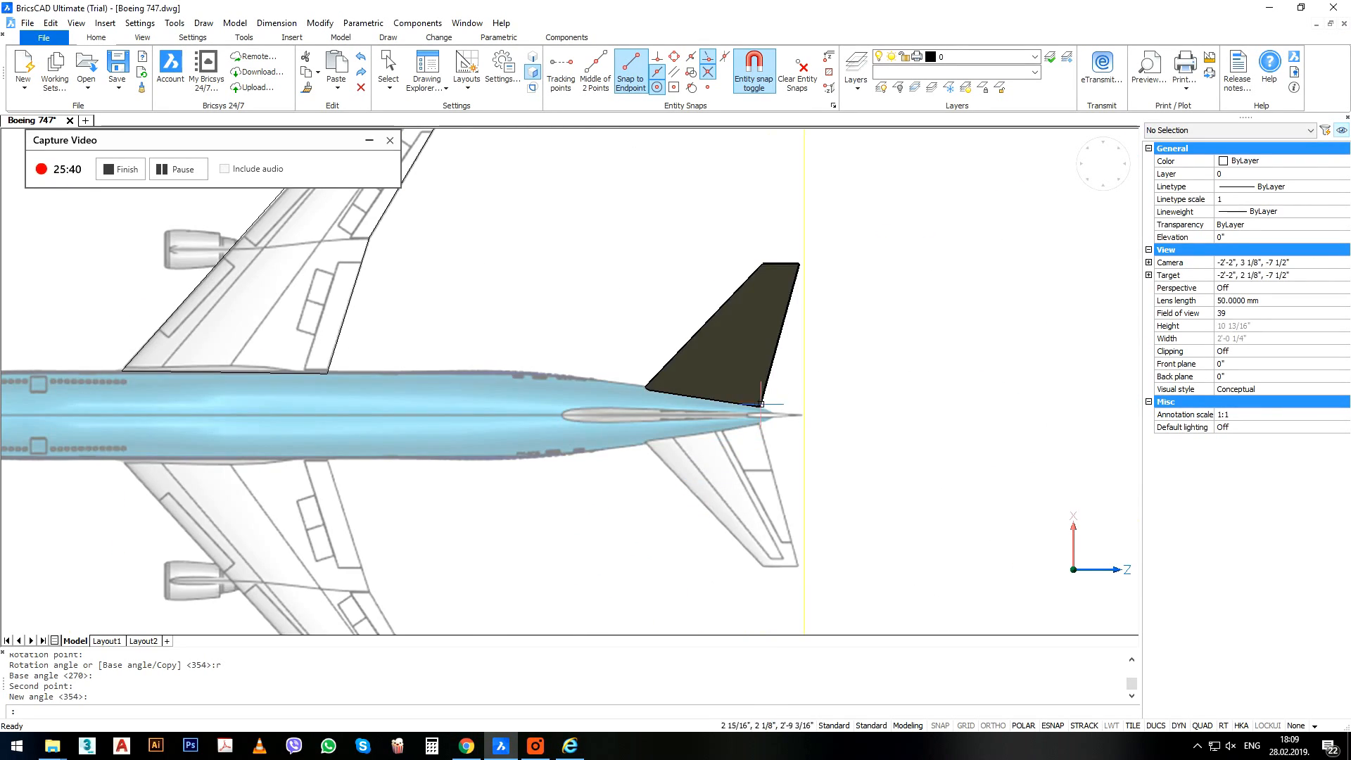
type("cs")
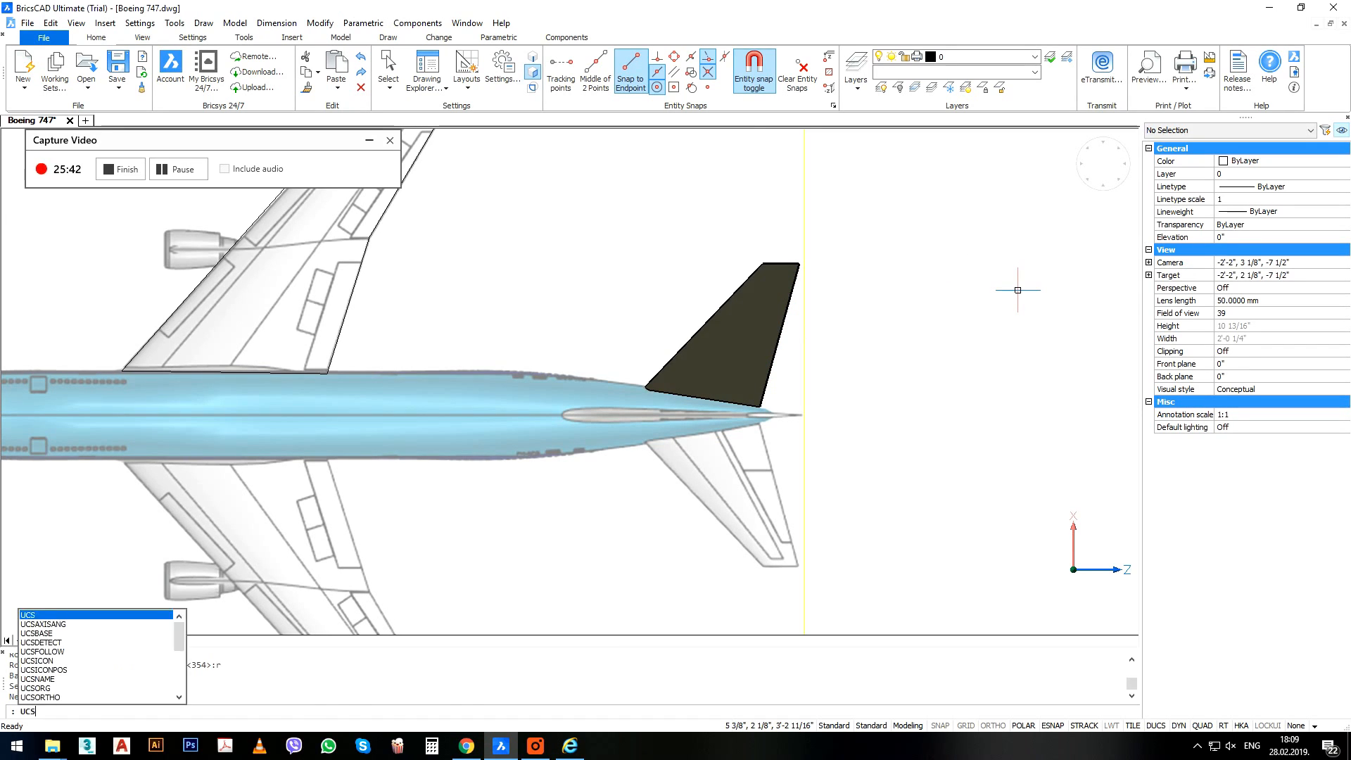
key("Return")
type("w")
key("Return")
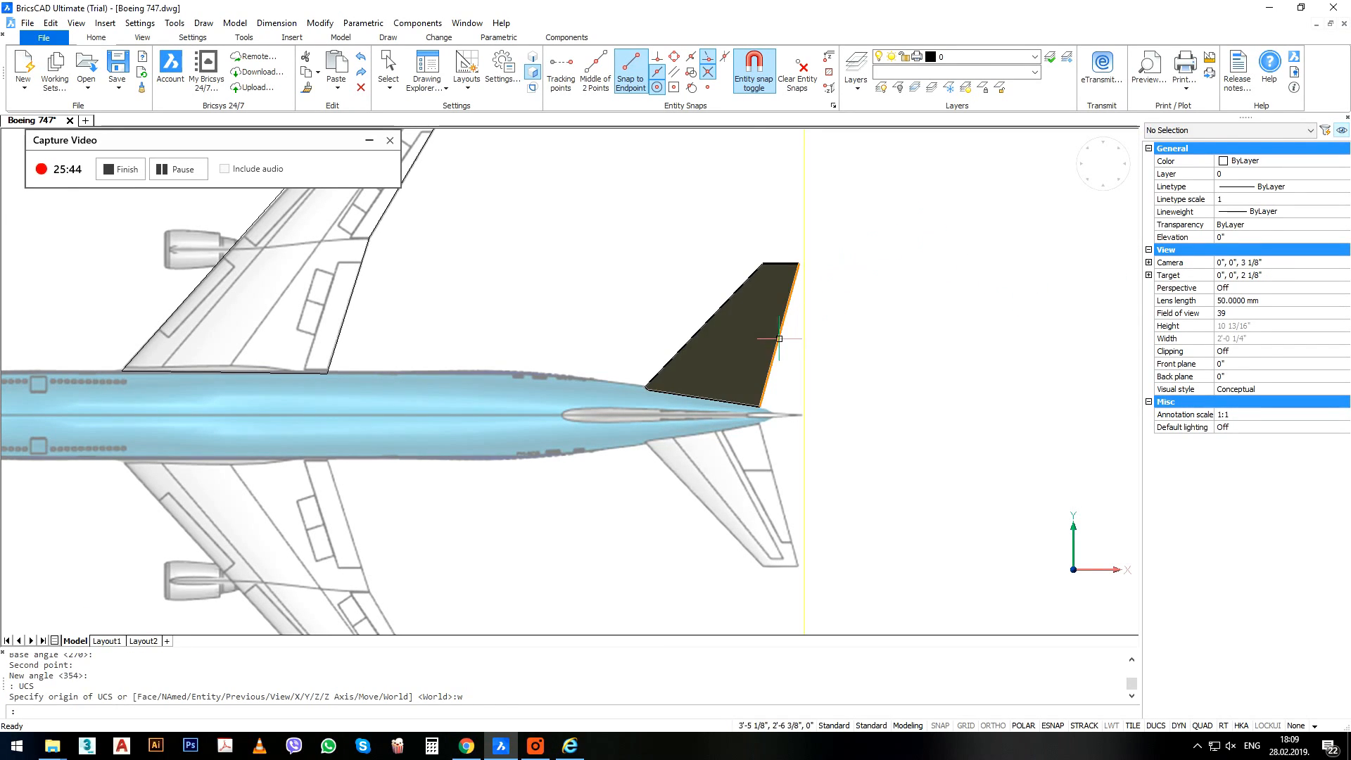
Turn on all layers with LAYON.
left_click(756, 356)
key("Escape")
key("Escape")
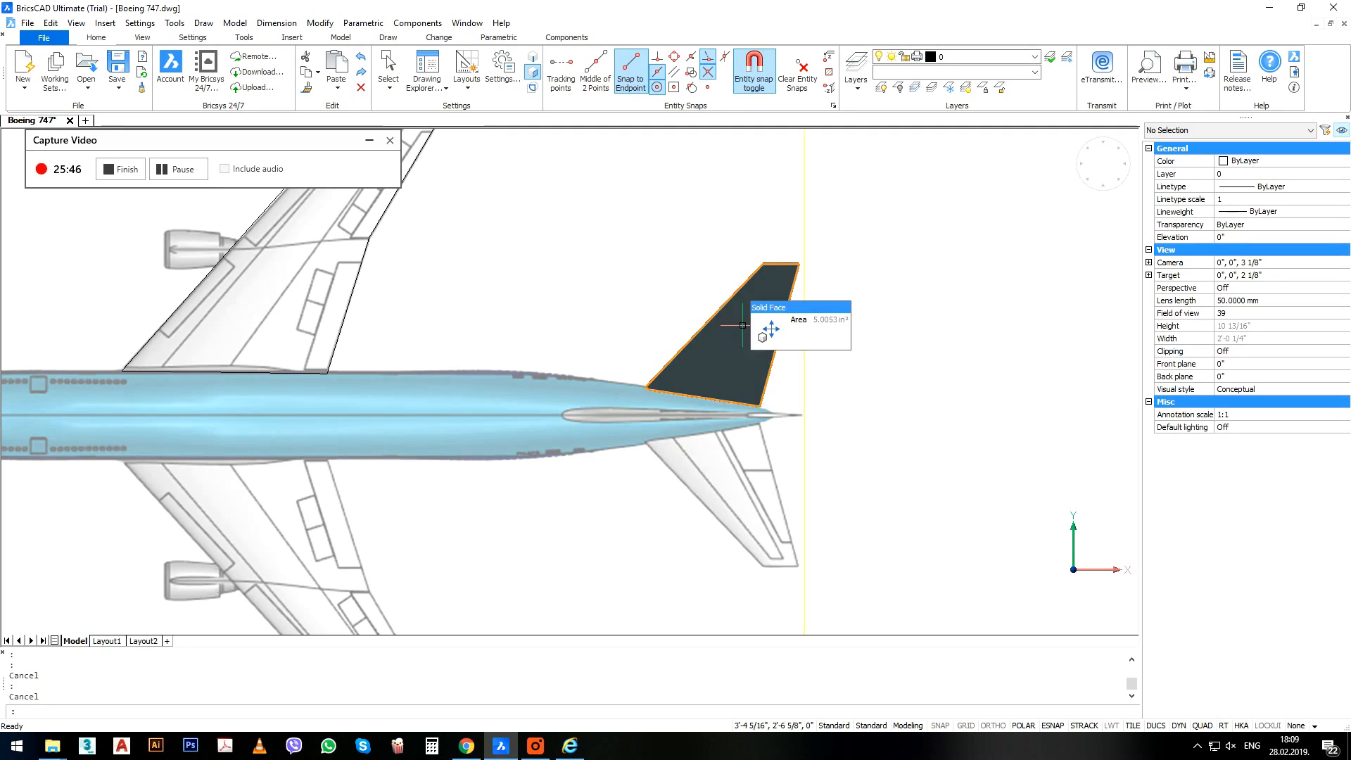
type("layon")
key("Return")
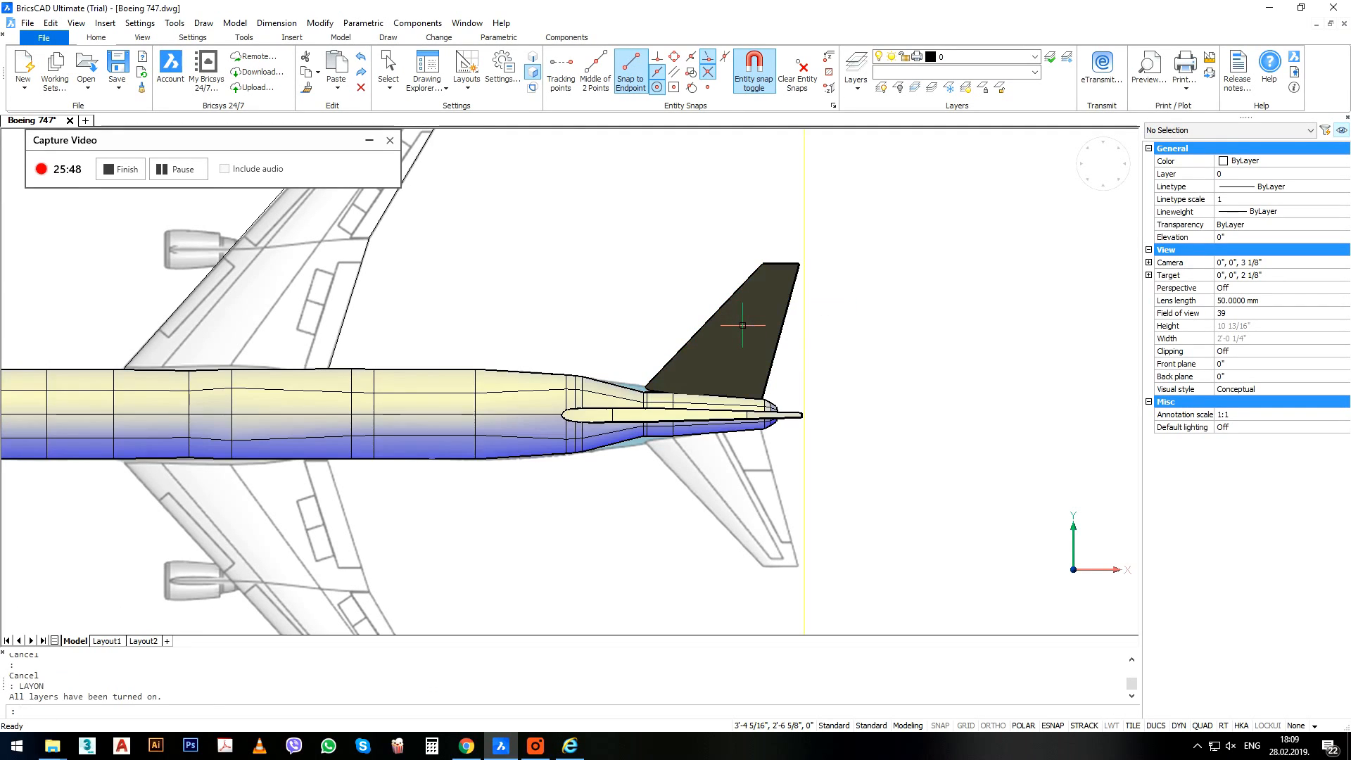
scroll(724, 352, "up", 1)
left_click(725, 353)
scroll(682, 378, "up", 3)
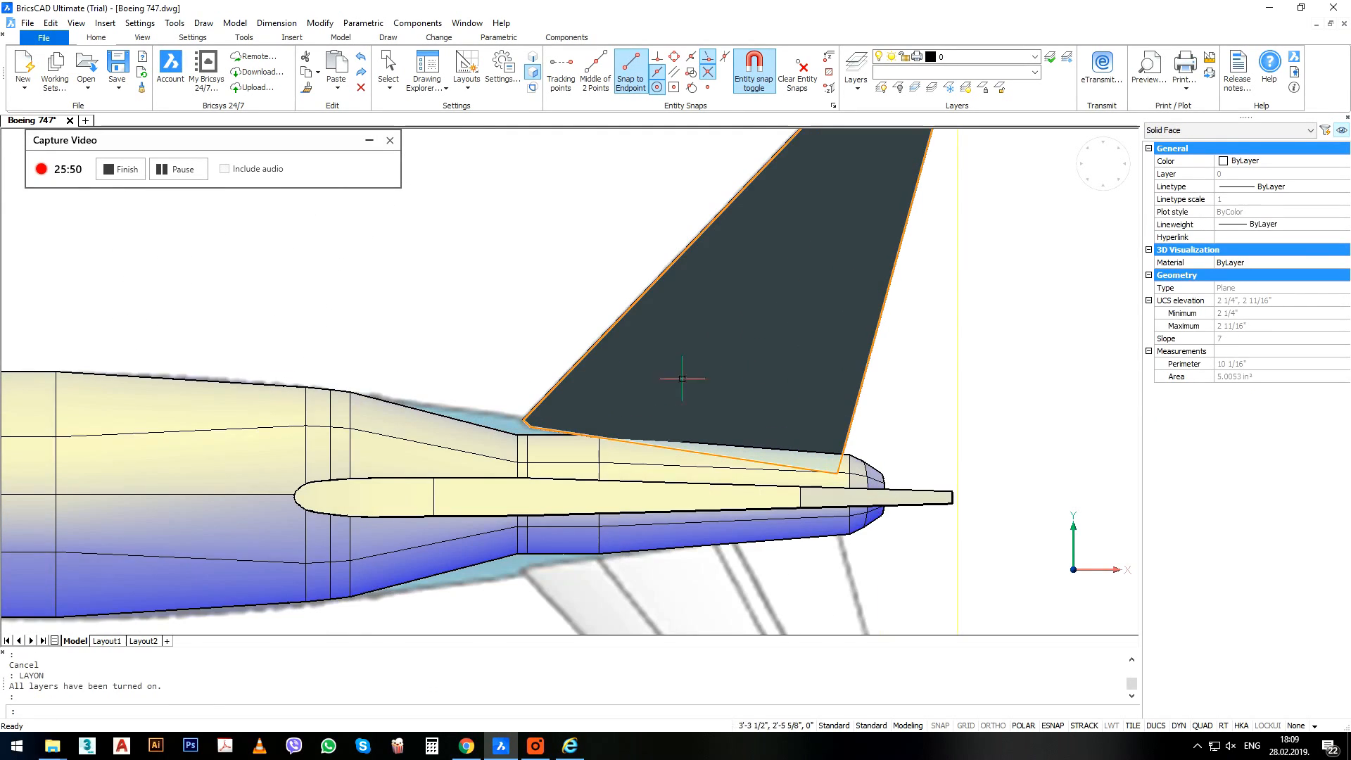
type("u")
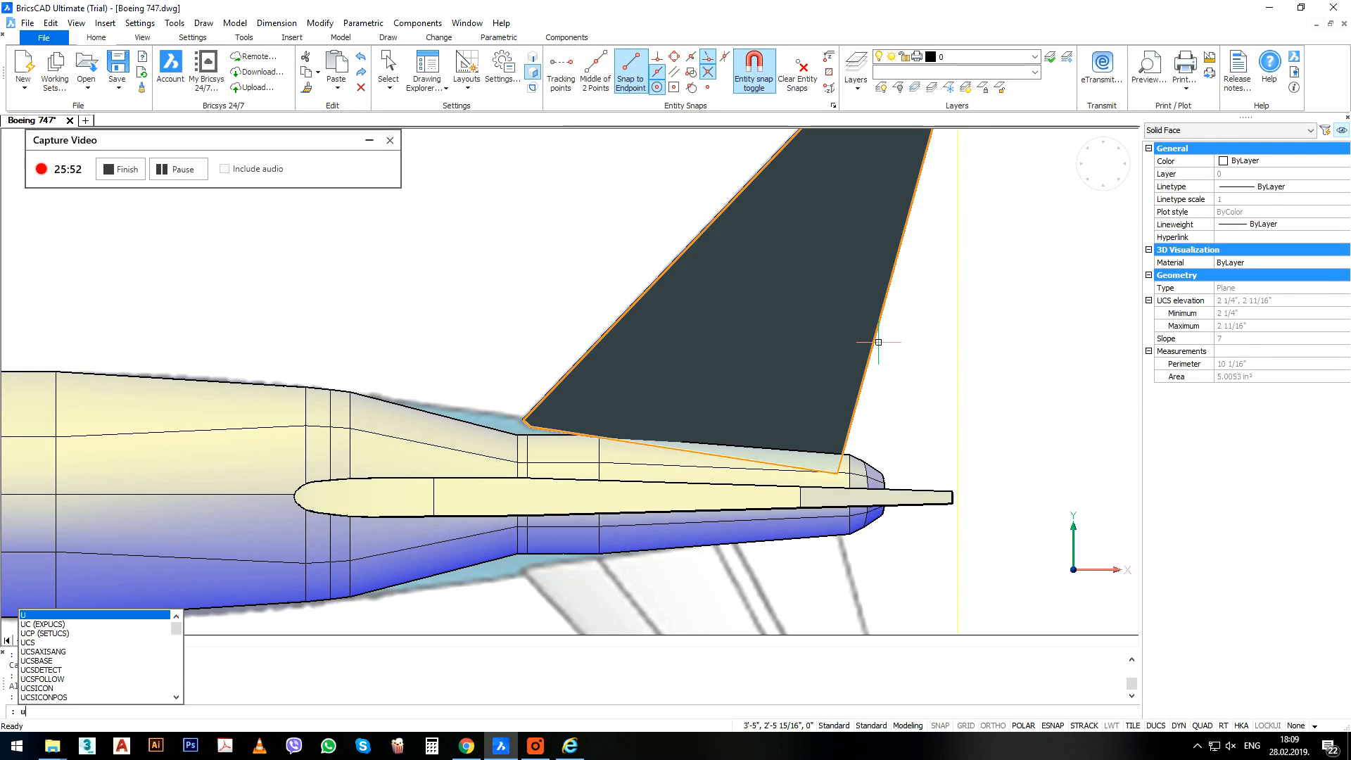
key("Escape")
key("Escape")
Move the stabilizer outward by its rear root corner so that corner sits on the edge of the tail fuselage.
left_click(857, 363)
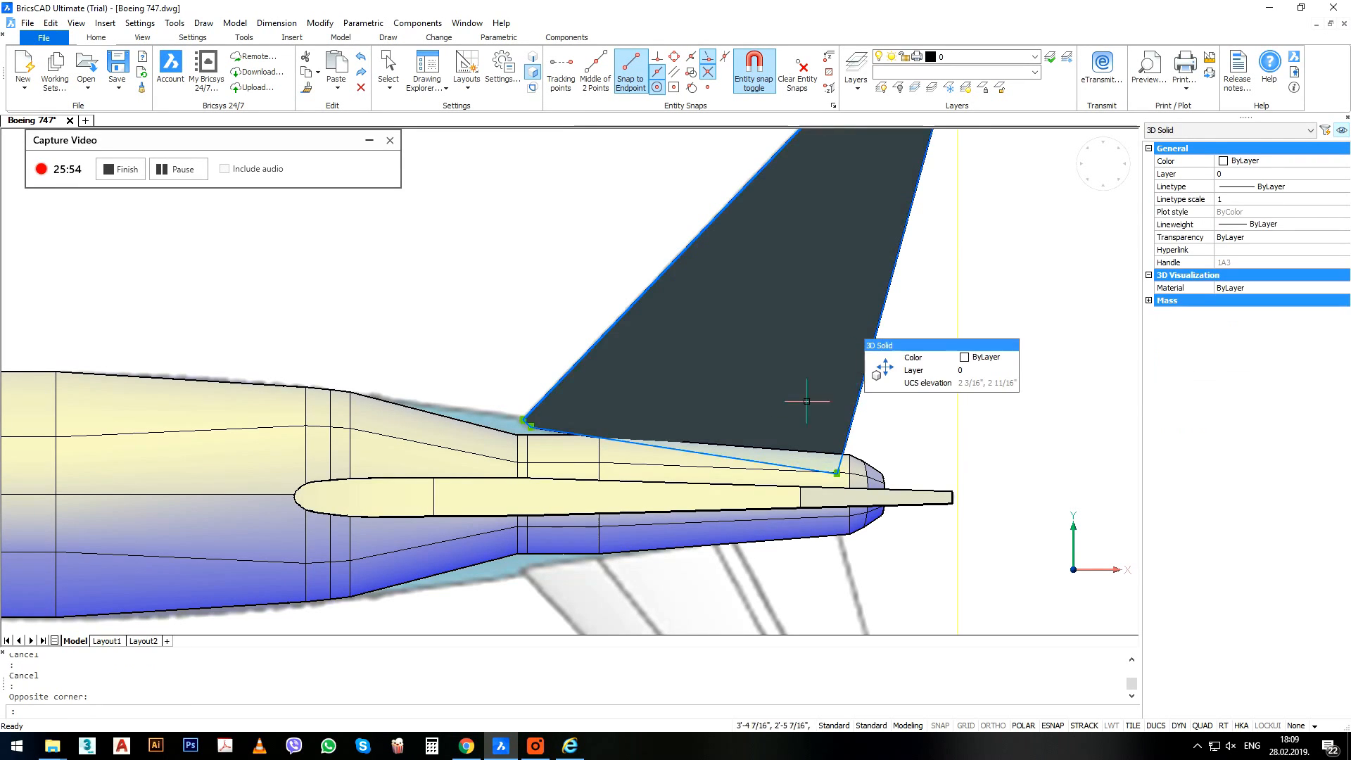
scroll(852, 464, "up", 1)
left_click(846, 474)
scroll(849, 455, "up", 1)
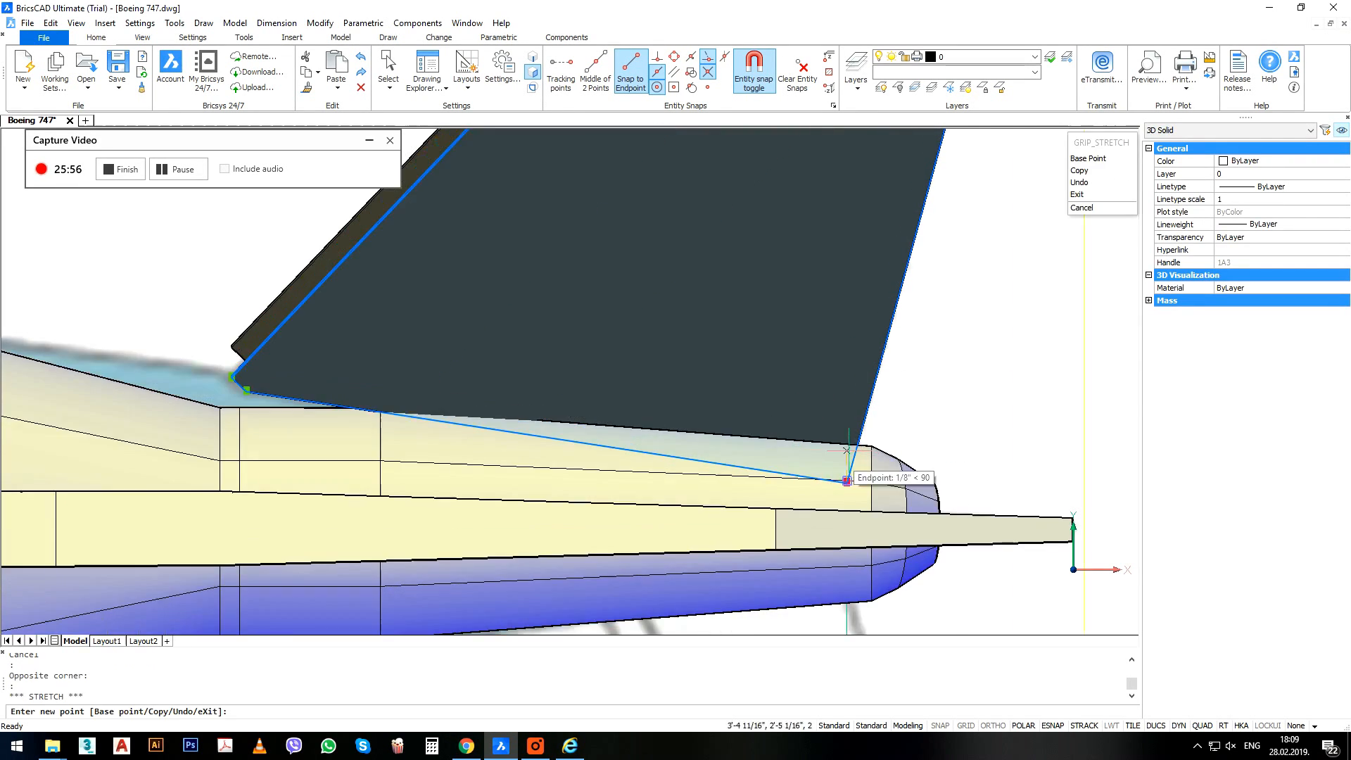
left_click(857, 445)
scroll(817, 459, "down", 1)
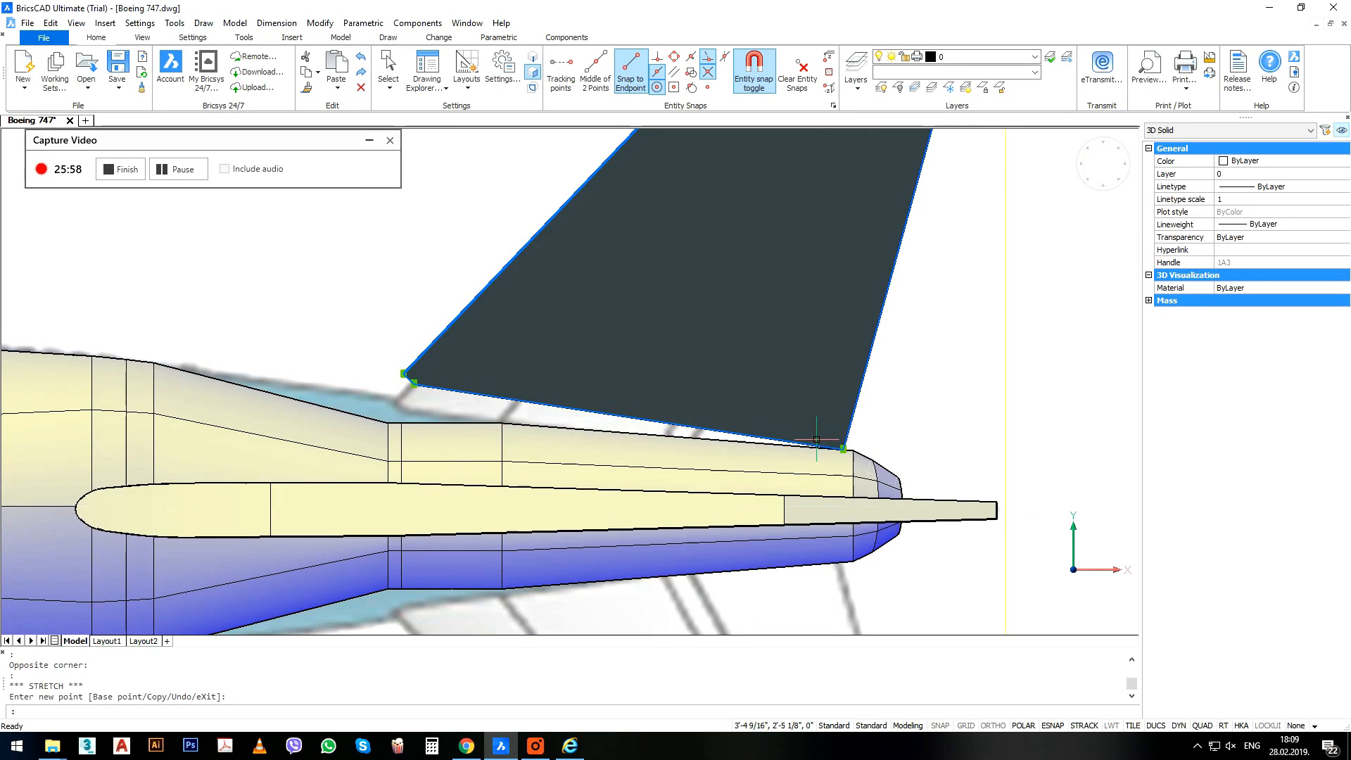
Rotate the stabilizer about its rear root corner, with its root edge as reference, so the root follows the tapering fuselage side.
type("ro")
key("Return")
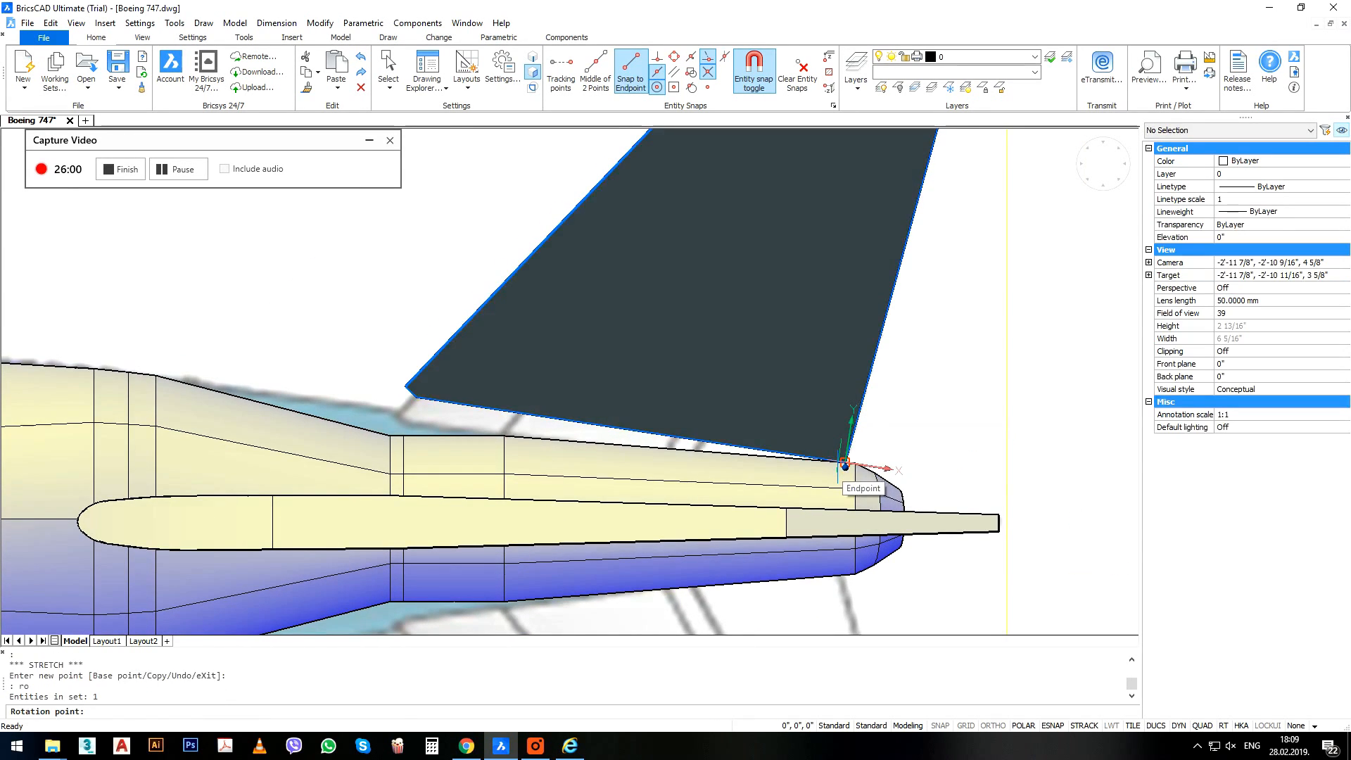
type("r")
key("Return")
left_click(845, 467)
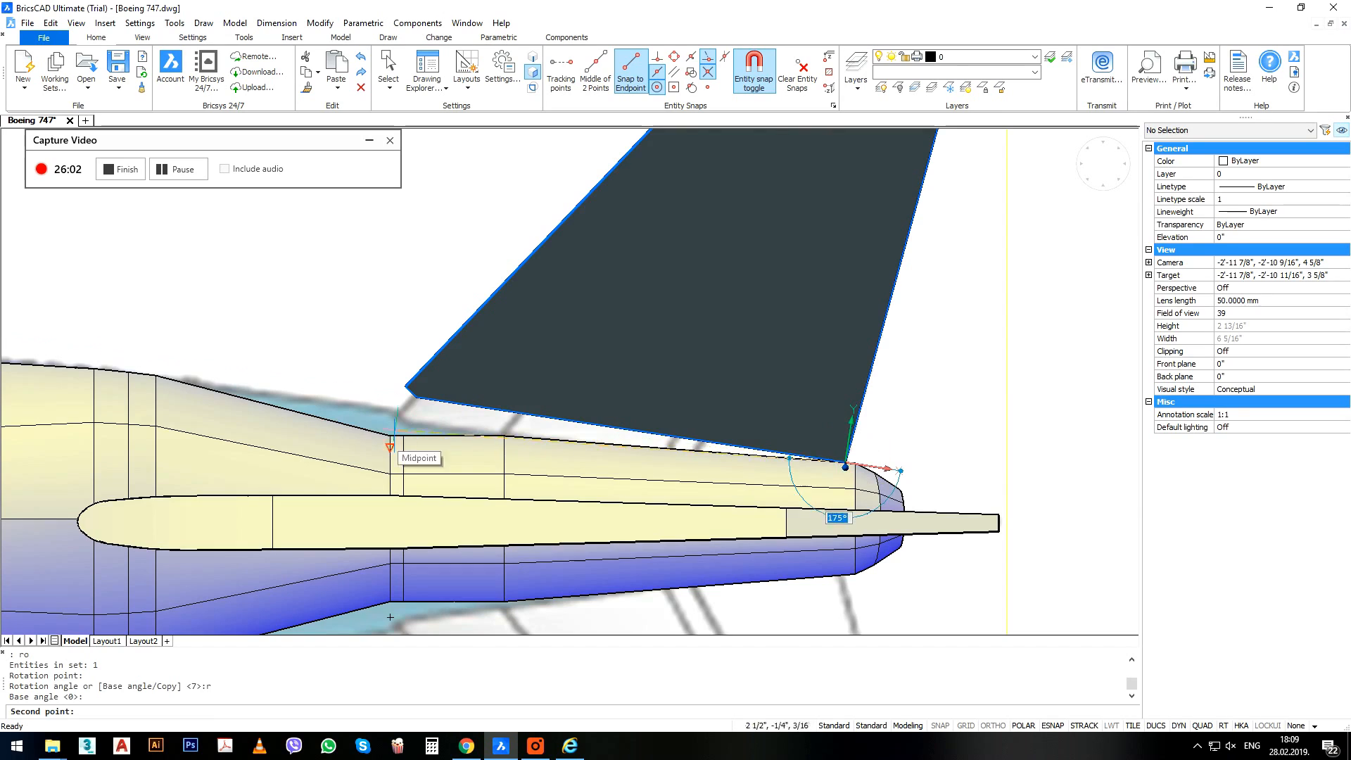
left_click(404, 401)
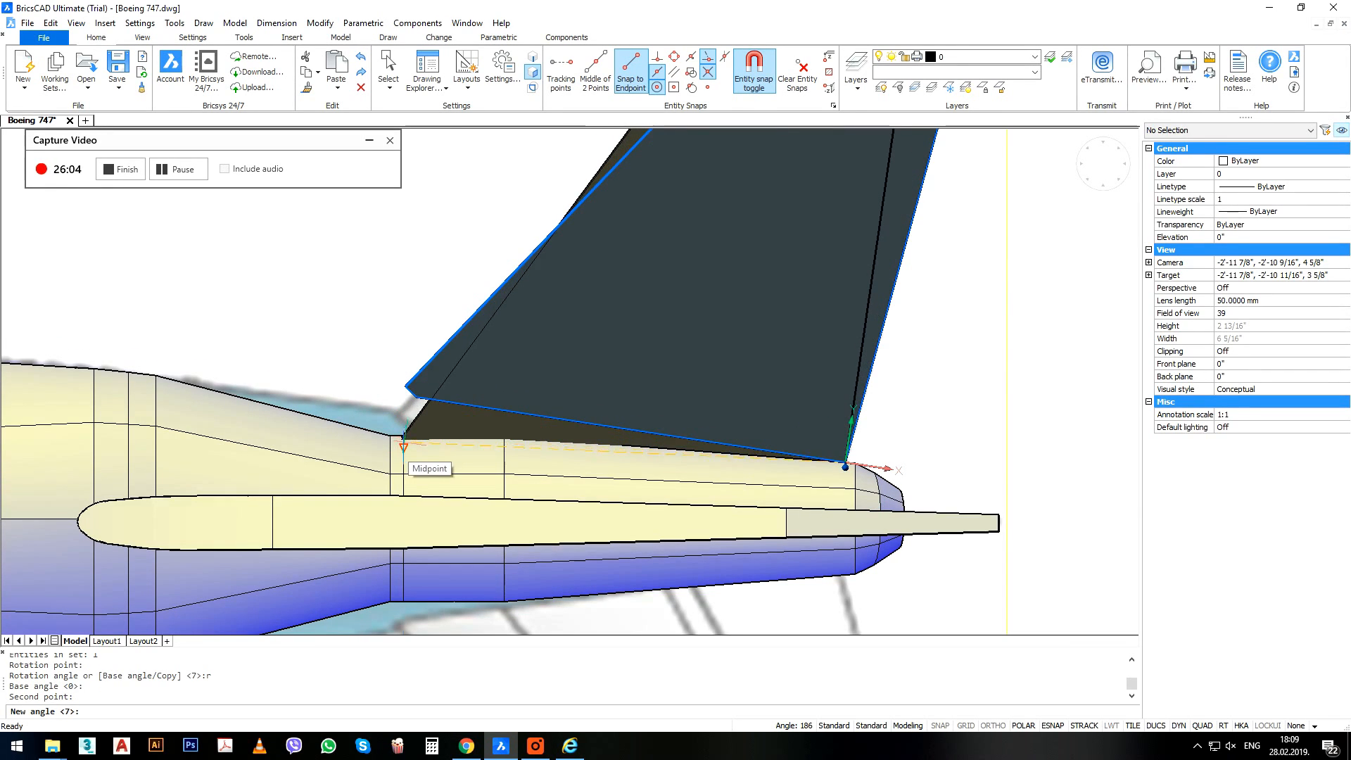
scroll(352, 440, "up", 3)
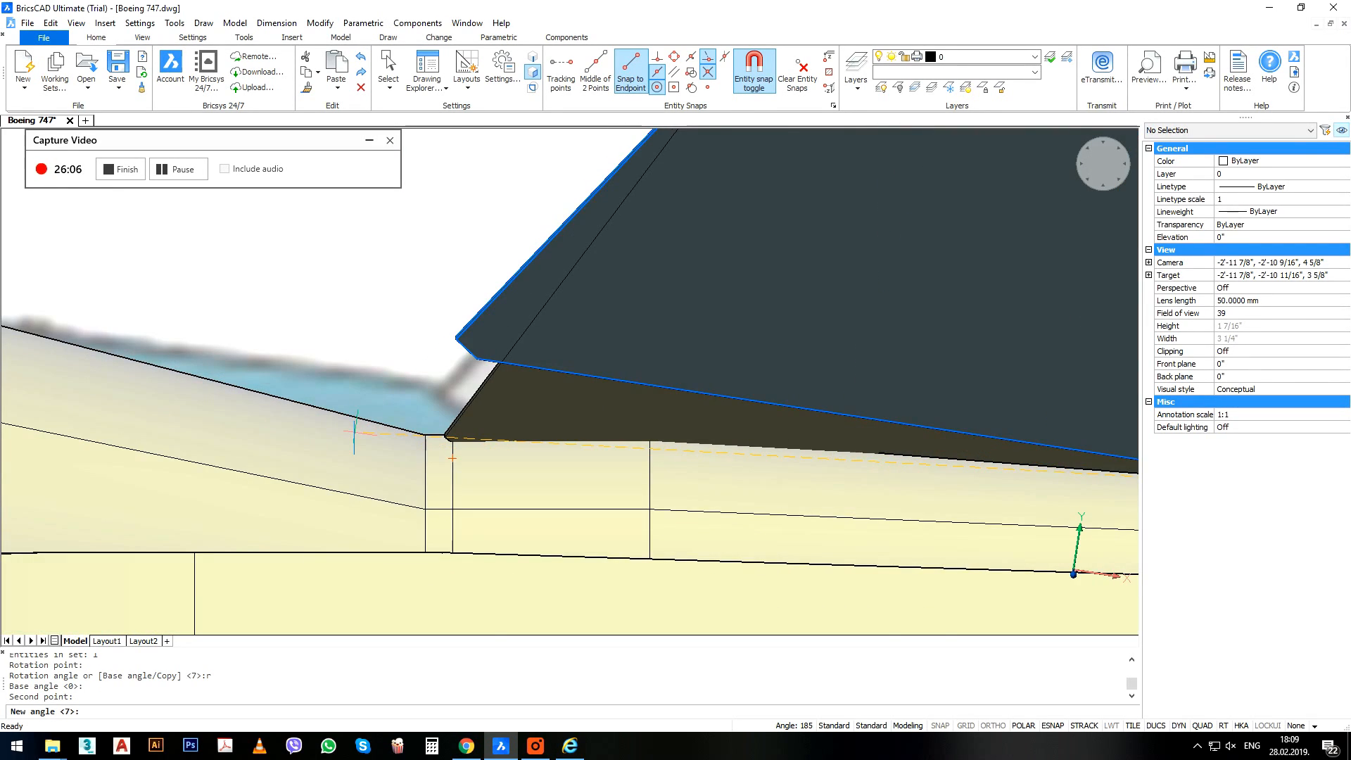
left_click(355, 439)
scroll(680, 306, "down", 5)
Mirror the stabilizer across the fuselage centreline, starting at the midpoint of the fin's rear edge, and keep the original.
left_click(767, 320)
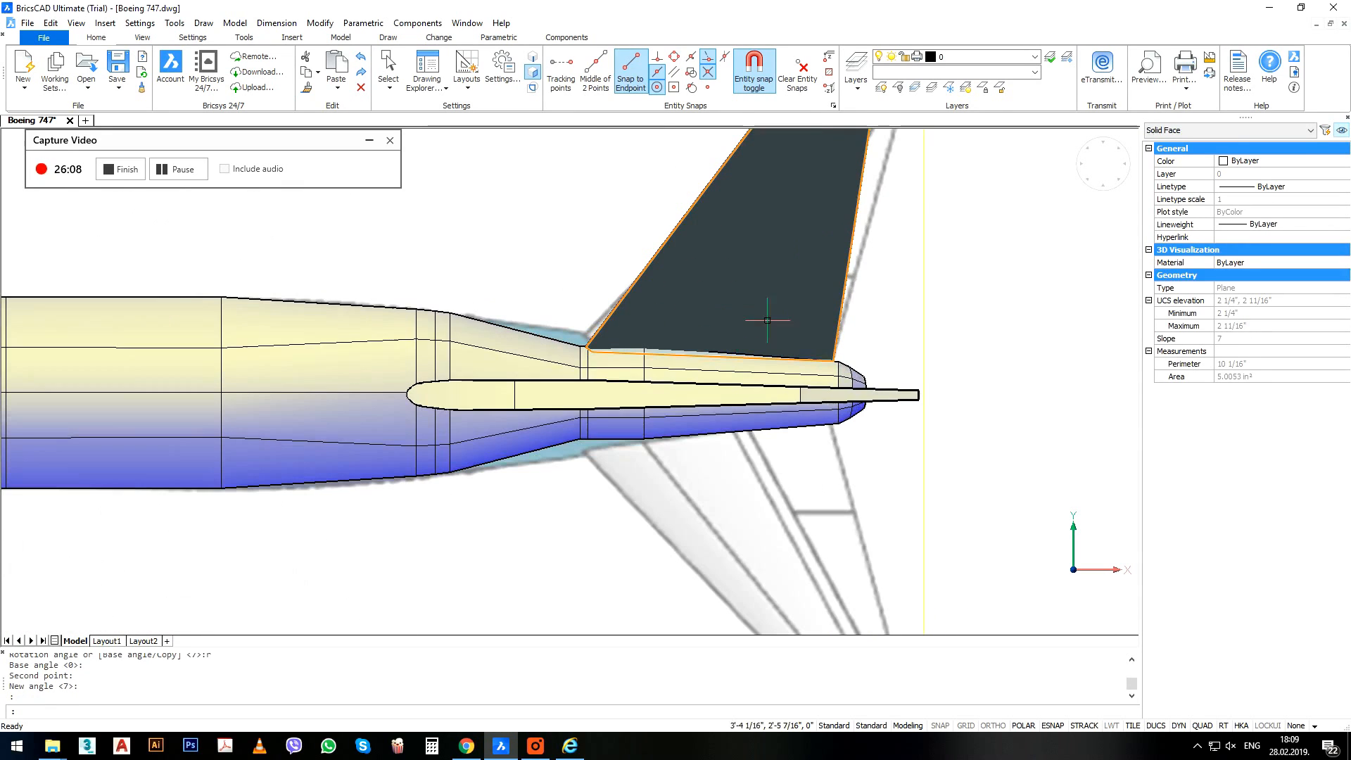
scroll(877, 366, "up", 3)
type("mo")
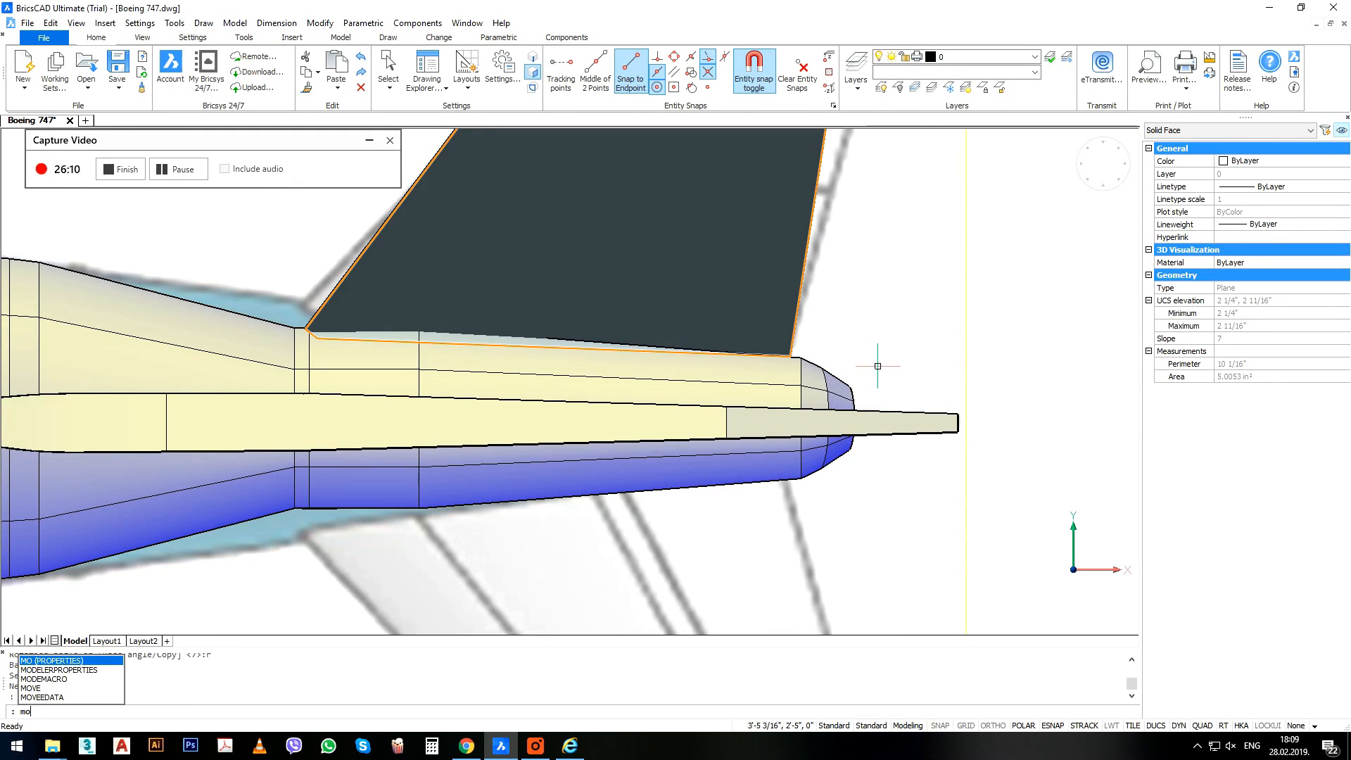
key("BackSpace")
type("i")
key("Return")
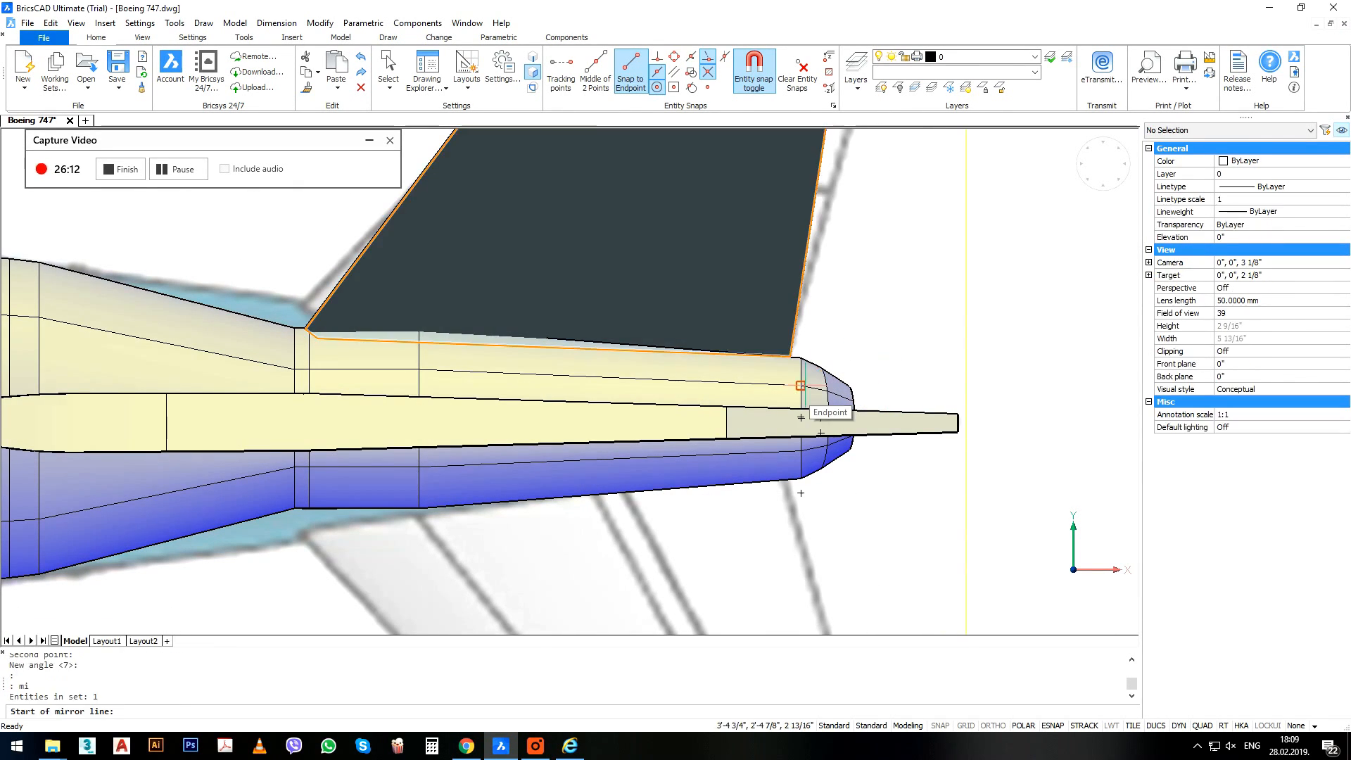
scroll(876, 384, "down", 2)
scroll(883, 408, "up", 3)
left_click(887, 420)
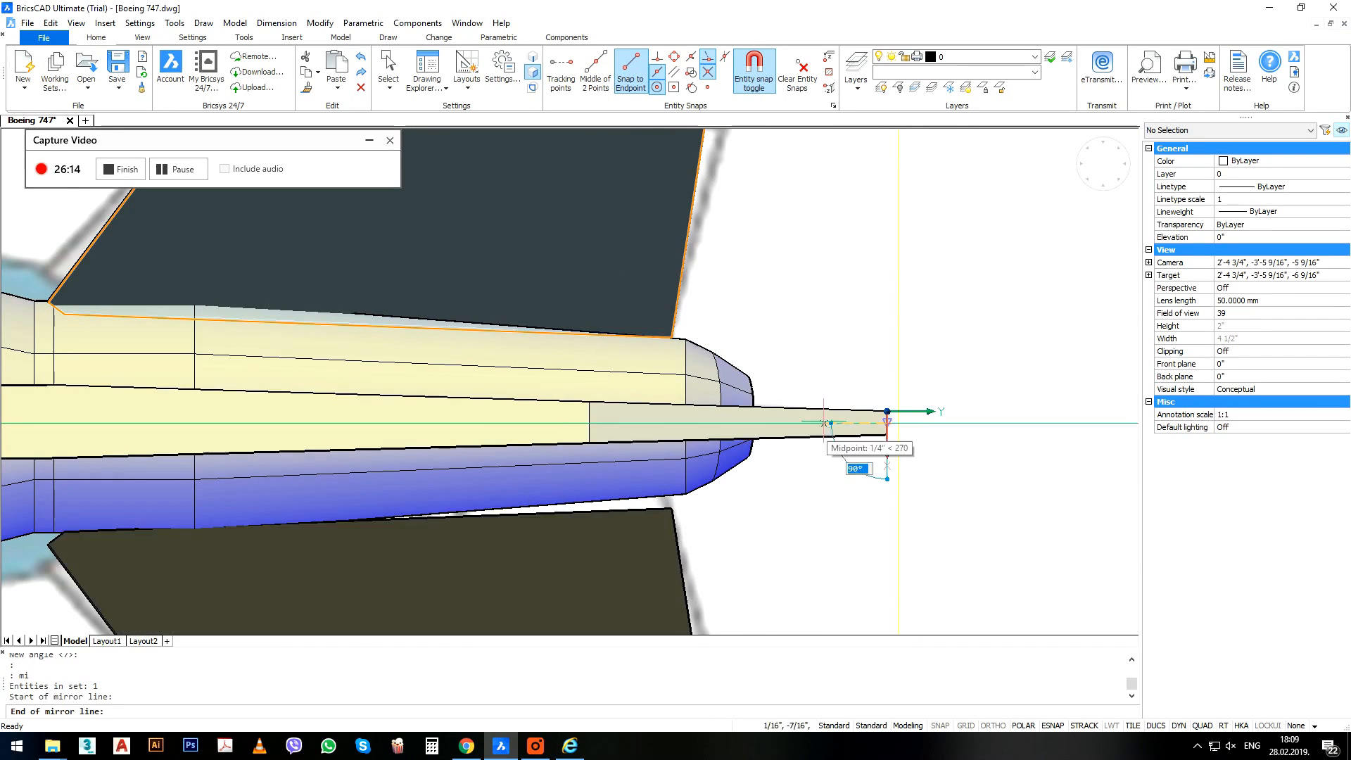
left_click(594, 421)
scroll(623, 433, "down", 3)
key("Return")
Select the mirrored stabilizer, examine how it meets the tail fuselage in 3D, and return to the top view.
left_click(618, 473)
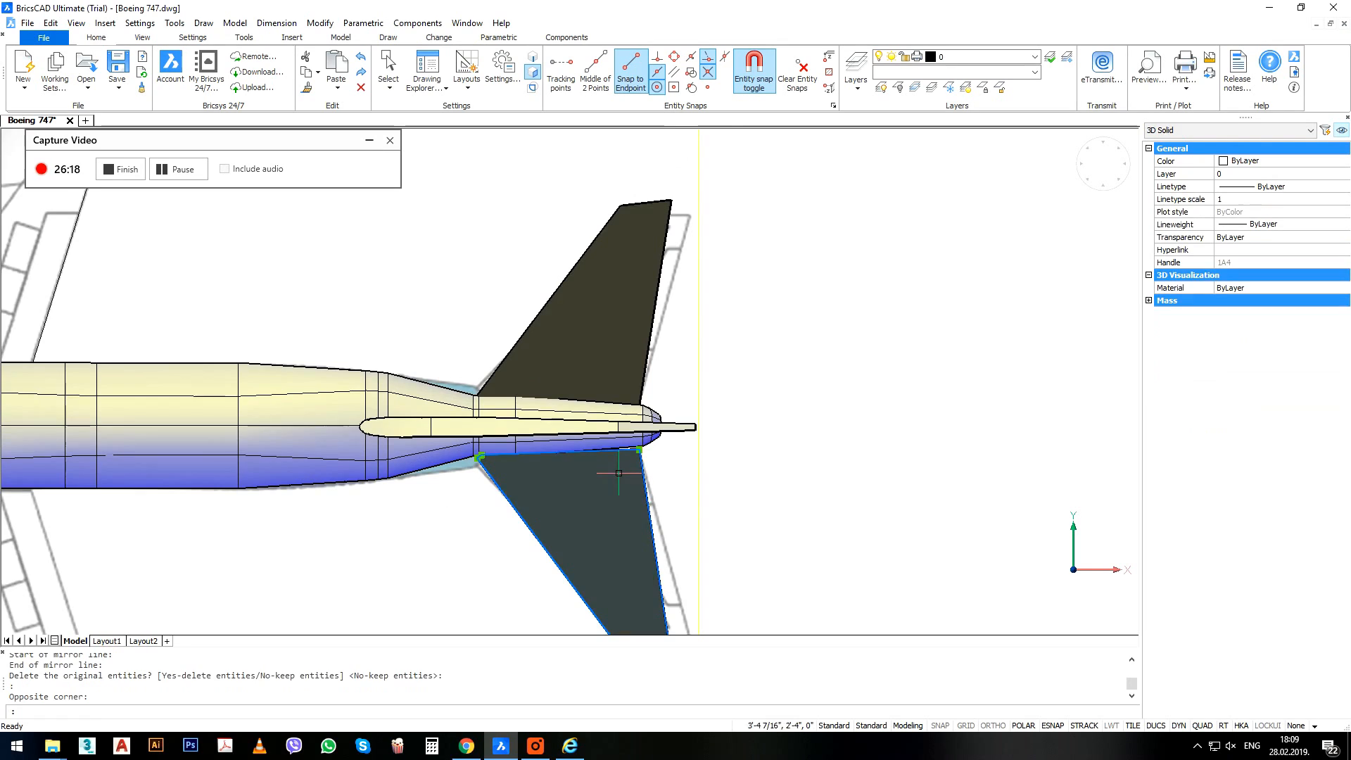
scroll(763, 389, "down", 3)
middle_click_drag(720, 420, 826, 324, "shift")
scroll(709, 422, "up", 2)
scroll(709, 422, "up", 2)
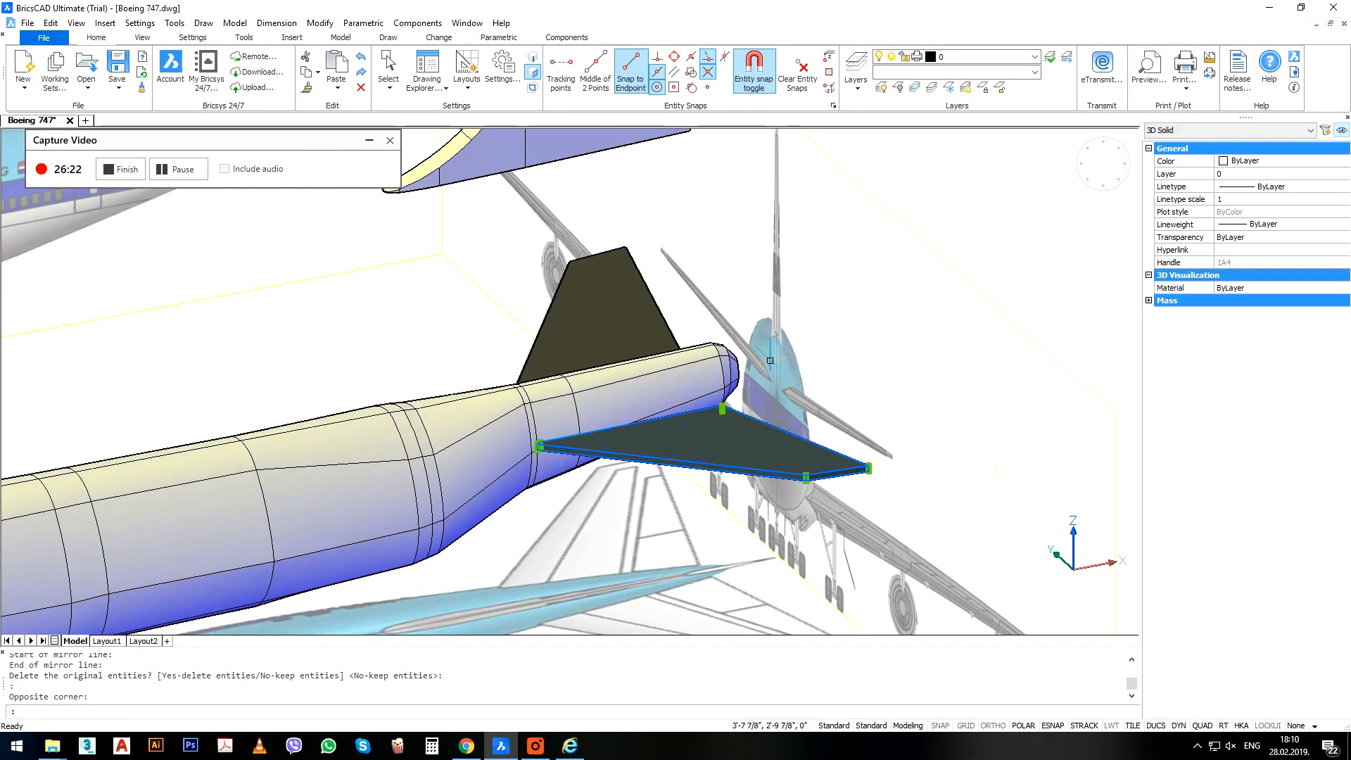
left_click(1086, 187)
scroll(700, 495, "up", 4)
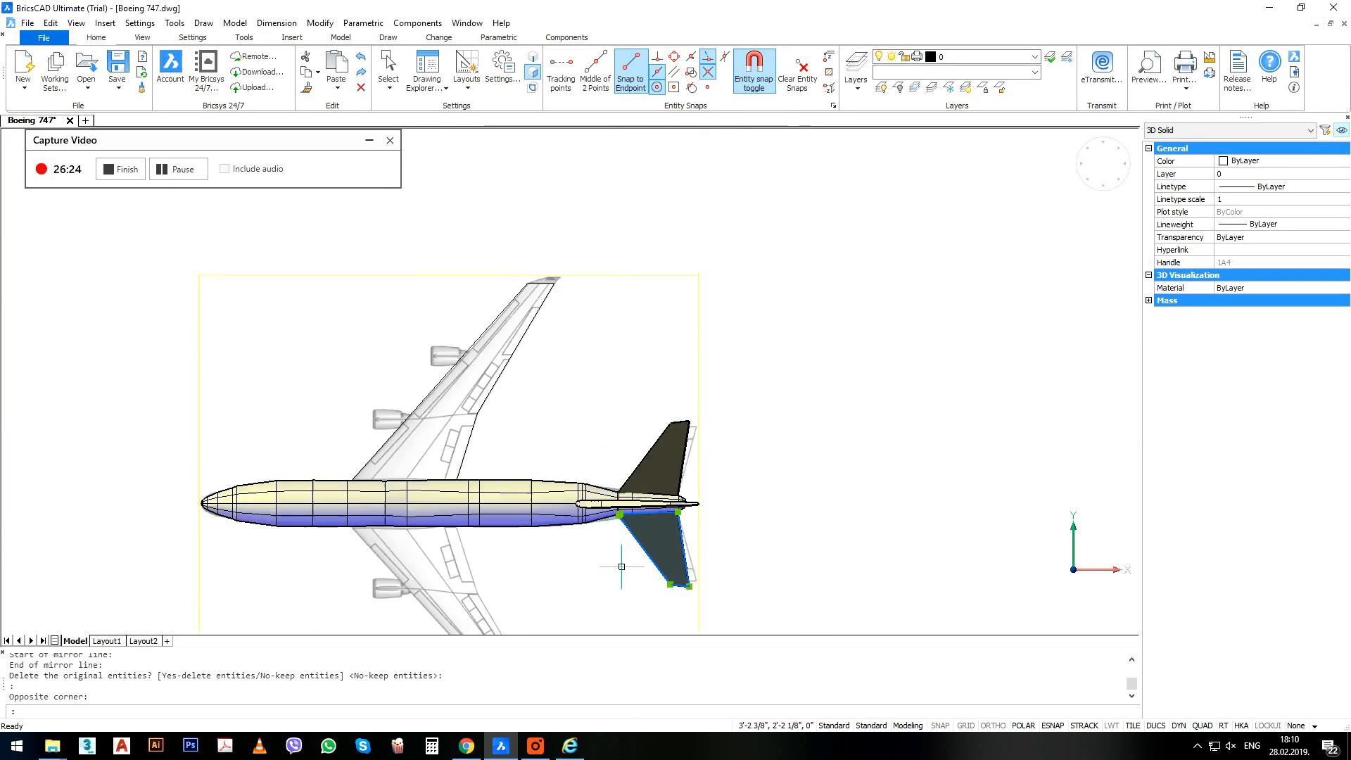
Rotate the mirrored stabilizer about its front root corner, using the rear root corner as reference, to close the gap beside the fuselage.
scroll(701, 494, "up", 5)
type("ro")
key("Return")
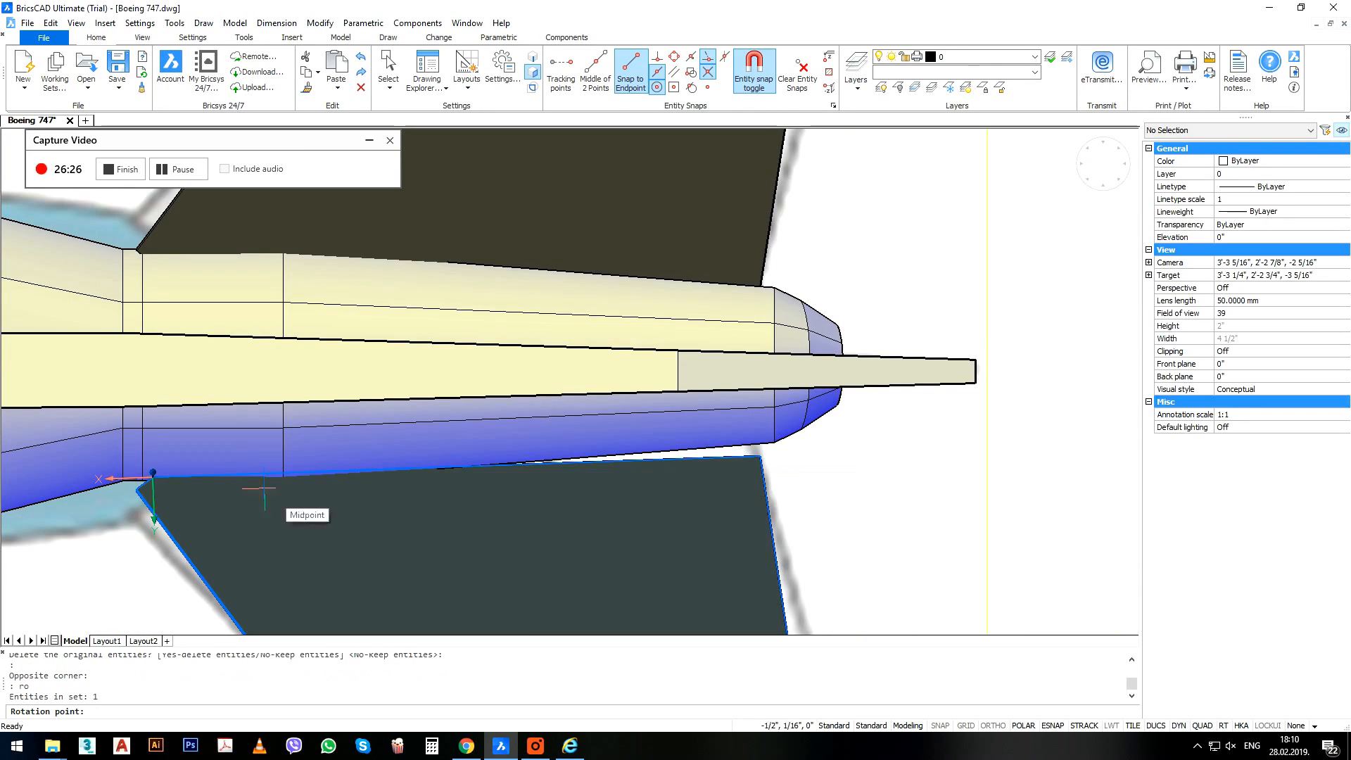
left_click(137, 485)
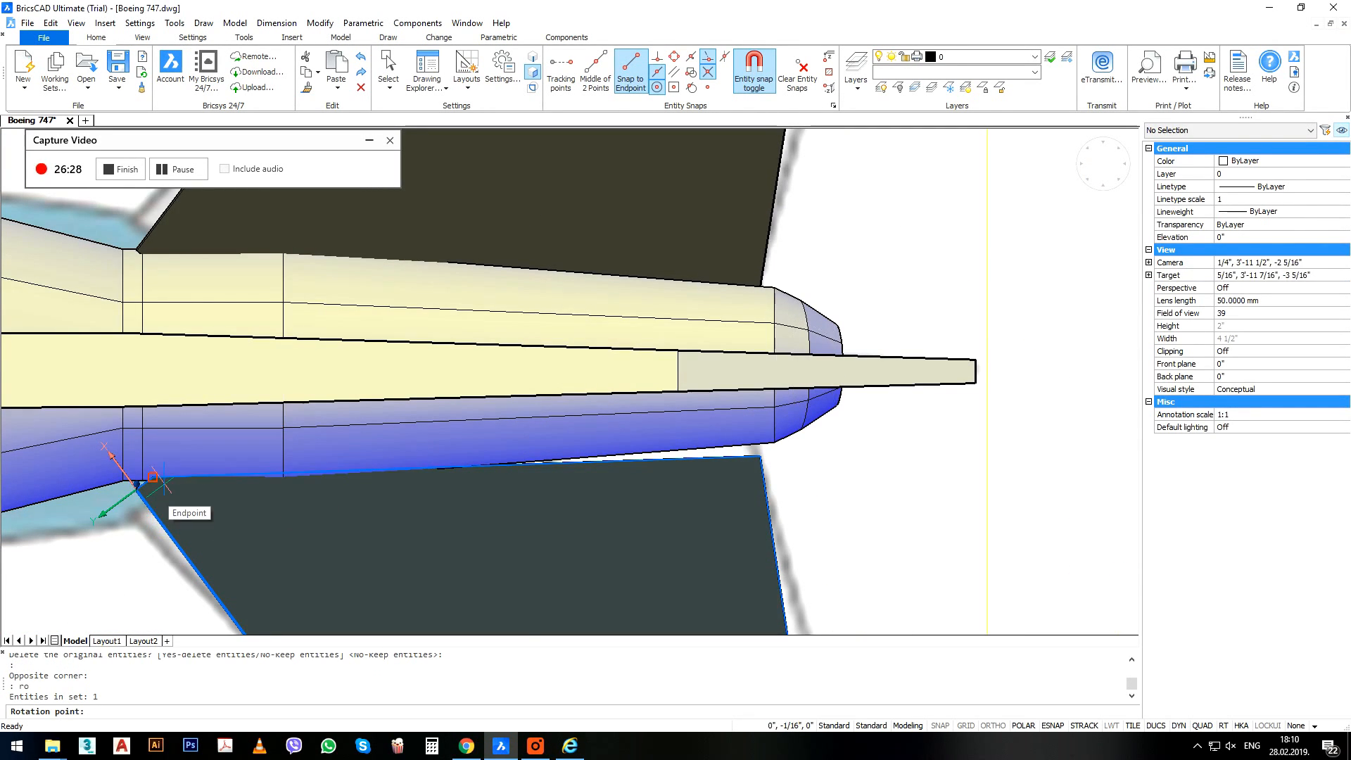
type("r")
key("Return")
left_click(139, 480)
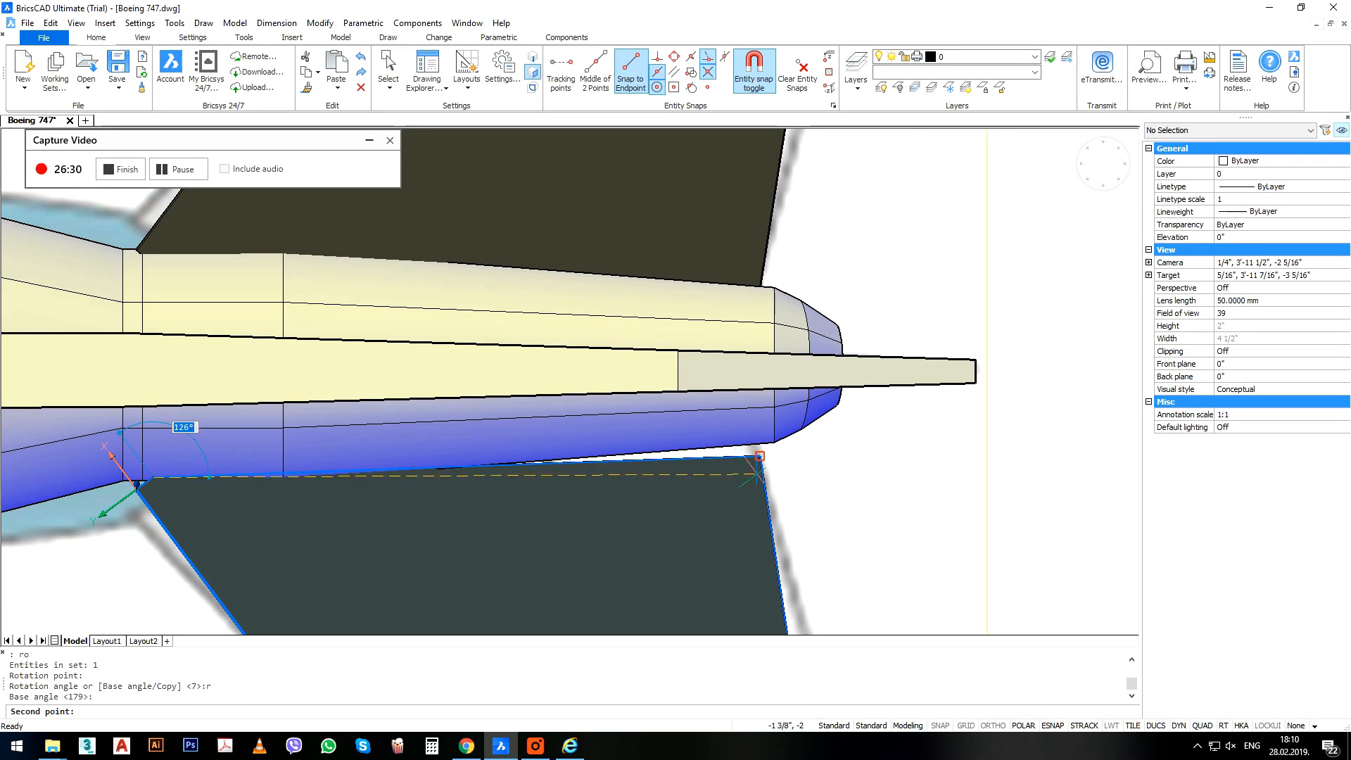
left_click(763, 459)
left_click(867, 435)
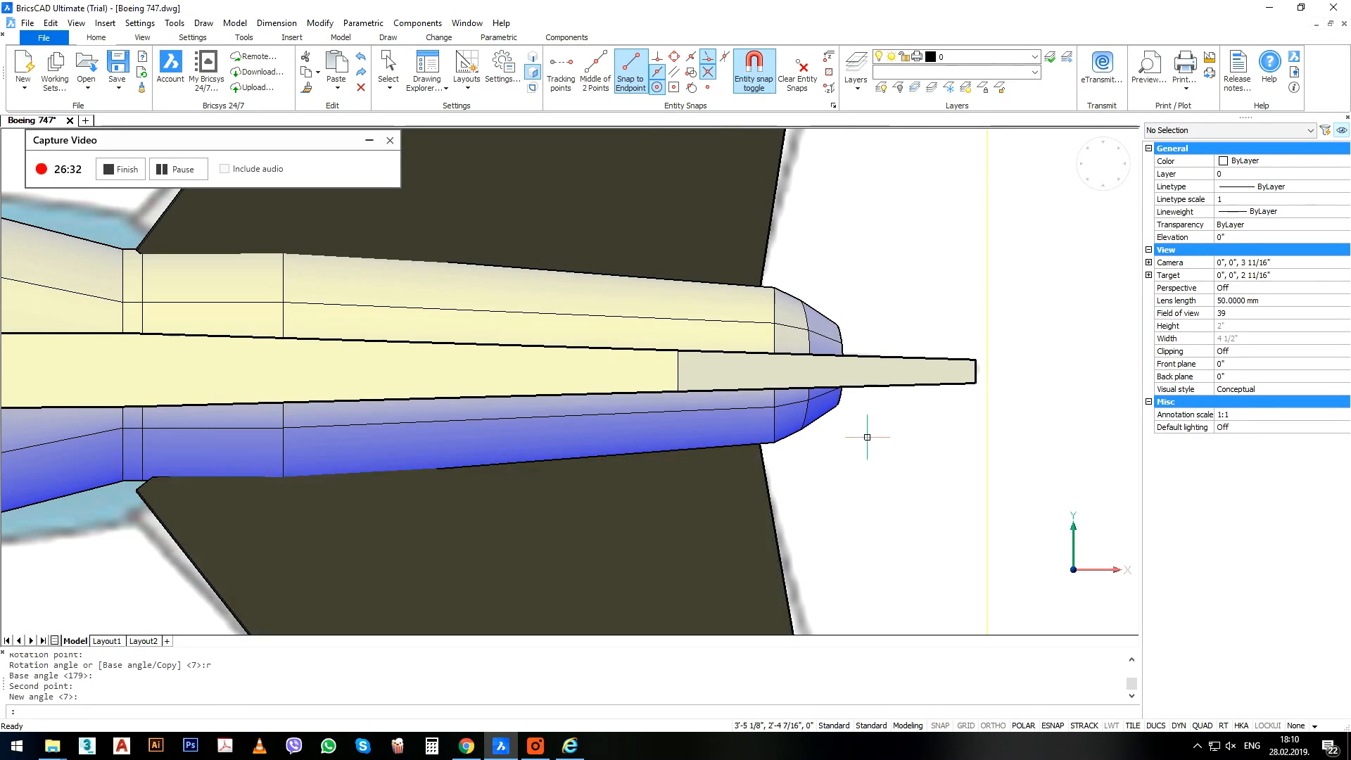
scroll(869, 434, "down", 3)
middle_click_drag(872, 403, 802, 415, "shift")
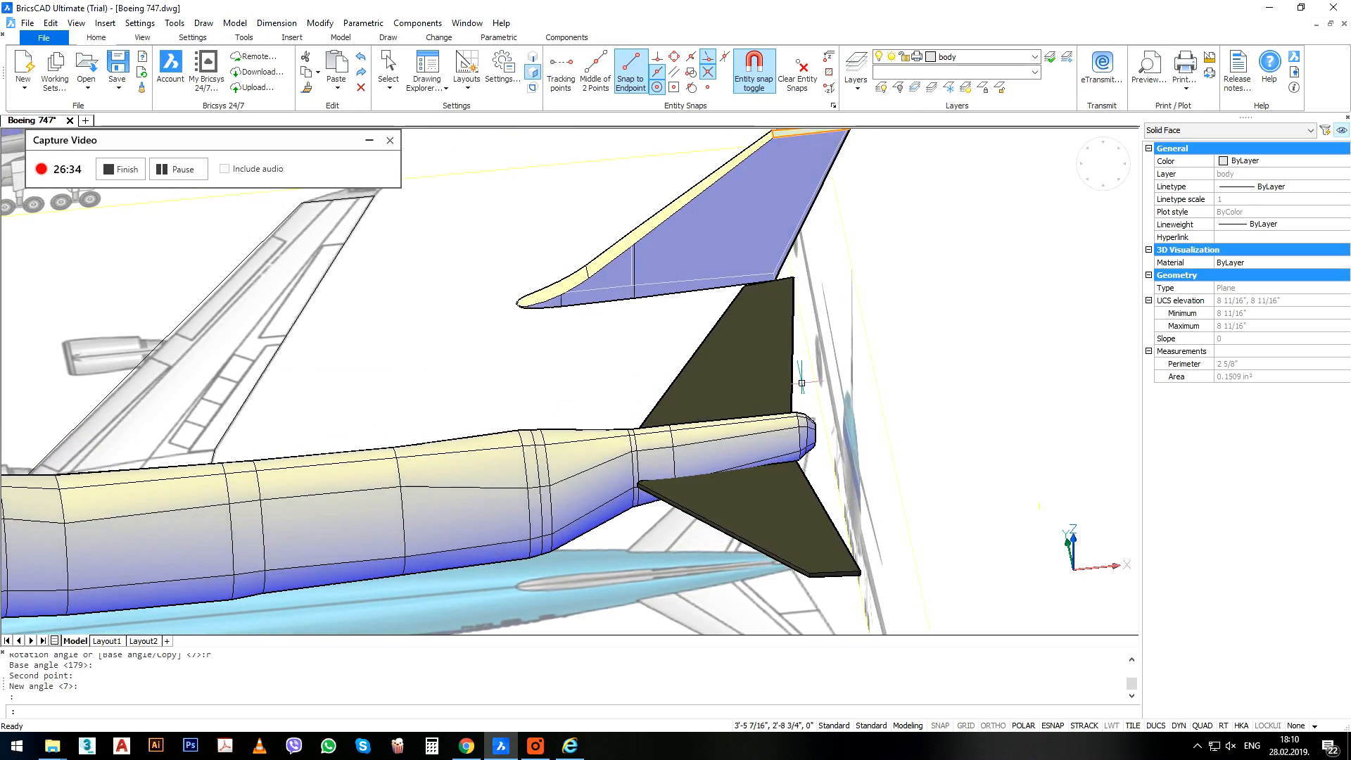
In the front view, move the vertical fin straight down so its root sits on top of the rear fuselage.
scroll(803, 408, "down", 3)
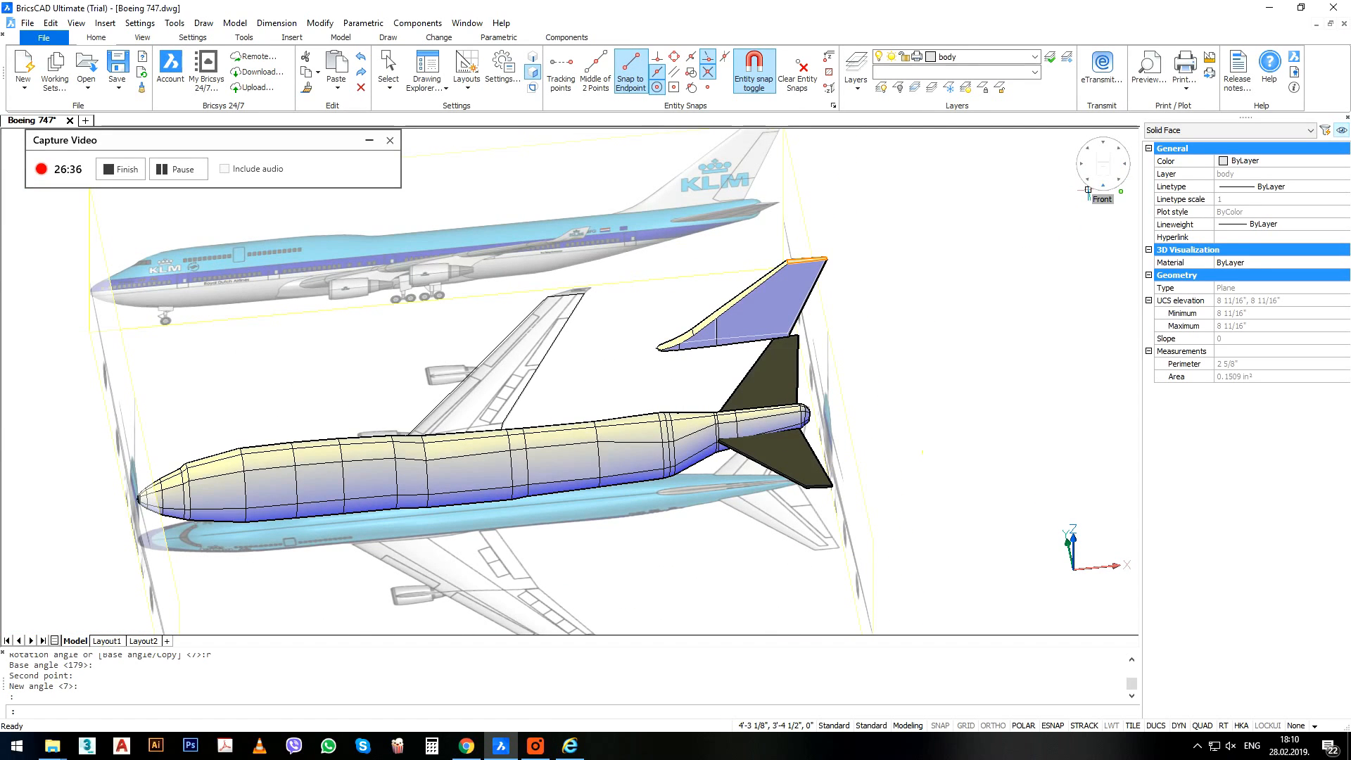
left_click(1088, 191)
left_click(886, 184)
left_click(815, 192)
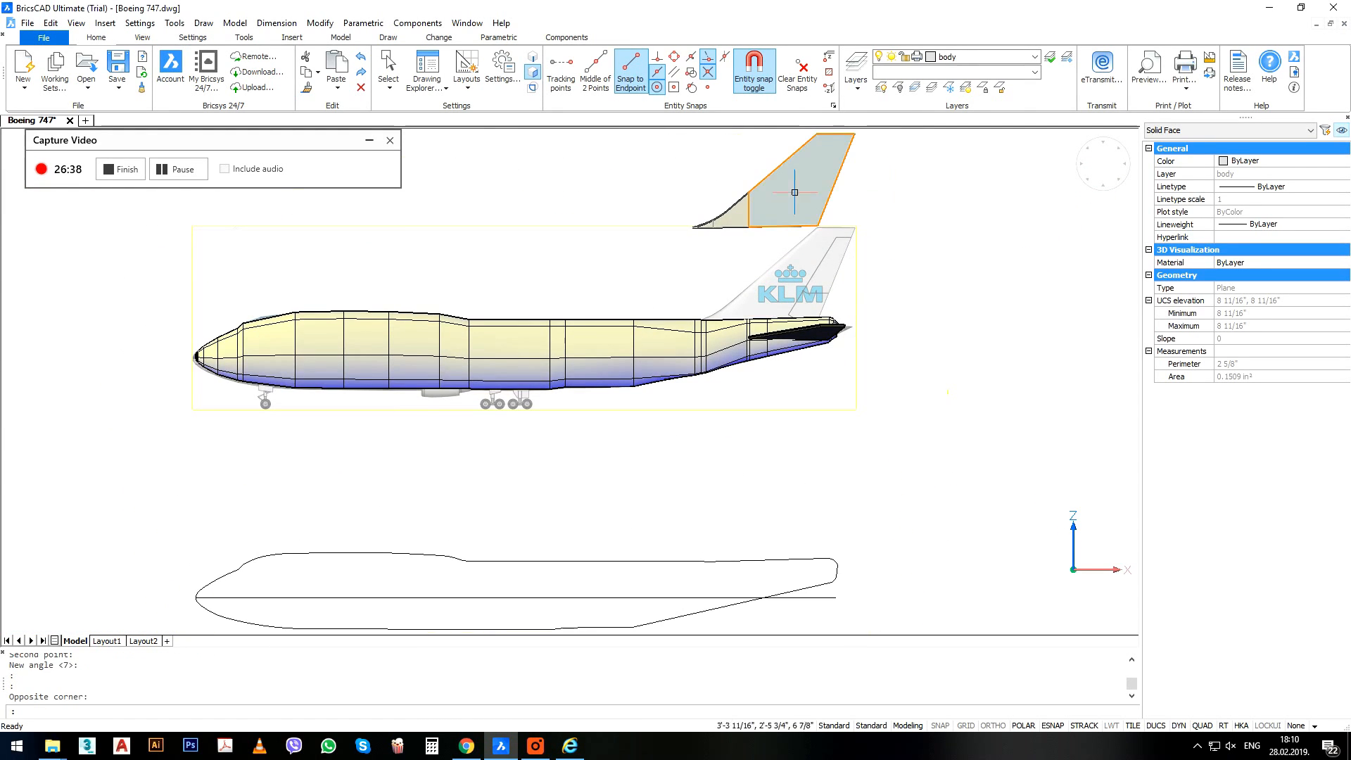
scroll(849, 226, "up", 2)
type("m")
key("Return")
left_click(921, 186)
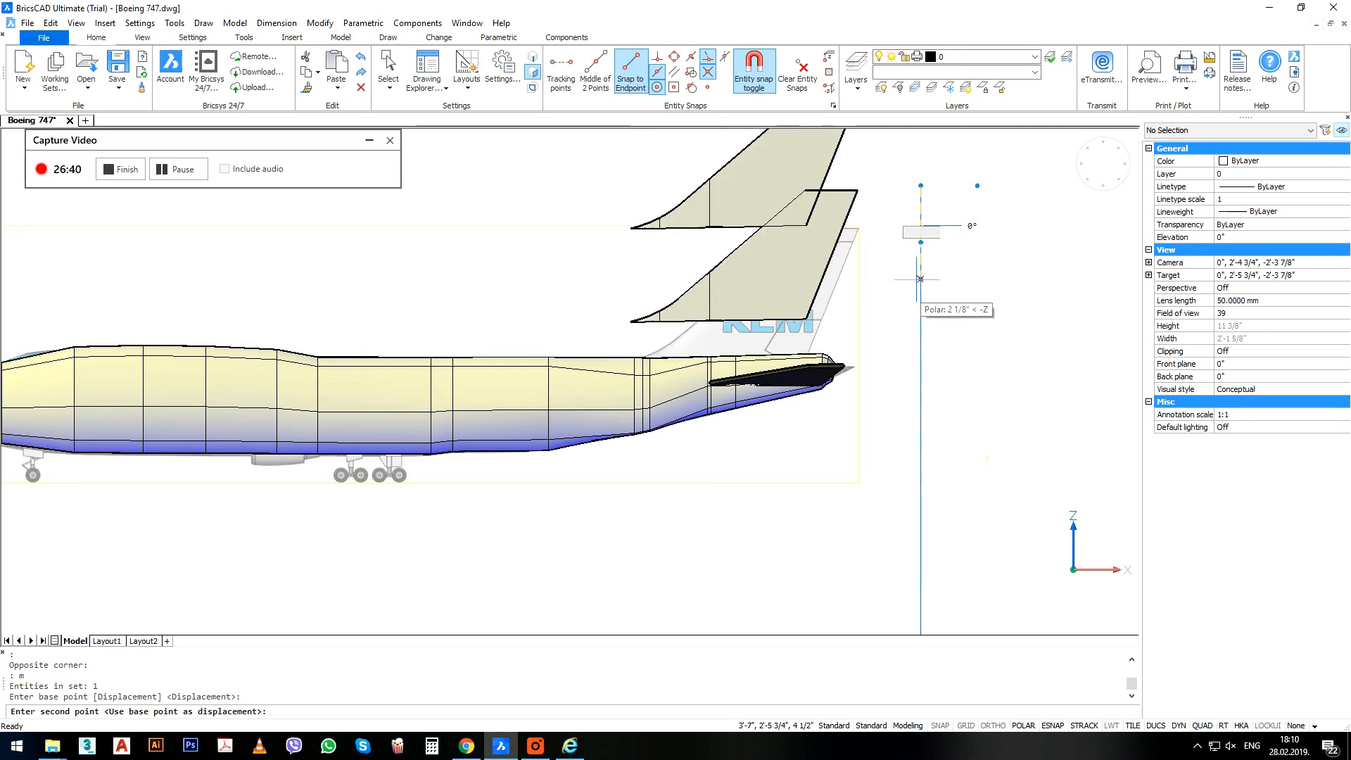
left_click(921, 315)
Examine in 3D how the fin meets the tail fuselage and how the whole aircraft model compares with the reference images.
scroll(882, 327, "down", 2)
middle_click_drag(852, 340, 892, 367, "shift")
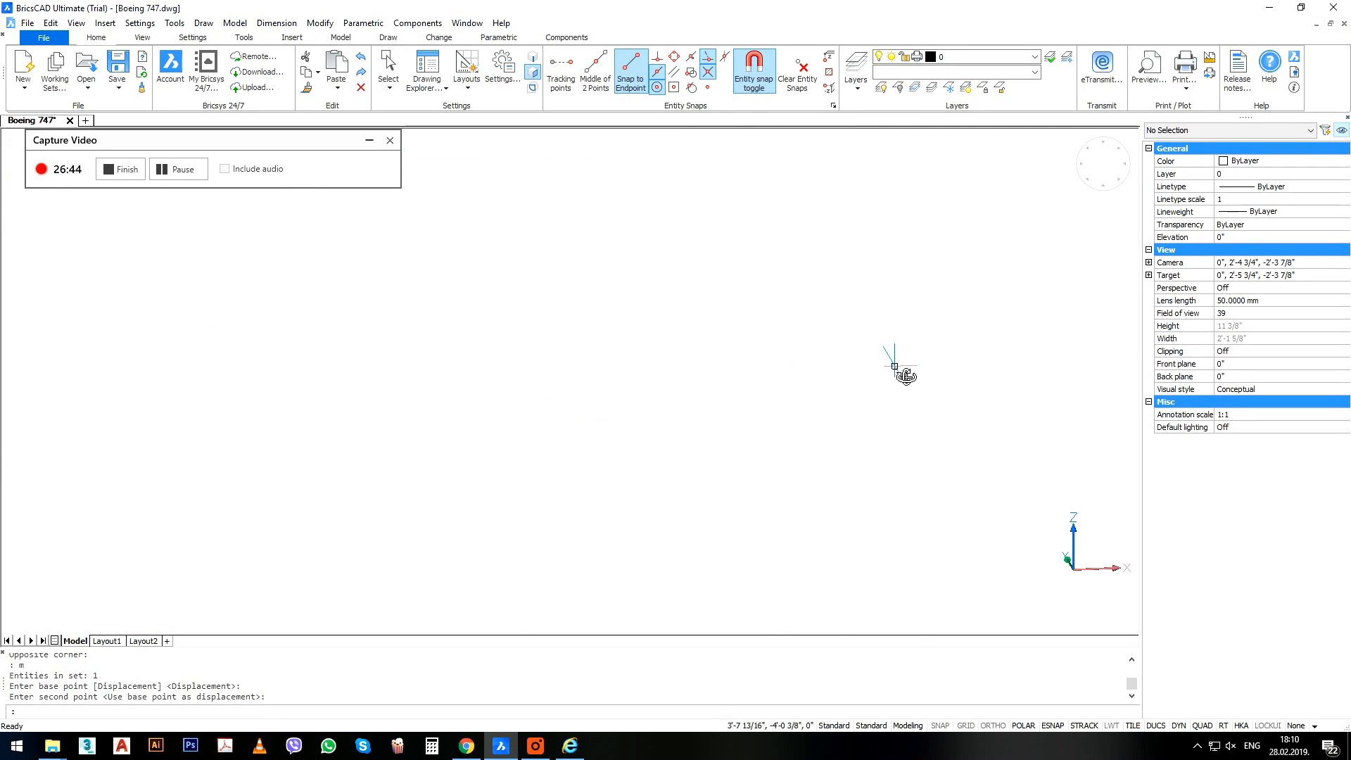
scroll(892, 367, "down", 6)
left_click_drag(560, 207, 647, 408)
scroll(831, 306, "up", 10)
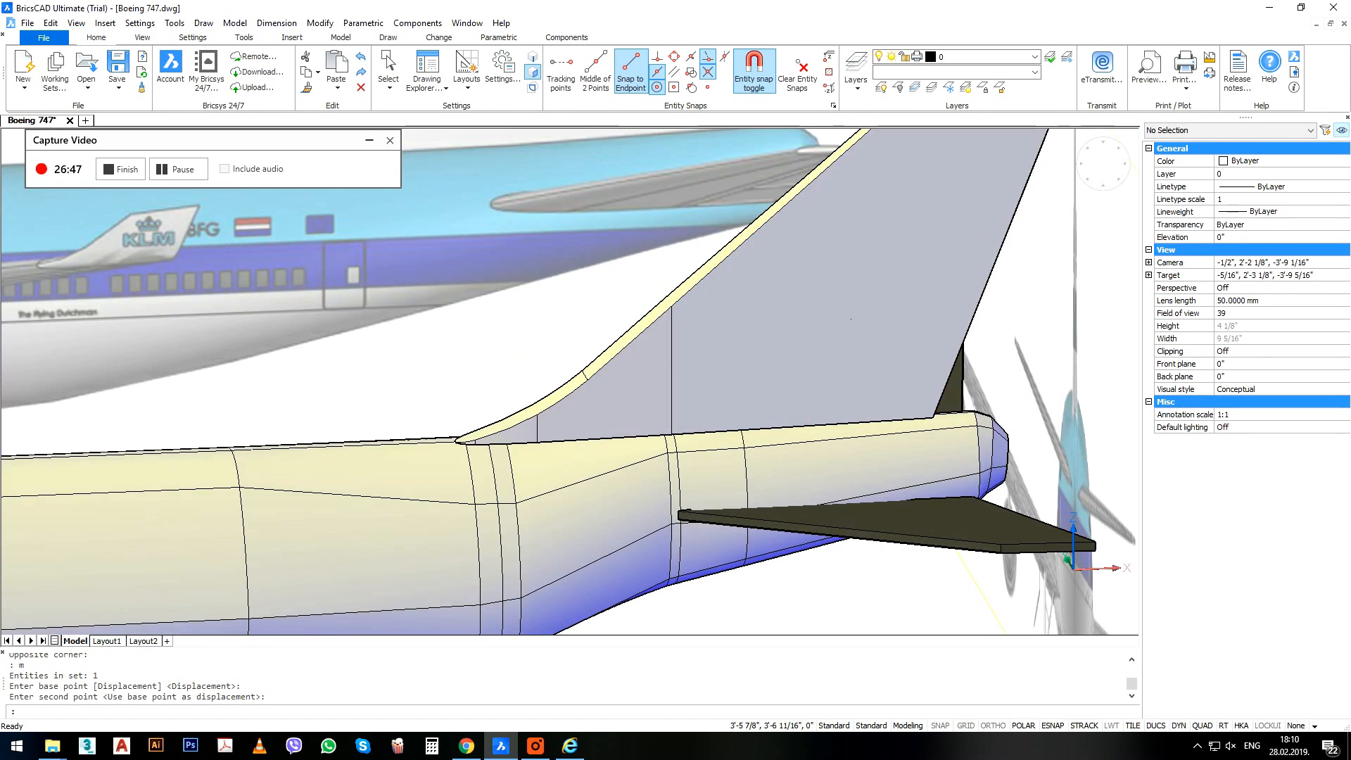
left_click(851, 319)
scroll(611, 334, "down", 2)
key("Escape")
key("Escape")
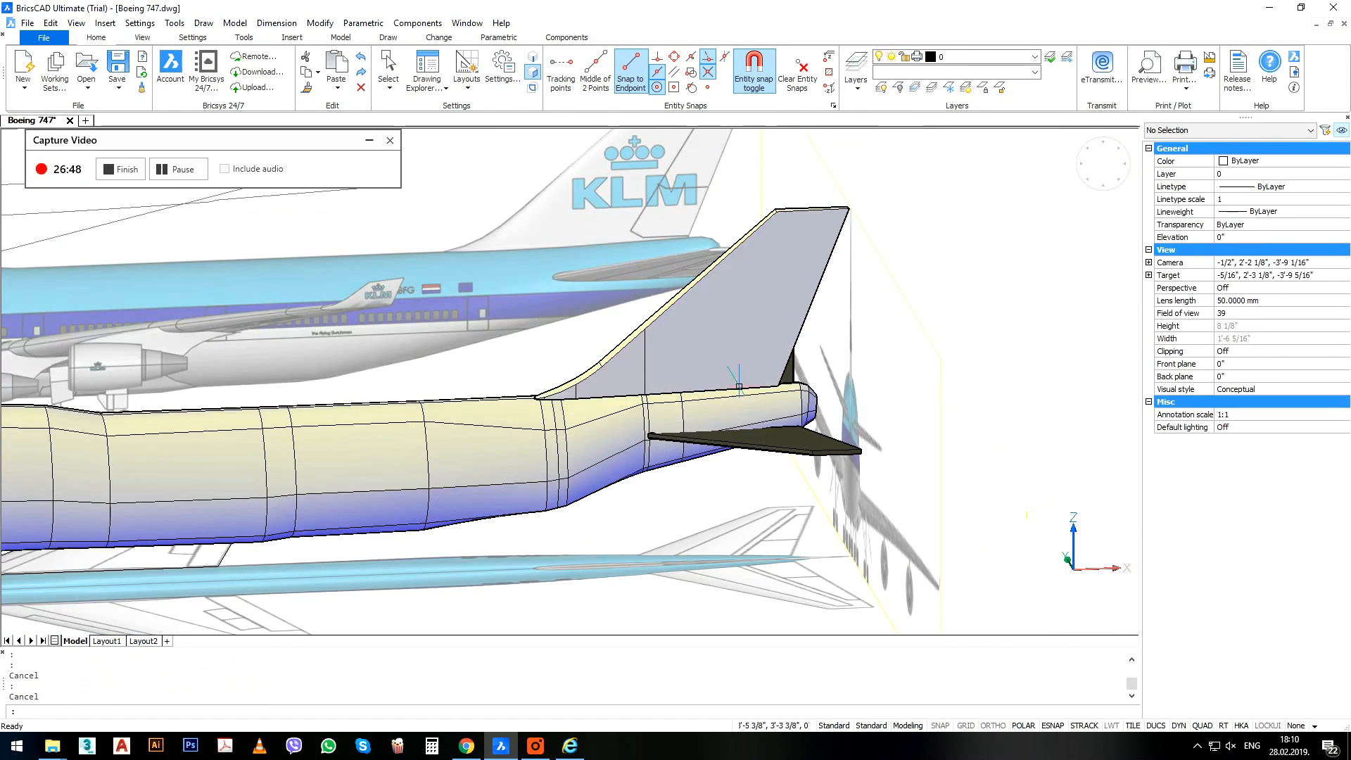
scroll(855, 328, "down", 1)
middle_click_drag(841, 418, 880, 425, "shift")
scroll(788, 415, "down", 4)
scroll(661, 506, "up", 3)
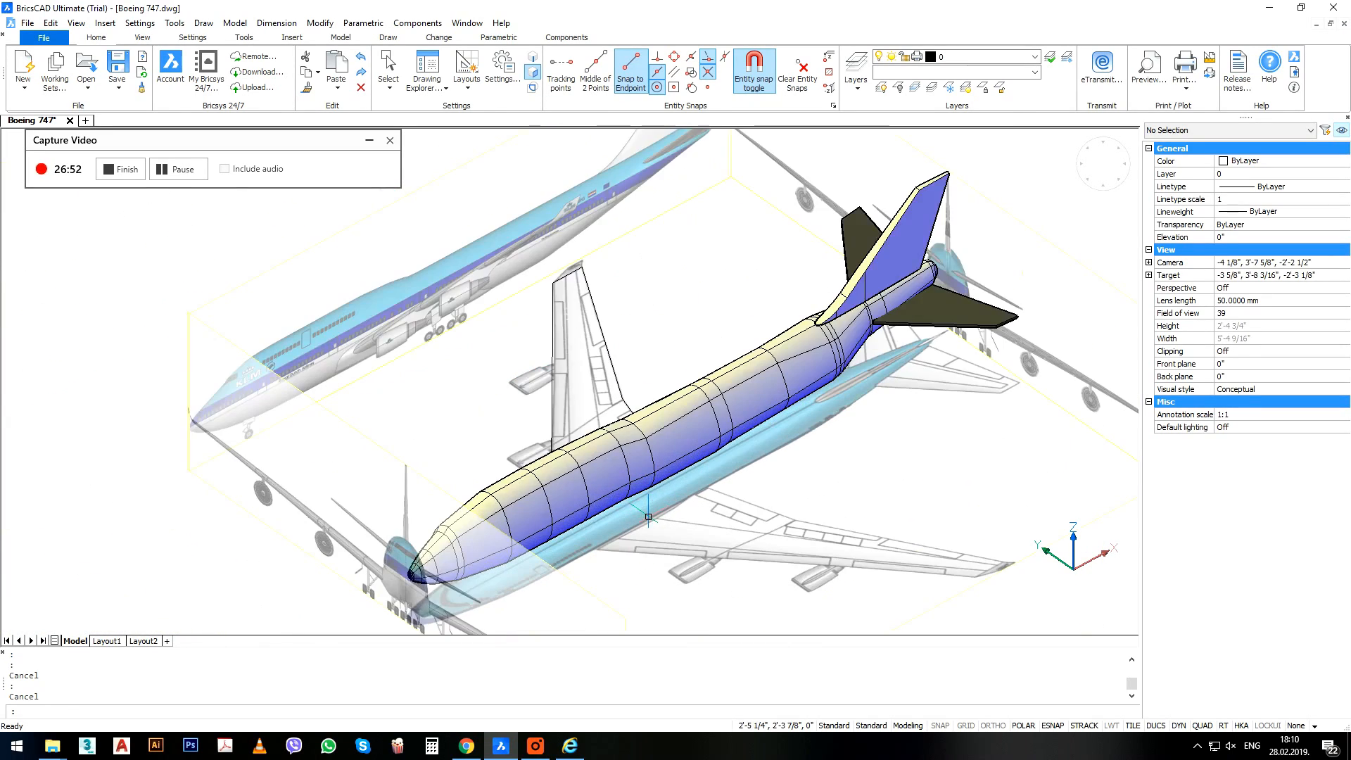
Redefine the UCS with three points near the wingtip so X runs along the fuselage and Y points upward.
scroll(599, 317, "up", 4)
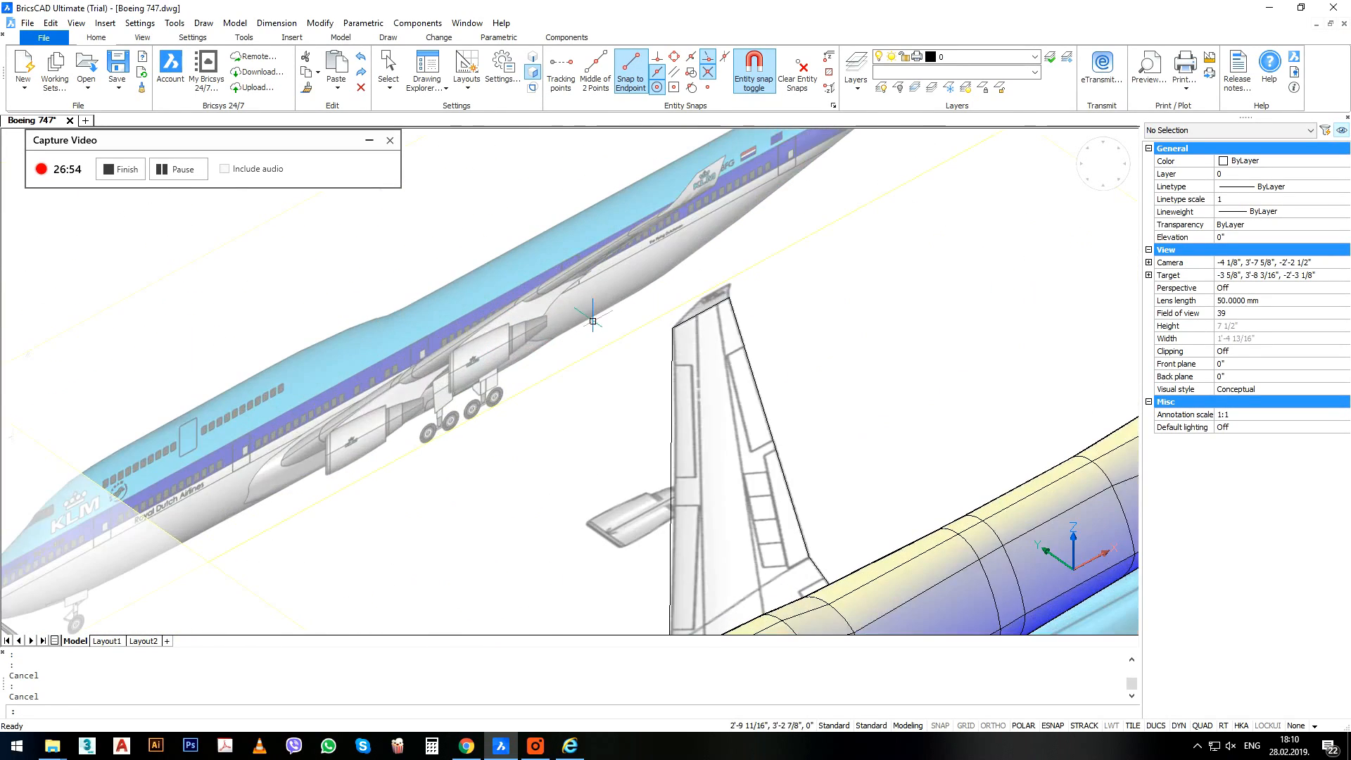
scroll(658, 246, "up", 4)
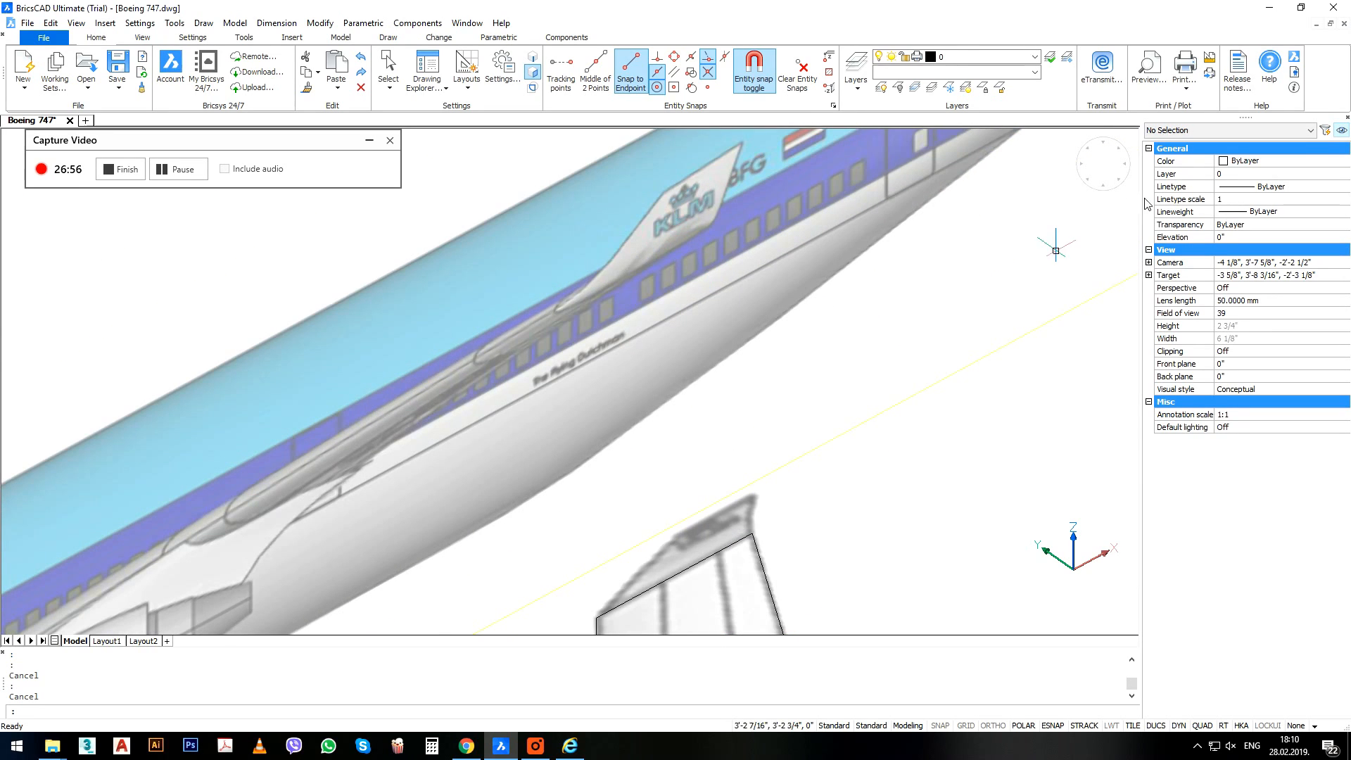
middle_click_drag(955, 488, 797, 425)
type("ucs")
key("Return")
left_click(824, 469)
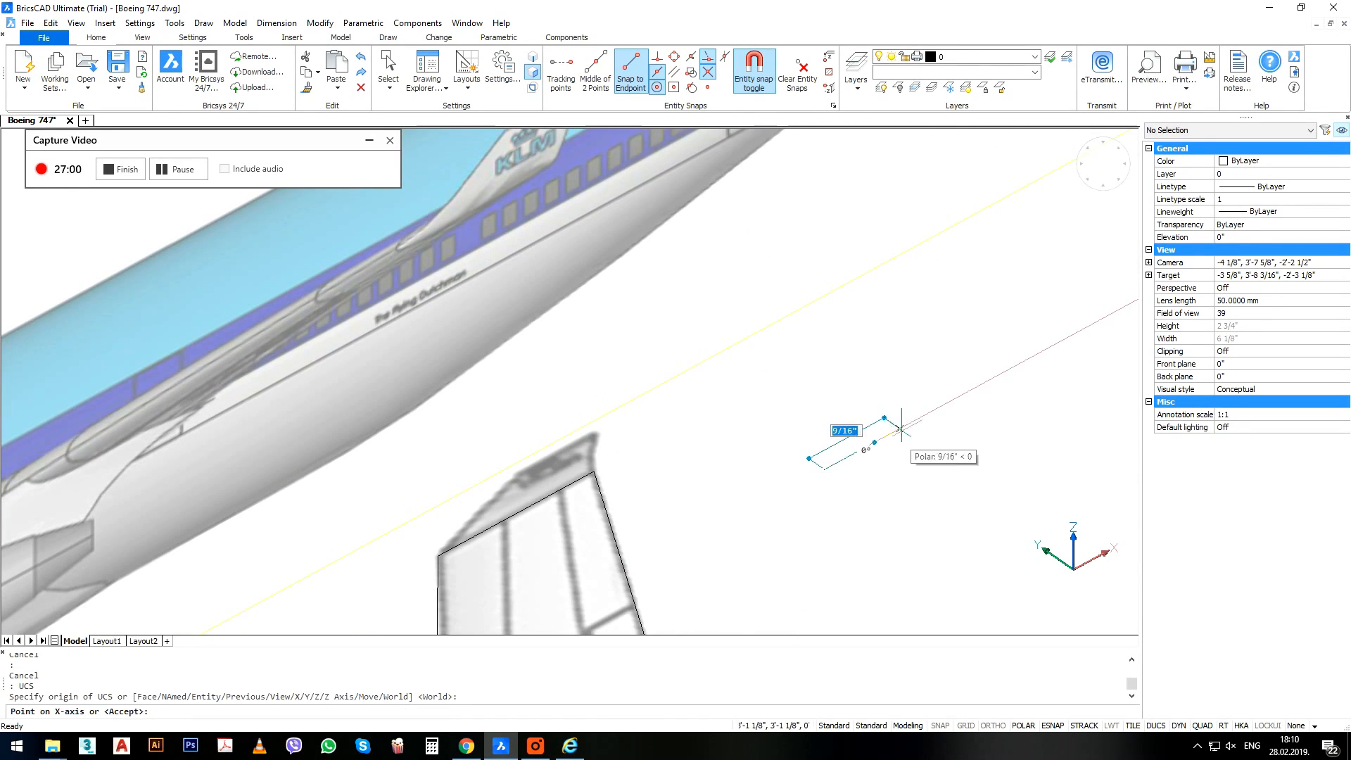
left_click(907, 423)
left_click(825, 374)
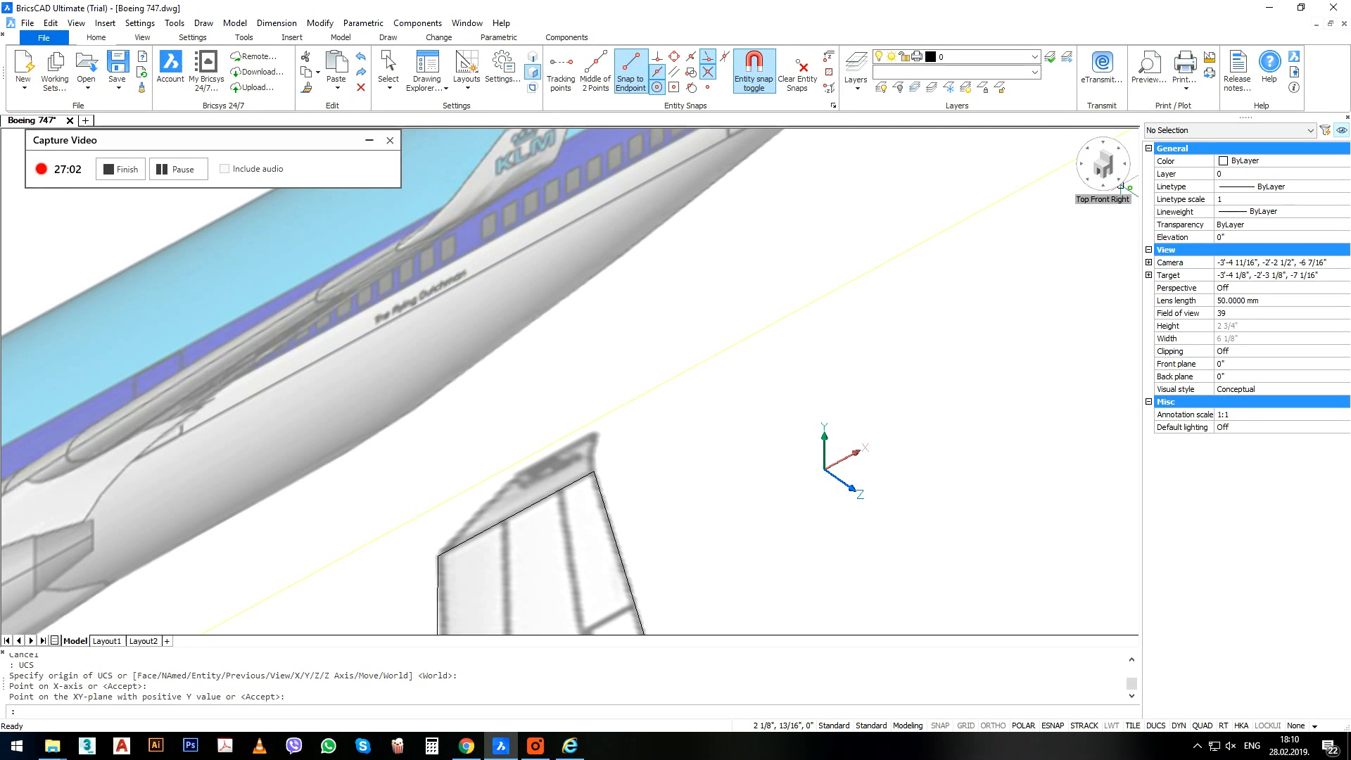
In the front view, assign all the fuselage and tail solids to the body layer and turn that layer off.
left_click(1121, 186)
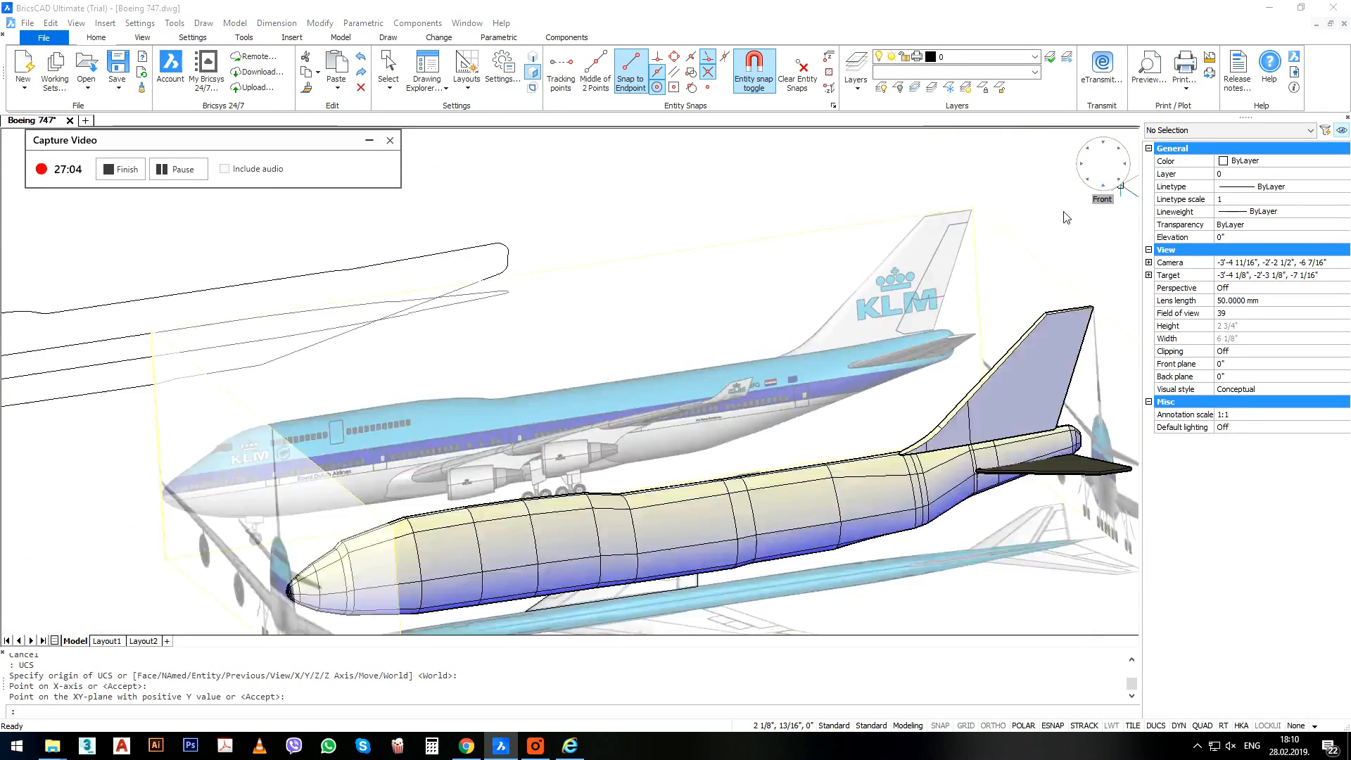
scroll(586, 342, "up", 4)
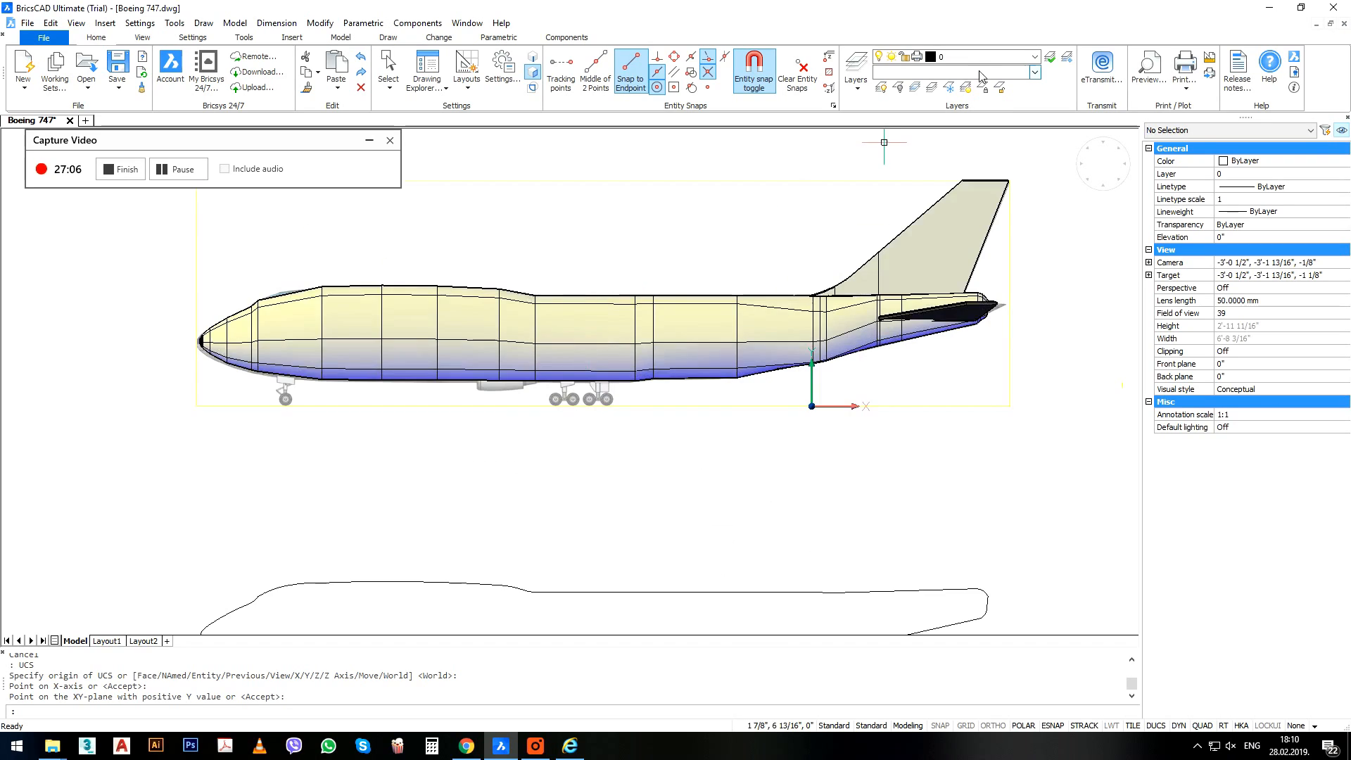
left_click(999, 245)
left_click(887, 351)
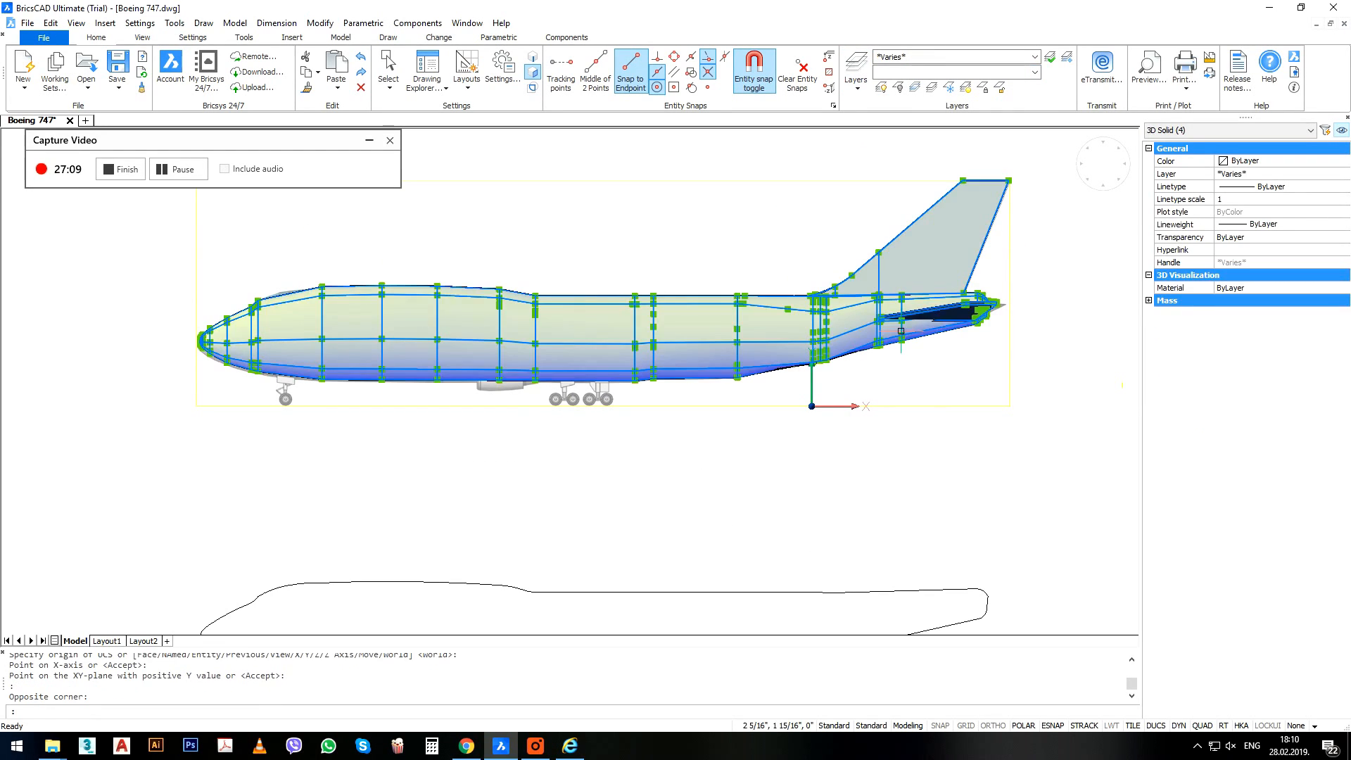
left_click(926, 64)
left_click(941, 115)
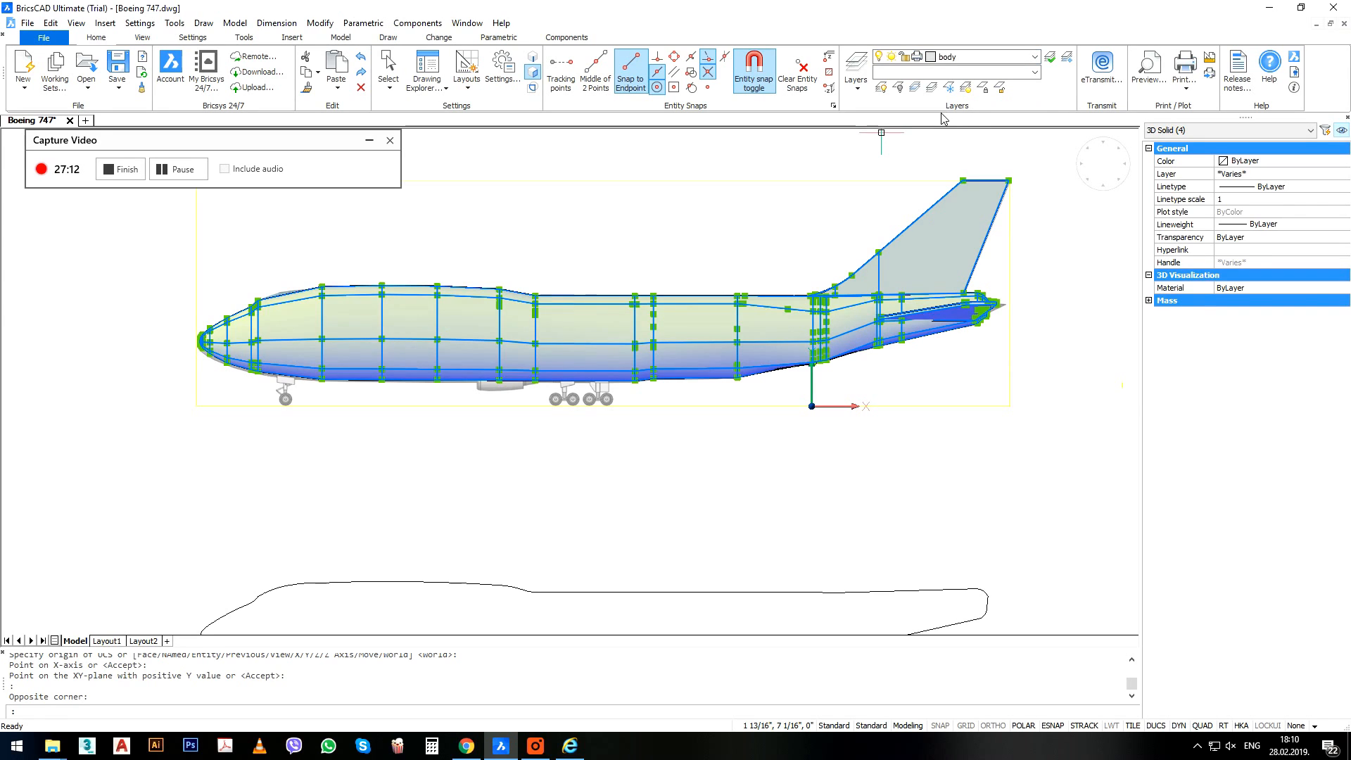
key("Escape")
left_click(898, 87)
left_click(747, 358)
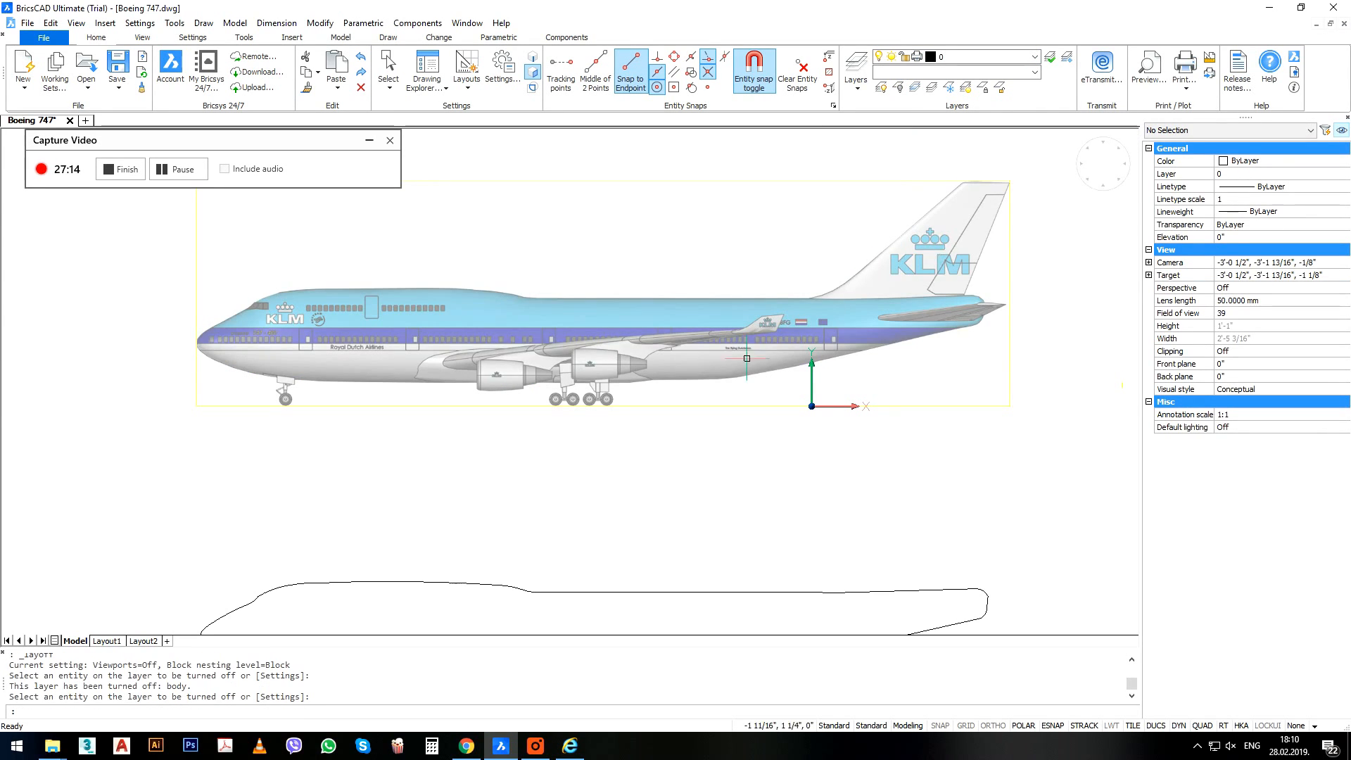
Start a polyline at the nose of the winglet in the side reference and draw an arc to its sloping leading edge.
scroll(747, 358, "up", 7)
middle_click_drag(733, 362, 710, 367)
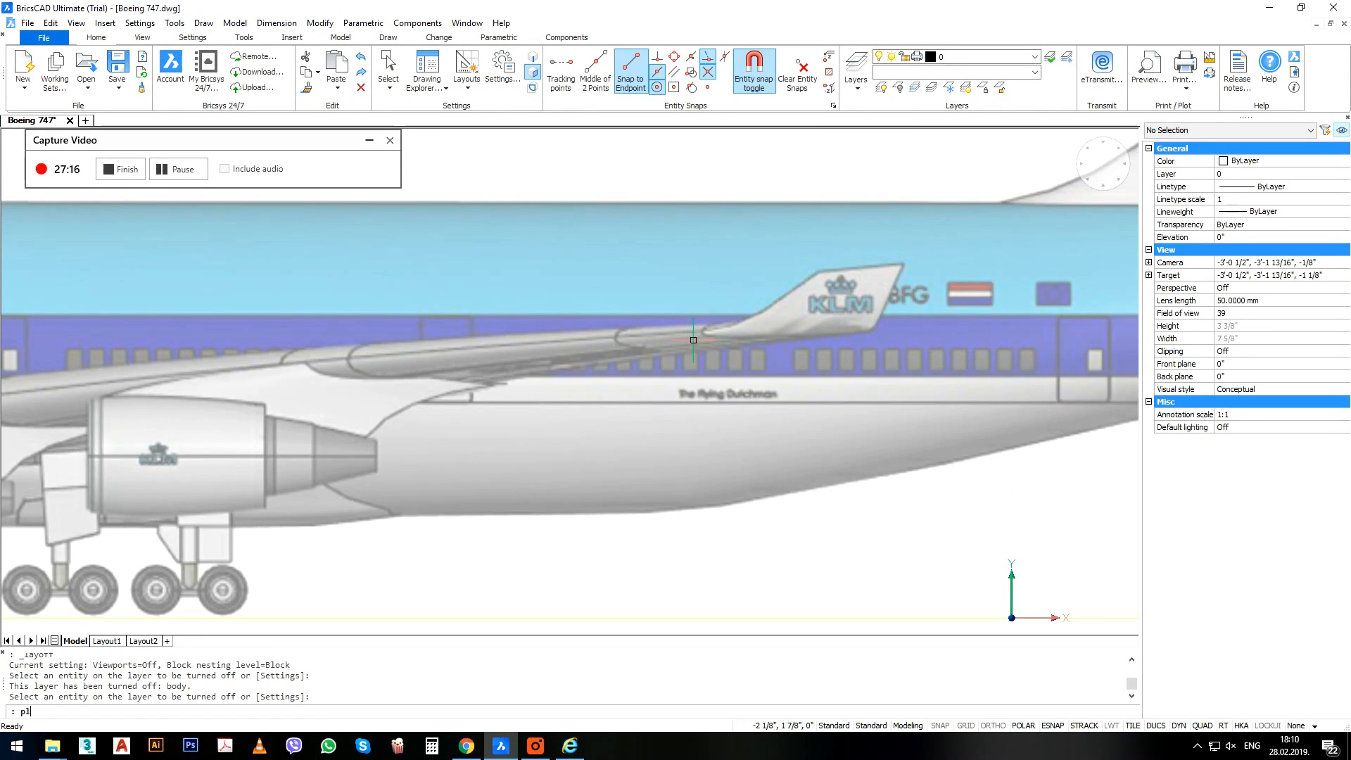
key("Return")
scroll(694, 338, "up", 3)
left_click(713, 326)
middle_click_drag(796, 304, 671, 374)
type("a")
key("Return")
left_click(727, 330)
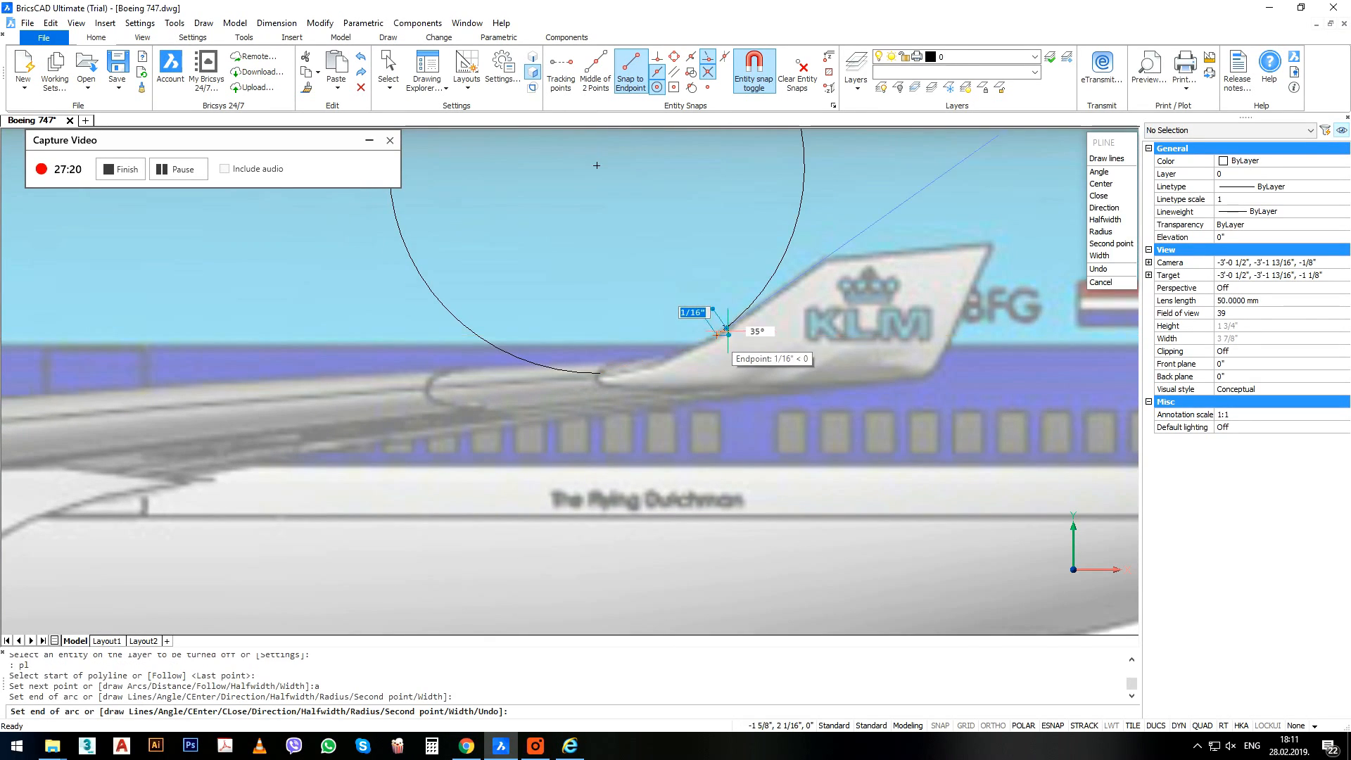
Continue the winglet outline with straight segments along the leading edge, the upper edge and the trailing edge.
type("l")
key("Return")
left_click(826, 257)
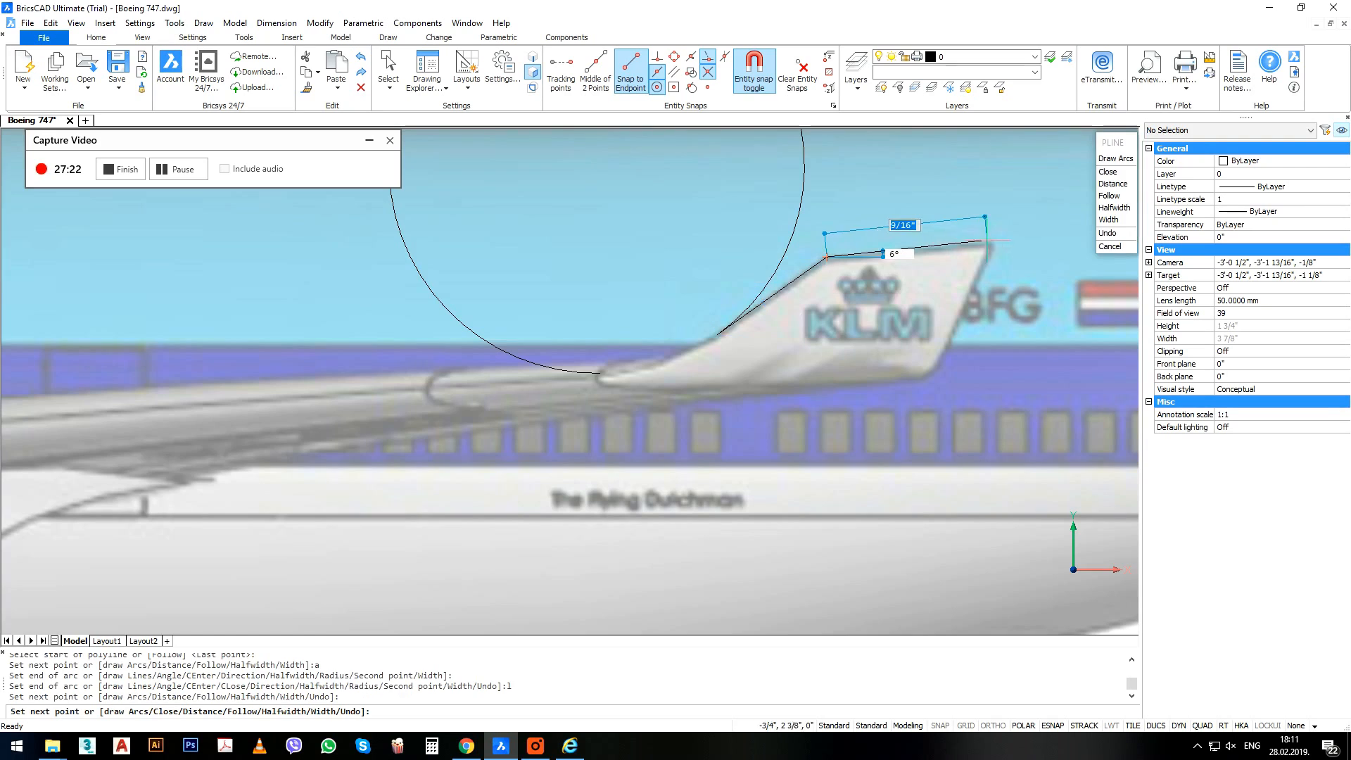
left_click(997, 244)
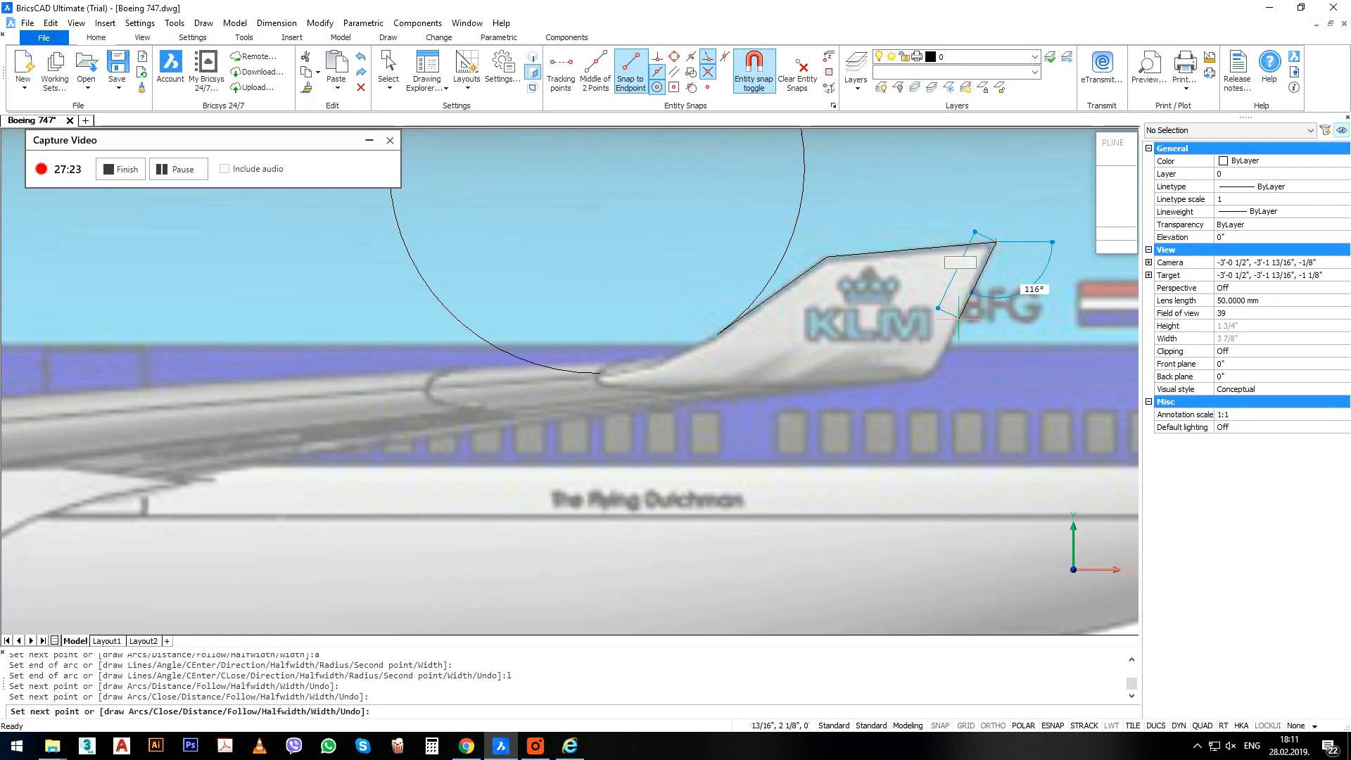
left_click(936, 365)
Complete the winglet outline with an arc at the lower rear corner, a straight lower edge and an arc around the nose.
type("a")
key("Return")
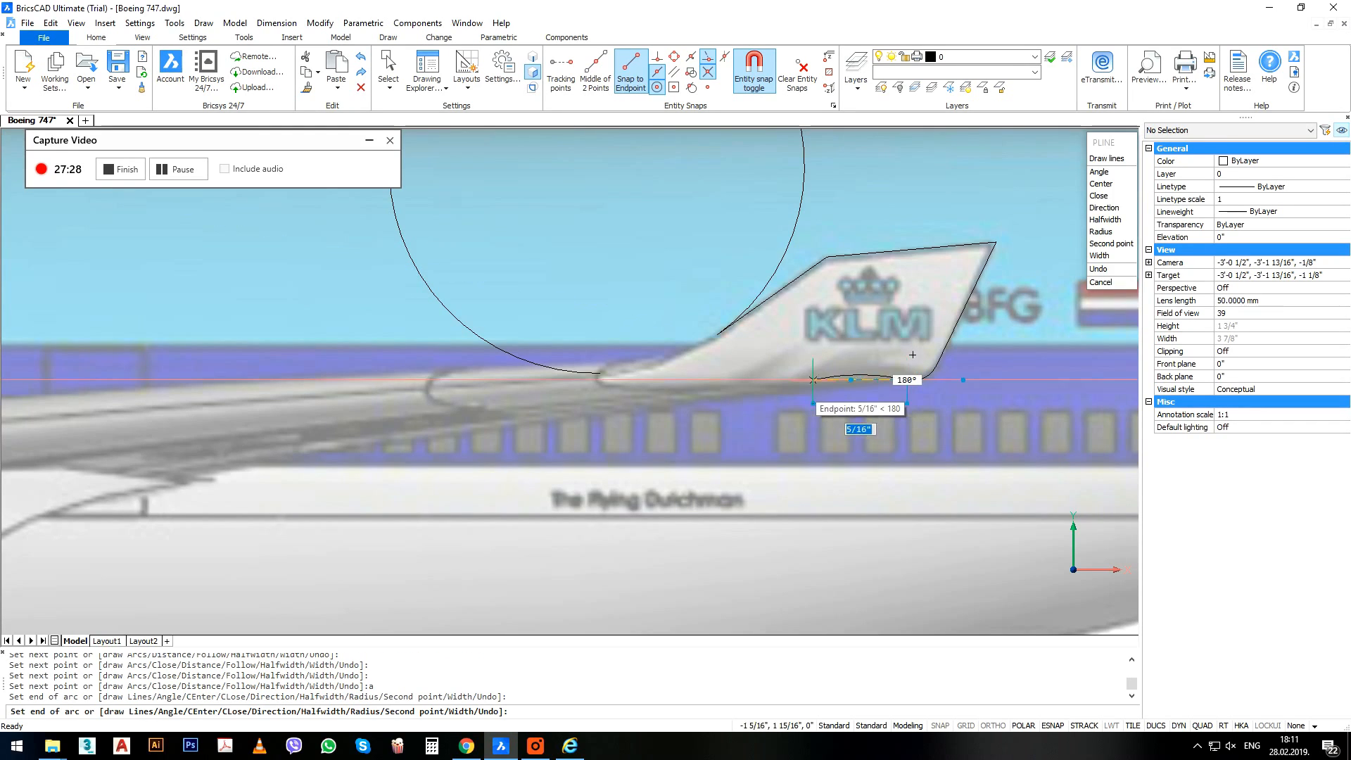
type("l")
key("Return")
left_click(596, 389)
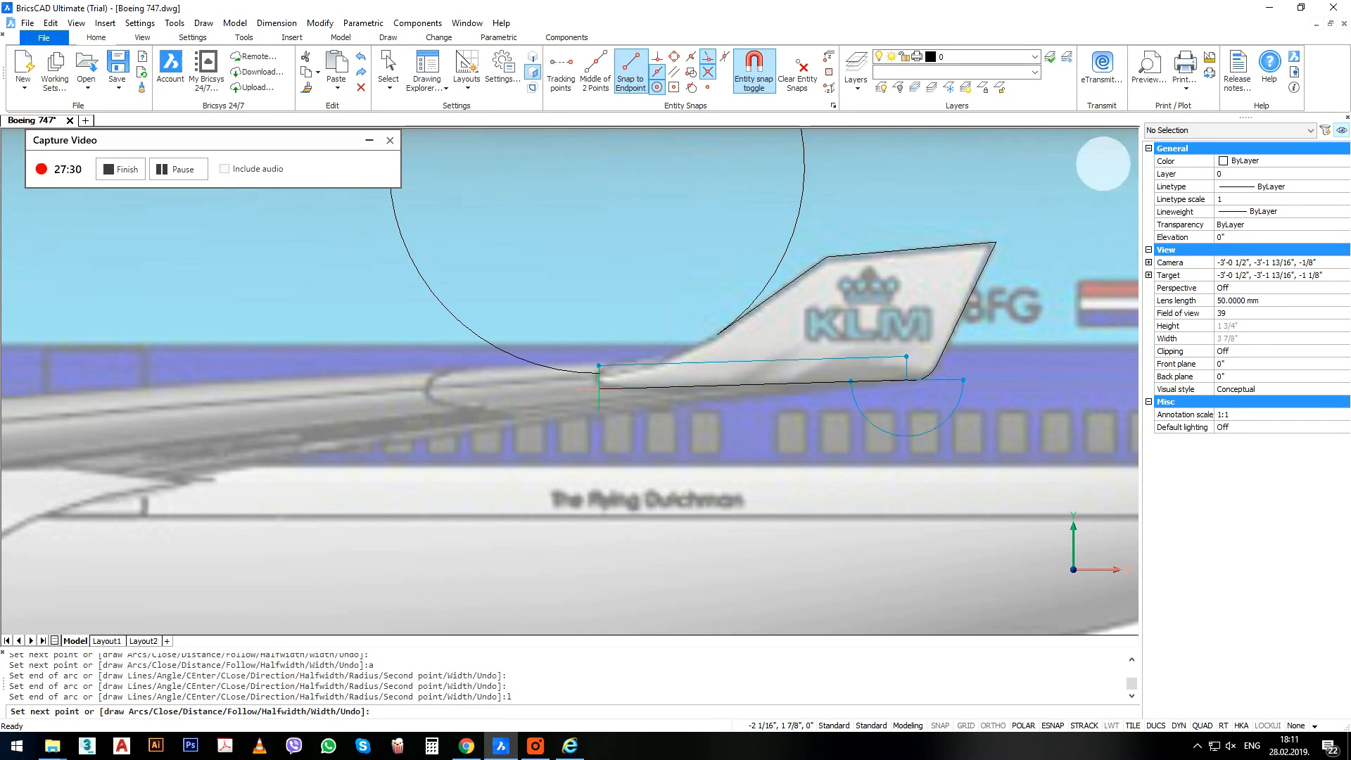
type("a")
key("Return")
left_click(606, 389)
key("Return")
Reshape the oversized first arc of the winglet outline so it follows the shallow curve between the nose and leading edge.
scroll(552, 190, "down", 3)
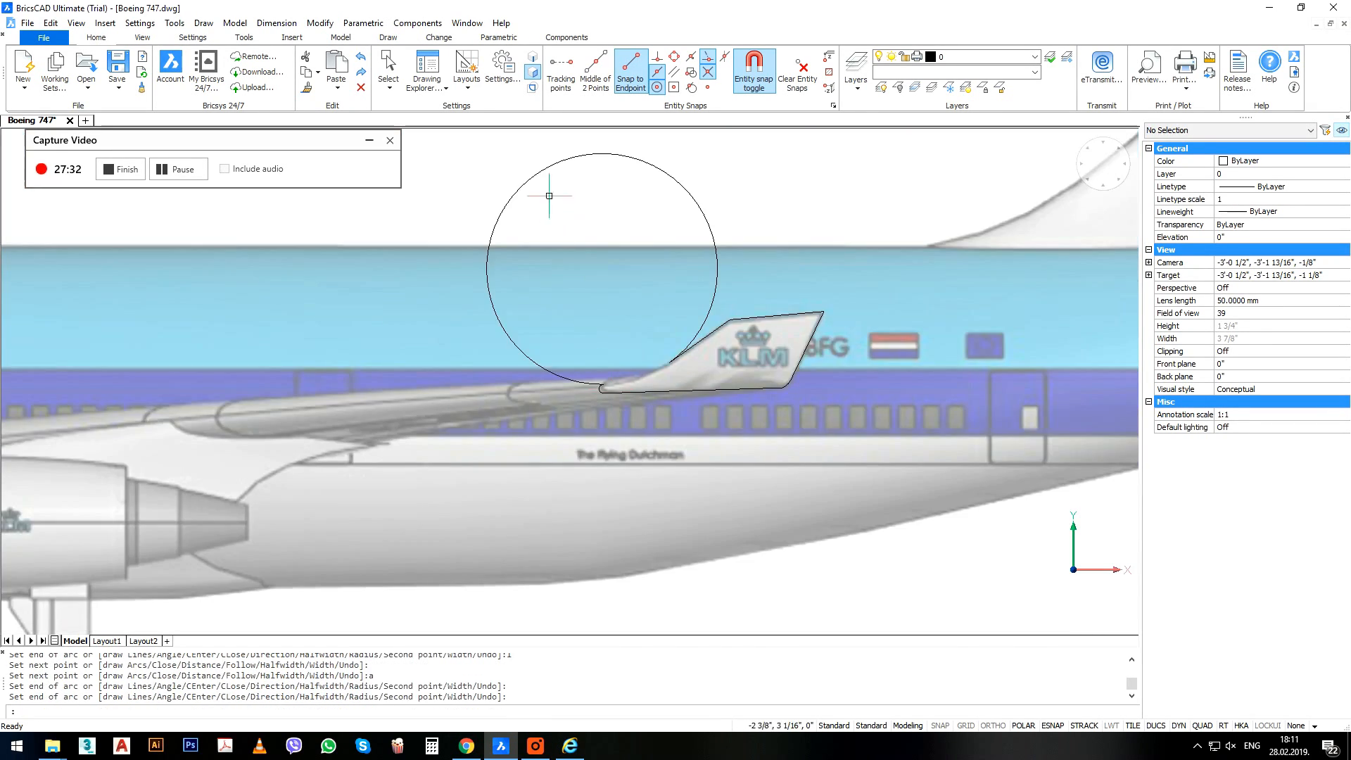
left_click(558, 164)
left_click(565, 159)
scroll(647, 345, "up", 4)
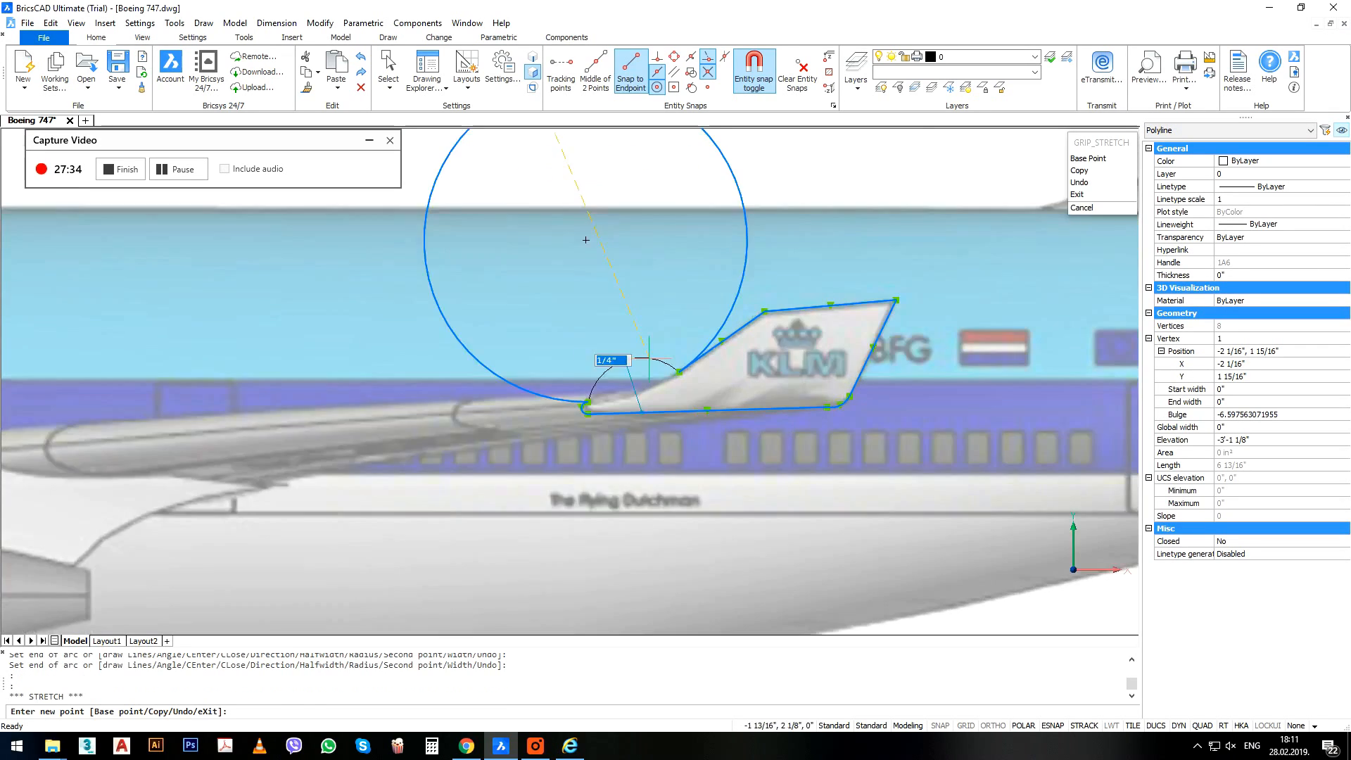
key("Escape")
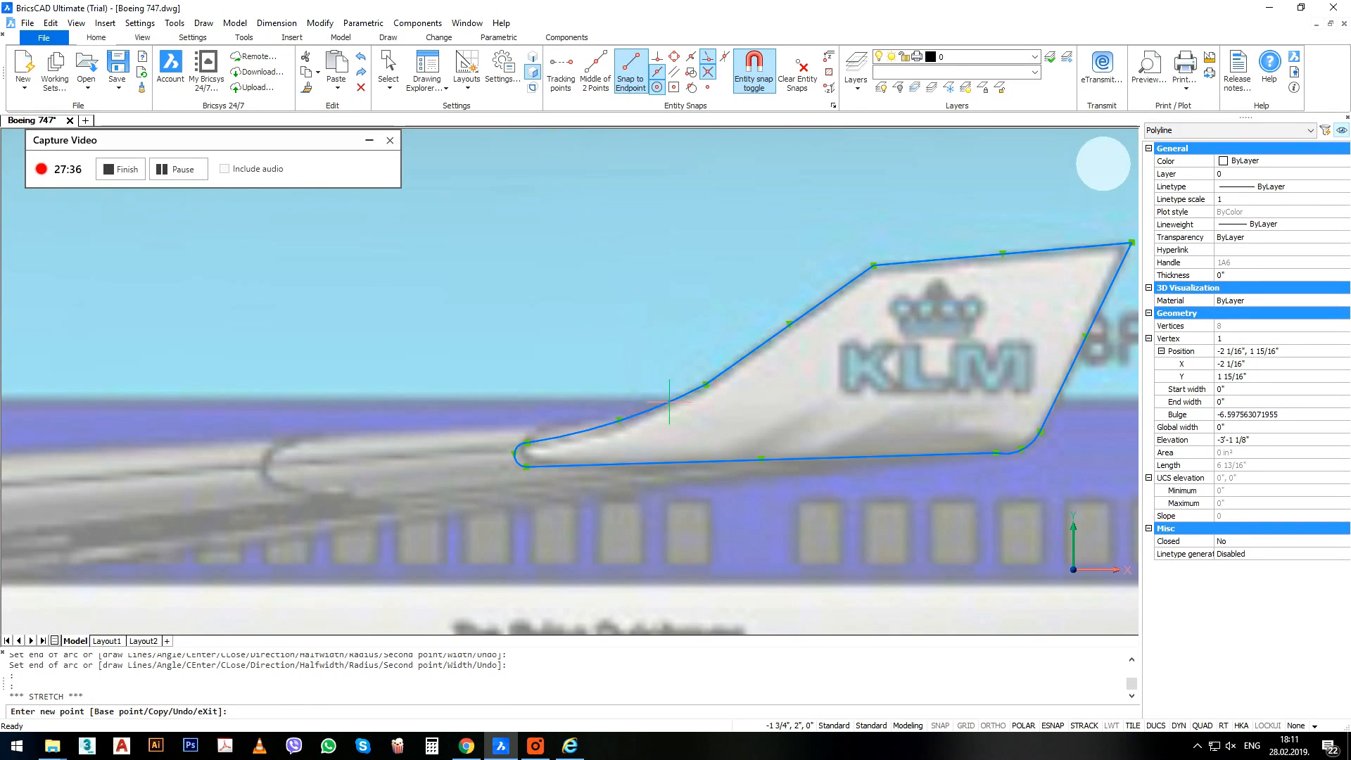
scroll(668, 402, "down", 6)
key("Escape")
In the front view, start a polyline at the front of the wing root fairing and draw two arcs along its upper edge.
middle_click_drag(707, 327, 769, 428, "shift")
scroll(645, 330, "up", 4)
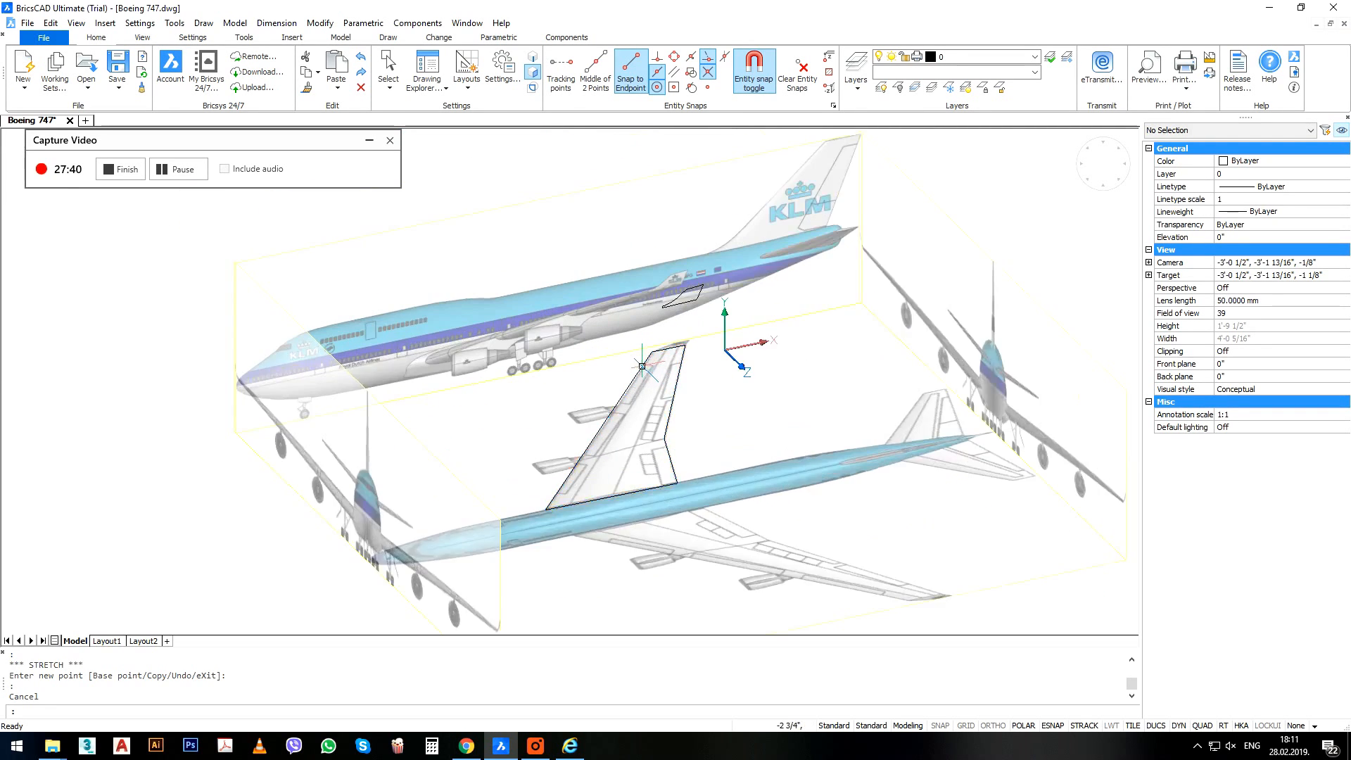
scroll(611, 274, "up", 3)
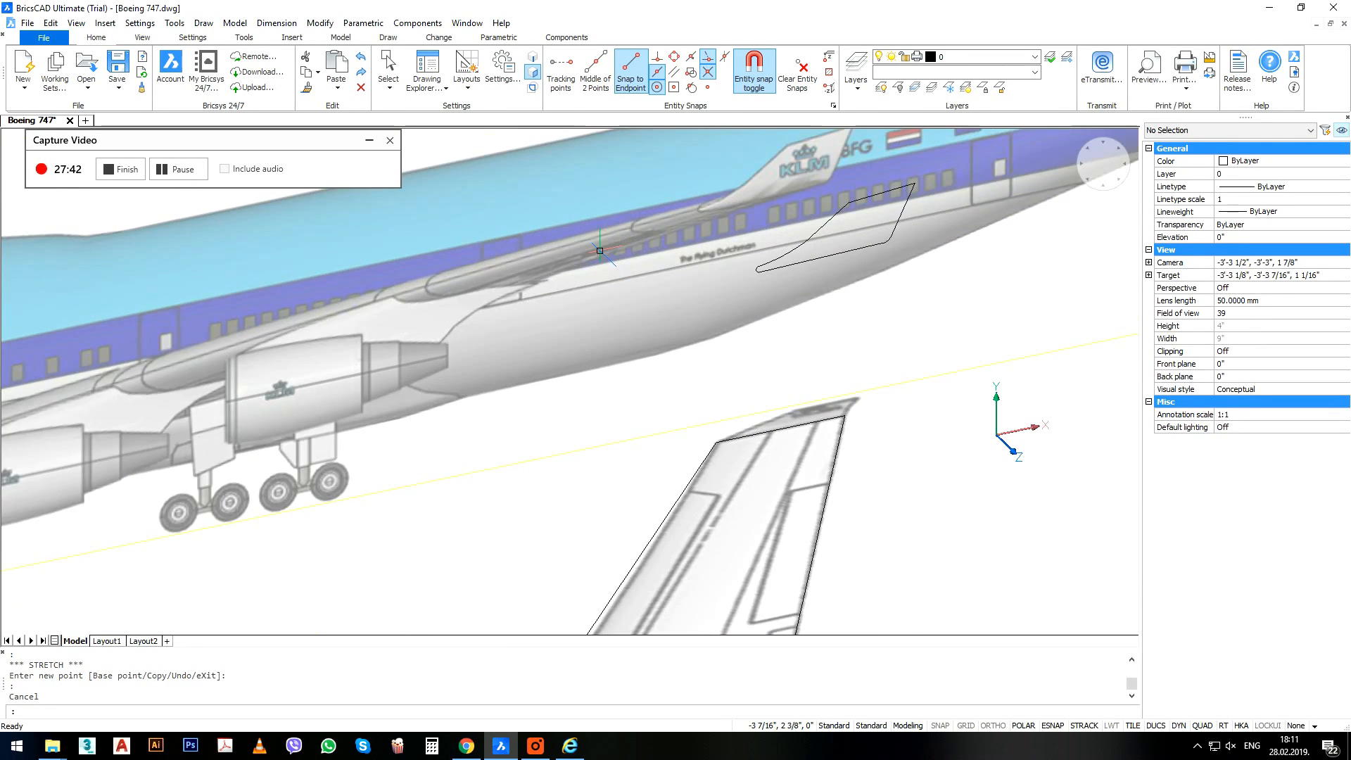
scroll(600, 250, "down", 4)
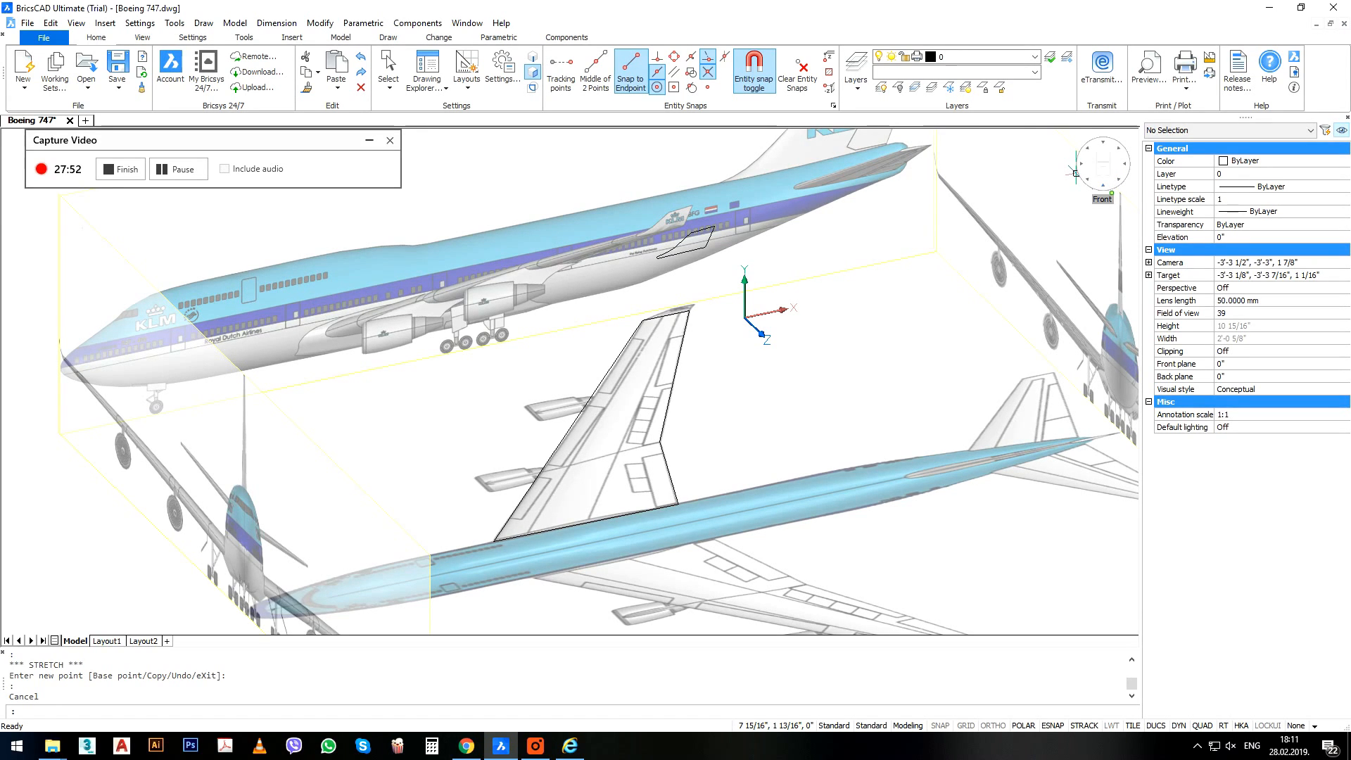
left_click(1075, 171)
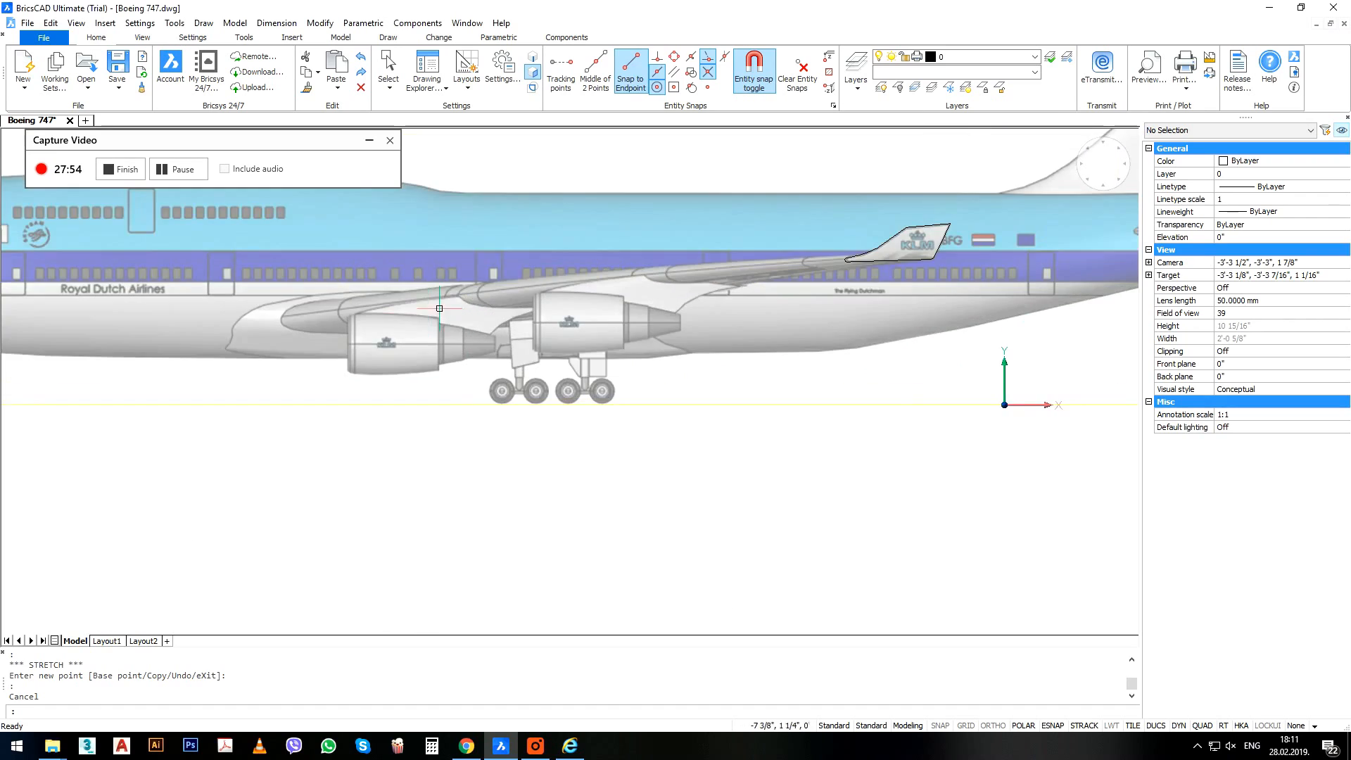
middle_click_drag(439, 309, 520, 388)
type("pl")
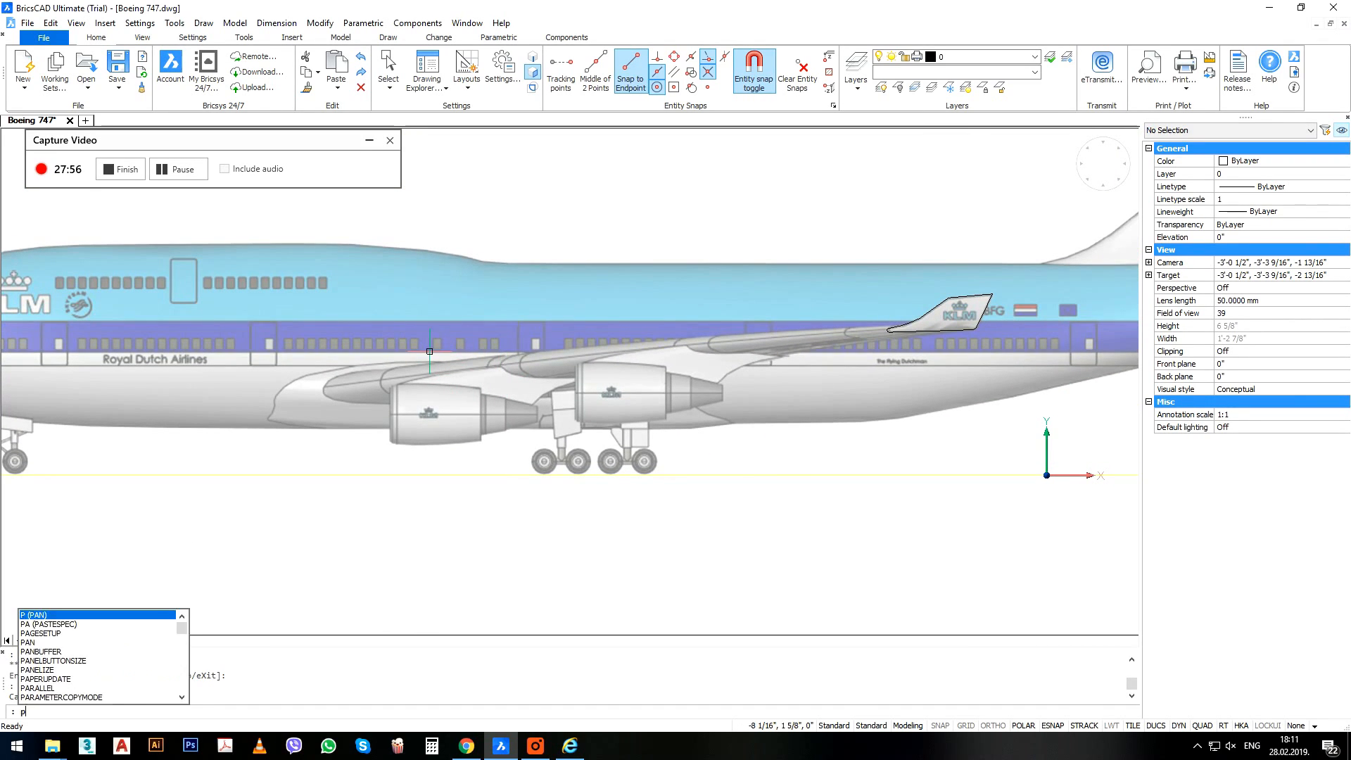
key("Return")
scroll(325, 376, "up", 3)
scroll(260, 408, "up", 1)
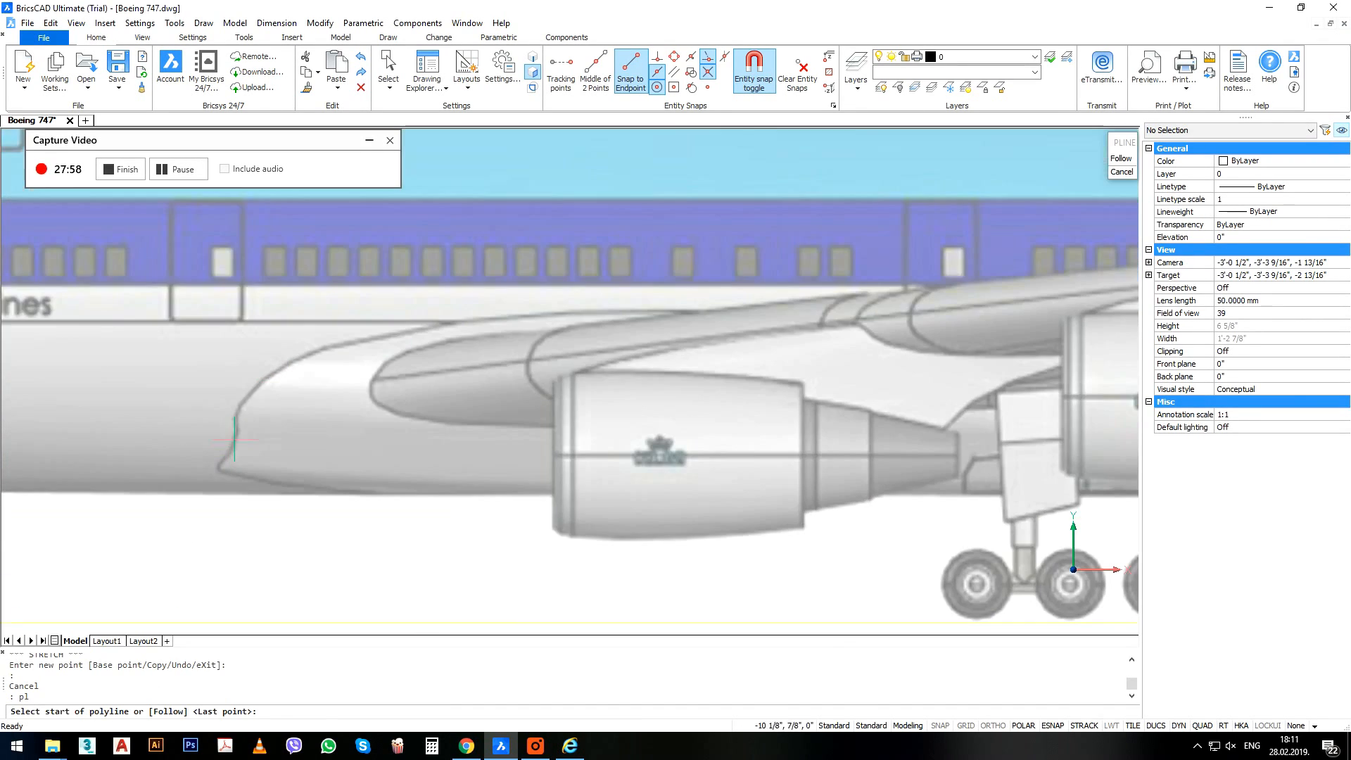
left_click(237, 432)
type("a")
key("Return")
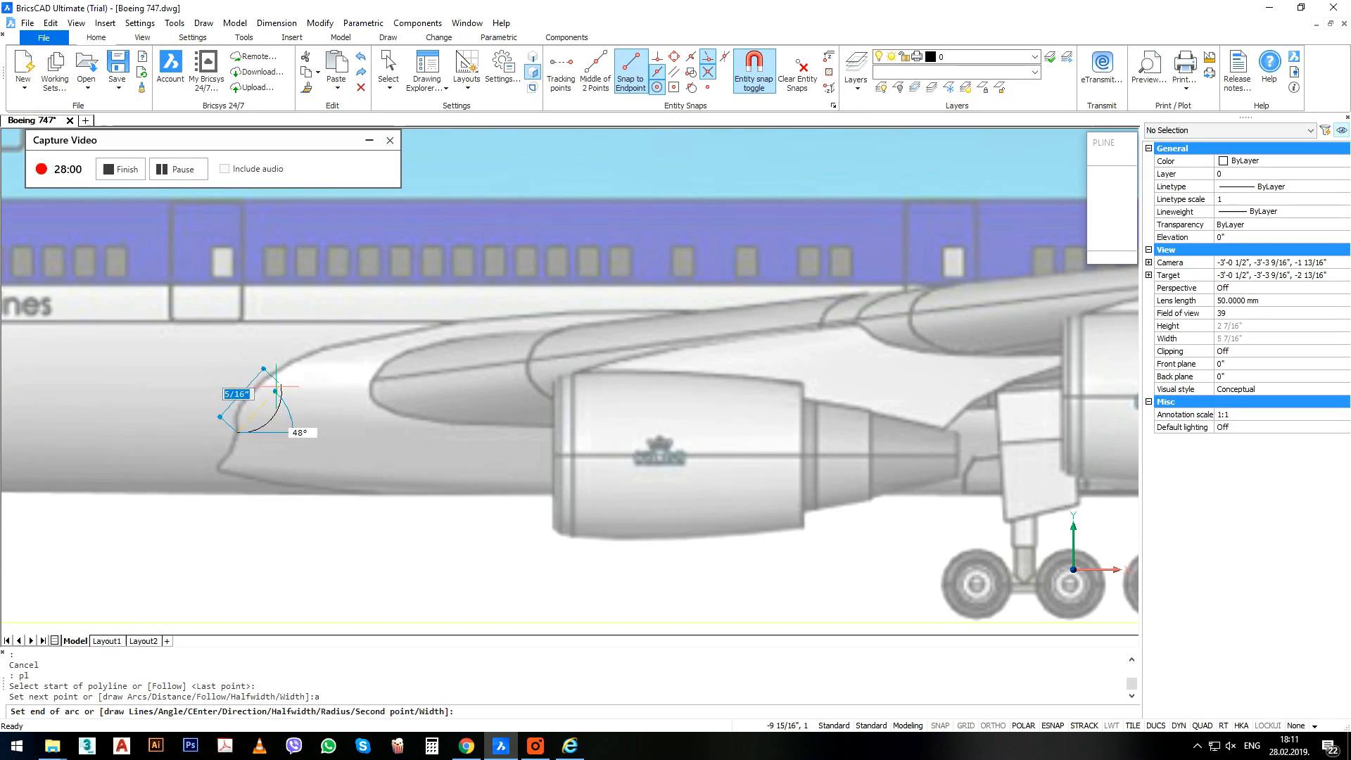
left_click(322, 350)
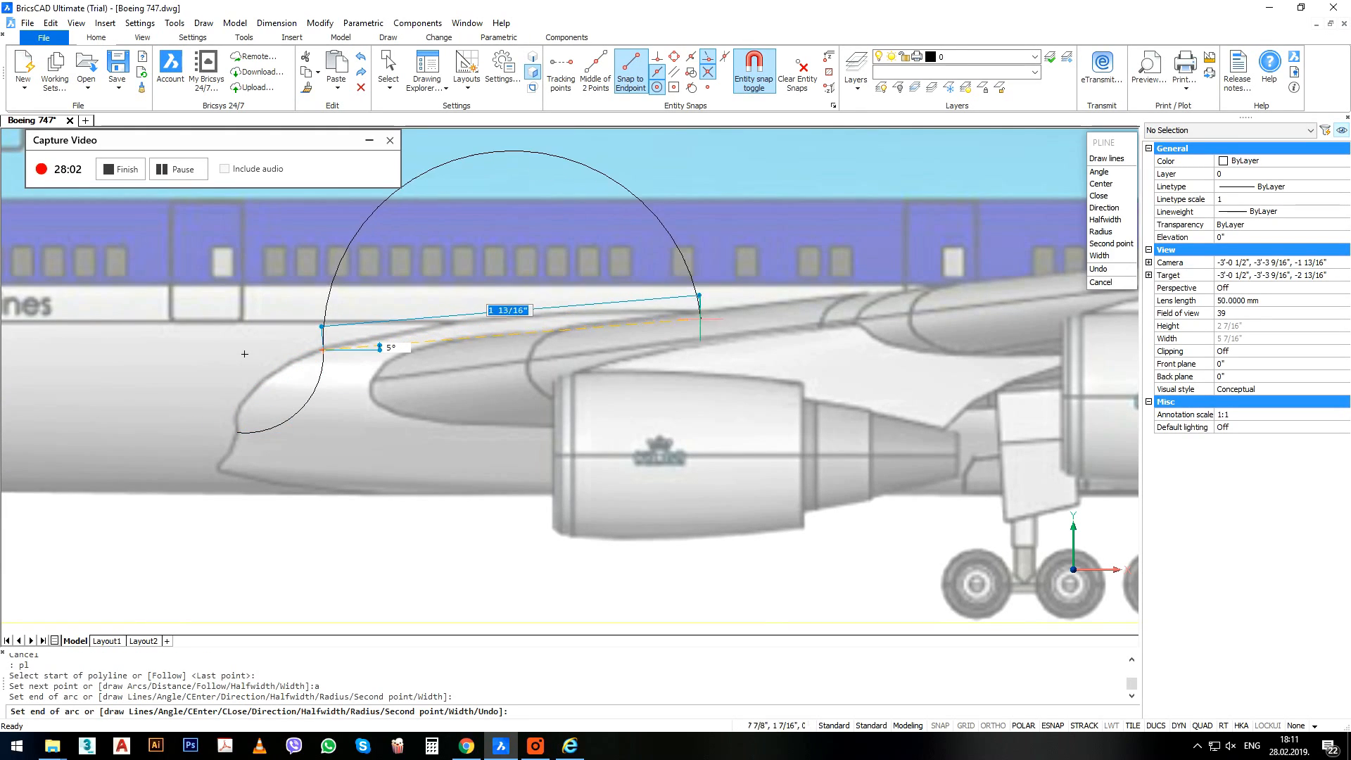
left_click(707, 312)
Continue the wing side polyline with a long arc along the upper edge to the winglet and a small arc at its lower rear corner.
middle_click_drag(728, 313, 440, 334)
type("l")
key("Return")
scroll(677, 311, "down", 2)
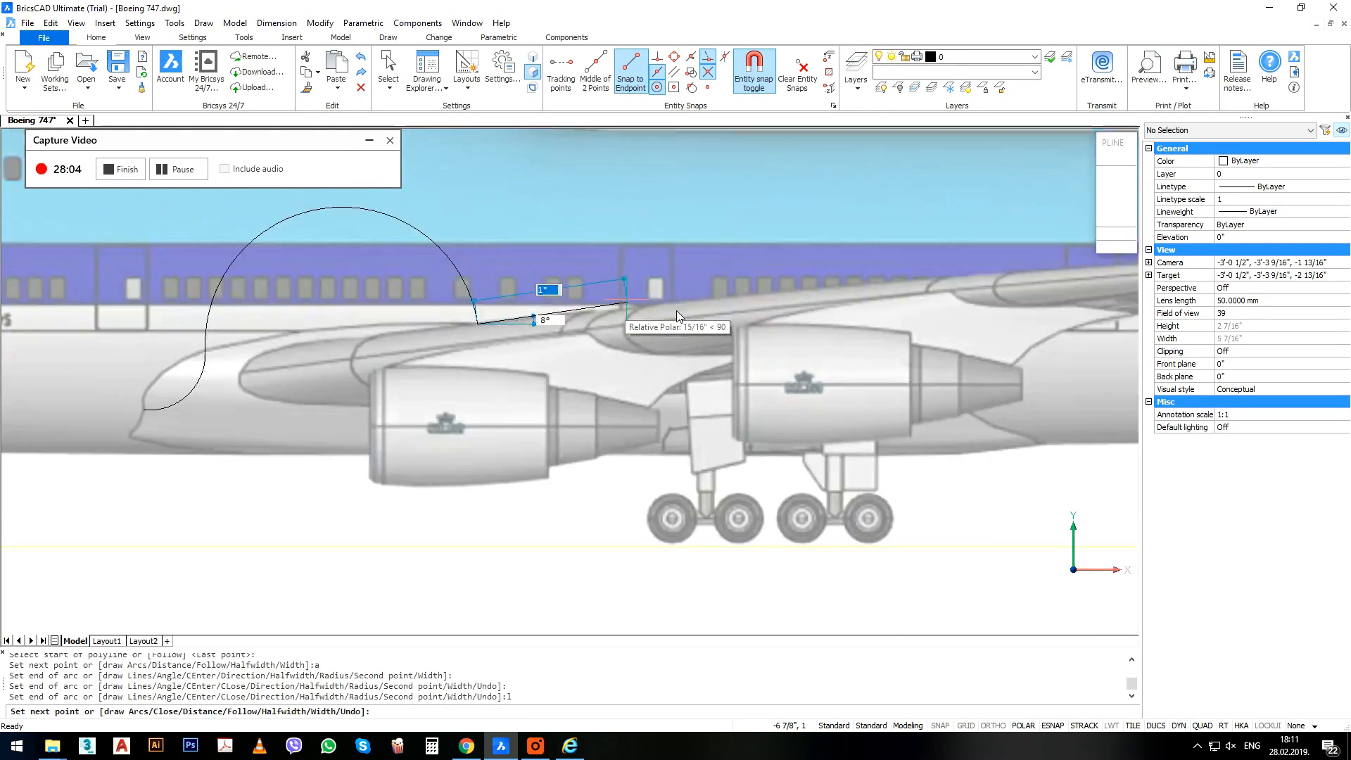
middle_click_drag(959, 270, 561, 302)
type("a")
key("Return")
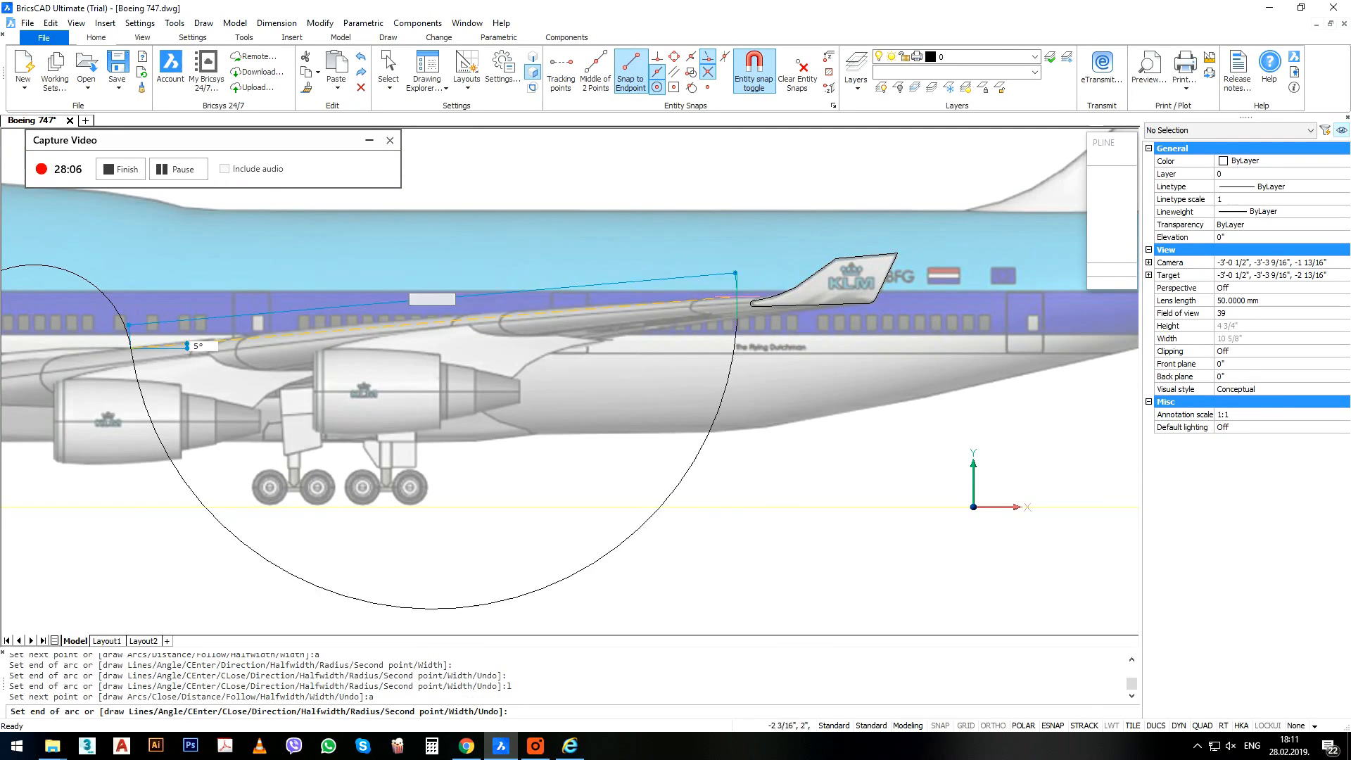
scroll(785, 301, "up", 1)
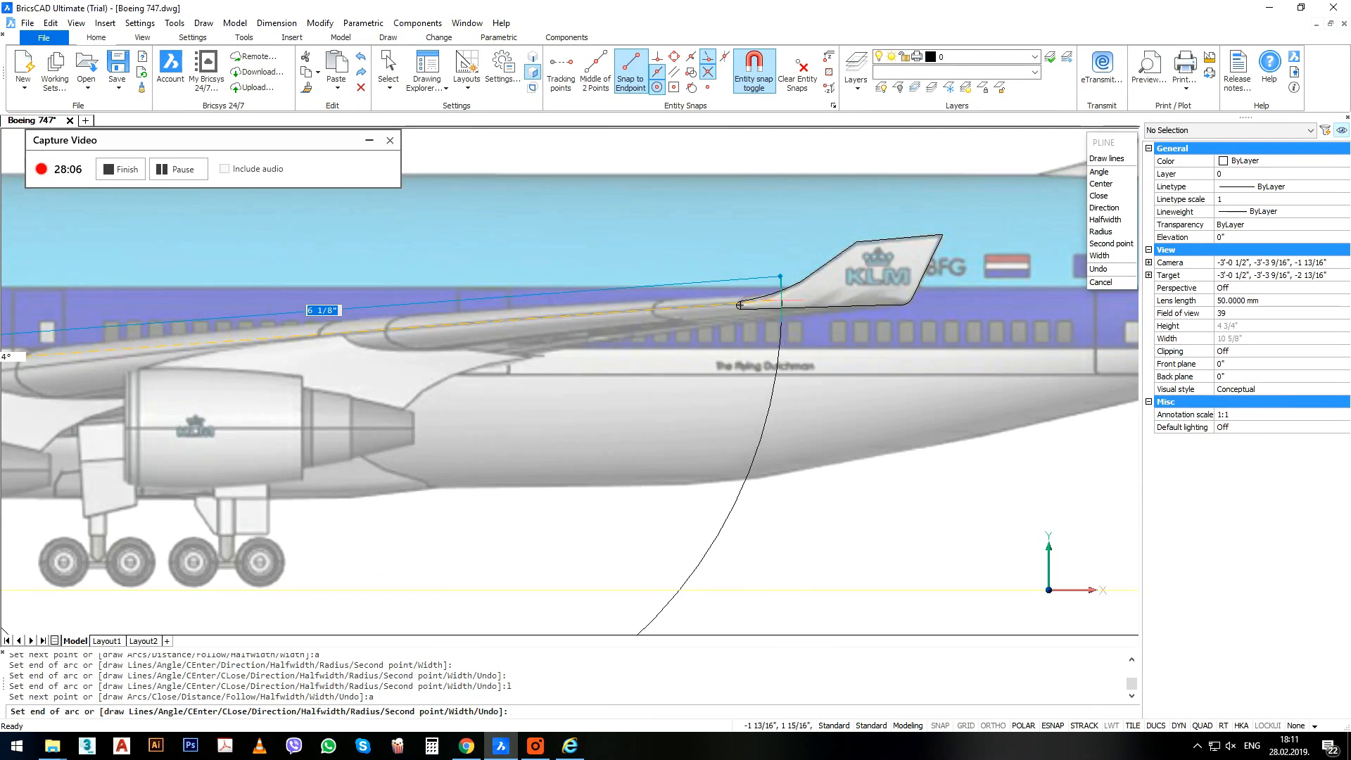
left_click(901, 290)
scroll(908, 303, "up", 4)
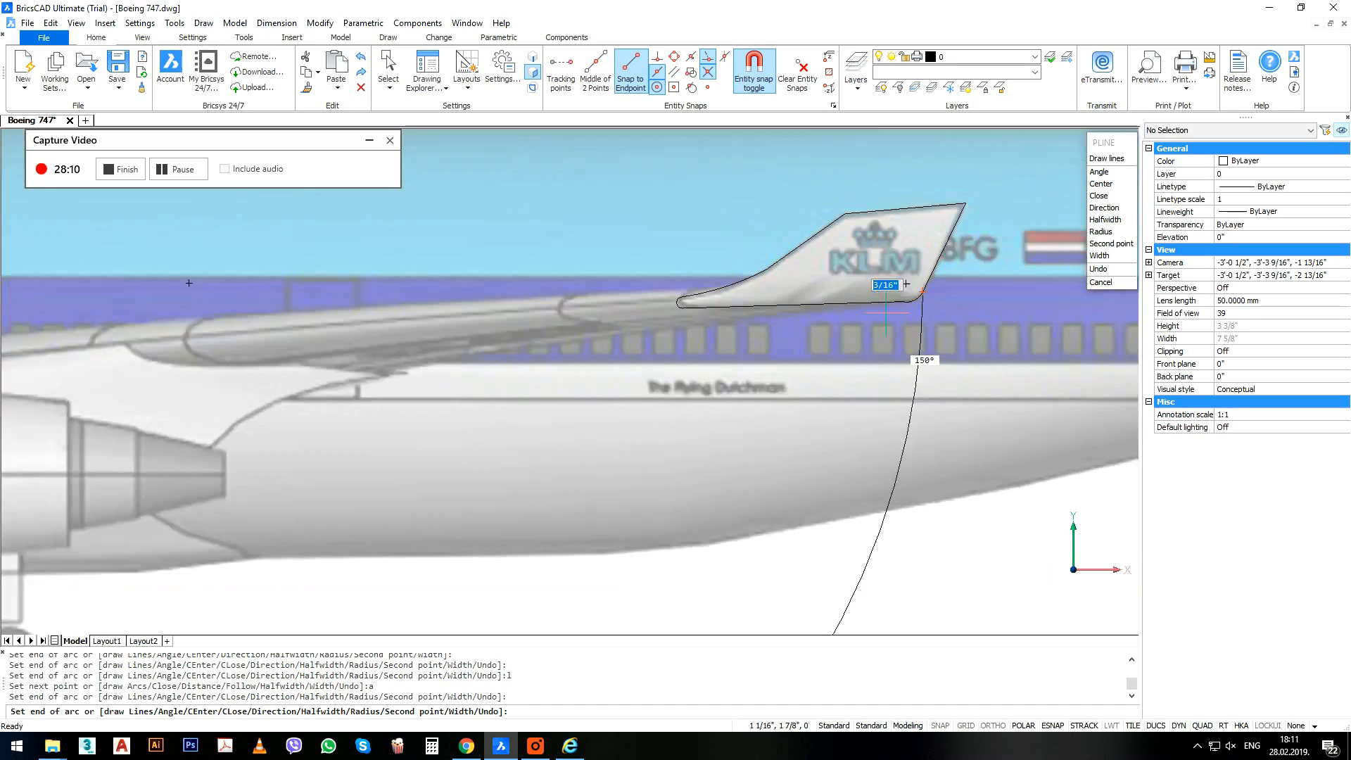
left_click(916, 298)
Add arc segments from the winglet back to the wing's rear root and on to the tail of the engine nearer the winglet.
scroll(915, 299, "down", 2)
scroll(527, 366, "up", 3)
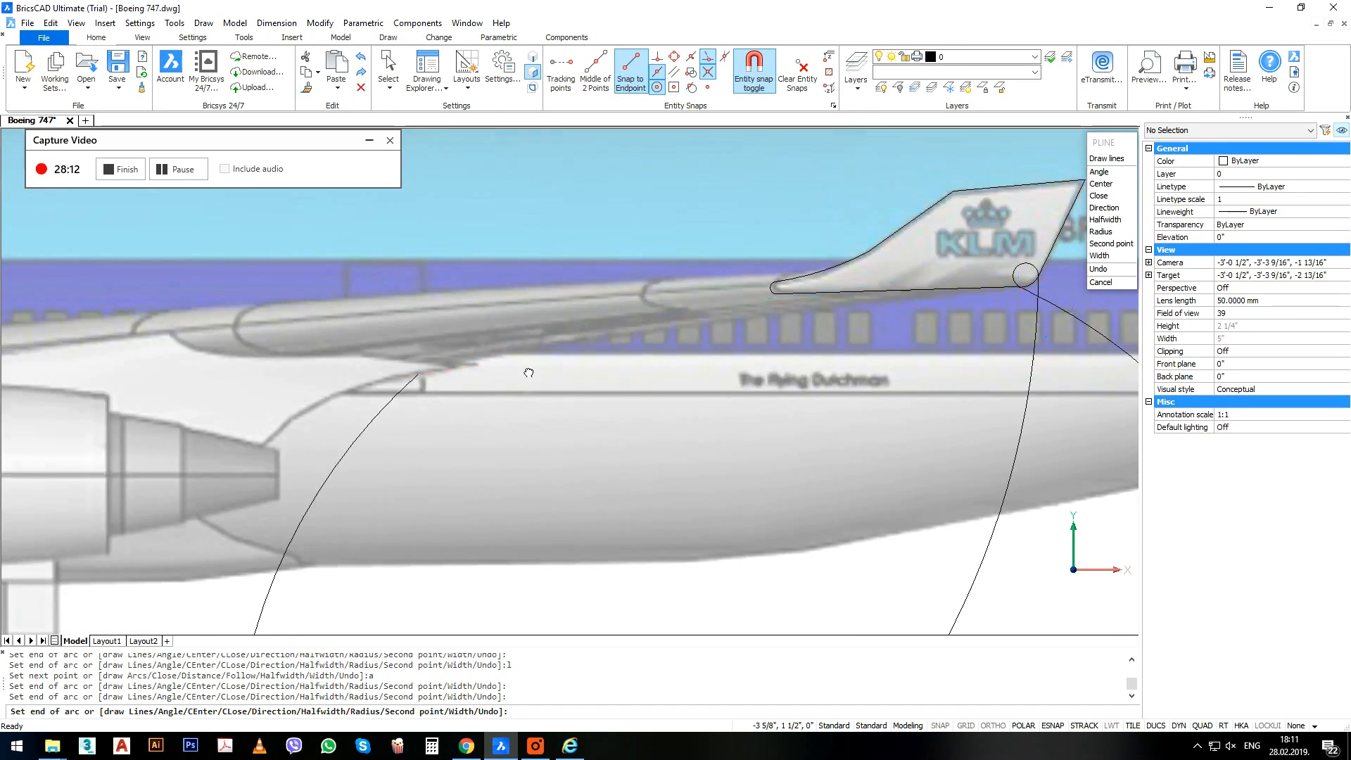
left_click(639, 348)
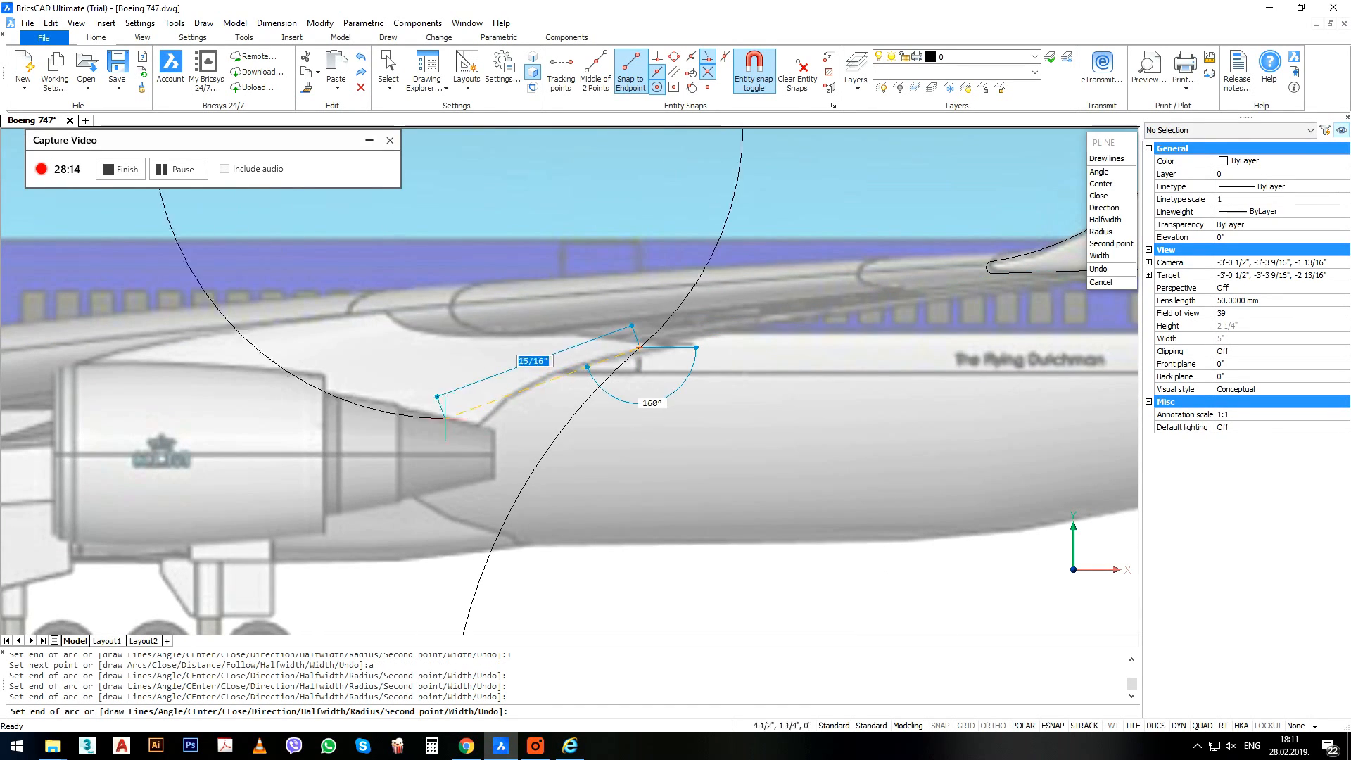
scroll(478, 424, "down", 2)
middle_click_drag(748, 599, 949, 560)
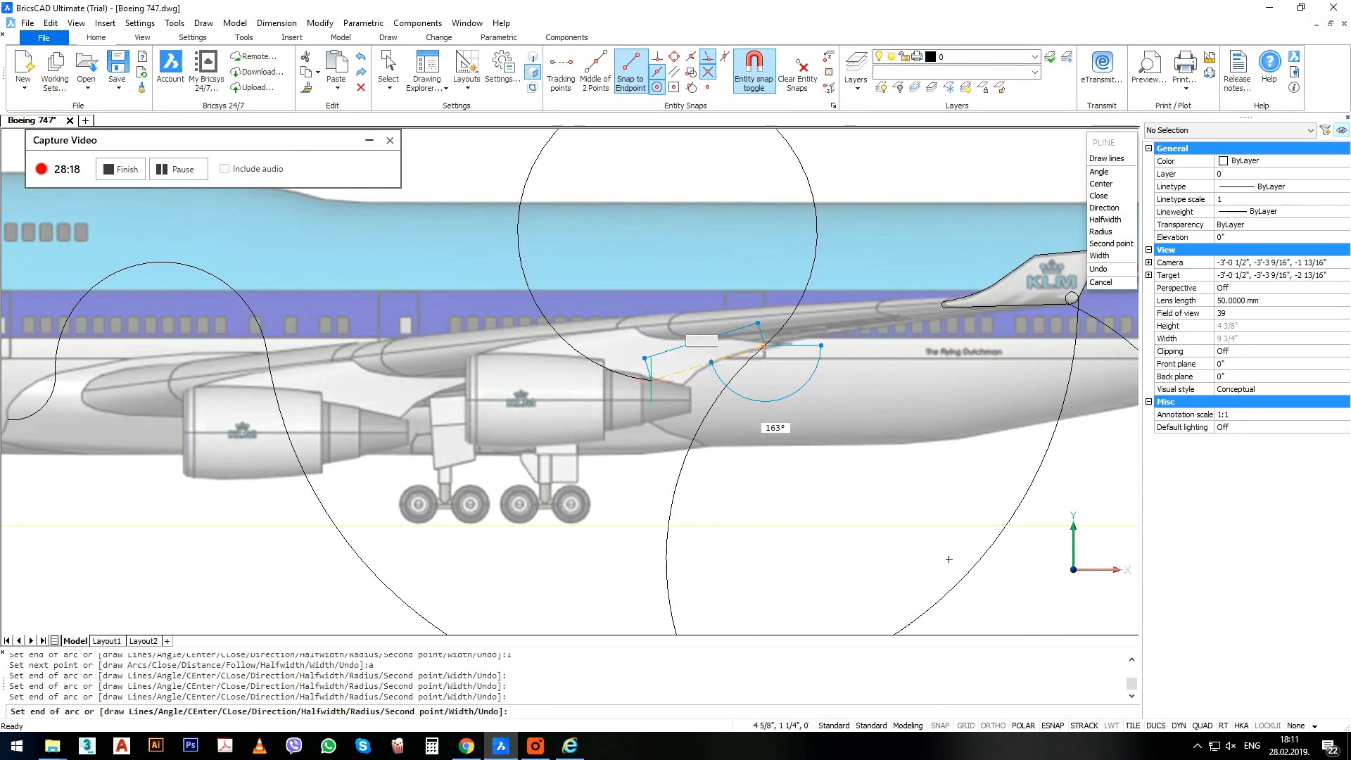
left_click(683, 385)
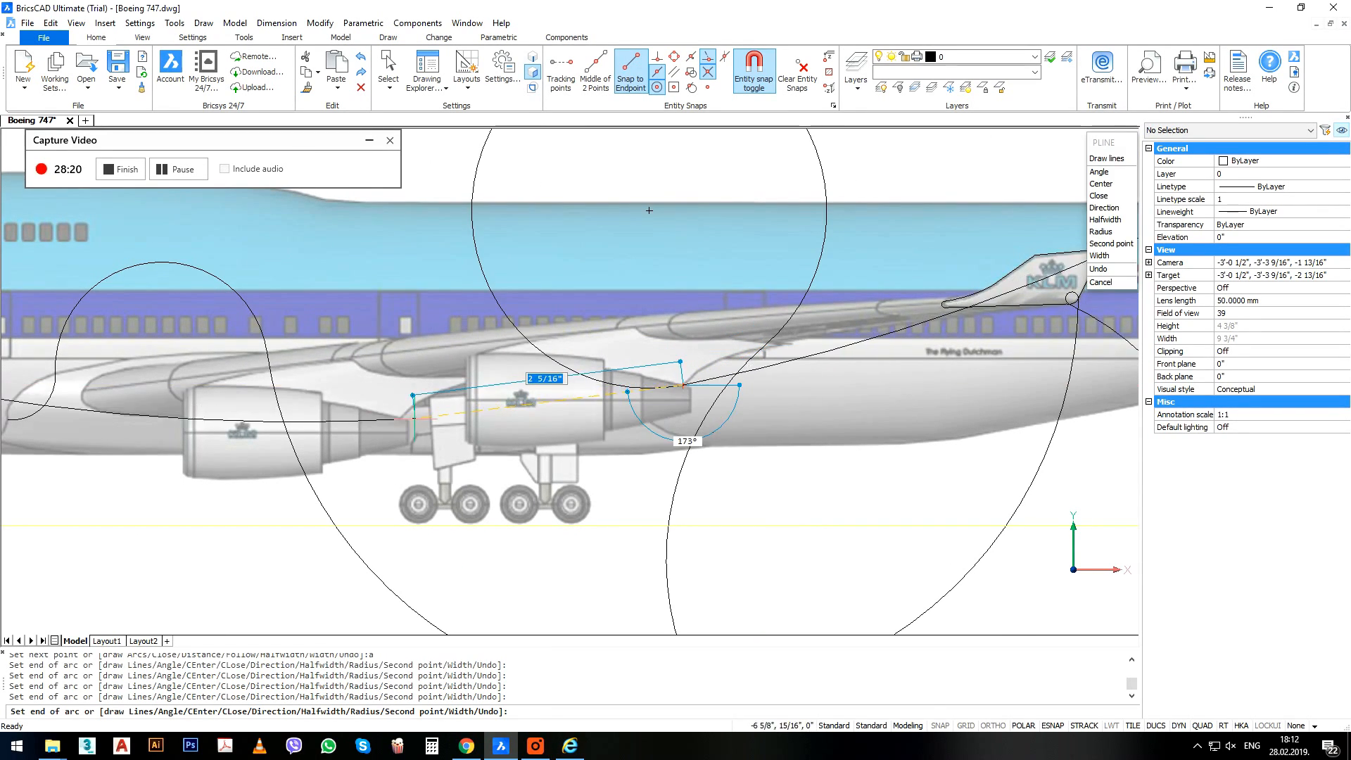
Add arc segments forward to the tail of the front engine and back to the polyline's starting point, and end the polyline.
left_click(398, 421)
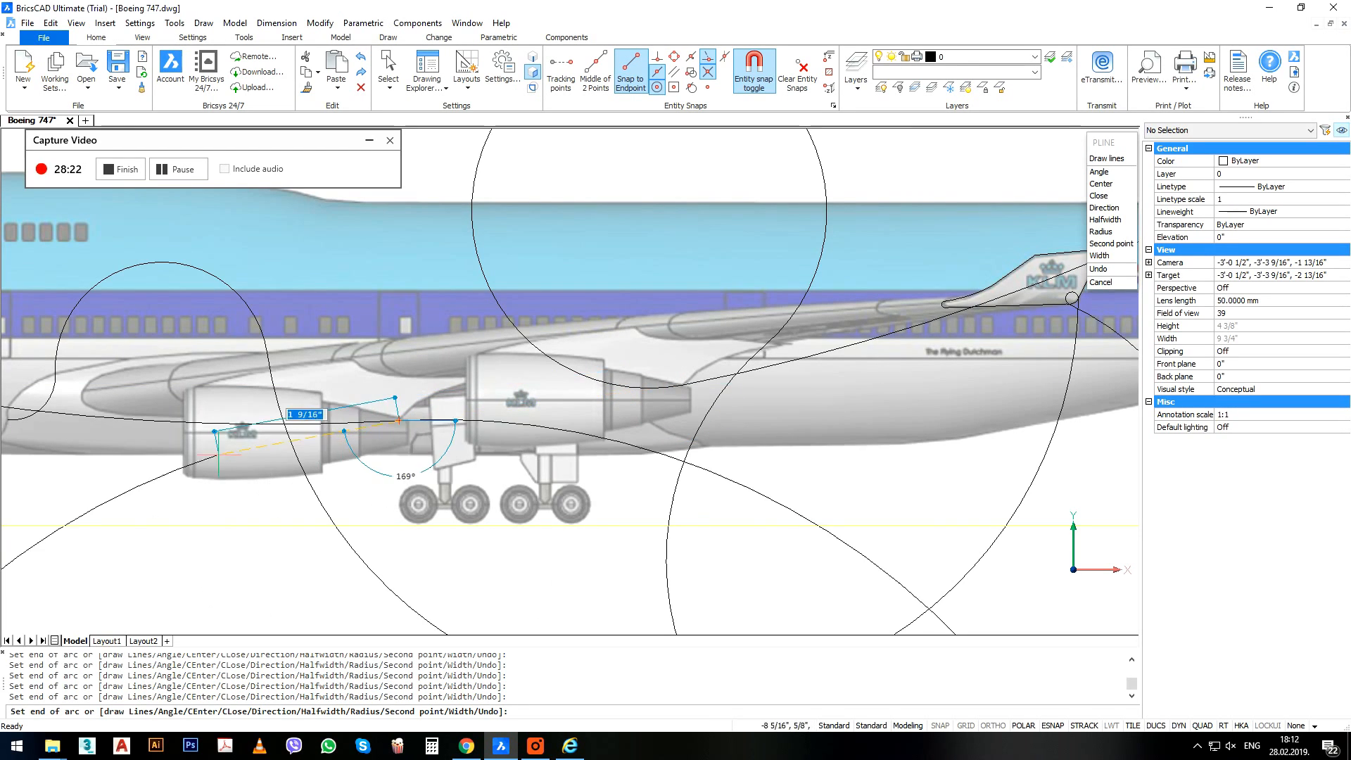
middle_click_drag(4, 458, 286, 452)
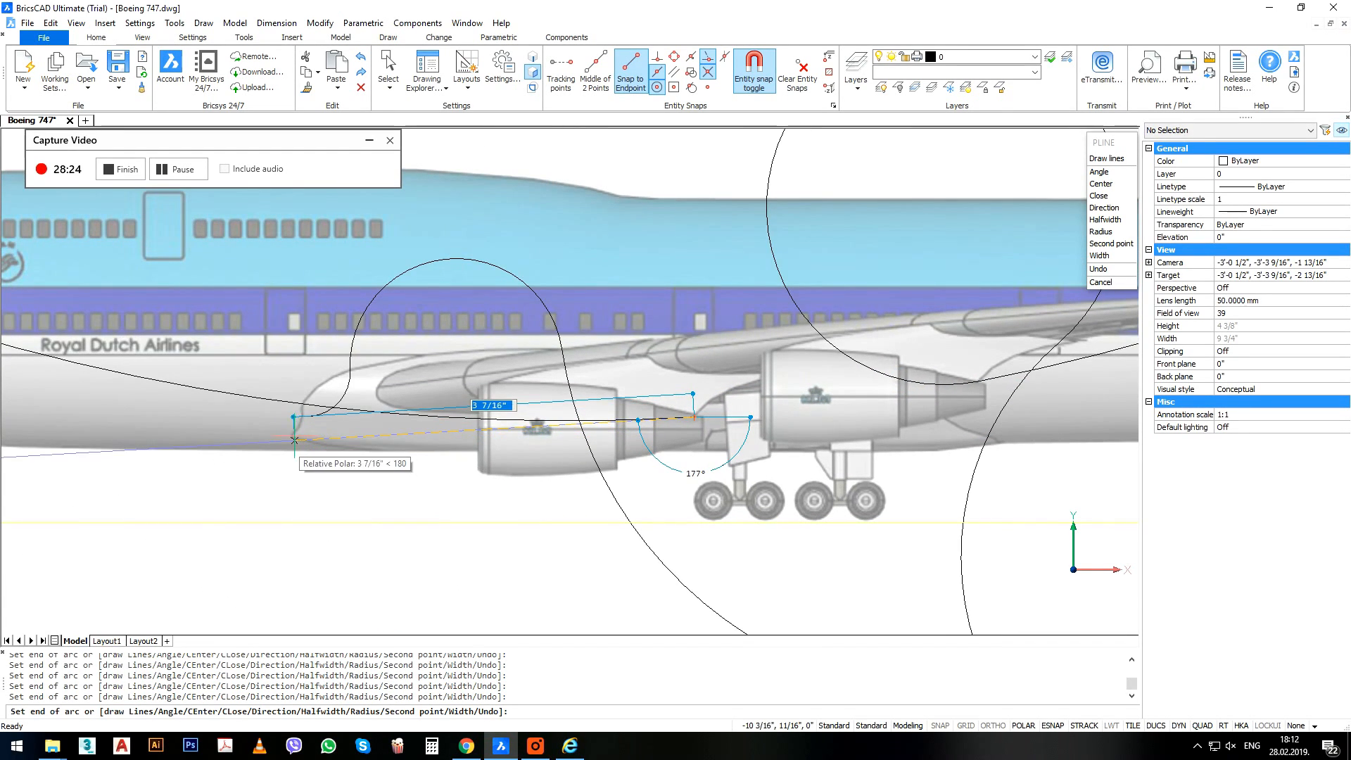
scroll(294, 440, "up", 3)
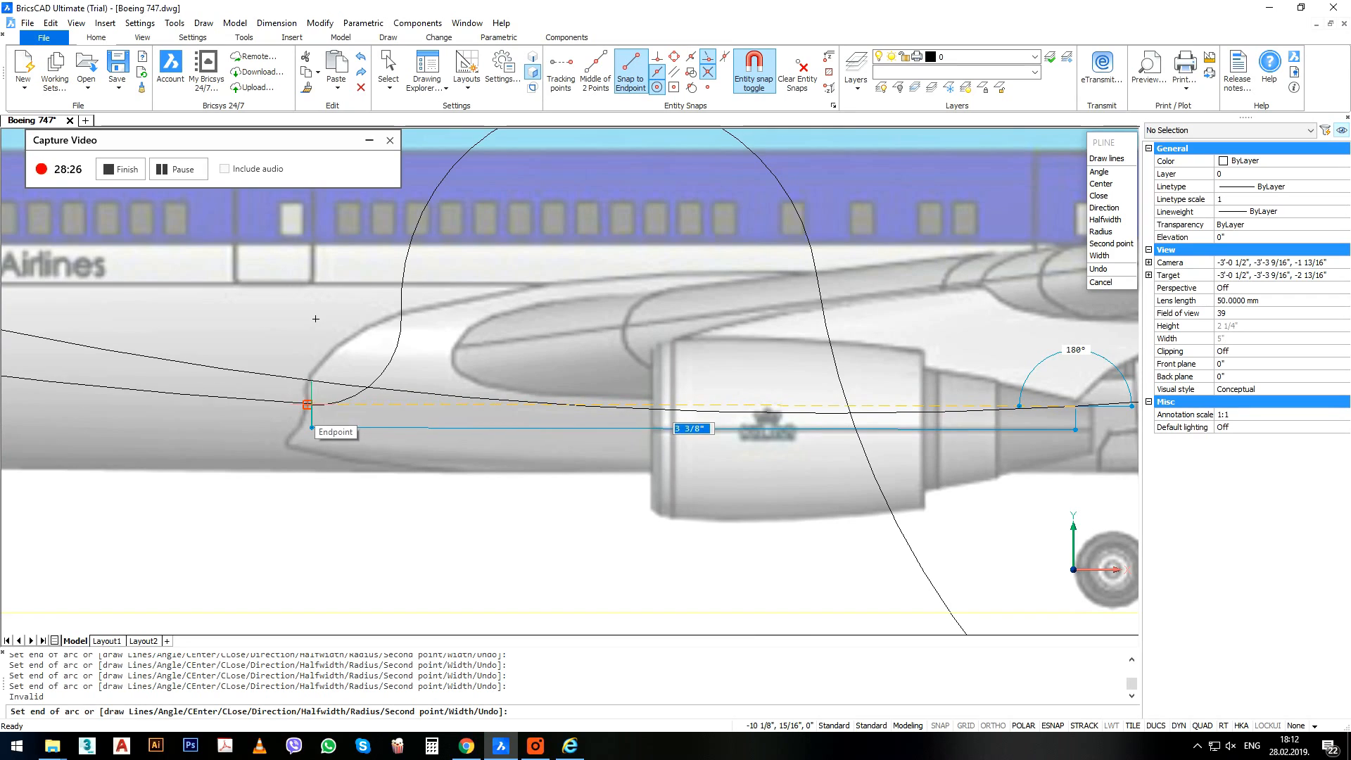
left_click(308, 405)
key("Return")
Reshape the first two arcs of the wing side outline to follow the nose and upper edge of the root fairing.
left_click(391, 373)
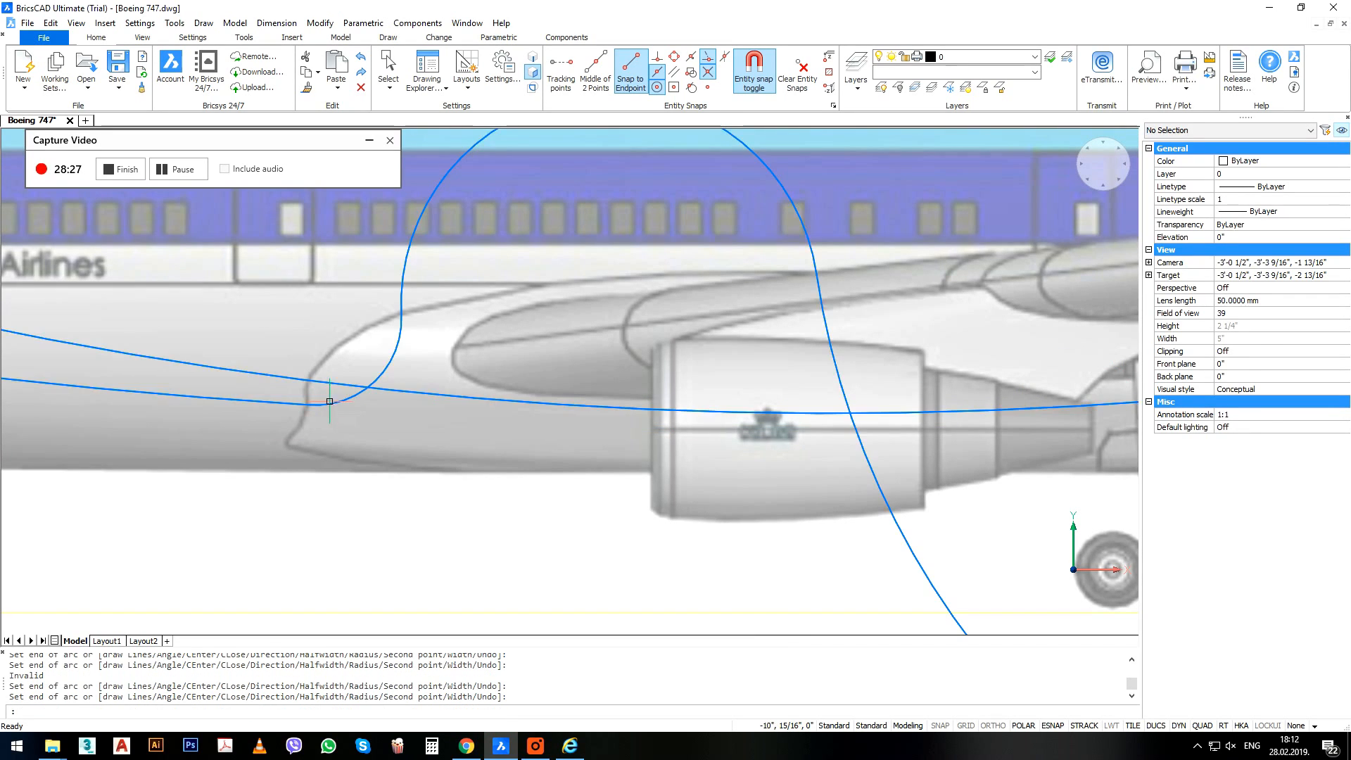
left_click(377, 380)
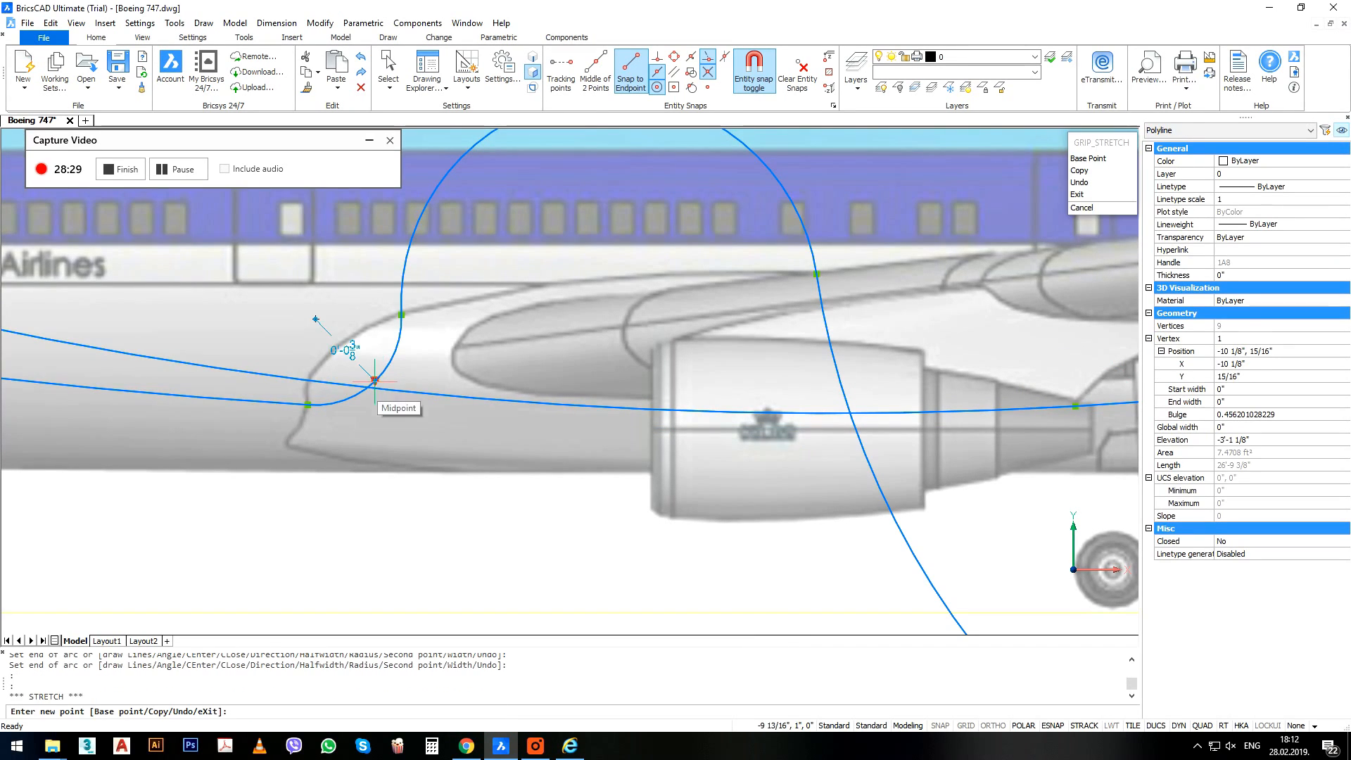
left_click(342, 345)
middle_click_drag(566, 154, 538, 249)
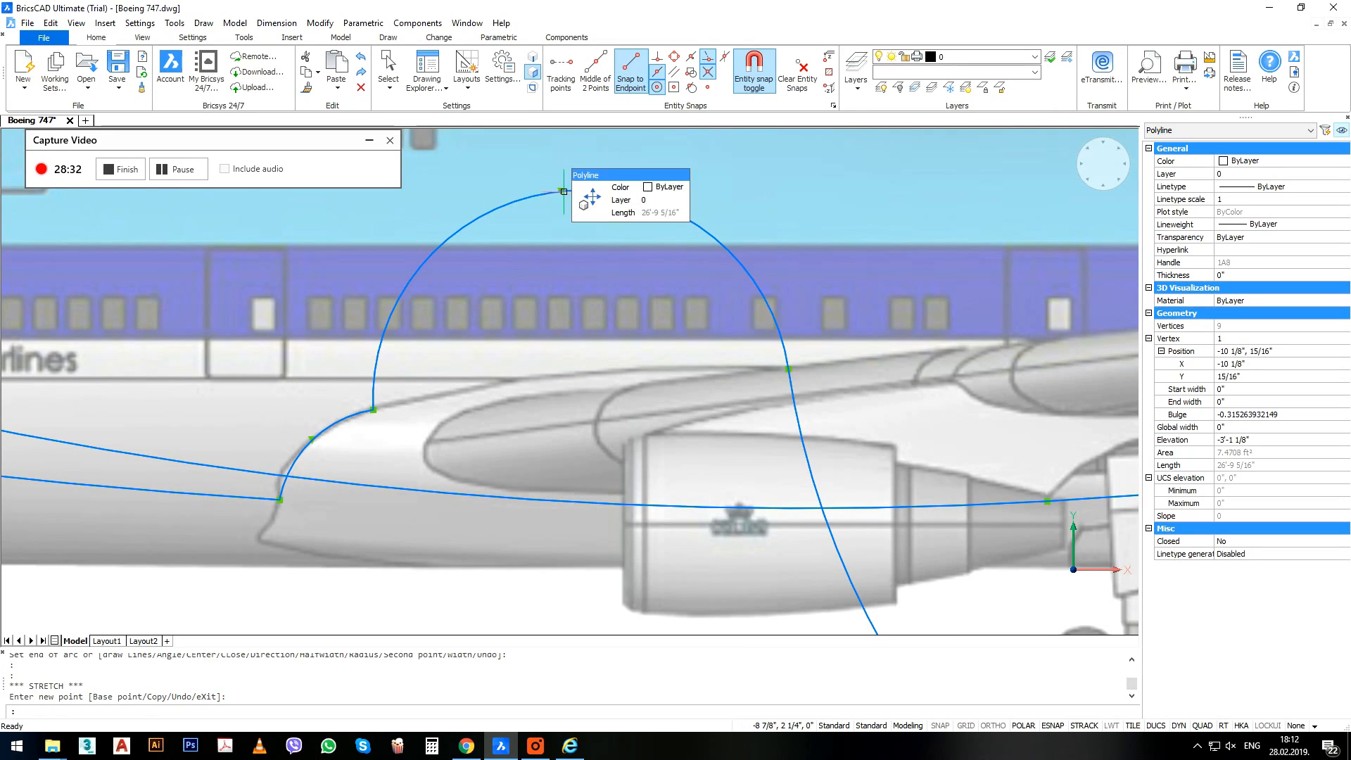
left_click(559, 189)
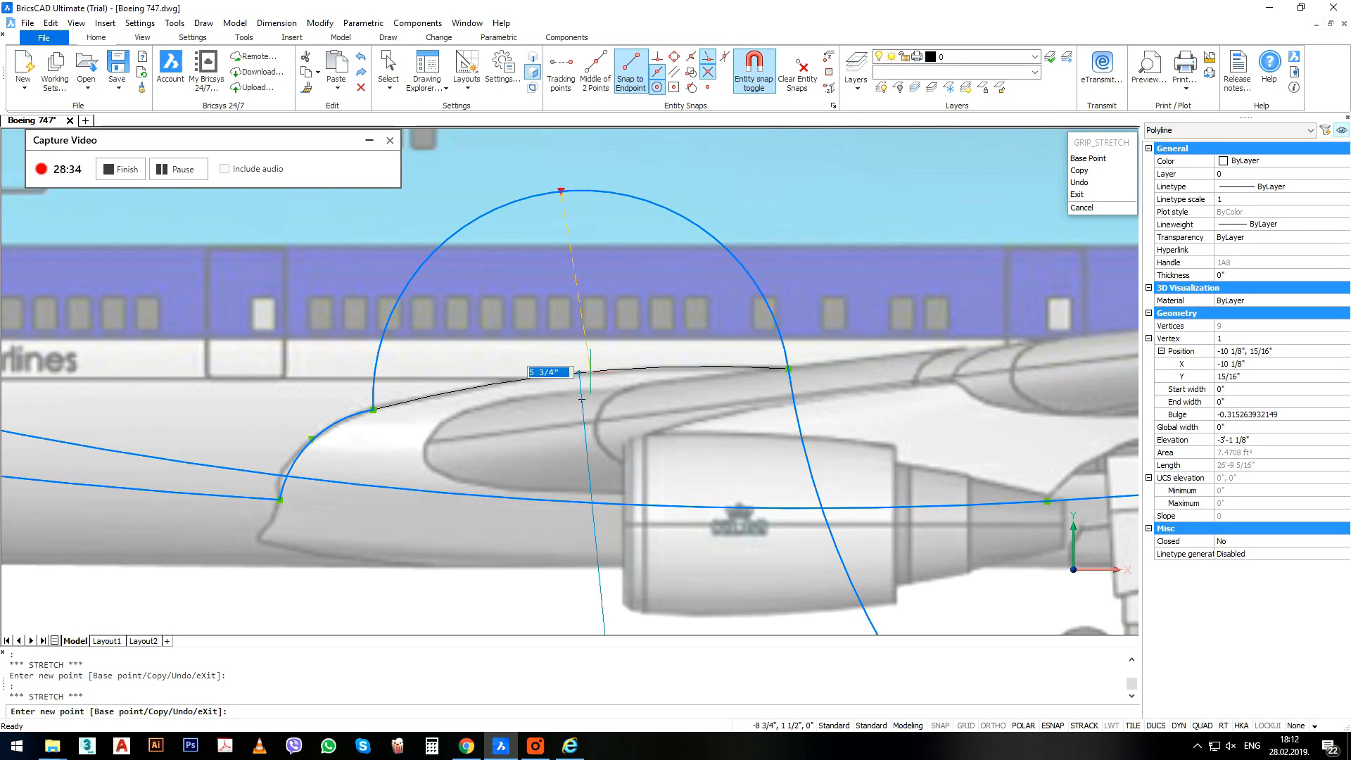
left_click(581, 398)
Flatten the long arc between the root fairing and the winglet so it follows the wing's upper edge.
scroll(660, 449, "down", 5)
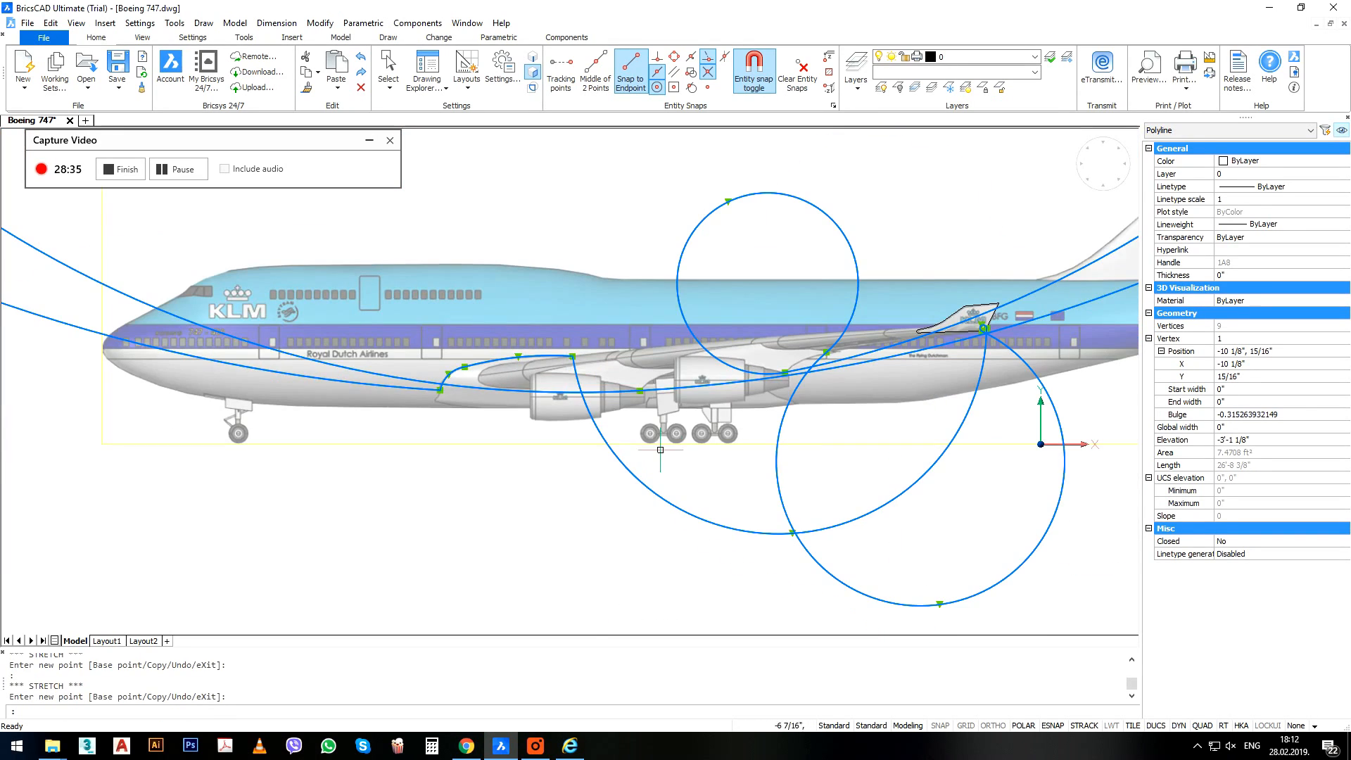
left_click(787, 533)
scroll(768, 353, "up", 3)
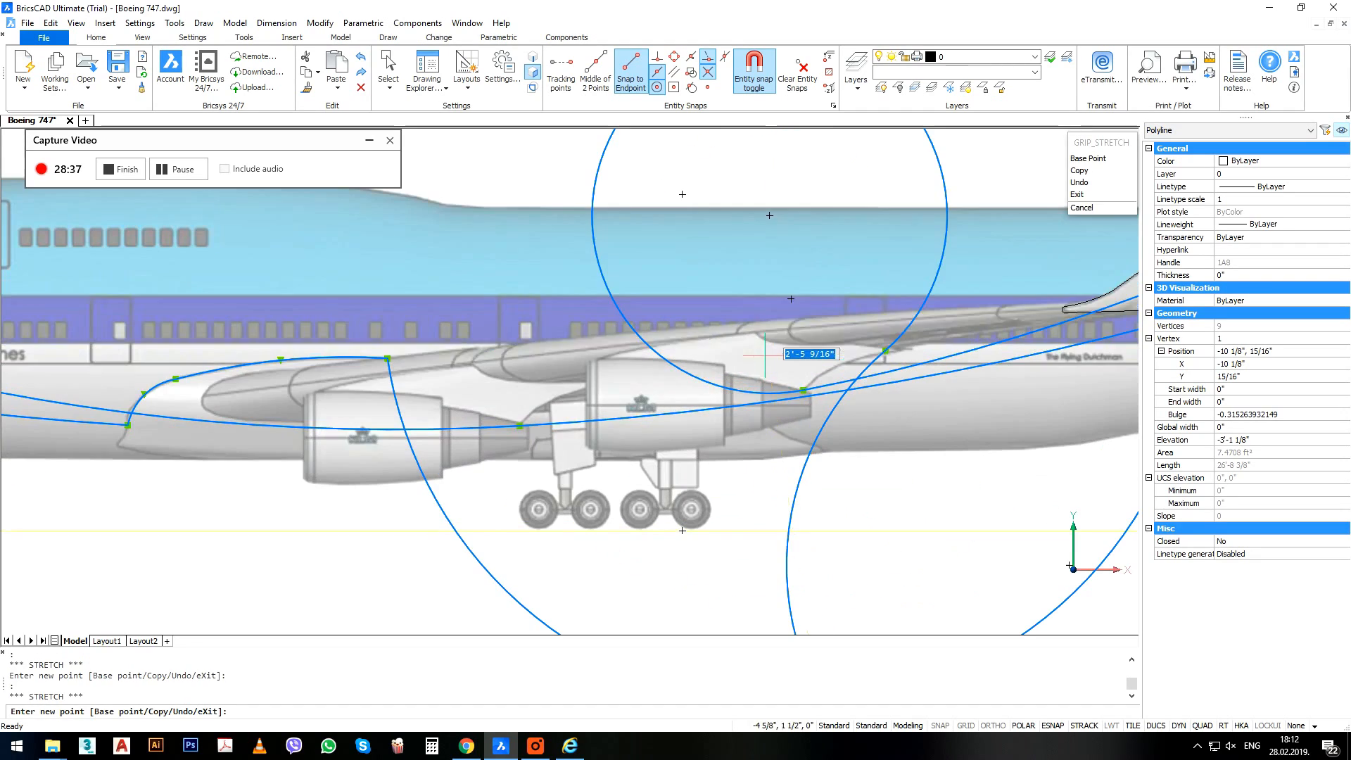
left_click(791, 298)
Reshape the arc behind the rear engine and the arc from there to the winglet so they follow the wing's lower edge.
scroll(717, 227, "down", 2)
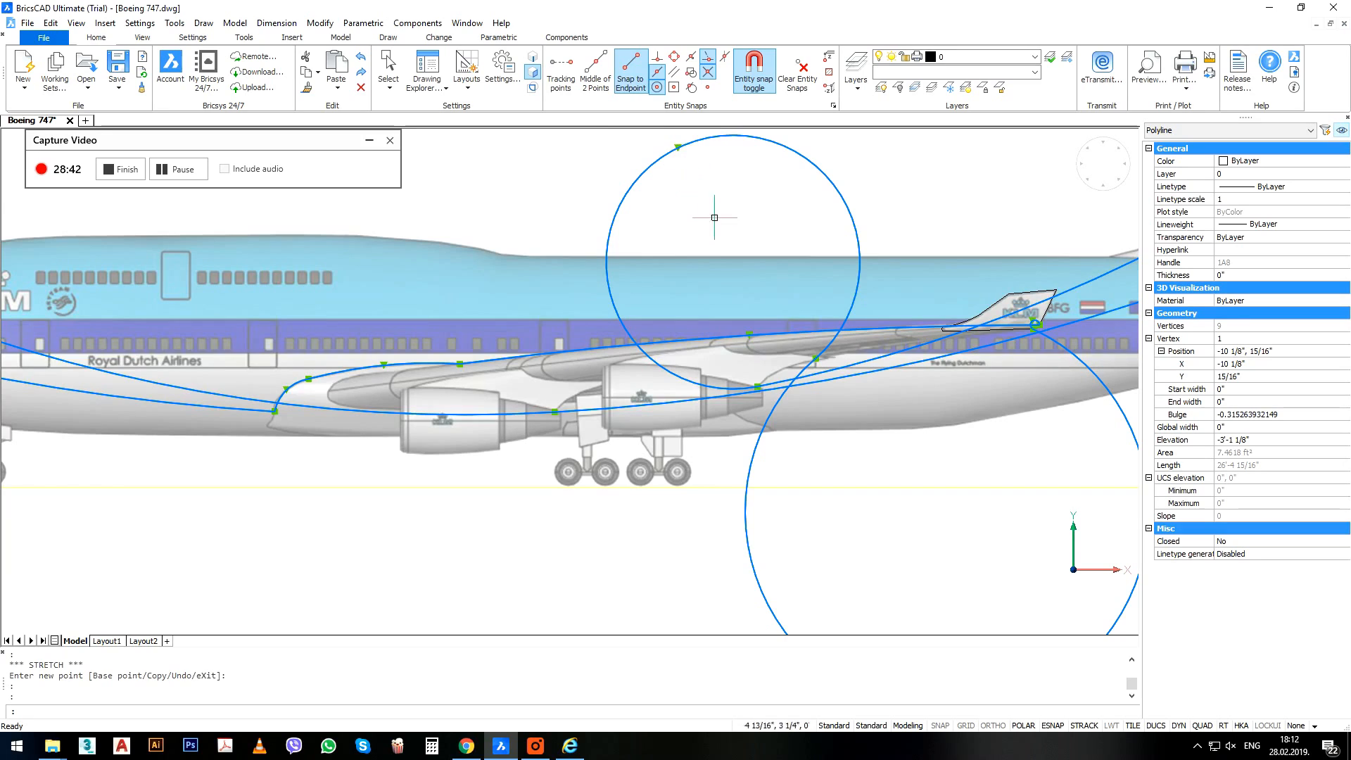
left_click(676, 144)
scroll(681, 159, "up", 2)
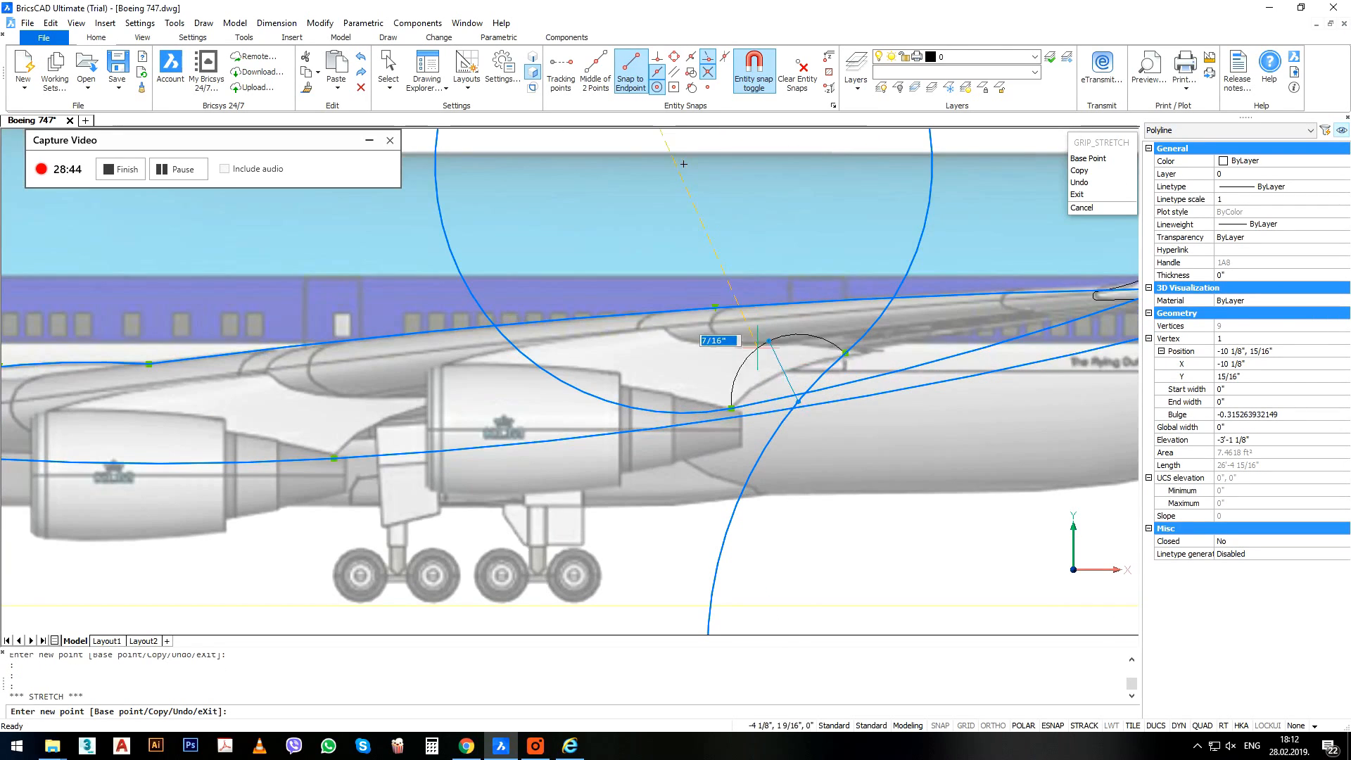
left_click(781, 373)
scroll(654, 358, "down", 3)
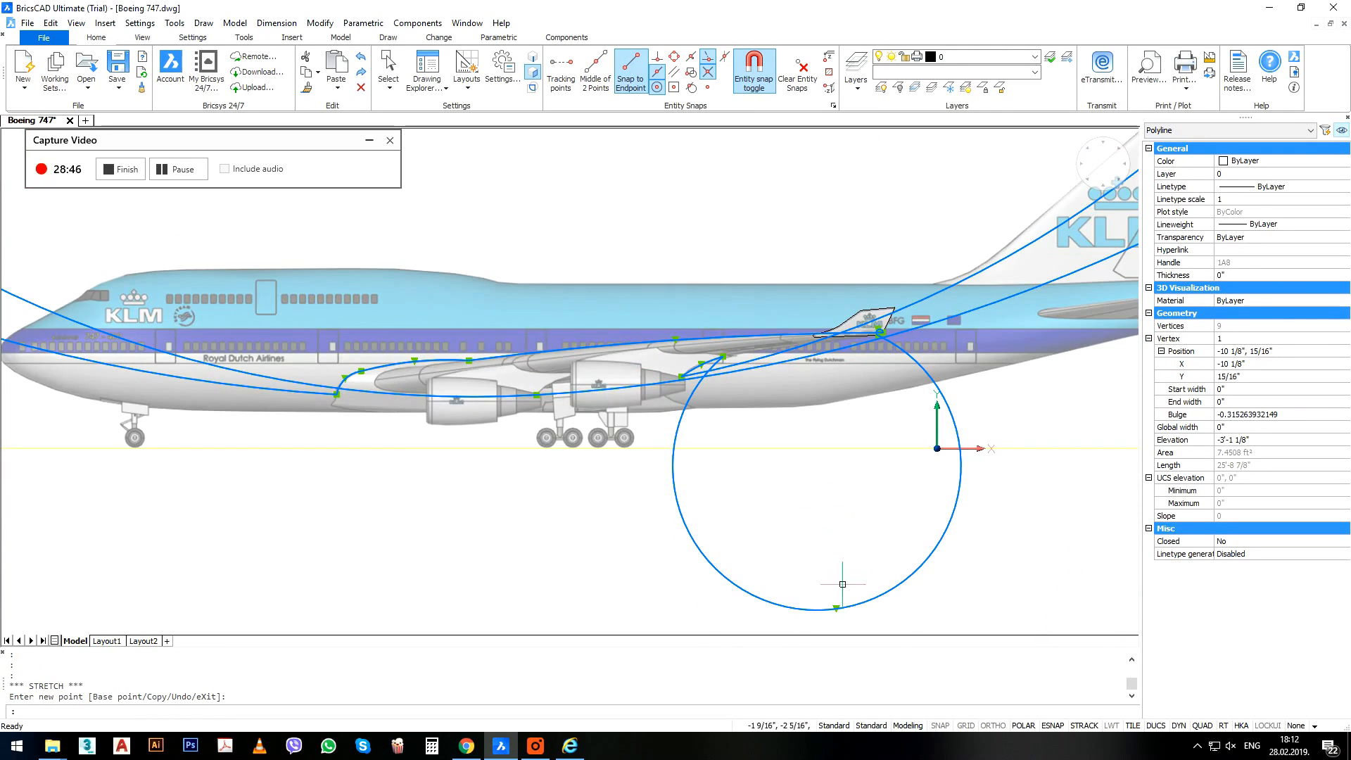
left_click(839, 606)
scroll(783, 351, "up", 4)
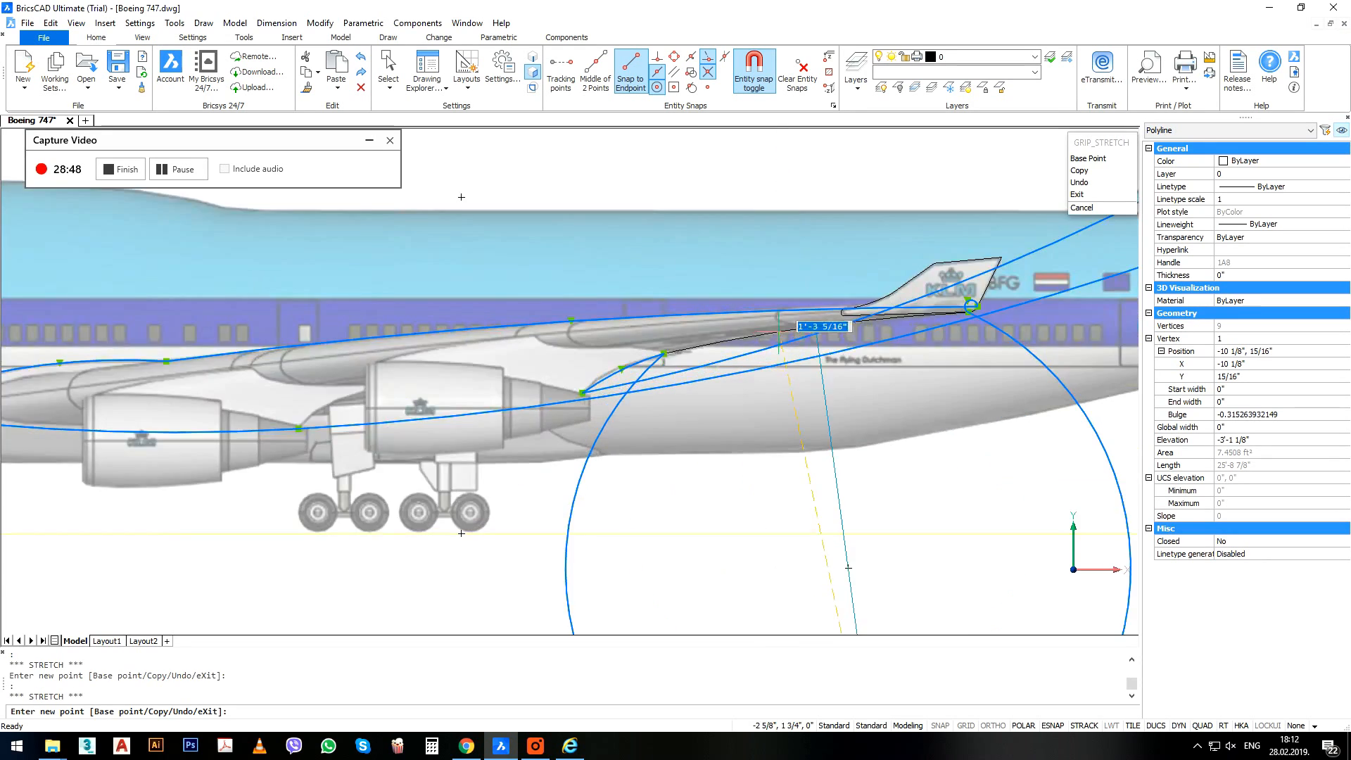
left_click(778, 339)
Reshape the oversized arc between the tails of the two engines into a shallow upward curve across the rear engine.
scroll(704, 317, "down", 6)
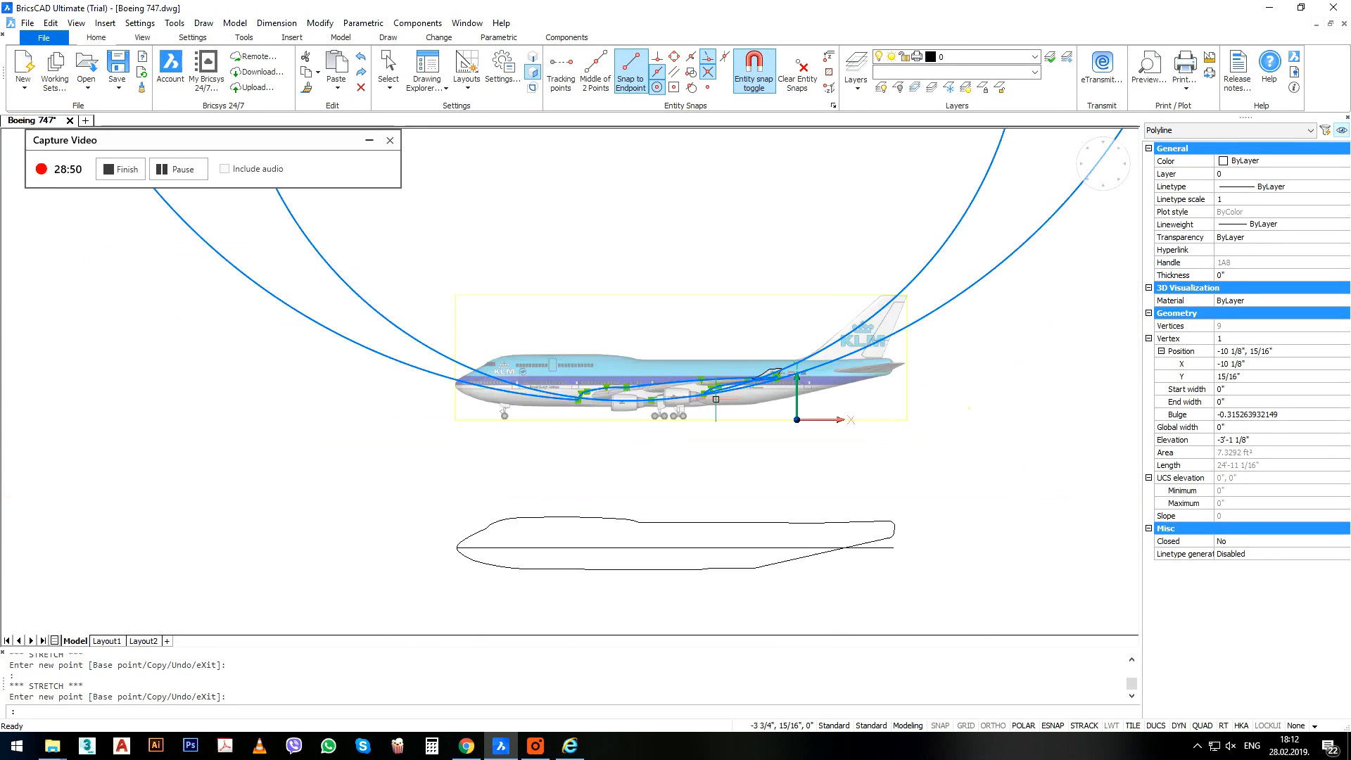
mouse_move(673, 300)
middle_mouse_down()
mouse_move(658, 332)
mouse_move(671, 316)
middle_mouse_up()
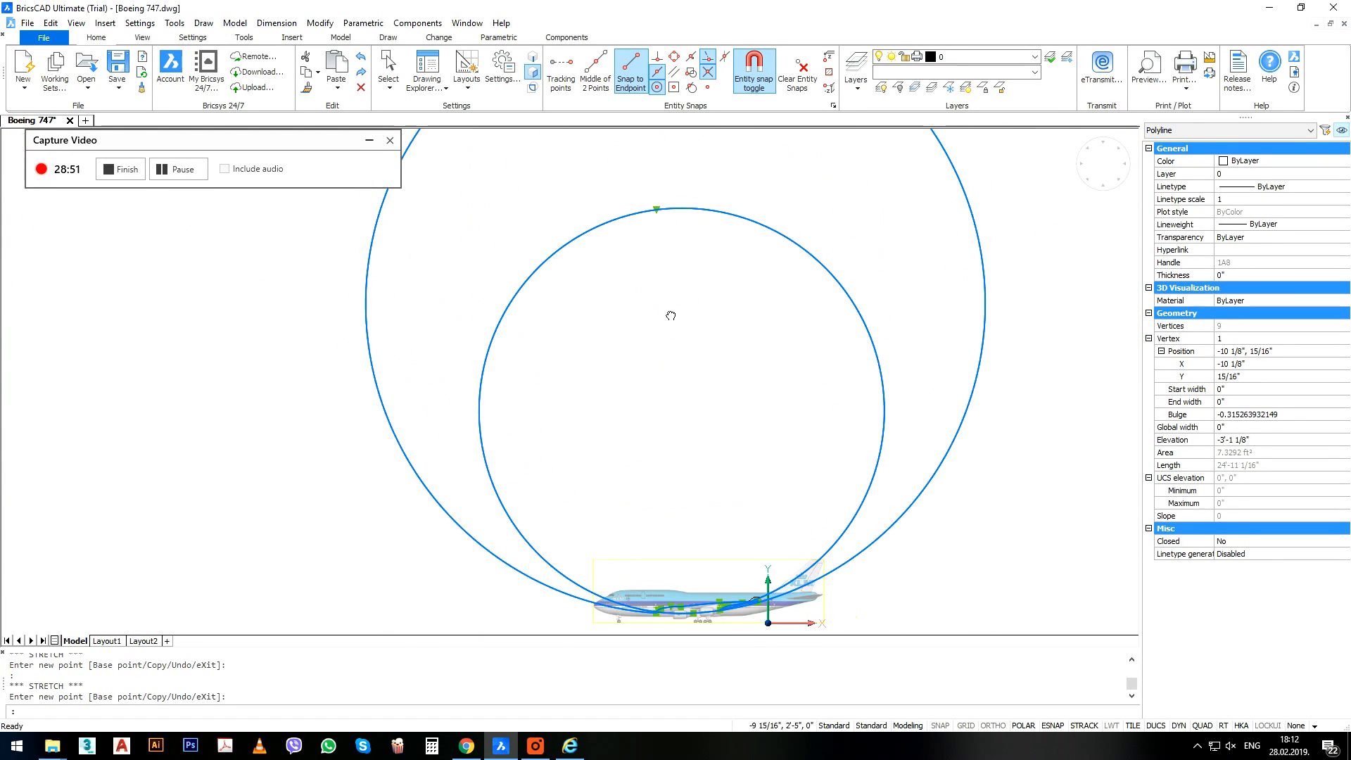
left_click(656, 208)
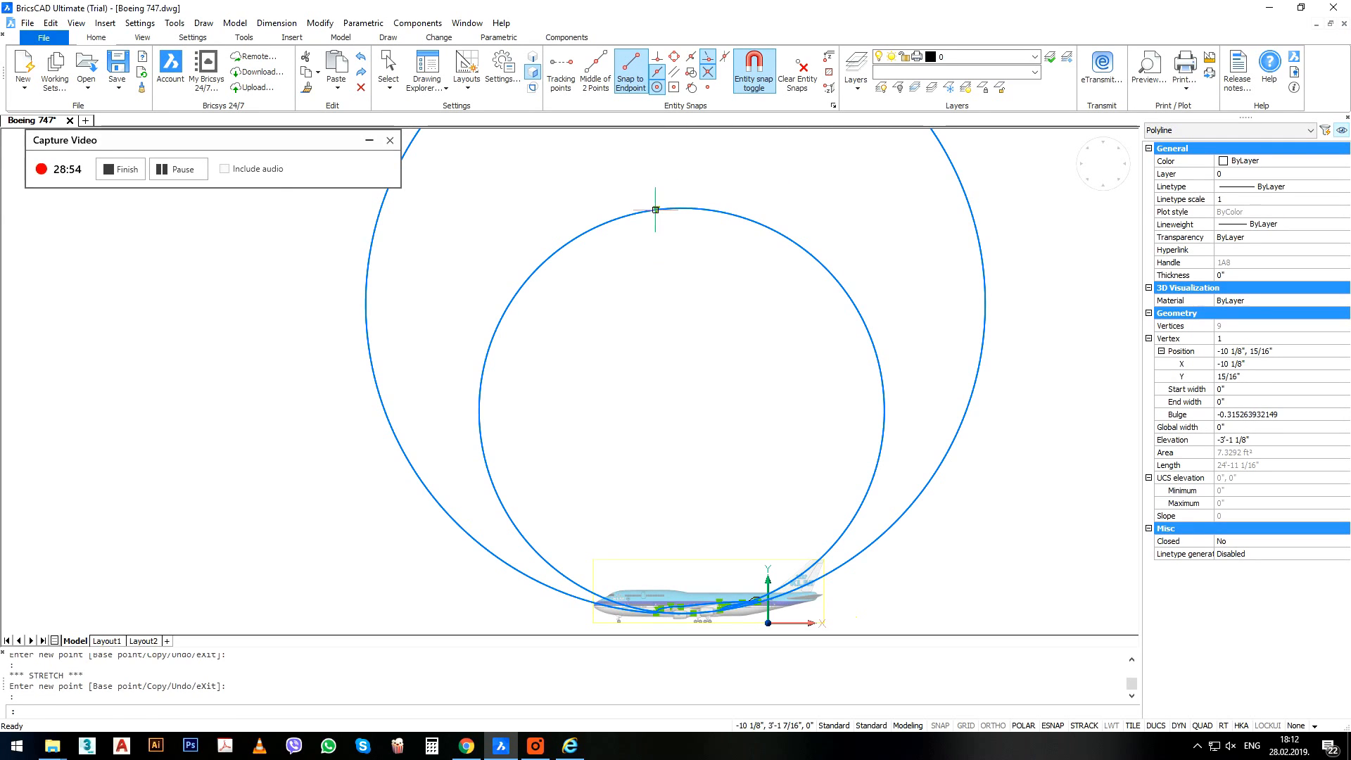
left_click(655, 210)
scroll(644, 556, "up", 7)
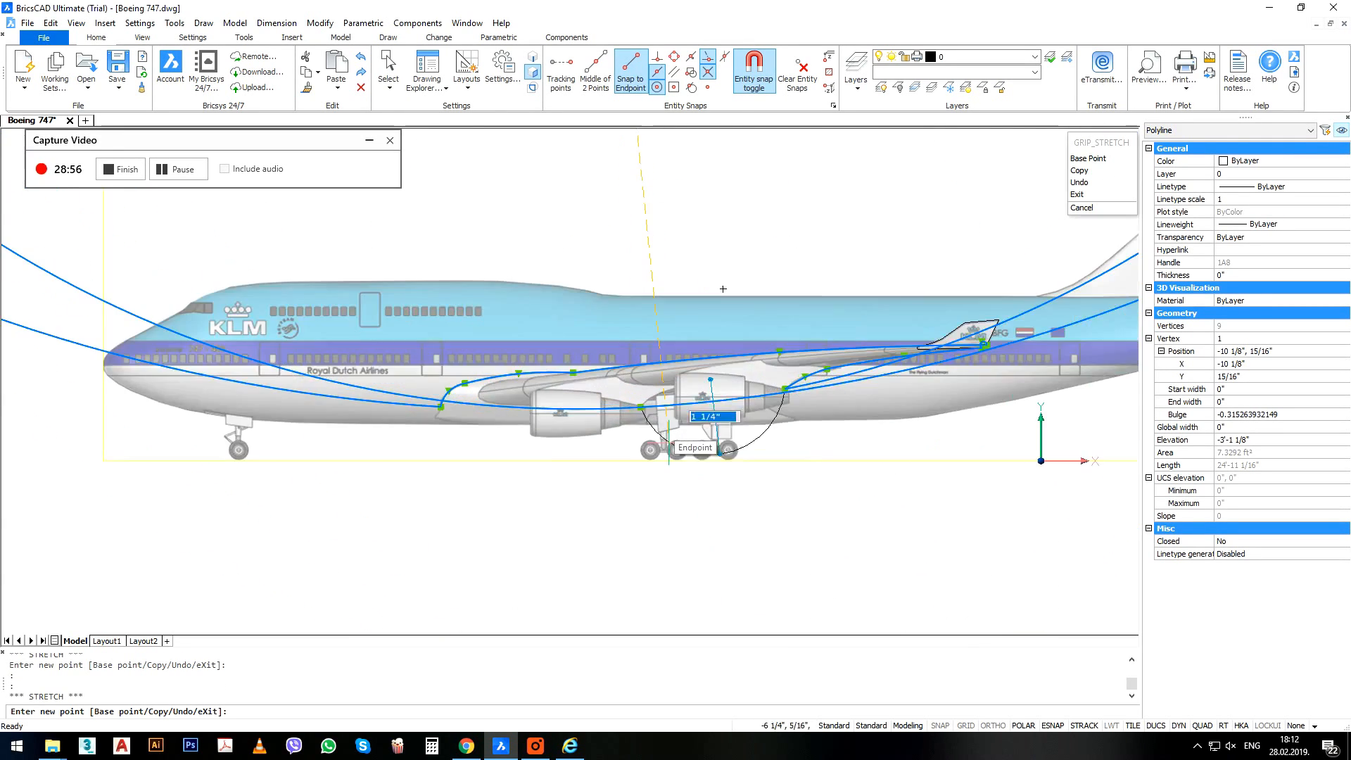
scroll(669, 422, "up", 4)
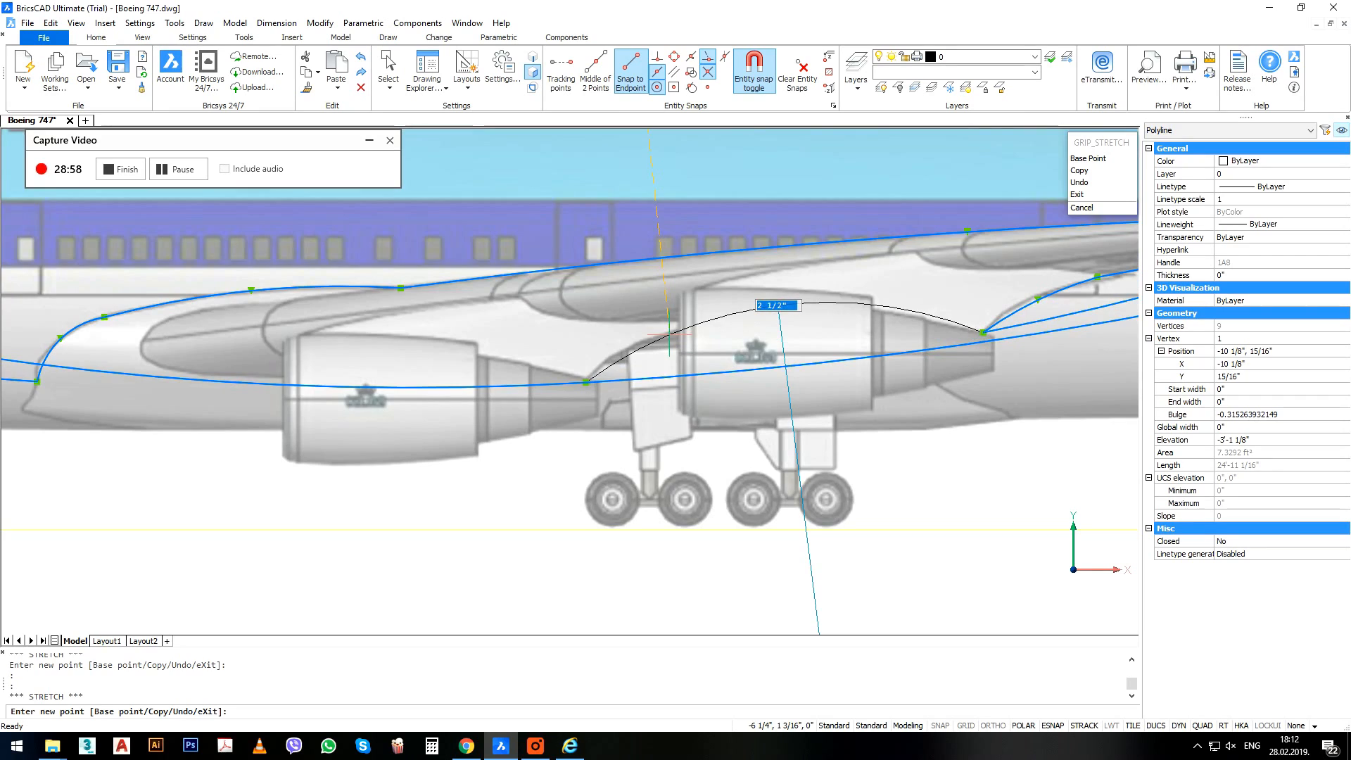
left_click(669, 335)
Reshape the last oversized arc into a shallow downward curve from the front engine's tail to the fairing's nose.
scroll(668, 338, "down", 10)
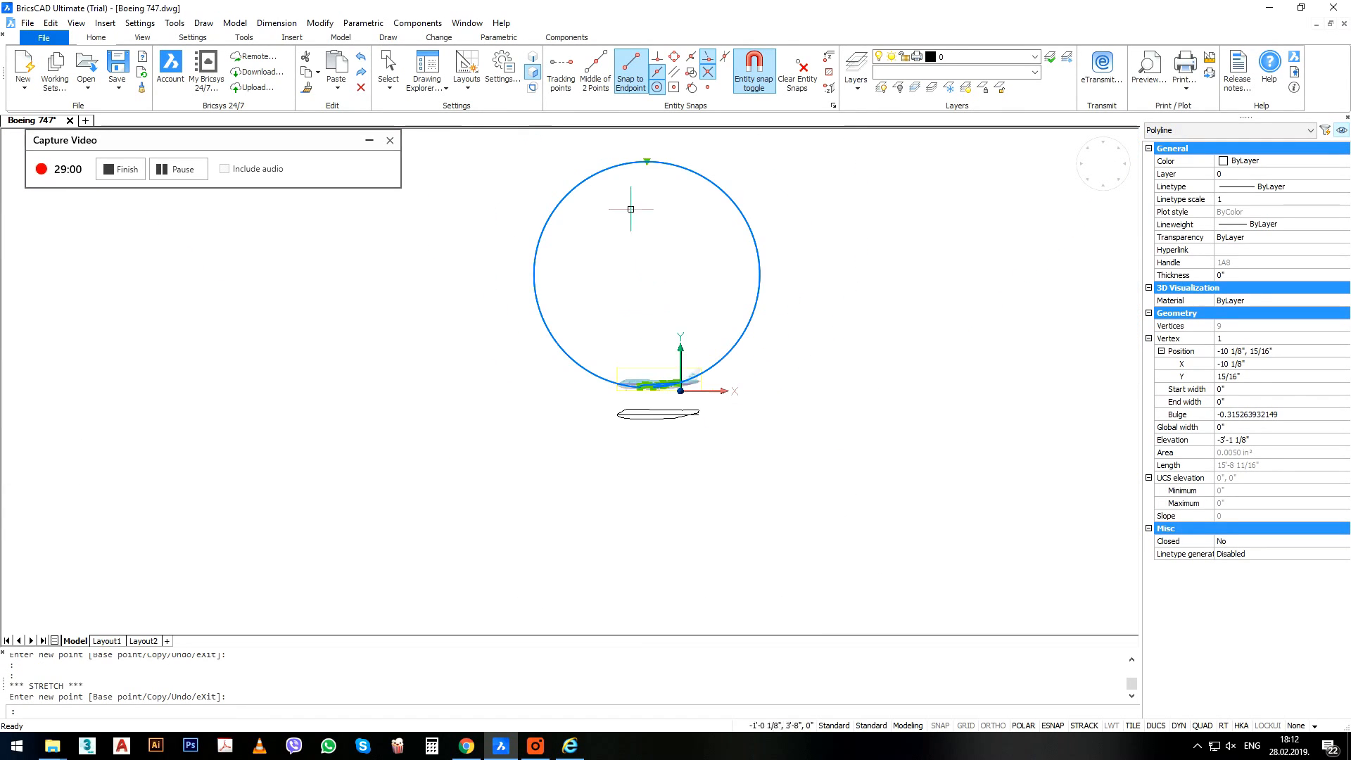
left_click(646, 161)
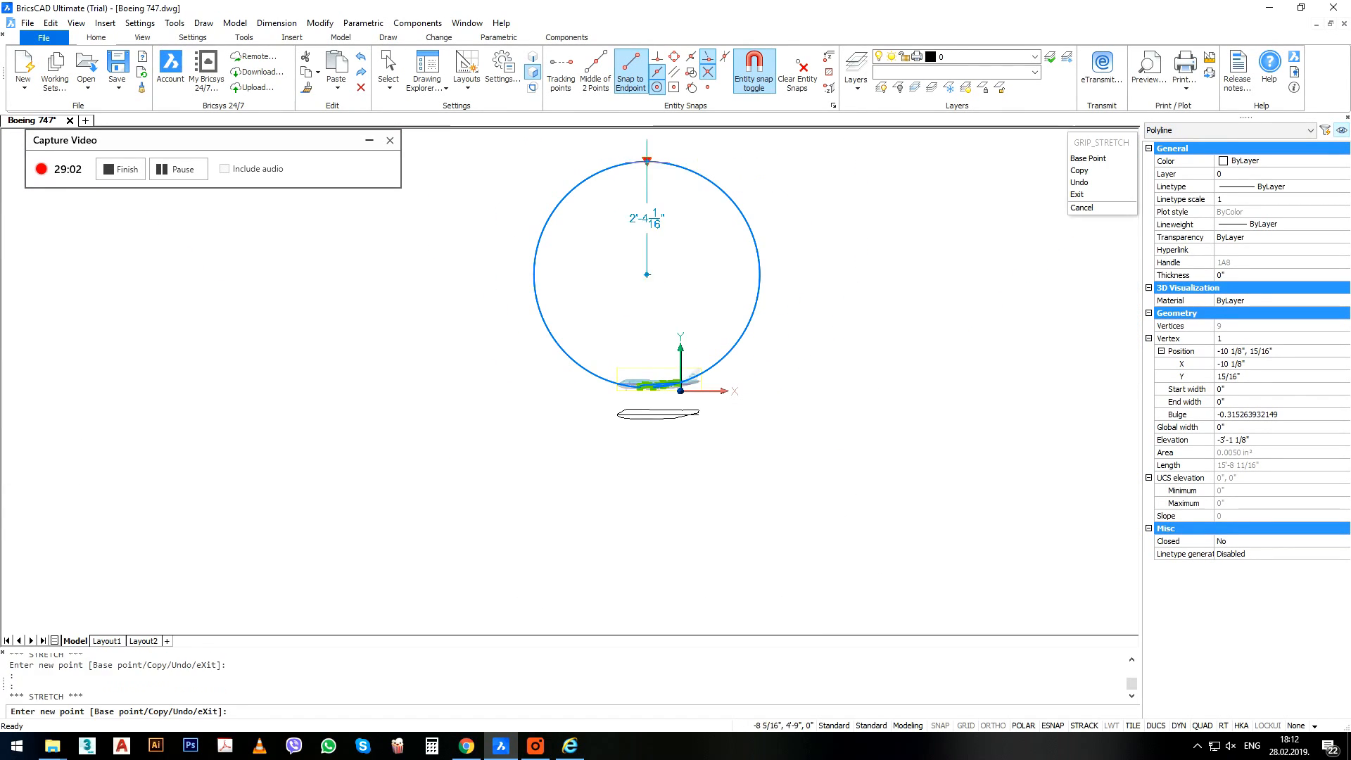
scroll(638, 342, "up", 4)
scroll(633, 464, "up", 7)
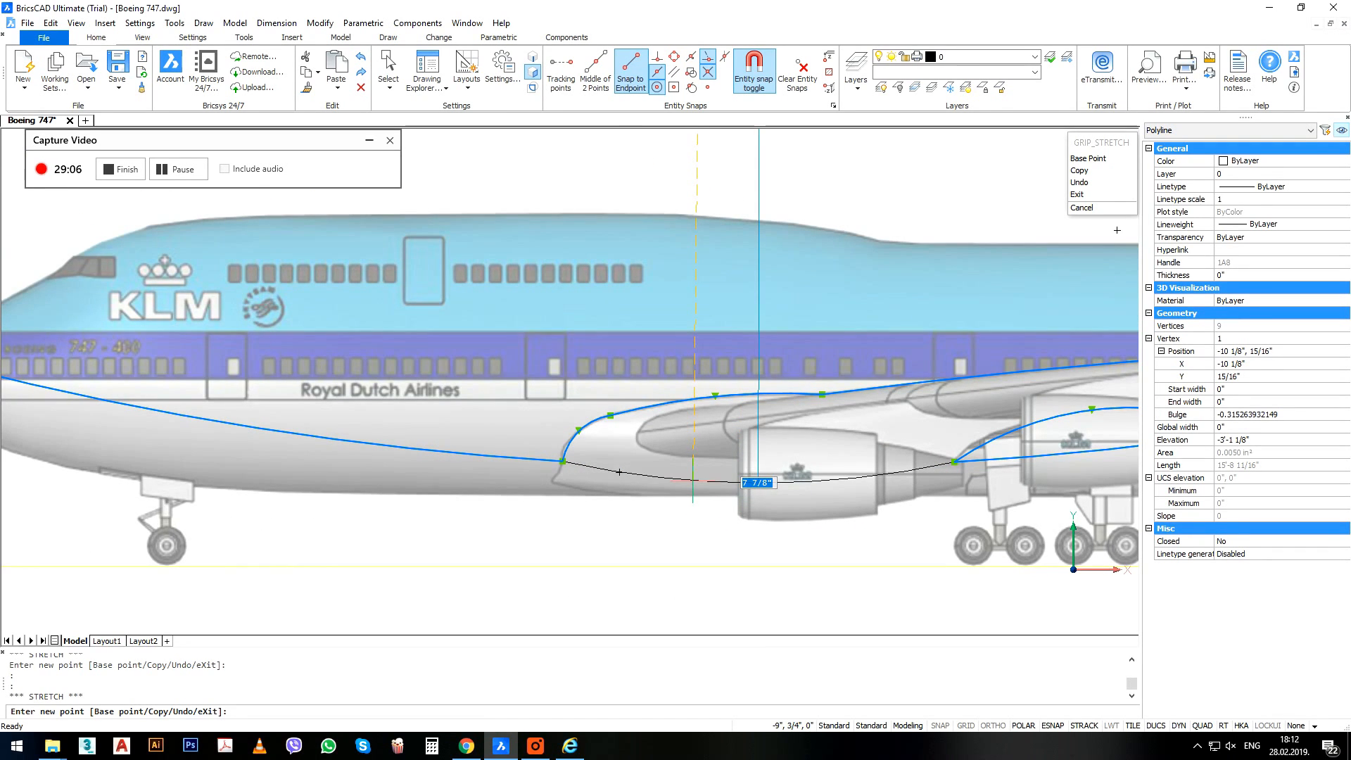
left_click(619, 472)
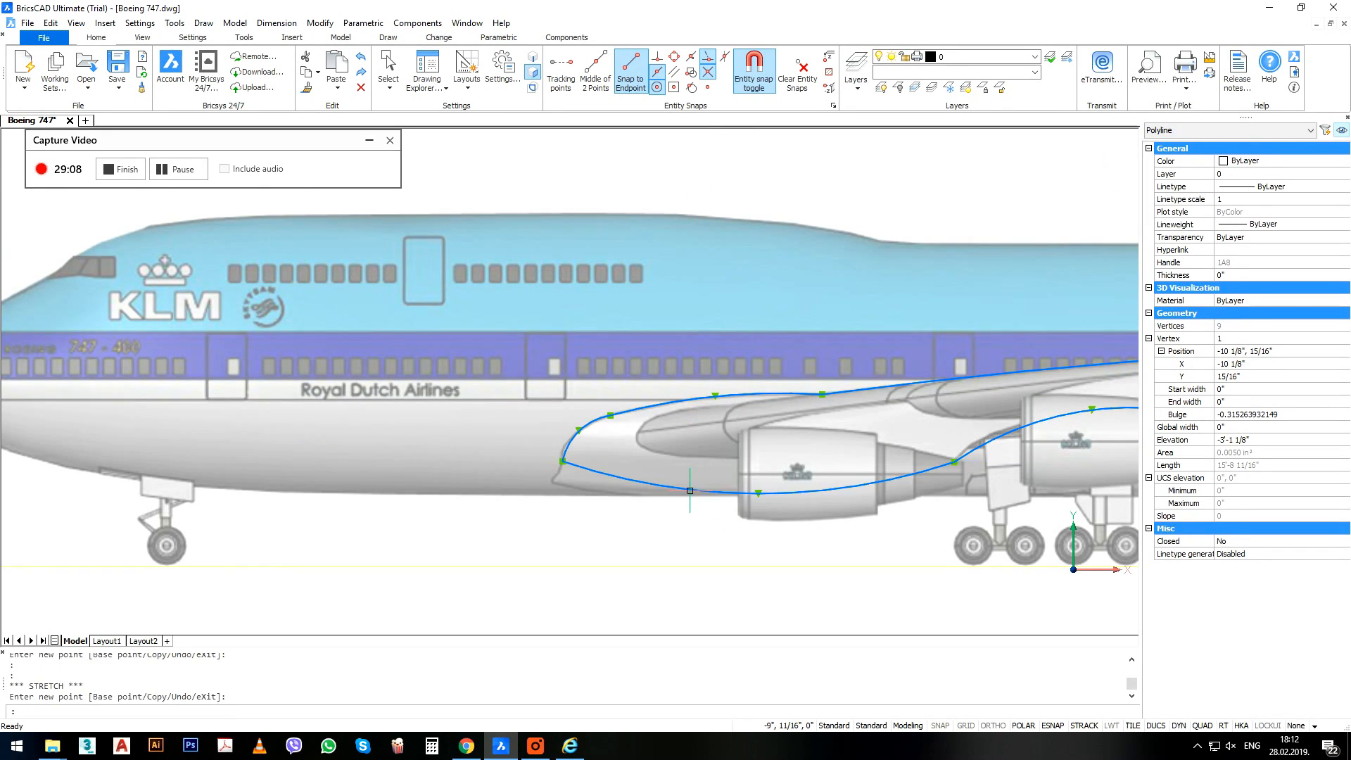
scroll(592, 443, "down", 6)
scroll(587, 382, "down", 3)
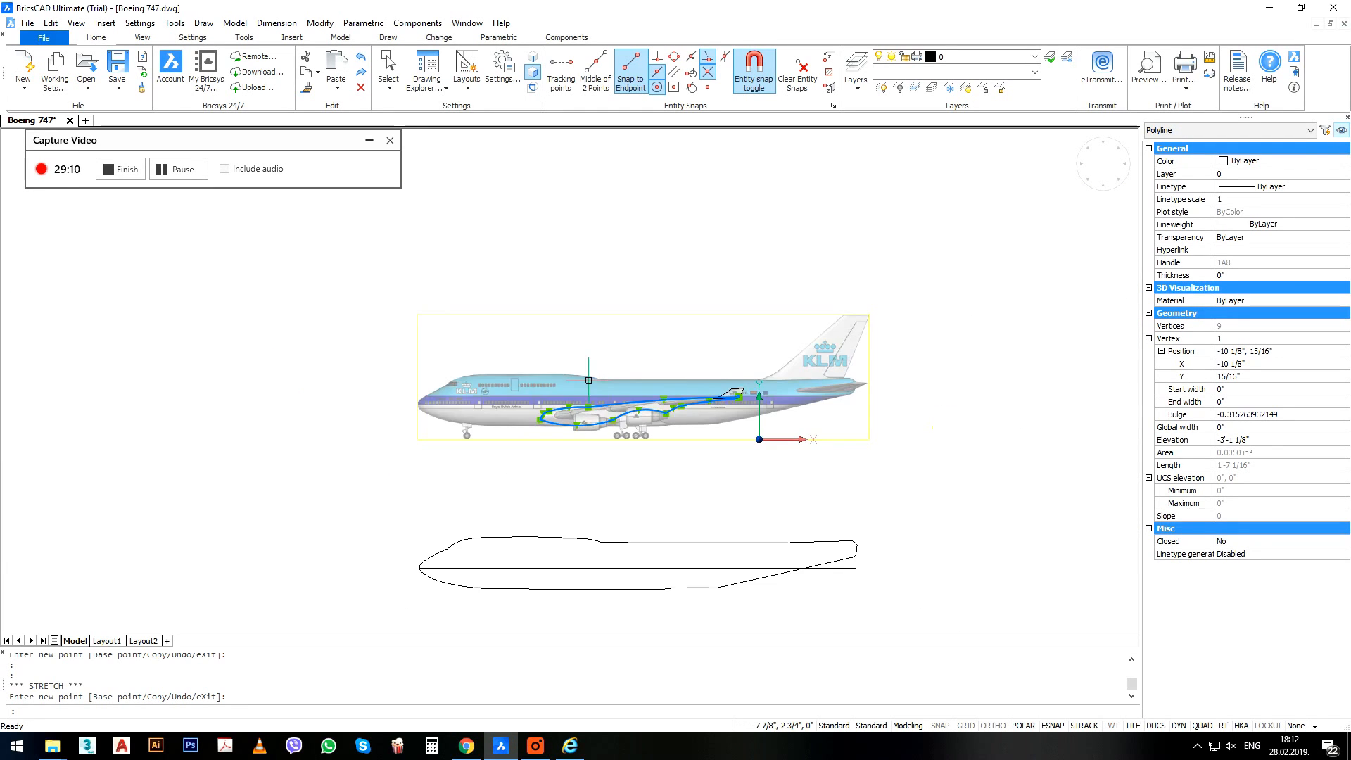
middle_click_drag(590, 379, 699, 427, "shift")
middle_click_drag(552, 320, 646, 390)
scroll(542, 392, "up", 4)
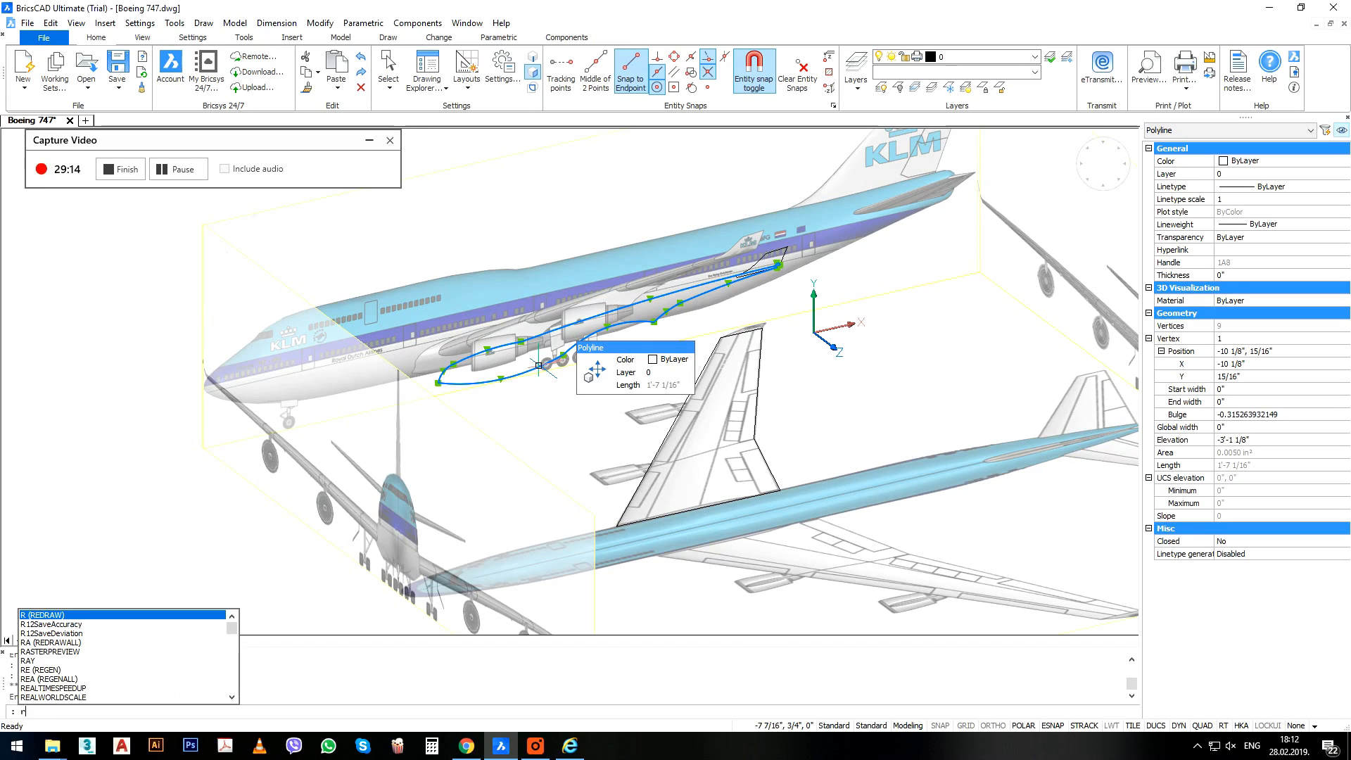
key("BackSpace")
type("ext")
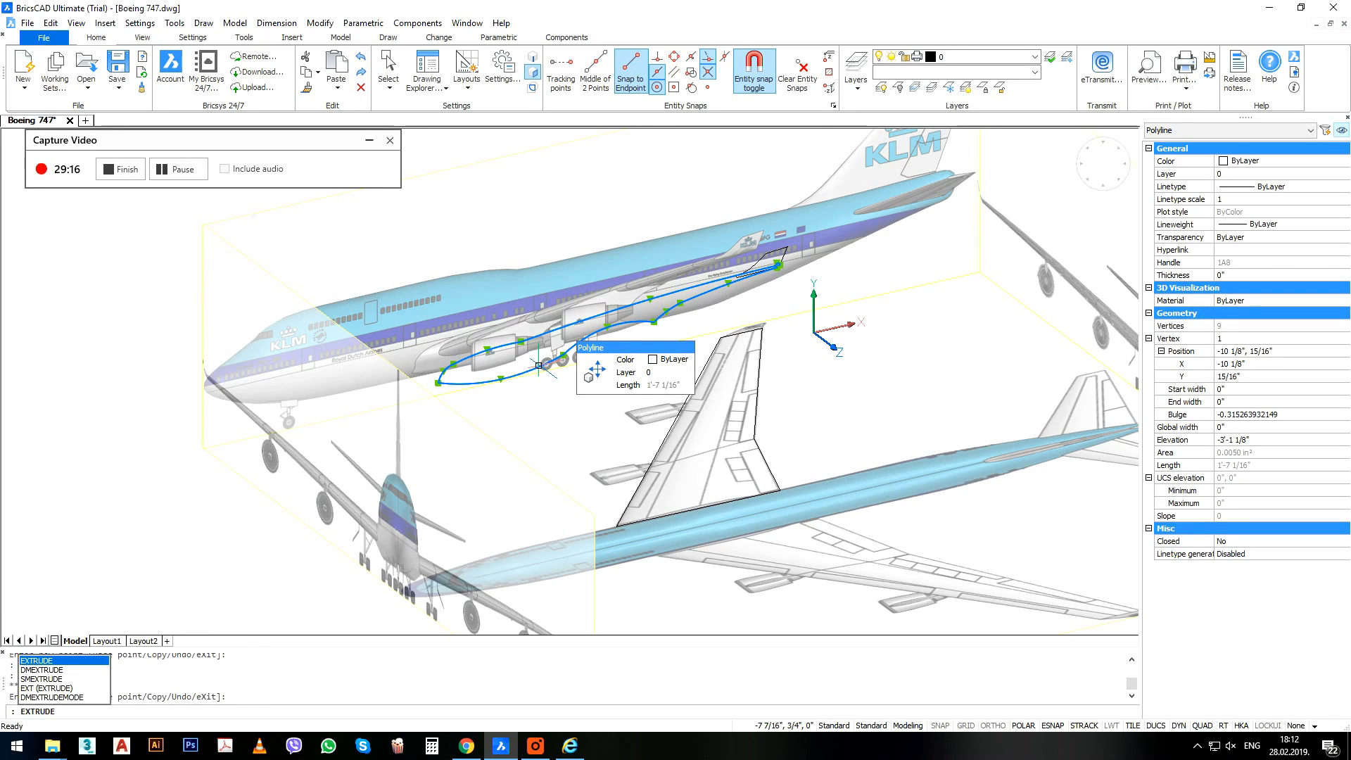
key("Return")
key("Escape")
key("Escape")
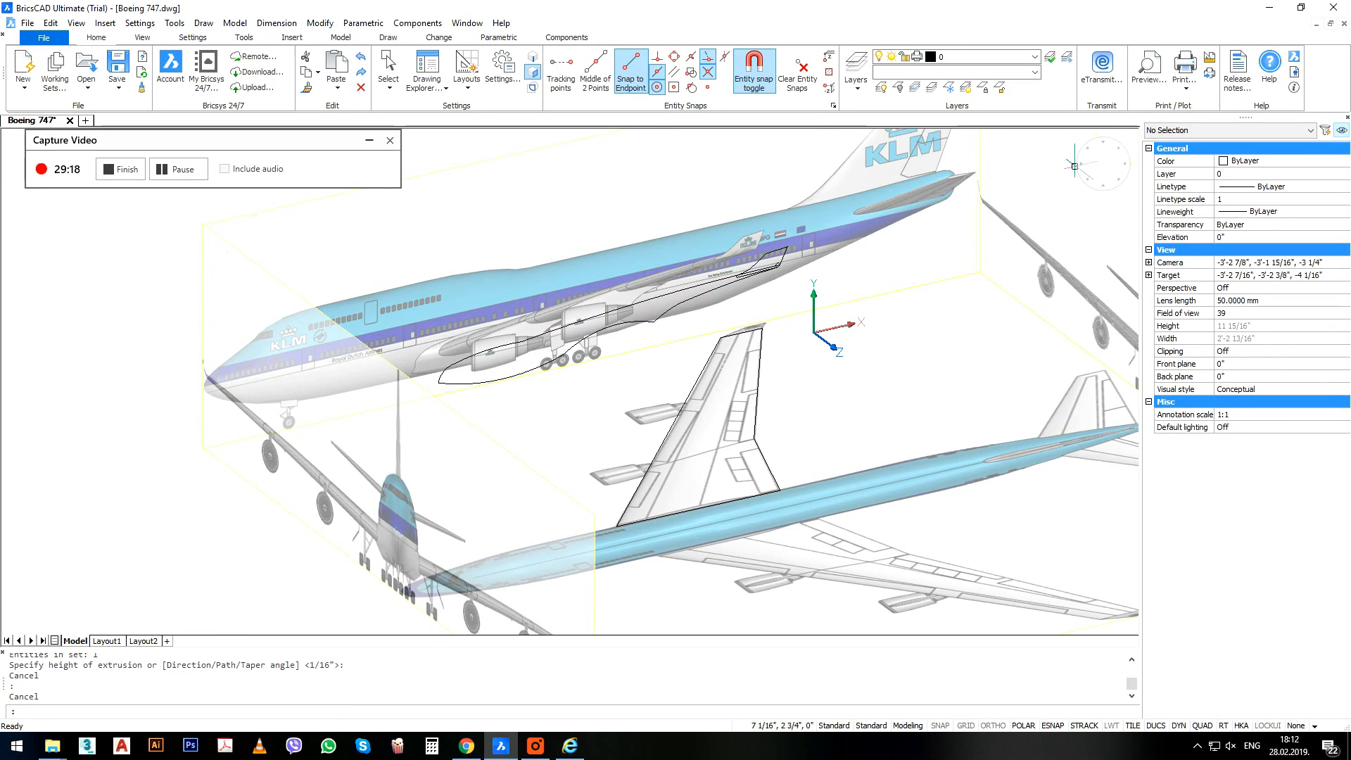
middle_click_drag(924, 437, 928, 297)
scroll(927, 299, "down", 1)
scroll(454, 453, "up", 1)
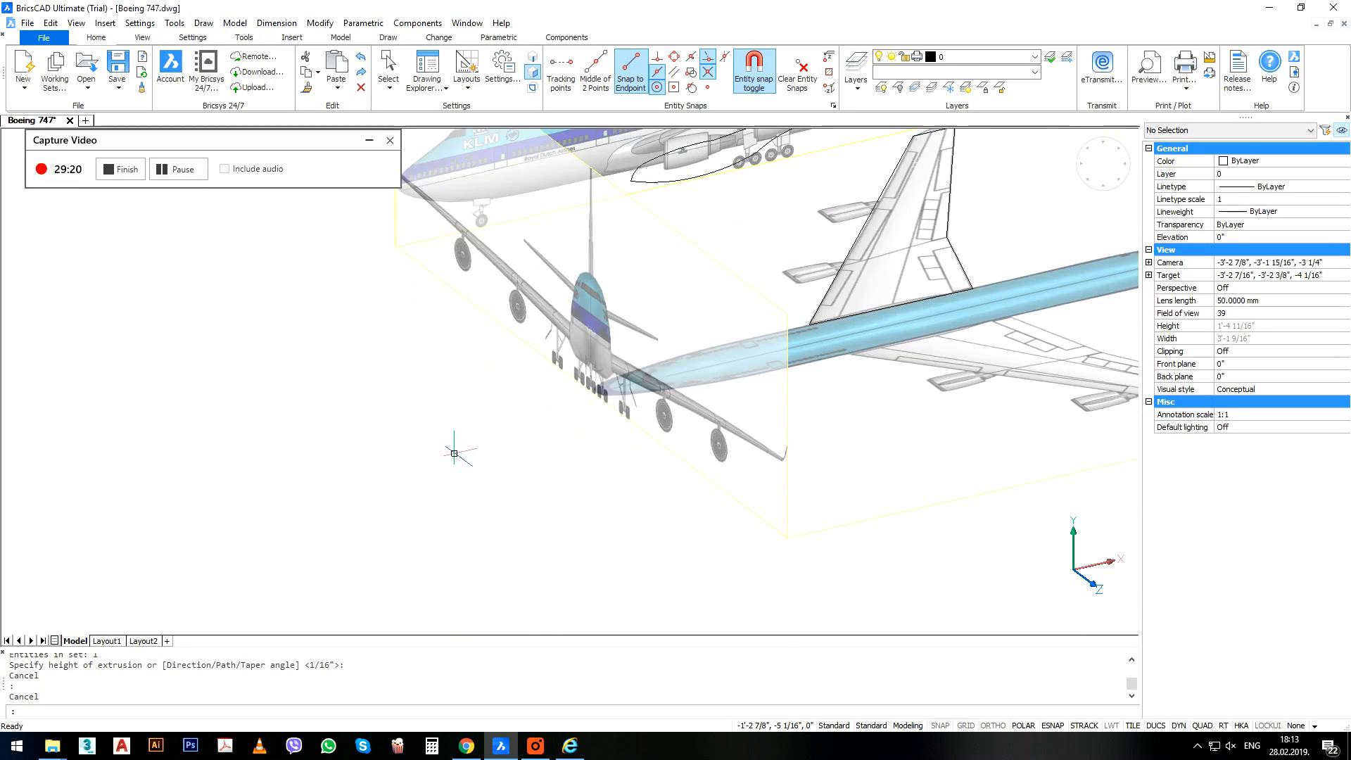
Define a new UCS aligned with the front-view reference plane using three points and look straight at that plane.
type("ucs")
key("Return")
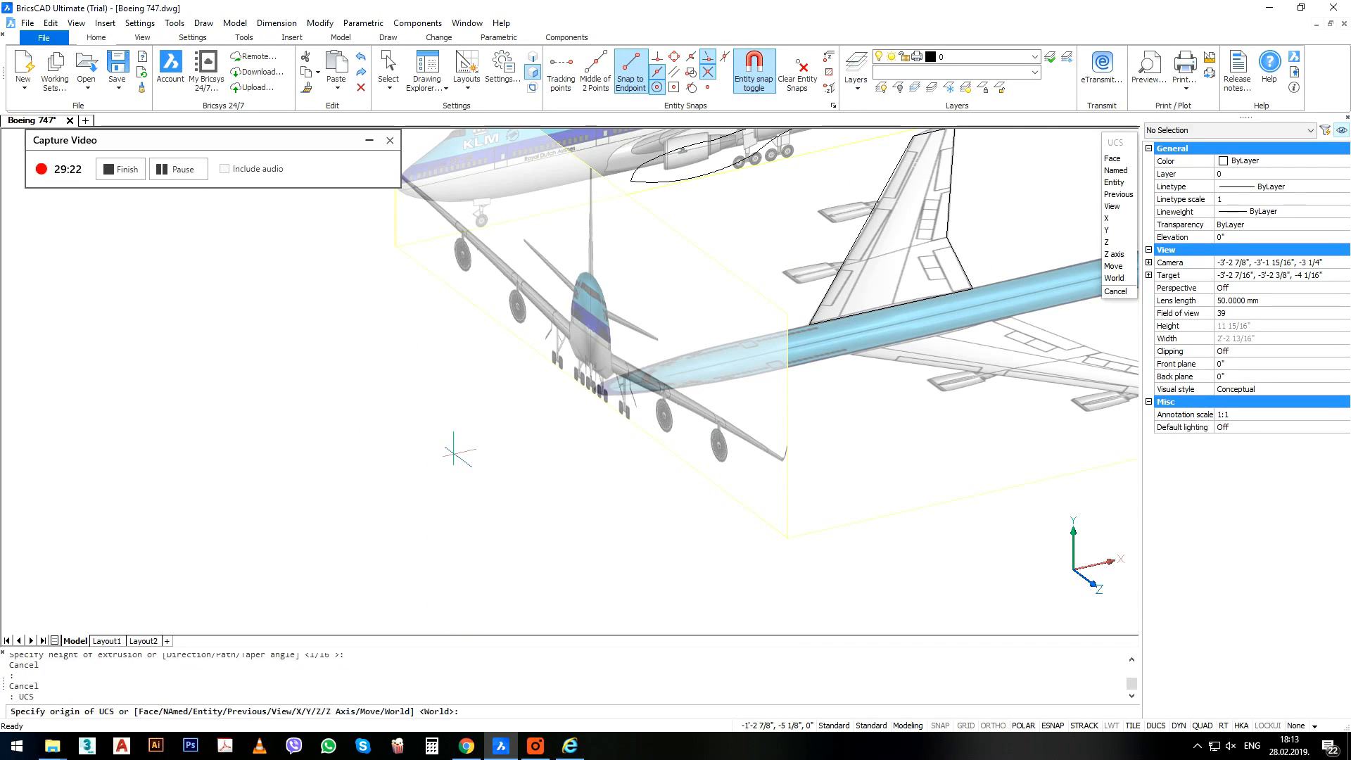
left_click(466, 462)
left_click(502, 491)
left_click(455, 389)
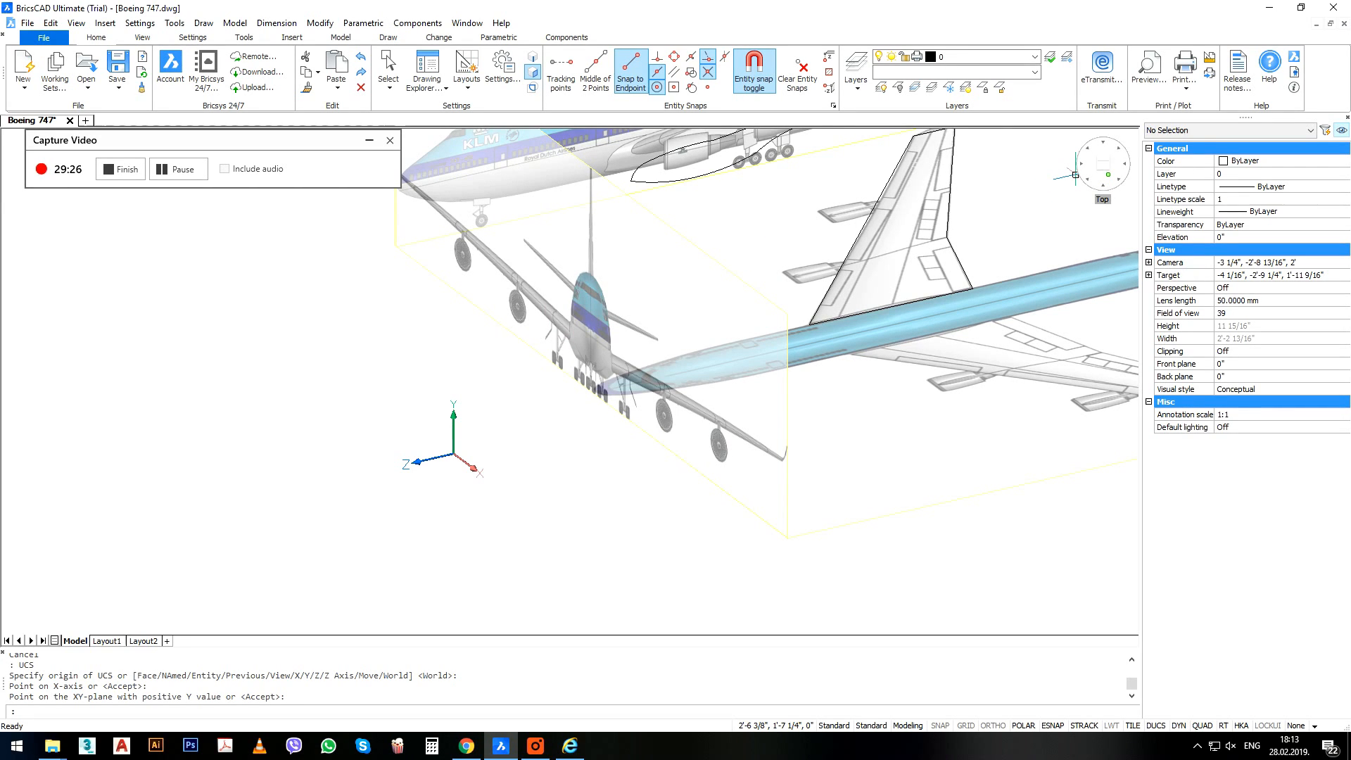
left_click(1075, 174)
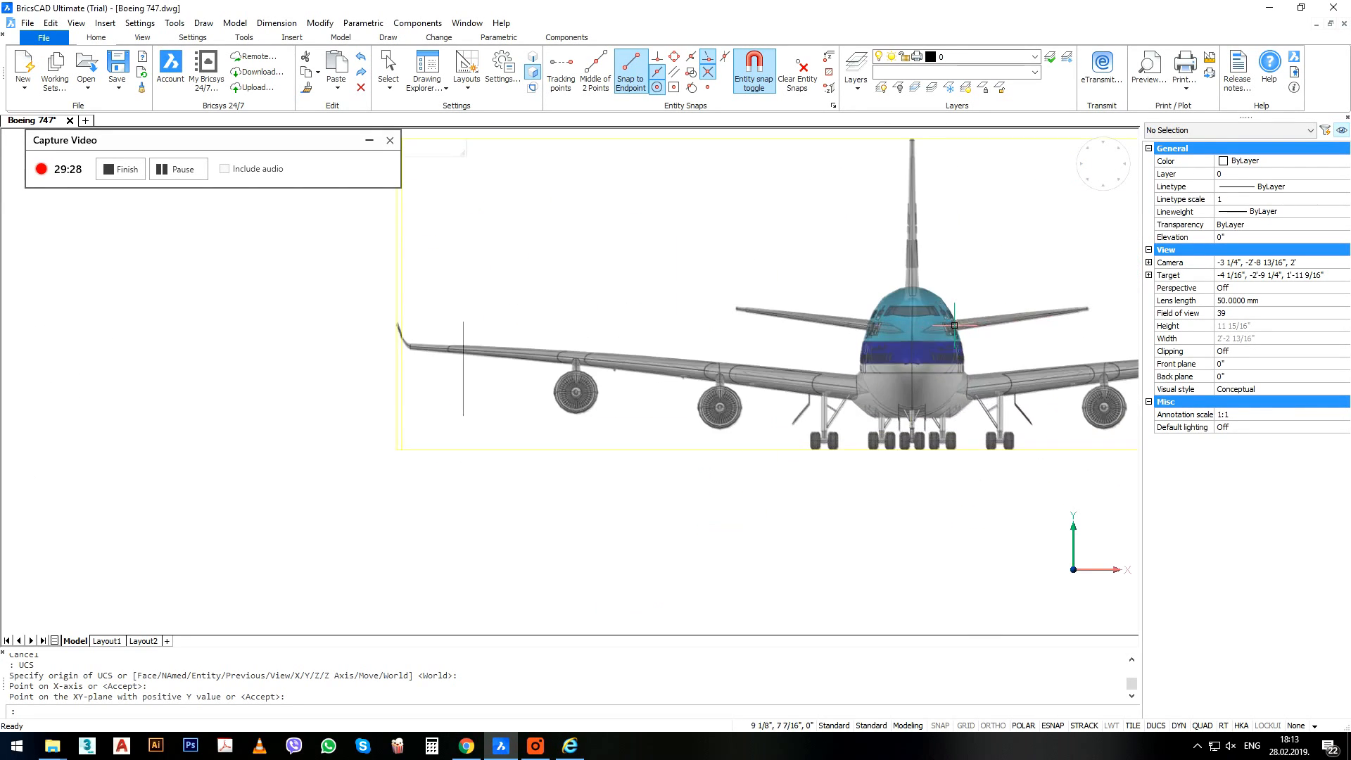
type("pl")
key("Return")
scroll(669, 359, "up", 5)
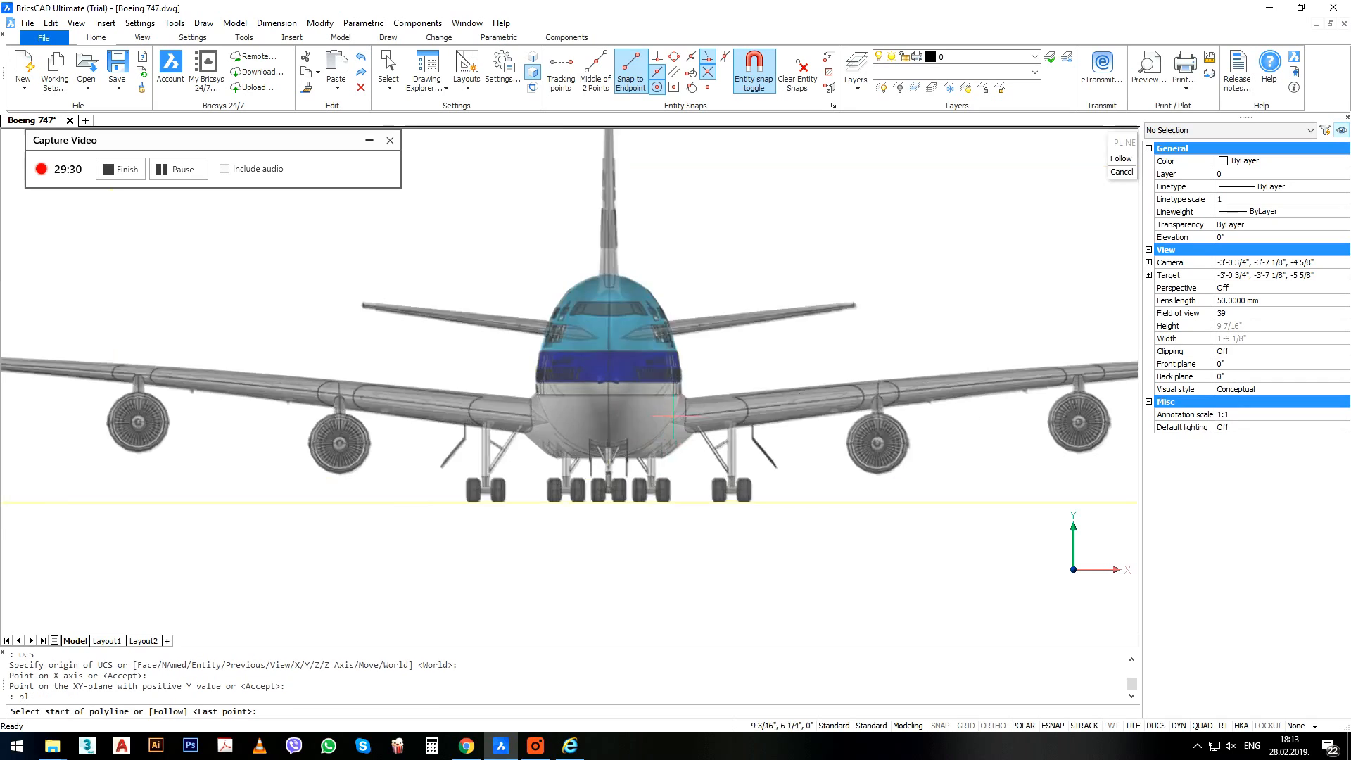
left_click(687, 368)
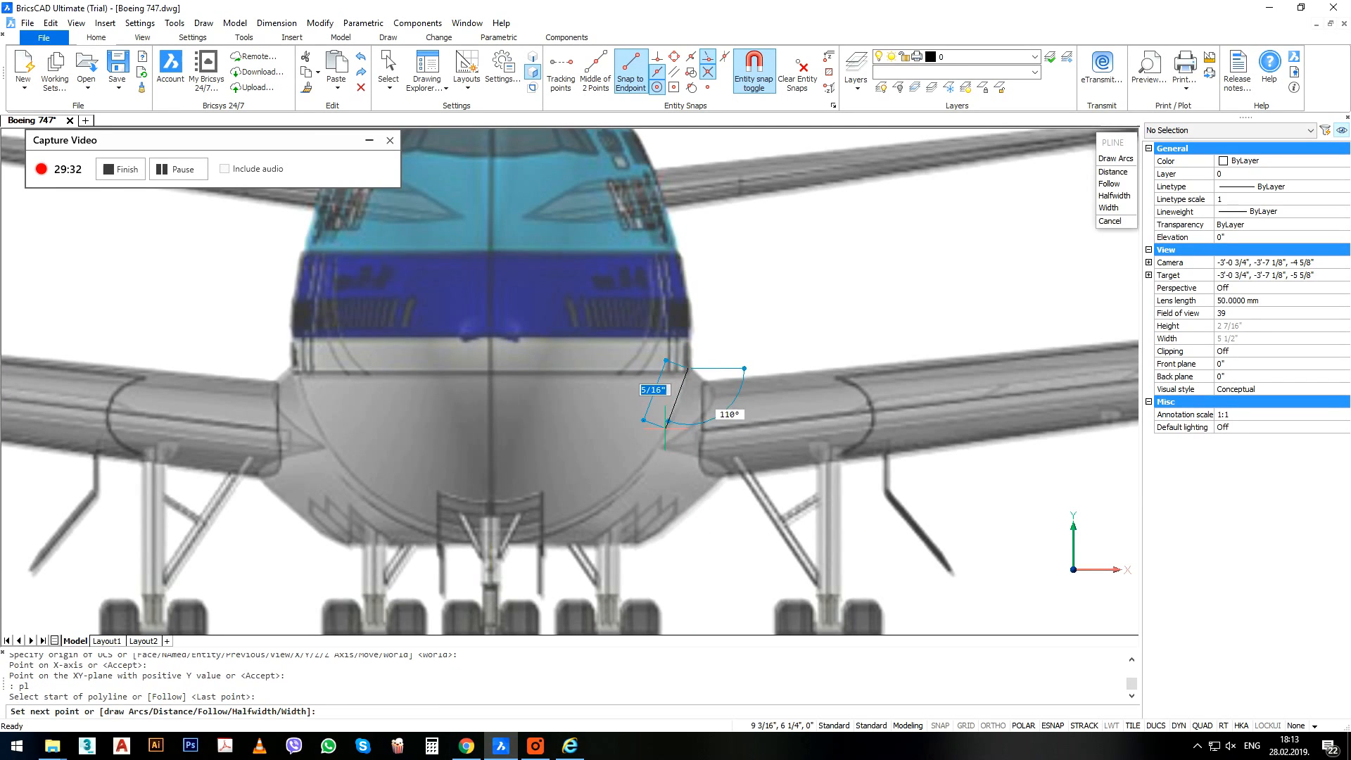
left_click(667, 423)
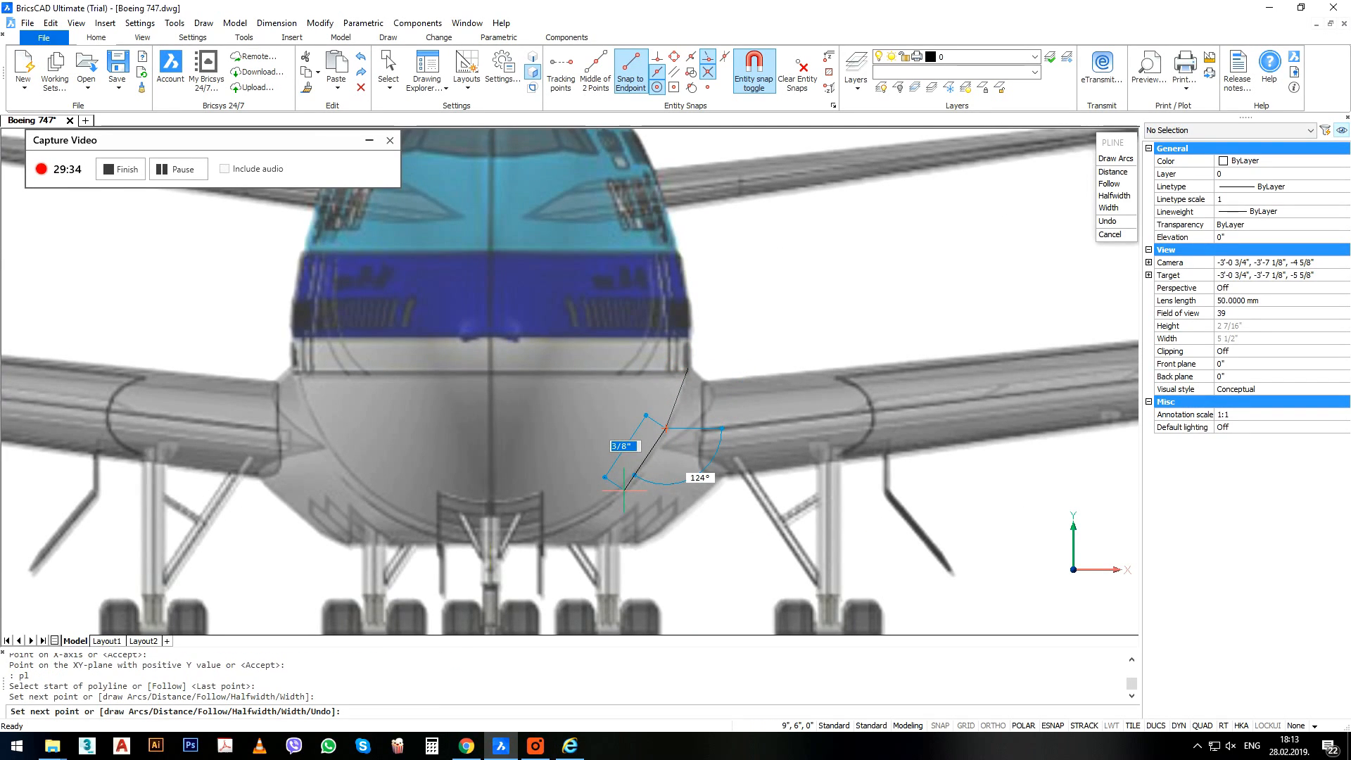
key("Escape")
left_click(676, 399)
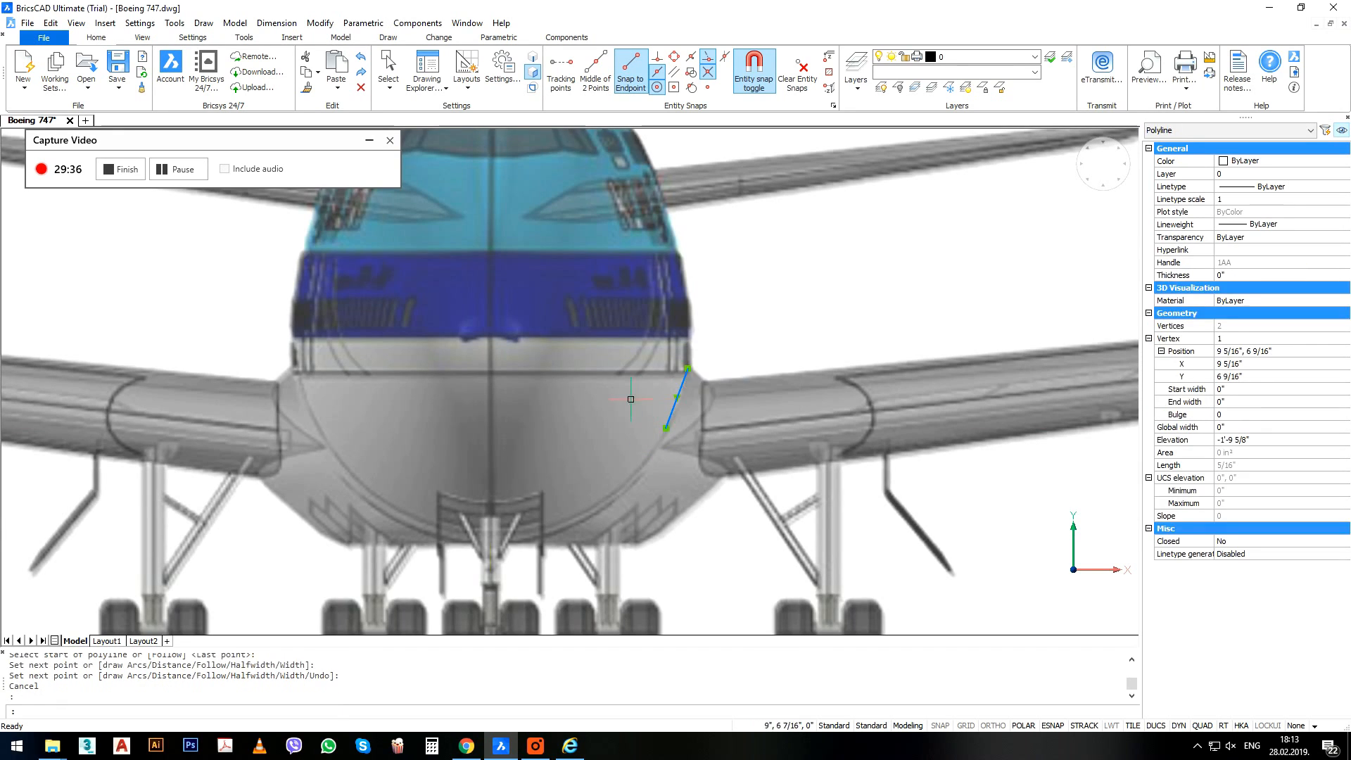
key("Delete")
Start a polyline where the fuselage side meets the wing fairing and draw an arc along the fuselage to the belly.
key("Return")
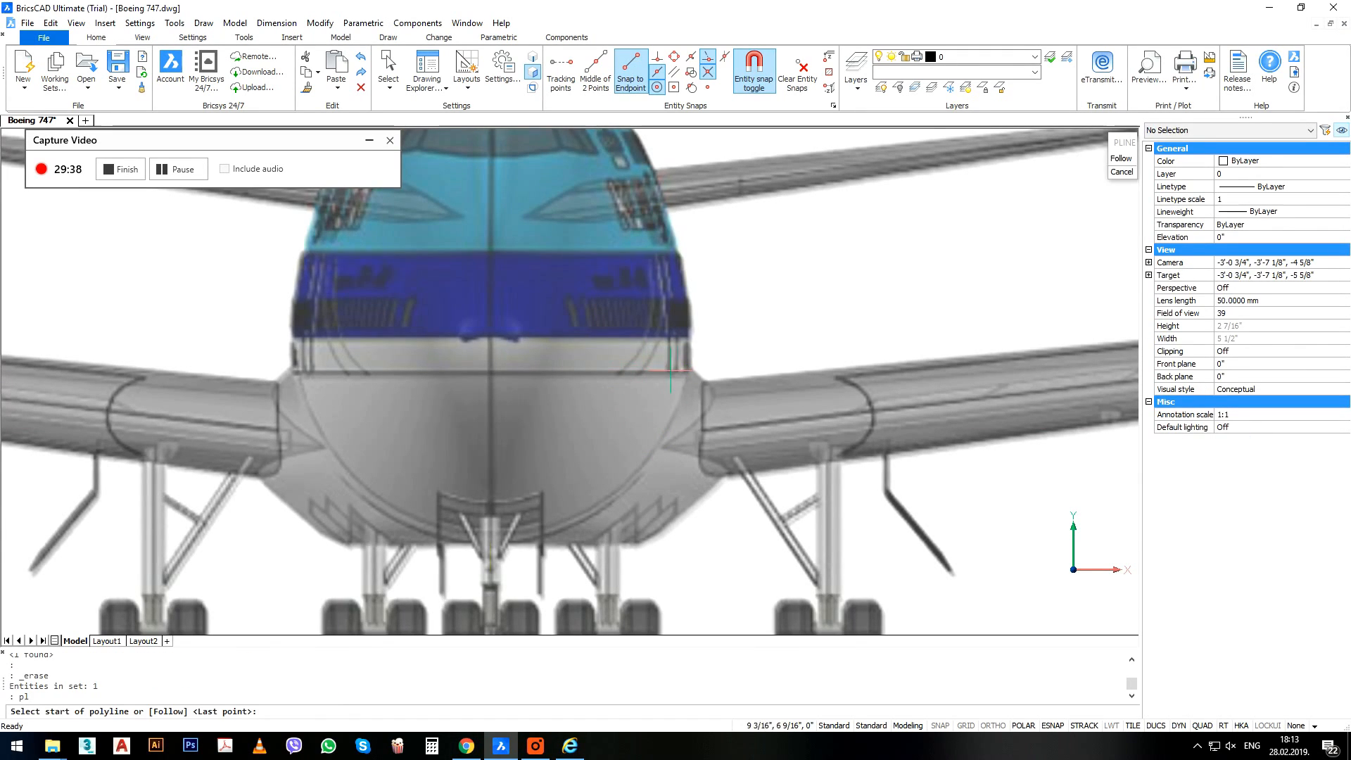
left_click(690, 366)
type("a")
key("Return")
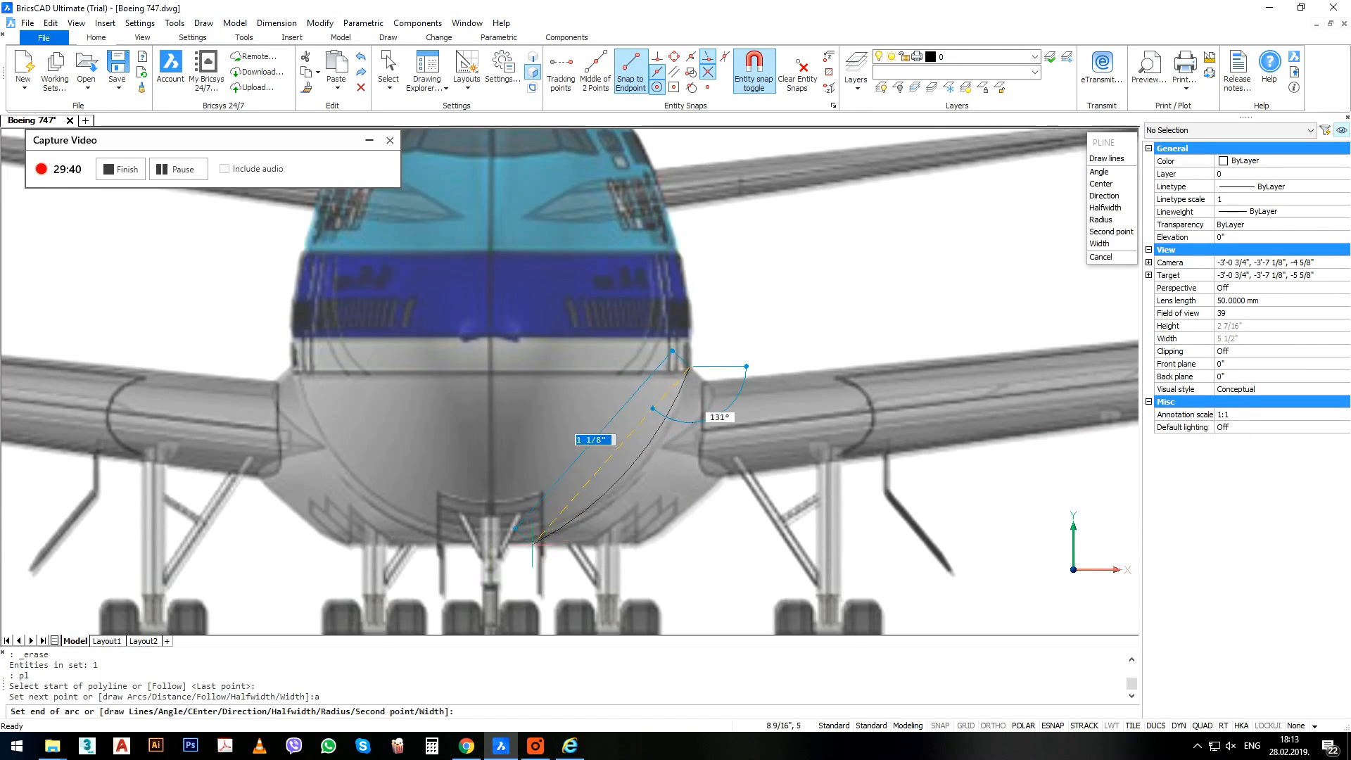
left_click(512, 542)
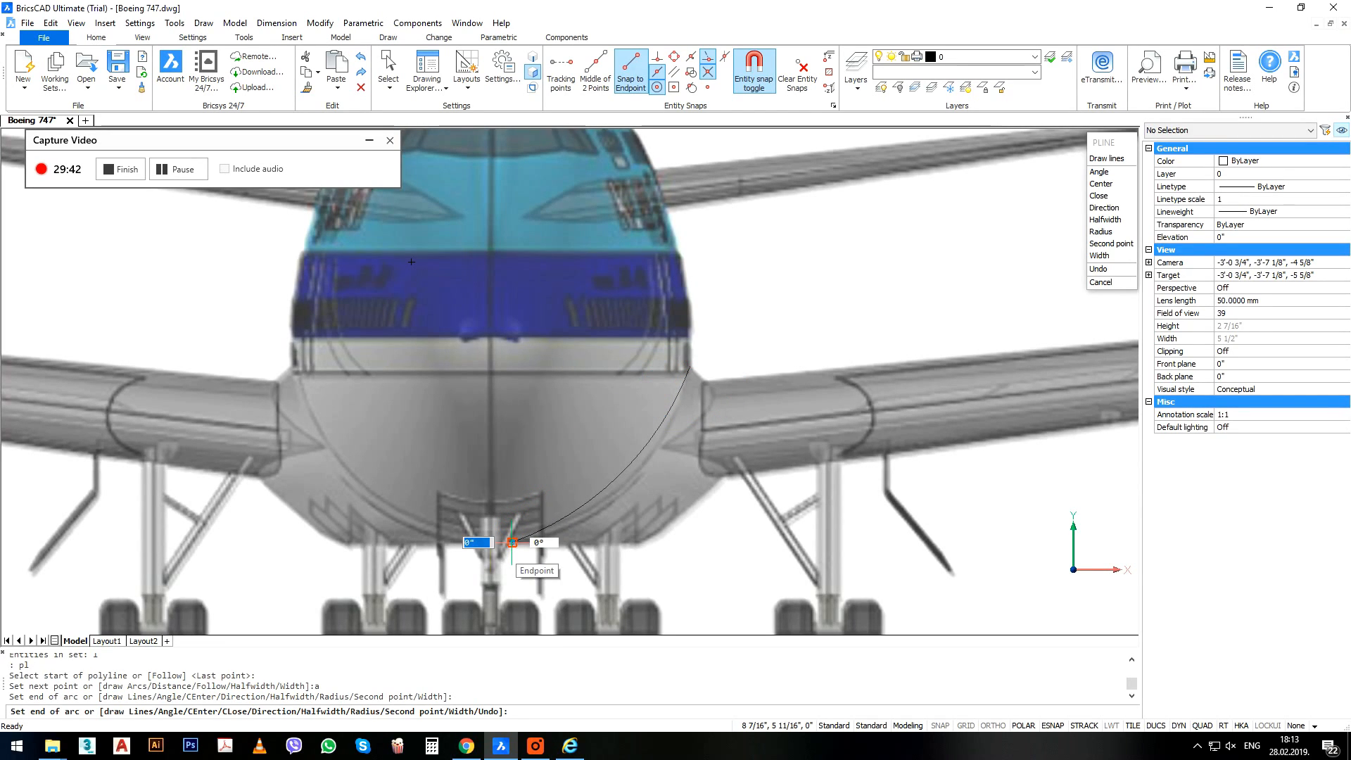
Continue the polyline with a horizontal belly line about 5/8 inch long and an arc up to the wing root's lower corner.
type("l")
key("Return")
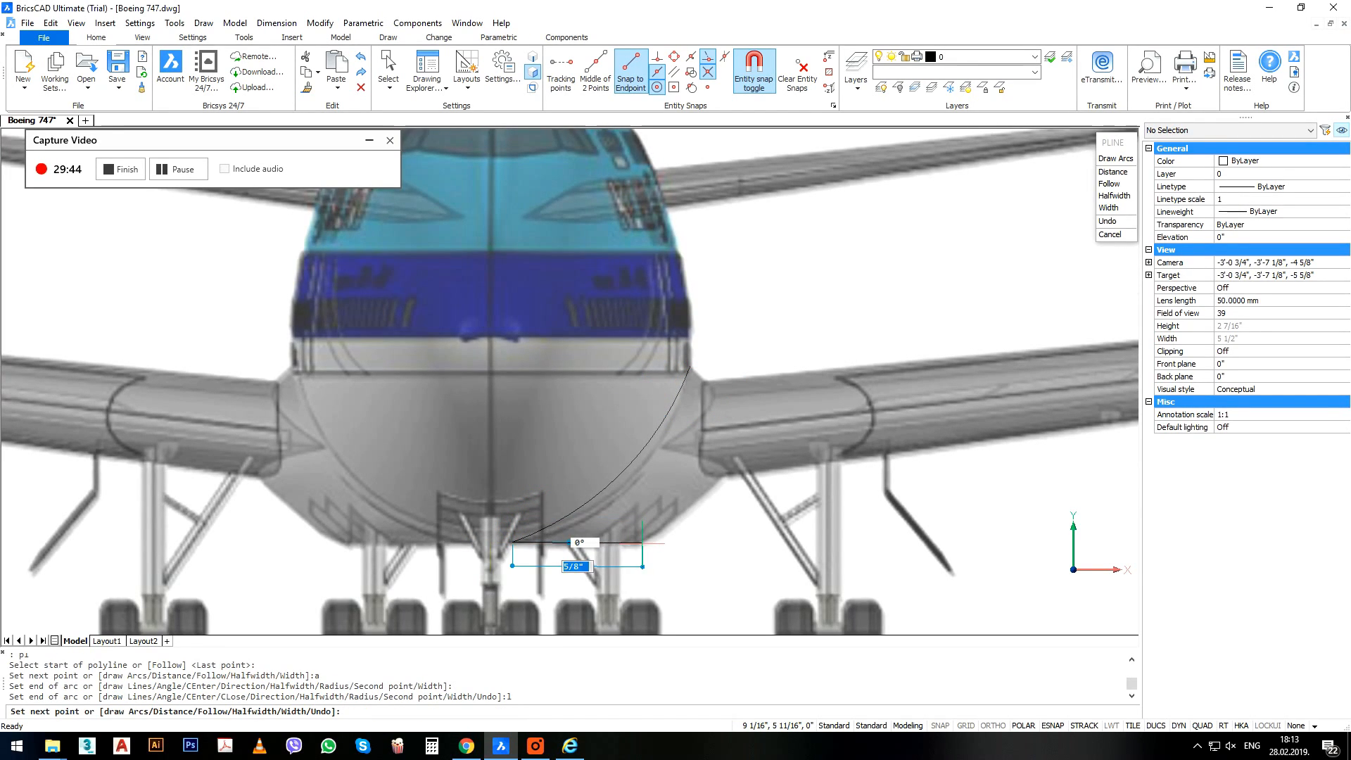
left_click(642, 541)
type("a")
key("Return")
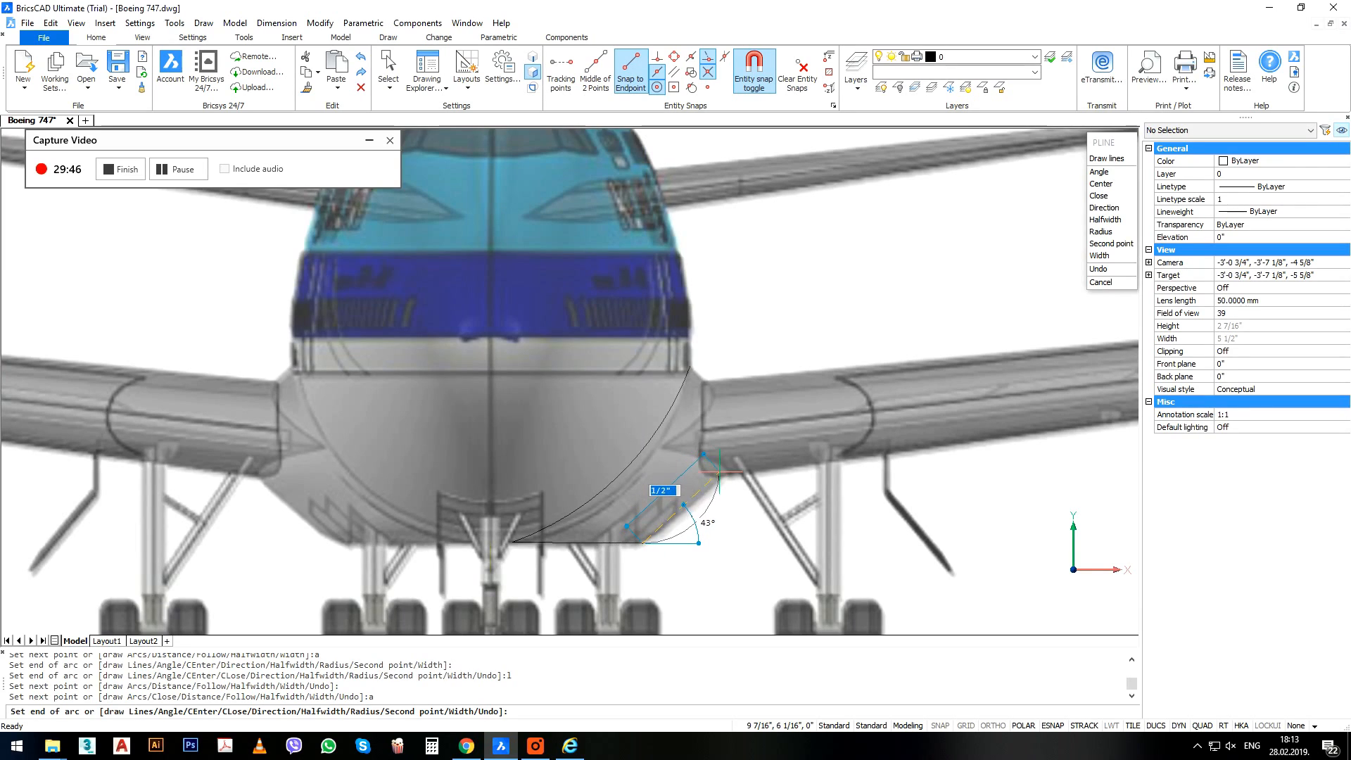
left_click(718, 477)
scroll(718, 477, "down", 5)
Extend the polyline with a long arc to the lower wing edge beside the winglet and a short vertical line across the wing.
type("l")
key("Return")
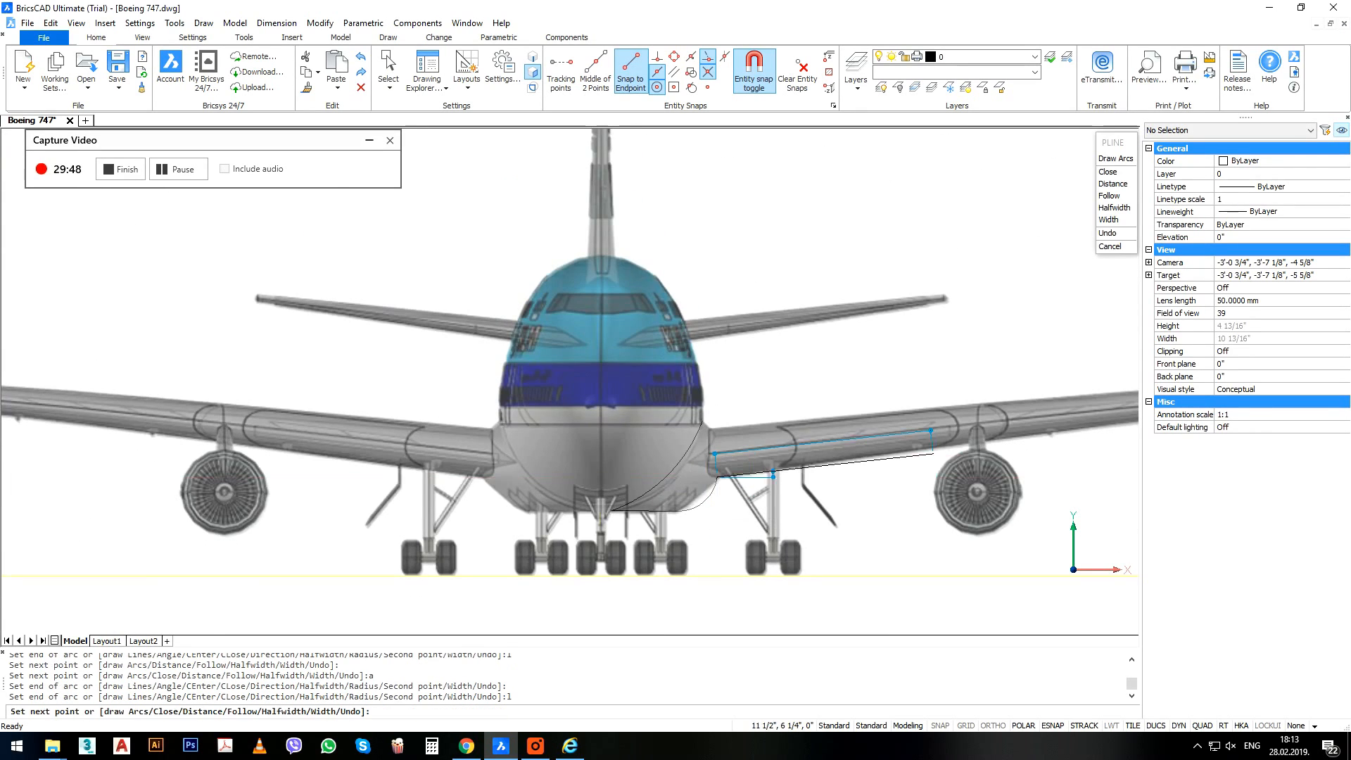
scroll(908, 399, "up", 2)
scroll(908, 399, "up", 2)
type("a")
key("Return")
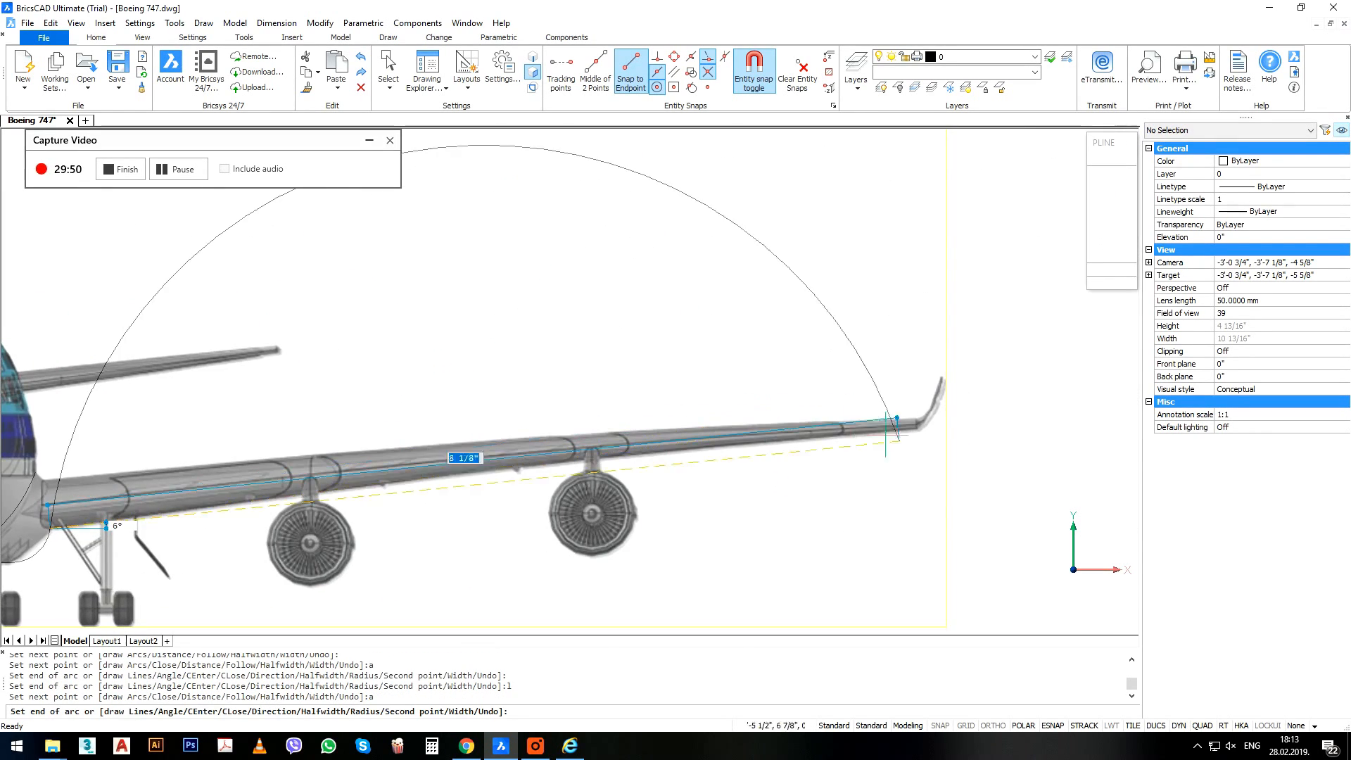
scroll(919, 422, "up", 2)
scroll(927, 432, "up", 1)
left_click(906, 425)
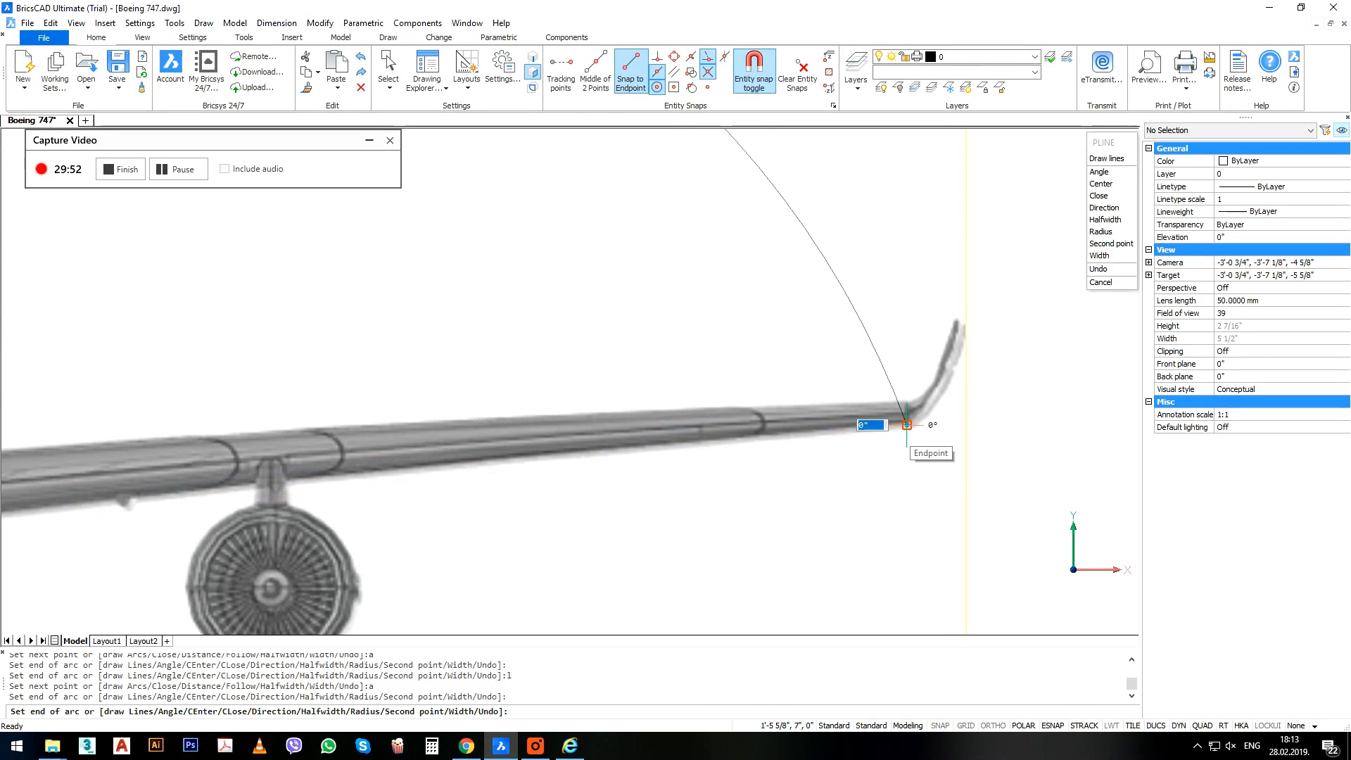
type("l")
key("Return")
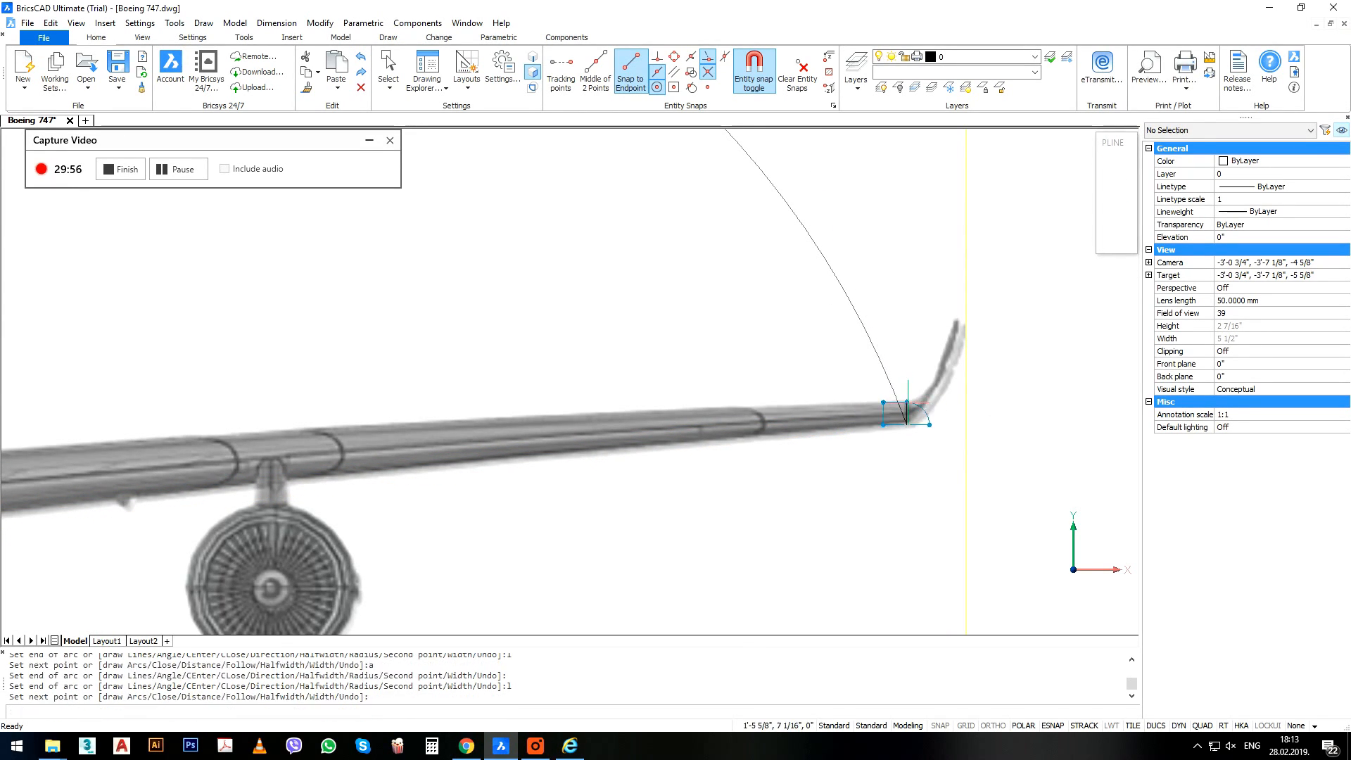
scroll(880, 418, "down", 5)
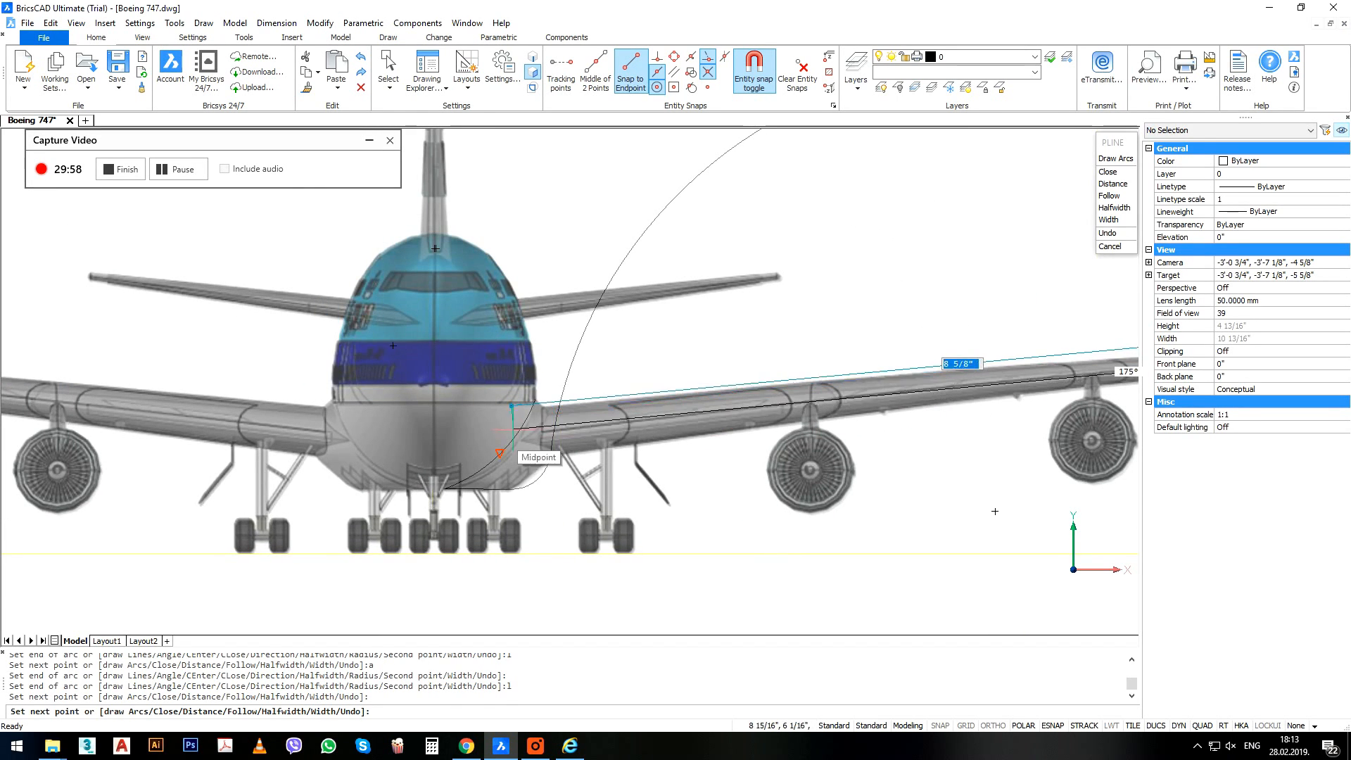
Return the polyline with arcs to the wing root's upper corner and on to its start point, and finish it.
type("a")
key("Return")
scroll(511, 418, "up", 5)
scroll(510, 417, "up", 3)
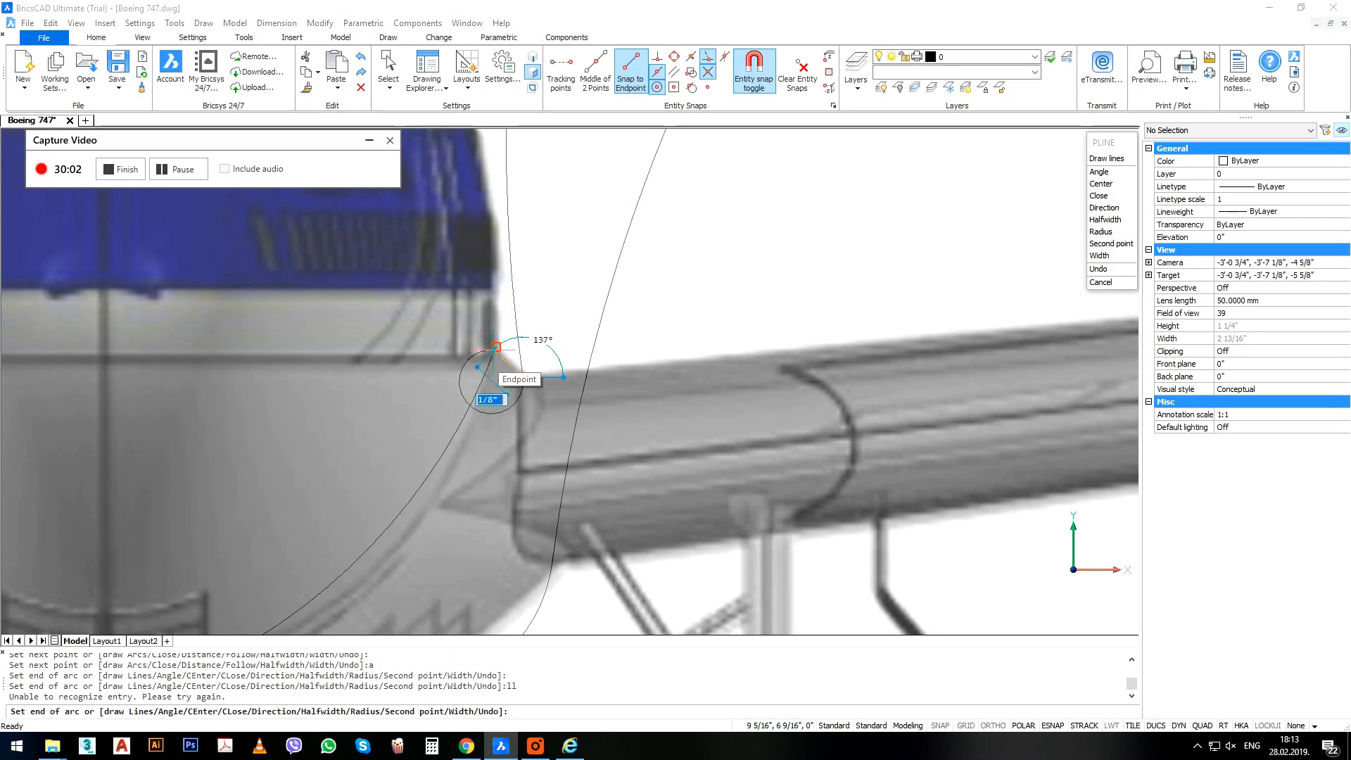
left_click(500, 420)
key("Return")
Reshape the small oversized arc between the fuselage side and the wing root's upper corner to follow the fairing.
left_click(499, 418)
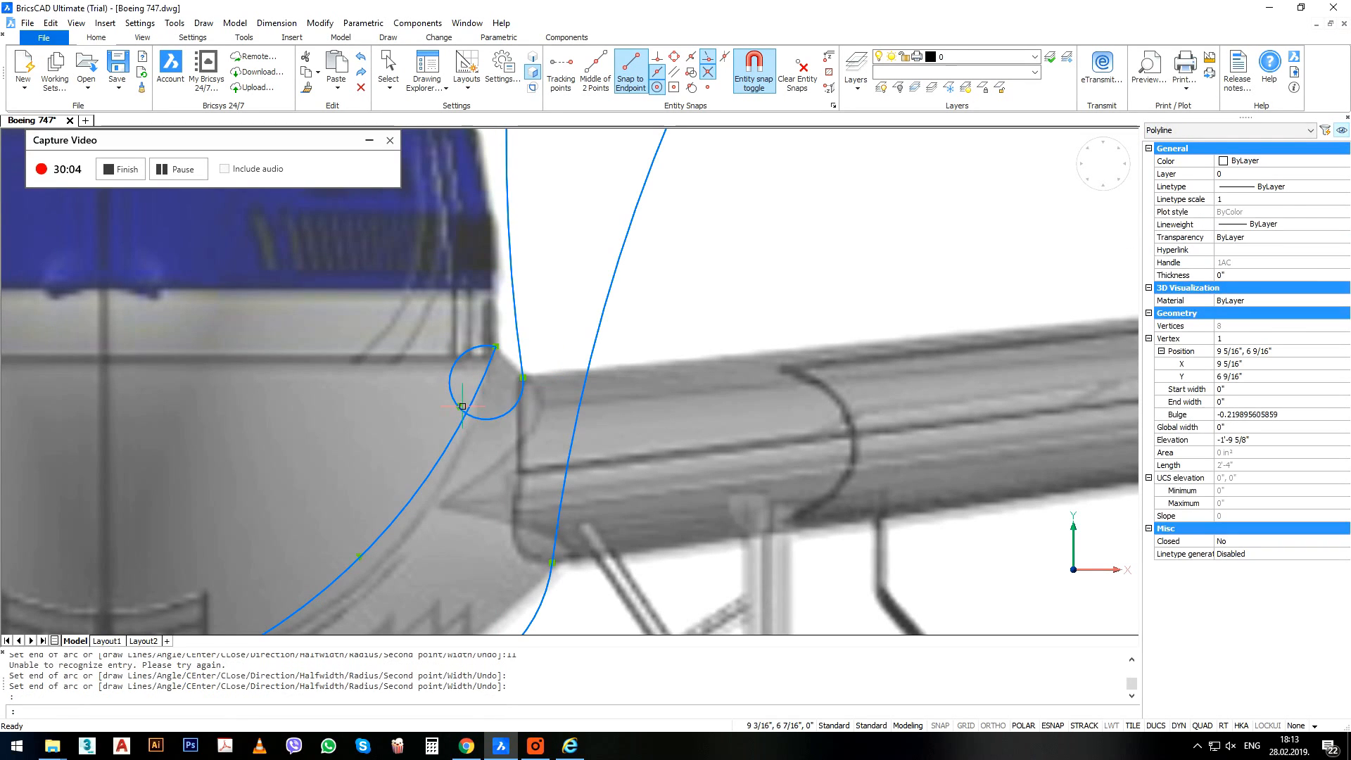
left_click(459, 406)
left_click(509, 363)
scroll(486, 405, "down", 5)
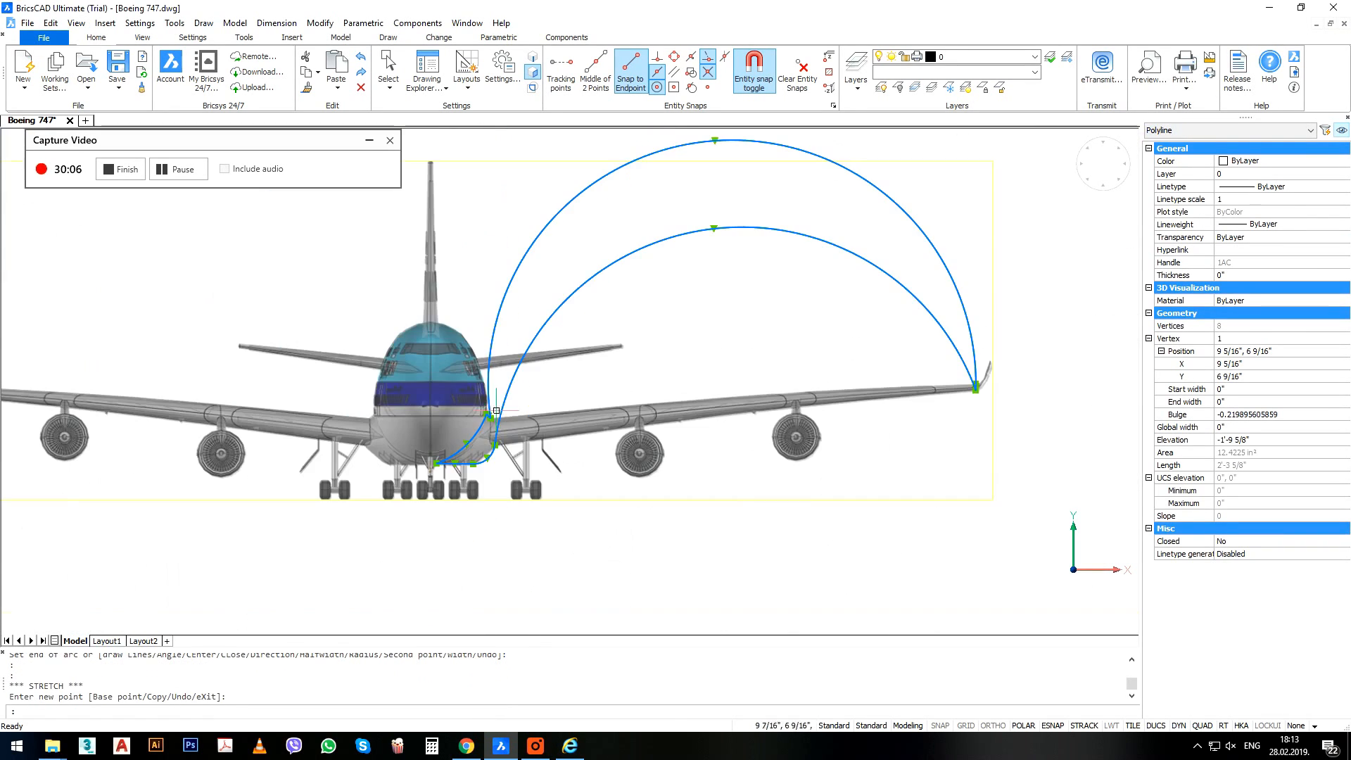
Flatten the large upper arc between the wing root and the winglet so it follows the wing's upper edge.
left_click(716, 138)
scroll(730, 373, "up", 3)
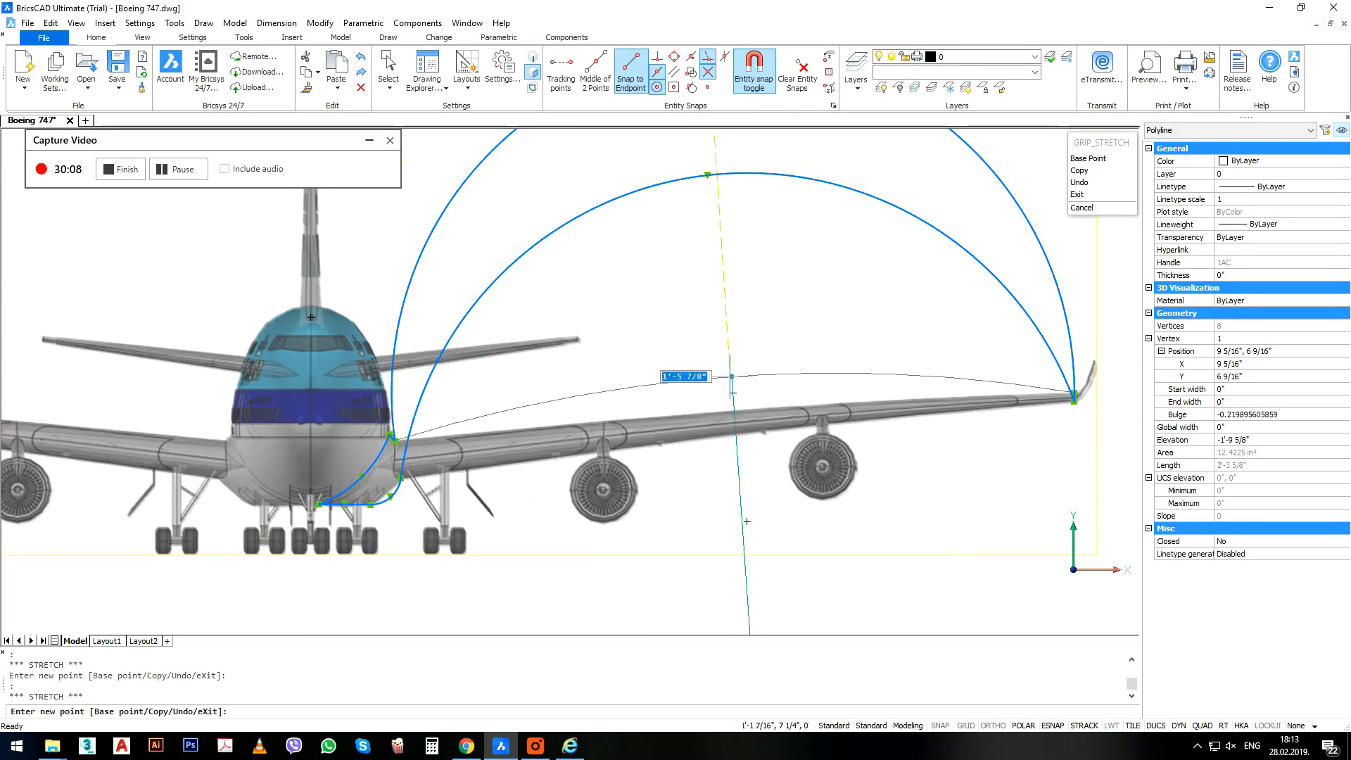
scroll(732, 392, "down", 2)
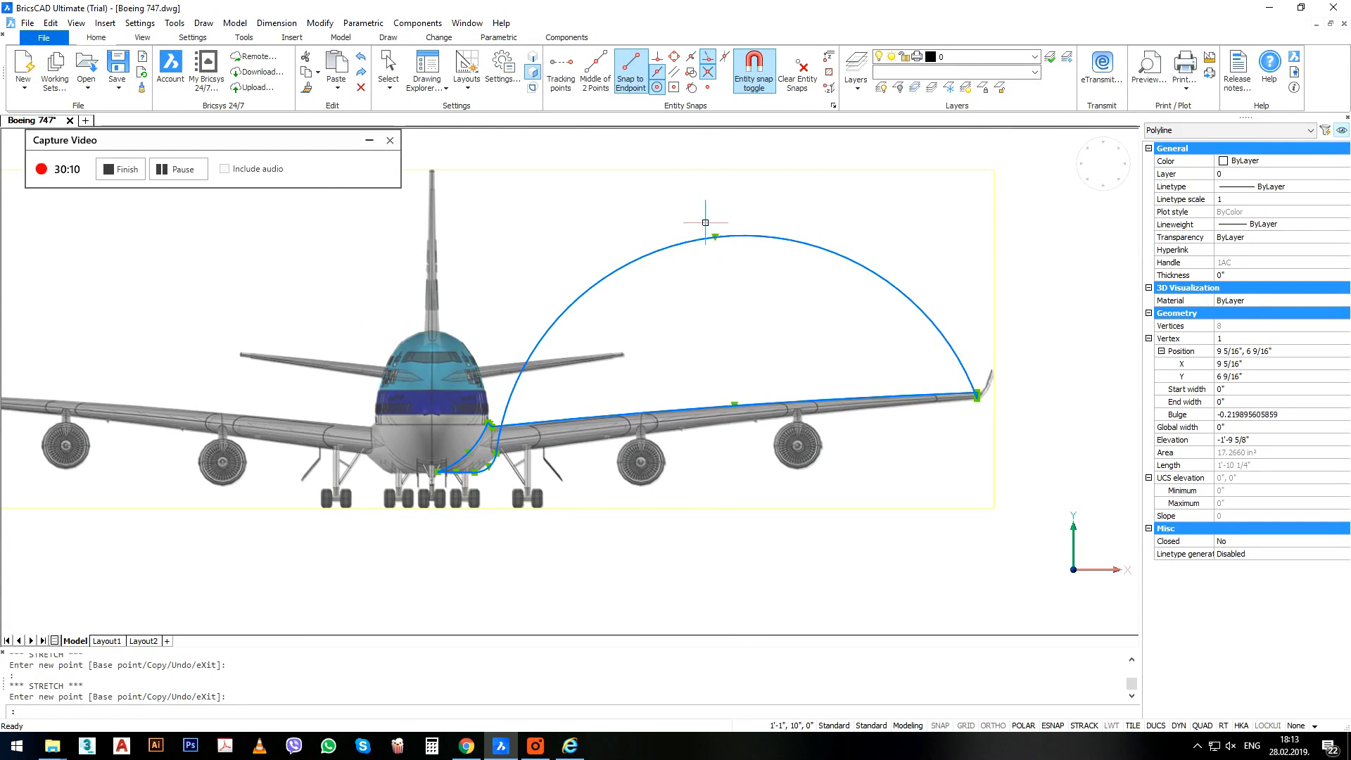
Flatten the remaining large arc between the wing root and the winglet so it follows the wing's lower edge.
scroll(717, 408, "up", 3)
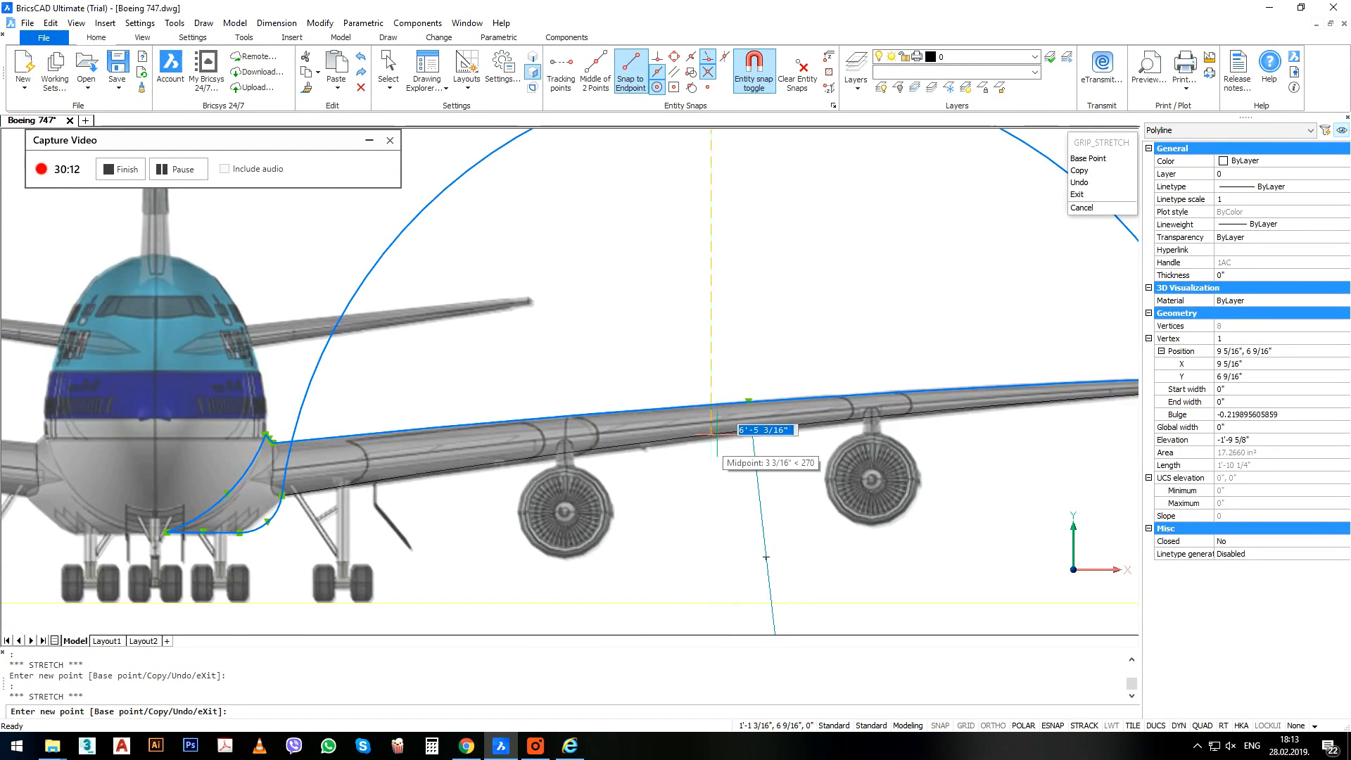
scroll(721, 444, "up", 3)
key("Escape")
scroll(797, 371, "down", 5)
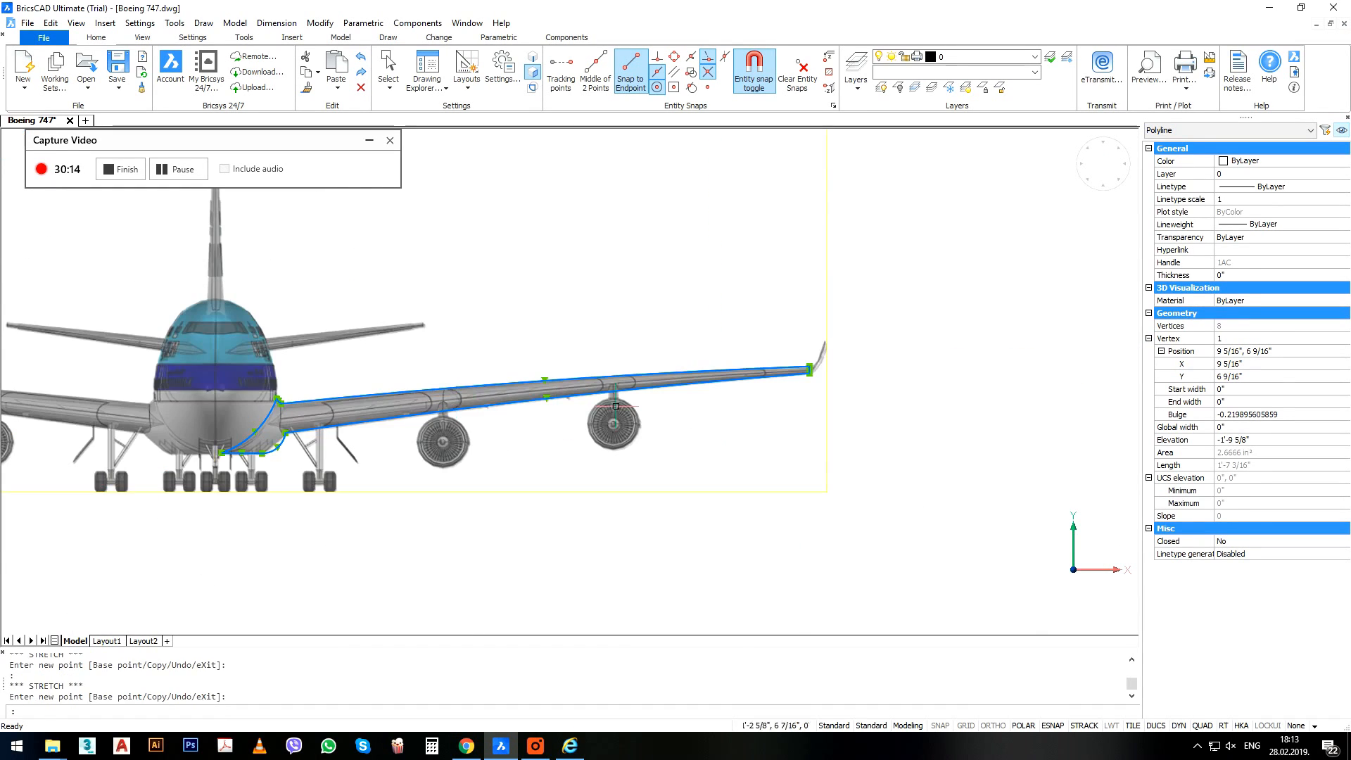
Start a winglet polyline at the wing outline's upper end corner and trace the inner edge up to the tip with two arcs.
scroll(845, 359, "up", 3)
scroll(746, 421, "up", 3)
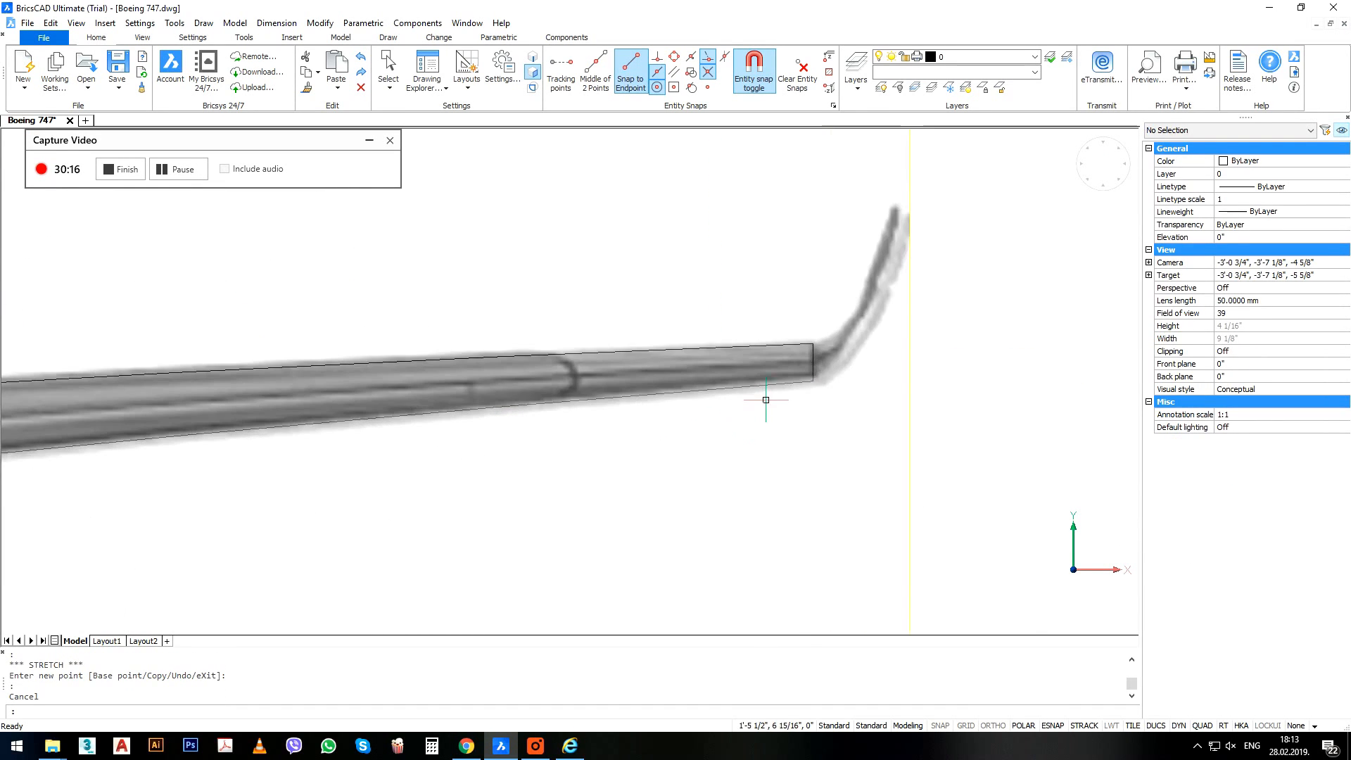
type("pl")
key("Return")
left_click(813, 344)
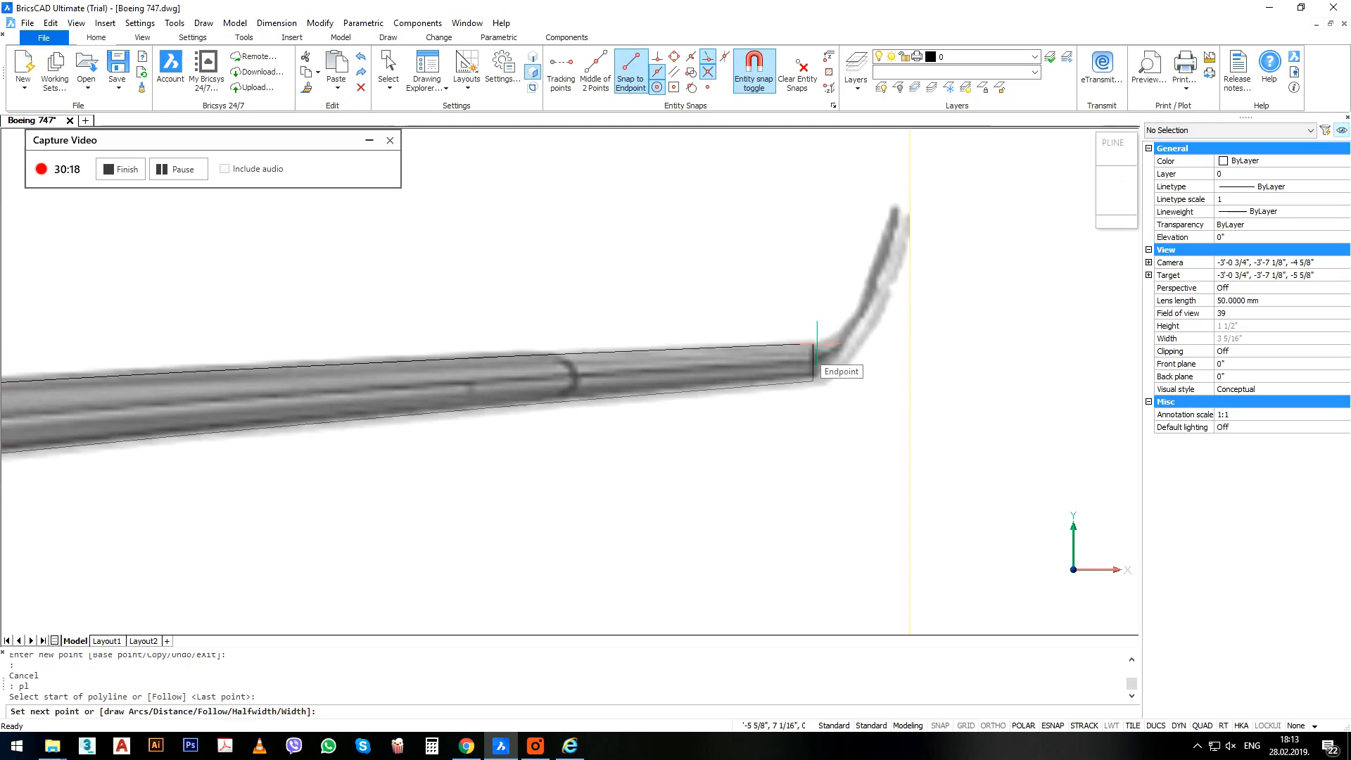
scroll(826, 347, "up", 2)
type("a")
key("Return")
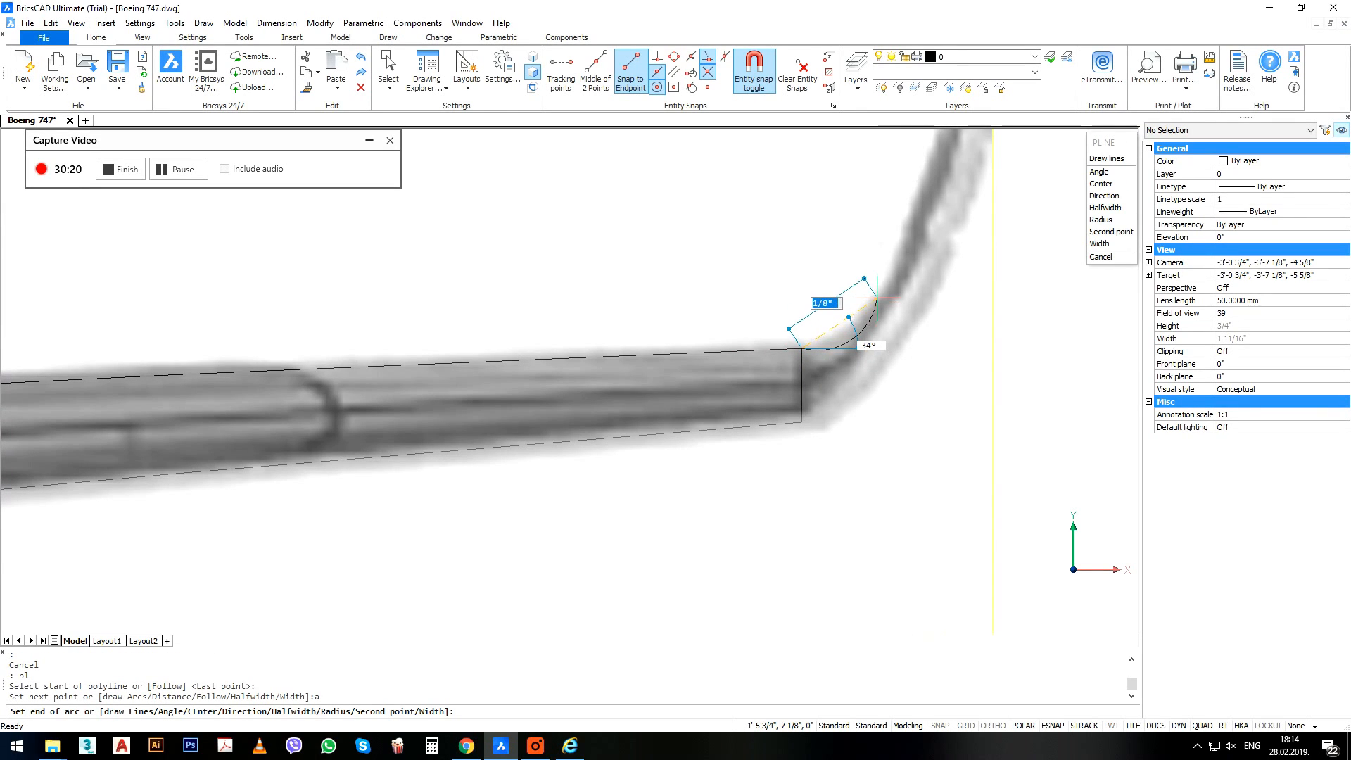
left_click(851, 325)
scroll(872, 324, "down", 3)
scroll(893, 242, "up", 2)
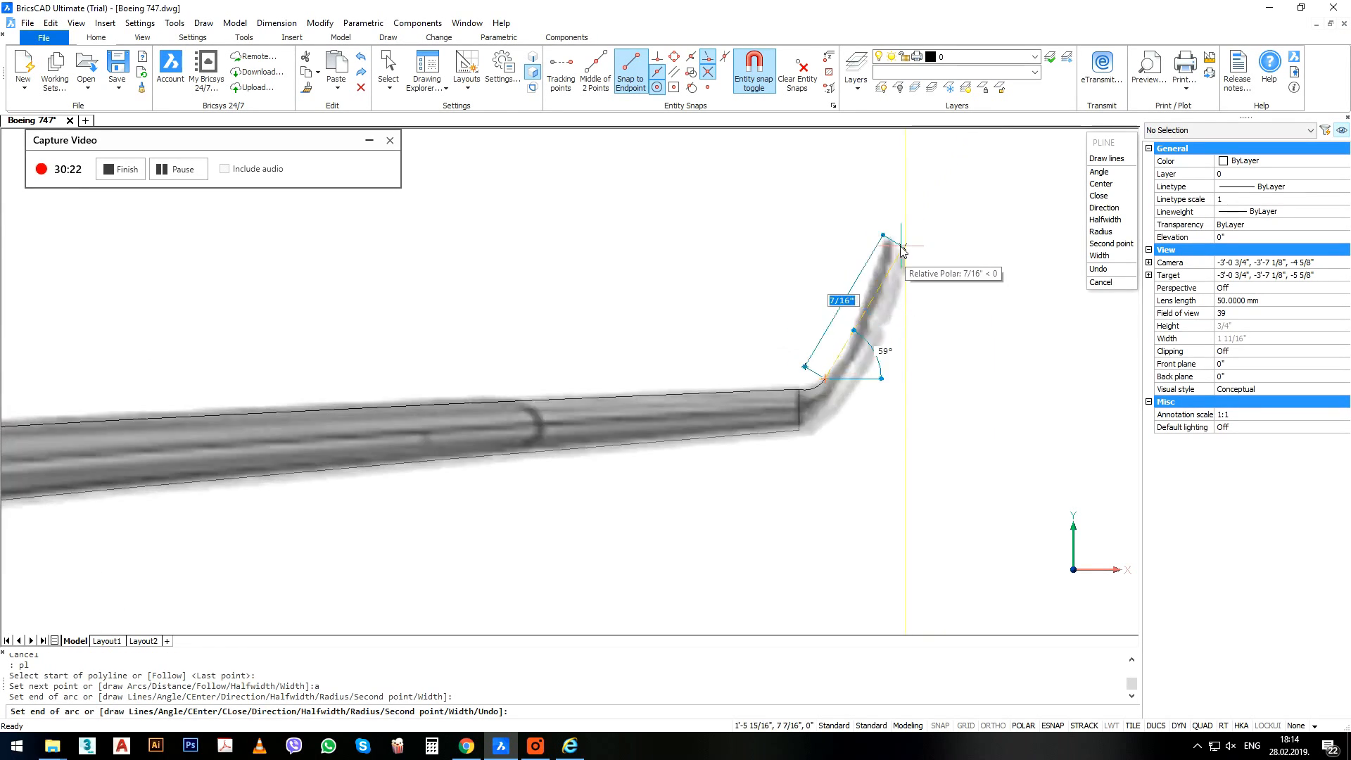
left_click(880, 240)
Round the winglet's tip, trace its outer edge with arcs to the wing's lower end corner, and end with a line to the start point.
scroll(883, 242, "up", 2)
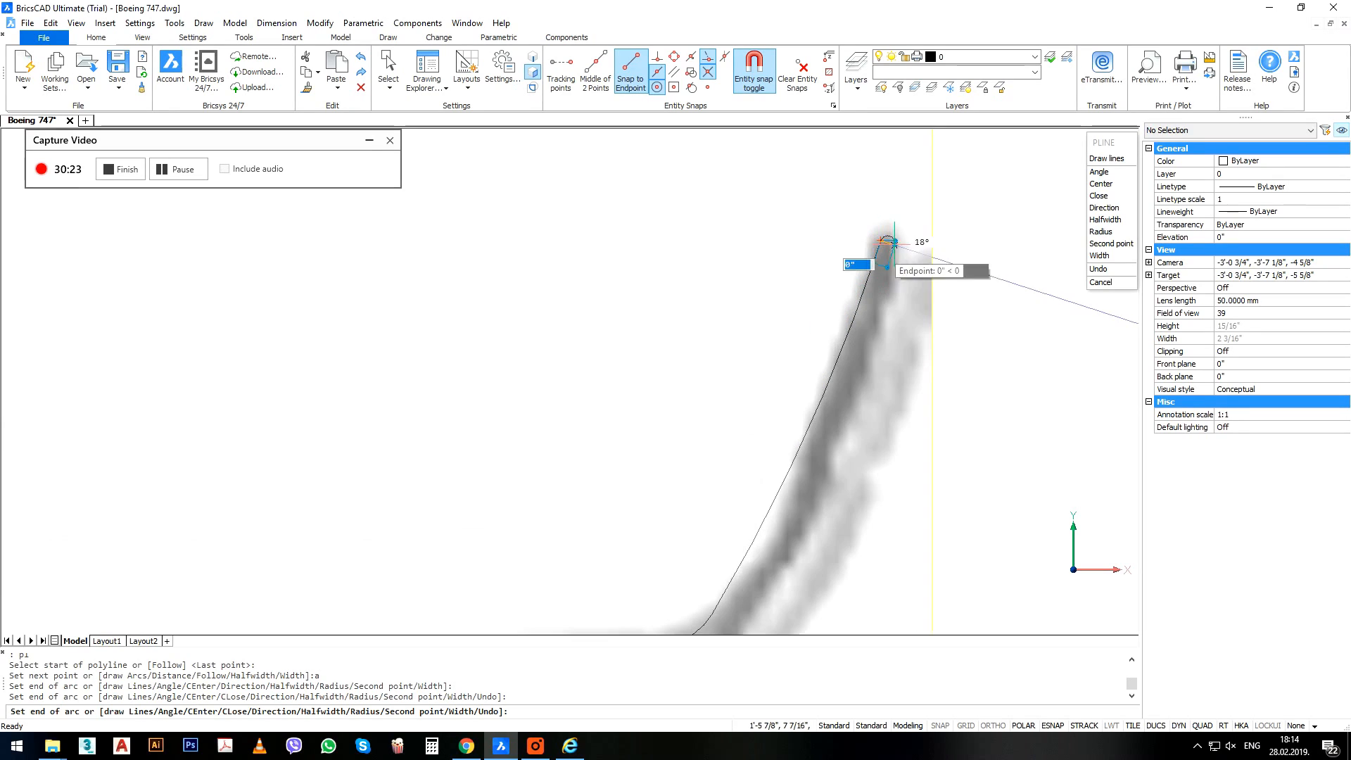
left_click(935, 257)
scroll(934, 257, "down", 2)
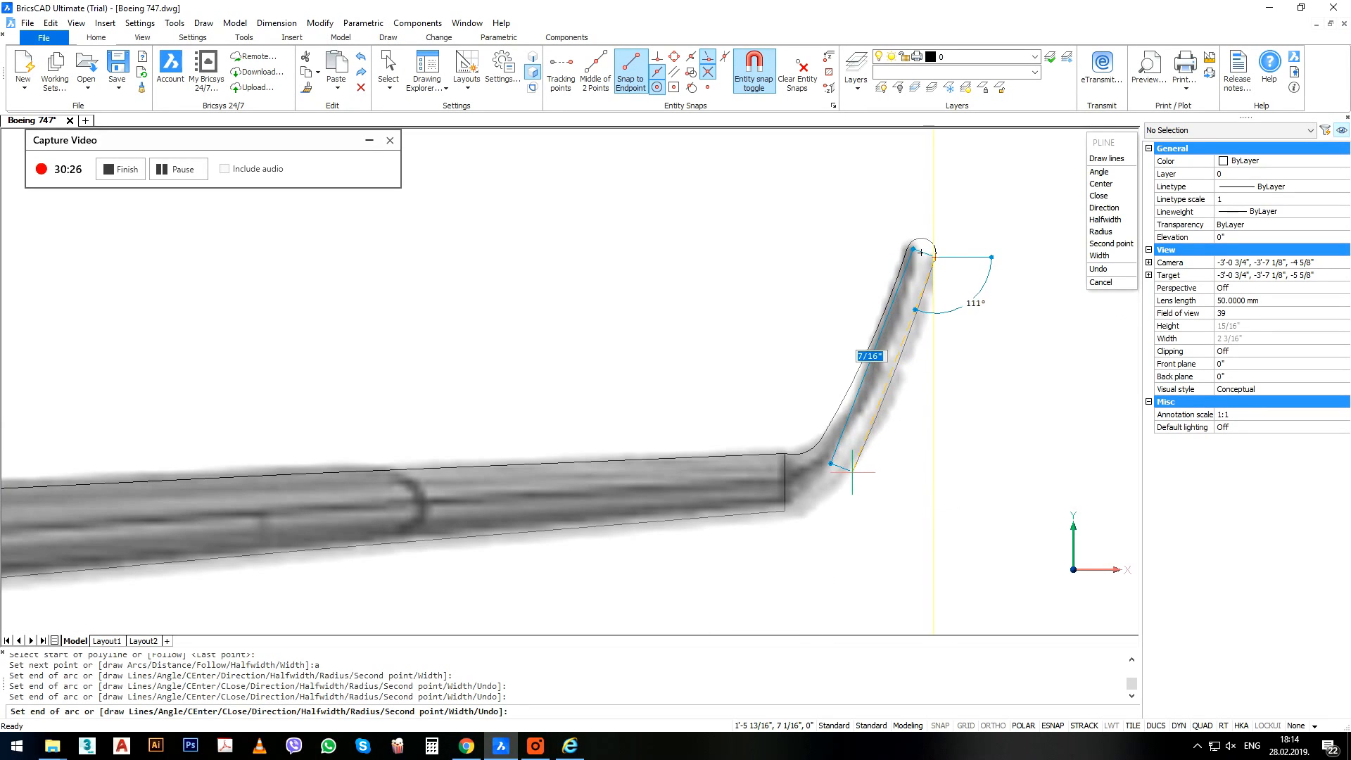
left_click(832, 464)
scroll(816, 466, "up", 2)
left_click(767, 512)
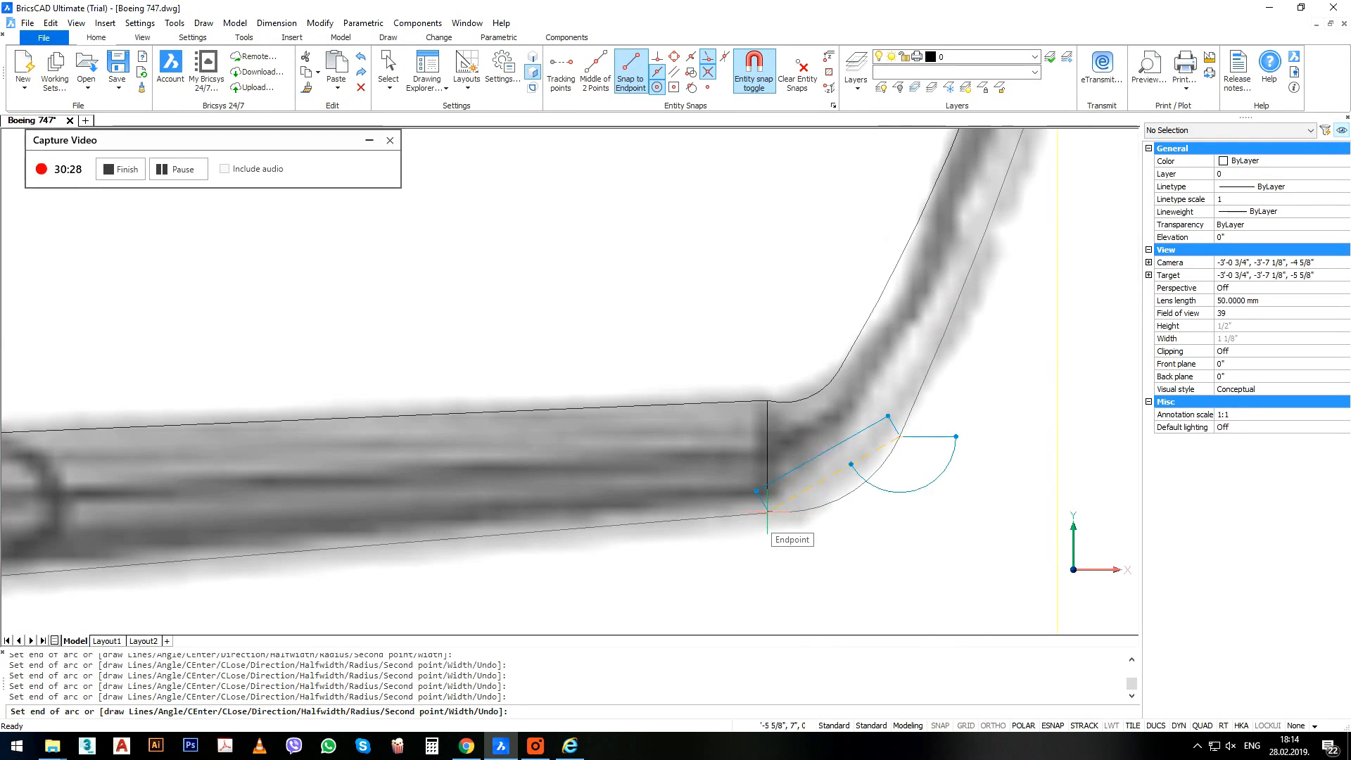
type("l")
key("Return")
left_click(768, 401)
key("Return")
scroll(778, 441, "down", 2)
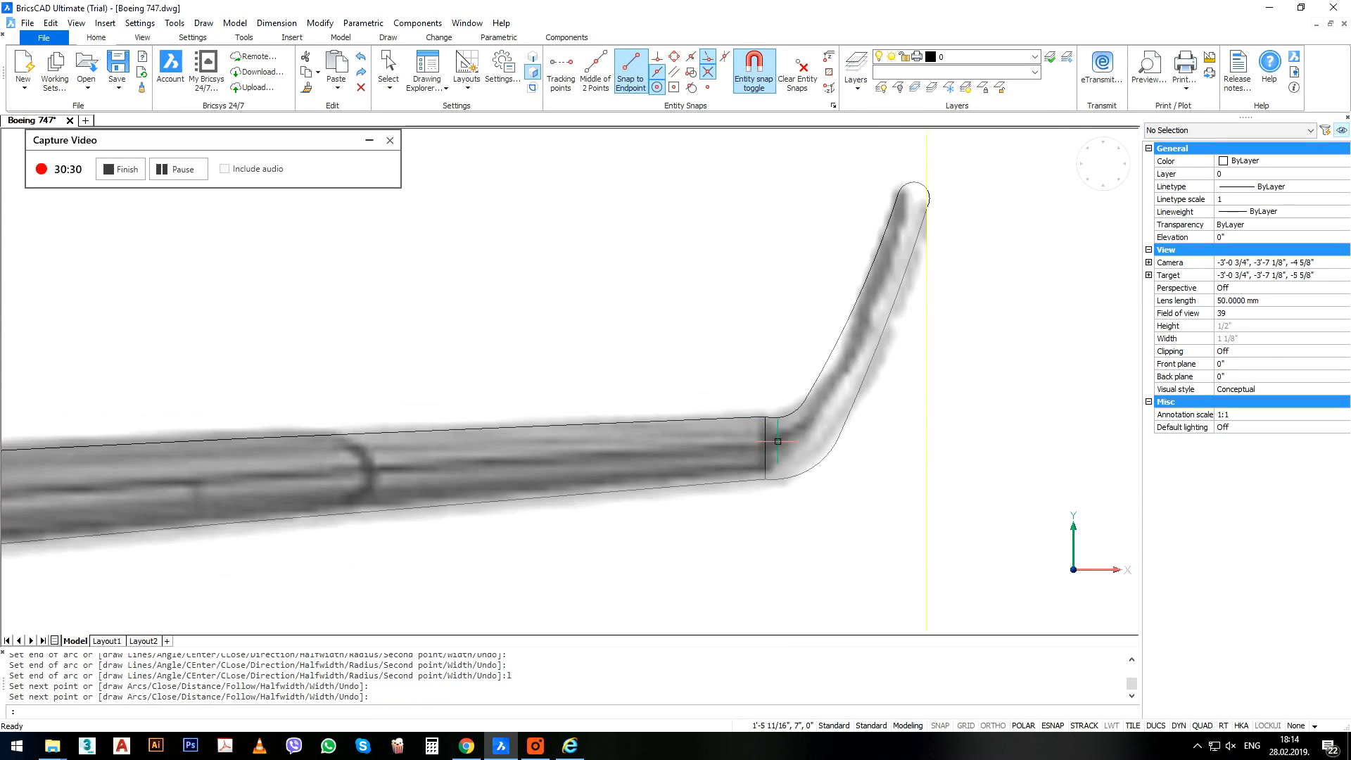
Reshape the long side arcs of the winglet outline so they follow the winglet in the front-view reference image.
left_click(868, 331)
key("Escape")
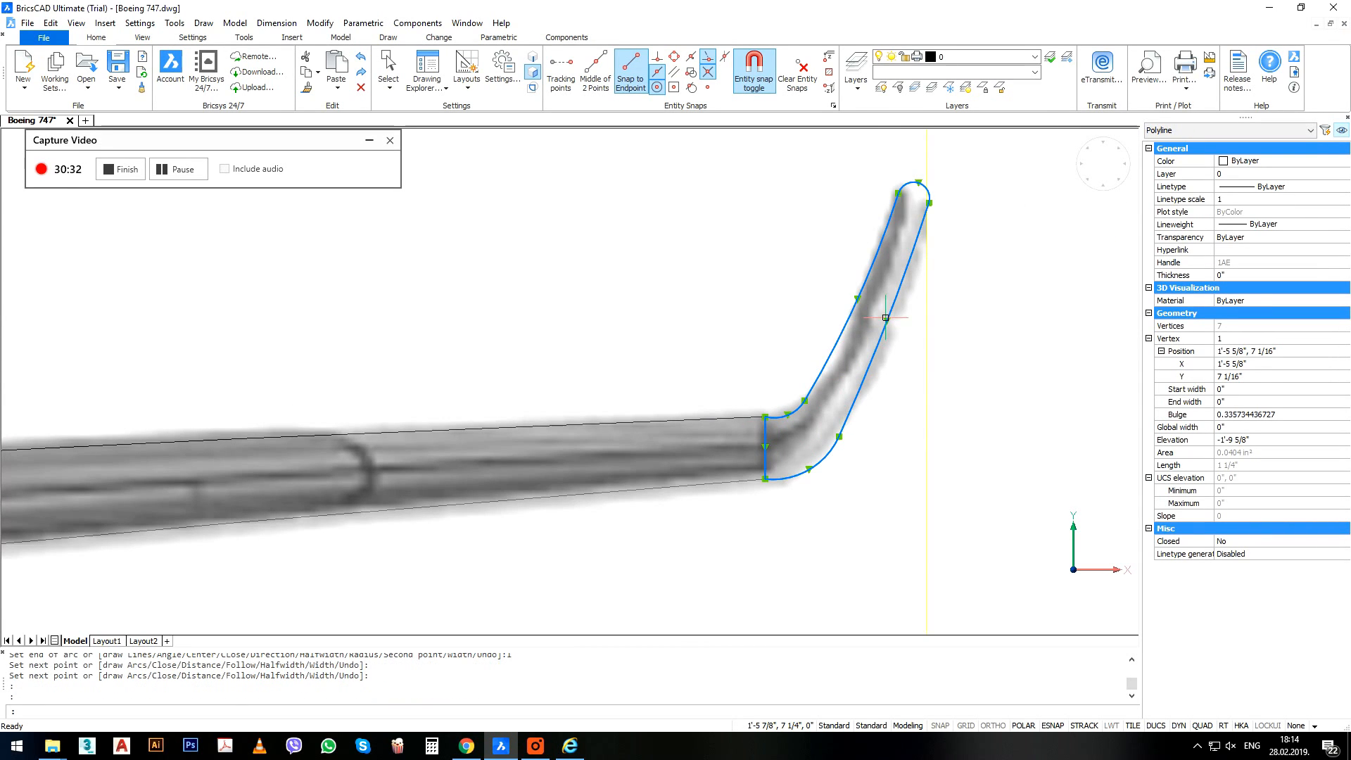
left_click(886, 321)
scroll(886, 320, "up", 2)
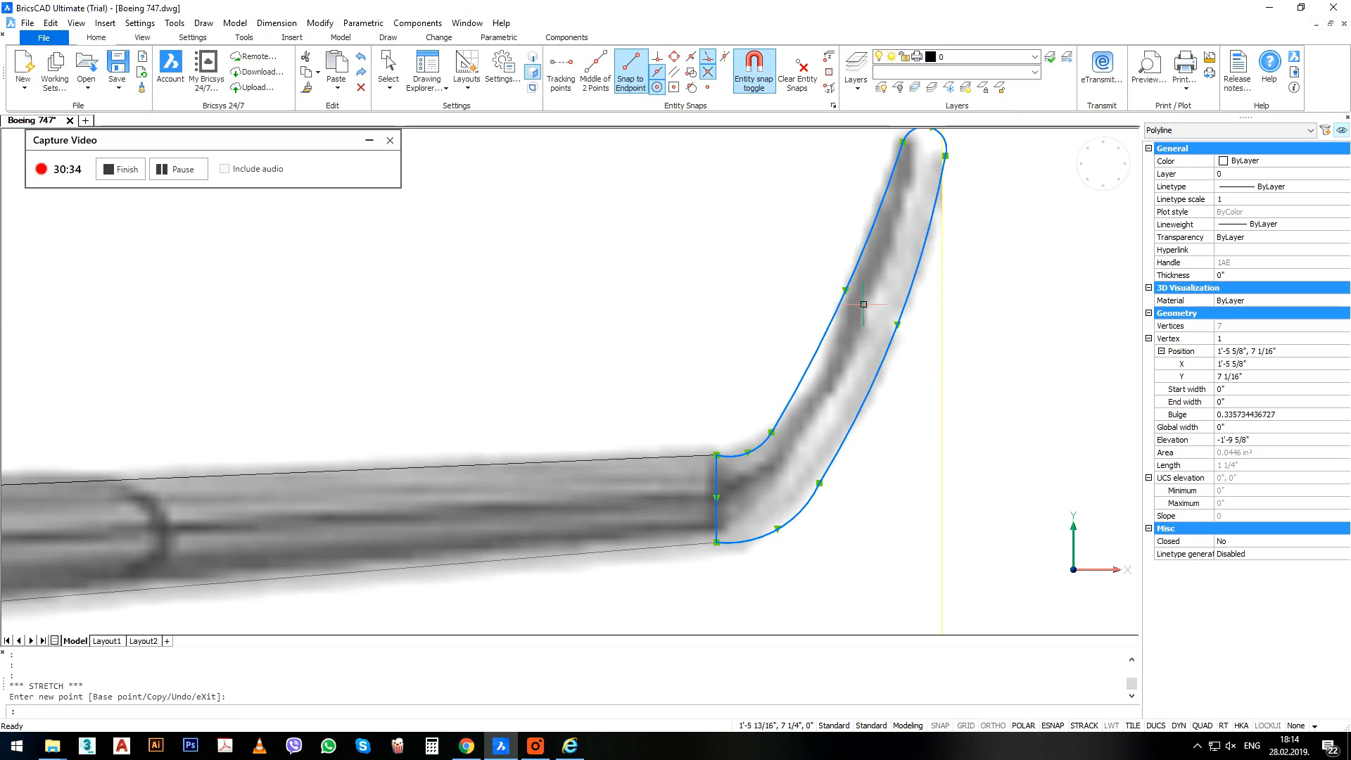
key("Escape")
scroll(869, 348, "down", 5)
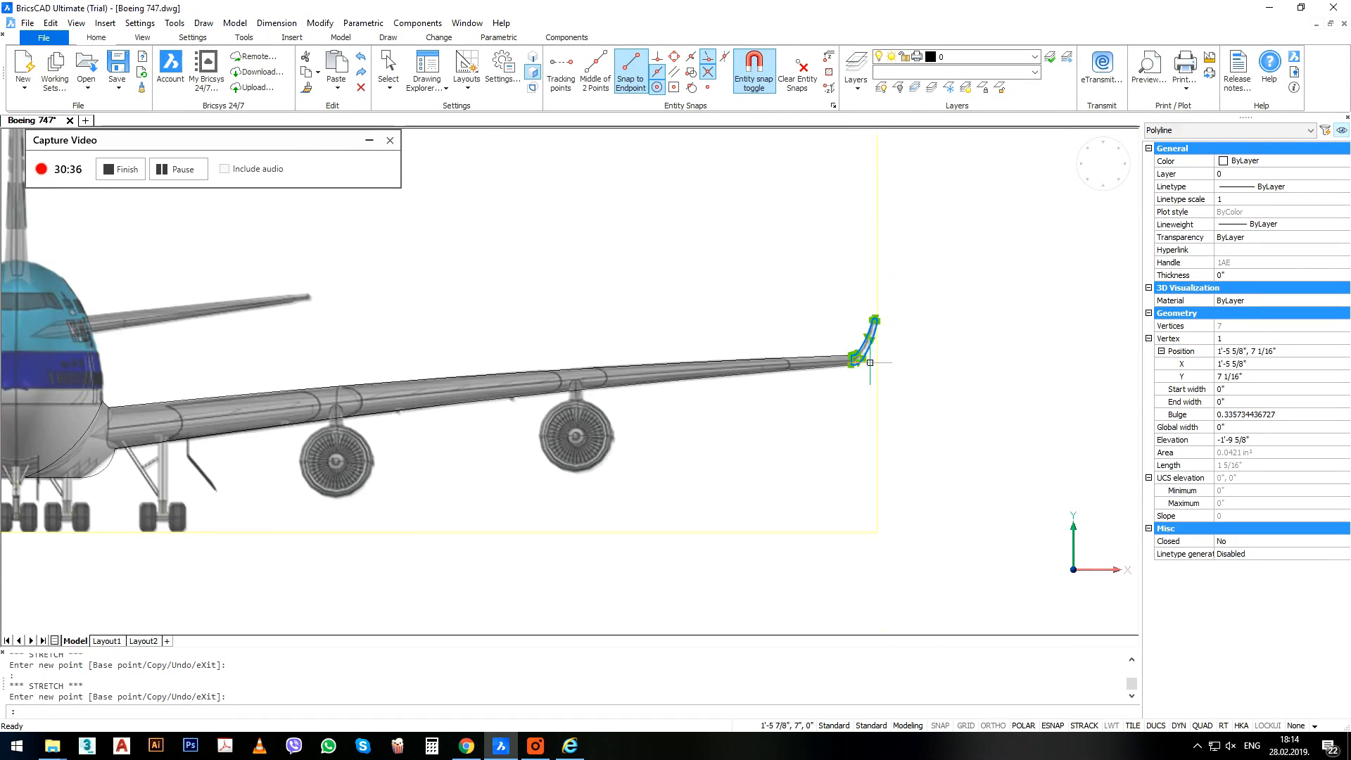
Draw two concentric circles on the hub of the outboard engine in the front view, both with radii of about 1/16".
key("Escape")
scroll(461, 492, "up", 6)
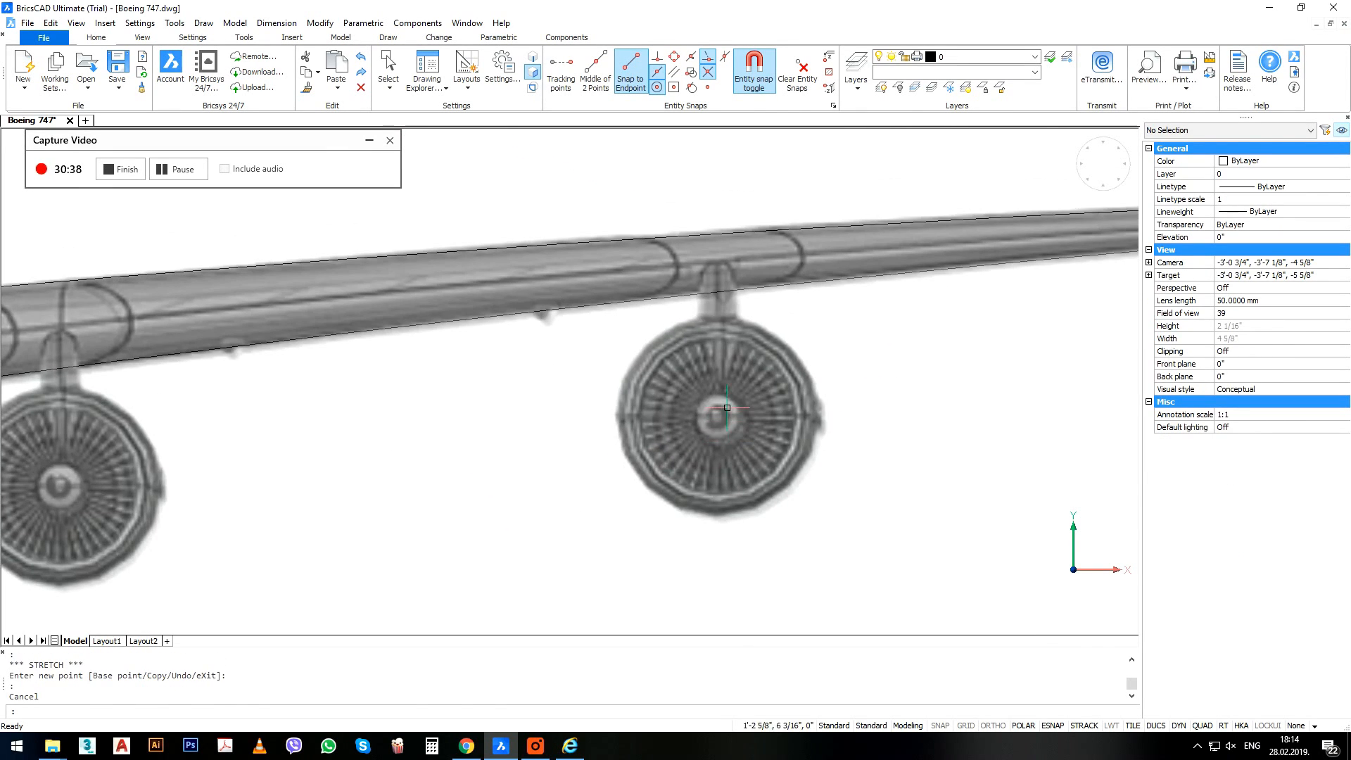
type("c")
key("Return")
left_click(709, 425)
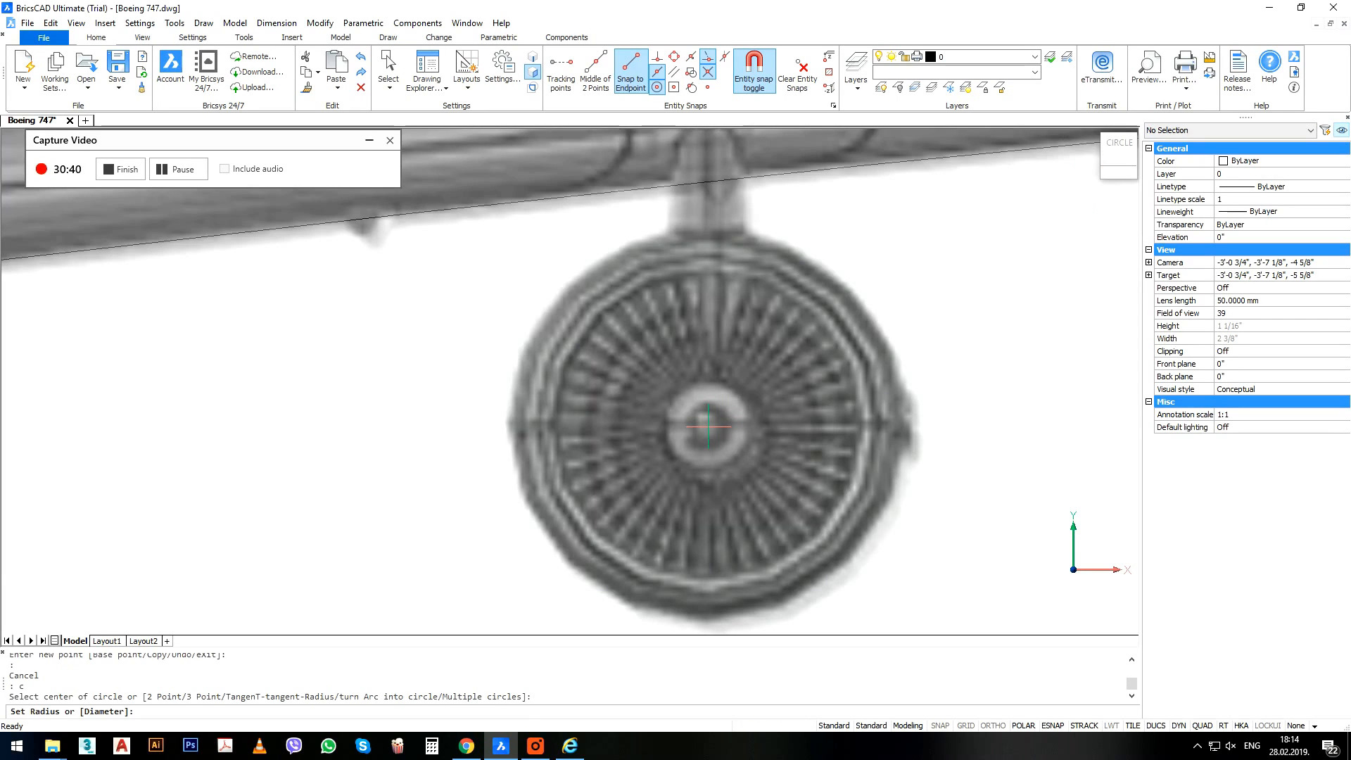
left_click(727, 426)
key("Return")
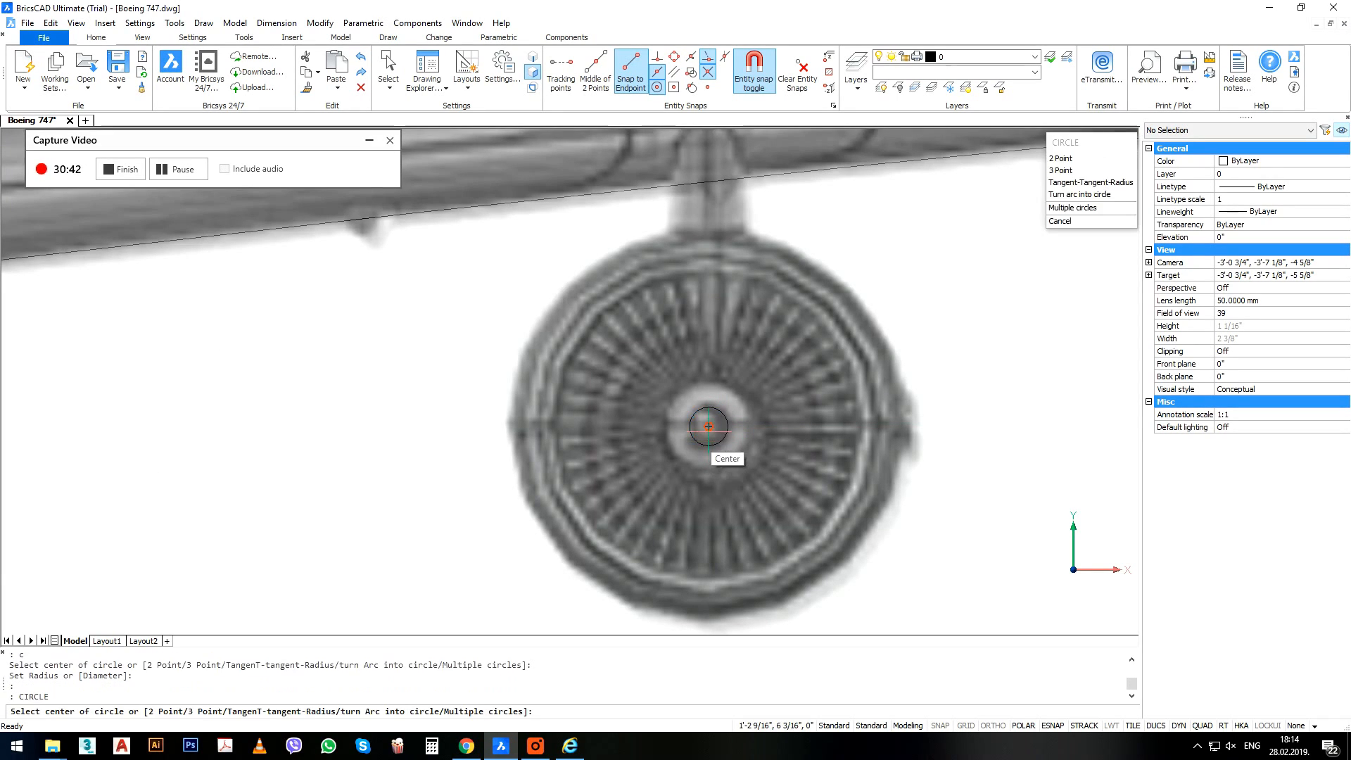
left_click(709, 426)
left_click(752, 425)
Add three larger concentric circles around the same hub for the engine's fan and cowling rings, the first two about 5/16" and 3/8" in radius.
key("Return")
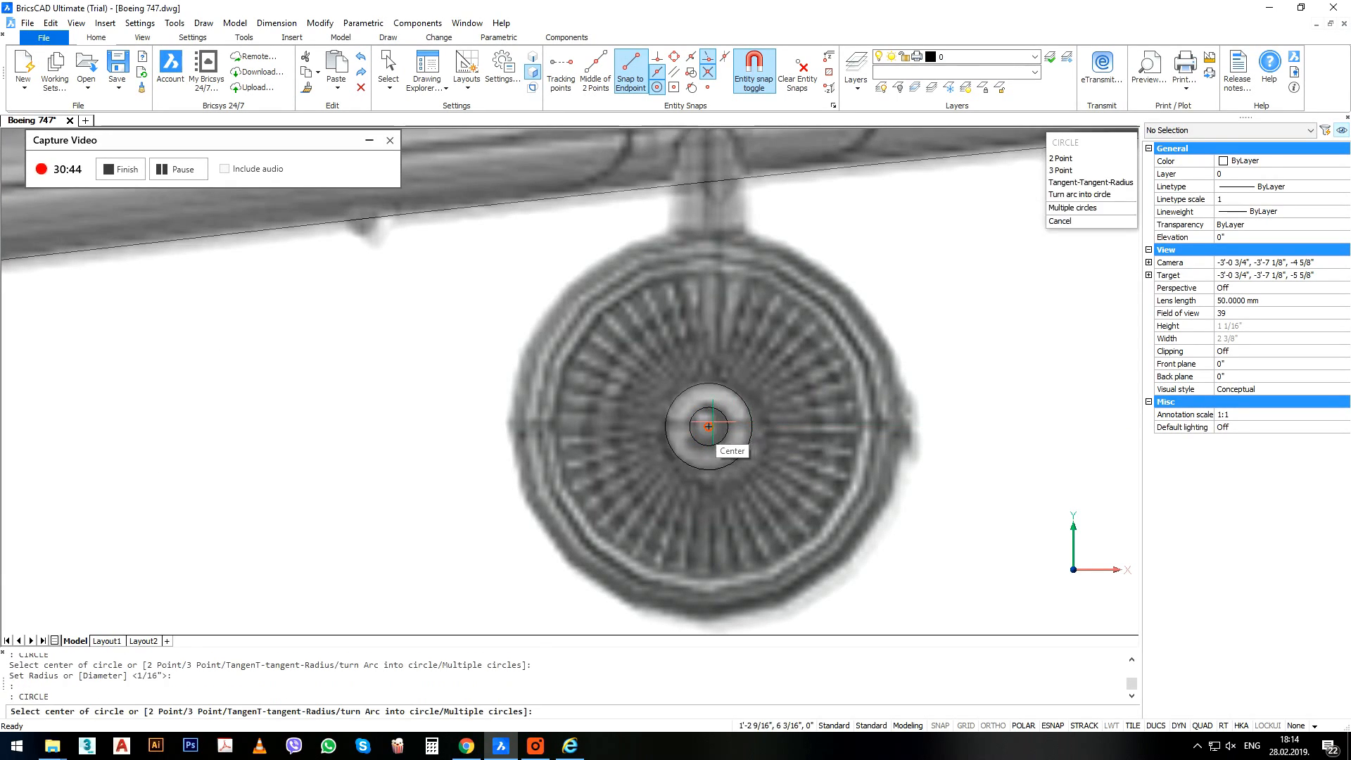
left_click(709, 426)
left_click(867, 411)
key("Return")
left_click(709, 426)
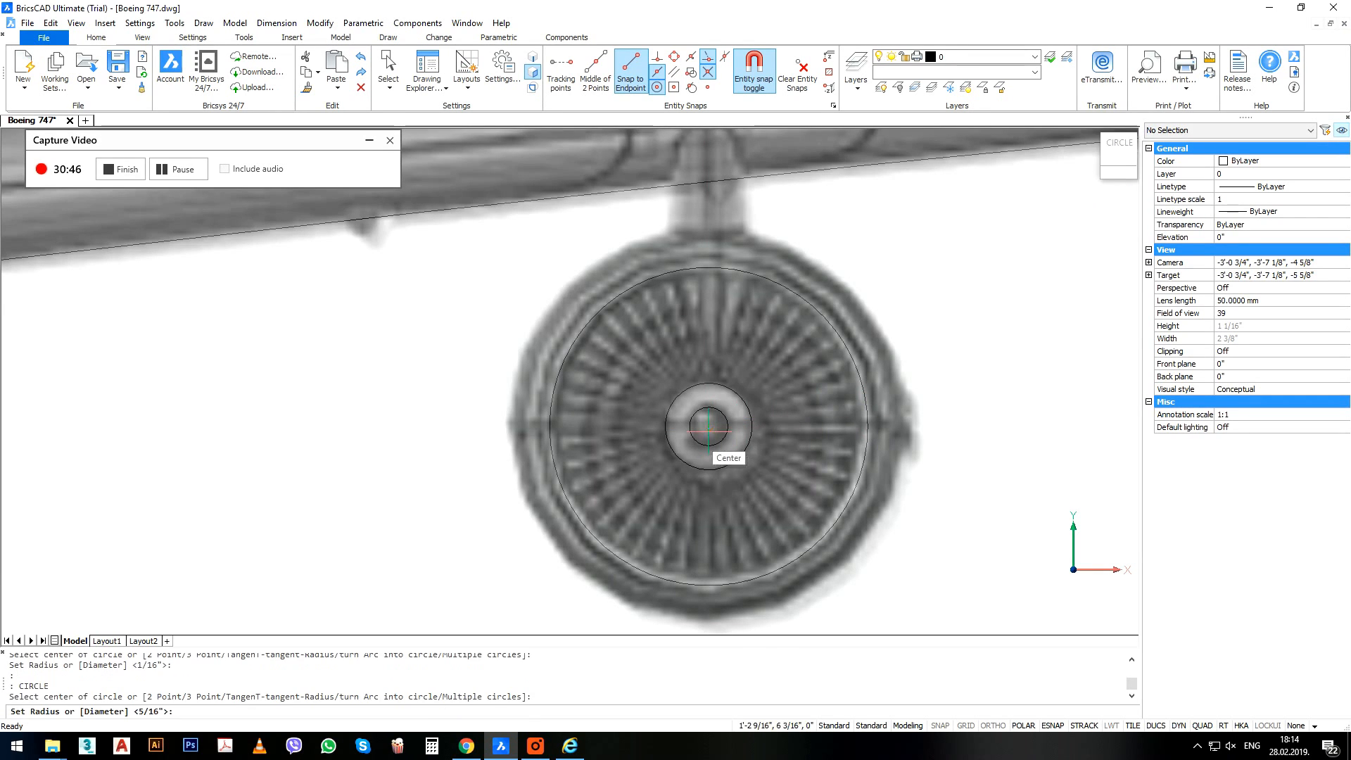
left_click(880, 406)
key("Return")
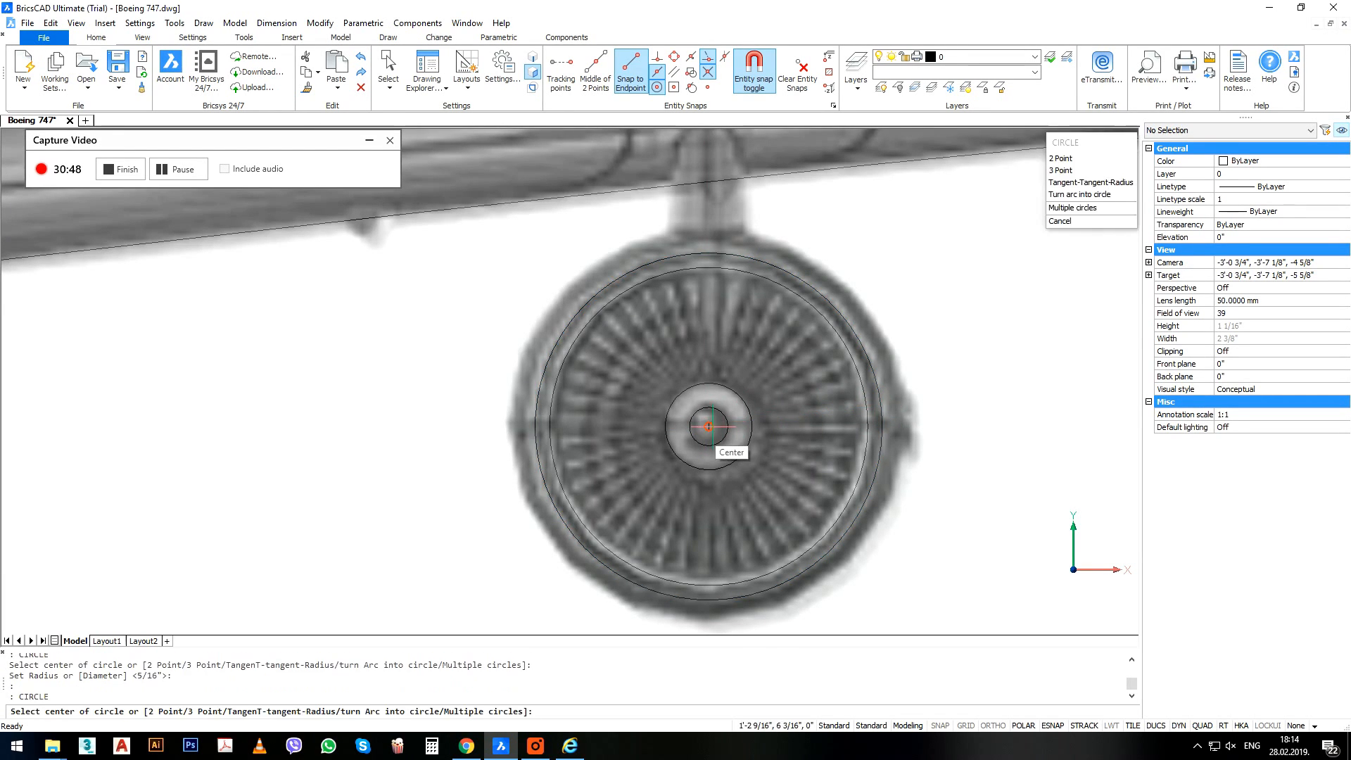
left_click(708, 426)
left_click(900, 407)
Trace the horizontal stabilizer on the traced wing's side in the front view with a straight-segment polyline, from its fairing point to the tip and back.
scroll(903, 398, "down", 9)
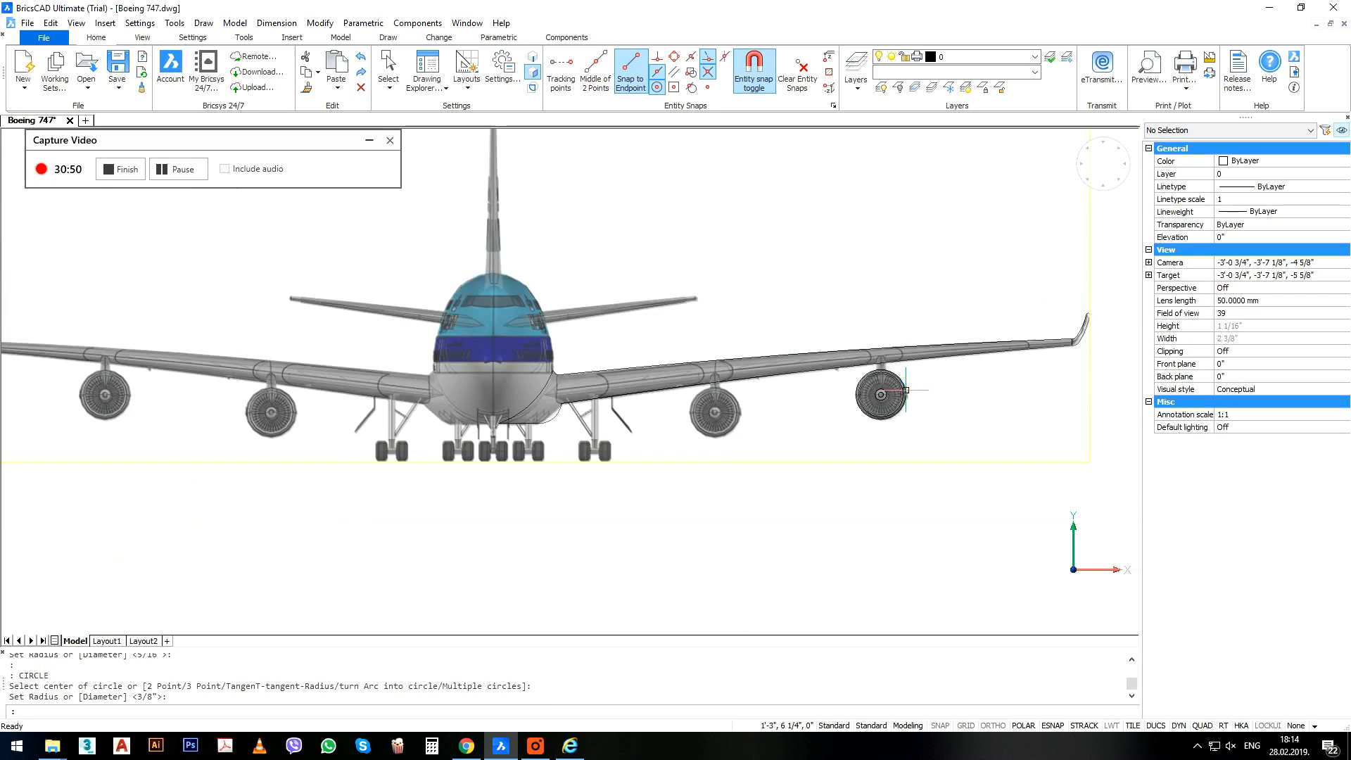
scroll(535, 426, "up", 5)
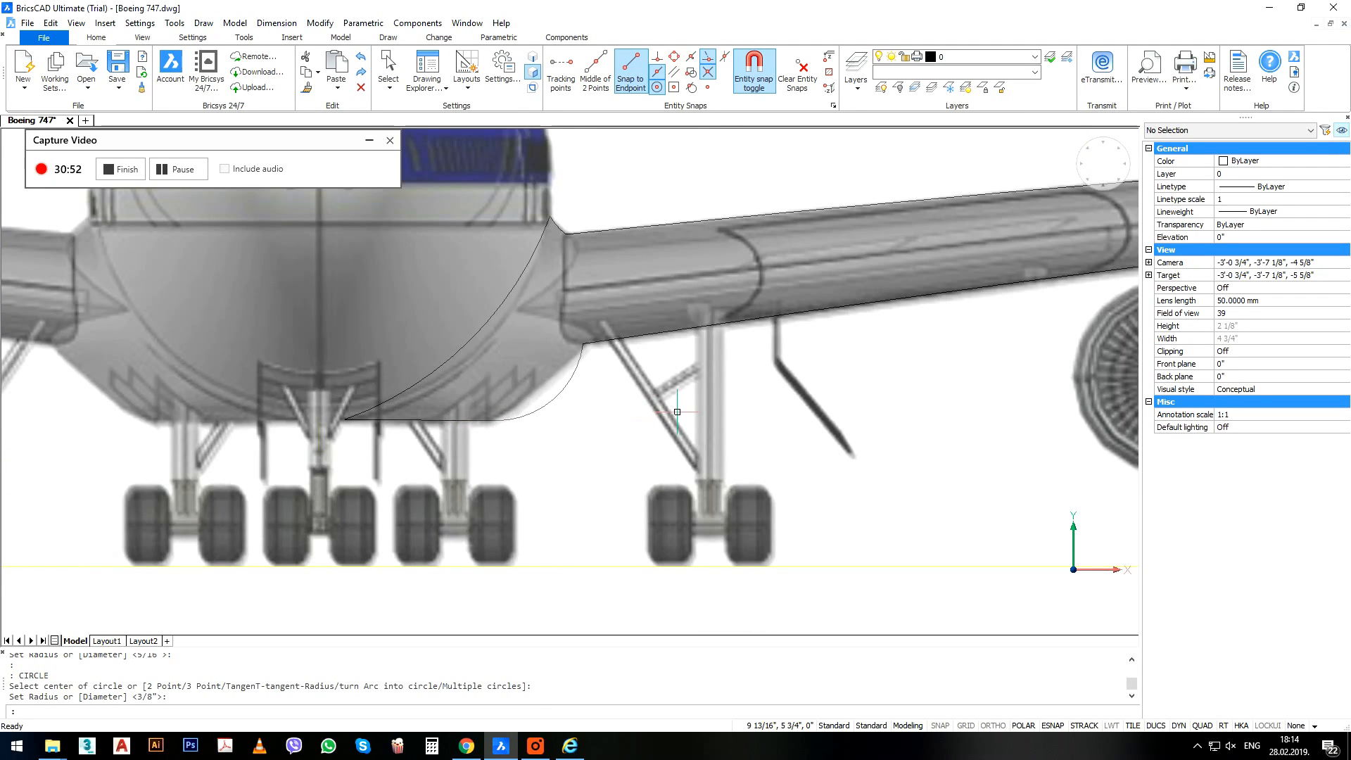
scroll(719, 466, "down", 6)
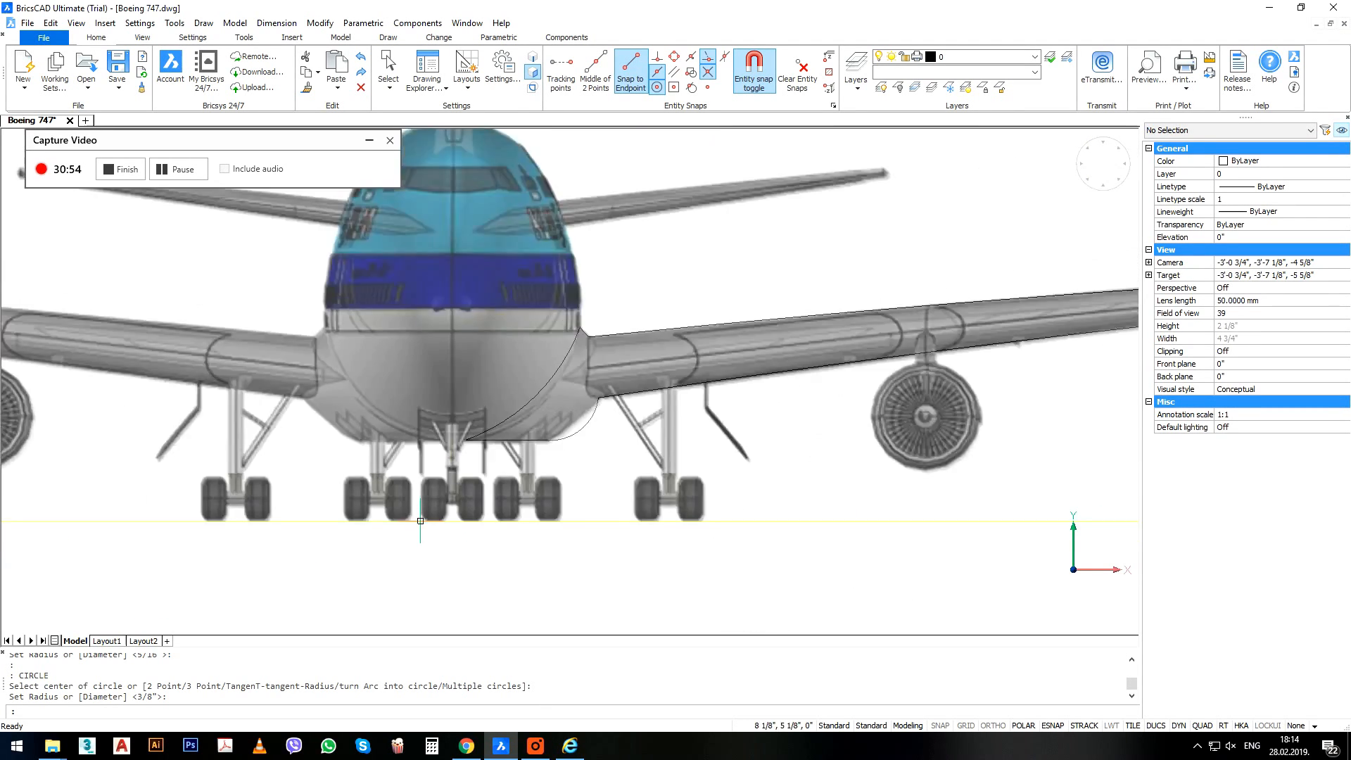
scroll(530, 402, "up", 6)
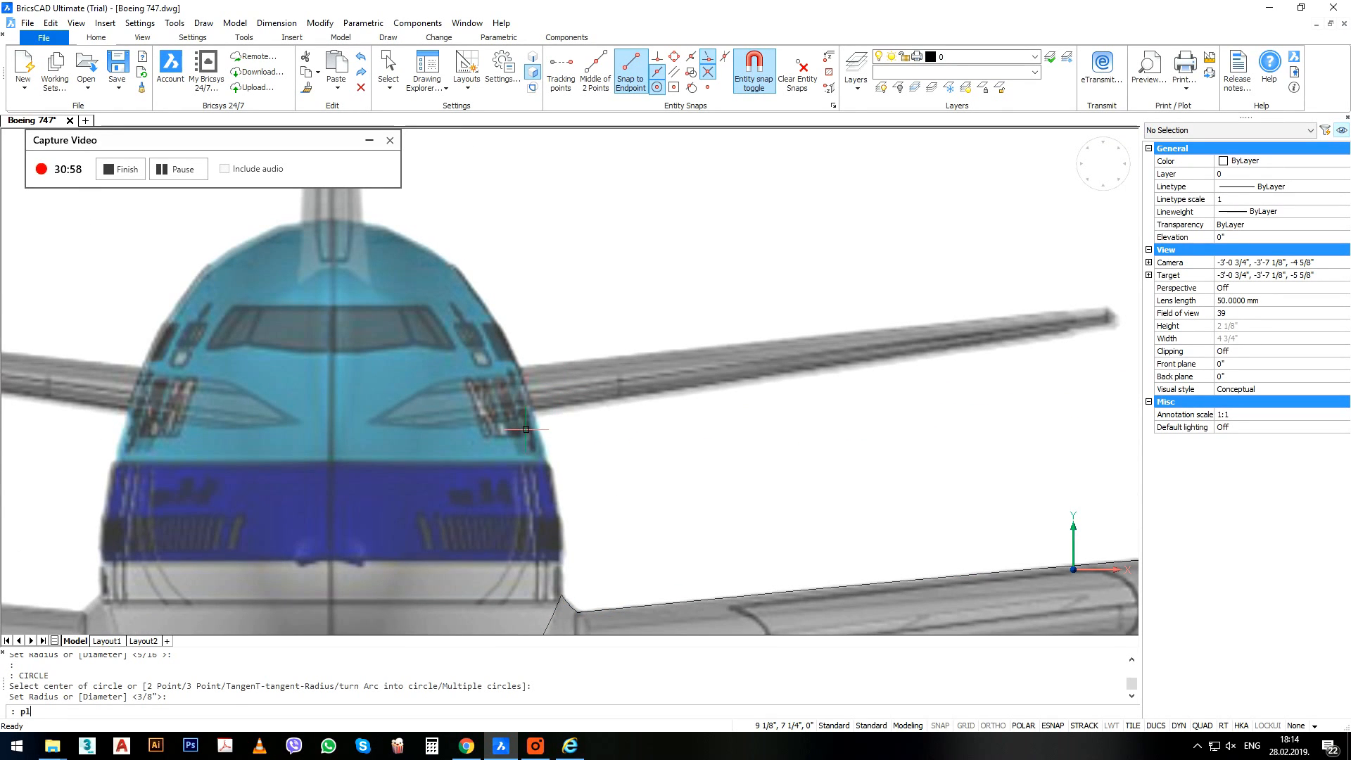
key("Return")
left_click(367, 424)
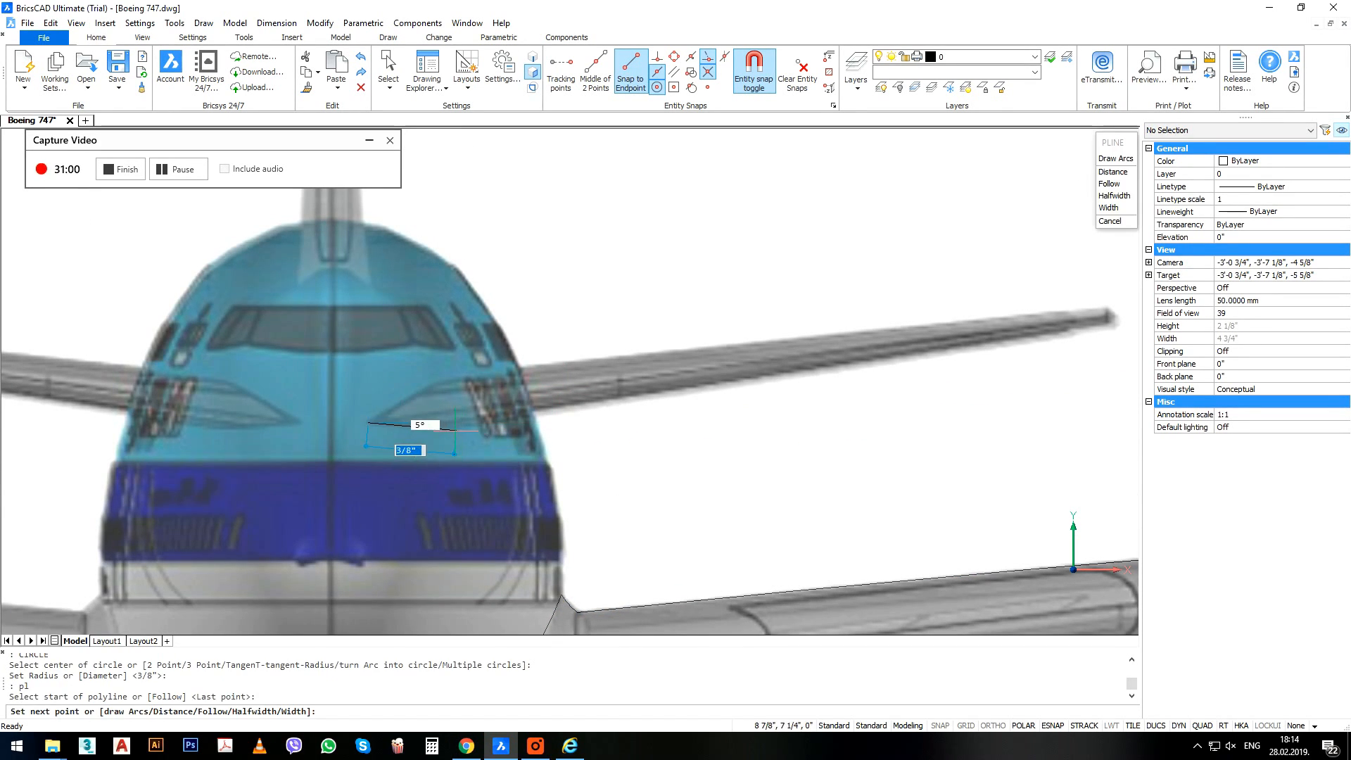
left_click(456, 430)
left_click(1096, 308)
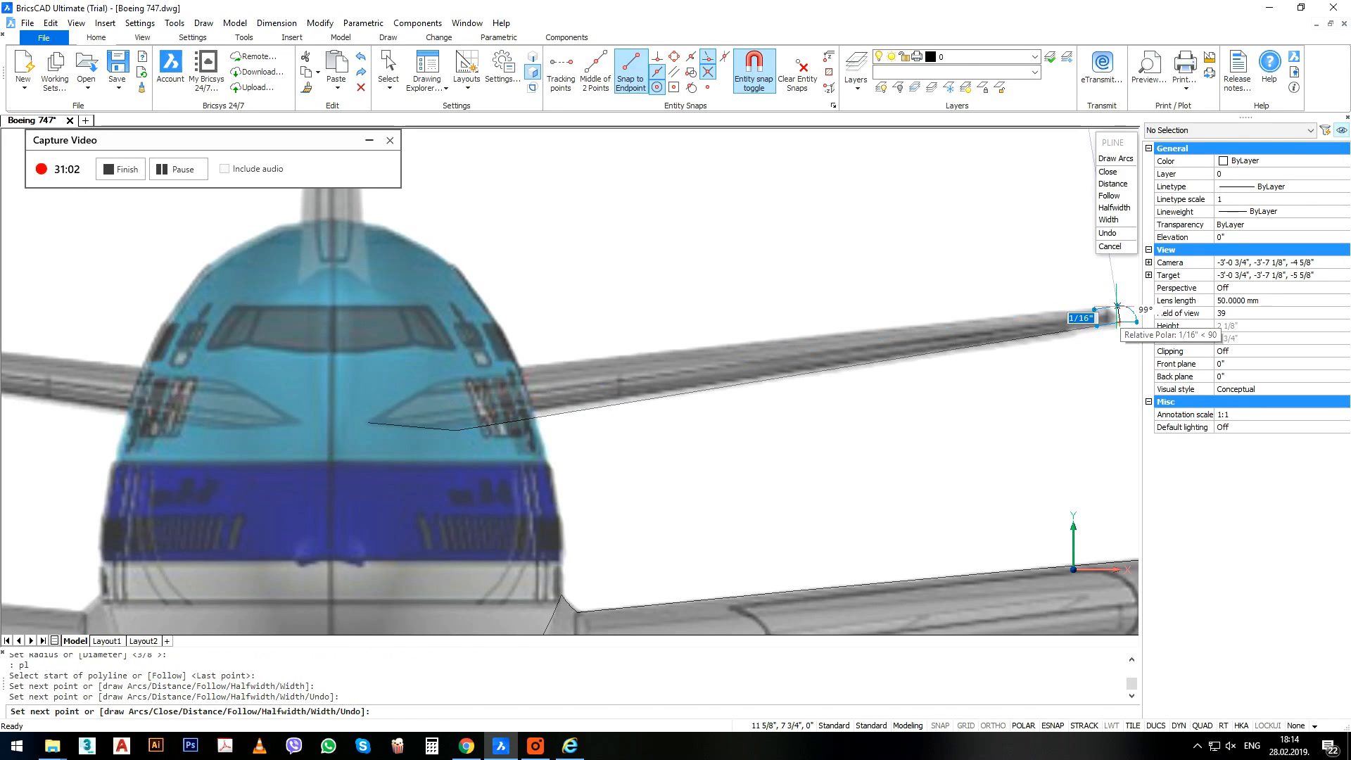
left_click(1117, 307)
left_click(435, 380)
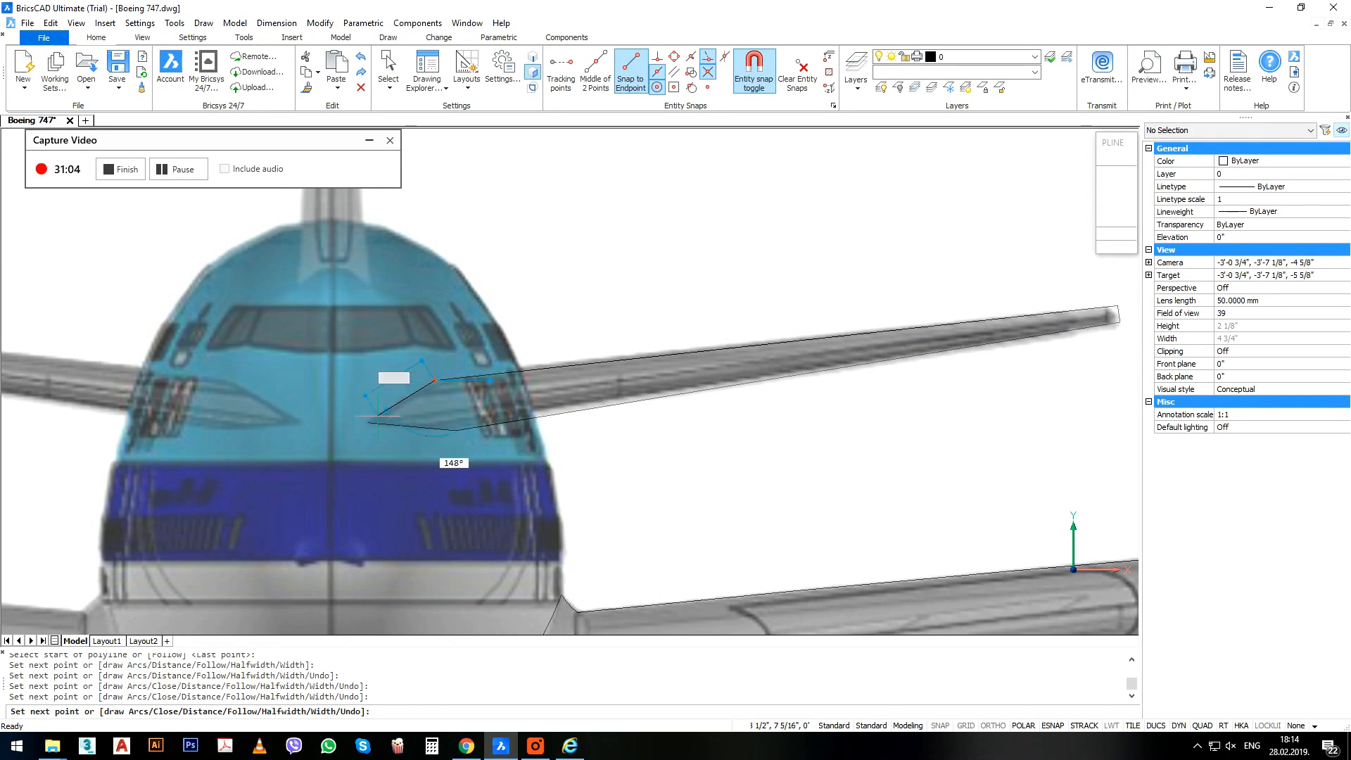
left_click(368, 423)
key("Return")
scroll(541, 423, "down", 6)
scroll(477, 336, "up", 4)
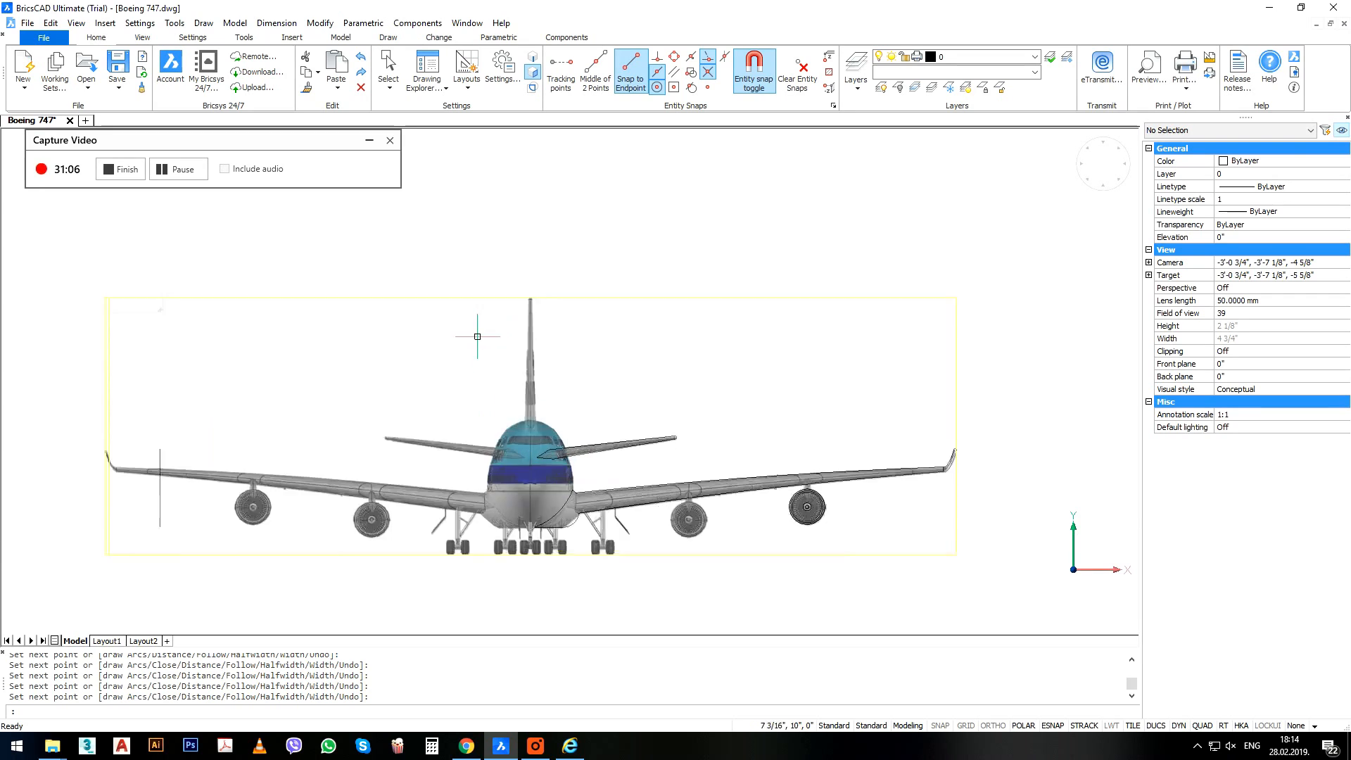
scroll(546, 327, "down", 5)
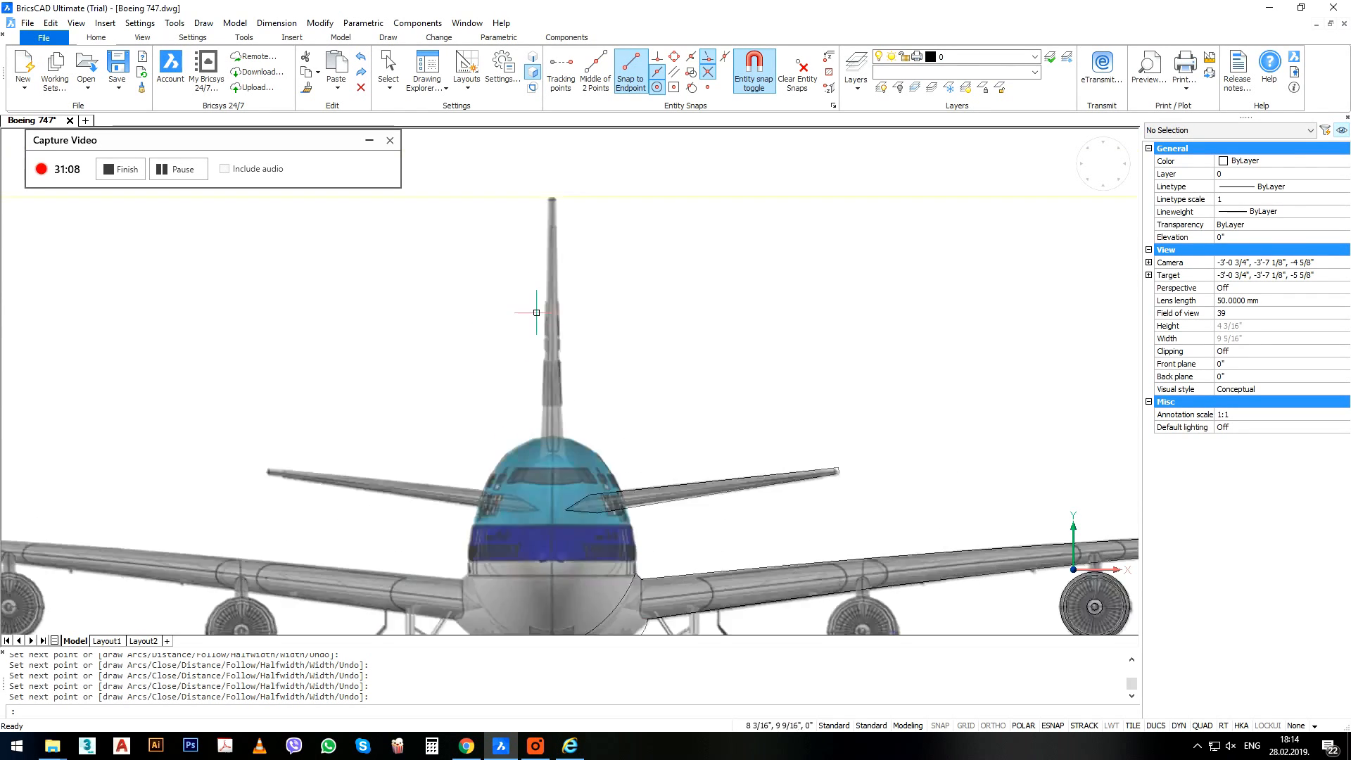
middle_click_drag(599, 391, 466, 465, "shift")
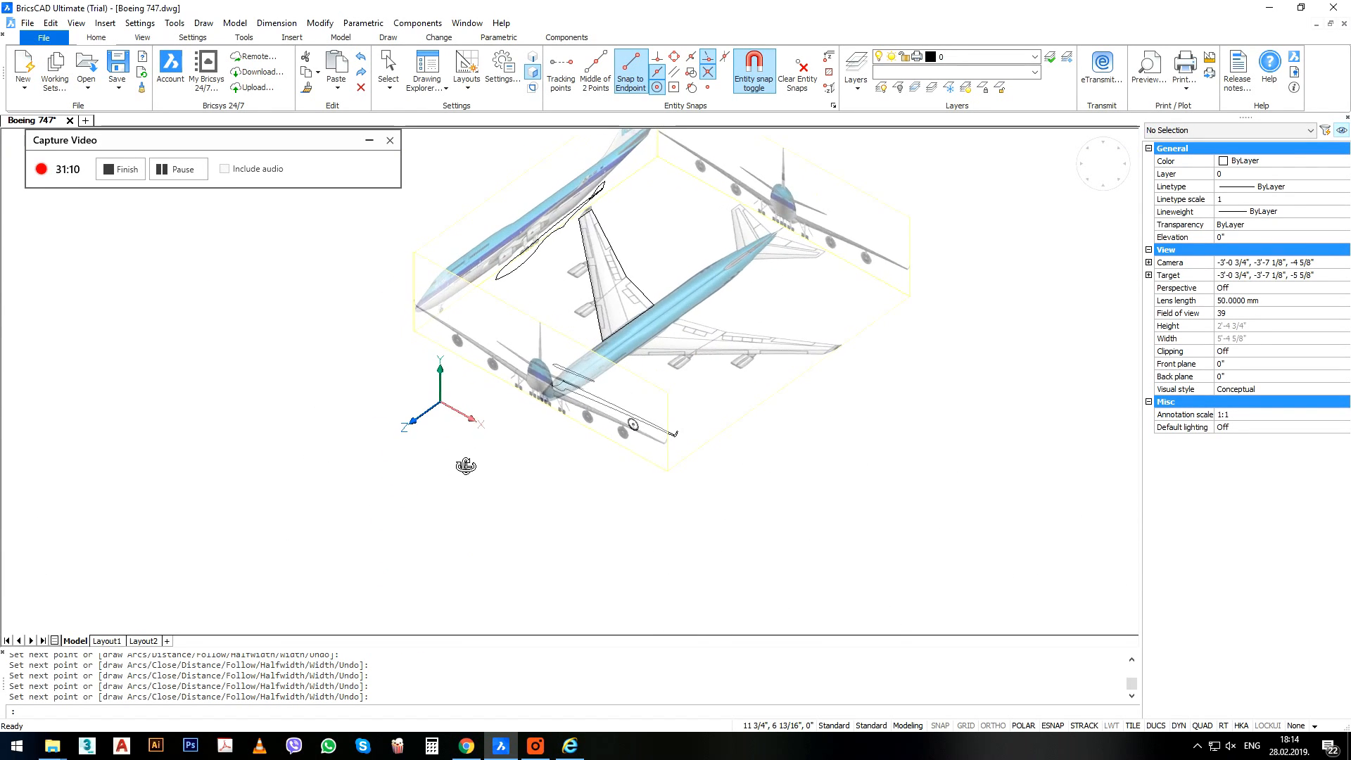
scroll(633, 402, "up", 3)
left_click(637, 431)
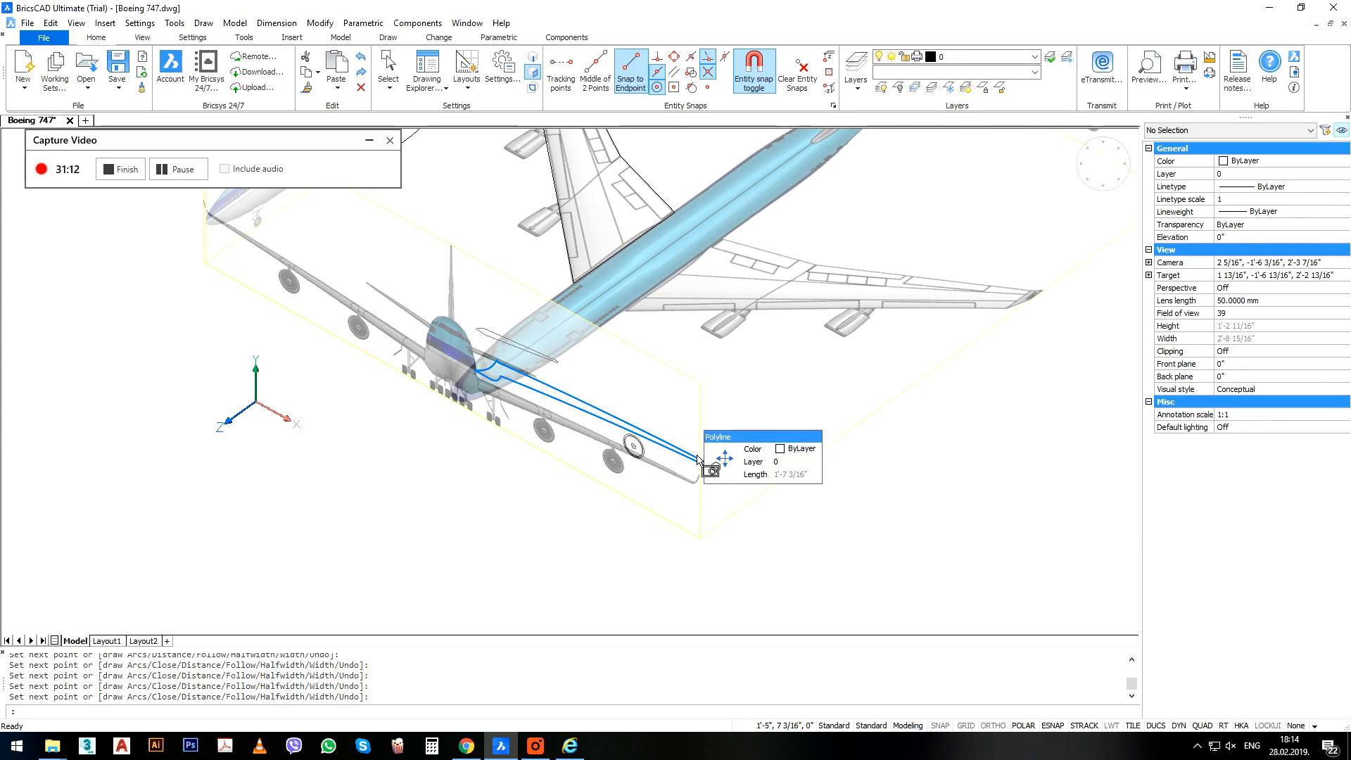
scroll(676, 414, "down", 3)
middle_click_drag(746, 397, 431, 408, "shift")
scroll(960, 399, "up", 3)
middle_click_drag(960, 399, 692, 463)
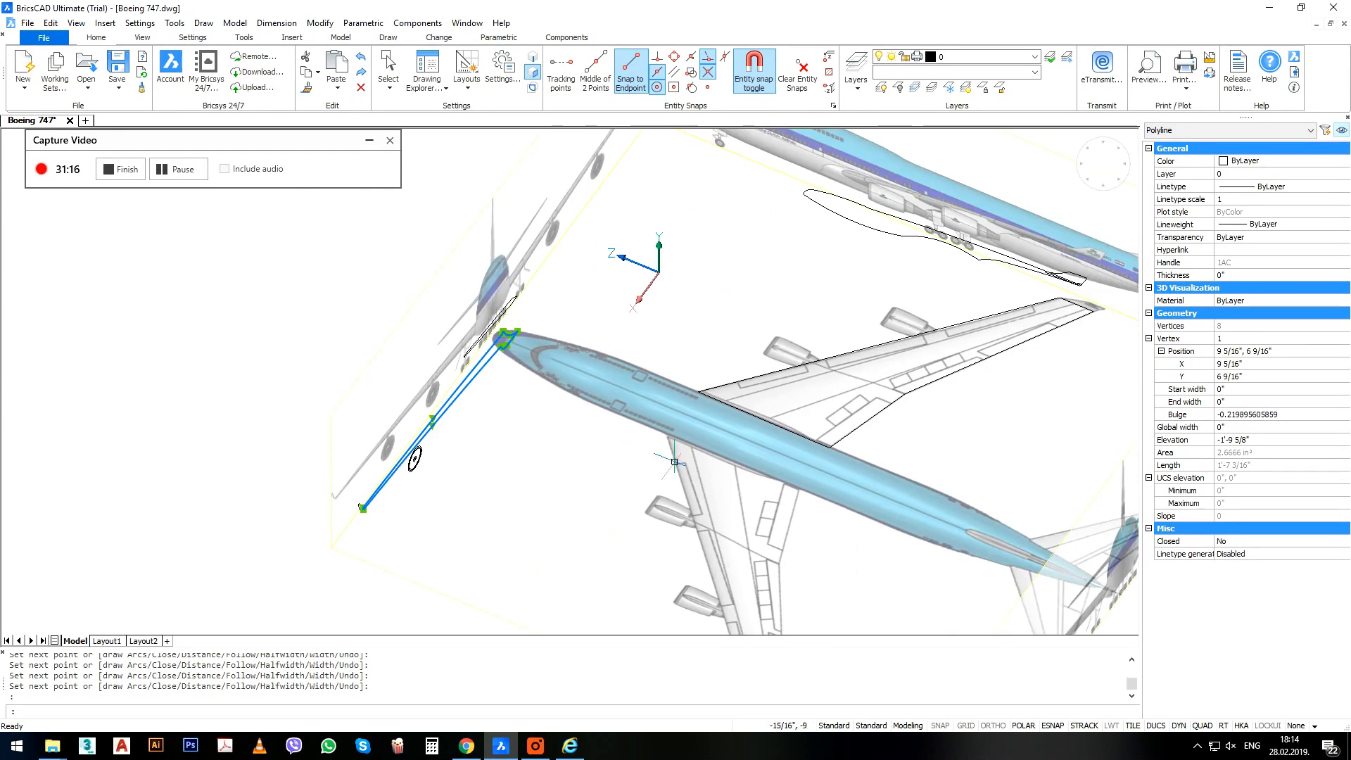
scroll(642, 420, "up", 2)
key("Return")
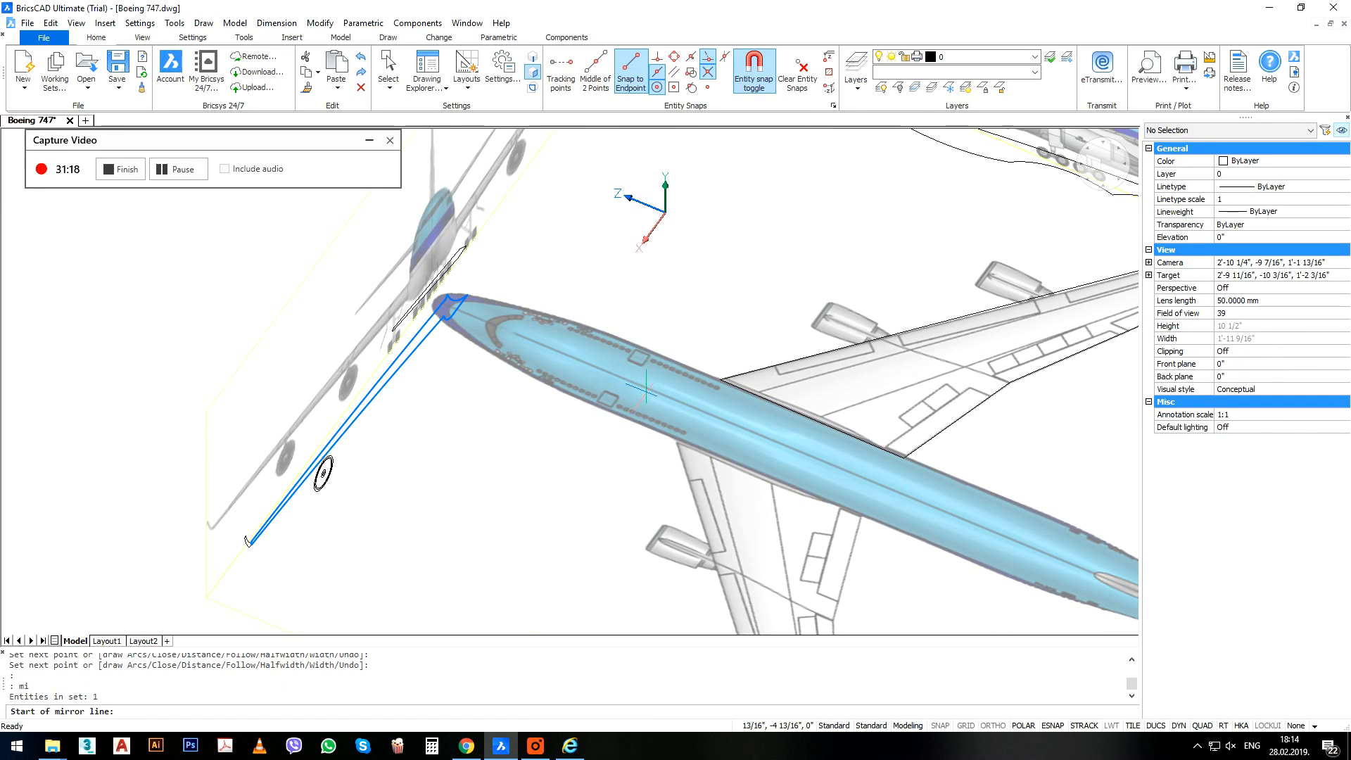
left_click(655, 389)
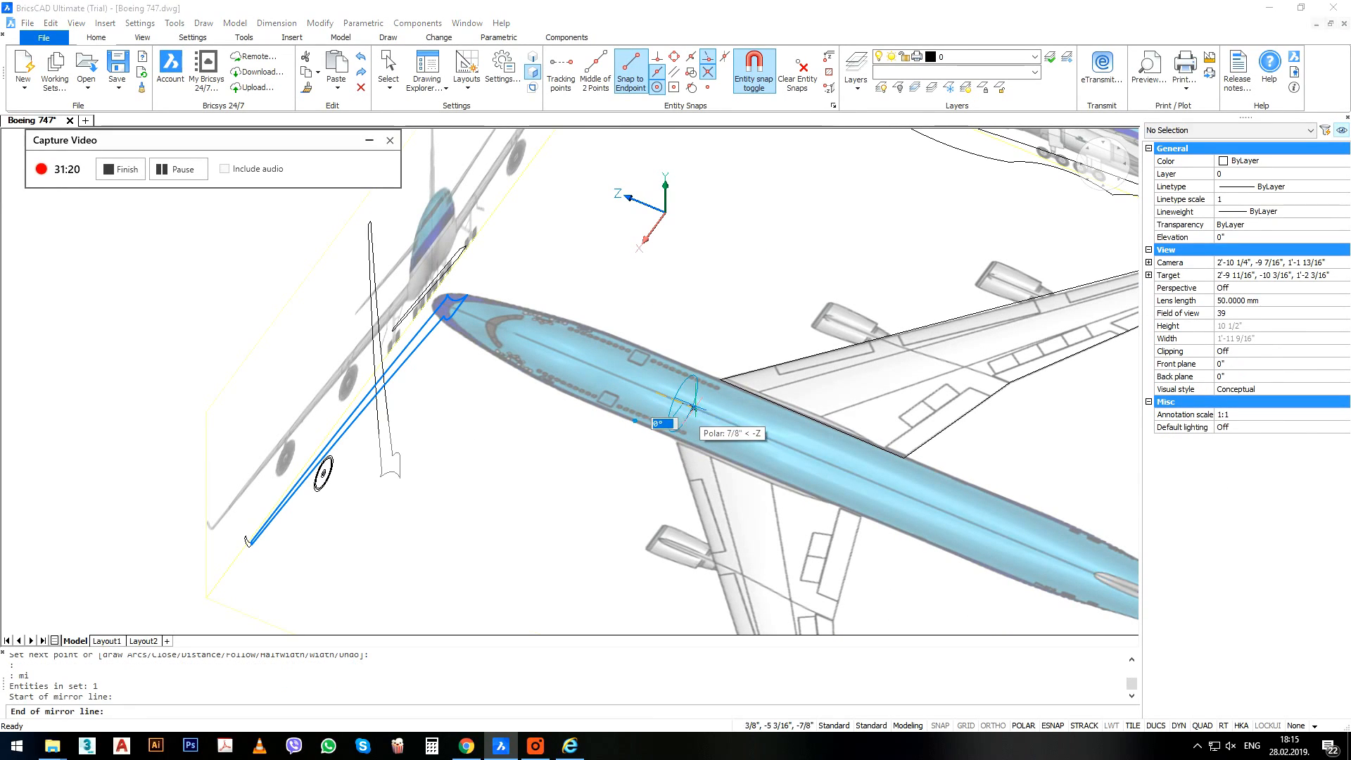
key("Escape")
Reset the user coordinate system to World.
type("ucs")
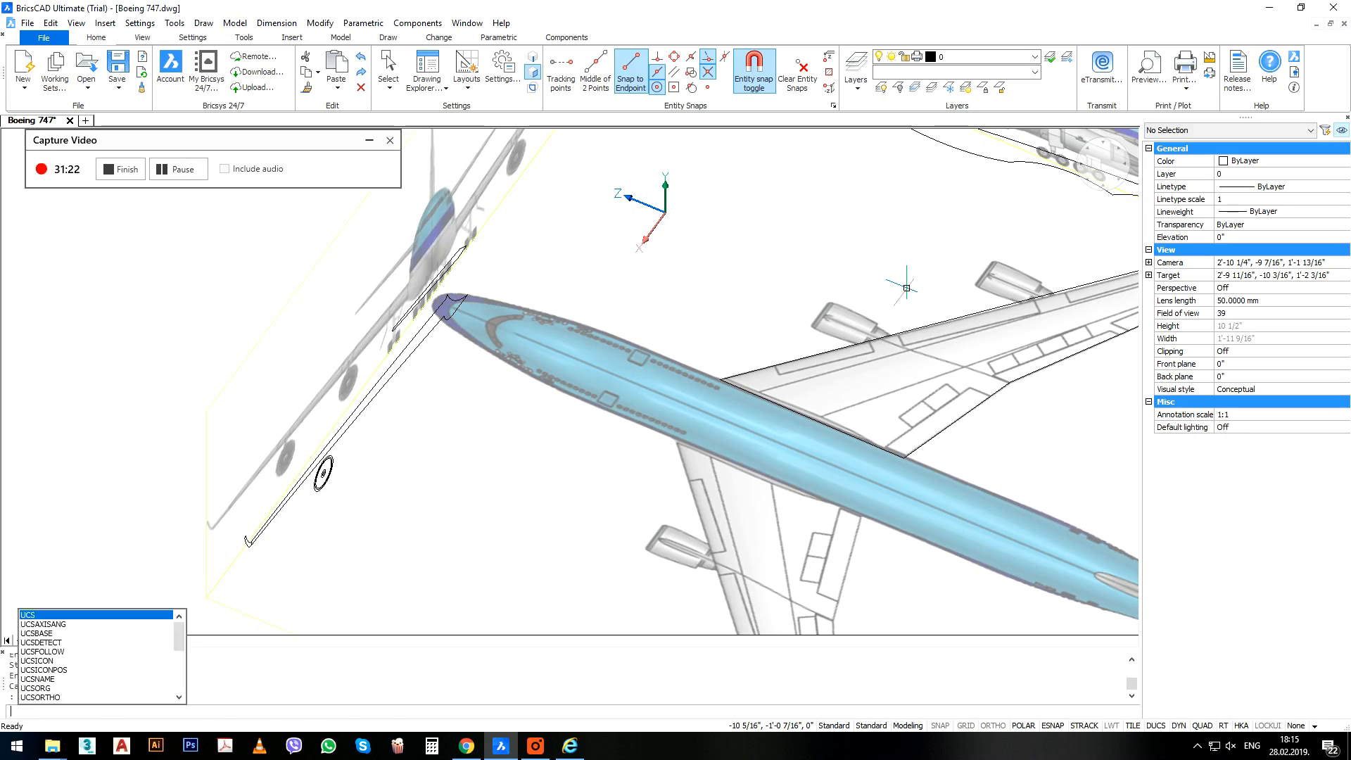
key("Return")
type("w")
key("Return")
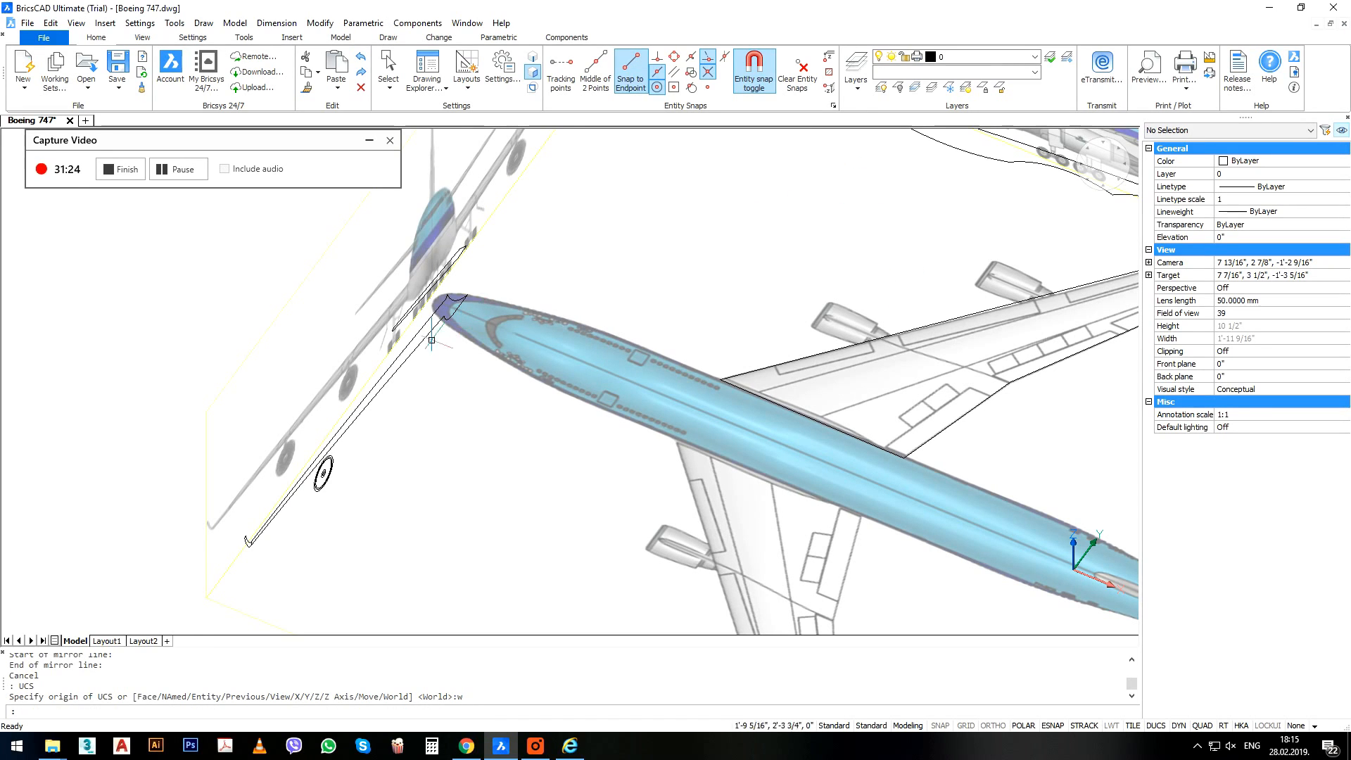
Mirror the front-view wing outline across the fuselage centreline of the top-view image, keeping the original.
left_click(439, 316)
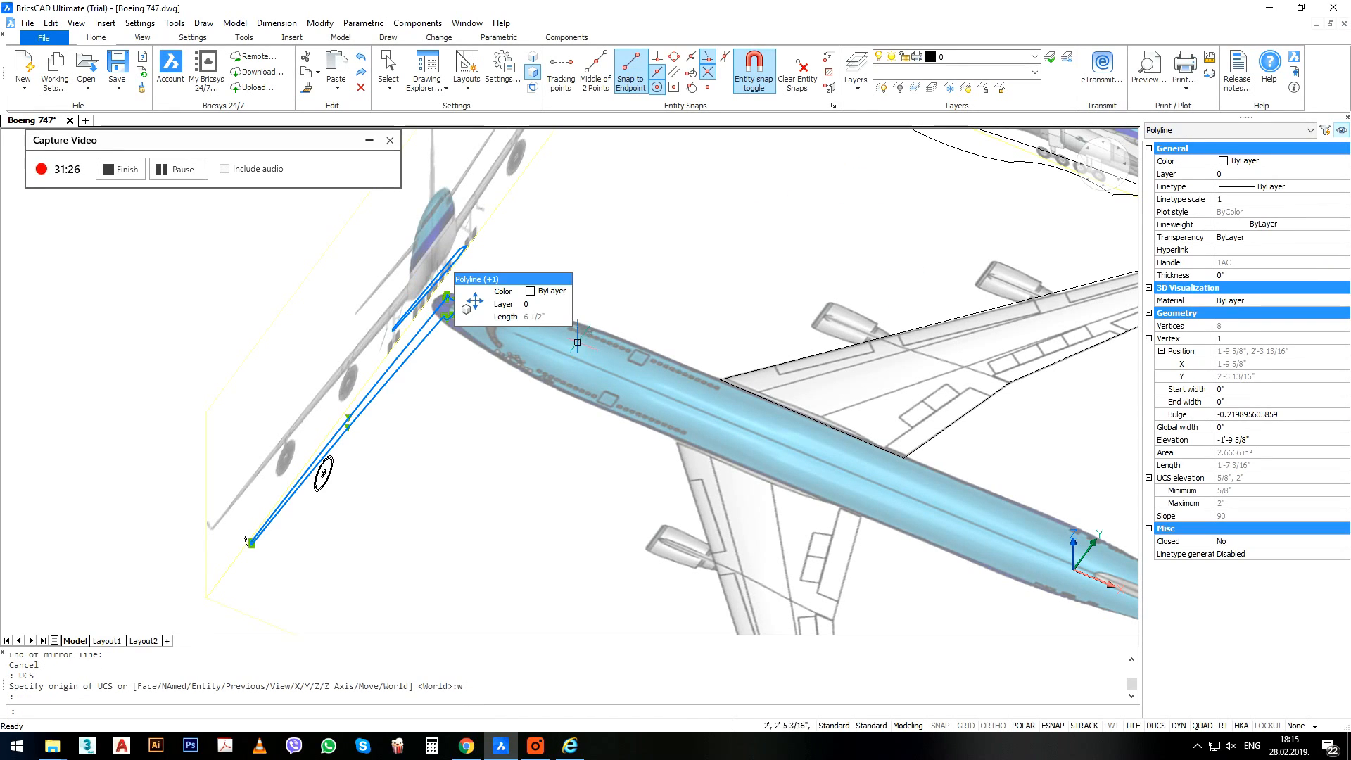
type("mi")
key("Return")
left_click(593, 365)
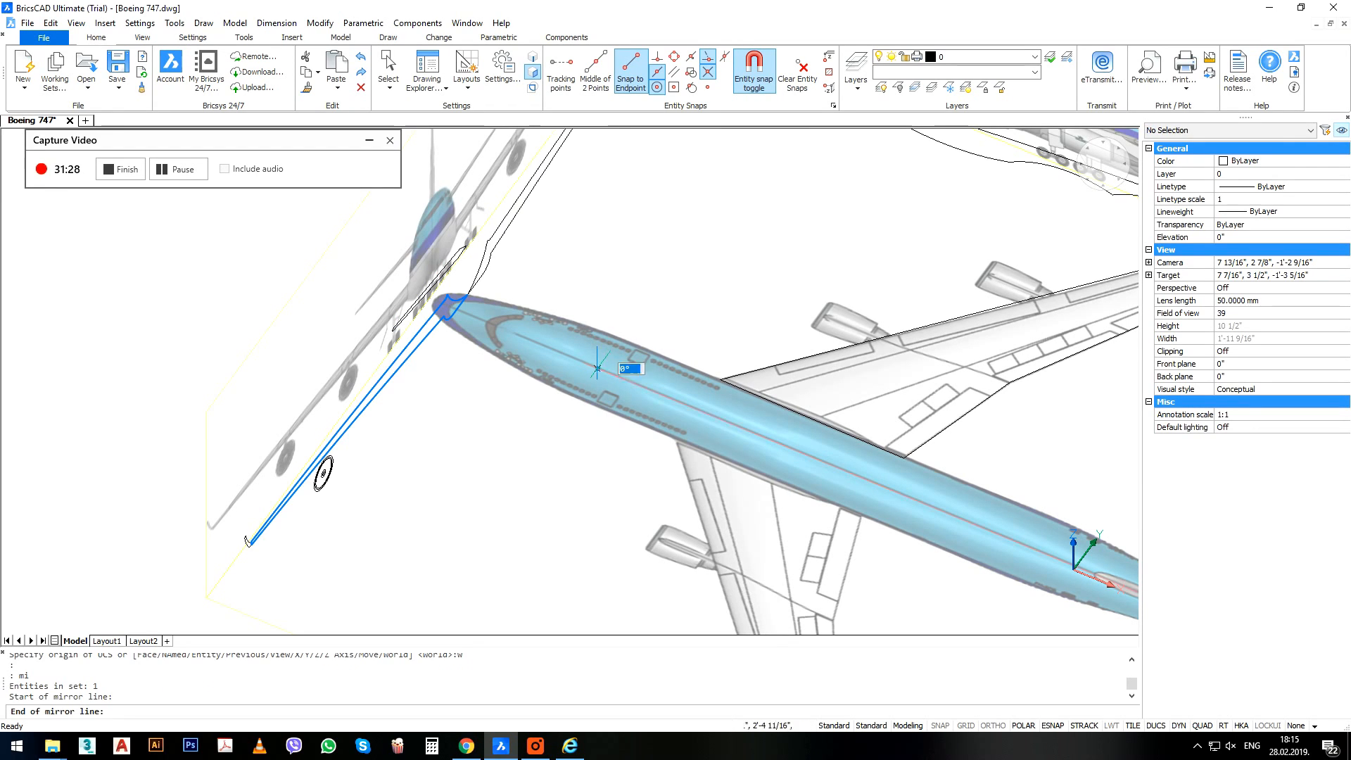
left_click(639, 386)
key("Return")
Move the mirrored wing outline from its root corner to the wing root's leading-edge corner in the top-view outline.
left_click(524, 265)
left_click(472, 251)
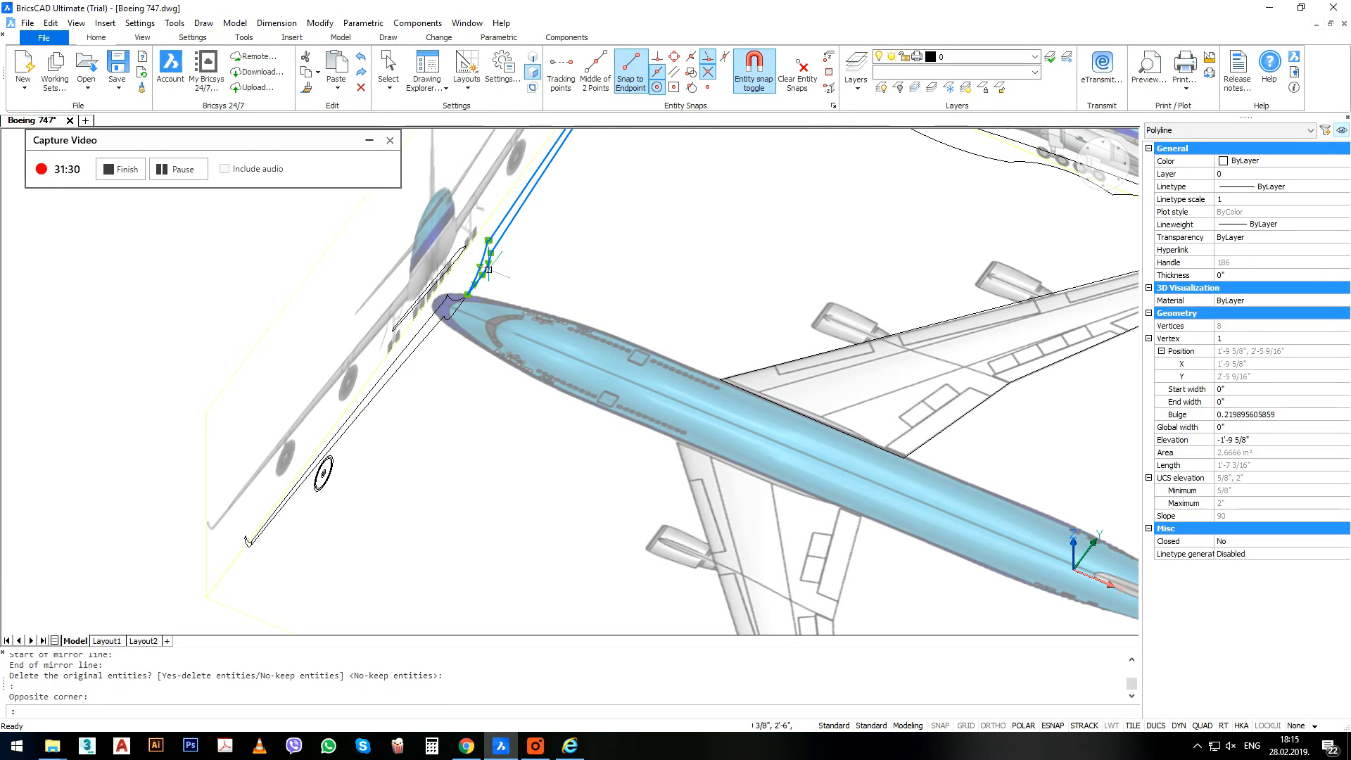
type("m")
key("Return")
left_click(466, 294)
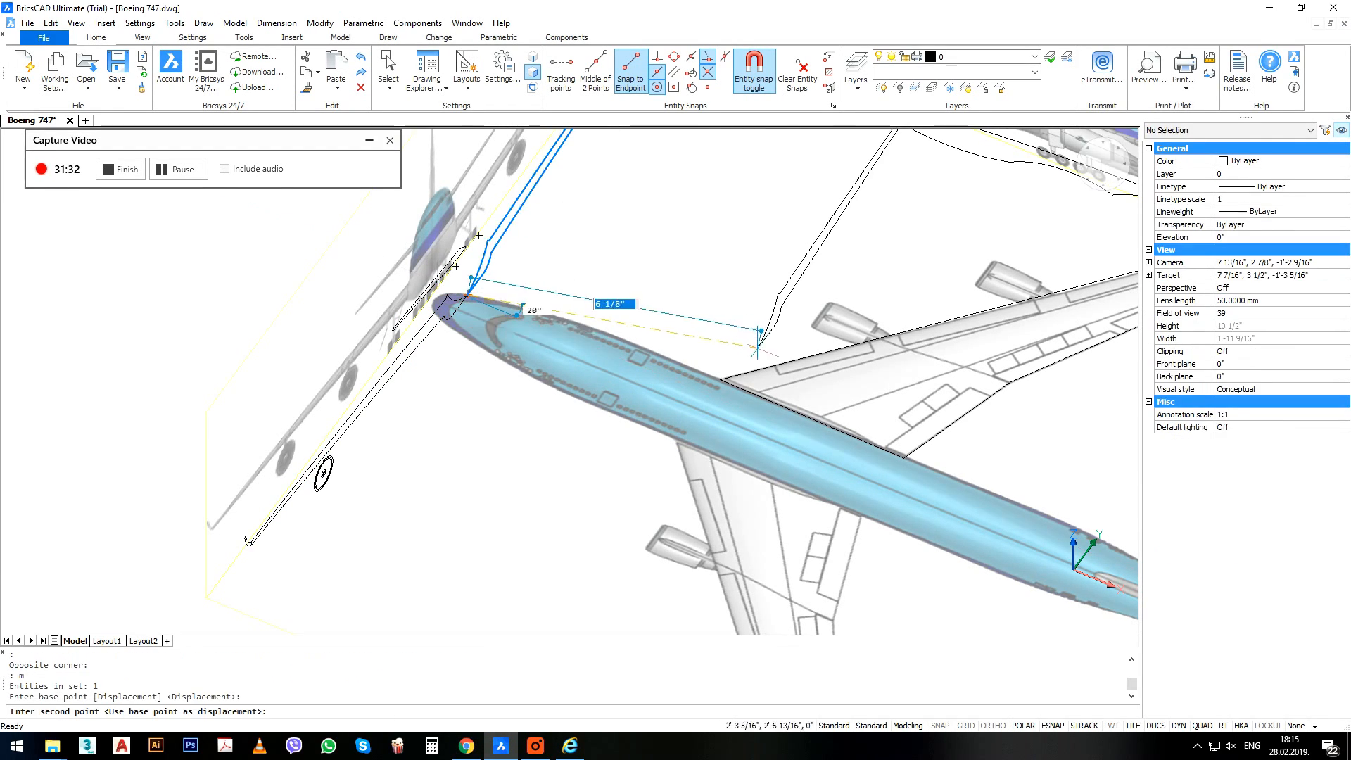
scroll(598, 372, "down", 1)
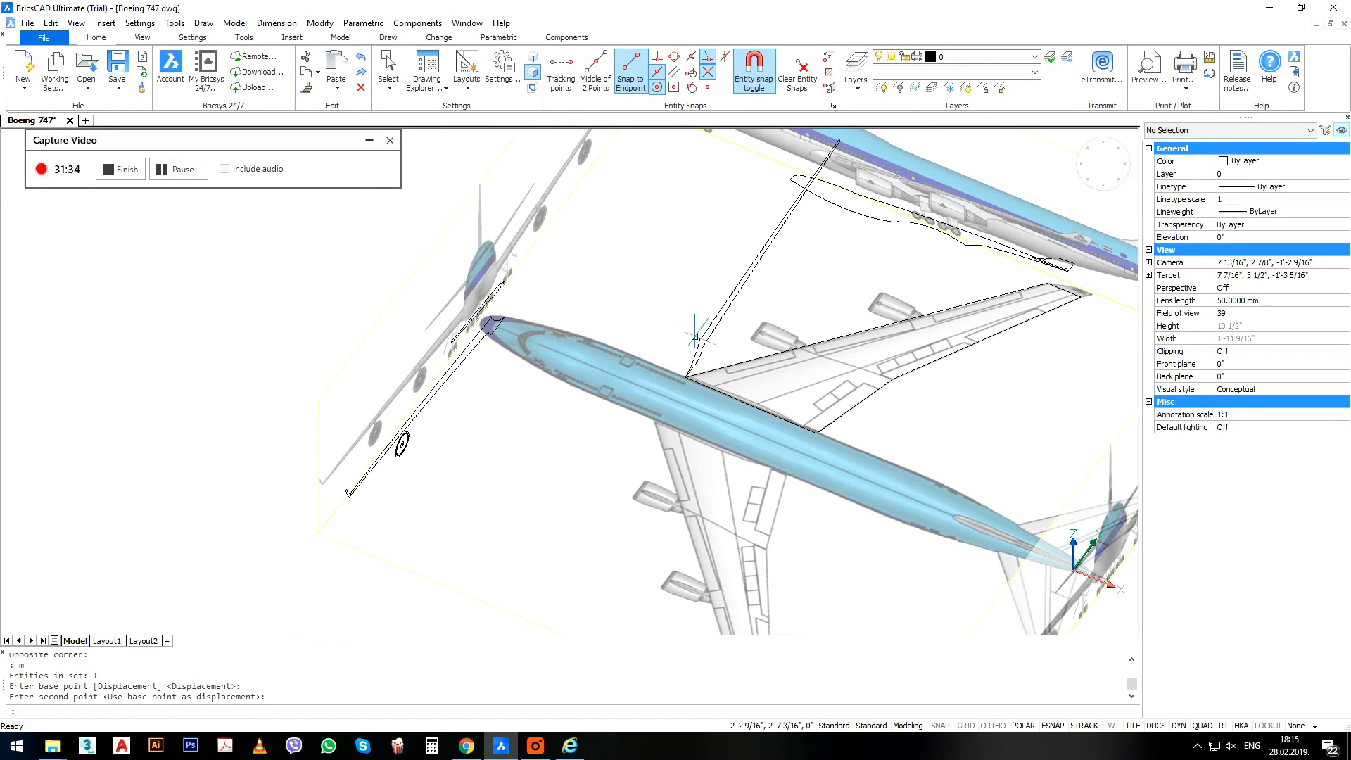
Extrude the moved wing outline, picking the height from the wing root to a point past the aircraft's tail.
left_click(710, 327)
middle_click_drag(677, 332, 570, 332)
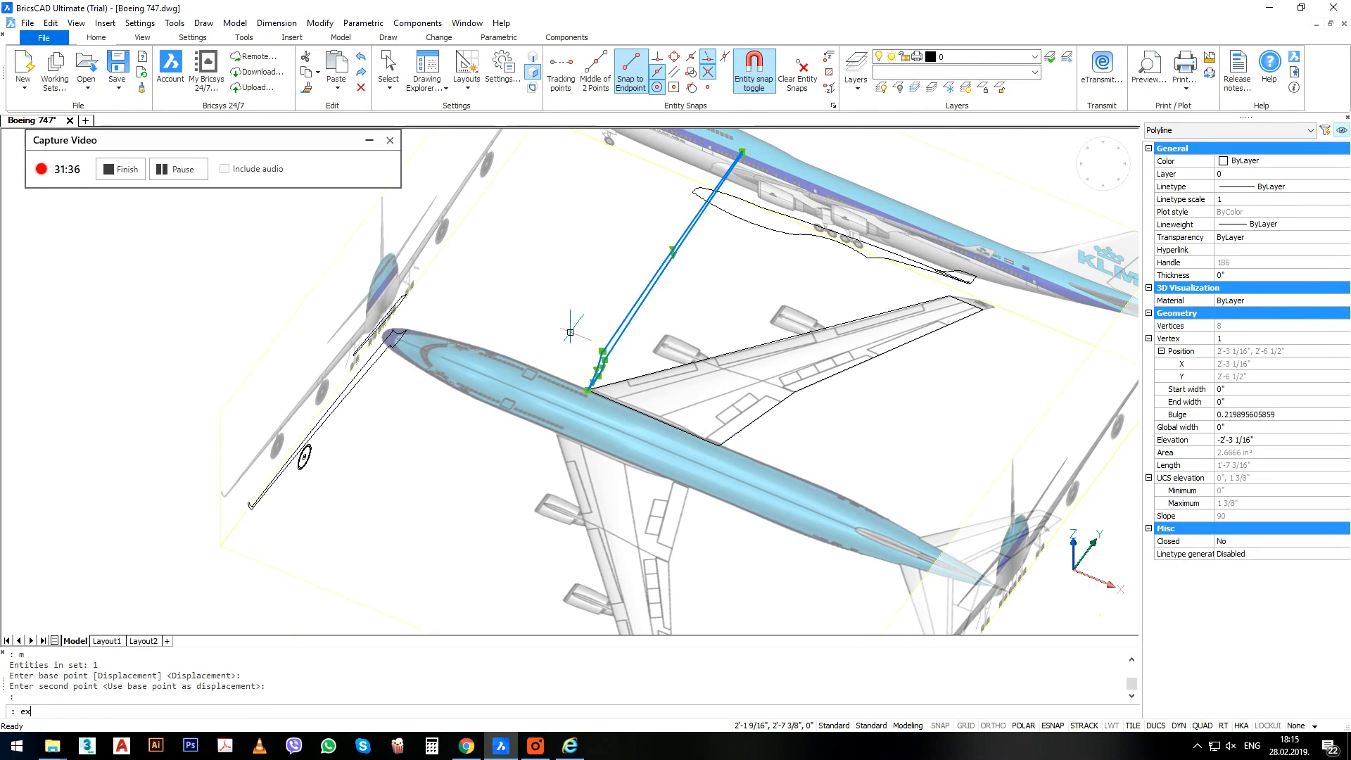
key("Return")
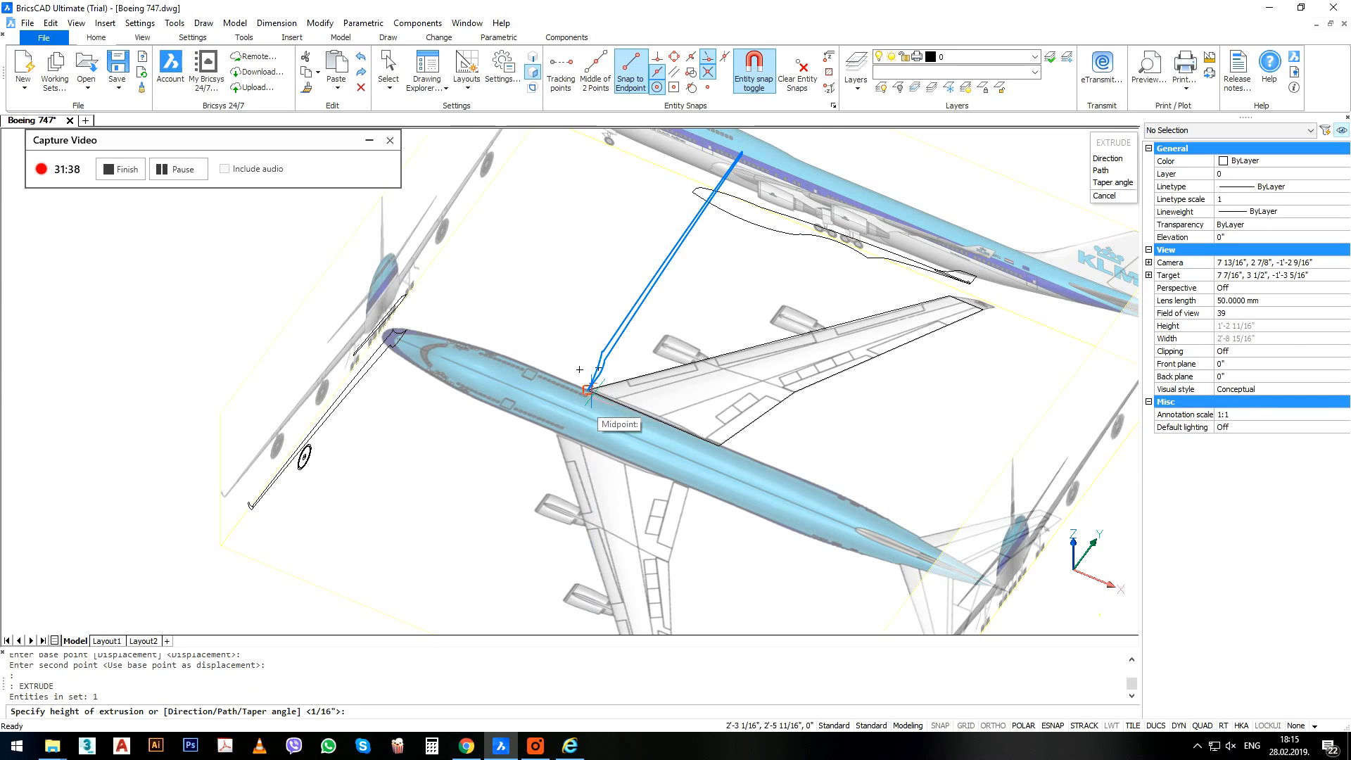
left_click(587, 390)
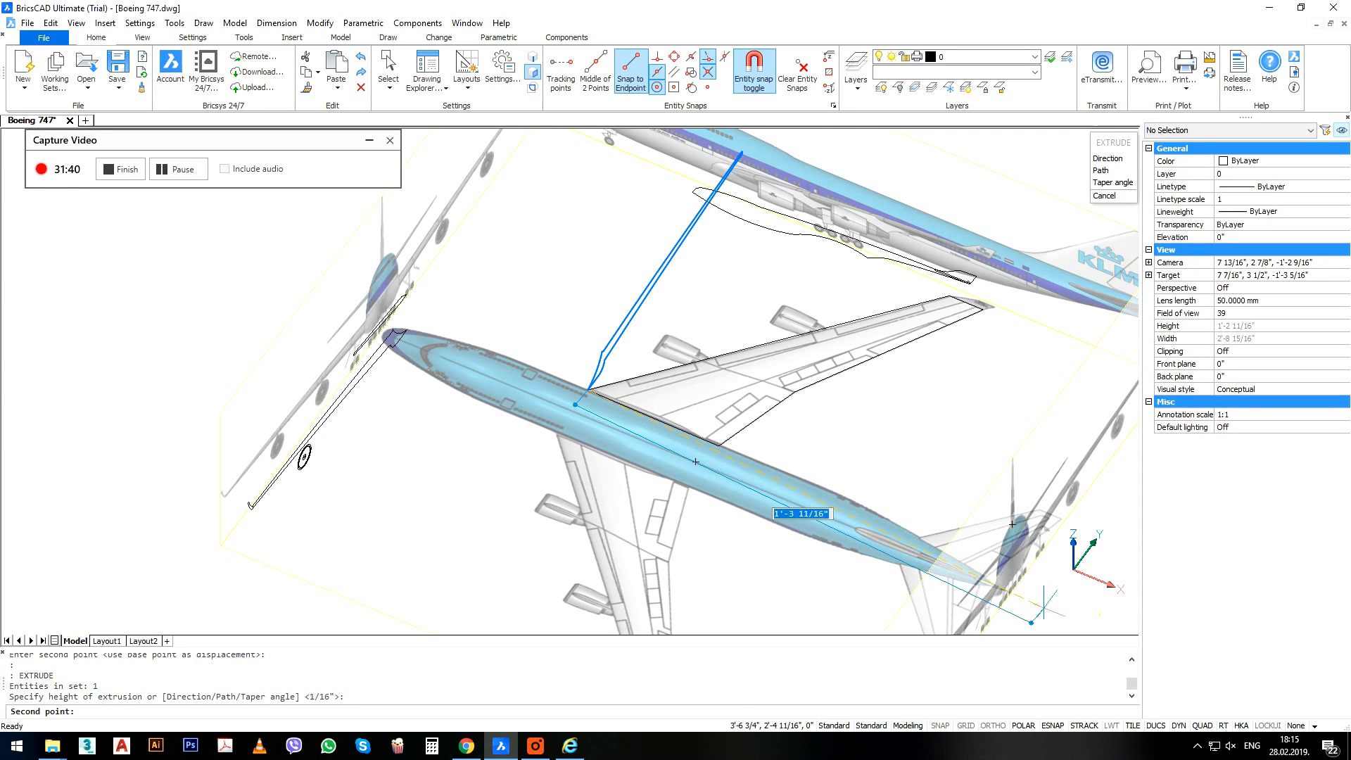
left_click(1055, 615)
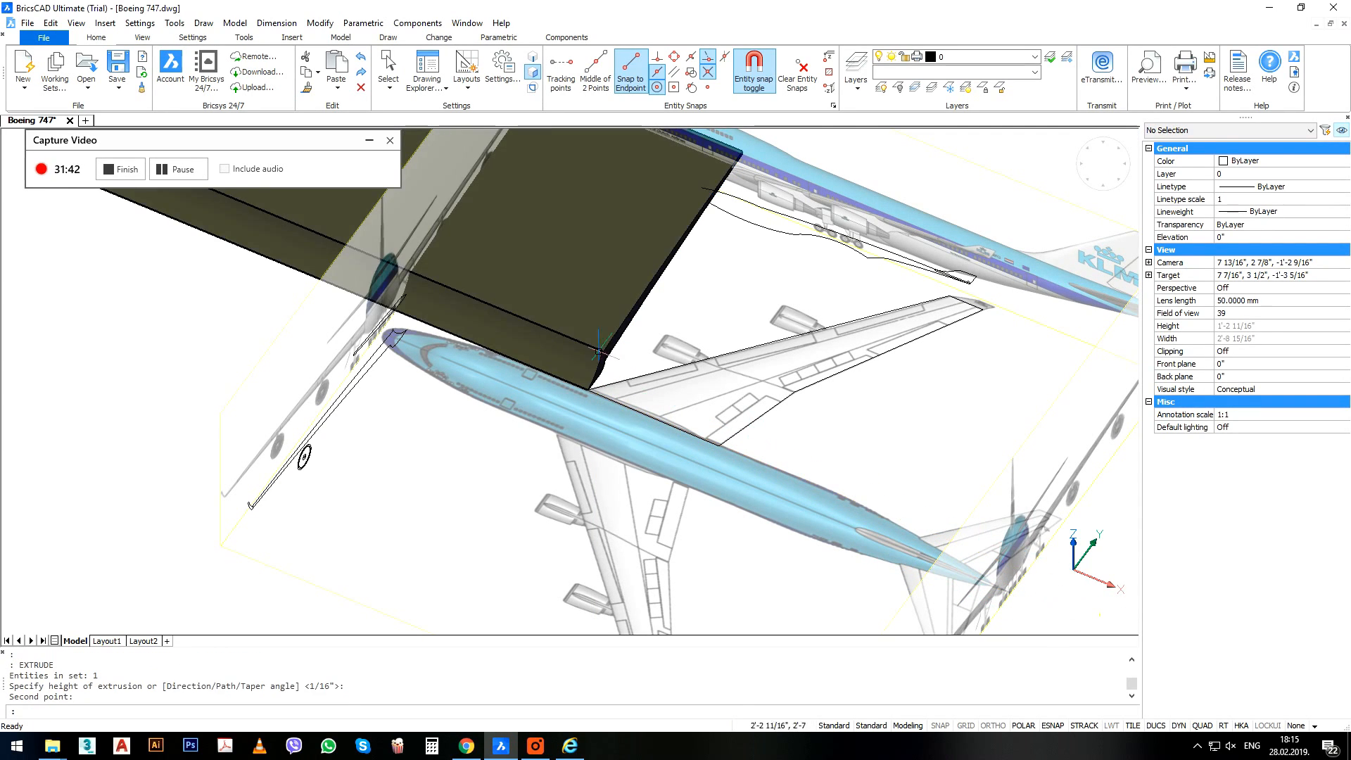
Move the extruded wing solid along the fuselage direction toward the tail so it spans the top-view wing outline.
scroll(547, 358, "down", 4)
key("Return")
left_click(630, 222)
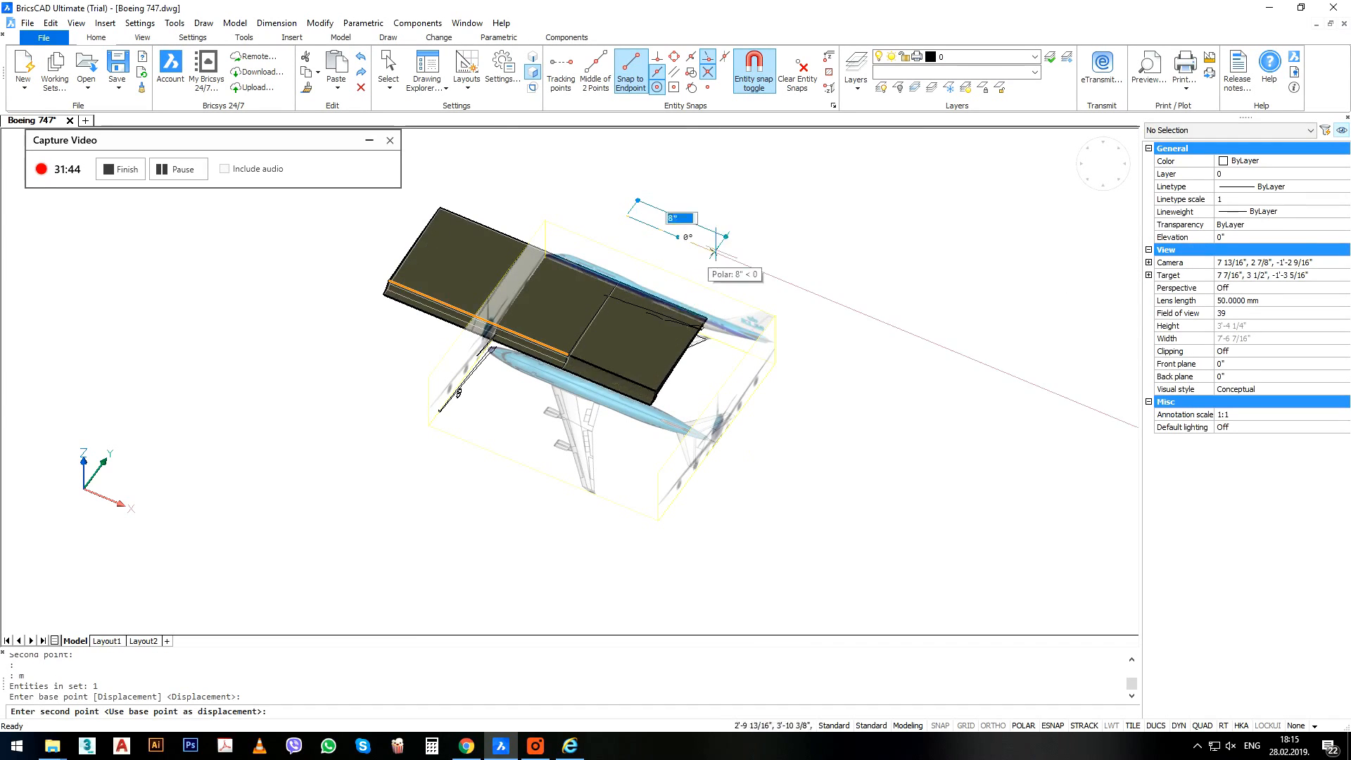
left_click(782, 285)
Move the top-view wing outline straight up about 5 13/16" so it sits above the extruded wing slab.
middle_click_drag(685, 321, 631, 404, "shift")
scroll(632, 404, "up", 3)
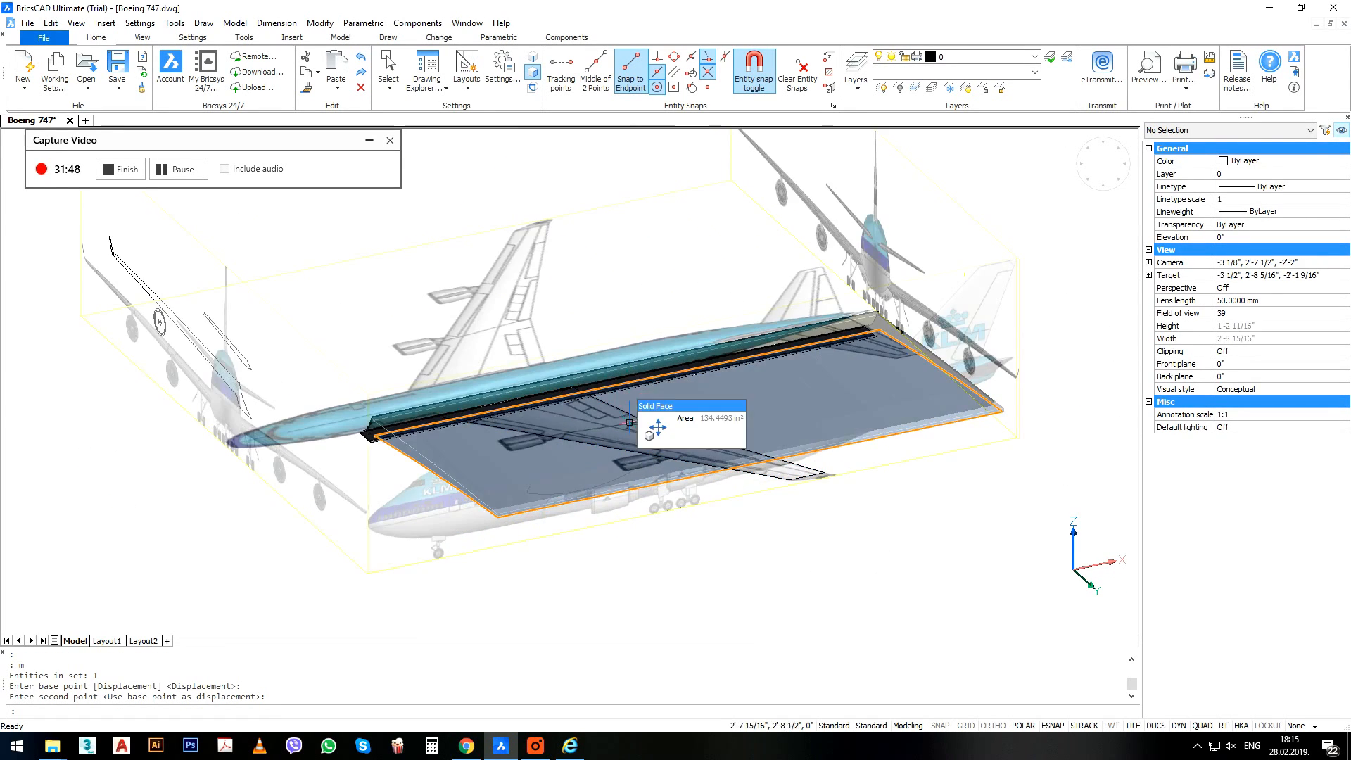
left_click(627, 412)
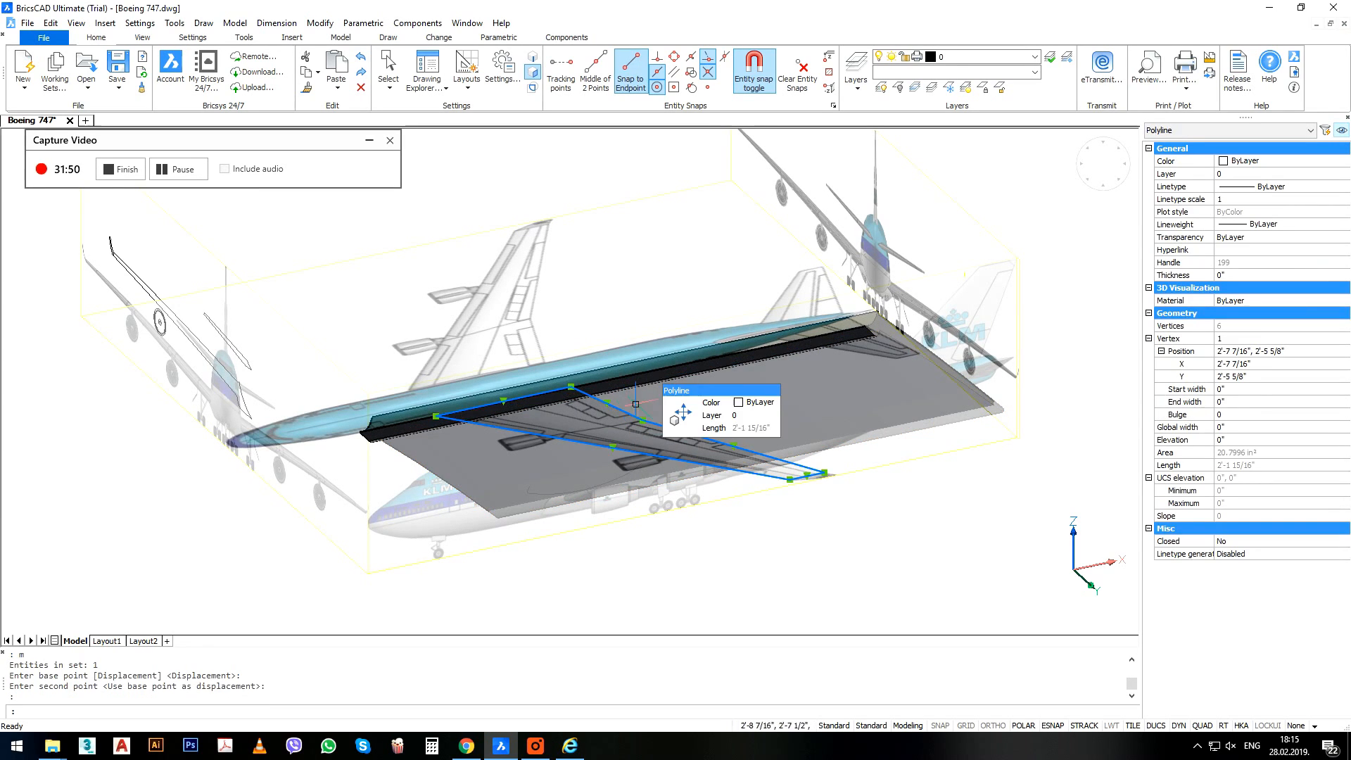
key("Return")
scroll(897, 447, "down", 3)
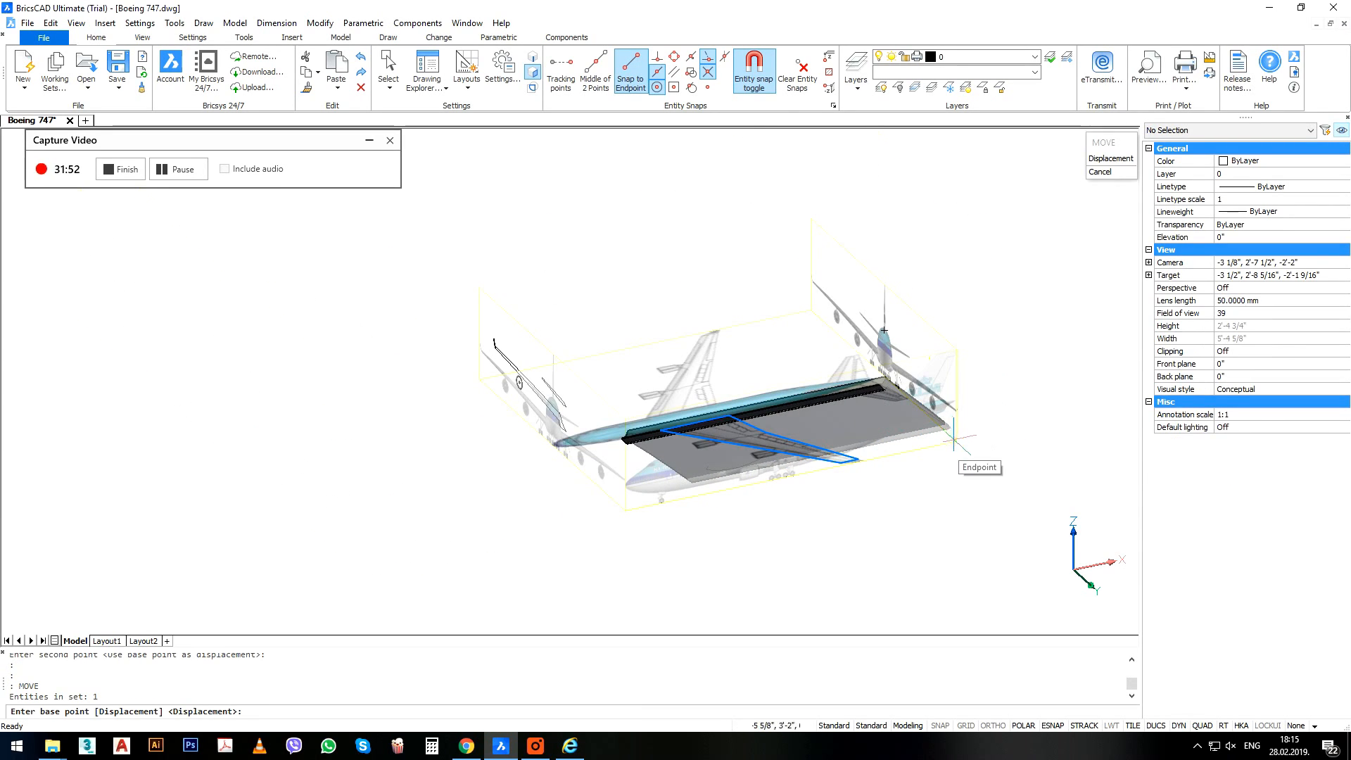
left_click(953, 438)
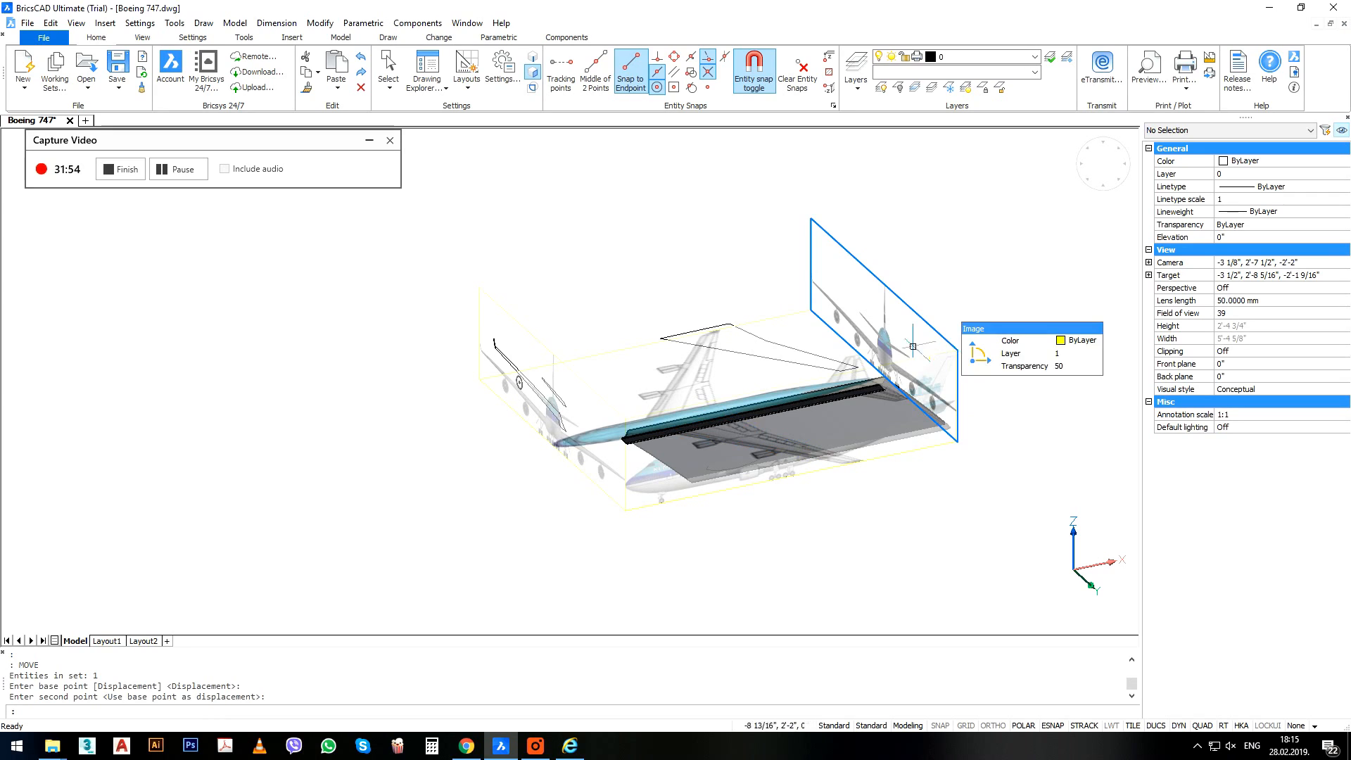
key("Escape")
Extrude the raised top-view wing outline vertically, picking the height with two points starting at the side-view image's upper tail corner.
left_click(786, 347)
middle_click_drag(721, 266, 789, 391, "shift")
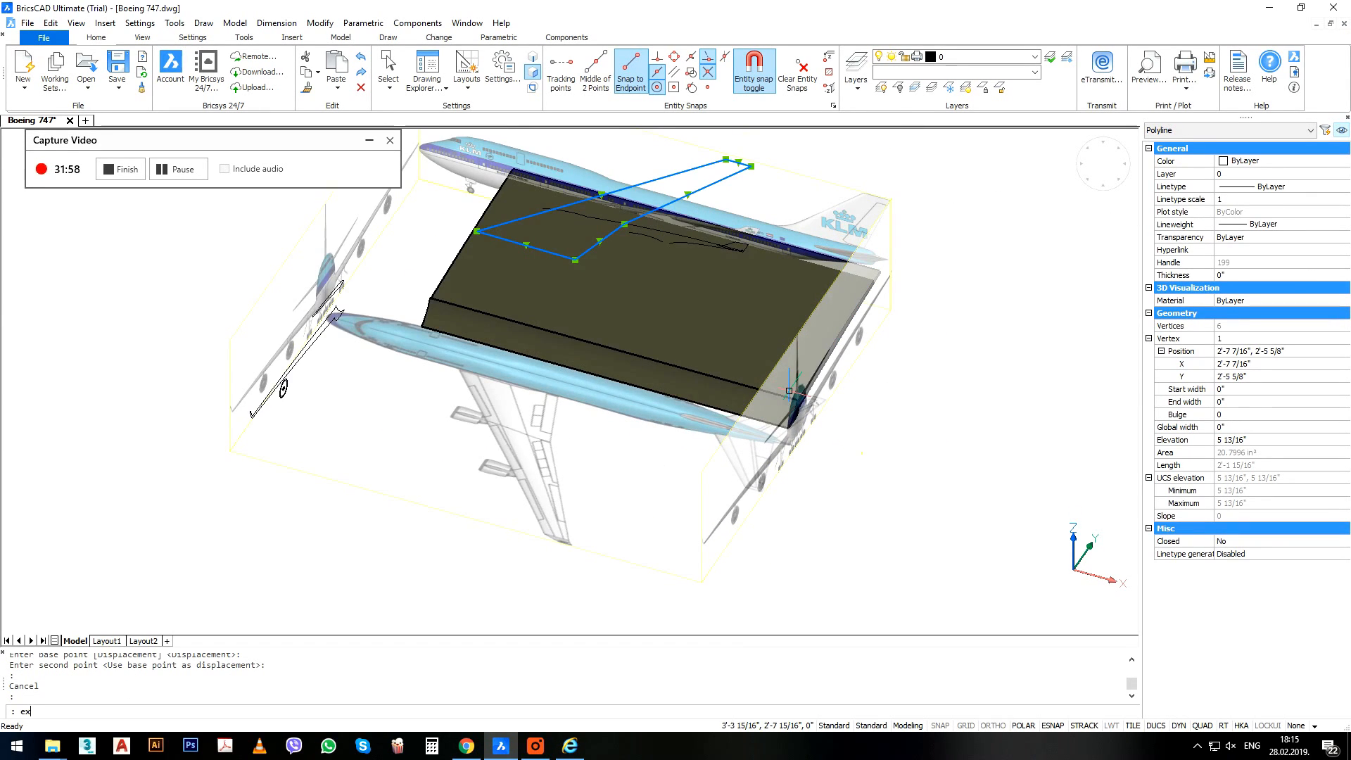
key("Return")
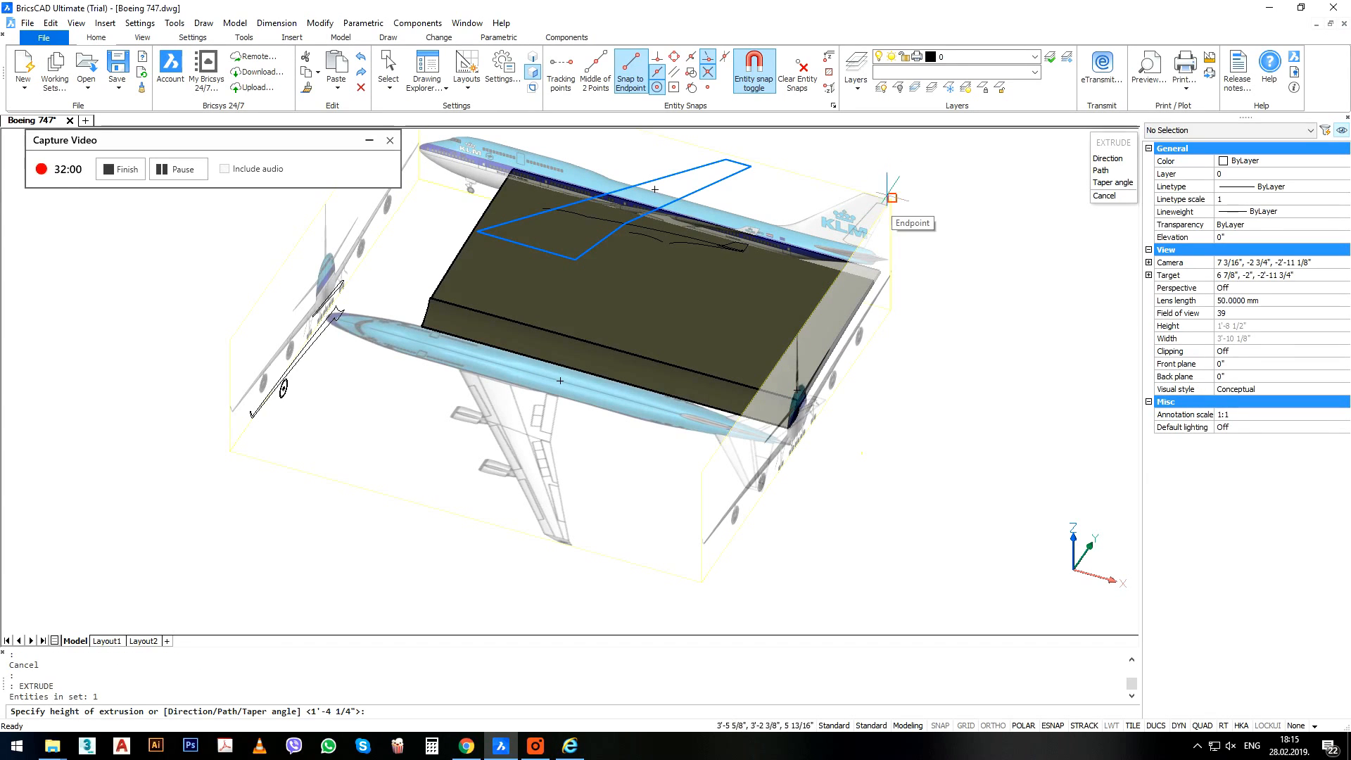
left_click(891, 197)
left_click(891, 354)
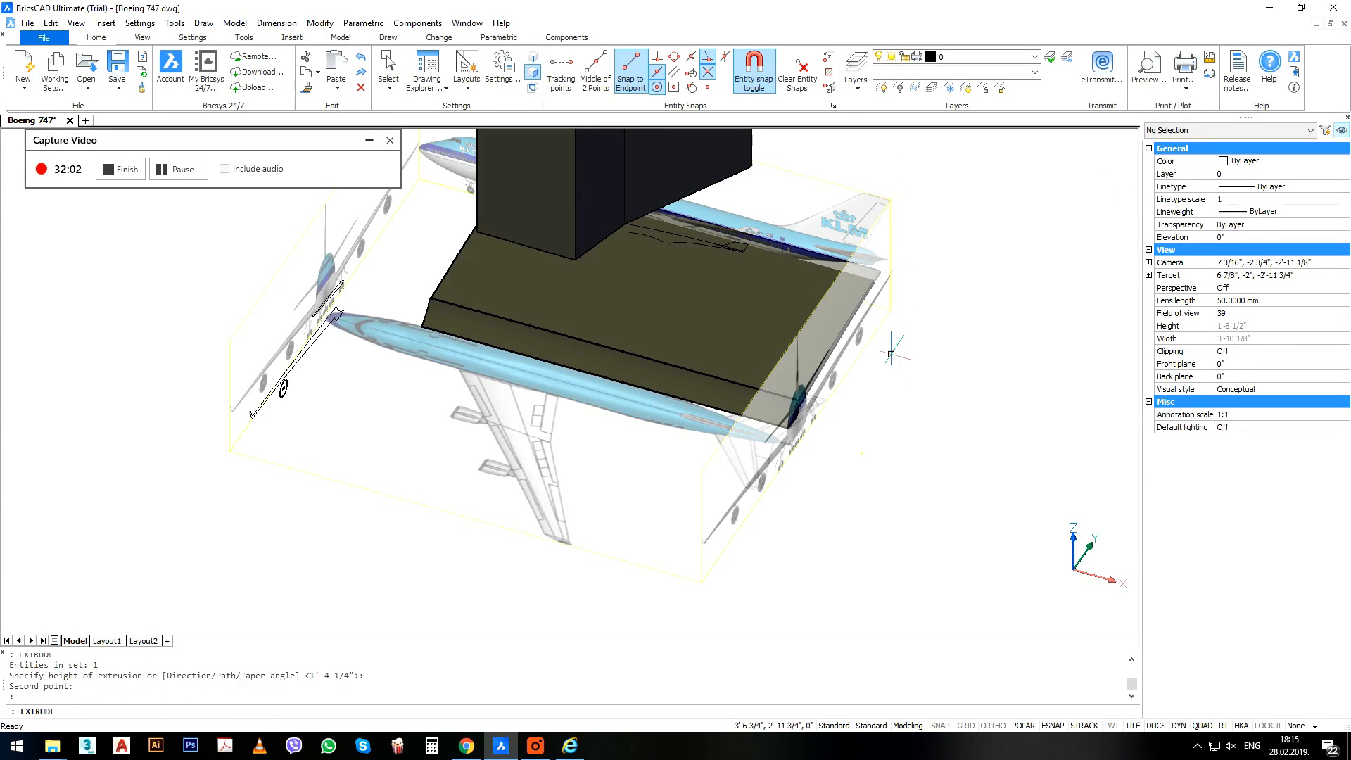
middle_click_drag(640, 242, 654, 389)
key("Escape")
Move the extruded top-view wing solid straight down about 7 3/8" so it passes through the front-profile wing slab.
left_click(687, 259)
scroll(687, 258, "down", 2)
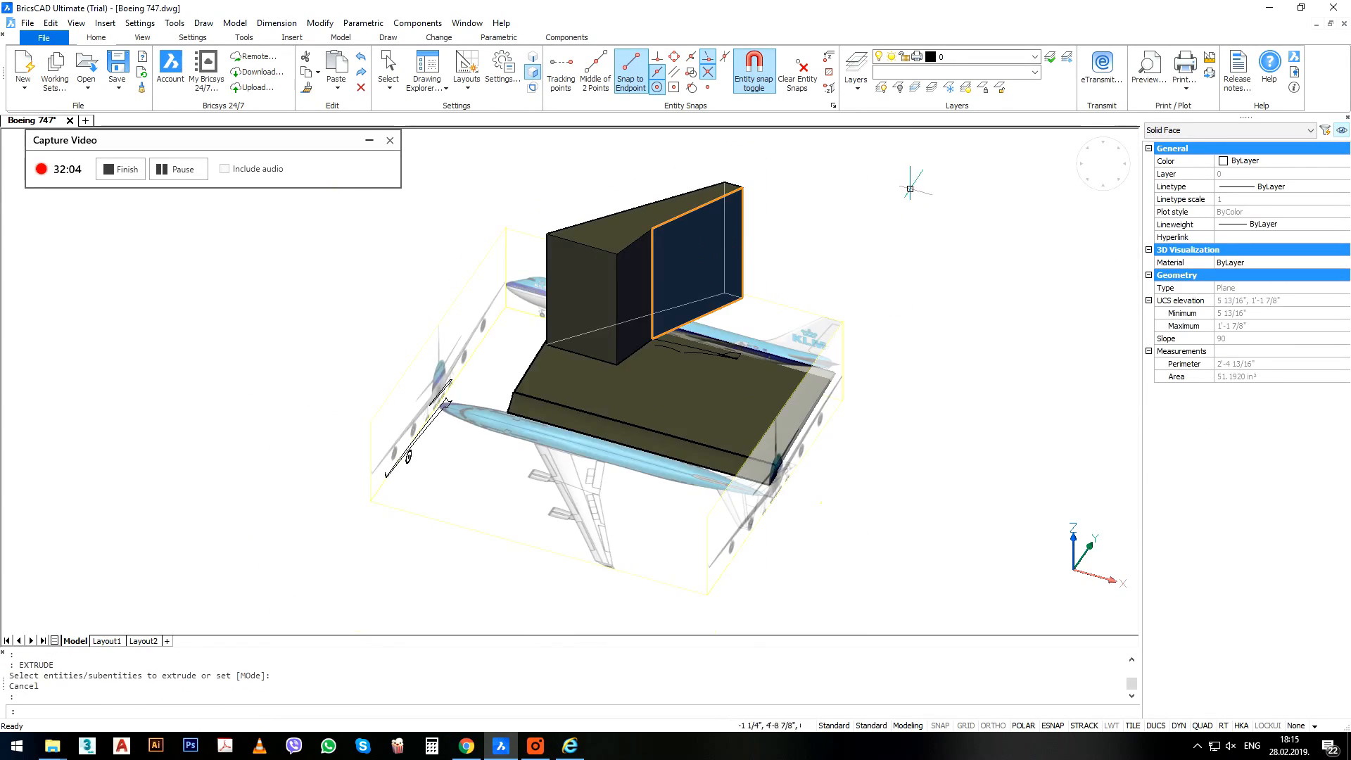
key("Return")
left_click(897, 181)
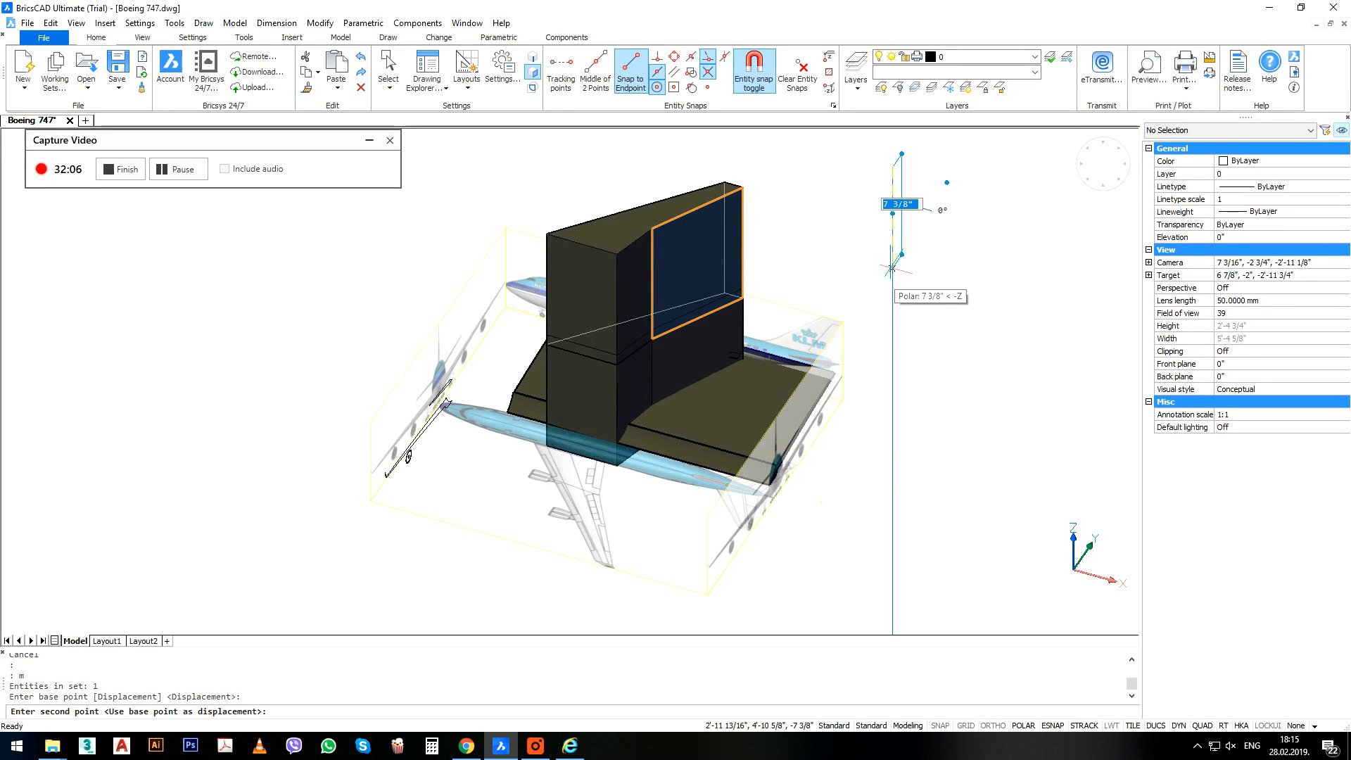
left_click(892, 269)
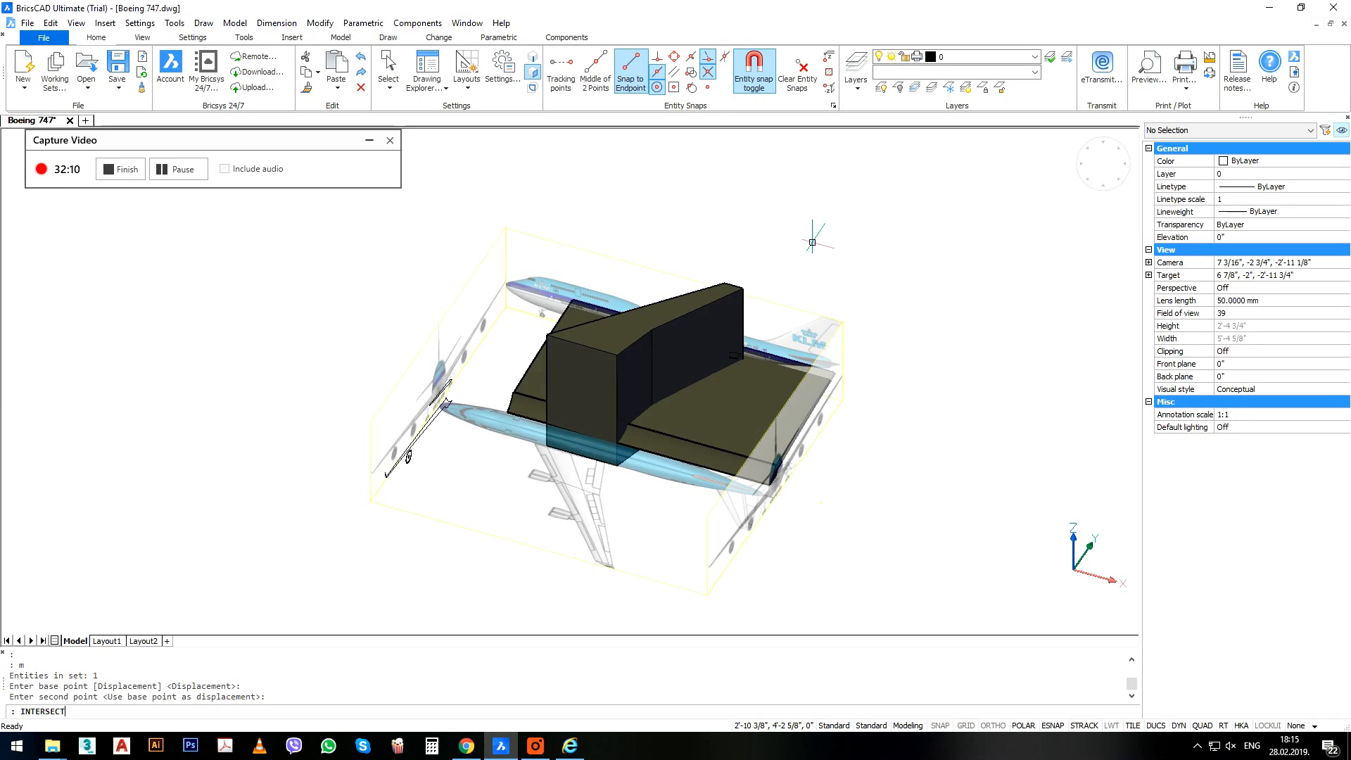
Intersect the top-view wing solid with the front-profile slab to form a single wing body.
type("INTERSECT")
key("Return")
left_click(731, 304)
left_click(732, 405)
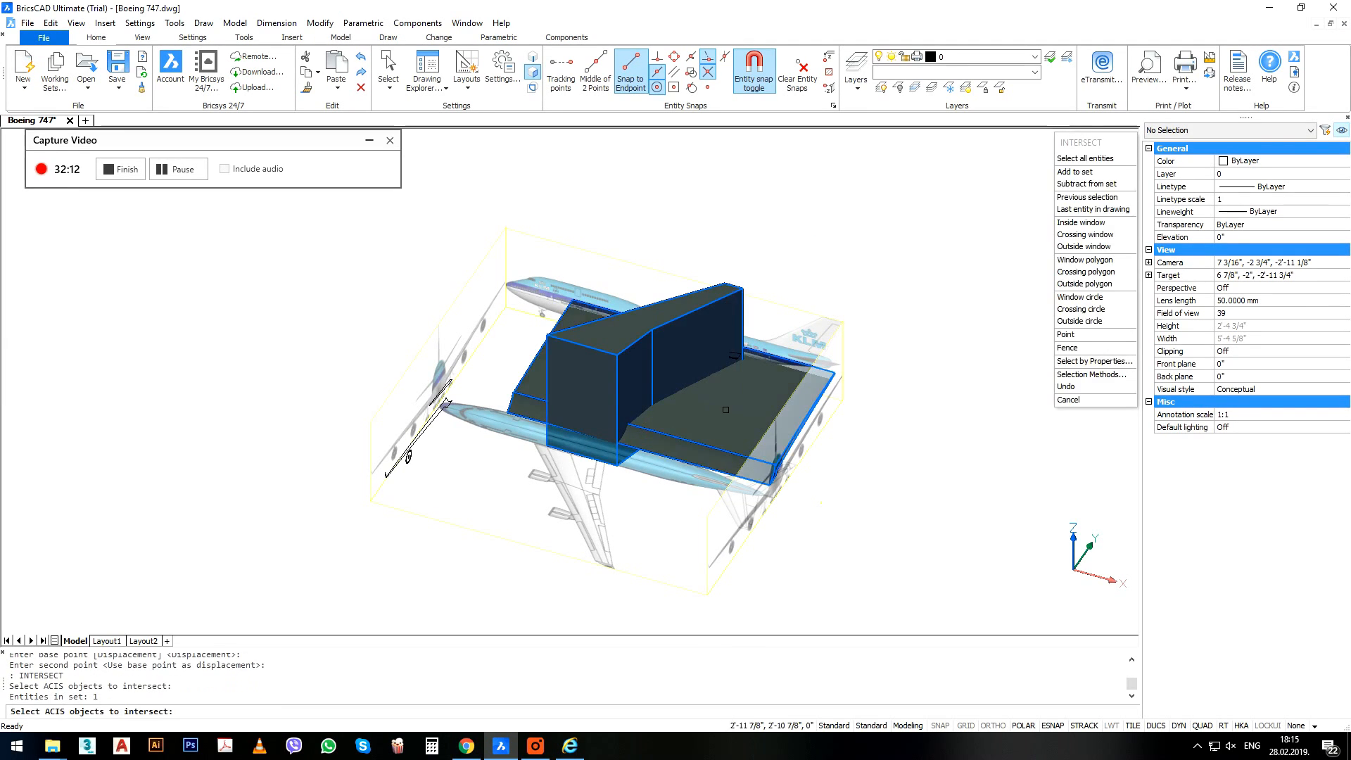
key("Return")
scroll(602, 413, "up", 2)
scroll(602, 413, "up", 2)
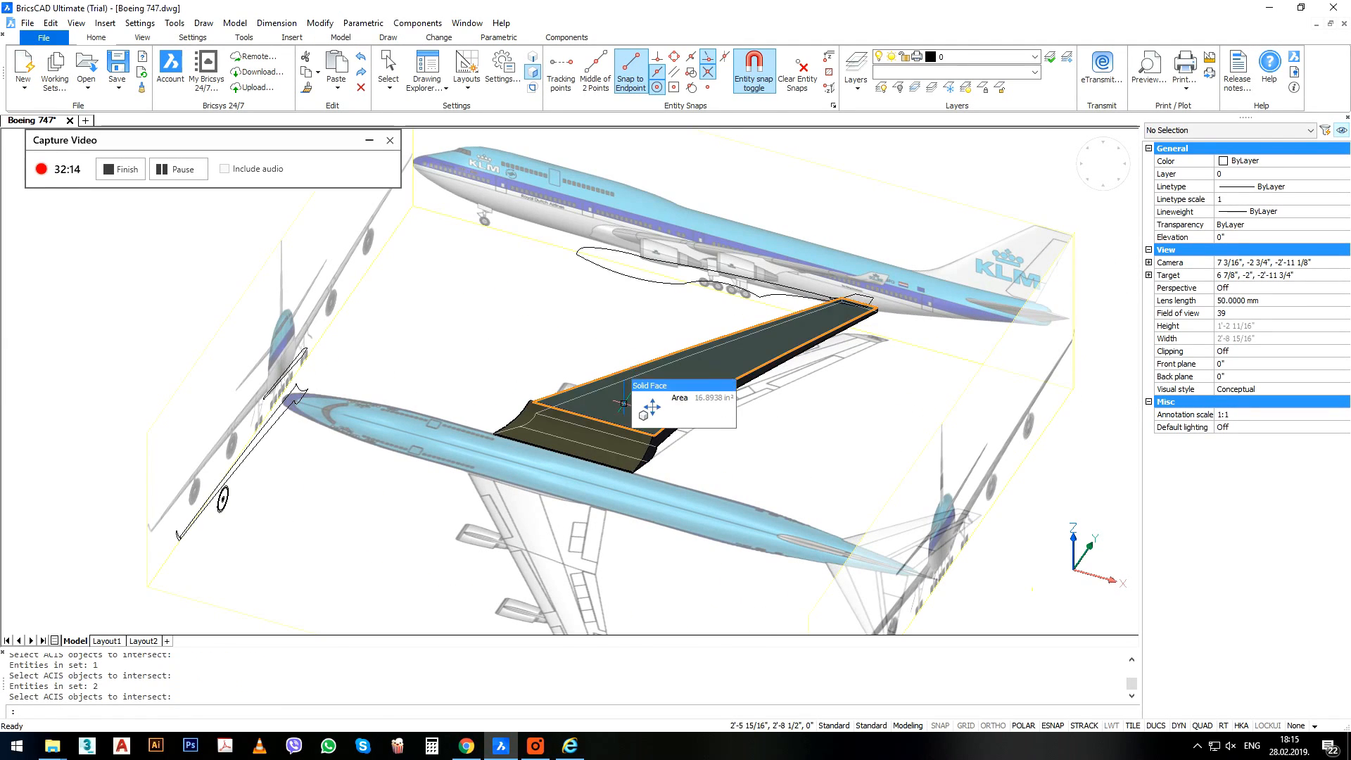
Turn on all layers and show the wing with the fuselage and tail in the top view.
type("layon")
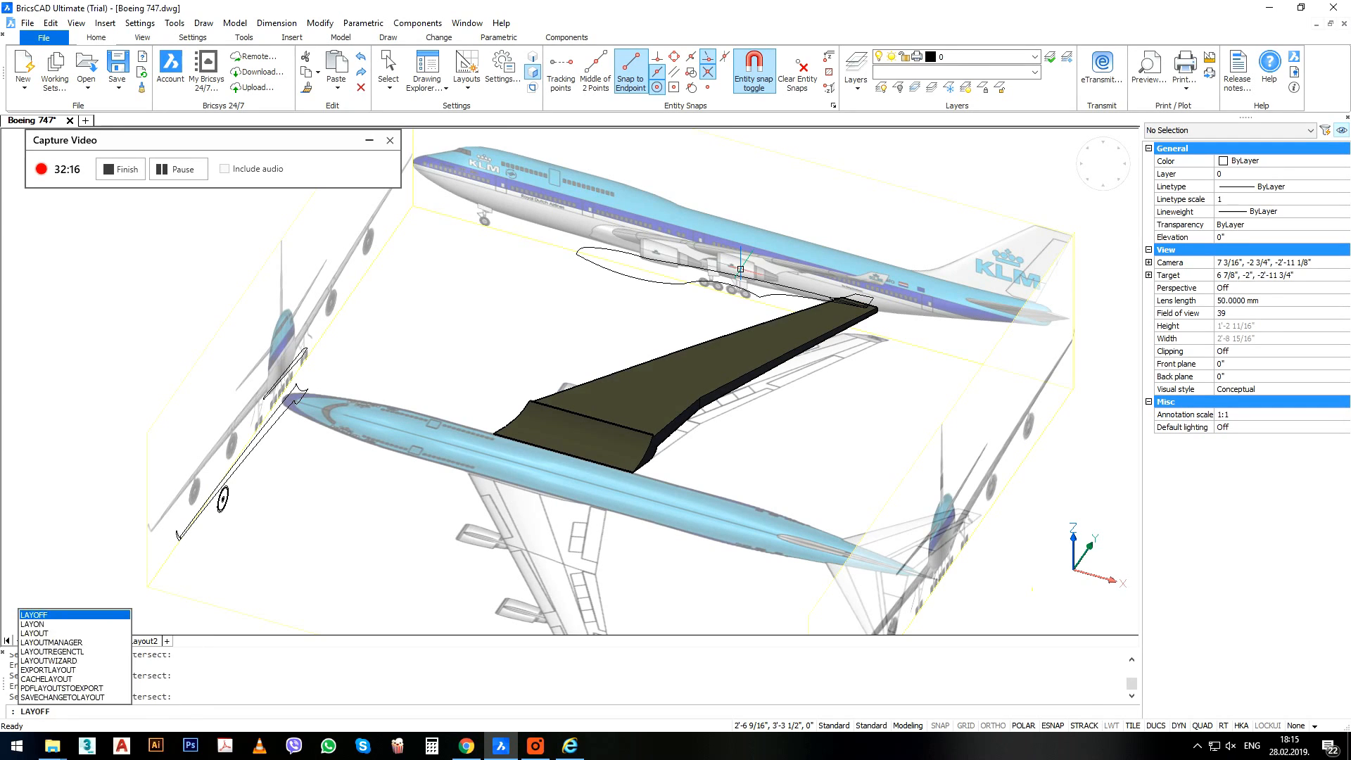
key("Return")
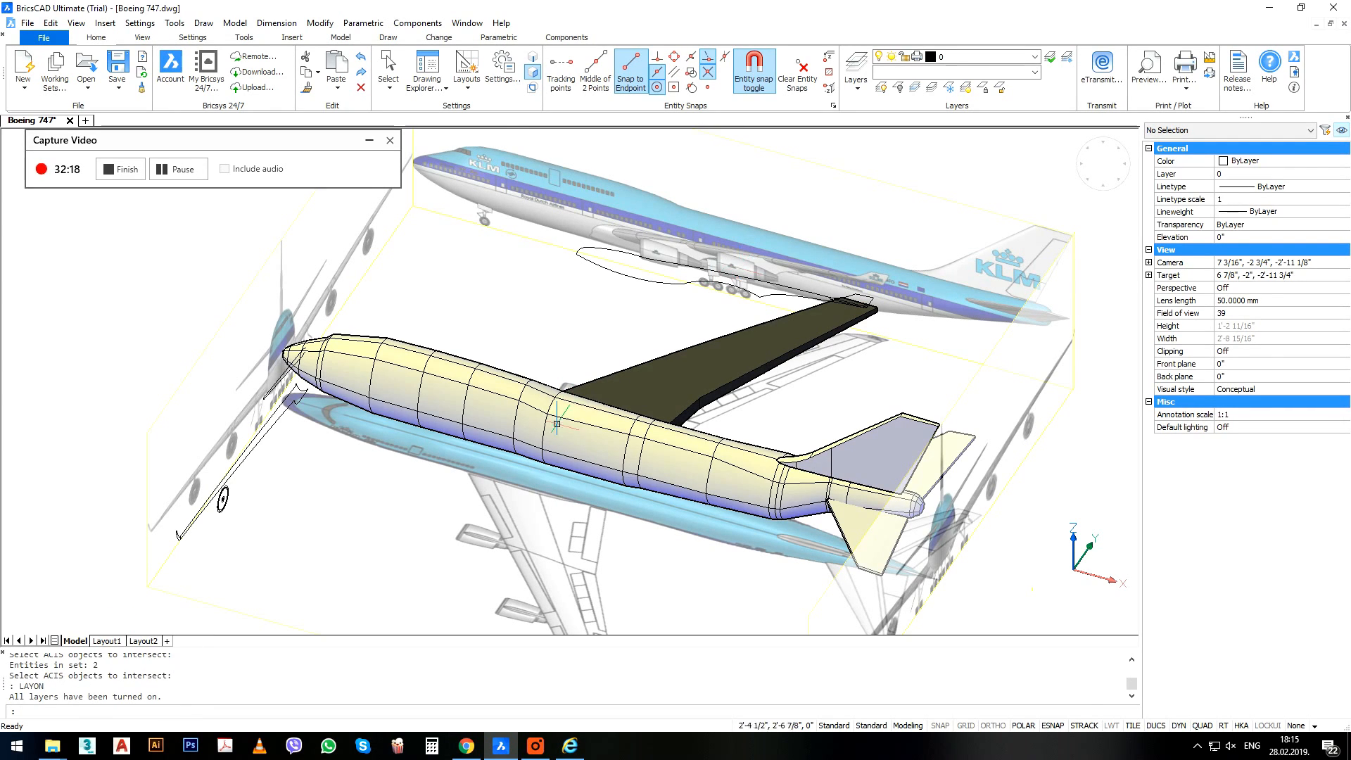
left_click(631, 383)
scroll(676, 371, "down", 2)
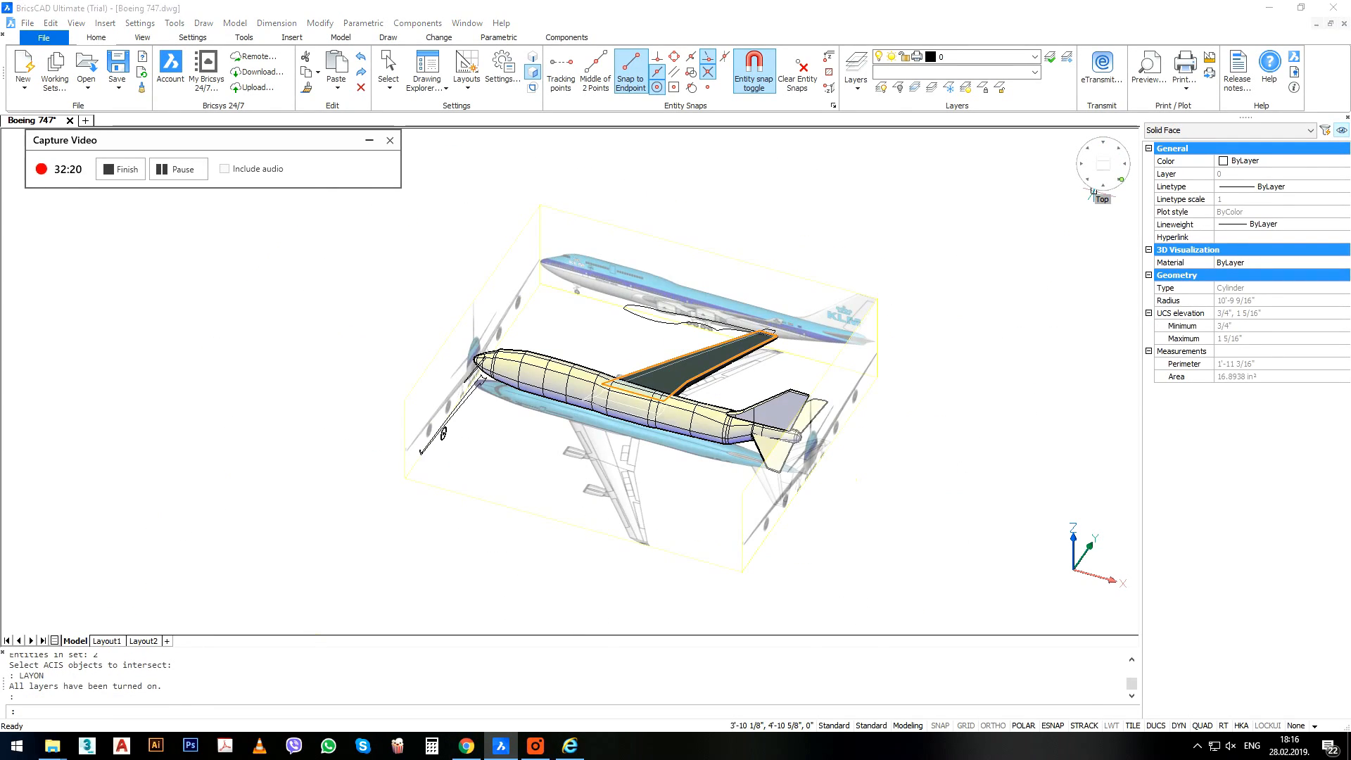
left_click(1093, 189)
scroll(559, 547, "up", 5)
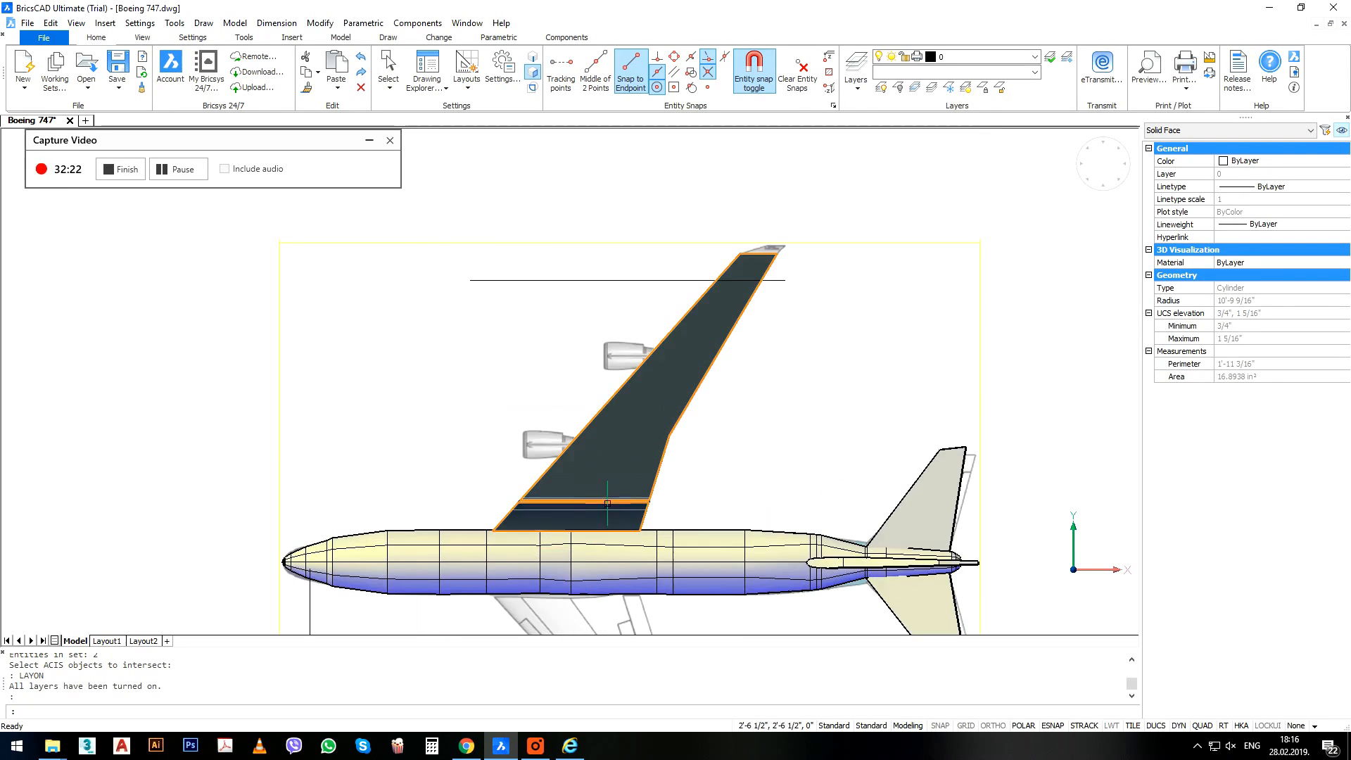
In the nose-on view, move the wing from the lower inner corner of its root to the endpoint at the fuselage's belly.
scroll(670, 430, "down", 4)
middle_click_drag(671, 430, 980, 357, "shift")
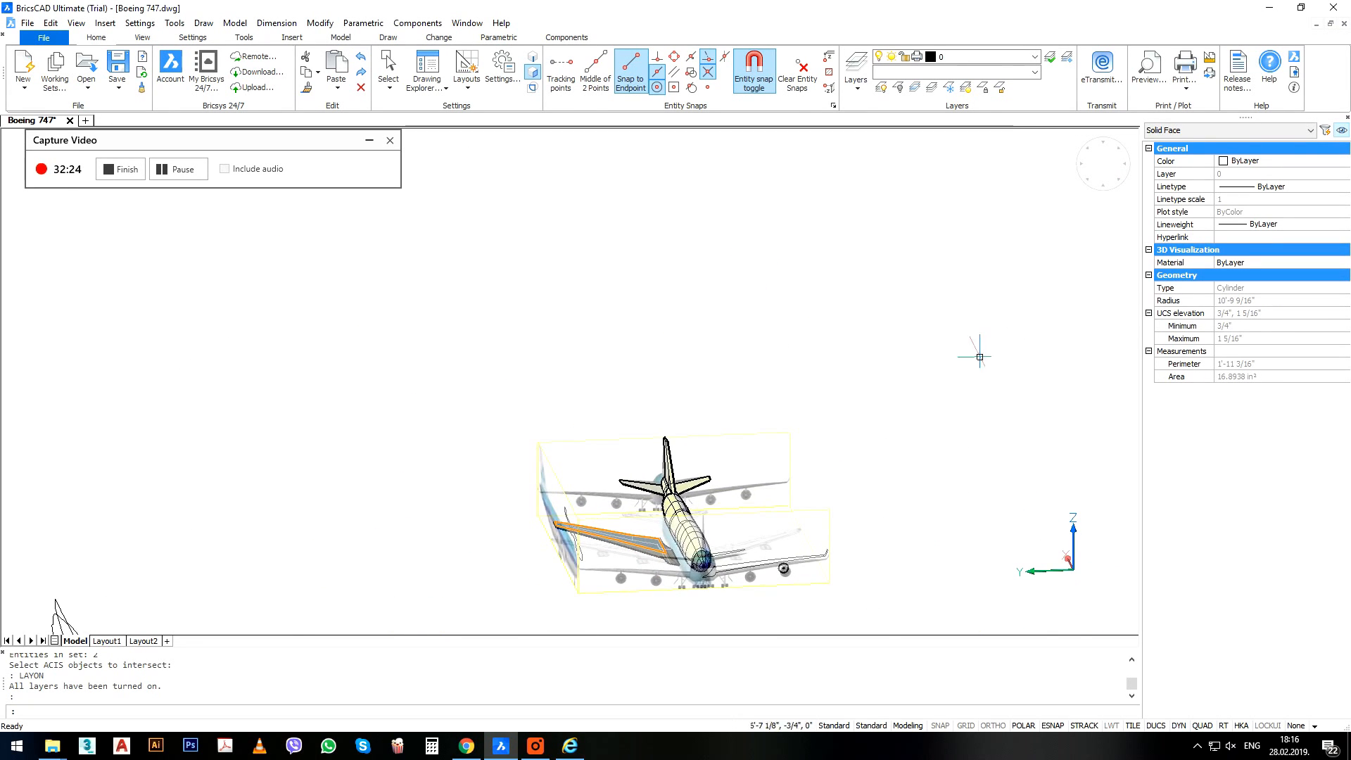
scroll(980, 357, "up", 6)
scroll(880, 435, "down", 3)
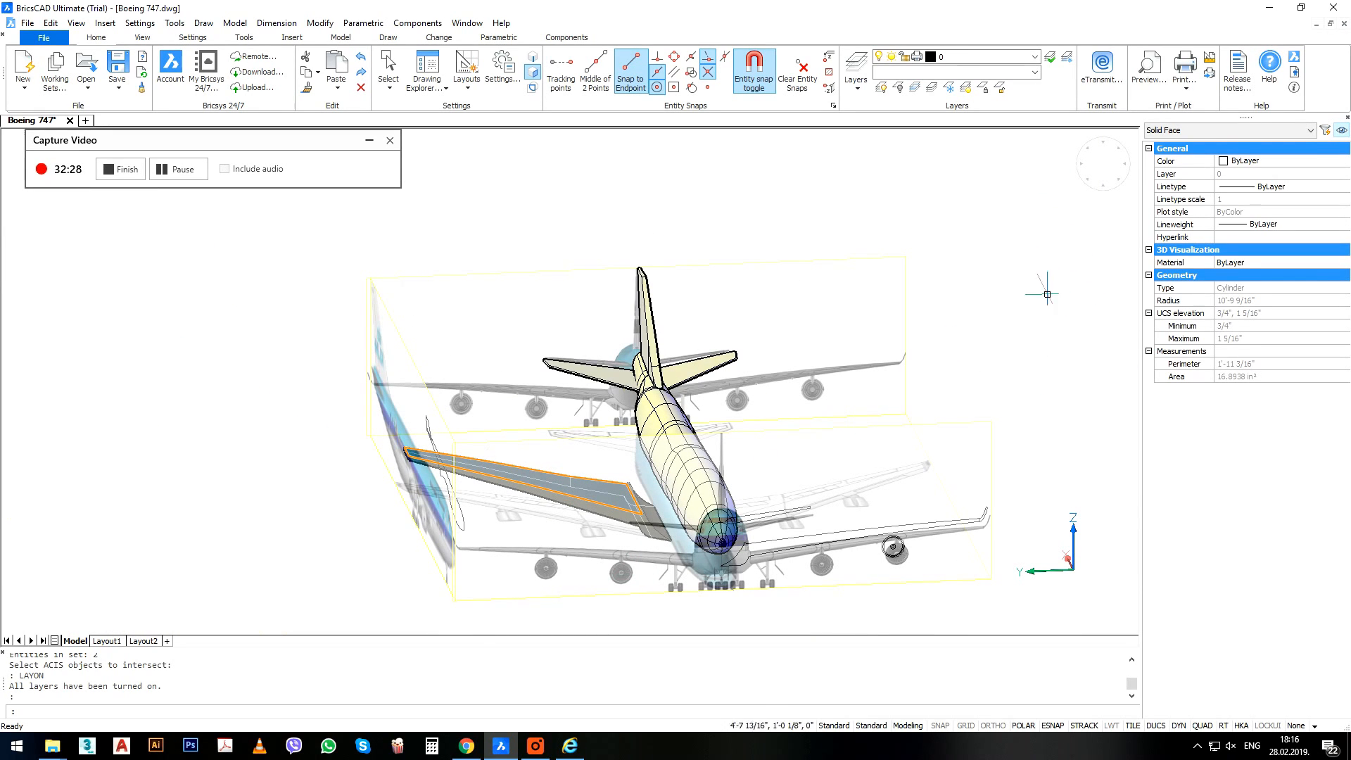
left_click(1081, 183)
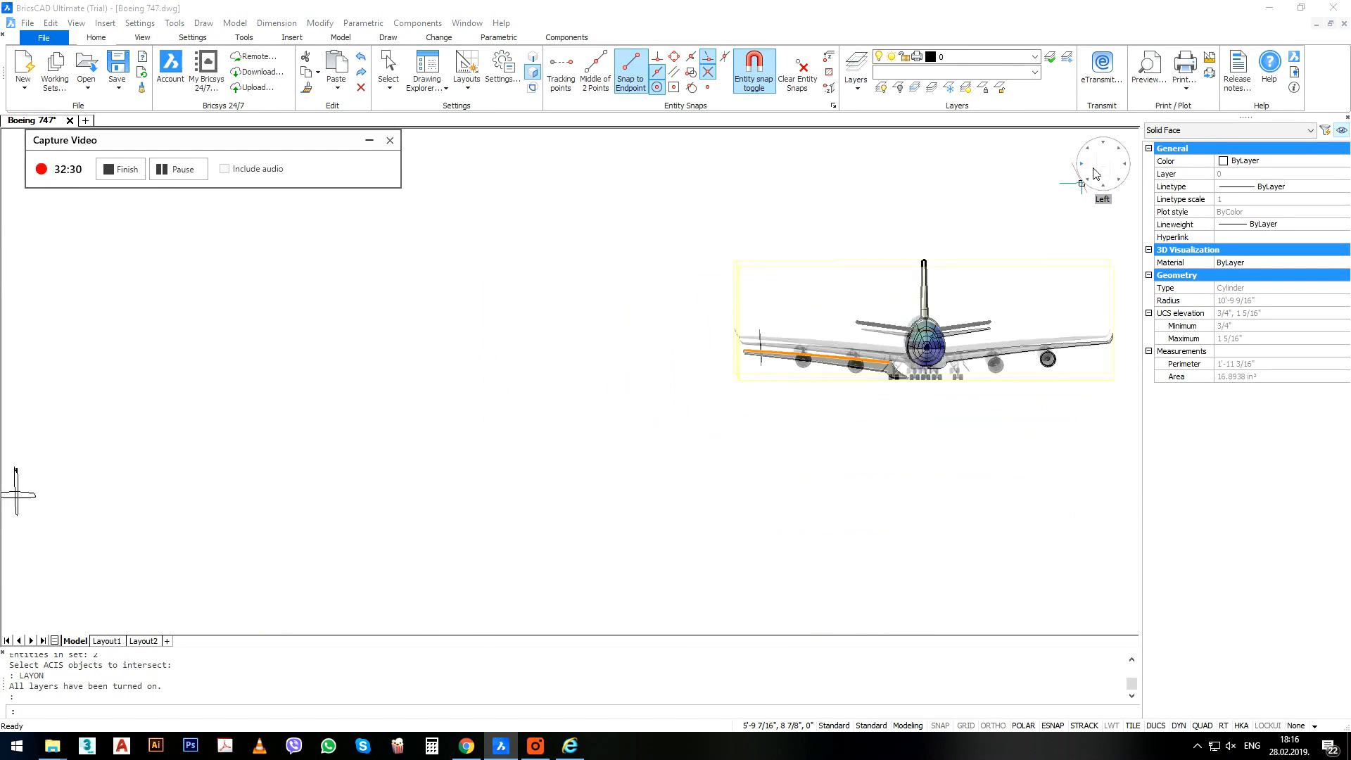
scroll(860, 427, "up", 5)
scroll(860, 427, "up", 3)
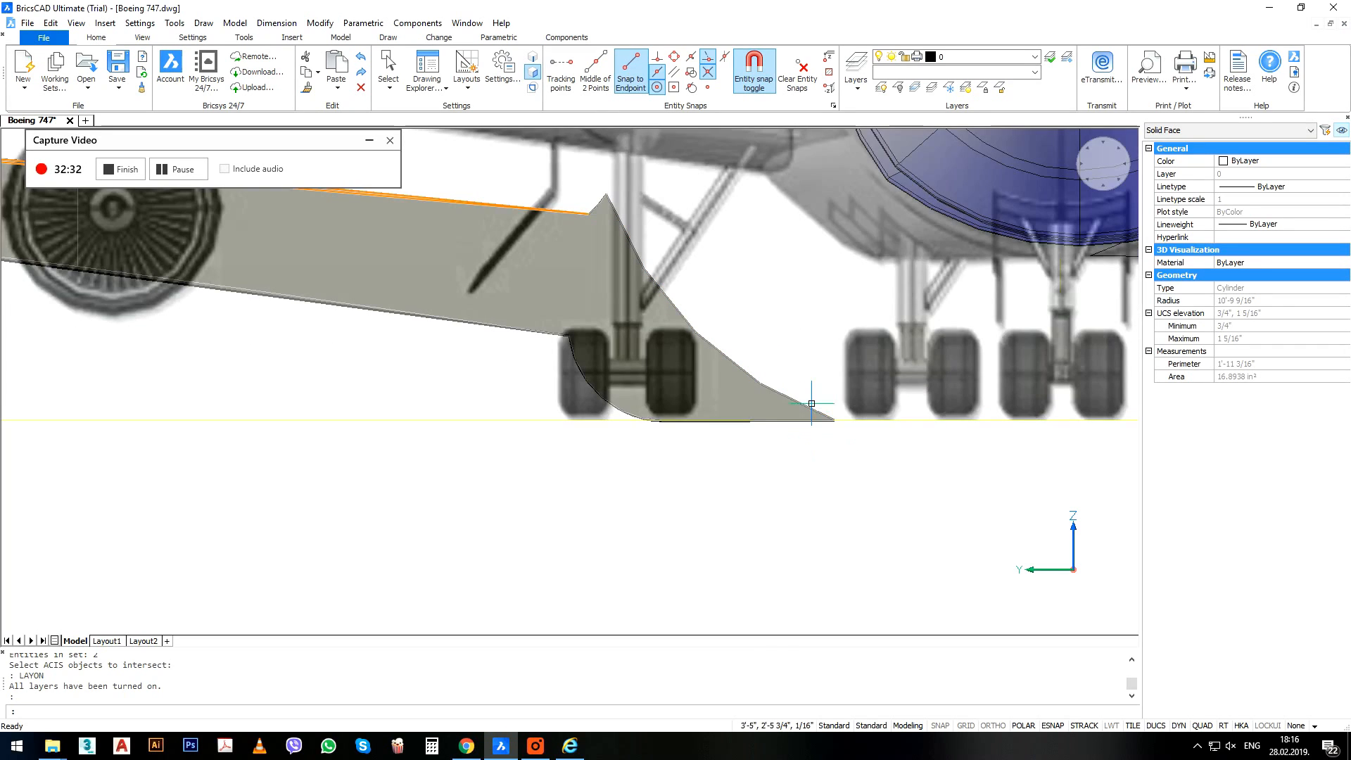
left_click(811, 403)
left_click(814, 415)
left_click(807, 404)
left_click(790, 418)
scroll(726, 424, "down", 3)
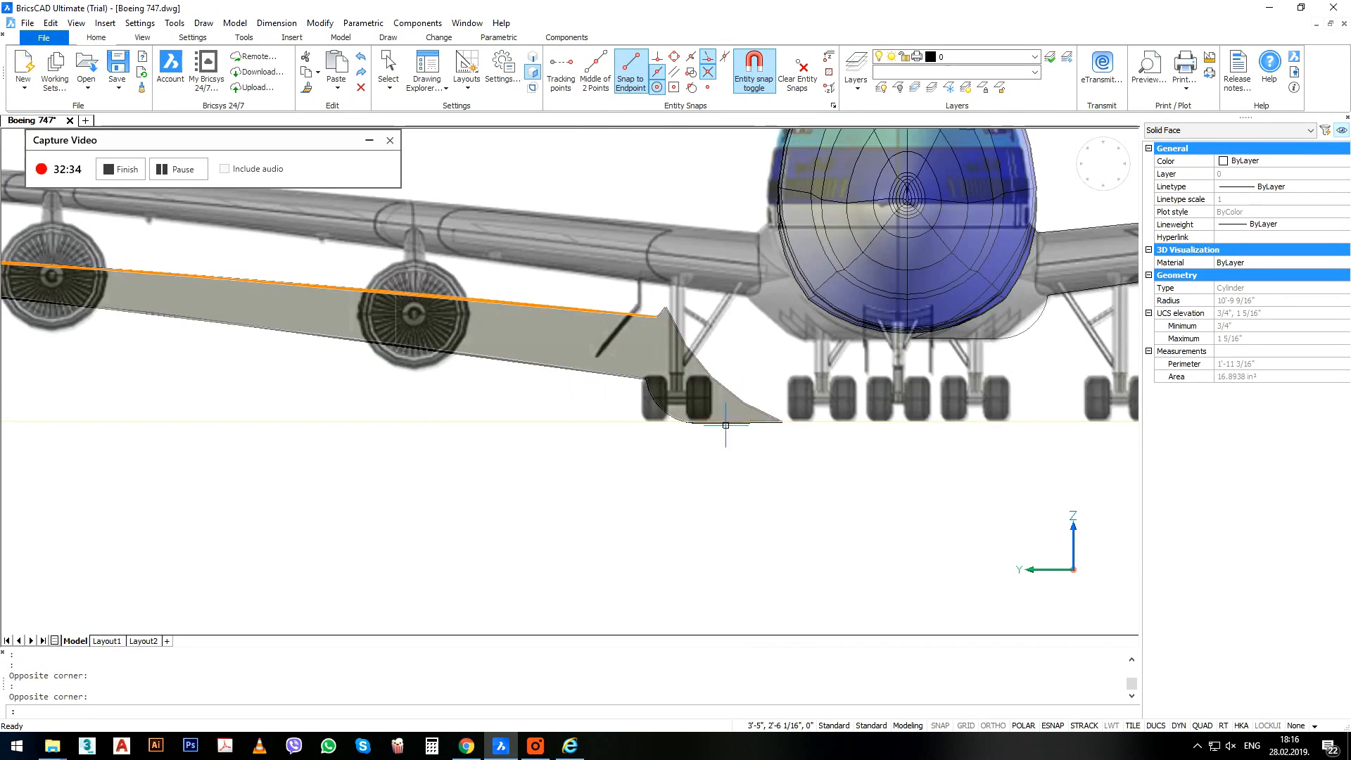
middle_click_drag(842, 394, 759, 452)
type("m")
key("Return")
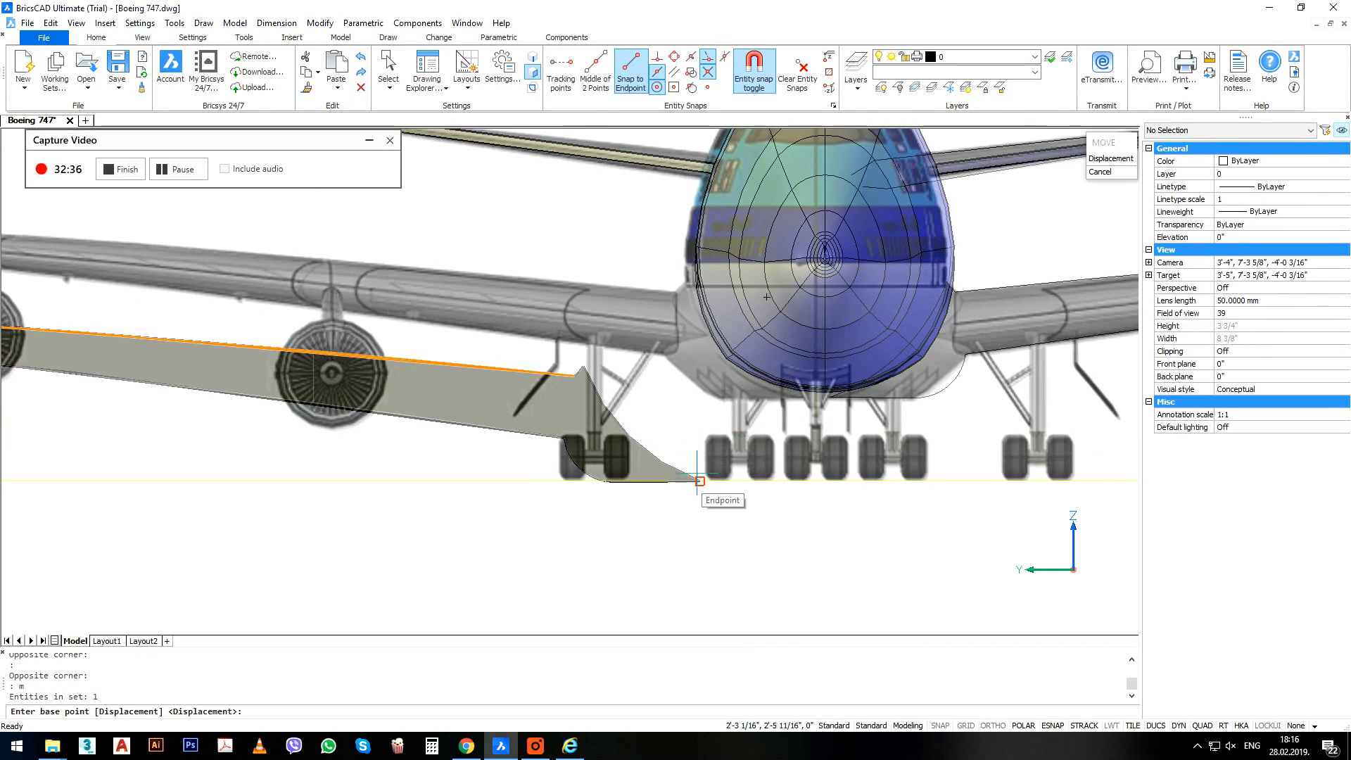
left_click(700, 481)
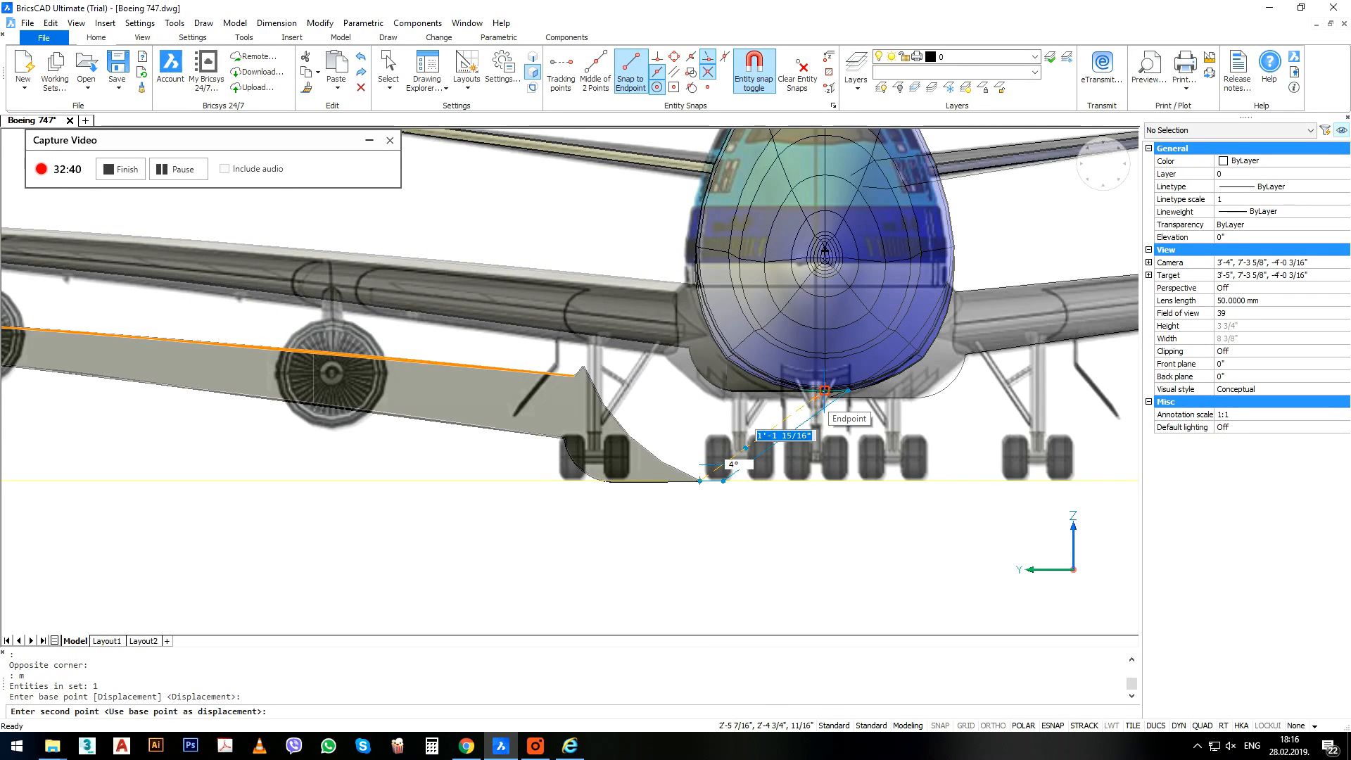
left_click(825, 407)
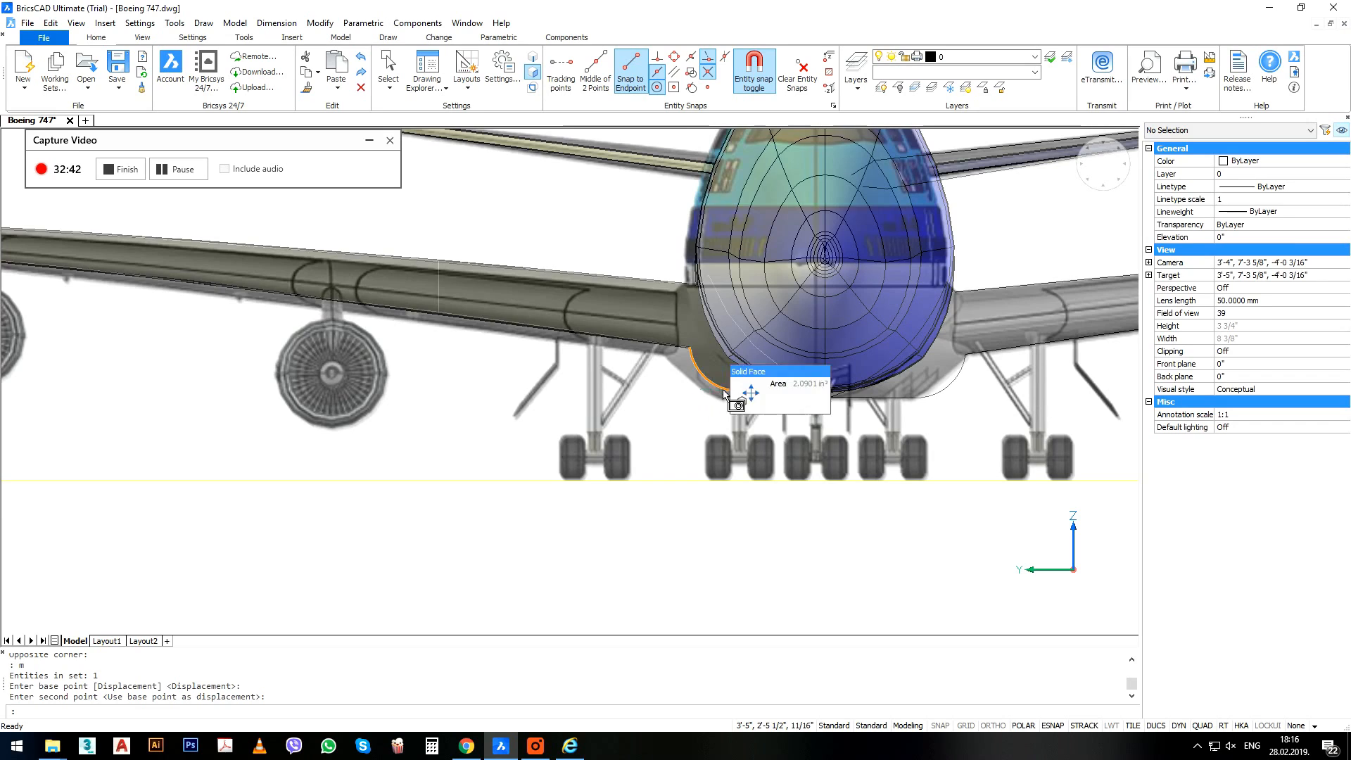
Move the wing slightly outward from the fuselage centreline to match the front-view image.
scroll(718, 393, "up", 4)
middle_click_drag(727, 454, 706, 507)
type("m")
key("Return")
left_click(698, 493)
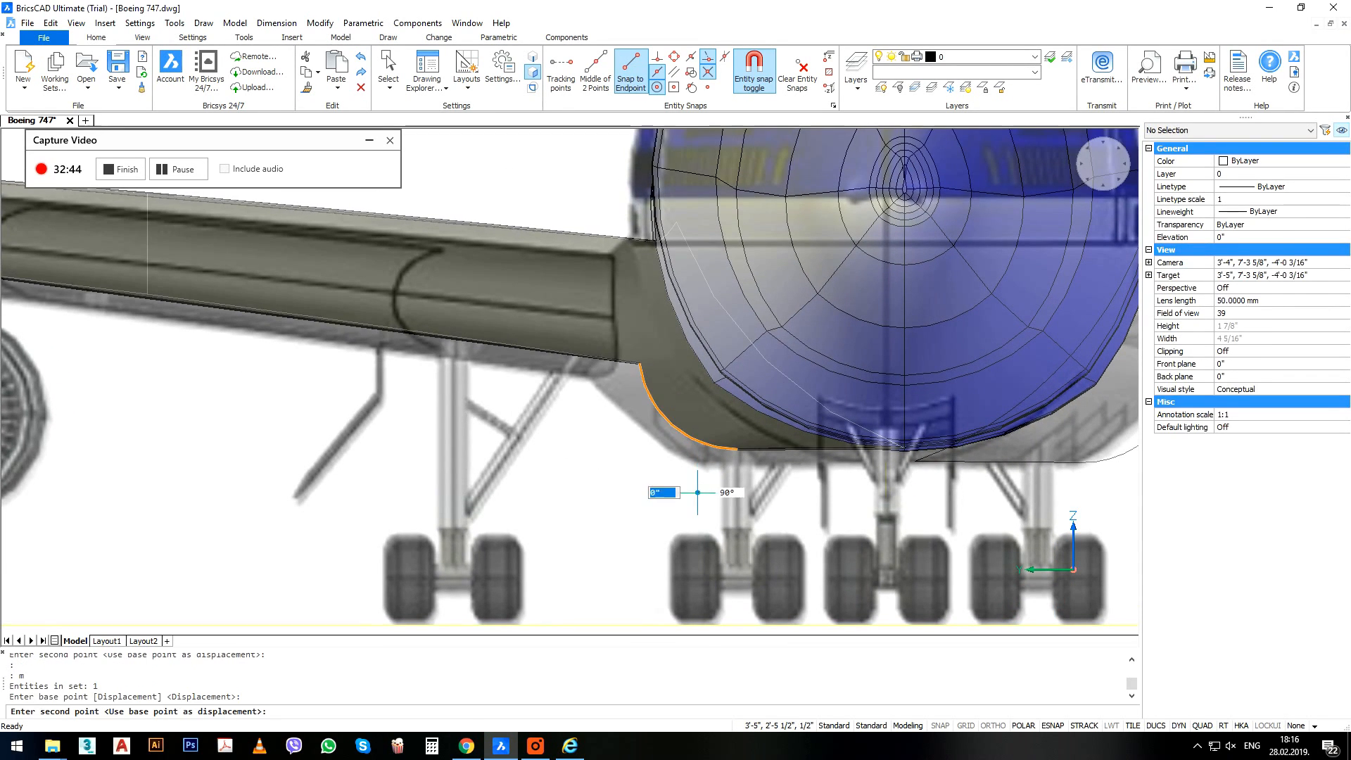
left_click(687, 497)
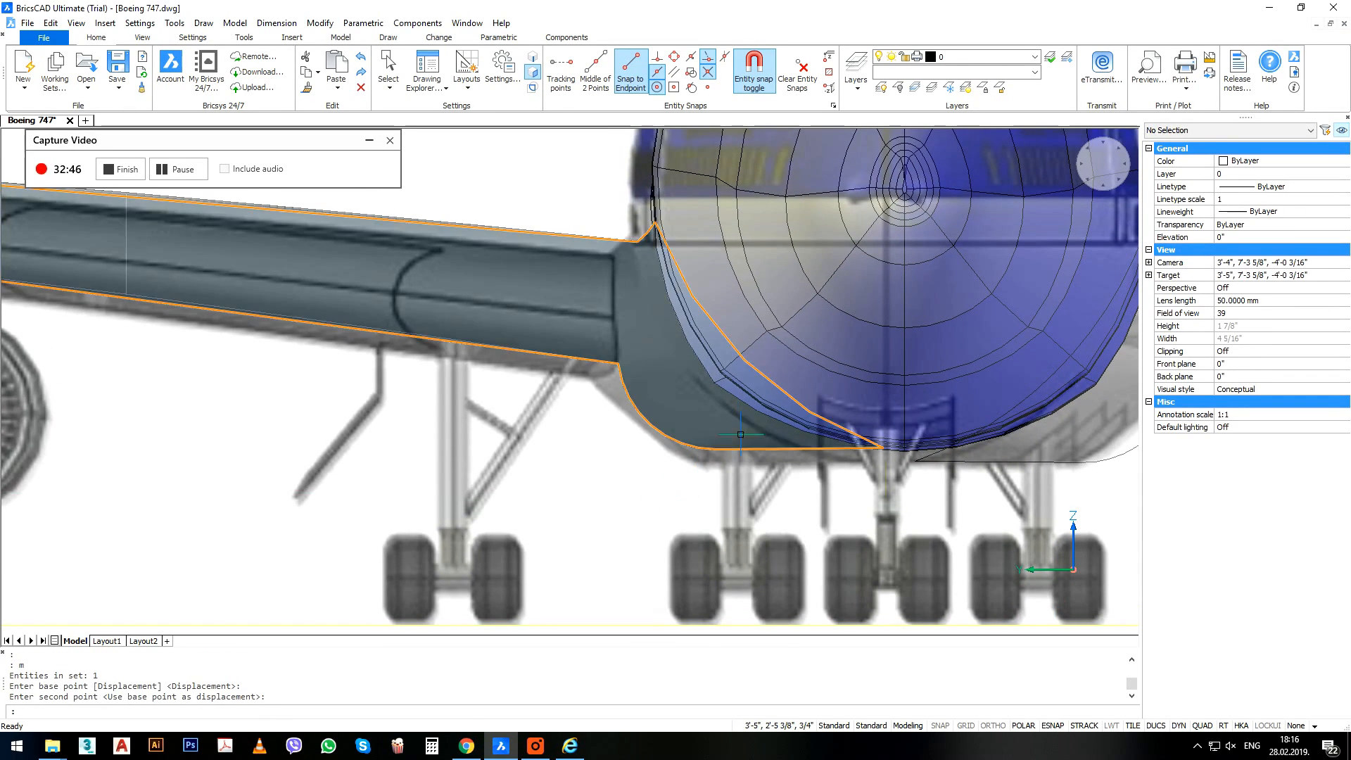
Lower the wing straight down by about 1/16" so its root underside meets the belly line in the front-view image.
left_click(739, 448)
key("Return")
left_click(713, 490)
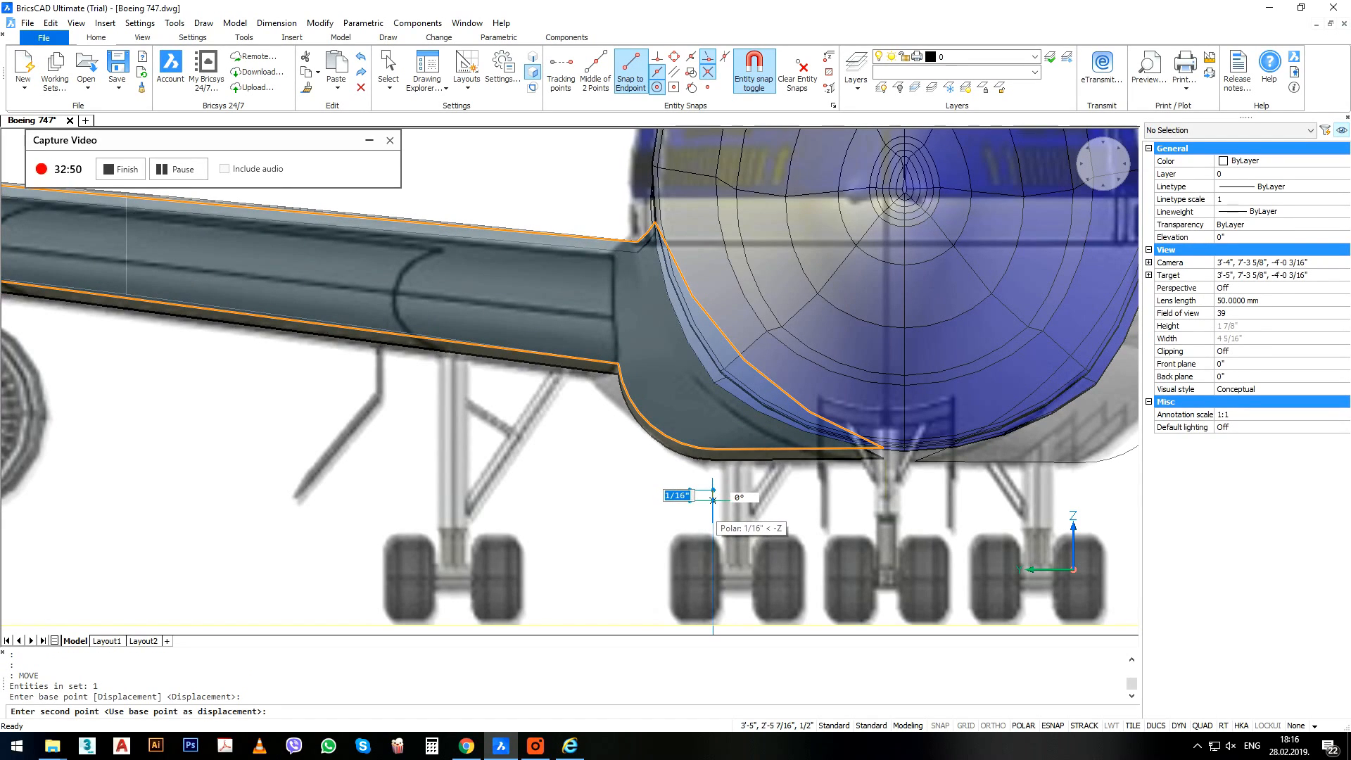
left_click(716, 449)
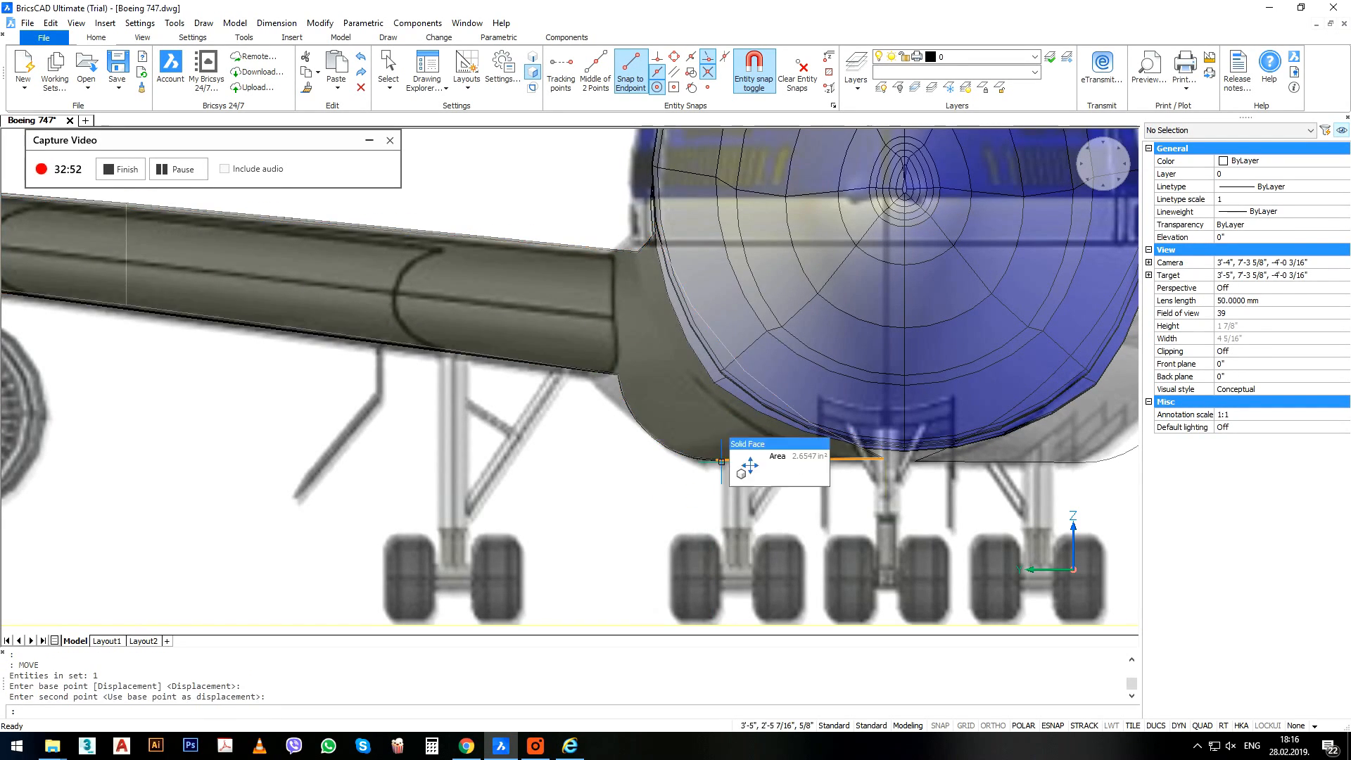
left_click(716, 449)
middle_click_drag(689, 432, 660, 459)
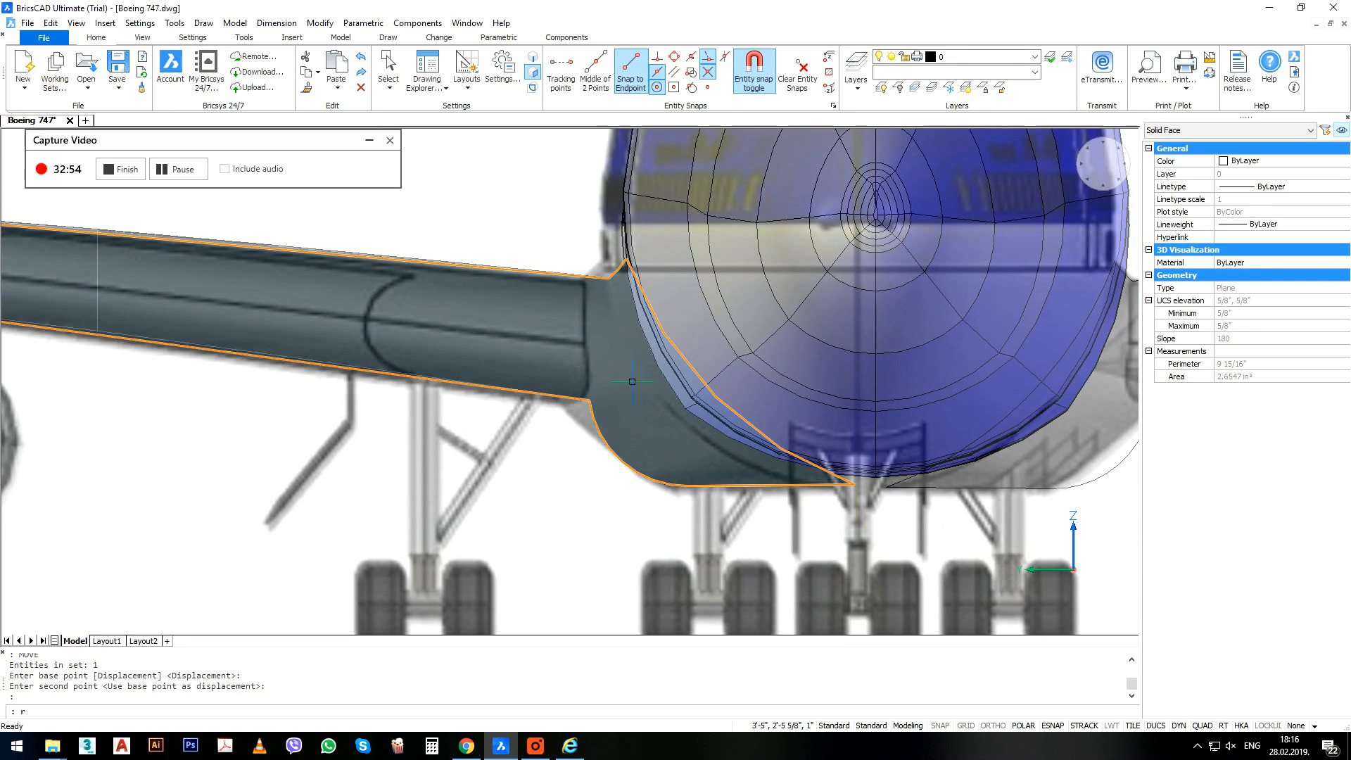
type("ro")
key("Return")
left_click(626, 259)
type("r")
key("Return")
left_click(626, 259)
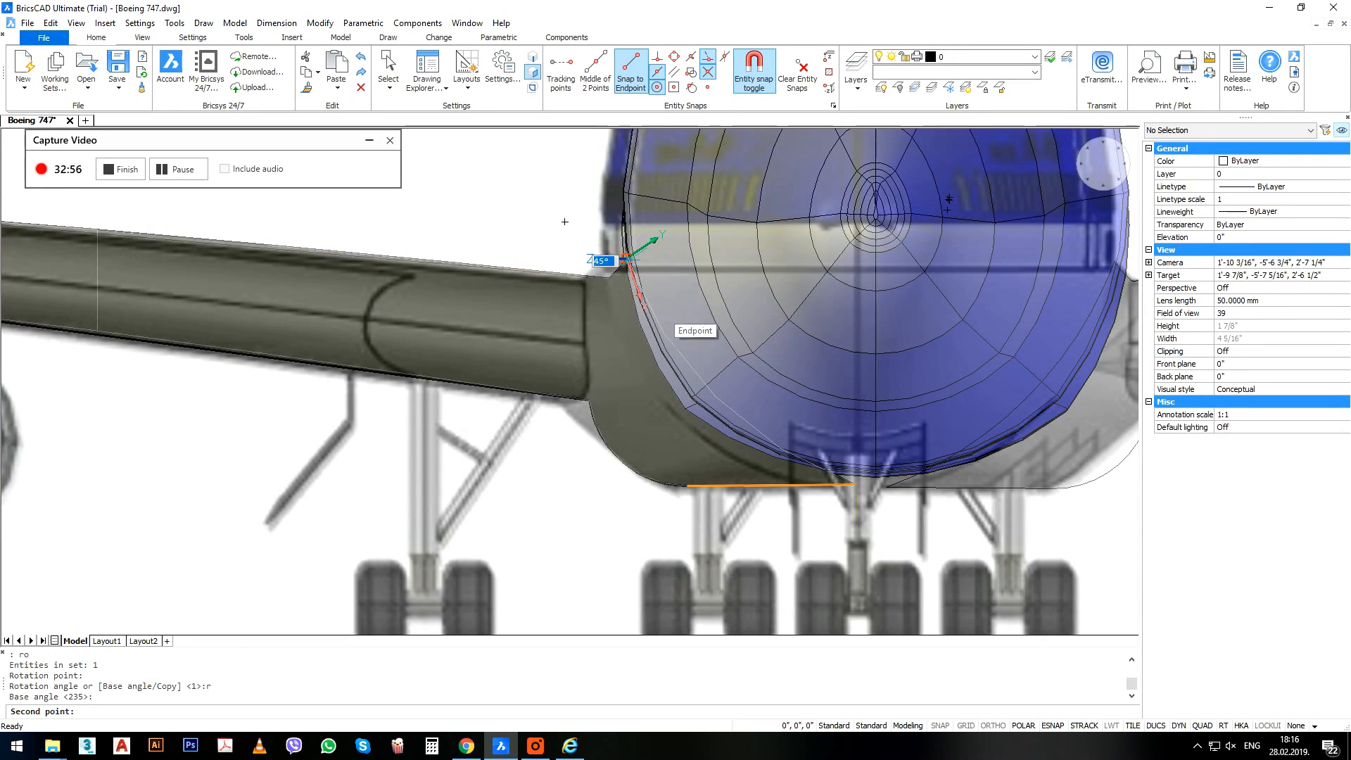
left_click(858, 485)
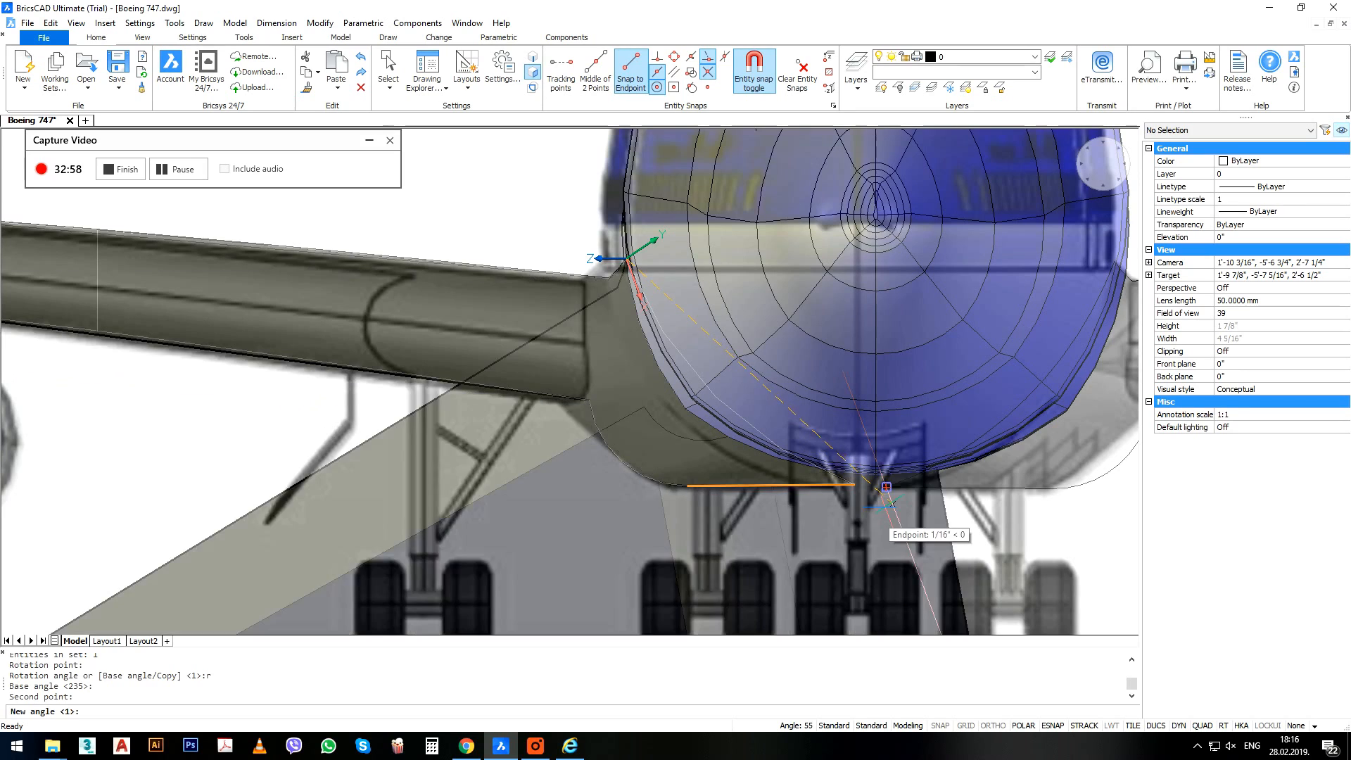
key("Escape")
key("Escape")
Mirror the wing across the fuselage's top centreline, keeping the original, to create the opposite wing.
scroll(674, 447, "down", 2)
scroll(675, 472, "down", 6)
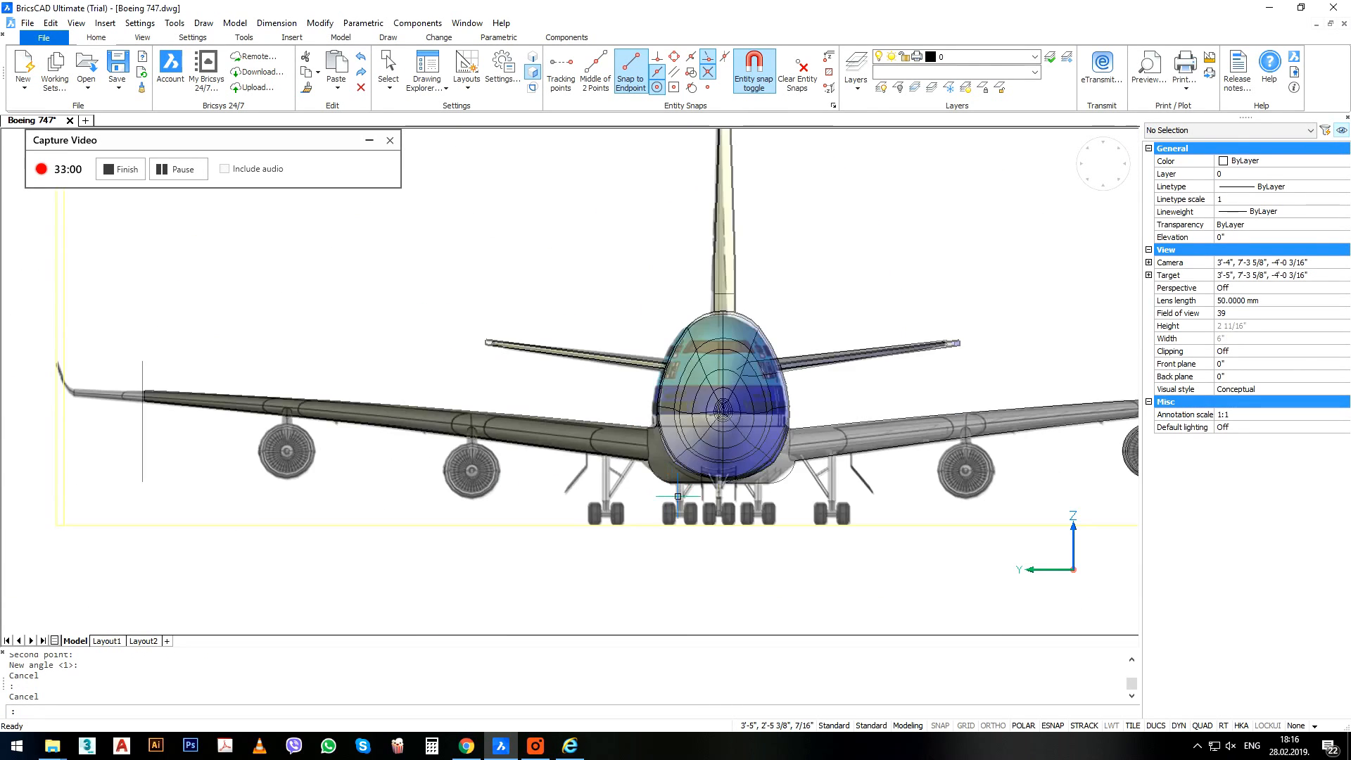
middle_click_drag(678, 496, 680, 595, "shift")
left_click(620, 487)
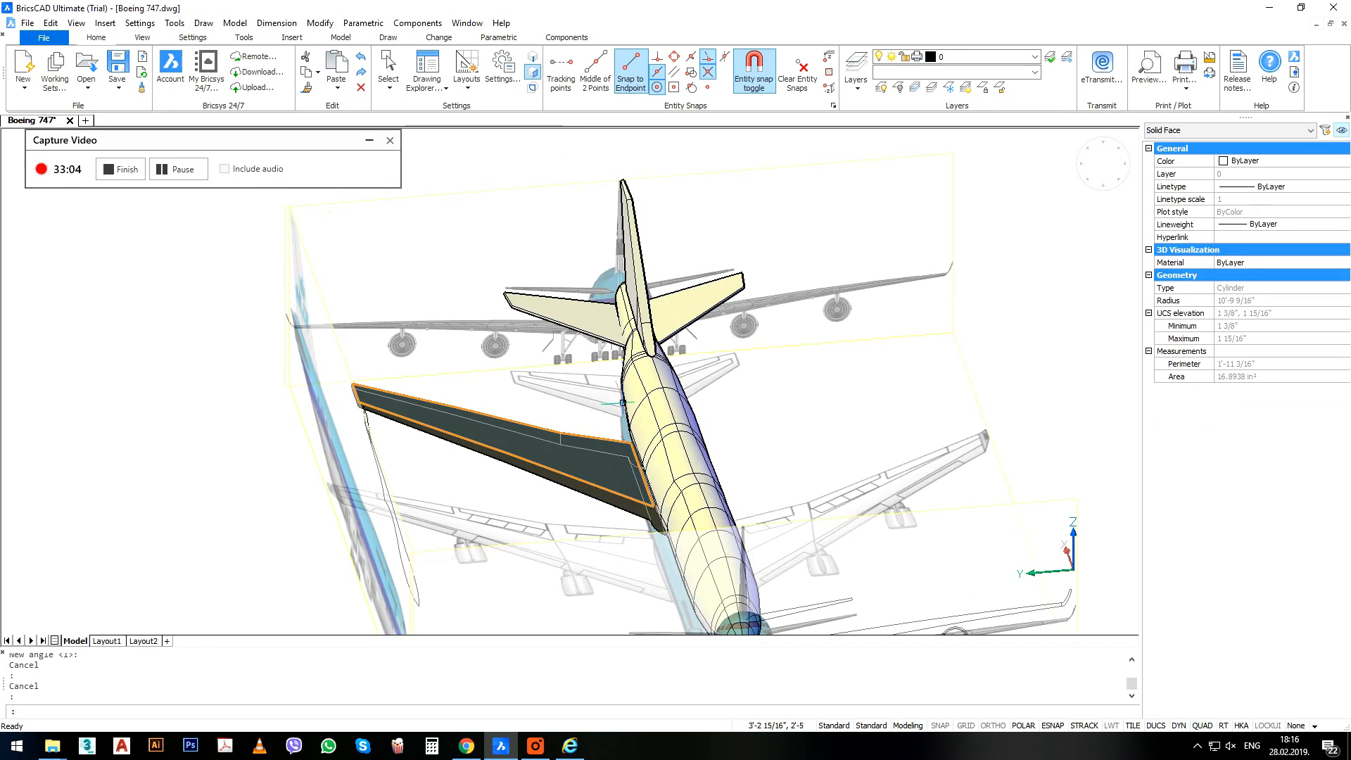
scroll(644, 397, "up", 3)
middle_click_drag(692, 434, 659, 383)
type("mi")
key("Return")
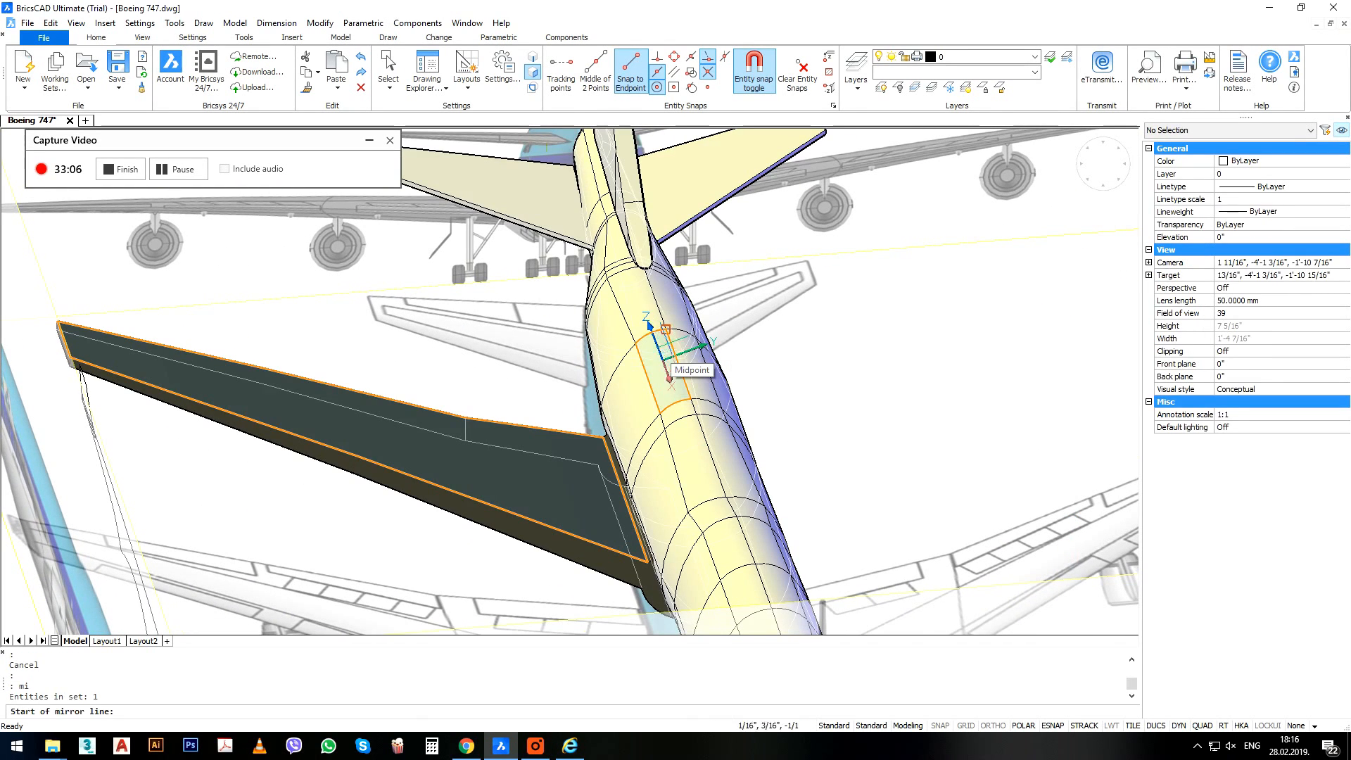
left_click(666, 364)
left_click(686, 431)
key("Return")
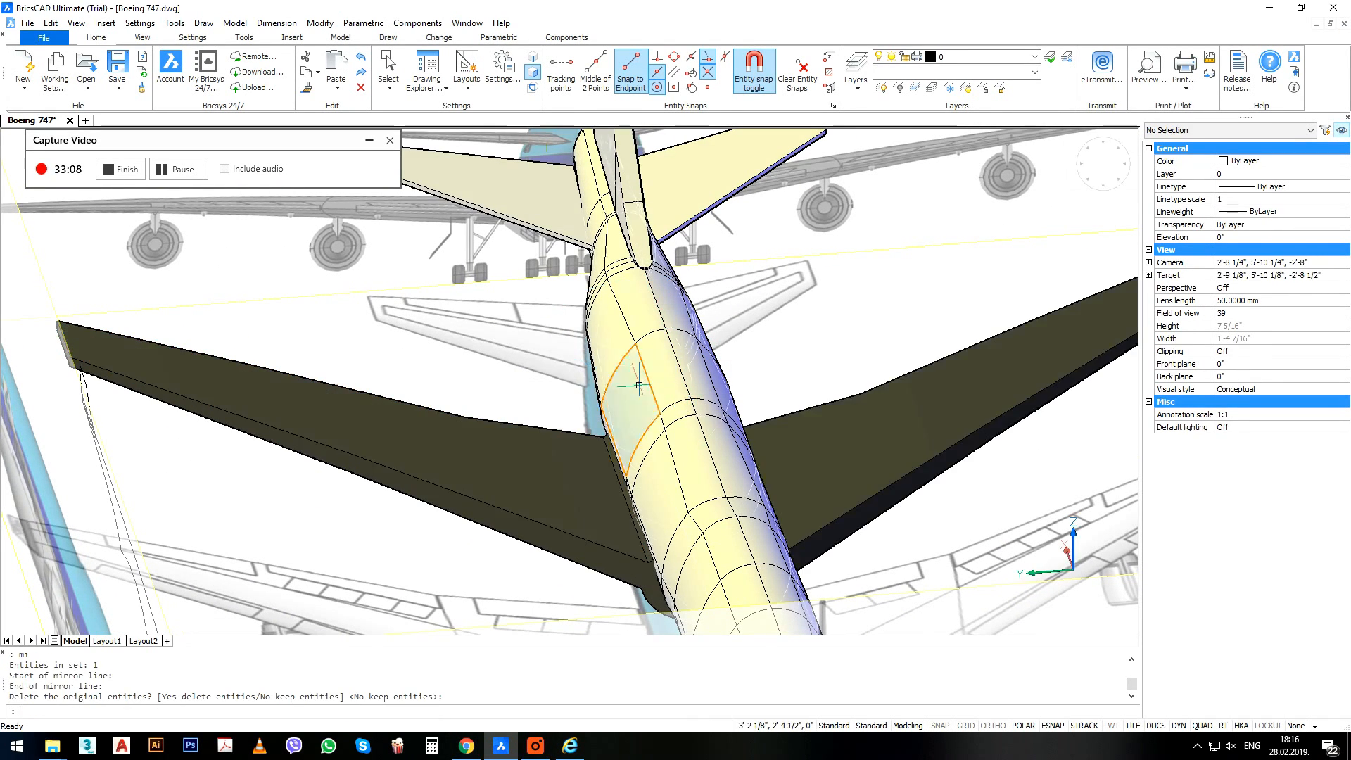
Match the properties of the horizontal stabilizer to both wings.
scroll(640, 385, "down", 4)
middle_click_drag(806, 479, 680, 497, "shift")
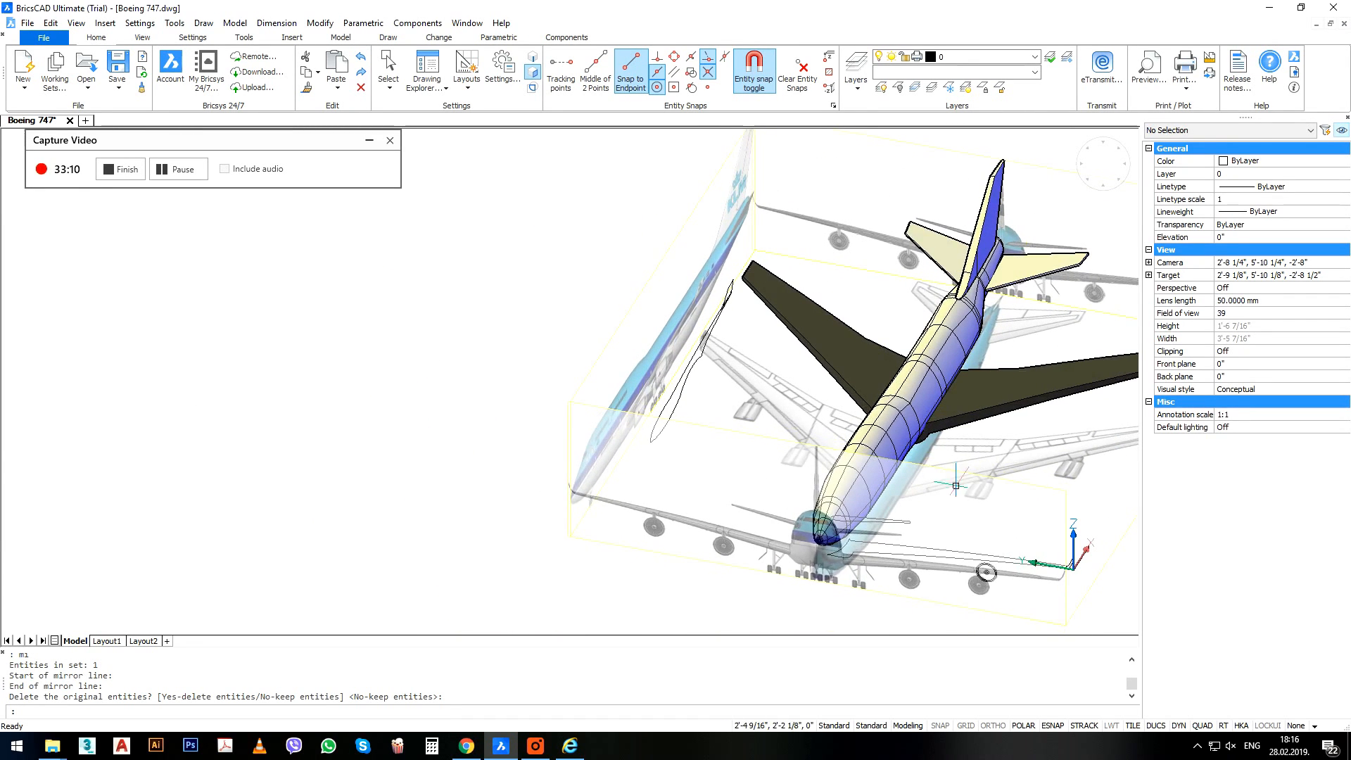
middle_click_drag(982, 445, 782, 442)
scroll(809, 322, "up", 2)
left_click(785, 263)
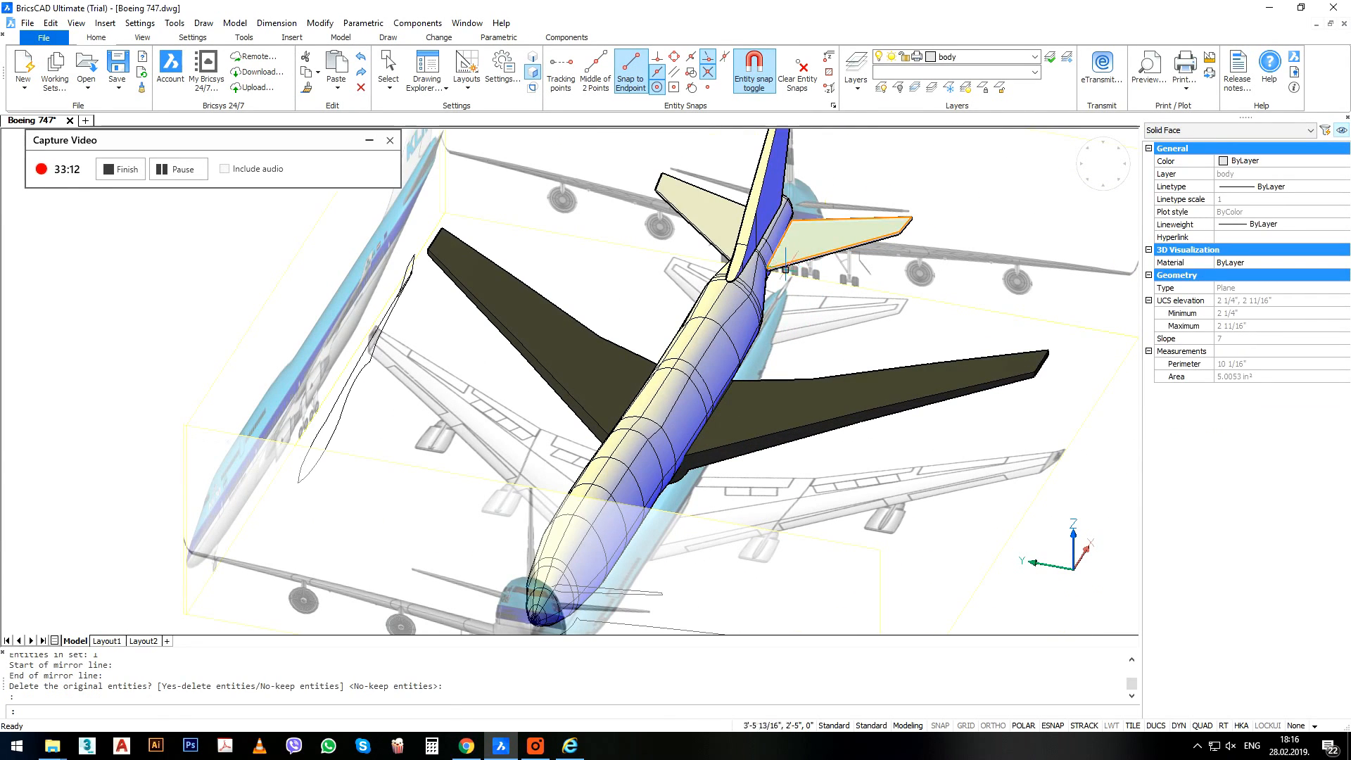
middle_click_drag(772, 313, 728, 315)
type("ma")
key("Return")
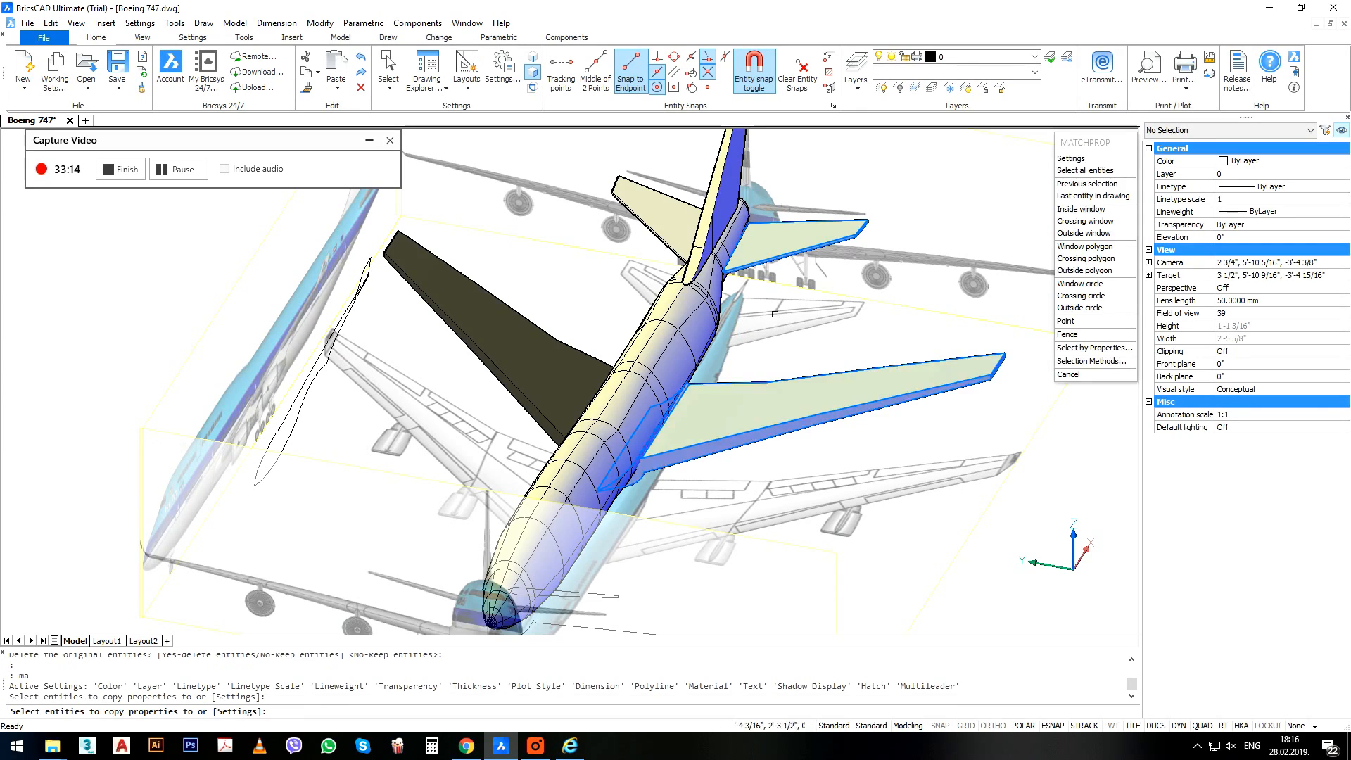
left_click(574, 368)
key("Return")
key("Return")
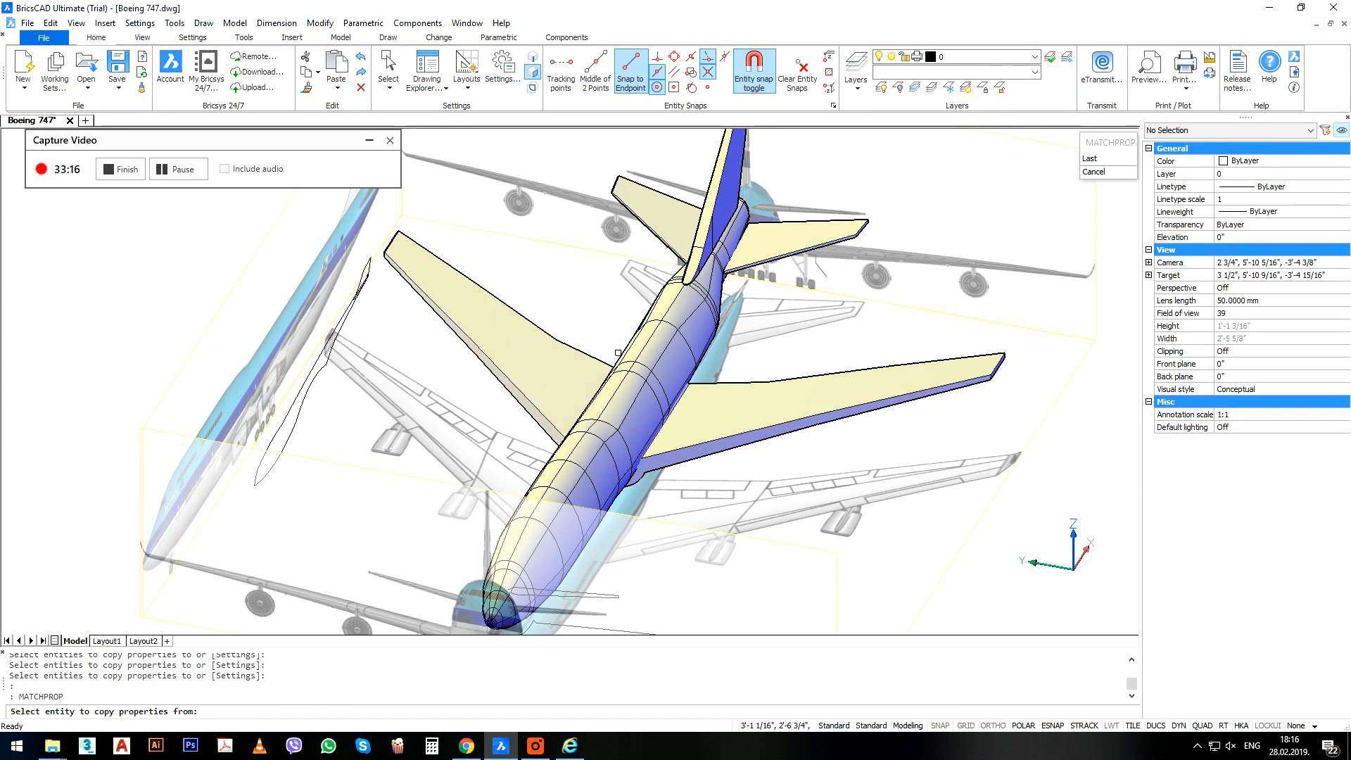
scroll(622, 362, "down", 4)
scroll(622, 369, "up", 4)
left_click(591, 373)
scroll(670, 387, "down", 5)
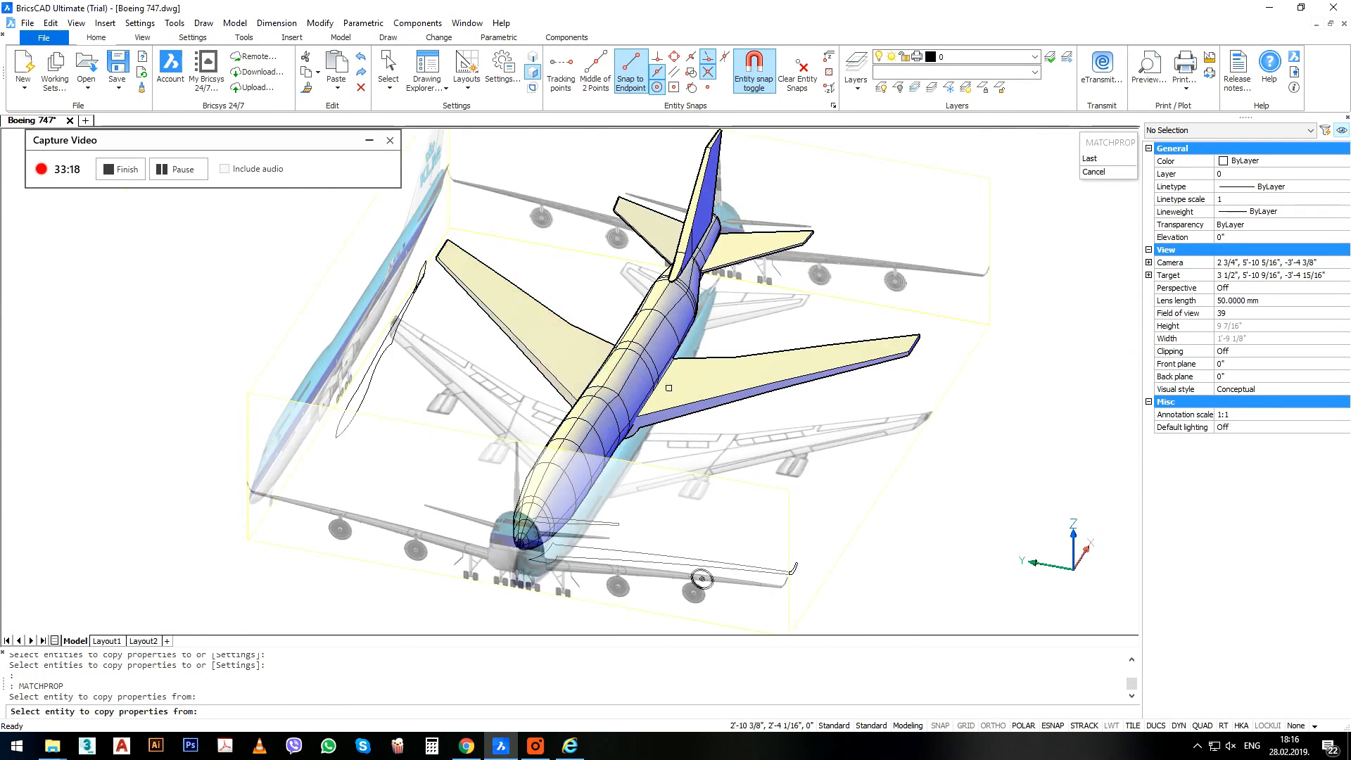
middle_click_drag(736, 442, 706, 422, "shift")
scroll(716, 420, "up", 3)
key("Escape")
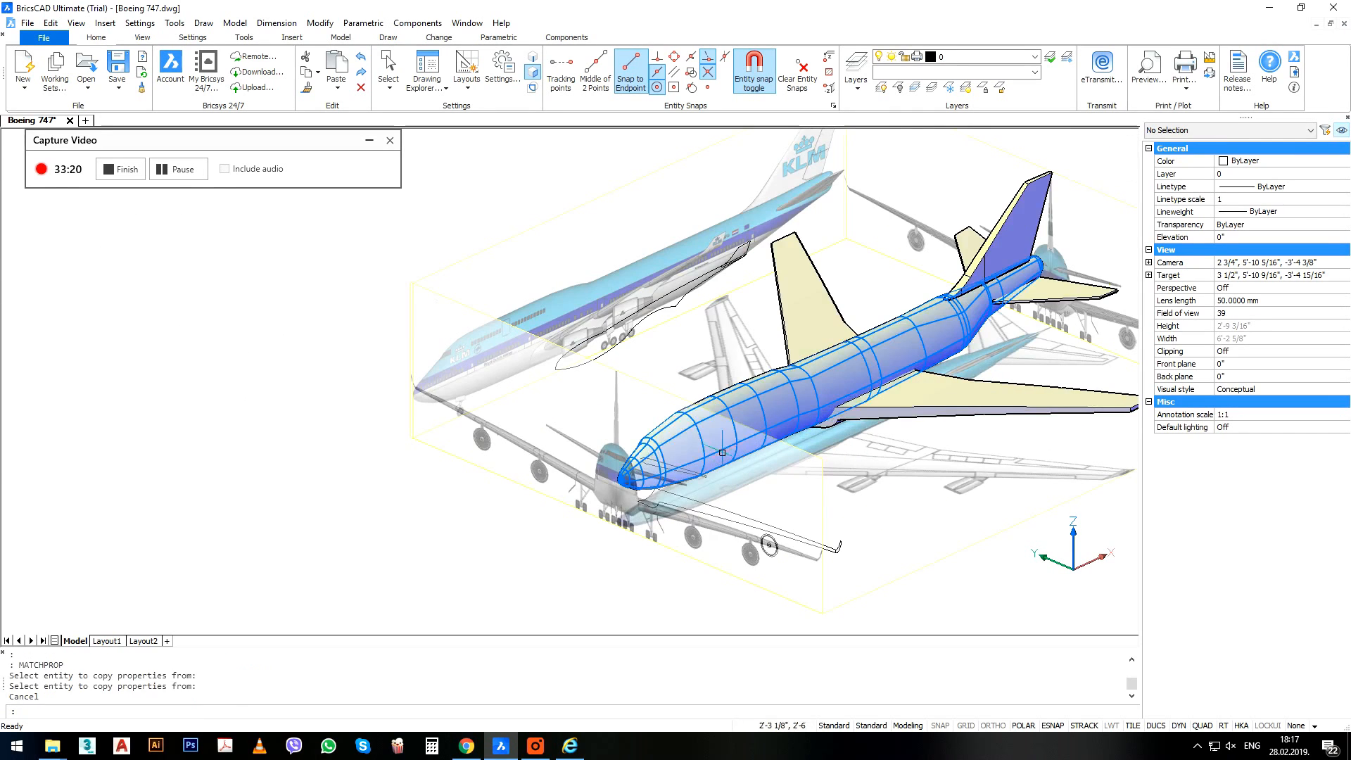
key("Escape")
Examine the engines in the plan image, the landing gear and wing root in the side view, and the wings from below.
middle_click_drag(905, 412, 691, 421)
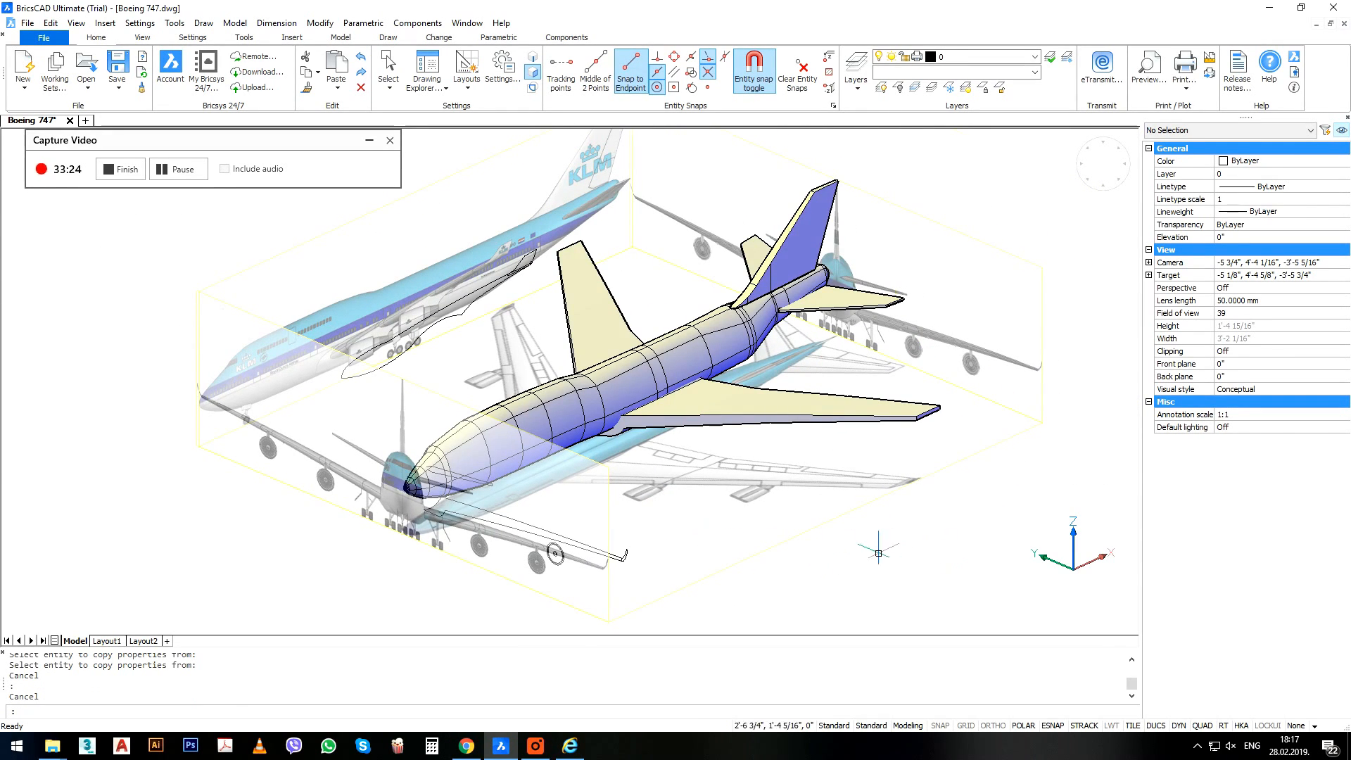
middle_click_drag(818, 573, 773, 594, "shift")
scroll(817, 429, "up", 6)
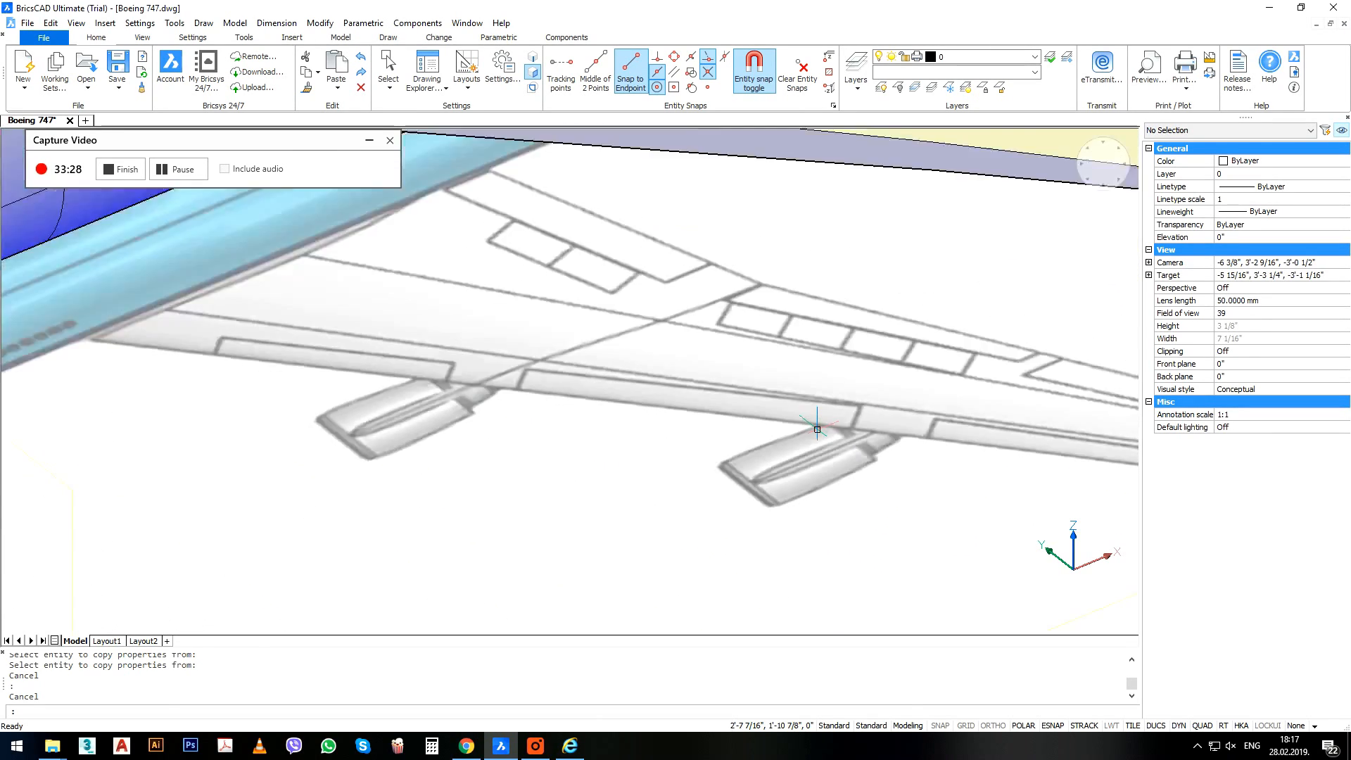
scroll(816, 429, "down", 6)
middle_click_drag(788, 454, 767, 522)
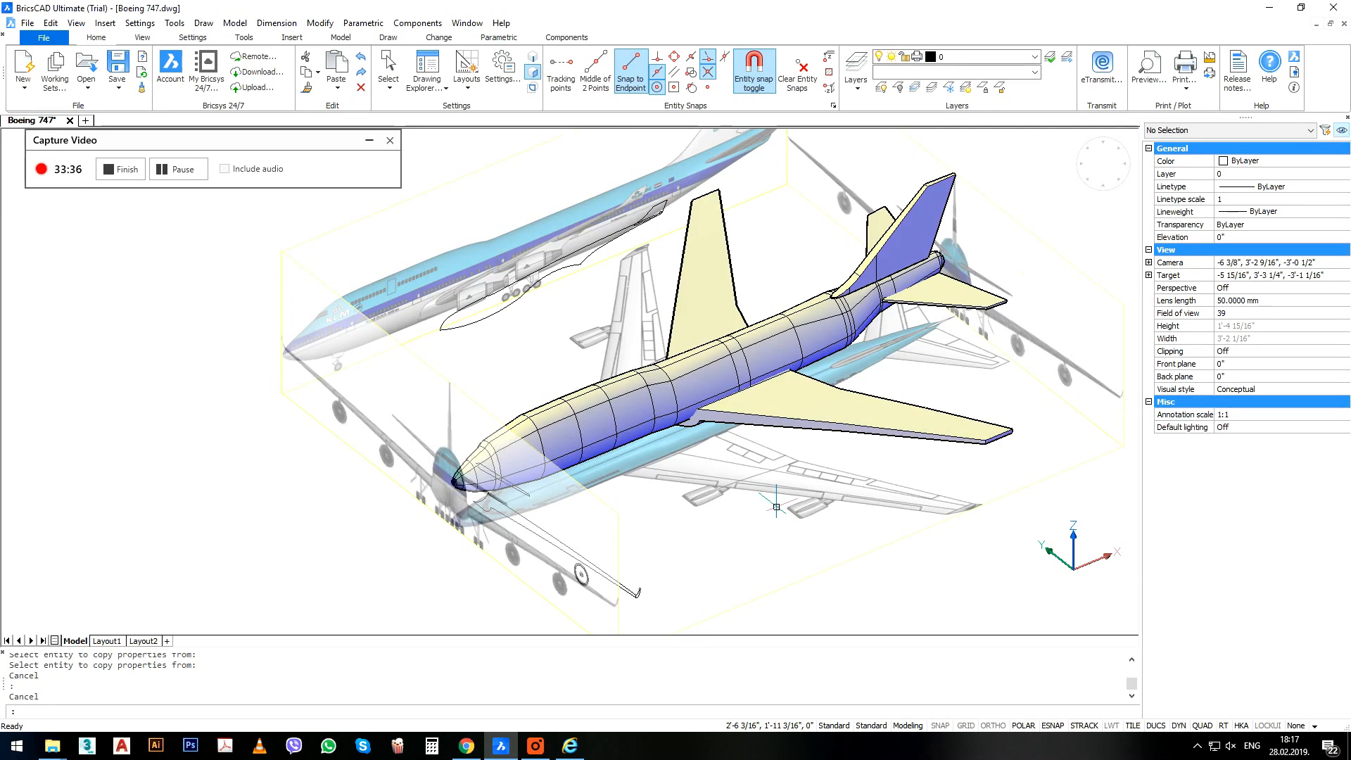
middle_click_drag(776, 506, 1037, 133, "shift")
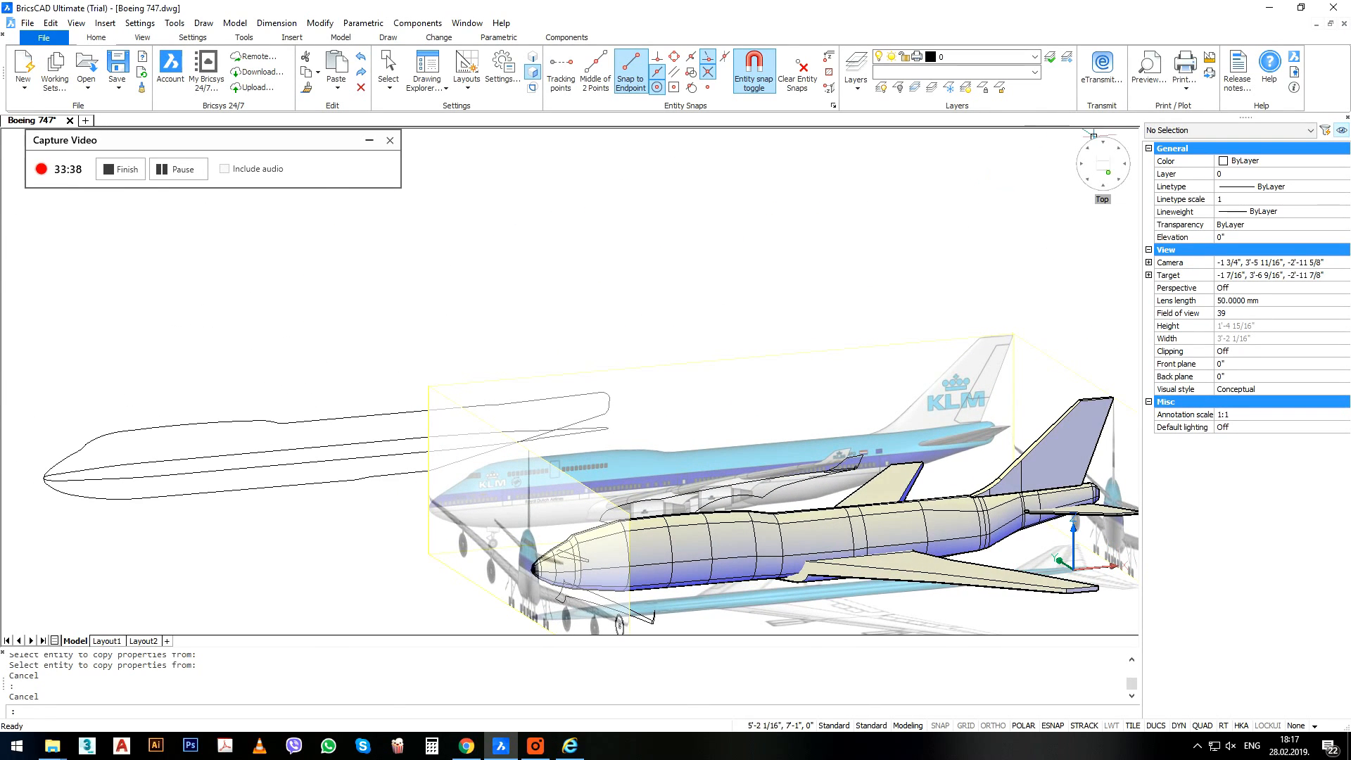
left_click(1103, 186)
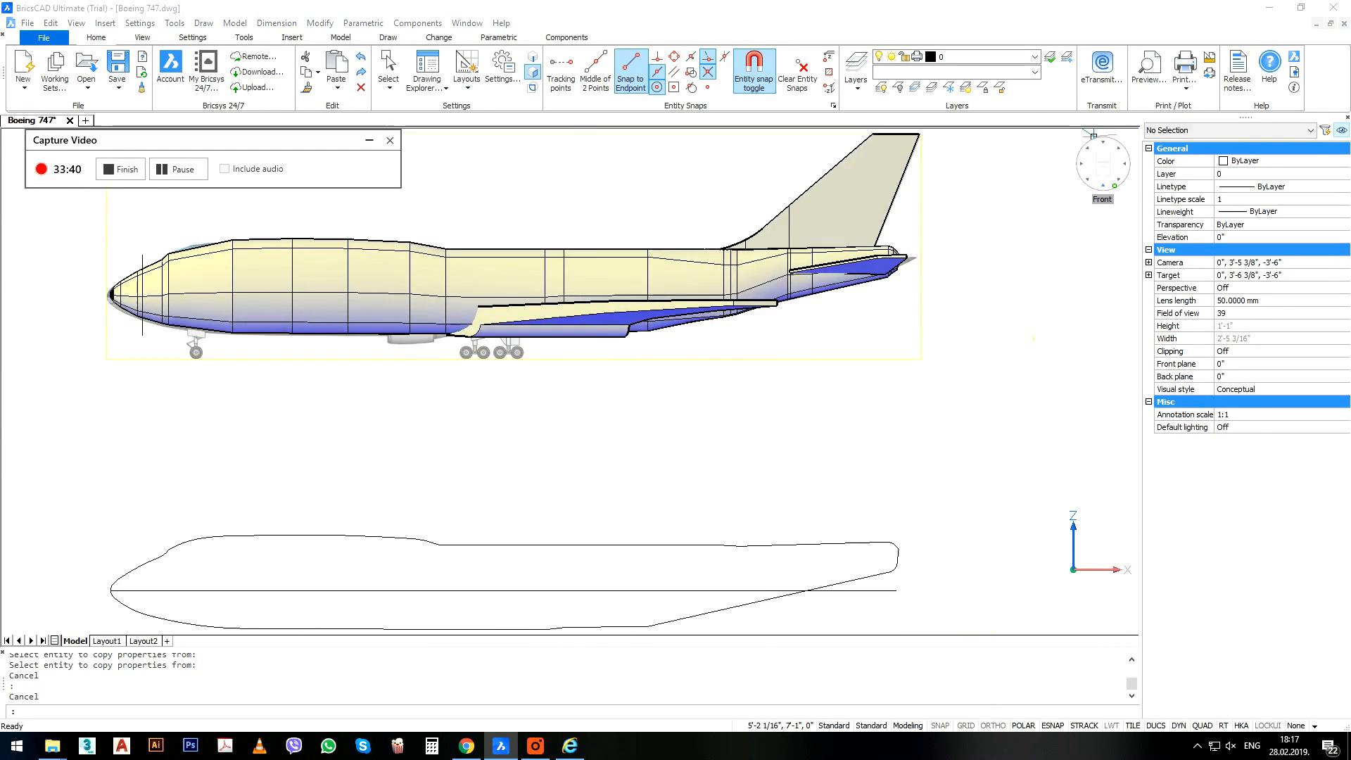
scroll(620, 366, "up", 6)
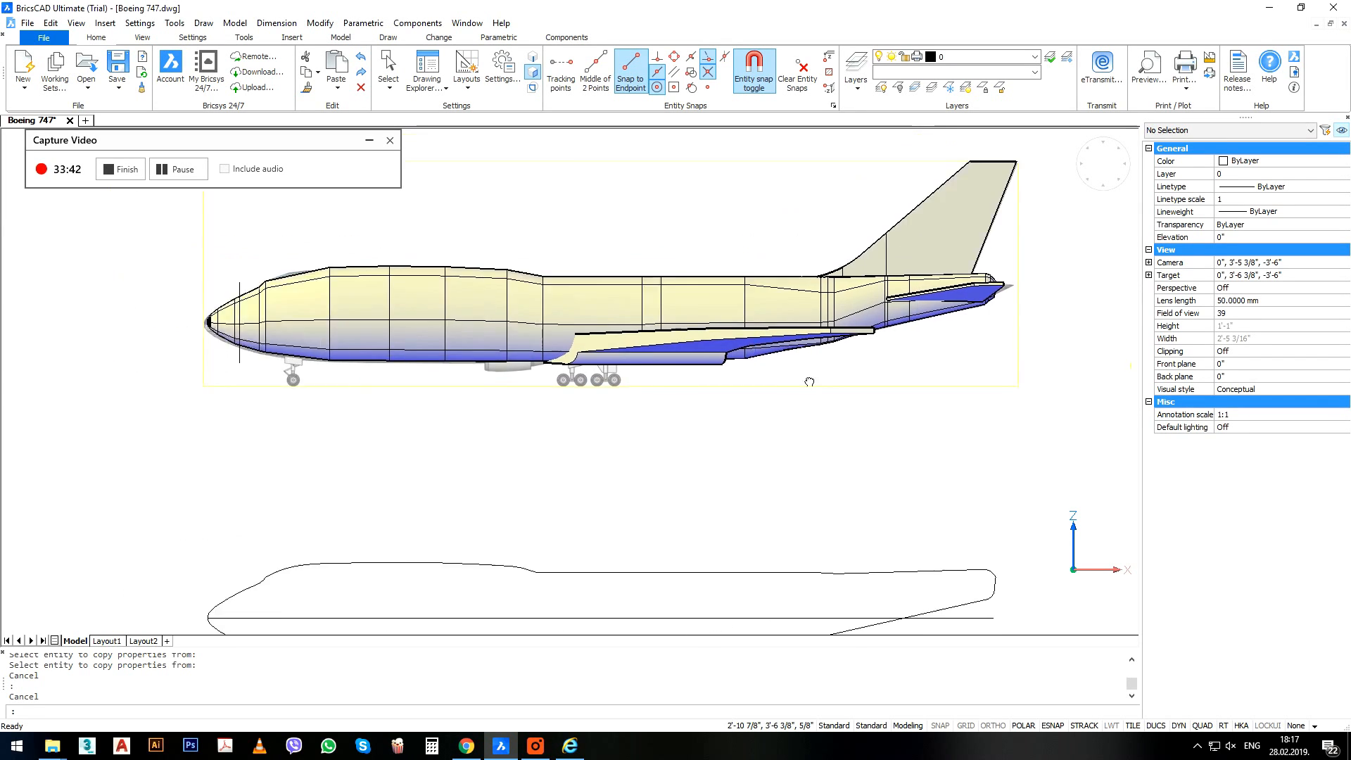
scroll(575, 421, "down", 5)
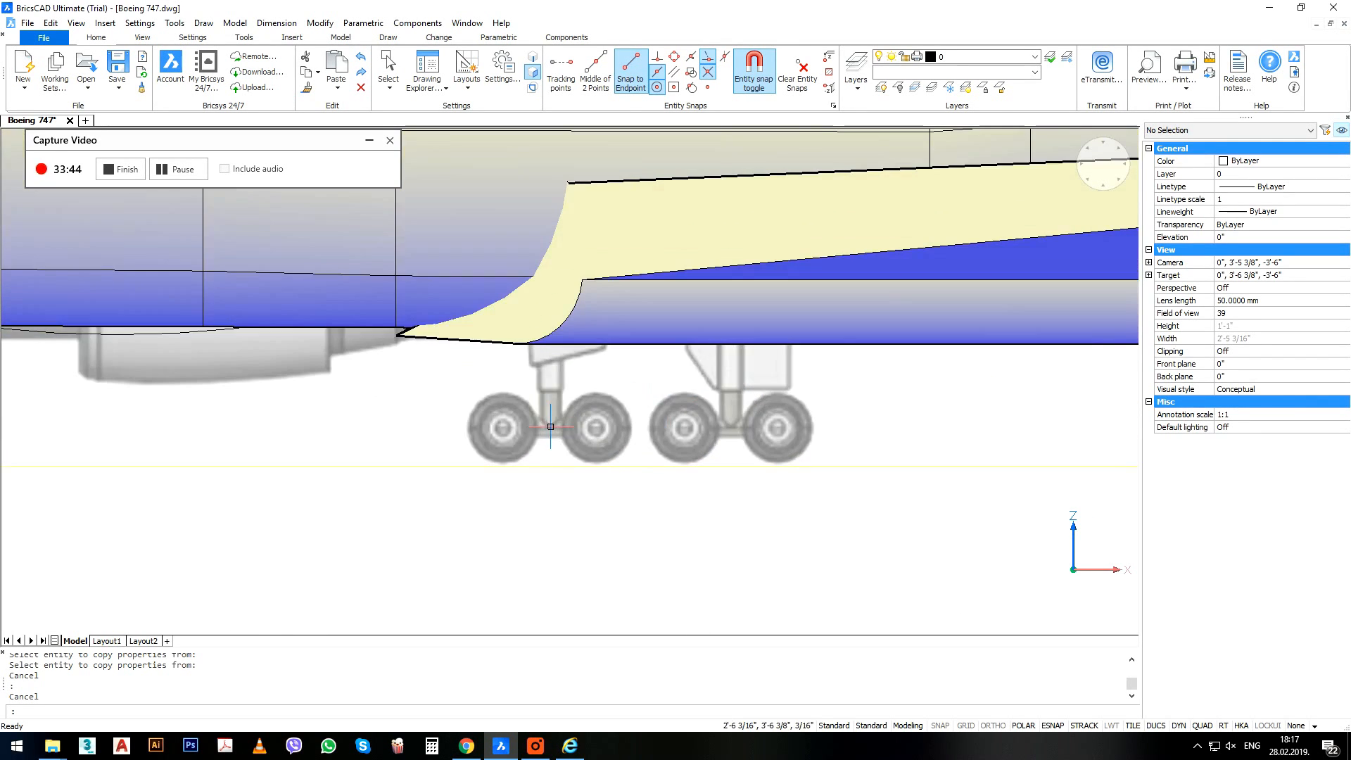
scroll(640, 386, "up", 3)
scroll(639, 386, "down", 4)
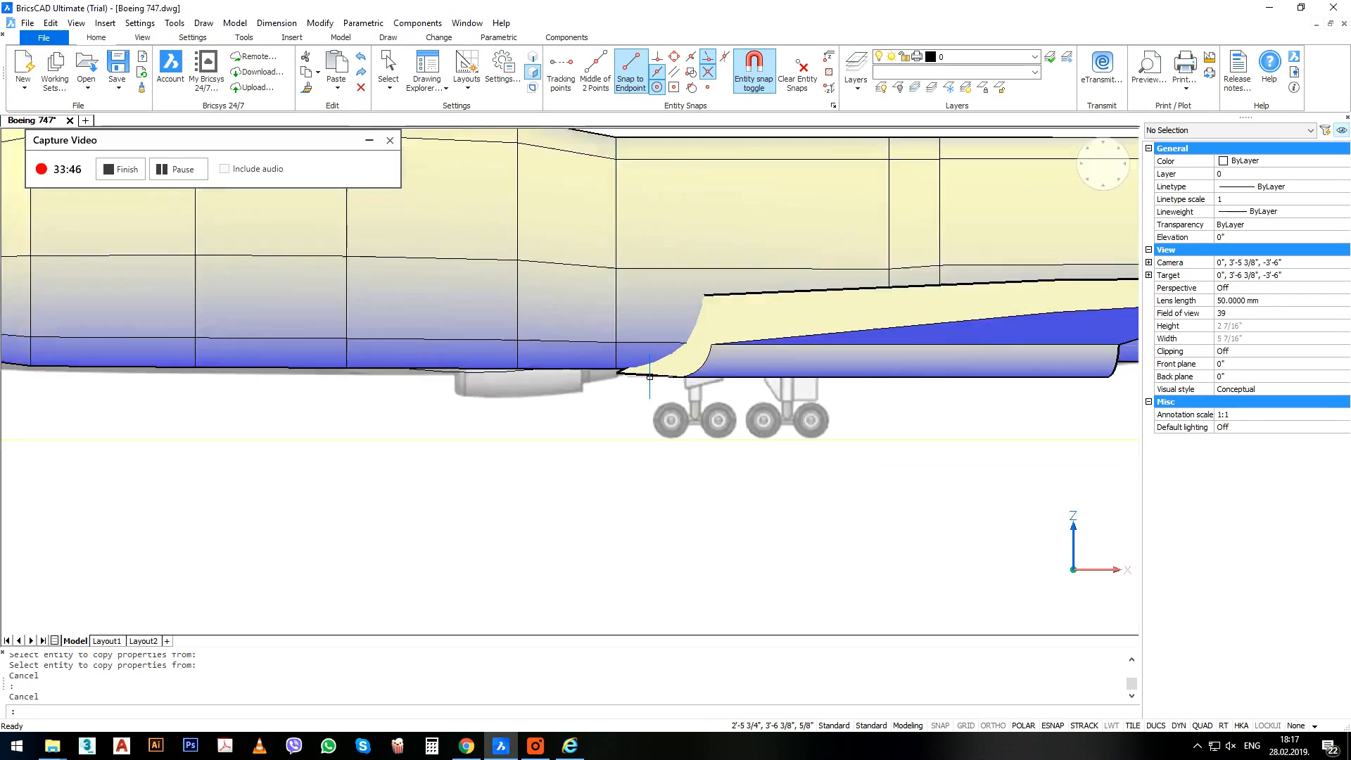
middle_click_drag(711, 366, 667, 321, "shift")
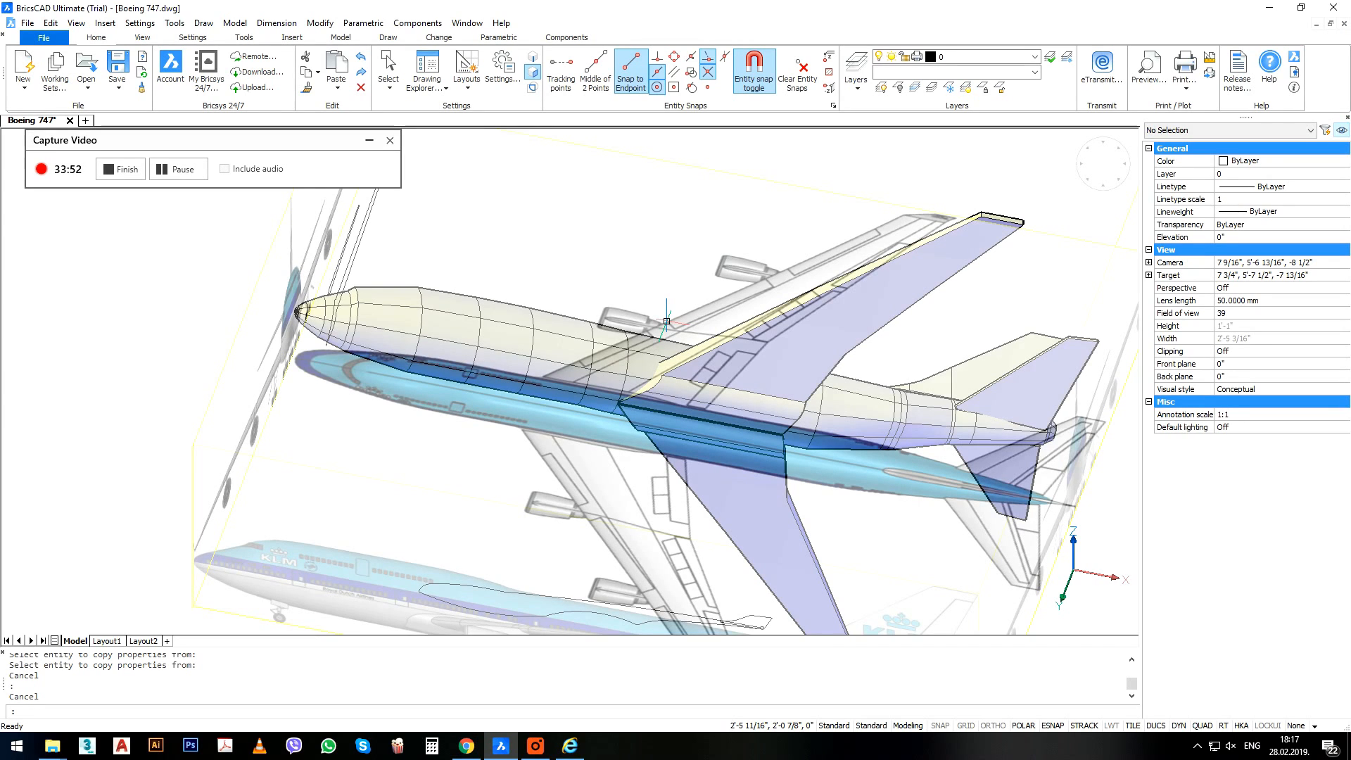
scroll(664, 310, "down", 3)
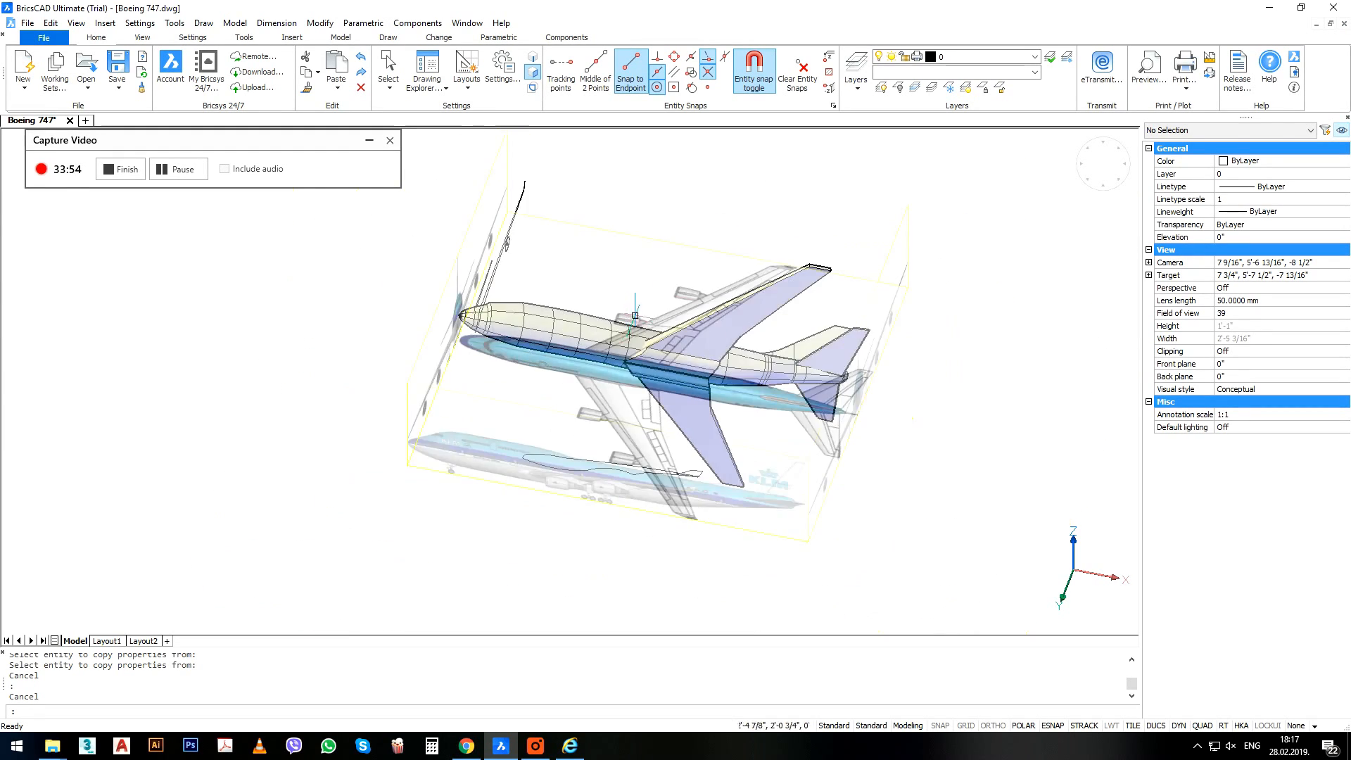
Delete the leftover wing-root profile polyline lying in front of the side-view reference image.
middle_click_drag(665, 308, 642, 250, "shift")
scroll(642, 251, "up", 6)
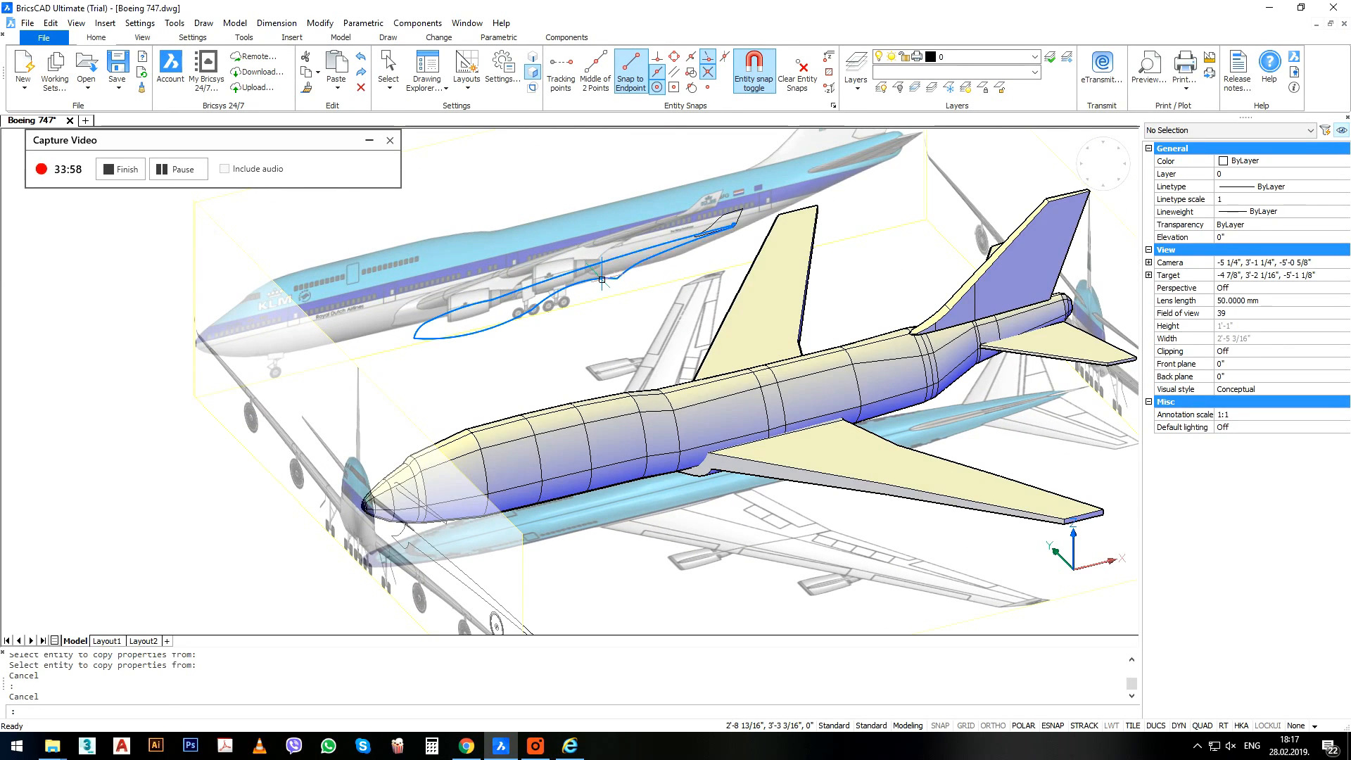
left_click(602, 280)
middle_click_drag(602, 281, 593, 343)
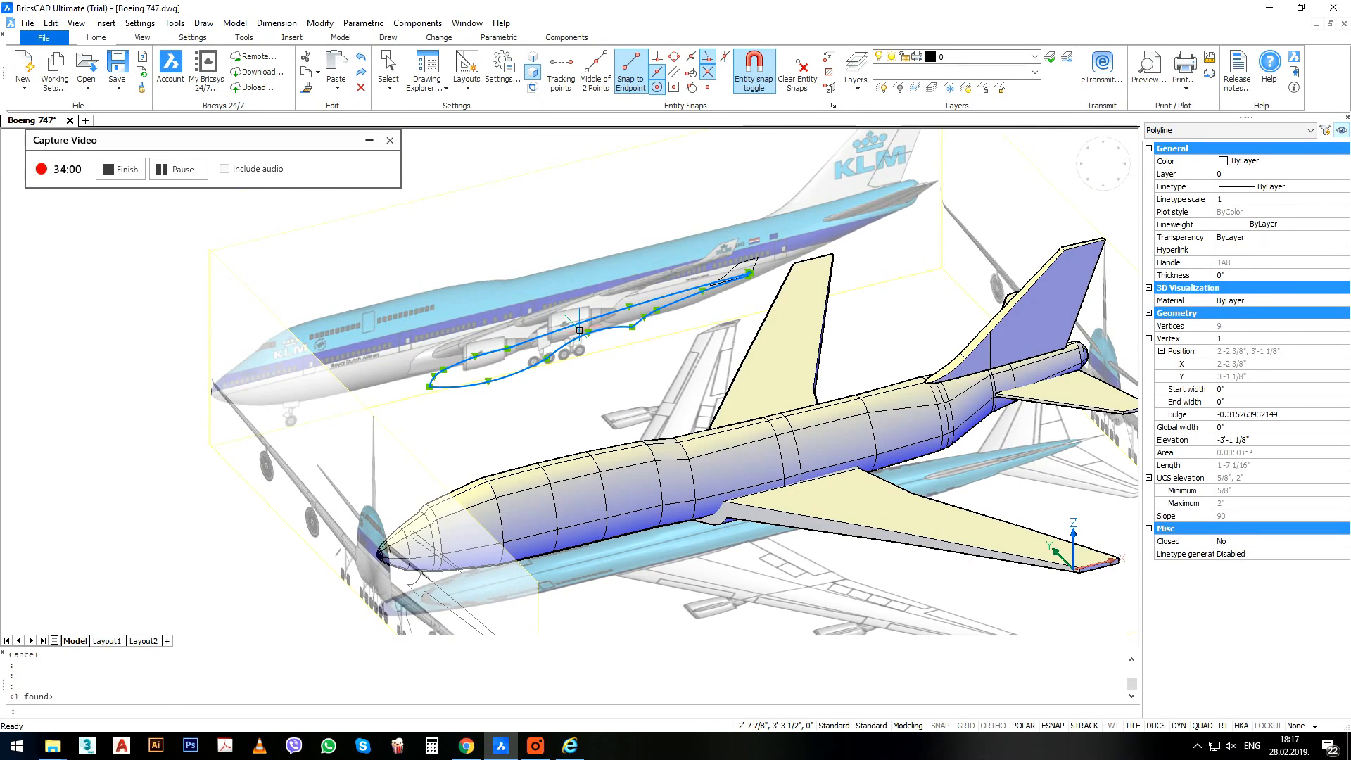
key("Delete")
scroll(558, 305, "down", 3)
scroll(577, 480, "up", 2)
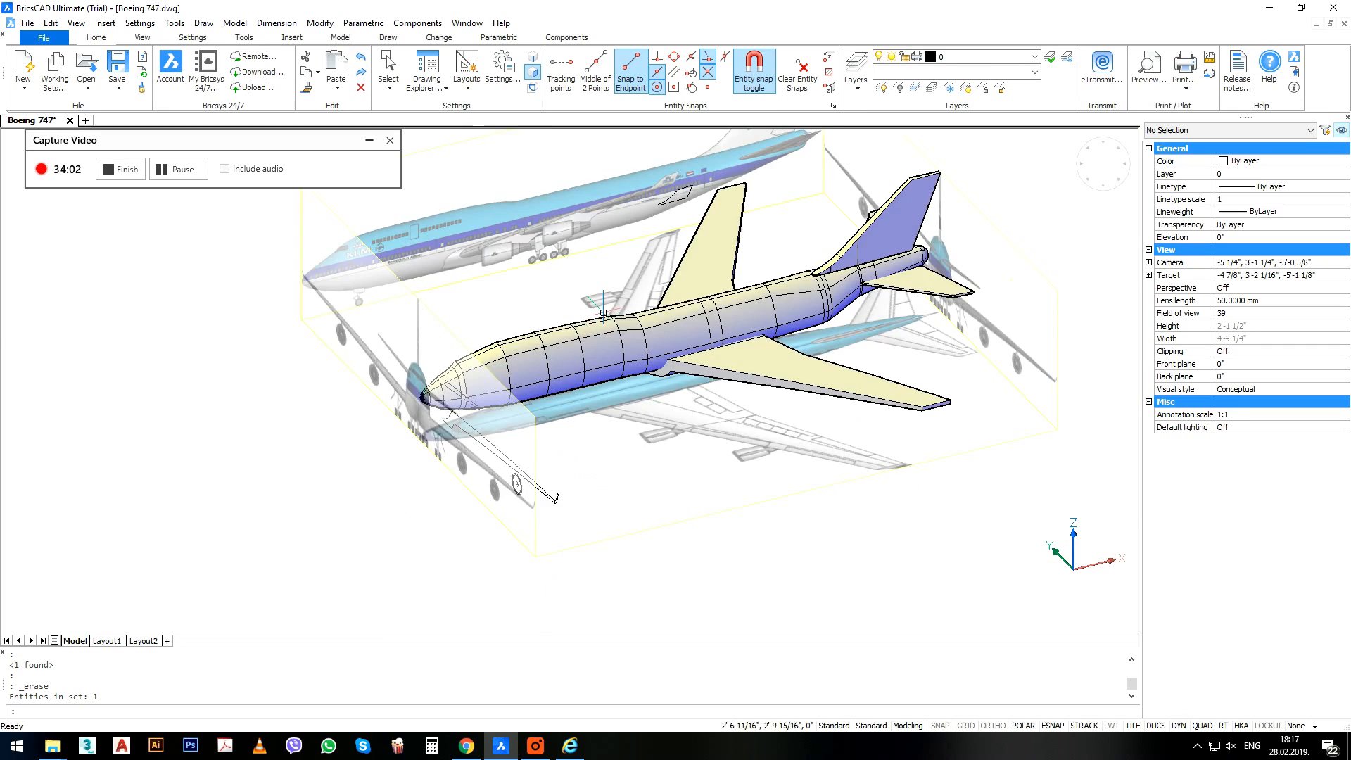
Move the winglet profile from its lower inner corner to the upper leading-edge corner of the near wing's tip.
middle_click_drag(605, 397, 607, 417)
scroll(563, 520, "up", 5)
scroll(571, 514, "up", 3)
left_click(601, 491)
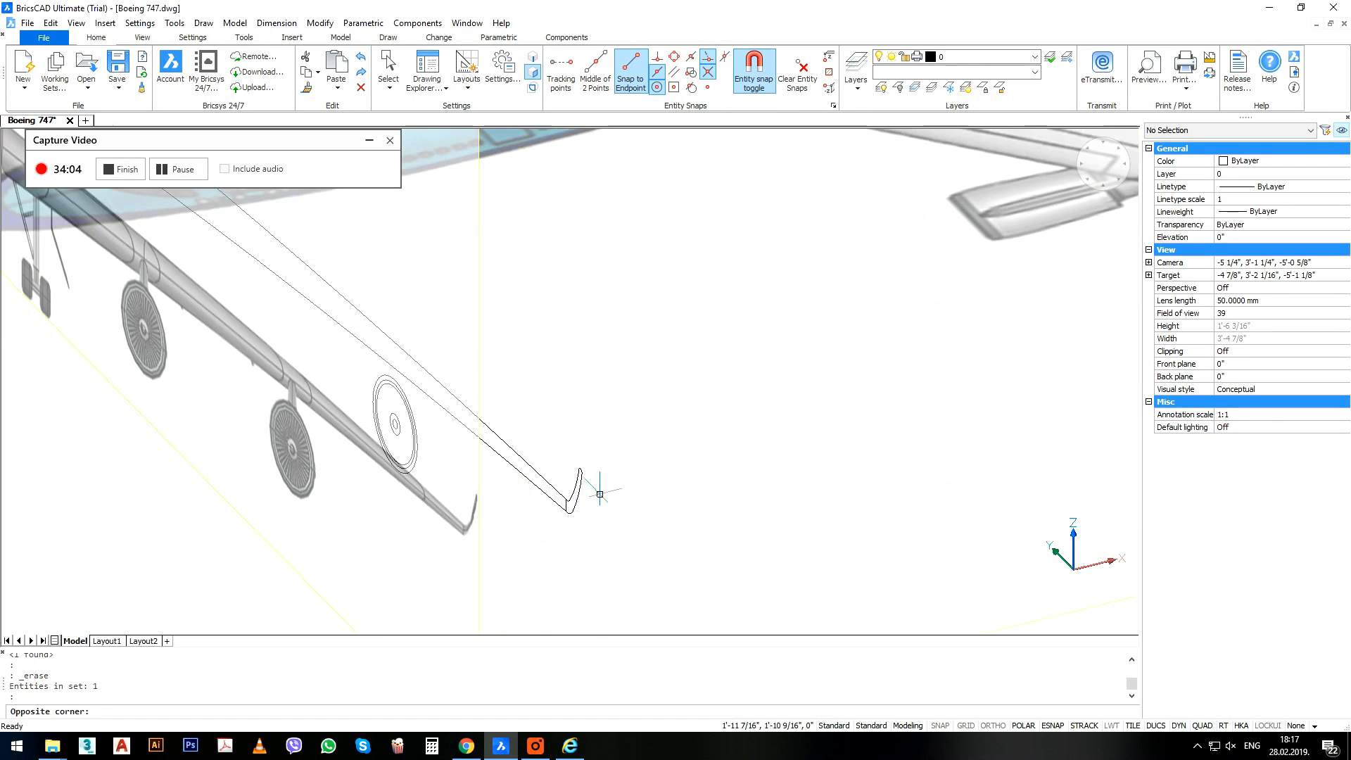
left_click(578, 472)
scroll(570, 509, "up", 5)
type("m")
key("Return")
left_click(556, 518)
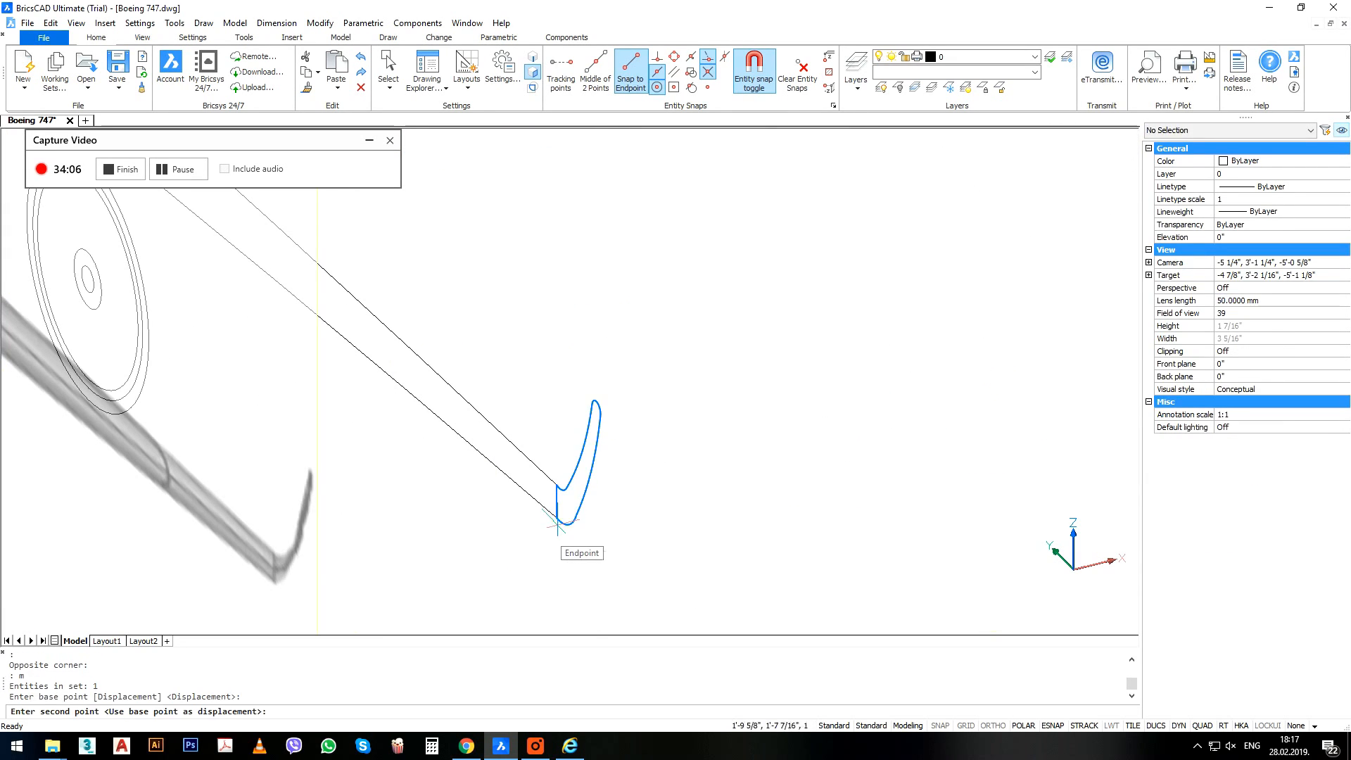
scroll(493, 489, "down", 5)
scroll(1135, 330, "up", 5)
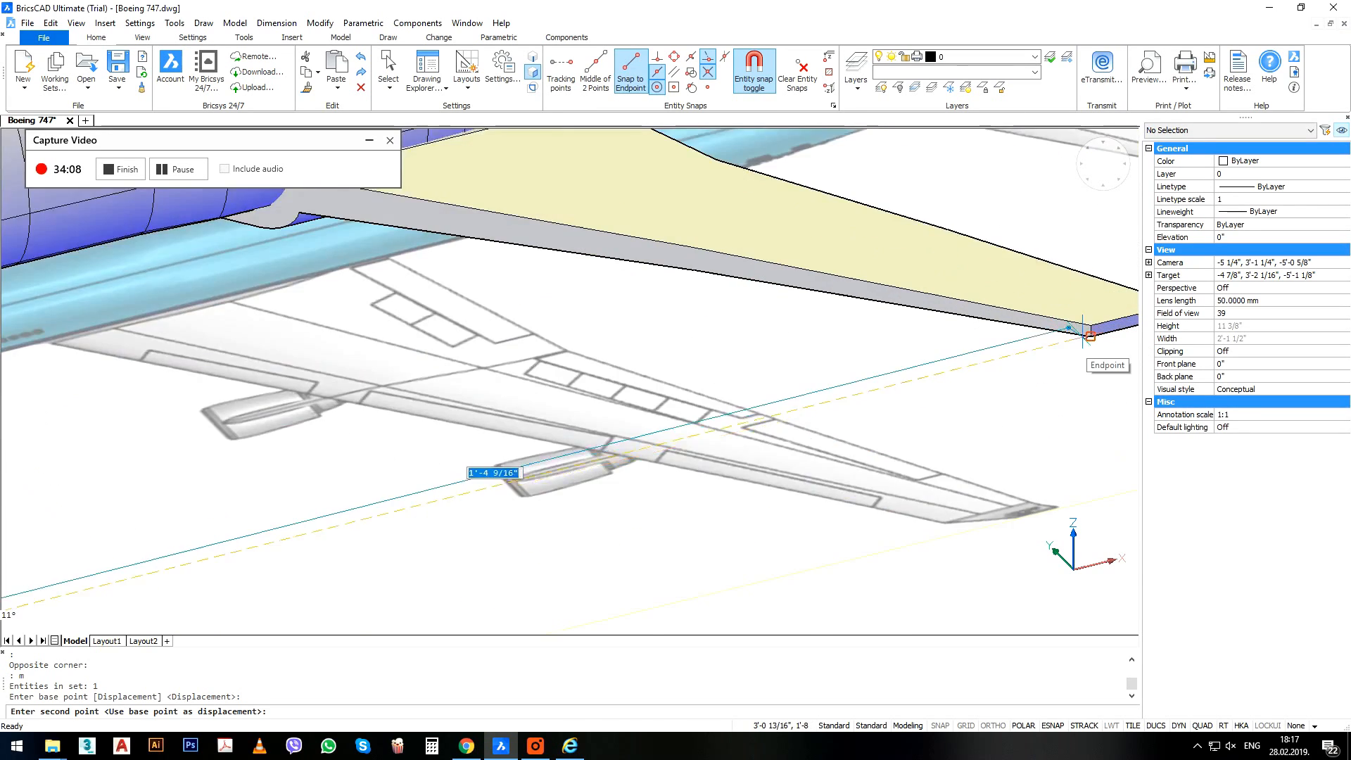
left_click(832, 365)
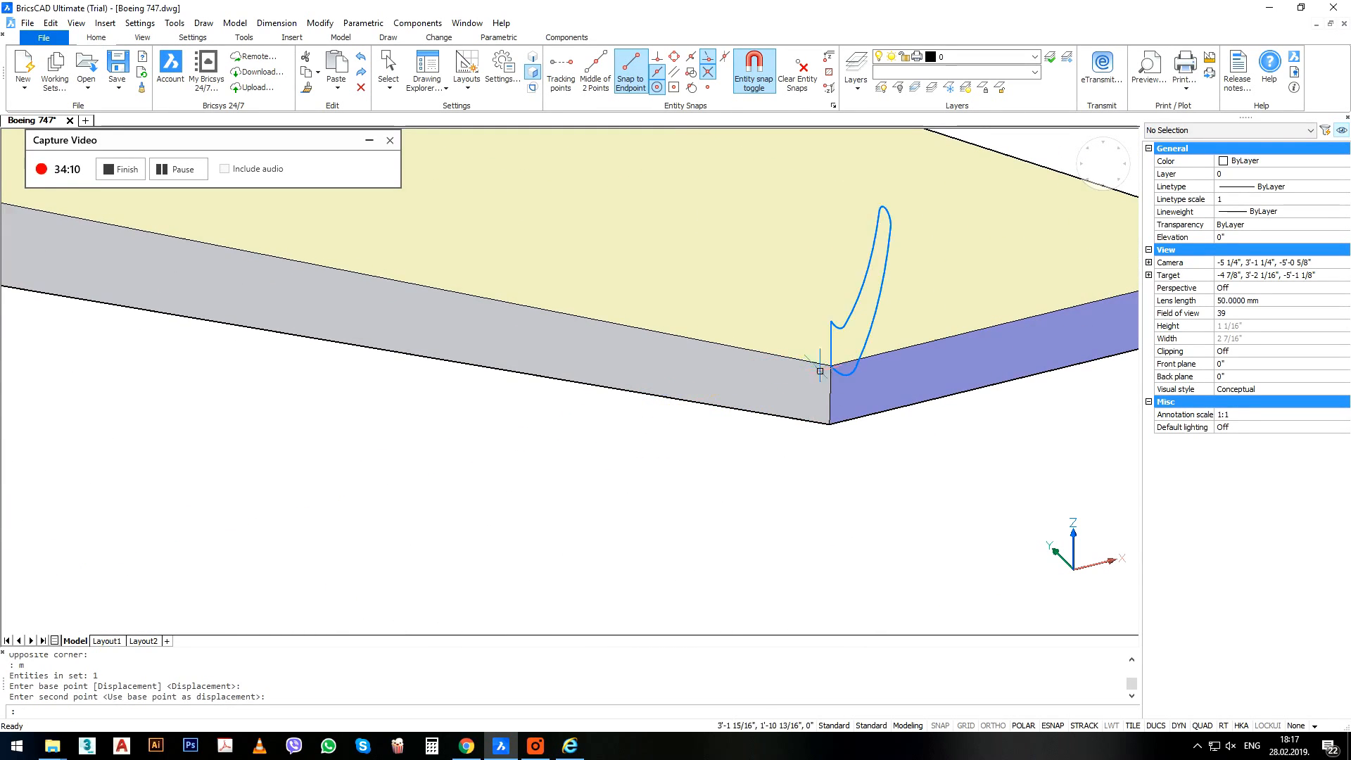
Select the winglet profile at the wing tip and start moving it again.
scroll(831, 365, "up", 2)
left_click(832, 365)
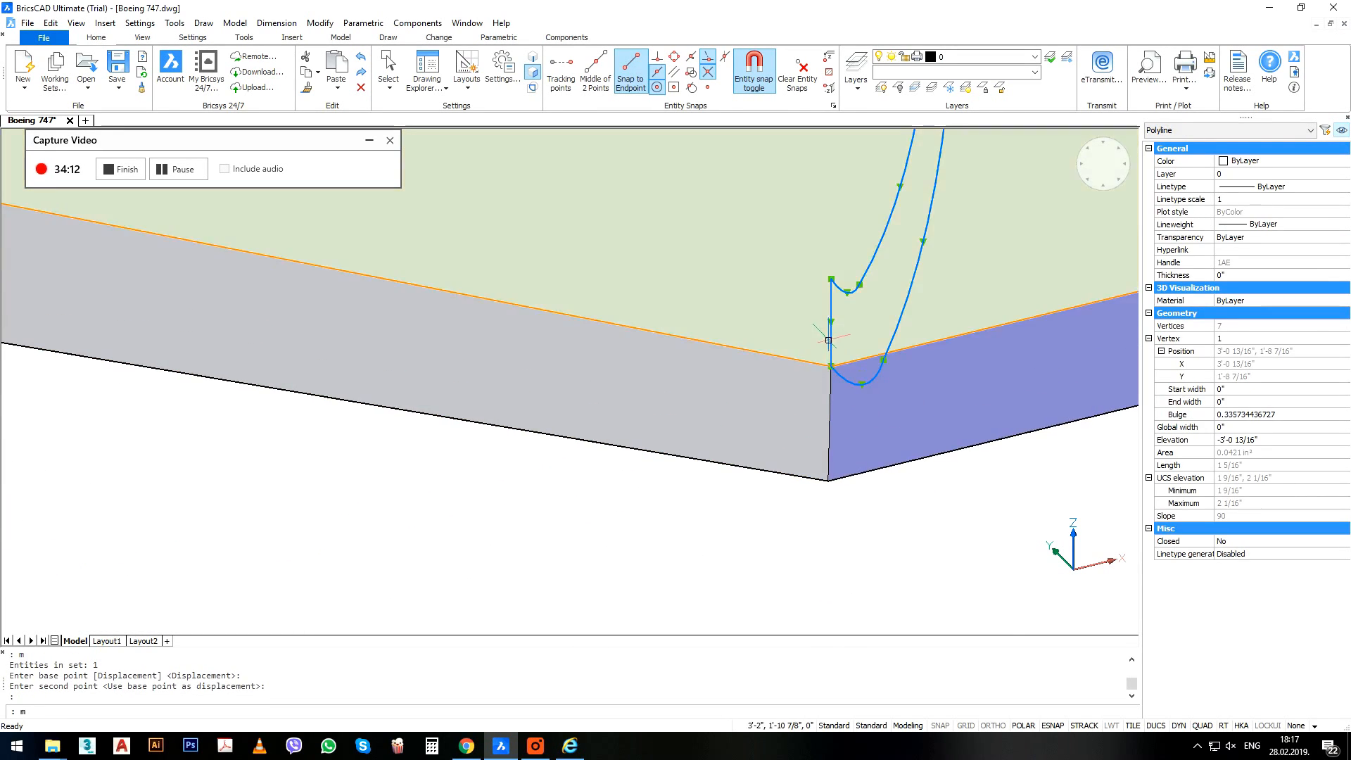
Move the curved winglet section profile by its upper endpoint onto the top leading-edge corner of the wing tip.
type("m")
key("Return")
left_click(831, 280)
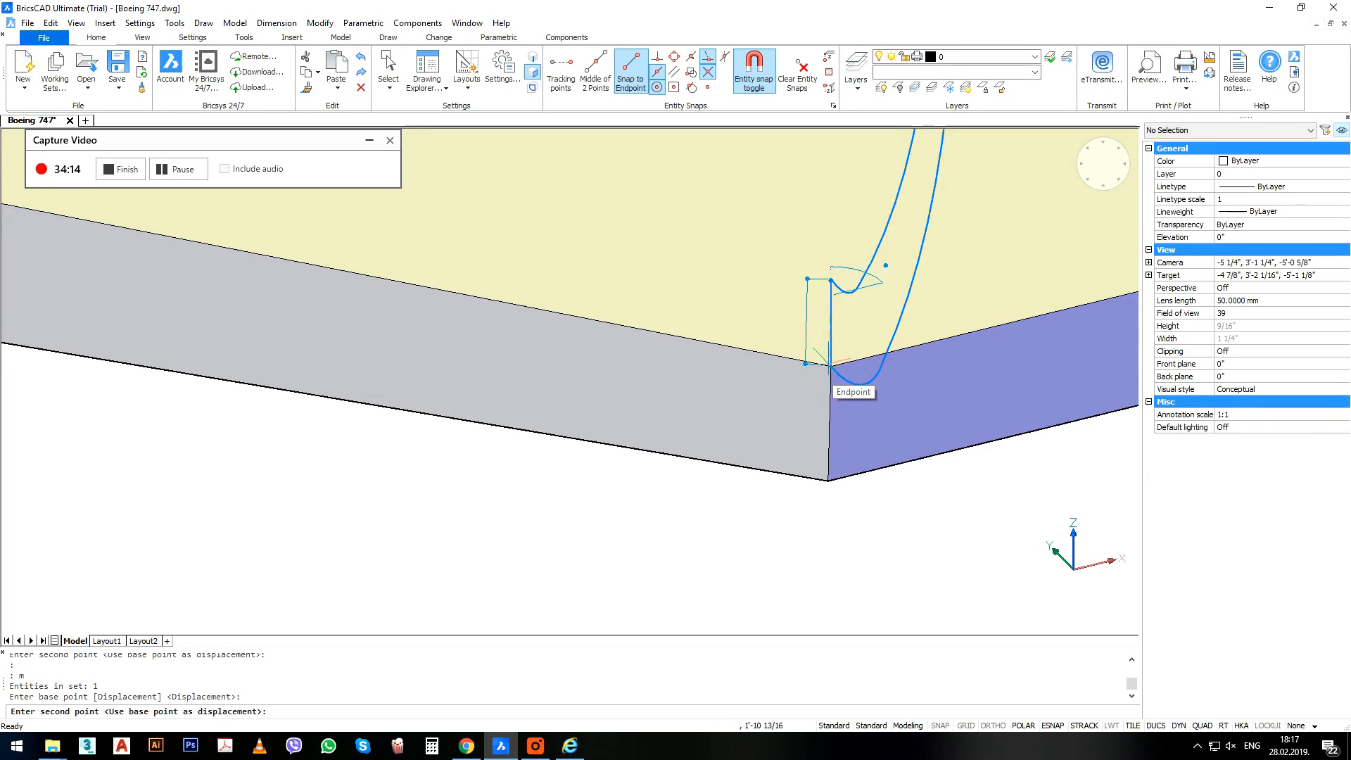
left_click(832, 365)
scroll(854, 469, "up", 2)
Move the winglet section profile by its lower endpoint onto the bottom leading-edge corner of the wing tip.
left_click(825, 452)
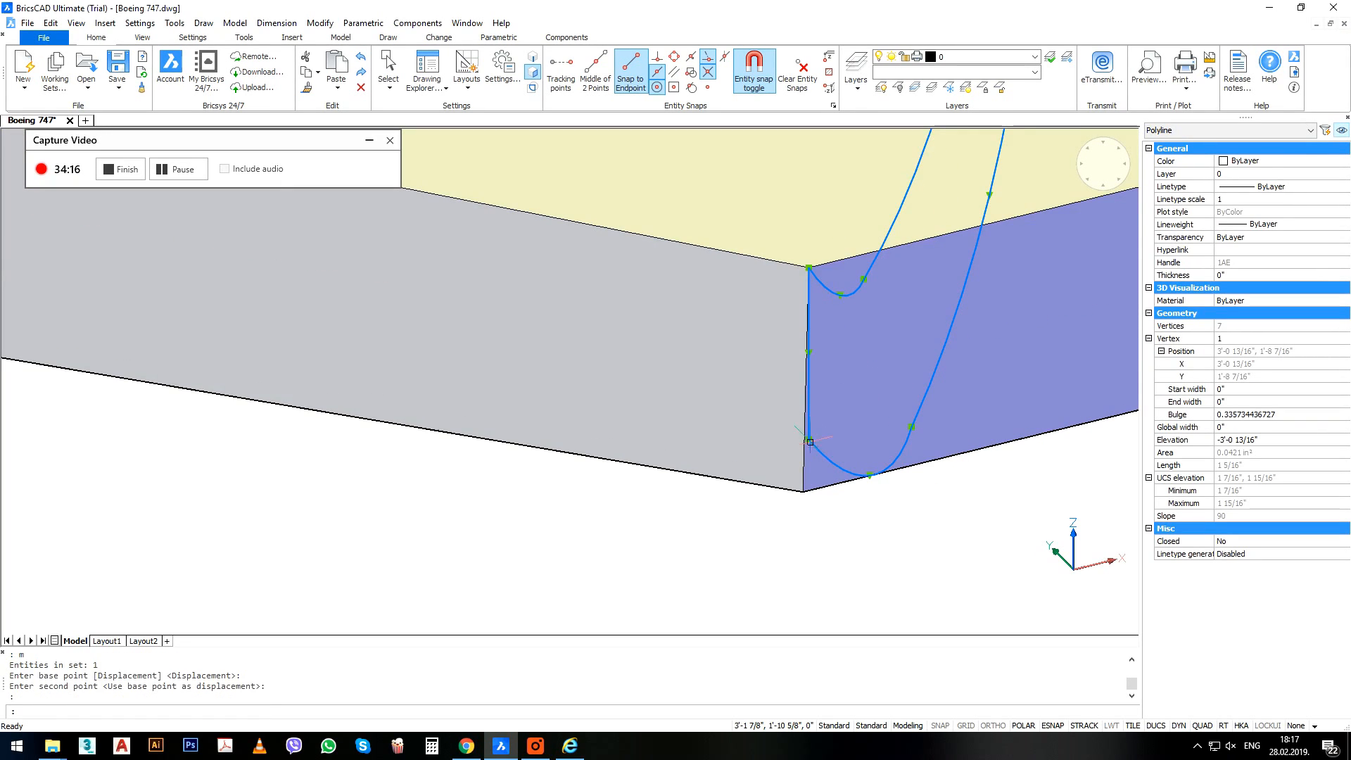
left_click(810, 442)
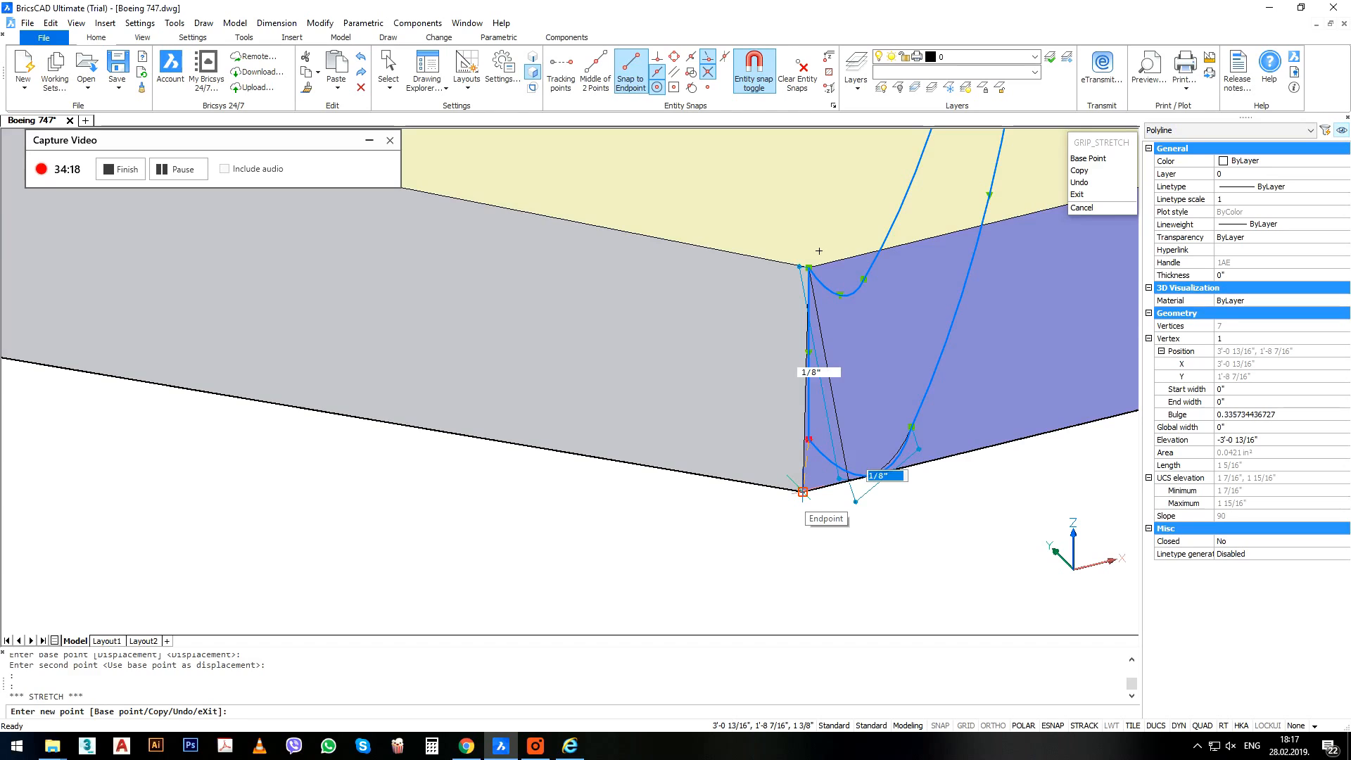
key("Escape")
type("m")
key("Return")
scroll(803, 479, "up", 1)
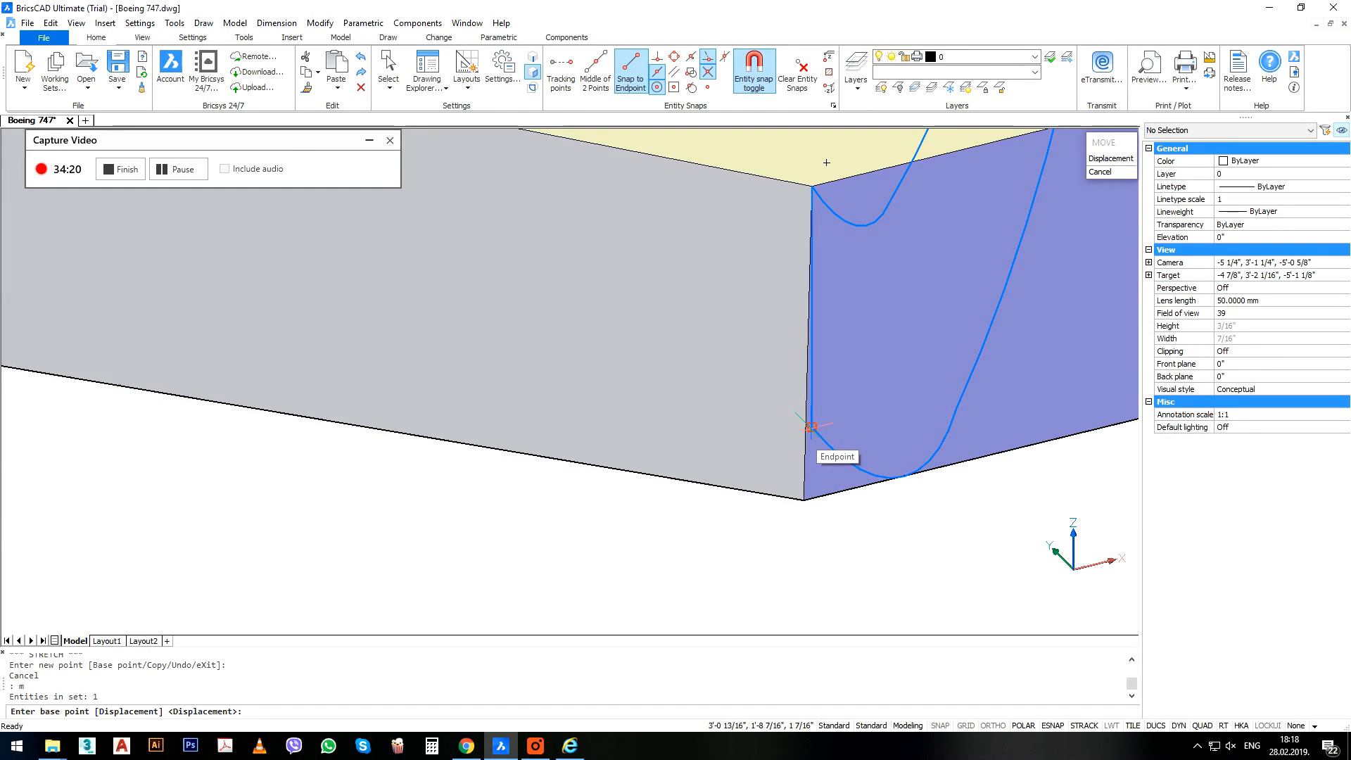
left_click(811, 427)
left_click(804, 499)
Stretch the section profile's upper root endpoint to the top leading-edge corner of the wing tip.
left_click(886, 530)
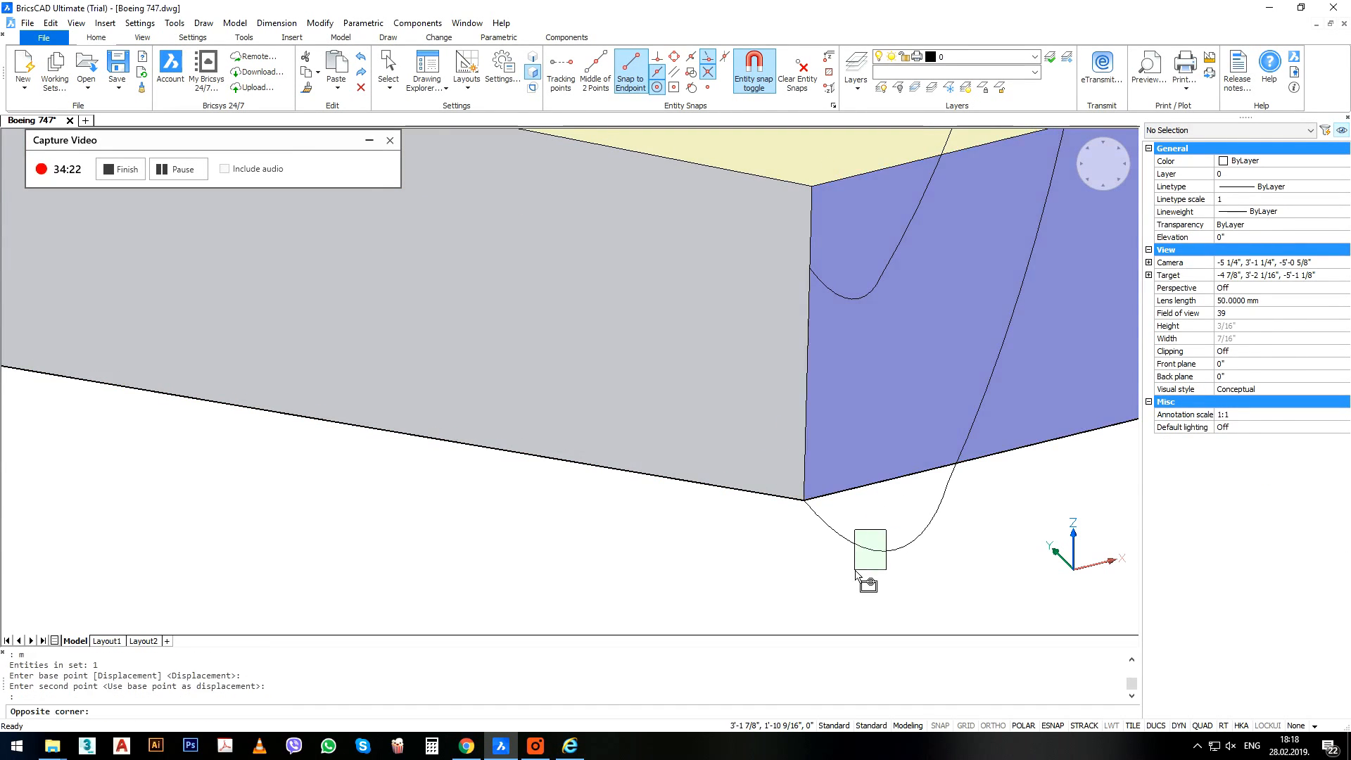
left_click(856, 574)
left_click(803, 259)
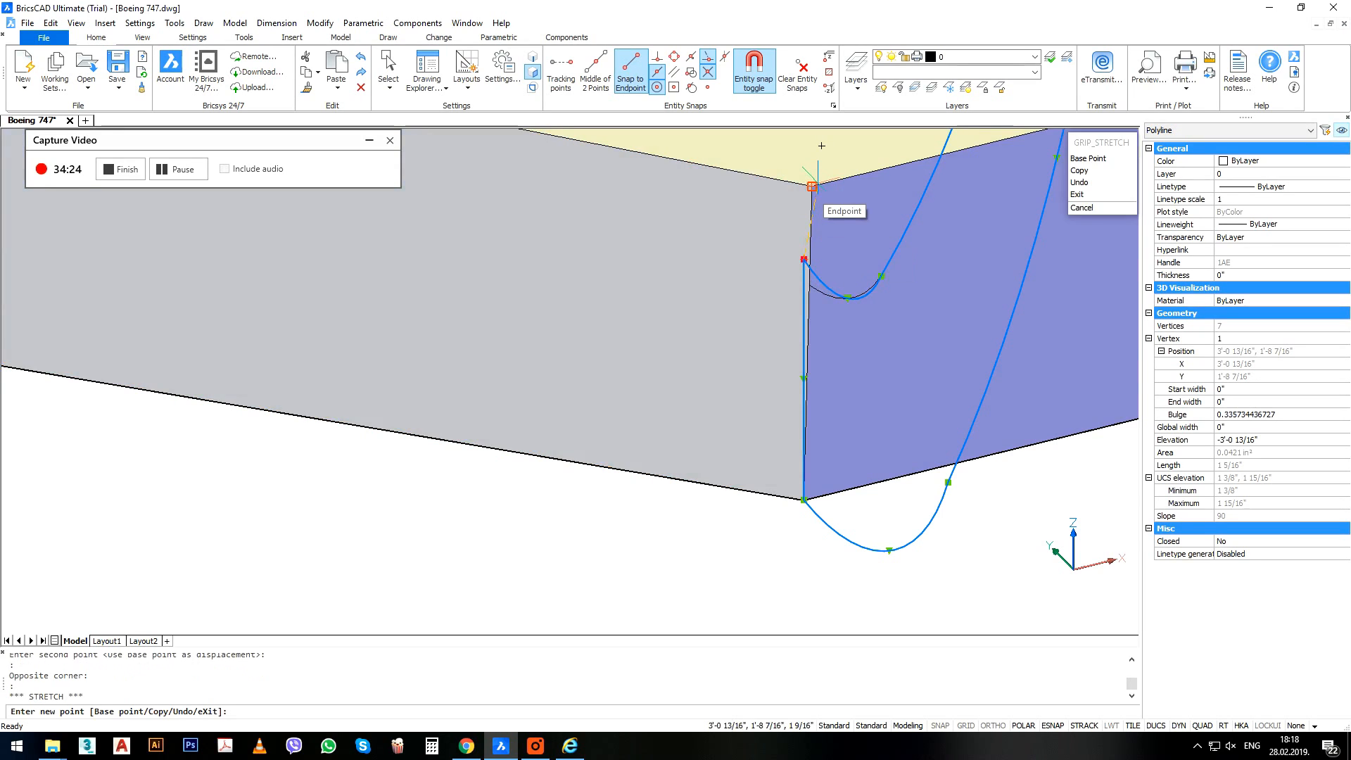
left_click(812, 186)
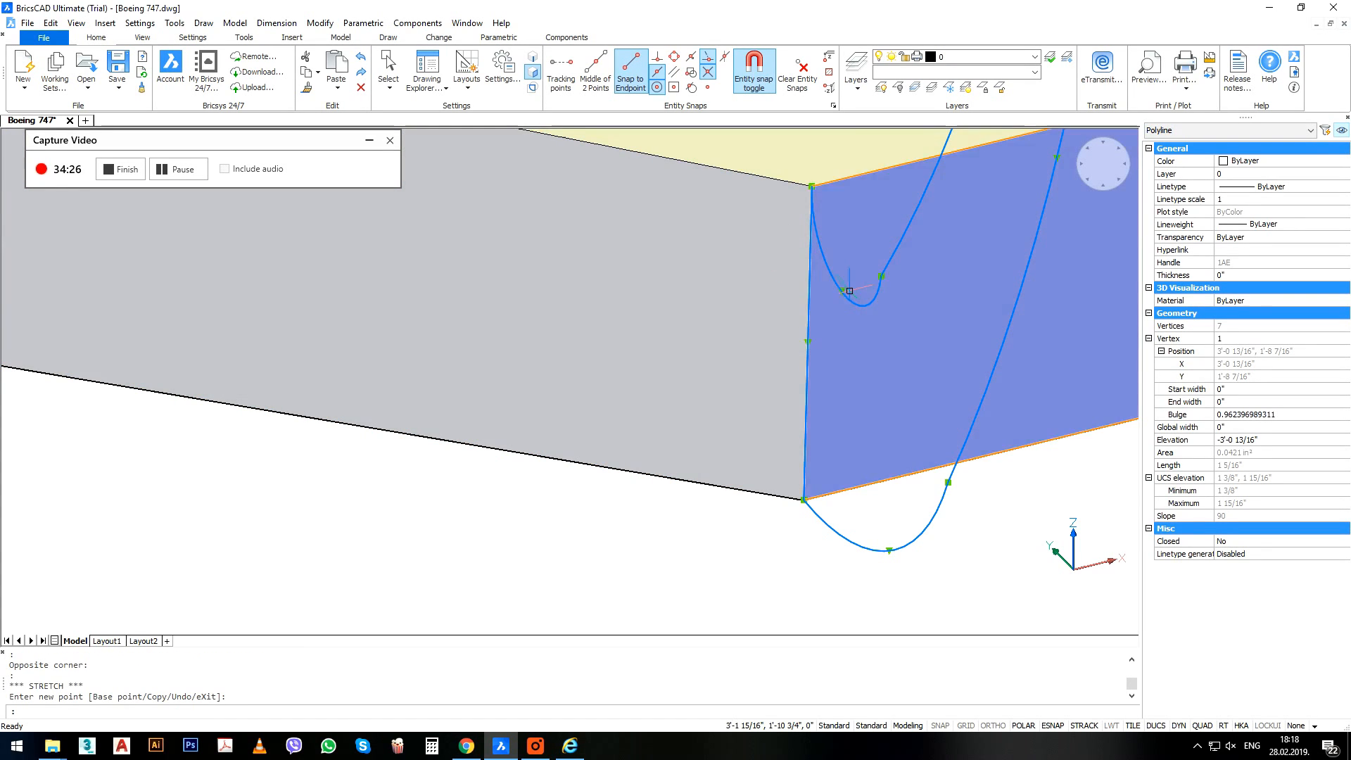
Flatten the small arc beside the section profile's upper root endpoint by moving the arc's midpoint upward.
left_click(842, 291)
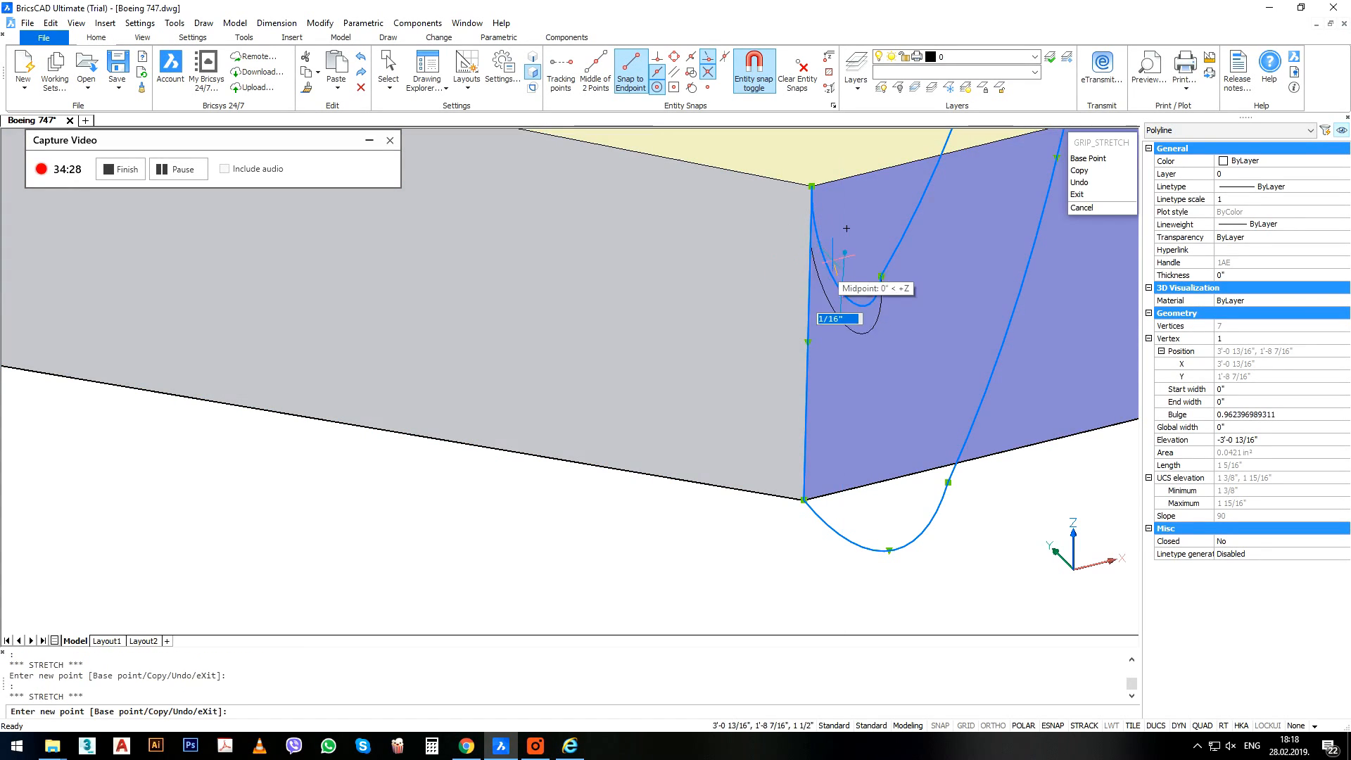
scroll(845, 253, "up", 3)
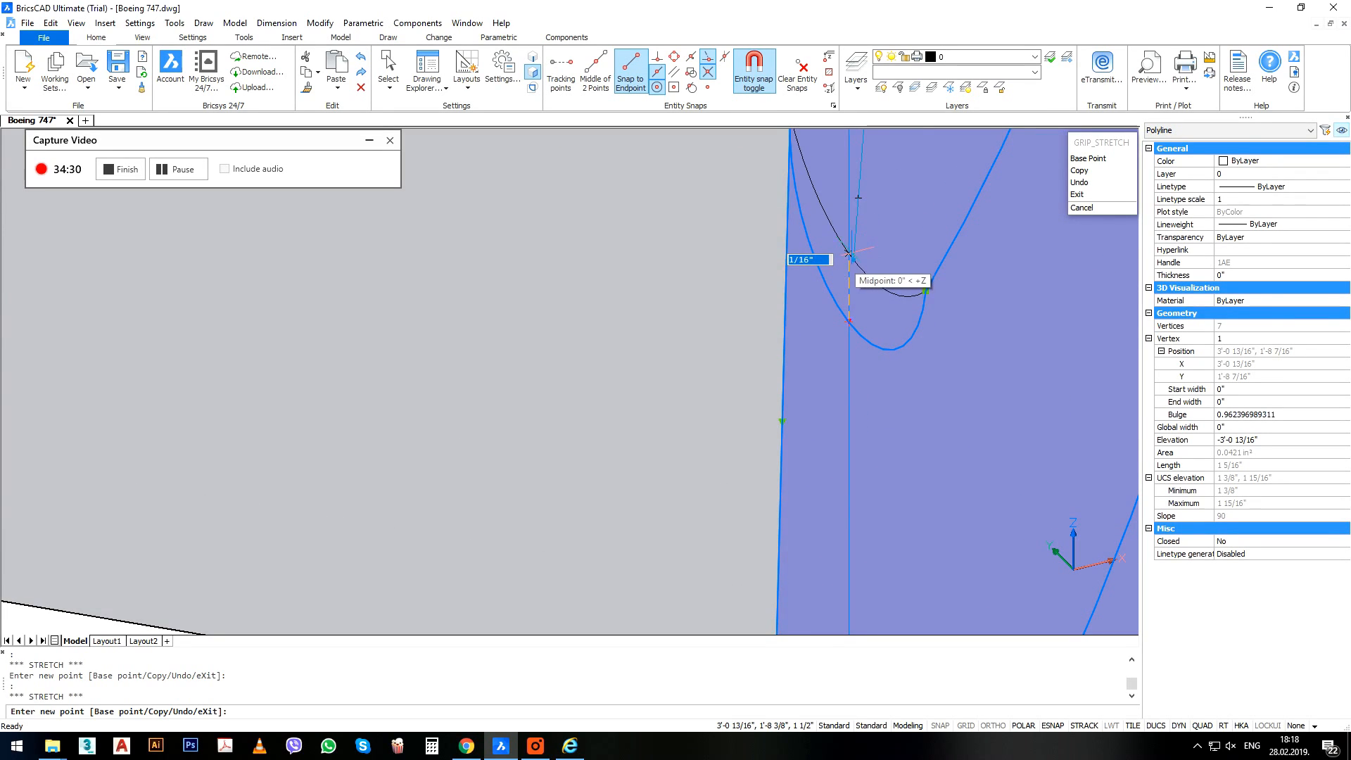
key("Escape")
scroll(810, 352, "down", 5)
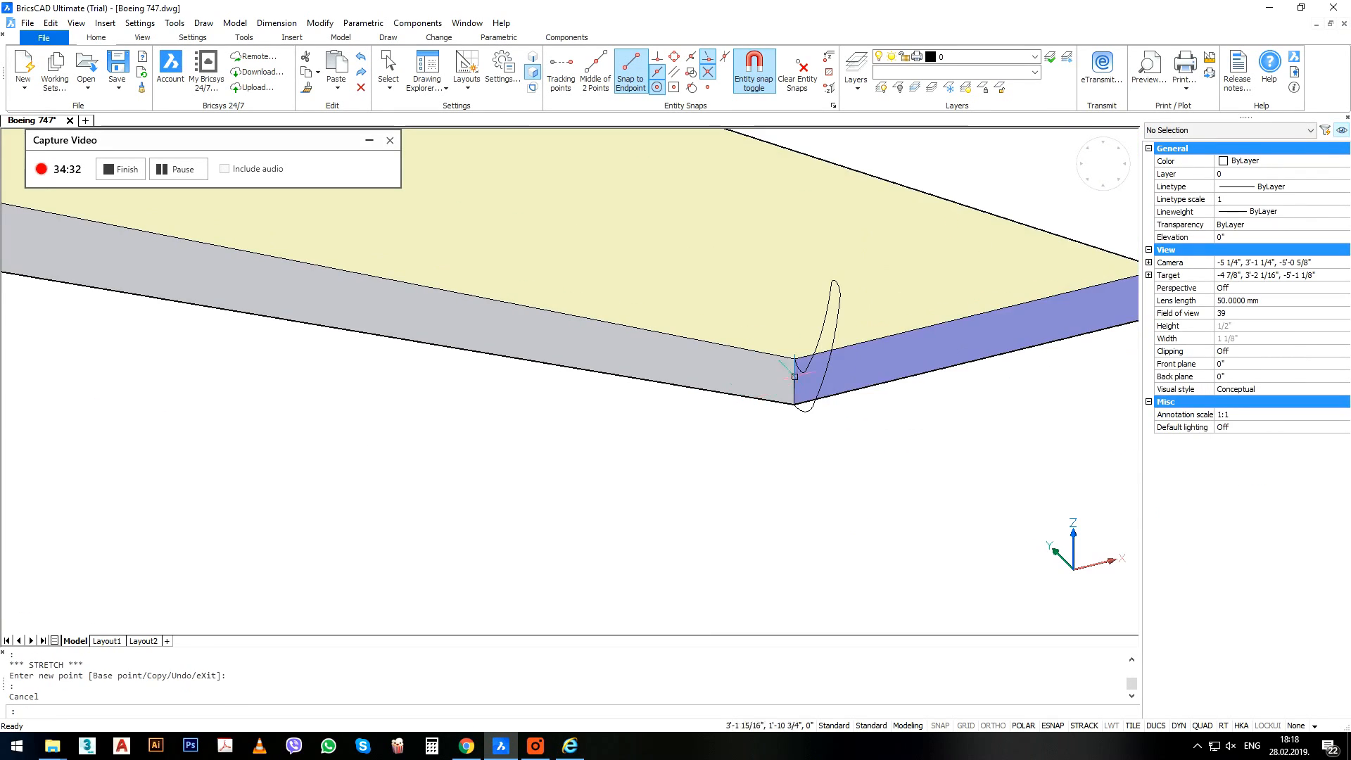
scroll(829, 350, "up", 1)
left_click(842, 335)
scroll(841, 335, "down", 5)
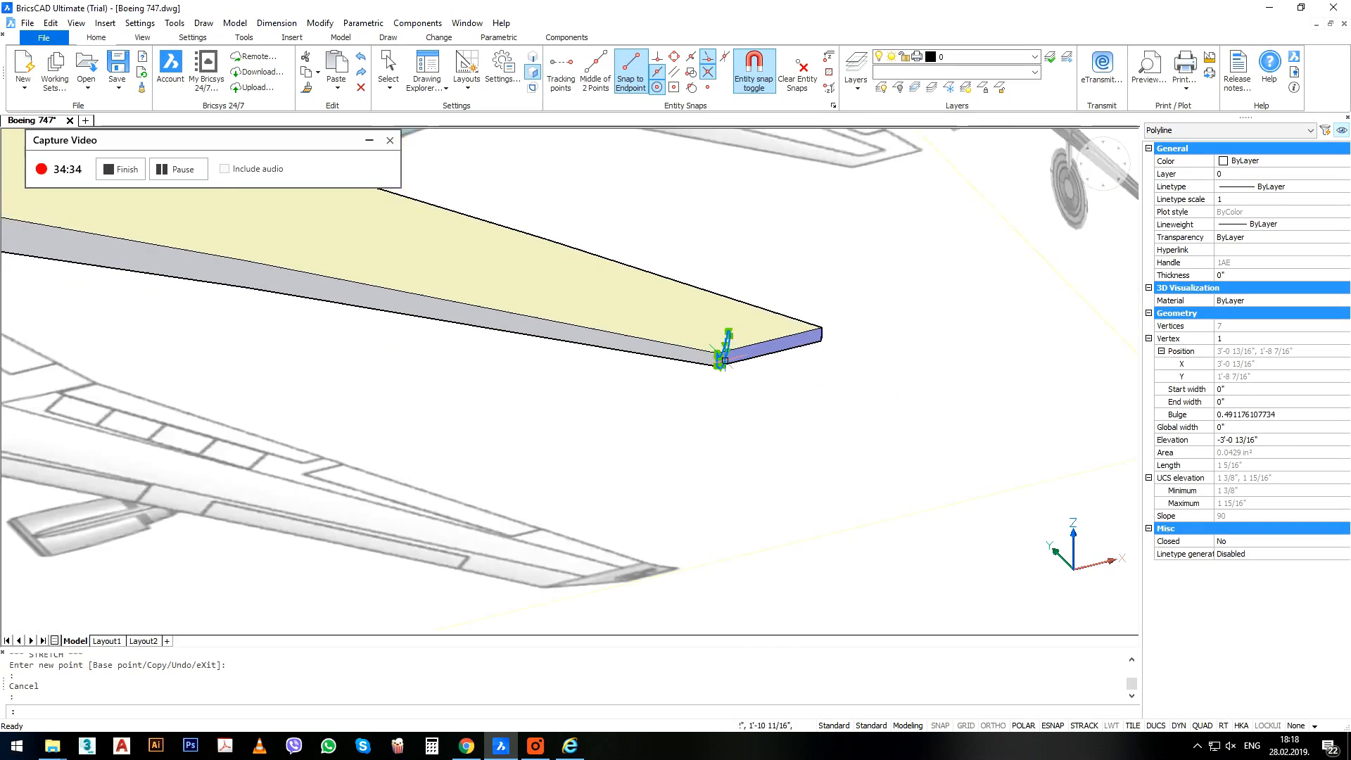
middle_click_drag(738, 352, 755, 435)
key("Escape")
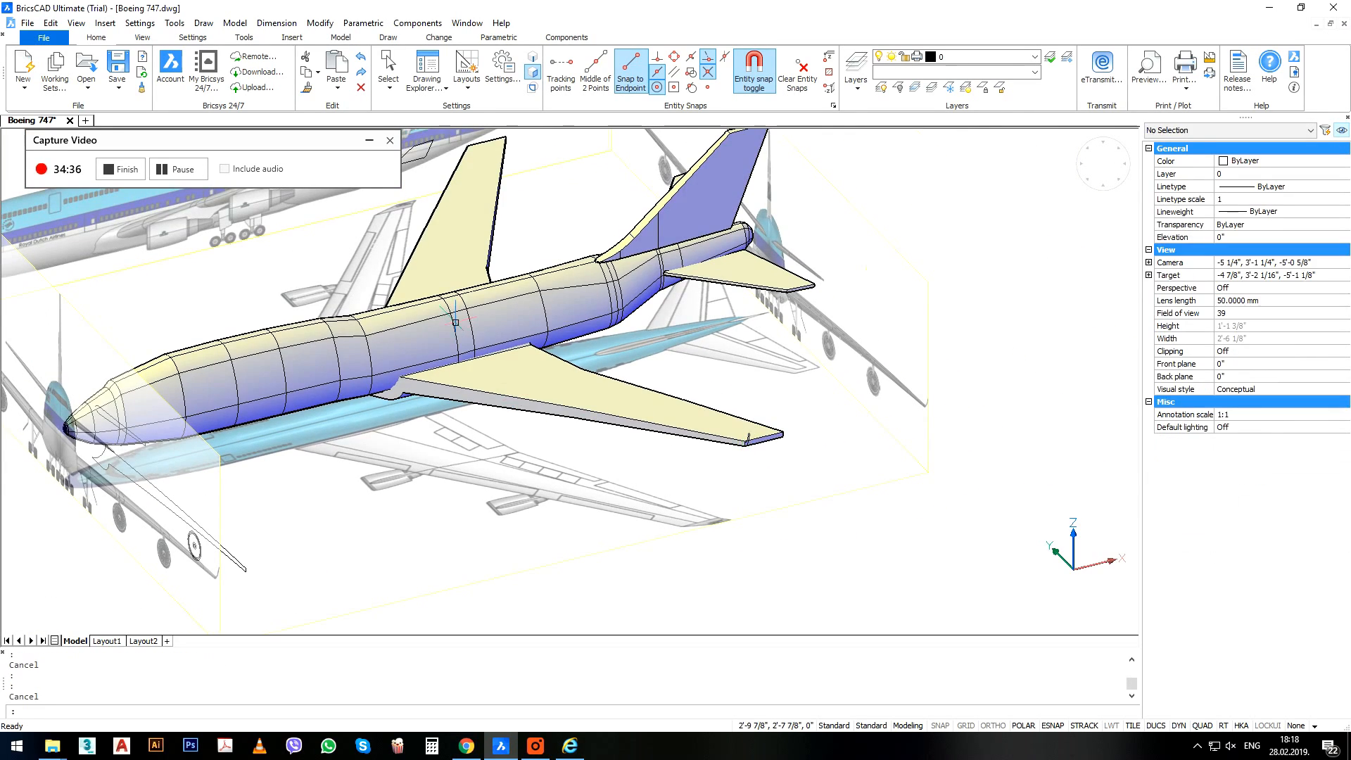
Move the winglet side outline from the side-view reference image by its front endpoint onto the wing tip's top leading-edge corner.
middle_click_drag(443, 264, 552, 327)
scroll(529, 242, "up", 5)
left_click(530, 212)
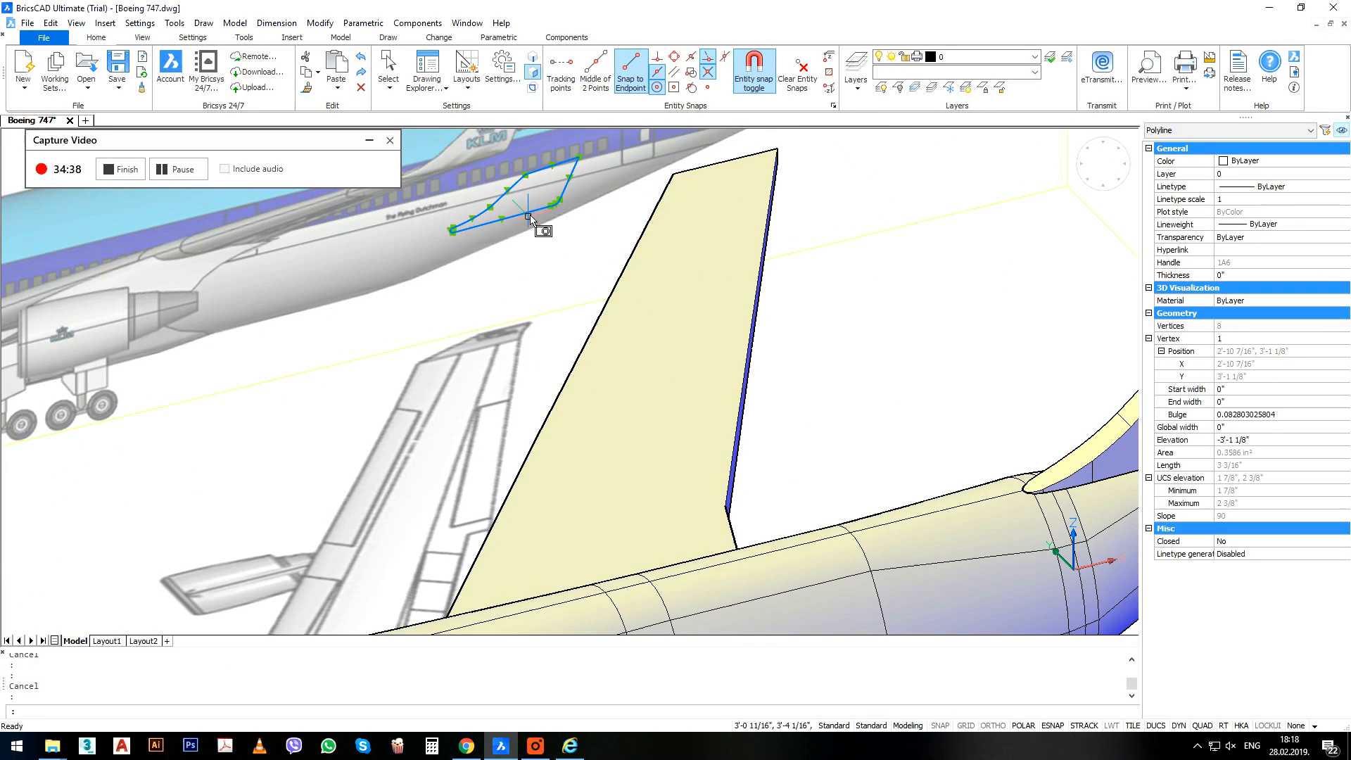
scroll(531, 232, "down", 5)
scroll(493, 226, "up", 8)
type("m")
key("Return")
scroll(436, 273, "up", 2)
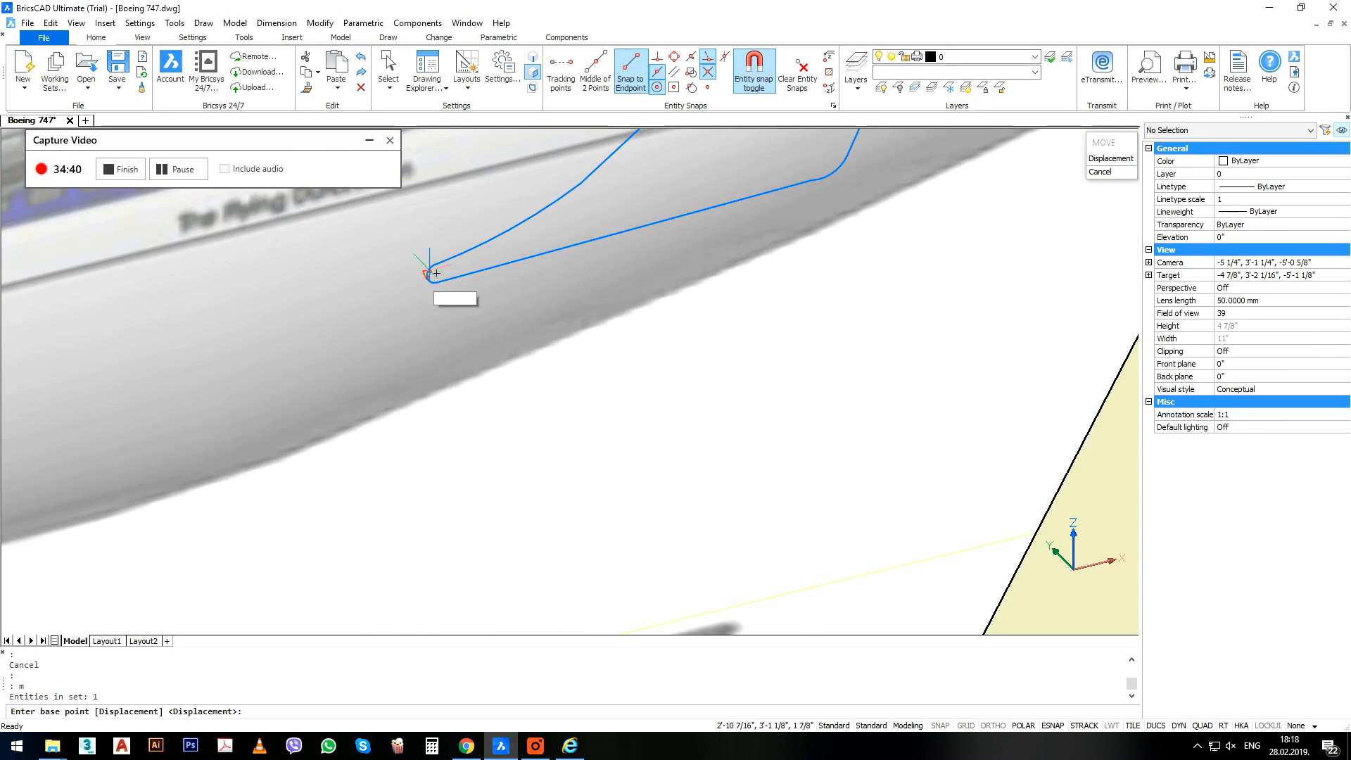
left_click(427, 271)
scroll(436, 282, "down", 6)
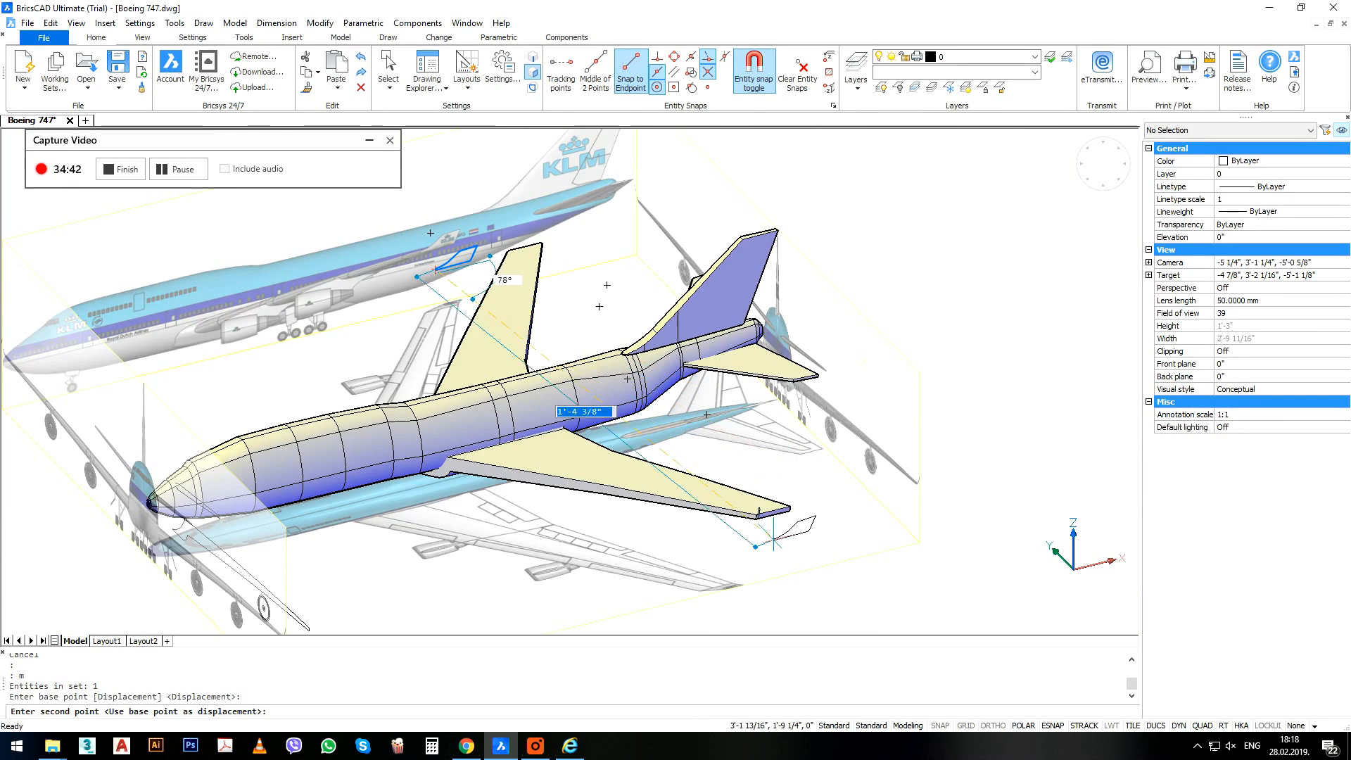
scroll(767, 495, "up", 6)
scroll(767, 494, "up", 5)
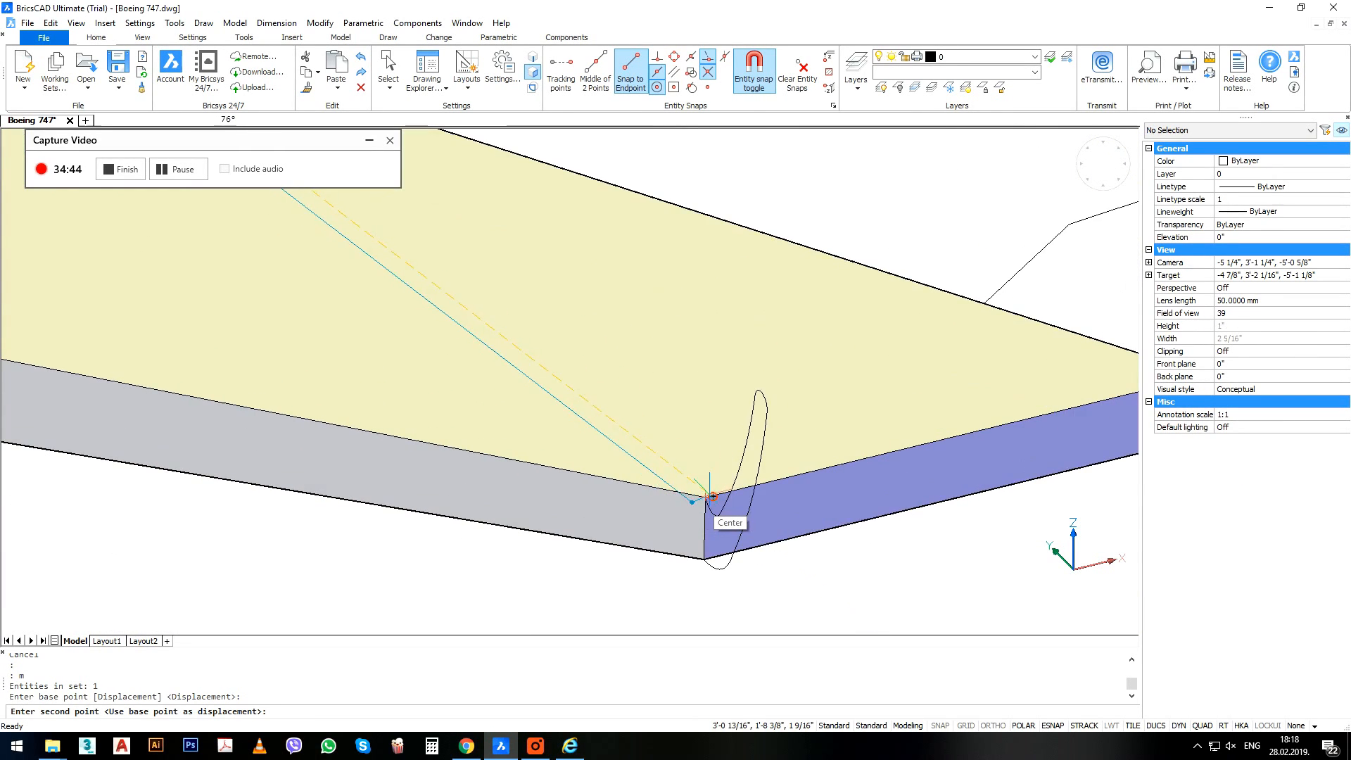
left_click(705, 496)
scroll(703, 493, "down", 4)
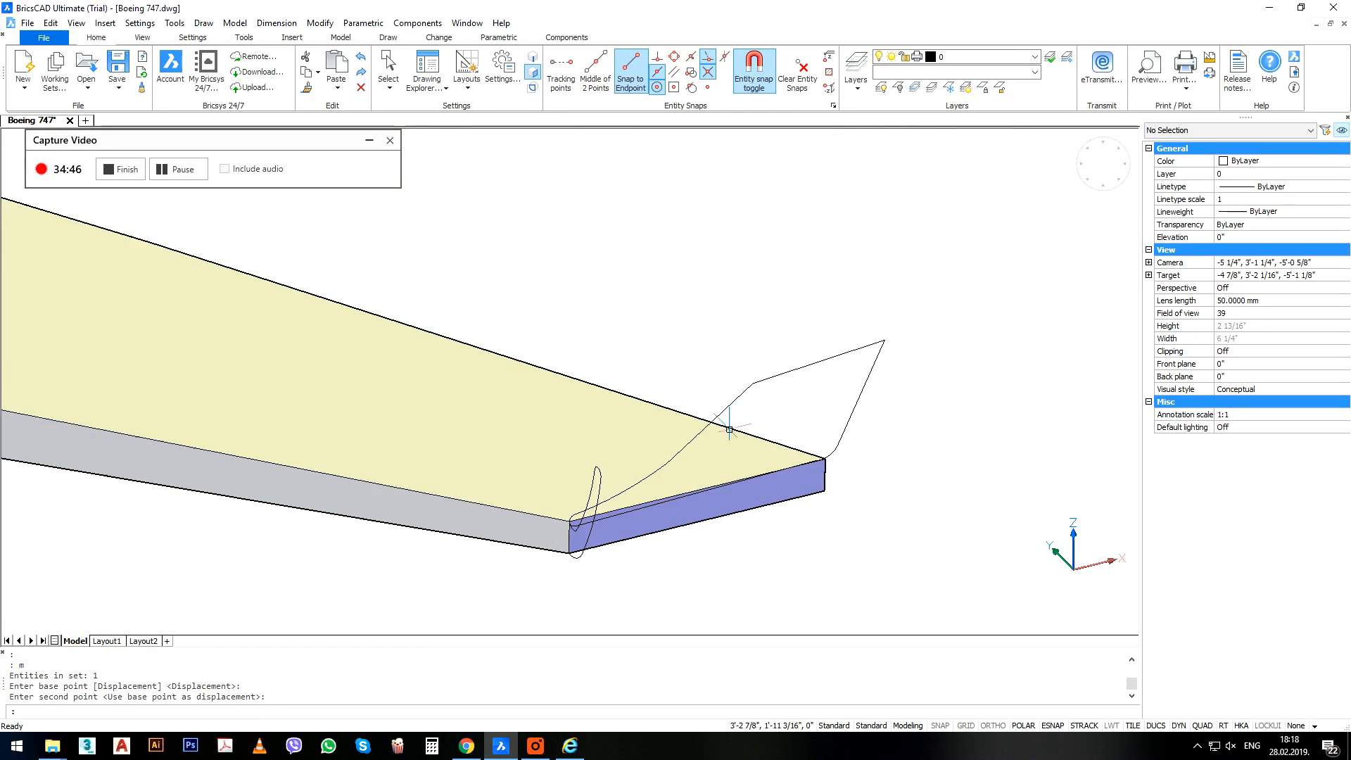
Move the winglet section profile from the wing tip's top leading-edge corner to its top trailing-edge corner.
left_click(597, 478)
scroll(591, 477, "up", 2)
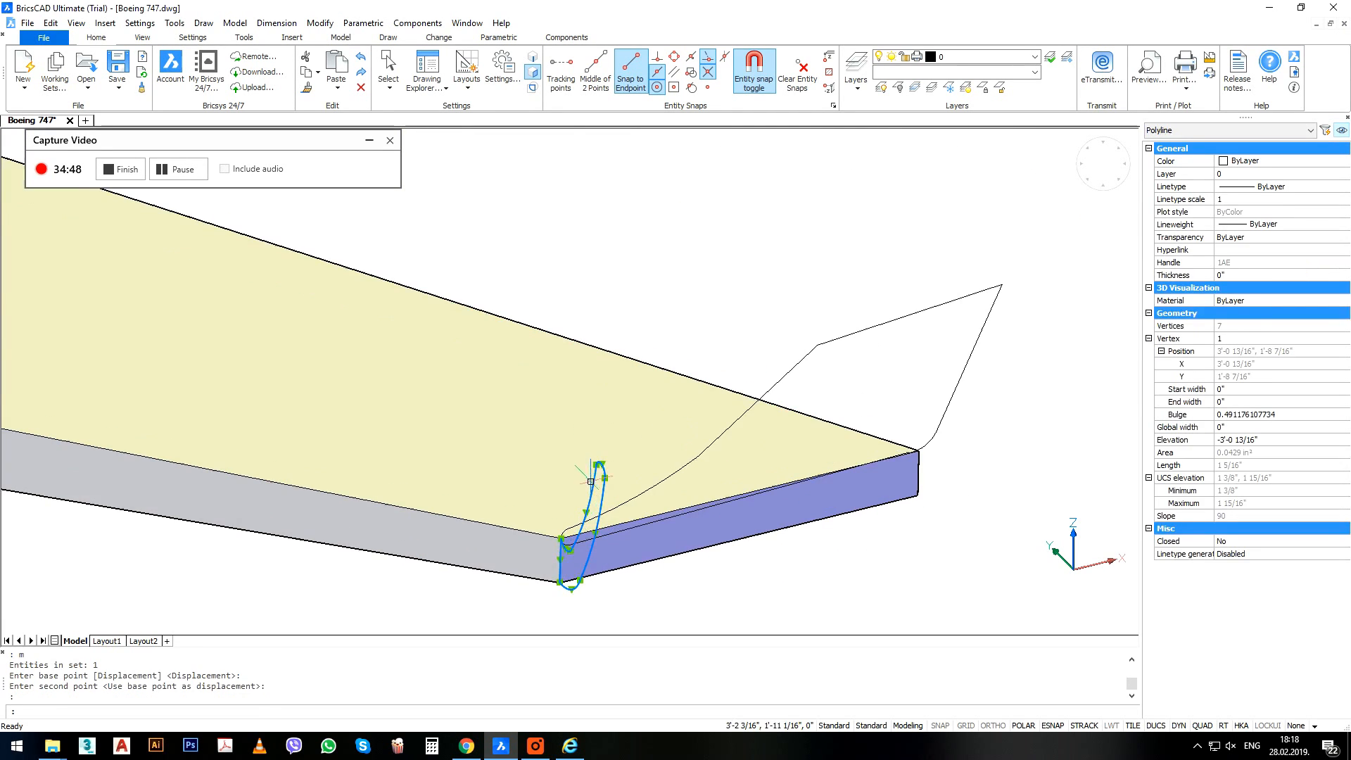
type("m")
key("Return")
scroll(569, 529, "up", 3)
left_click(556, 533)
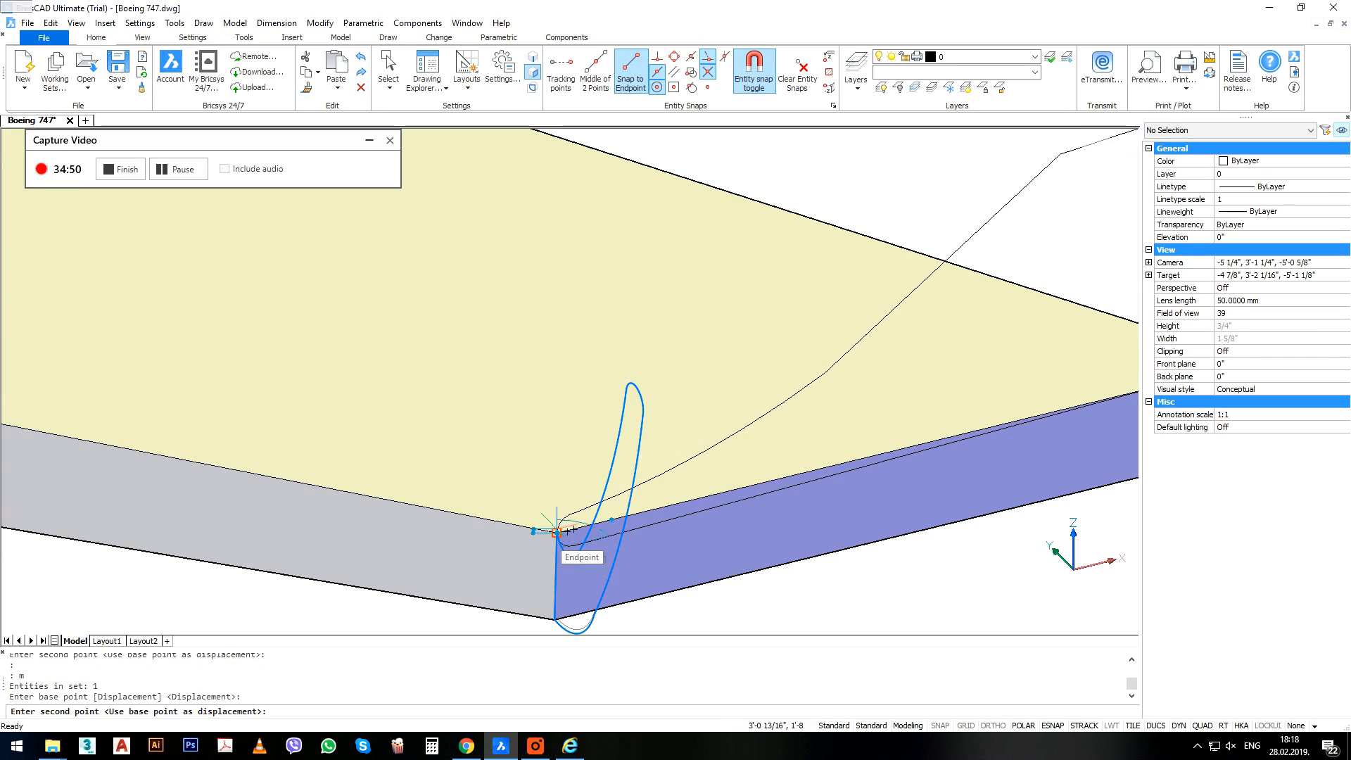
scroll(538, 485, "down", 2)
scroll(908, 422, "up", 3)
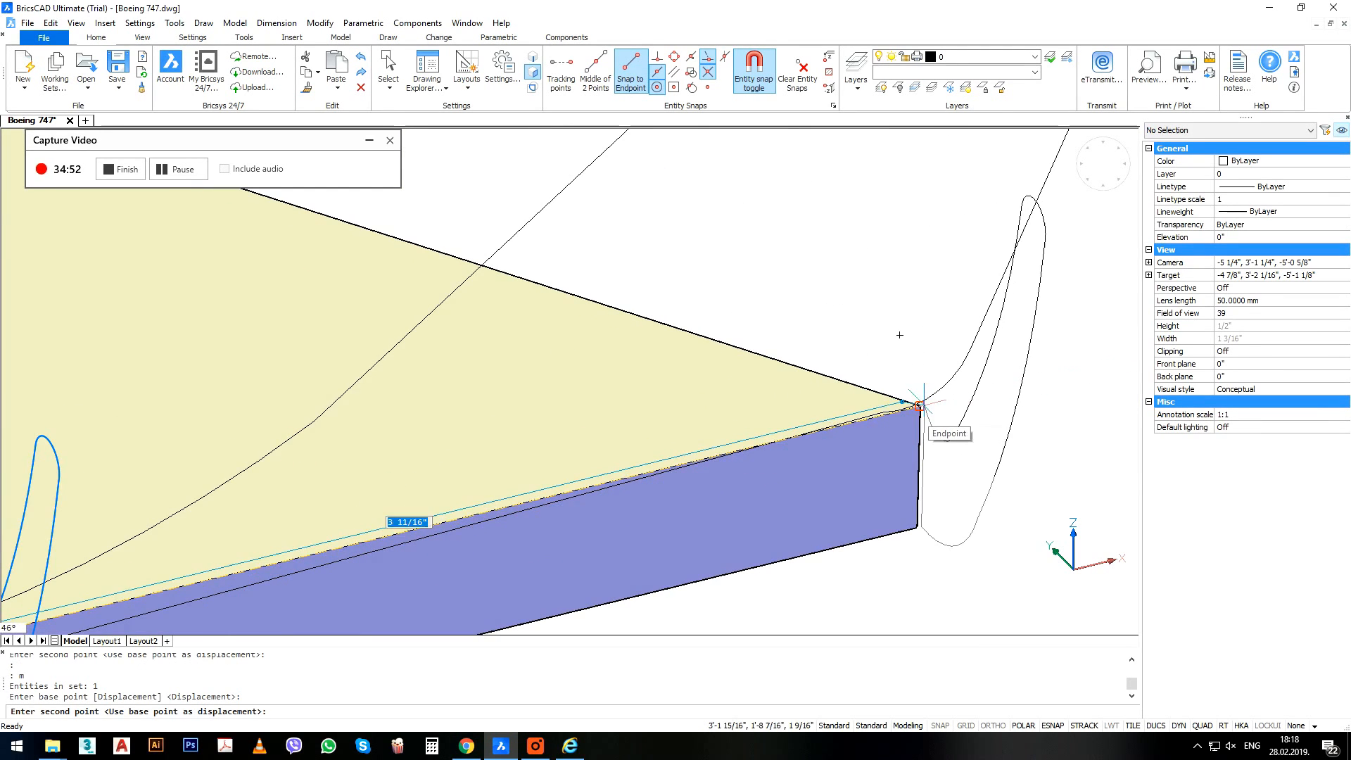
left_click(922, 405)
scroll(857, 450, "down", 3)
Scale the section profile by reference from its lower endpoint in the front view, matching its height to the side outline's tip.
left_click(935, 474)
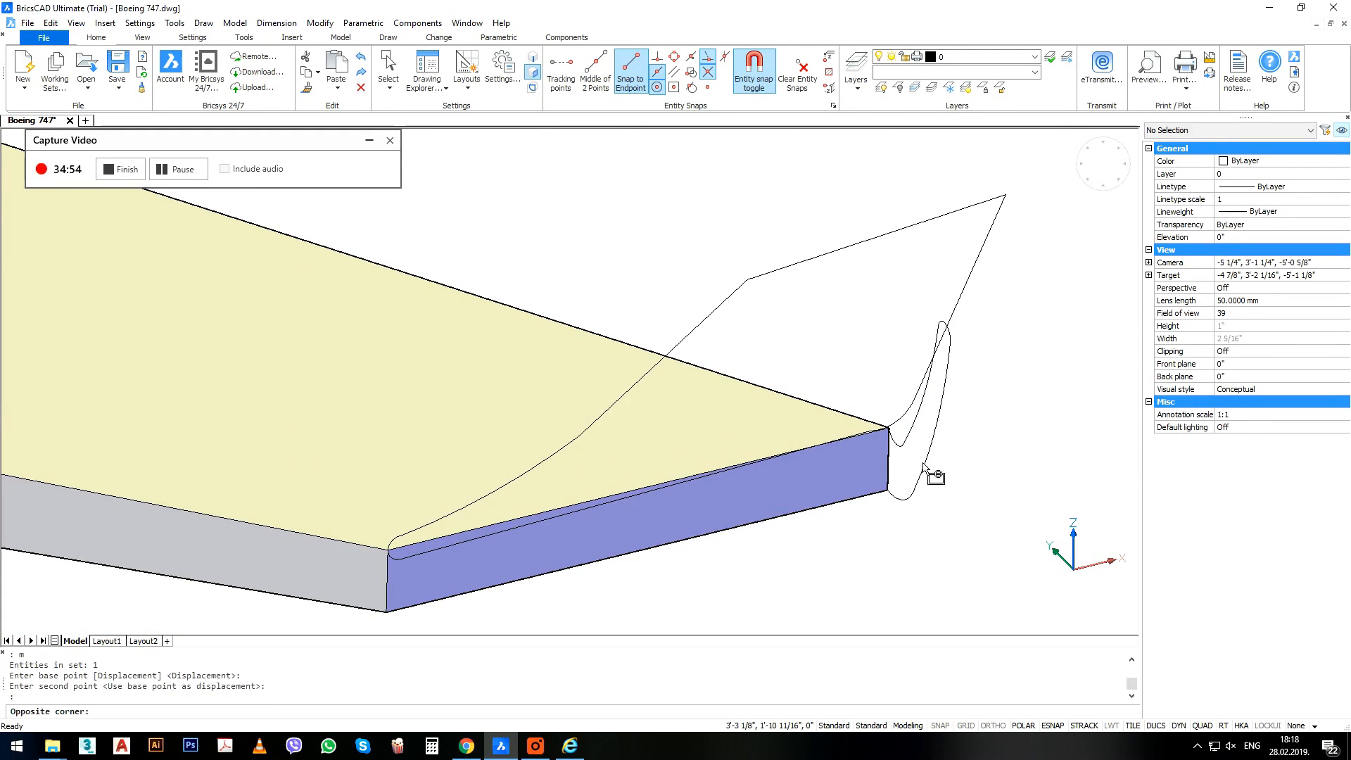
left_click(910, 458)
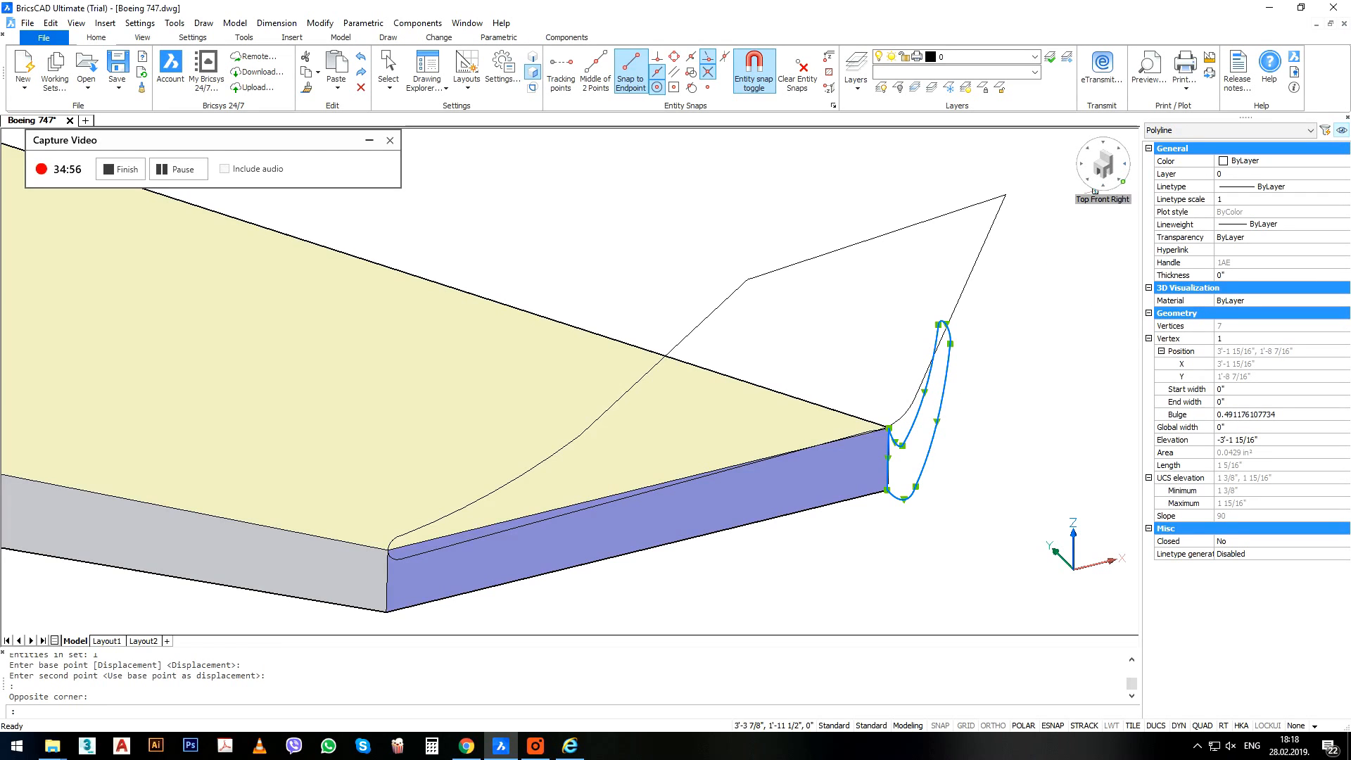
left_click(1095, 191)
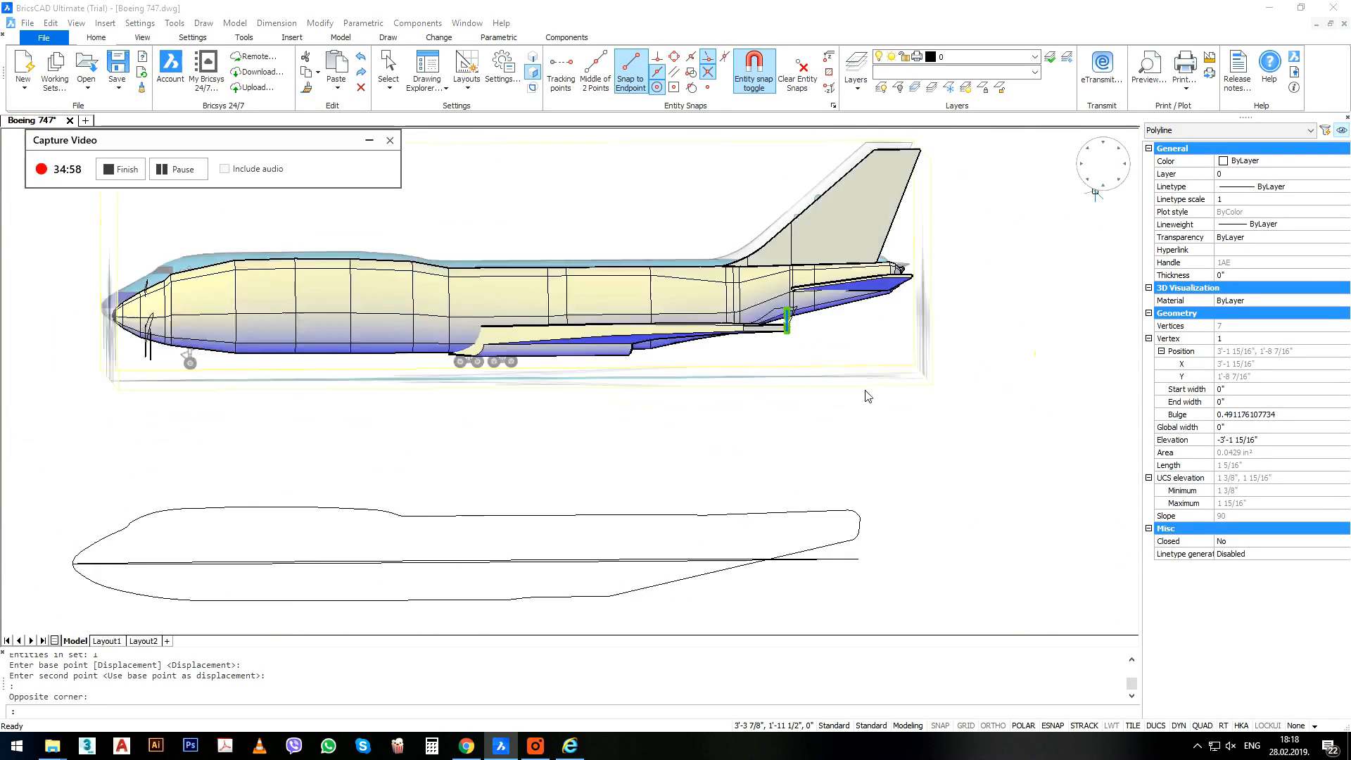
scroll(797, 402, "up", 5)
scroll(797, 403, "up", 3)
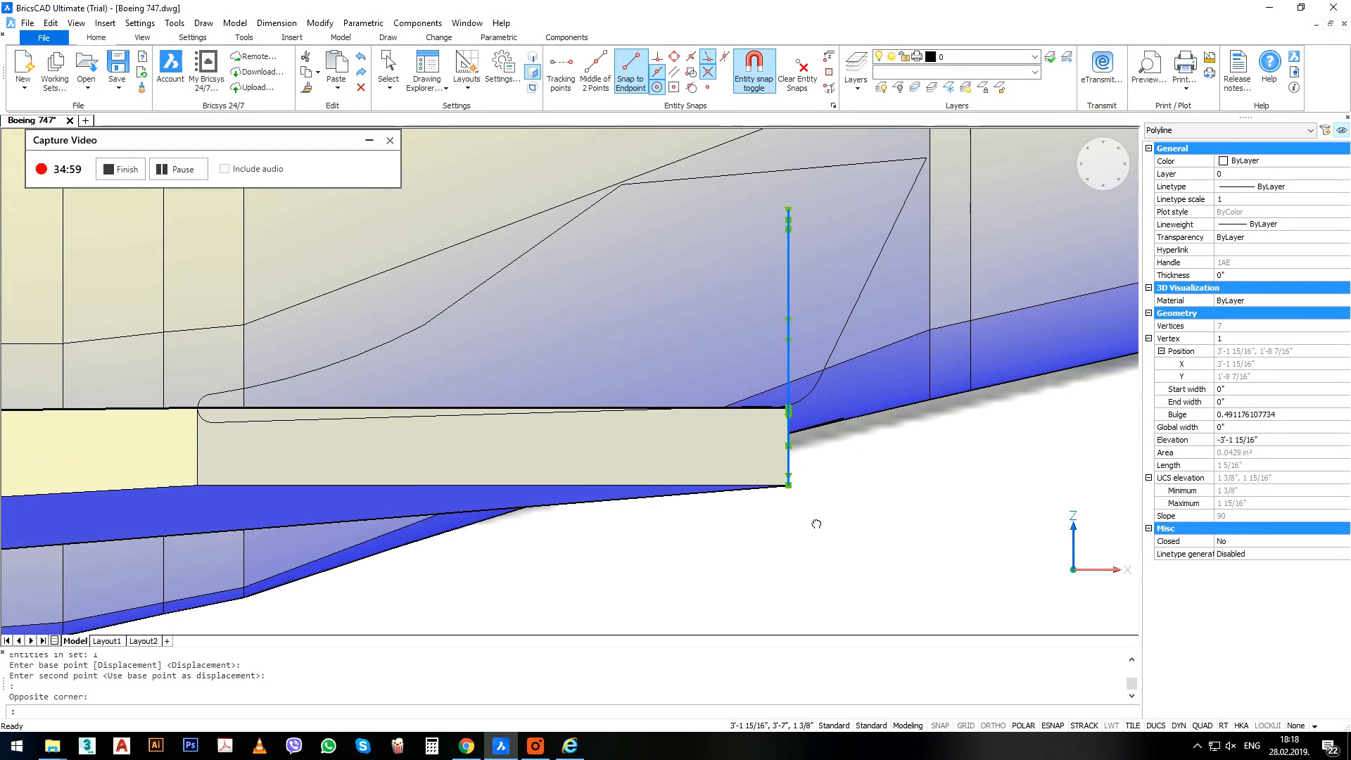
type("sc")
key("Return")
left_click(795, 489)
type("r")
key("Return")
left_click(789, 491)
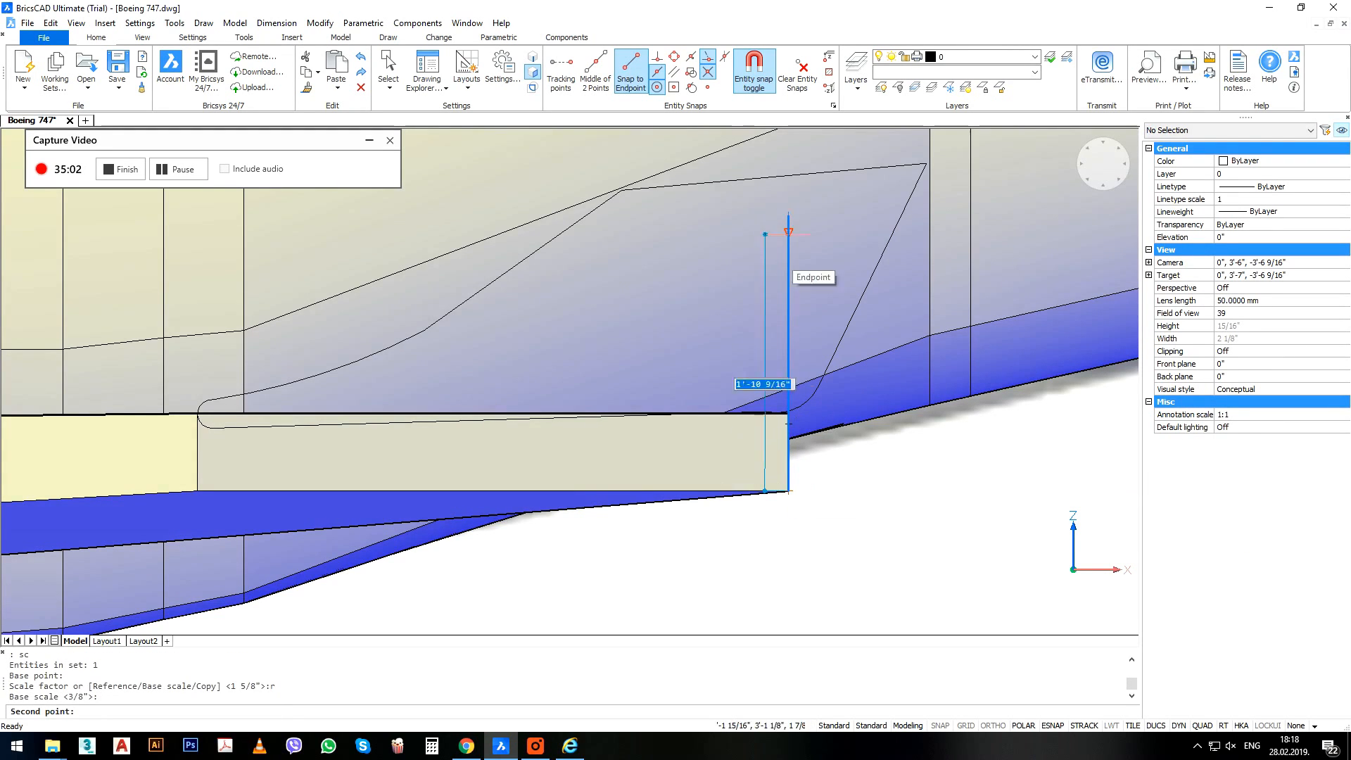
left_click(789, 214)
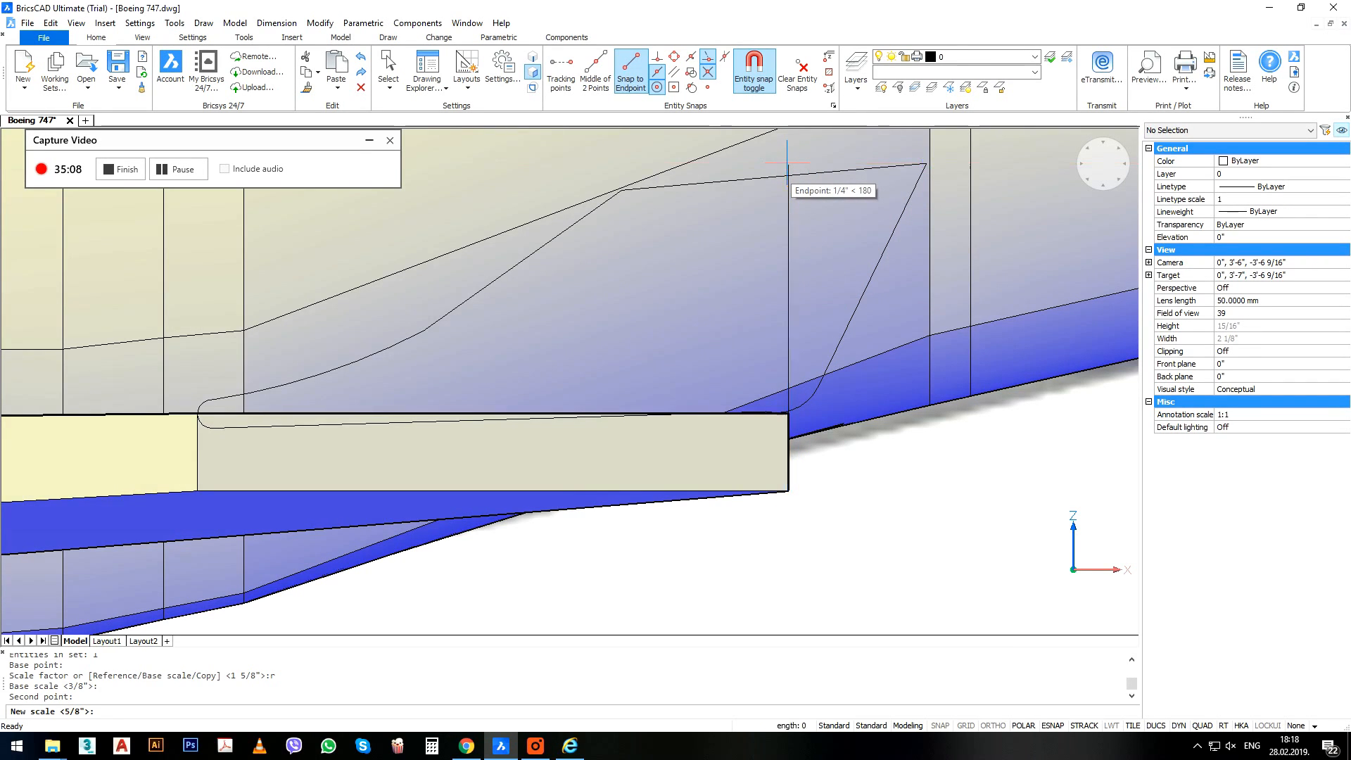
left_click(788, 164)
Move the scaled section profile about 5/16" along X, clear of the wing tip's trailing edge.
scroll(909, 303, "down", 5)
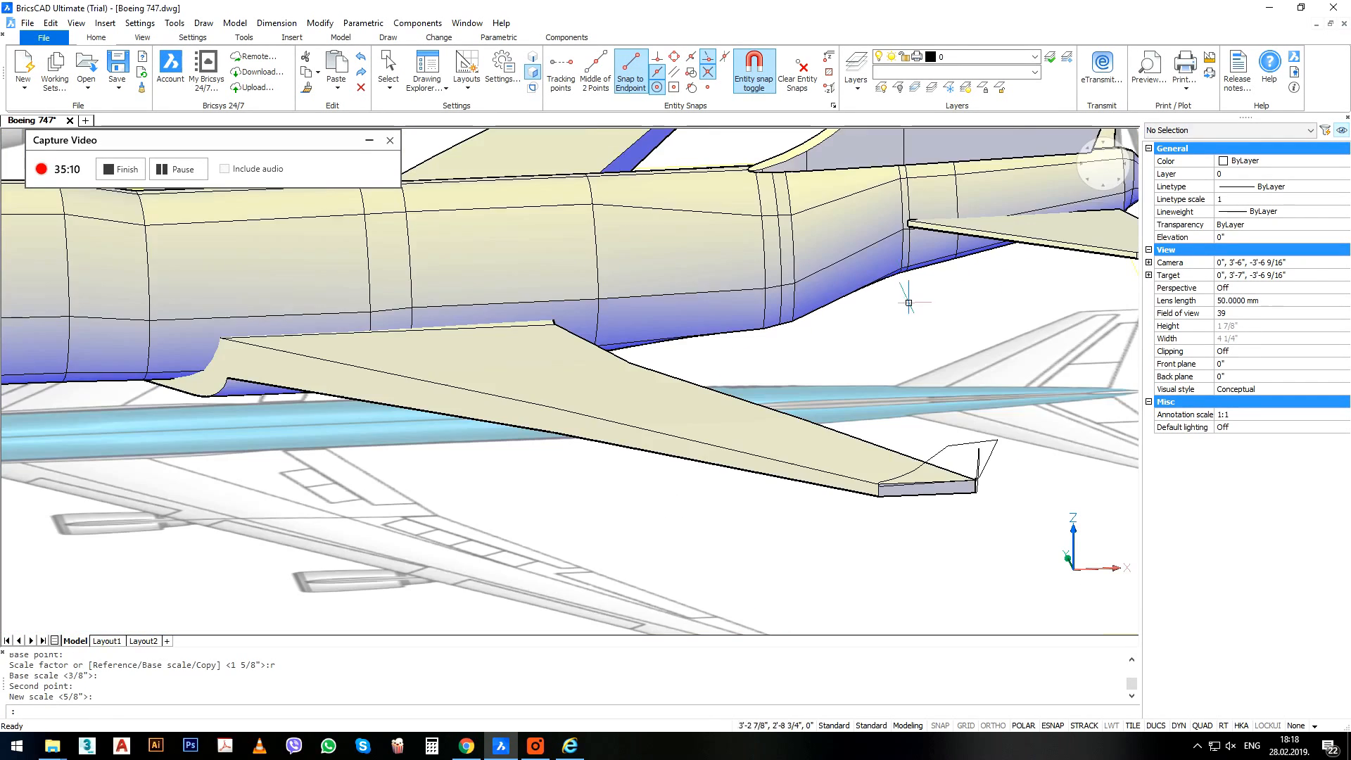
scroll(979, 457, "up", 5)
left_click(599, 408)
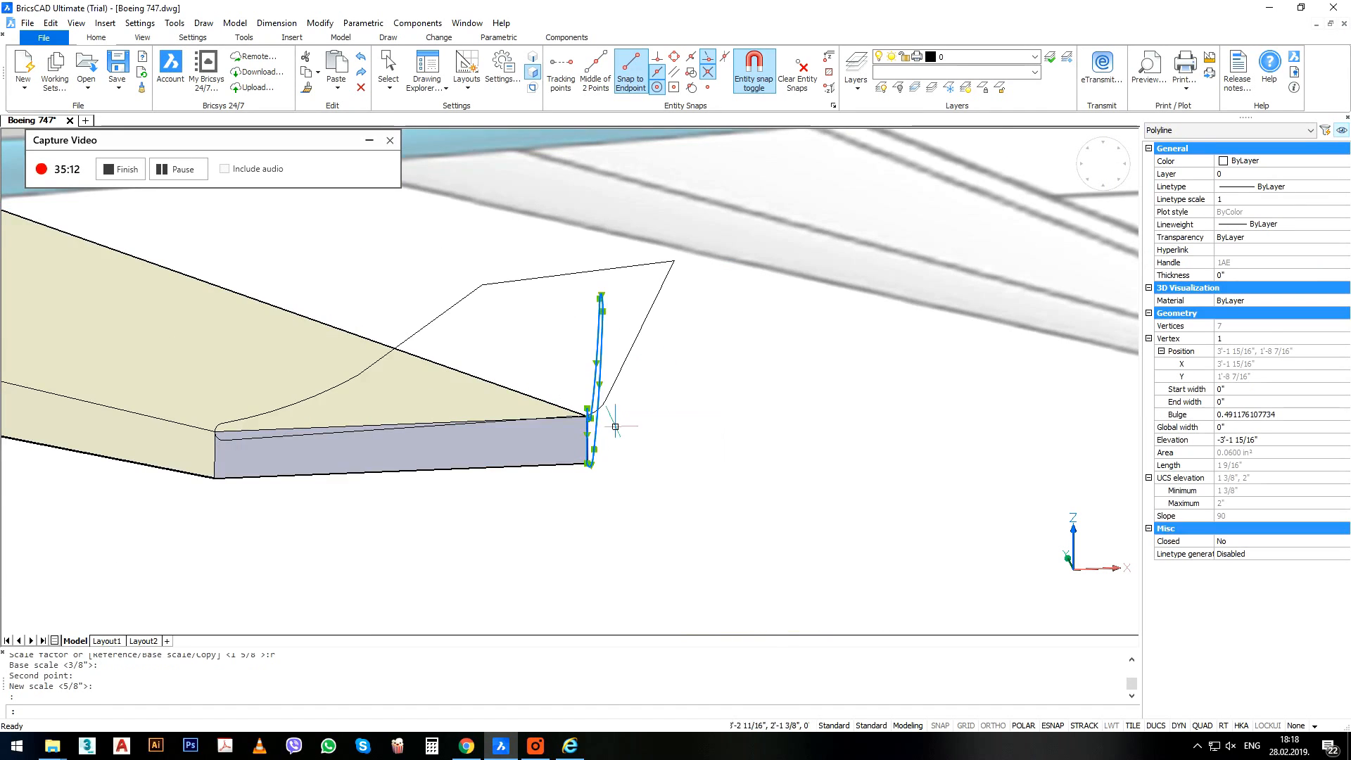
scroll(661, 416, "up", 2)
type("m")
key("Return")
left_click(631, 417)
scroll(631, 417, "down", 3)
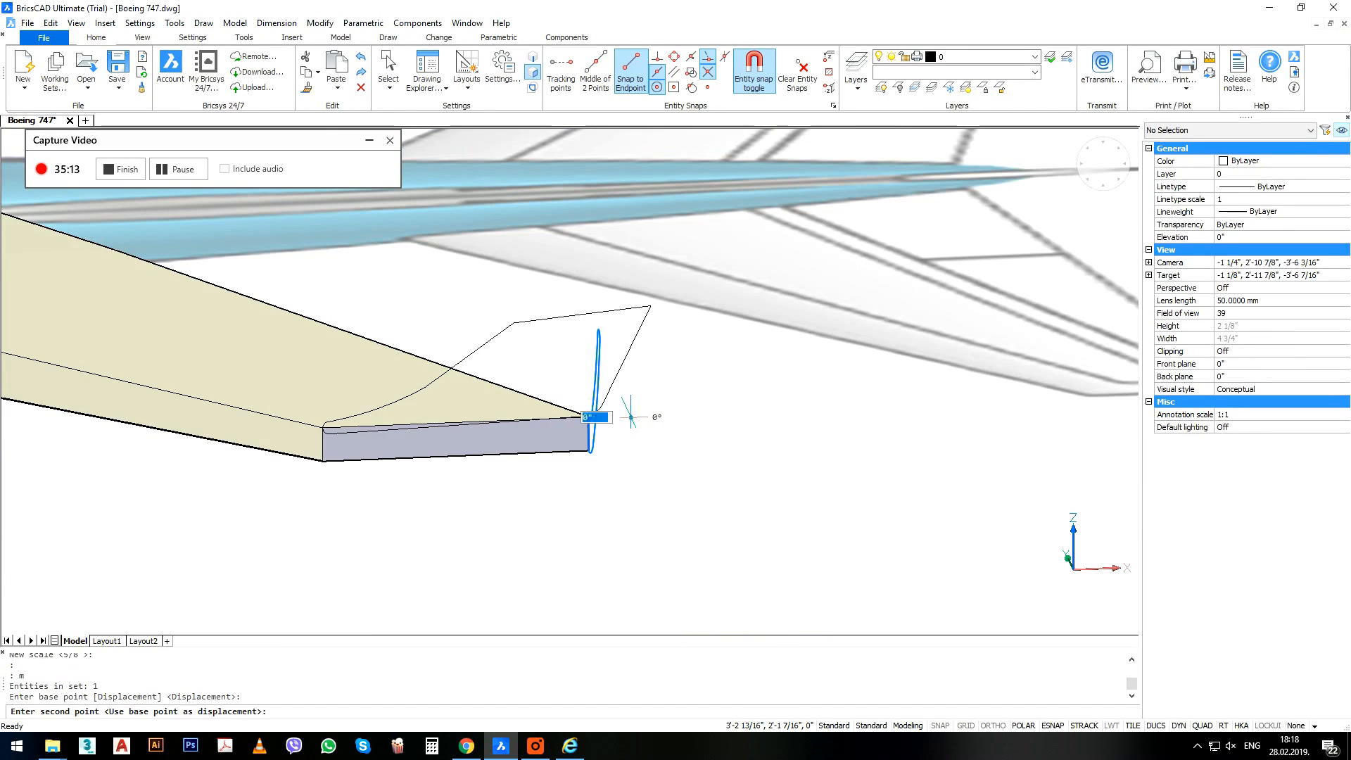
left_click(713, 414)
Start extruding the section profile beside the wing tip.
left_click_drag(732, 429, 657, 401)
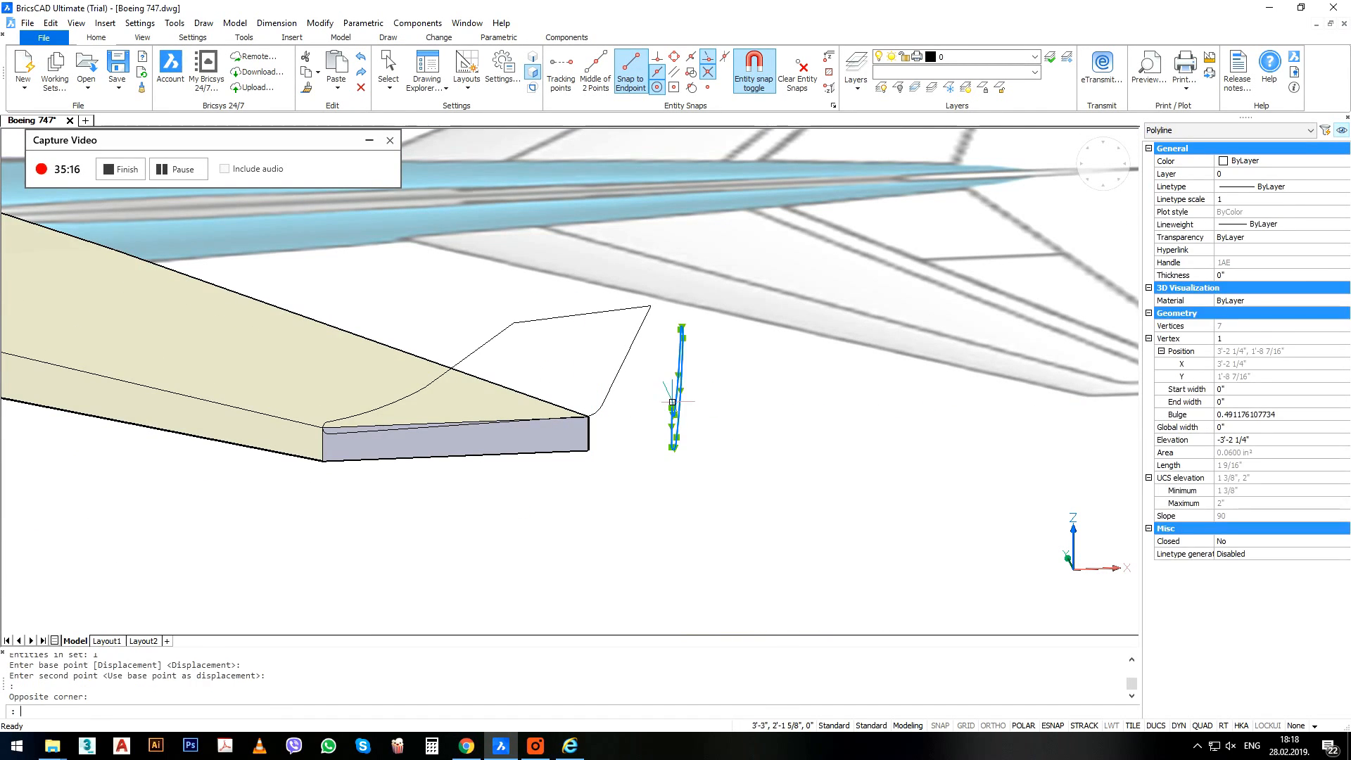
type("extrude")
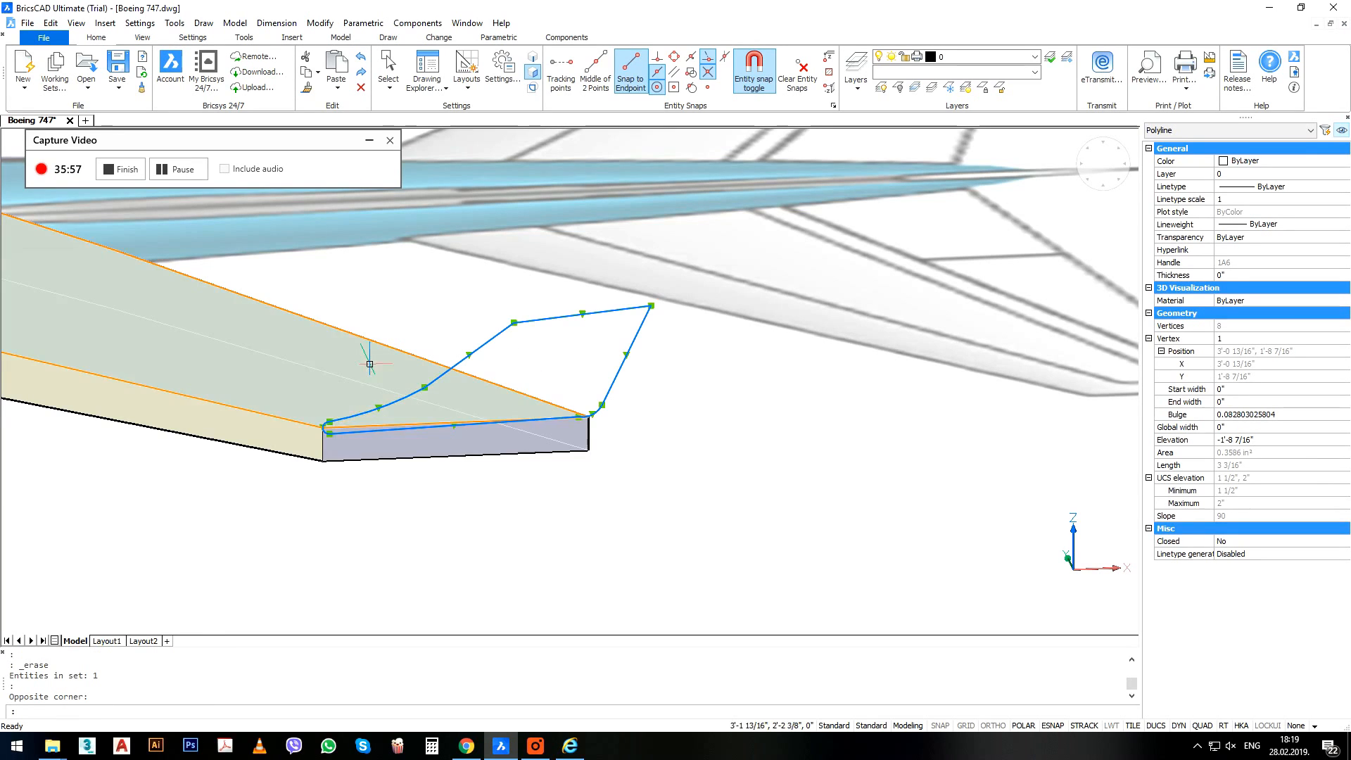
Straighten the rounded front end of the winglet side outline by moving its arc midpoint 1/16" rearward.
scroll(310, 446, "up", 3)
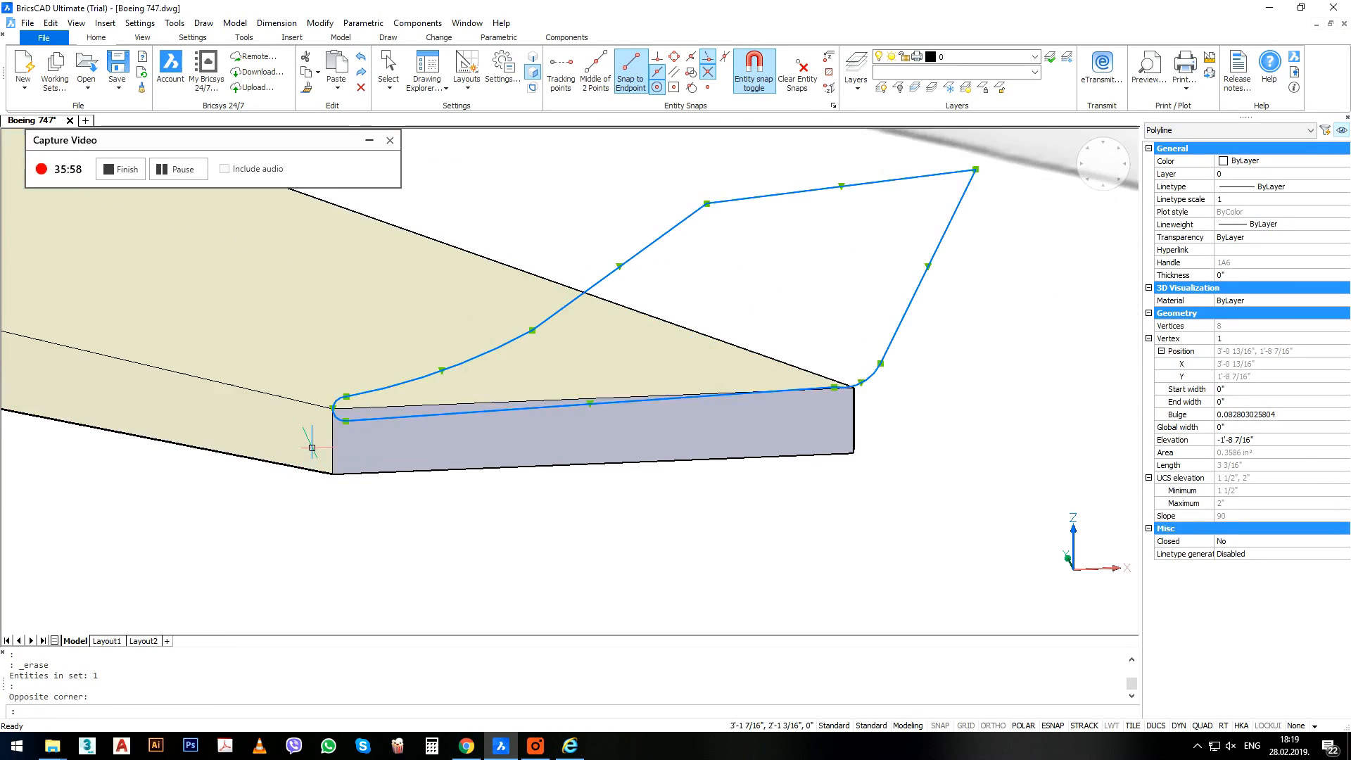
left_click(347, 393)
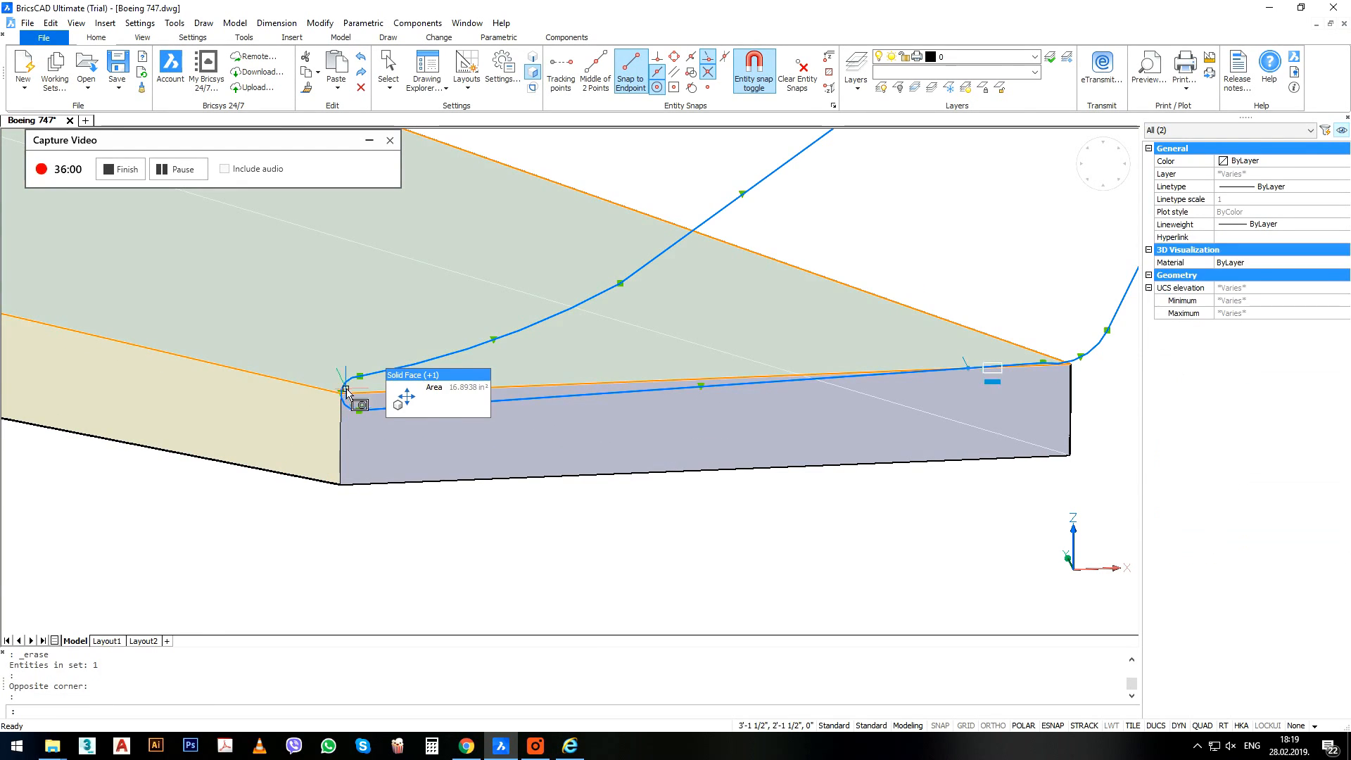
scroll(346, 393, "up", 3)
left_click(325, 399)
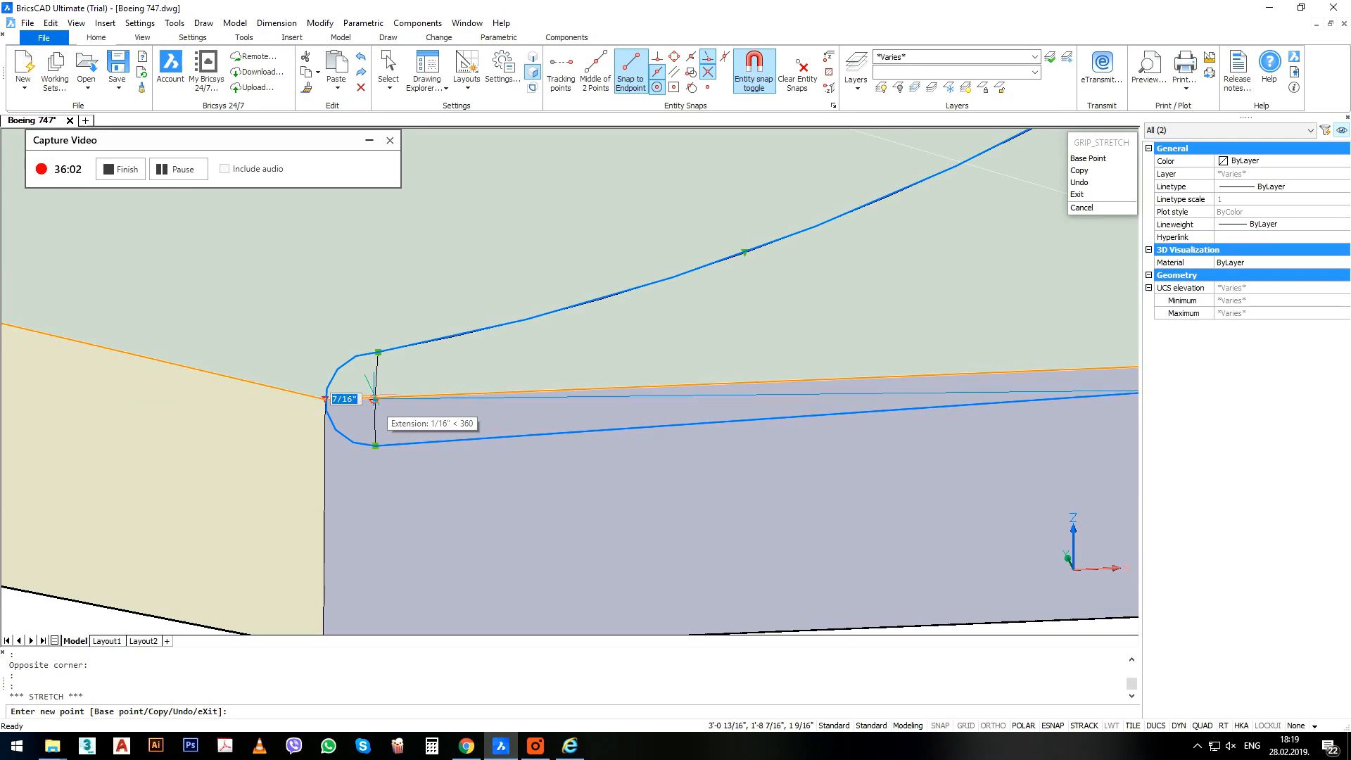
left_click(374, 399)
scroll(383, 412, "down", 4)
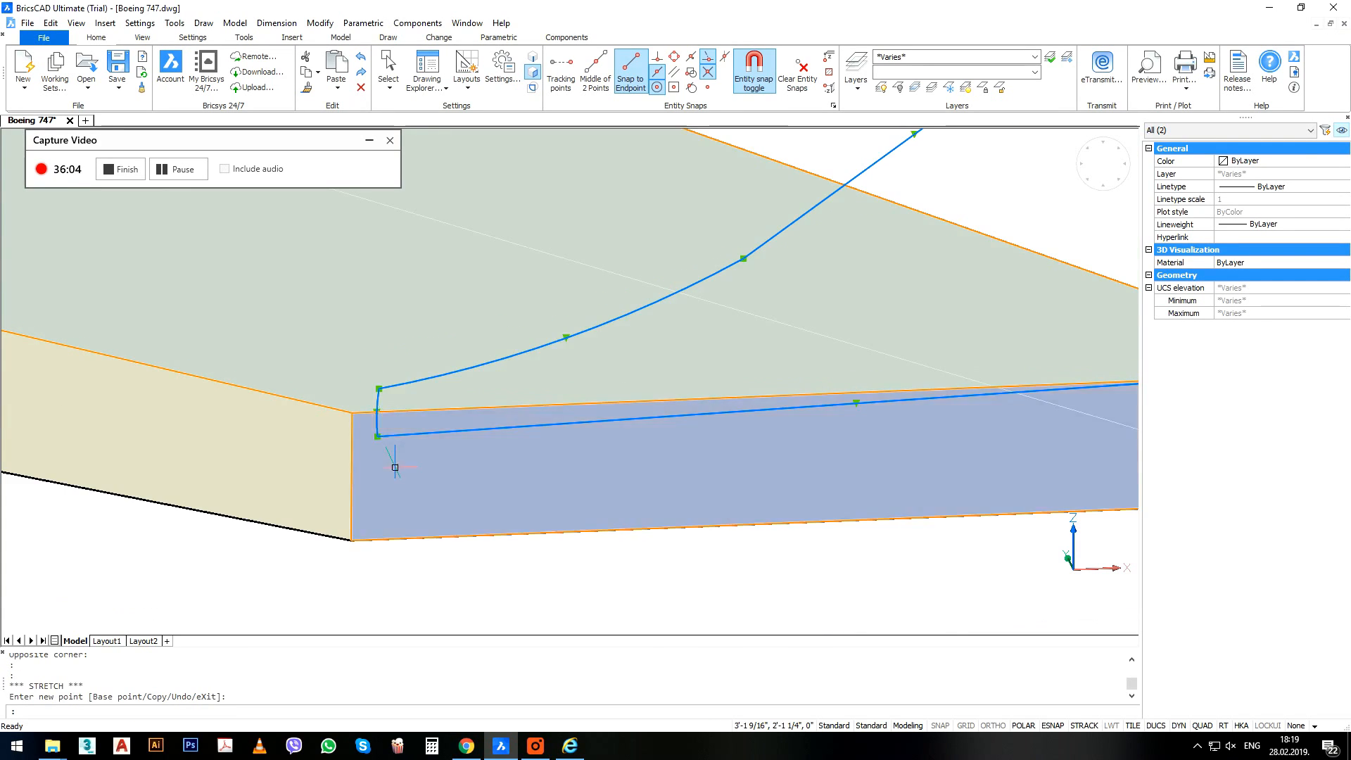
type("m")
key("Return")
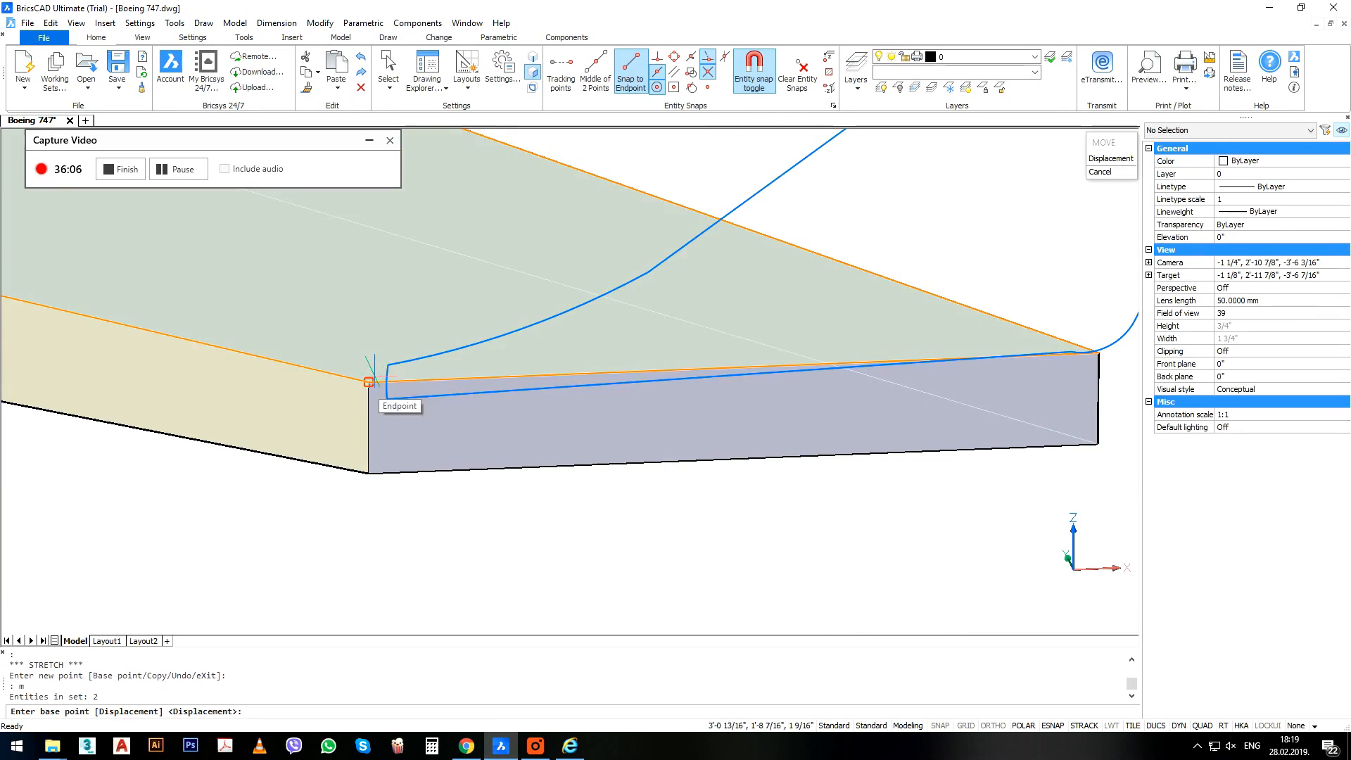
left_click(388, 365)
key("Escape")
key("Escape")
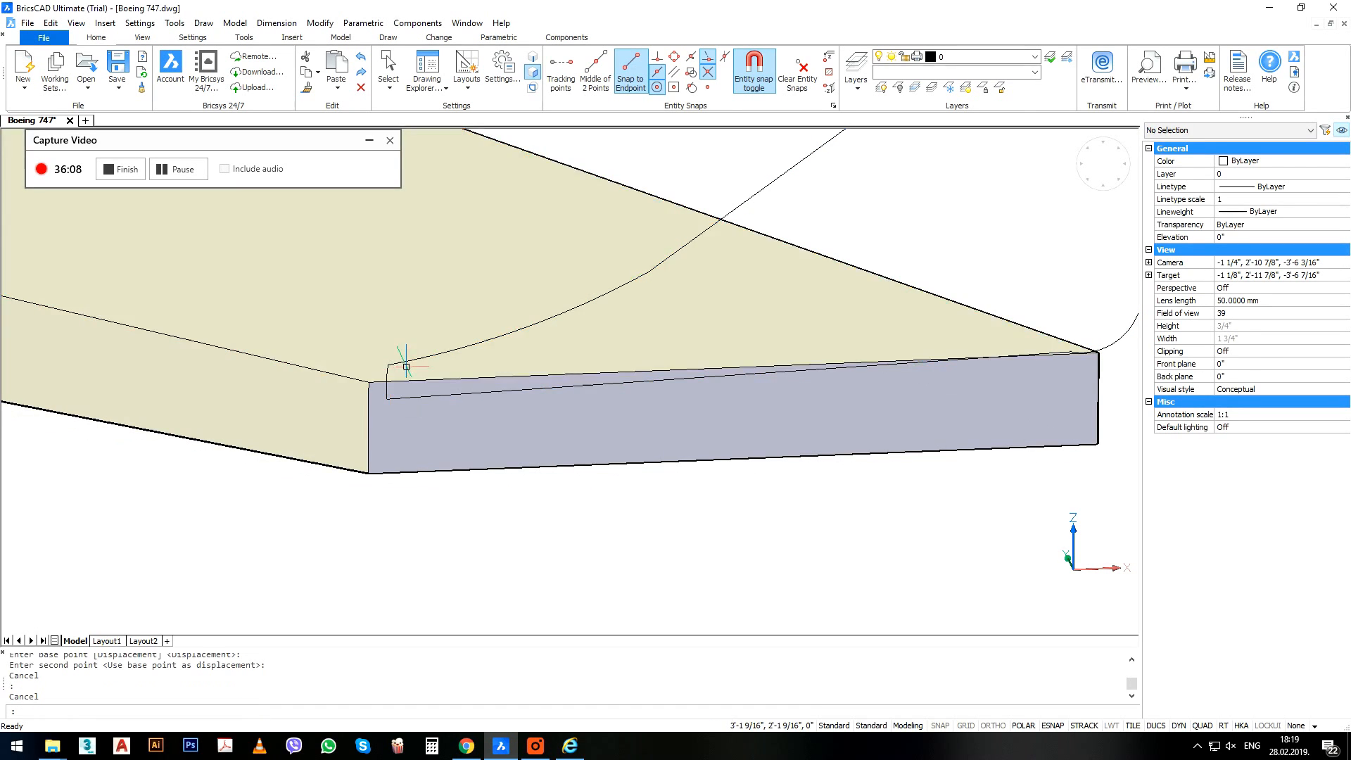
Move the winglet side outline from its upper front endpoint onto the wing tip's upper front corner.
left_click(408, 362)
middle_click_drag(326, 392, 482, 391)
type("m")
key("Return")
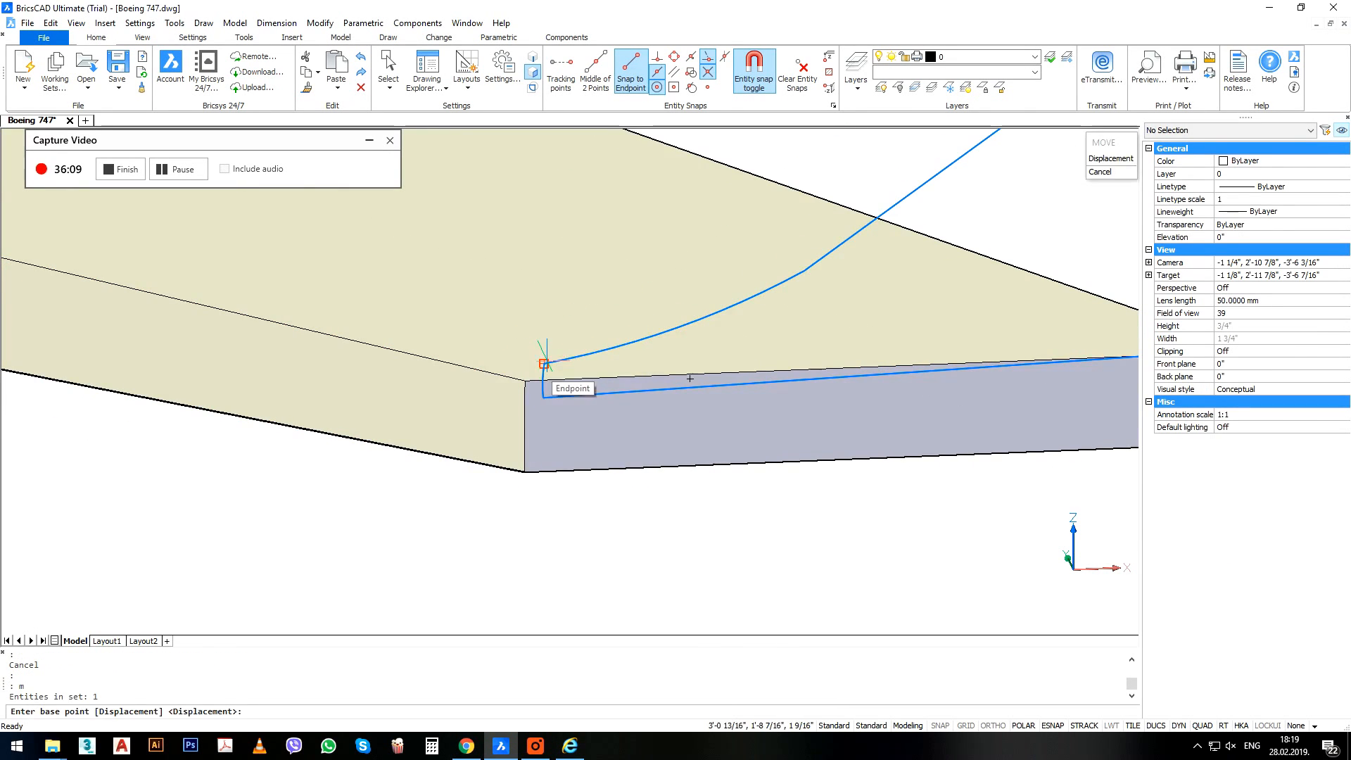
left_click(544, 364)
left_click(525, 381)
scroll(416, 399, "down", 3)
scroll(708, 389, "up", 3)
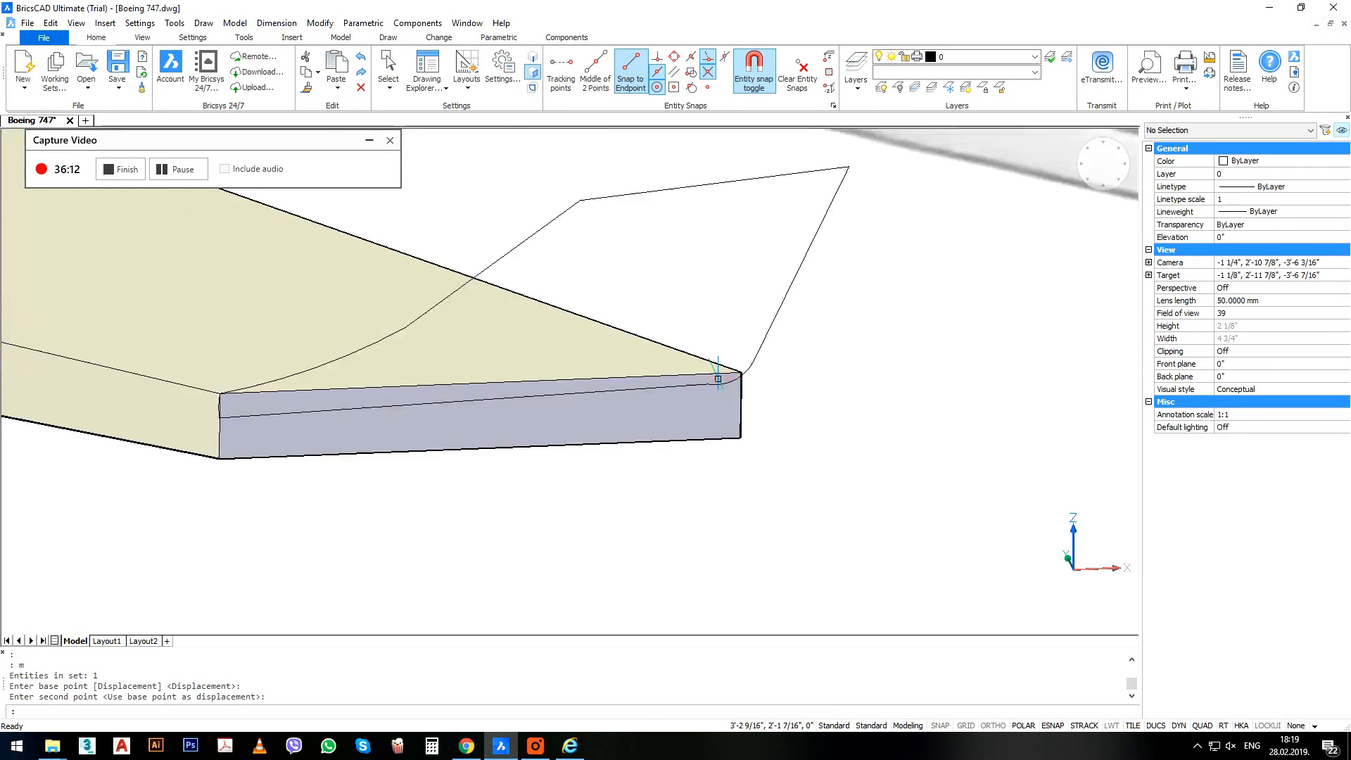
Stretch the side outline's lower rear vertex onto the wing tip's lower rear corner.
left_click(773, 350)
left_click(703, 387)
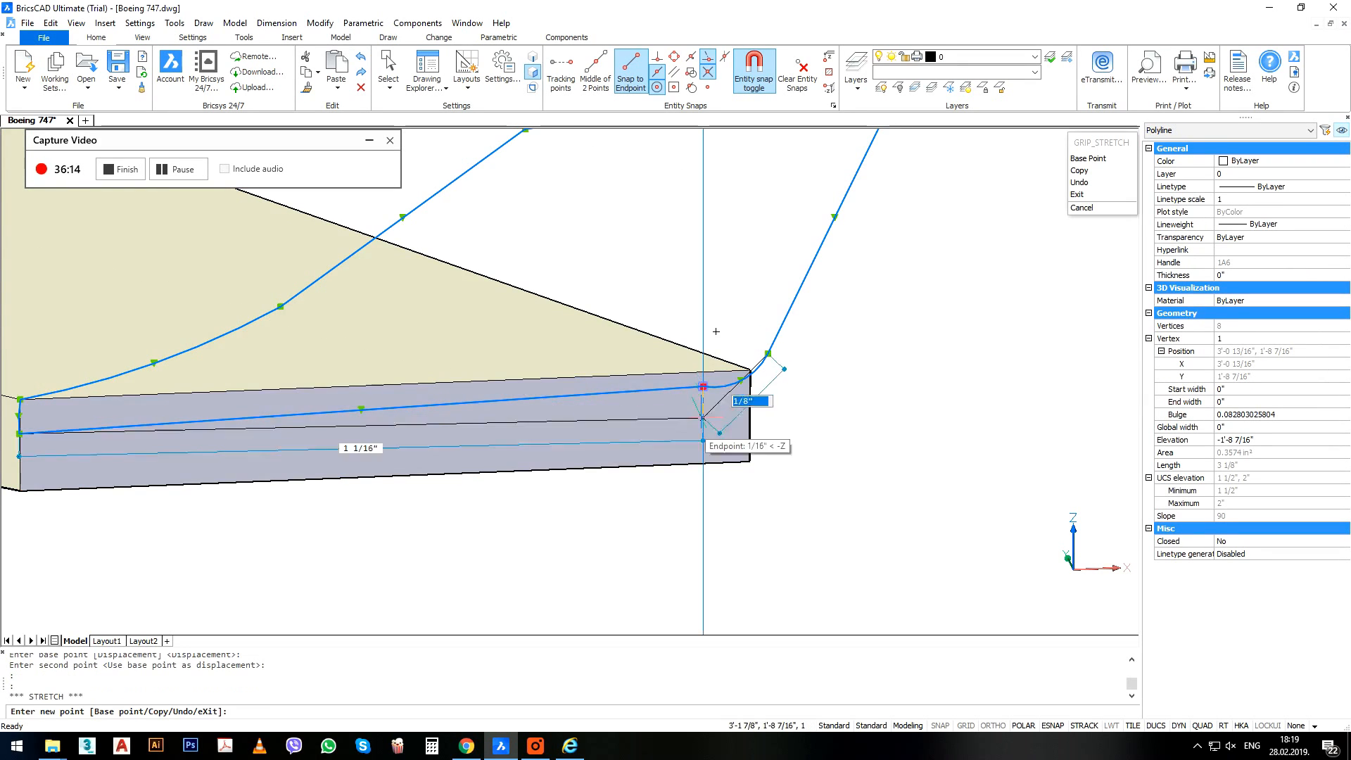
left_click(750, 462)
Reshape the outline's rear arc by pulling its midpoint rearward past the wing tip and shifting its upper vertex slightly rearward.
left_click(734, 403)
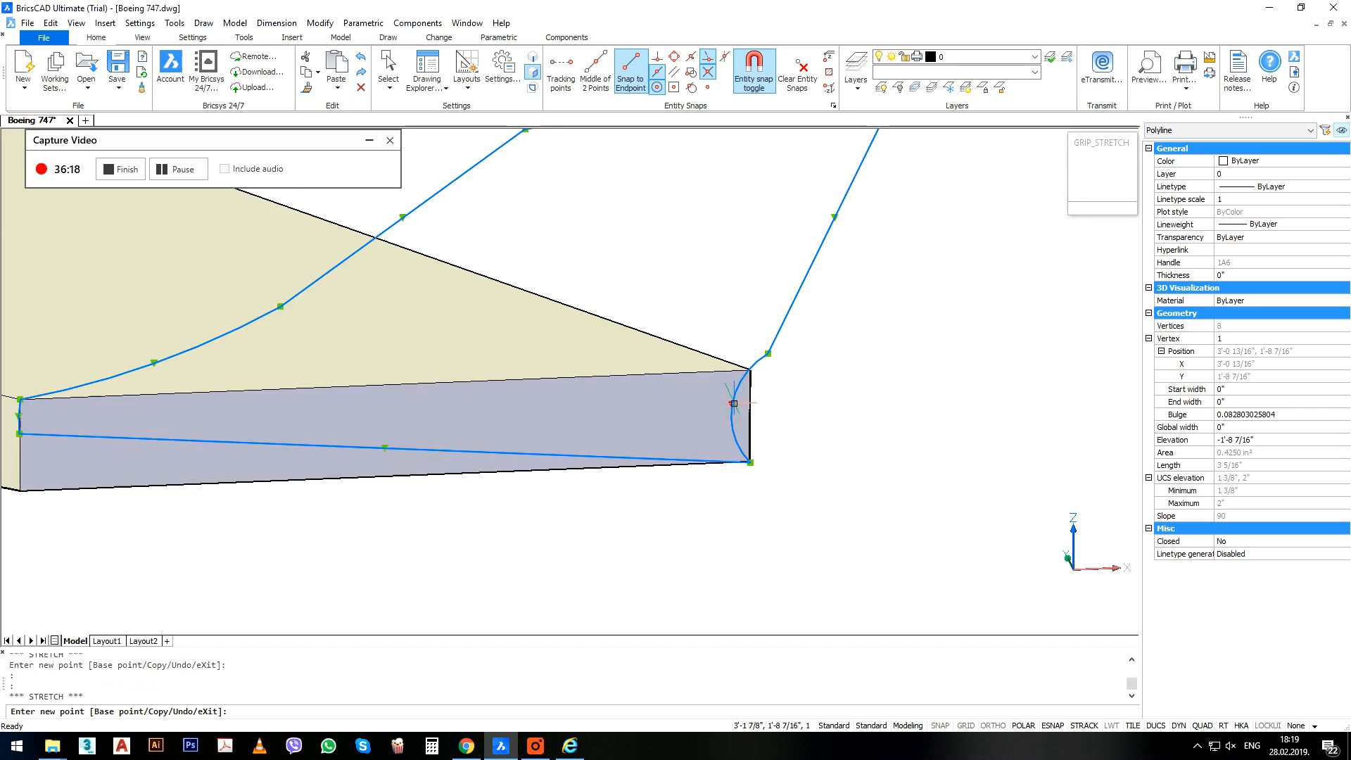
scroll(760, 406, "up", 2)
left_click(765, 408)
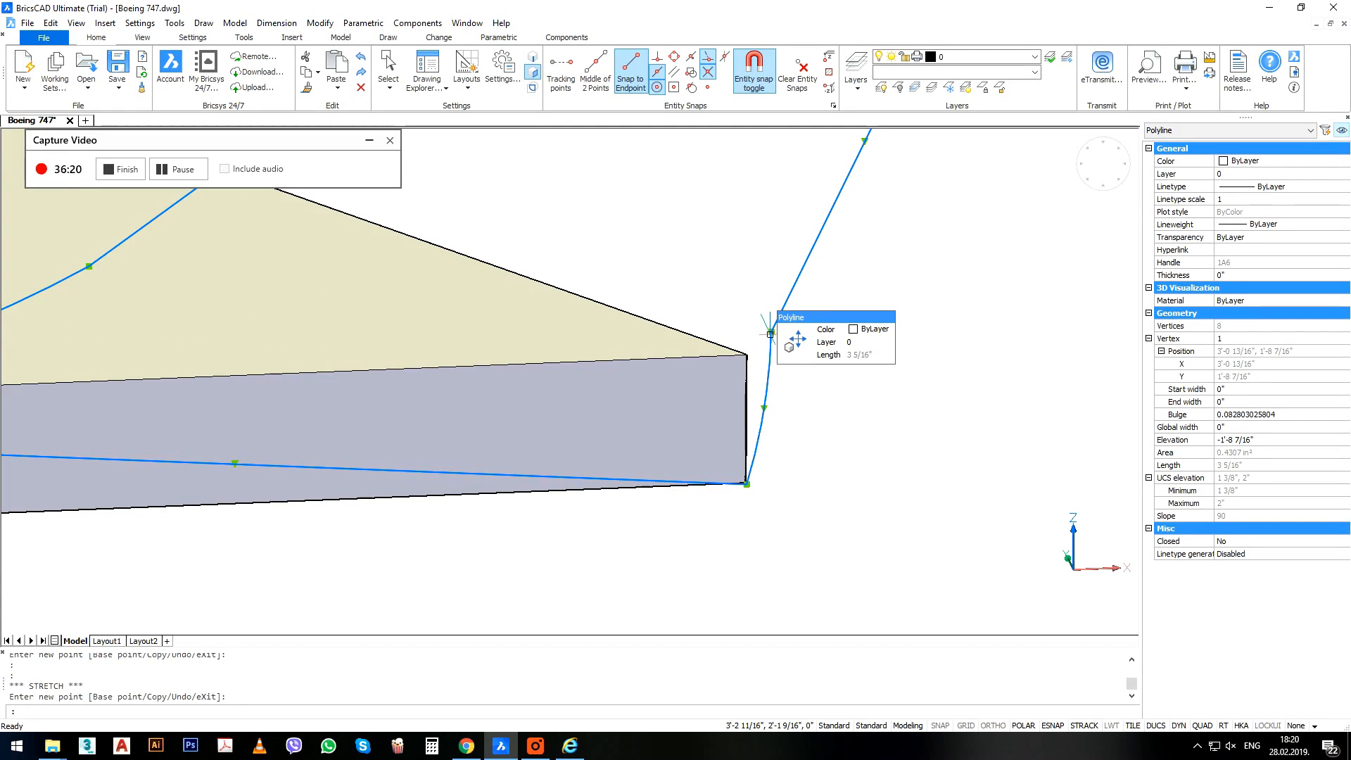
left_click(770, 333)
left_click(796, 331)
scroll(767, 408, "down", 5)
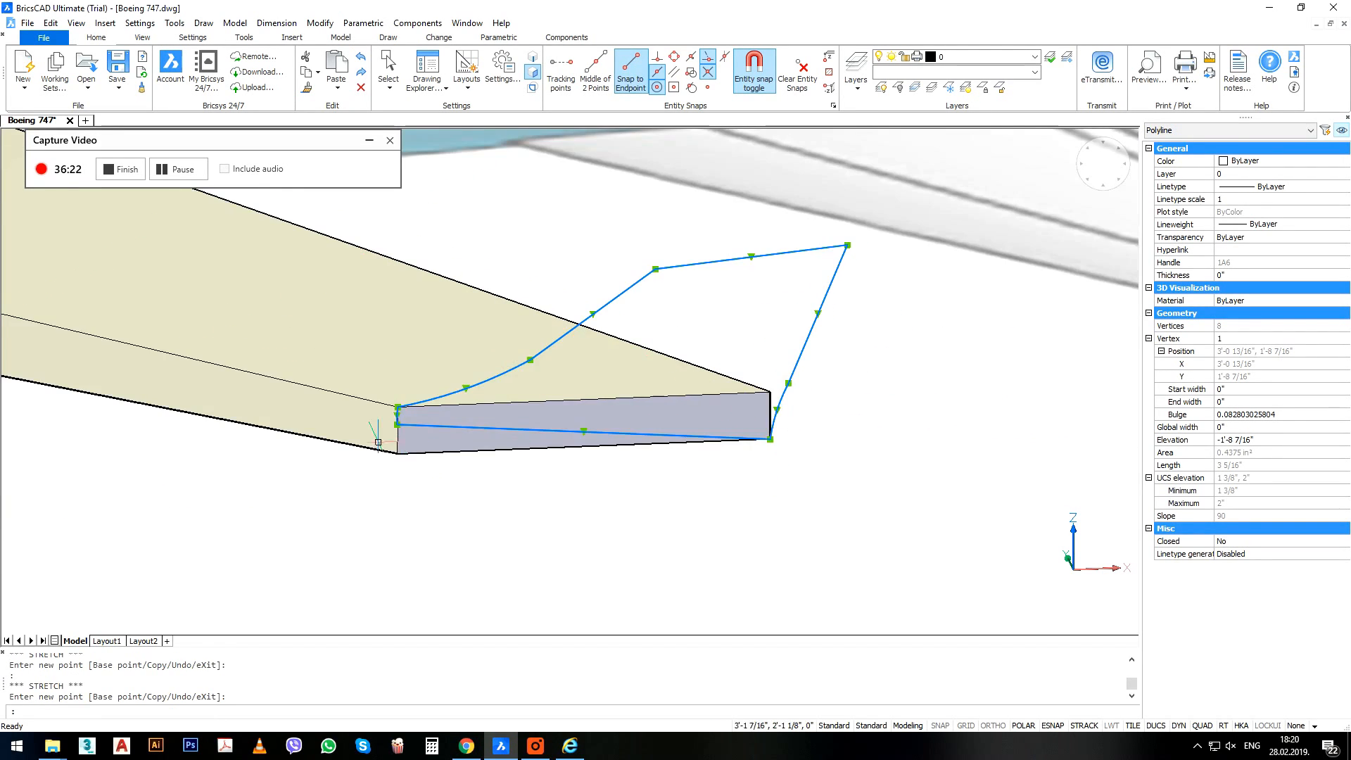
Stretch the side outline's lower front vertex down and snap it exactly onto the wing tip's lower front corner.
scroll(408, 425, "up", 5)
left_click(419, 421)
left_click(420, 478)
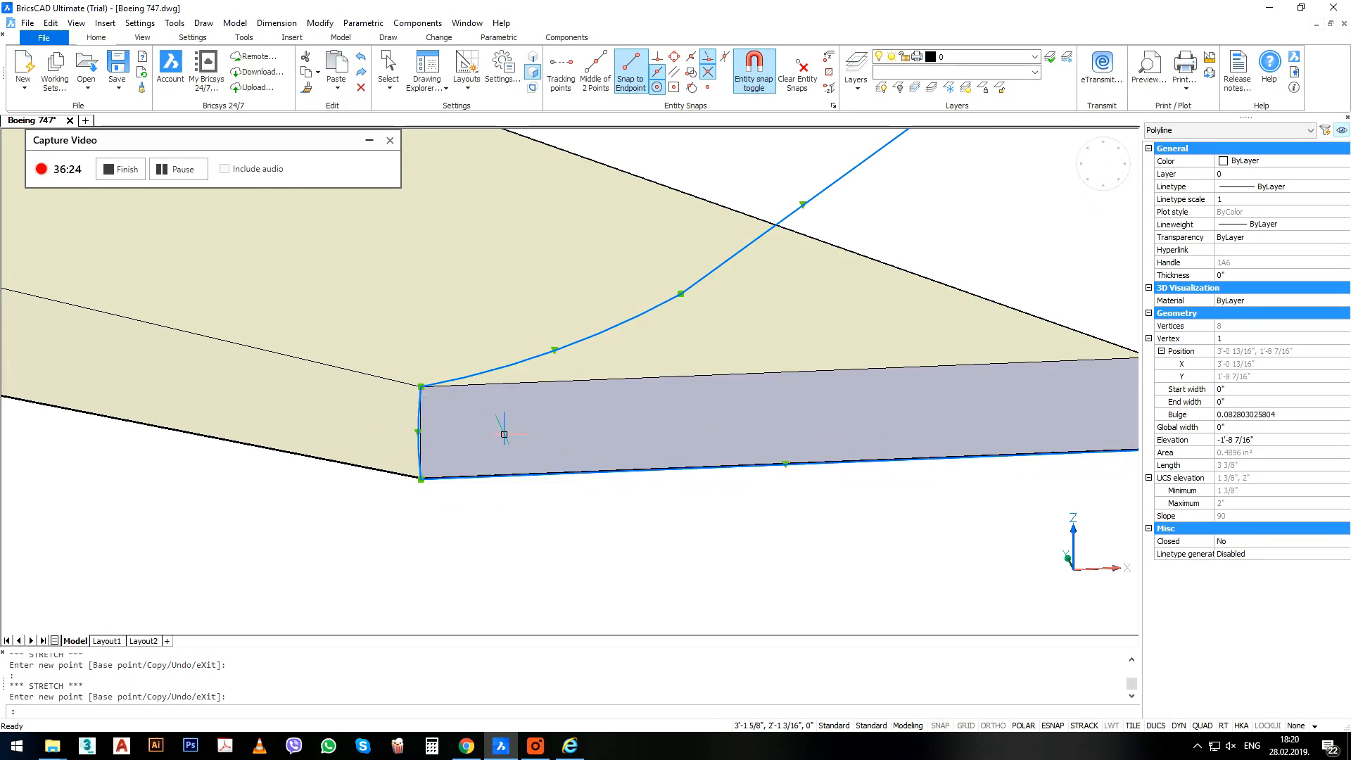
scroll(505, 428, "down", 5)
middle_click_drag(567, 404, 636, 381, "shift")
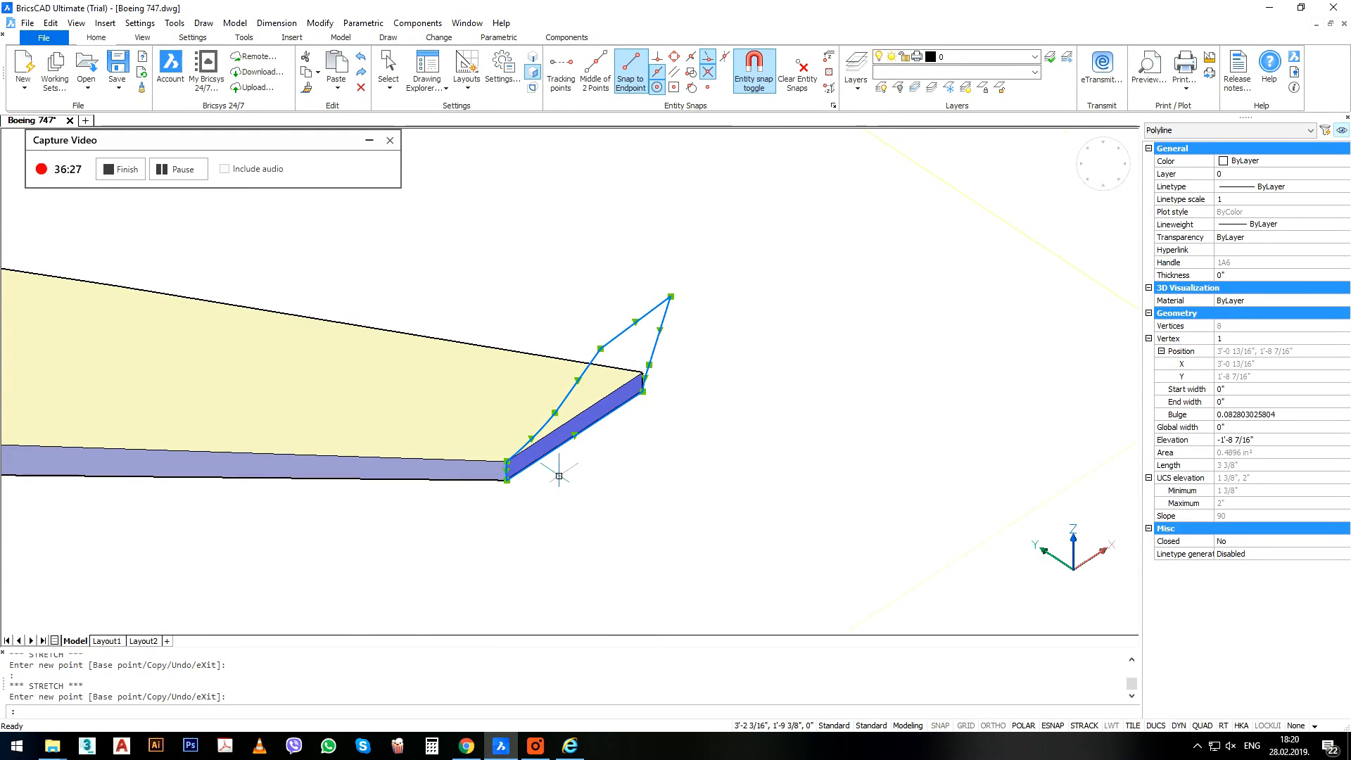
scroll(558, 476, "up", 10)
left_click(469, 610)
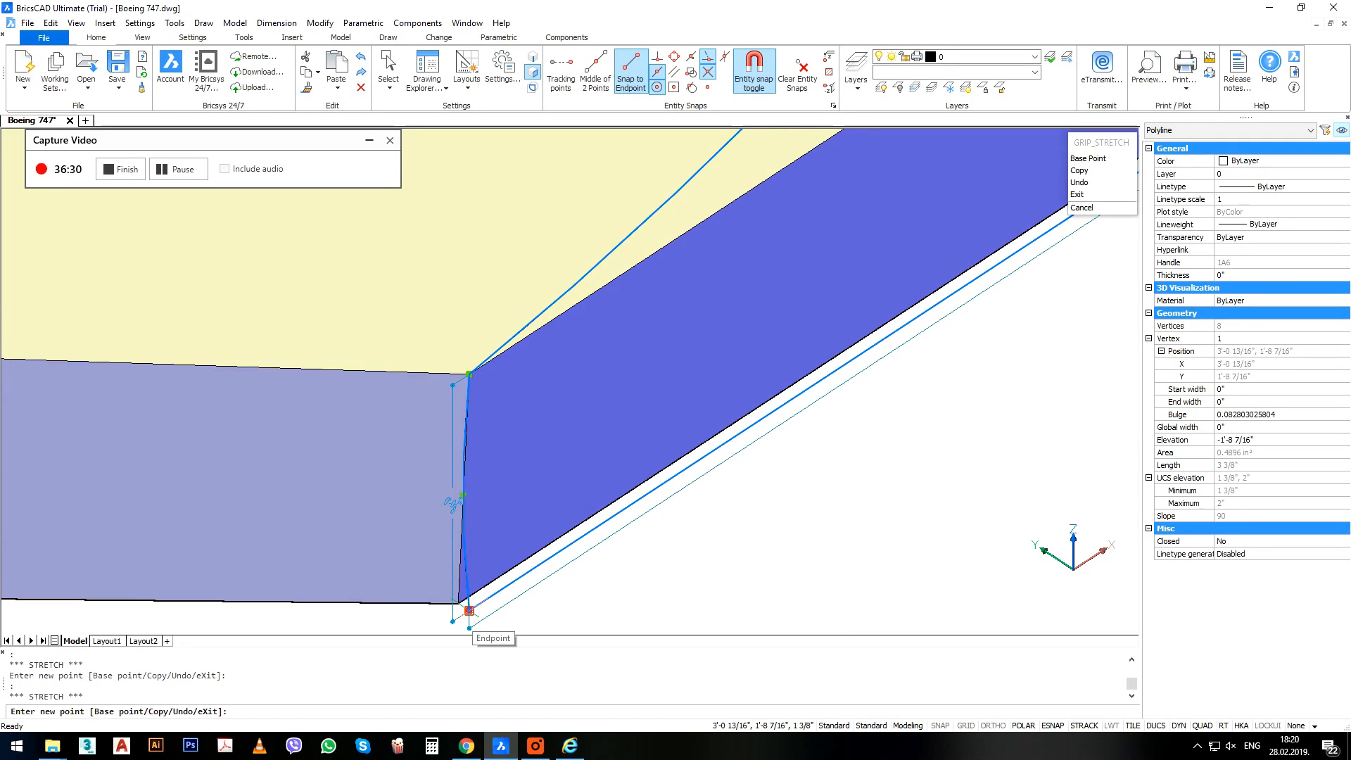
scroll(470, 611, "up", 3)
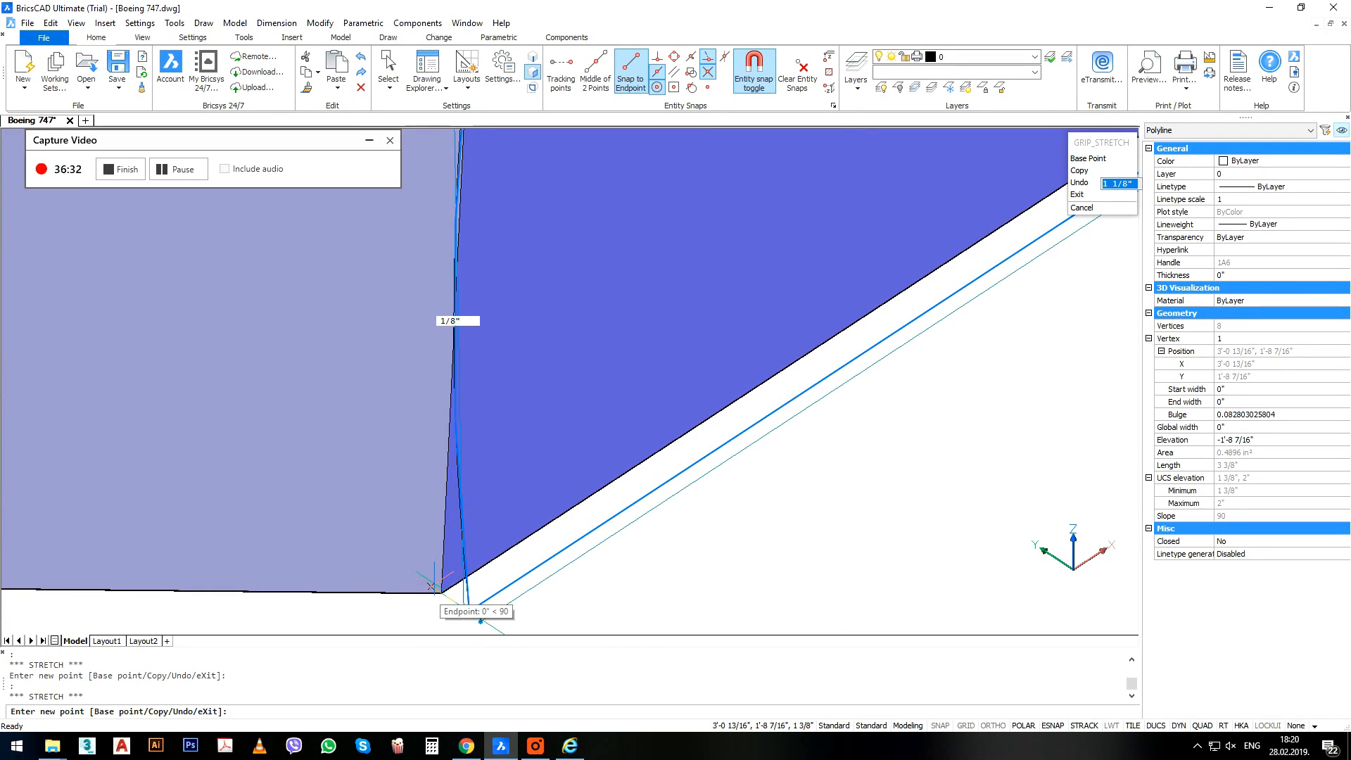
left_click(445, 592)
scroll(448, 578, "down", 6)
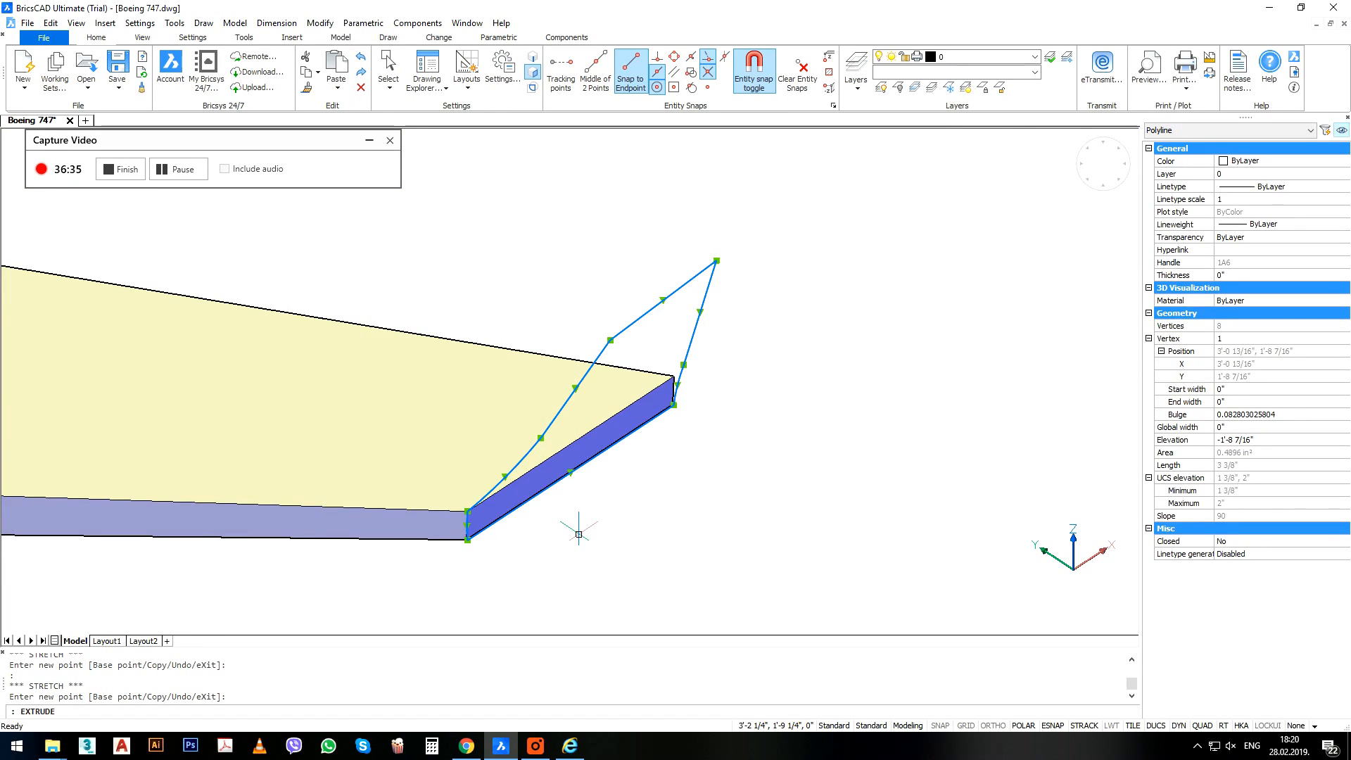
Extrude the winglet side outline about 1/16" into a thin solid at the wing tip.
key("Return")
left_click(719, 252)
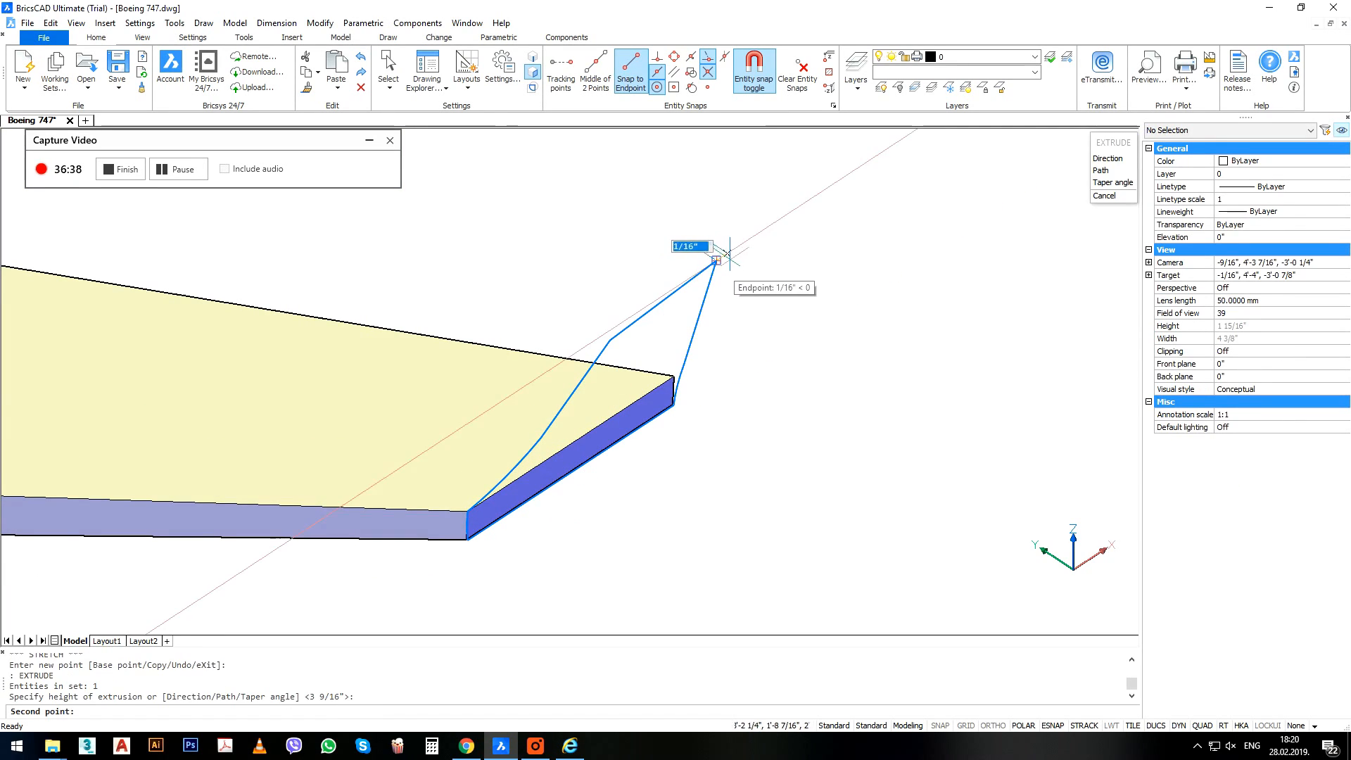
left_click(716, 261)
key("Return")
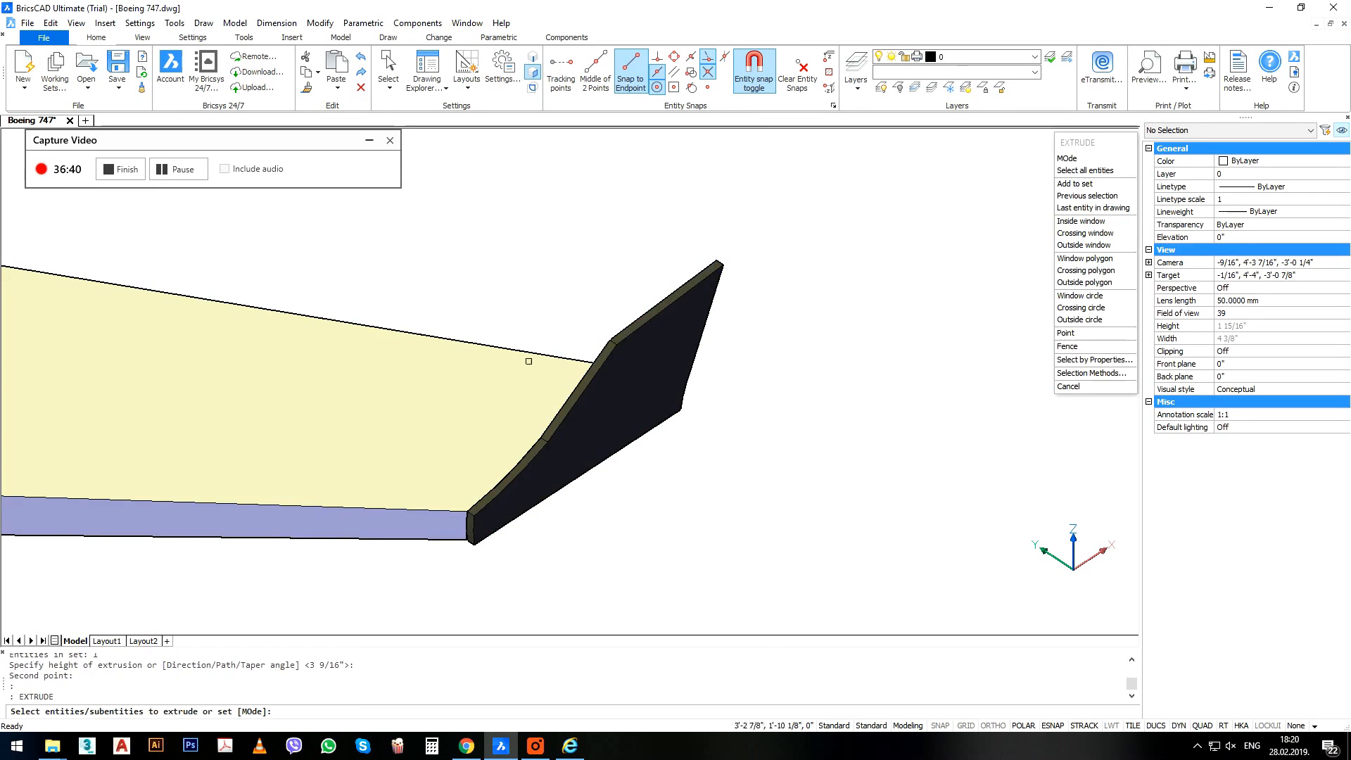
scroll(759, 379, "down", 5)
key("Escape")
Try to mirror the winglet solid to the opposite wing across a line on the fuselage, keeping the original.
left_click(758, 380)
scroll(761, 384, "down", 4)
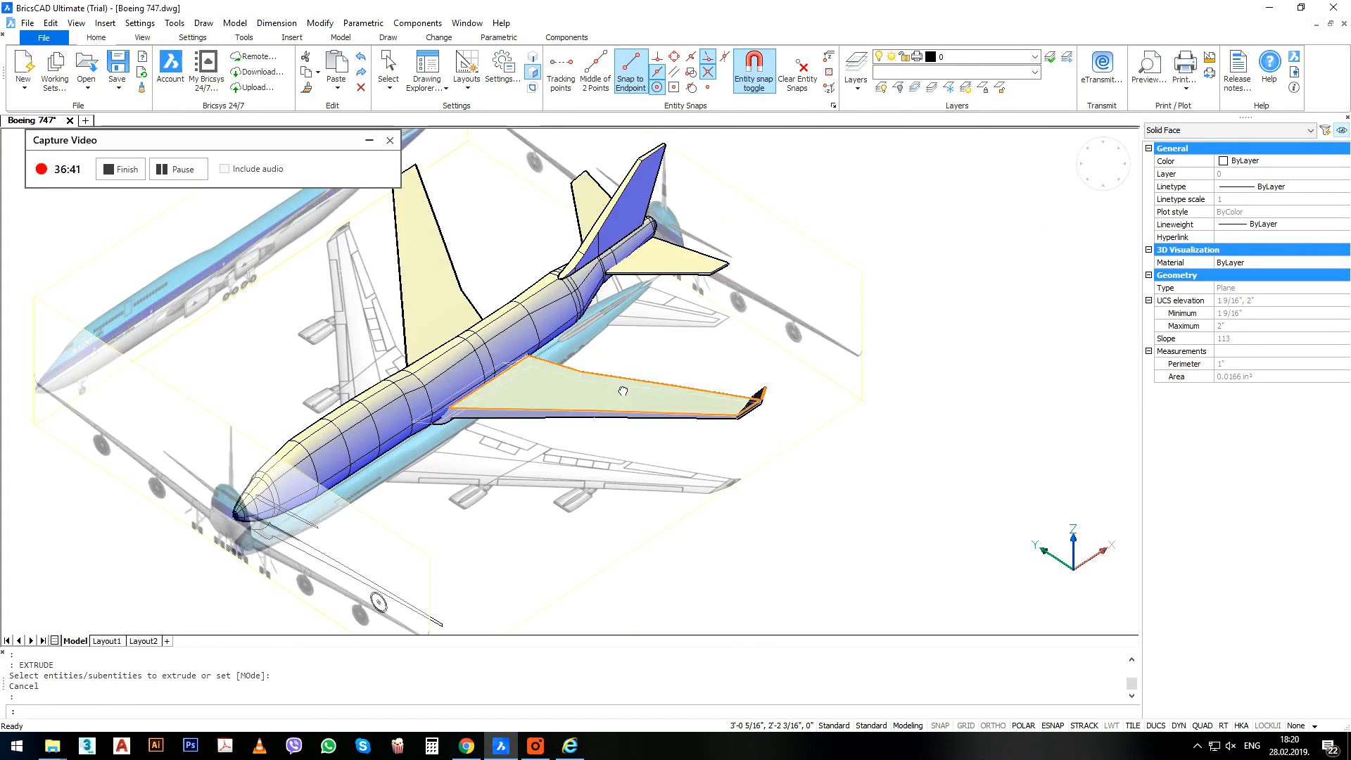
middle_click_drag(625, 391, 659, 448)
type("mi")
key("Return")
key("Return")
scroll(573, 352, "up", 3)
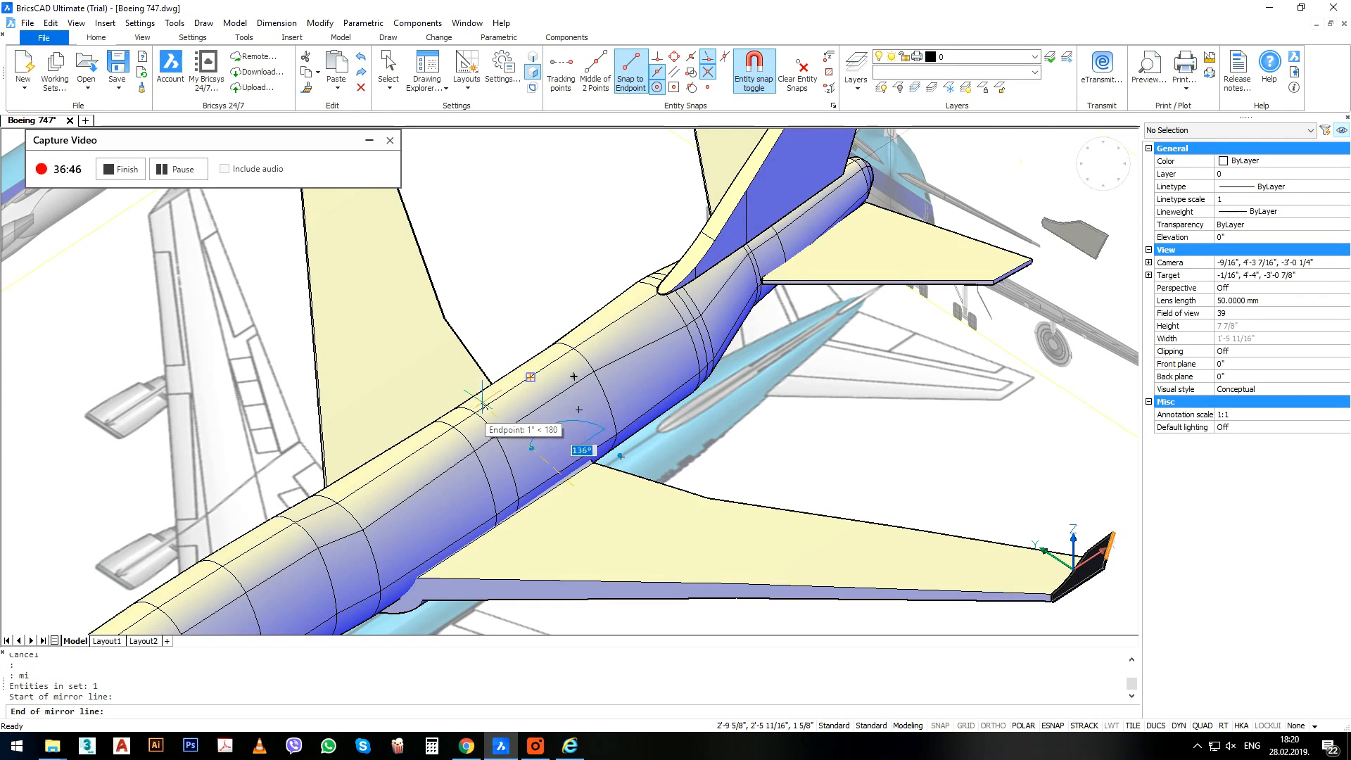
left_click(476, 440)
key("Return")
scroll(605, 435, "down", 5)
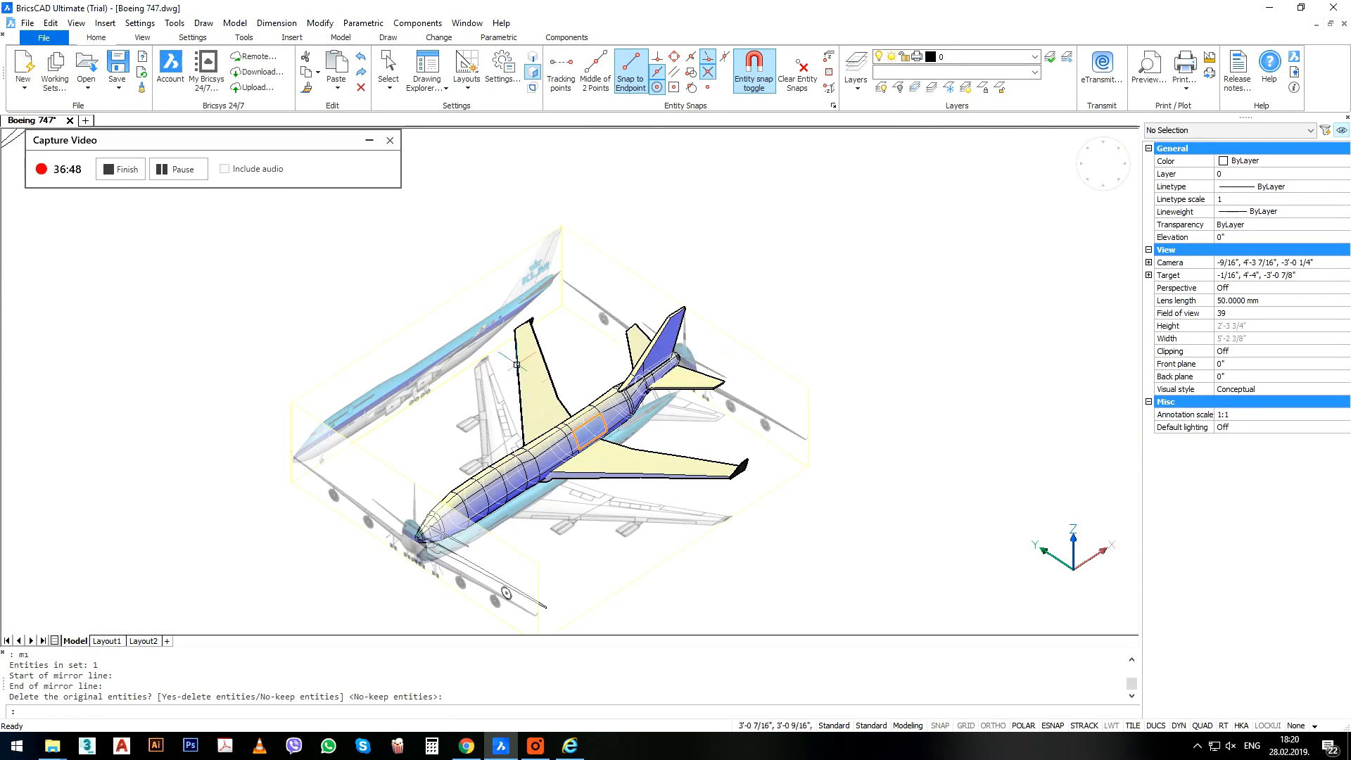
Delete the mirrored winglet copy from the opposite wing tip.
scroll(517, 365, "up", 5)
left_click(579, 292)
scroll(556, 299, "down", 2)
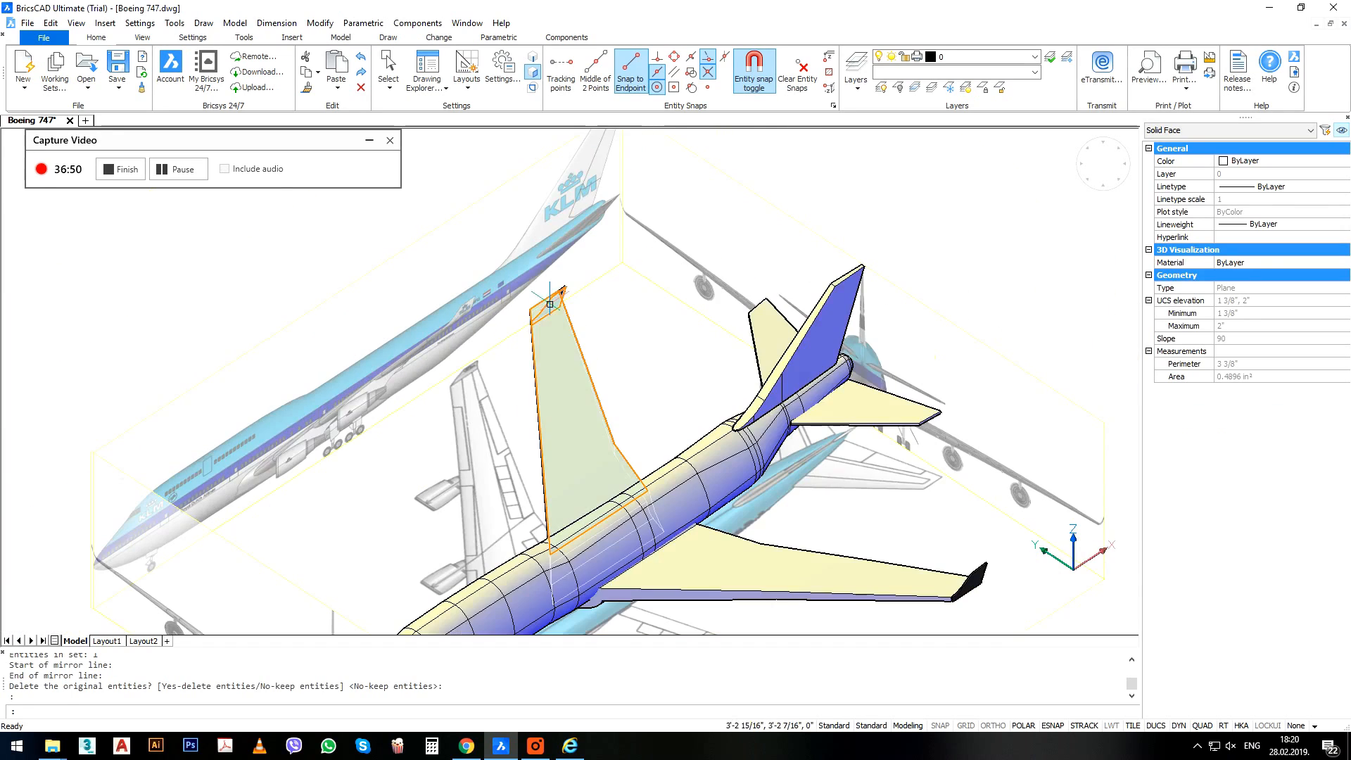
key("Delete")
scroll(552, 309, "down", 1)
scroll(553, 320, "up", 5)
left_click(553, 326)
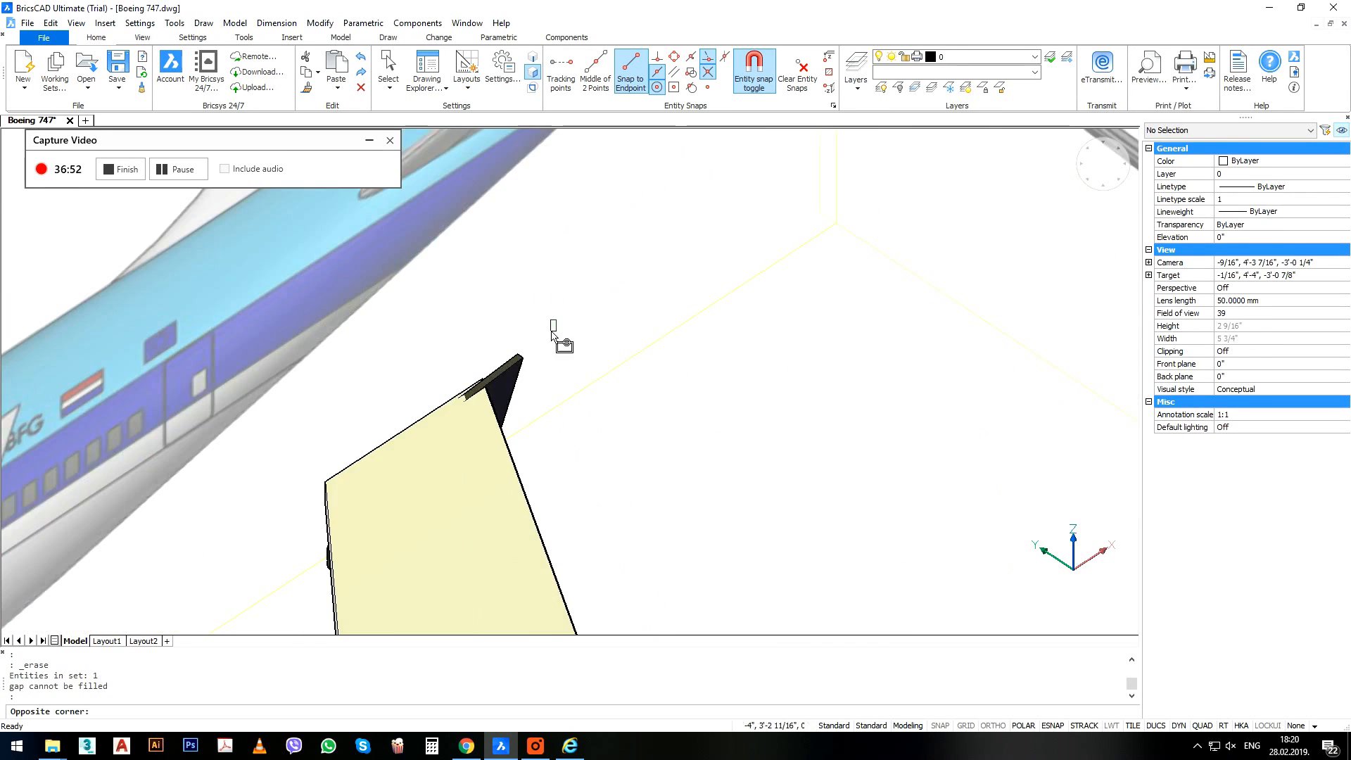
left_click(514, 366)
scroll(618, 336, "down", 4)
key("Delete")
scroll(683, 346, "down", 3)
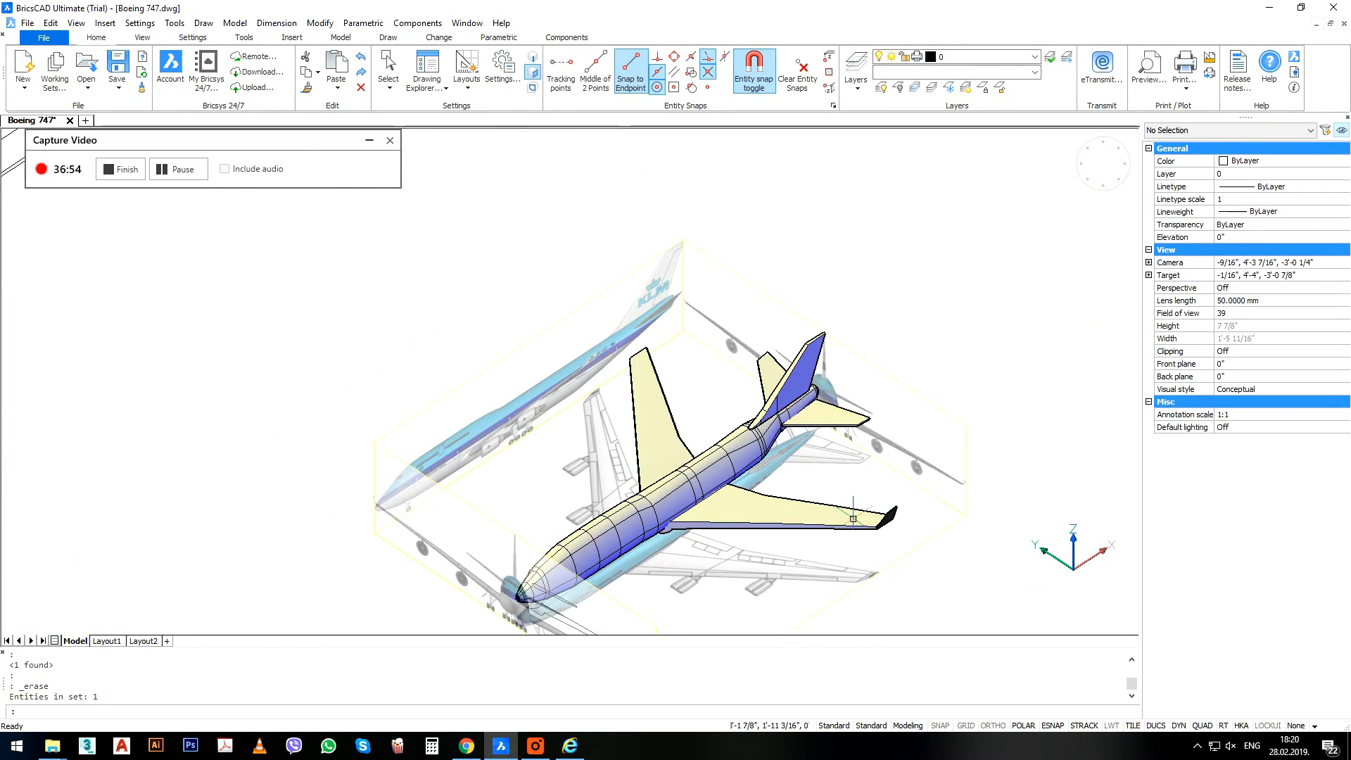
Mirror the winglet to the opposite wing using endpoints on top of the rear fuselage as the mirror line, keeping the original.
scroll(853, 518, "up", 3)
left_click(924, 481)
scroll(668, 415, "up", 3)
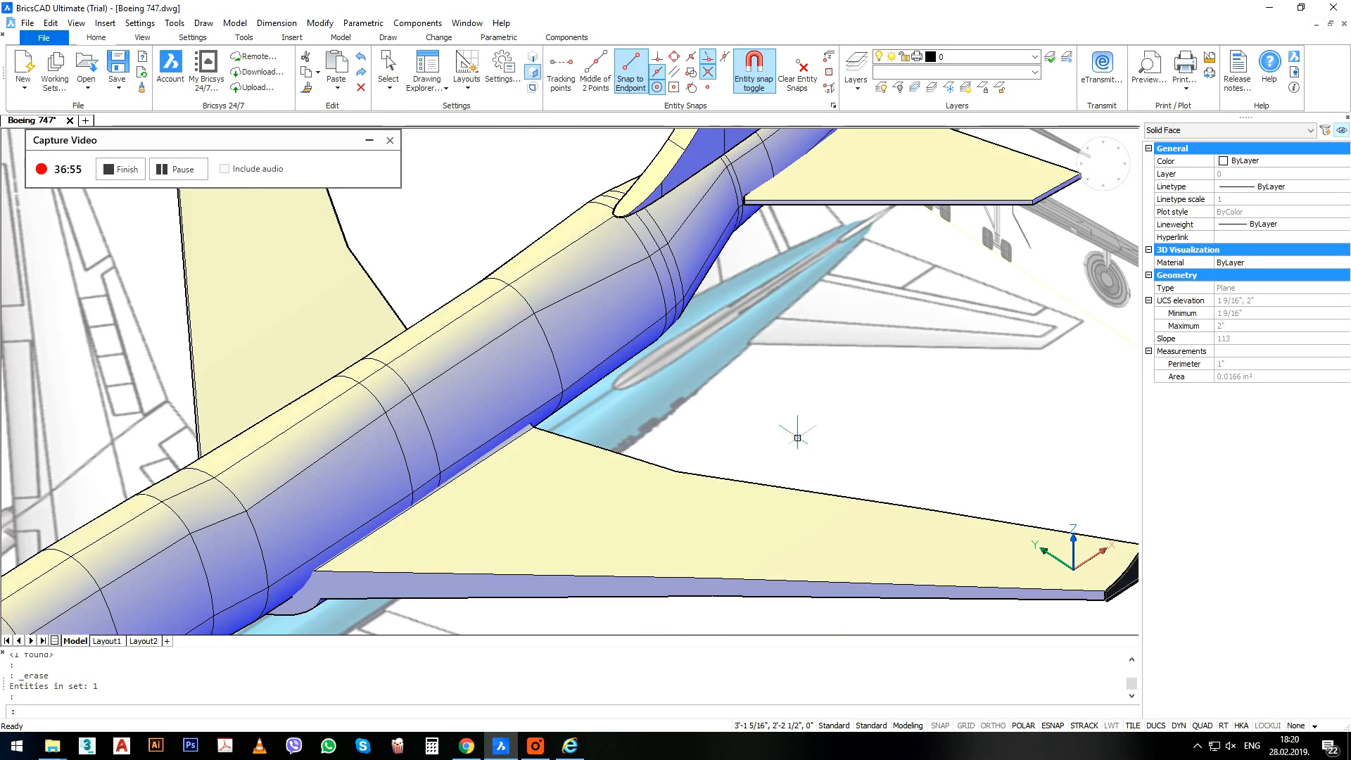
scroll(537, 456, "down", 4)
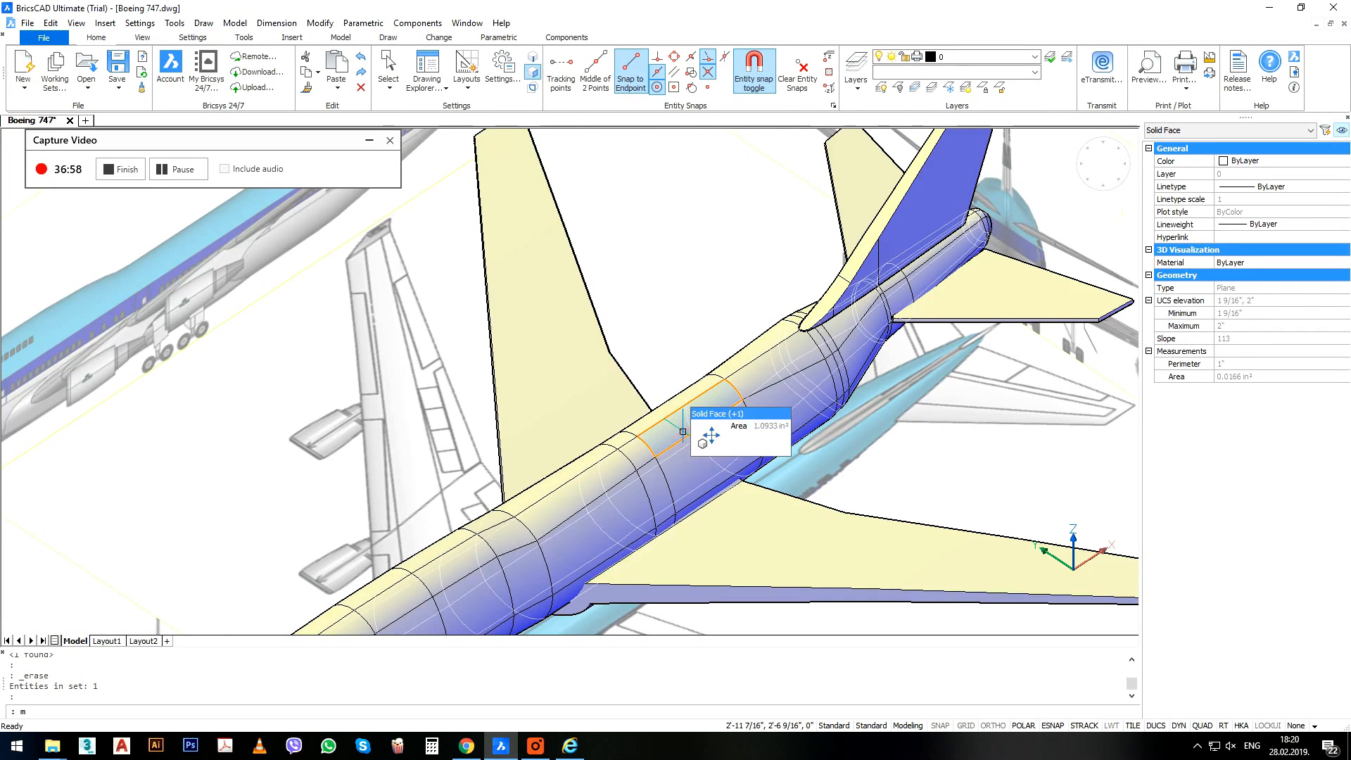
type("mi")
key("Return")
scroll(716, 382, "up", 3)
left_click(764, 355)
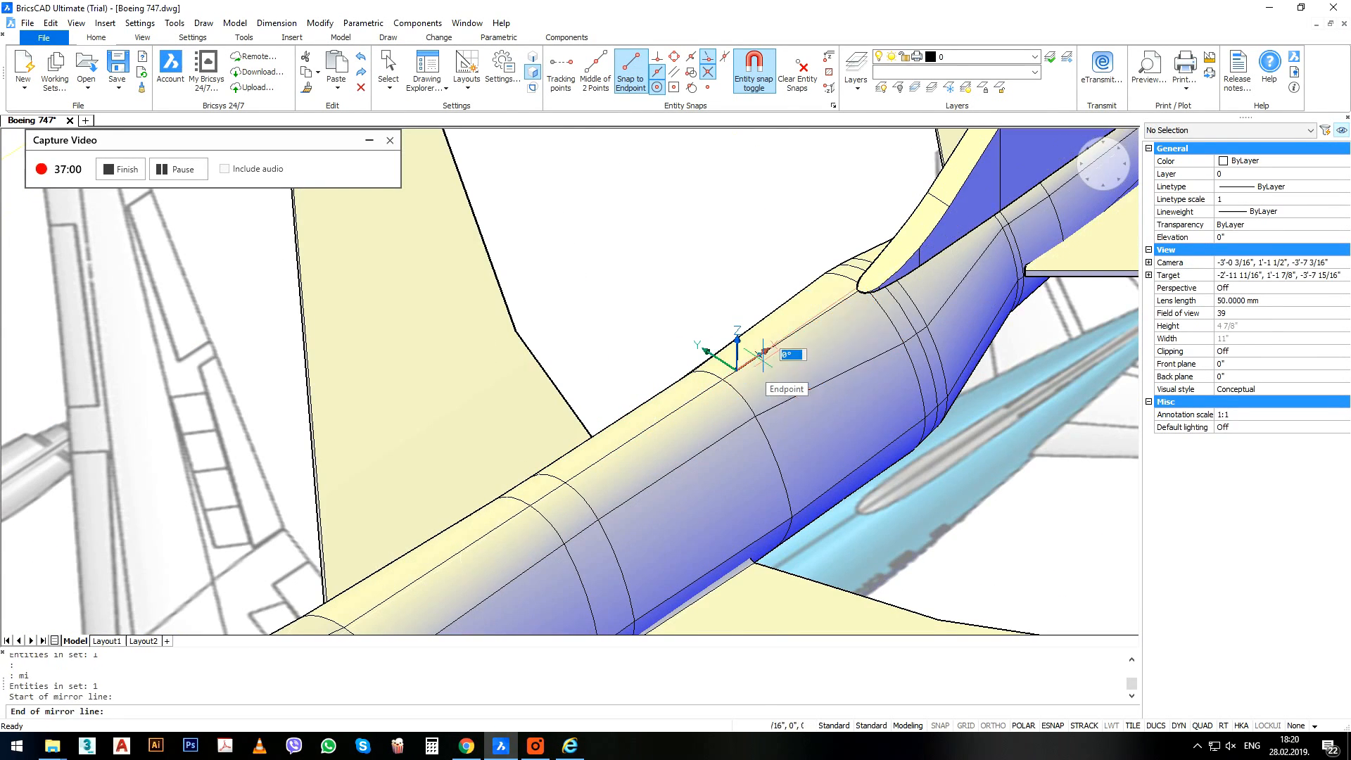
scroll(723, 422, "down", 6)
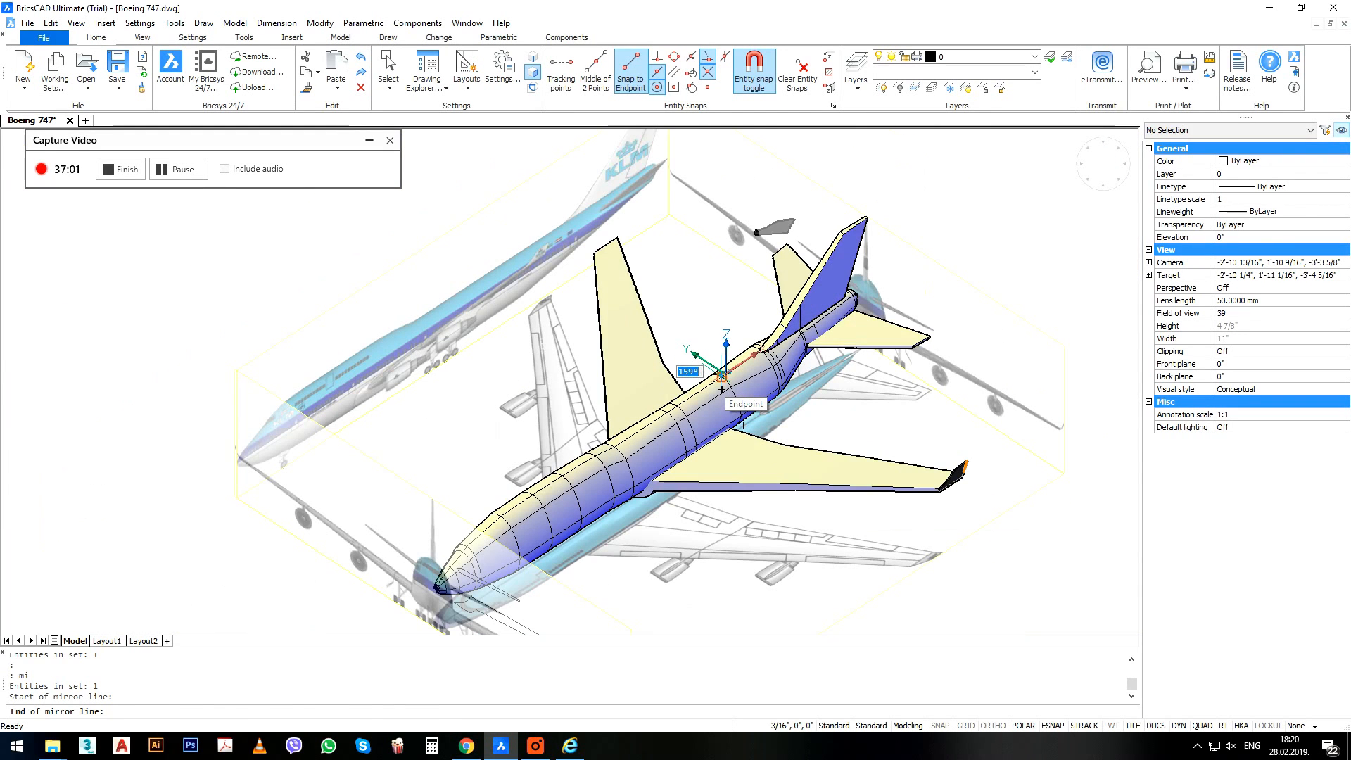
left_click(721, 375)
key("Return")
Move the mirrored winglet from its lower rear endpoint onto the opposite wing tip's lower rear corner.
scroll(611, 333, "up", 6)
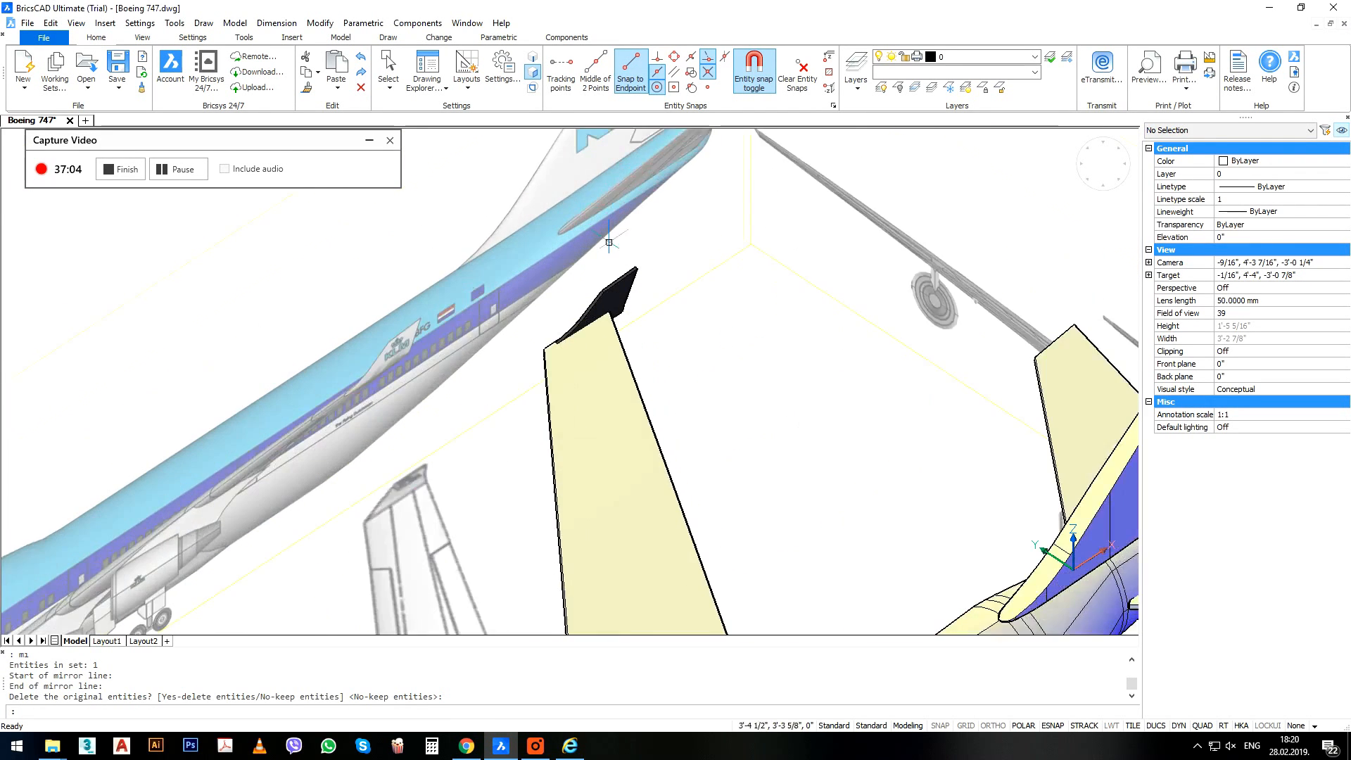
left_click(611, 325)
scroll(561, 377, "up", 4)
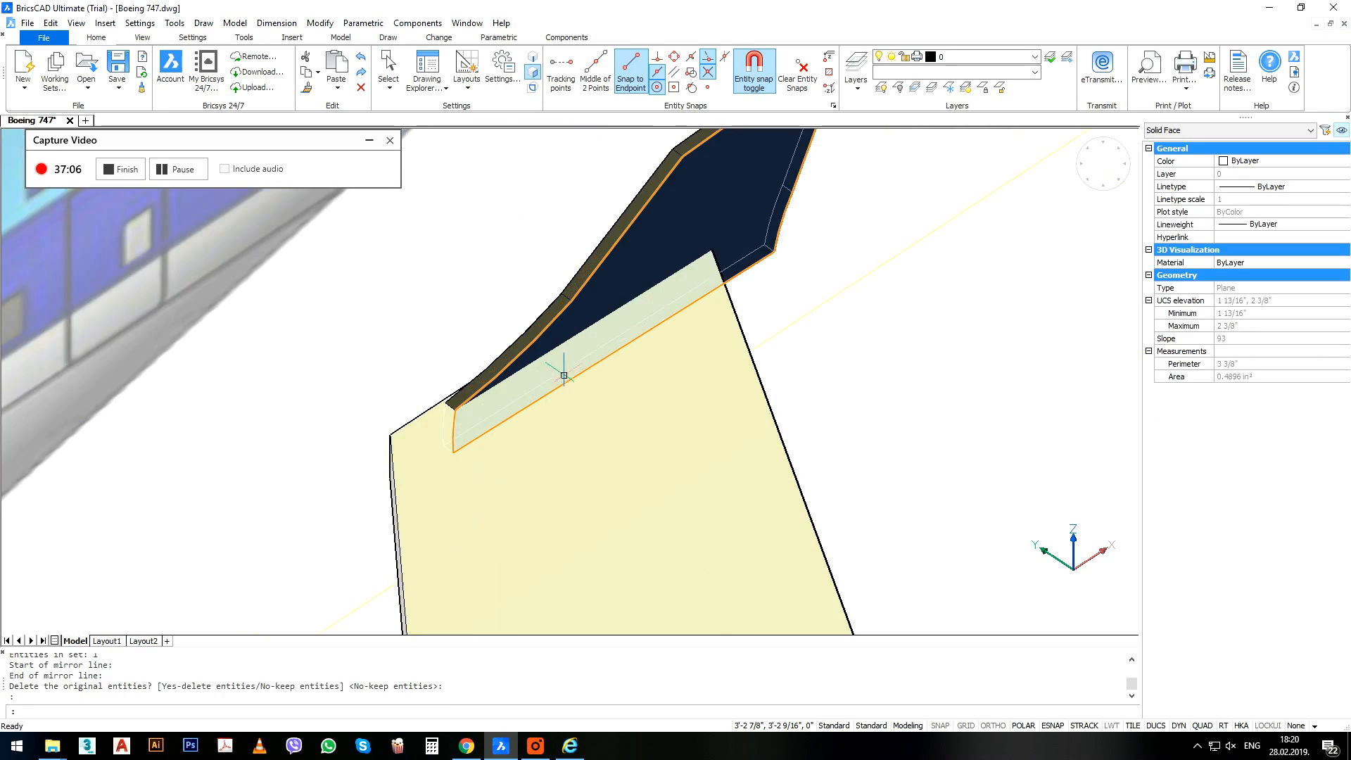
type("m")
key("Return")
left_click(769, 247)
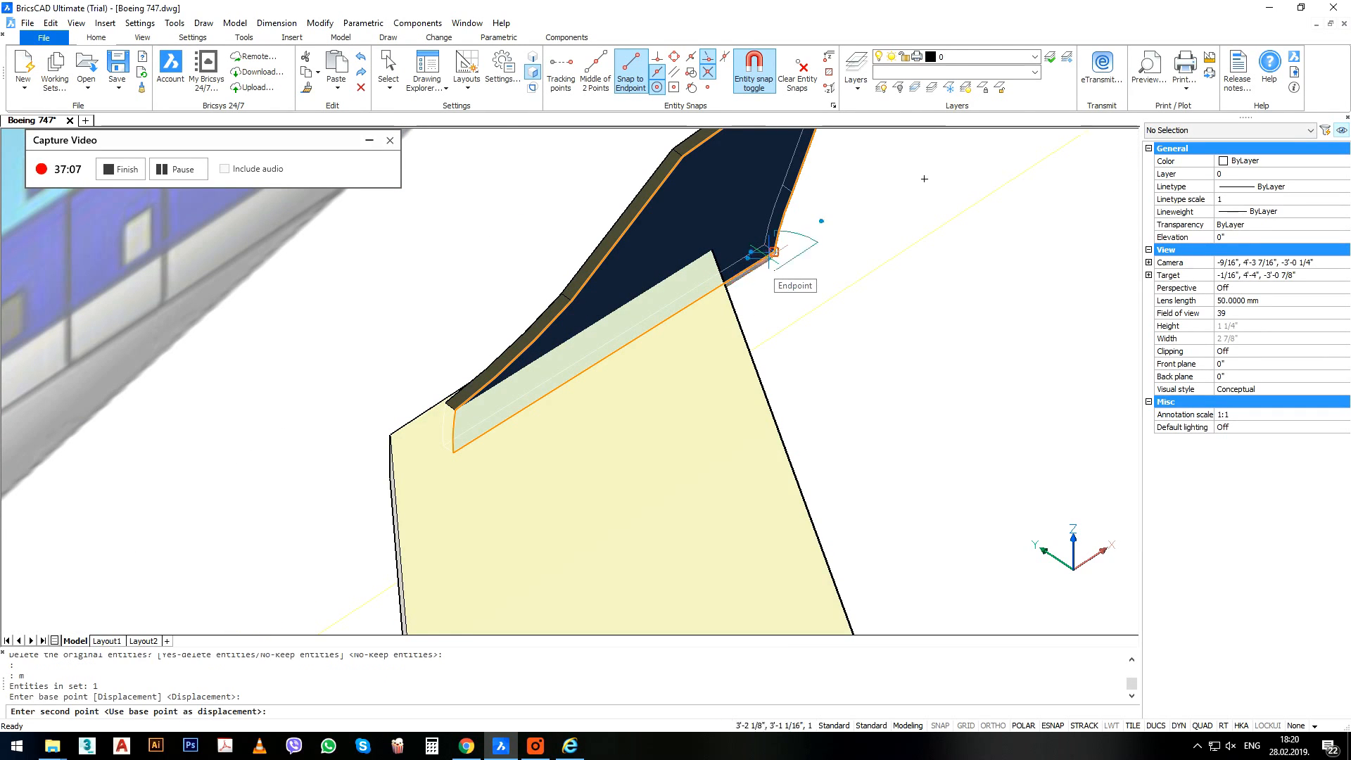
scroll(767, 292, "down", 5)
middle_click_drag(767, 299, 696, 356, "shift")
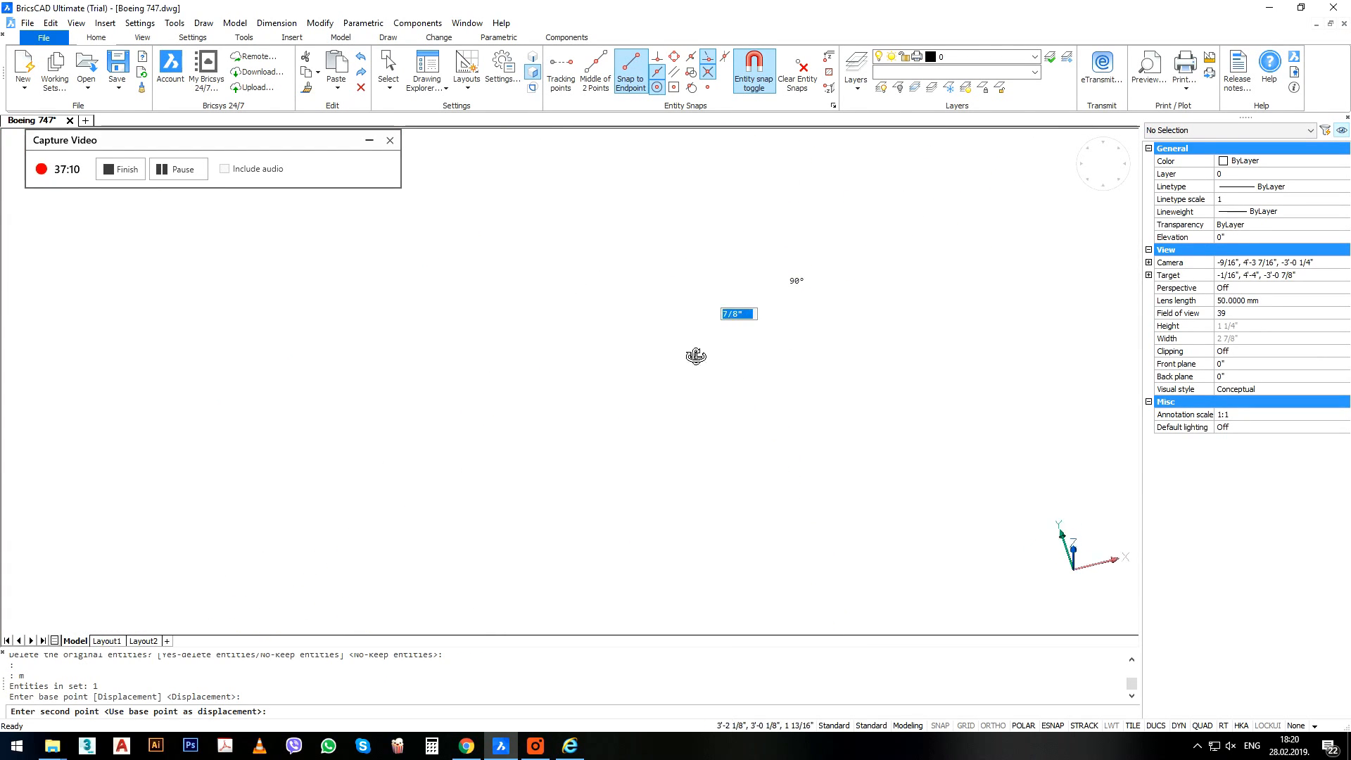
scroll(651, 359, "down", 6)
scroll(802, 348, "up", 6)
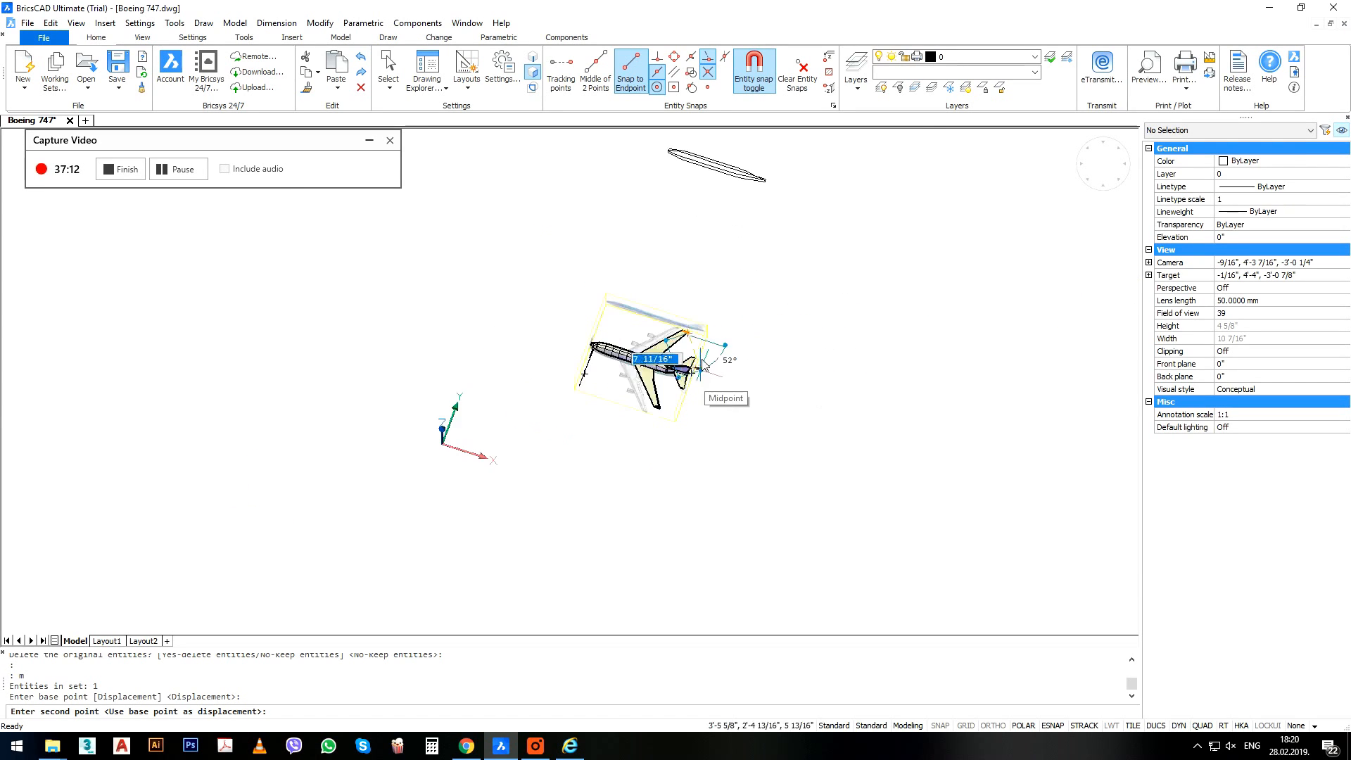
scroll(624, 262, "up", 8)
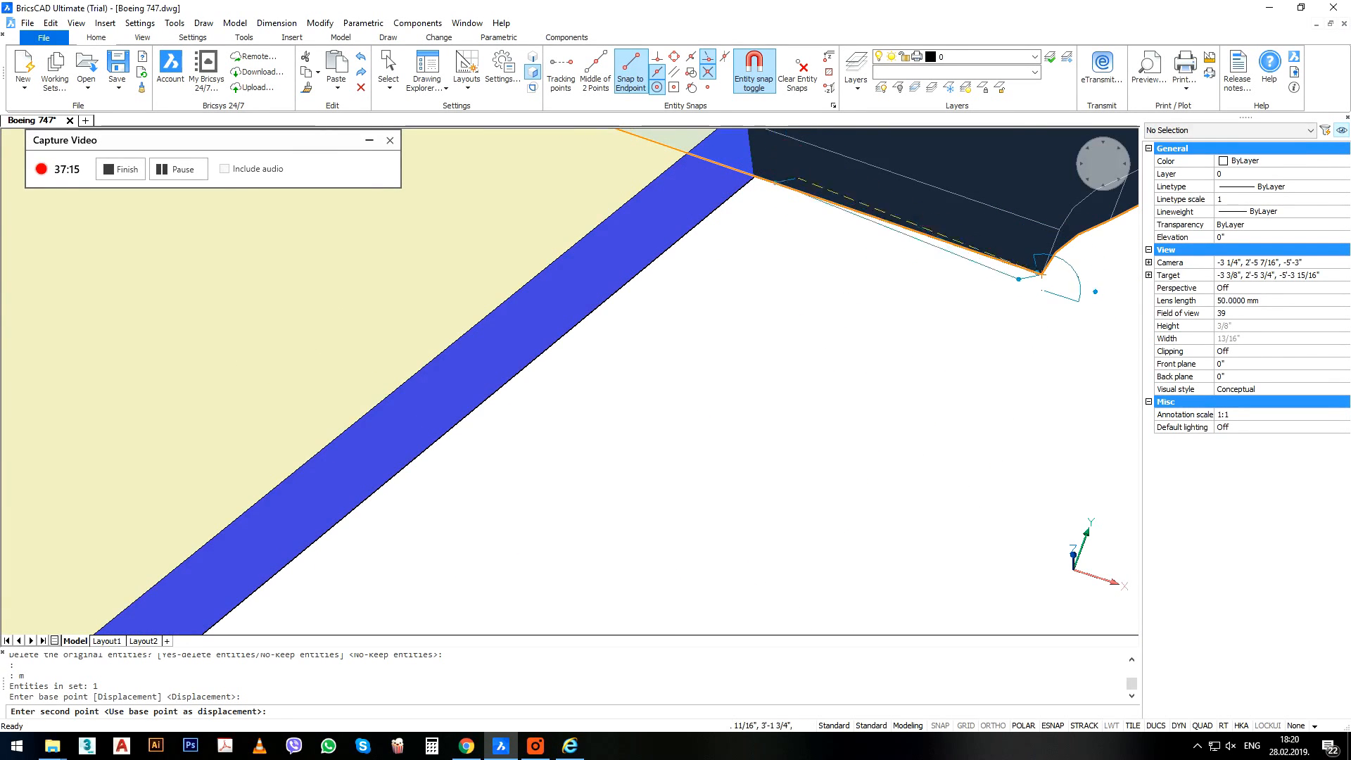
scroll(1041, 273, "down", 4)
left_click(725, 320)
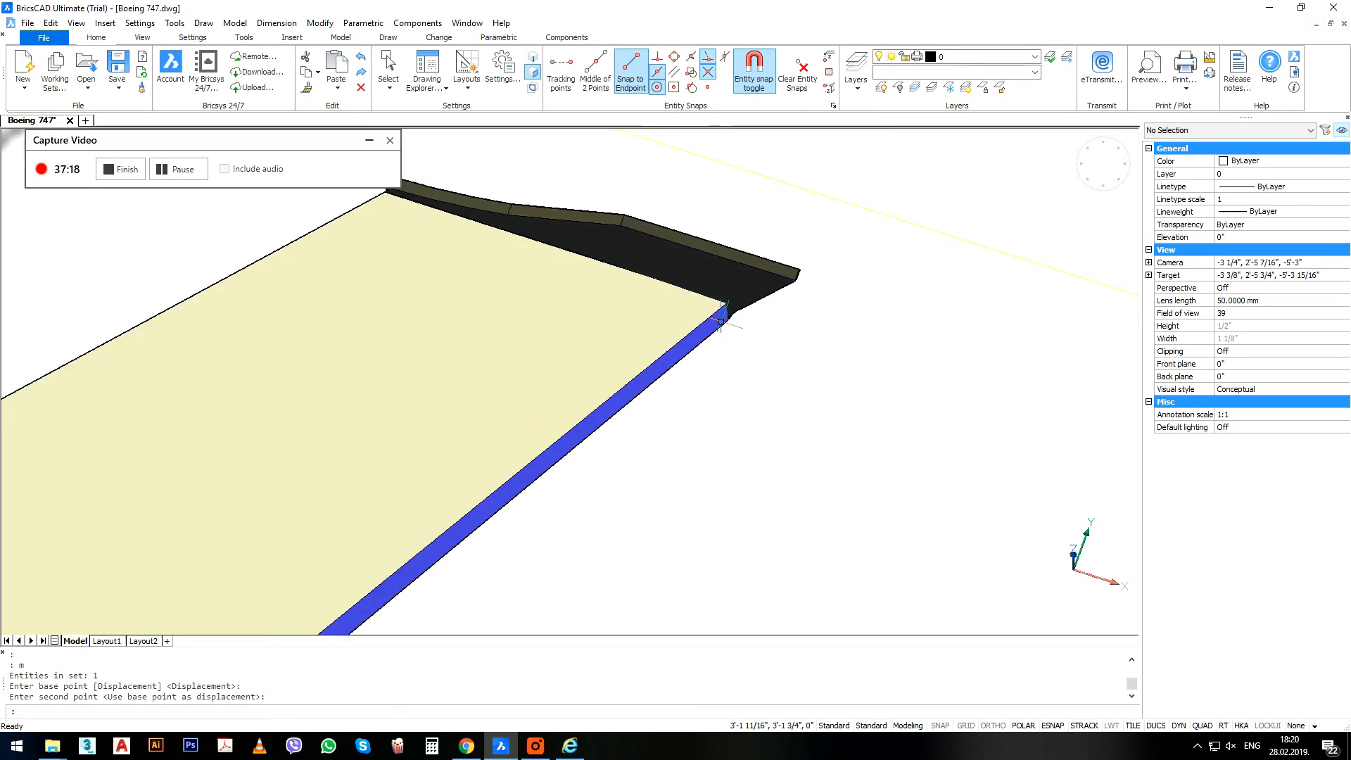
Match the fuselage's properties onto both winglets.
scroll(738, 310, "down", 12)
middle_click_drag(648, 471, 998, 420, "shift")
scroll(729, 359, "down", 2)
middle_click_drag(695, 561, 682, 368)
scroll(778, 389, "up", 6)
scroll(778, 389, "up", 3)
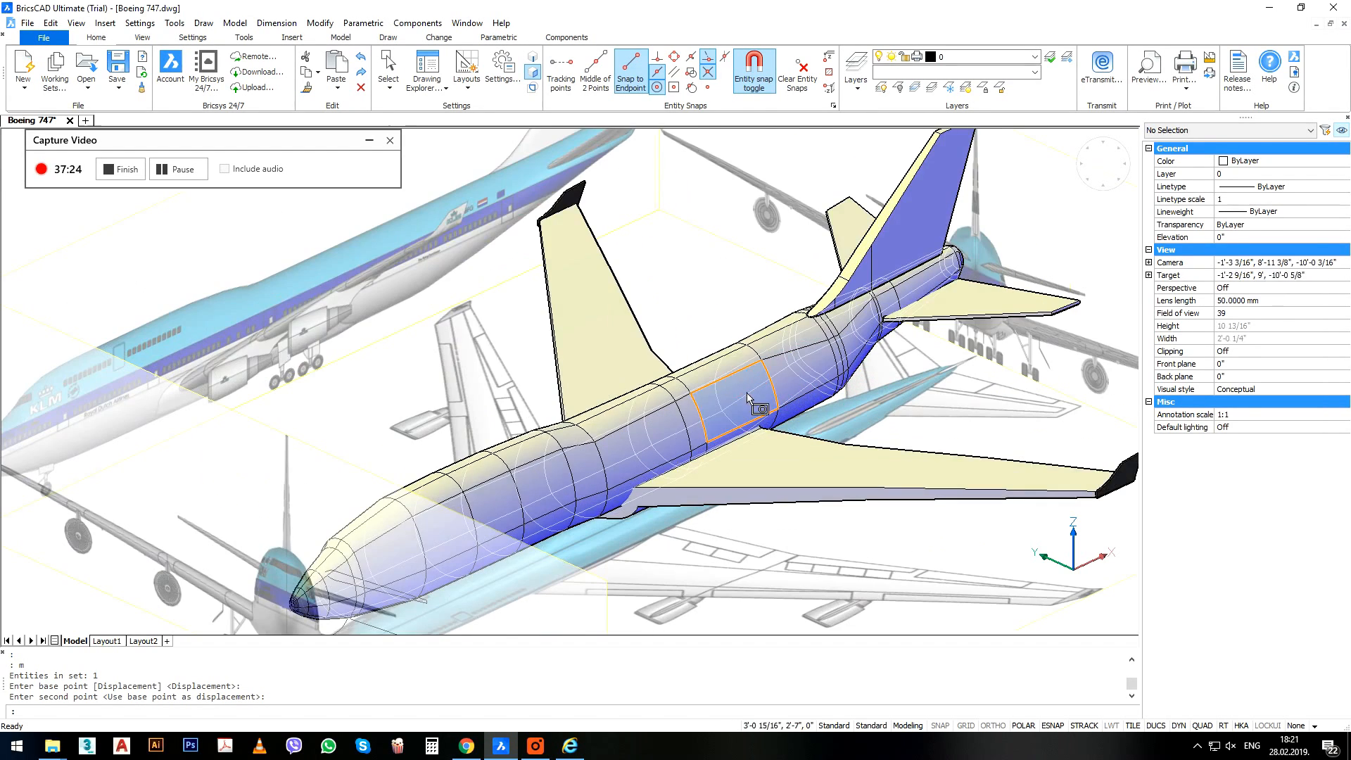
left_click(758, 400)
scroll(662, 402, "down", 3)
type("ma")
key("Return")
scroll(599, 309, "up", 3)
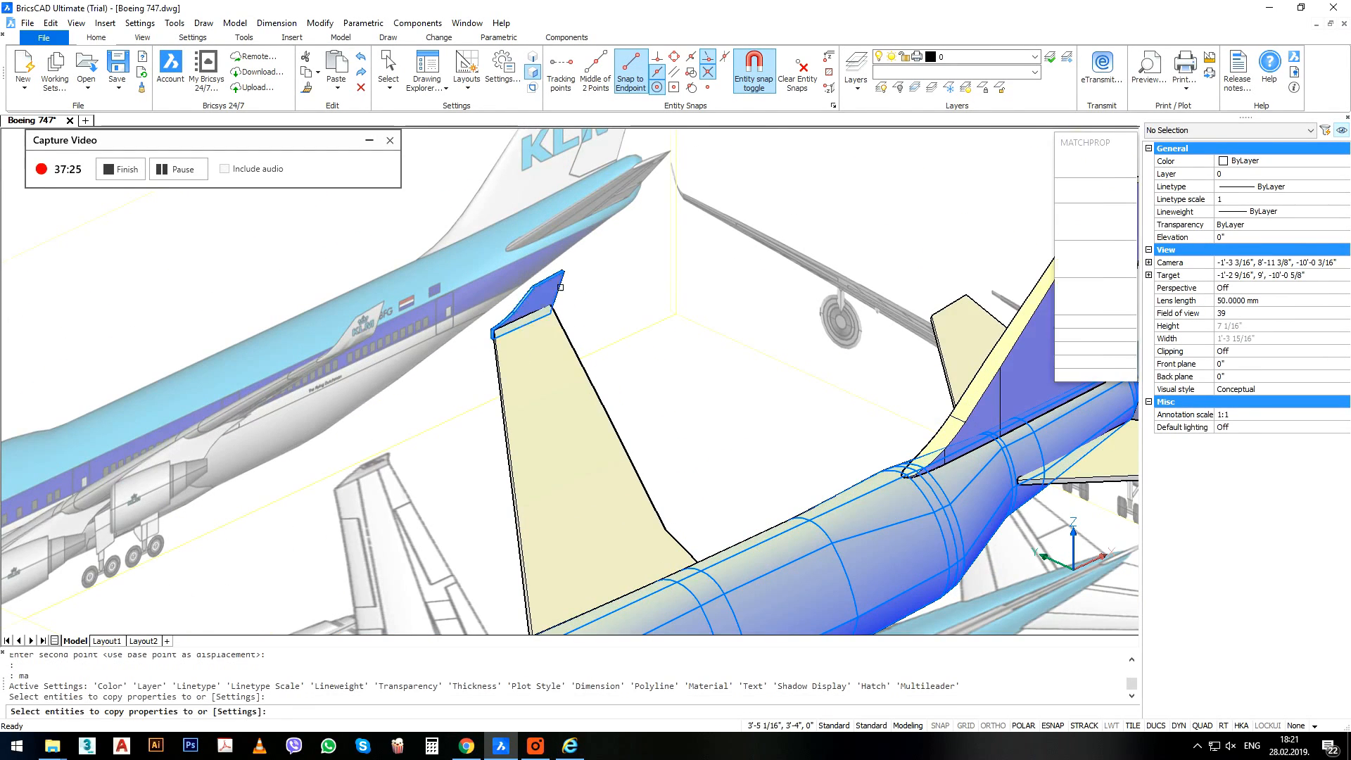
scroll(497, 325, "down", 4)
scroll(694, 442, "up", 3)
left_click(754, 400)
key("Return")
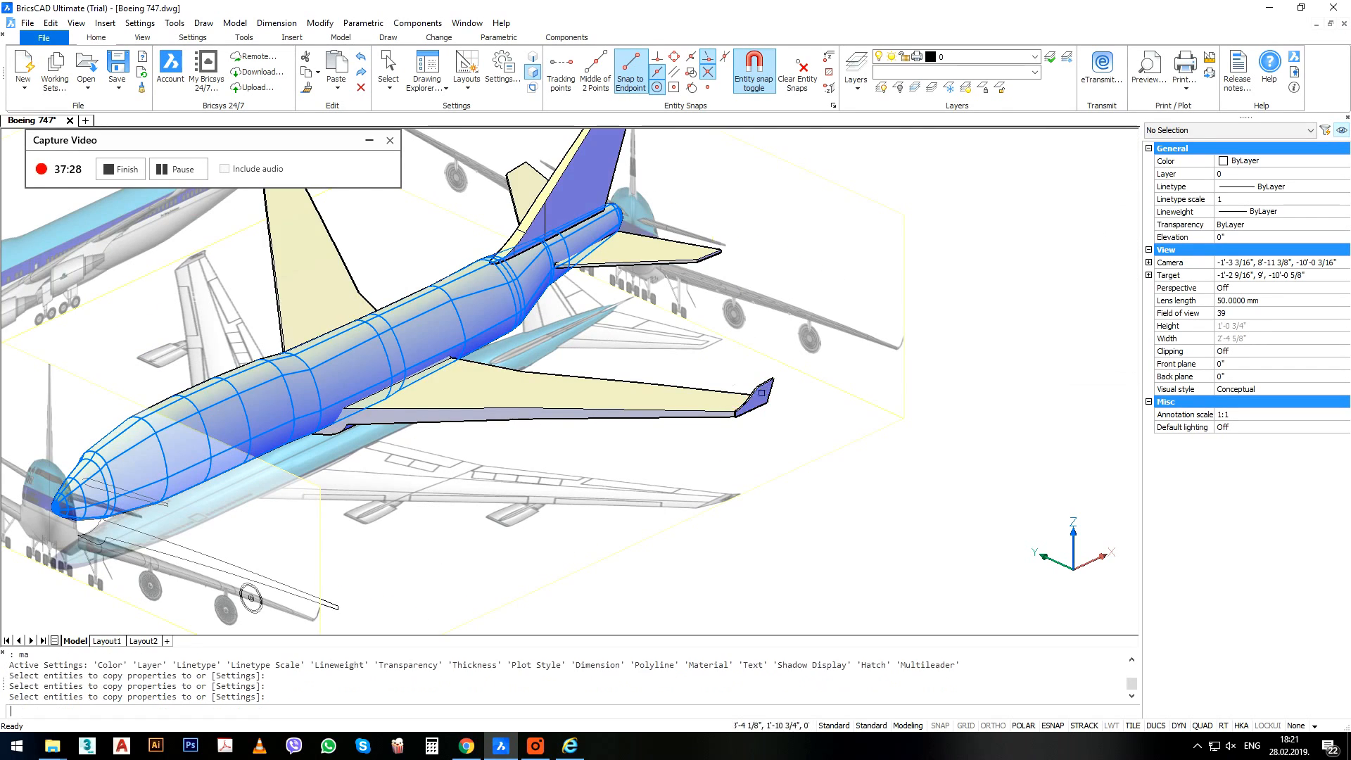
Turn off the layer that holds the aircraft's body by picking the modeled aircraft.
scroll(675, 399, "down", 4)
key("Return")
scroll(430, 407, "up", 1)
key("Escape")
key("Escape")
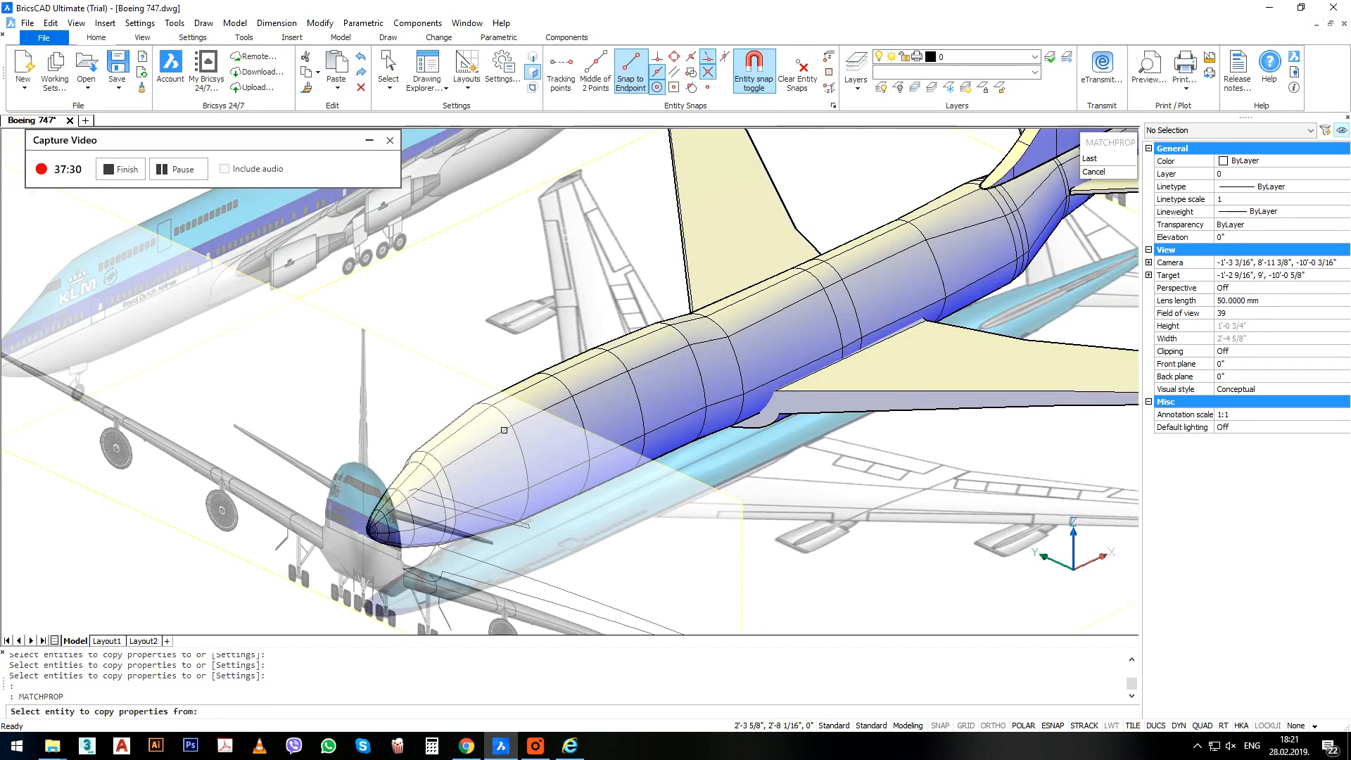
scroll(545, 453, "down", 2)
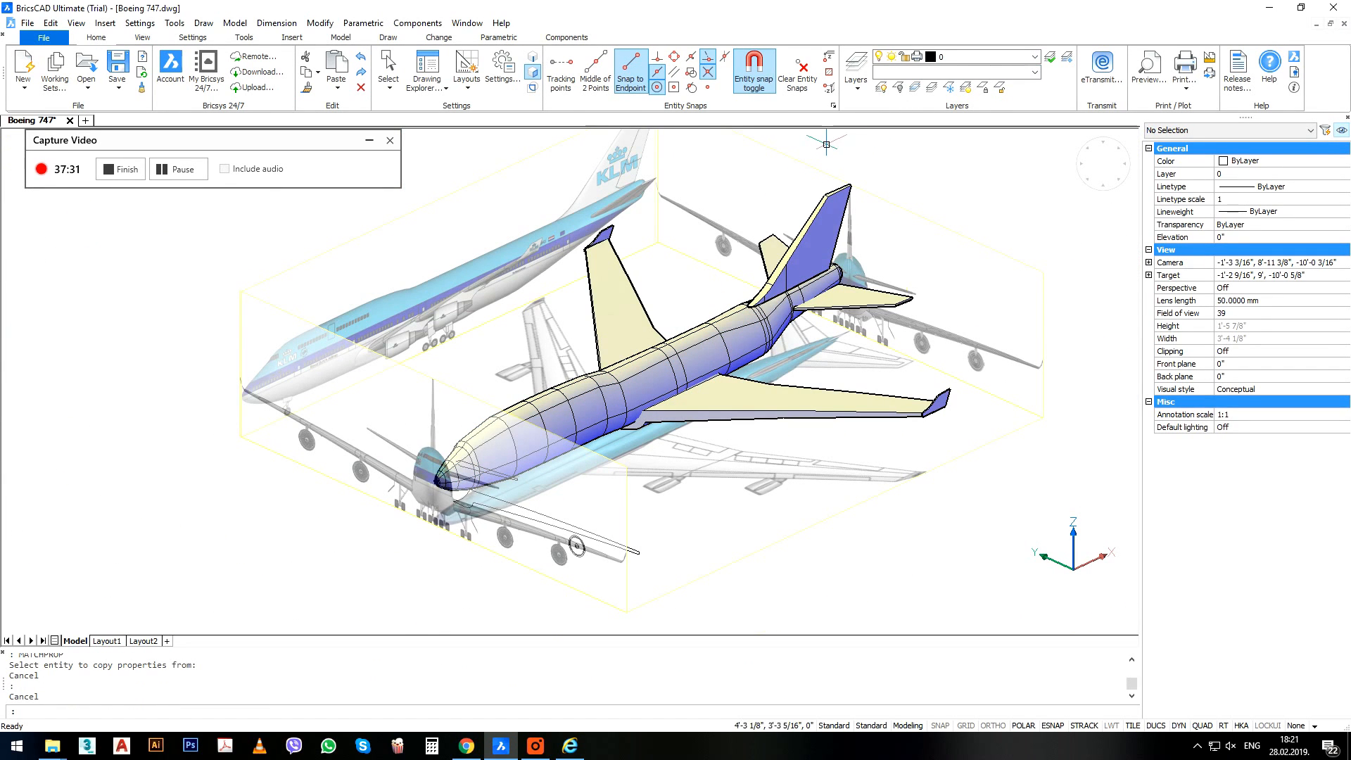
left_click(899, 88)
left_click(619, 310)
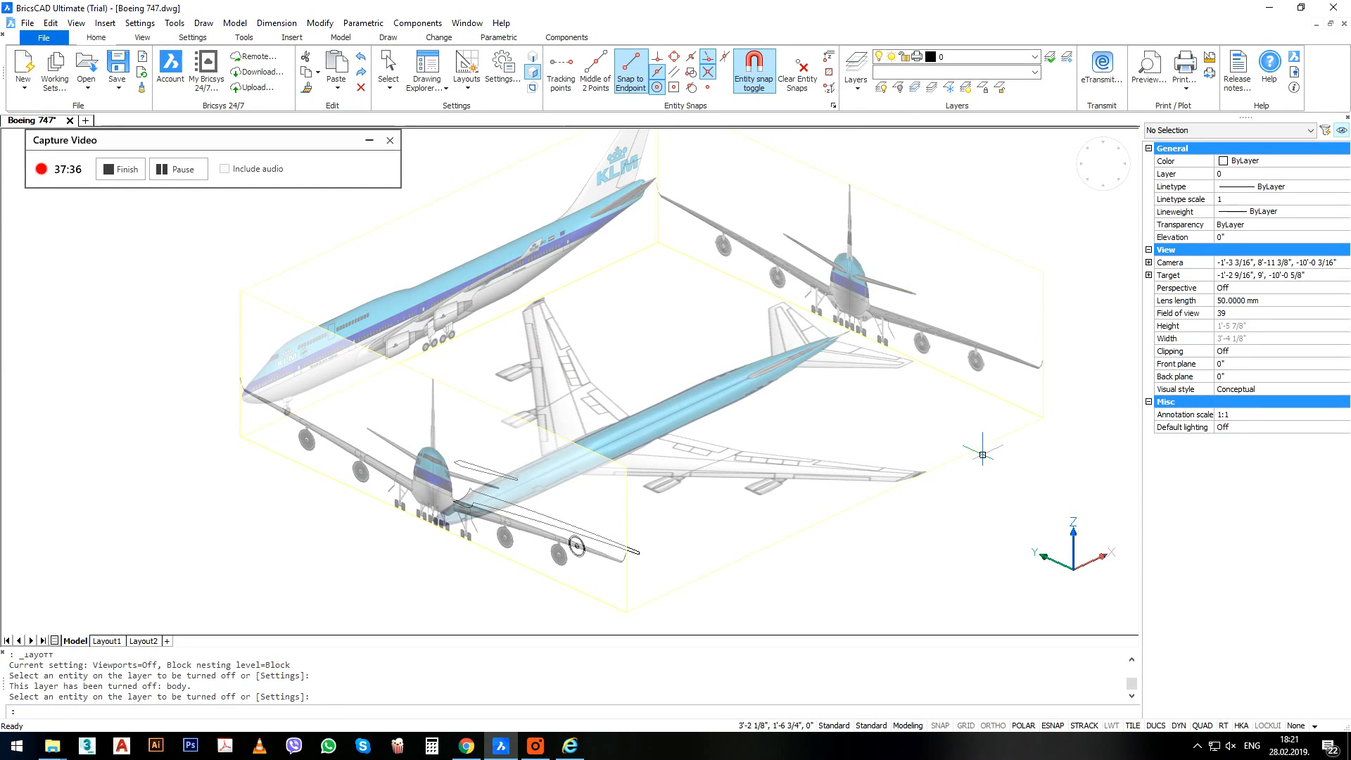
Set the UCS with three points so its Y axis is vertical, and view the aircraft's side image face-on.
type("ucs")
key("Return")
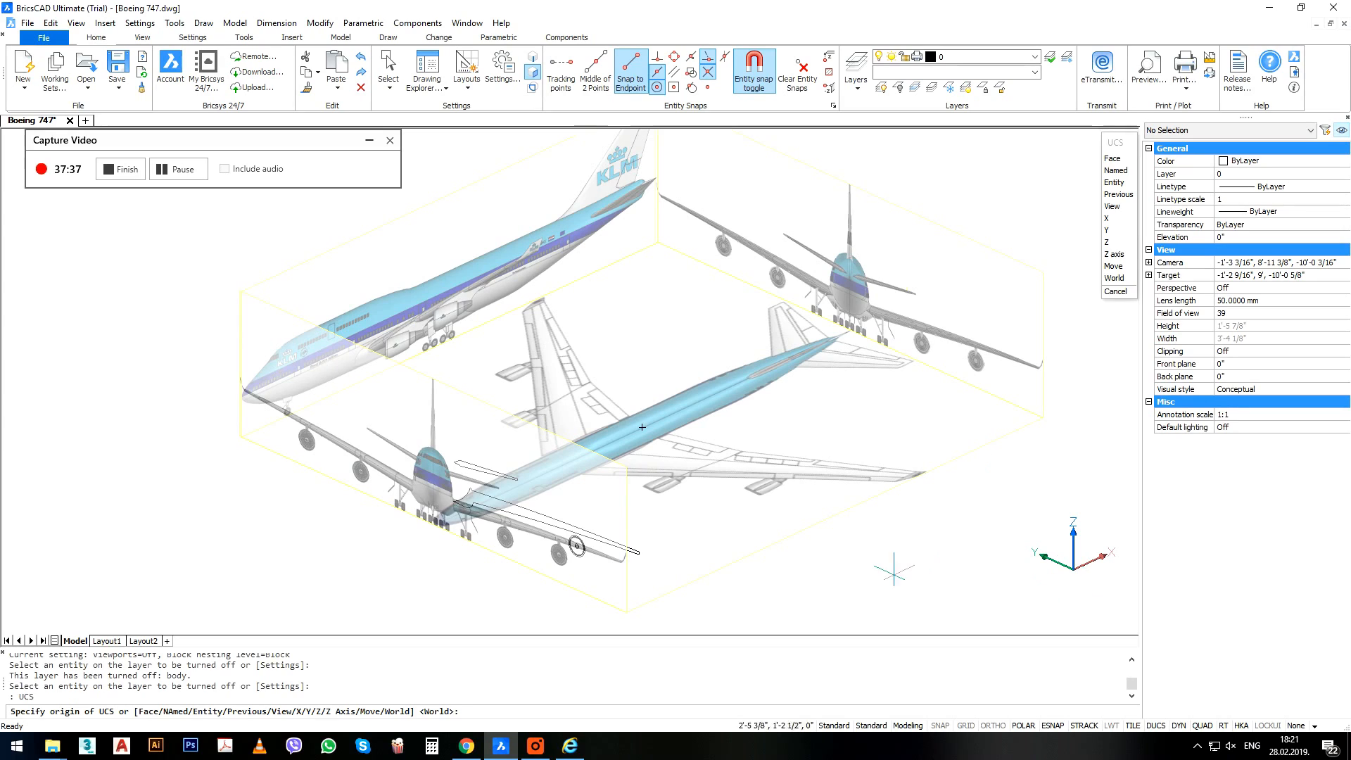
left_click(894, 572)
left_click(948, 544)
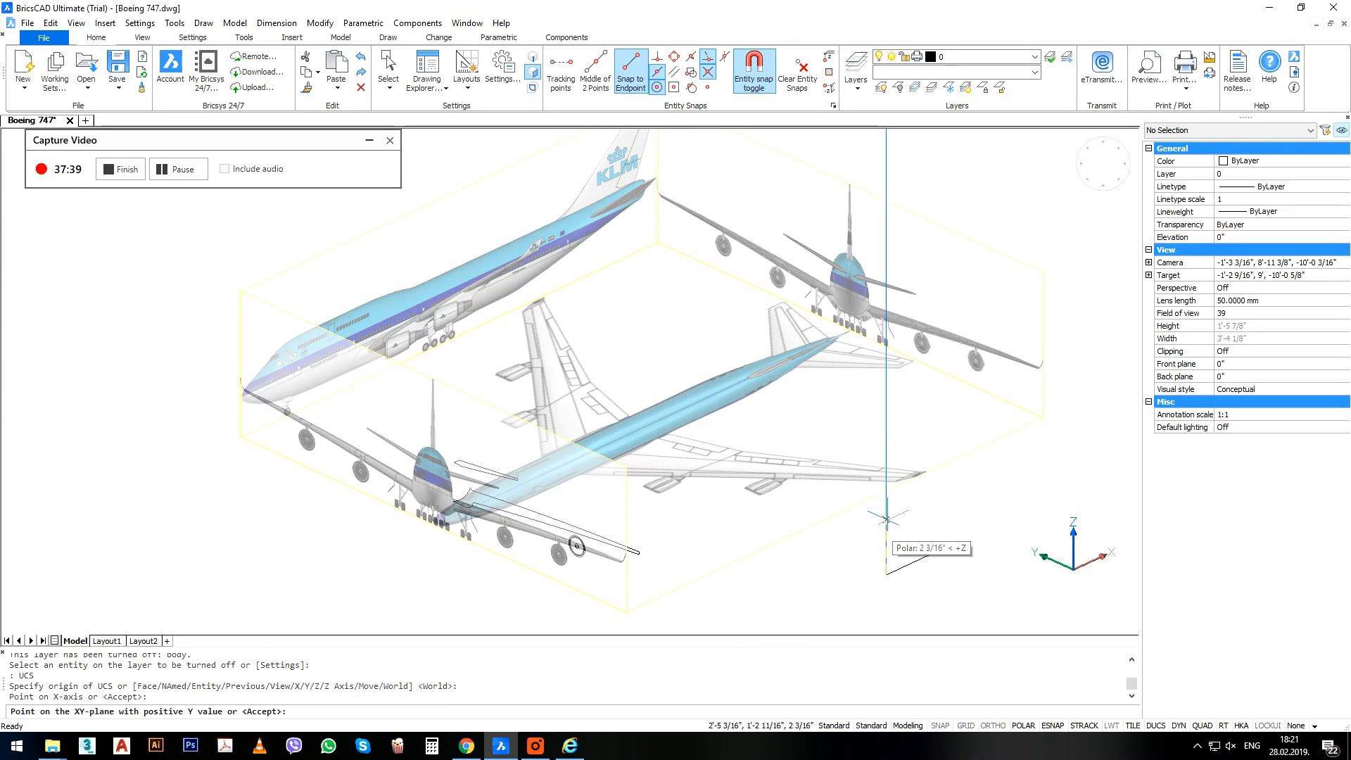
left_click(886, 519)
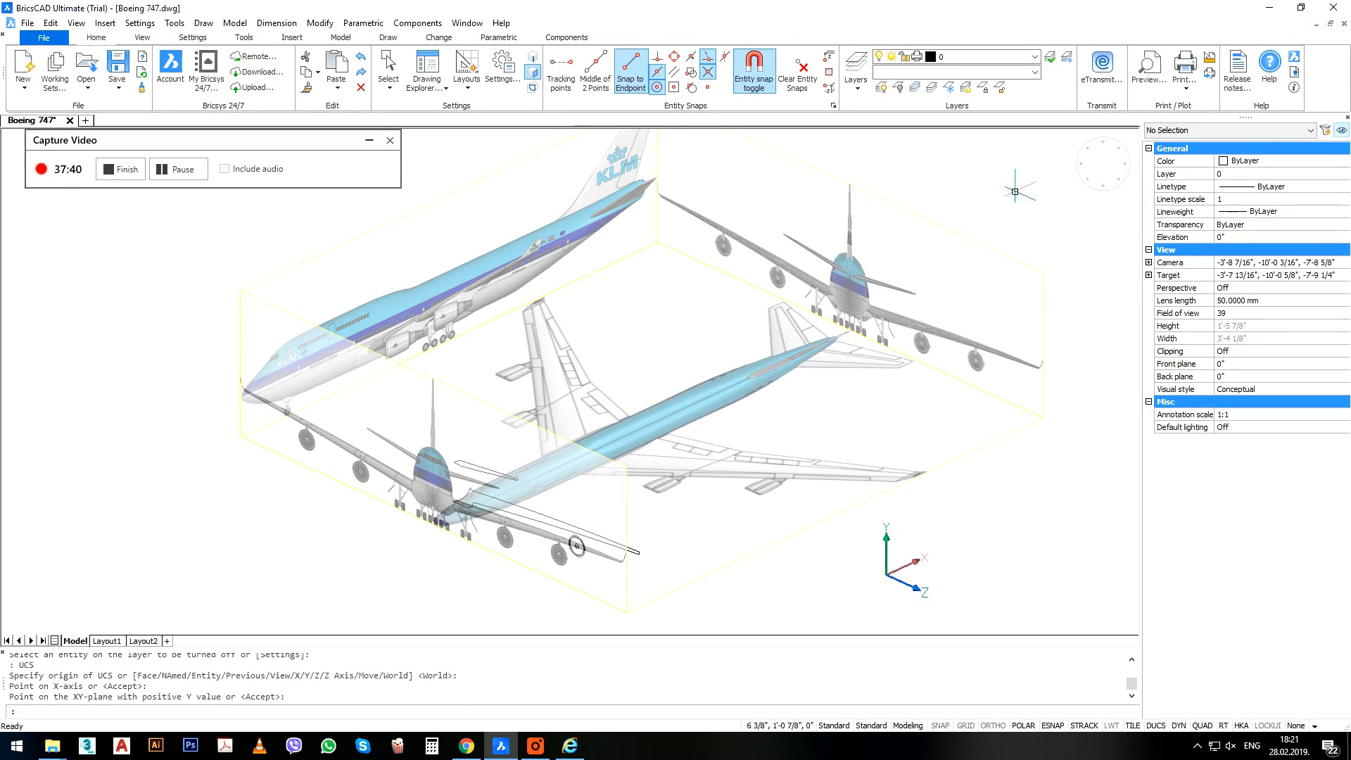
left_click(1102, 185)
Draw a rectangle of about 1/8" by 3/16" around the first upper-deck window behind the KLM logo.
scroll(450, 329, "up", 5)
middle_click_drag(446, 327, 983, 488)
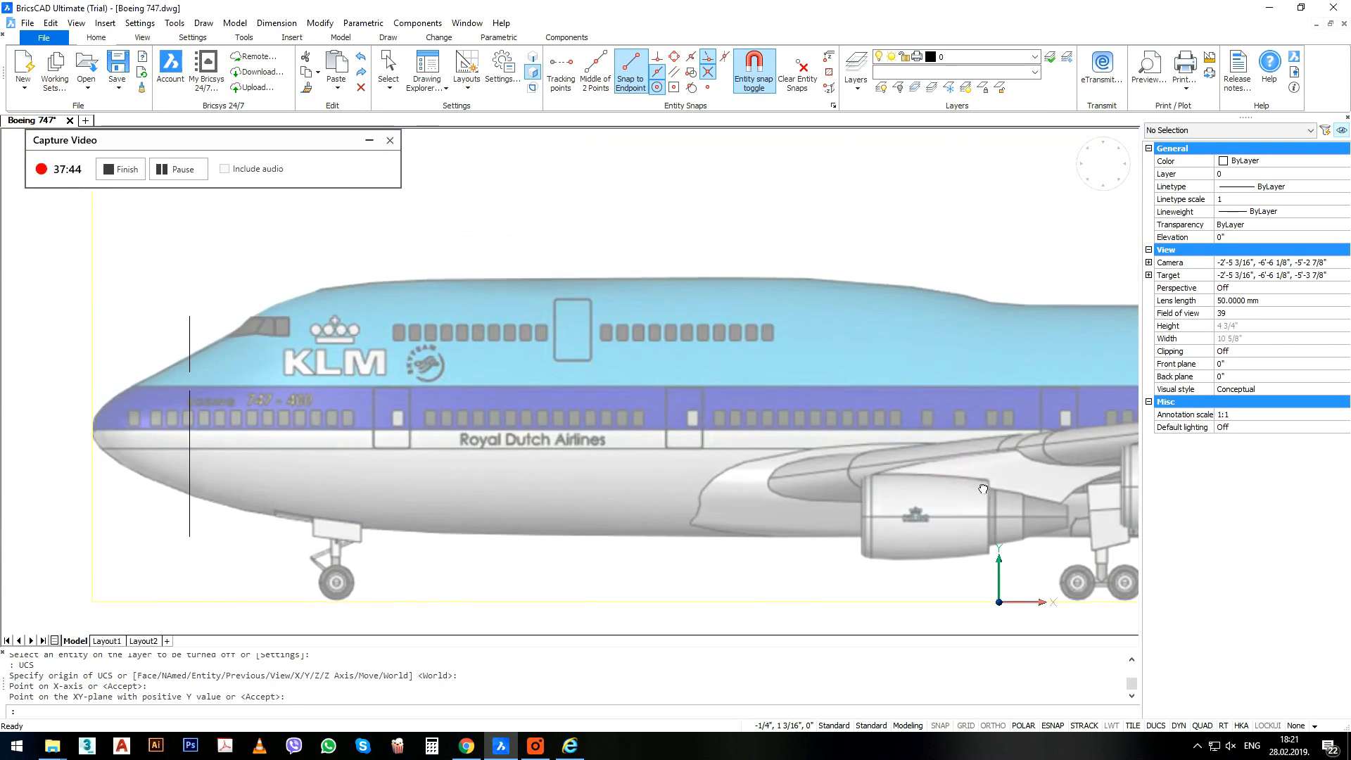
scroll(338, 457, "up", 3)
middle_click_drag(485, 414, 533, 504)
scroll(559, 472, "down", 1)
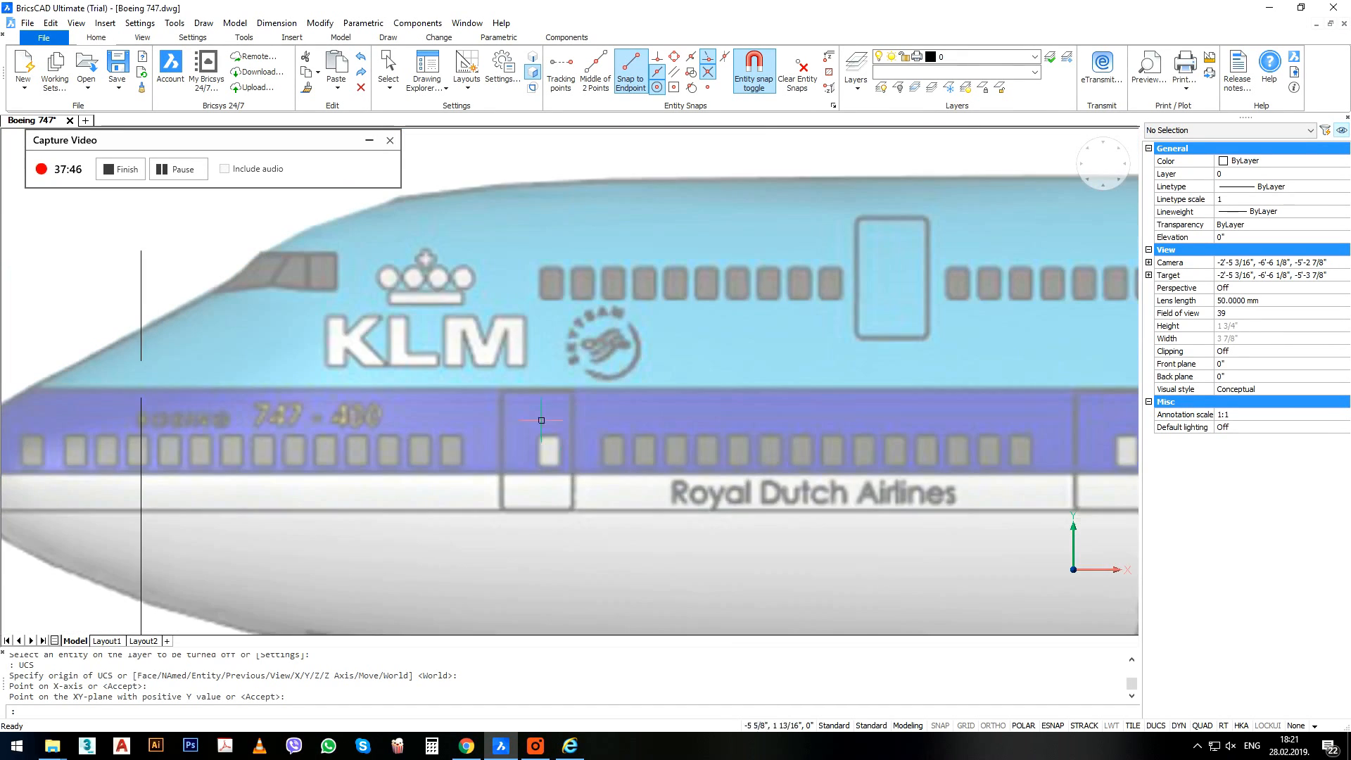
middle_click_drag(541, 421, 622, 452)
key("Return")
scroll(665, 344, "up", 5)
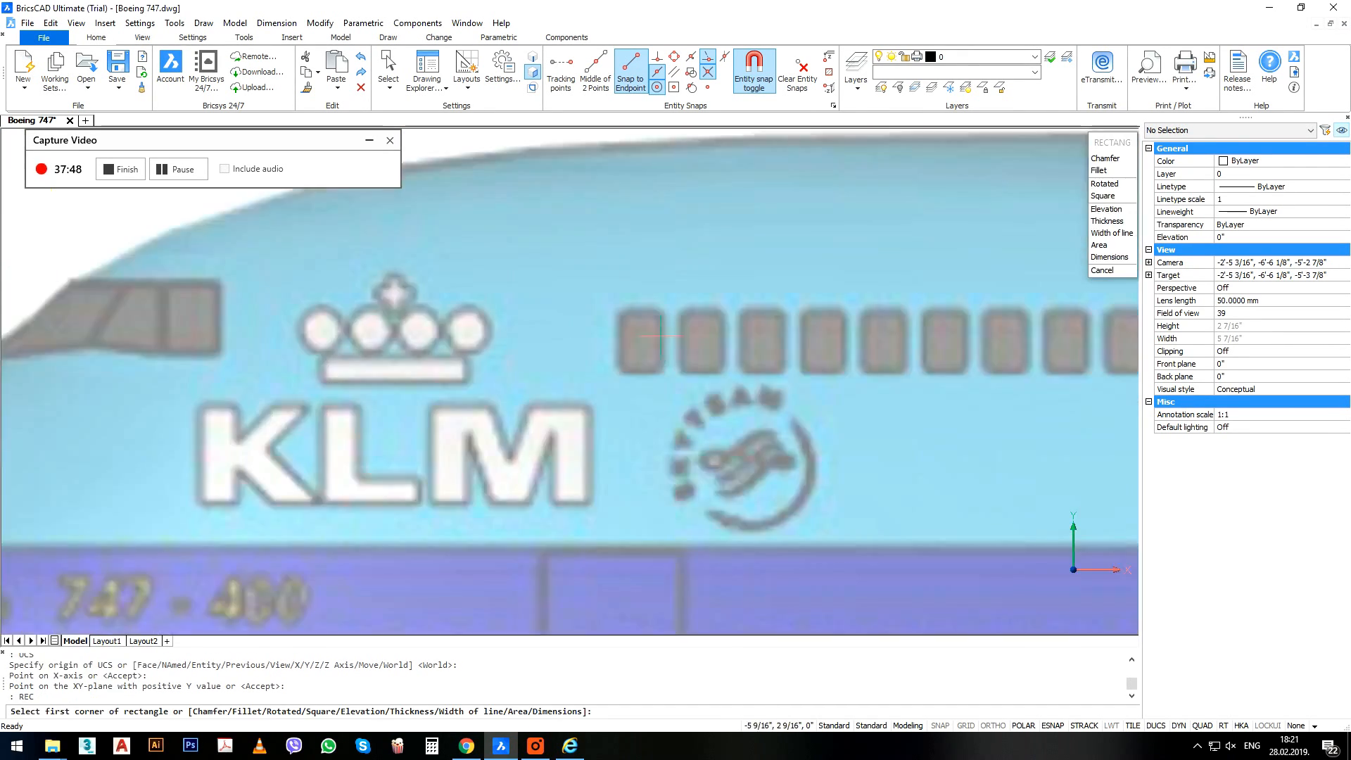
left_click(598, 294)
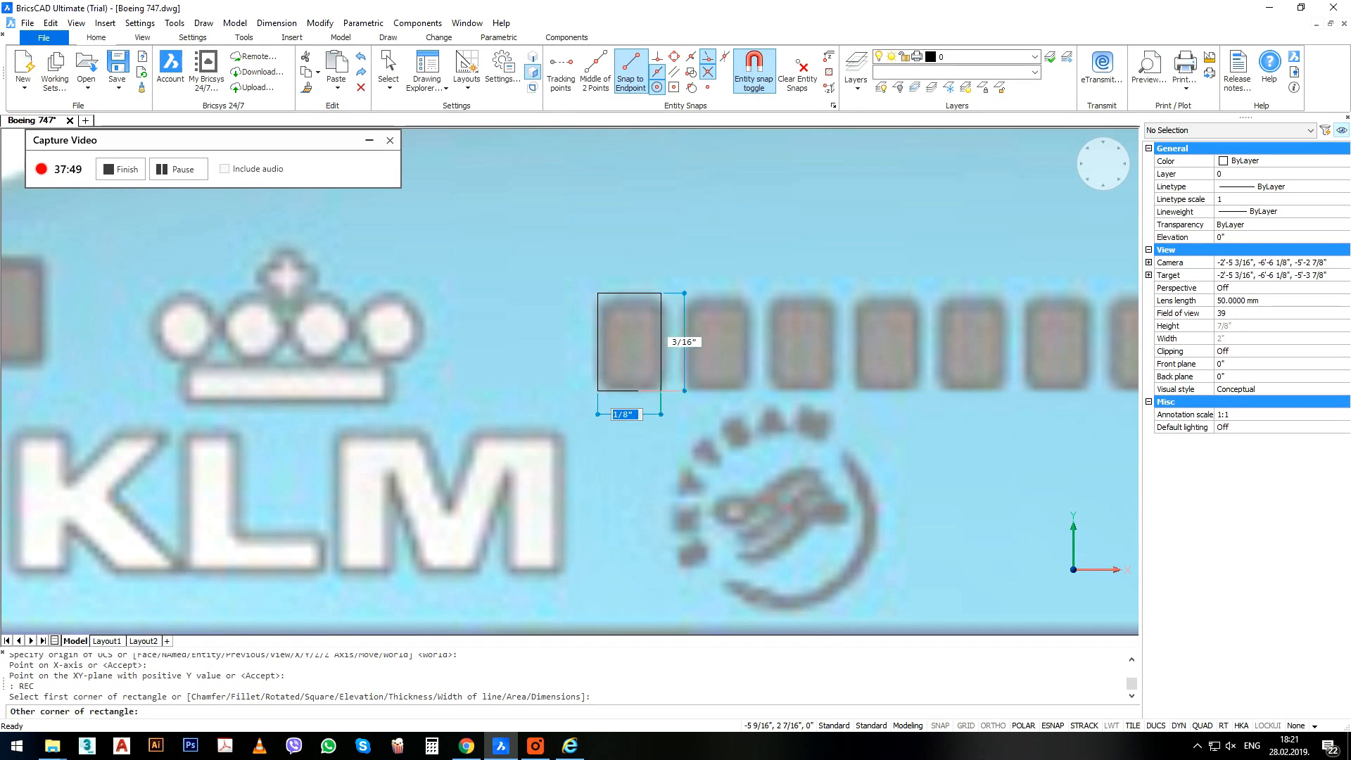
left_click(666, 391)
Copy the rectangle horizontally from its upper corner about 1/8" onto the second upper-deck window.
left_click(669, 399)
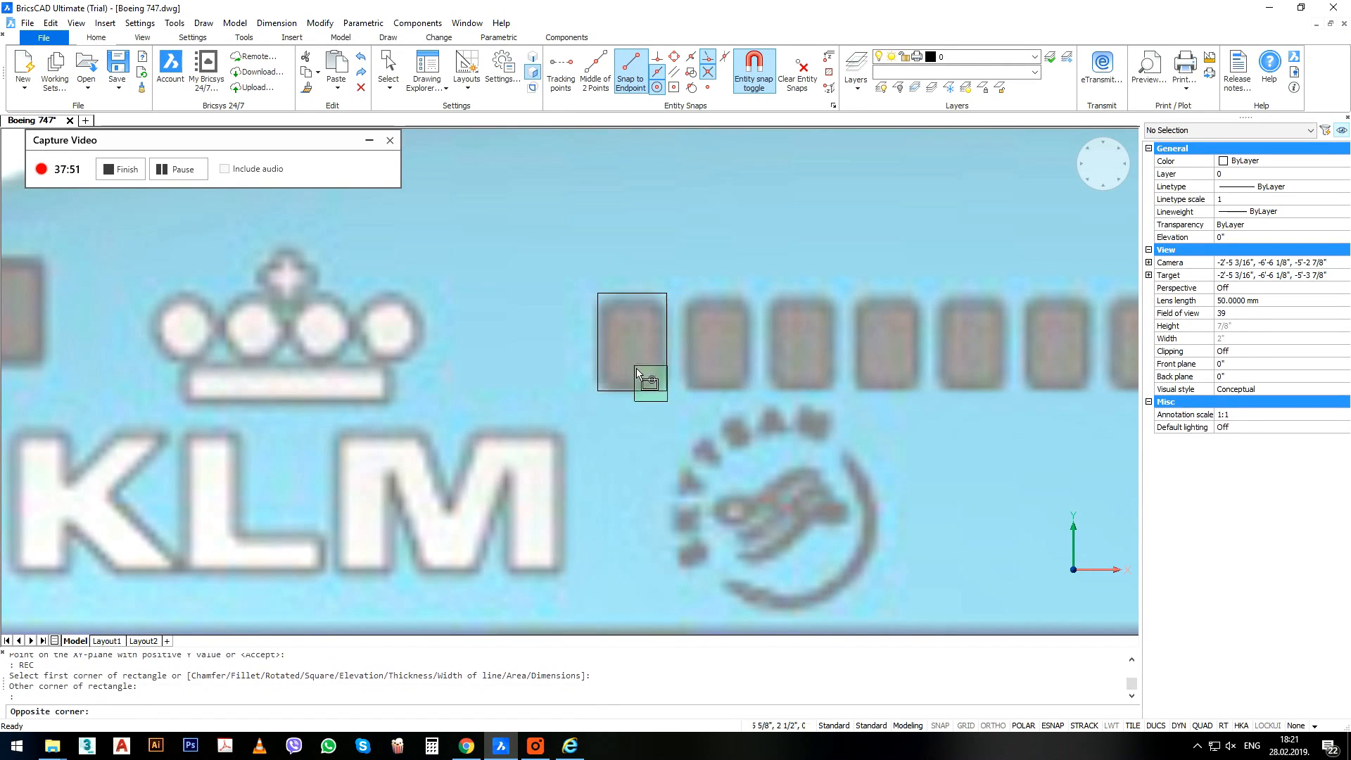
left_click(632, 369)
middle_click_drag(632, 369, 554, 370)
type("co")
key("Return")
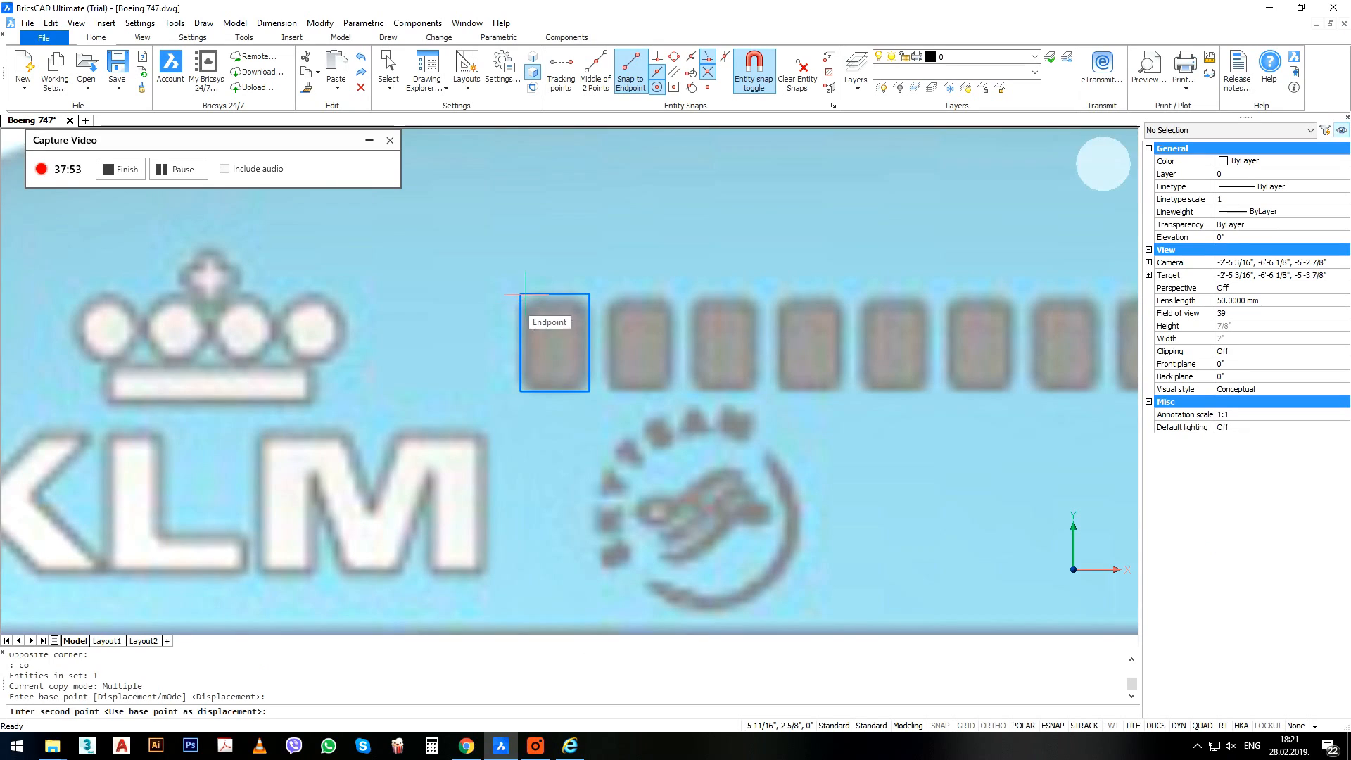
left_click(521, 294)
left_click(606, 293)
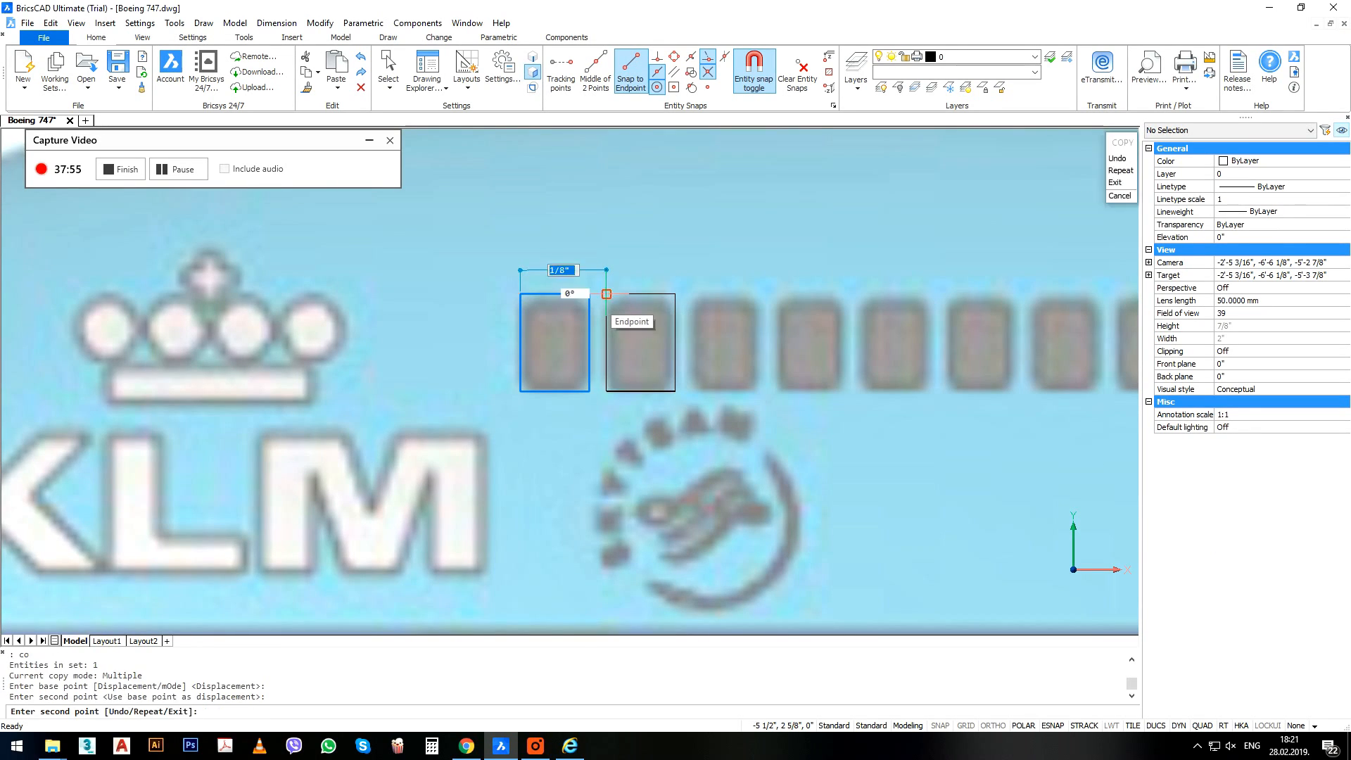
key("Return")
Set the fillet radius from two points near the first window's upper front corner and fillet that corner of its rectangle.
type("f")
key("Return")
type("r")
key("Return")
scroll(588, 333, "up", 2)
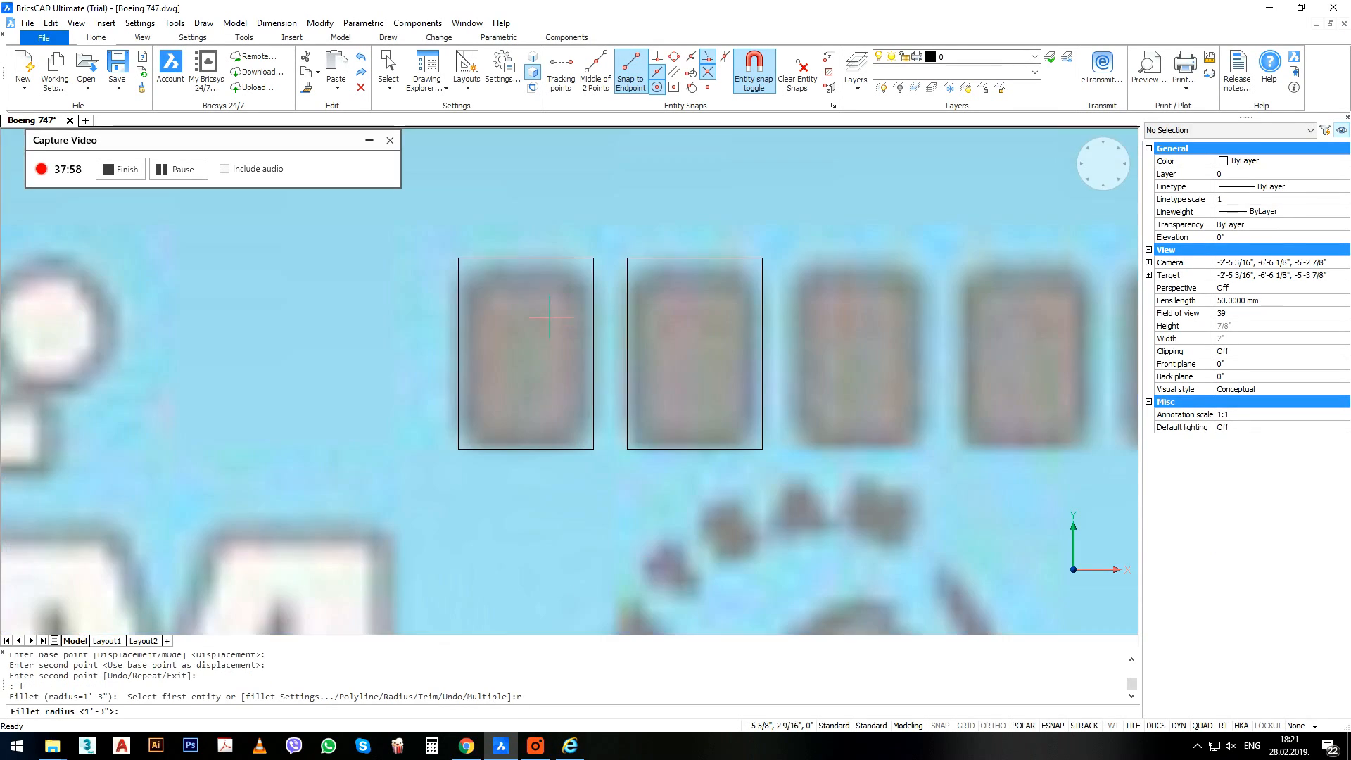
left_click(458, 258)
left_click(477, 277)
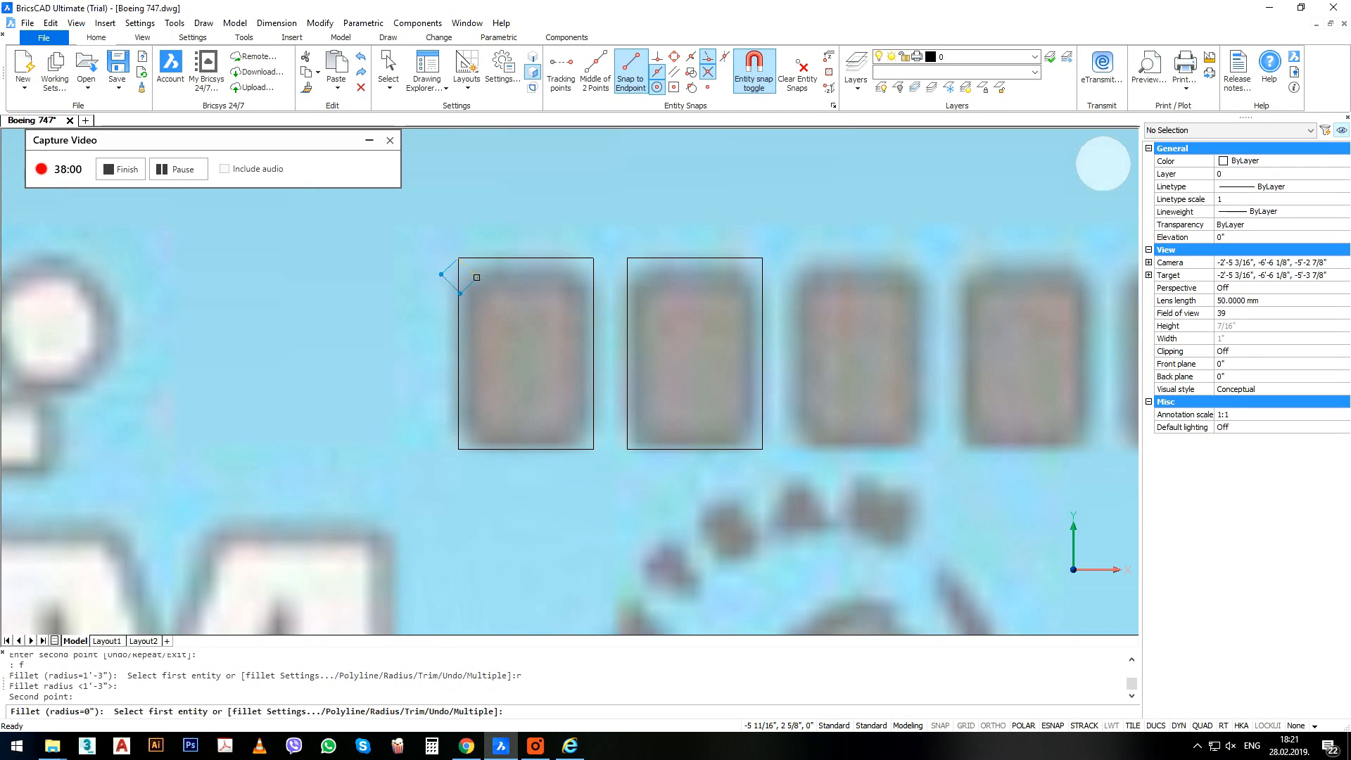
left_click(474, 258)
left_click(459, 282)
Fillet the remaining three corners of the first window's outline with the same radius.
key("Return")
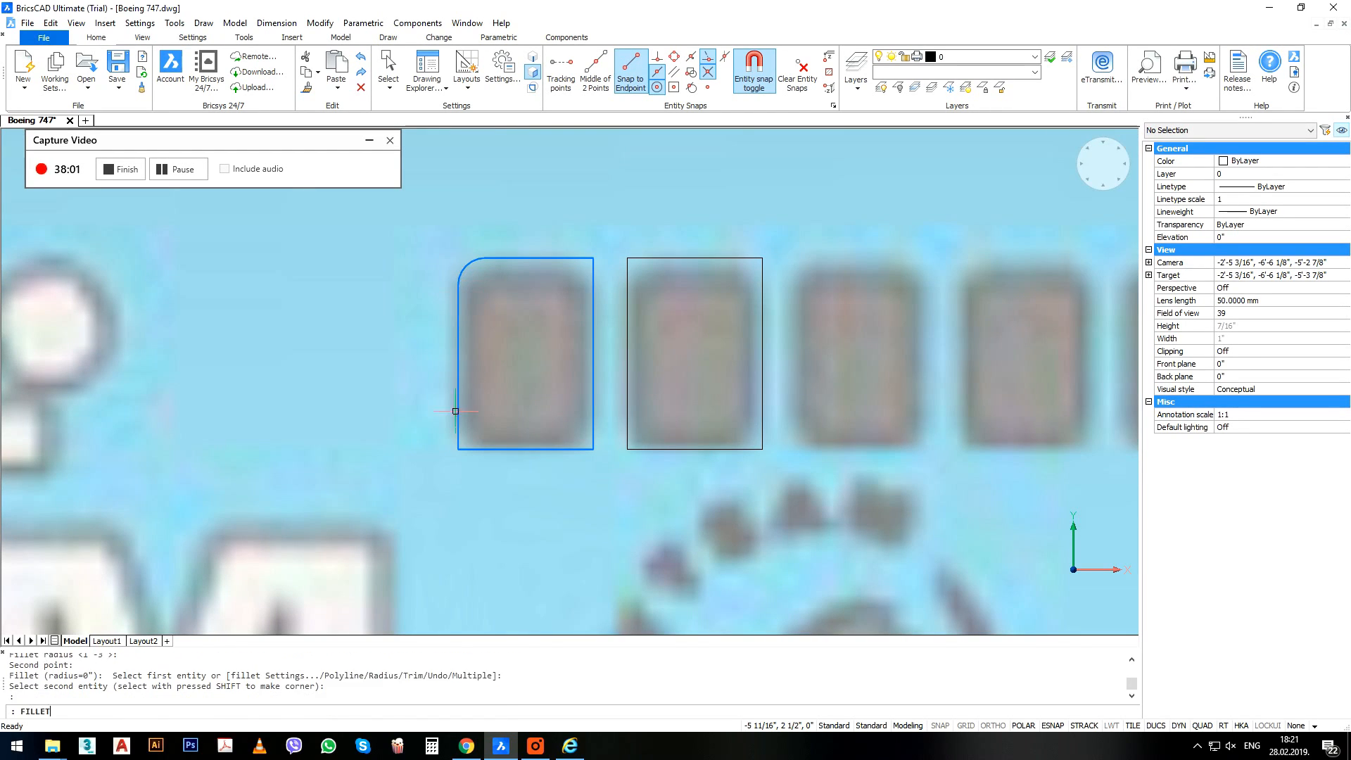
left_click(458, 431)
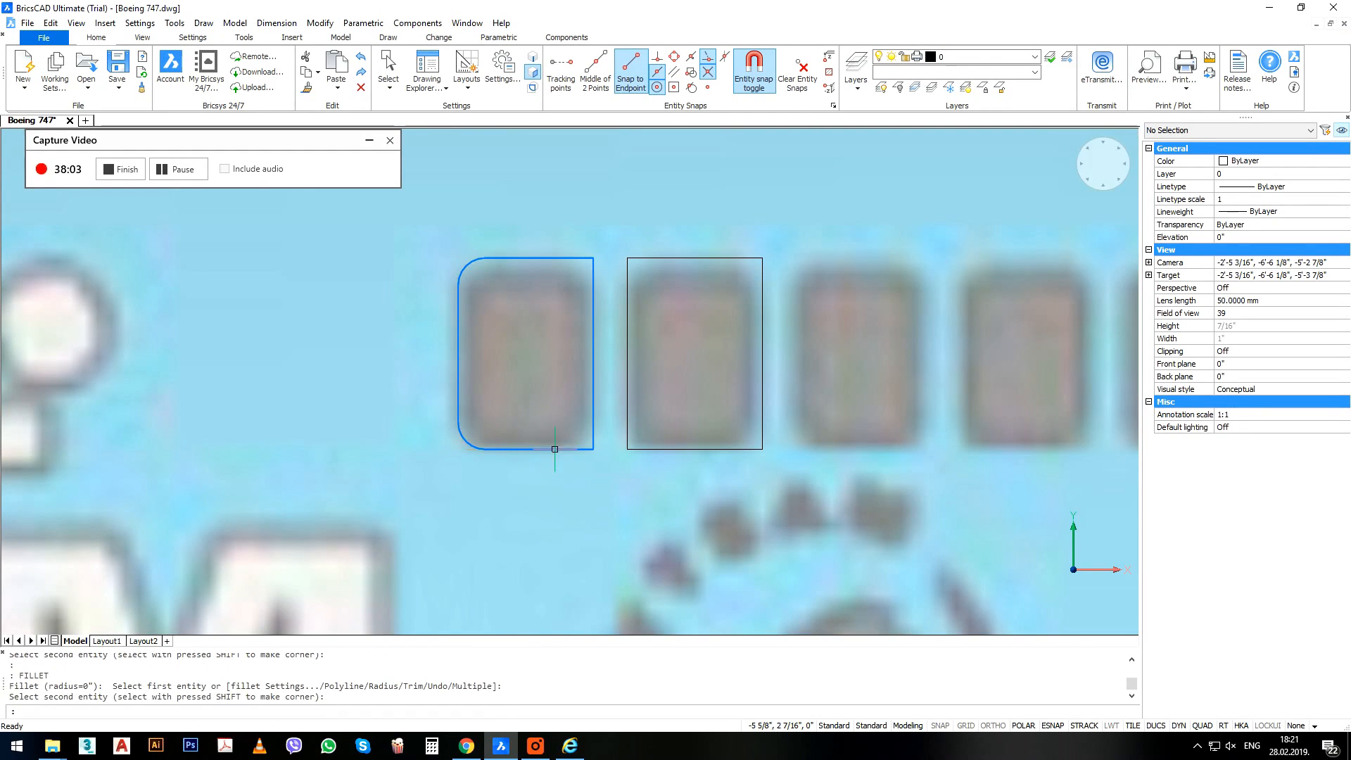
left_click(580, 448)
key("Return")
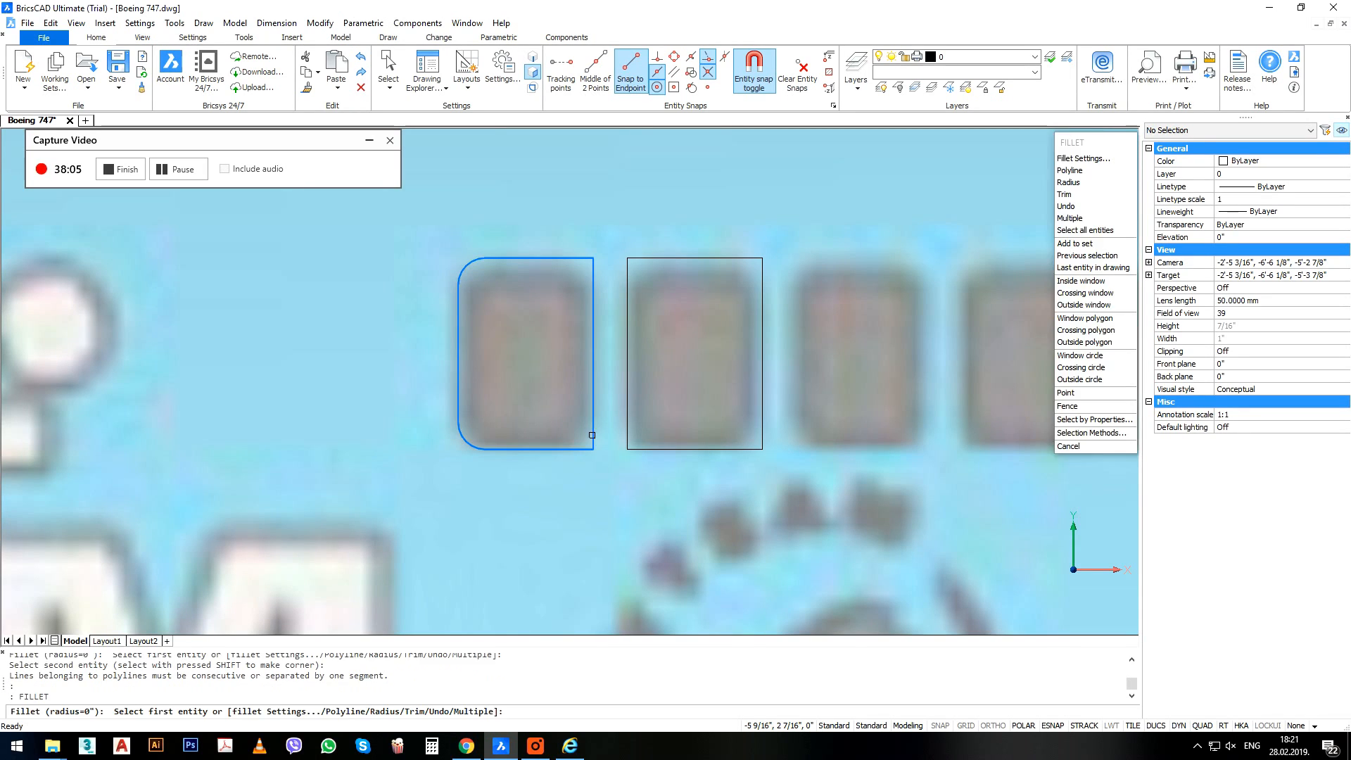
left_click(592, 434)
left_click(578, 449)
key("Return")
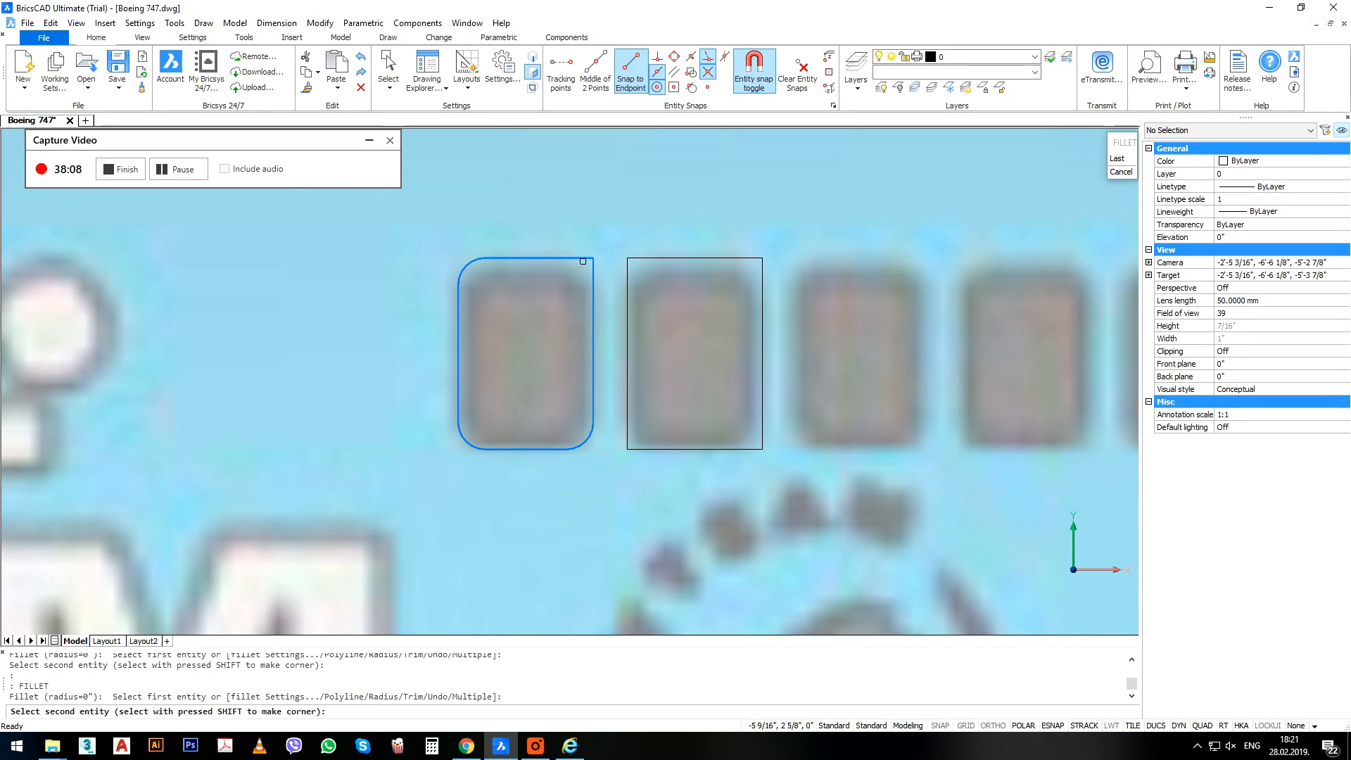
left_click(582, 260)
key("Escape")
Copy the rounded outline by its top midpoint onto the second window and delete the square rectangle there.
left_click_drag(540, 282, 512, 224)
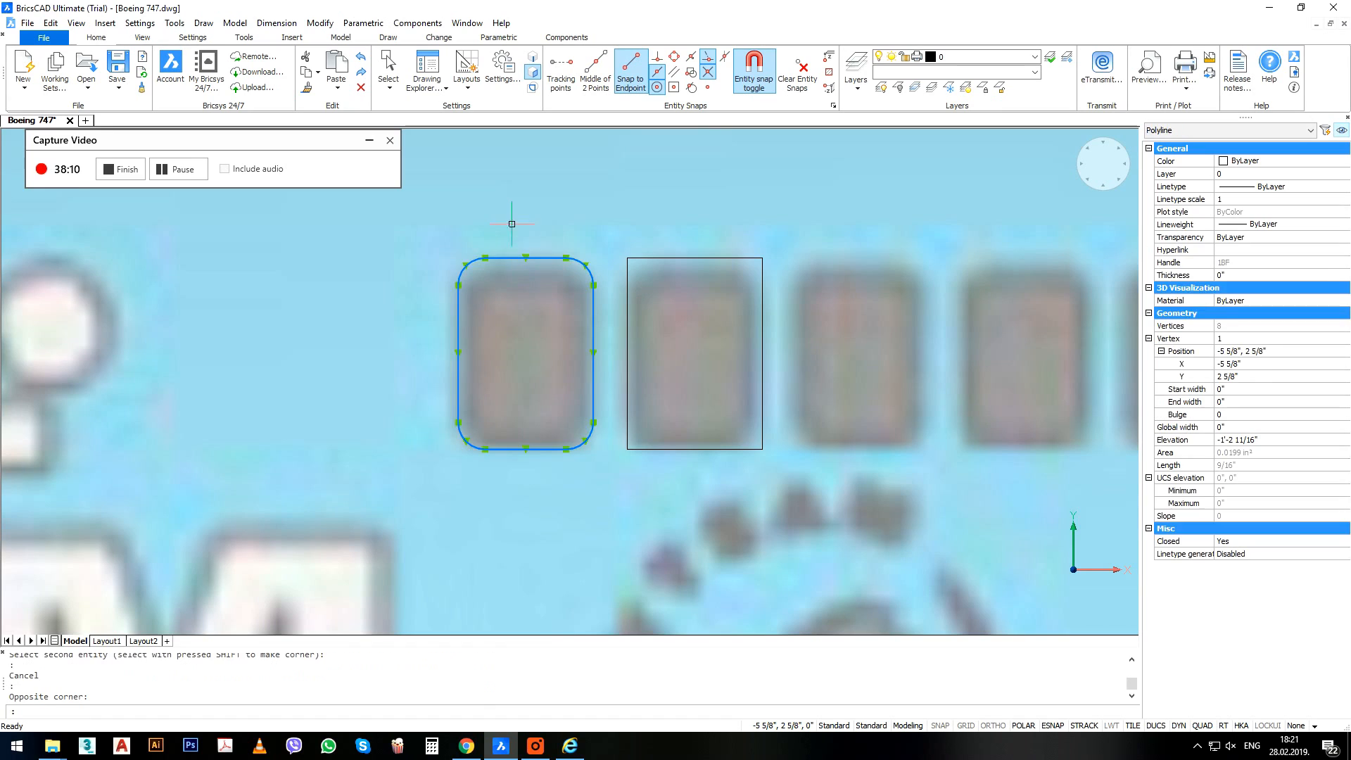
type("co")
key("Return")
left_click(526, 258)
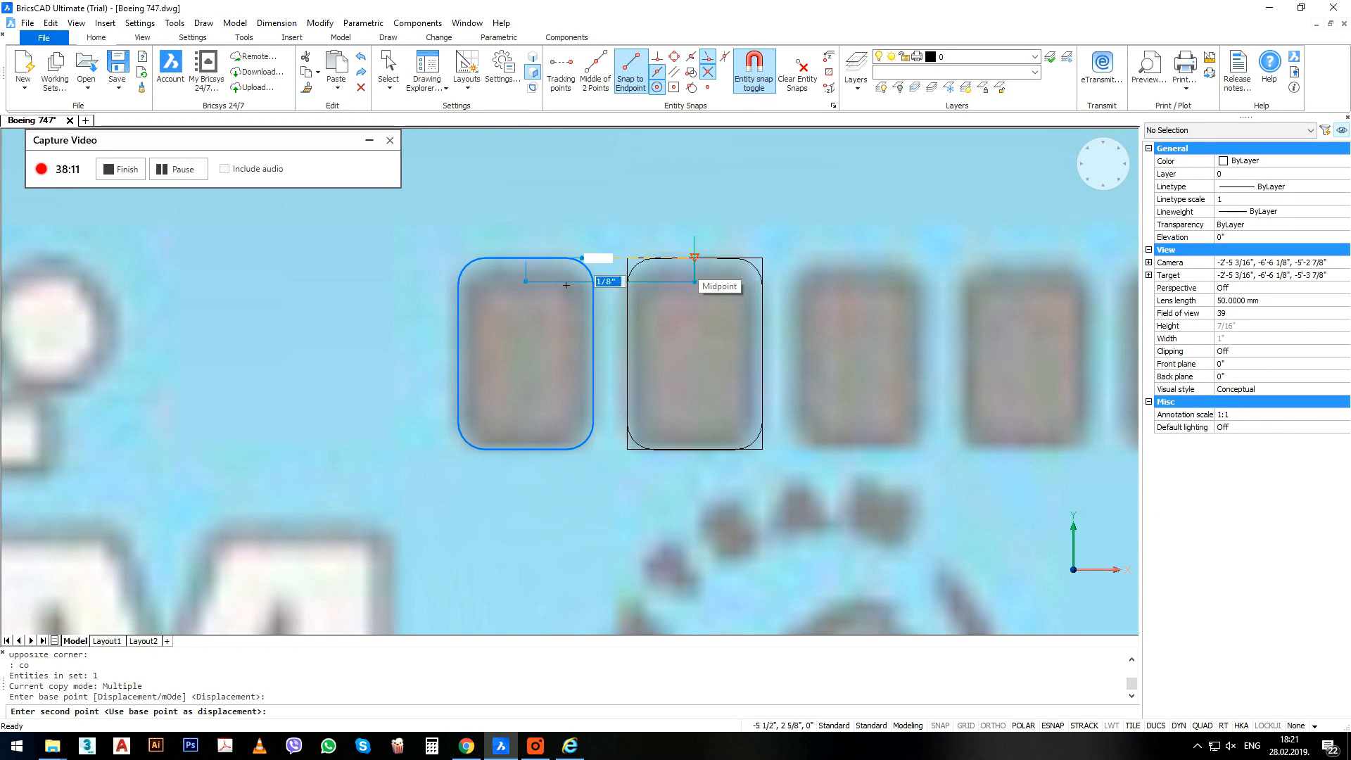
left_click(694, 257)
key("Return")
left_click(762, 257)
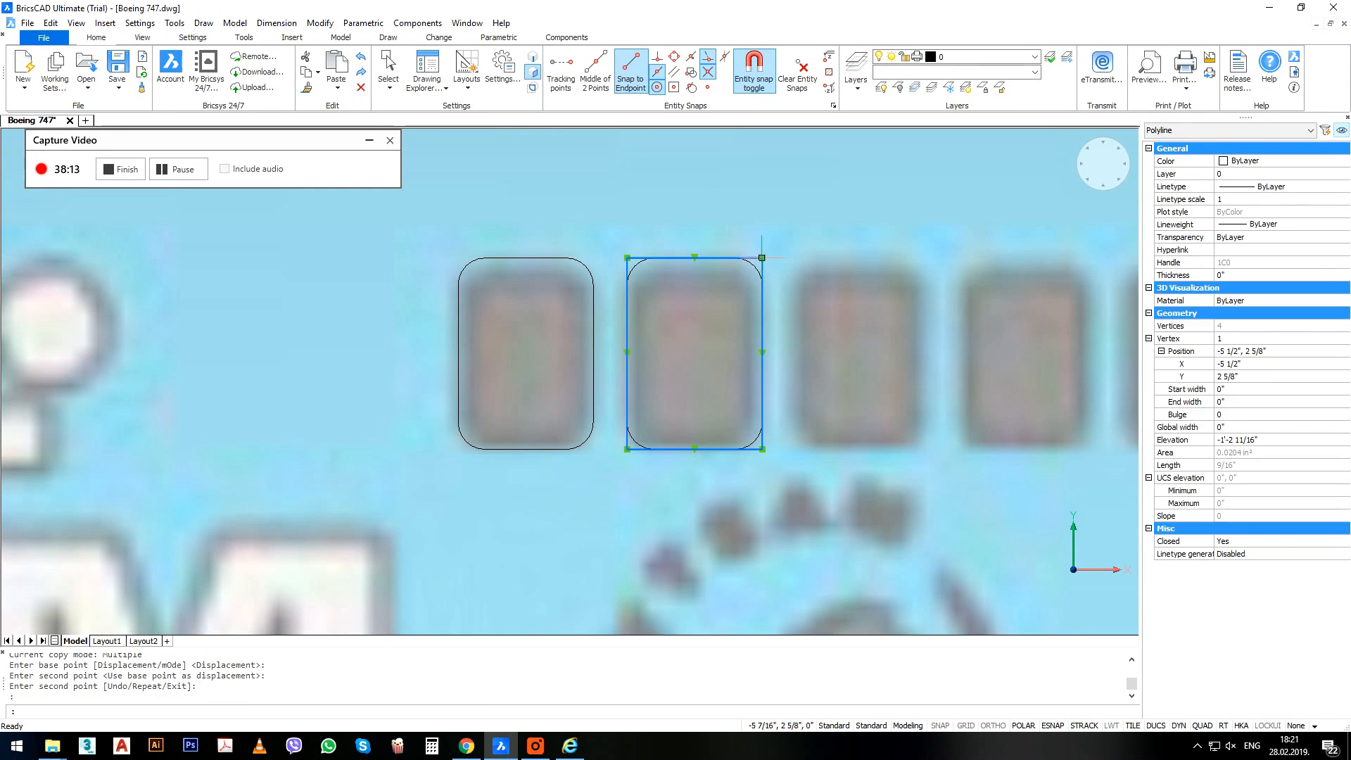
key("Delete")
Copy the second window's rounded outline onto the third, fourth and fifth upper-deck windows.
left_click_drag(595, 222, 812, 554)
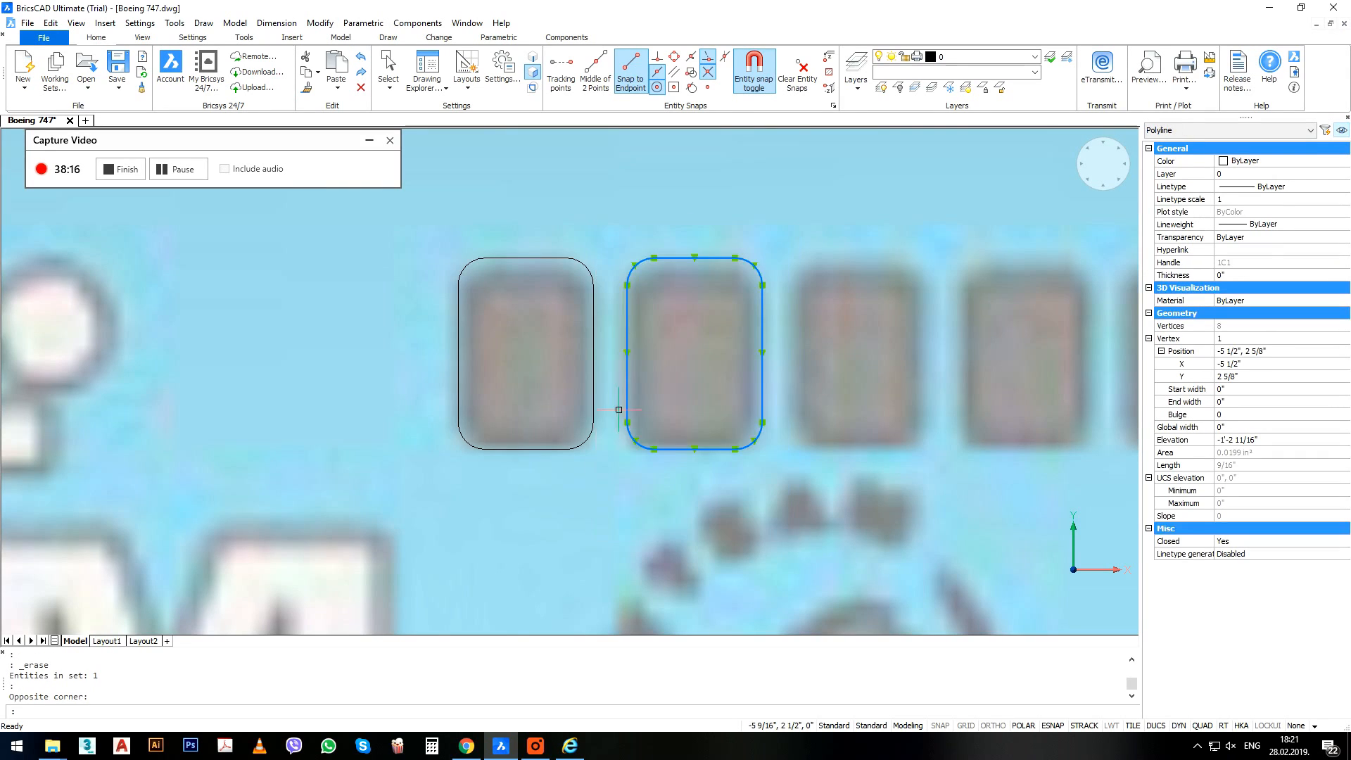
scroll(613, 410, "down", 3)
type("co")
key("Return")
left_click(570, 332)
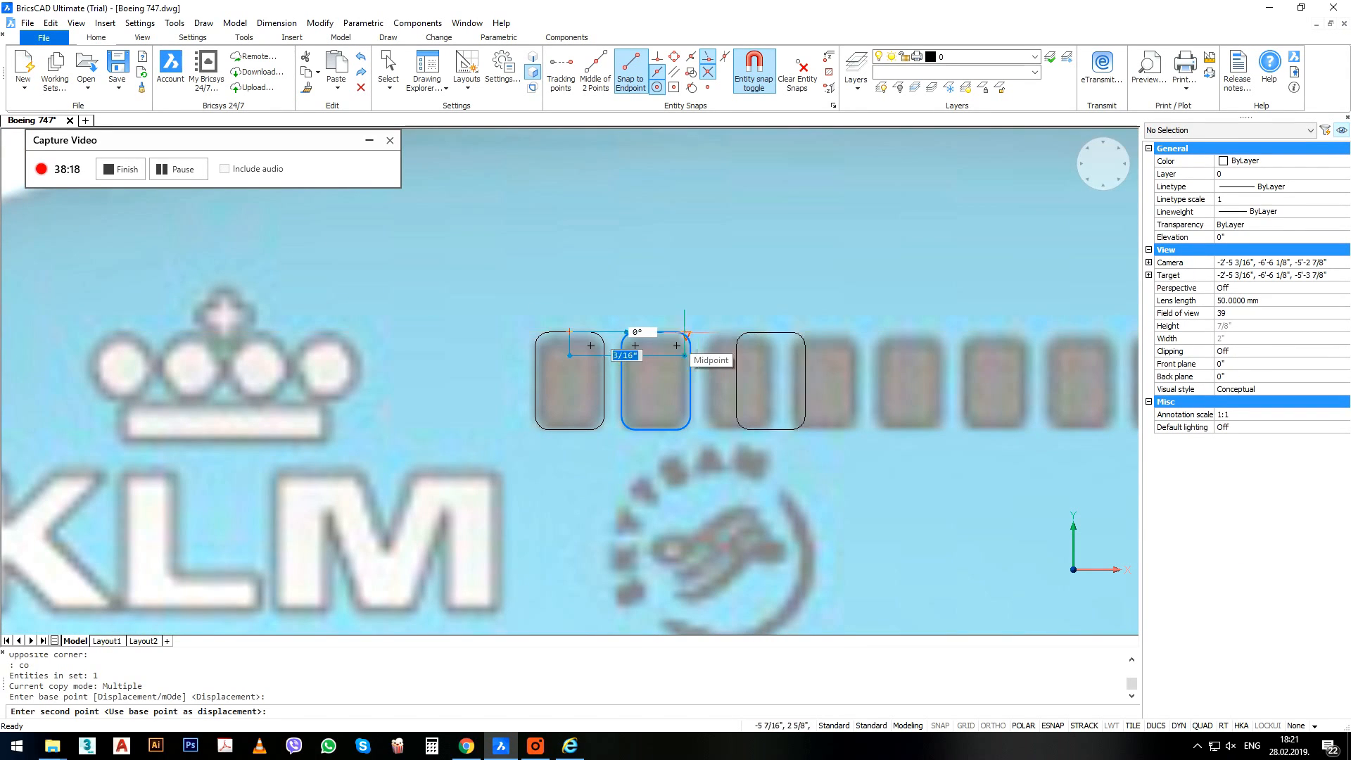
left_click(837, 332)
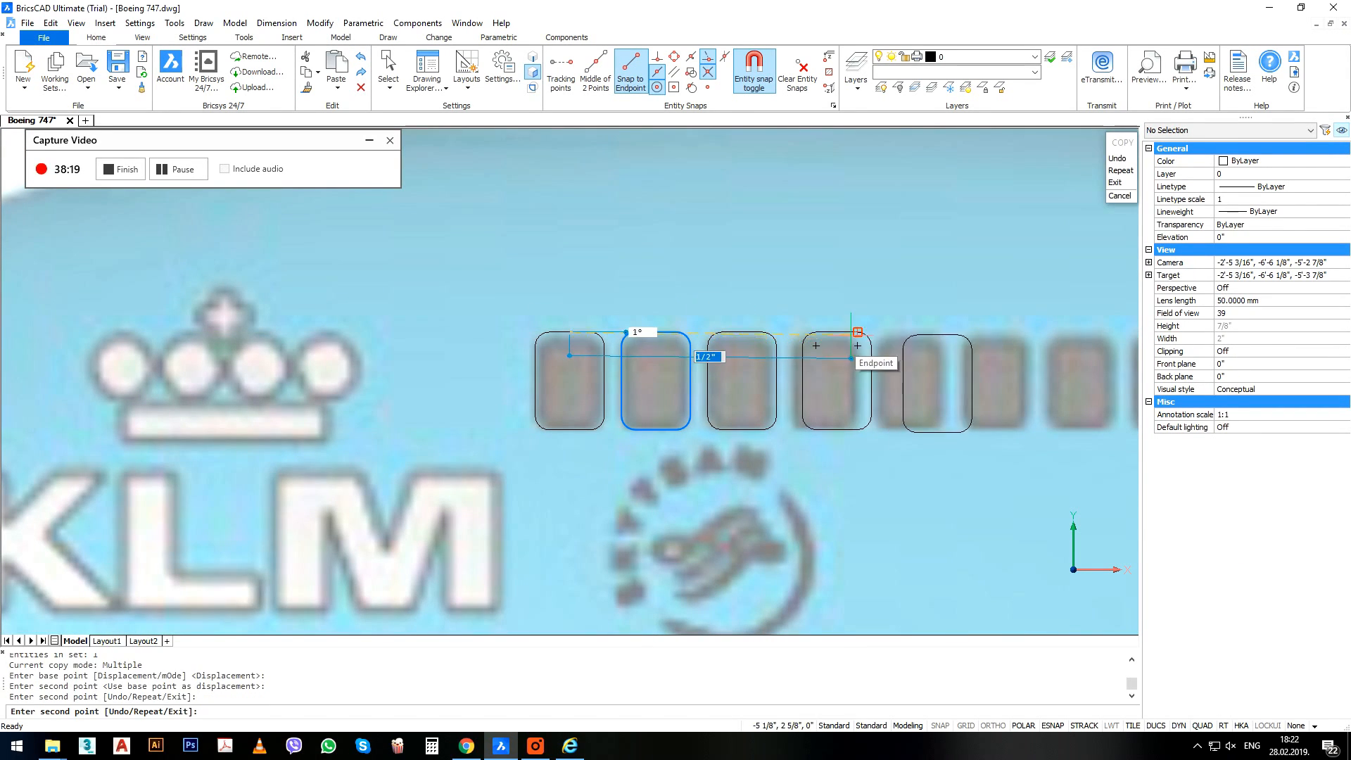
left_click(838, 331)
key("Escape")
Copy the second to fifth window outlines as a group onto the next four upper-deck windows.
scroll(867, 401, "down", 3)
scroll(867, 401, "up", 2)
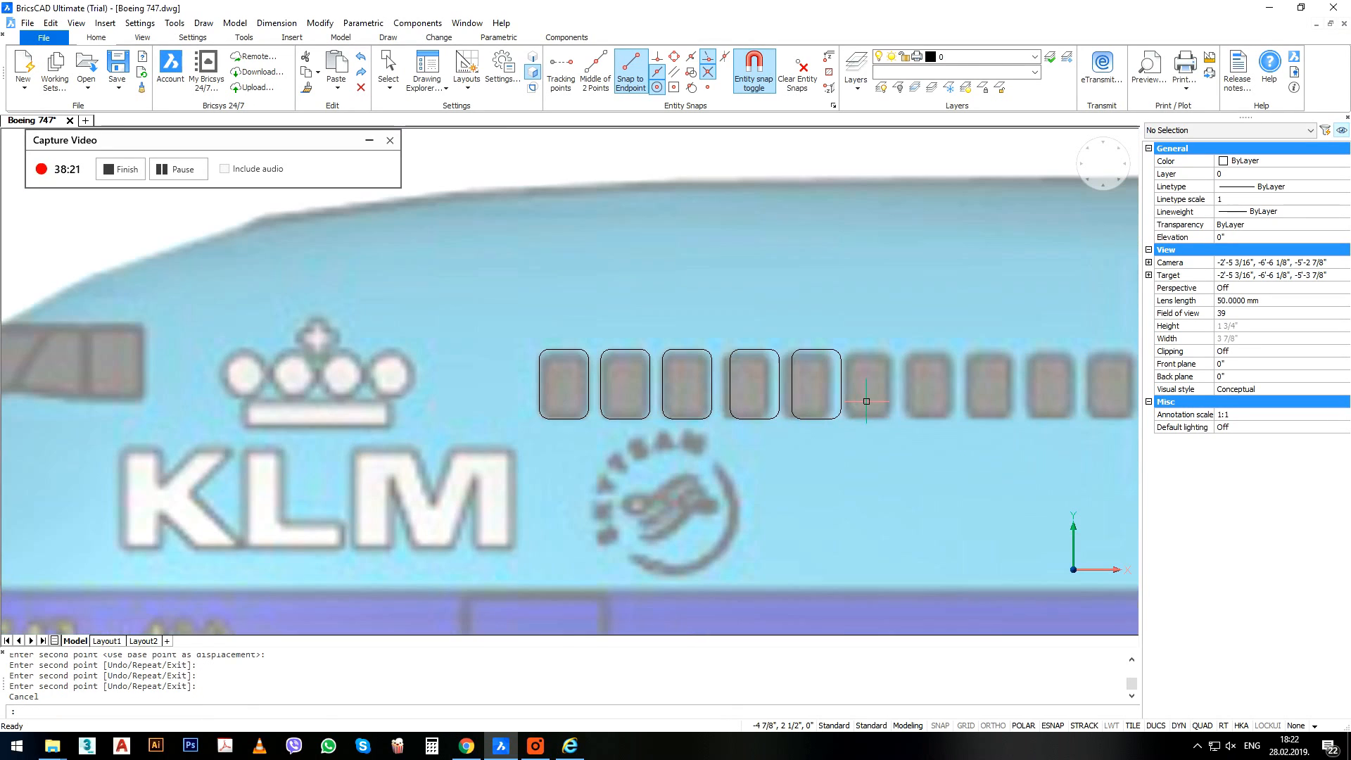
left_click_drag(589, 292, 915, 499)
type("co")
key("Return")
left_click(563, 349)
left_click(822, 340)
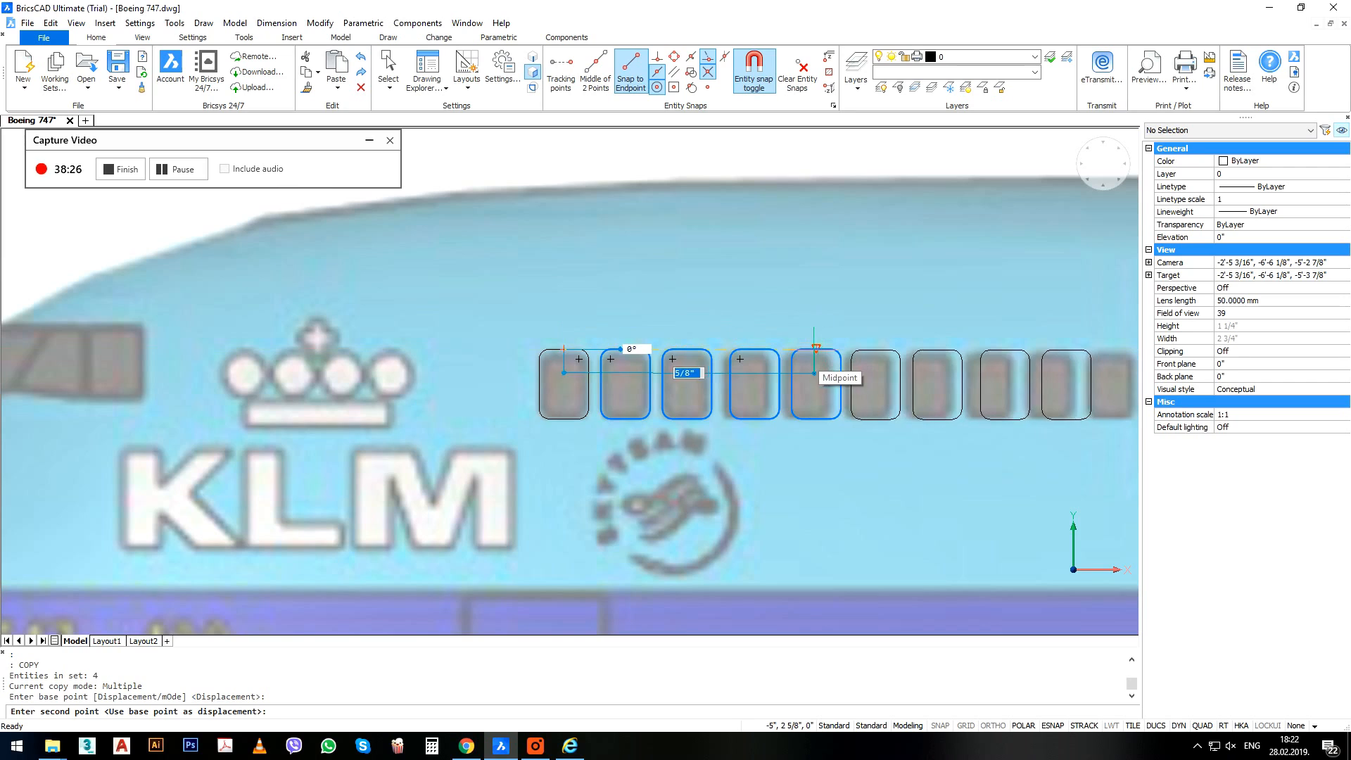
key("Escape")
Scale all nine window outlines by reference from the first outline's front edge so the row ends at the ninth window's rear edge.
scroll(549, 352, "down", 1)
left_click_drag(538, 345, 779, 473)
left_click_drag(462, 319, 999, 508)
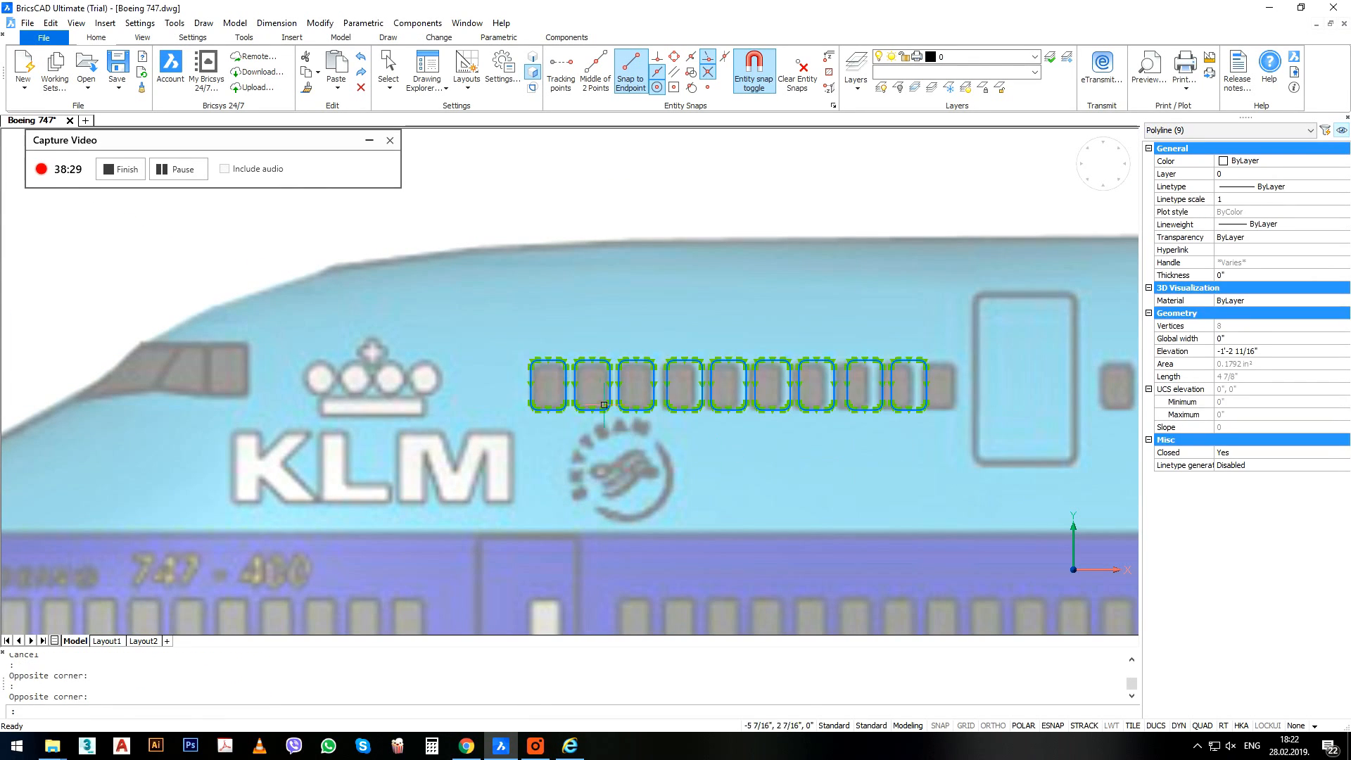
type("sc")
key("Return")
left_click(531, 383)
type("r")
key("Return")
left_click(531, 384)
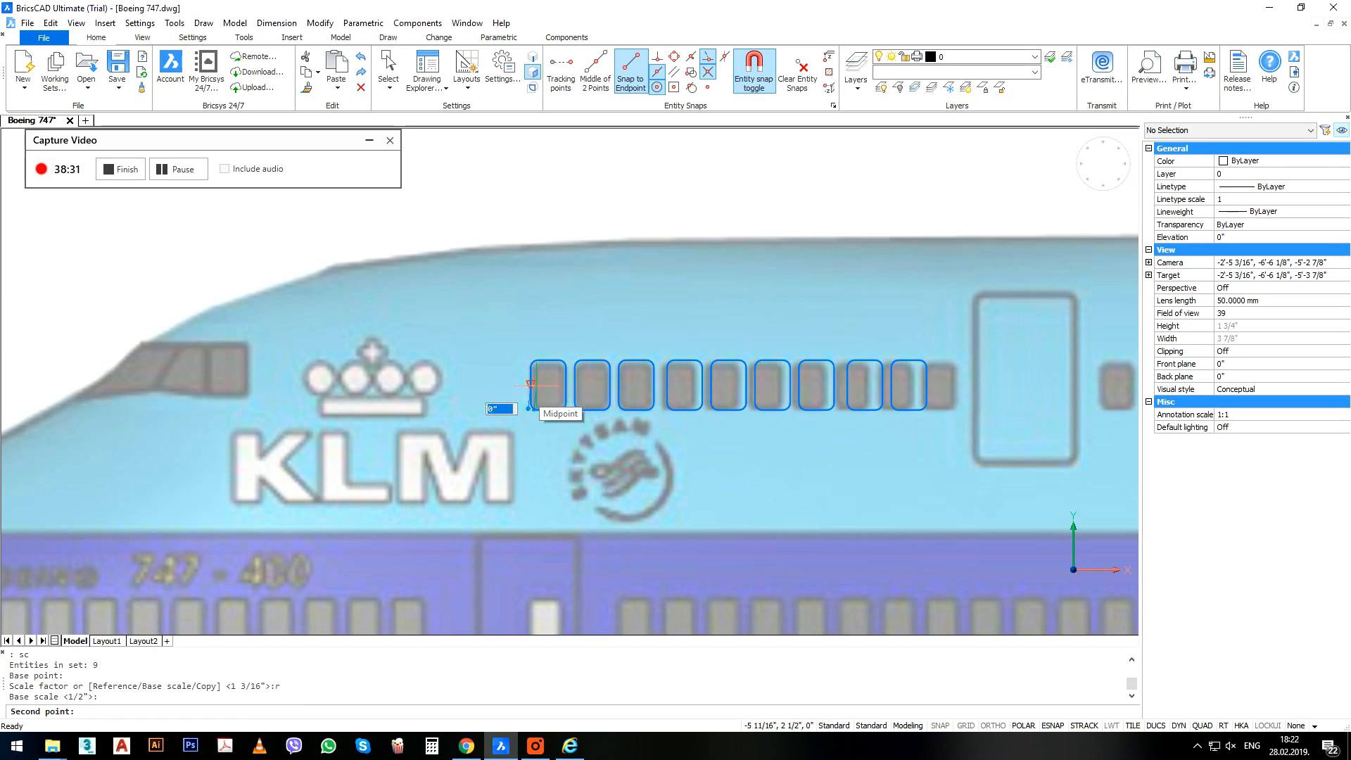
left_click(926, 383)
scroll(926, 384, "up", 3)
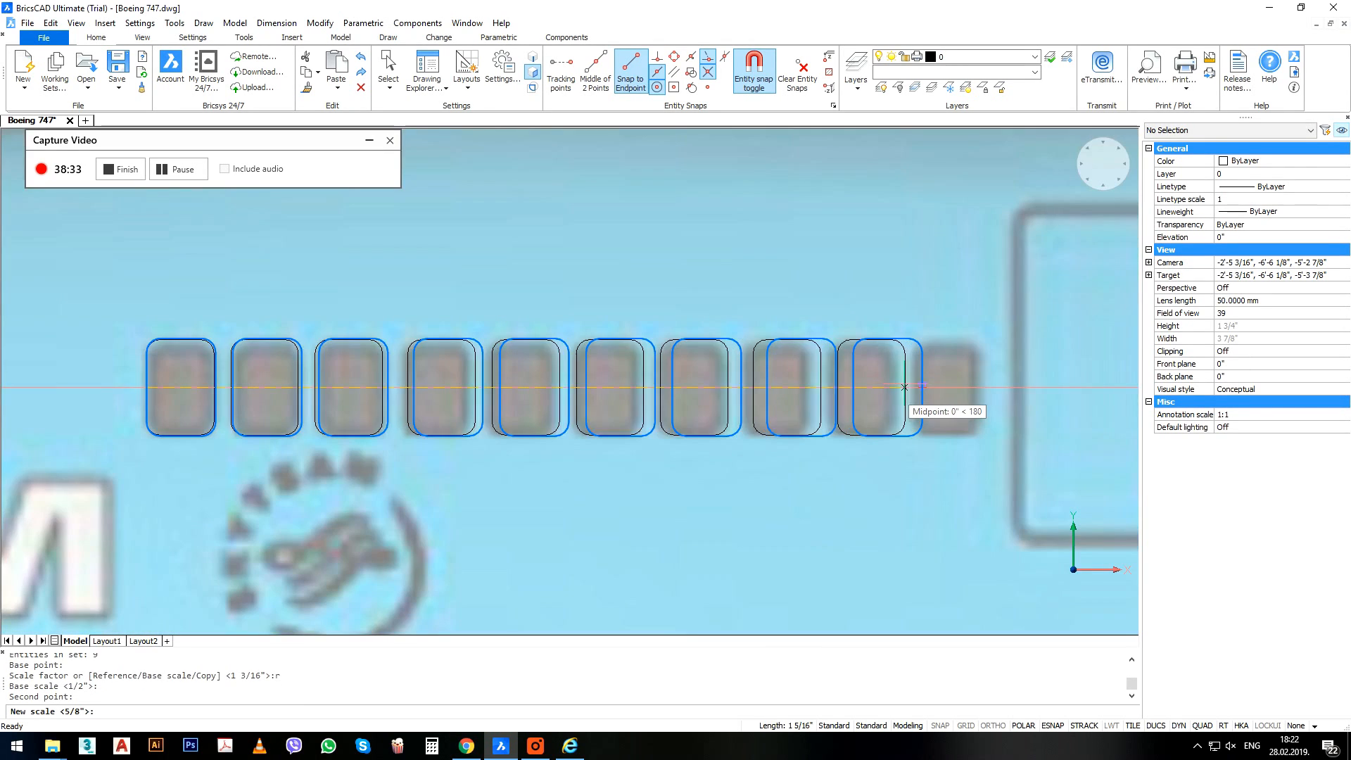
left_click(899, 387)
scroll(675, 424, "down", 2)
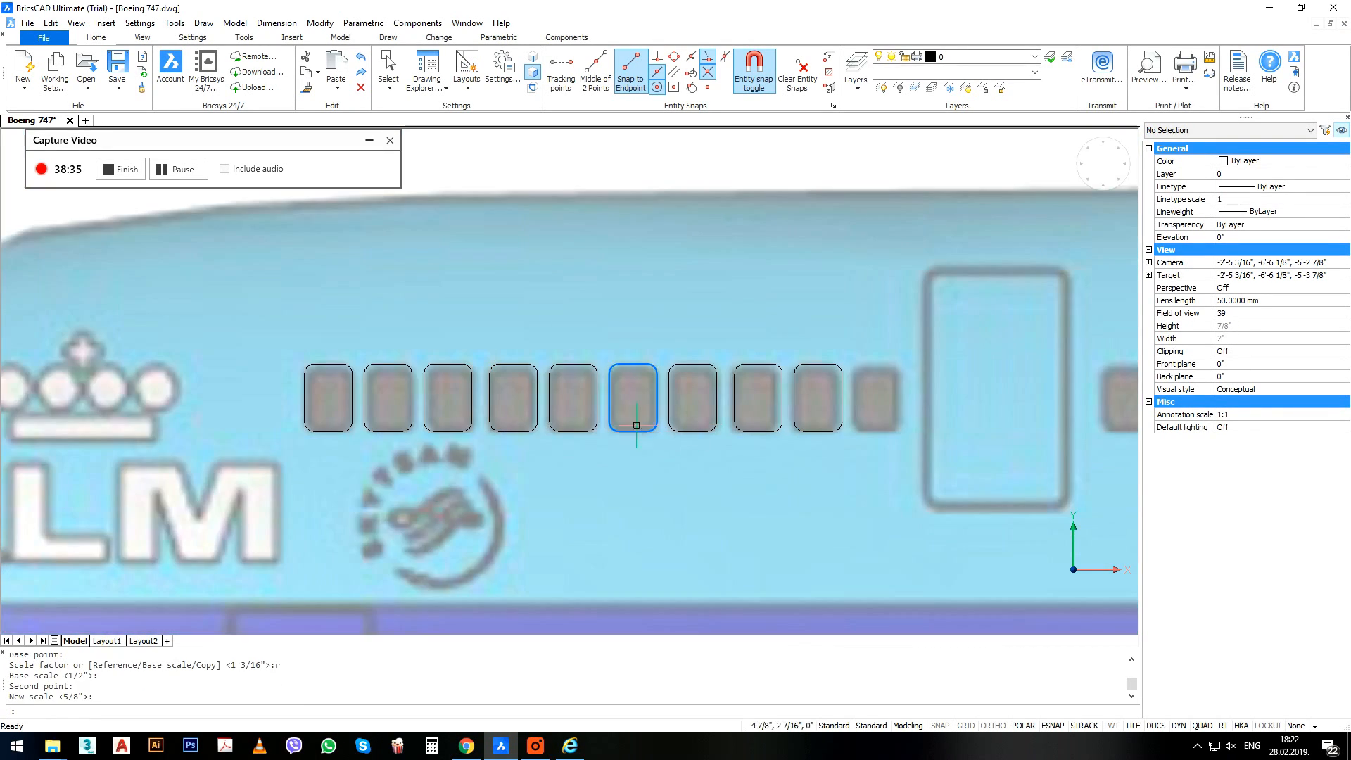
Copy the ninth window's outline by side midpoints onto the tenth window, just ahead of the upper-deck door.
left_click_drag(778, 338, 885, 480)
middle_click_drag(845, 454, 706, 439)
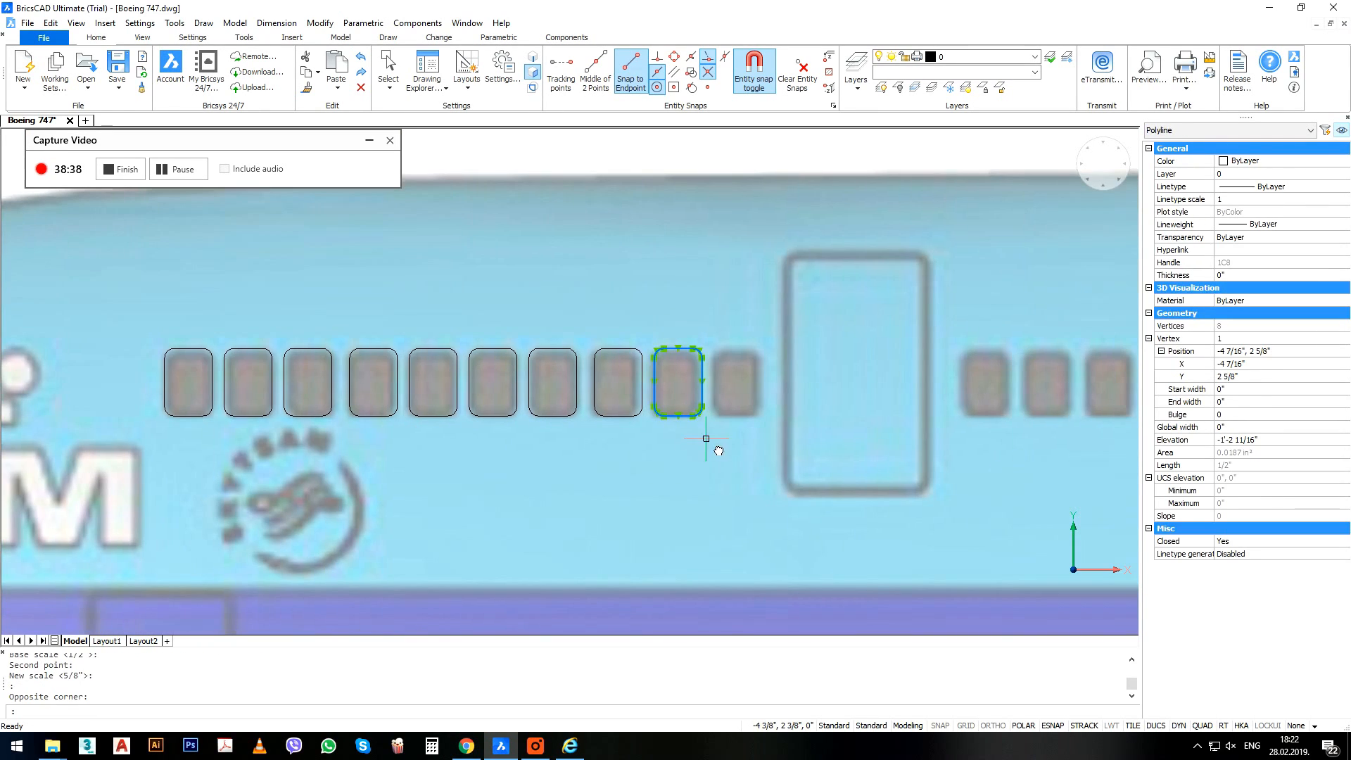
left_click(642, 382)
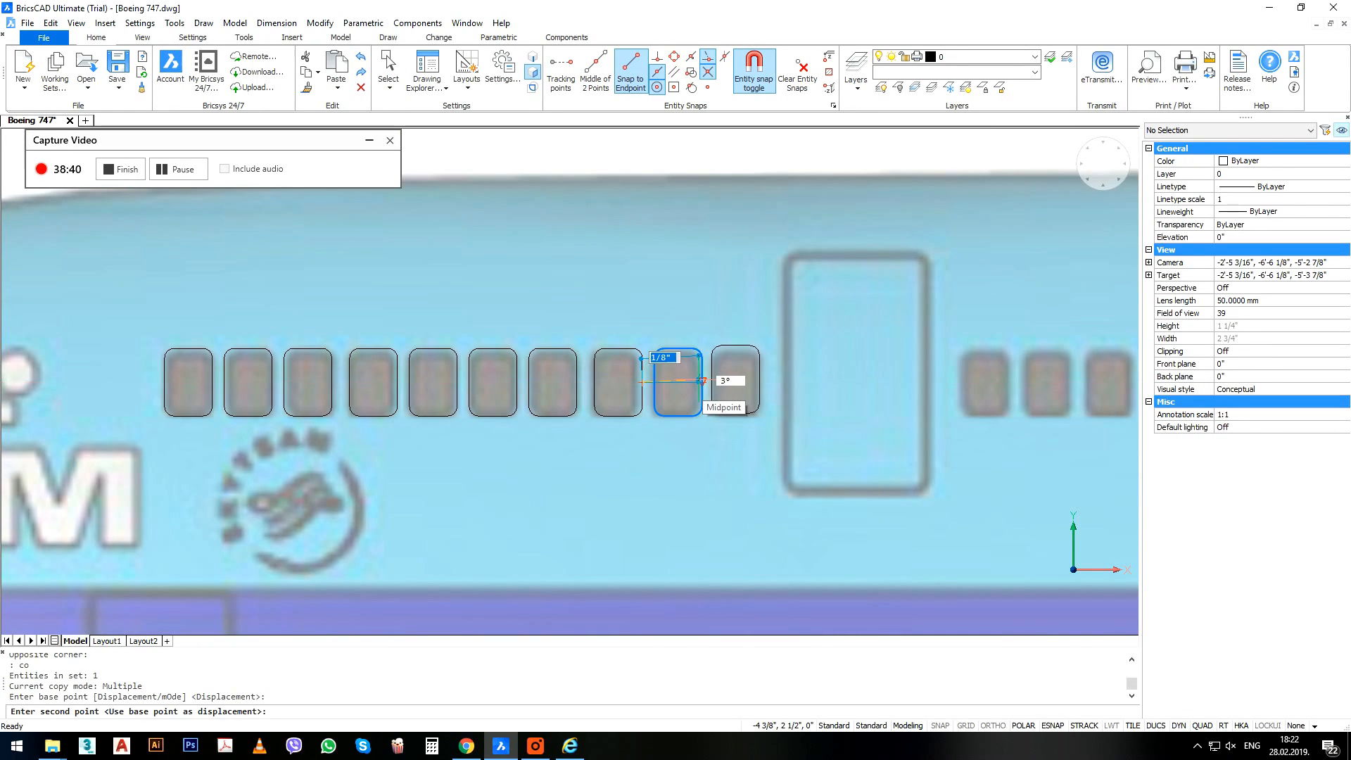
left_click(702, 382)
scroll(718, 382, "down", 2)
key("space")
key("space")
key("space")
middle_click_drag(792, 347, 775, 349)
key("space")
key("space")
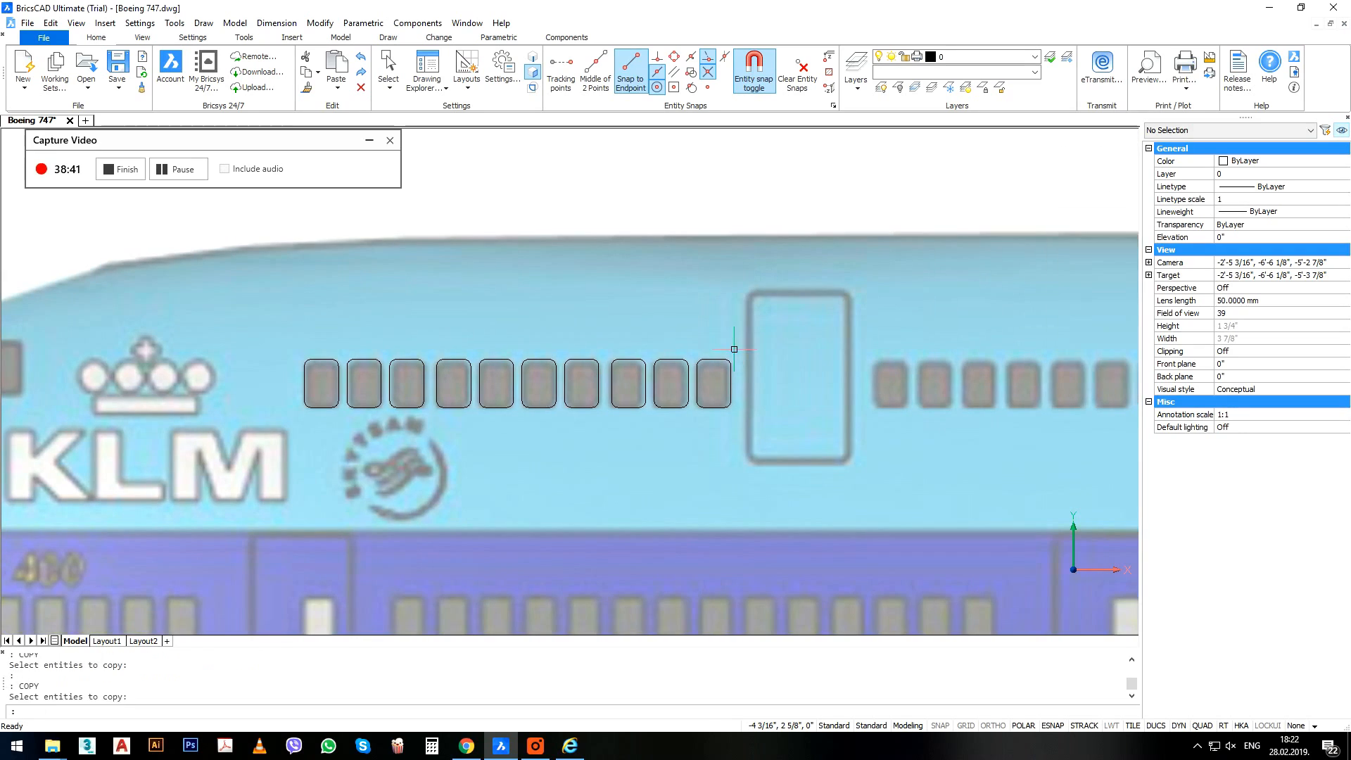
key("space")
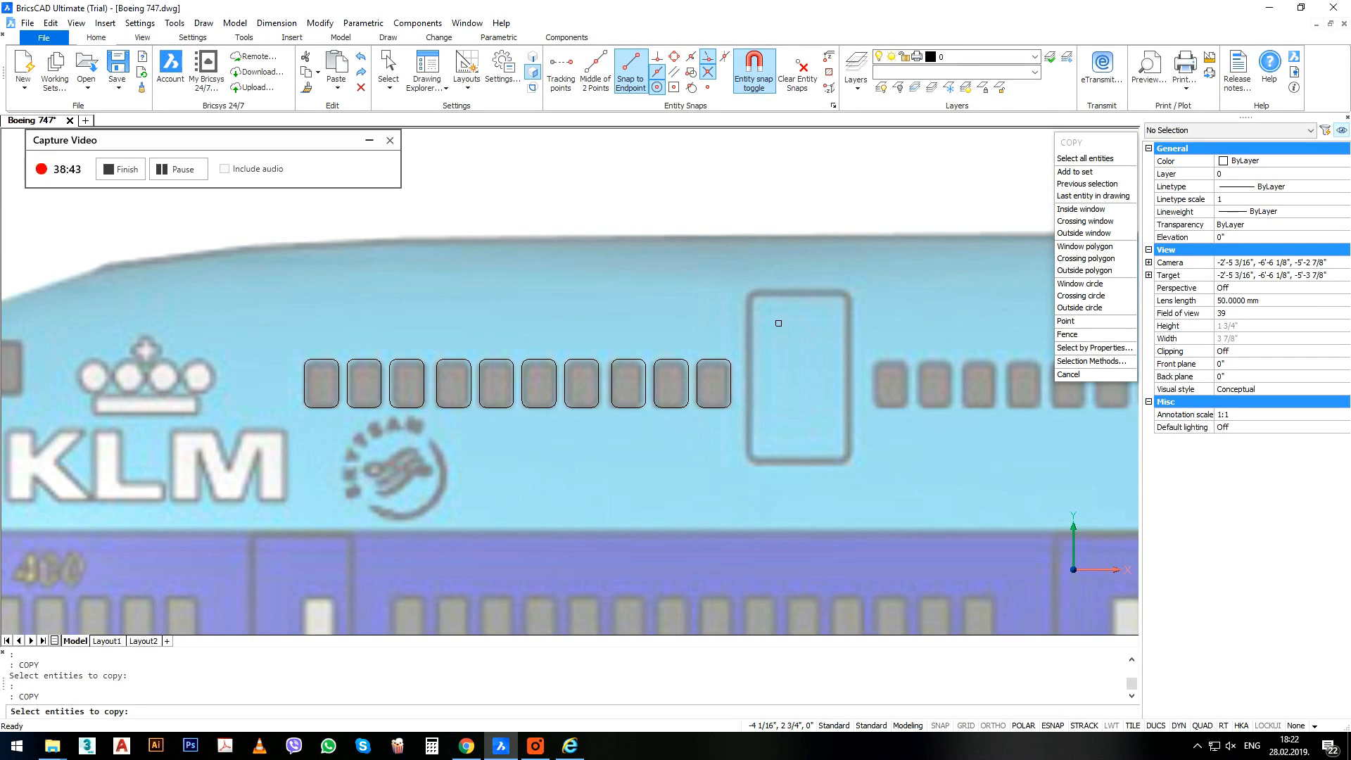
Copy the tenth upper-deck window's outline onto the upper front corner of the upper-deck door.
key("Escape")
key("Escape")
left_click(725, 371)
middle_click_drag(725, 371, 672, 362)
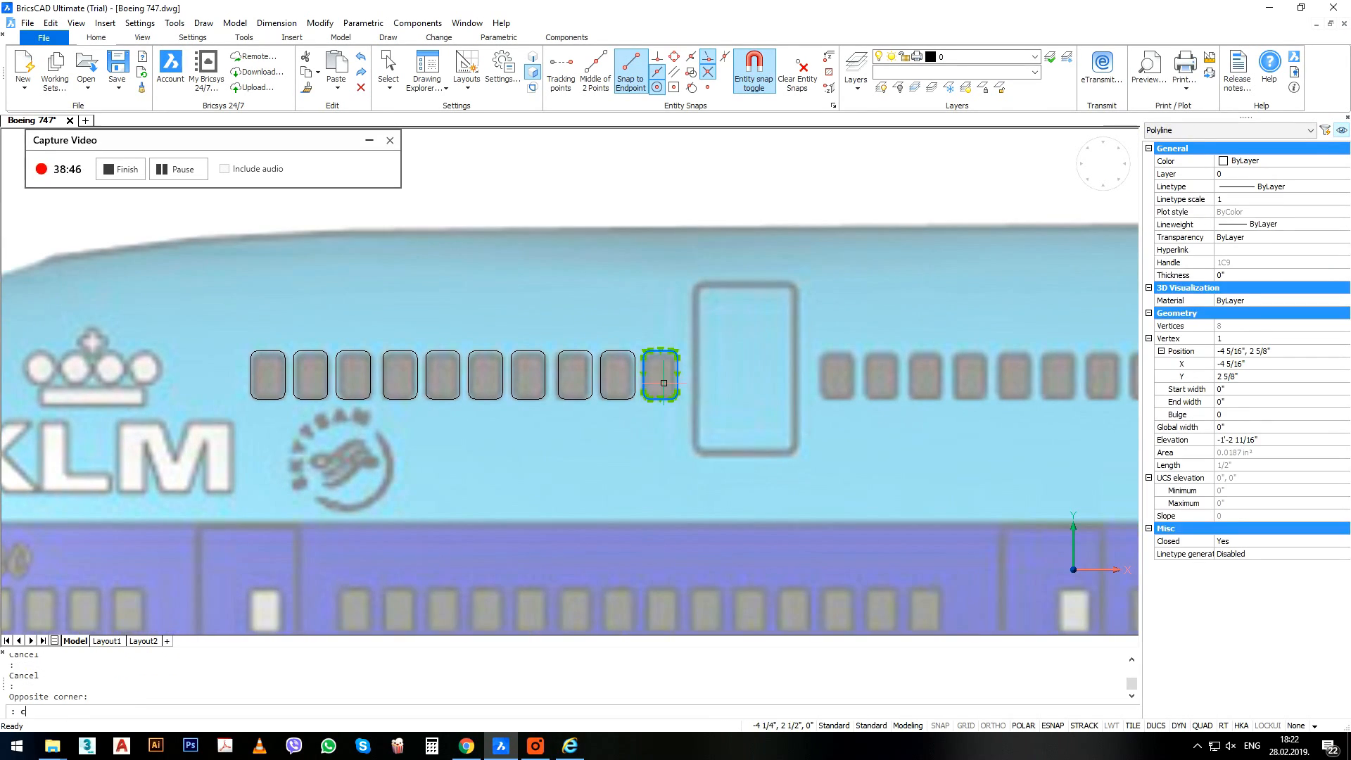
type("co")
key("space")
left_click(651, 356)
scroll(651, 356, "up", 3)
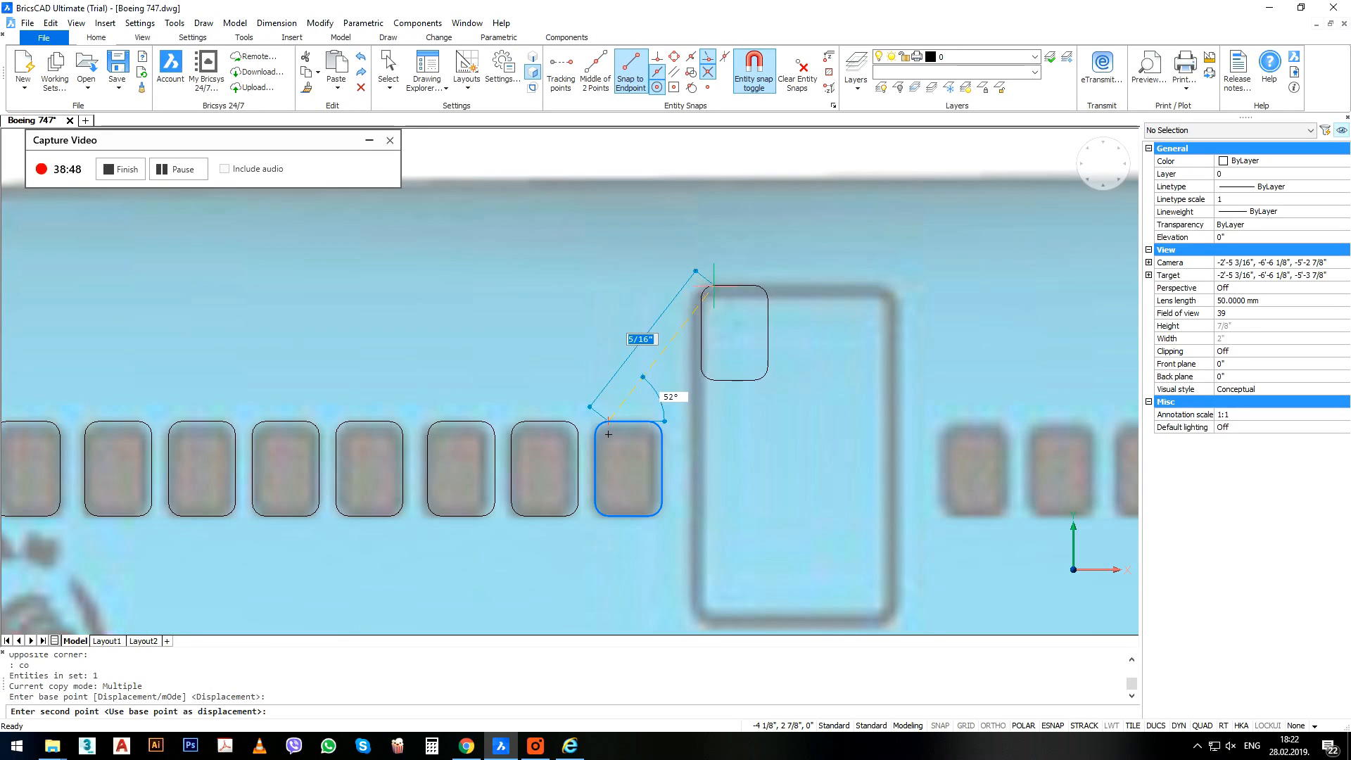
left_click(706, 286)
key("space")
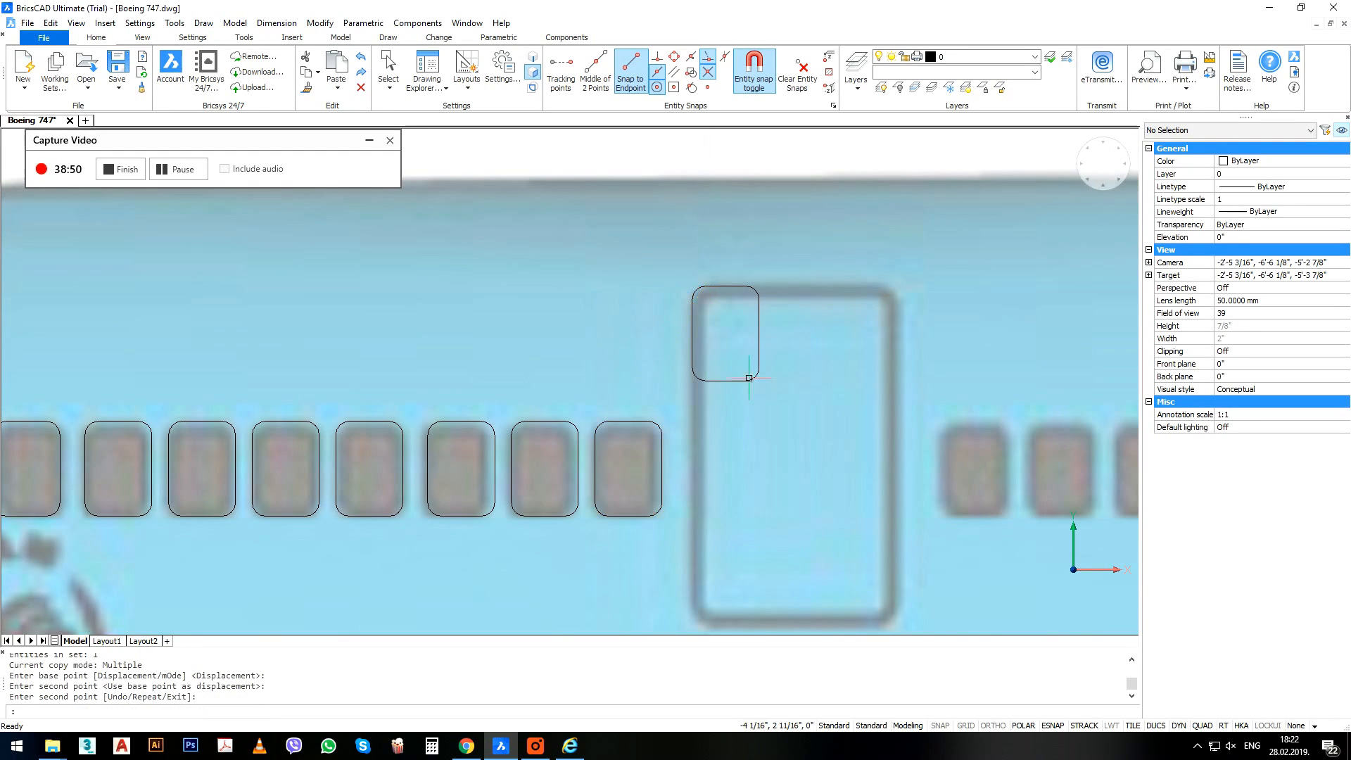
Stretch the copied outline's rear side horizontally to the upper-deck door's rear edge.
middle_click_drag(763, 416, 742, 395)
type("s")
key("space")
left_click(770, 235)
left_click(709, 392)
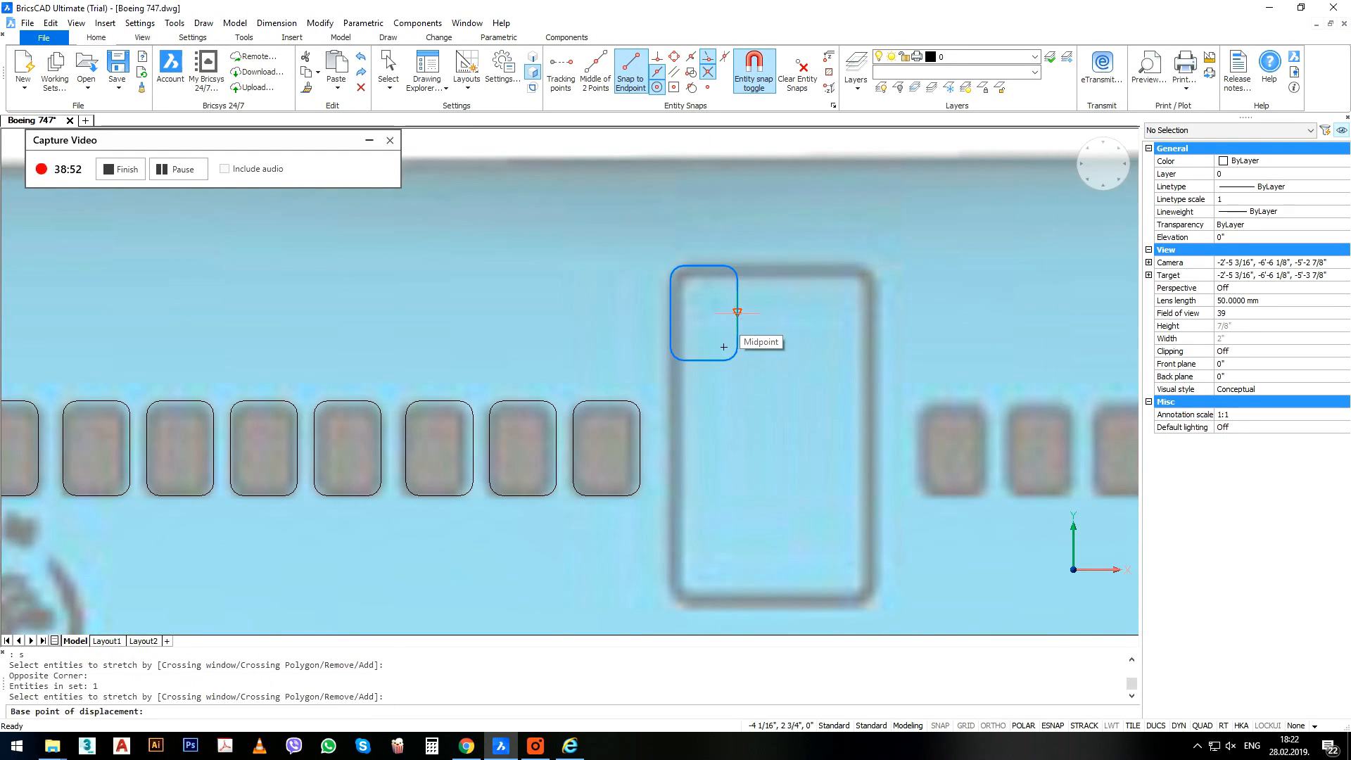
key("space")
left_click(737, 312)
left_click(878, 312)
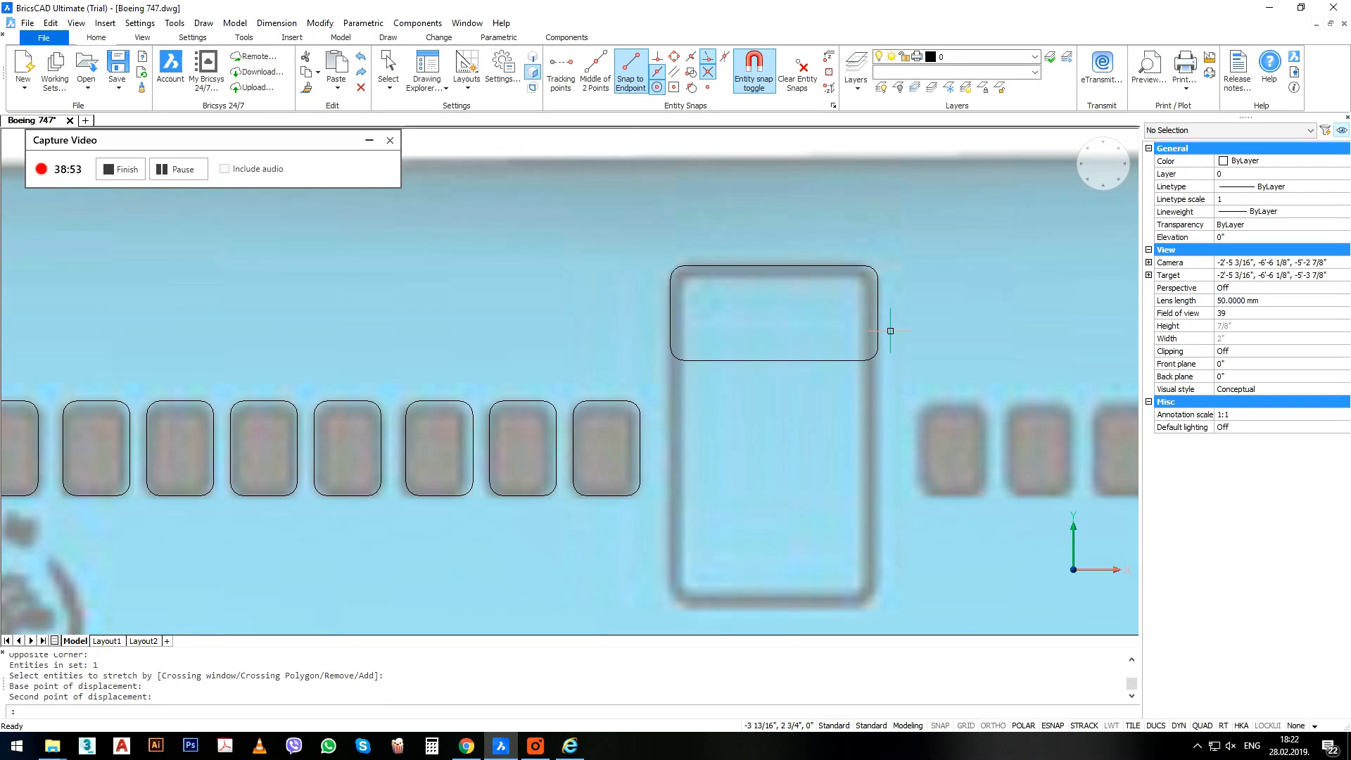
Stretch the door outline's lower side about 7/16" straight down to the door's bottom edge.
key("space")
left_click(892, 316)
left_click(670, 378)
scroll(784, 350, "down", 1)
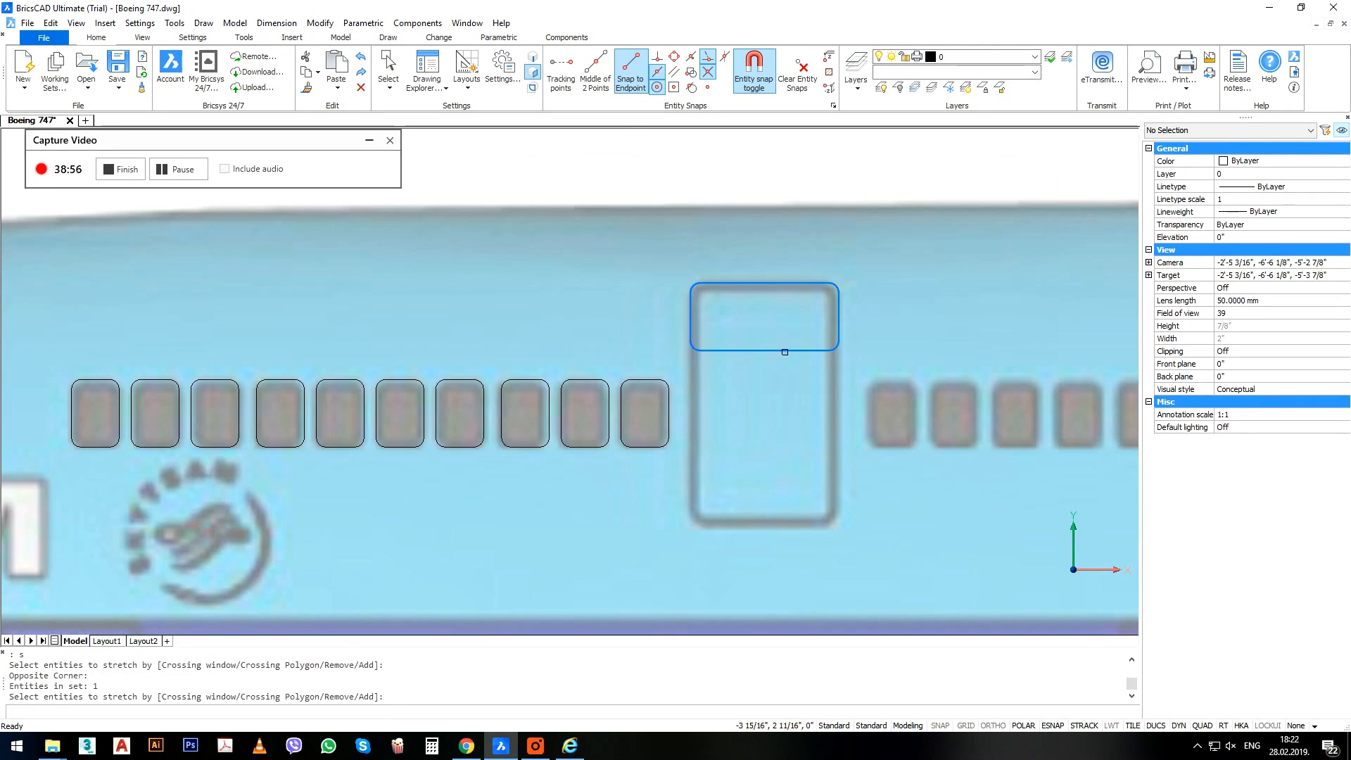
key("space")
left_click(764, 347)
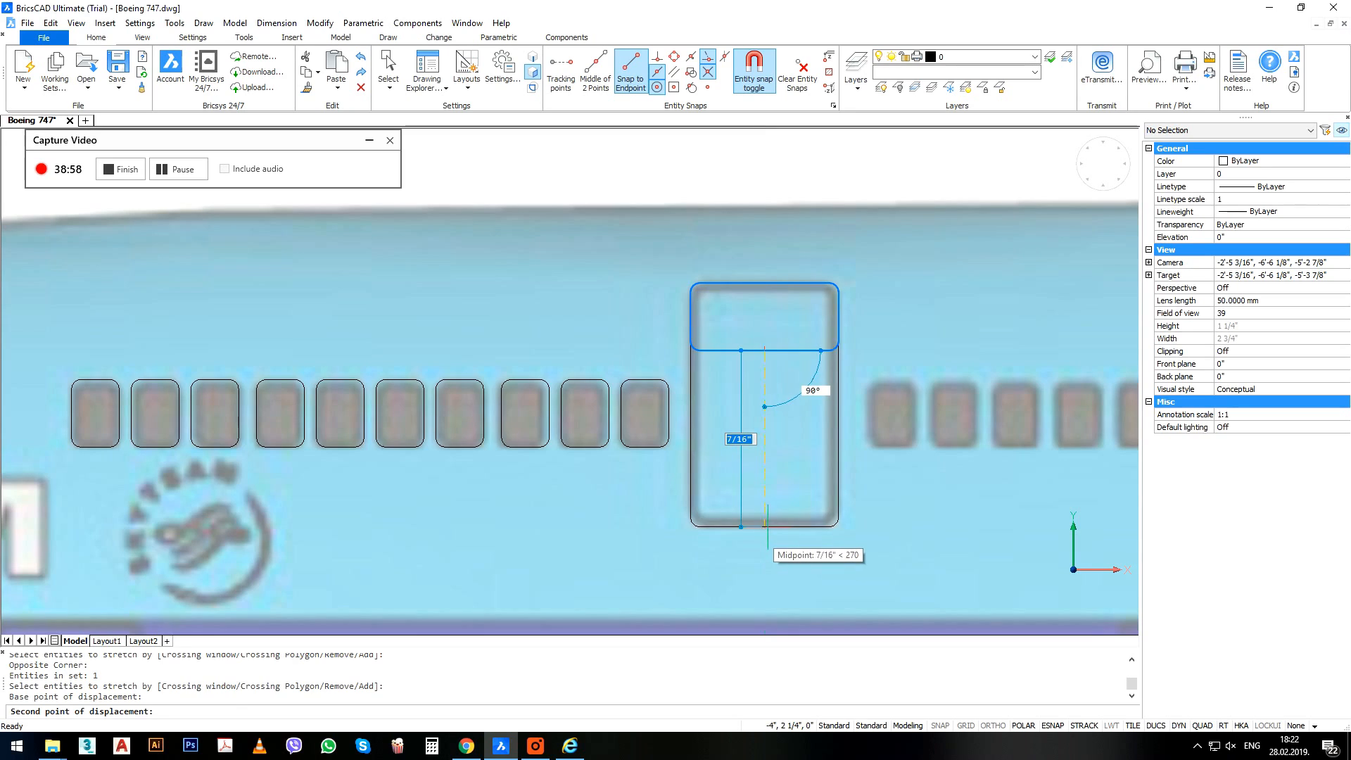
left_click(765, 527)
key("Escape")
scroll(651, 373, "down", 2)
scroll(655, 373, "up", 1)
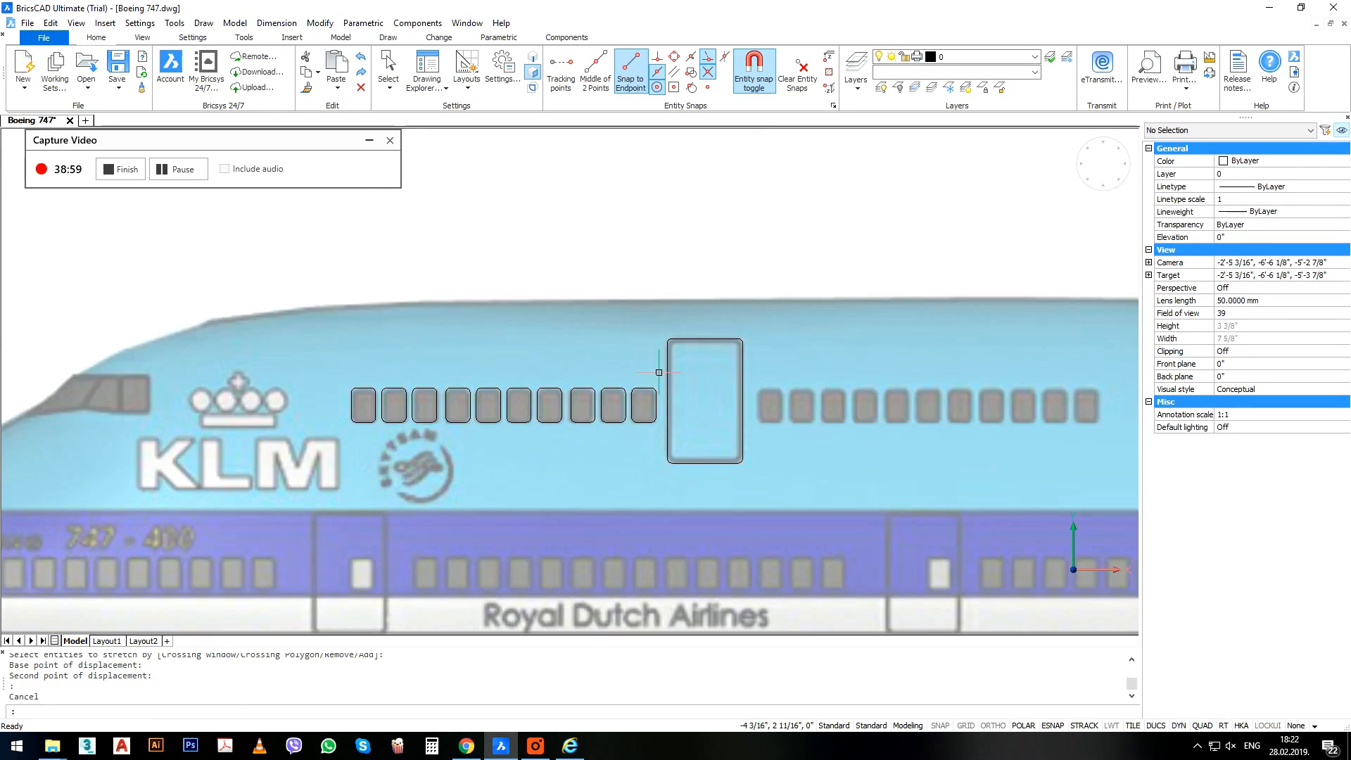
Mirror the ten window outlines about the upper-deck door's vertical centreline, keeping the originals.
left_click(660, 373)
left_click(325, 468)
type("mi")
key("Return")
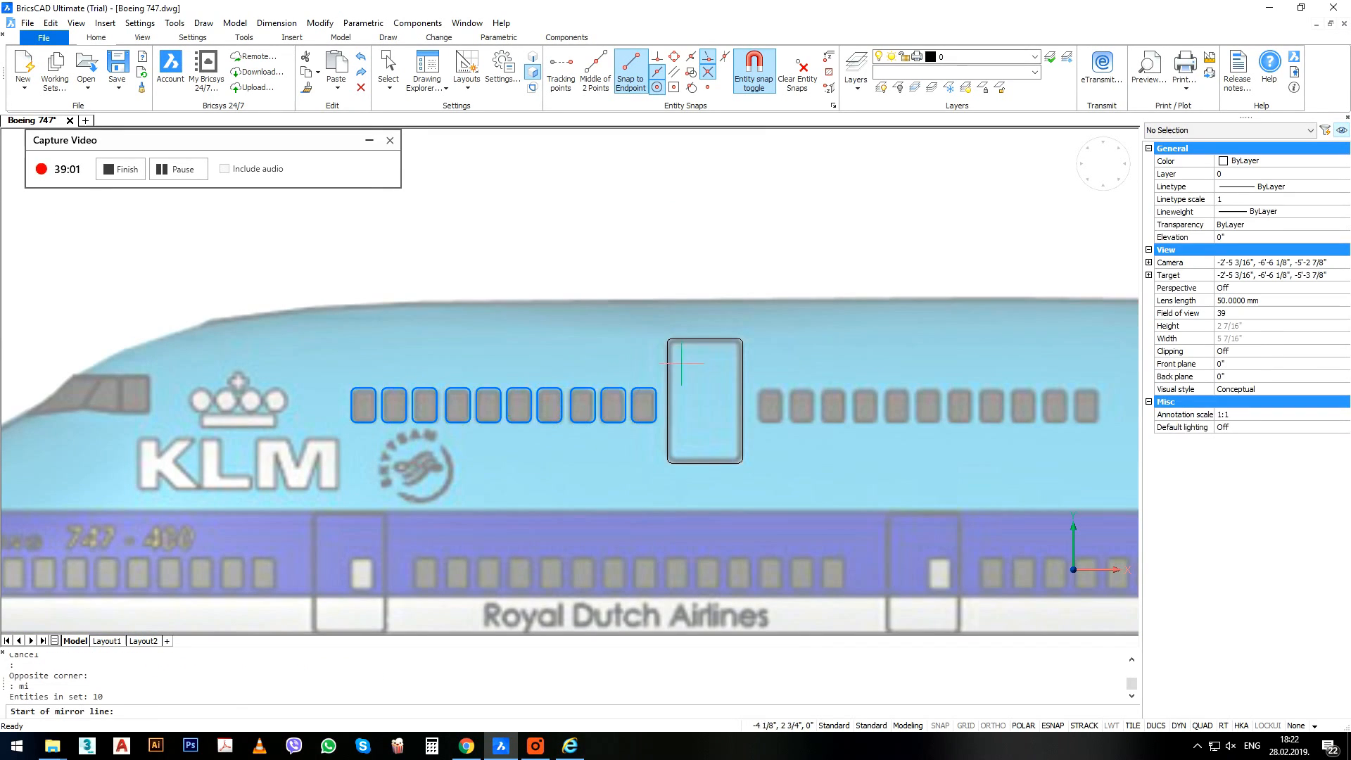
left_click(703, 345)
left_click(706, 365)
key("Return")
Move the ten mirrored window outlines slightly aft to fit the windows behind the upper-deck door.
middle_click_drag(825, 438, 677, 417)
left_click(917, 339)
left_click(627, 423)
scroll(624, 417, "up", 2)
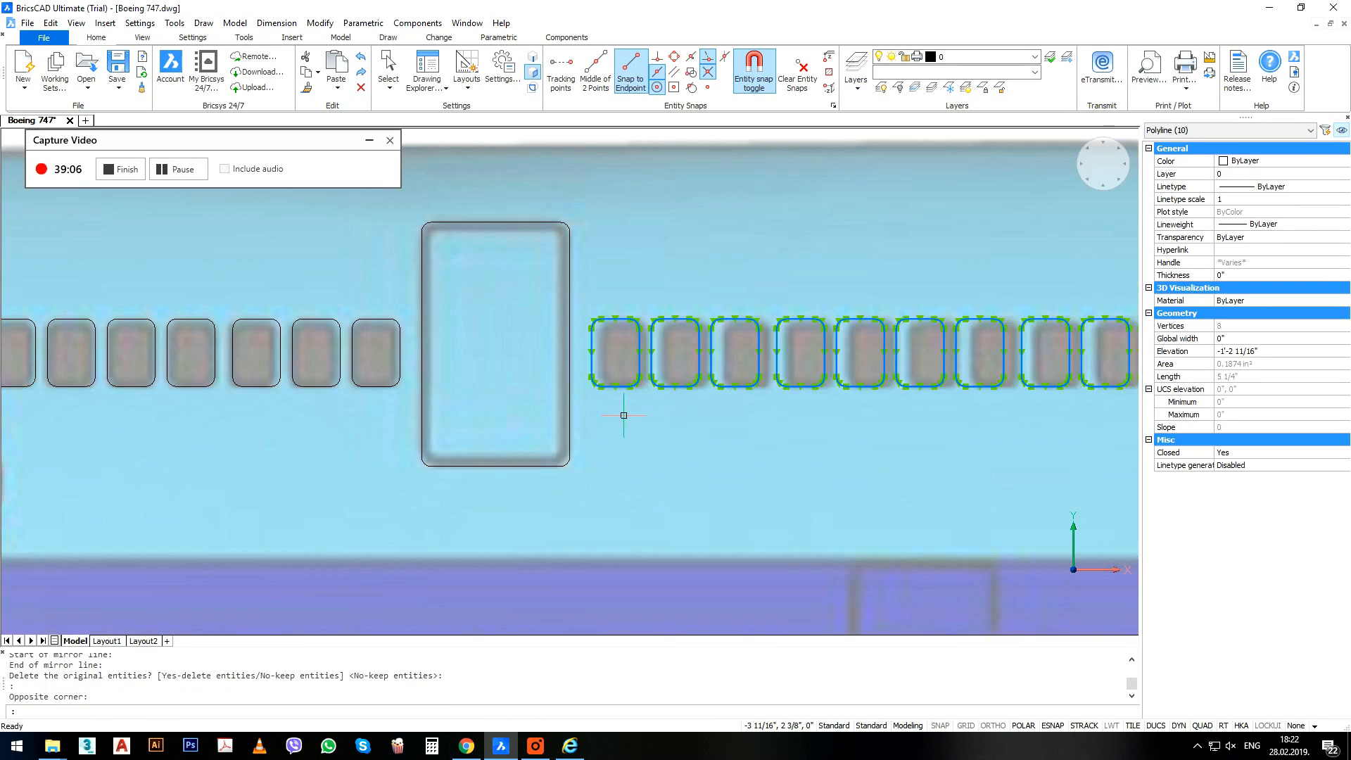
type("m")
key("Return")
left_click(626, 415)
left_click(632, 414)
scroll(627, 419, "down", 3)
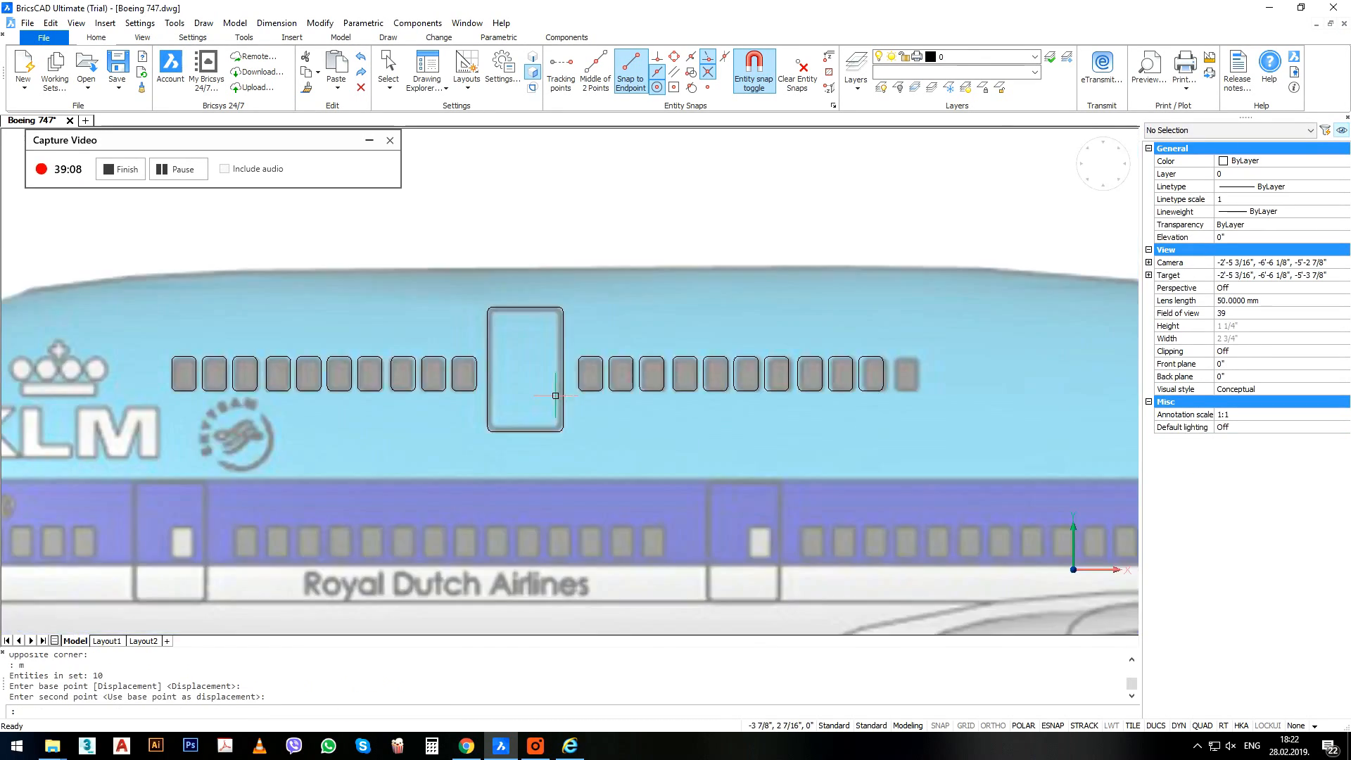
Copy the rearmost mirrored outline by side midpoints onto the last upper-deck window.
scroll(900, 406, "up", 2)
scroll(900, 406, "up", 2)
left_click(845, 375)
type("co")
key("Return")
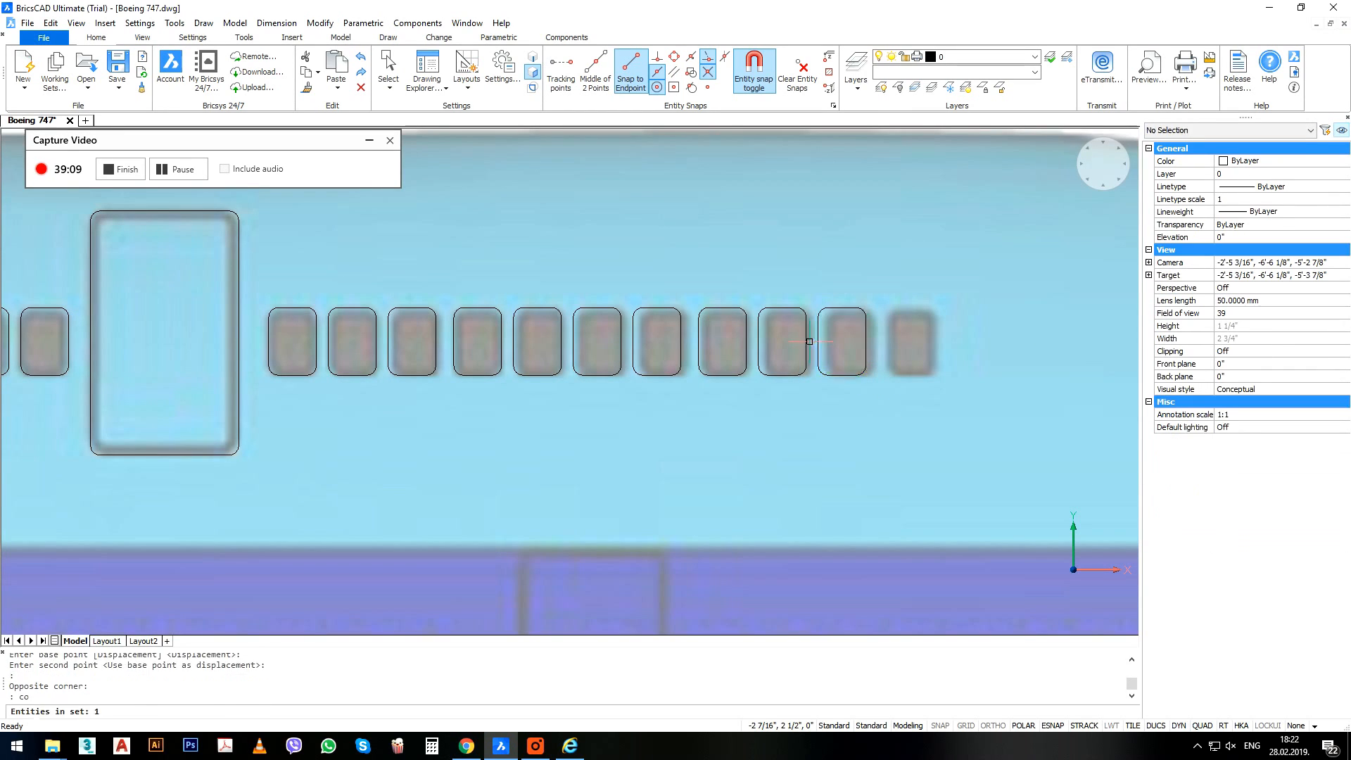
left_click(807, 340)
left_click(865, 341)
key("Return")
Trace the cockpit windows' combined outline on the side view with a closed polyline.
scroll(972, 343, "down", 4)
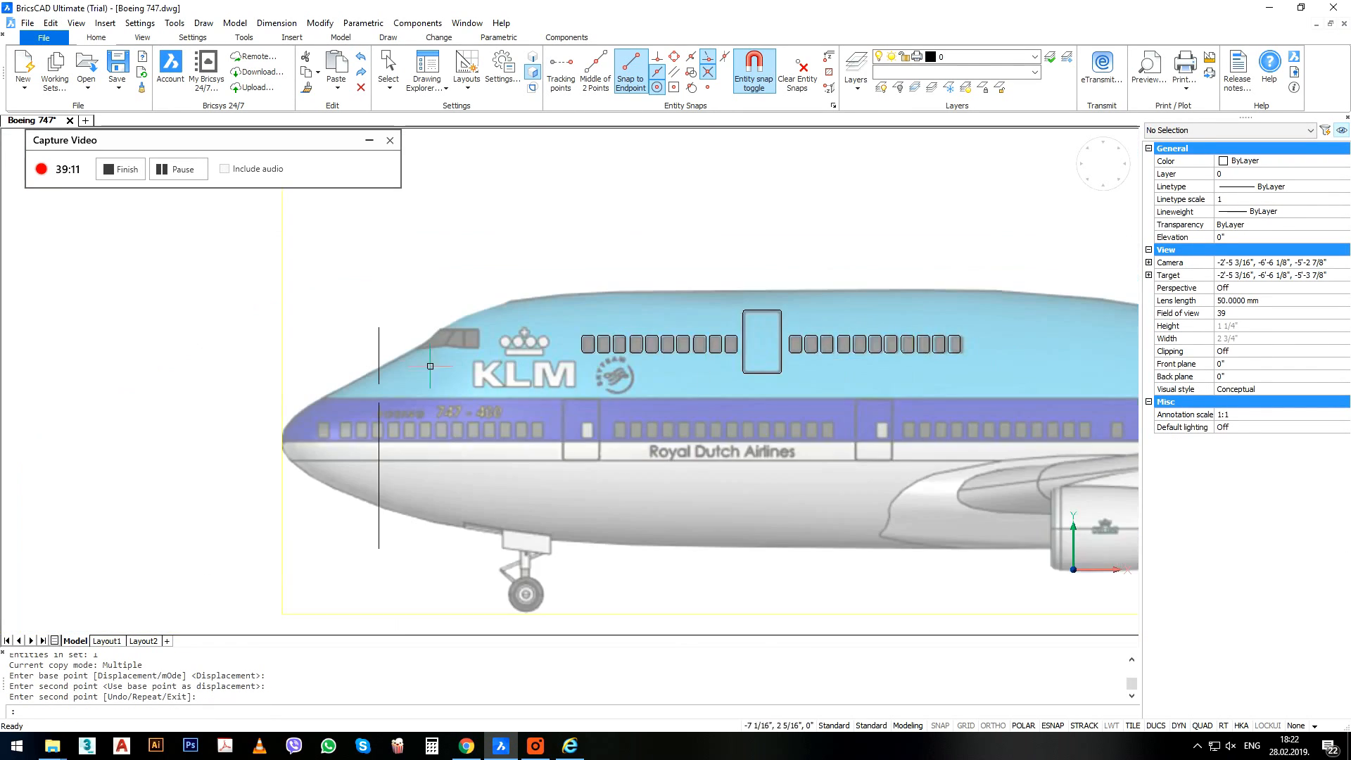
scroll(422, 352, "up", 4)
middle_click_drag(485, 340, 516, 409)
type("pl")
key("Return")
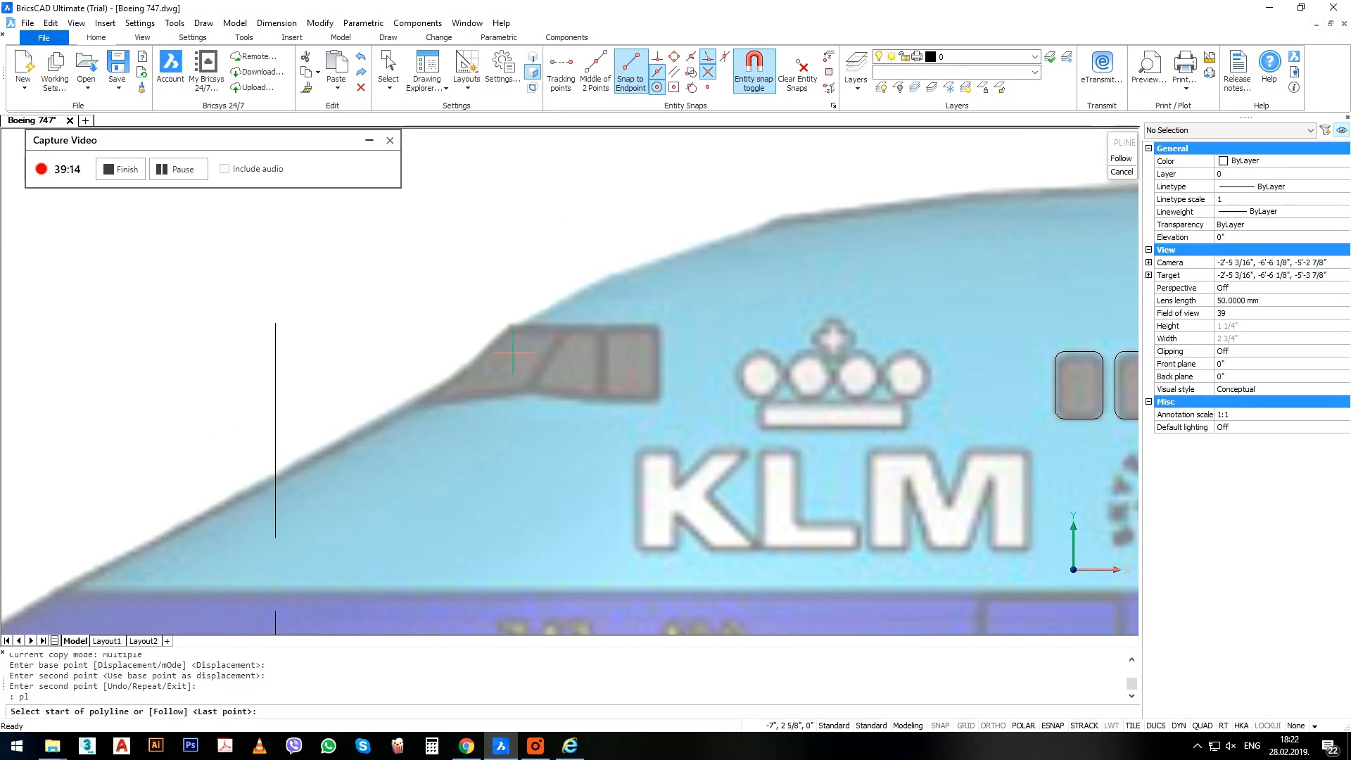
left_click(657, 327)
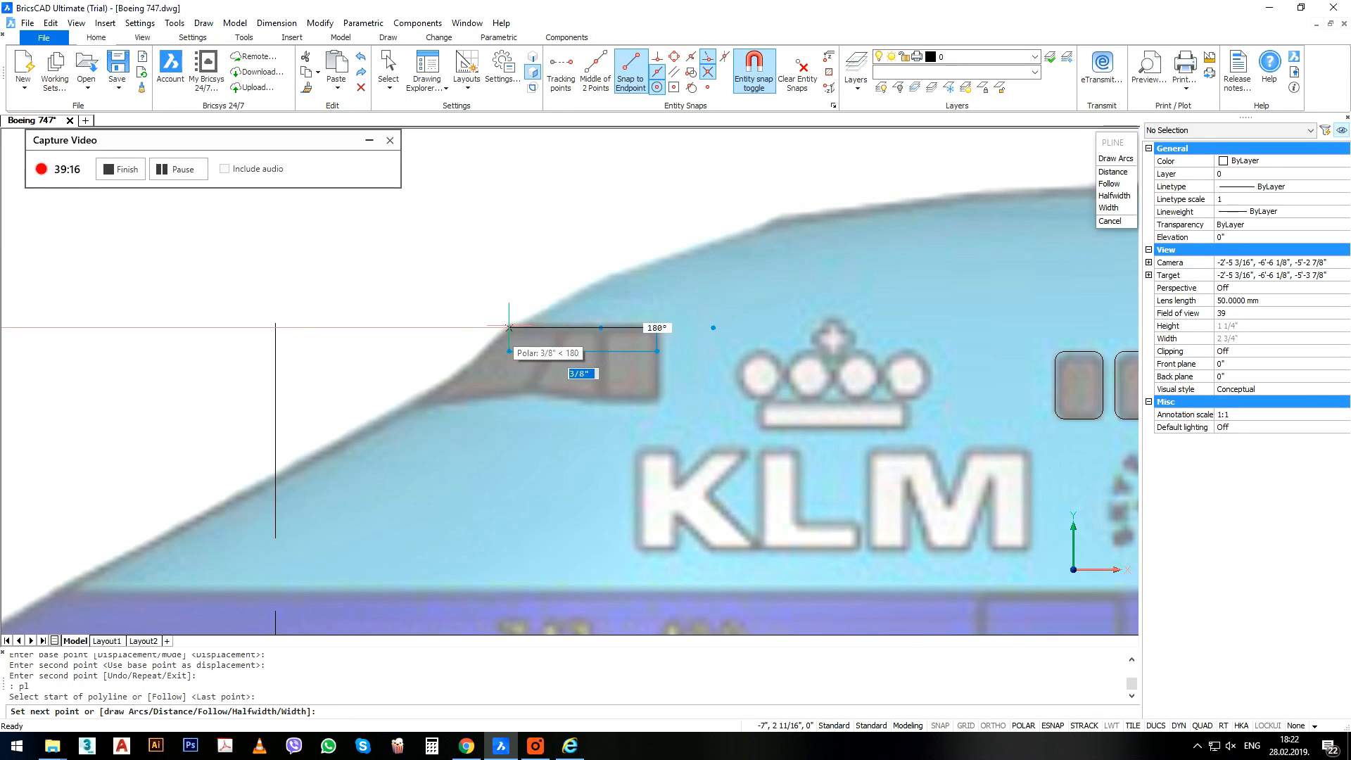
left_click(509, 327)
scroll(457, 365, "up", 2)
left_click(457, 373)
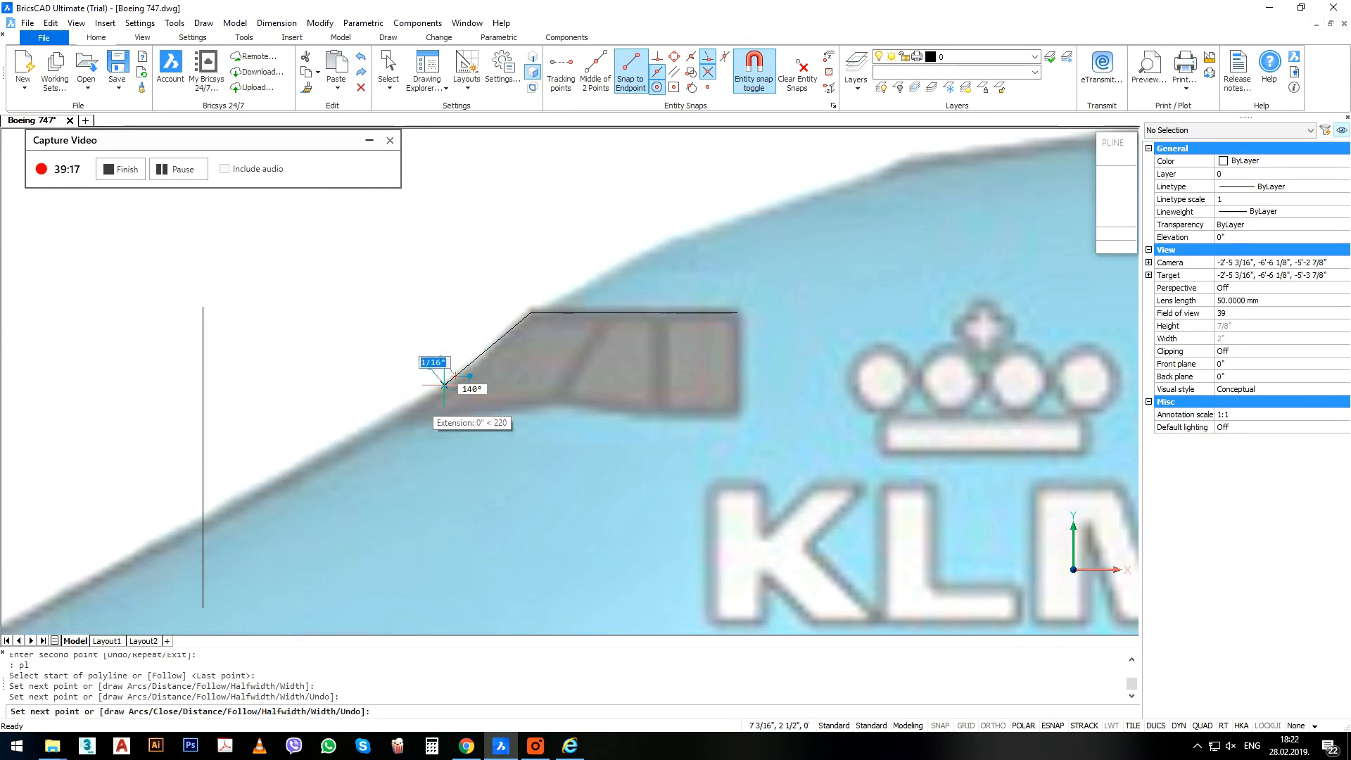
left_click(378, 418)
left_click(555, 403)
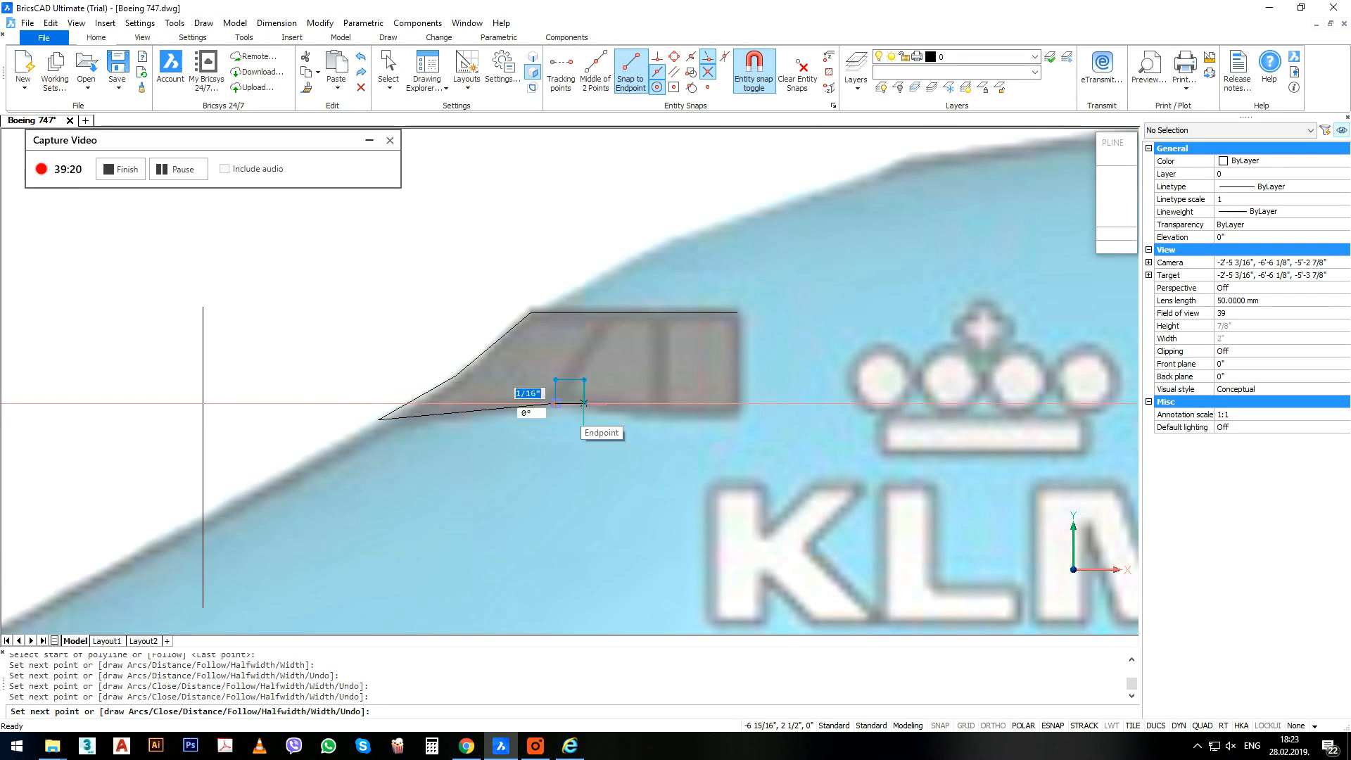
scroll(613, 401, "up", 2)
left_click(635, 410)
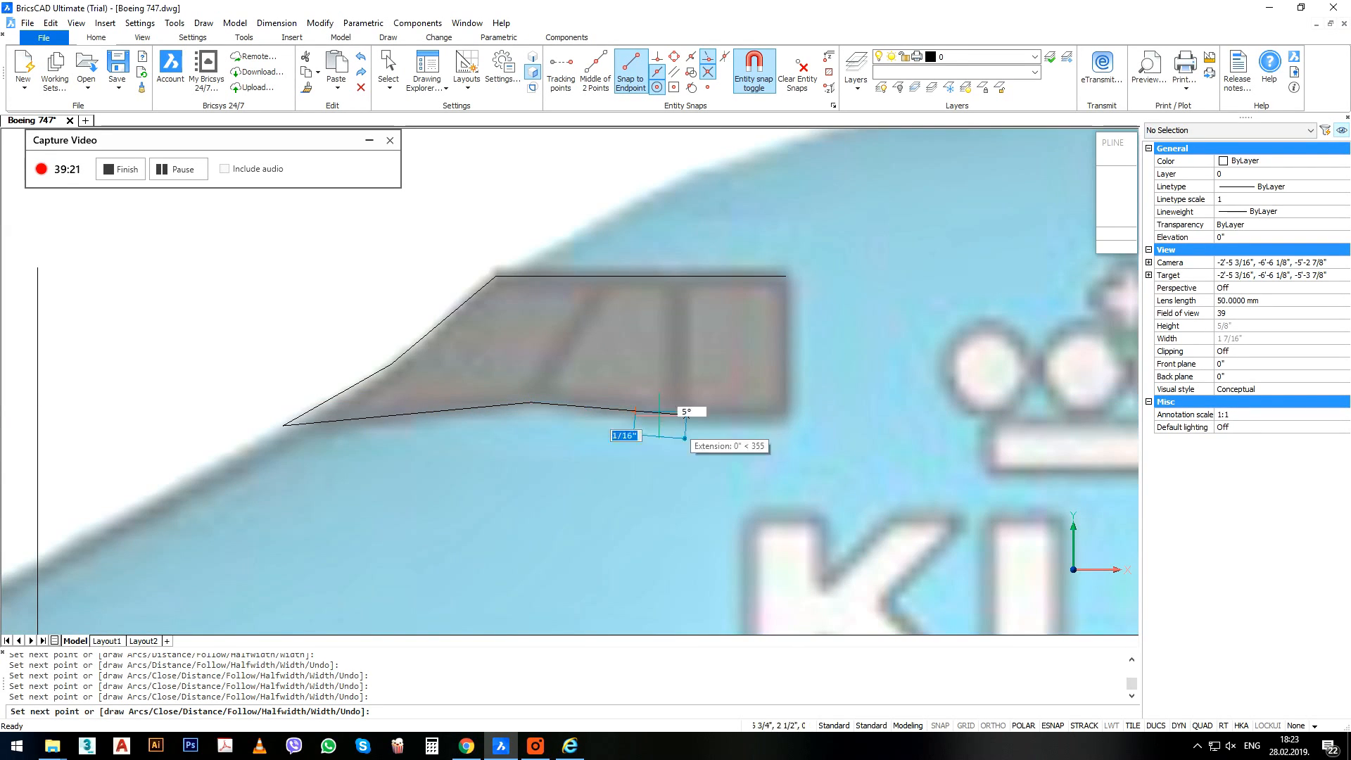
left_click(786, 411)
left_click(787, 273)
key("Return")
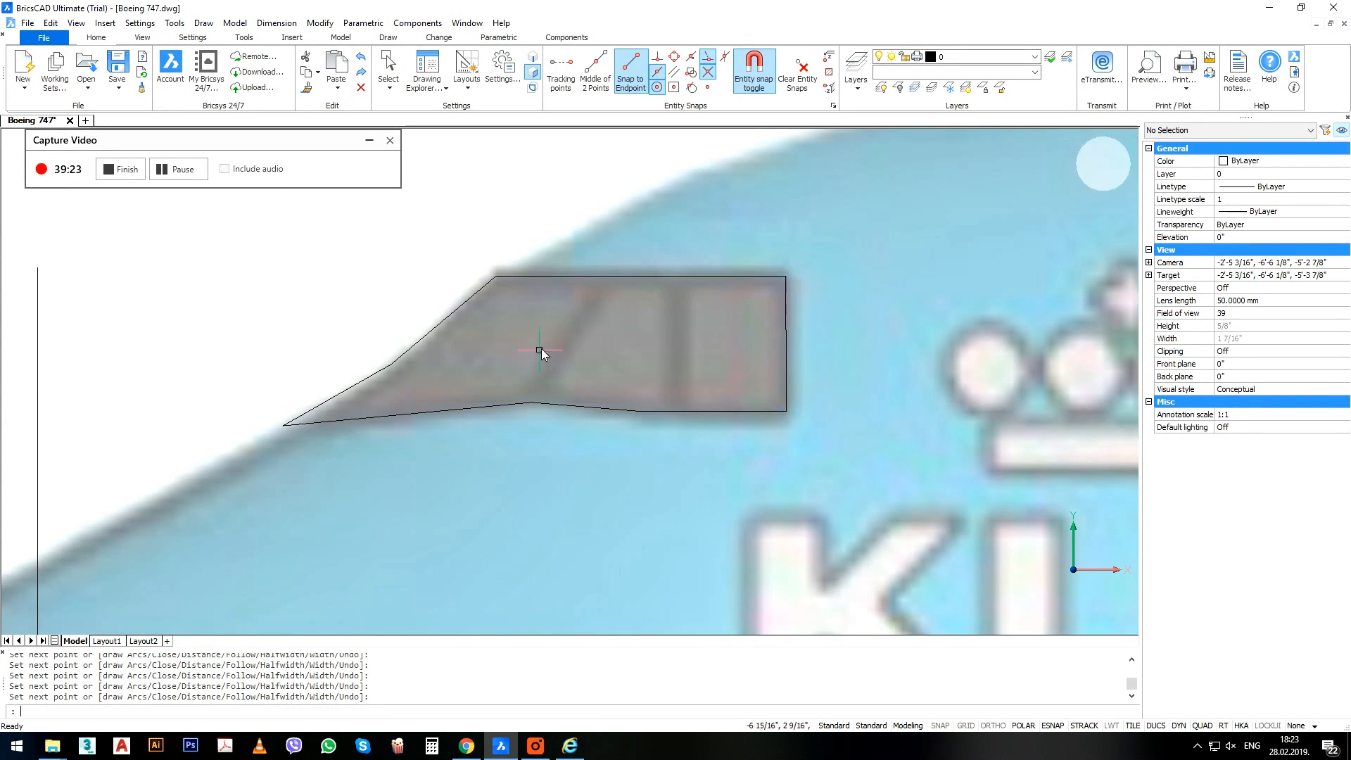
Draw a polyline around the blue fuselage stripe, extending past the tail and ahead of the nose and ending at its start point.
scroll(542, 349, "down", 8)
middle_click_drag(660, 485, 586, 478)
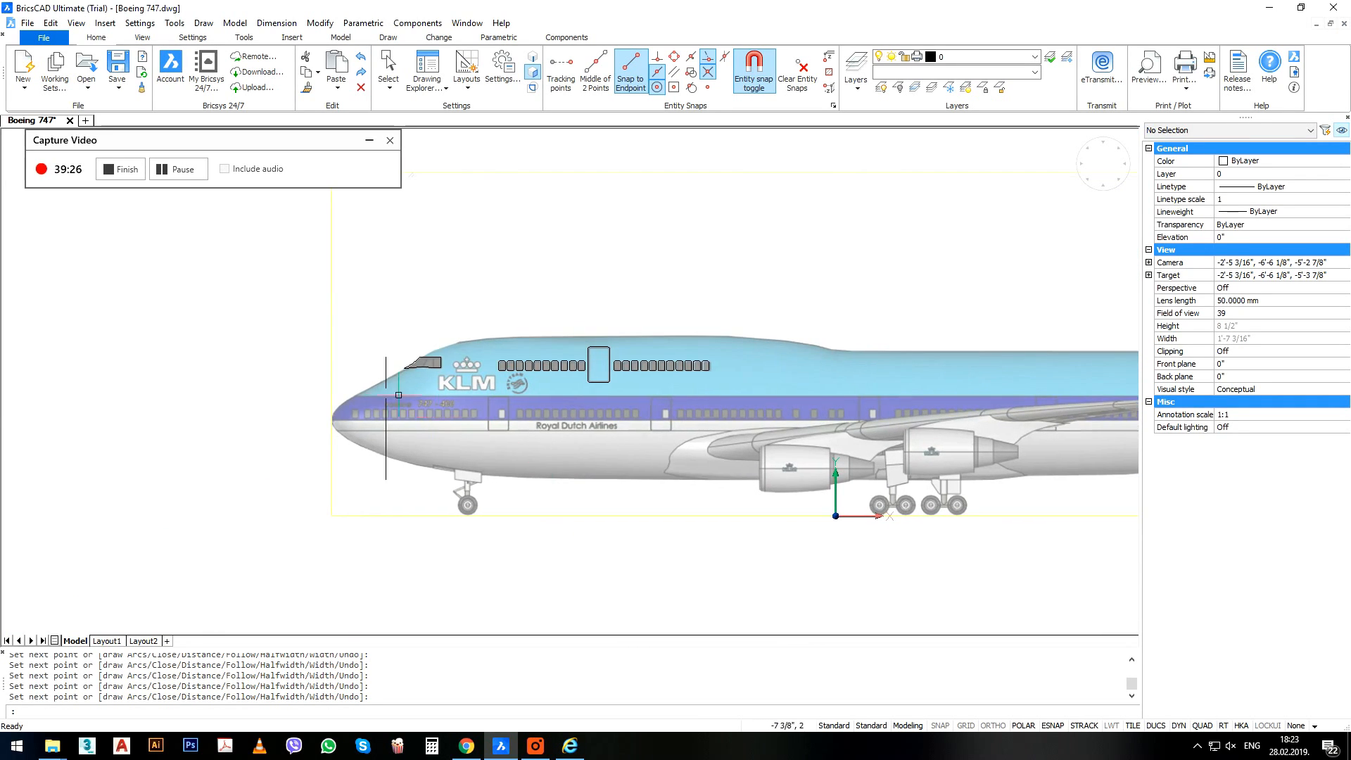
scroll(309, 387, "up", 6)
key("Return")
left_click(309, 388)
scroll(452, 384, "down", 8)
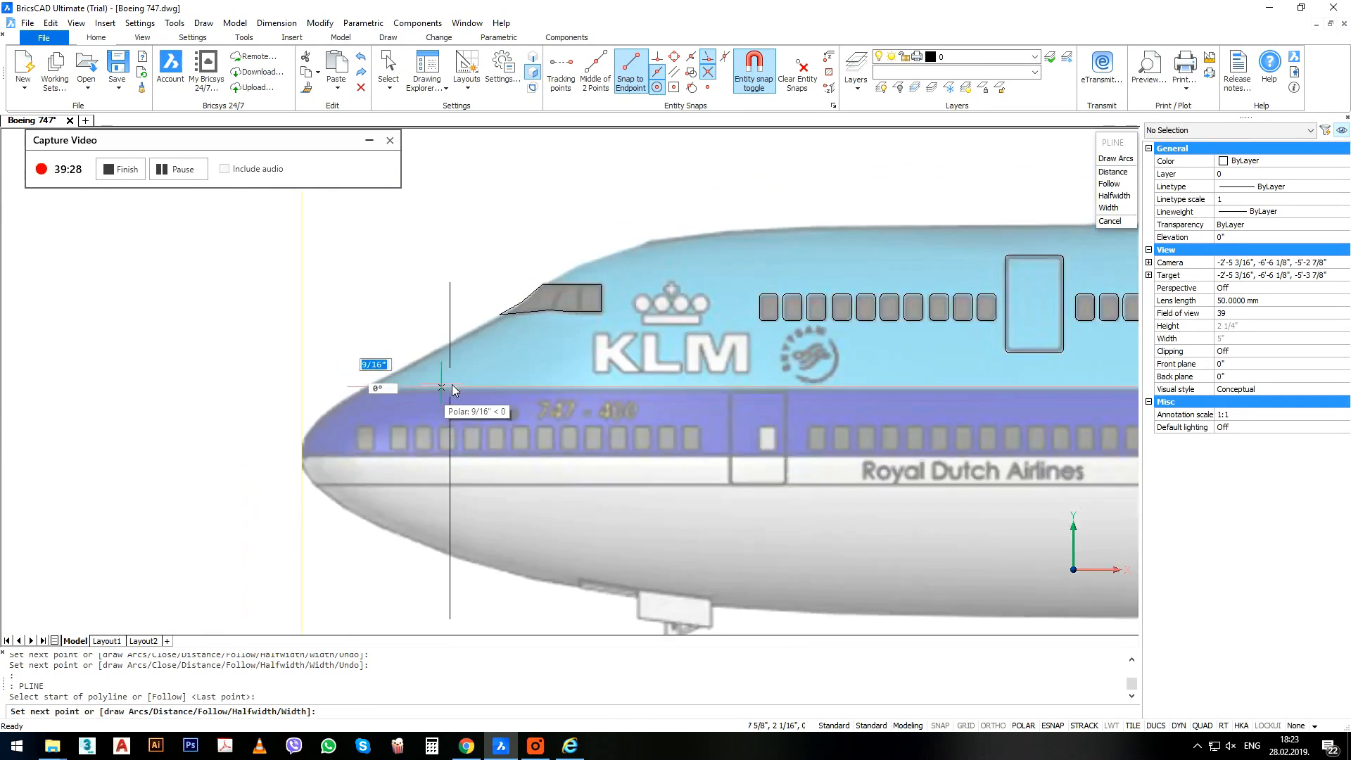
middle_click_drag(1033, 375, 659, 355)
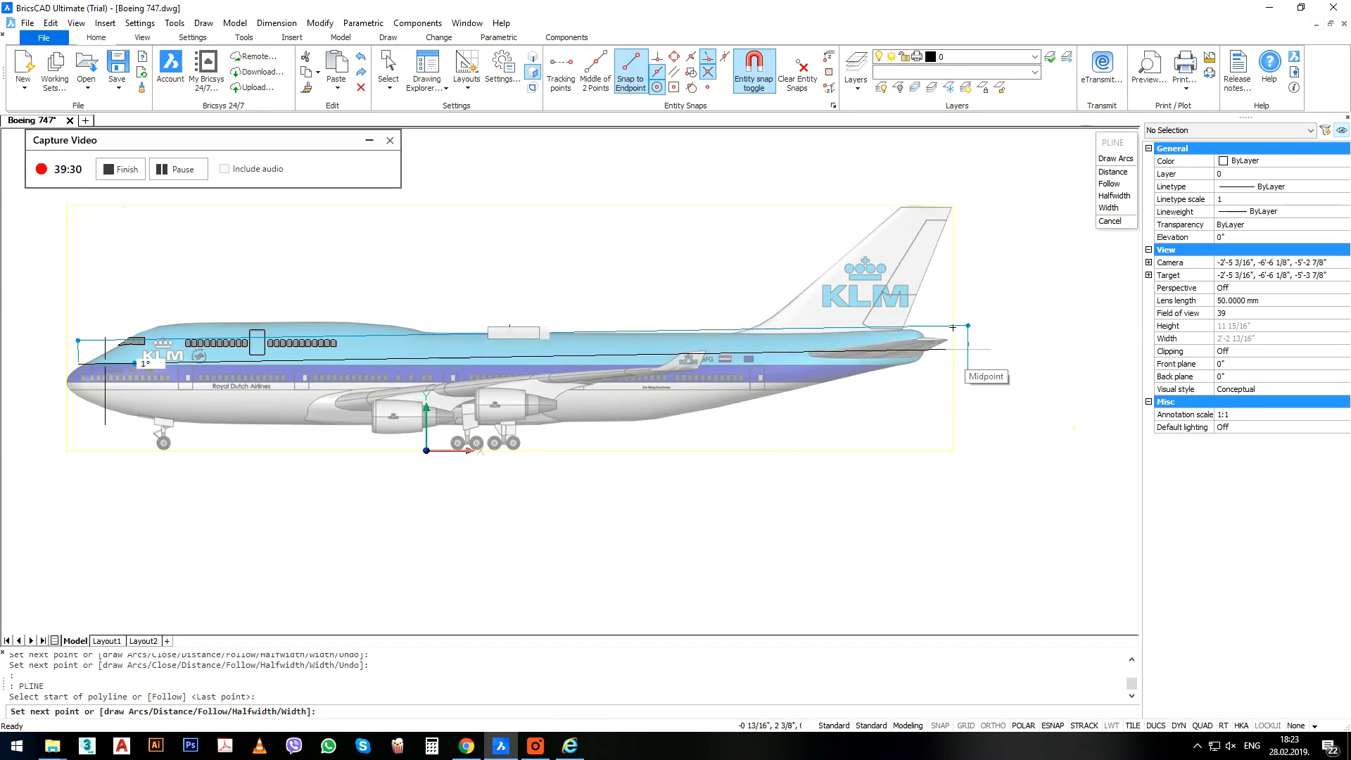
left_click(1003, 364)
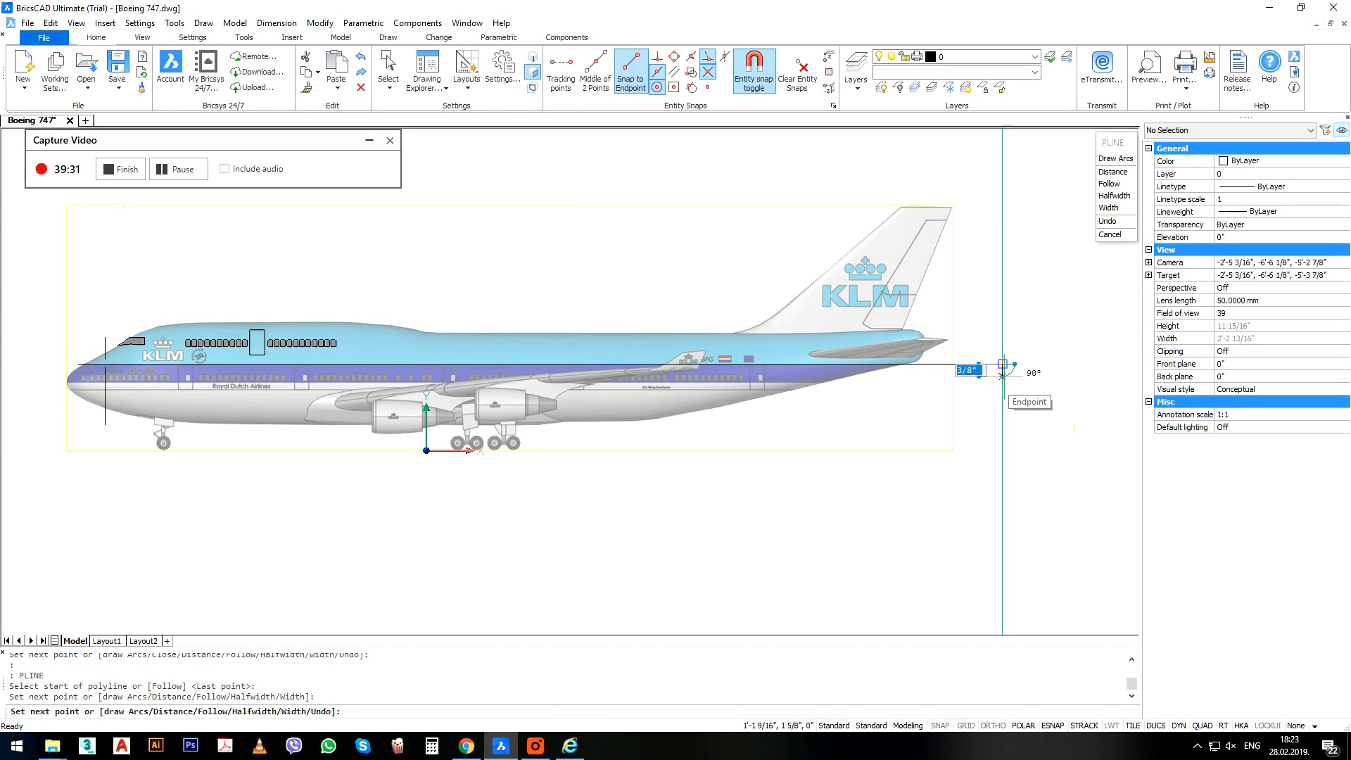
left_click(816, 384)
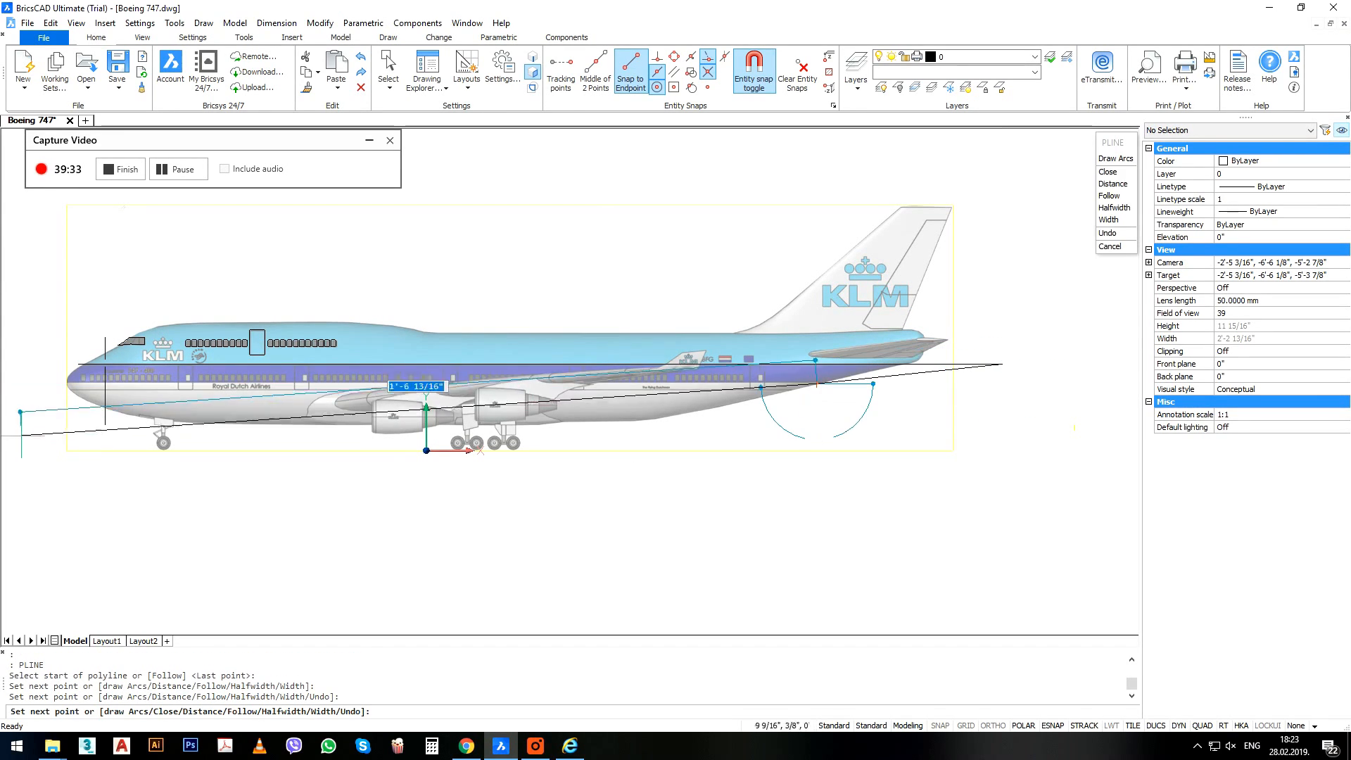
left_click(36, 384)
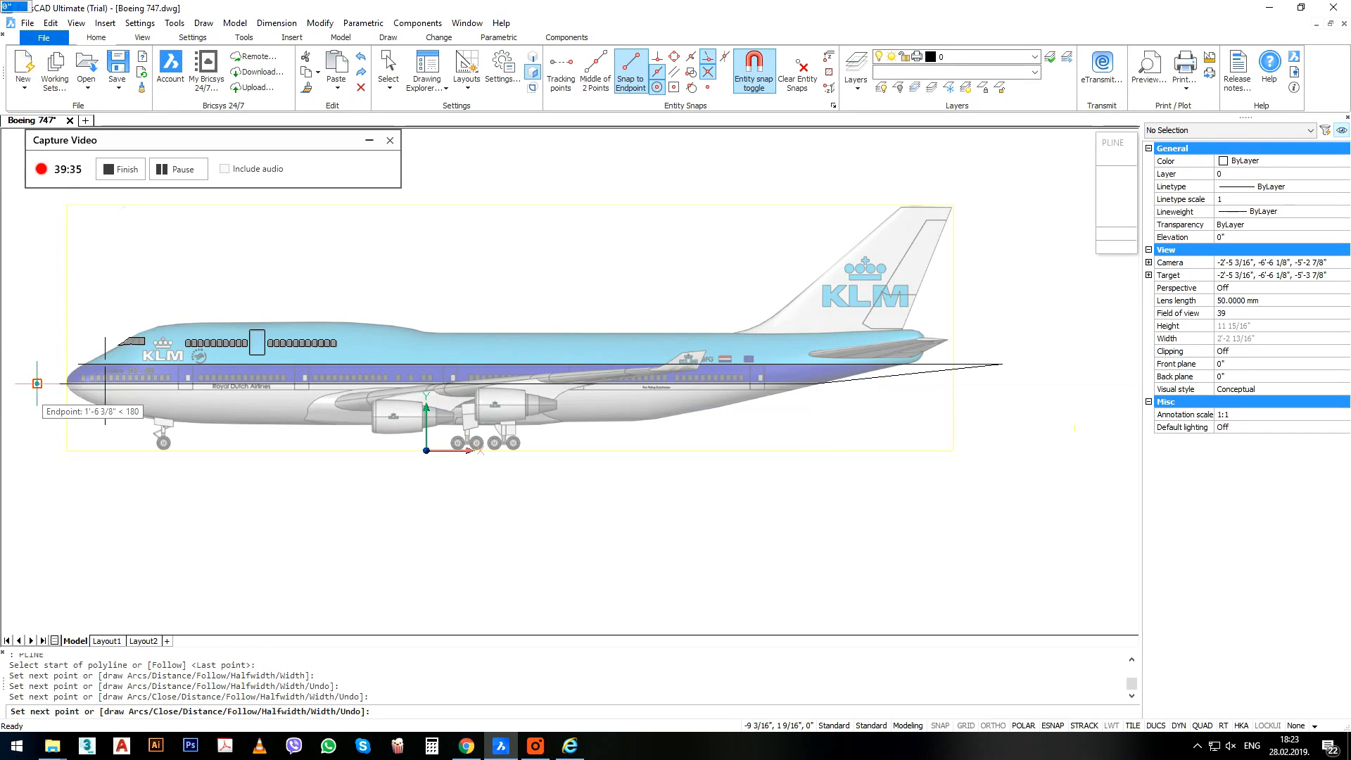
left_click(80, 365)
key("Return")
left_click(80, 365)
left_click(78, 364)
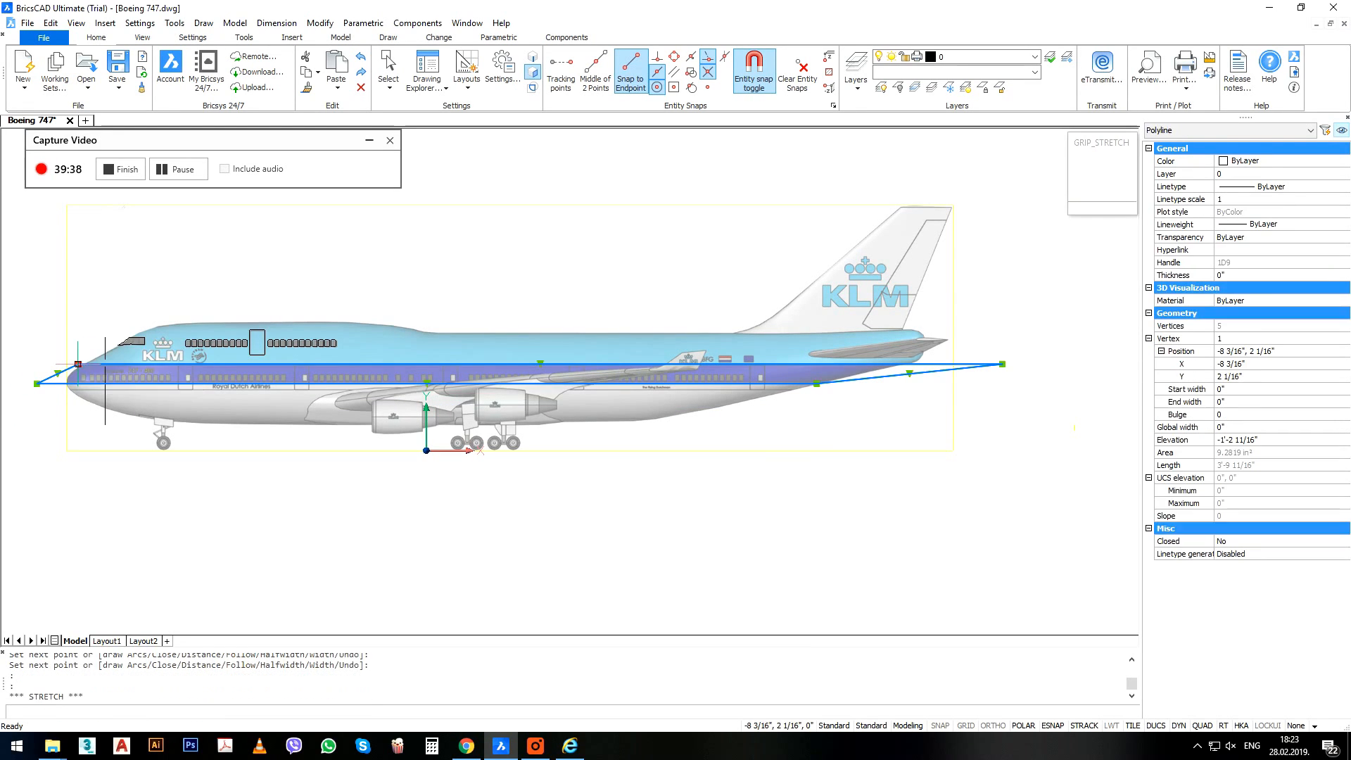
key("Escape")
key("Escape")
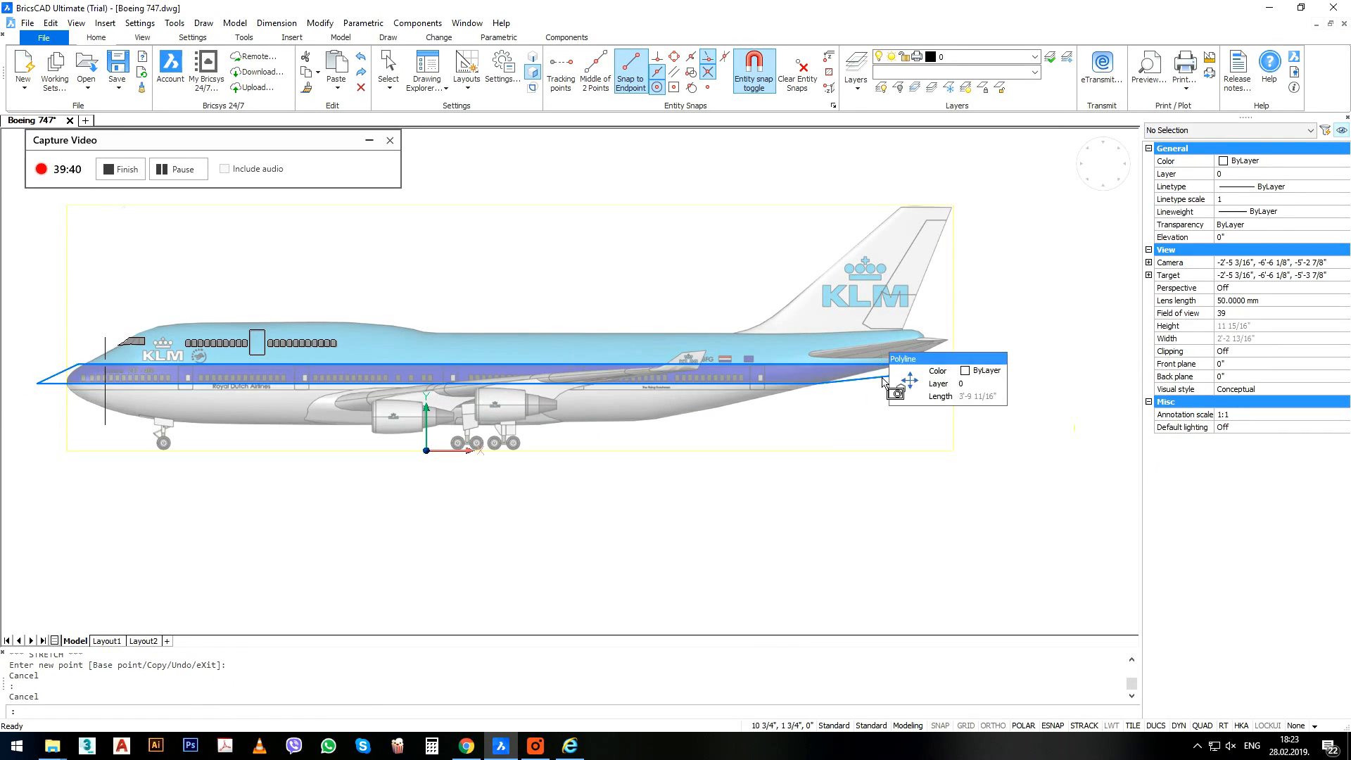
Stretch the stripe outline's lower rear vertex aft to sit directly below its upper rear corner.
left_click(819, 384)
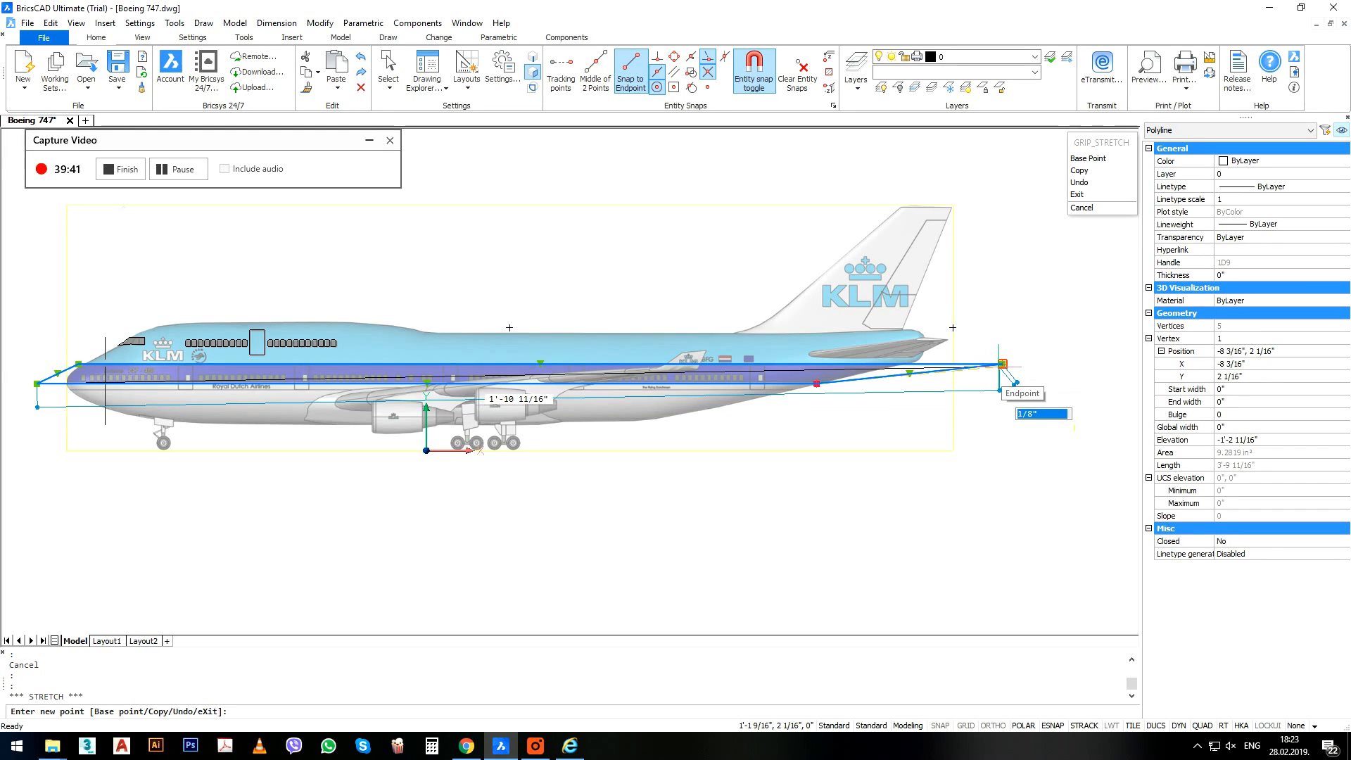
left_click(1003, 384)
key("Escape")
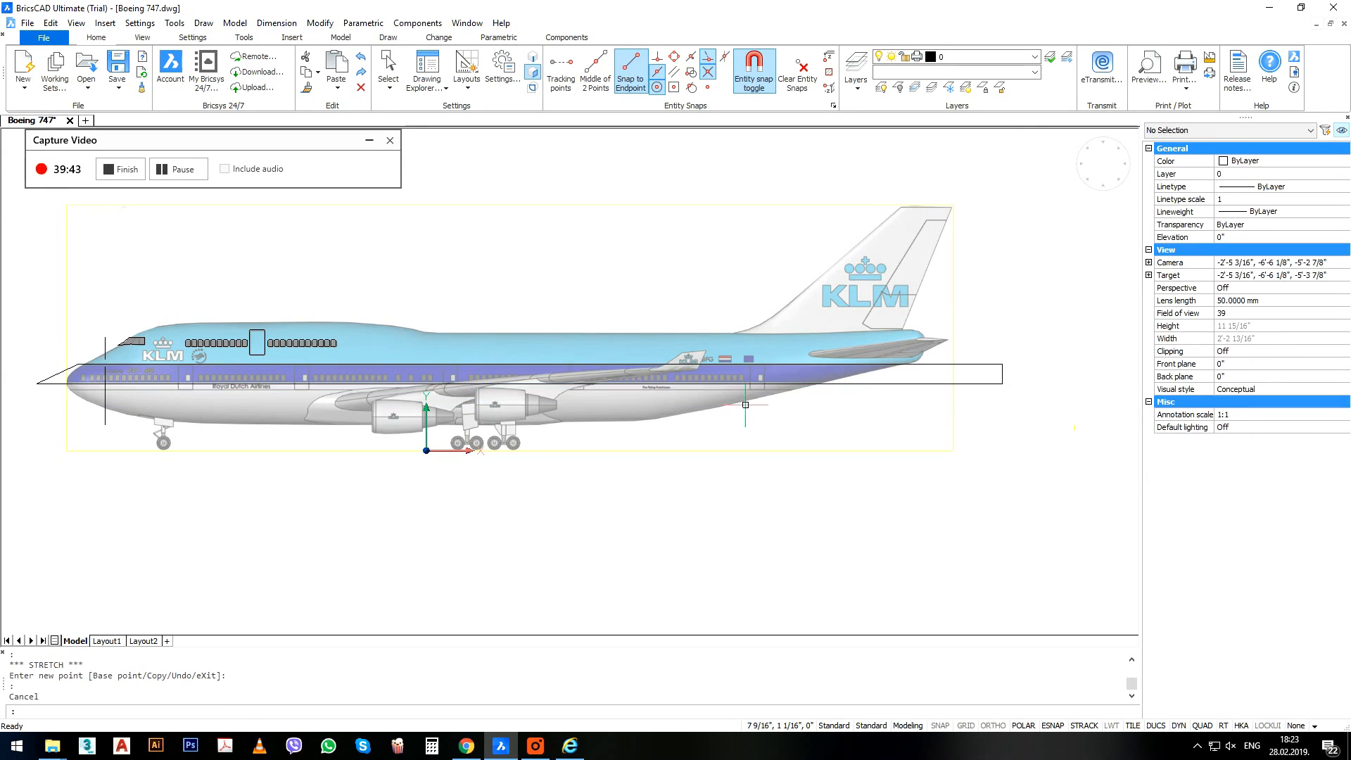
Copy the ten upper-deck window outlines ahead of the door onto the main-deck windows ahead of the first main-deck door.
scroll(85, 343, "up", 6)
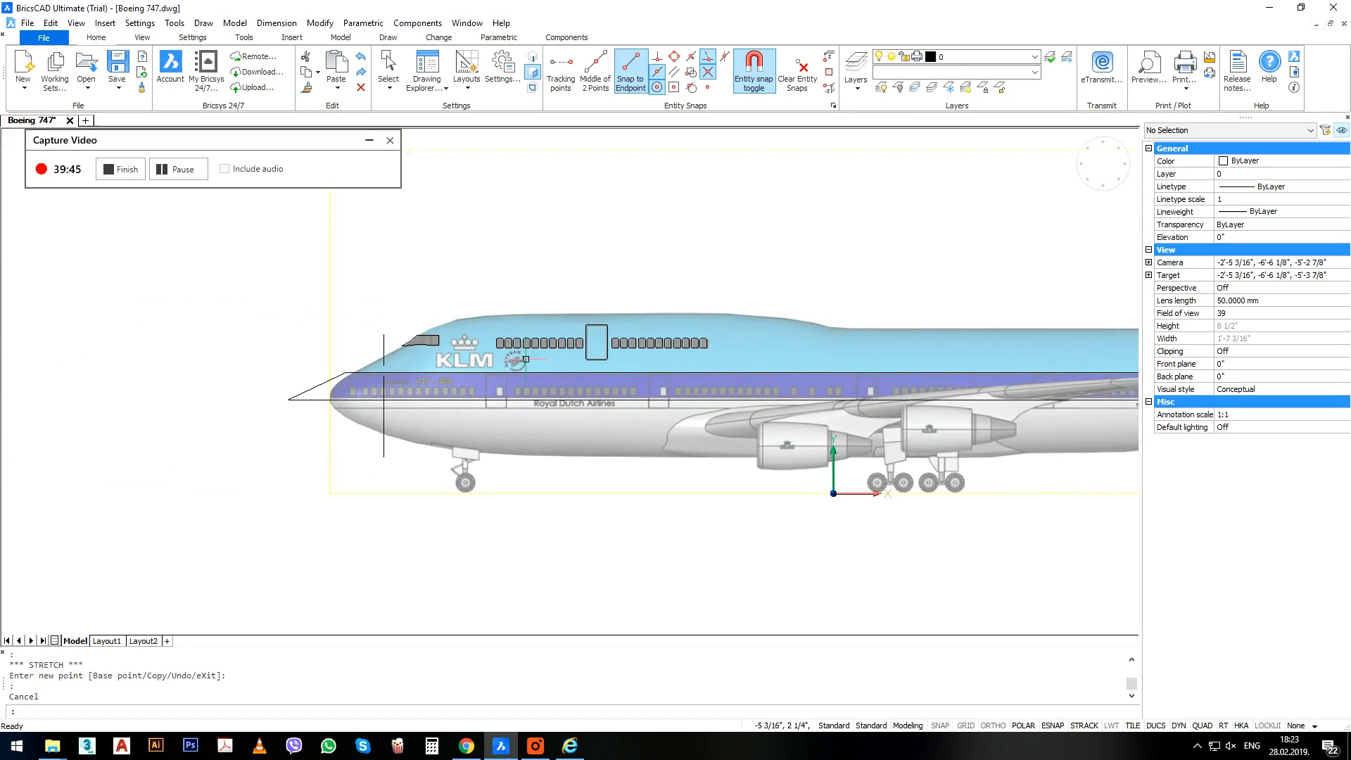
left_click(441, 318)
left_click(739, 372)
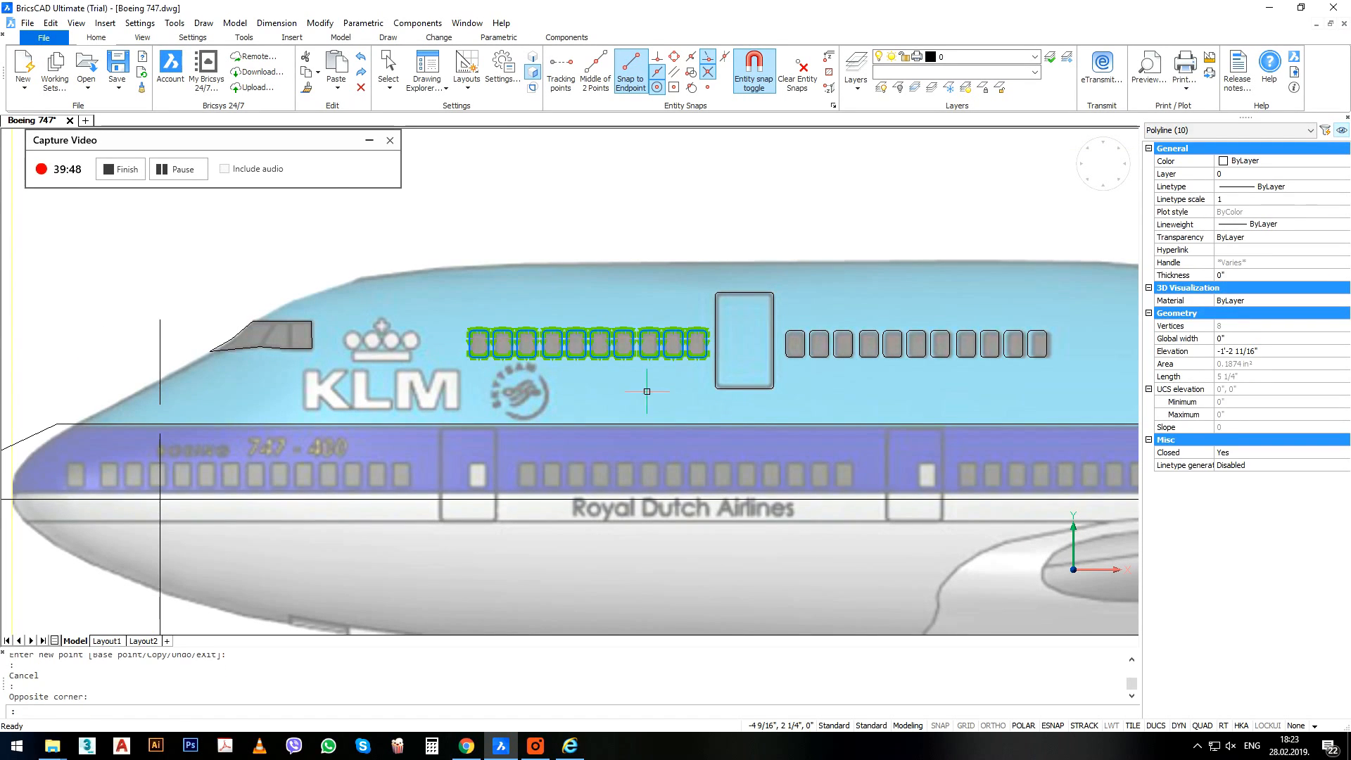
type("co")
key("Return")
left_click(702, 337)
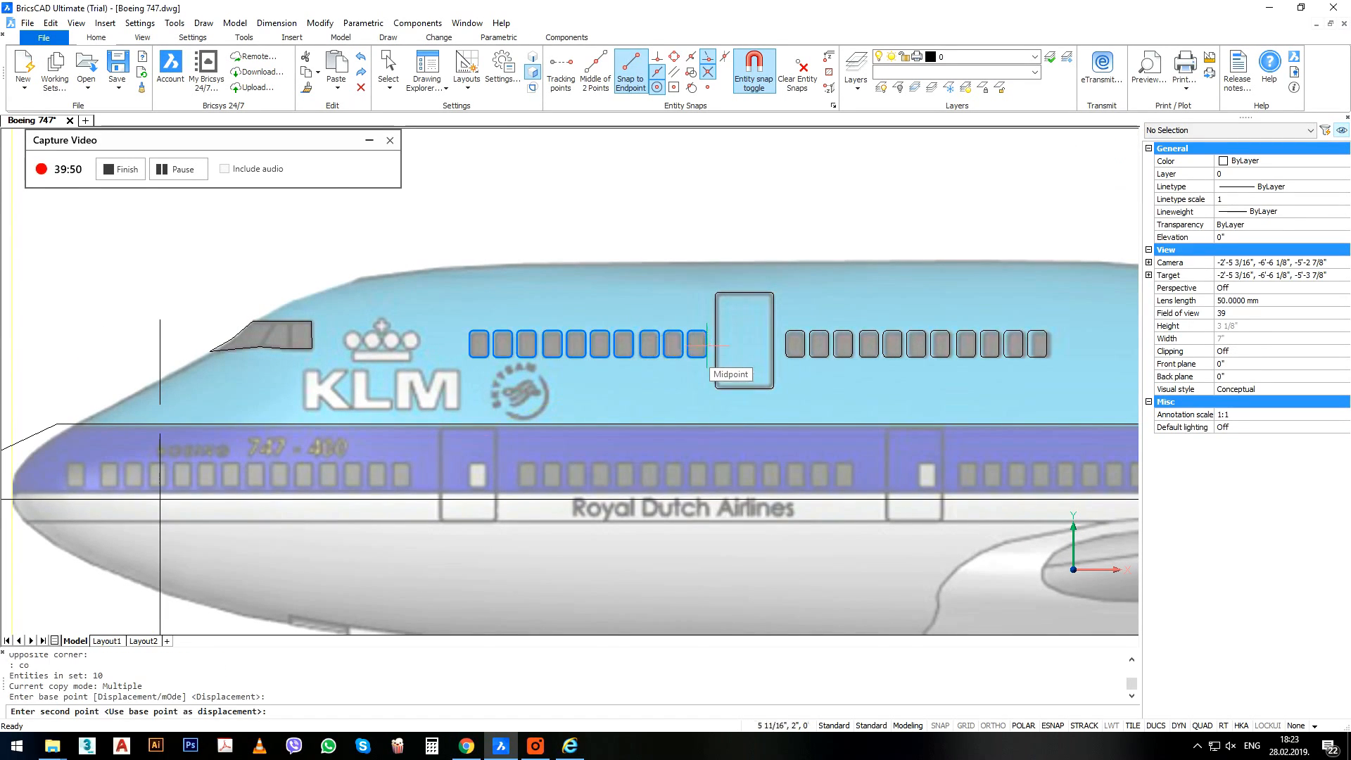
scroll(415, 470, "up", 4)
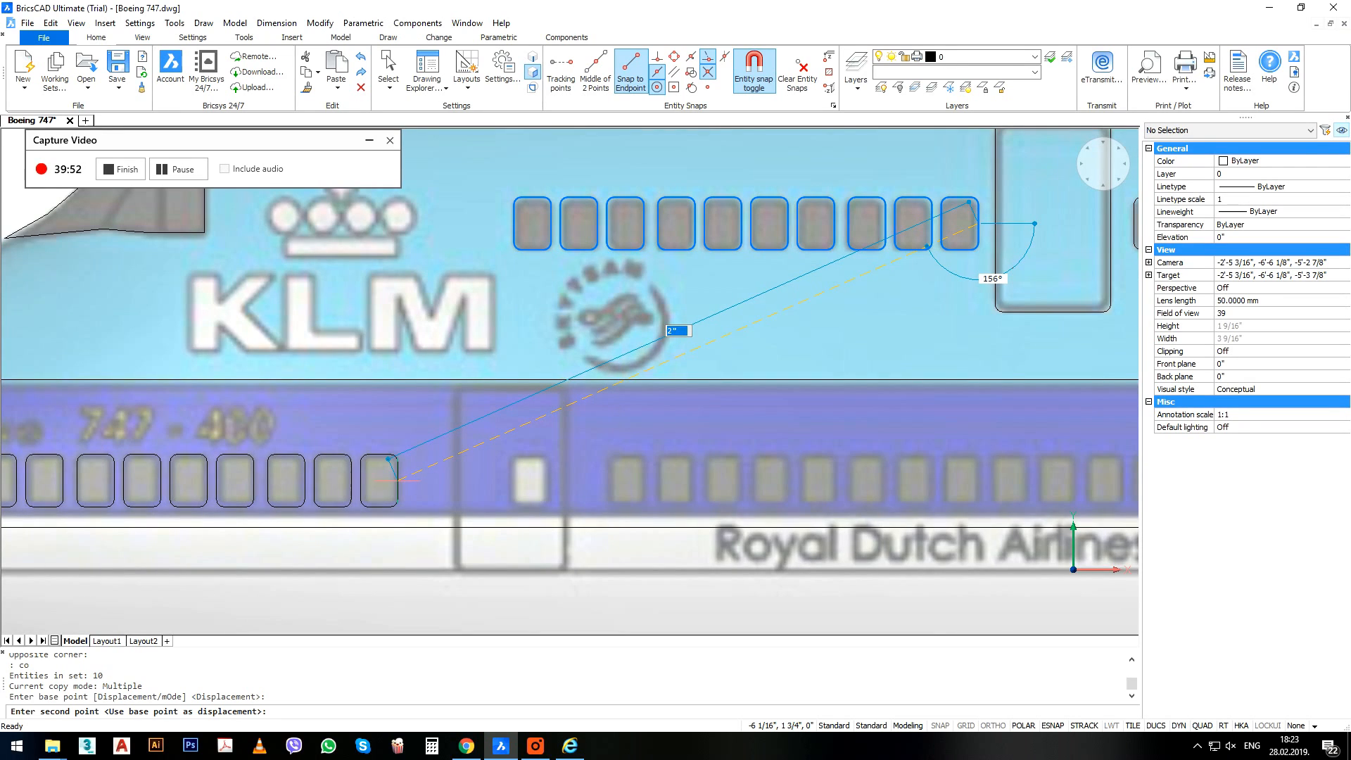
left_click(397, 481)
scroll(711, 415, "down", 3)
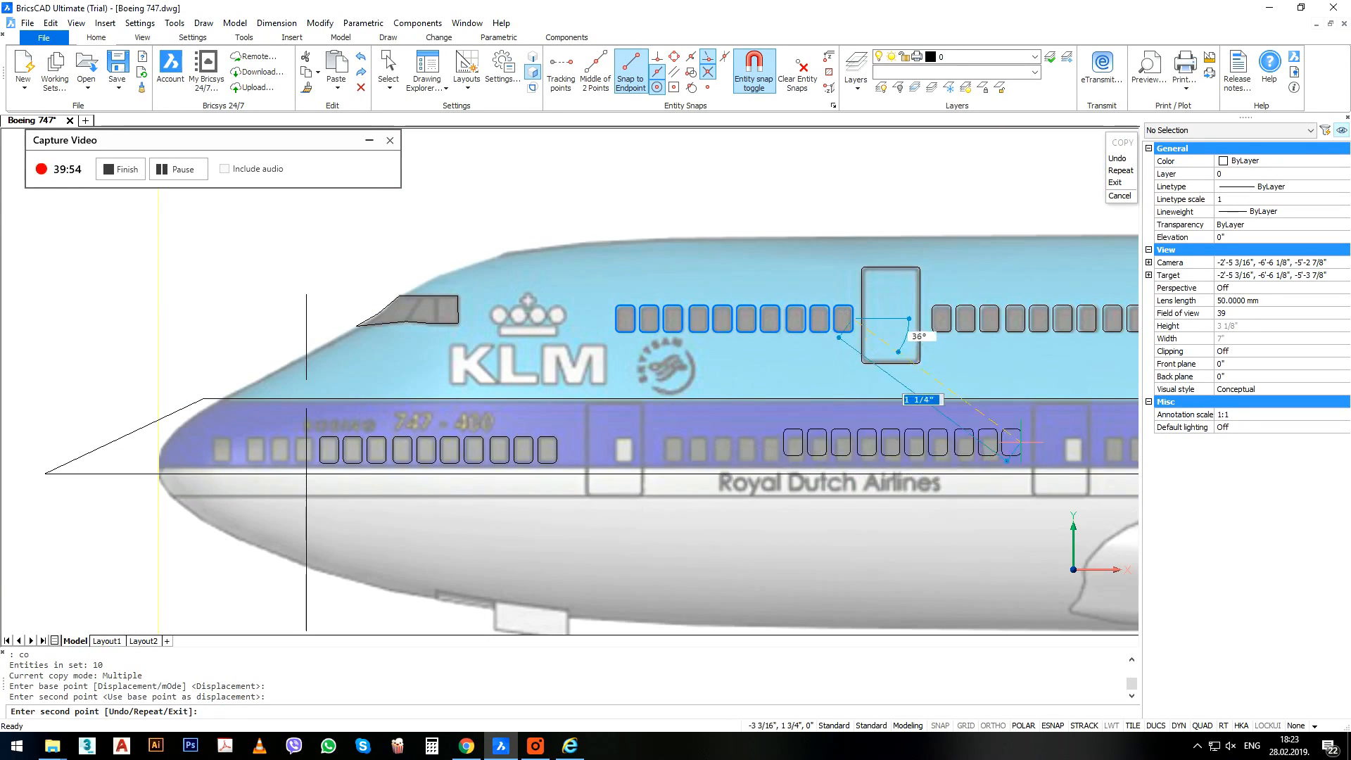
scroll(1011, 442, "up", 4)
scroll(972, 452, "down", 4)
key("Escape")
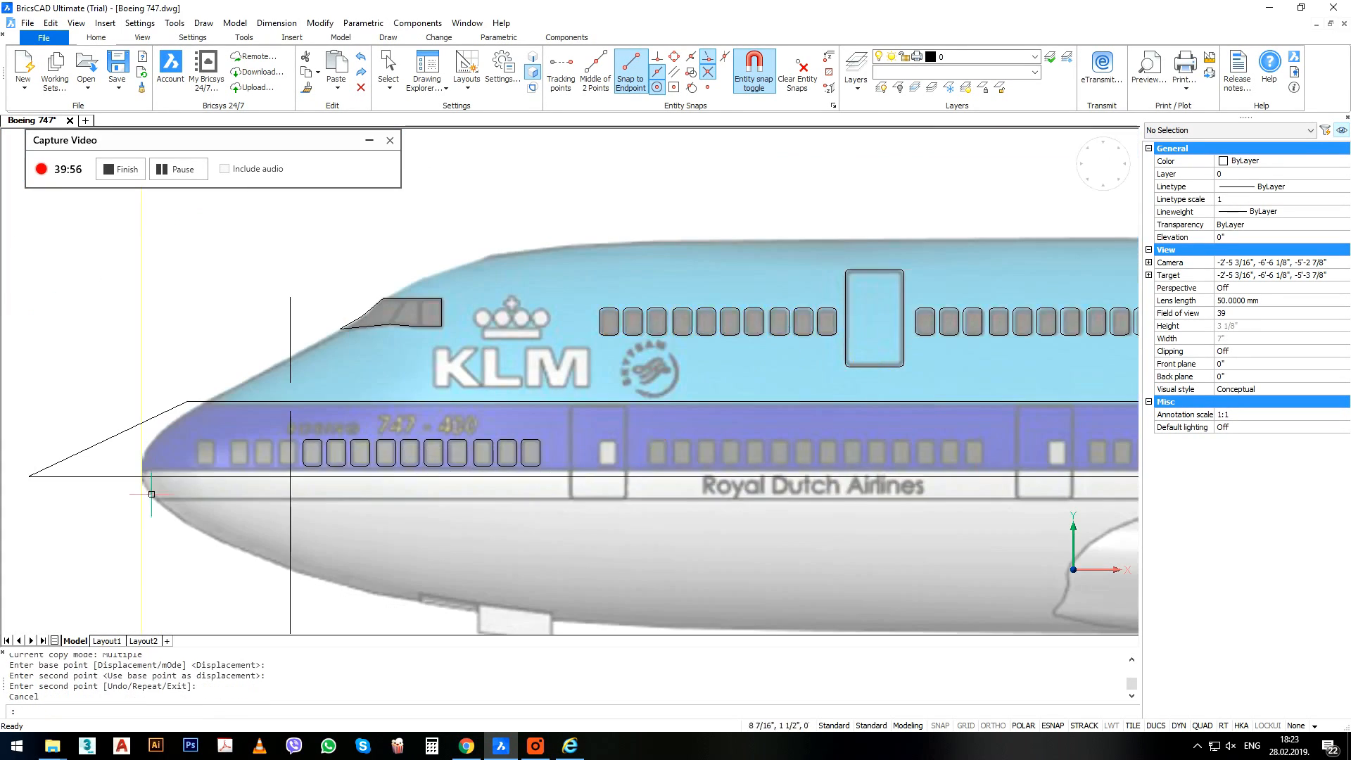
Copy the three foremost main-deck window outlines forward onto the next three windows toward the nose.
scroll(168, 471, "up", 3)
left_click(415, 391)
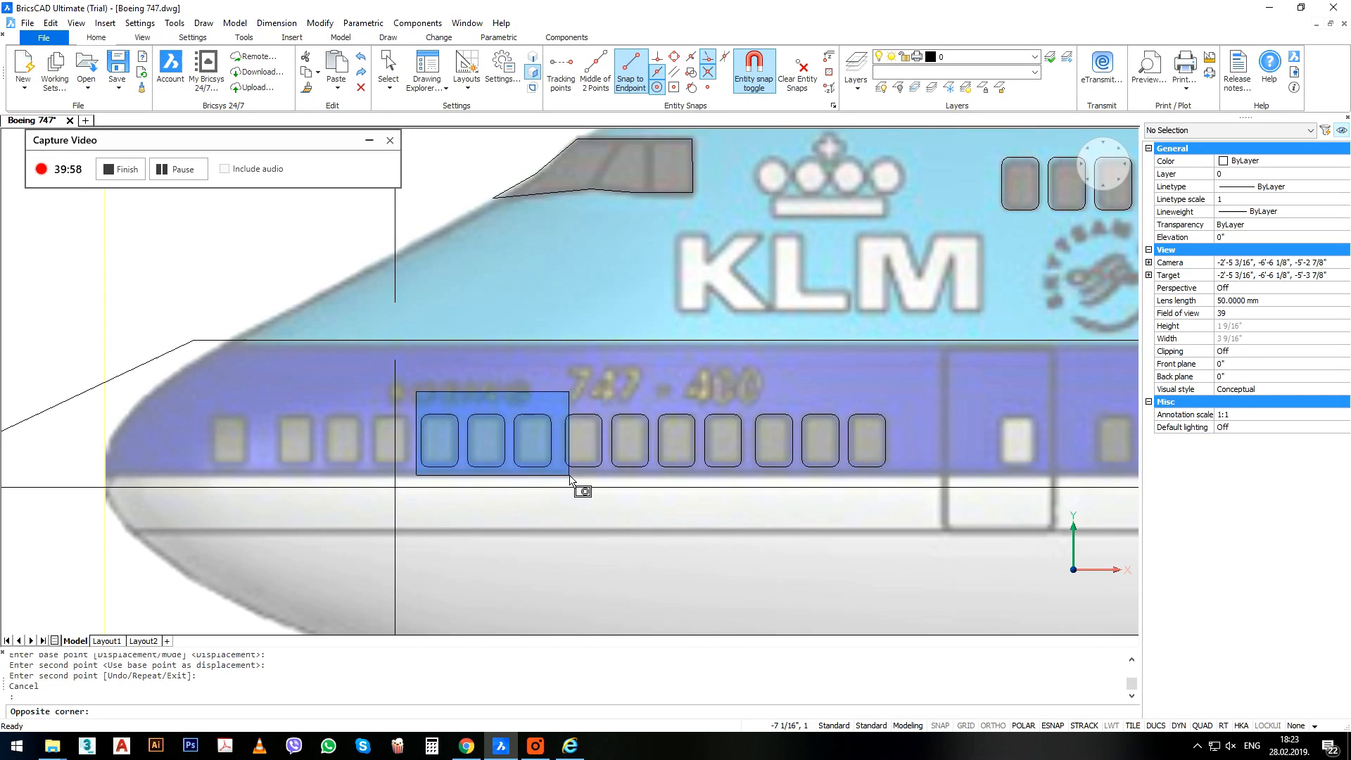
left_click(561, 476)
key("Return")
left_click(566, 440)
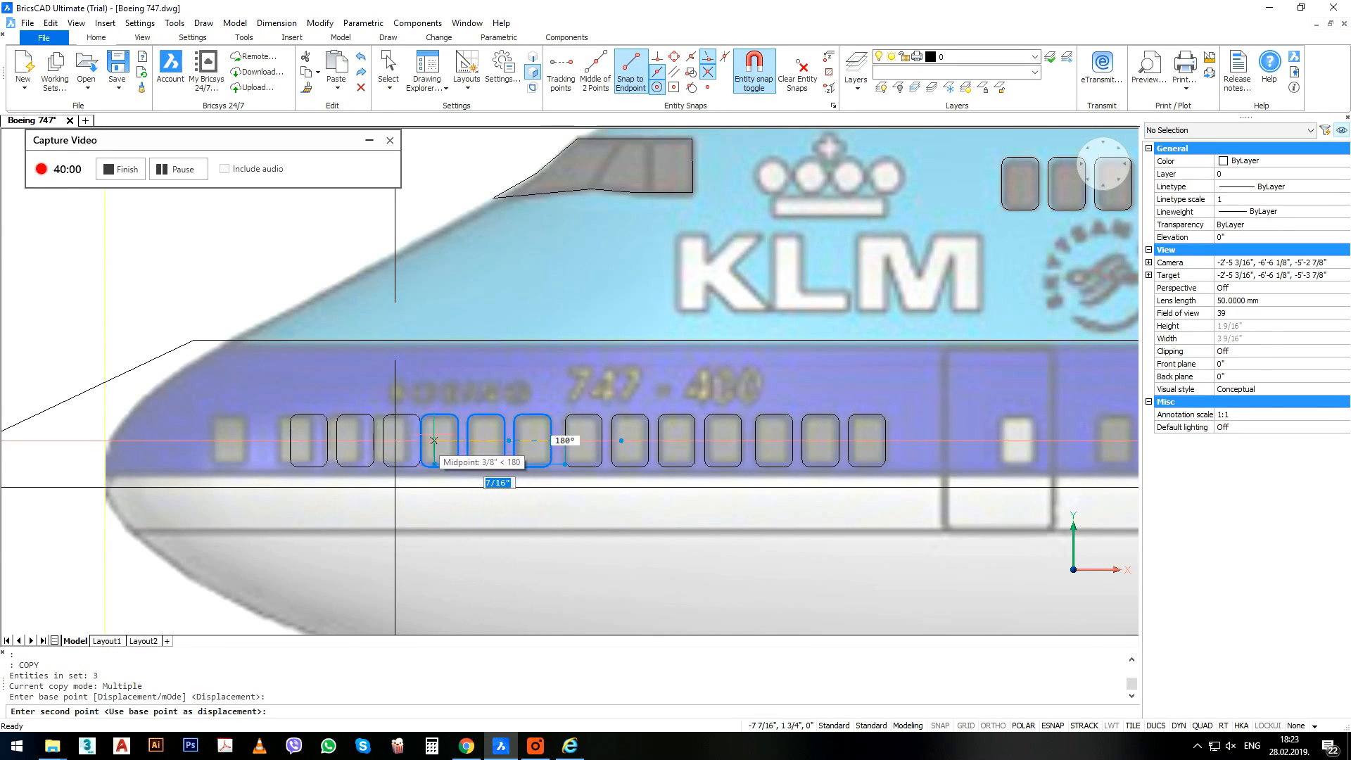
left_click(421, 441)
key("Return")
Copy the foremost main-deck window outline forward onto the single window nearest the nose.
left_click(291, 383)
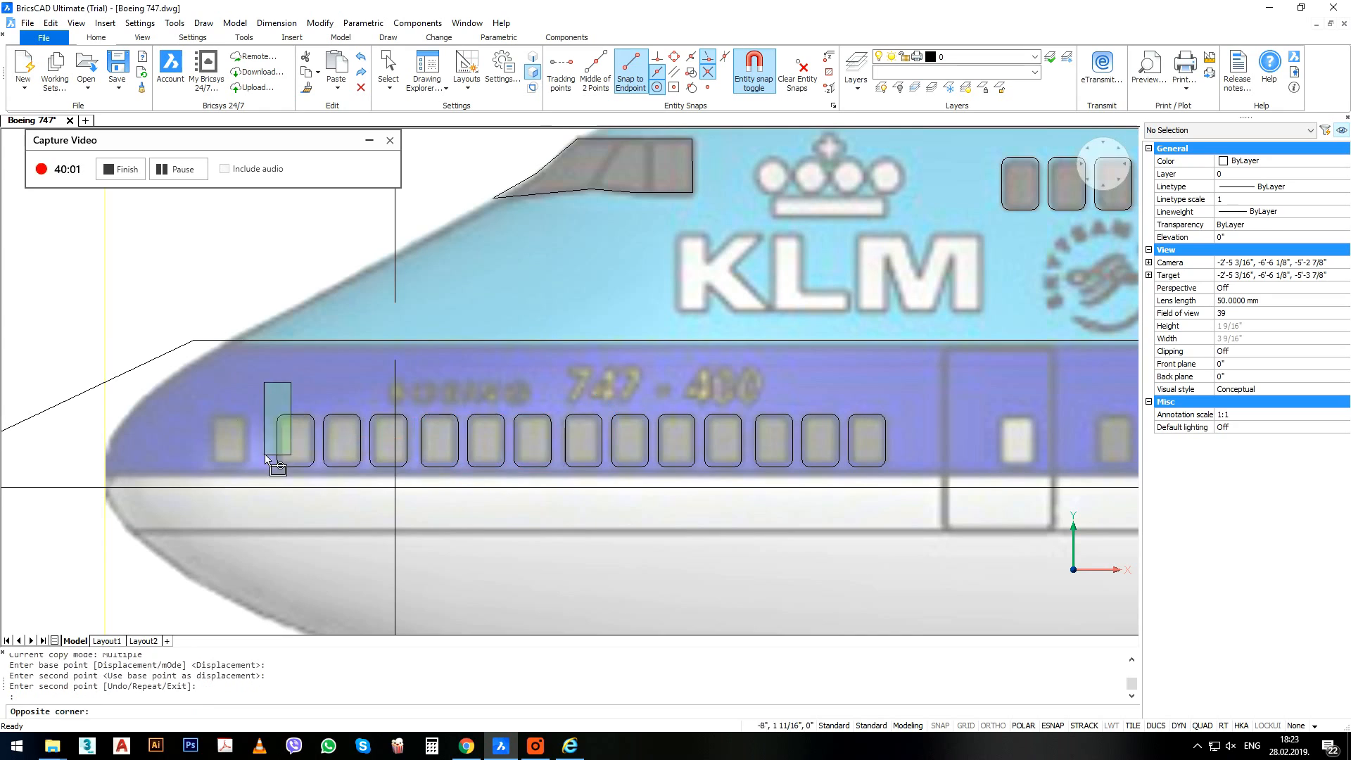
left_click(265, 455)
key("Return")
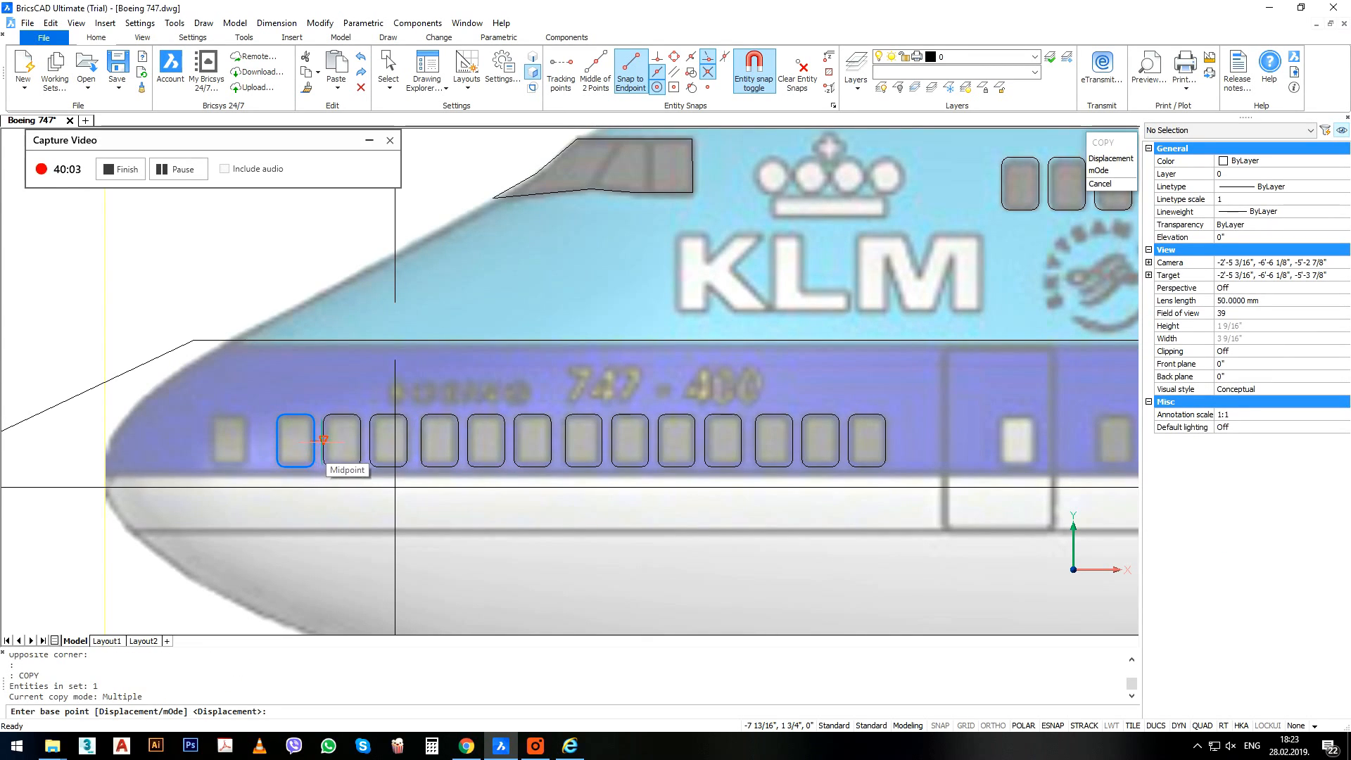
left_click(323, 439)
scroll(297, 439, "up", 3)
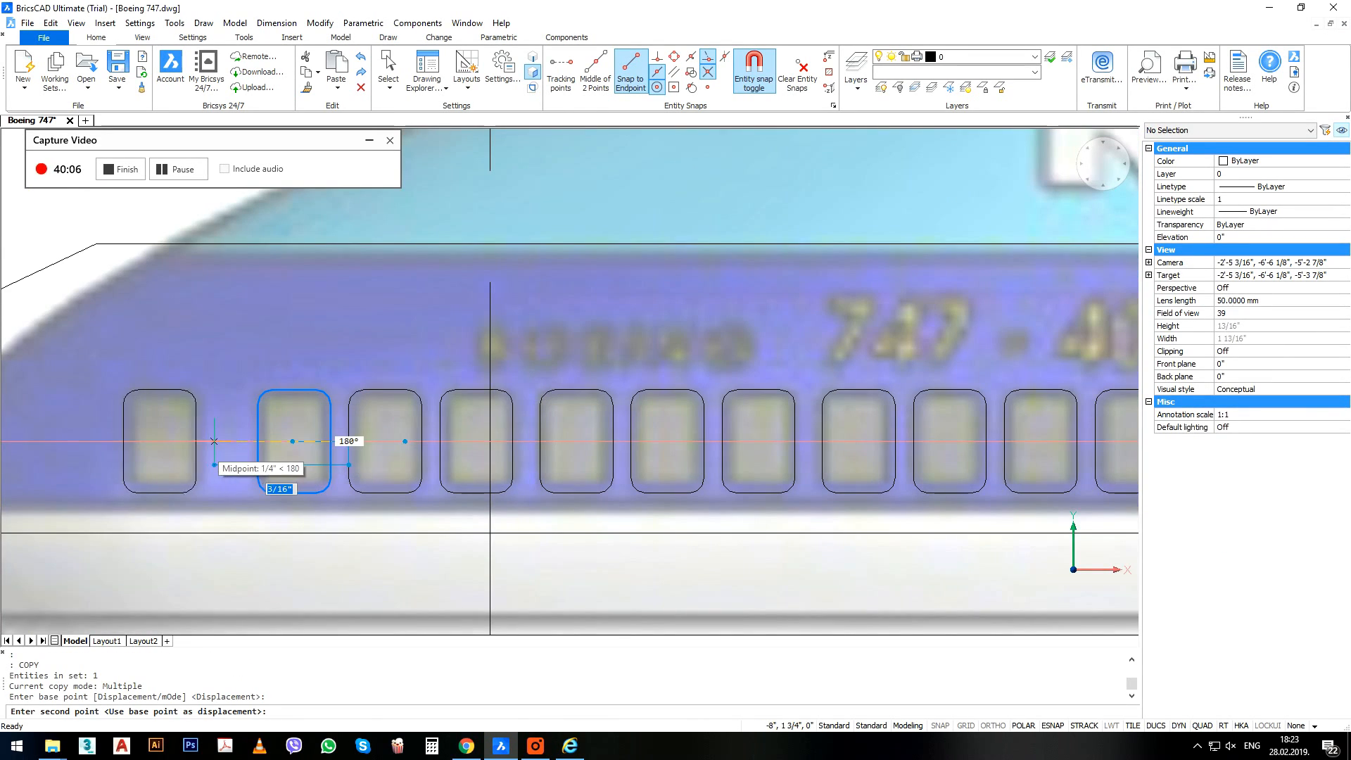
left_click(214, 441)
scroll(214, 442, "down", 5)
scroll(390, 430, "up", 2)
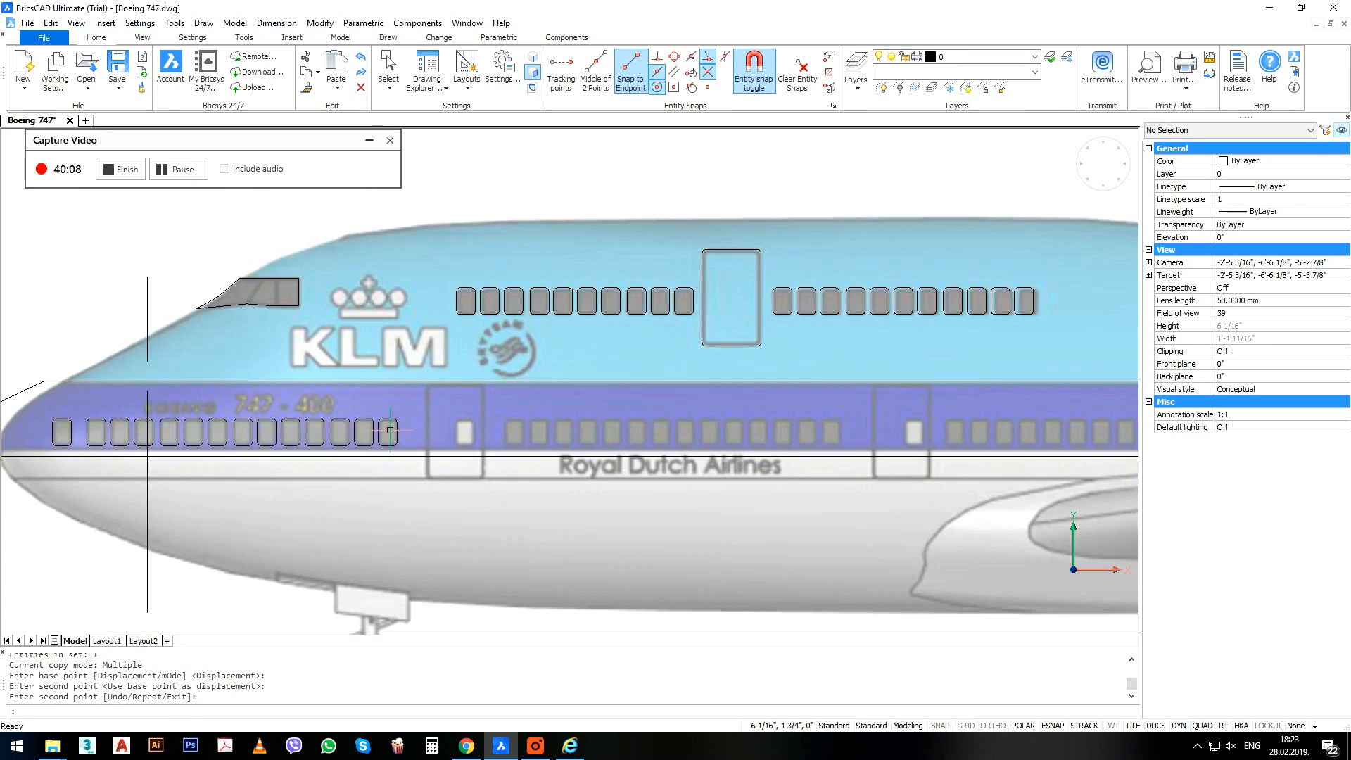
Copy the thirteen window outlines ahead of the first main-deck door onto the windows between the first and second doors.
middle_click_drag(357, 463, 496, 459)
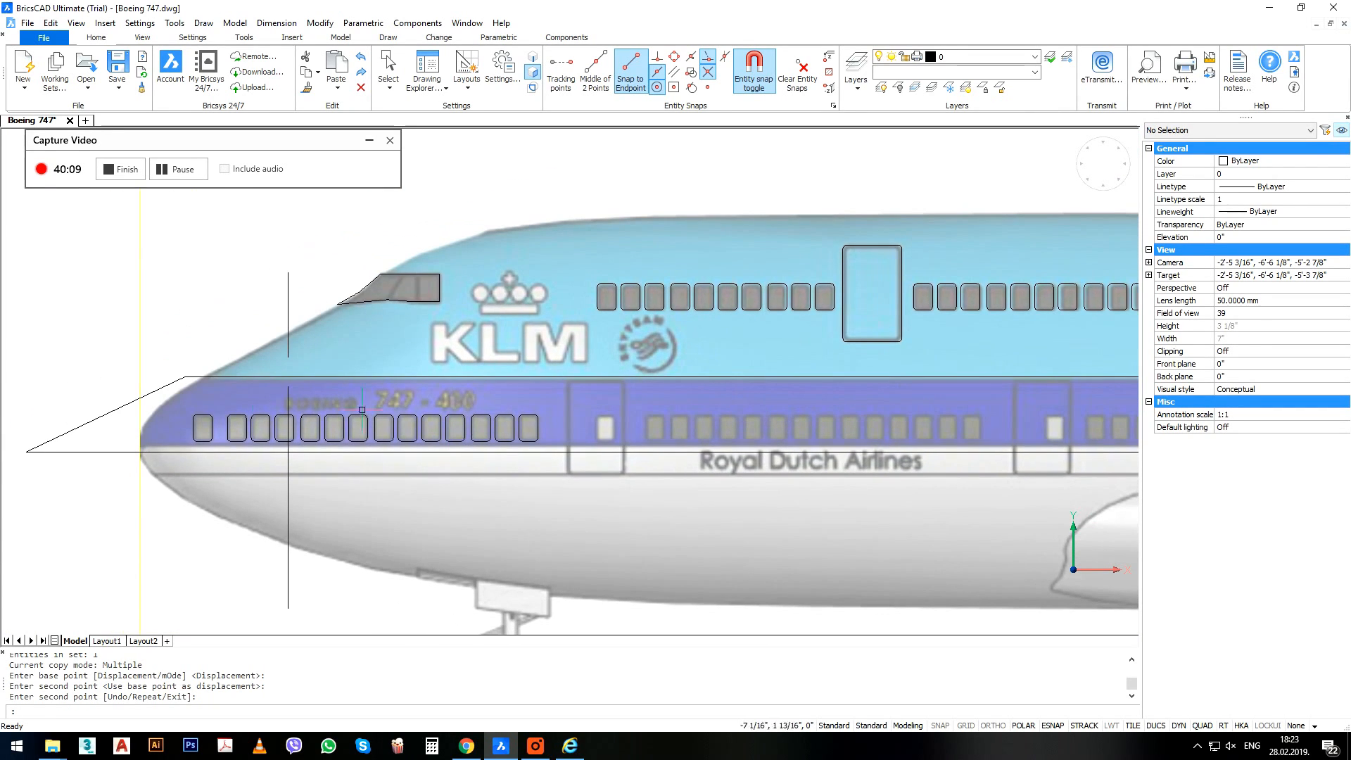
left_click(218, 406)
left_click(618, 458)
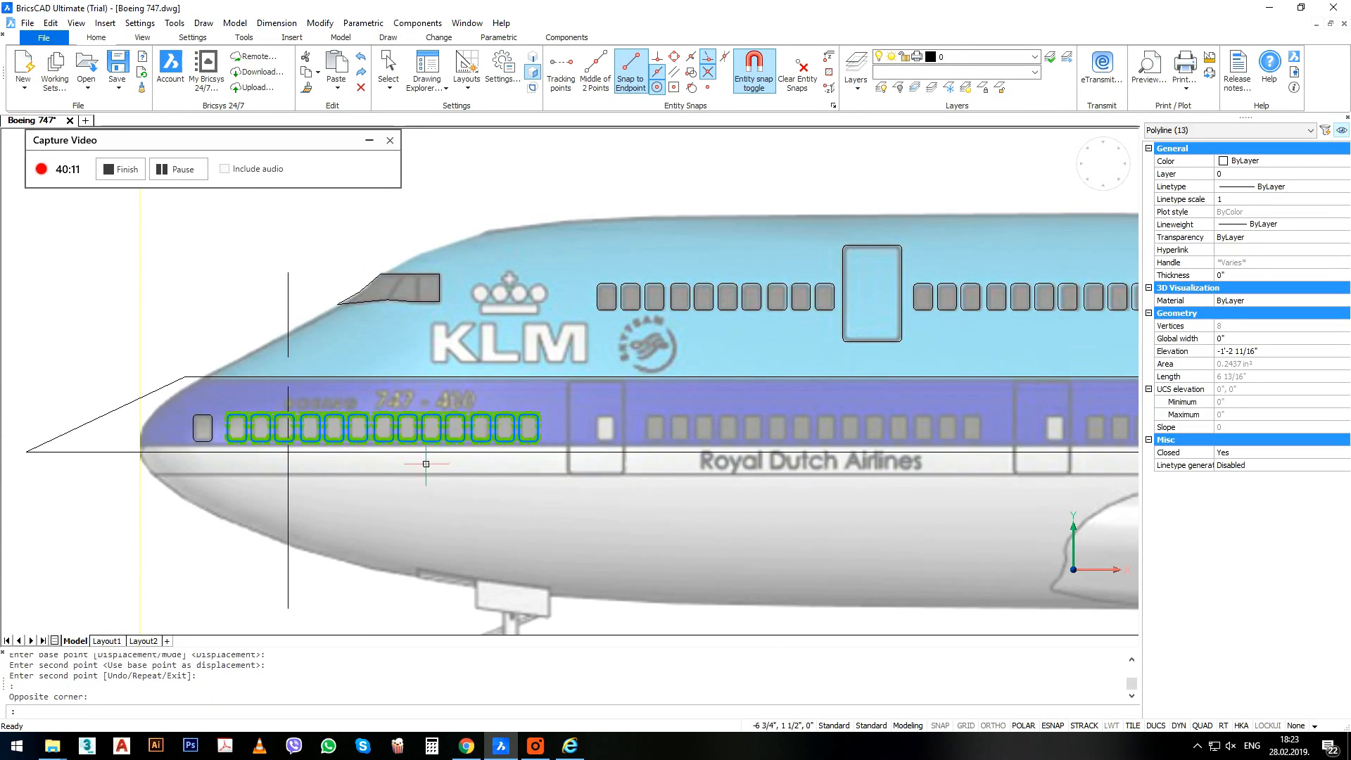
left_click(229, 428)
scroll(572, 430, "up", 2)
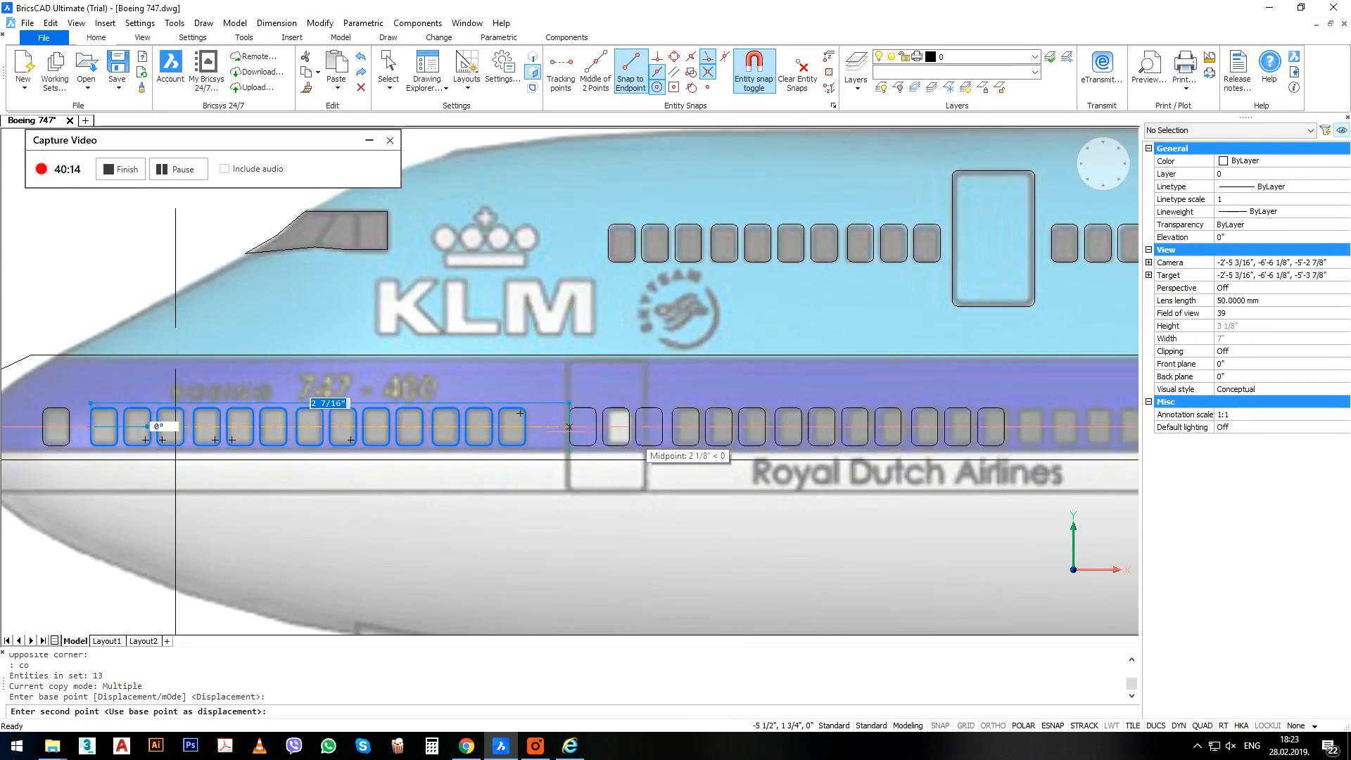
left_click(676, 426)
scroll(675, 426, "down", 3)
scroll(774, 430, "up", 4)
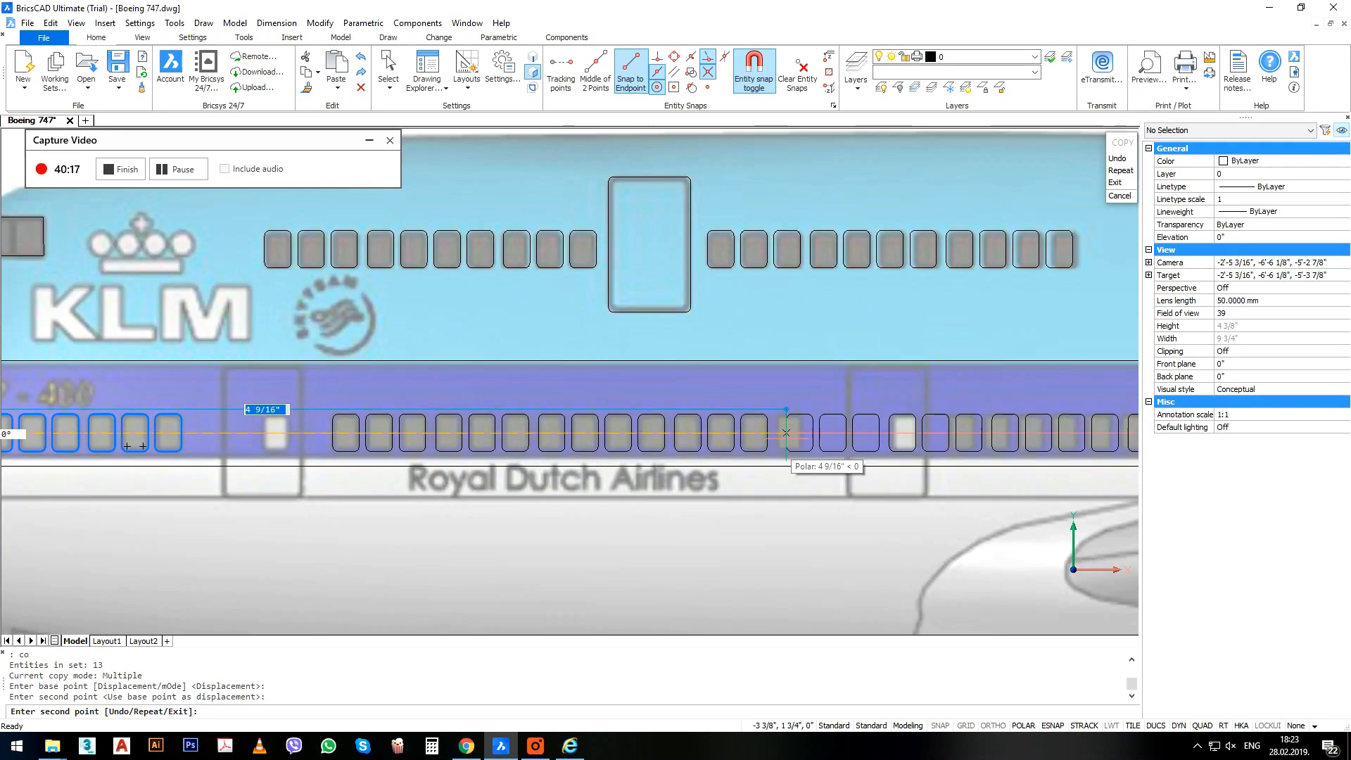
scroll(714, 435, "down", 3)
key("Escape")
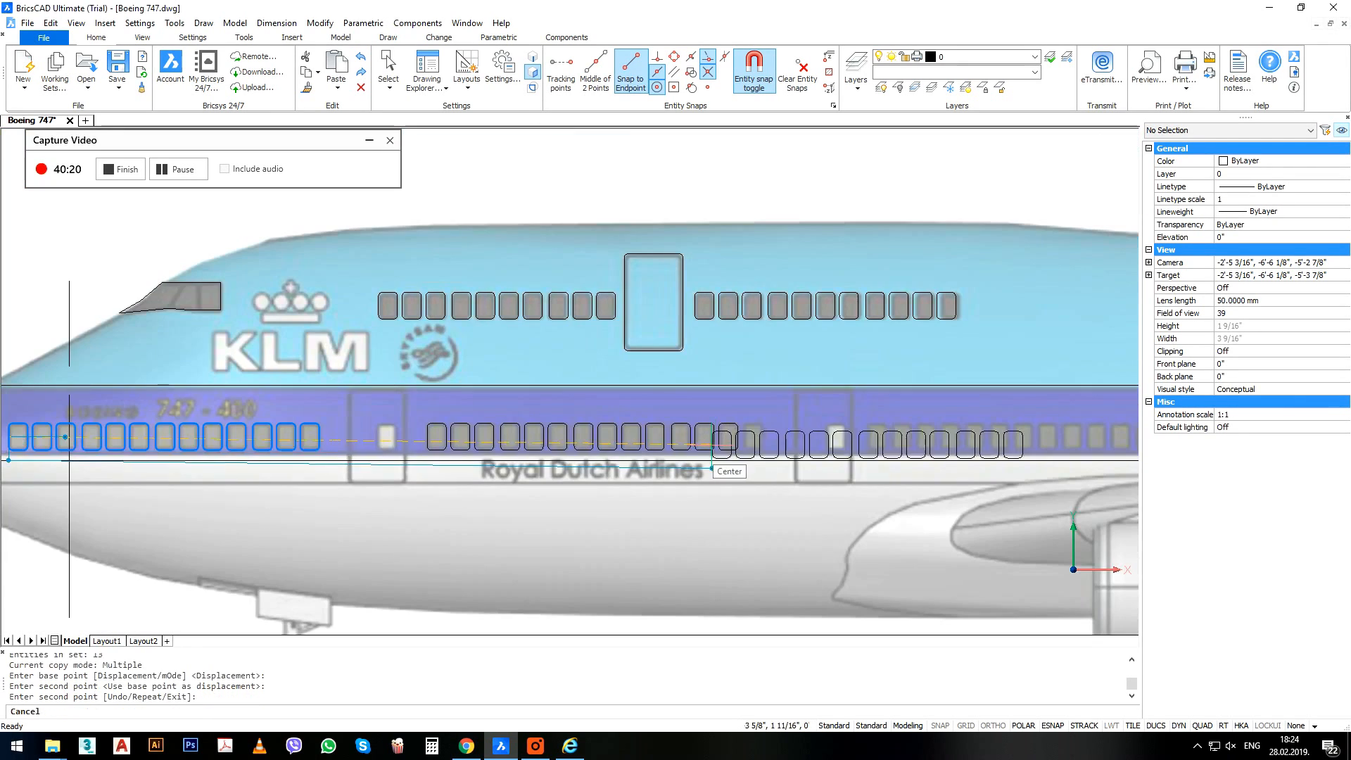
Copy the rearmost outline of that row one spacing aft onto the last window before the second main-deck door.
middle_click_drag(869, 445, 738, 437)
left_click(614, 412)
left_click(591, 432)
scroll(592, 432, "up", 3)
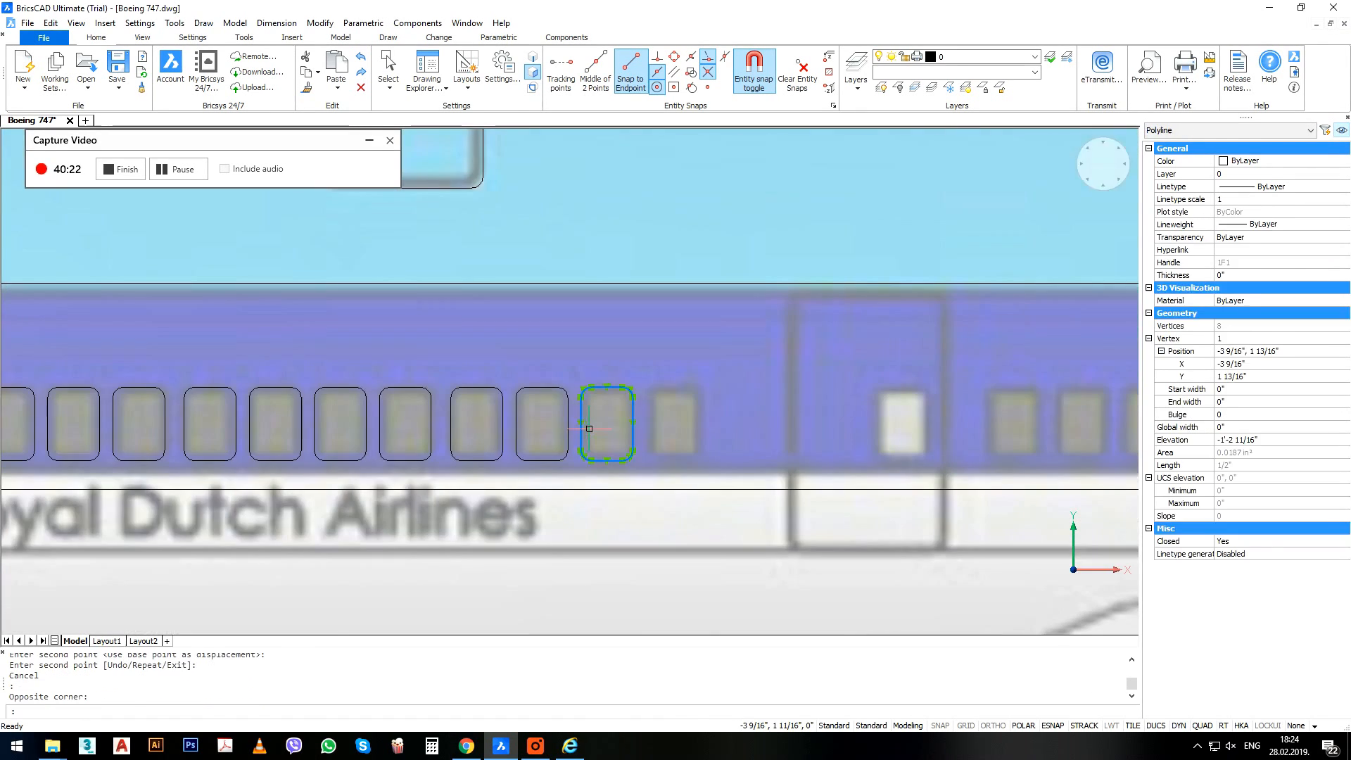
key("Return")
left_click(623, 422)
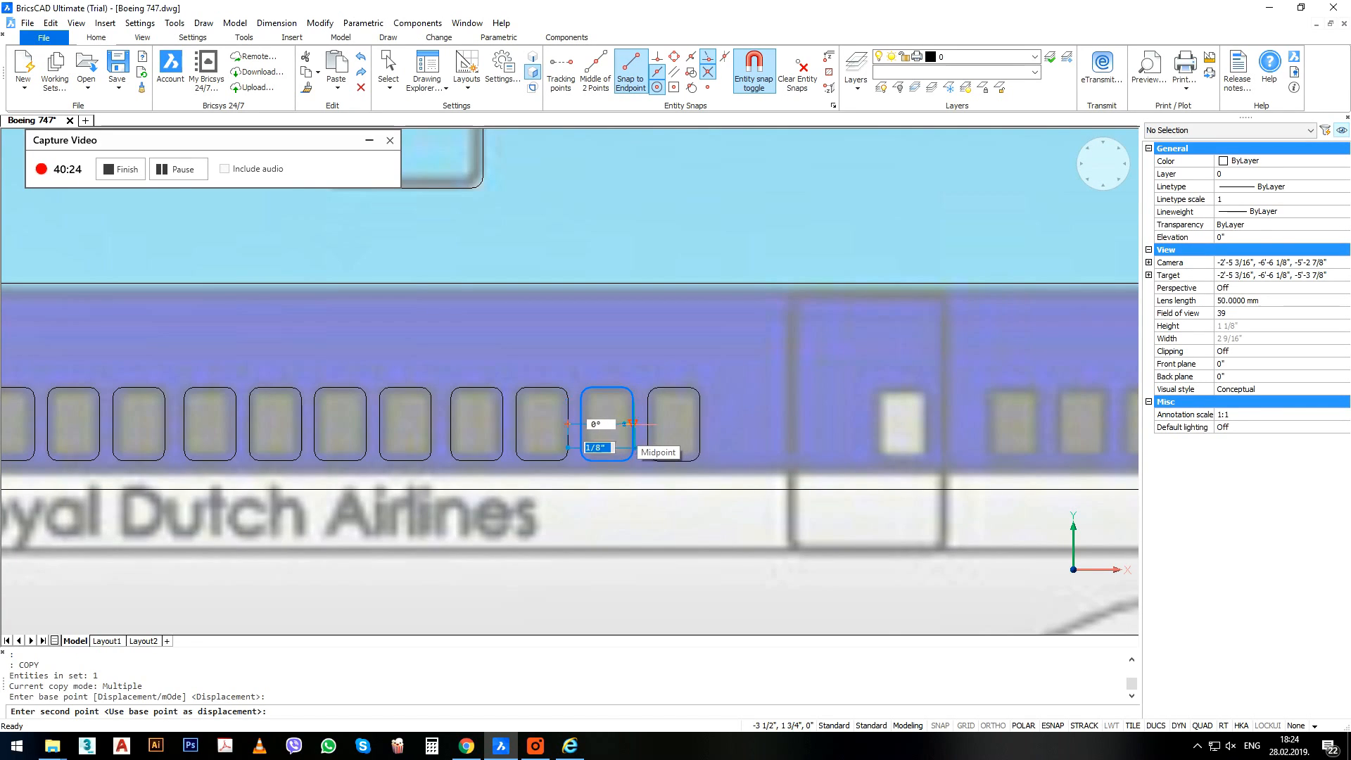
left_click(635, 424)
key("Return")
Copy the fourteen window outlines between the first two main-deck doors onto the windows behind the second door.
scroll(740, 408, "down", 2)
left_click(740, 397)
left_click(248, 419)
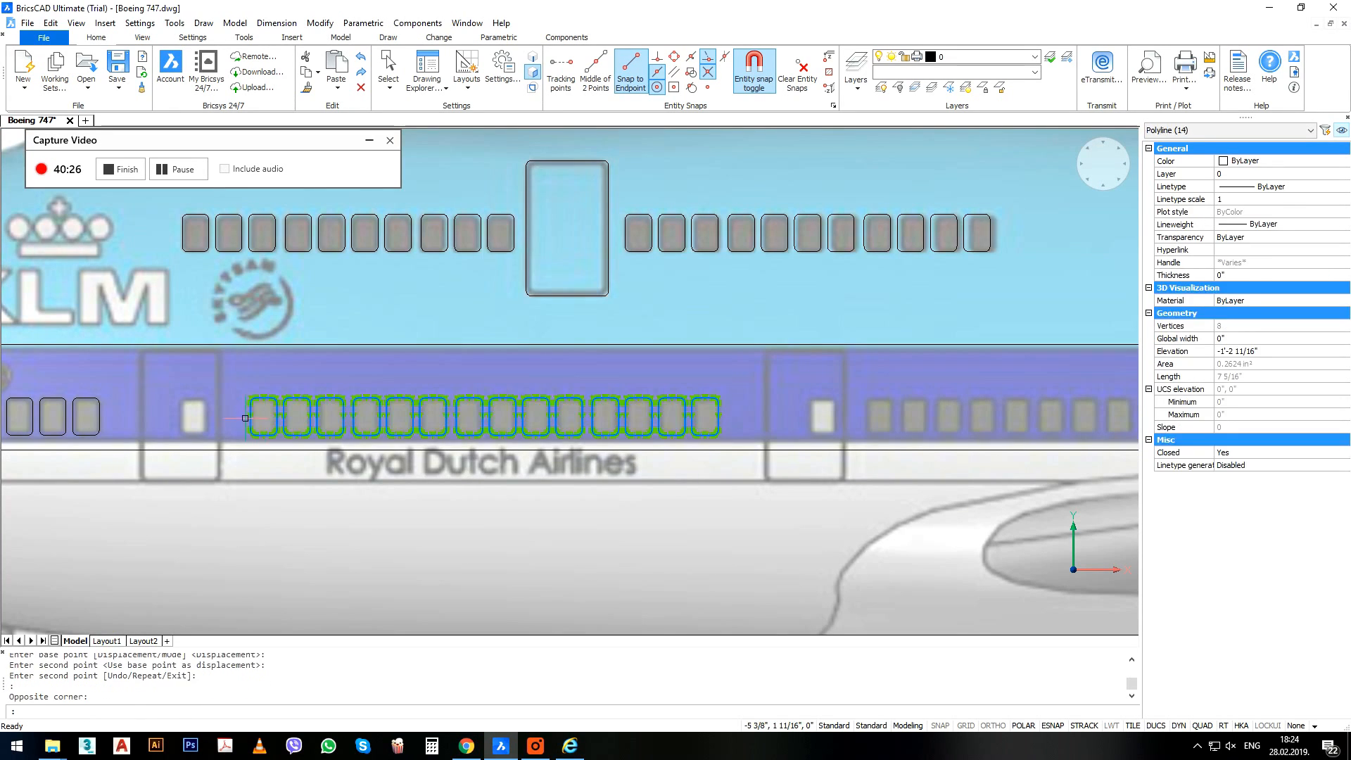
key("Return")
left_click(249, 416)
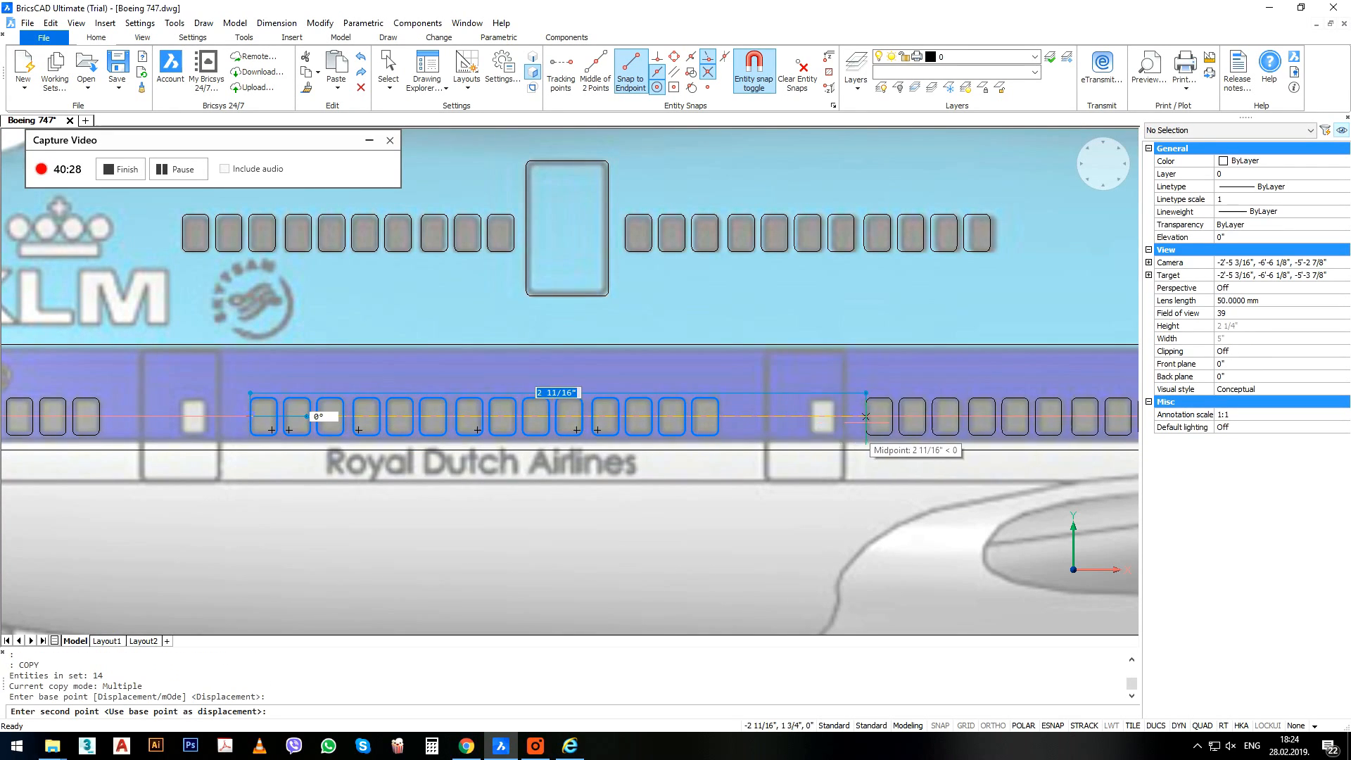
left_click(866, 422)
scroll(866, 423, "down", 2)
key("Return")
Erase the outline over the blank gap behind the second door's window row and shift the isolated outline behind it onto its window.
scroll(680, 349, "up", 3)
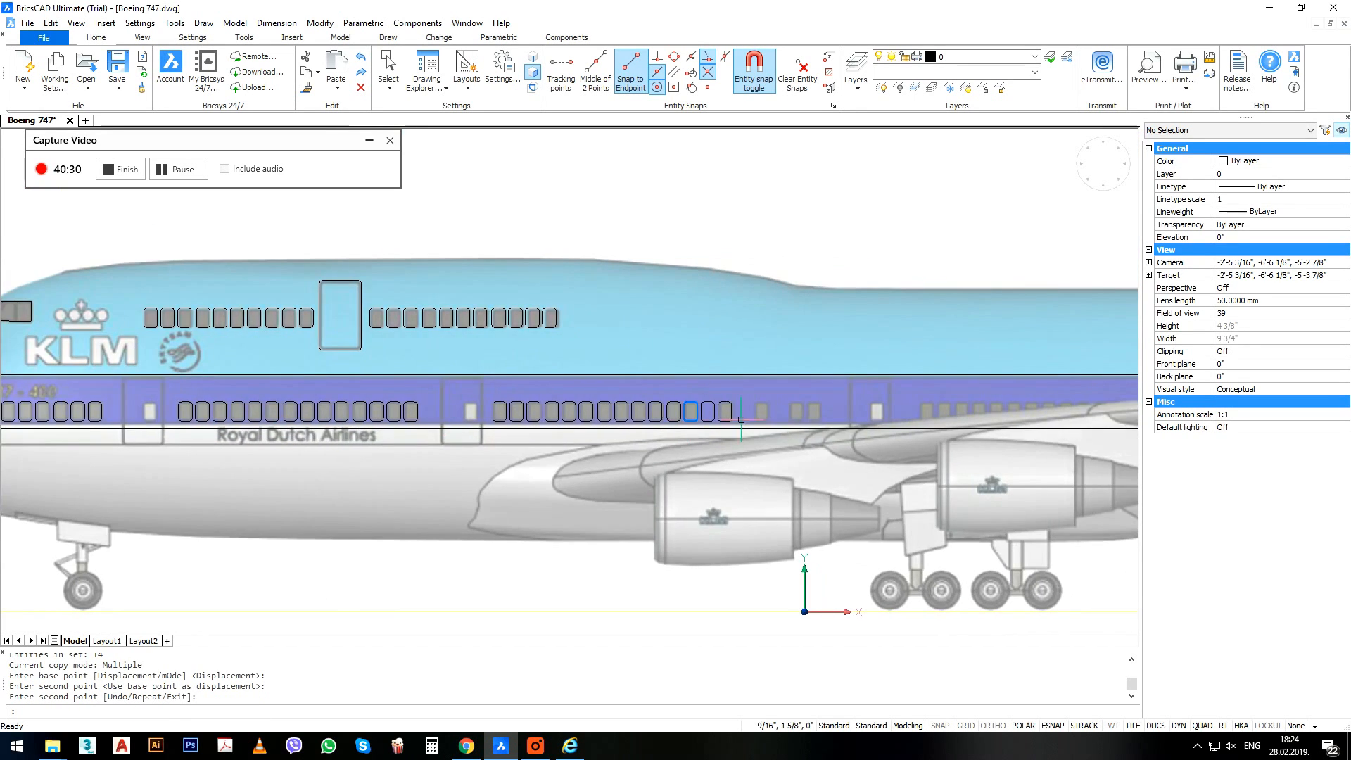
left_click(677, 386)
key("Delete")
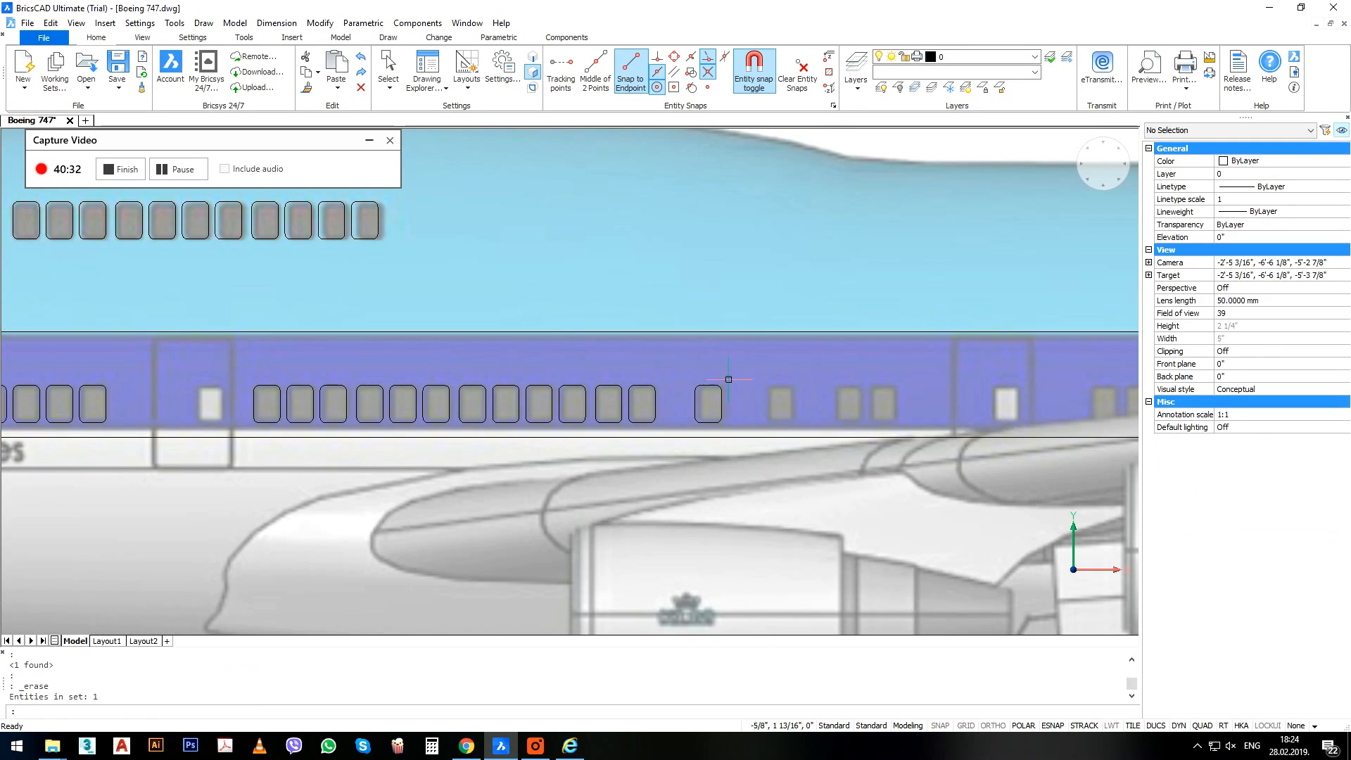
left_click(714, 422)
scroll(714, 428, "up", 2)
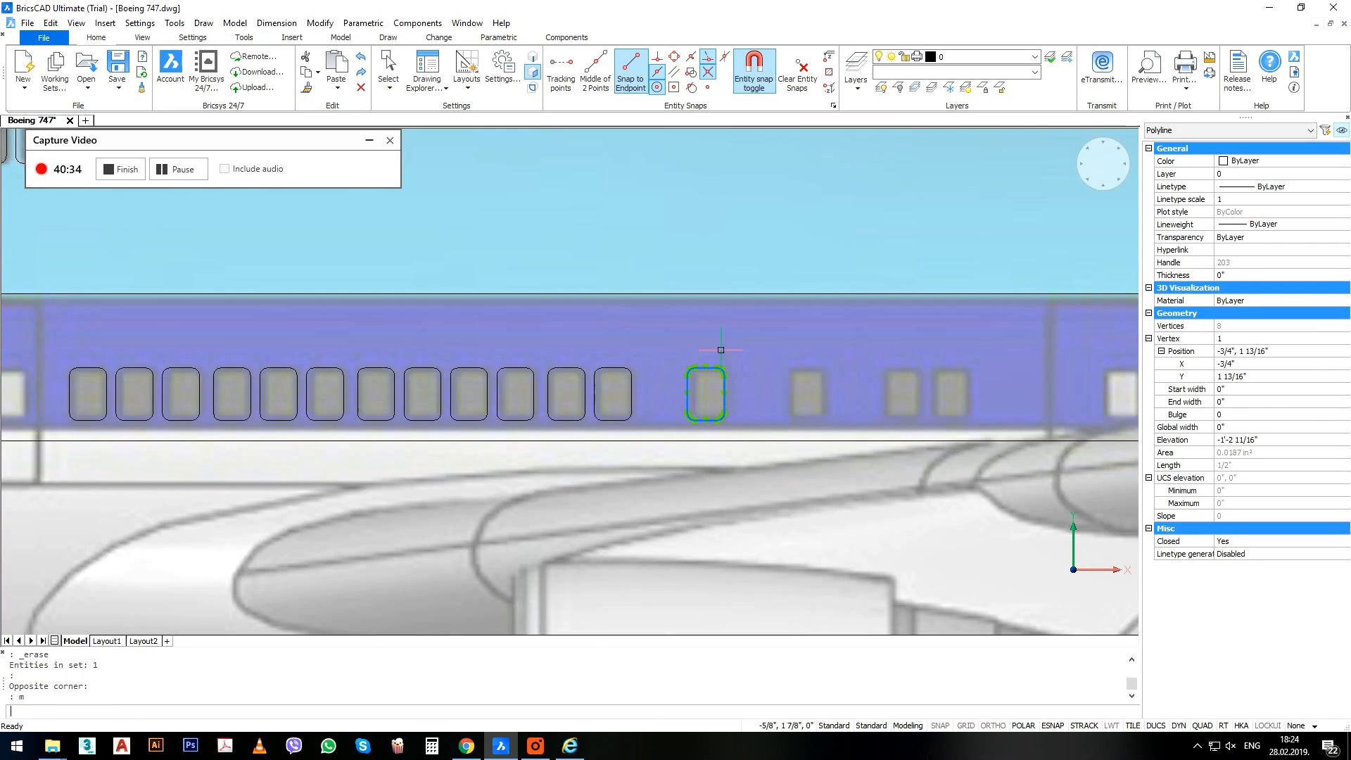
left_click(720, 344)
key("Escape")
Copy the isolated window outline horizontally aft onto the next two windows ahead of the third main-deck door.
type("co")
key("Return")
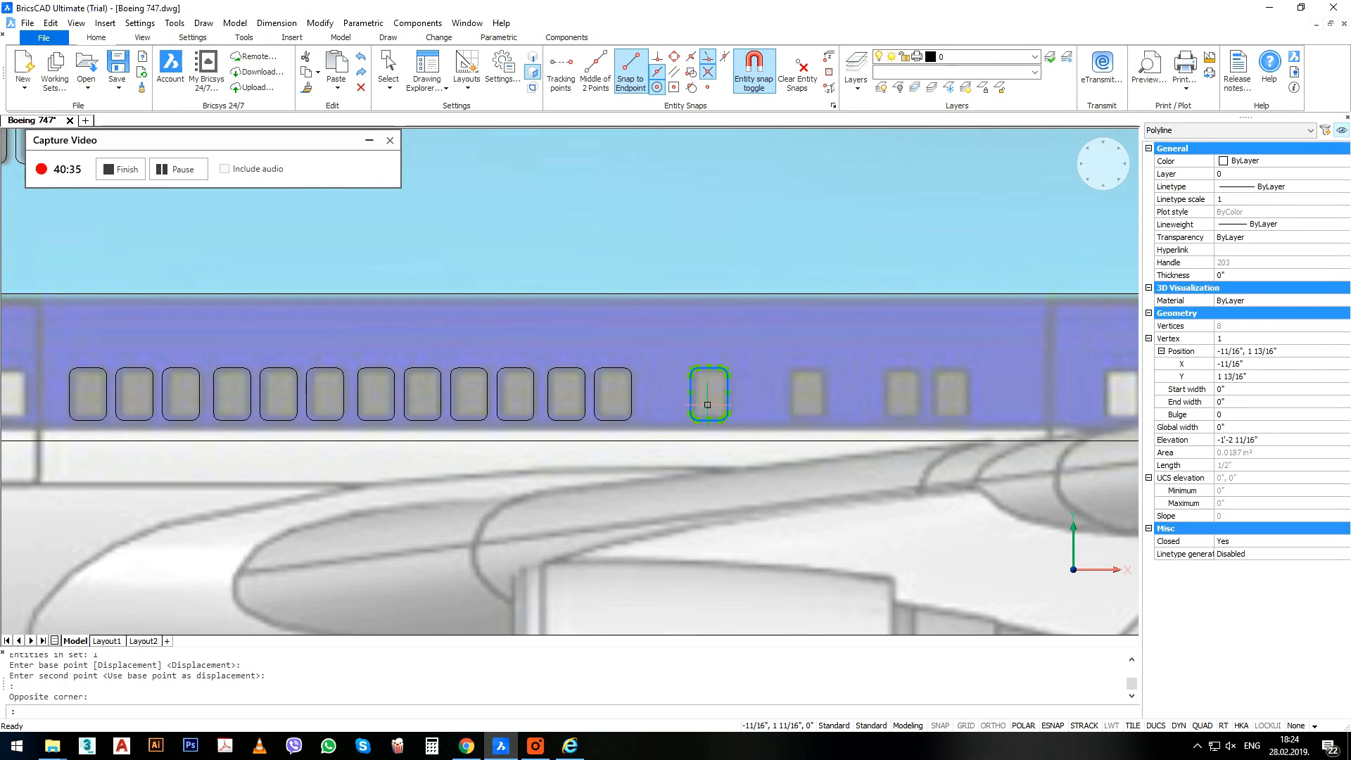
middle_click_drag(720, 344, 600, 357)
left_click(600, 356)
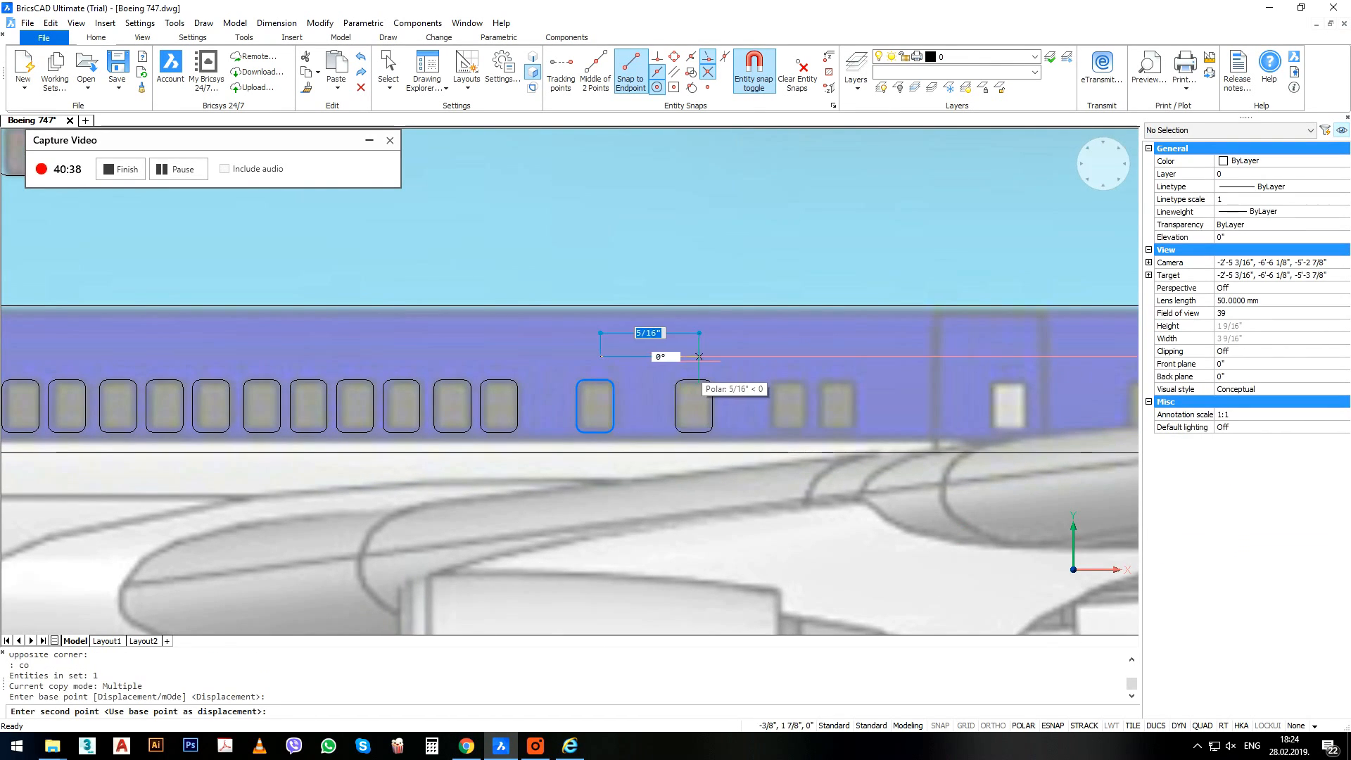
left_click(699, 357)
left_click(792, 358)
key("Return")
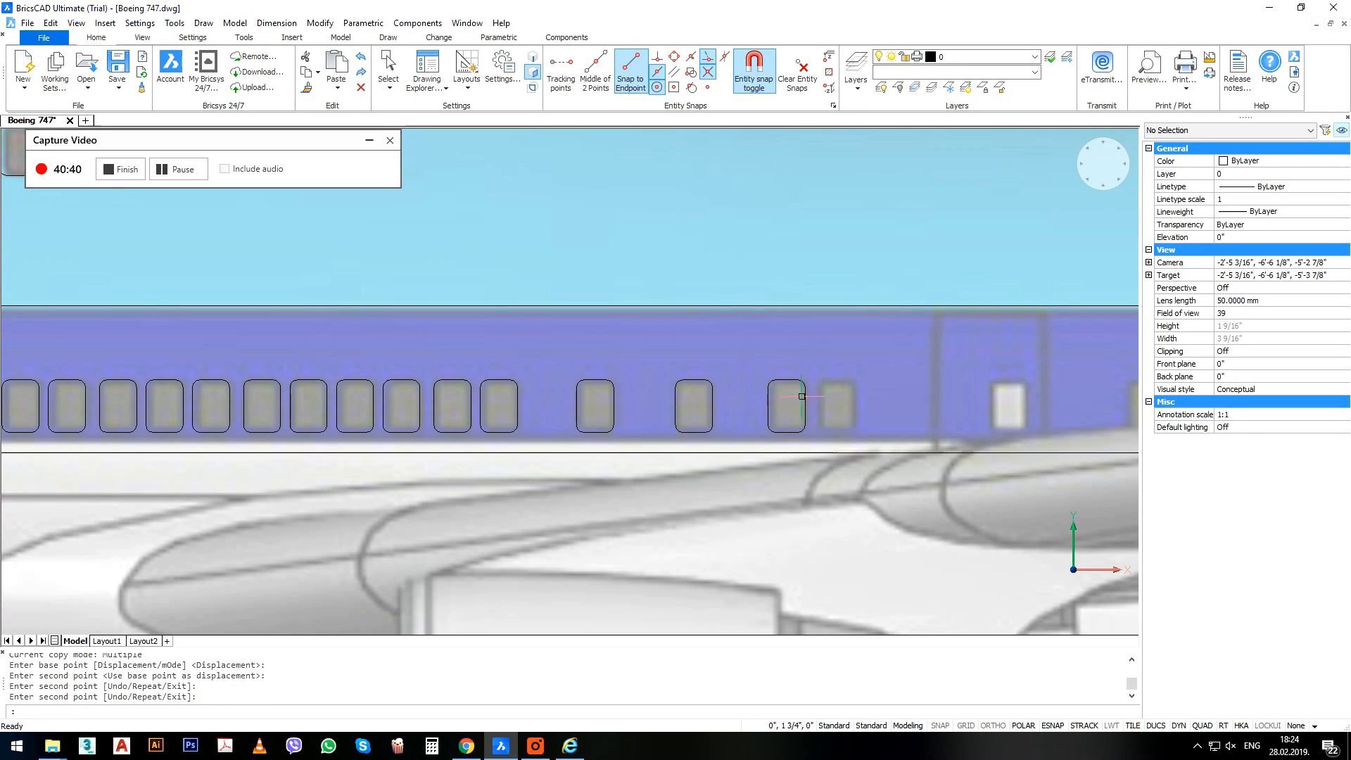
Copy the rearmost outline one window spacing aft onto the last window before the third main-deck door.
left_click(803, 396)
left_click(751, 419)
key("Return")
left_click(471, 406)
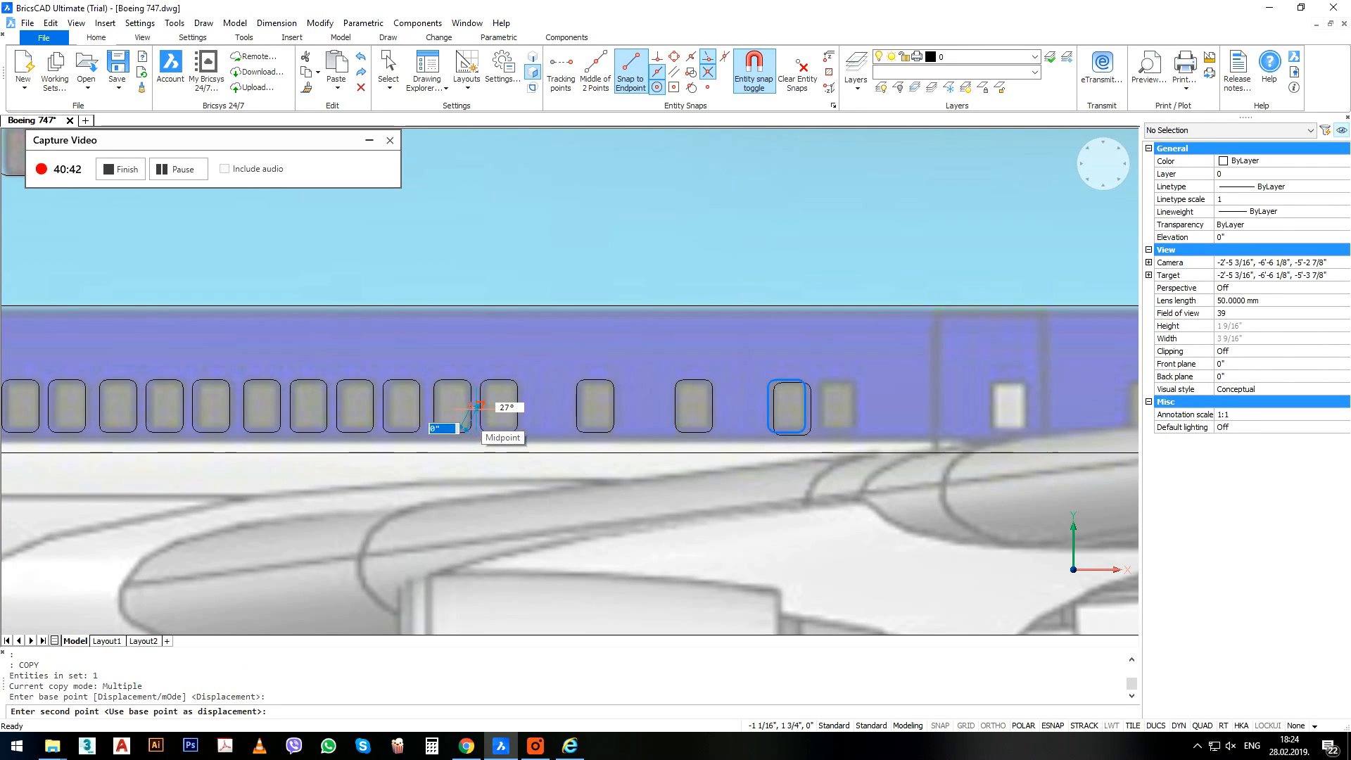
left_click(517, 406)
key("Return")
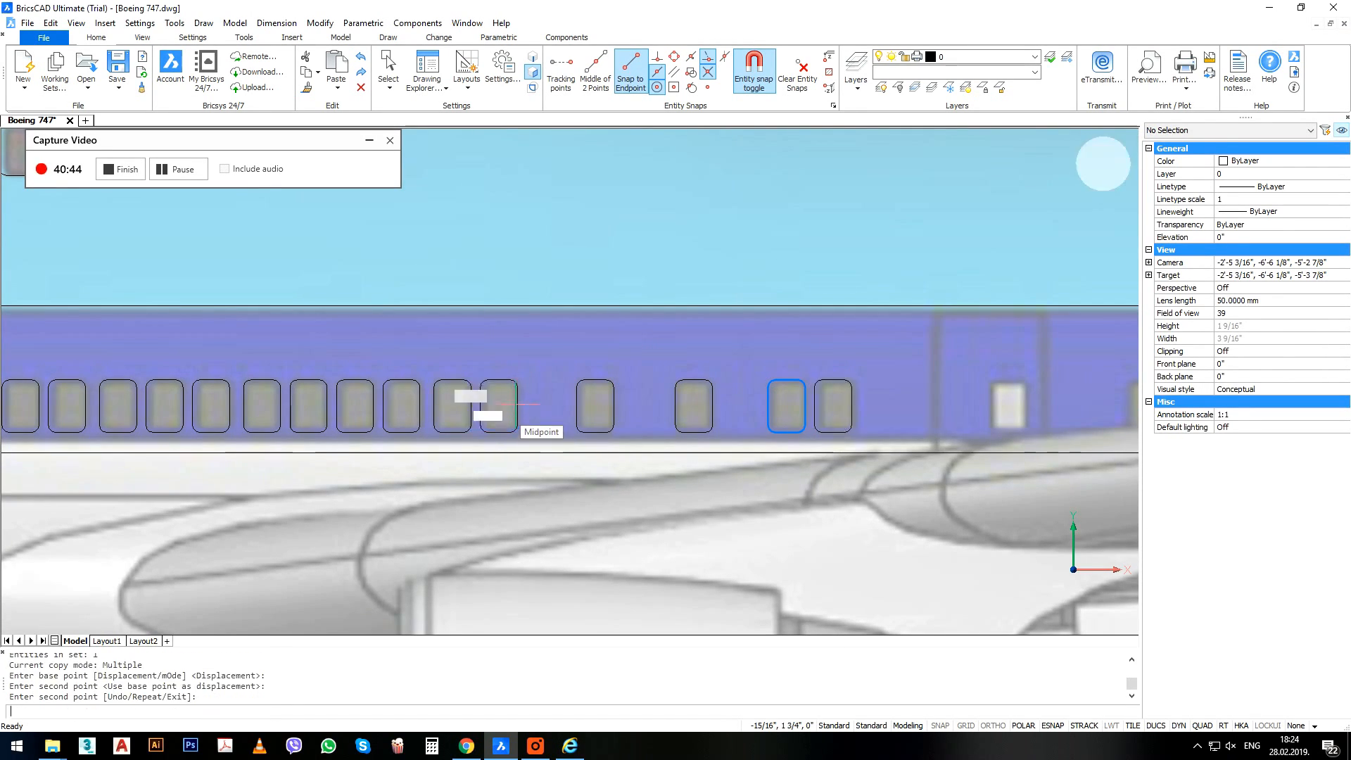
Copy the row of twelve window outlines behind the second door to the windows behind the third main-deck door.
scroll(580, 390, "down", 5)
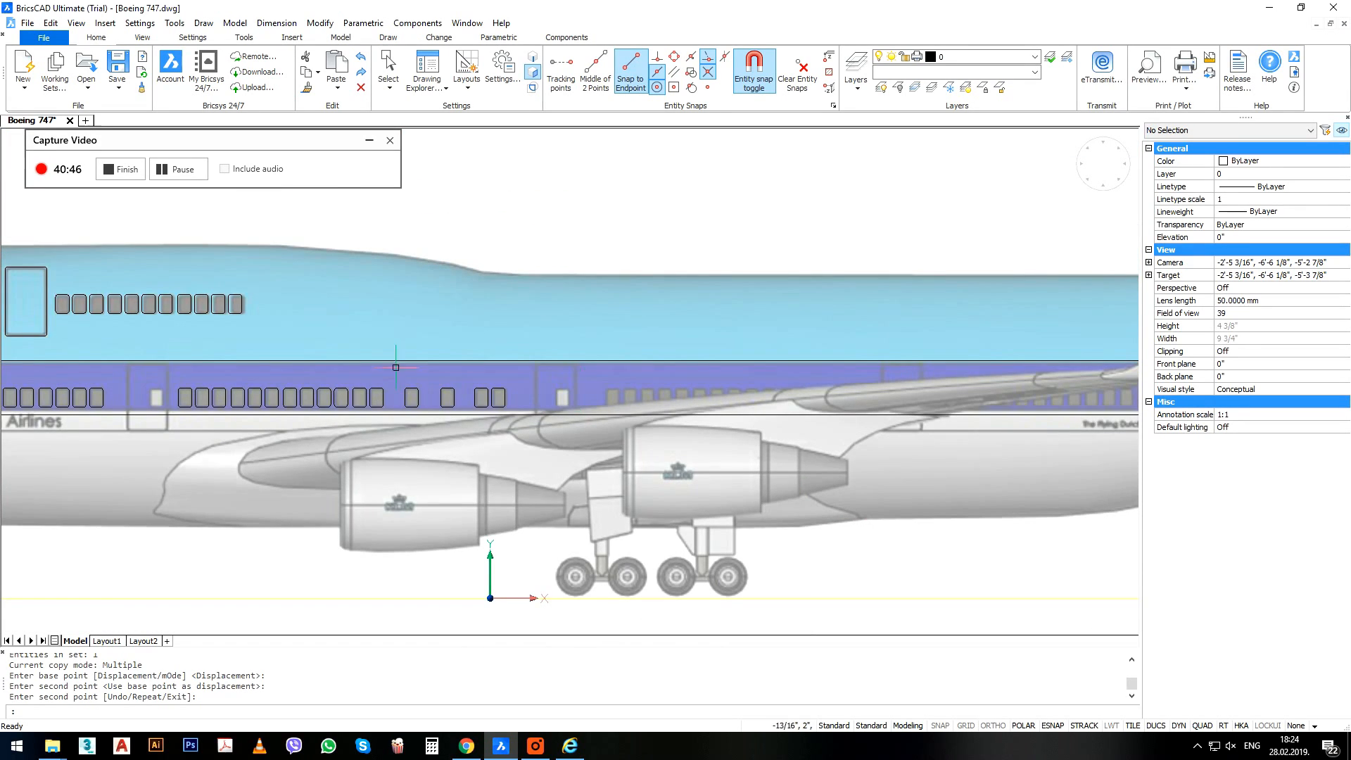
left_click(174, 377)
left_click(415, 472)
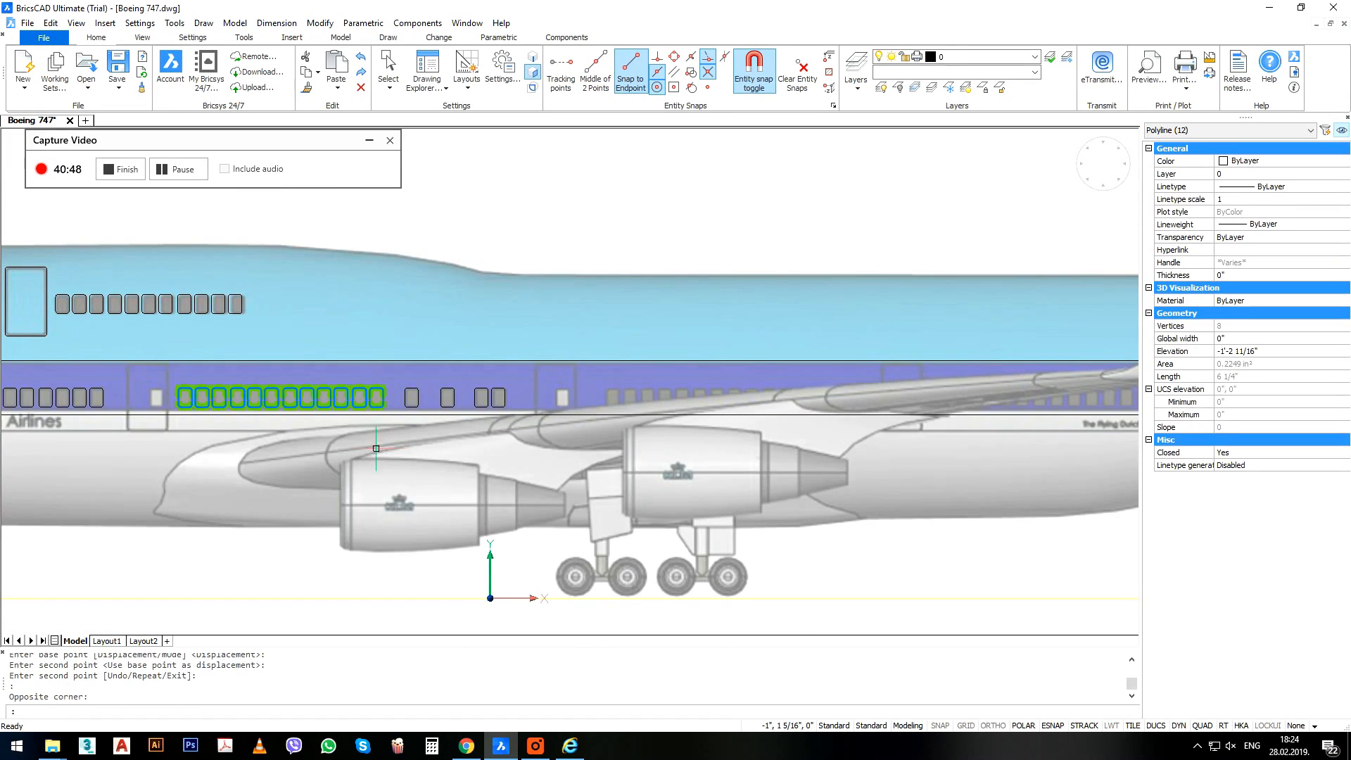
left_click(190, 389)
scroll(611, 397, "up", 3)
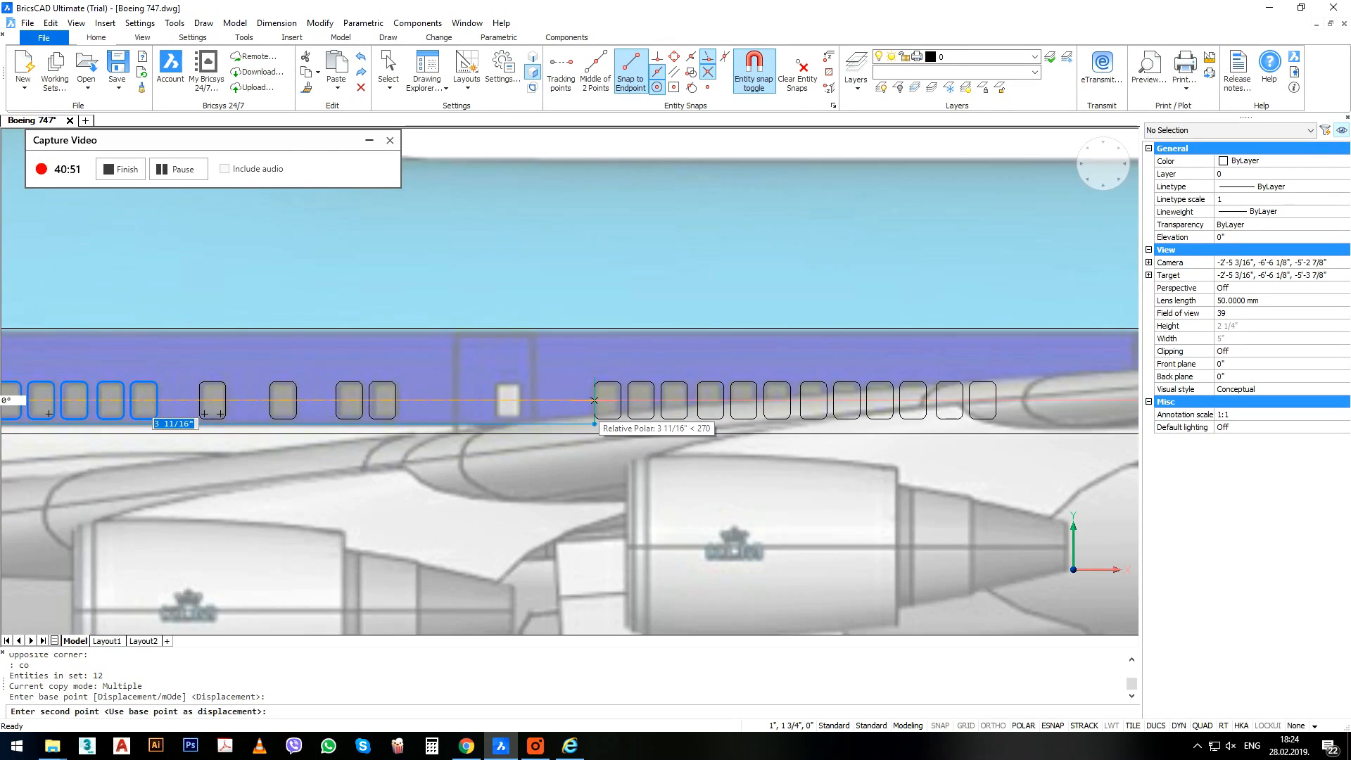
left_click(595, 399)
Place two more copies of the twelve-outline row farther aft, over the windows beneath the winglet and ahead of the rear door.
scroll(595, 400, "down", 3)
scroll(672, 384, "up", 2)
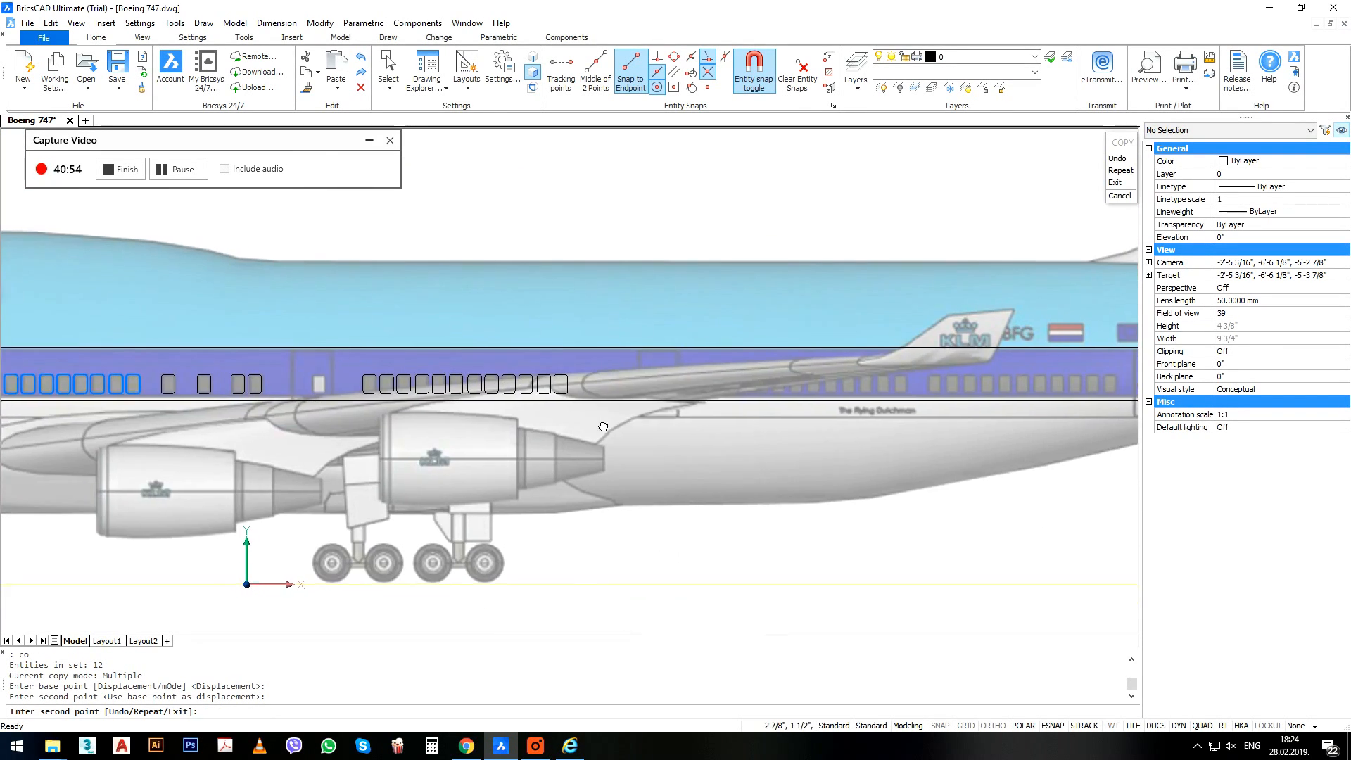
left_click(698, 383)
scroll(697, 384, "up", 4)
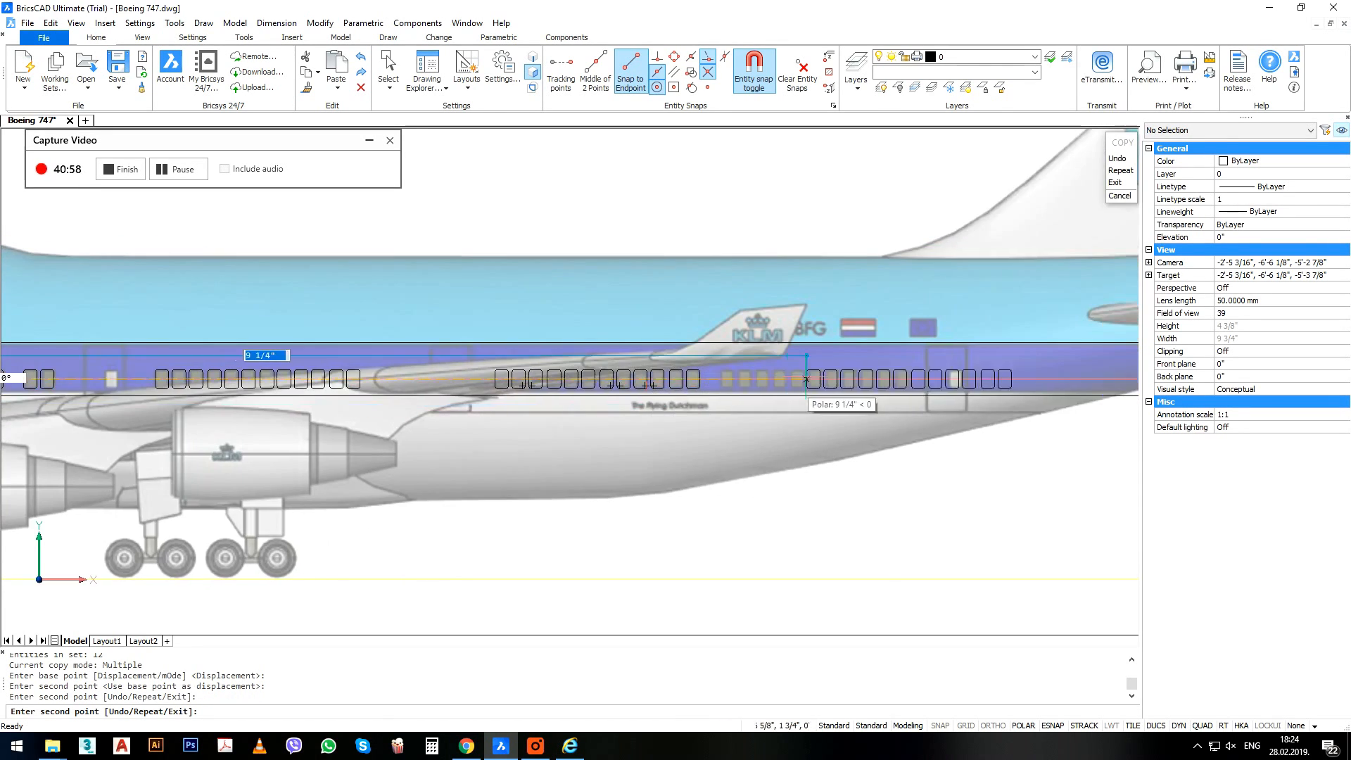
left_click(636, 382)
key("Return")
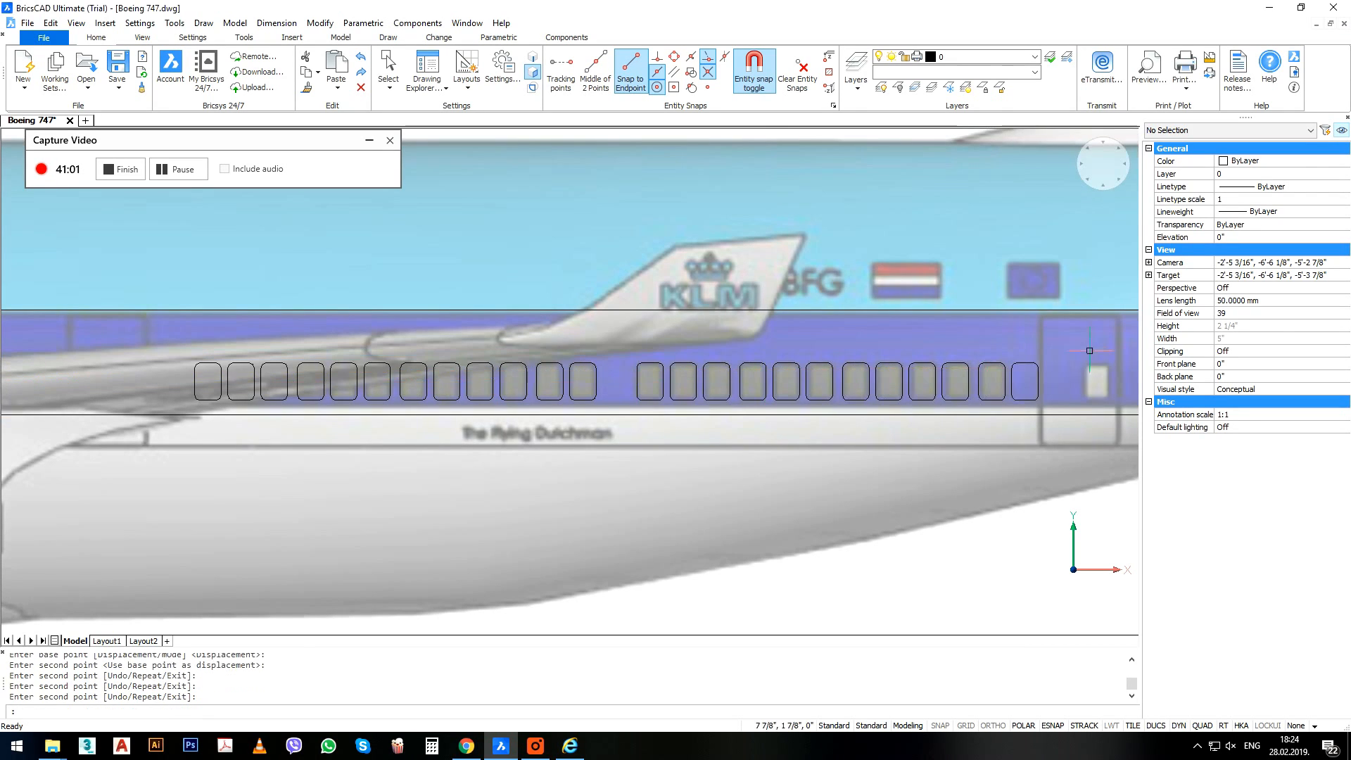
Erase the surplus window outline just ahead of the rear main-deck door.
left_click(1041, 351)
left_click(1028, 372)
key("Delete")
scroll(854, 394, "down", 8)
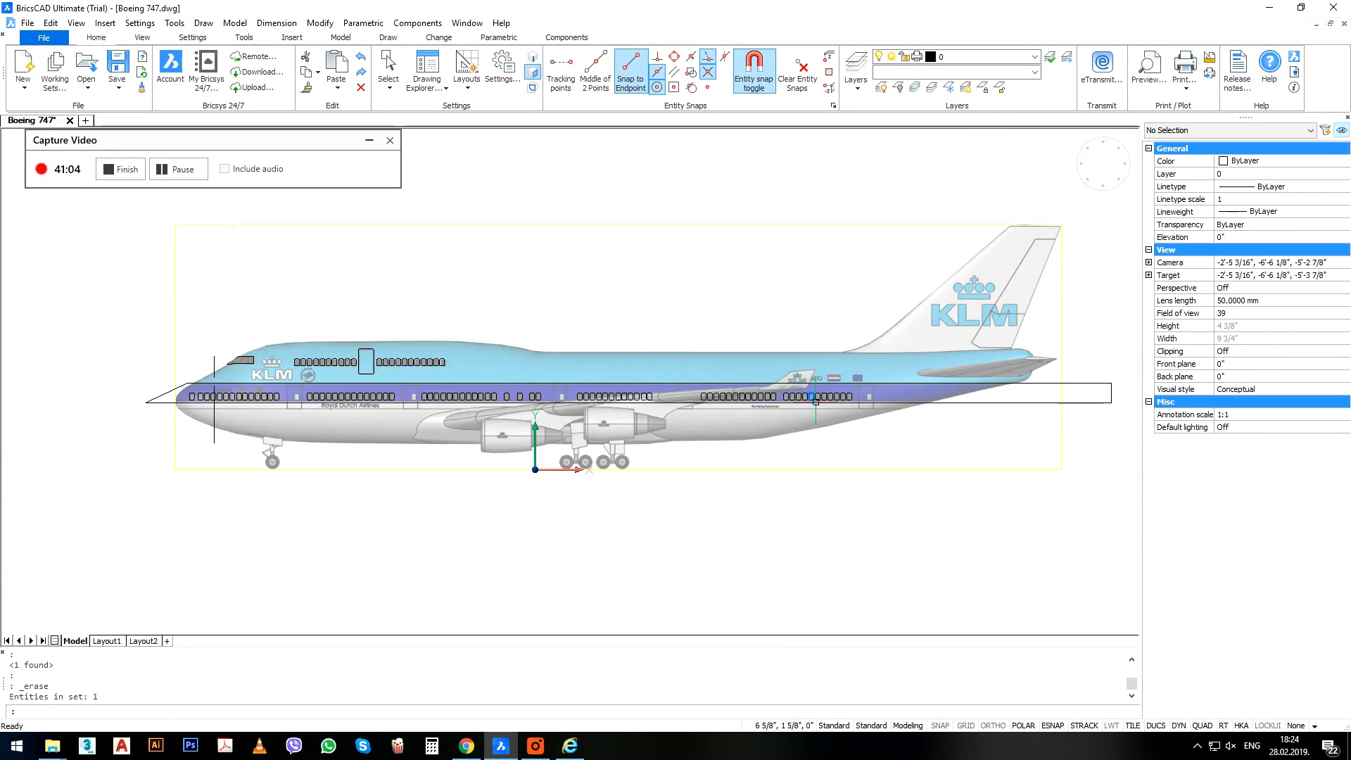
Copy the window outline just ahead of the first main-deck door onto the windows of the first and second doors.
scroll(419, 453, "up", 8)
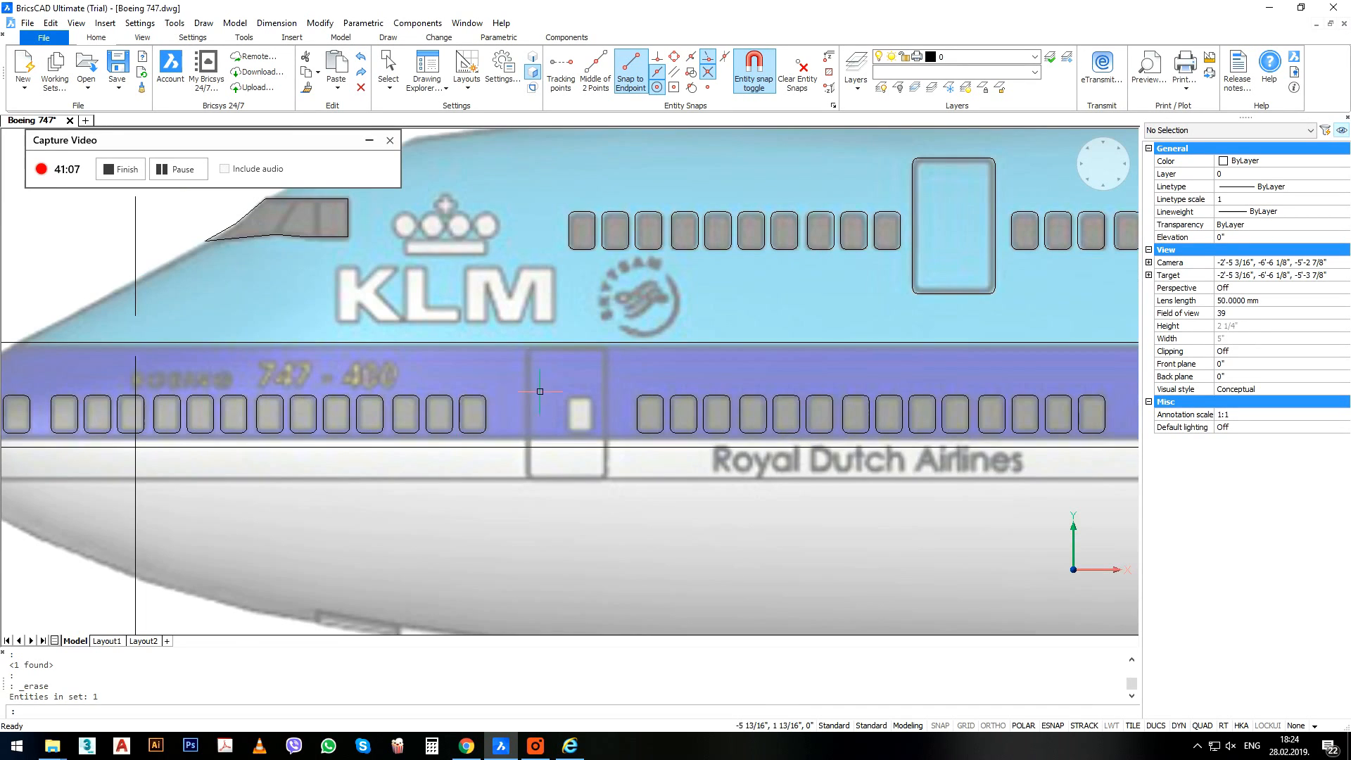
left_click(540, 391)
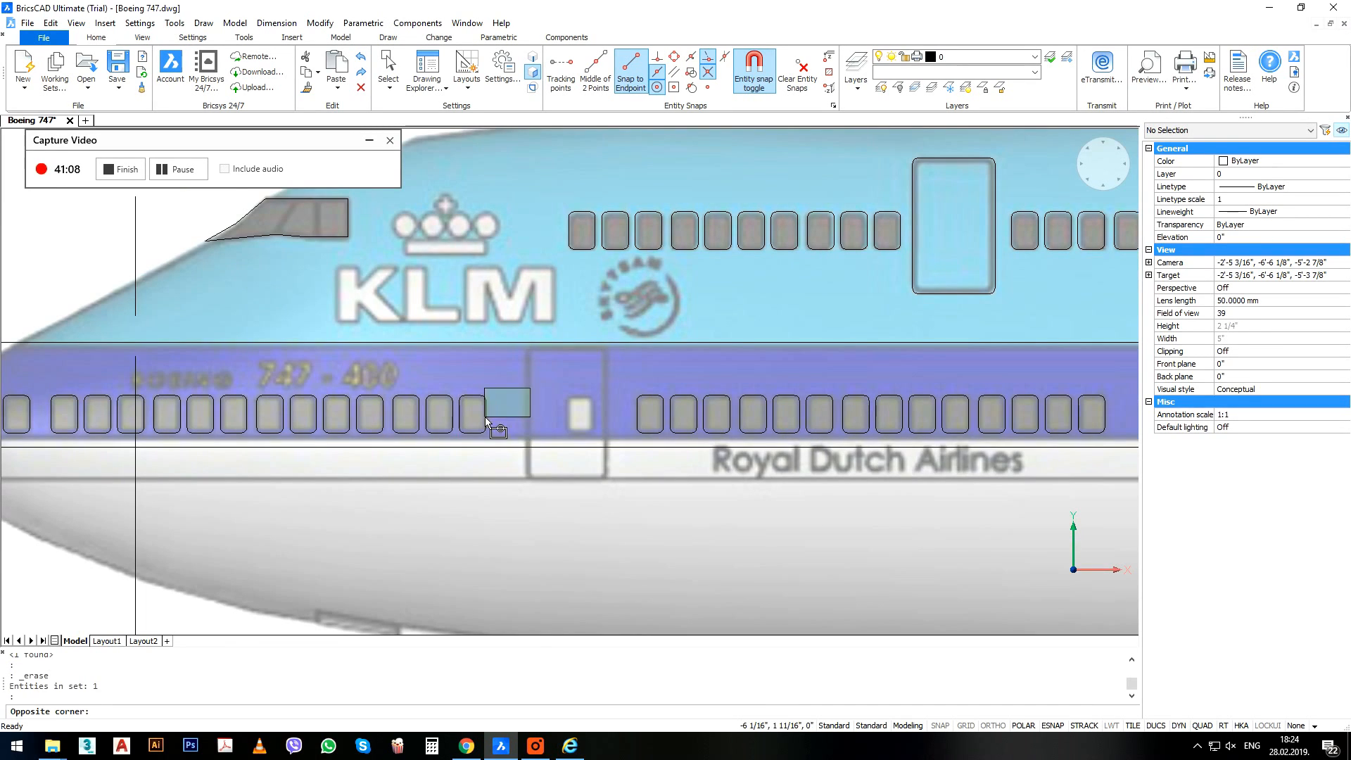
left_click(485, 432)
scroll(485, 431, "up", 2)
key("Return")
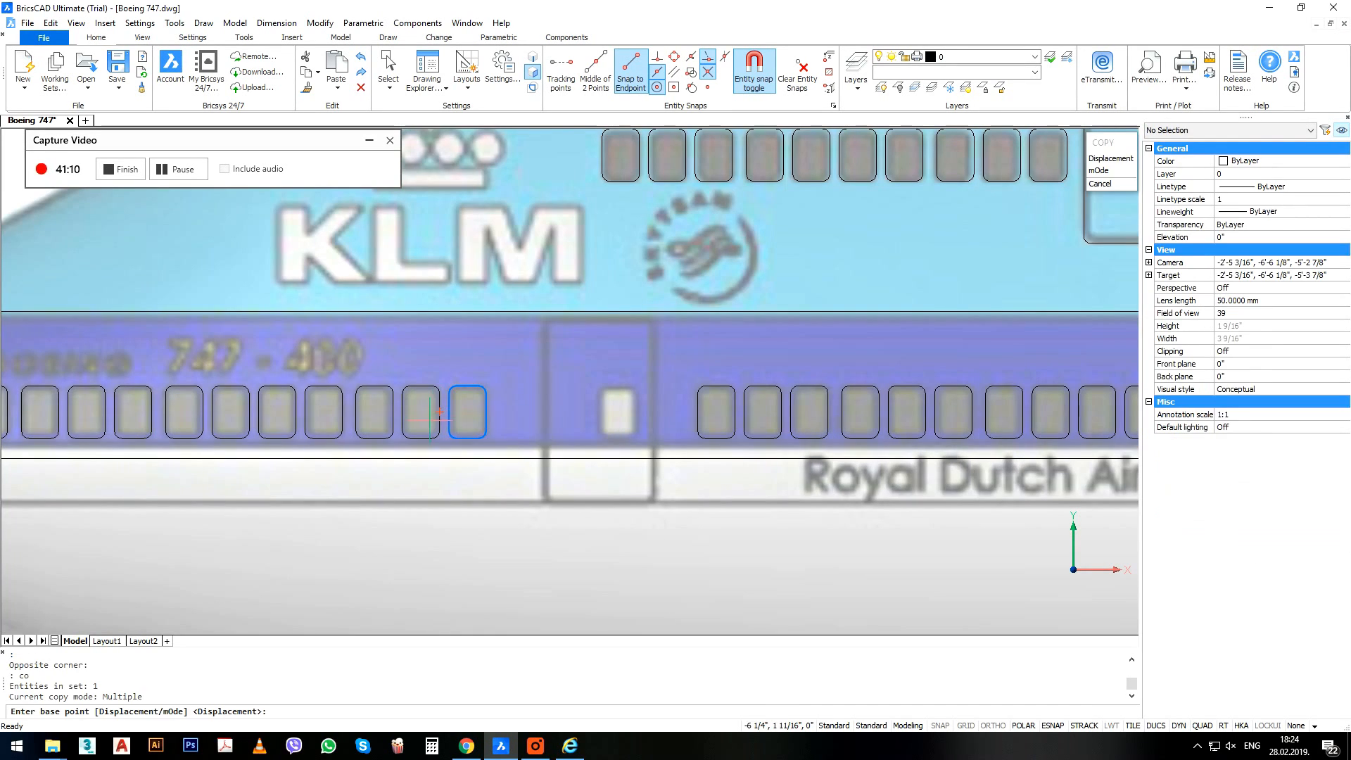
left_click(439, 411)
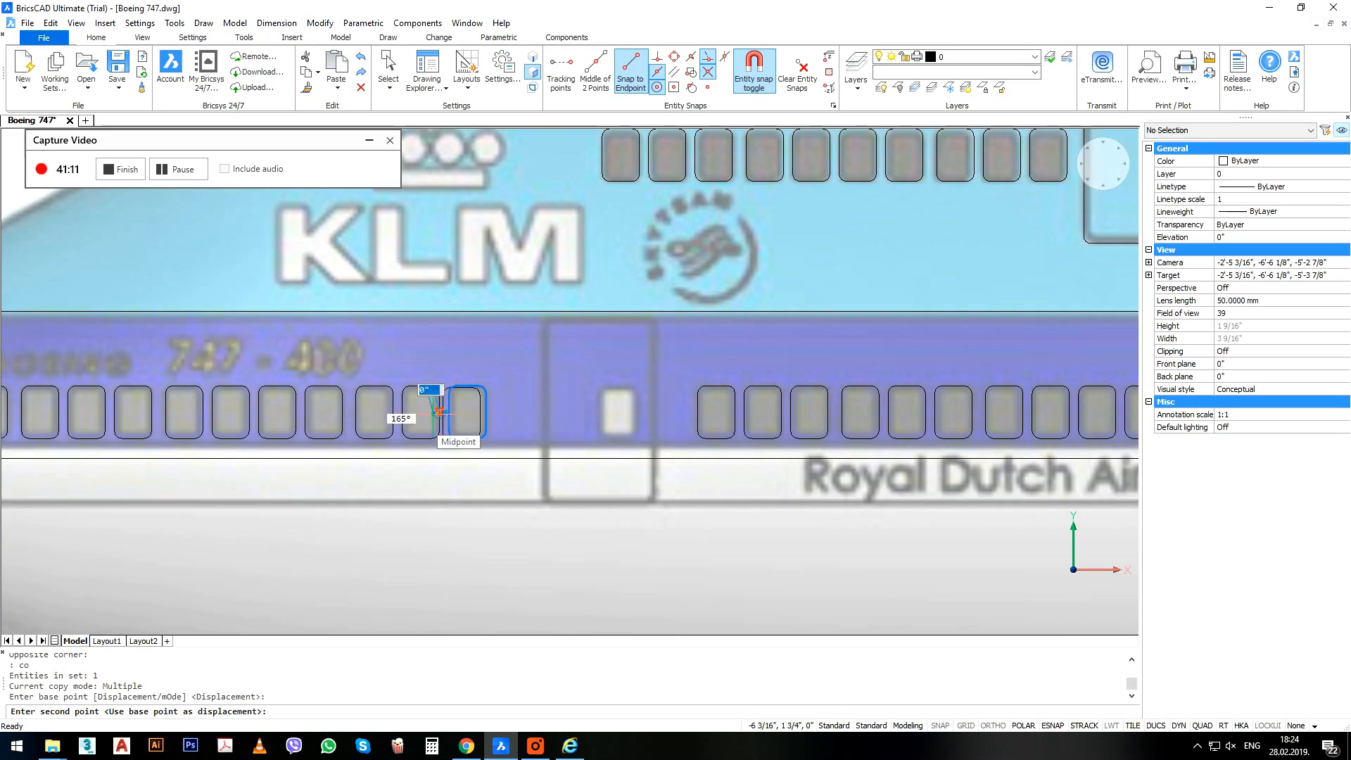
left_click(592, 411)
scroll(593, 412, "down", 3)
scroll(936, 395, "up", 3)
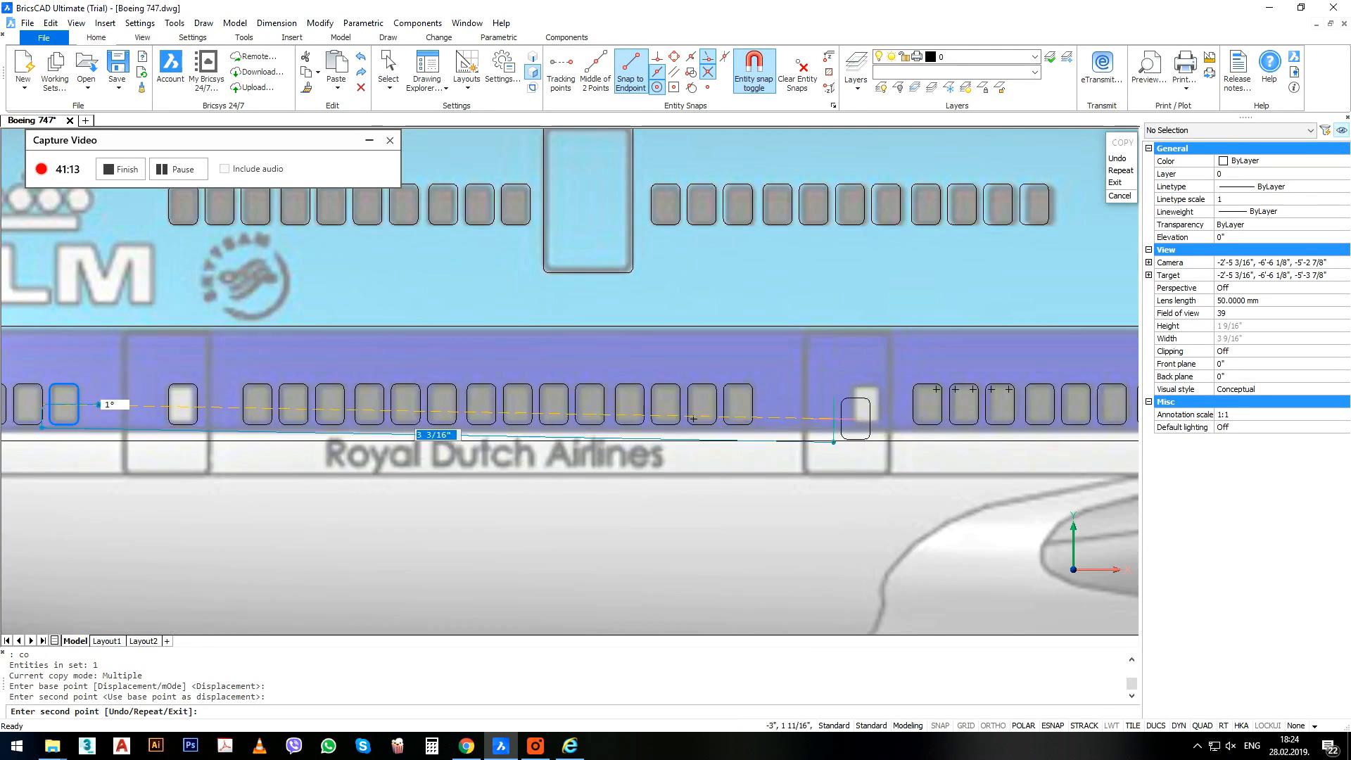
left_click(846, 406)
Place further copies of the outline on the windows of the third, fourth and rear main-deck doors.
scroll(847, 406, "down", 3)
scroll(657, 399, "up", 4)
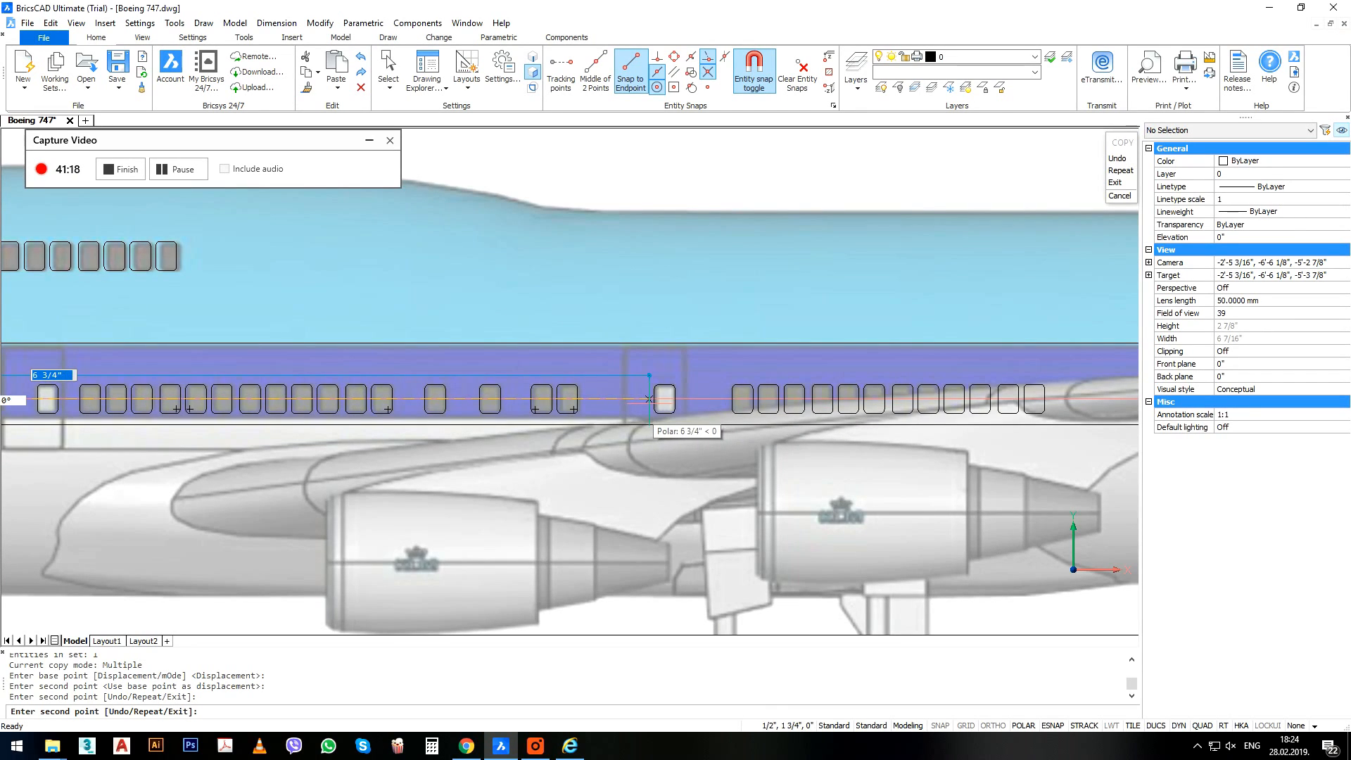
left_click(653, 399)
scroll(653, 399, "down", 3)
scroll(924, 405, "up", 3)
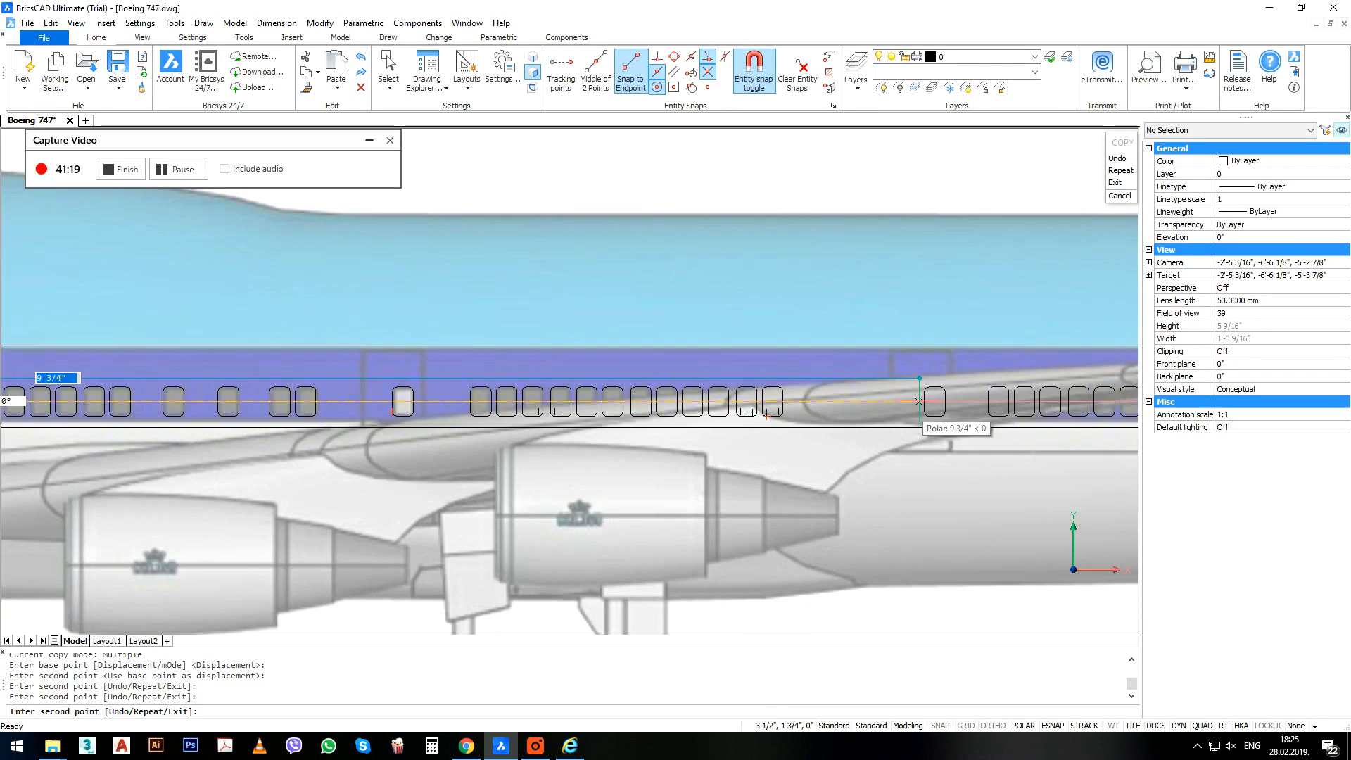
left_click(924, 401)
scroll(924, 401, "down", 3)
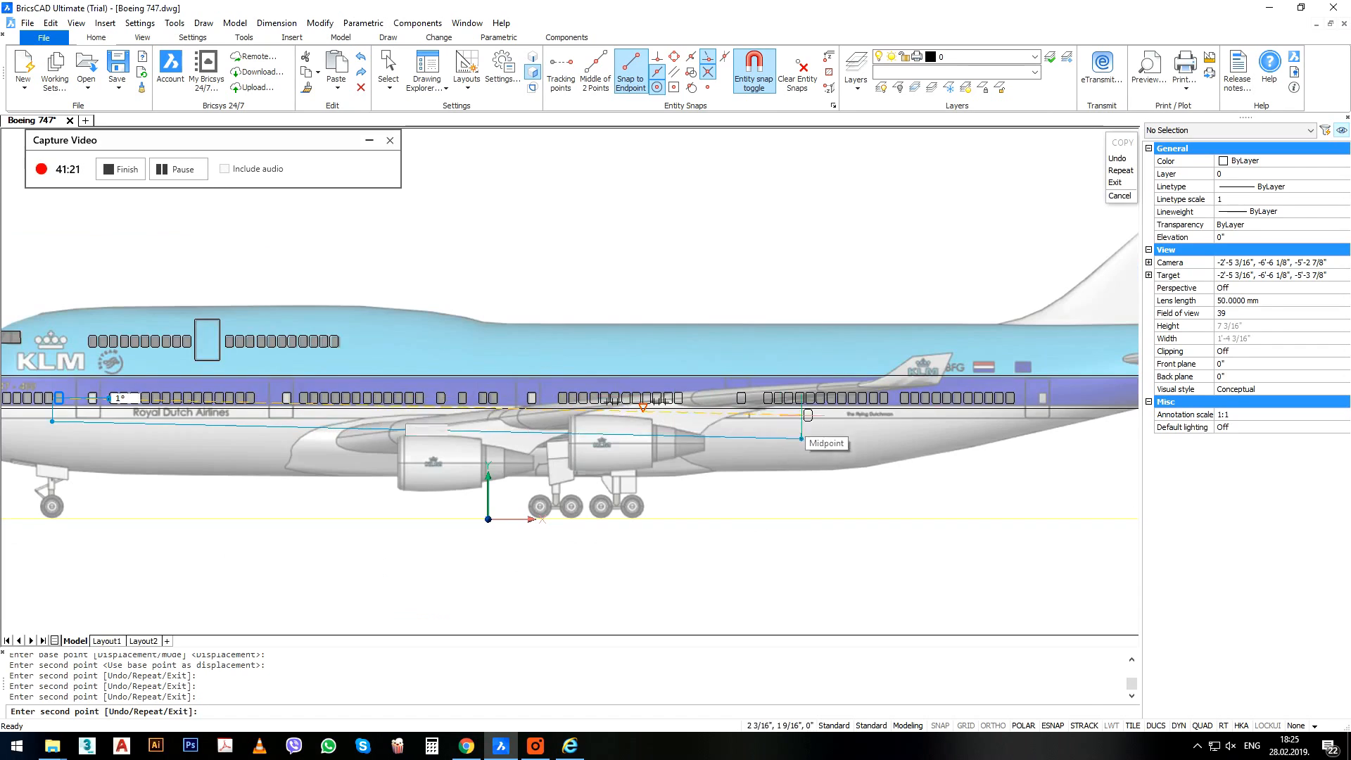
scroll(1056, 404, "up", 4)
left_click(1000, 406)
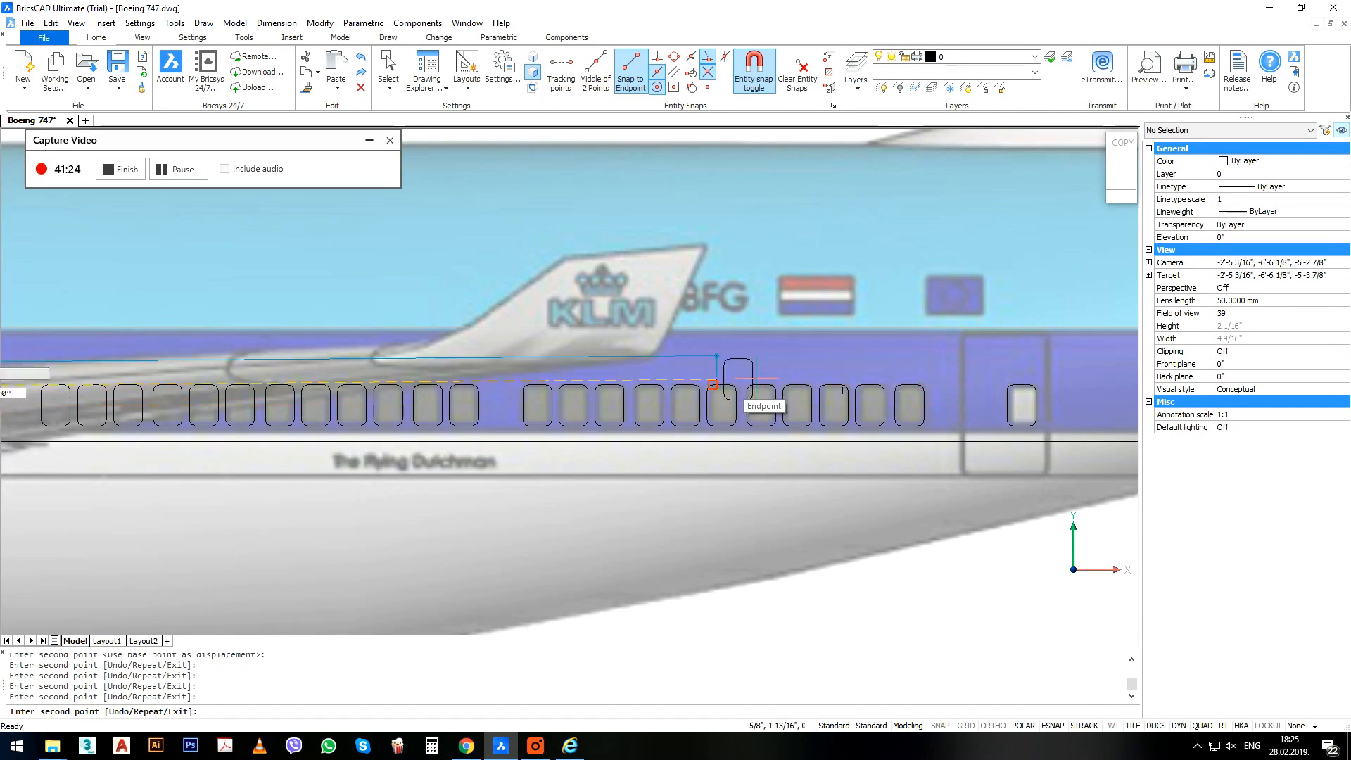
key("Escape")
Extrude all main-deck, upper-deck and cockpit window outlines by about 2'-1", using the width of the front-view reference as the height.
scroll(721, 400, "down", 5)
scroll(721, 400, "up", 1)
scroll(722, 400, "down", 1)
scroll(722, 400, "up", 2)
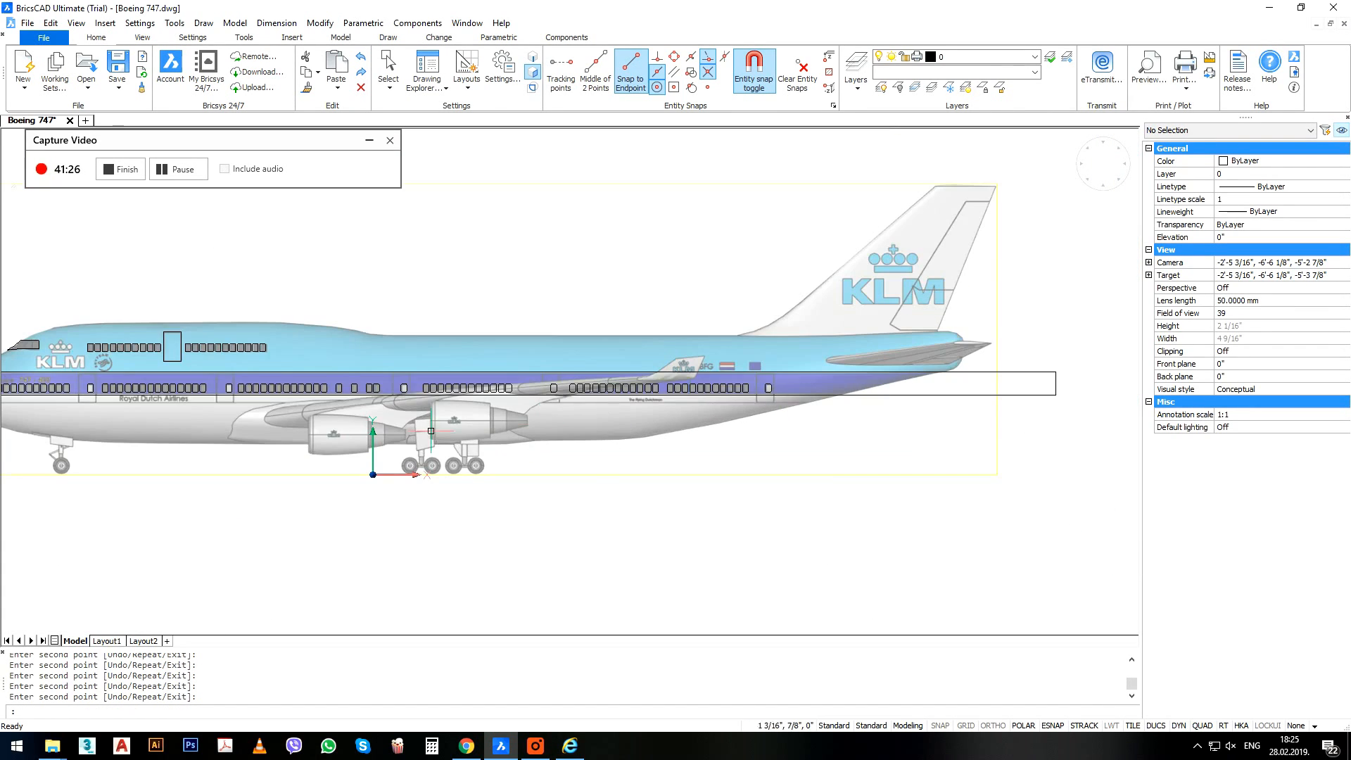
left_click(540, 418)
left_click(791, 360)
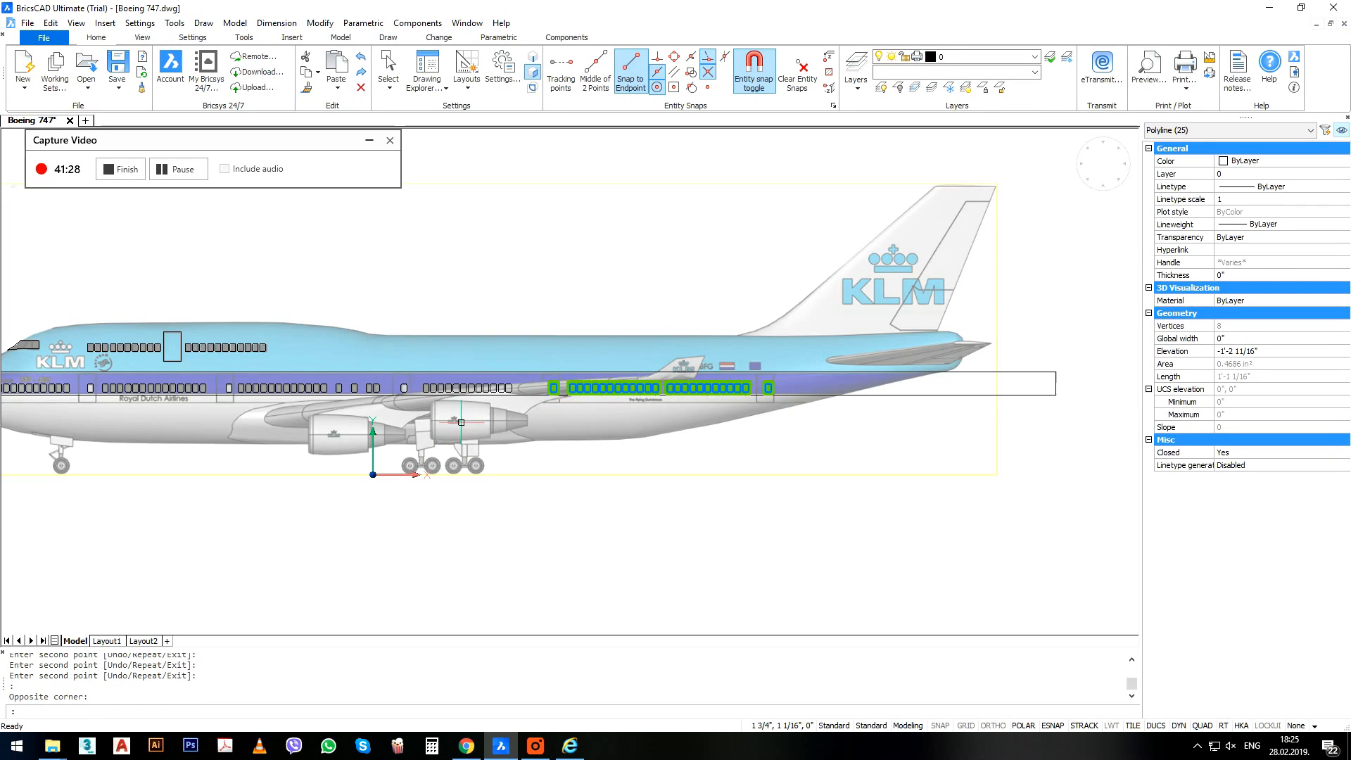
middle_click_drag(414, 458, 706, 481)
left_click(230, 441)
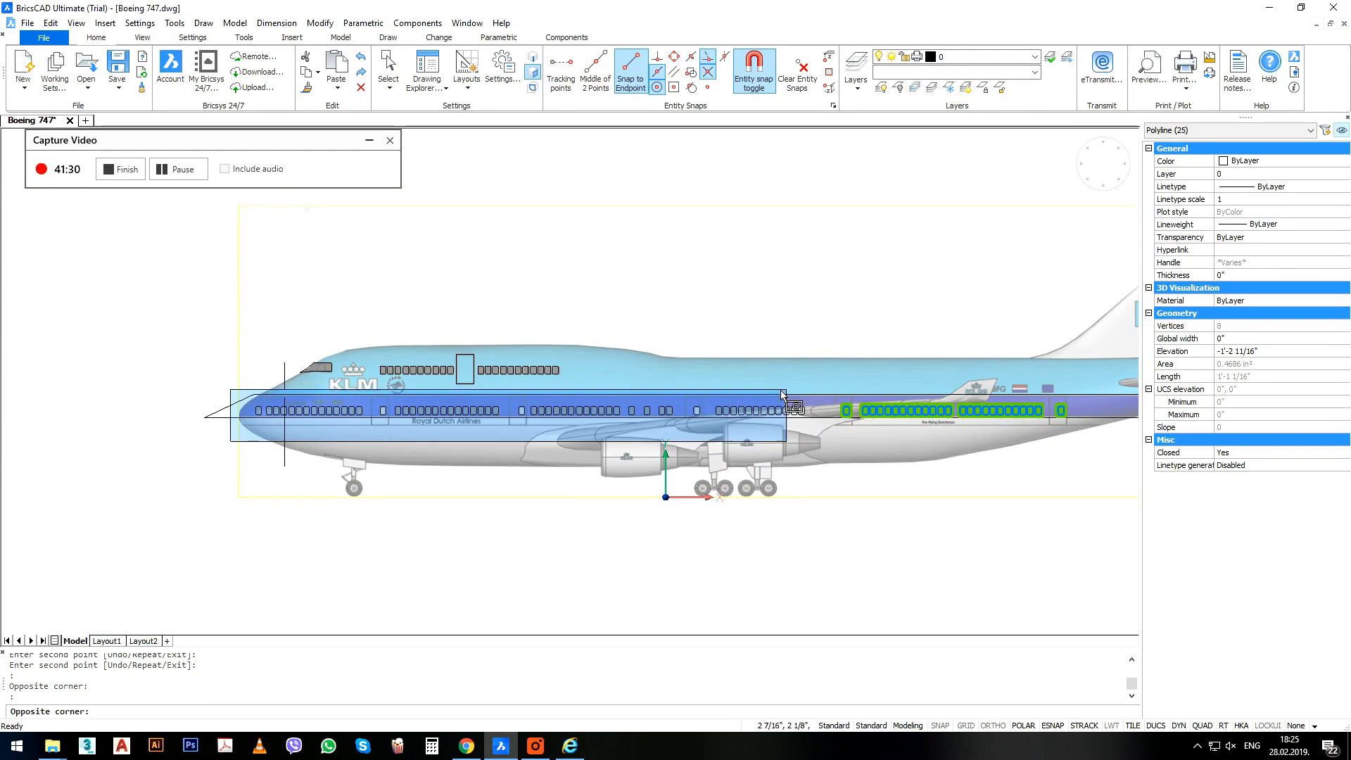
left_click(814, 392)
scroll(336, 365, "up", 2)
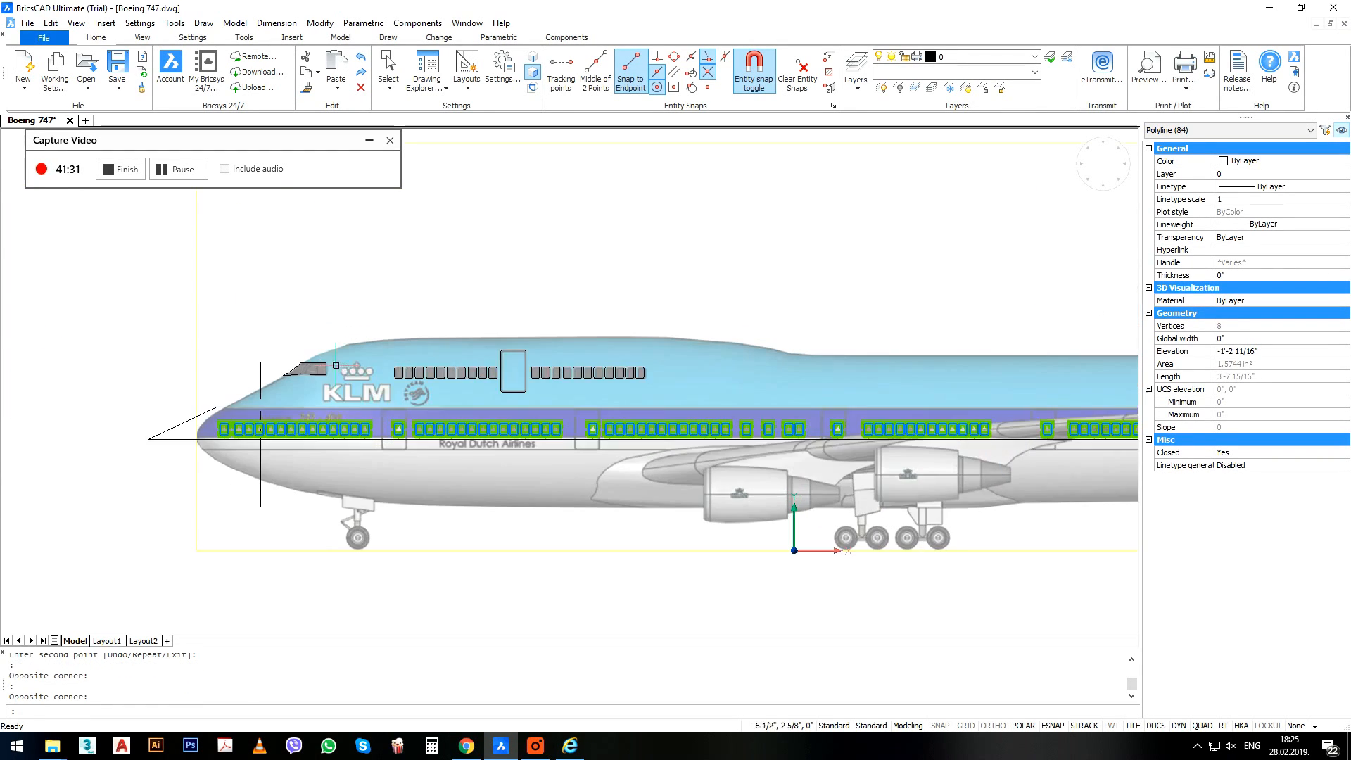
left_click(272, 358)
left_click(526, 409)
left_click(513, 361)
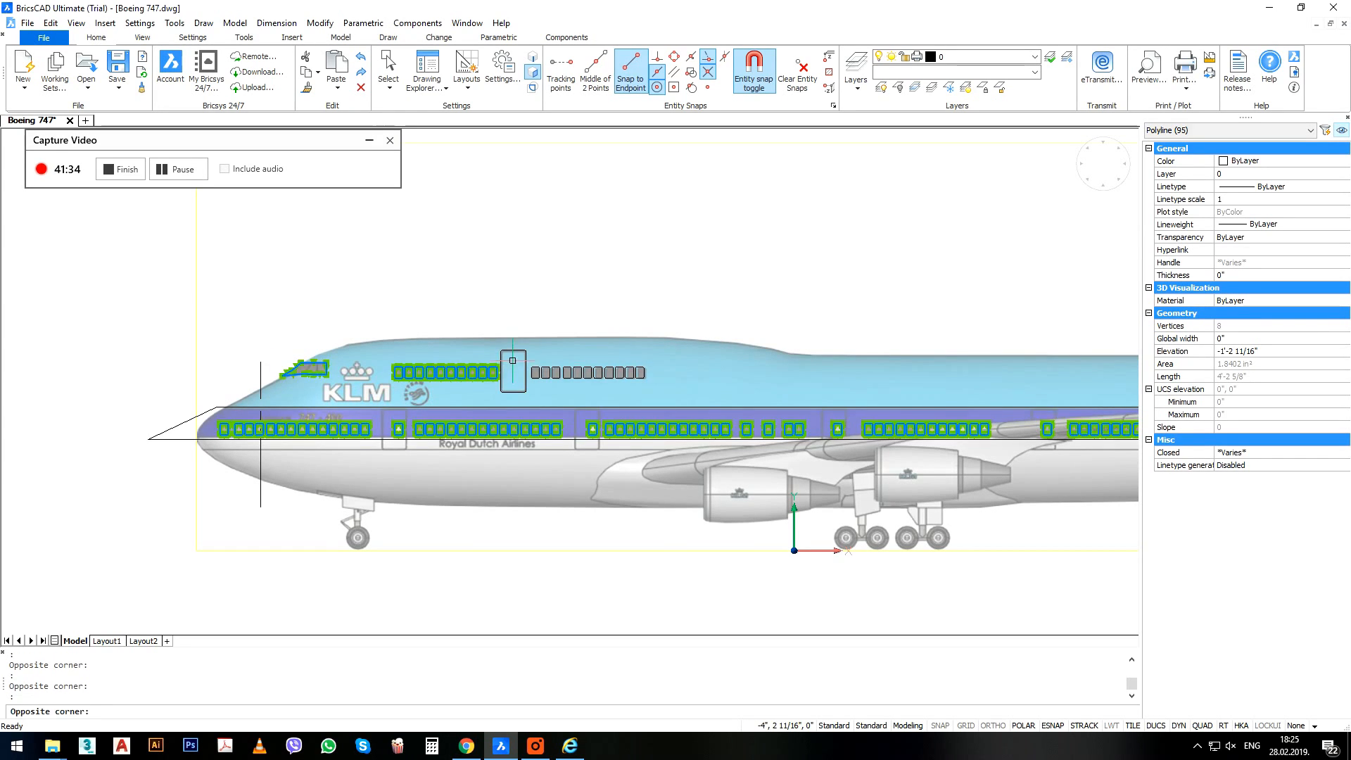
left_click(698, 395)
scroll(595, 364, "down", 3)
middle_click_drag(672, 383, 712, 437, "shift")
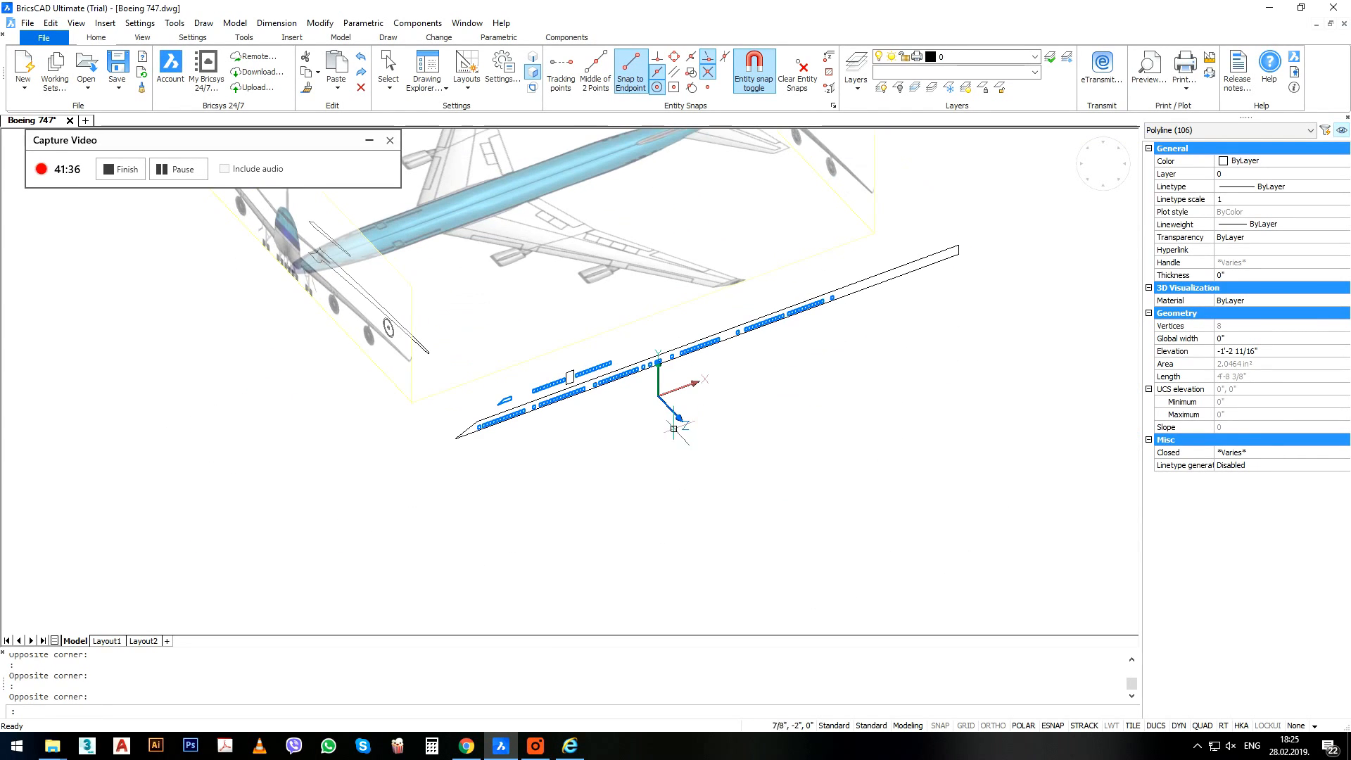
key("Return")
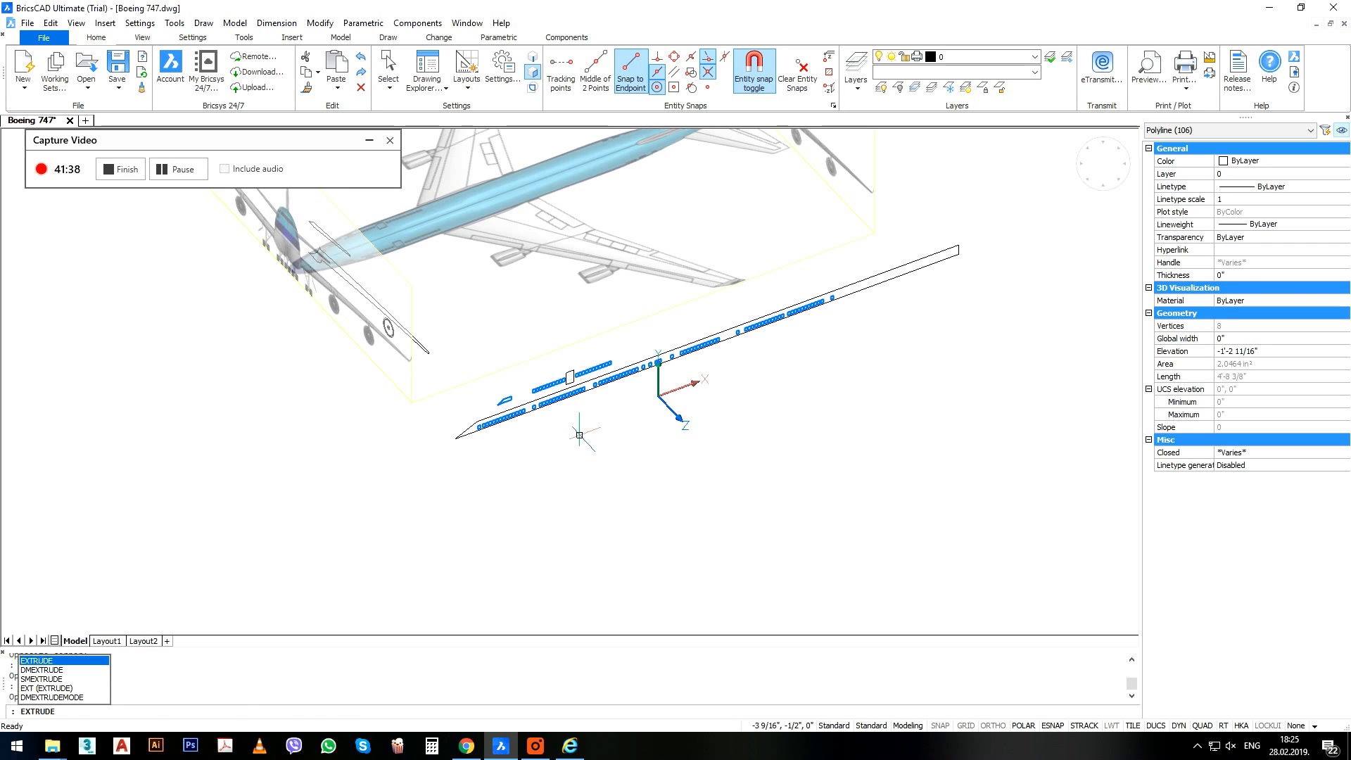
left_click(456, 439)
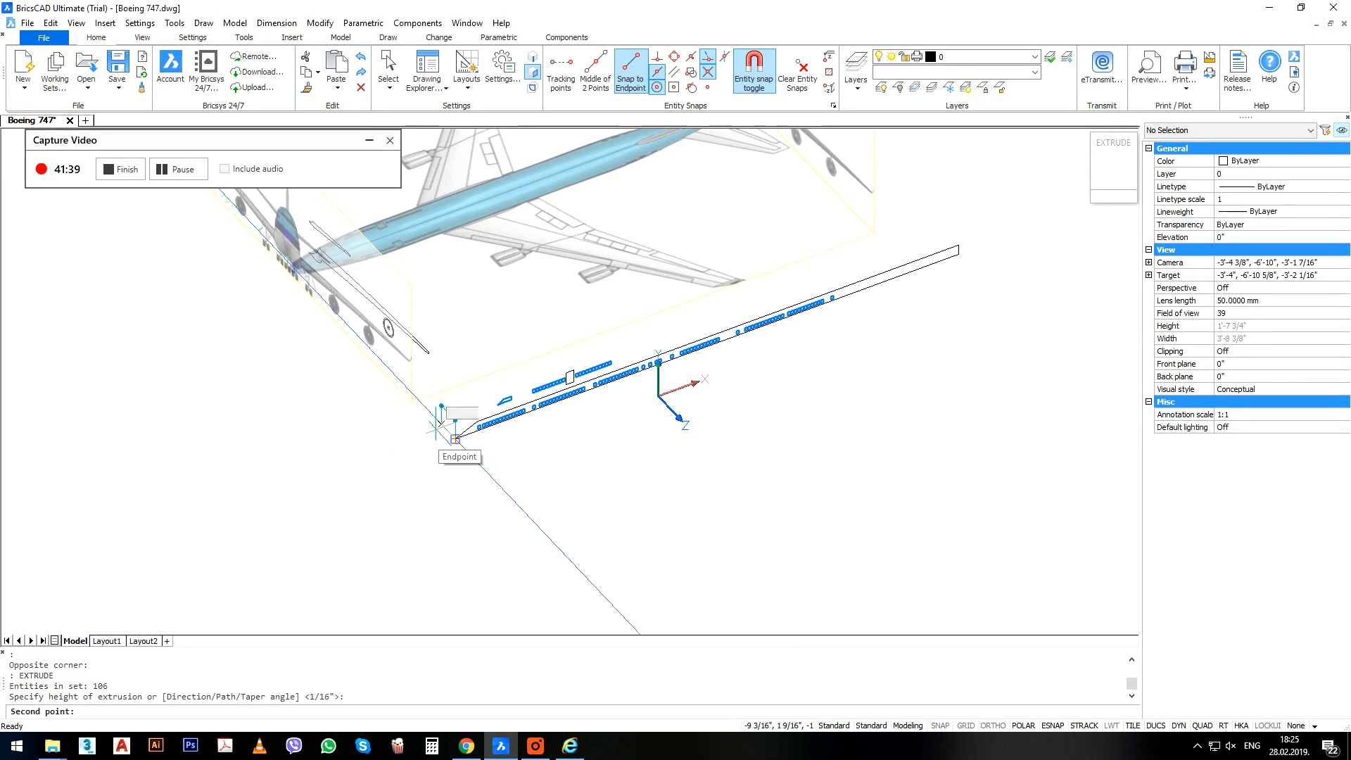
middle_click_drag(458, 436, 612, 607)
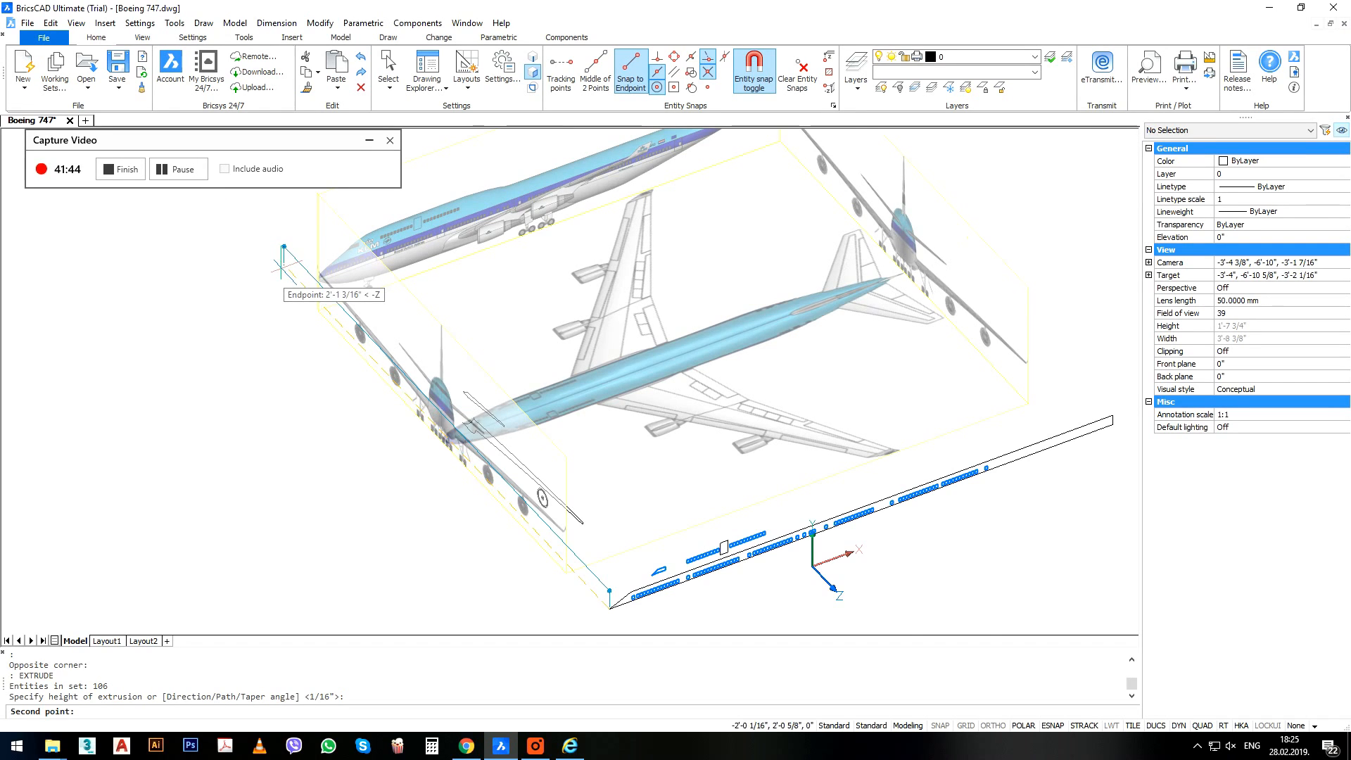
left_click(283, 267)
key("Return")
scroll(338, 307, "down", 3)
scroll(645, 539, "up", 2)
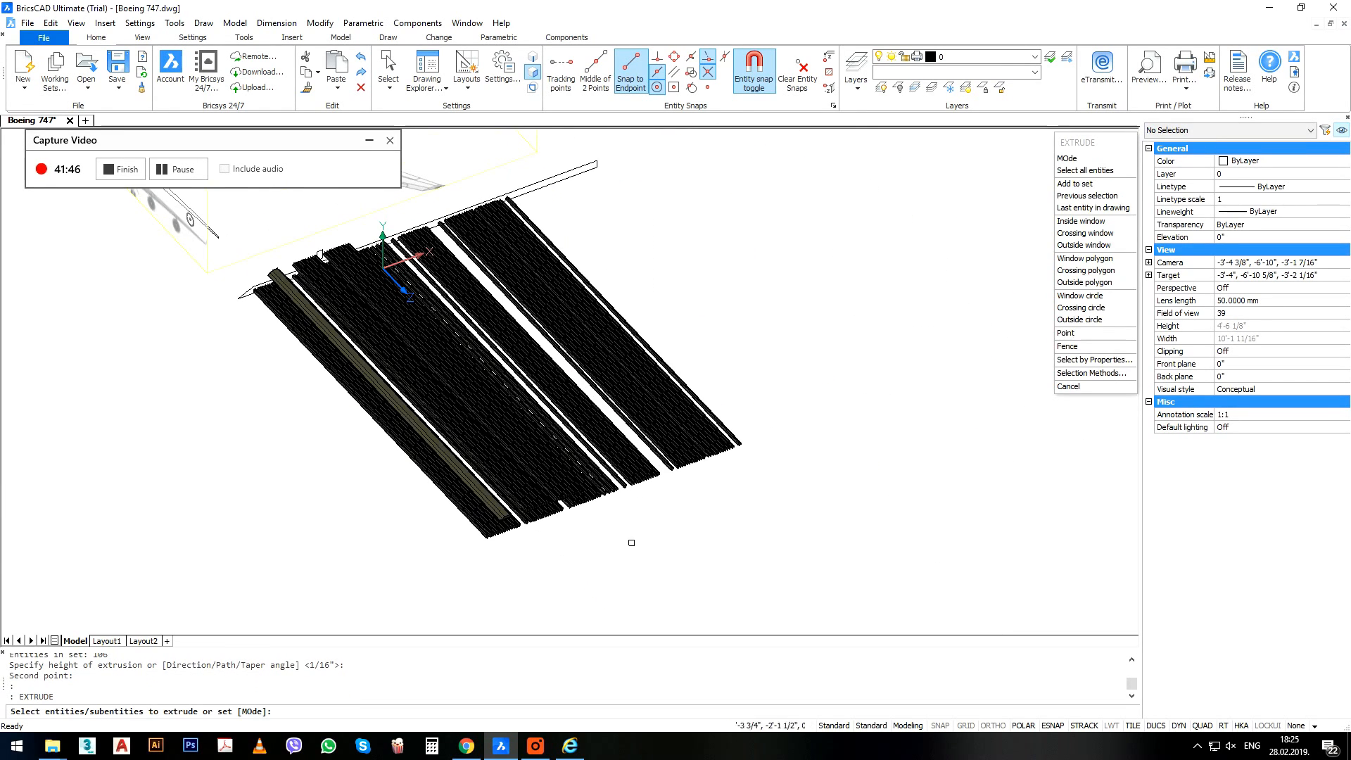
key("Escape")
key("Escape")
Union all the extruded window bars into a single solid.
type("UNI")
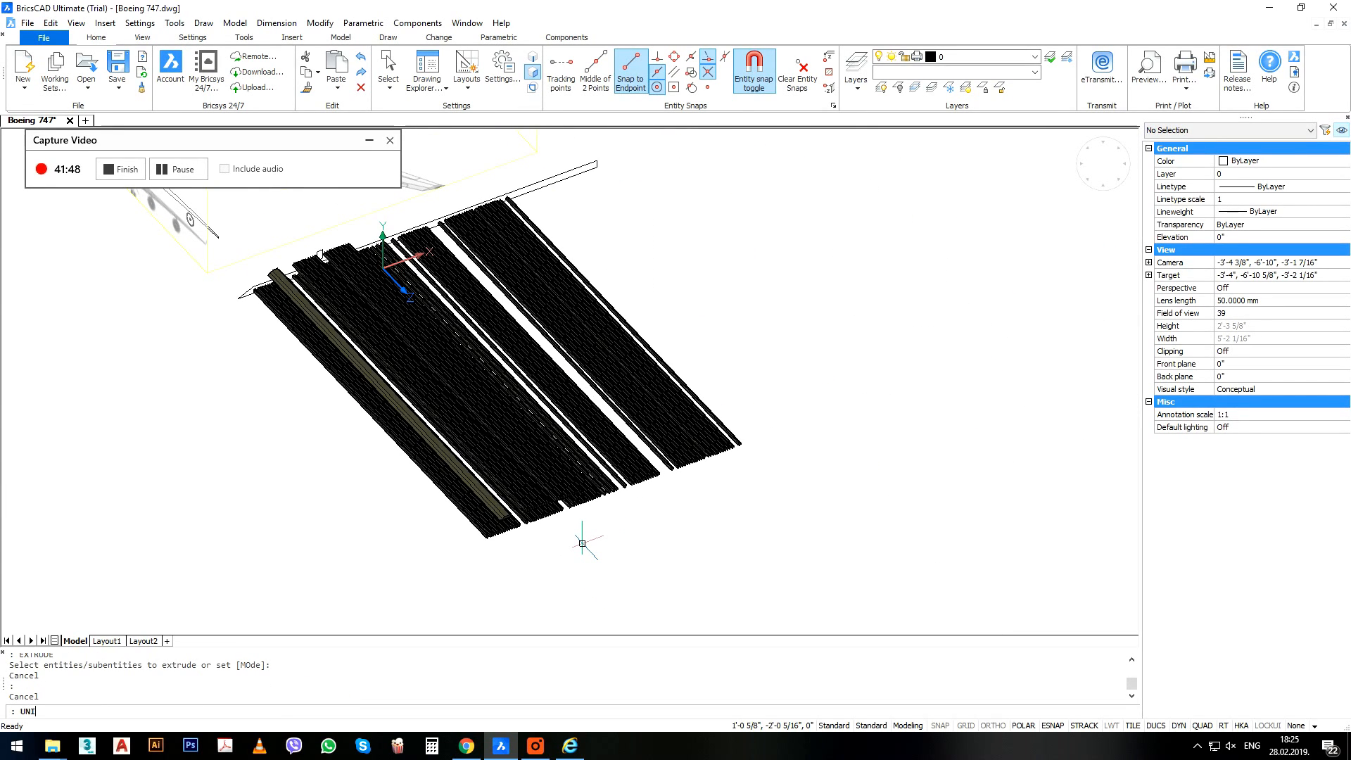
type("ON")
key("Return")
left_click(712, 374)
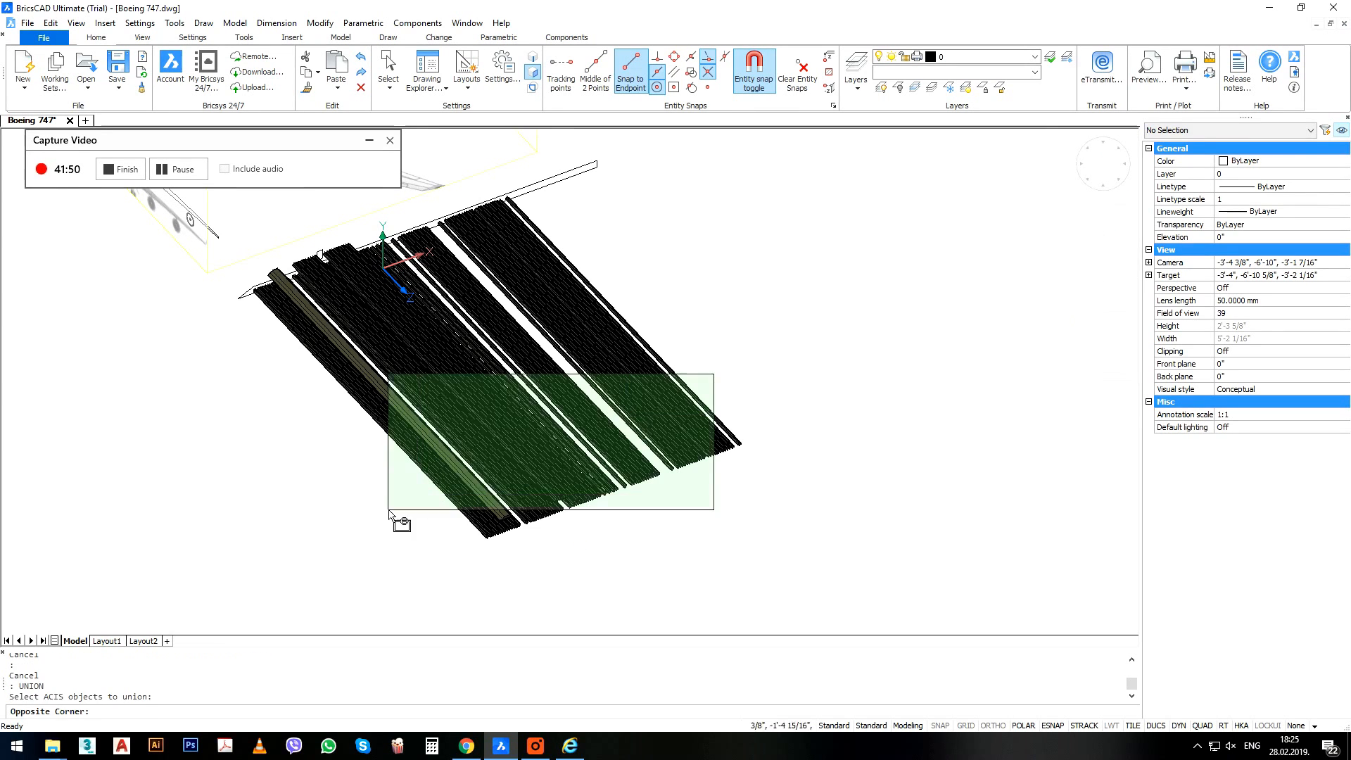
left_click(305, 560)
key("Return")
Turn all layers back on with LAYON.
middle_click_drag(509, 350, 650, 420)
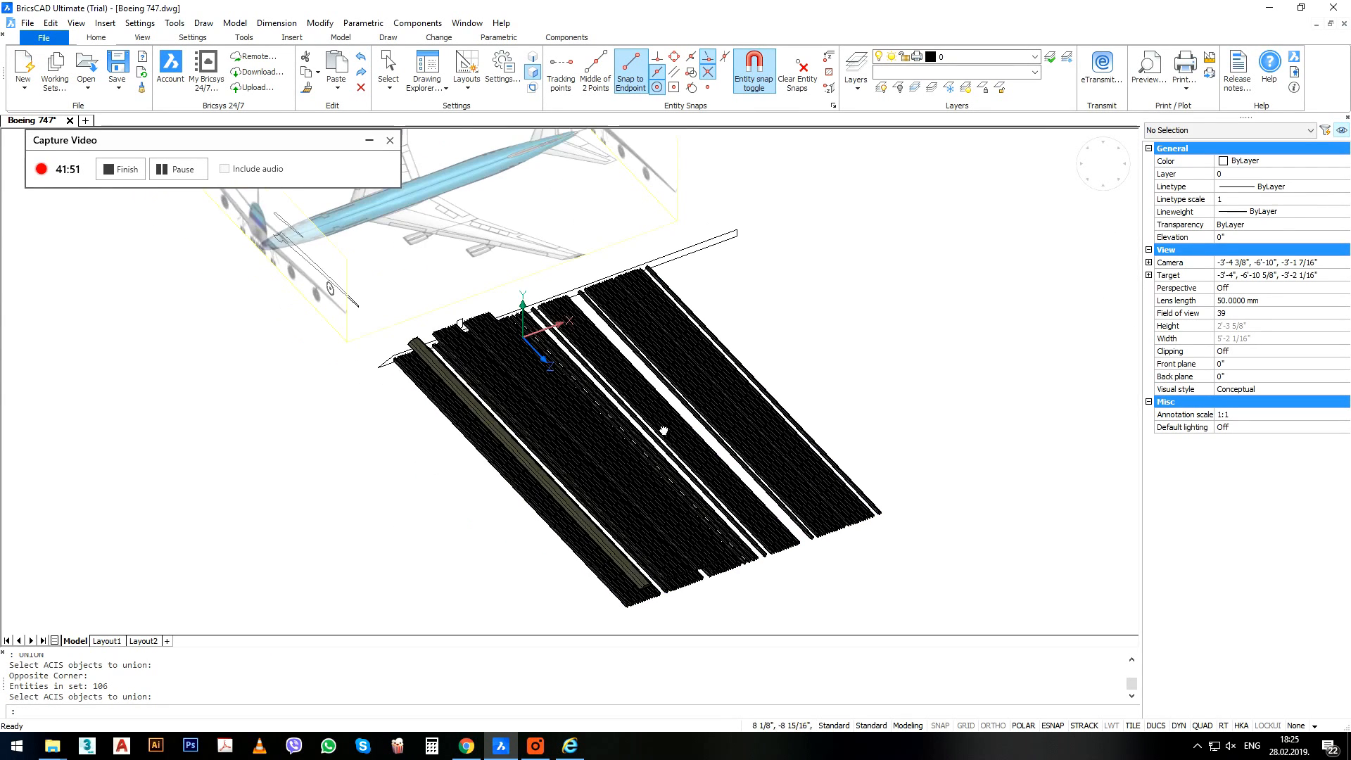
scroll(650, 419, "down", 2)
middle_click_drag(756, 168, 757, 218)
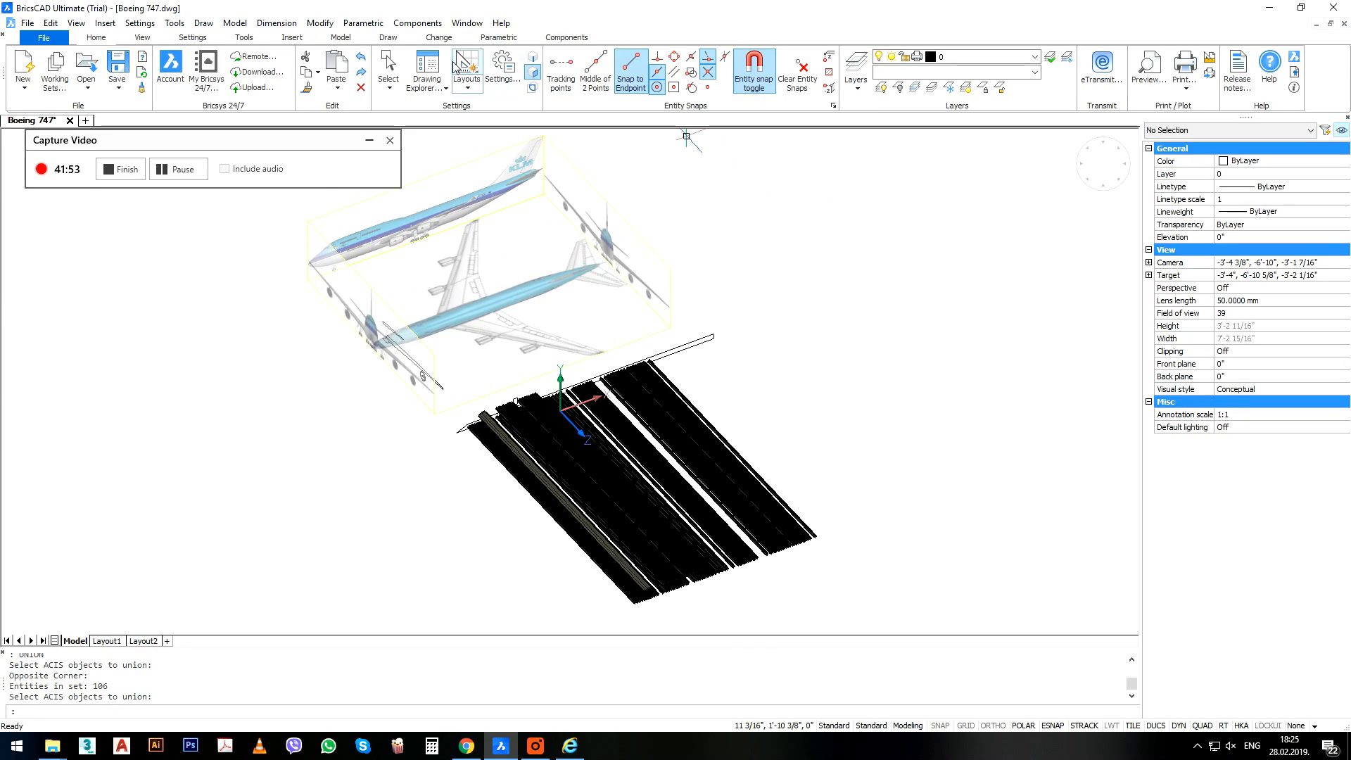
type("layon")
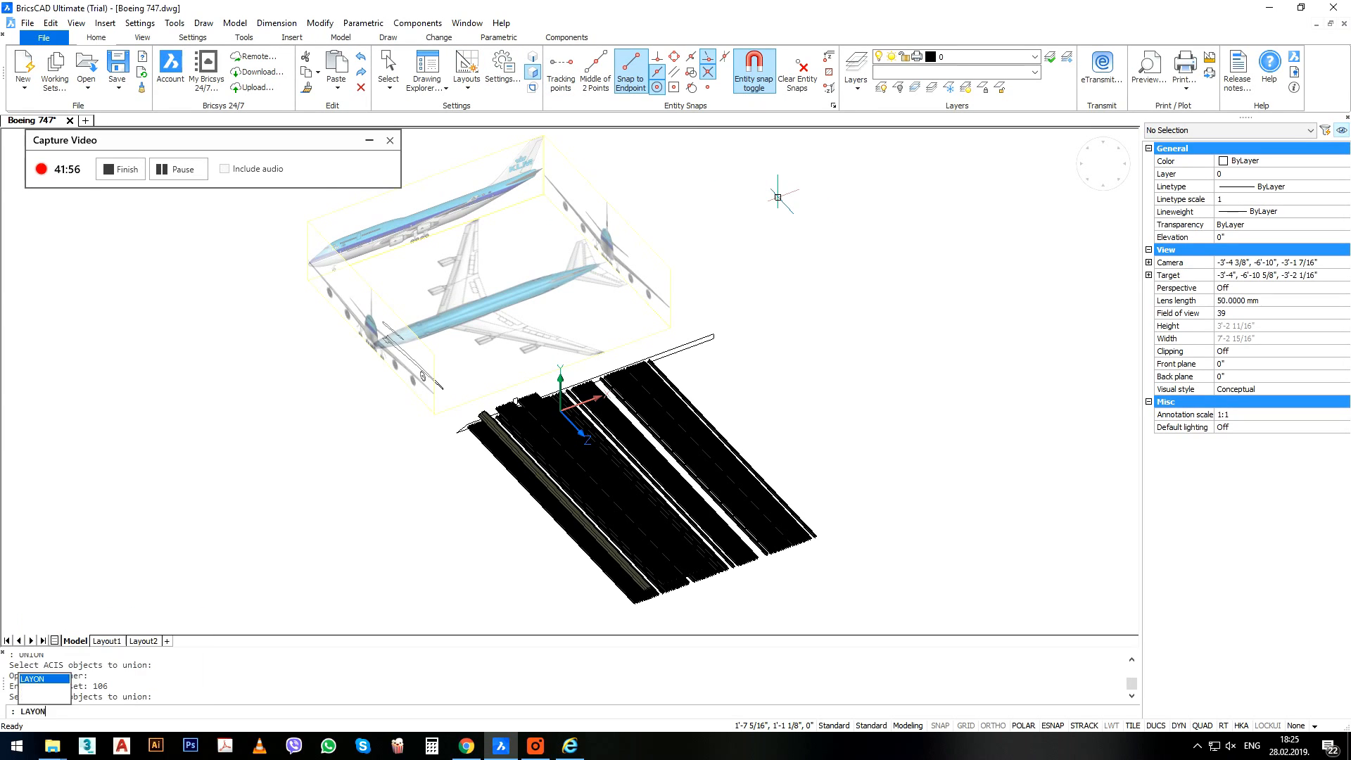
key("Return")
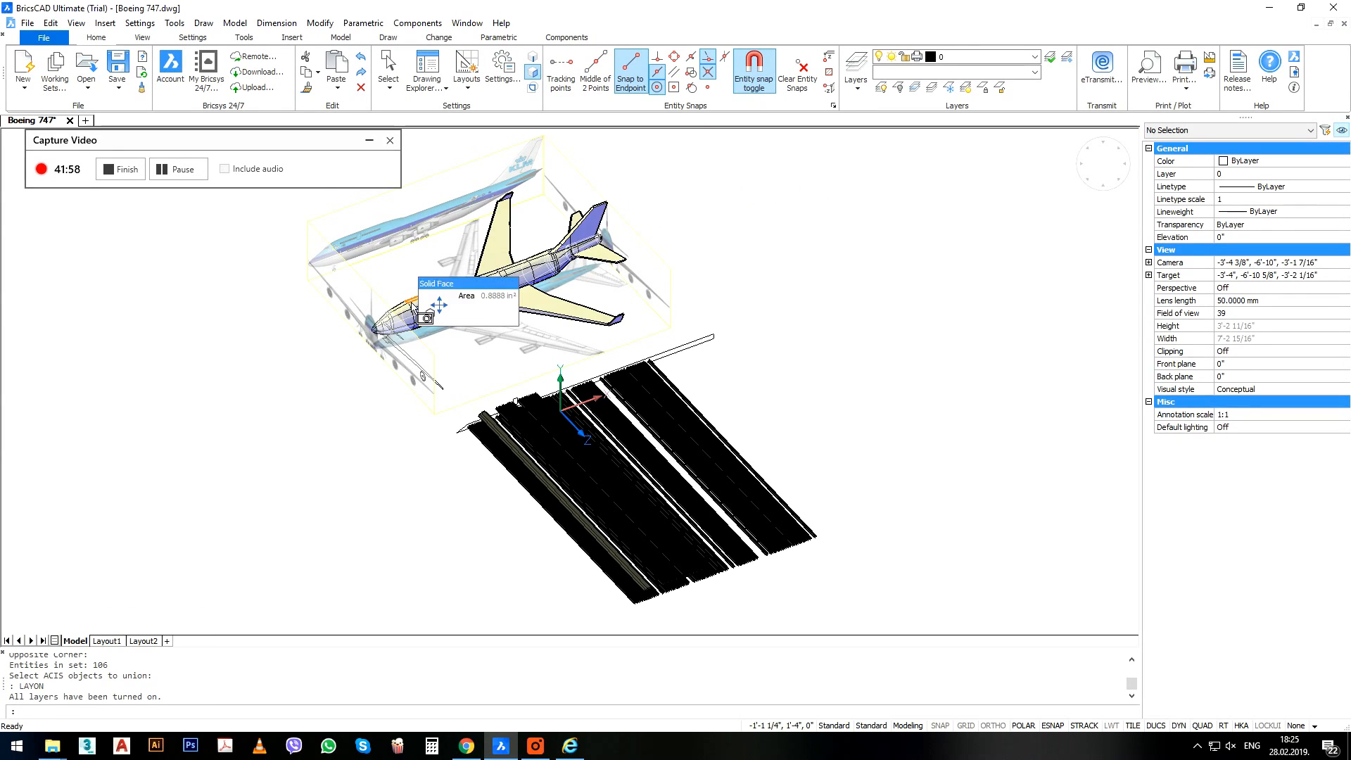
Copy the fuselage solid along +Z, away from the aircraft model and over the extruded window bars.
left_click(415, 301)
scroll(419, 309, "down", 2)
type("co")
key("Return")
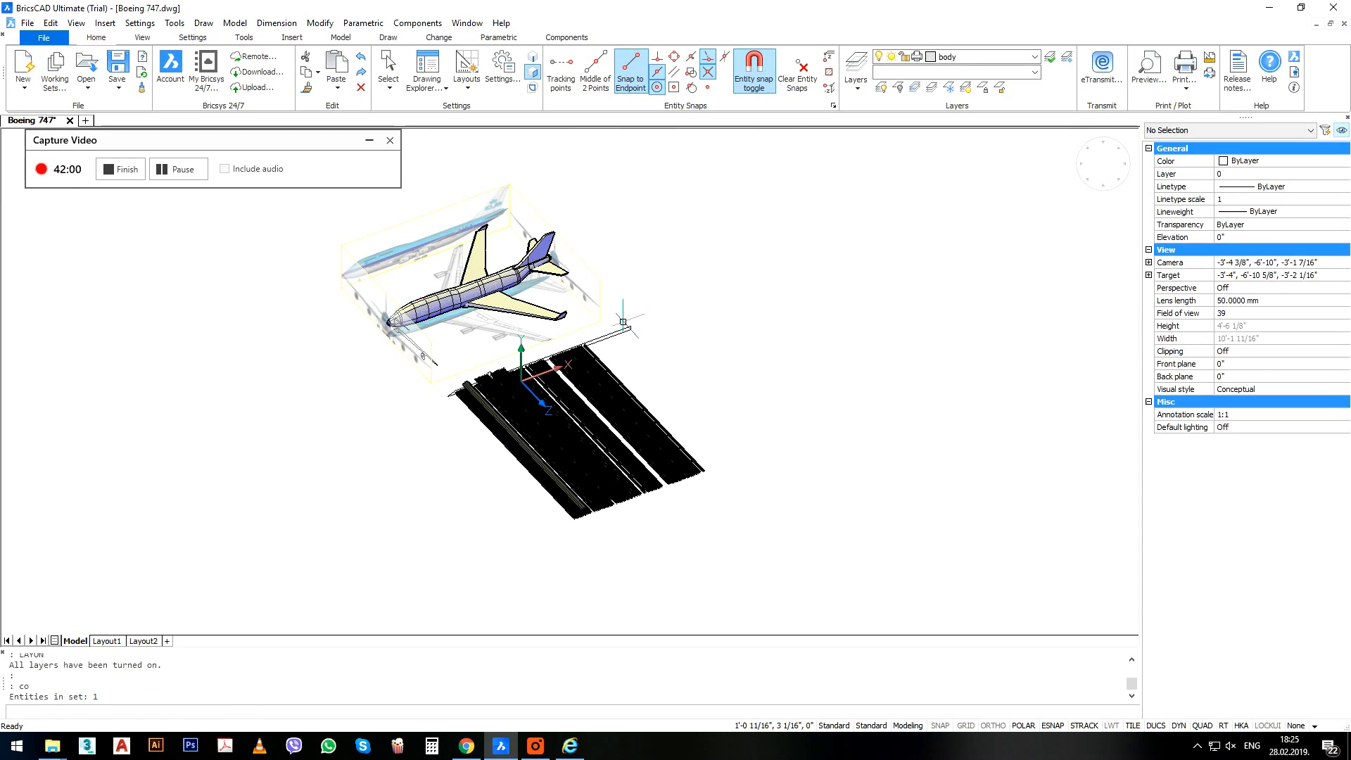
left_click(614, 309)
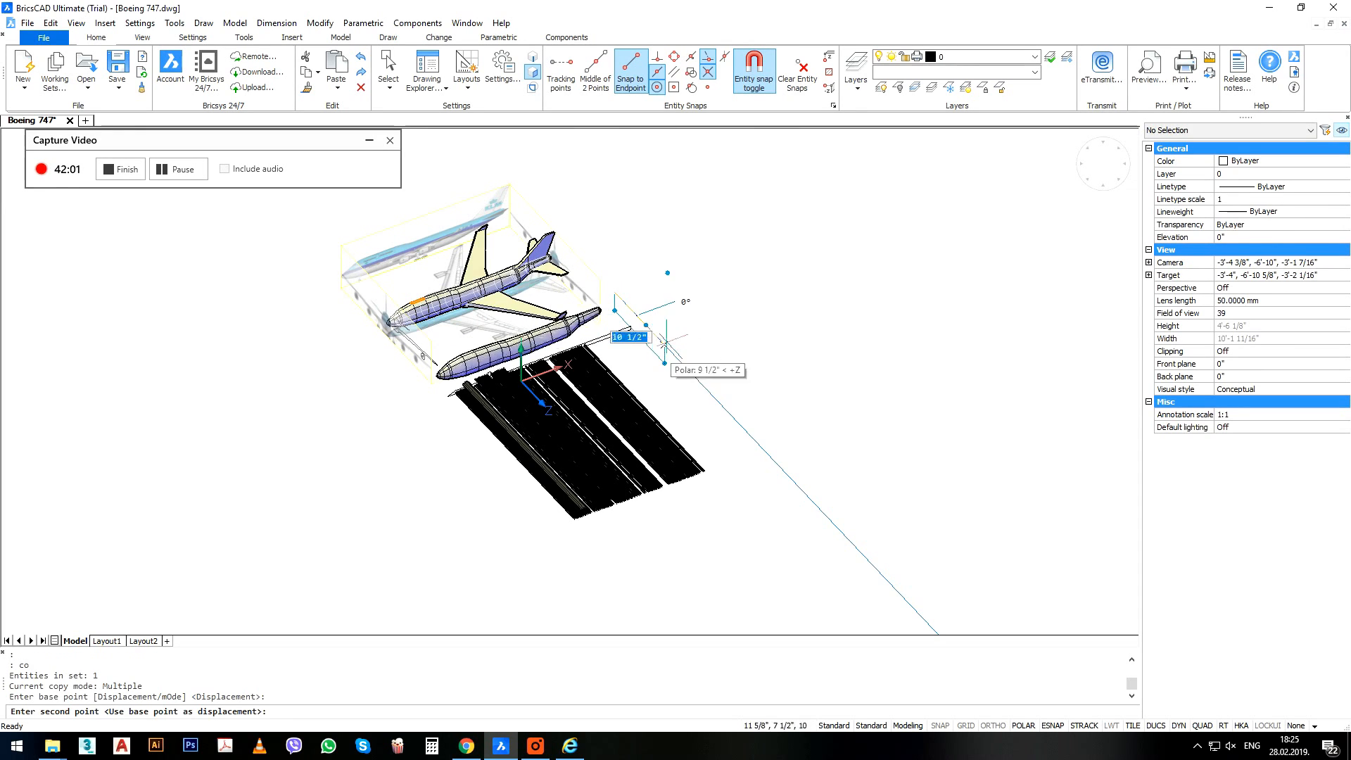
left_click(731, 411)
Copy the united window solid along -Z so that its bars pass through the original fuselage.
scroll(619, 422, "up", 2)
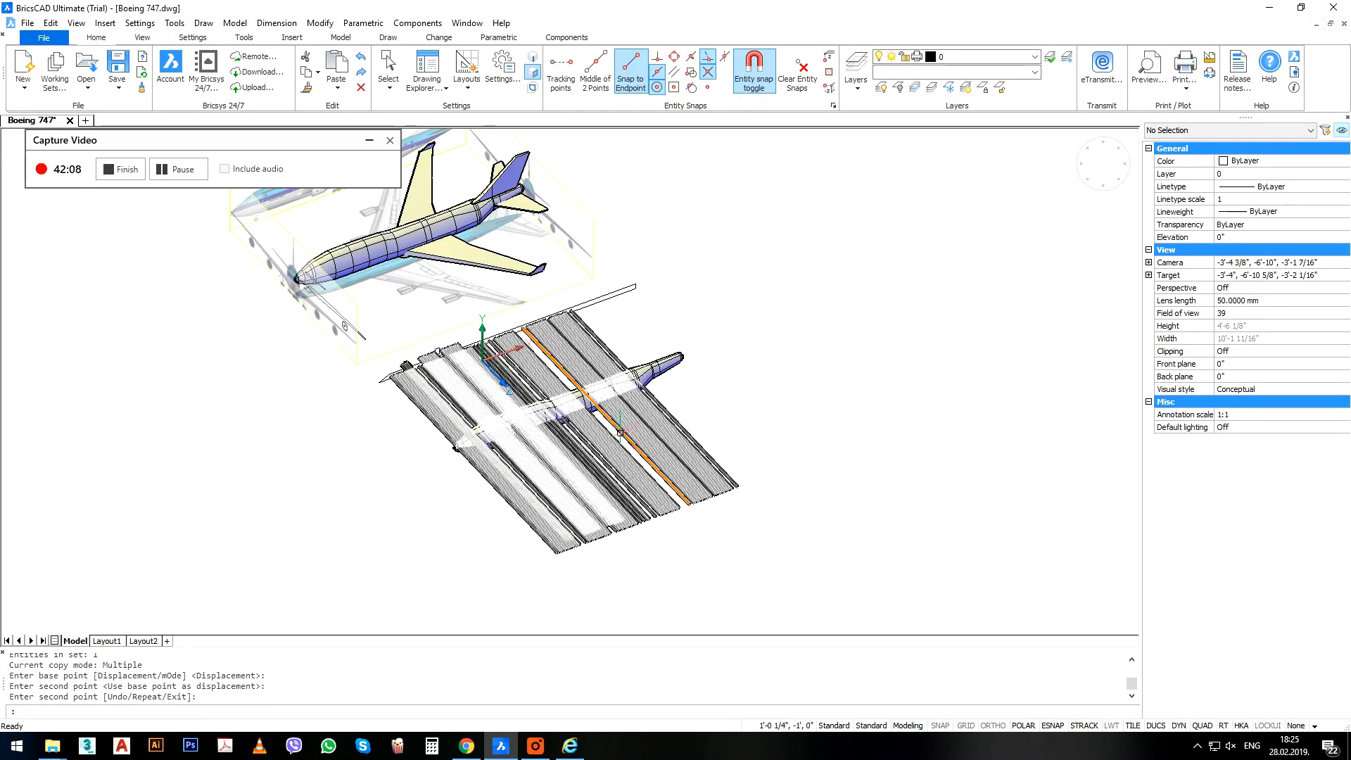
left_click(637, 489)
scroll(695, 399, "down", 2)
type("co")
key("Return")
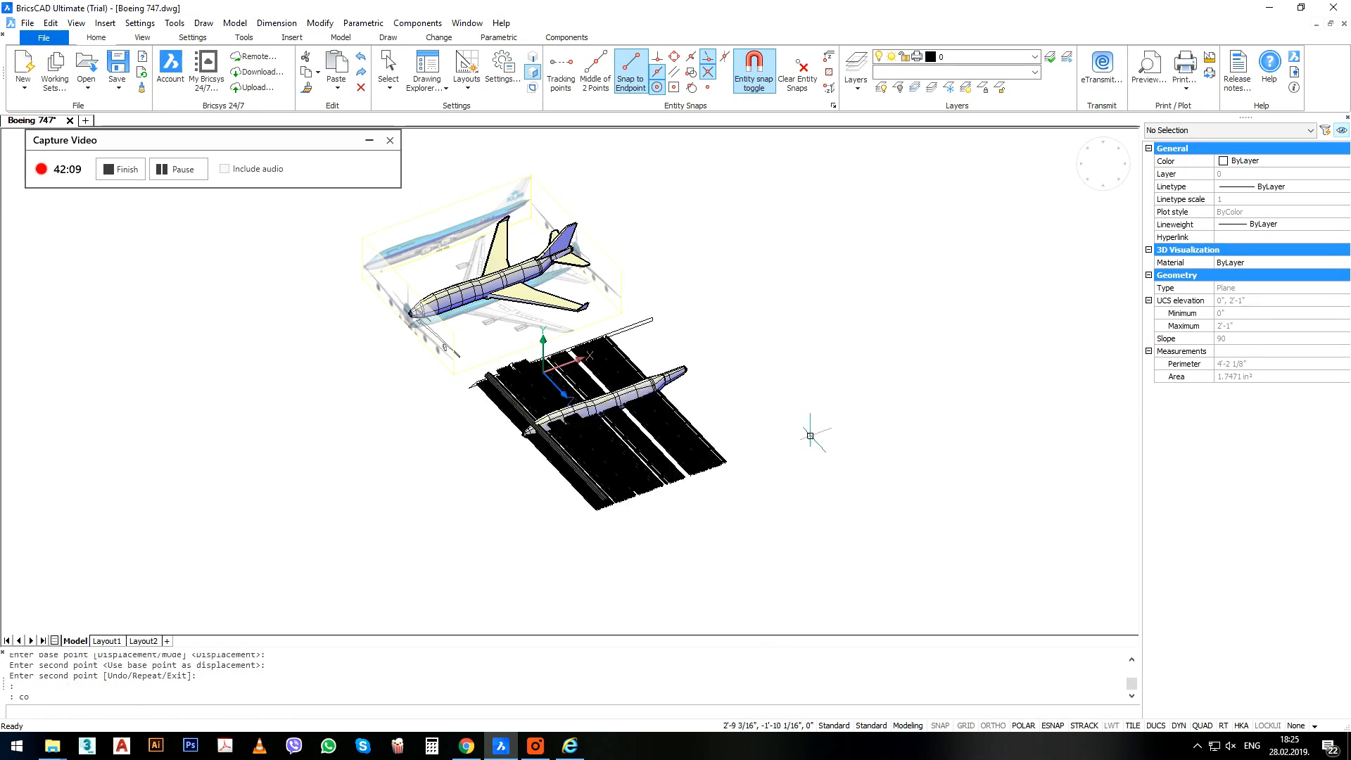
left_click(809, 436)
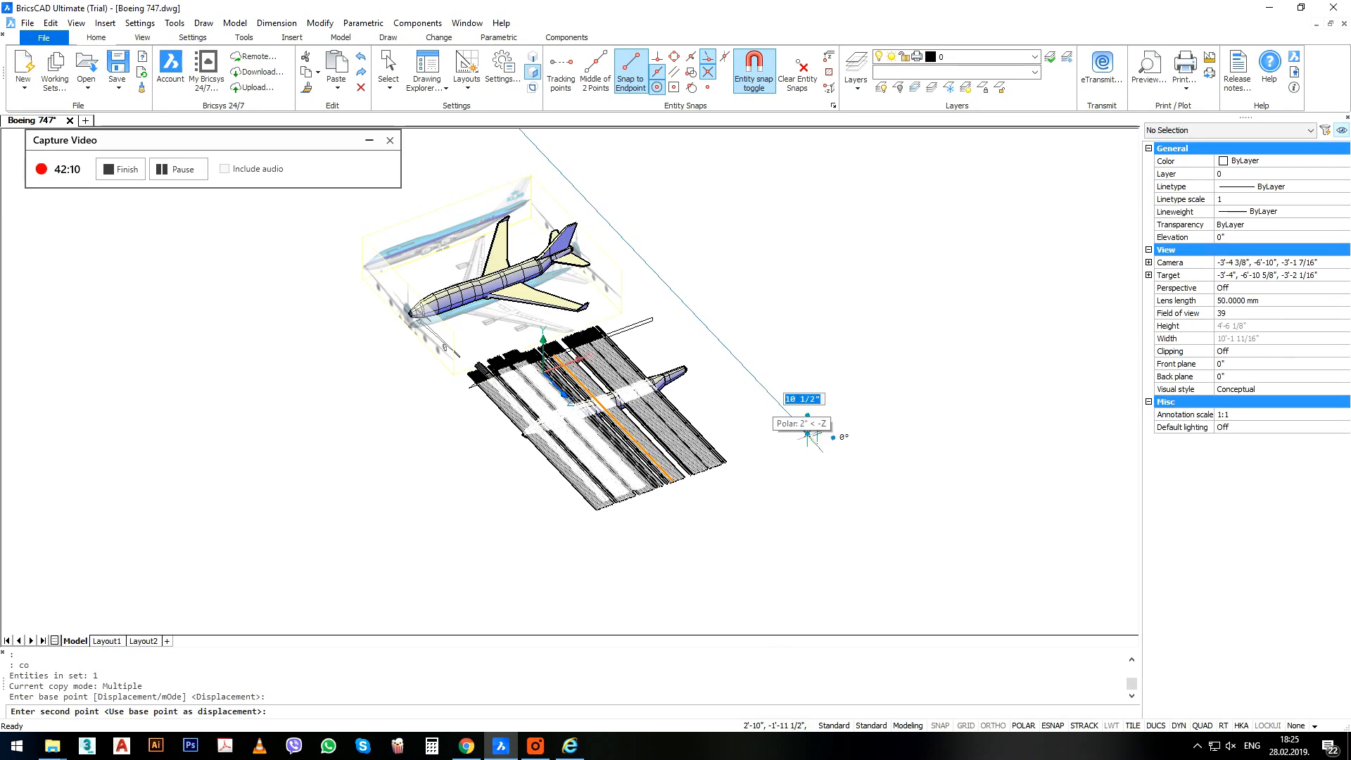
left_click(693, 299)
key("Return")
Subtract the copied window solid from the original fuselage to cut the window openings.
scroll(567, 311, "up", 5)
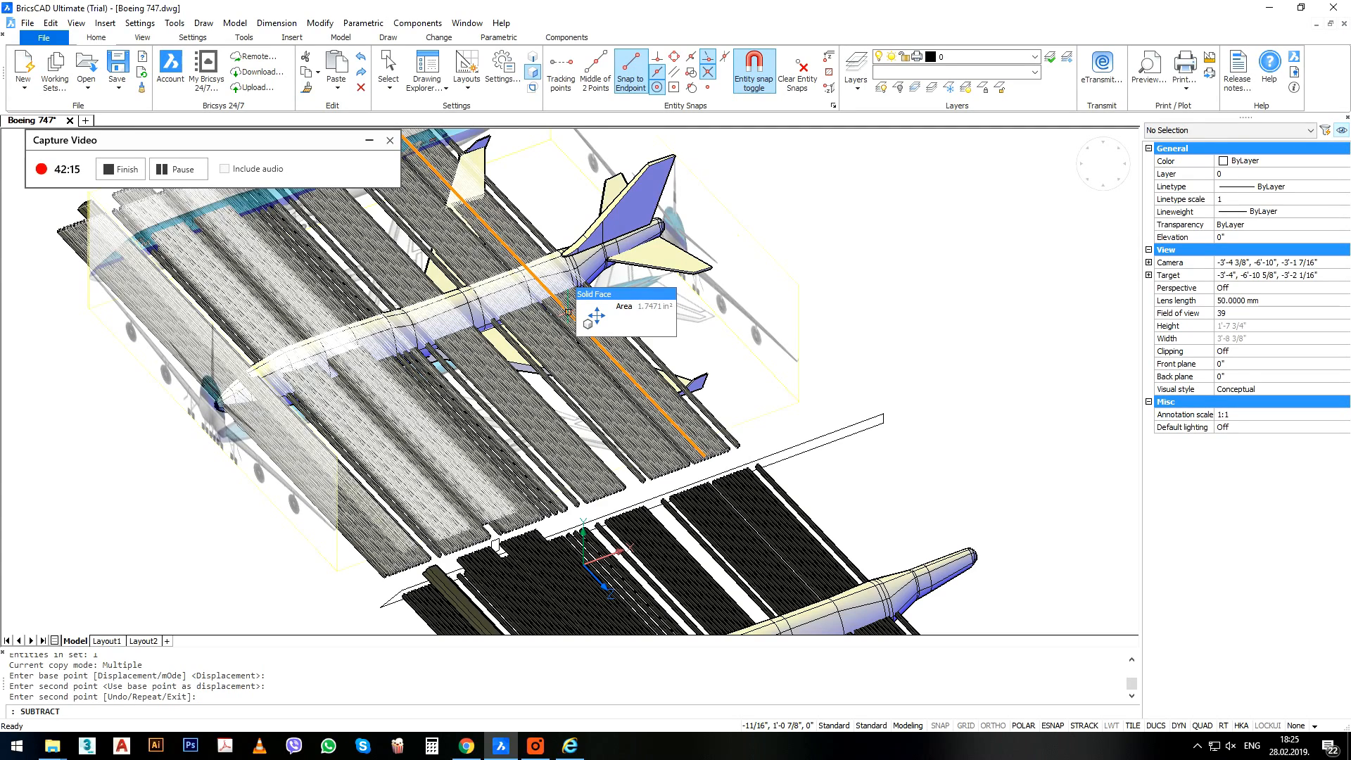
type("SUBTRACT")
key("Return")
left_click(580, 267)
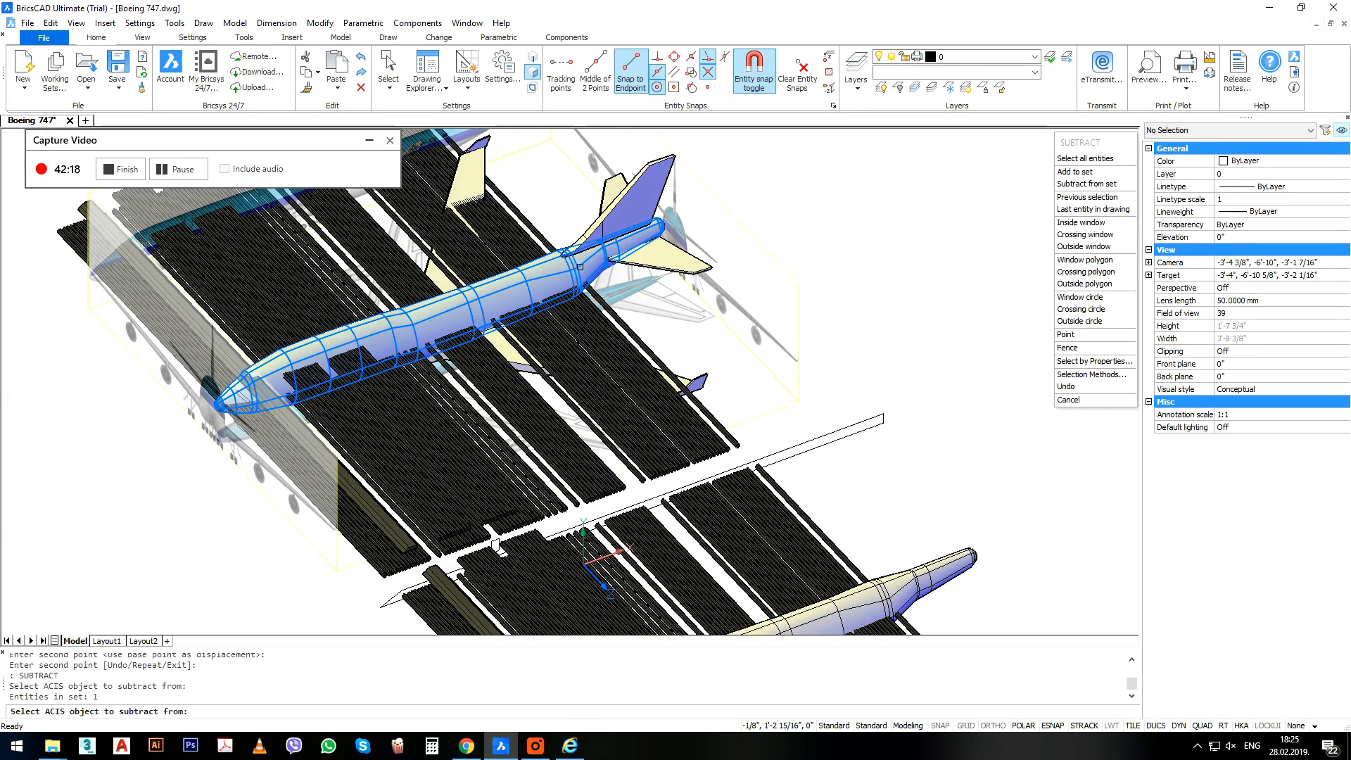
key("Return")
left_click(567, 350)
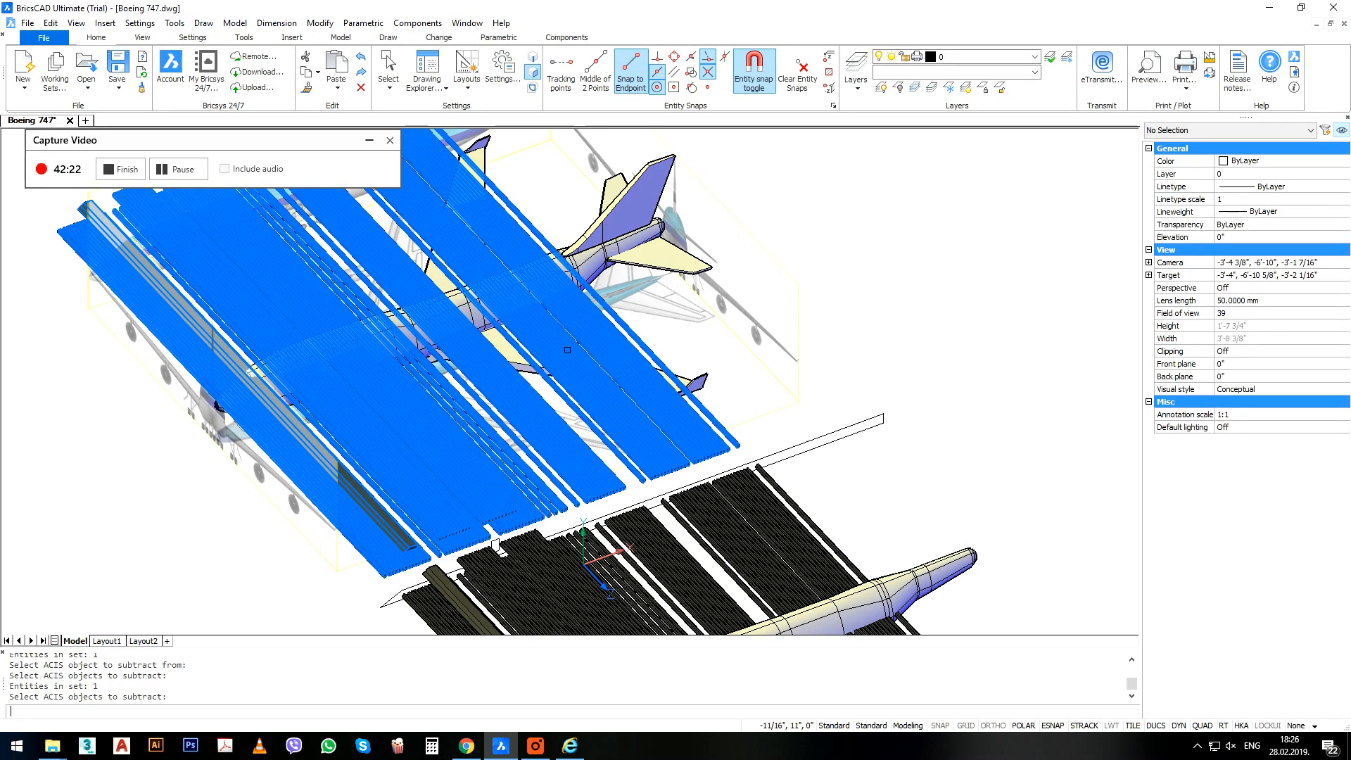
key("Return")
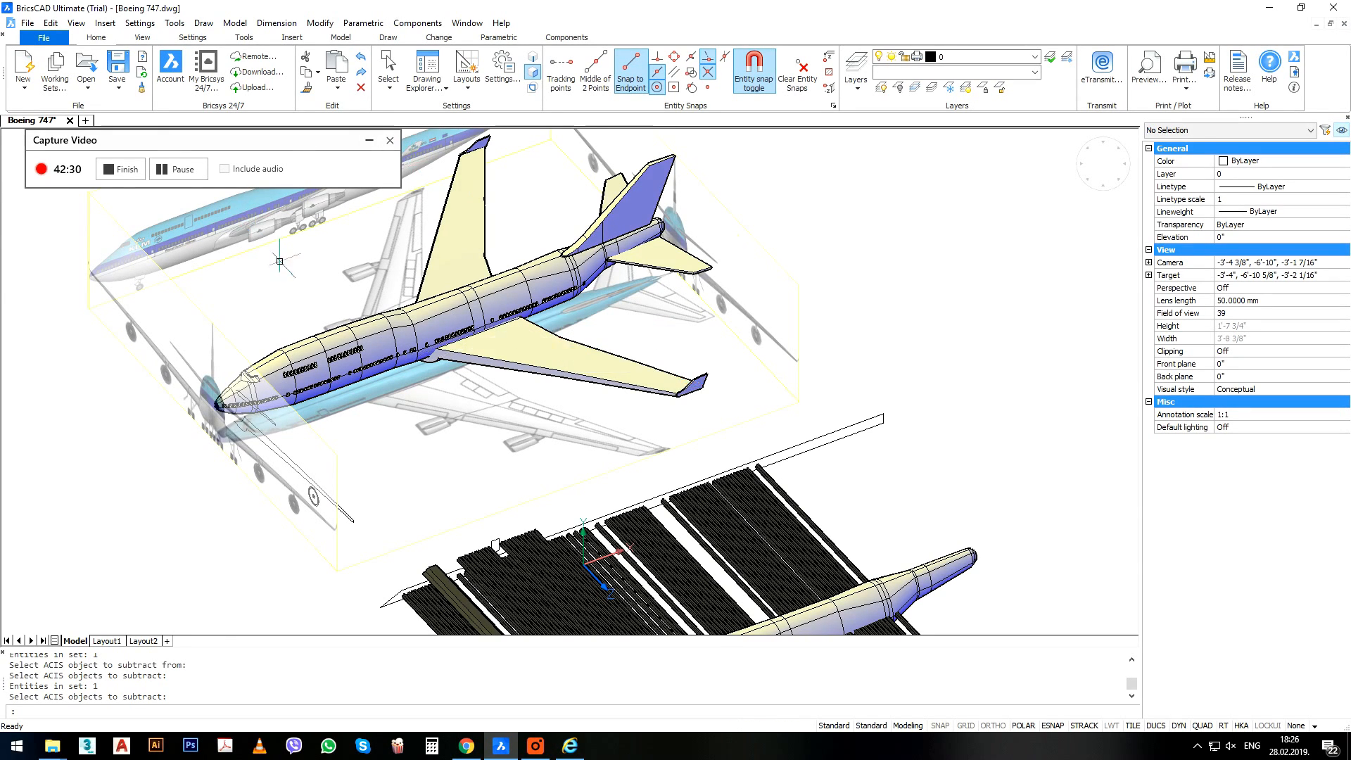
scroll(310, 370, "up", 5)
scroll(341, 342, "down", 3)
scroll(341, 342, "down", 3)
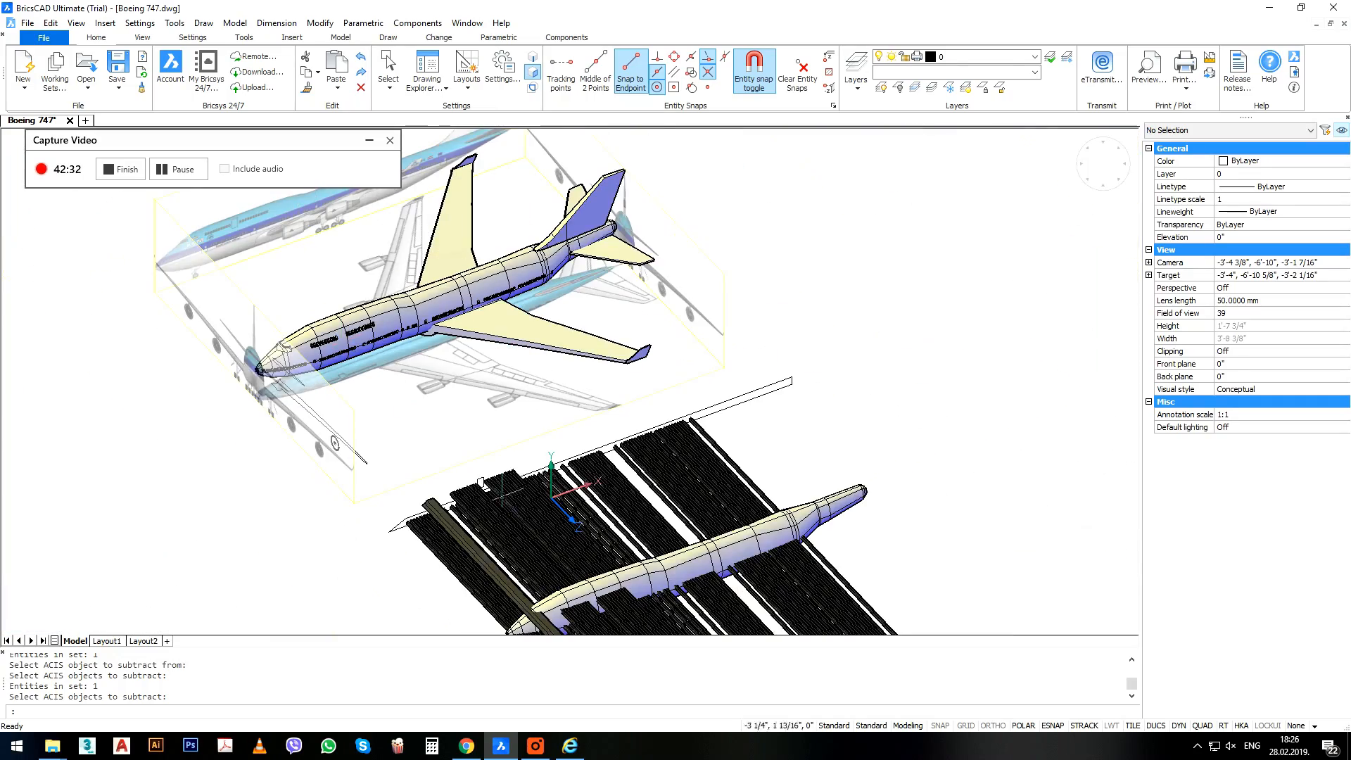
Intersect the copied fuselage solid with the extruded window bars so that only the bars inside the fuselage shape remain.
scroll(301, 301, "up", 5)
scroll(422, 408, "down", 5)
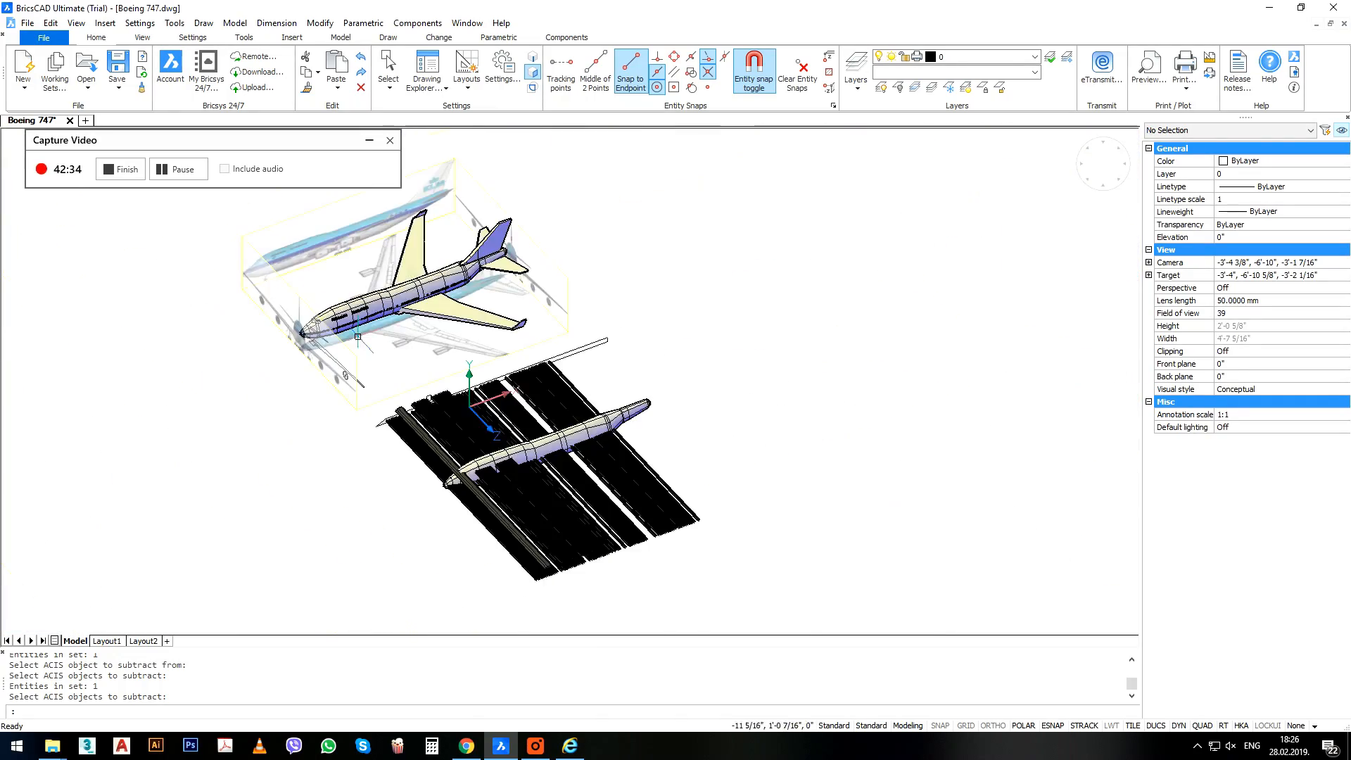
scroll(496, 481, "up", 1)
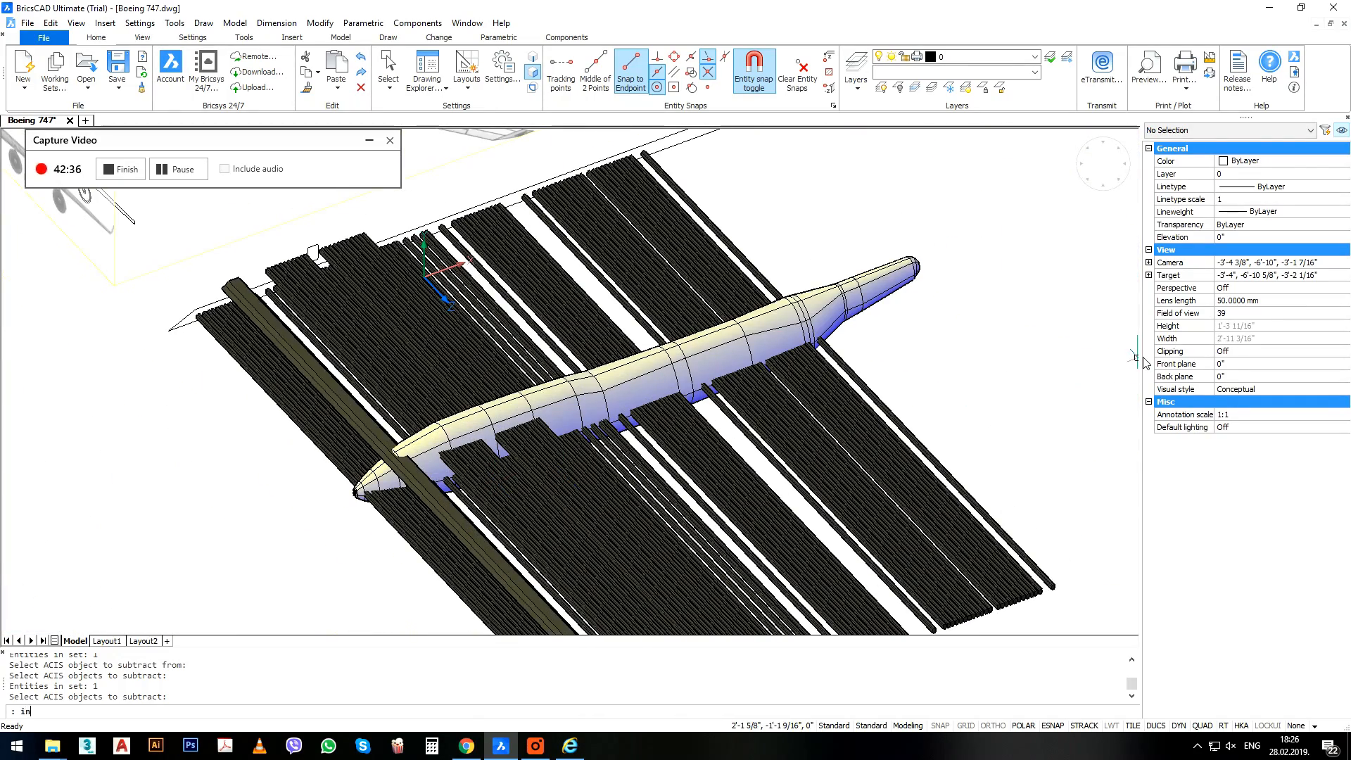
key("Return")
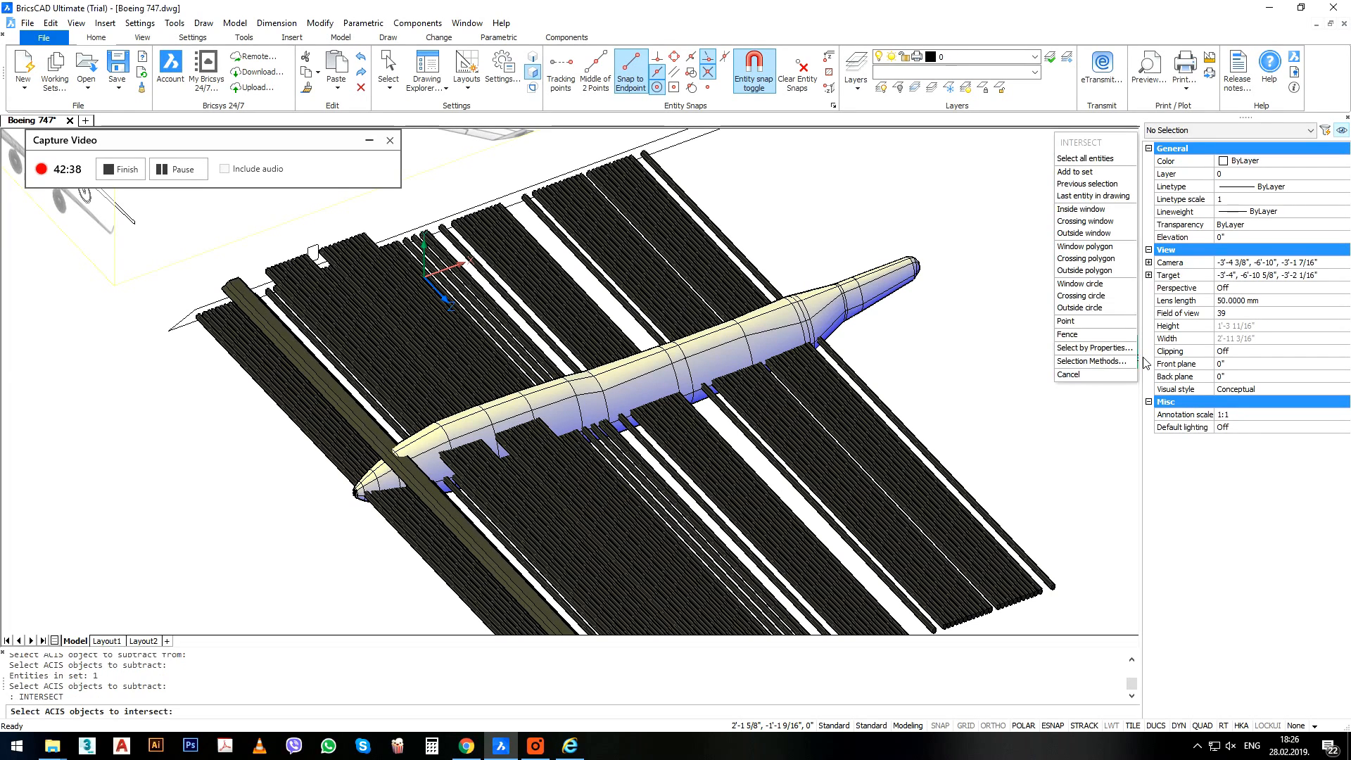
left_click(859, 351)
left_click(504, 452)
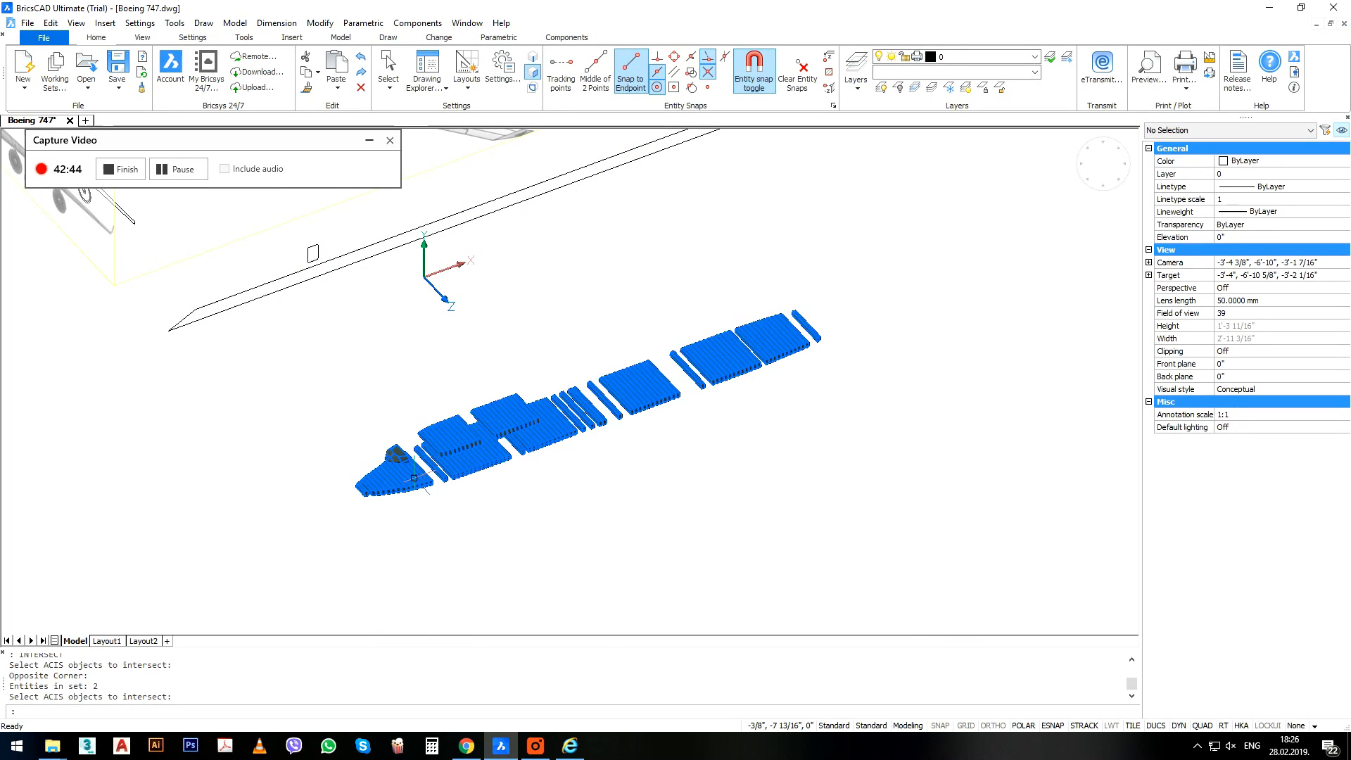
Explode the intersected window bars into separate regions and surfaces.
scroll(395, 475, "up", 3)
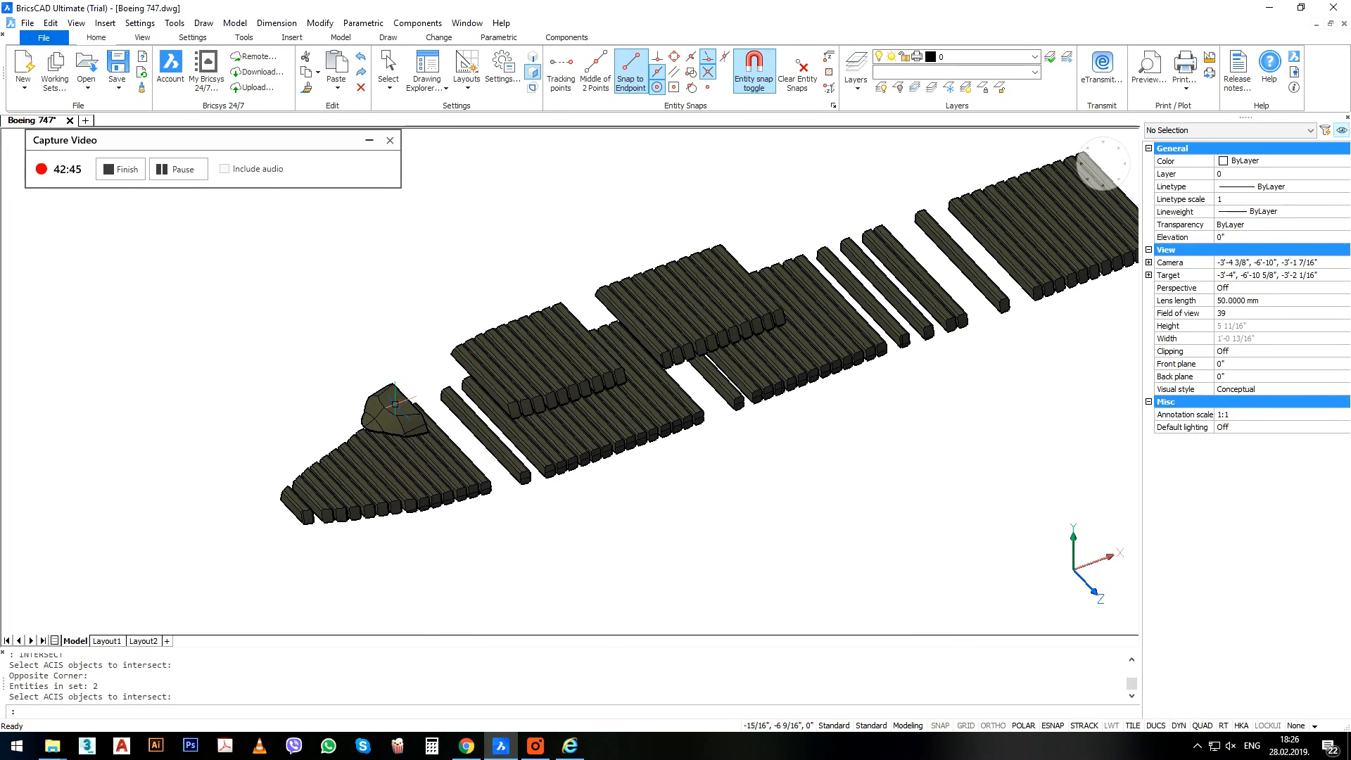
scroll(441, 426, "up", 2)
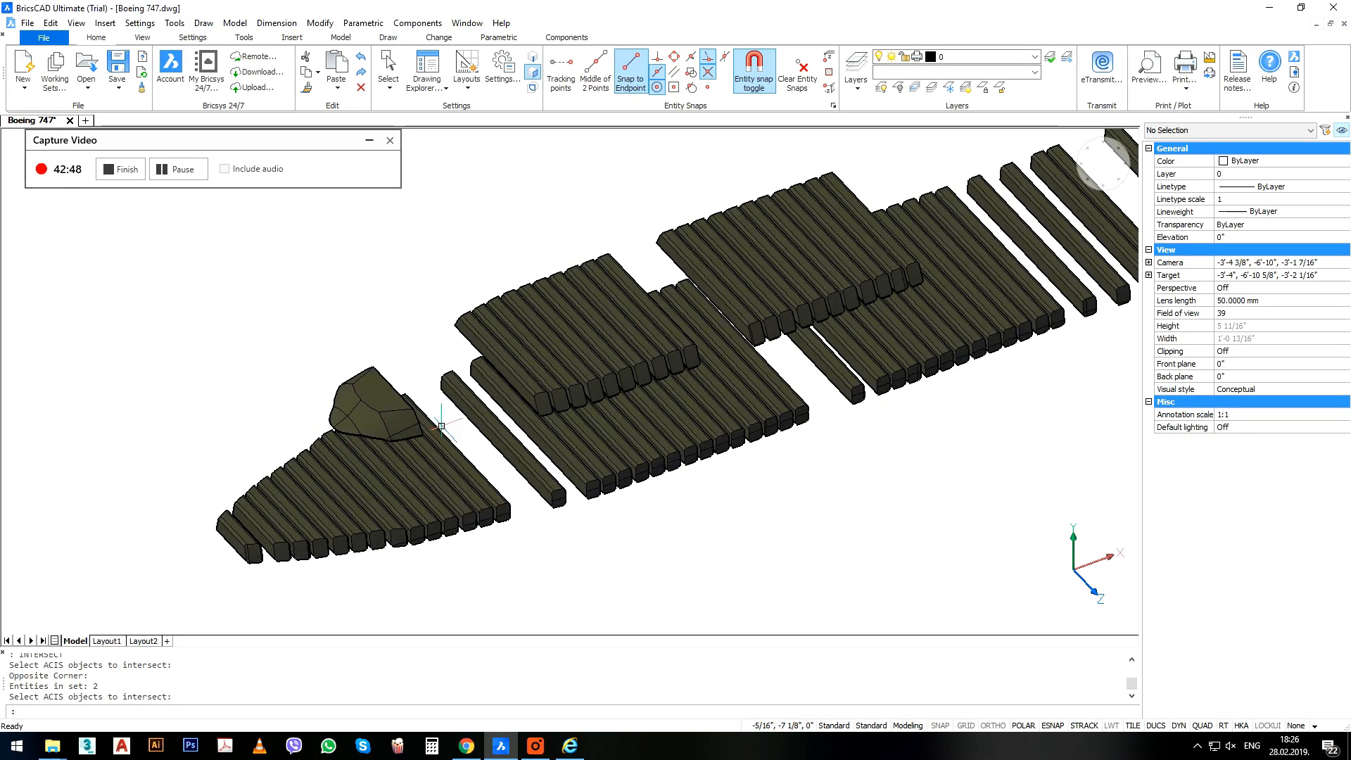
scroll(482, 398, "up", 2)
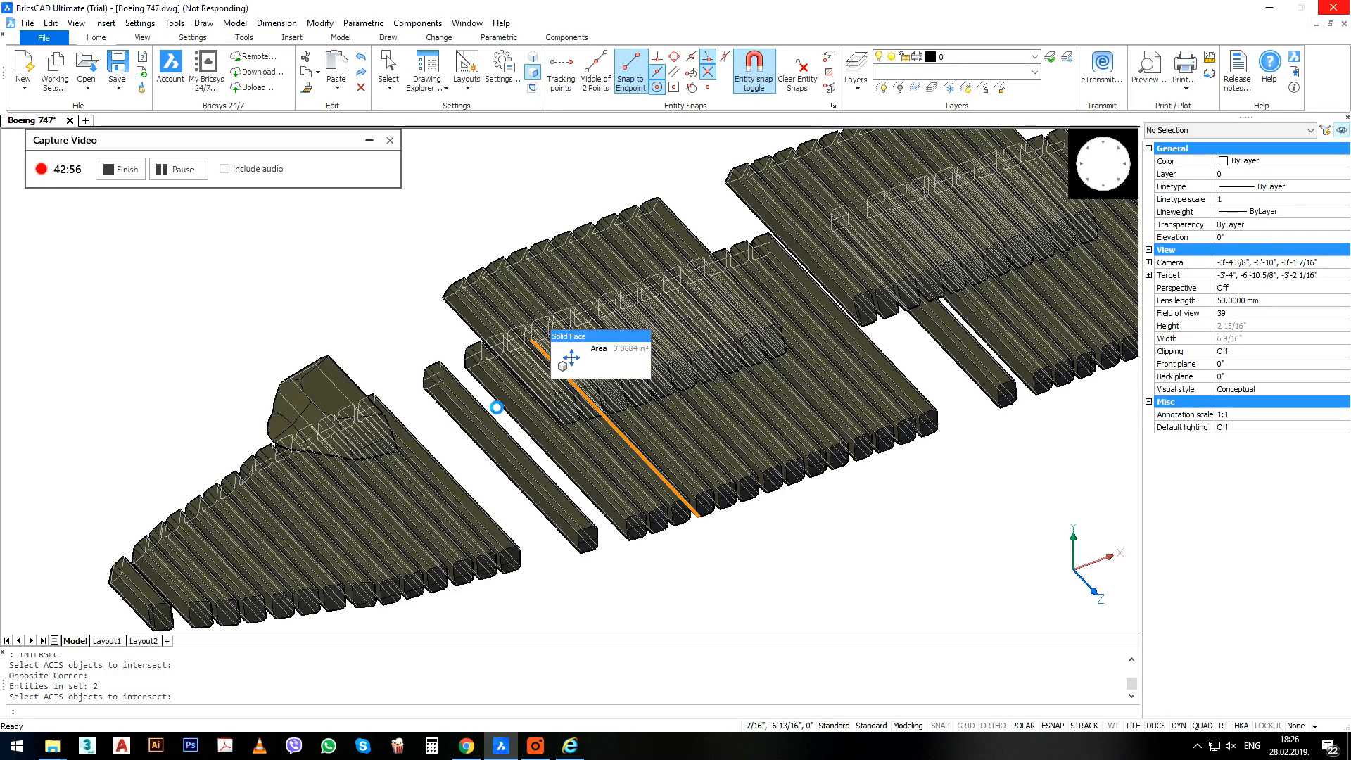
scroll(486, 400, "down", 3)
key("Escape")
key("Escape")
key("Escape")
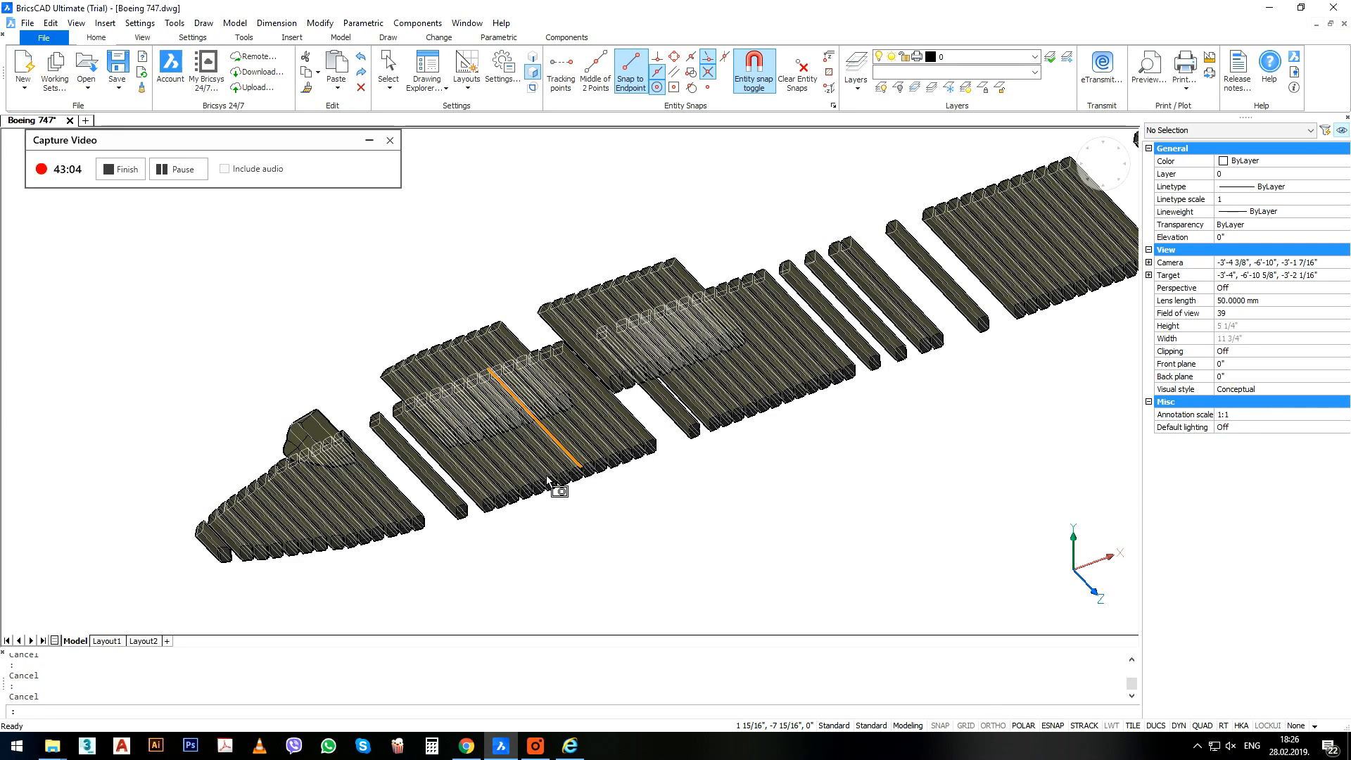
key("Return")
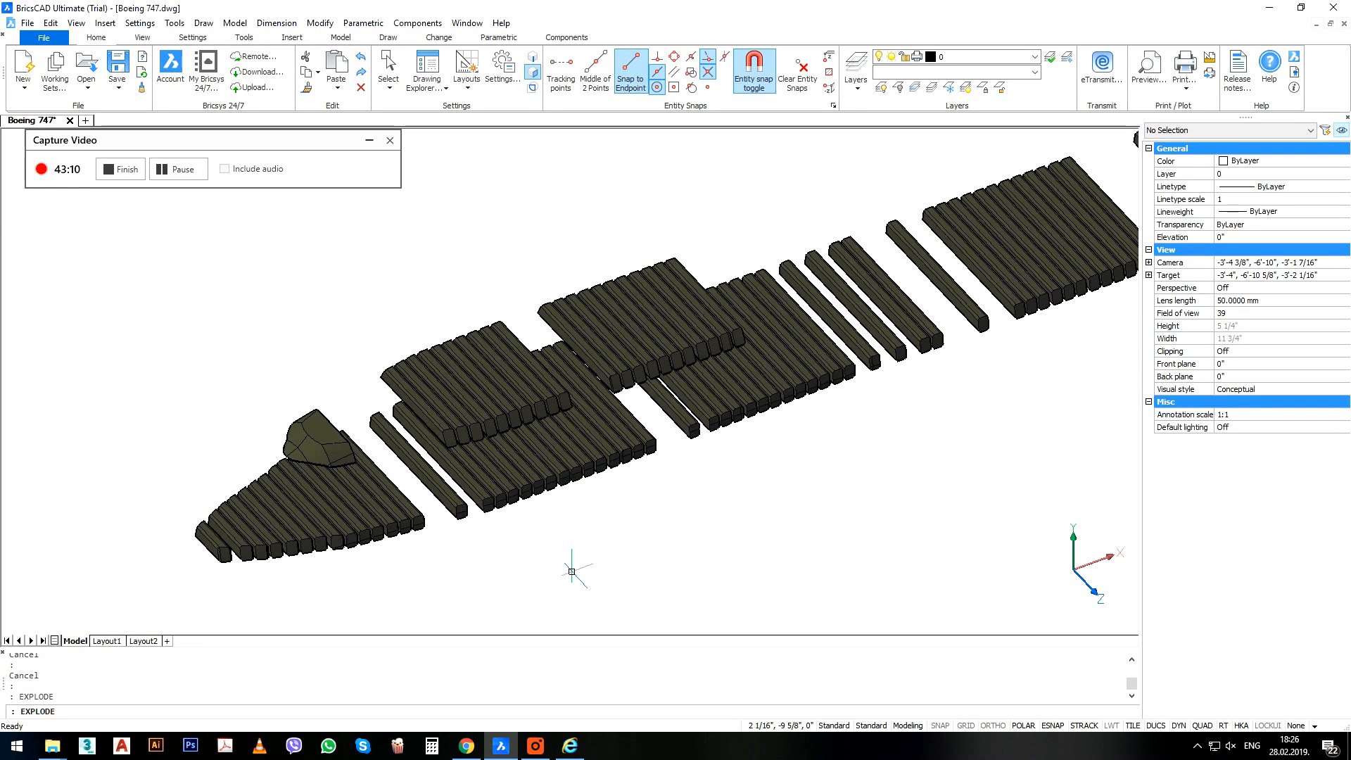
Examine the exploded window bars by selecting some of their individual faces.
key("Escape")
key("Escape")
left_click(598, 499)
left_click(552, 386)
key("Escape")
key("Escape")
scroll(556, 380, "down", 5)
middle_click_drag(565, 320, 606, 434)
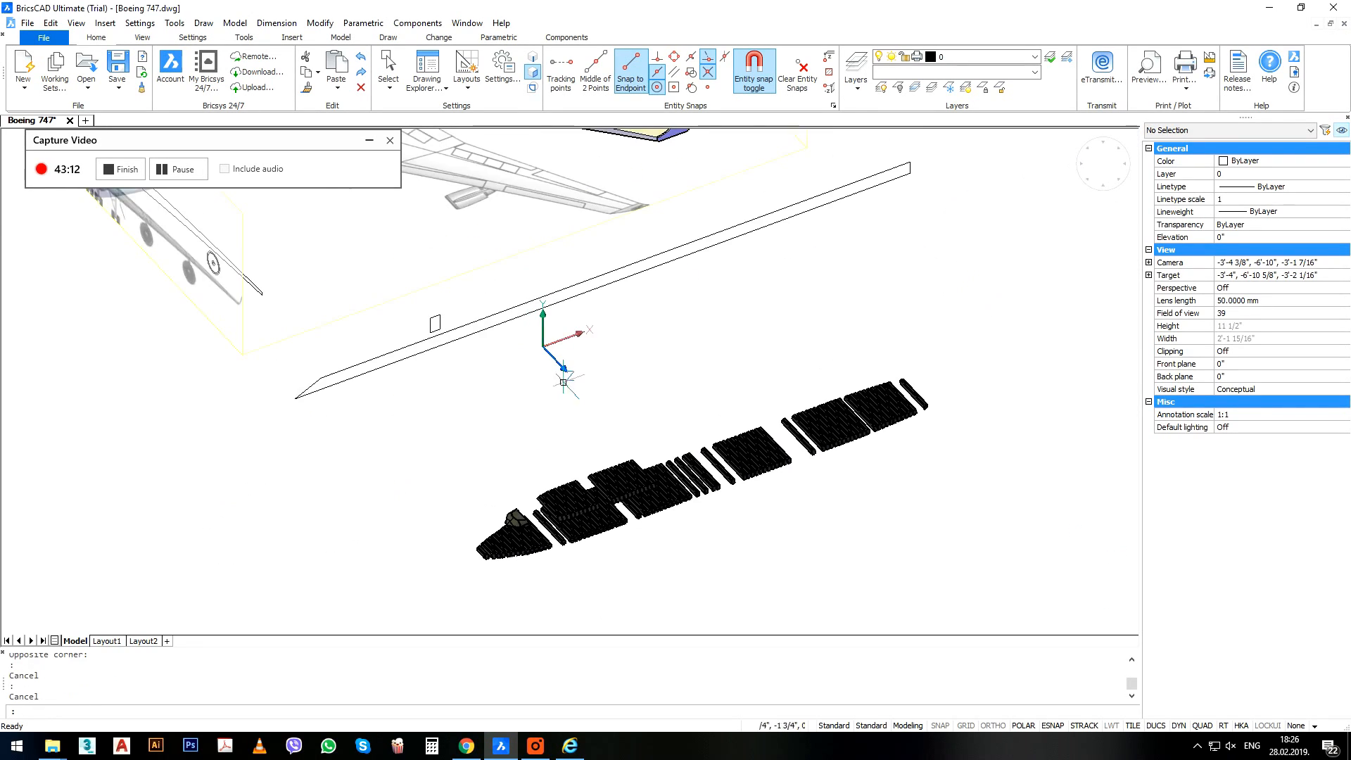
scroll(631, 490, "up", 3)
left_click(615, 477)
scroll(654, 473, "up", 3)
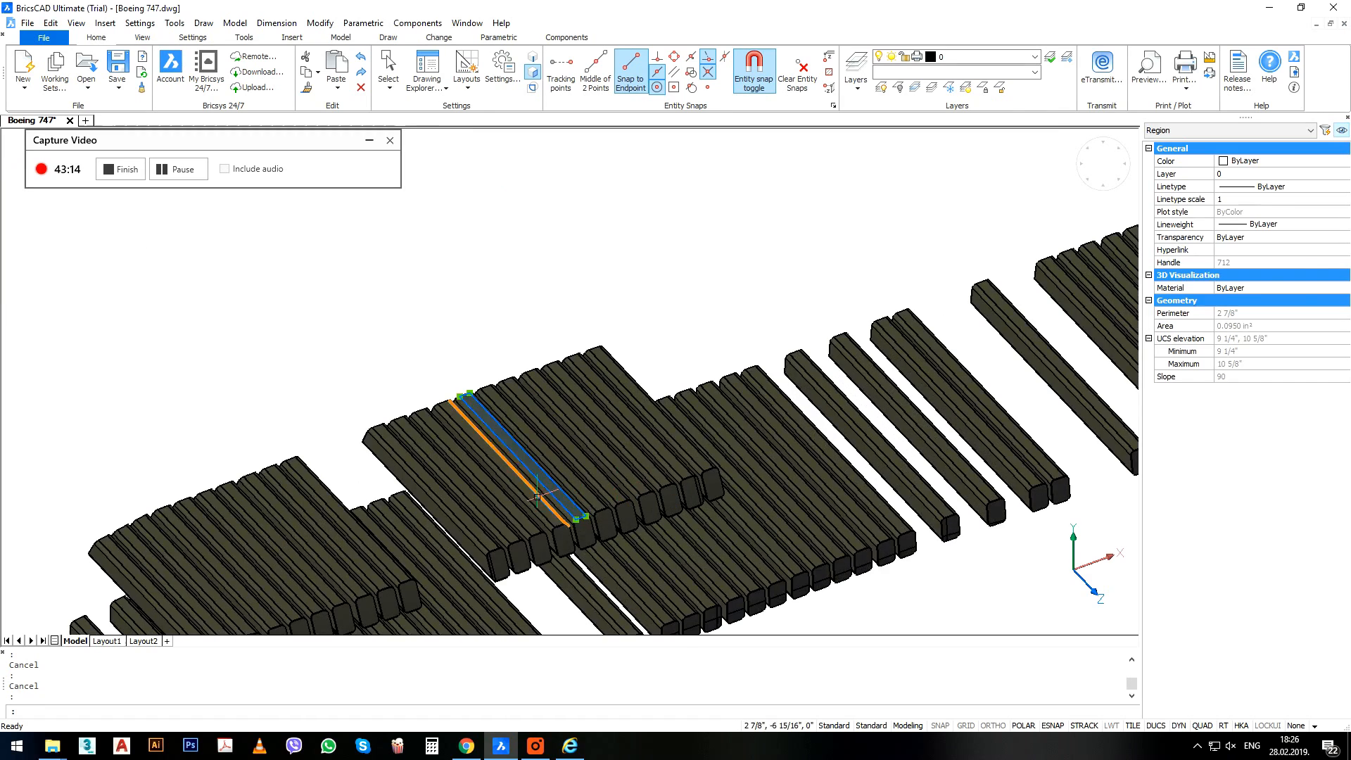
key("Escape")
In top view, erase the inner side faces of the aft window bars, keeping the end caps that follow the fuselage skin.
scroll(524, 434, "down", 2)
left_click(1071, 194)
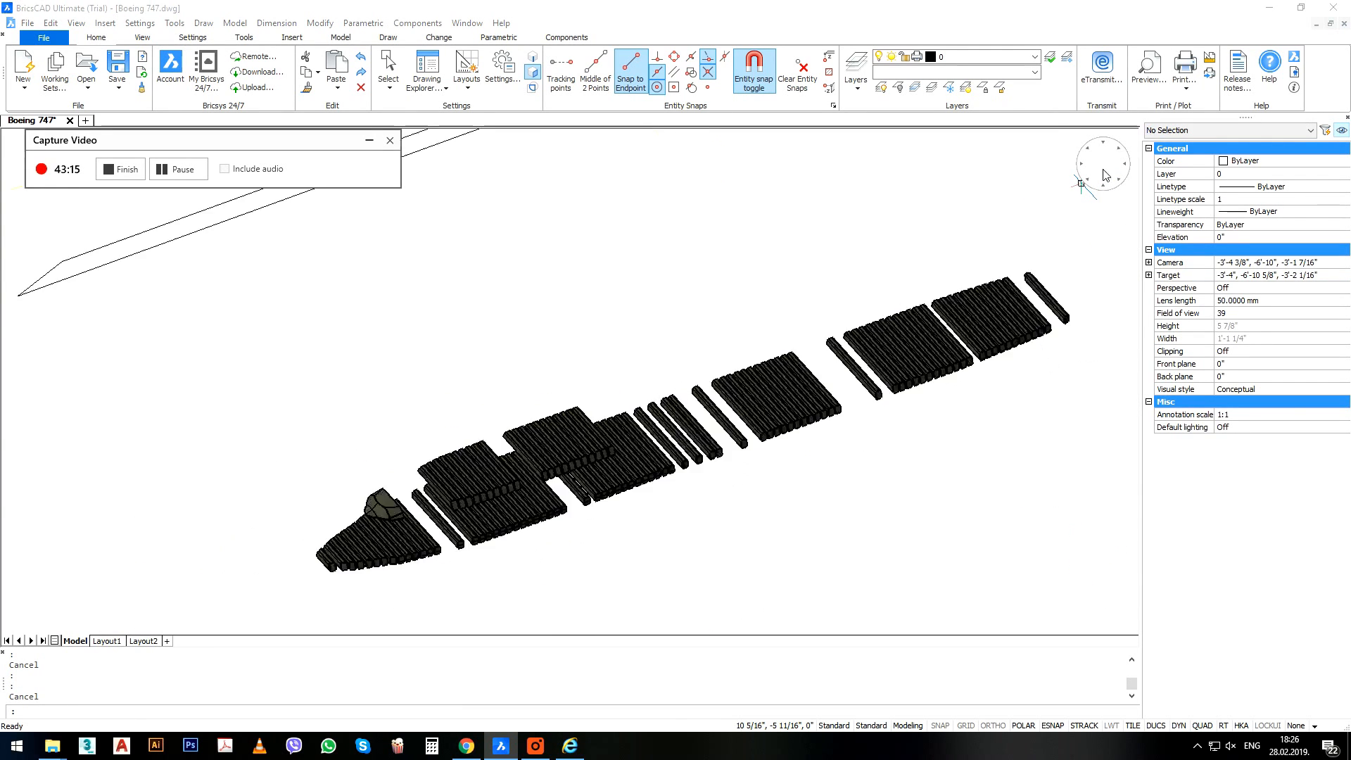
scroll(953, 457, "up", 5)
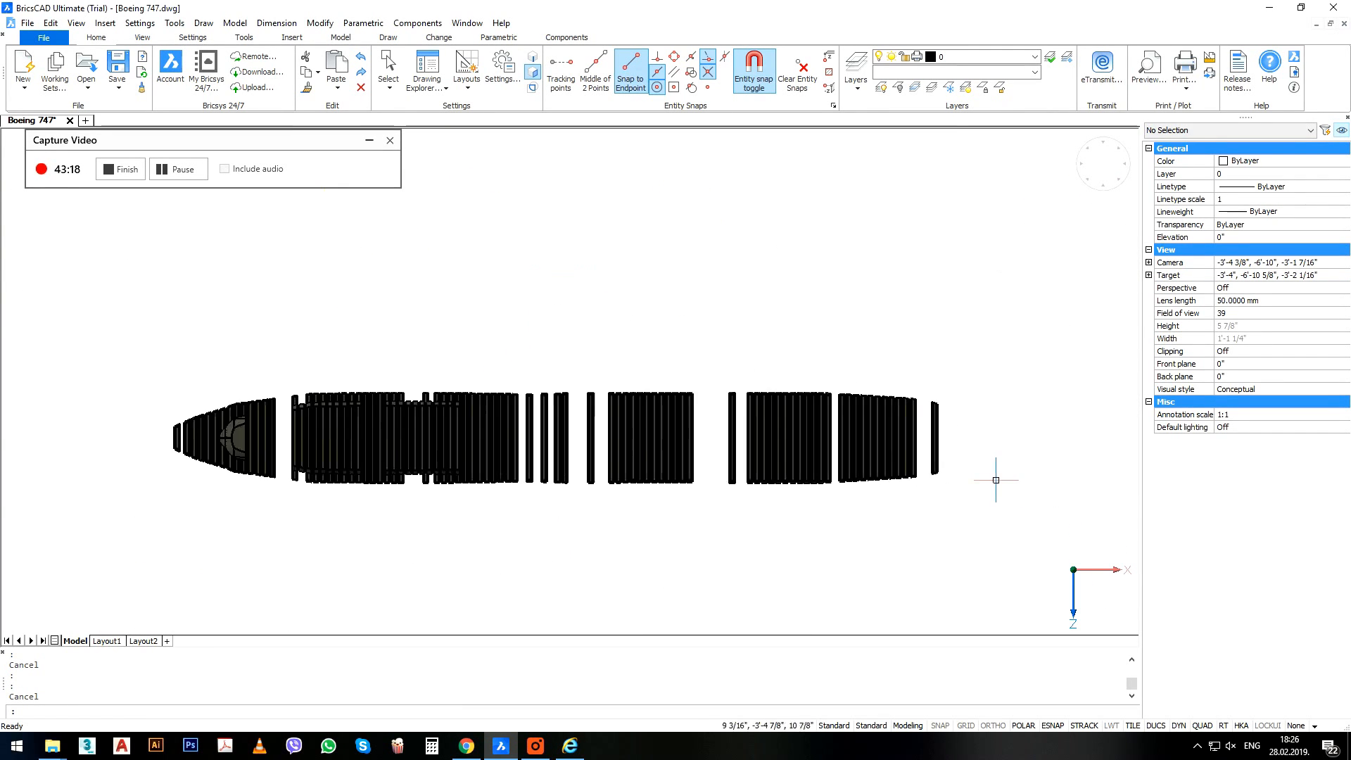
left_click(951, 419)
left_click(296, 426)
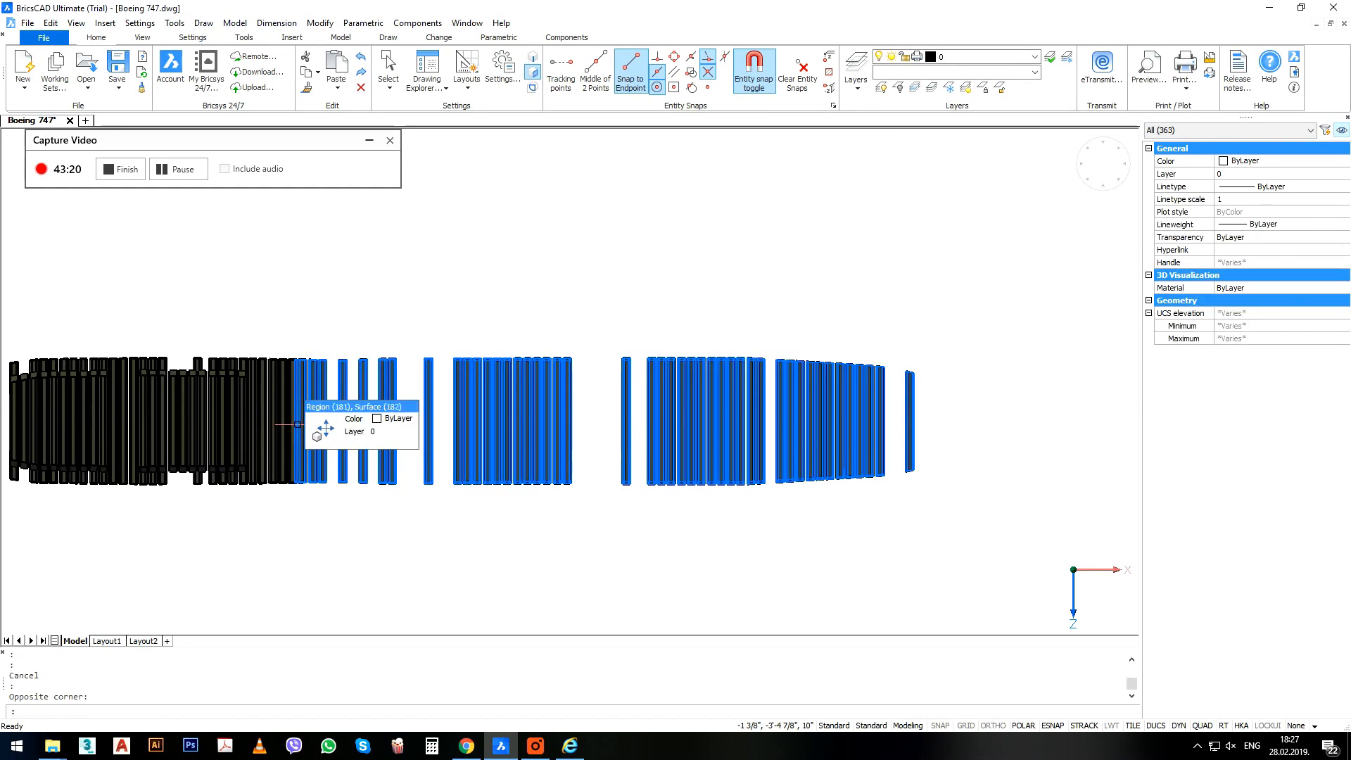
key("Delete")
Erase the inner side faces of the window bars between the aft section and the nose, keeping their end caps.
middle_click_drag(342, 422, 831, 418)
left_click(832, 416)
left_click(484, 414)
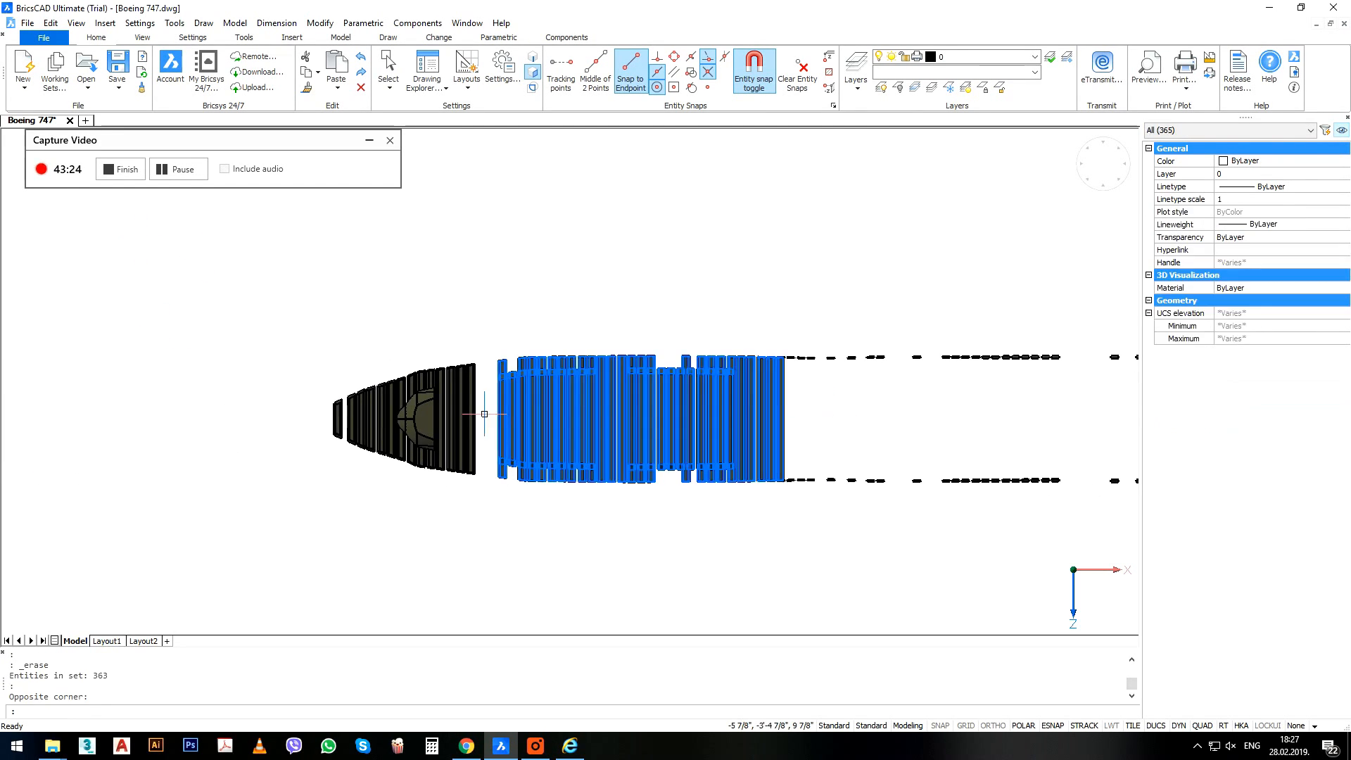
key("Delete")
Erase the inner side faces of the nose window bars, leaving the cockpit windshield piece out of the selection.
scroll(468, 411, "up", 3)
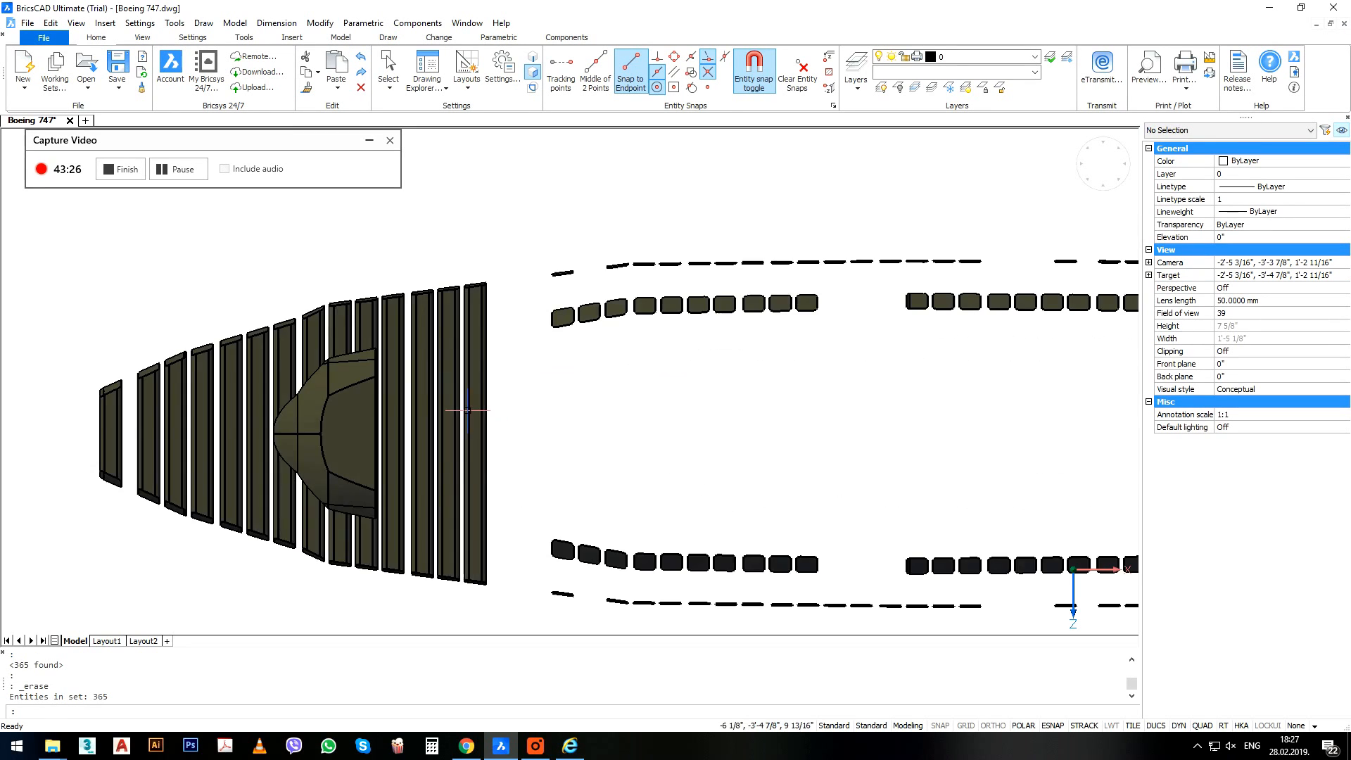
middle_click_drag(514, 415, 690, 415)
left_click(709, 415)
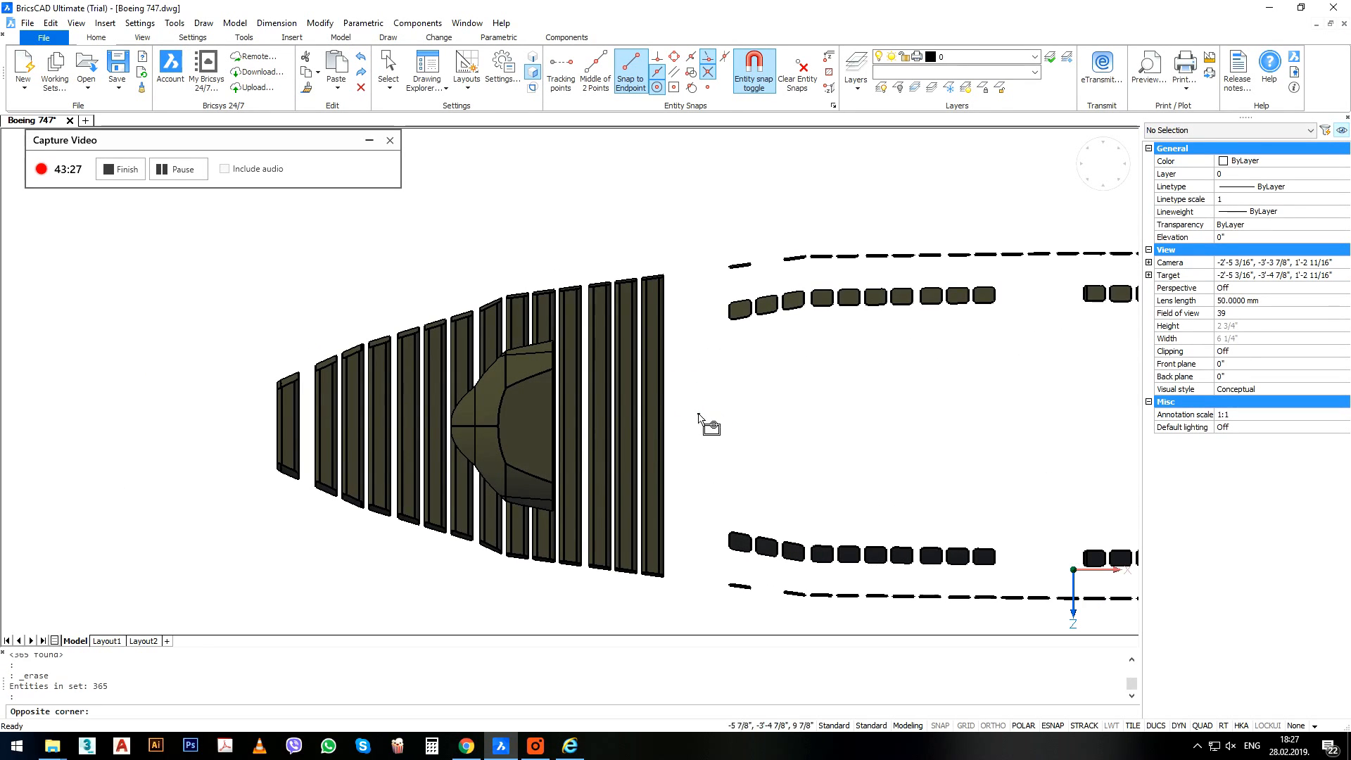
left_click(130, 449)
scroll(427, 441, "down", 3)
middle_click_drag(458, 453, 459, 323, "shift")
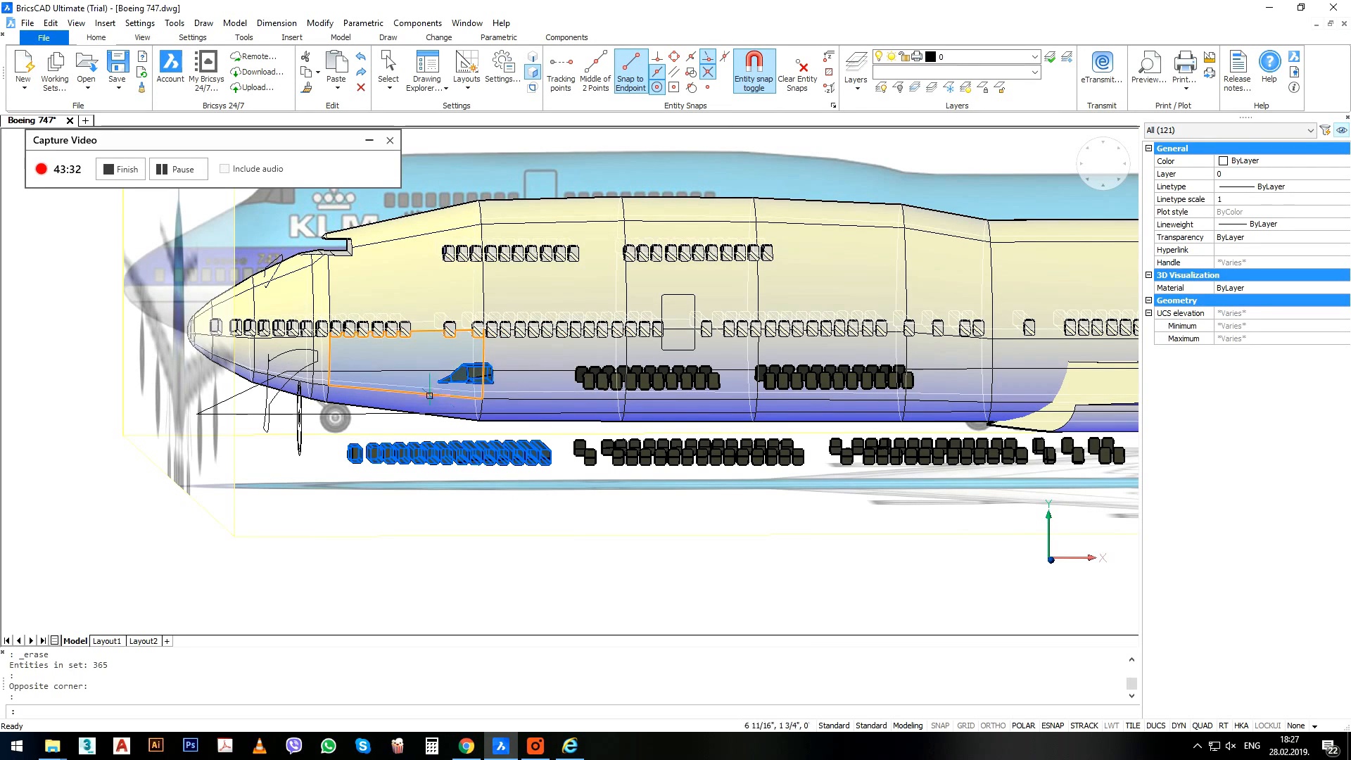
left_click(396, 426, "shift")
left_click(519, 354, "shift")
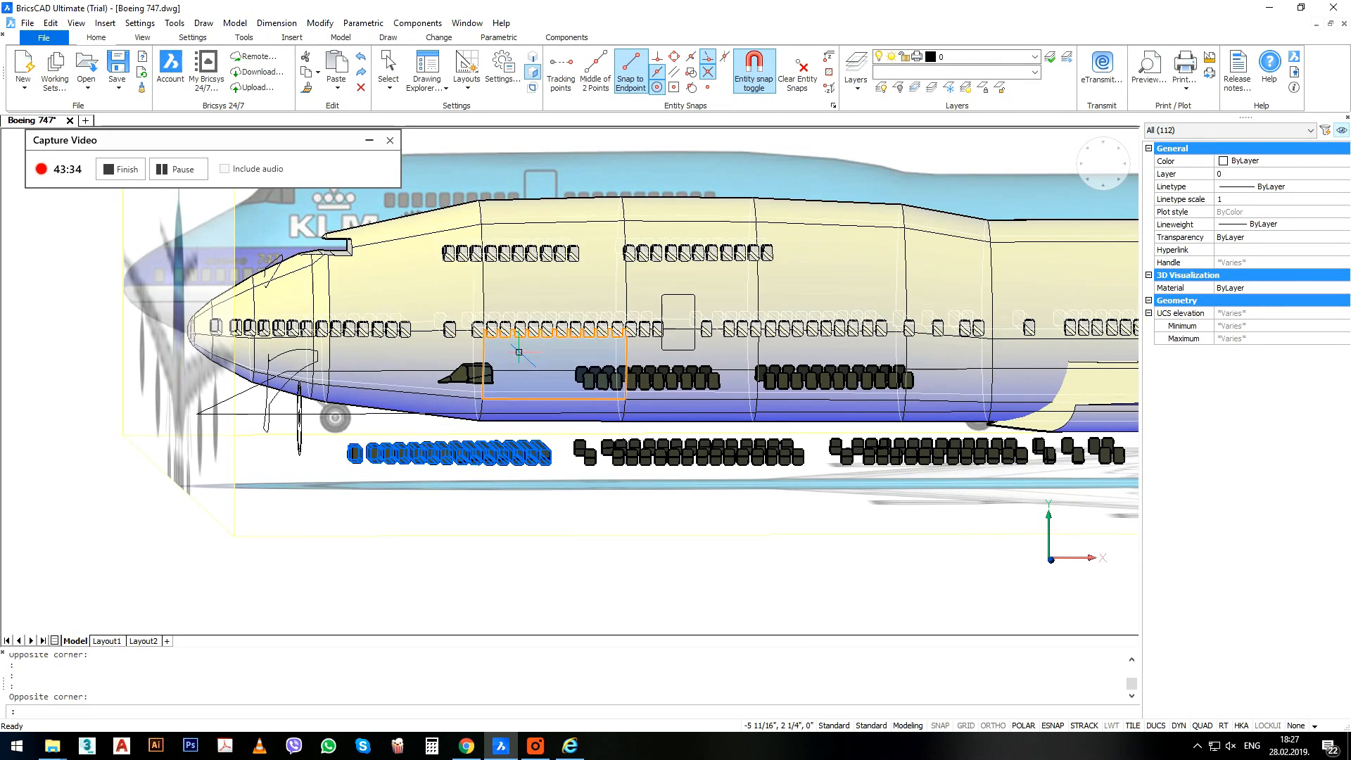
key("Delete")
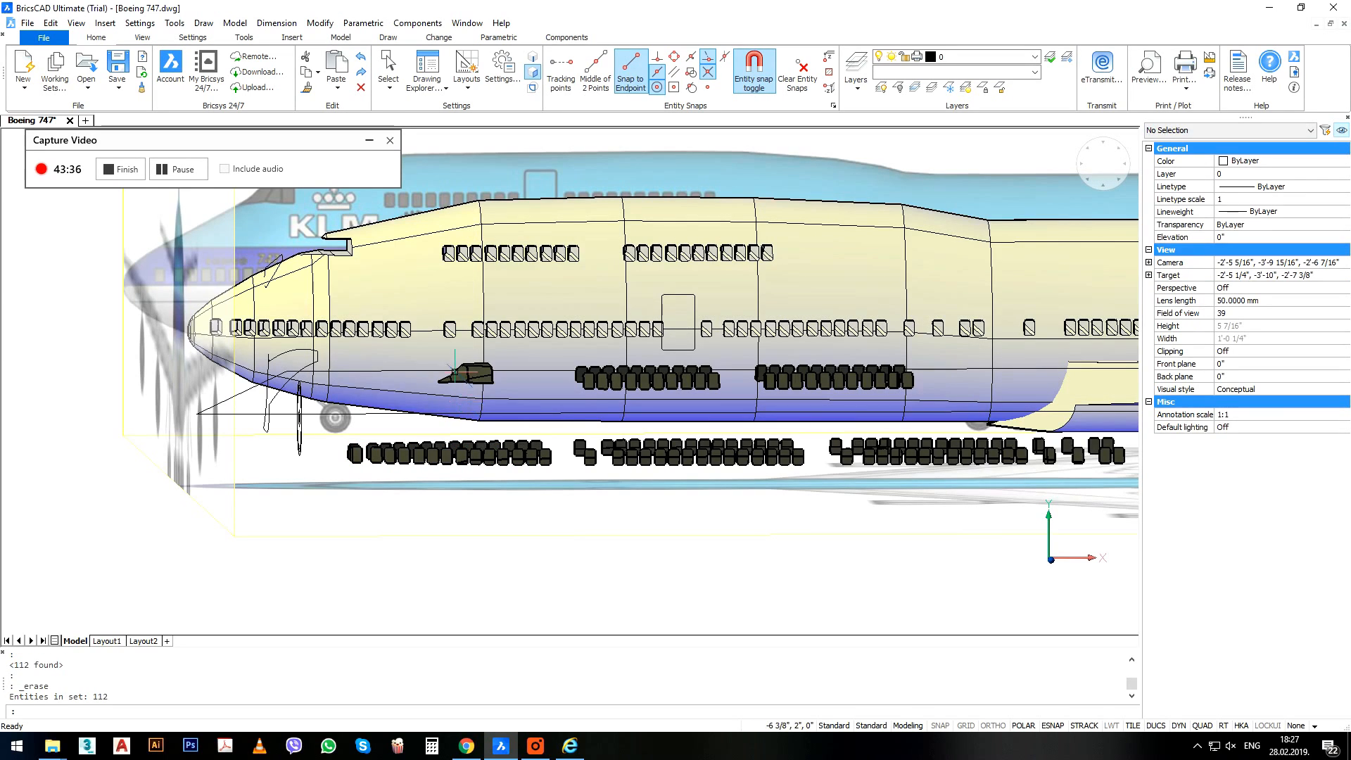
Erase the two flat inner faces that close the cockpit windshield piece, keeping its outer skin.
mouse_move(528, 396)
middle_mouse_down("shift")
mouse_move(535, 433)
mouse_move(522, 443)
middle_mouse_up("shift")
scroll(523, 443, "down", 7)
scroll(523, 617, "up", 9)
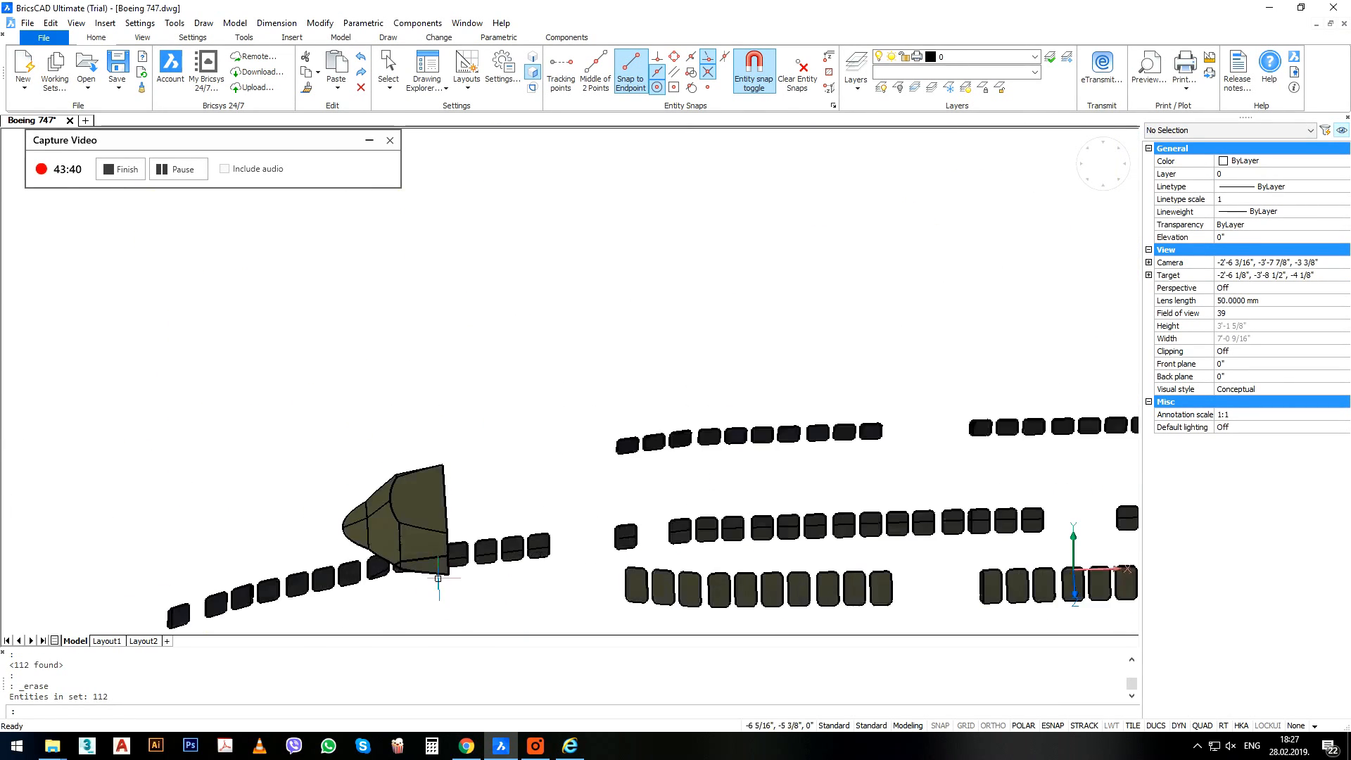
scroll(438, 579, "up", 1)
left_click(462, 488)
key("Delete")
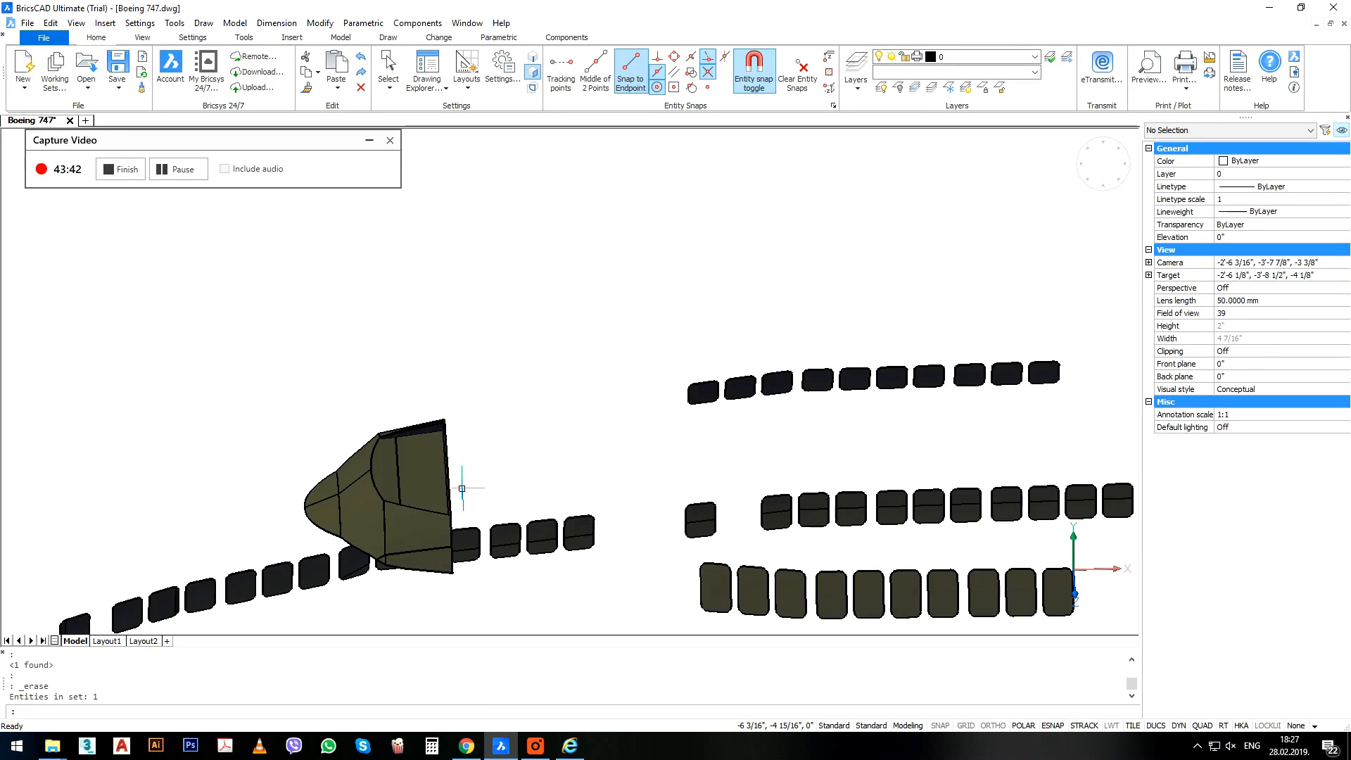
left_click(465, 471)
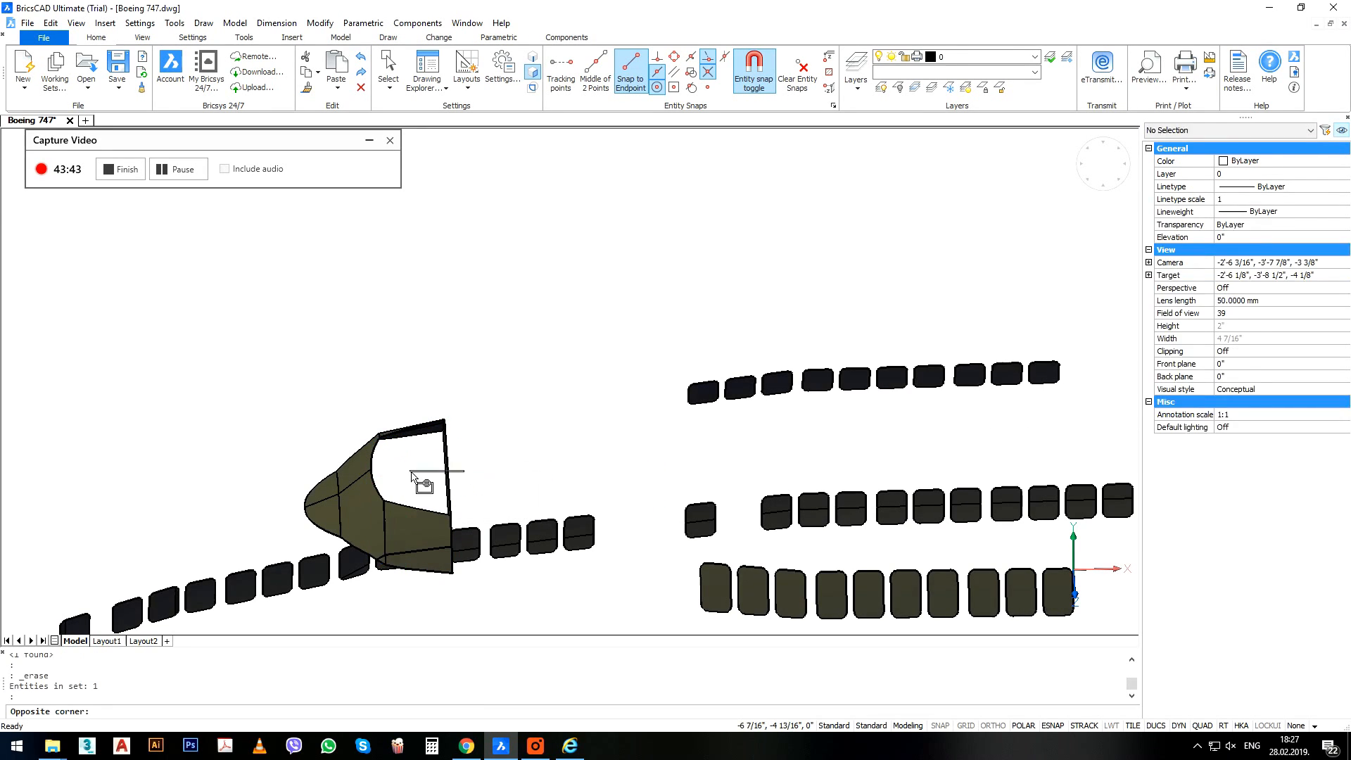
key("Escape")
middle_click_drag(413, 476, 351, 465, "shift")
scroll(400, 369, "up", 5)
left_click(389, 483)
left_click(376, 459)
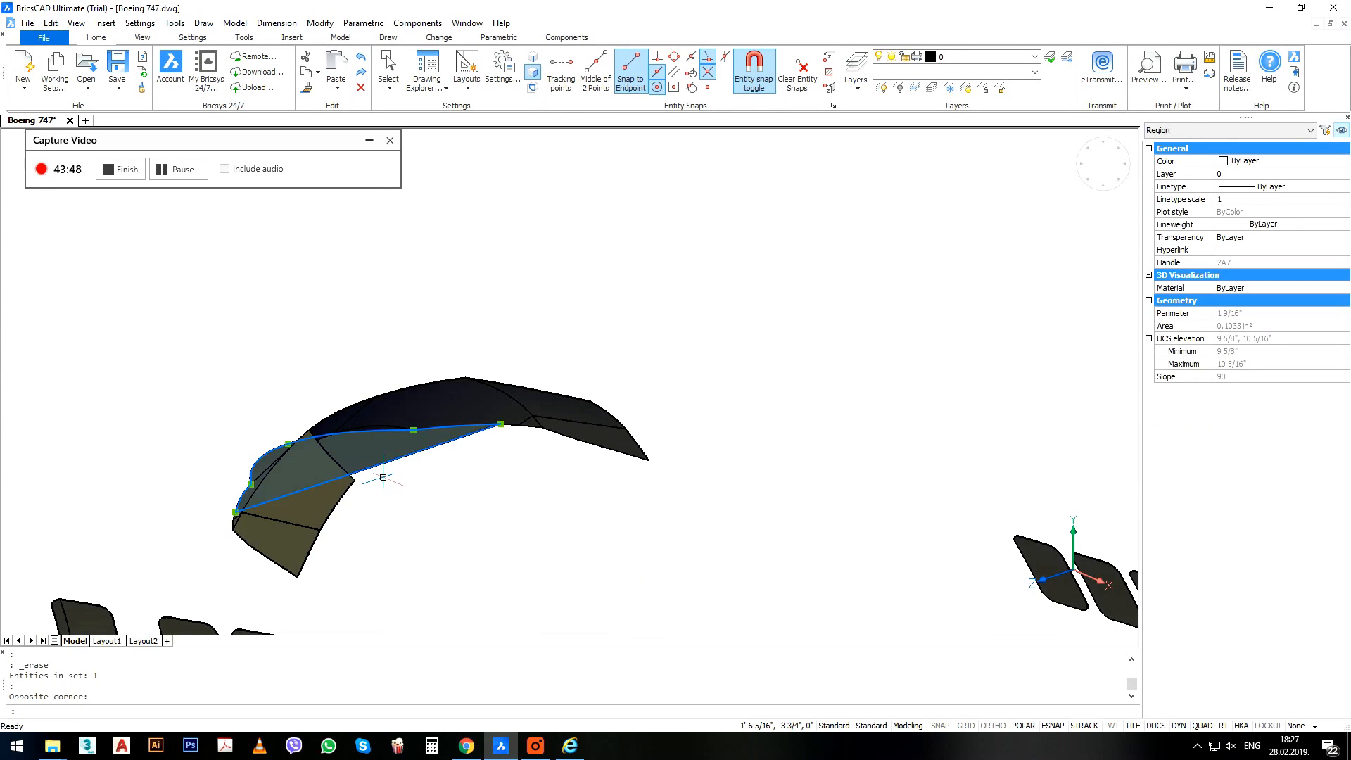
key("Delete")
Try to unite the remaining window pane surfaces with the UNION command.
scroll(394, 466, "down", 8)
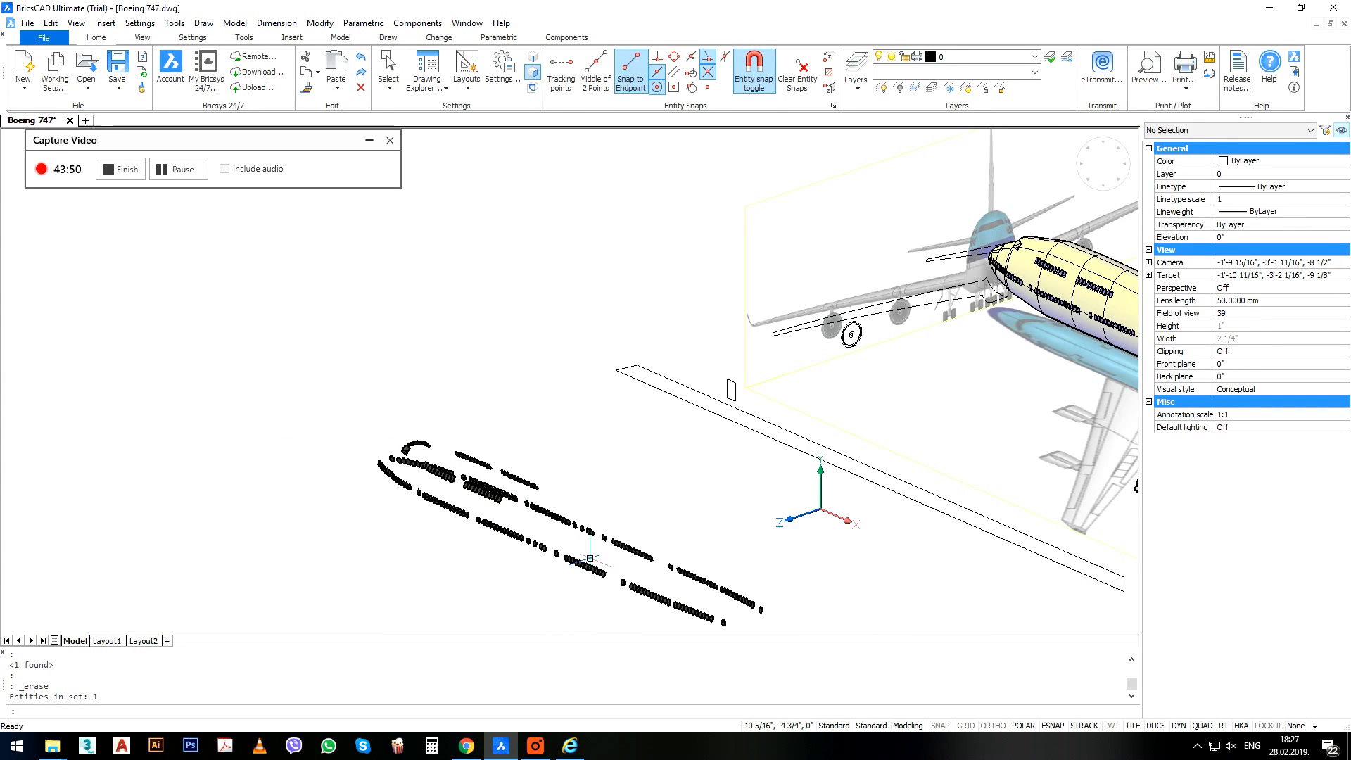
middle_click_drag(597, 555, 524, 469)
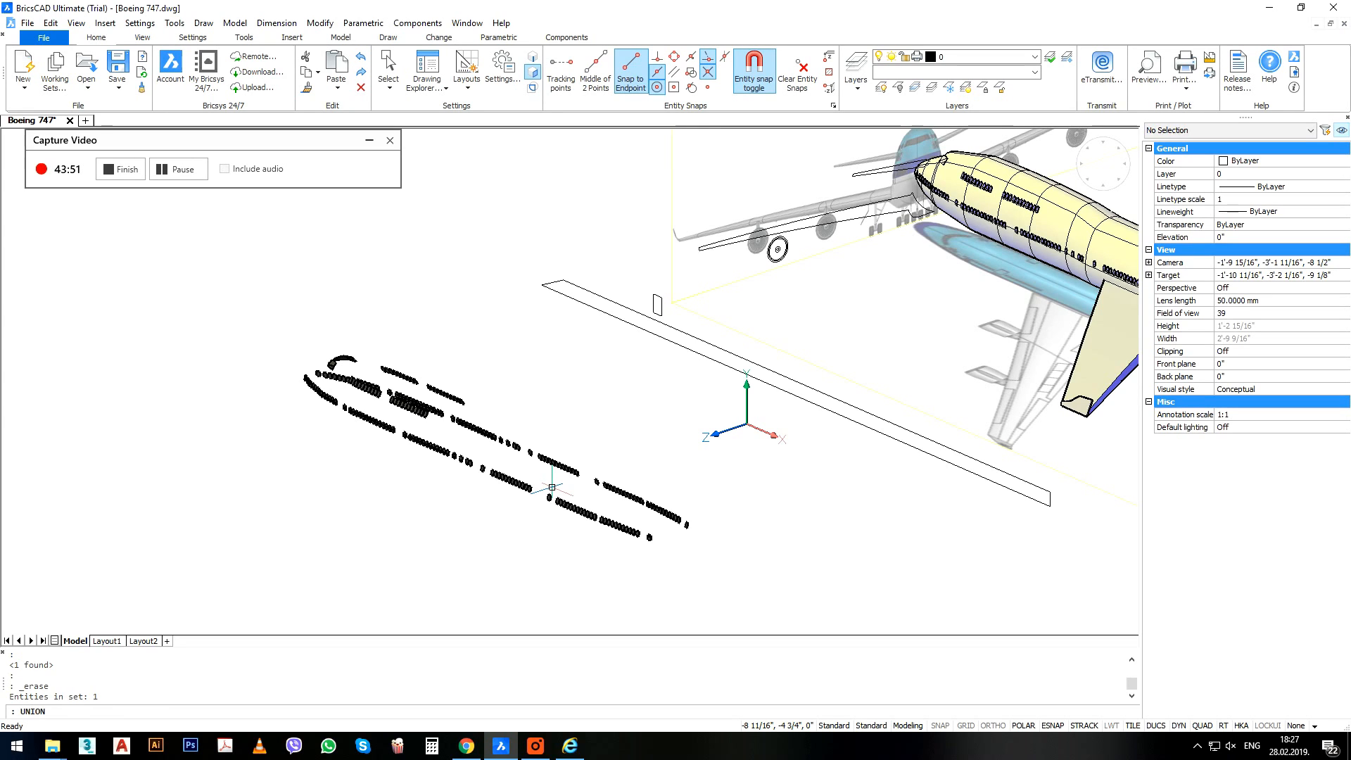
key("Return")
left_click(203, 302)
left_click(727, 573)
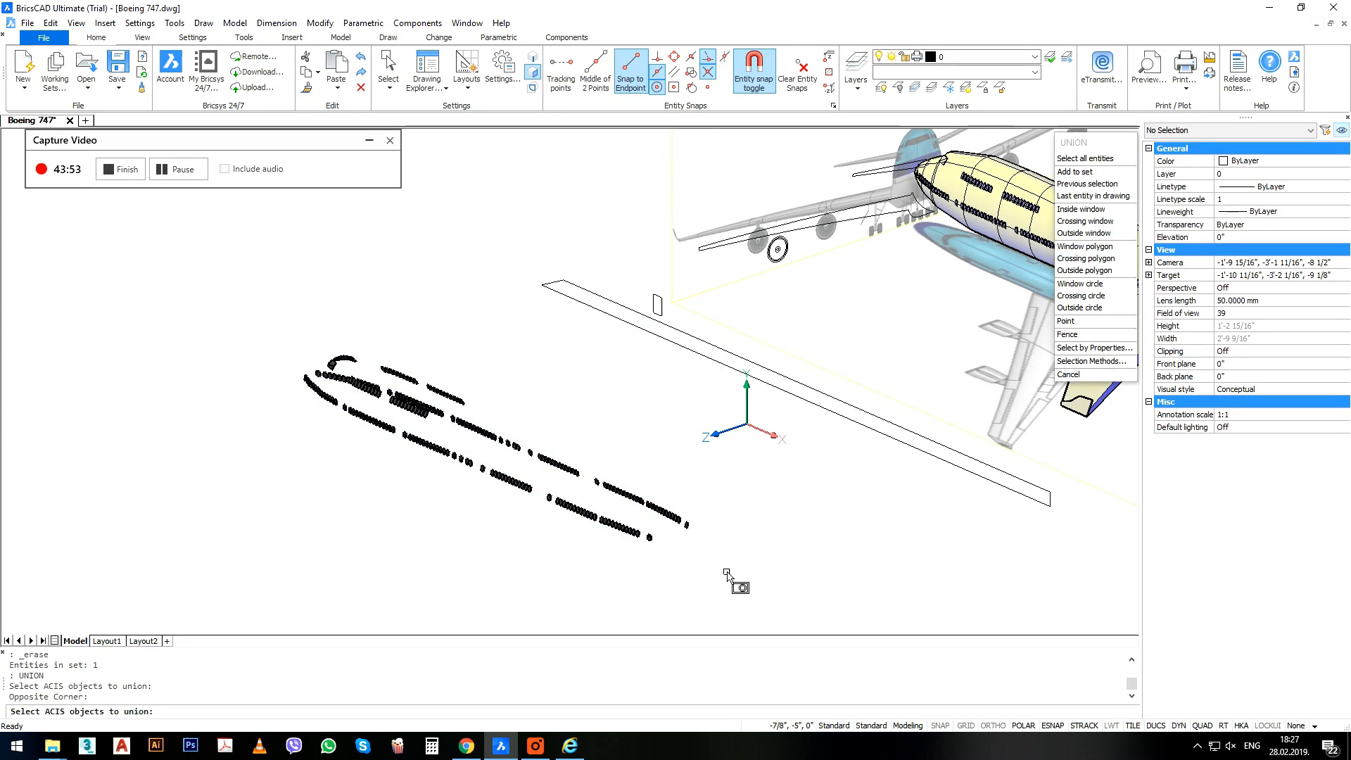
key("Escape")
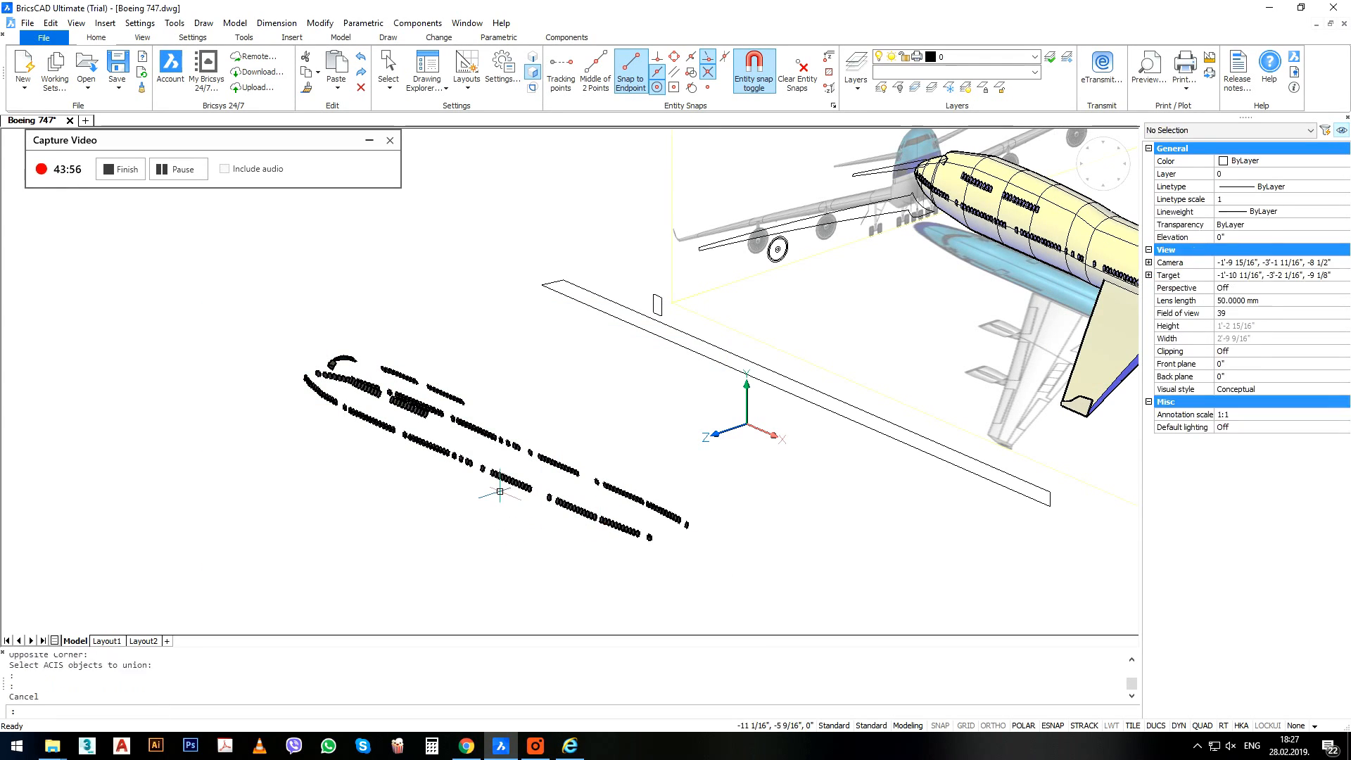
key("Return")
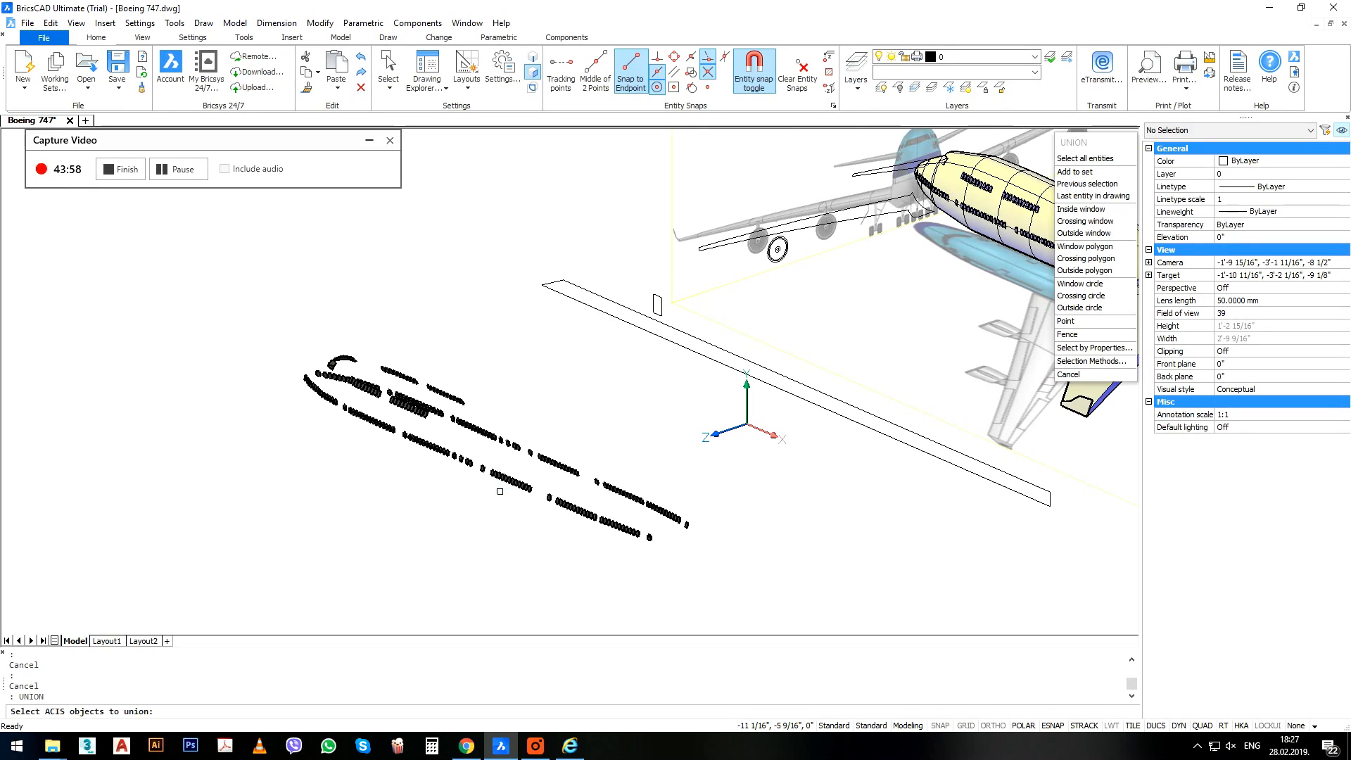
left_click(730, 448)
left_click(495, 565)
key("Return")
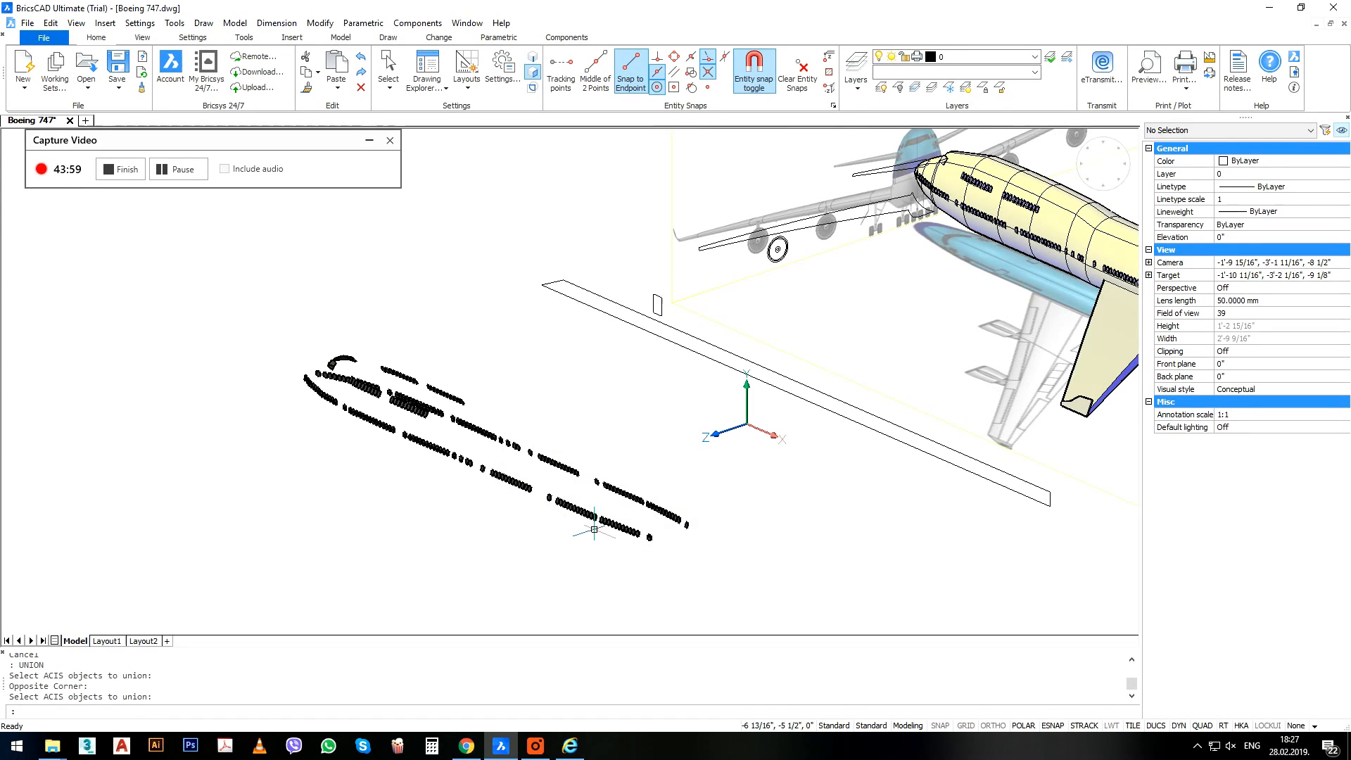
key("Escape")
key("Escape")
Create a new layer named glass.
left_click(281, 326)
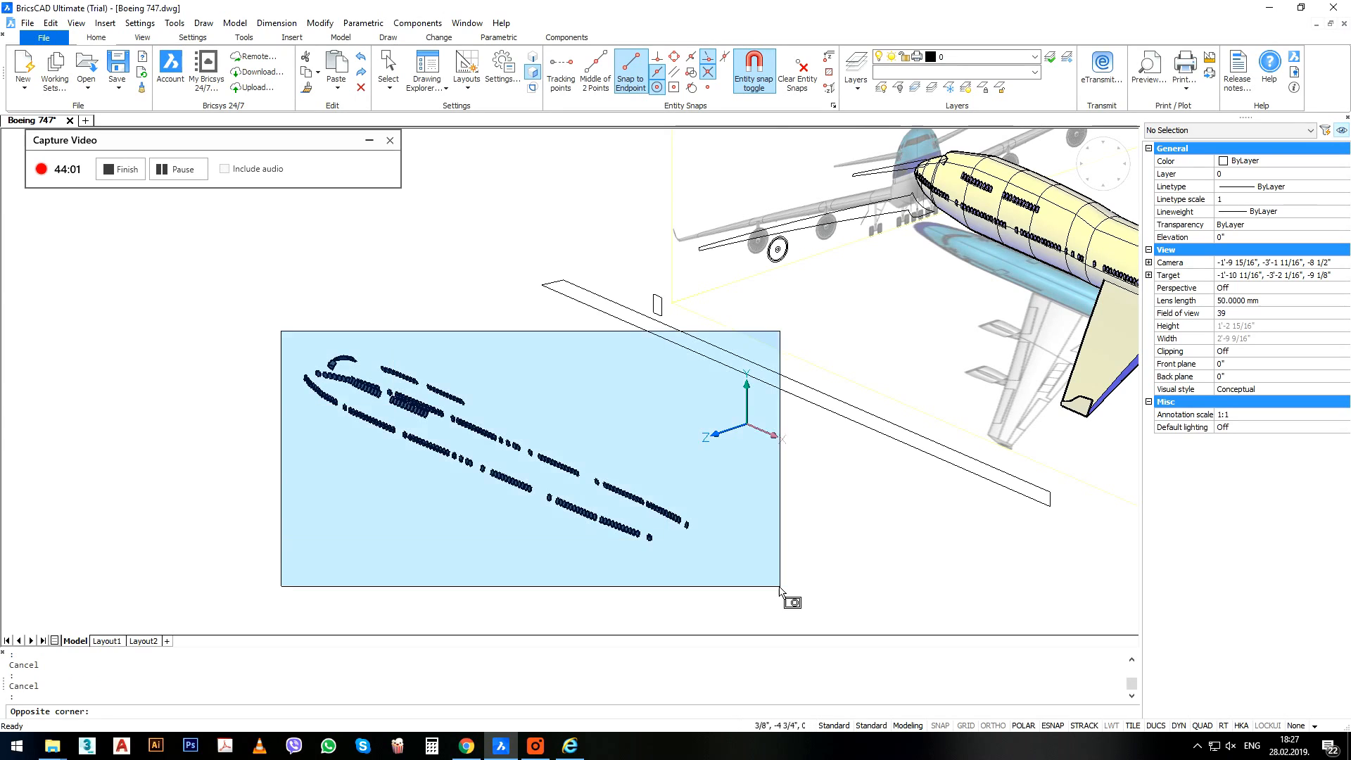
left_click(375, 310)
left_click(857, 67)
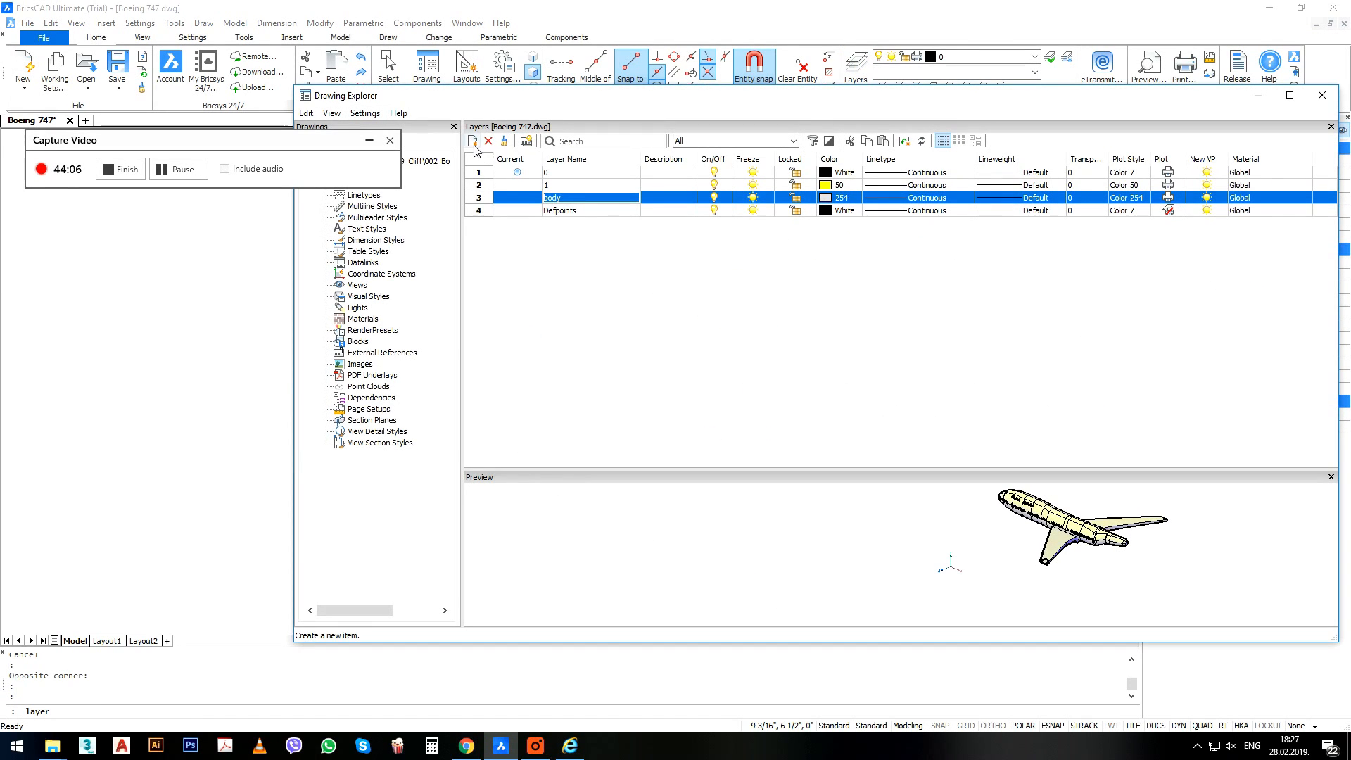
left_click(473, 142)
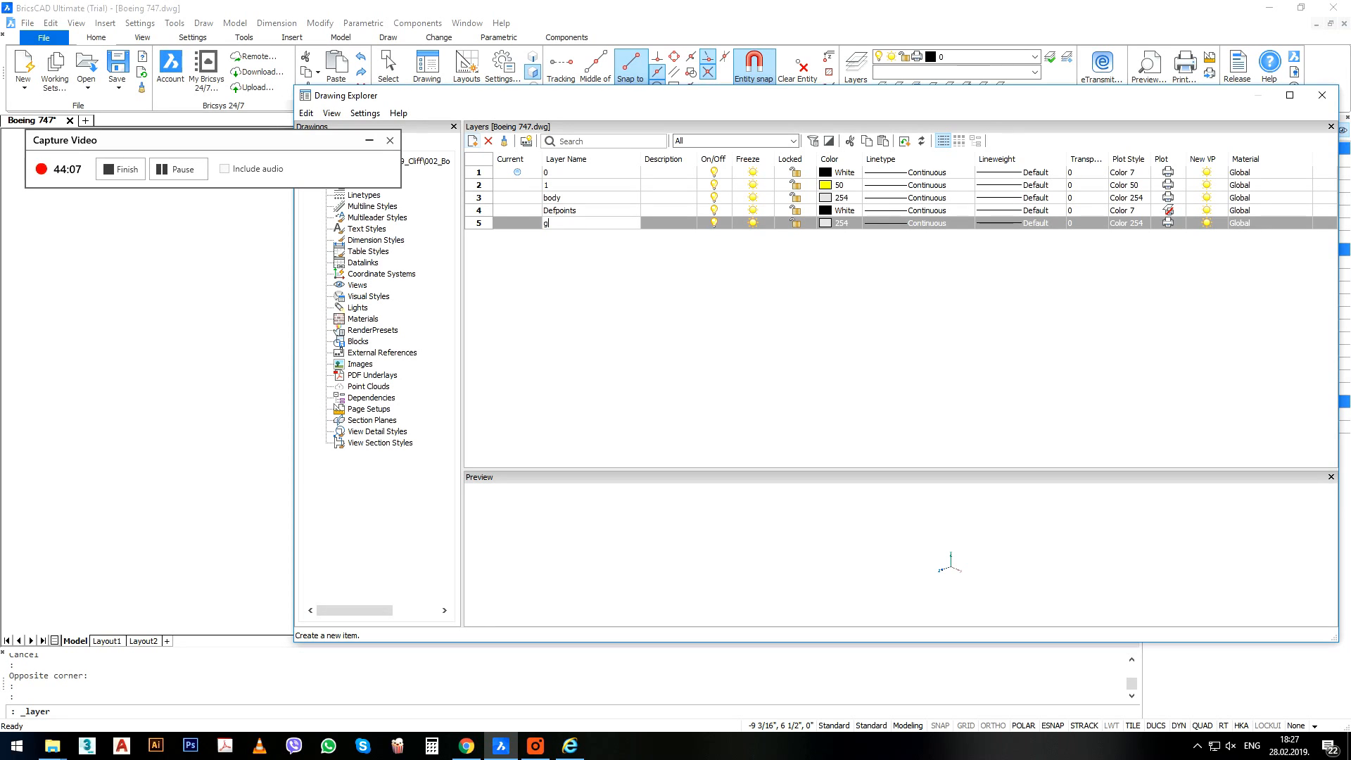
key("Return")
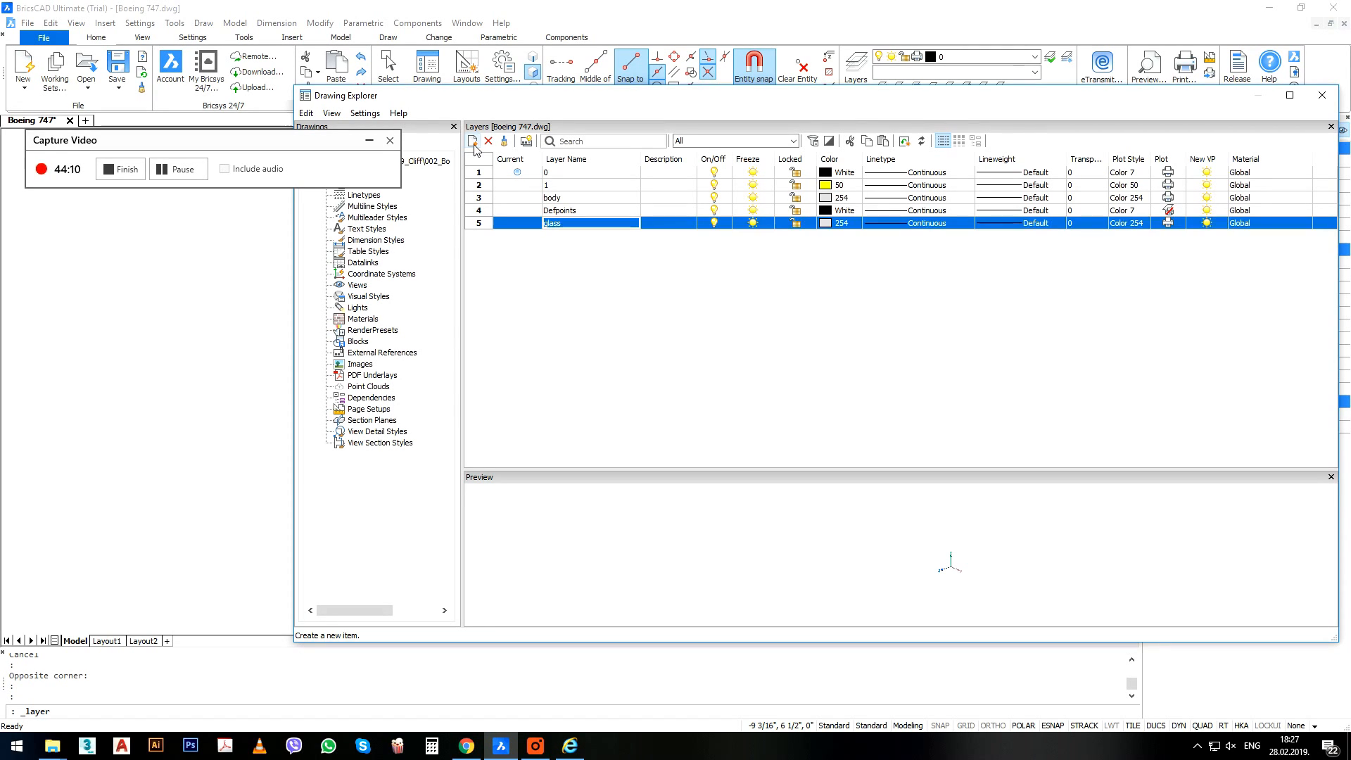
Set the glass layer's colour to a pale cyan true colour, RGB 211,248,252.
left_click(829, 224)
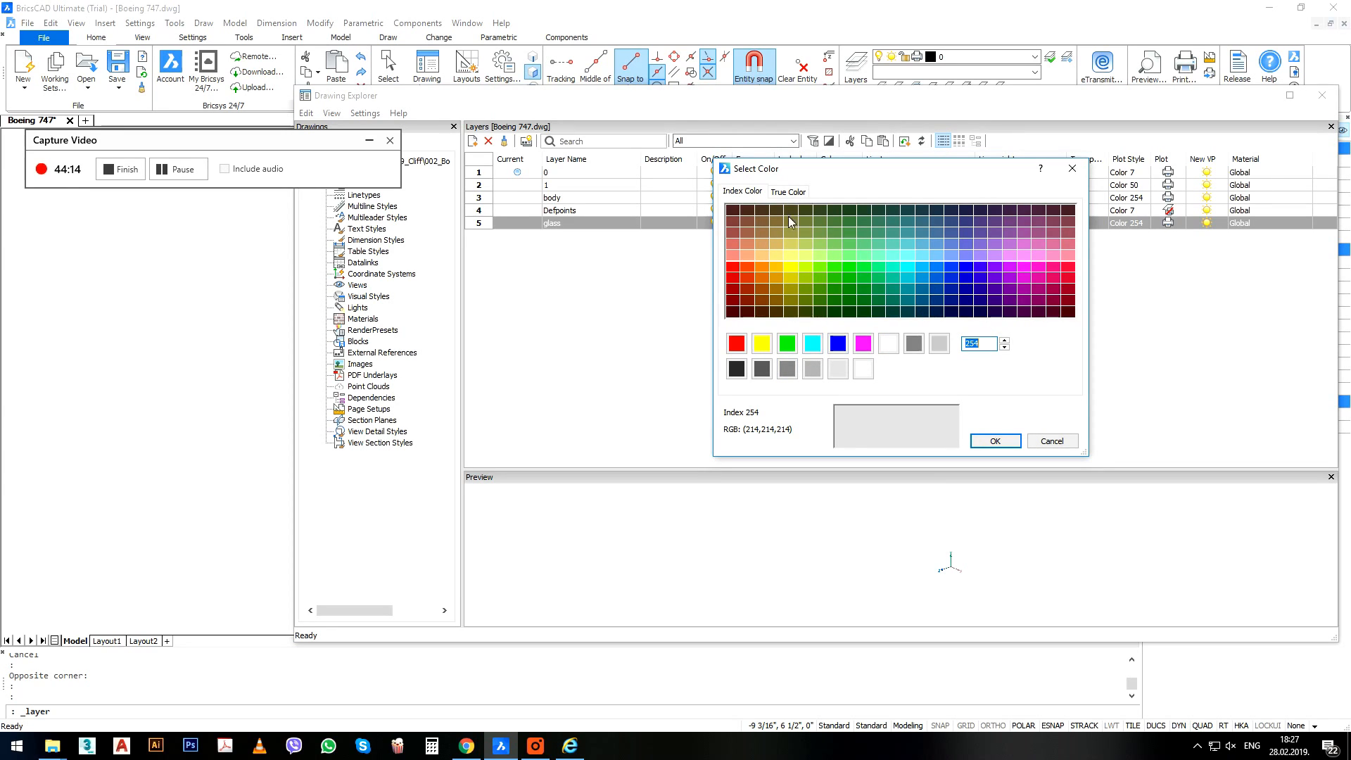
left_click(787, 192)
left_click(812, 235)
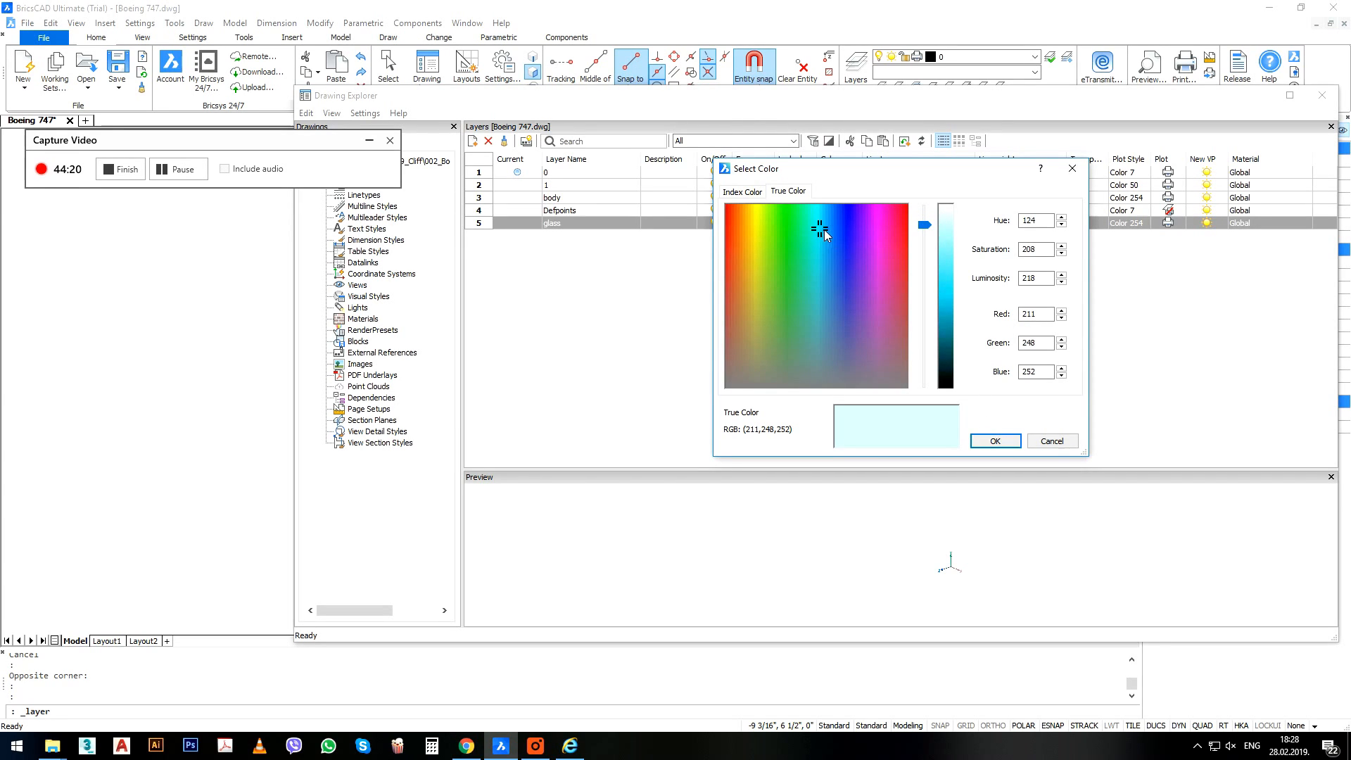
left_click(996, 440)
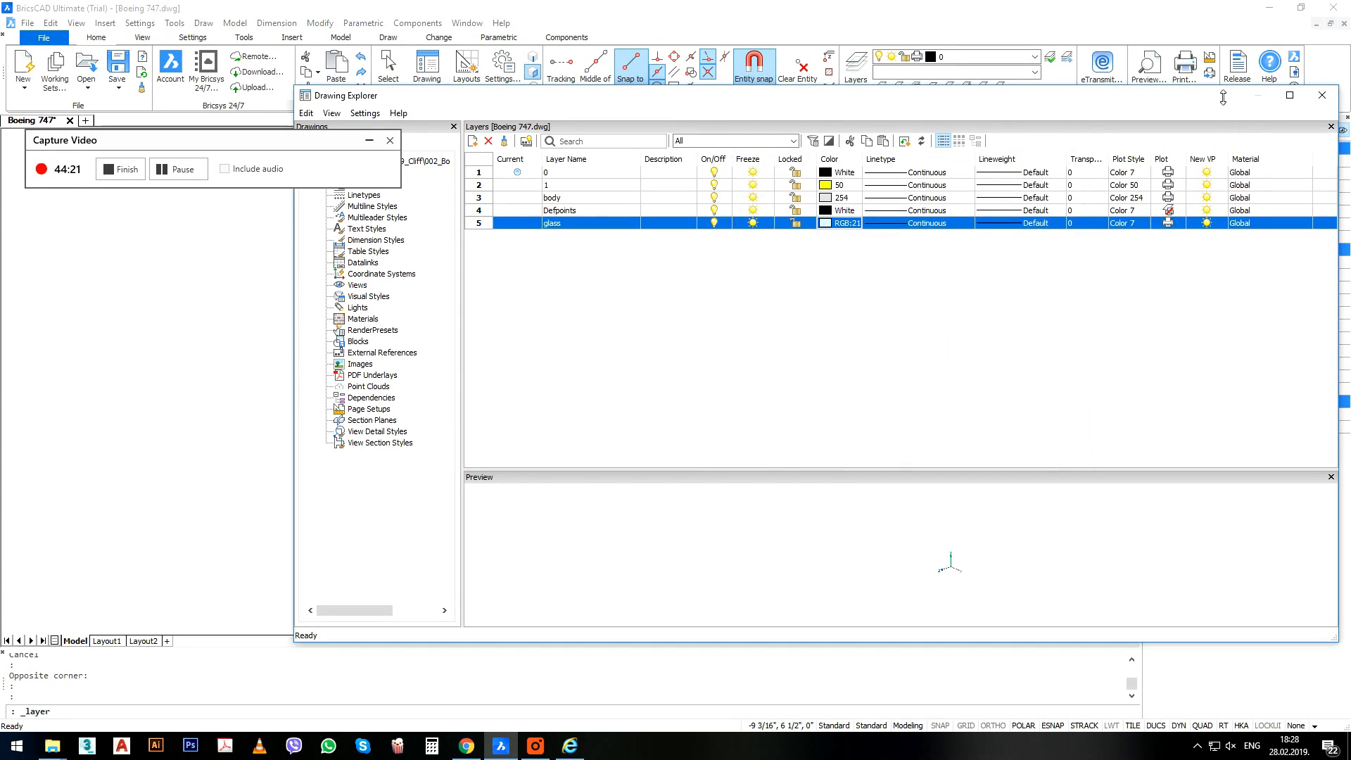
left_click(1321, 93)
left_click(215, 306)
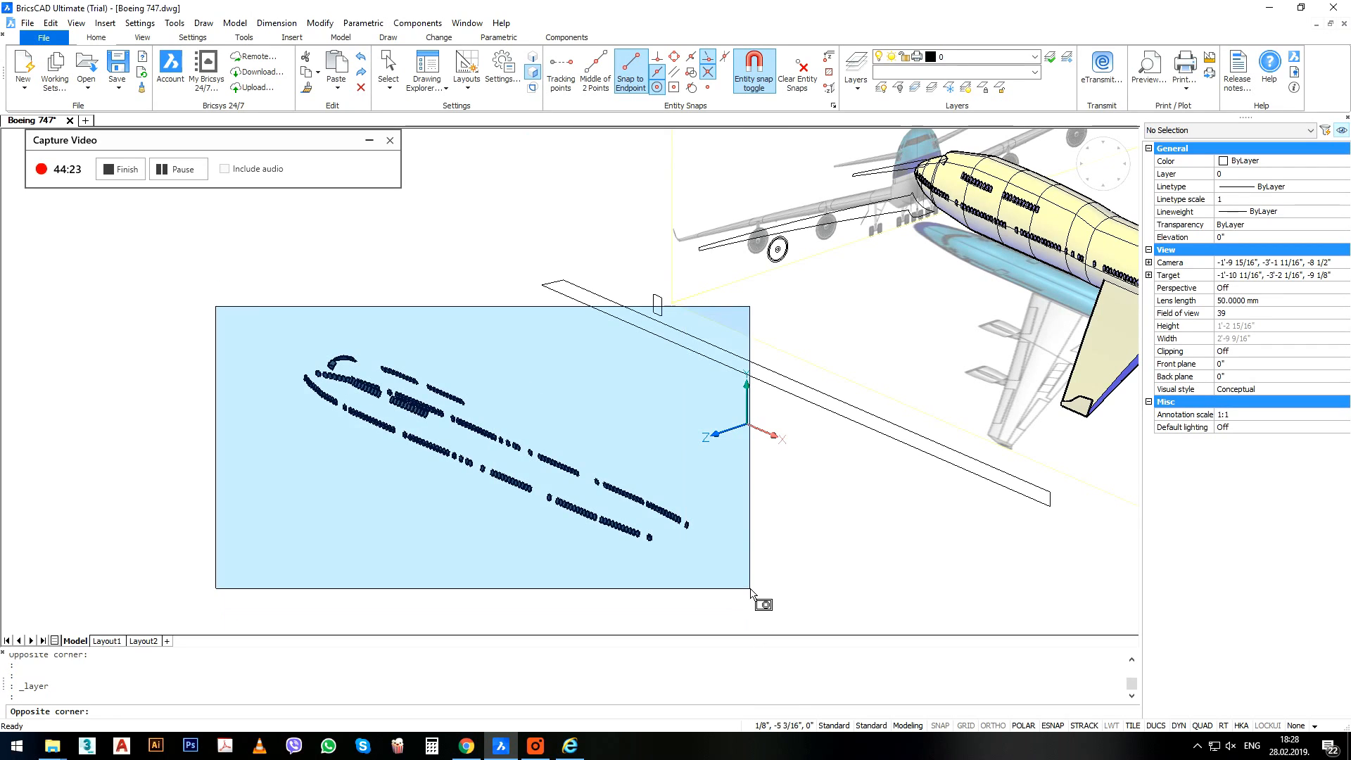
left_click(750, 589)
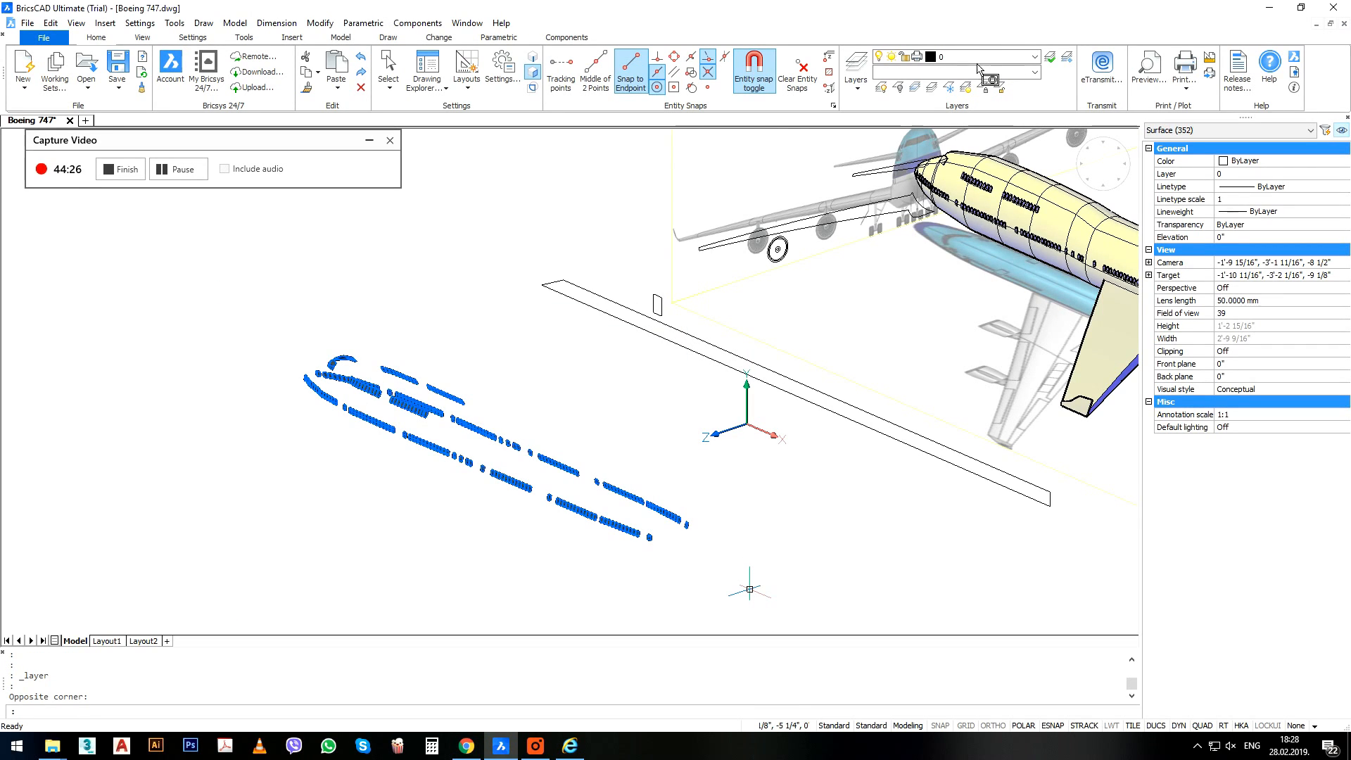
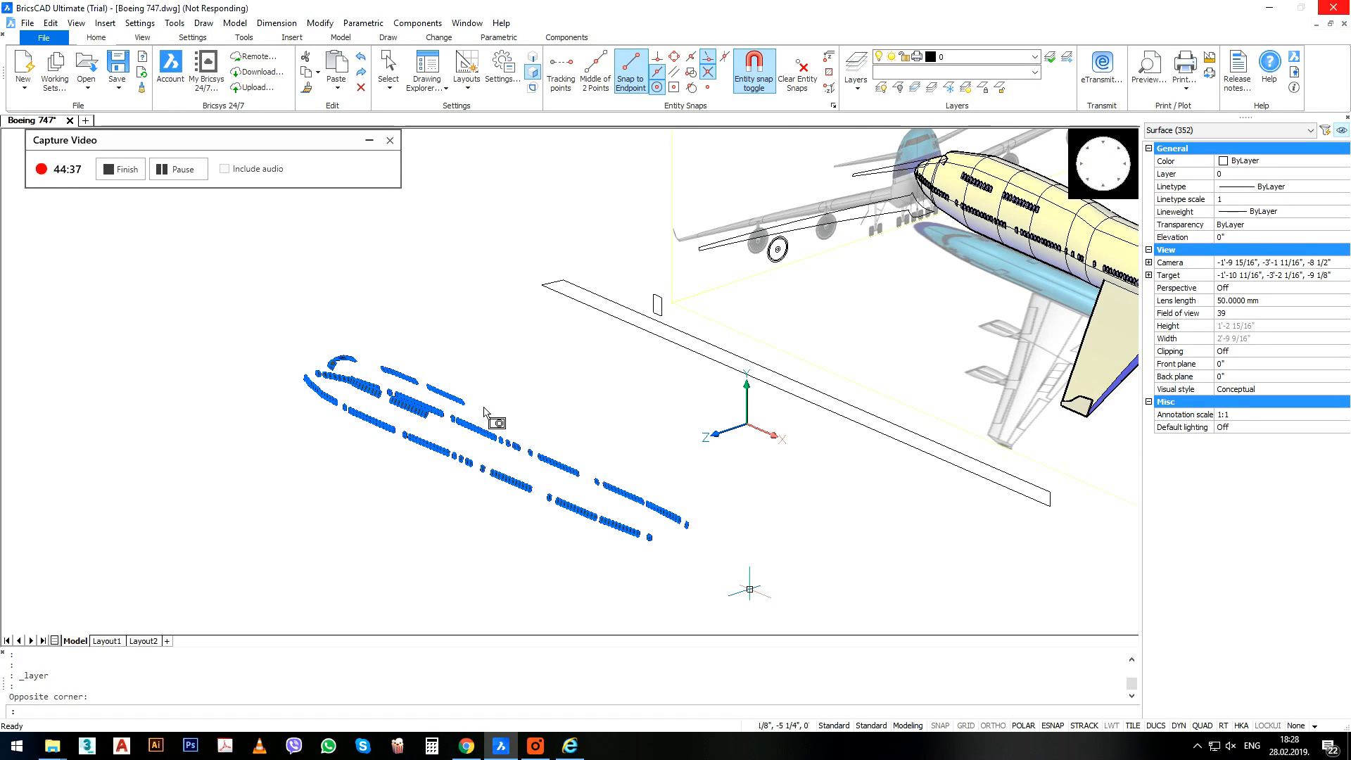
key("Escape")
key("Escape")
left_click(458, 313)
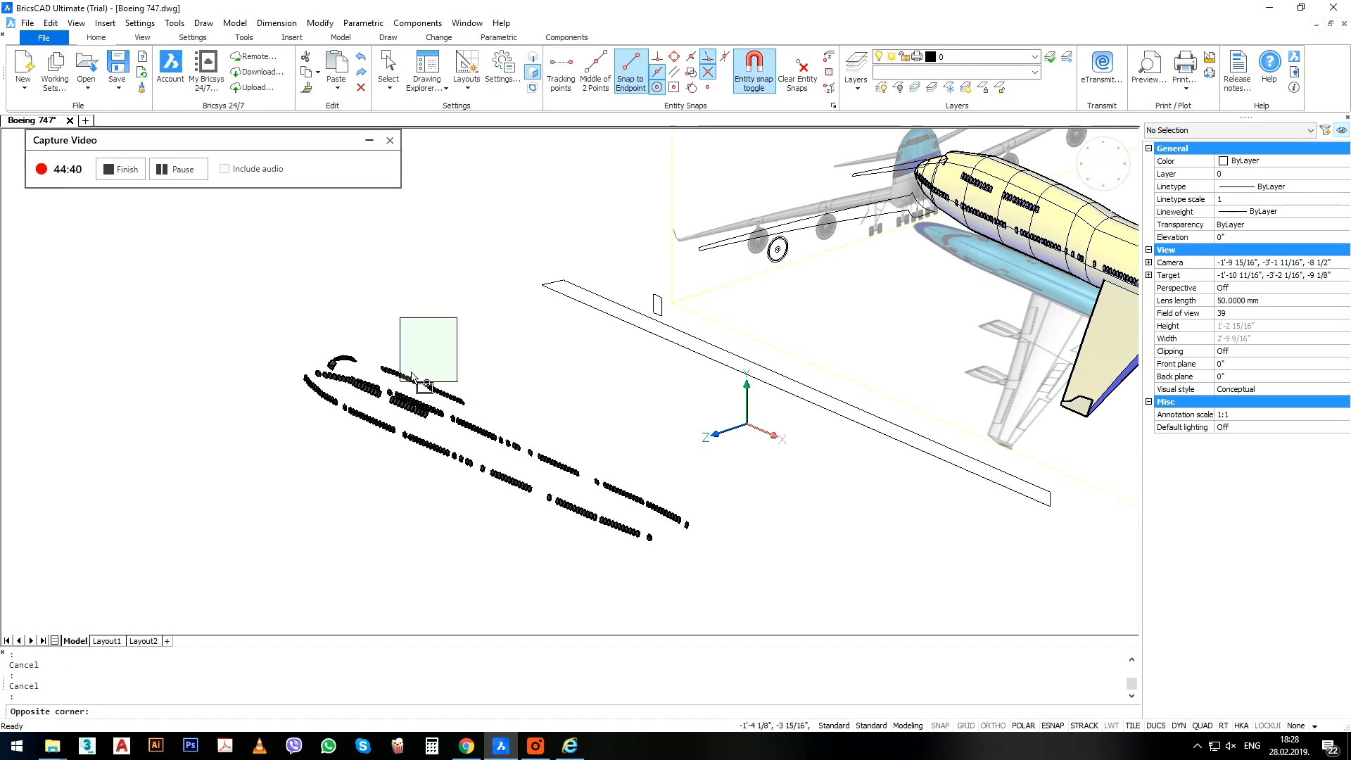
left_click(293, 450)
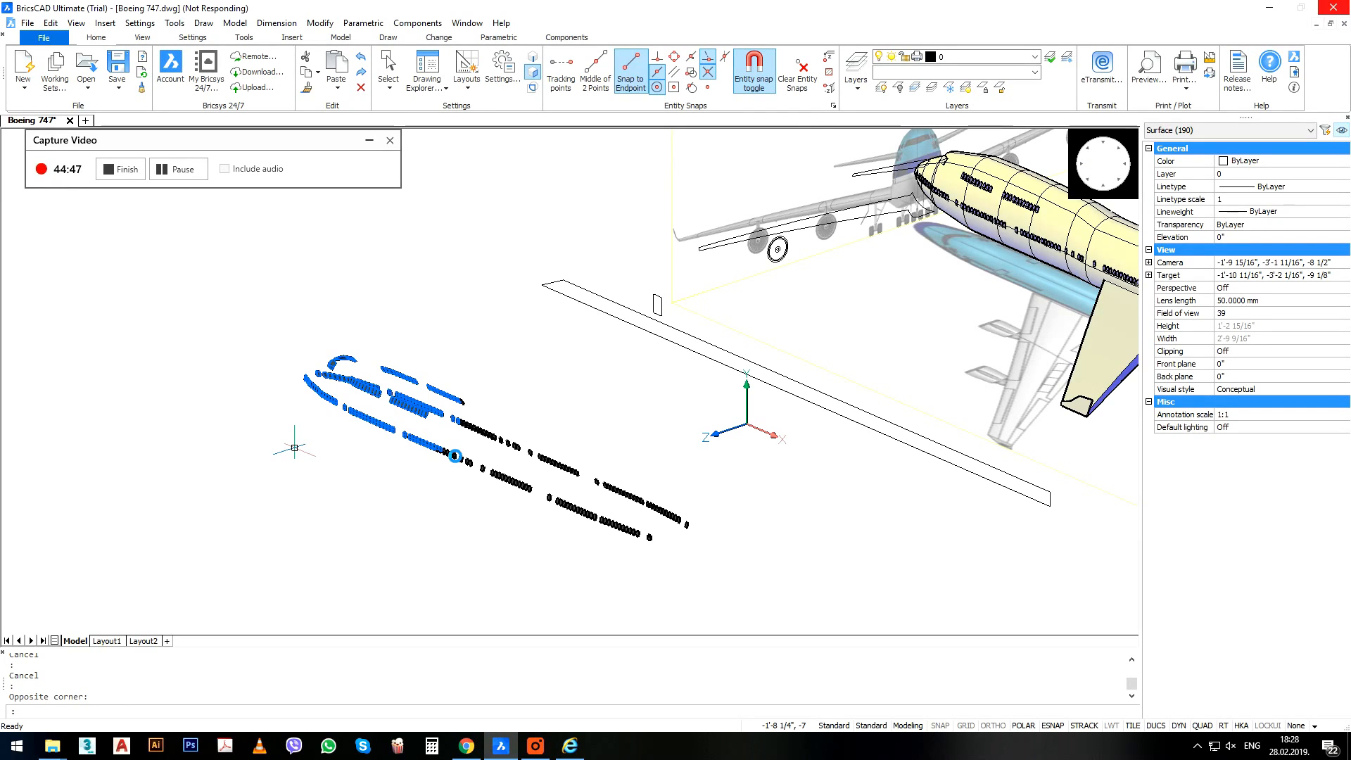
Select all the window pane surfaces beside the aircraft, including the cockpit windshield, and assign them to the glass layer.
left_click(715, 425)
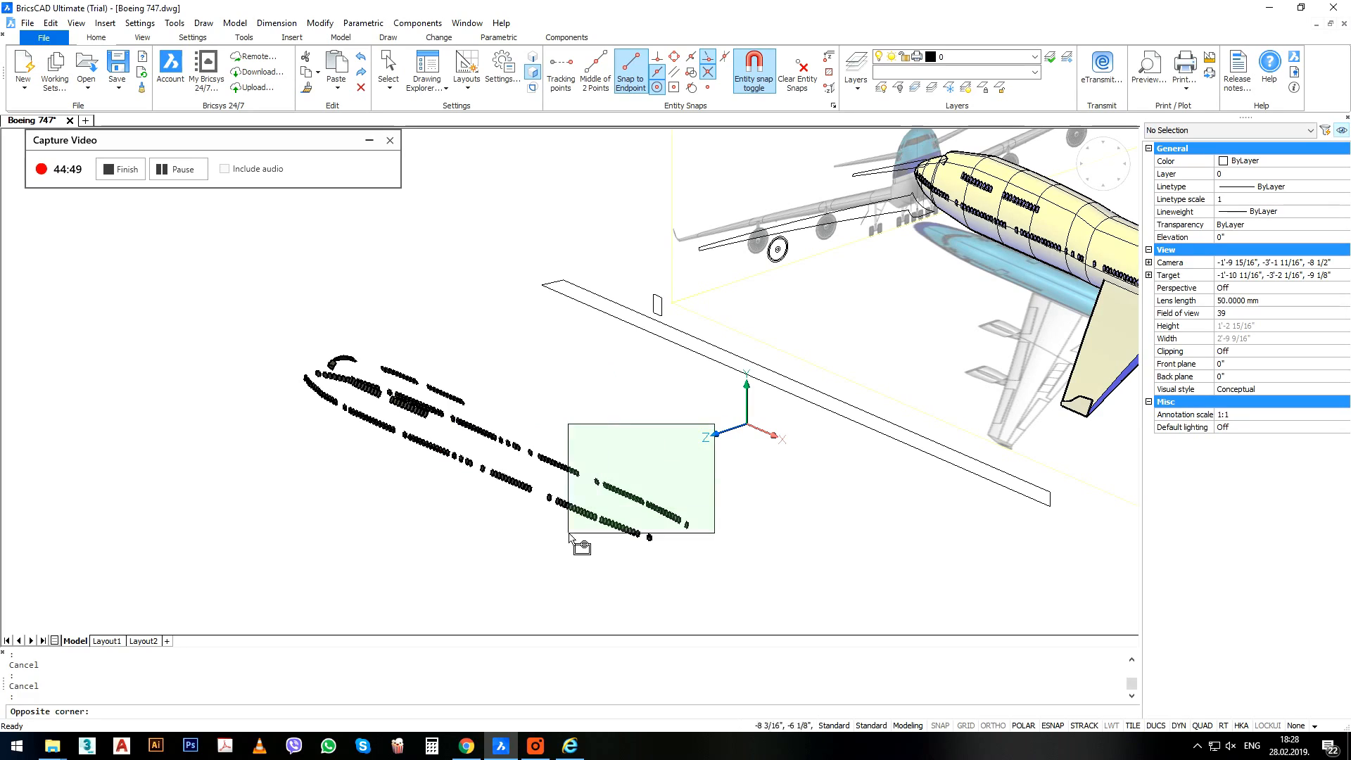
left_click(569, 535)
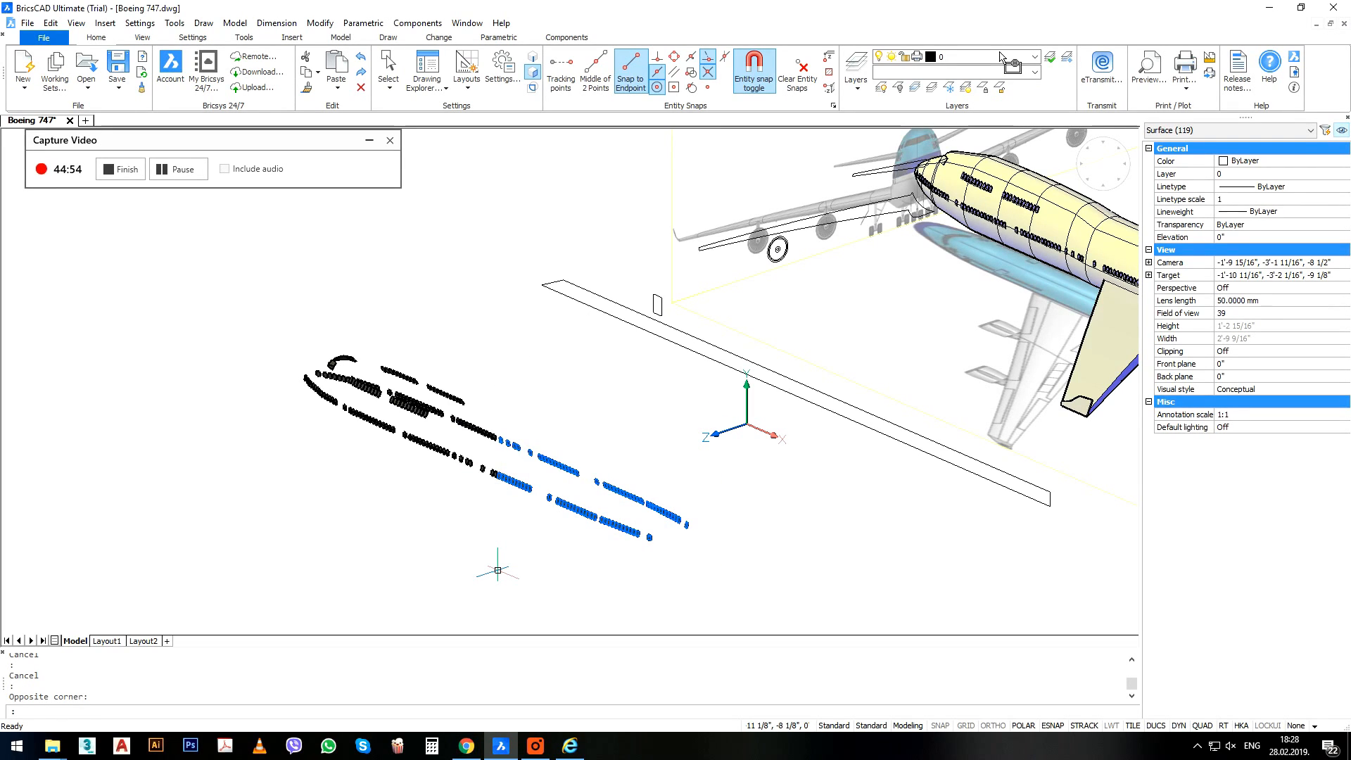
left_click(539, 293)
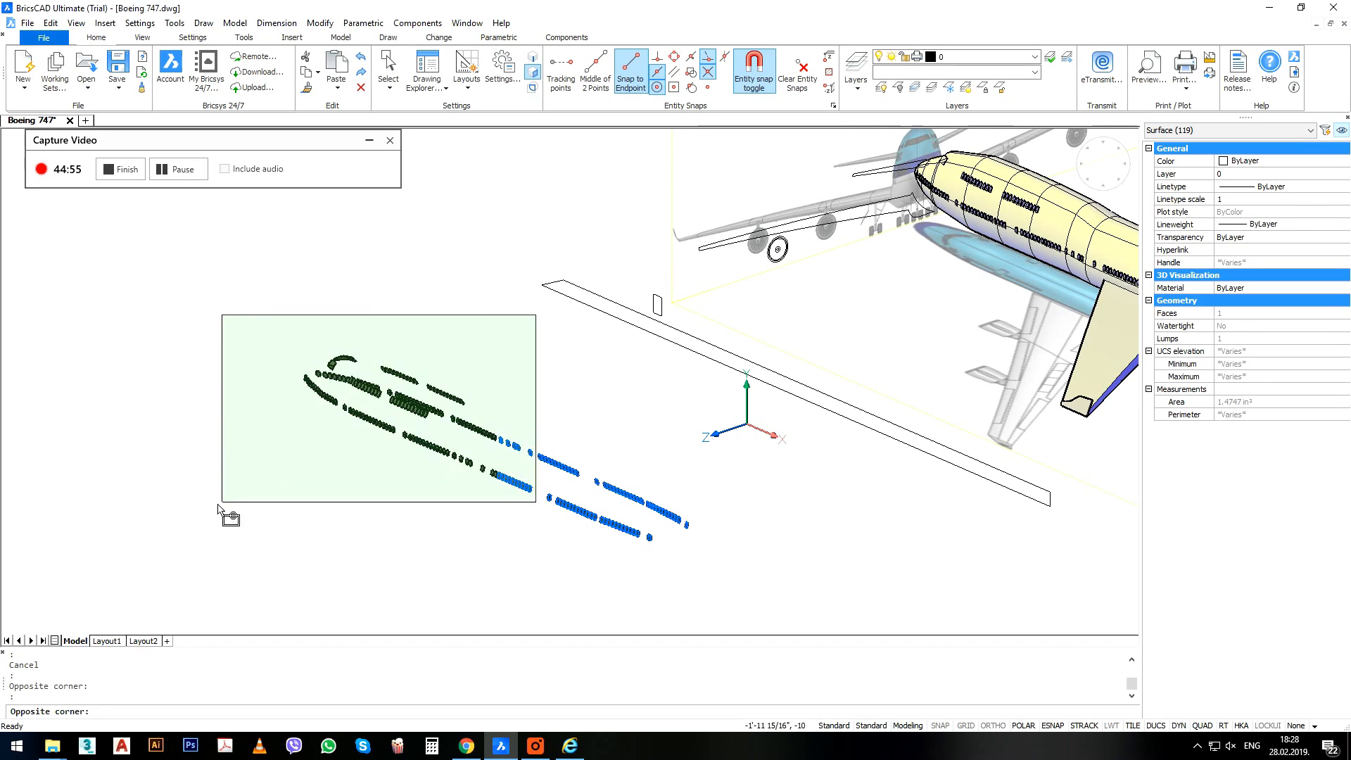
left_click(223, 559)
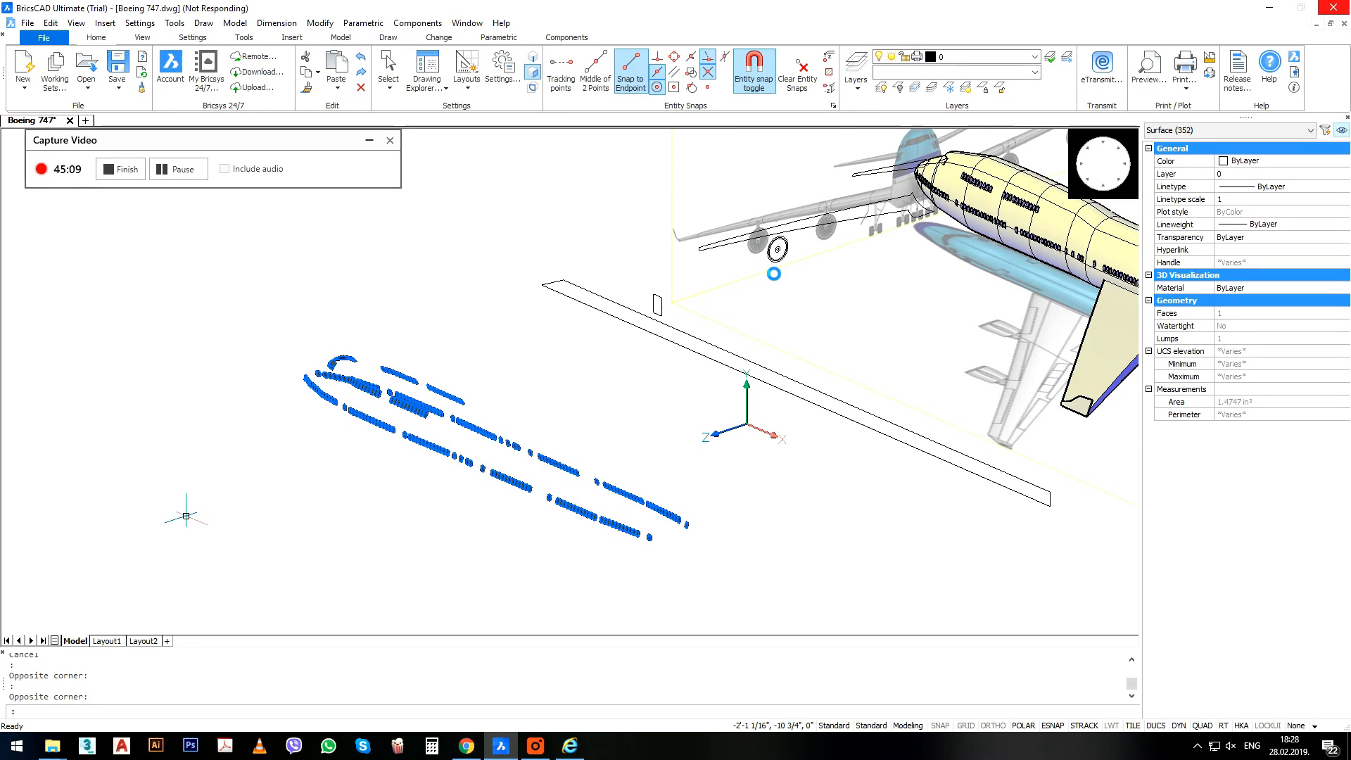
left_click(982, 57)
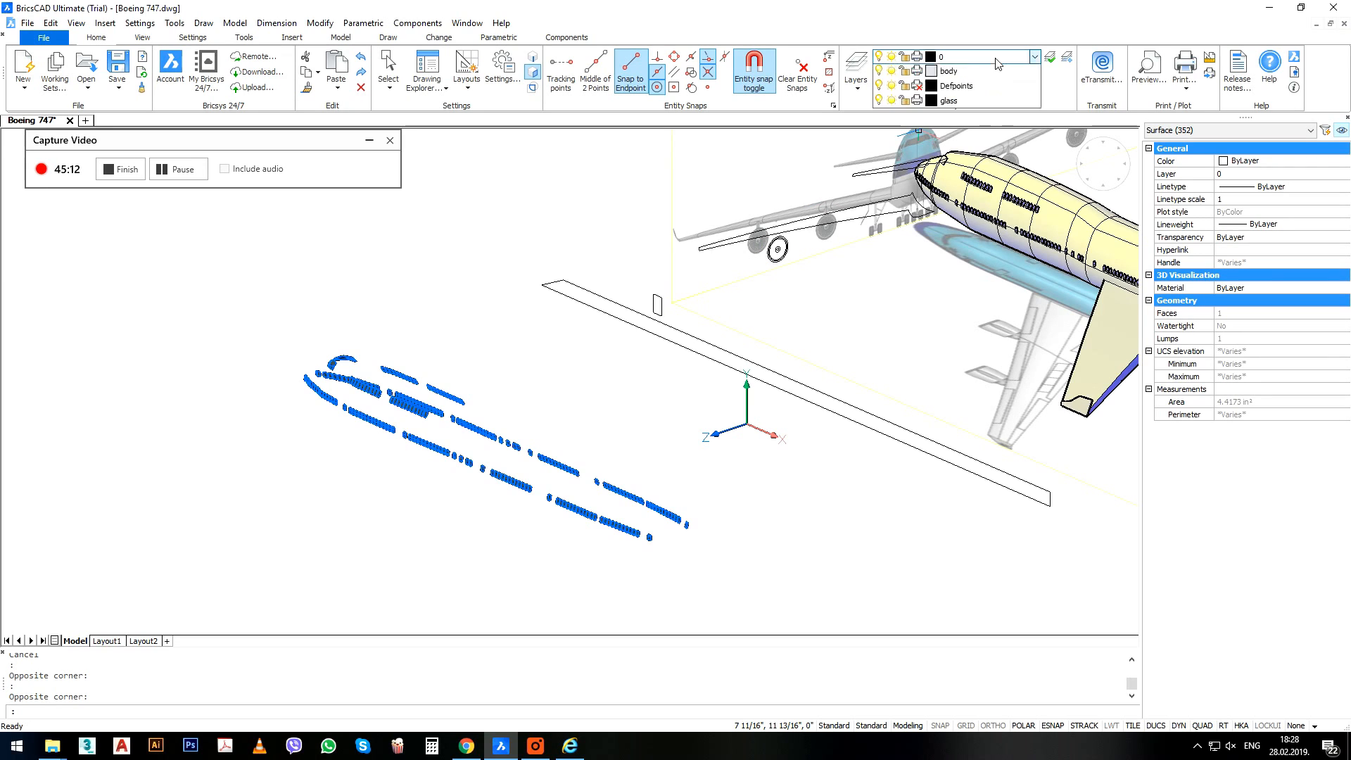
left_click(957, 132)
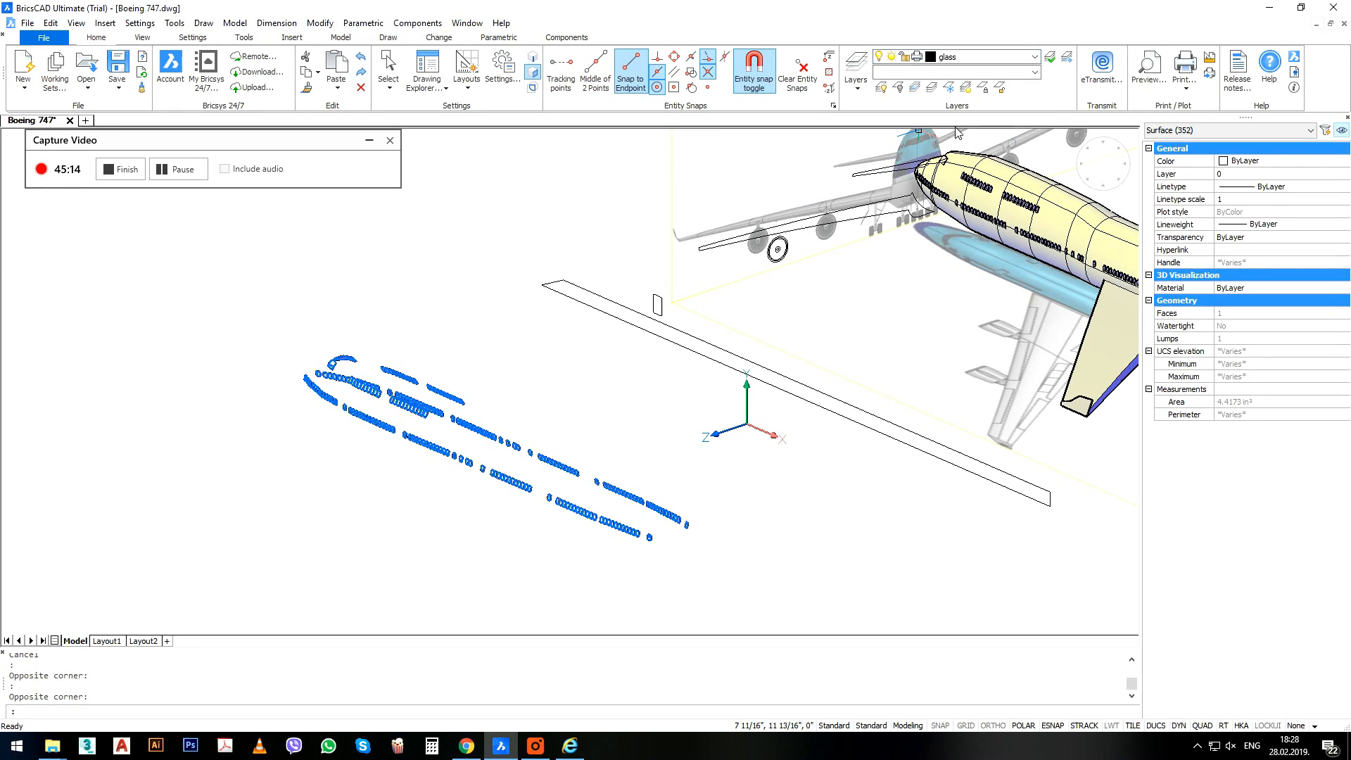
Change the glass layer's colour to index 4 (Cyan) and return to the drawing.
left_click(857, 70)
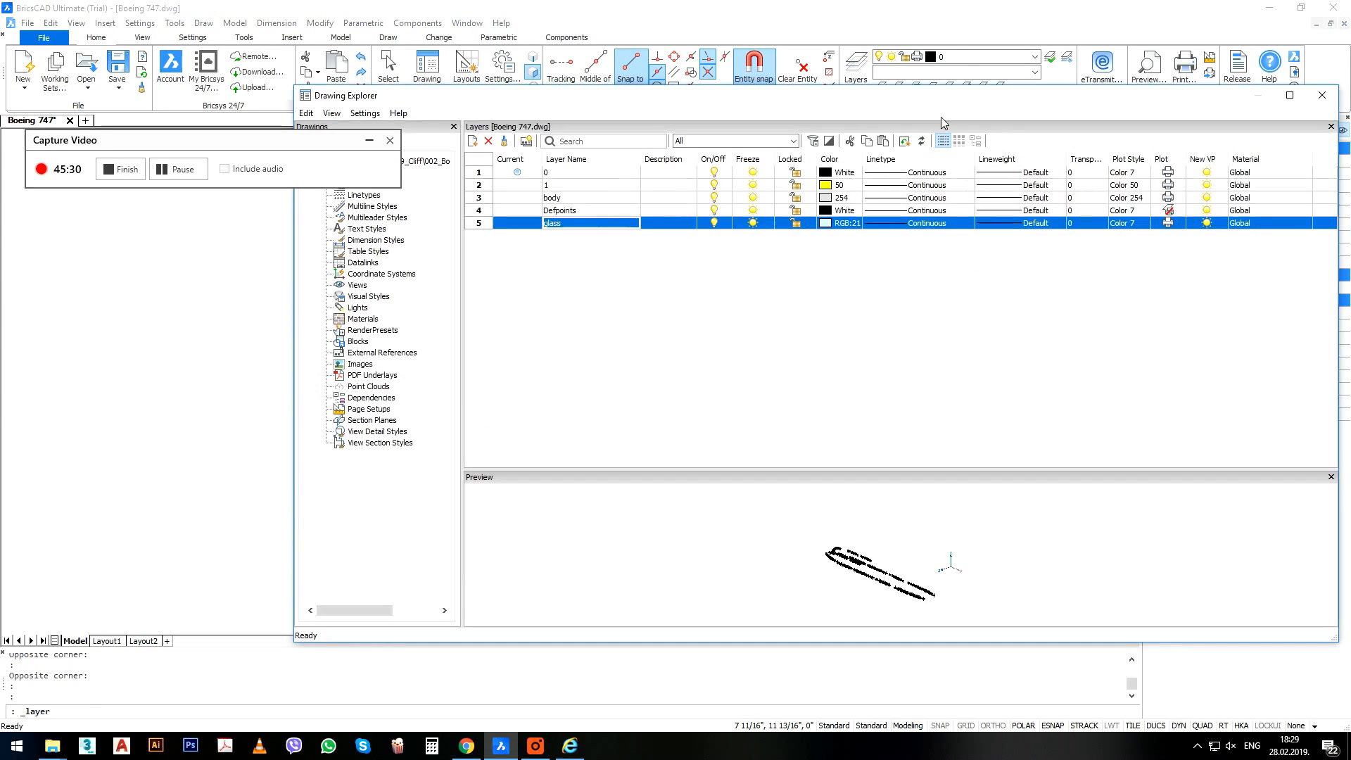
left_click(822, 224)
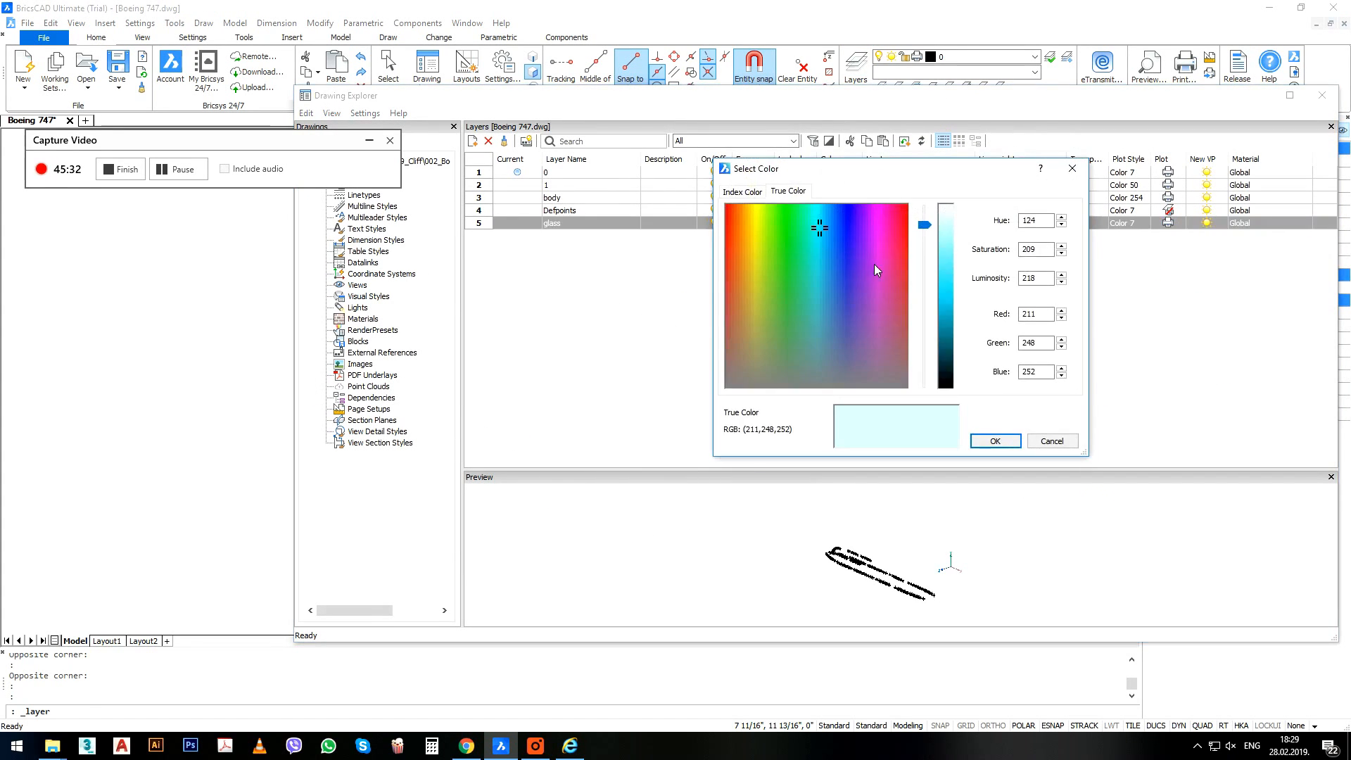
left_click(746, 192)
left_click(811, 342)
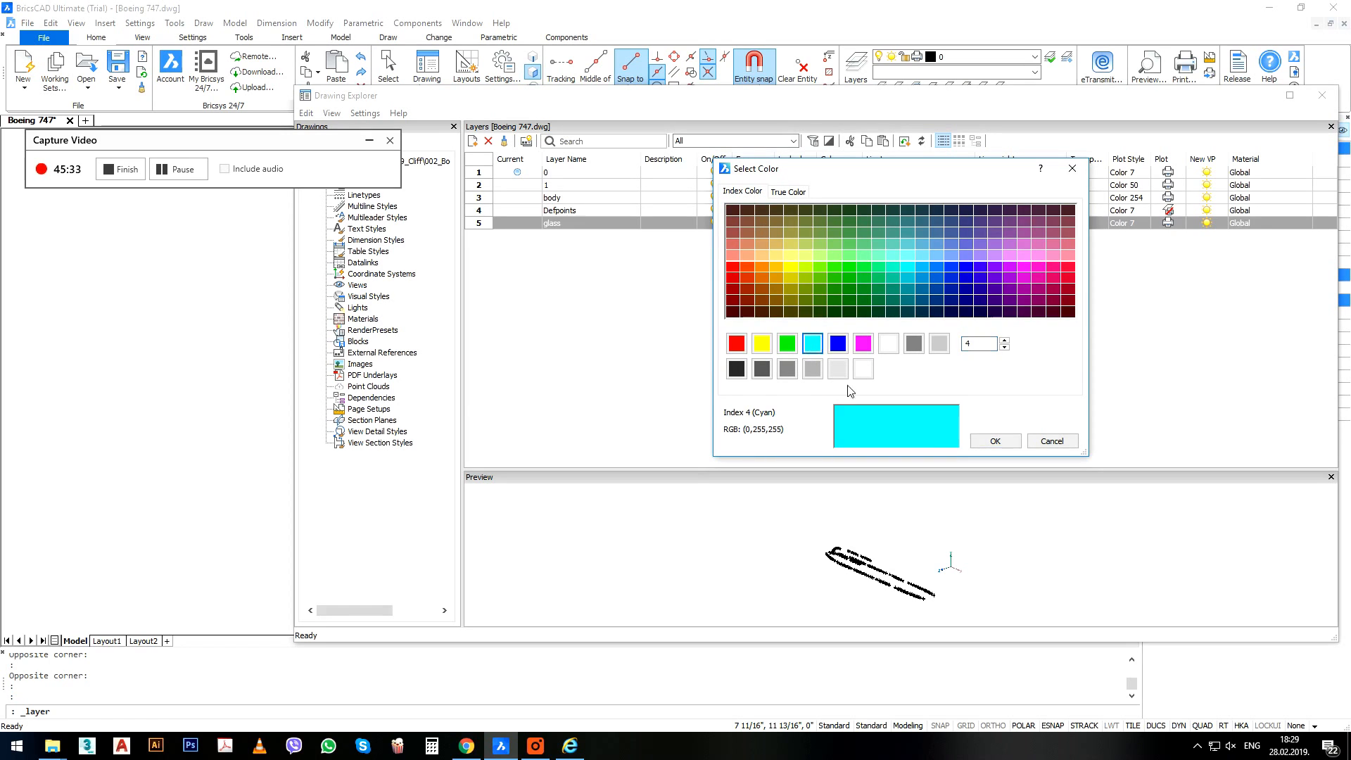
left_click(981, 444)
left_click(1320, 101)
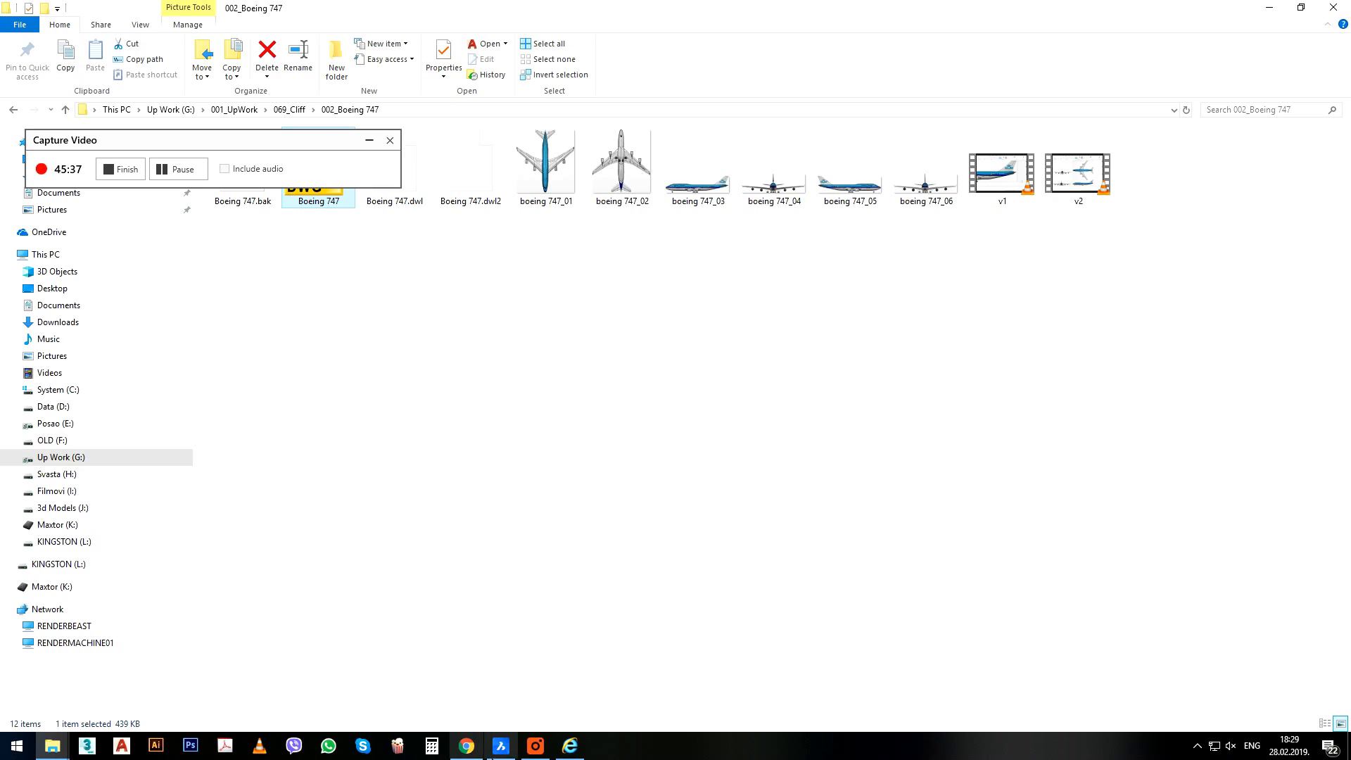
left_click(502, 746)
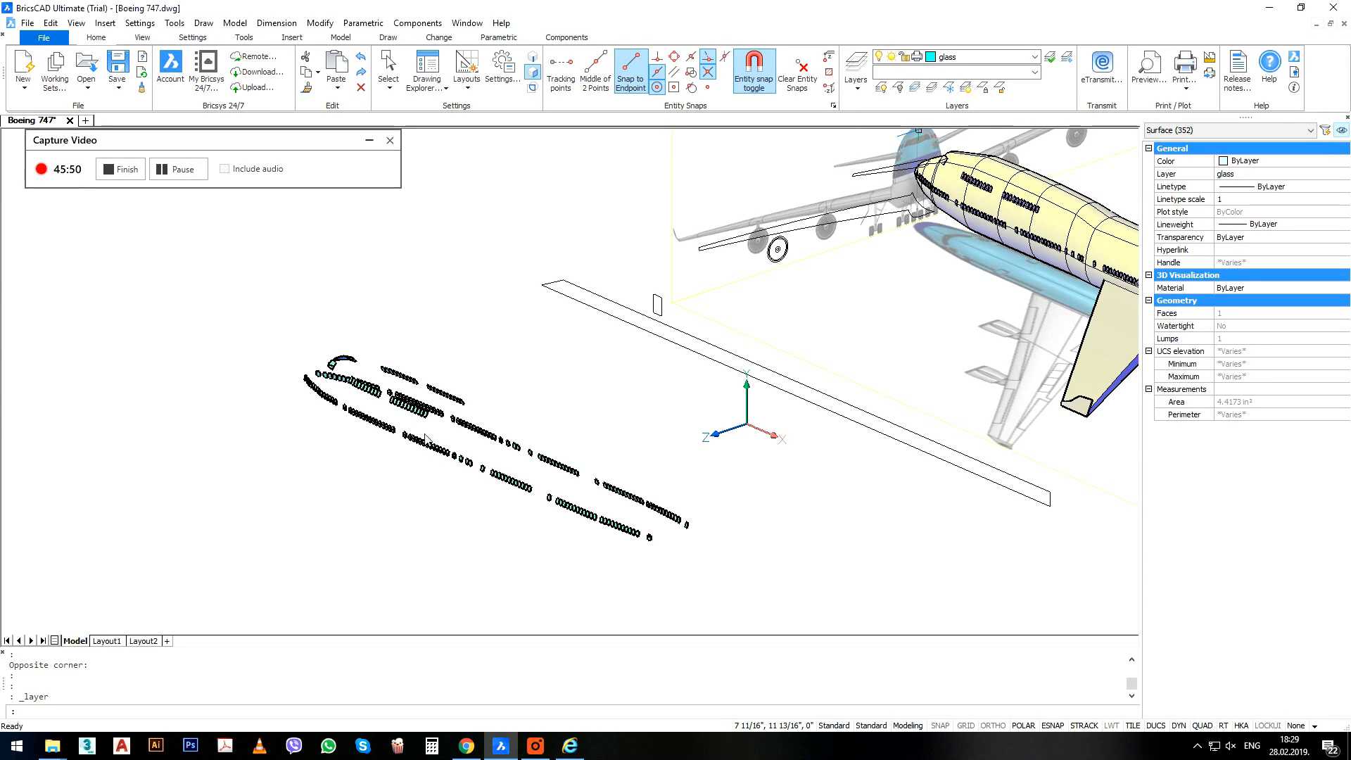
Move all the window panes onto the fuselage, snapping a corner of the cockpit windshield piece to the matching corner of its opening.
left_click(235, 333)
left_click(678, 594)
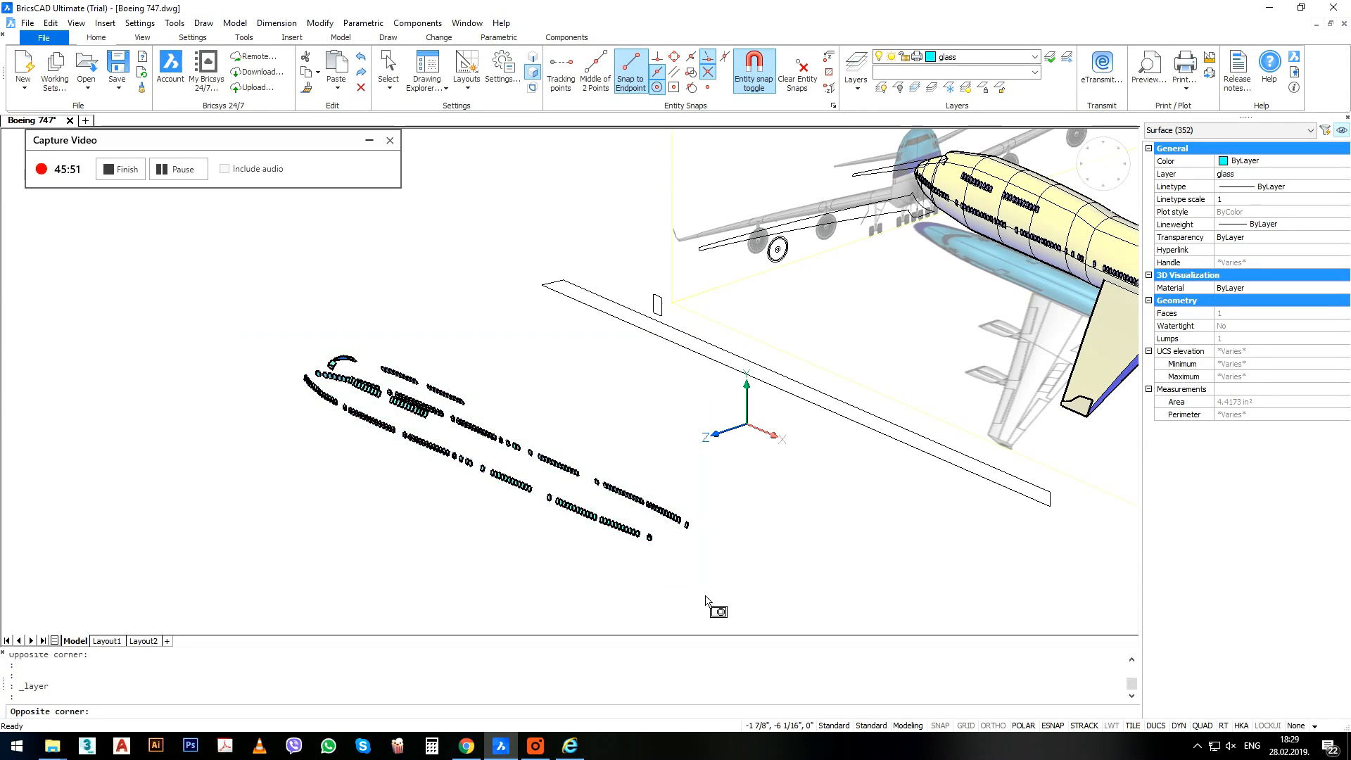
scroll(340, 380, "up", 3)
type("m")
key("Return")
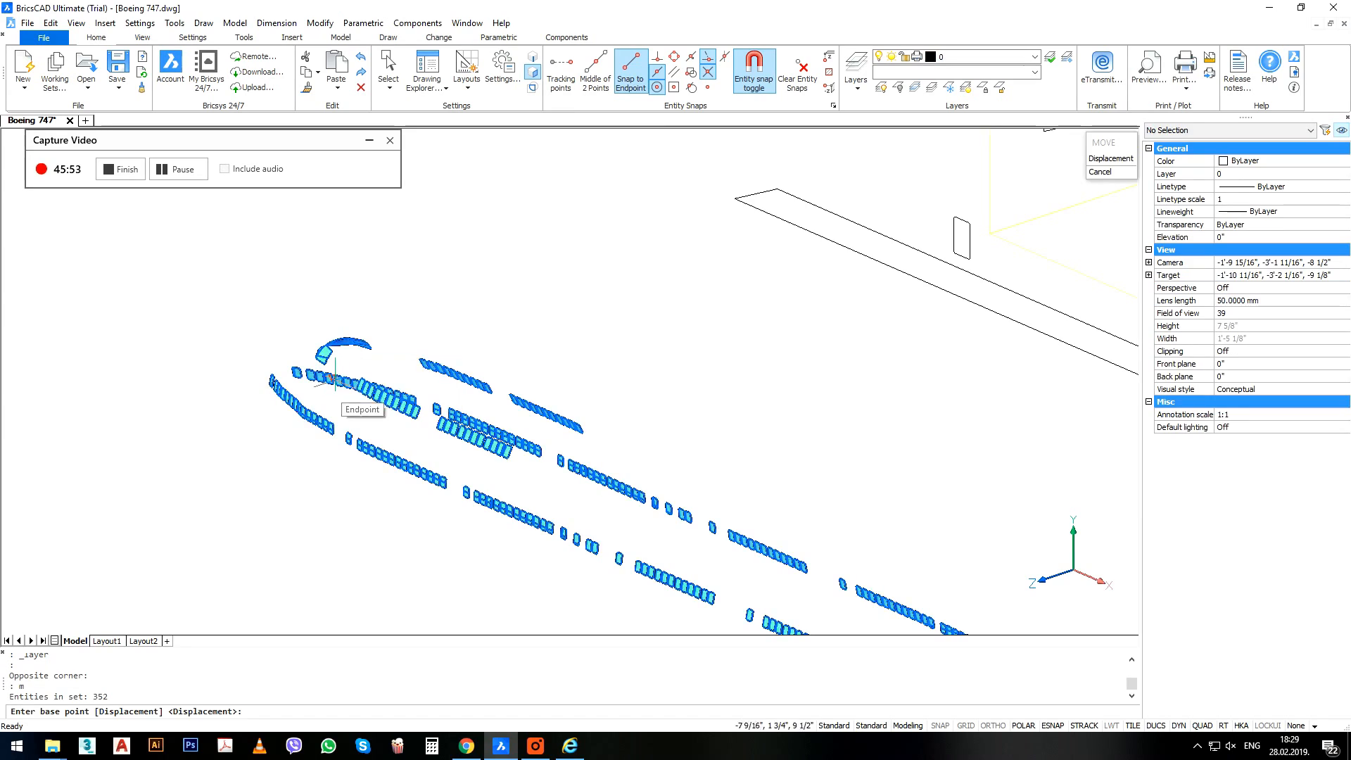
left_click(338, 364)
scroll(339, 364, "up", 6)
scroll(201, 496, "down", 8)
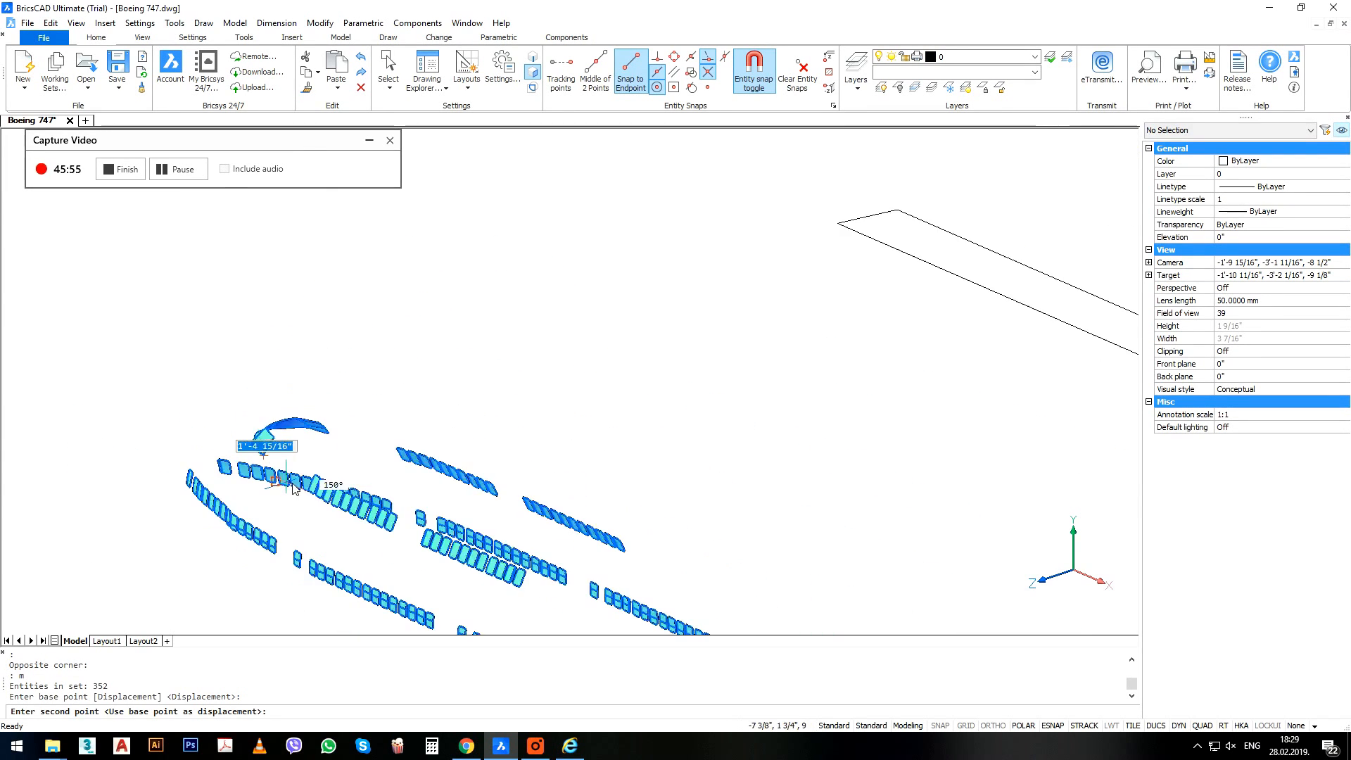
scroll(531, 388, "up", 10)
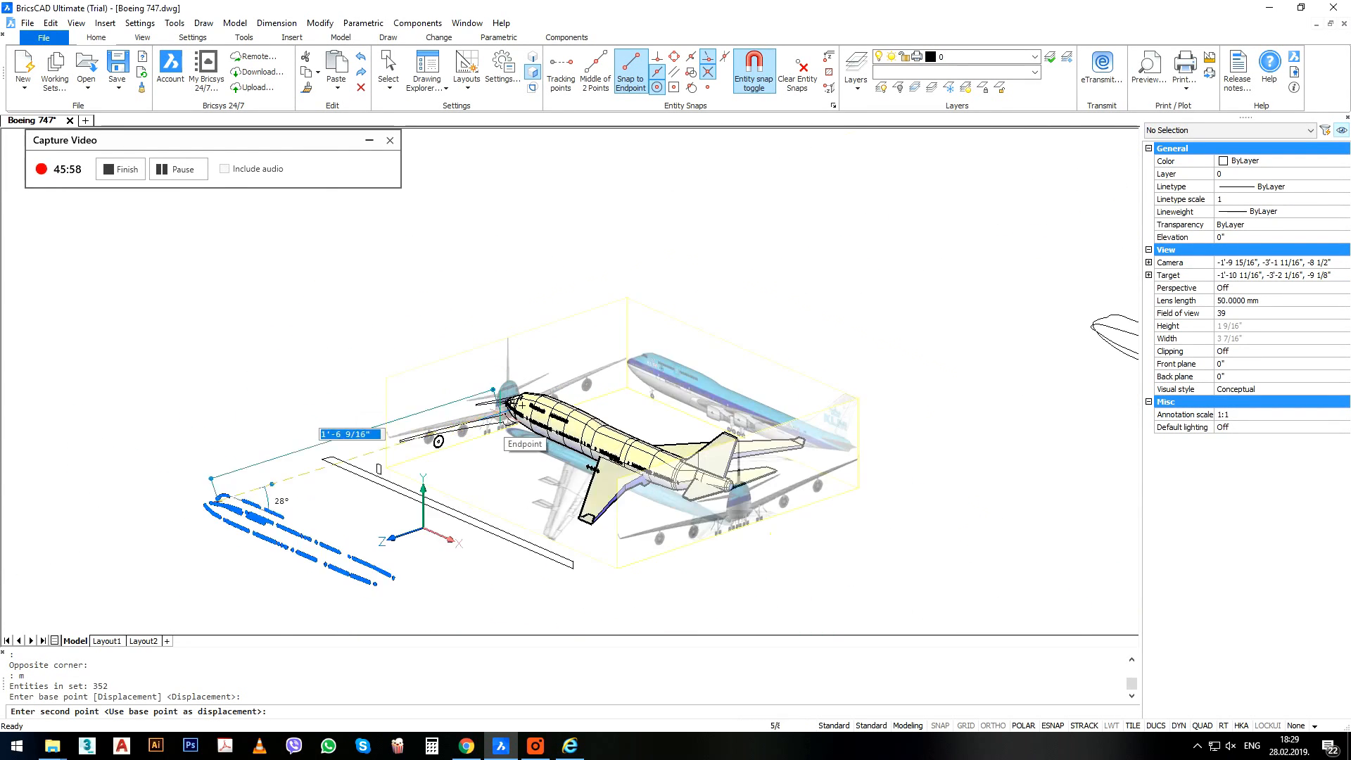
scroll(499, 401, "up", 5)
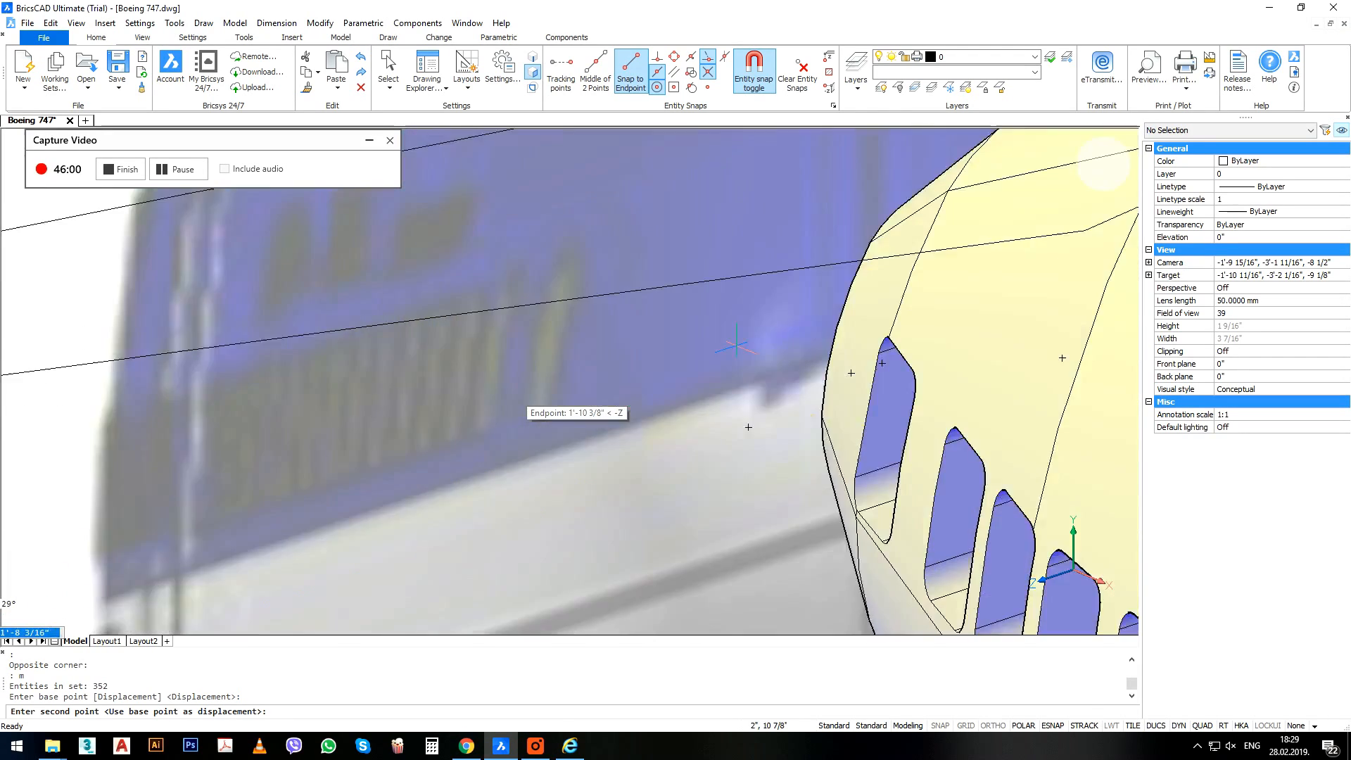
scroll(613, 399, "down", 3)
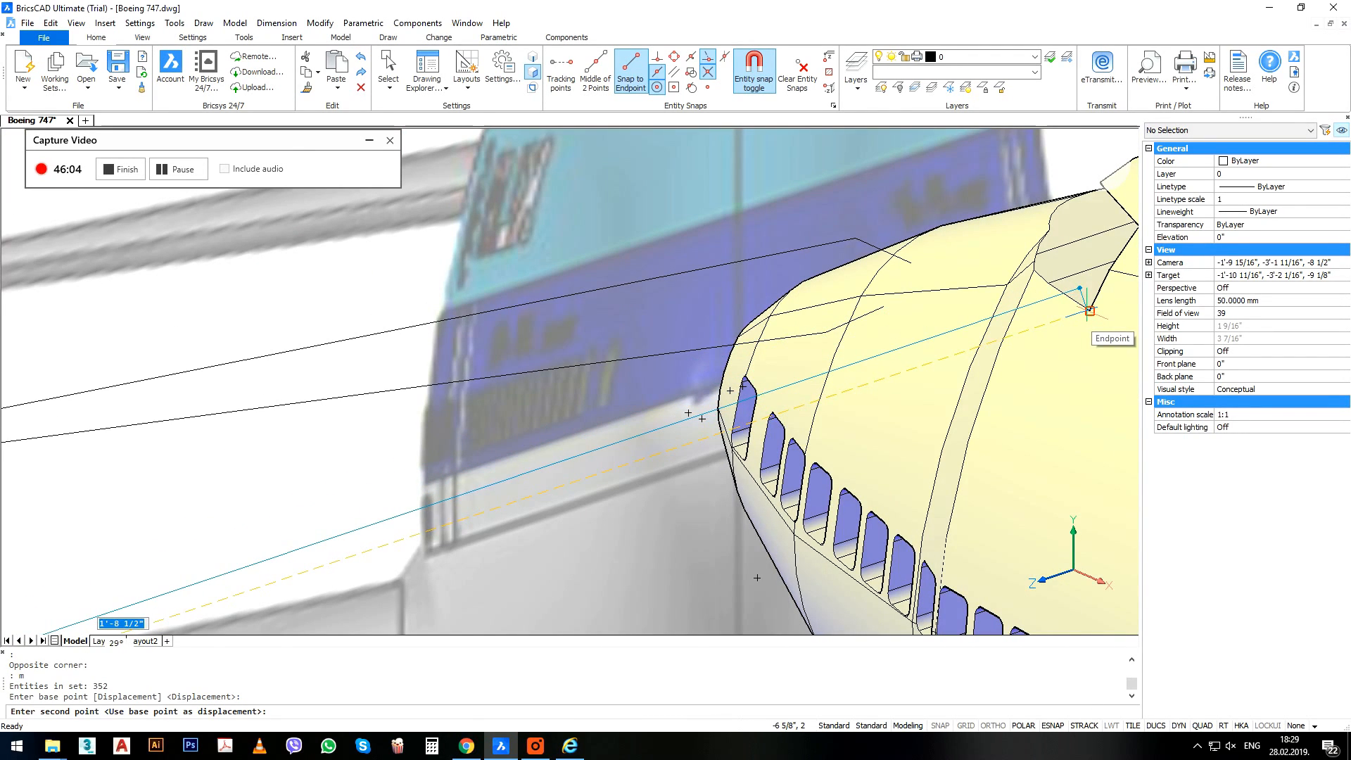
left_click(1089, 309)
Erase the two leftover fuselage outline polylines beyond the reference images.
scroll(485, 395, "down", 6)
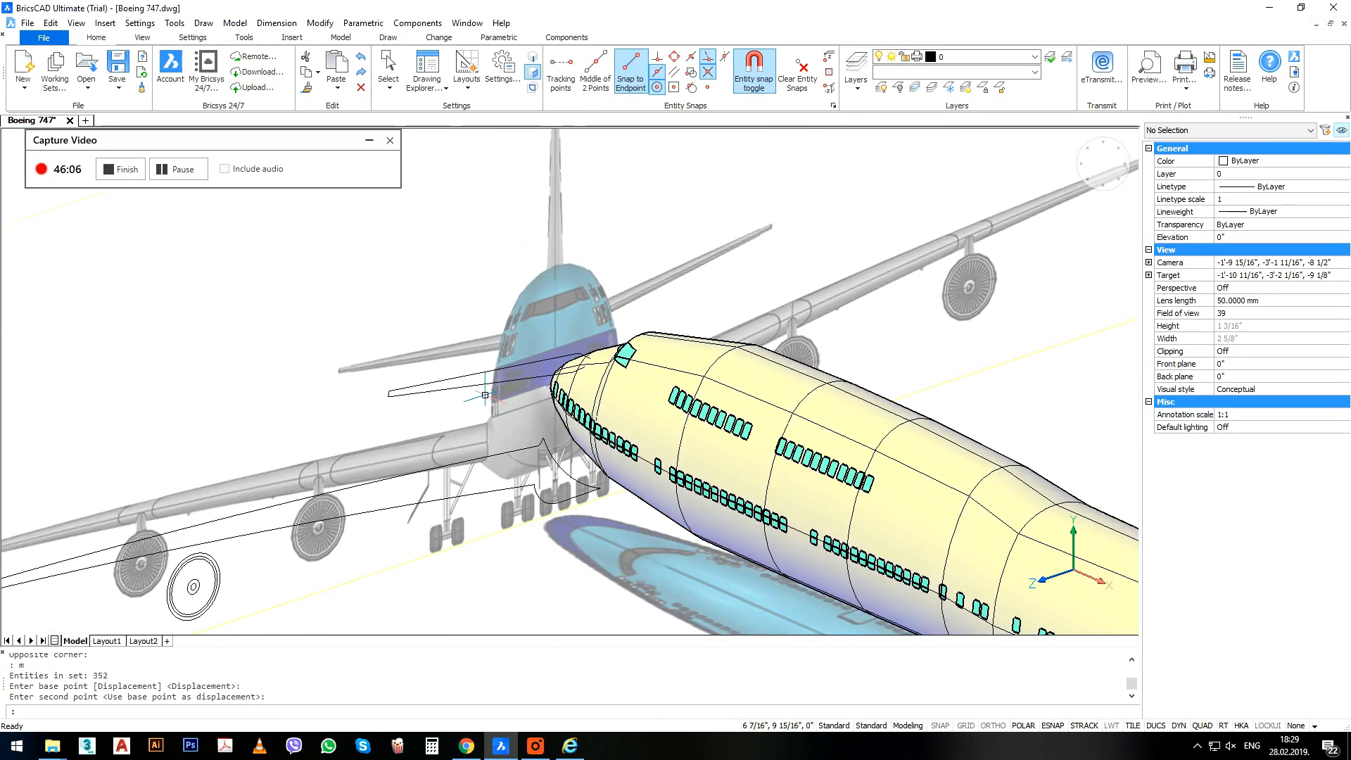
scroll(485, 395, "down", 3)
scroll(542, 489, "up", 8)
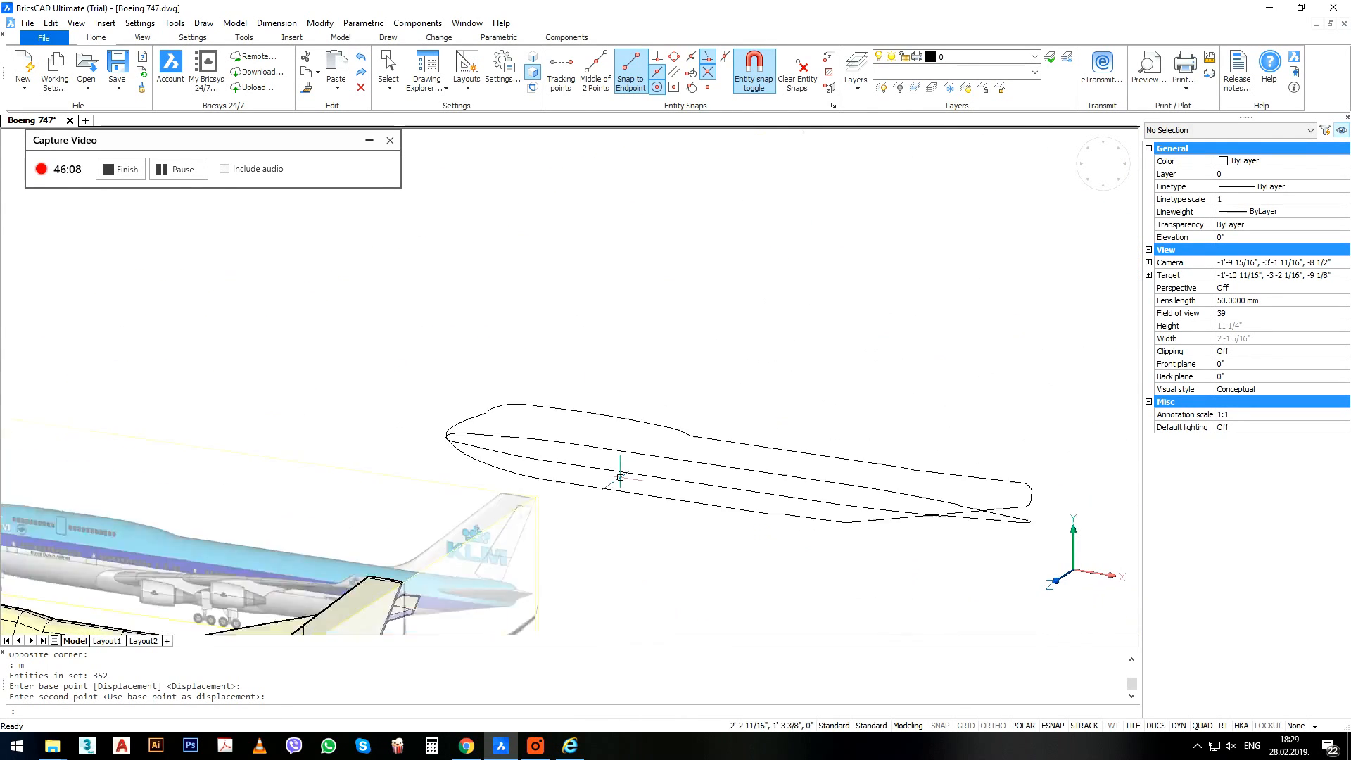
scroll(620, 478, "down", 5)
middle_click_drag(284, 603, 435, 550)
left_click(887, 481)
left_click(844, 364)
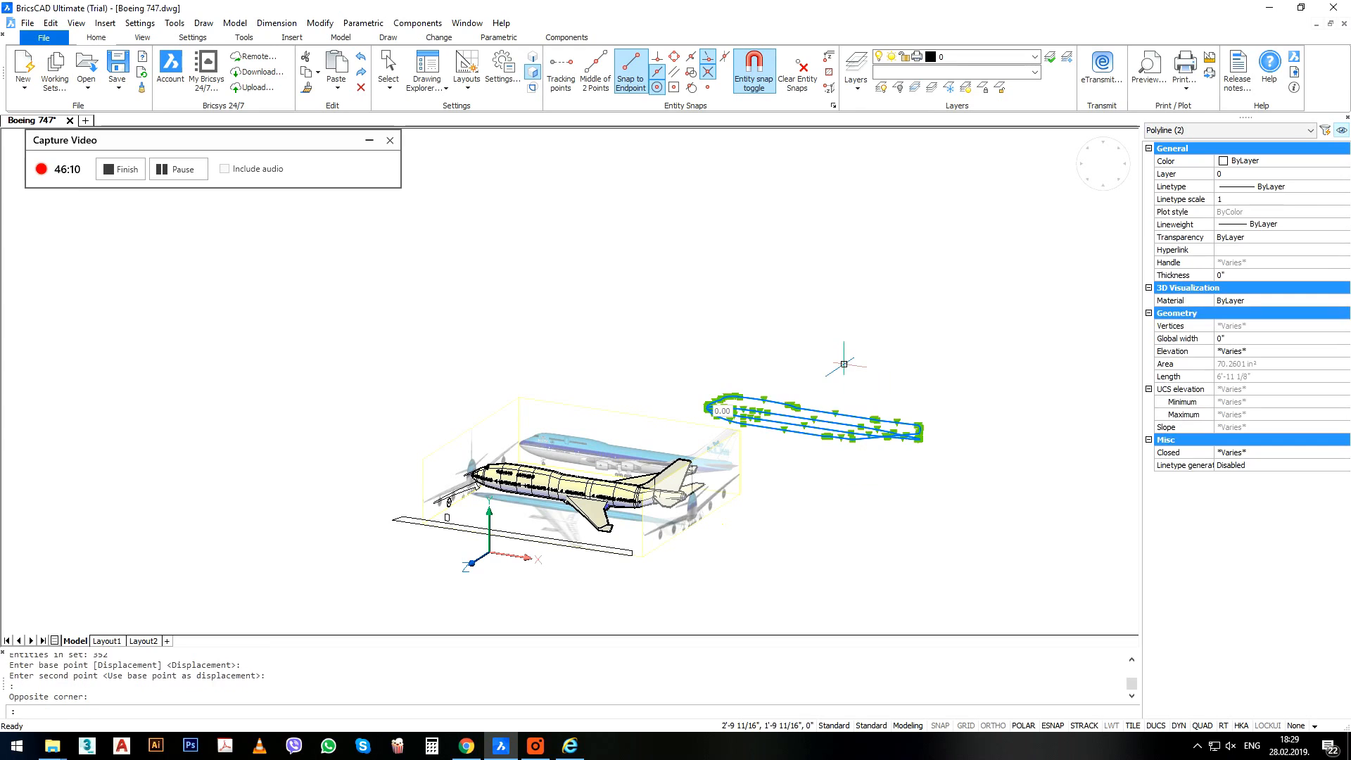
key("Delete")
Erase the long narrow polyline and the small rectangular polyline lying in front of the aircraft's reference images.
scroll(425, 563, "up", 8)
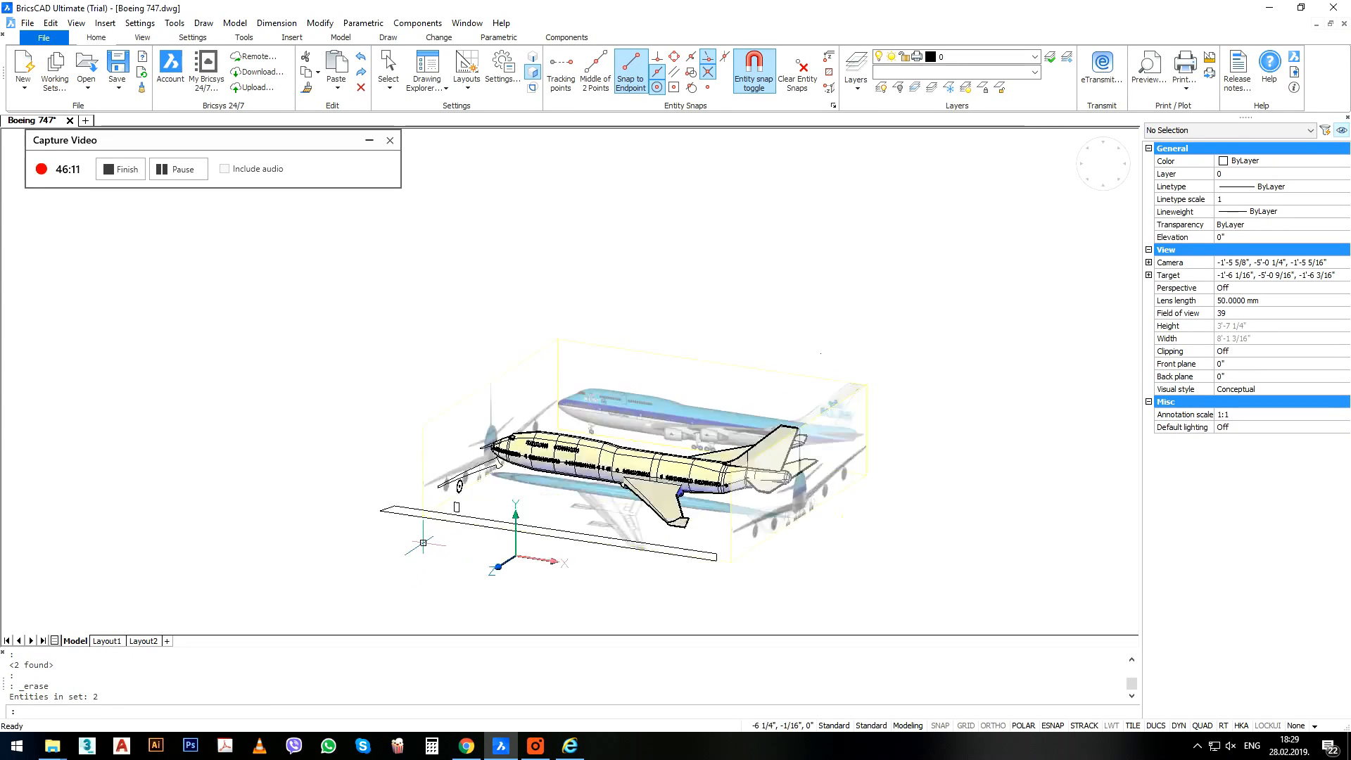
left_click(334, 494)
left_click(248, 341)
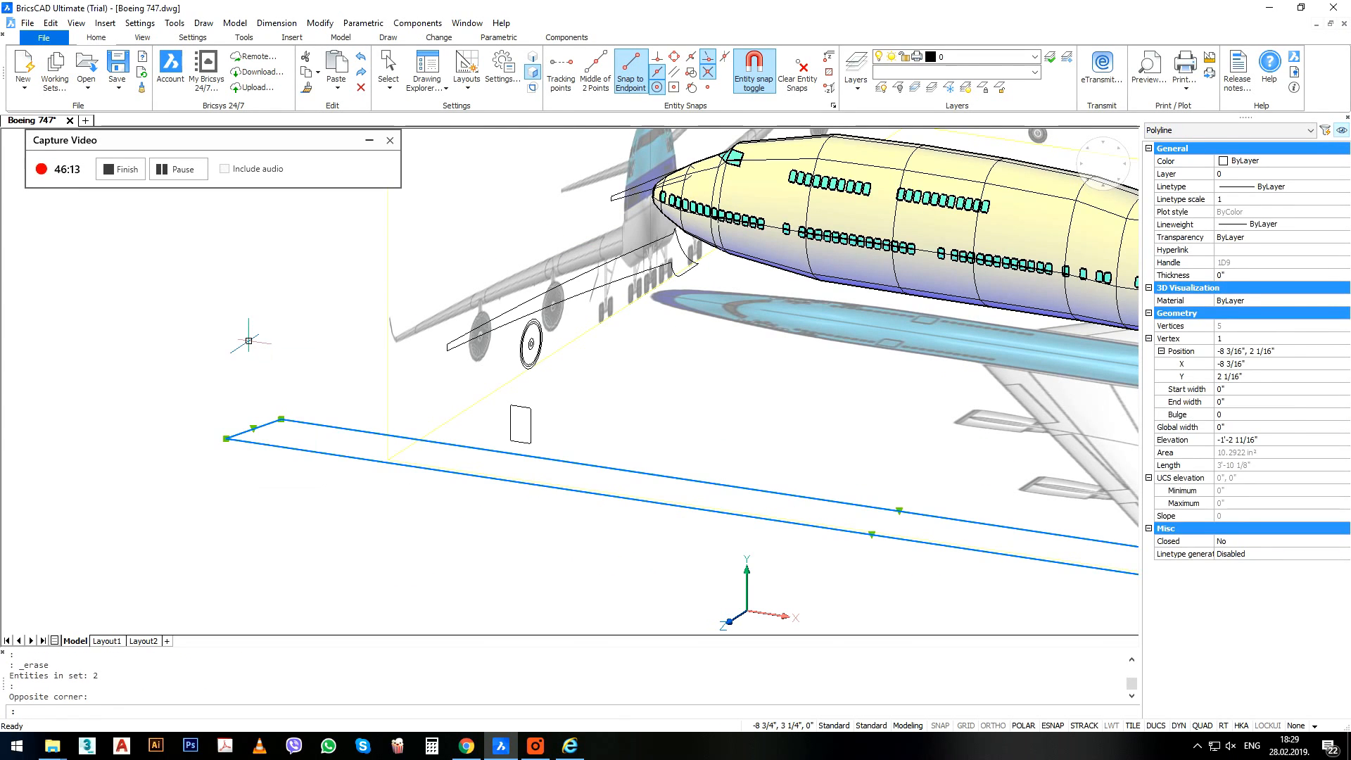
key("Delete")
left_click(348, 574)
left_click(606, 367)
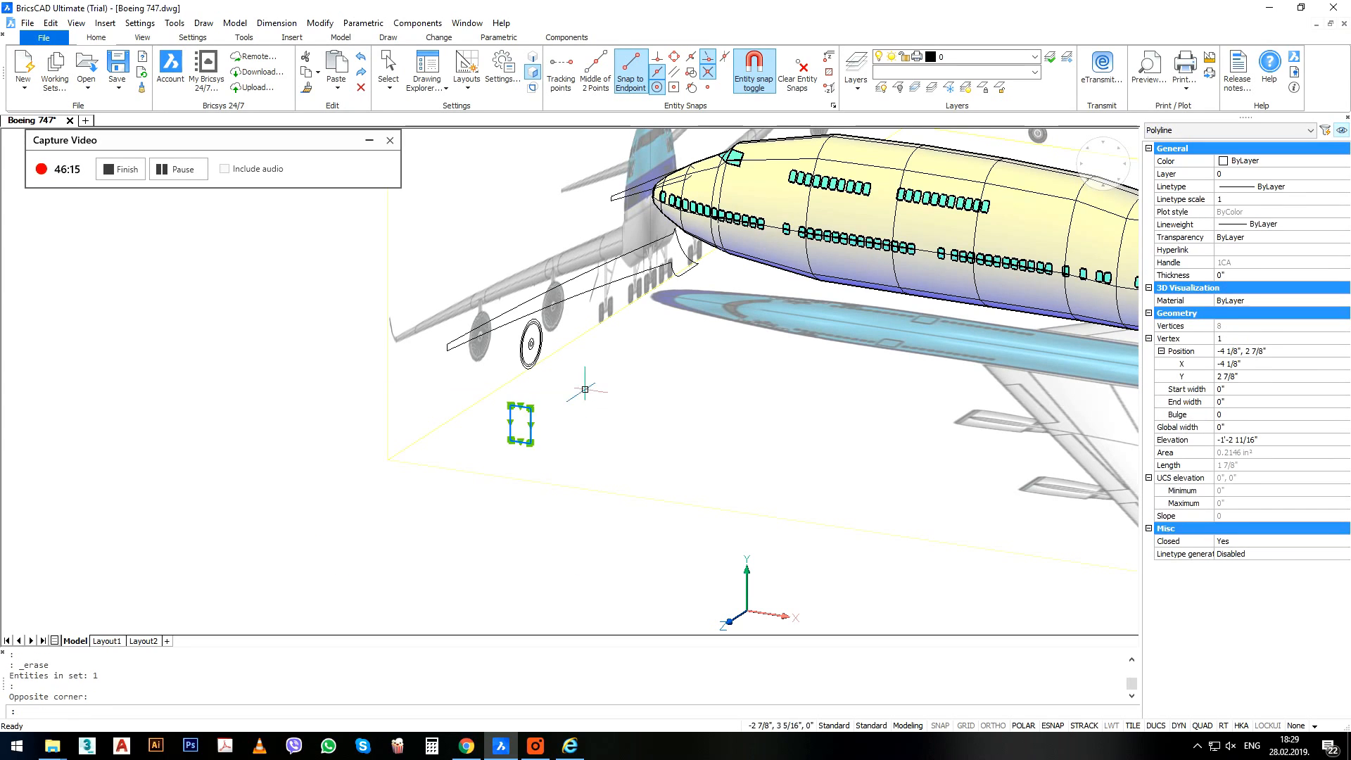
key("Delete")
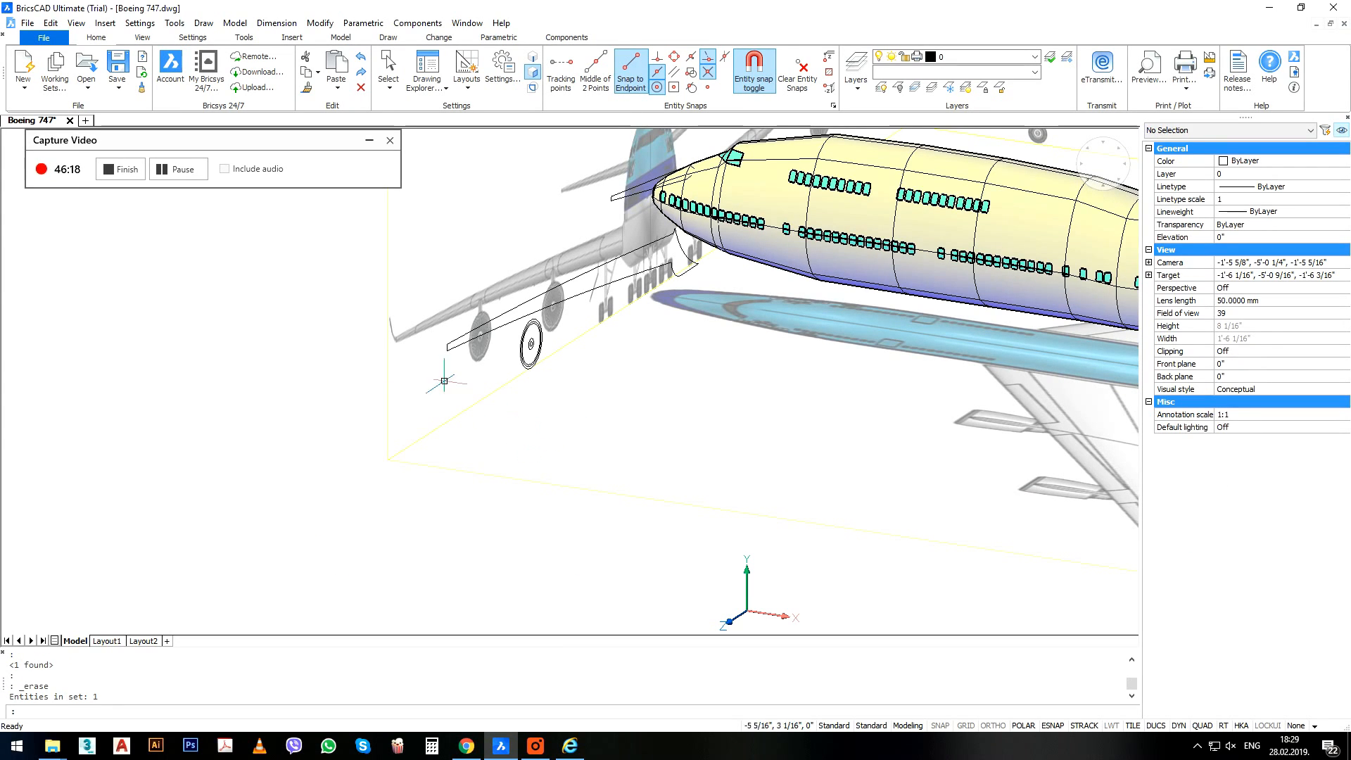
Examine the window panes on the fuselage up close and compare the model with the side reference image in Front view.
scroll(444, 380, "down", 2)
middle_click_drag(611, 348, 511, 382)
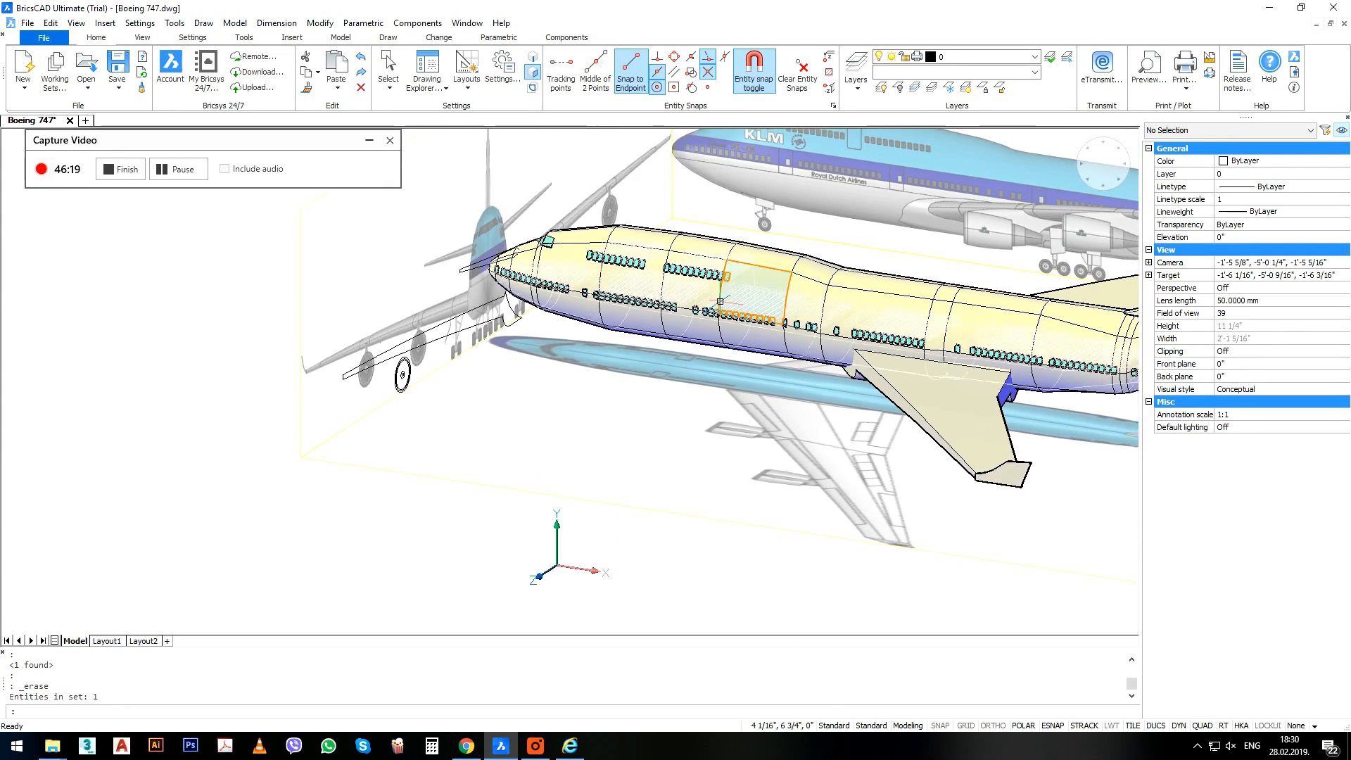
scroll(711, 298, "up", 3)
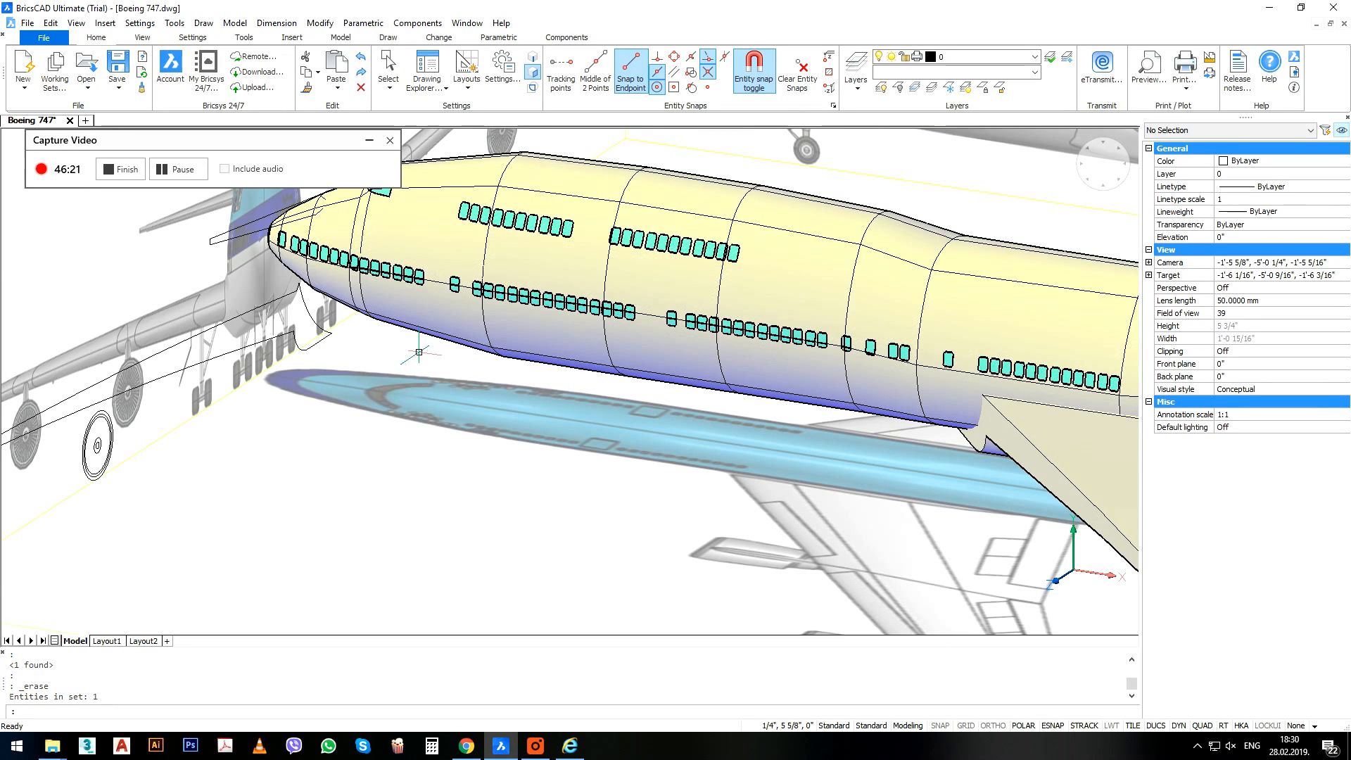
scroll(418, 352, "down", 5)
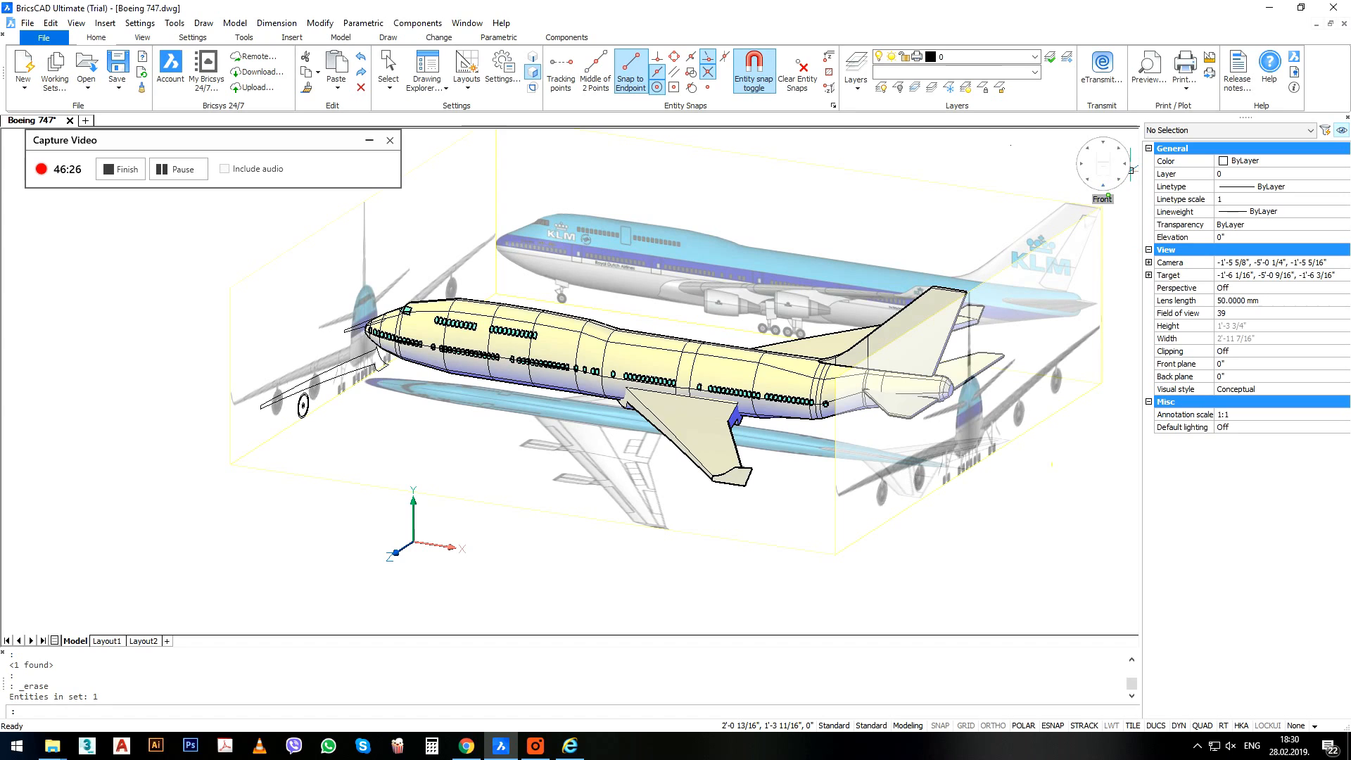
left_click(1103, 189)
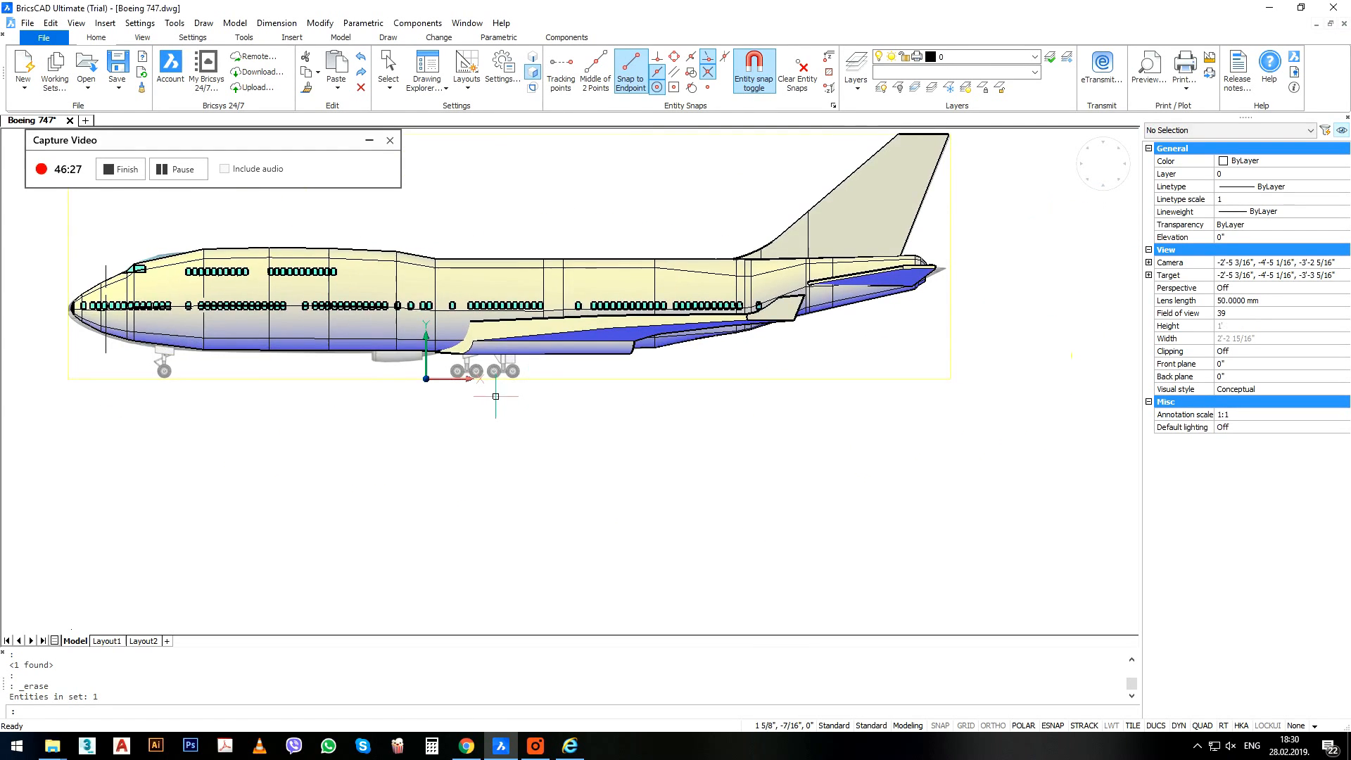
middle_click_drag(529, 414, 773, 496)
scroll(450, 416, "up", 4)
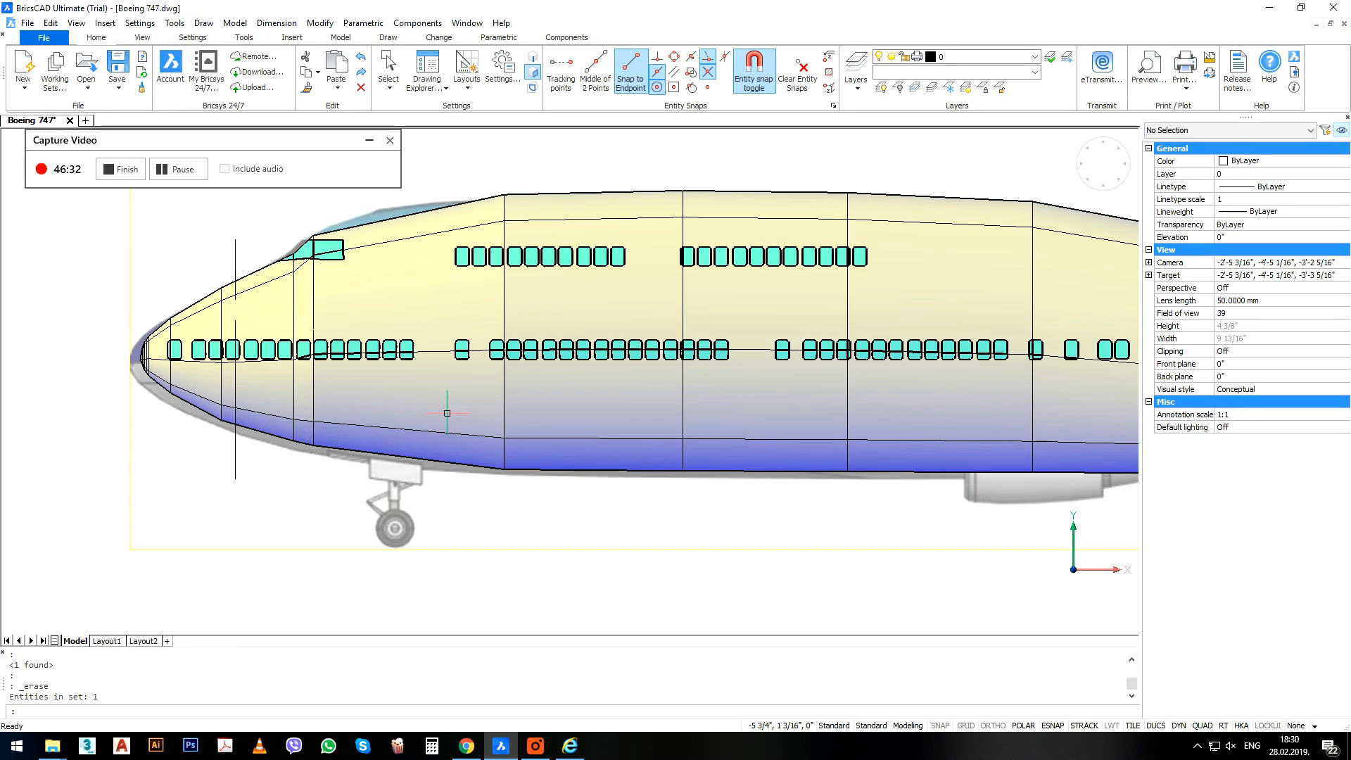
scroll(447, 413, "down", 3)
scroll(393, 459, "up", 1)
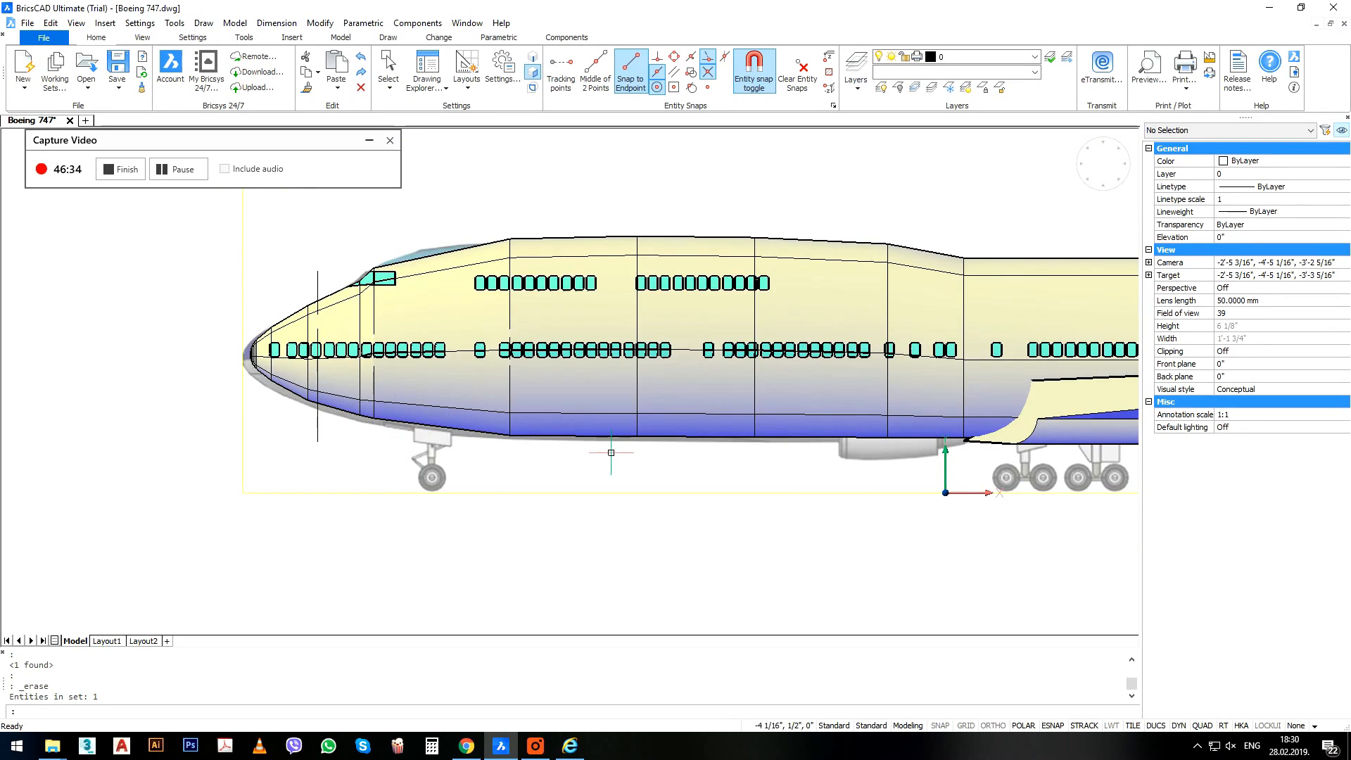
scroll(567, 441, "down", 3)
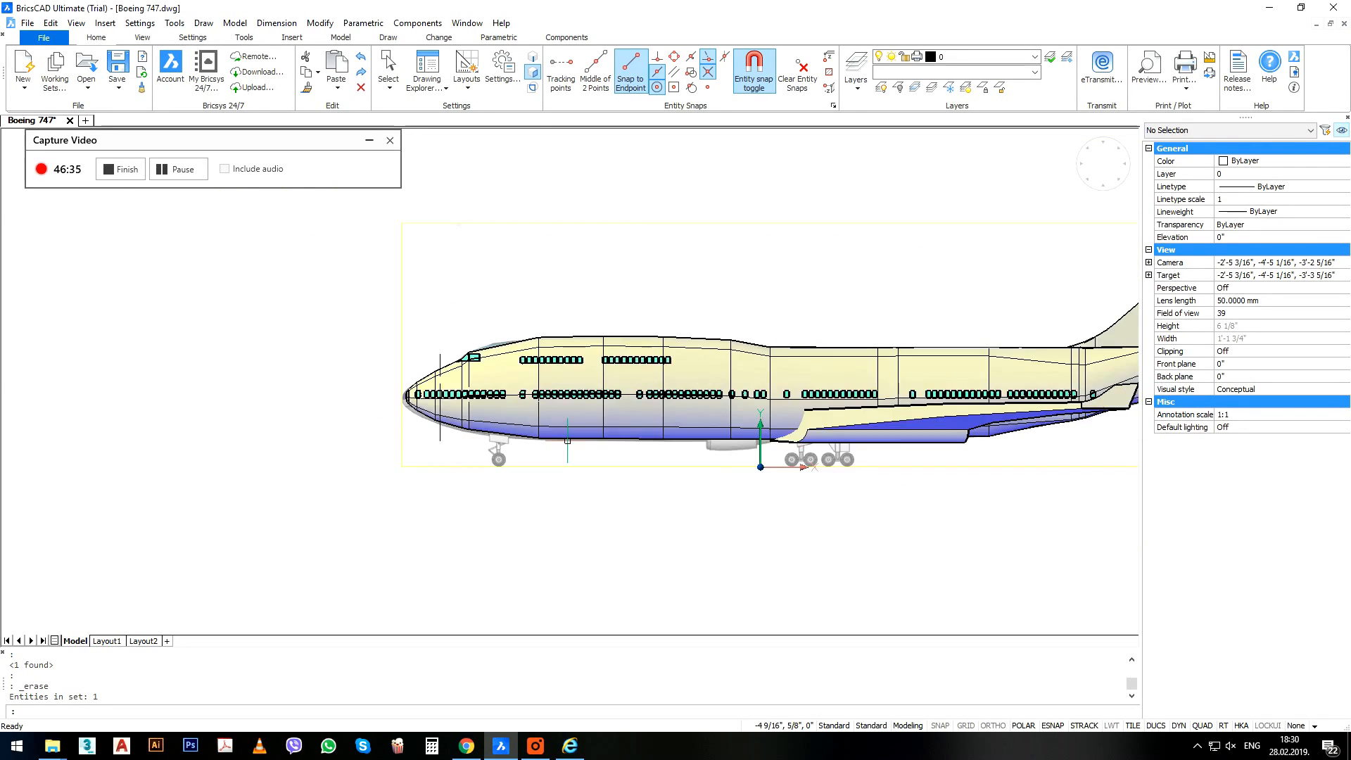
scroll(575, 442, "down", 1)
scroll(634, 442, "up", 1)
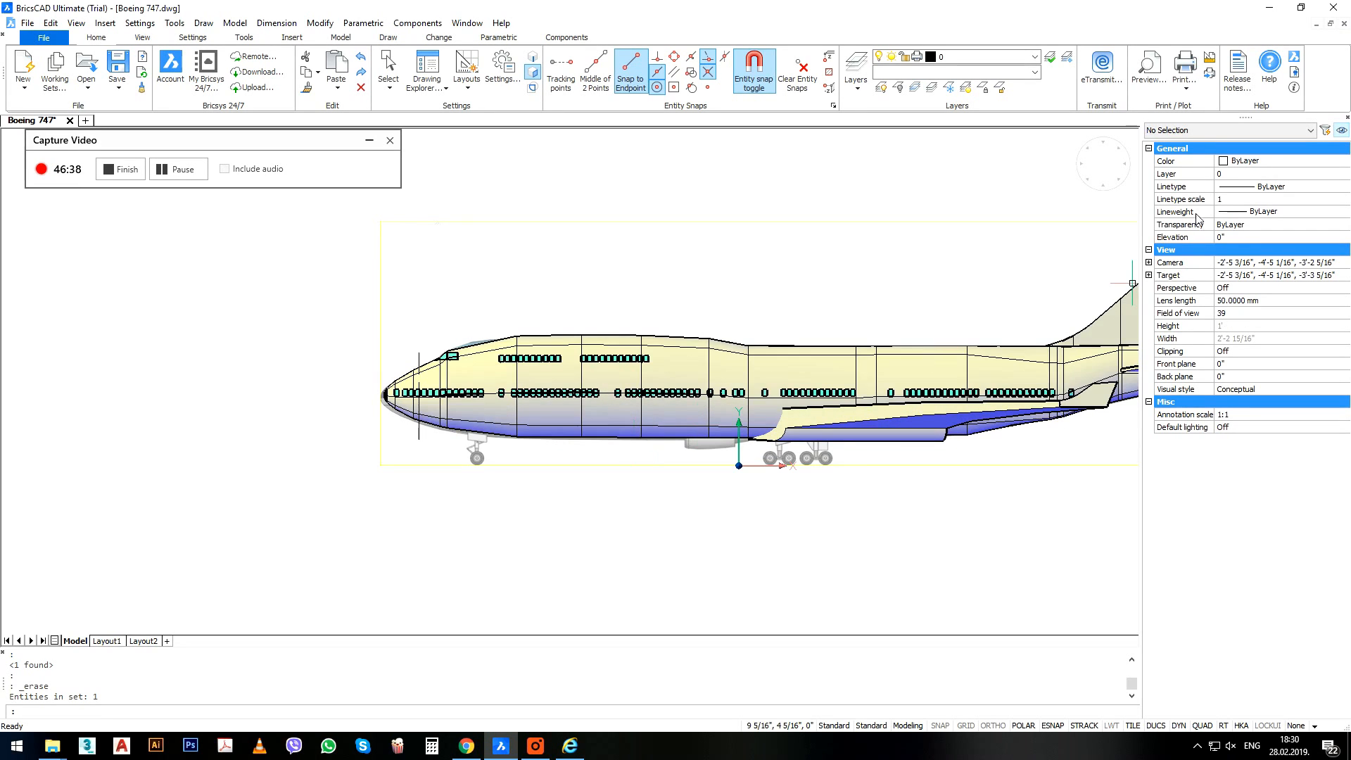
In Top view, move both wings and their winglets about 3" toward the nose, onto the wings of the reference image.
left_click(1102, 144)
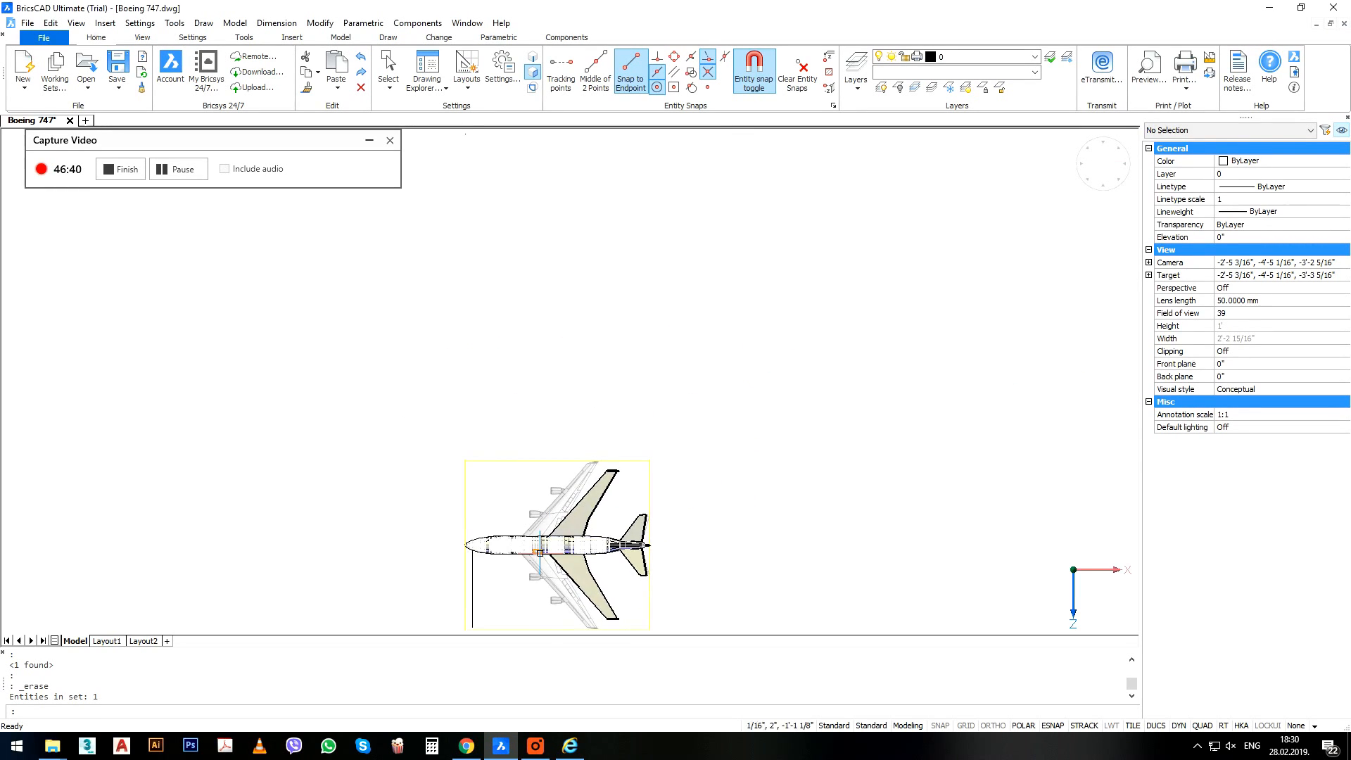
scroll(540, 553, "up", 2)
left_click(758, 383)
left_click(667, 427)
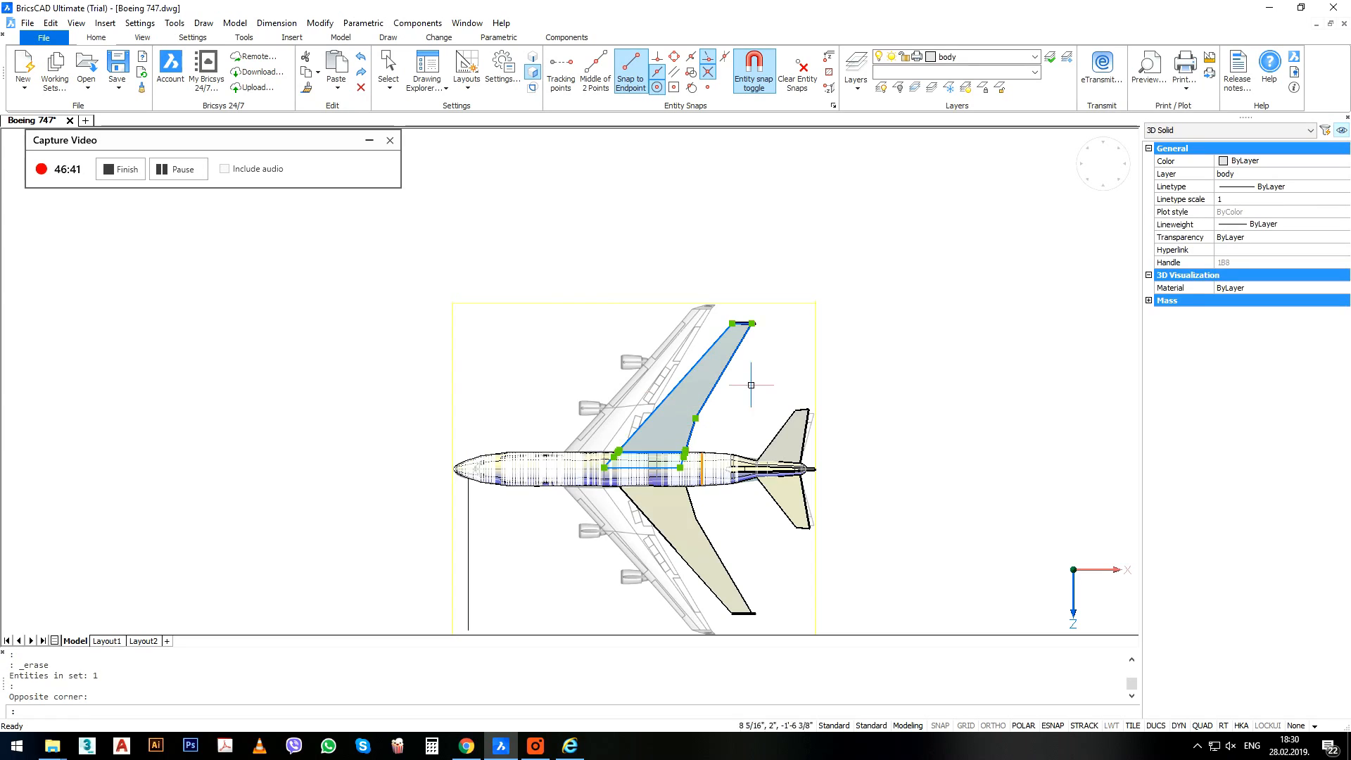
left_click(768, 317)
left_click(747, 336)
left_click(768, 595)
left_click(714, 619)
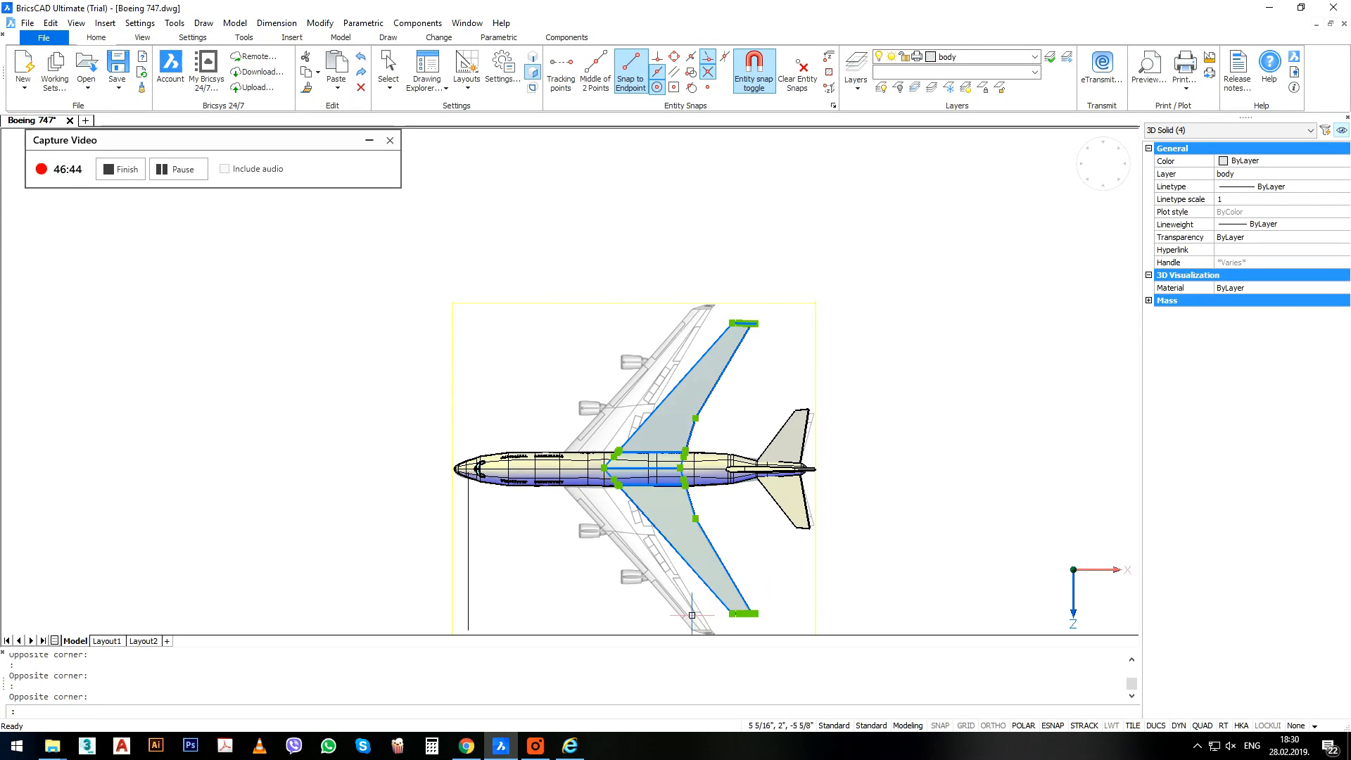
scroll(756, 563, "up", 1)
type("m")
key("Return")
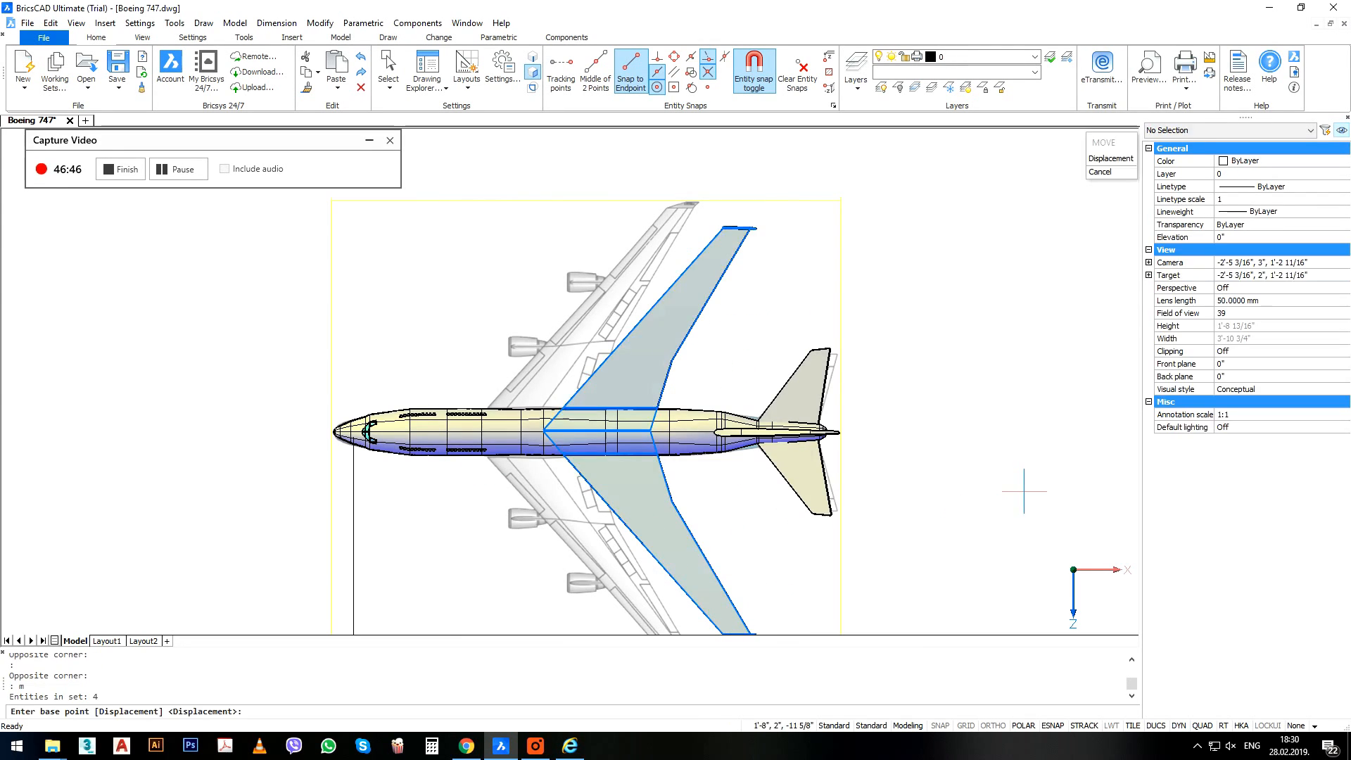
left_click(1024, 491)
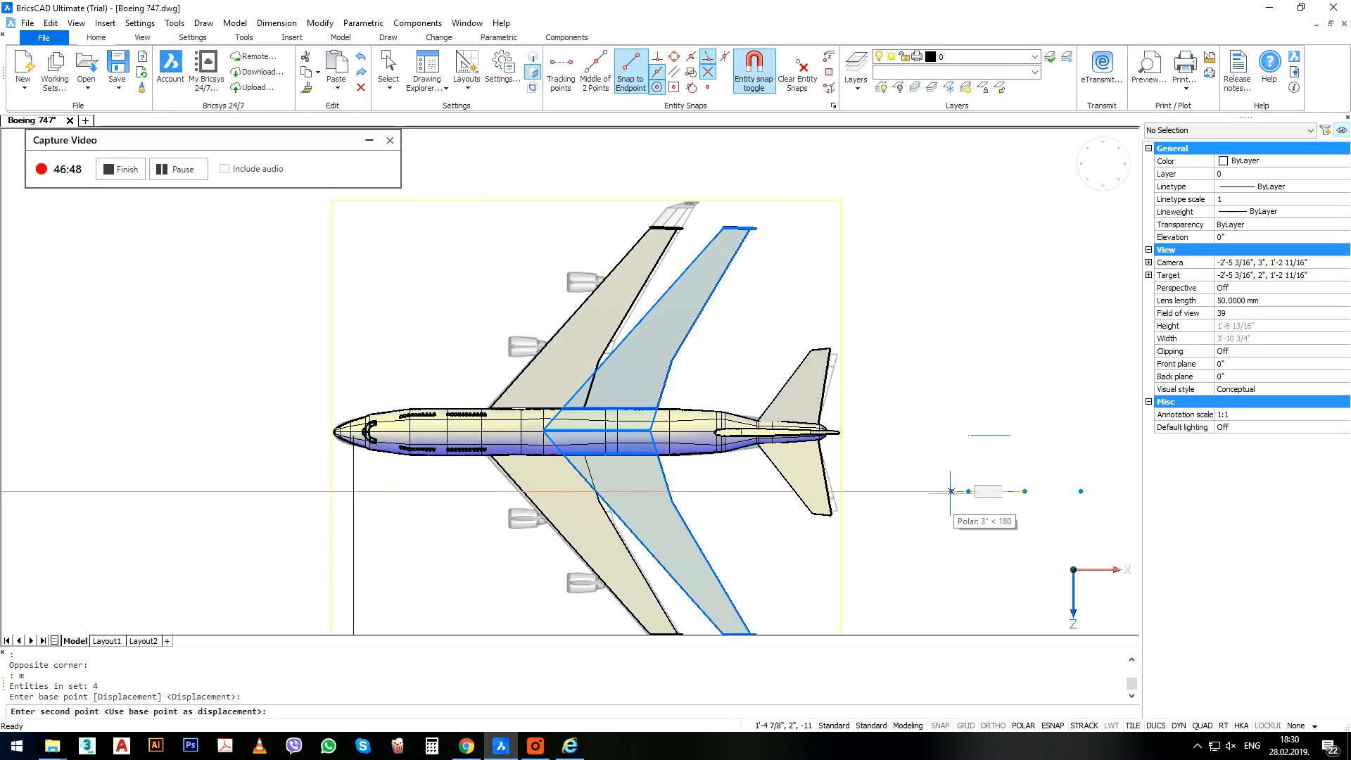
left_click(949, 493)
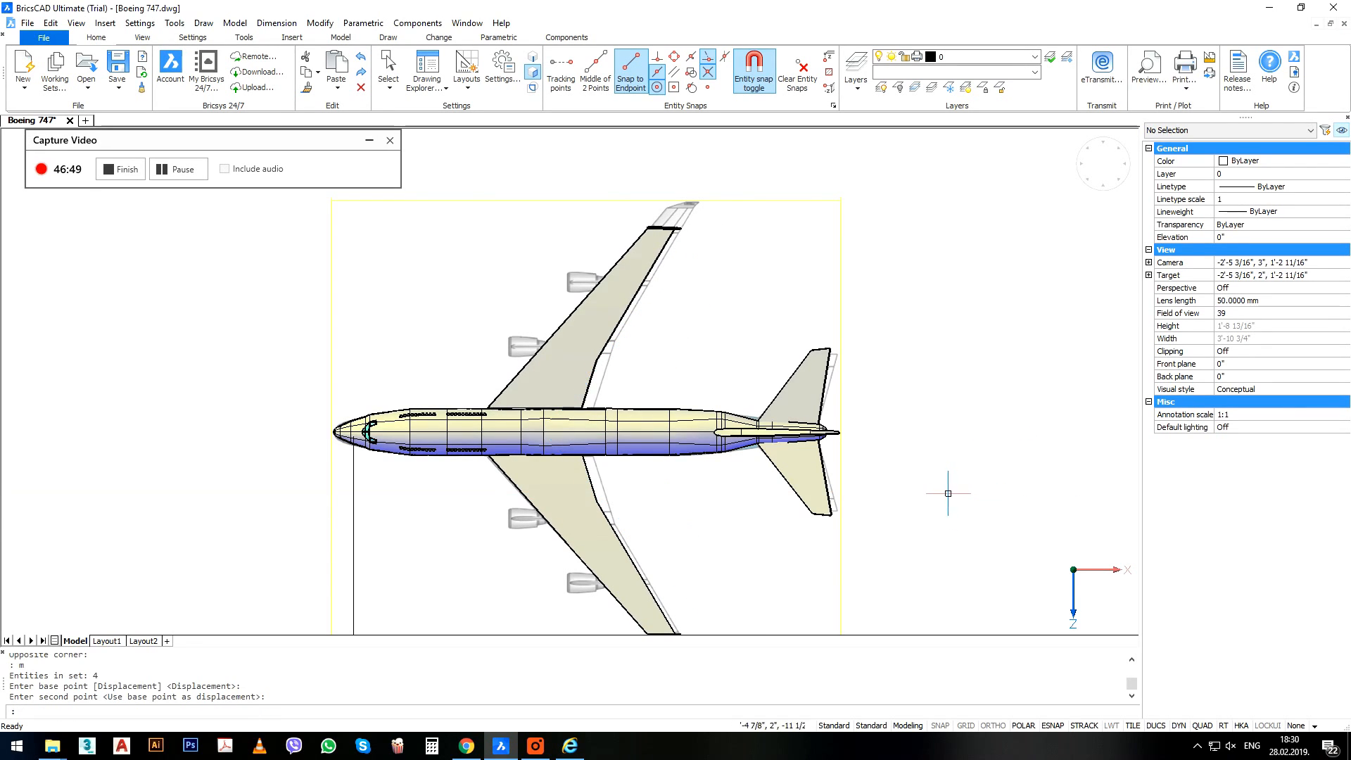
Scale the upper wing and its winglet by reference from the inner leading-edge corner, stretching the wingtip corner to the reference image's tip.
left_click(687, 226)
left_click(585, 279)
scroll(582, 337, "up", 2)
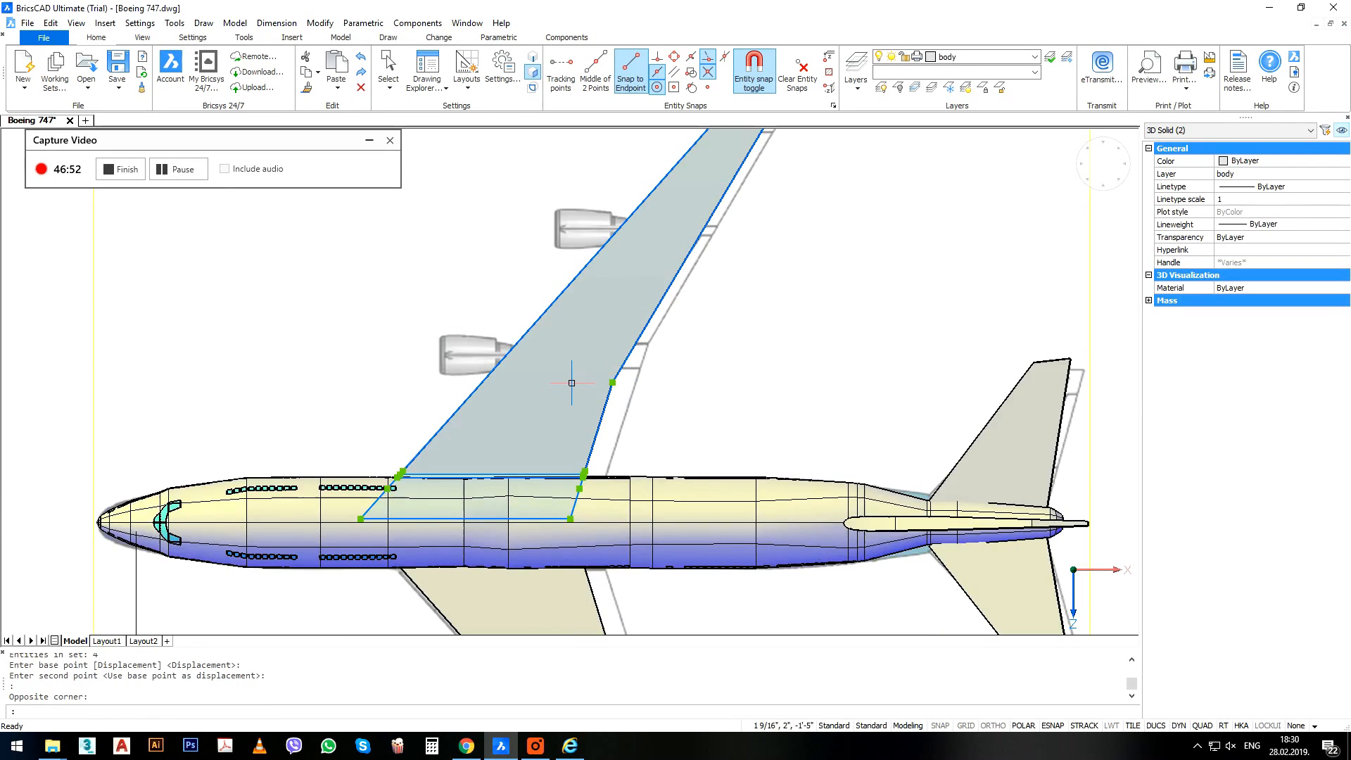
mouse_move(571, 383)
type("sc")
key("Return")
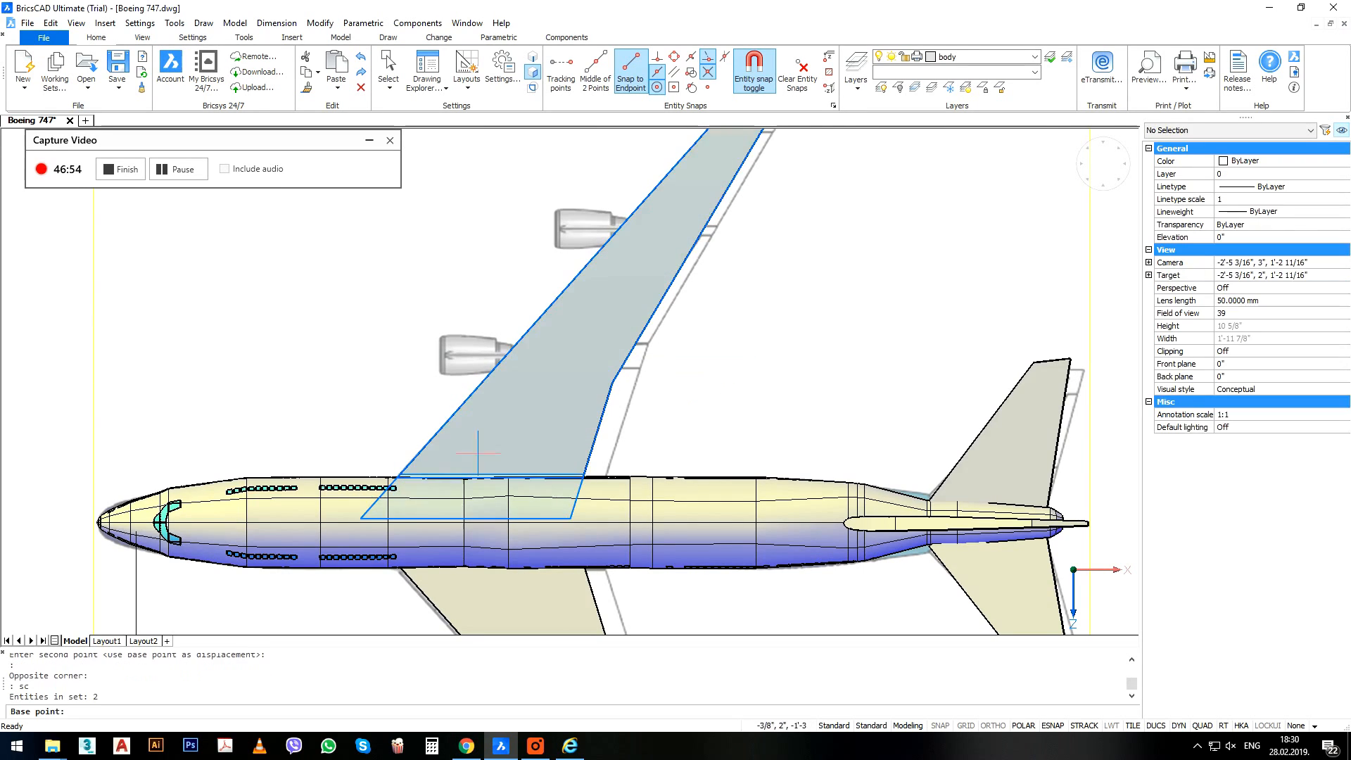
left_click(360, 519)
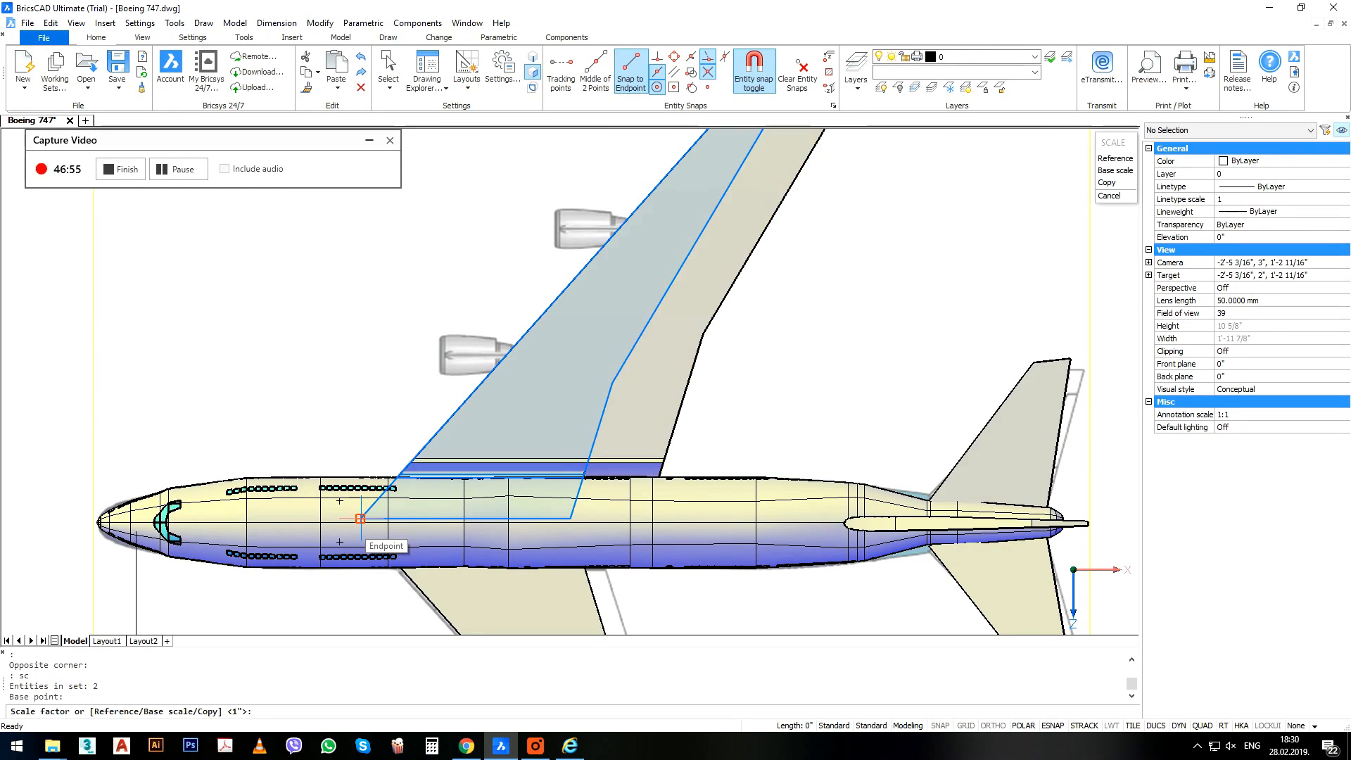
type("r")
key("Return")
left_click(360, 518)
middle_click_drag(616, 291, 554, 430)
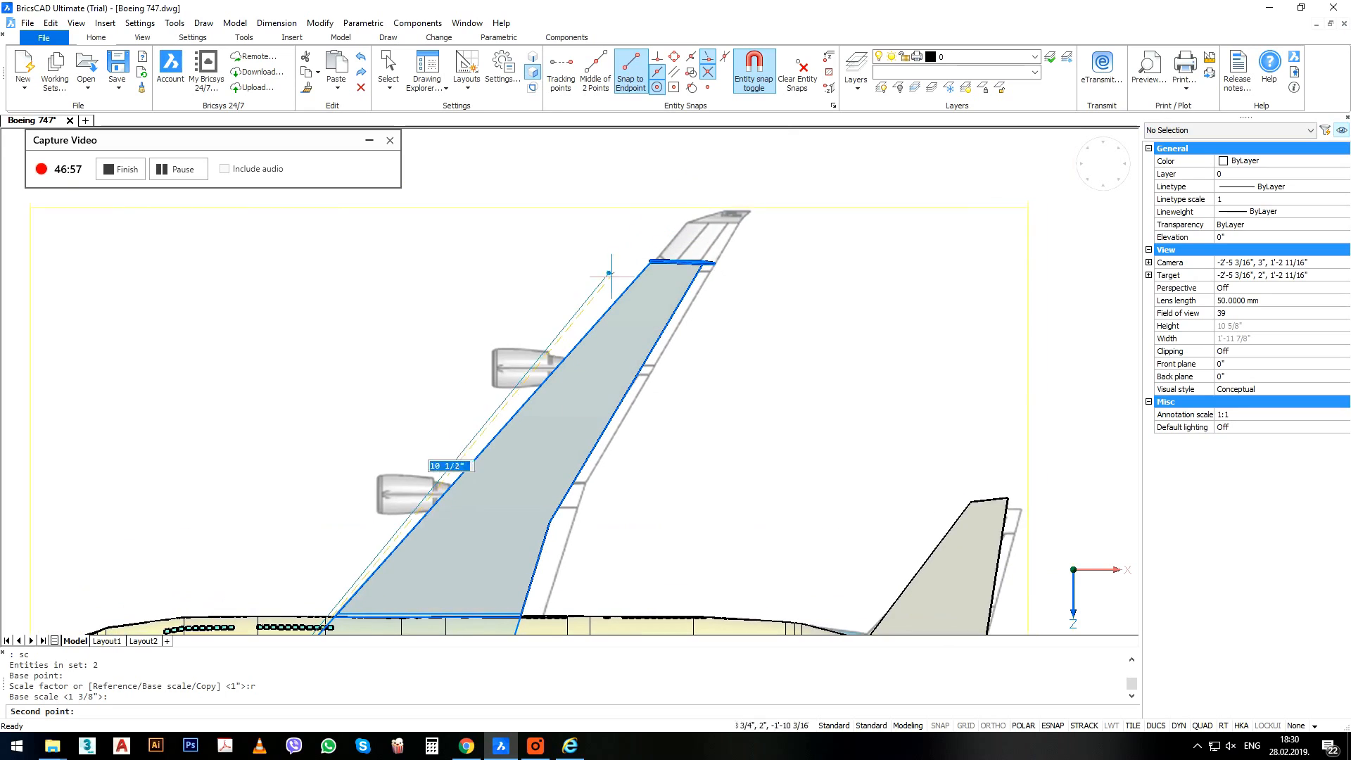
left_click(650, 261)
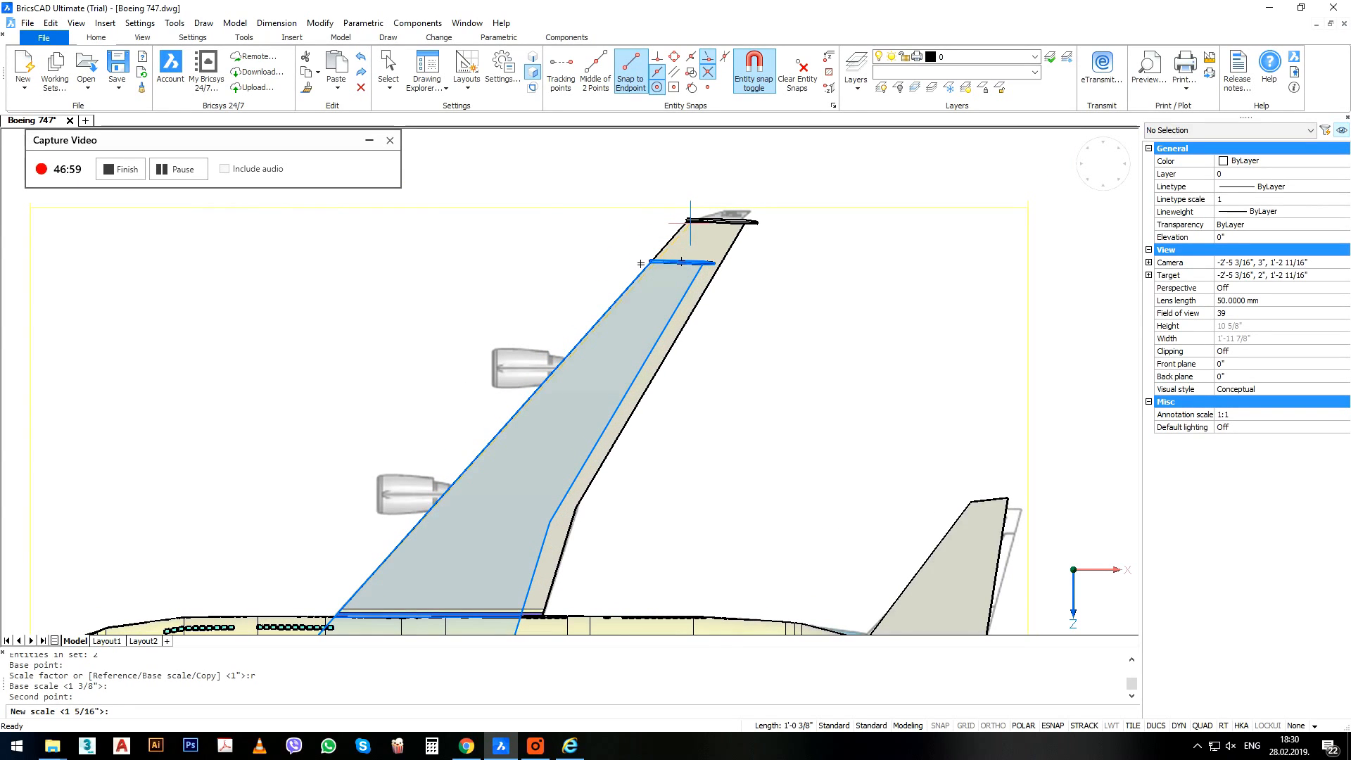
left_click(690, 222)
Erase the unscaled opposite wing and its winglet, leaving the top-view reference image in place.
scroll(691, 222, "down", 4)
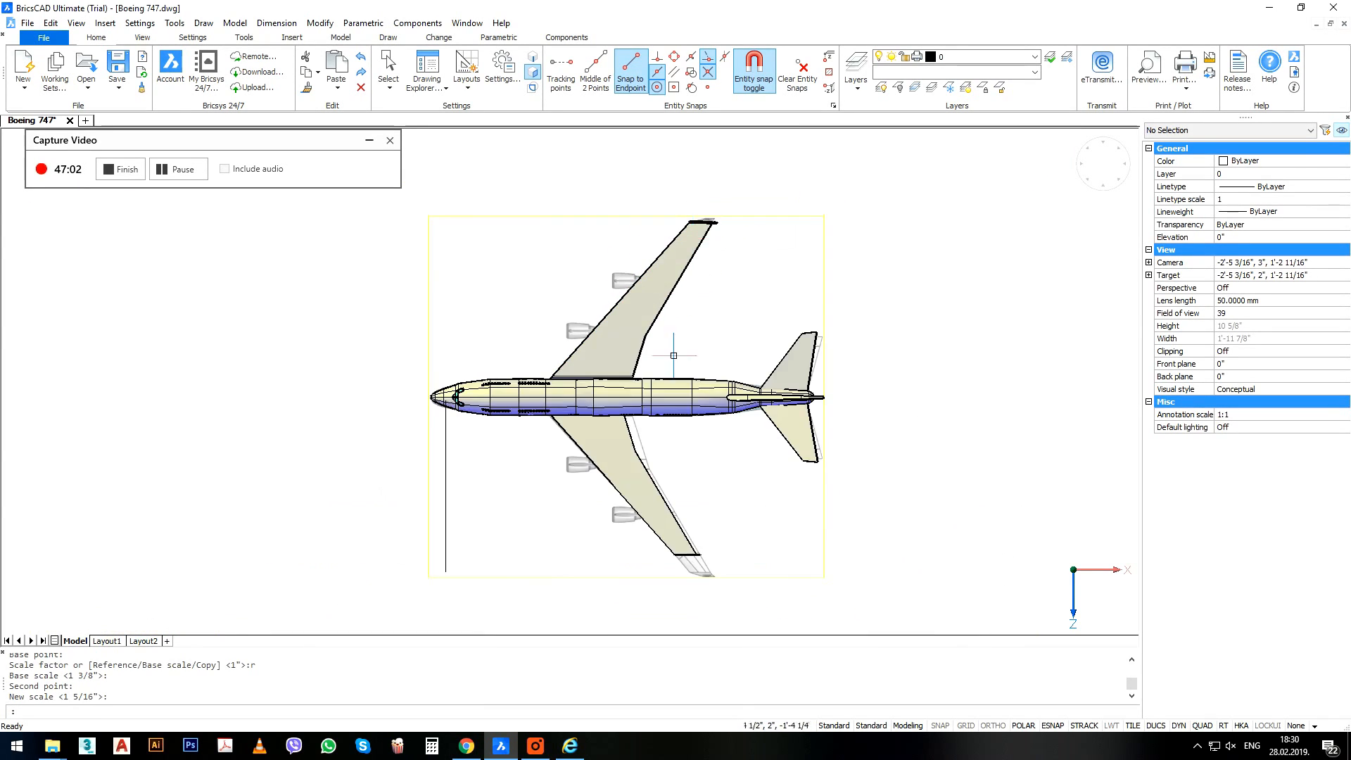
left_click(725, 483)
left_click(622, 560)
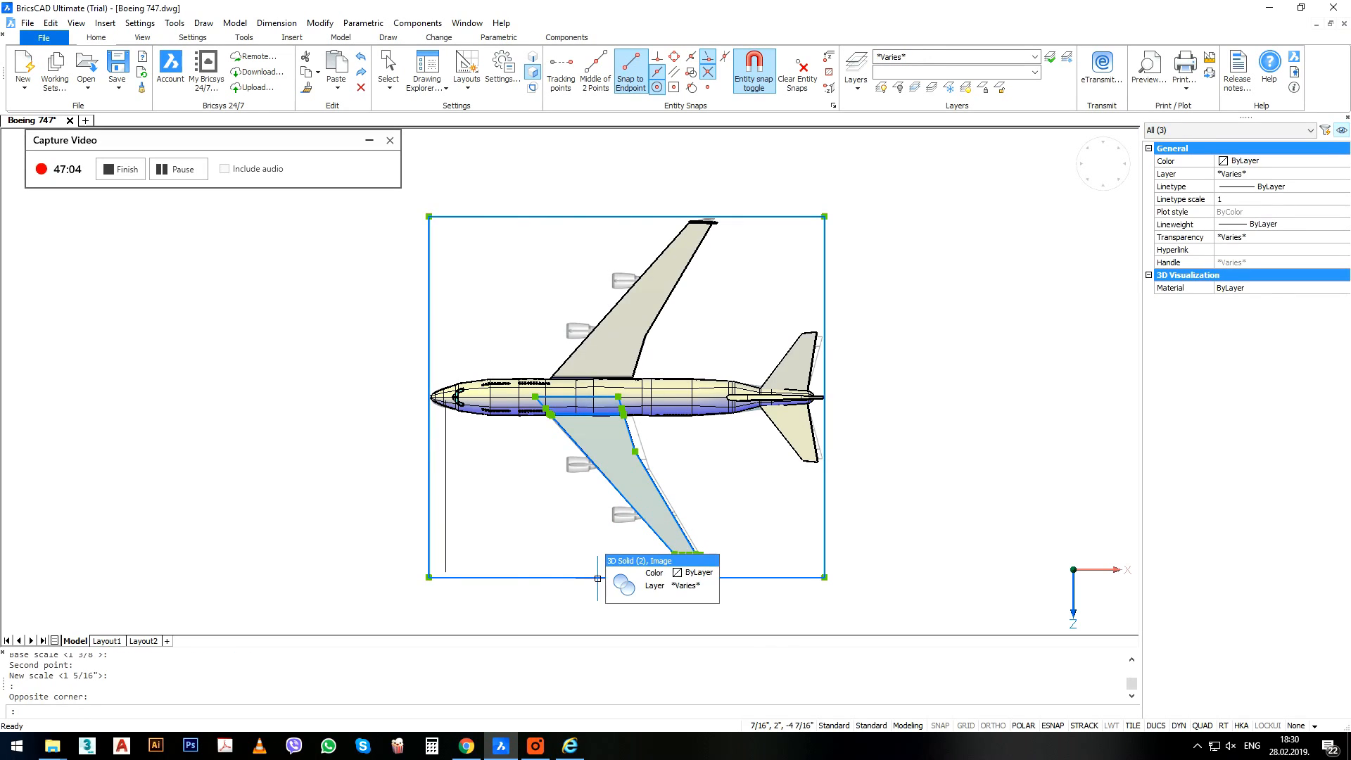
key("Delete")
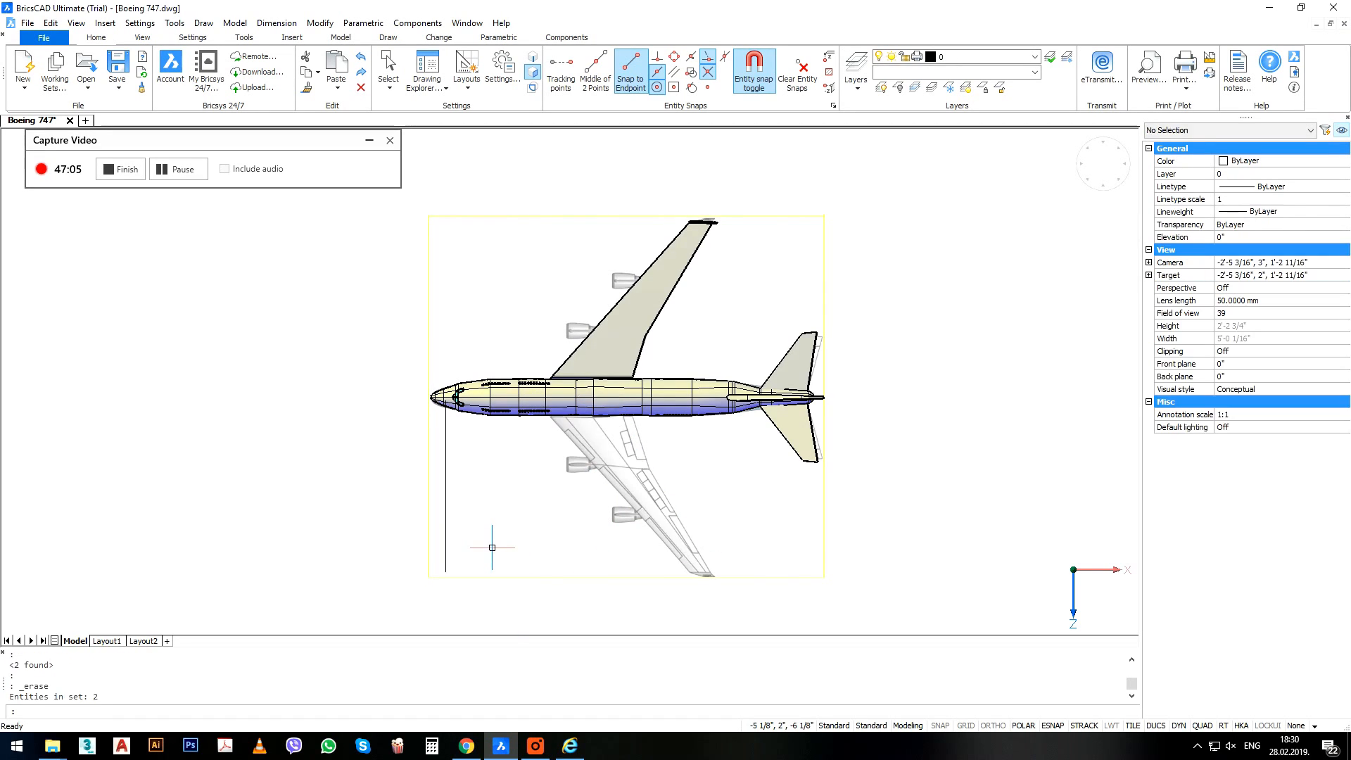
Mirror the scaled wing and winglet across the fuselage centreline through the origin, keeping the original entities.
left_click(730, 211)
left_click(677, 267)
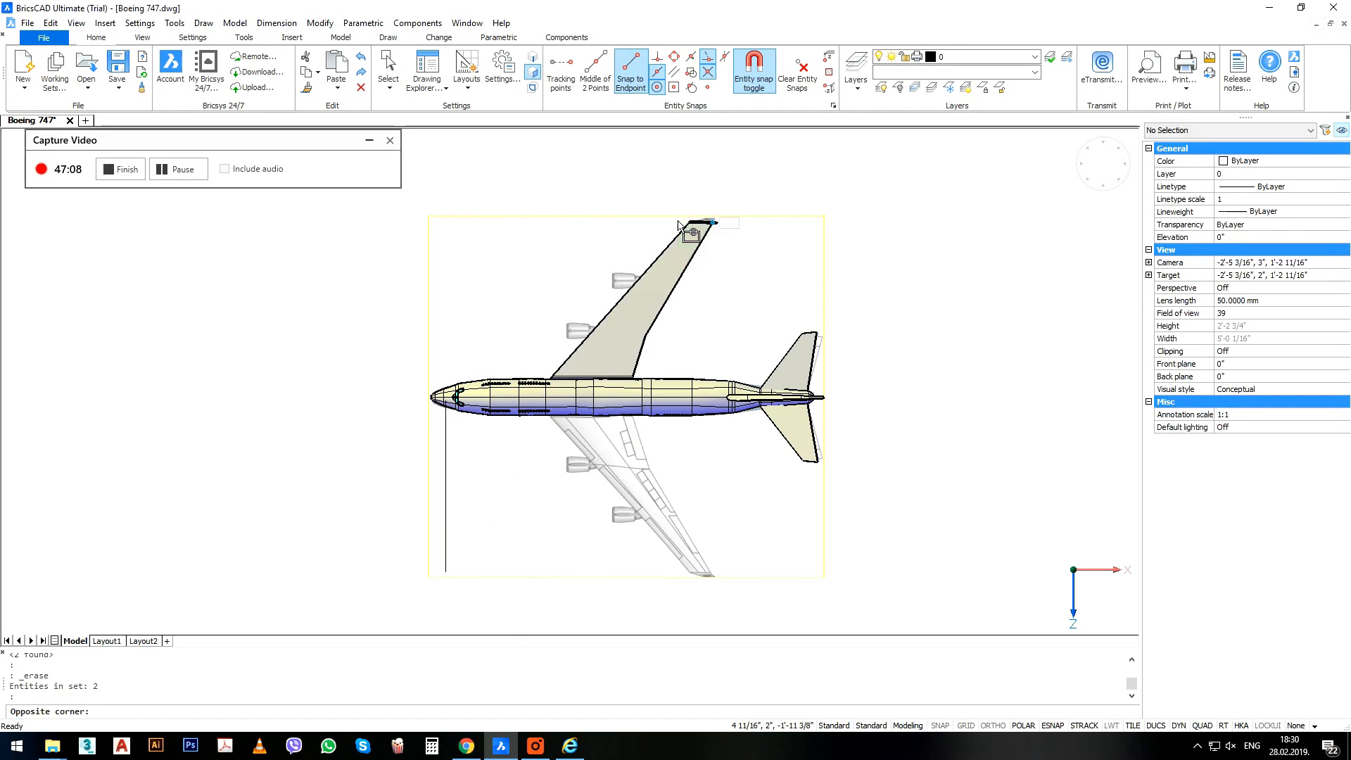
scroll(571, 398, "up", 3)
type("mi")
key("Return")
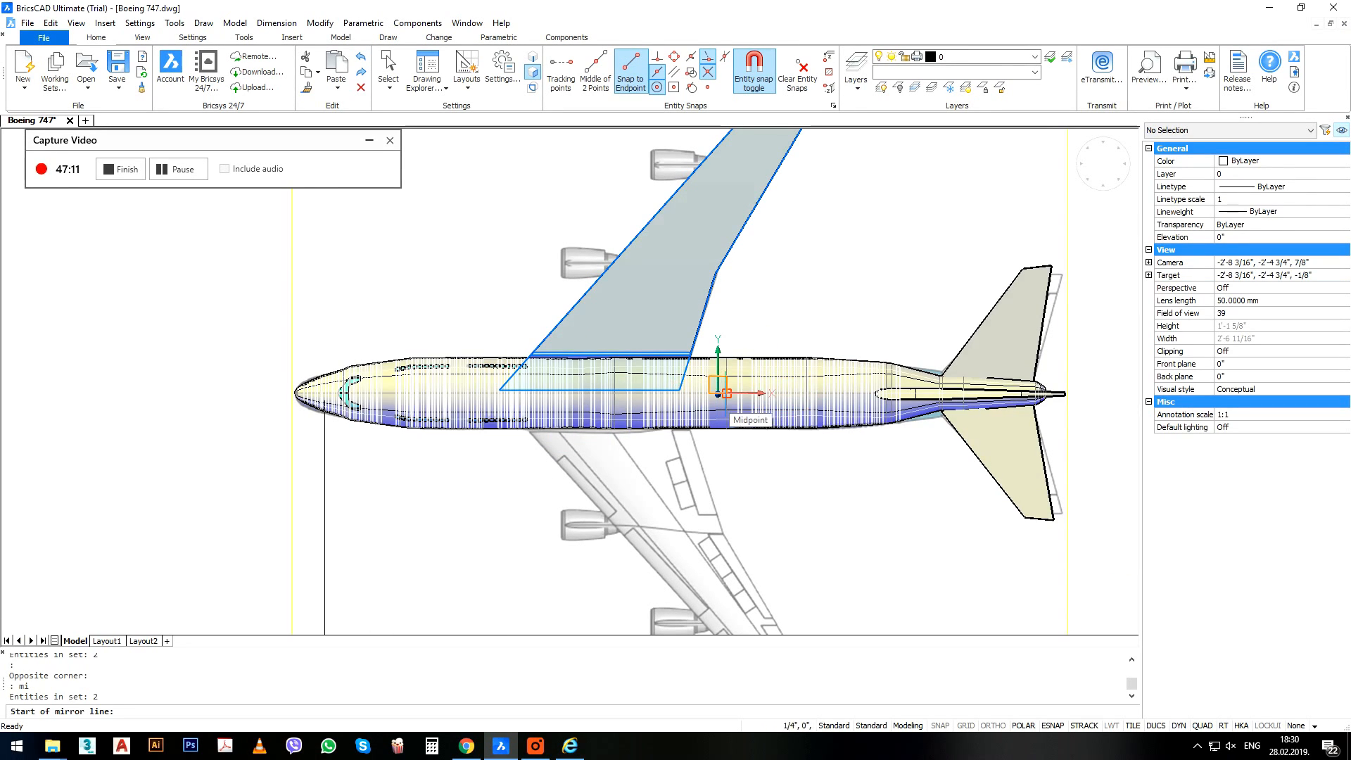
left_click(717, 393)
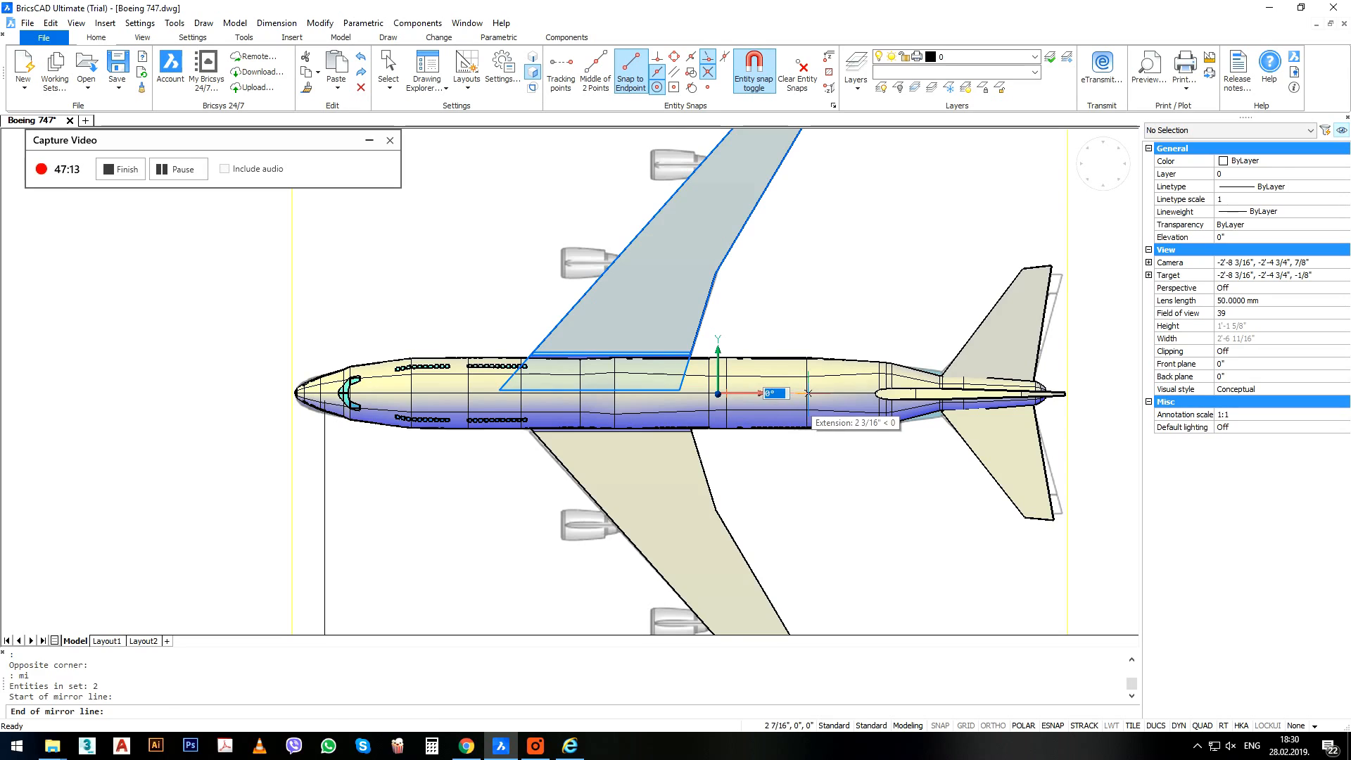
left_click(807, 394)
key("Return")
Save the Boeing 747 drawing with its resized and mirrored wings.
scroll(654, 370, "down", 3)
middle_click_drag(607, 445, 666, 345, "shift")
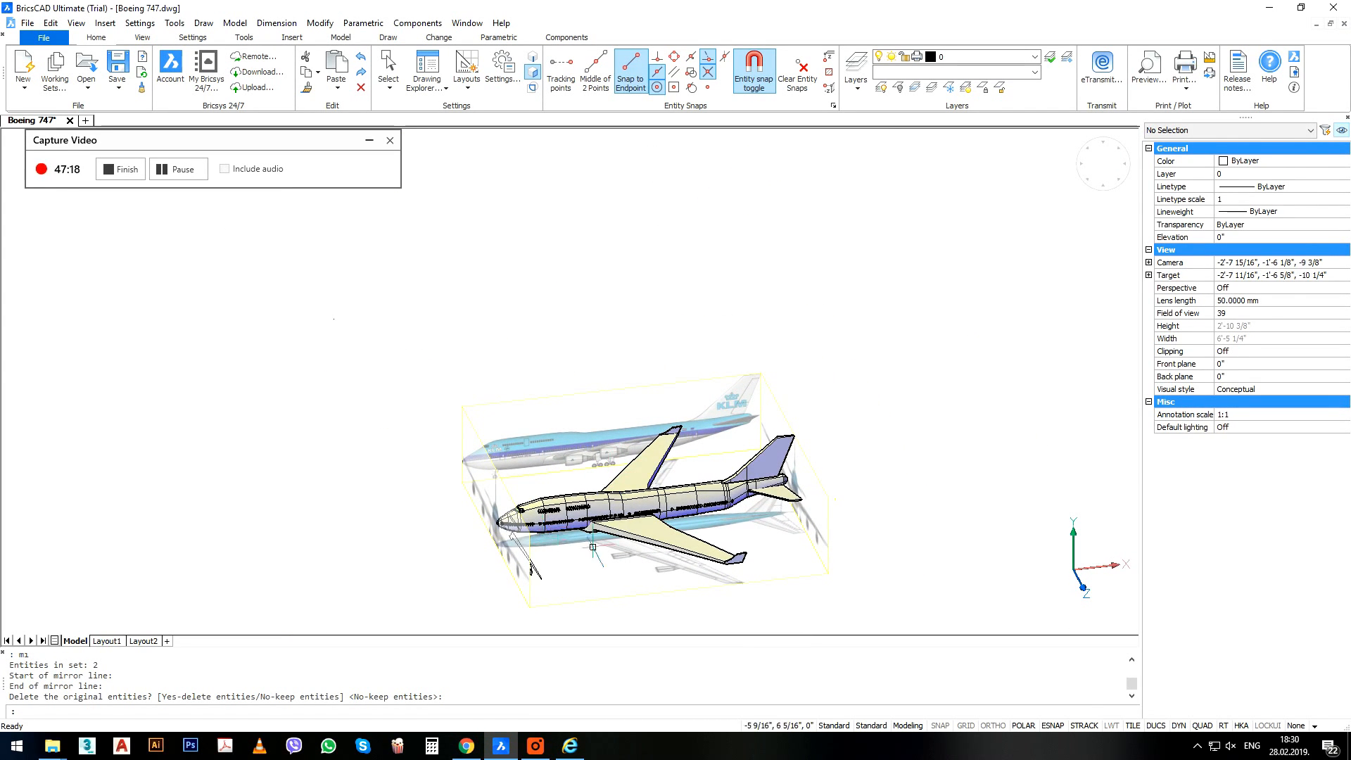
scroll(605, 541, "up", 3)
scroll(605, 542, "up", 1)
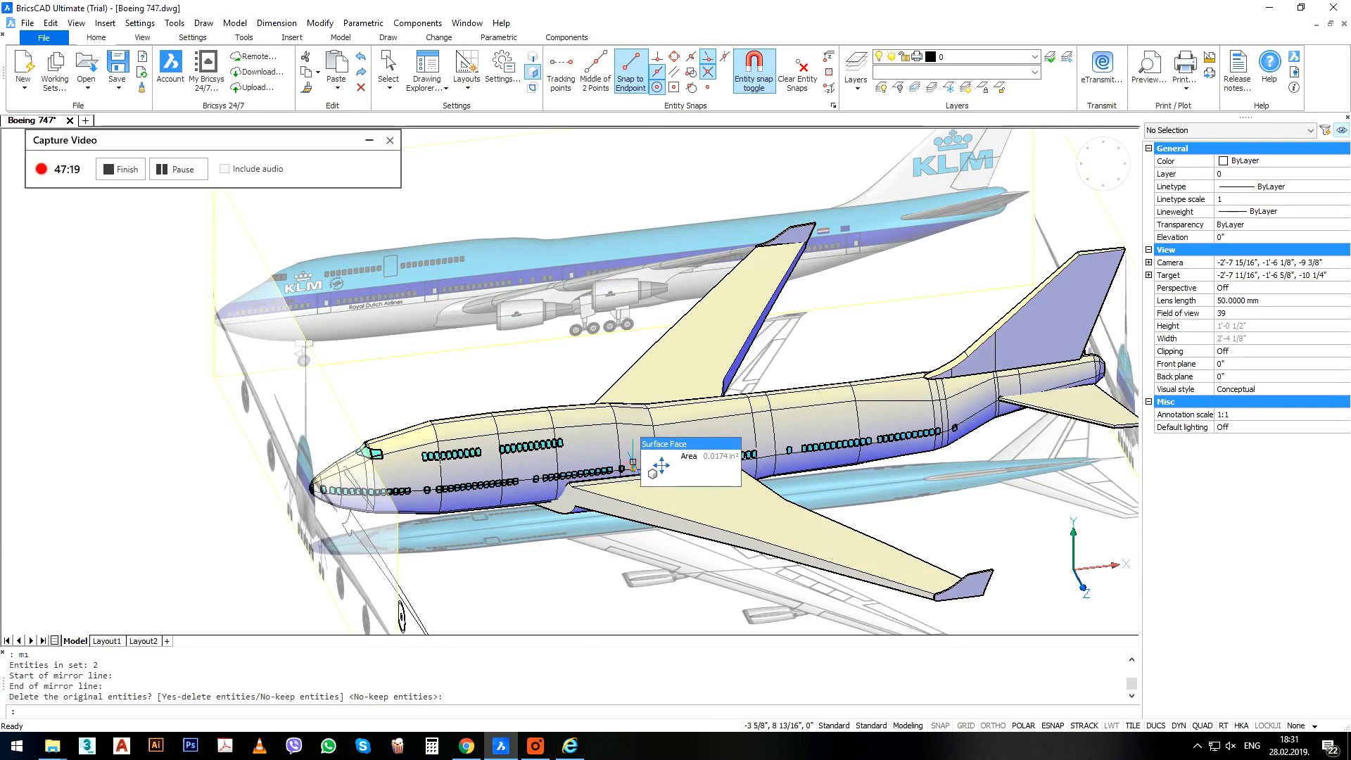
scroll(633, 463, "down", 1)
middle_click_drag(633, 463, 551, 412)
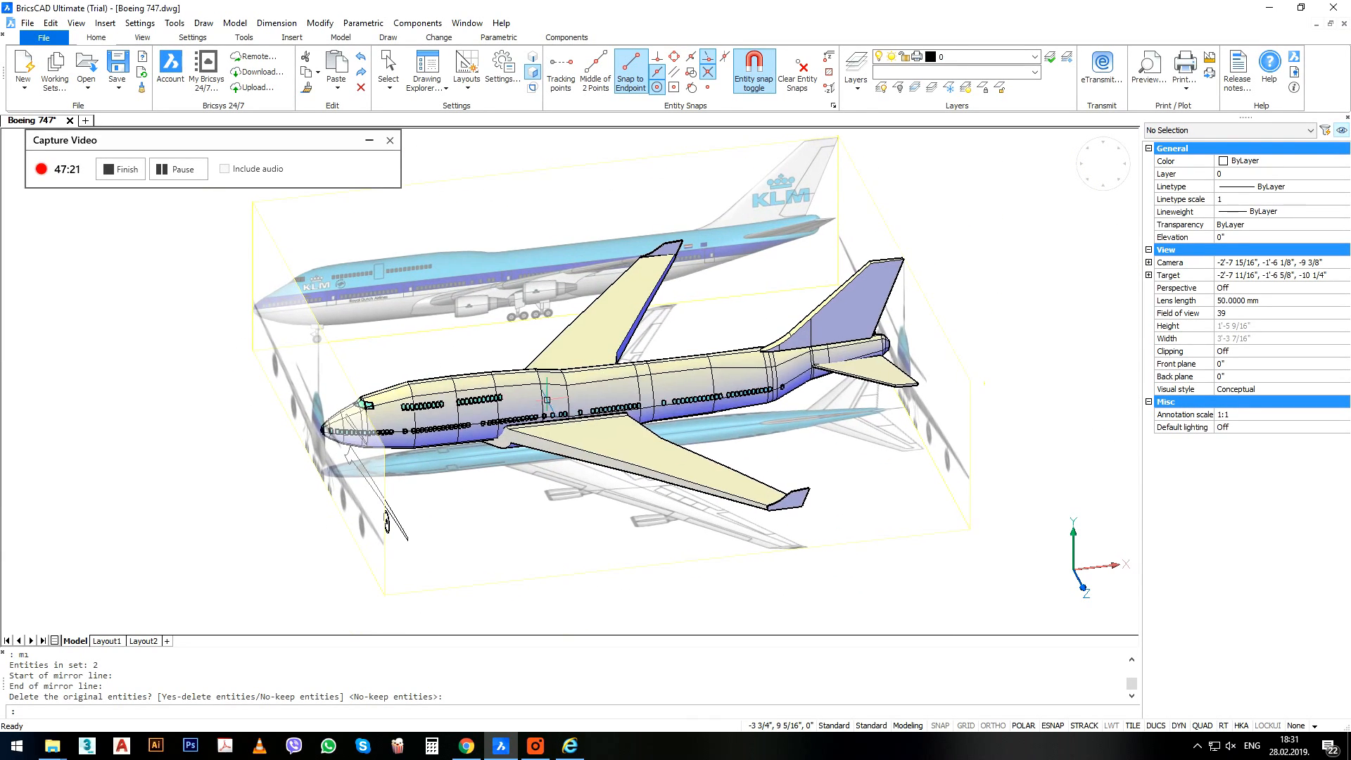
left_click(43, 37)
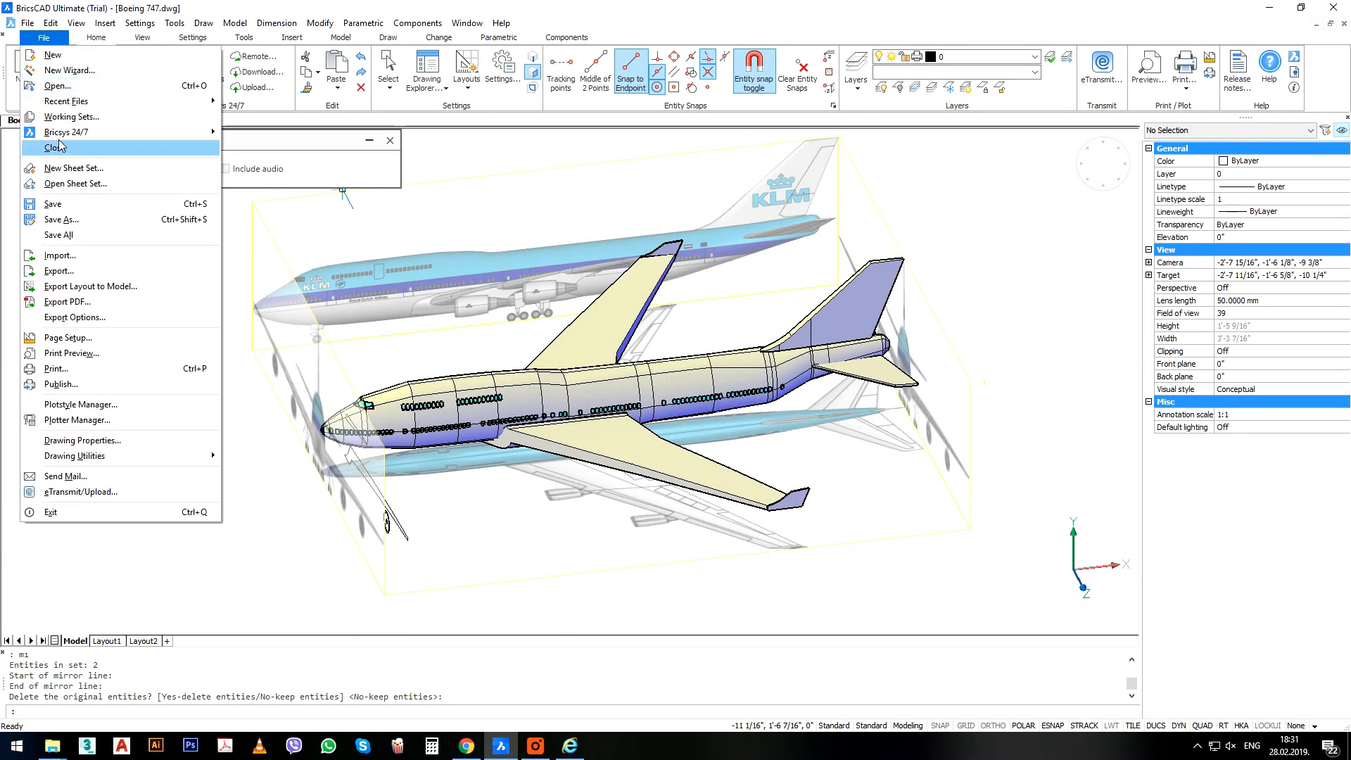
left_click(68, 204)
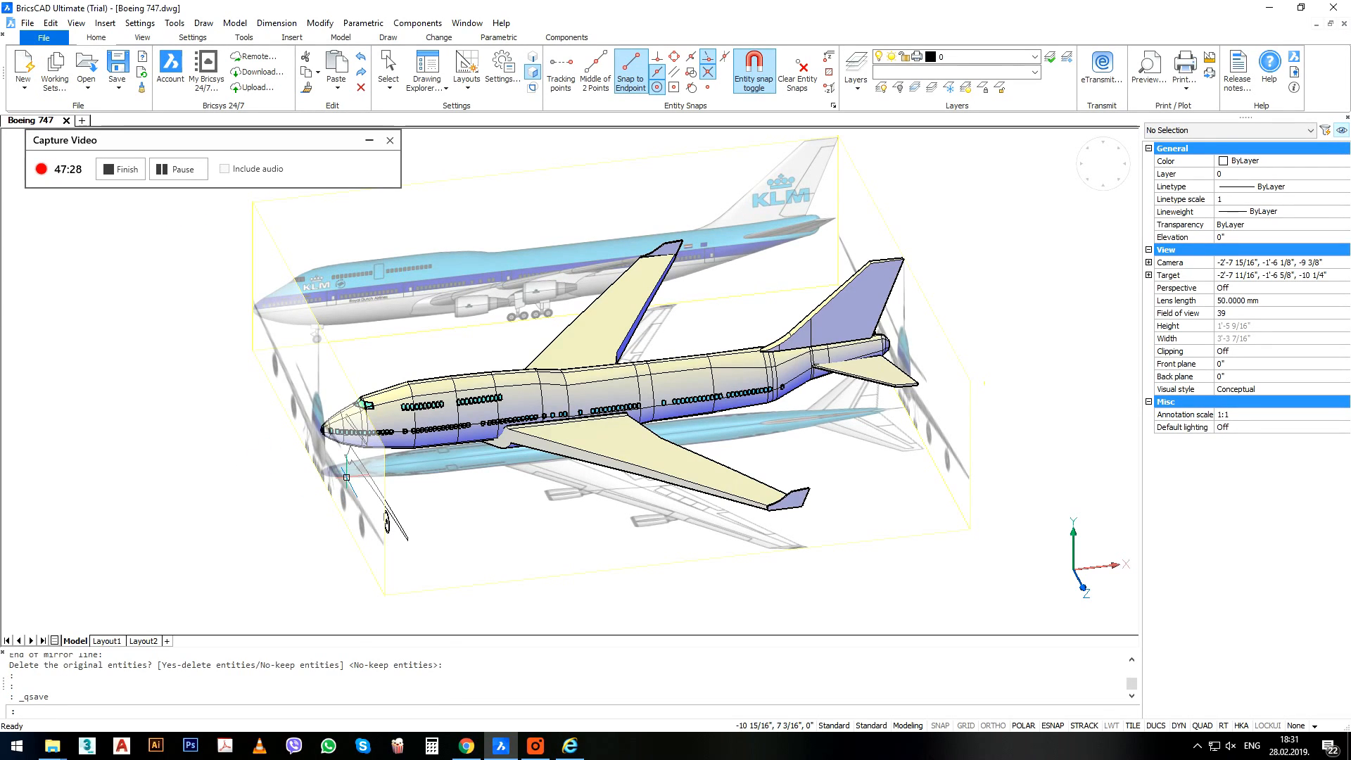
scroll(477, 487, "up", 2)
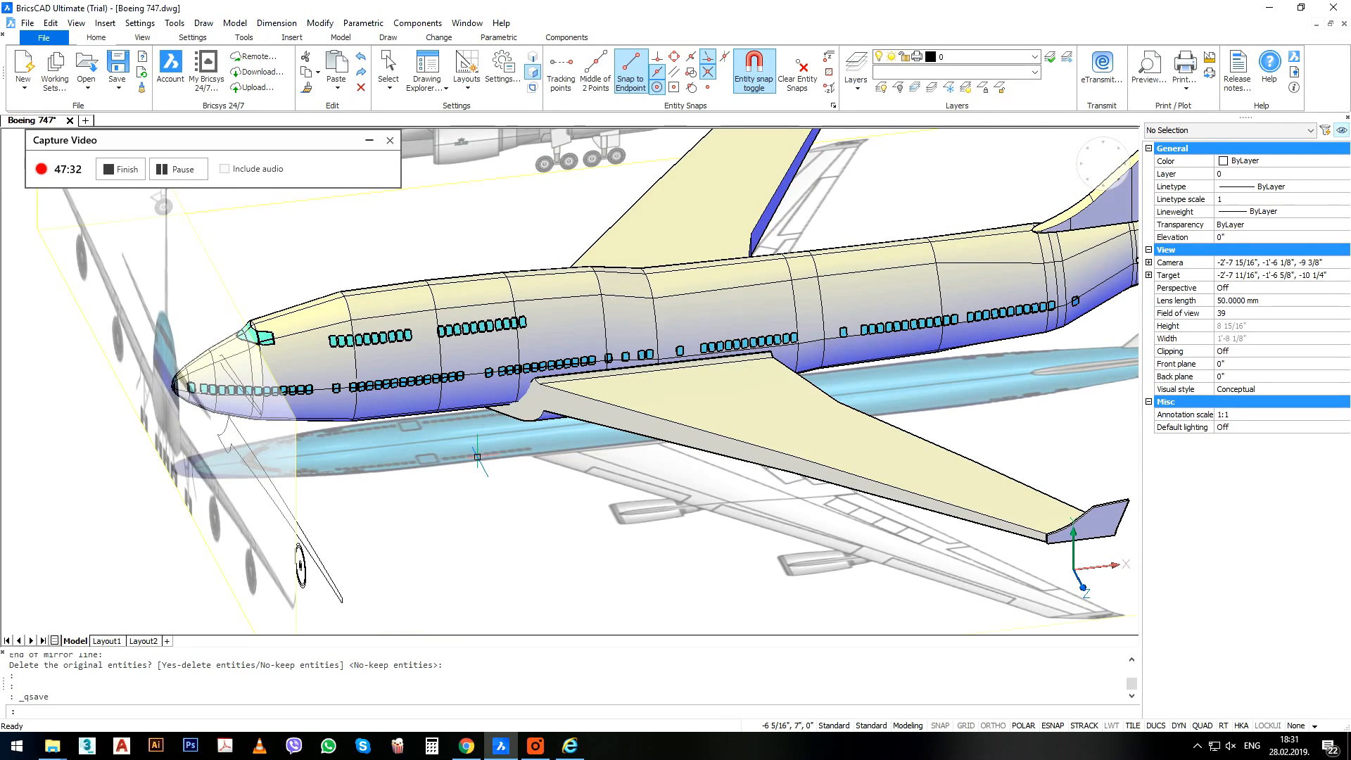
Trace the front lip of the forward engine on the side-view reference image with a polyline, ending where the main cowling starts.
scroll(486, 447, "down", 2)
scroll(697, 299, "up", 2)
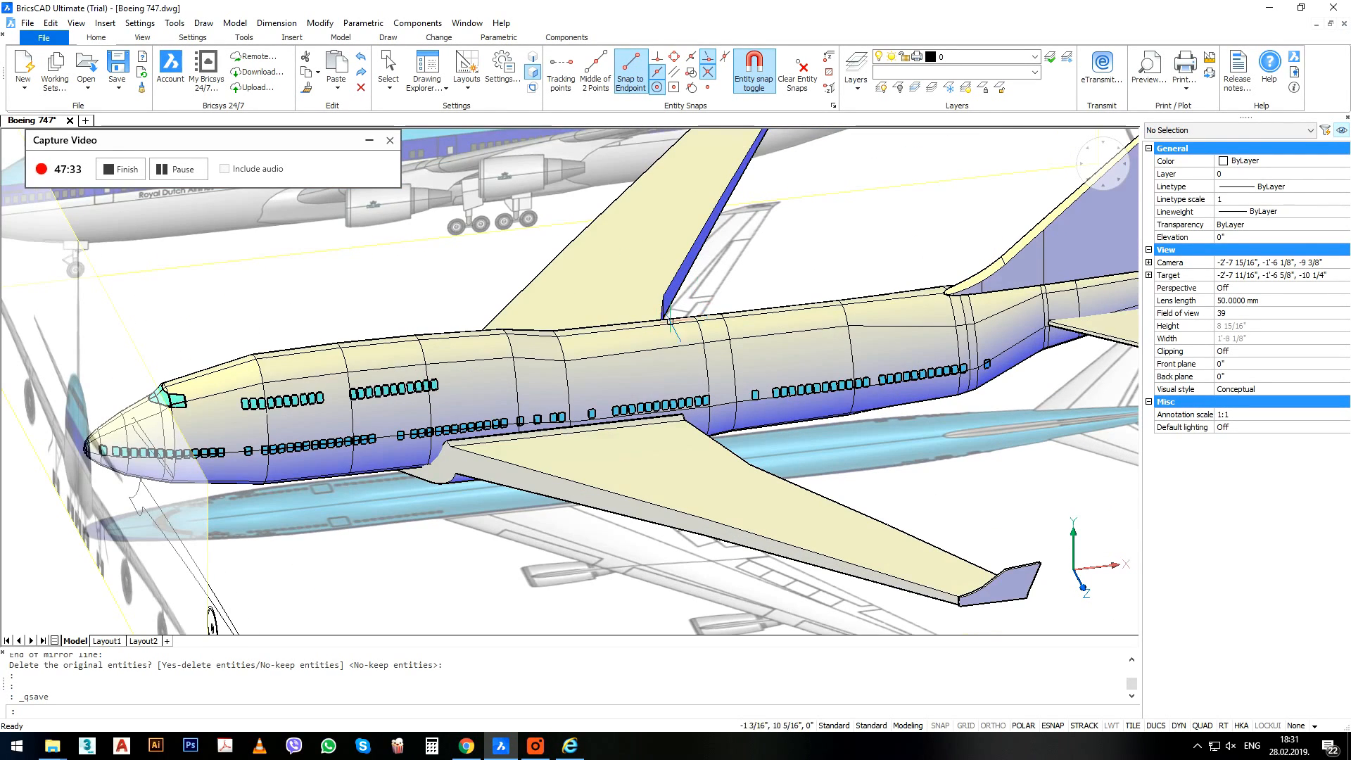
scroll(670, 321, "down", 3)
middle_click_drag(566, 458, 562, 508)
scroll(441, 326, "up", 2)
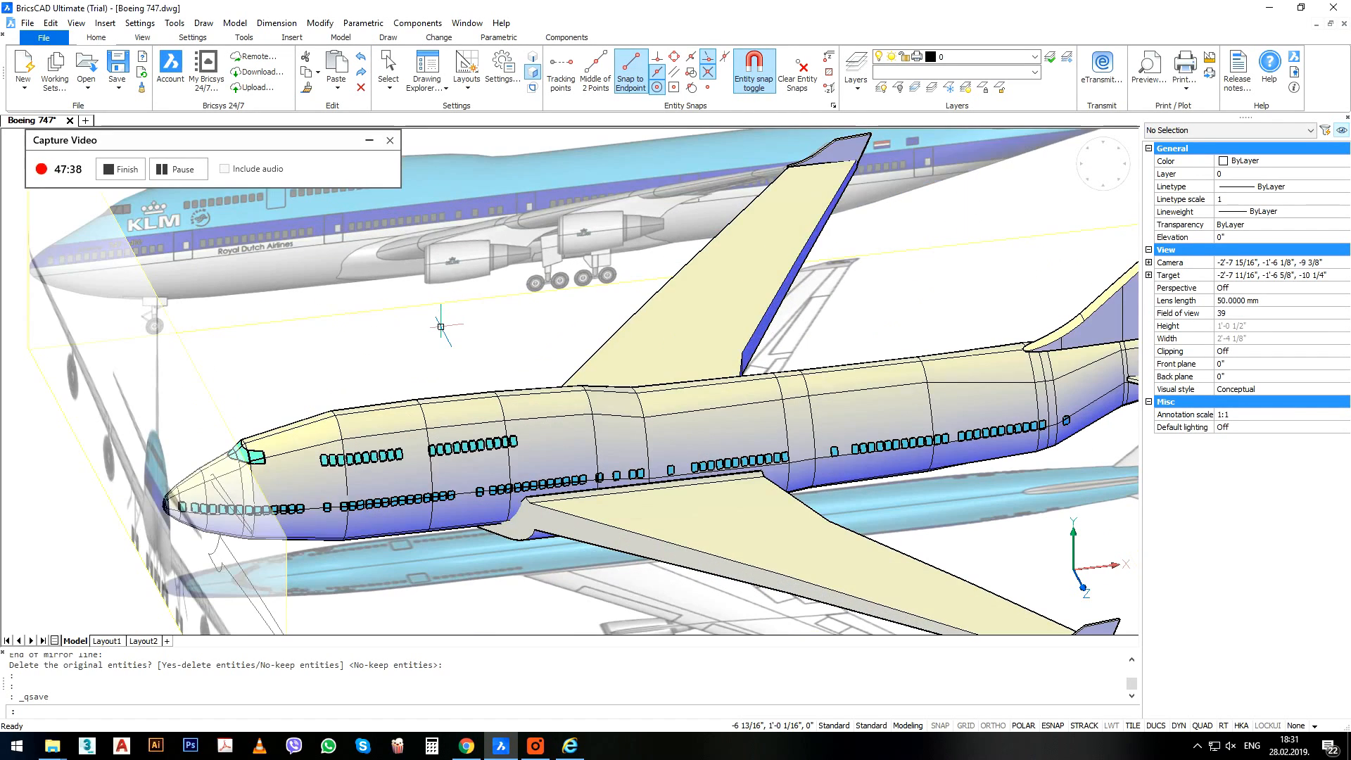
scroll(450, 276, "up", 6)
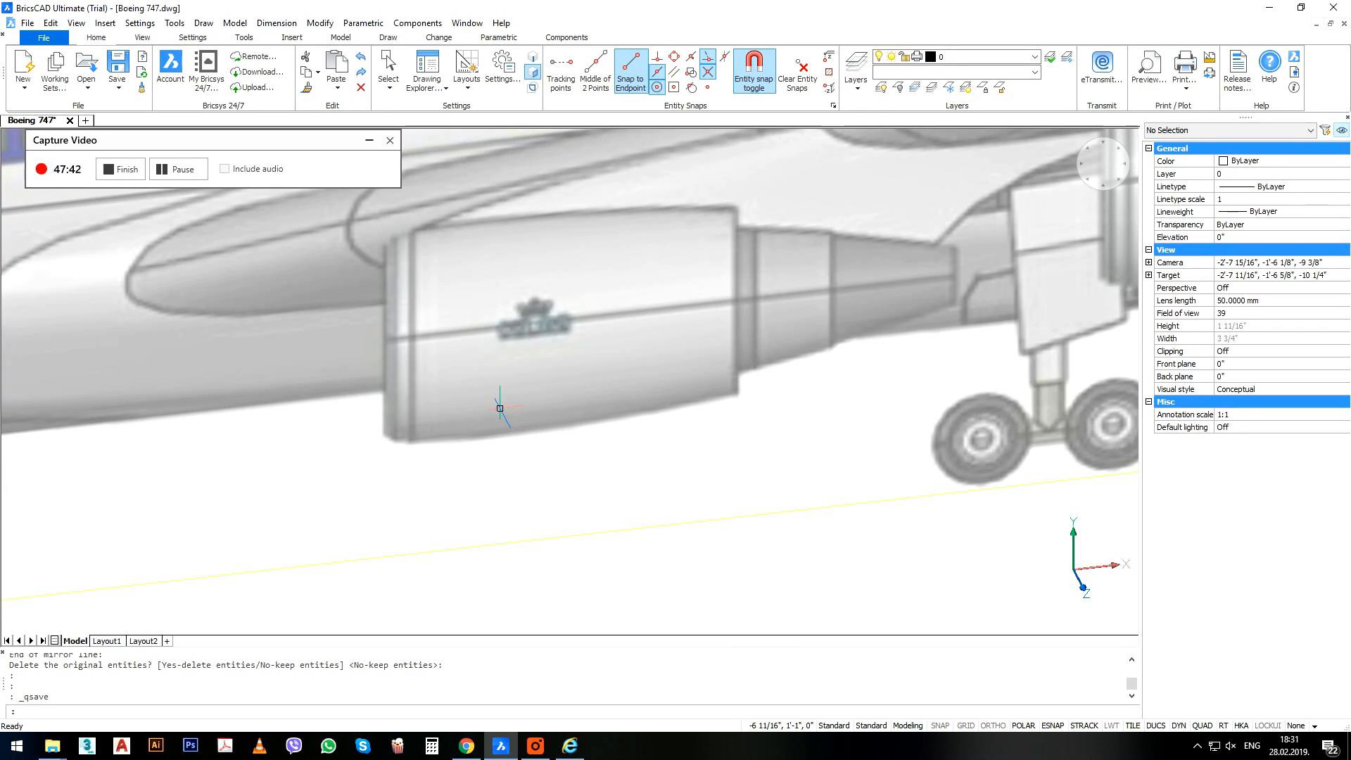
key("Return")
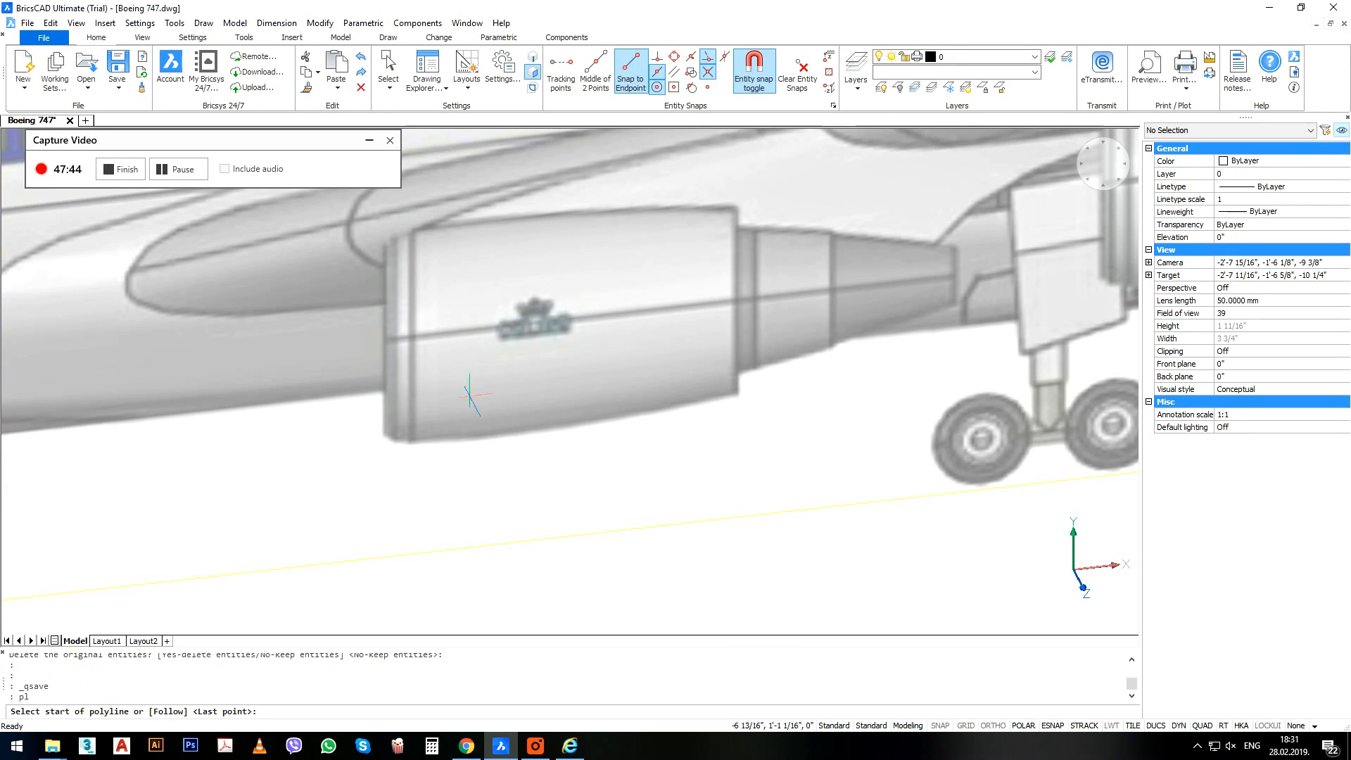
scroll(382, 247, "up", 4)
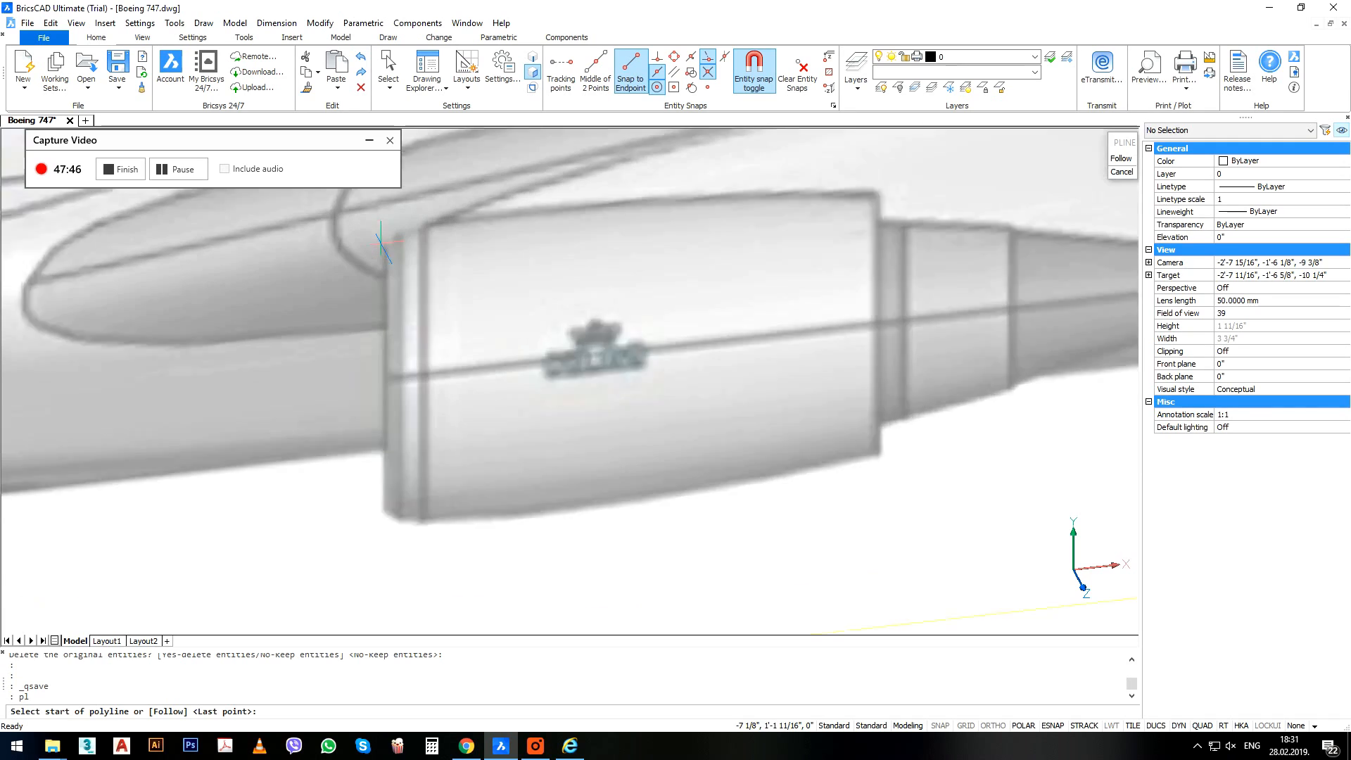
left_click(386, 236)
left_click(405, 229)
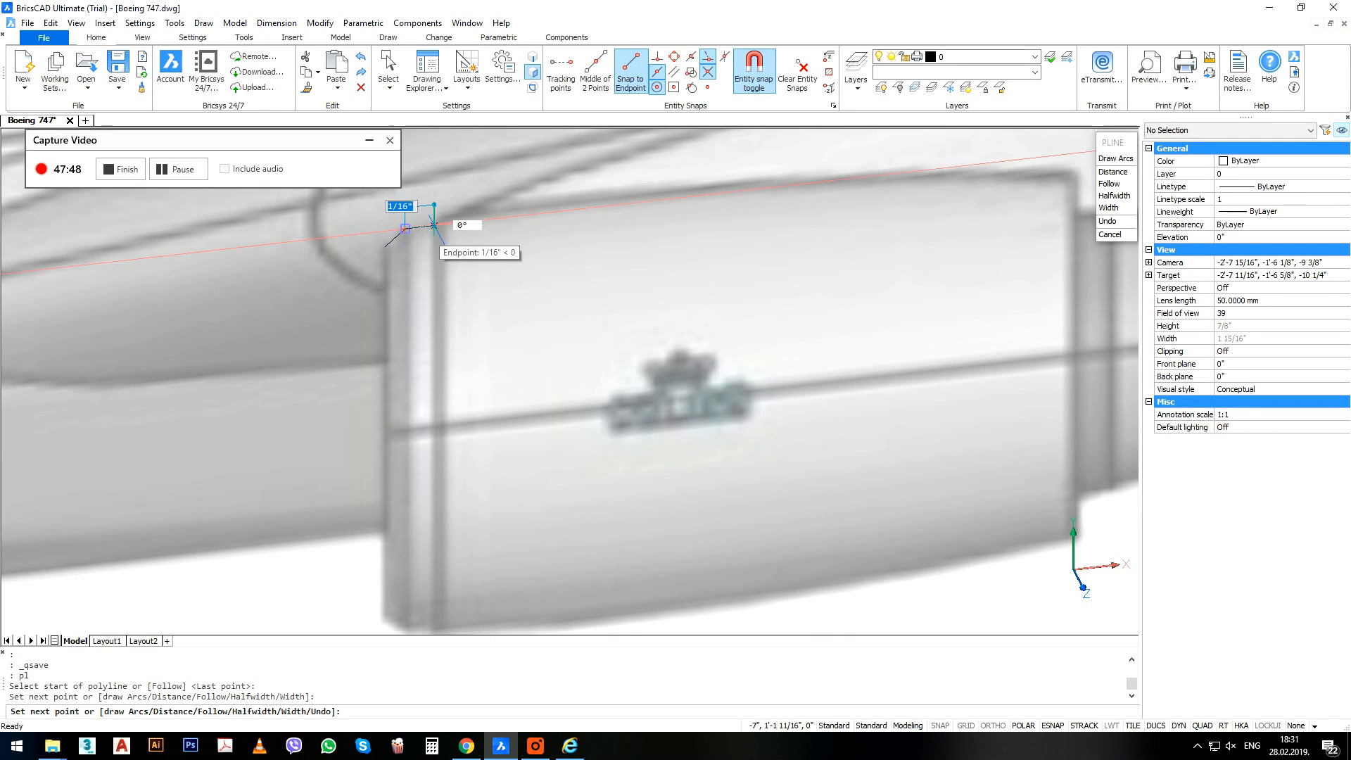
left_click(439, 226)
left_click(440, 215)
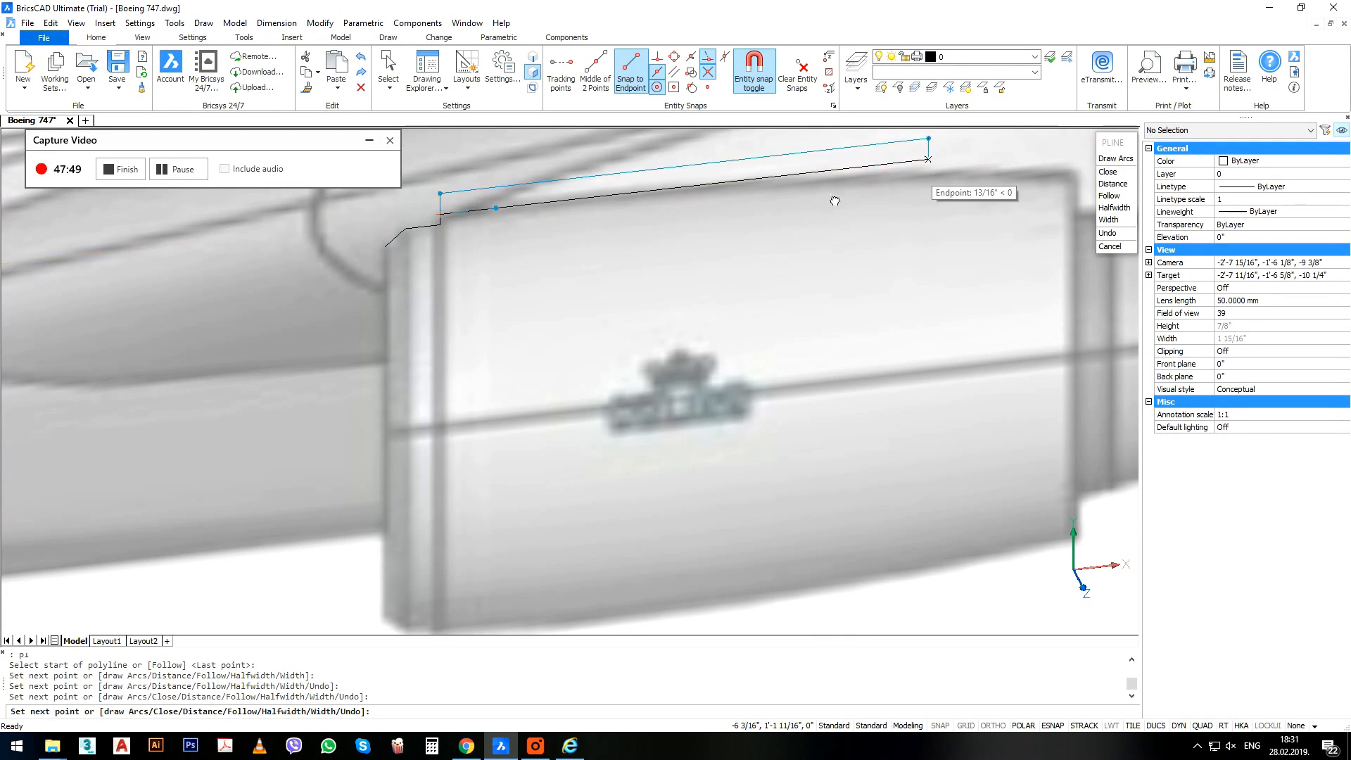
Continue the engine polyline with an arc to the cowling's upper rear corner and straight segments stepping down to the exhaust section.
middle_click_drag(975, 171, 607, 226)
type("a")
key("Return")
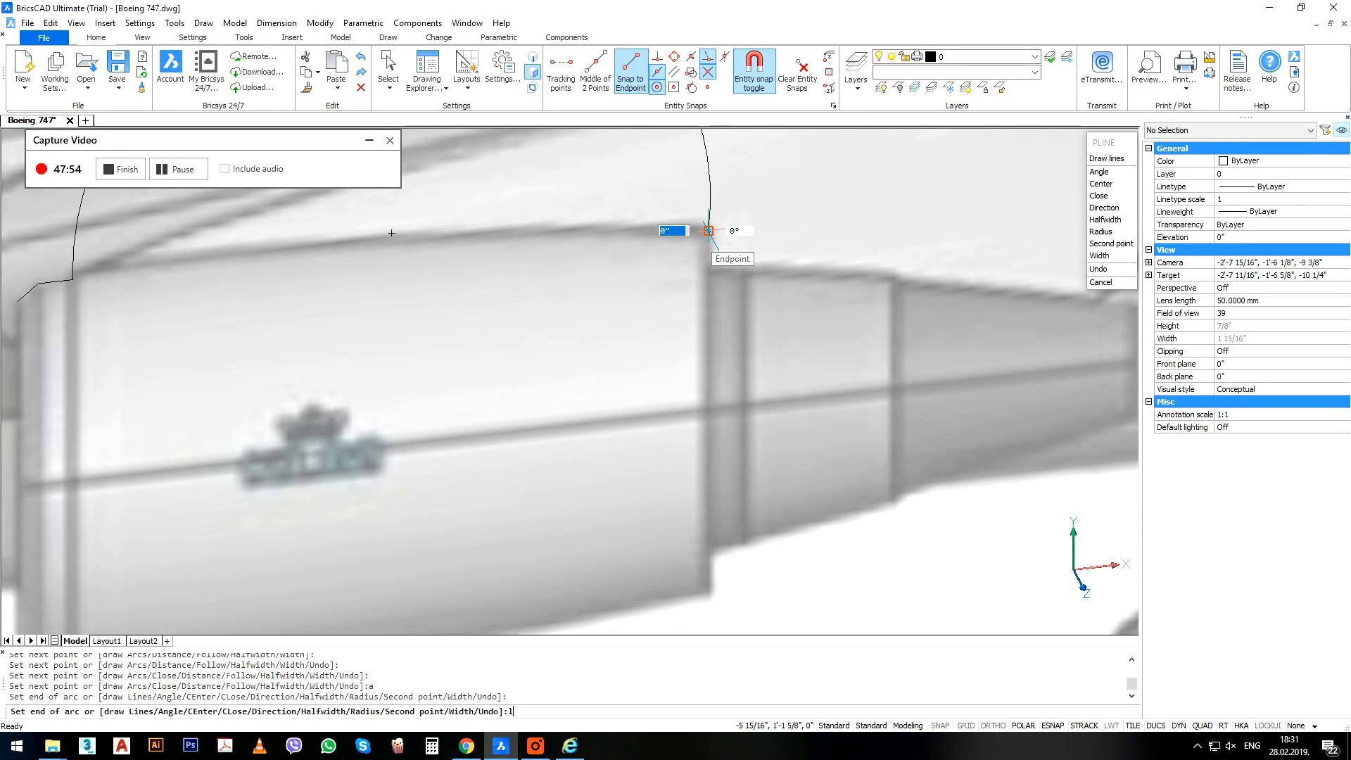
type("l")
key("Return")
left_click(734, 264)
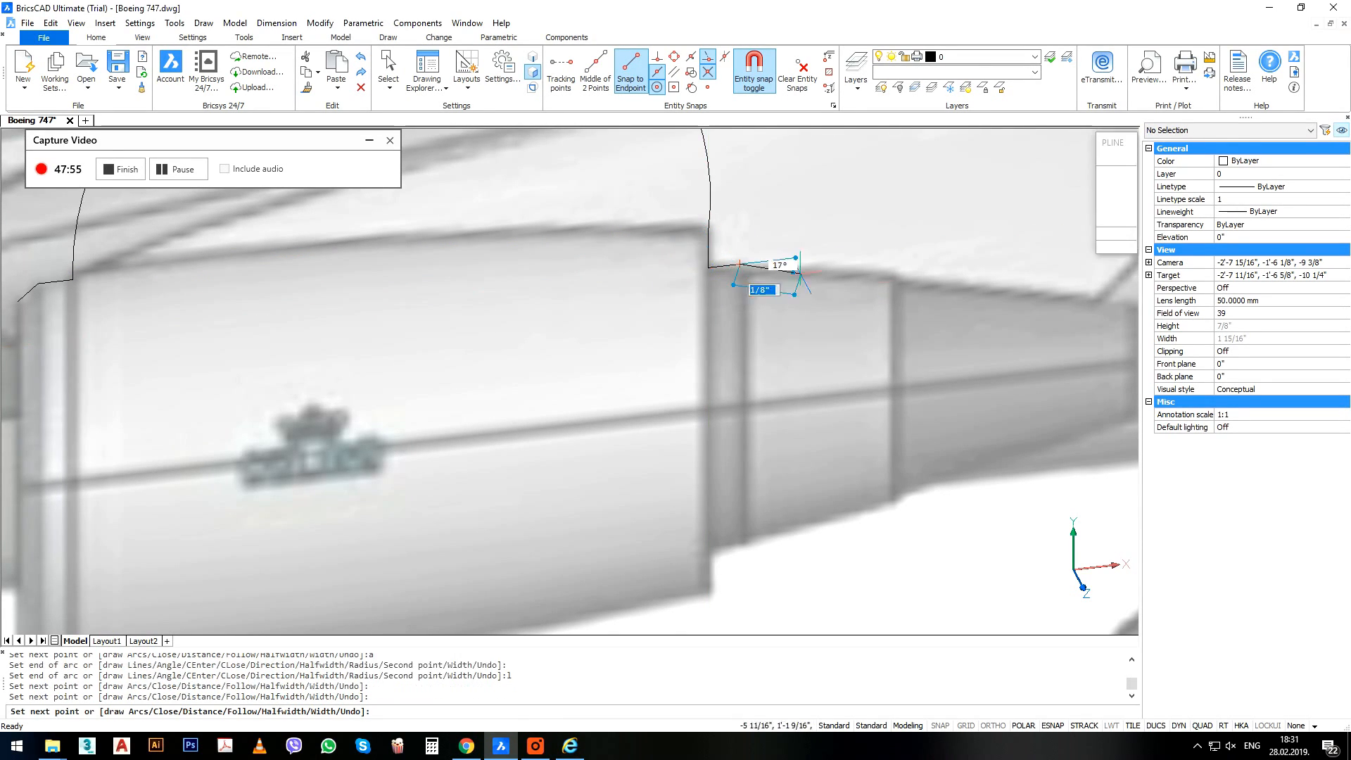
Finish the engine profile with straight segments along the stepped exhaust cone and down to the engine's centreline.
scroll(733, 264, "up", 3)
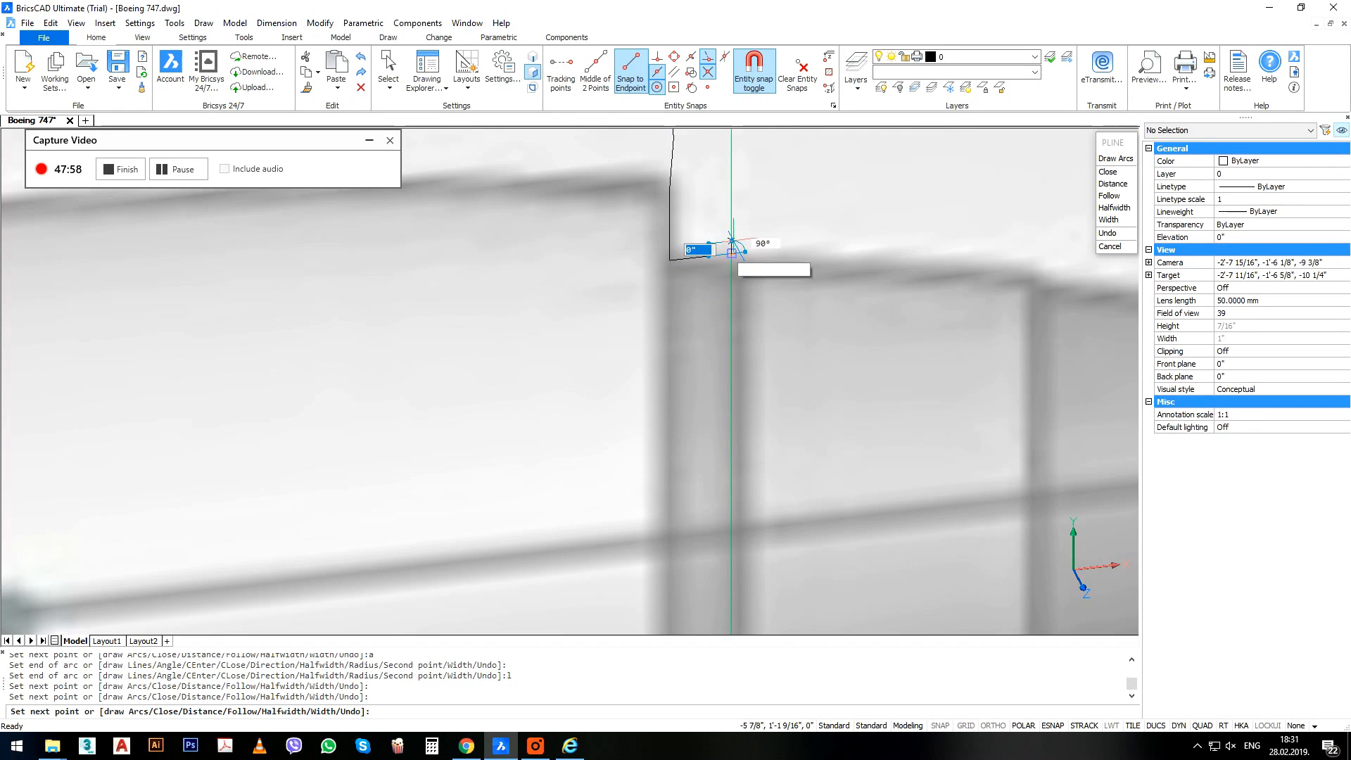
left_click(732, 252)
left_click(1035, 269)
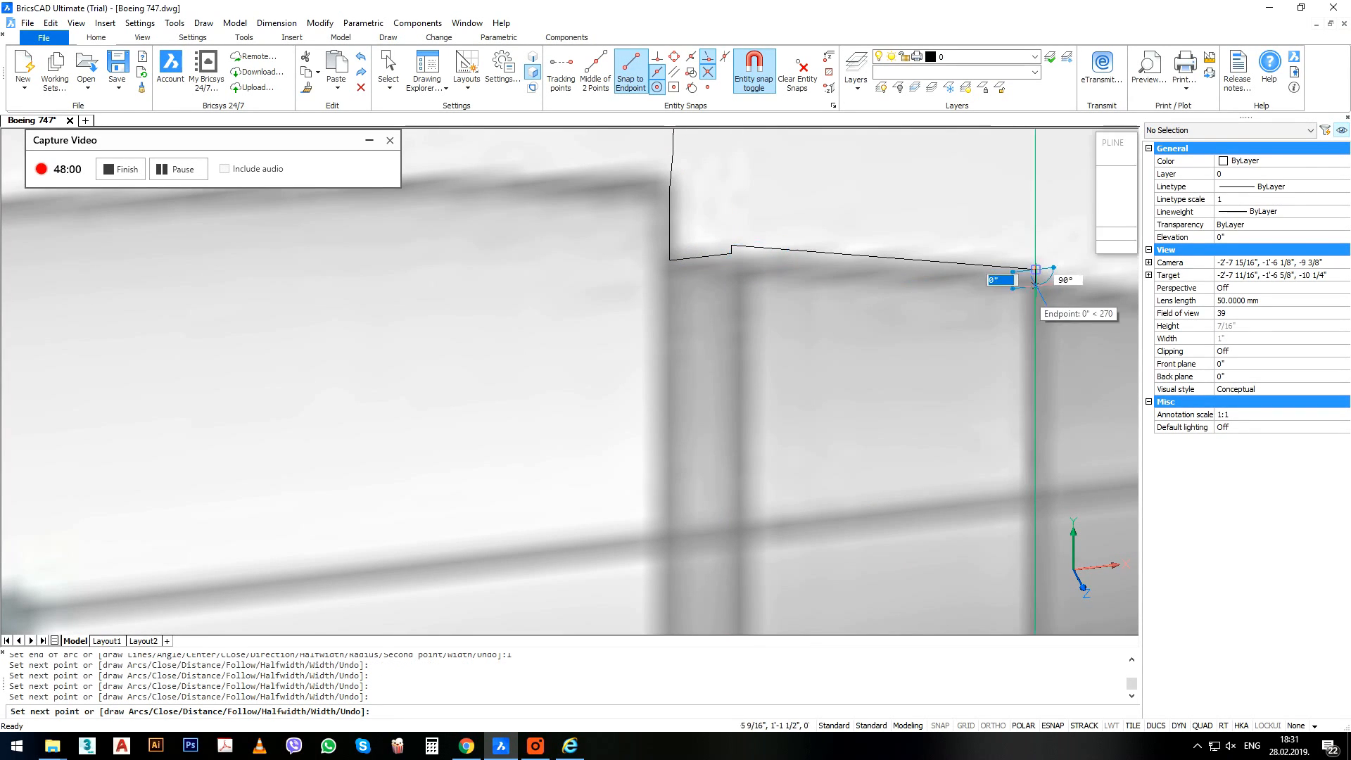
left_click(1035, 286)
scroll(539, 303, "down", 3)
scroll(837, 309, "up", 2)
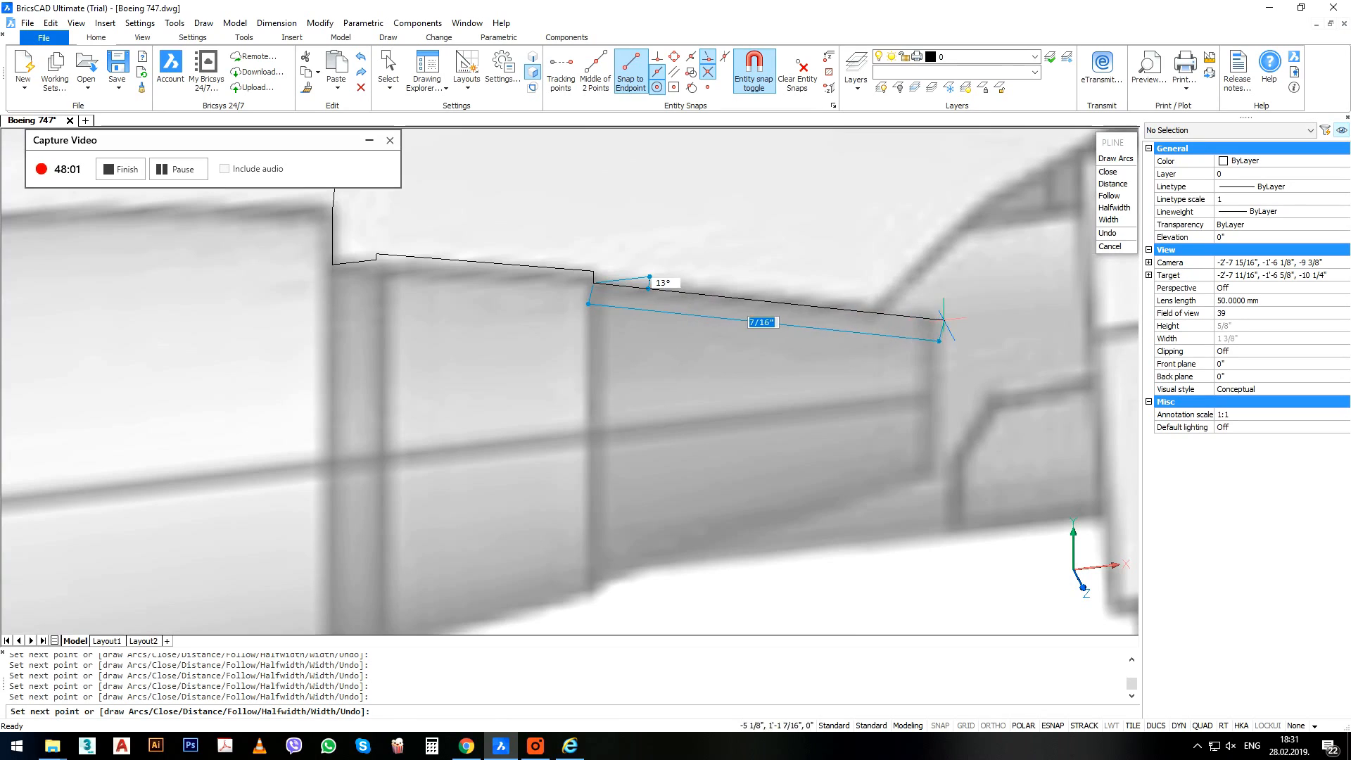
left_click(932, 318)
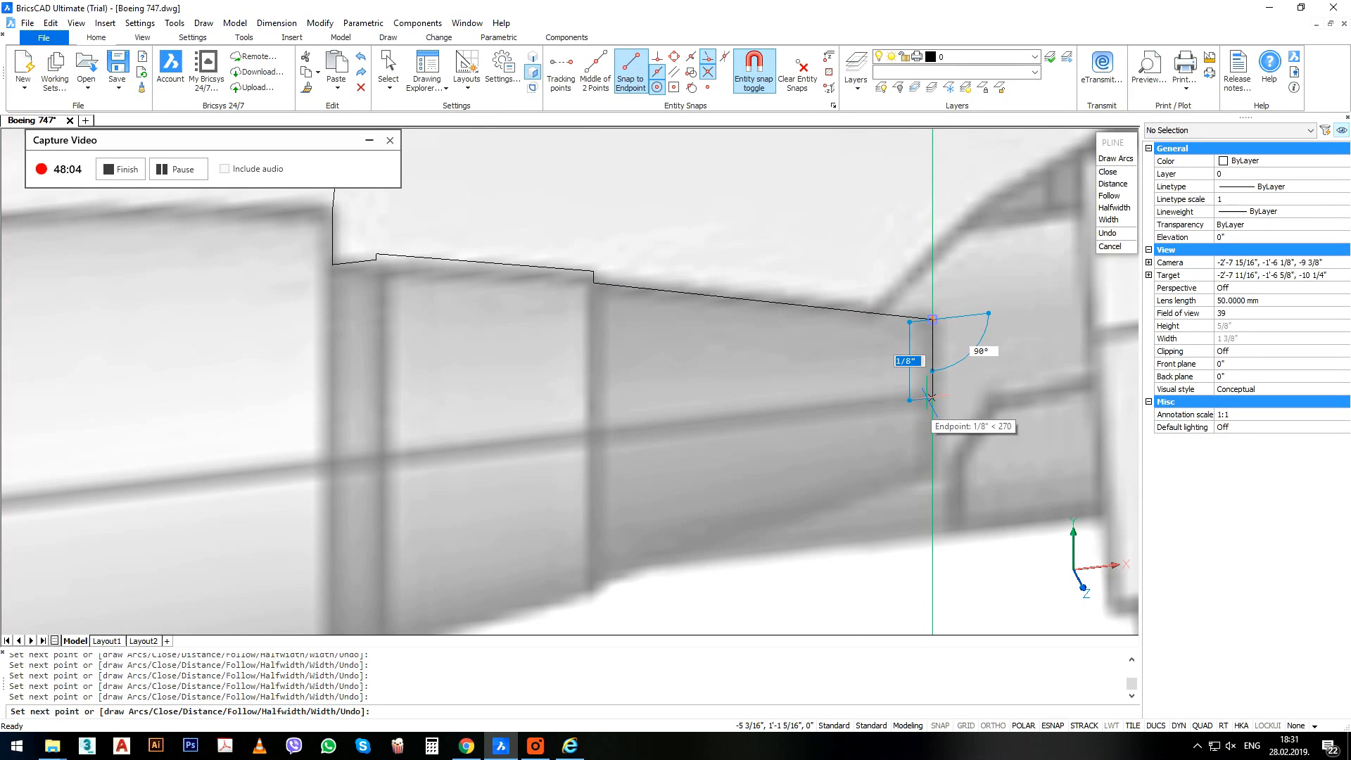
left_click(931, 394)
scroll(929, 384, "down", 5)
key("Return")
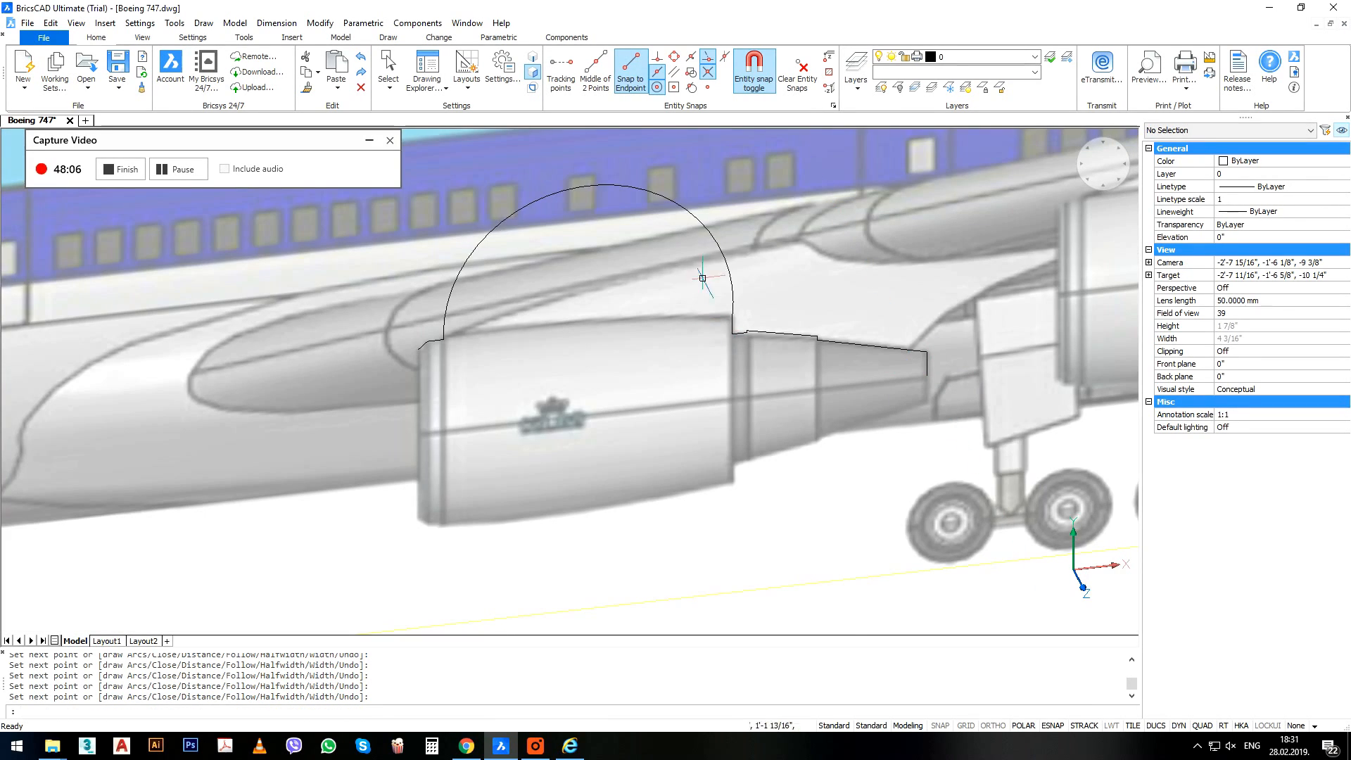
Flatten the profile's arc by stretching its midpoint down onto the cowling's upper edge in the reference image.
left_click(729, 270)
left_click(589, 185)
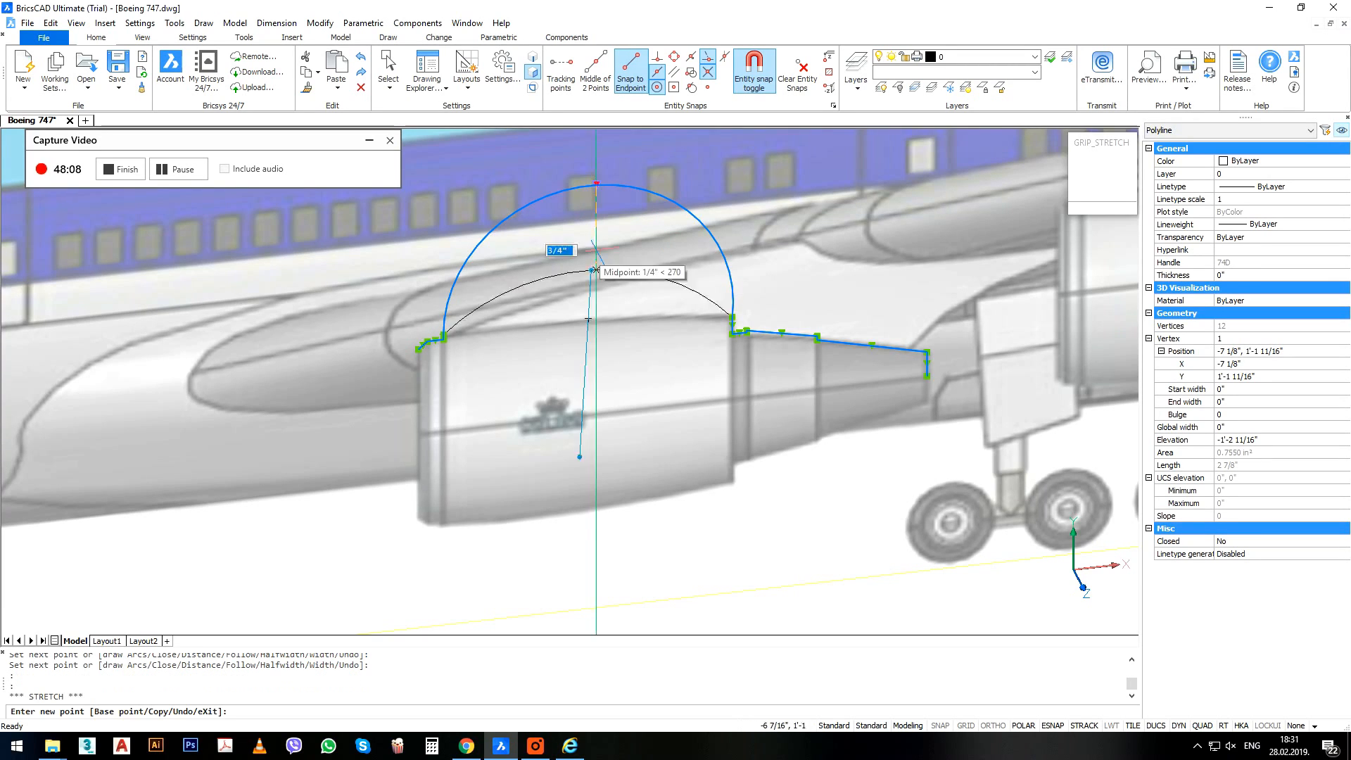
scroll(591, 318, "up", 3)
left_click(592, 316)
scroll(563, 366, "down", 4)
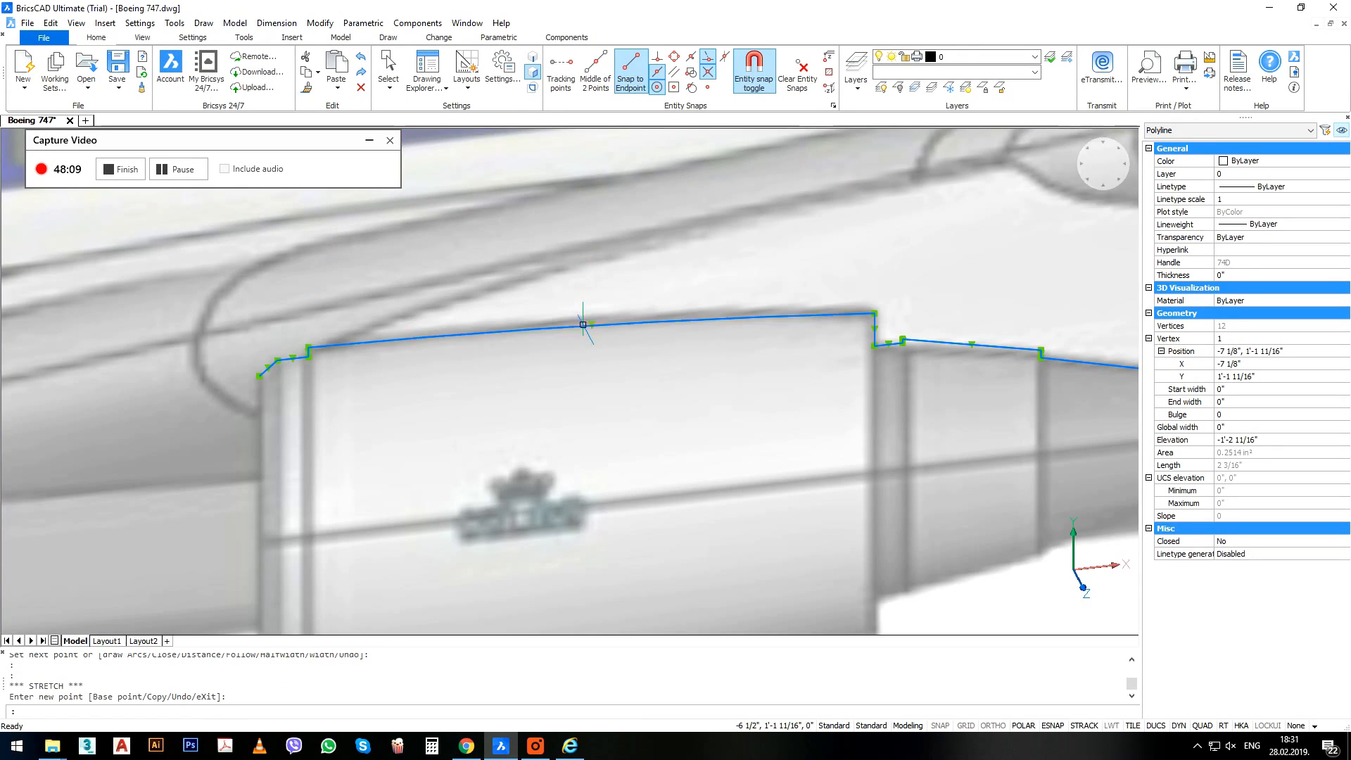
type("loft")
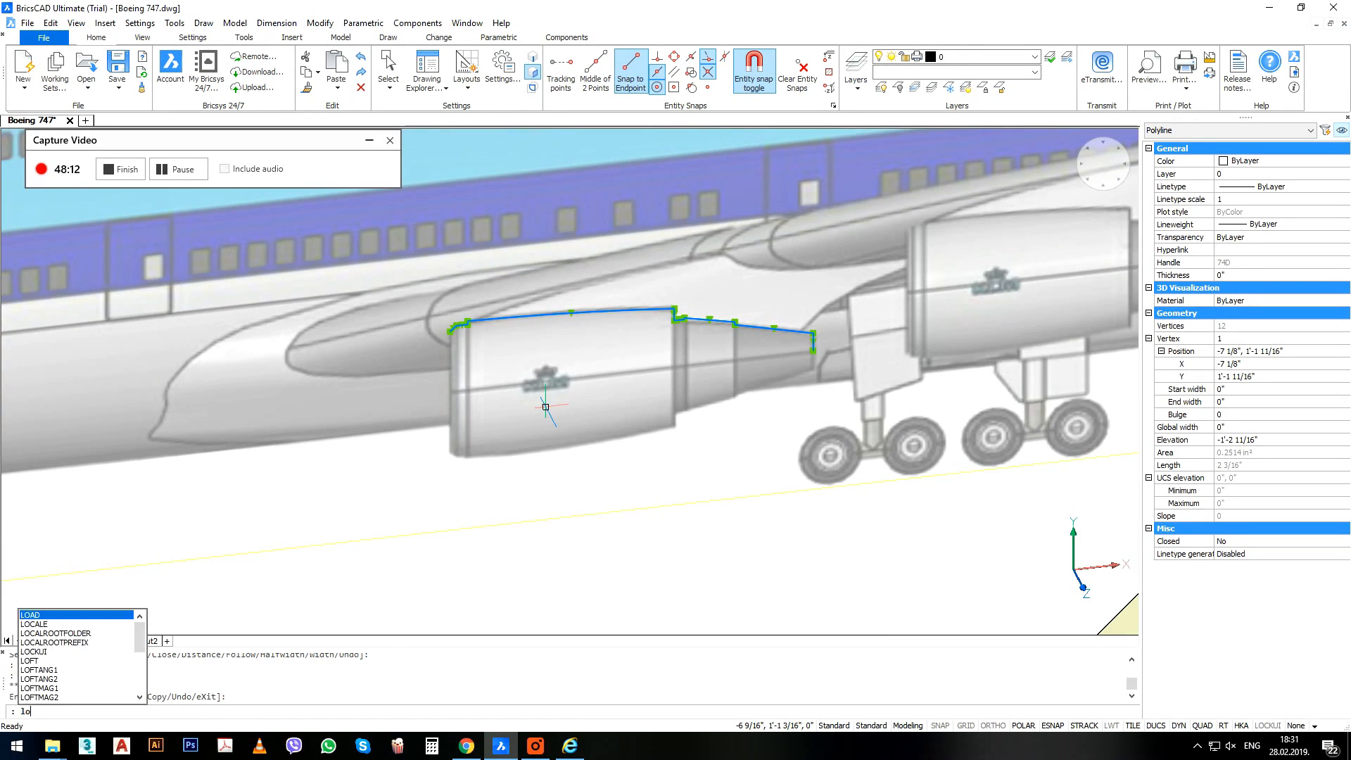
key("BackSpace")
key("BackSpace")
key("BackSpace")
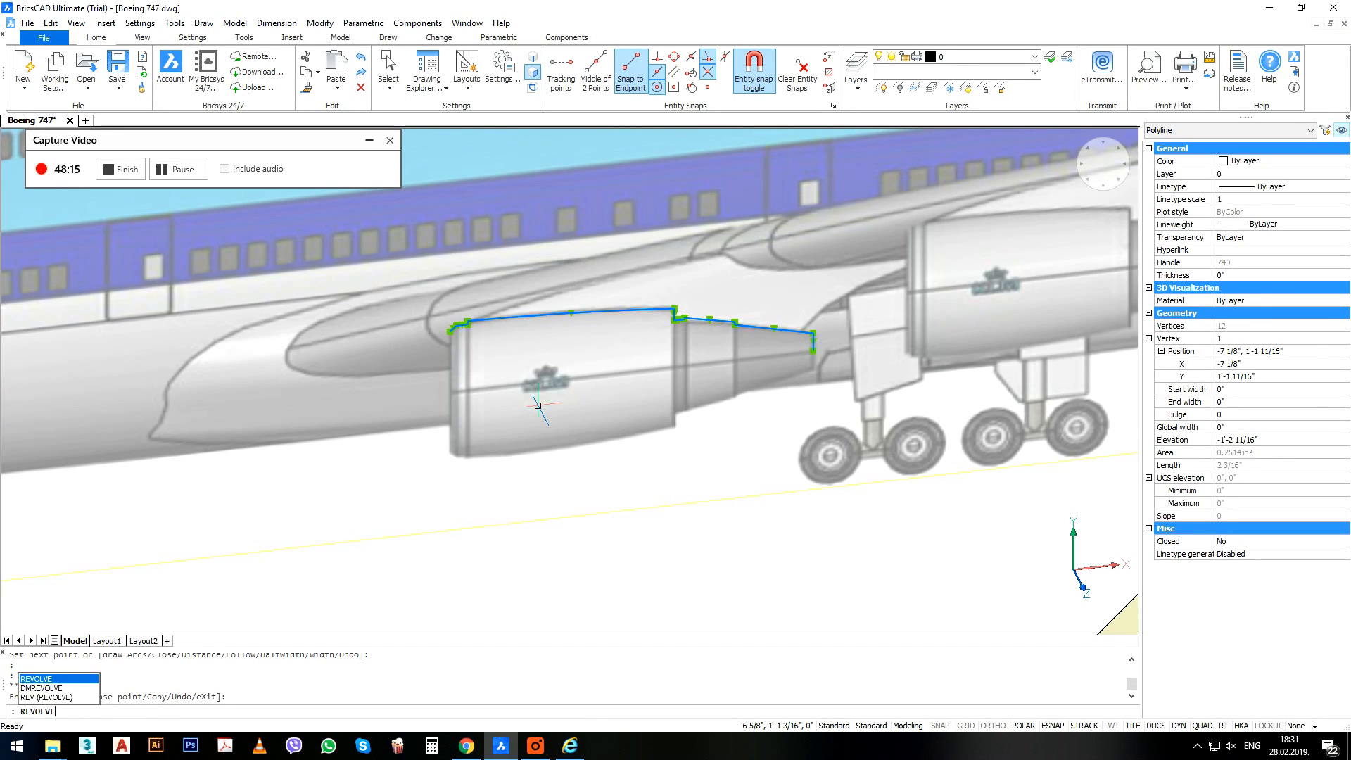
Revolve the engine profile 360 degrees about the engine's centreline, starting the axis at the profile's rear endpoint.
key("Return")
left_click(813, 350)
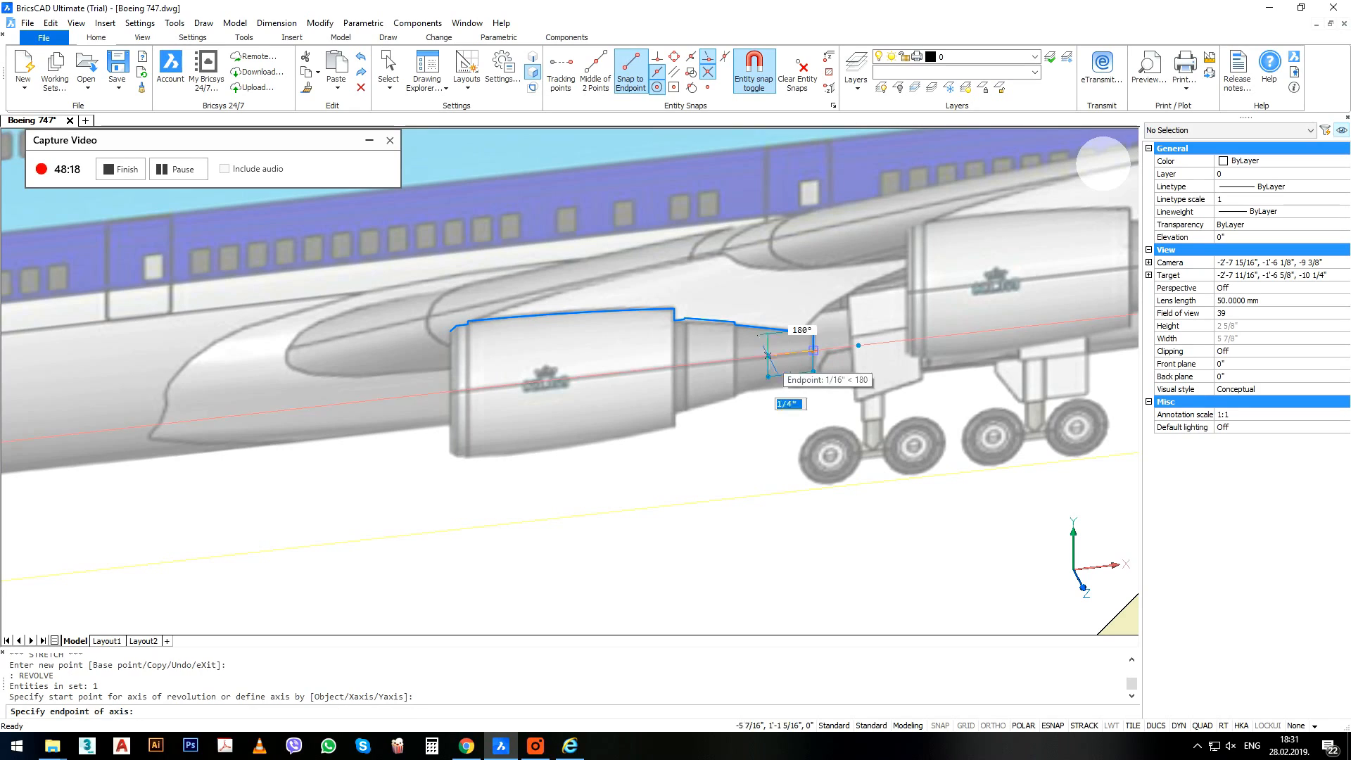
left_click(549, 373)
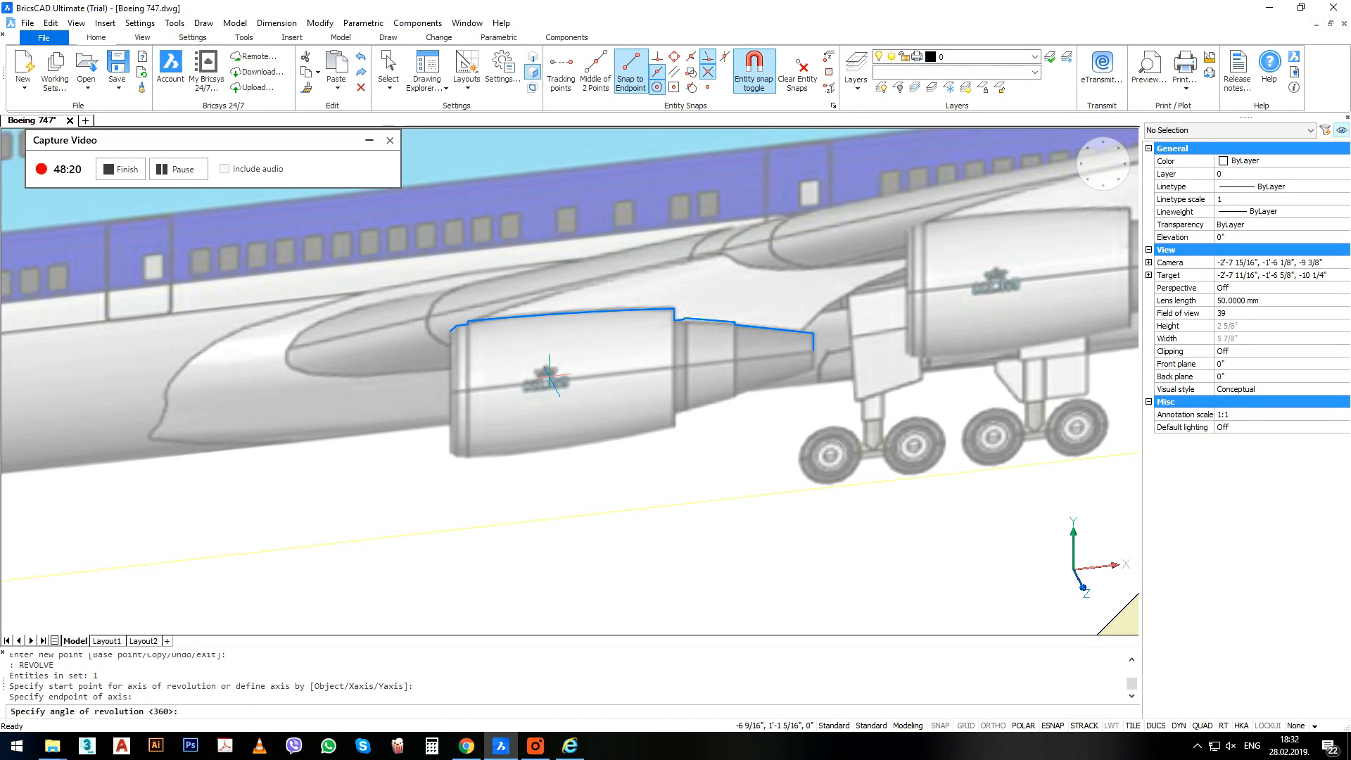
type("360")
key("Return")
scroll(493, 423, "down", 5)
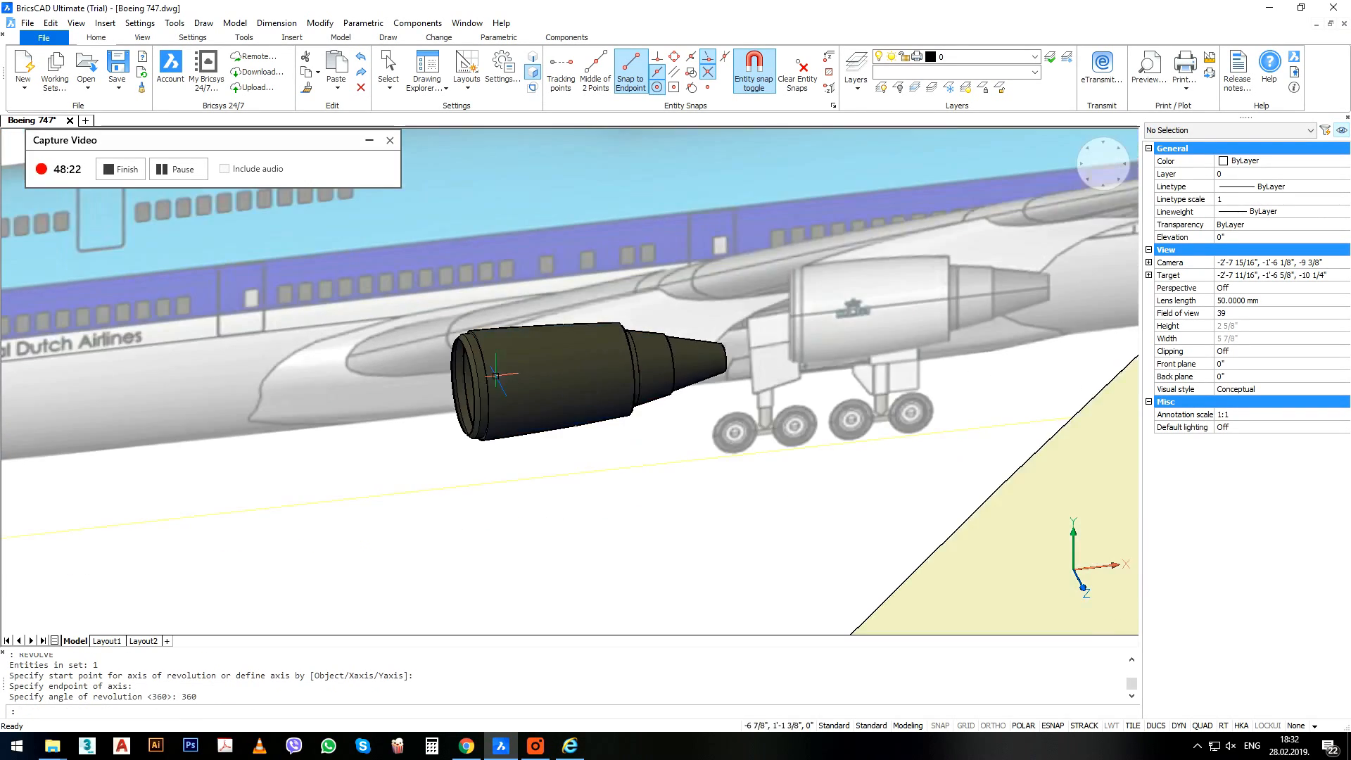
Move the revolved engine in the front view from its centre to the centre of the outer engine in the reference image.
scroll(484, 435, "up", 2)
scroll(509, 376, "down", 3)
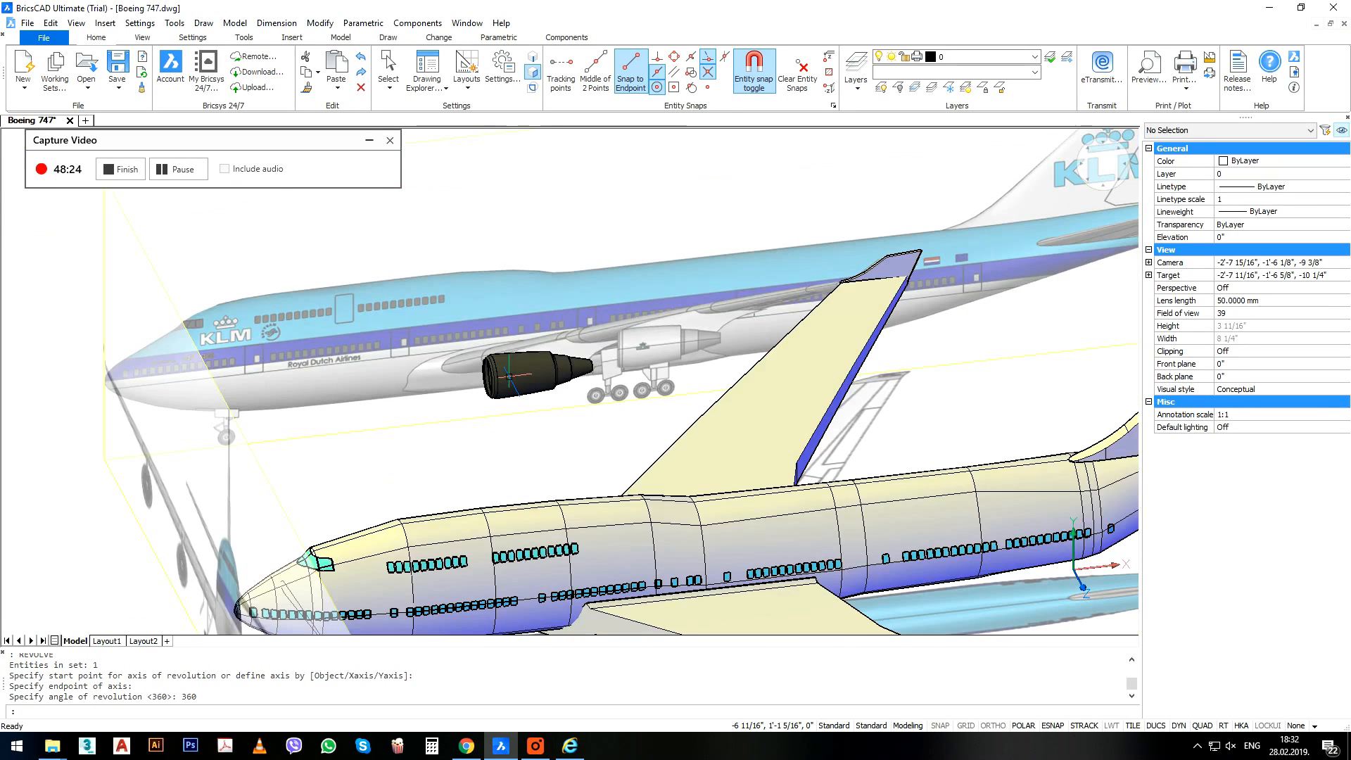
left_click(511, 384)
scroll(512, 384, "down", 5)
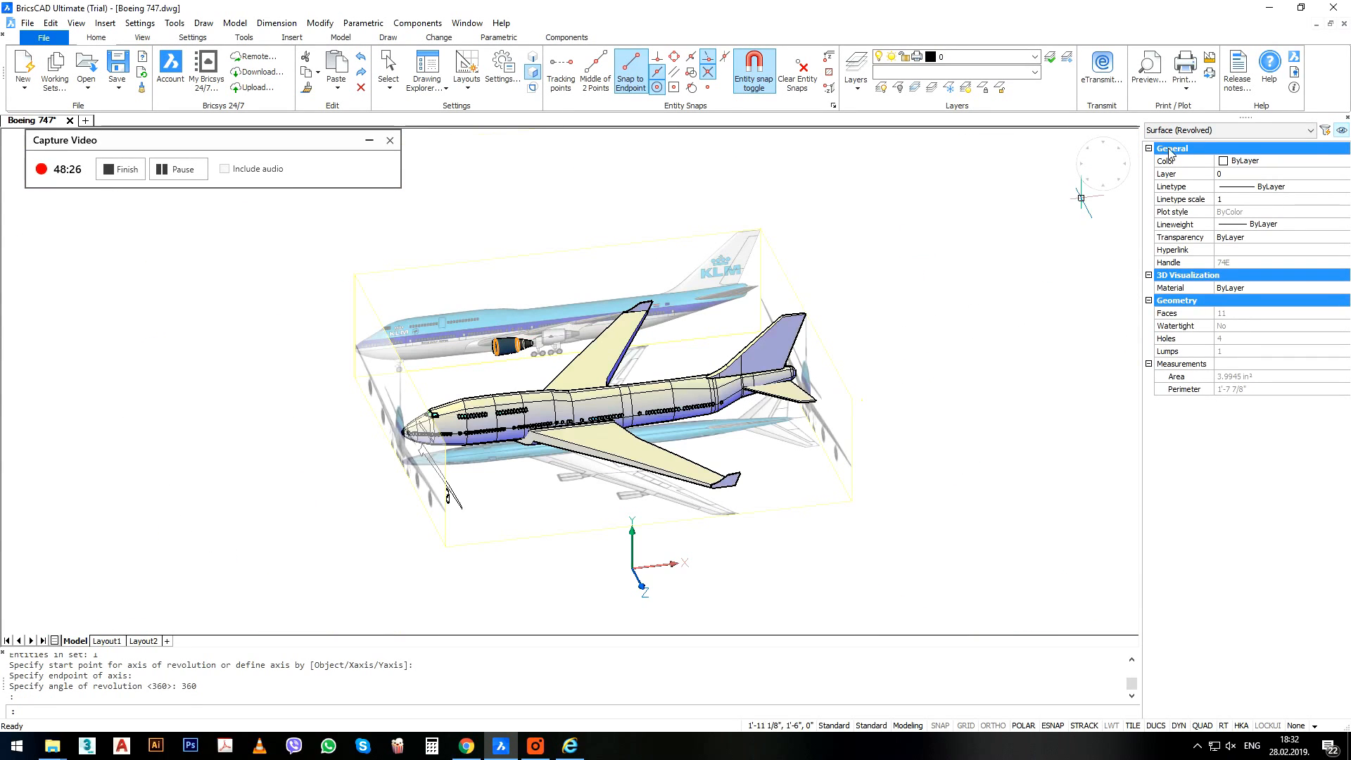
left_click(1133, 161)
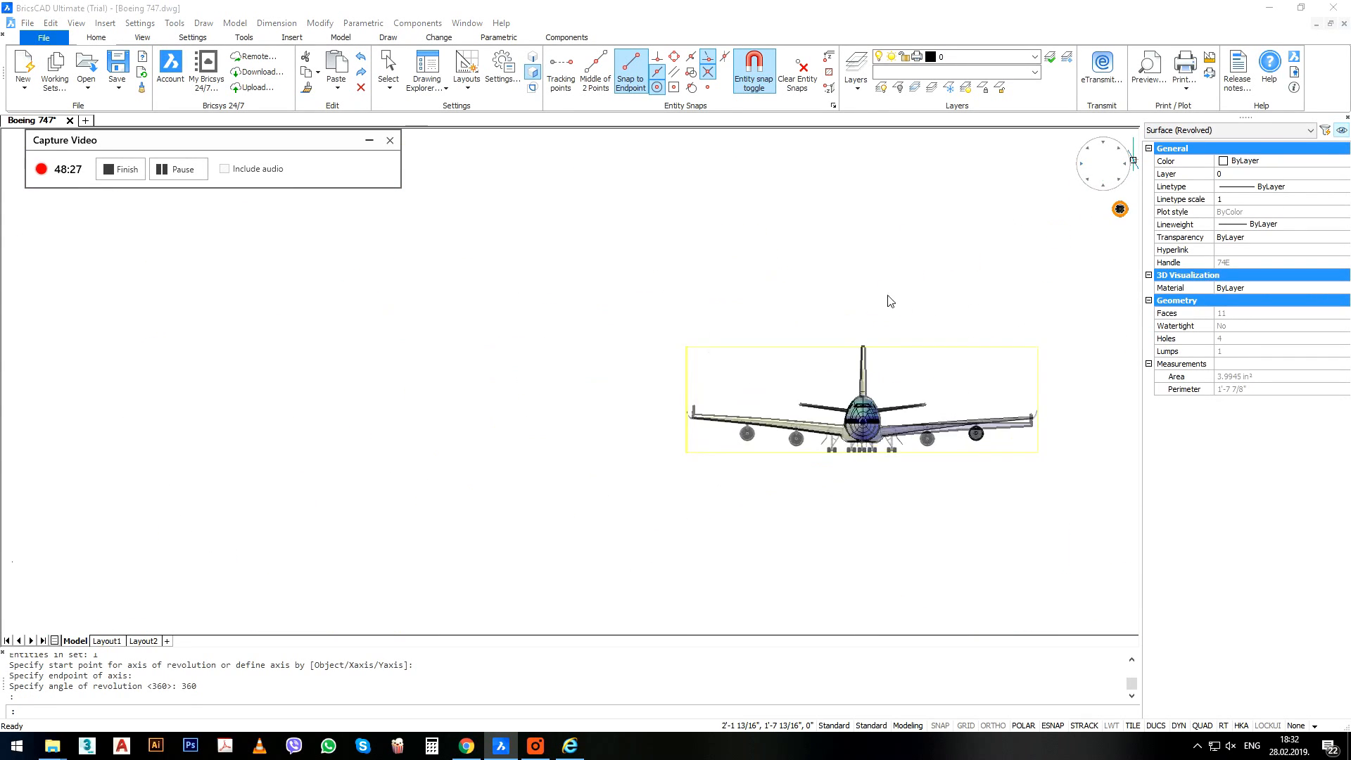
type("m")
key("Return")
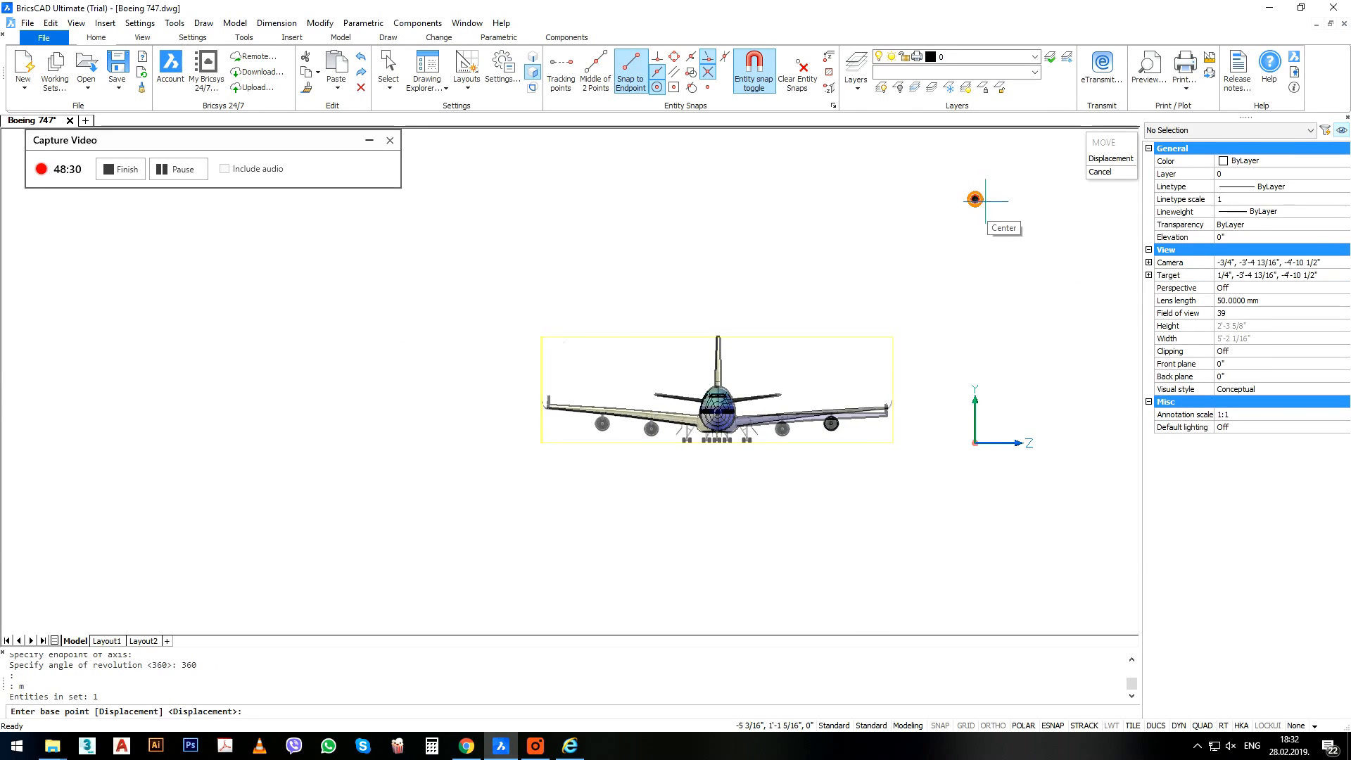
scroll(975, 200, "up", 3)
left_click(975, 199)
scroll(965, 205, "down", 5)
scroll(758, 446, "up", 3)
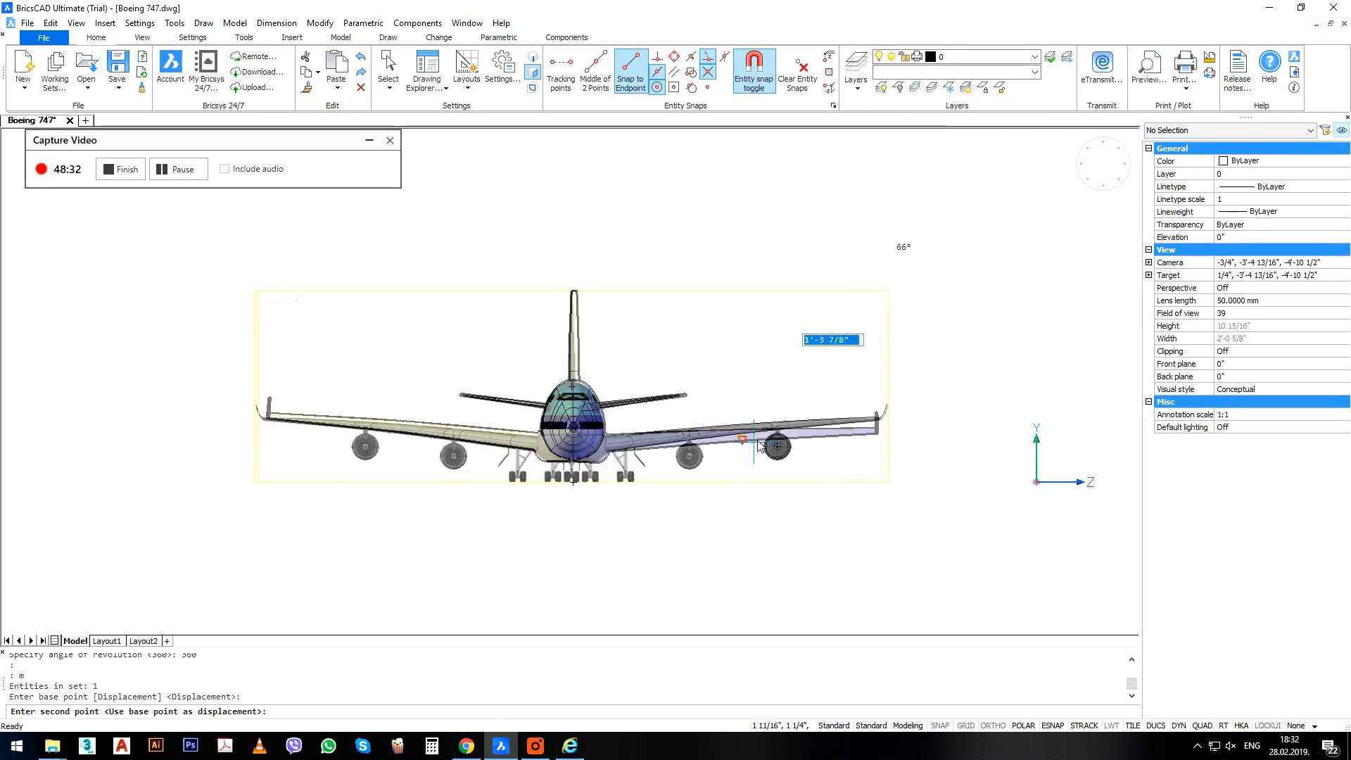
scroll(759, 446, "up", 8)
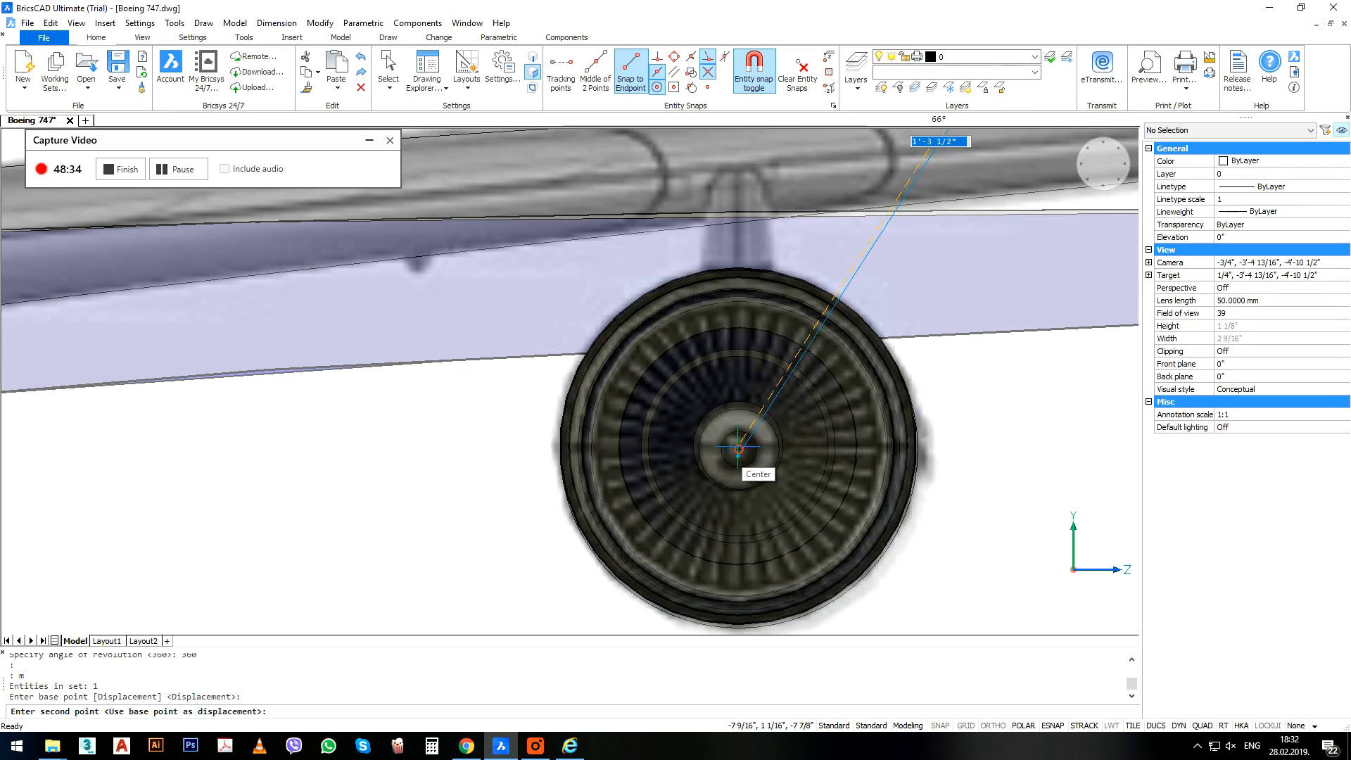
left_click(738, 448)
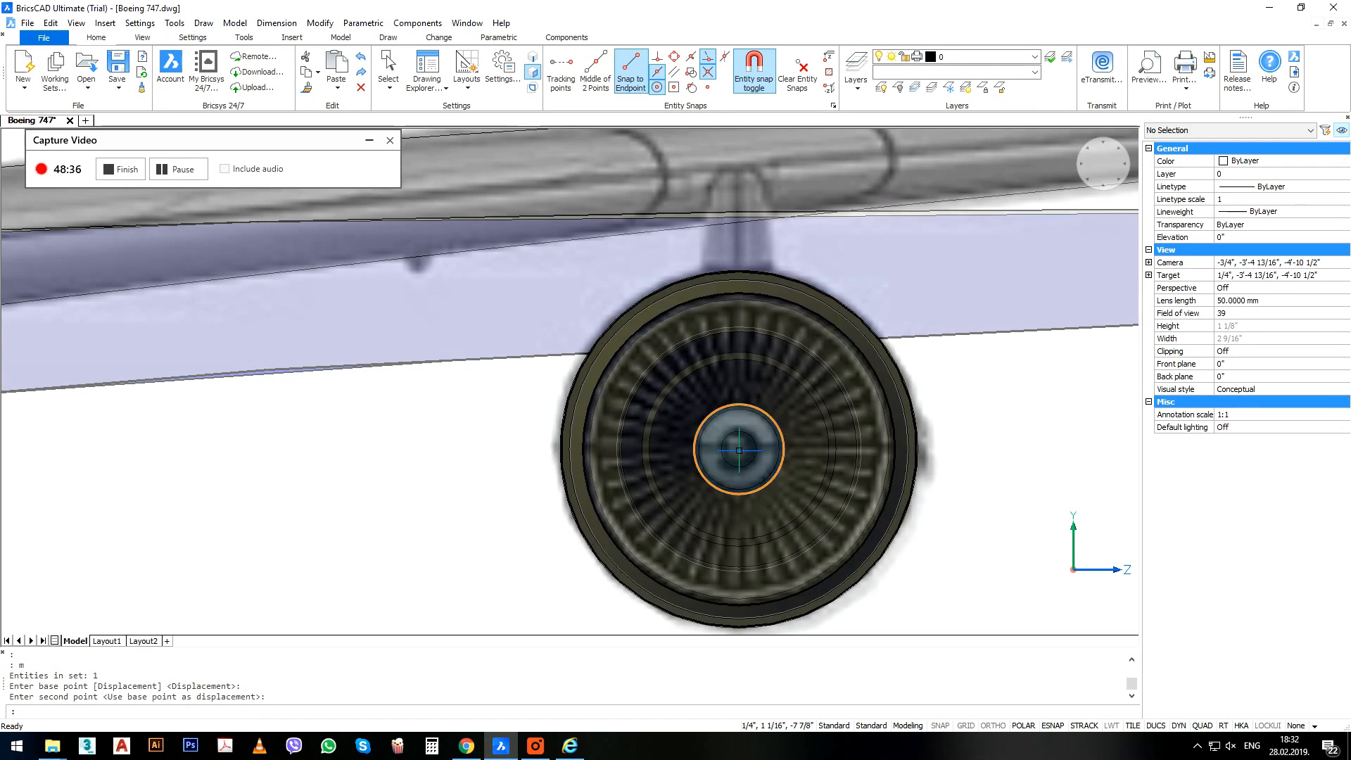
Move the engine lengthwise in the top view onto the outer engine of the reference image, under the wing's leading edge.
scroll(739, 449, "down", 8)
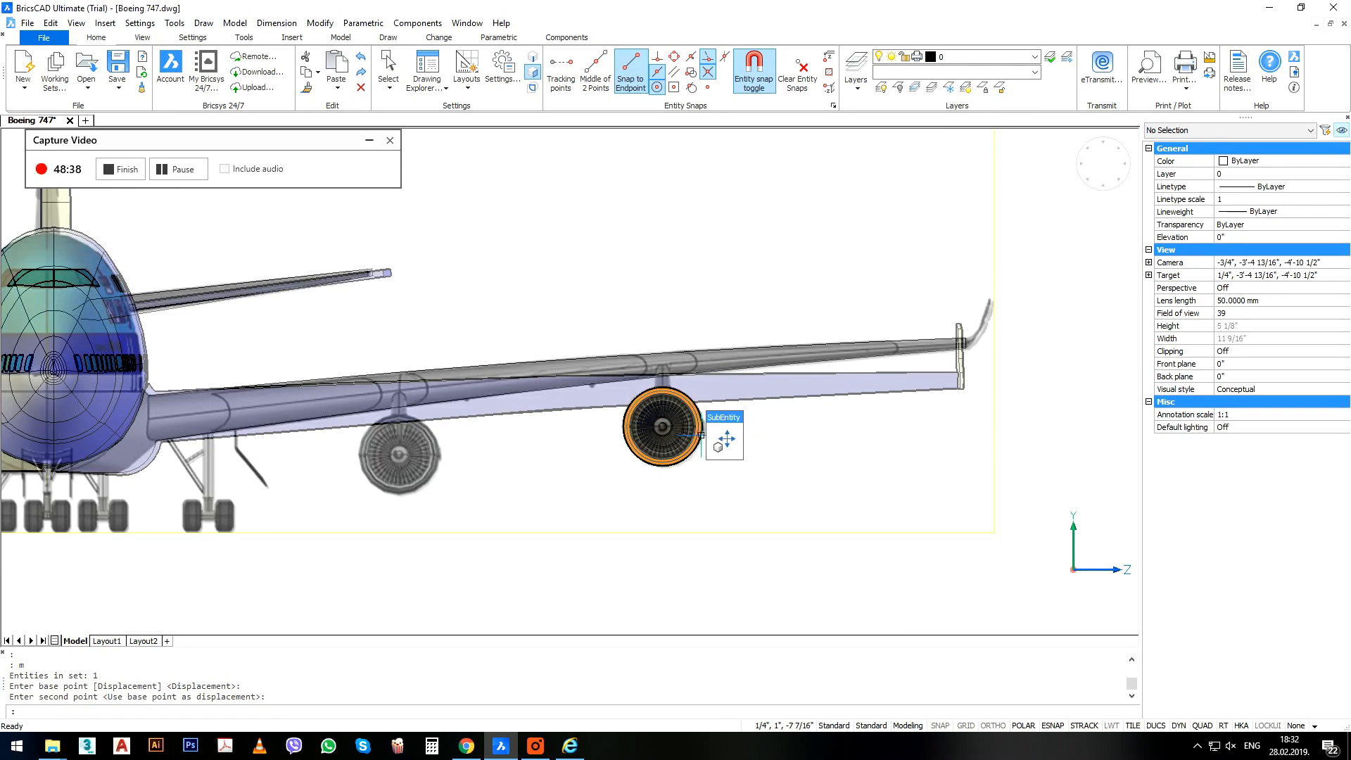
left_click(1119, 173)
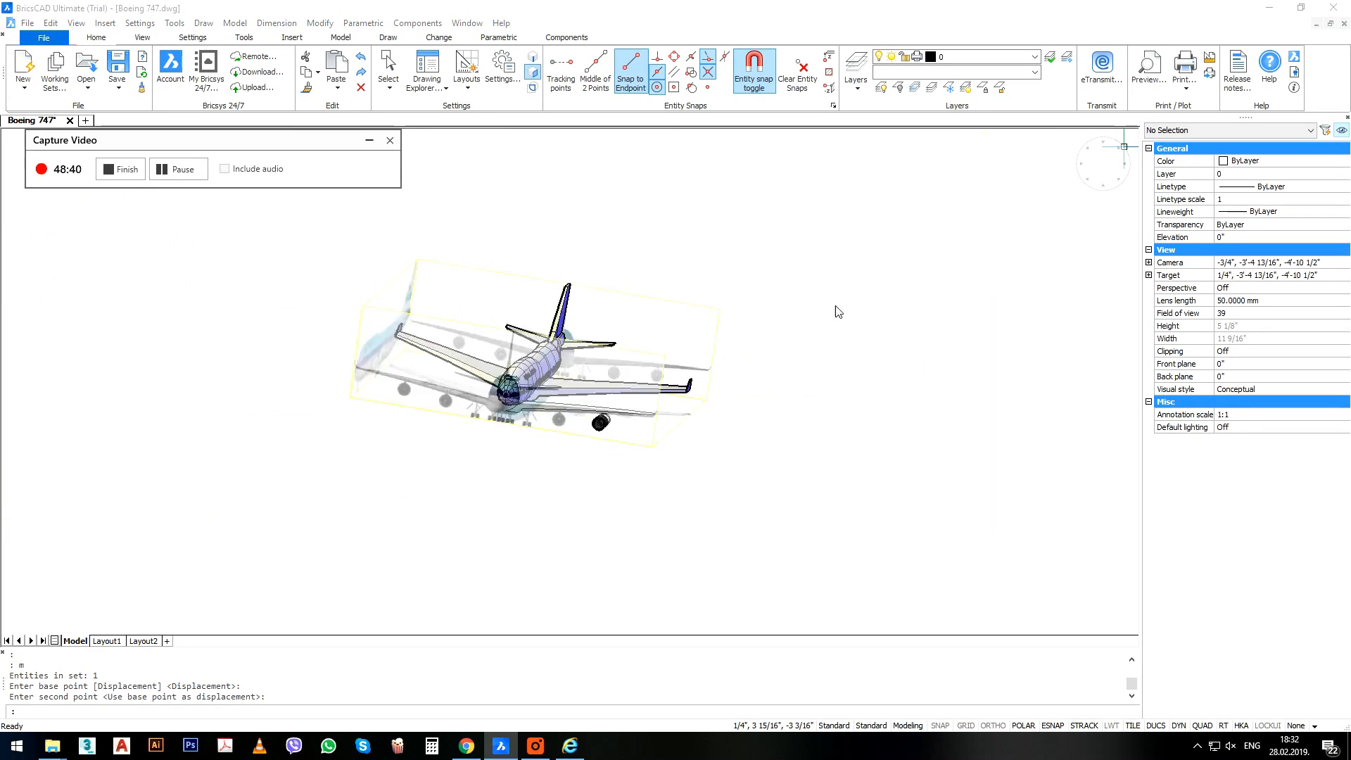
scroll(509, 618, "up", 8)
left_click(404, 553)
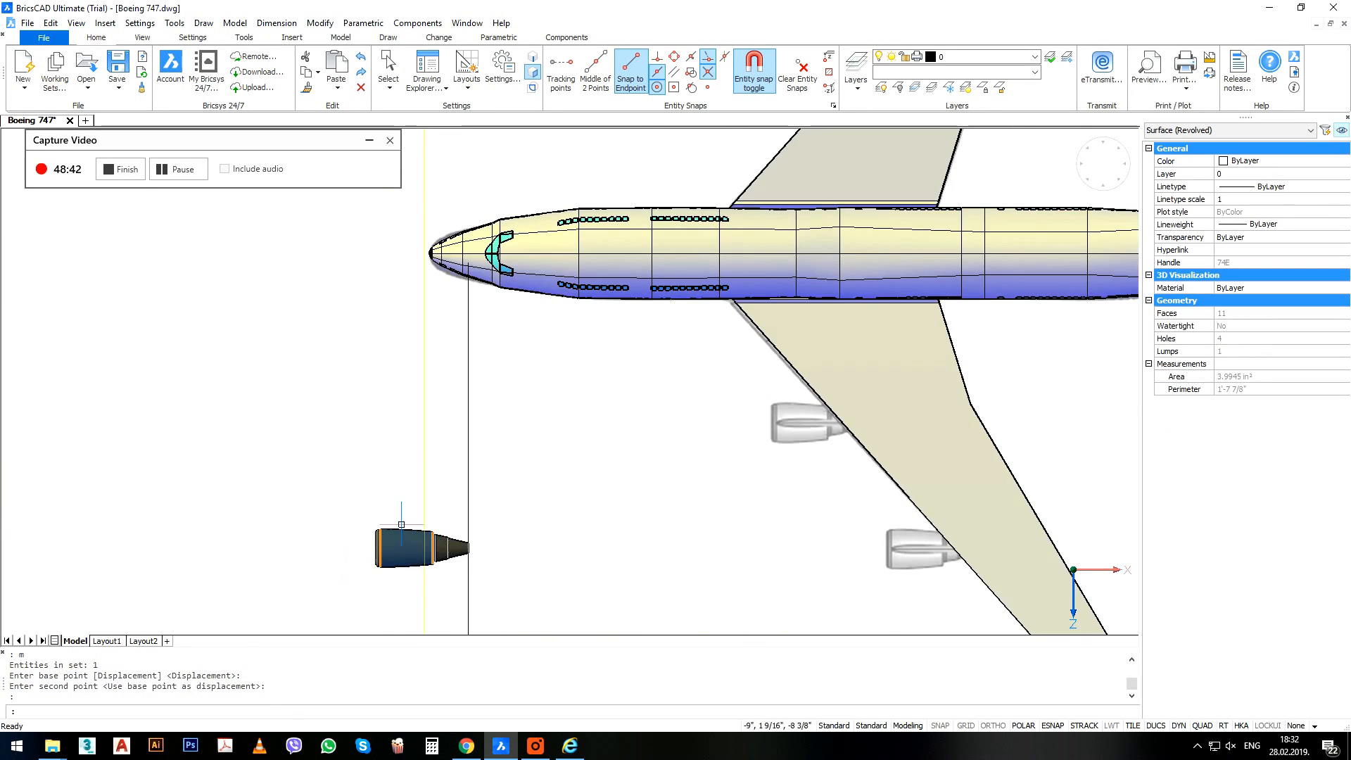
scroll(440, 486, "down", 3)
middle_click_drag(484, 540, 459, 483)
type("m")
key("Return")
scroll(392, 484, "up", 3)
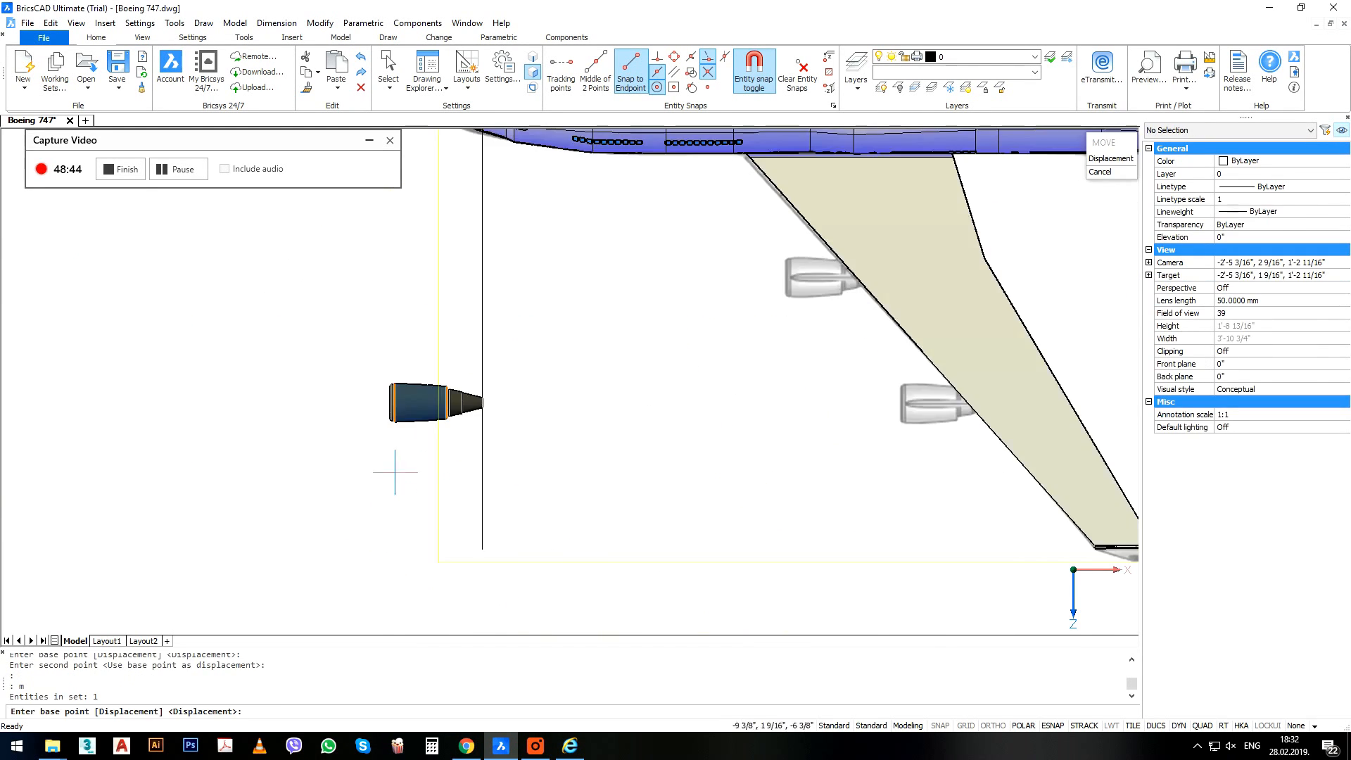
left_click(399, 470)
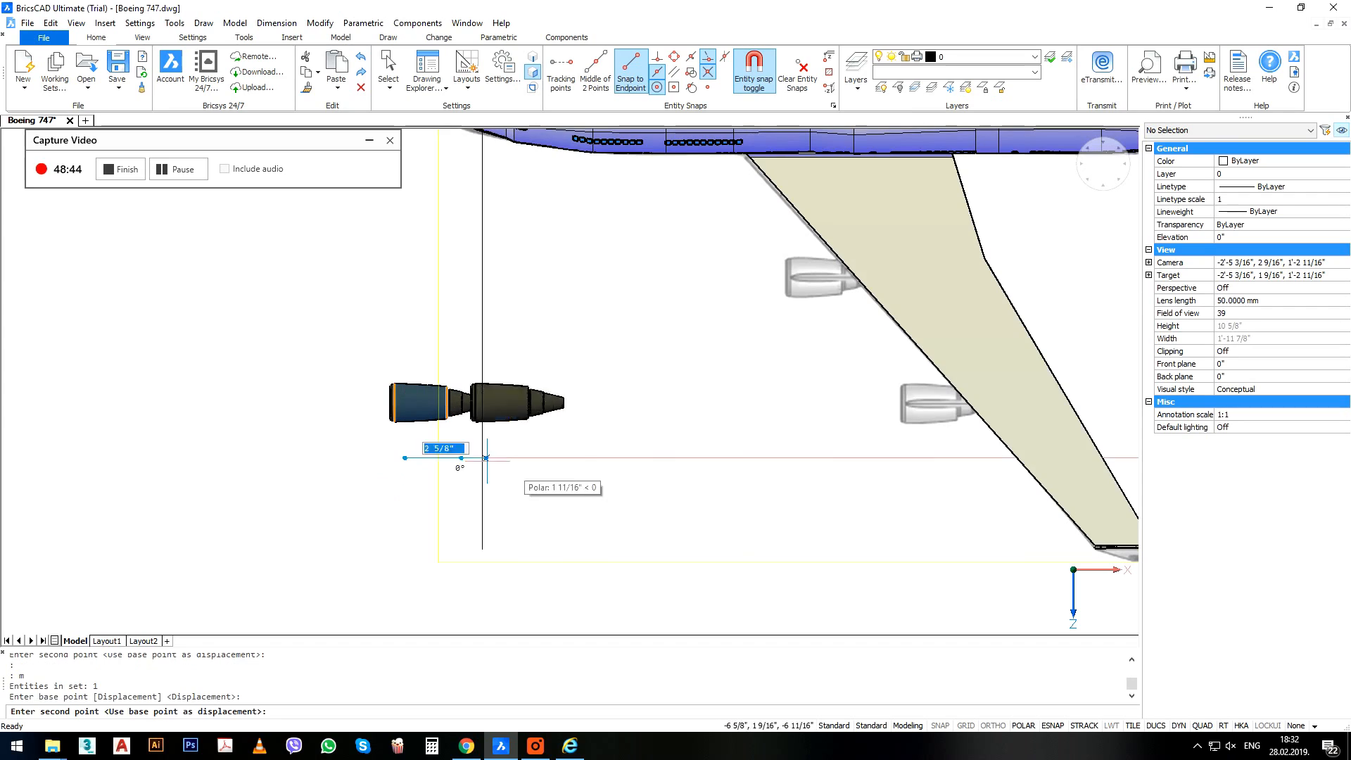
left_click(907, 458)
Copy the outer engine about 3 9/16" in the top view onto the inner engine of the reference image.
middle_click_drag(909, 454, 793, 468)
type("co")
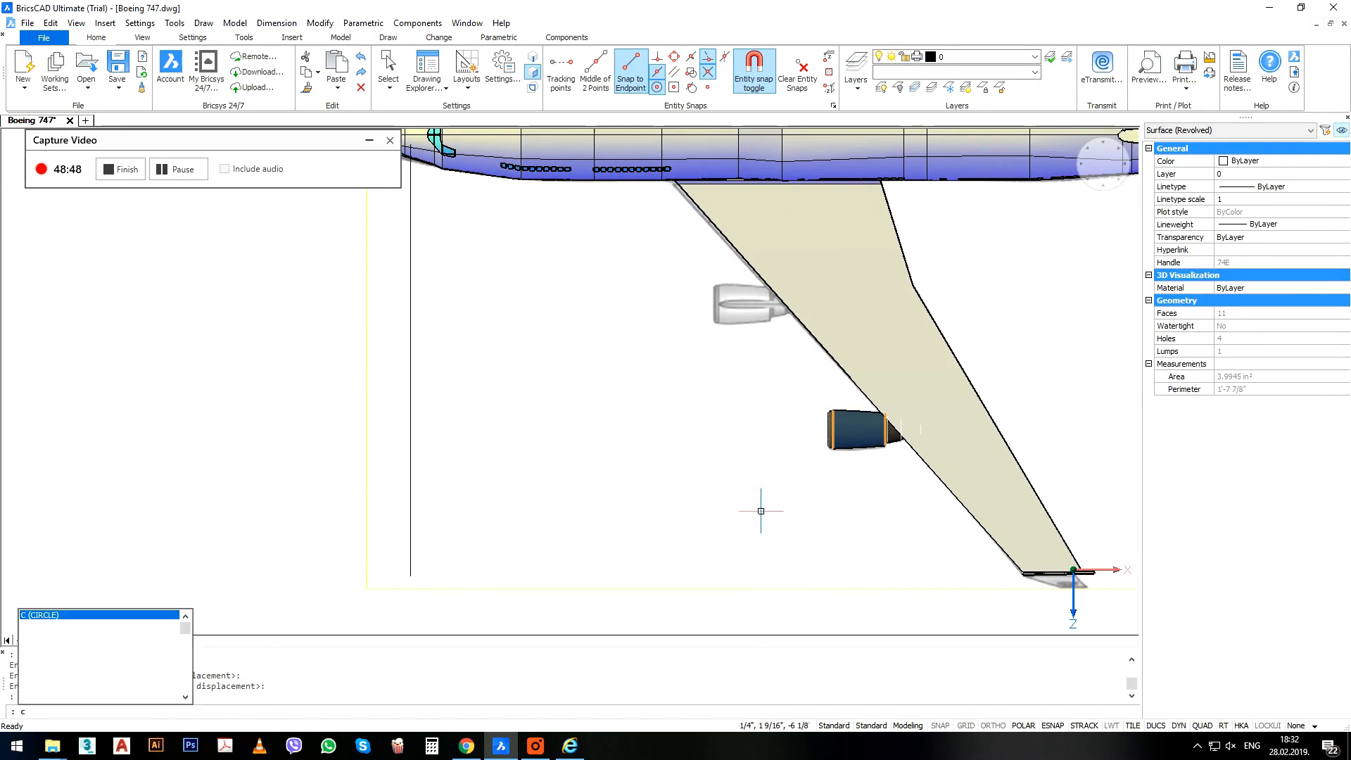
key("Return")
left_click(763, 546)
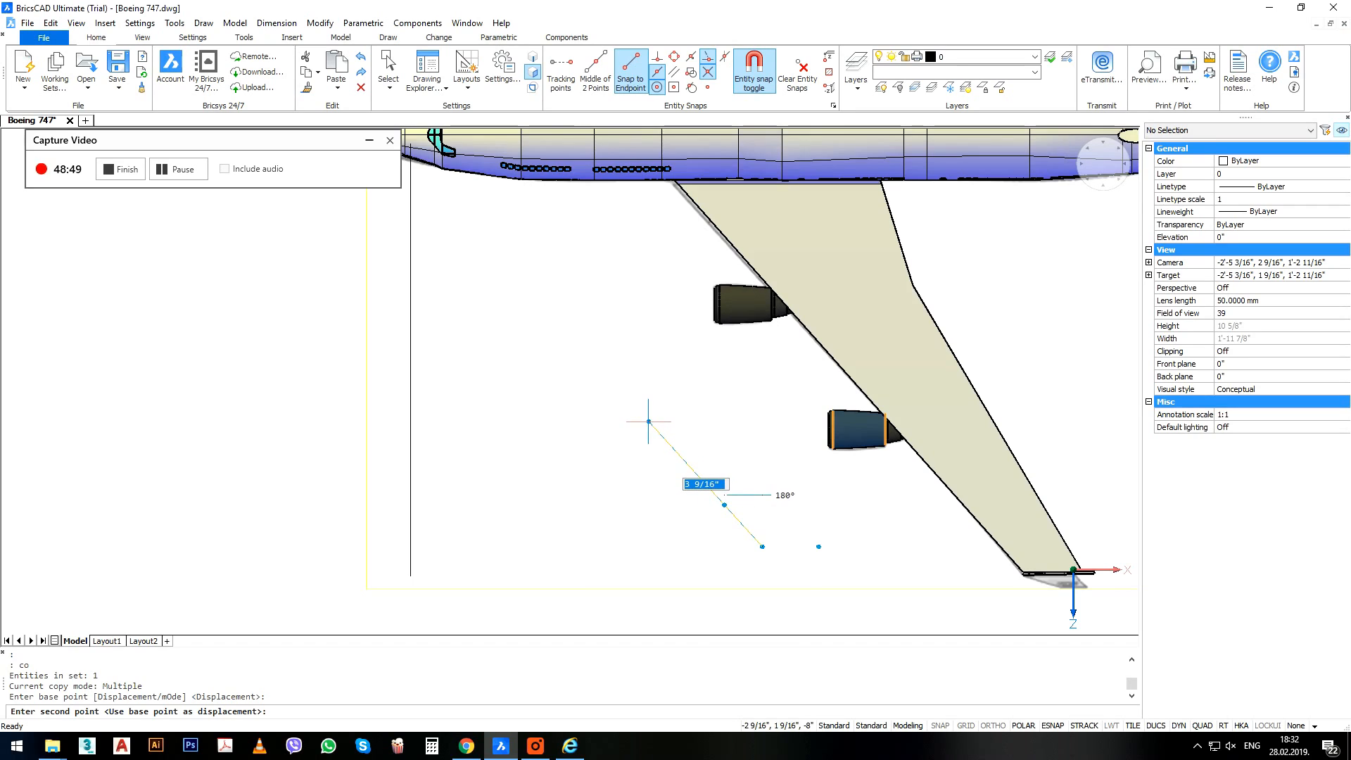
left_click(649, 420)
scroll(648, 474, "down", 3)
key("Return")
Mirror the outer and inner engines about the fuselage's lengthwise centreline to the opposite wing, keeping the originals.
scroll(730, 462, "up", 1)
left_click(732, 459)
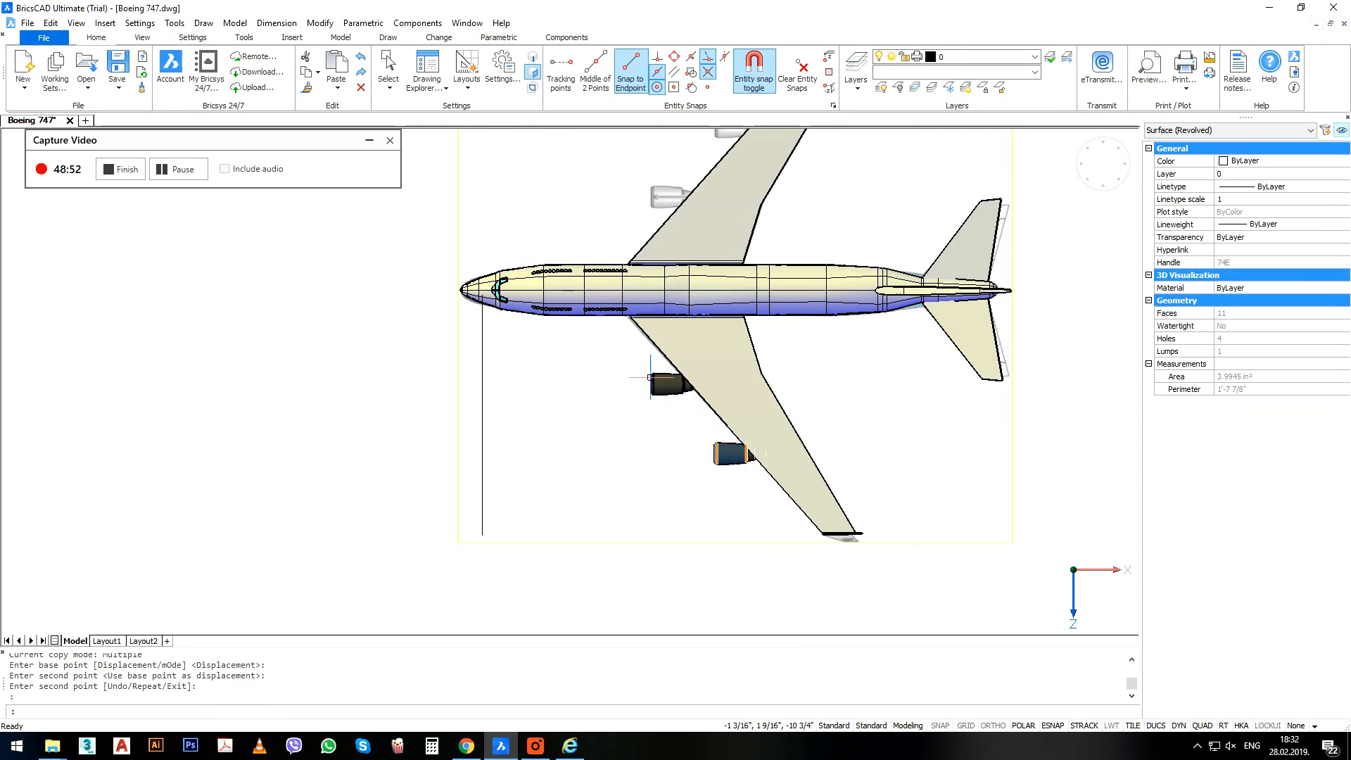
left_click(679, 389)
middle_click_drag(689, 401, 659, 445)
type("mi")
key("Return")
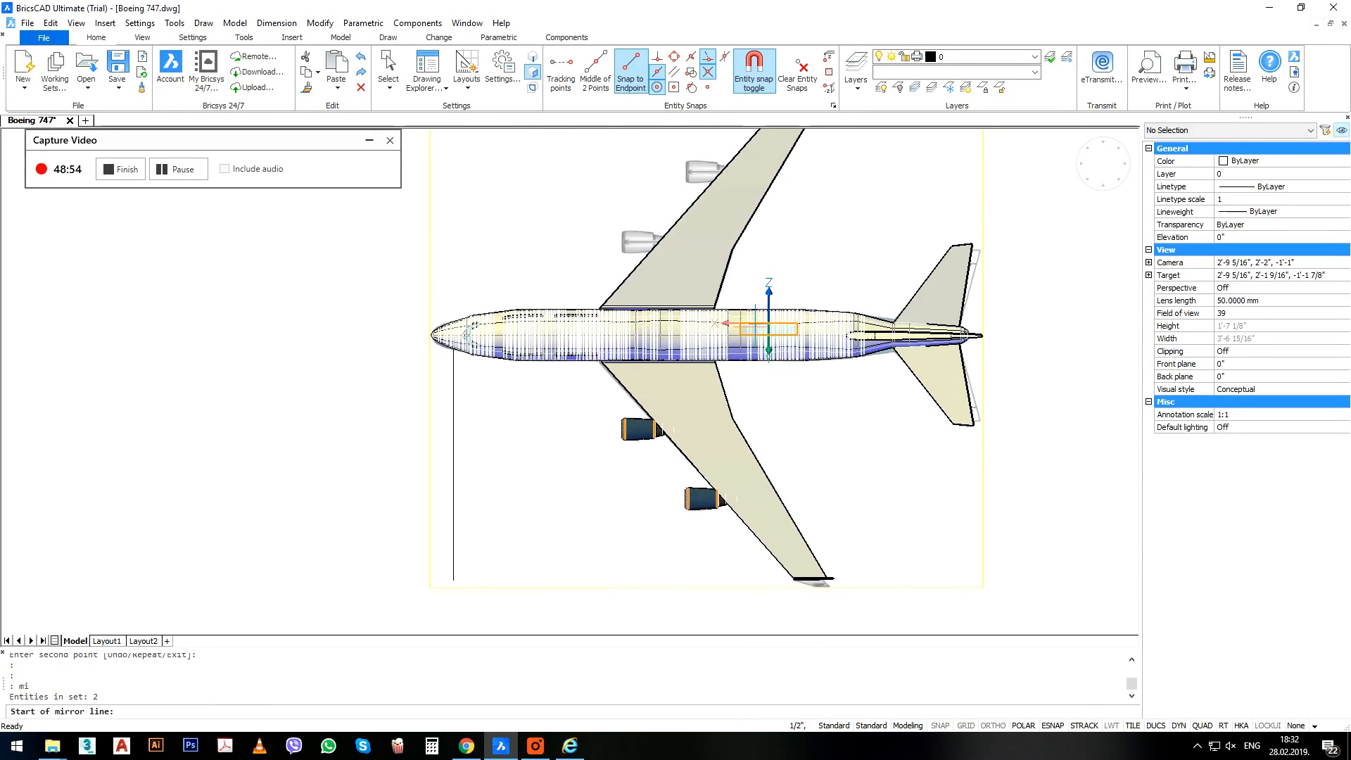
scroll(750, 336, "up", 1)
left_click(735, 337)
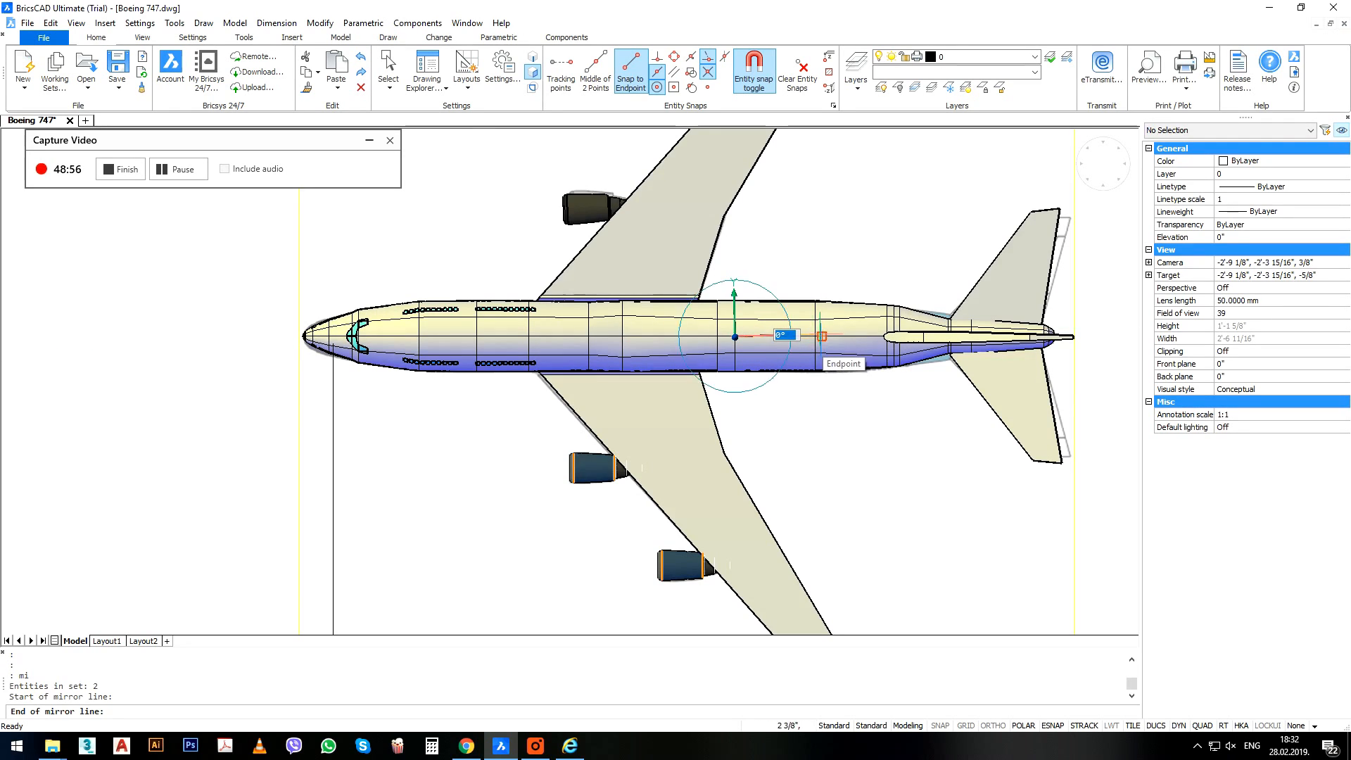
left_click(1114, 336)
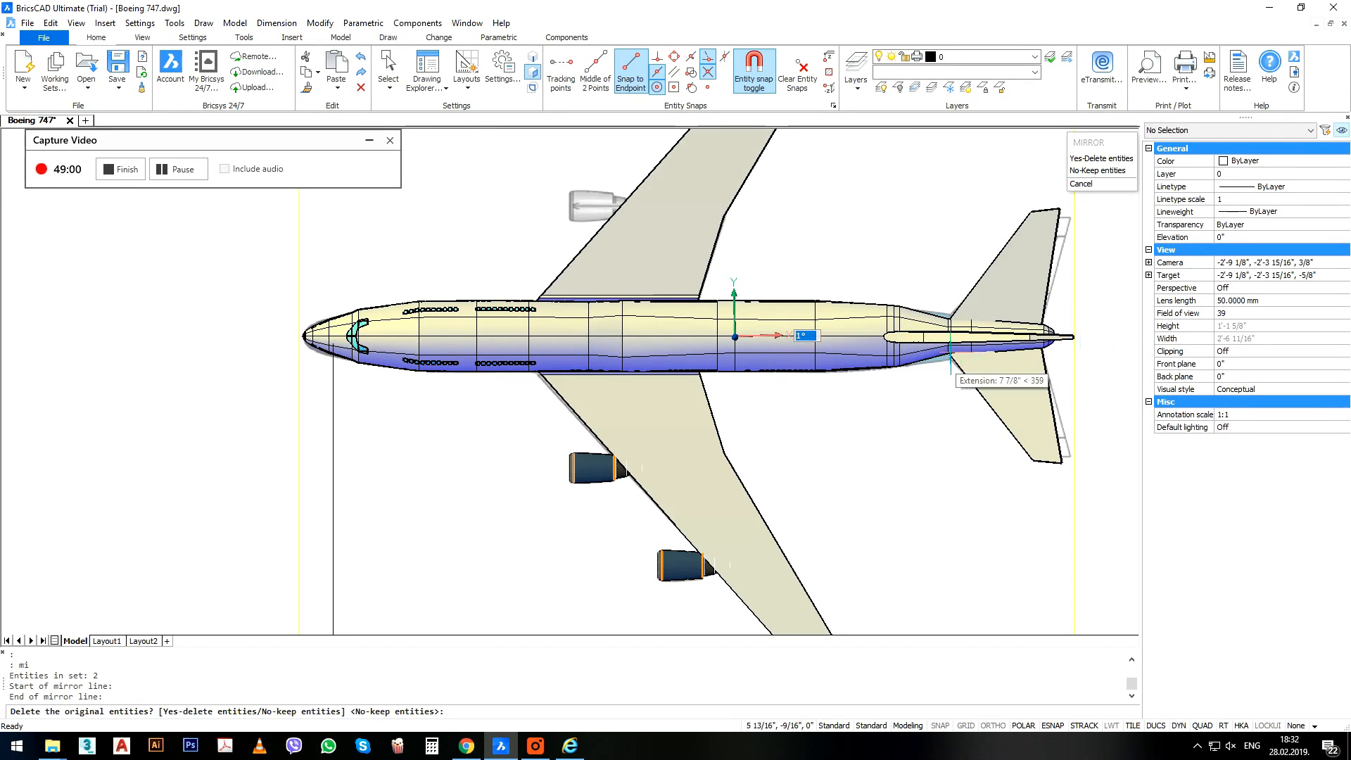
key("Return")
Shift the two mirrored engines about 1/8" toward the fuselage in the top view to align them with the reference image.
middle_click_drag(669, 193, 675, 380)
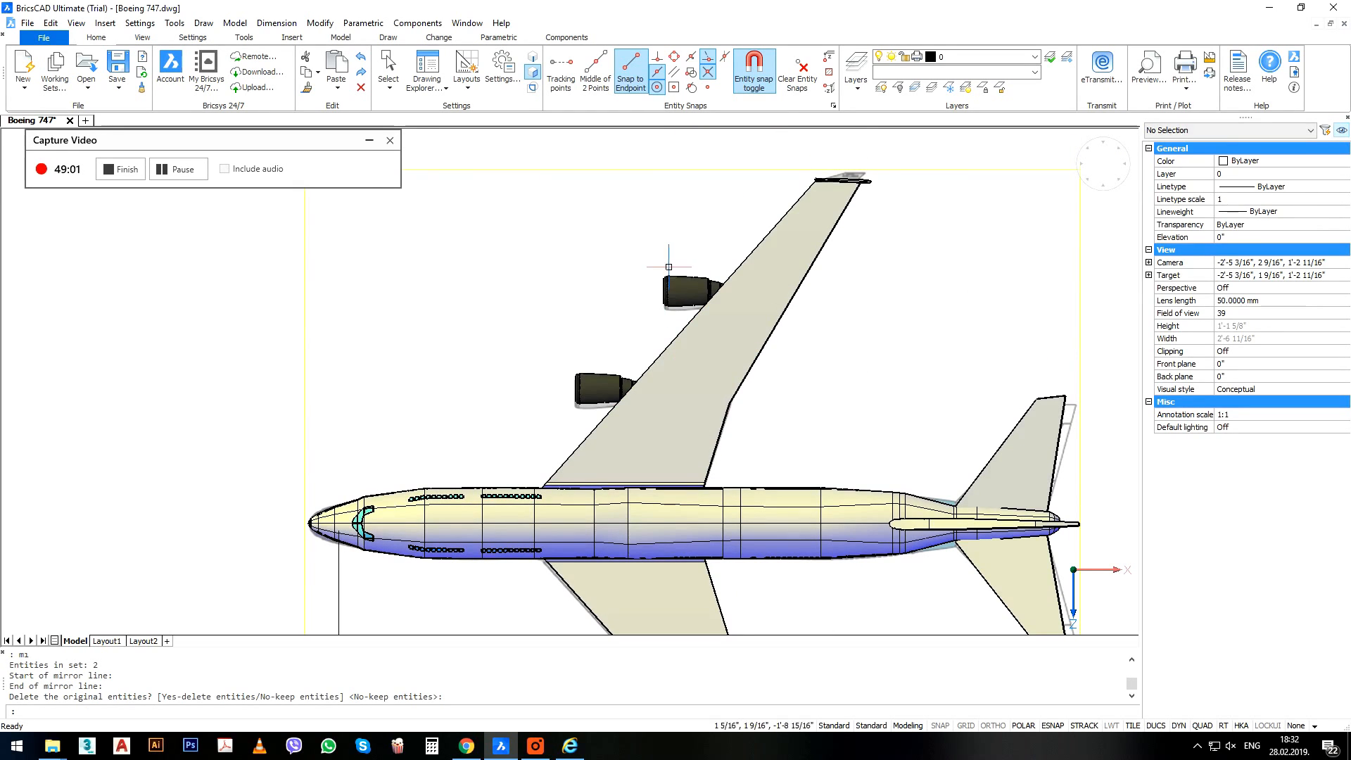
scroll(584, 384, "up", 5)
type("m")
key("Return")
left_click(644, 310)
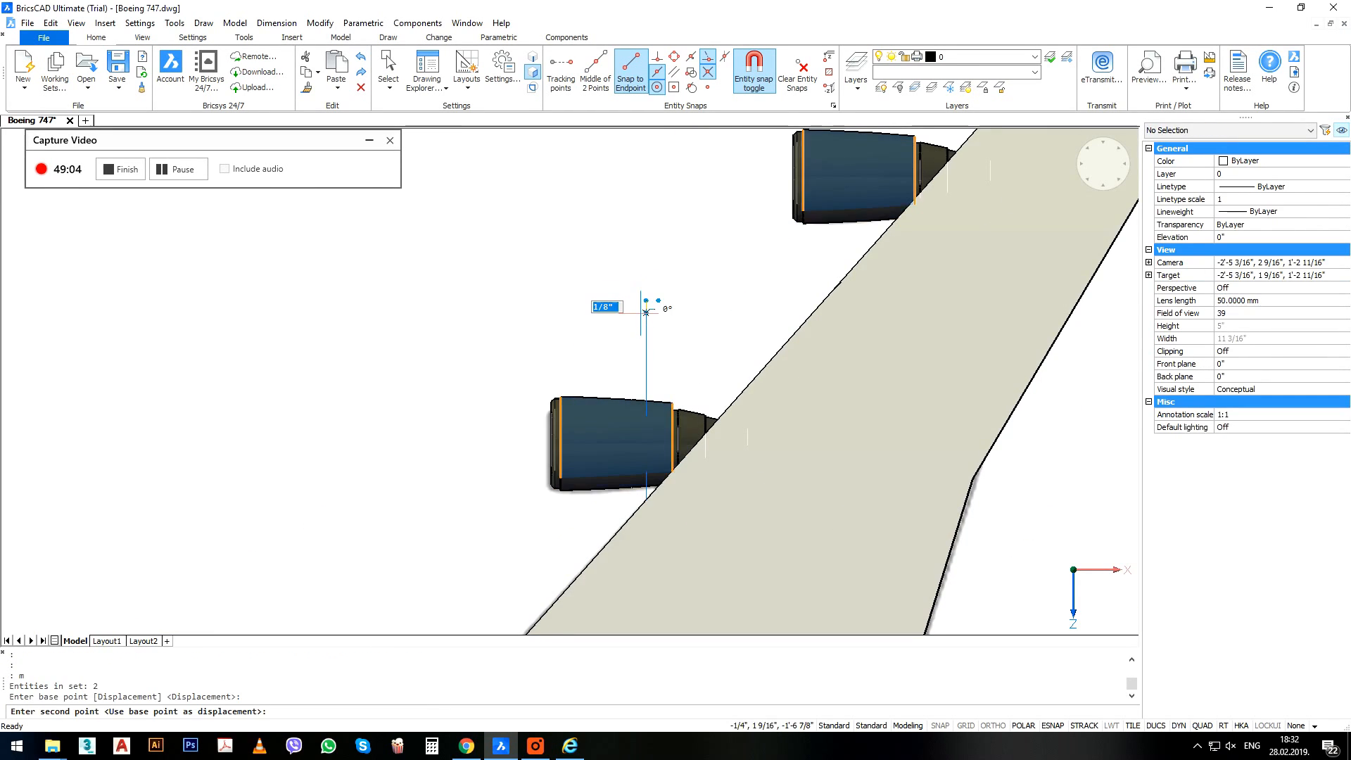
left_click(638, 309)
Switch to the front view and turn off the layer that holds the reference images.
scroll(664, 340, "down", 7)
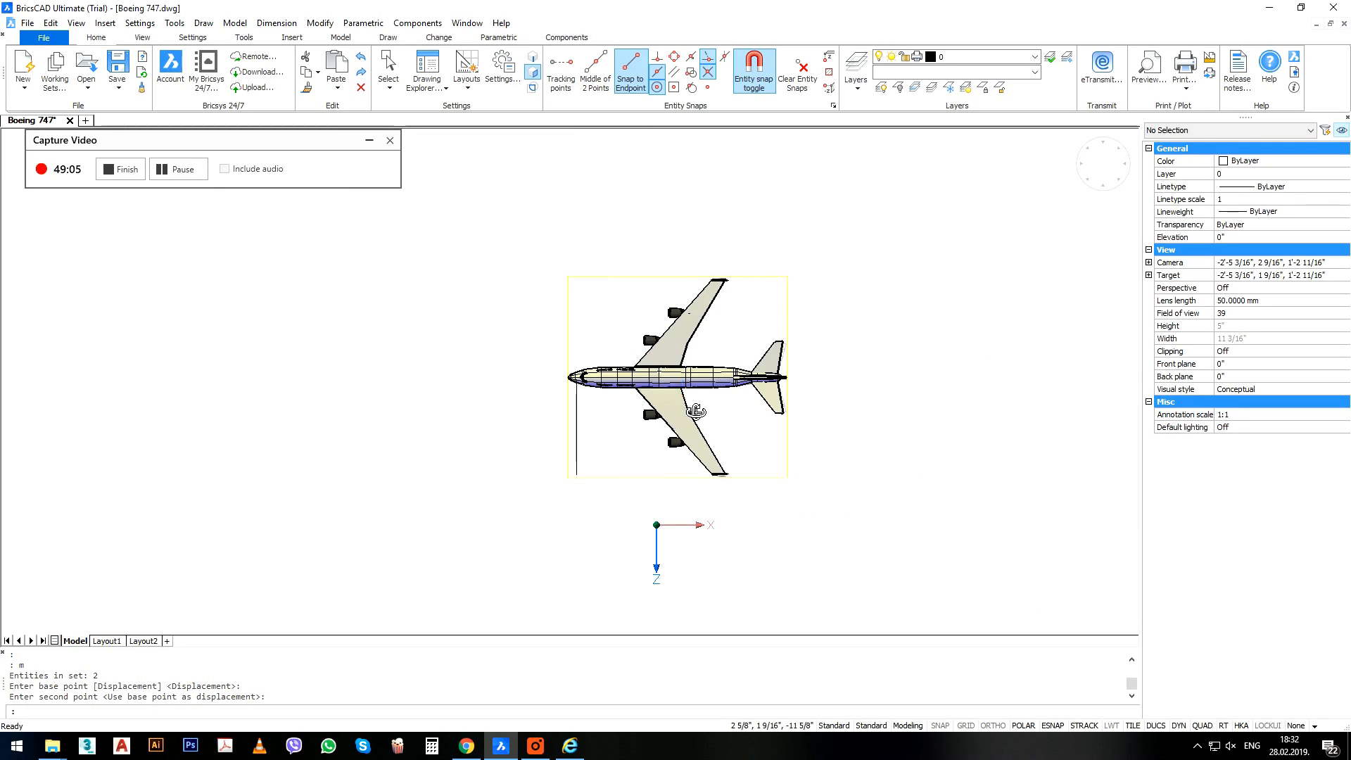
middle_click_drag(696, 411, 1013, 299, "shift")
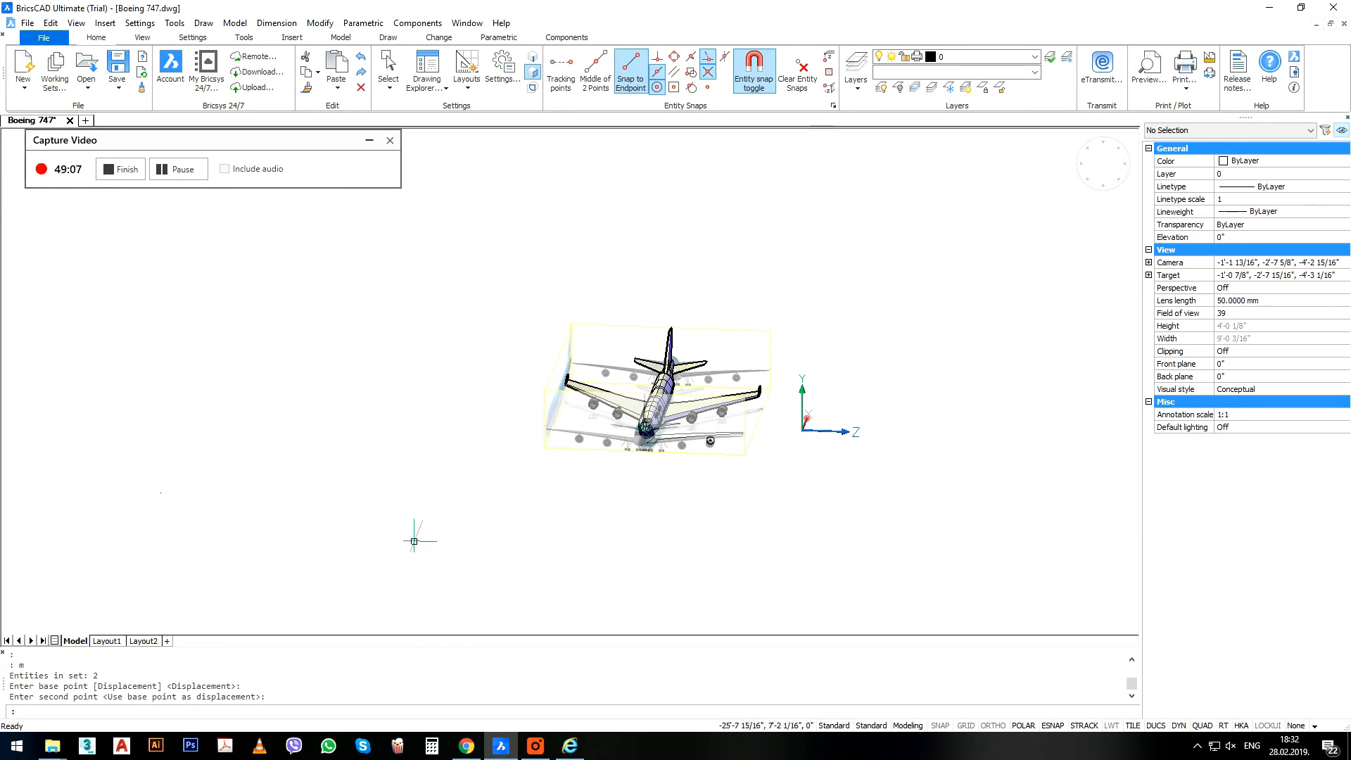
scroll(667, 353, "up", 6)
scroll(668, 353, "down", 3)
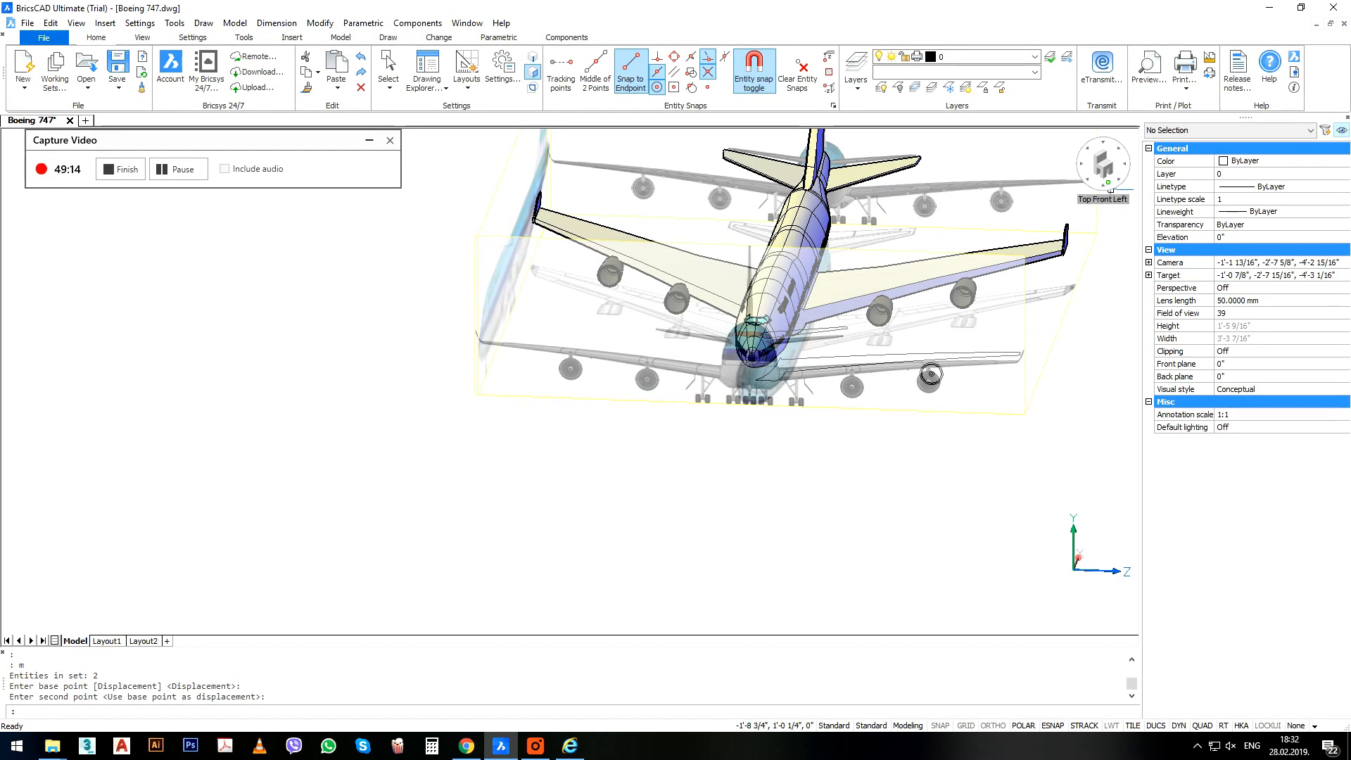
left_click(1111, 190)
scroll(900, 362, "up", 3)
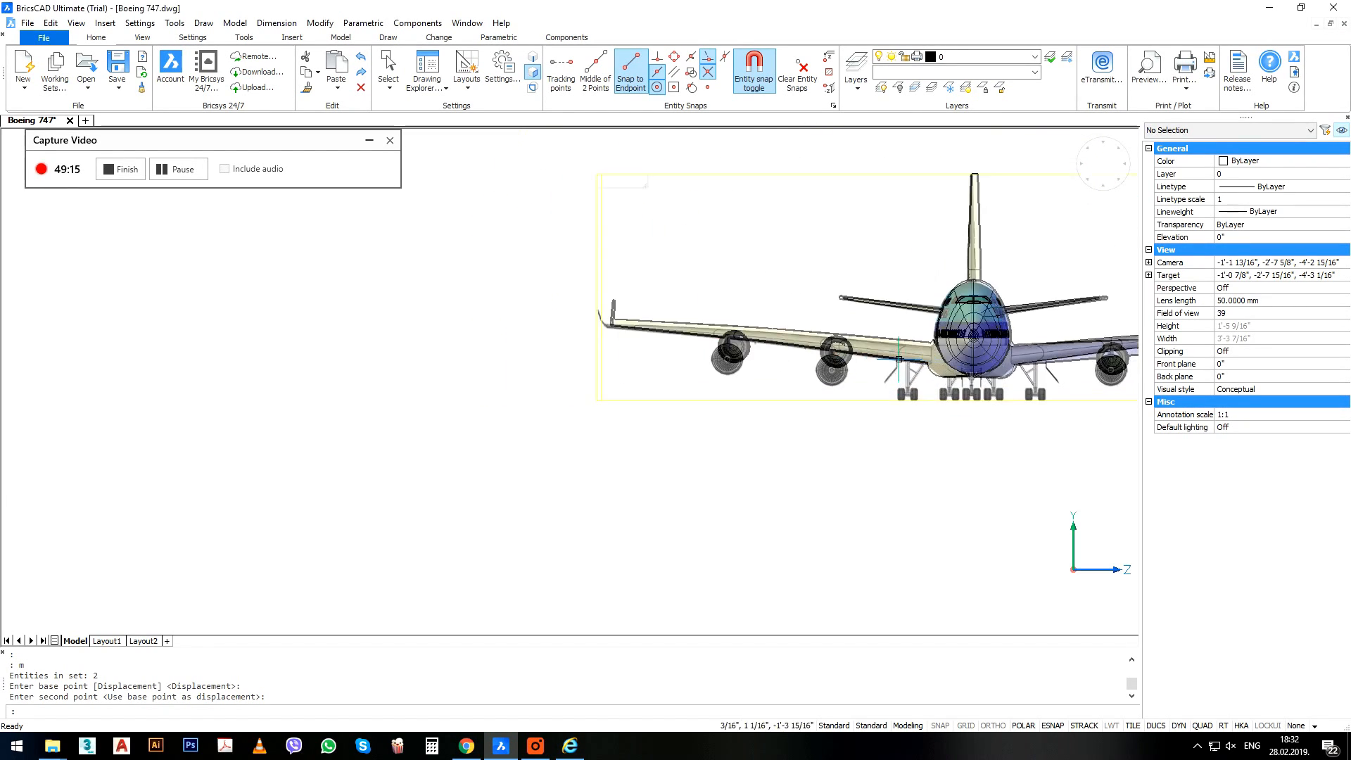
middle_click_drag(899, 363, 766, 362)
scroll(633, 361, "down", 3)
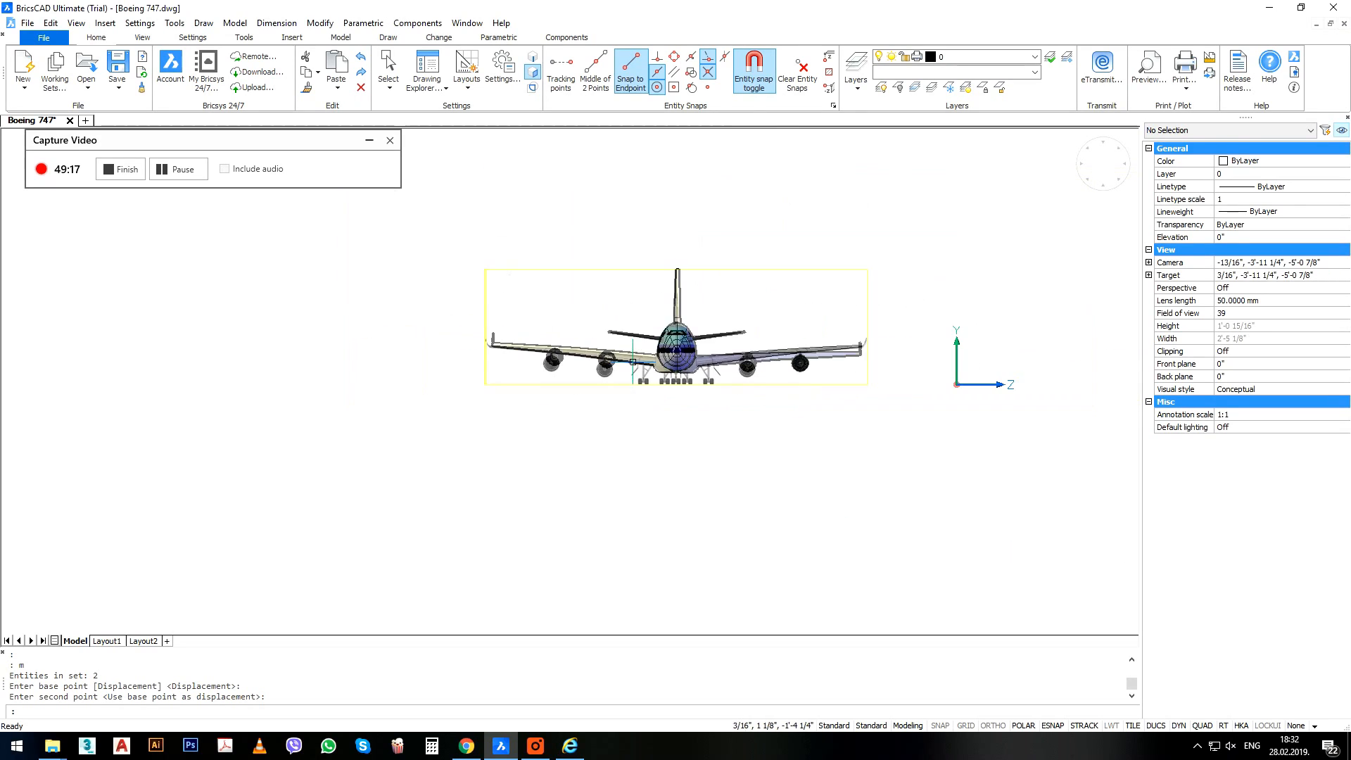
left_click(914, 88)
left_click(775, 268)
Move both inner engines straight down about 3/8" in the front view so they hang below the wings.
scroll(614, 367, "up", 3)
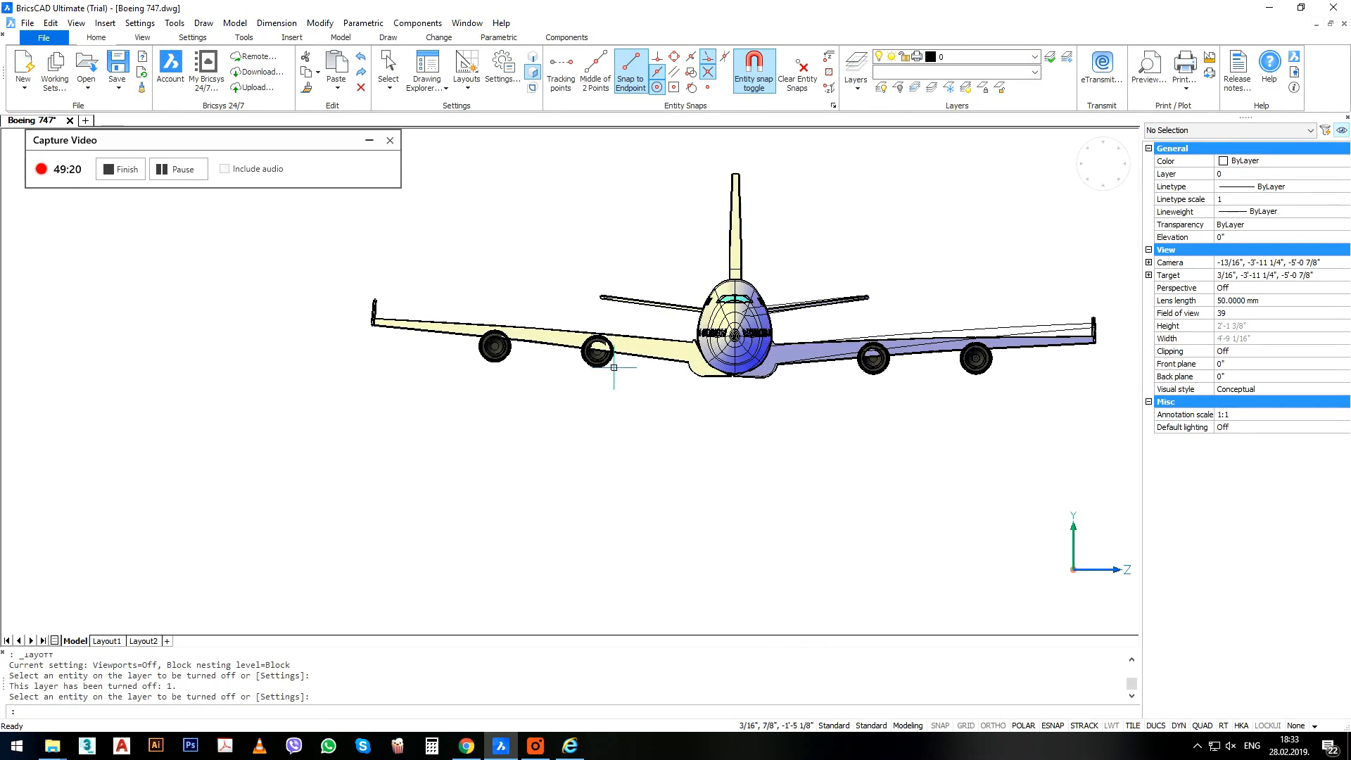
left_click(606, 364)
left_click(496, 360)
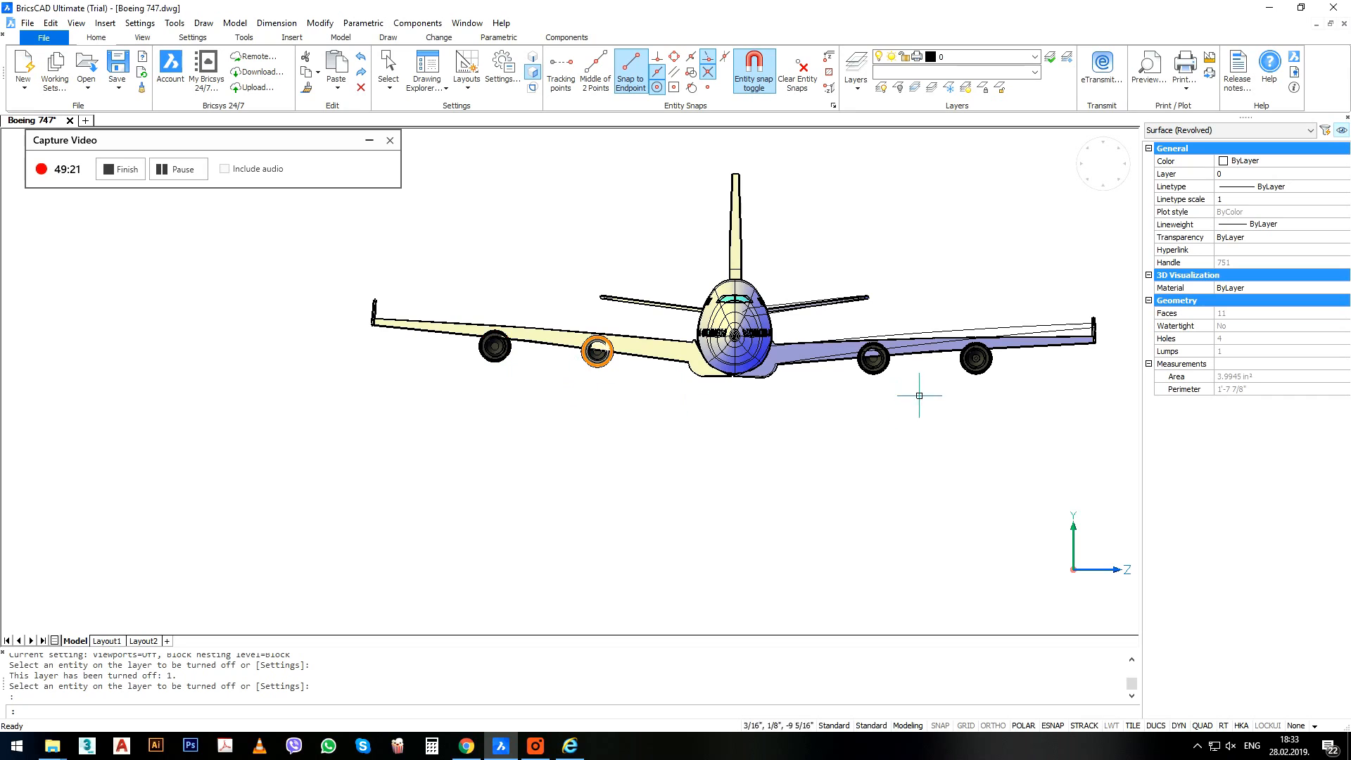
left_click(873, 359)
scroll(651, 387, "up", 3)
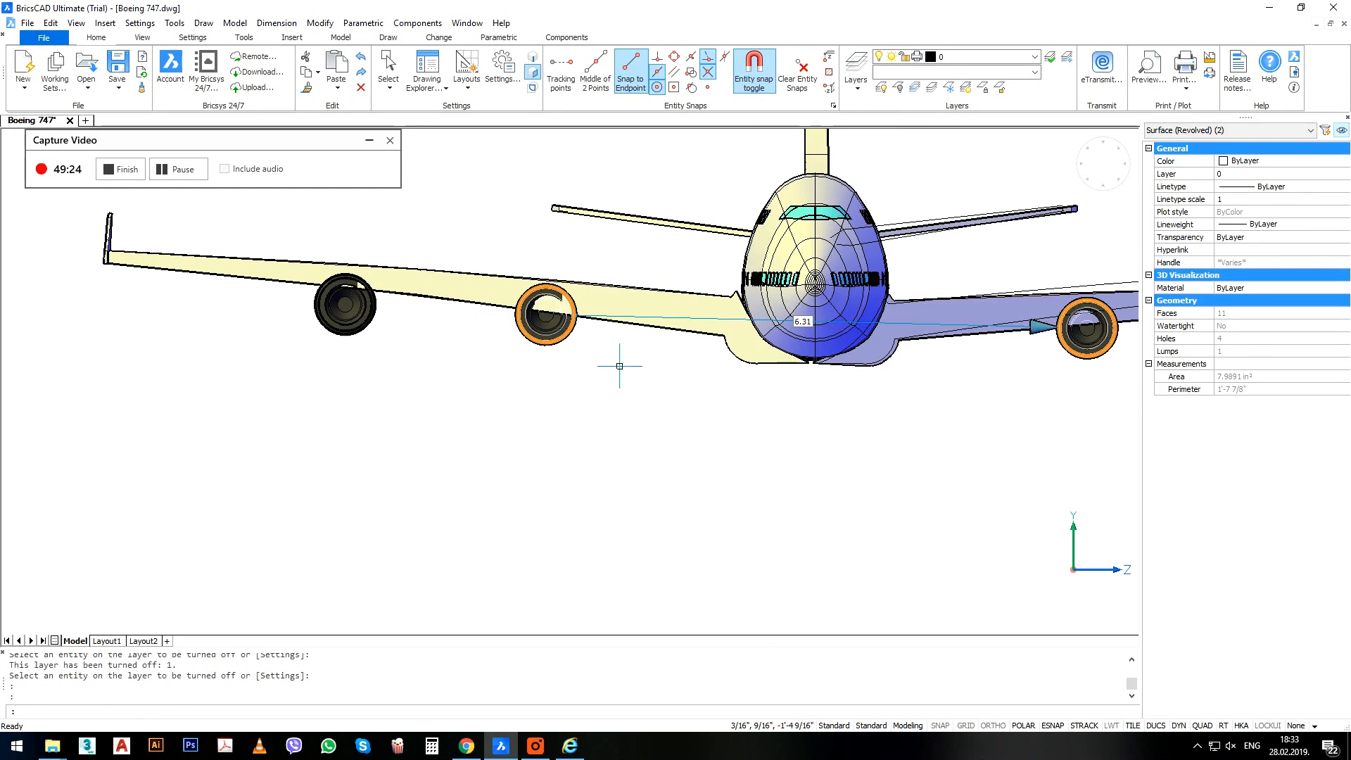
type("m")
key("Return")
left_click(619, 366)
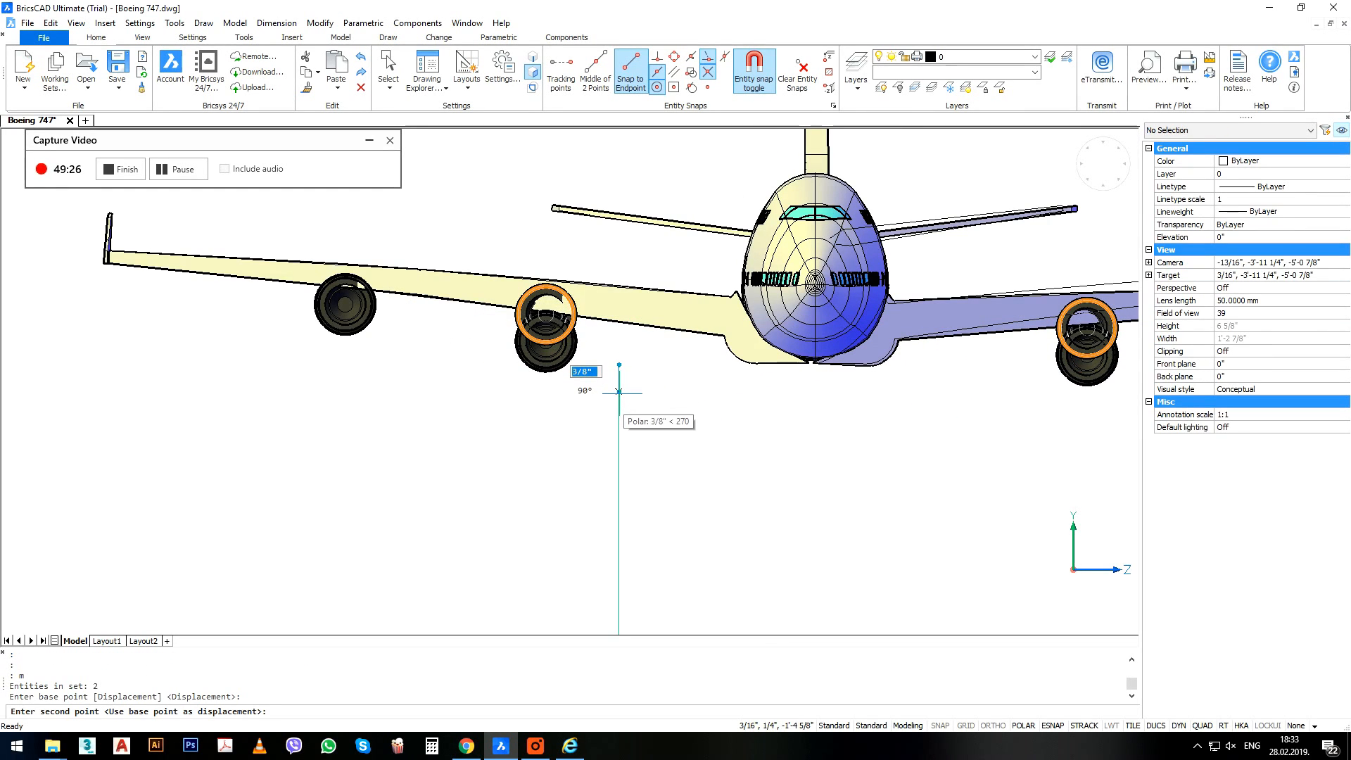
left_click(619, 392)
Move one outer engine and the circle at the opposite outer engine straight down about 1/8" in the front view.
scroll(618, 388, "down", 5)
left_click(967, 369)
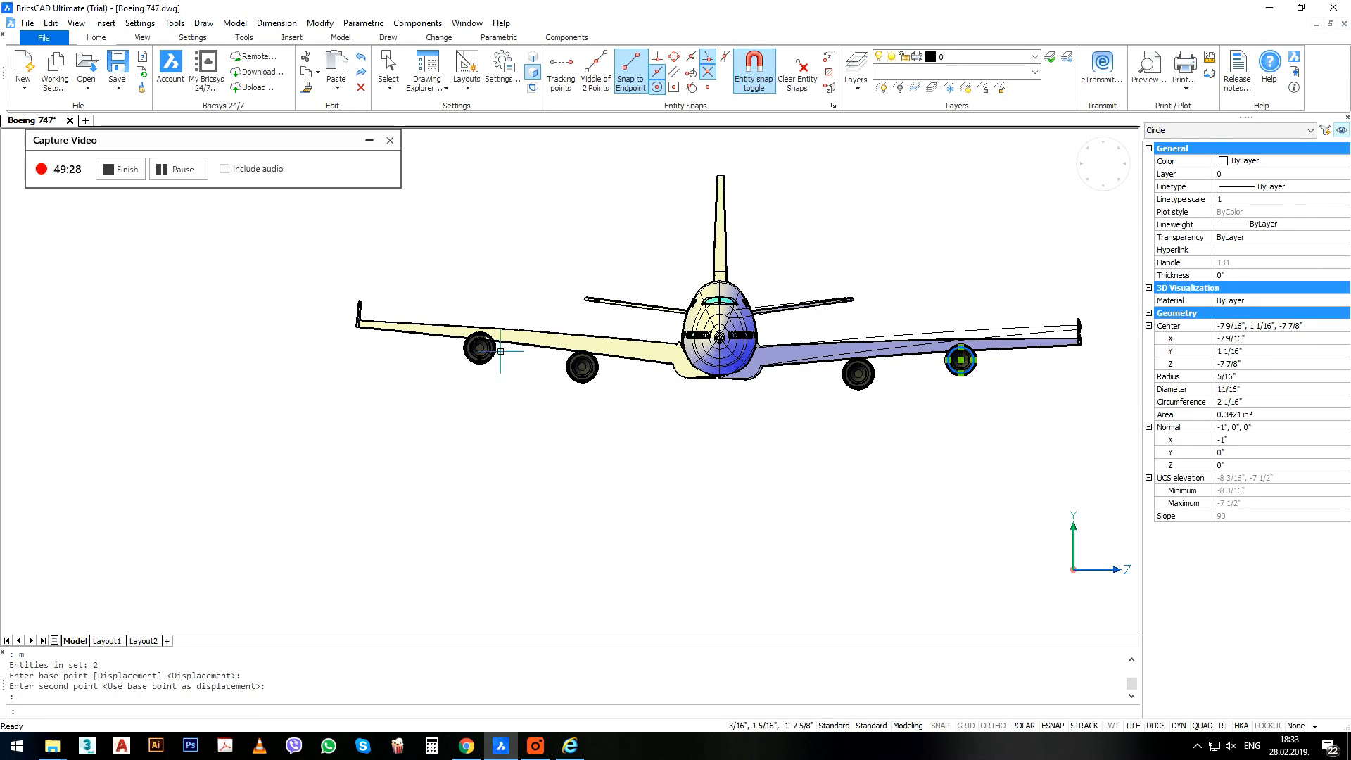
left_click(490, 353)
scroll(490, 354, "up", 3)
key("Return")
left_click(548, 368)
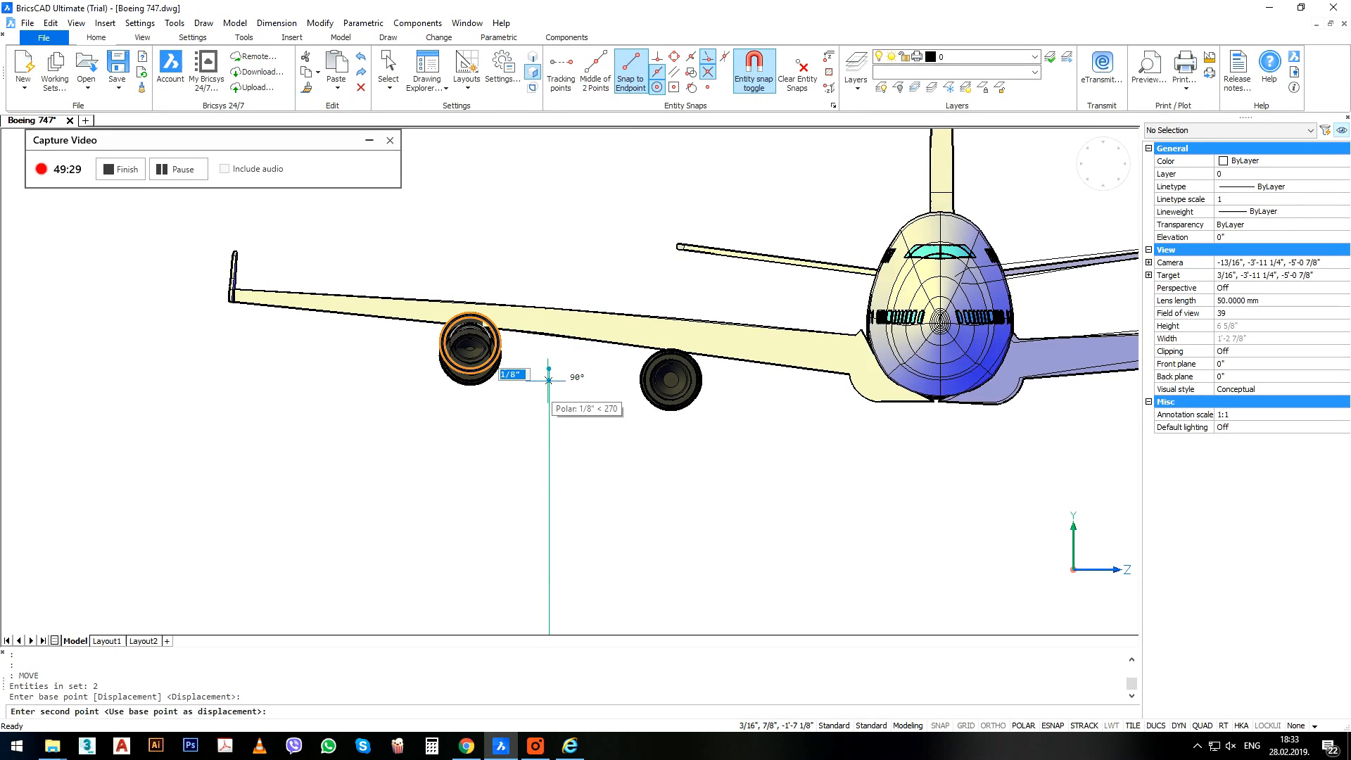
left_click(548, 381)
scroll(525, 366, "down", 5)
scroll(693, 382, "up", 2)
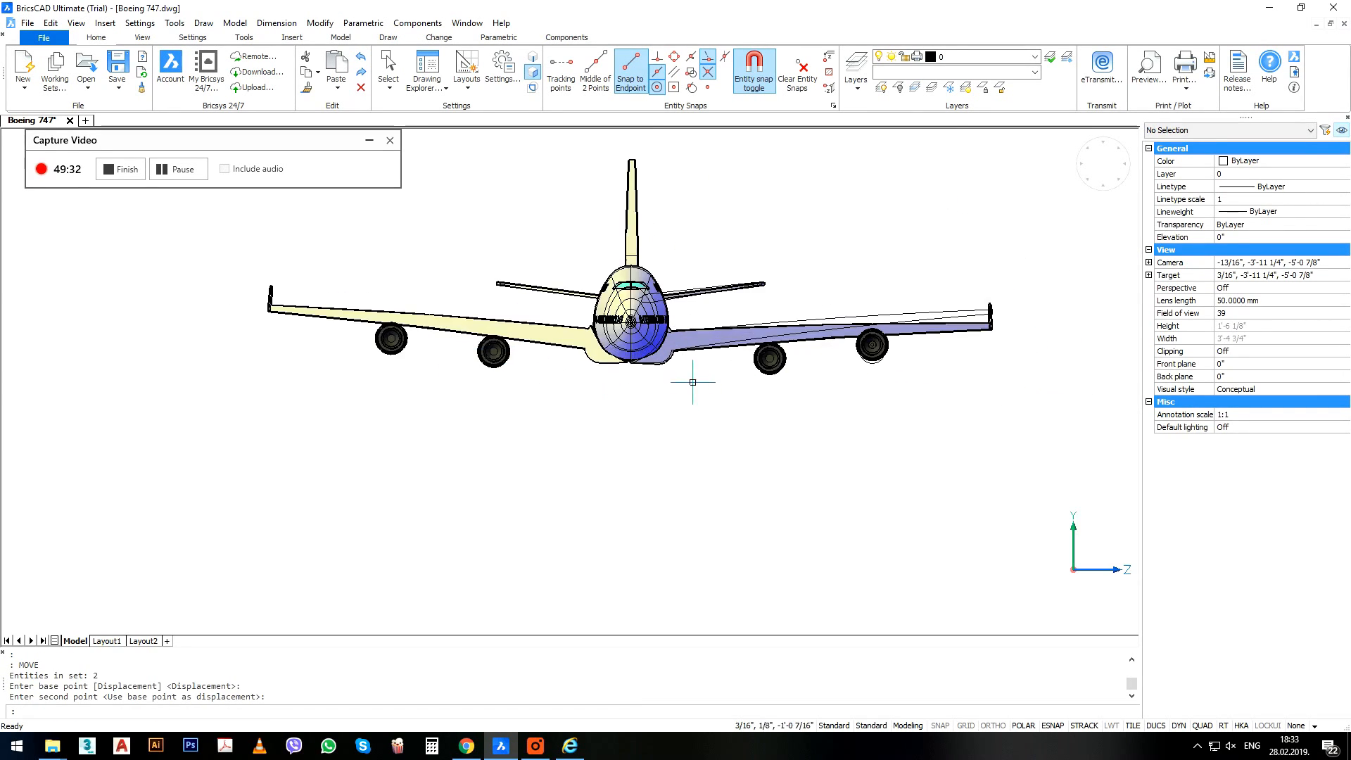
Select the wing's flat face beside the underside of the fuselage in the front view.
scroll(662, 347, "up", 5)
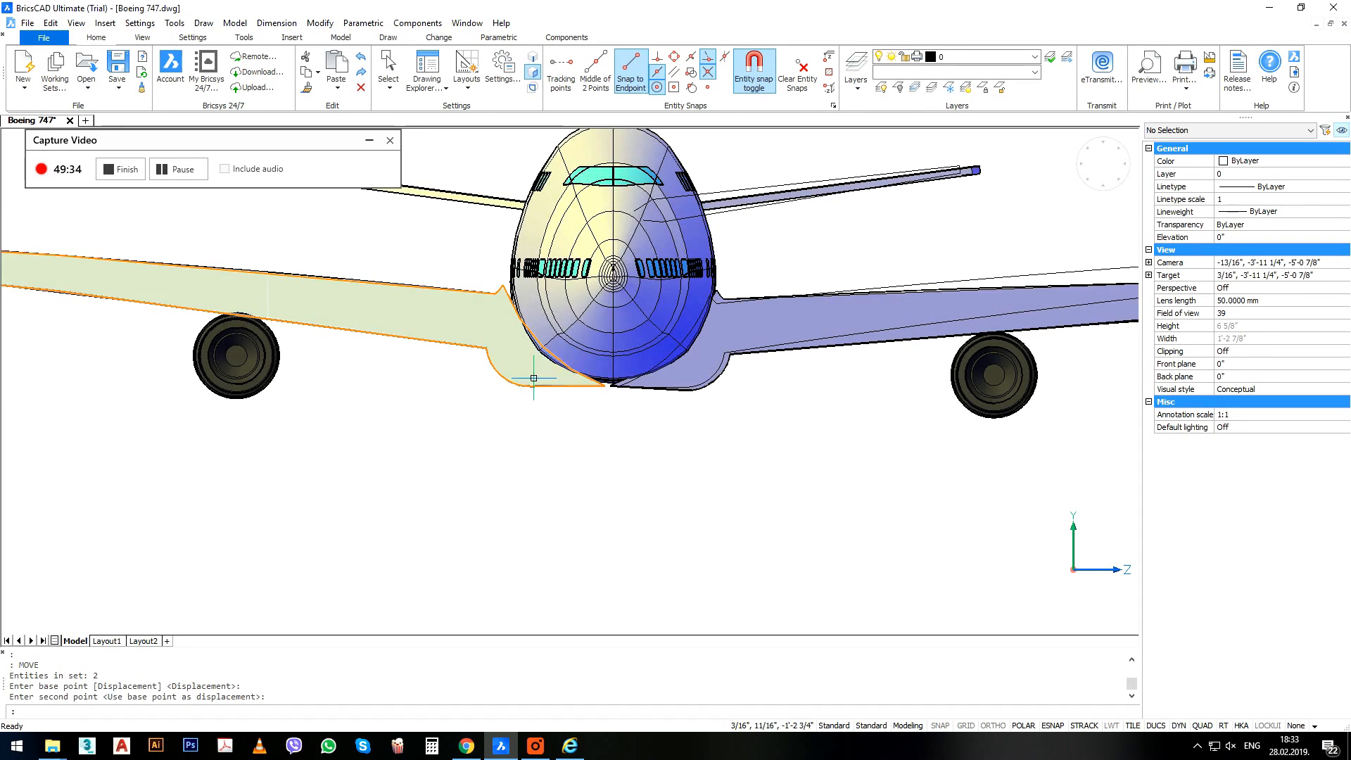
middle_click_drag(503, 418, 525, 424)
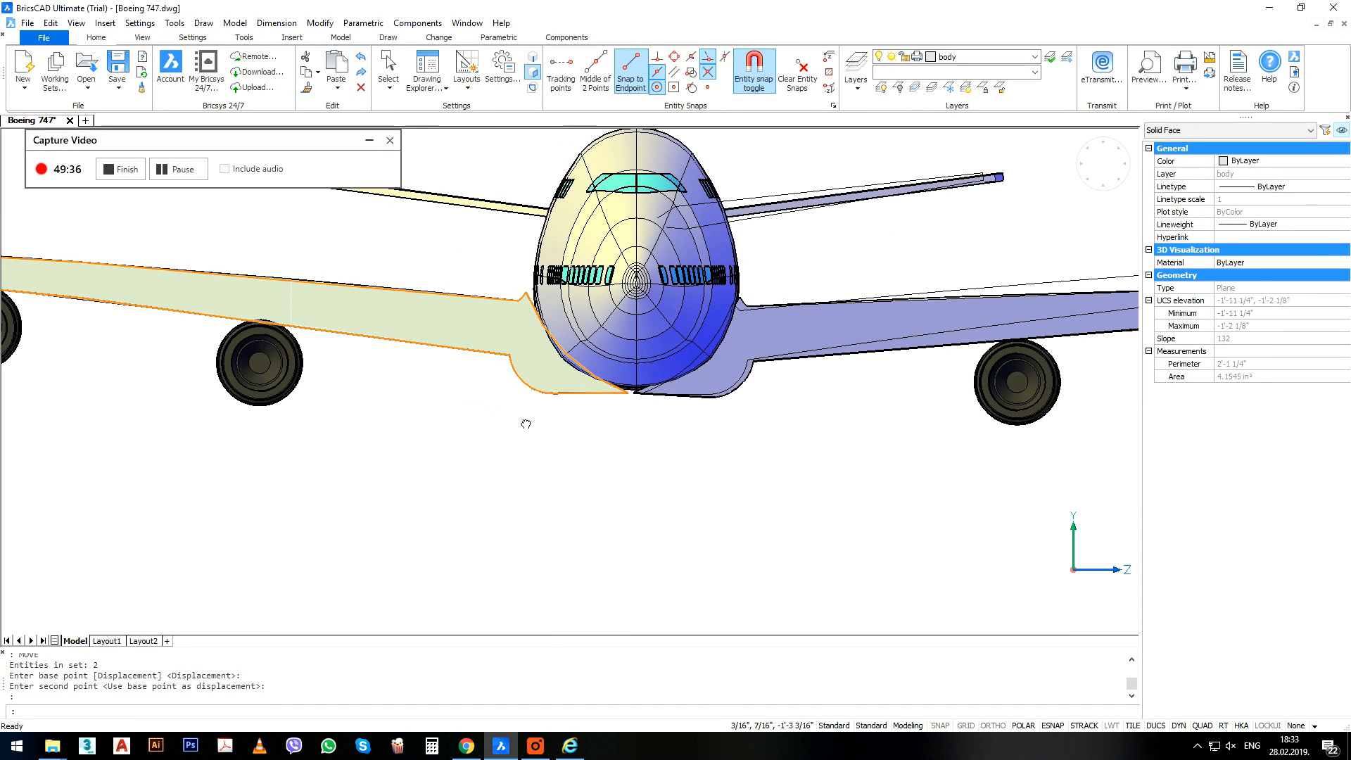
Move the yellow wing about 1/16" along +Z toward the fuselage and shift the blue wing inward as well.
type("m")
key("Return")
left_click(515, 412)
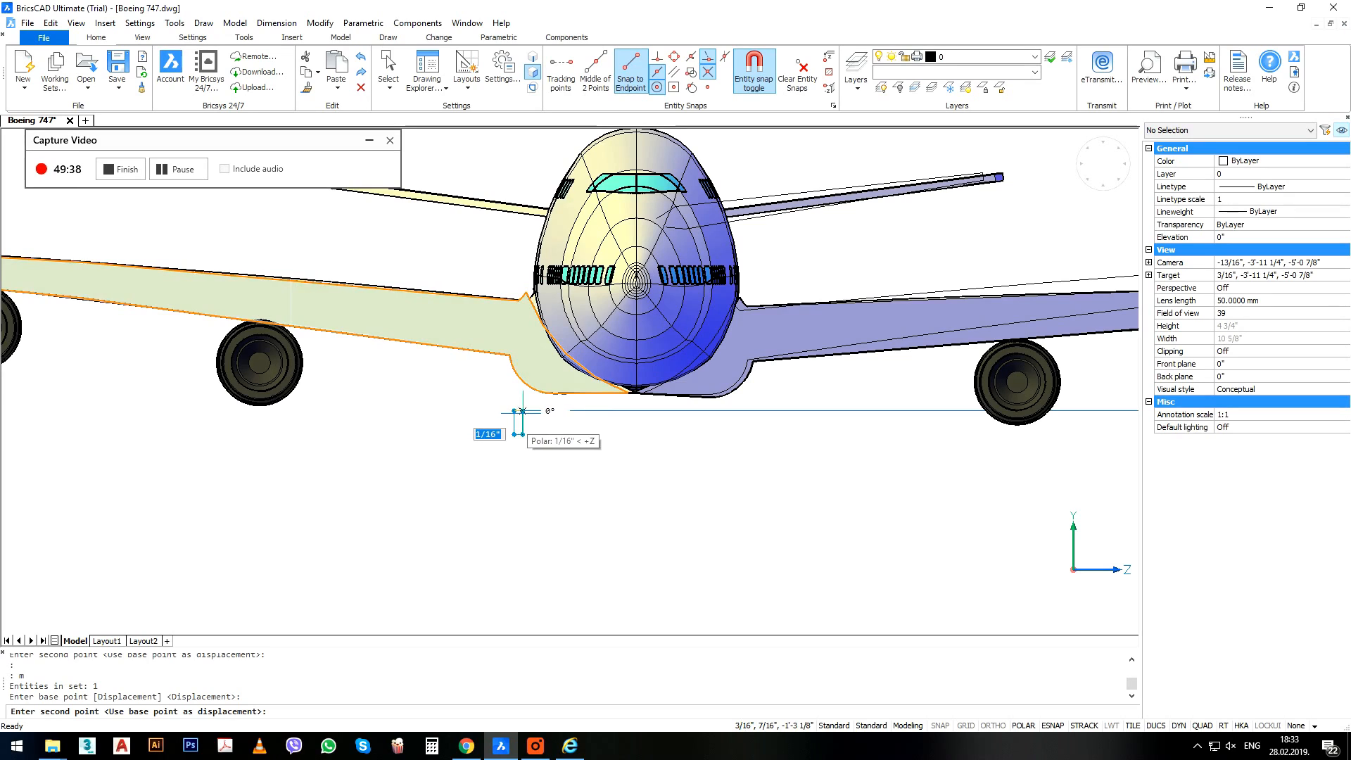
left_click(523, 411)
left_click(712, 383)
key("Return")
left_click(709, 422)
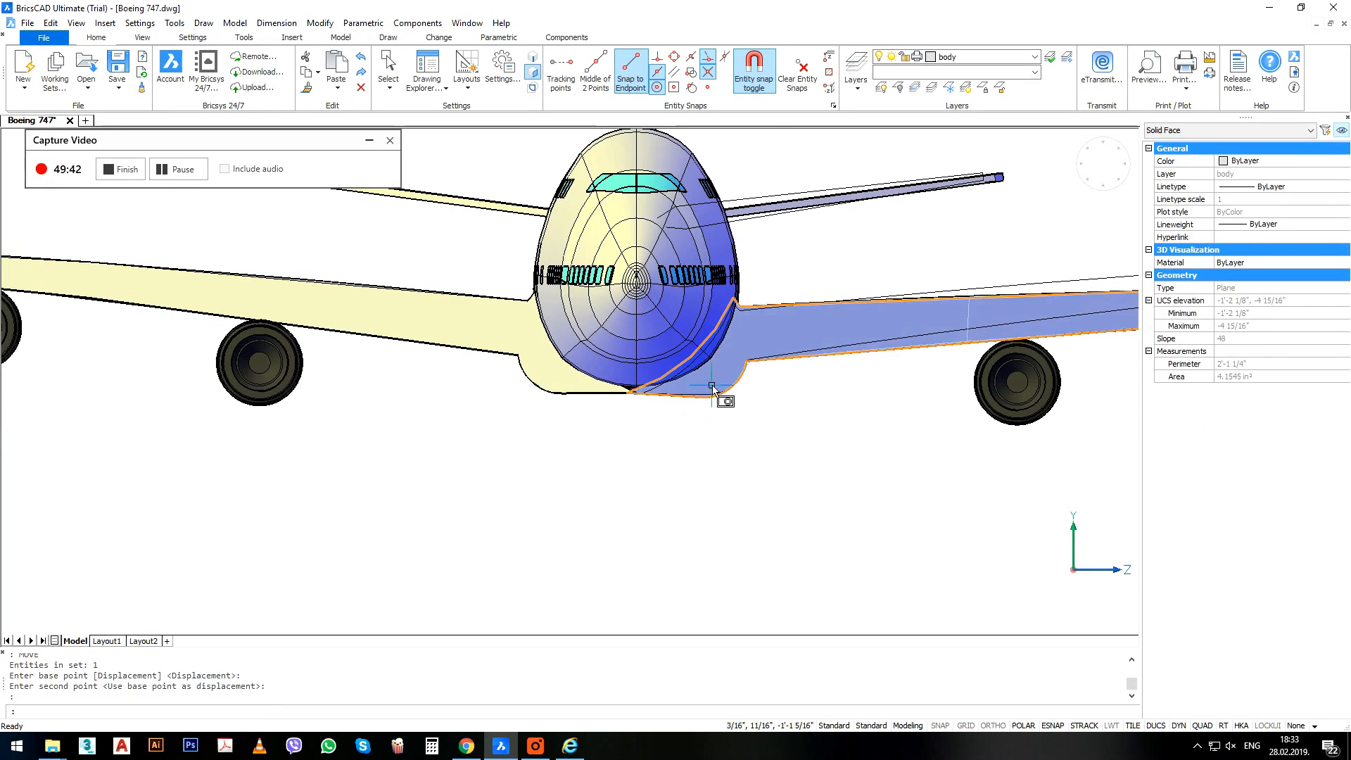
Delete the blue wing solid from the aircraft.
scroll(666, 433, "up", 4)
left_click(665, 437)
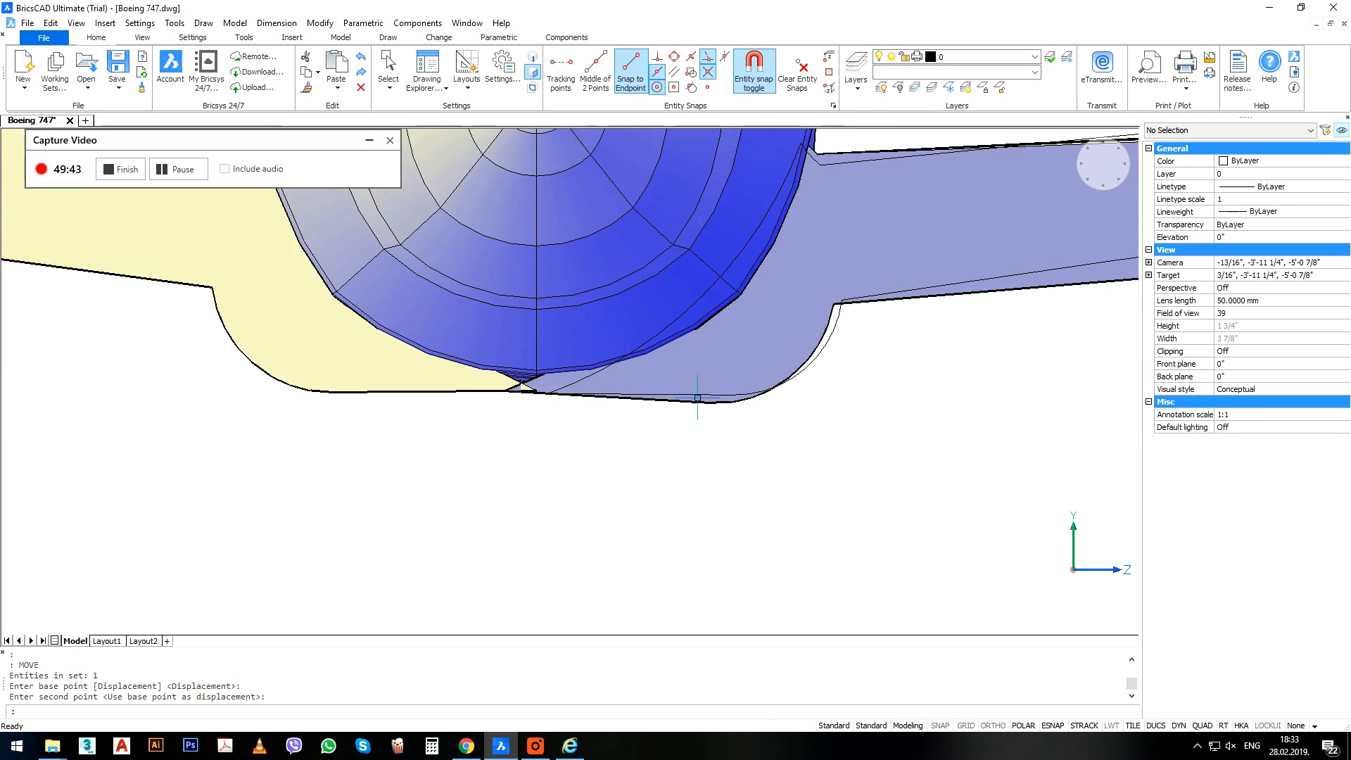
scroll(742, 352, "down", 5)
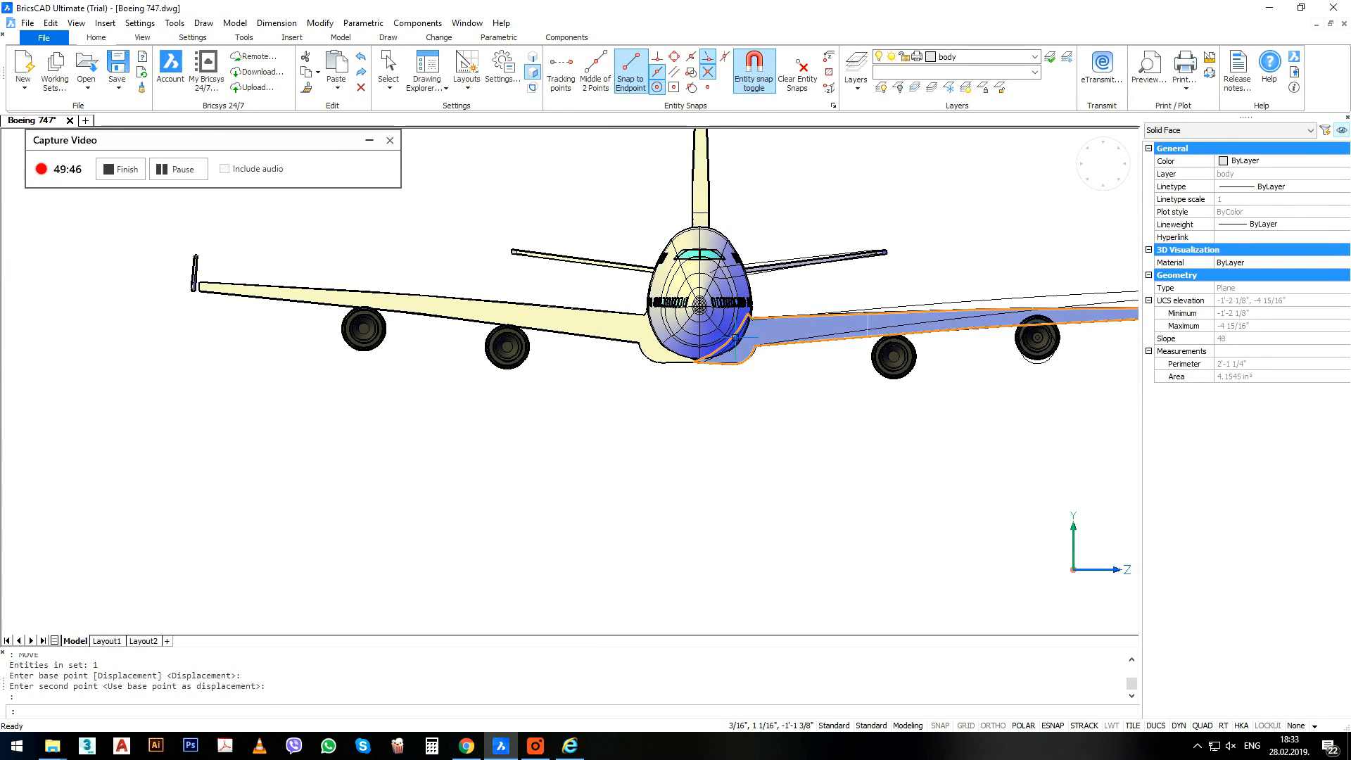
key("Delete")
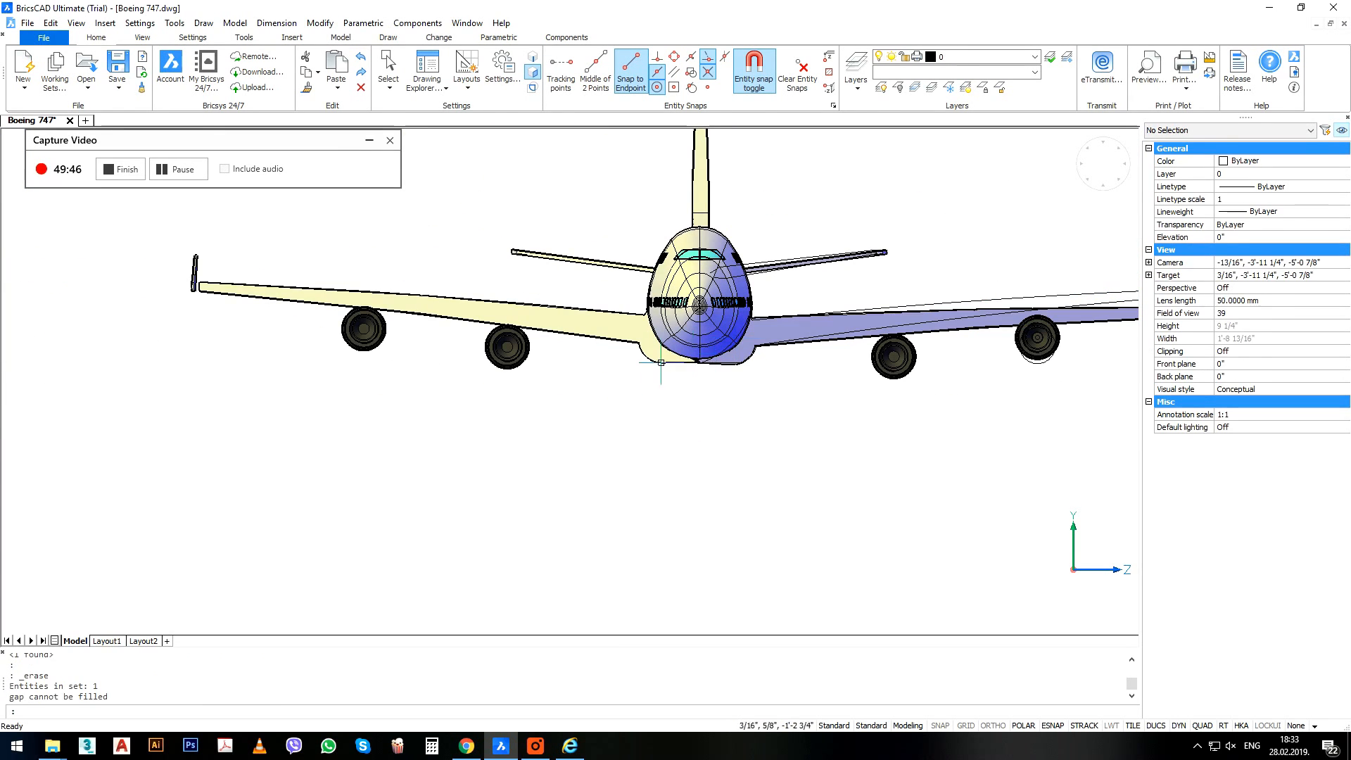
scroll(845, 338, "up", 2)
left_click(845, 337)
left_click(846, 338)
key("Delete")
scroll(725, 350, "down", 3)
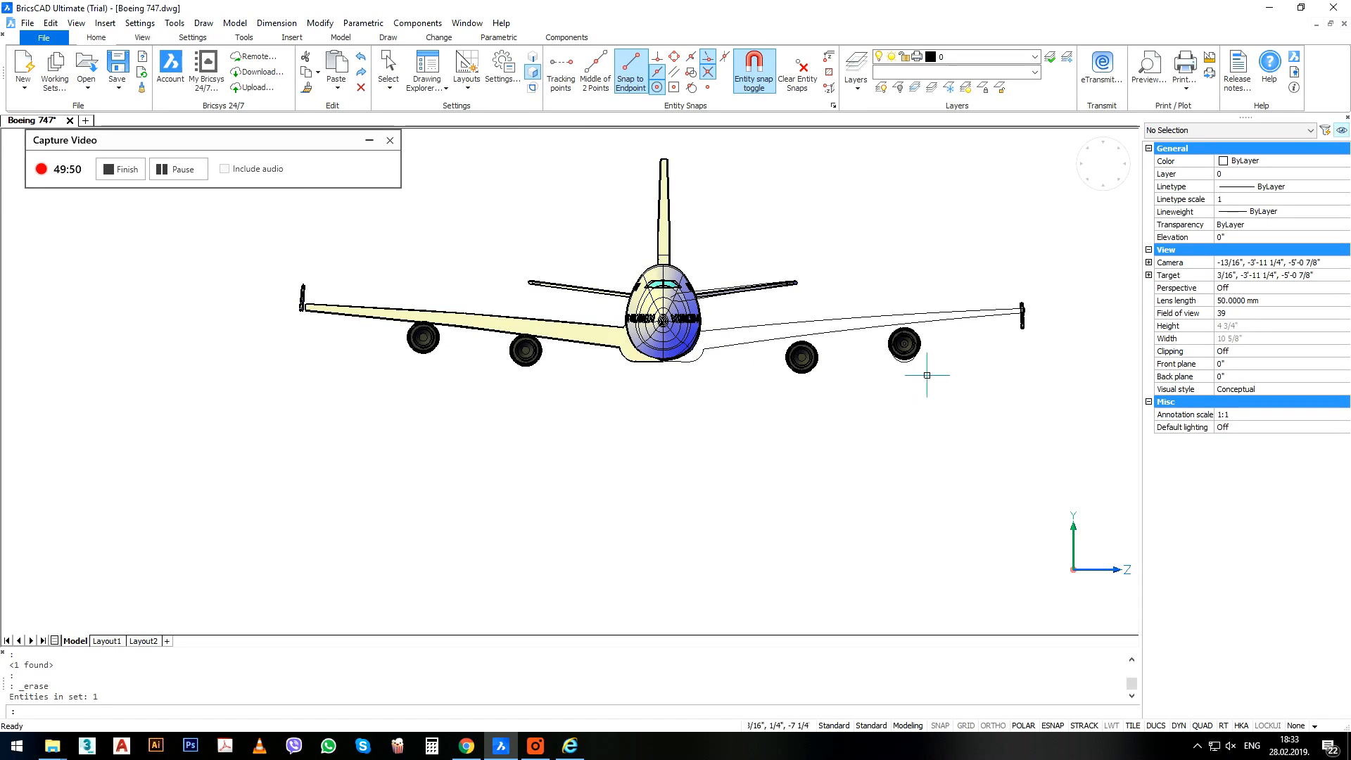
Delete the two engines and the winglet that belonged to the removed wing.
left_click(927, 375)
left_click(908, 348)
key("Delete")
left_click(833, 381)
left_click(801, 356)
key("Delete")
left_click(913, 366)
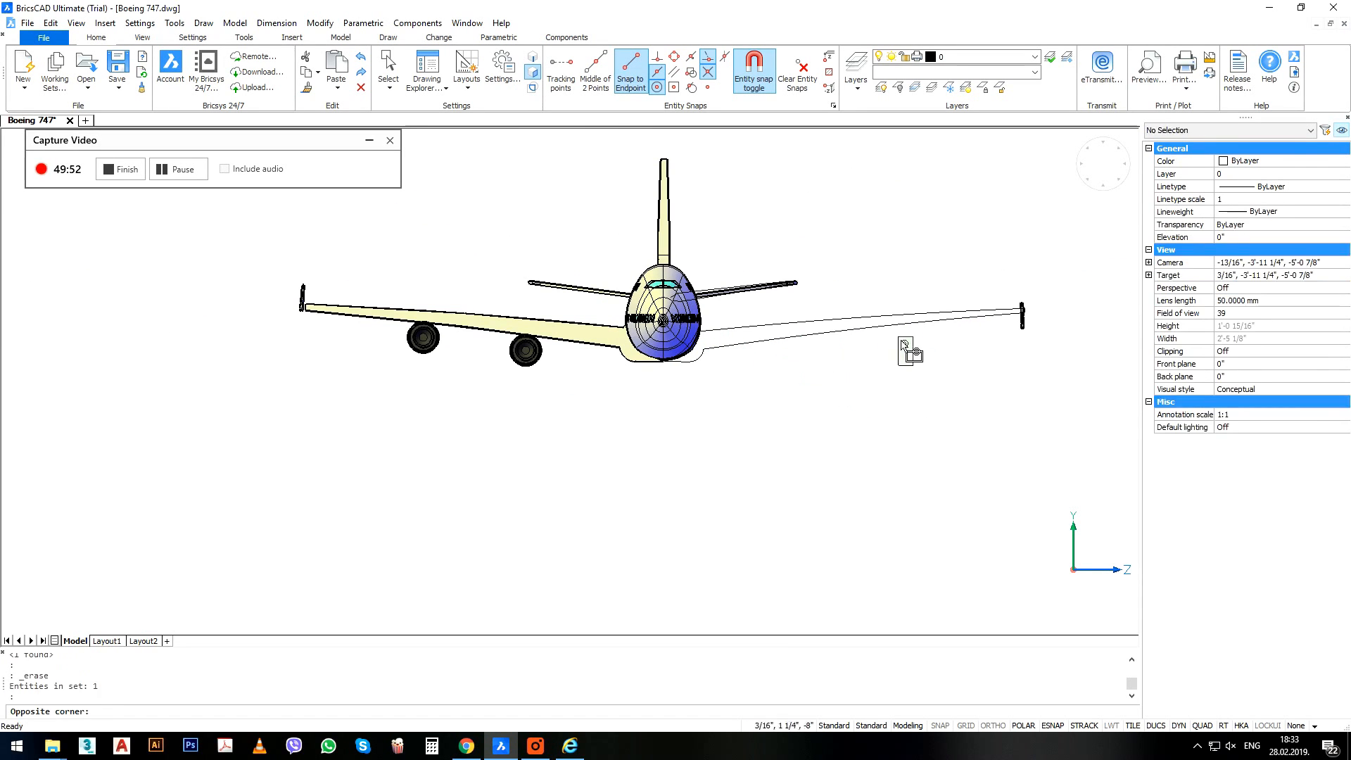
left_click(904, 345)
key("Delete")
left_click(1018, 324)
key("Delete")
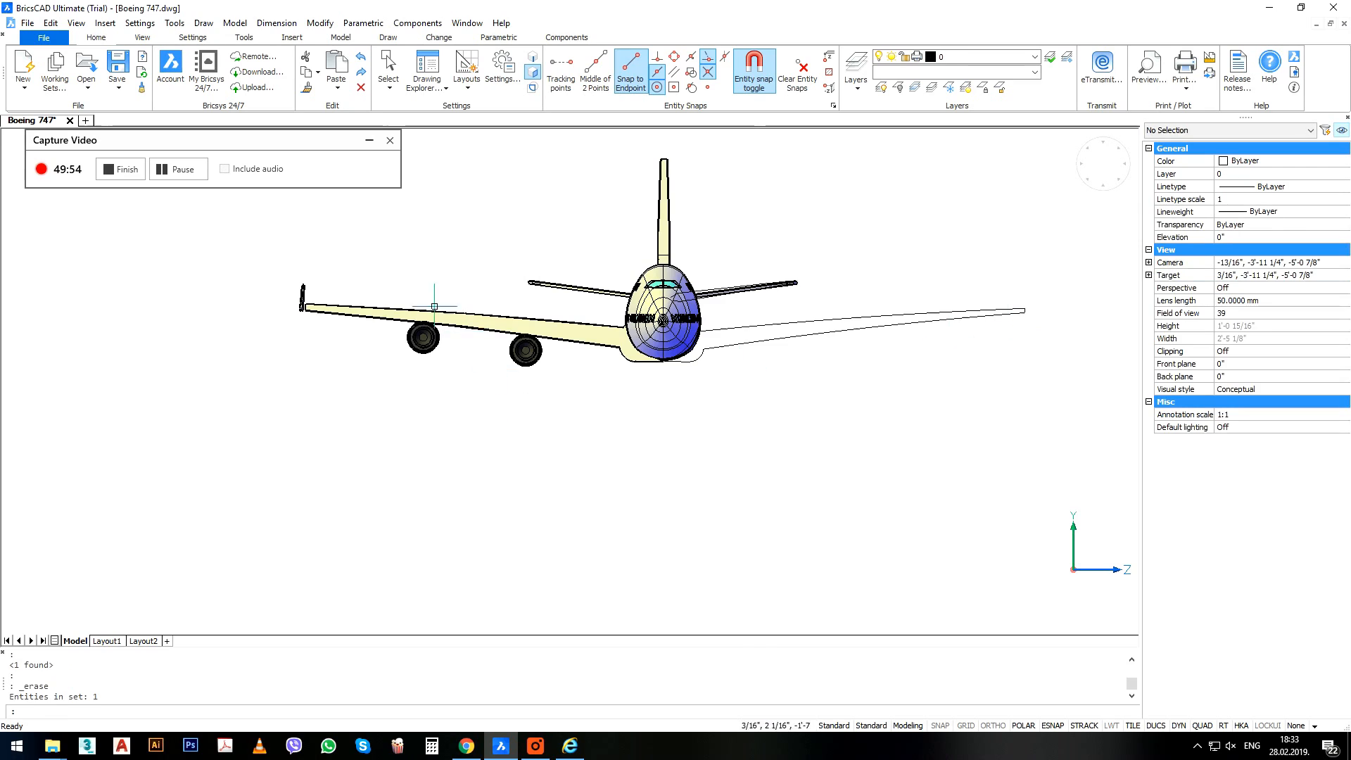
Move the remaining winglet from its lower endpoint onto the lower corner of the yellow wing's tip.
scroll(420, 296, "up", 3)
left_click(194, 299)
left_click(176, 293)
scroll(169, 335, "up", 6)
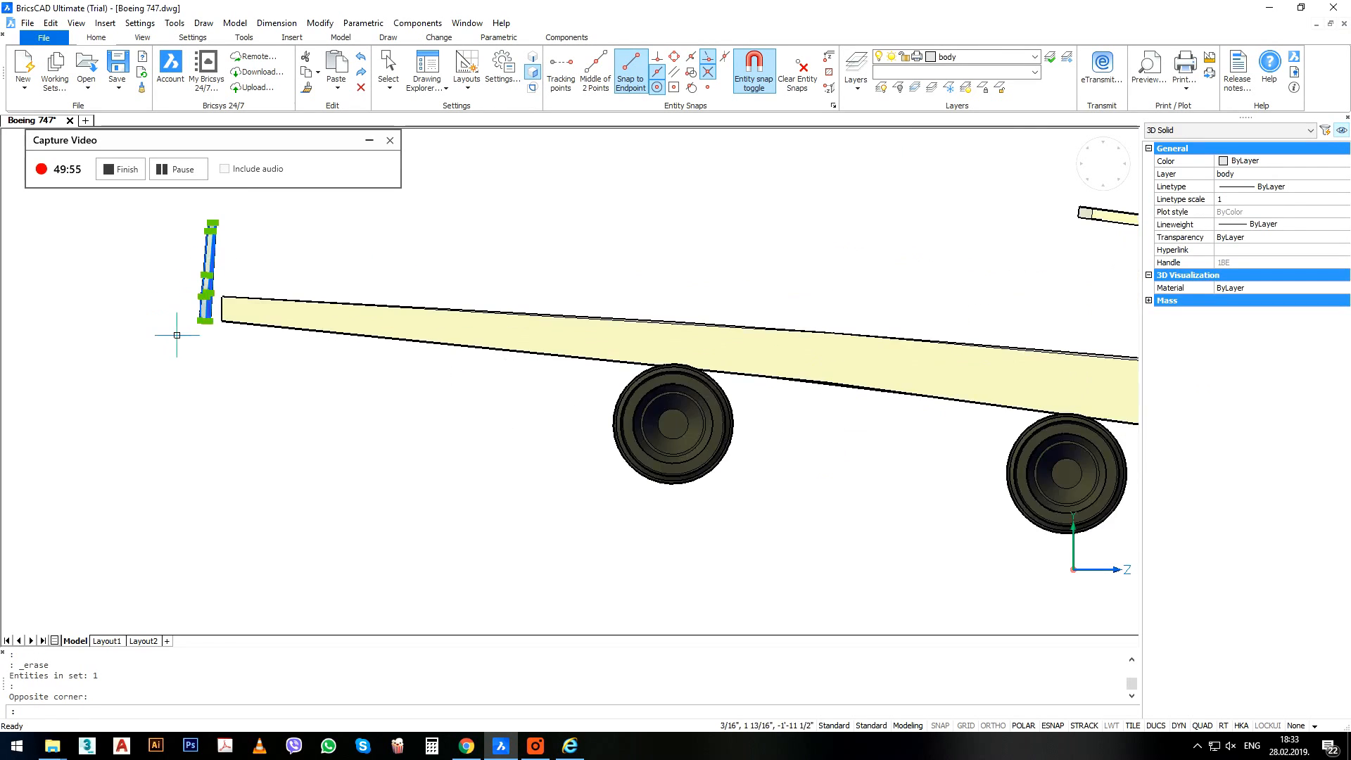
type("m")
key("Return")
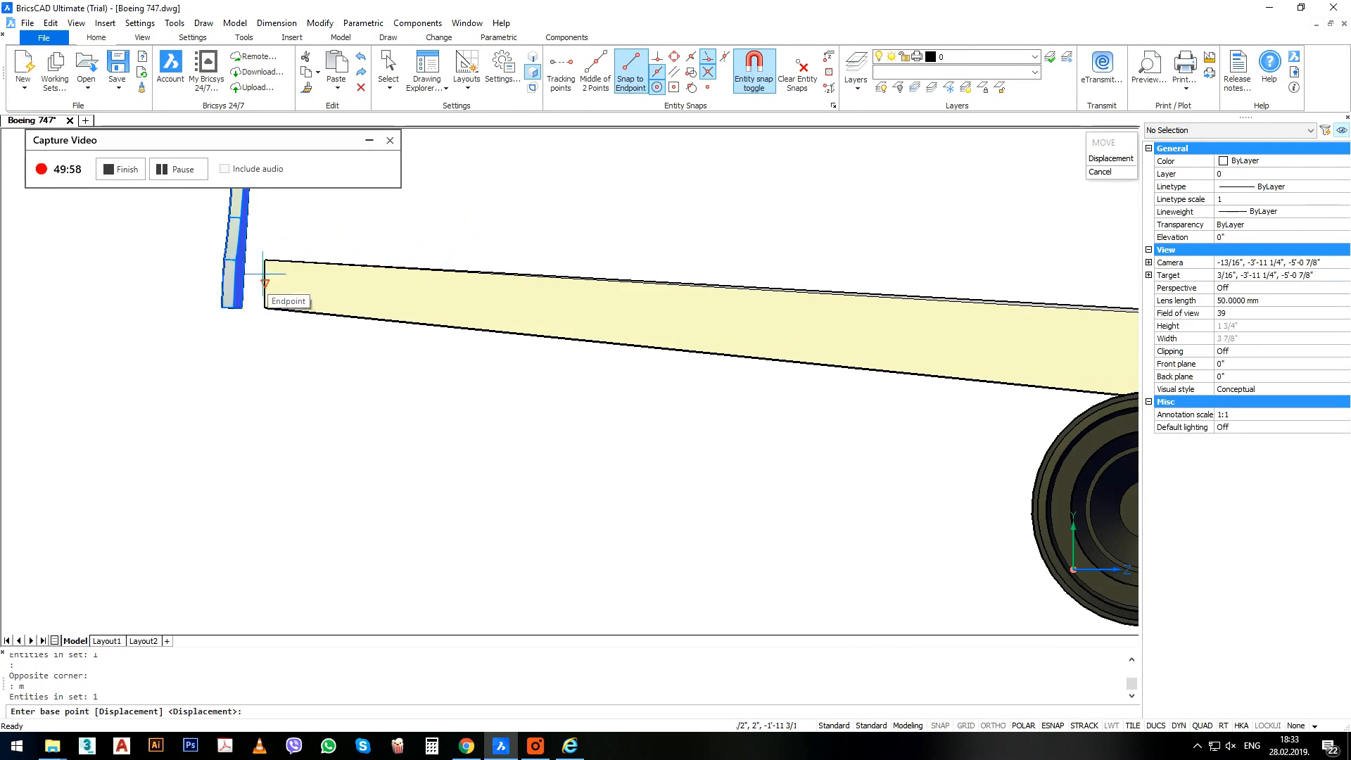
scroll(247, 296, "up", 4)
left_click(217, 323)
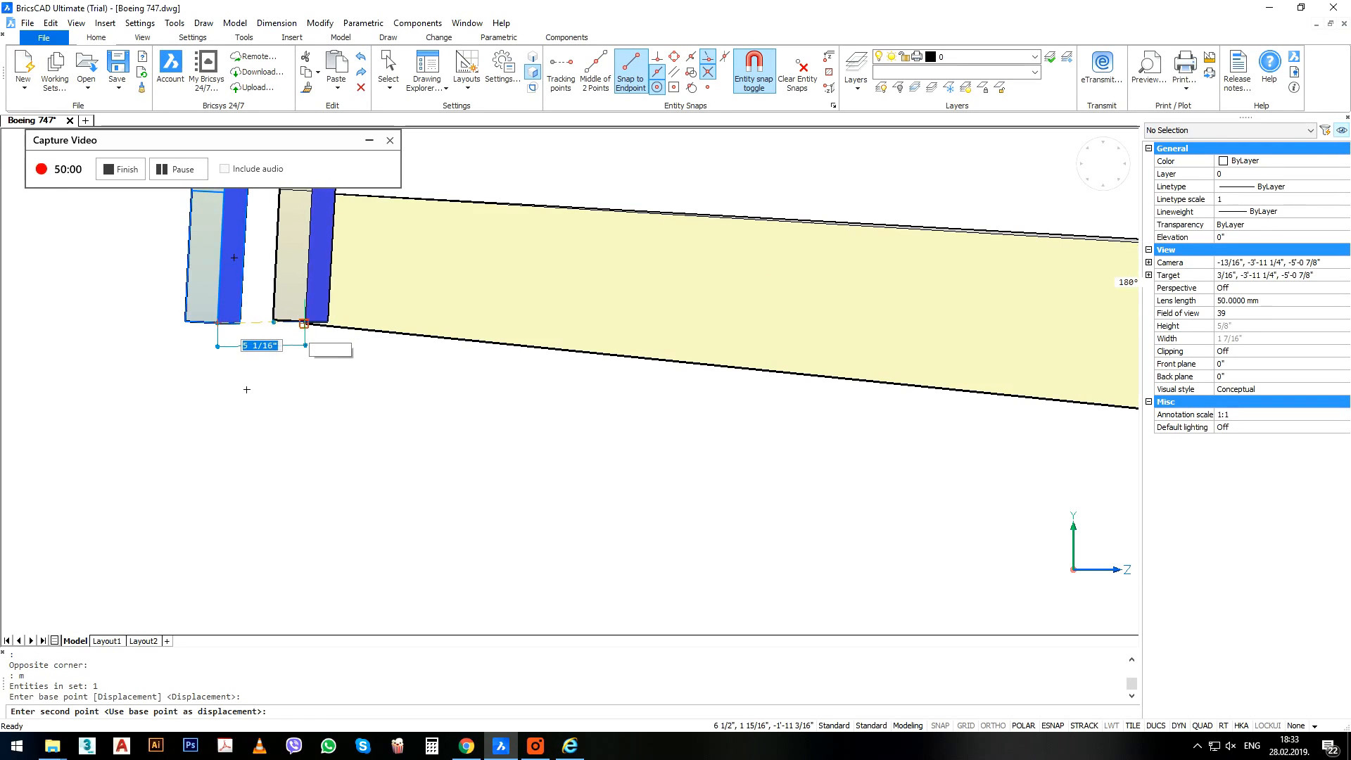
left_click(304, 323)
Union the winglet and the remaining wing into one solid.
scroll(343, 382, "down", 4)
left_click(380, 407)
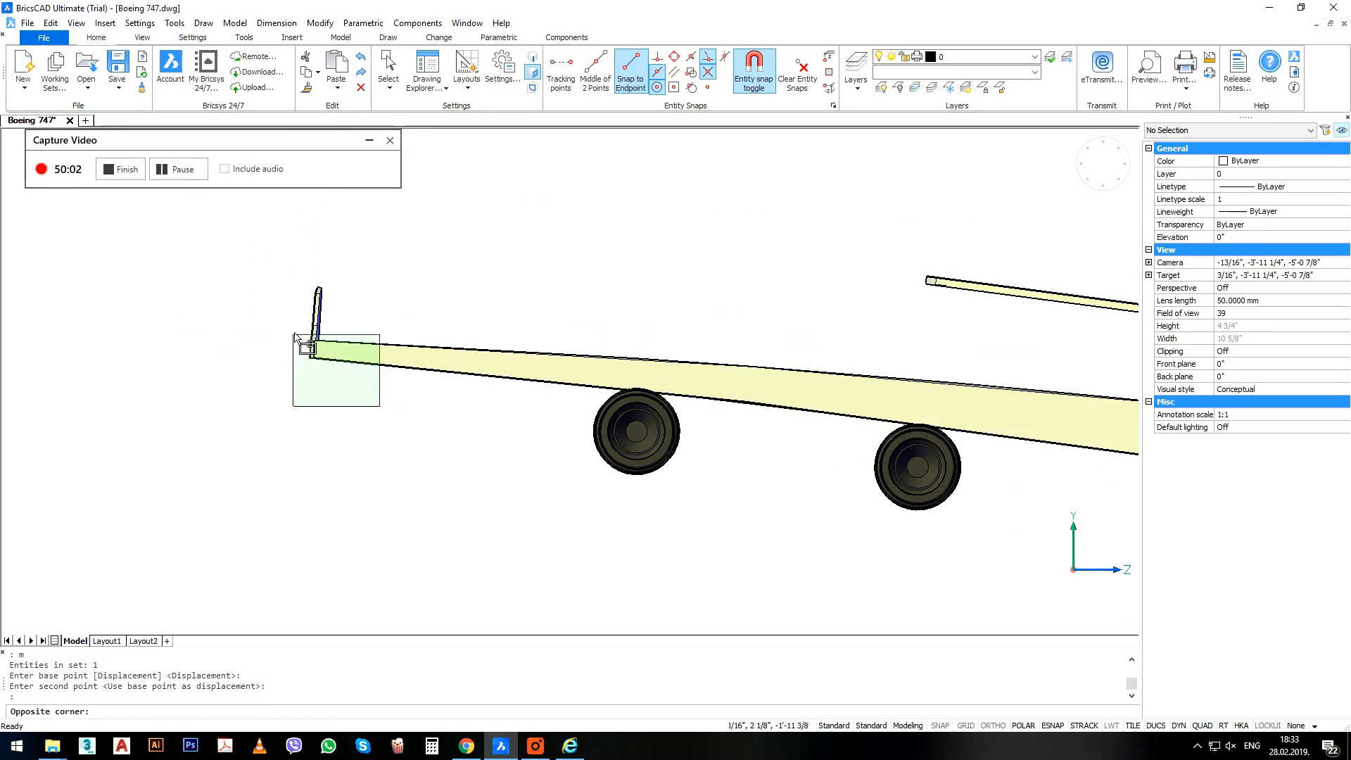
left_click(349, 425)
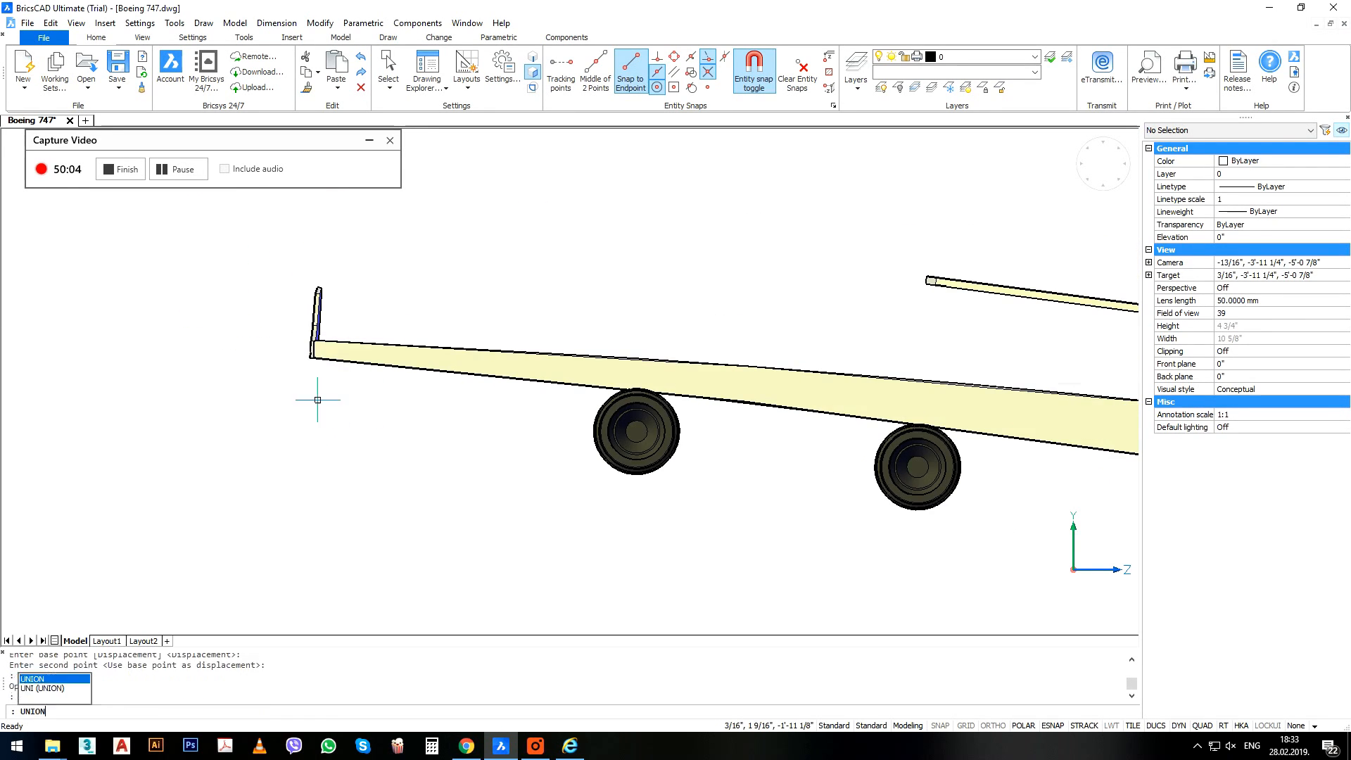
key("Return")
left_click(386, 248)
left_click(280, 386)
scroll(415, 378, "down", 3)
key("Return")
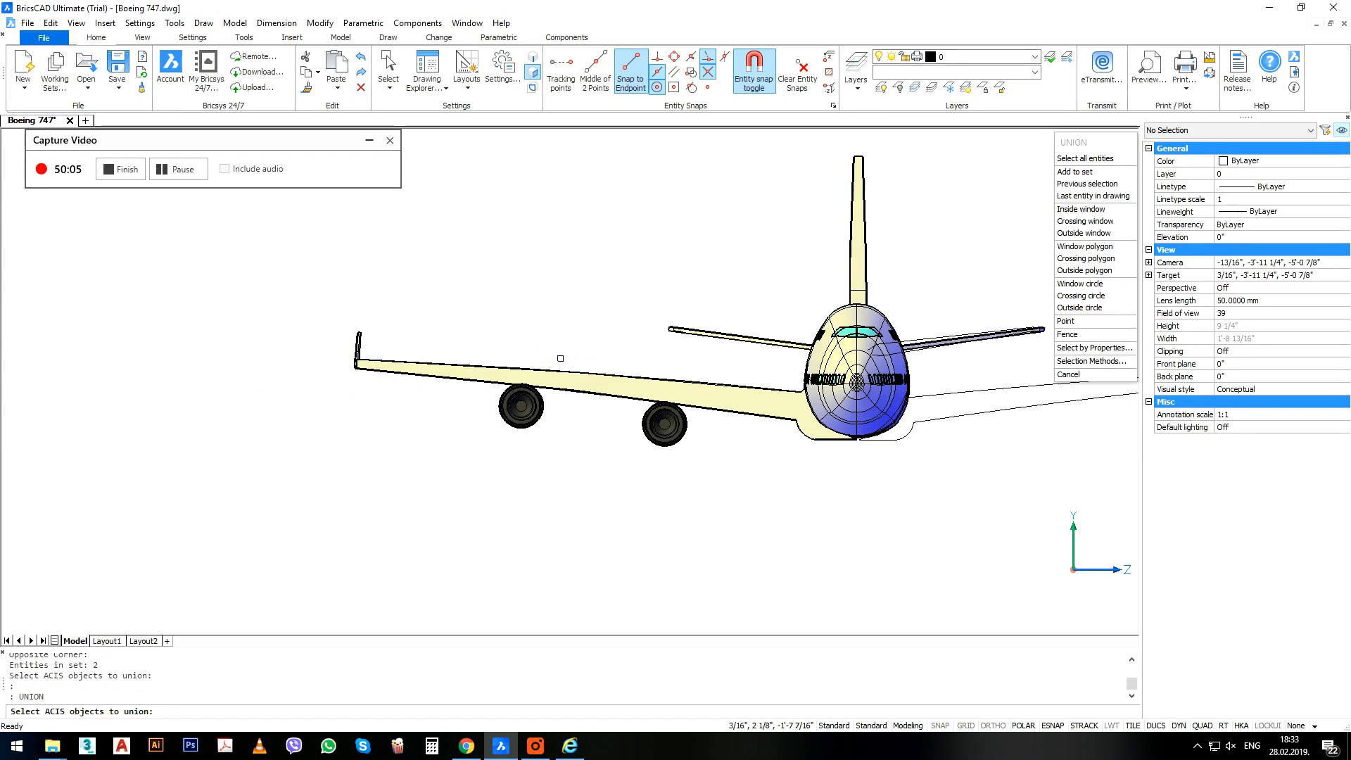
Try to union the wing with the outer engine.
left_click(439, 312)
left_click(275, 429)
left_click(664, 483)
left_click(502, 402)
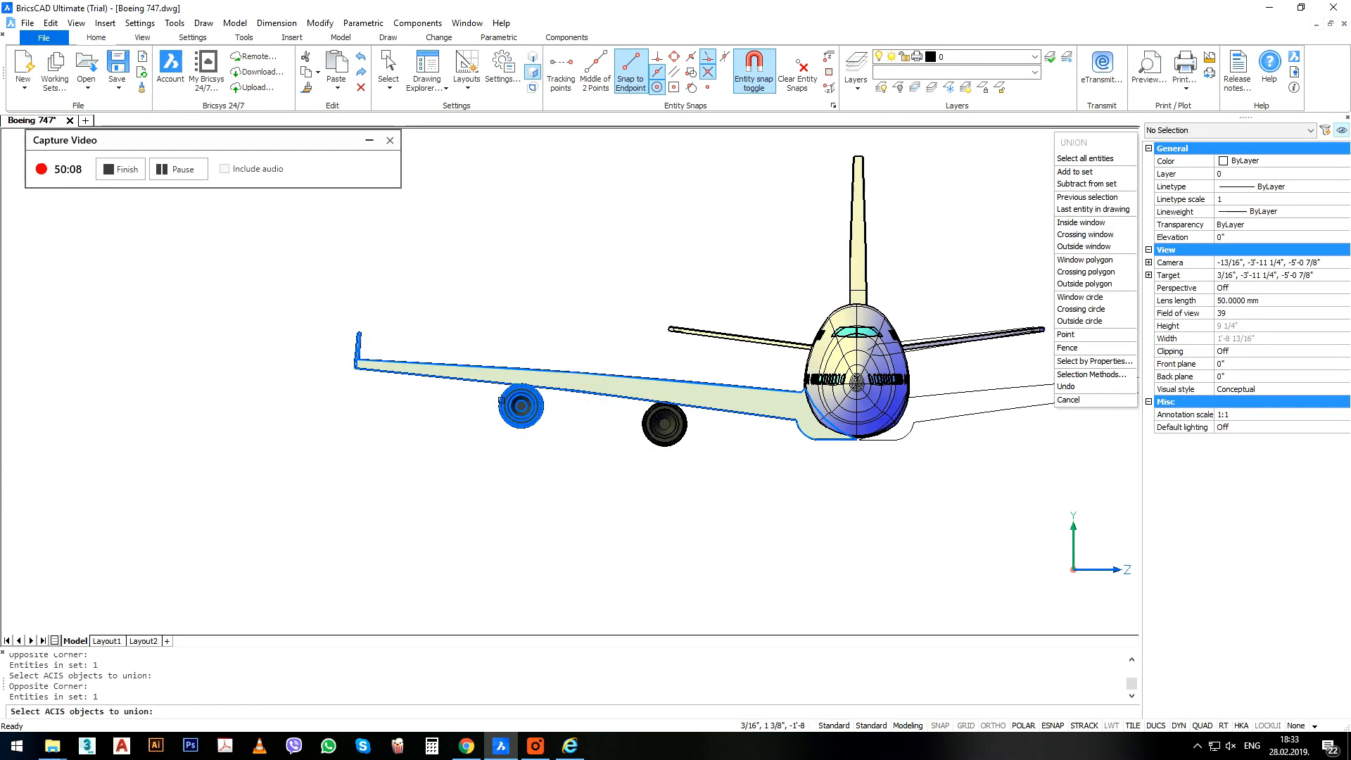
key("Return")
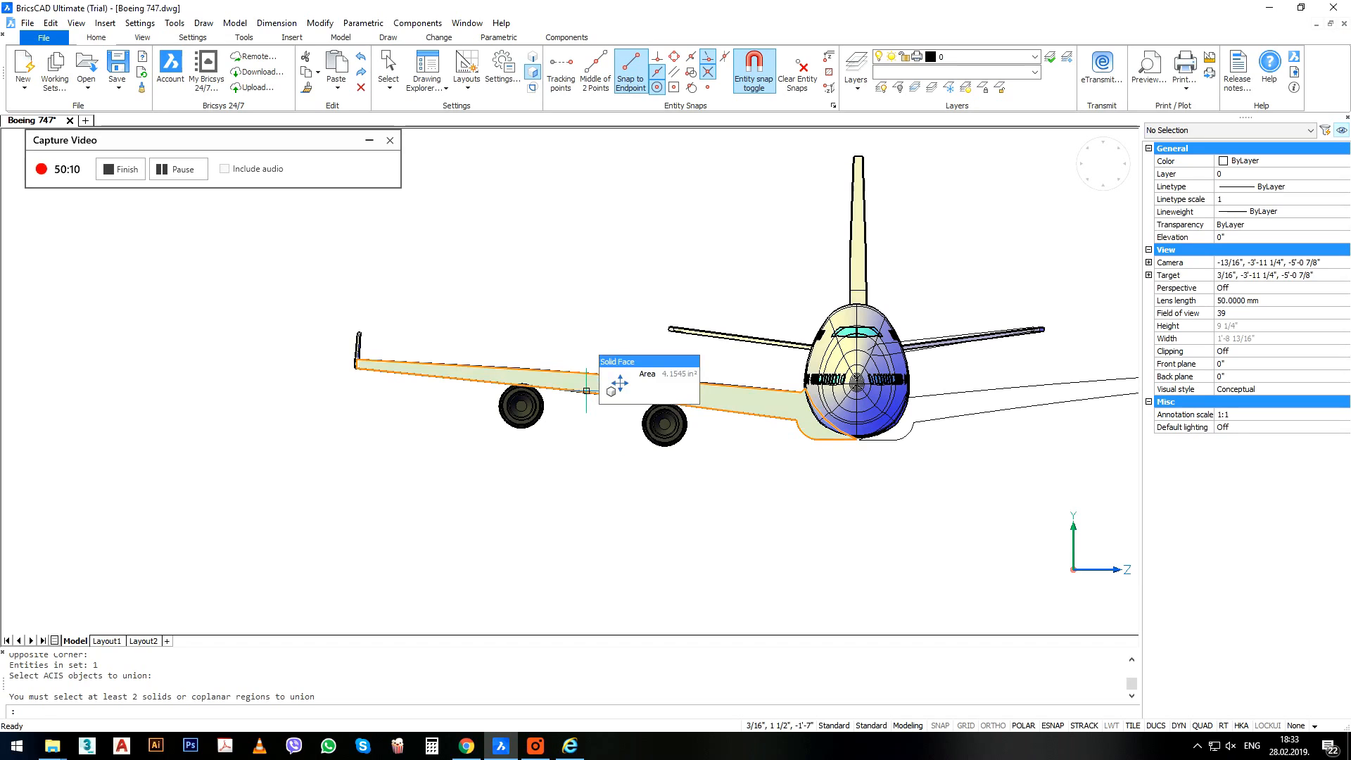
Try to union the wing with both engines, including the outer engine on its own.
type("UNION")
key("Return")
left_click(618, 476)
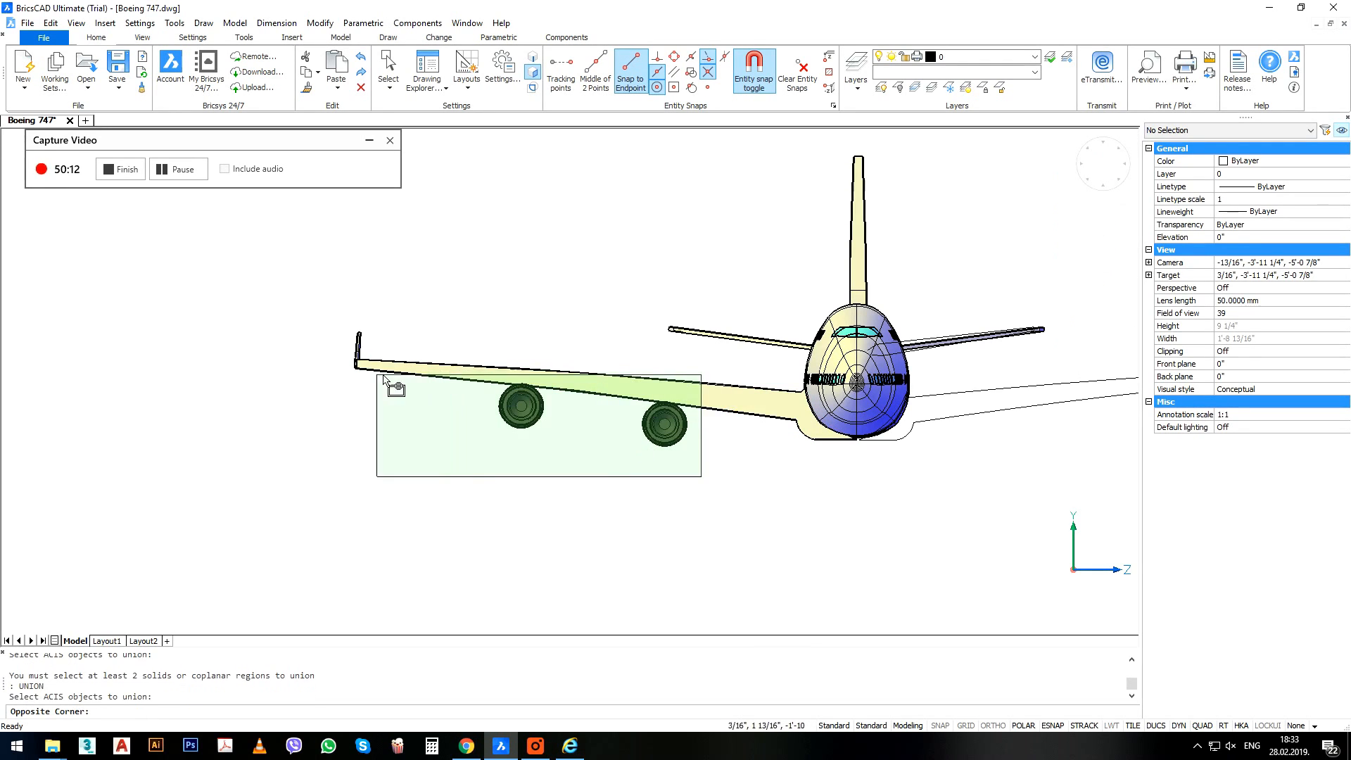
left_click(388, 381)
key("Return")
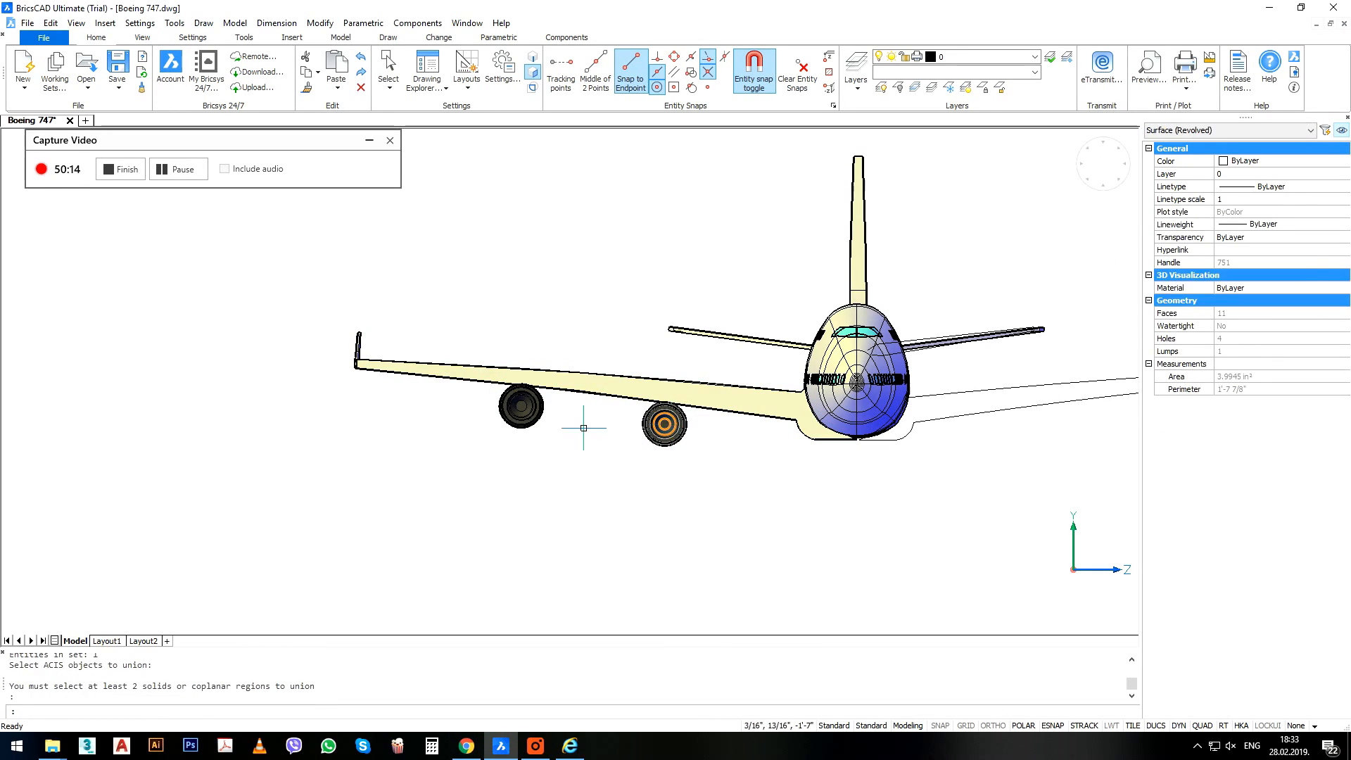
key("Return")
left_click(529, 414)
key("Return")
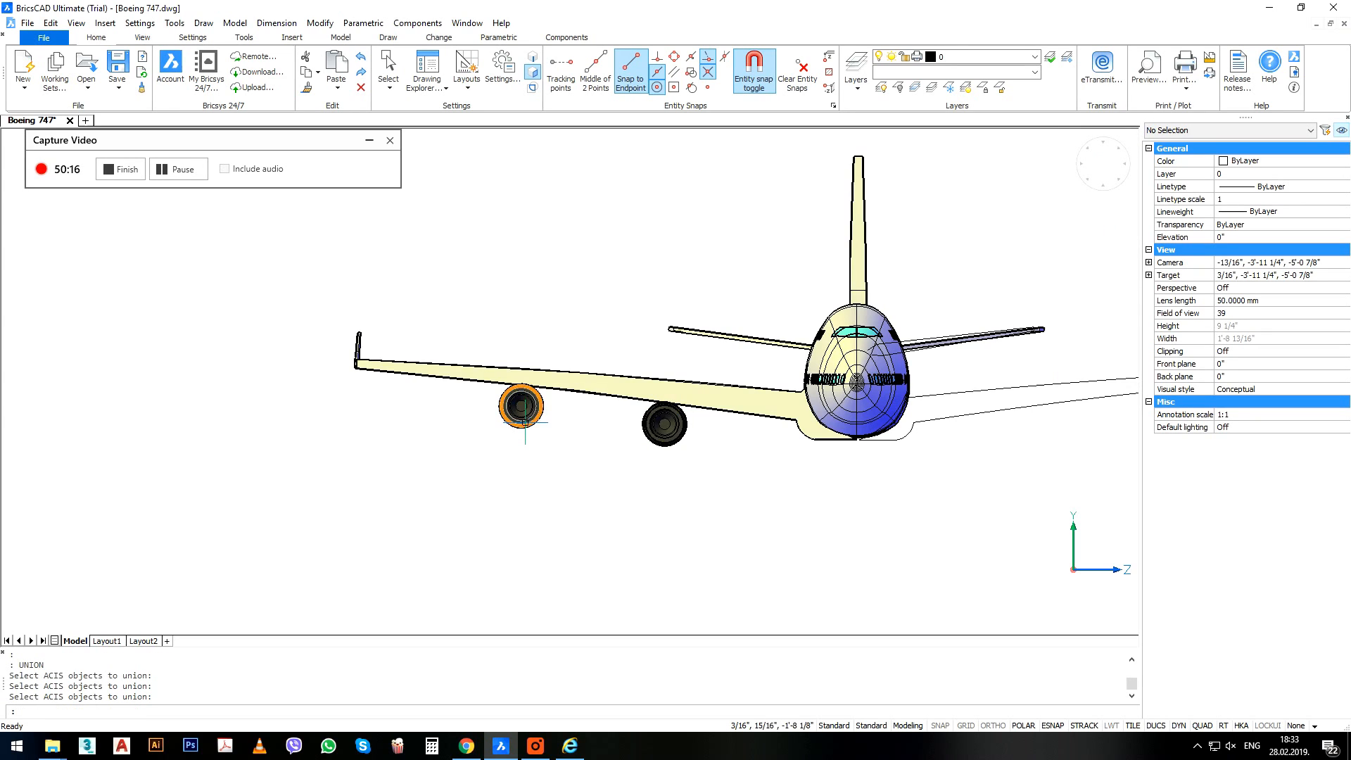
scroll(497, 440, "down", 3)
middle_click_drag(497, 438, 567, 486, "shift")
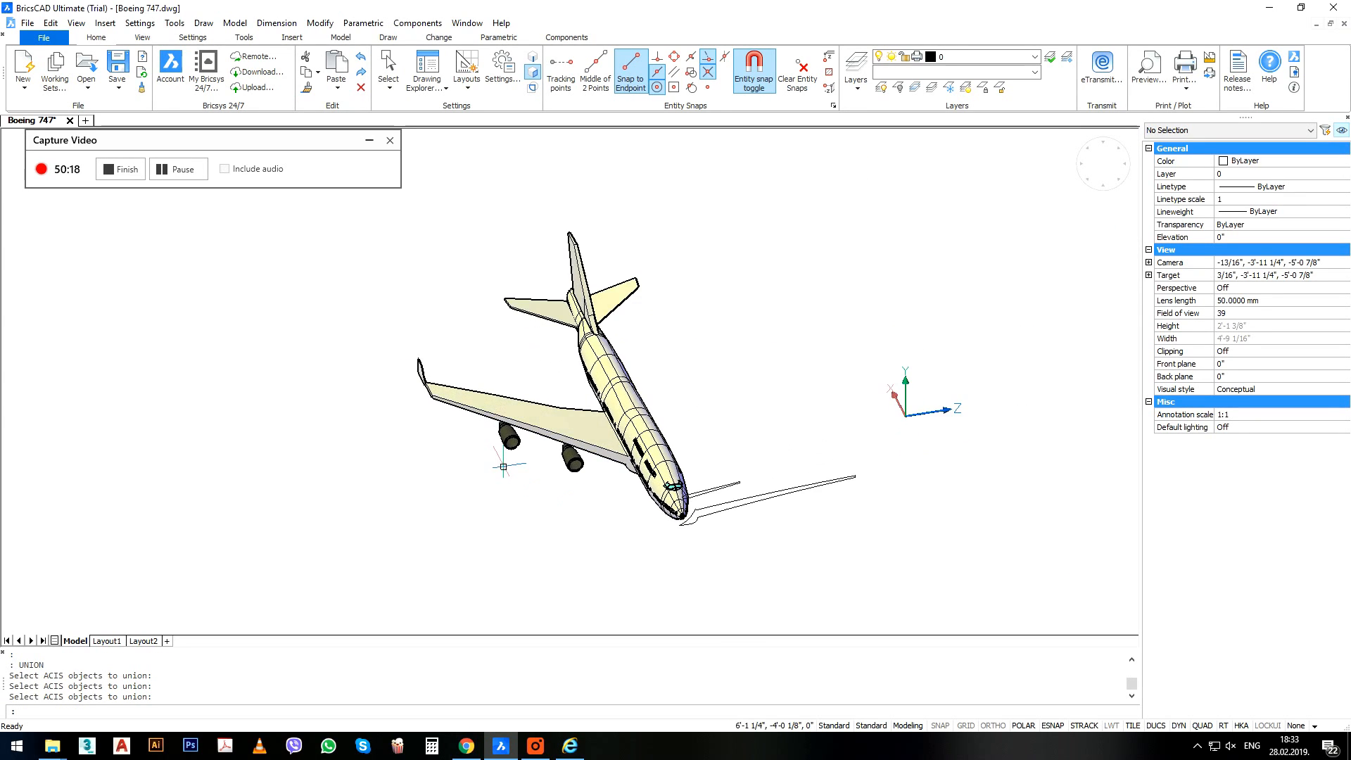
scroll(501, 462, "up", 2)
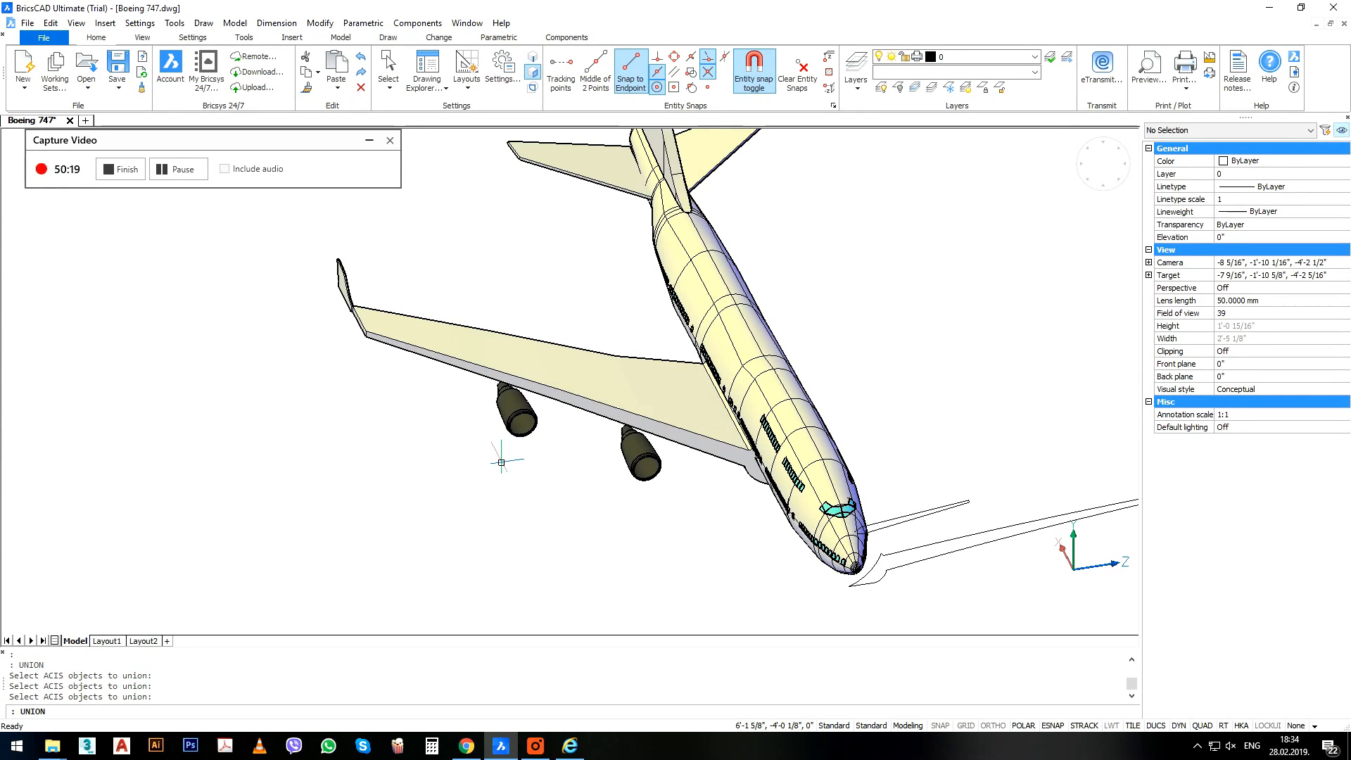
type("UNION")
key("Return")
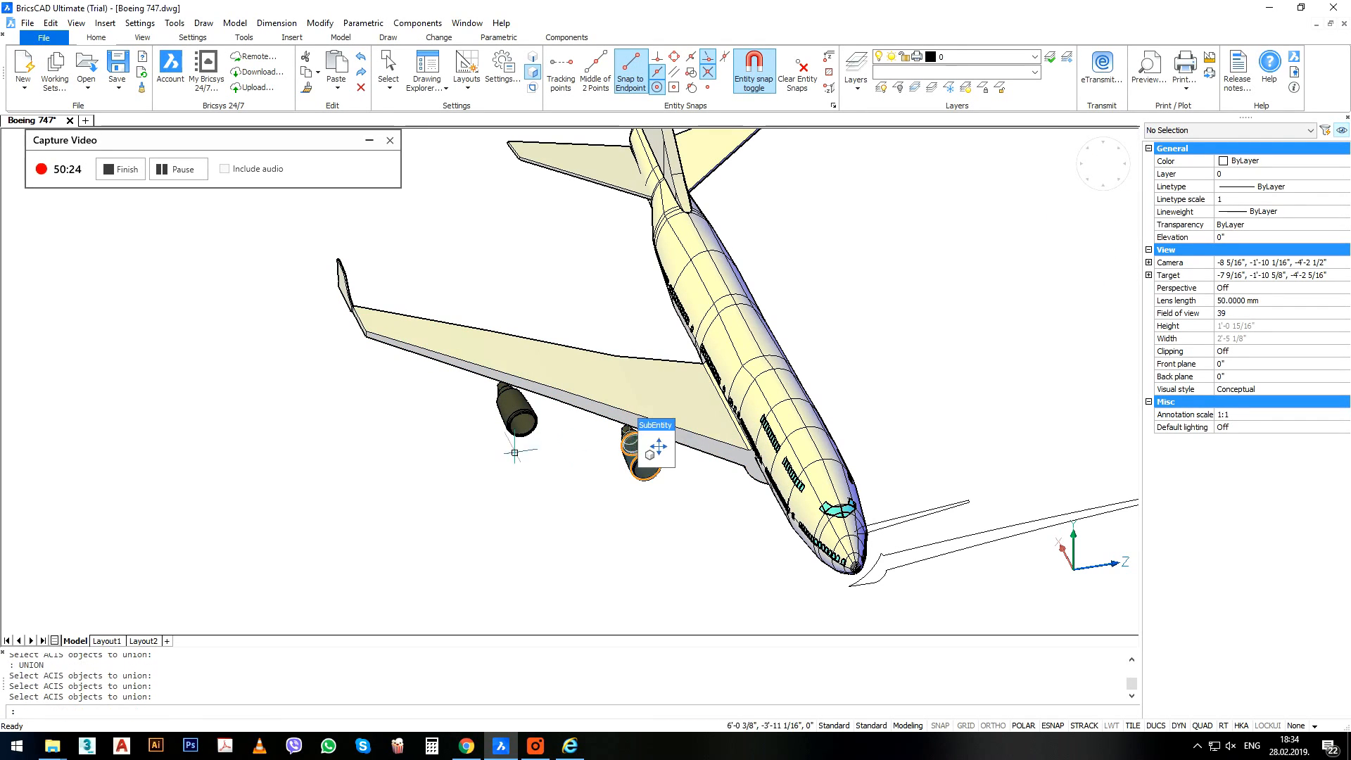
key("Escape")
left_click(642, 492)
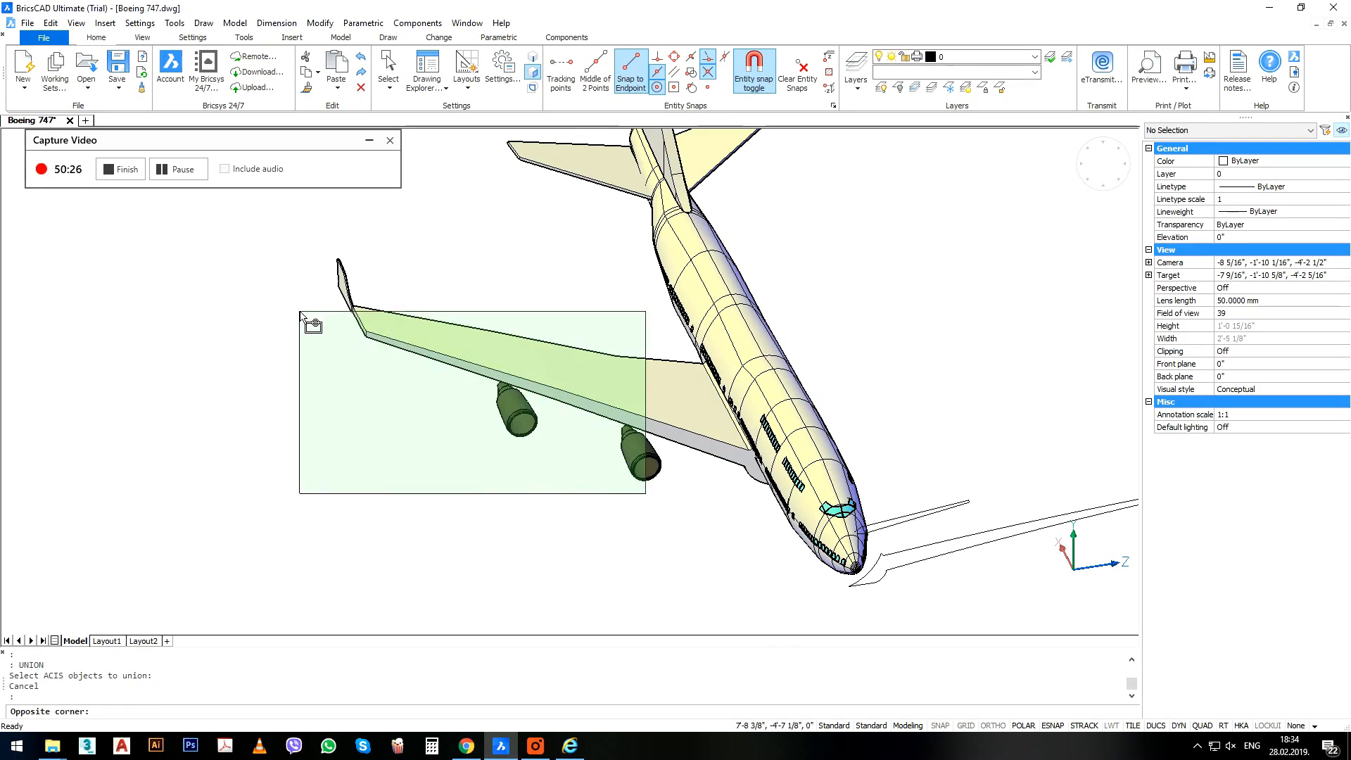
left_click(302, 317)
key("Escape")
Examine the joint between the winglet and the wing tip up close.
scroll(358, 285, "up", 3)
left_click(358, 285)
left_click(325, 267)
scroll(323, 268, "up", 3)
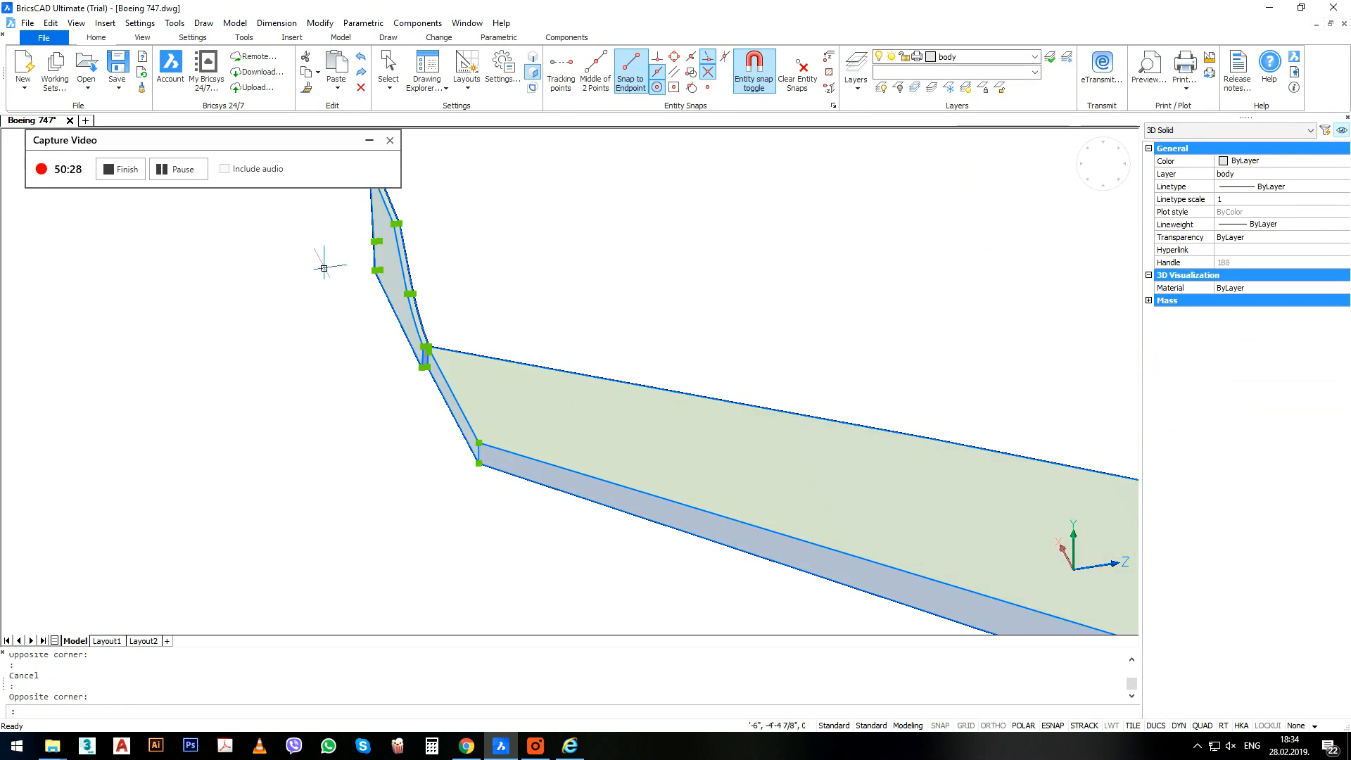
scroll(380, 349, "up", 1)
scroll(380, 349, "down", 1)
scroll(422, 373, "down", 1)
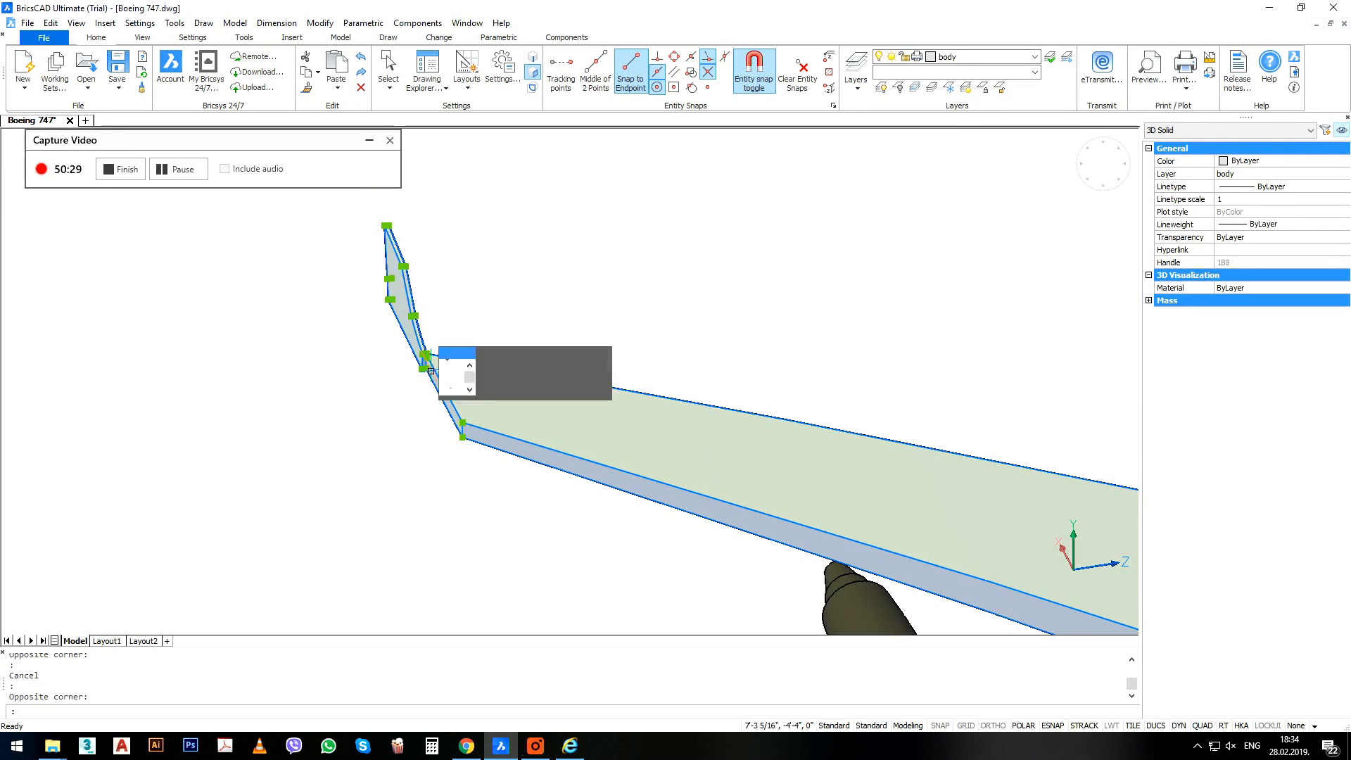
key("Escape")
key("ctrl+x")
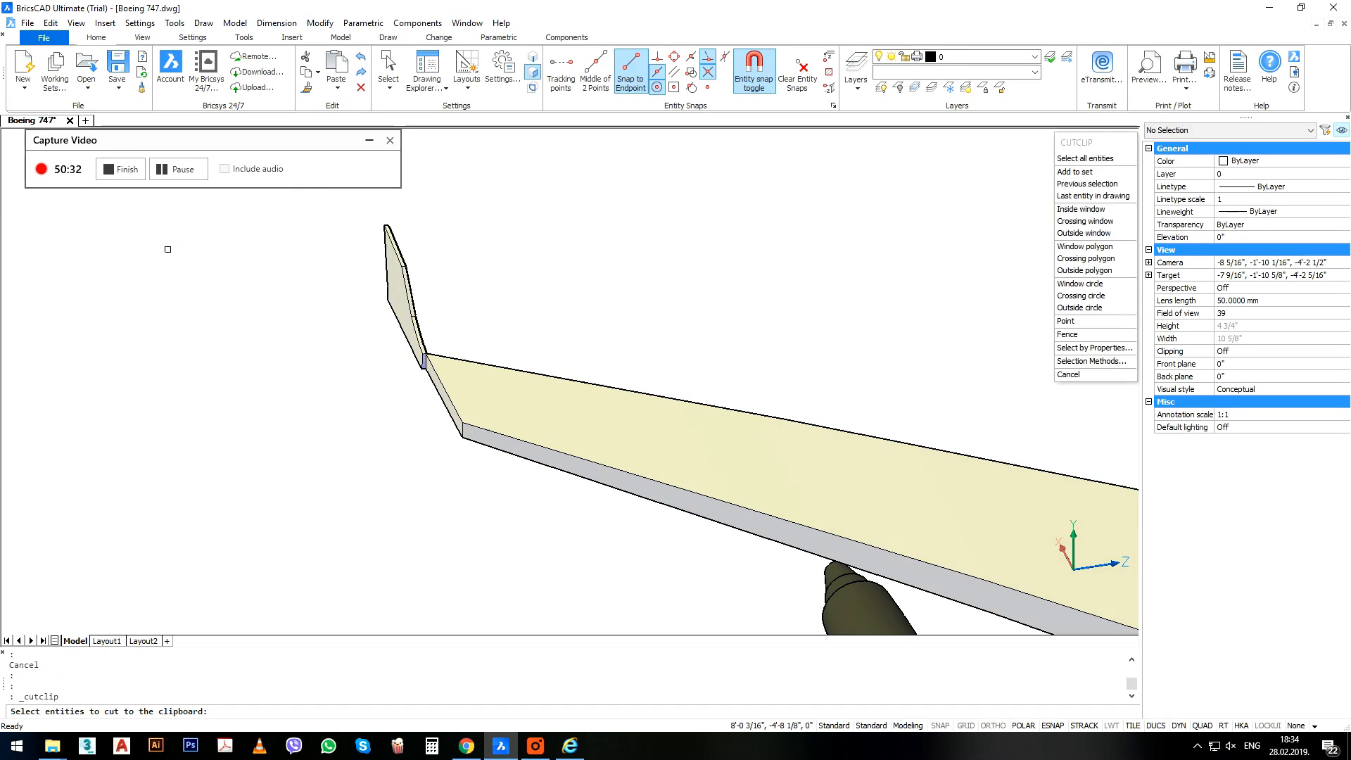
key("ctrl+z")
key("ctrl+z")
key("ctrl+z")
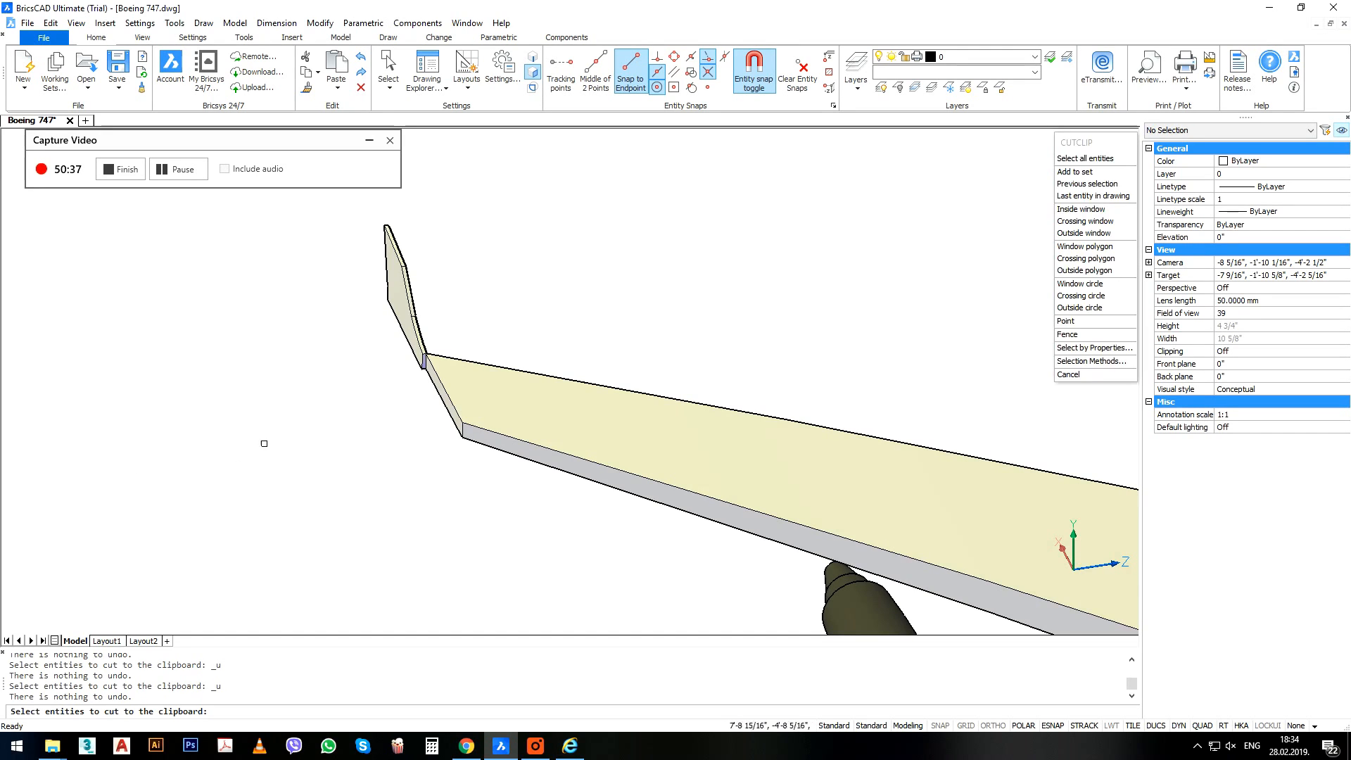
key("Escape")
key("Escape")
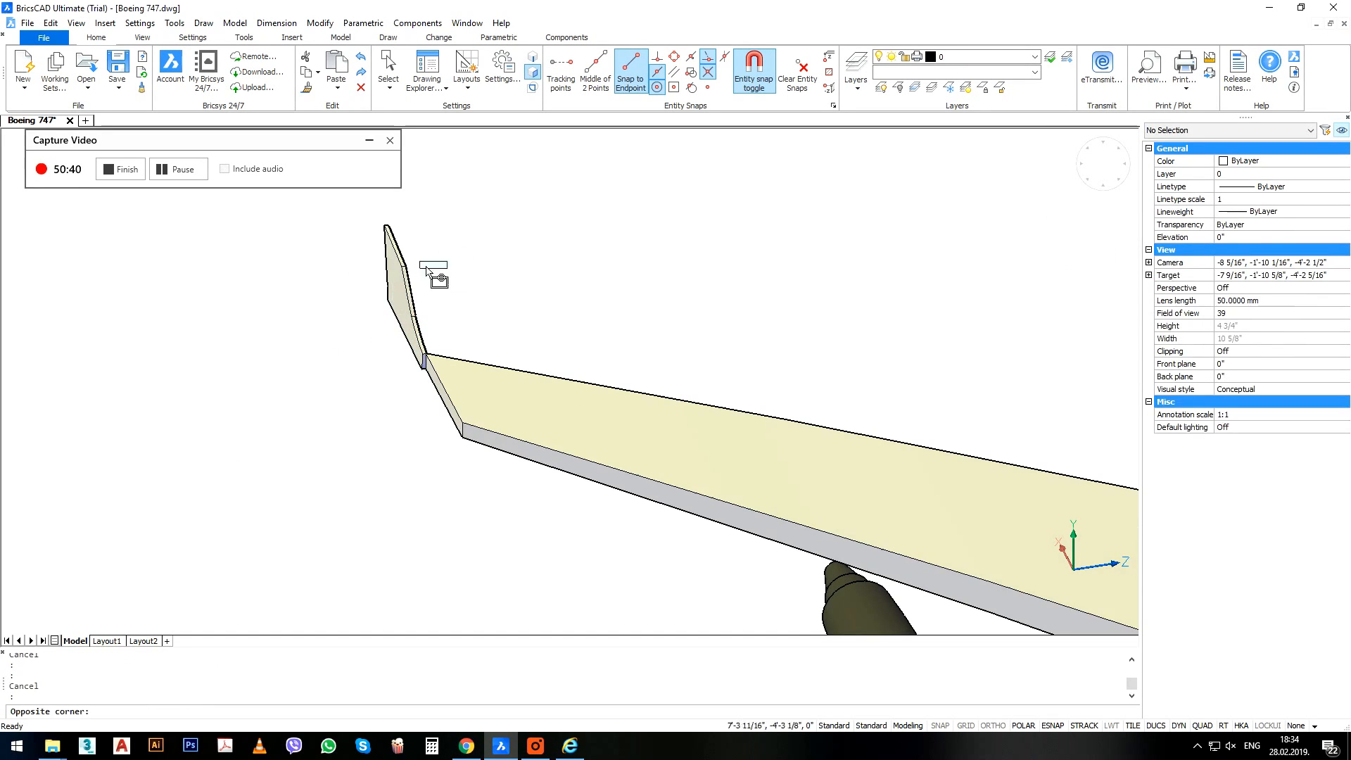
Try to separate the joined wing and winglet into individual solids with the Separate body-editing operation.
left_click(444, 352)
scroll(430, 341, "up", 3)
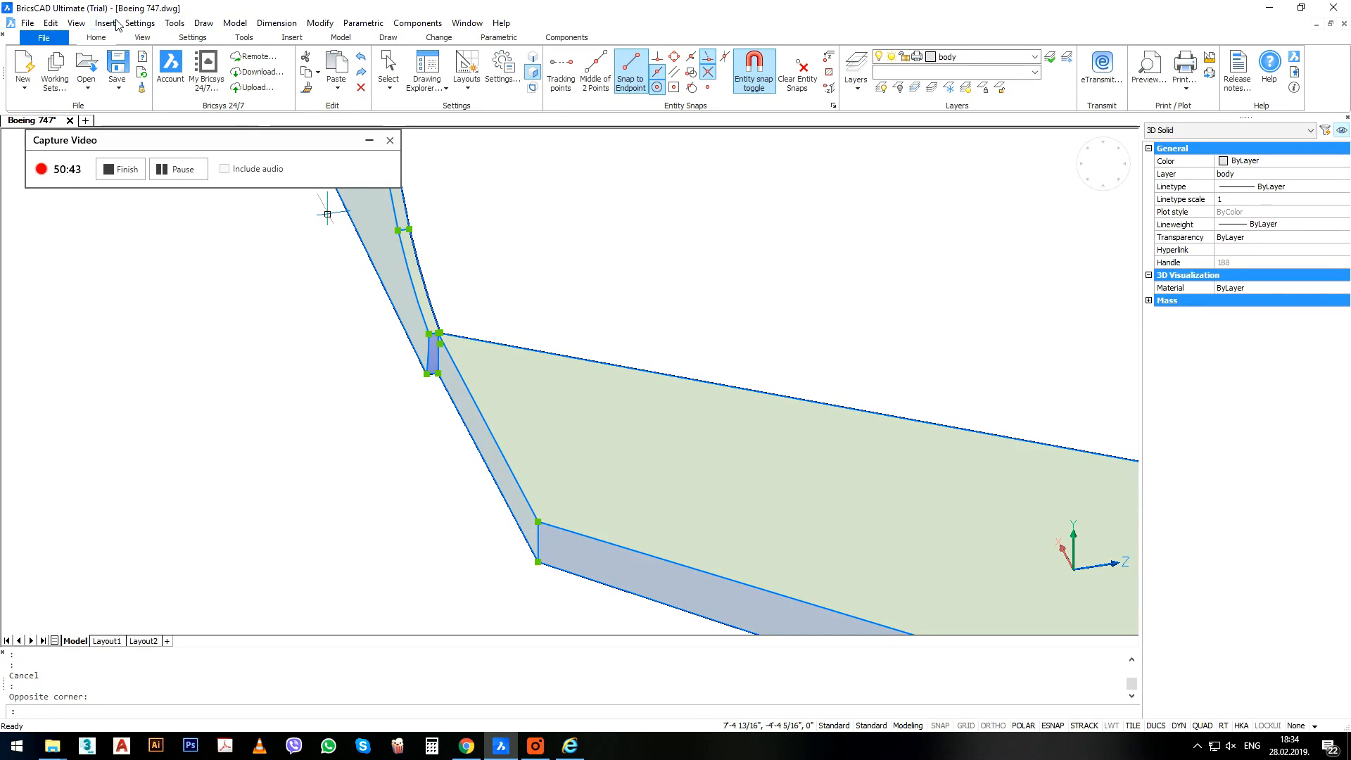
left_click(51, 24)
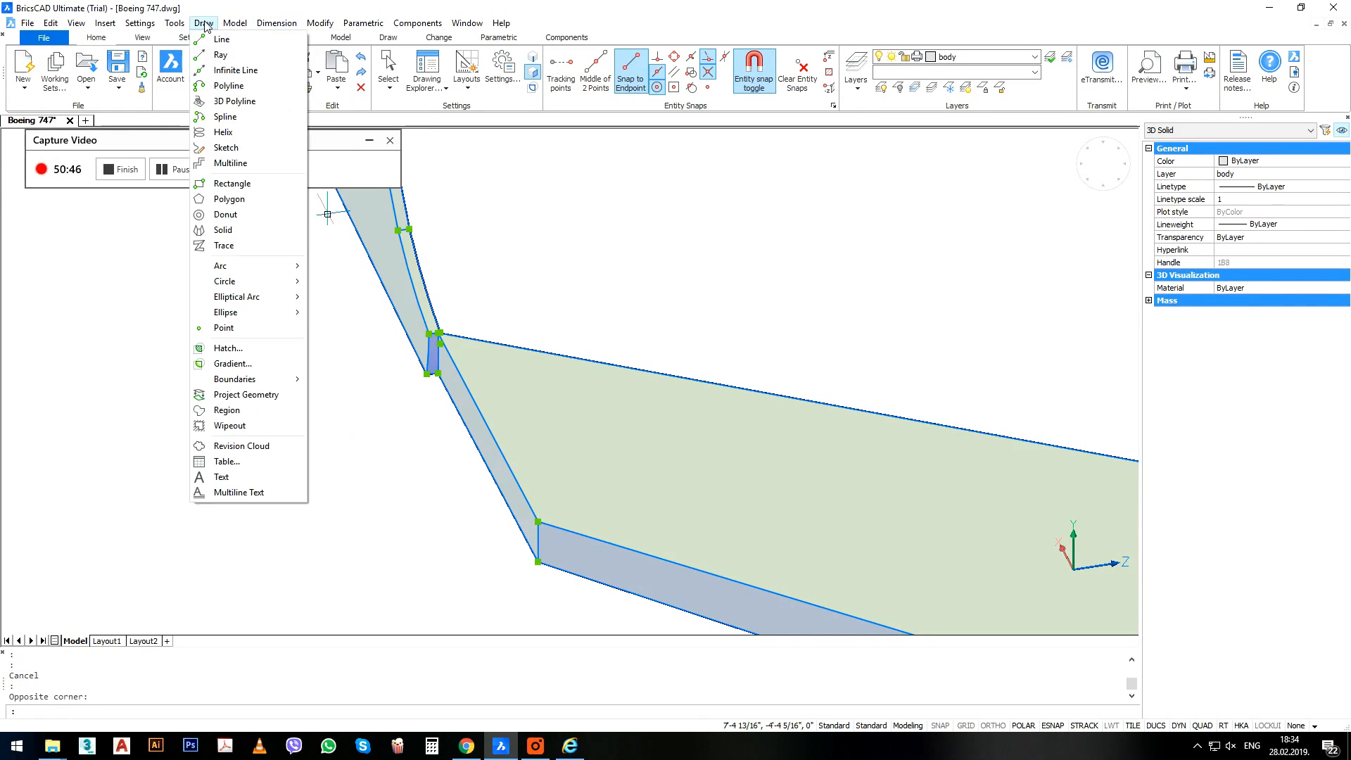
mouse_move(235, 26)
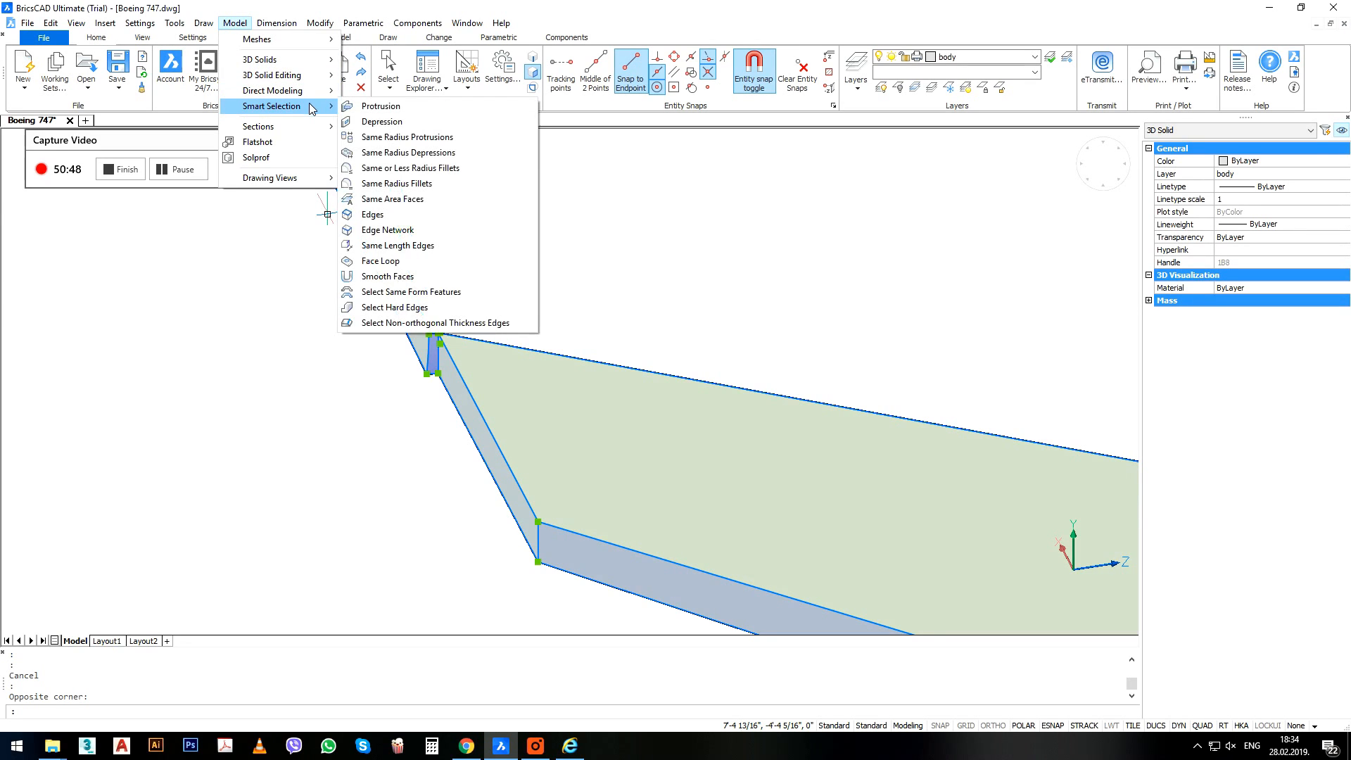
mouse_move(308, 83)
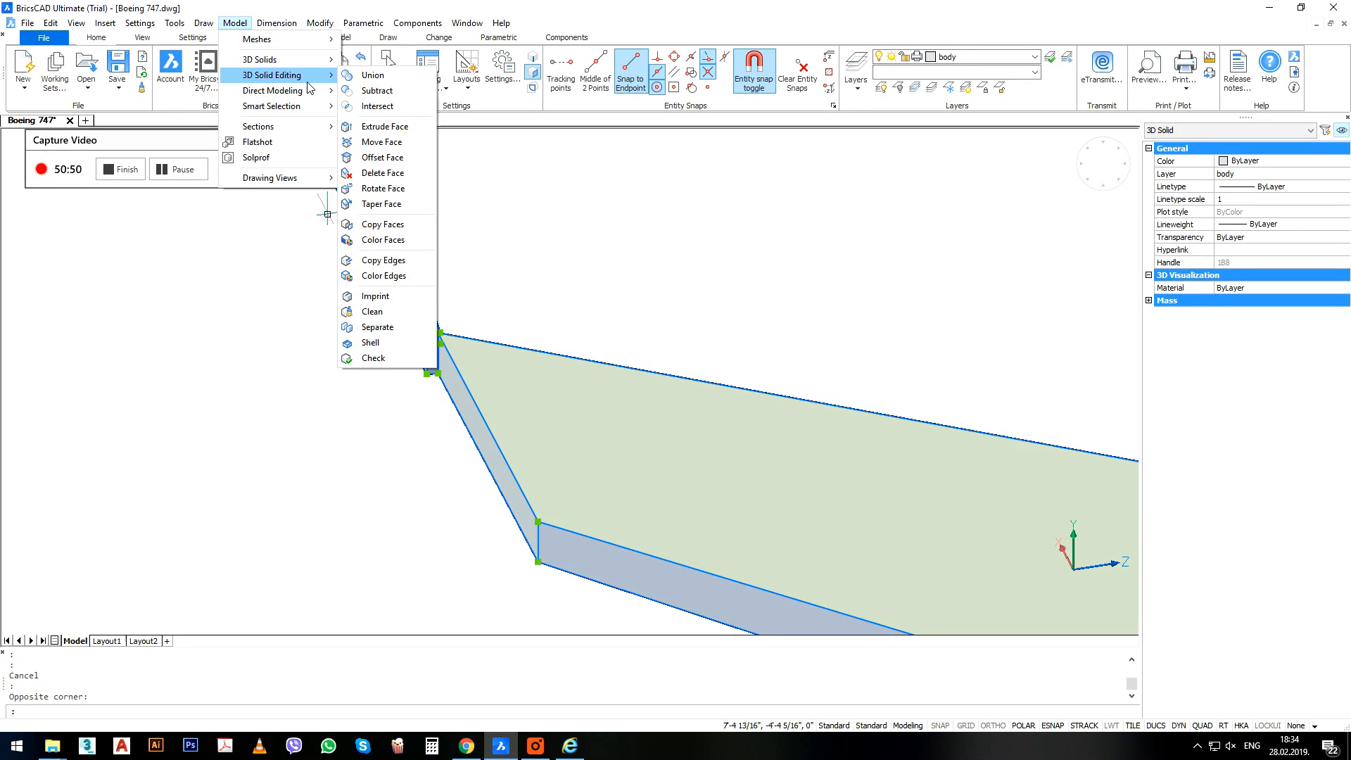
left_click(378, 327)
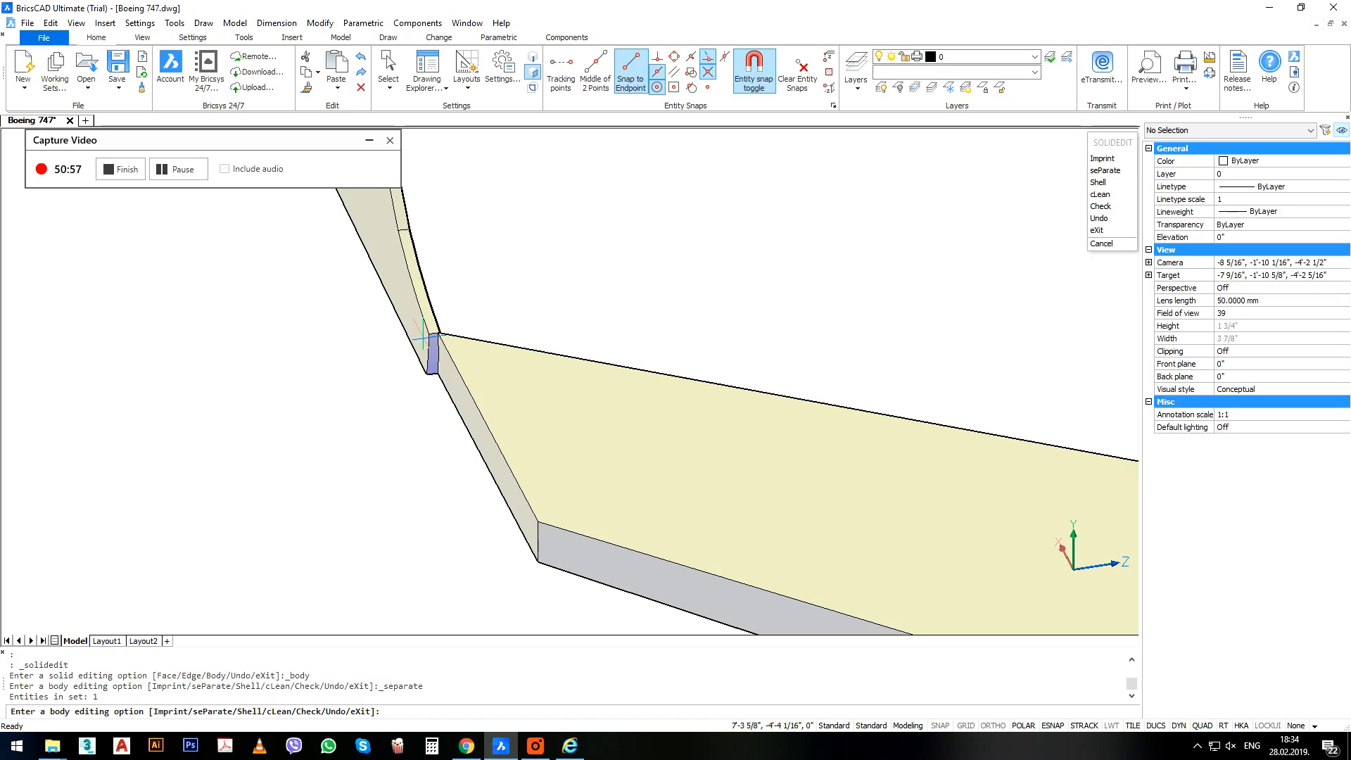
type("se")
key("Return")
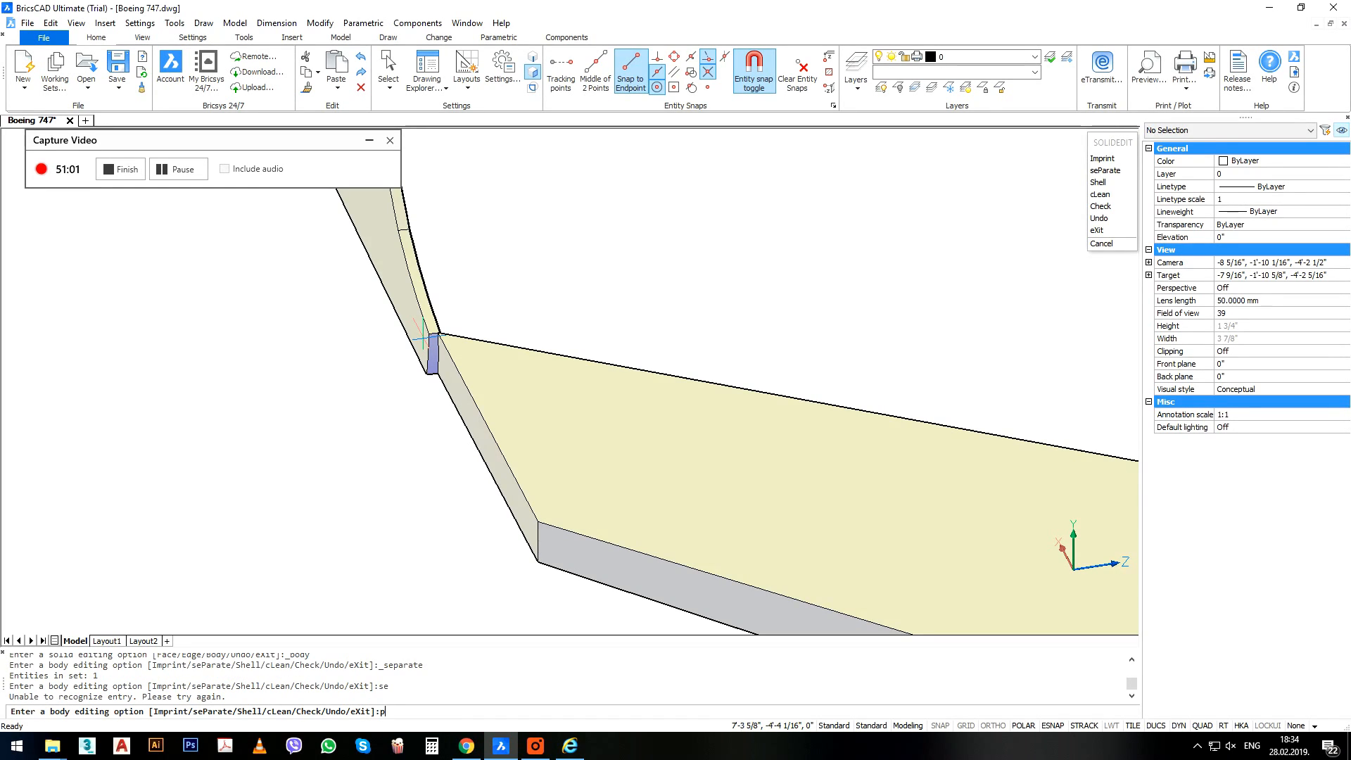
Try the Separate operation once more on the combined wing and winglet solid, and leave solid editing.
type("parat")
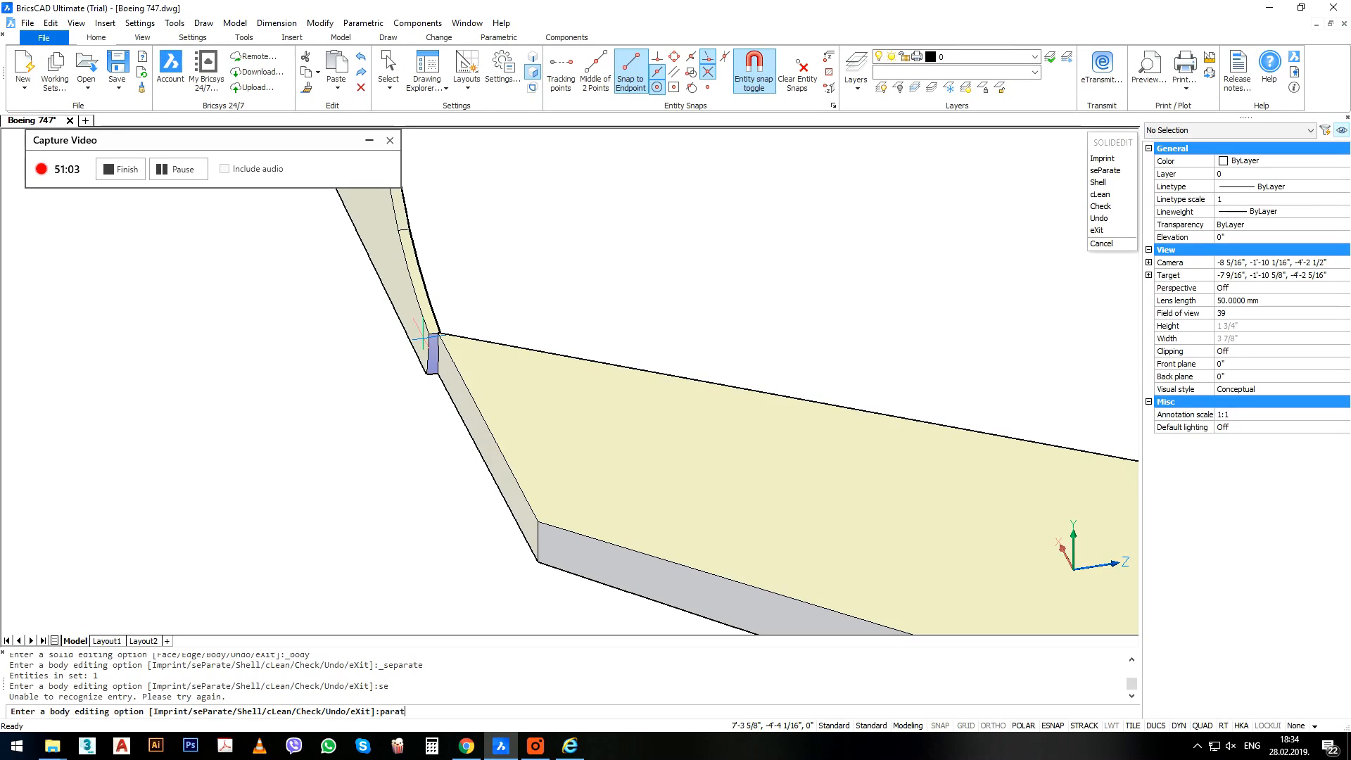
type("e")
key("Return")
left_click(423, 338)
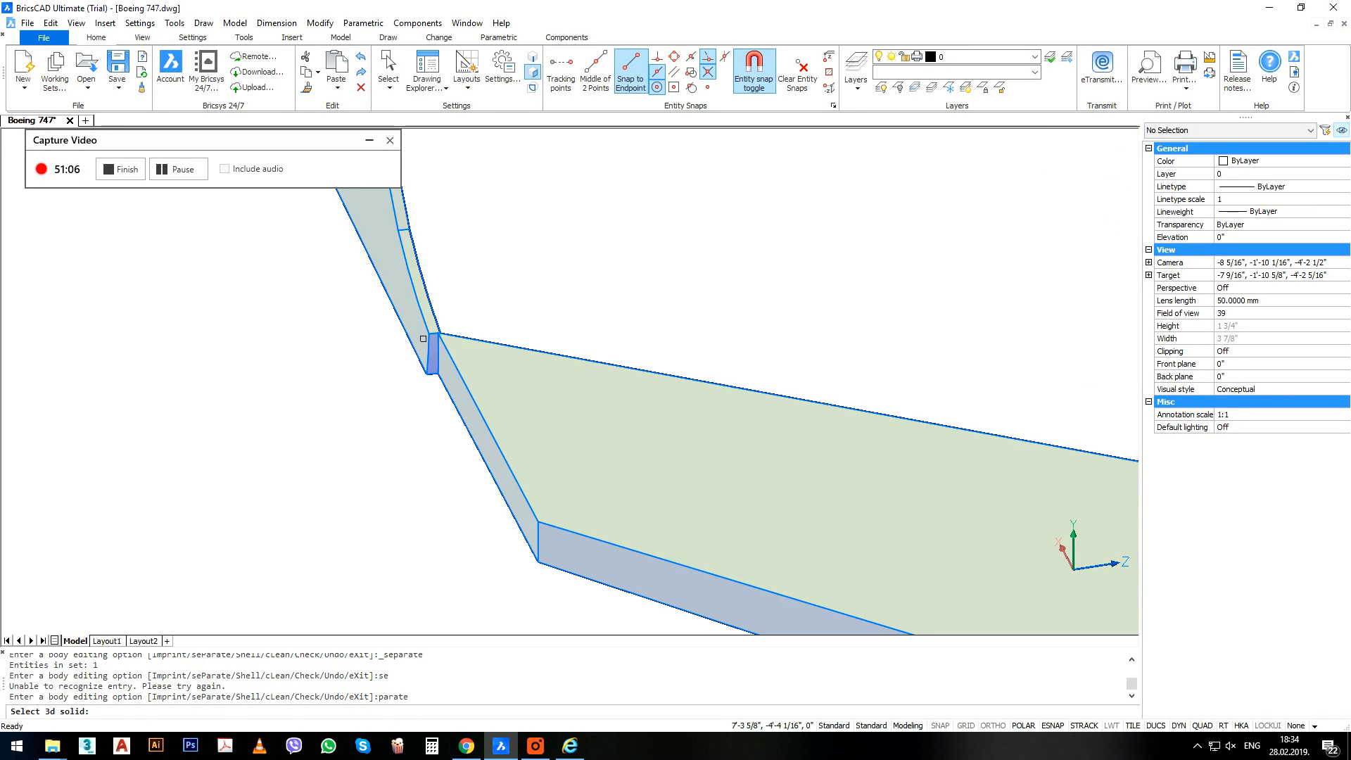
key("Escape")
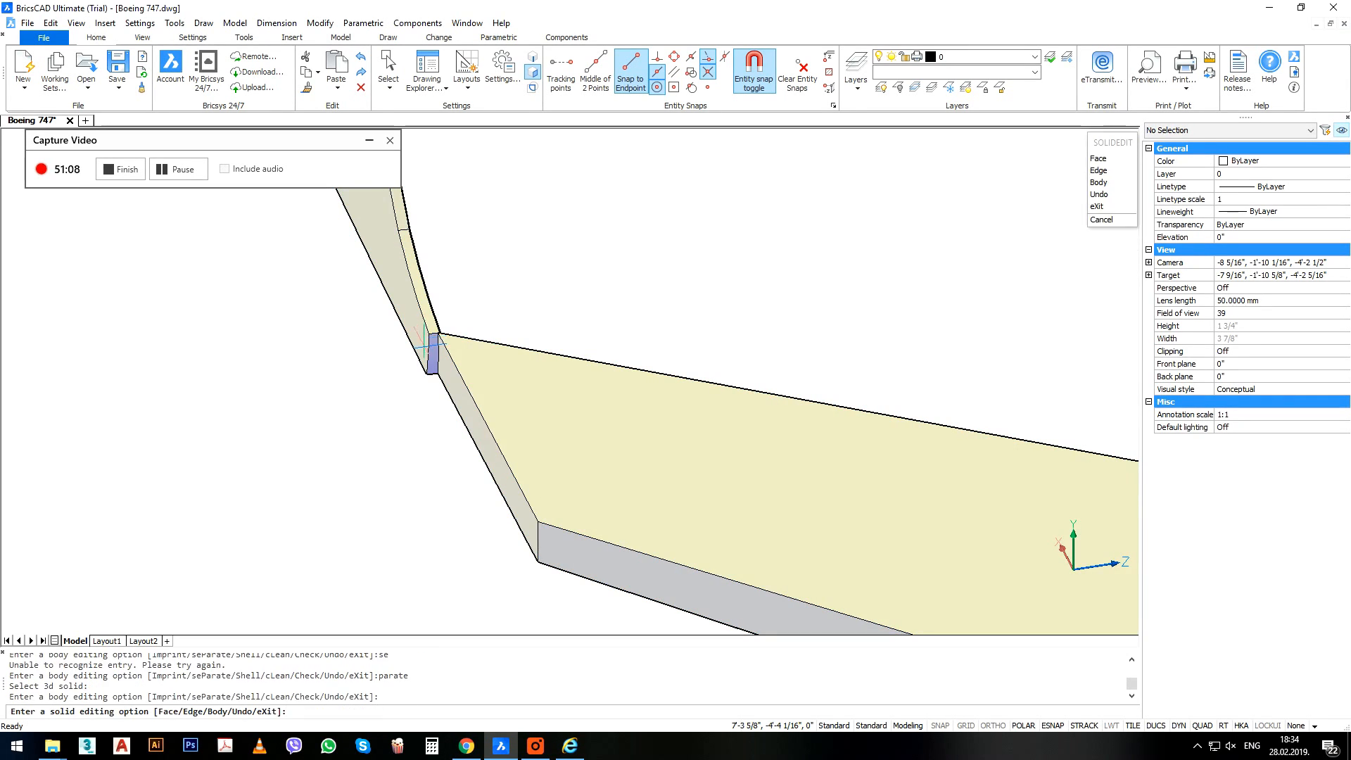
key("Escape")
key("Escape")
key("Escape")
Check whether the winglet can be selected on its own, apart from the wing.
left_click(431, 268)
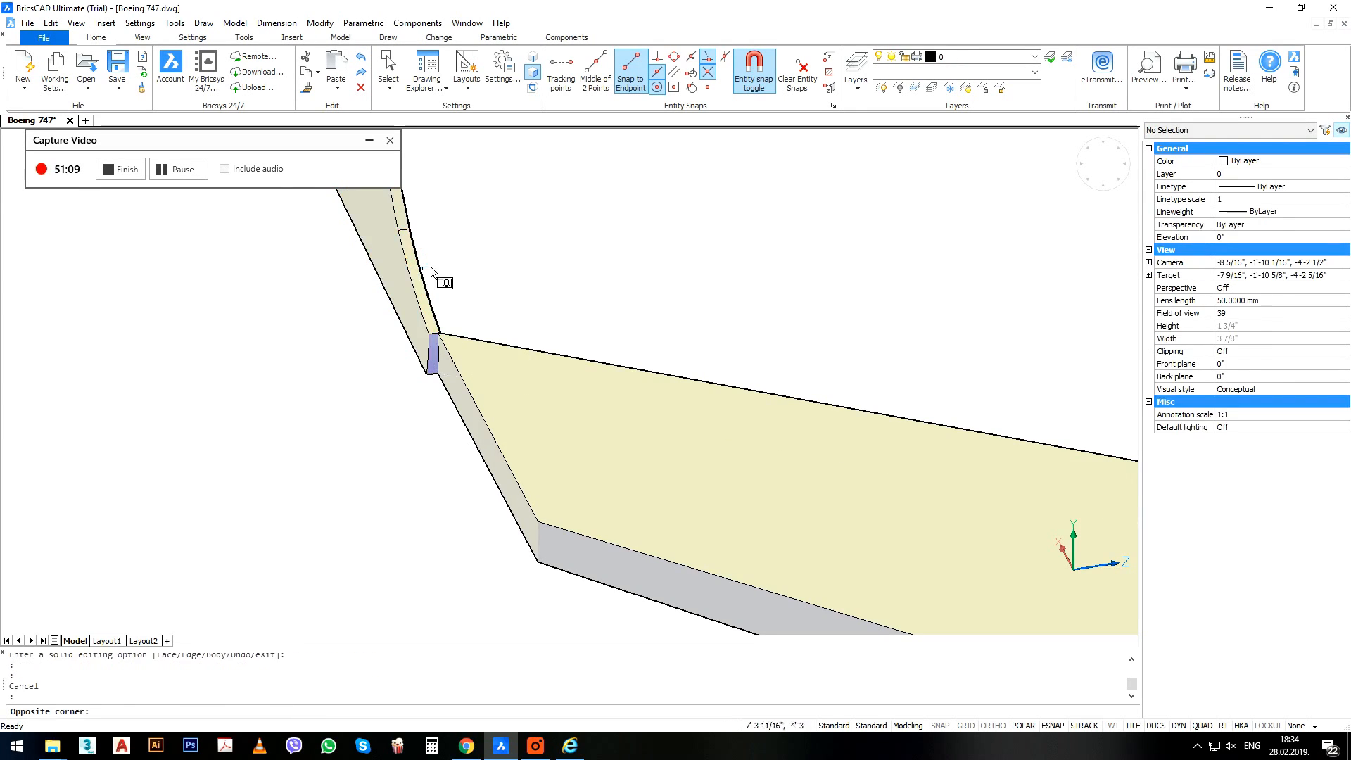
left_click(370, 286)
scroll(422, 337, "down", 3)
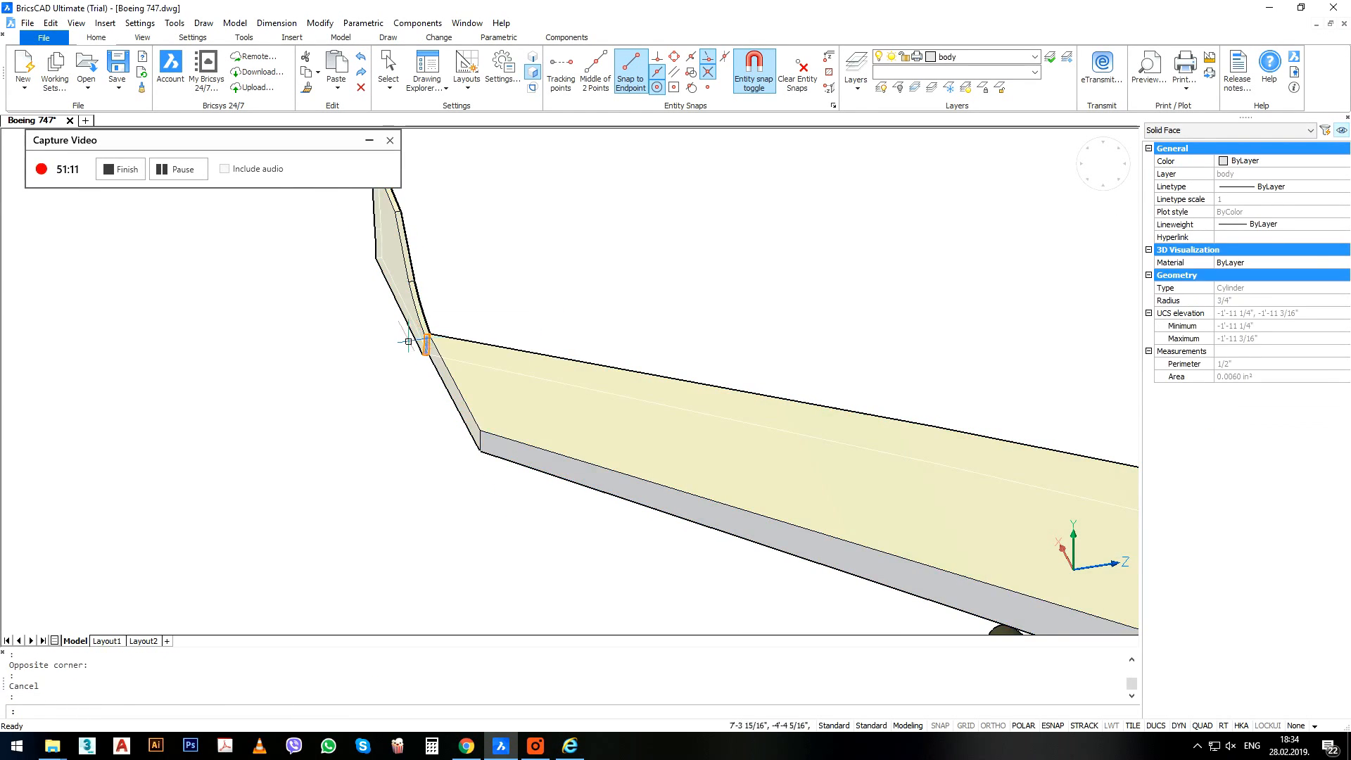
scroll(410, 341, "up", 3)
scroll(377, 247, "down", 3)
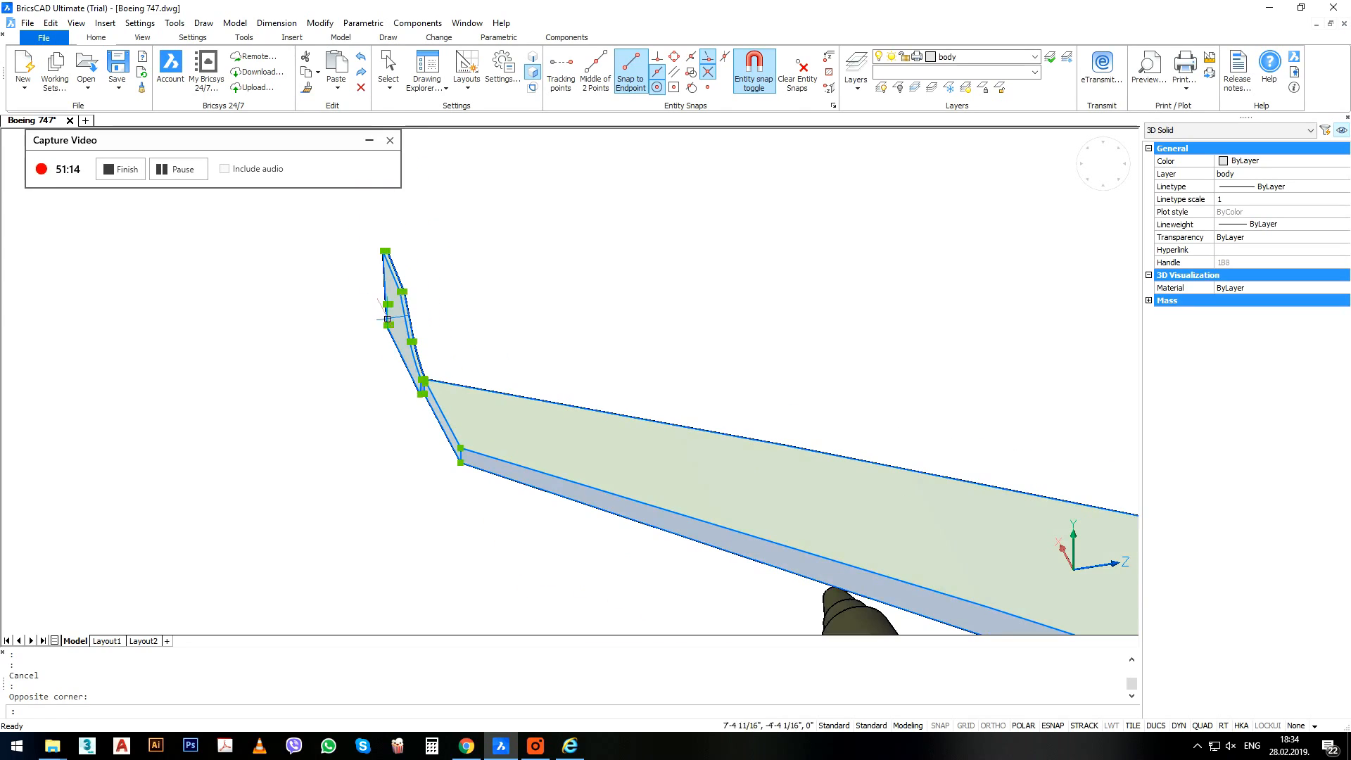
Undo the wing unions and the last move of the winglet, back to the winglet standing clear of the wing tip.
left_click(51, 23)
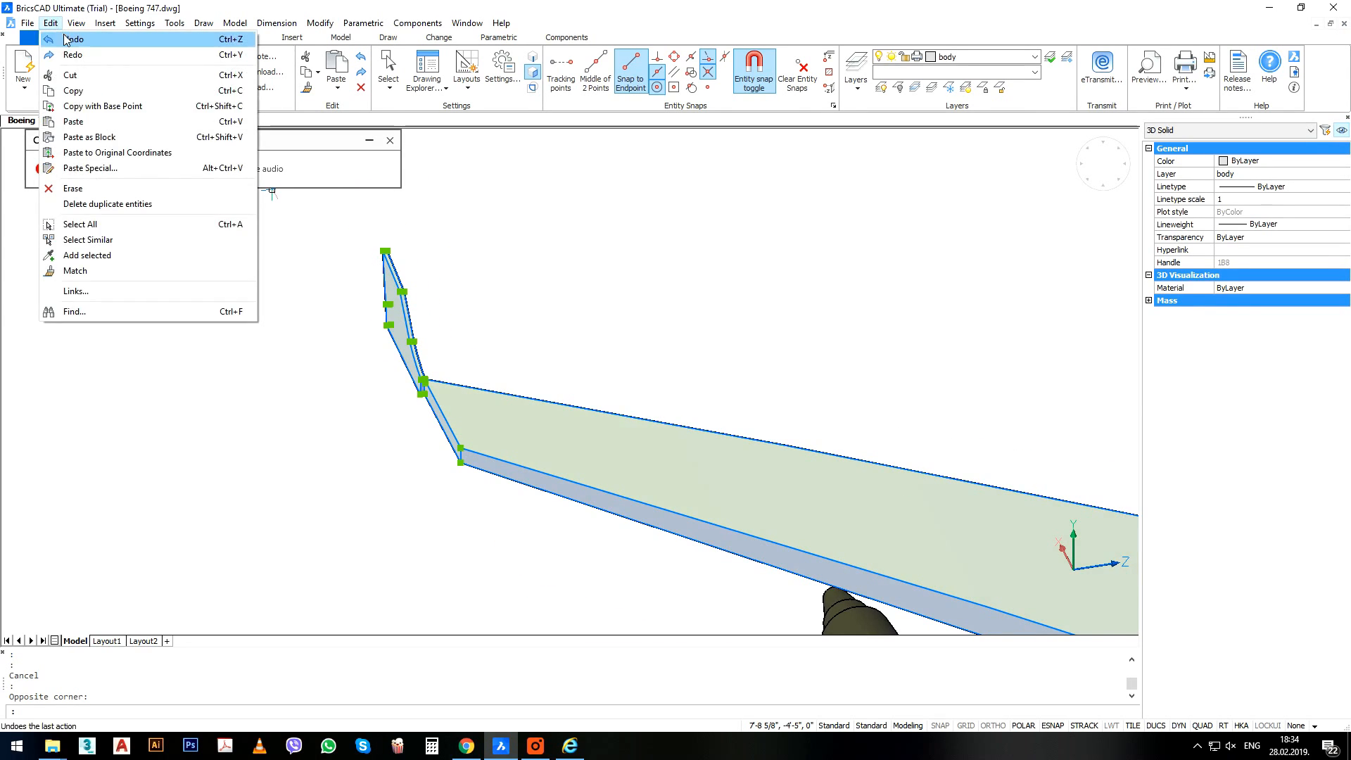
left_click(71, 37)
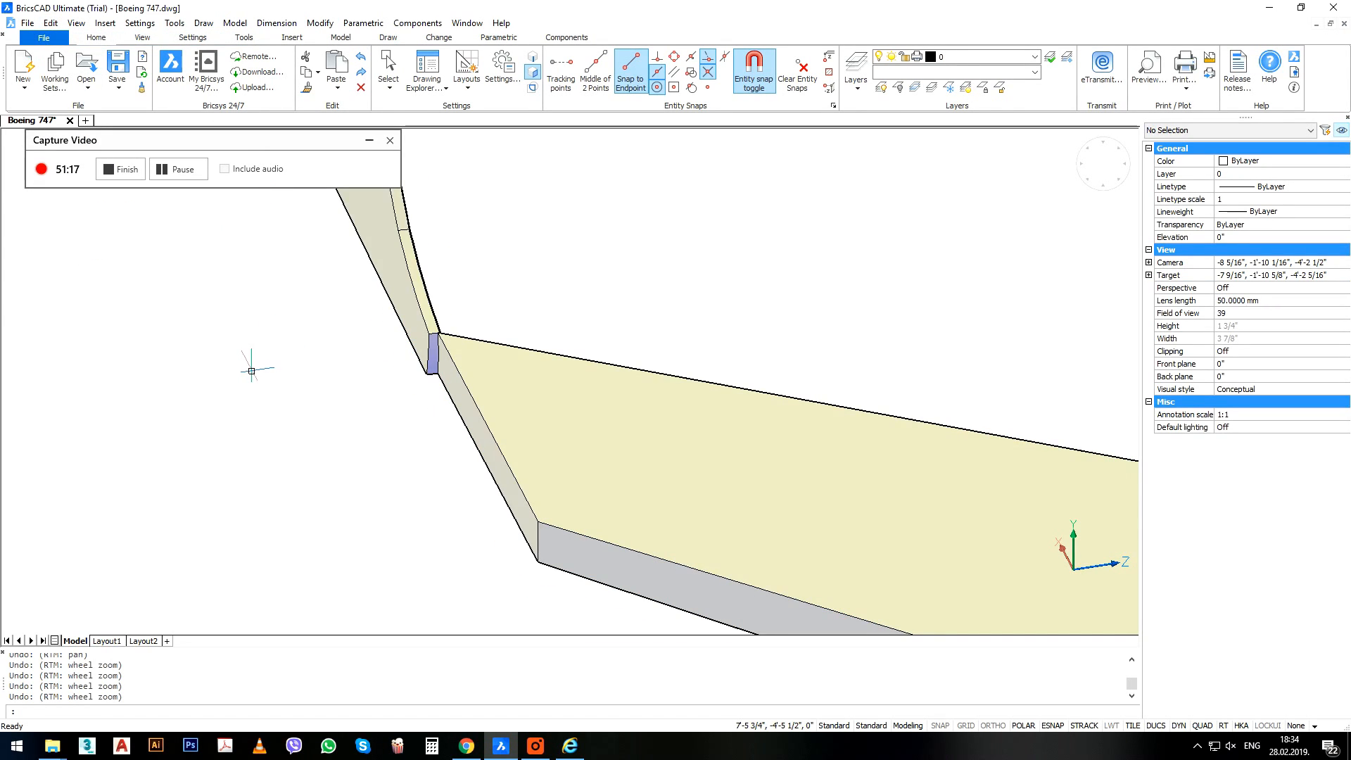
key("ctrl+z")
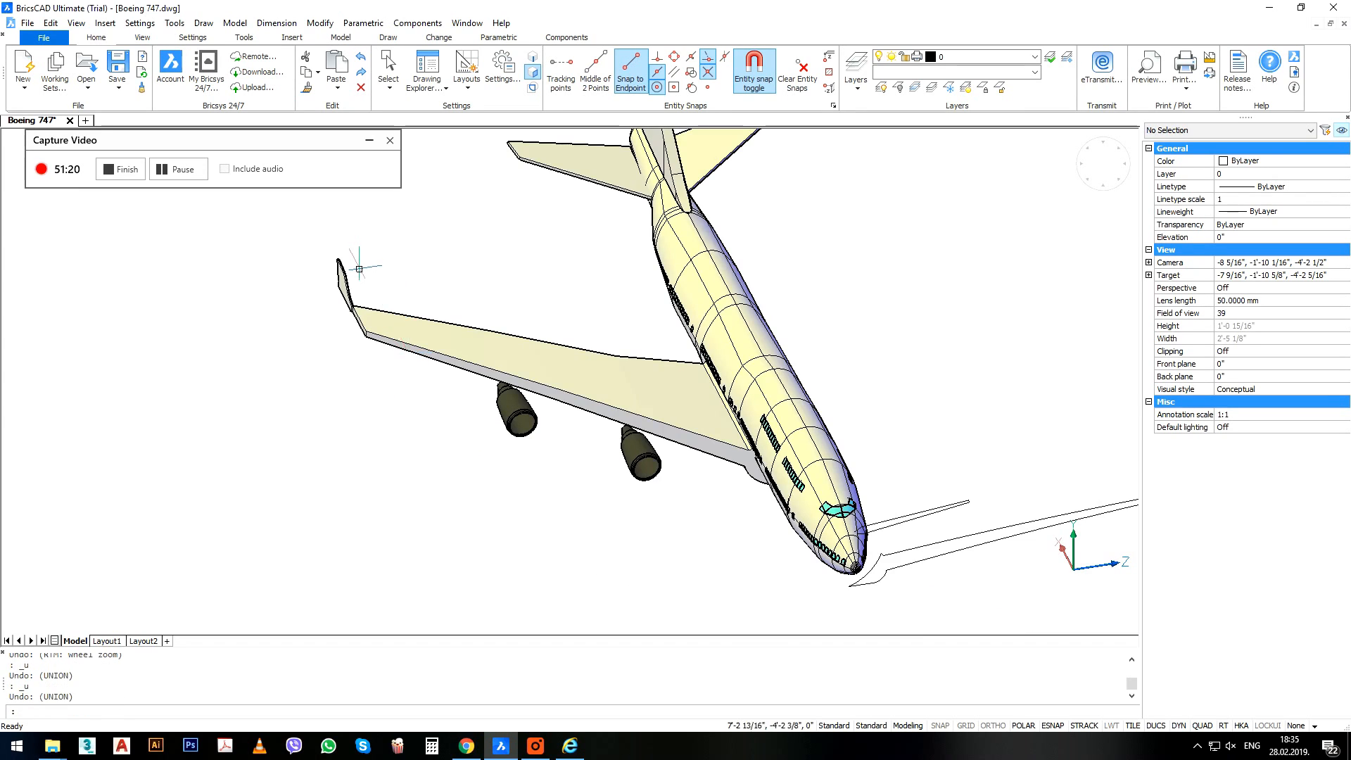
key("ctrl+z")
key("ctrl+z")
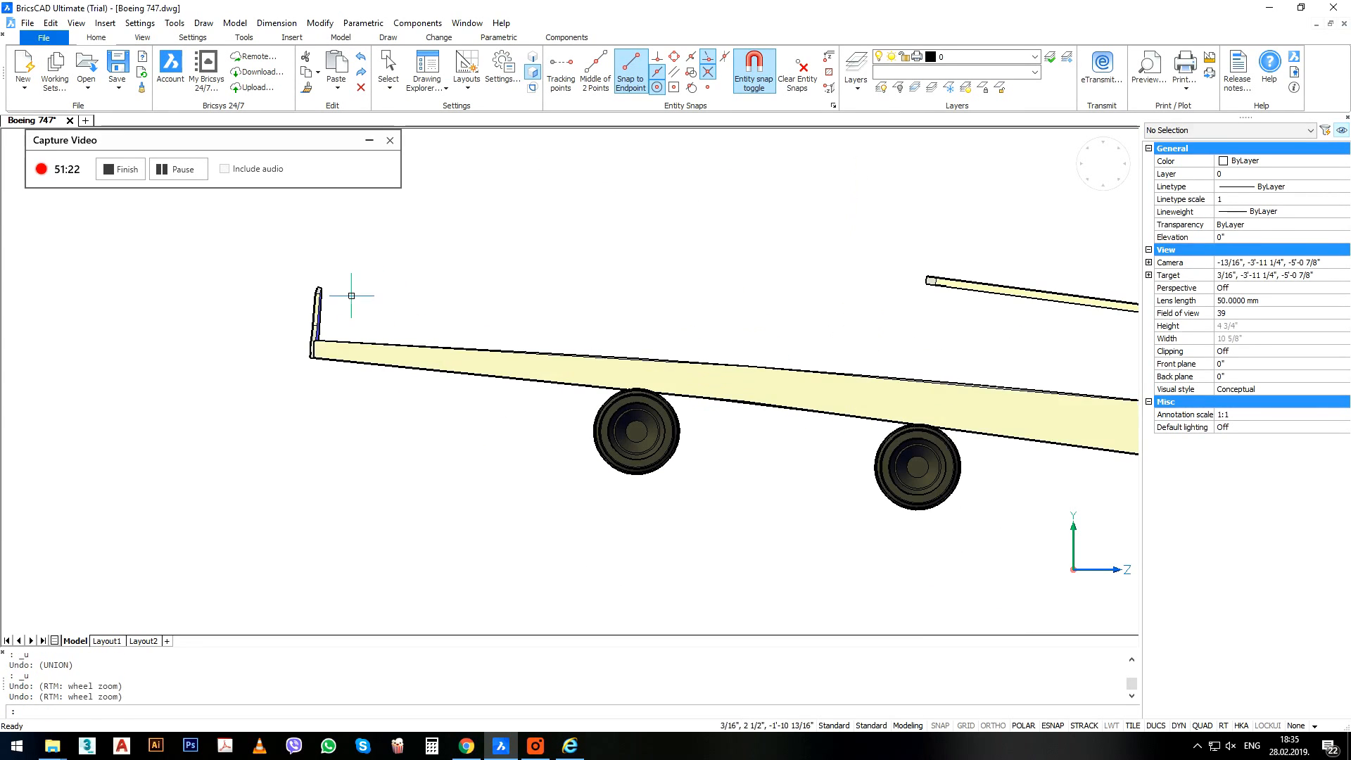
key("ctrl+z")
key("ctrl+z")
key("ctrl+z")
key("ctrl+z")
scroll(331, 306, "down", 3)
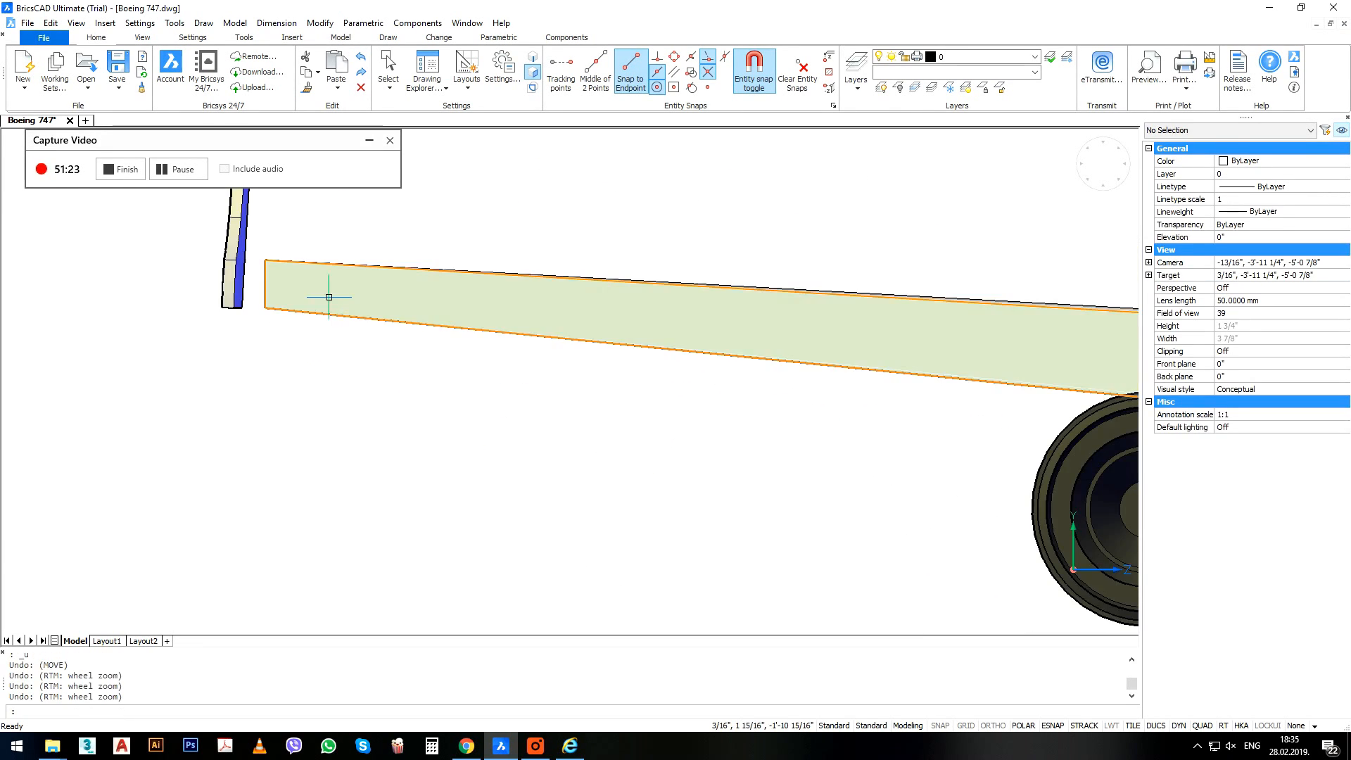
Check in the front view that the wing and the detached winglet can be picked as two solids, and clear the selection.
left_click(297, 315)
left_click(264, 312)
key("super")
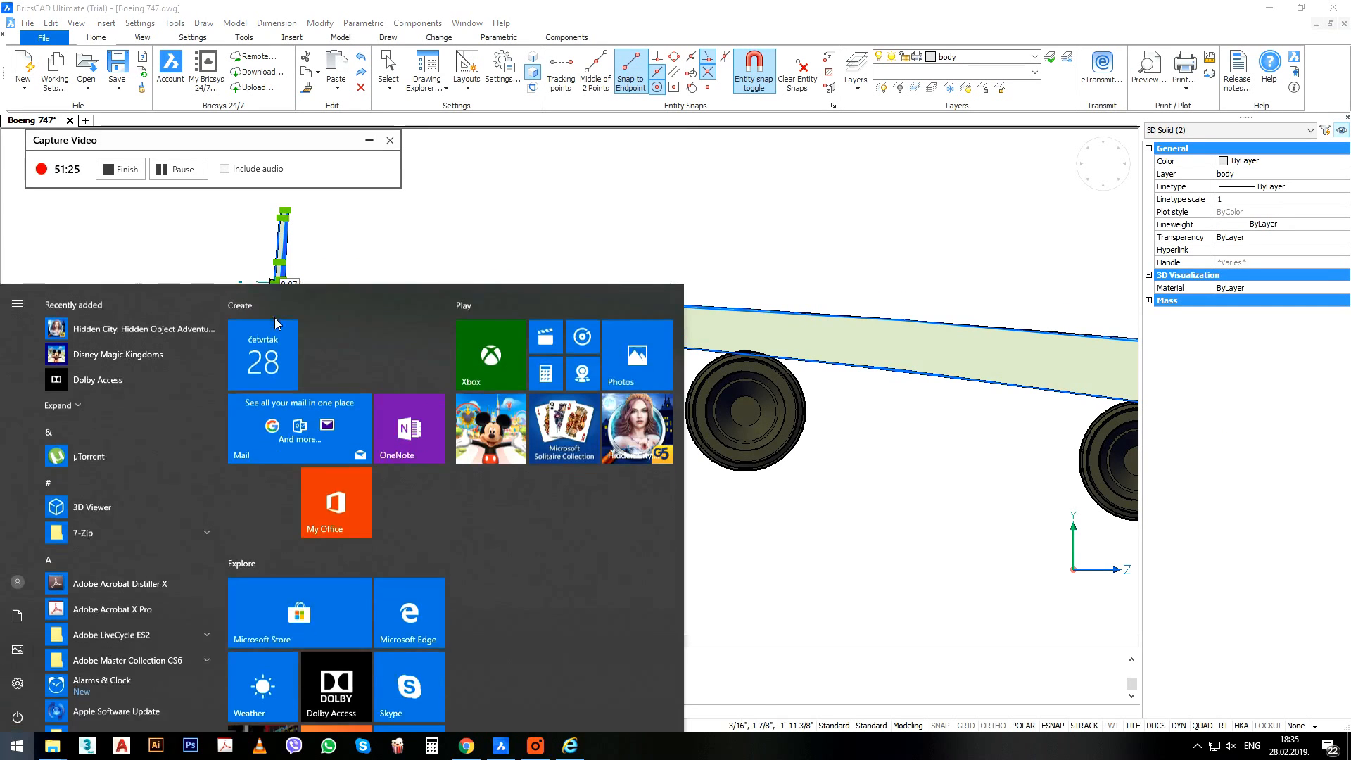
left_click(483, 241)
left_click(409, 262)
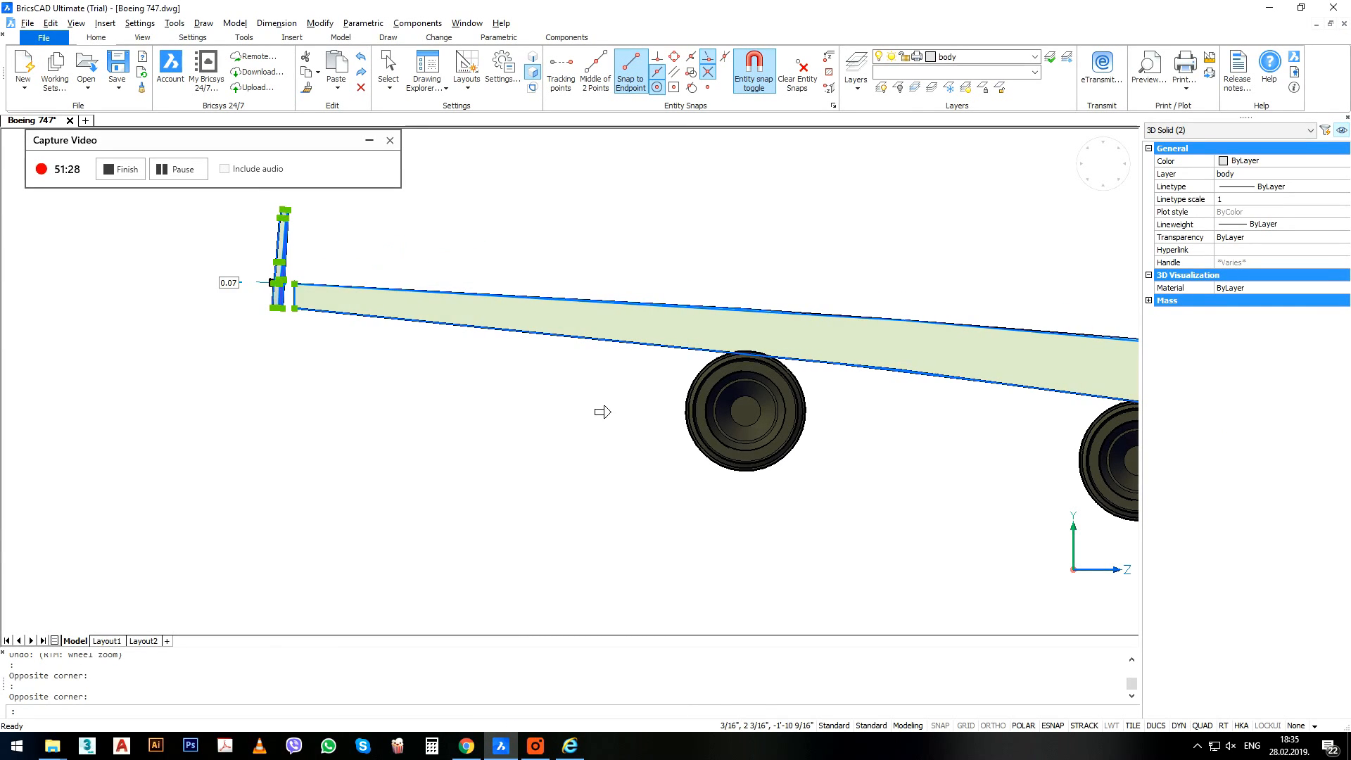
scroll(607, 425, "down", 5)
key("Escape")
key("Escape")
key("Escape")
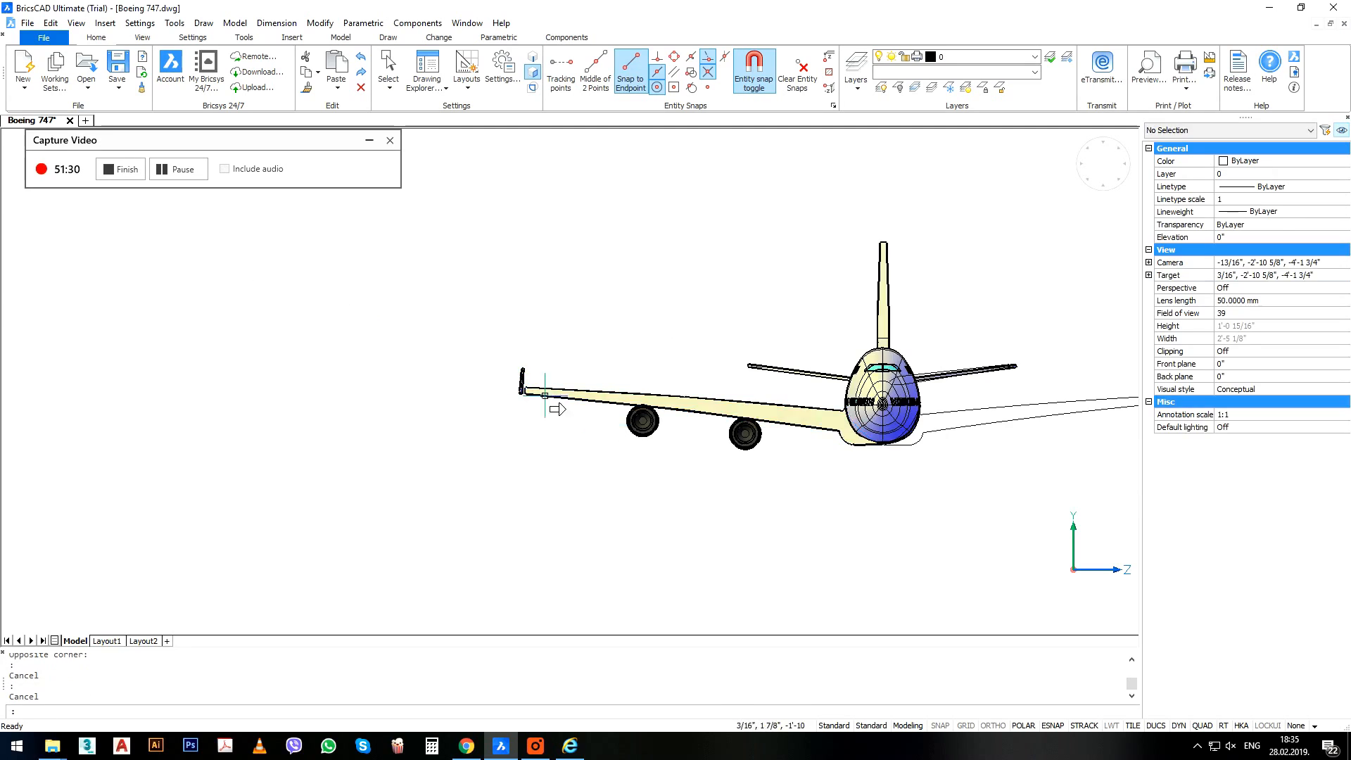
Examine the wing, its engines and the fuselage joint from the front.
scroll(528, 376, "up", 5)
scroll(520, 367, "down", 5)
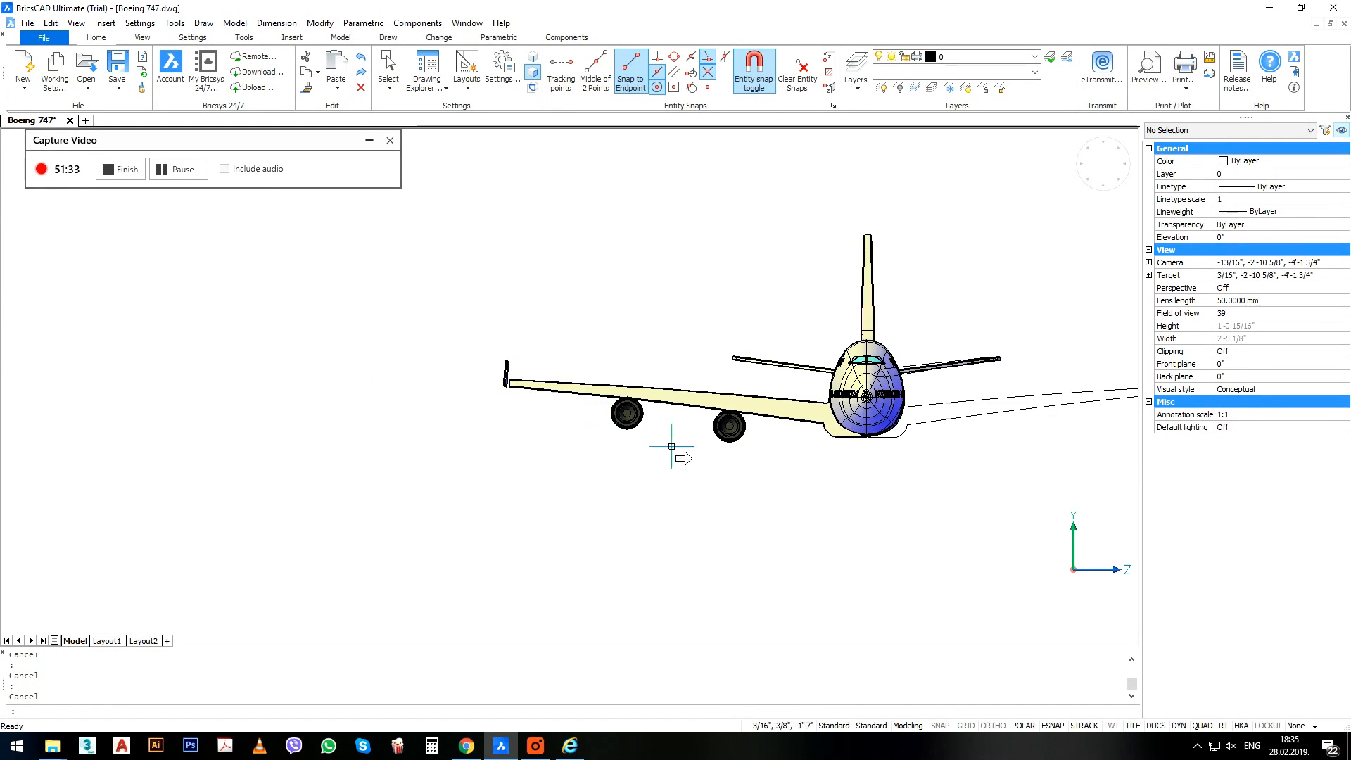
scroll(669, 445, "down", 1)
scroll(820, 411, "up", 4)
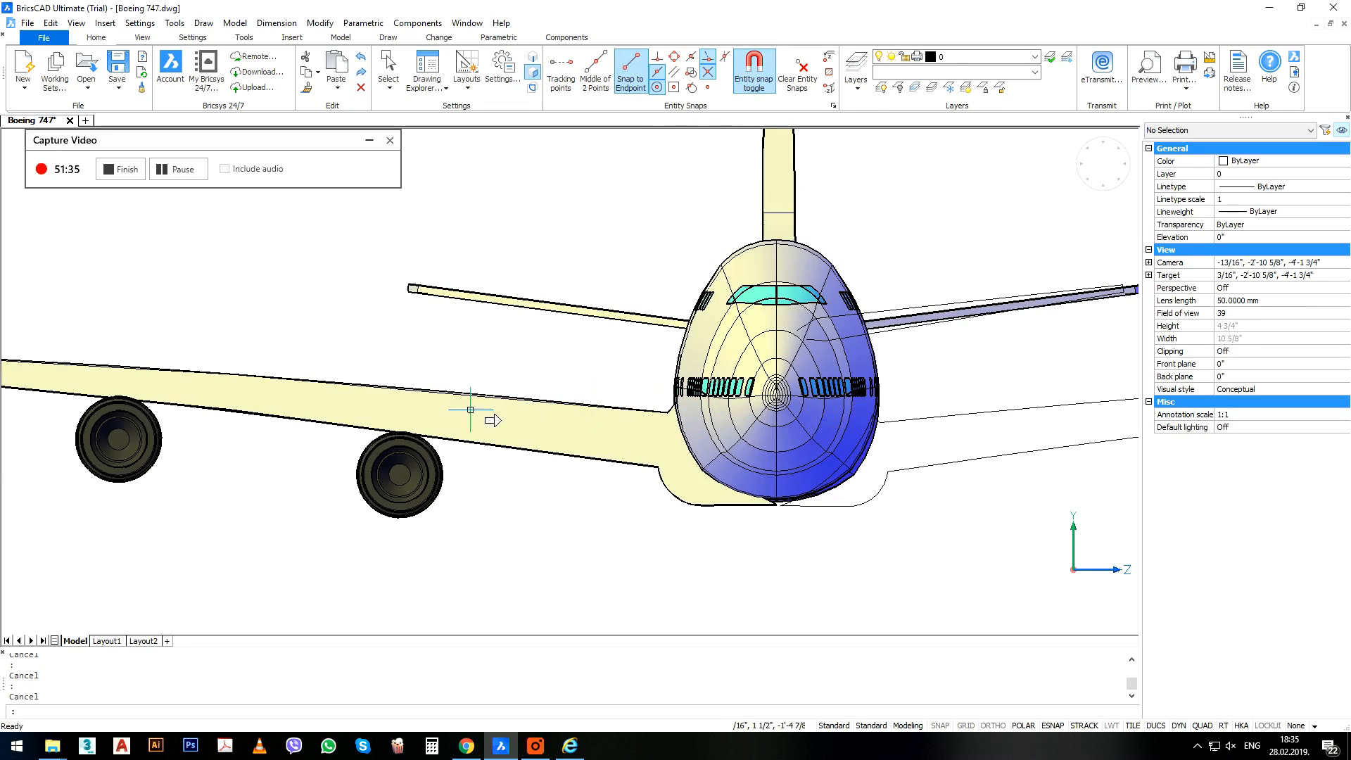
scroll(450, 407, "up", 4)
left_click(395, 401)
scroll(519, 444, "down", 6)
scroll(524, 452, "down", 3)
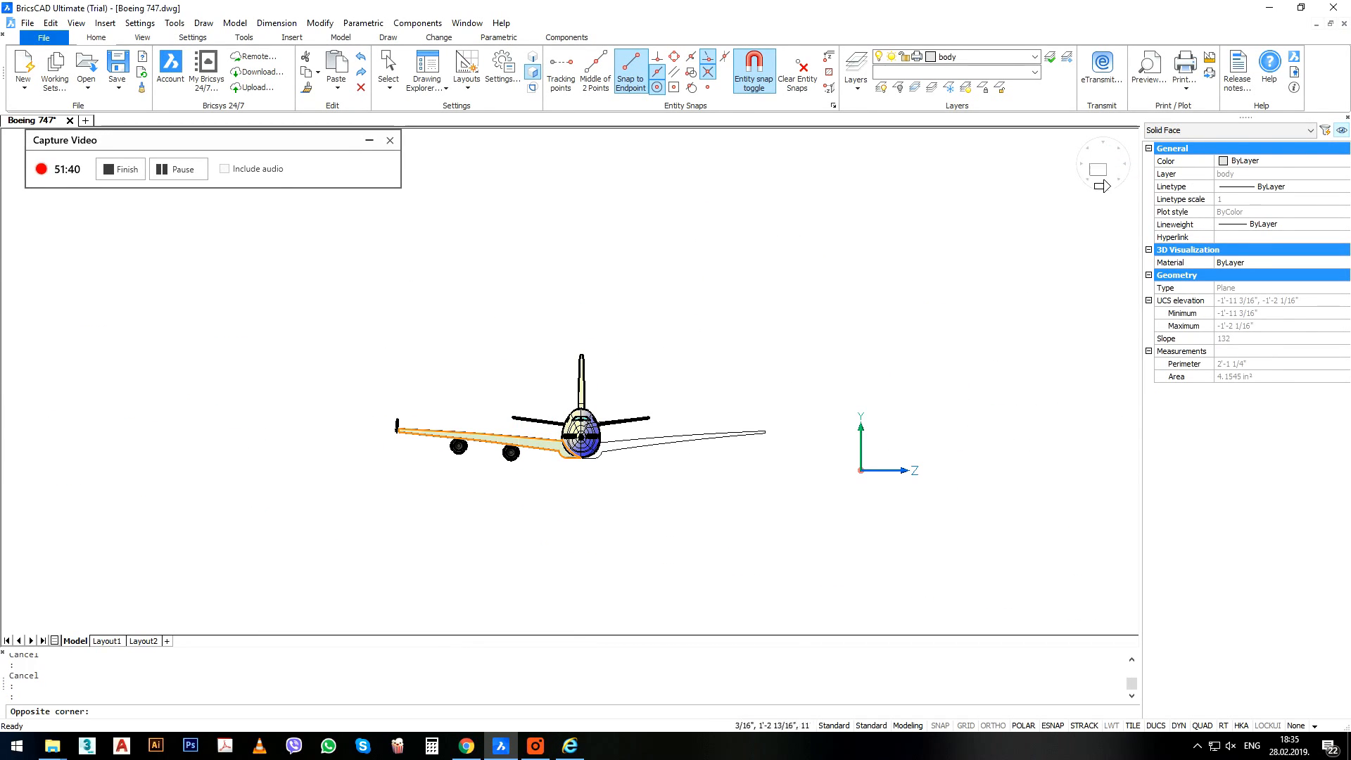
key("Escape")
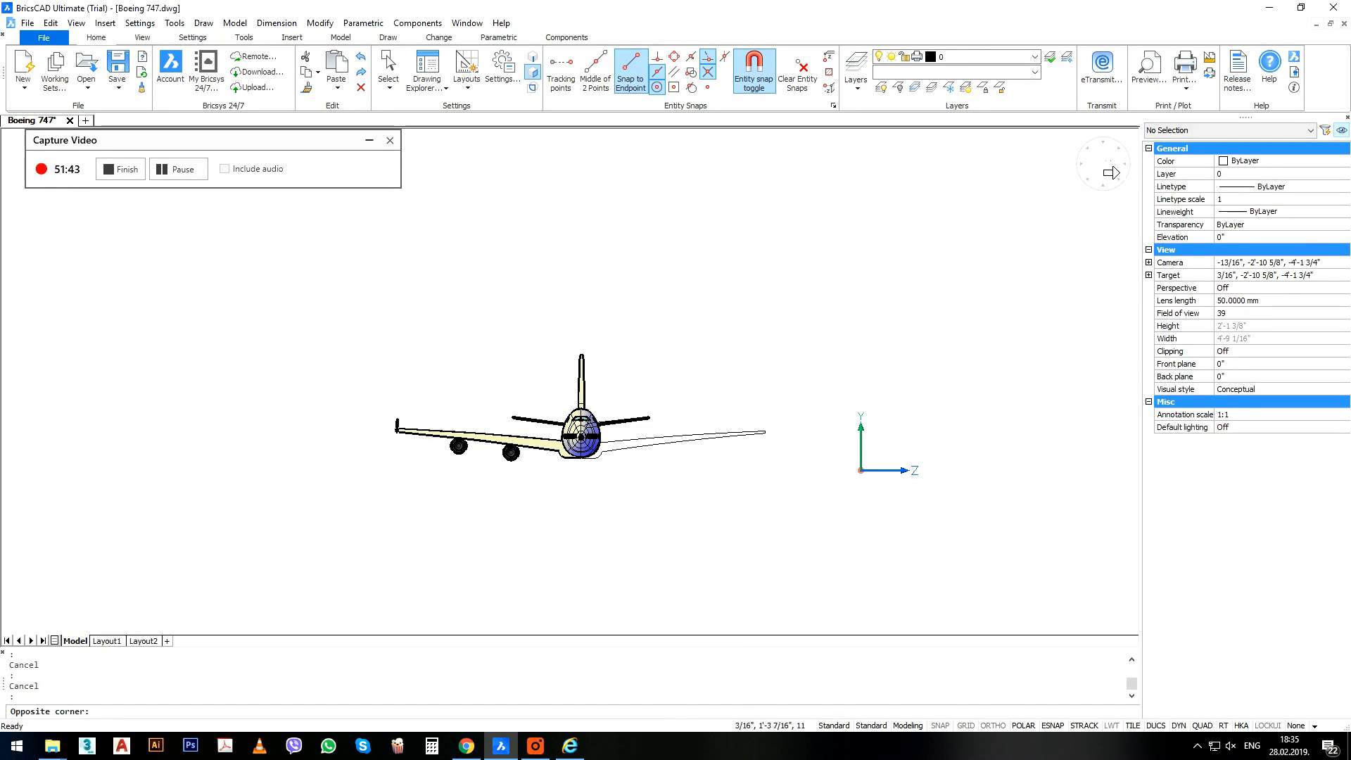
Move the winglet against the front corner of the wing tip in an angled 3D view.
left_click_drag(1121, 160, 452, 216)
left_click(178, 169)
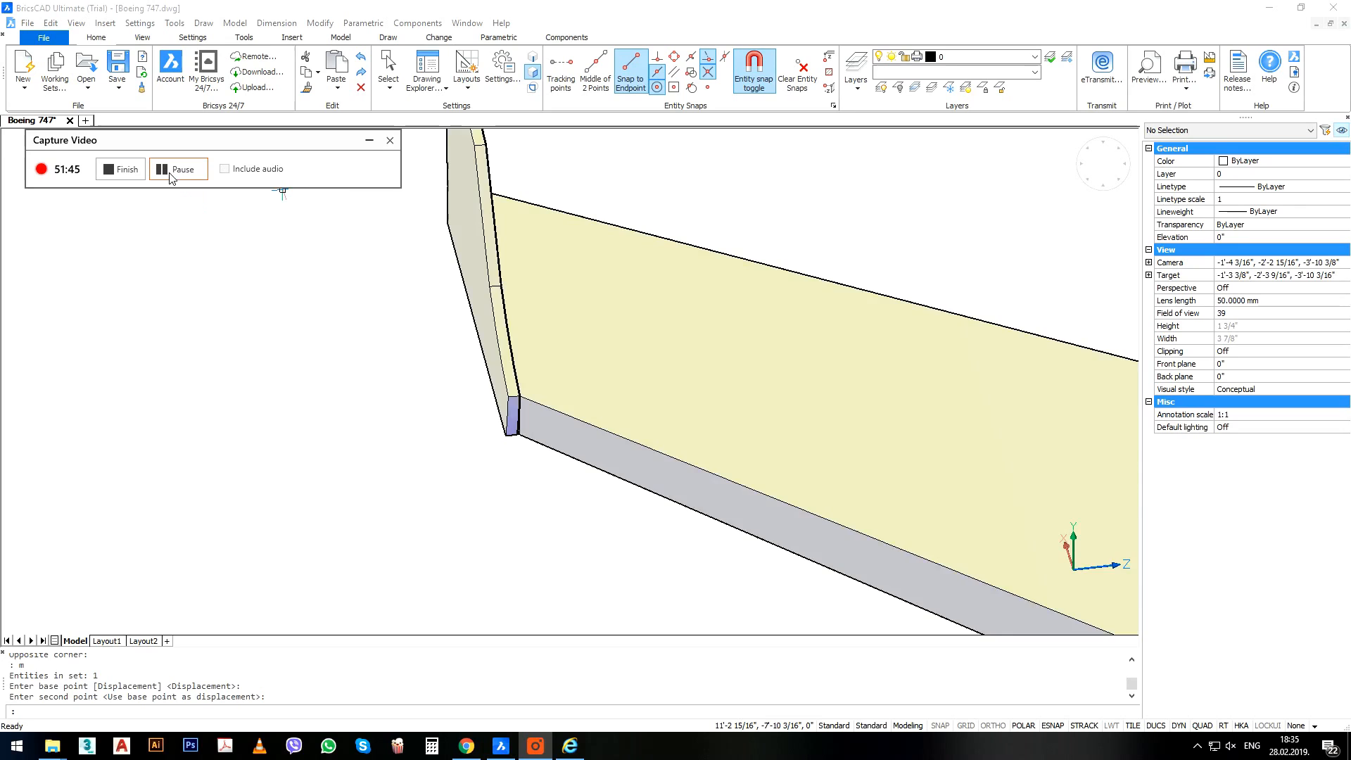
scroll(383, 422, "down", 8)
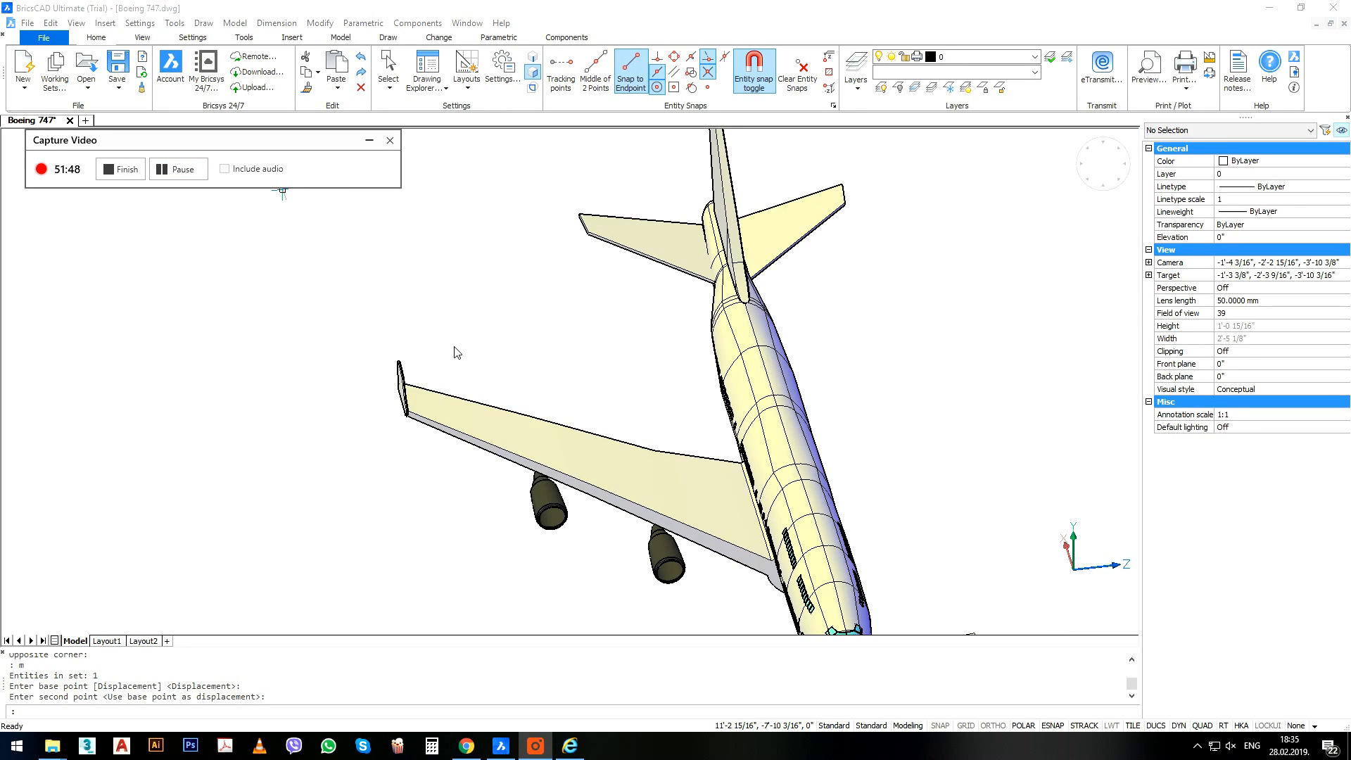
left_click(493, 367)
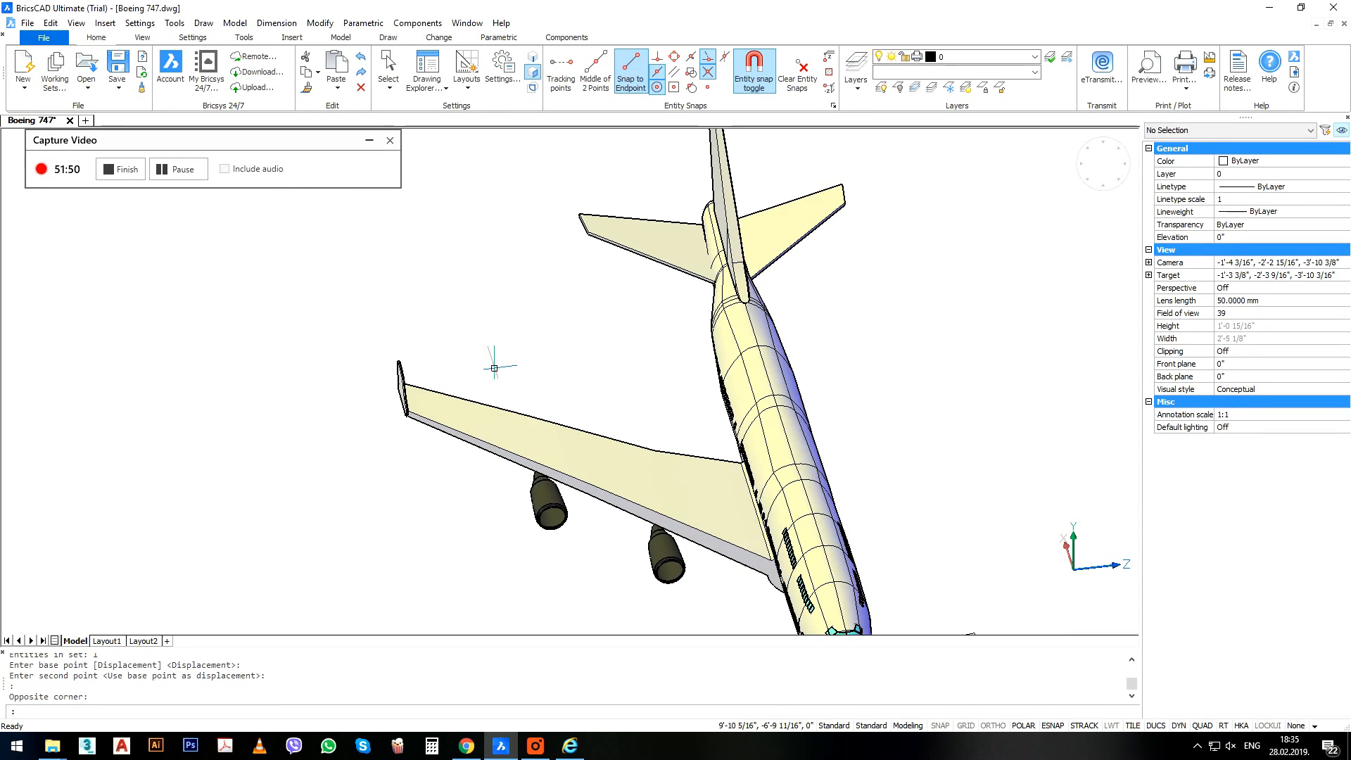
Union the repositioned winglet with the wing.
type("union")
key("Return")
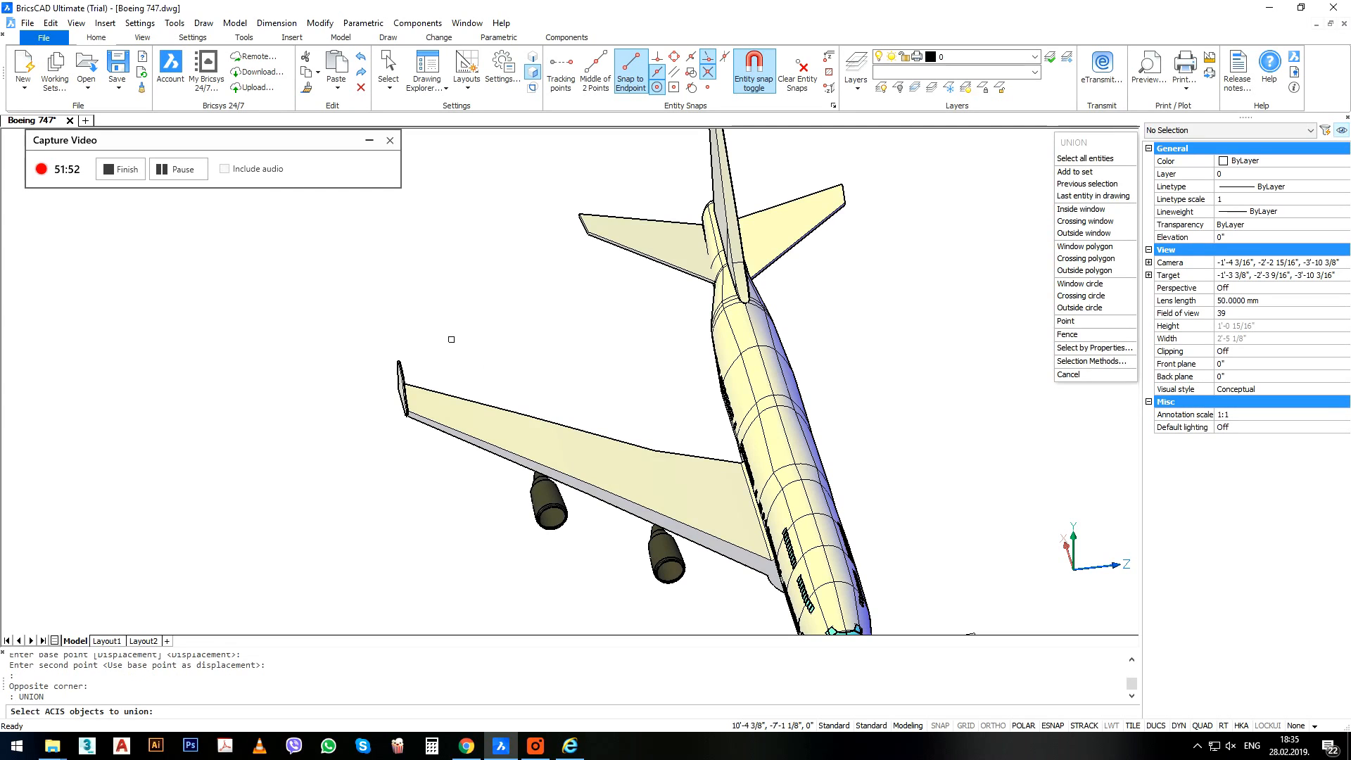
left_click(426, 404)
key("Return")
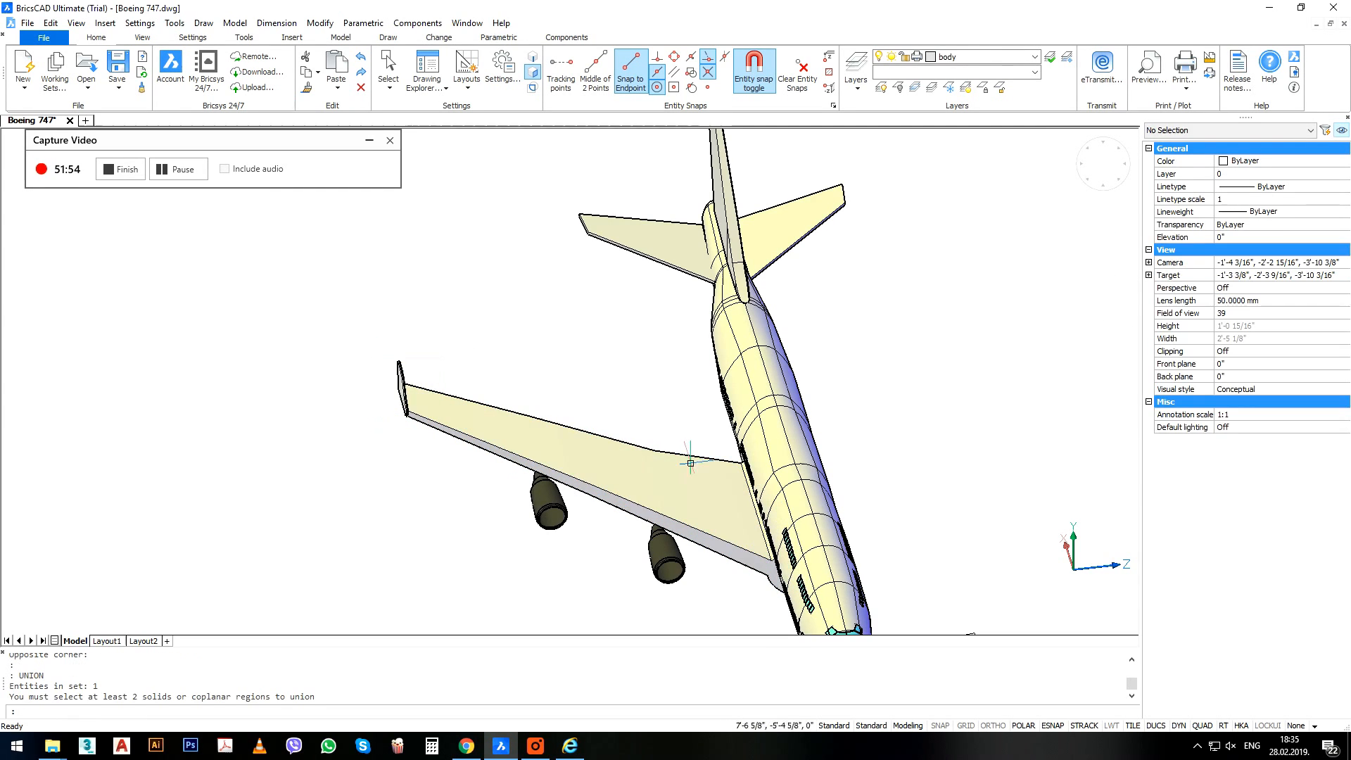
Try to union the wing with the two engines beneath it.
type("UNI")
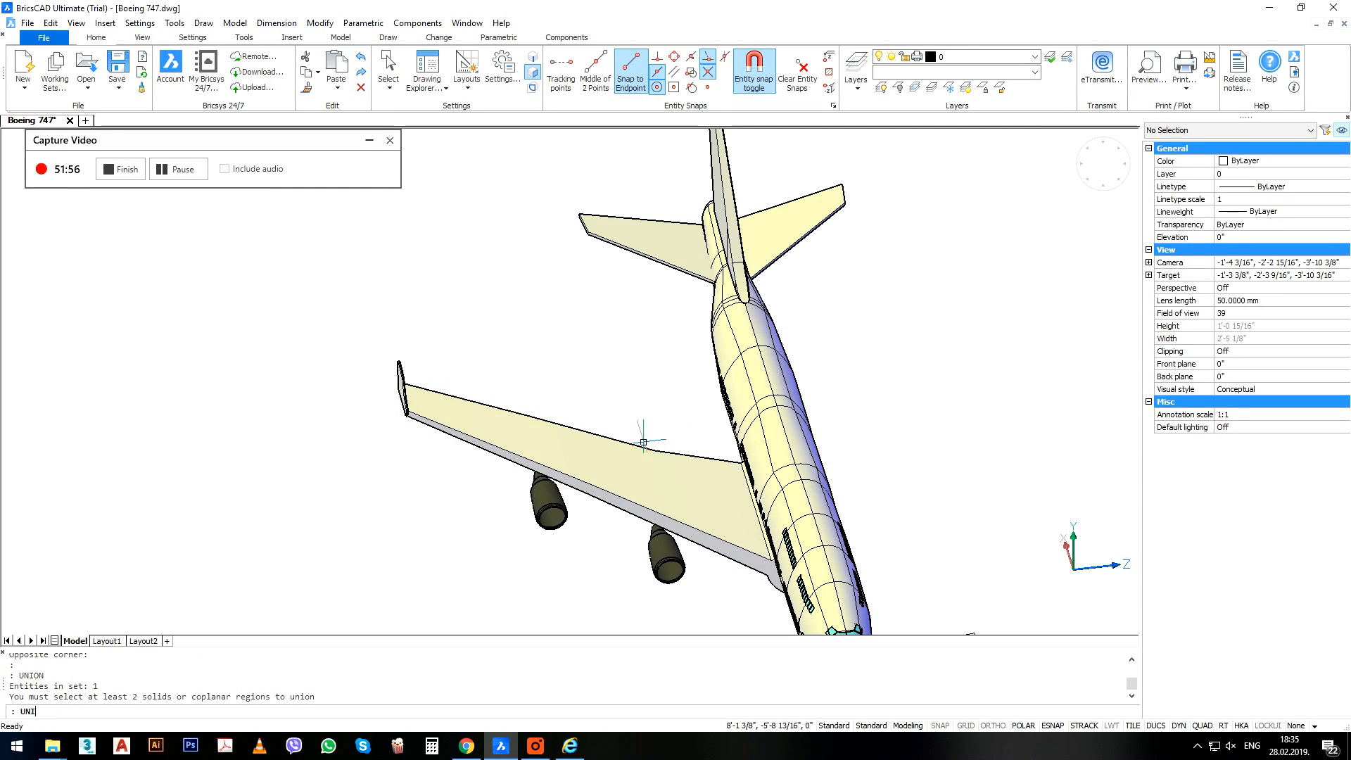
type("ON")
key("Return")
left_click_drag(689, 436, 482, 573)
key("Return")
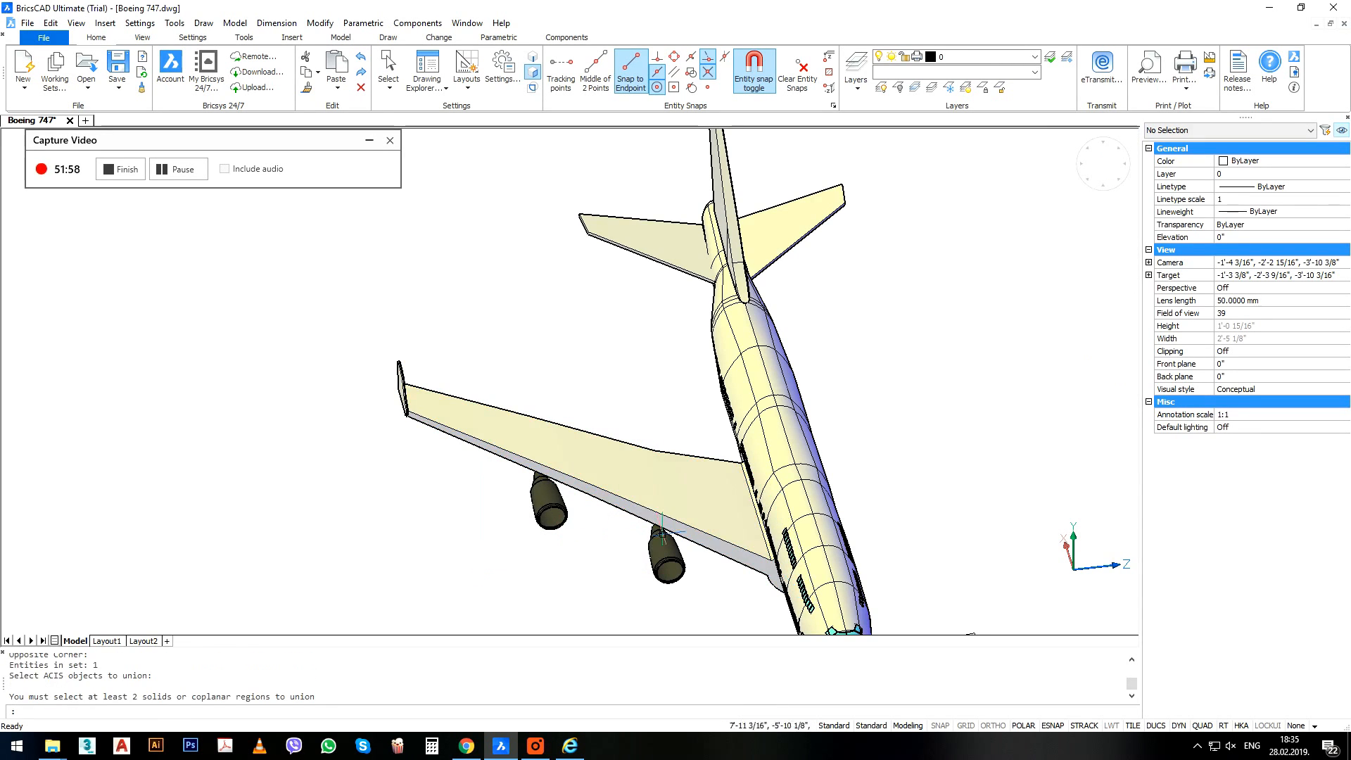
key("Return")
left_click_drag(682, 610, 461, 437)
key("Return")
left_click(548, 504)
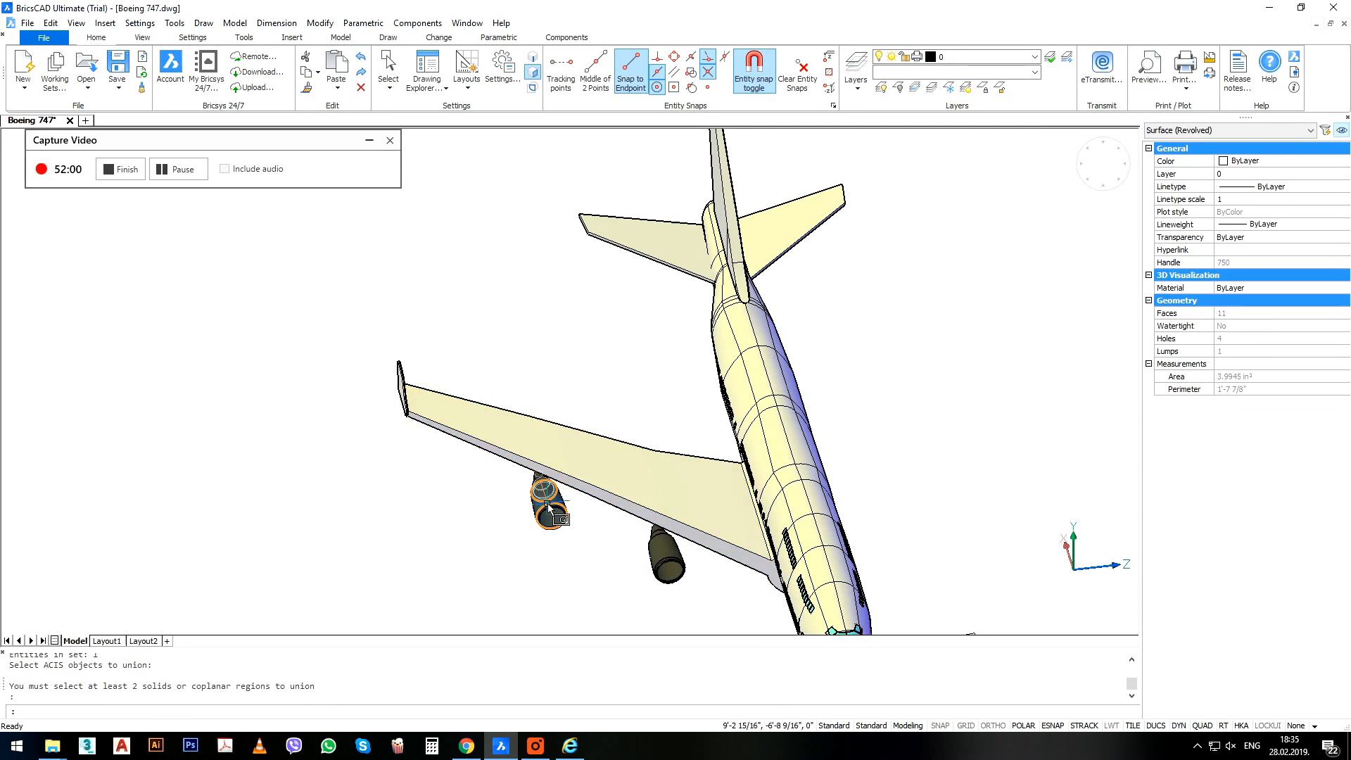
scroll(547, 504, "down", 3)
key("Escape")
left_click_drag(590, 398, 439, 512)
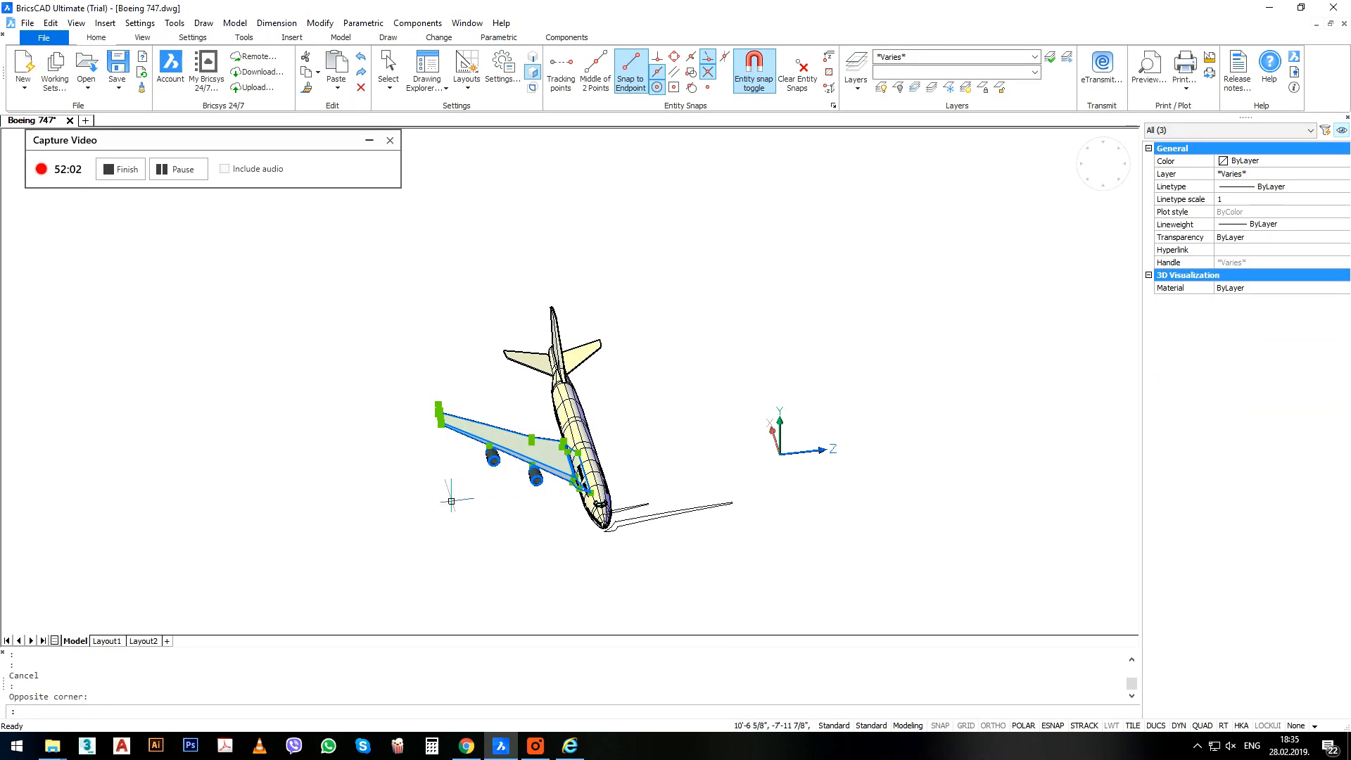
scroll(646, 388, "up", 2)
scroll(646, 387, "up", 3)
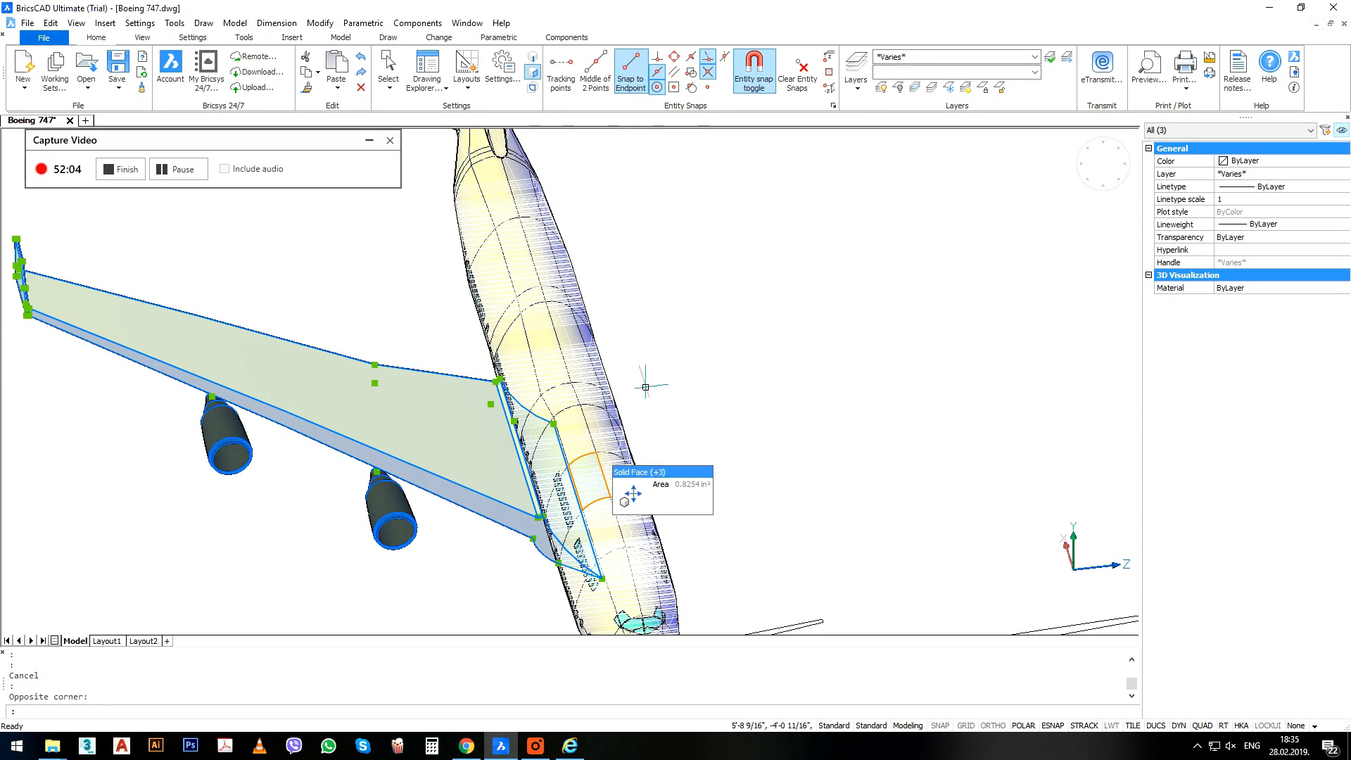
scroll(709, 389, "down", 3)
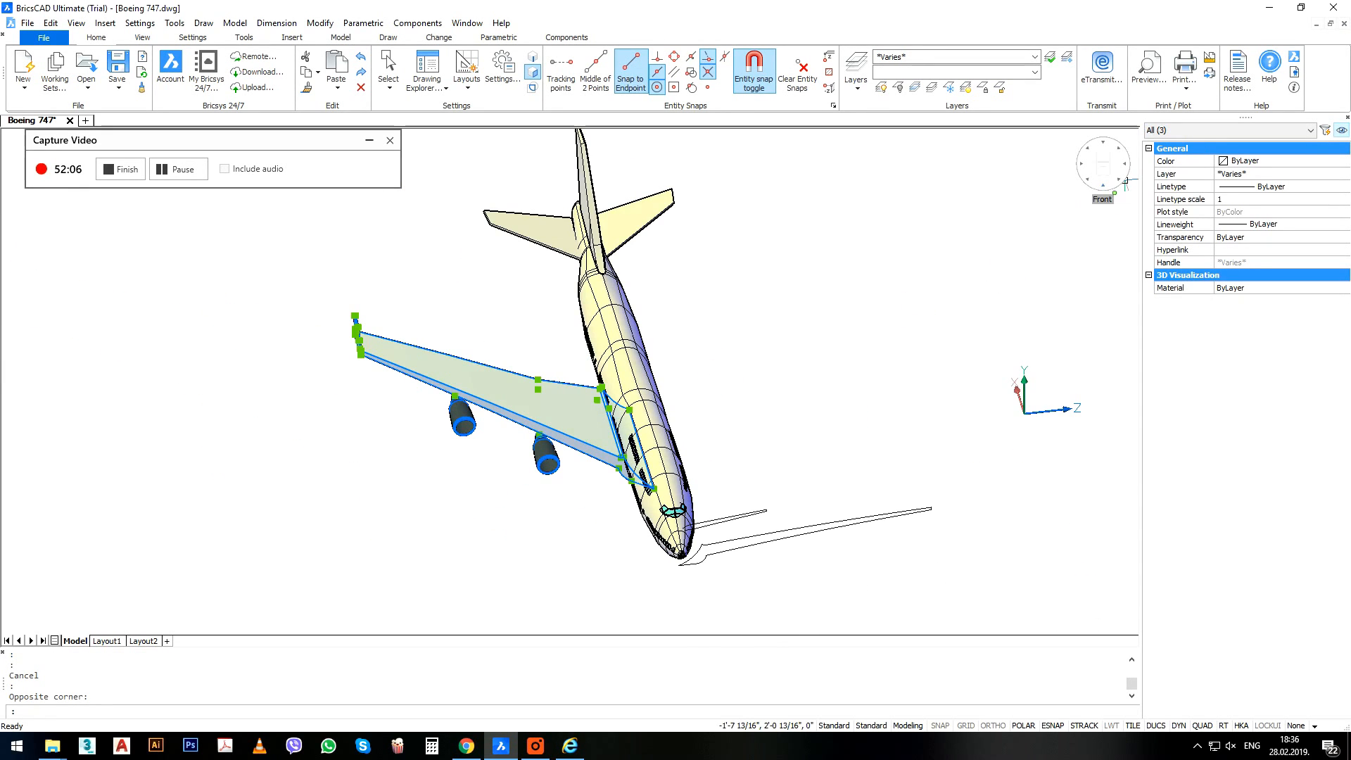
left_click(1081, 181)
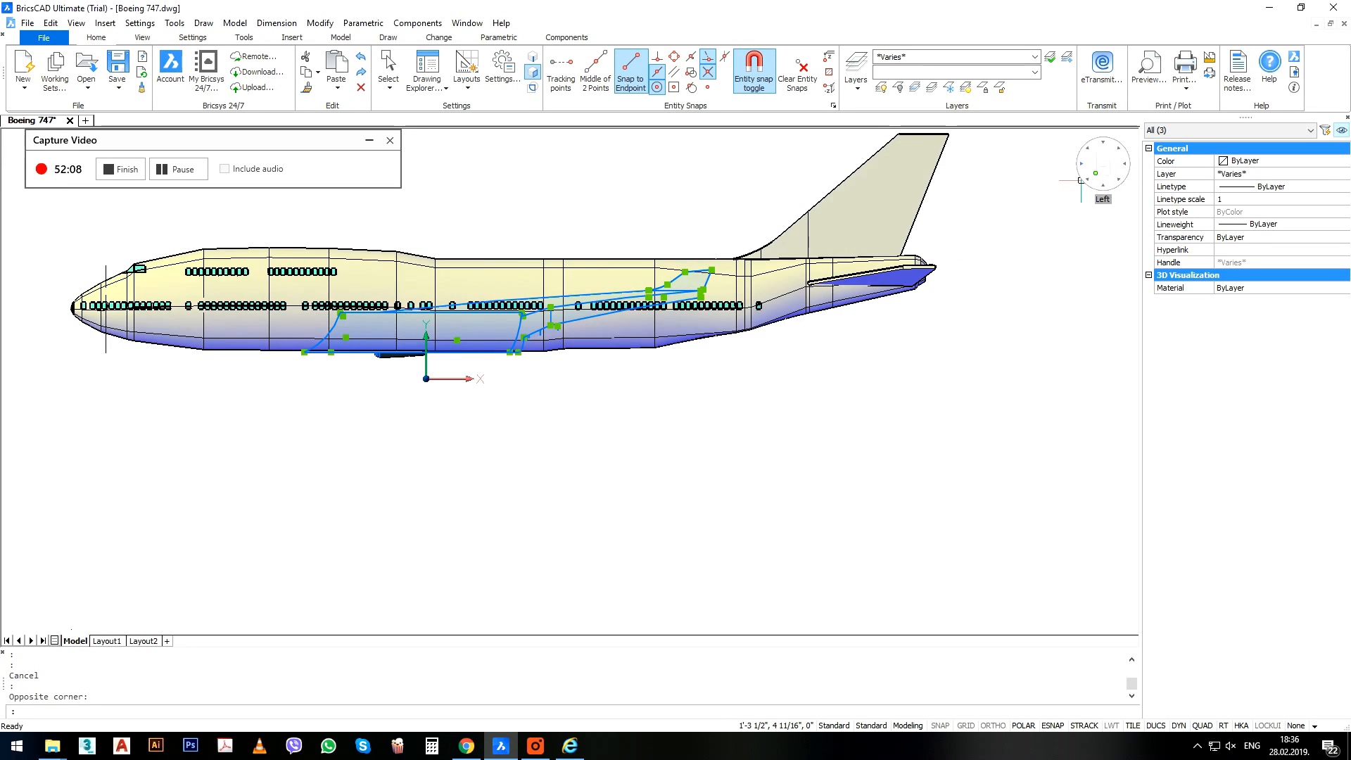
left_click(1081, 179)
scroll(961, 362, "up", 5)
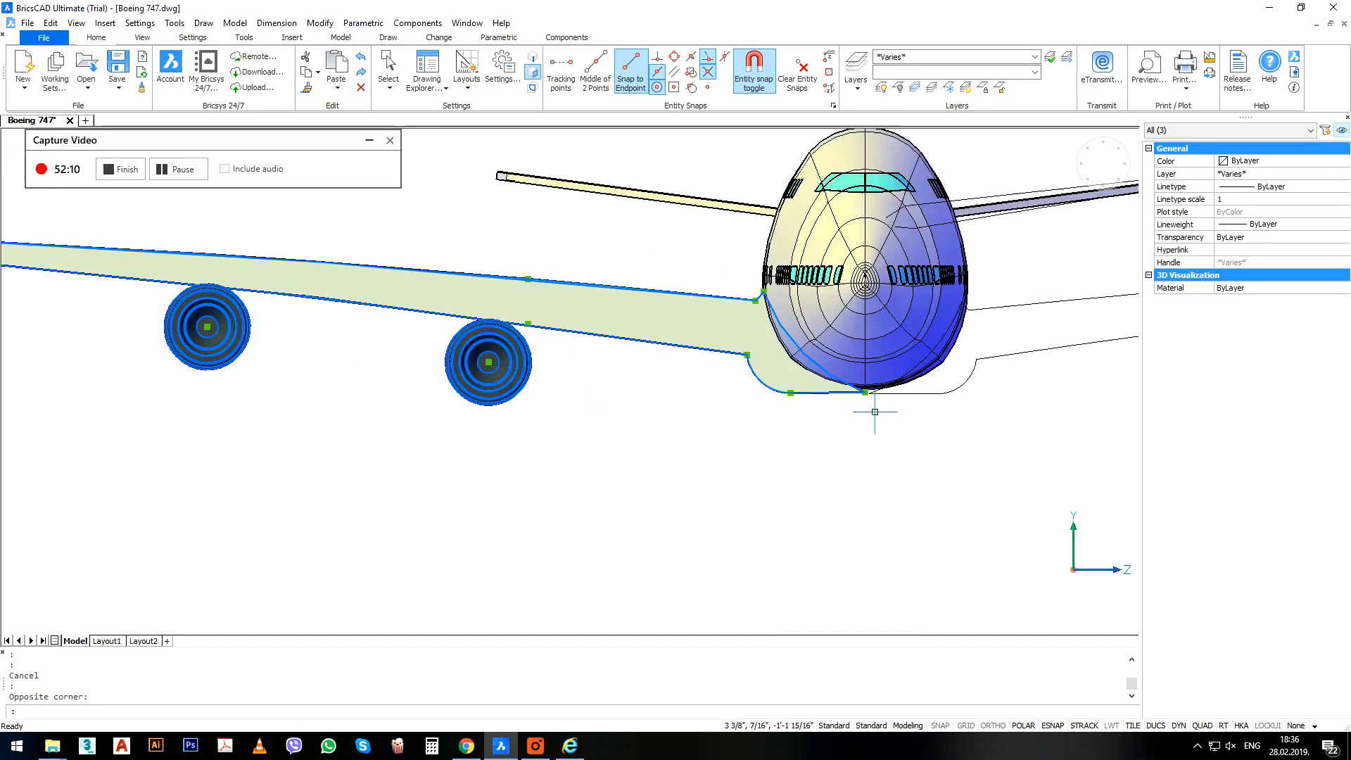
scroll(875, 412, "up", 3)
scroll(707, 485, "down", 3)
type("mi")
key("Return")
scroll(710, 486, "up", 3)
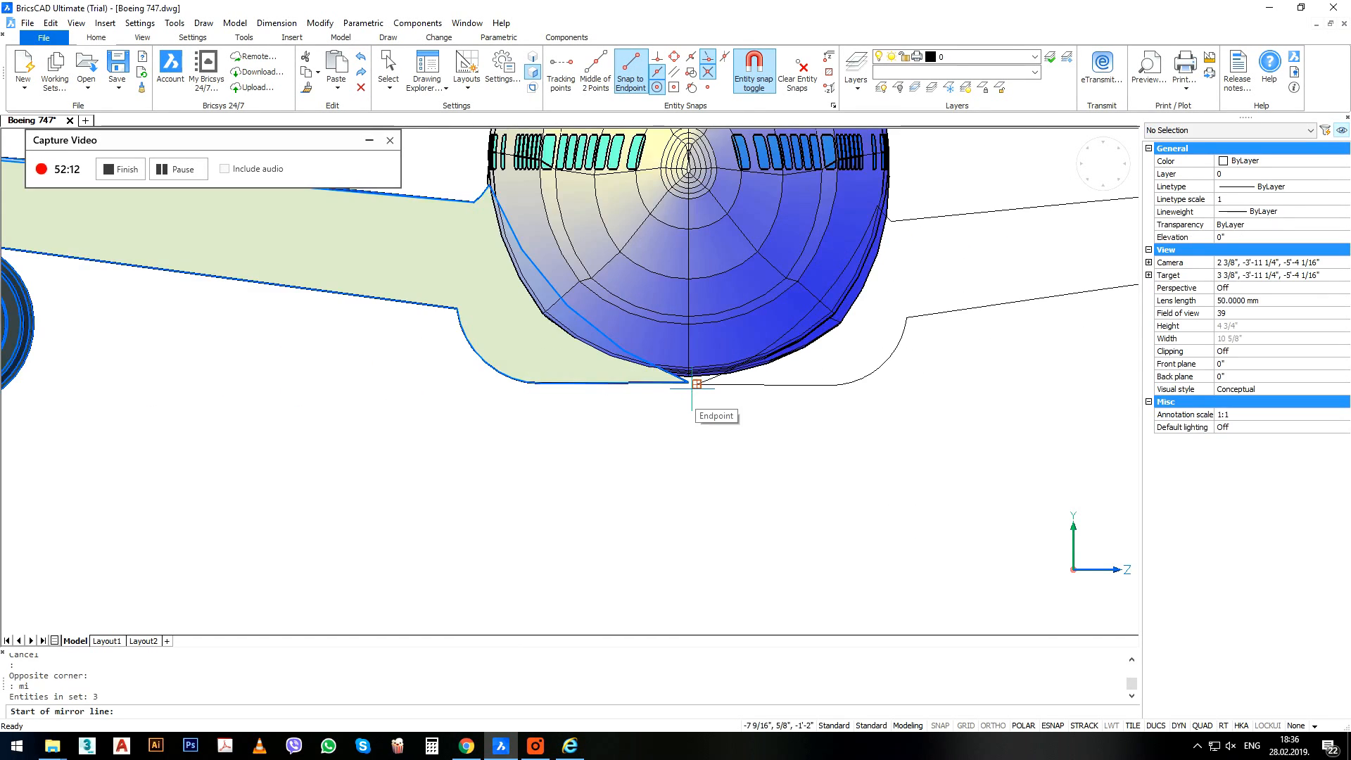
left_click(692, 383)
scroll(690, 384, "up", 3)
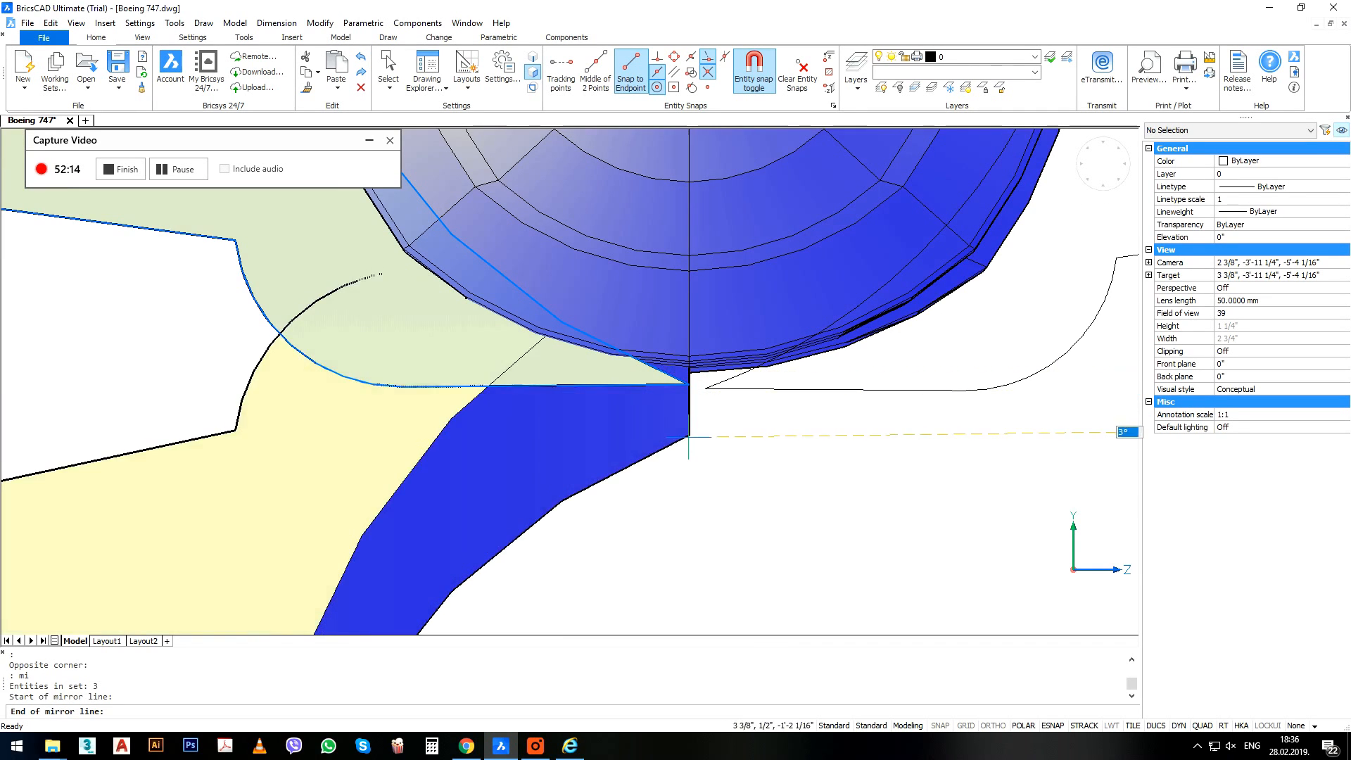
key("Escape")
key("Escape")
key("Escape")
scroll(690, 437, "down", 5)
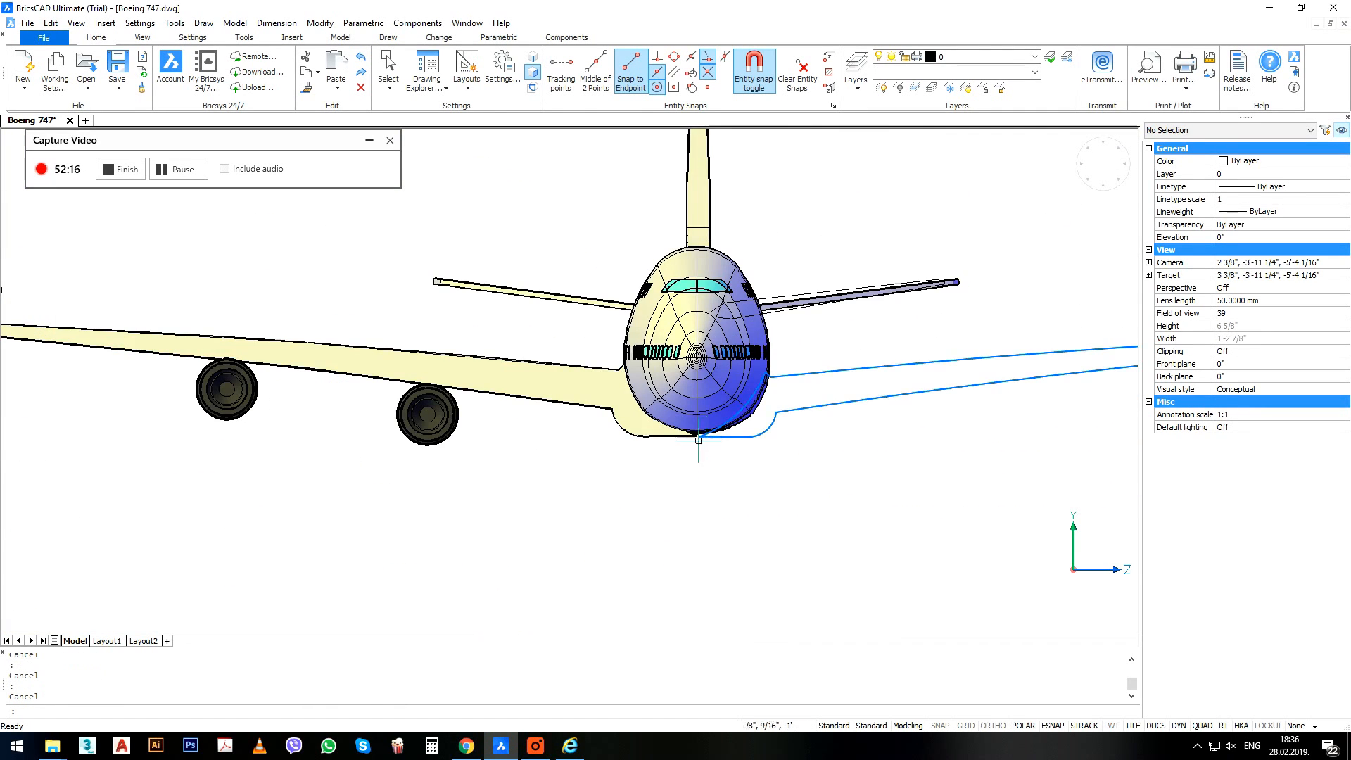
Reset the user coordinate system to World.
scroll(527, 459, "down", 2)
middle_click_drag(528, 458, 635, 431, "shift")
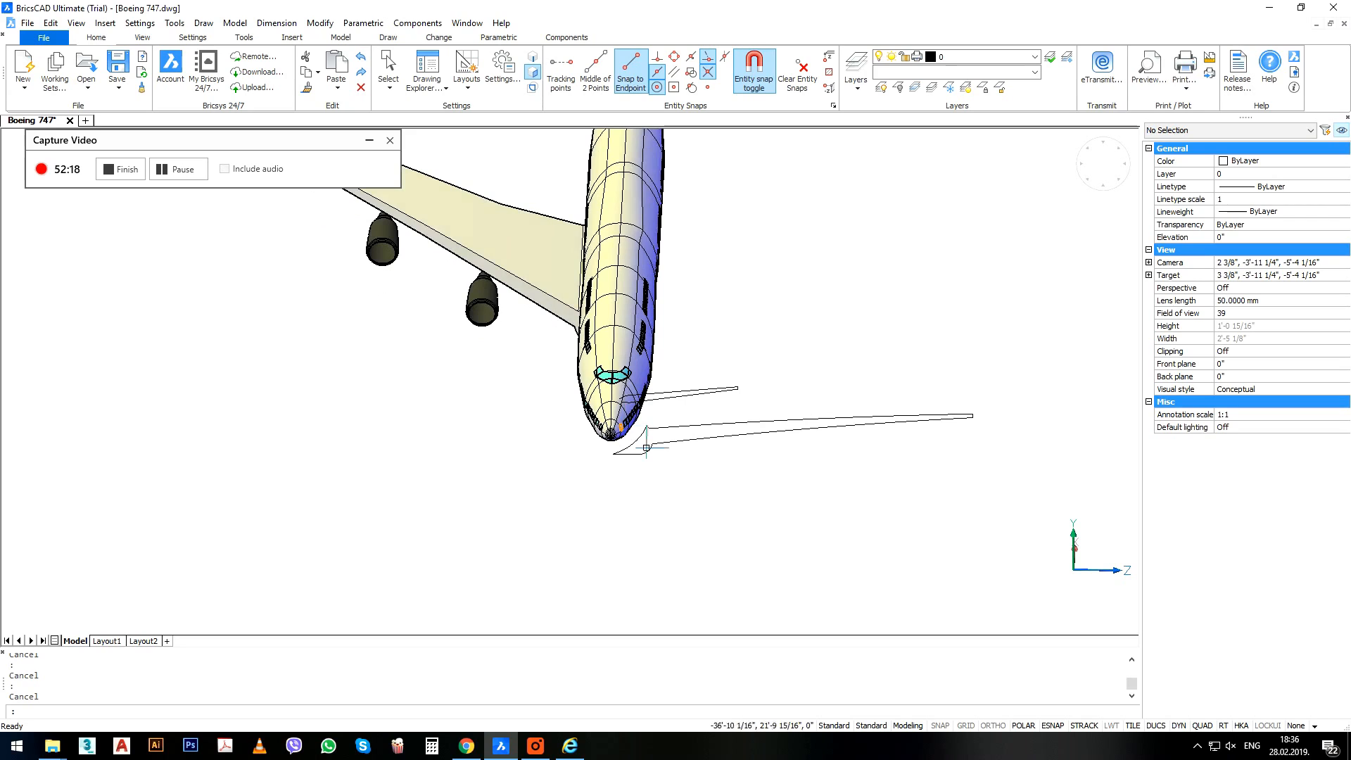
type("UCS")
key("Return")
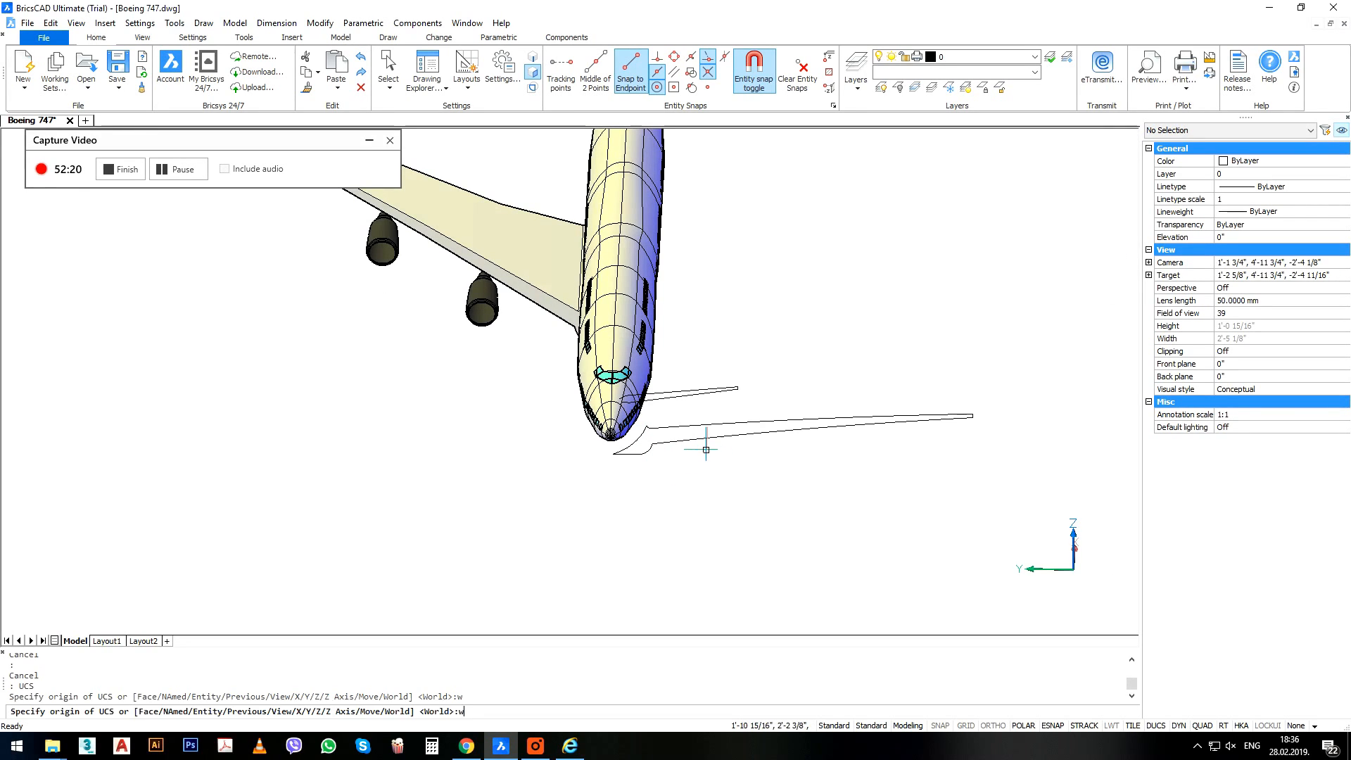
type("w")
key("Return")
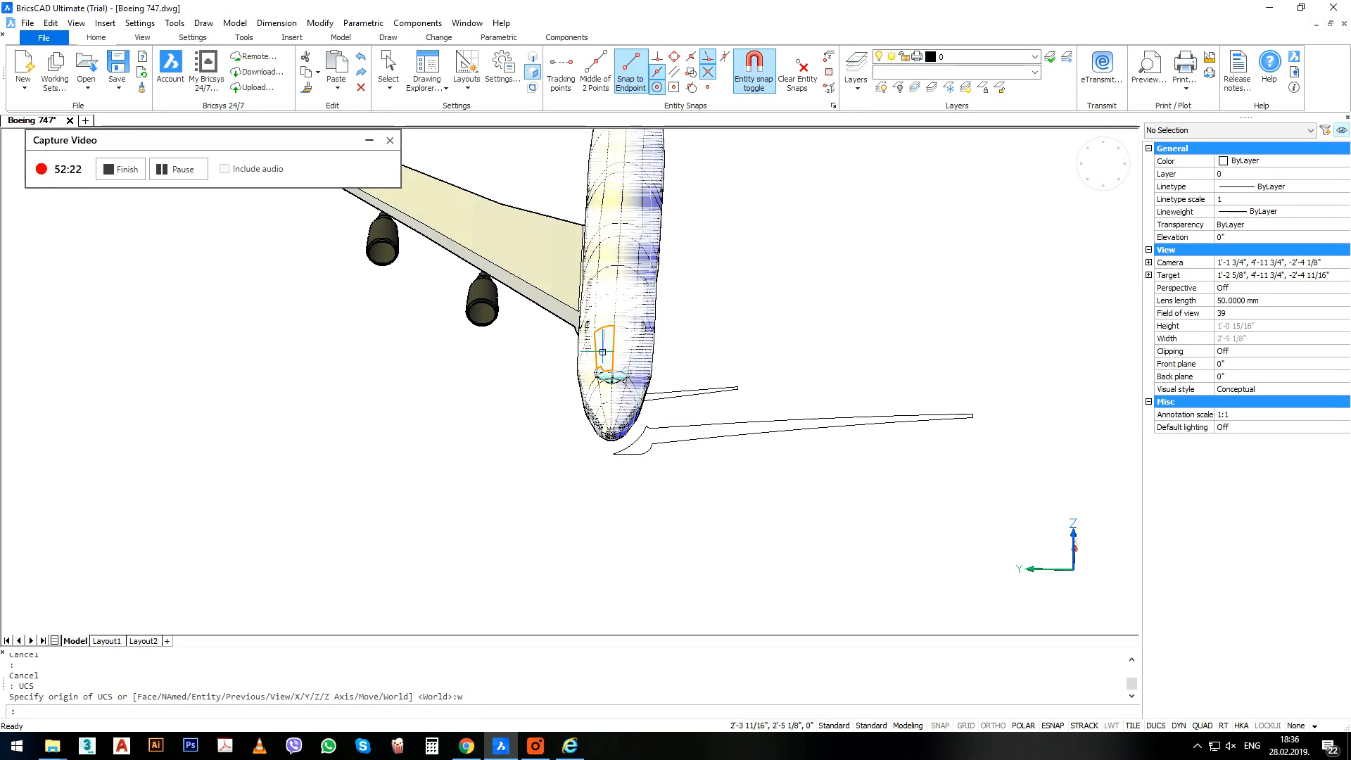
Mirror the finished wing and its two engines across the fuselage centreline in plan view, keeping the originals.
left_click(1132, 168)
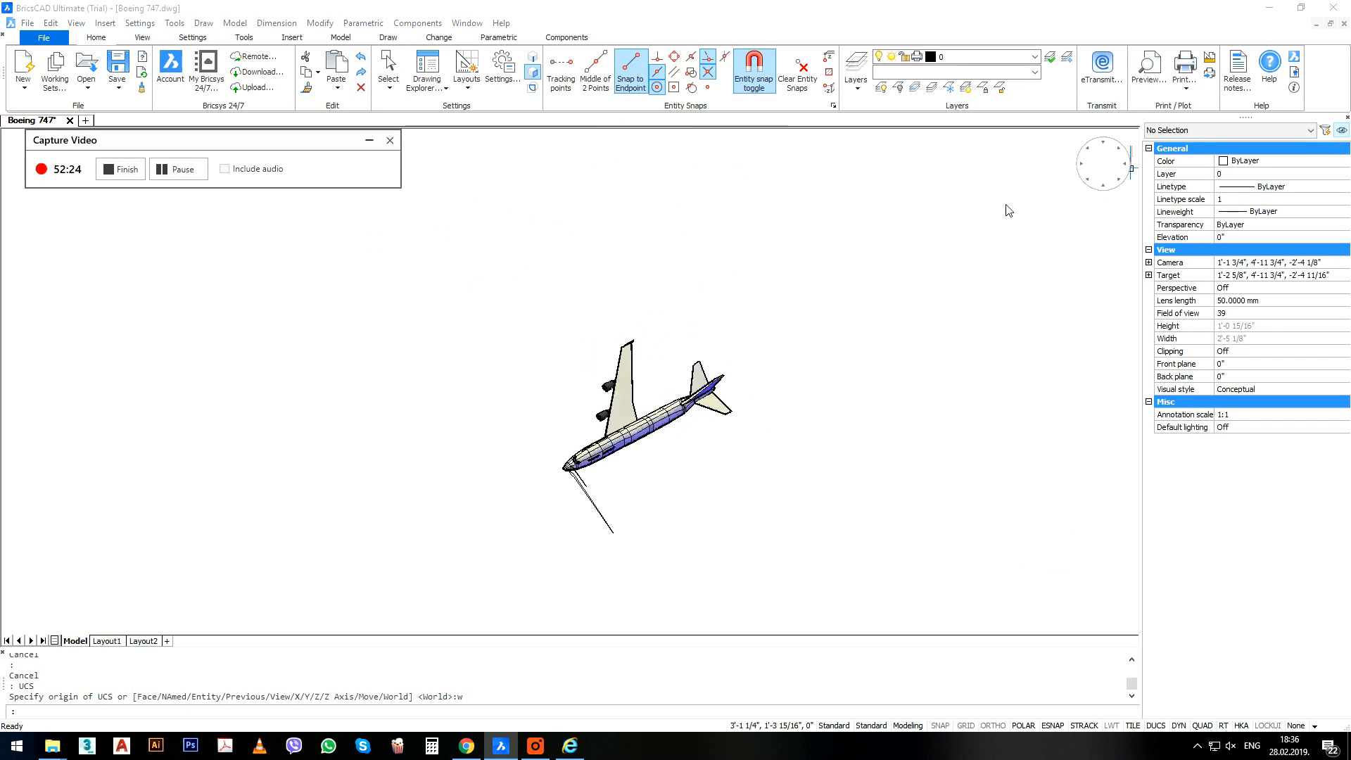
left_click(751, 185)
left_click(535, 392)
scroll(559, 379, "up", 3)
type("mi")
key("Return")
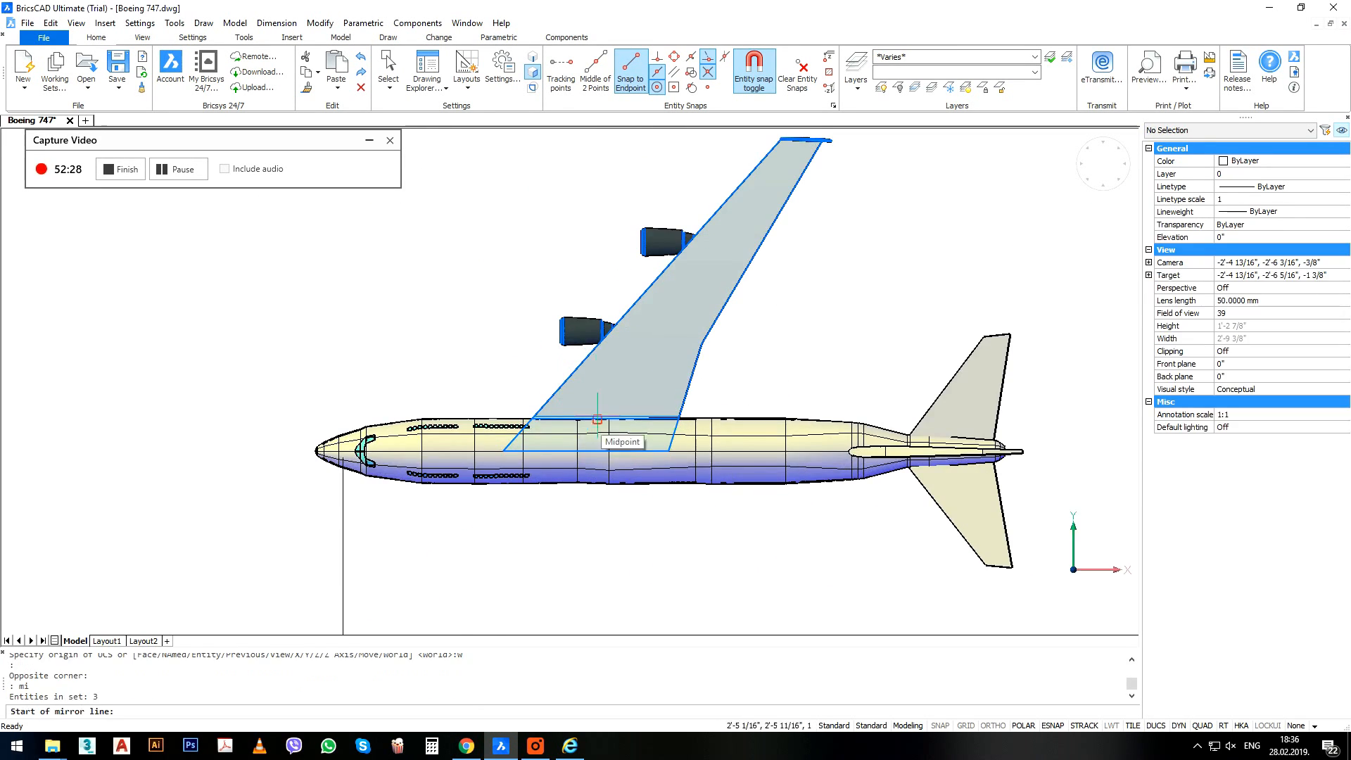
scroll(500, 451, "up", 5)
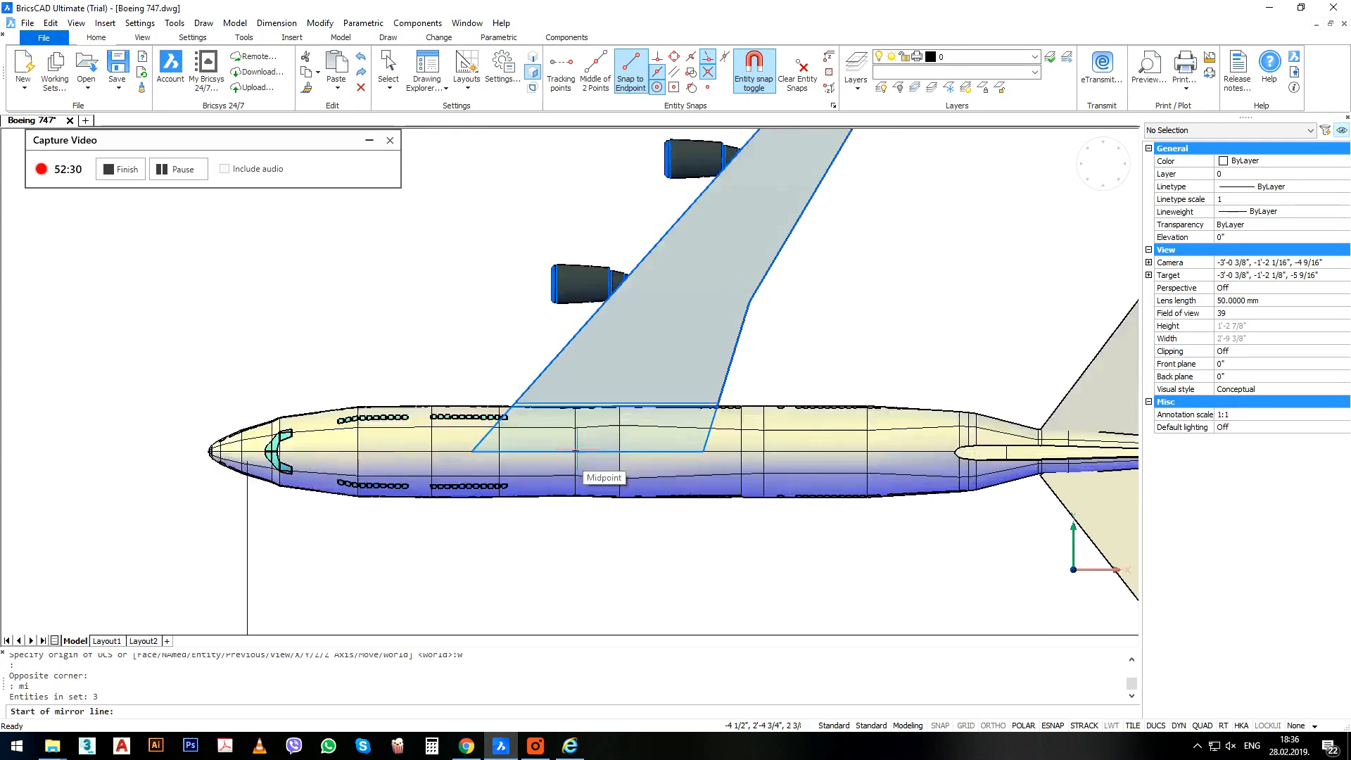
left_click(877, 449)
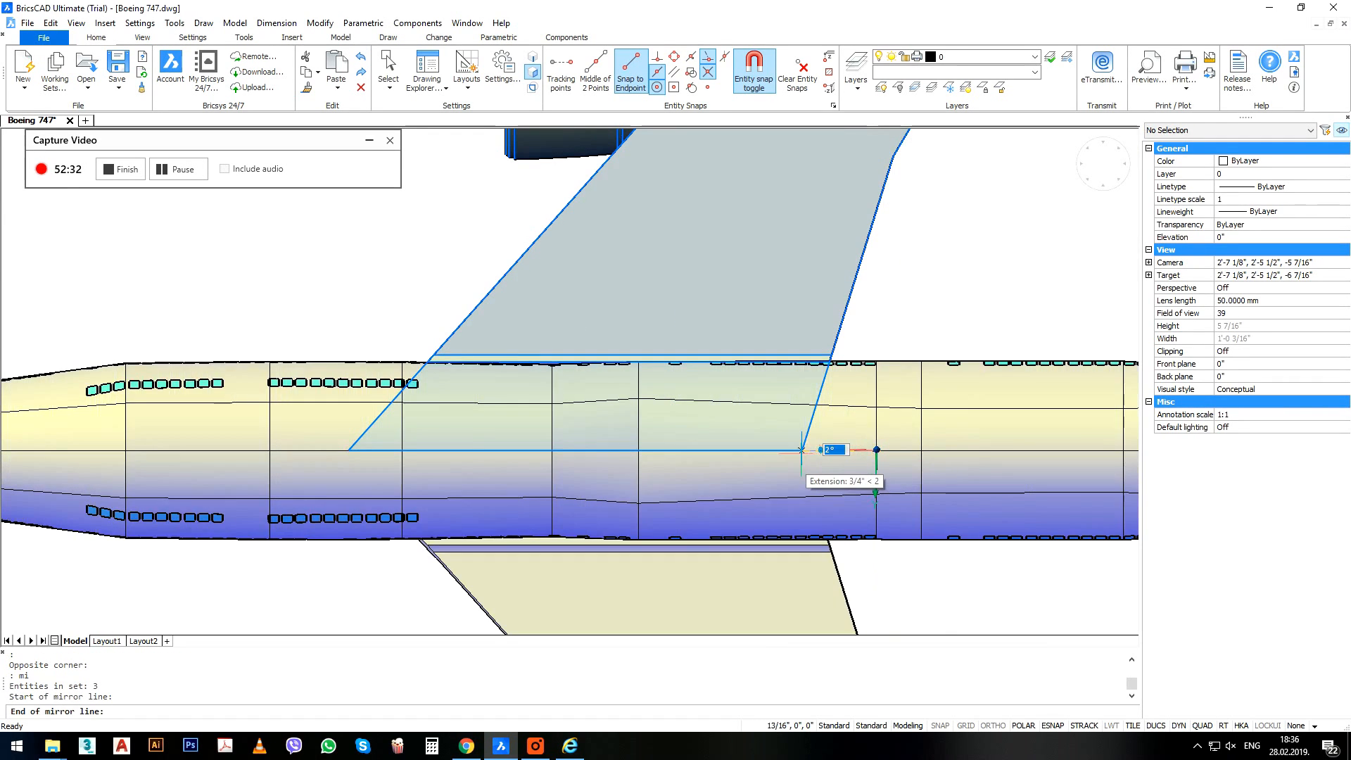
scroll(801, 449, "down", 3)
left_click(809, 450)
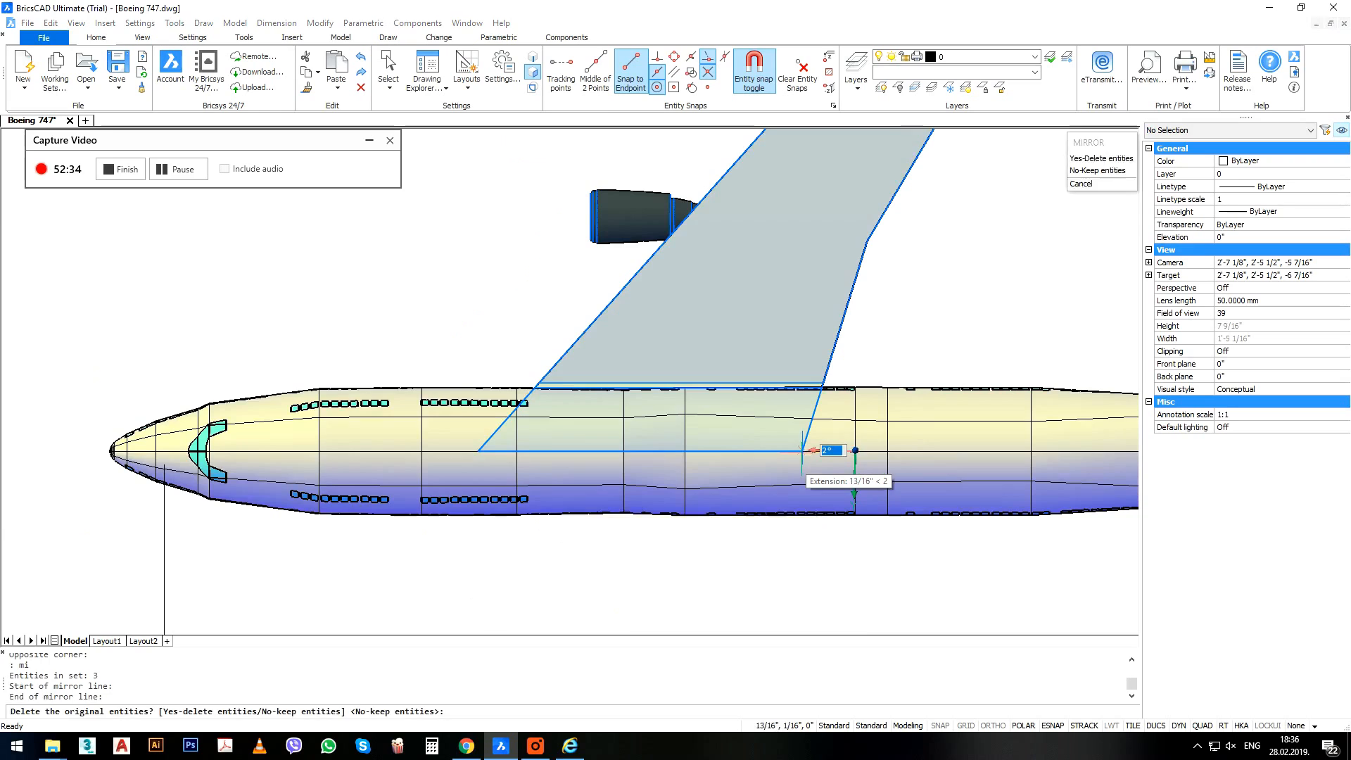
scroll(816, 465, "down", 3)
Move the mirrored wing and its two engines slightly inward toward the fuselage centreline in front view.
left_click(833, 485)
left_click(609, 562)
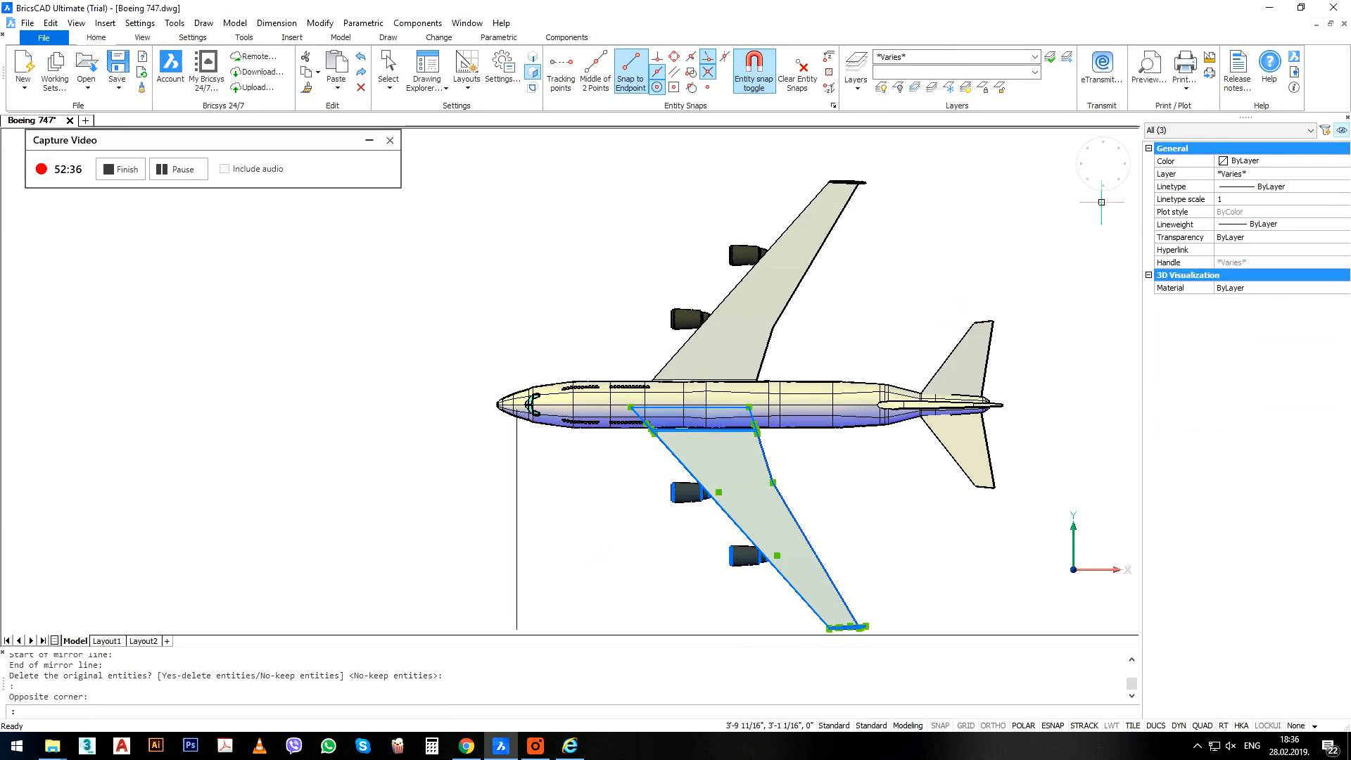
left_click(1088, 179)
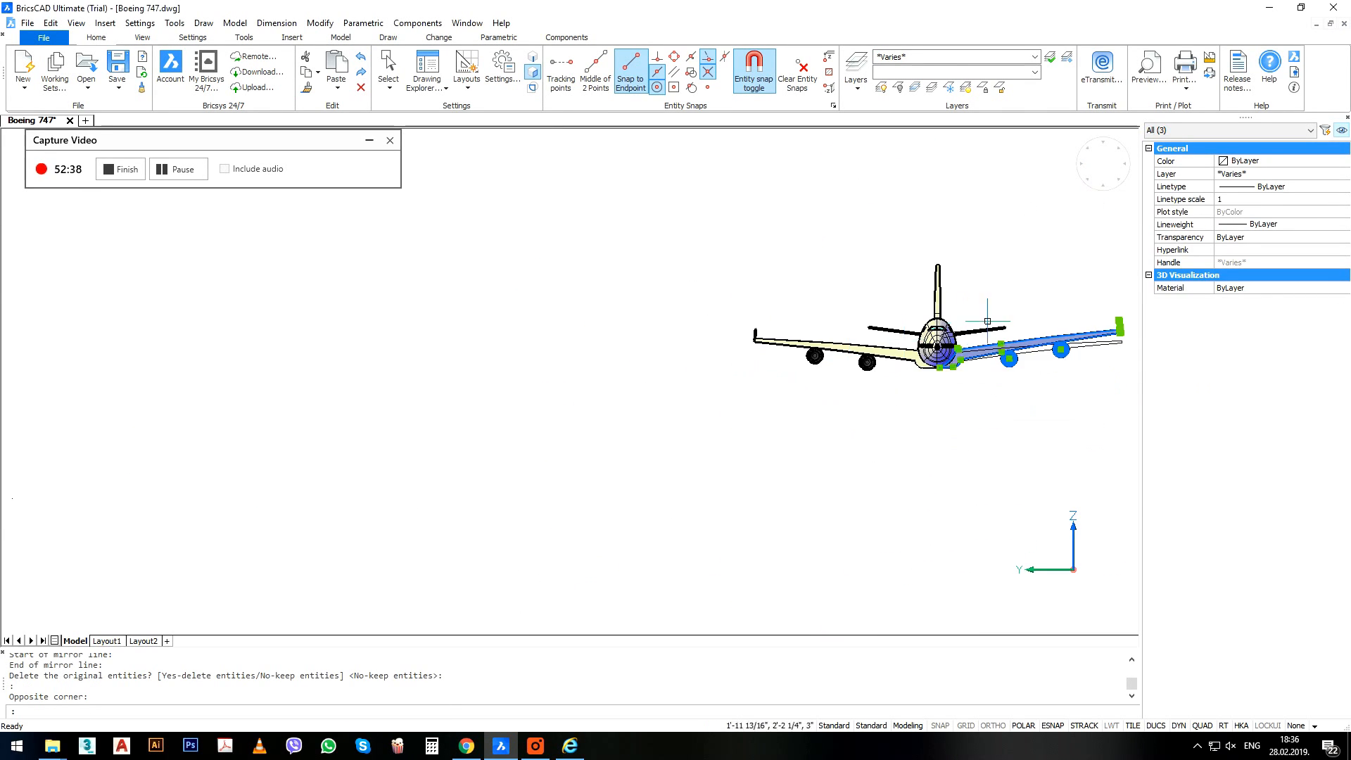
scroll(691, 401, "up", 4)
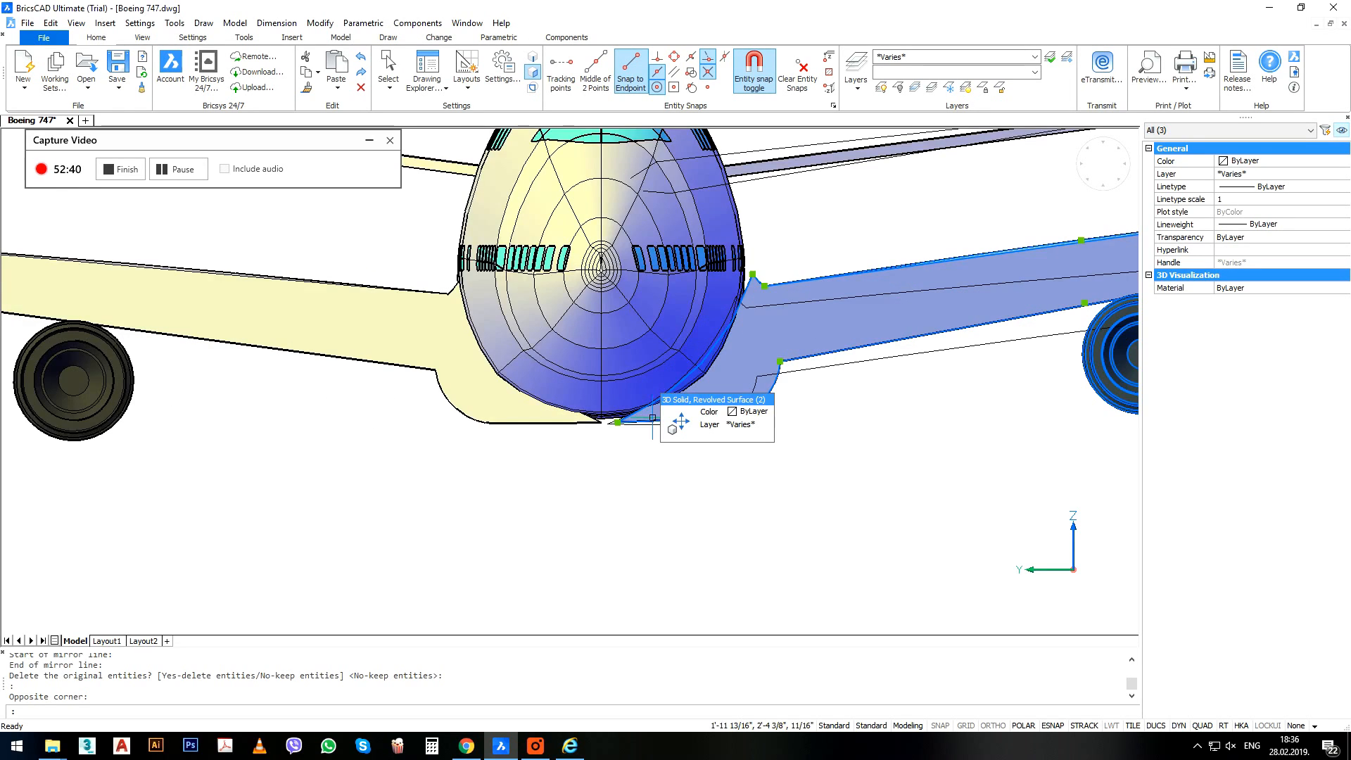
type("m")
key("Return")
left_click(653, 492)
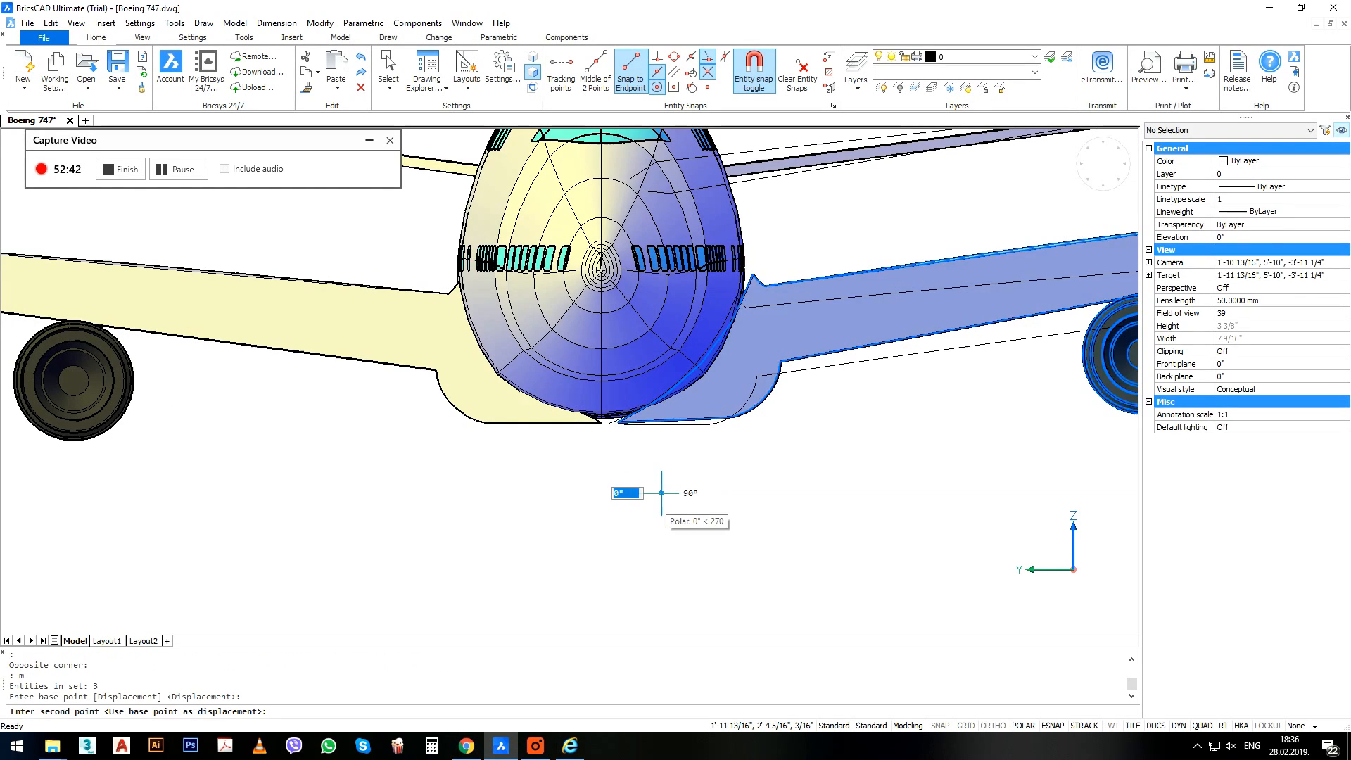
scroll(648, 492, "down", 5)
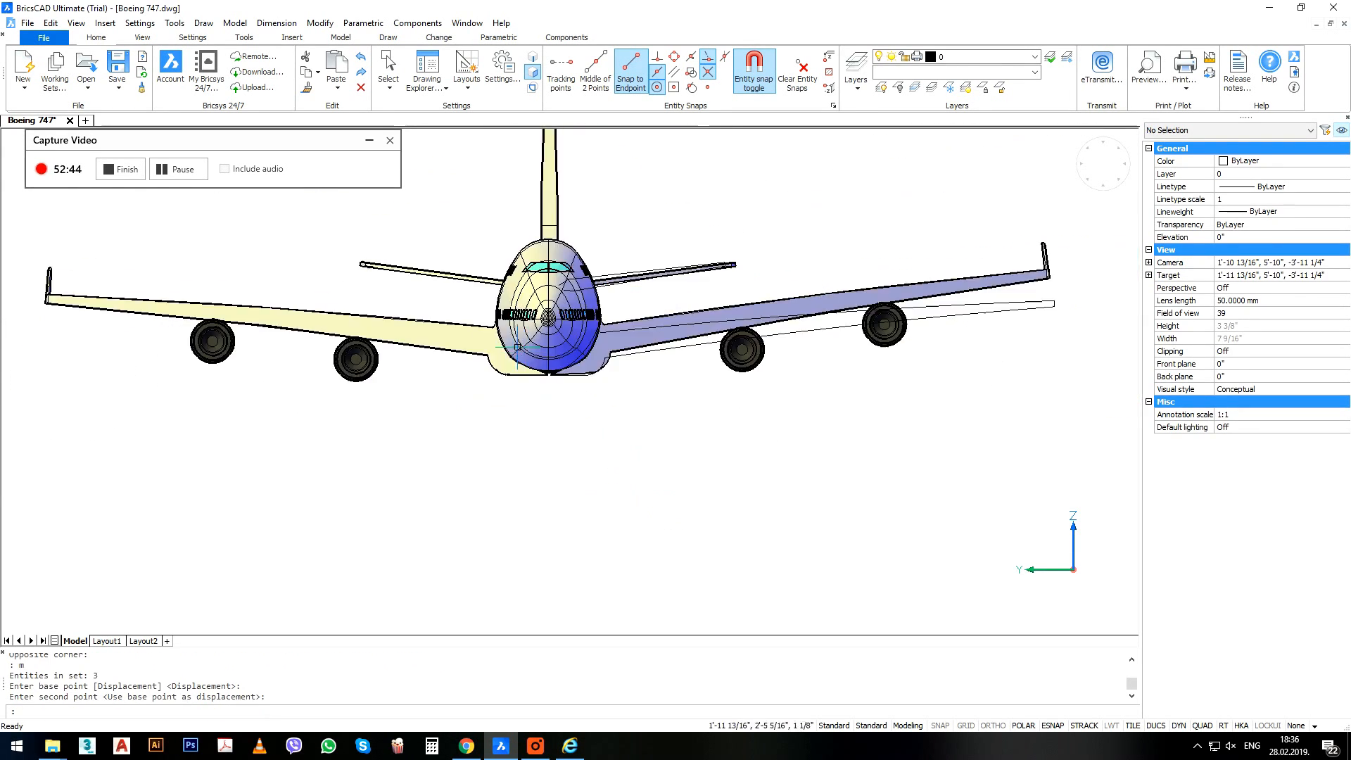
Delete the leftover wing and tailplane outline polylines from the mirrored side of the aircraft.
left_click(859, 339)
left_click(590, 373)
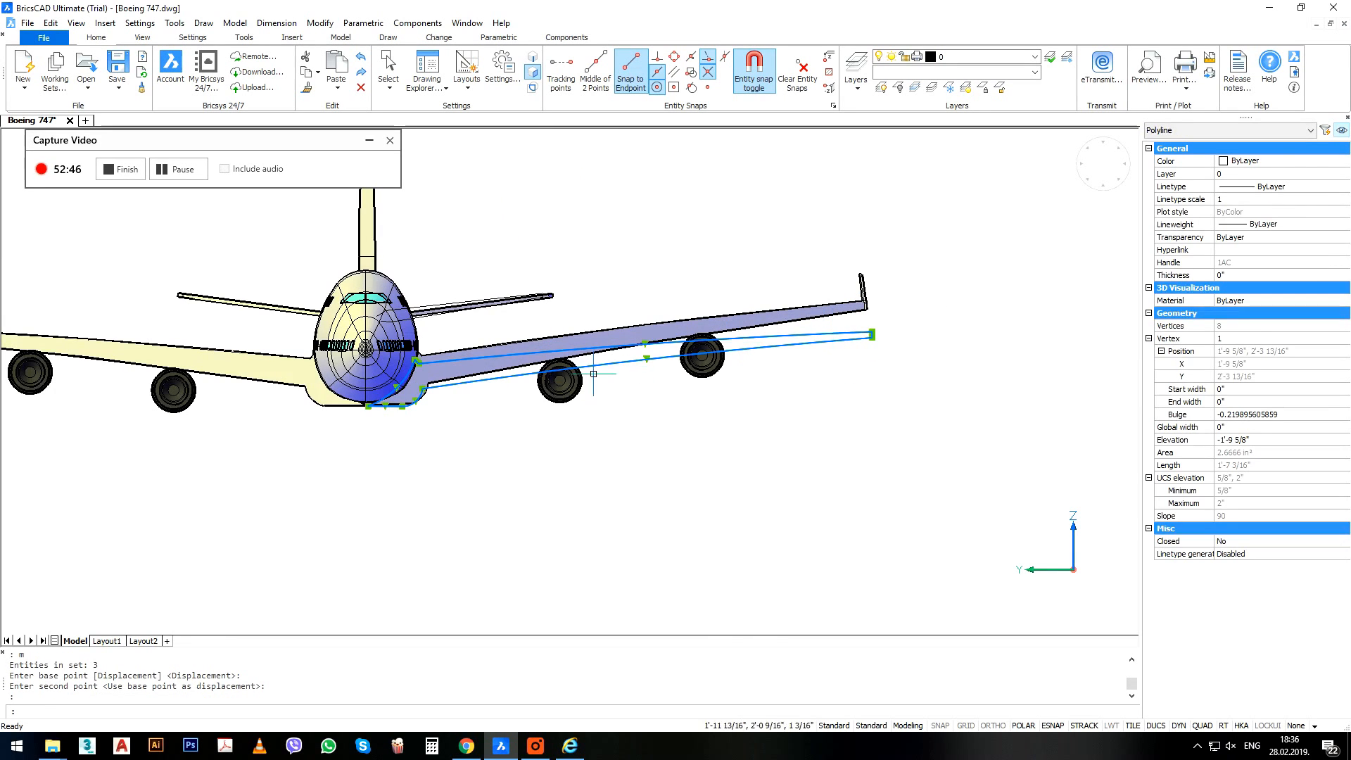
key("Delete")
scroll(589, 373, "down", 3)
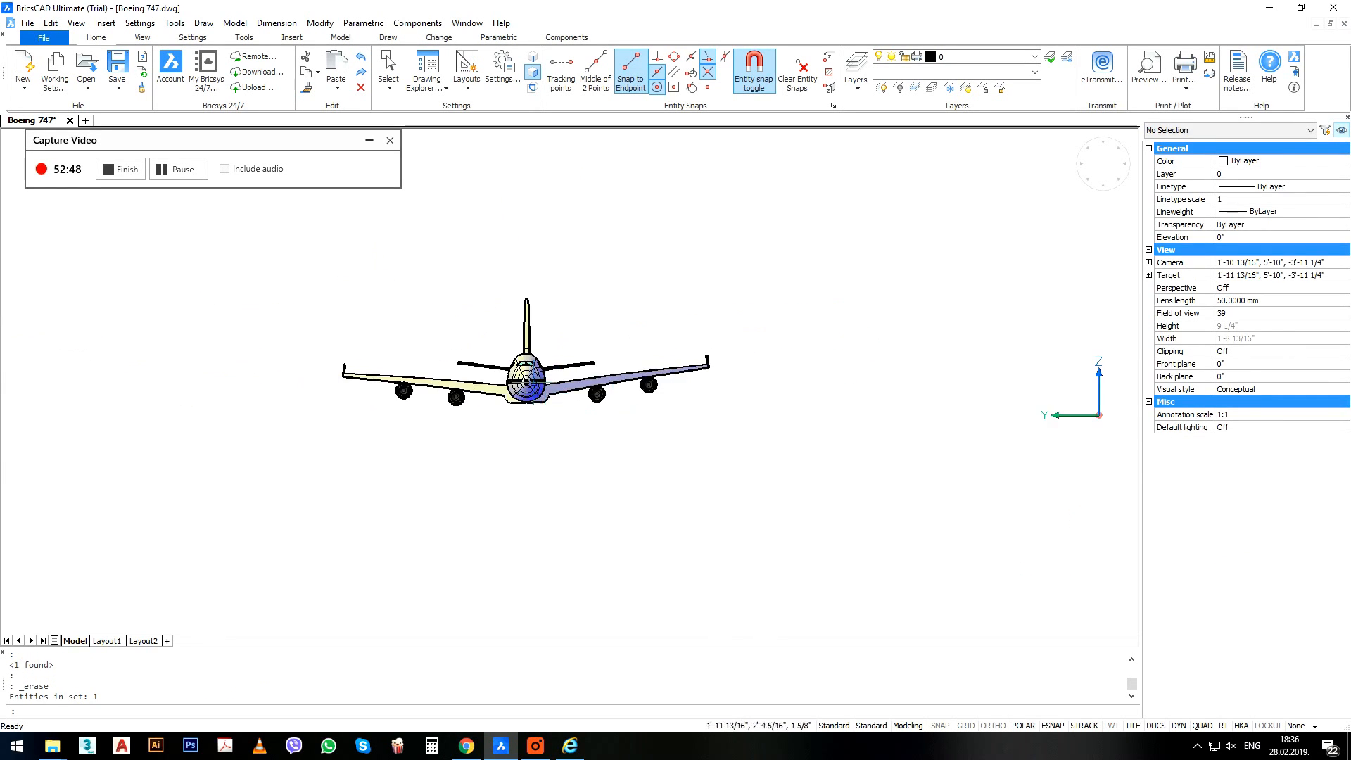
scroll(580, 330, "up", 6)
left_click(580, 329)
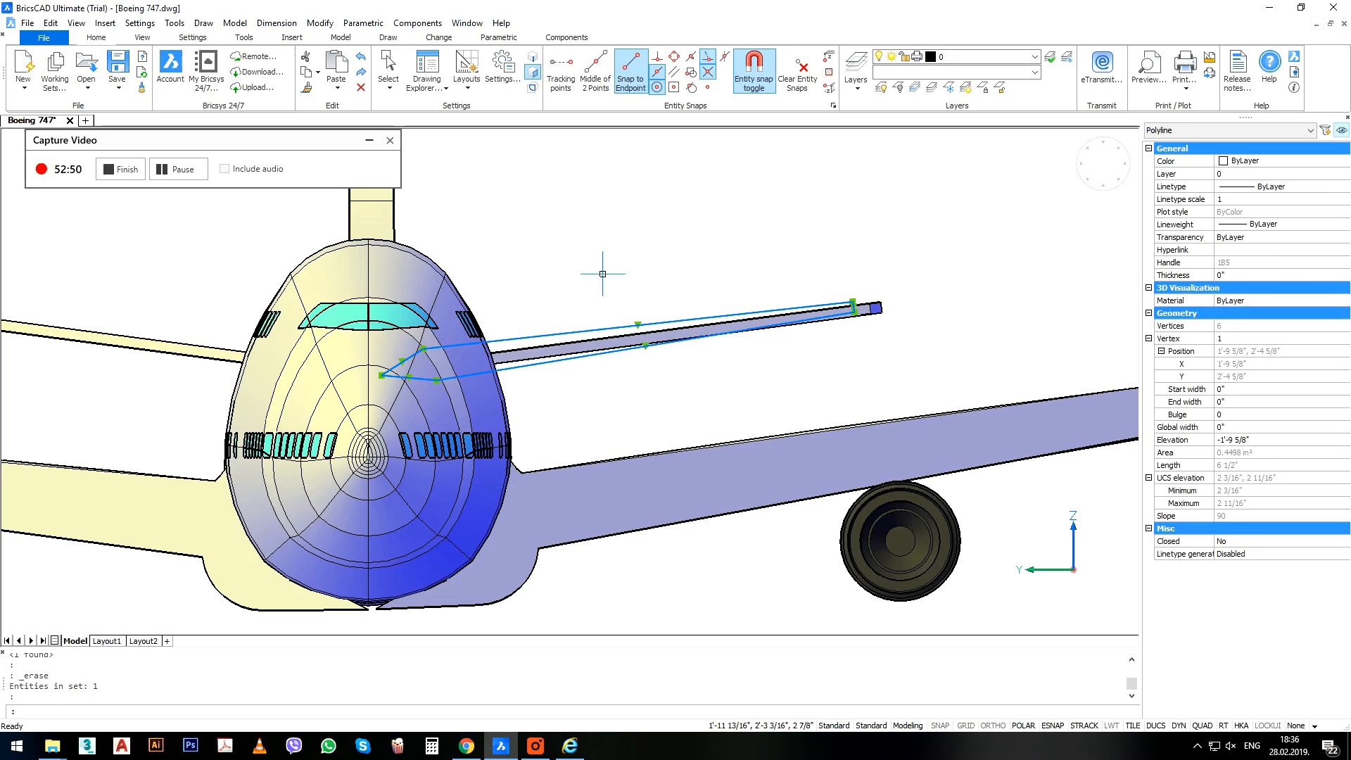
key("Escape")
Save the Boeing 747 drawing.
scroll(631, 338, "down", 5)
middle_click_drag(634, 344, 585, 405, "shift")
scroll(663, 272, "down", 2)
middle_click_drag(738, 160, 678, 312)
scroll(678, 312, "up", 6)
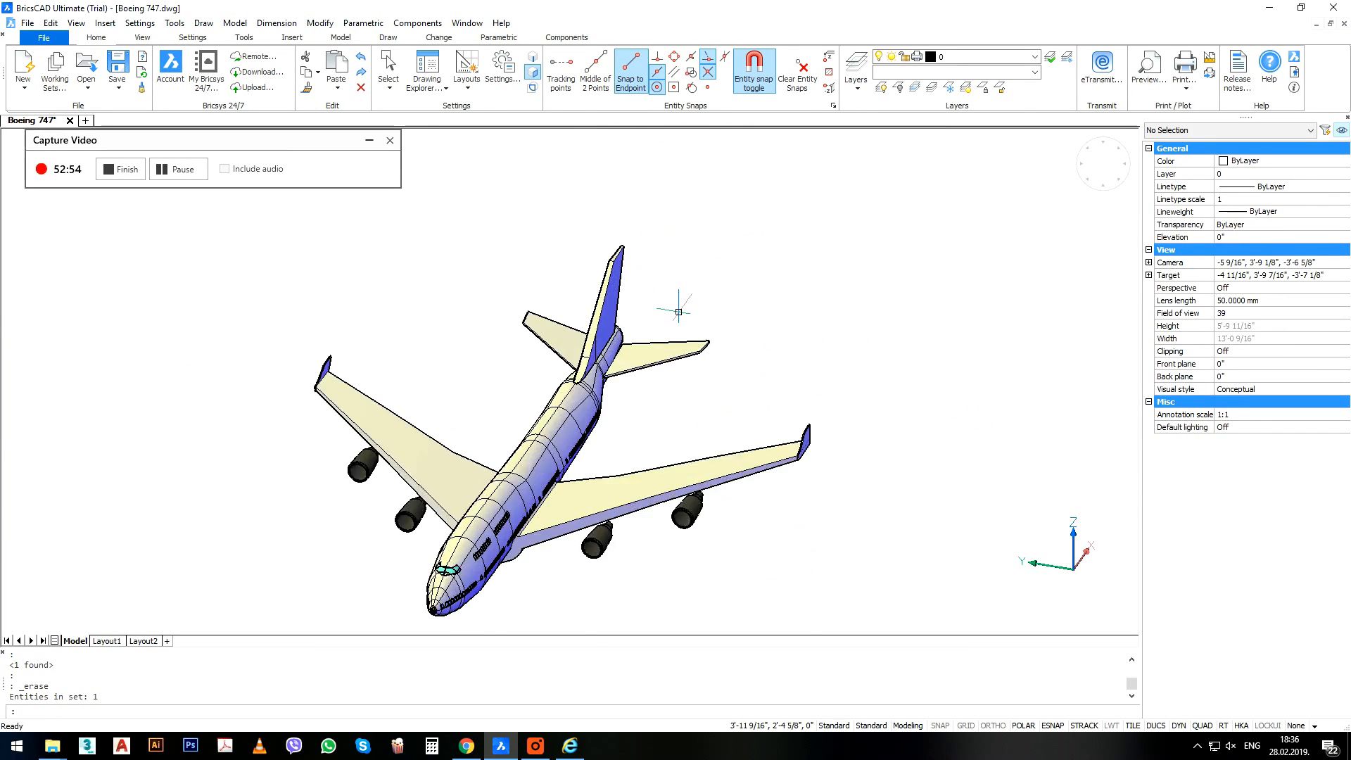
scroll(679, 312, "down", 8)
scroll(625, 380, "up", 4)
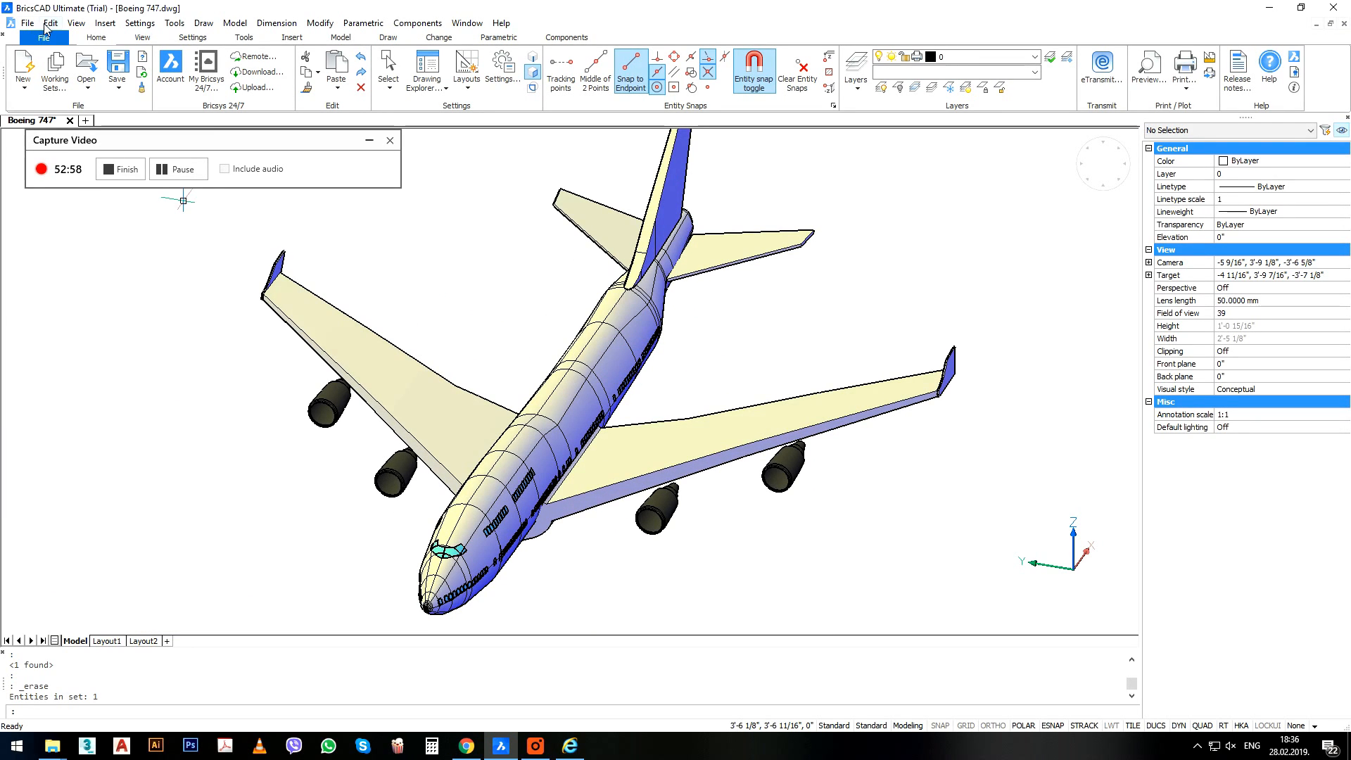
left_click(27, 23)
left_click(49, 188)
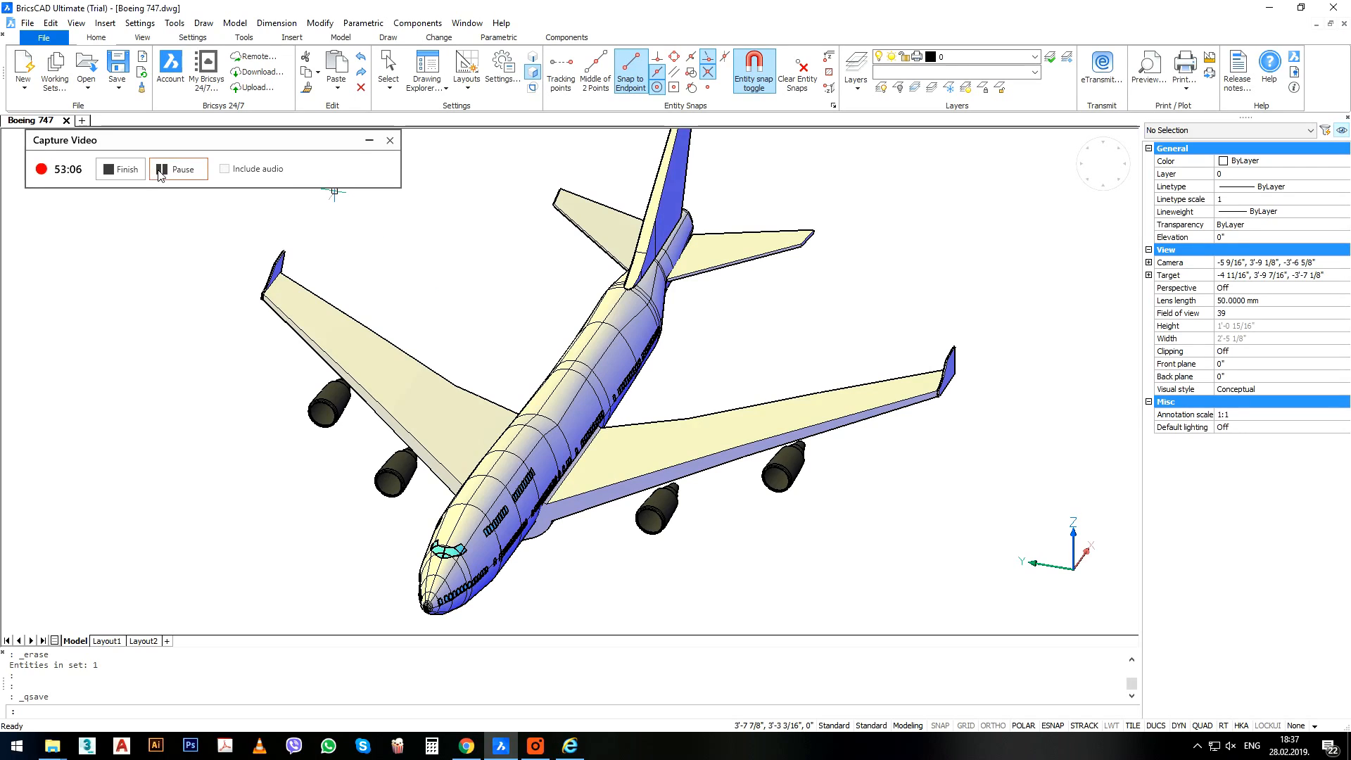
left_click(126, 170)
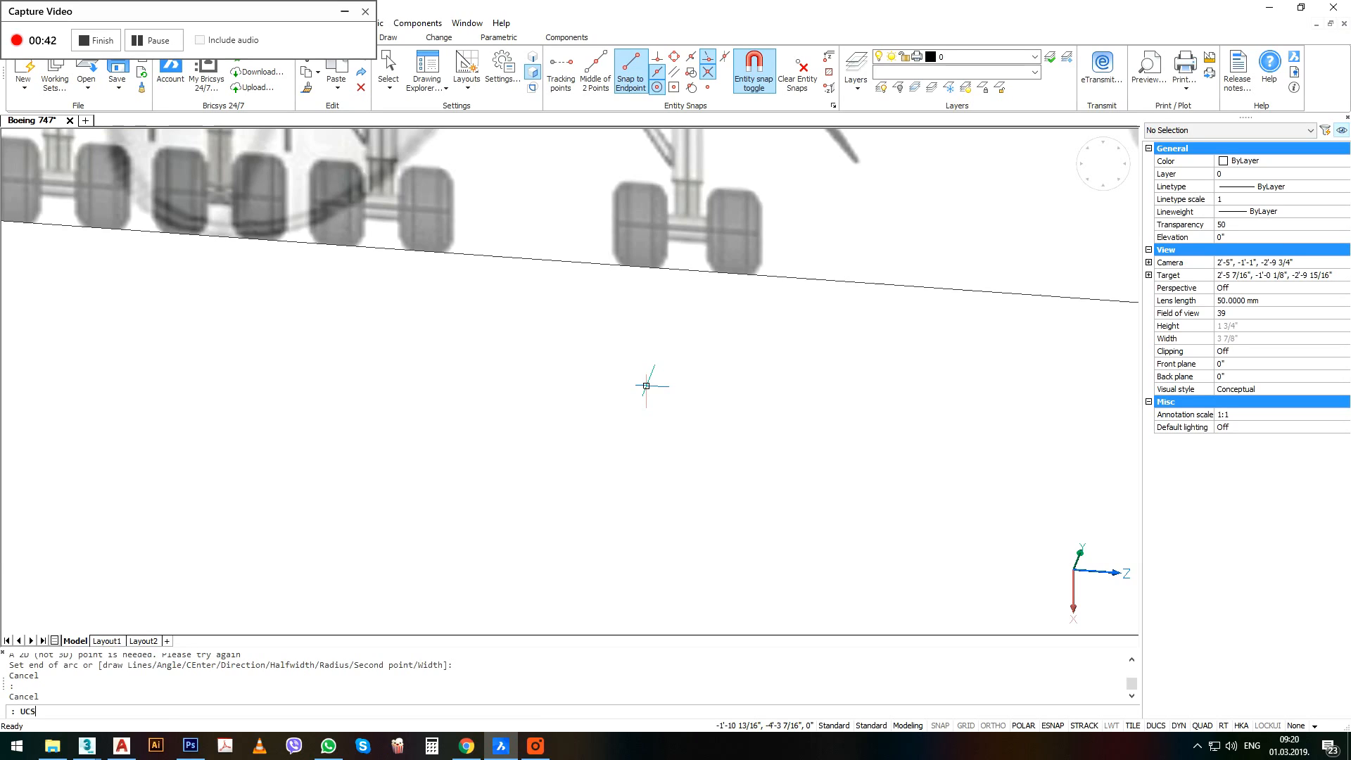
Define a three-point UCS parallel to the front reference image, with Y pointing up, and view the aircraft square to it.
key("Return")
left_click(646, 385)
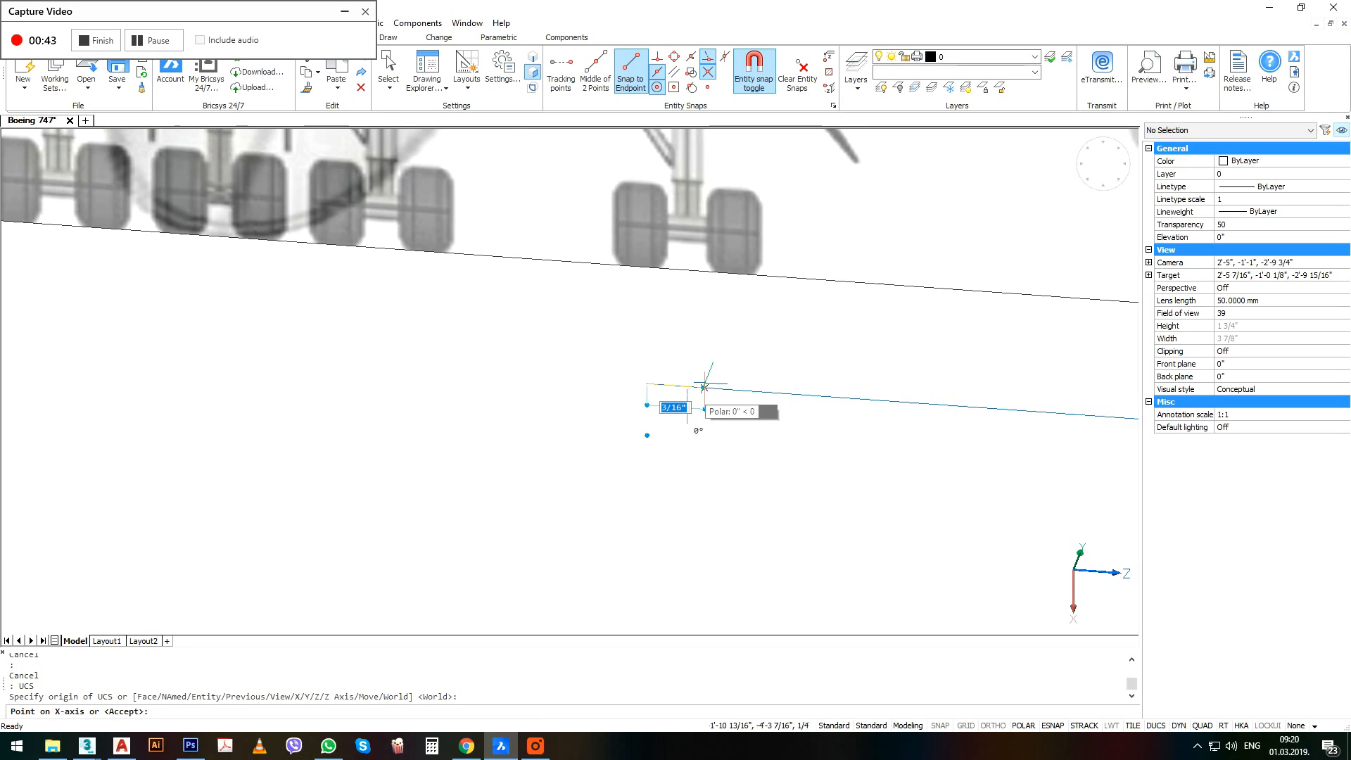
left_click(699, 394)
left_click(639, 322)
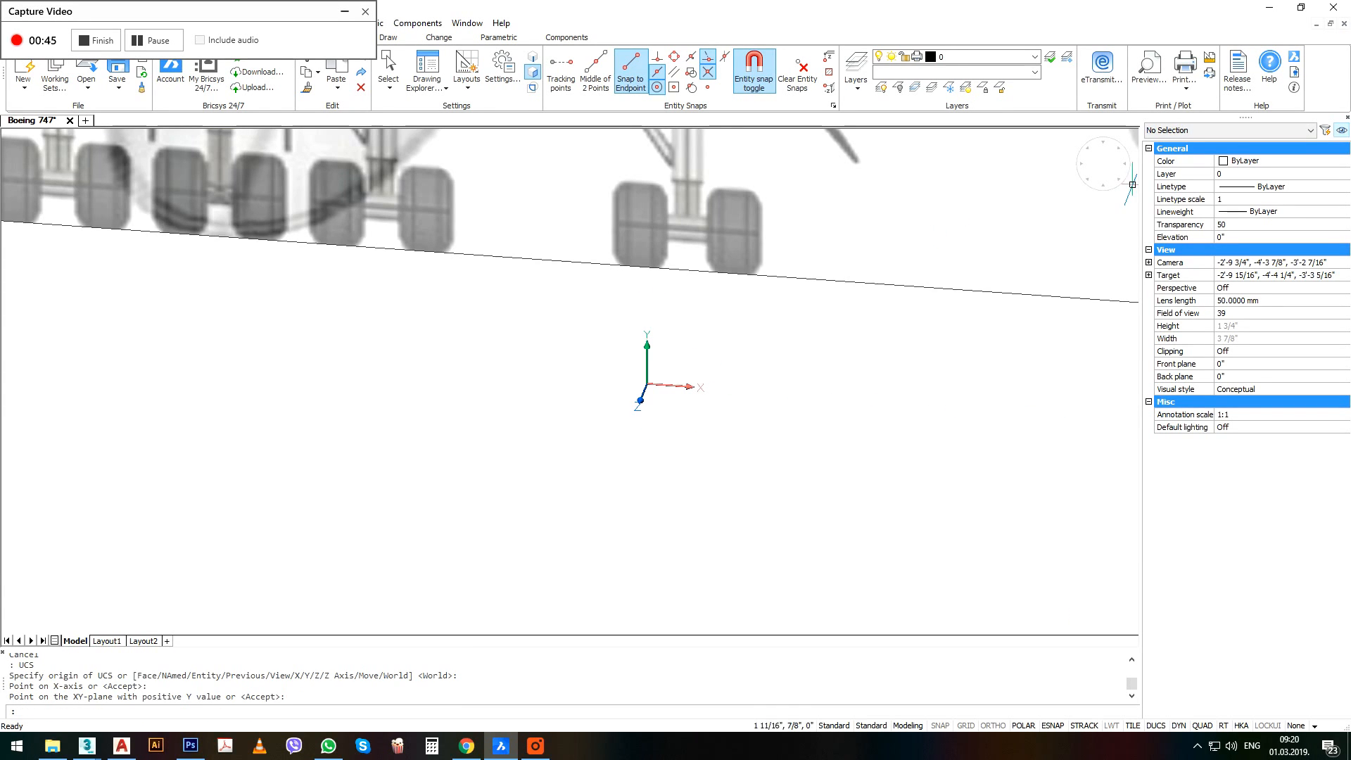
left_click(1124, 182)
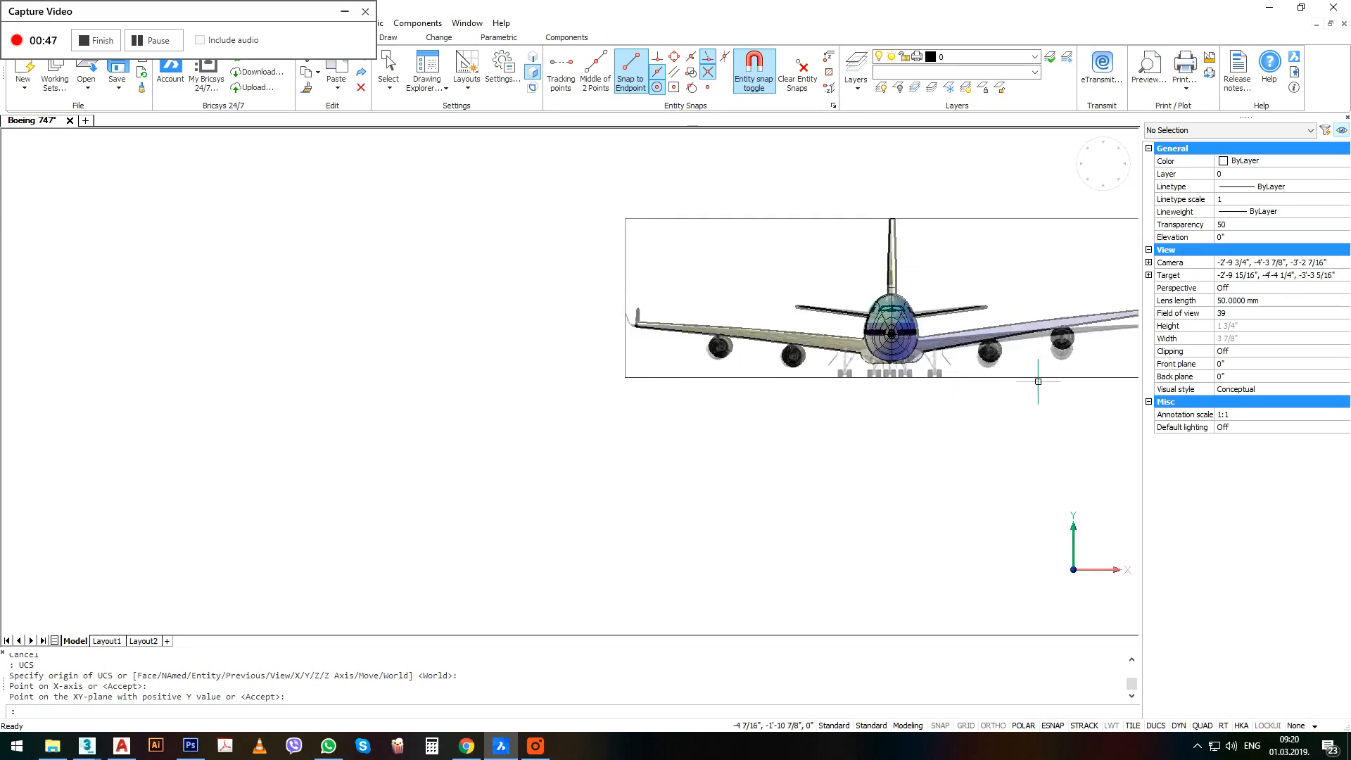
Draw a rectangle about 1/16" wide and 3/4" tall over the outer landing-gear strut in the front reference image.
scroll(915, 352, "up", 10)
middle_click_drag(680, 383, 706, 467)
middle_click_drag(722, 373, 730, 398)
type("c")
key("Return")
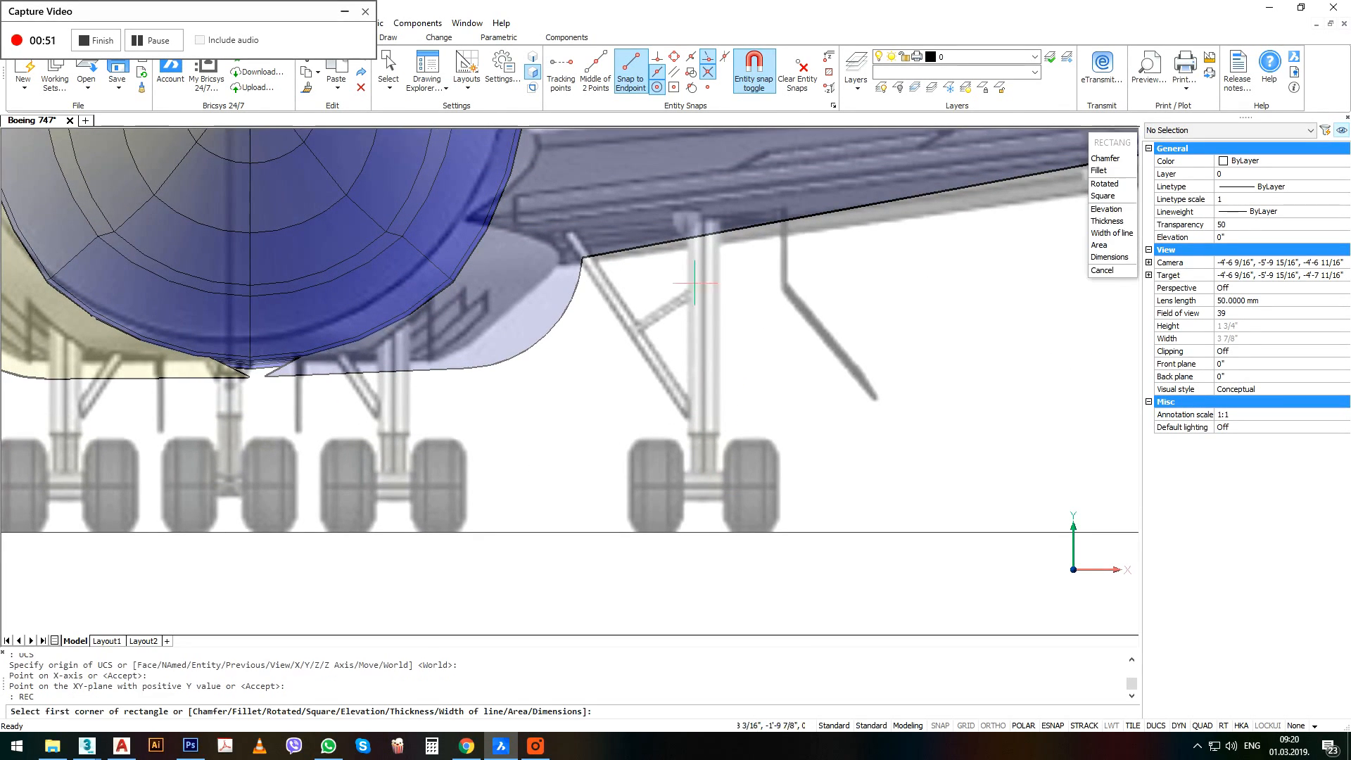
left_click(690, 431)
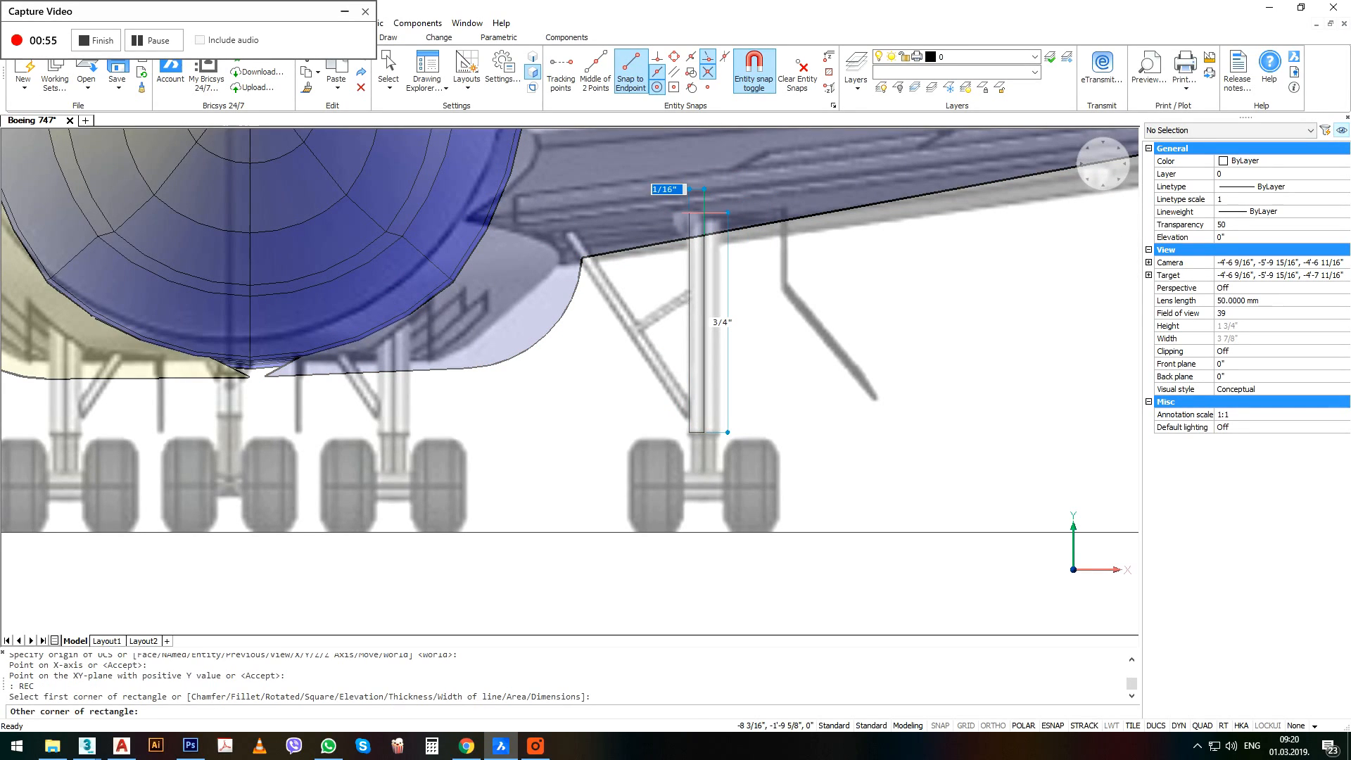
left_click(708, 212)
Copy the outer strut rectangle sideways by its own width so the copy shares the original's right edge.
left_click(701, 362)
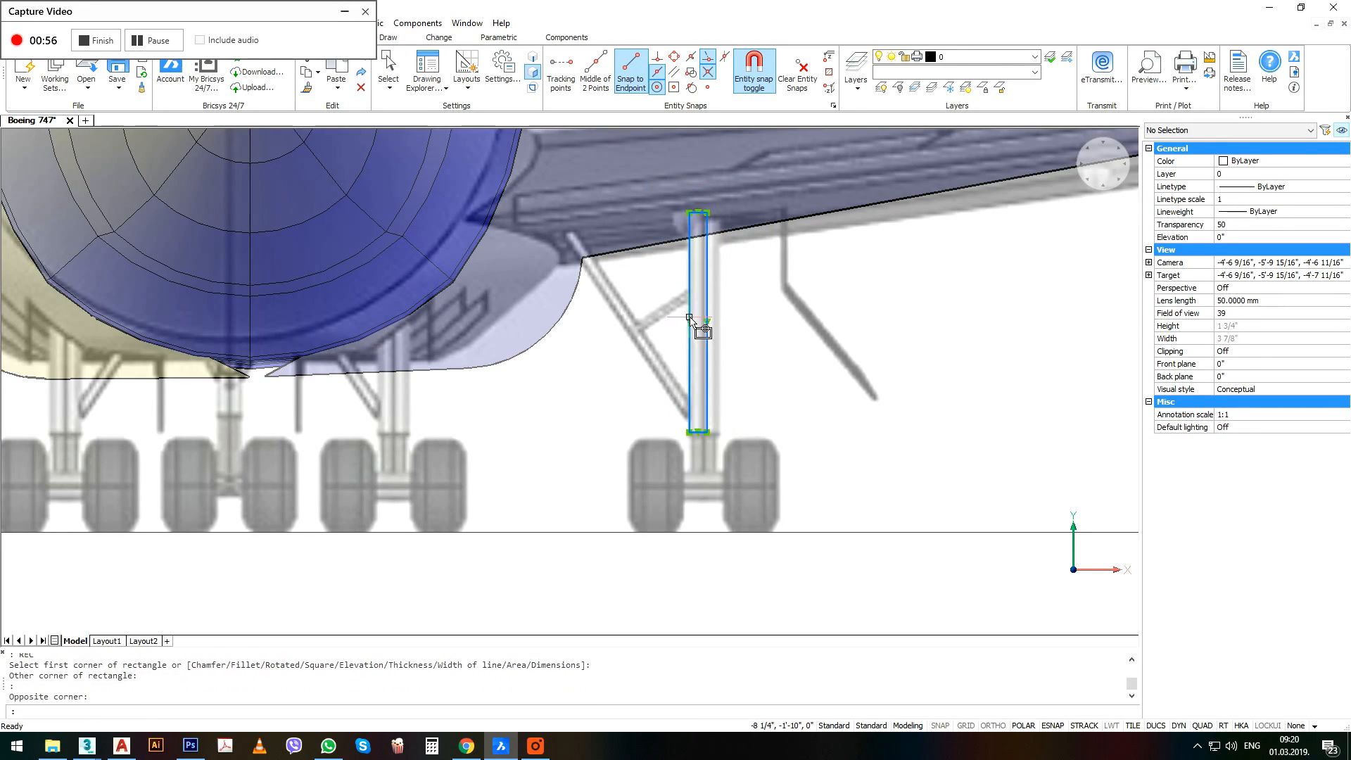
left_click(694, 466)
key("Return")
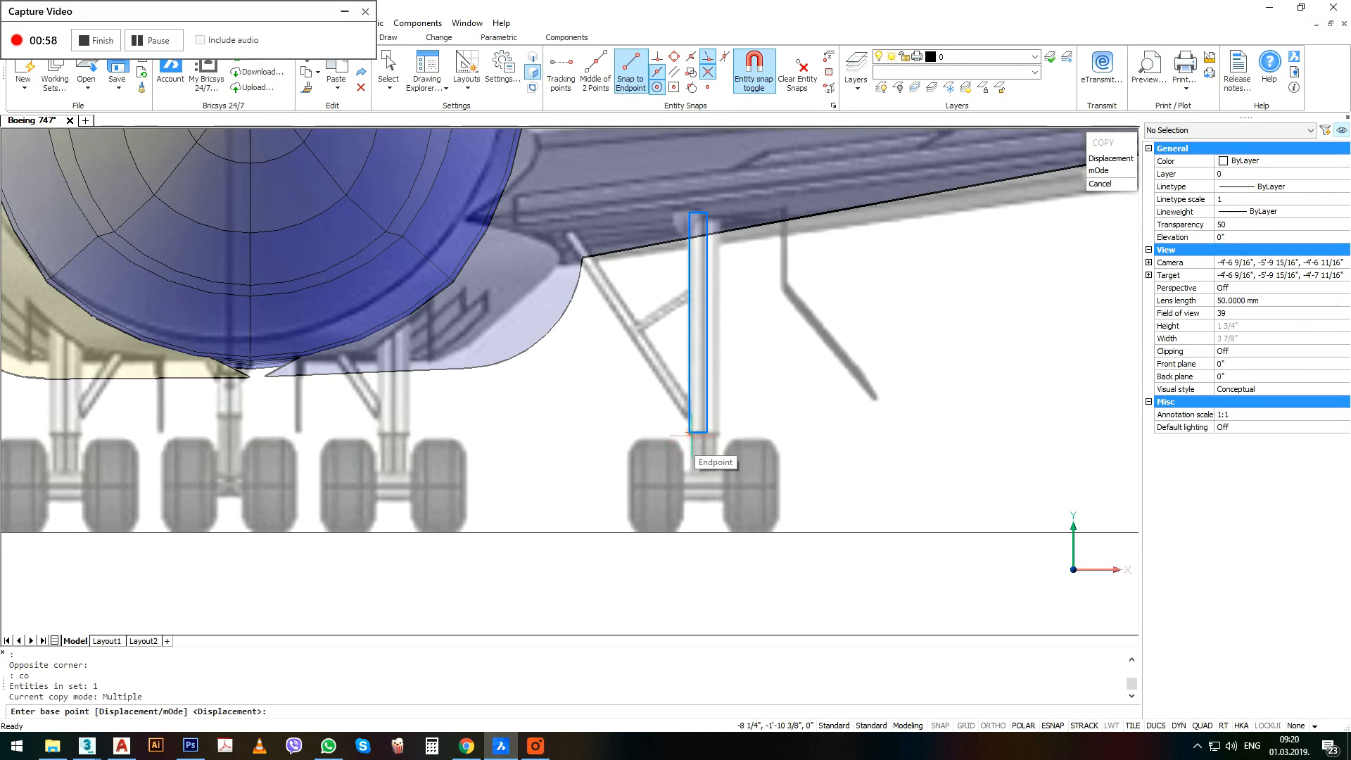
left_click(690, 431)
left_click(708, 431)
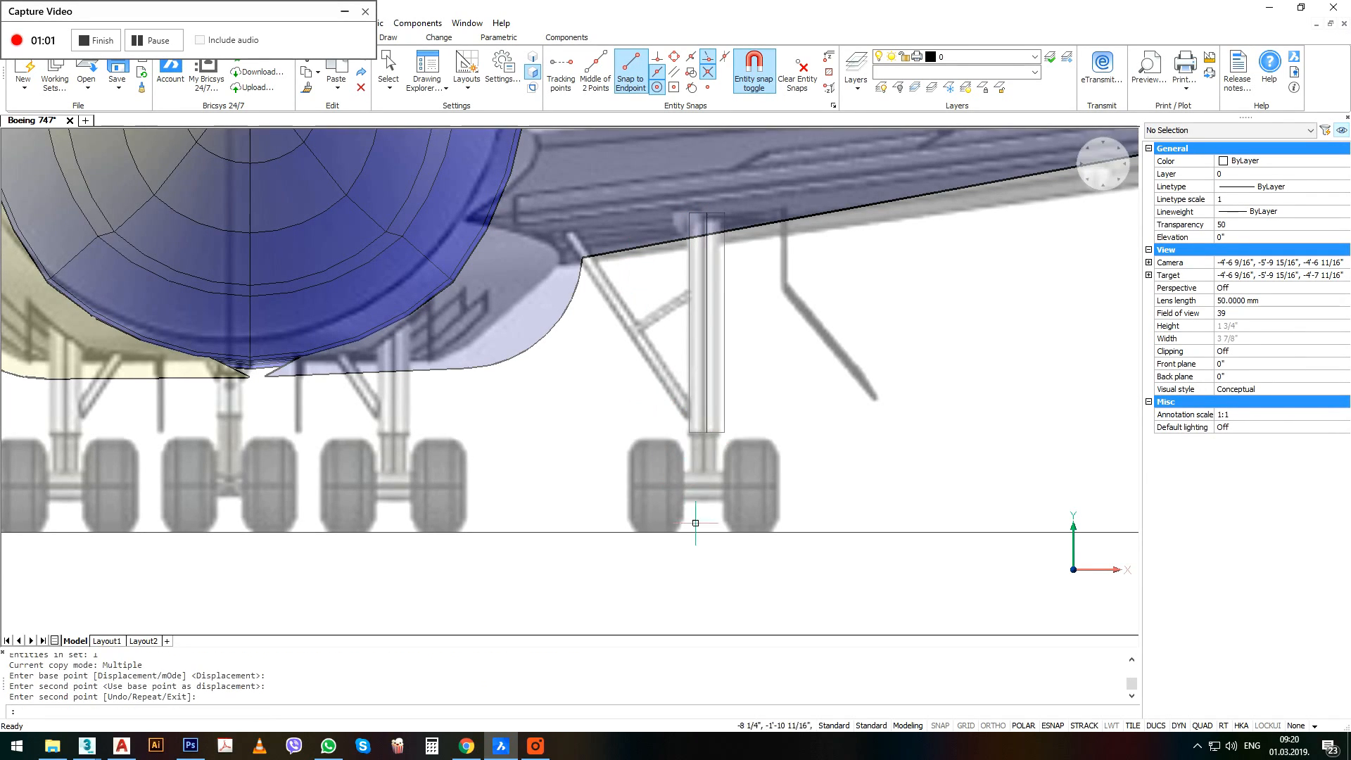
Draw a polyline over the top of the outer right tyre in the front reference: shoulder arc, straight tread about 1/16" long, shoulder arc.
scroll(701, 537, "up", 2)
key("Return")
scroll(756, 418, "up", 2)
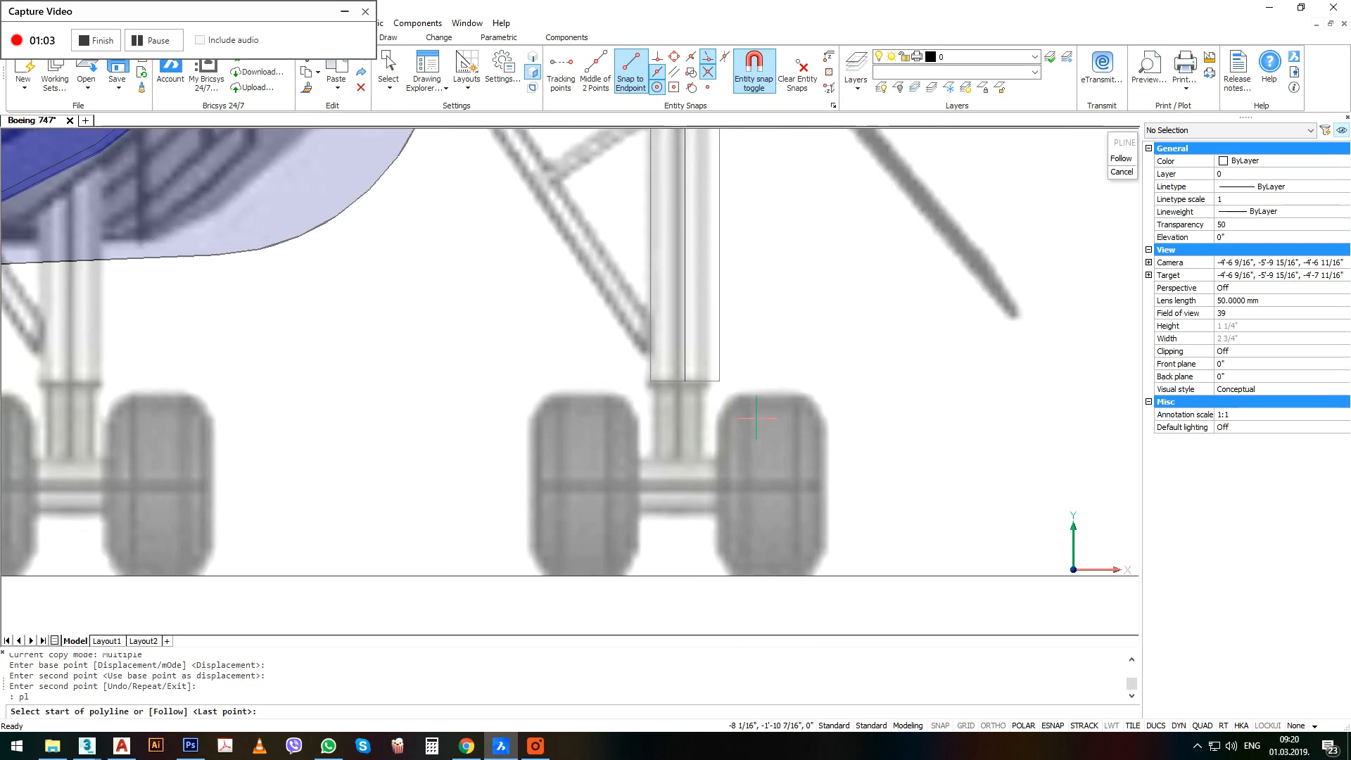
left_click(715, 422)
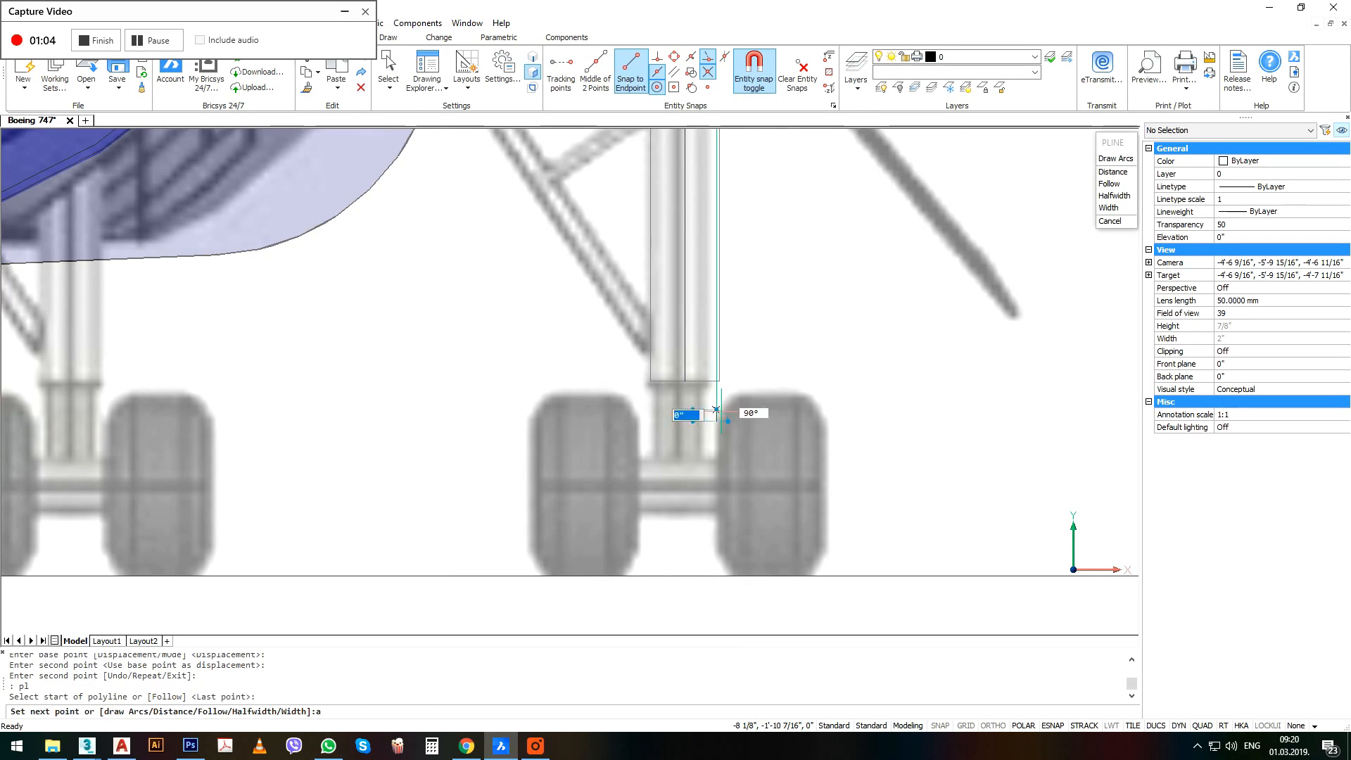
type("a")
key("Return")
left_click(745, 393)
type("l")
key("Return")
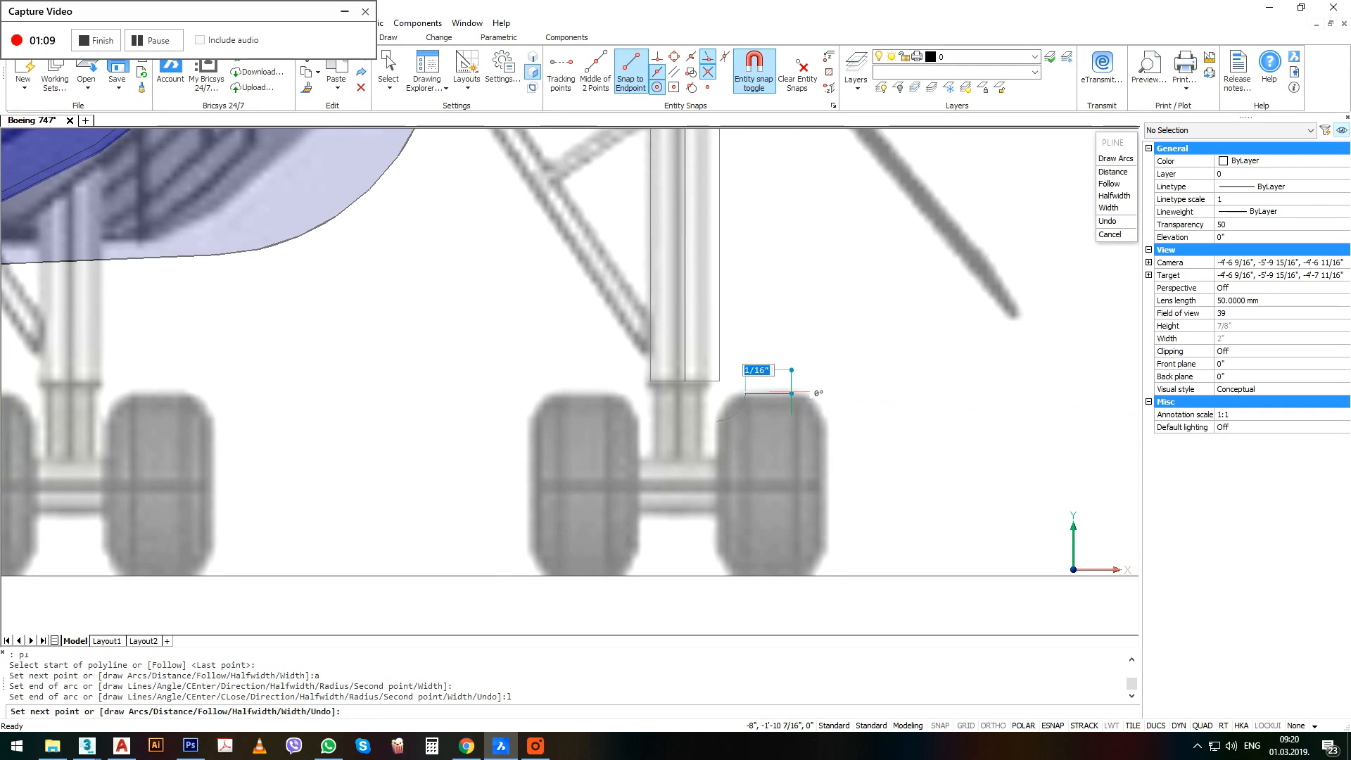
left_click(803, 393)
type("a")
key("Return")
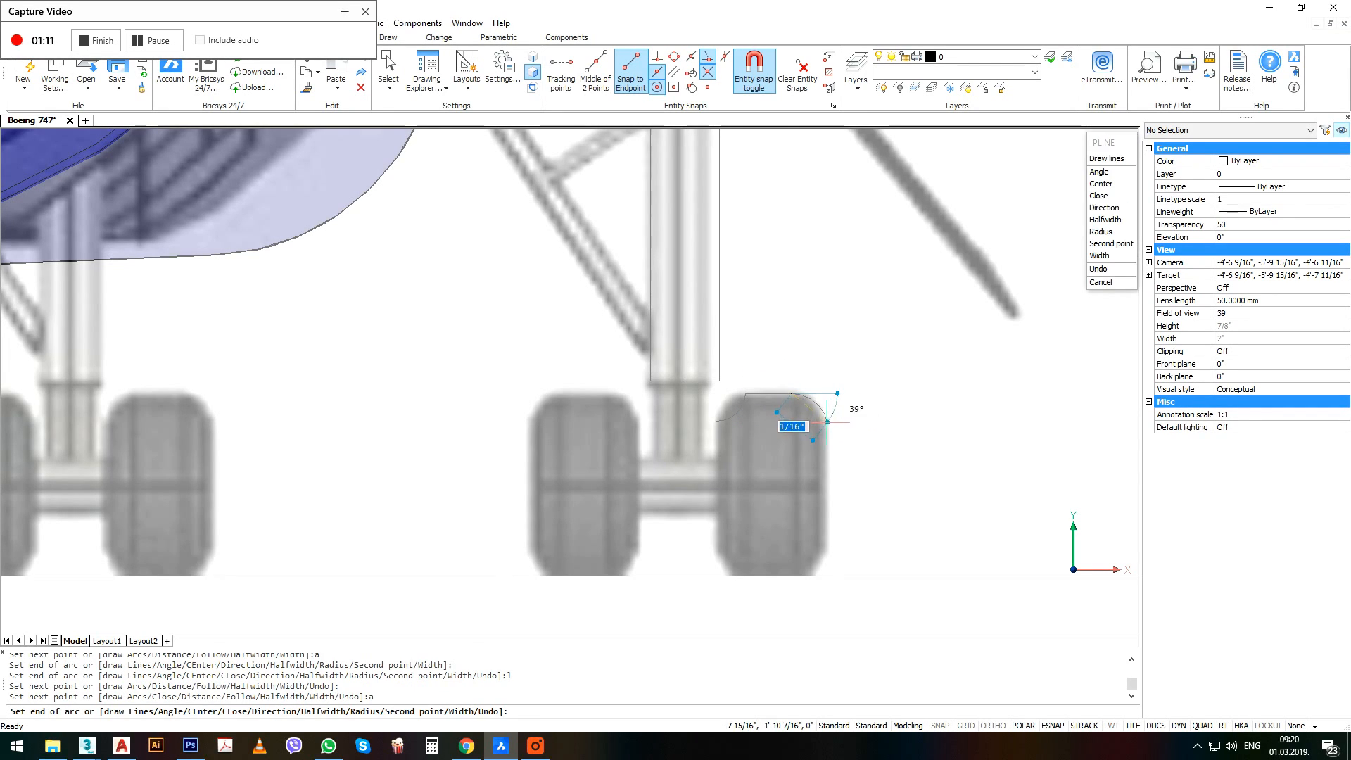
left_click(827, 422)
key("Return")
Stretch the midpoint of the tyre profile's left arc outward so it bulges along the reference tyre's shoulder.
left_click(757, 409)
left_click(725, 405)
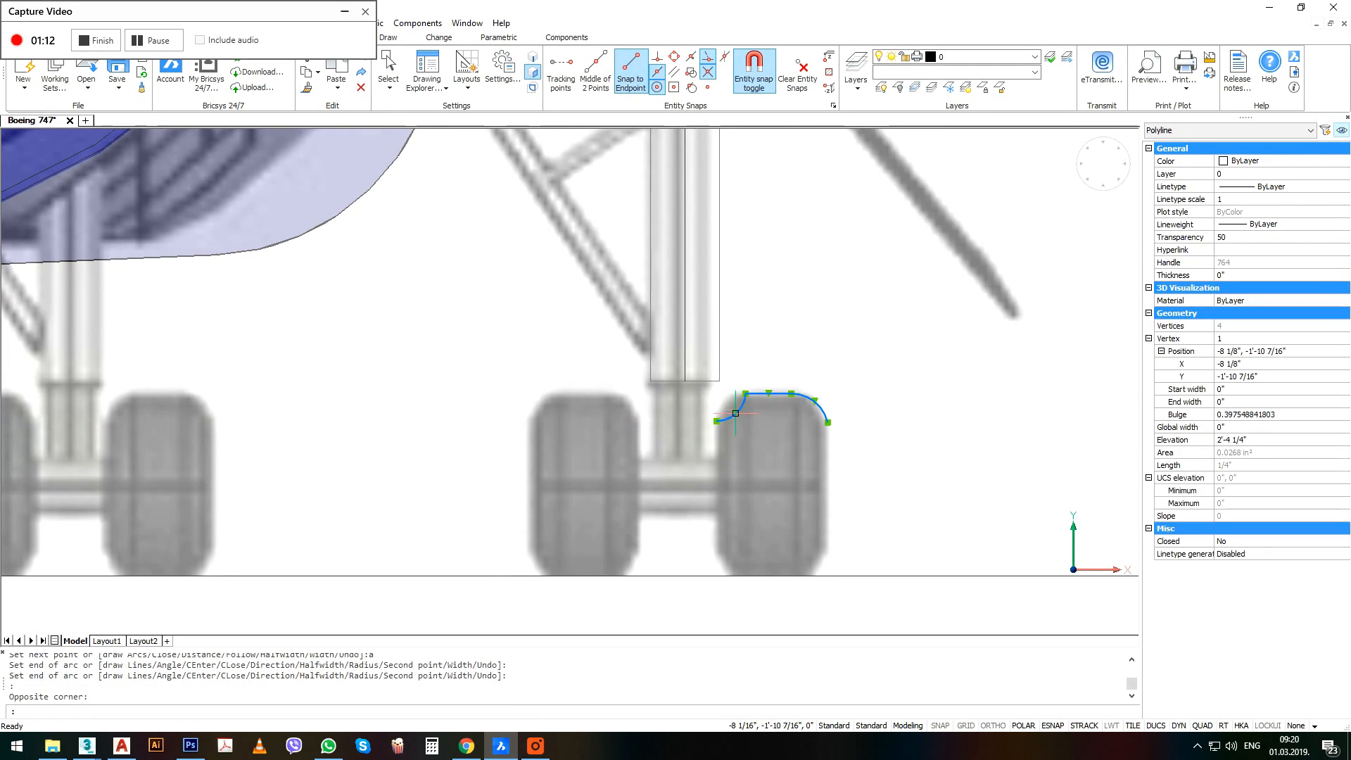
left_click(735, 414)
scroll(732, 412, "up", 2)
left_click(718, 394)
scroll(718, 395, "down", 3)
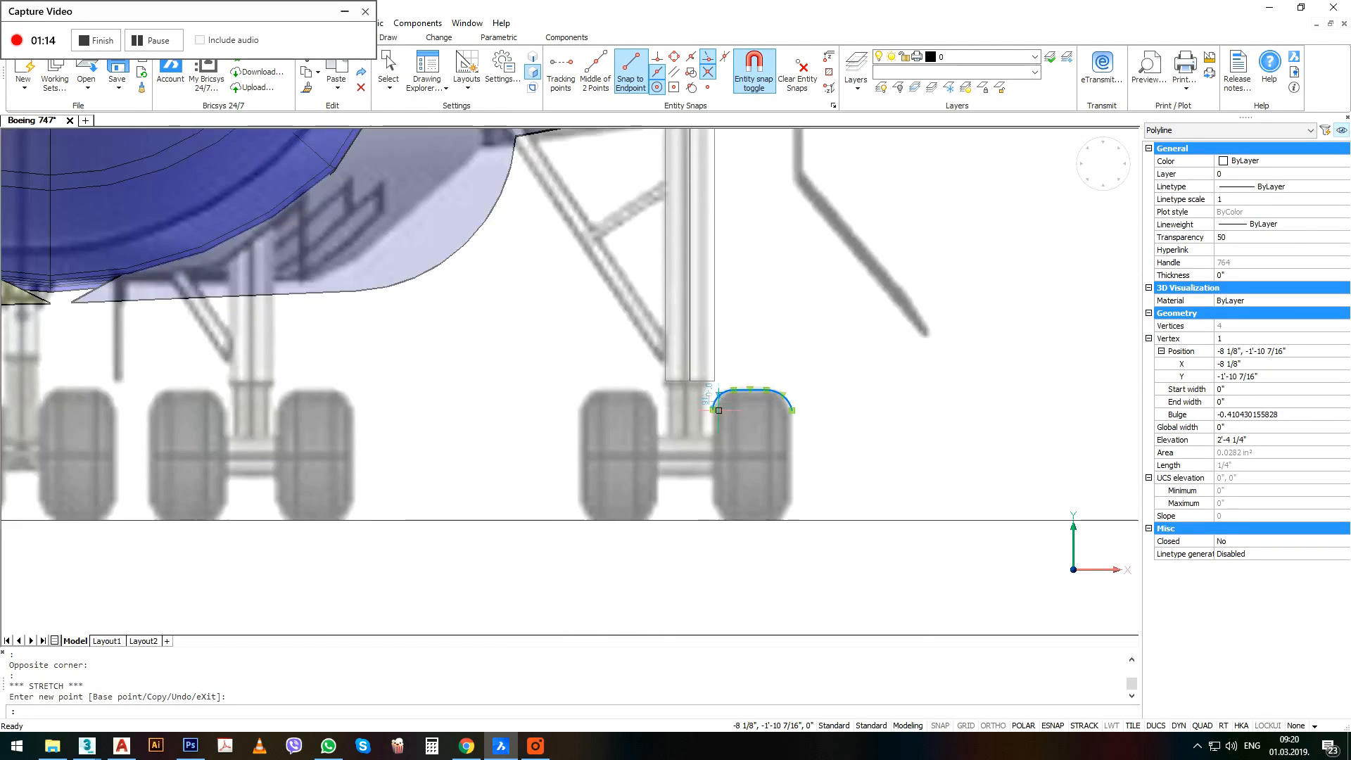
Draw a horizontal axle polyline through the centre of the outer wheel pair, extending past both tyres.
scroll(719, 410, "down", 2)
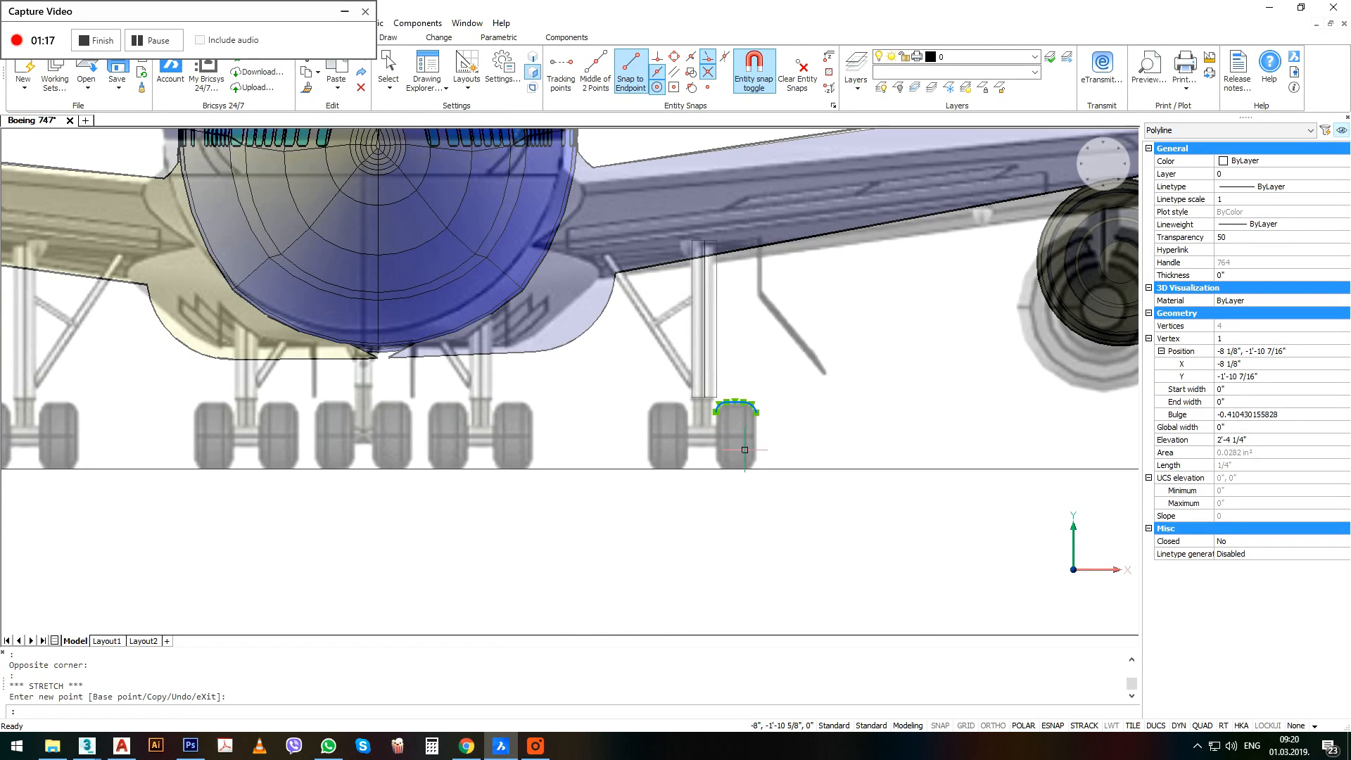
key("Return")
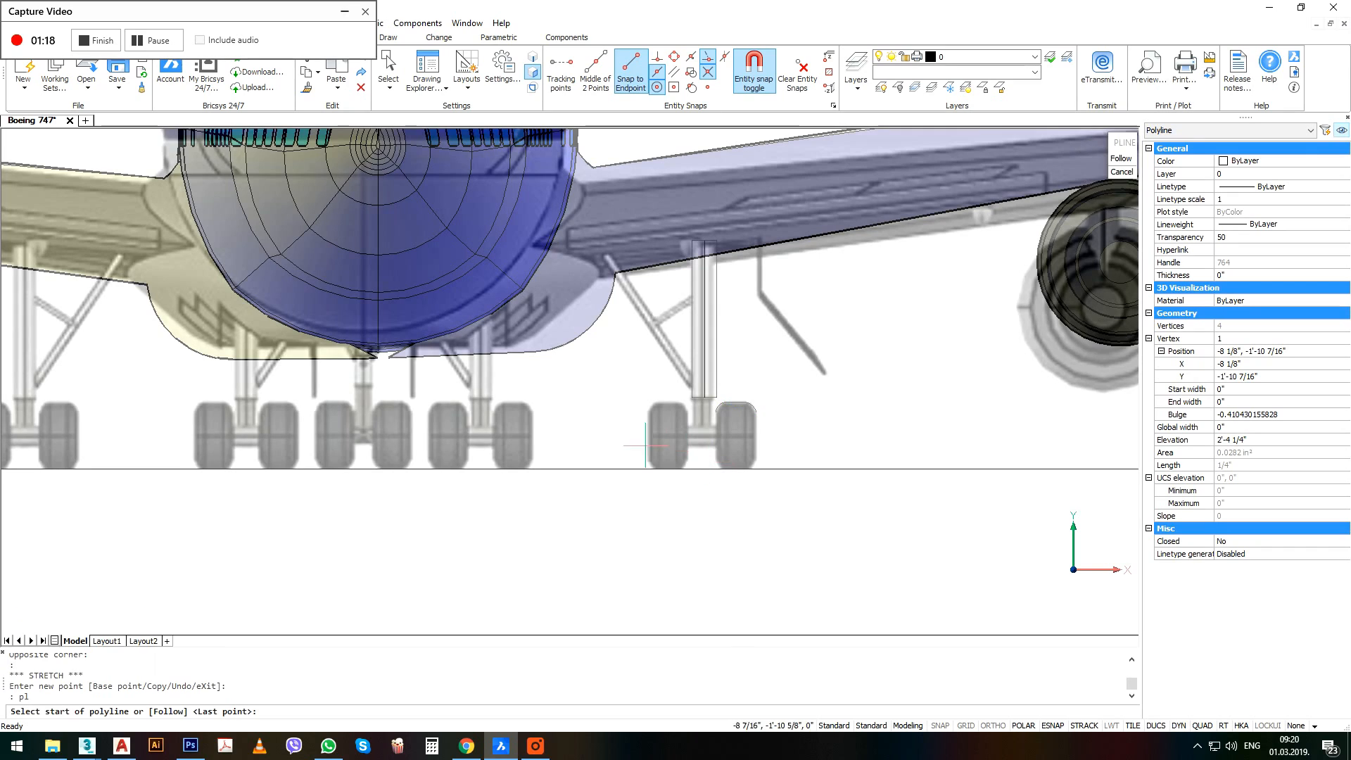
left_click(626, 436)
left_click(846, 437)
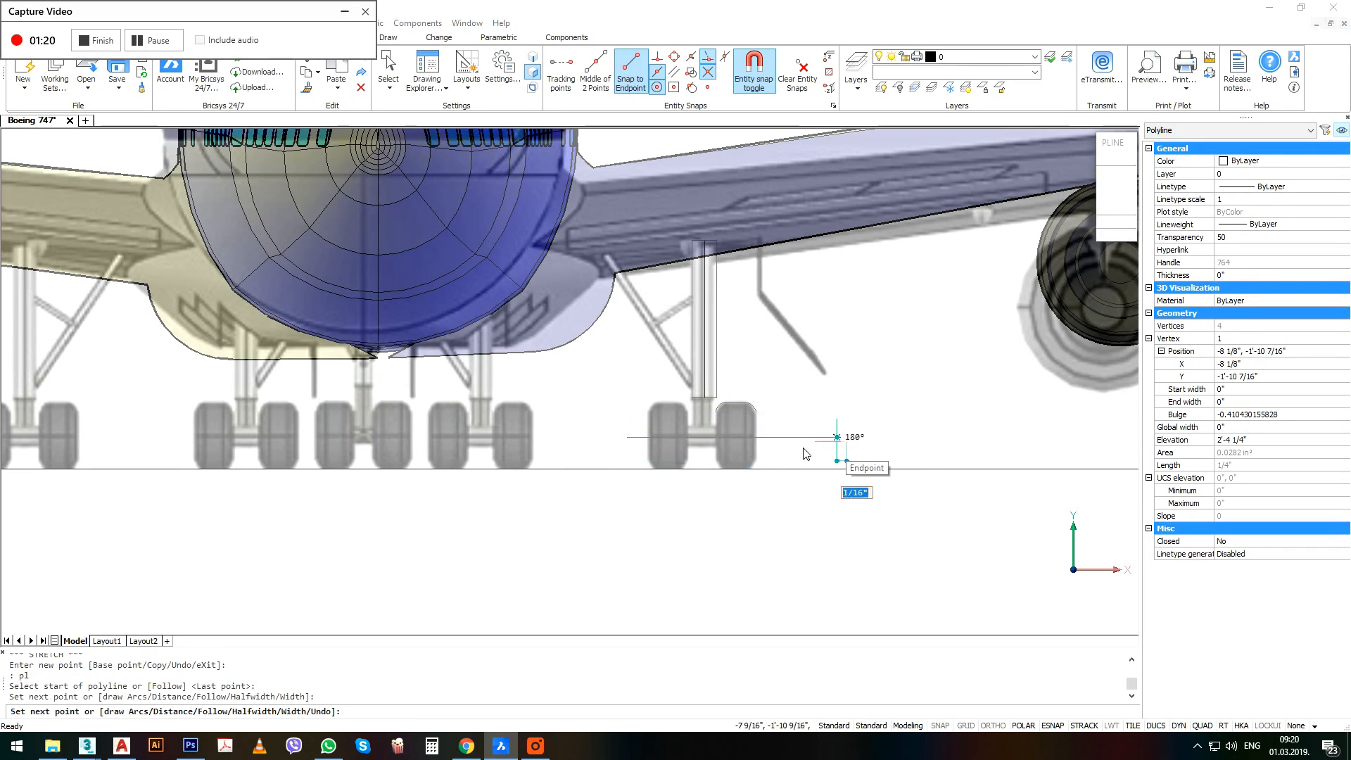
key("Return")
left_click(754, 394)
left_click(737, 459)
scroll(720, 426, "down", 4)
middle_click_drag(783, 452, 669, 523, "shift")
key("Escape")
key("Escape")
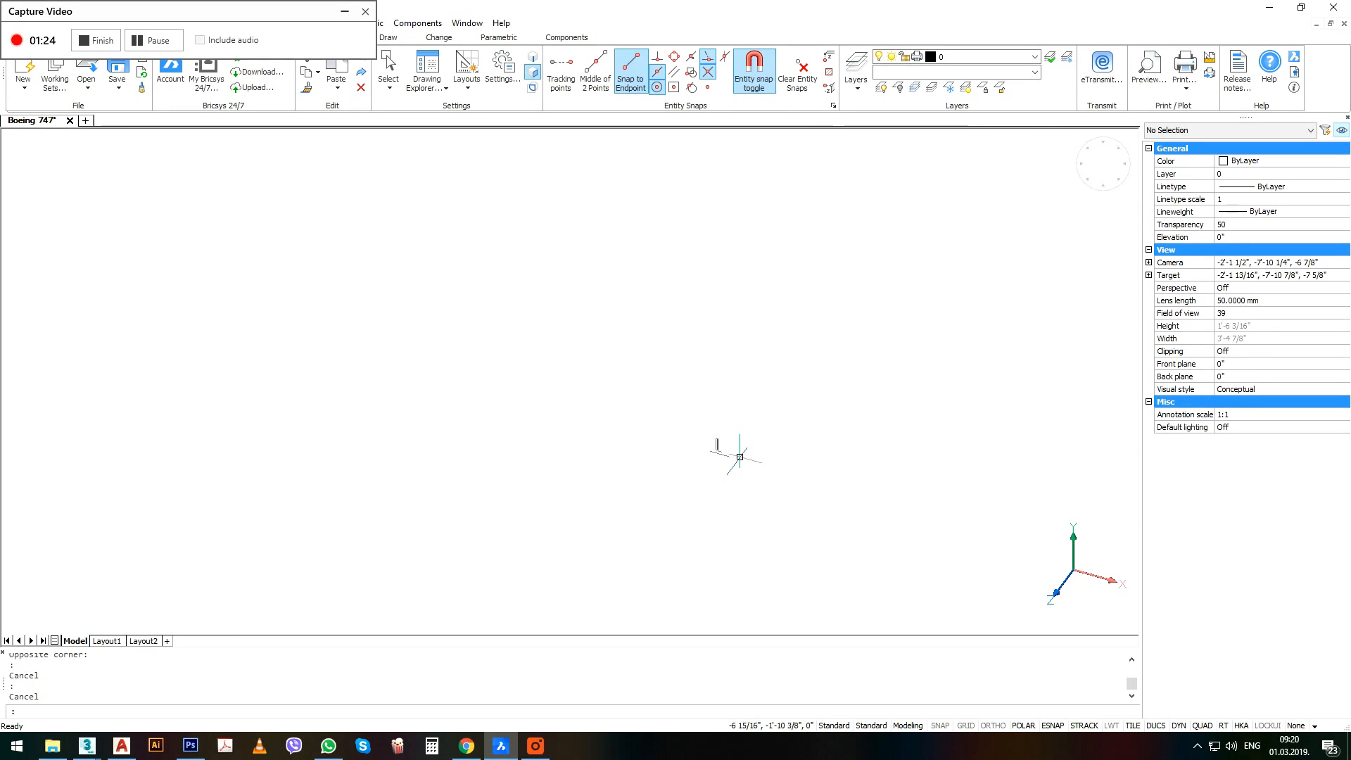
scroll(742, 447, "down", 3)
left_click(746, 437)
left_click(800, 437)
middle_click_drag(800, 437, 646, 580)
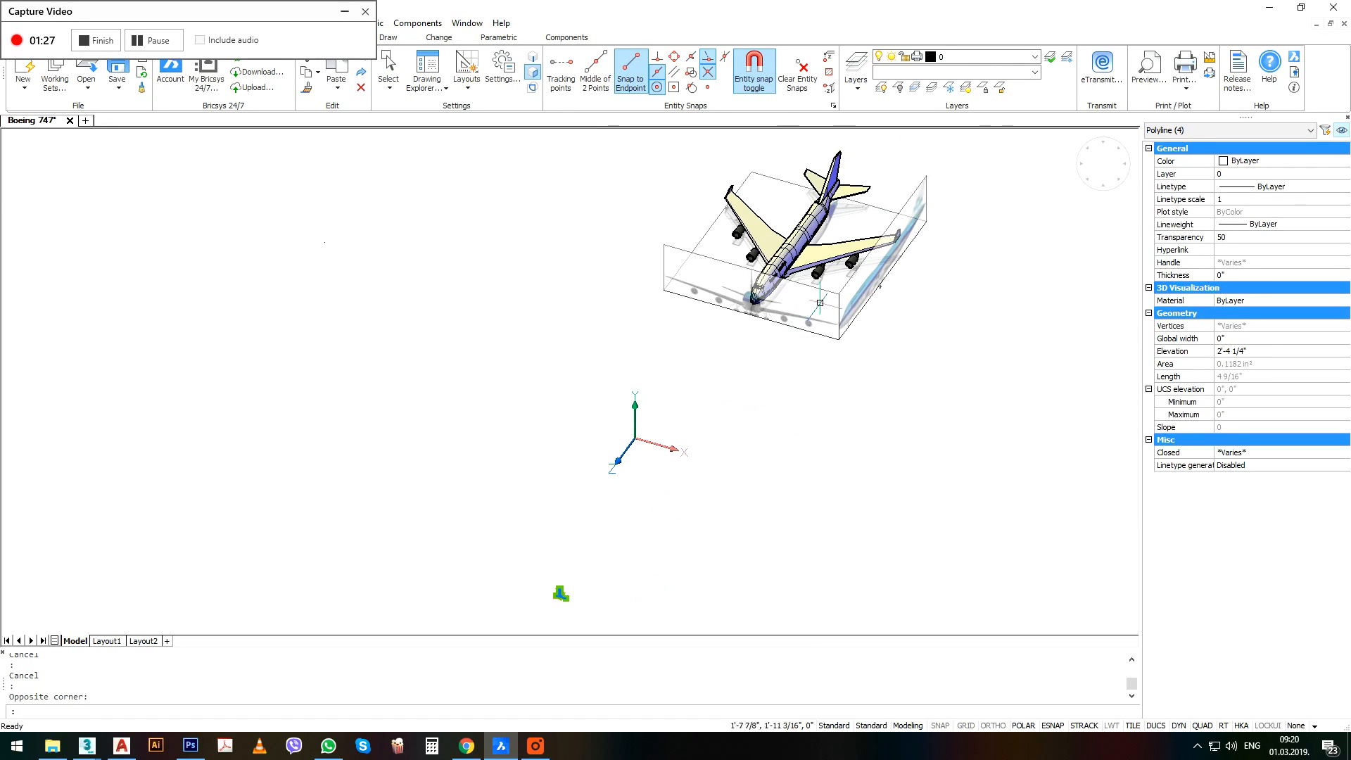
scroll(879, 287, "up", 7)
key("Escape")
Move the three concentric wheel circles beside the side reference image from their centre to the right endpoint of the axle line.
left_click(855, 373)
left_click(815, 323)
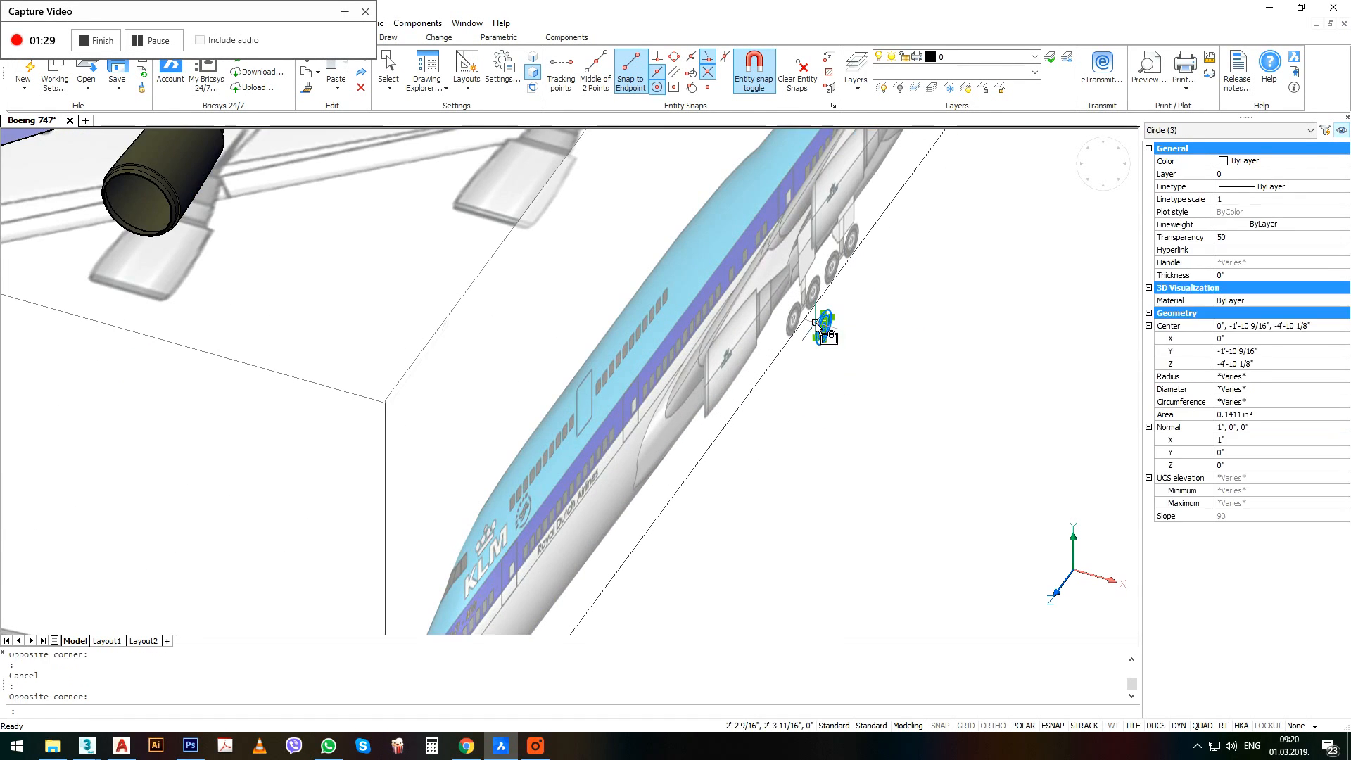
scroll(820, 328, "up", 5)
type("m")
key("Return")
scroll(805, 313, "up", 3)
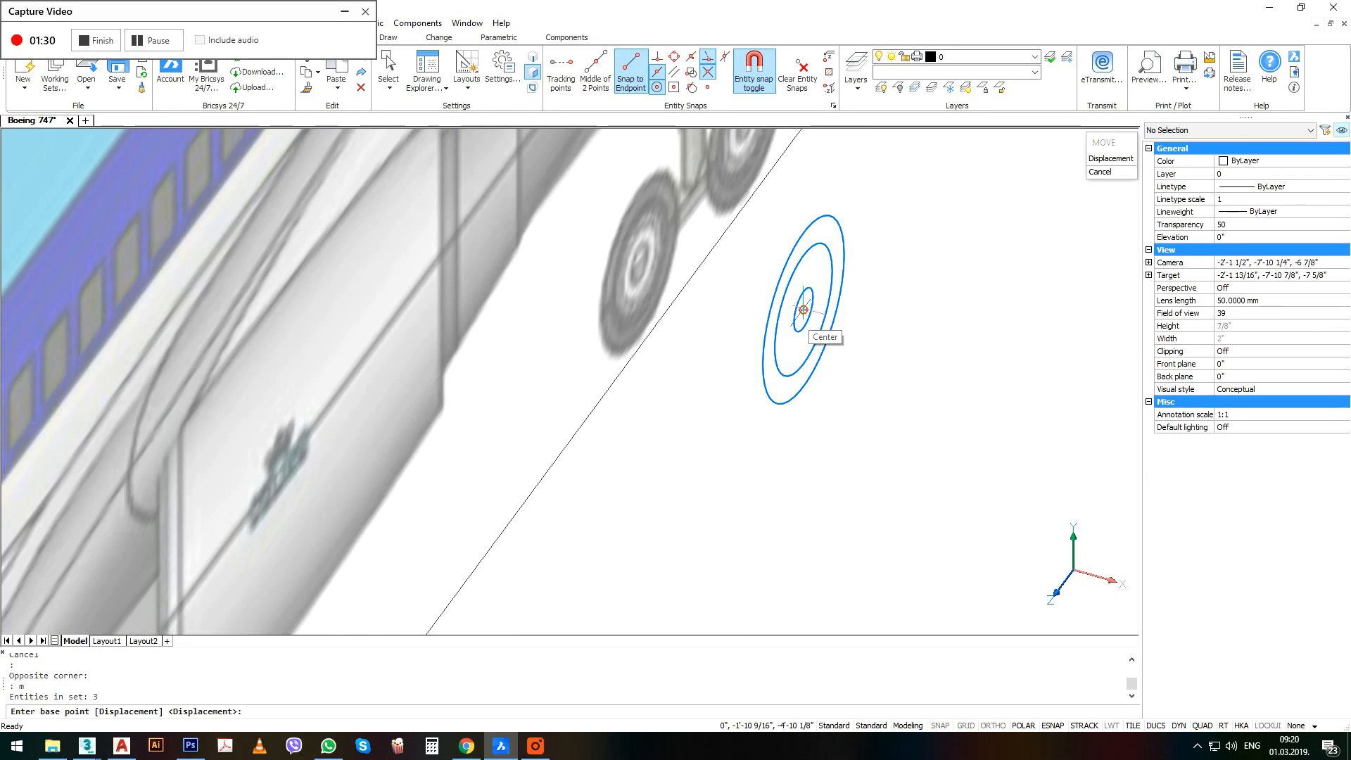
left_click(804, 309)
scroll(870, 232, "down", 6)
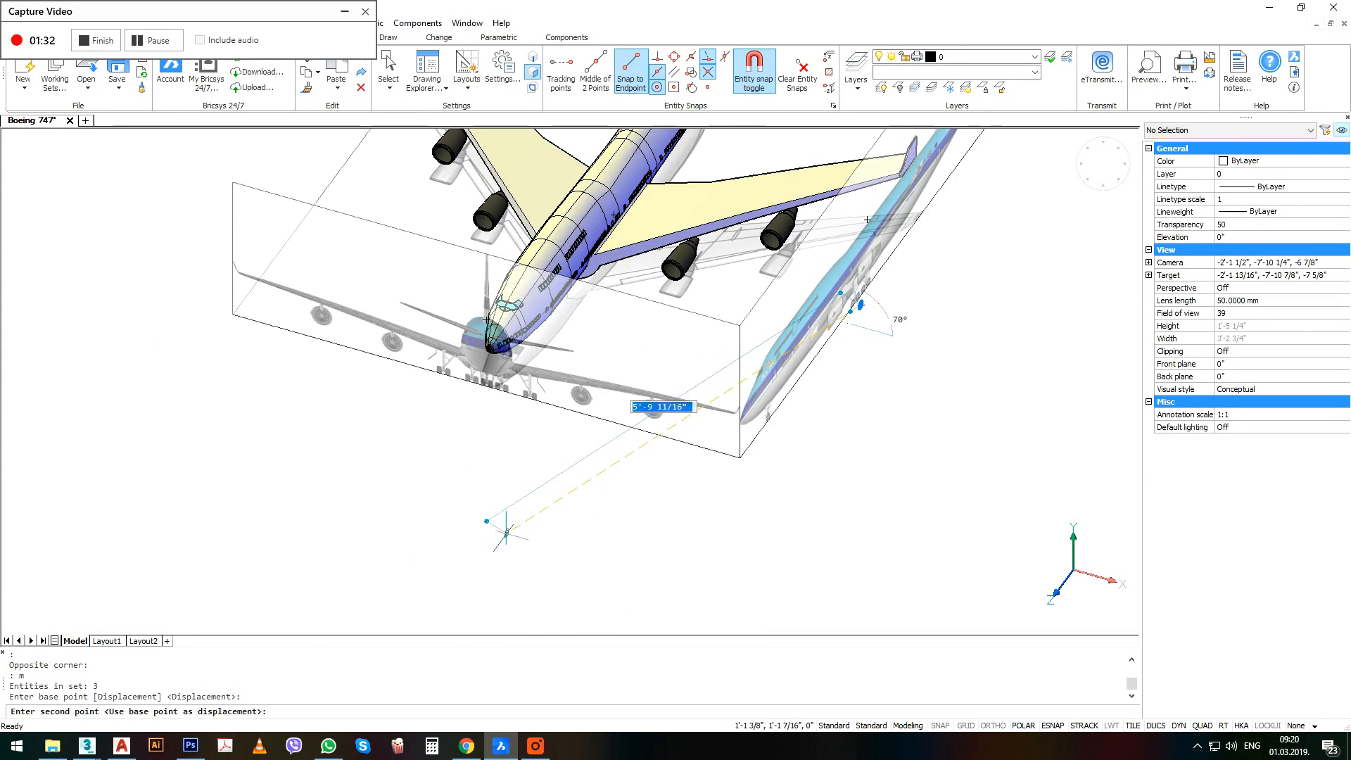
scroll(868, 219, "down", 4)
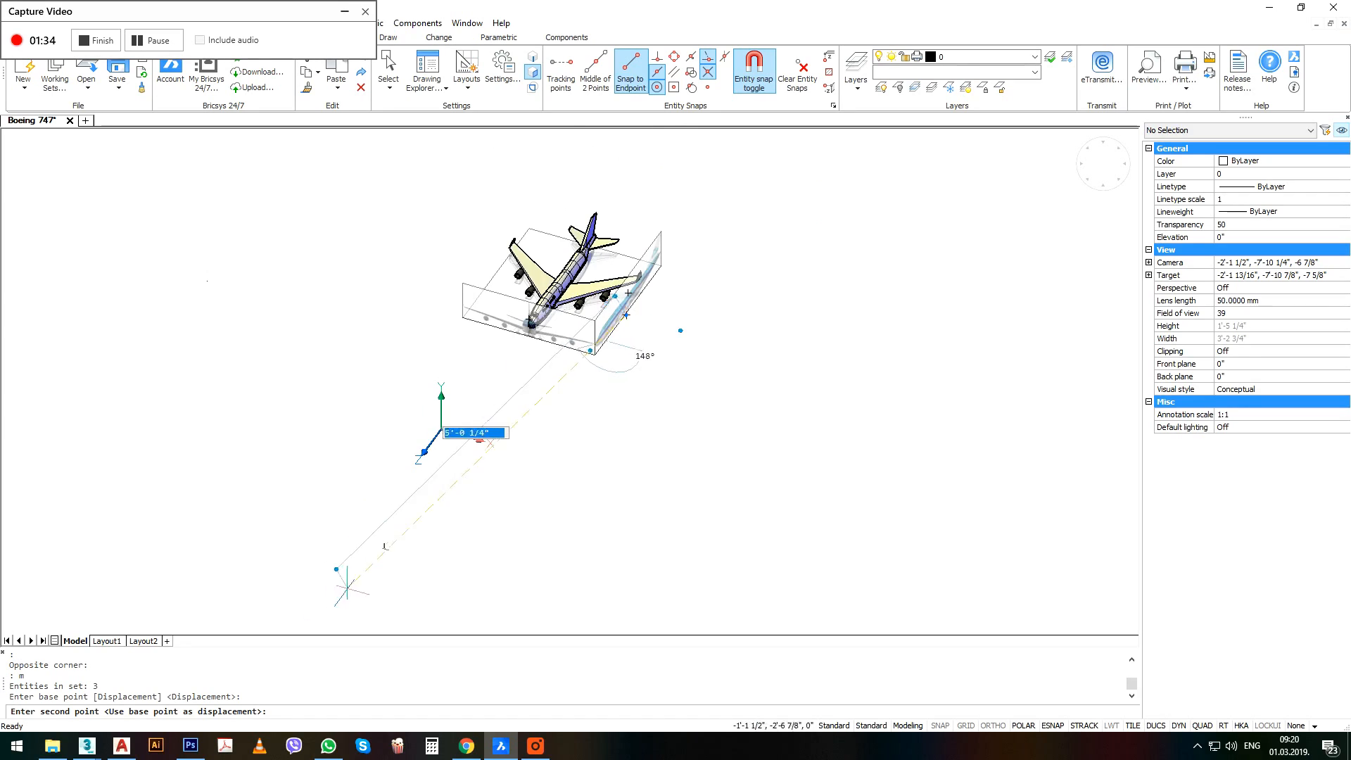
scroll(347, 586, "up", 5)
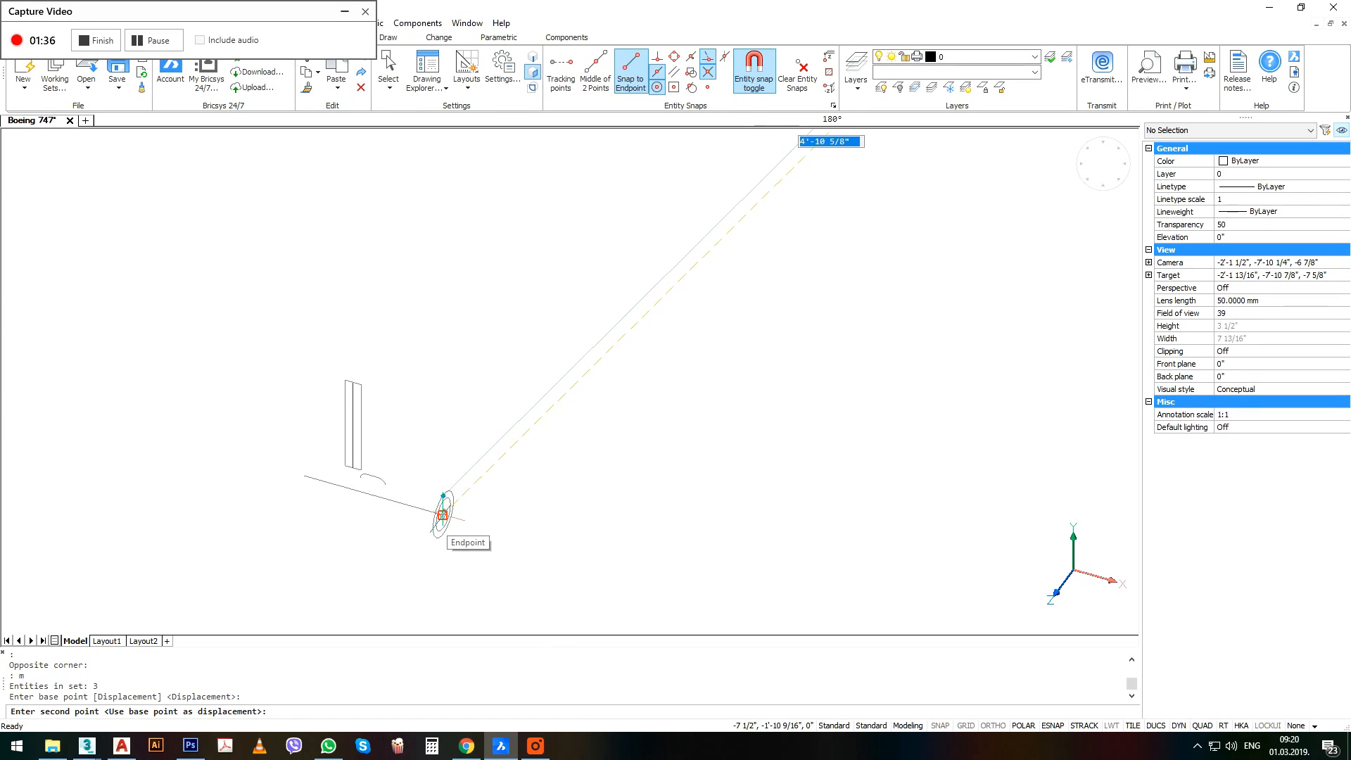
scroll(443, 515, "up", 4)
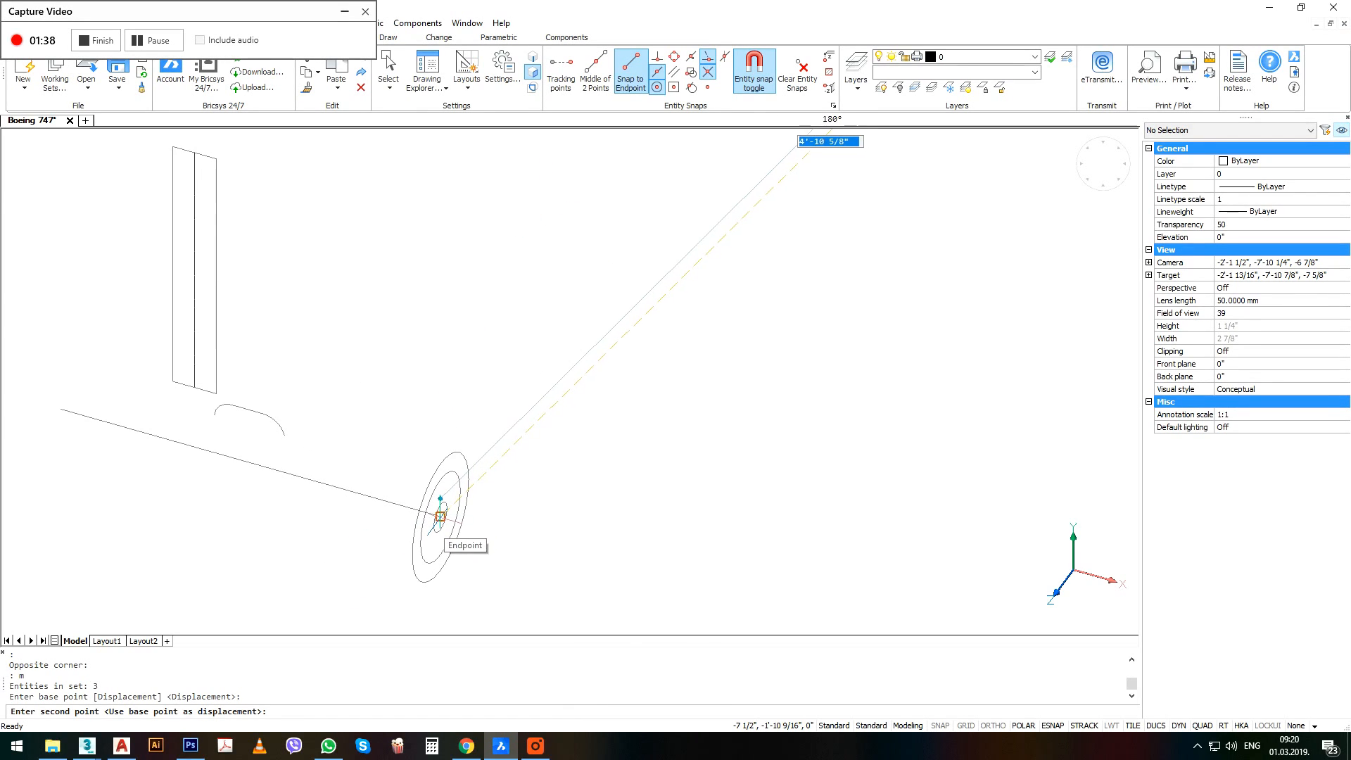
left_click(440, 517)
Revolve the tyre profile polyline 360 degrees around the axle line.
middle_click_drag(330, 542, 439, 506)
left_click_drag(389, 381, 358, 404)
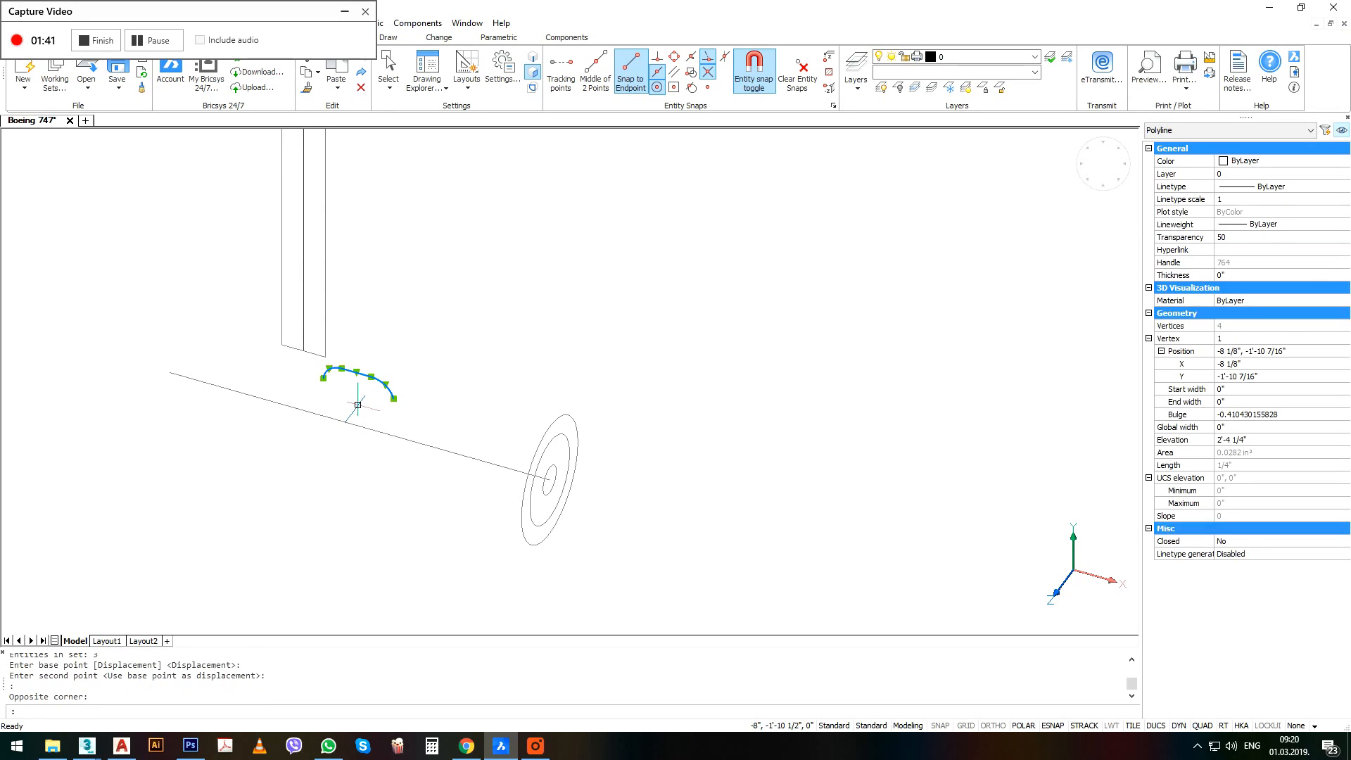
type("rev")
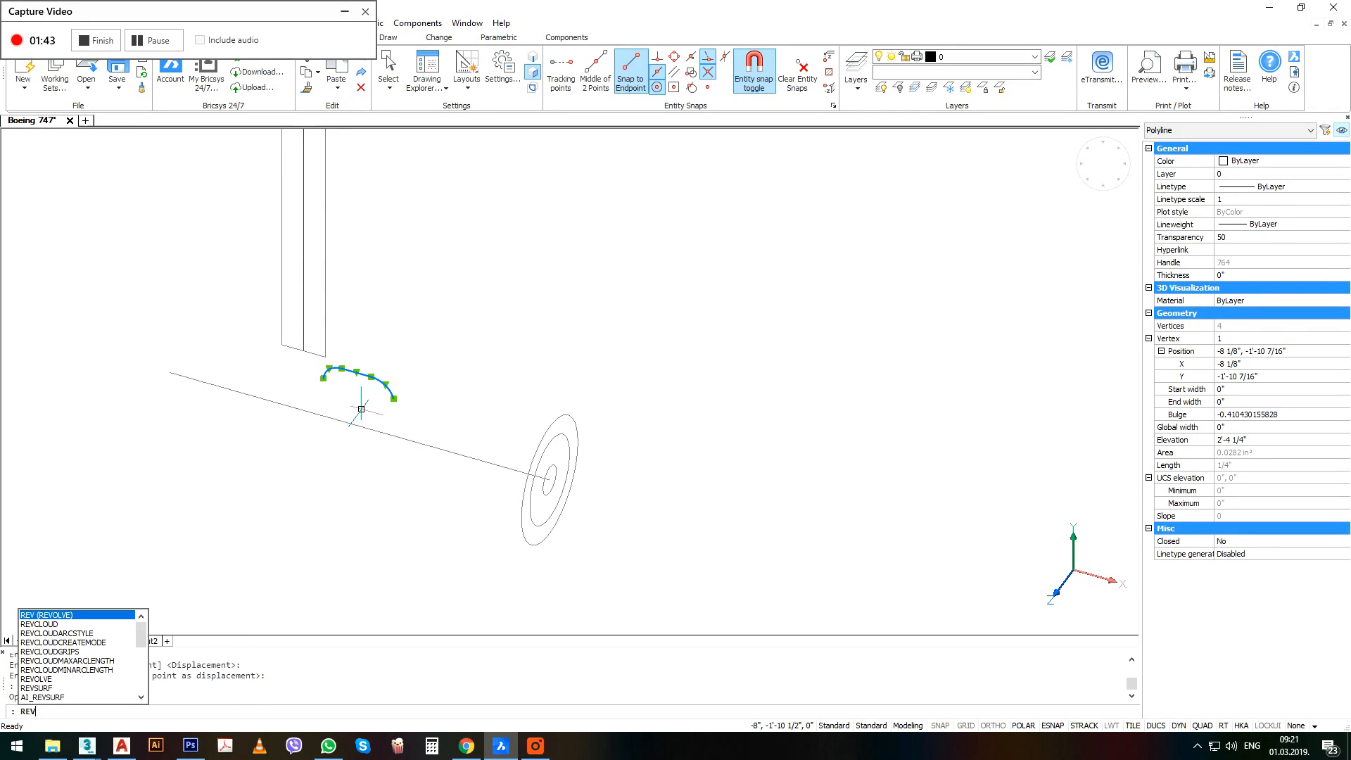
key("Return")
left_click(549, 480)
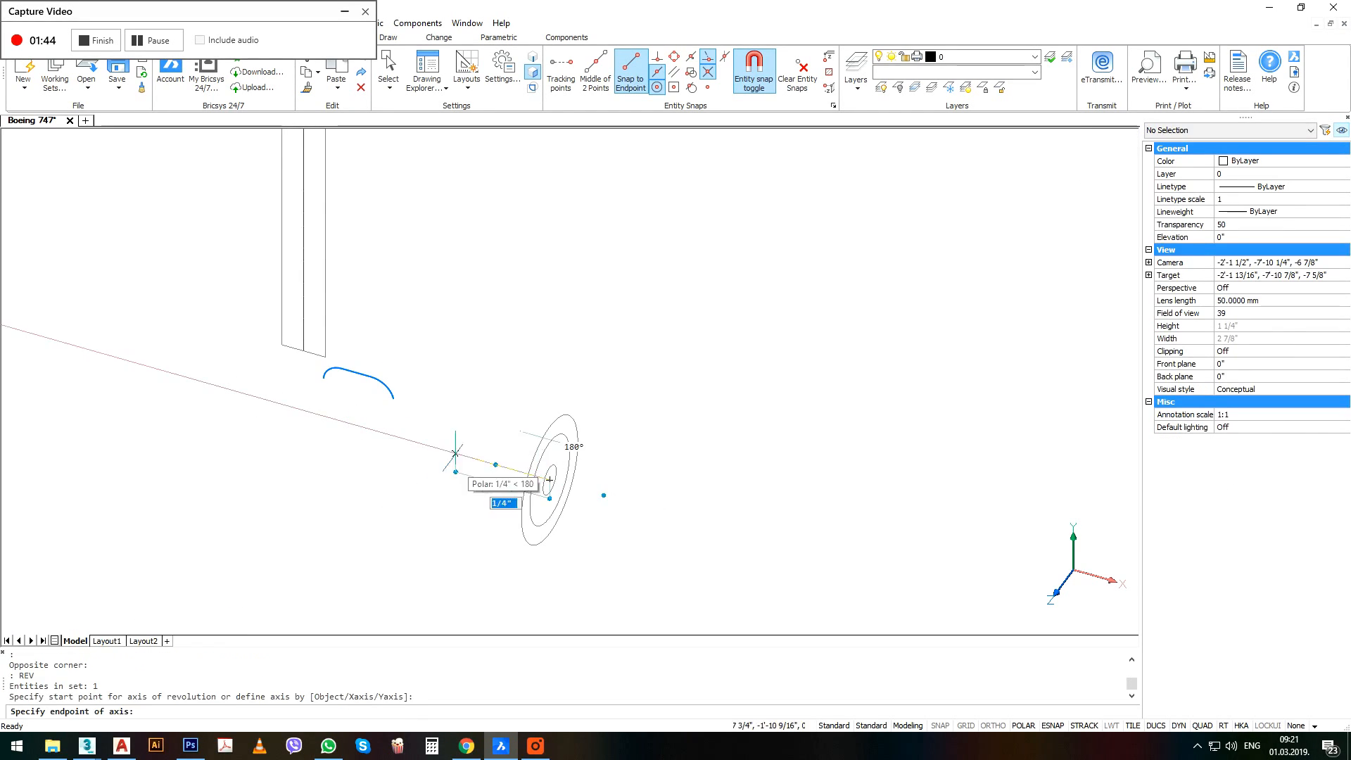
left_click(441, 446)
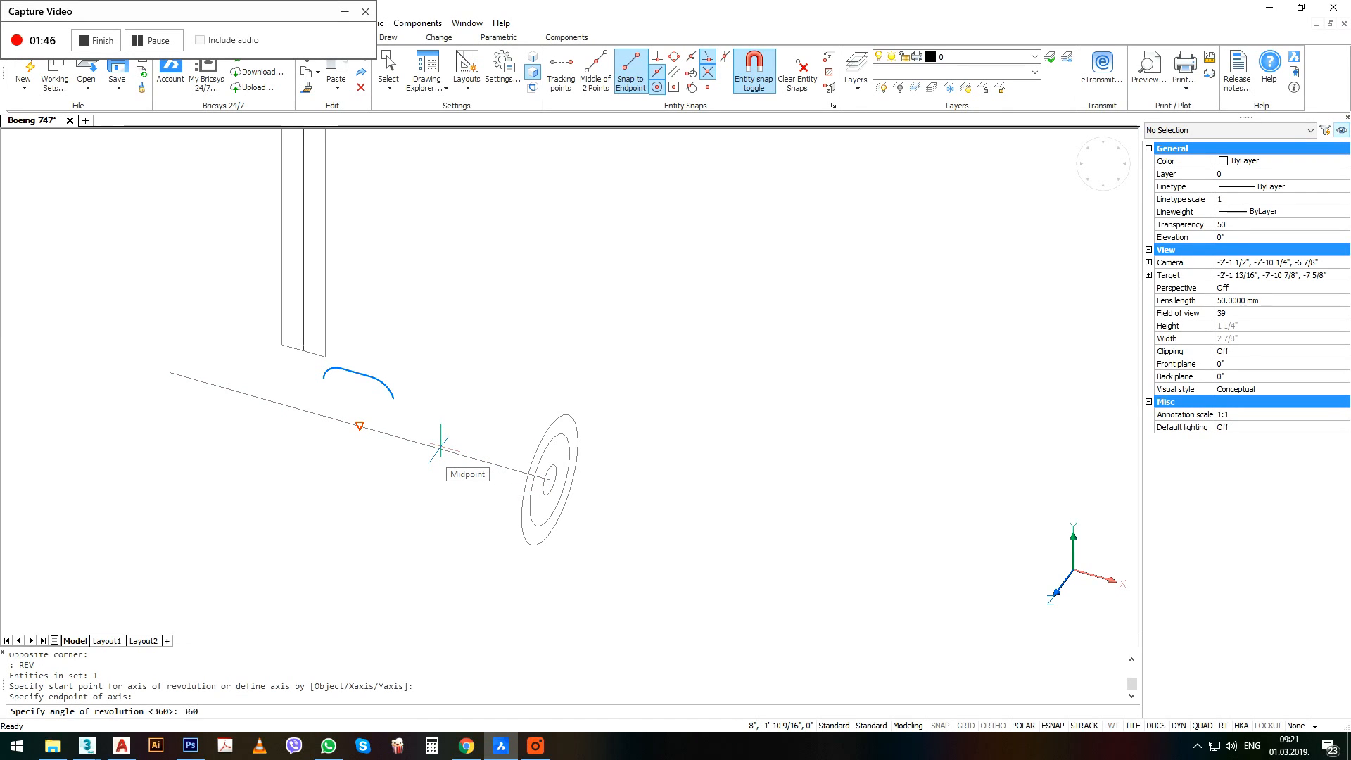
key("Return")
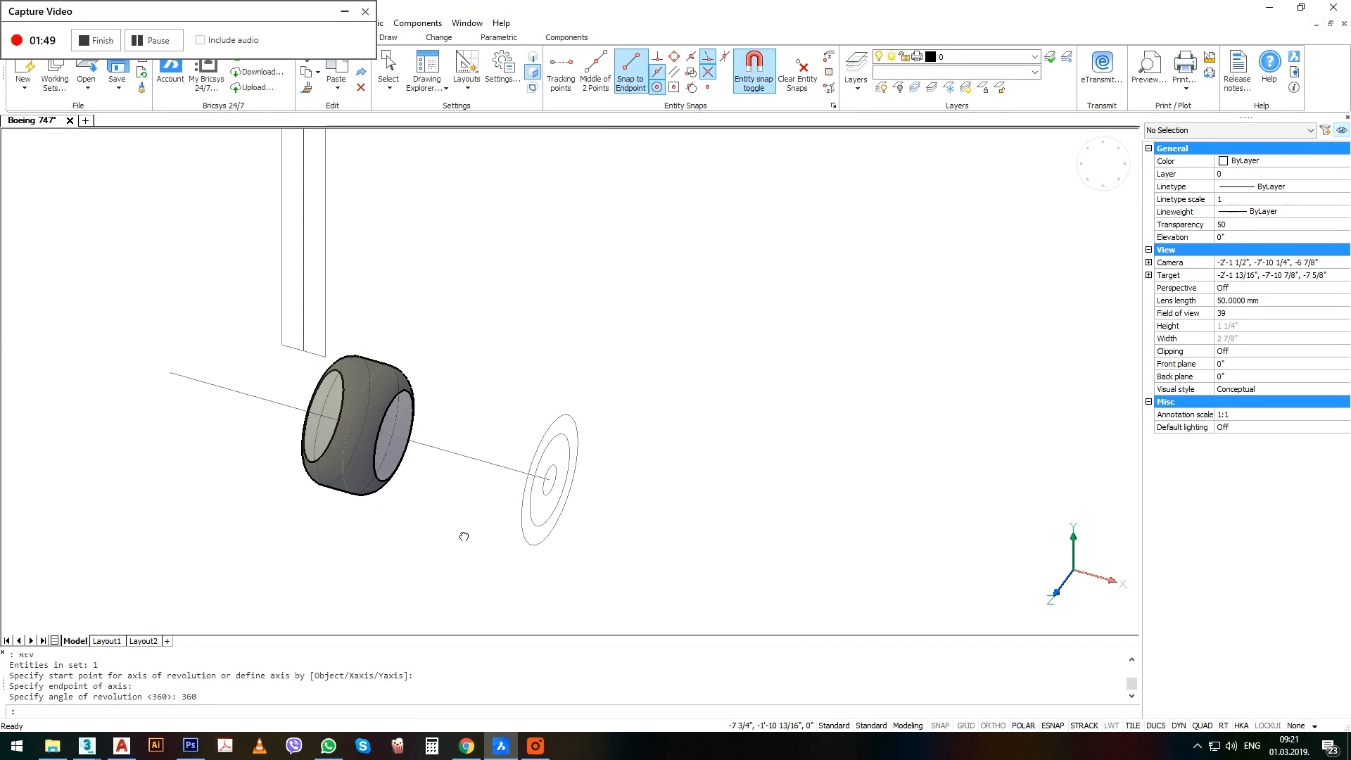
Extrude the middle of the three wheel circles into a short hub cylinder along the axle direction, away from the tyre.
middle_click_drag(464, 537, 468, 528)
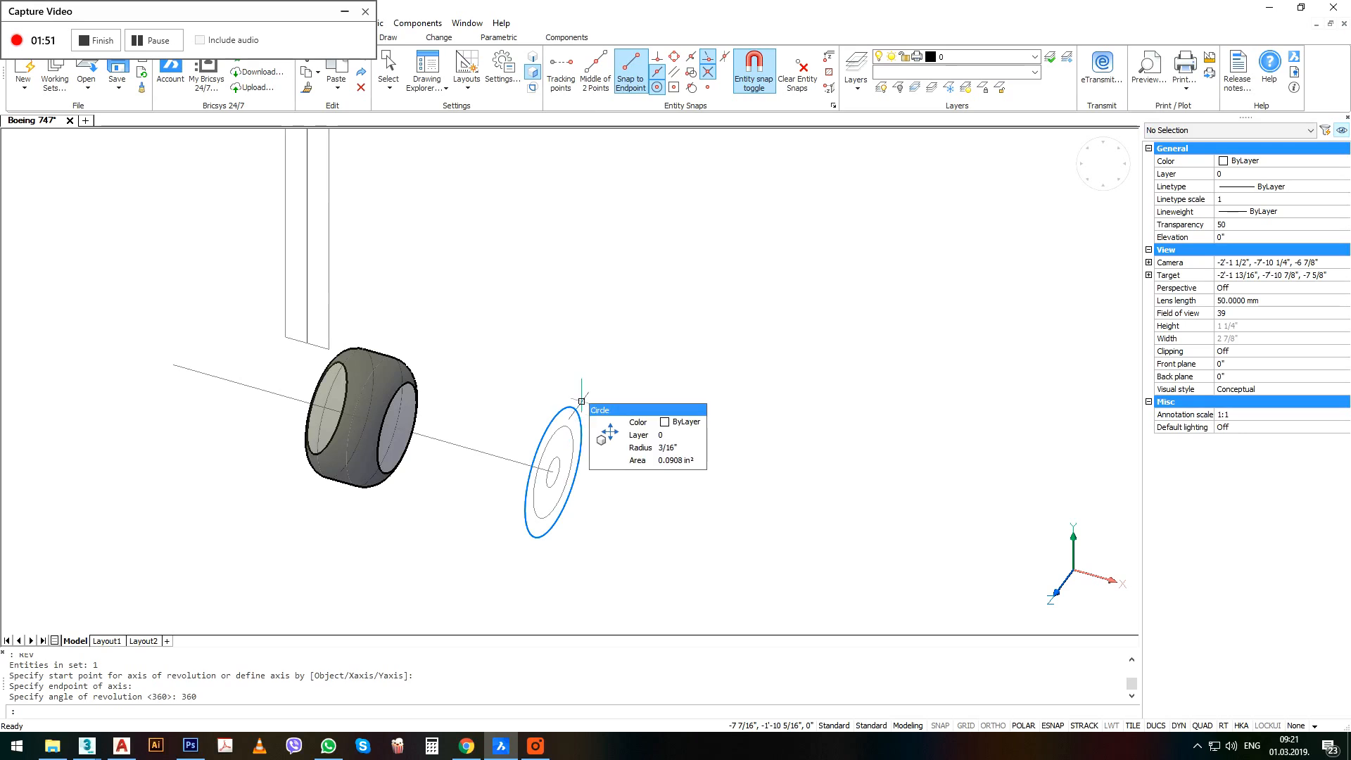
left_click(582, 402)
left_click(620, 382)
left_click(573, 426)
left_click(556, 436)
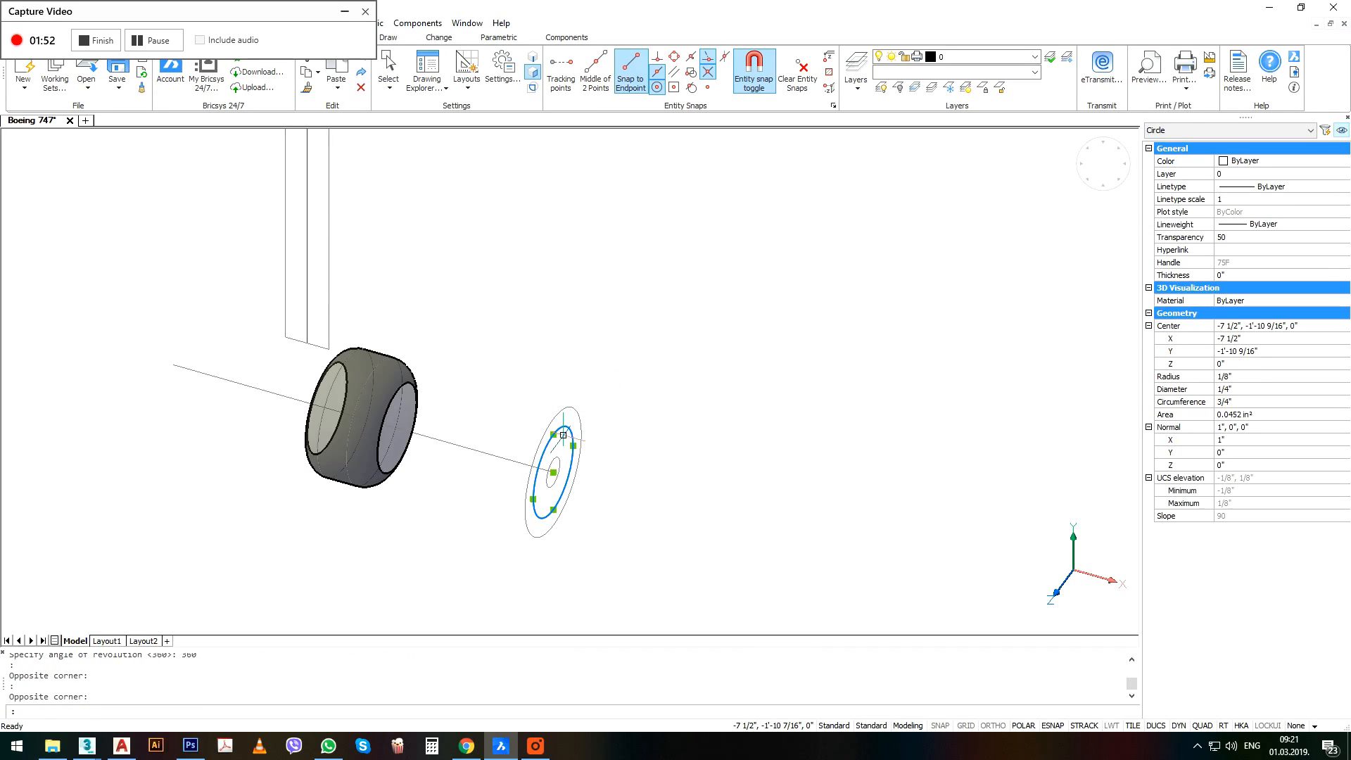
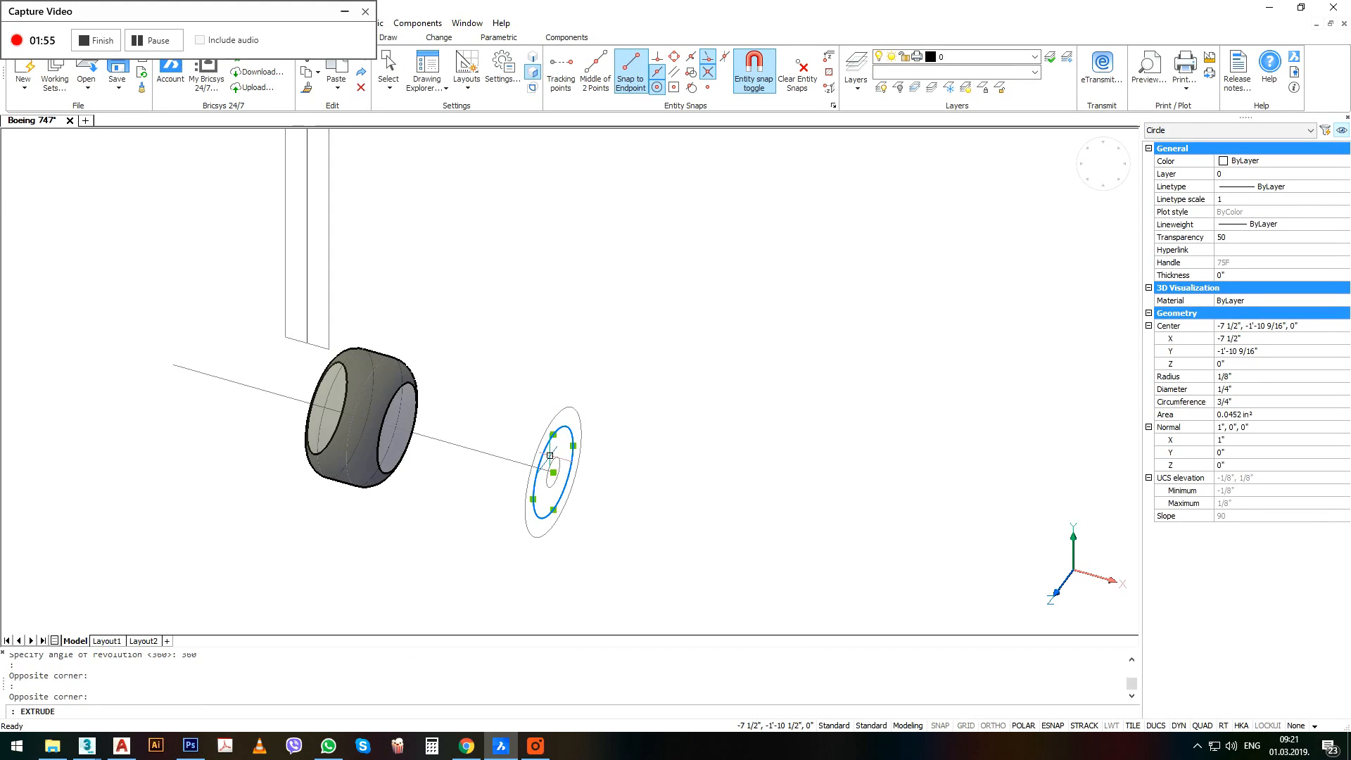
key("Return")
left_click(553, 471)
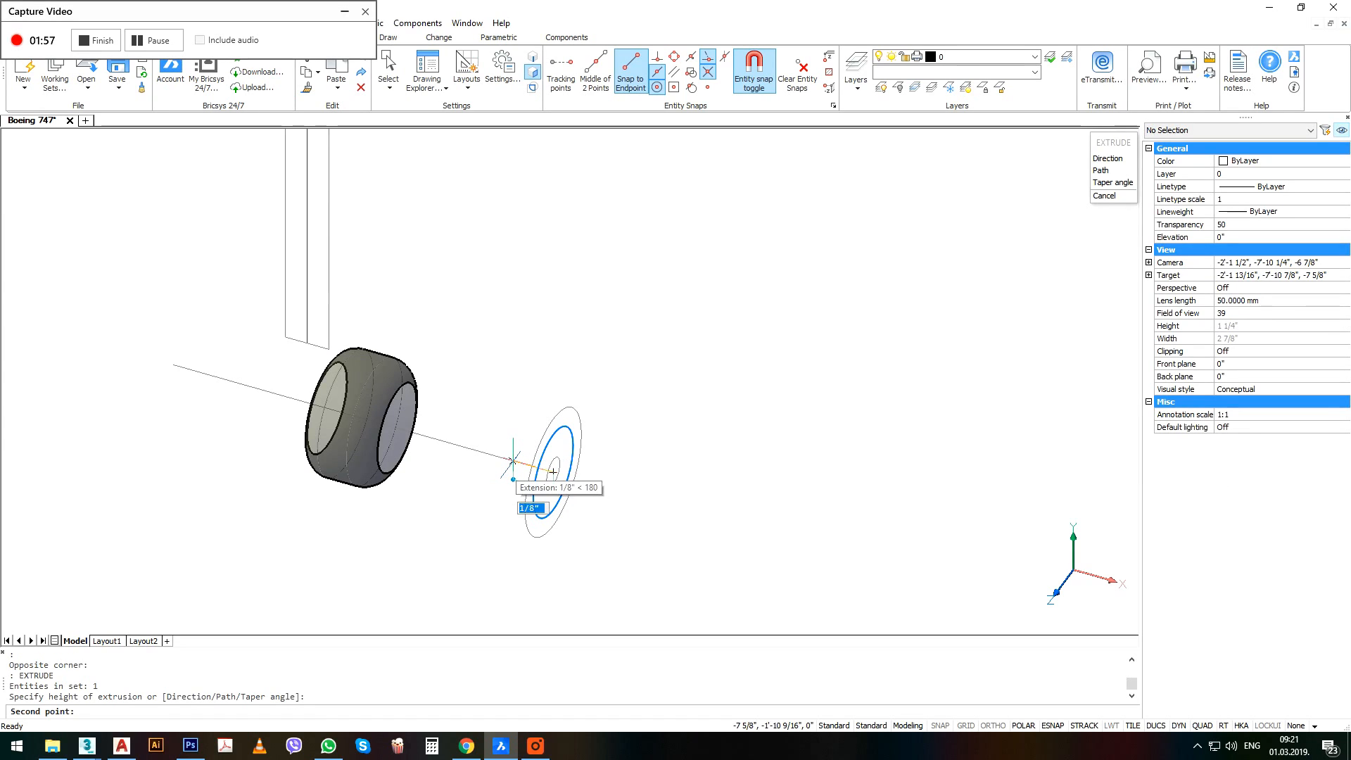
left_click(553, 471)
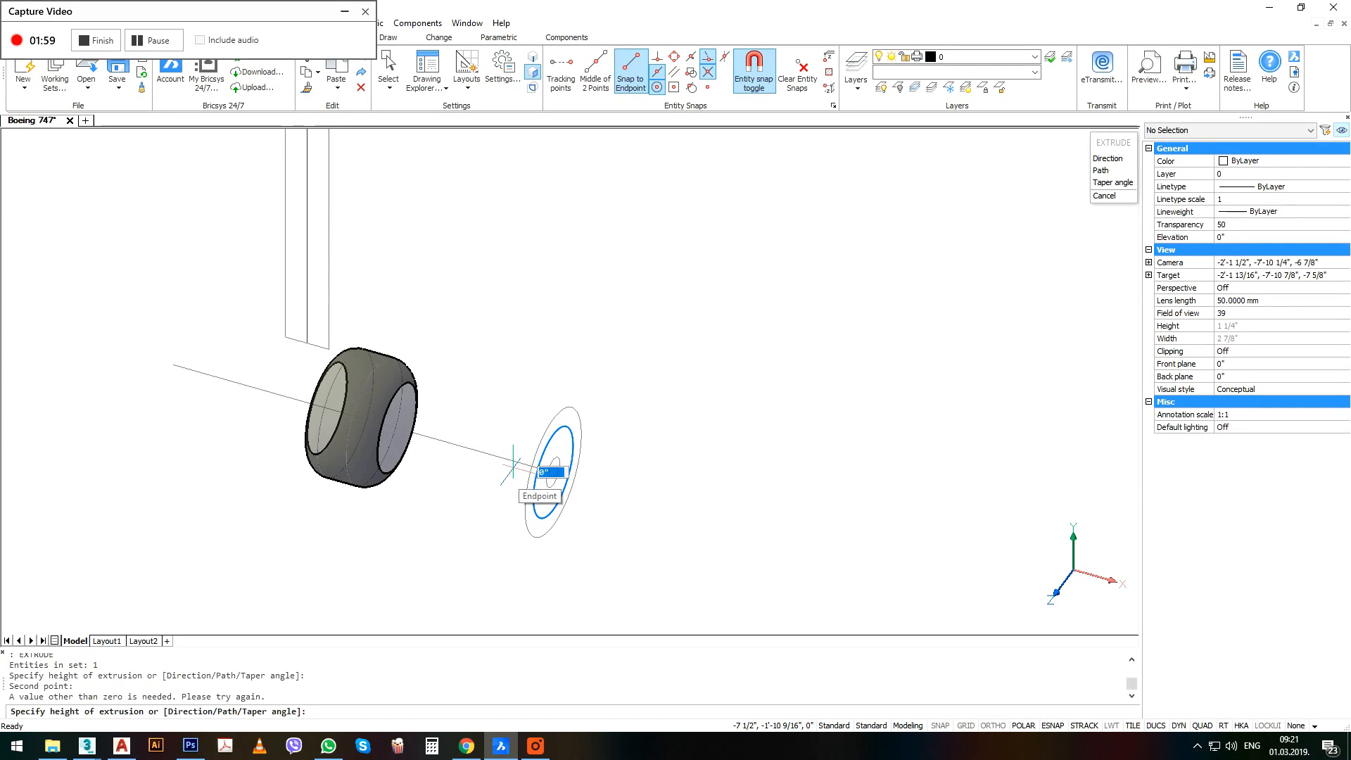
key("Return")
left_click(554, 470)
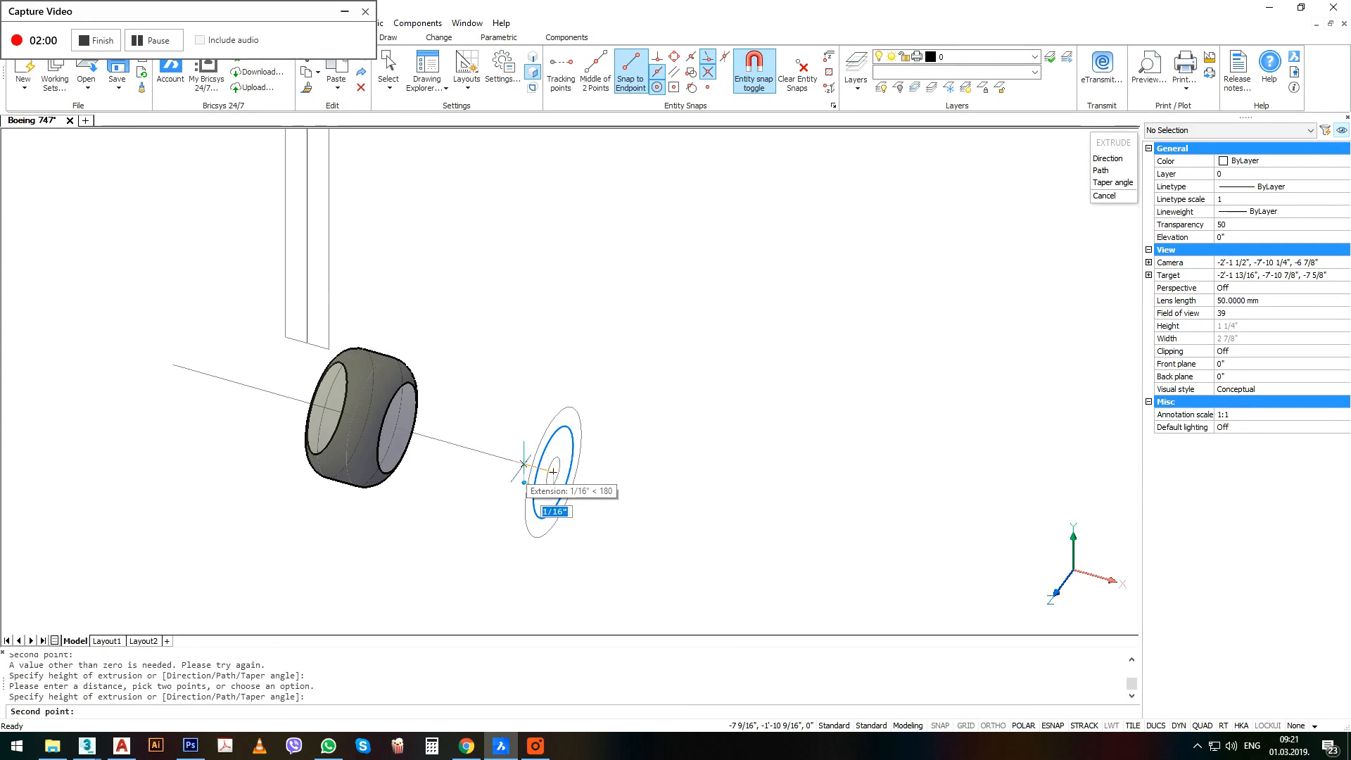
left_click(596, 493)
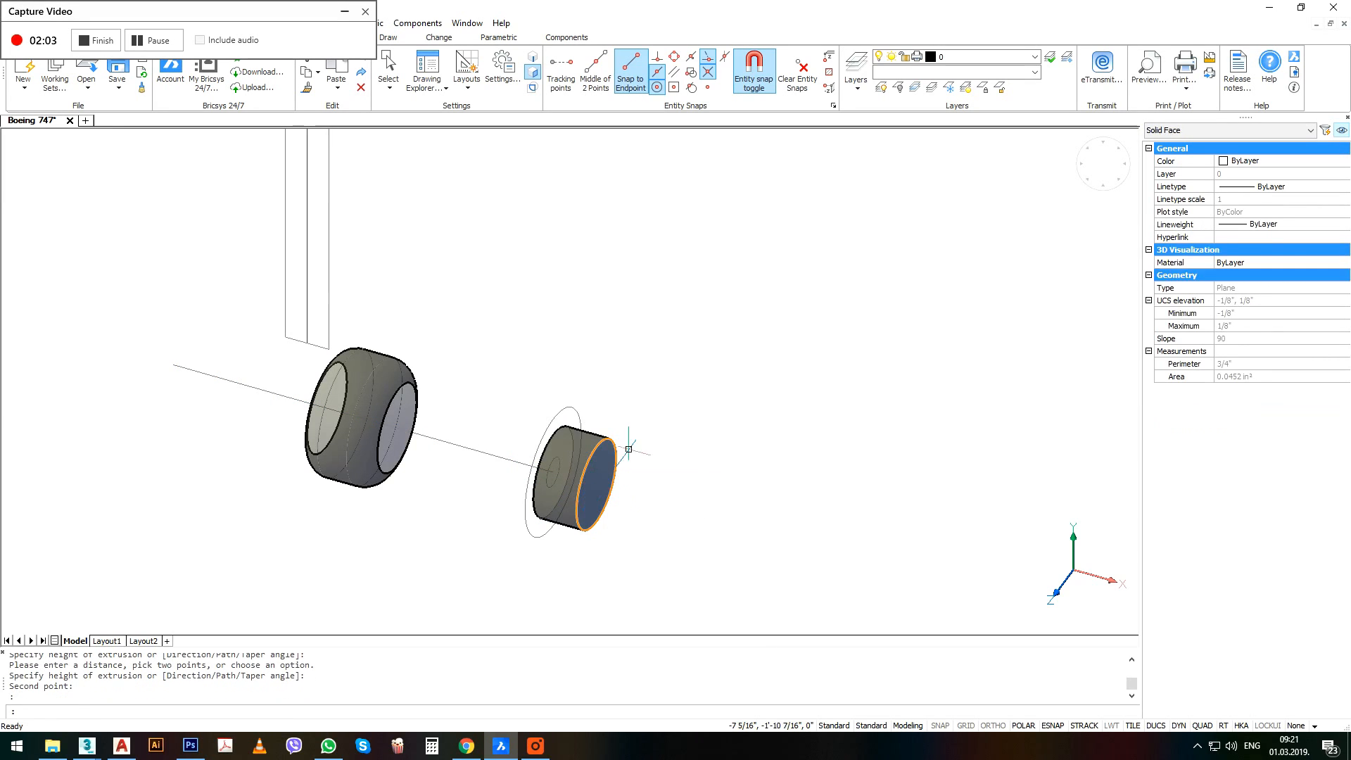
Move the hub cylinder from the midpoint between its two end-face centres to the midpoint between the tyre's two opening centres.
type("m")
key("Return")
right_click(595, 484, "shift")
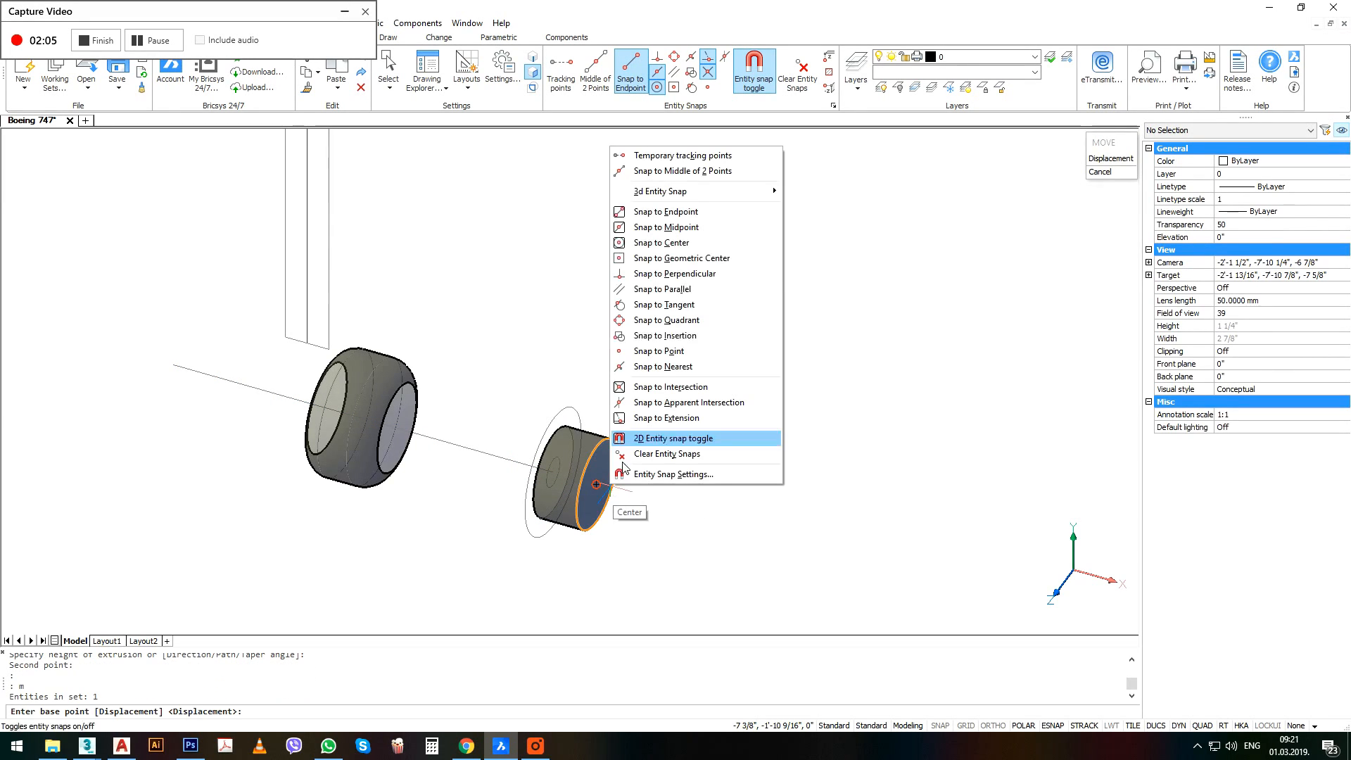
left_click(619, 169)
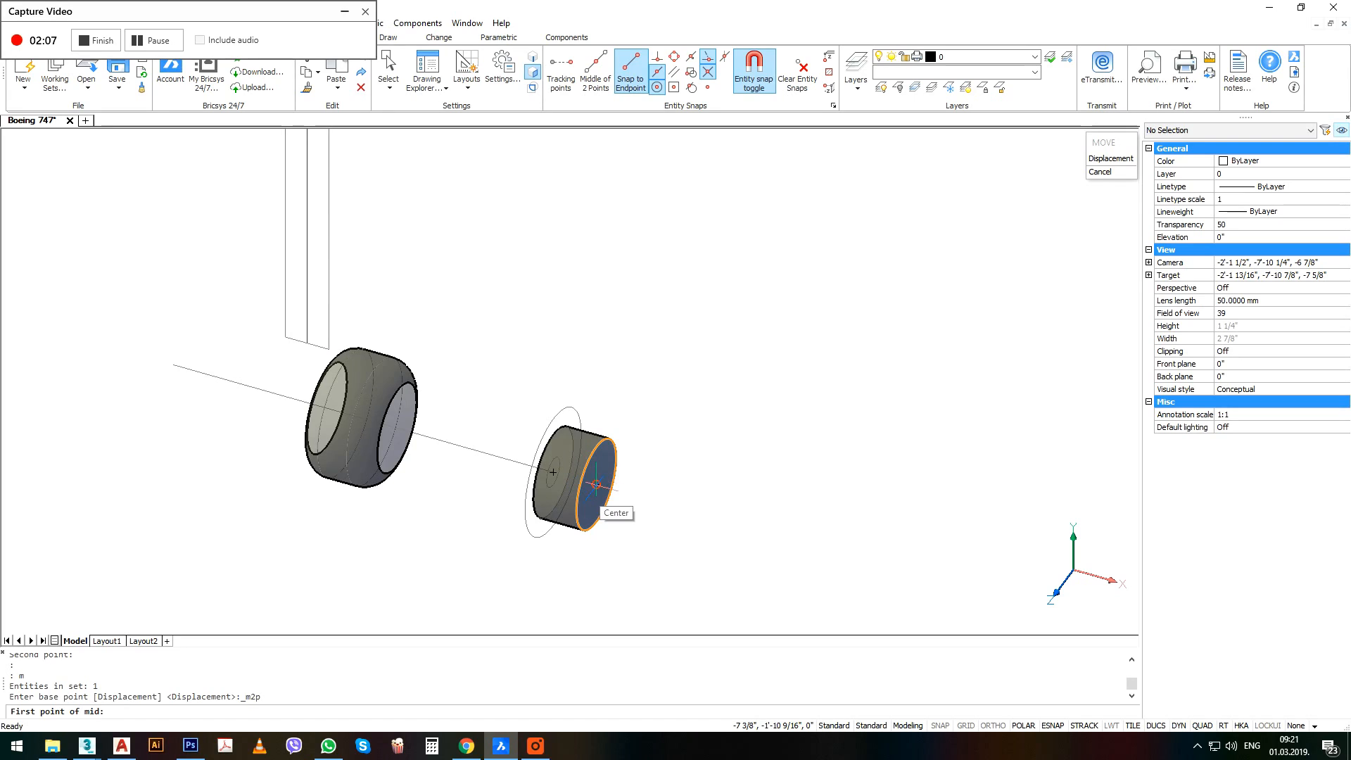
left_click(596, 485)
left_click(553, 473)
right_click(452, 444, "shift")
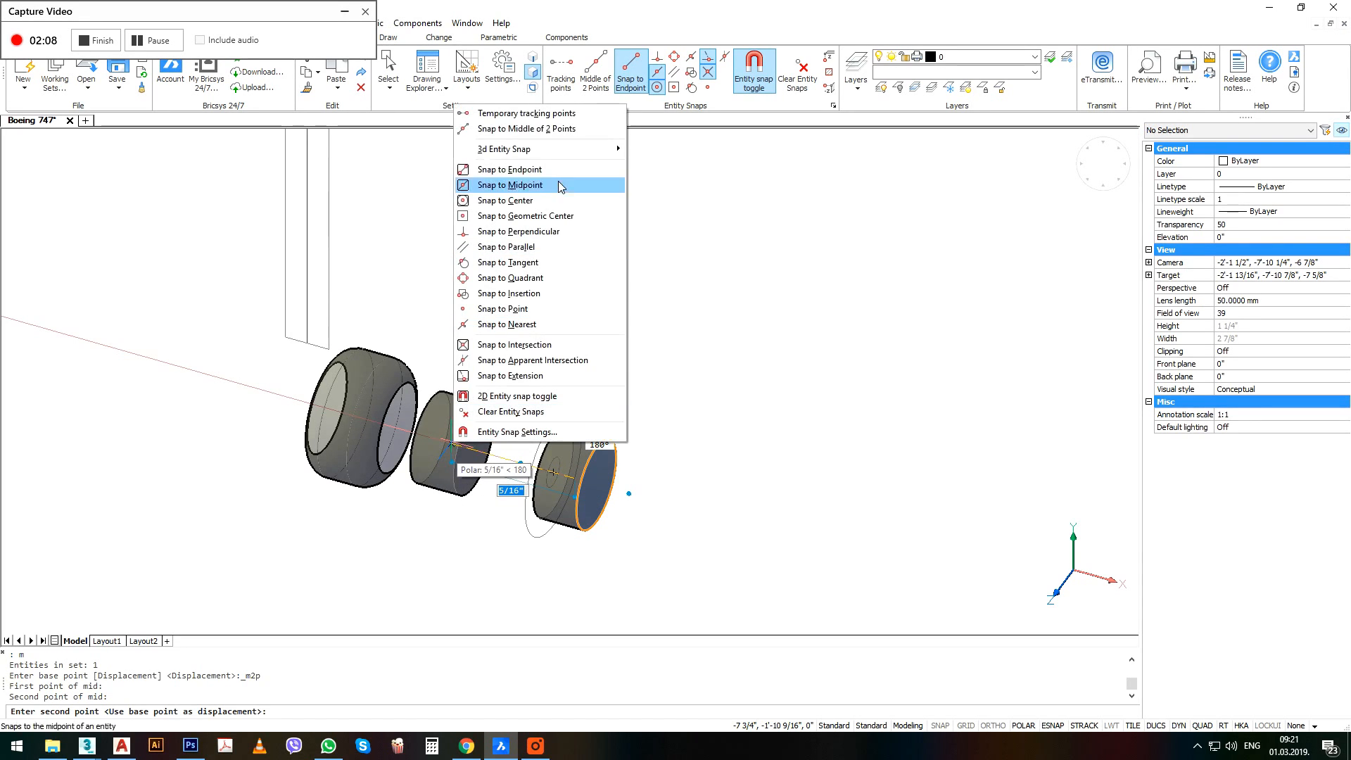
left_click(526, 129)
left_click(389, 444)
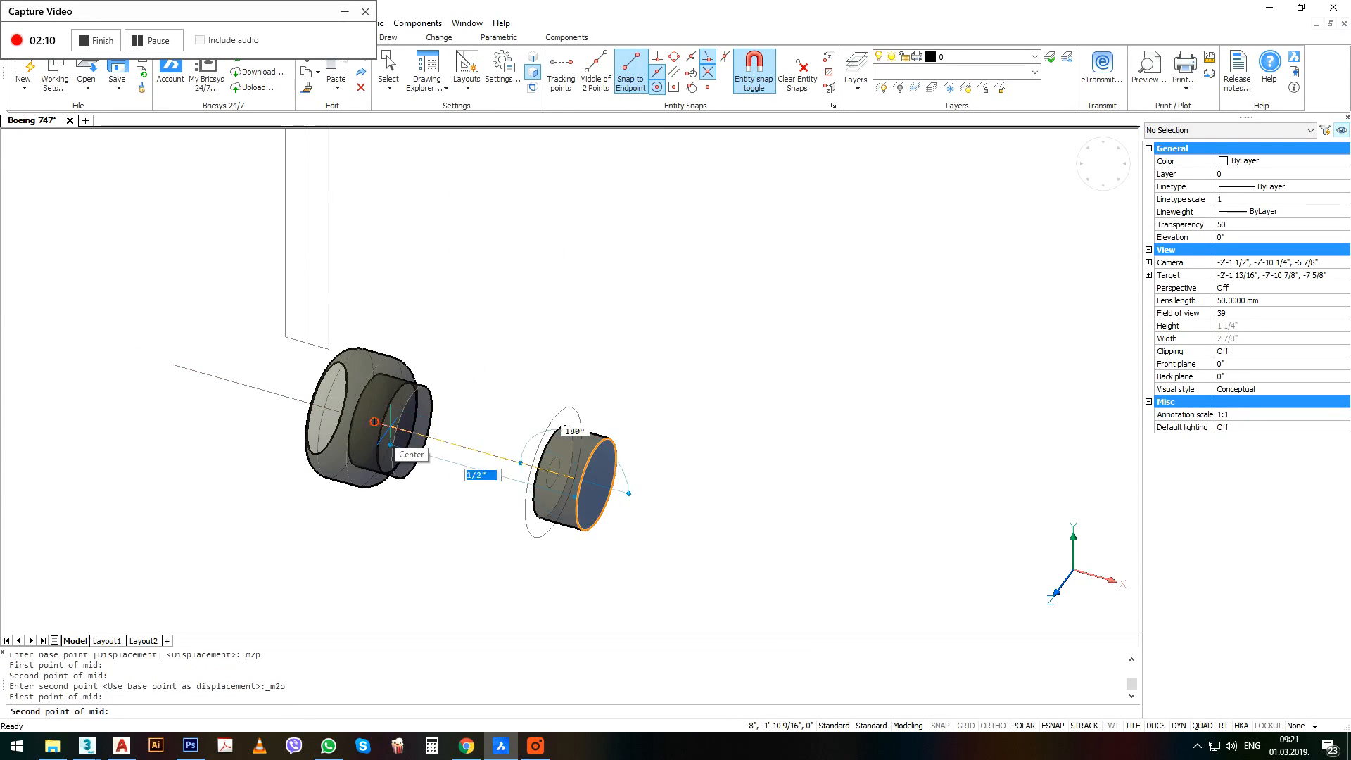
left_click(327, 407)
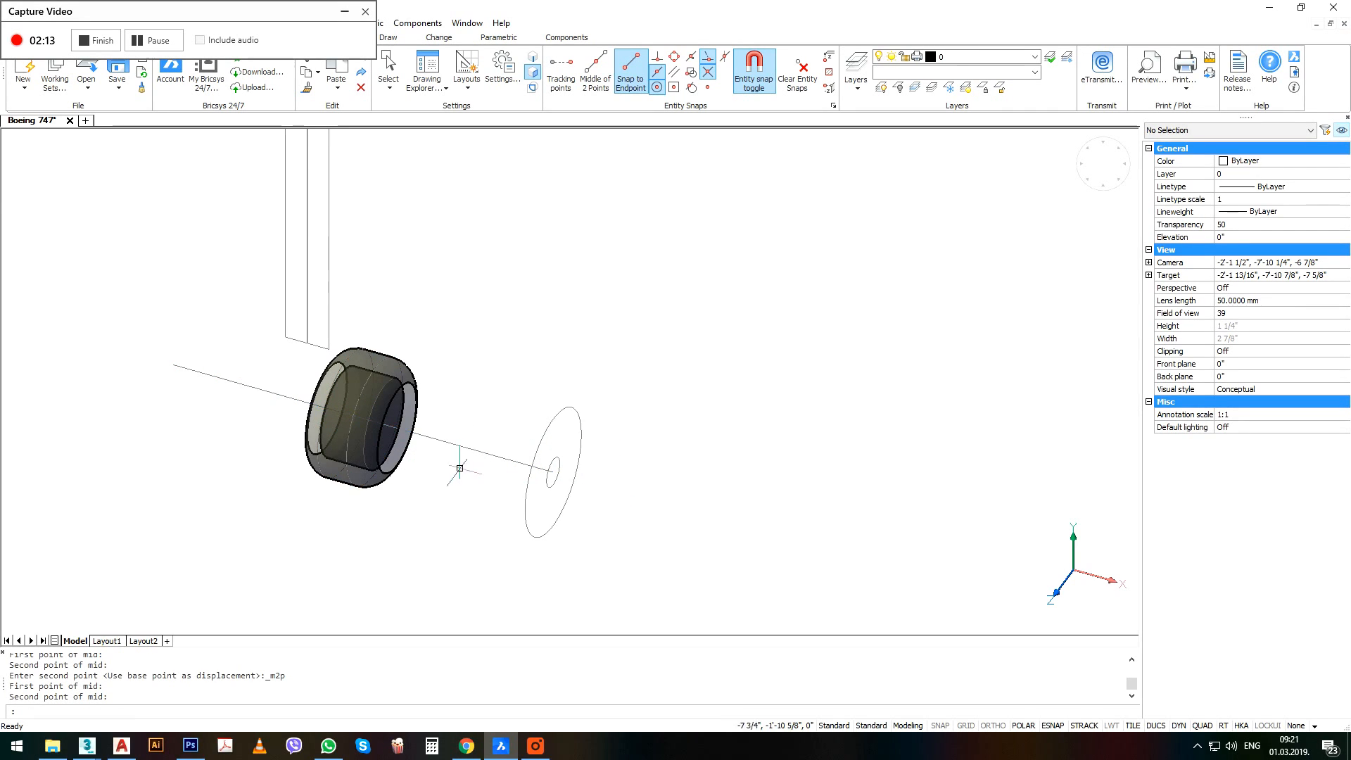
Move the hub cylinder slightly along the axle toward the tyre's inner opening, on the strut side.
scroll(391, 456, "up", 2)
middle_click_drag(425, 473, 580, 469)
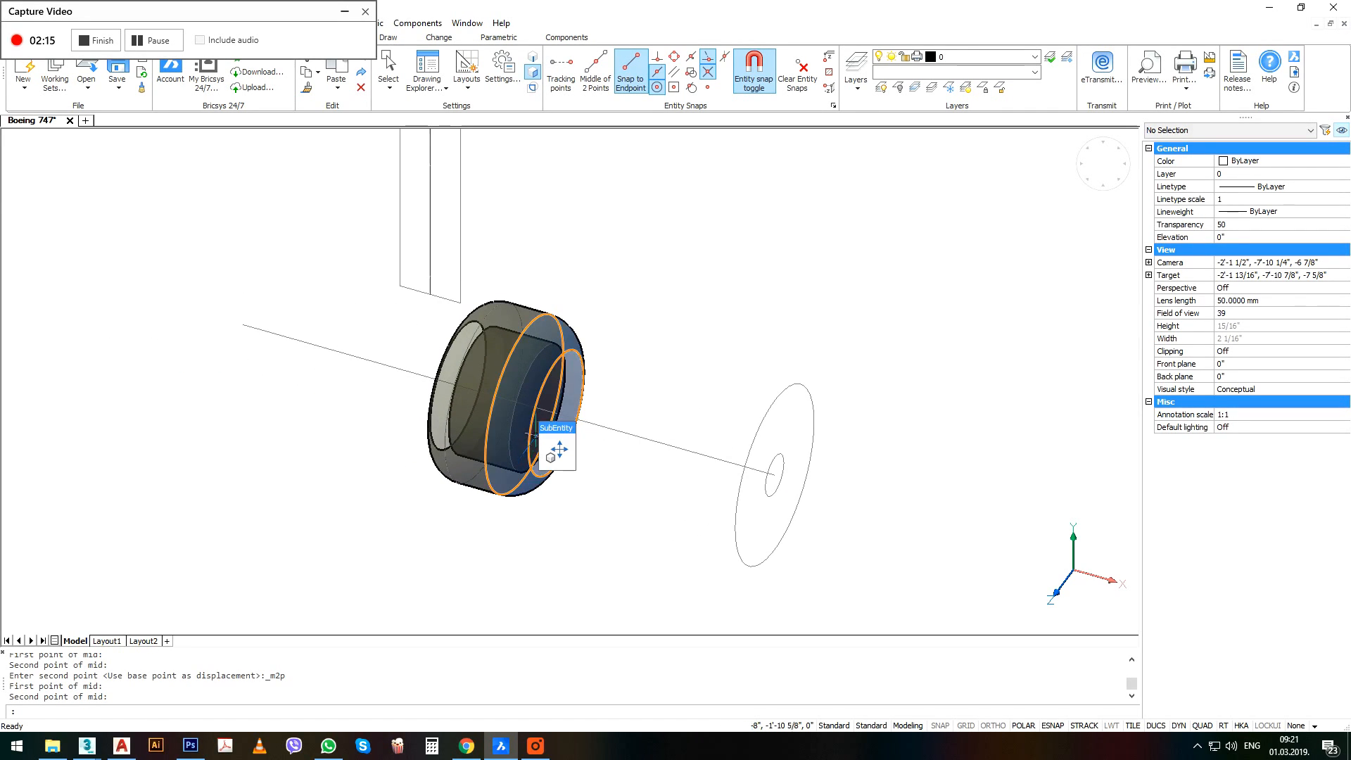
scroll(547, 415, "up", 2)
left_click(524, 430)
scroll(499, 438, "down", 1)
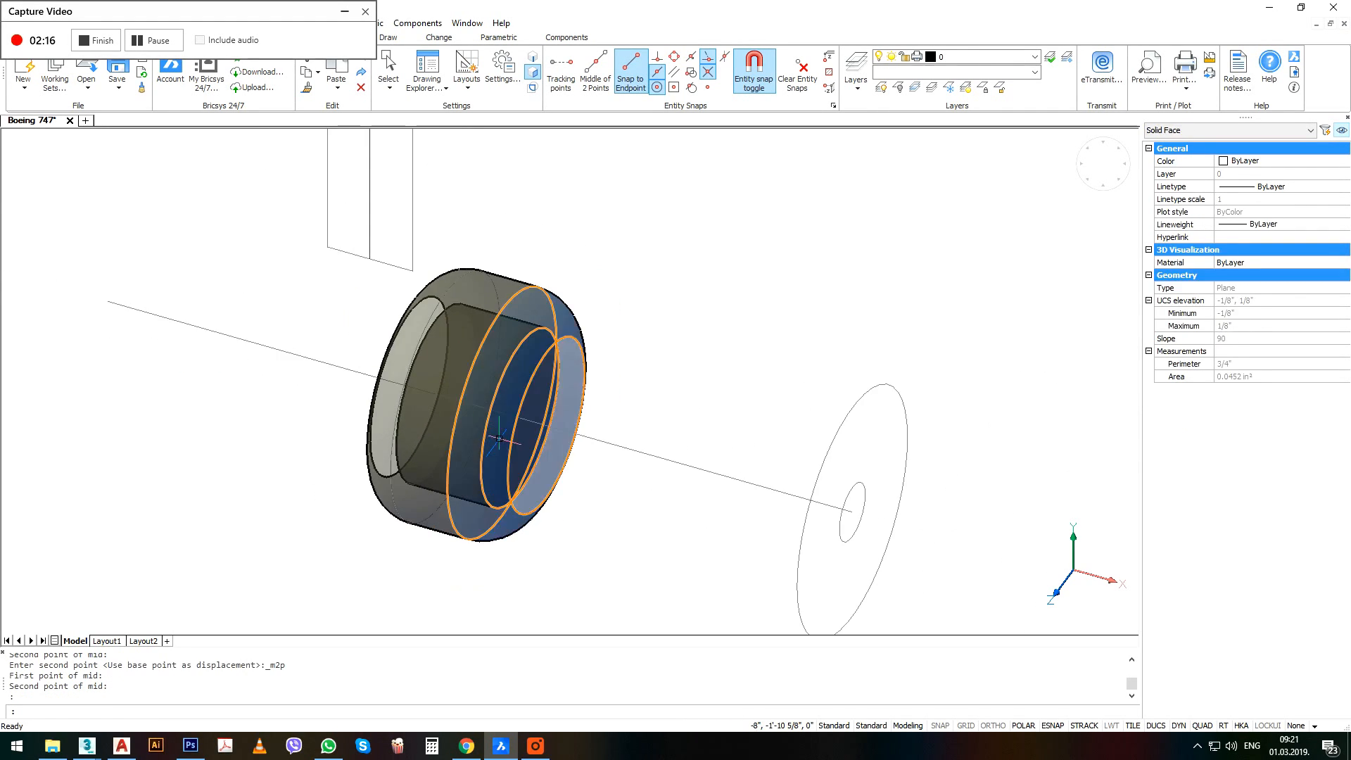
type("m")
key("Return")
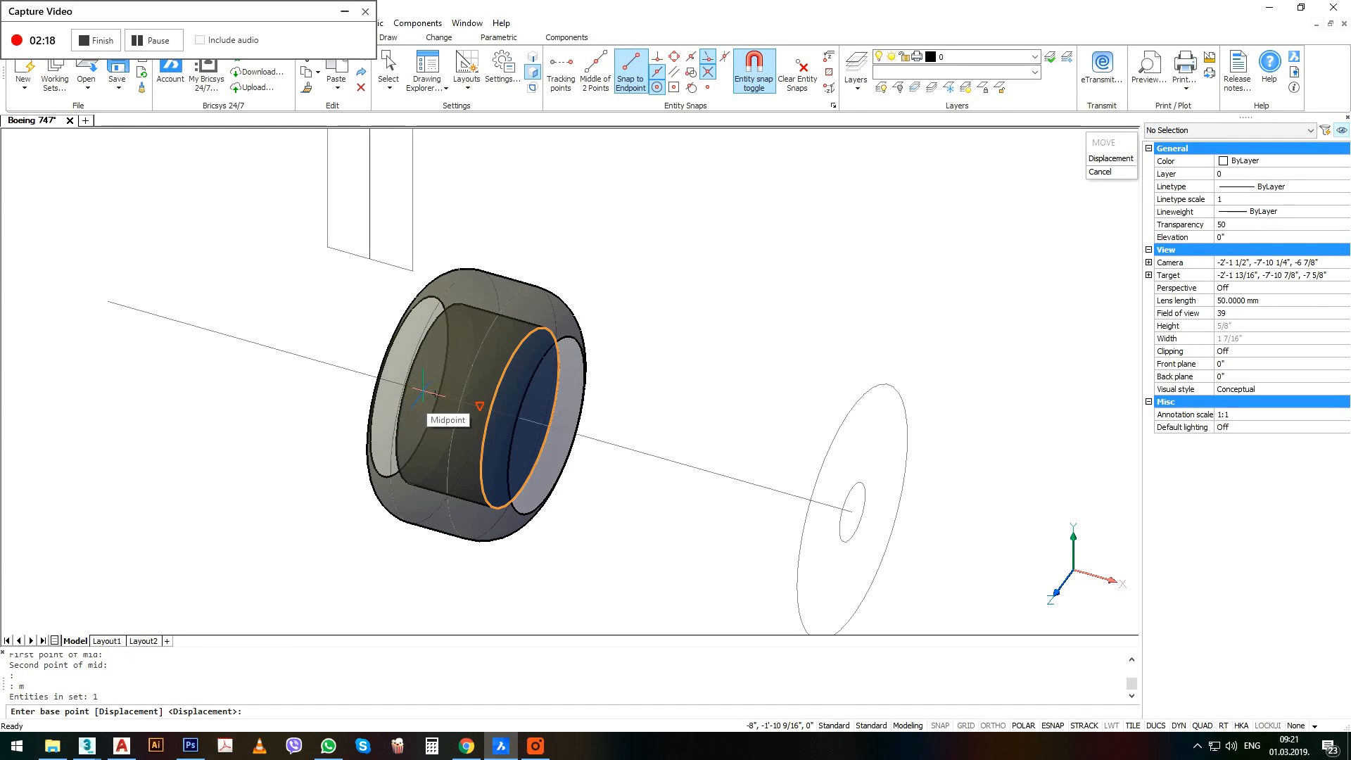
left_click(436, 394)
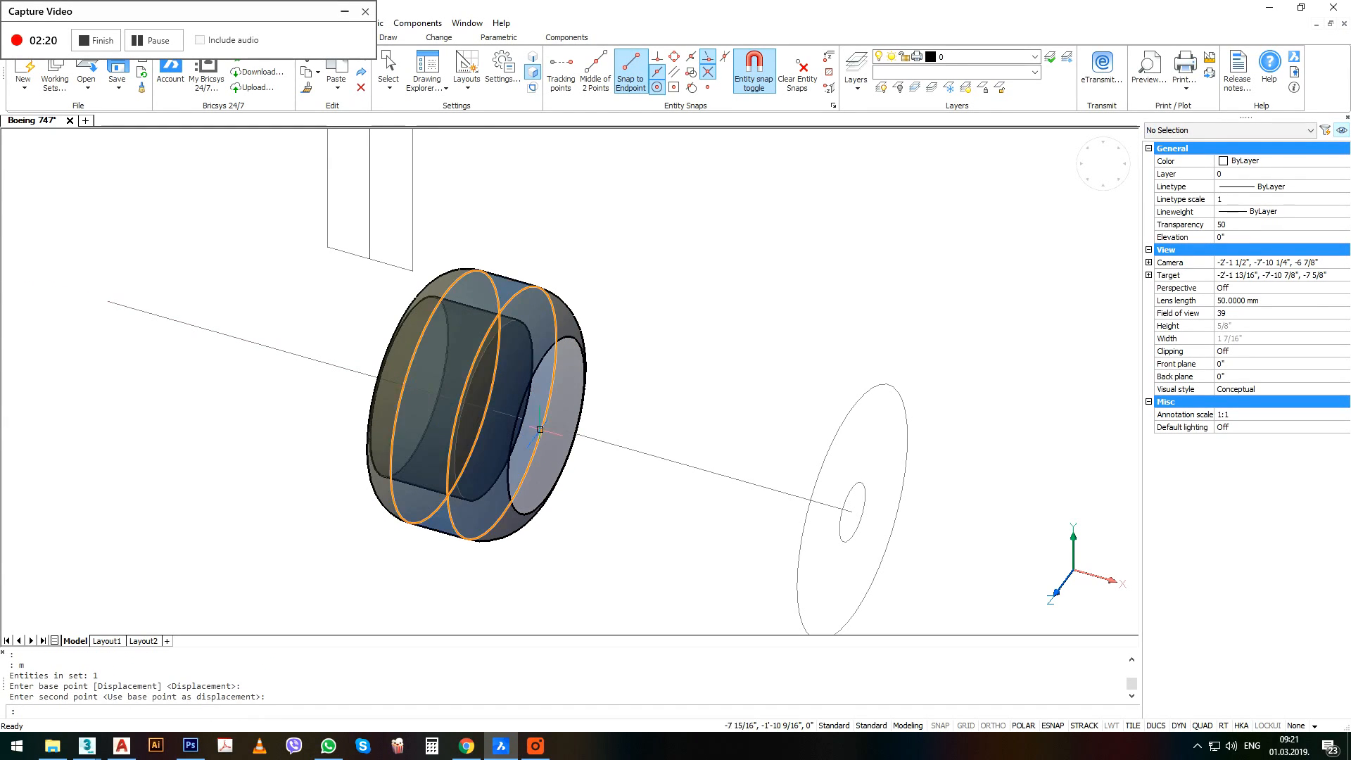
left_click(514, 324)
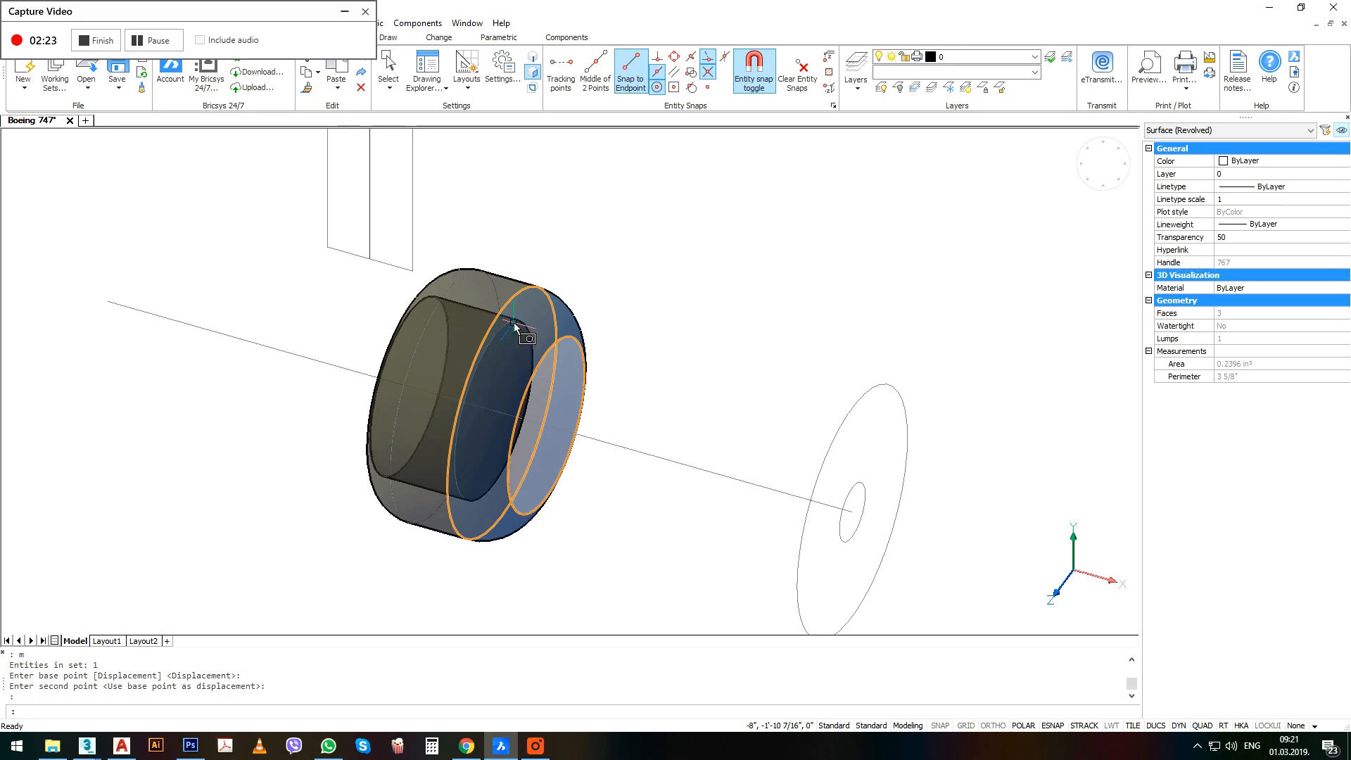
left_click(518, 436)
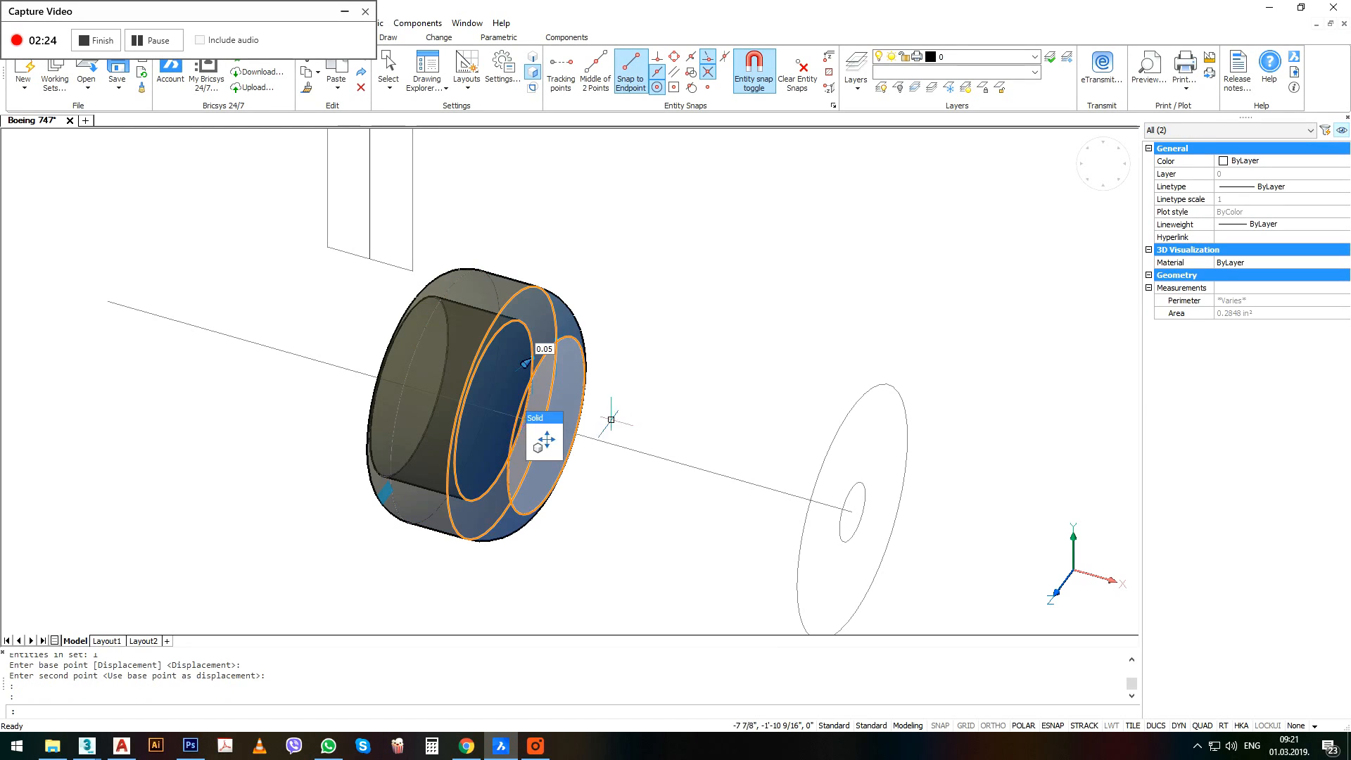
key("Escape")
Shift the hub cylinder slightly back along the axle so it sits recessed inside the tyre's inner opening.
left_click_drag(623, 304, 450, 388)
left_click_drag(613, 364, 567, 395, "shift")
type("m")
key("Return")
left_click(638, 389)
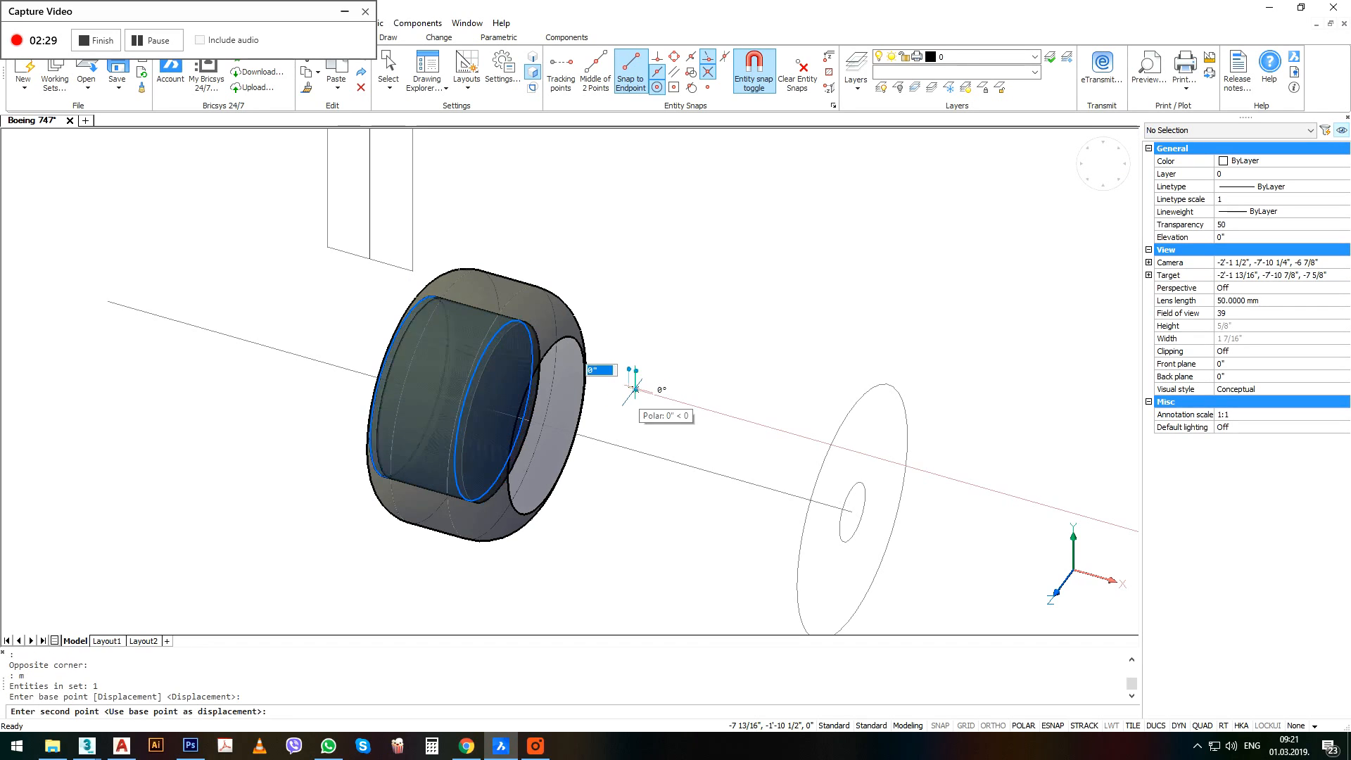
left_click(638, 389)
left_click(523, 421)
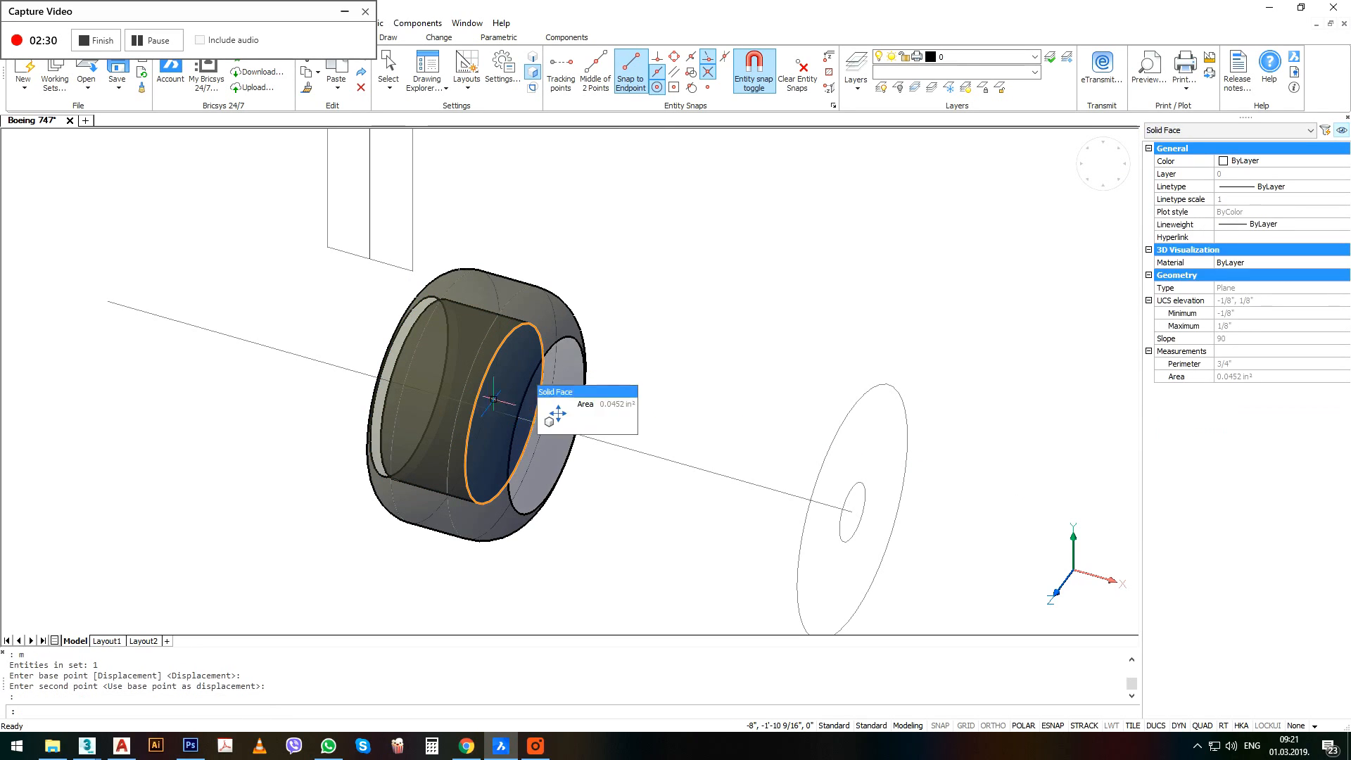
middle_click_drag(487, 383, 580, 395)
type("mi")
key("Return")
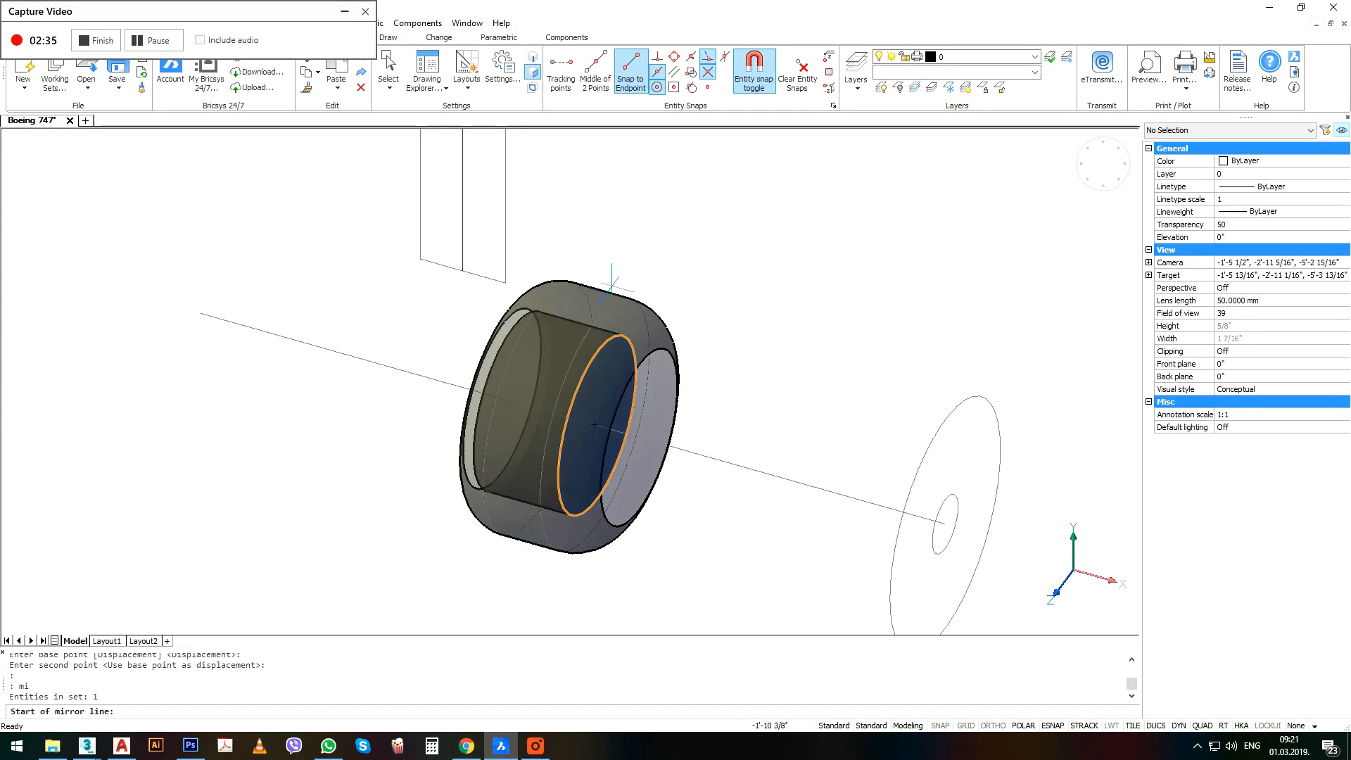
key("Escape")
key("Escape")
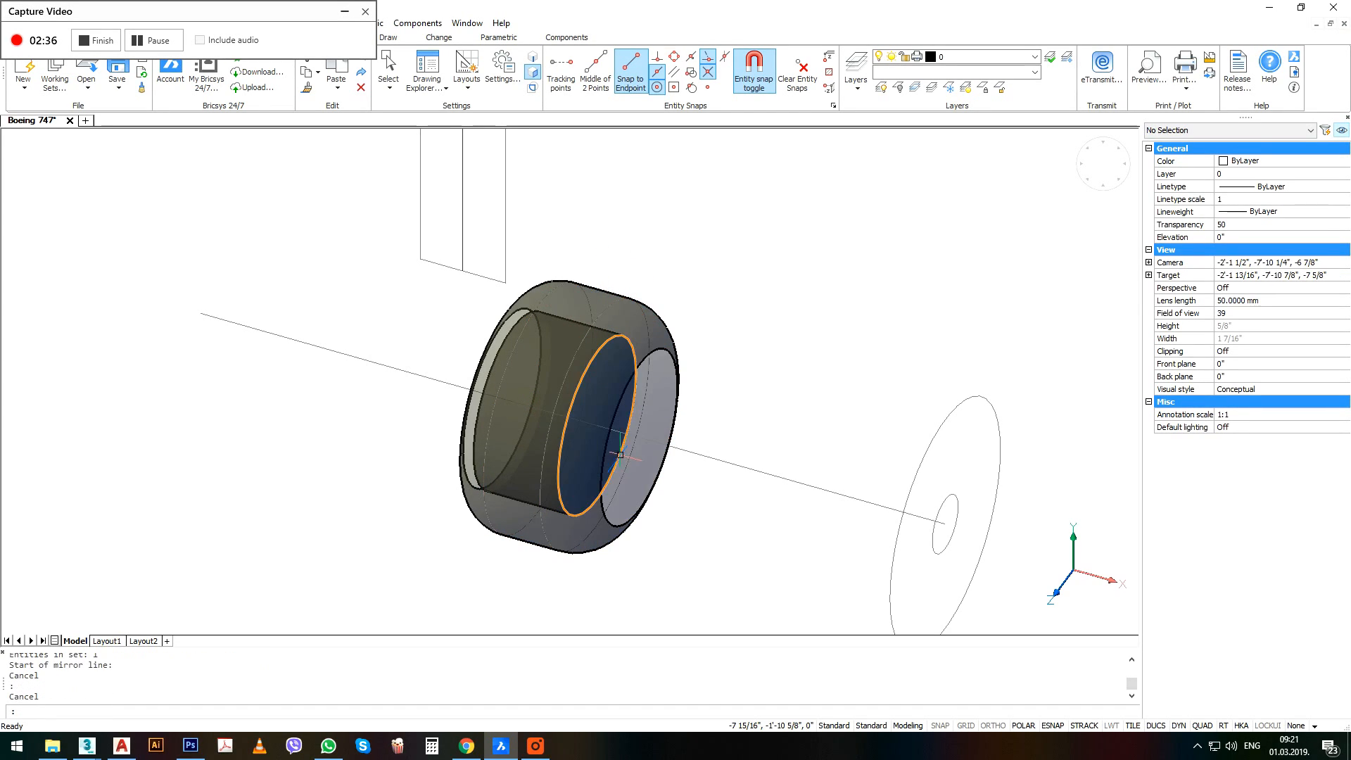
Copy the hub cylinder from the centre of its outer face to the centre of the tyre's outer opening.
left_click(618, 456)
middle_click_drag(620, 461, 600, 461)
type("co")
key("Return")
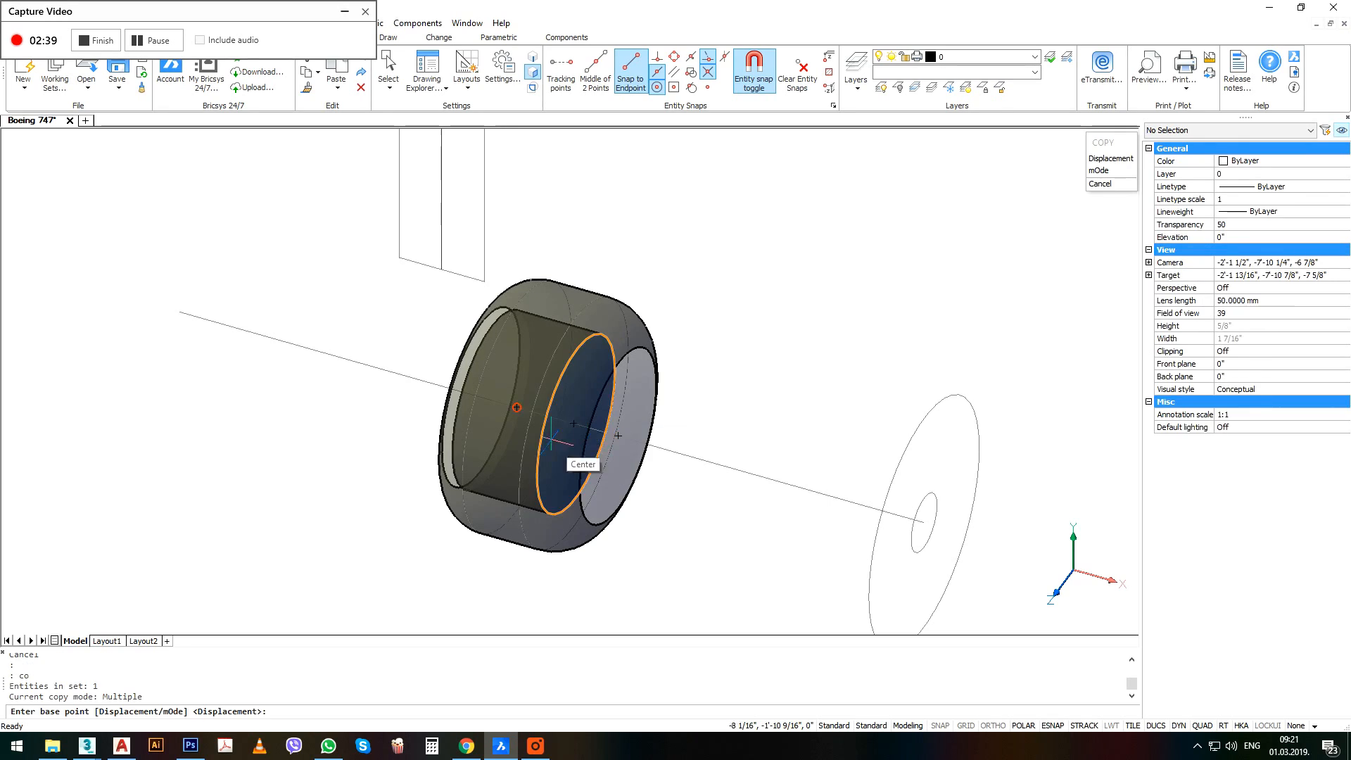
left_click(574, 423)
left_click(618, 435)
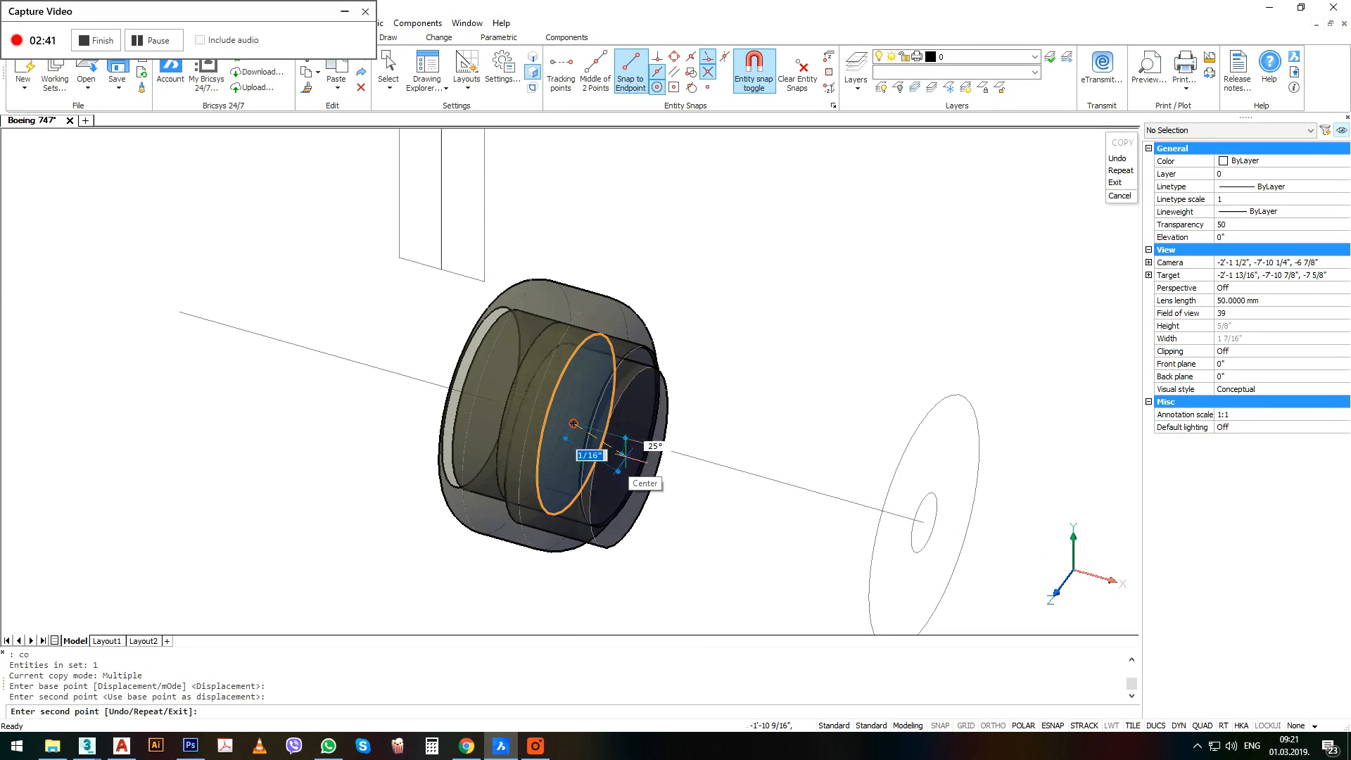
key("Return")
Move the copied hub cylinder slightly inward along the axle so its face is recessed in the tyre's outer opening.
left_click(634, 456)
type("m")
key("Return")
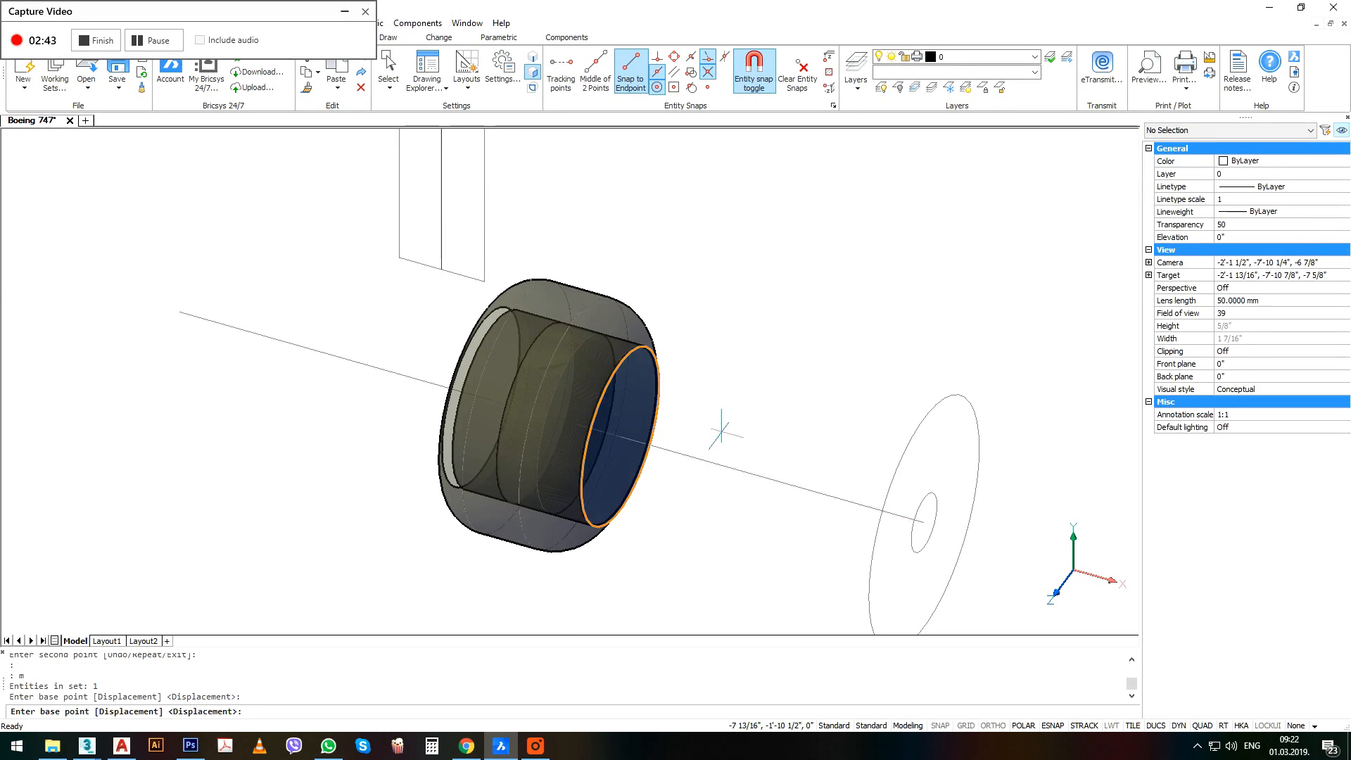
left_click(707, 427)
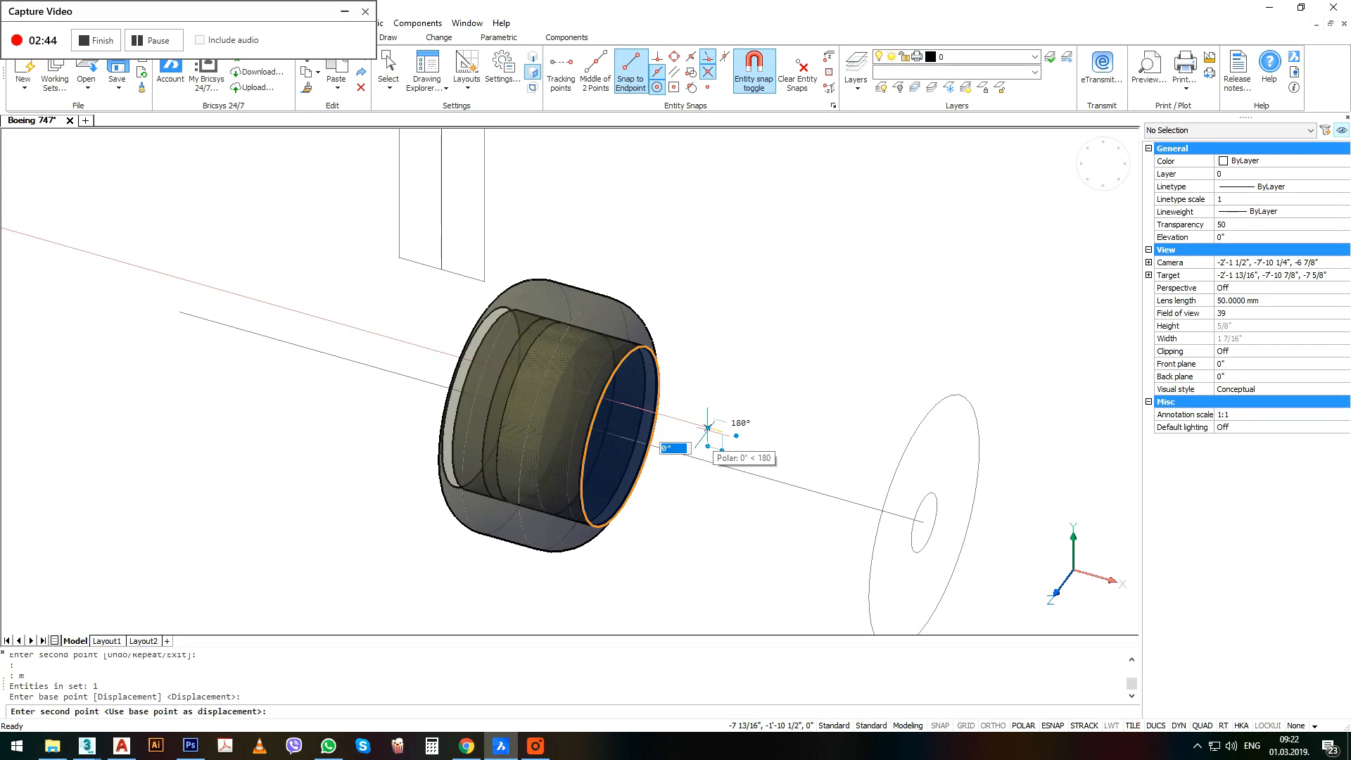
left_click(707, 427)
Union the two overlapping hub cylinders into a single solid.
scroll(707, 415, "down", 2)
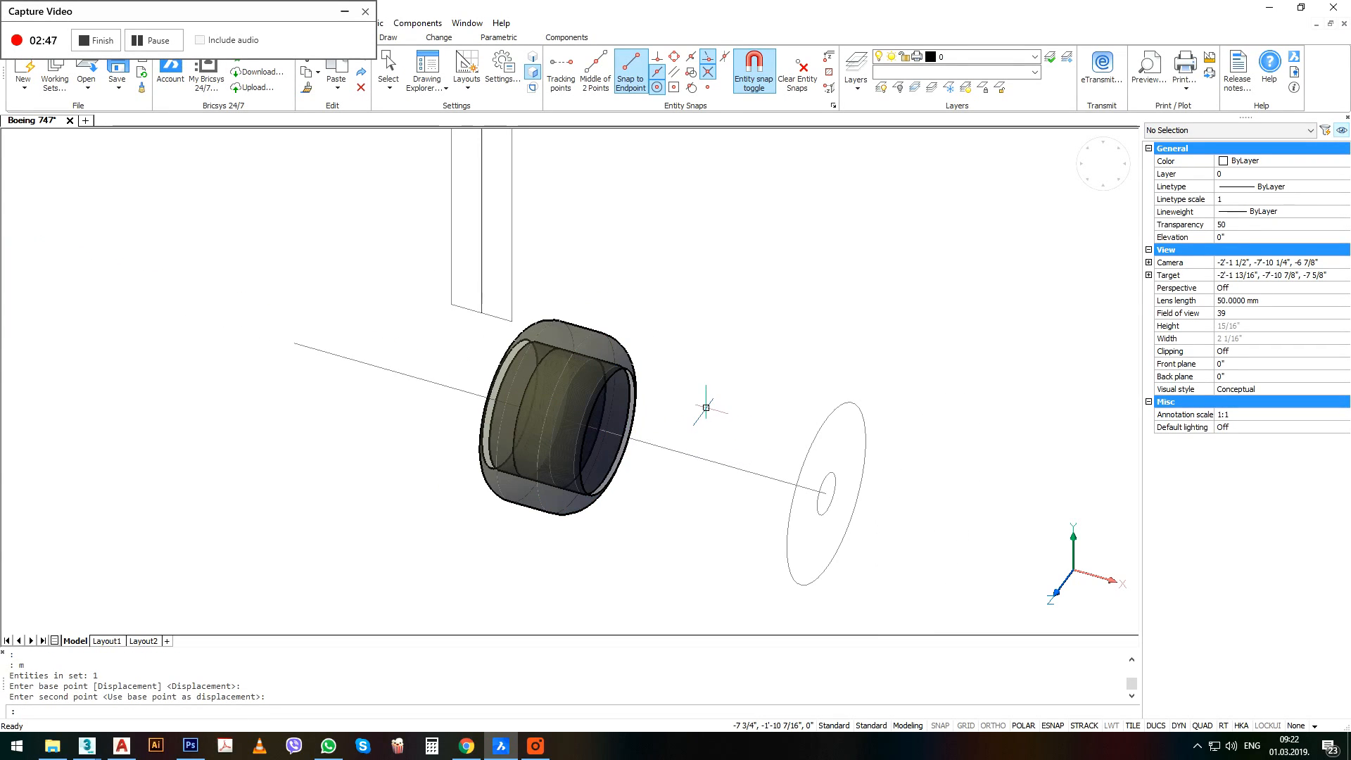
key("Return")
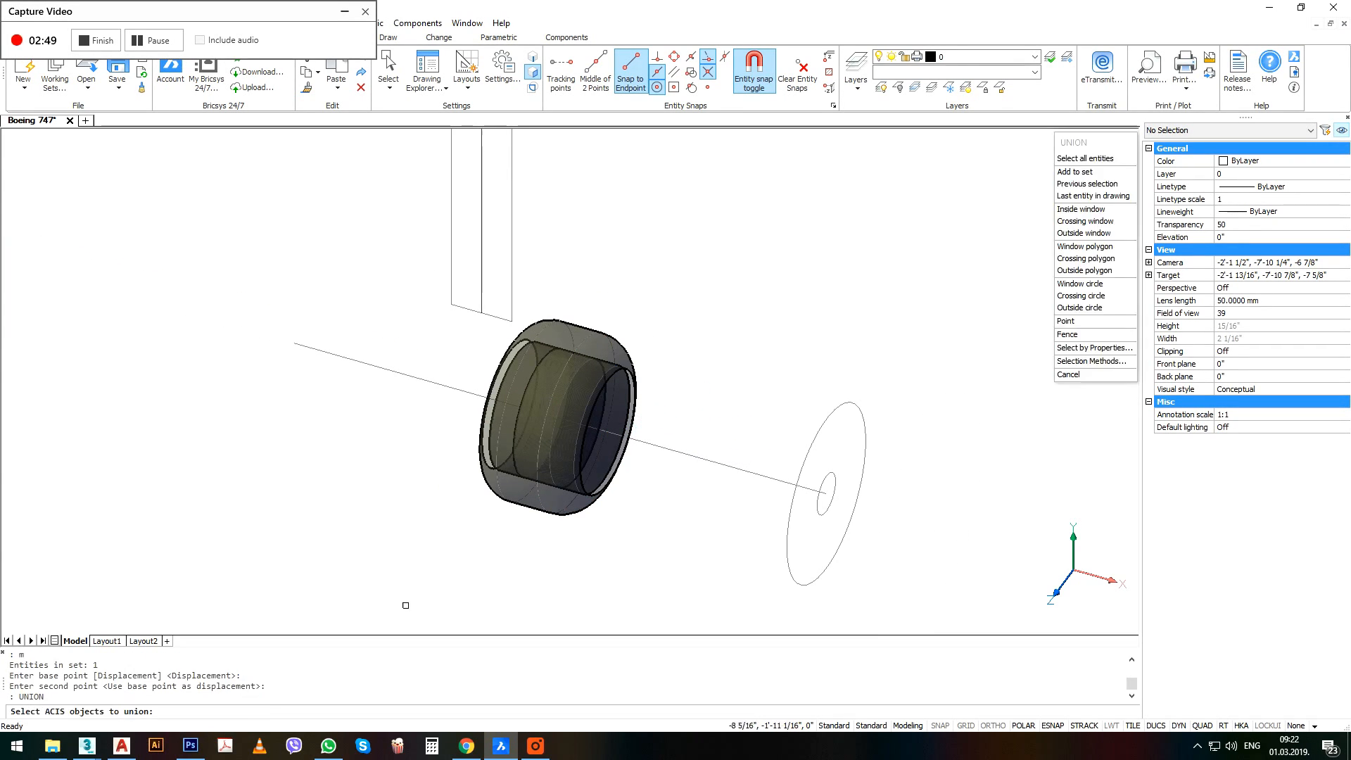
left_click(388, 621)
left_click(757, 275)
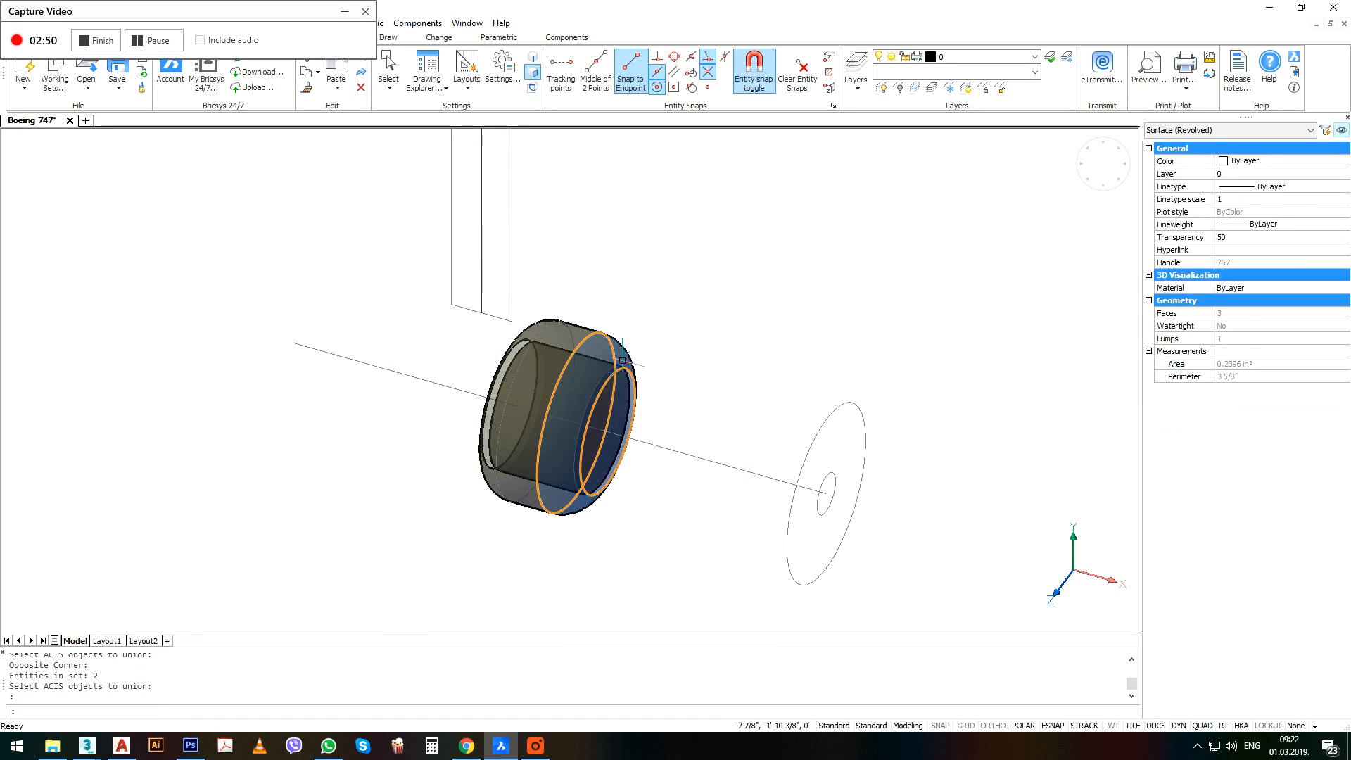
key("Escape")
key("Escape")
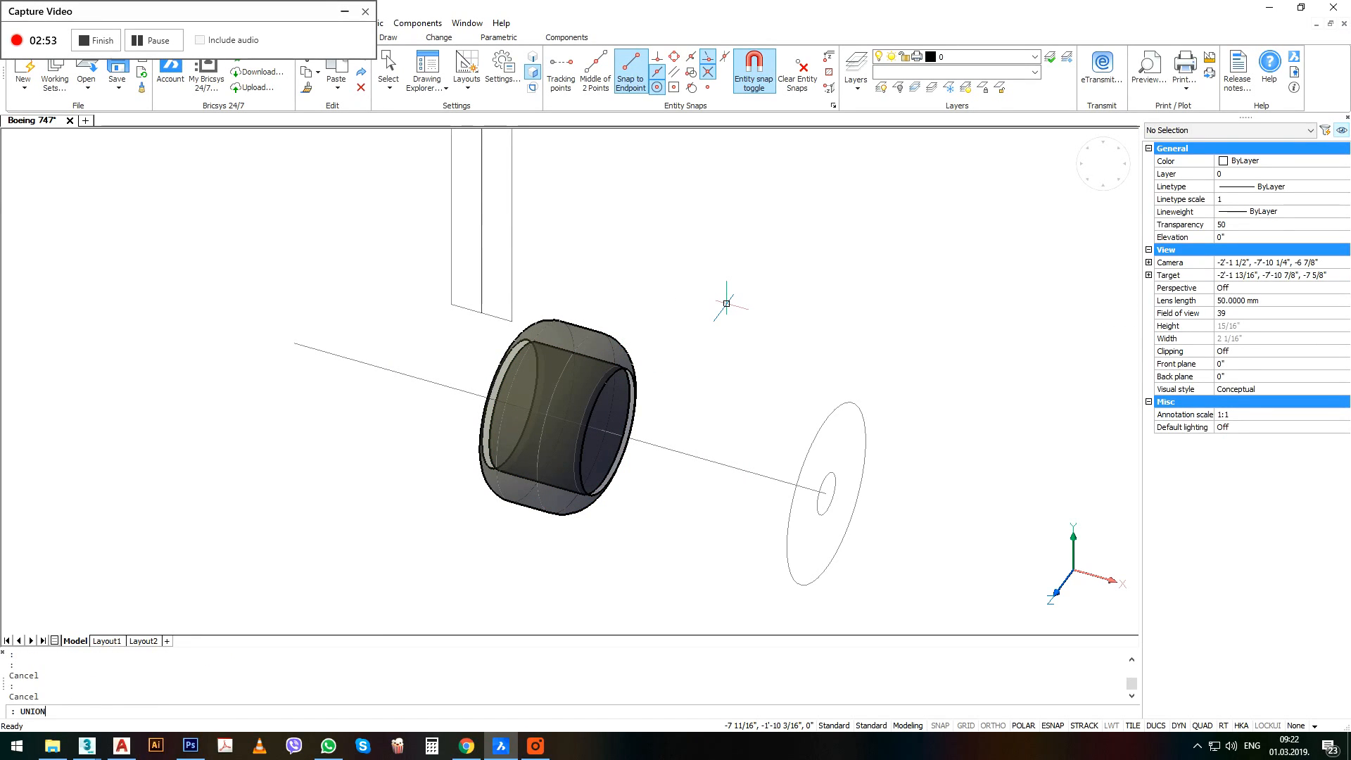
Try to union the hub solid with the surrounding tyre surface.
type("UNION")
key("Return")
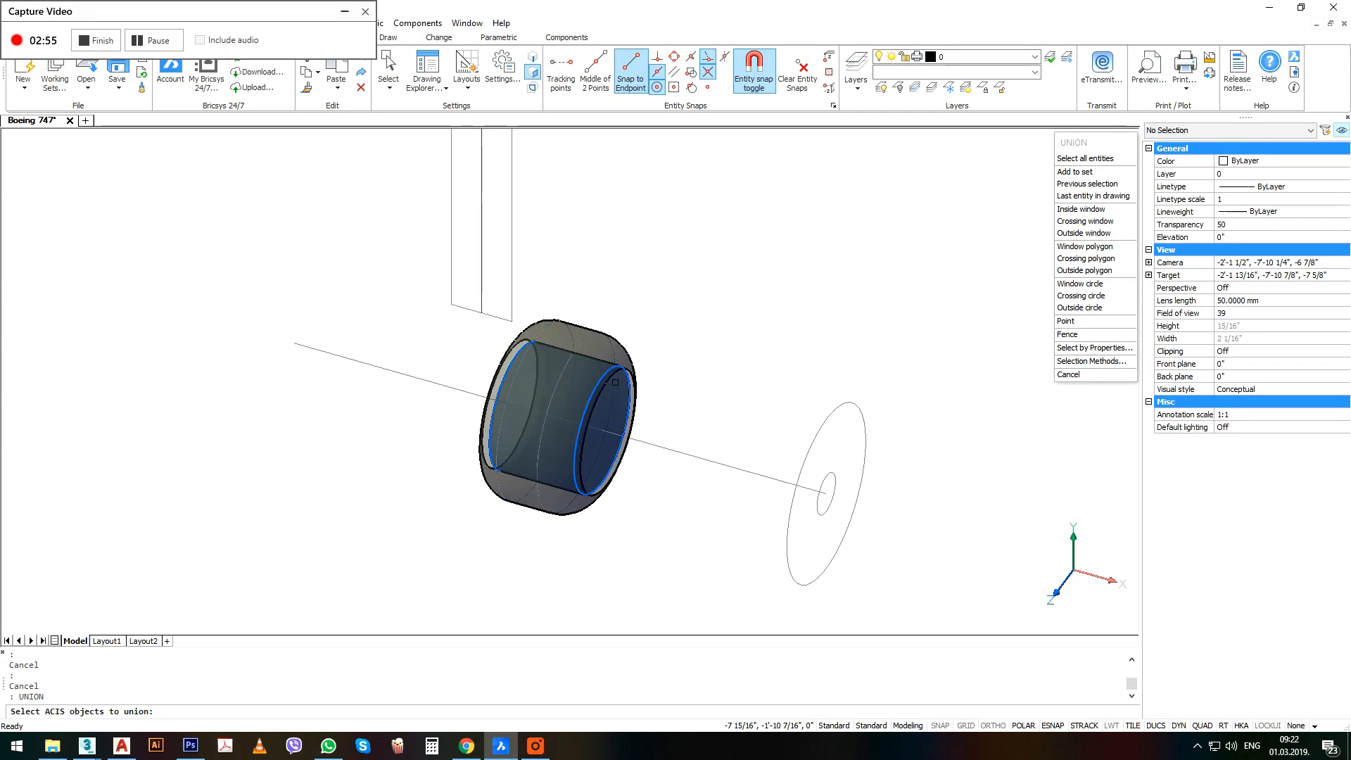
left_click(615, 382)
key("Return")
key("Return")
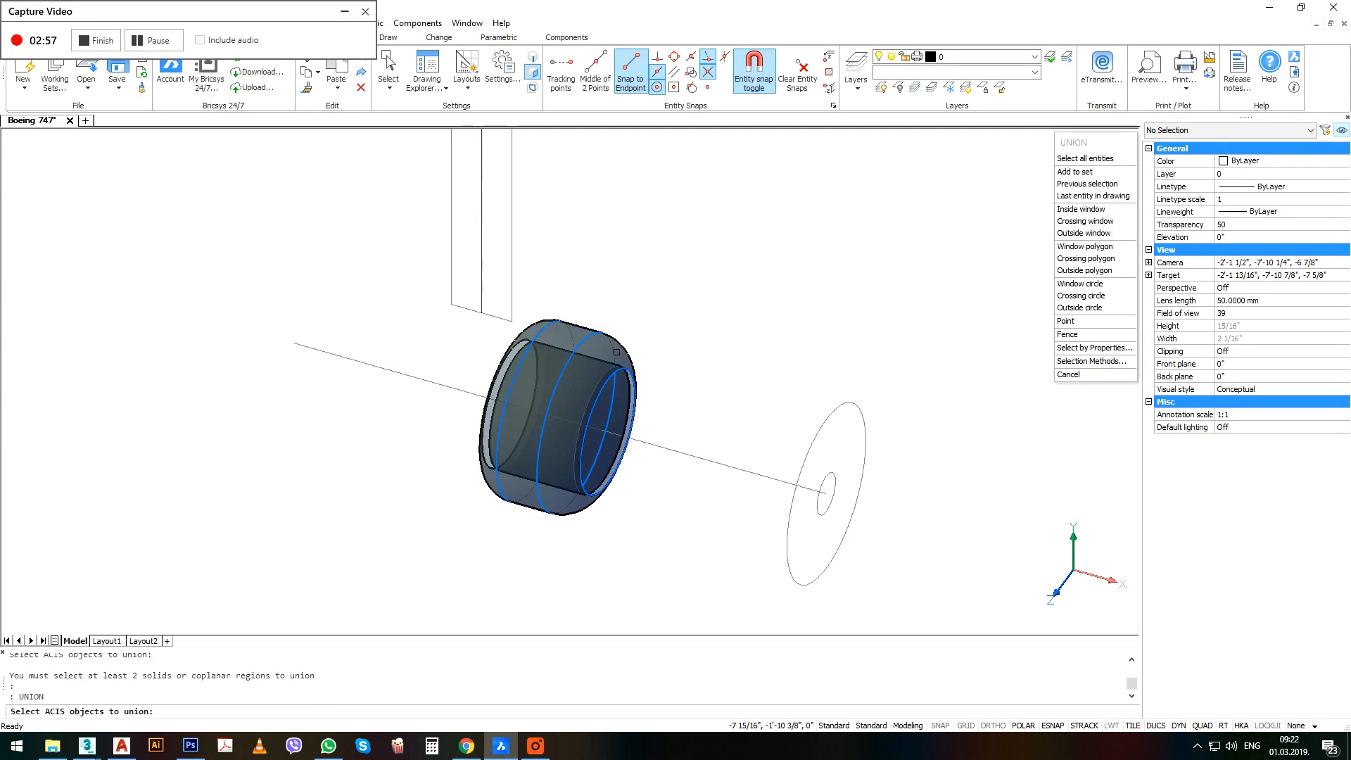
key("Escape")
key("Escape")
key("Escape")
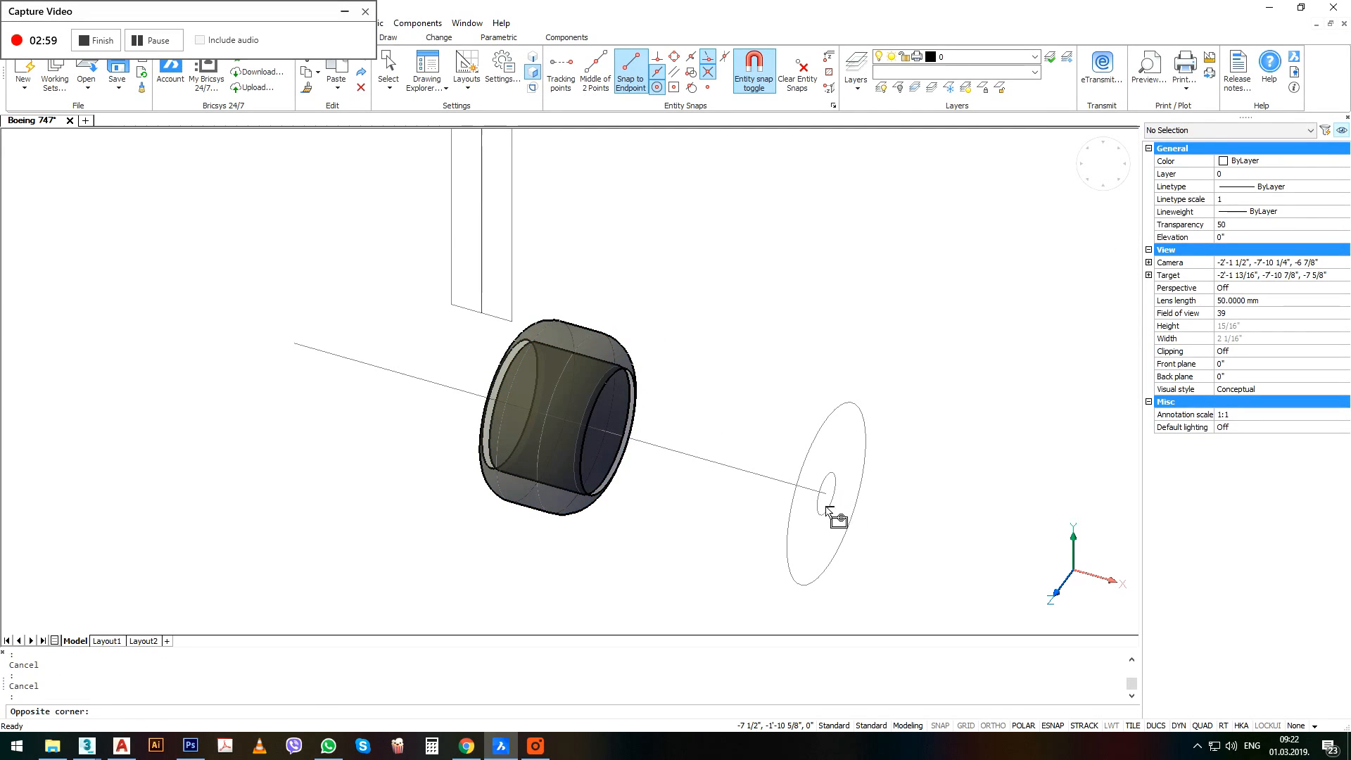
Move the smallest wheel circle from its centre on the axle's end to the centre of the hub's outer face.
left_click(816, 515)
type("m")
key("Return")
left_click(827, 493)
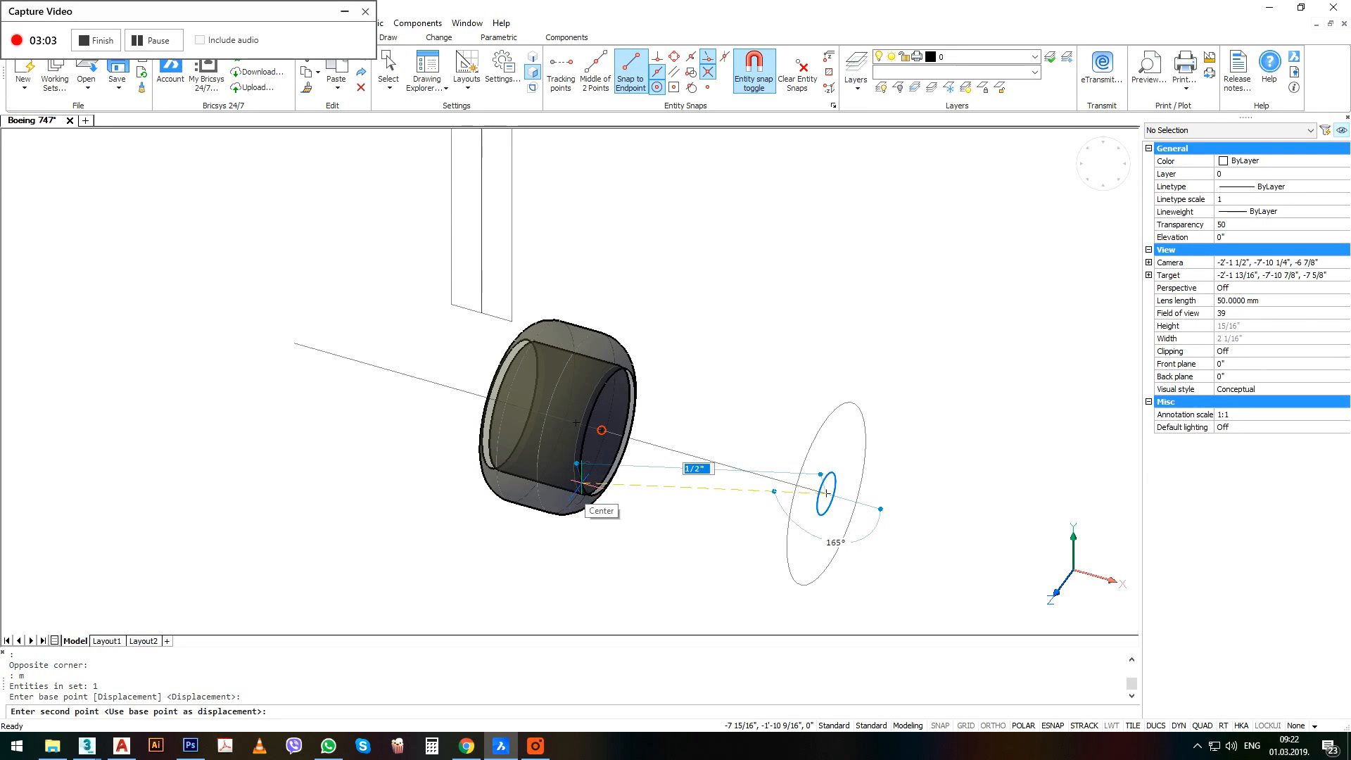
left_click(588, 427)
Move the small circle from its centre on the hub face to the centre of the tyre's outer opening.
left_click(479, 354)
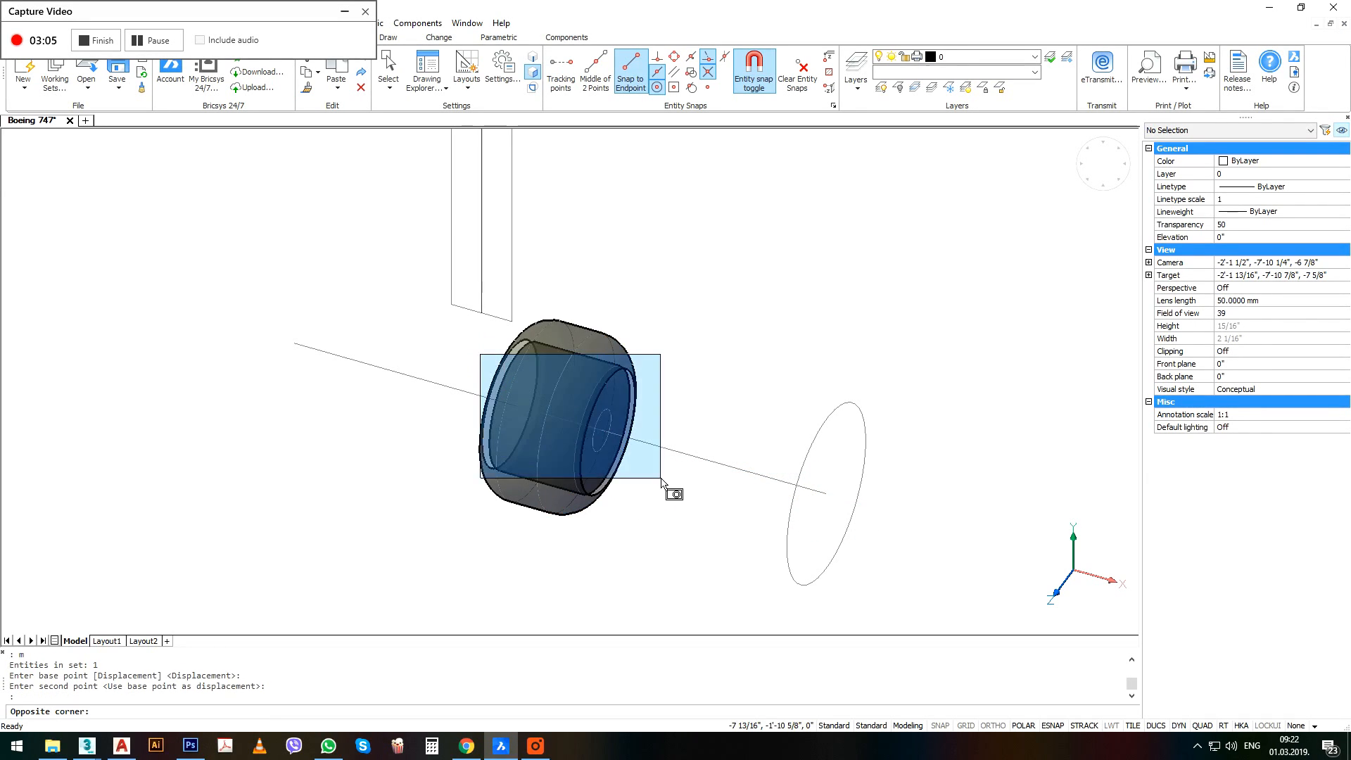
left_click(665, 488)
scroll(607, 426, "up", 3)
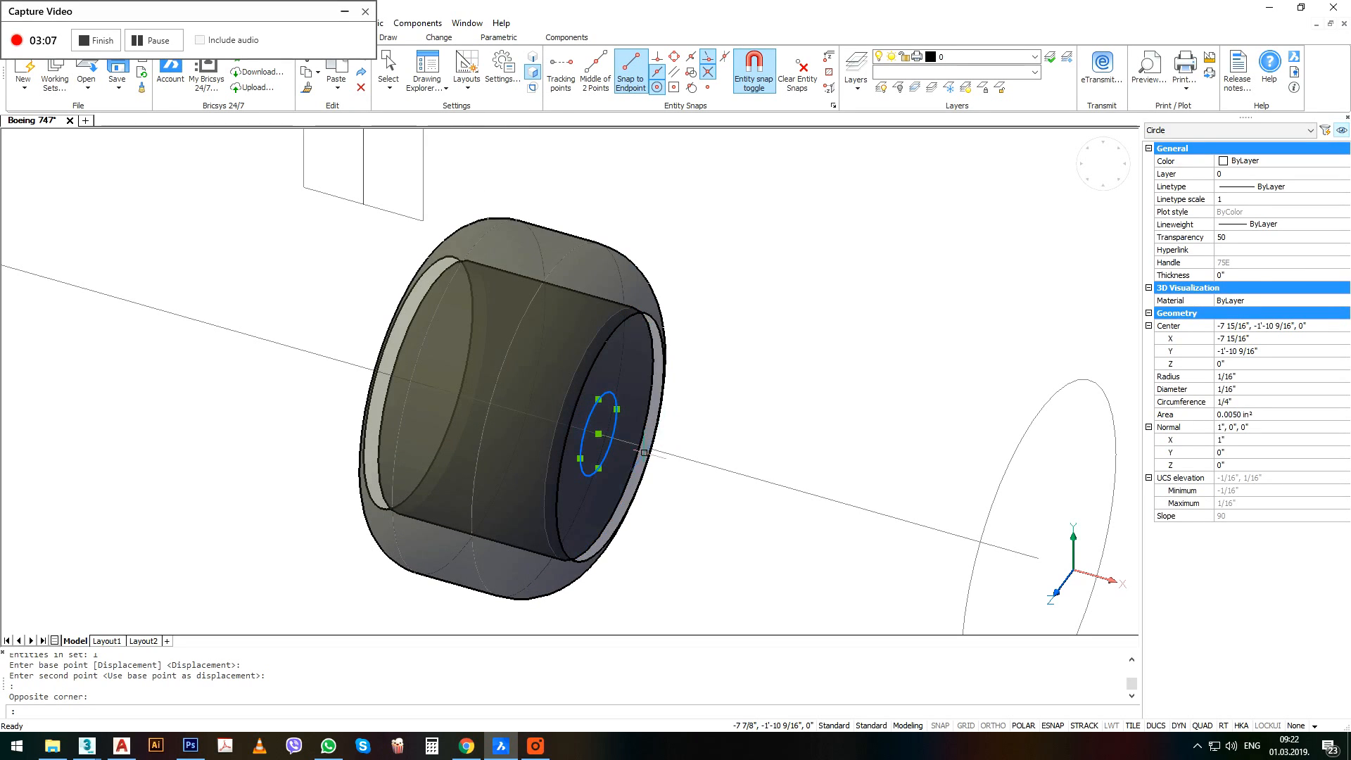
type("m")
key("Return")
left_click(599, 434)
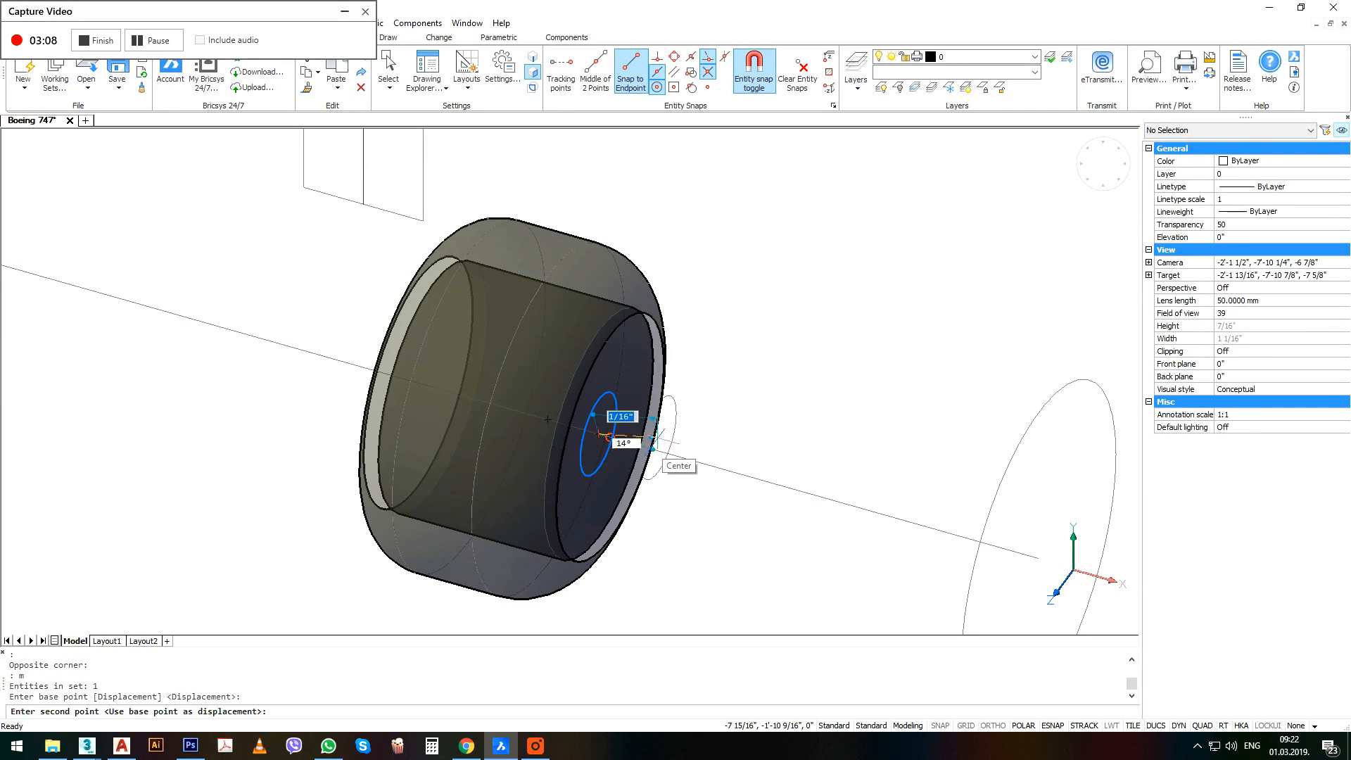
left_click(610, 435)
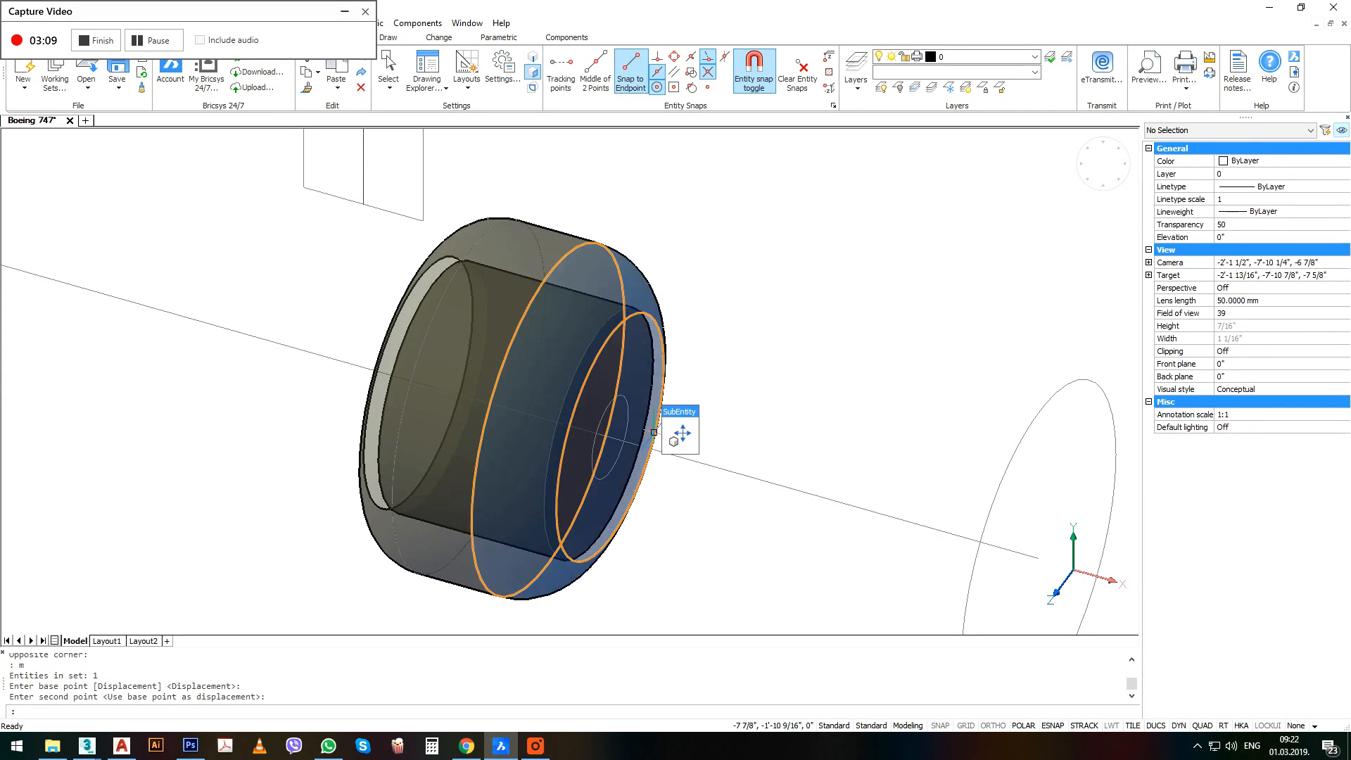
Extrude the small circle into an axle cylinder, using the distance between the tyre's two opening centres as the height.
left_click(611, 407)
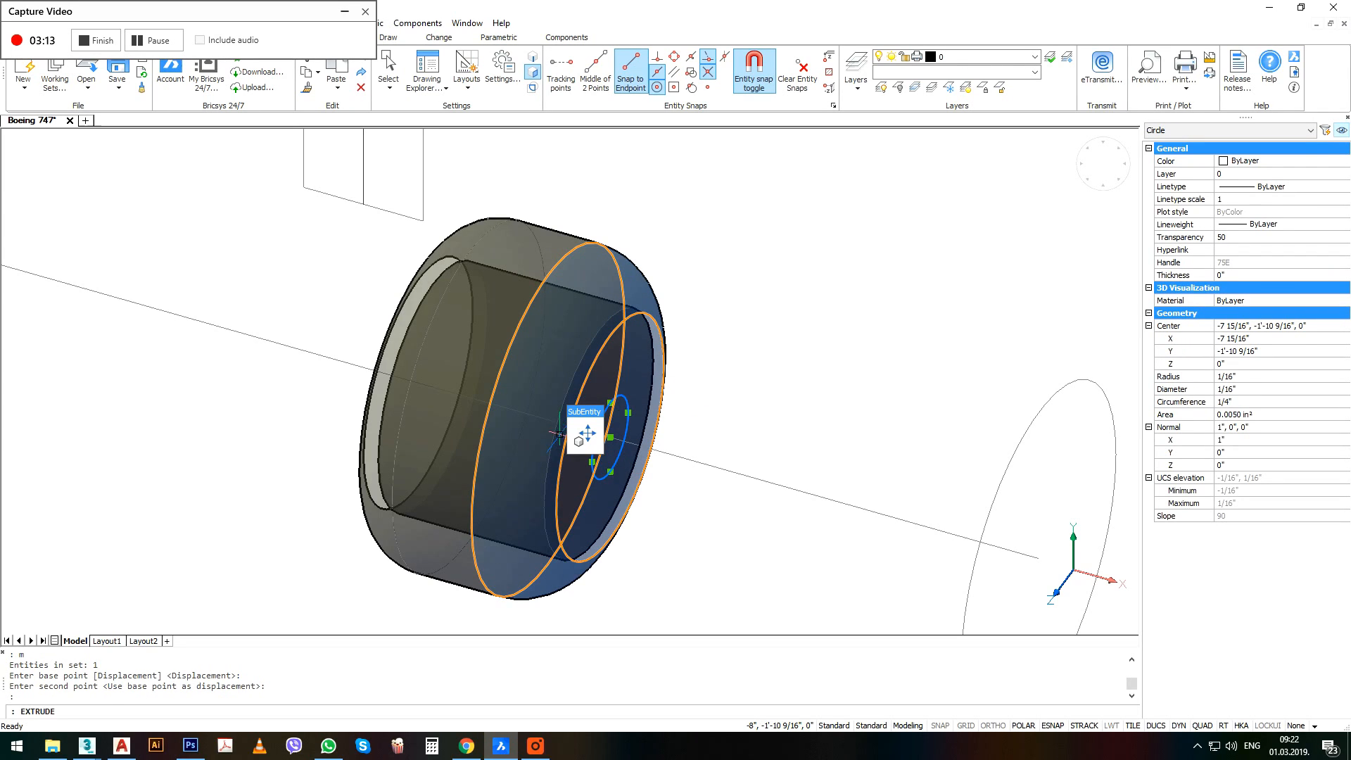
key("Return")
left_click(611, 437)
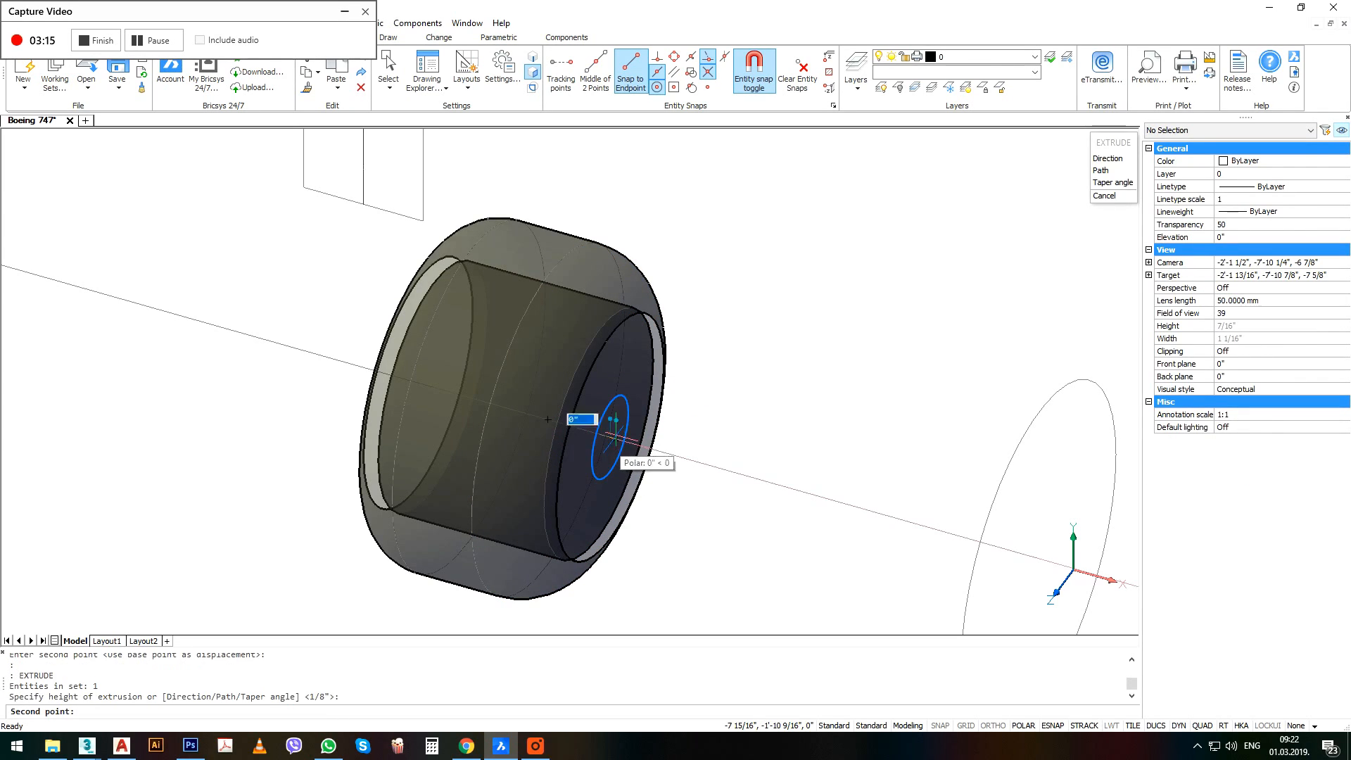
left_click(417, 384)
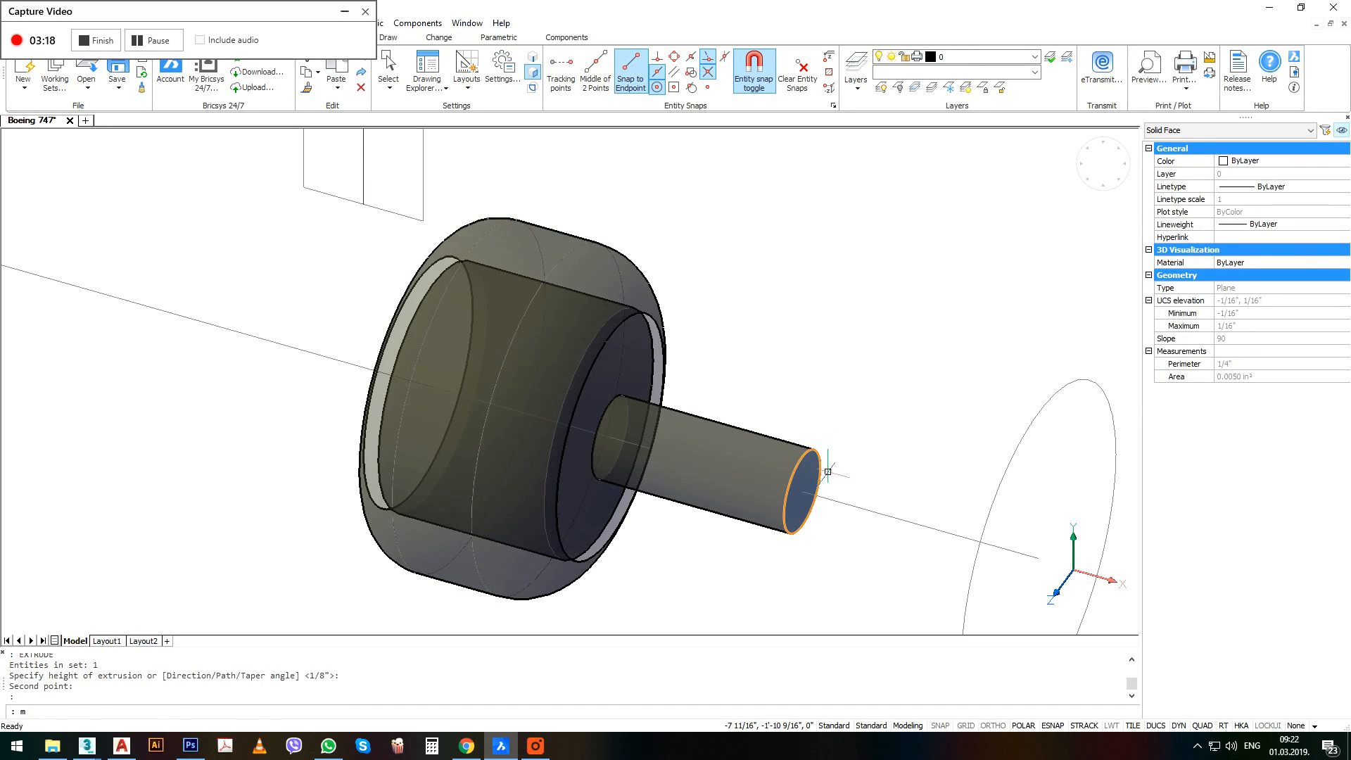
Move the axle cylinder by the centre of its outer end back into the hub, leaving a short end protruding.
key("Return")
left_click(803, 491)
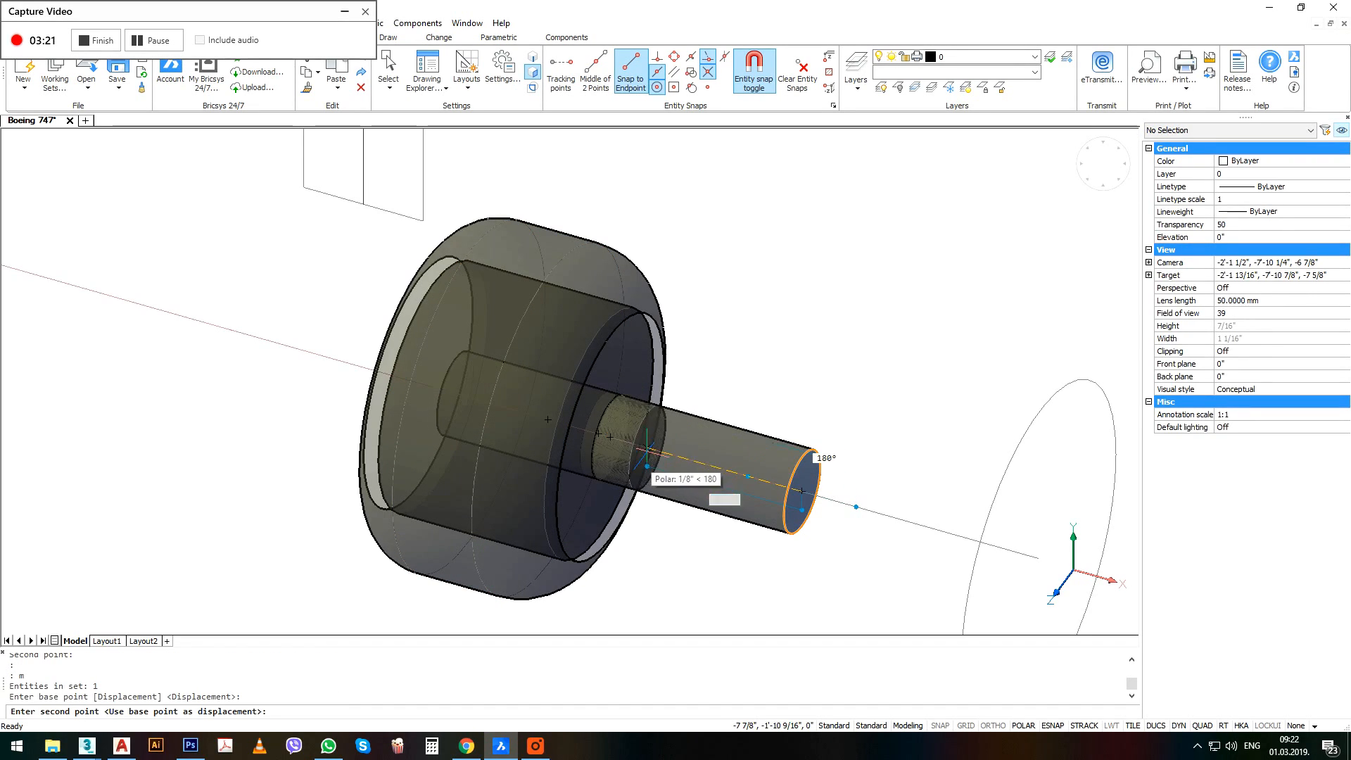
left_click(619, 451)
scroll(692, 501, "down", 3)
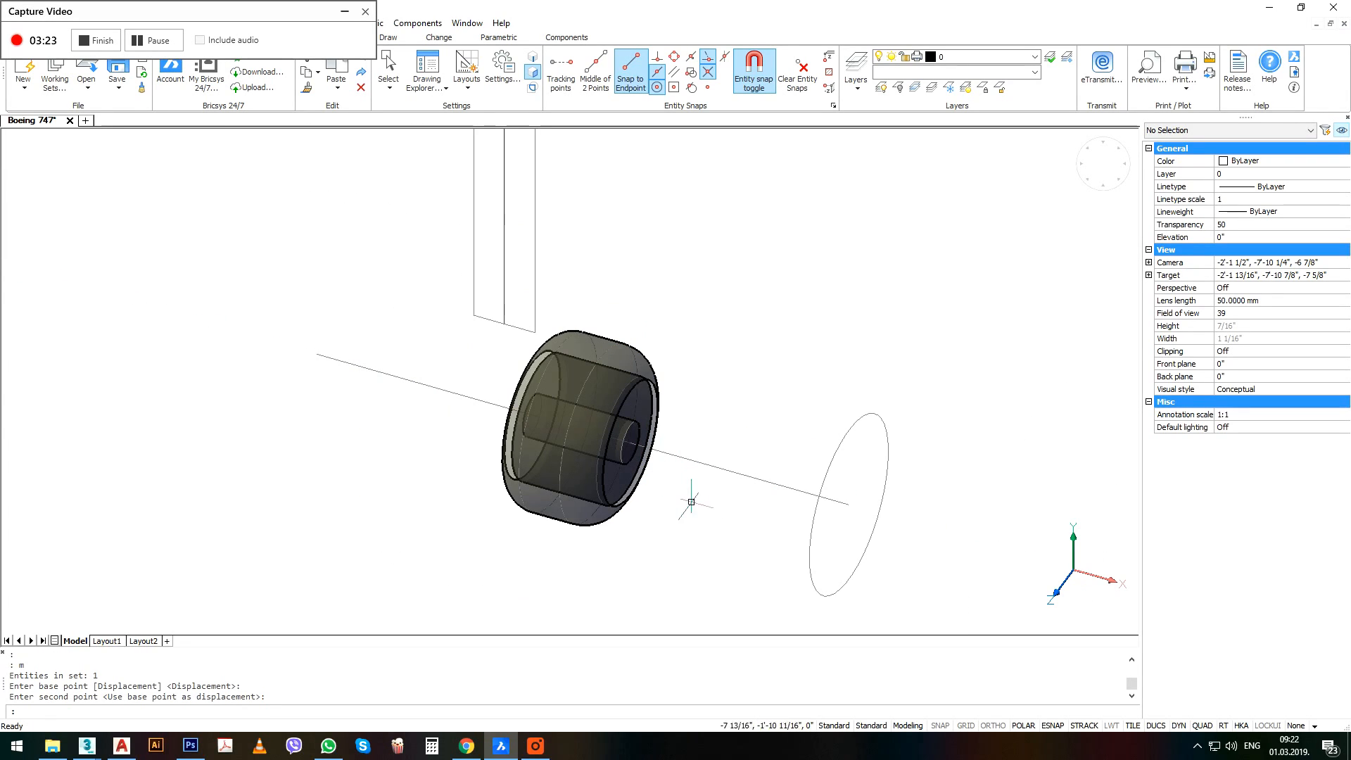
Erase the leftover axis line and the large circle beside the wheel.
left_click_drag(946, 450, 760, 530)
scroll(747, 513, "down", 1)
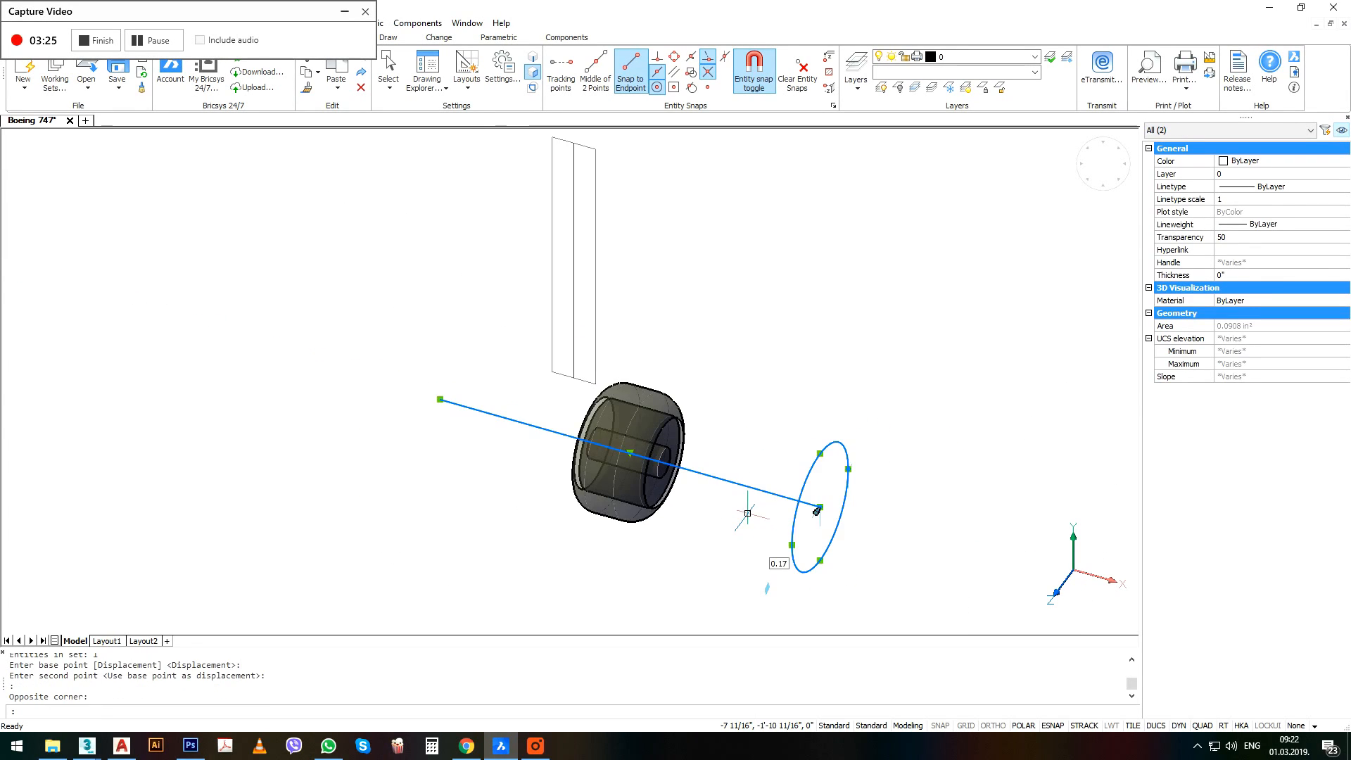
key("Delete")
scroll(707, 384, "down", 1)
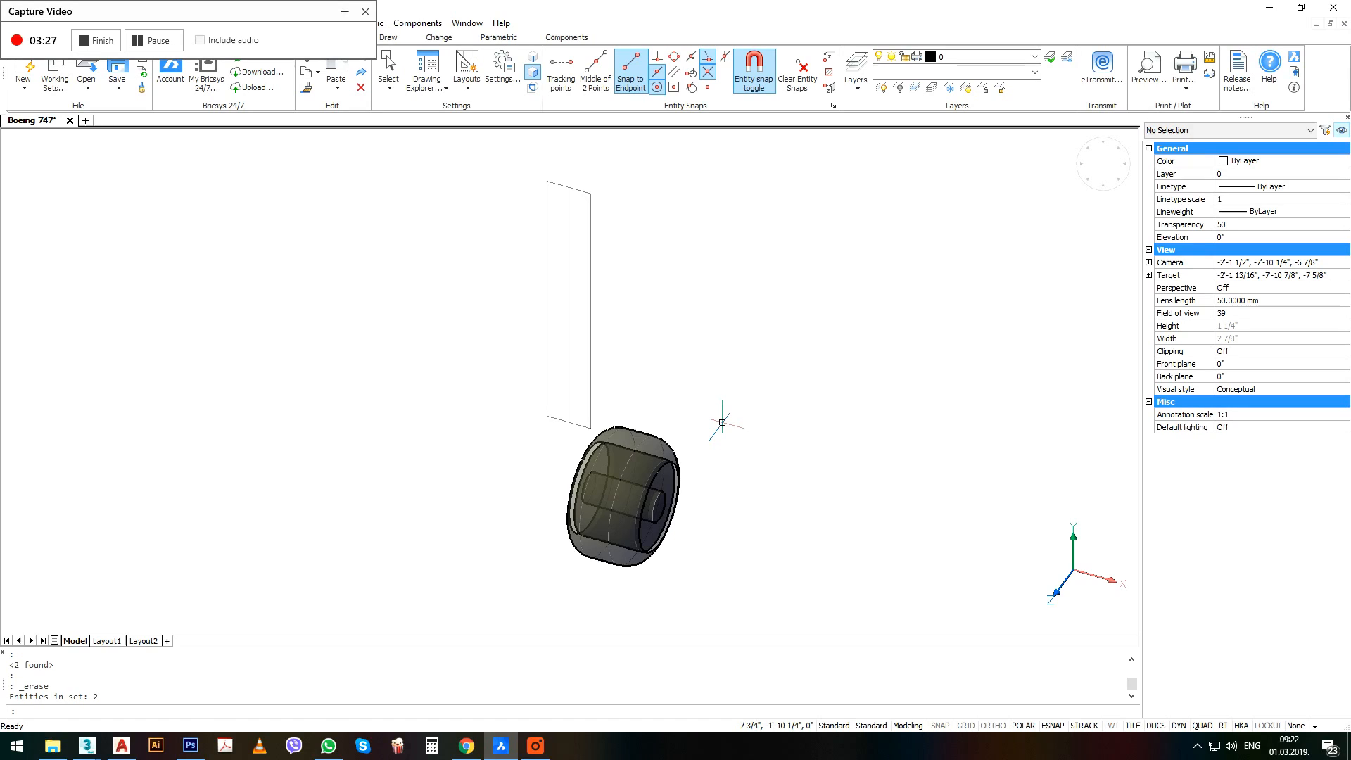
Reset the UCS to World and draw a circle at the midpoint of each strut rectangle's bottom edge, reaching to their shared corner.
key("Return")
type("w")
key("Return")
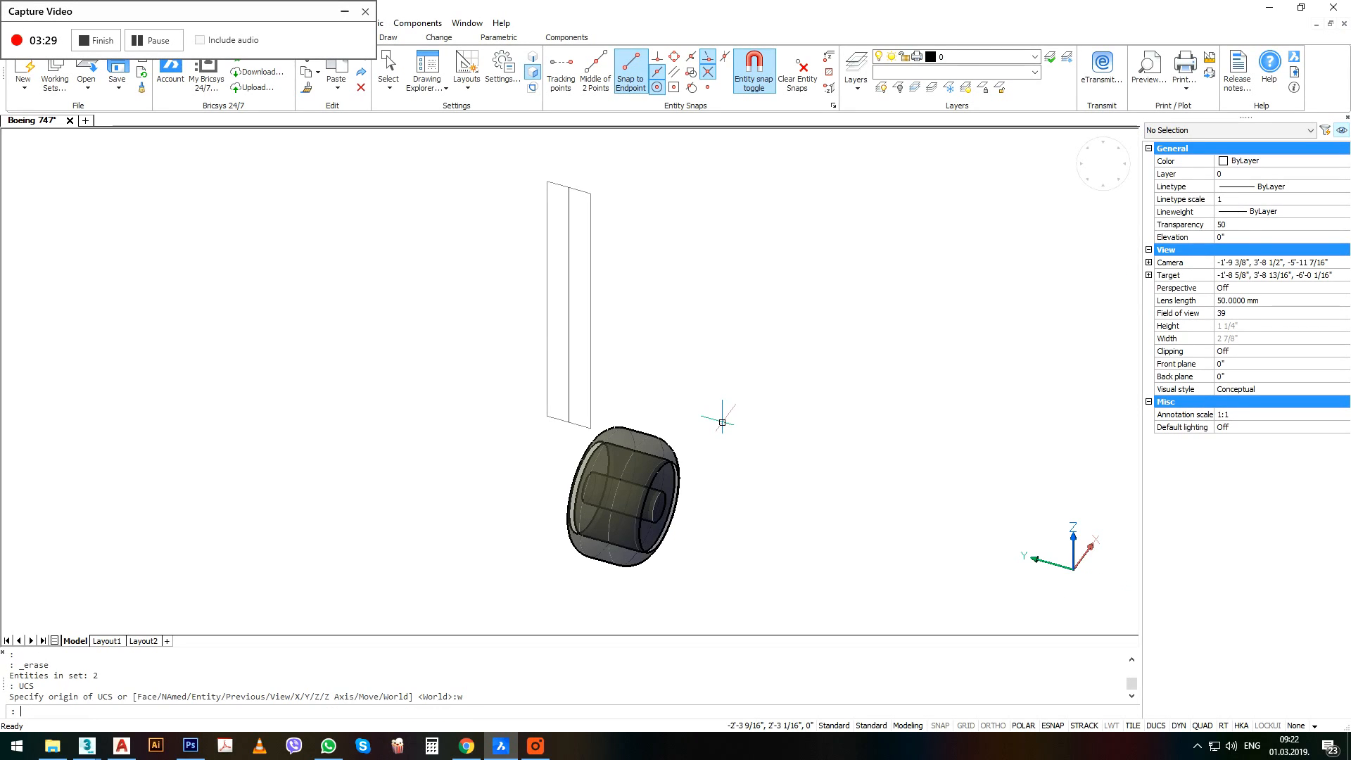
type("c")
key("Return")
scroll(581, 427, "up", 1)
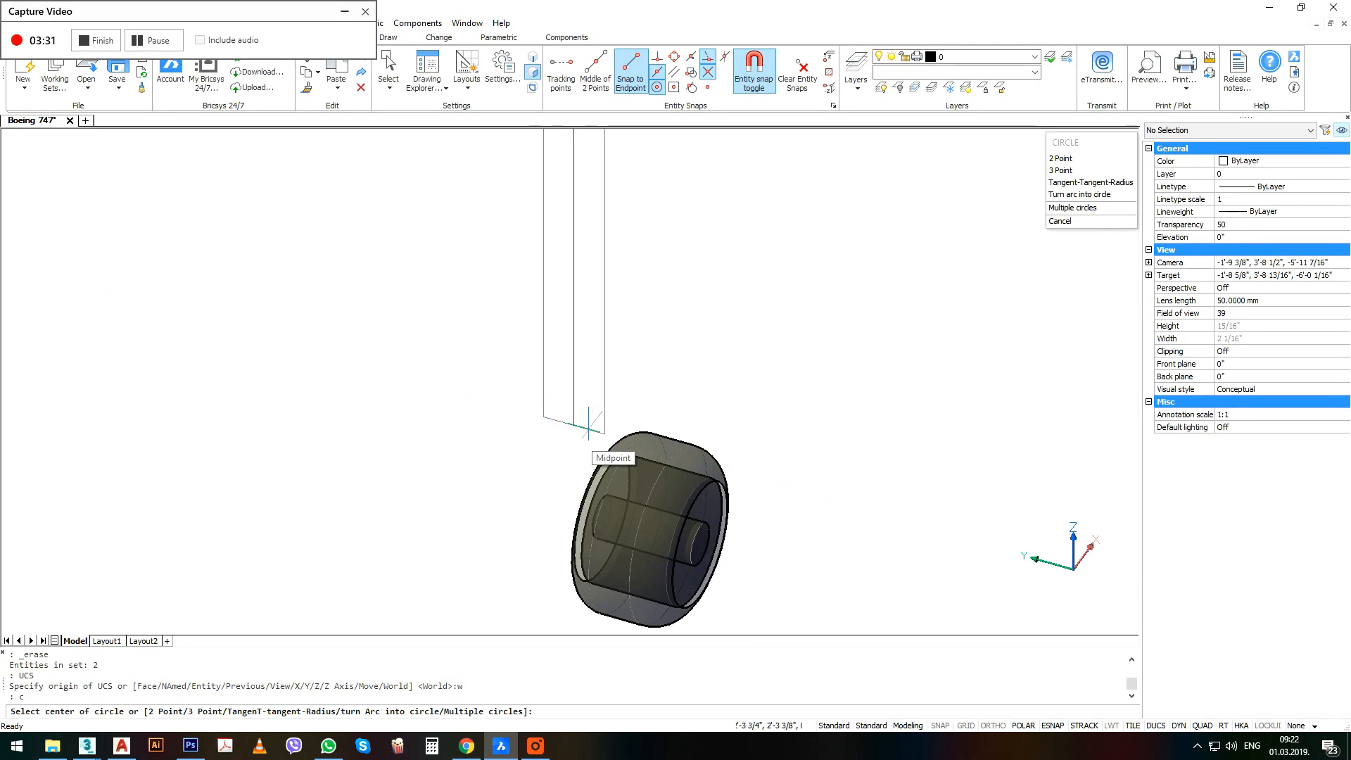
left_click(581, 427)
key("Return")
key("Return")
left_click(556, 420)
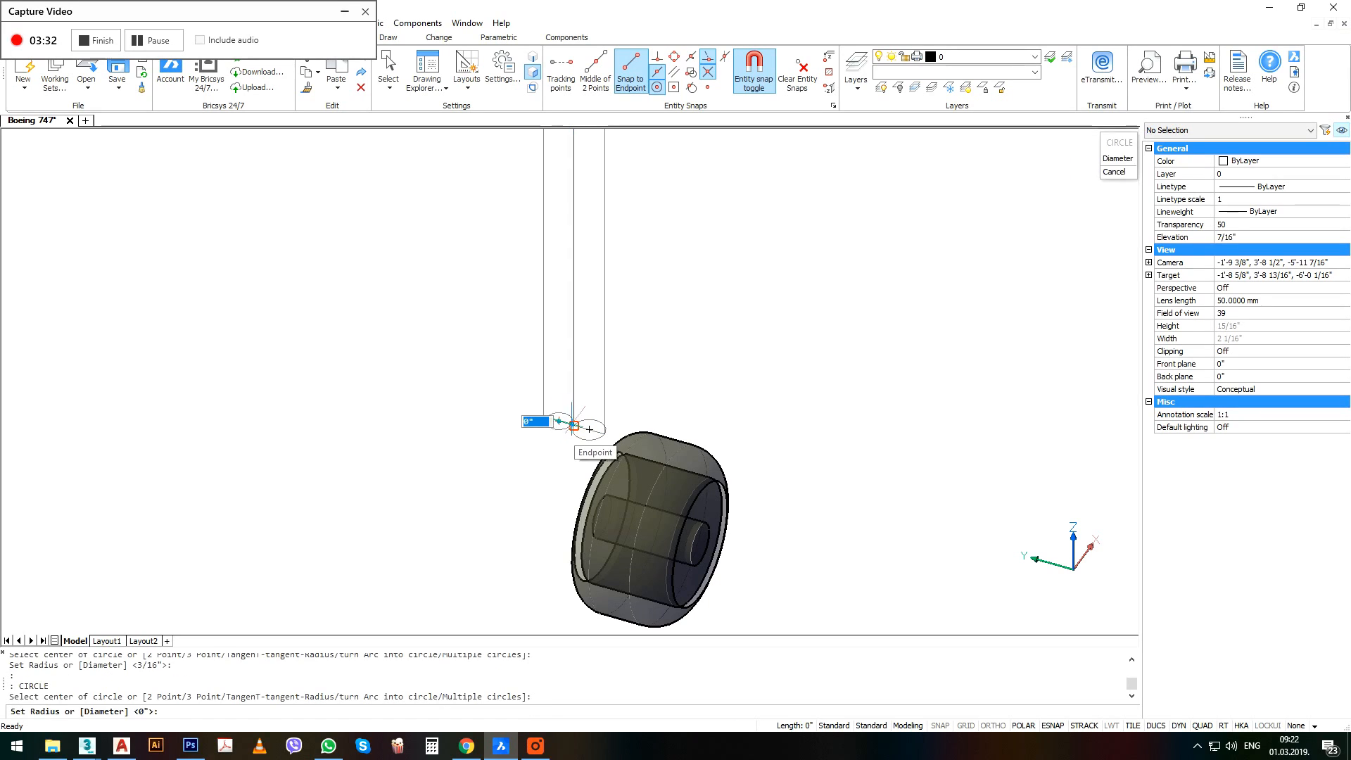
left_click(572, 425)
Extrude both circles upward into cylinders reaching the top edge of the strut rectangles.
left_click(581, 438)
left_click(556, 430)
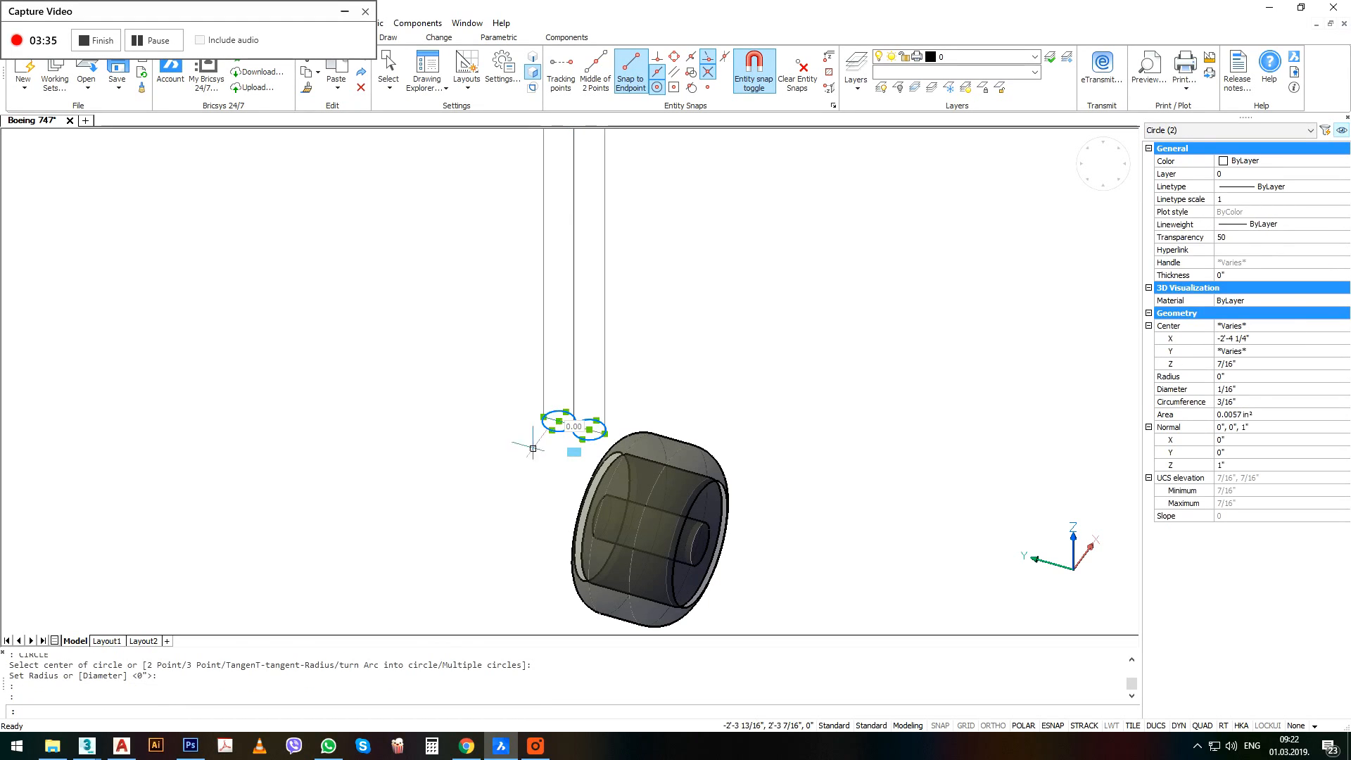
type("ext")
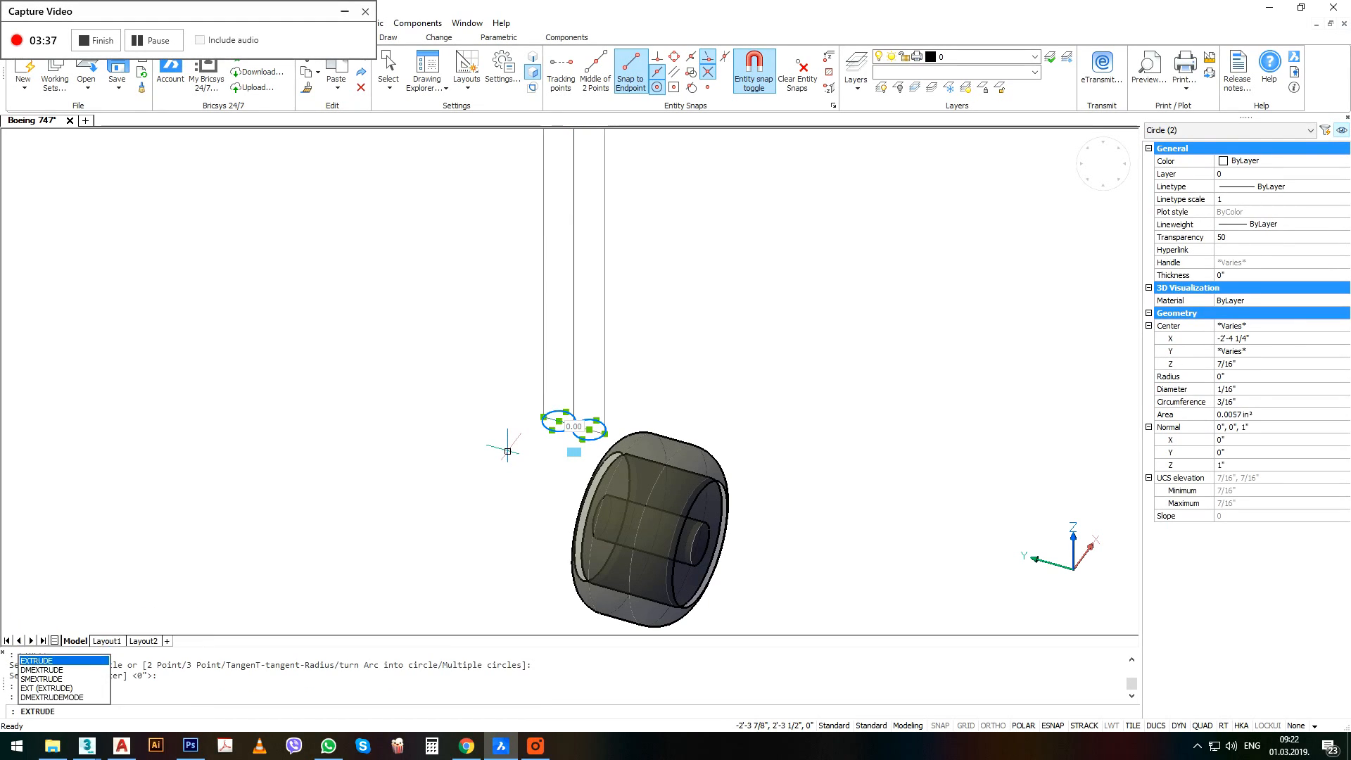
key("Return")
left_click(559, 421)
scroll(563, 422, "down", 3)
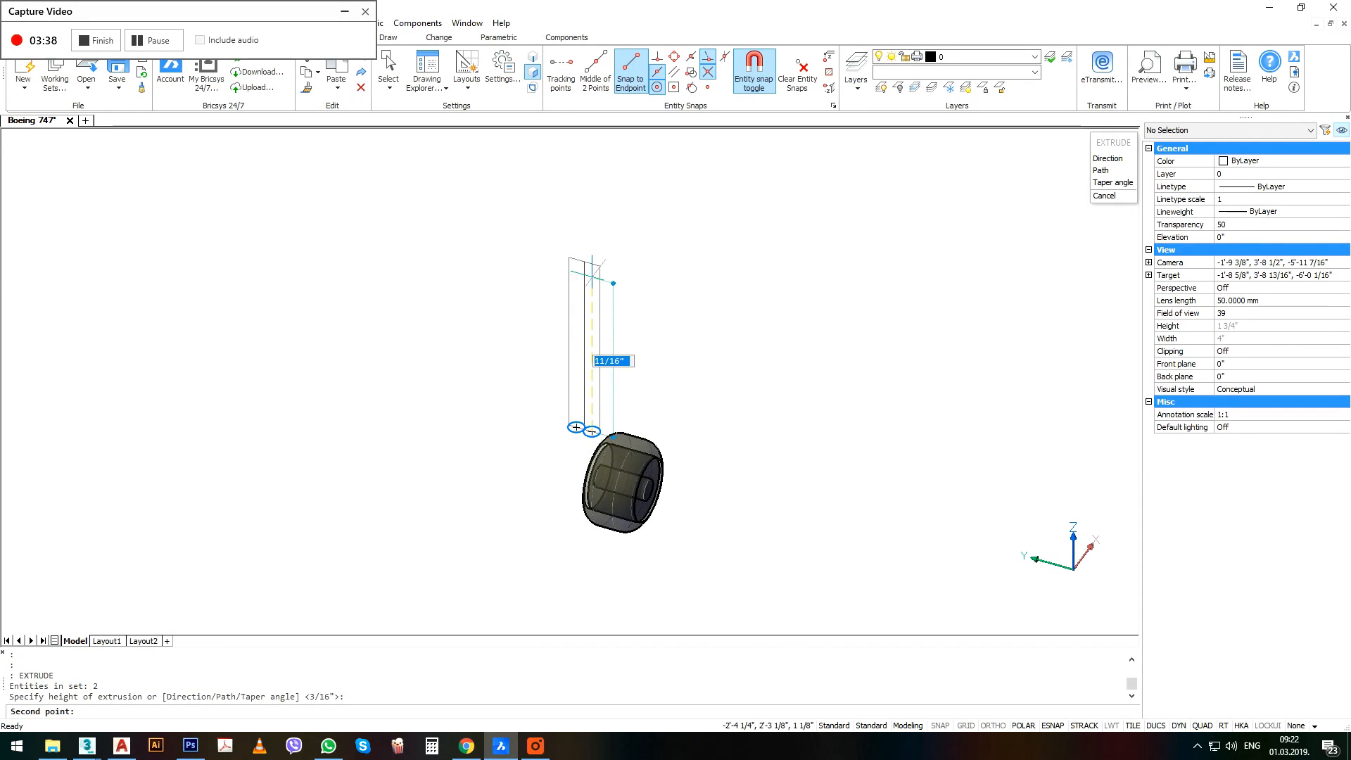
left_click(592, 264)
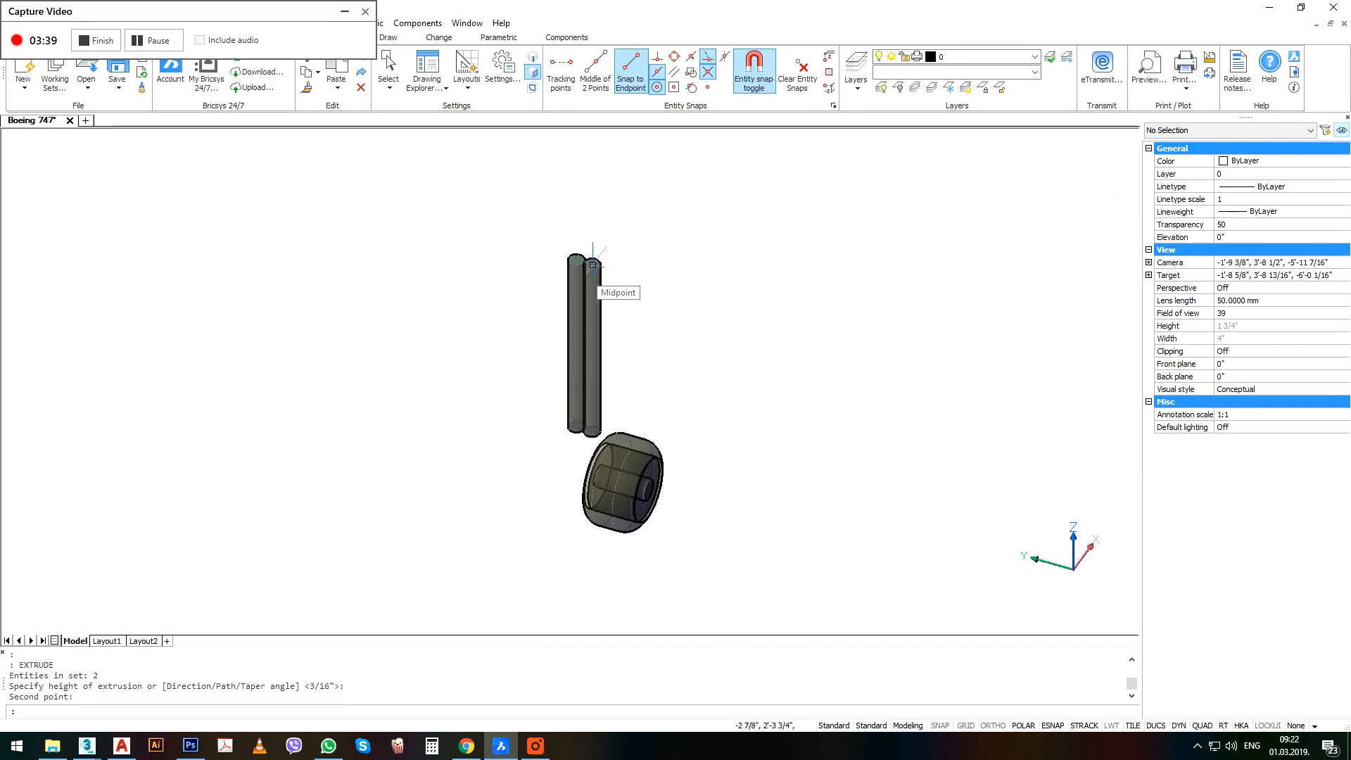
Union the two strut cylinders into one solid.
type("union")
key("Return")
left_click(574, 382)
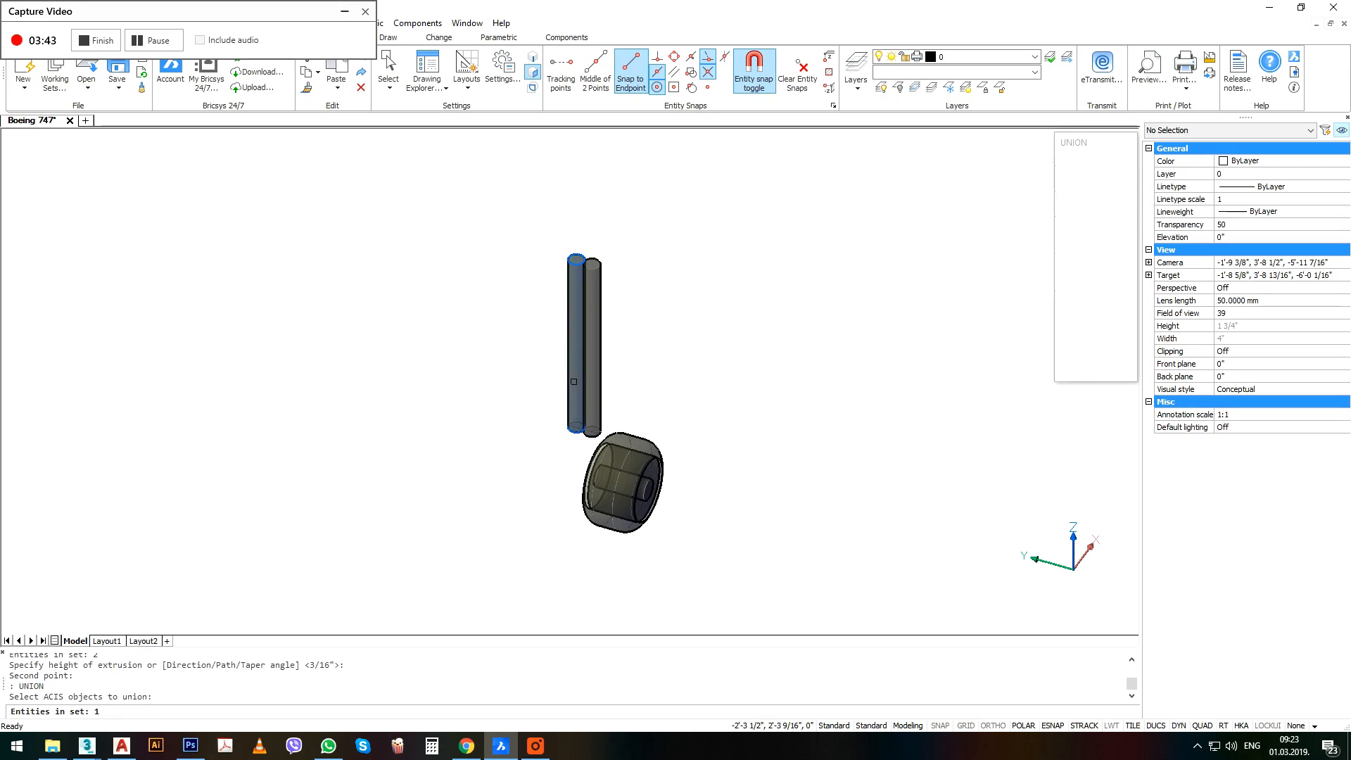
left_click(590, 384)
key("Return")
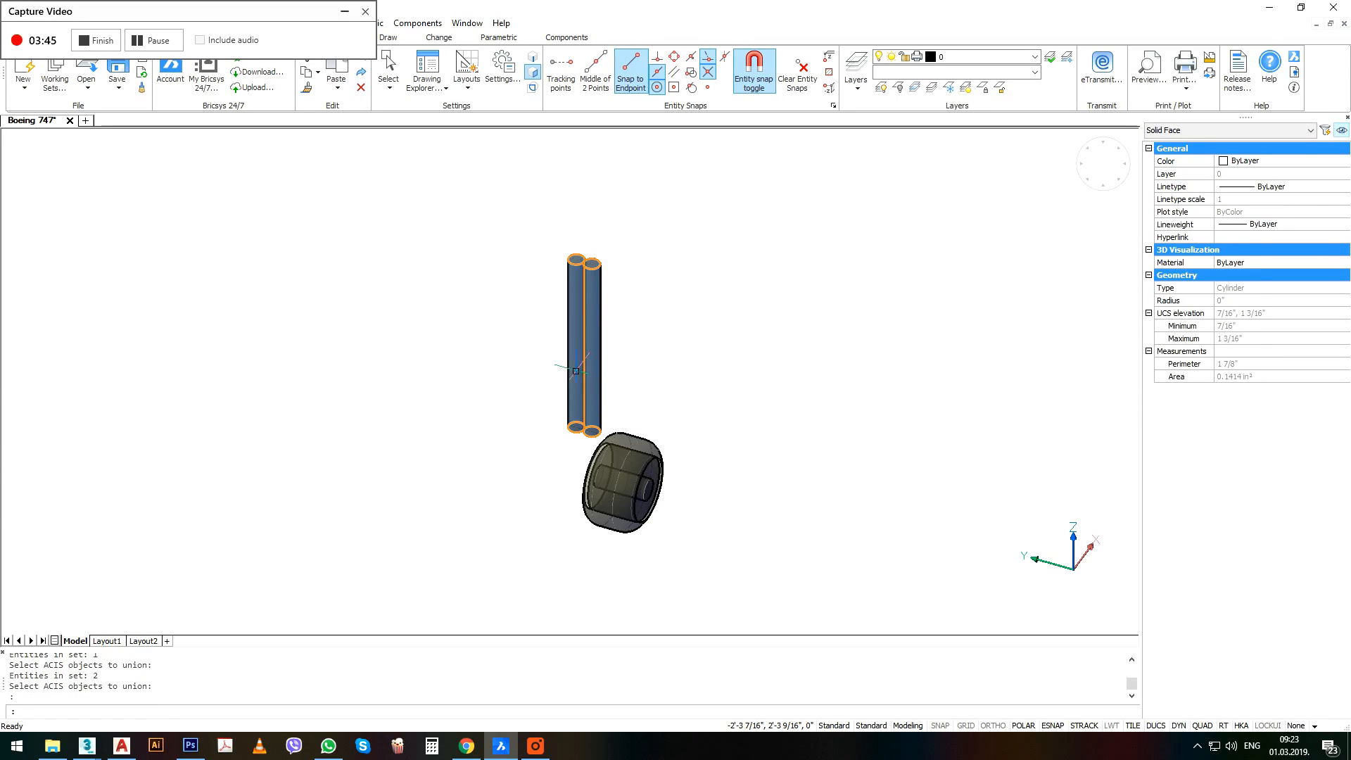
Move the joined strut from the midpoint between its two bottom centres to the midpoint between two centres along the wheel's axis.
type("m")
key("Return")
scroll(524, 413, "up", 2)
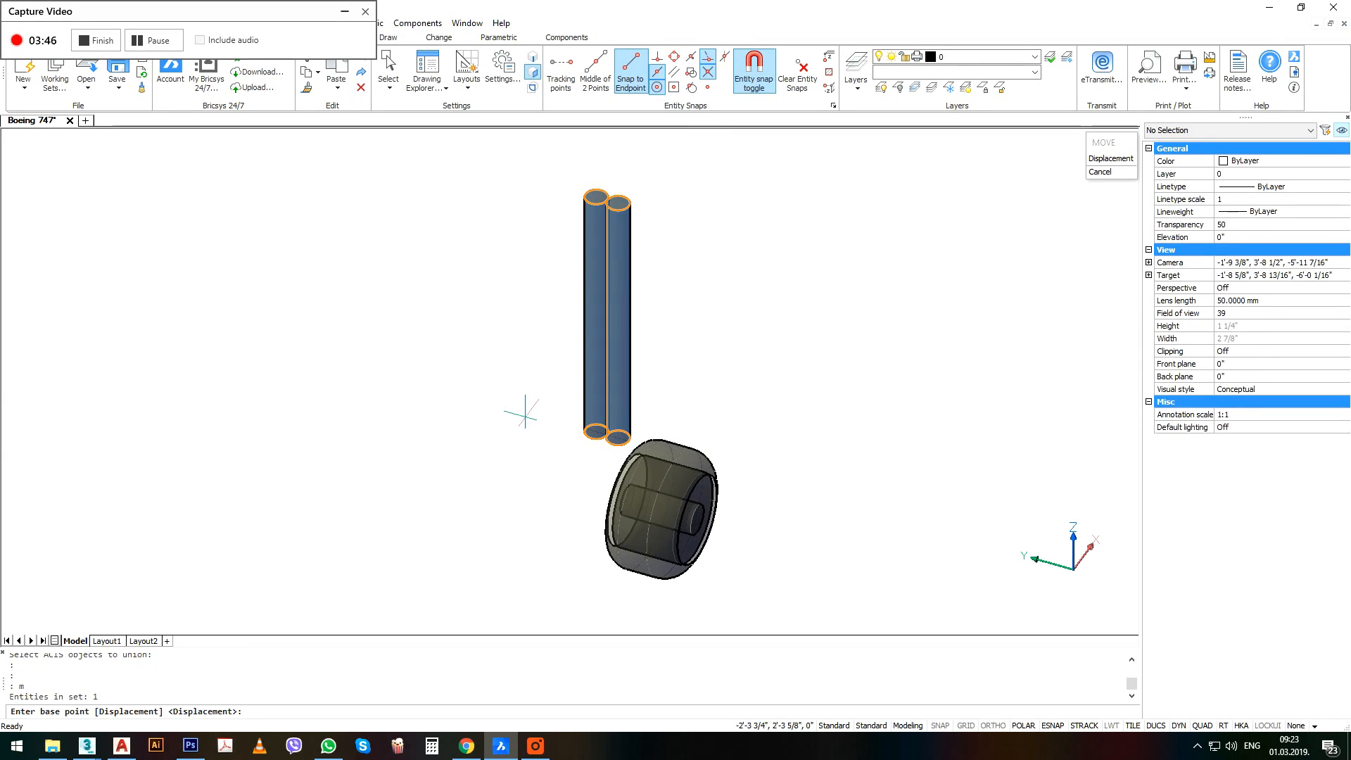
right_click(524, 413, "shift")
left_click(571, 104)
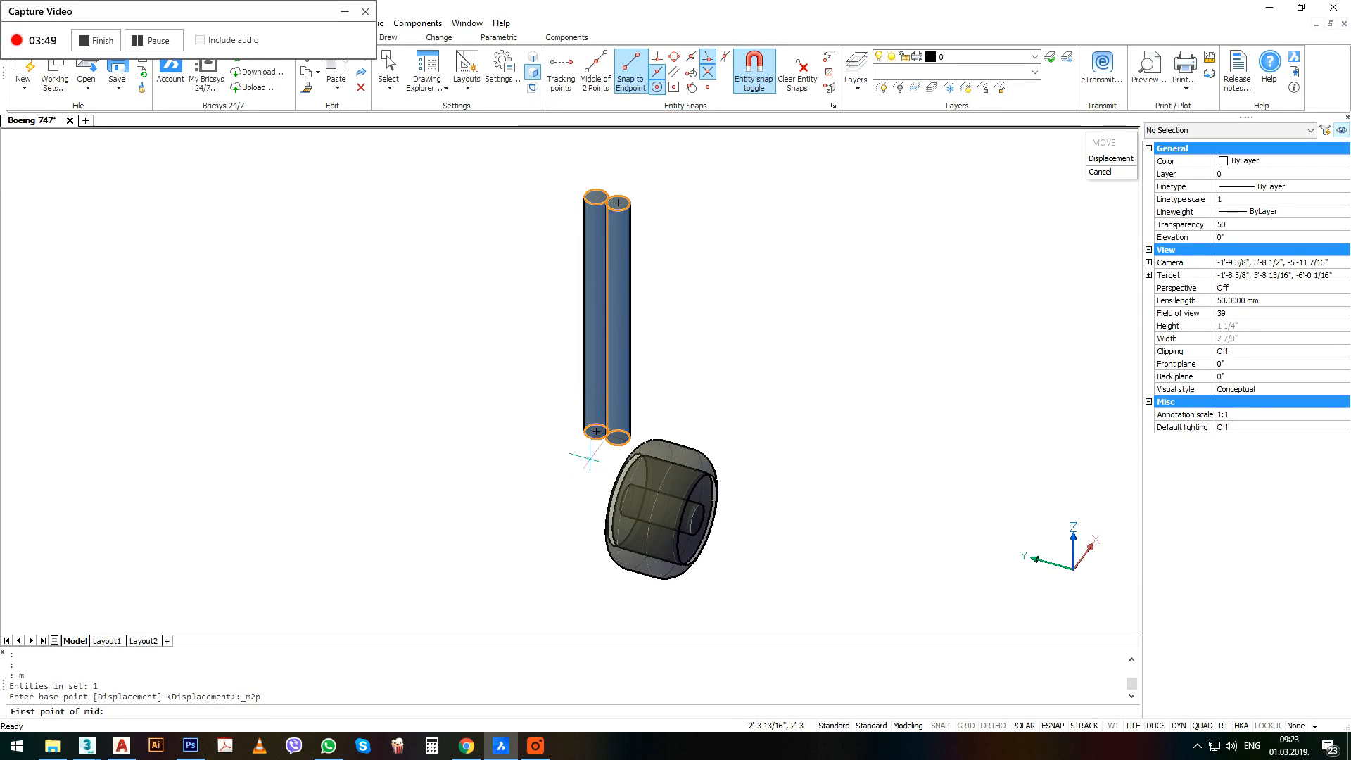
left_click(596, 432)
left_click(618, 437)
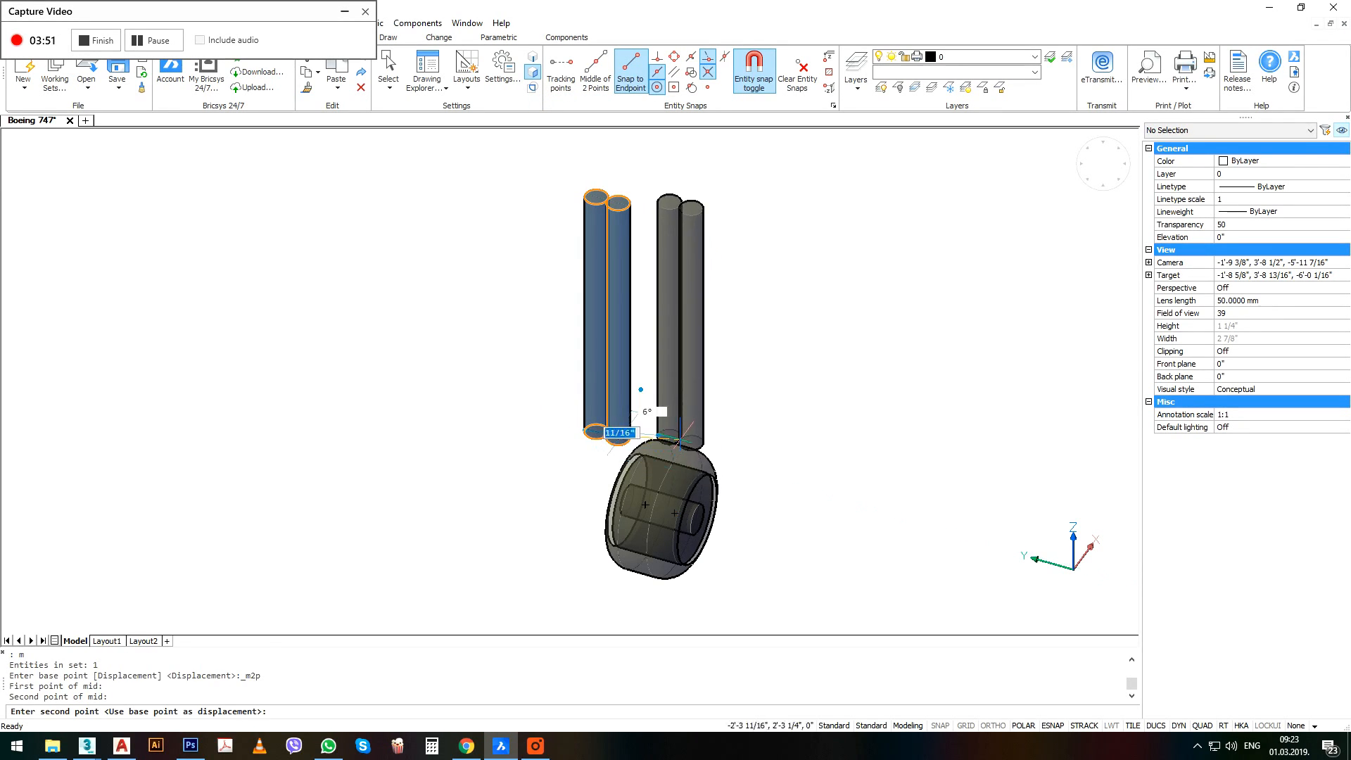
right_click(677, 527, "shift")
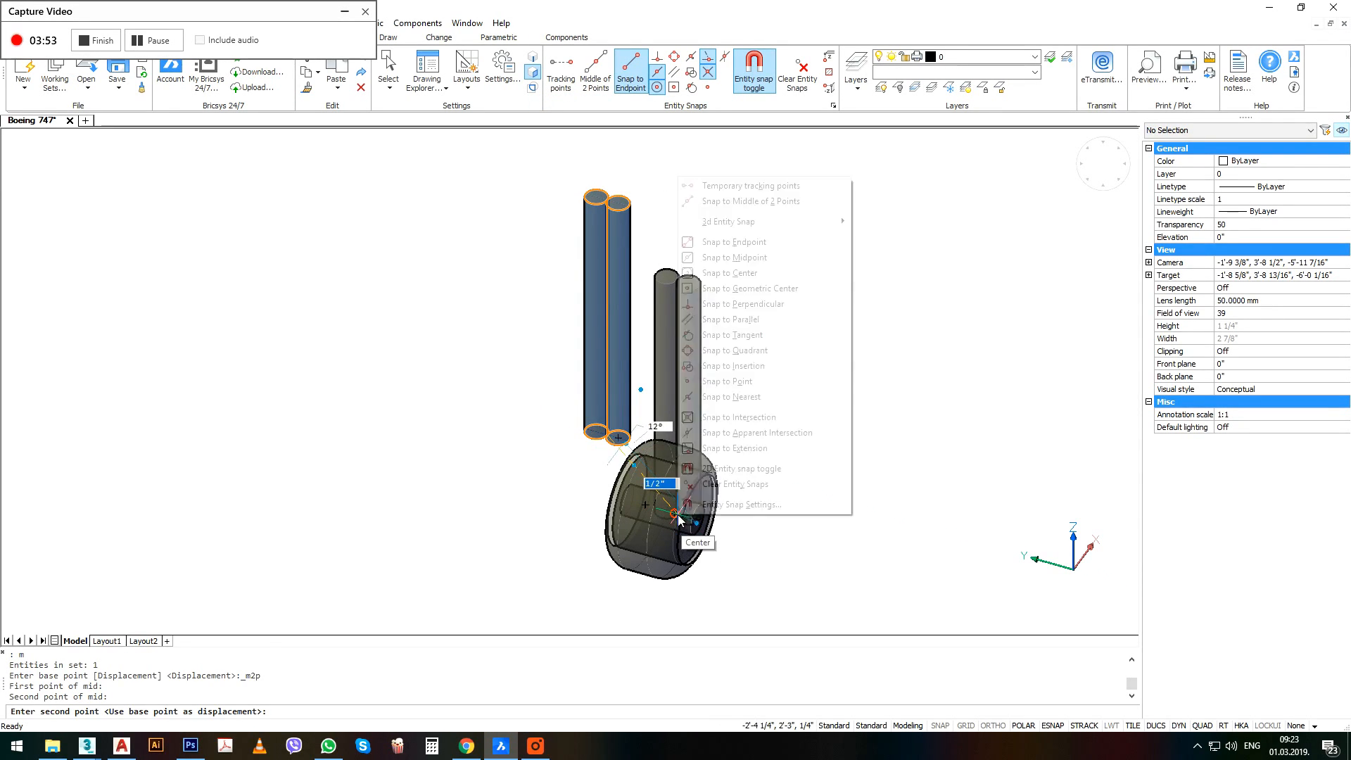
left_click(748, 201)
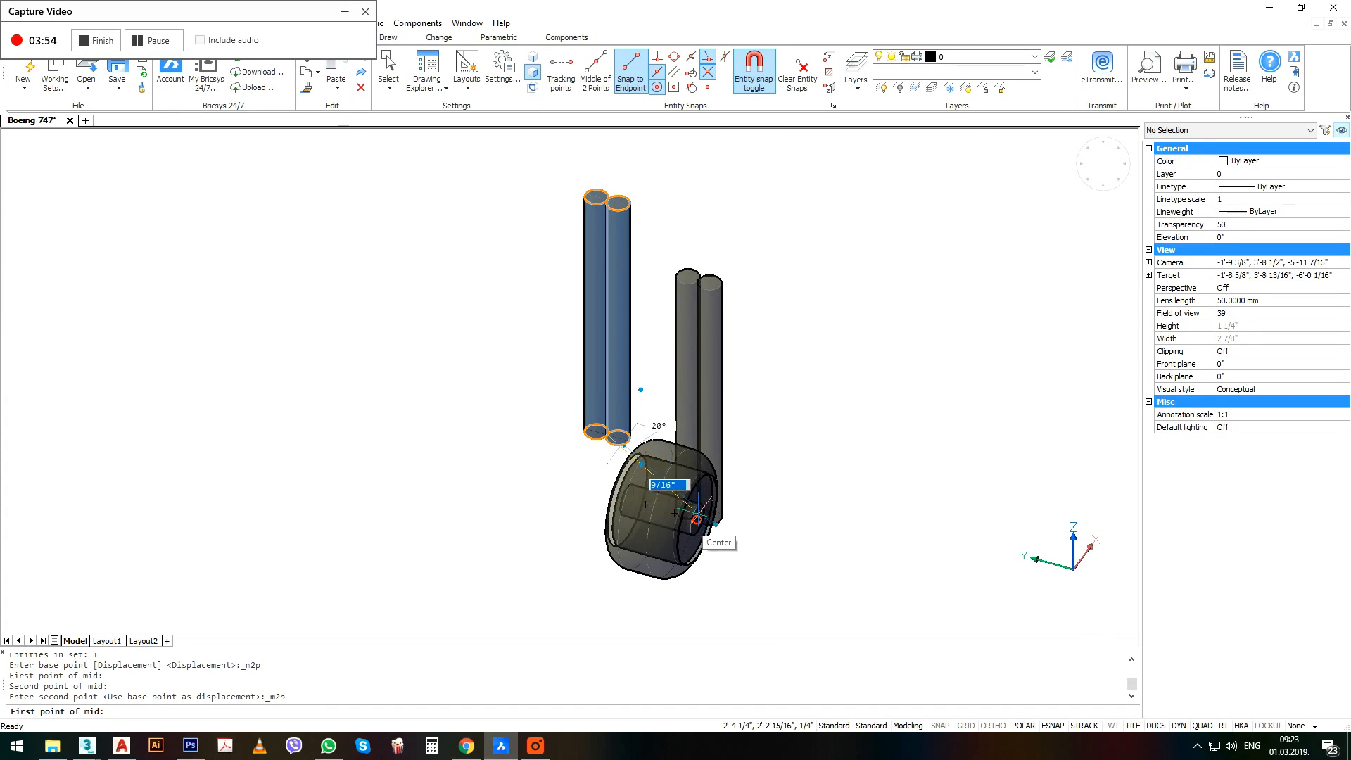
left_click(645, 504)
left_click(627, 500)
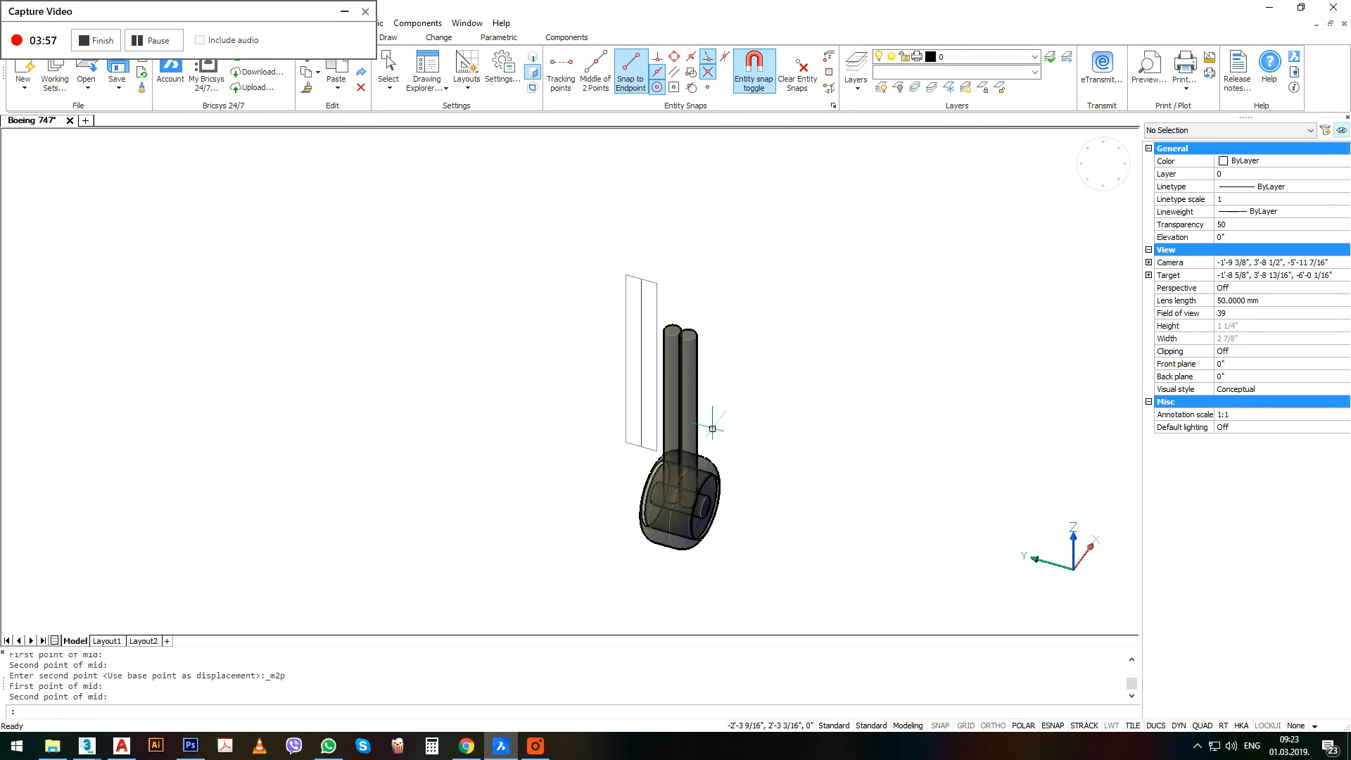
Erase the two leftover strut outline rectangles.
left_click(670, 241)
left_click(569, 306)
key("Delete")
In the front view, move the strut about 1/8" straight up so that its foot rests at the top of the wheel.
left_click(790, 254)
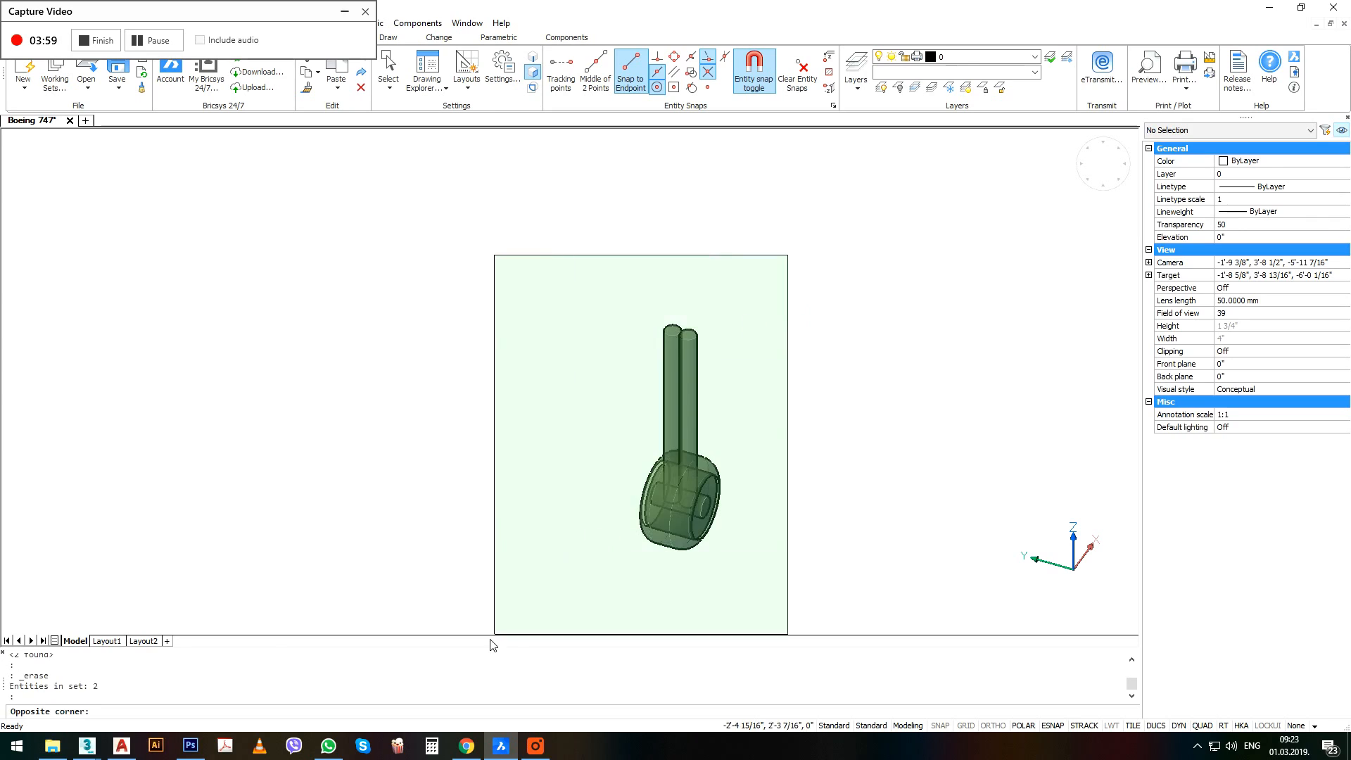
left_click(494, 637)
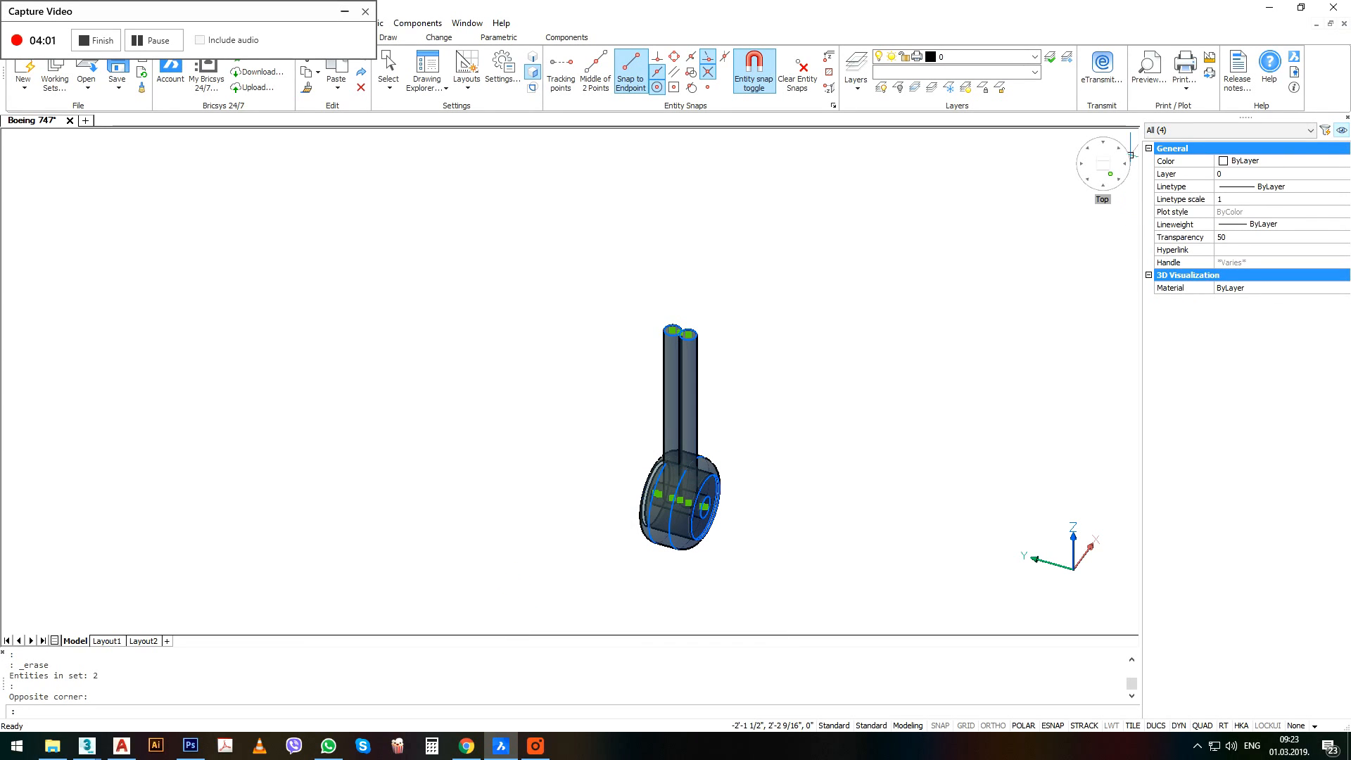
left_click(1131, 154)
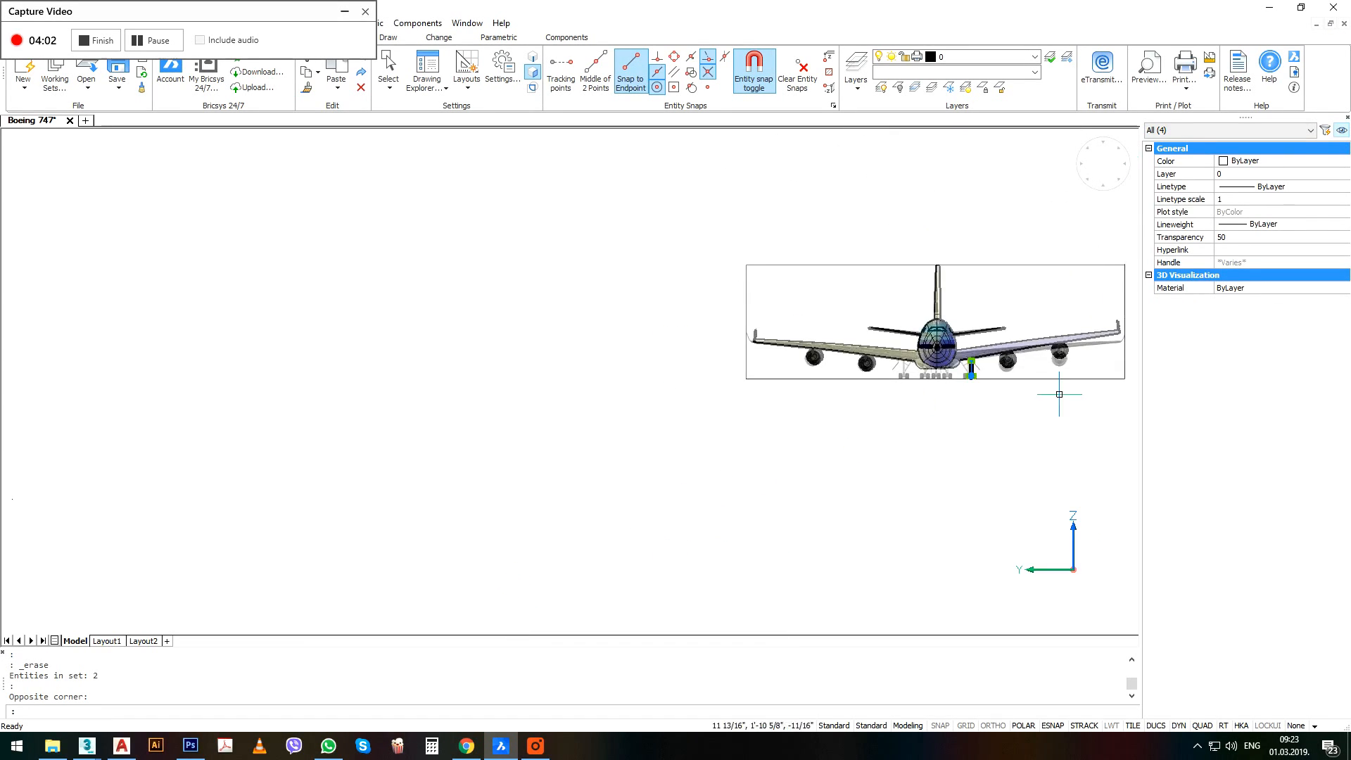
scroll(850, 366, "up", 2)
key("Escape")
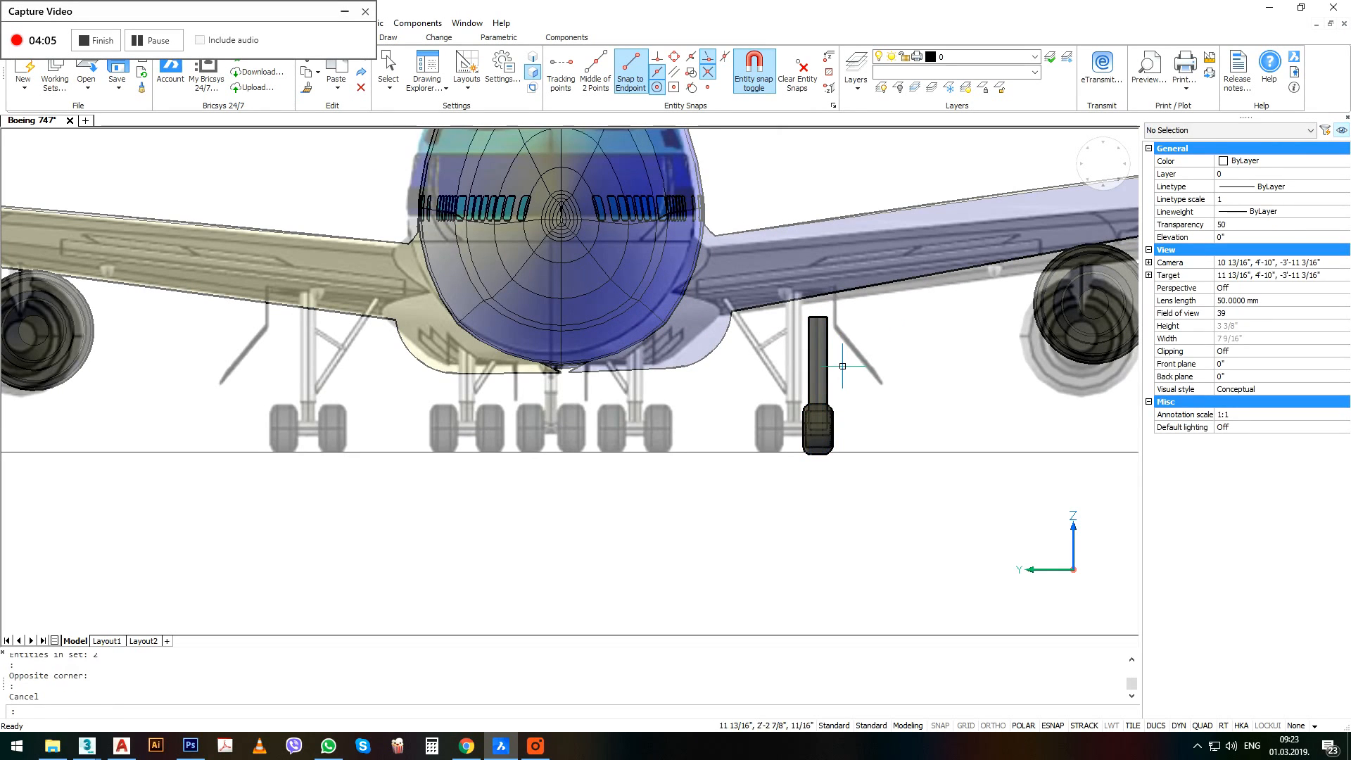
left_click(844, 366)
left_click(781, 371)
middle_click_drag(896, 378, 807, 452)
scroll(806, 453, "up", 2)
type("m")
key("Return")
left_click(801, 467)
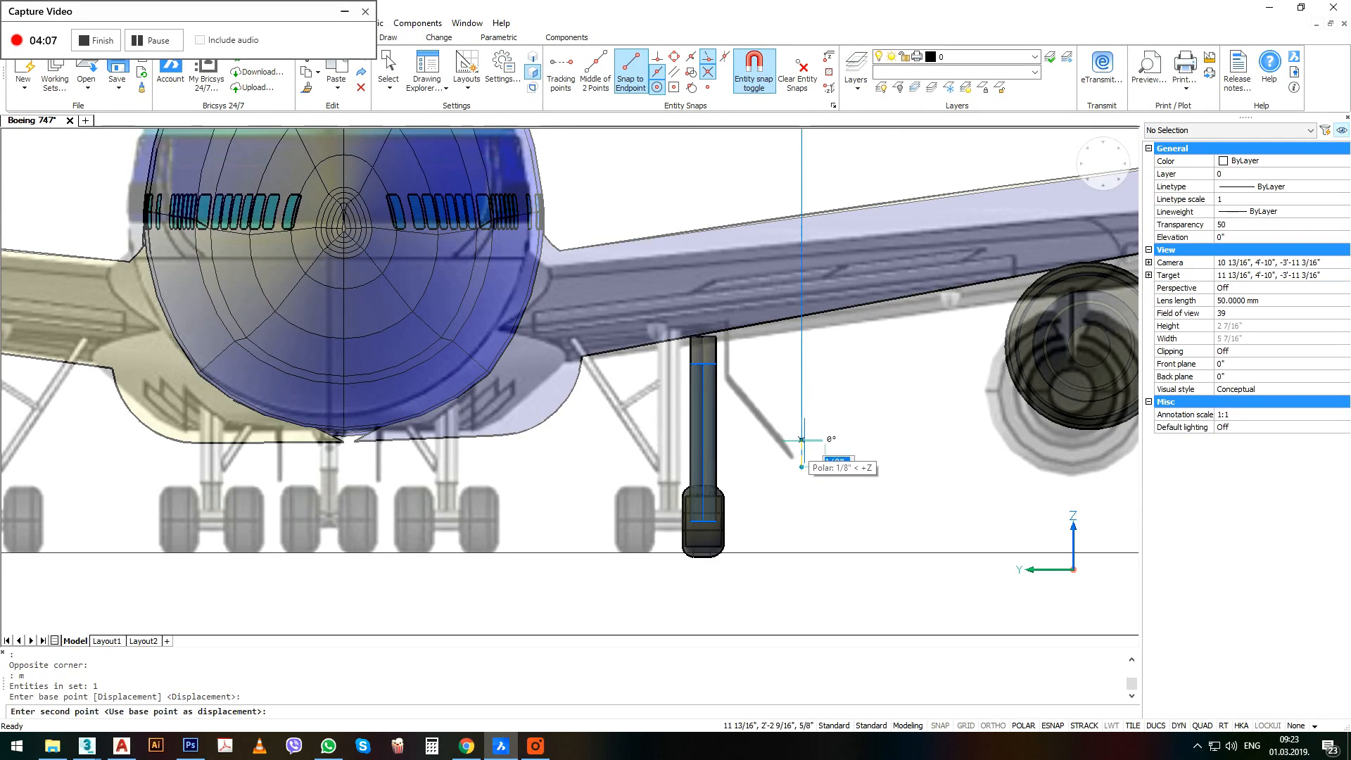
left_click(801, 434)
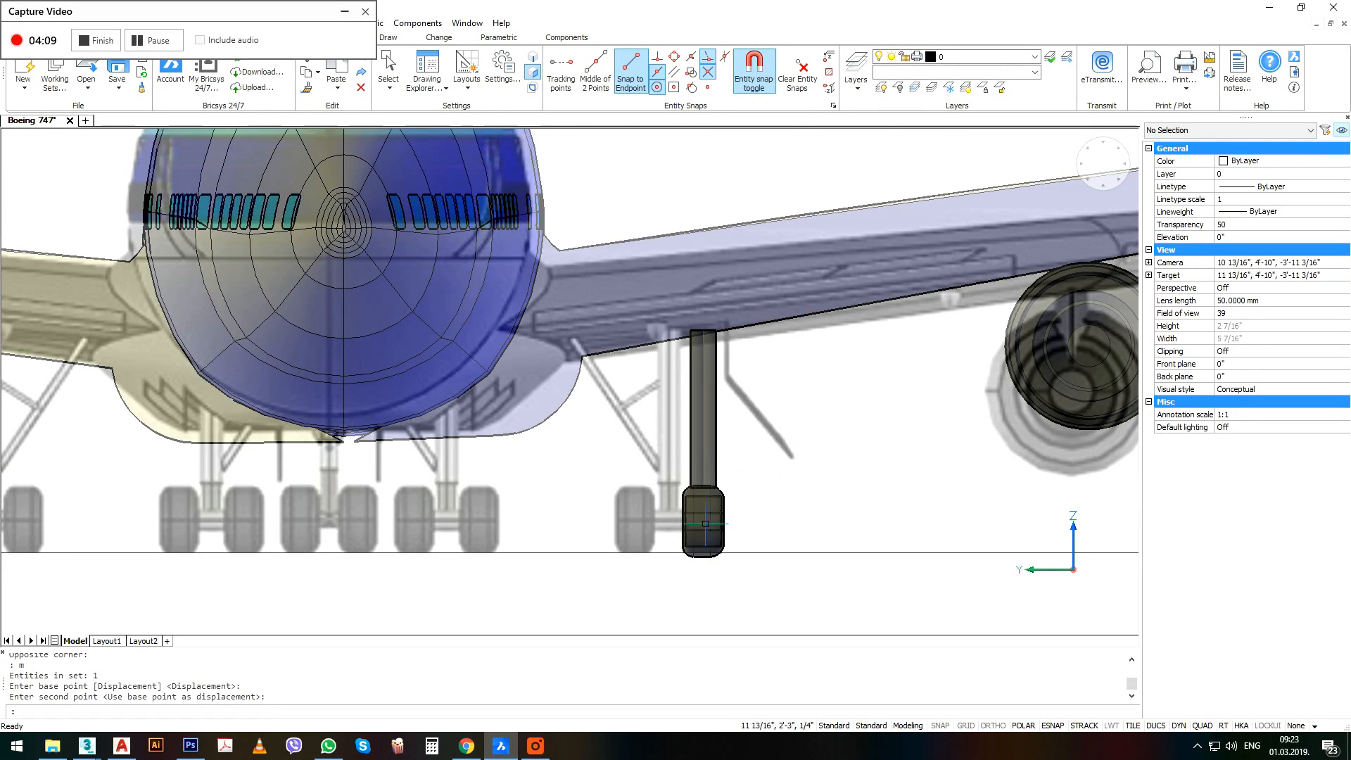
Move the strut about 3/16" sideways towards the fuselage, onto the strut in the reference image.
left_click(759, 431)
left_click(684, 439)
type("m")
key("Return")
left_click(921, 439)
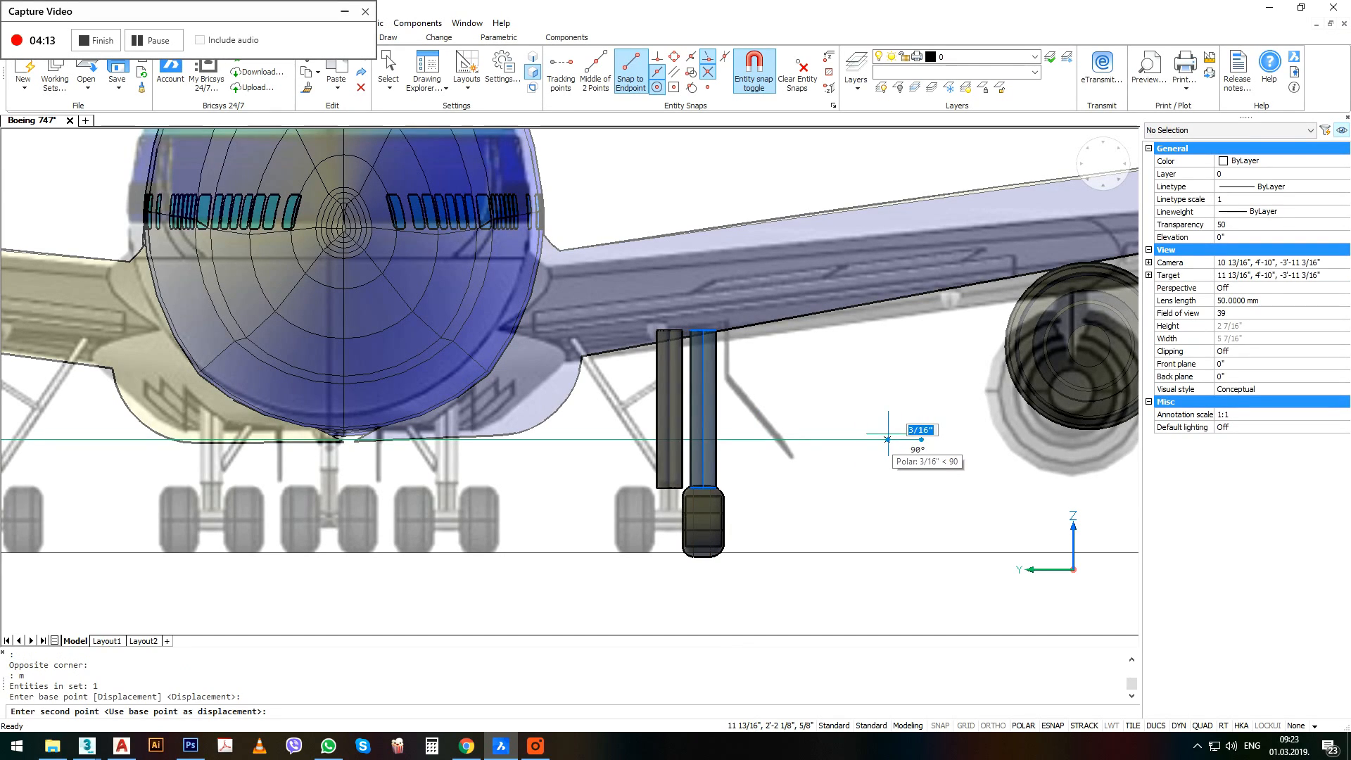
left_click(888, 439)
Copy the strut straight down by its own height, placing the copy directly beneath the original.
left_click(714, 431)
left_click(629, 414)
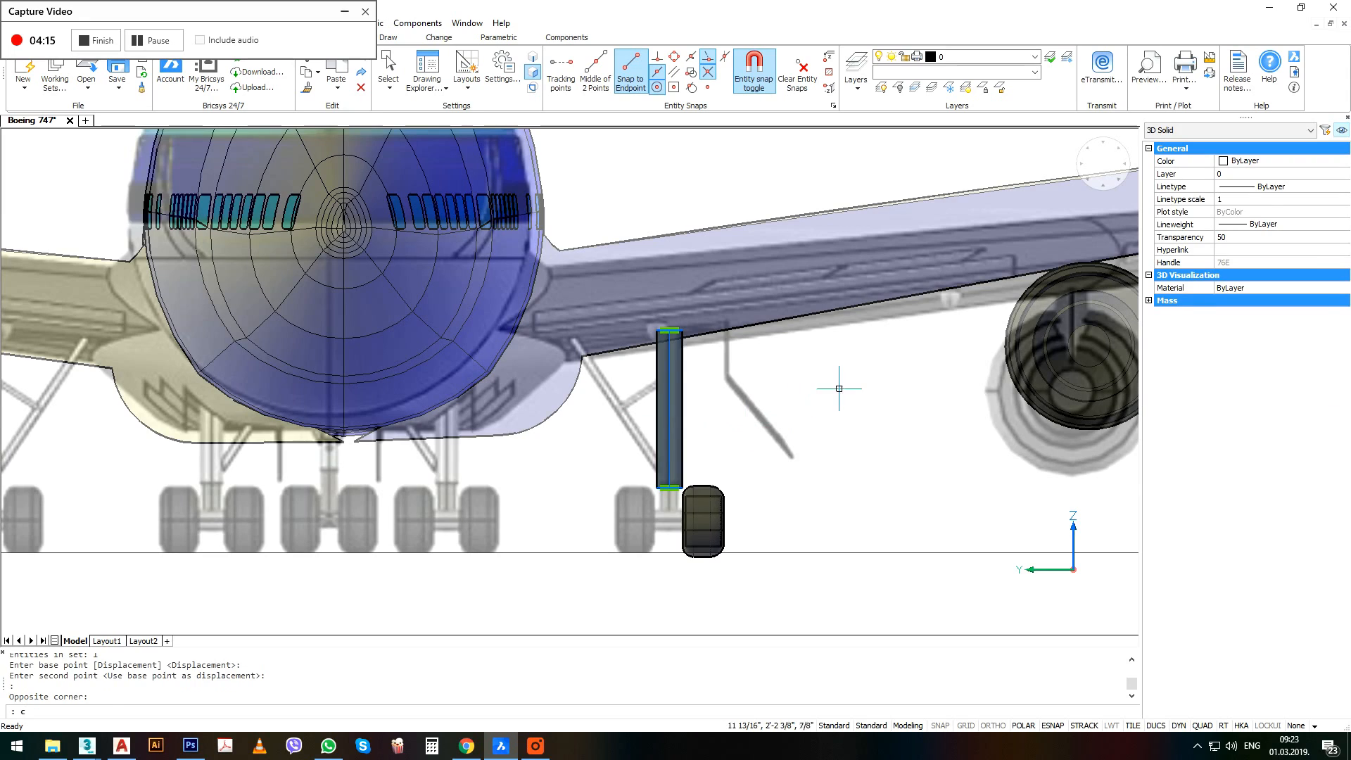
type("o")
key("Return")
left_click(813, 333)
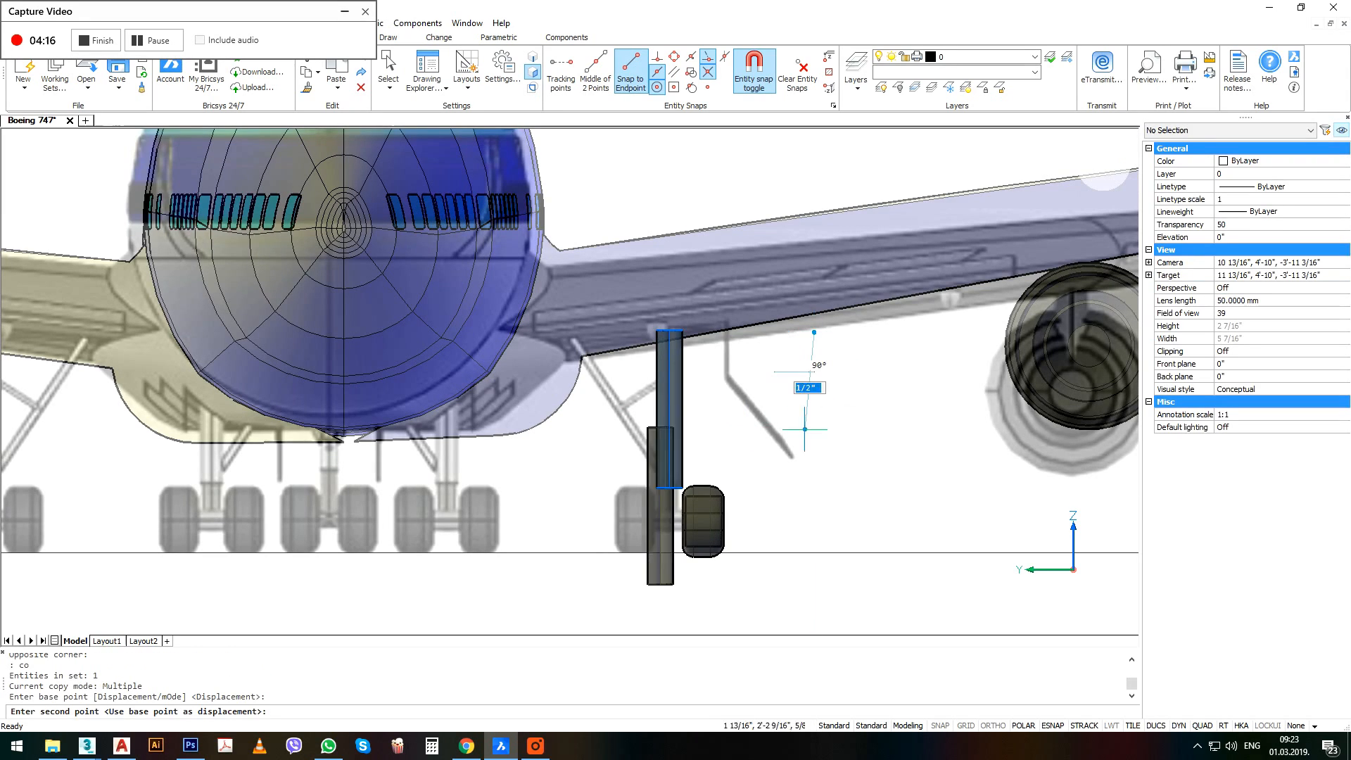
left_click(812, 490)
scroll(763, 342, "down", 1)
key("Return")
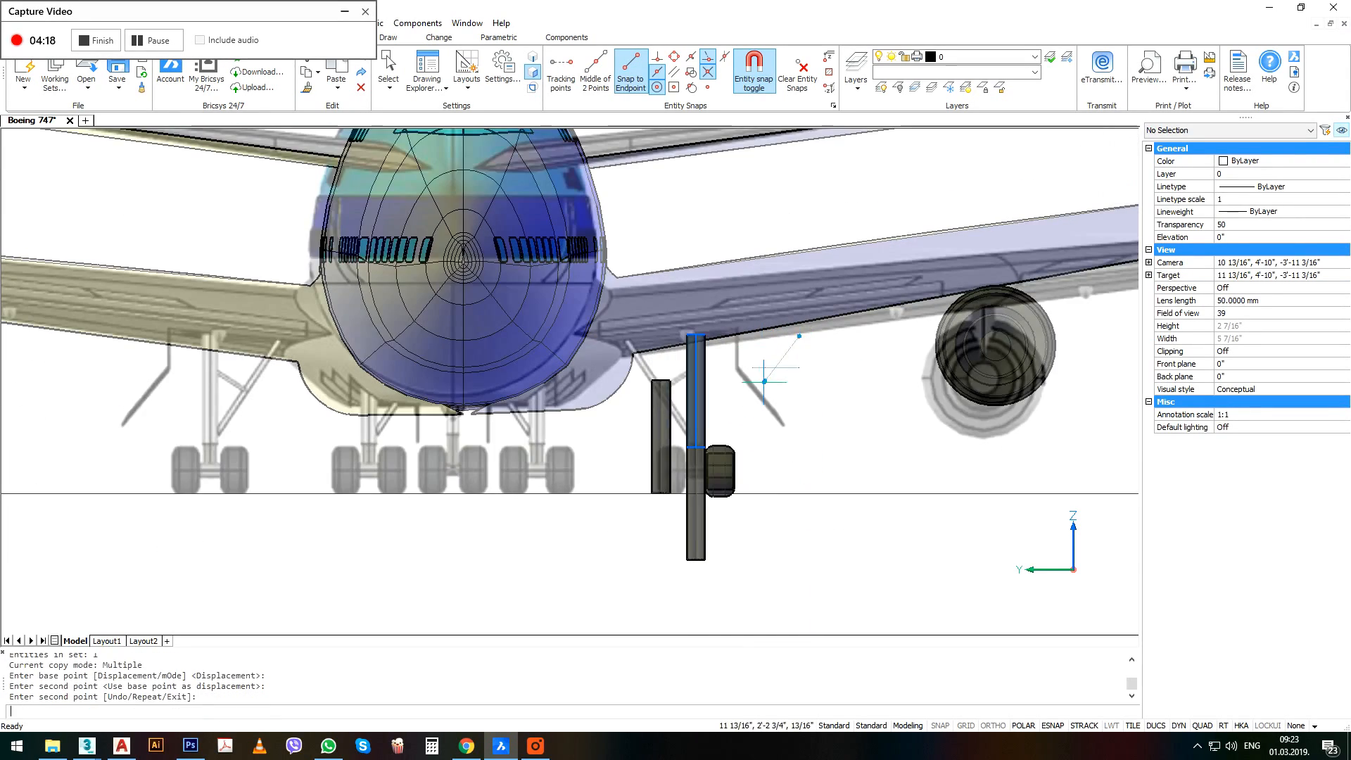
Scale the lower strut copy by 0.2 about the point where its two cylinders meet at the top.
left_click(767, 517)
left_click(663, 552)
middle_click_drag(720, 513, 689, 519, "shift")
scroll(714, 461, "up", 2)
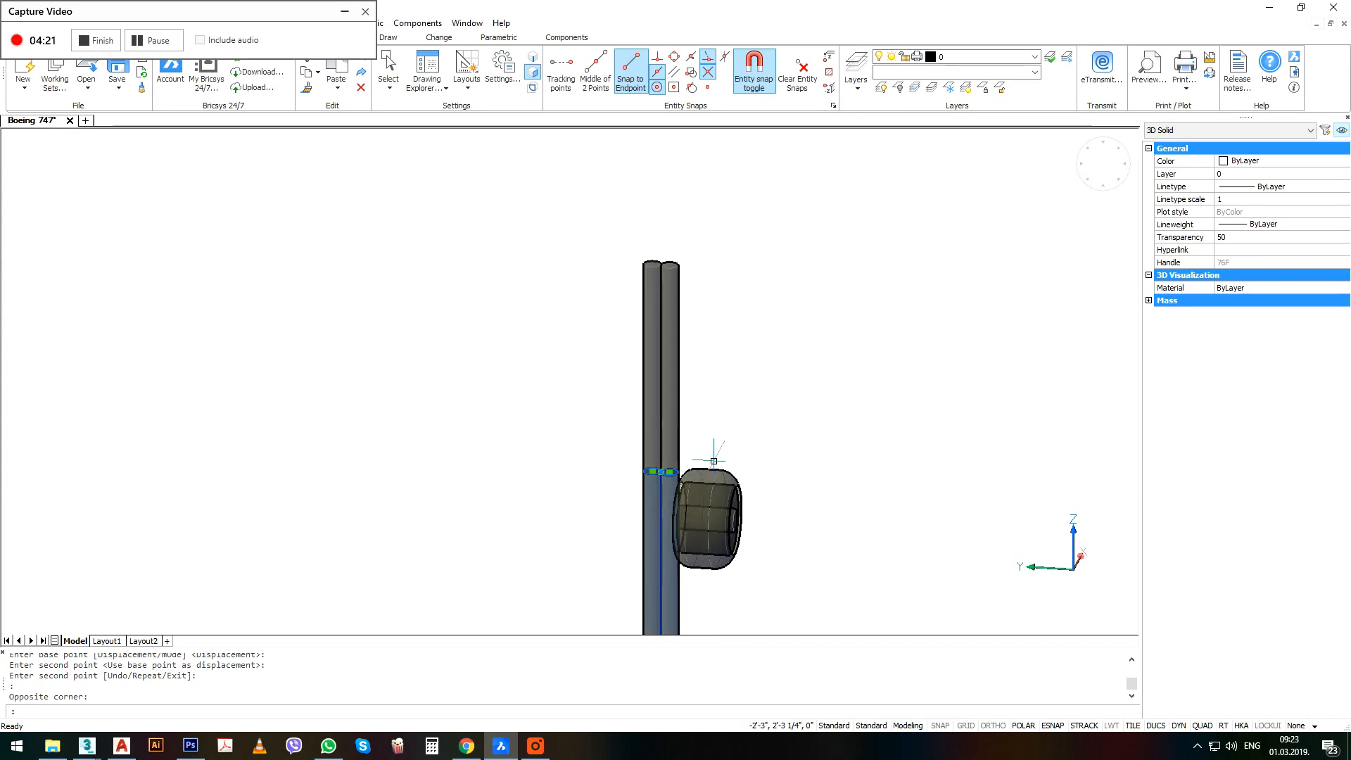
left_click(660, 472)
scroll(660, 471, "up", 3)
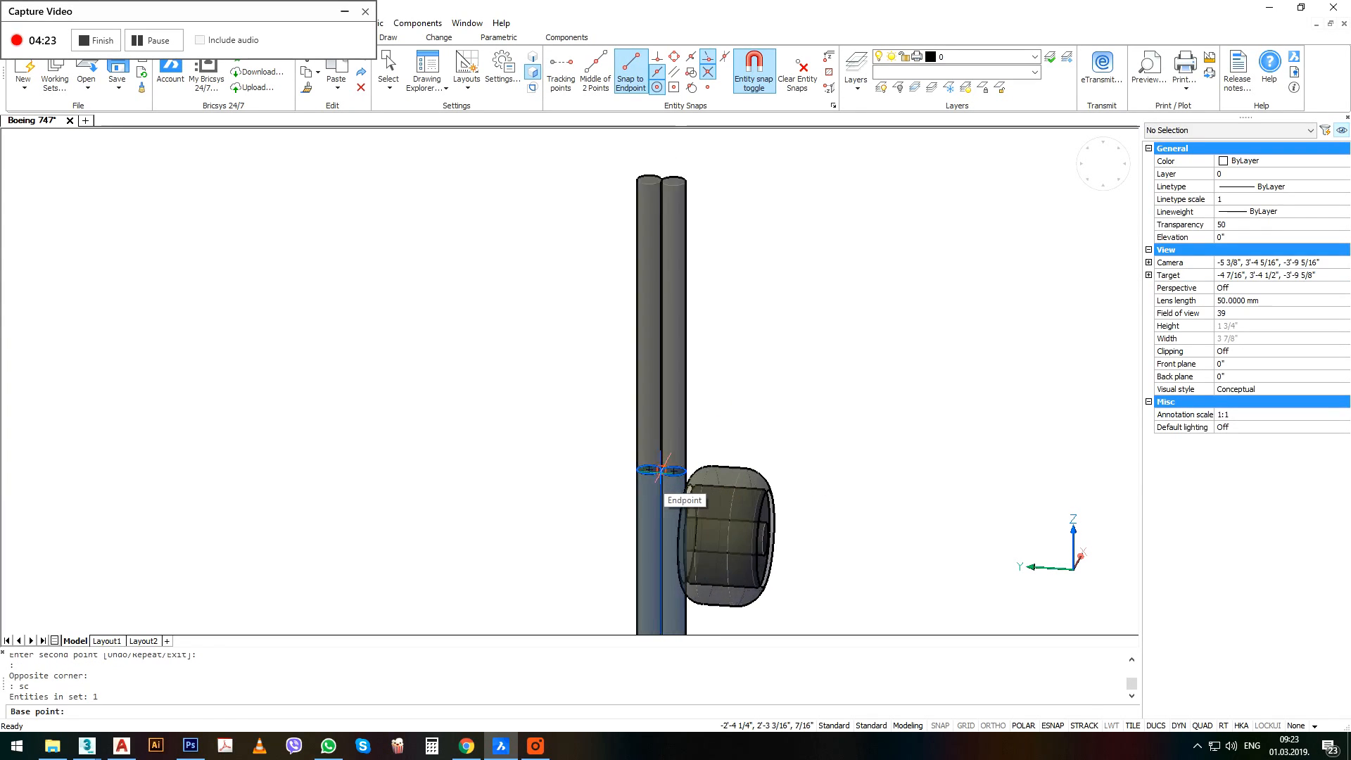
type("0.2")
key("Return")
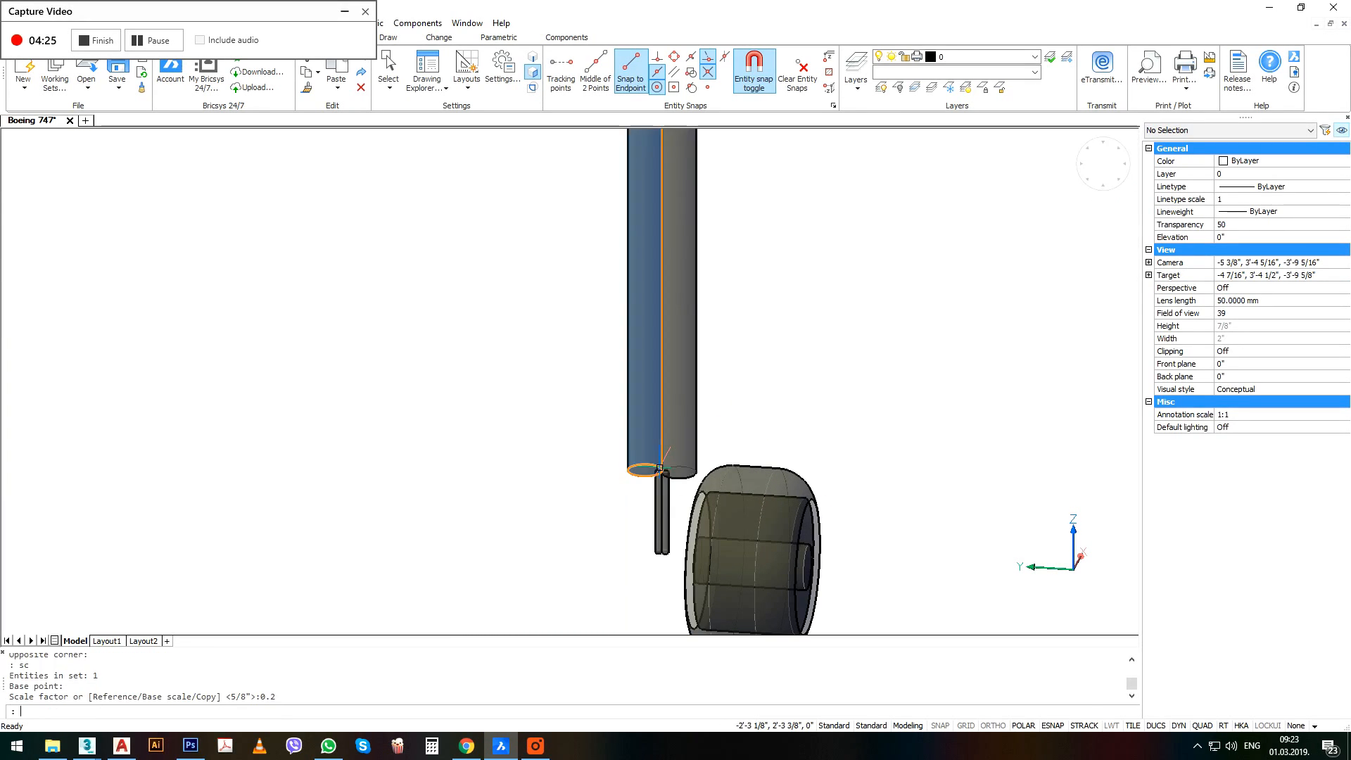
Scale the small lower strut by 1.3 about the same top contact point.
left_click_drag(697, 521, 642, 550)
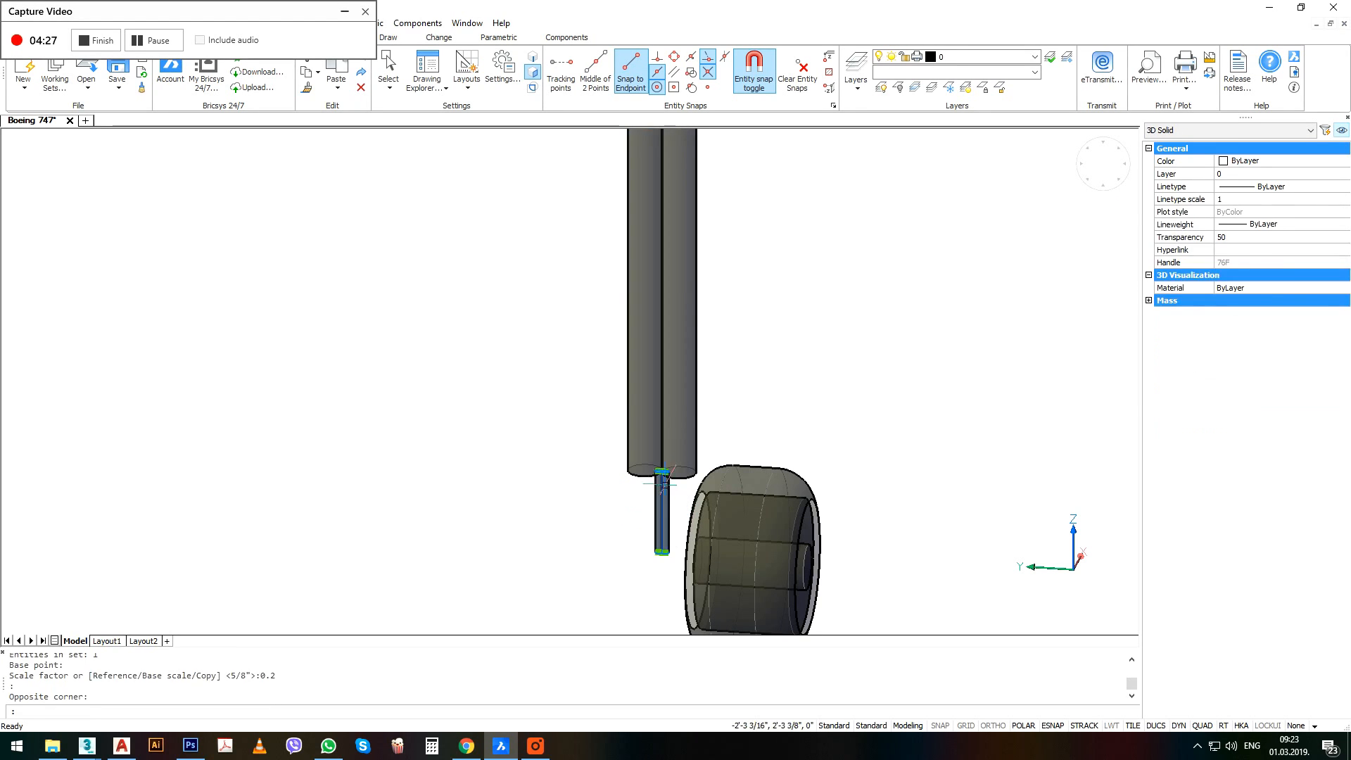
key("Return")
left_click(662, 471)
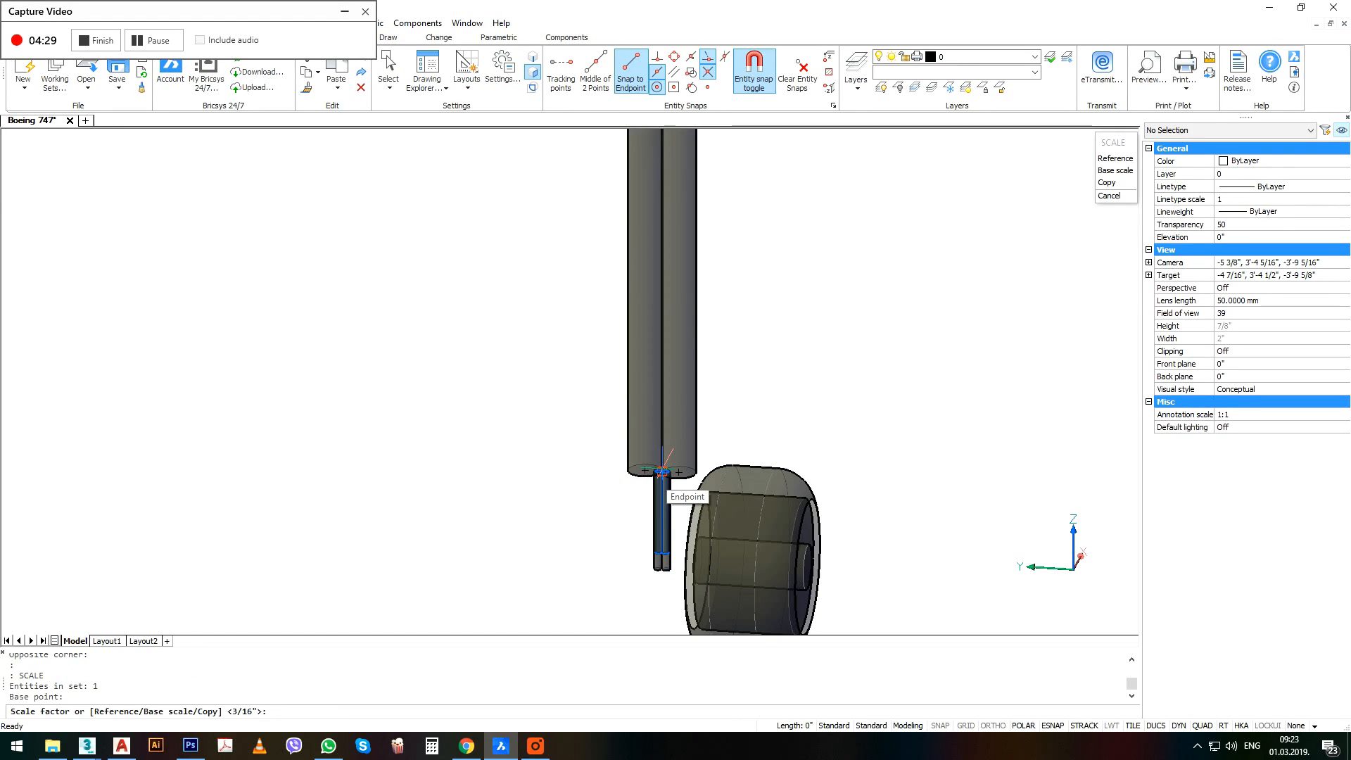
type("1.3")
key("Return")
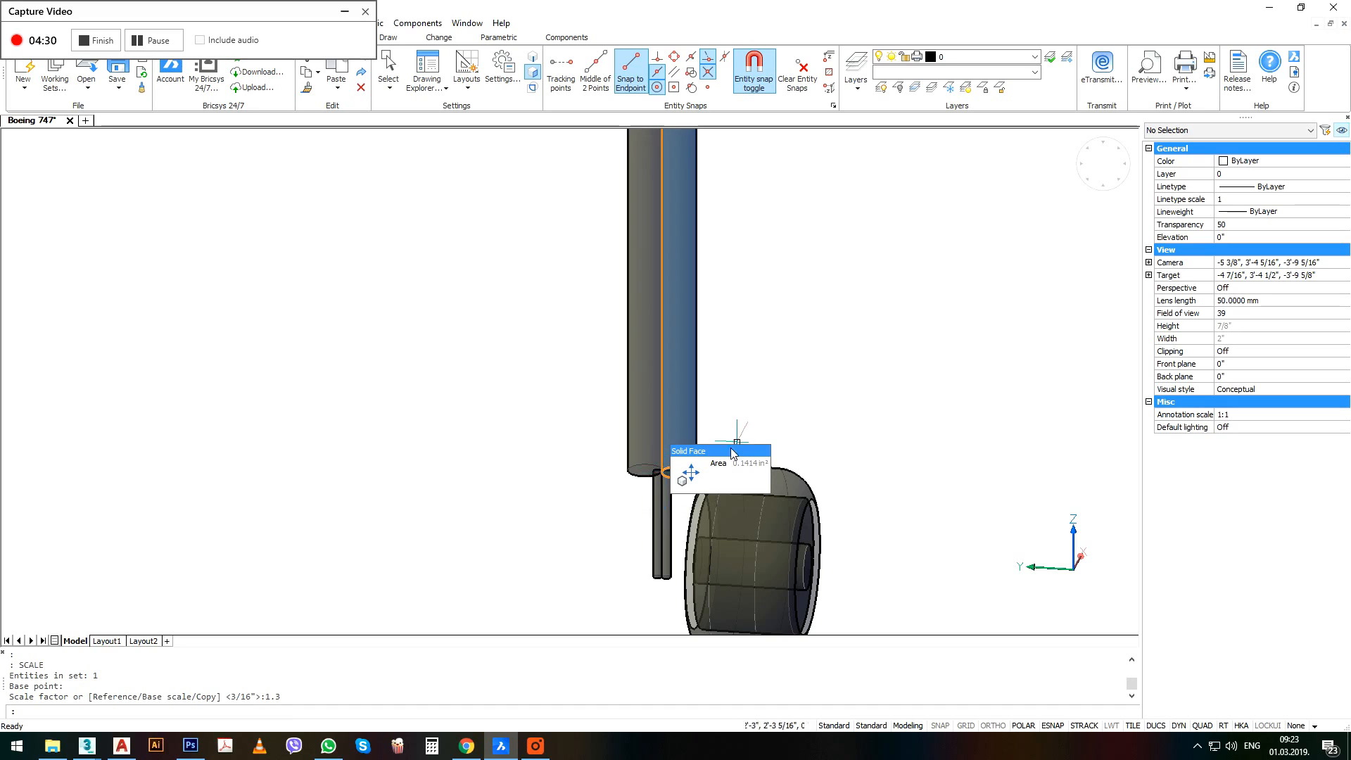
scroll(836, 425, "down", 10)
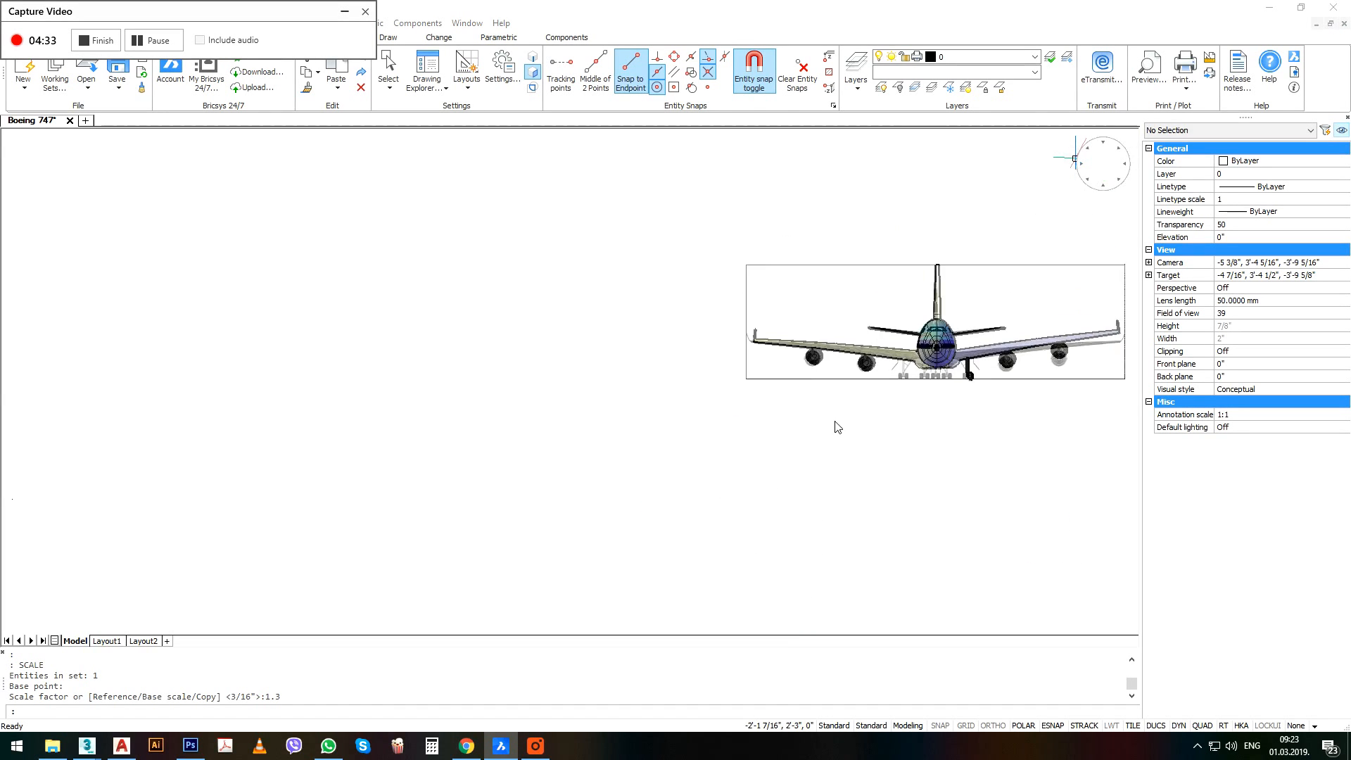
scroll(957, 359, "up", 4)
scroll(957, 359, "up", 5)
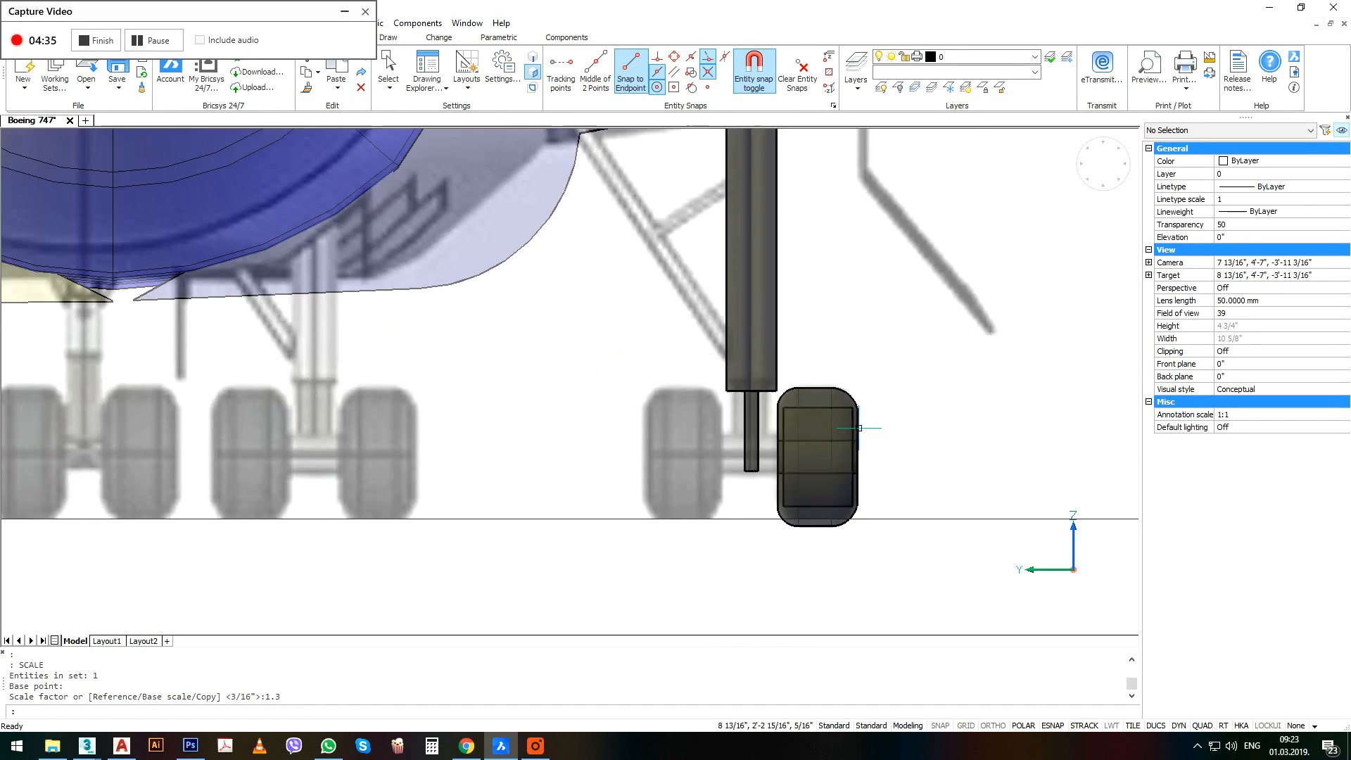
left_click(741, 412)
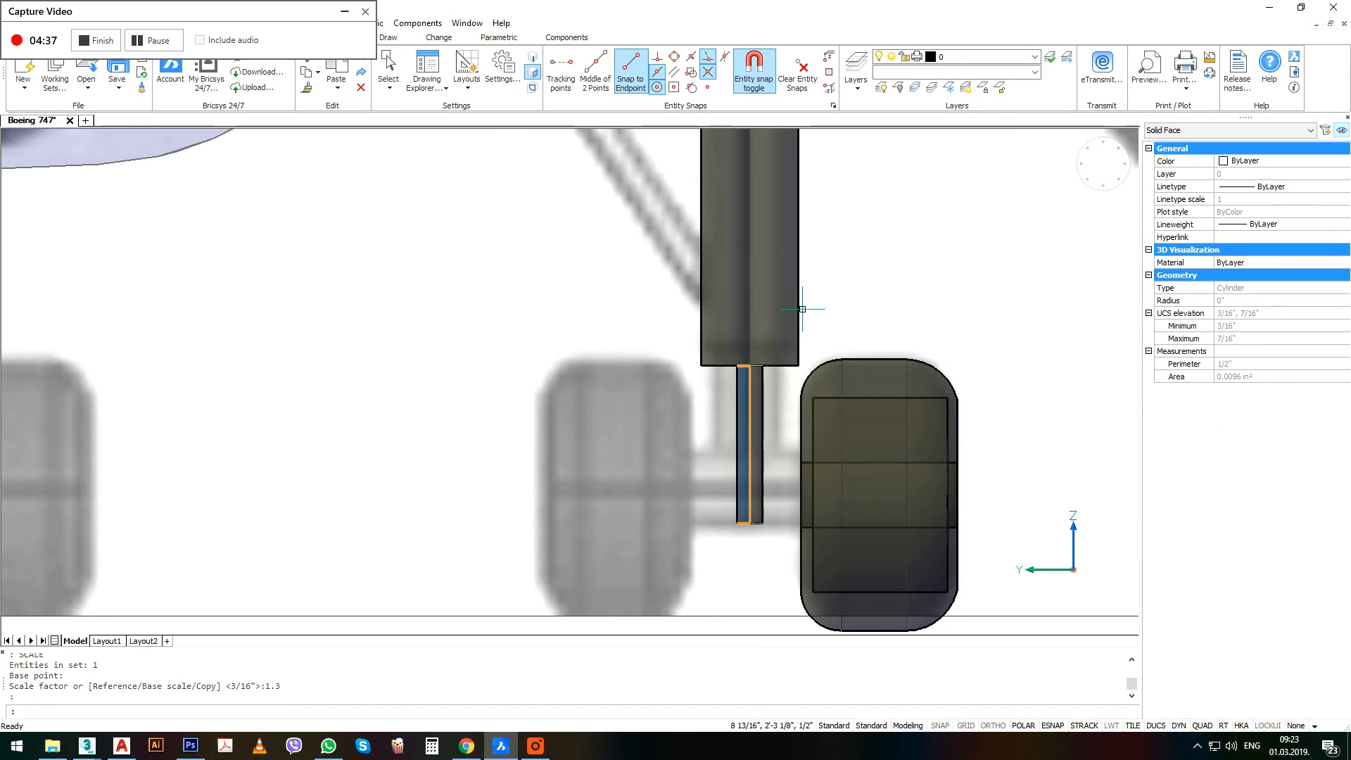
scroll(804, 326, "down", 2)
key("Escape")
left_click(793, 597)
left_click(1016, 263)
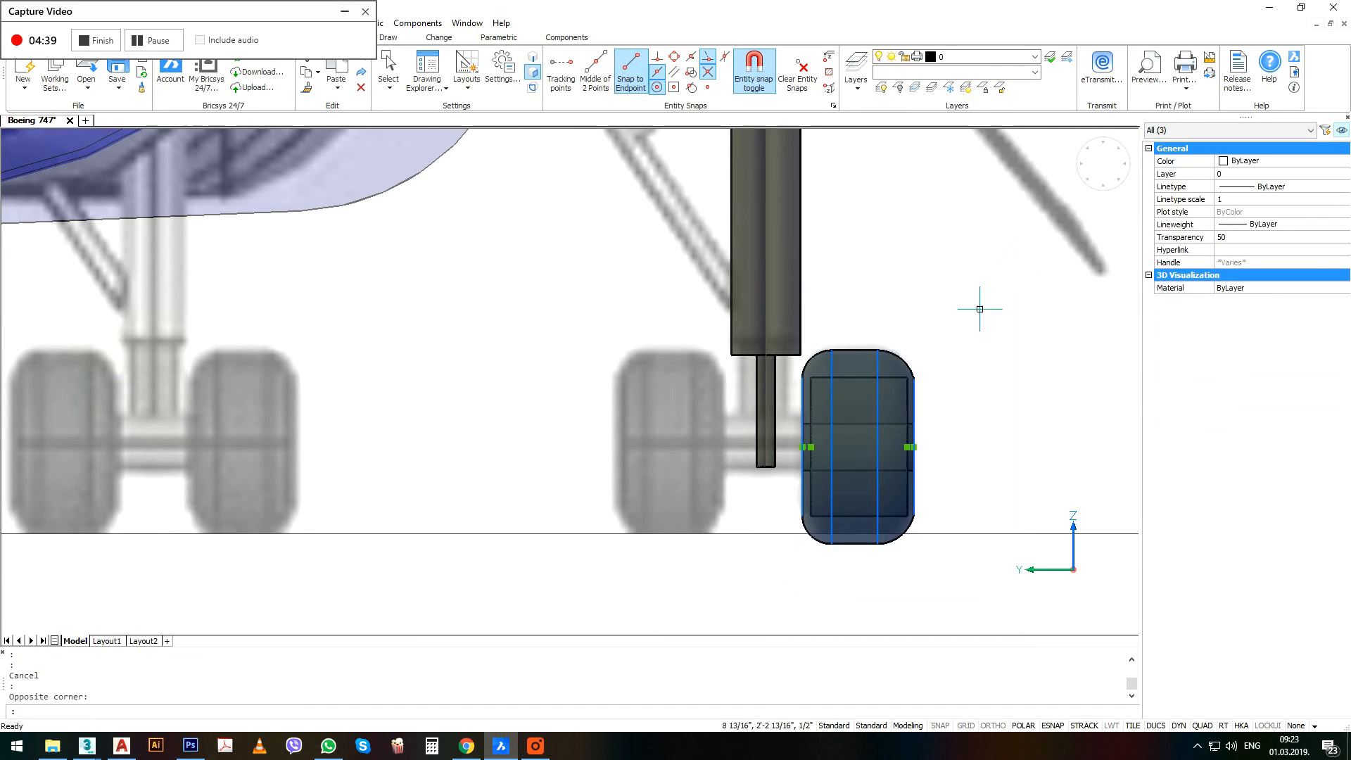
type("m")
key("Return")
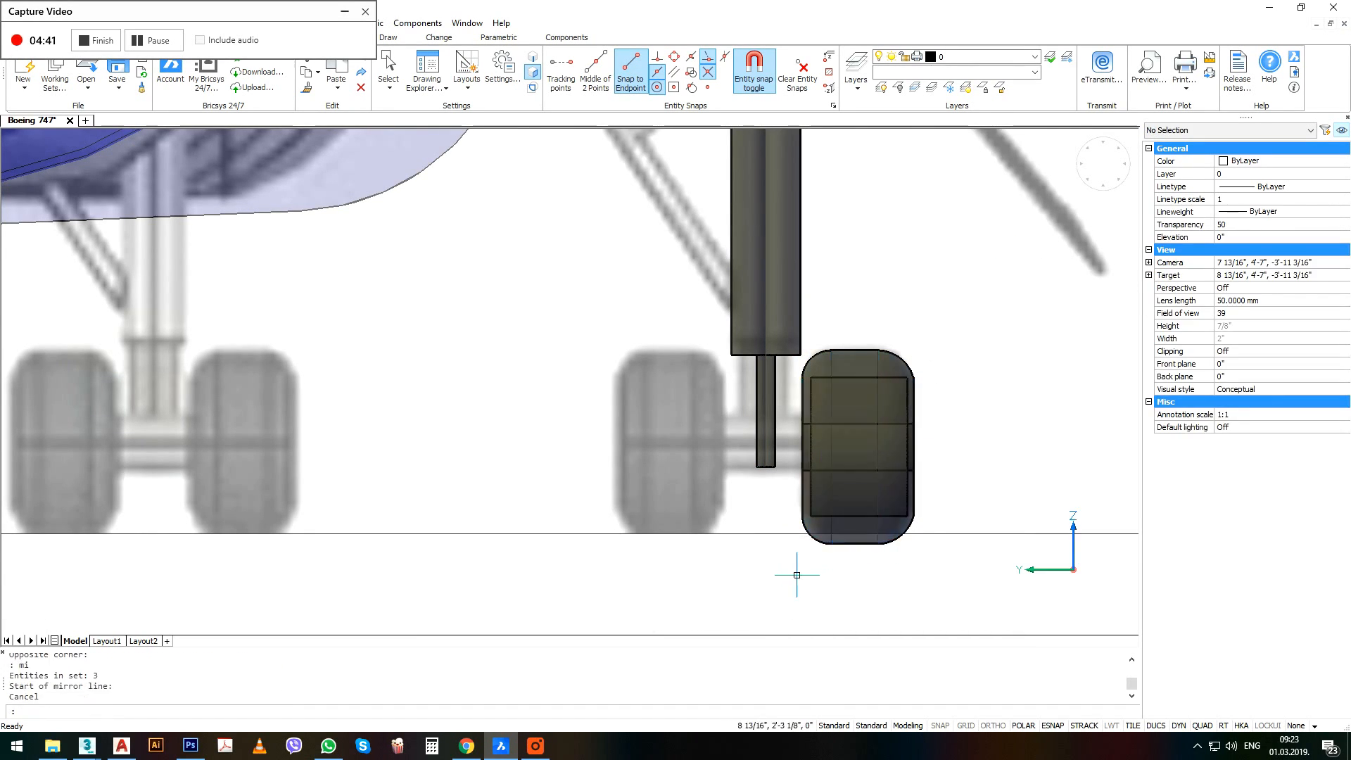
key("Escape")
Copy the wheel horizontally to the strut's other side, over the matching wheel in the front-view reference image.
left_click(793, 569)
left_click(979, 302)
middle_click_drag(885, 522, 880, 435)
type("co")
key("Return")
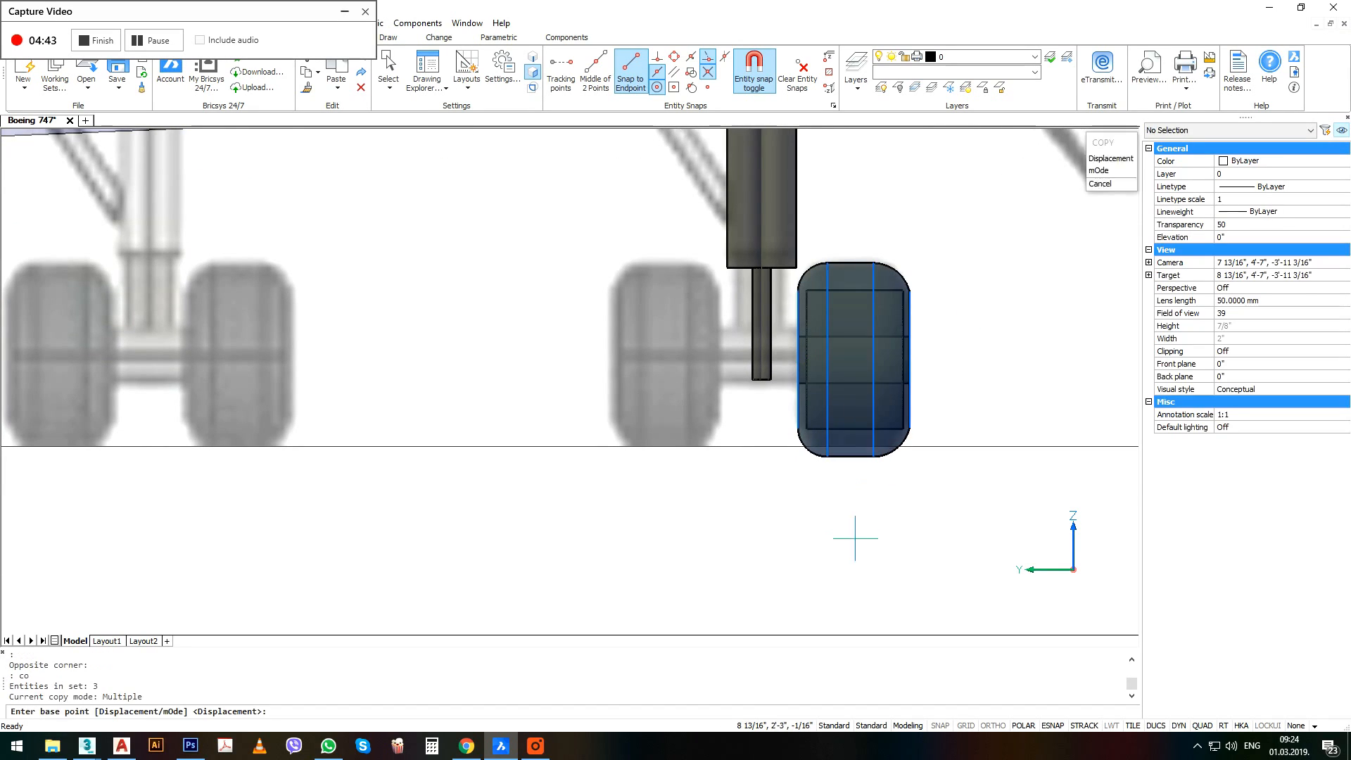
left_click(859, 538)
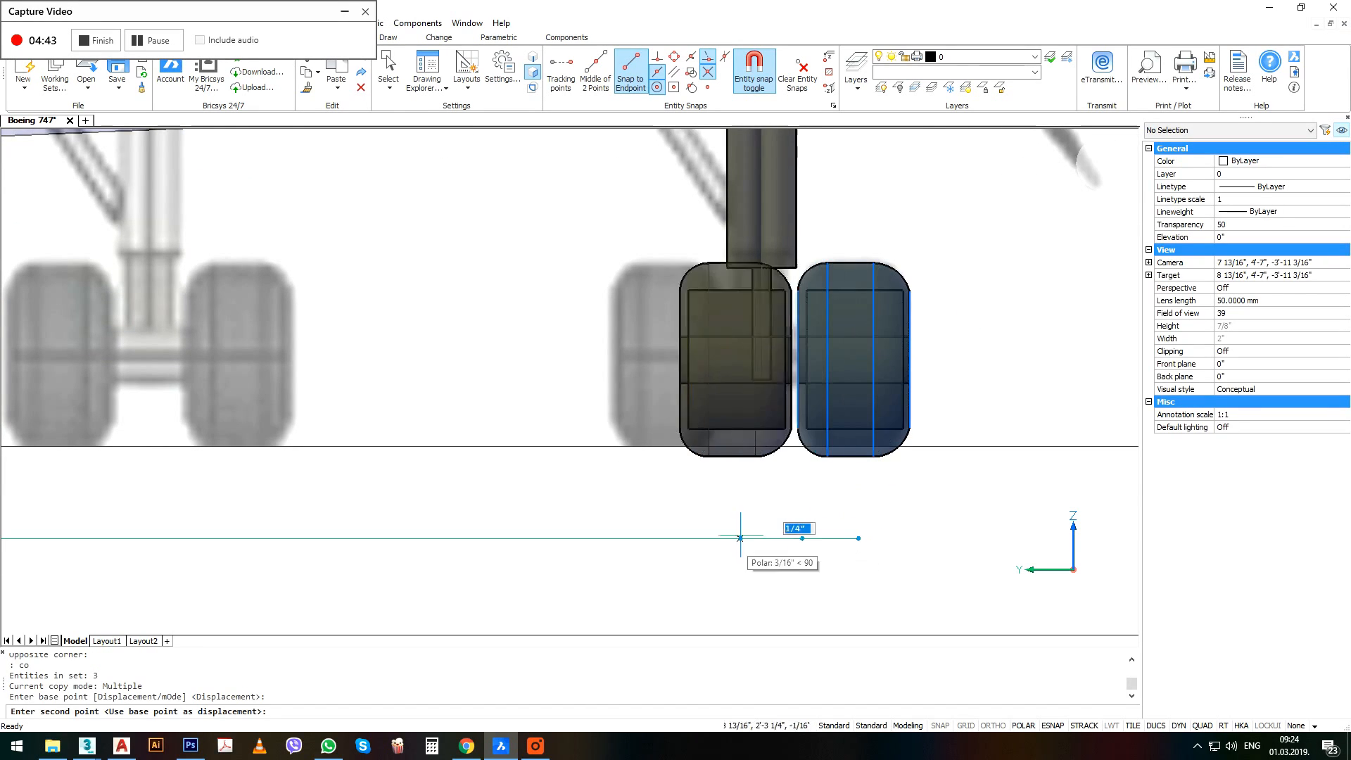
left_click(672, 539)
scroll(672, 429, "down", 6)
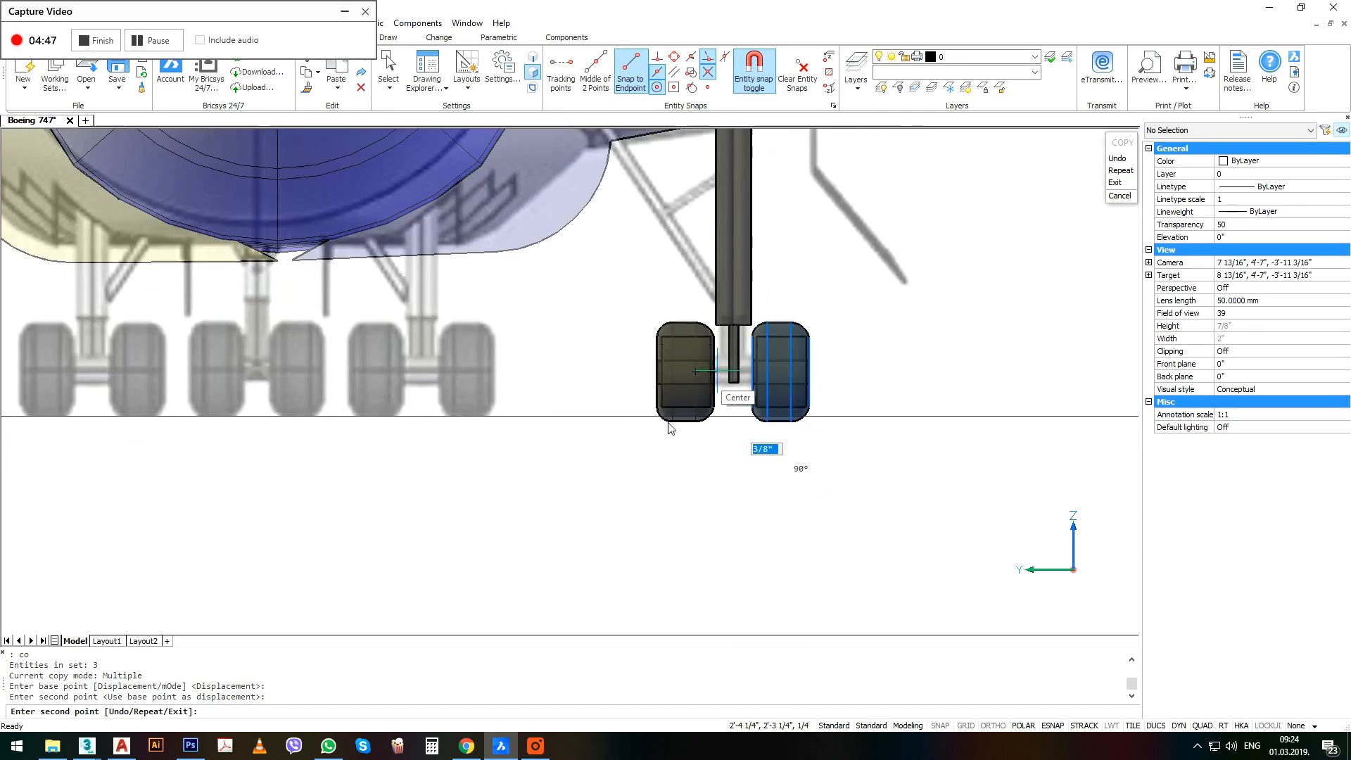
Draw a circle about 1/16" in diameter centred on the outer face of the outboard wheel's hub.
middle_click_drag(782, 442, 667, 470, "shift")
scroll(666, 470, "down", 7)
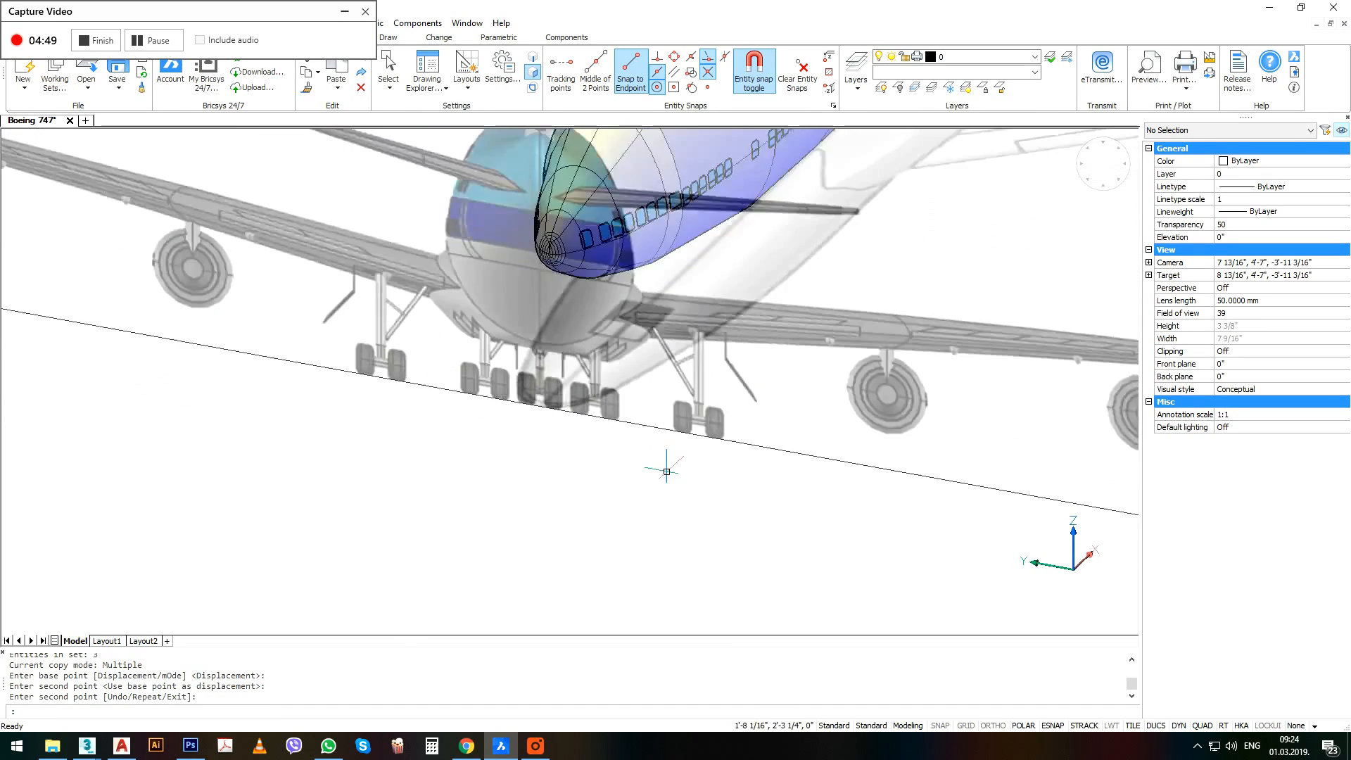
middle_click_drag(501, 575, 822, 209)
scroll(823, 209, "down", 3)
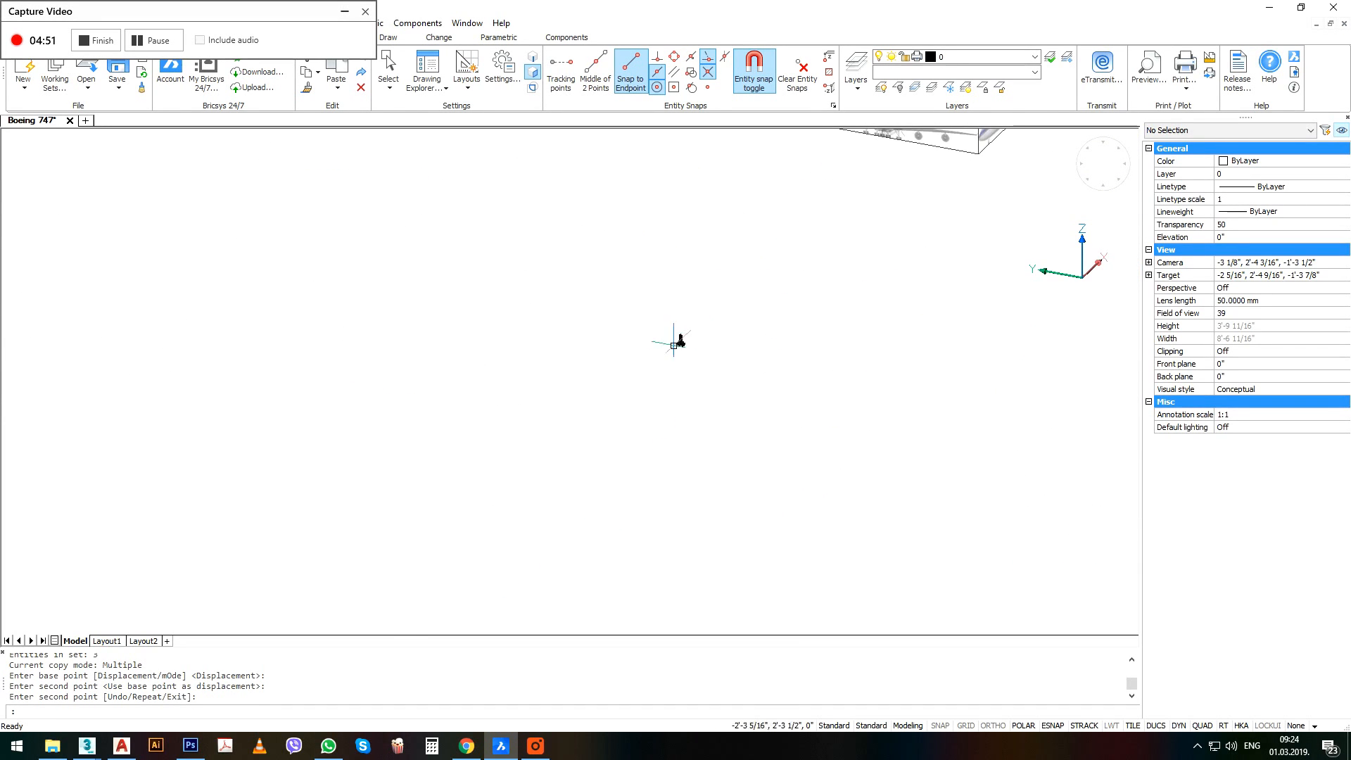
scroll(673, 346, "up", 15)
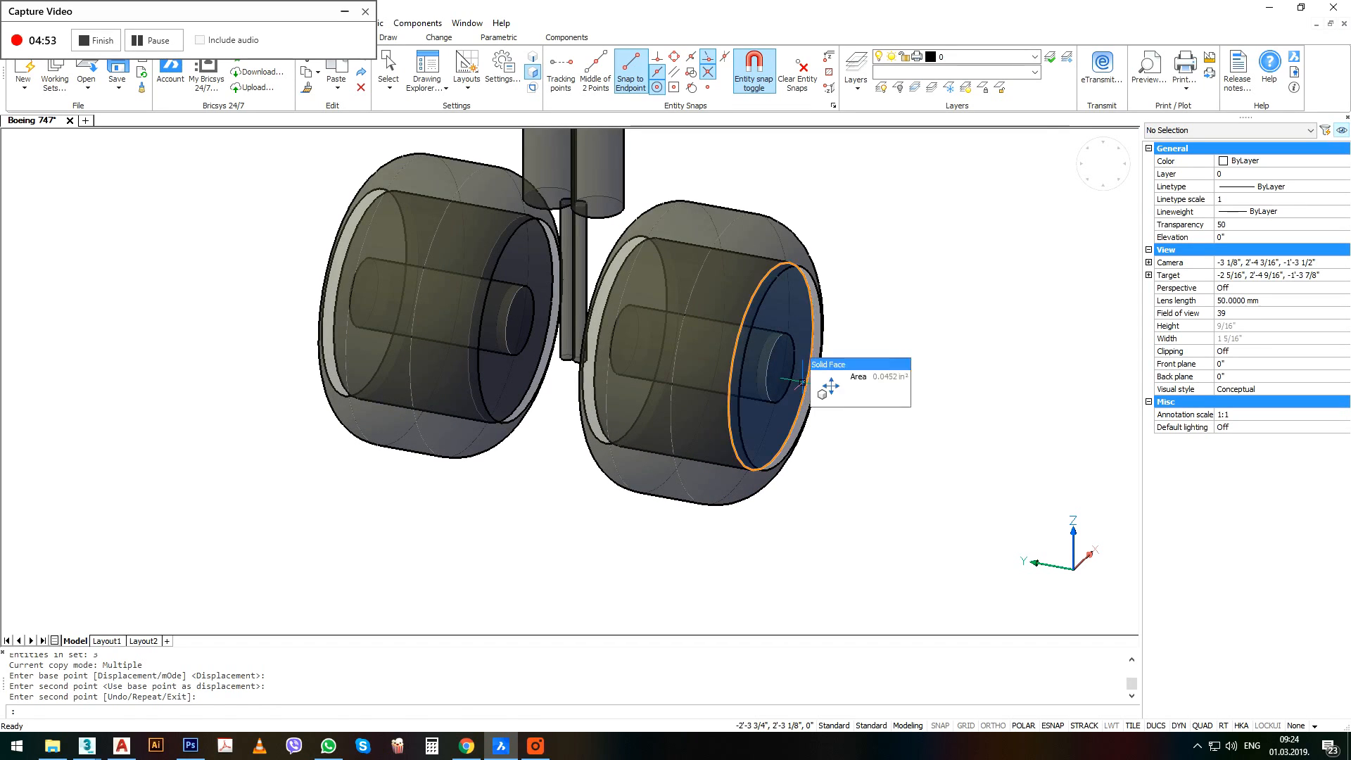
type("c")
key("Return")
left_click(780, 372)
scroll(780, 372, "up", 2)
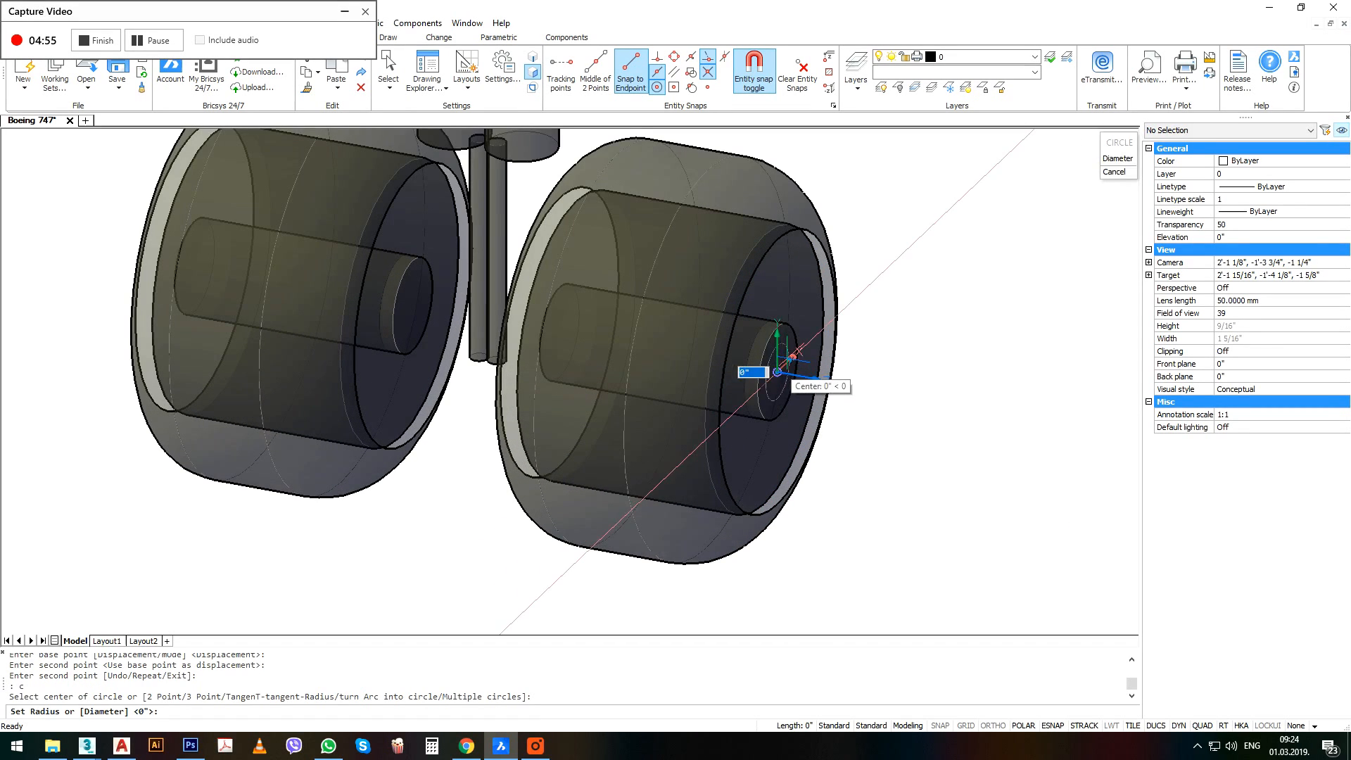
left_click(788, 360)
Extrude the hub circle into an axle, taking its length from the outboard hub centre to the far end of the other wheel's hub.
left_click(790, 367)
type("ex")
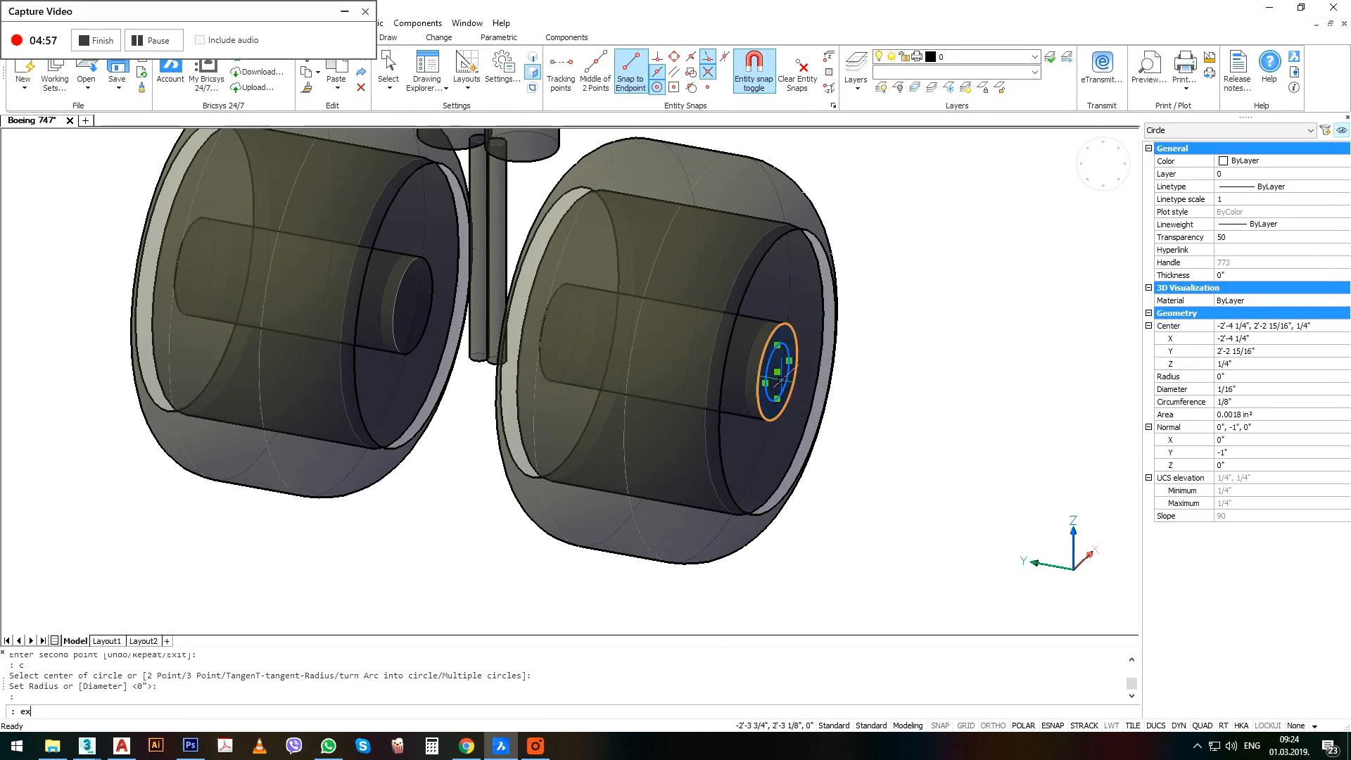
type("trude")
key("Return")
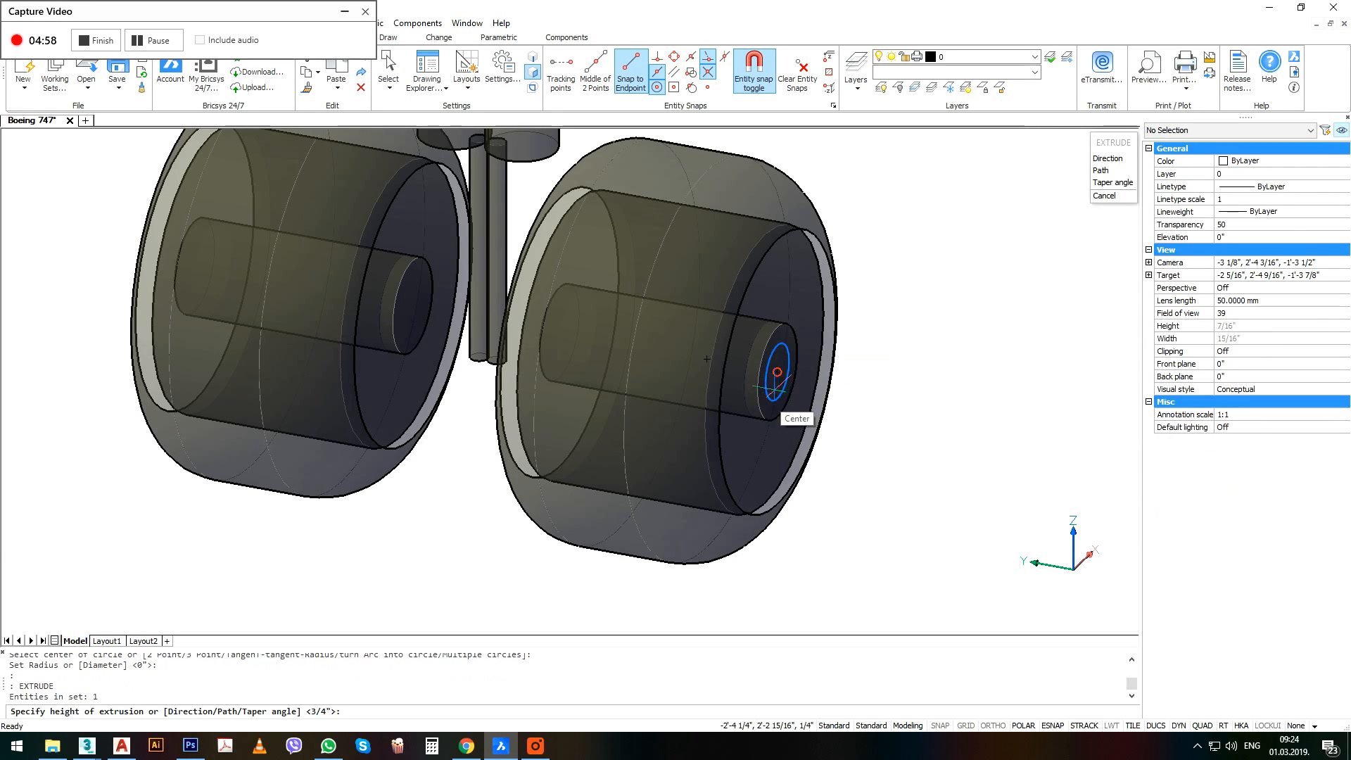
left_click(777, 376)
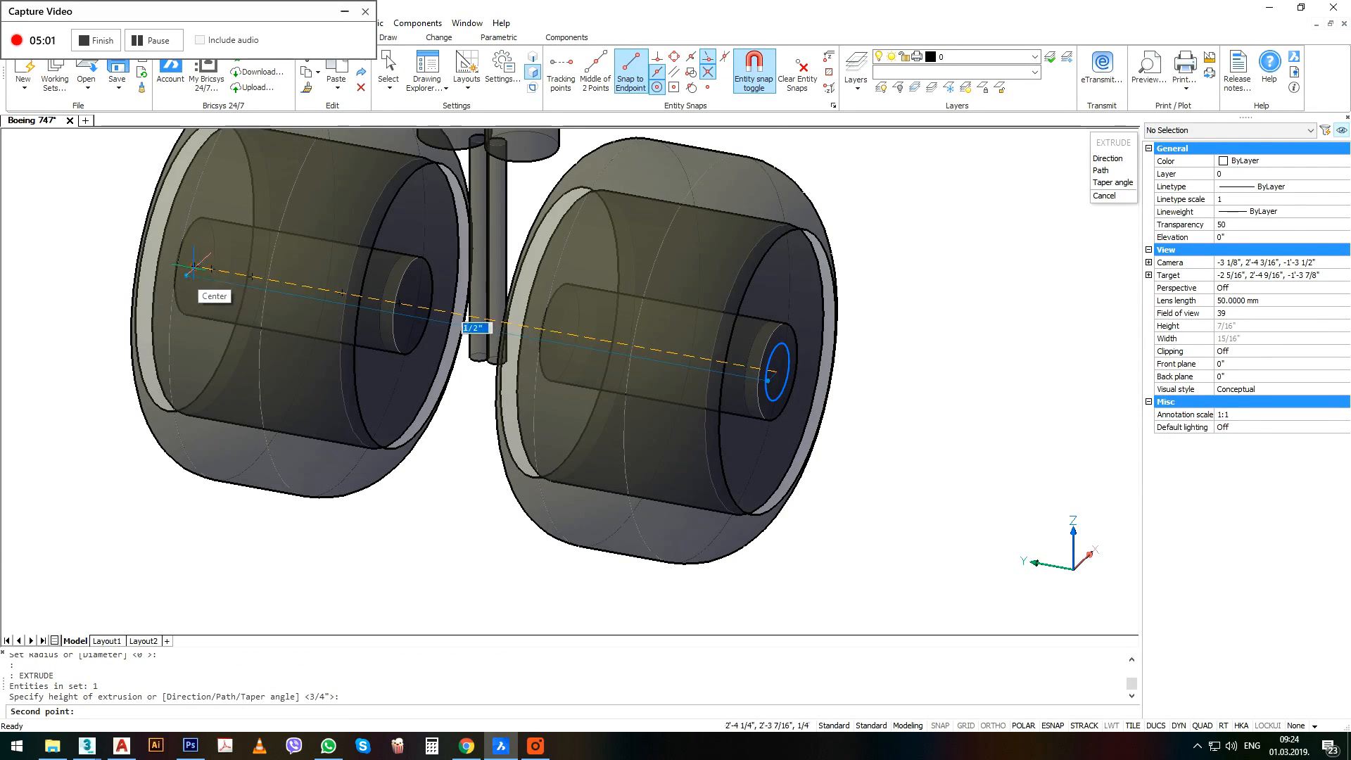
left_click(193, 268)
Move the axle by its outer end centre onto the outboard hub's centre so it runs through both wheels.
left_click(950, 391)
type("m")
key("Return")
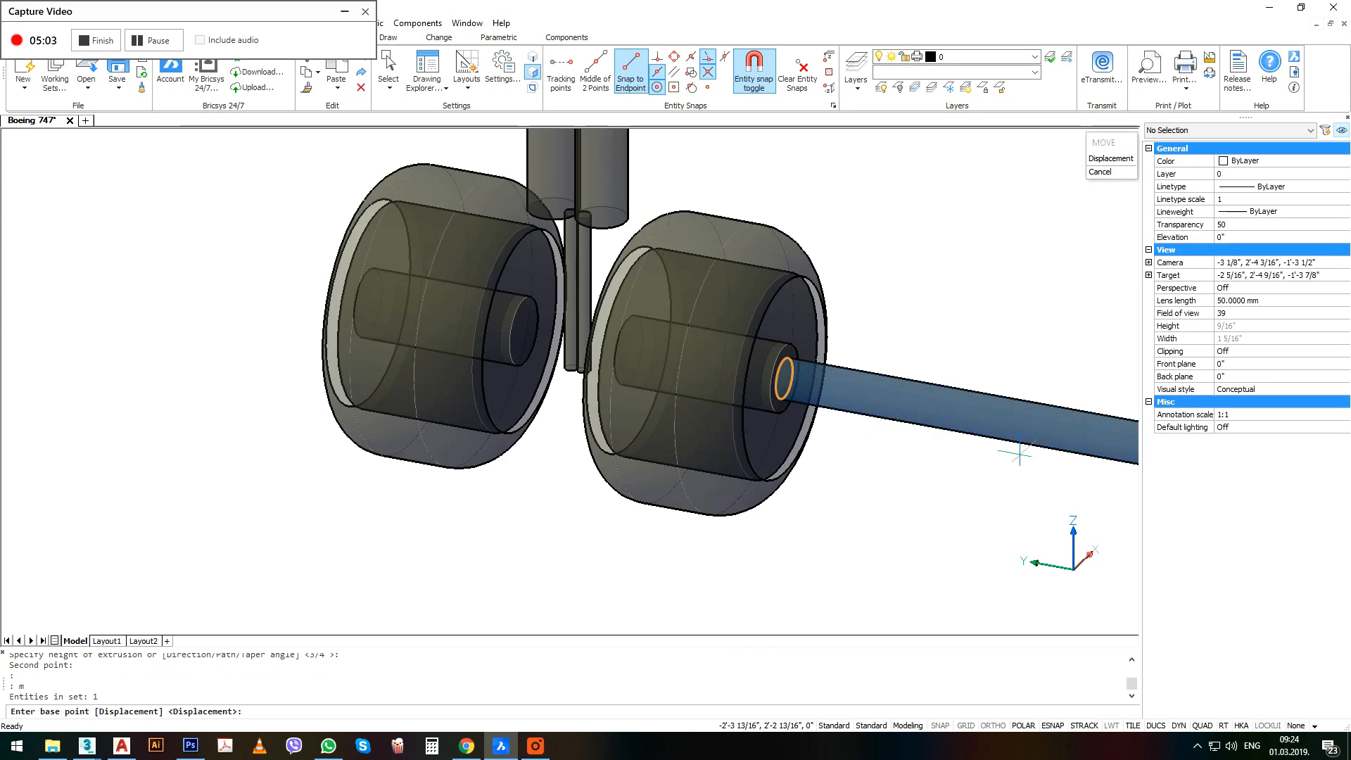
scroll(776, 426, "down", 3)
left_click(837, 430)
scroll(627, 392, "up", 3)
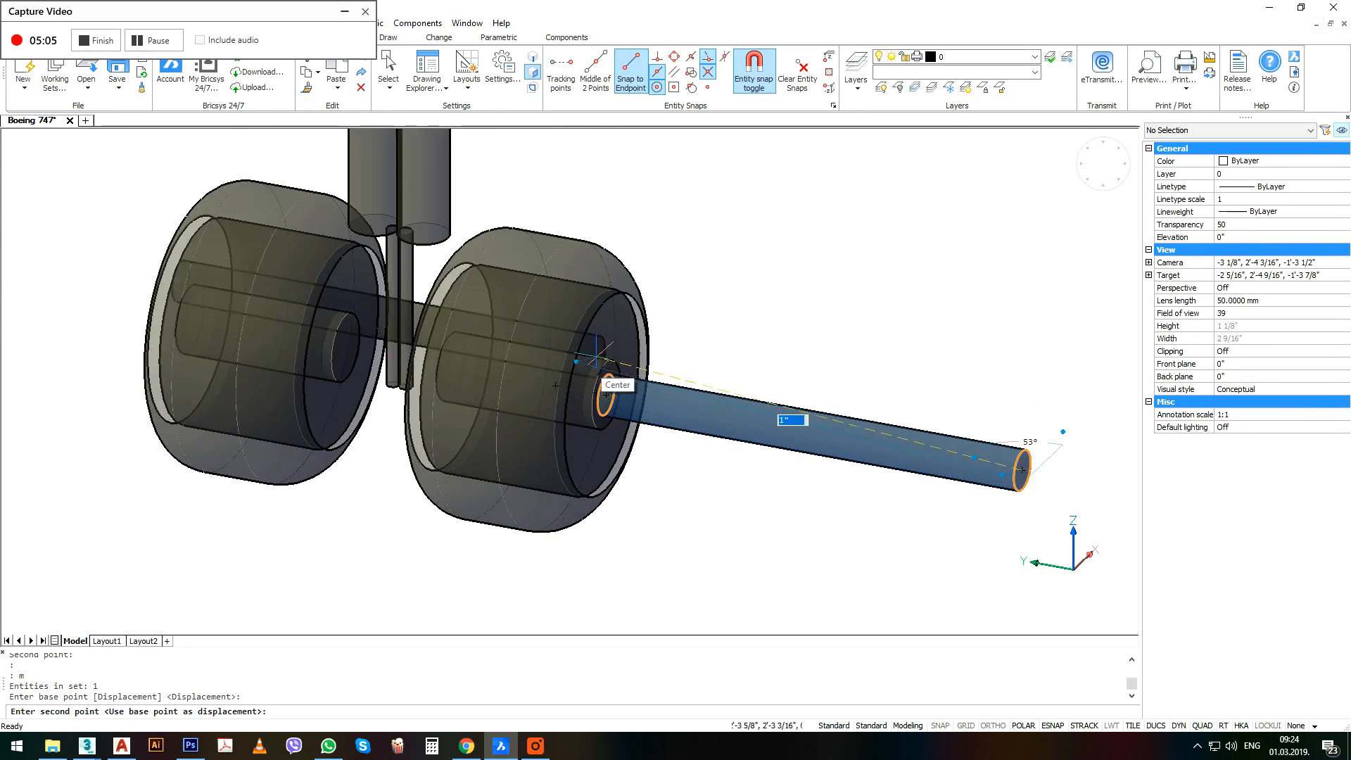
left_click(605, 394)
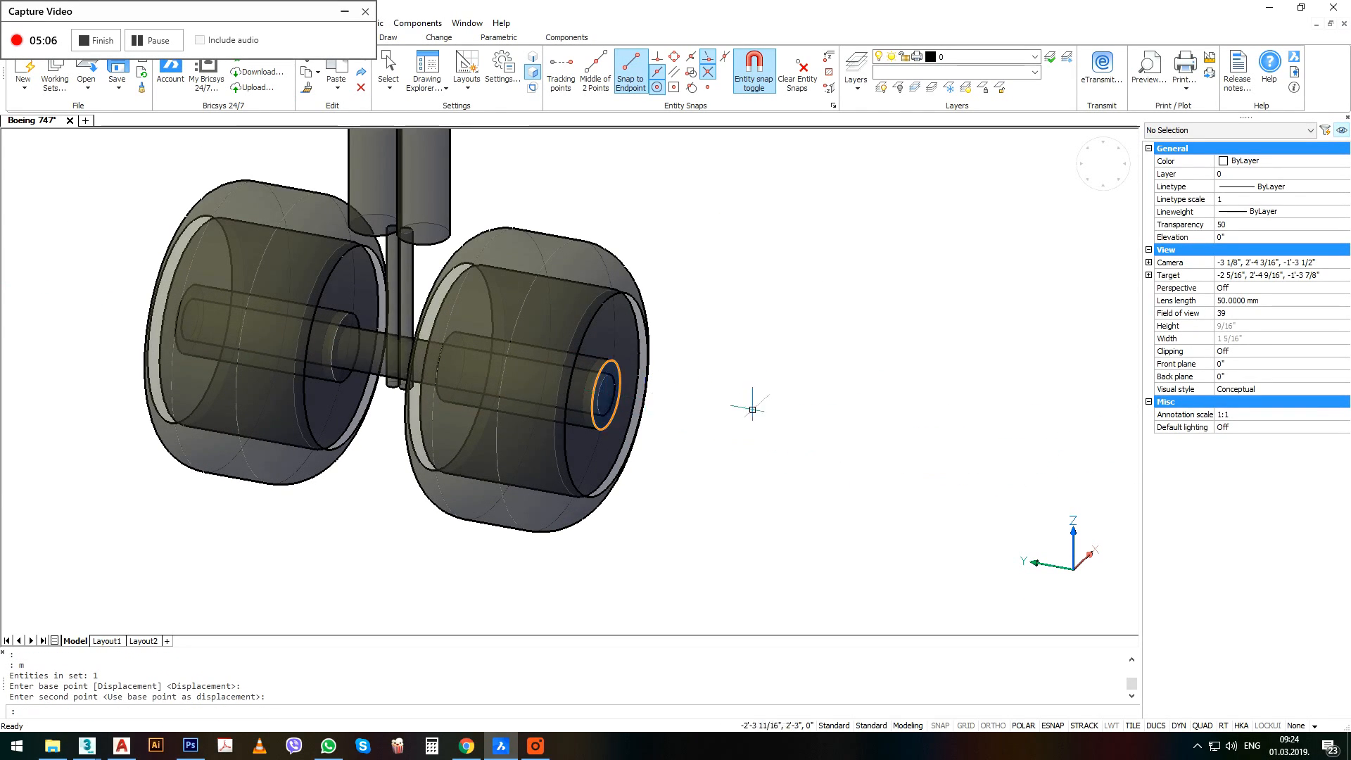
scroll(770, 401, "down", 3)
scroll(770, 401, "up", 1)
scroll(770, 401, "down", 2)
left_click(790, 204)
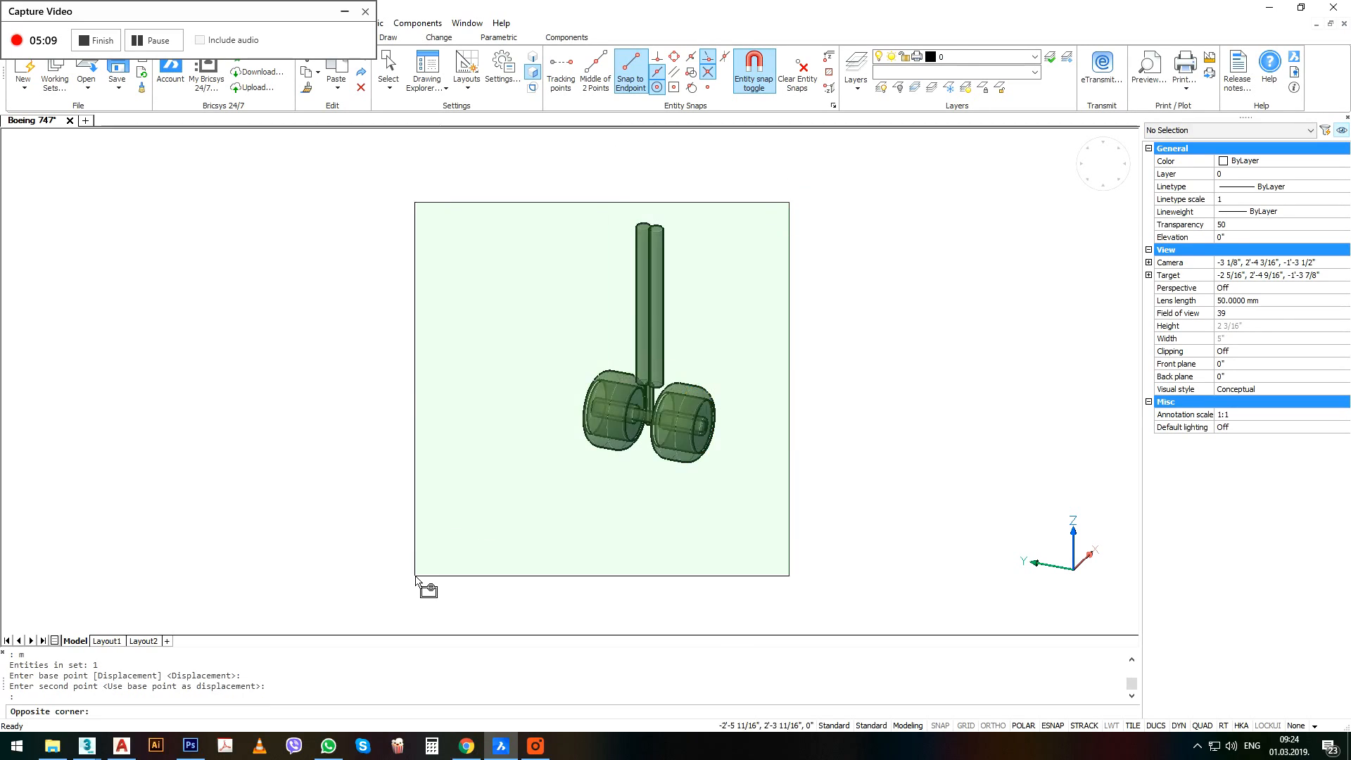
left_click(417, 573)
scroll(507, 486, "down", 1)
scroll(506, 487, "down", 1)
type("tz")
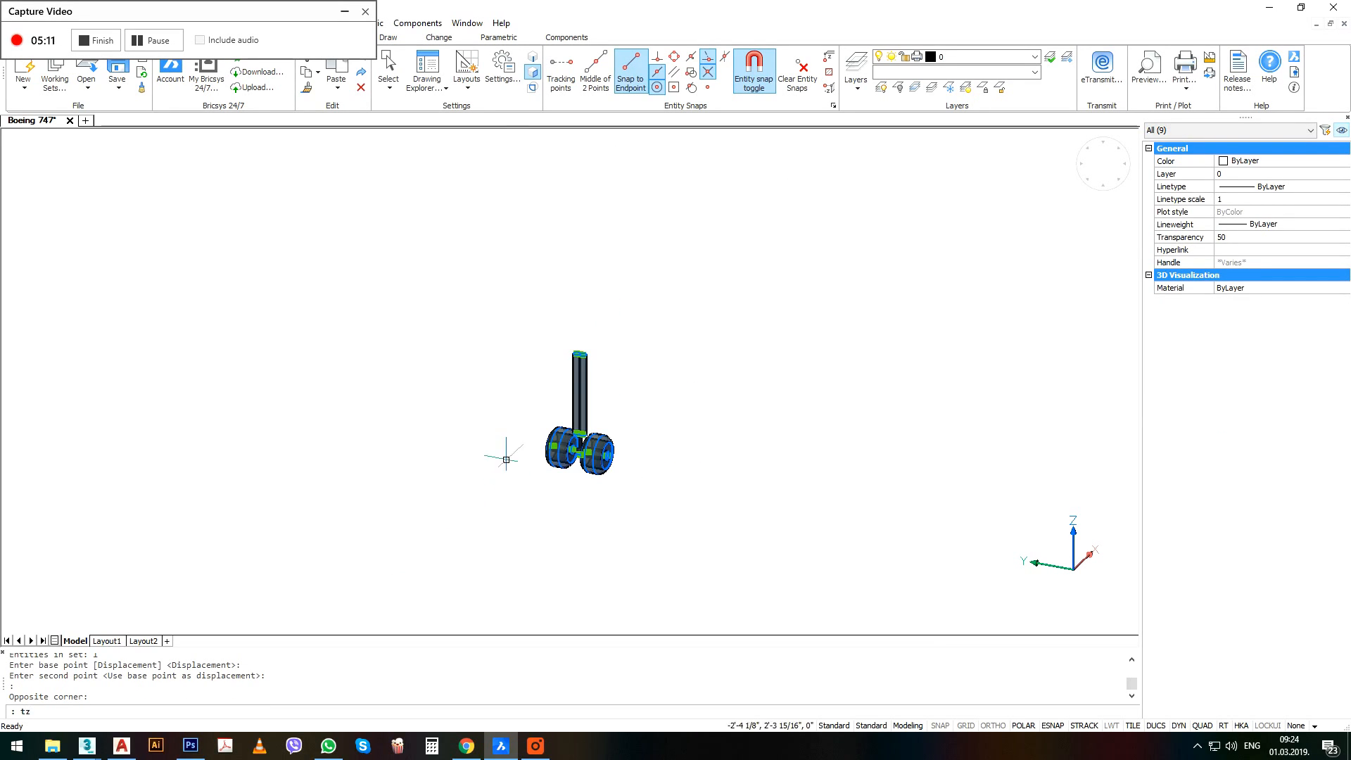
left_click(1104, 164)
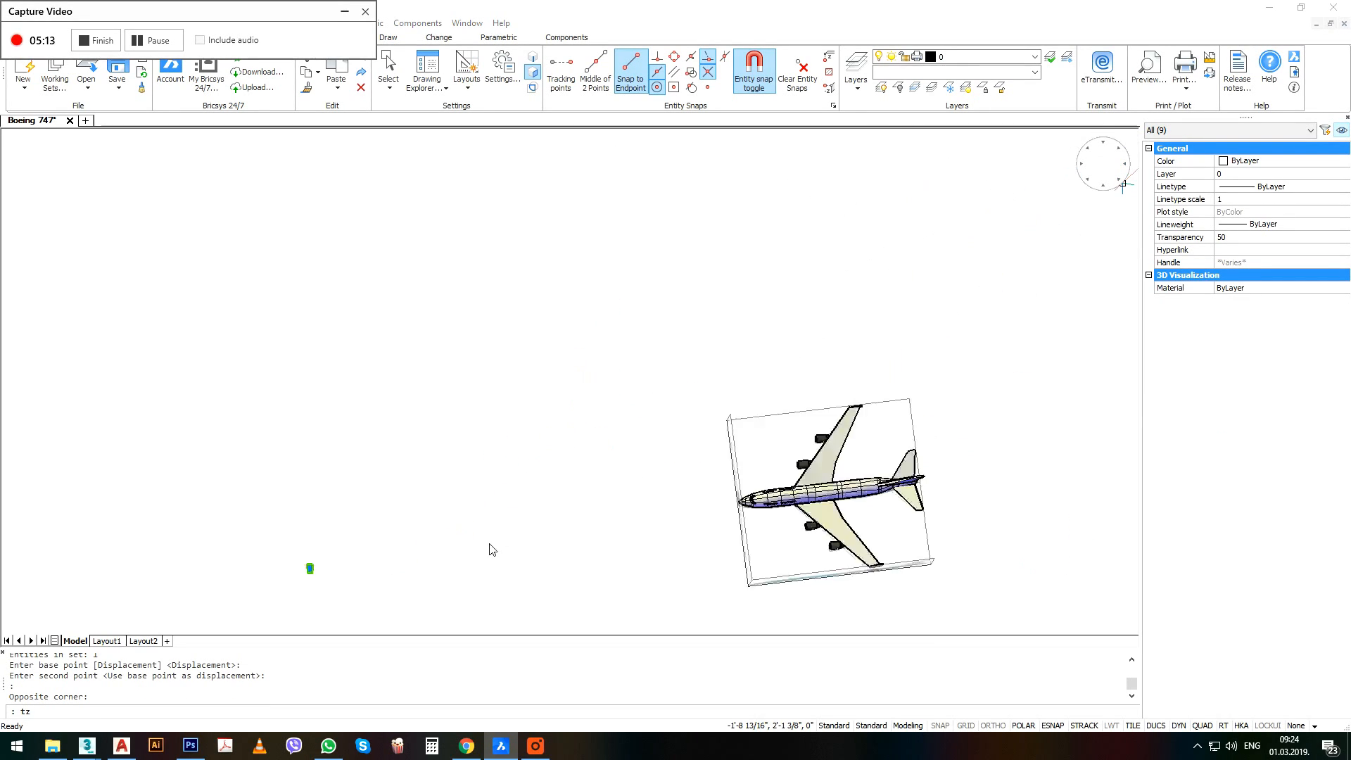
key("Escape")
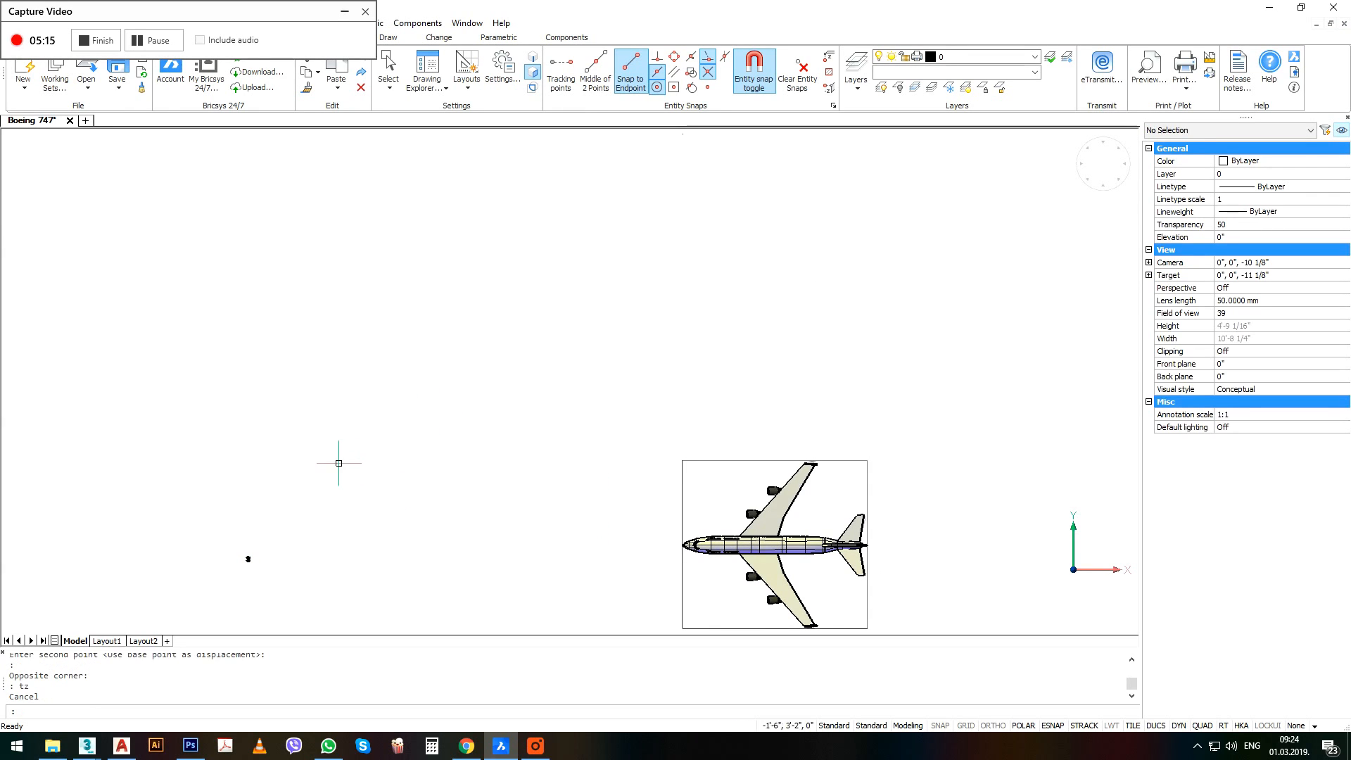
In the top view, move the whole landing gear assembly about 4'-9 3/8" along the X axis to beneath the aircraft.
left_click(331, 462)
left_click(258, 563)
type("m")
key("Return")
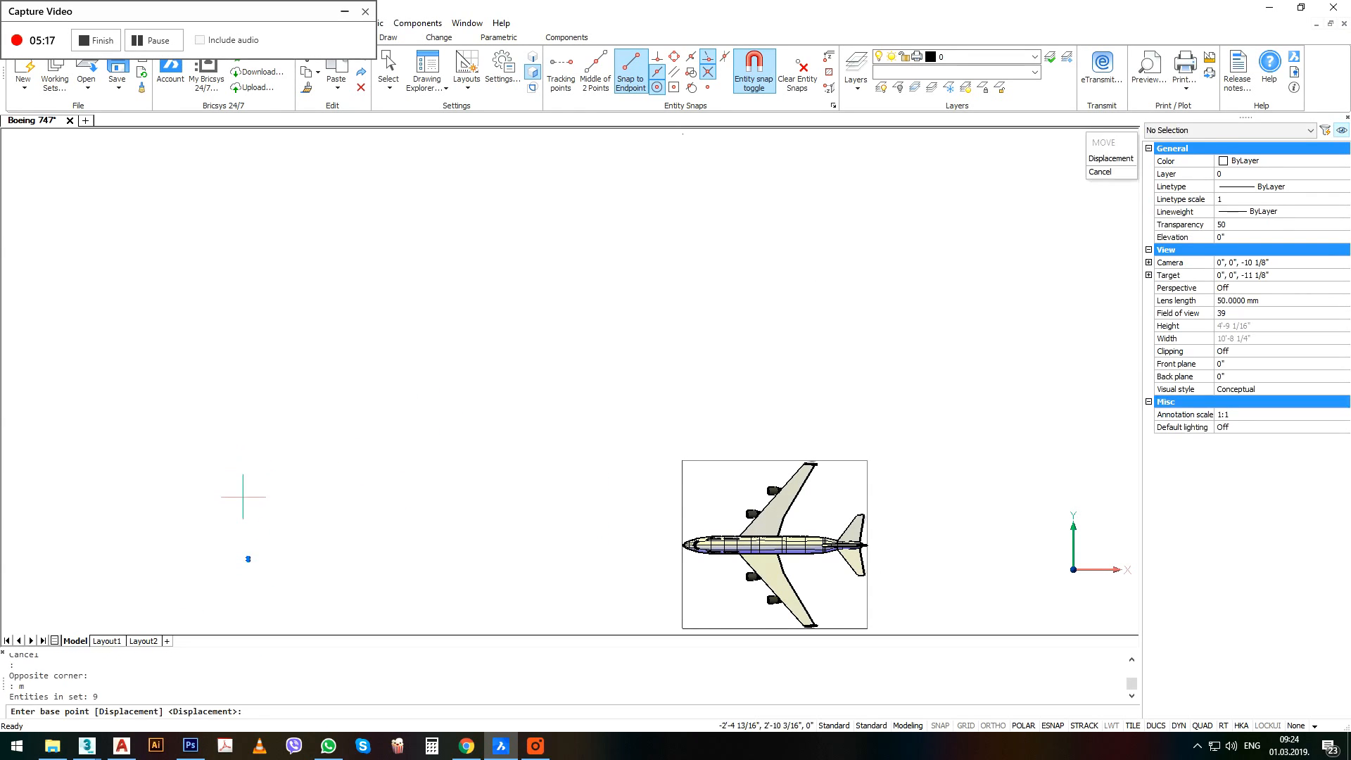
left_click(243, 496)
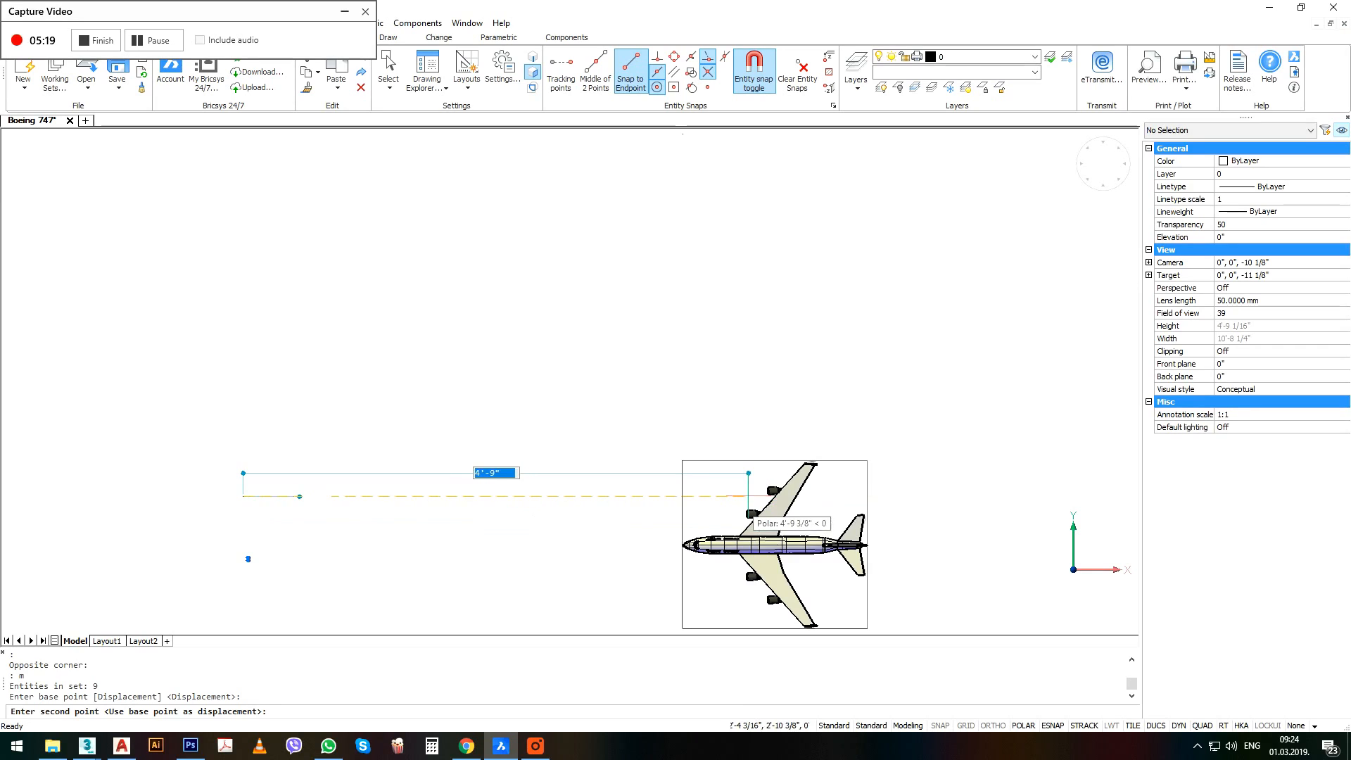
left_click(749, 496)
scroll(725, 545, "up", 1)
middle_click_drag(962, 390, 800, 285)
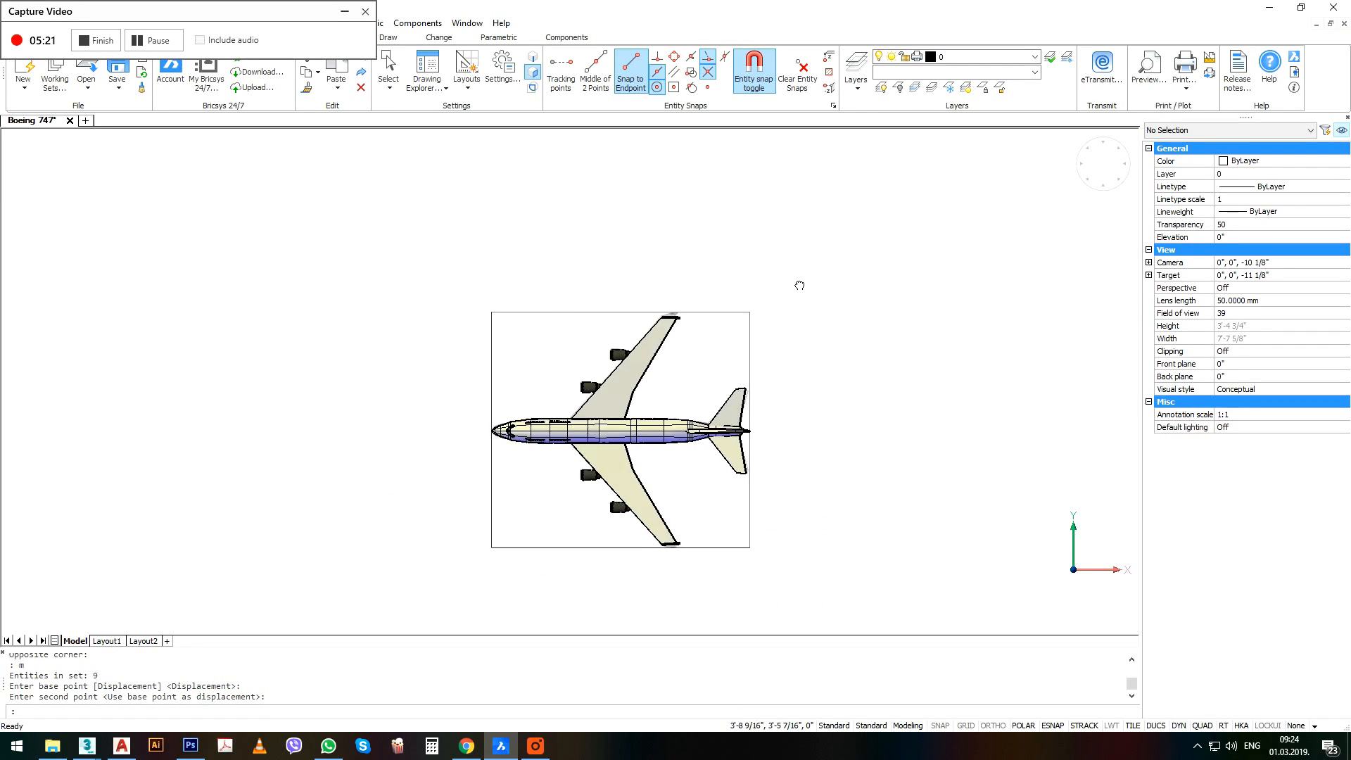
scroll(590, 476, "up", 4)
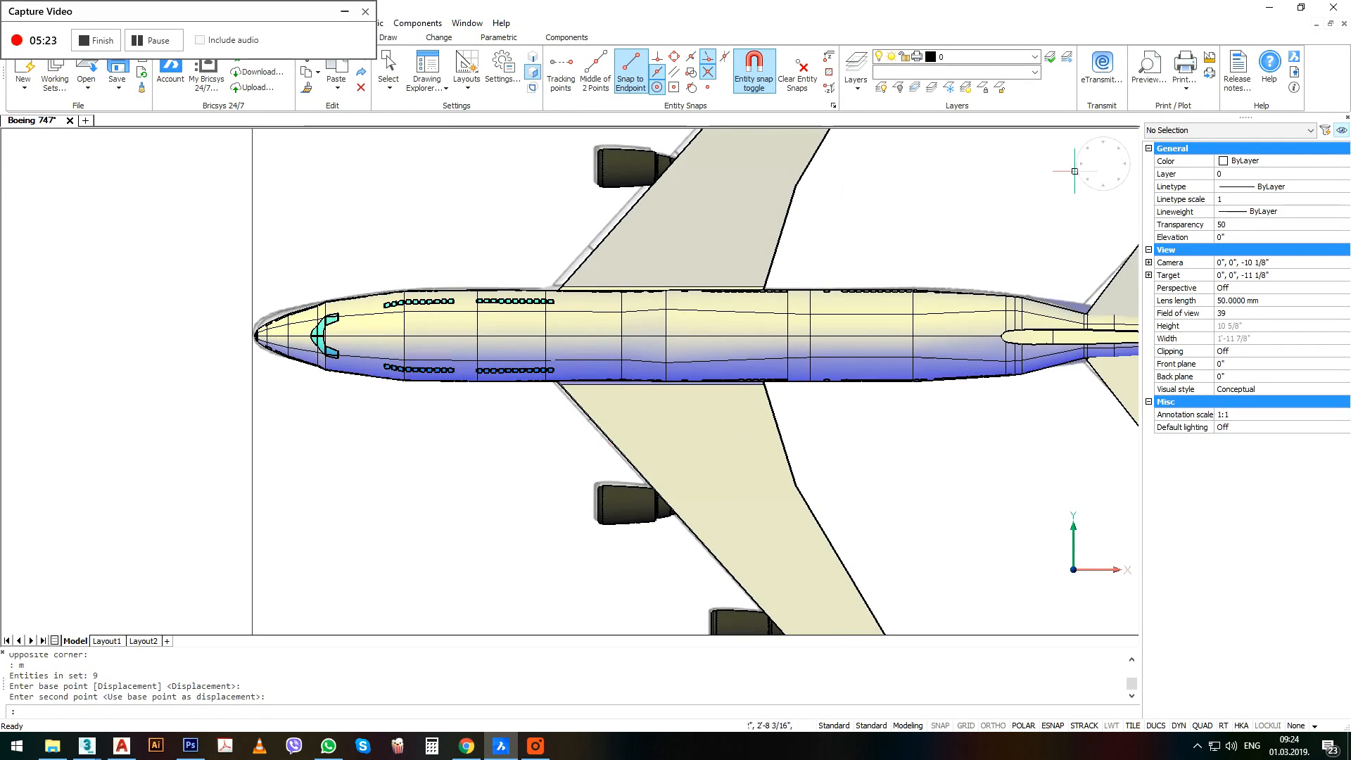
In the side view, move the landing gear assembly horizontally towards the tail, onto the foremost main-gear wheel in the reference image.
left_click(1120, 186)
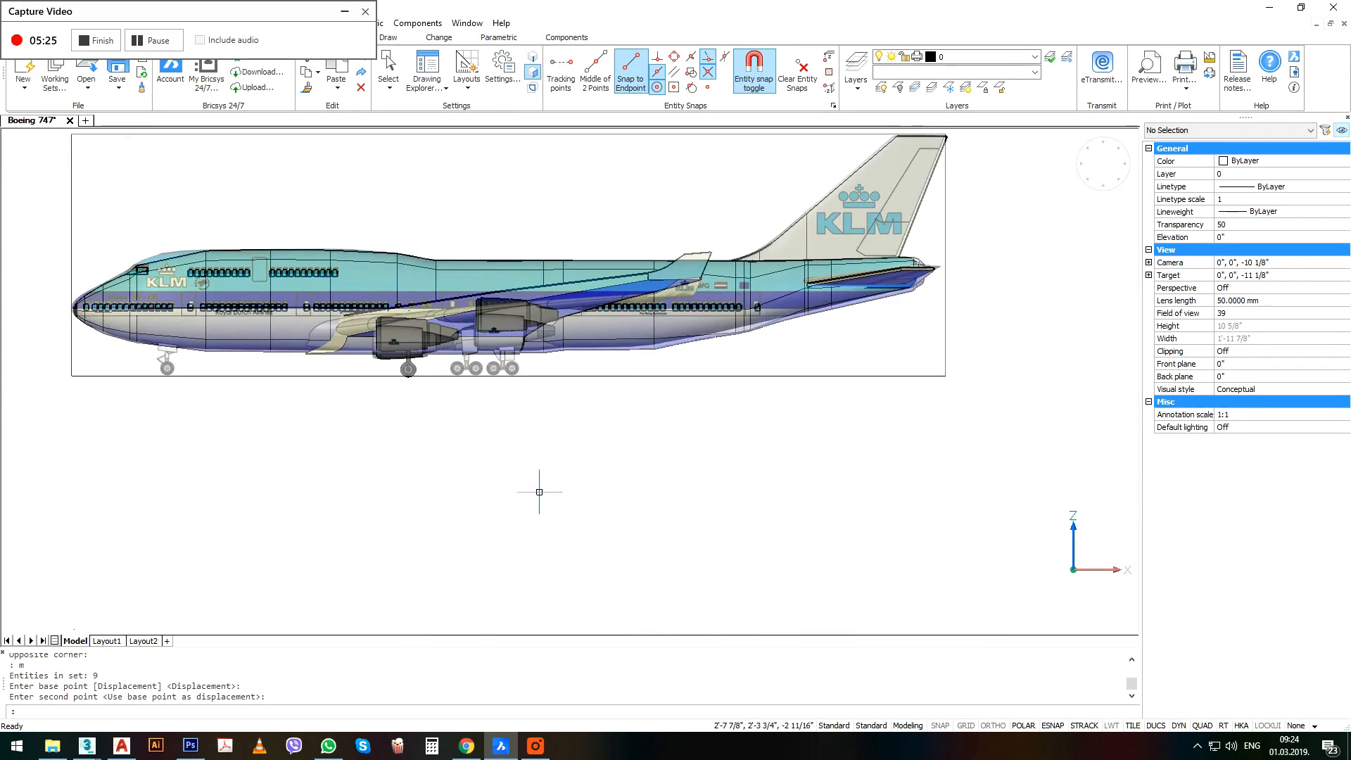
scroll(399, 363, "up", 4)
scroll(438, 371, "down", 1)
middle_click_drag(459, 384, 679, 421)
scroll(591, 410, "up", 3)
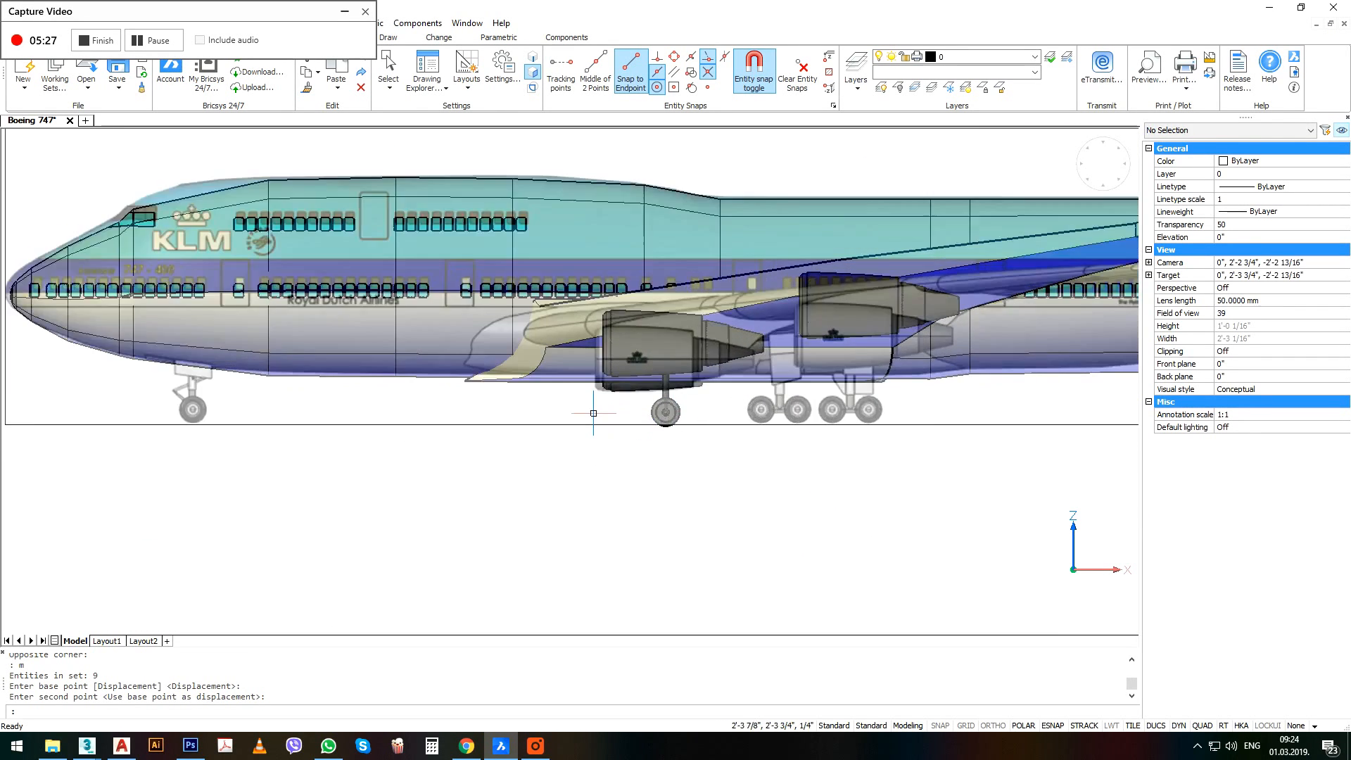
scroll(705, 429, "up", 4)
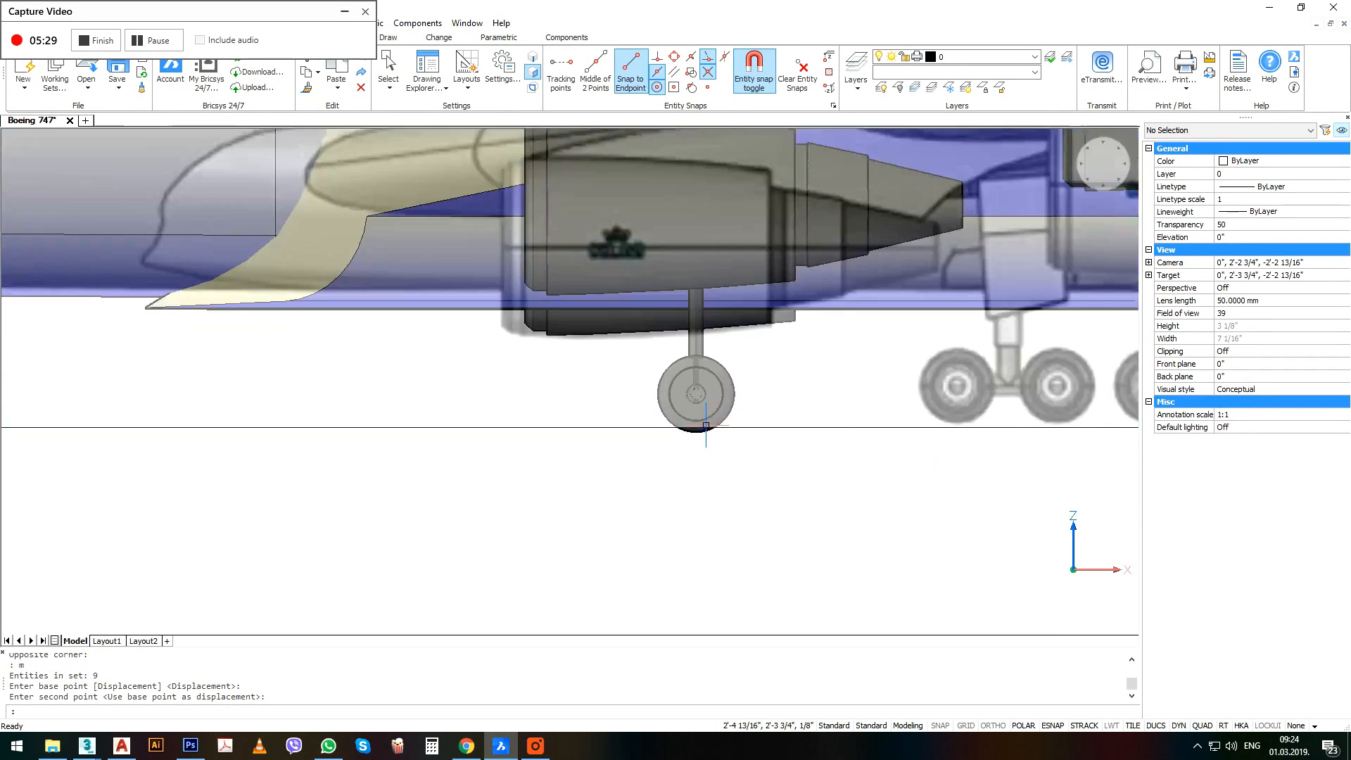
left_click(802, 484)
left_click(652, 313)
left_click(837, 519, "shift")
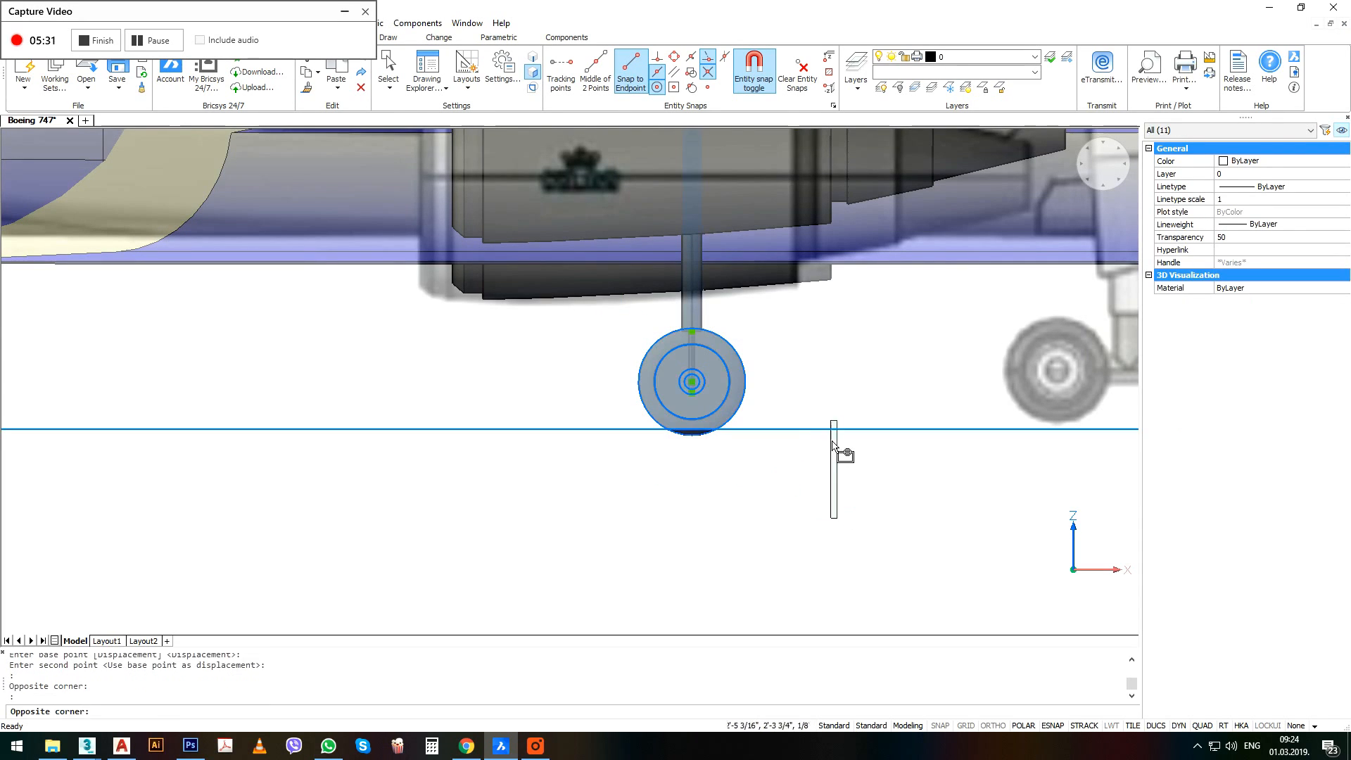
left_click(833, 421, "shift")
scroll(652, 438, "down", 2)
middle_click_drag(806, 501, 642, 492)
scroll(643, 492, "down", 3)
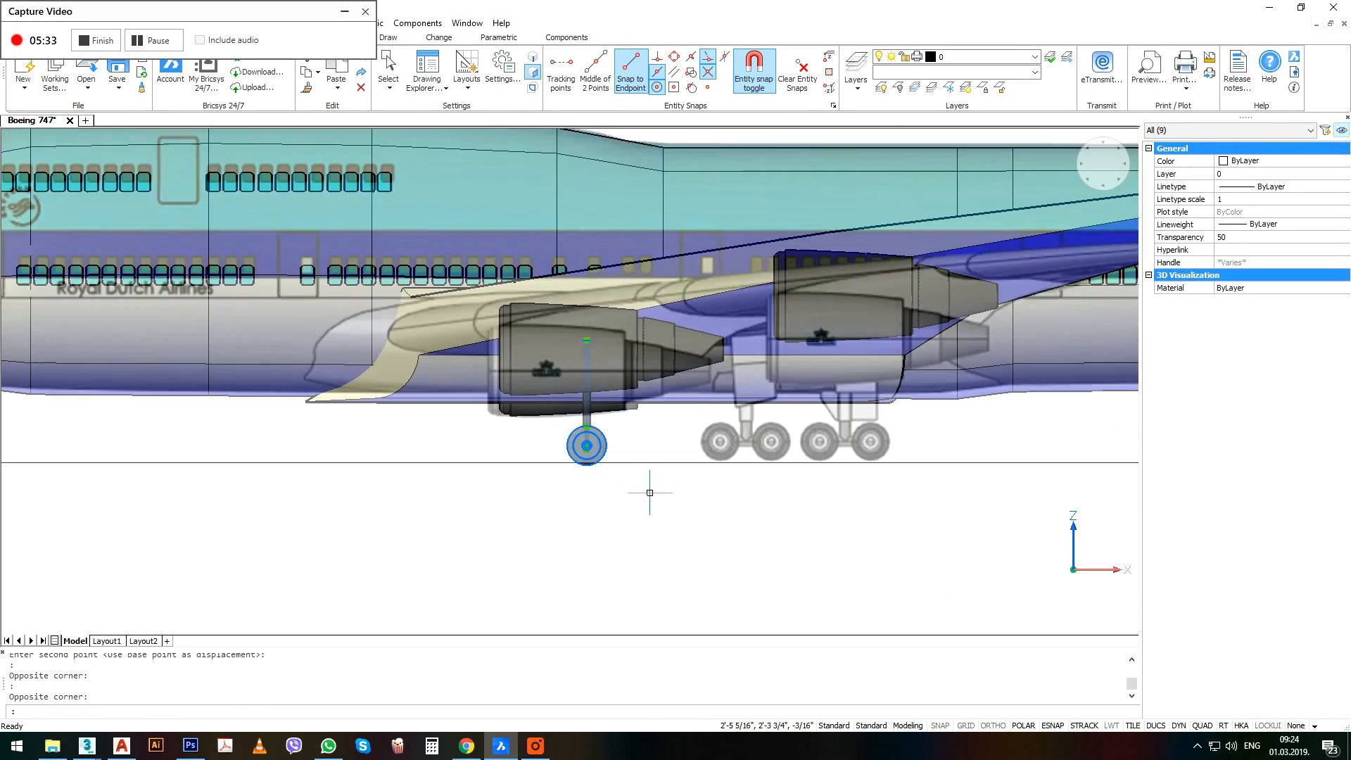
scroll(650, 493, "up", 1)
type("m")
key("Return")
left_click(613, 489)
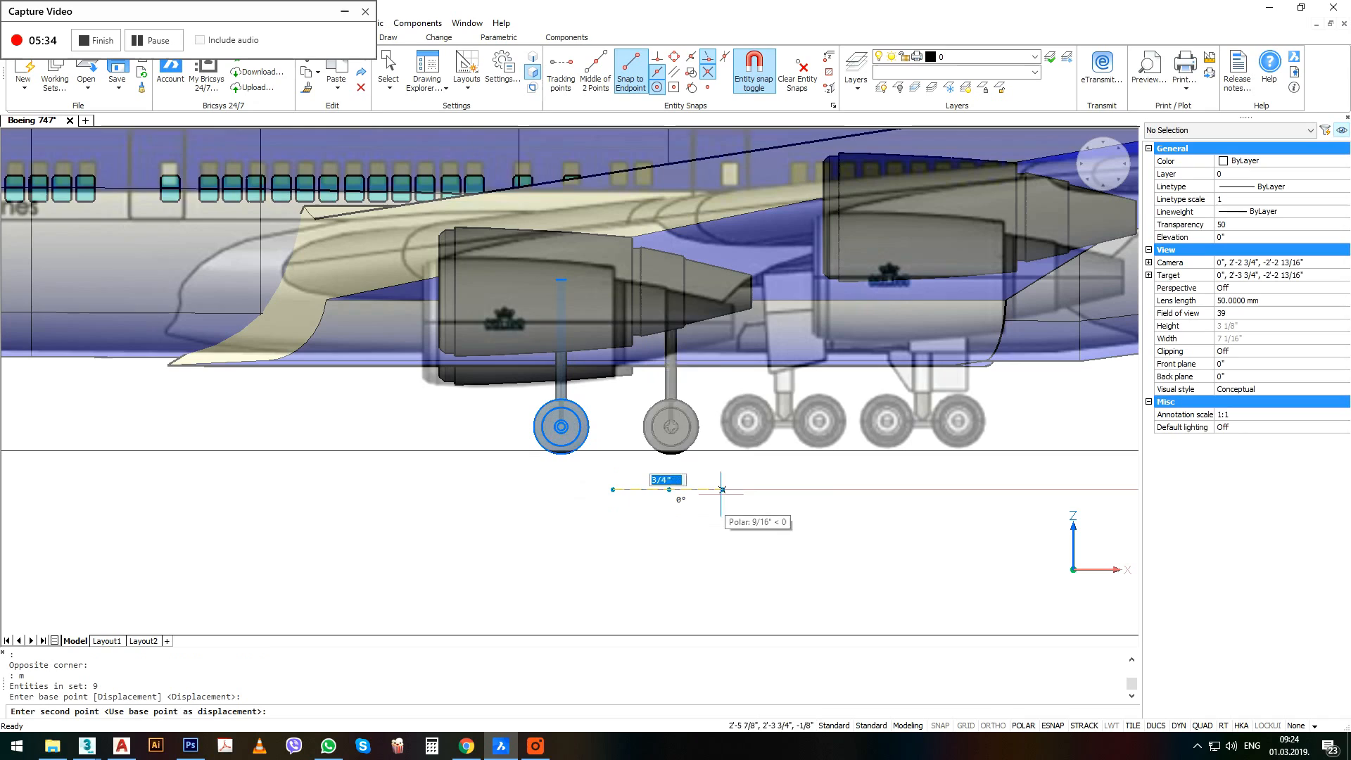
left_click(796, 489)
scroll(793, 380, "up", 2)
In the side view, move the two strut solids horizontally towards the tail, midway between the two foremost main-gear wheels in the reference image.
left_click(747, 378)
left_click(686, 383)
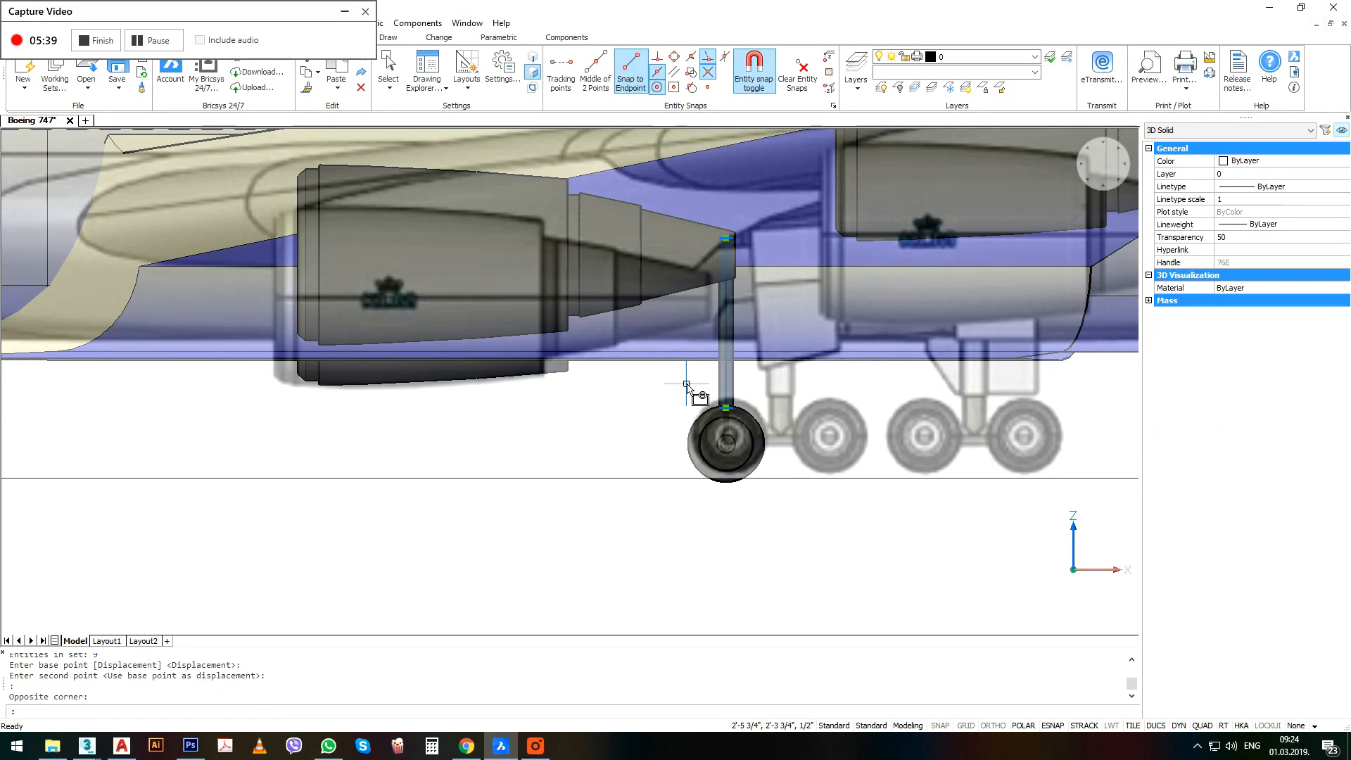
scroll(737, 408, "up", 1)
left_click(770, 486)
left_click(681, 432)
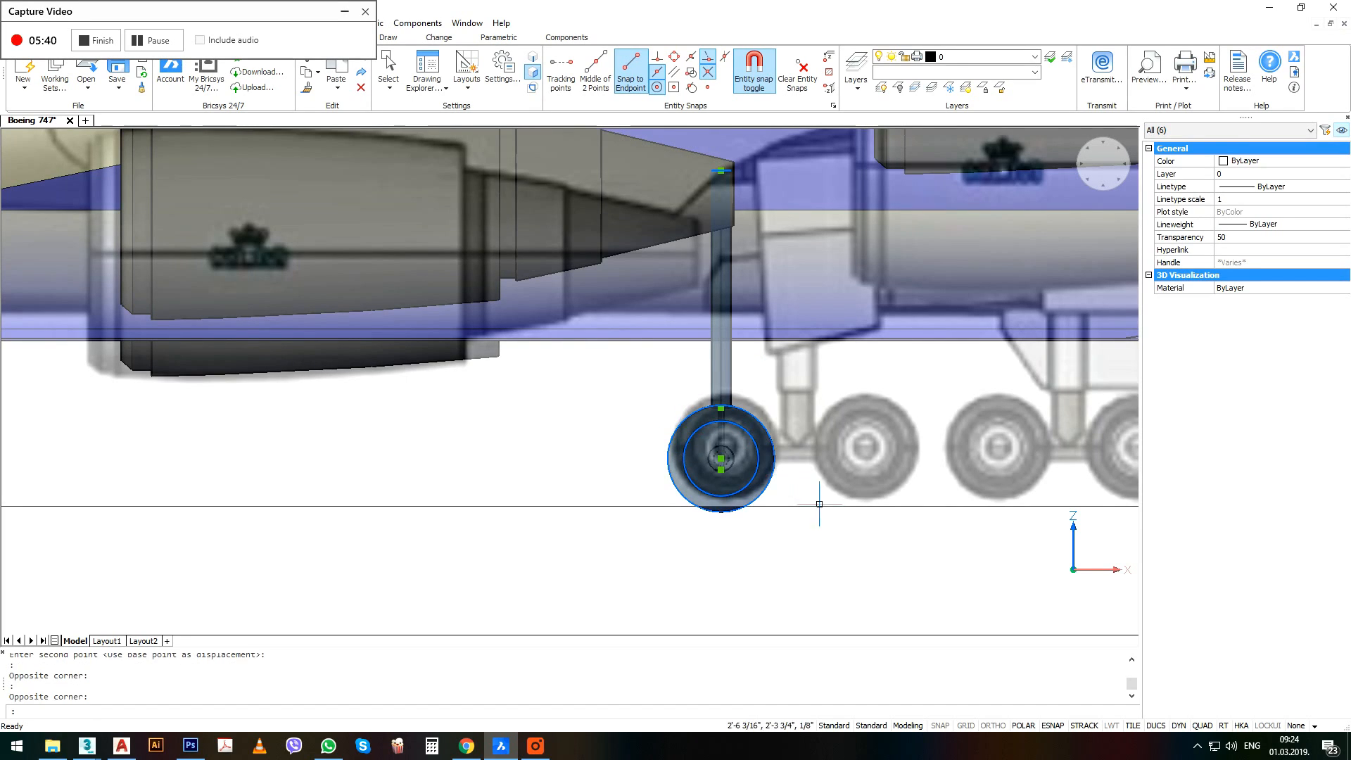
left_click(774, 491)
left_click(668, 531, "shift")
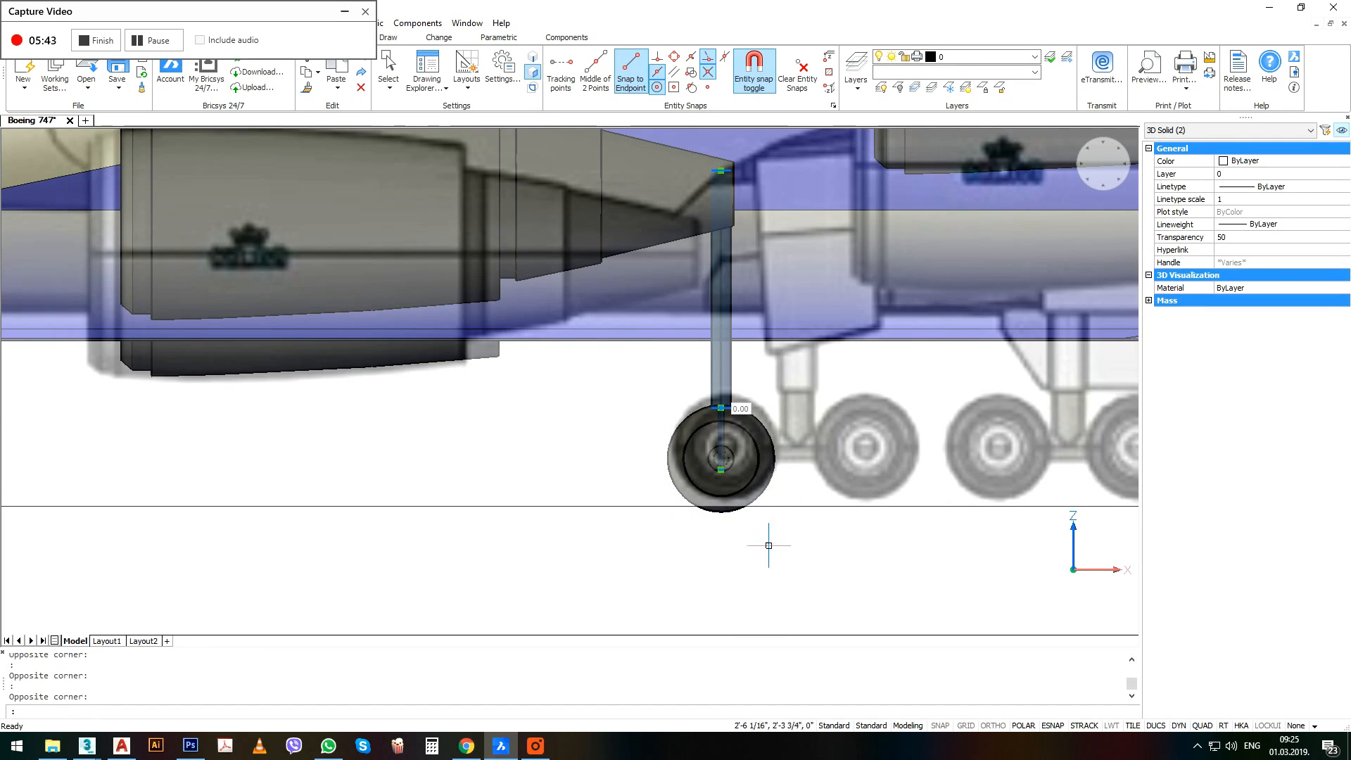
middle_click_drag(754, 551, 678, 560)
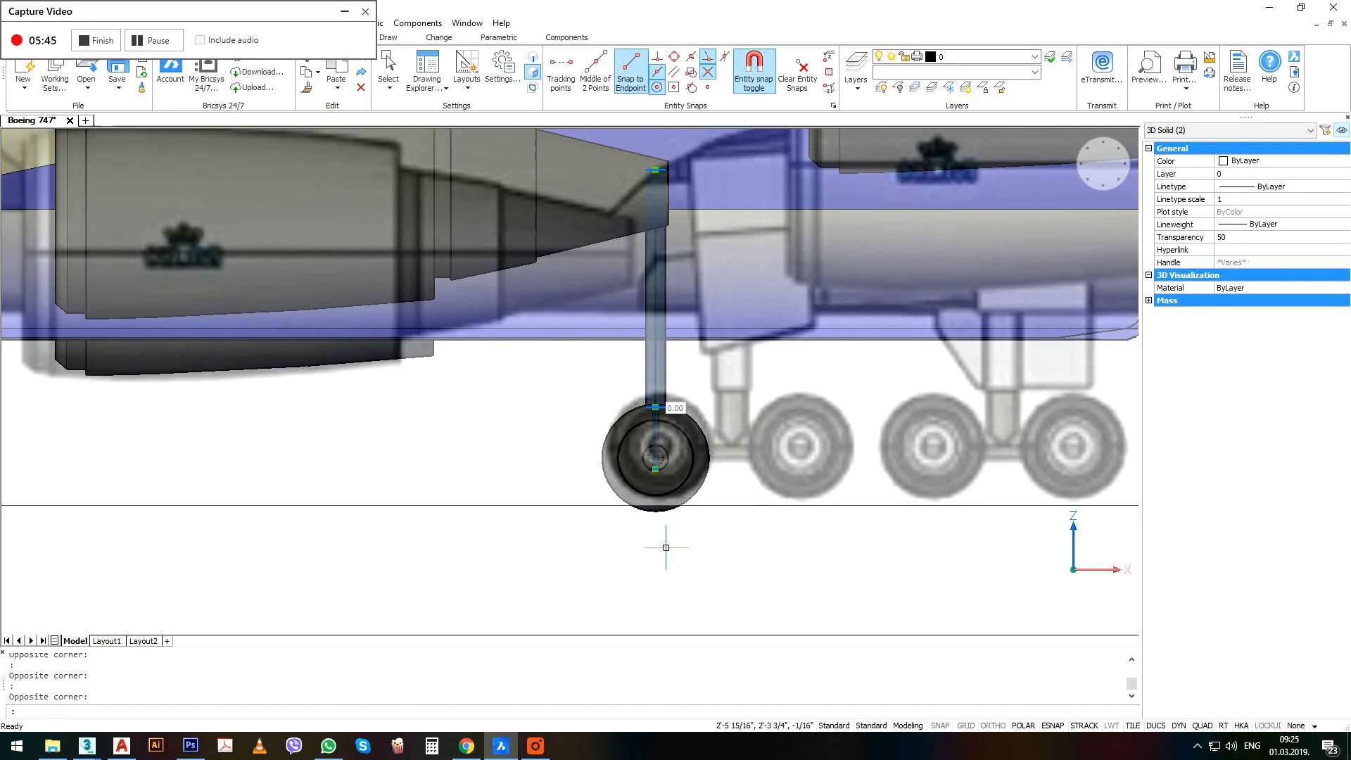
scroll(665, 547, "up", 3)
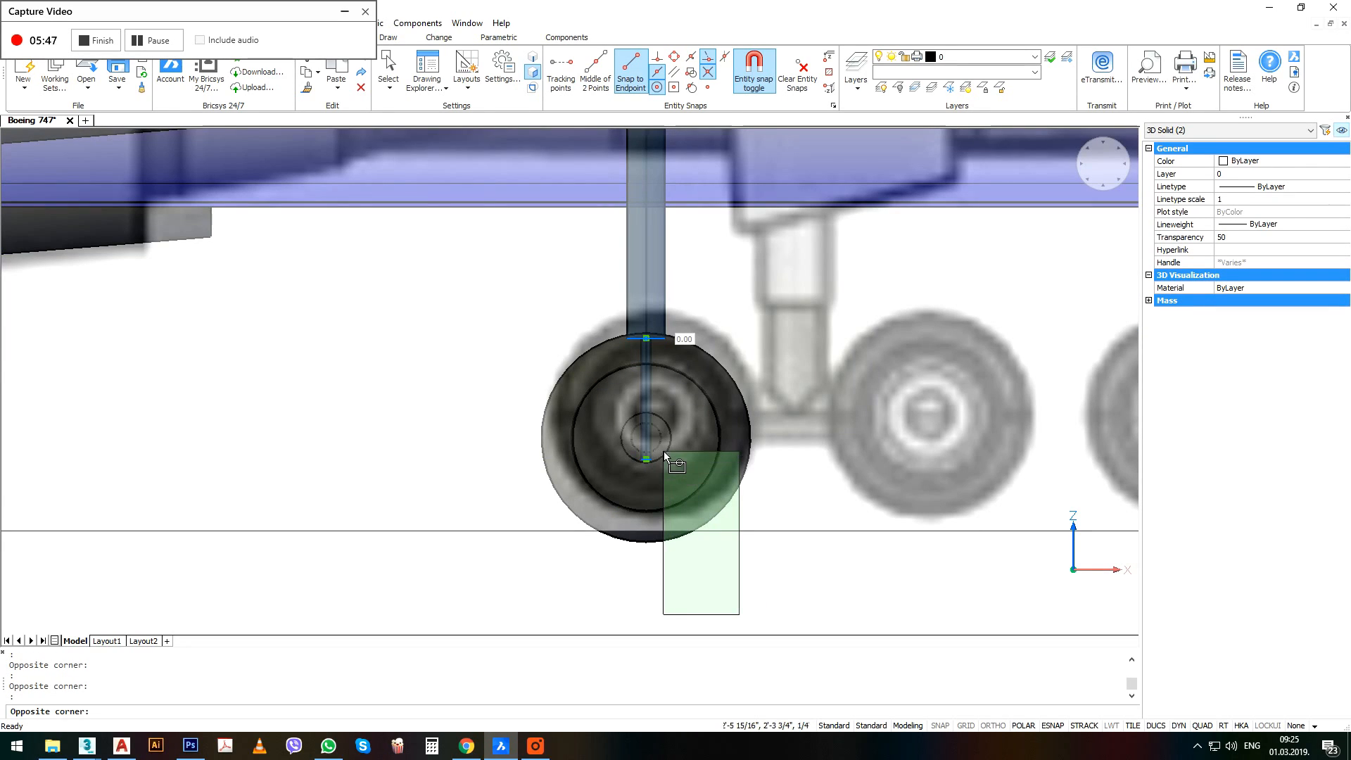
left_click(660, 440)
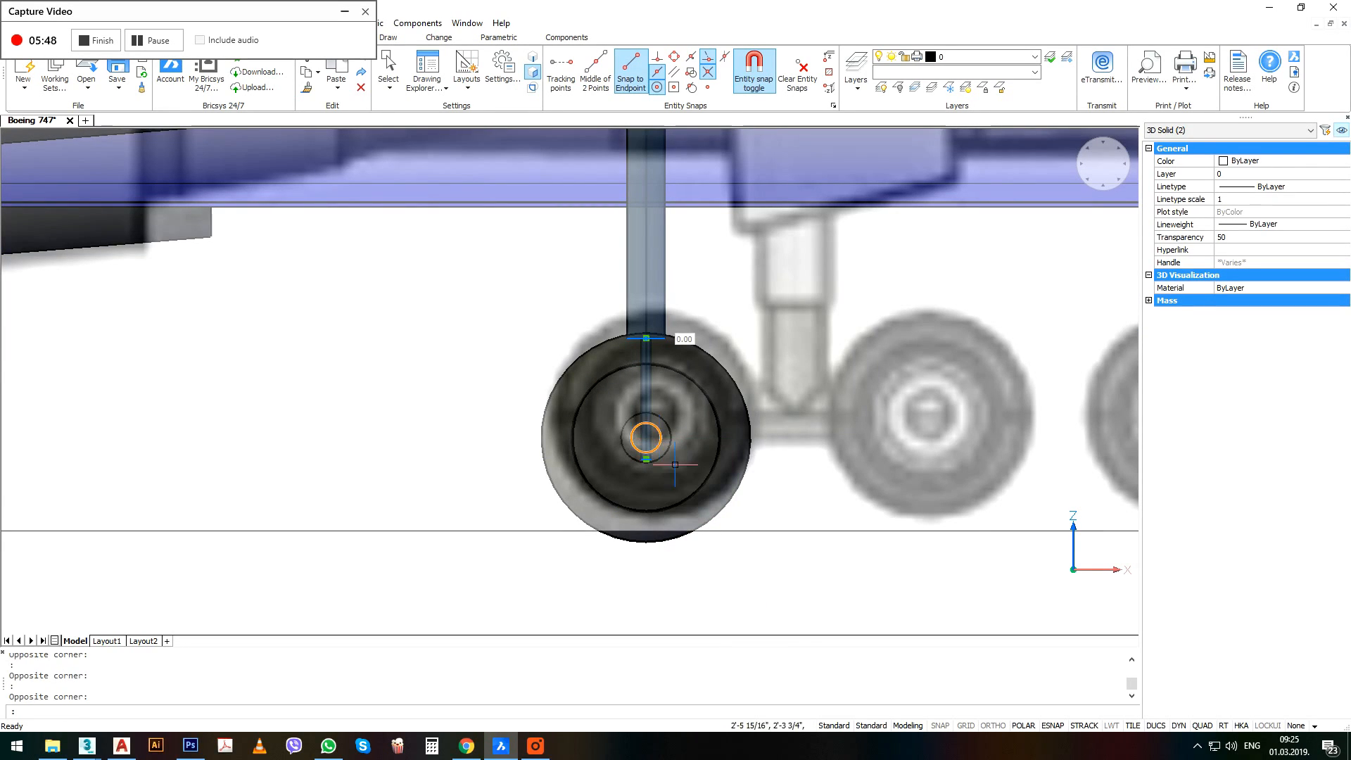
type("m")
key("Return")
left_click(699, 567)
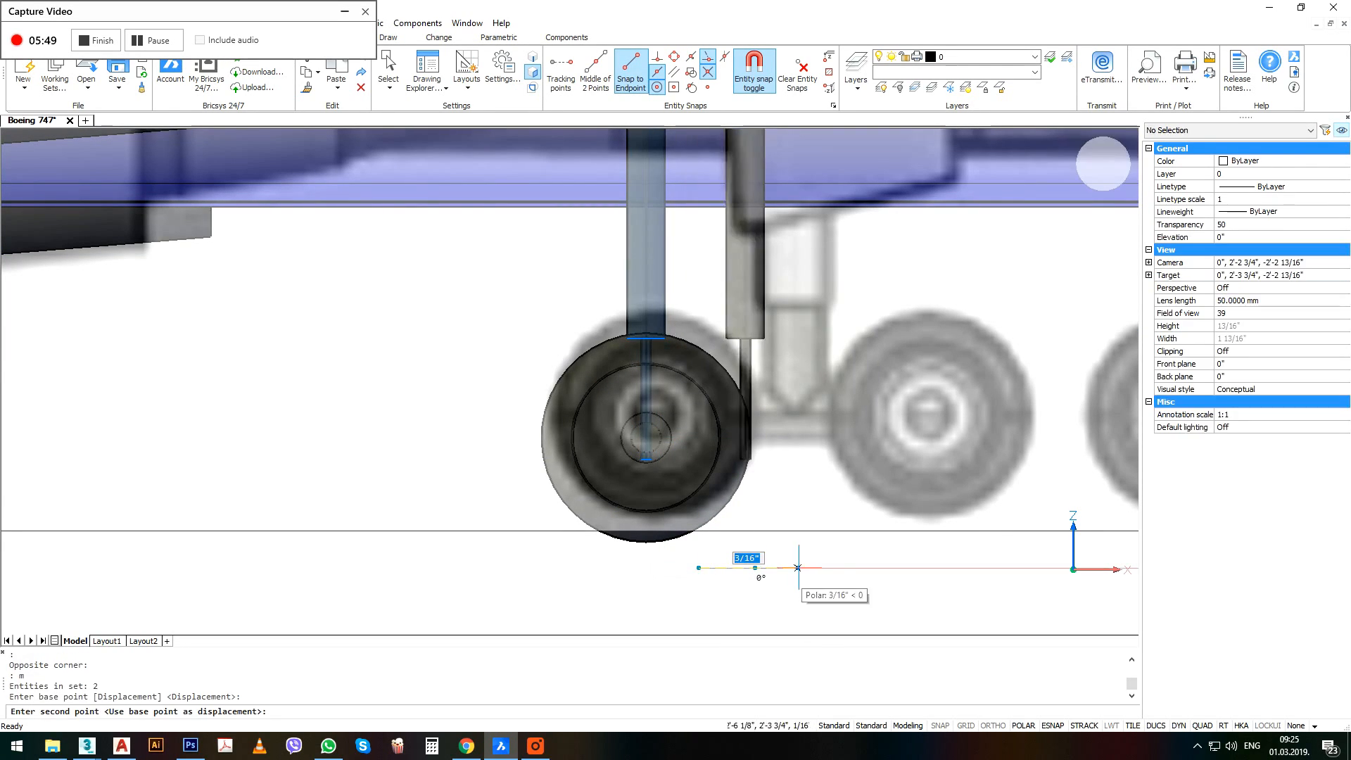
left_click(844, 567)
scroll(733, 552, "down", 3)
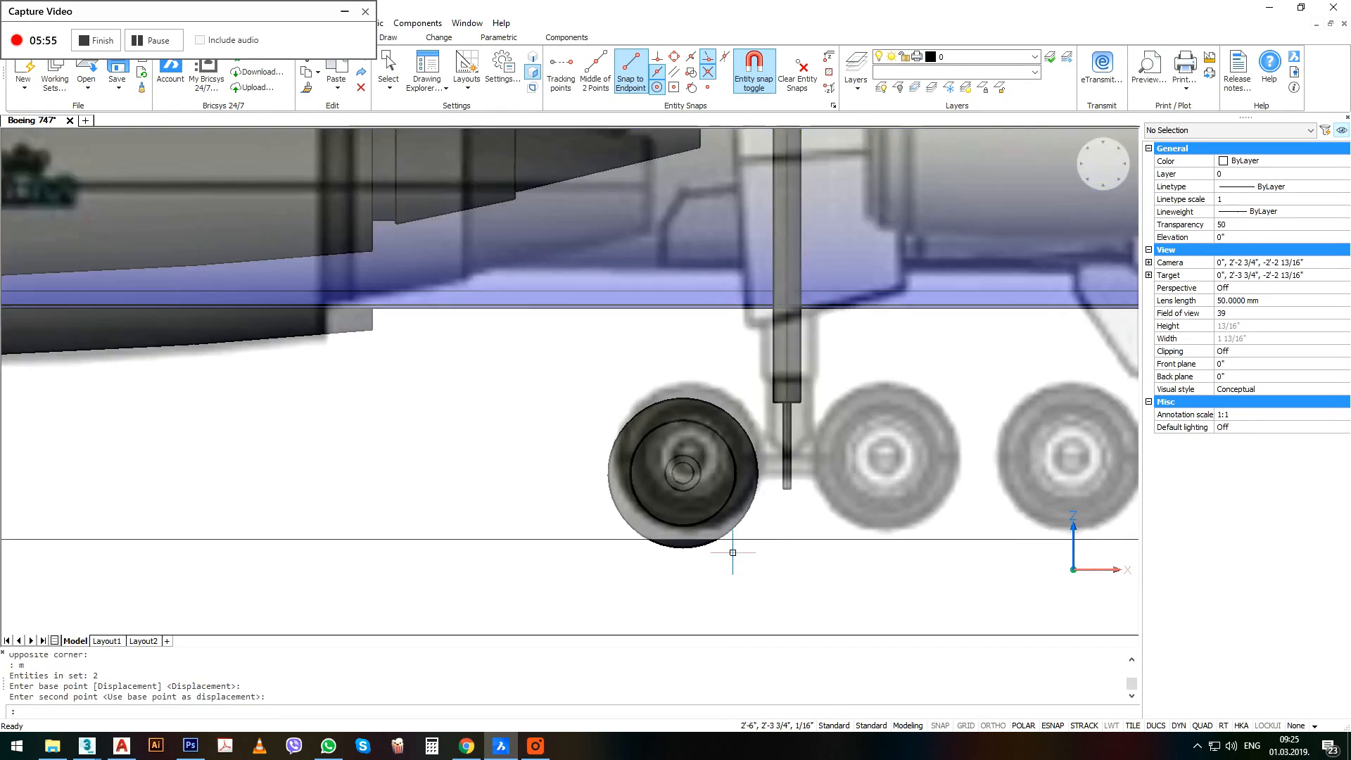
Copy the wheel pair with its hubs and axle horizontally towards the tail, onto the second main-gear wheel in the reference image.
scroll(567, 590, "up", 3)
left_click(561, 582)
left_click(815, 301)
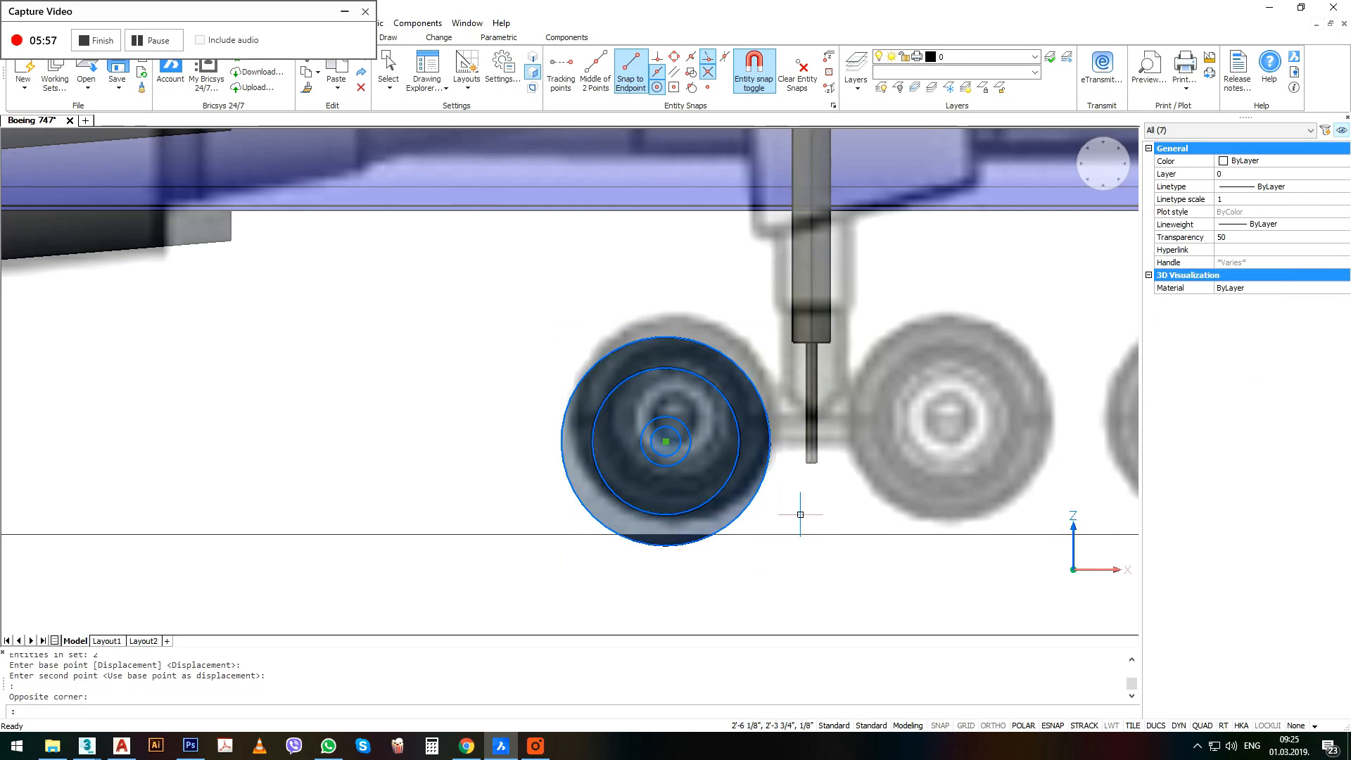
middle_click_drag(799, 512, 714, 458)
type("co")
key("Return")
left_click(653, 524)
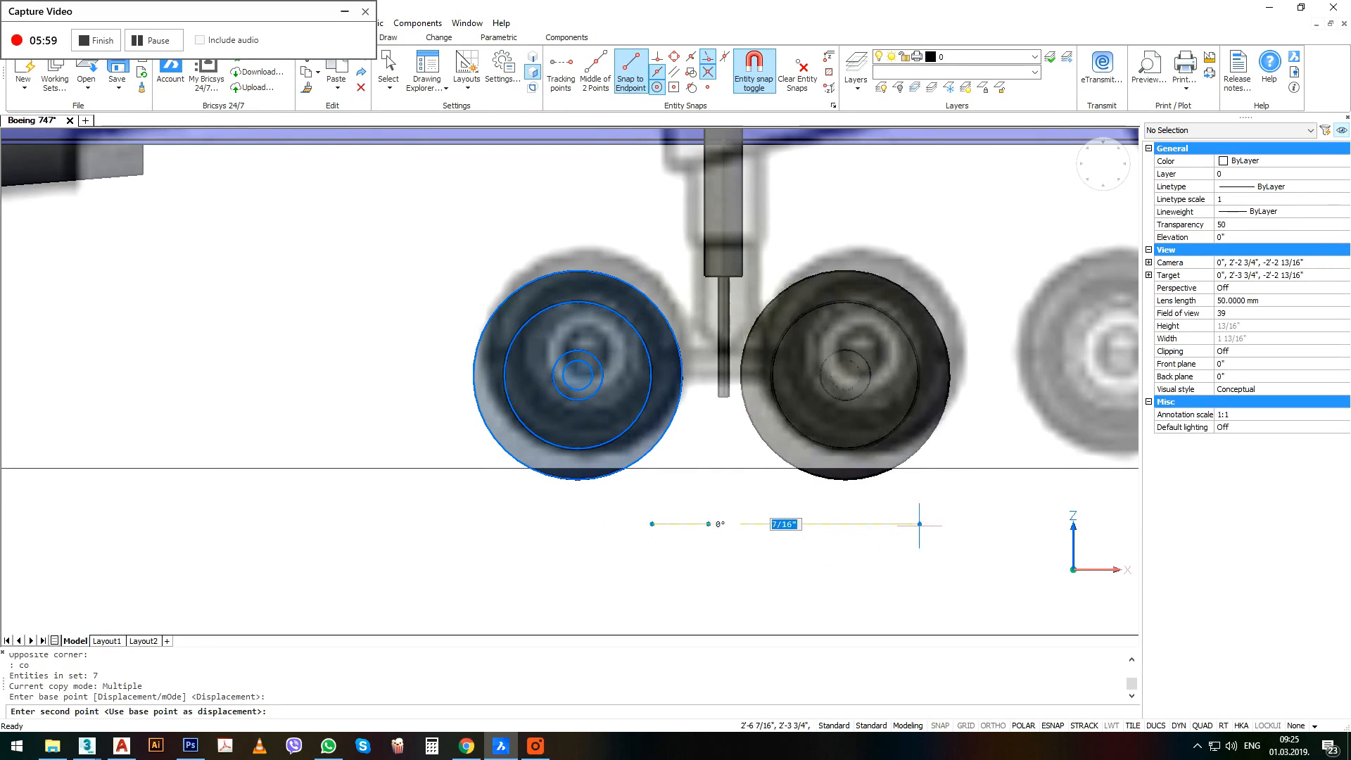
left_click(940, 523)
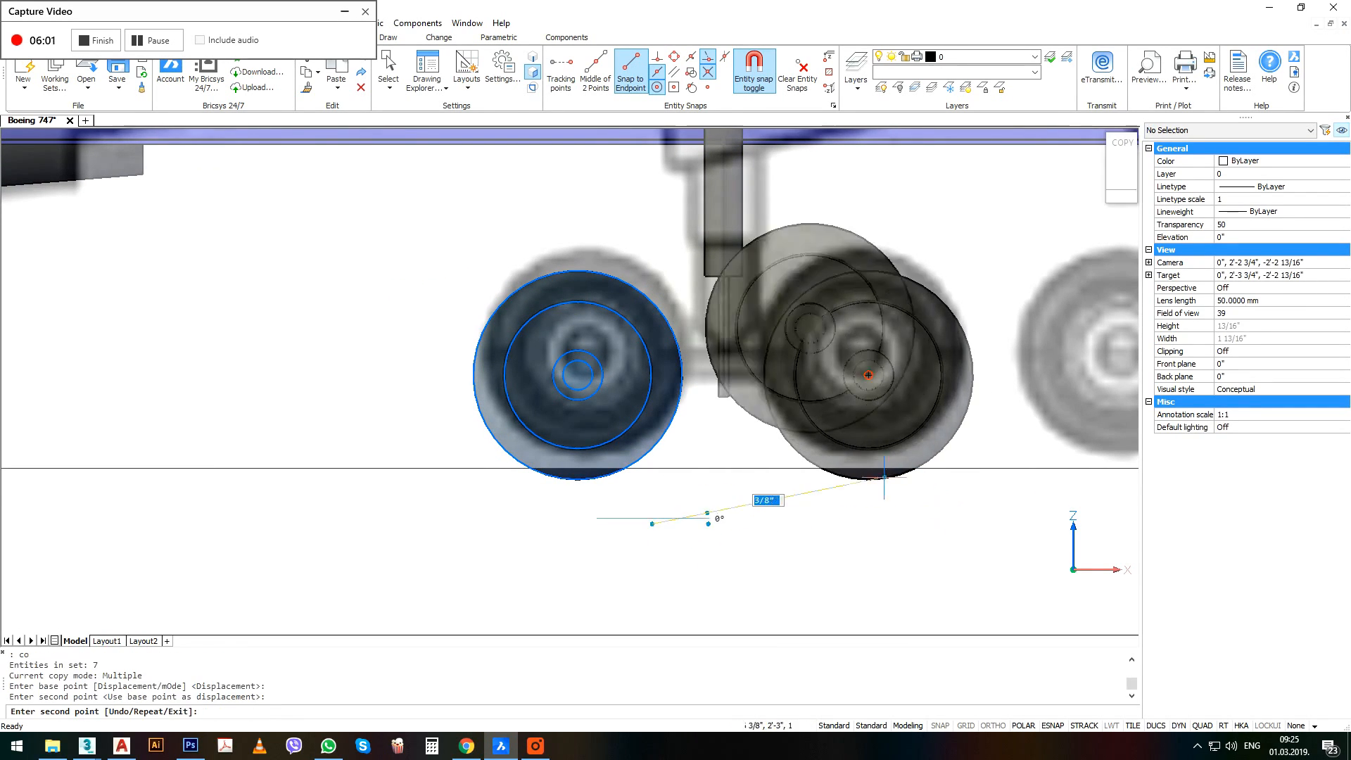
scroll(813, 467, "down", 3)
key("Return")
middle_click_drag(813, 467, 887, 455, "shift")
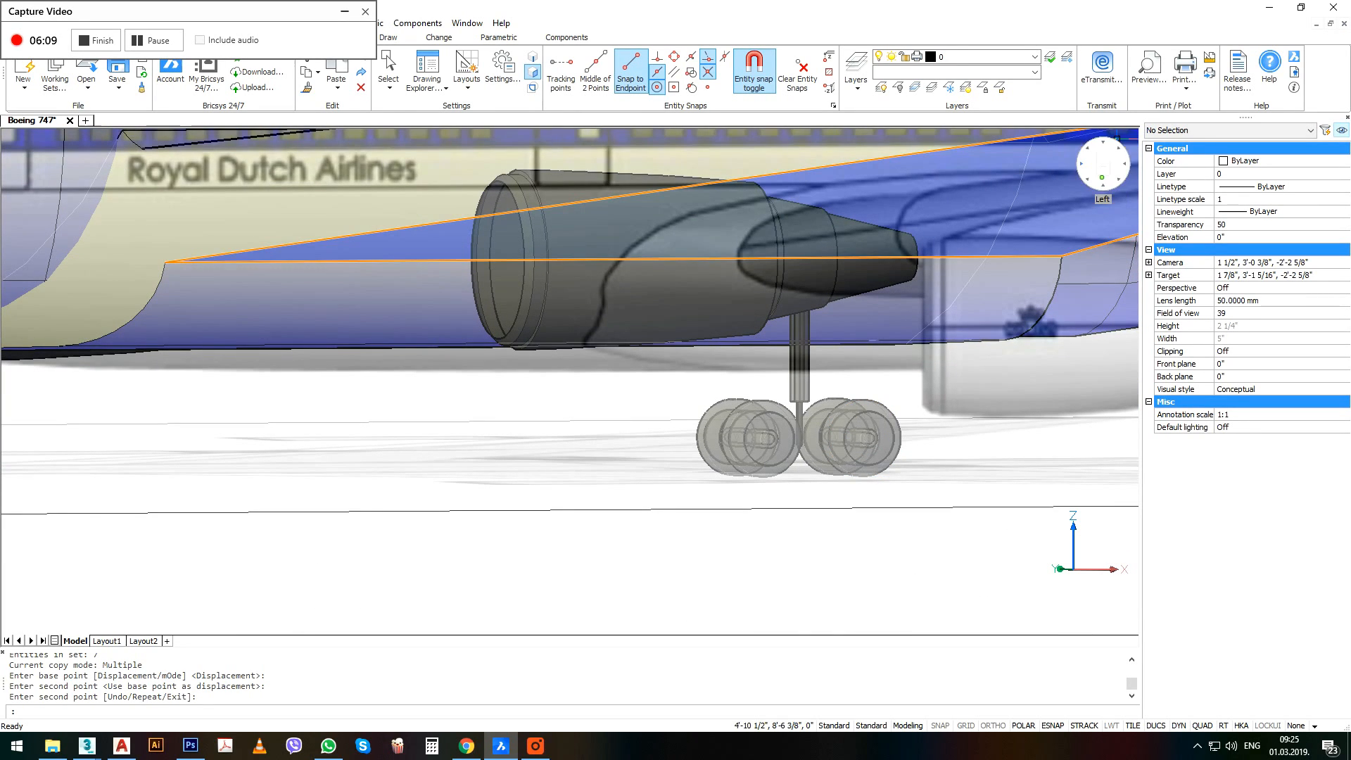
left_click(1103, 178)
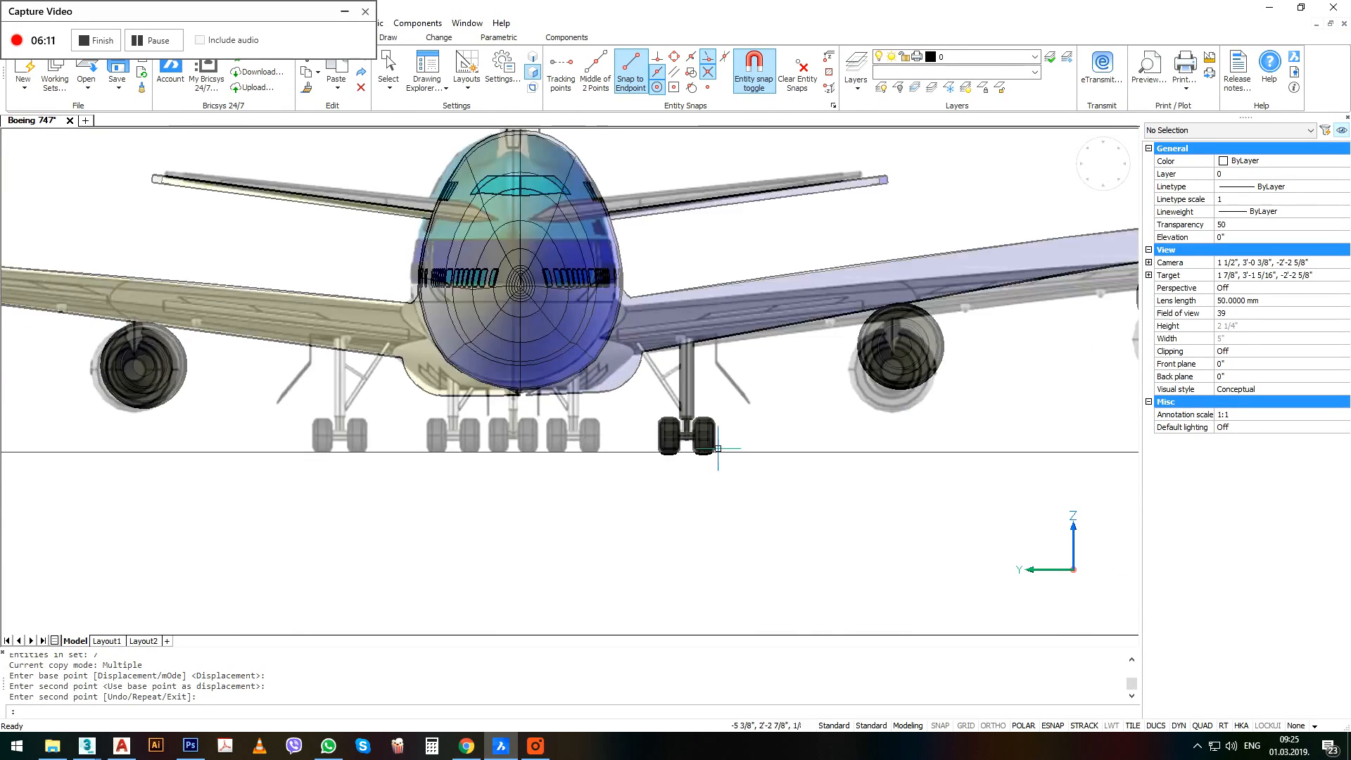
scroll(718, 448, "up", 10)
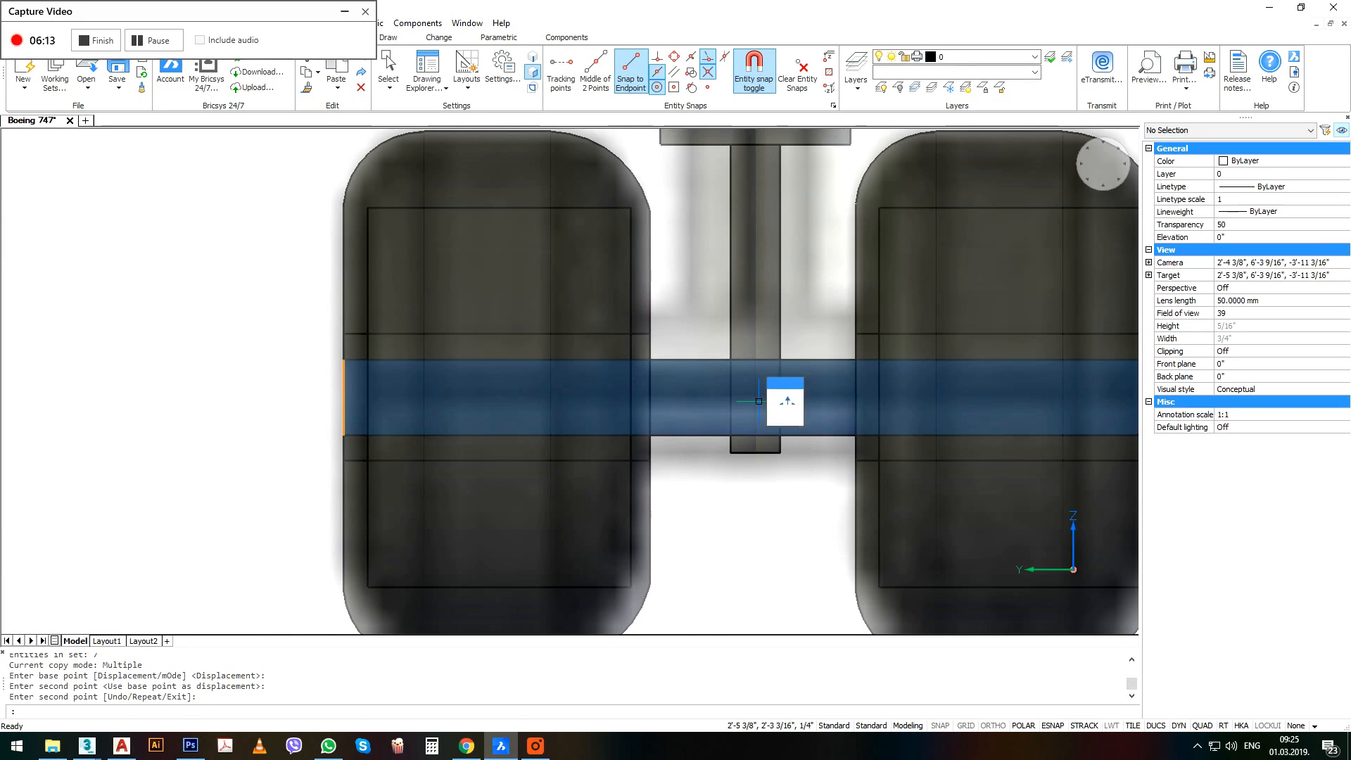
key("Return")
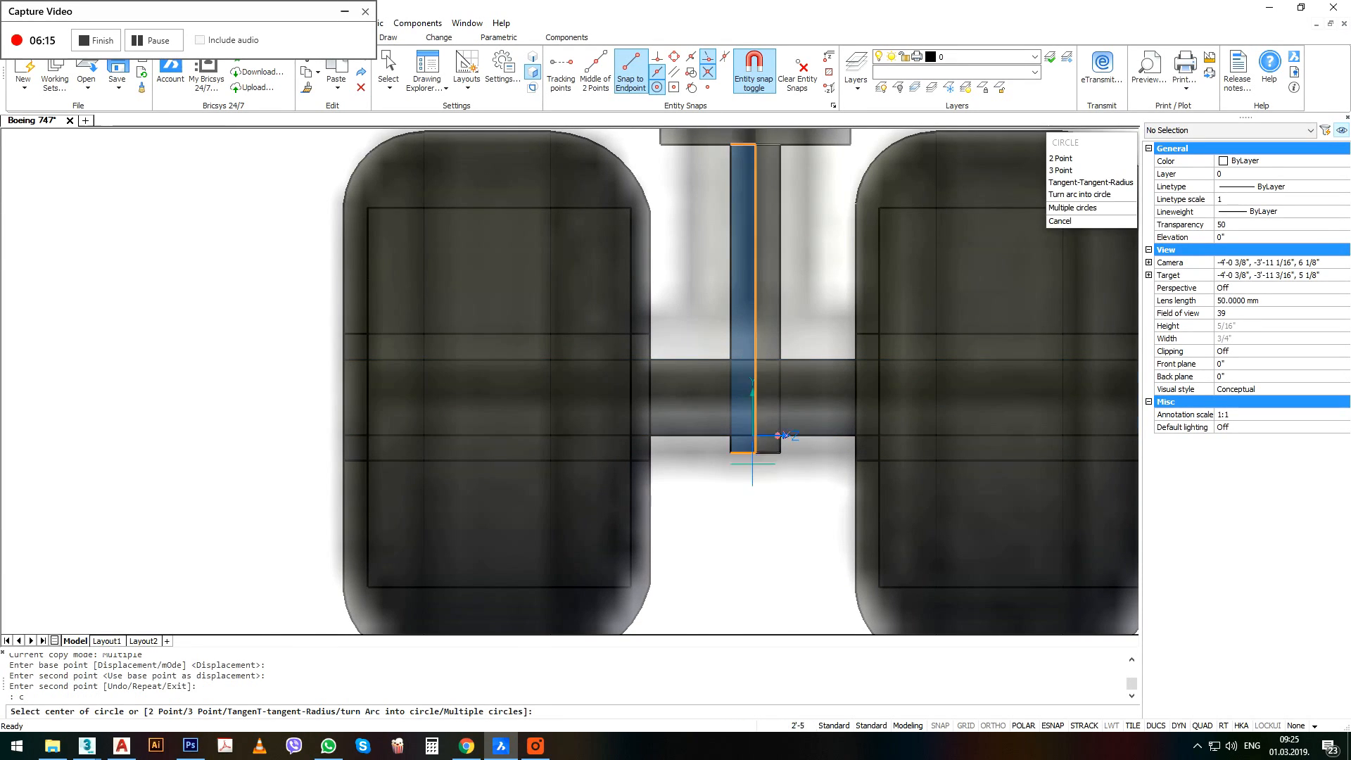
left_click(767, 491)
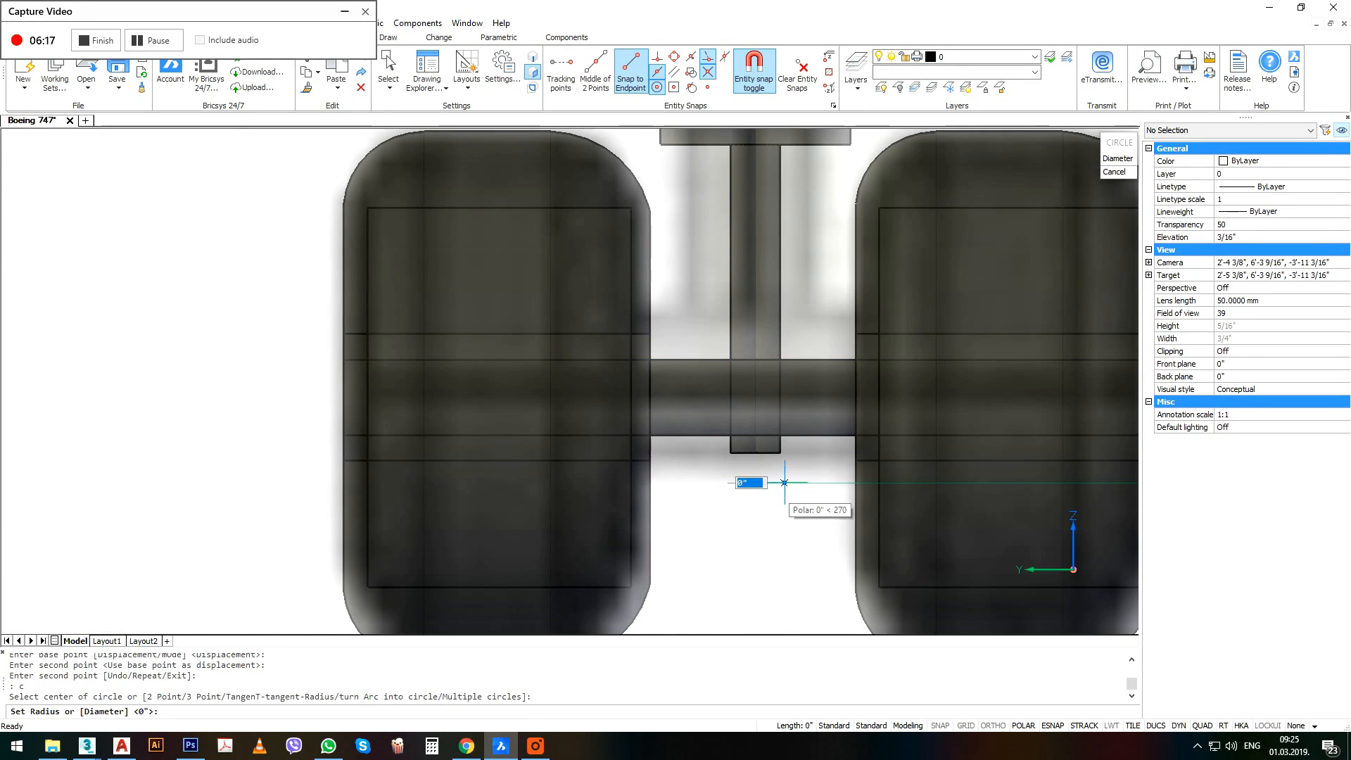
key("Escape")
key("Escape")
scroll(753, 451, "down", 8)
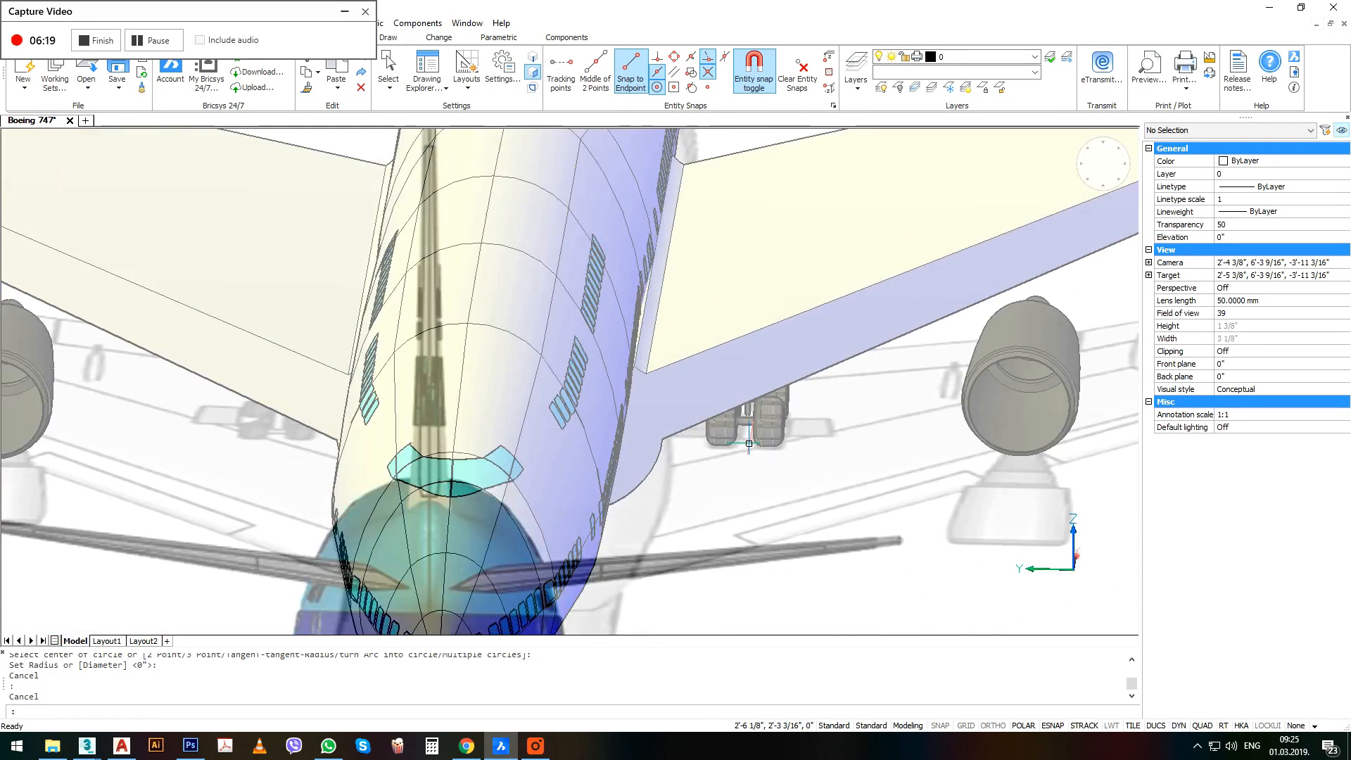
Define a new UCS by three points facing the aircraft's front, with X across the wingspan and Y vertical.
scroll(748, 444, "down", 5)
type("ucs")
key("Return")
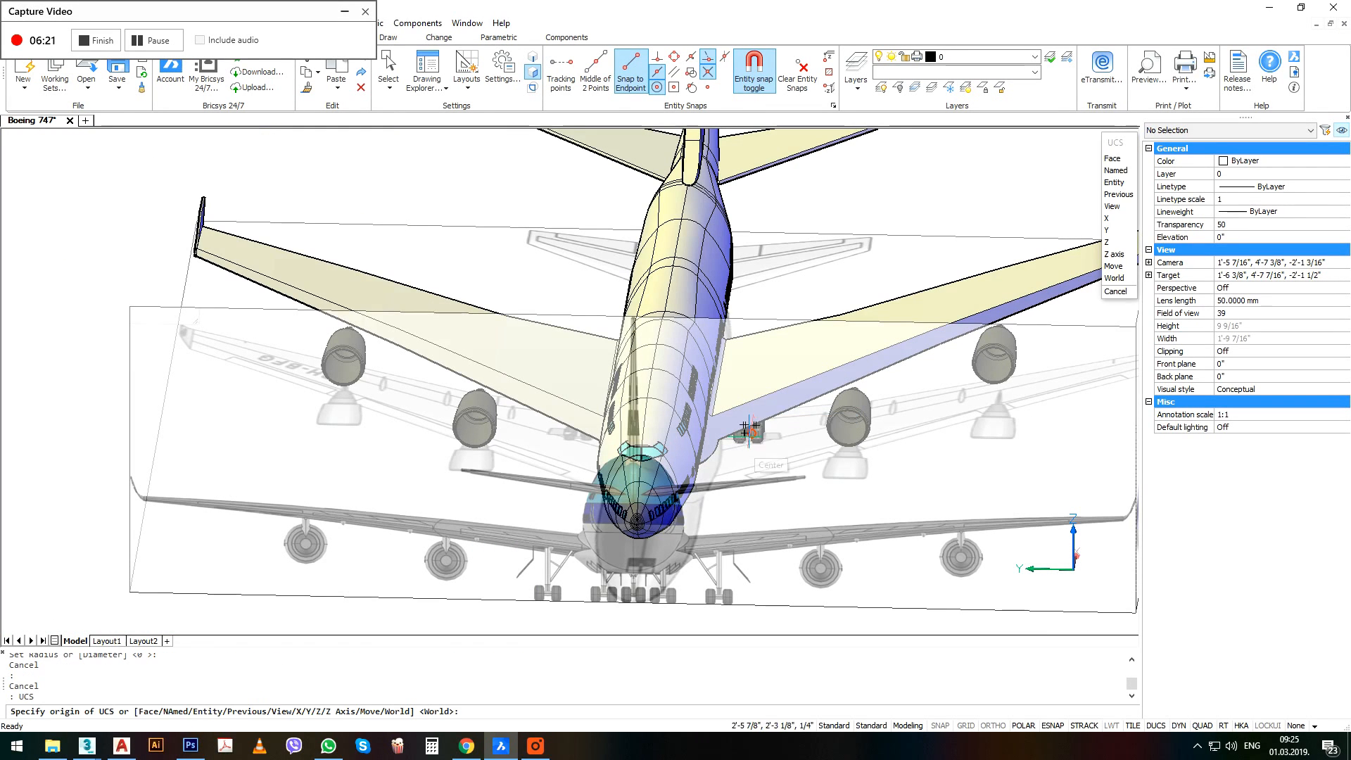
scroll(796, 237, "down", 4)
left_click(759, 458)
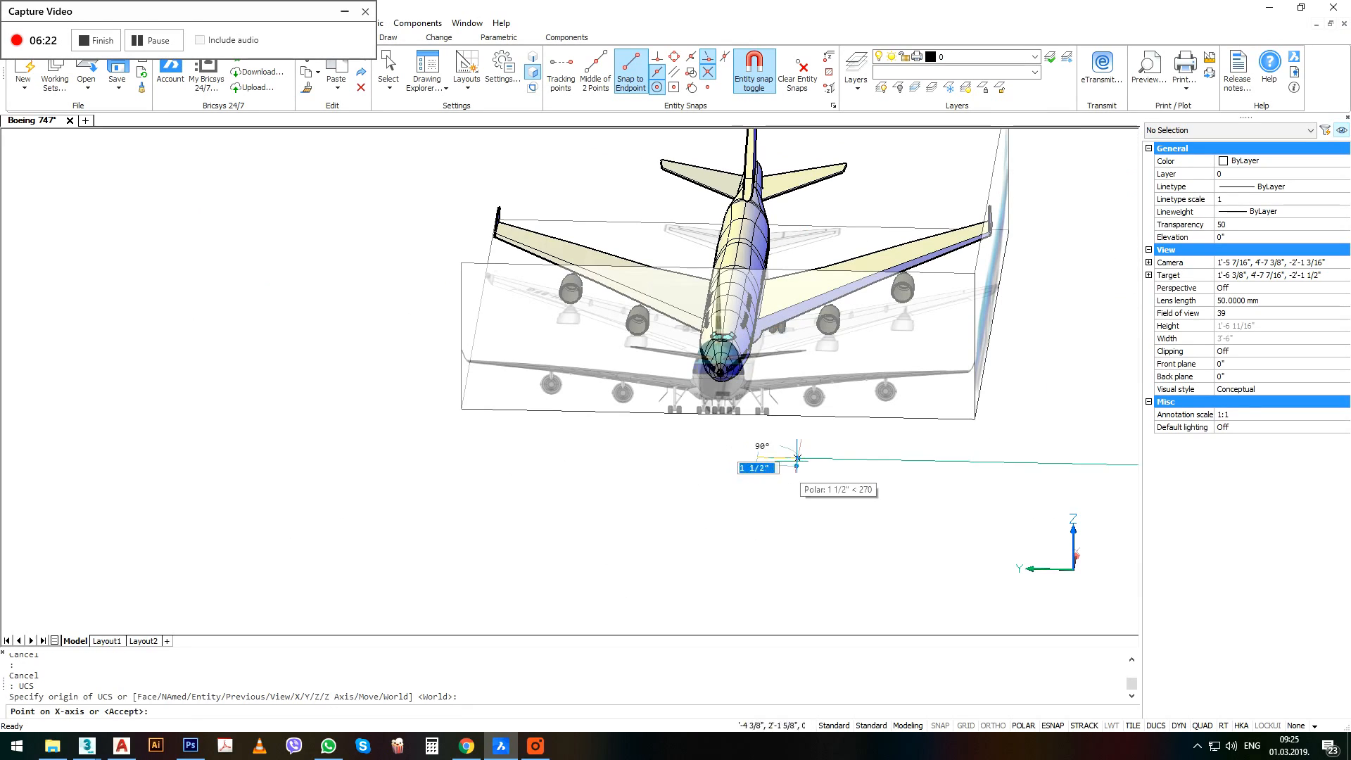
left_click(793, 458)
left_click(758, 428)
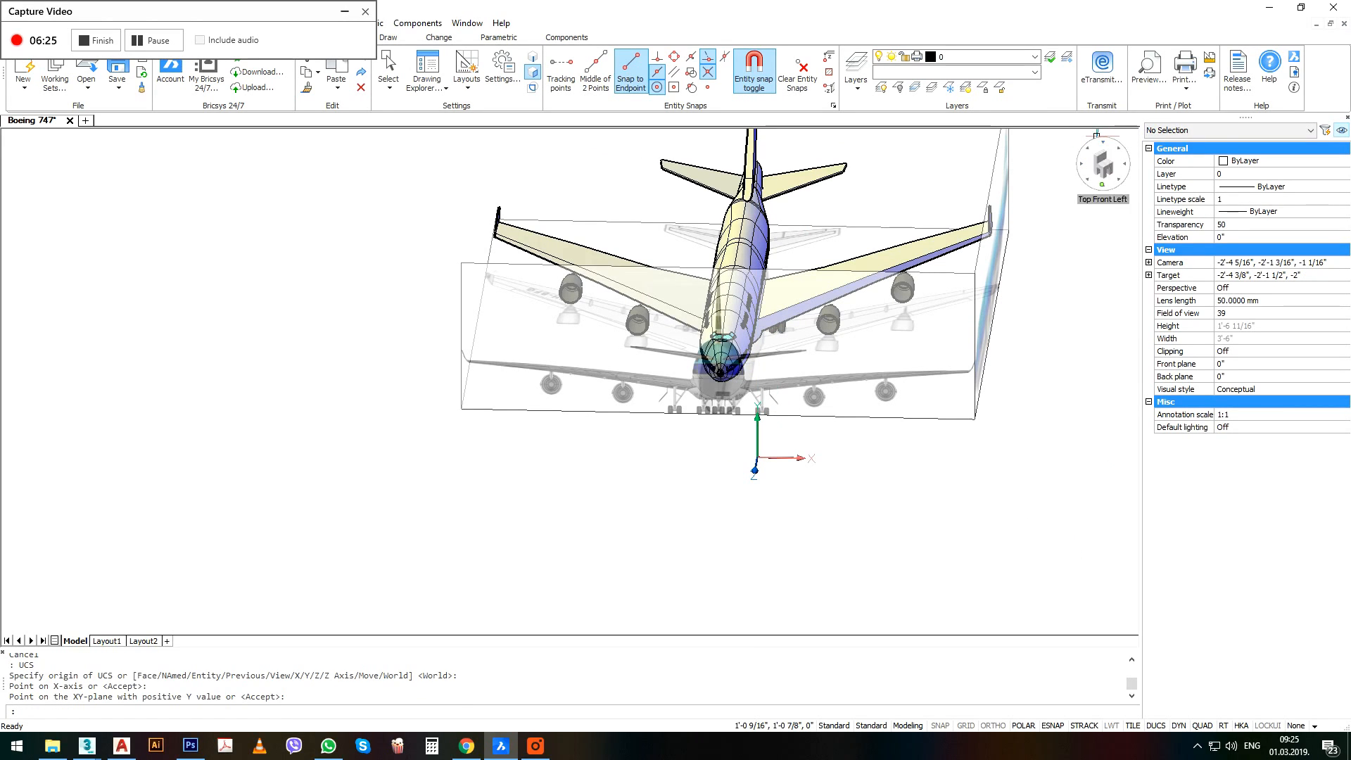
scroll(871, 427, "up", 8)
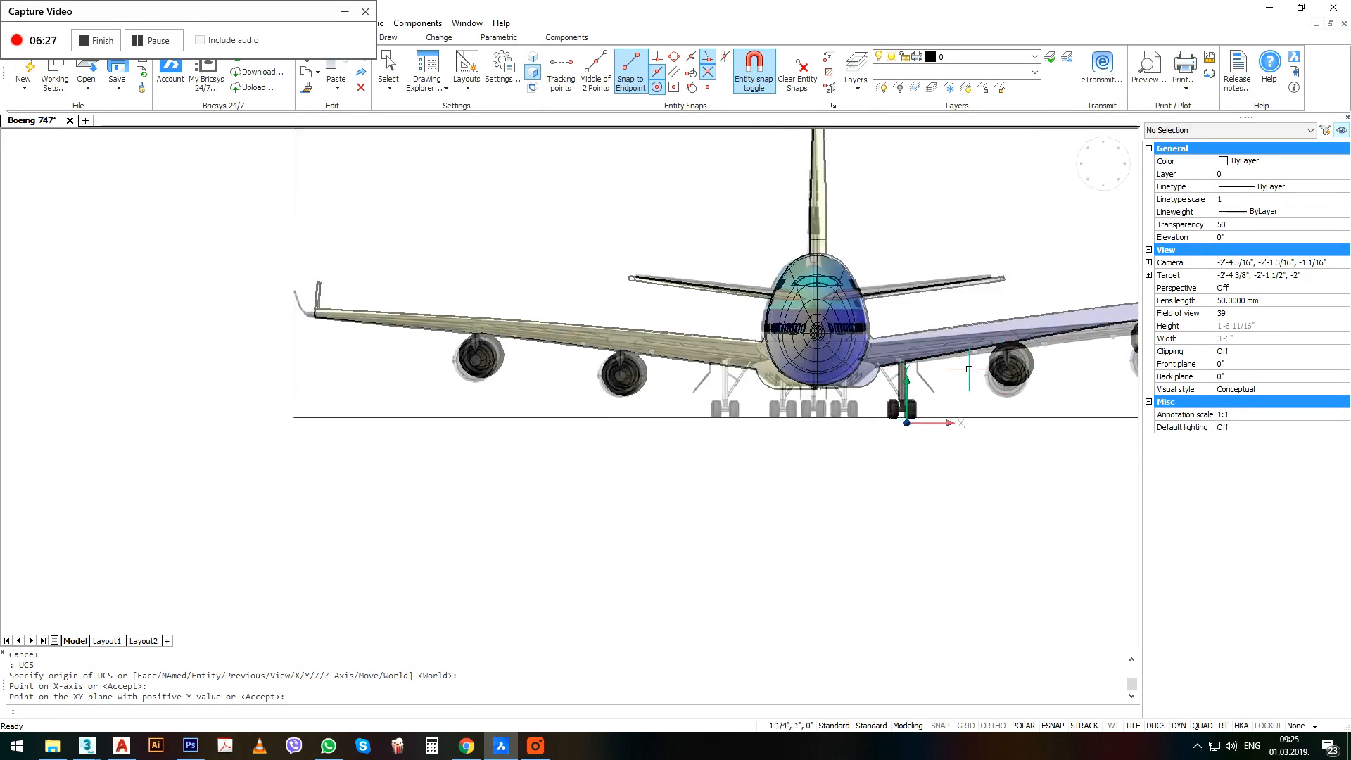
In the front view, draw a circle about 1/16" in diameter centred just below the lower strut, between the two wheels.
scroll(871, 427, "up", 5)
type("c")
key("Return")
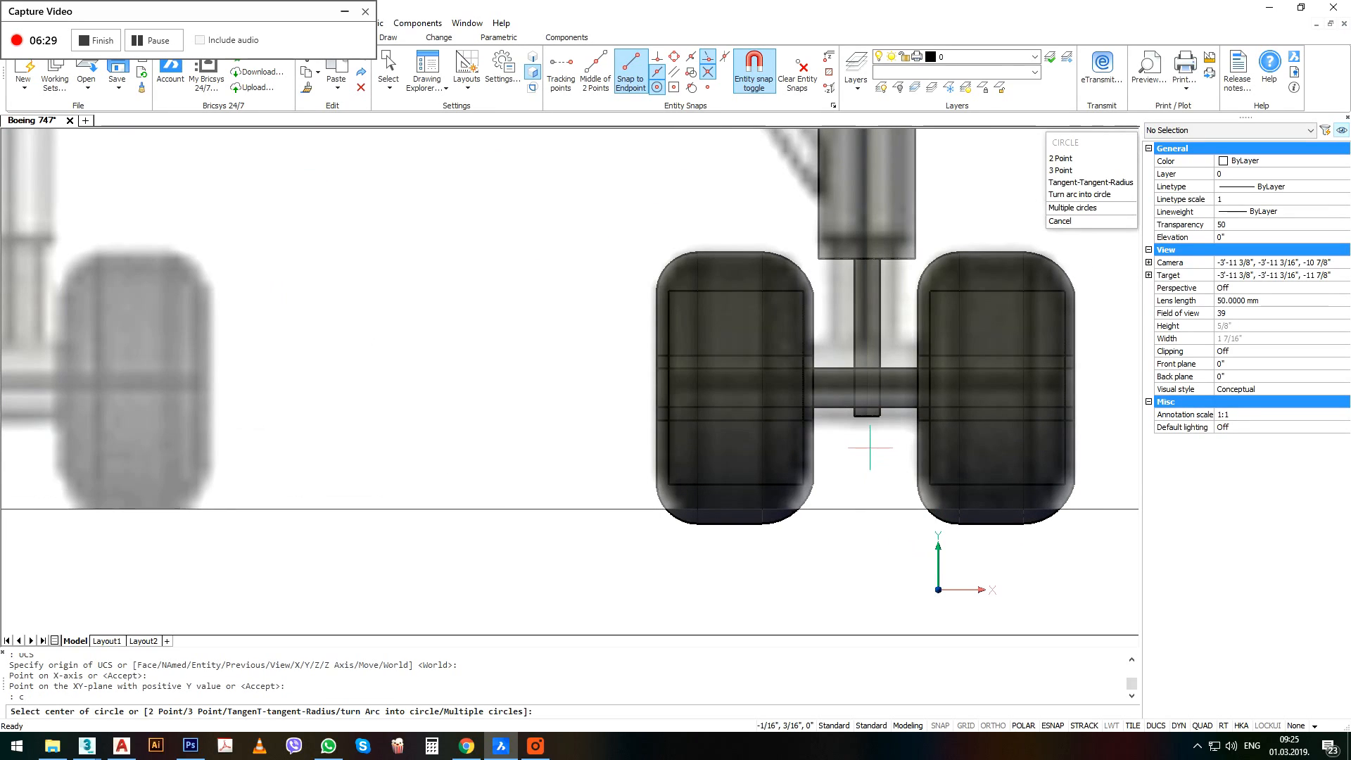
left_click(867, 446)
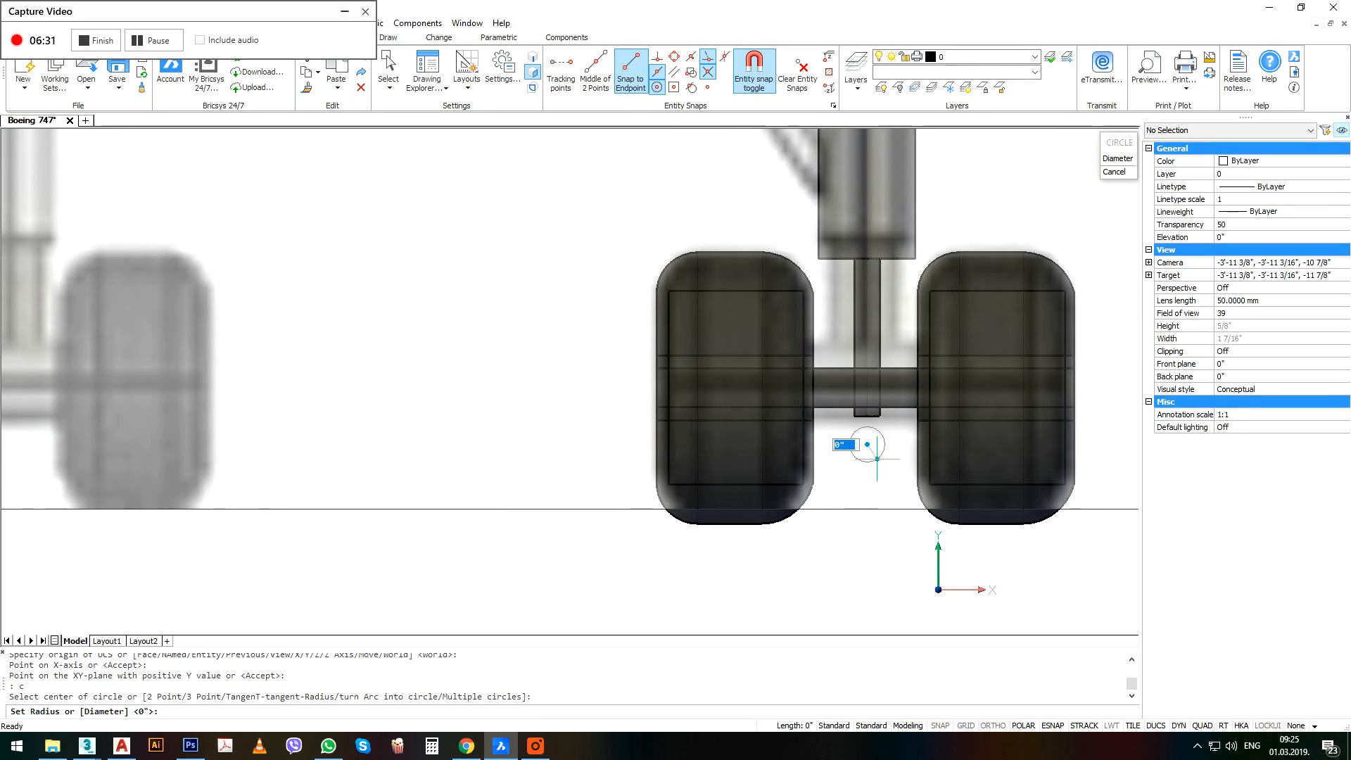
left_click(877, 459)
Move the small circle vertically up onto the axle, centred on the strut between the wheels.
left_click(889, 468)
left_click(873, 453)
middle_click_drag(959, 473, 808, 482)
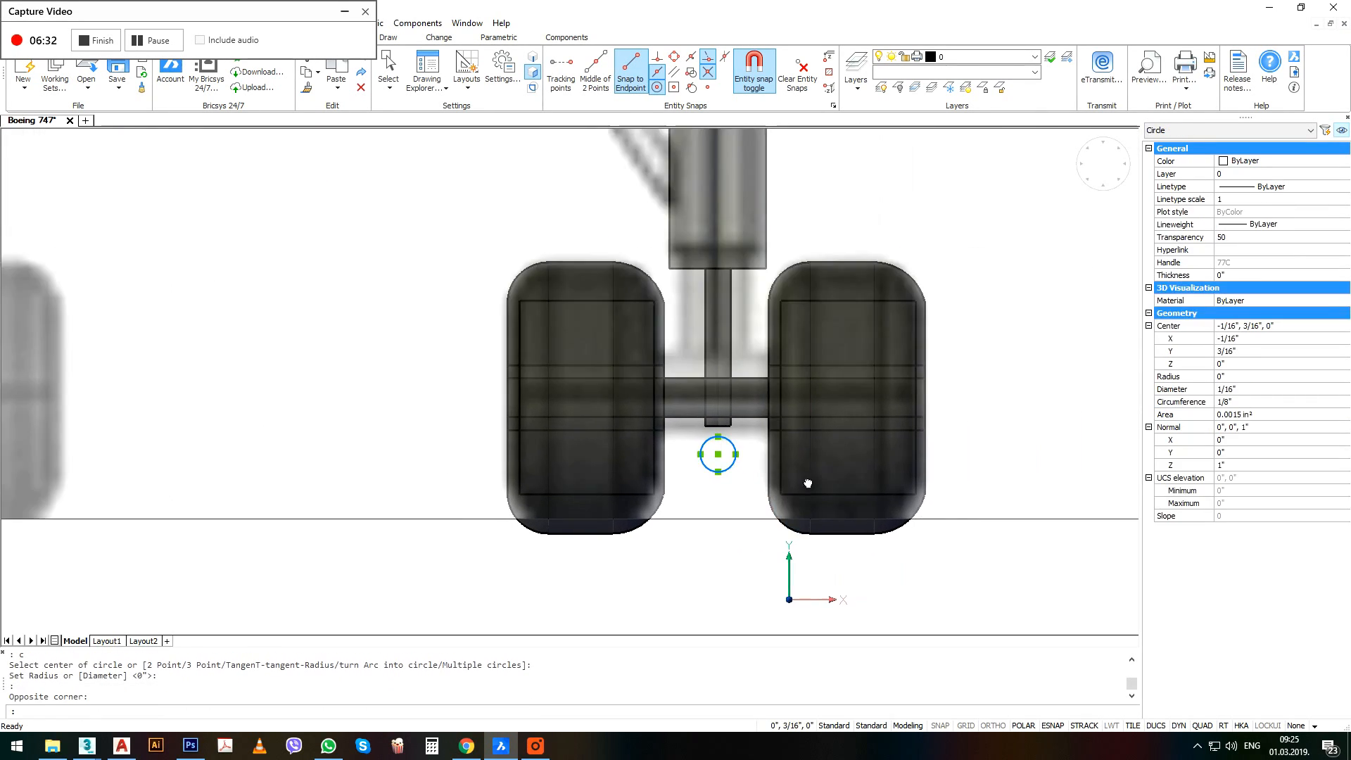
type("m")
key("Return")
left_click(972, 461)
left_click(971, 406)
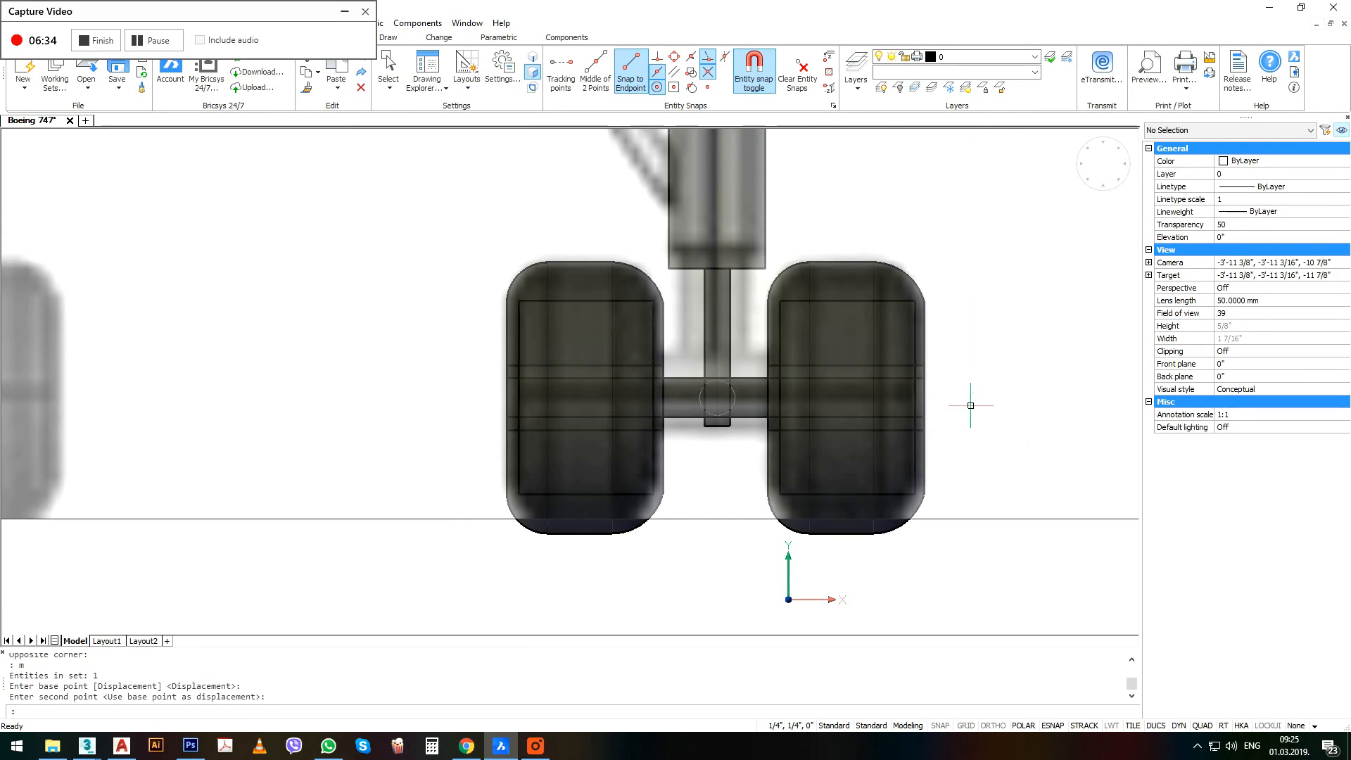
In the side view, copy the struts and both wheel sets about 7/8" horizontally towards the tail, onto the rear main gear in the reference image.
scroll(740, 381, "down", 5)
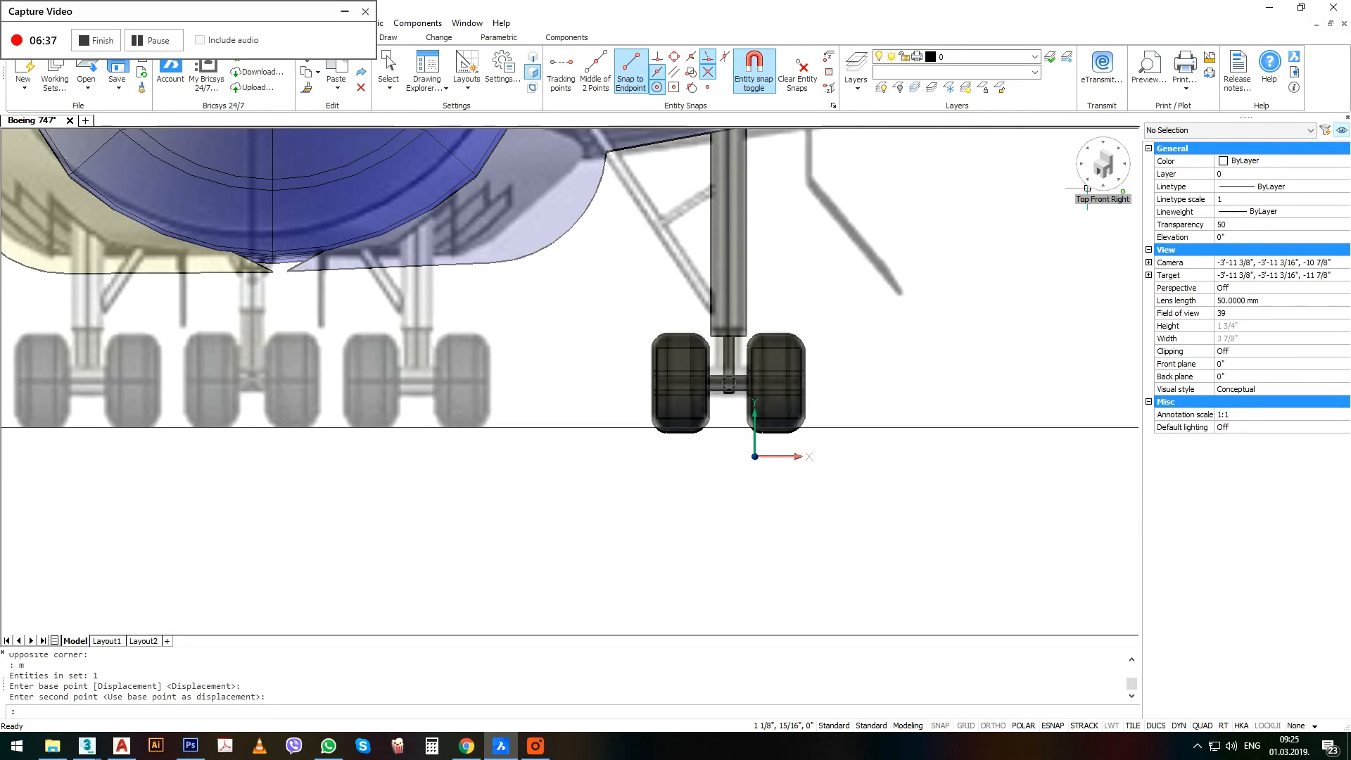
left_click(1087, 188)
scroll(520, 406, "up", 5)
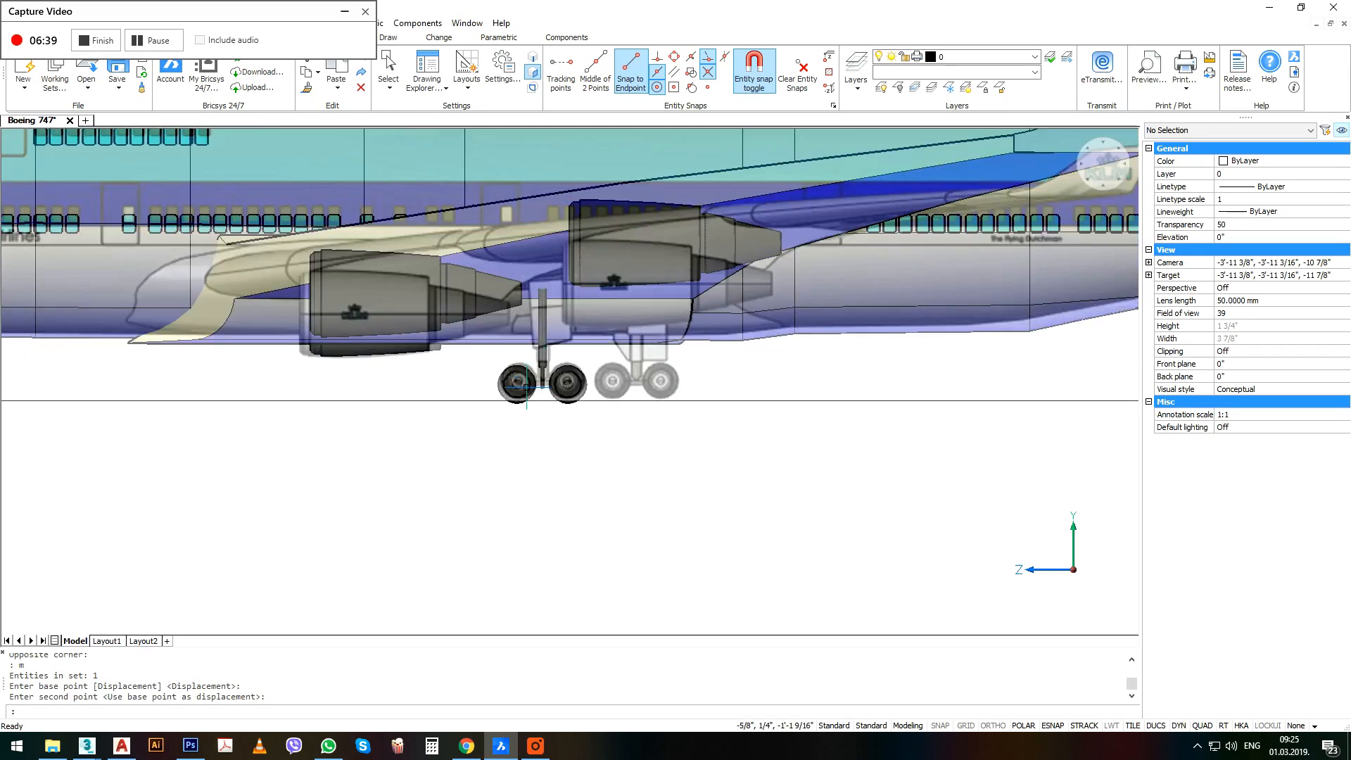
left_click(409, 476)
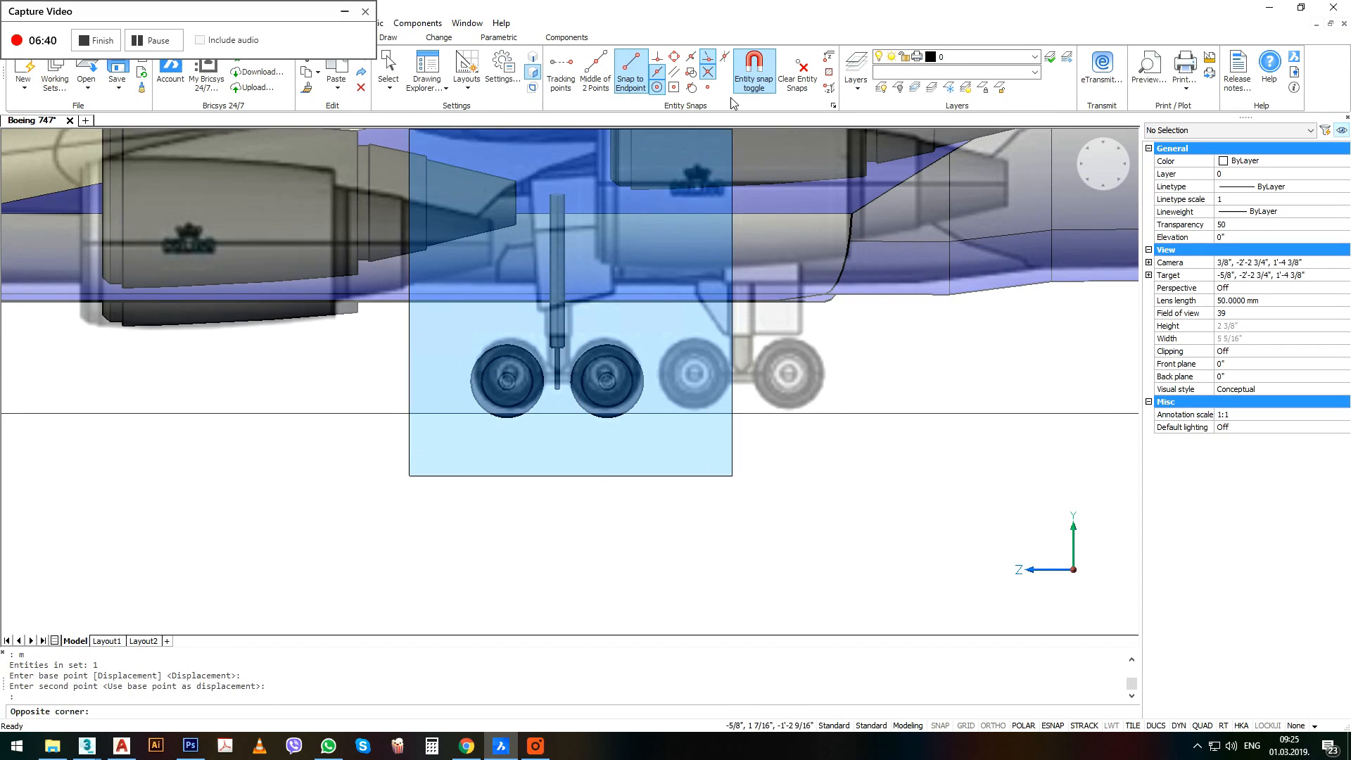
left_click(665, 166)
type("co")
key("Return")
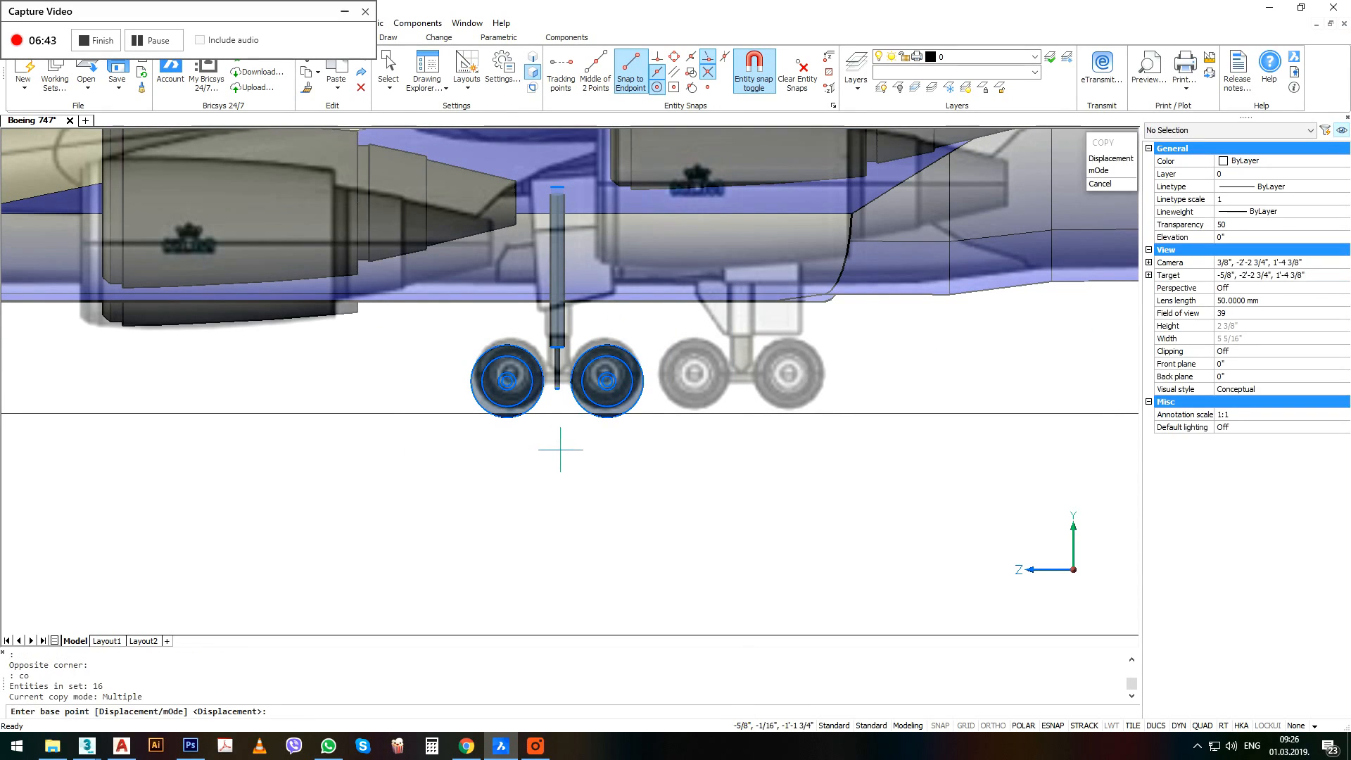
left_click(560, 448)
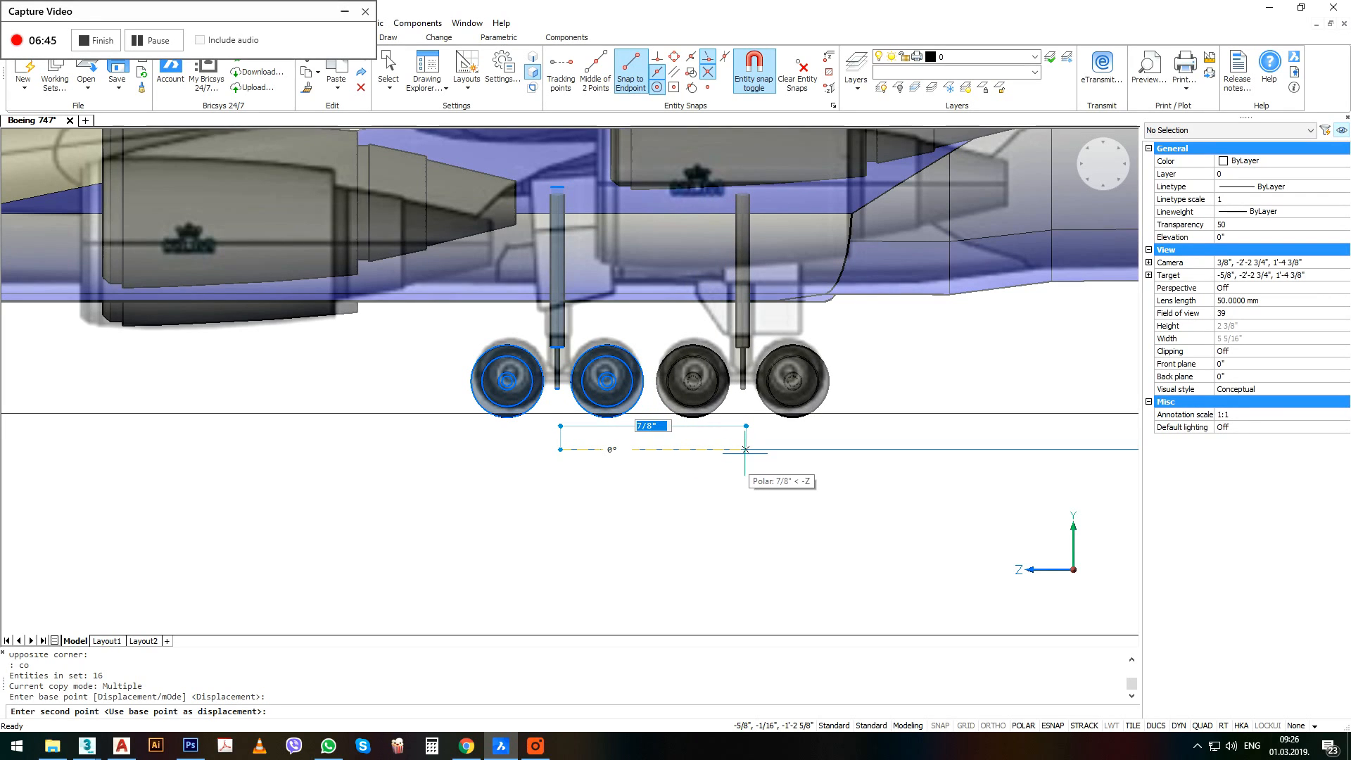
left_click(745, 449)
key("Return")
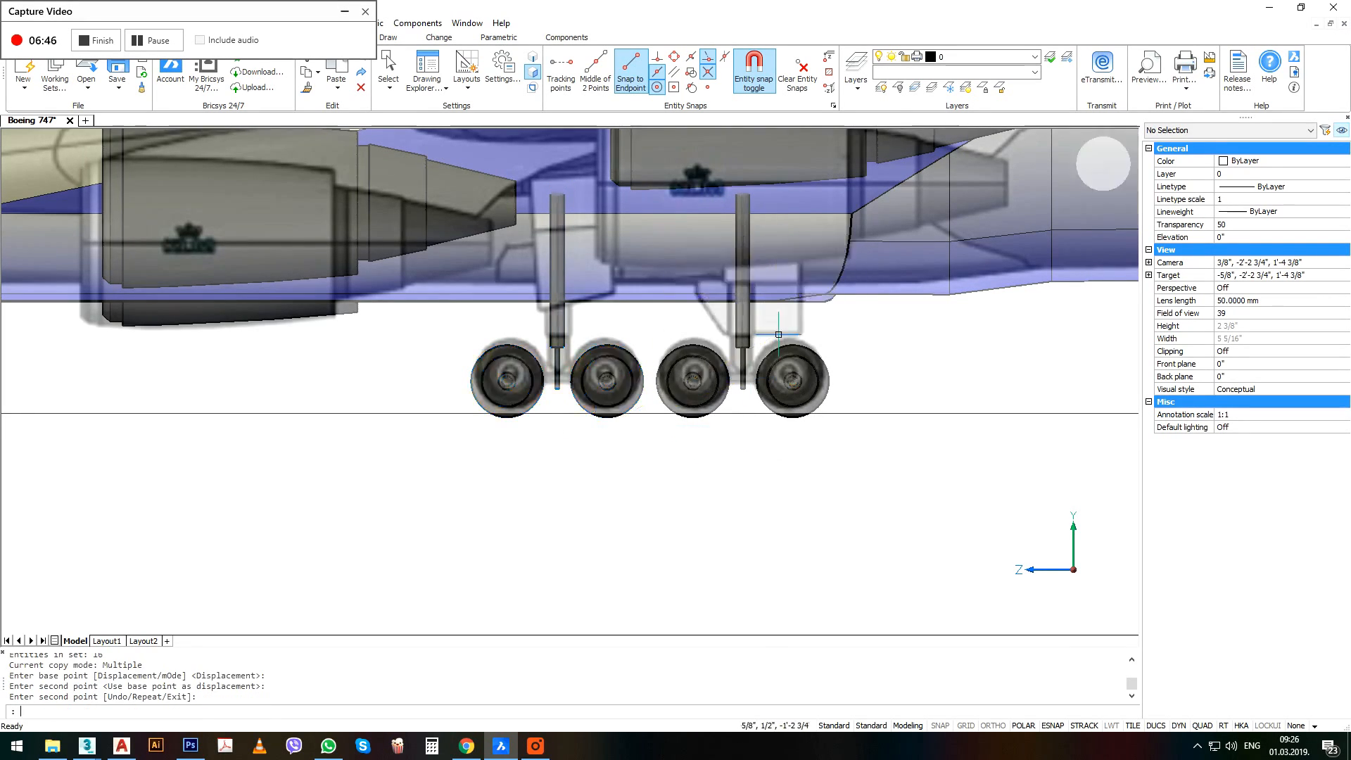
Examine the whole aircraft with its copied main landing gear in an angled 3D view against the reference images.
scroll(775, 356, "down", 5)
middle_click_drag(370, 380, 510, 380)
scroll(510, 380, "down", 3)
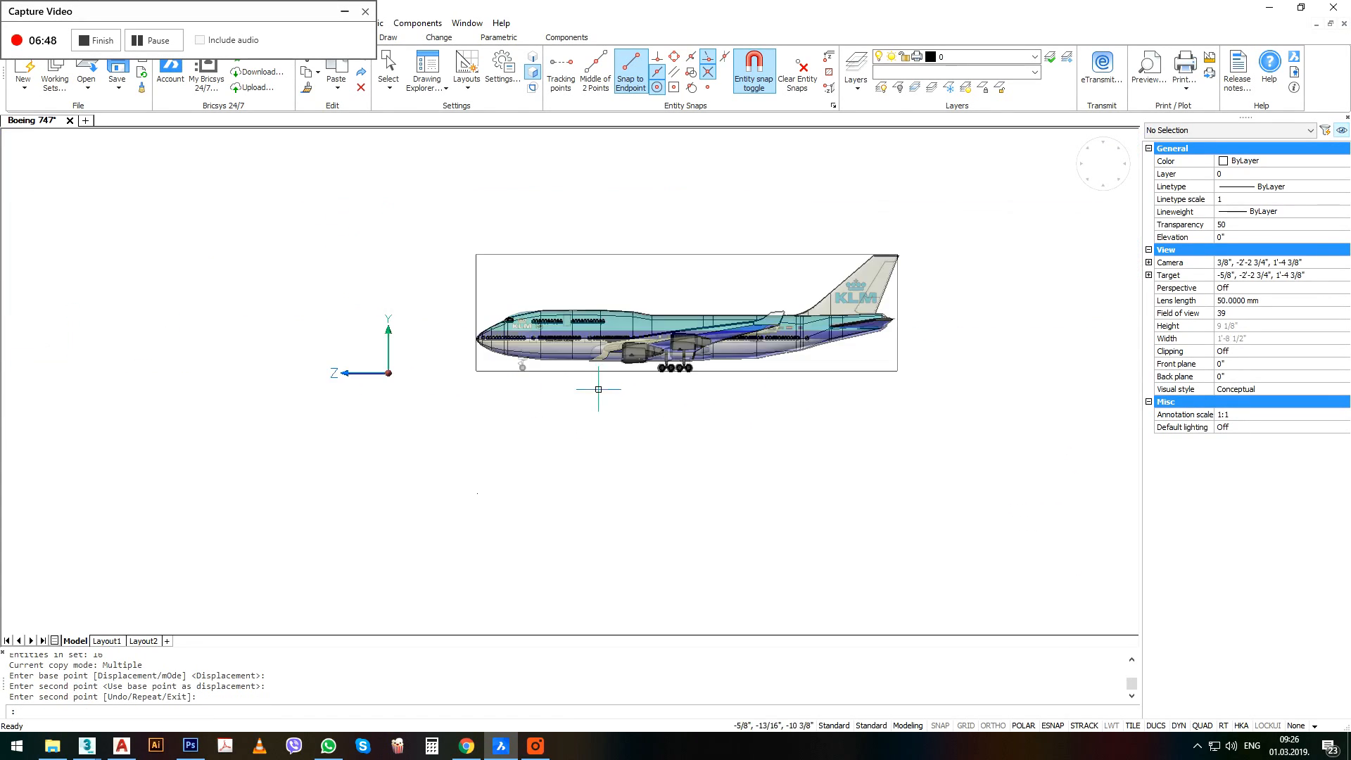
middle_click_drag(597, 389, 682, 423, "shift")
scroll(682, 423, "down", 3)
left_click(560, 403)
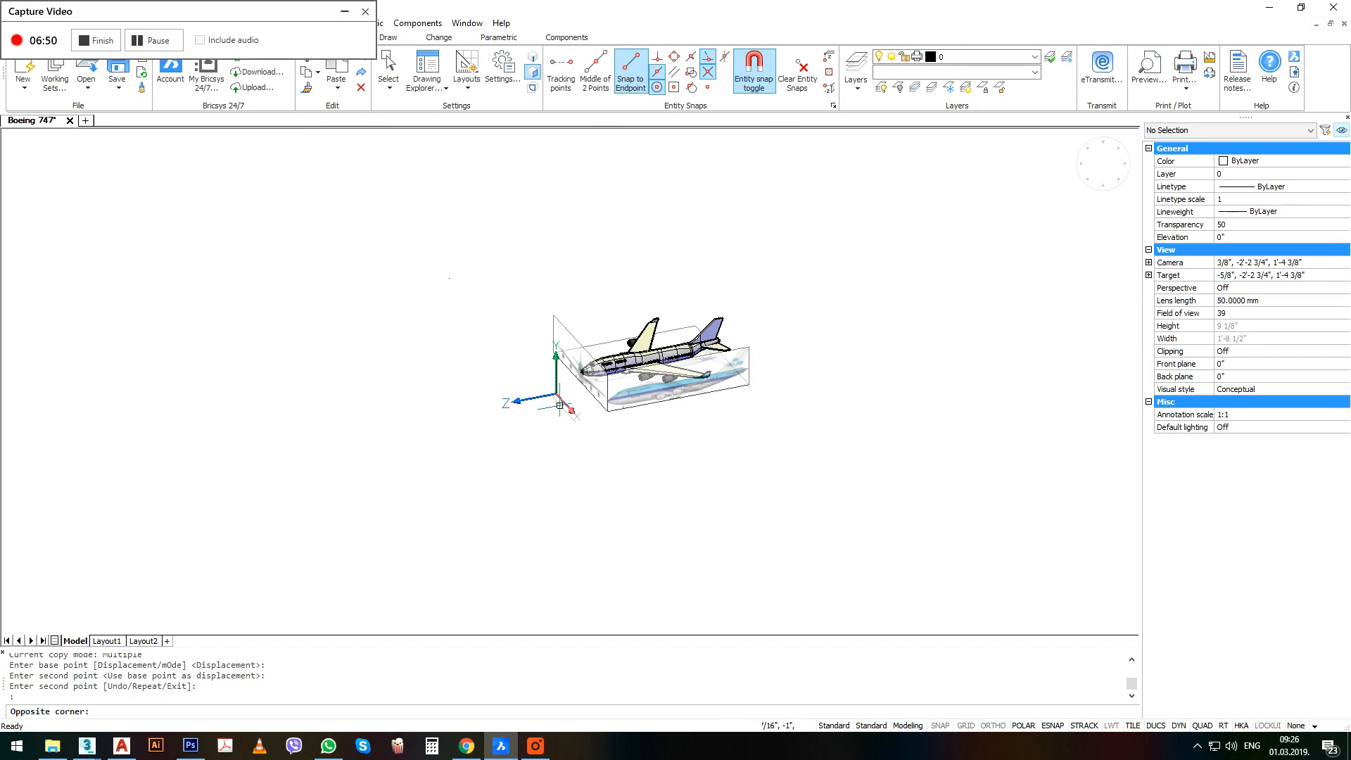
left_click(149, 554)
scroll(617, 346, "up", 2)
scroll(606, 403, "up", 4)
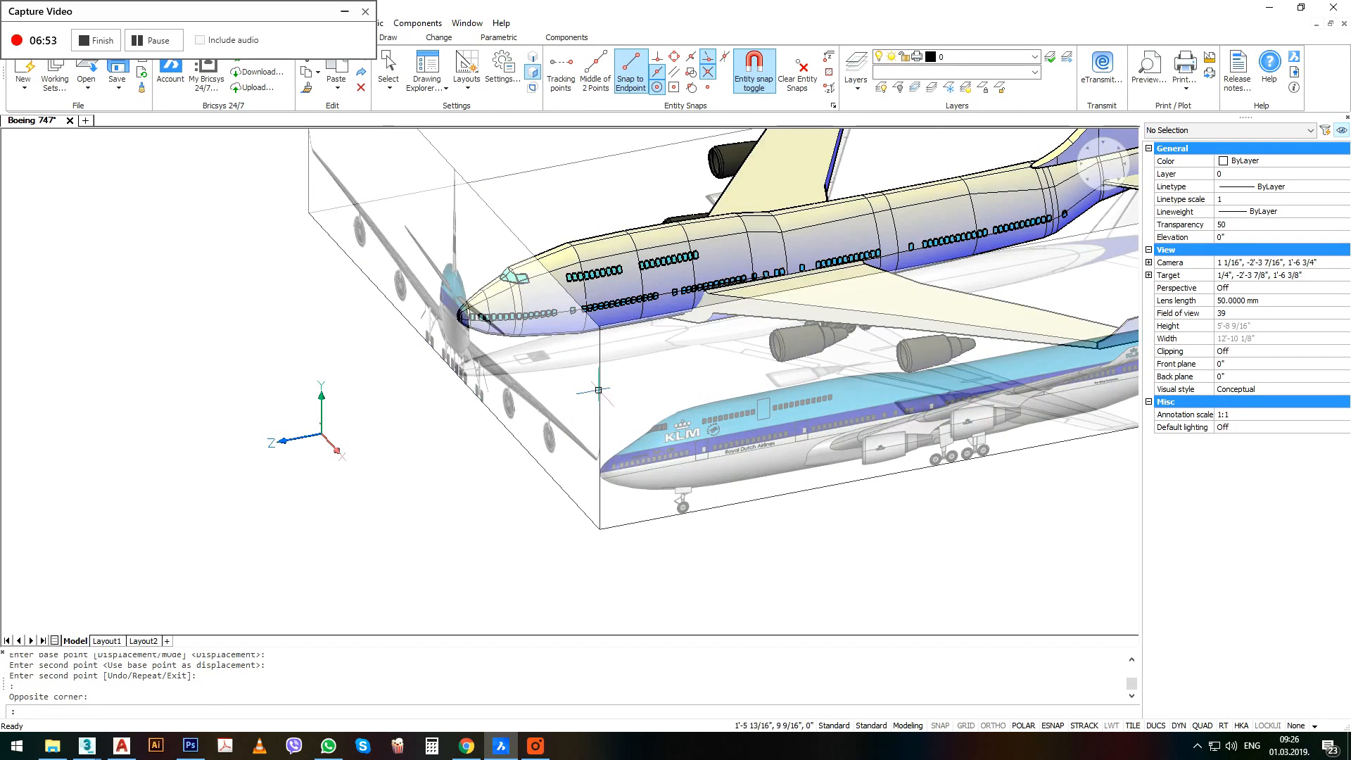
middle_click_drag(1129, 349, 816, 361)
scroll(827, 371, "up", 2)
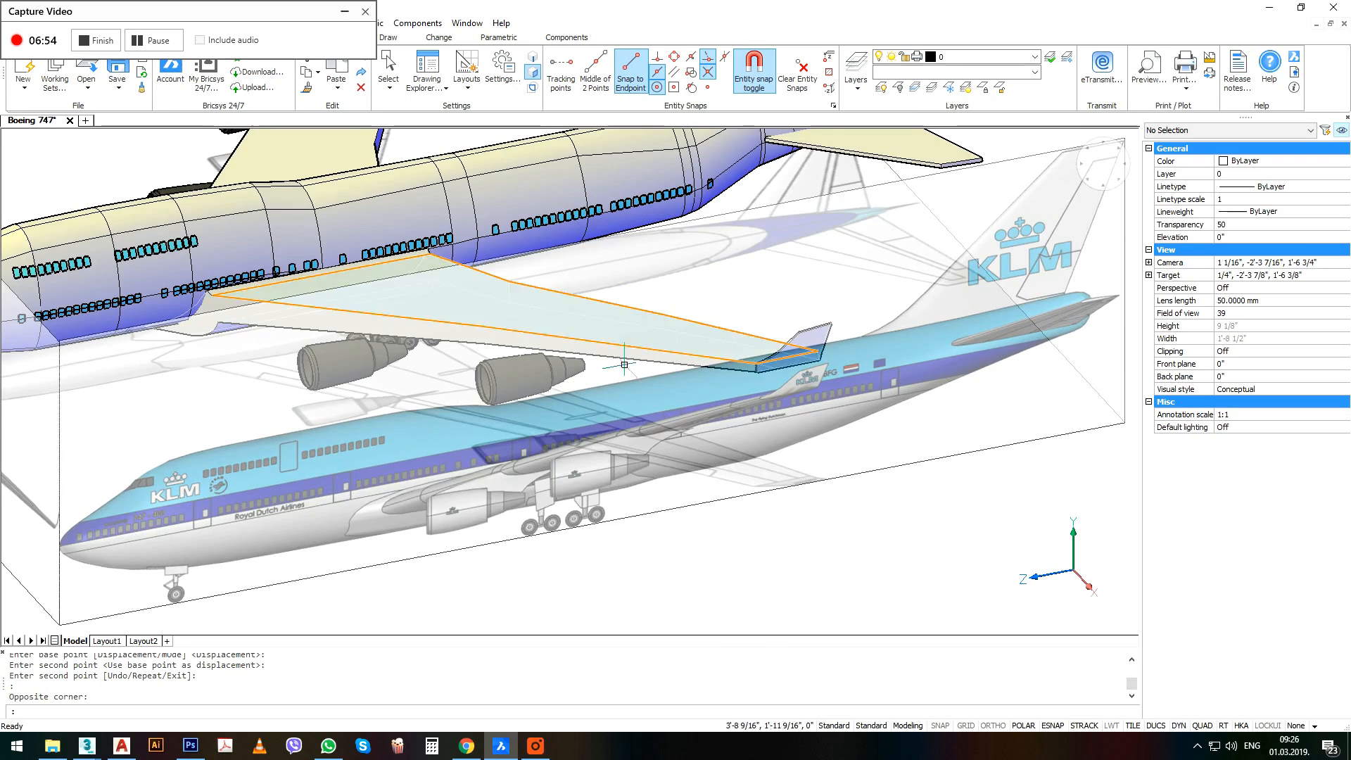
middle_click_drag(553, 373, 710, 331)
scroll(617, 405, "down", 10)
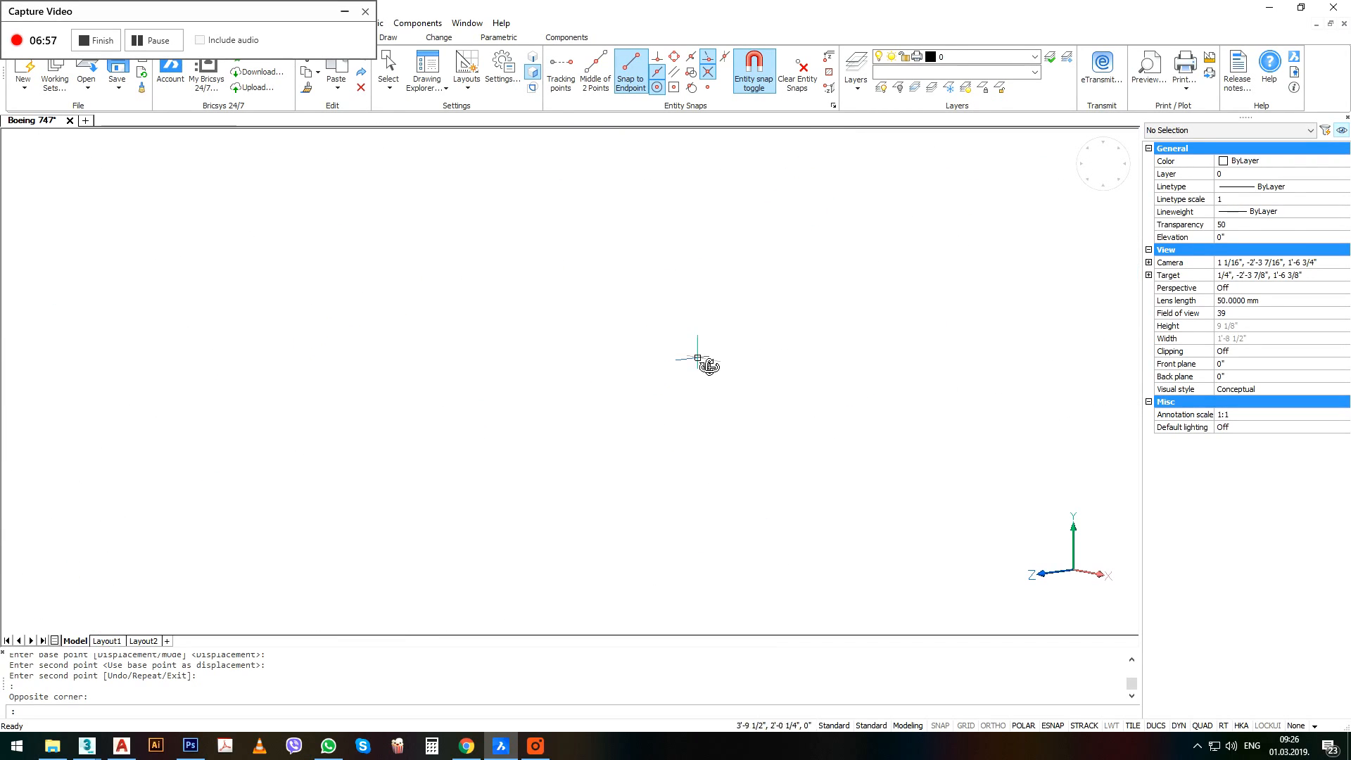
scroll(788, 250, "up", 10)
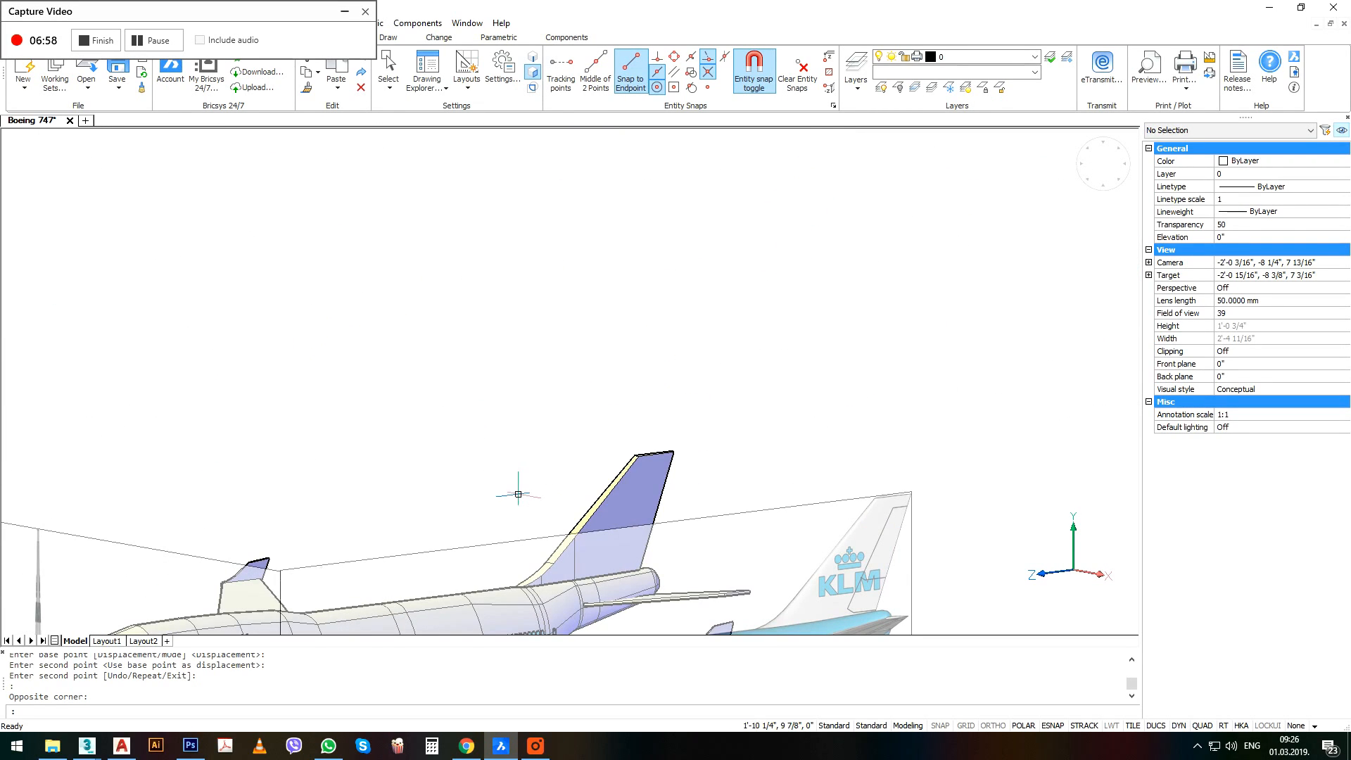
middle_click(566, 433)
middle_click(567, 432)
scroll(591, 450, "up", 5)
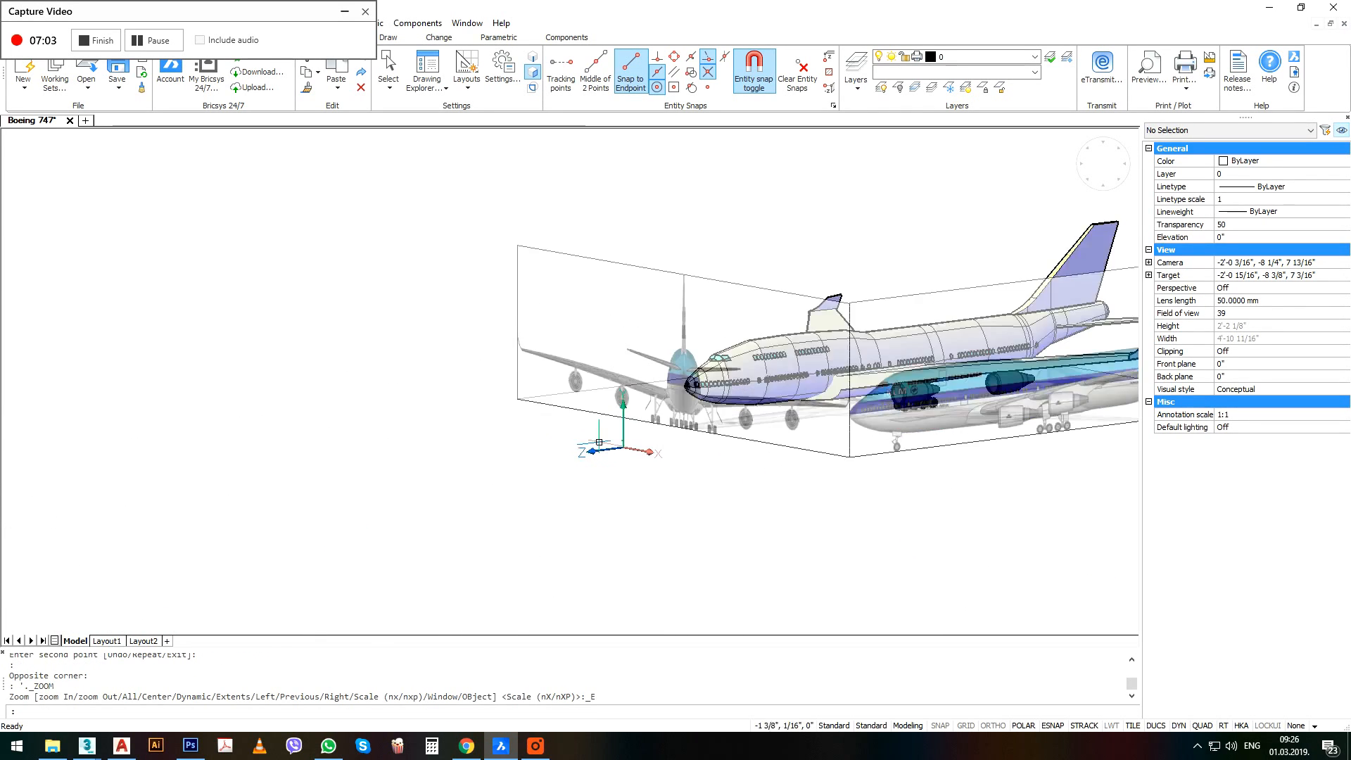
left_click(621, 467)
type("m")
key("Return")
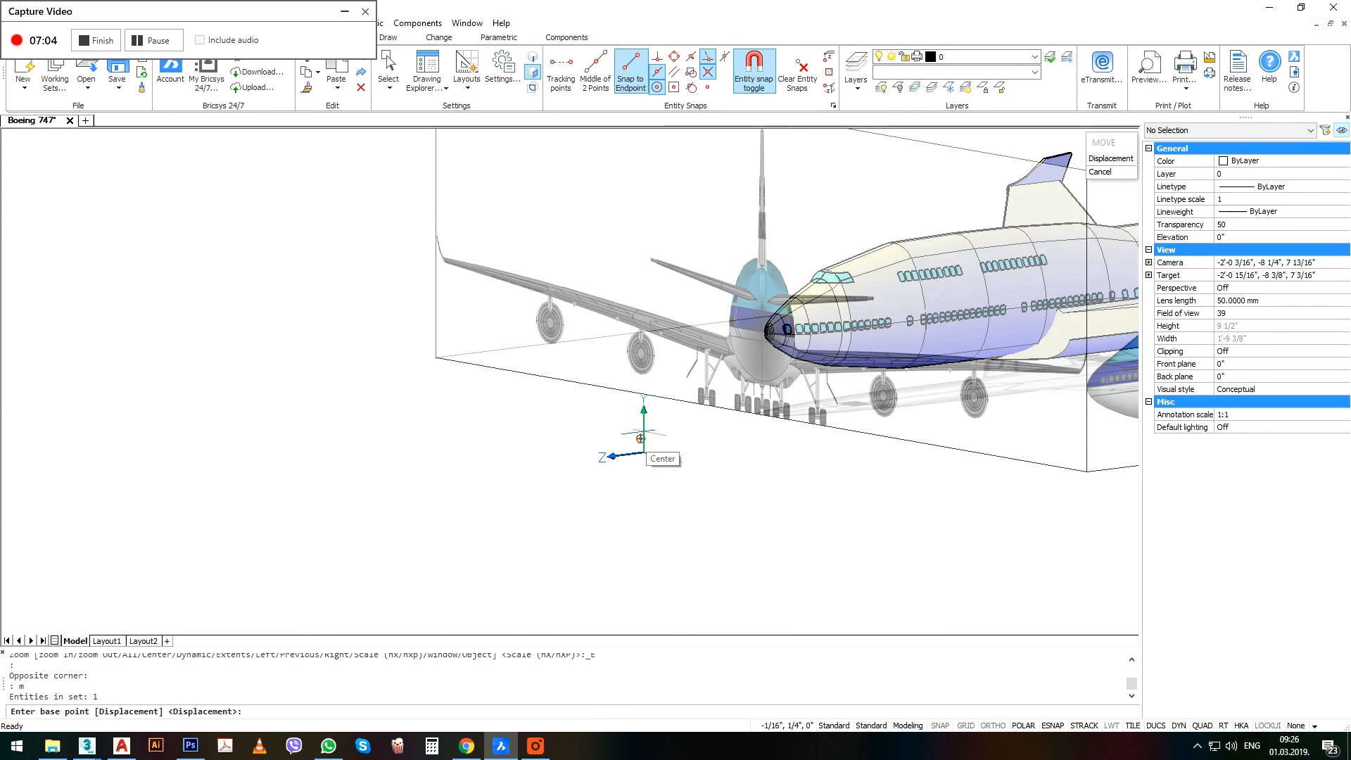
scroll(654, 438, "up", 8)
left_click(640, 449)
scroll(567, 499, "down", 8)
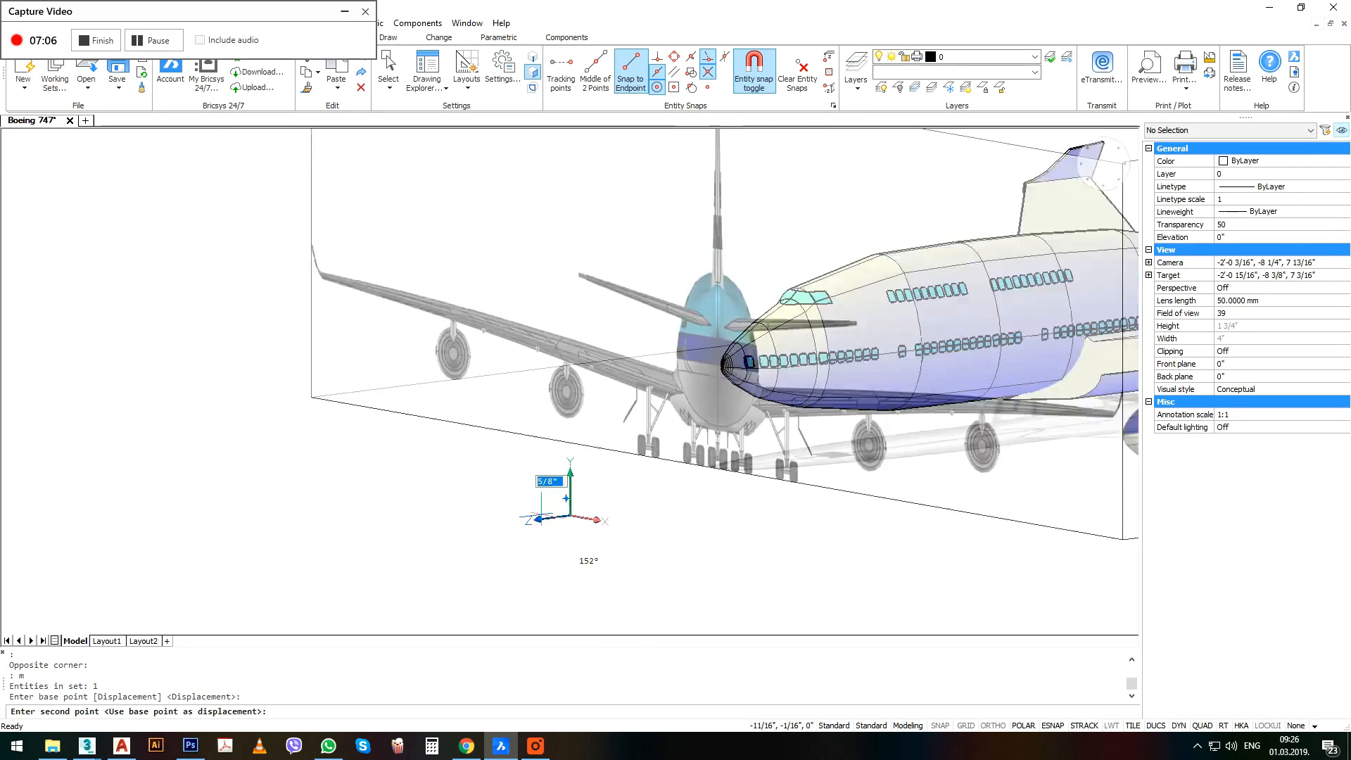
scroll(915, 444, "up", 3)
middle_click_drag(1086, 501, 333, 513)
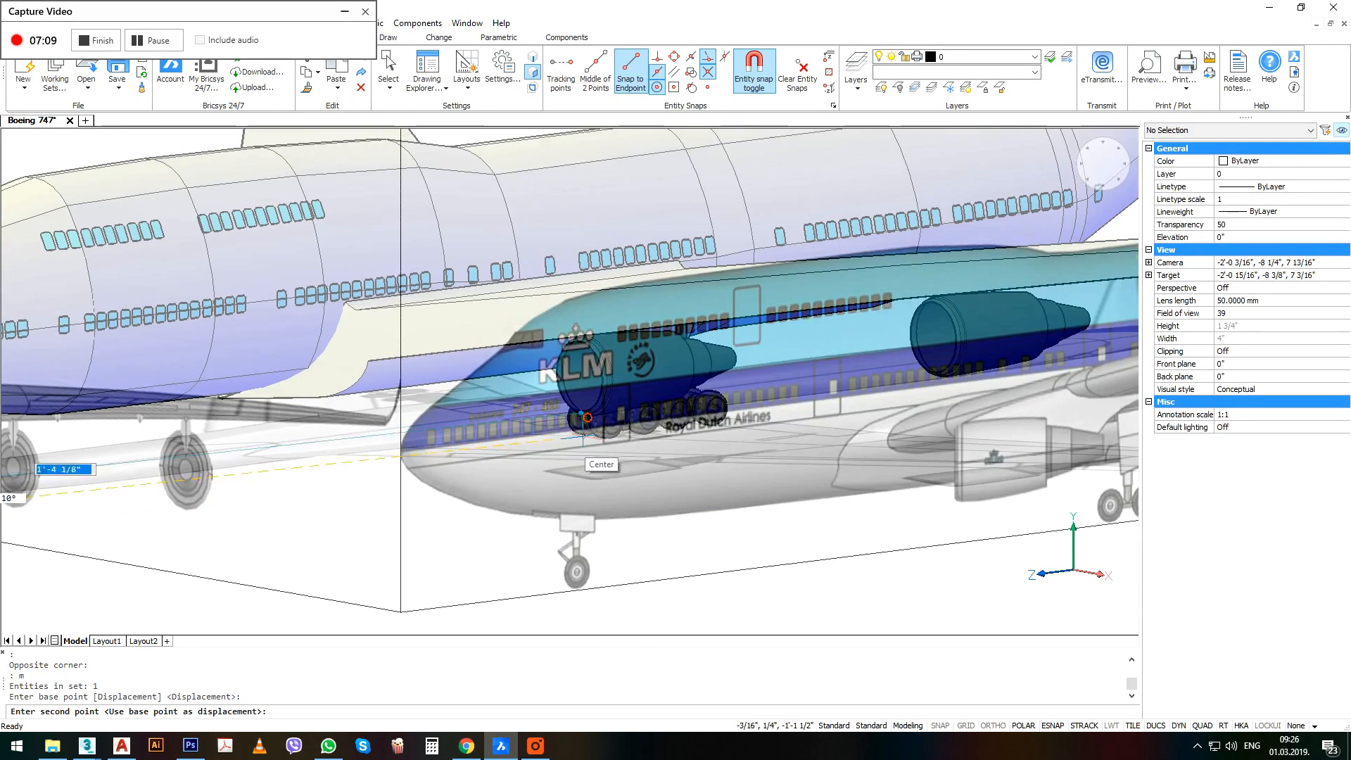
scroll(579, 420, "up", 6)
scroll(578, 420, "up", 5)
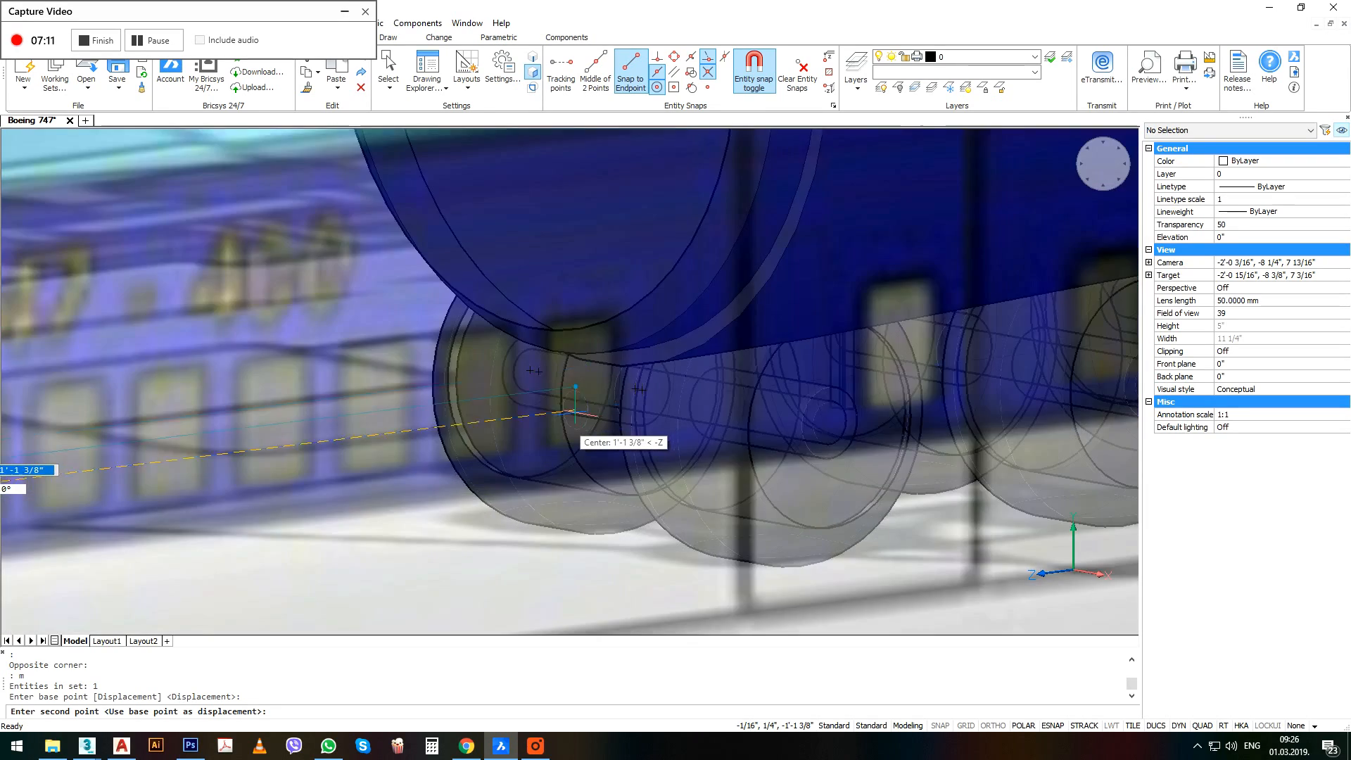
scroll(594, 404, "down", 3)
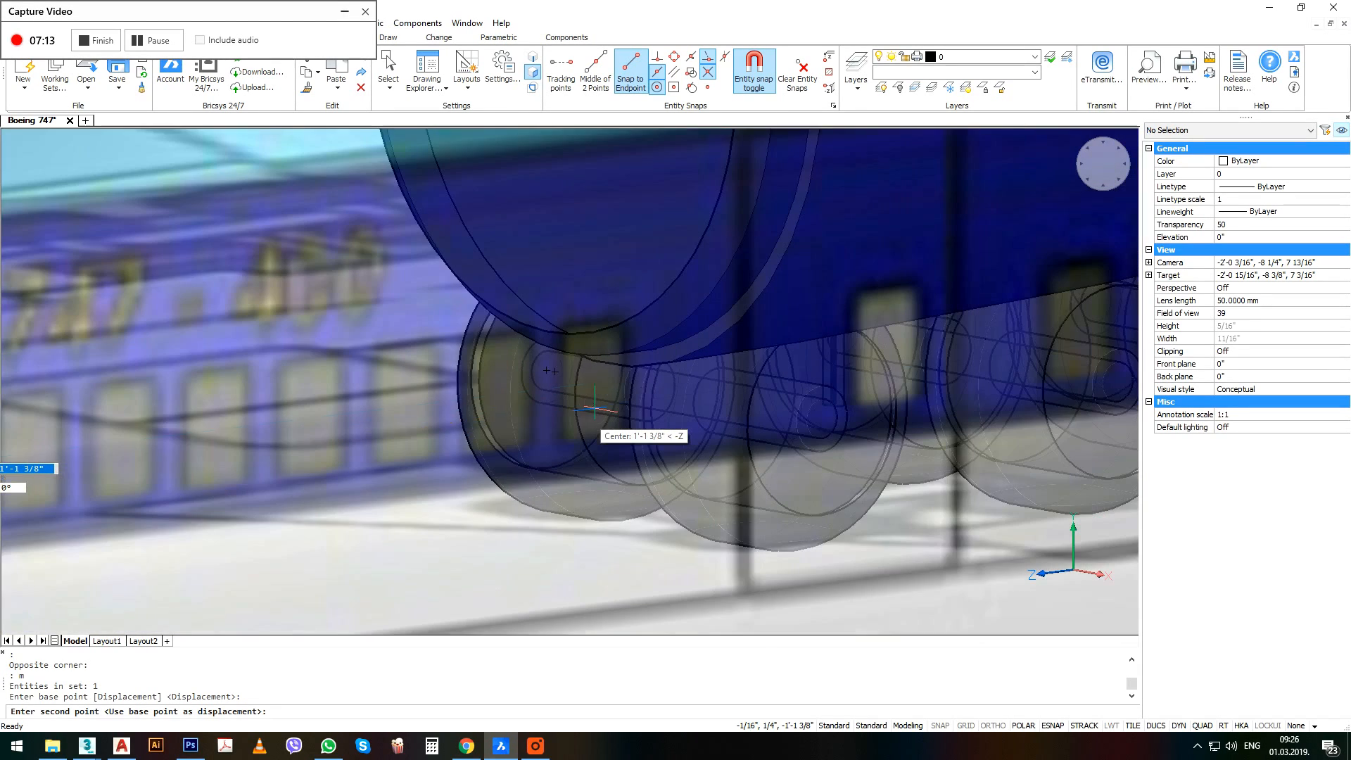
middle_click_drag(767, 394, 748, 391, "shift")
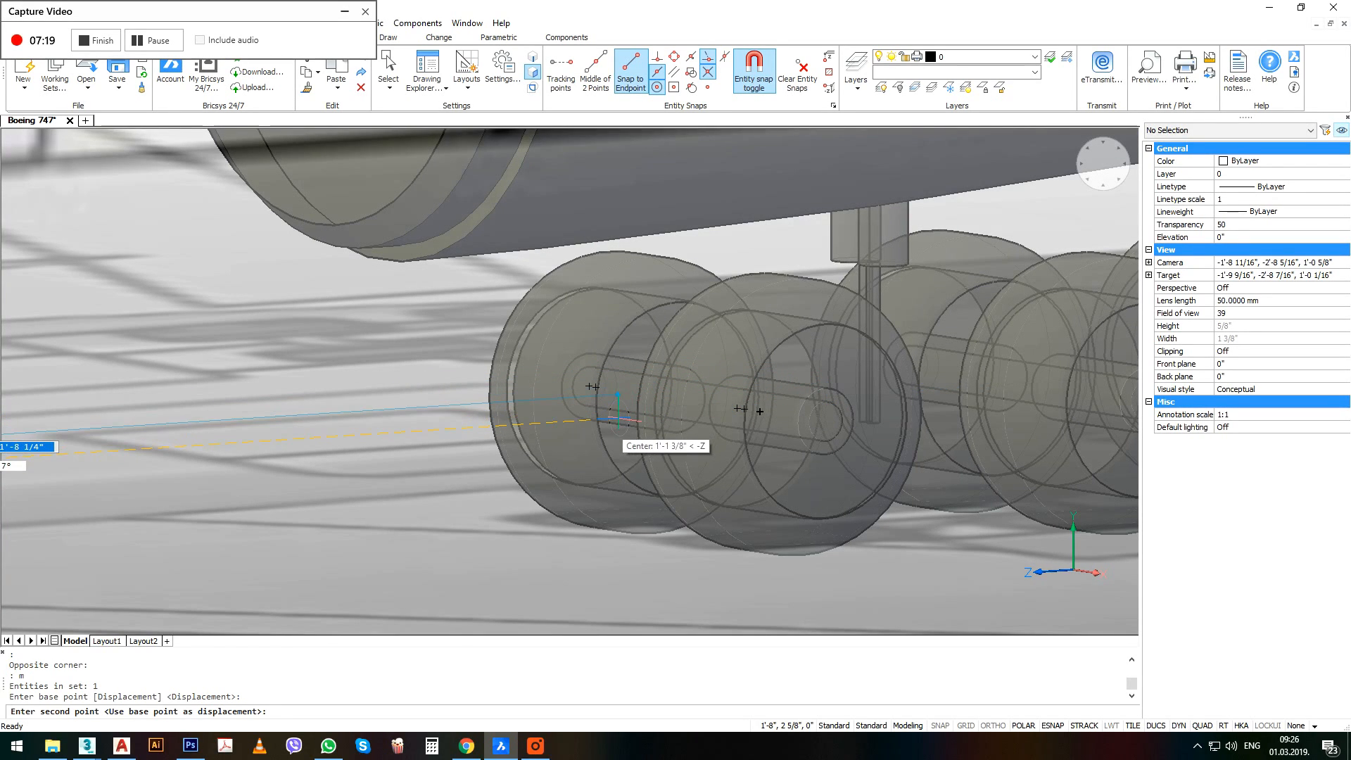
key("Escape")
key("Escape")
scroll(618, 418, "down", 8)
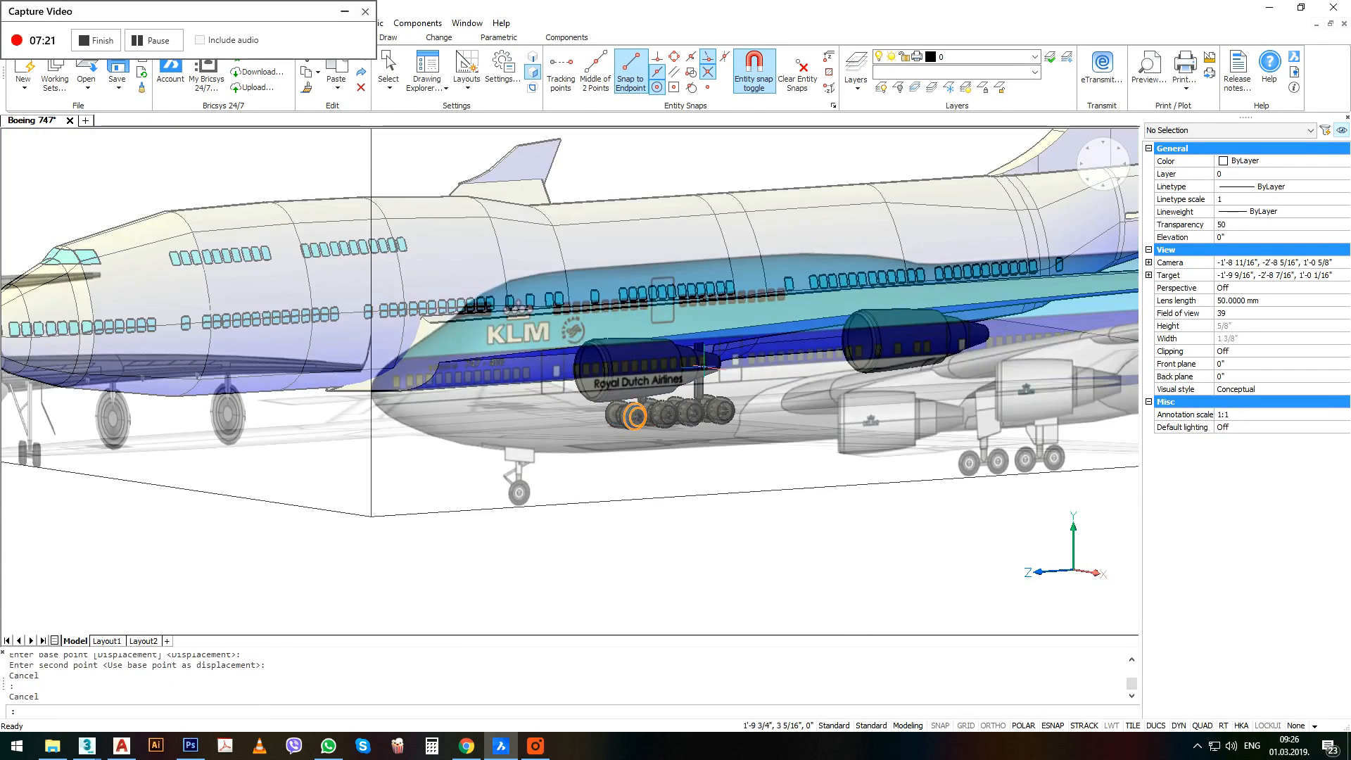
Put the three reference images on the turned-off layer 1 so that they are hidden.
left_click(383, 500)
left_click(342, 604)
scroll(439, 439, "down", 5)
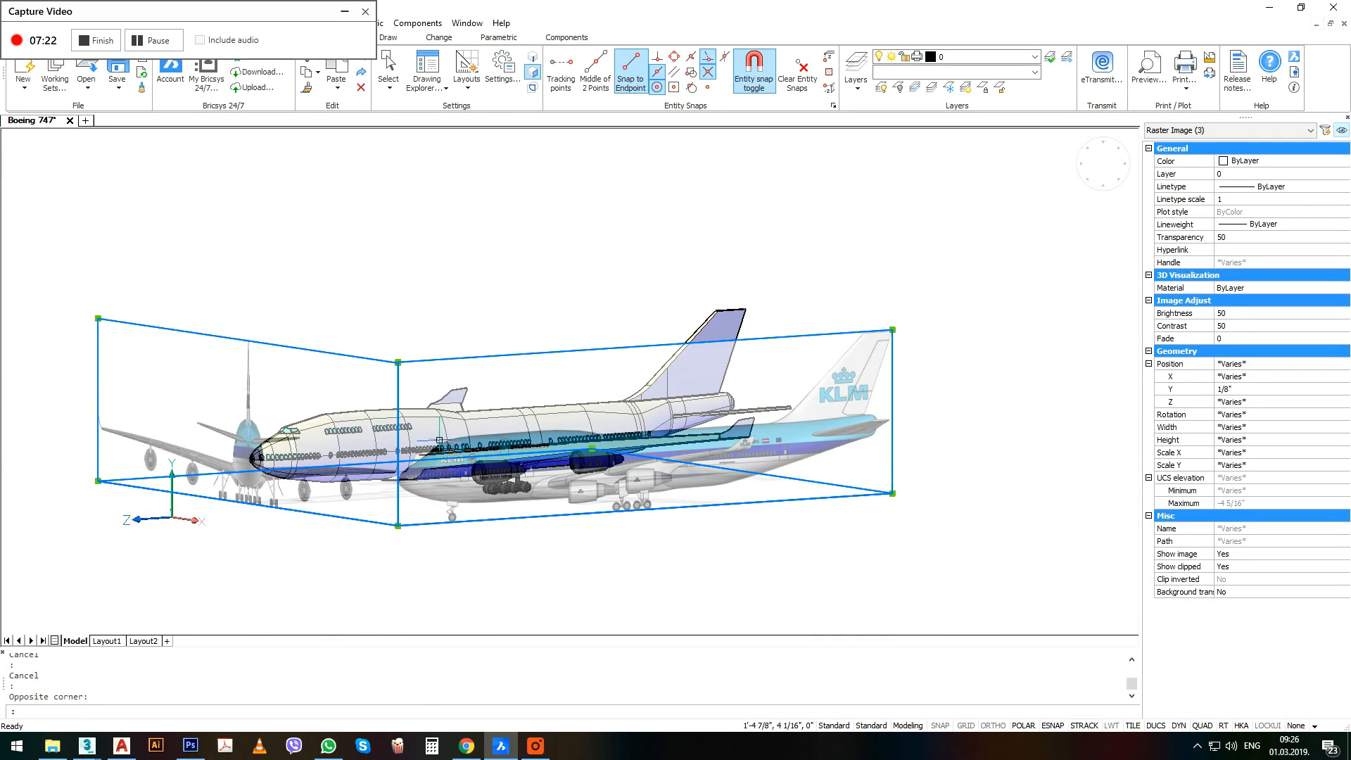
left_click(977, 57)
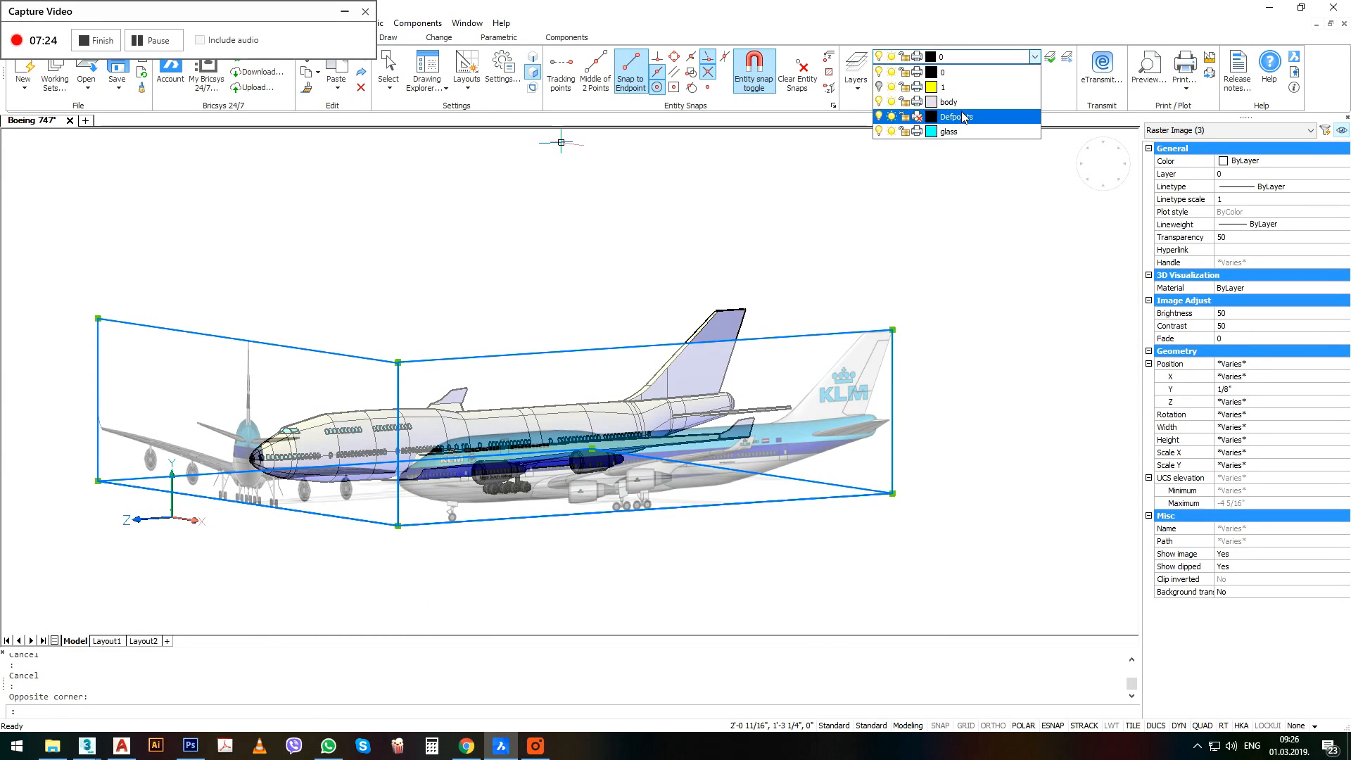
left_click(964, 89)
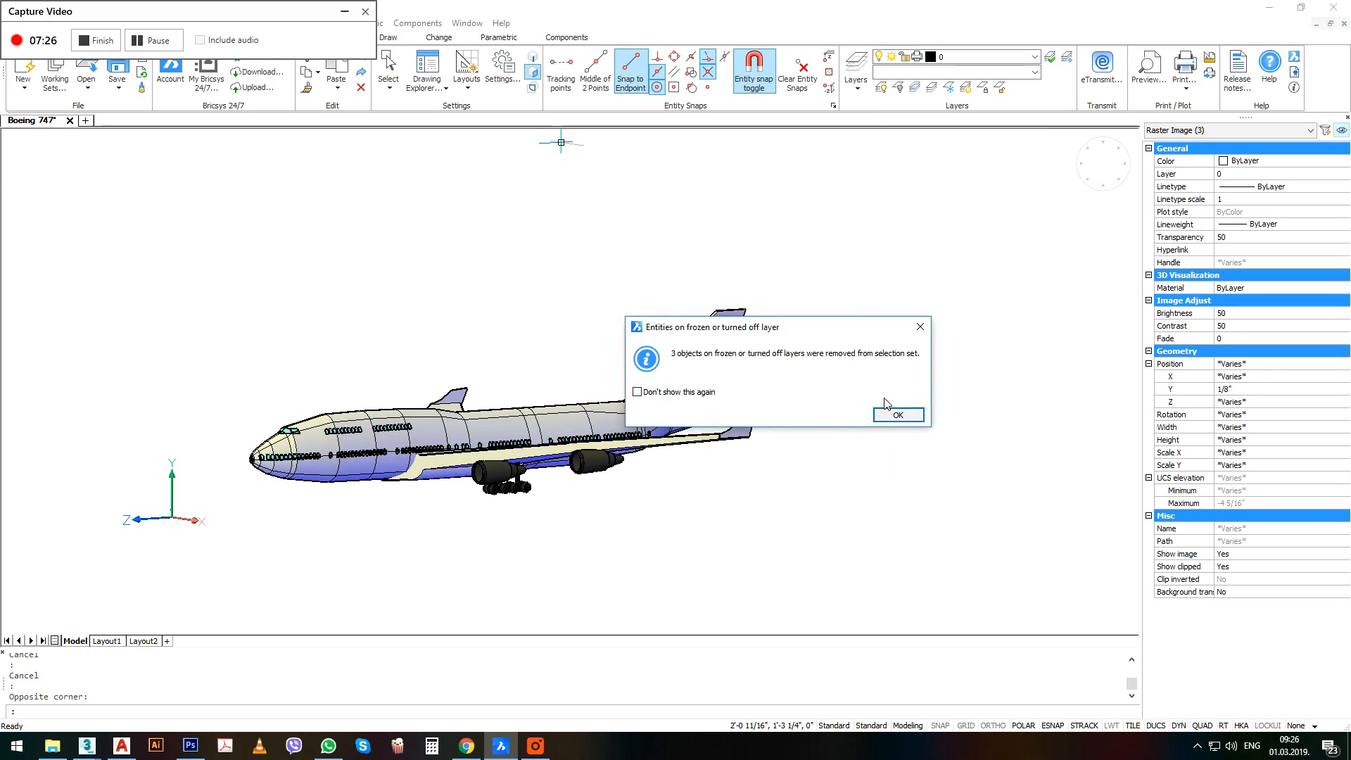
left_click(898, 415)
scroll(619, 445, "up", 6)
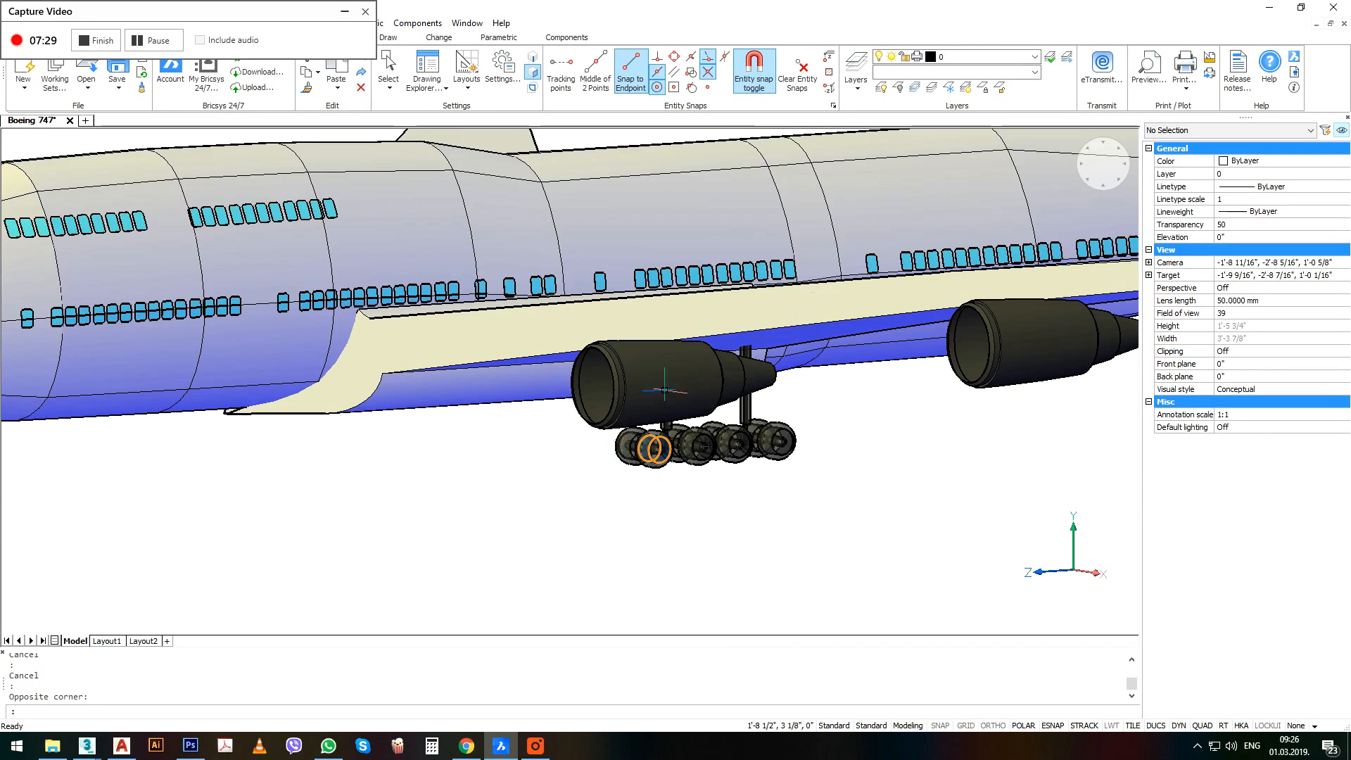
Turn off the body and glass layers by picking the fuselage and one of its windows.
left_click(898, 88)
left_click(820, 216)
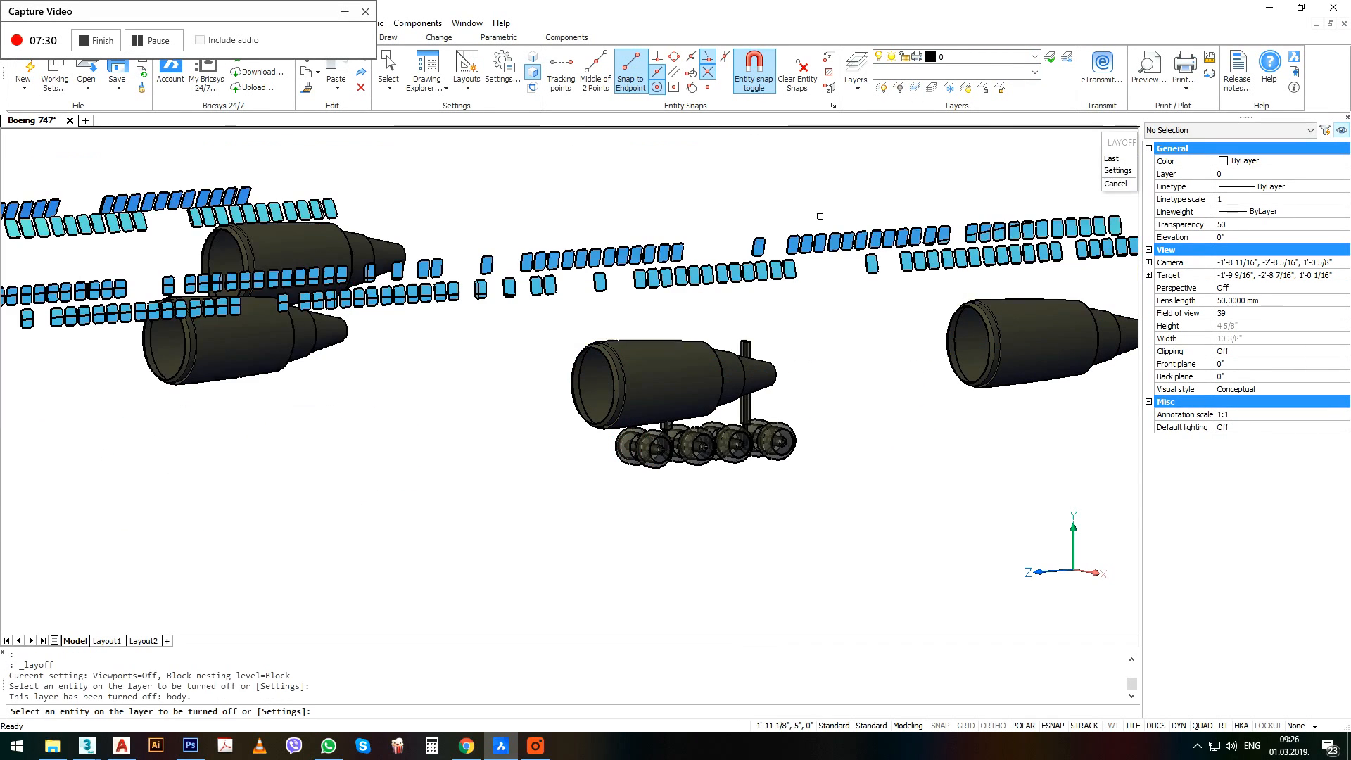
left_click(744, 276)
key("Return")
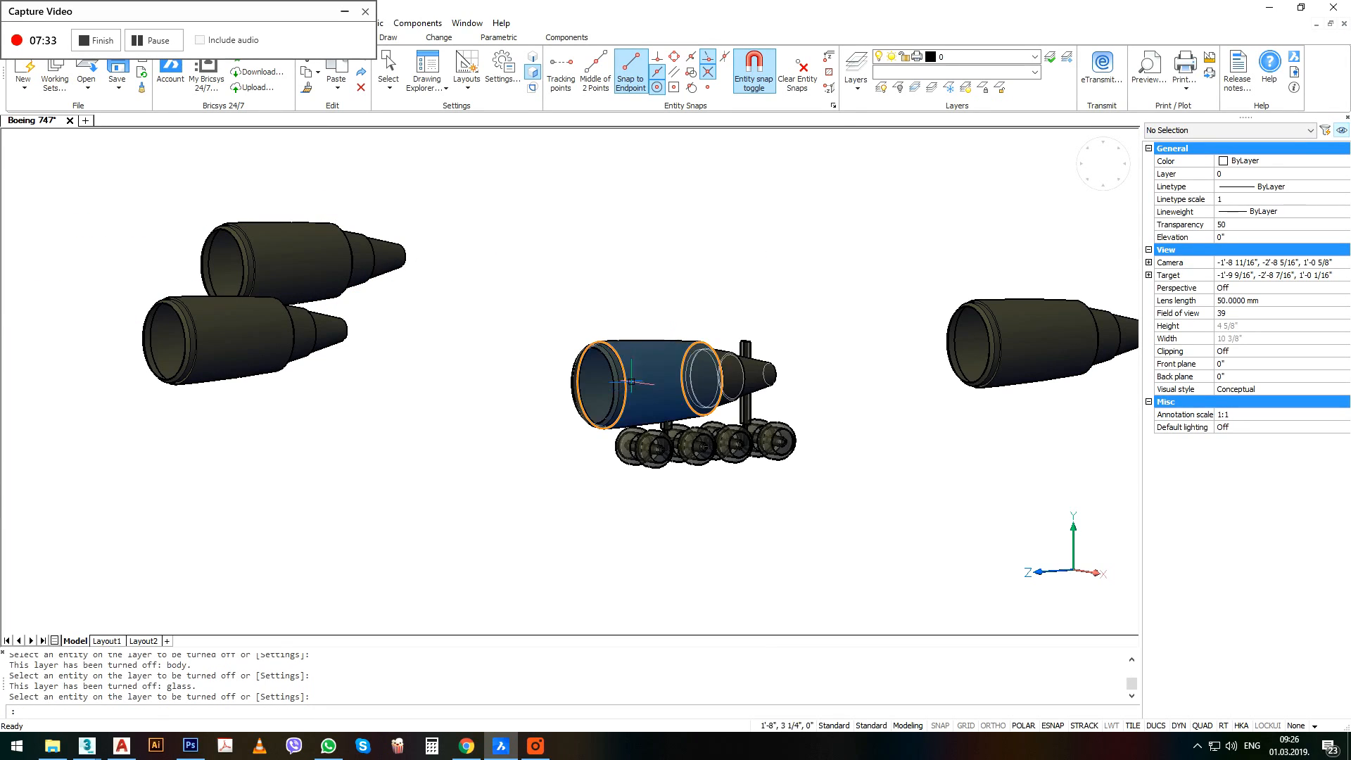
Create a new layer named engine and set its colour to grey index 252.
left_click(856, 80)
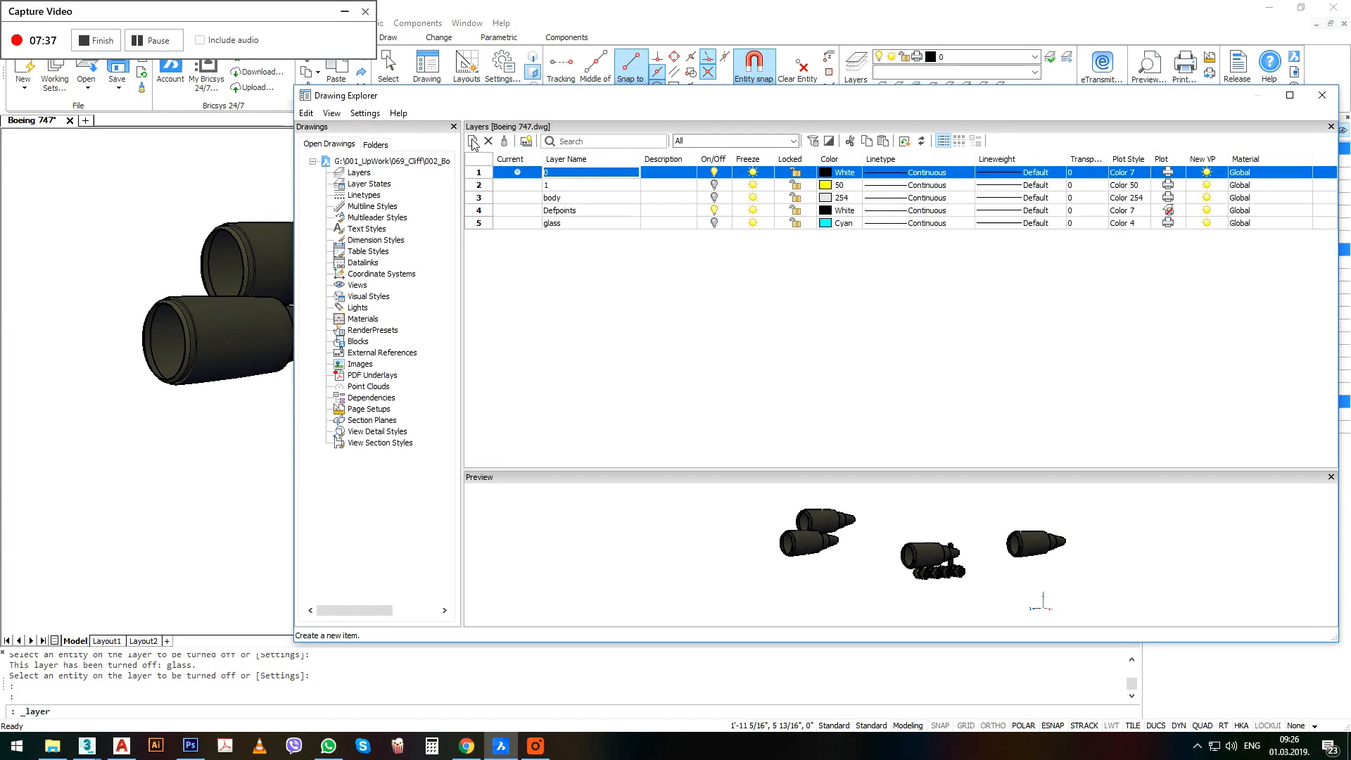
left_click(473, 143)
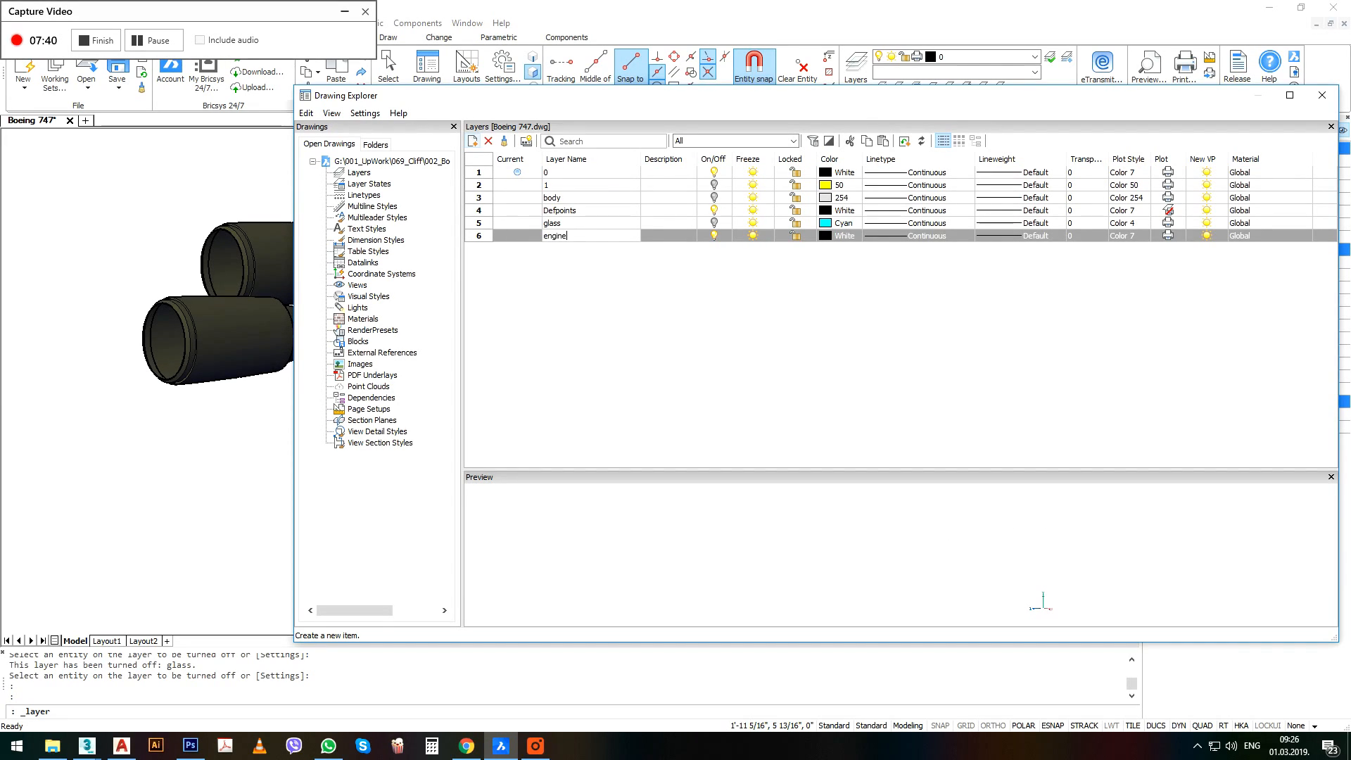
key("Return")
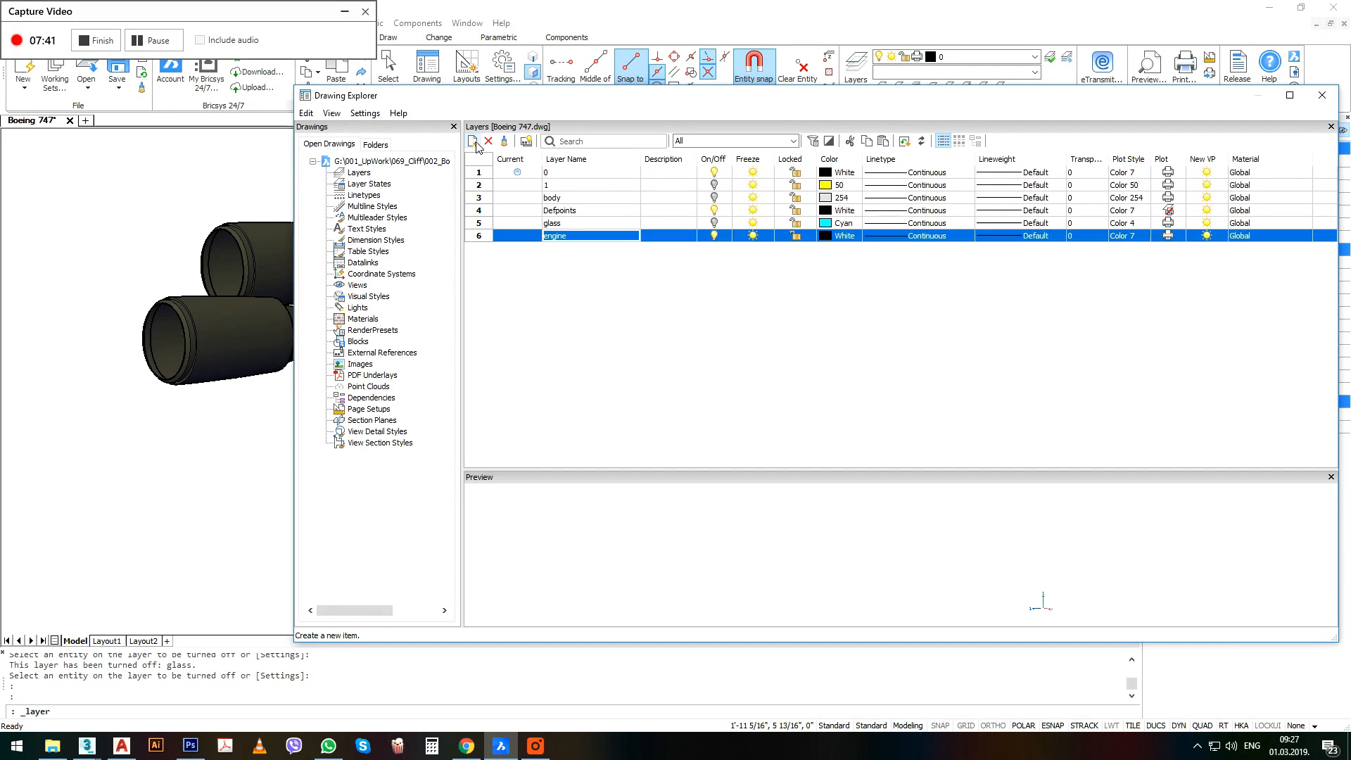
left_click(825, 236)
left_click(856, 308)
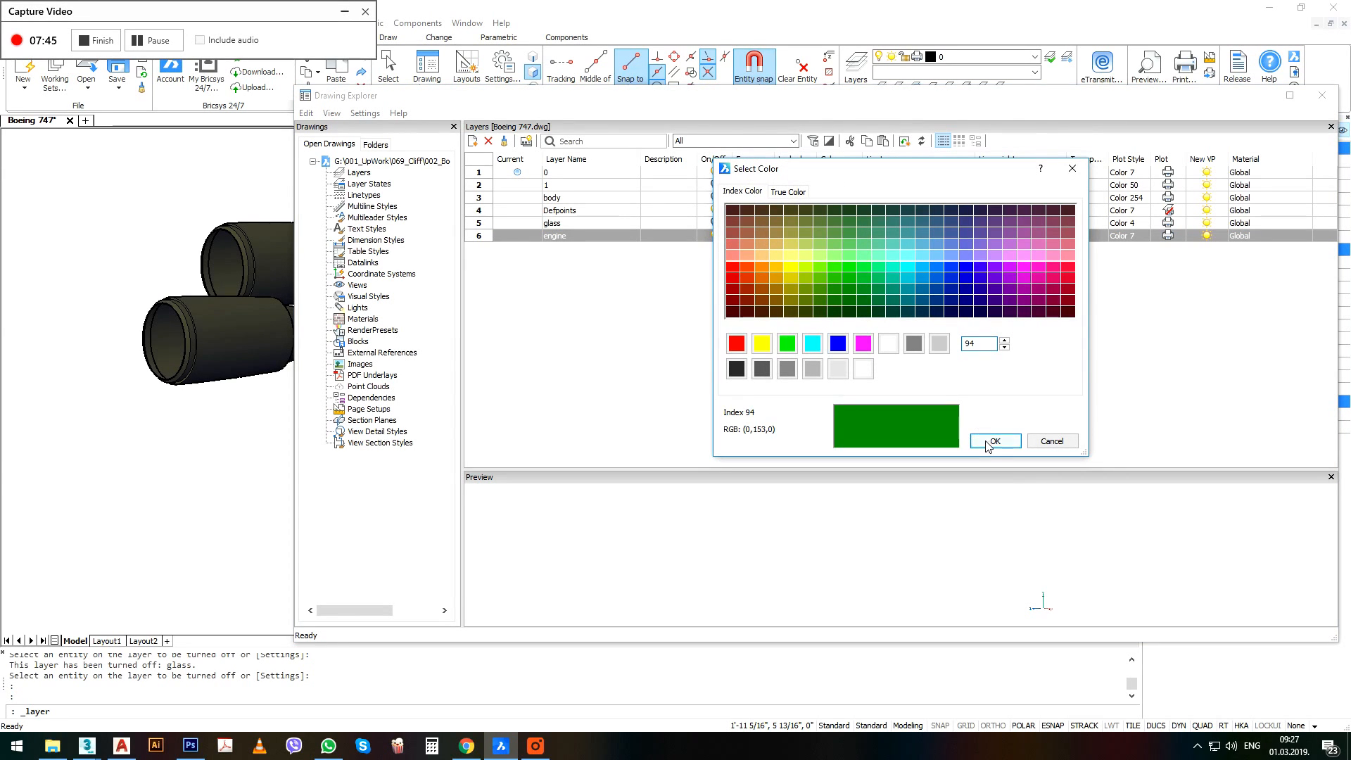
left_click(787, 369)
left_click(995, 441)
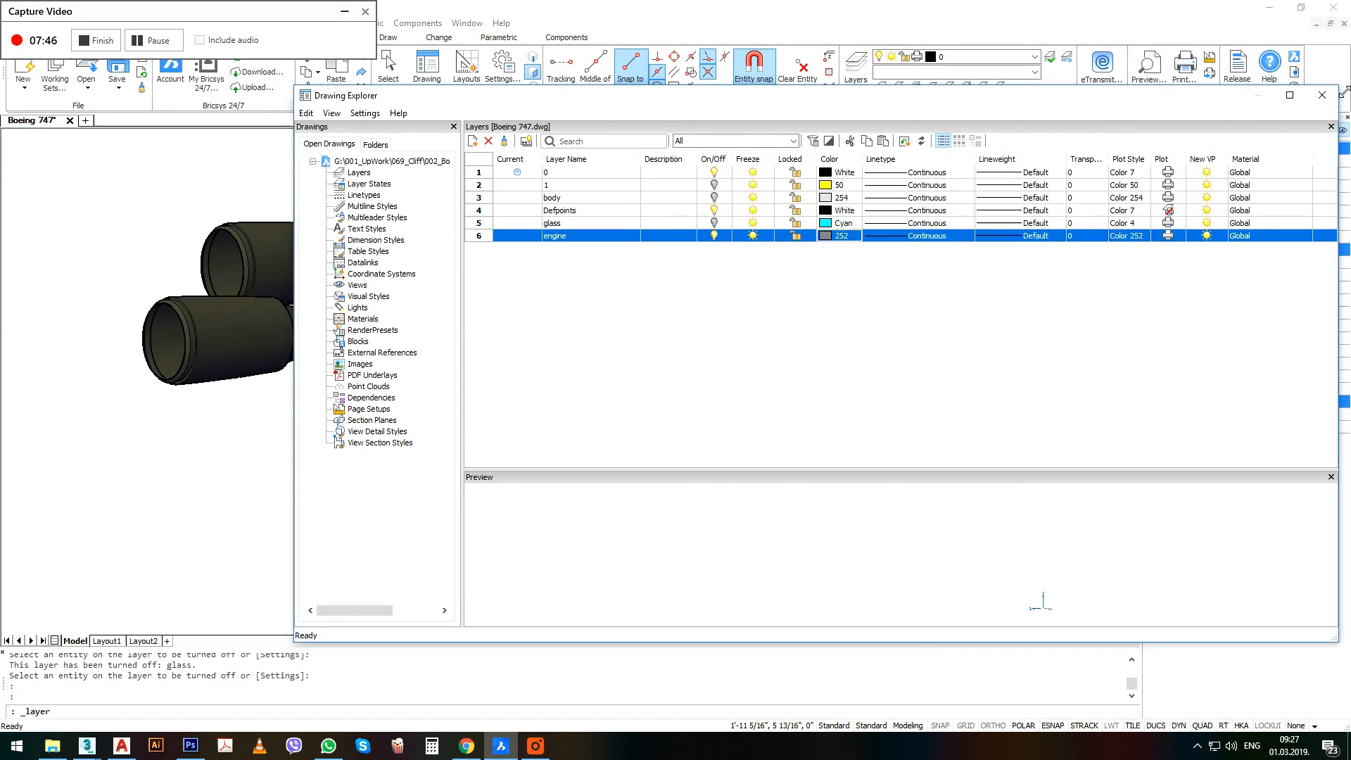
Assign the four revolved engine surfaces to the engine layer and turn that layer off.
left_click(1035, 238)
left_click(977, 402)
left_click(645, 302)
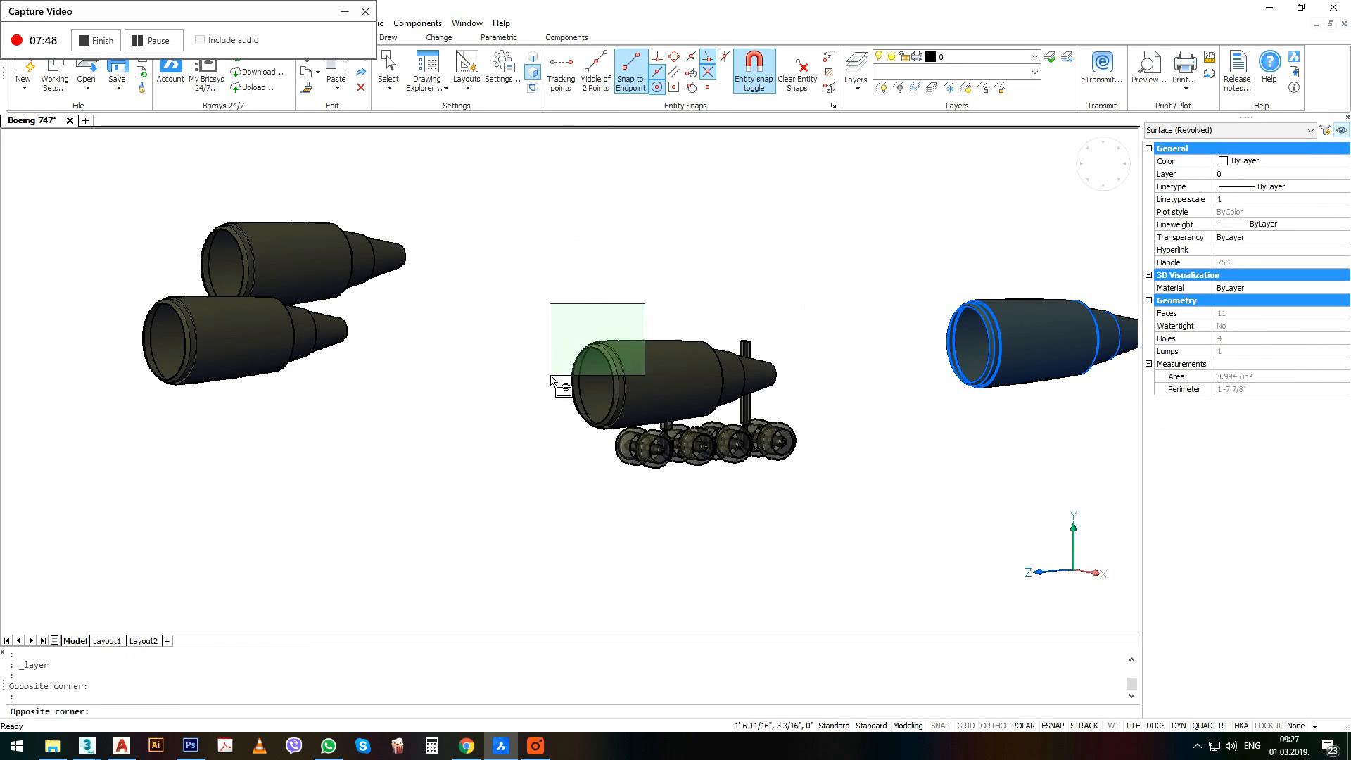
left_click(551, 374)
left_click(459, 220)
left_click(153, 447)
left_click(985, 56)
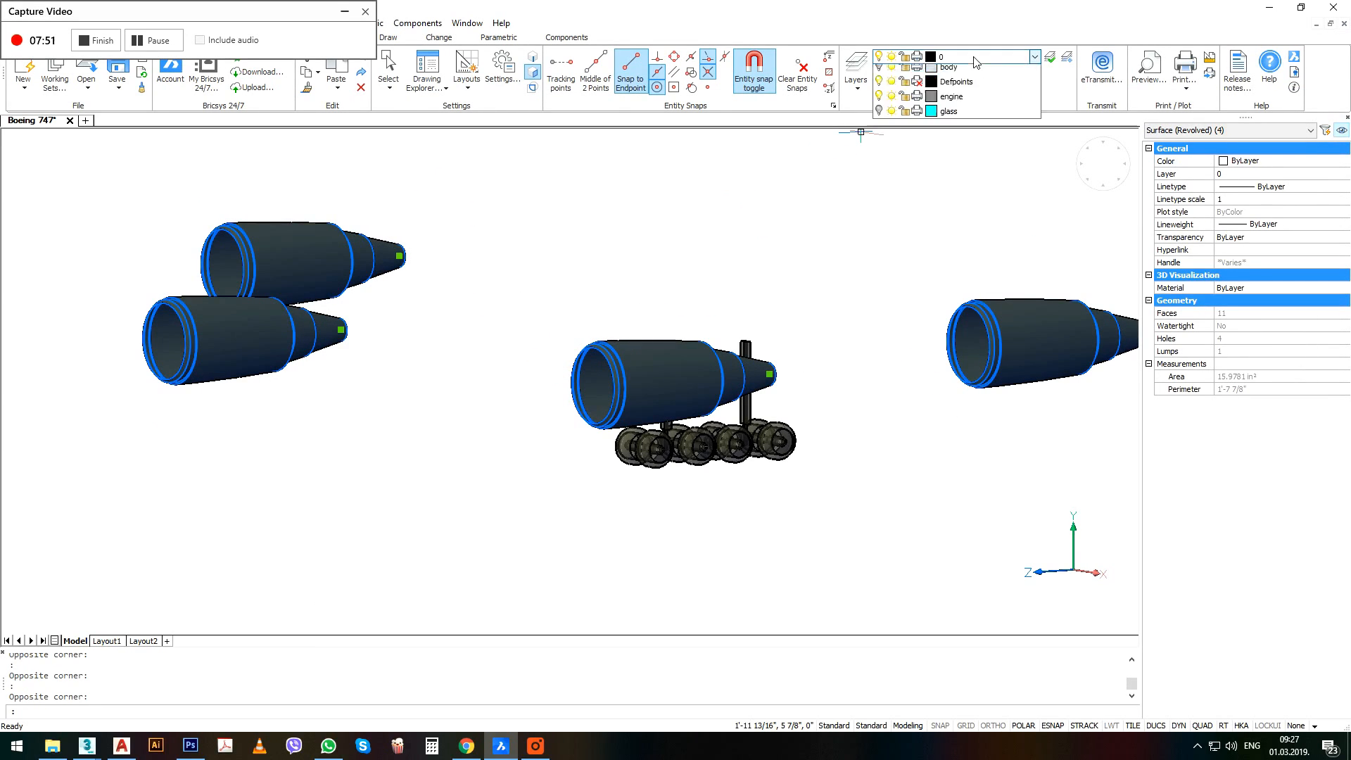
left_click(943, 130)
key("Escape")
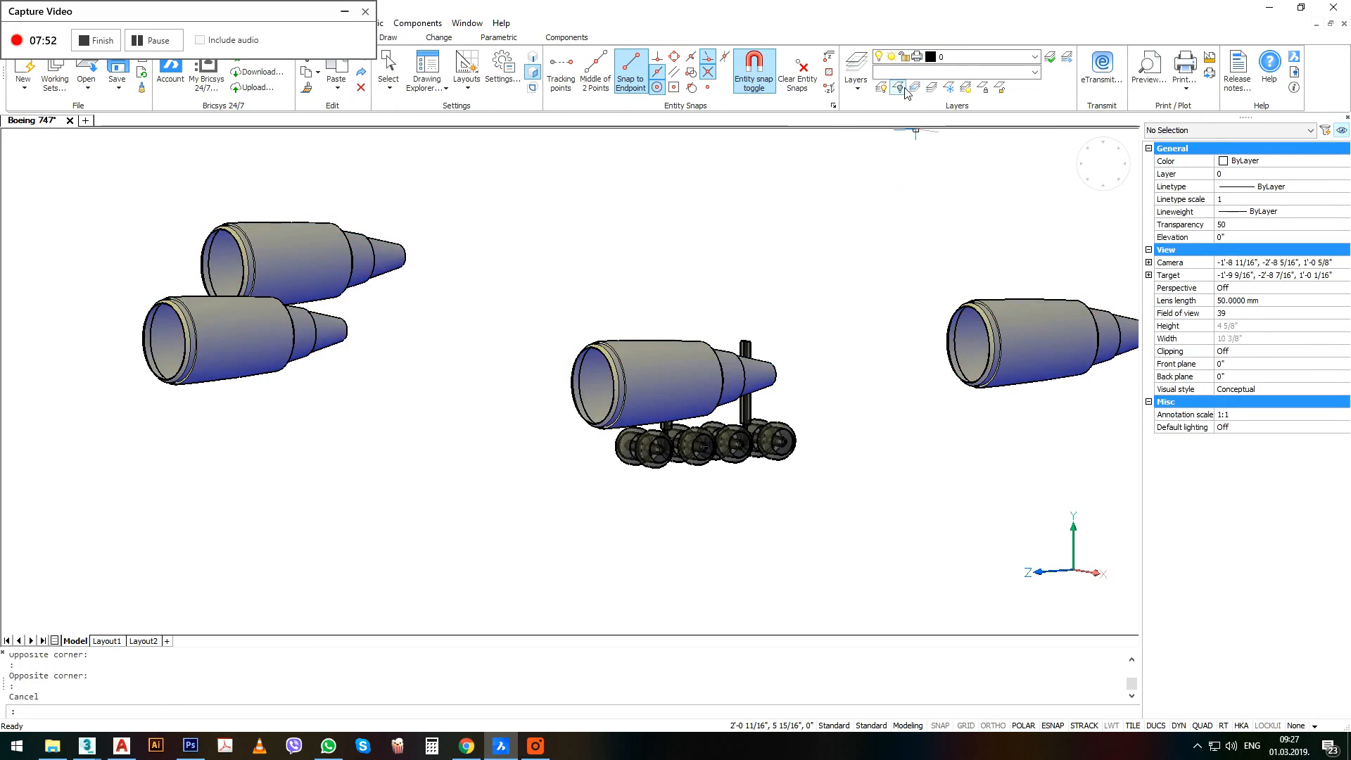
left_click(899, 87)
left_click(954, 369)
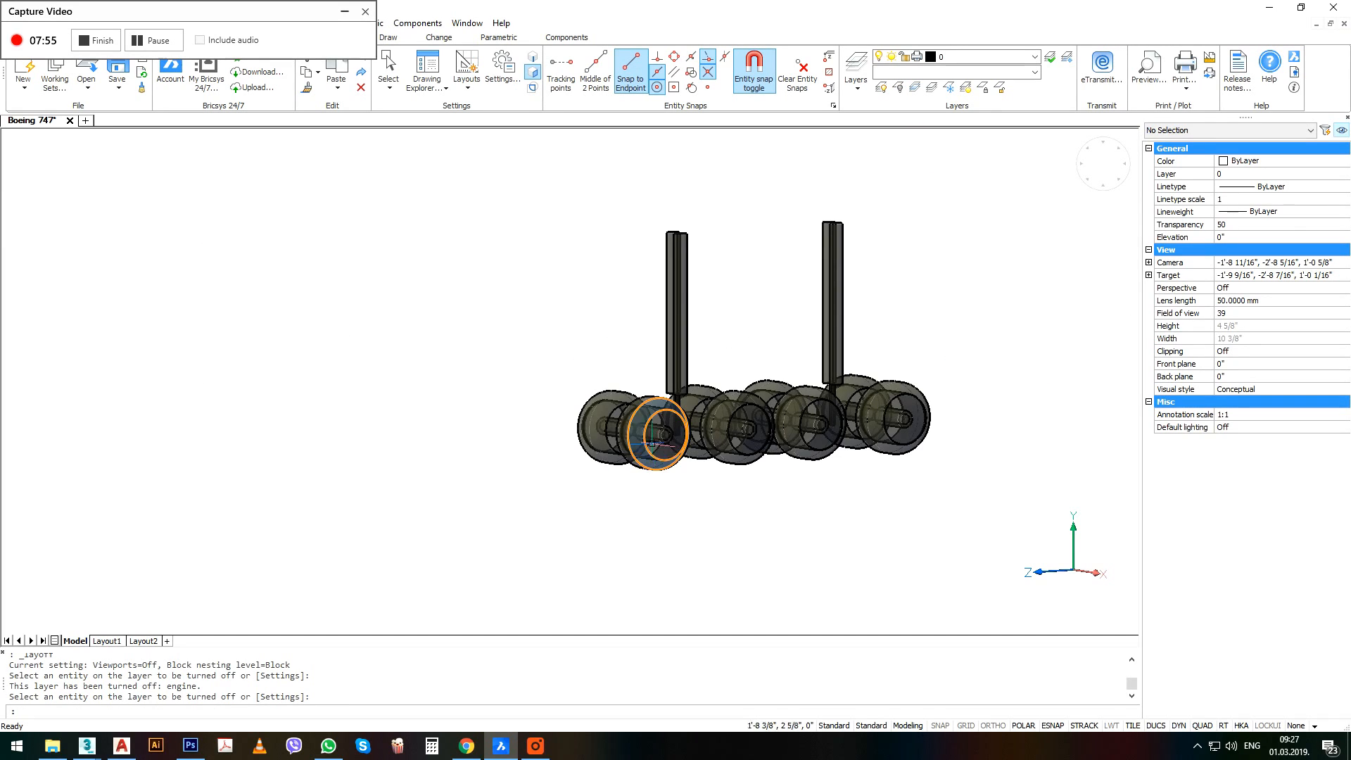
In the top view, move the small circle about 1'-1 3/8" along the negative Z direction, beside the foremost axle of the landing gear.
scroll(524, 390, "up", 5)
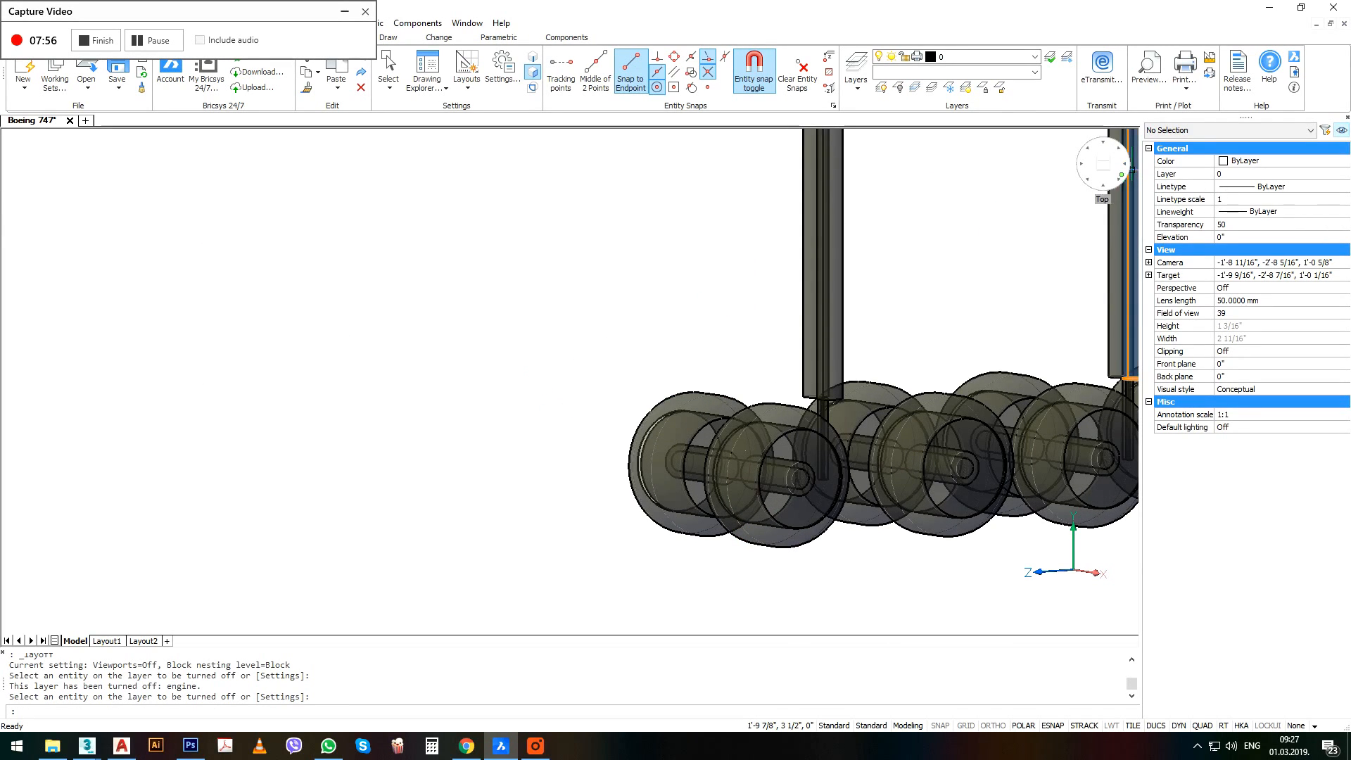
scroll(598, 390, "down", 10)
scroll(556, 582, "up", 10)
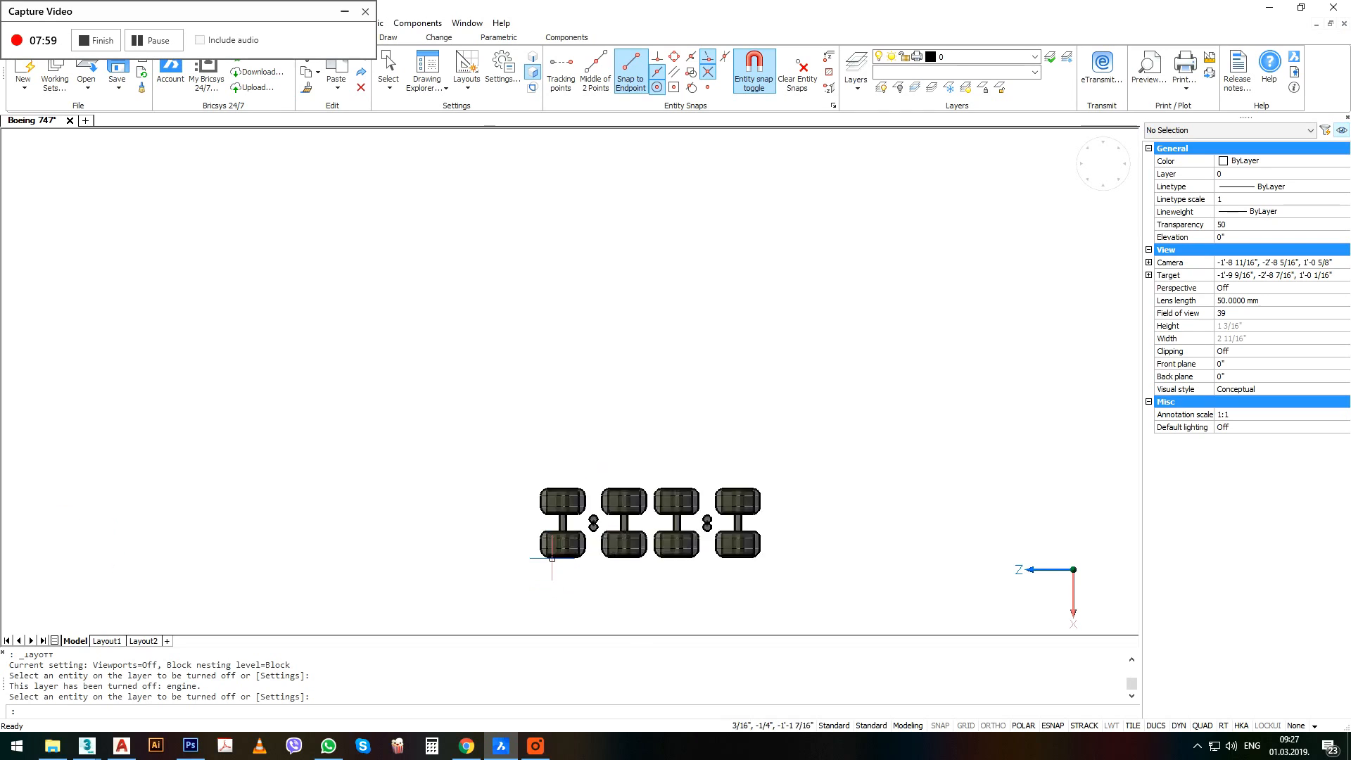
scroll(613, 437, "down", 4)
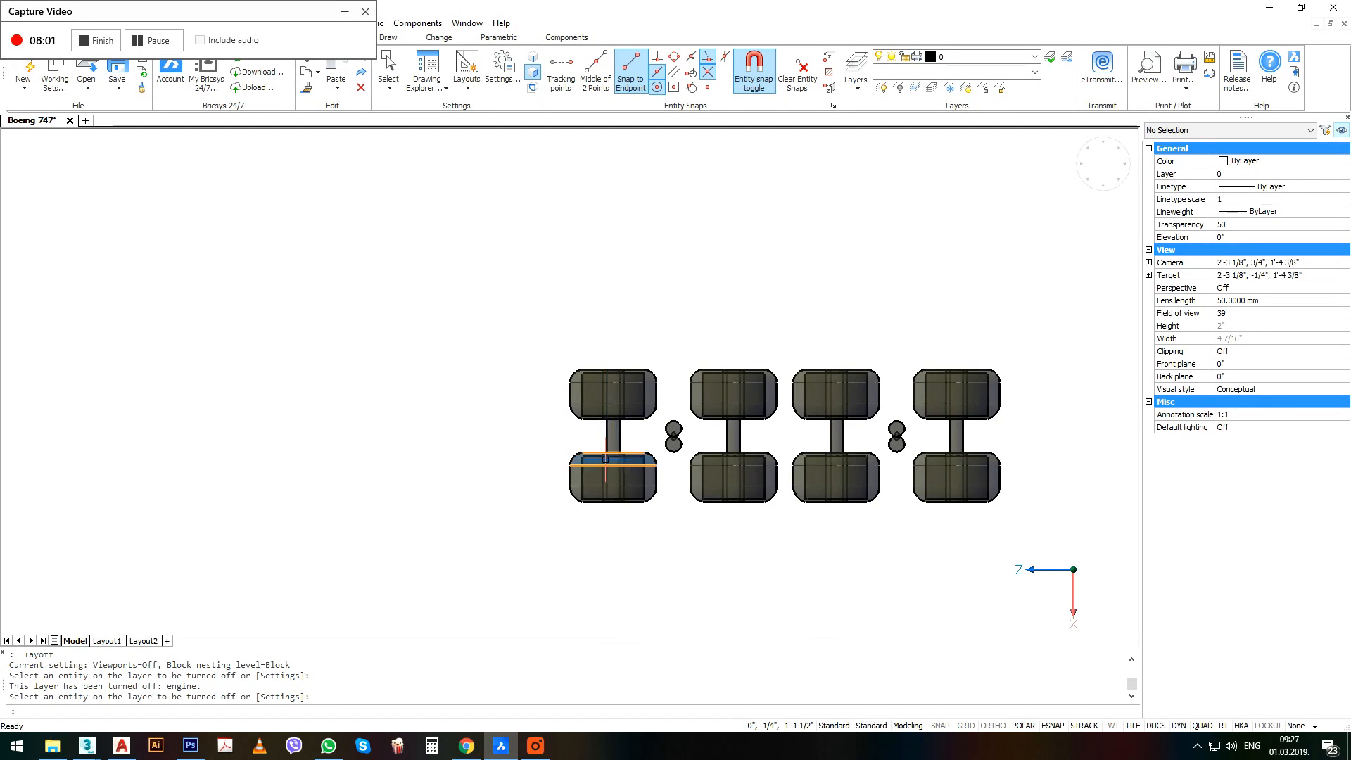
middle_click_drag(606, 459, 878, 371, "shift")
scroll(870, 372, "down", 2)
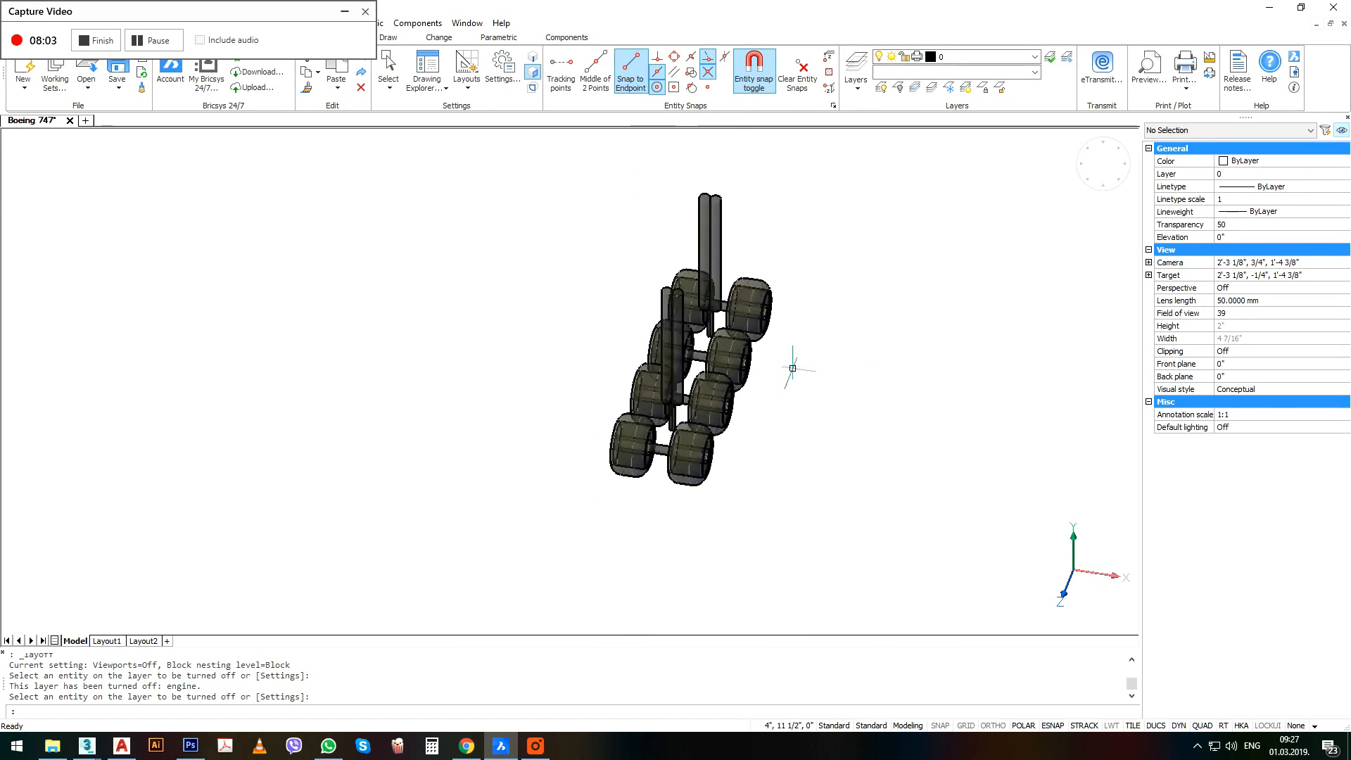
scroll(775, 368, "down", 6)
scroll(732, 433, "down", 1)
left_click_drag(725, 467, 600, 621)
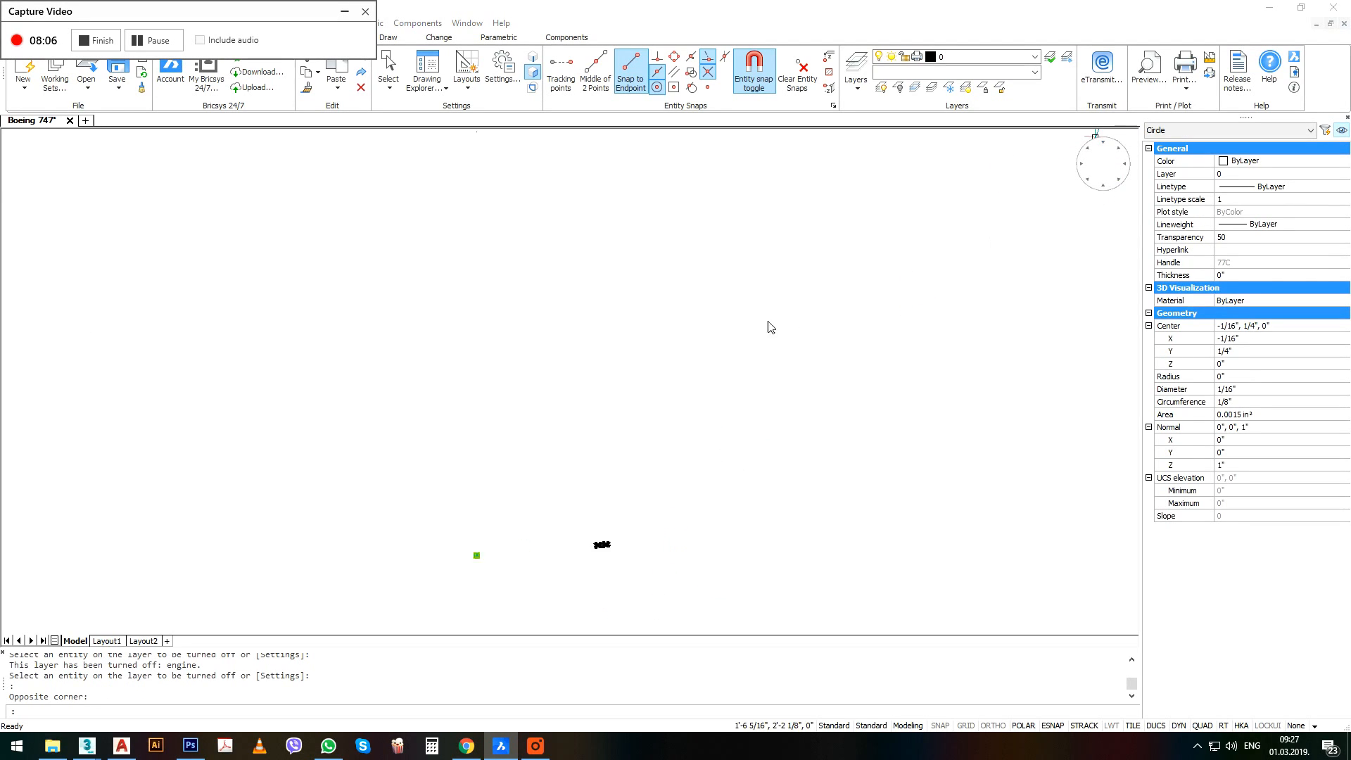
type("m")
key("Return")
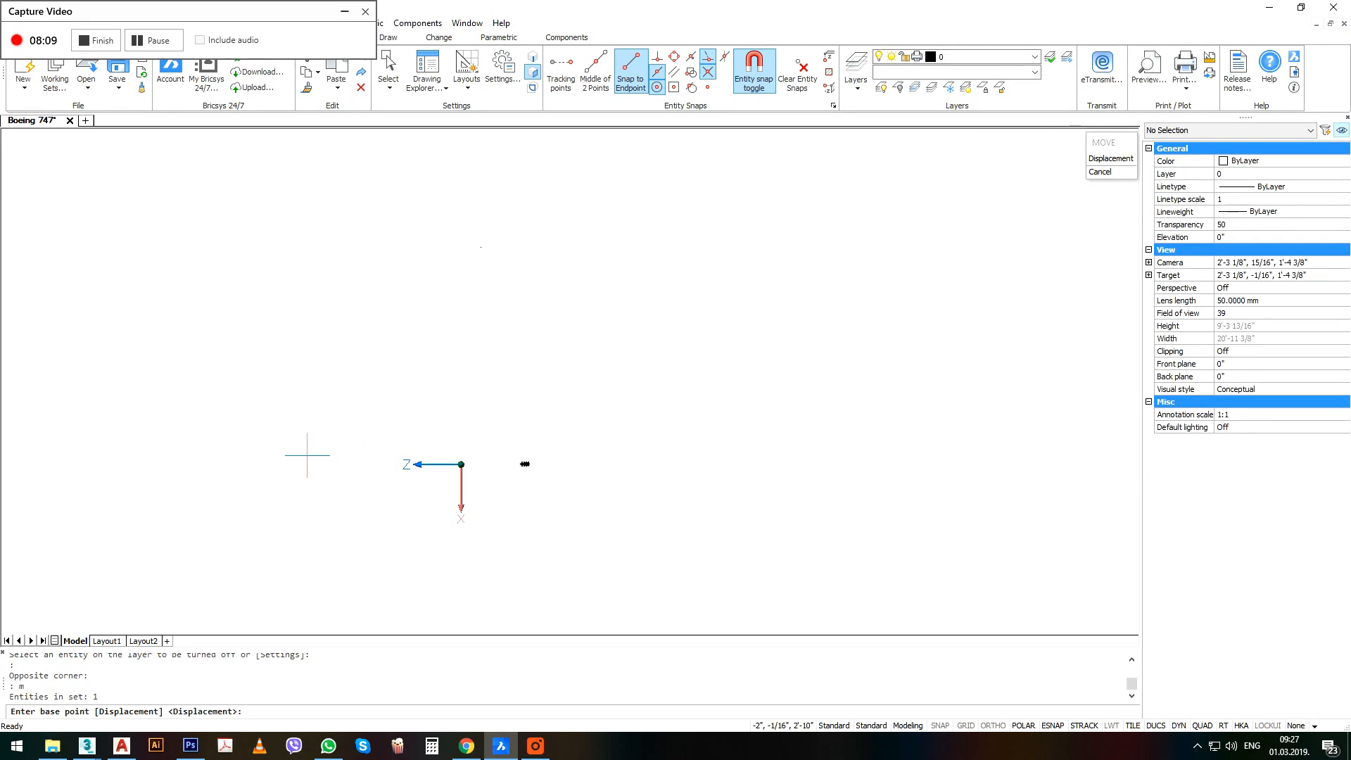
scroll(307, 455, "up", 2)
left_click(527, 433)
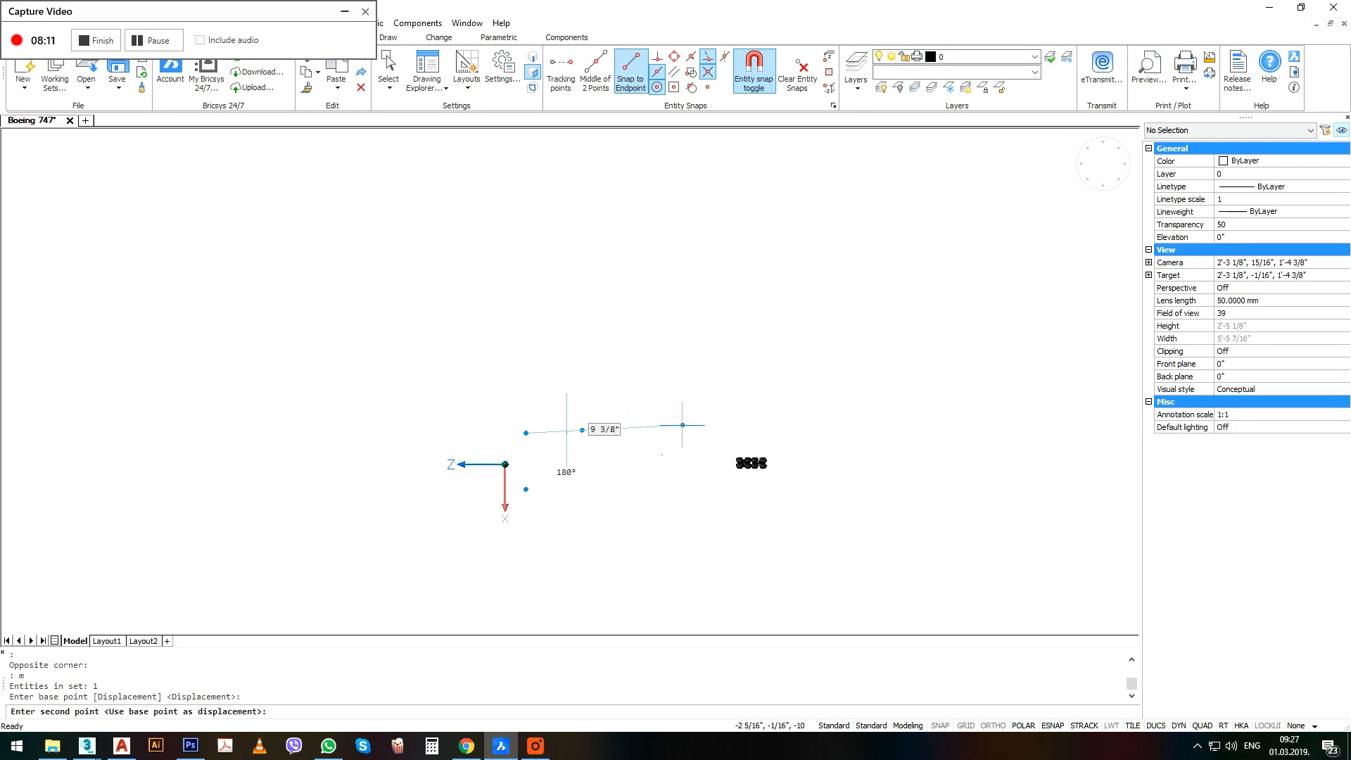
scroll(746, 431, "up", 6)
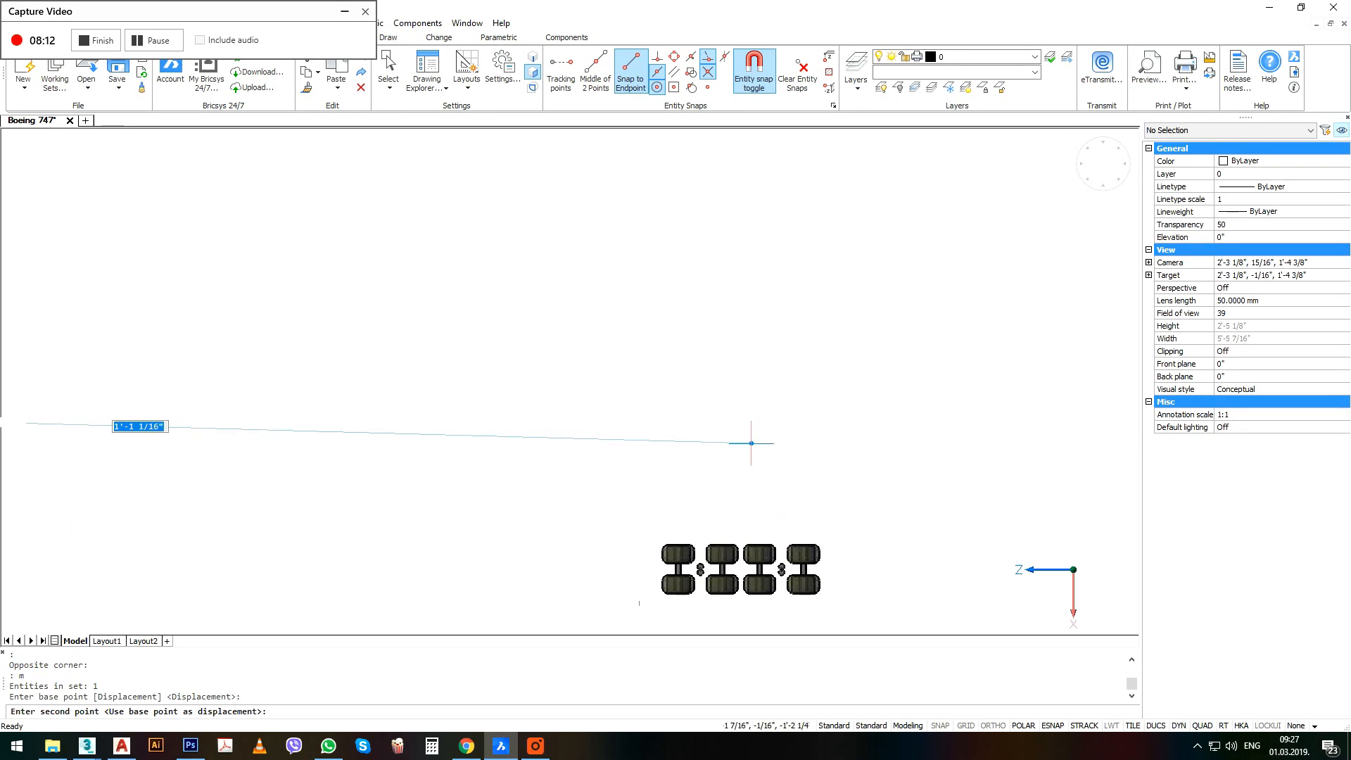
scroll(783, 409, "down", 1)
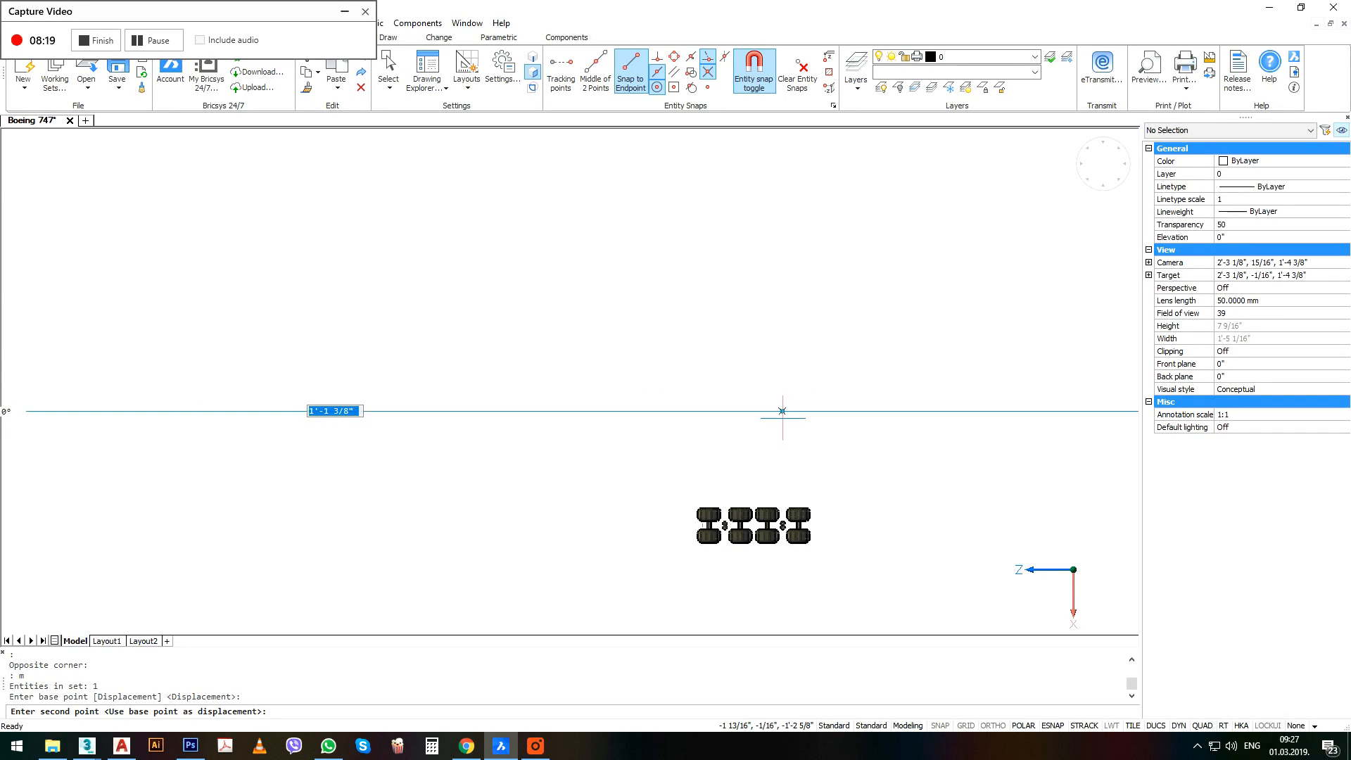
left_click(782, 419)
scroll(704, 529, "up", 9)
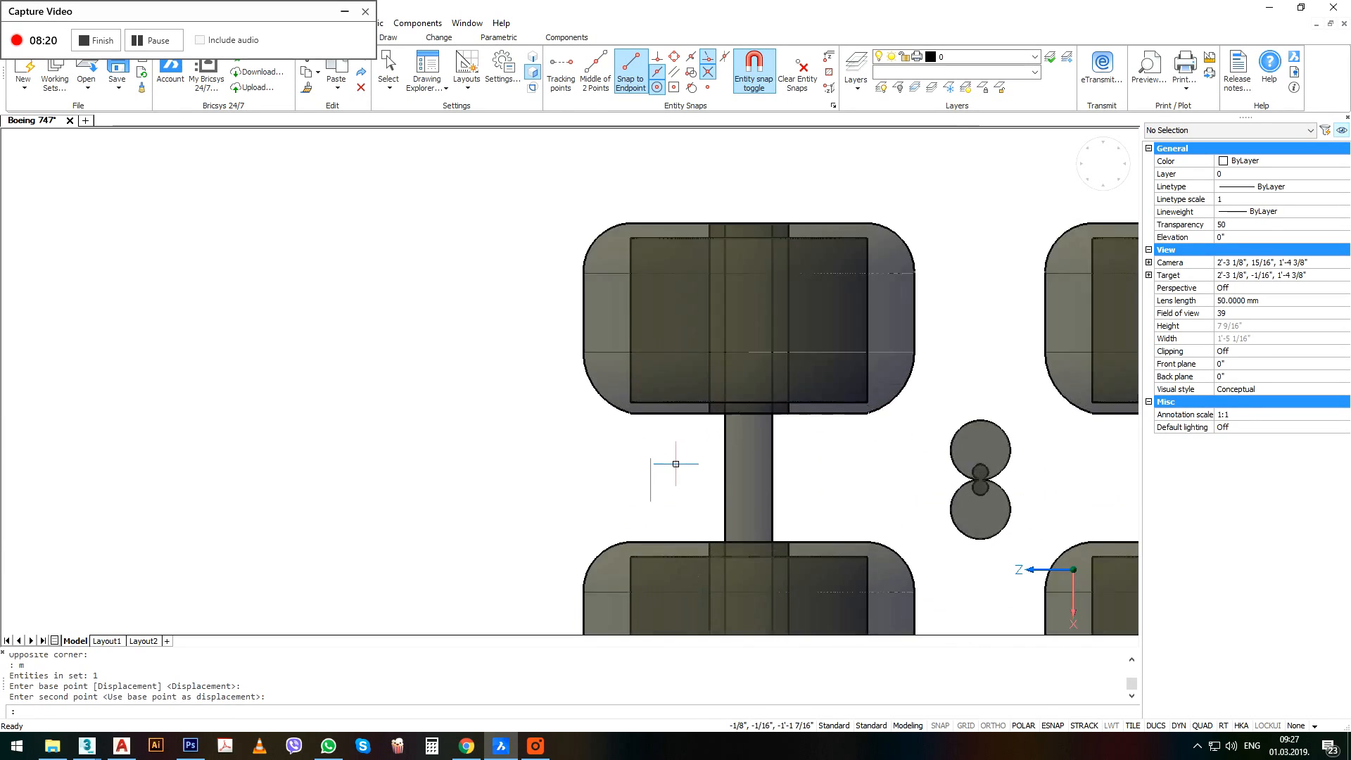
Move the small circle along the negative Z direction onto the foremost axle, midway between its wheels.
left_click(670, 460)
left_click(634, 503)
middle_click_drag(839, 525, 703, 513)
type("m")
key("Return")
left_click(255, 475)
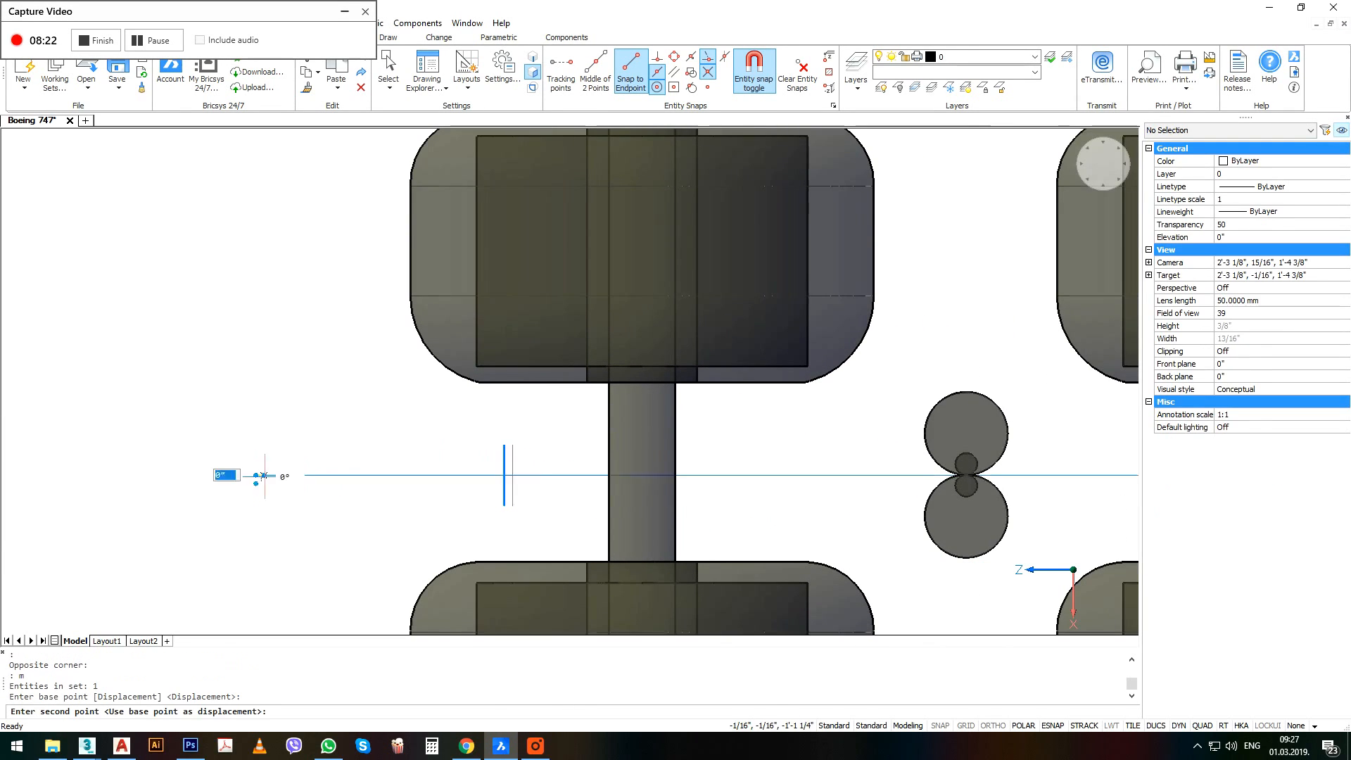
left_click(394, 475)
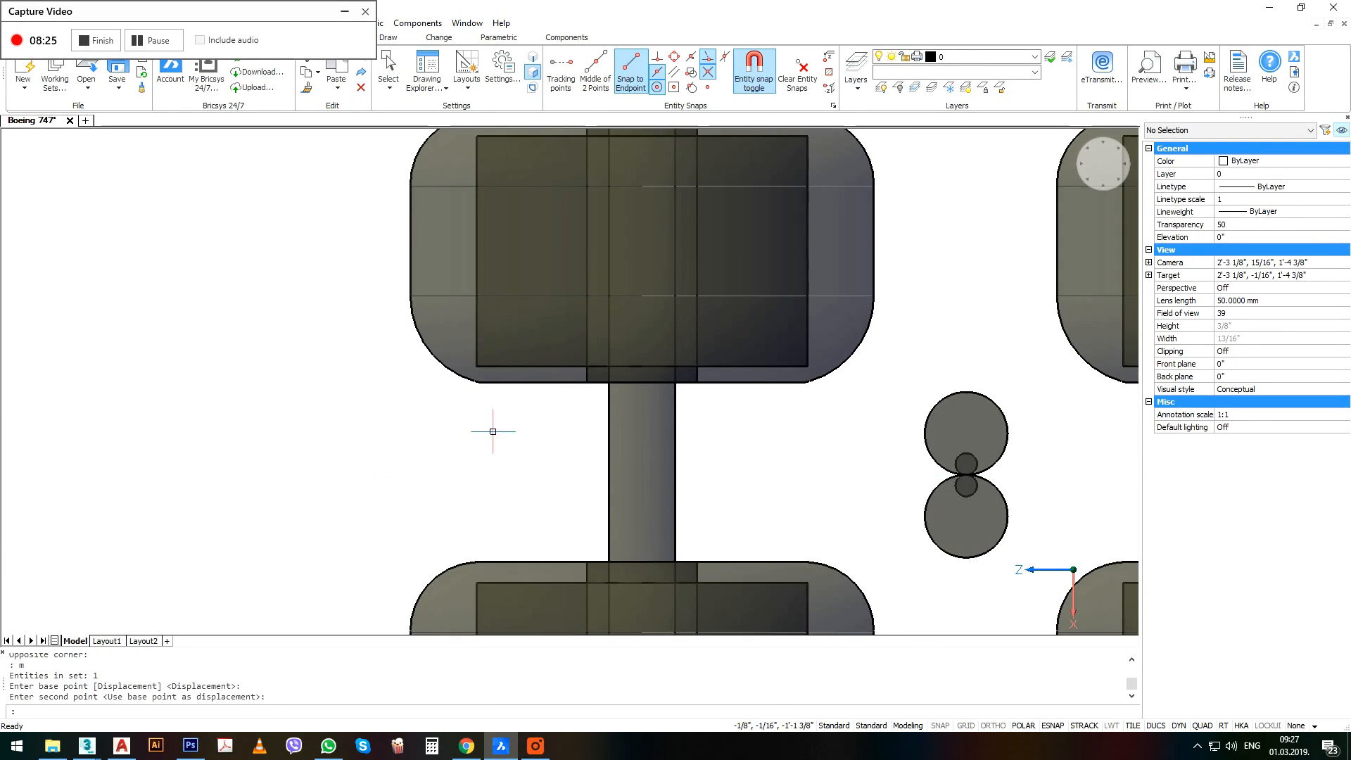
Undo the trial extrusion of the small circle at the foremost axle.
left_click(492, 428)
left_click(796, 572)
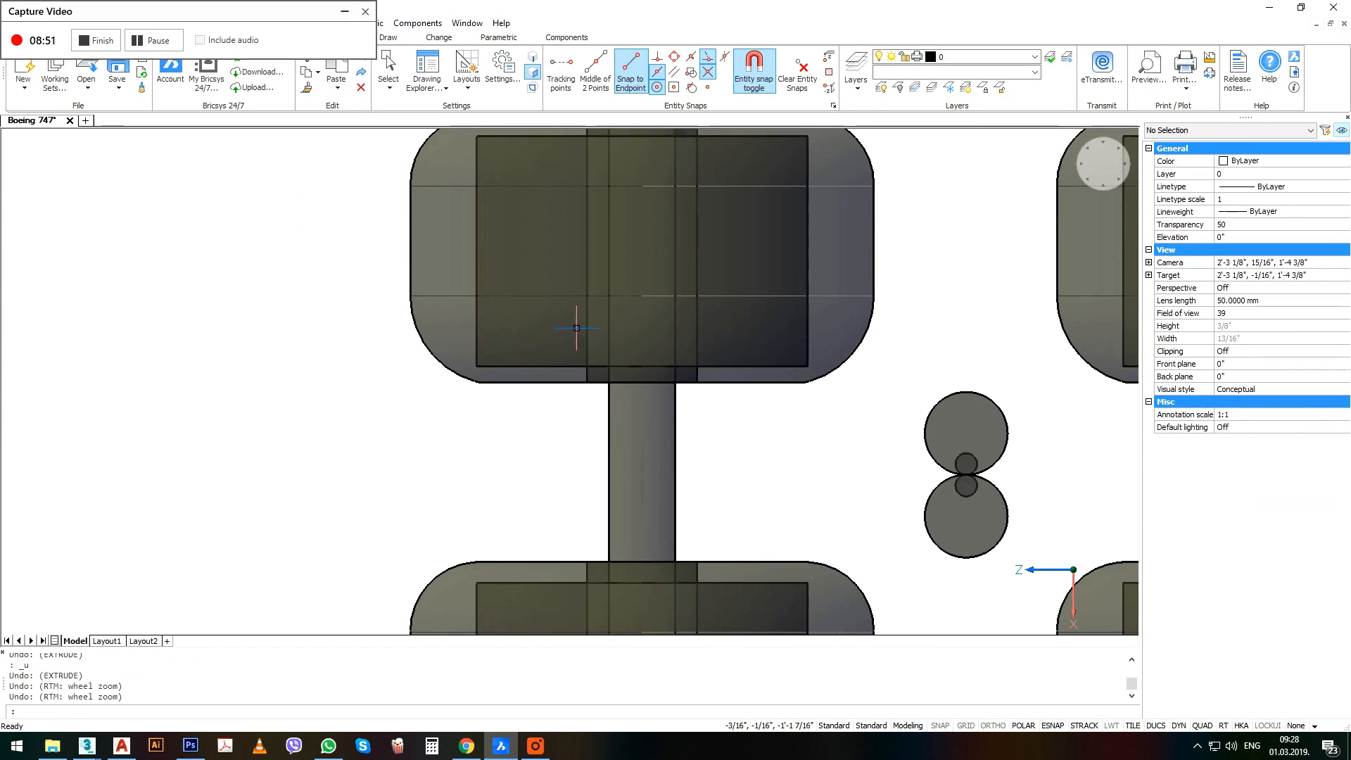
key("ctrl+z")
key("ctrl+z")
key("ctrl+z")
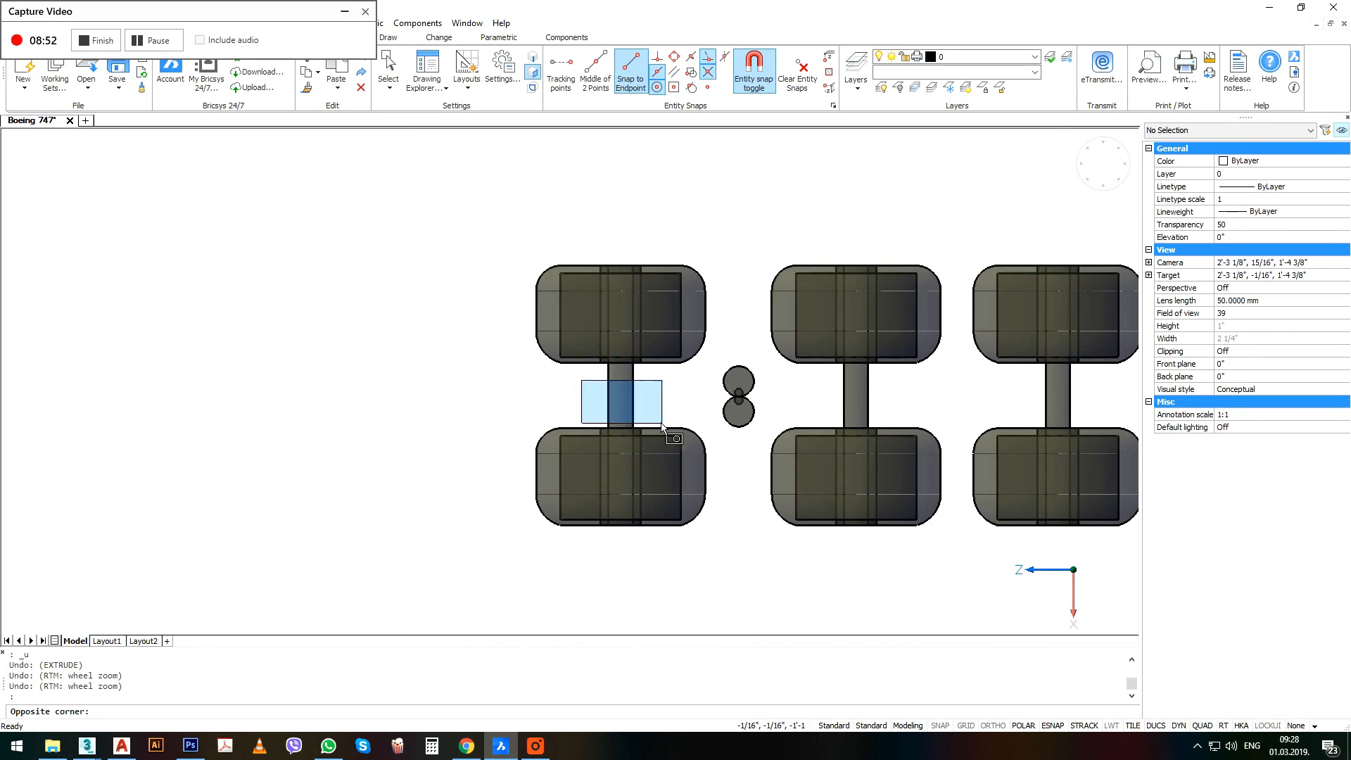
Extrude the small circle by the distance between the centres of the first and second axles.
type("ext")
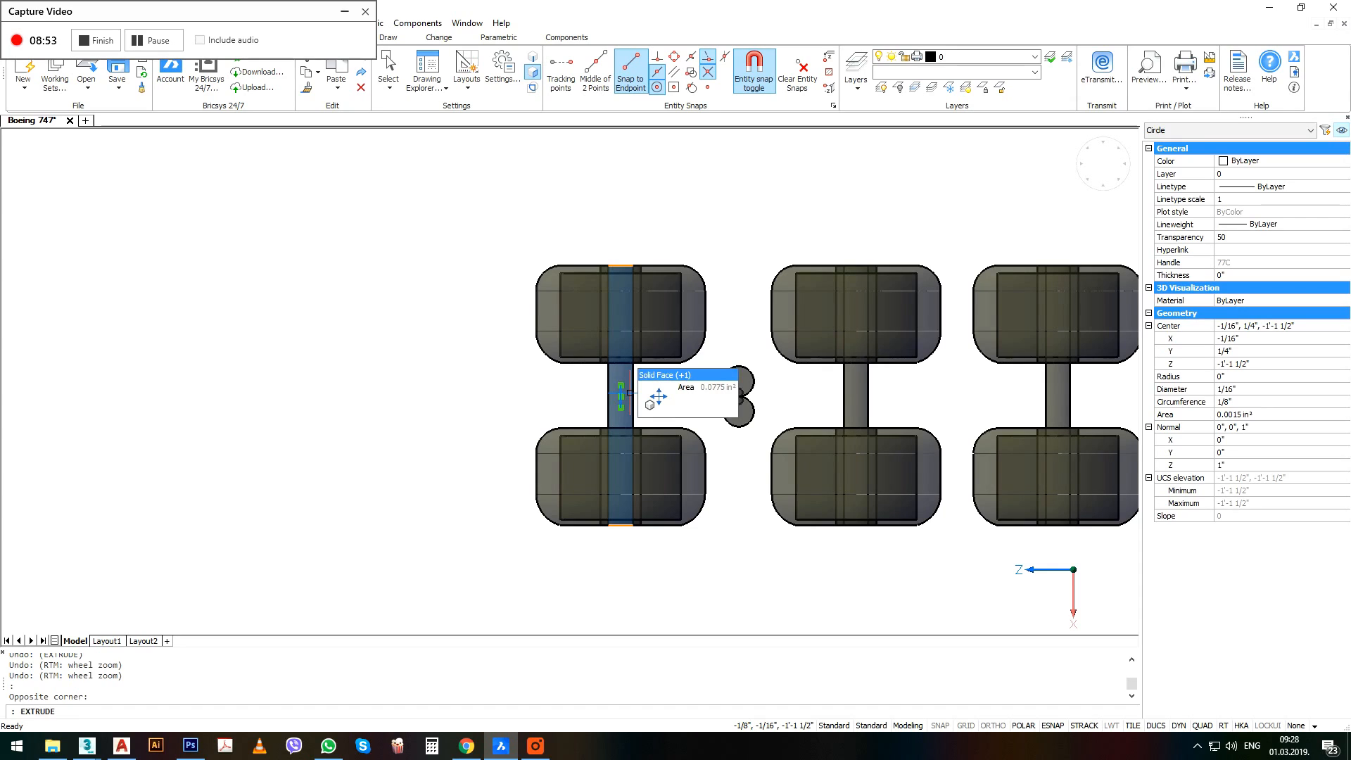
key("Return")
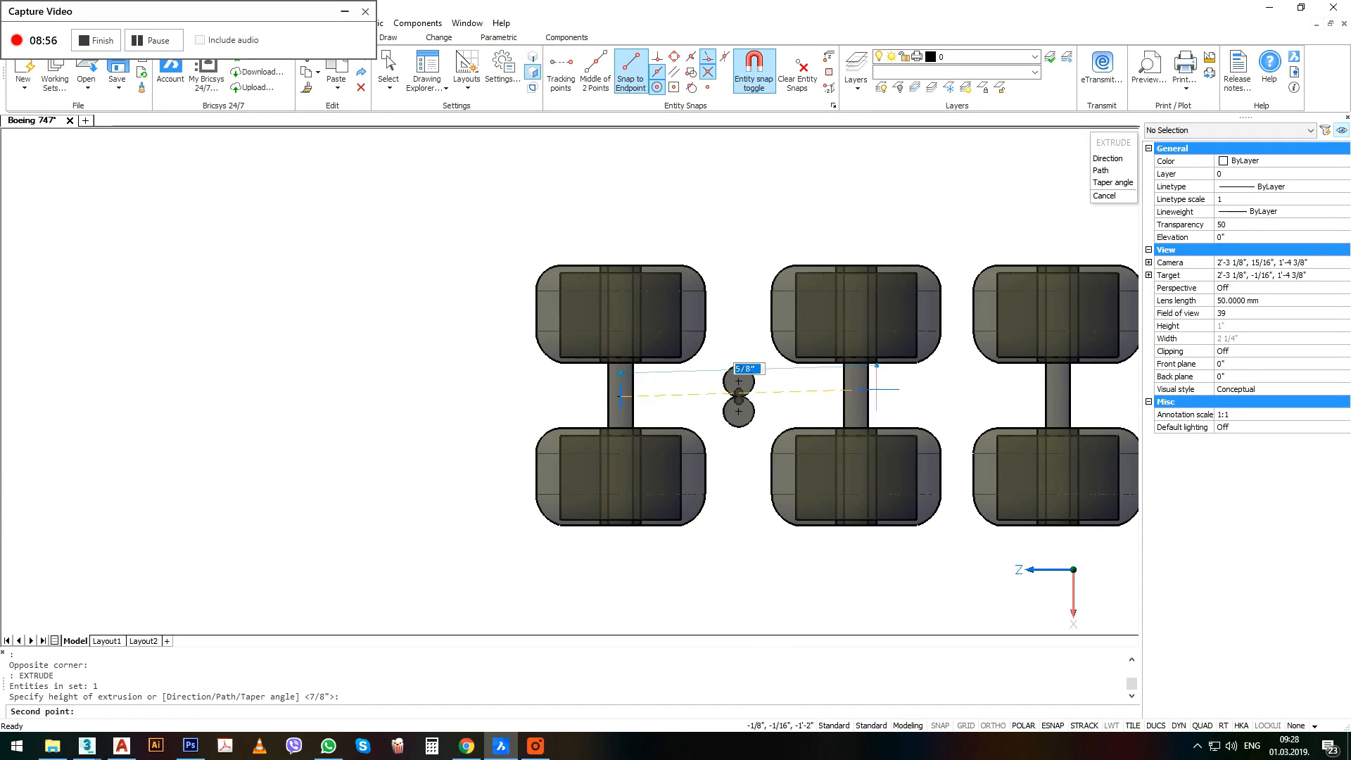
left_click(855, 393)
key("Return")
key("Escape")
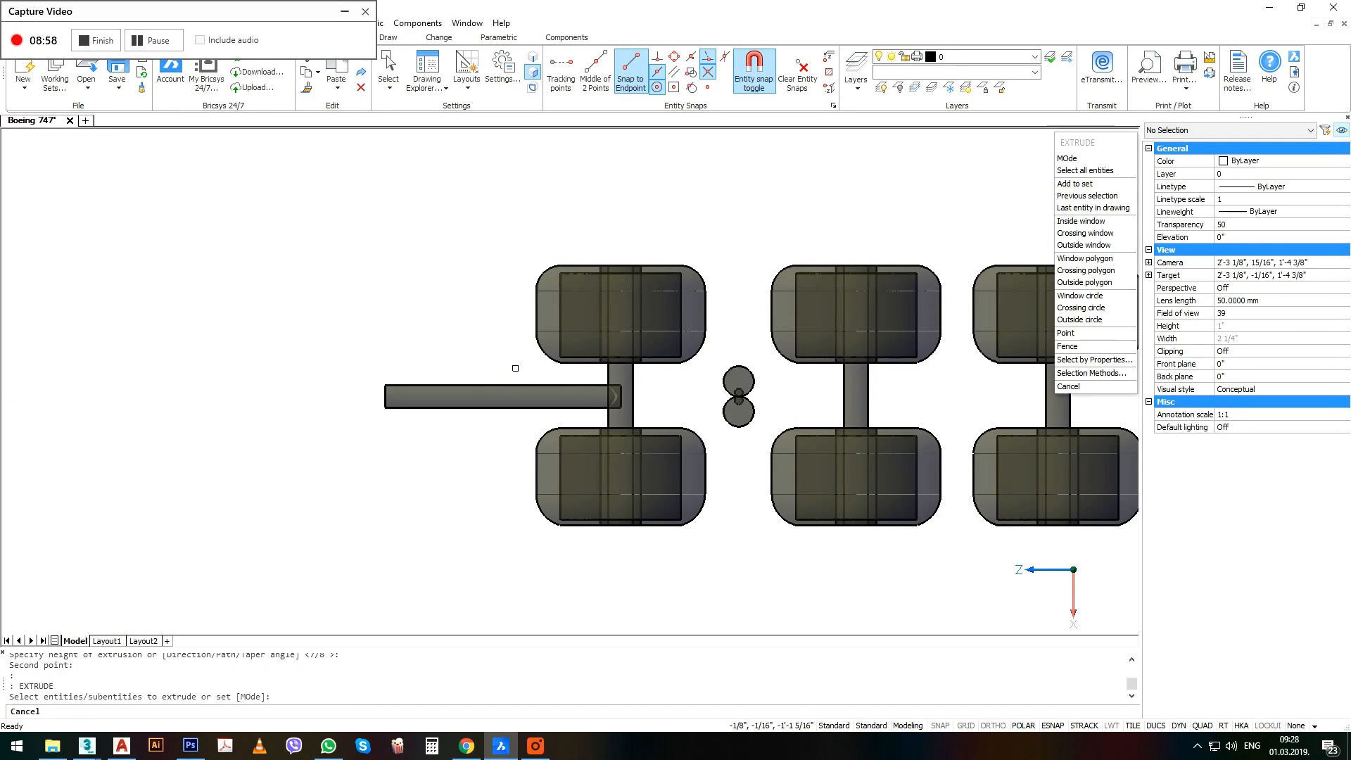
Mirror the extruded rod about the foremost axle's centre line, deleting the original, so it joins the front pair of axles.
left_click_drag(513, 368, 463, 410)
type("mi")
key("Return")
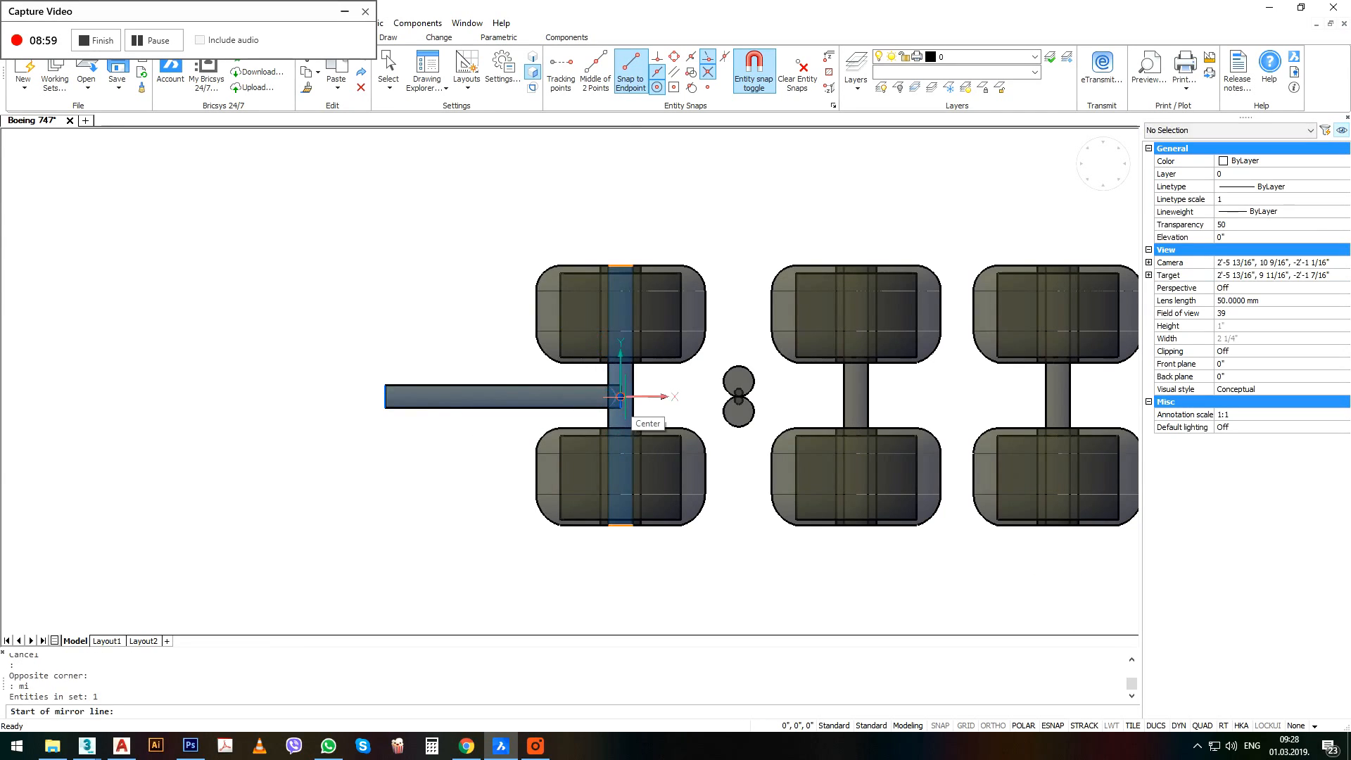
left_click(620, 396)
left_click(622, 200)
type("y")
key("Return")
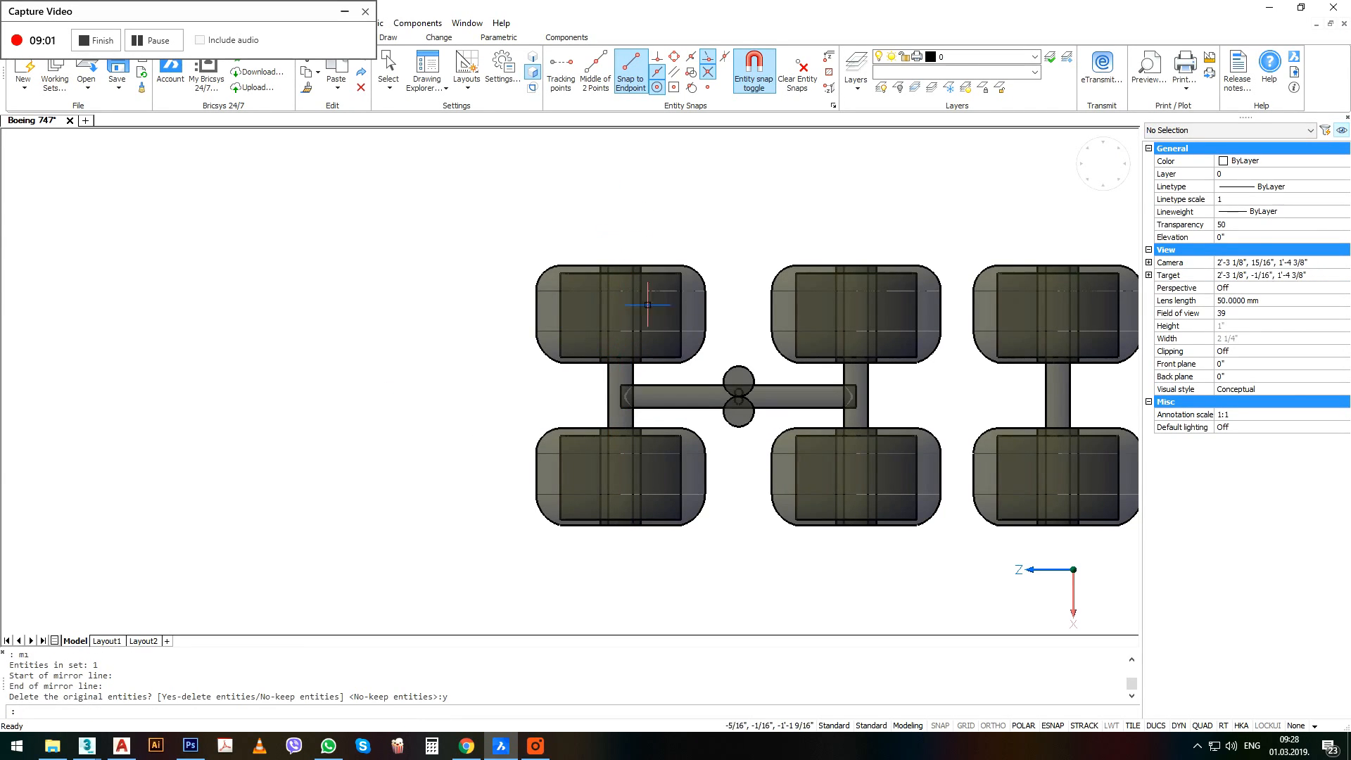
Copy the connecting rod along the negative Z direction to link the two axles of the rear wheel unit.
scroll(375, 404, "down", 2)
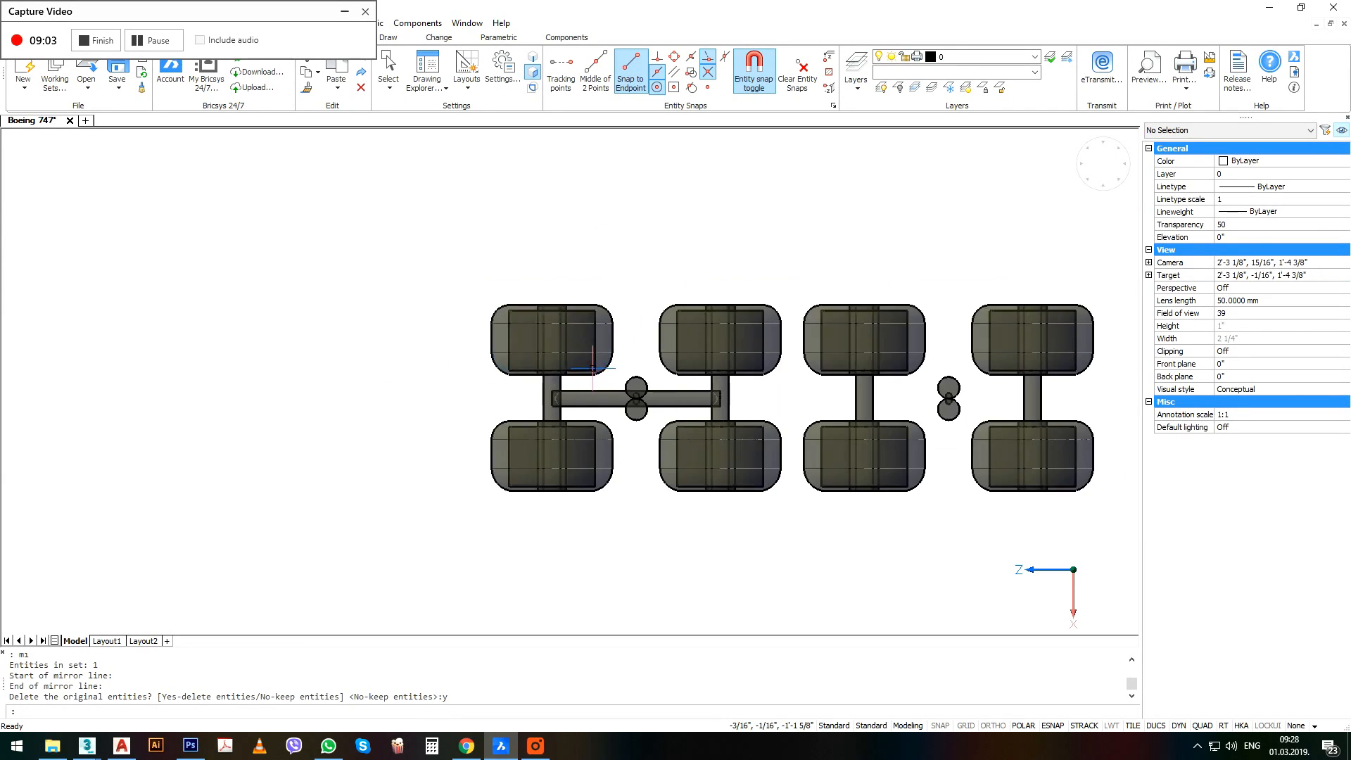
left_click(656, 393)
double_click(656, 387)
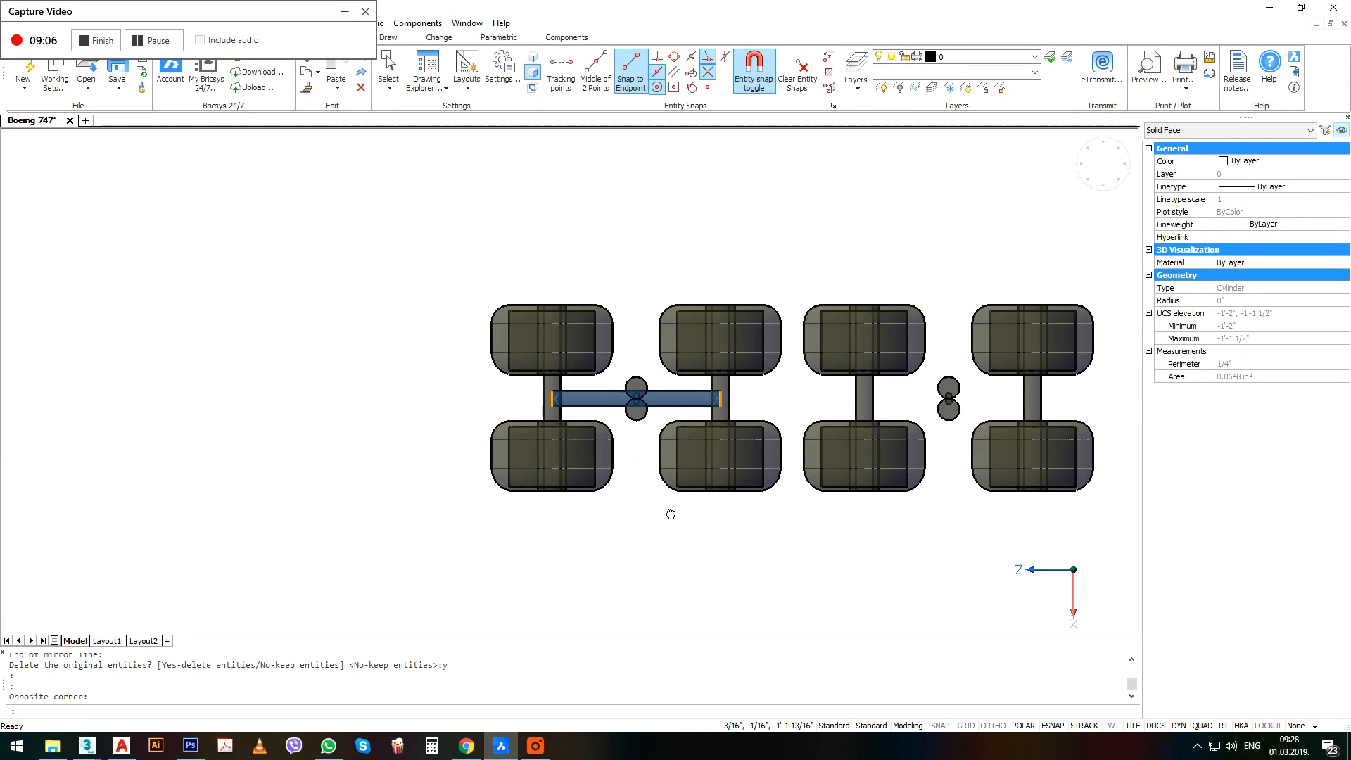
middle_click_drag(671, 515, 581, 501)
type("co")
key("Return")
left_click(566, 514)
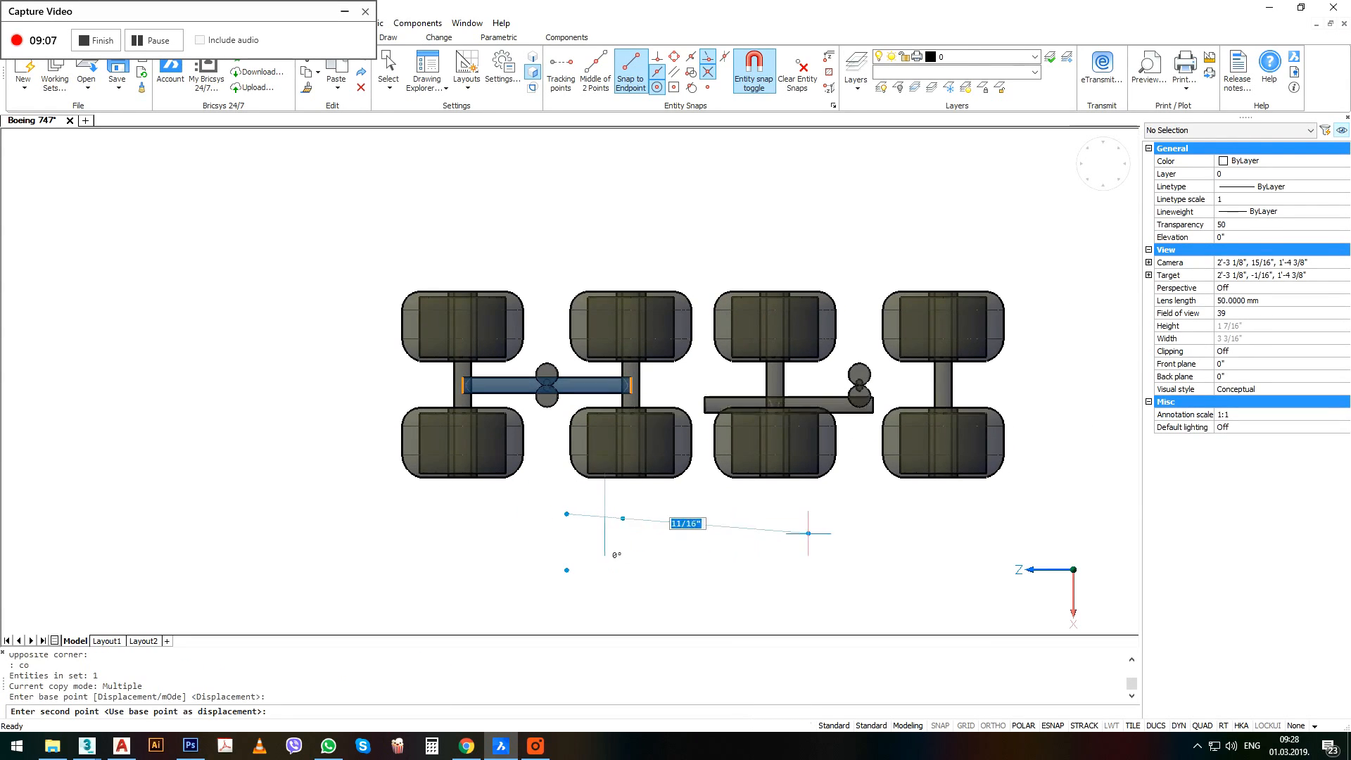
left_click(872, 513)
scroll(785, 436, "down", 2)
key("Return")
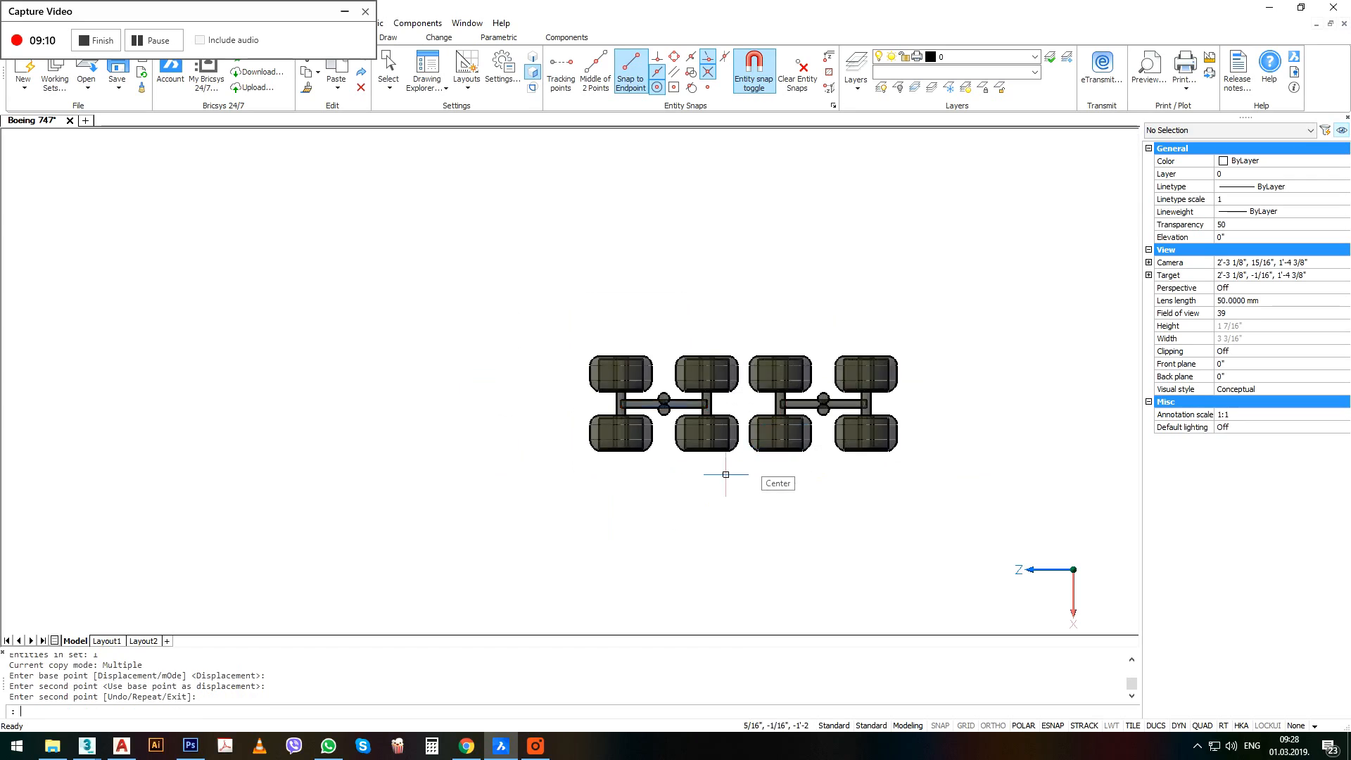
Delete the entire rear four-wheel landing gear unit, including its strut.
middle_click_drag(725, 475, 754, 446, "shift")
scroll(735, 493, "up", 8)
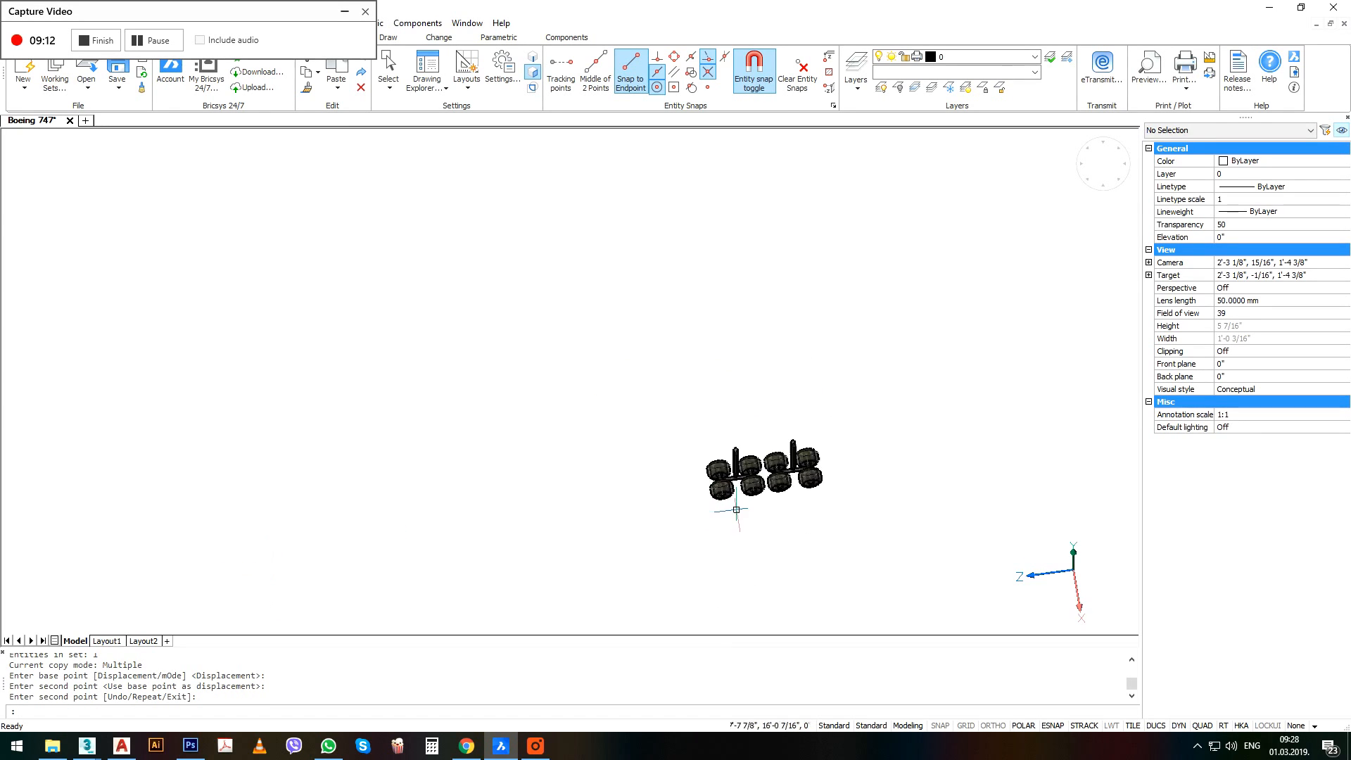
left_click(778, 352)
left_click(827, 552)
key("Delete")
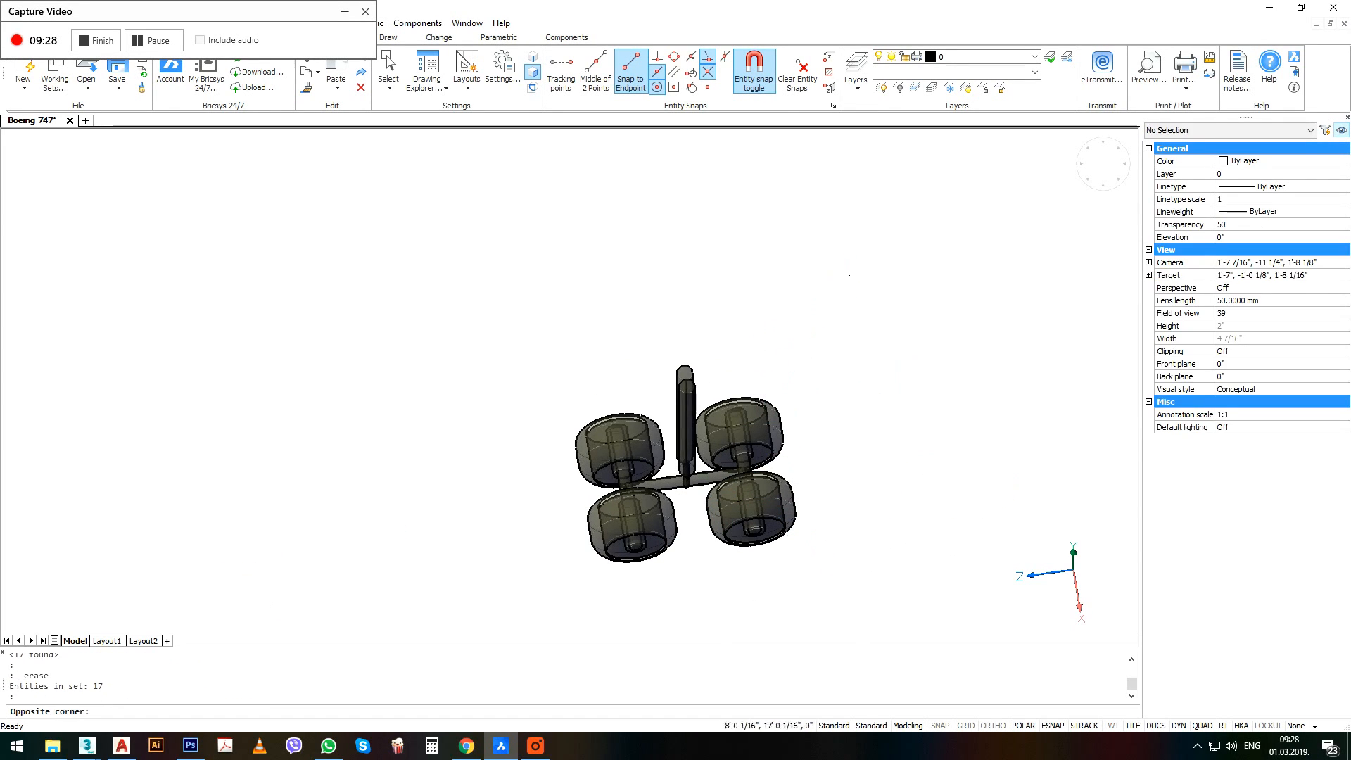
Turn all layers back on and switch to the side view of the aircraft.
left_click(816, 352)
left_click(524, 538)
type("la")
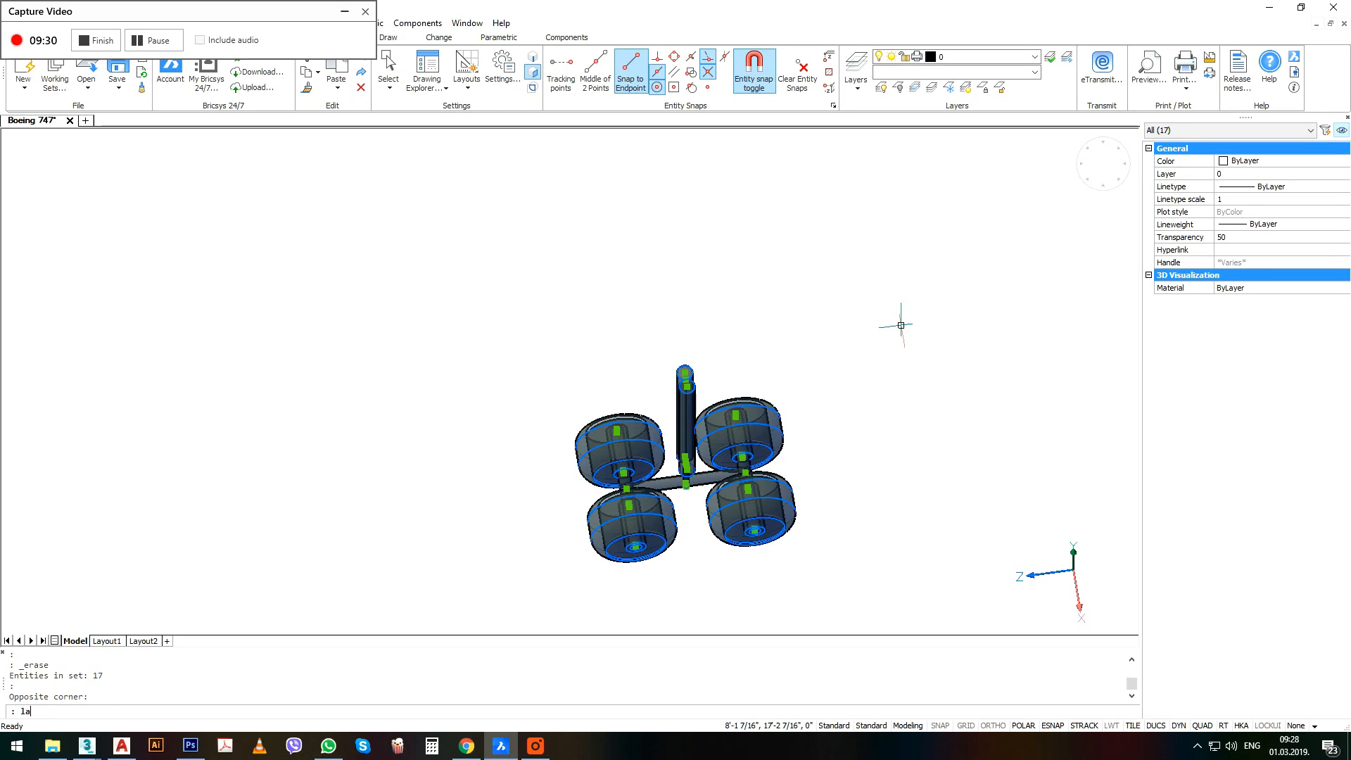
type("yon")
key("Return")
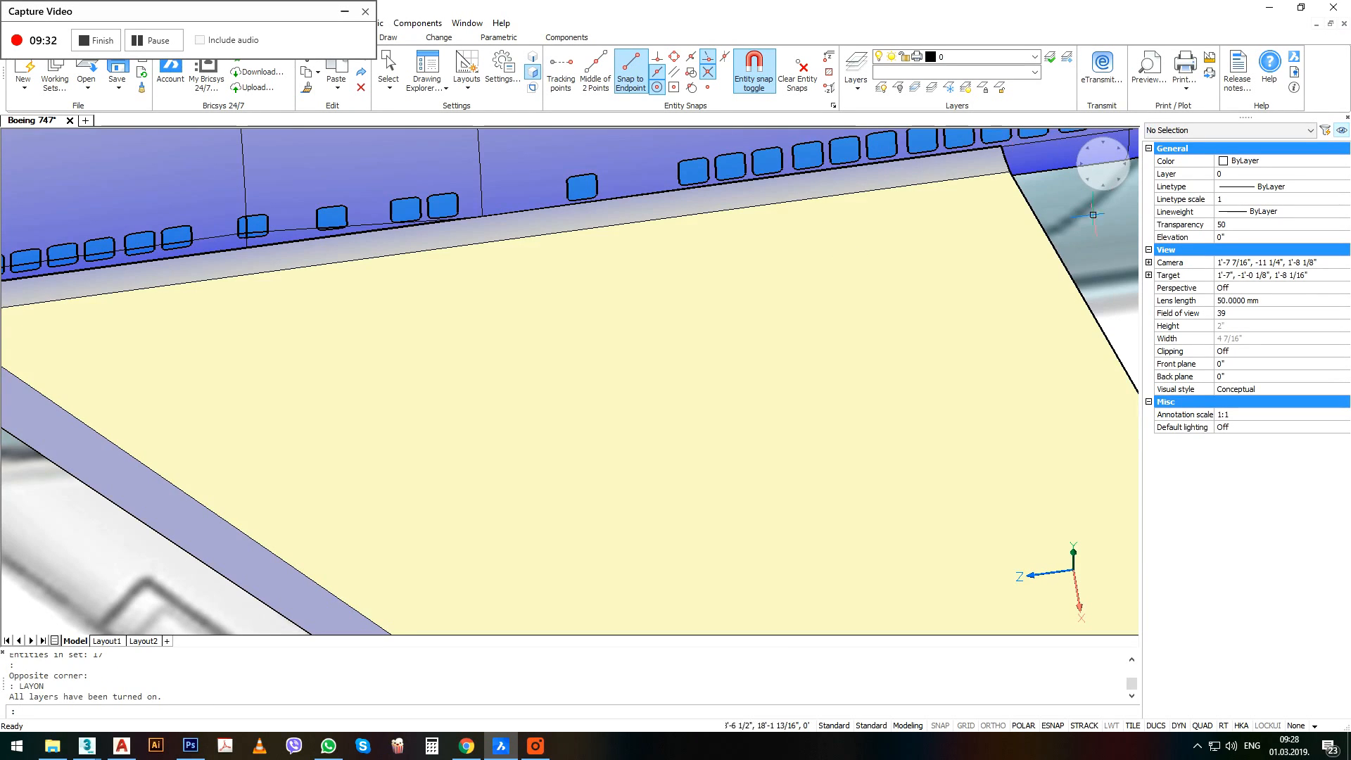
left_click(1110, 188)
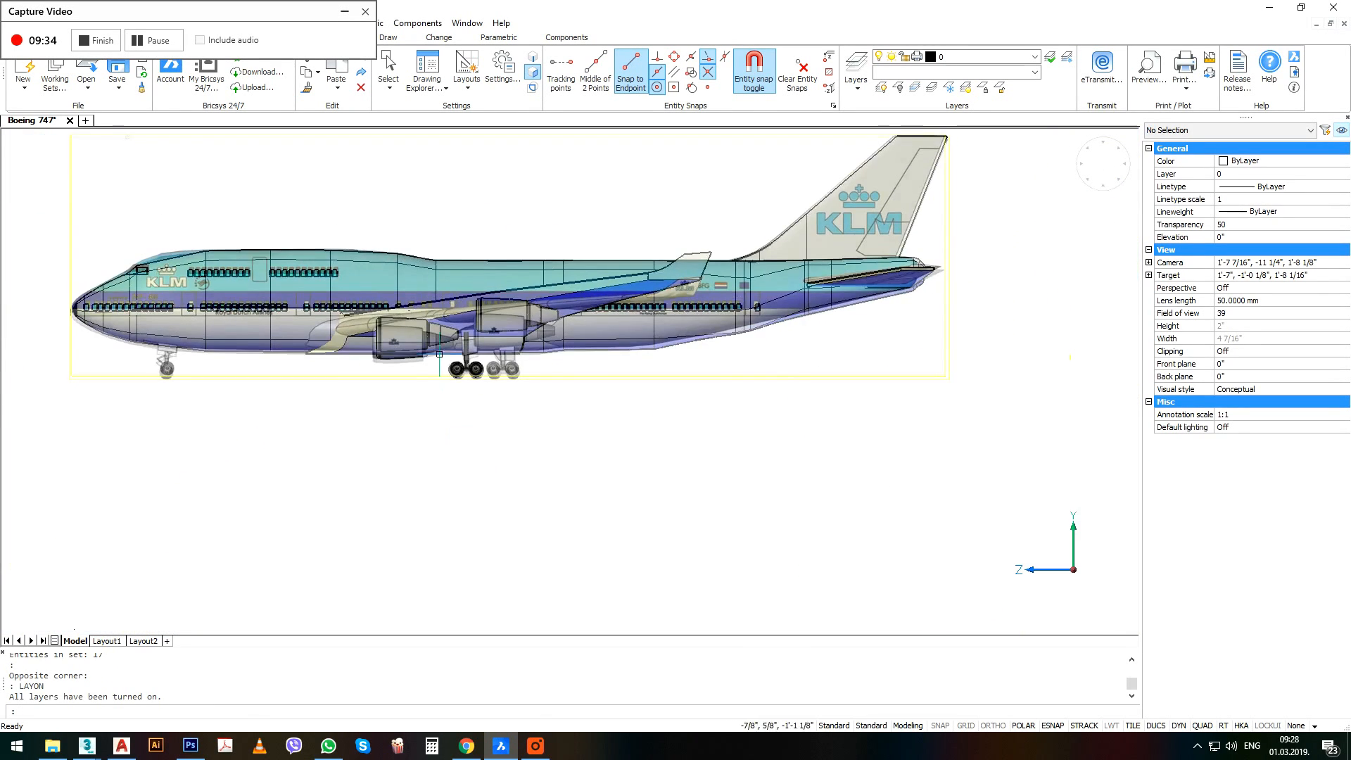
scroll(456, 360, "up", 7)
left_click(560, 398)
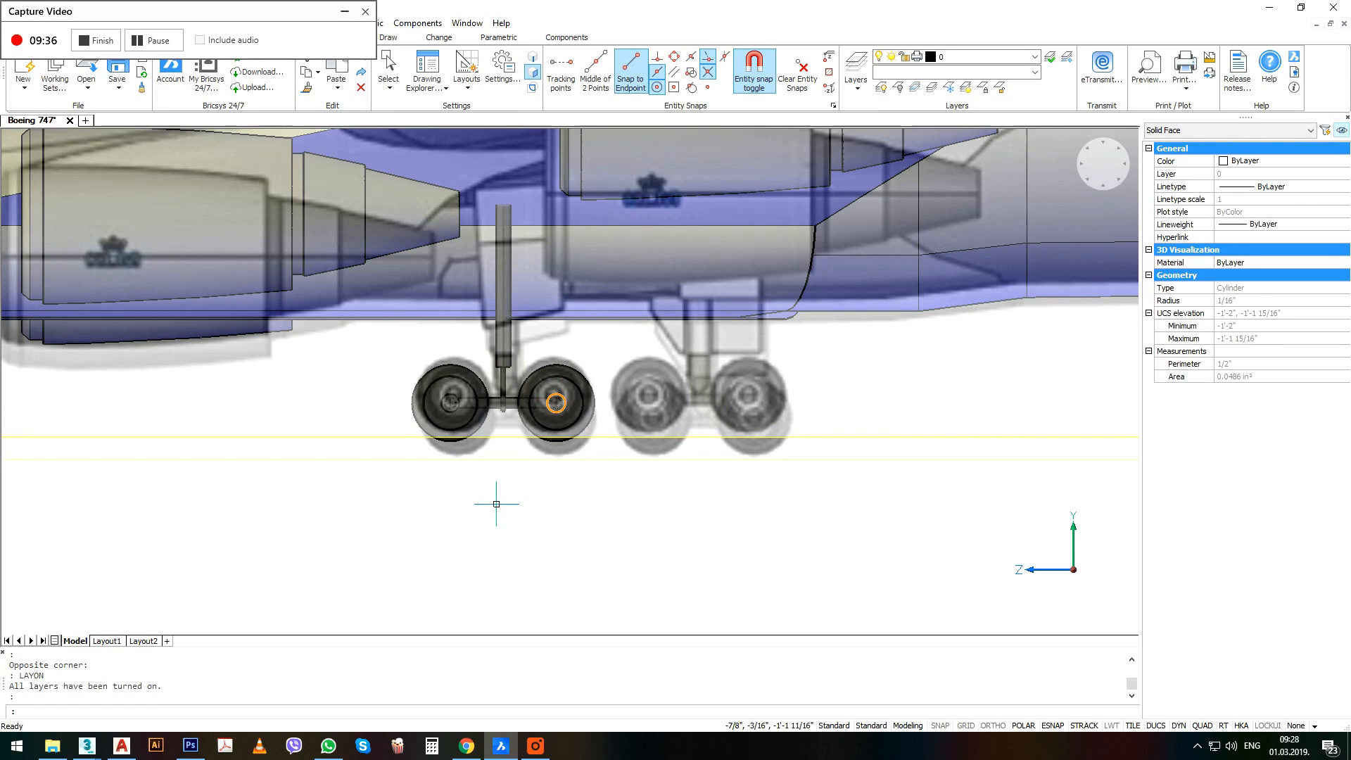
key("Return")
left_click(499, 504)
key("Escape")
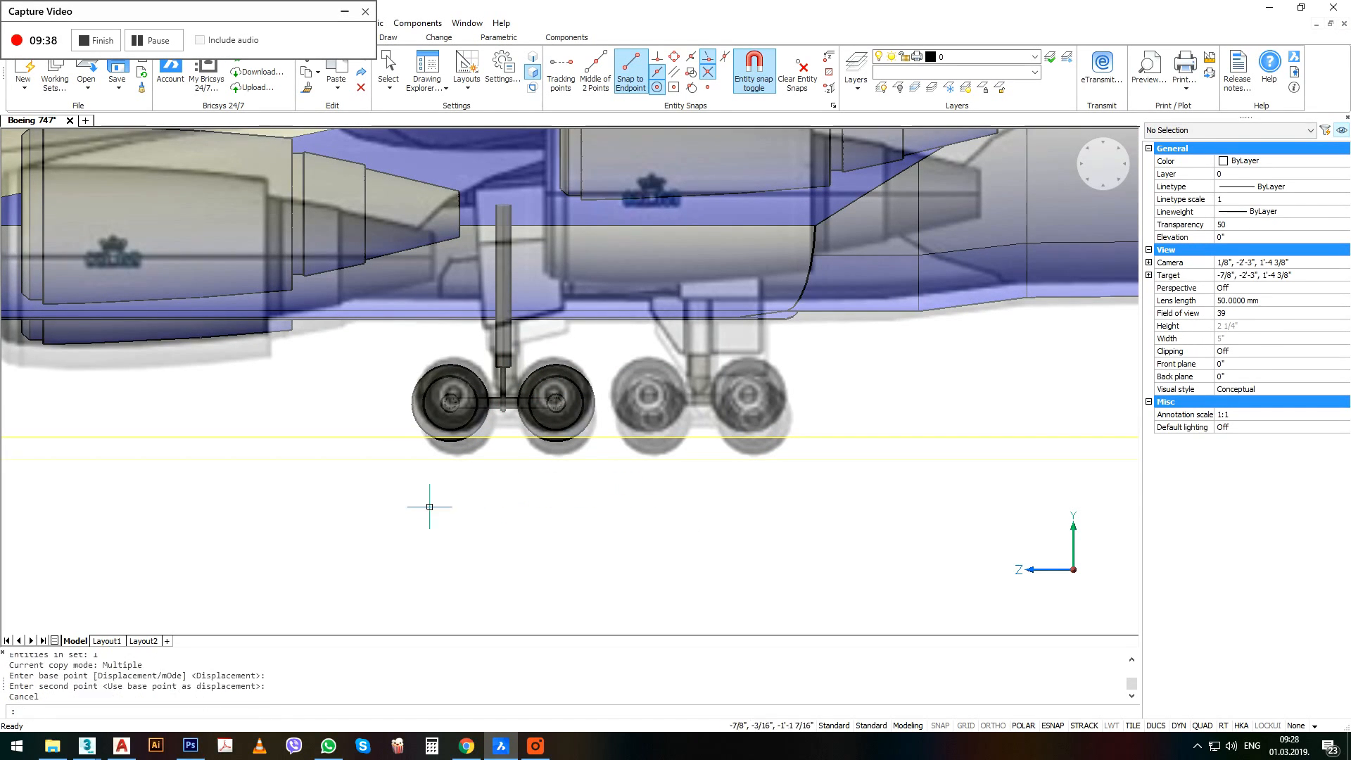
key("Escape")
Copy the complete four-wheel landing gear unit 7/8" along the negative Z direction, over the rear gear in the reference image.
left_click(346, 510)
left_click(666, 140)
scroll(715, 458, "down", 2)
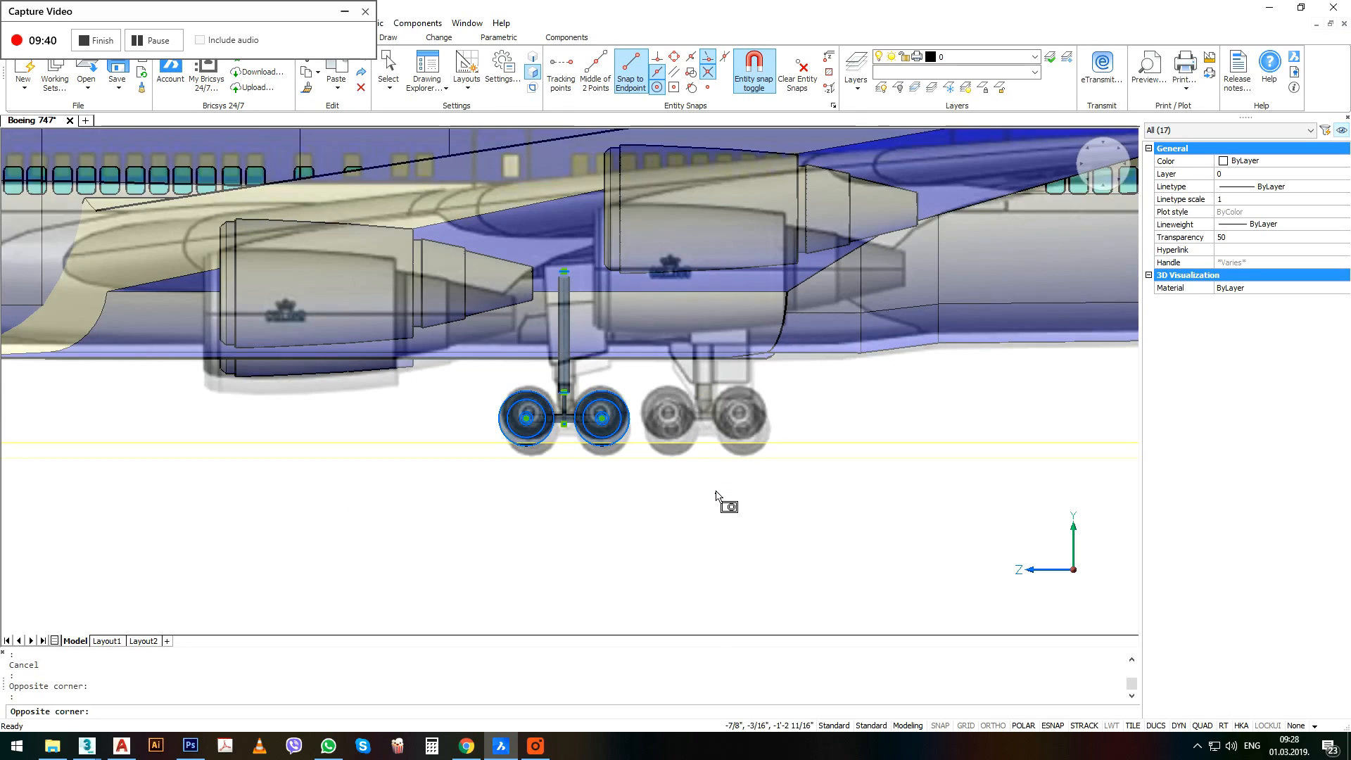
scroll(639, 465, "up", 2)
type("o")
key("Return")
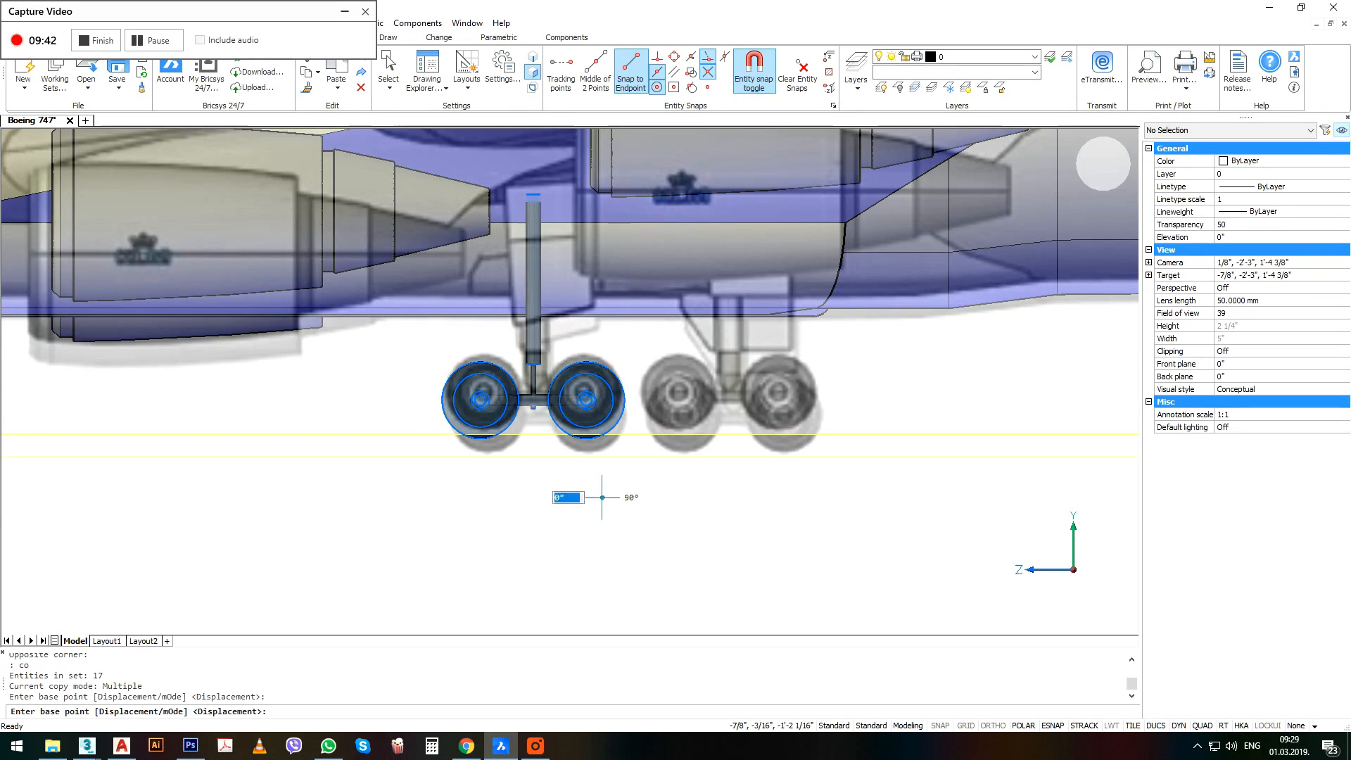
left_click(603, 497)
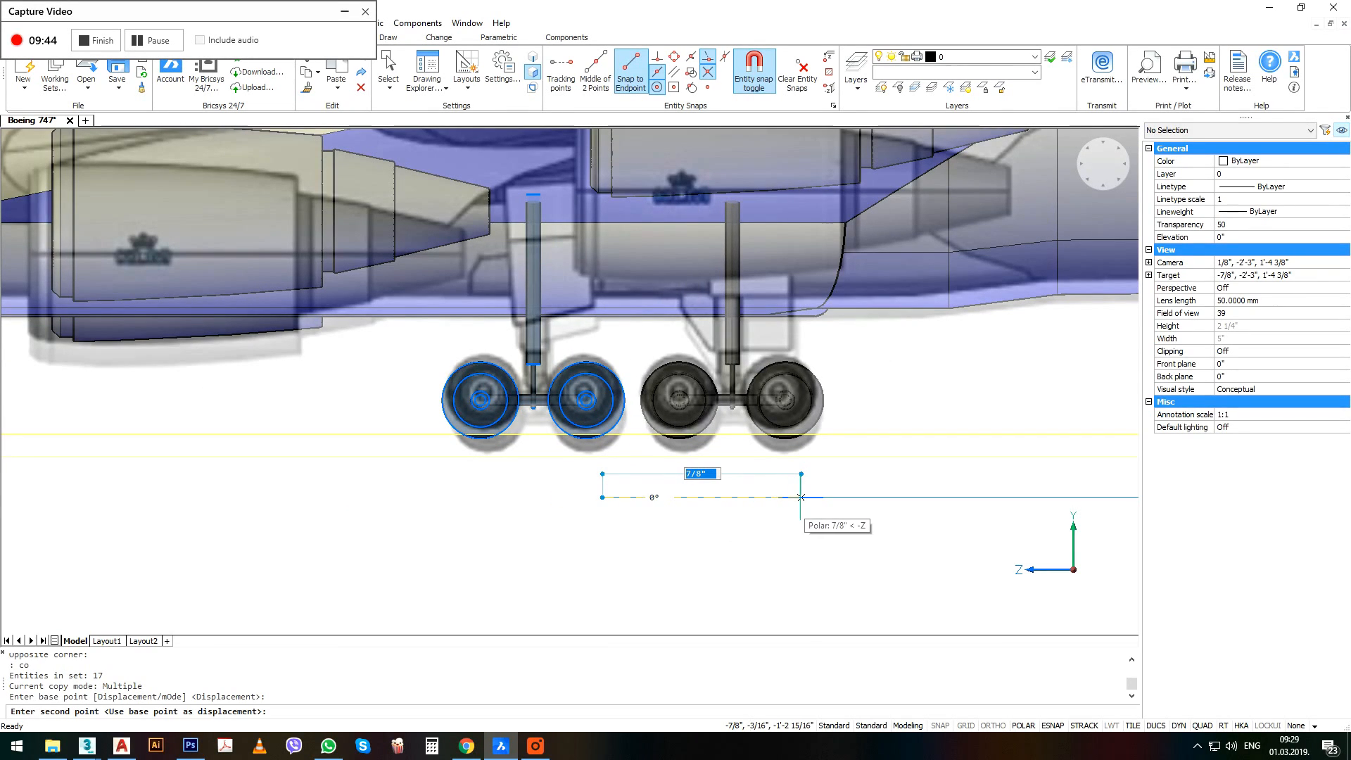
left_click(801, 498)
scroll(836, 489, "down", 3)
key("Return")
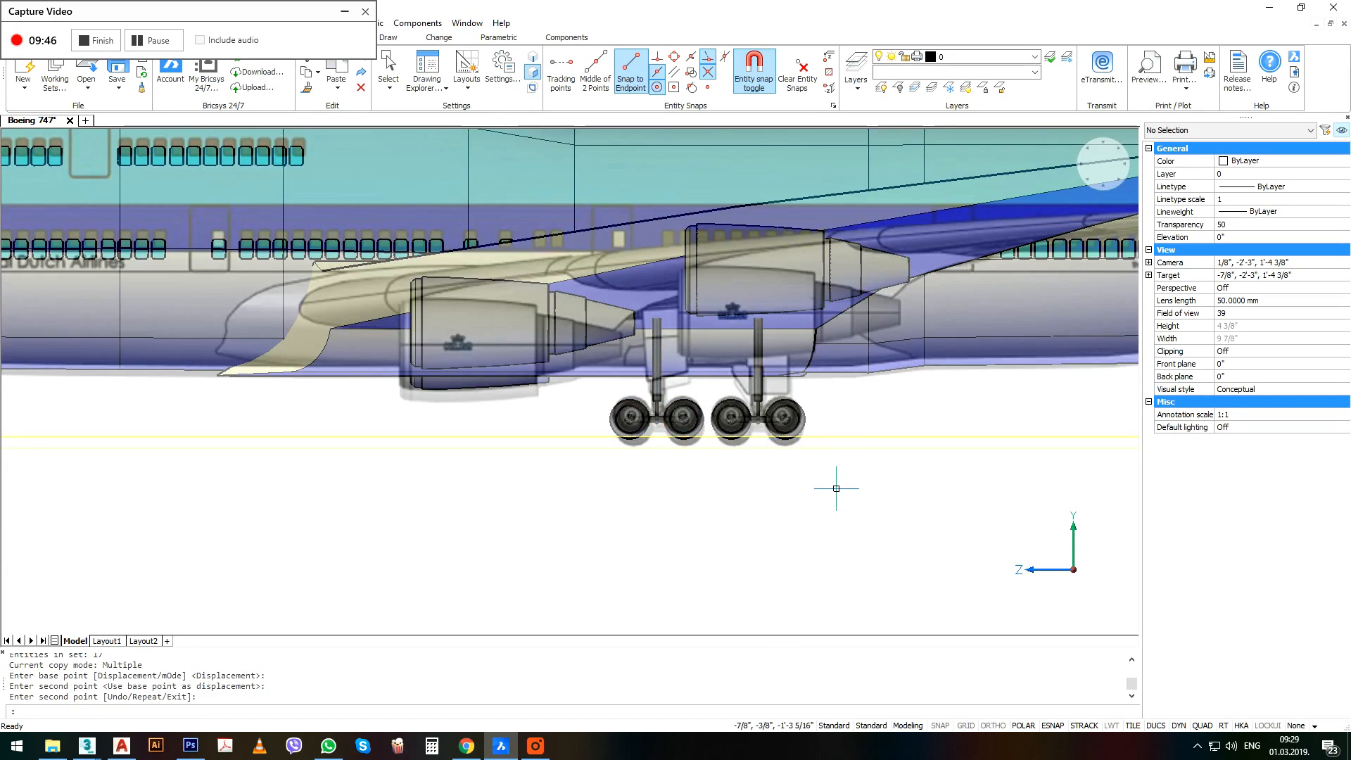
Select only the rear landing gear unit, removing the windows and other aircraft parts from the selection.
left_click(836, 488)
left_click(709, 253)
left_click(708, 504)
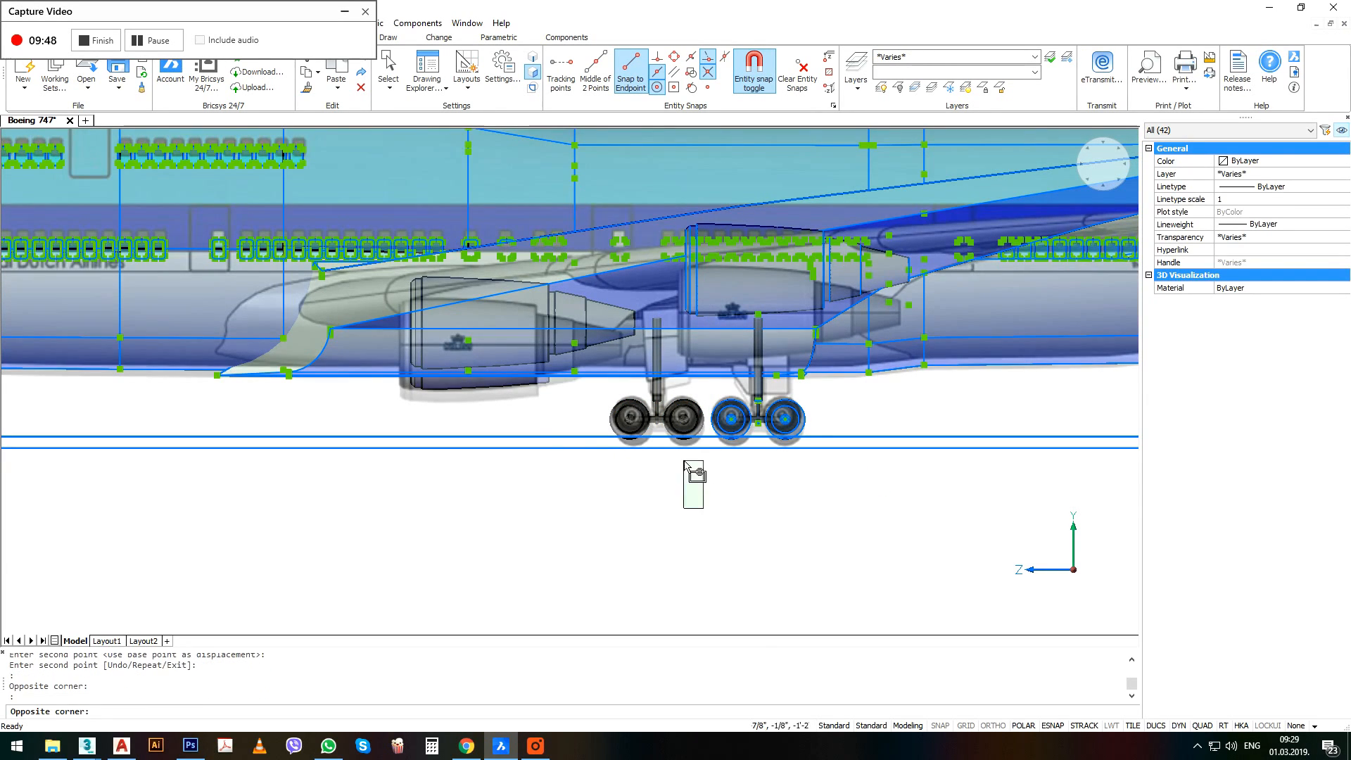
left_click(560, 260)
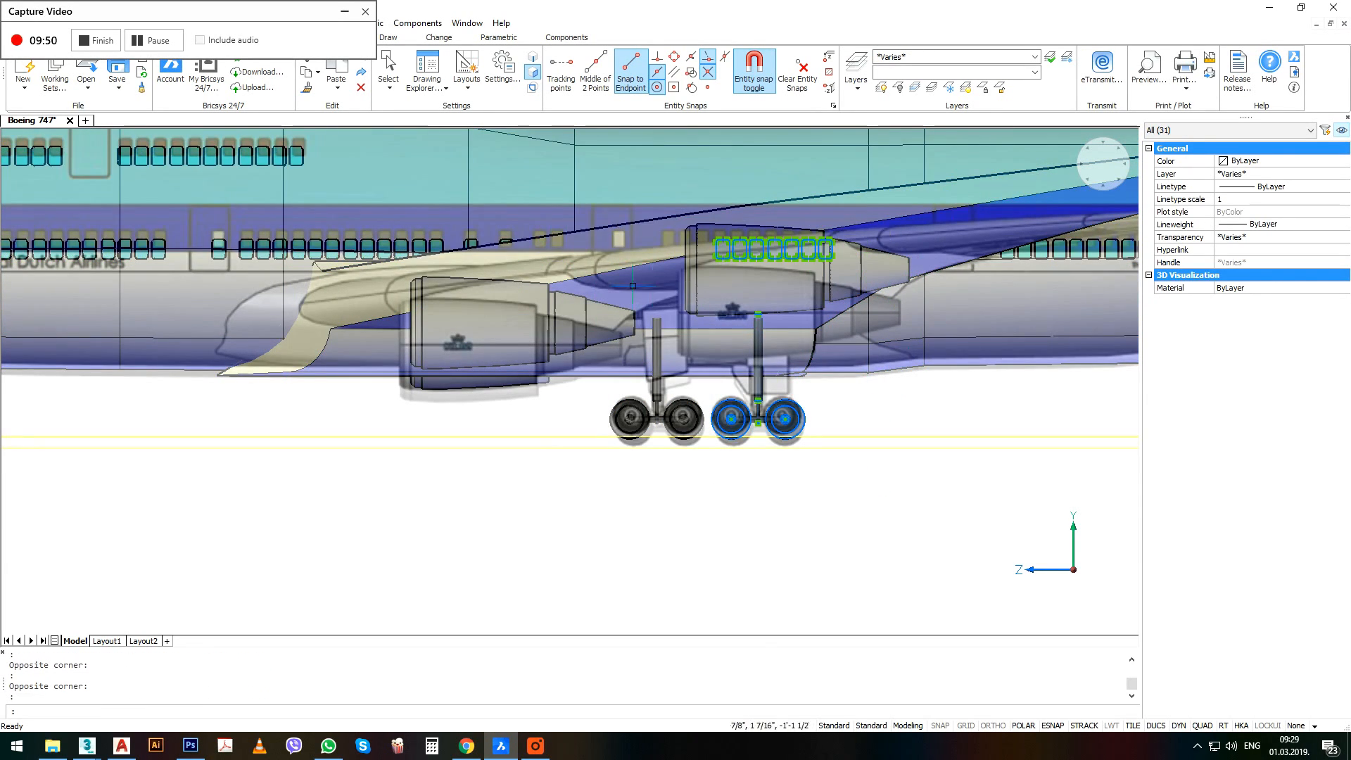
scroll(746, 394, "down", 3)
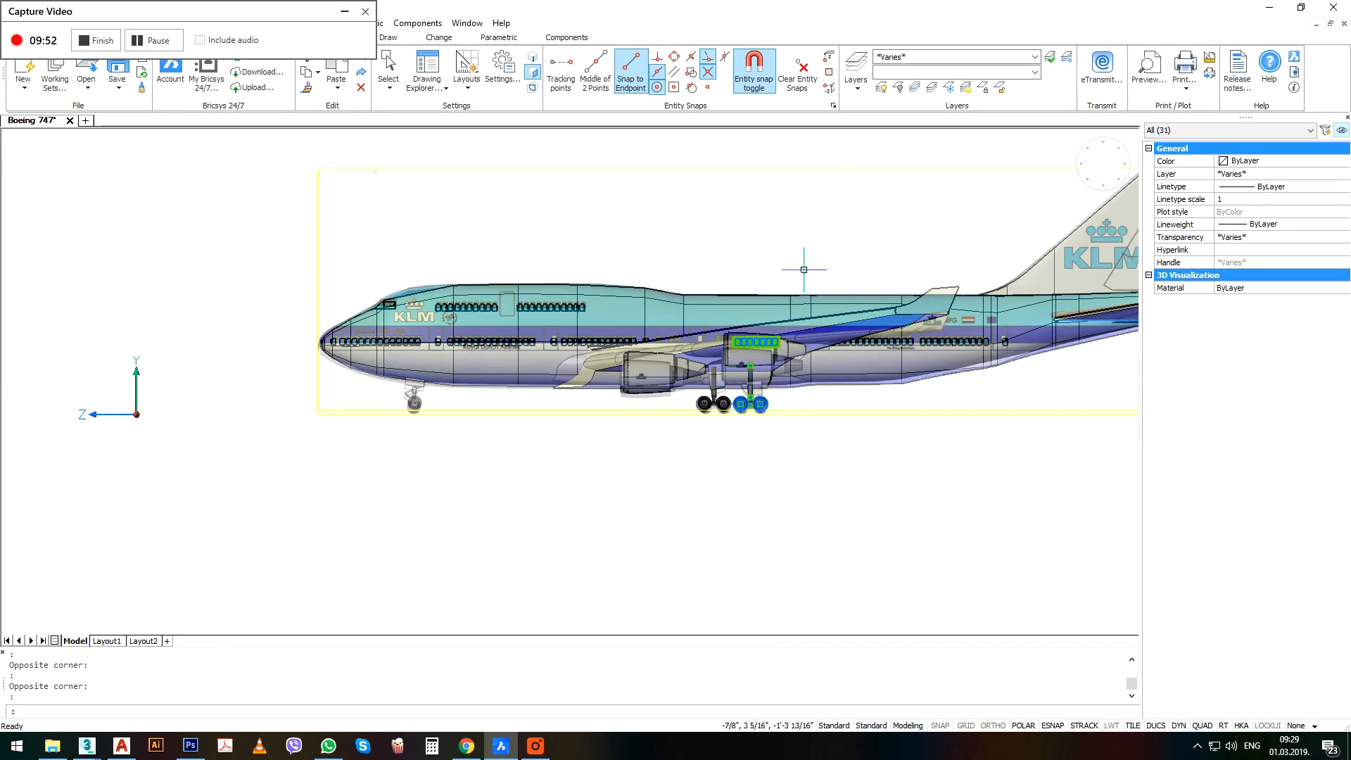
left_click(871, 140, "shift")
left_click(662, 382, "shift")
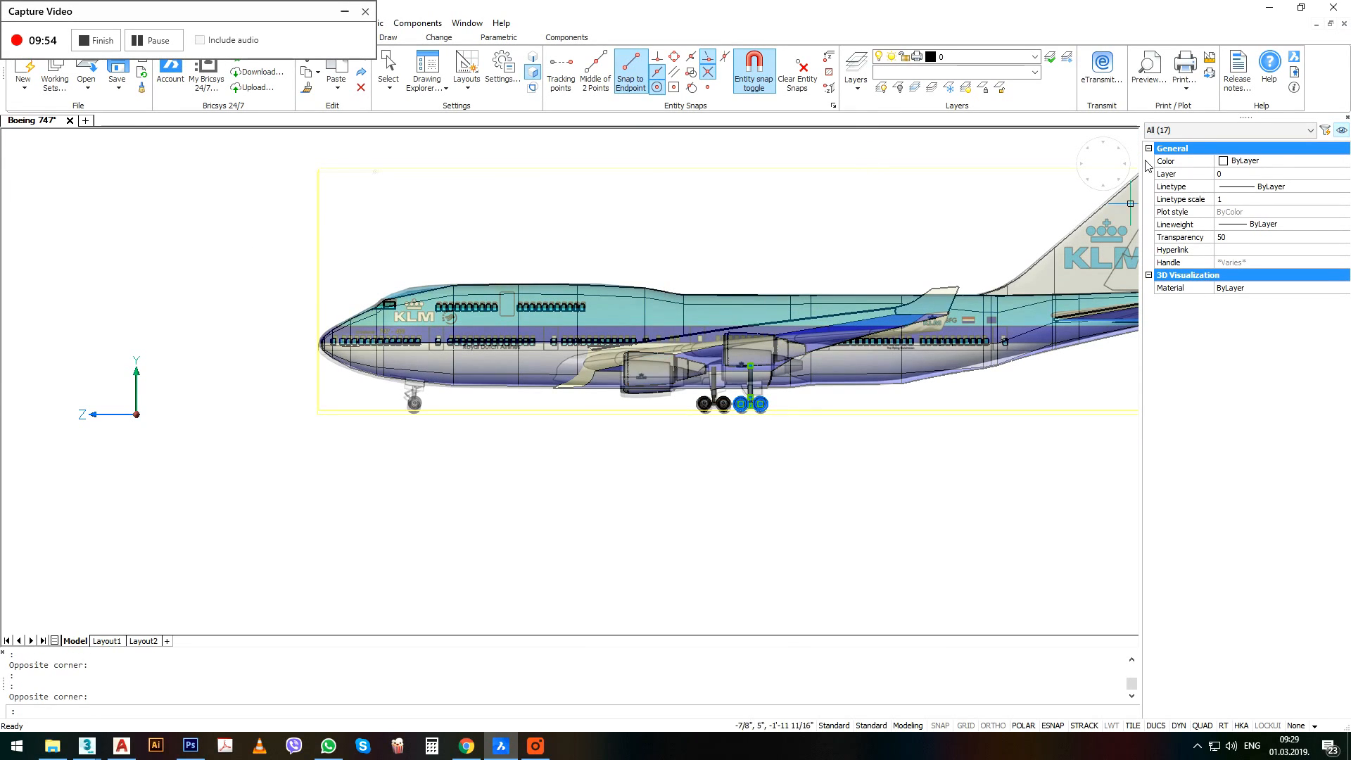
In the top view, turn off the body and glass layers by picking a body part and one of the windows.
left_click(1109, 169)
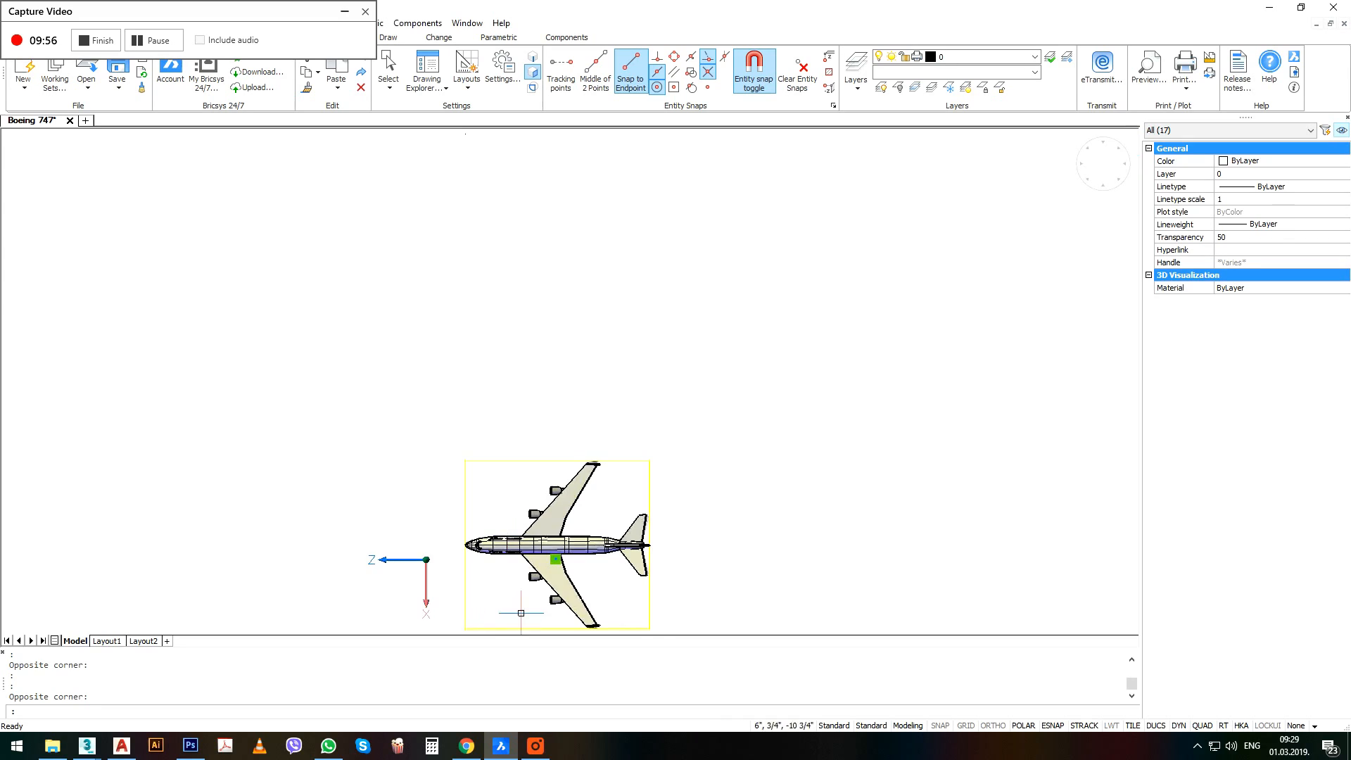
scroll(520, 613, "up", 5)
middle_click_drag(687, 463, 794, 432)
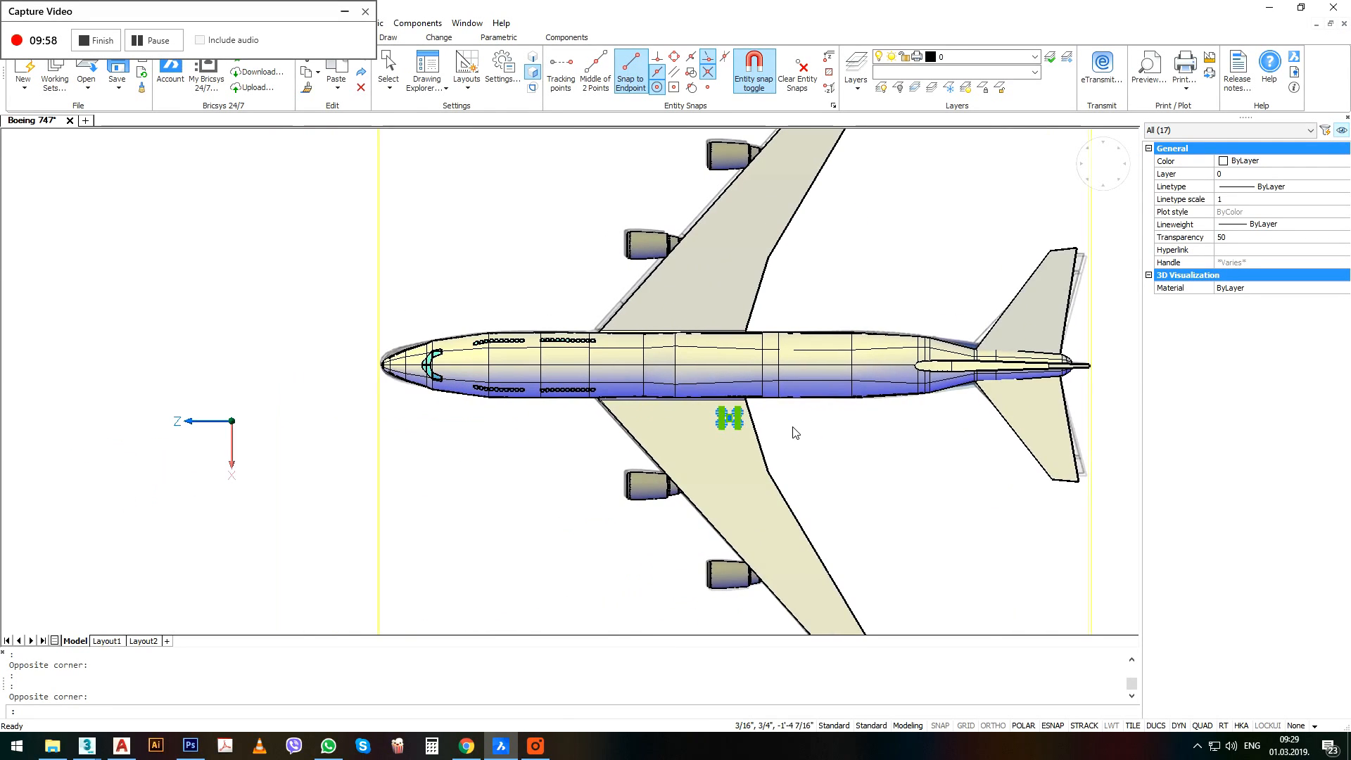
left_click(899, 91)
left_click(725, 426)
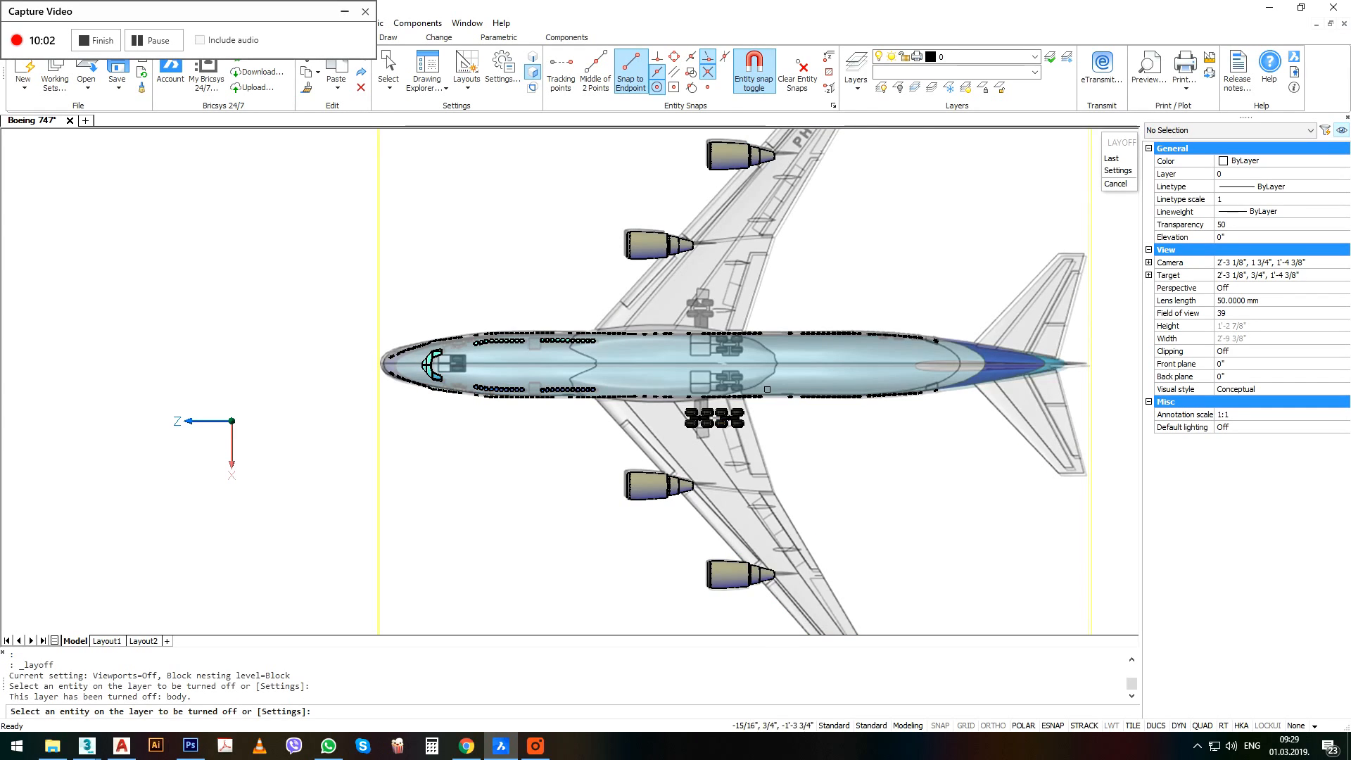
scroll(734, 397, "up", 5)
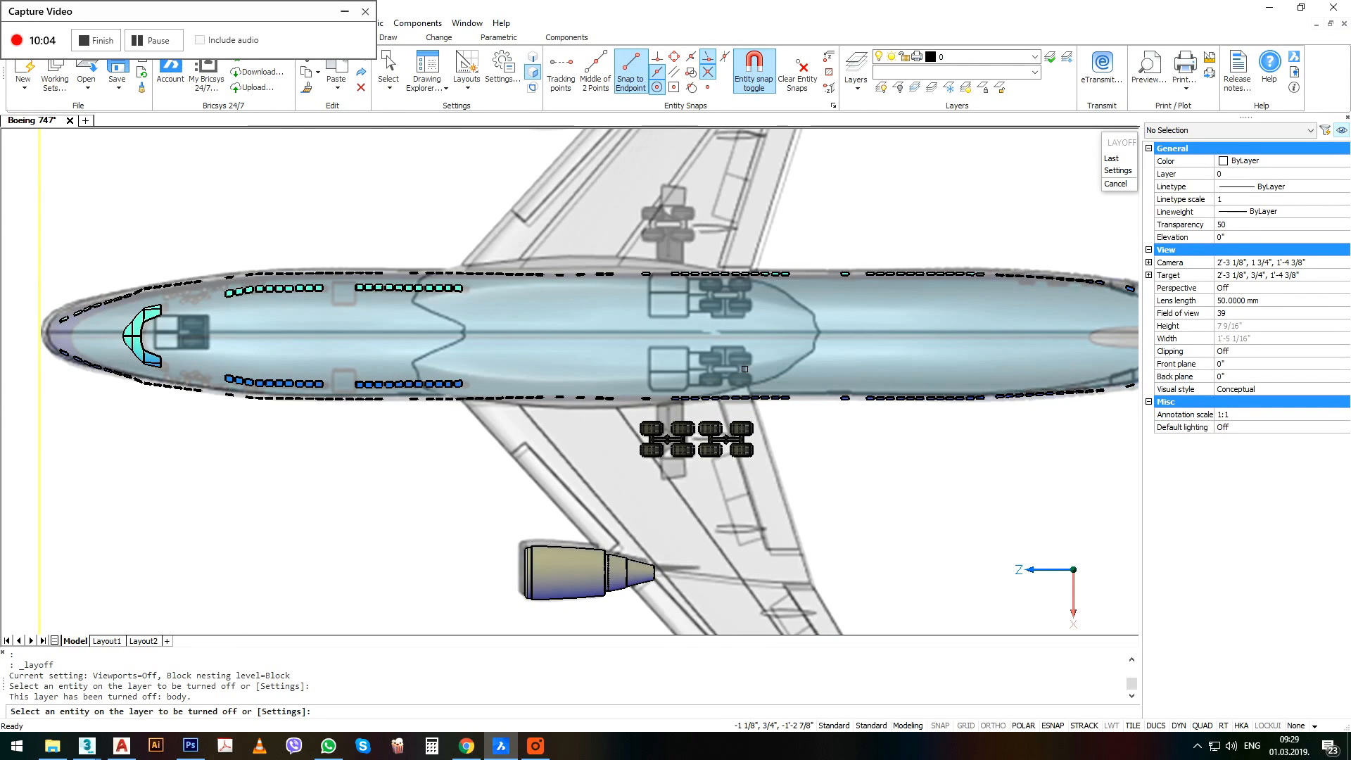
left_click(751, 377)
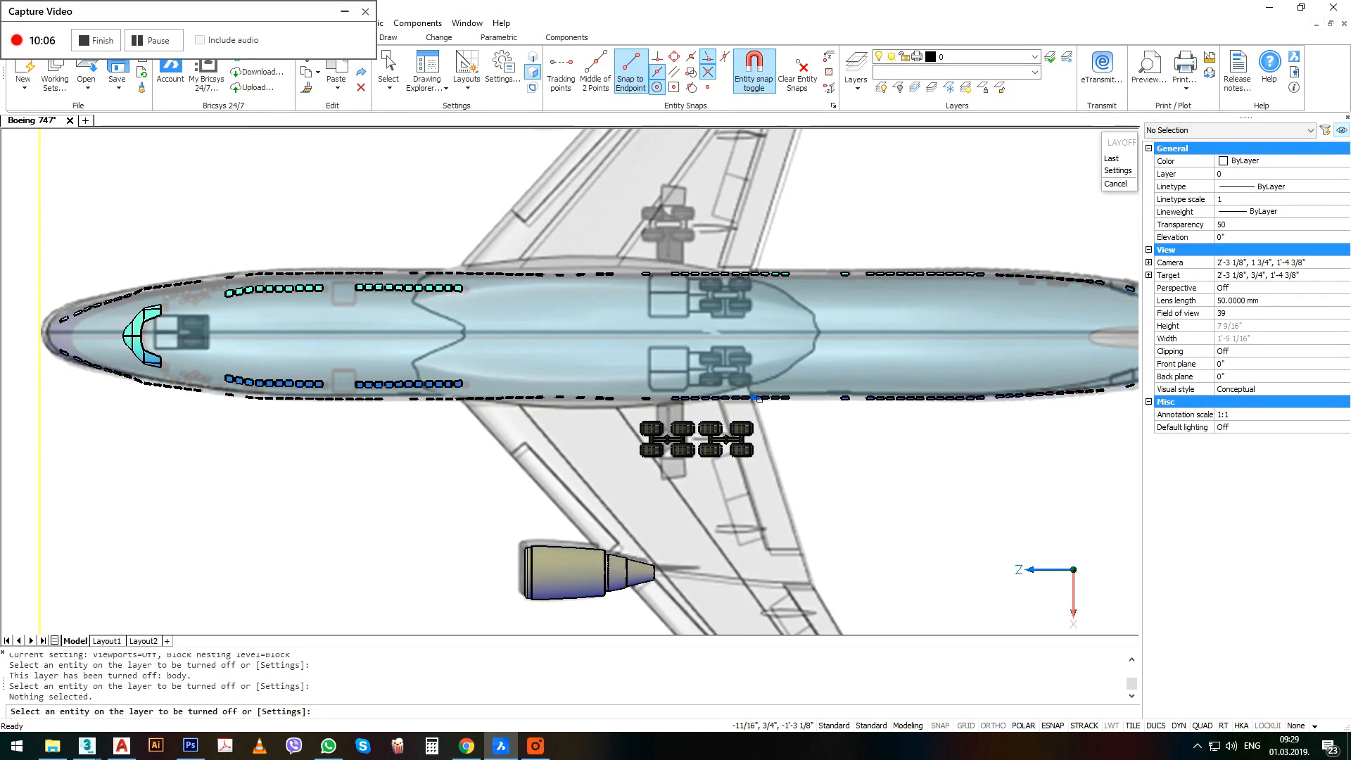
left_click(755, 398)
scroll(718, 414, "up", 2)
Move the rear four-wheel landing gear unit straight toward the fuselage, over the inner landing gear in the top-view reference.
left_click(801, 393)
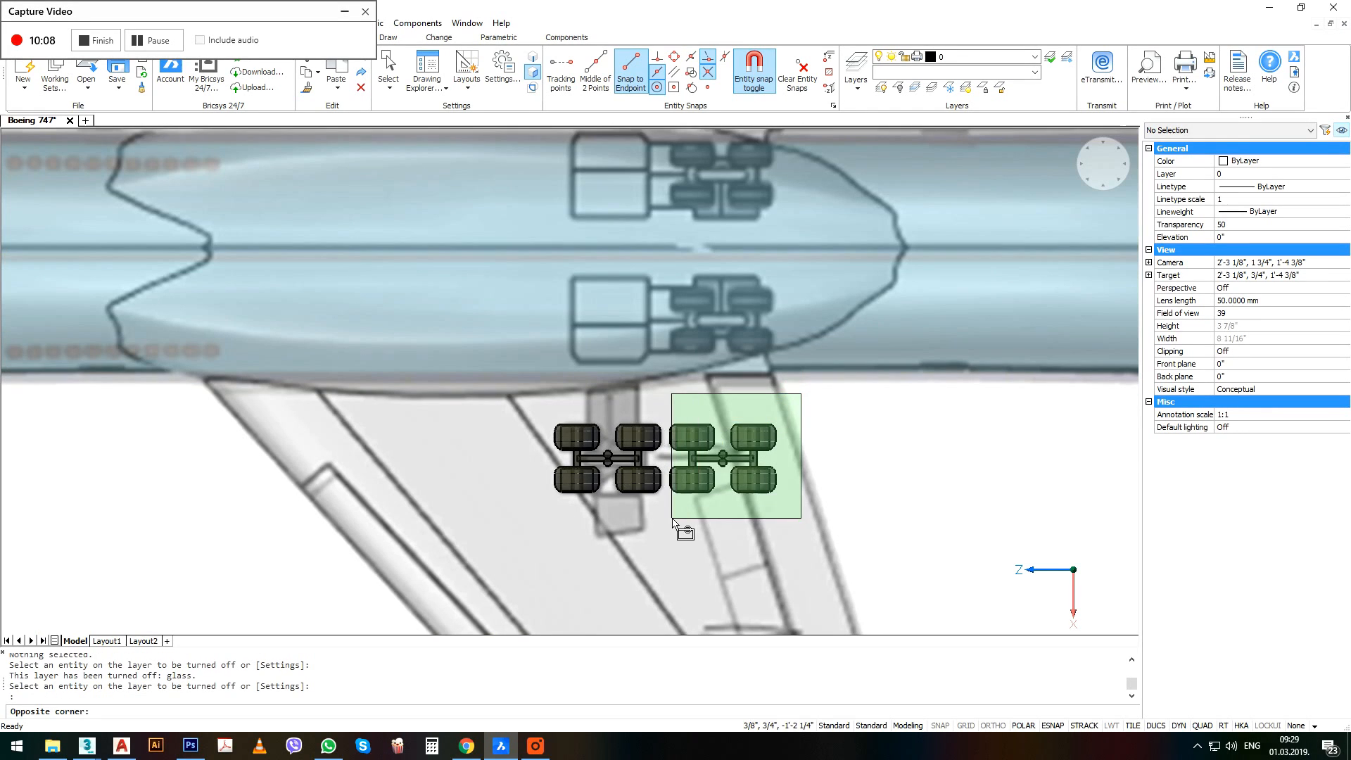
left_click(671, 516)
scroll(675, 515, "down", 1)
type("m")
key("Return")
left_click(822, 526)
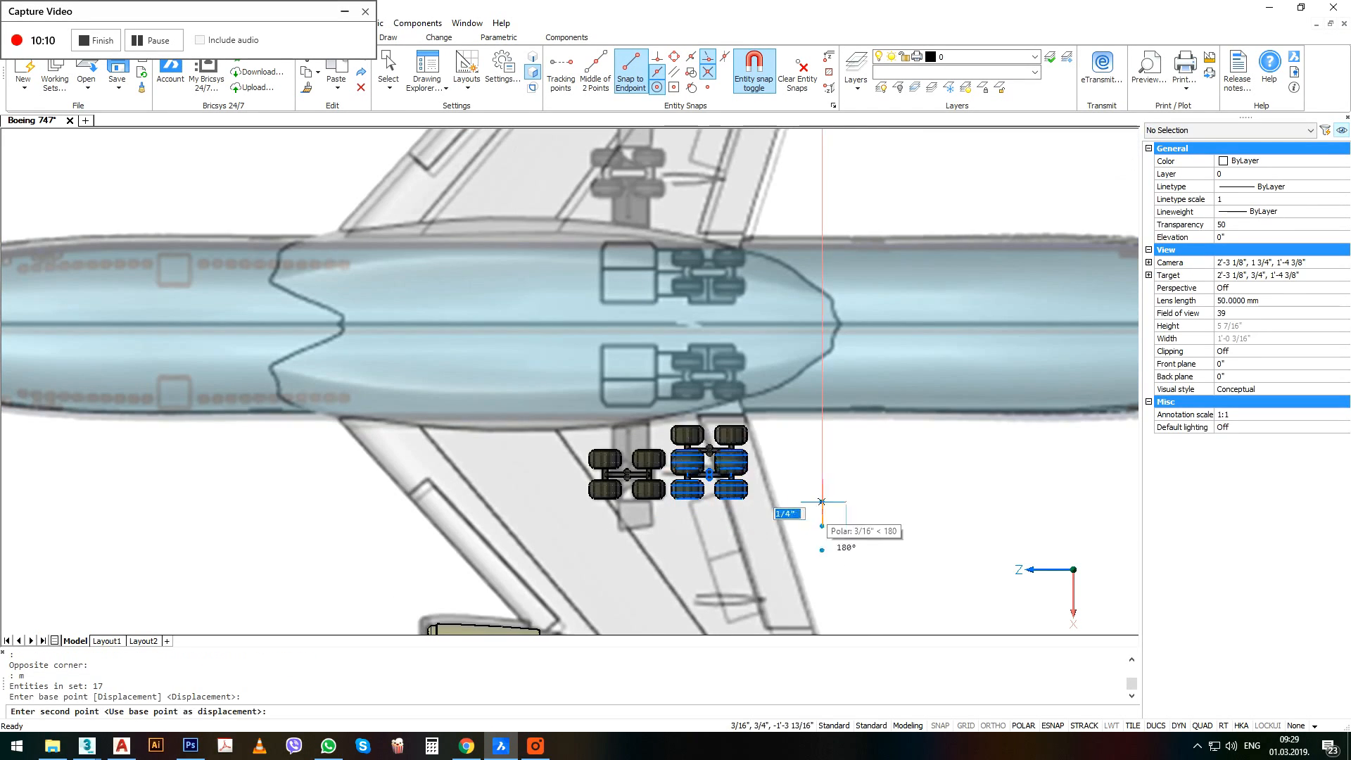
left_click(822, 425)
left_click(471, 274)
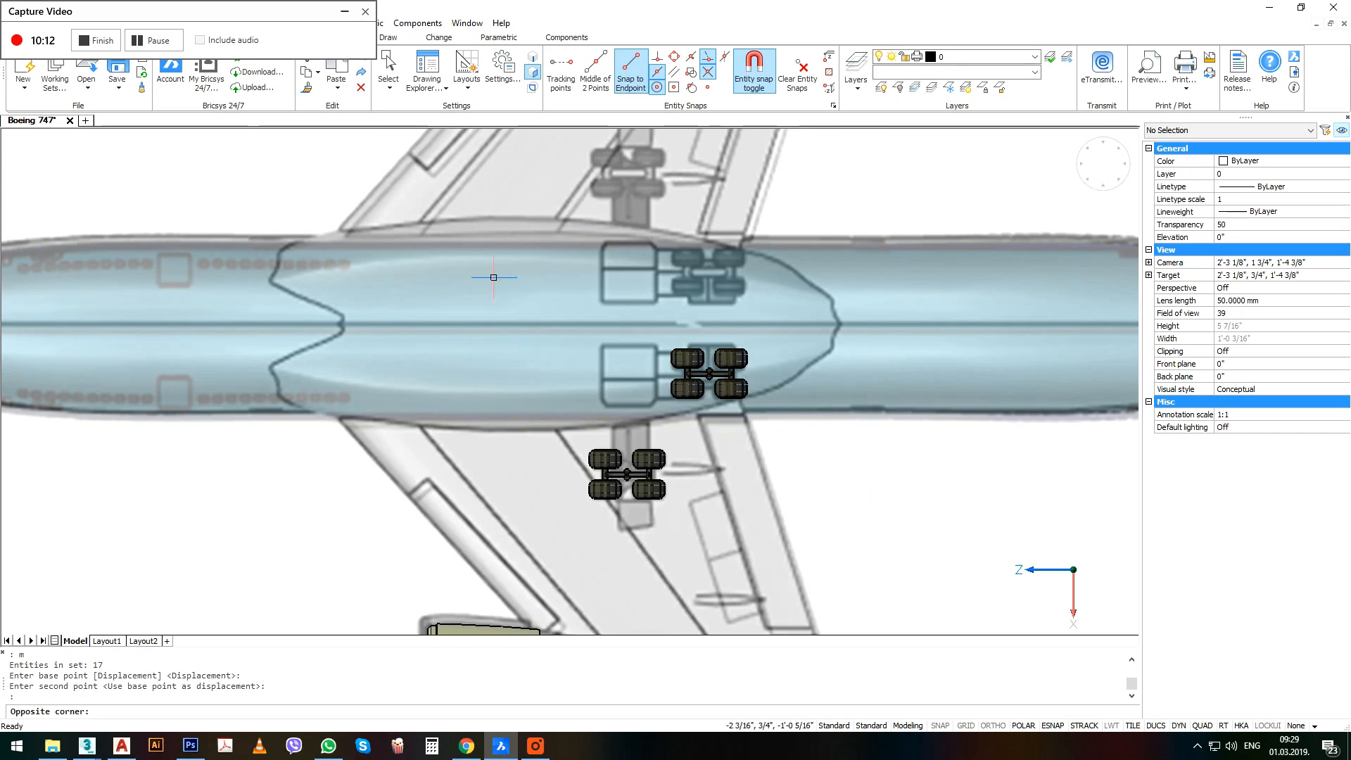
left_click(826, 542)
scroll(755, 459, "down", 4)
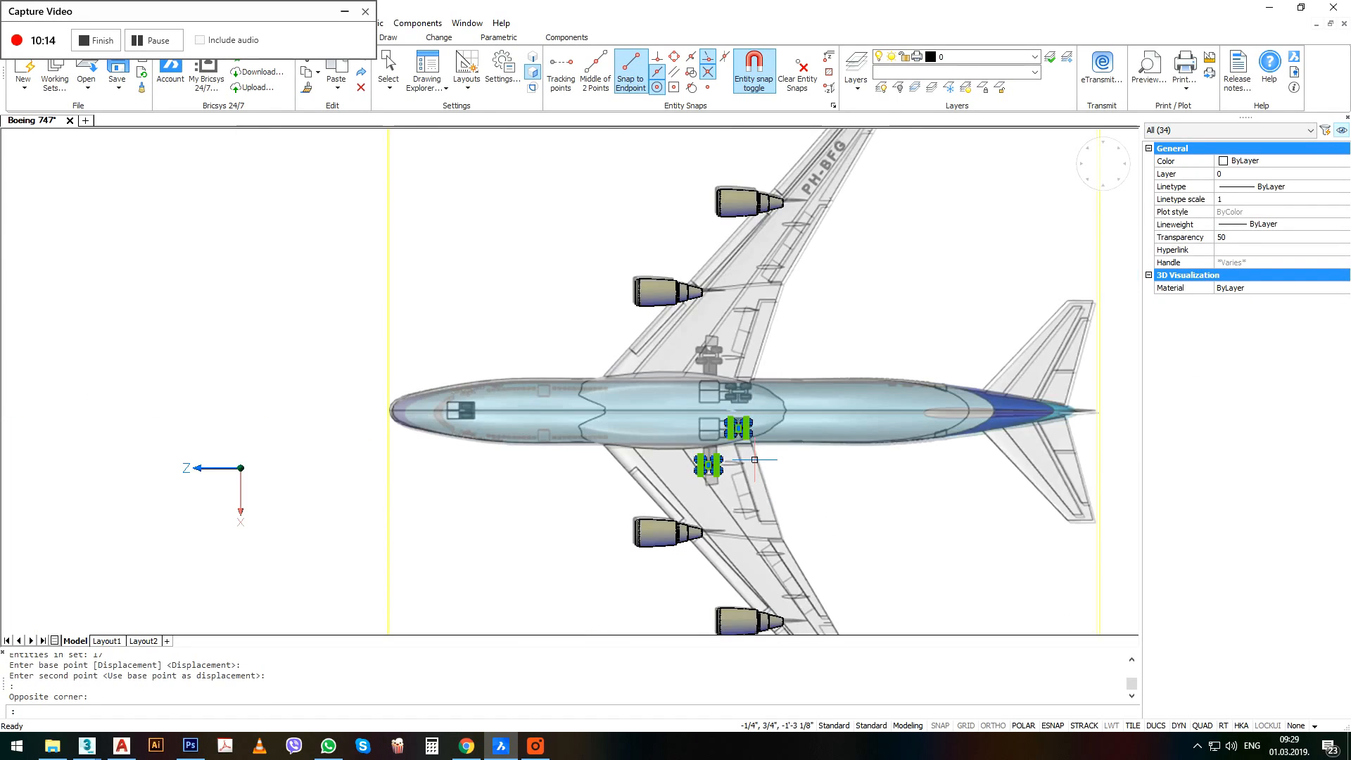
scroll(755, 459, "up", 5)
type("mi")
key("Return")
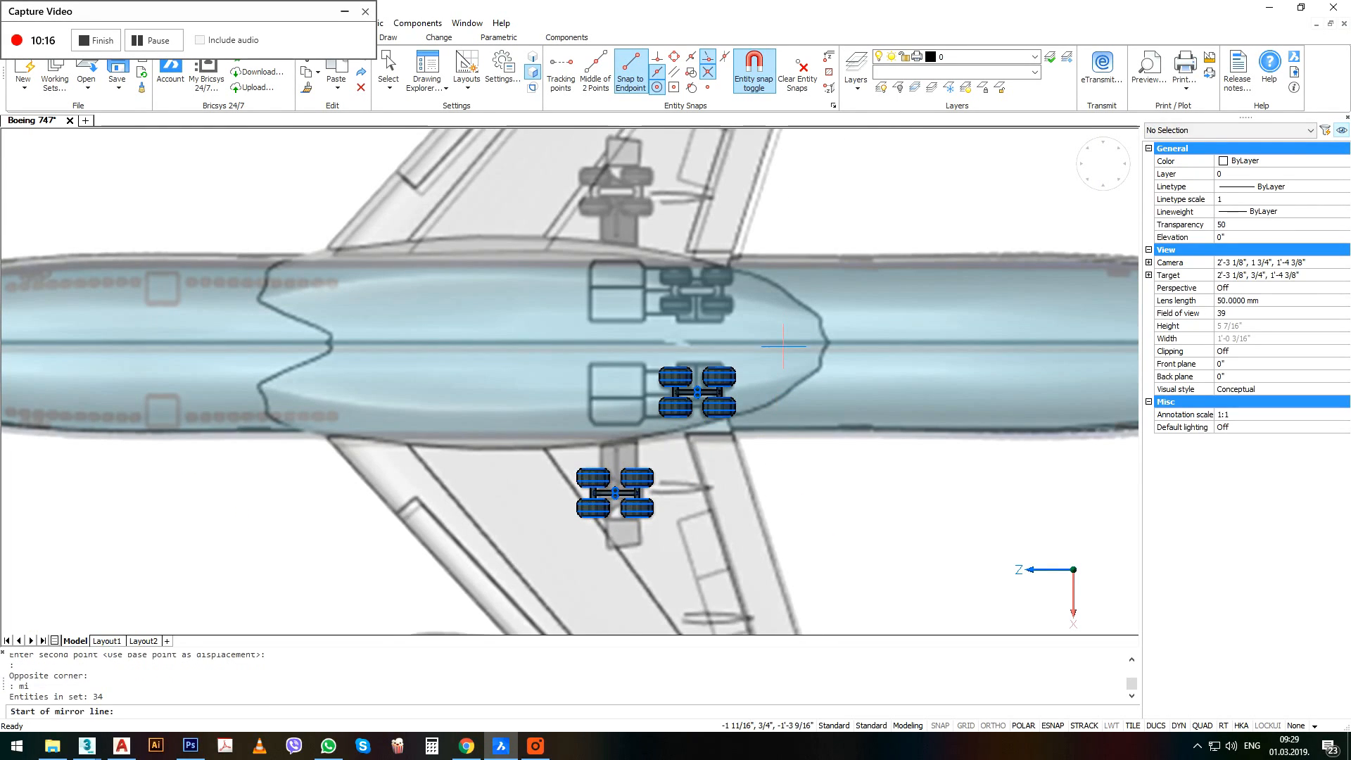
left_click(783, 346)
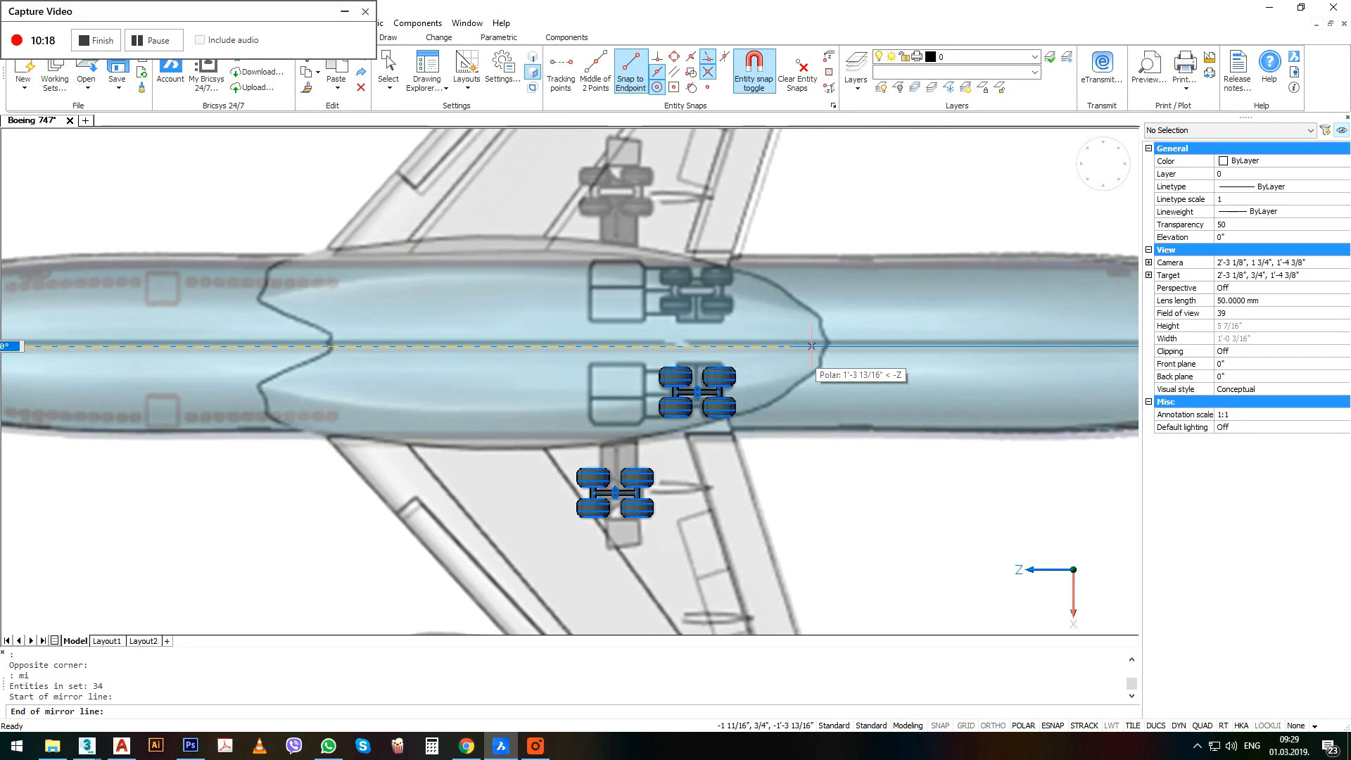
left_click(811, 345)
scroll(812, 346, "down", 3)
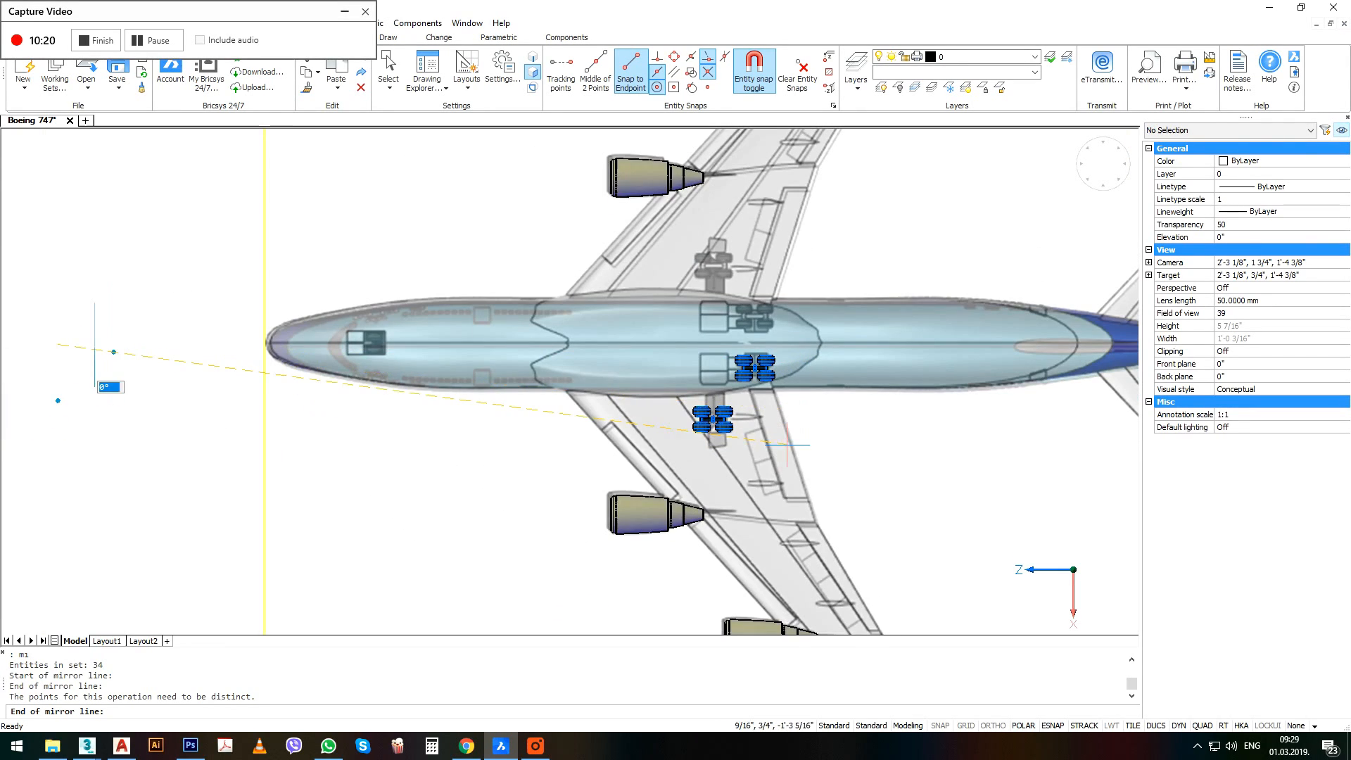
key("Escape")
key("Escape")
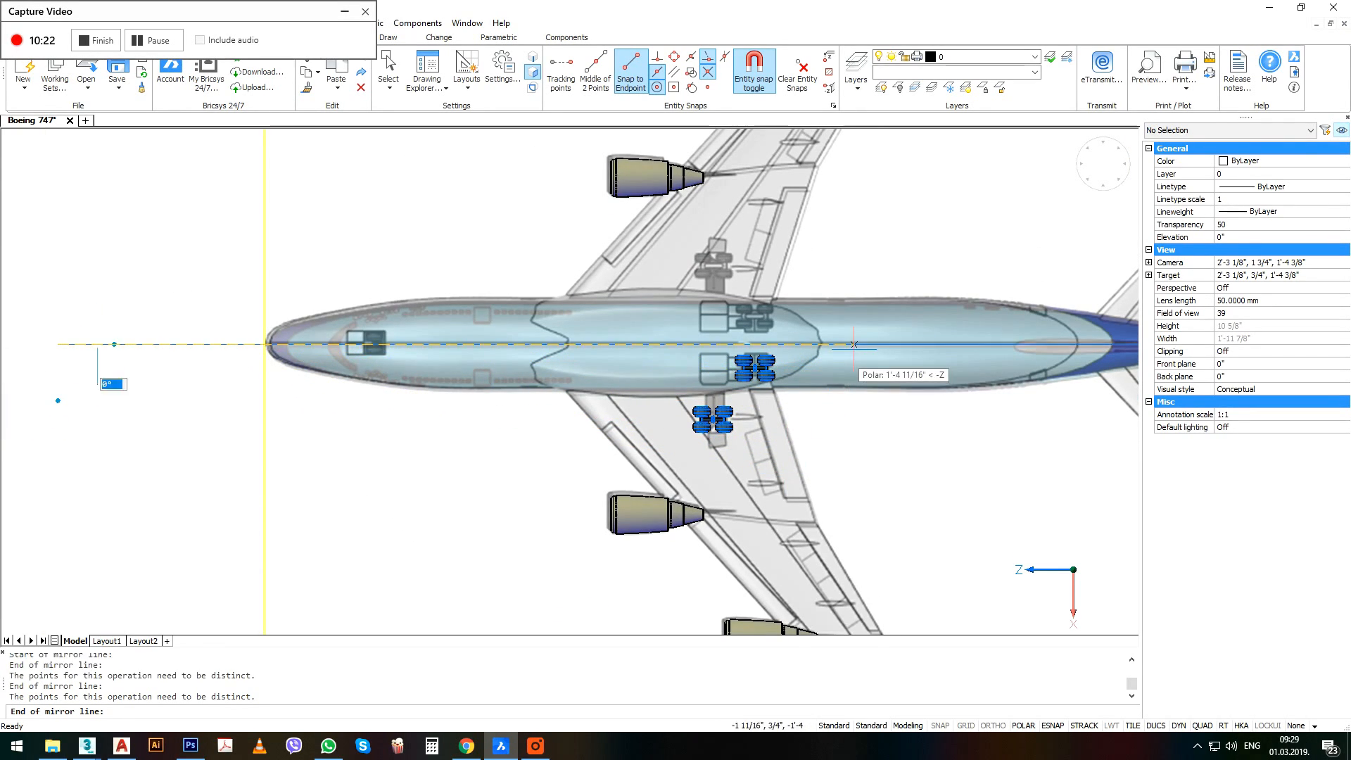
scroll(707, 436, "down", 3)
scroll(701, 445, "up", 1)
scroll(702, 445, "up", 3)
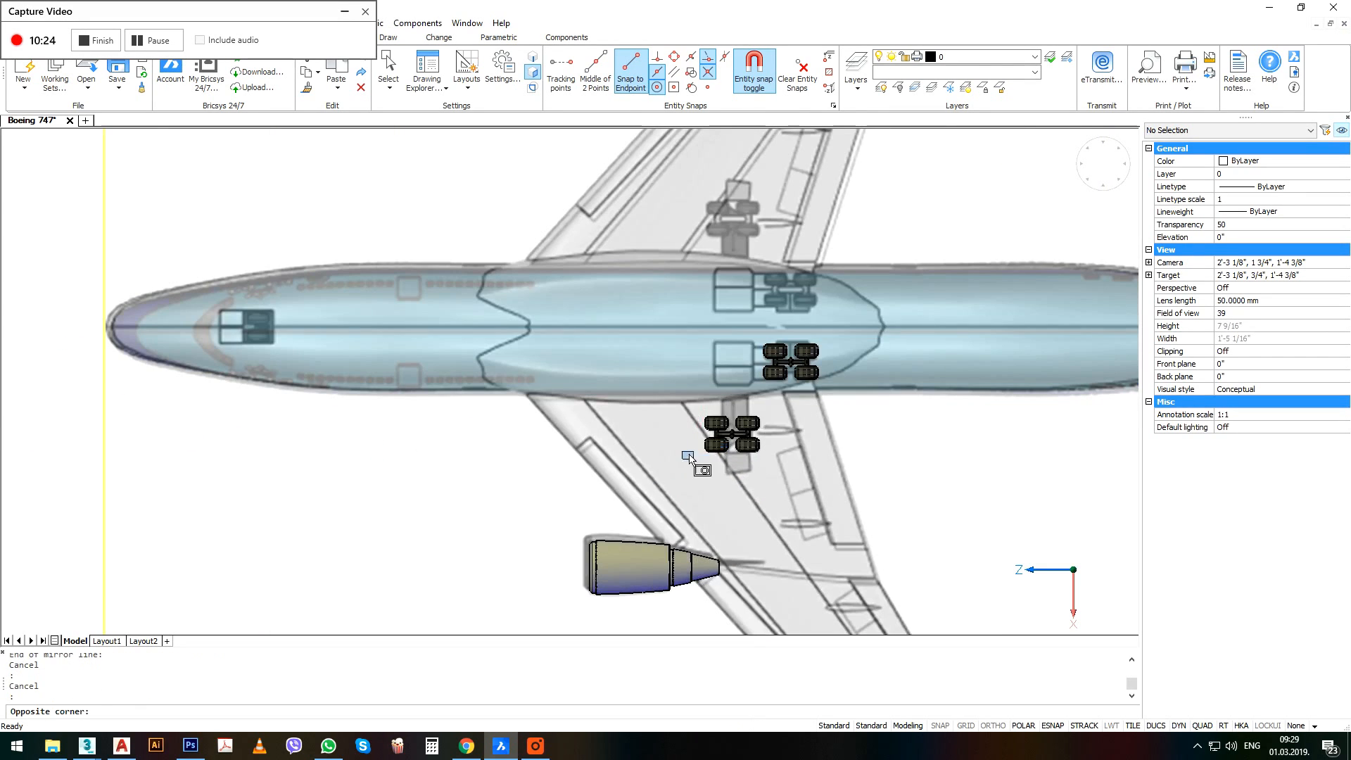
left_click_drag(684, 475, 926, 304)
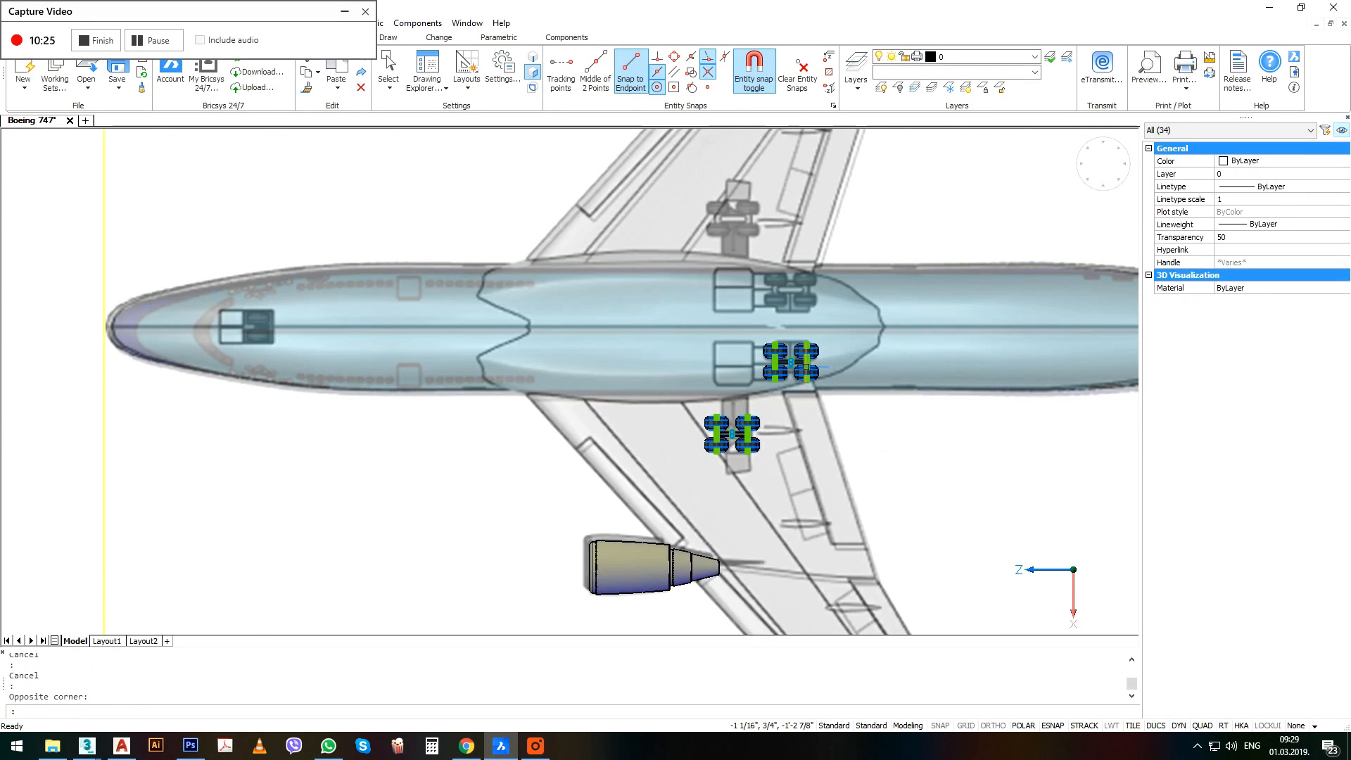
left_click(573, 317)
key("Escape")
scroll(758, 424, "down", 1)
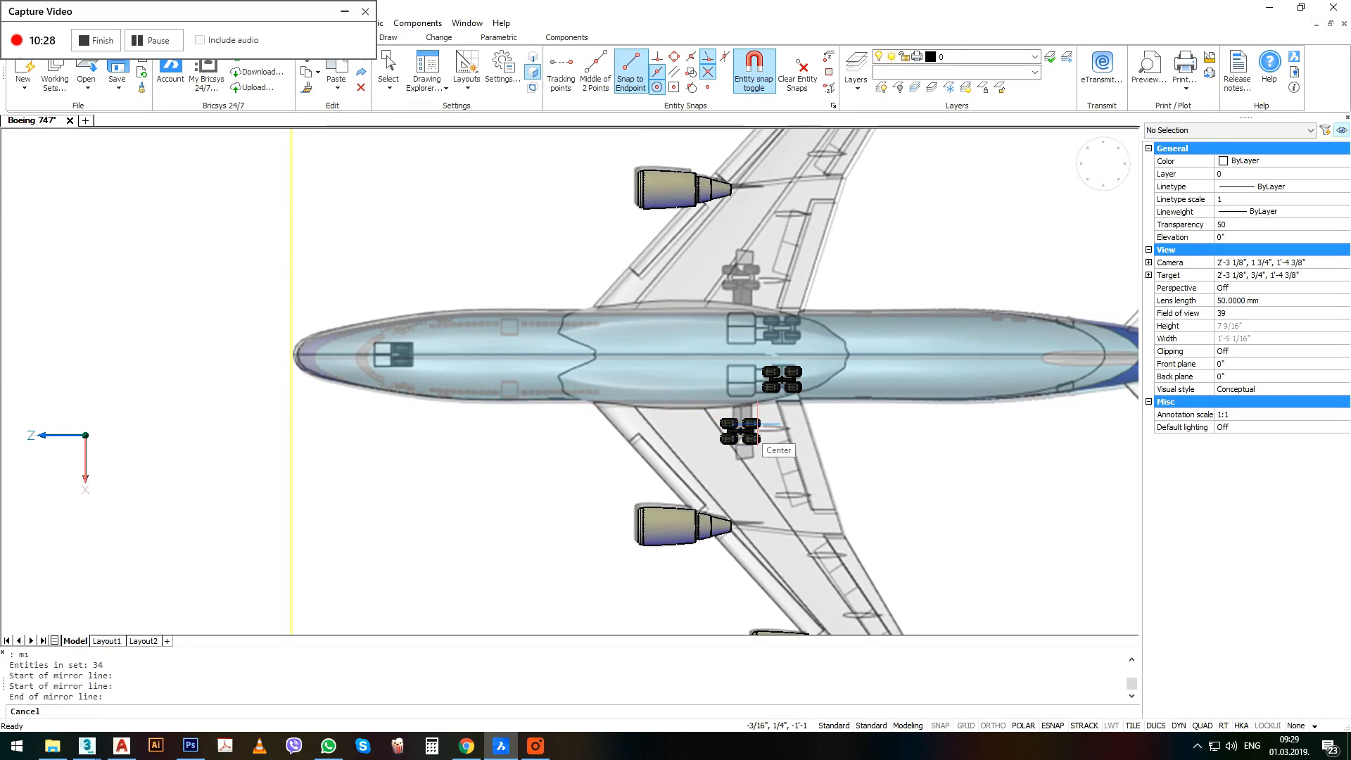
Copy the landing gear unit under the wing about 3 3/16" along negative X, over the matching gear on the opposite wing.
left_click(802, 469)
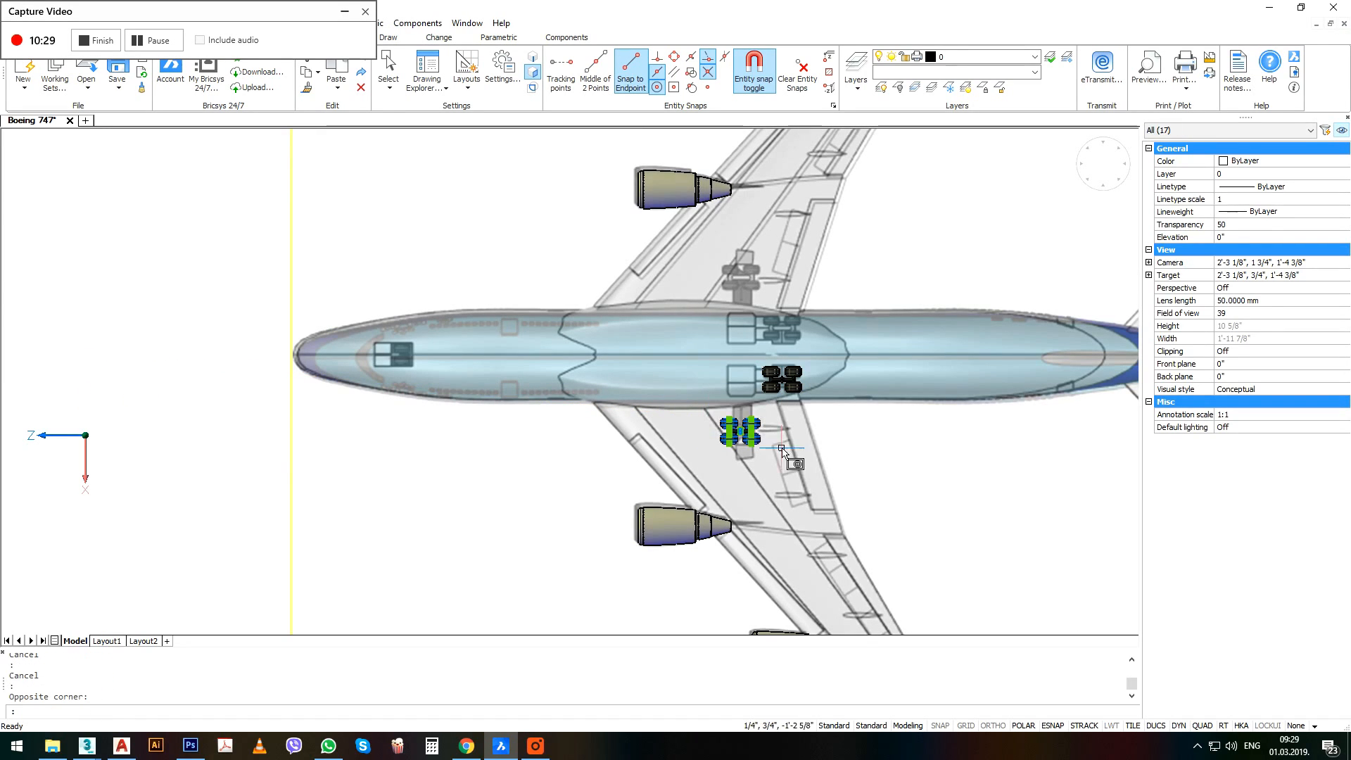
type("co")
key("Return")
left_click(853, 407)
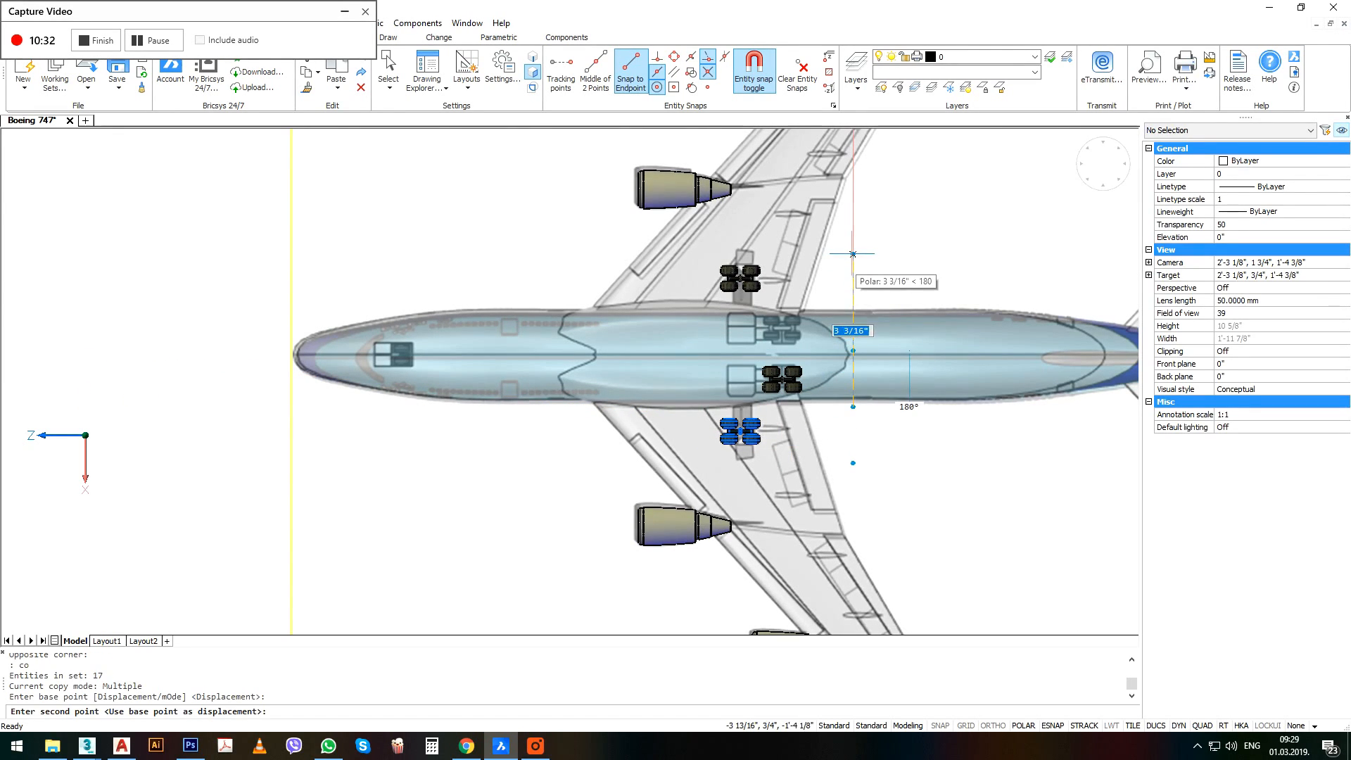
left_click(853, 253)
key("Return")
Copy the inner landing gear unit about 1" along negative X, over its counterpart across the fuselage centreline.
left_click(807, 347)
left_click(750, 402)
scroll(806, 355, "up", 5)
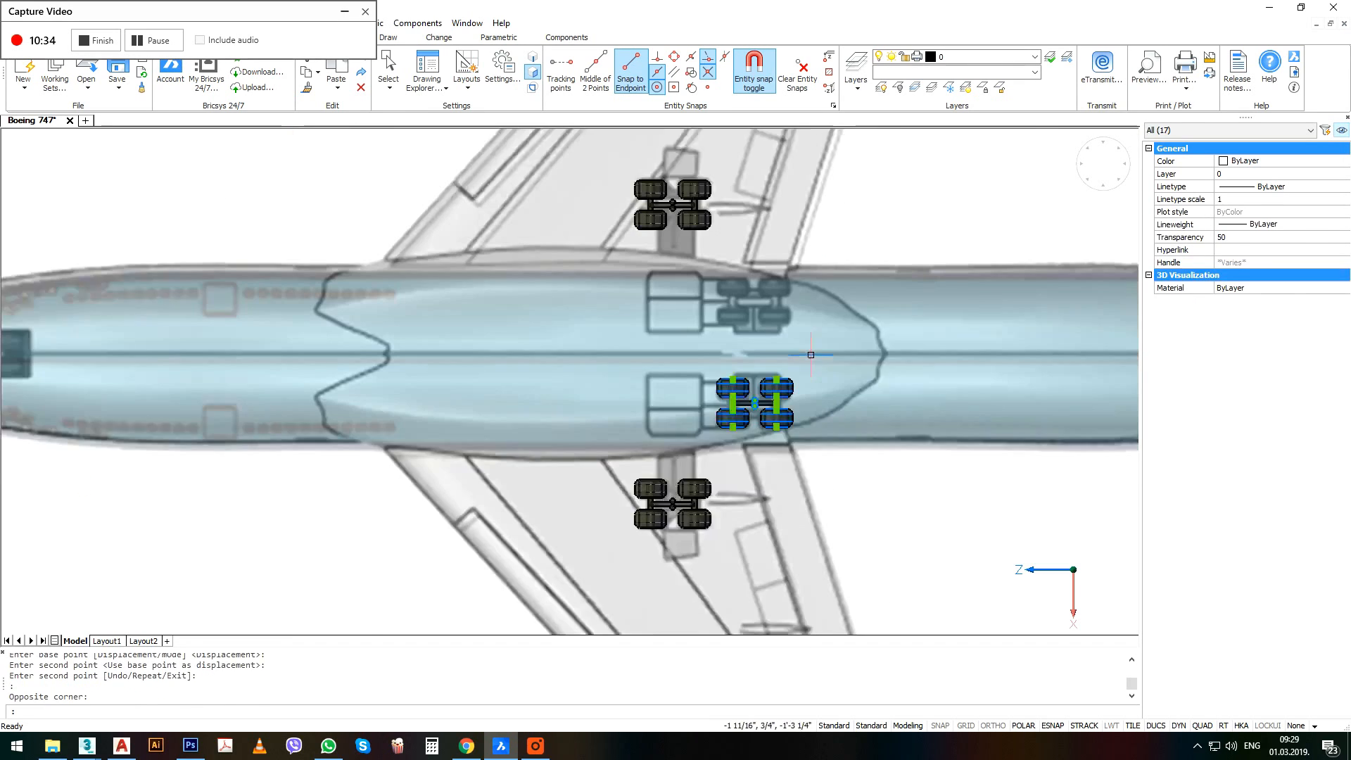
key("Return")
left_click(845, 419)
left_click(845, 284)
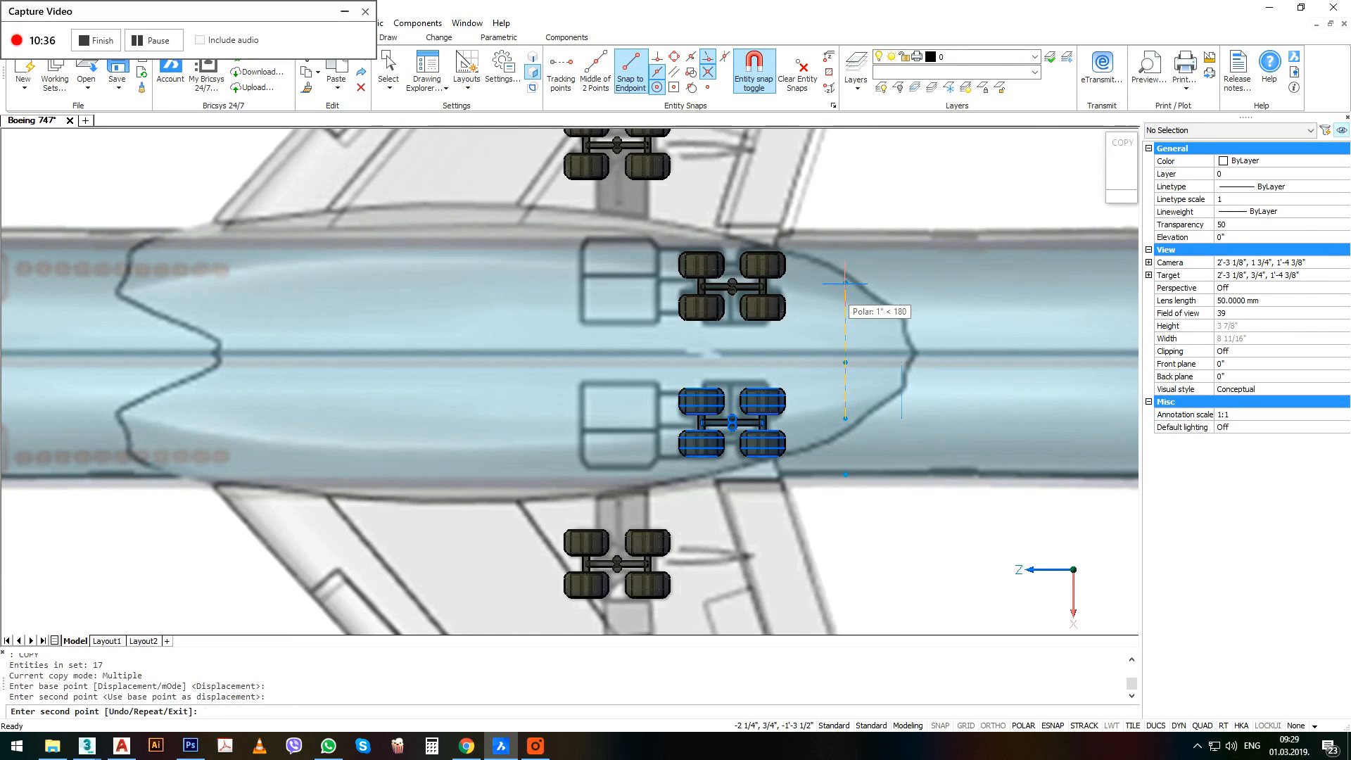
Turn all layers back on and view the aircraft in 3D.
scroll(774, 303, "down", 10)
middle_click_drag(774, 303, 805, 334, "shift")
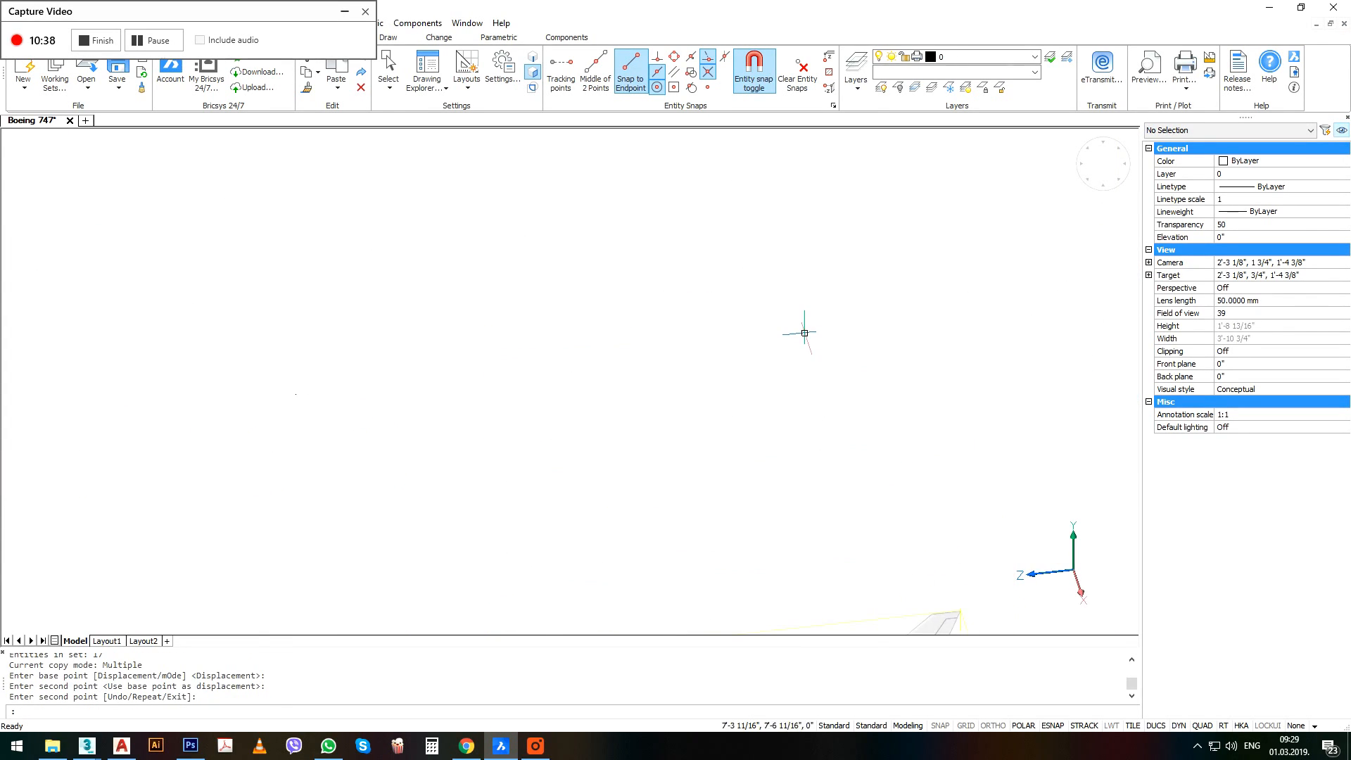
scroll(805, 332, "down", 6)
scroll(797, 472, "up", 8)
middle_click_drag(779, 456, 746, 388)
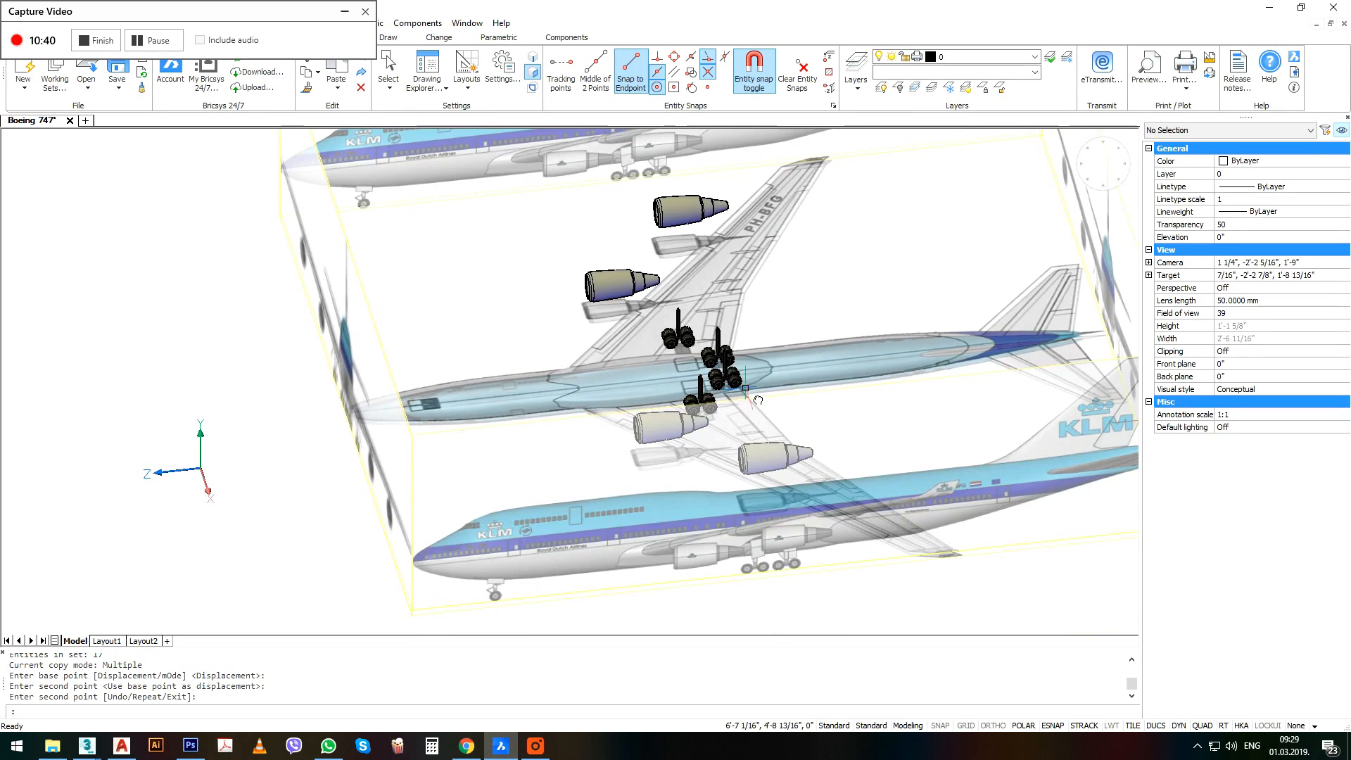
type("yon")
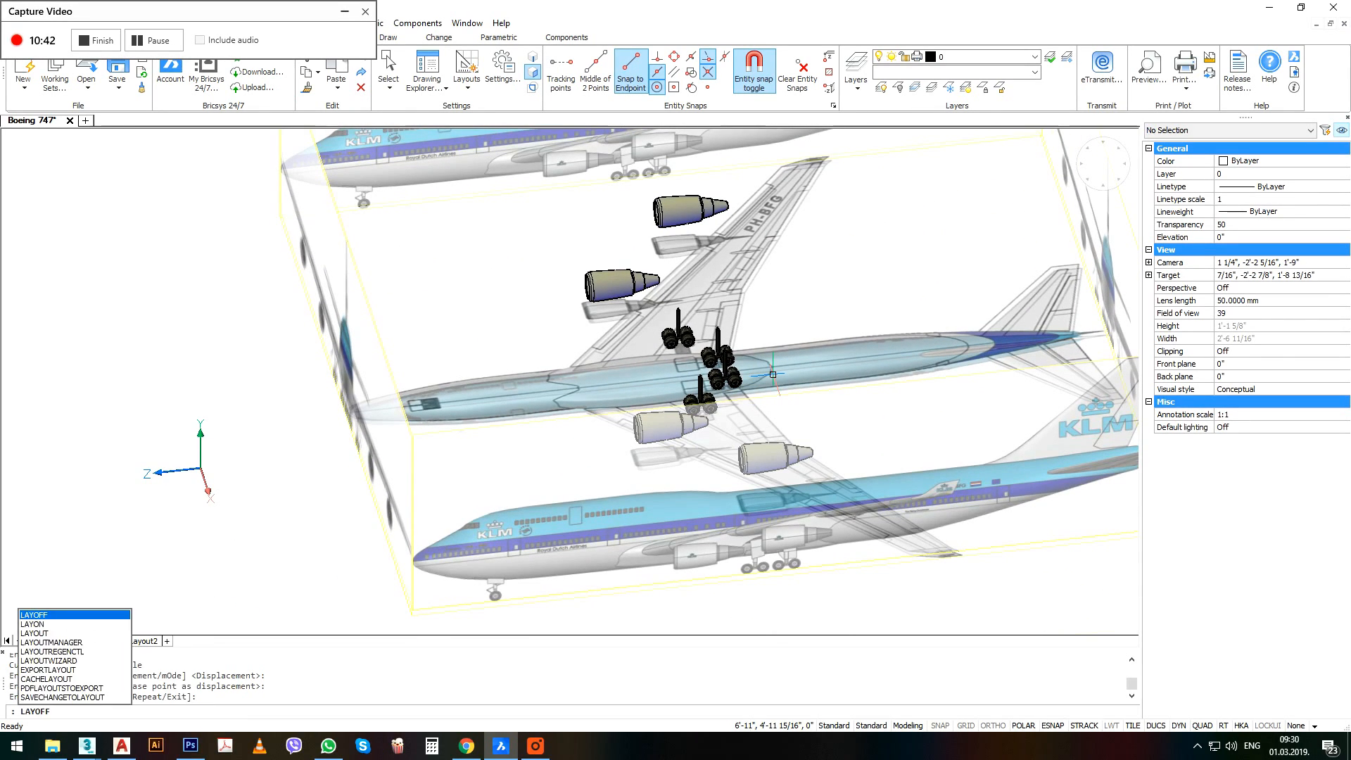
key("Return")
Delete the three reference images caught by a crossing selection near the aircraft's nose.
middle_click_drag(698, 456, 767, 434, "shift")
scroll(766, 434, "down", 4)
middle_click_drag(599, 520, 616, 482)
scroll(641, 420, "up", 3)
left_click_drag(496, 210, 434, 332)
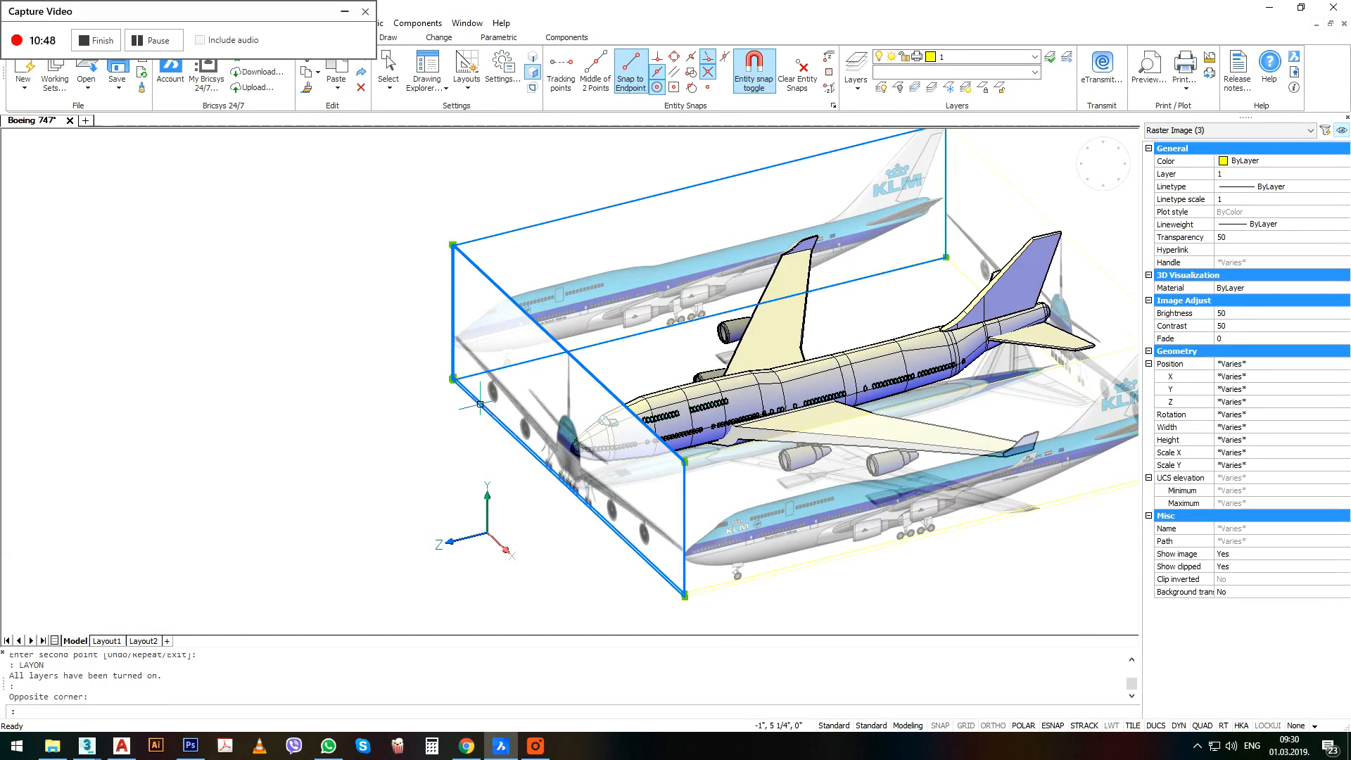
key("Delete")
Delete the remaining front-view reference image standing behind the aircraft's tail.
scroll(712, 459, "up", 3)
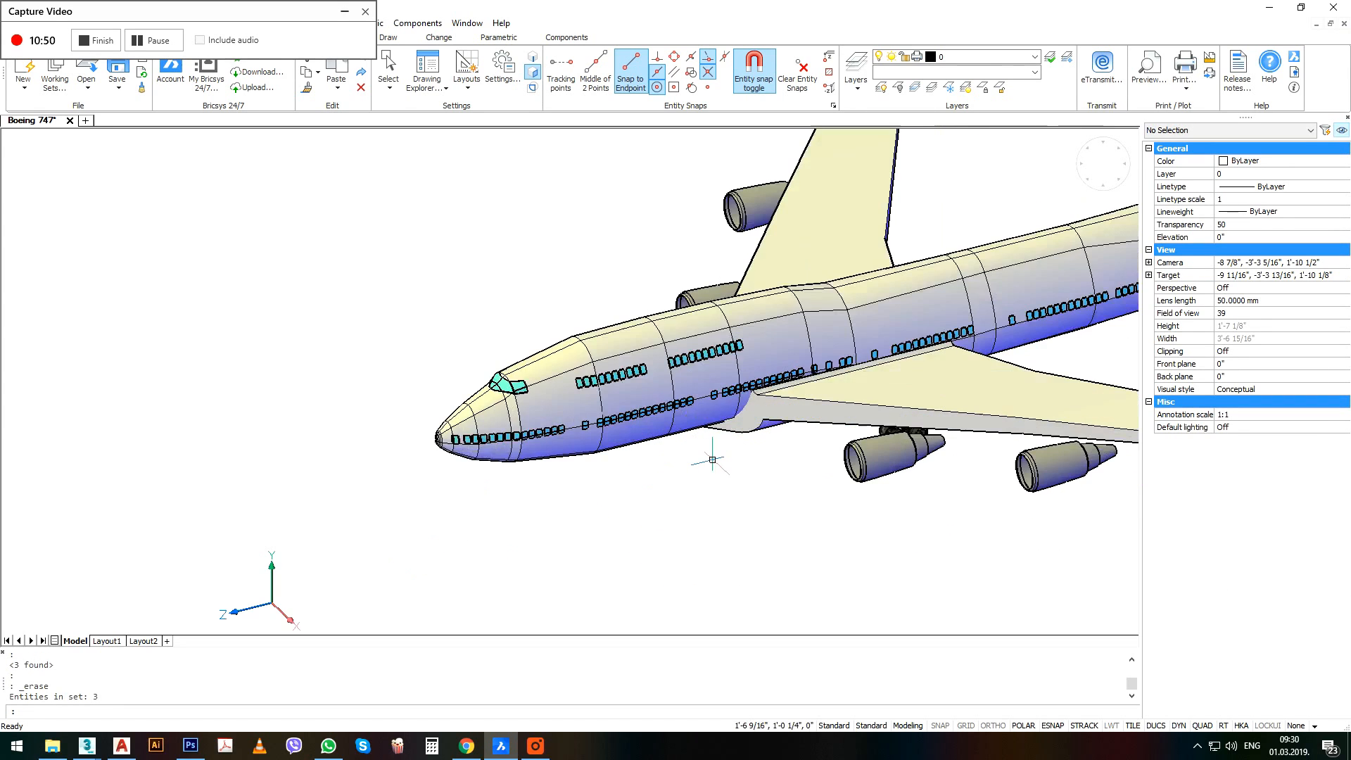
scroll(713, 459, "up", 1)
scroll(727, 455, "down", 3)
scroll(917, 433, "up", 1)
middle_click_drag(917, 433, 595, 467)
scroll(595, 467, "down", 1)
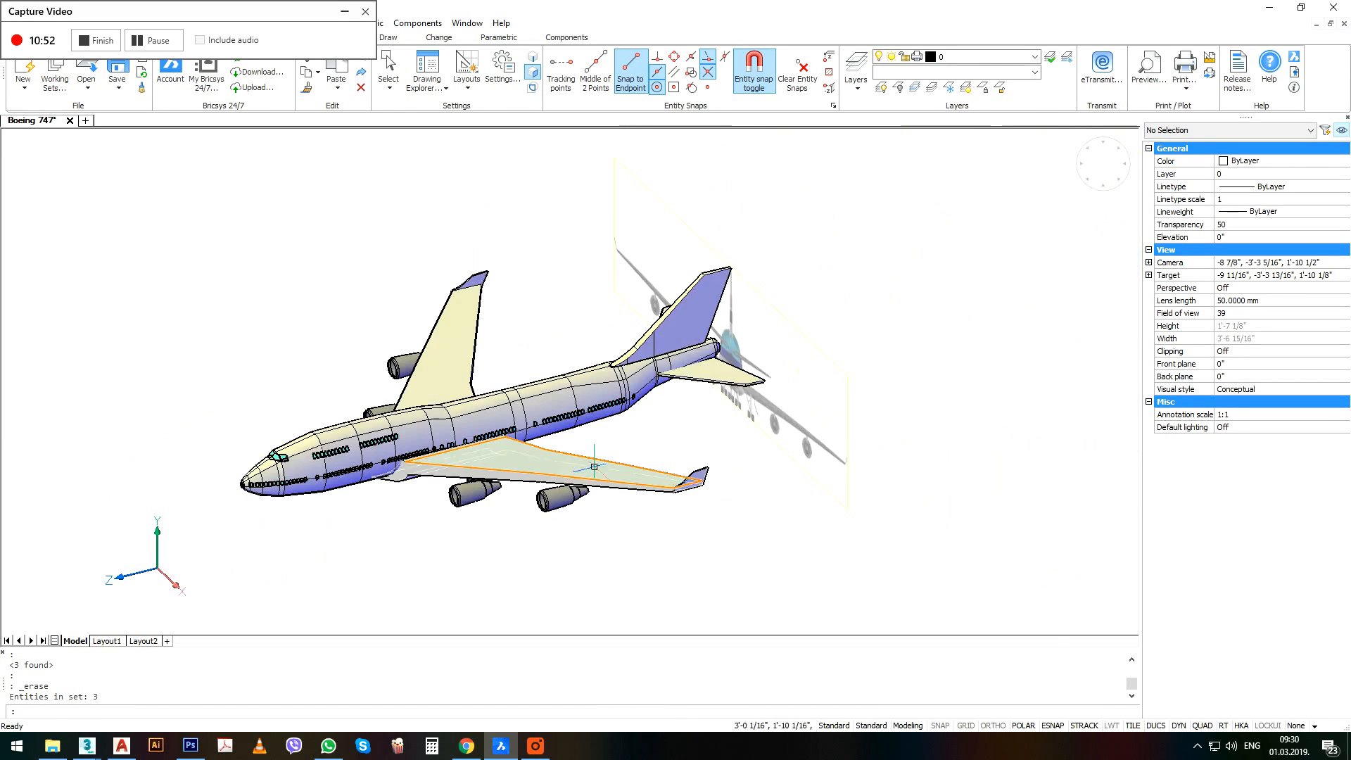
left_click(848, 468)
key("Delete")
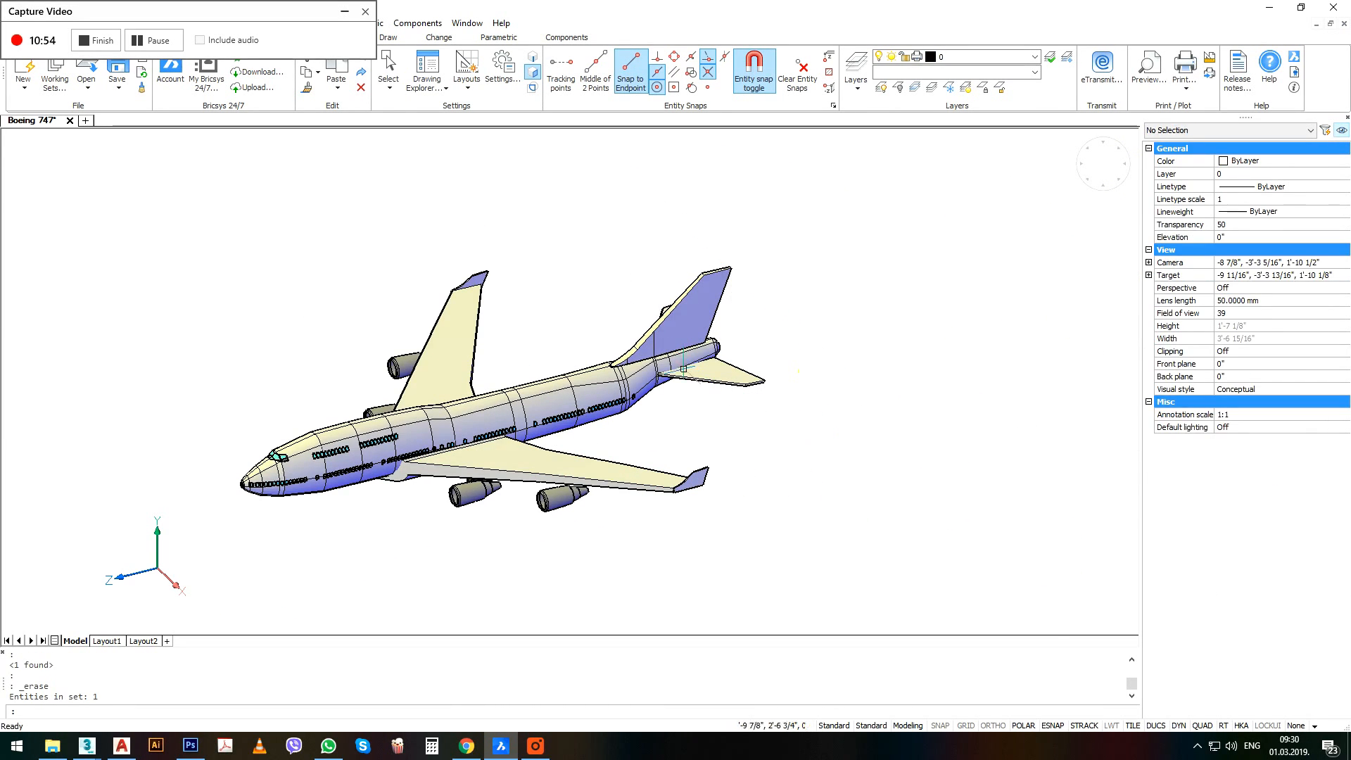
Erase the stray entities around the model by selecting everything except the aircraft, and zoom to the model's extents.
middle_click_drag(684, 368, 504, 447, "shift")
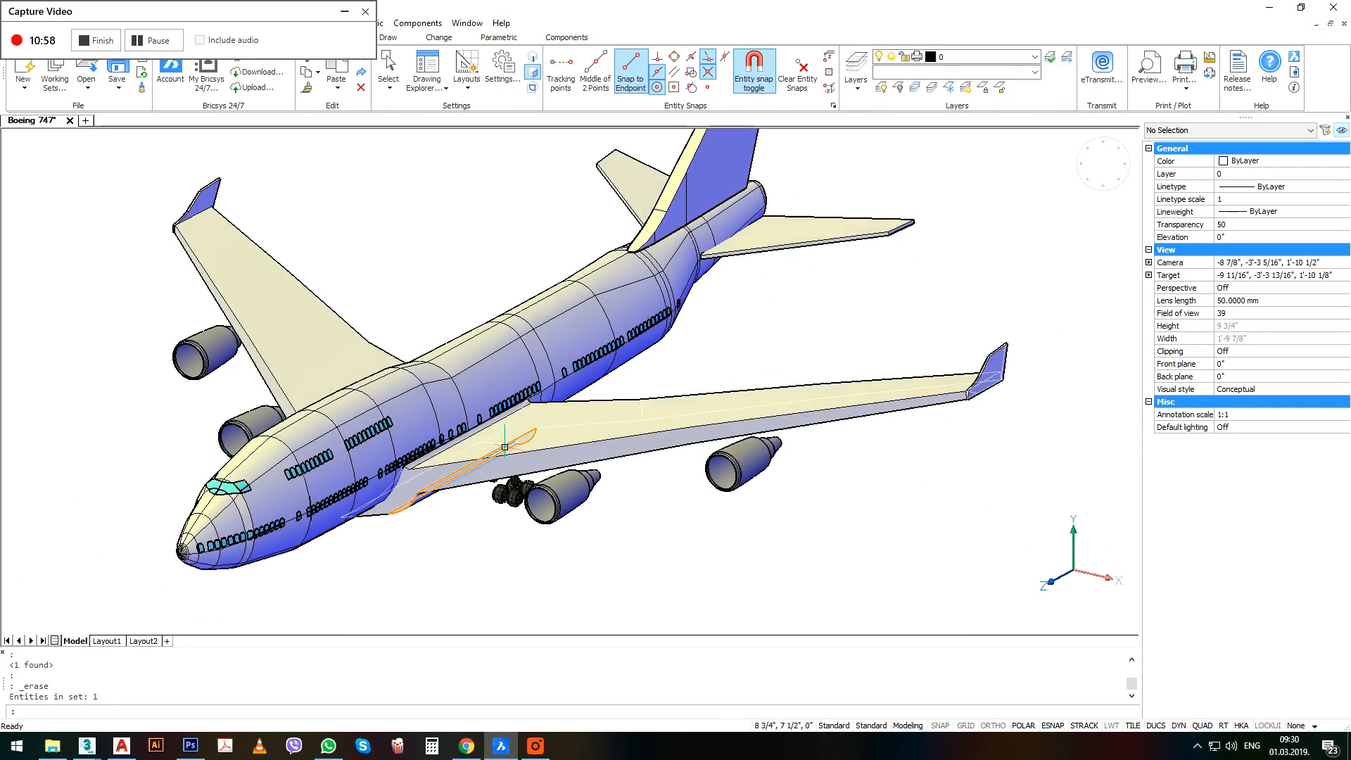
scroll(505, 447, "down", 2)
middle_click_drag(419, 488, 597, 473)
scroll(591, 466, "up", 1)
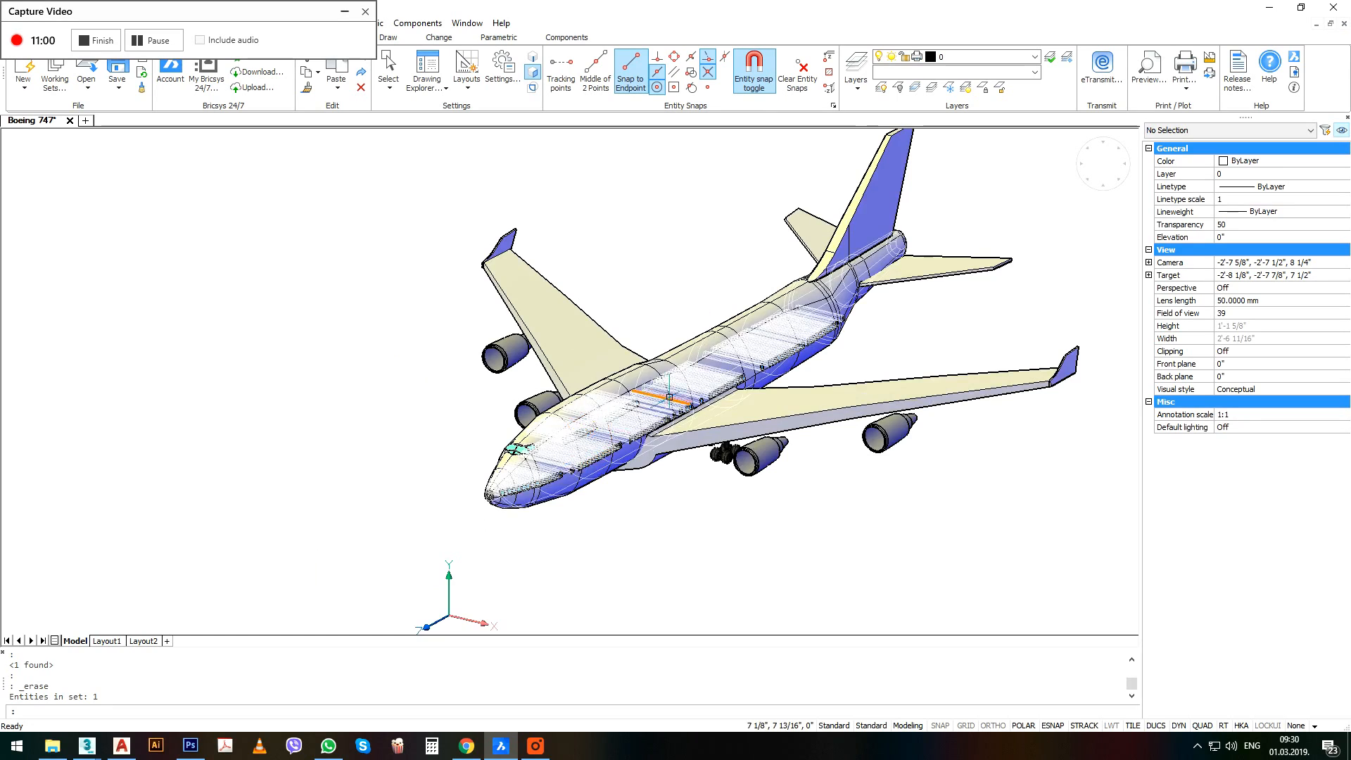
middle_click_drag(669, 397, 555, 442)
middle_click(556, 442)
middle_click(555, 442)
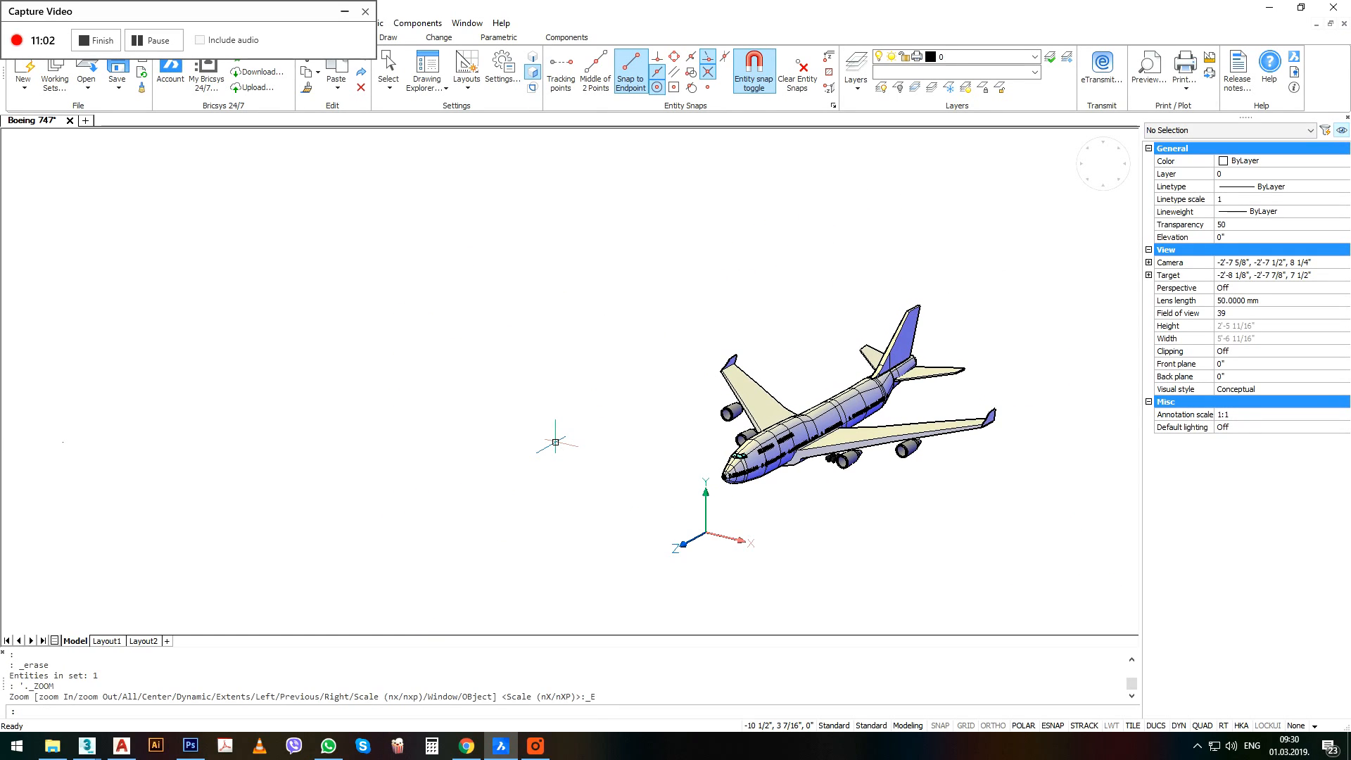
key("ctrl+a")
left_click_drag(640, 217, 1046, 522)
key("Delete")
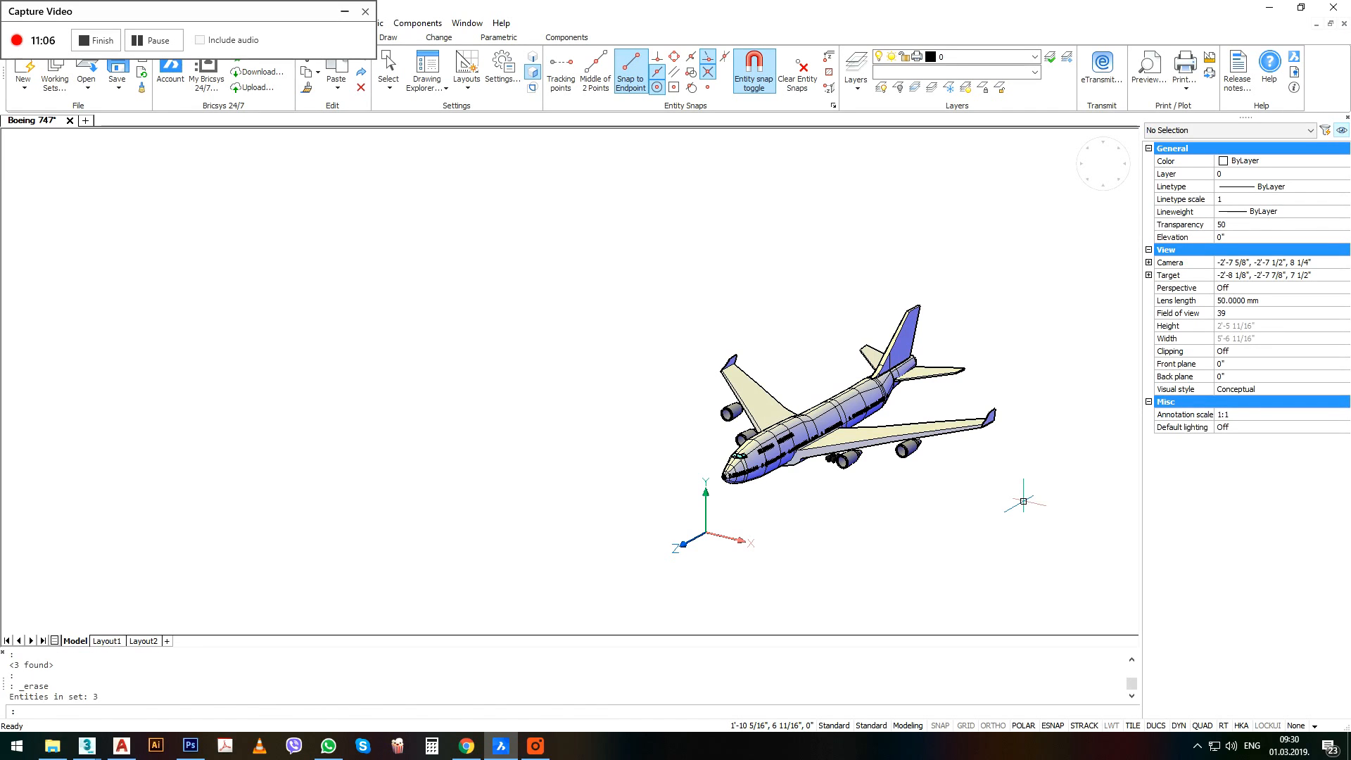
middle_click(1024, 502)
middle_click(1024, 502)
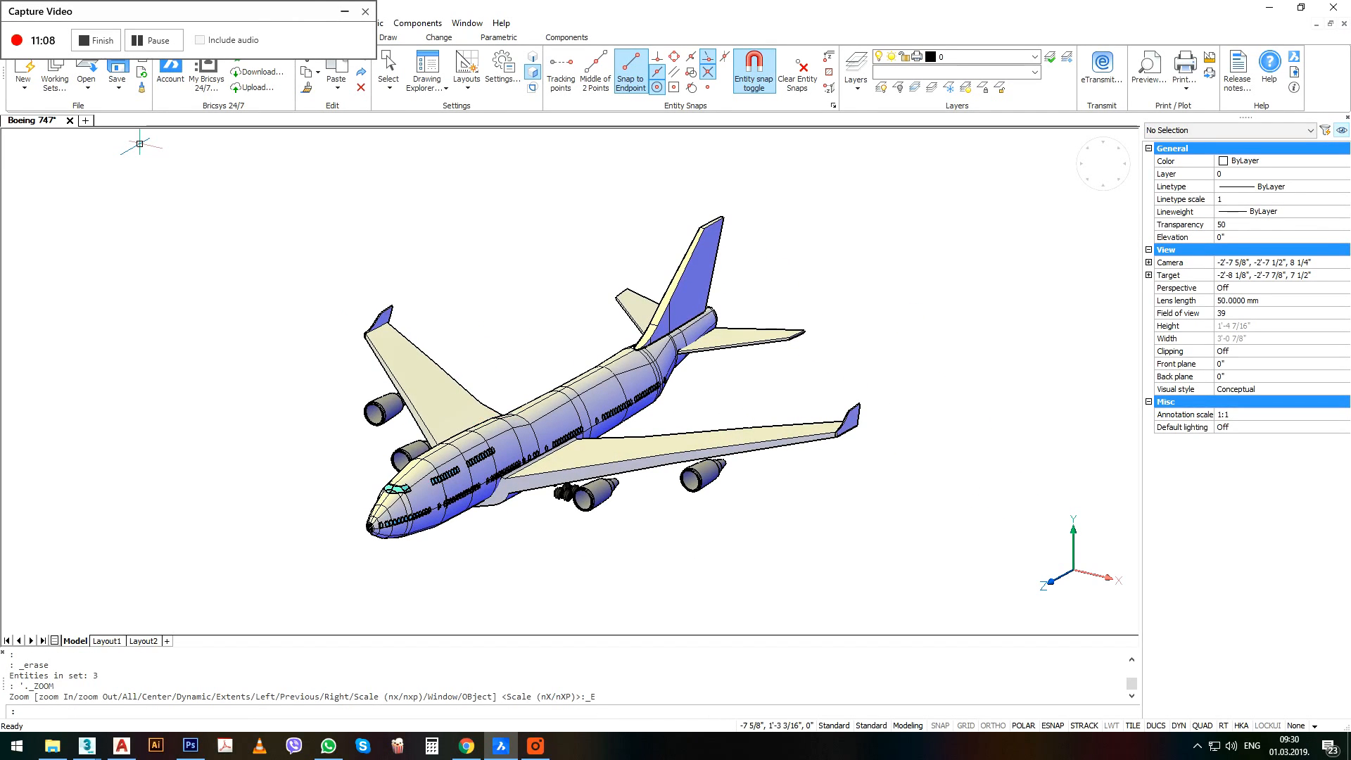
Save the drawing Boeing 747.dwg.
left_click_drag(275, 13, 264, 95)
left_click(28, 23)
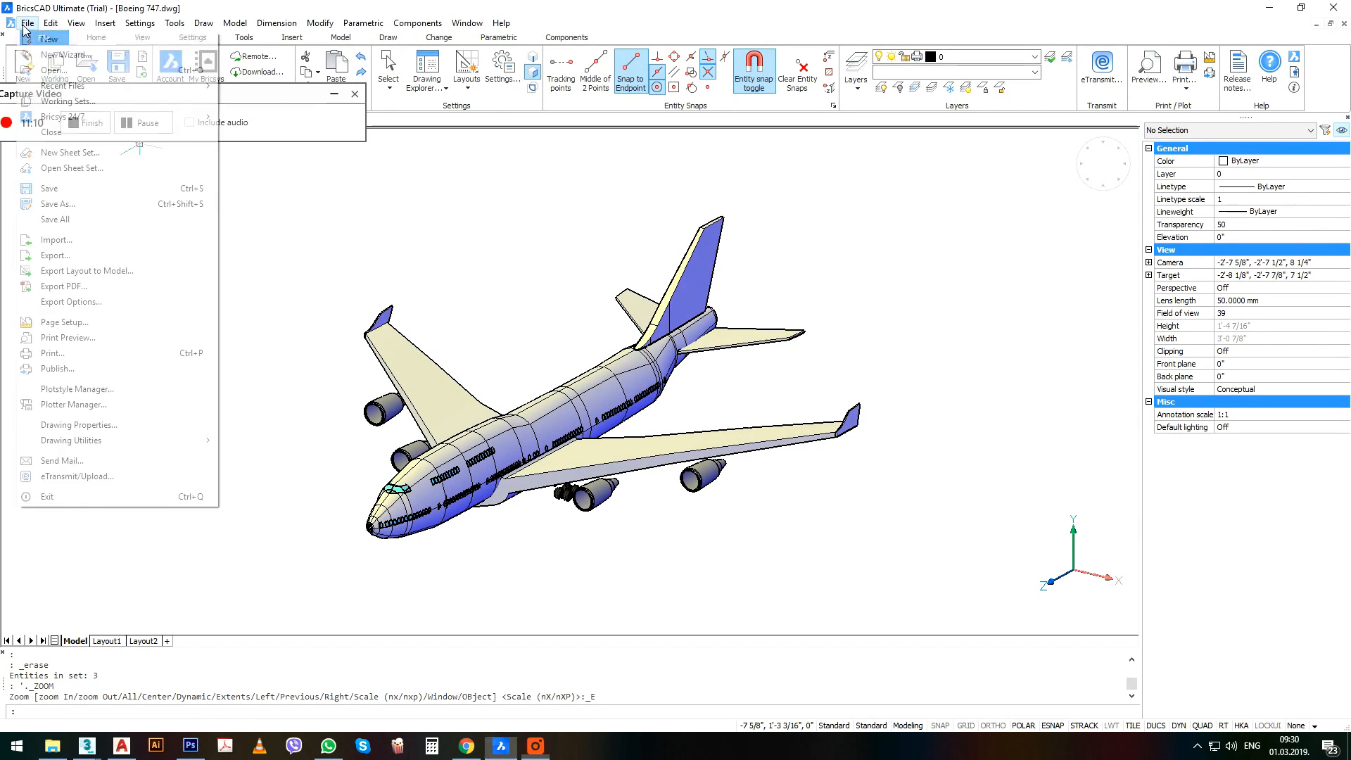
left_click(56, 189)
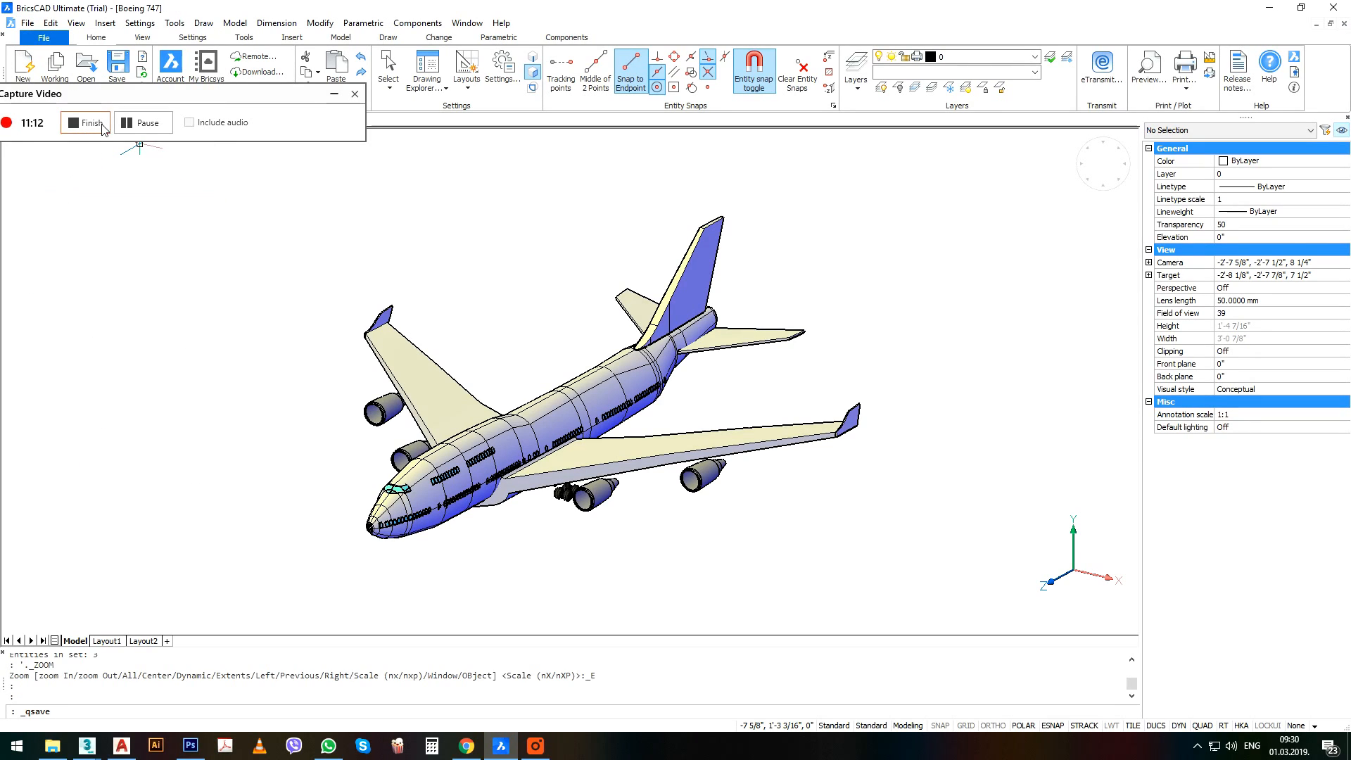